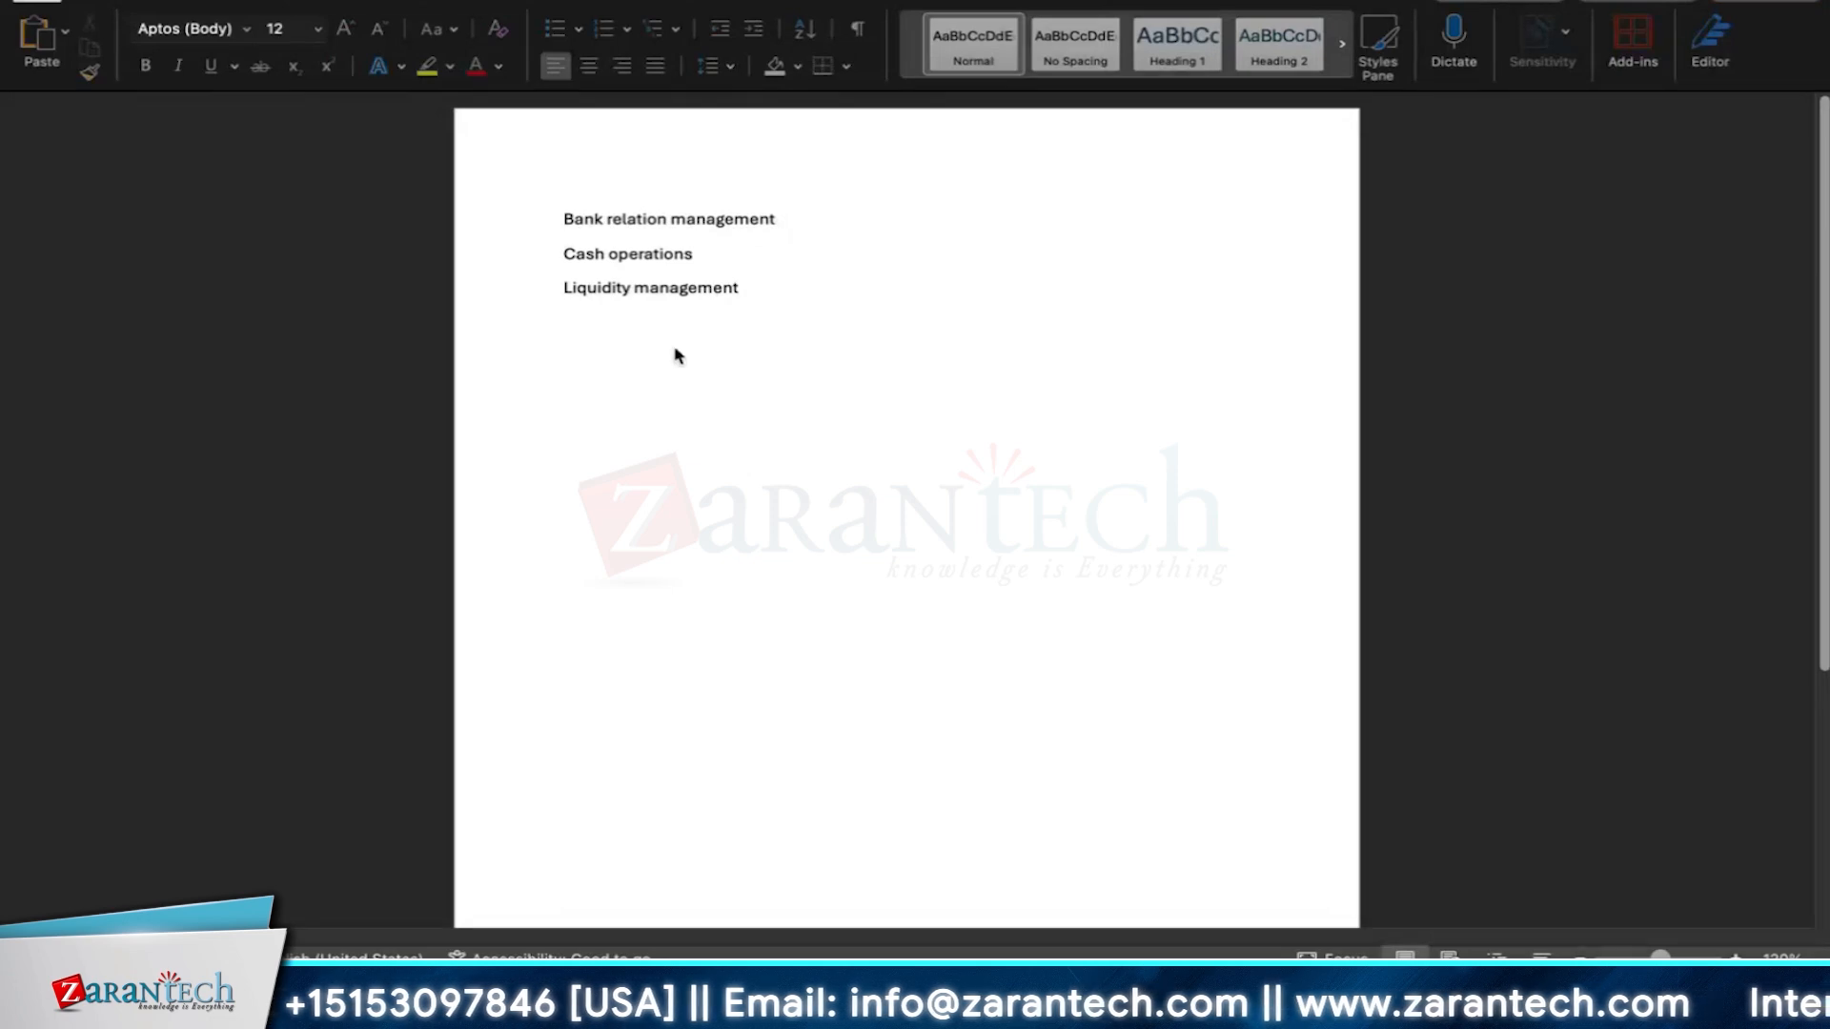
Make the 'Bank relation management' line bold.
drag(789, 225, 562, 238)
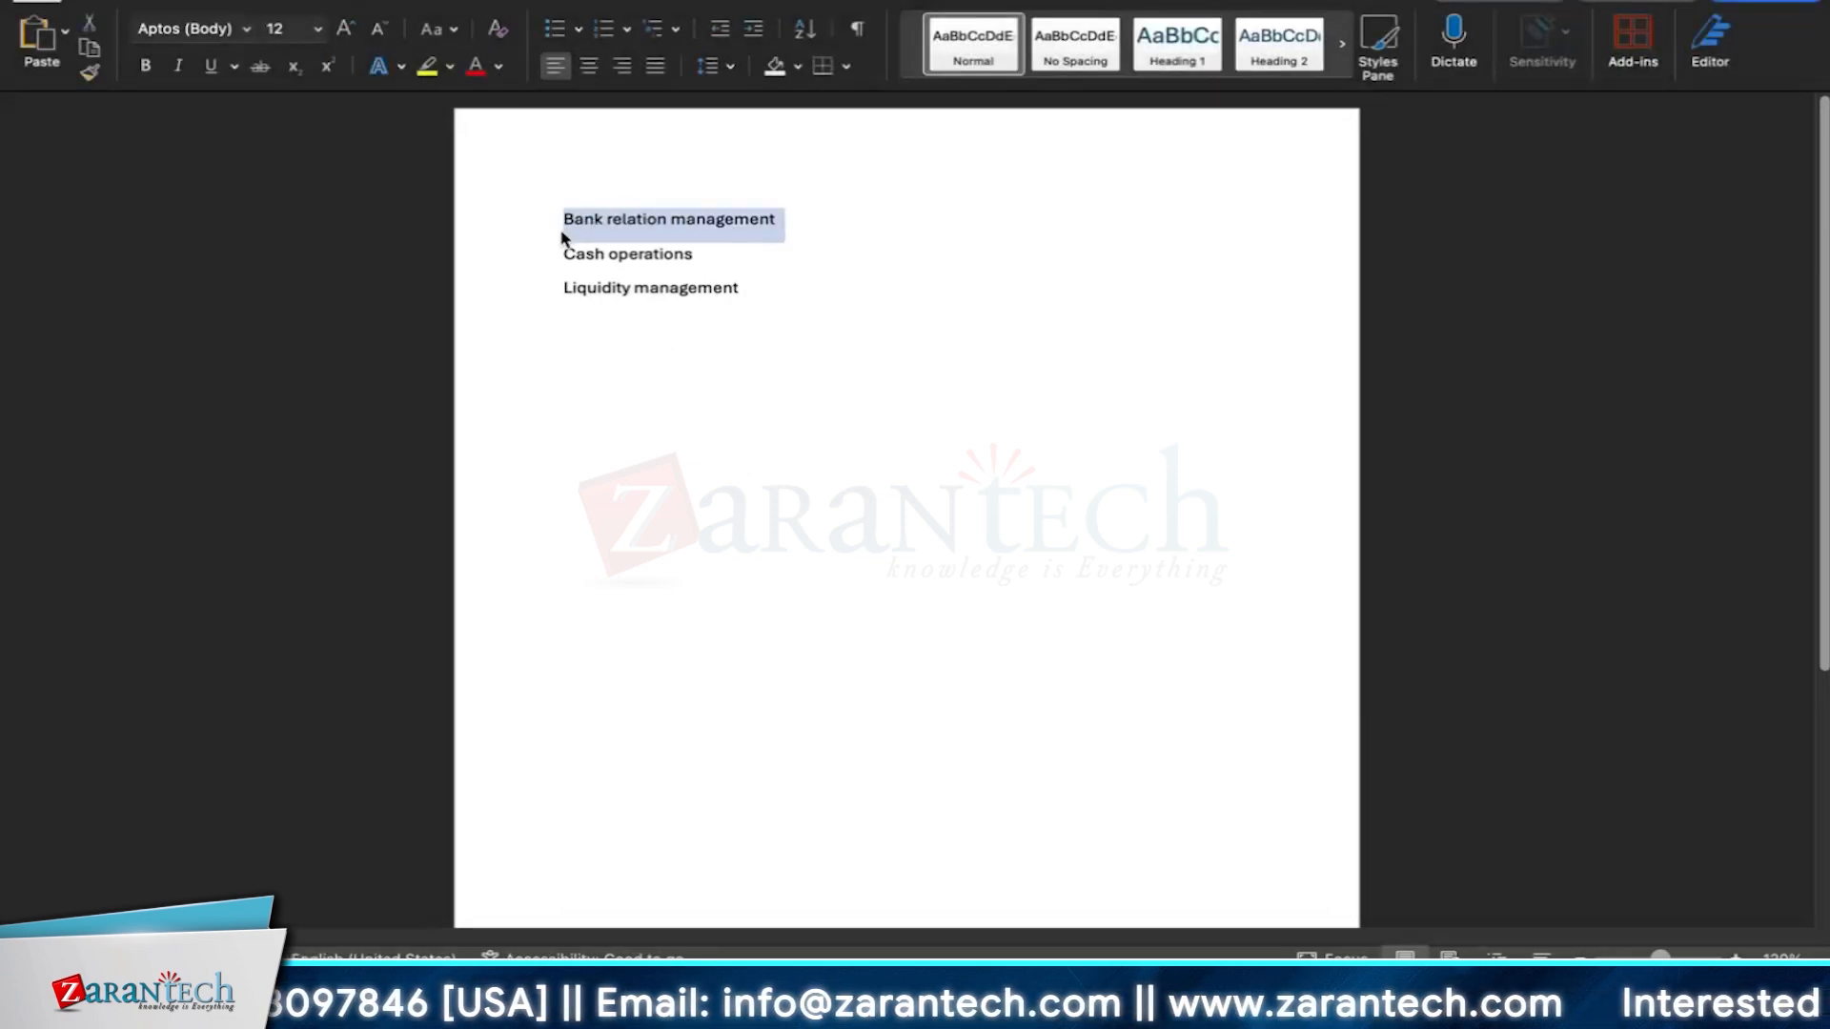
key(super+b)
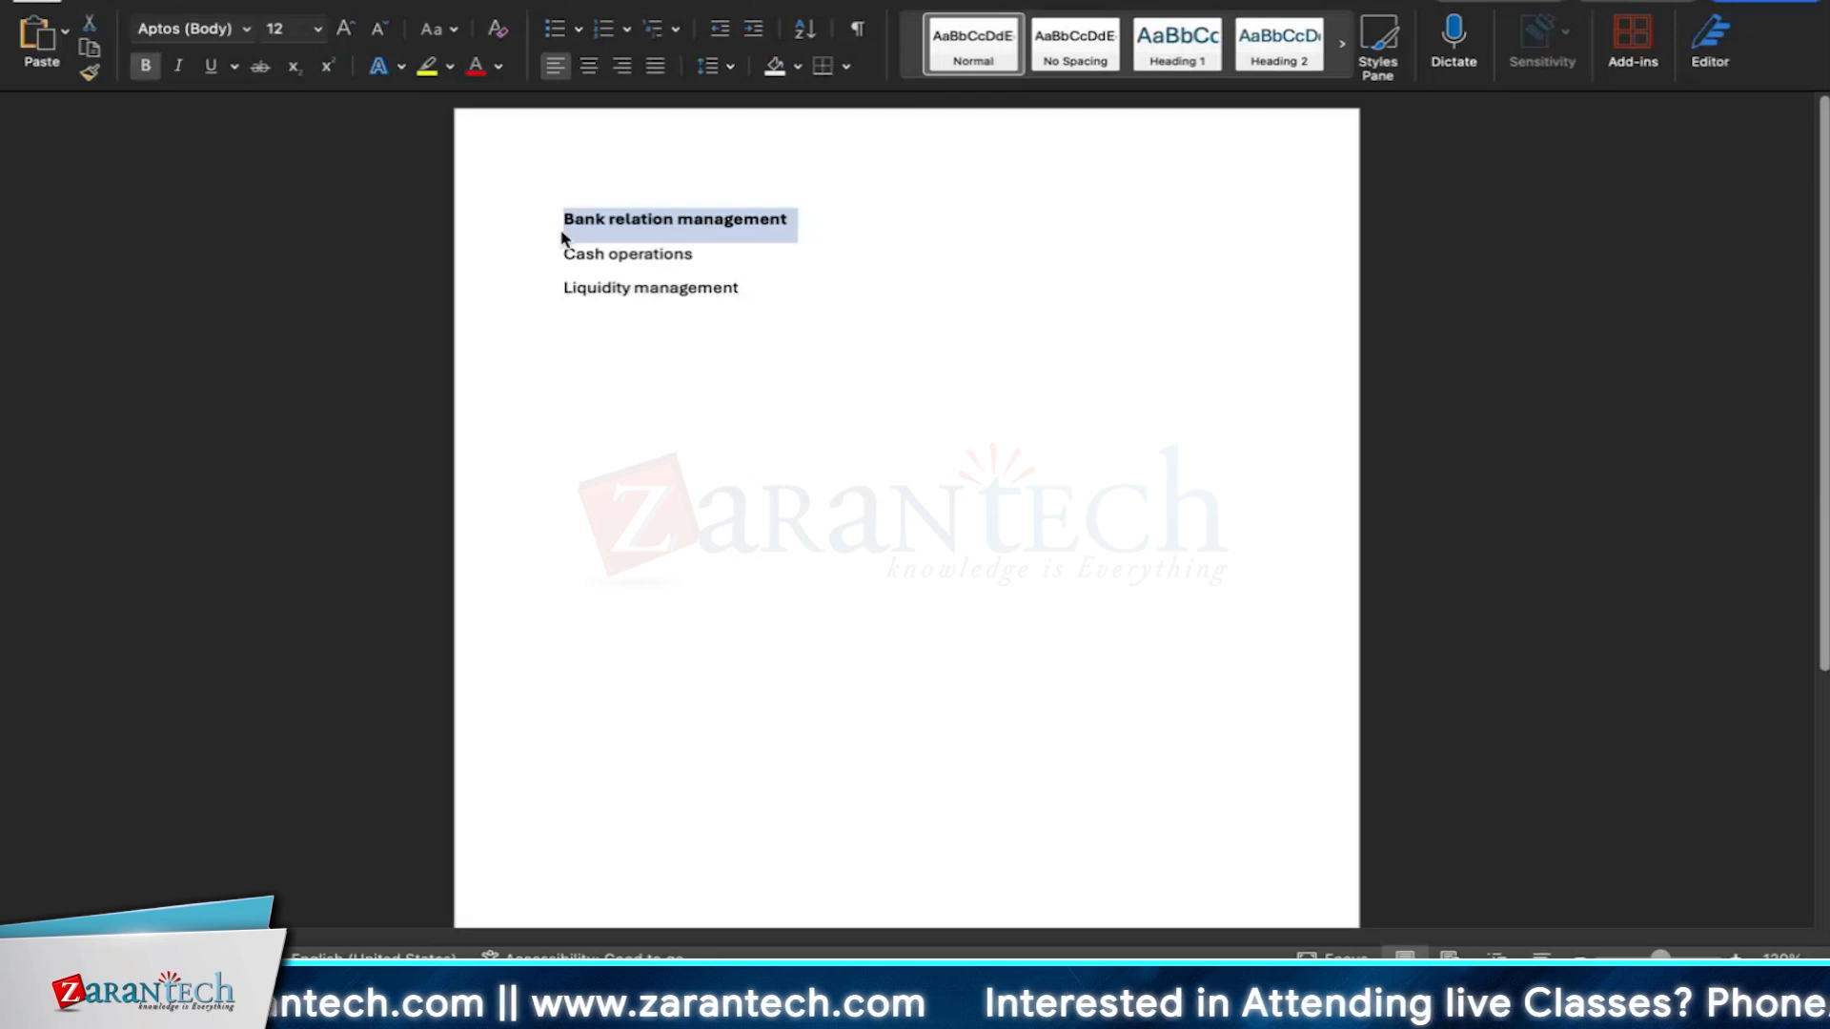
click(747, 203)
drag(791, 220, 563, 226)
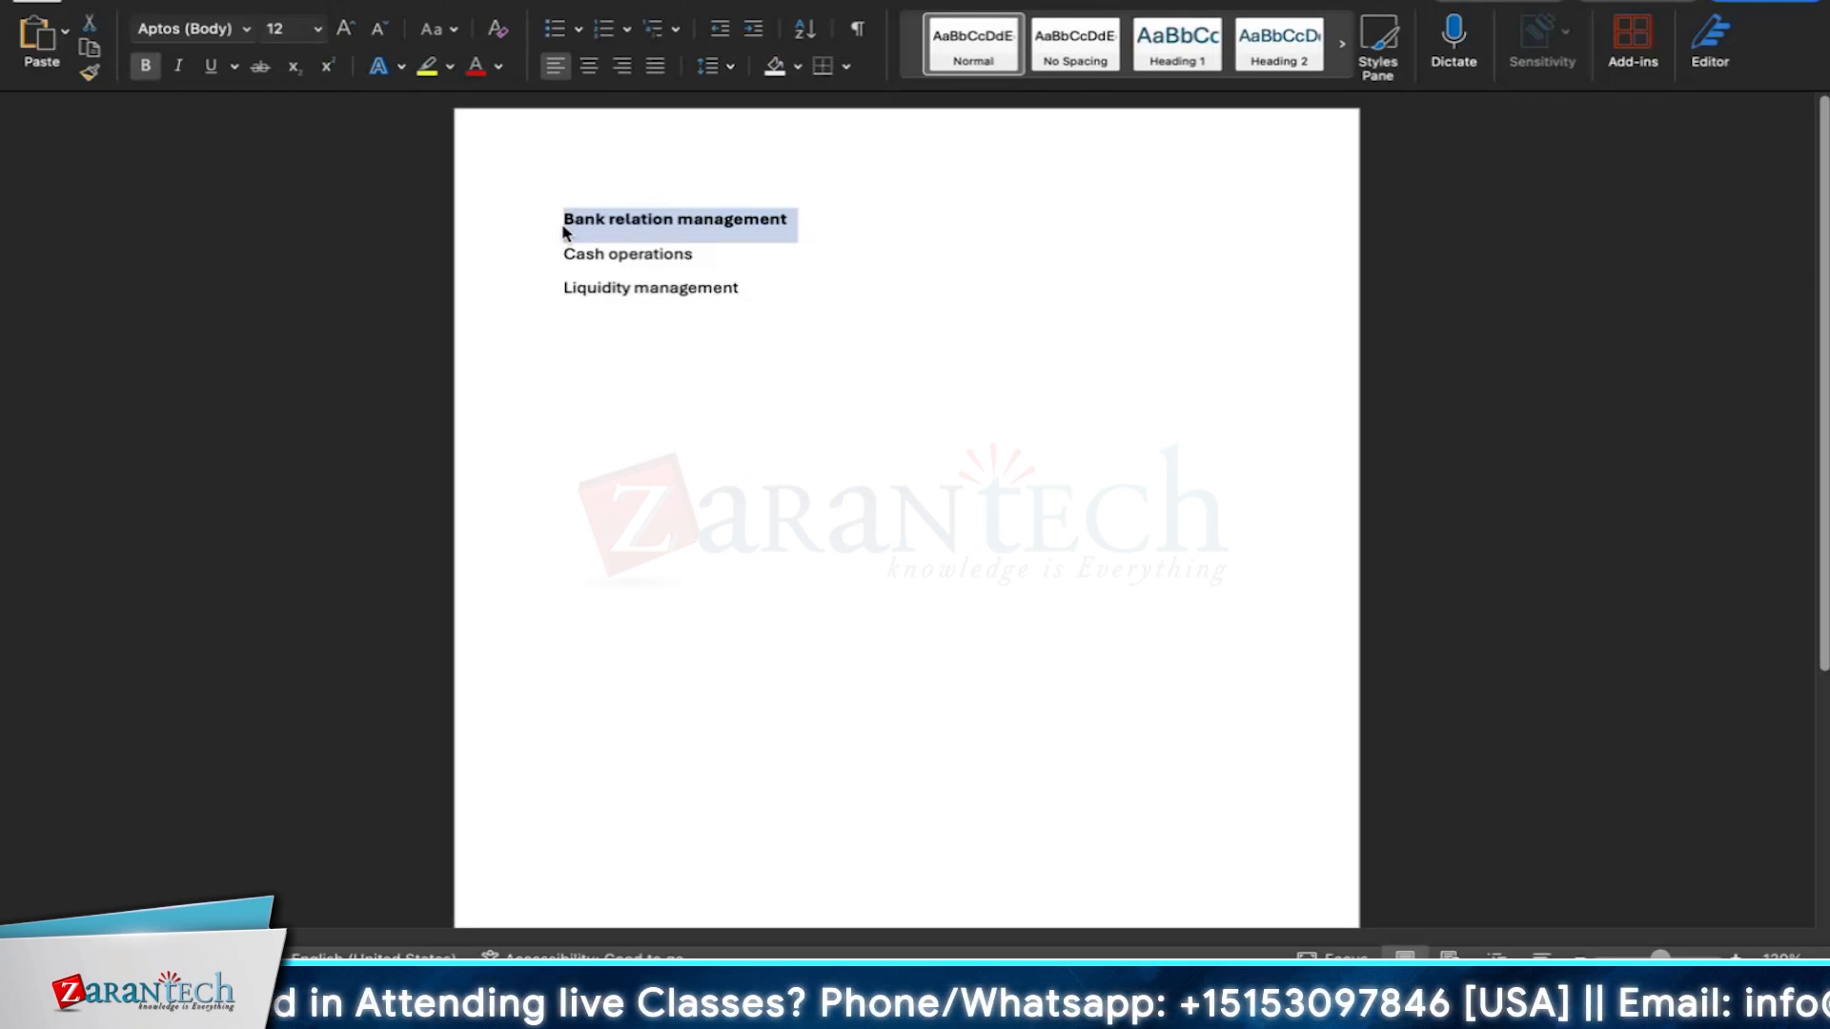
click(770, 262)
drag(801, 225, 570, 231)
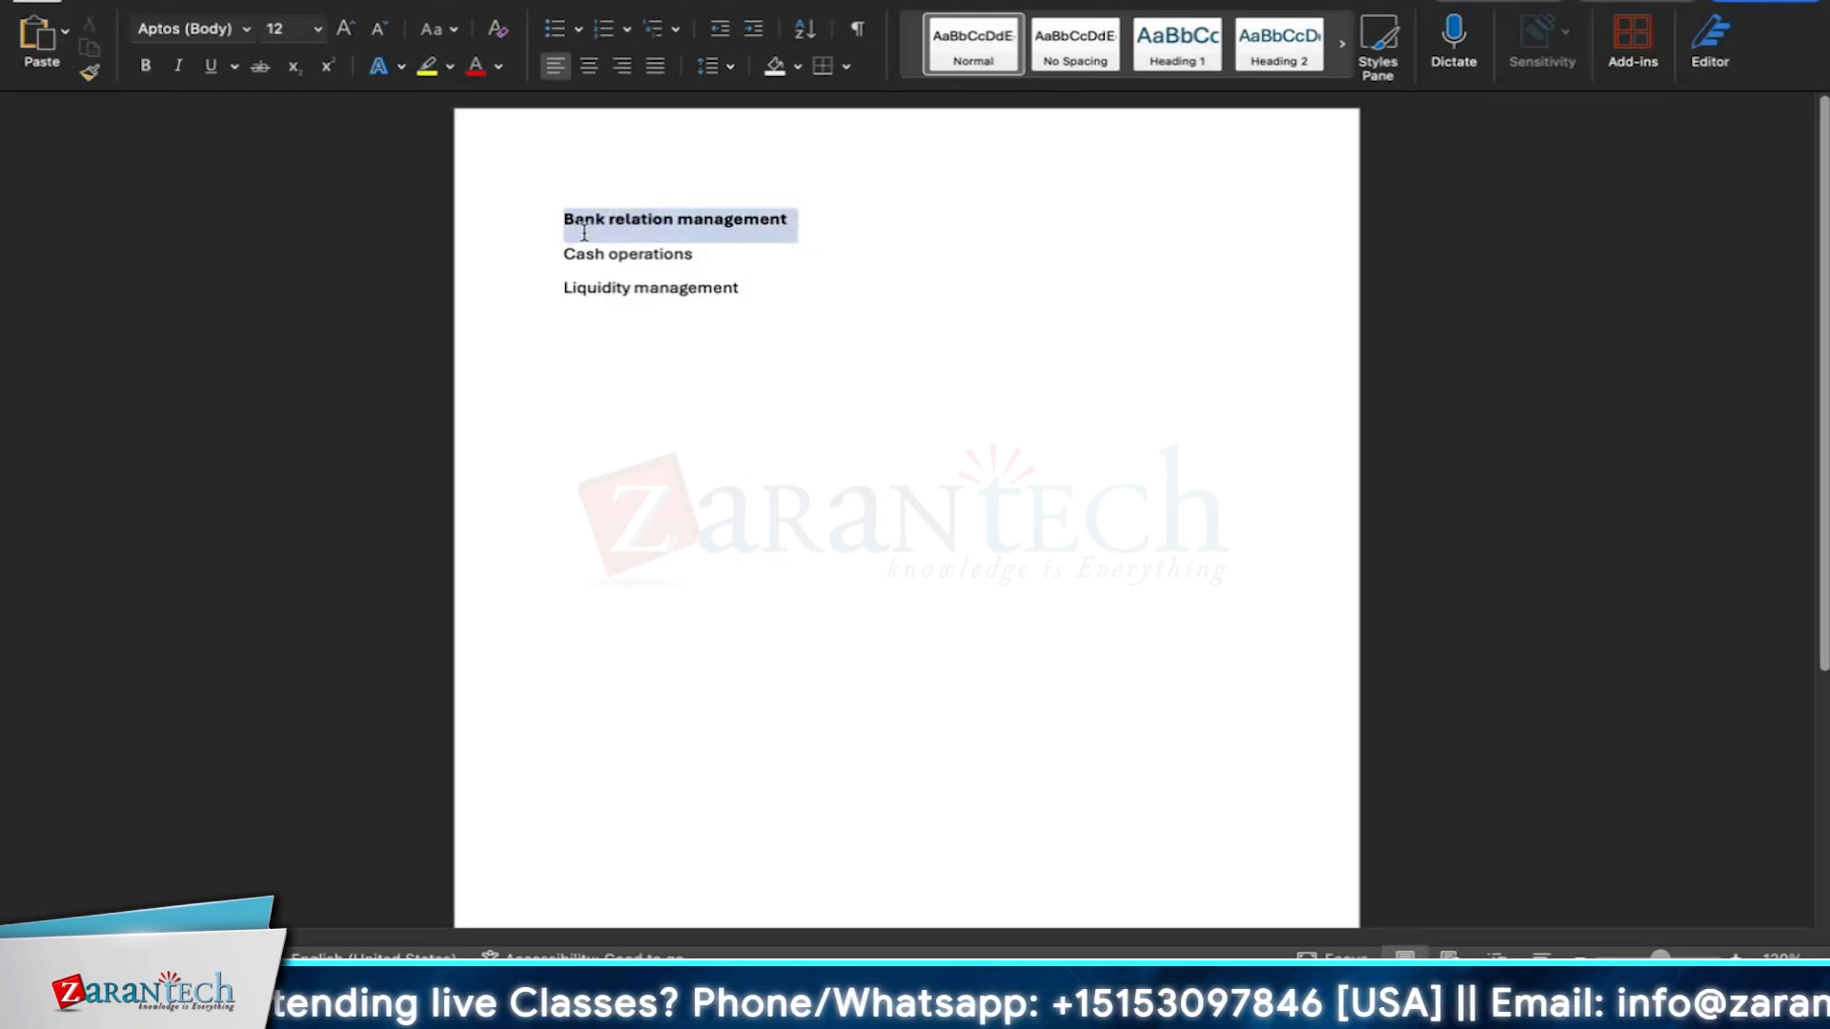
Make the 'Cash operations' line bold.
click(646, 259)
drag(719, 258, 570, 258)
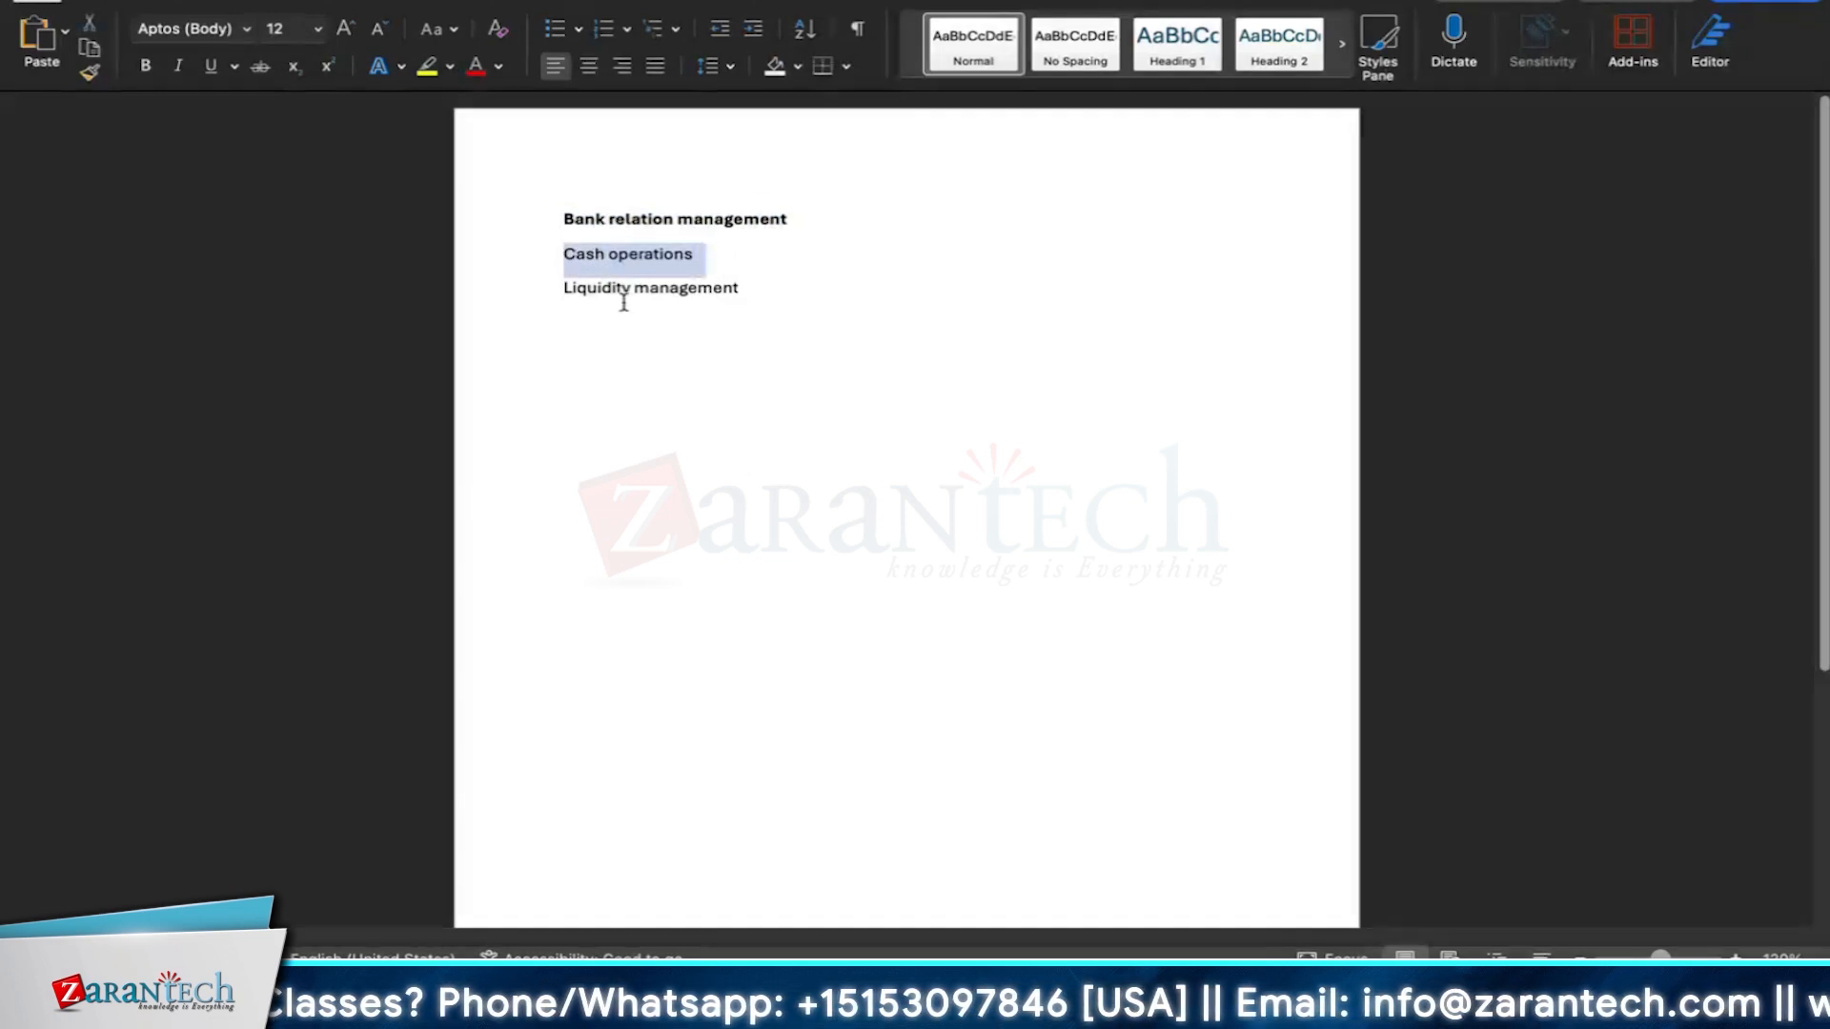
key(super+b)
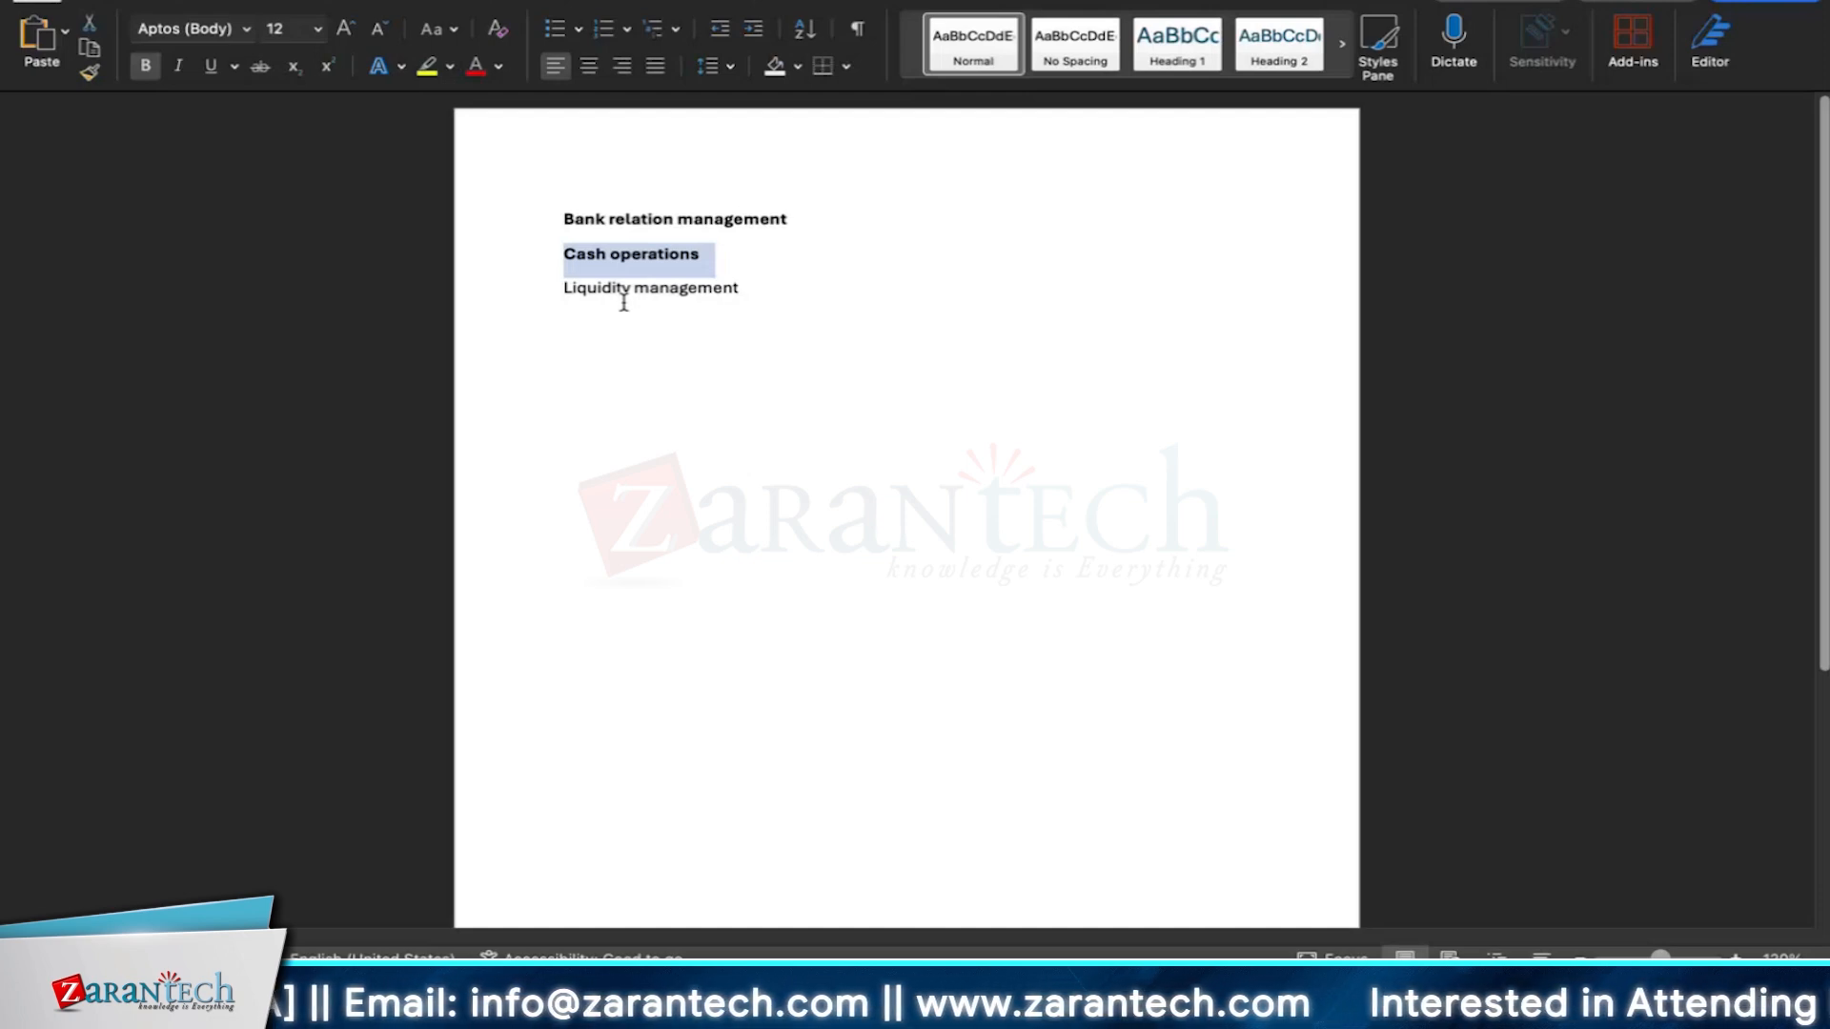
click(641, 319)
click(706, 255)
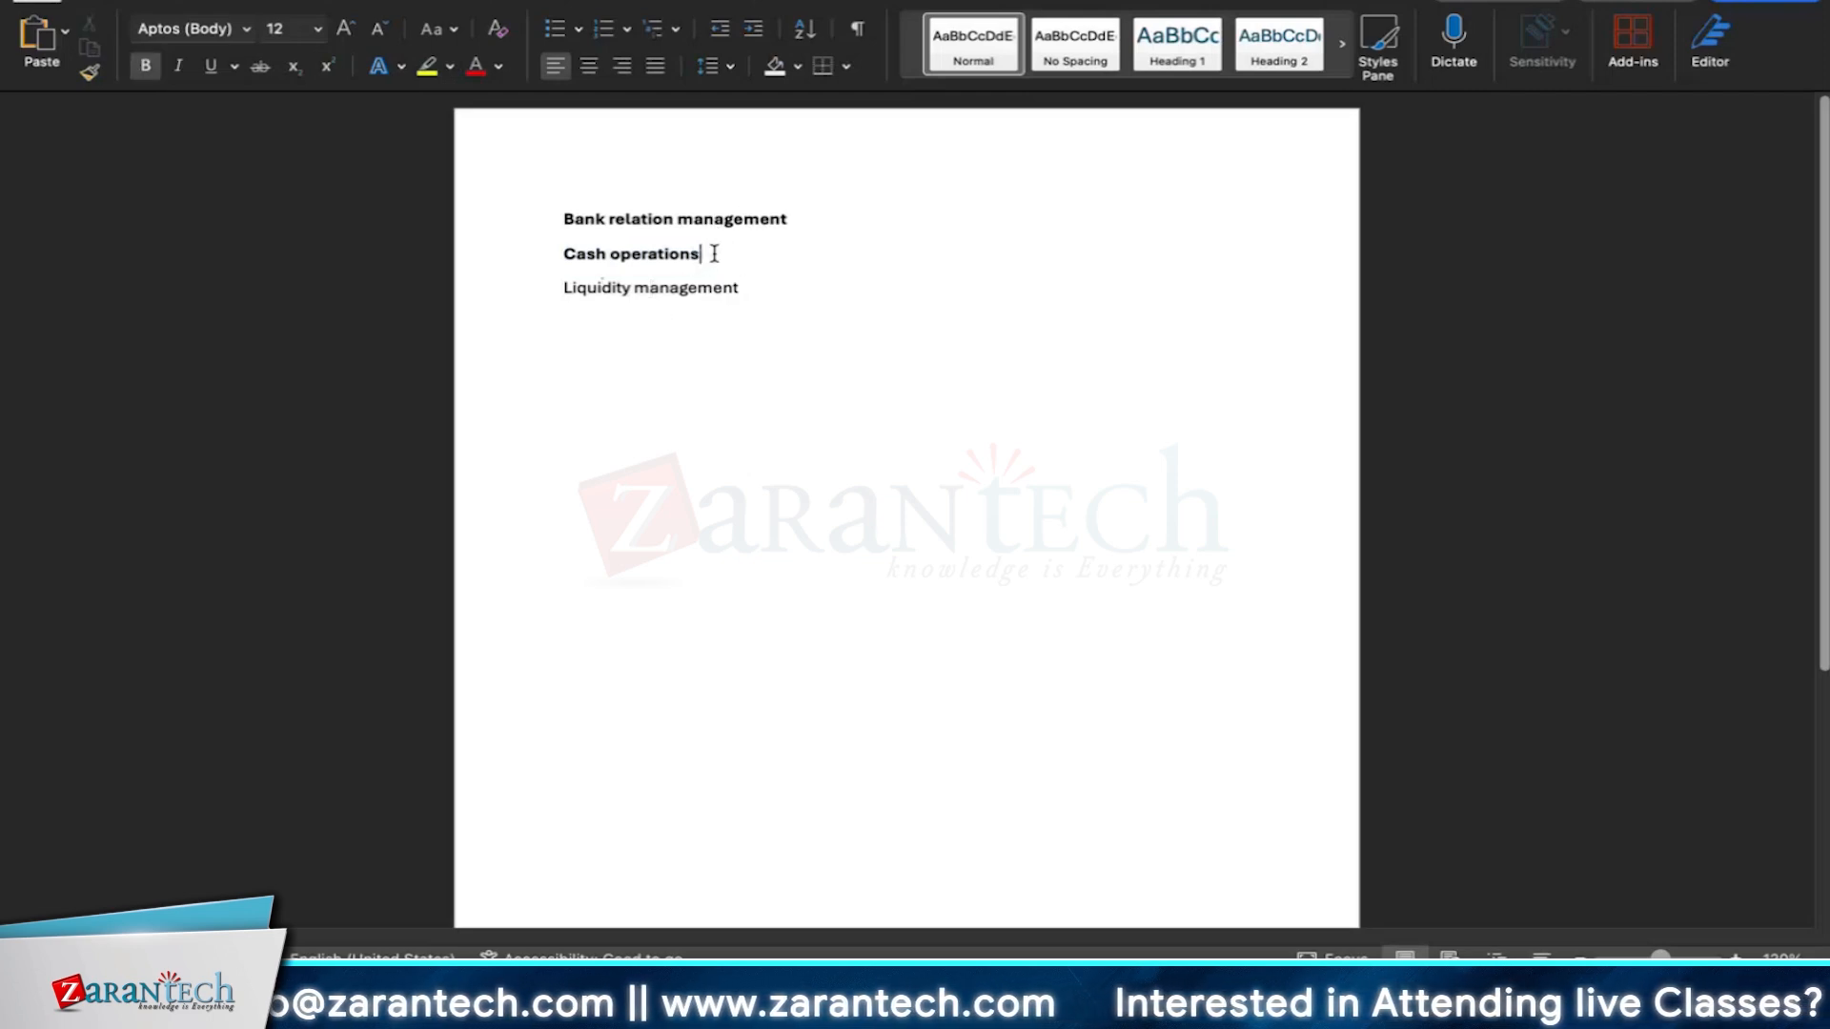
drag(715, 255, 575, 254)
click(686, 253)
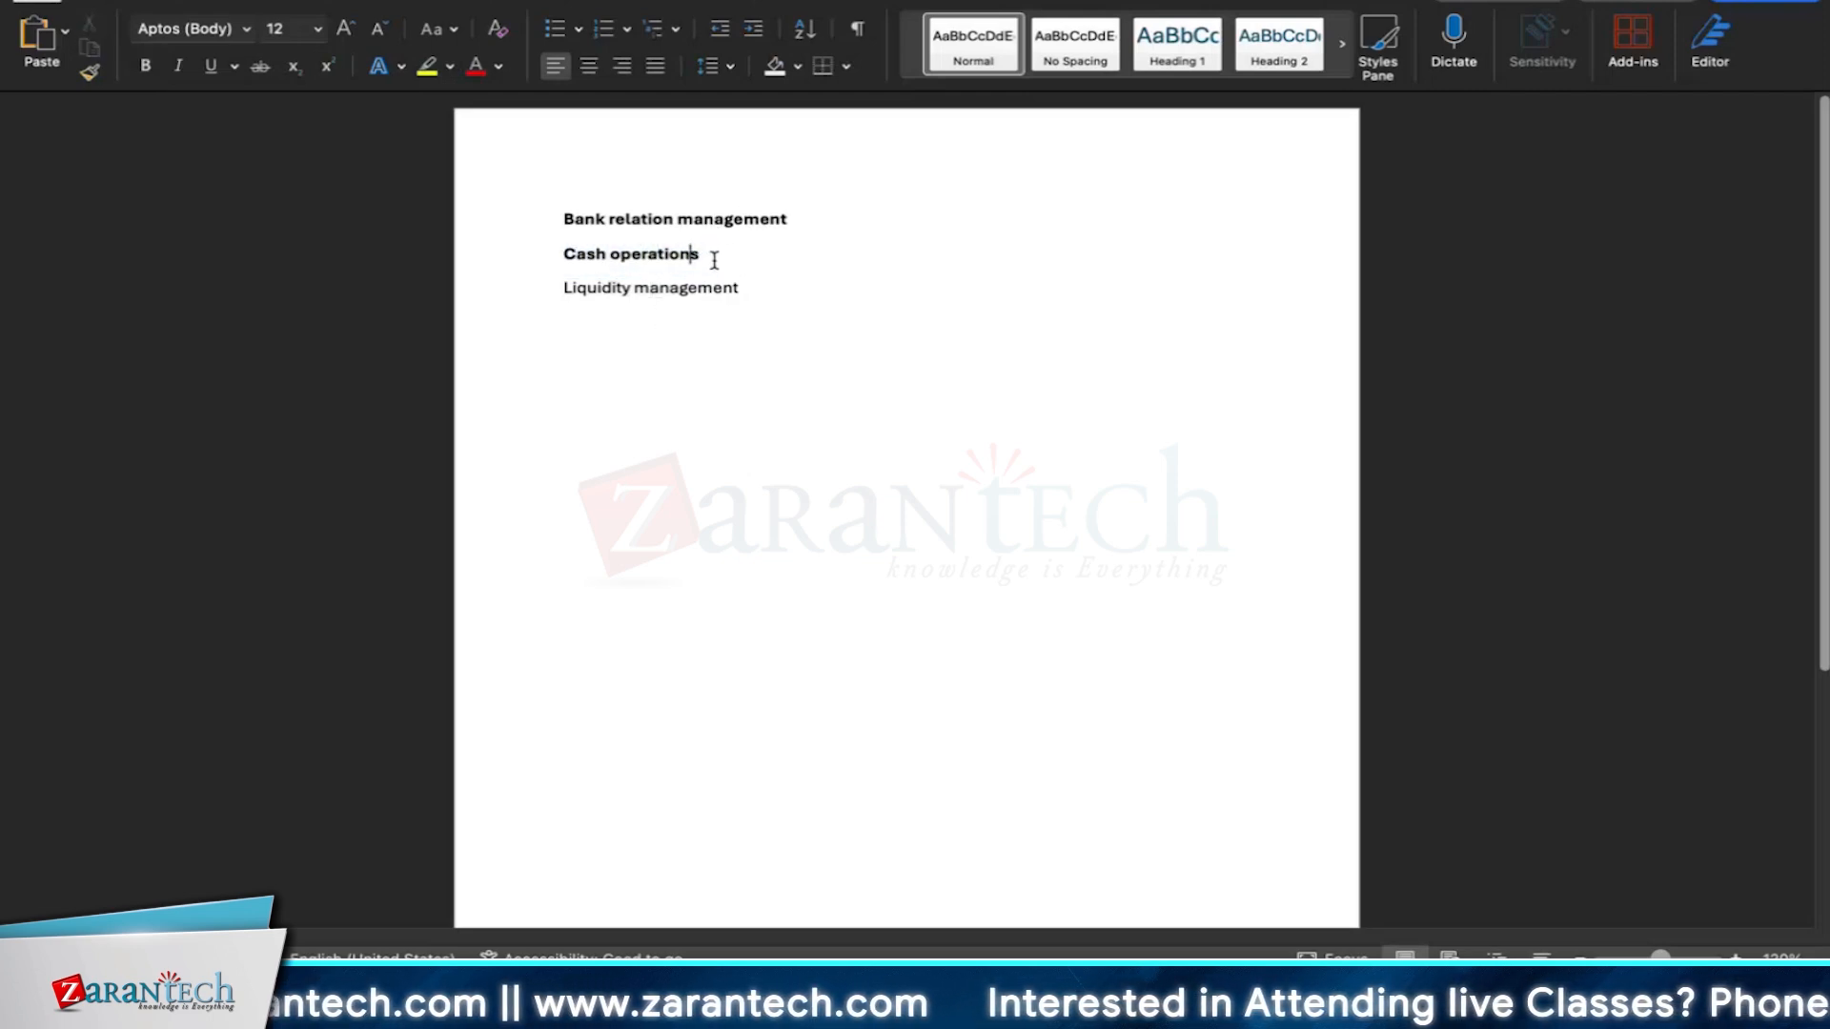
drag(715, 257, 564, 254)
click(630, 319)
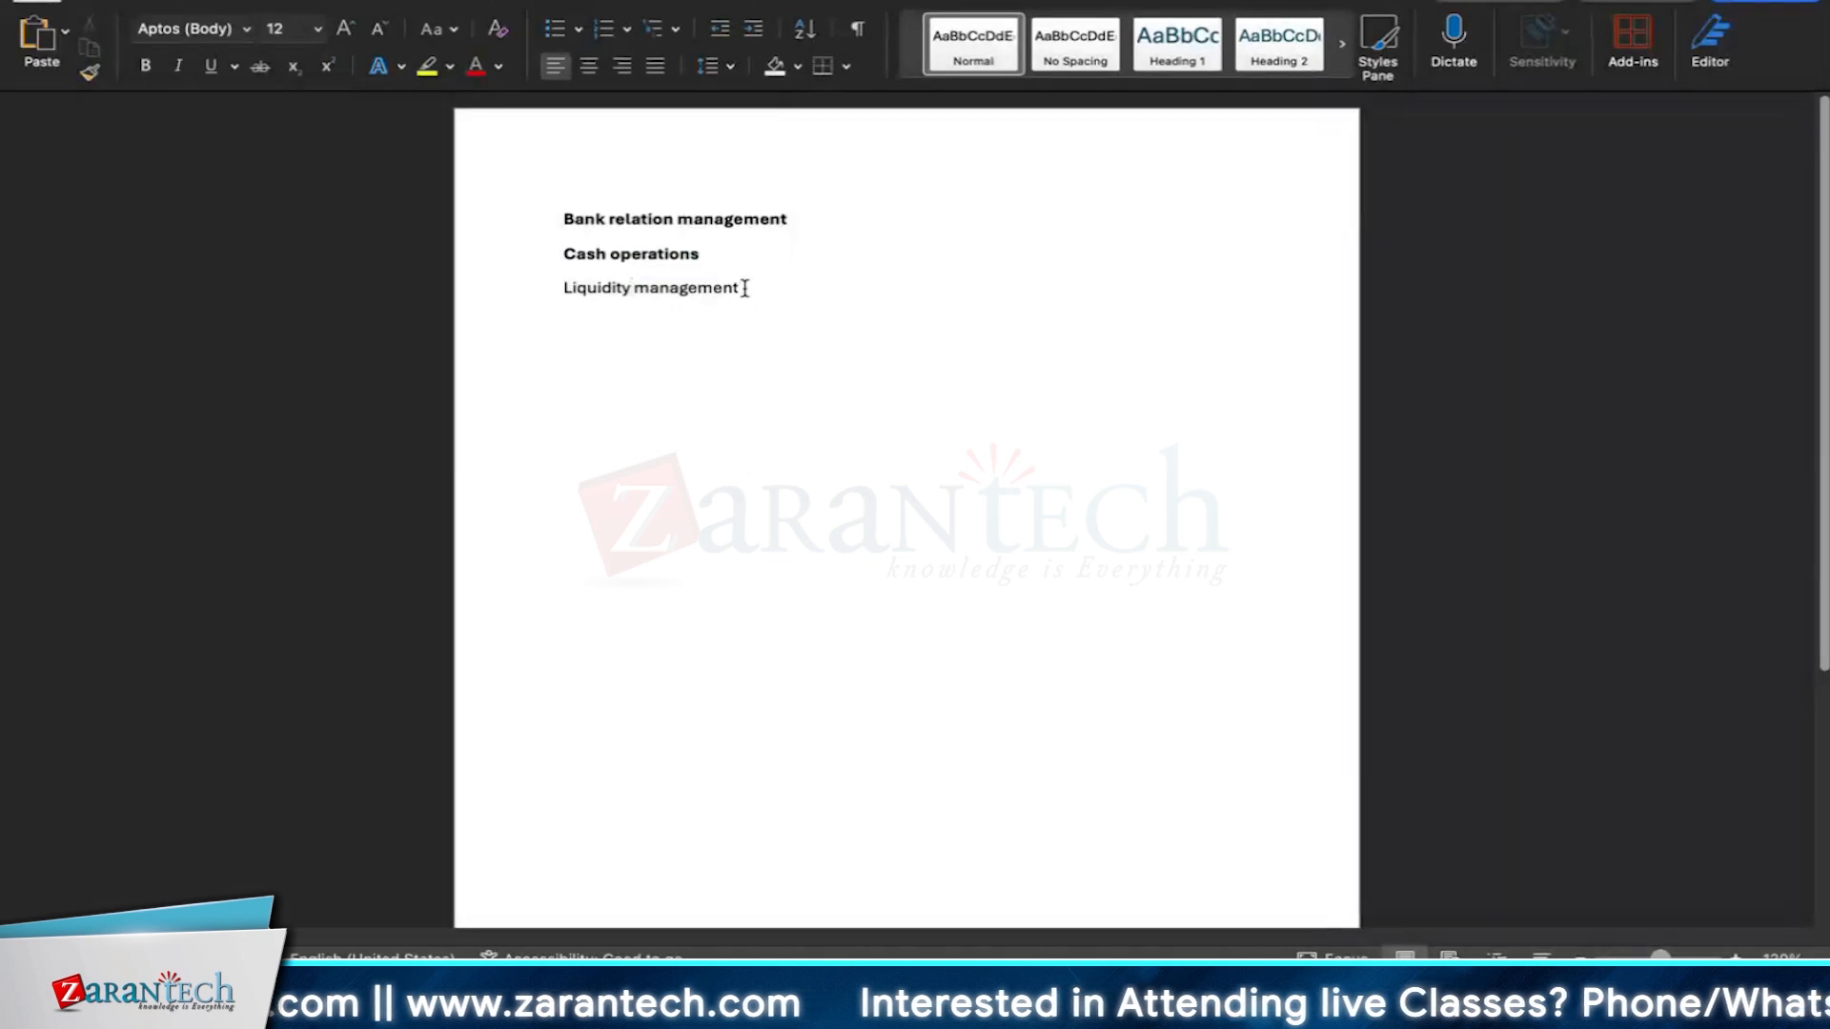
Make the 'Liquidity management' line bold.
drag(748, 287, 563, 288)
key(super+b)
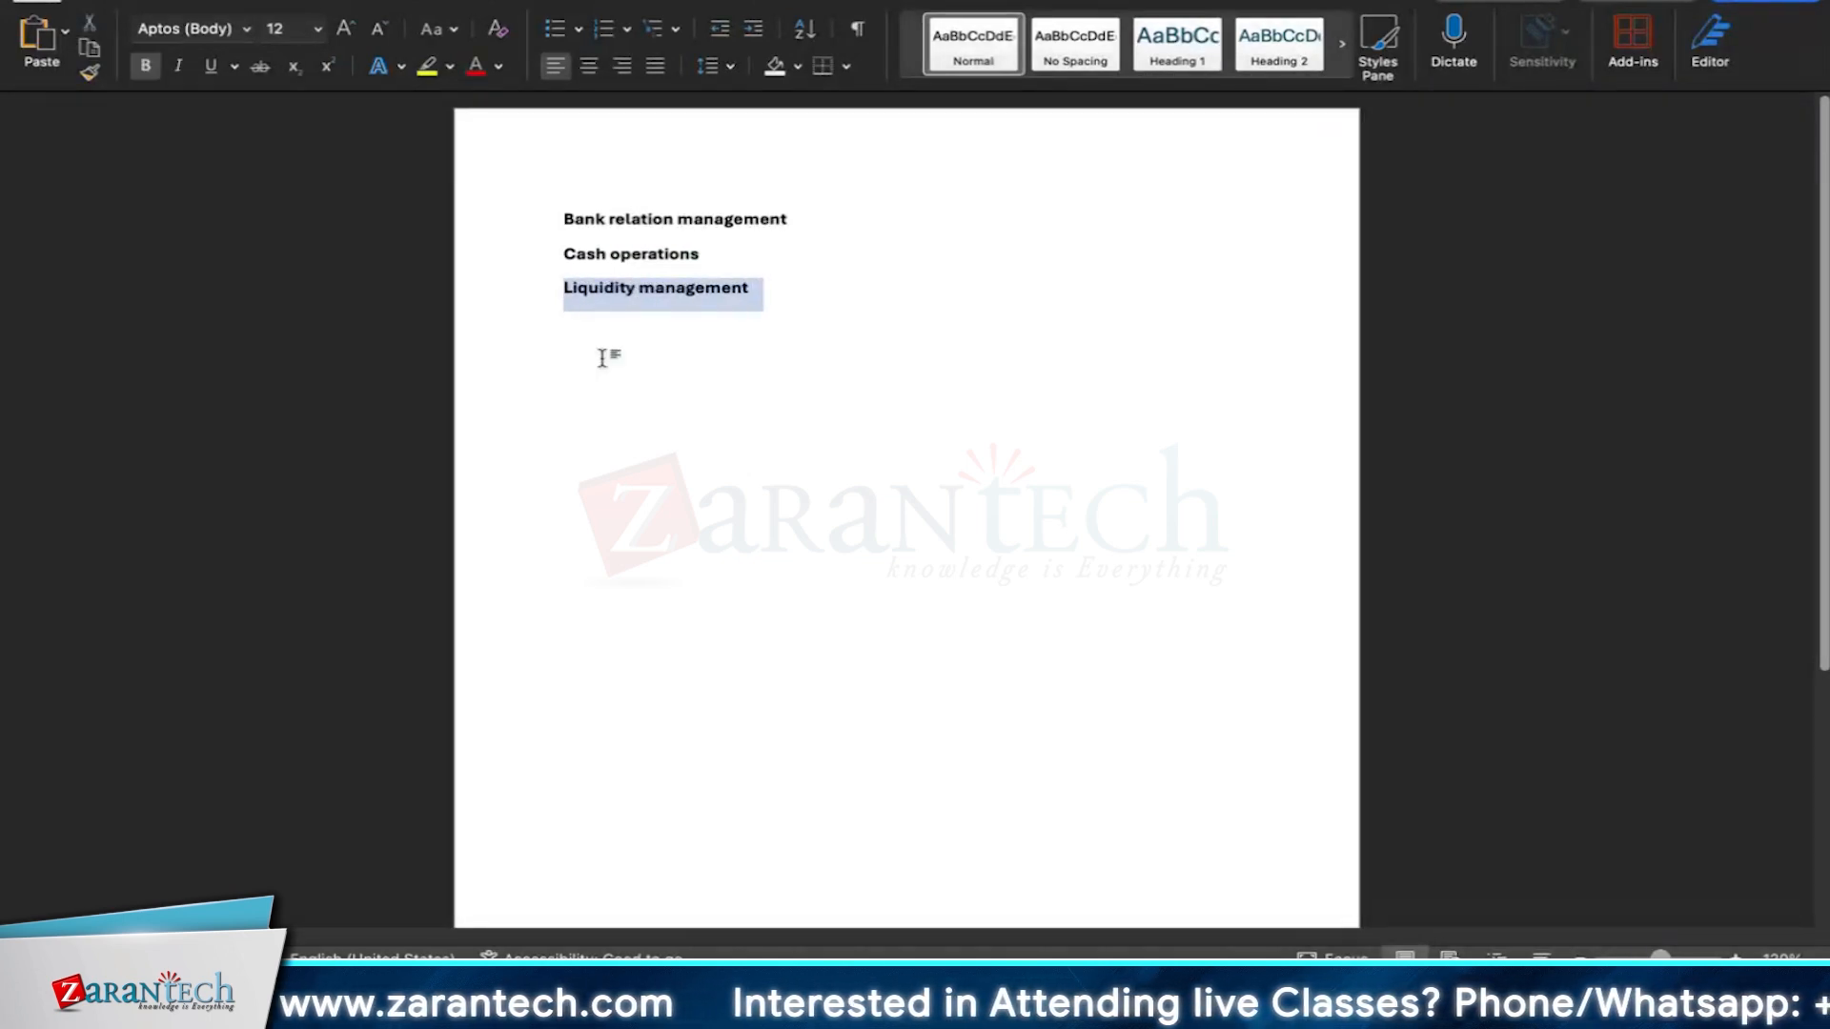
click(681, 346)
drag(756, 289, 547, 291)
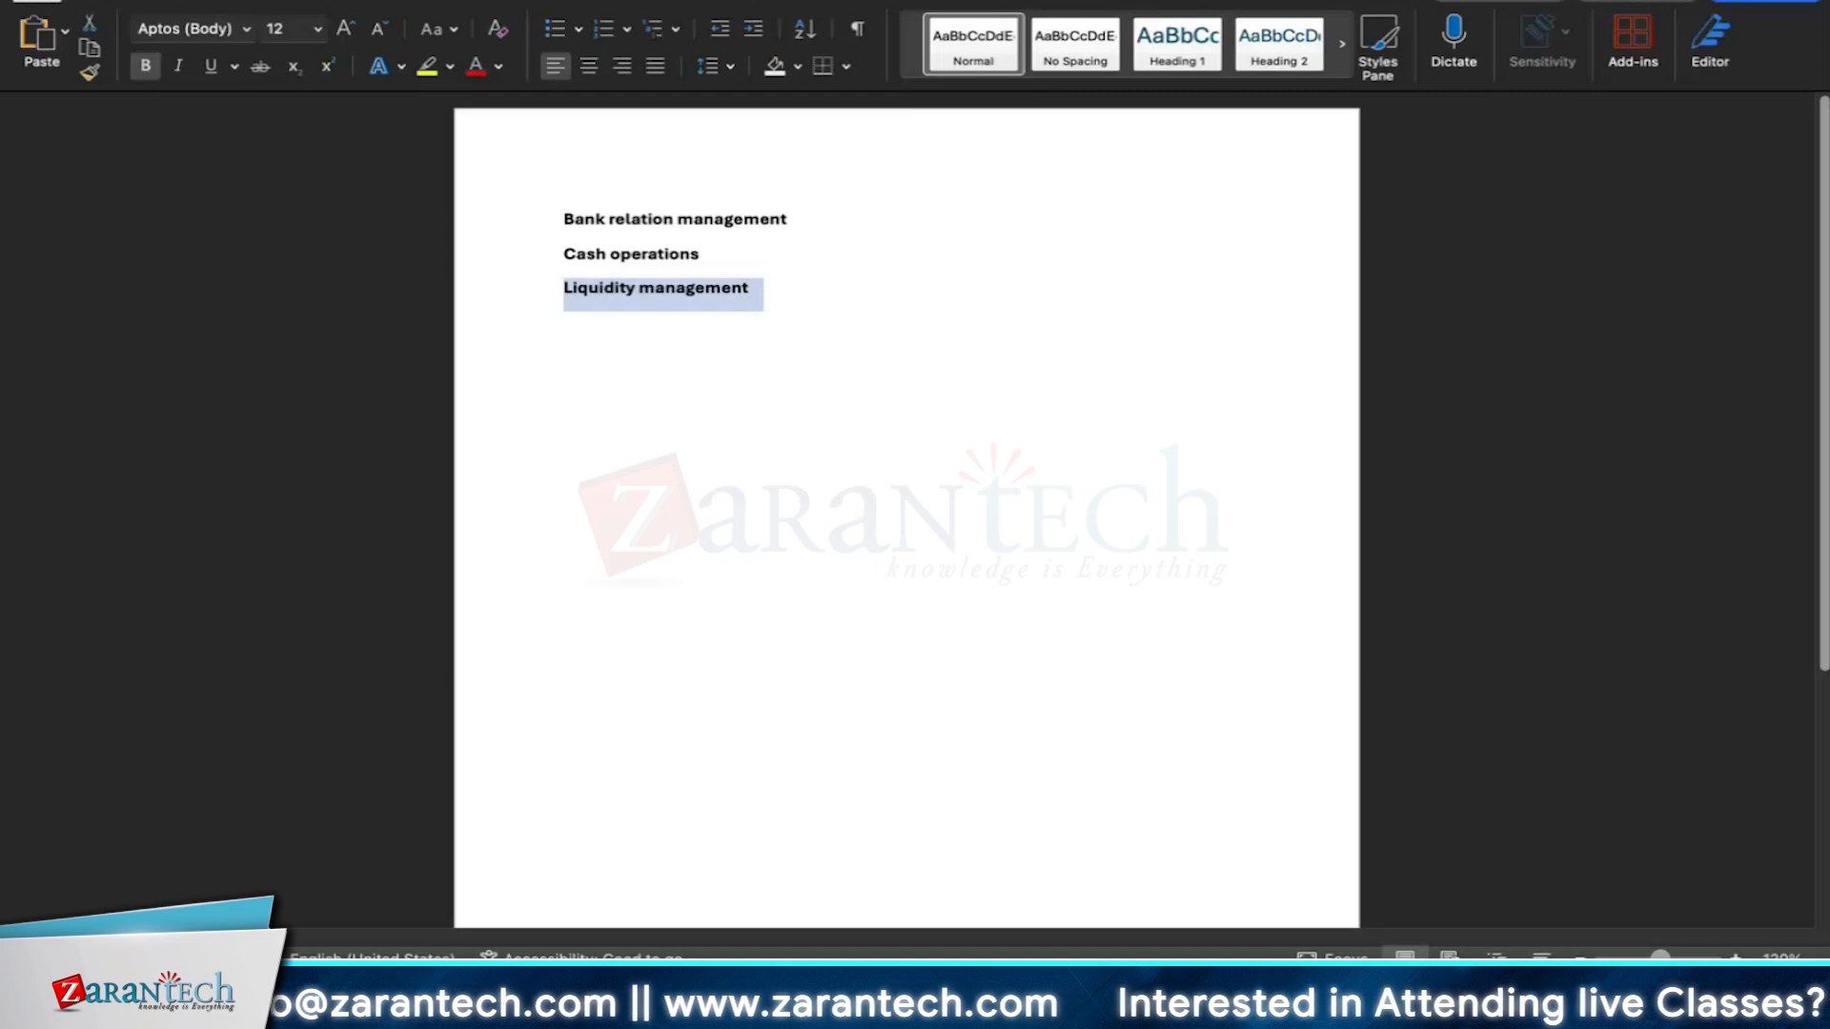
key(super+Tab)
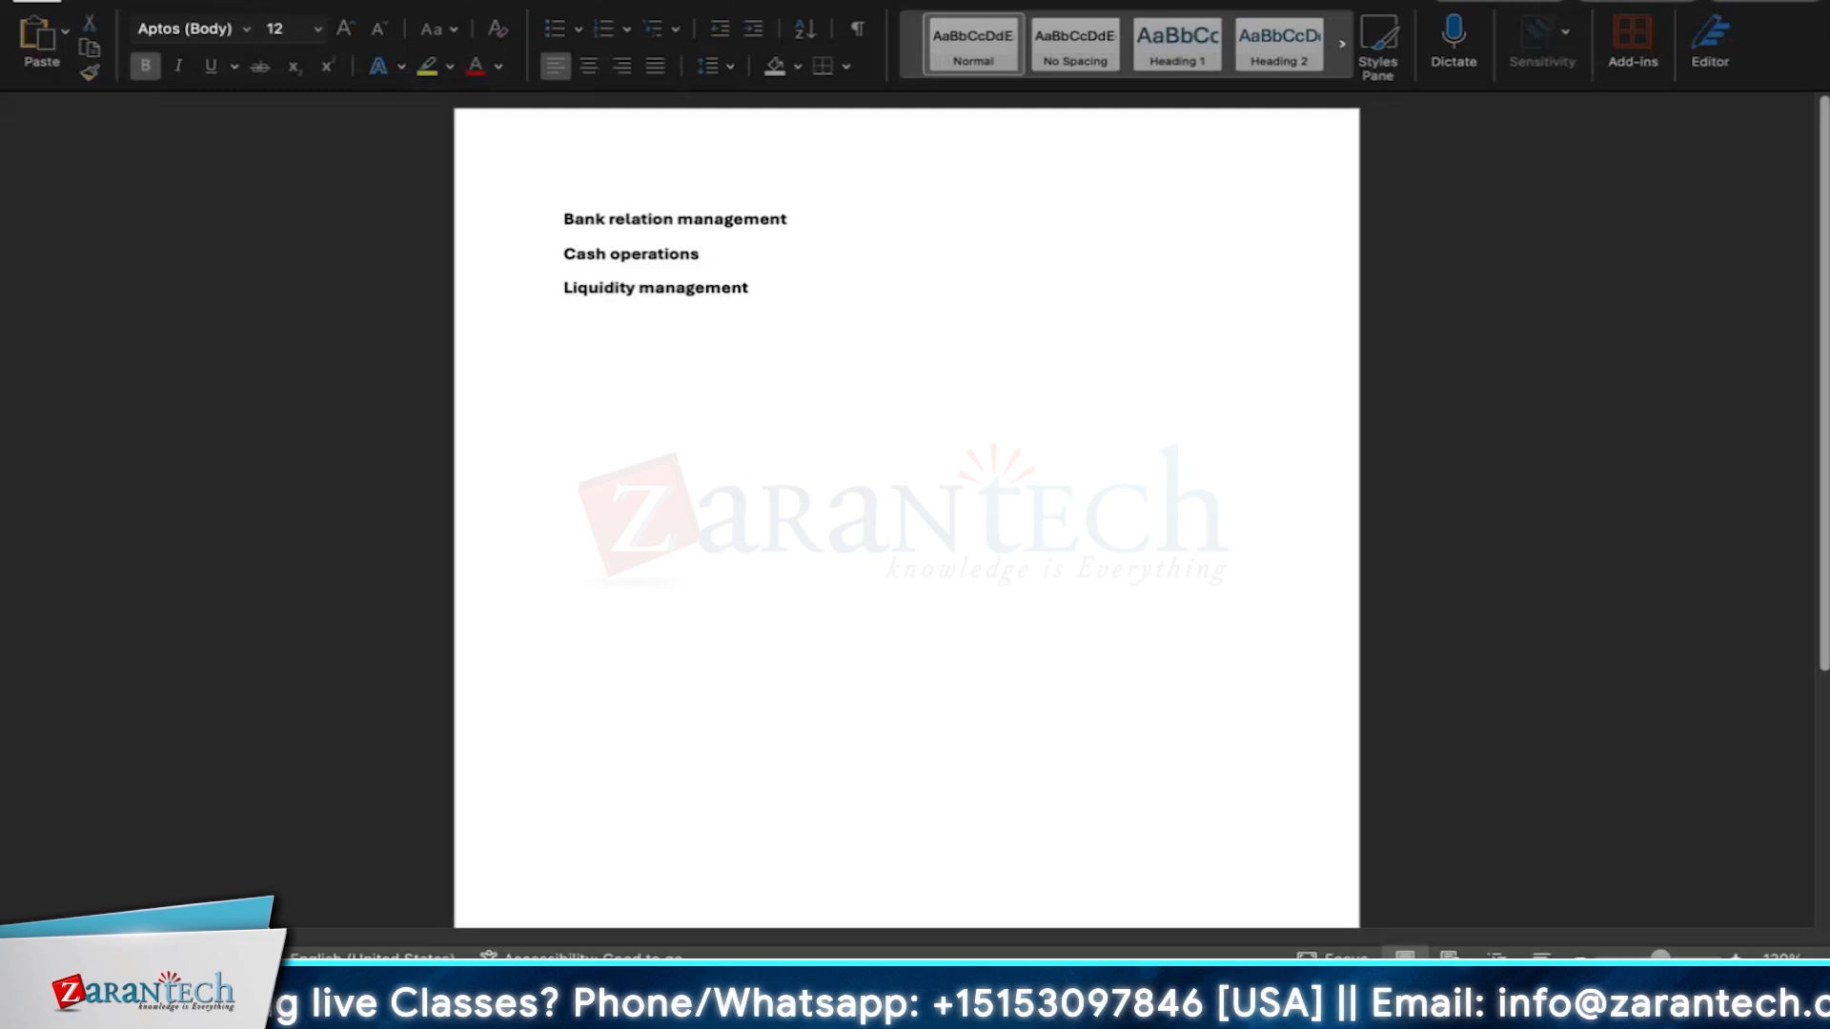
click(735, 253)
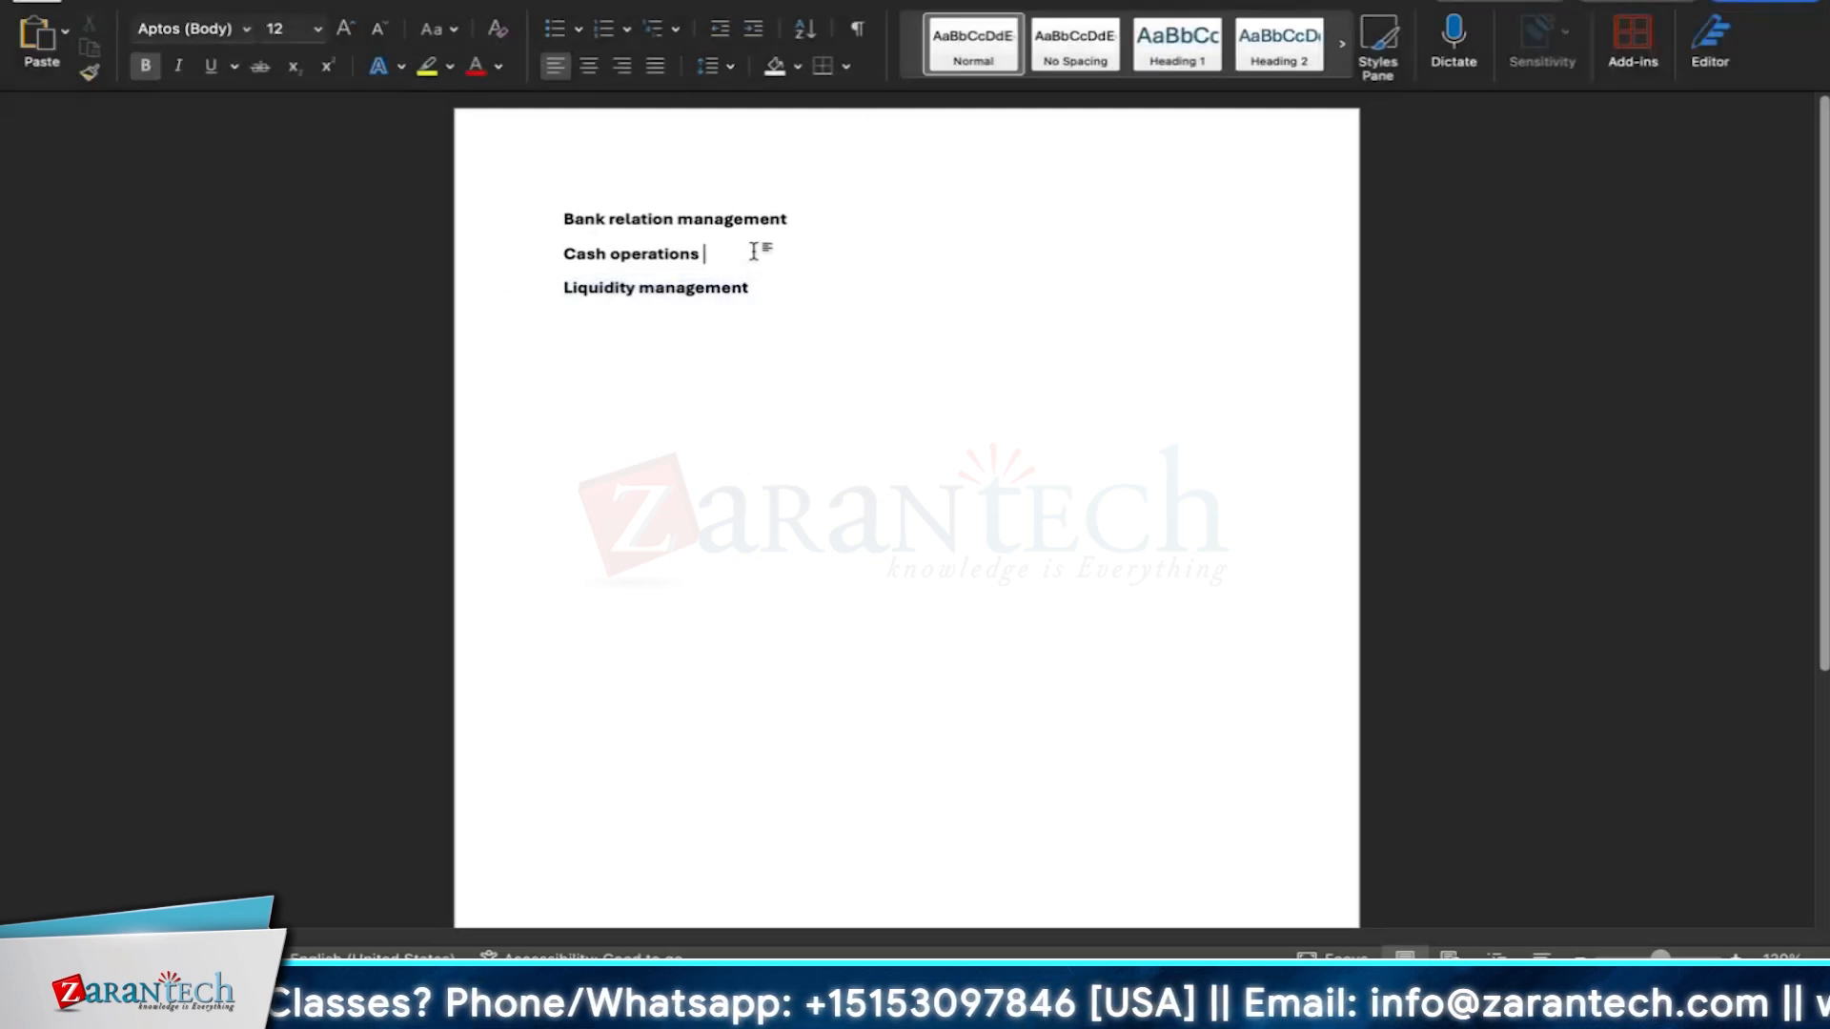
drag(753, 250, 560, 258)
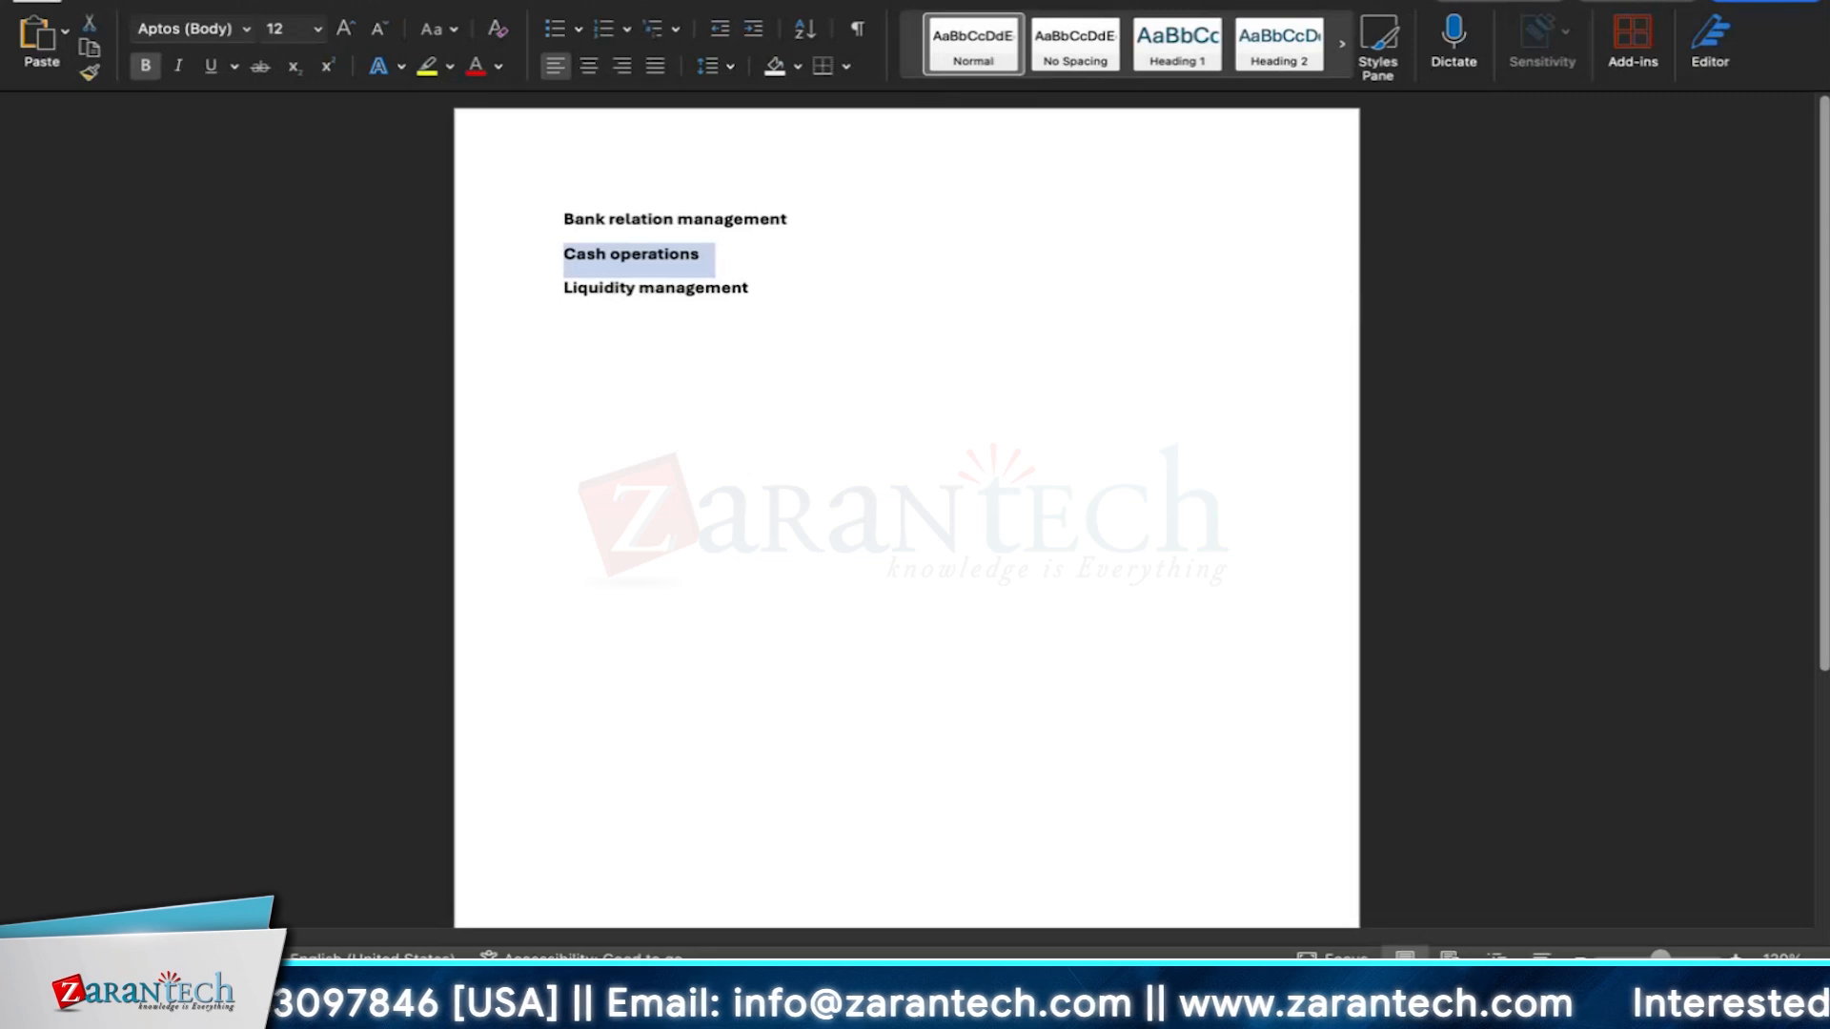
key(super+Tab)
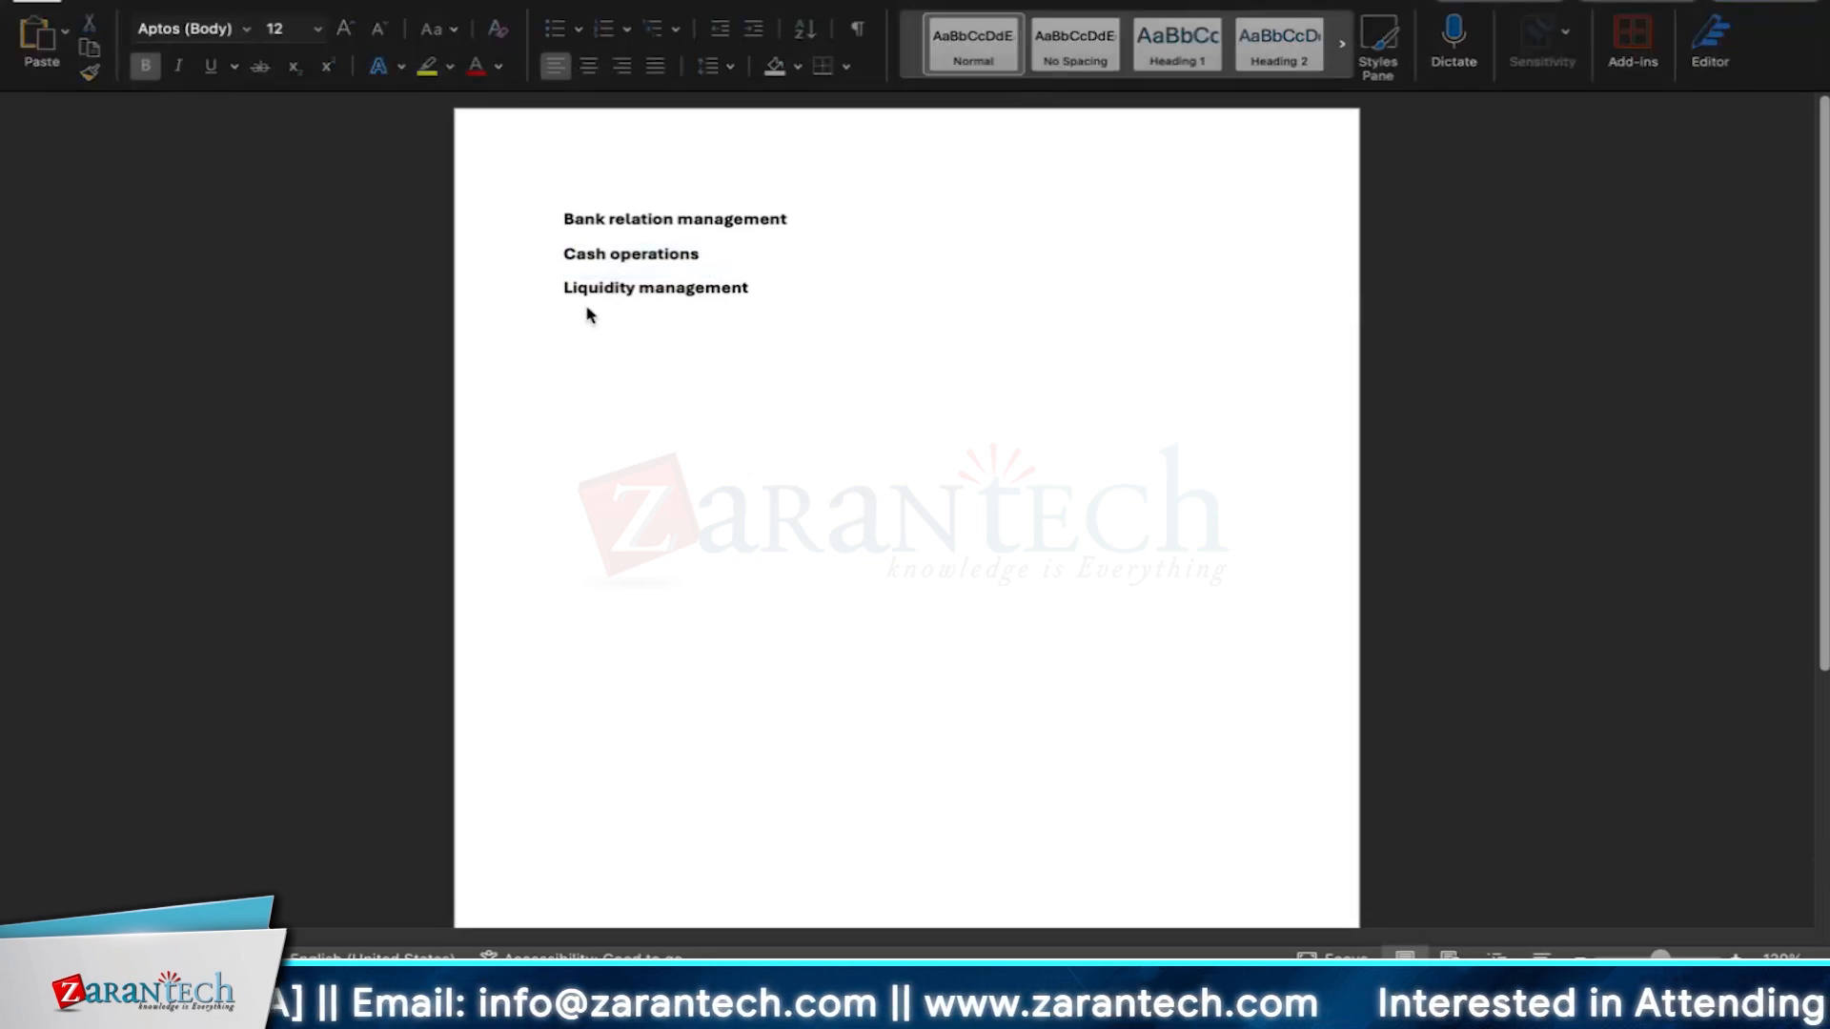
key(super+Tab)
click(716, 292)
drag(742, 291, 574, 295)
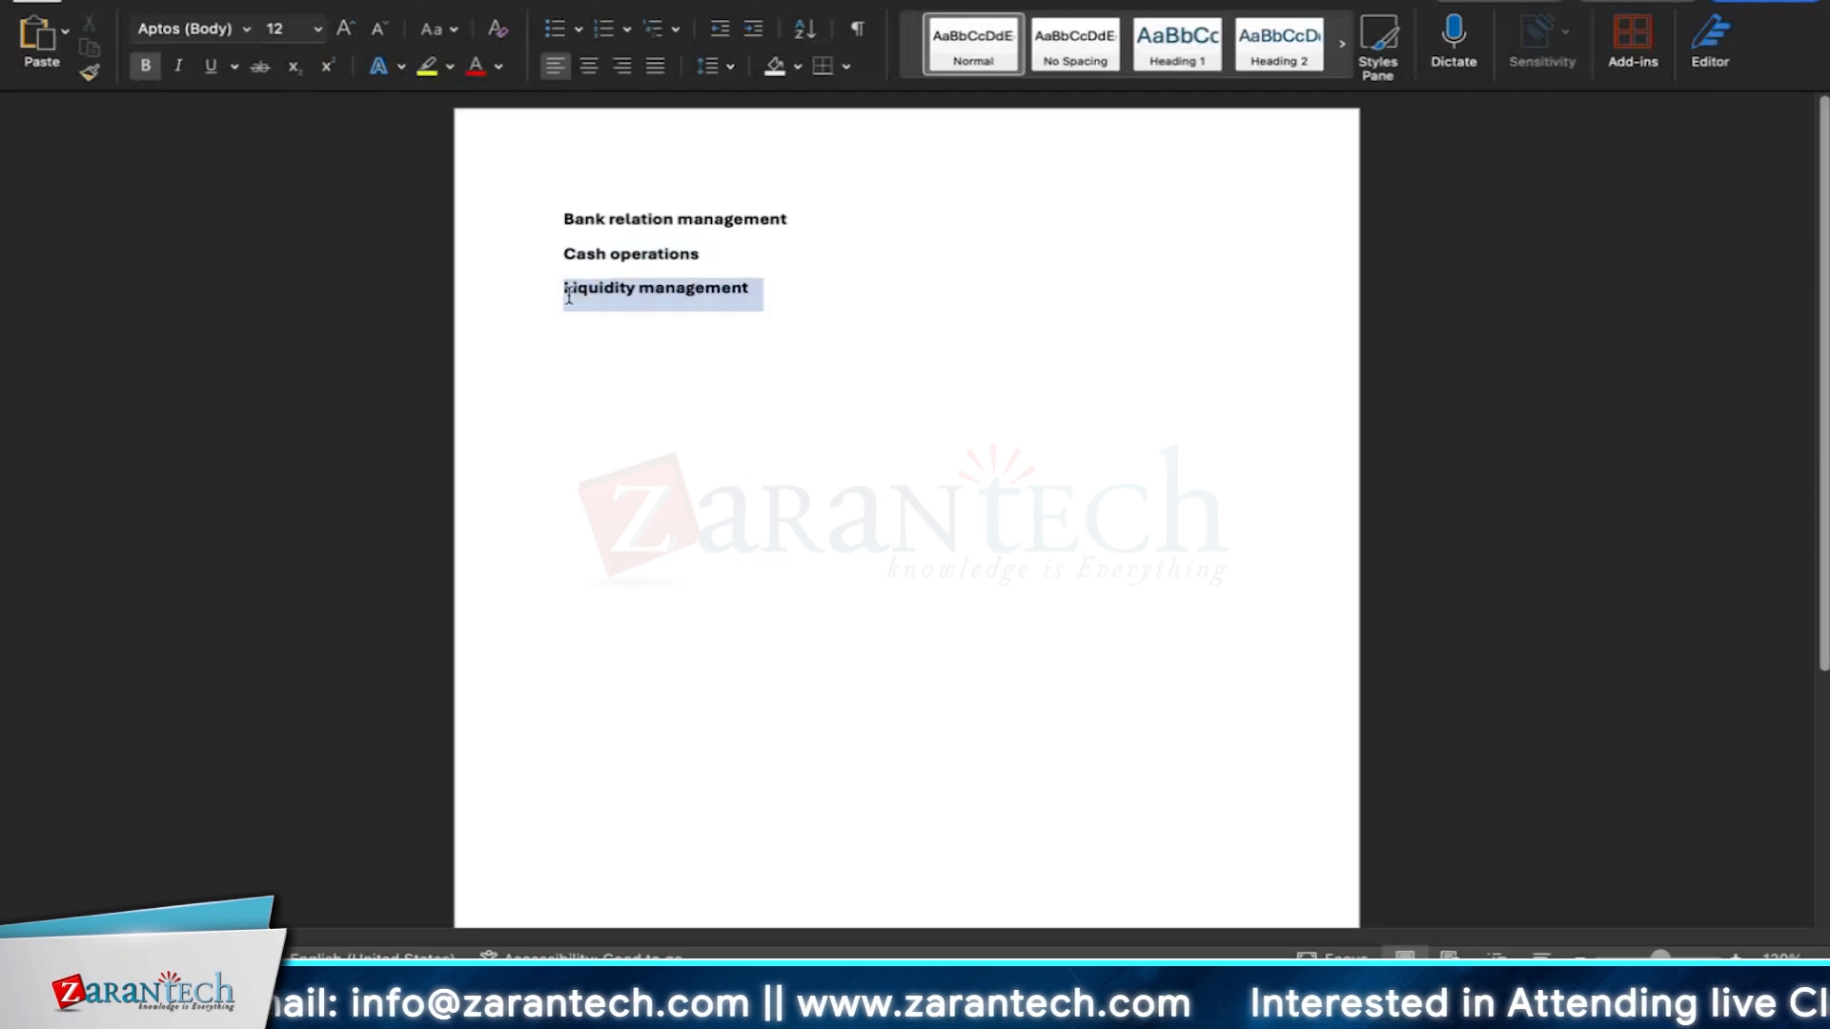
click(706, 291)
drag(753, 291, 563, 290)
click(705, 290)
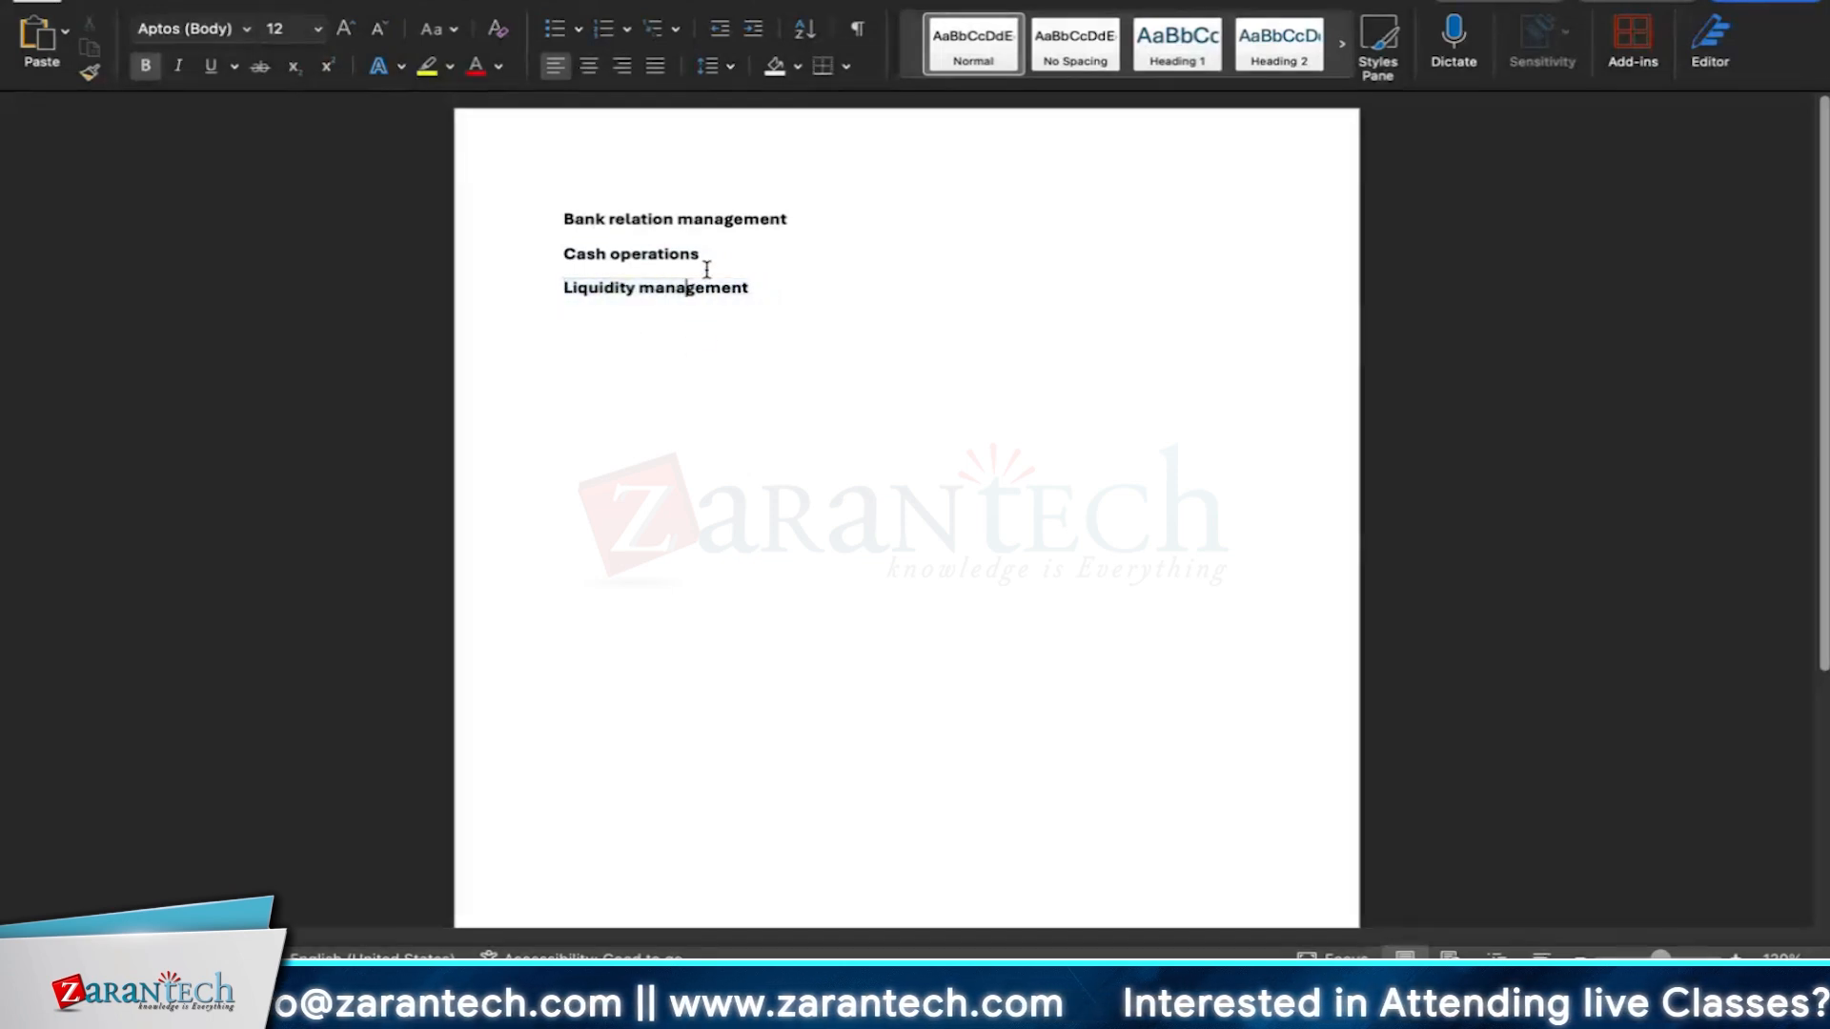
drag(703, 255, 563, 255)
click(788, 397)
drag(800, 217, 561, 219)
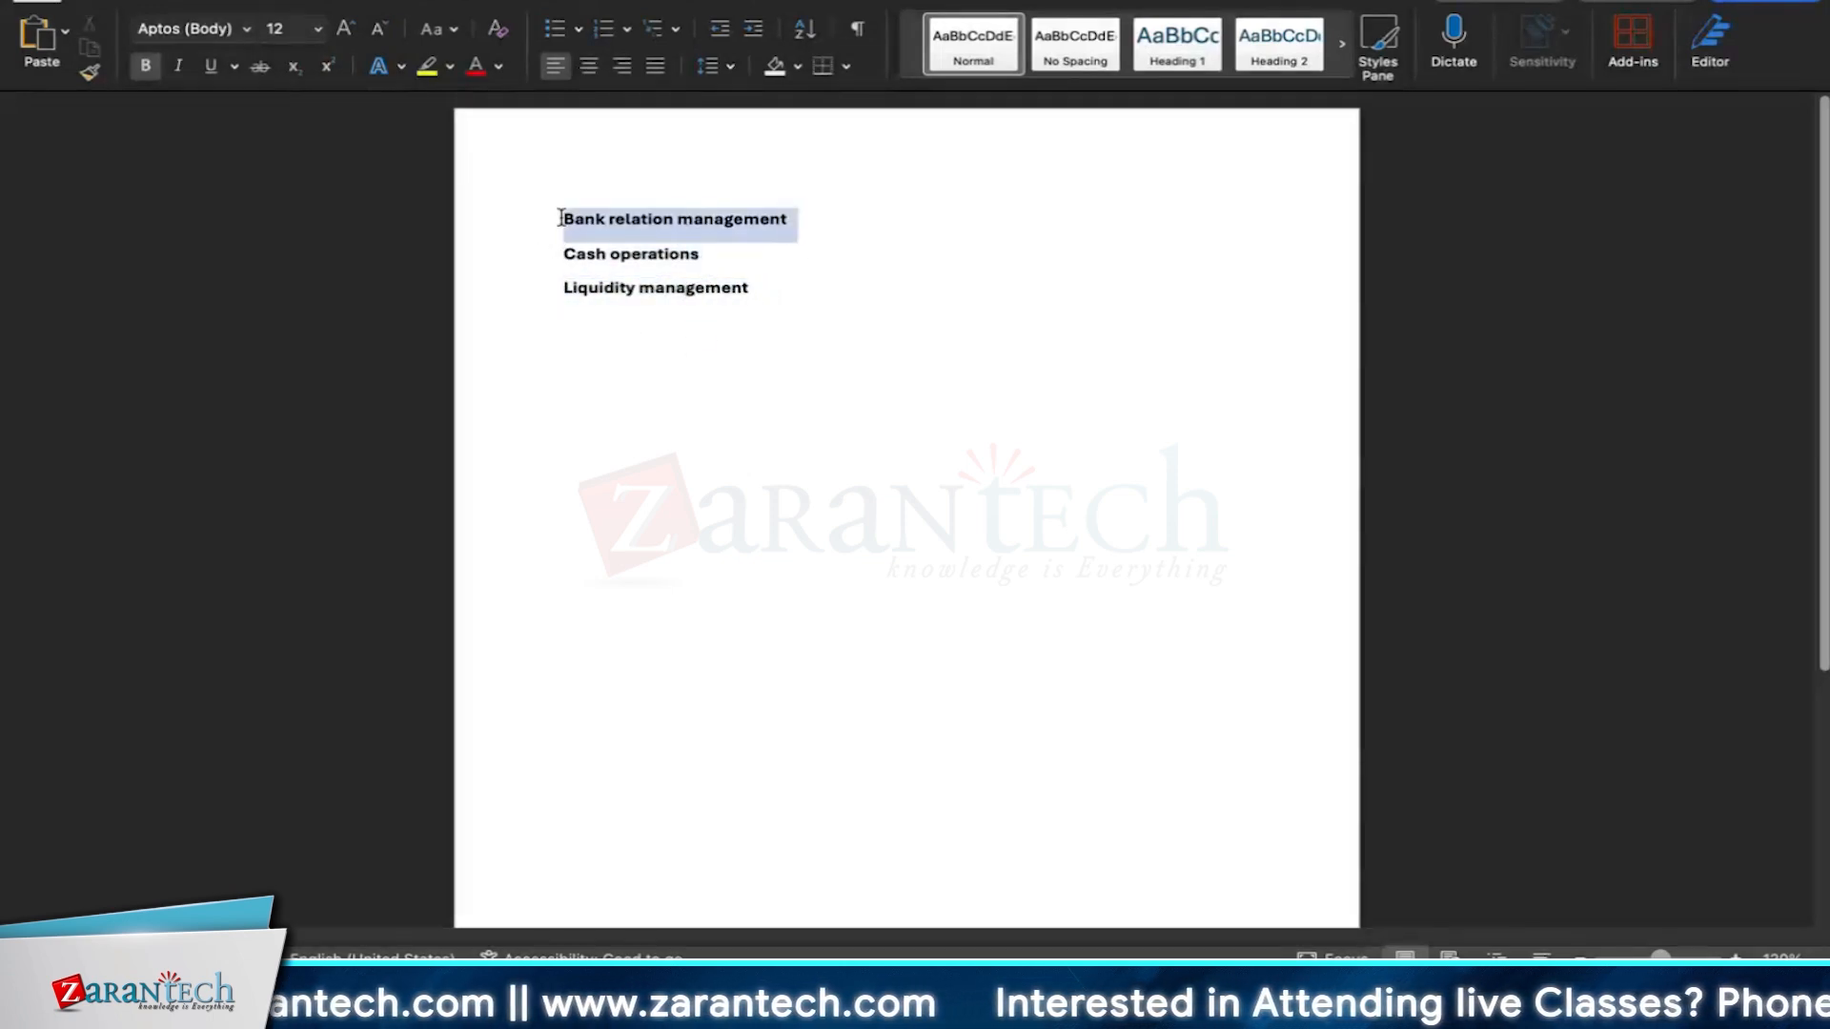
click(654, 280)
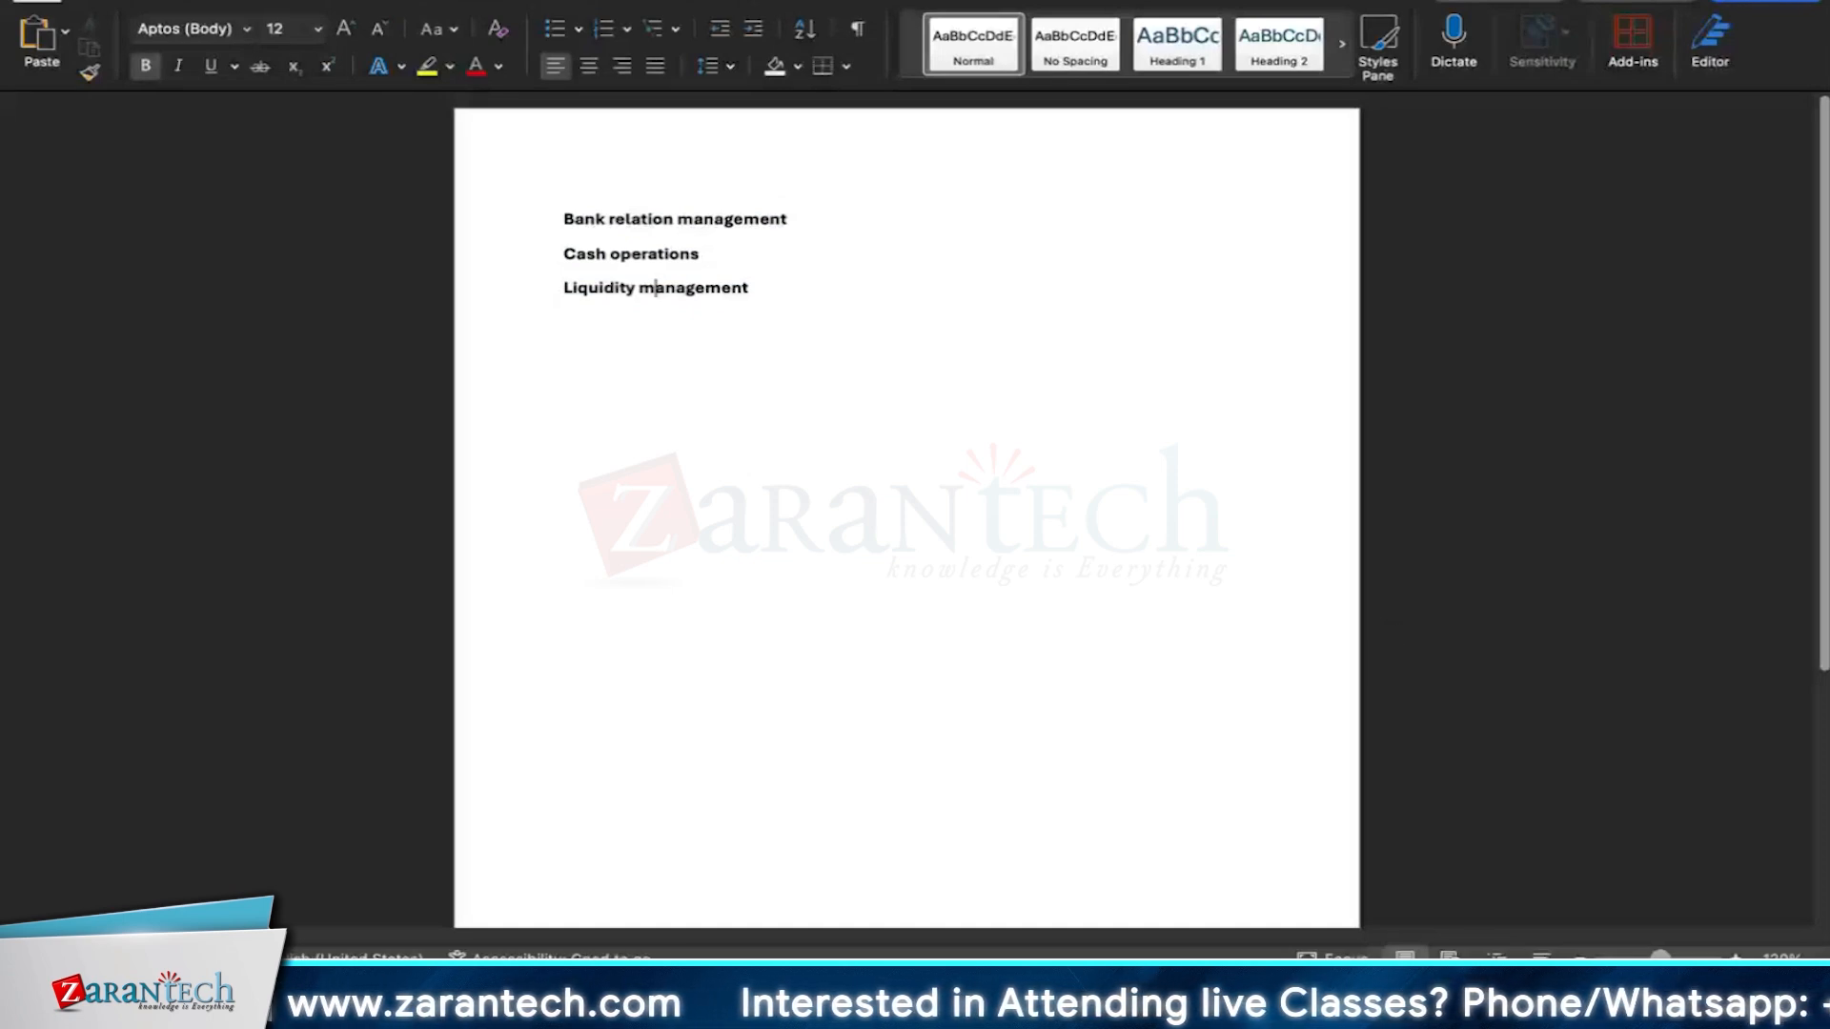
click(607, 253)
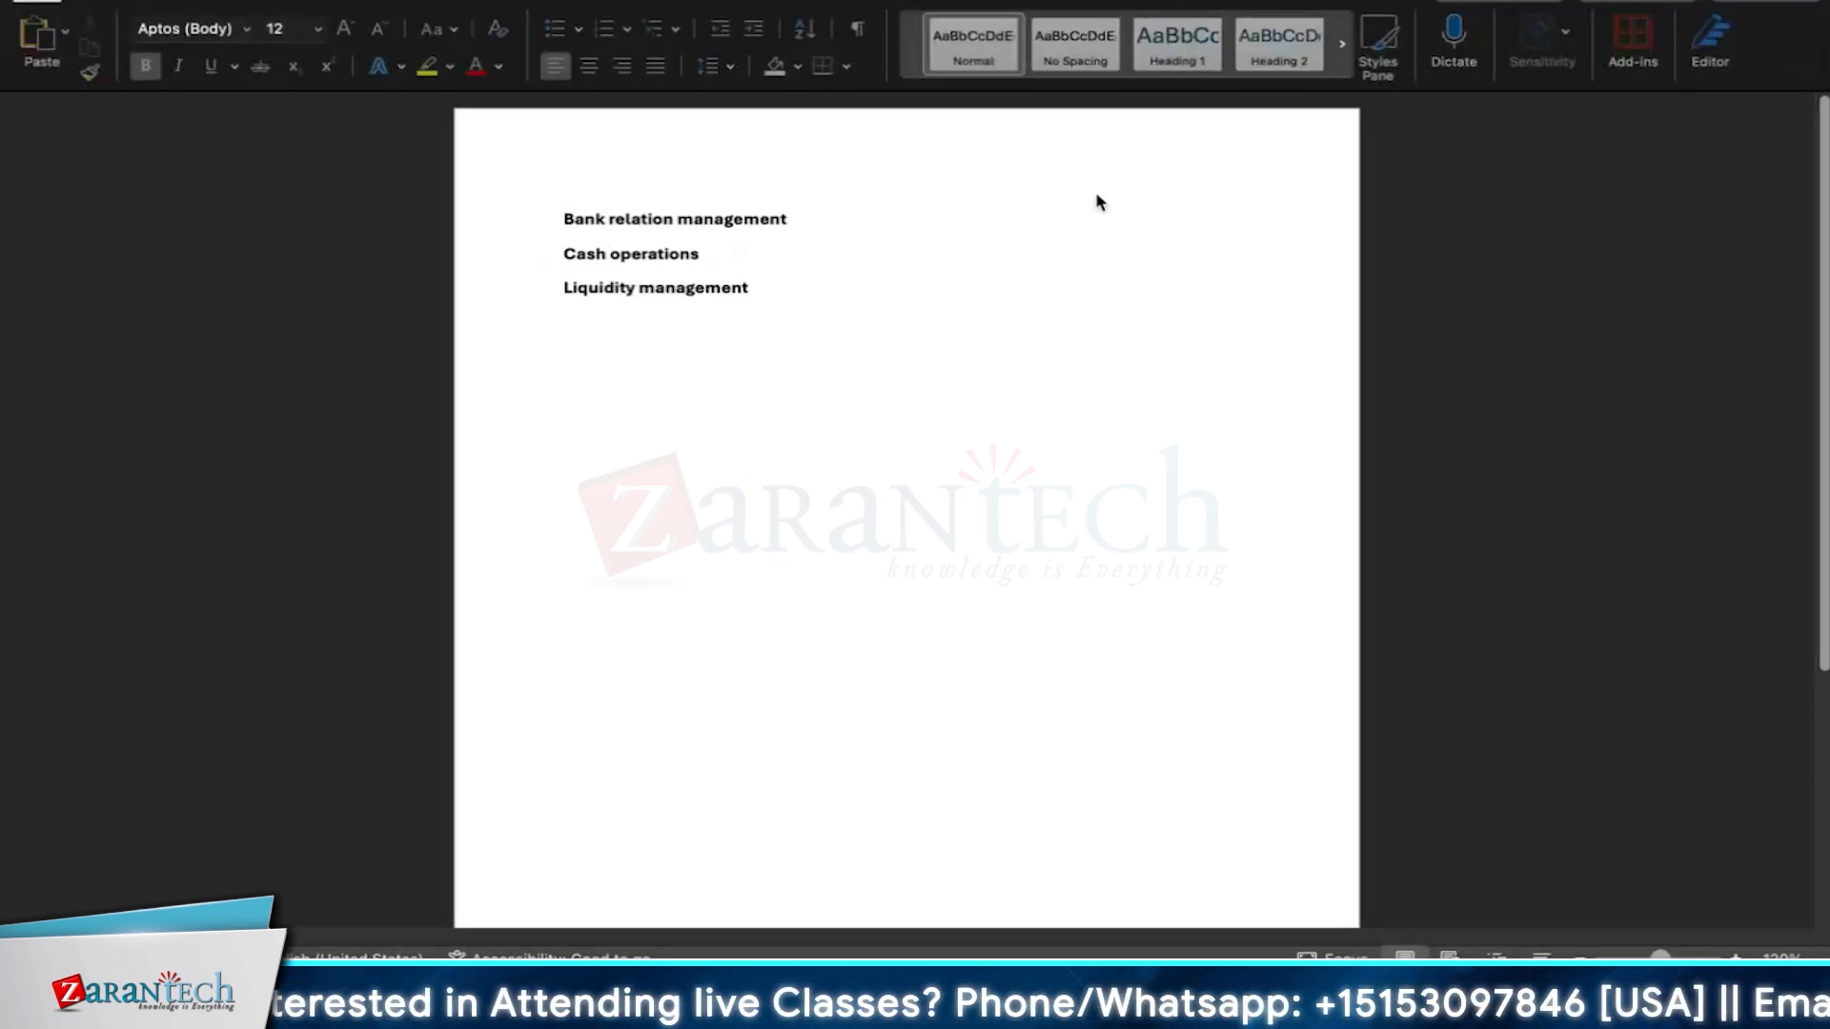
Append a colon to 'Cash operations' and add a new line below starting with 'Memo records,'.
click(776, 257)
text(:)
key(Return)
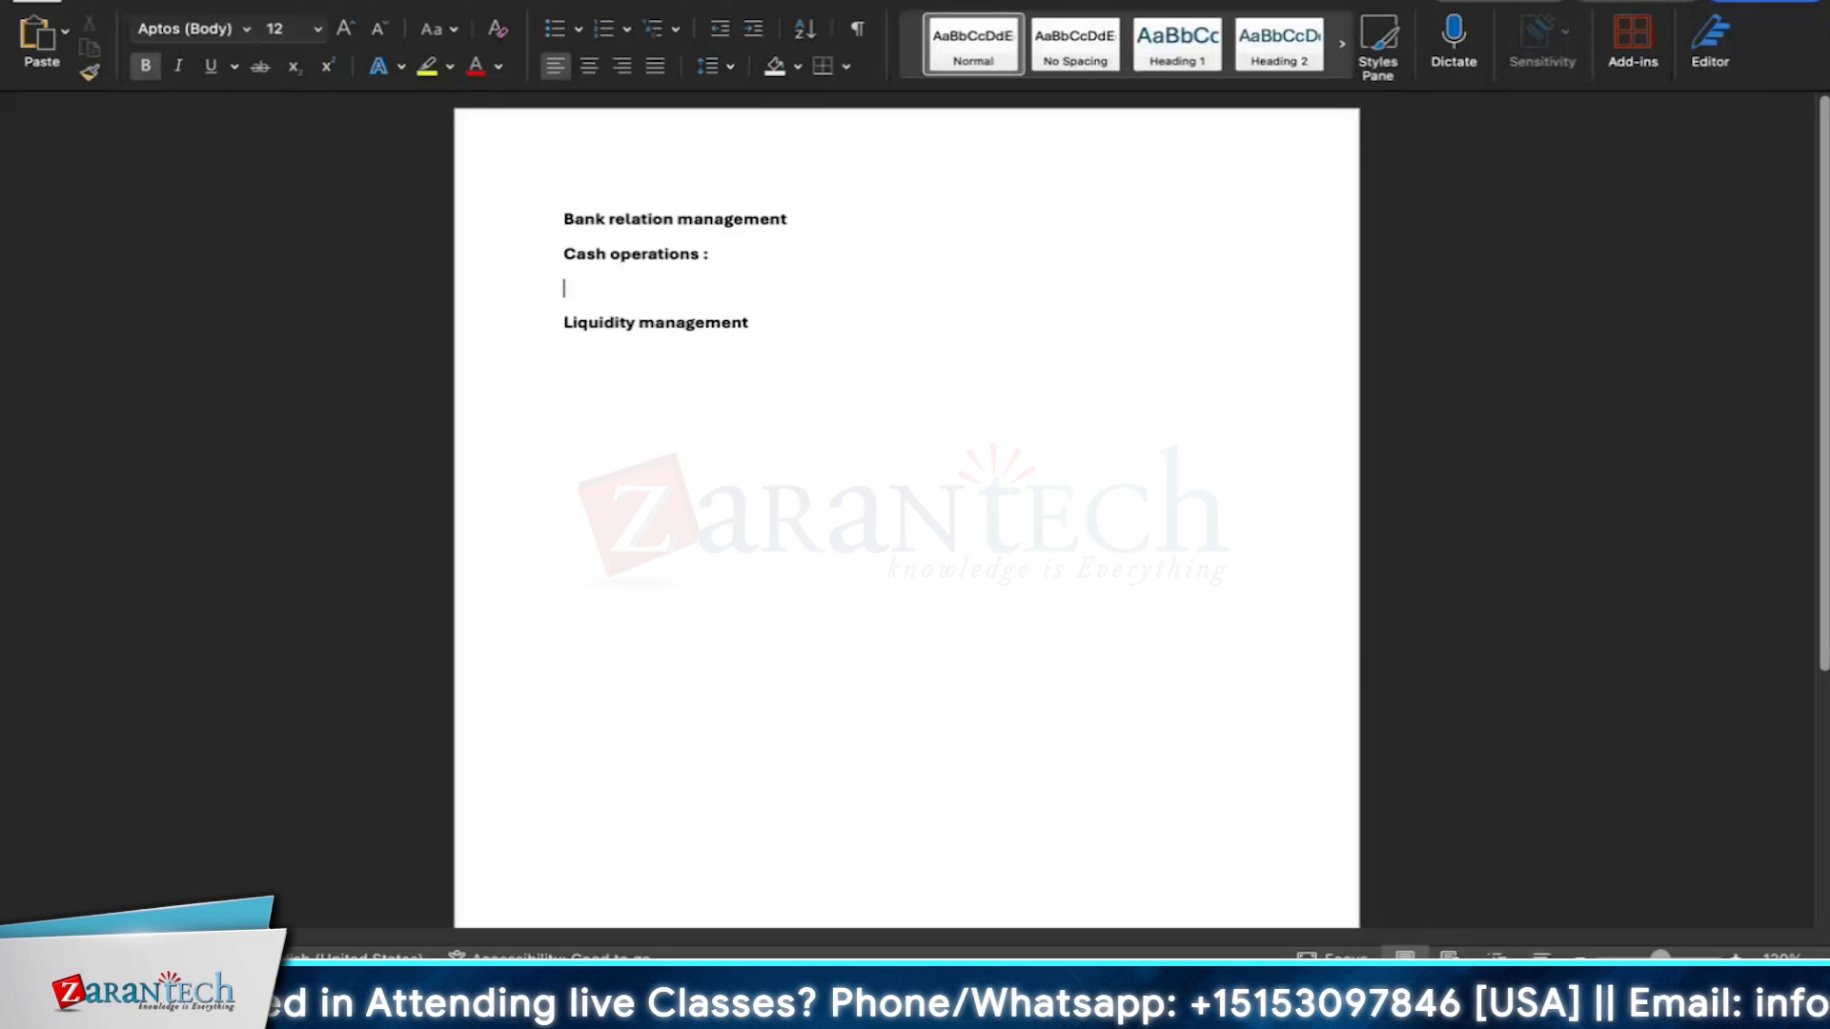
key(Return)
text(Memo reco)
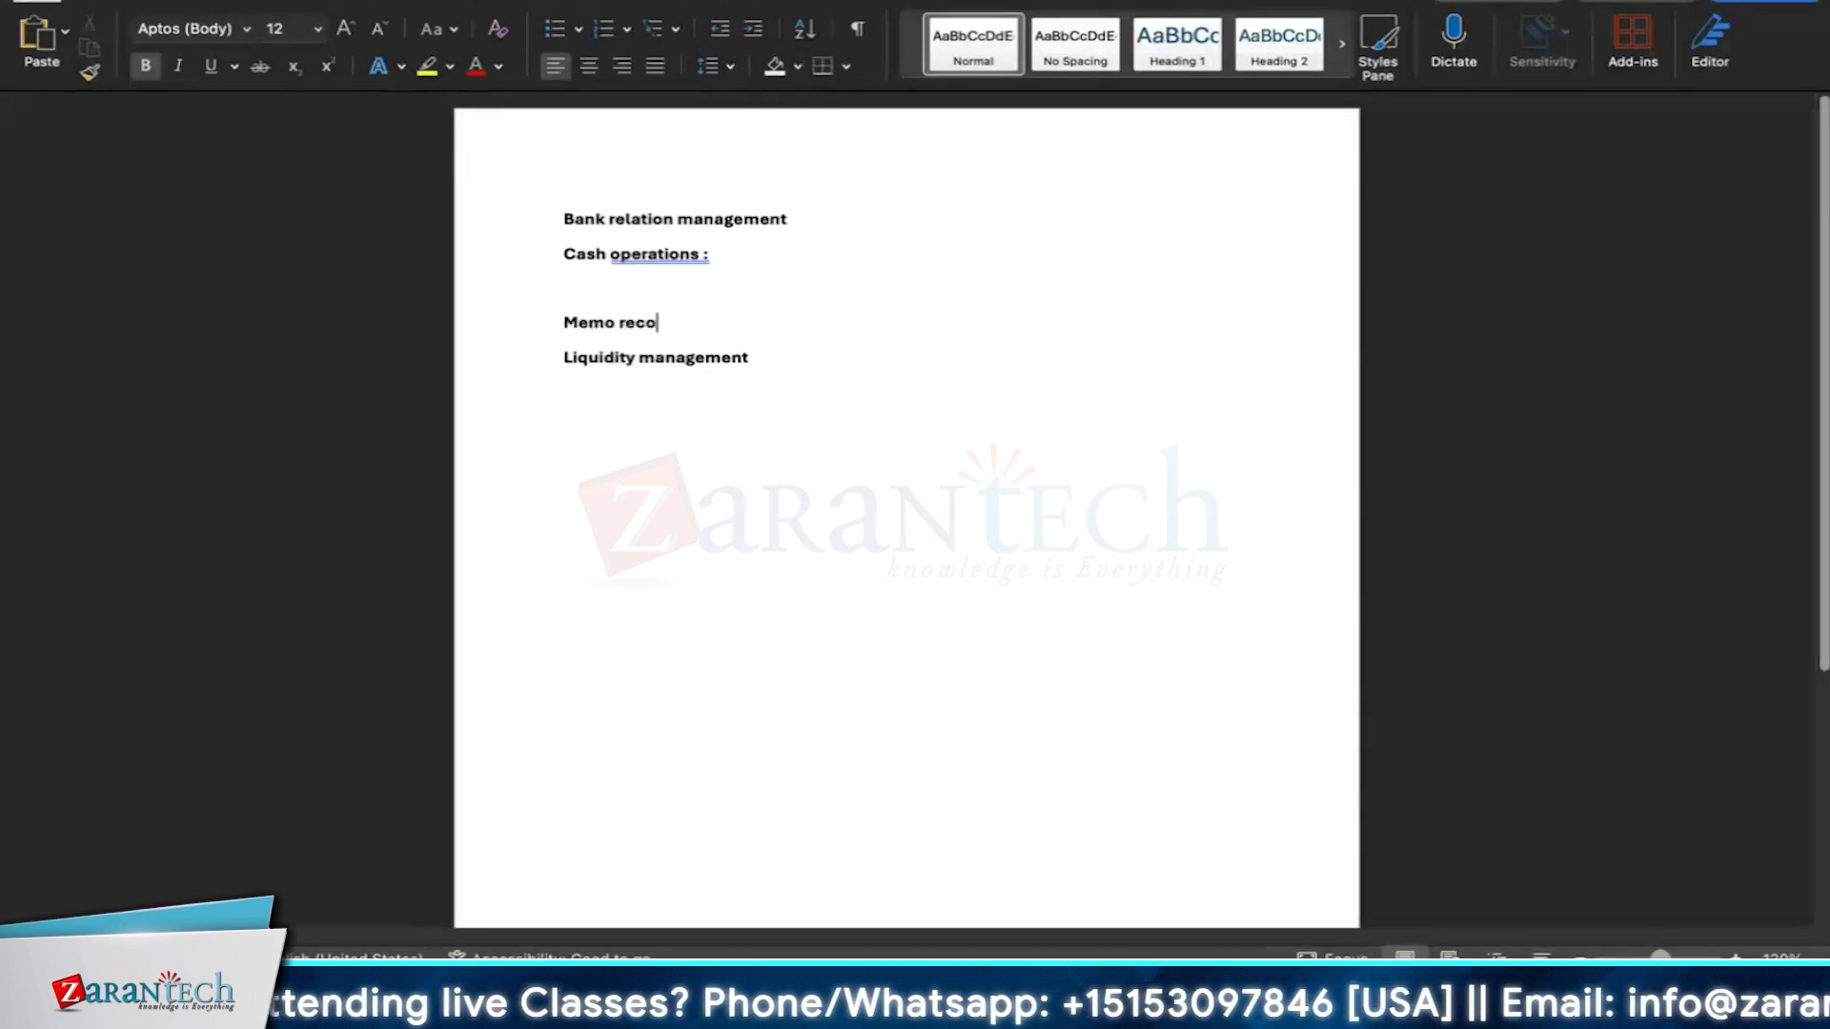
text(rds,)
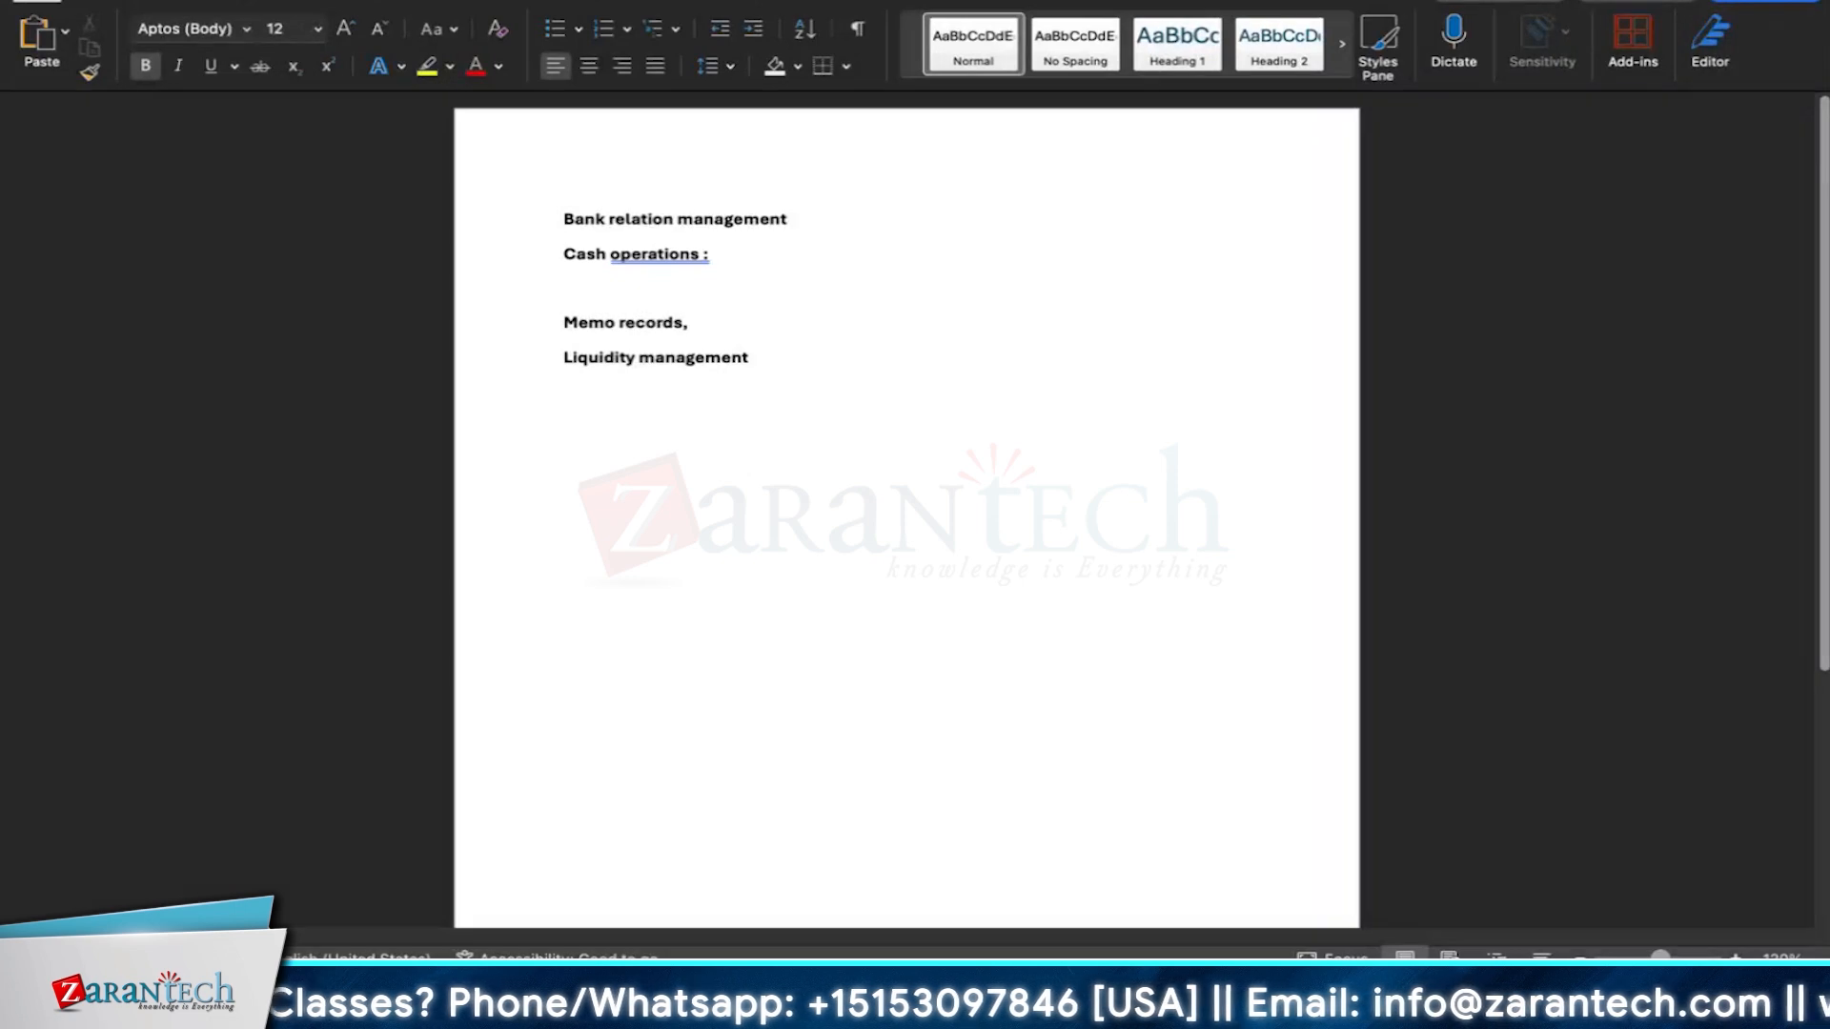
text(Cash flows)
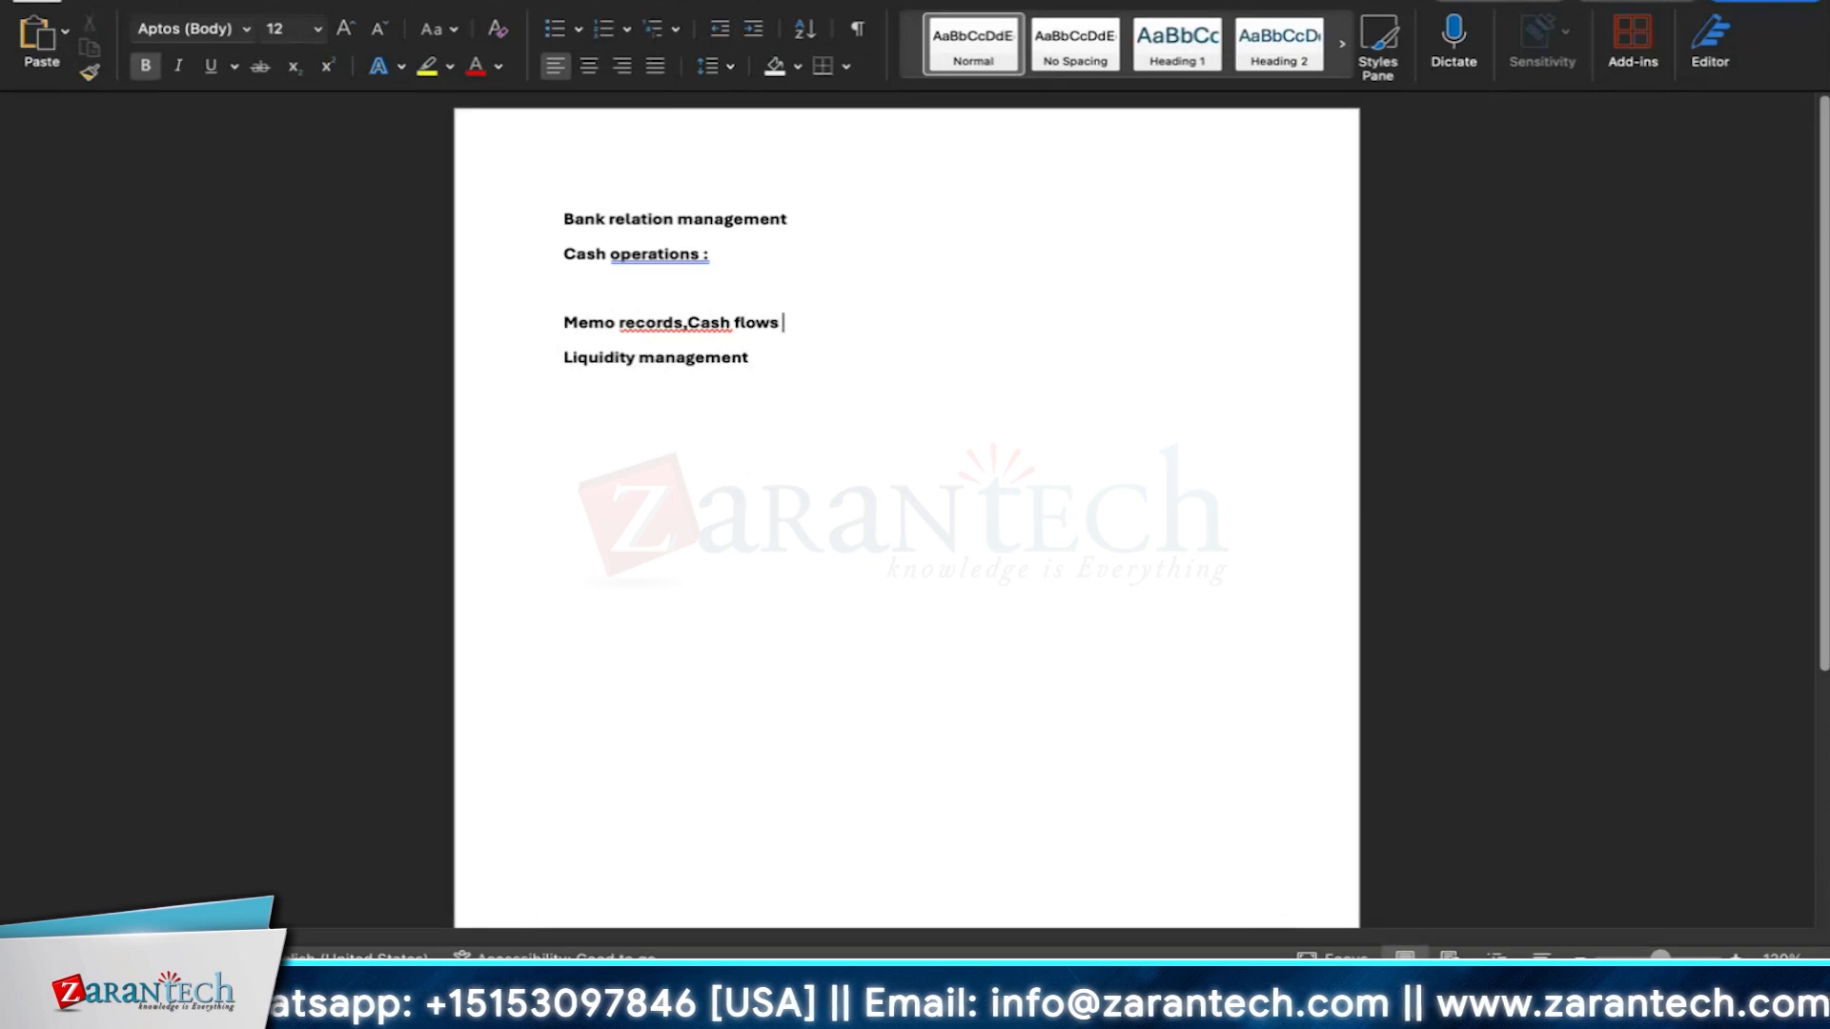
Continue the line with 'Cash flows ,Free form payments', fixing the misspelled 'payments'.
text(,Fre)
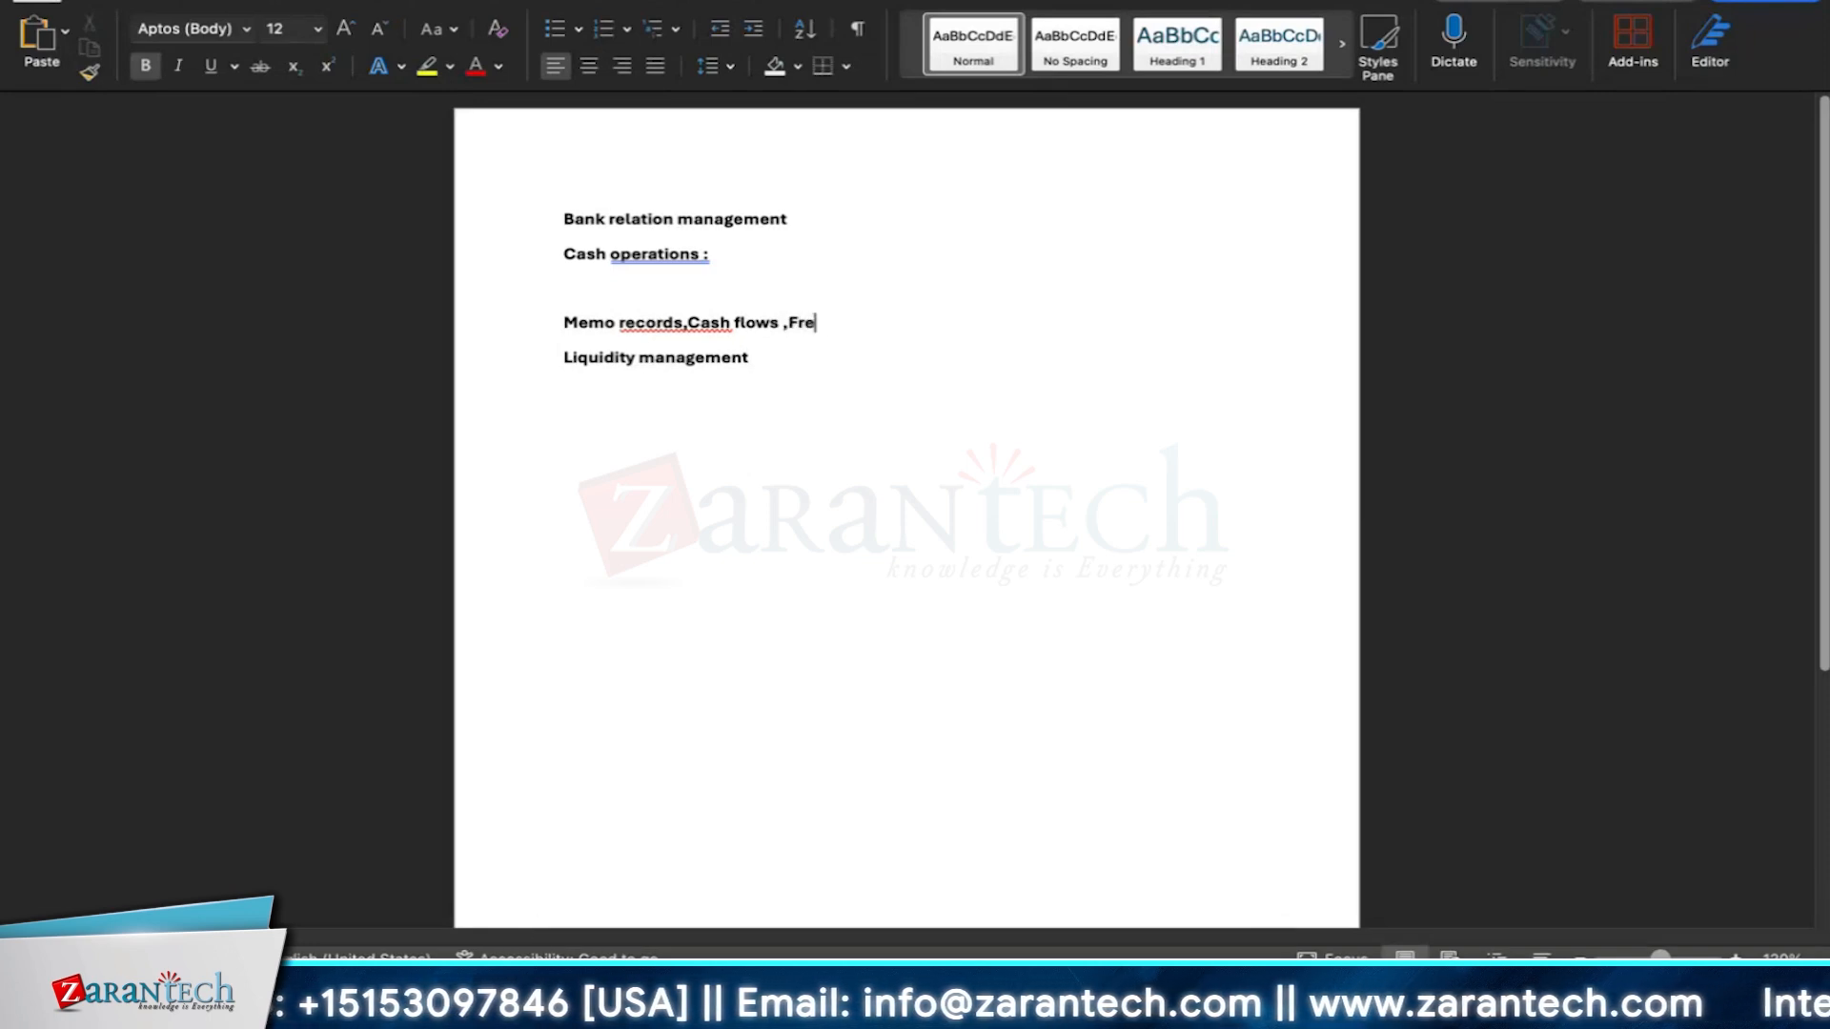
text(e form pay ents)
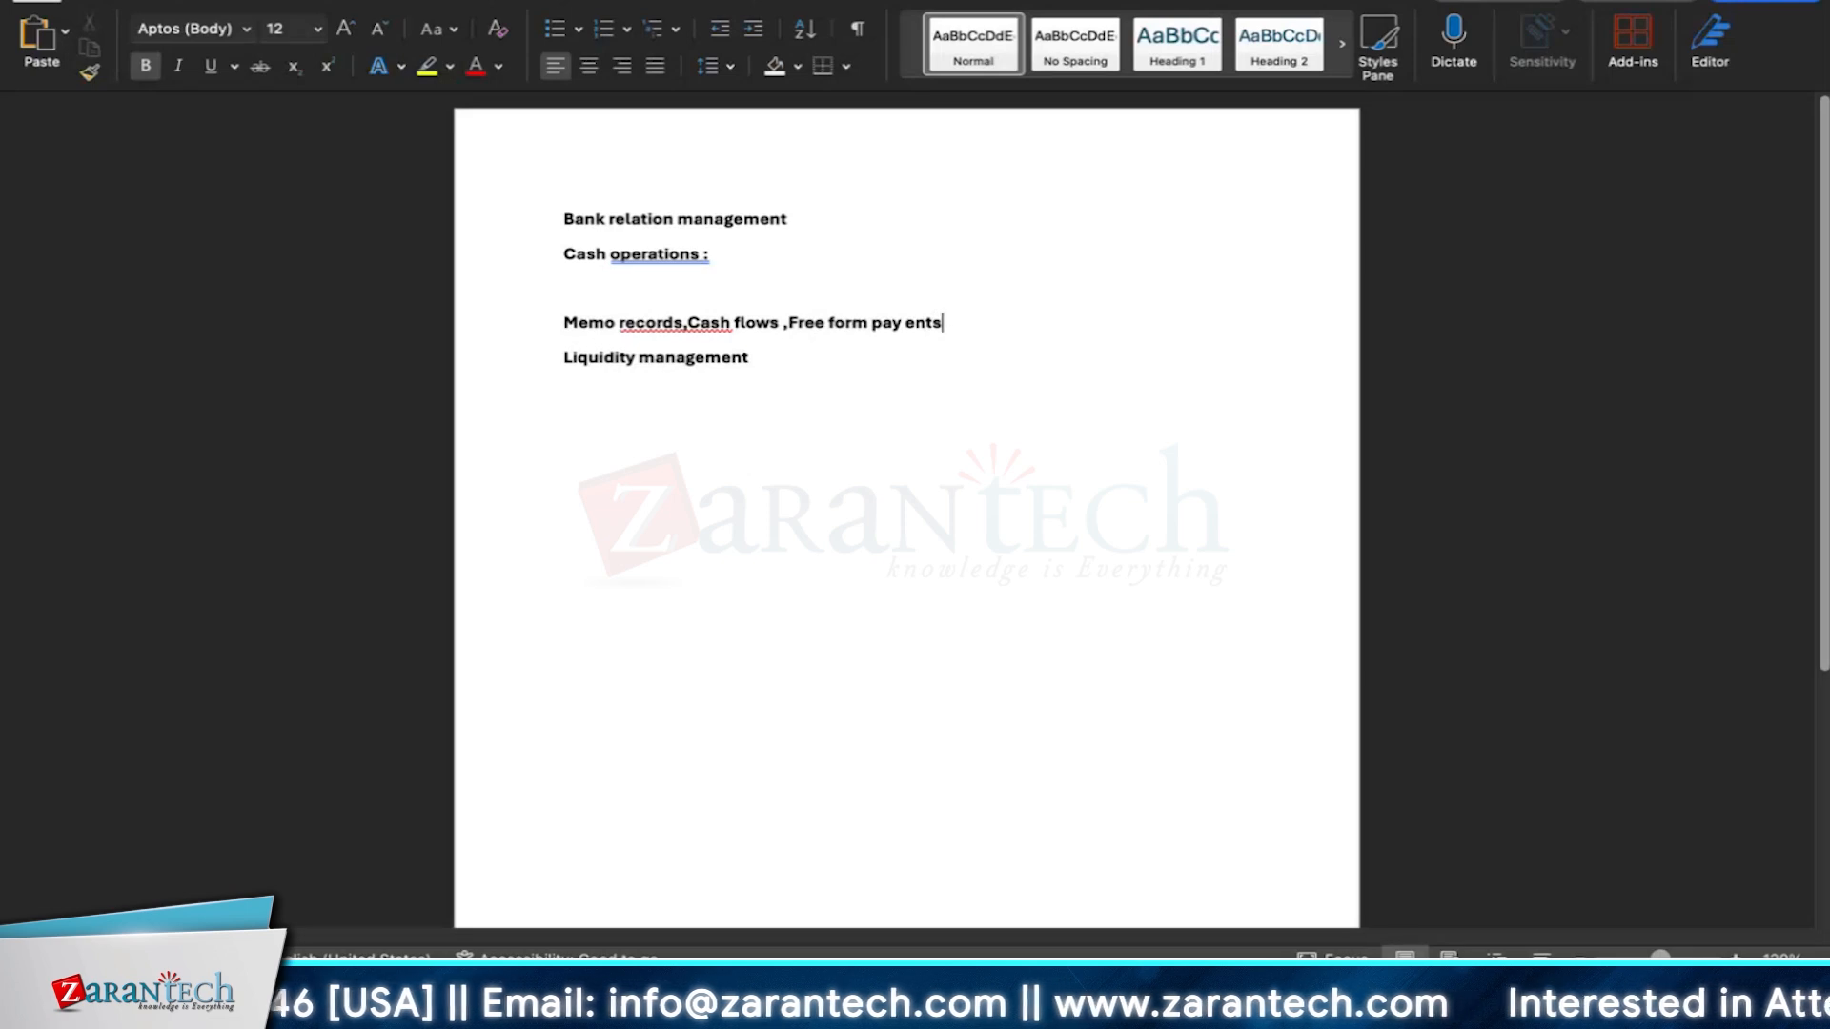
key(BackSpace)
key(BackSpace)
key(BackSpace)
key(BackSpace)
key(BackSpace)
key(BackSpace)
text(ments)
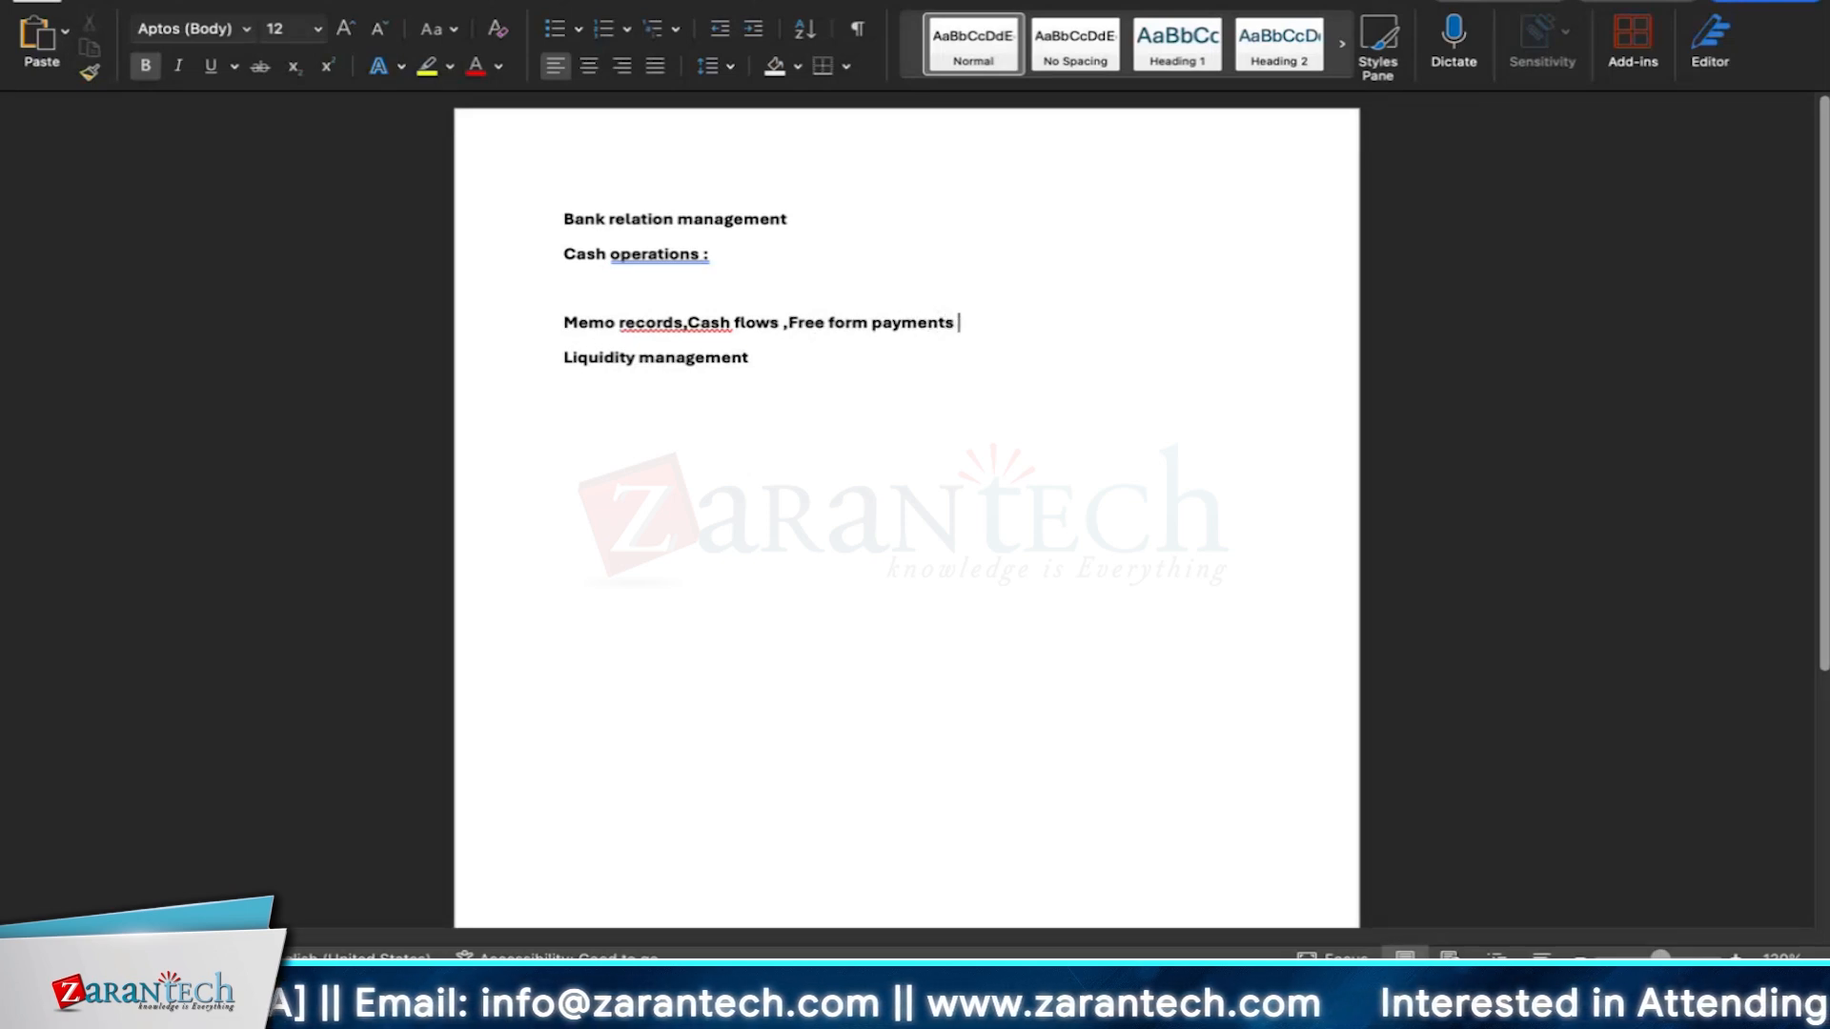
Remove the blank line between 'Cash operations :' and the 'Memo records' line.
click(560, 322)
key(BackSpace)
text(=)
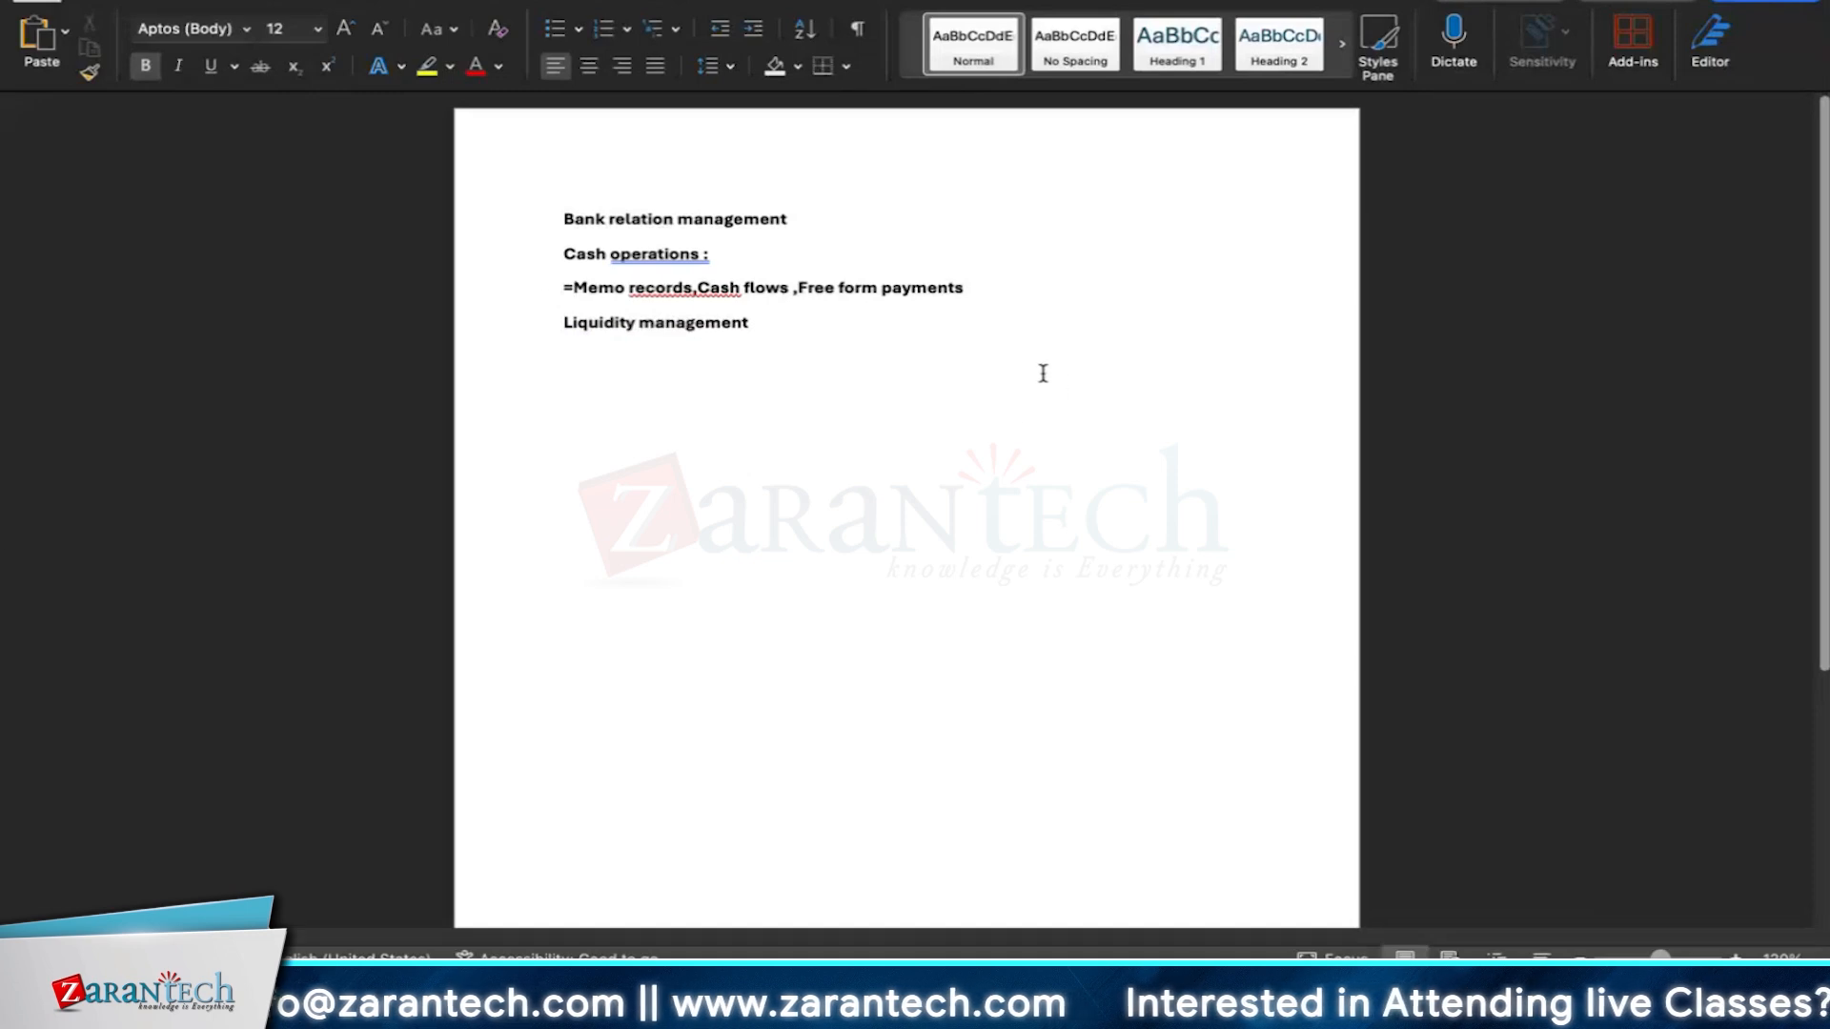
key(BackSpace)
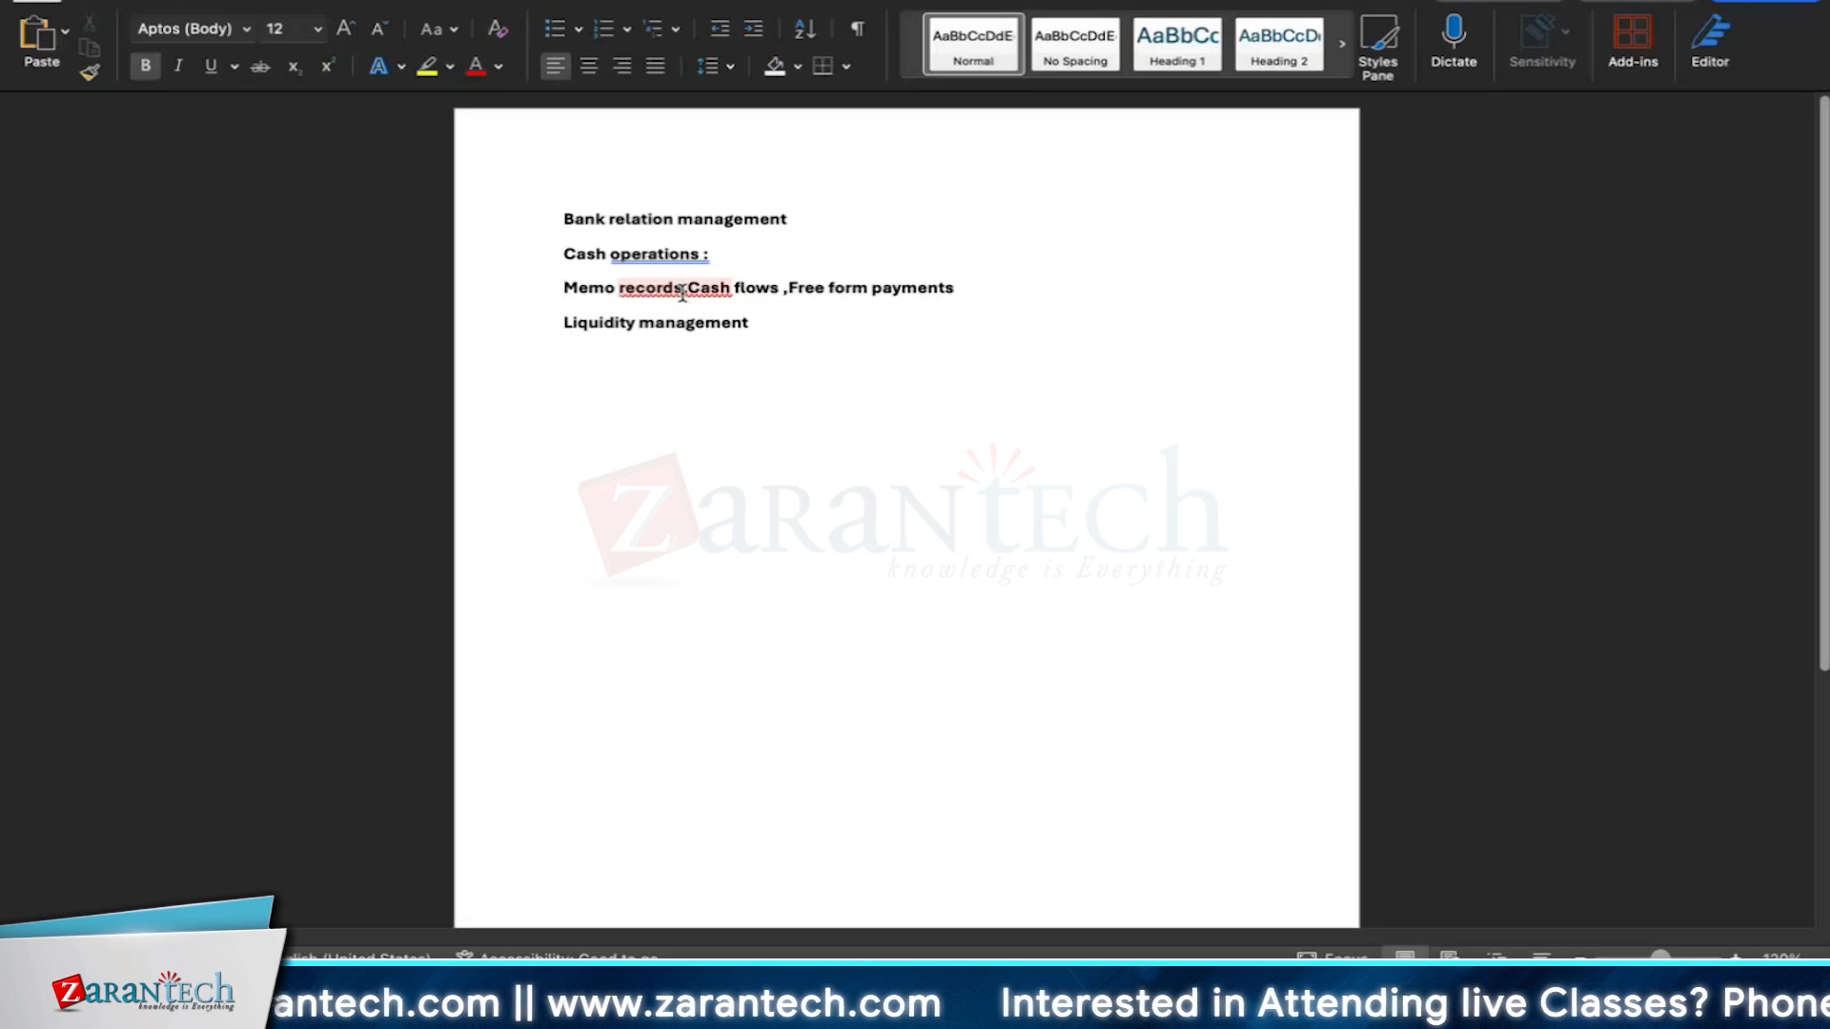
Switch to SAP Central Business Configuration and open the Configuration activity.
click(790, 379)
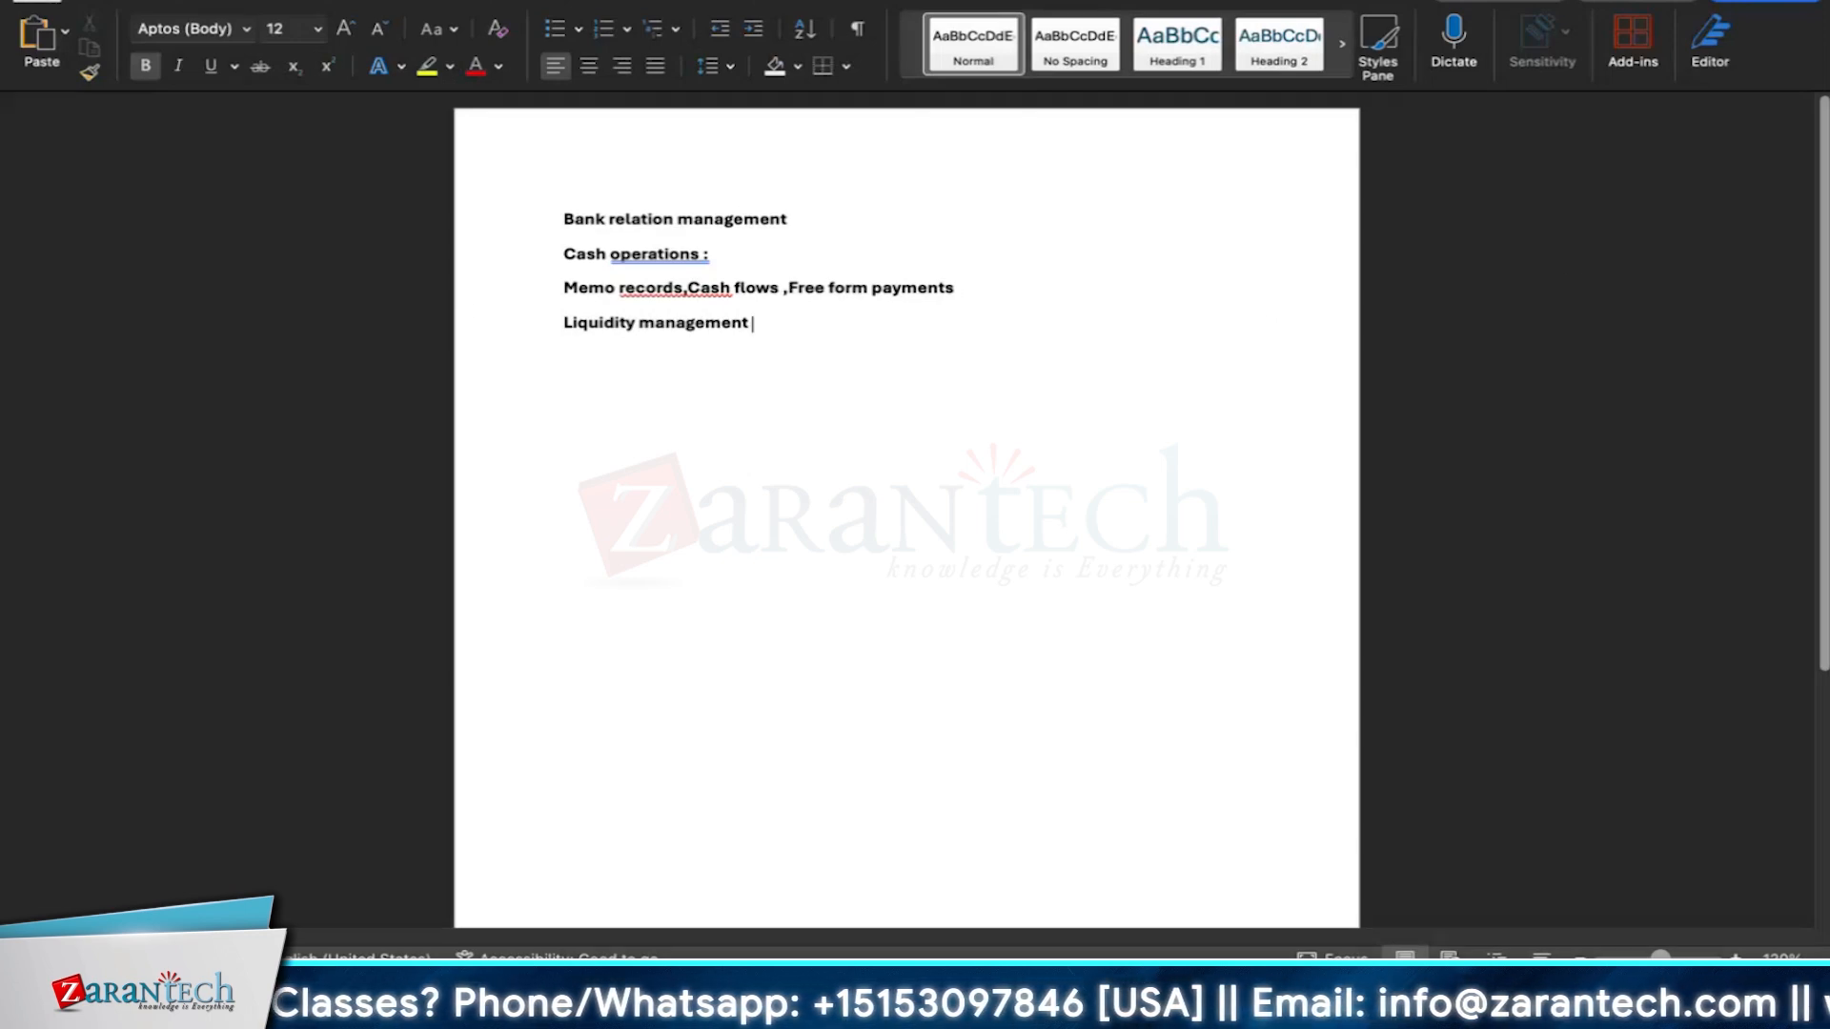
key(super+Tab)
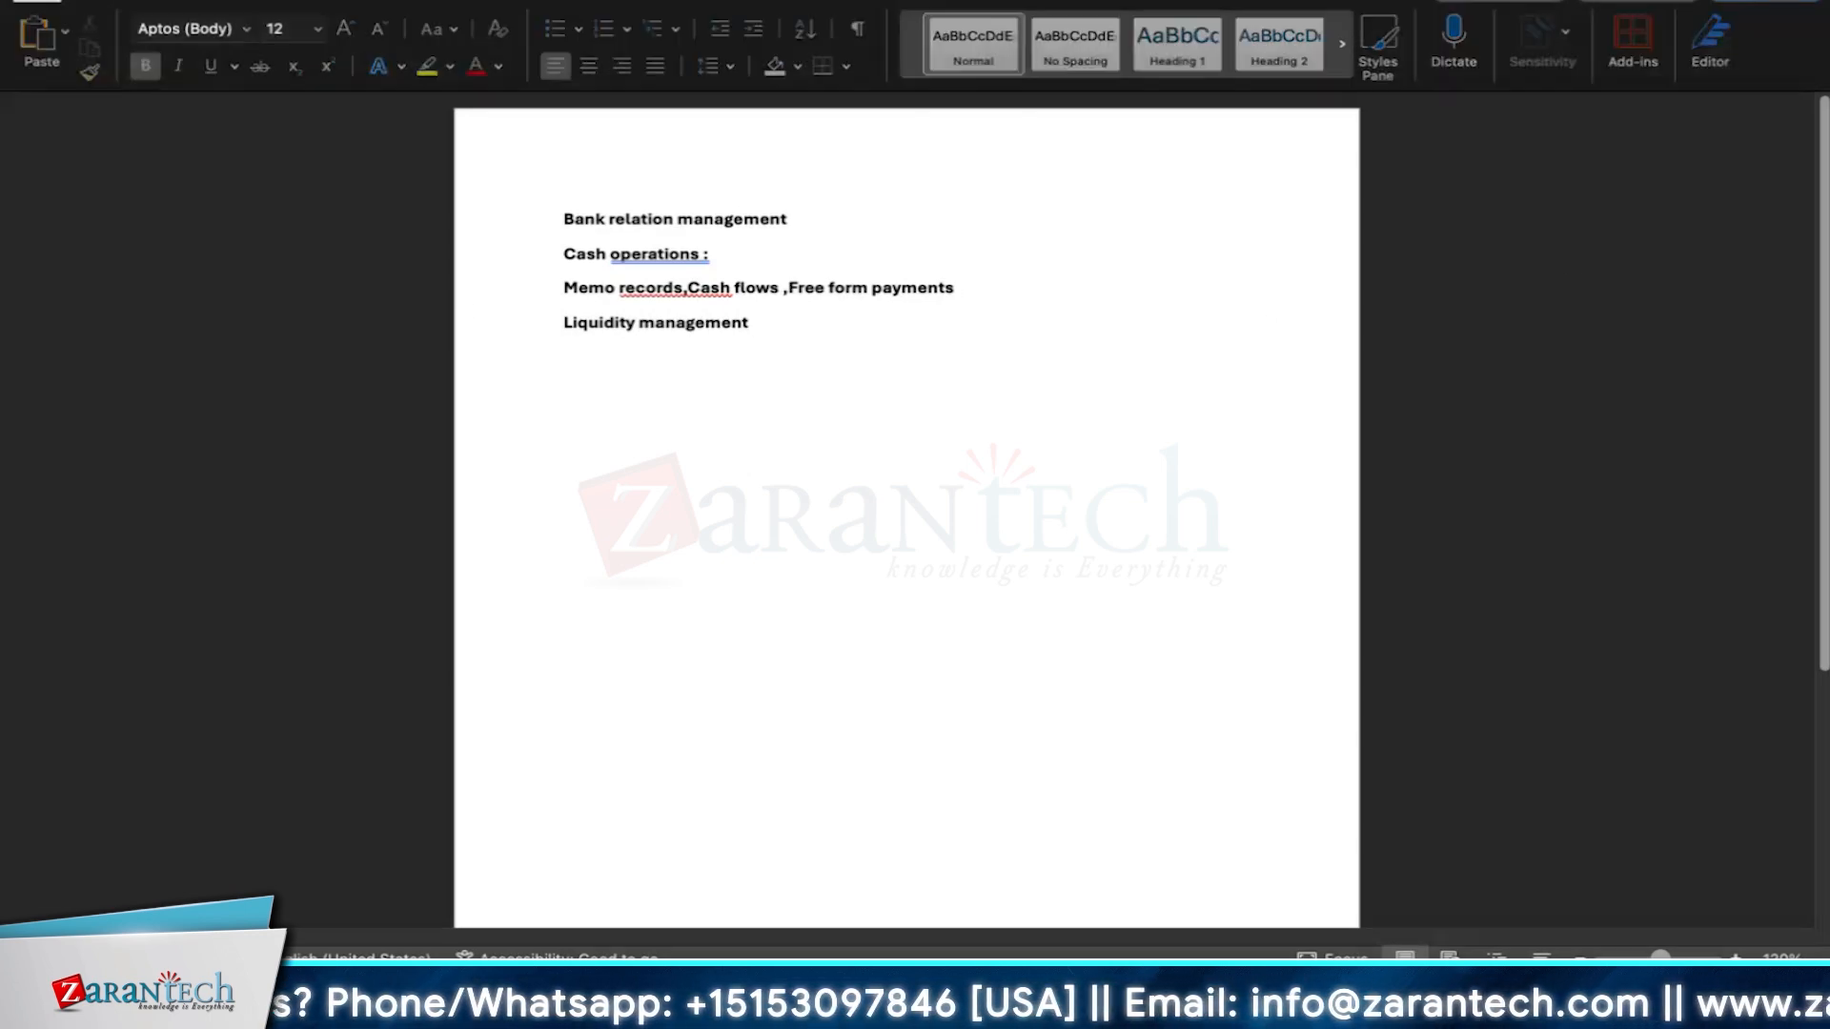
click(148, 633)
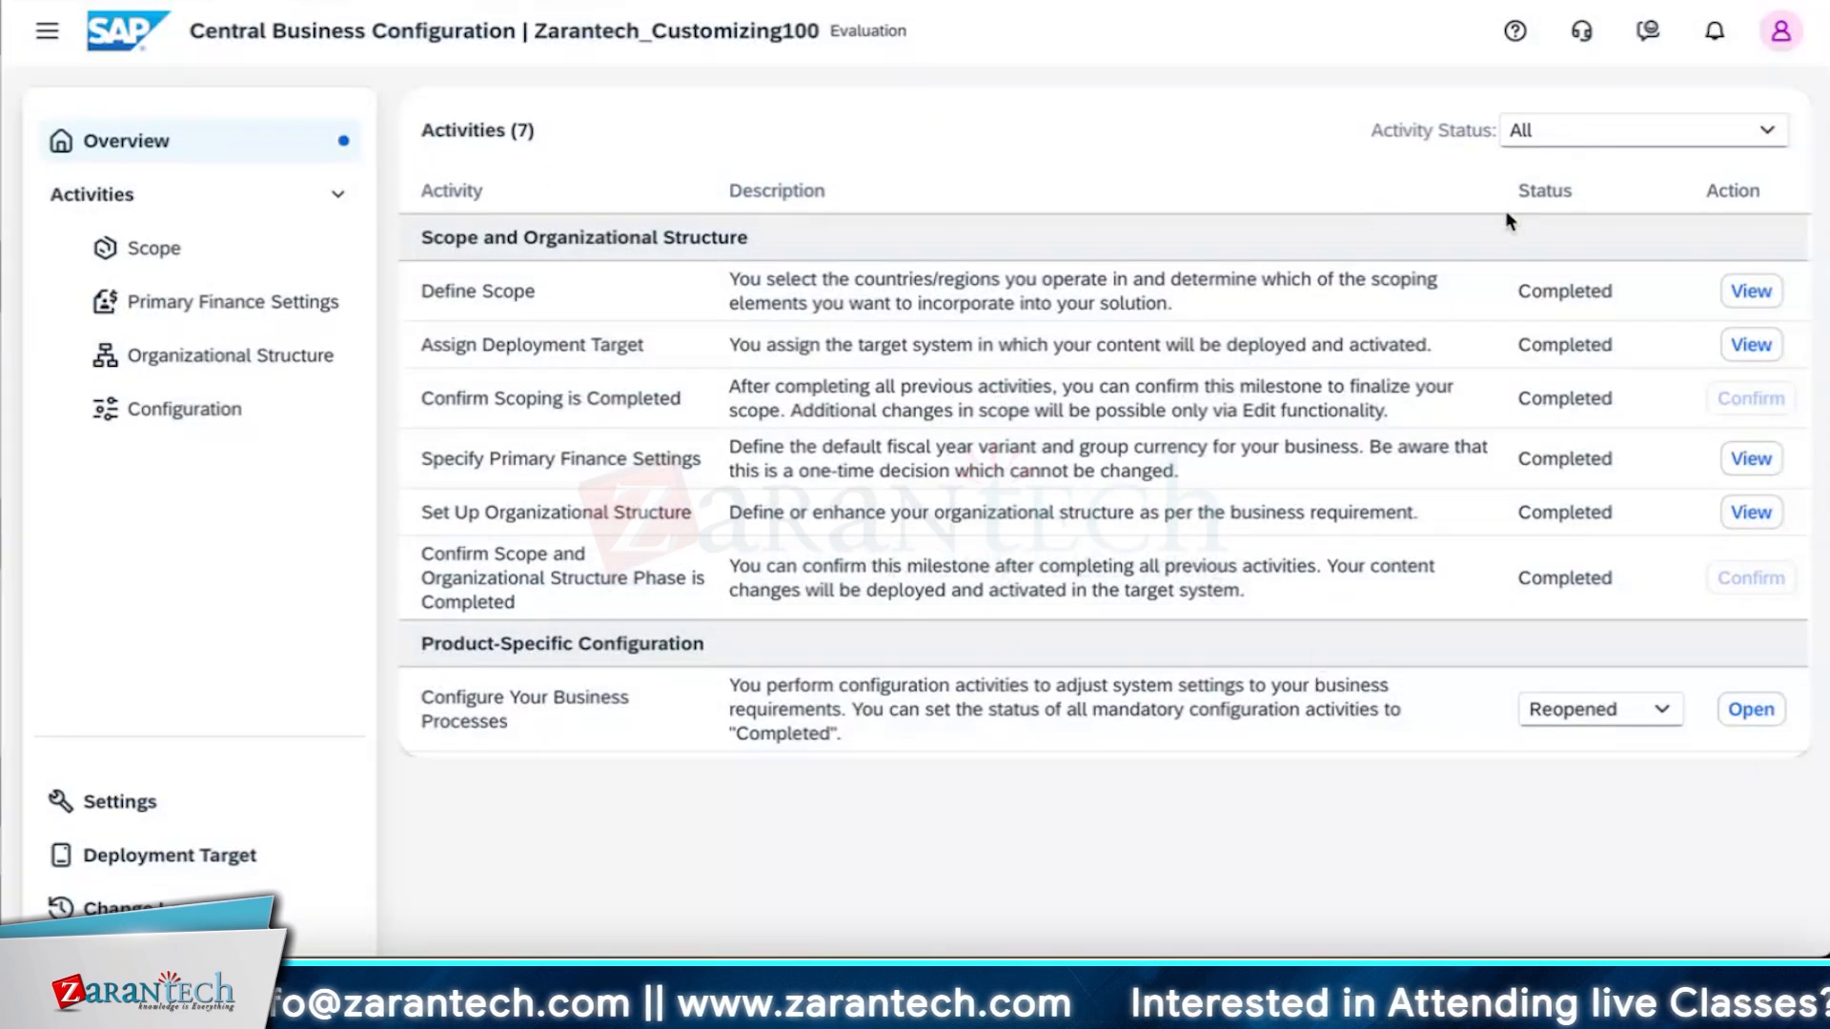
click(202, 412)
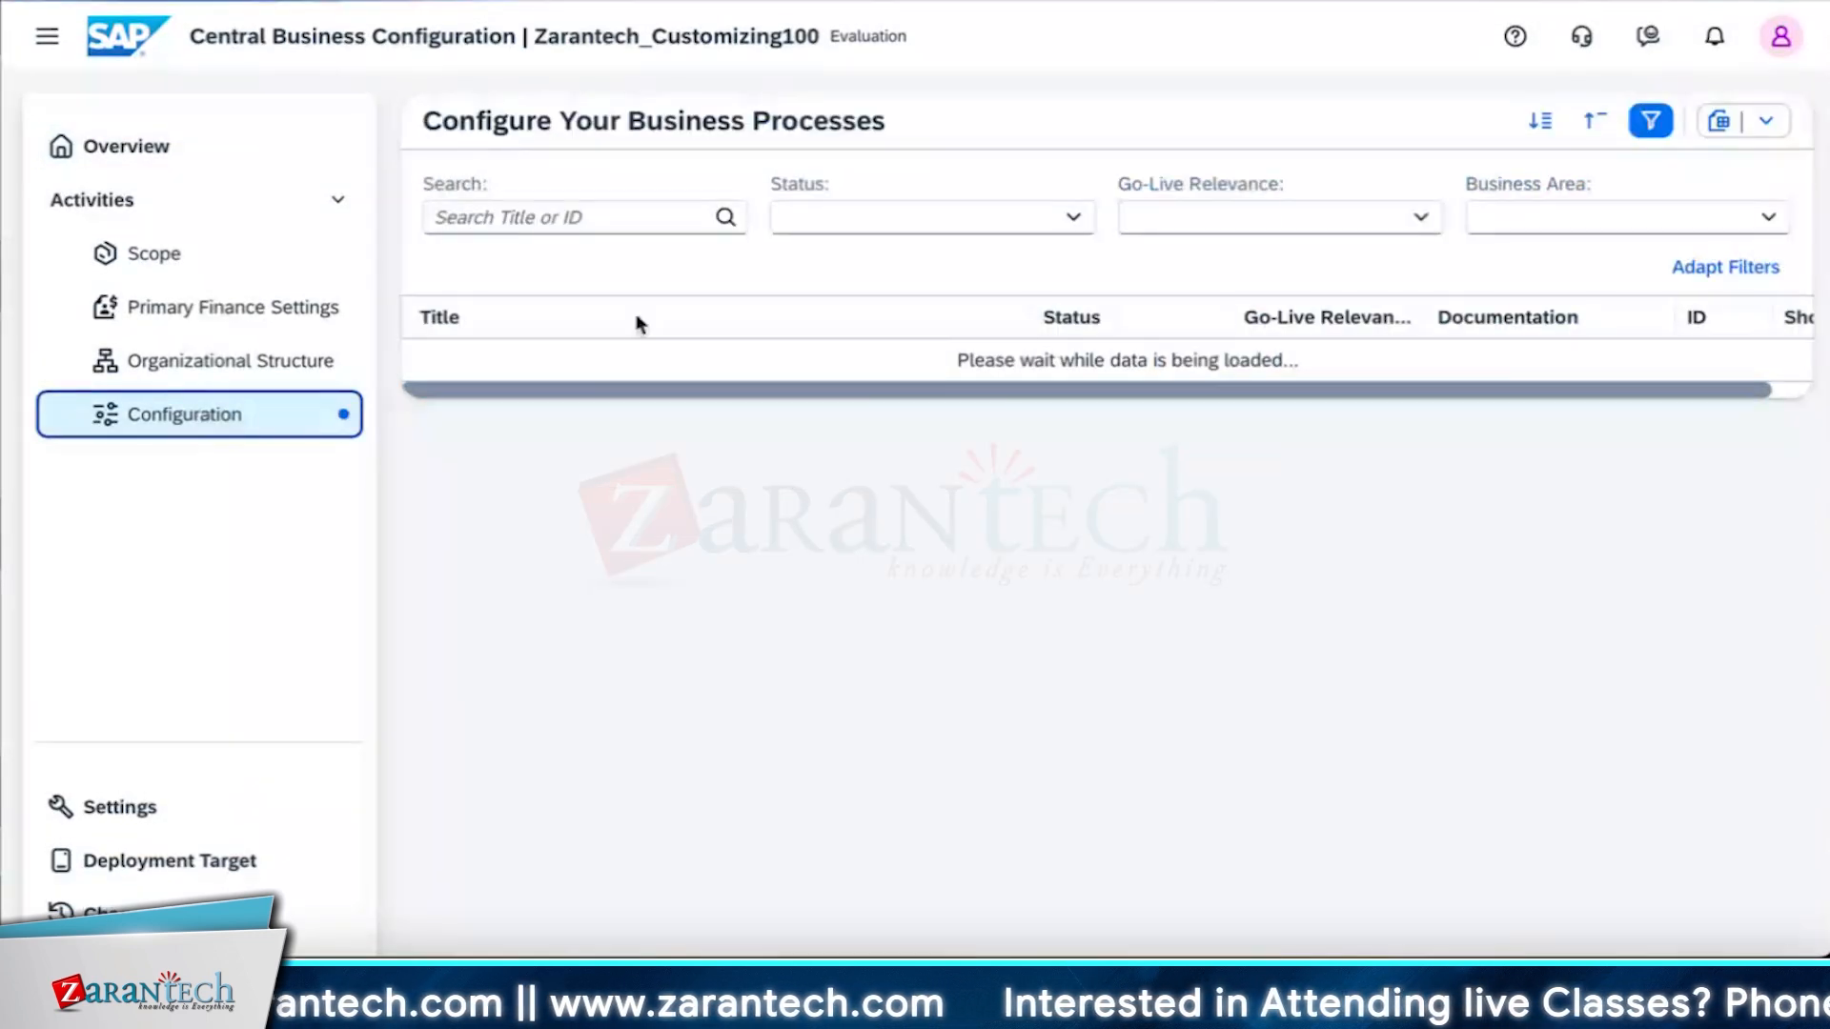
Search the business process configuration list for "memo".
click(610, 219)
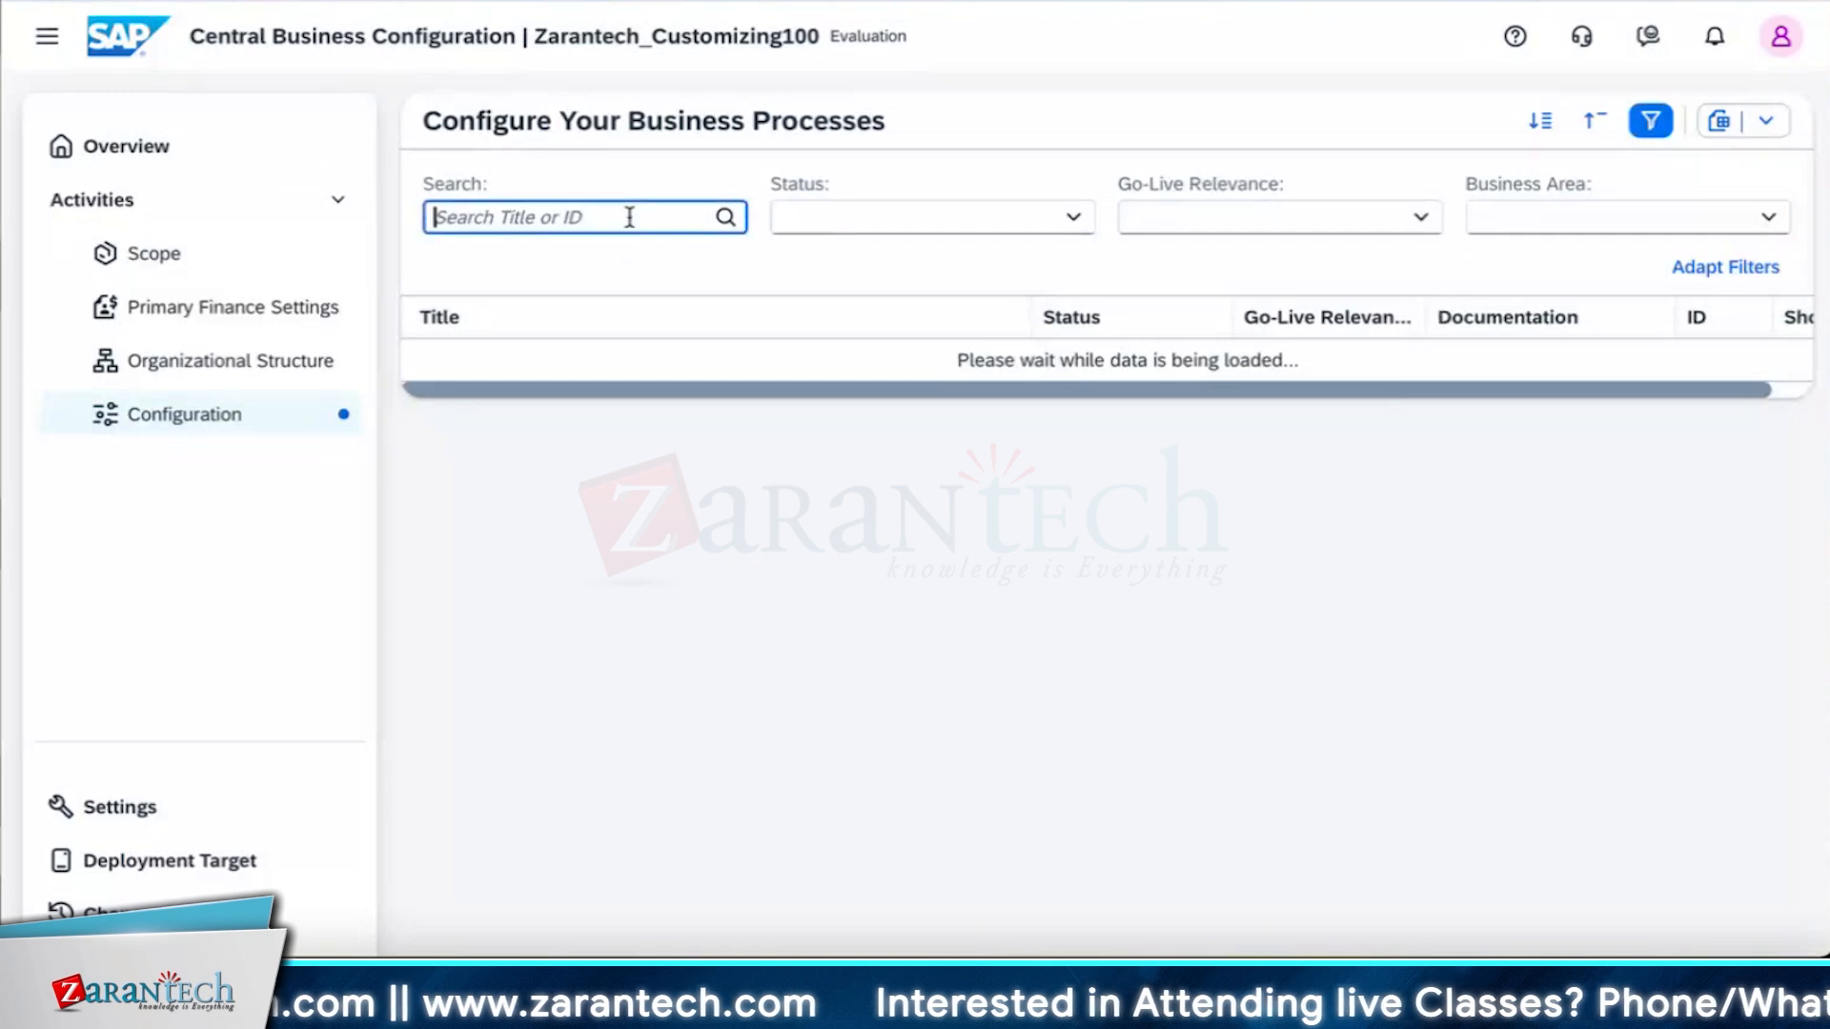
text(memo)
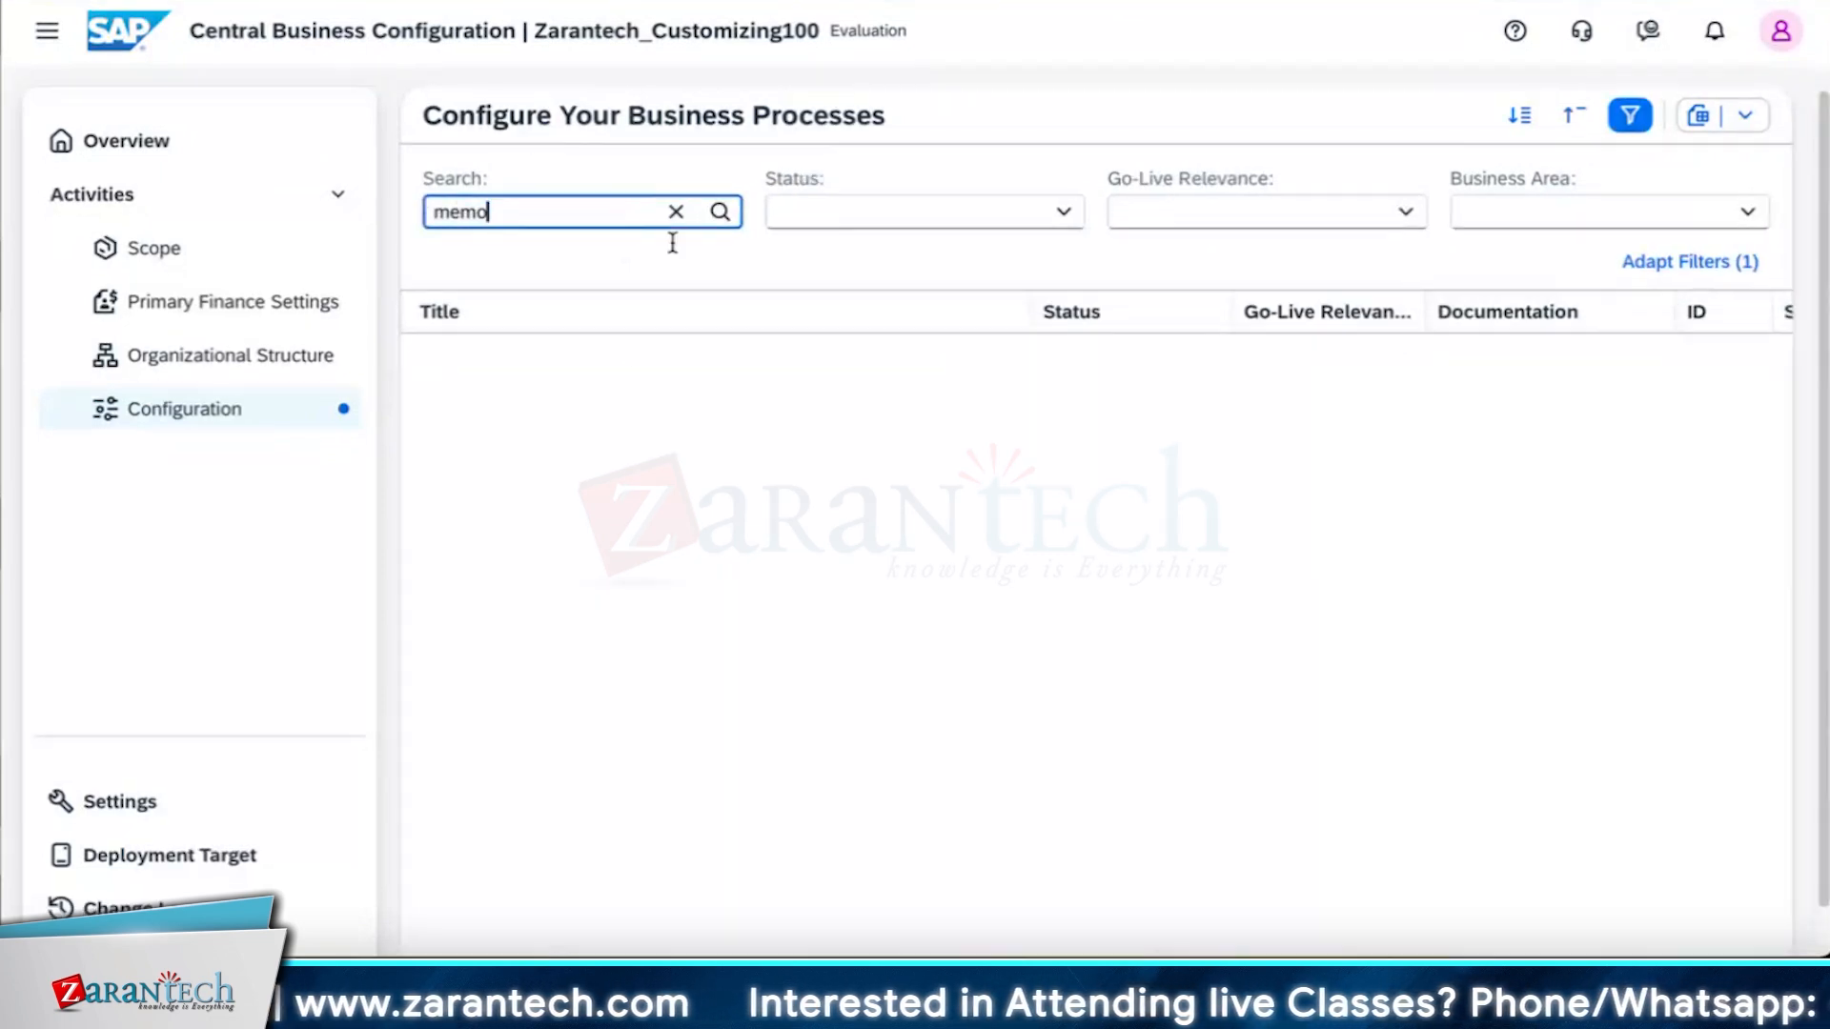
Refine the business process configuration search to "memo record".
scroll(804, 870, down, 1)
scroll(804, 869, down, 3)
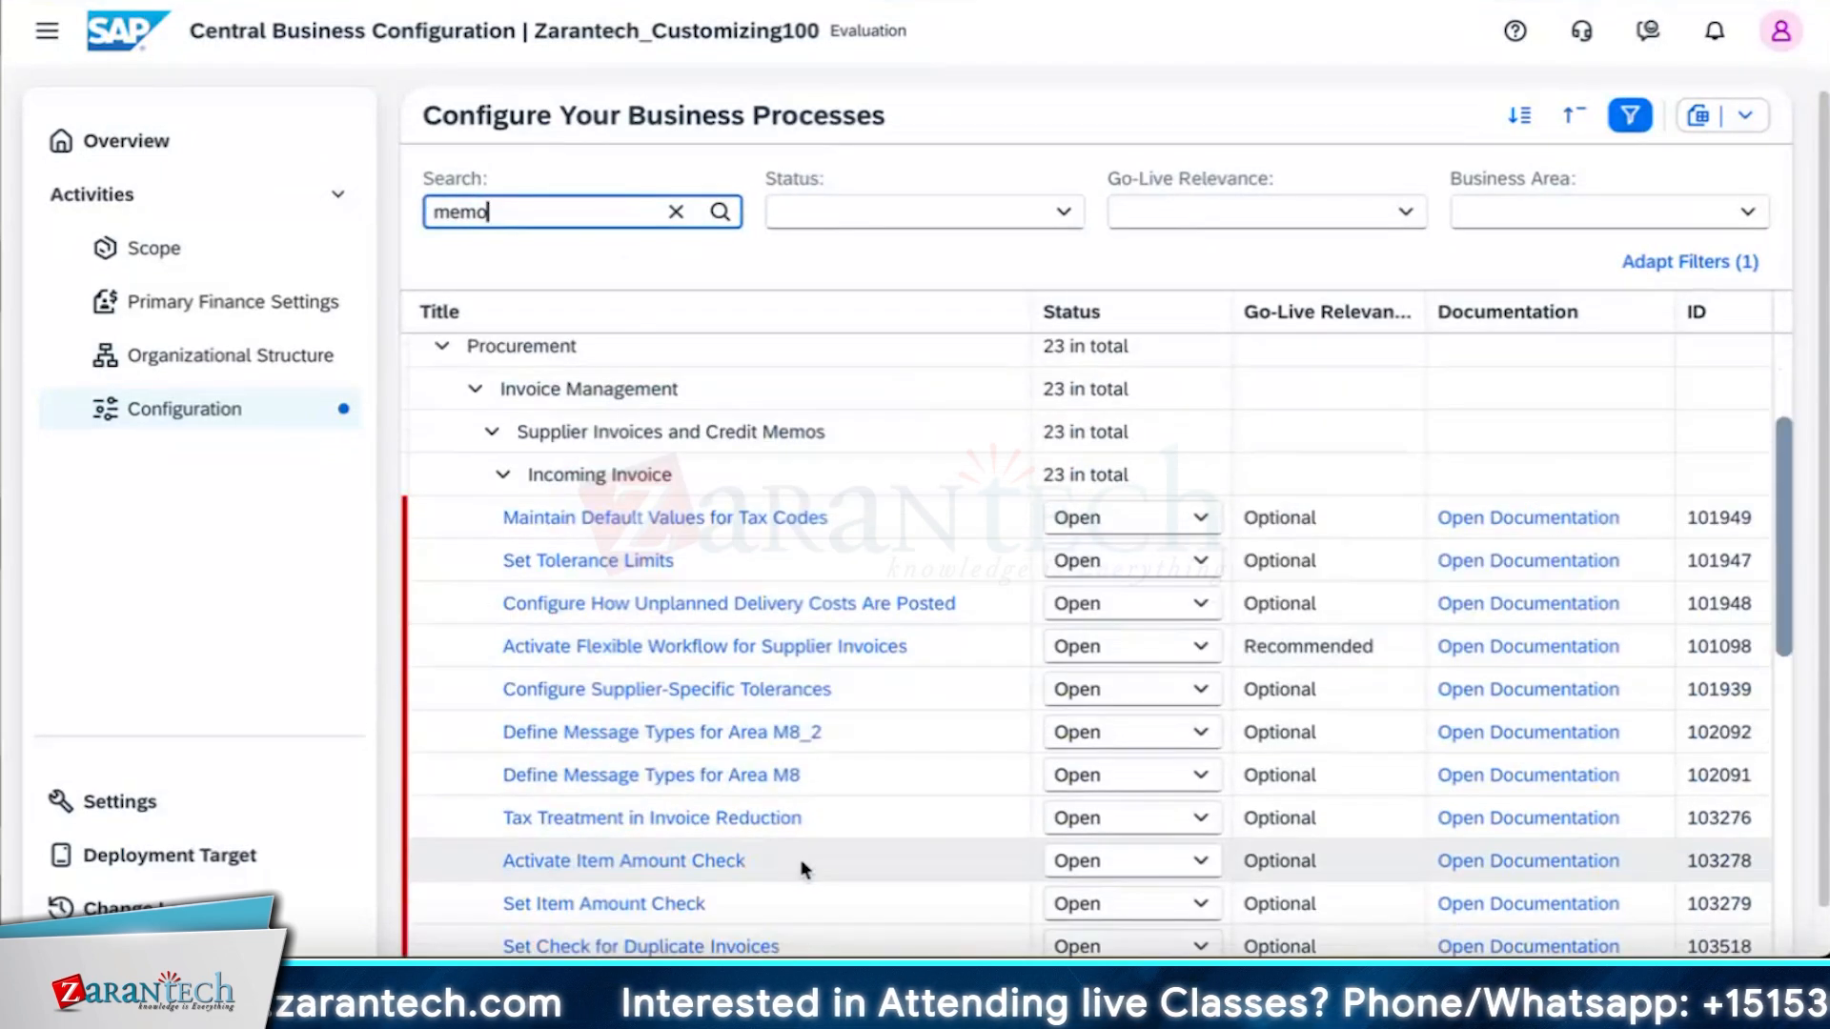
text(record)
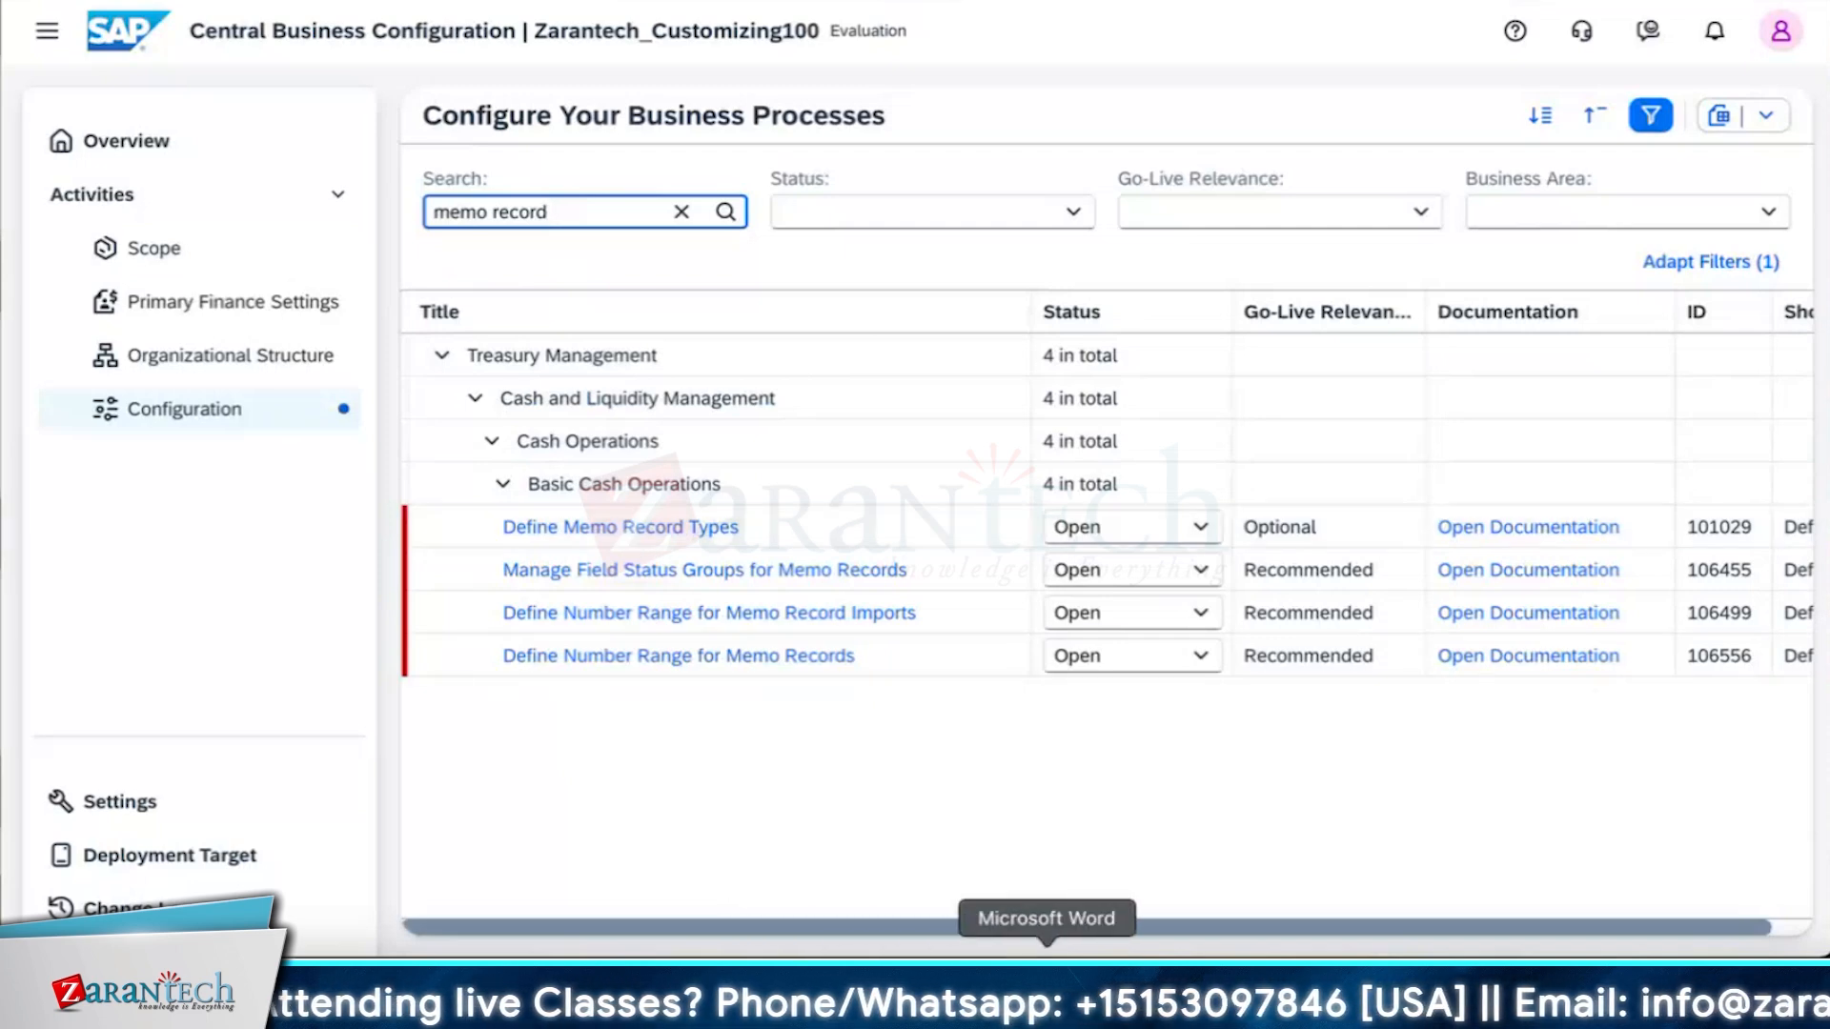
Switch to the Word notes and highlight the 'Memo records' and 'Cash operations :' text.
click(1045, 953)
drag(566, 286, 642, 283)
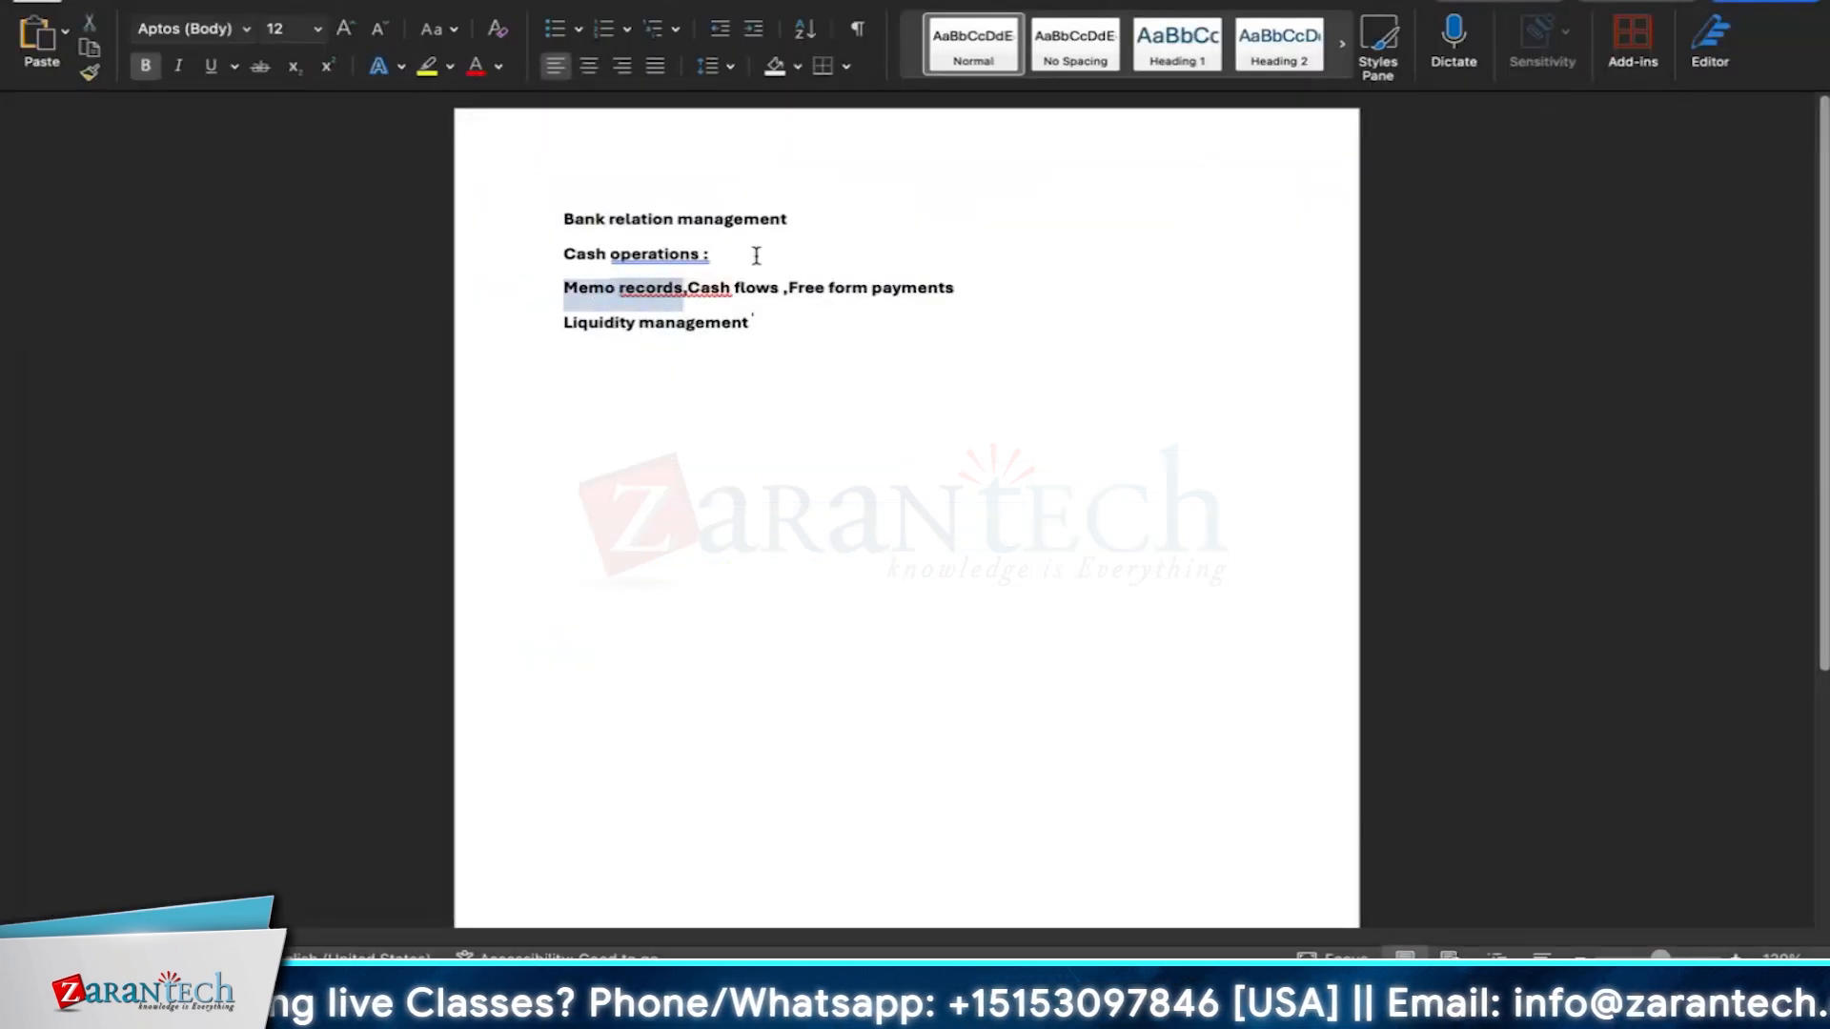
drag(757, 256, 584, 255)
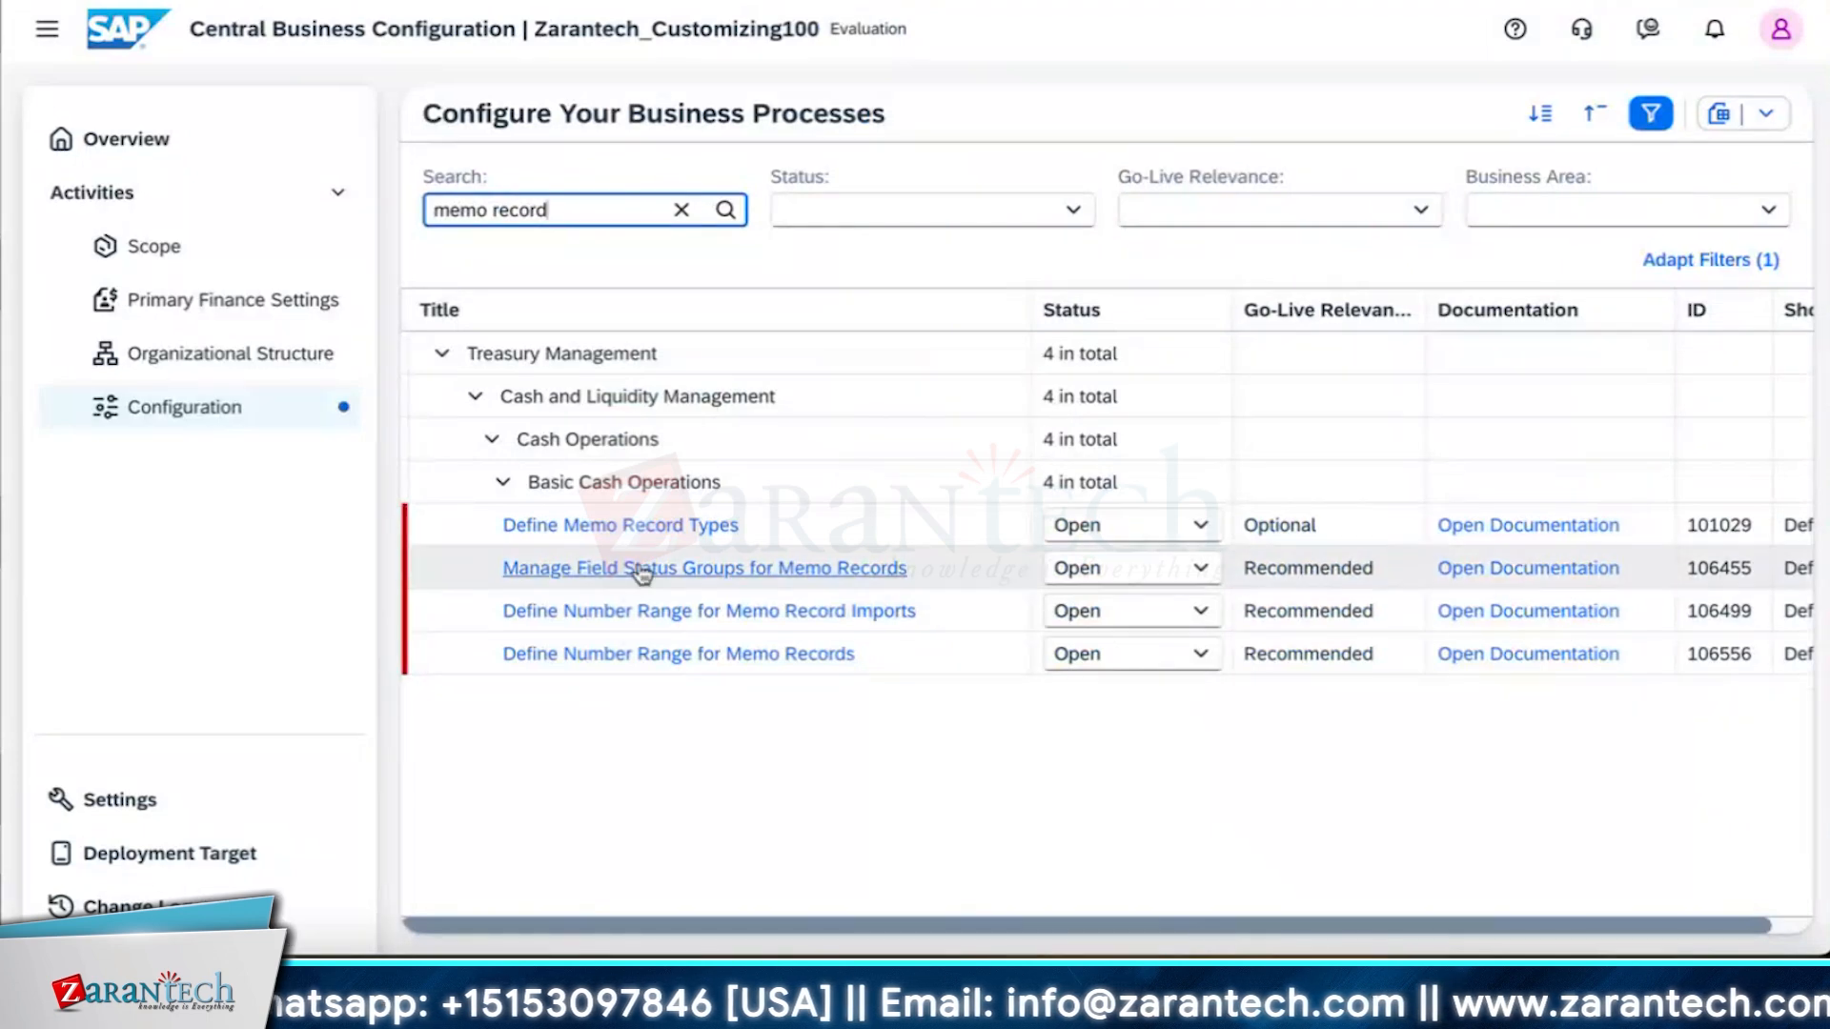
Open the Define Memo Record Types activity and review the existing memo record types.
click(643, 530)
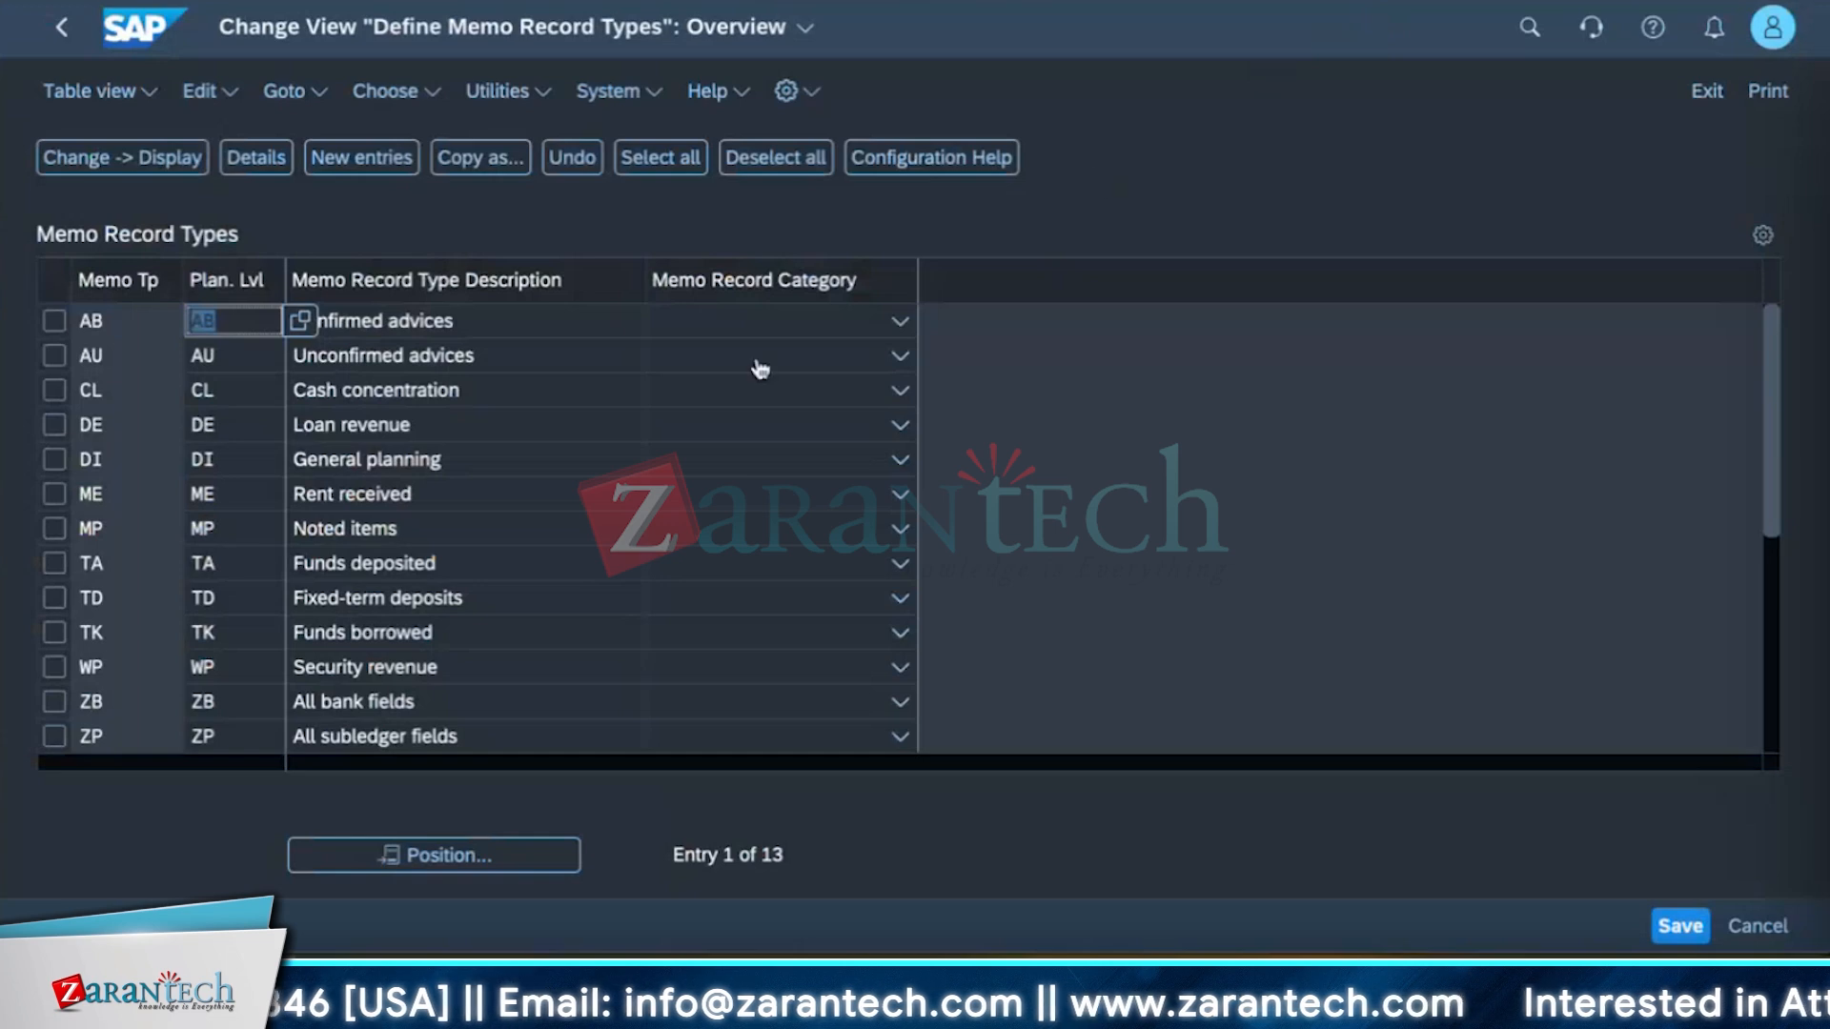
scroll(467, 530, down, 5)
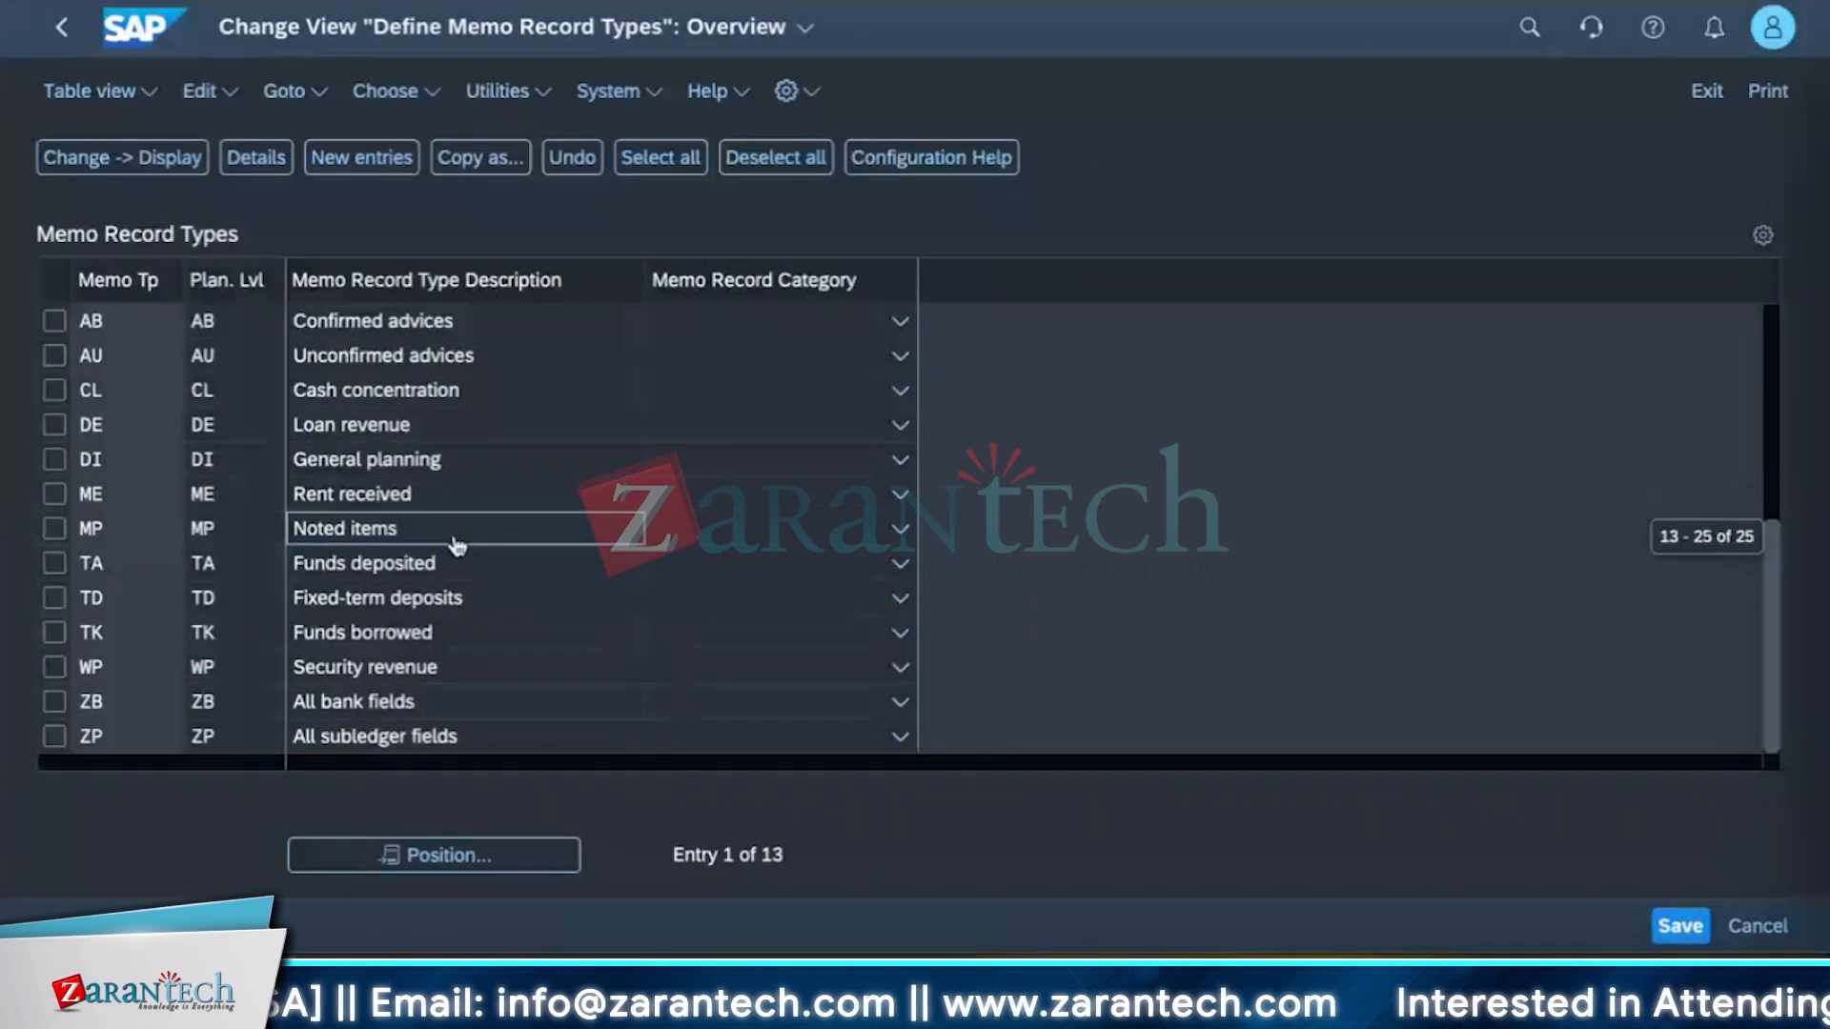
scroll(435, 550, up, 3)
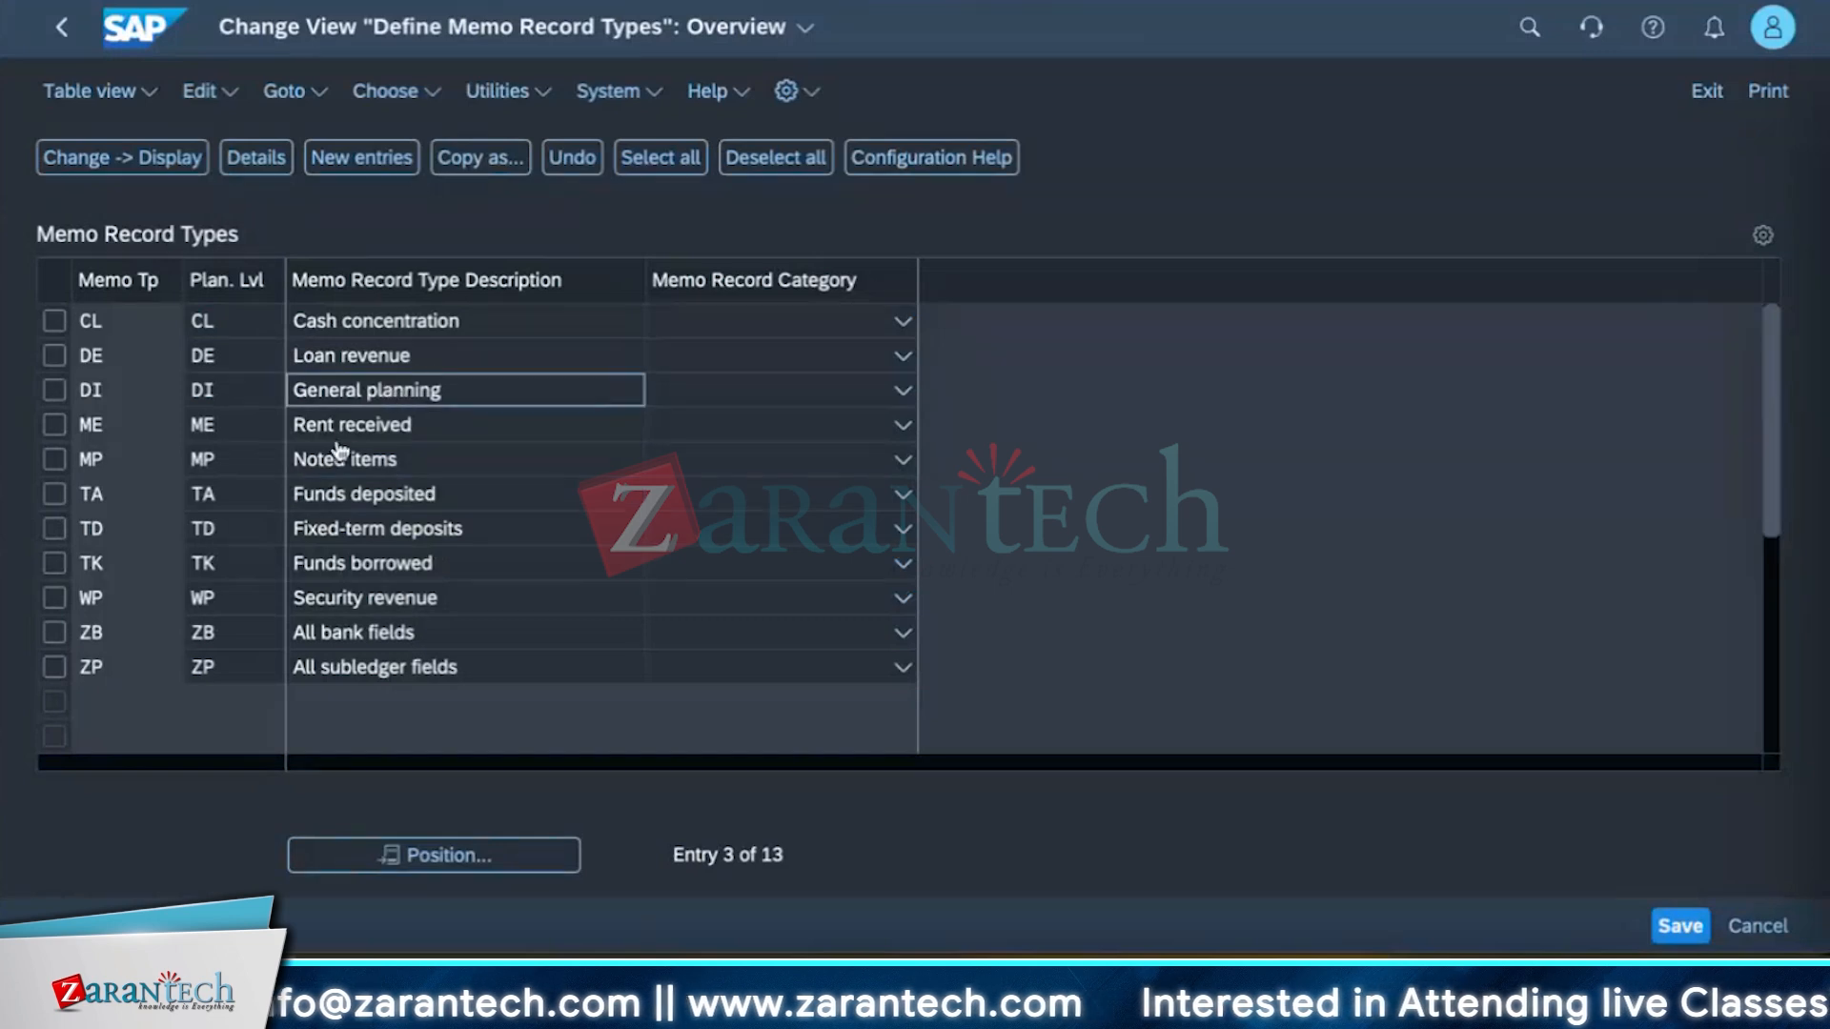
scroll(448, 453, up, 2)
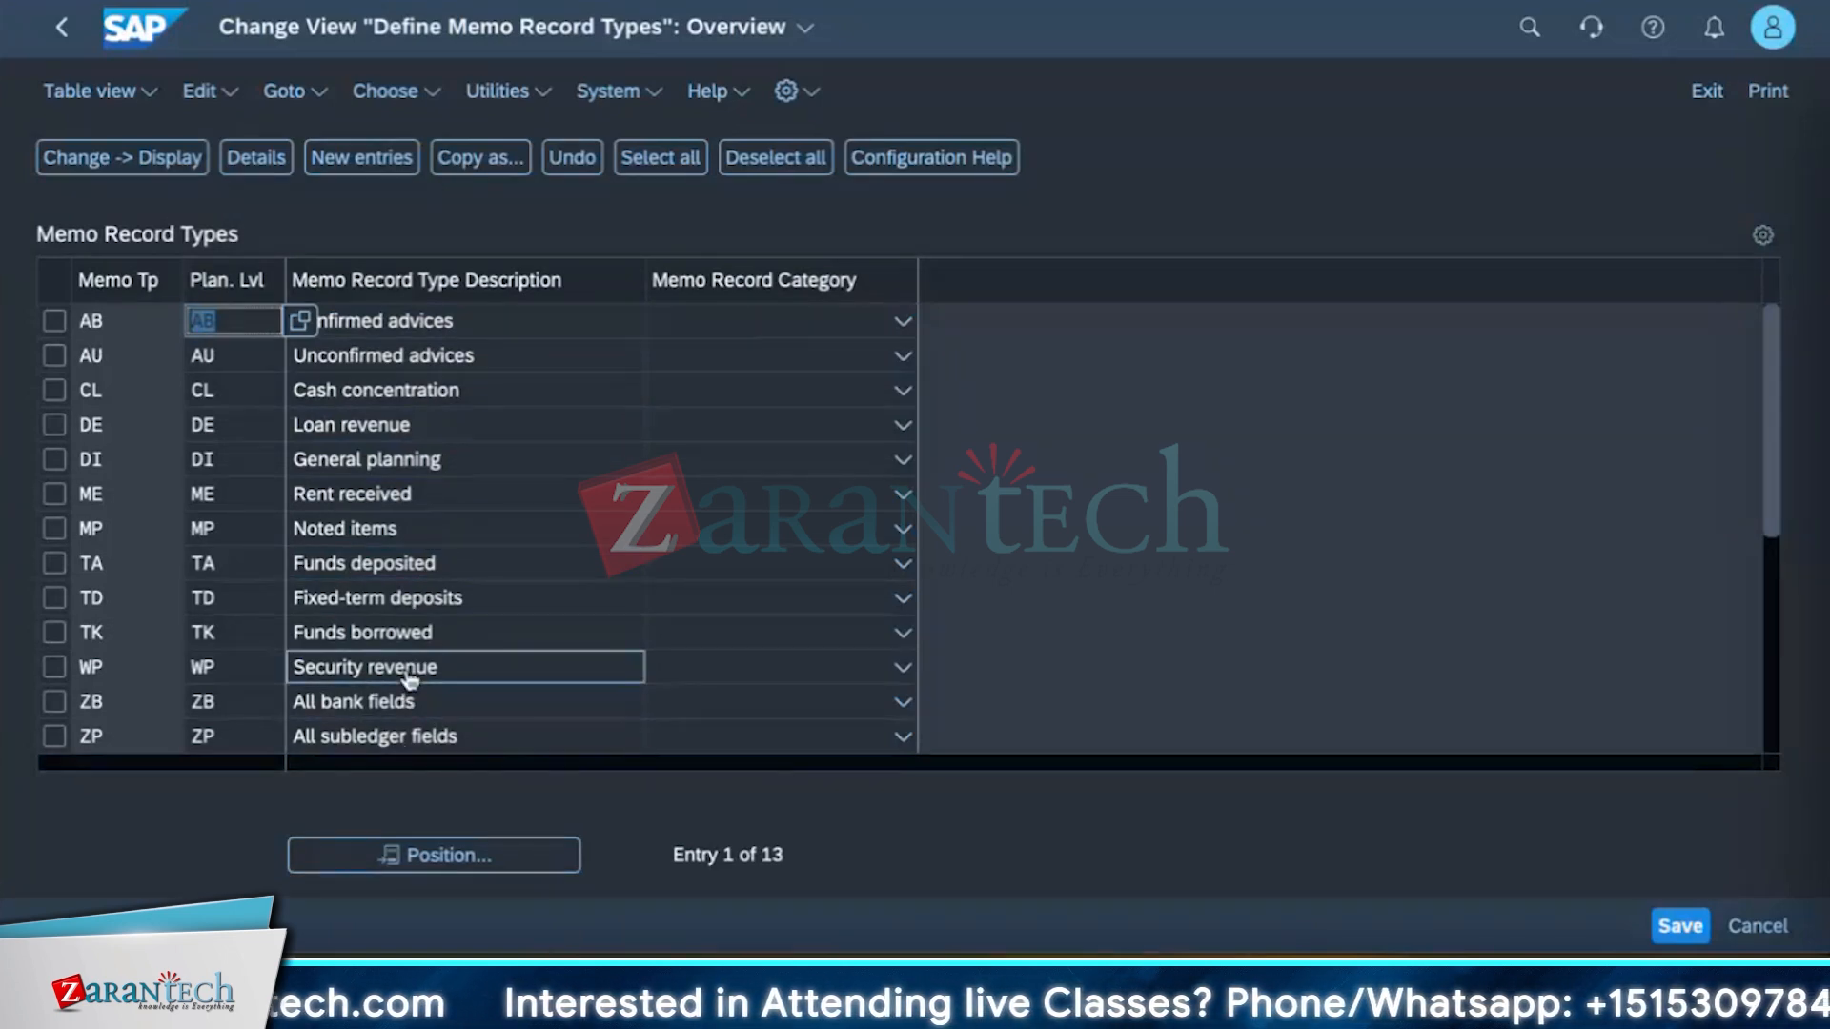
click(362, 162)
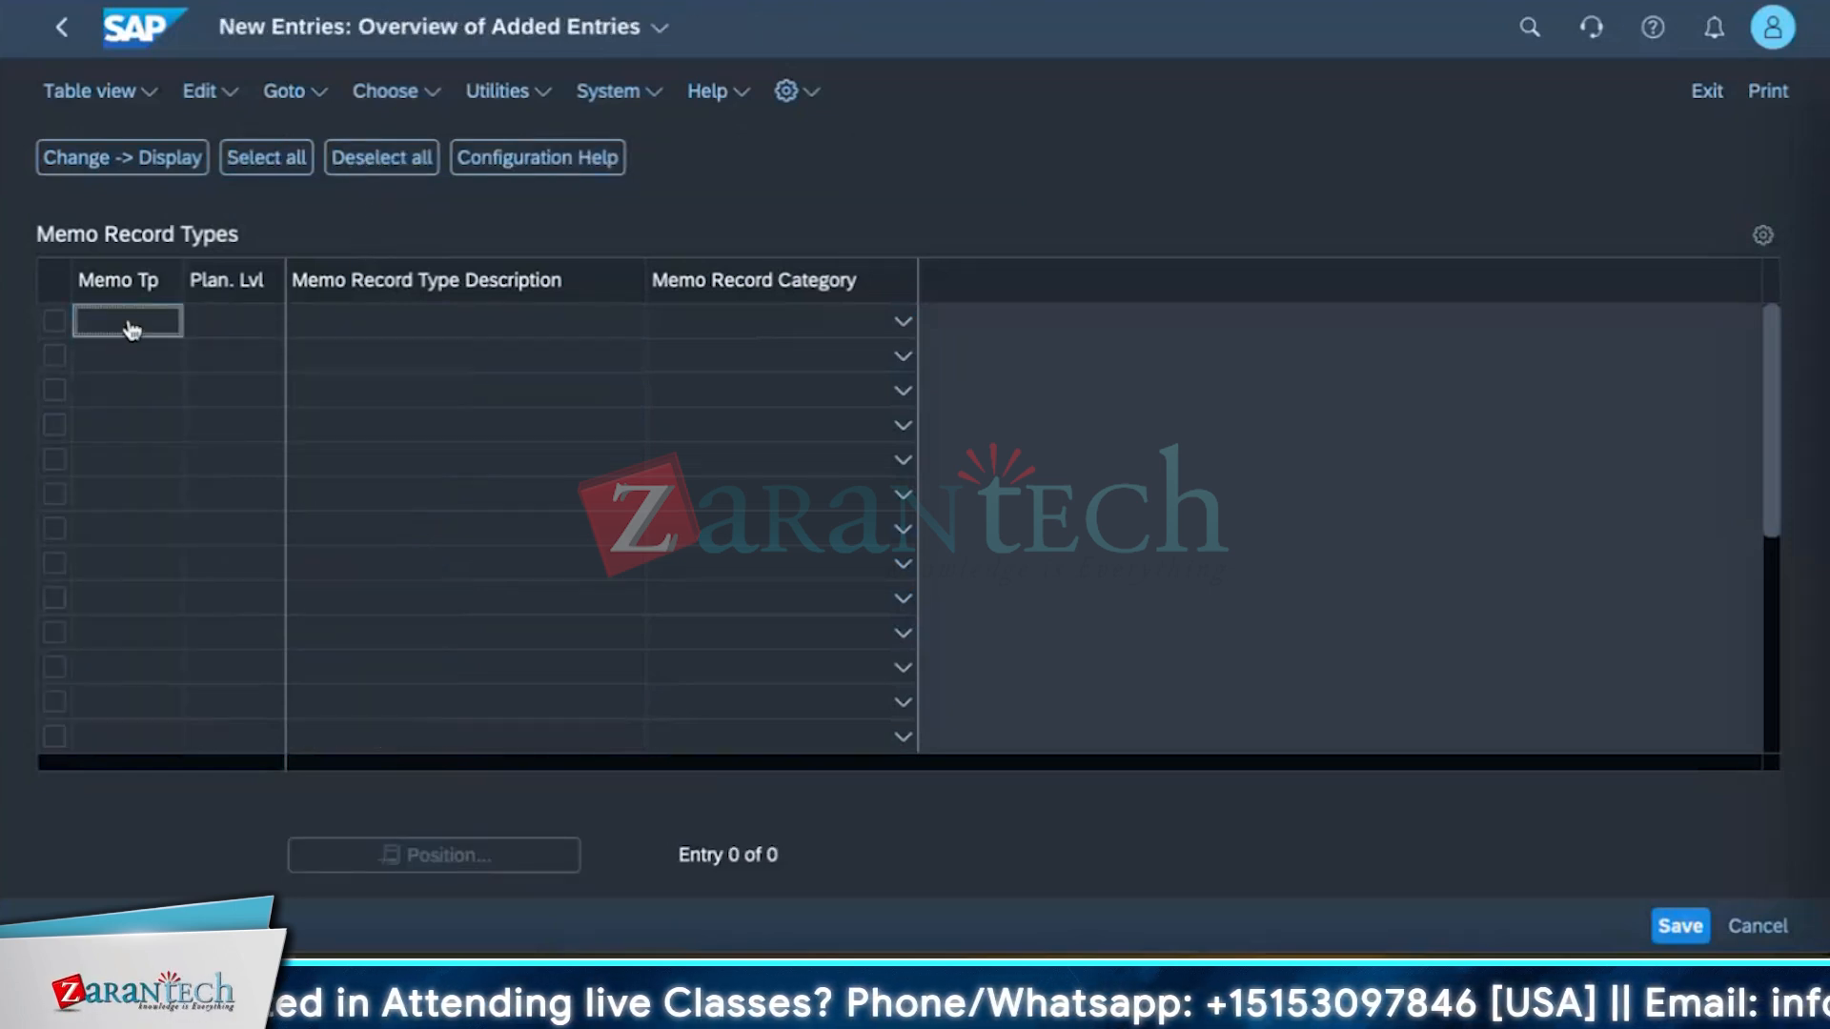
text(B)
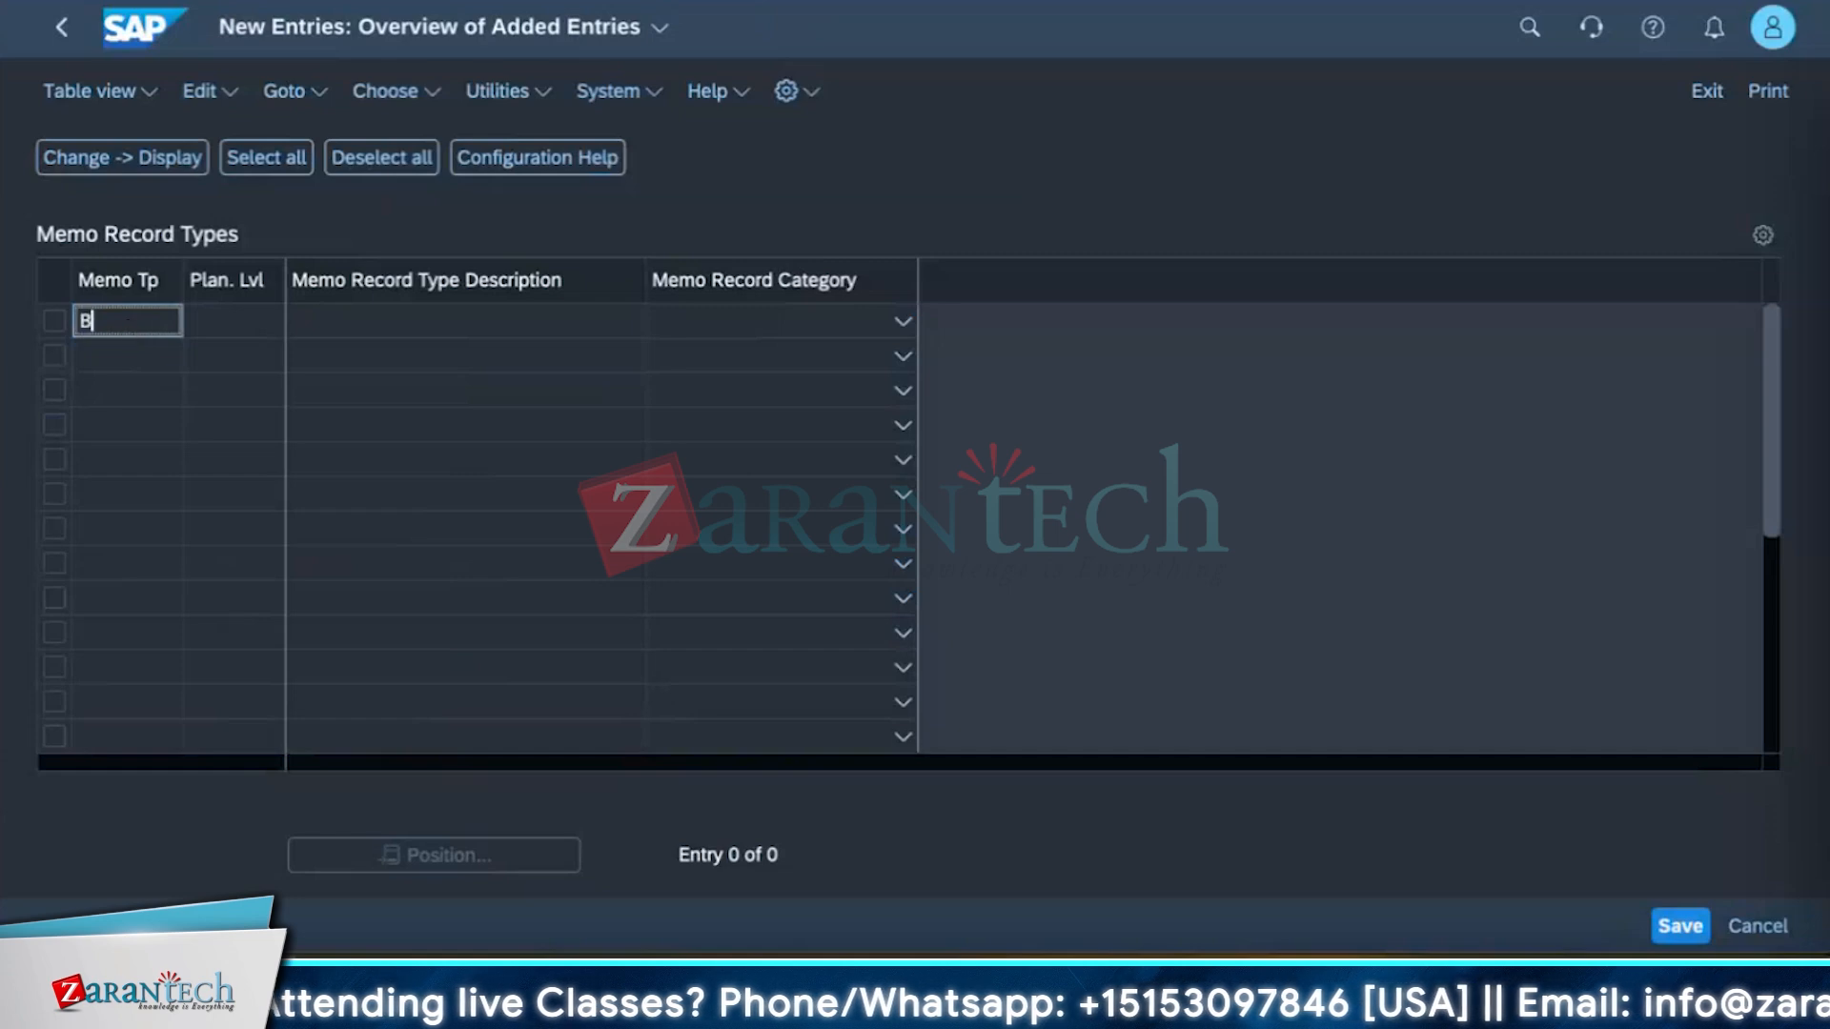
text(K)
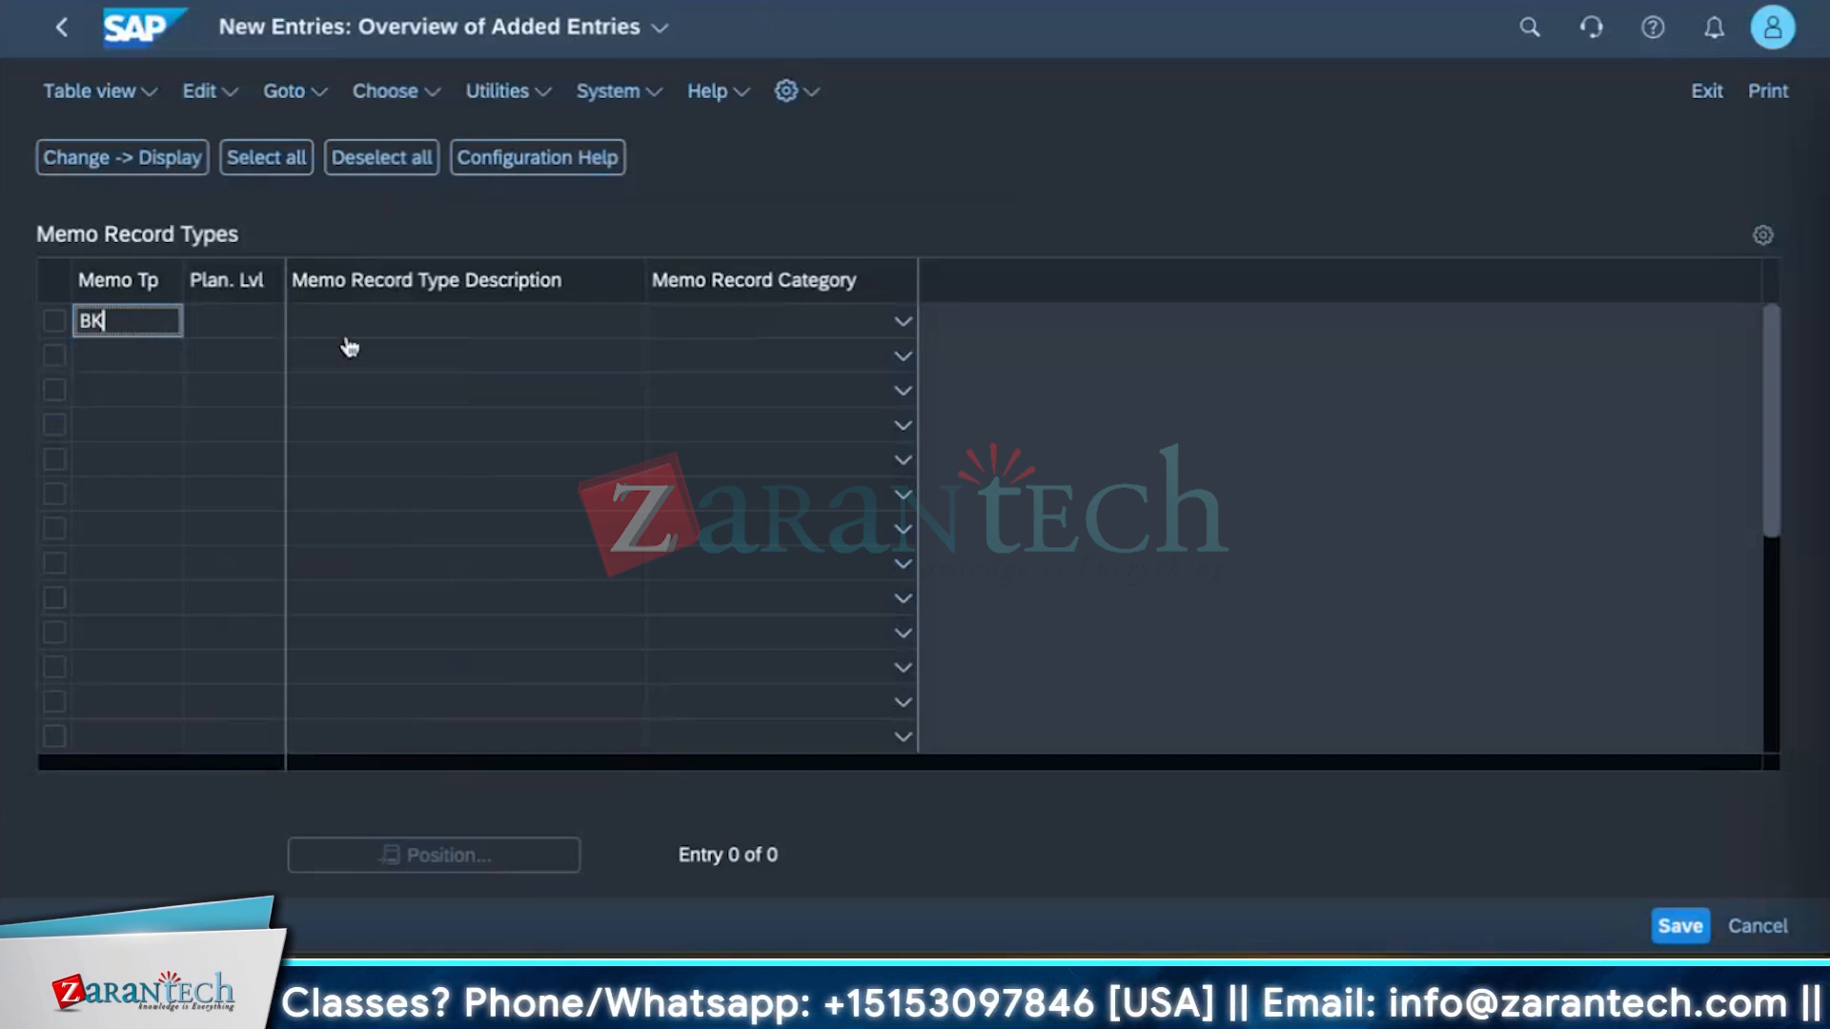
click(241, 330)
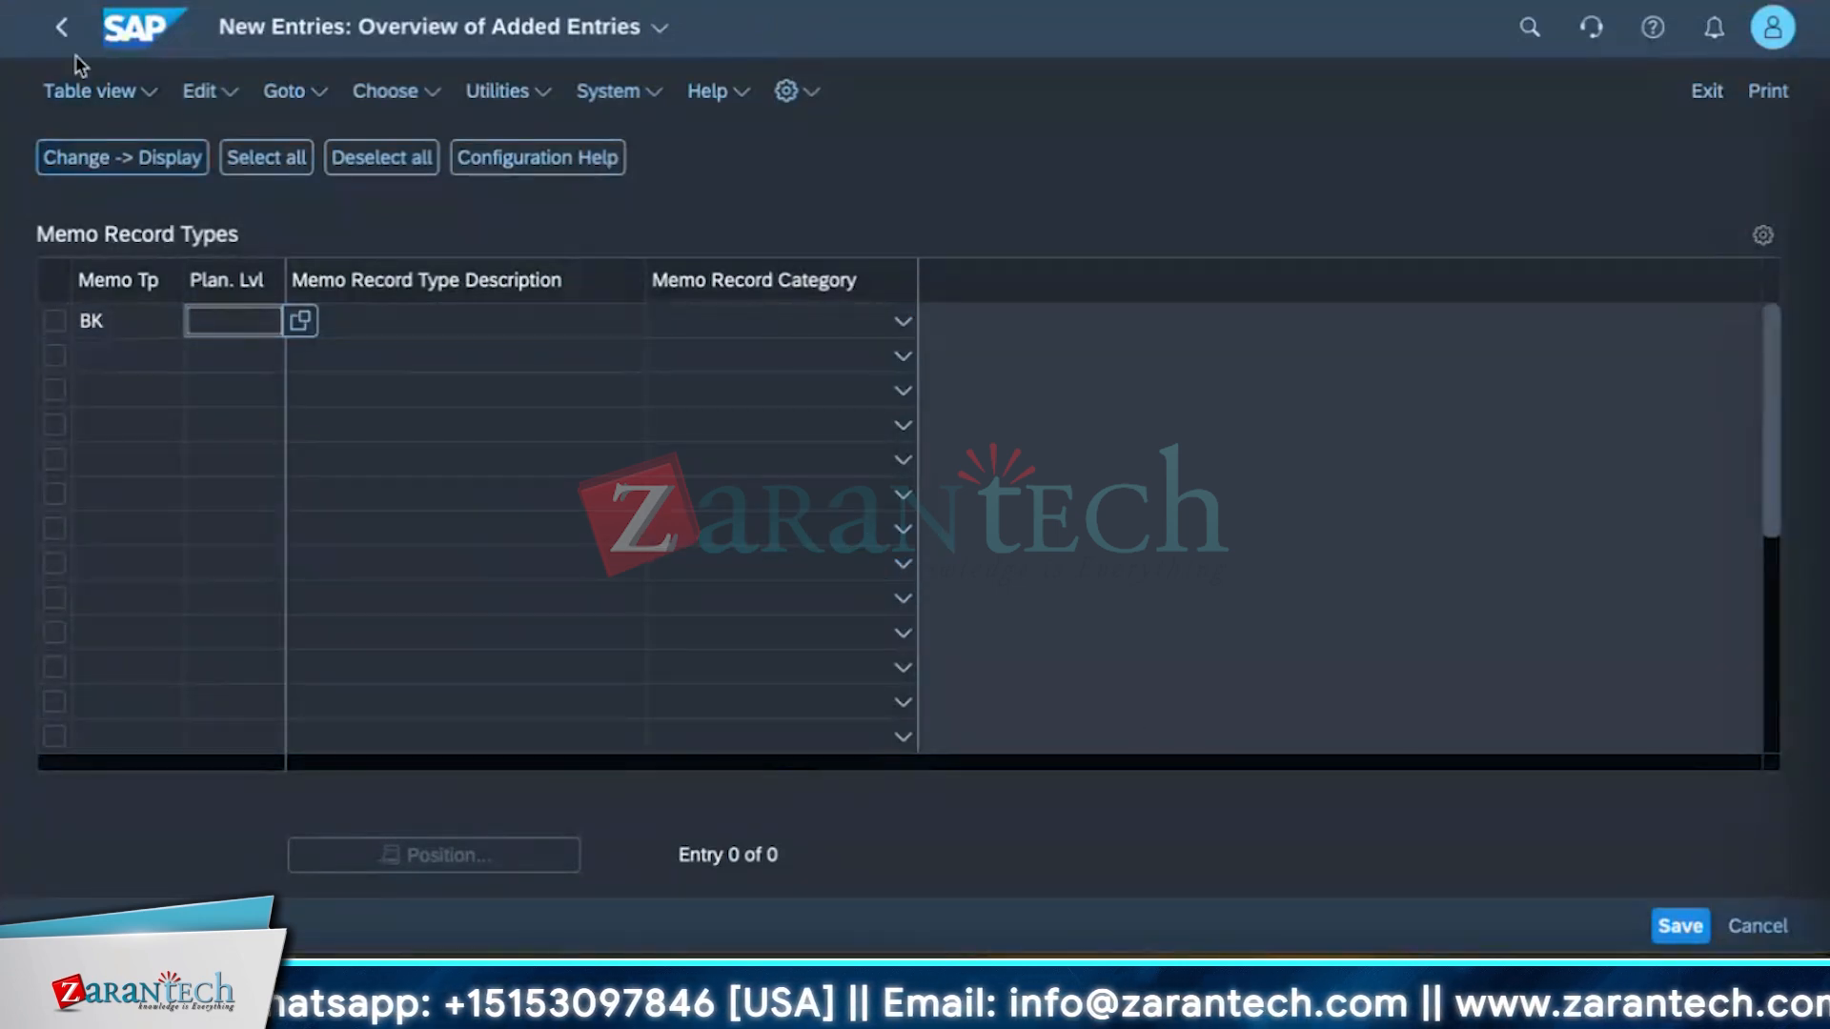
click(65, 32)
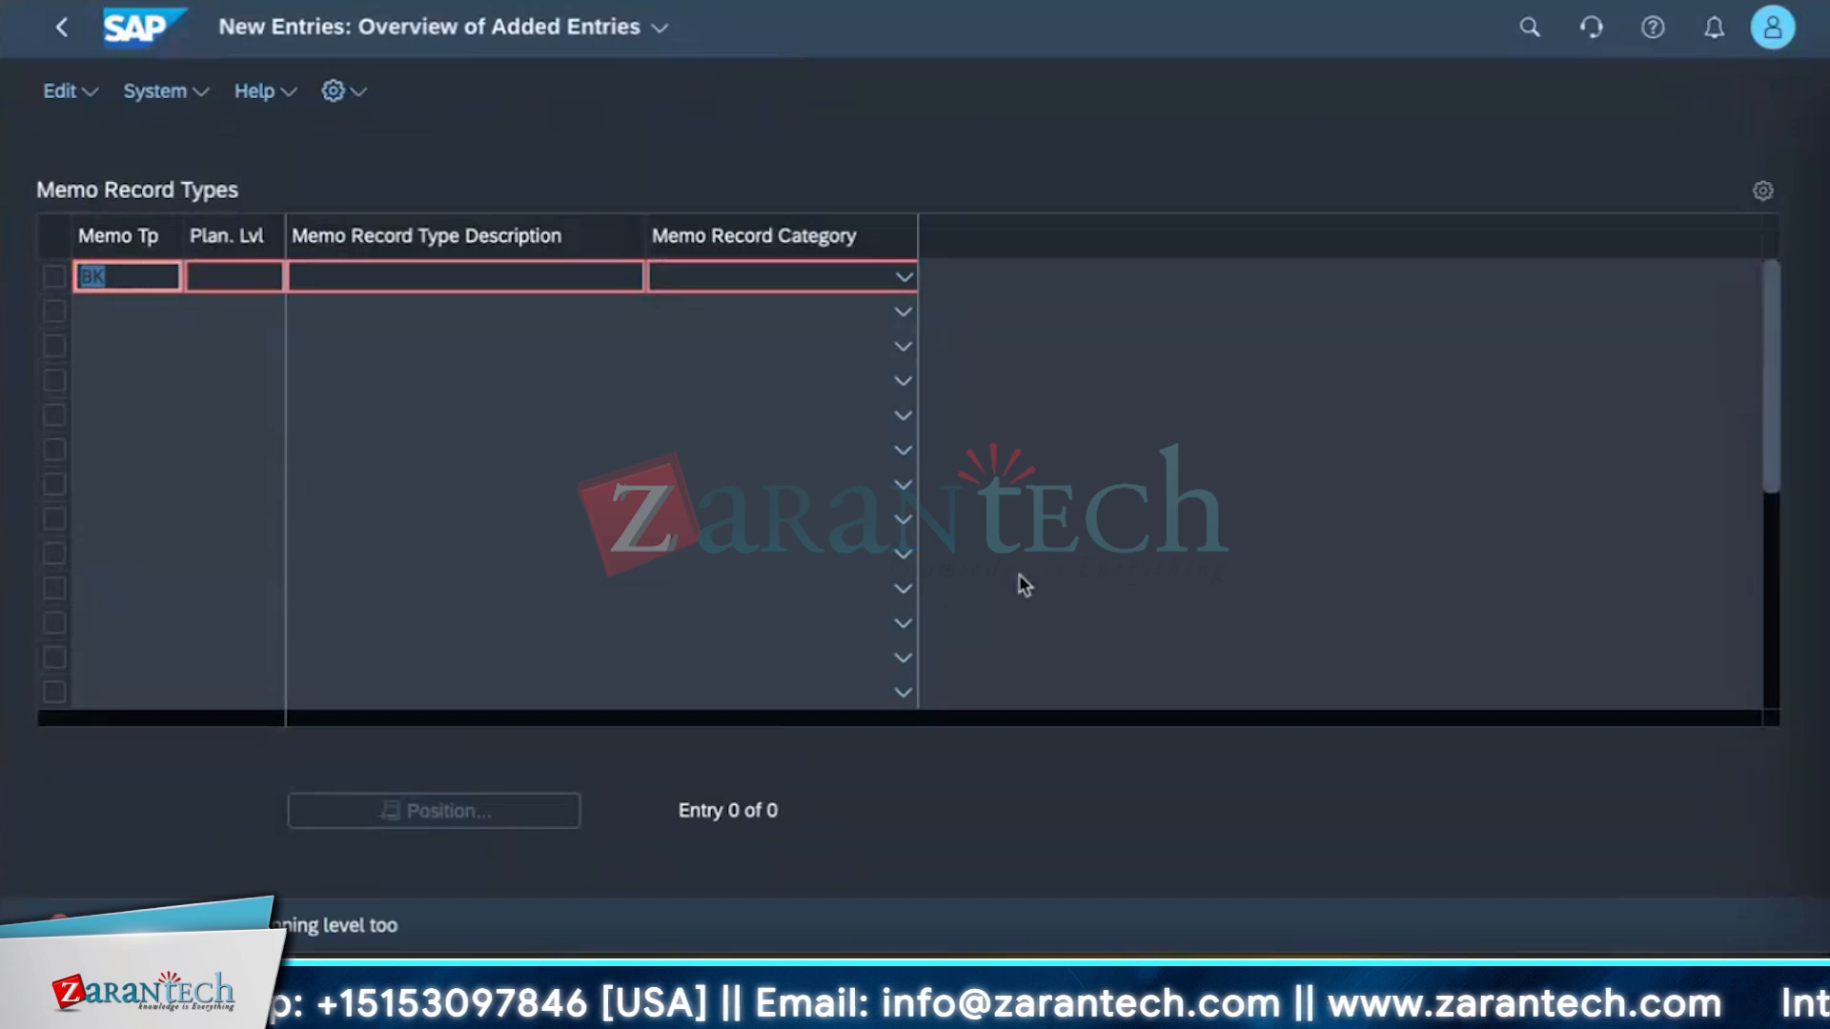
key(BackSpace)
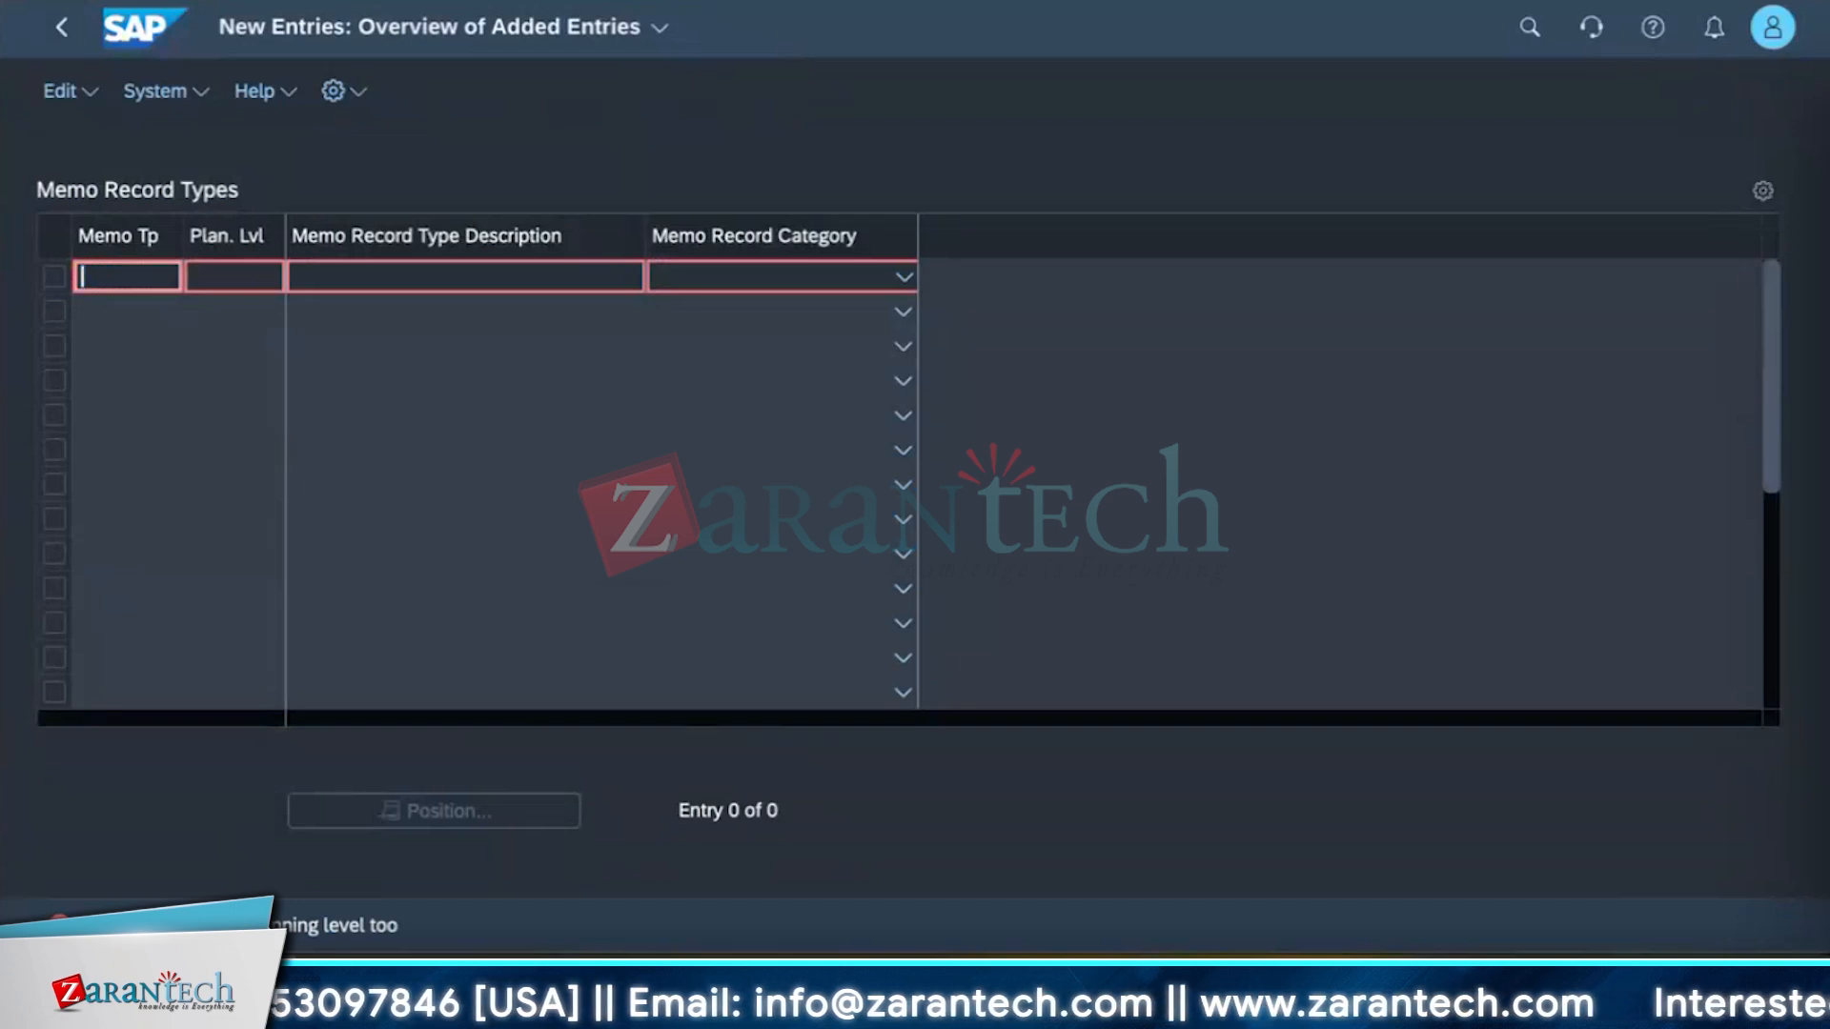
click(52, 48)
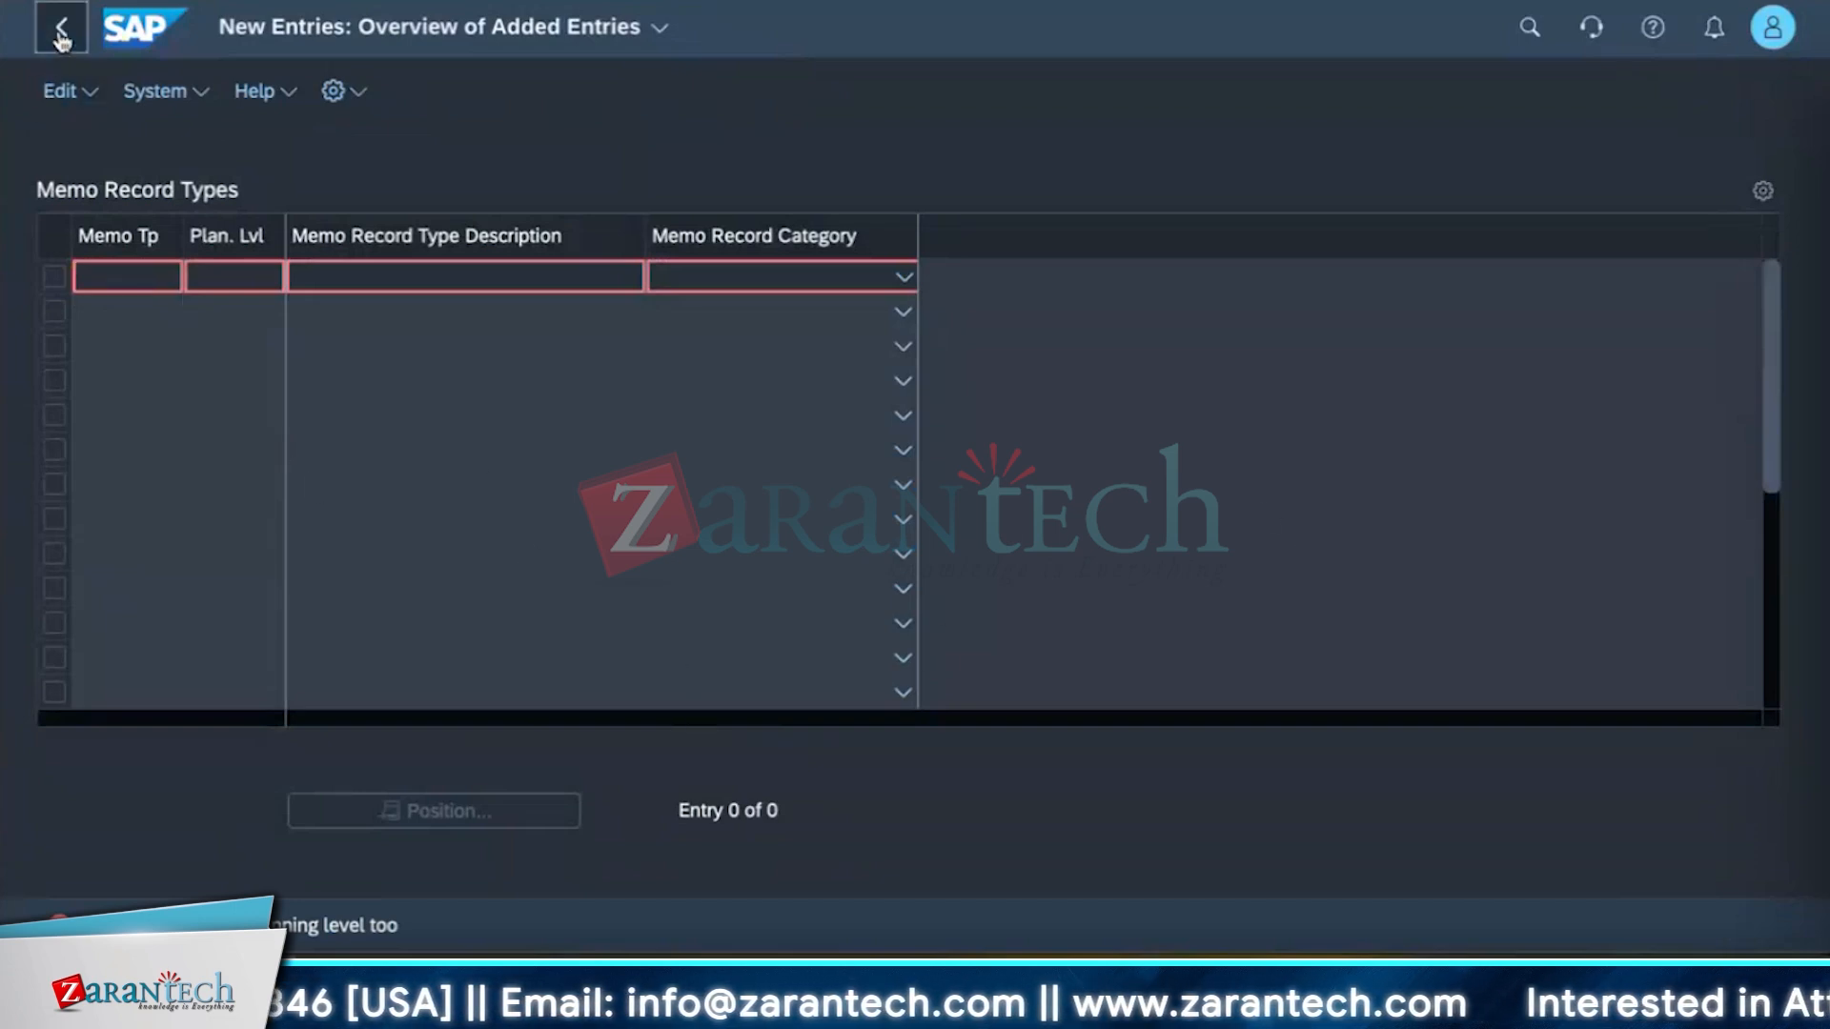
click(957, 326)
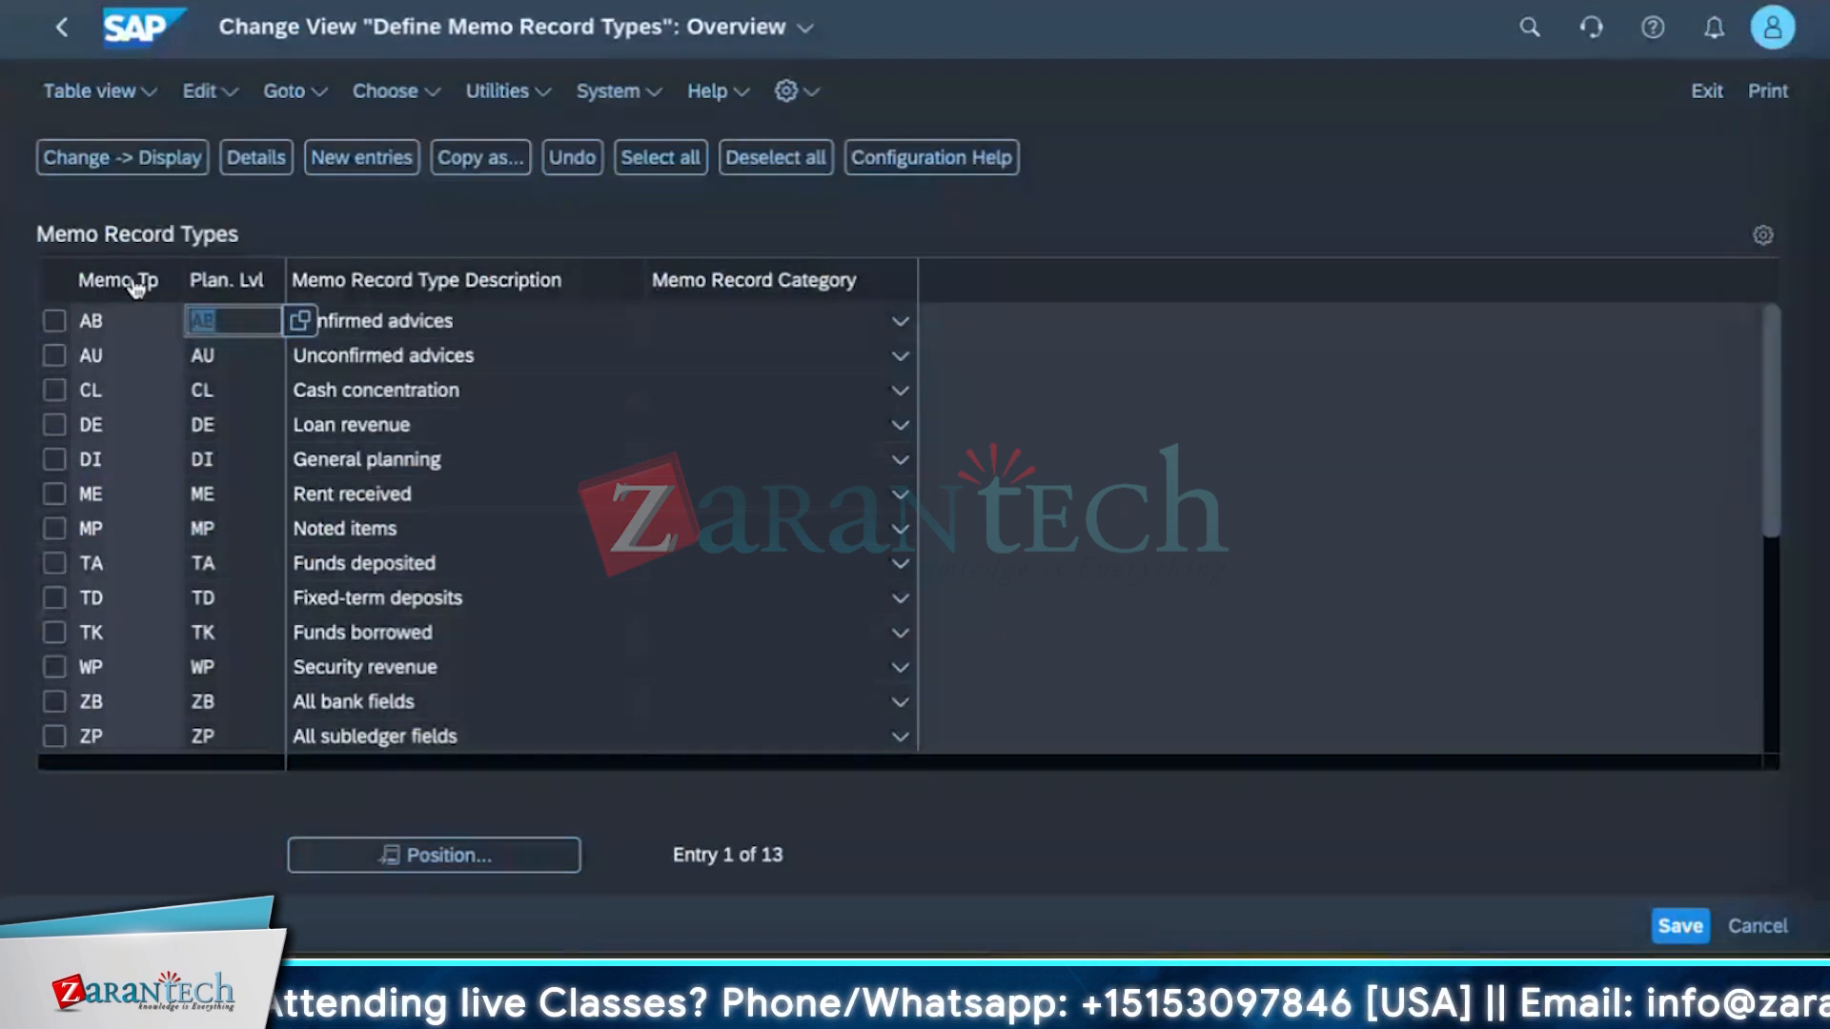
Open the planning level value list for a memo record type and browse the available planning levels.
click(302, 329)
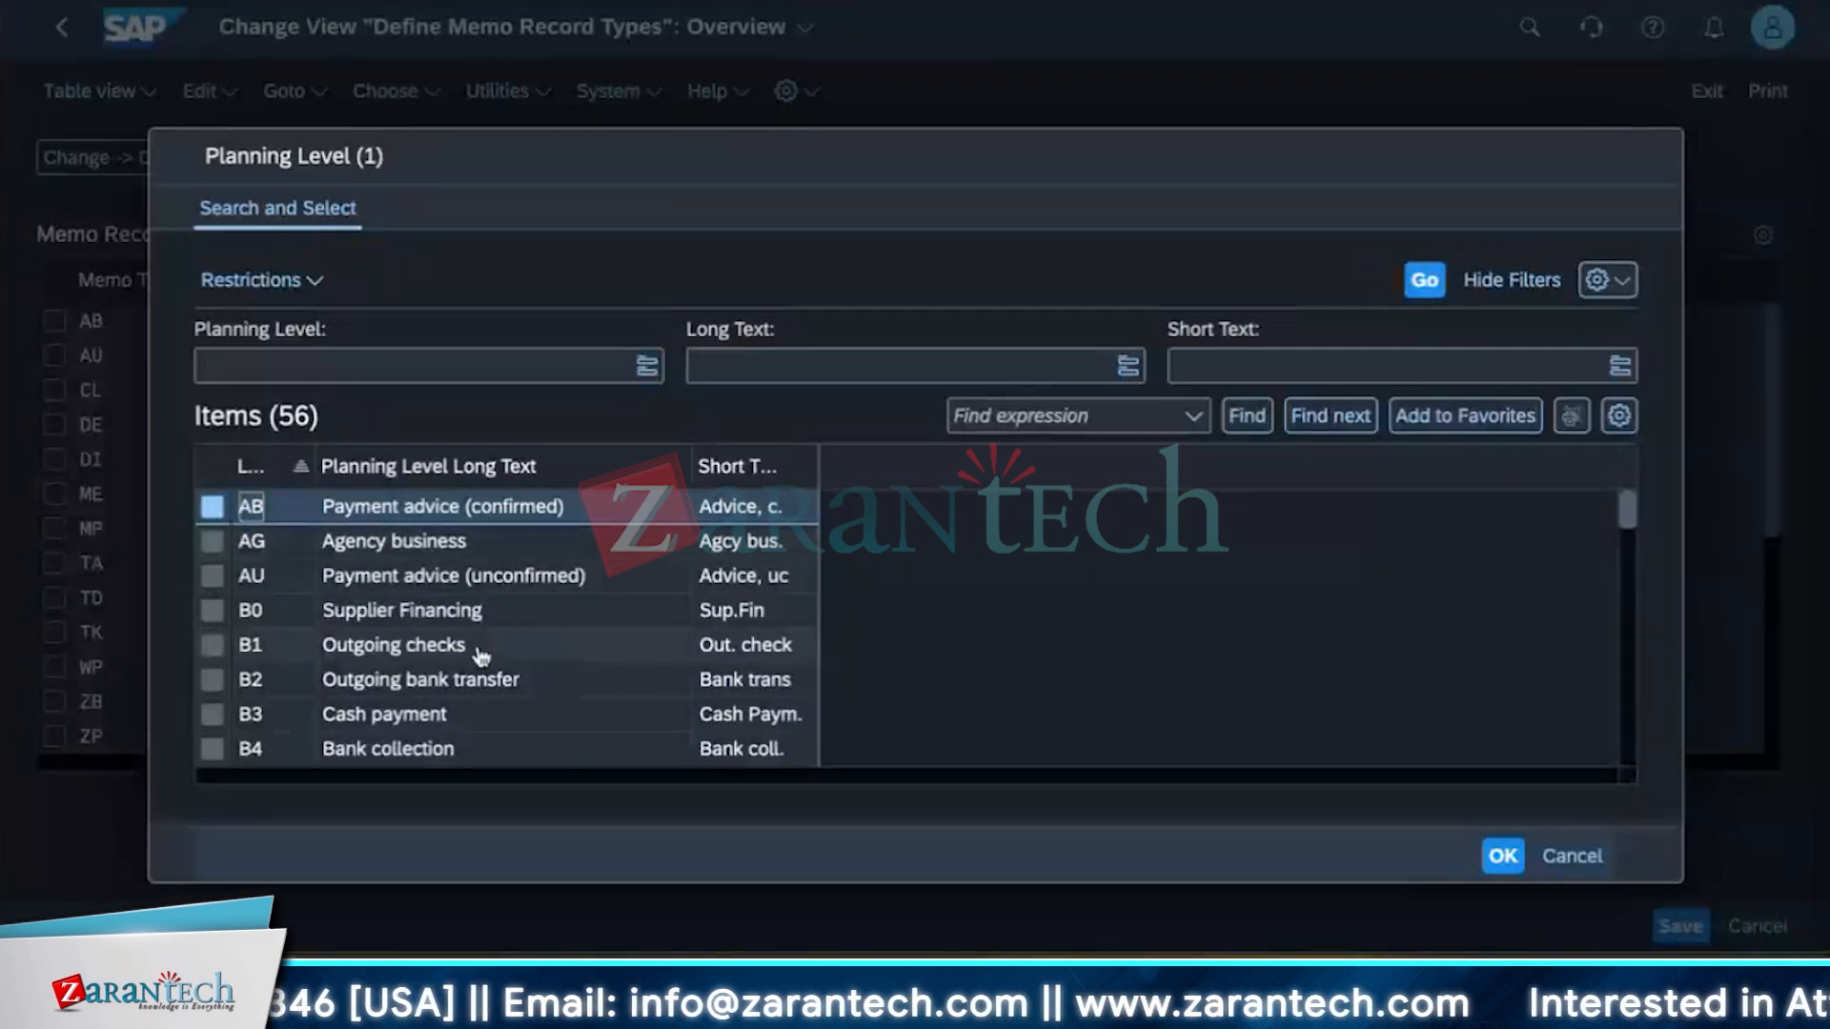
scroll(482, 648, down, 1)
scroll(474, 748, down, 3)
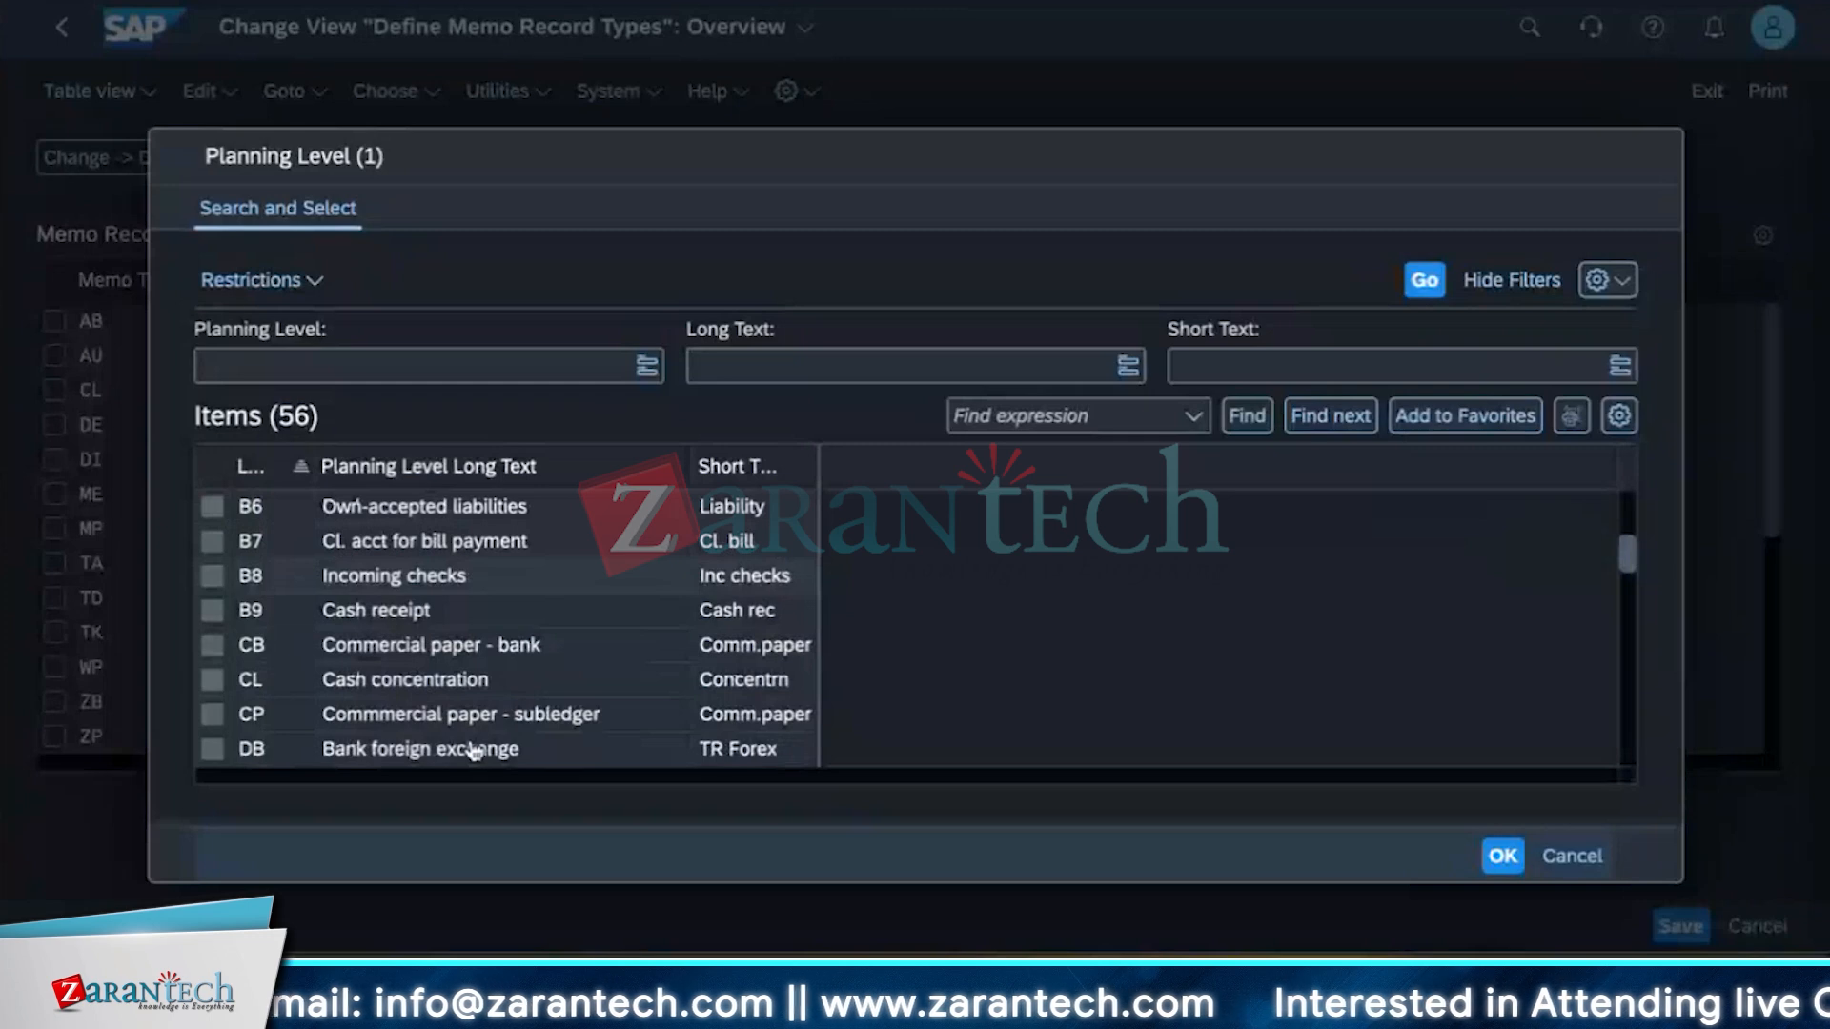
scroll(471, 750, down, 4)
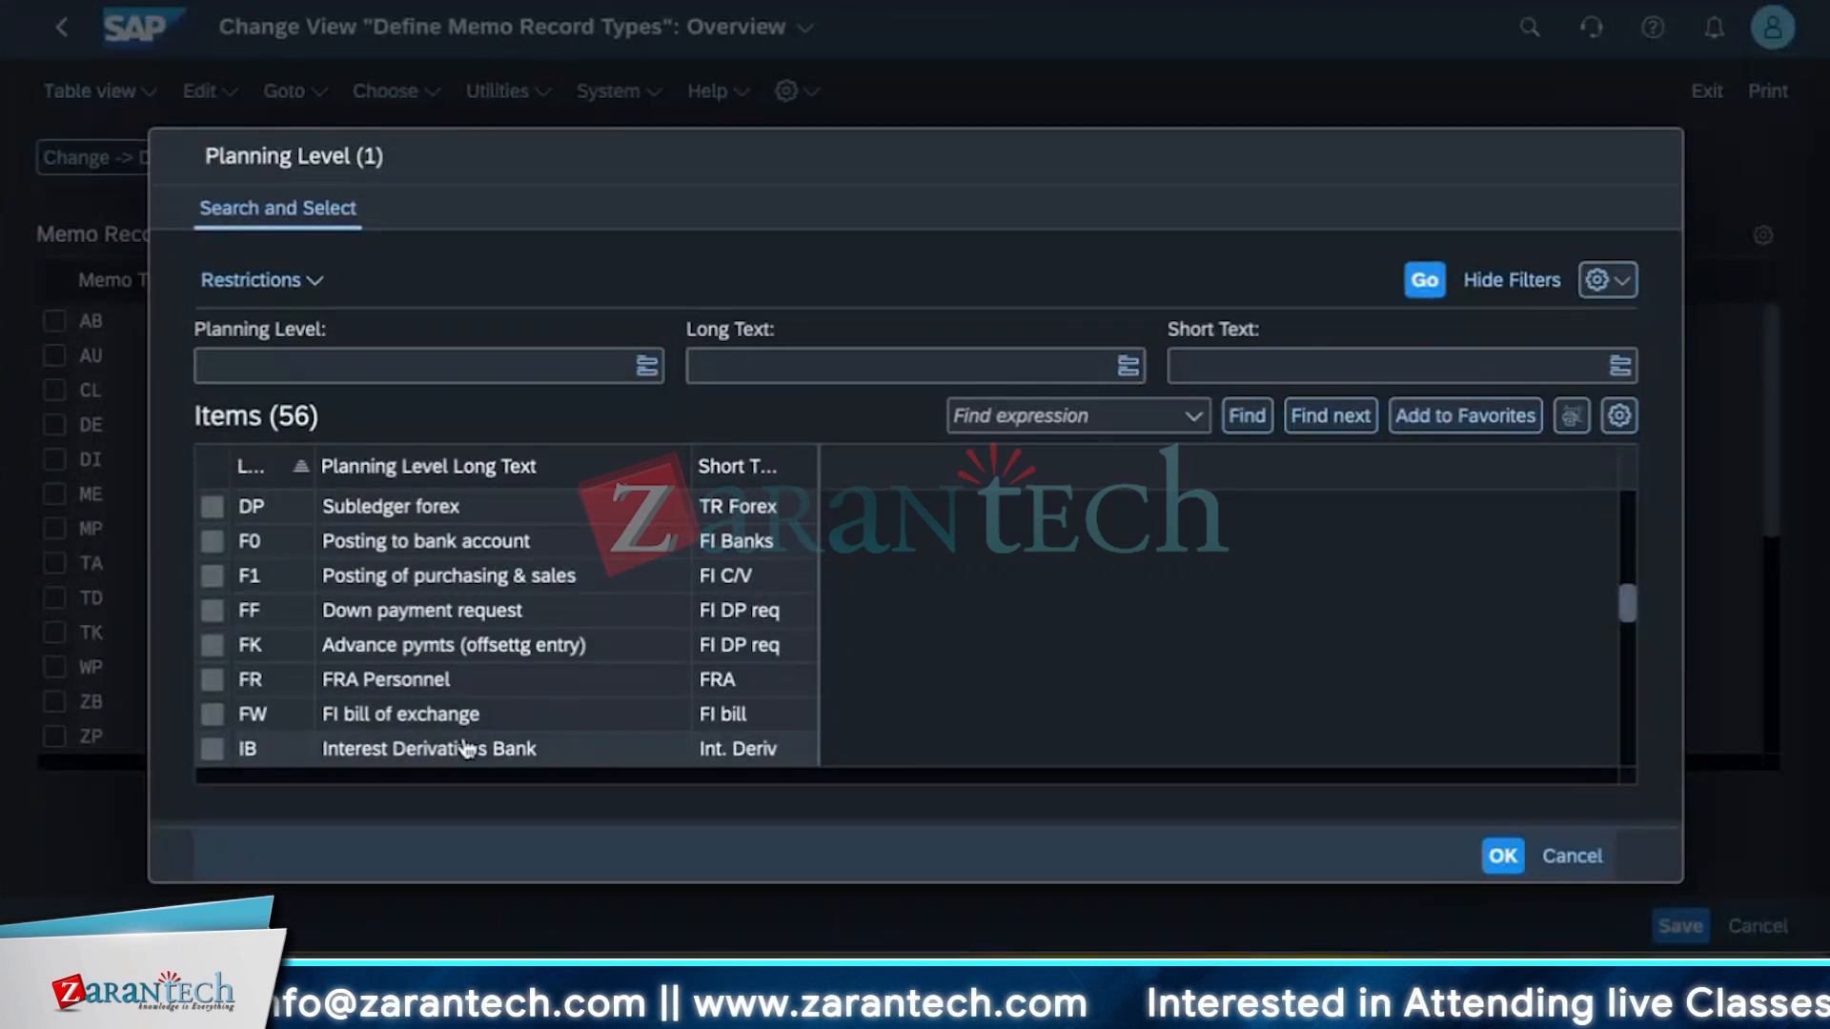
scroll(482, 737, down, 4)
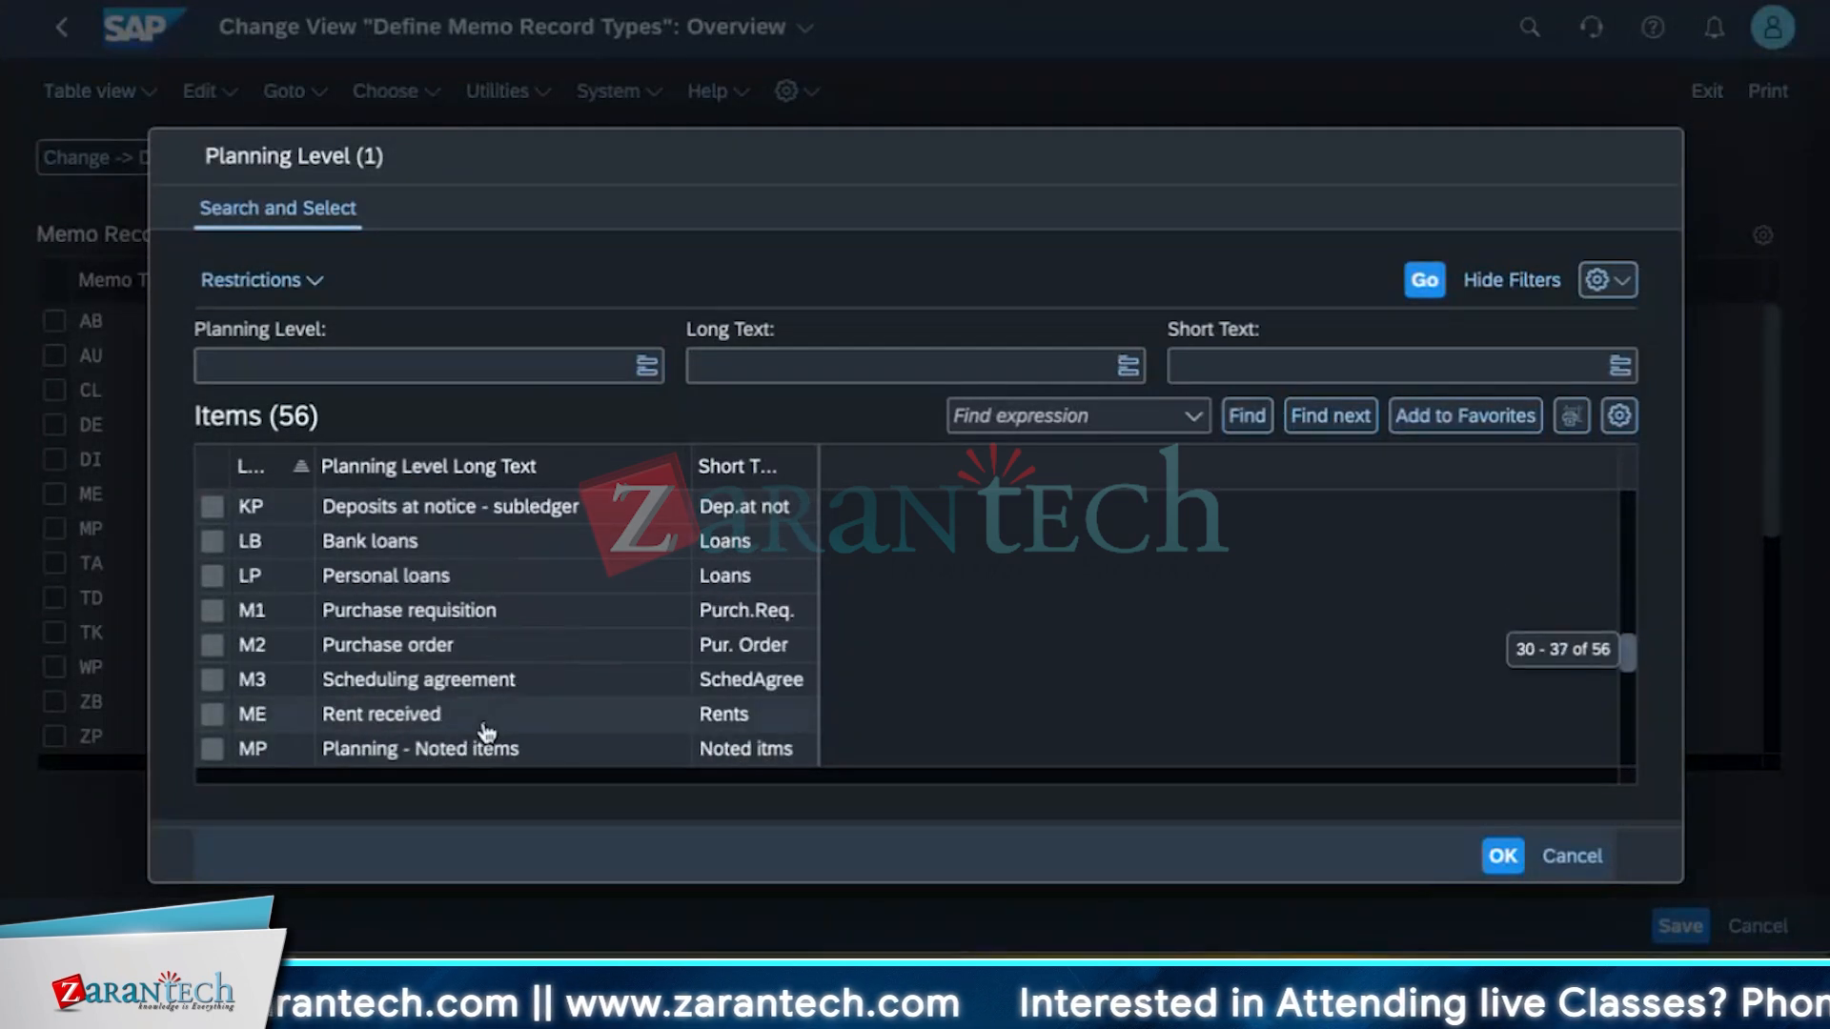
scroll(486, 732, down, 5)
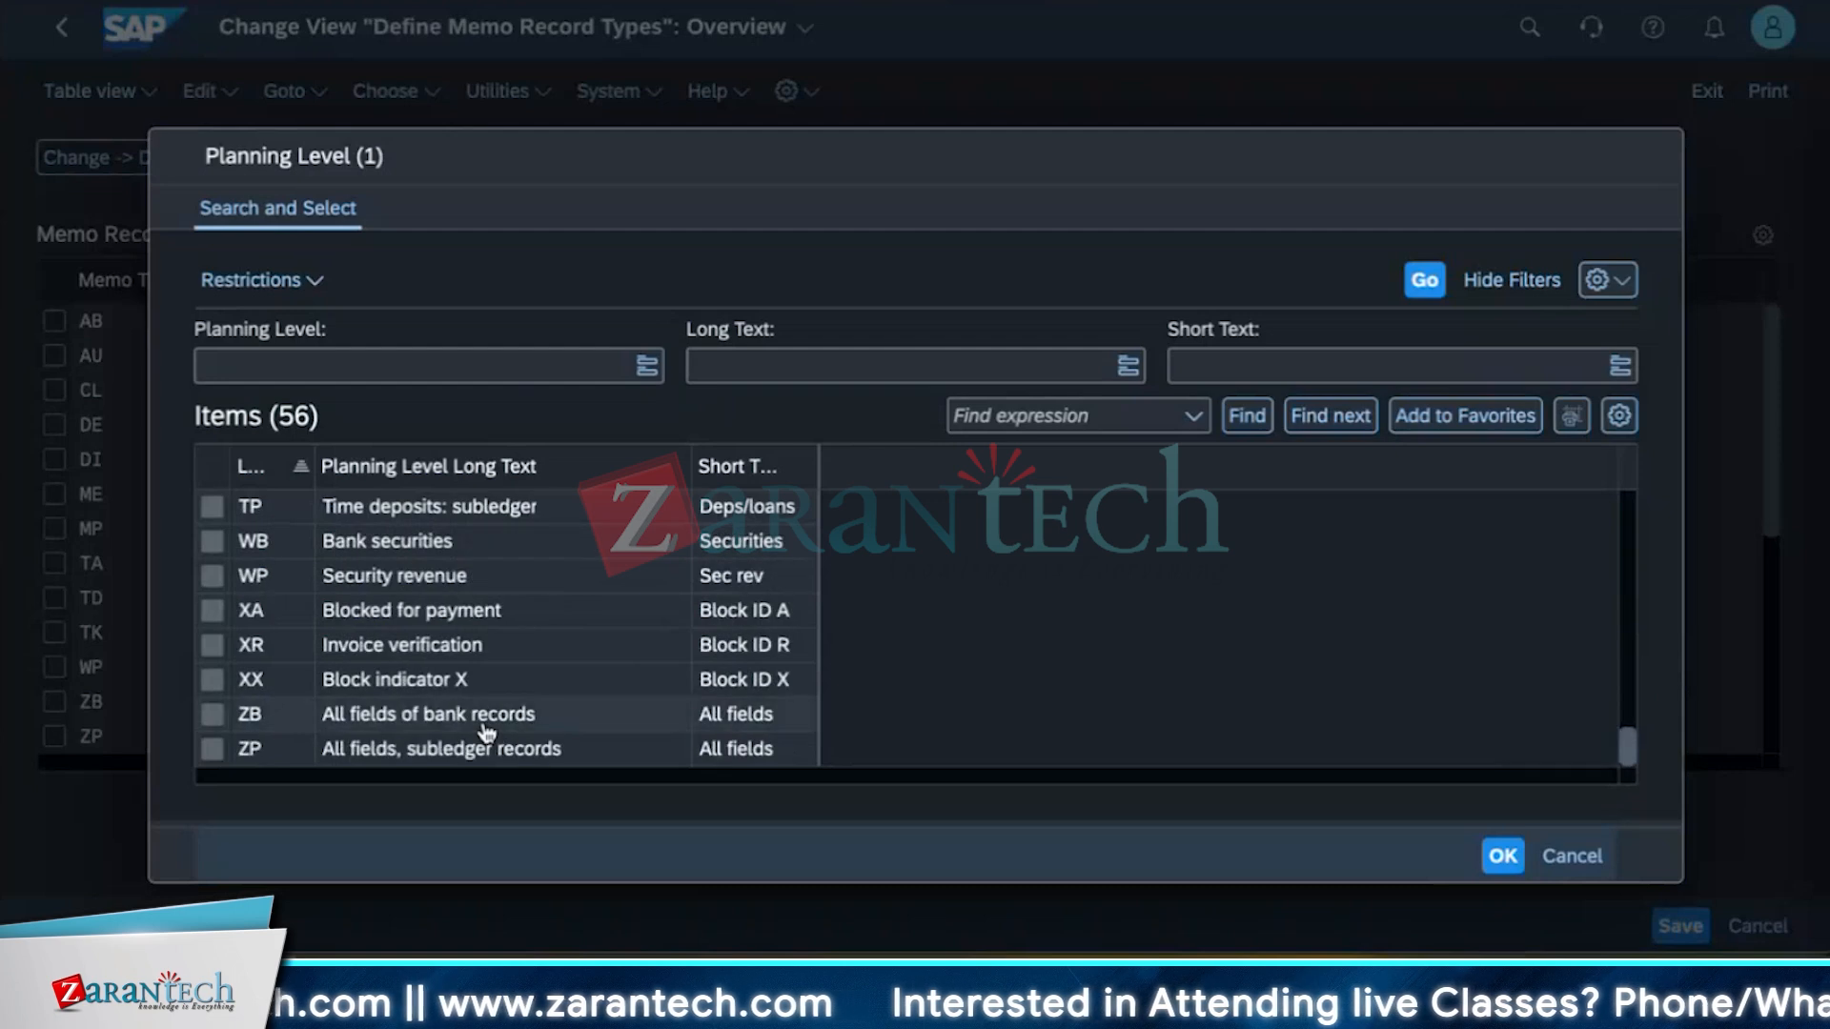
scroll(487, 715, up, 15)
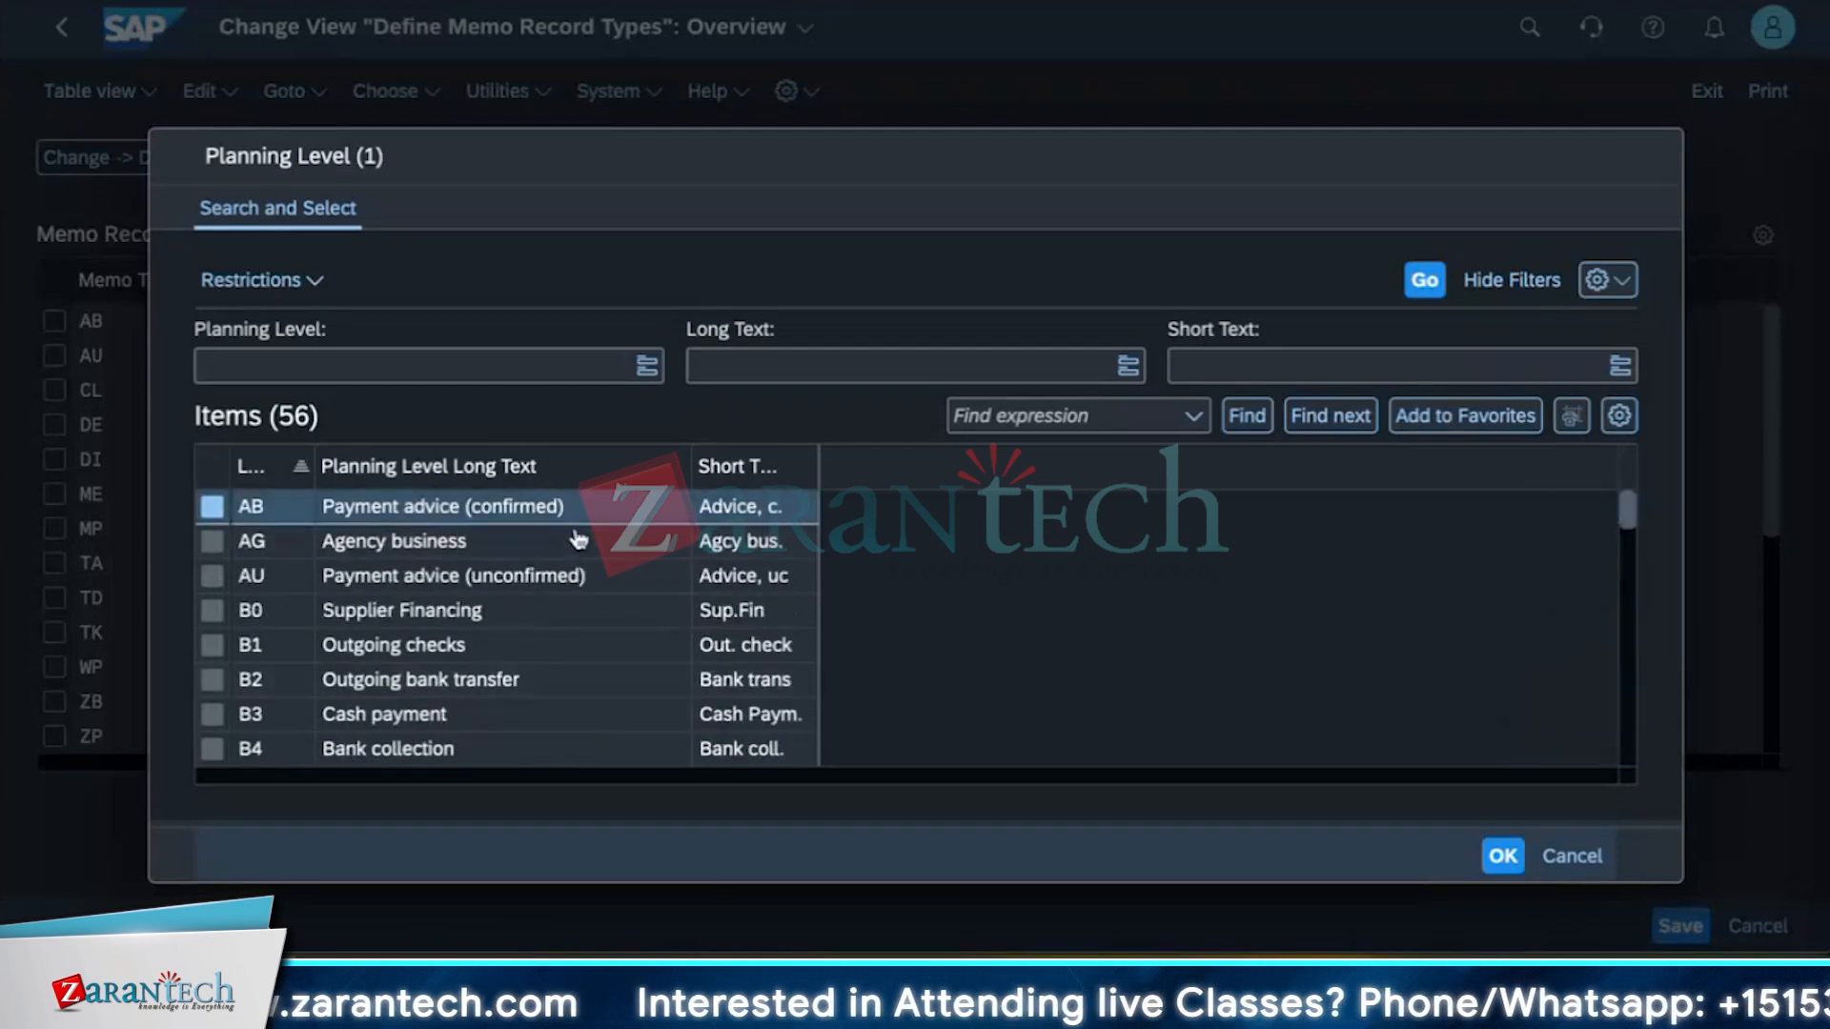
scroll(506, 667, down, 3)
scroll(506, 674, down, 15)
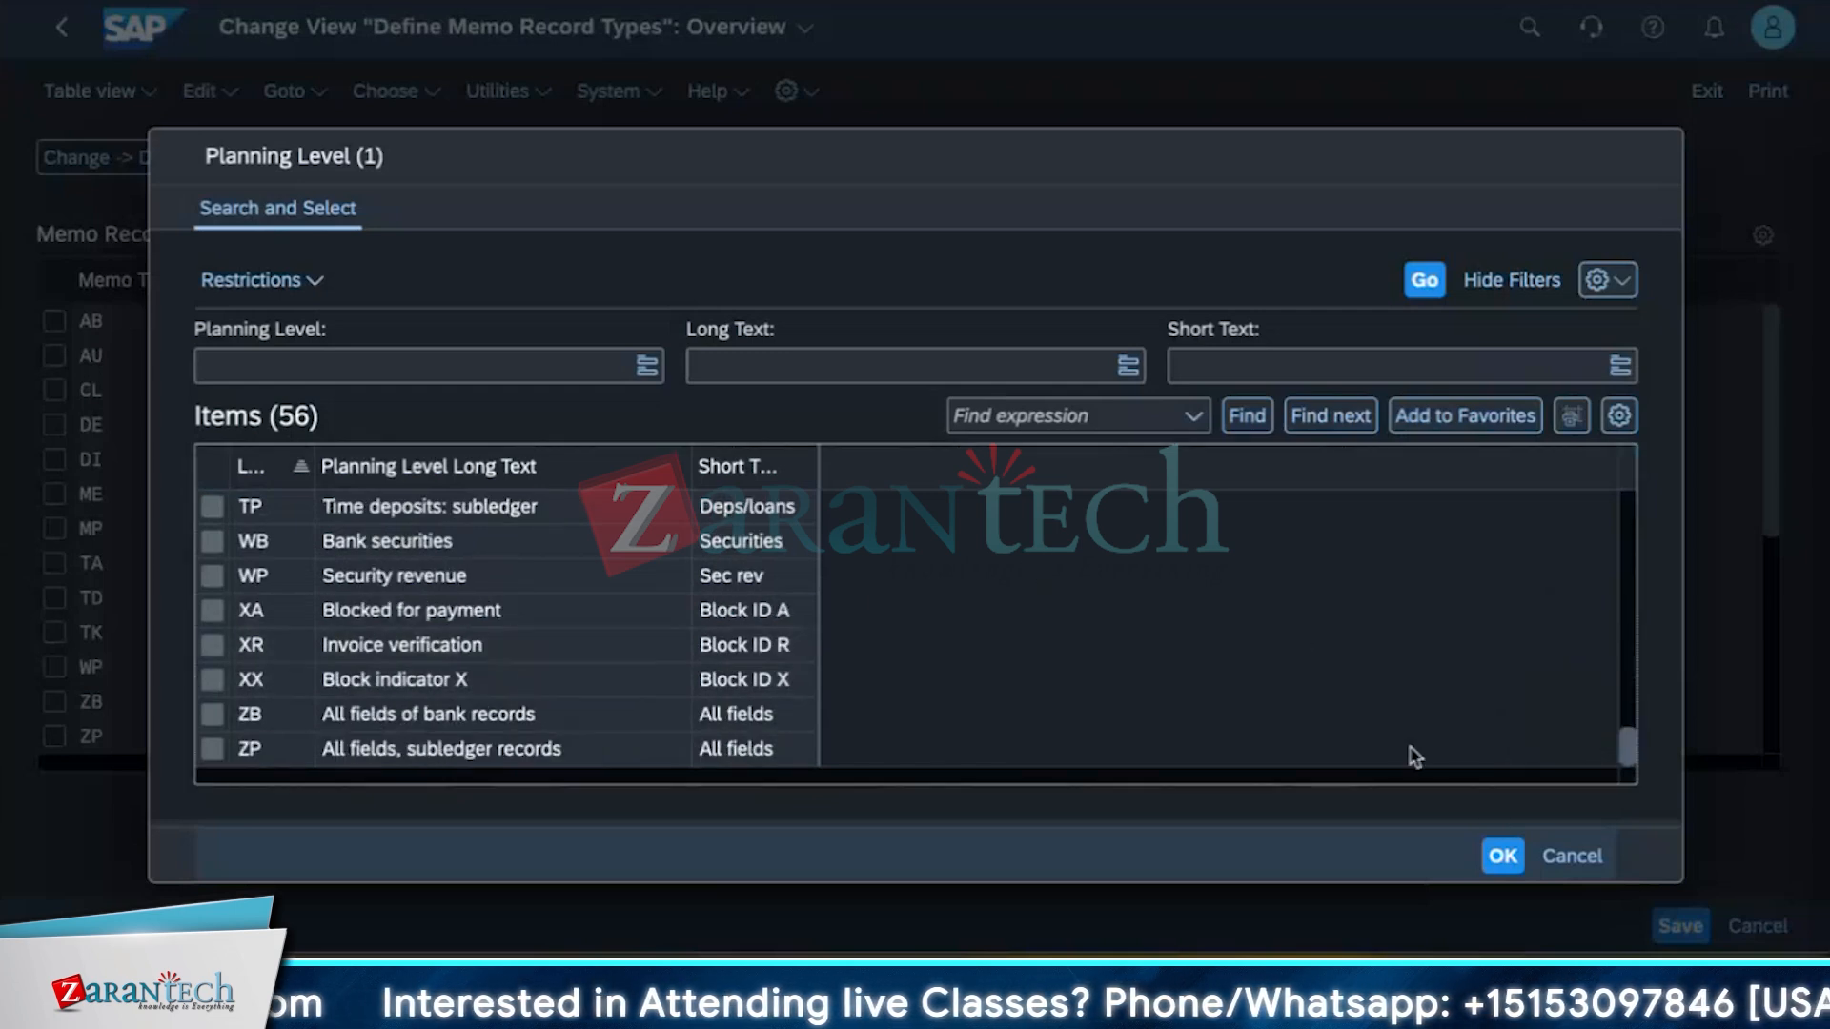
click(1564, 857)
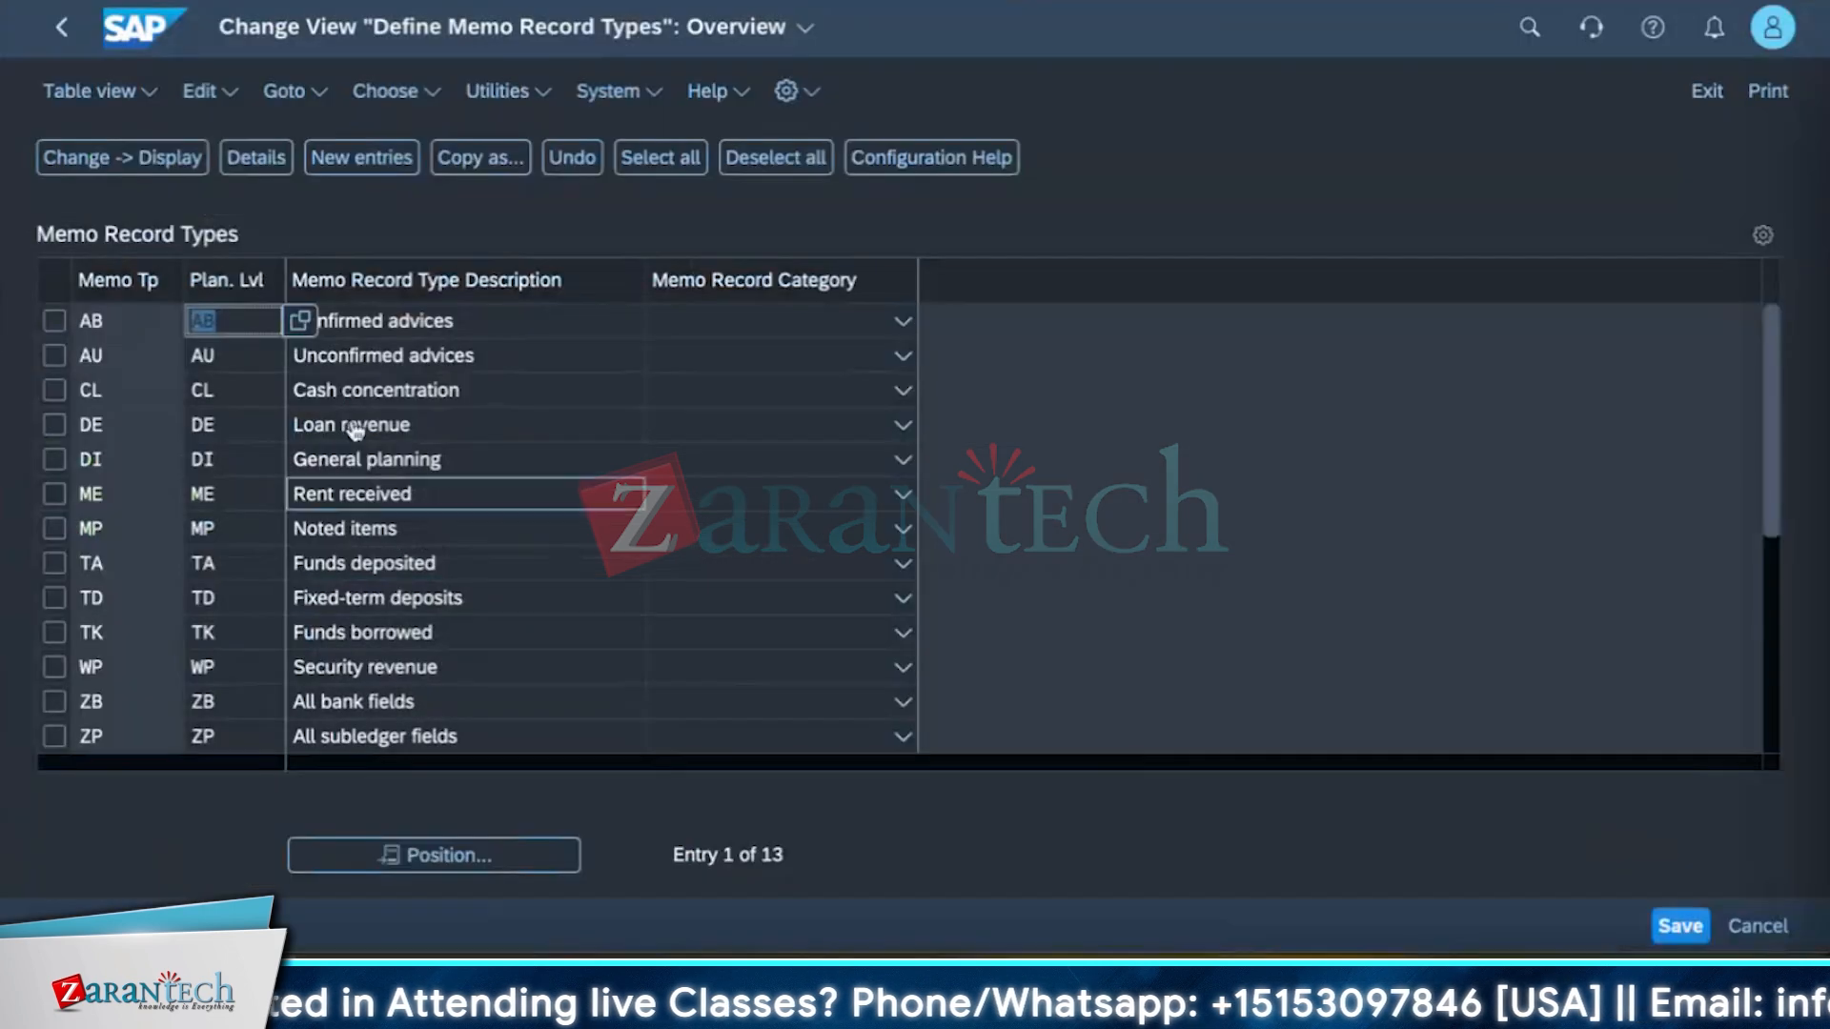
Create new memo record type entries BK and SK.
click(375, 160)
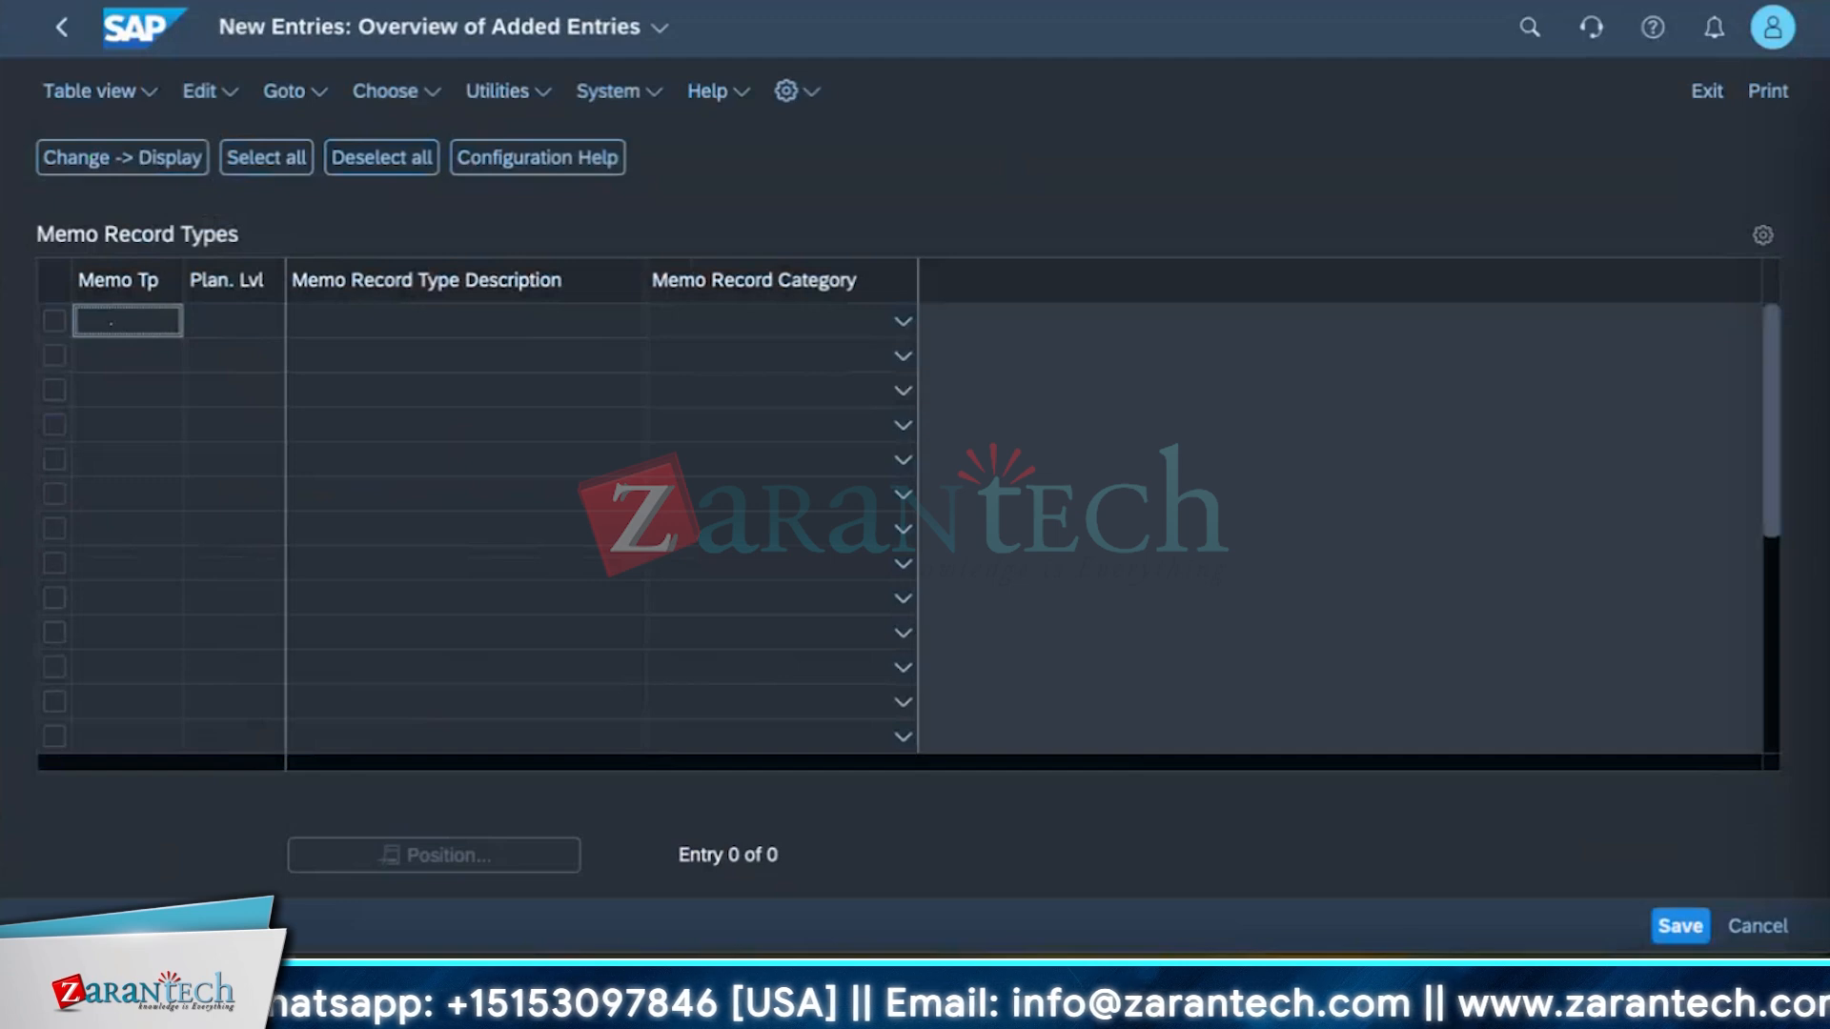
text(Bk)
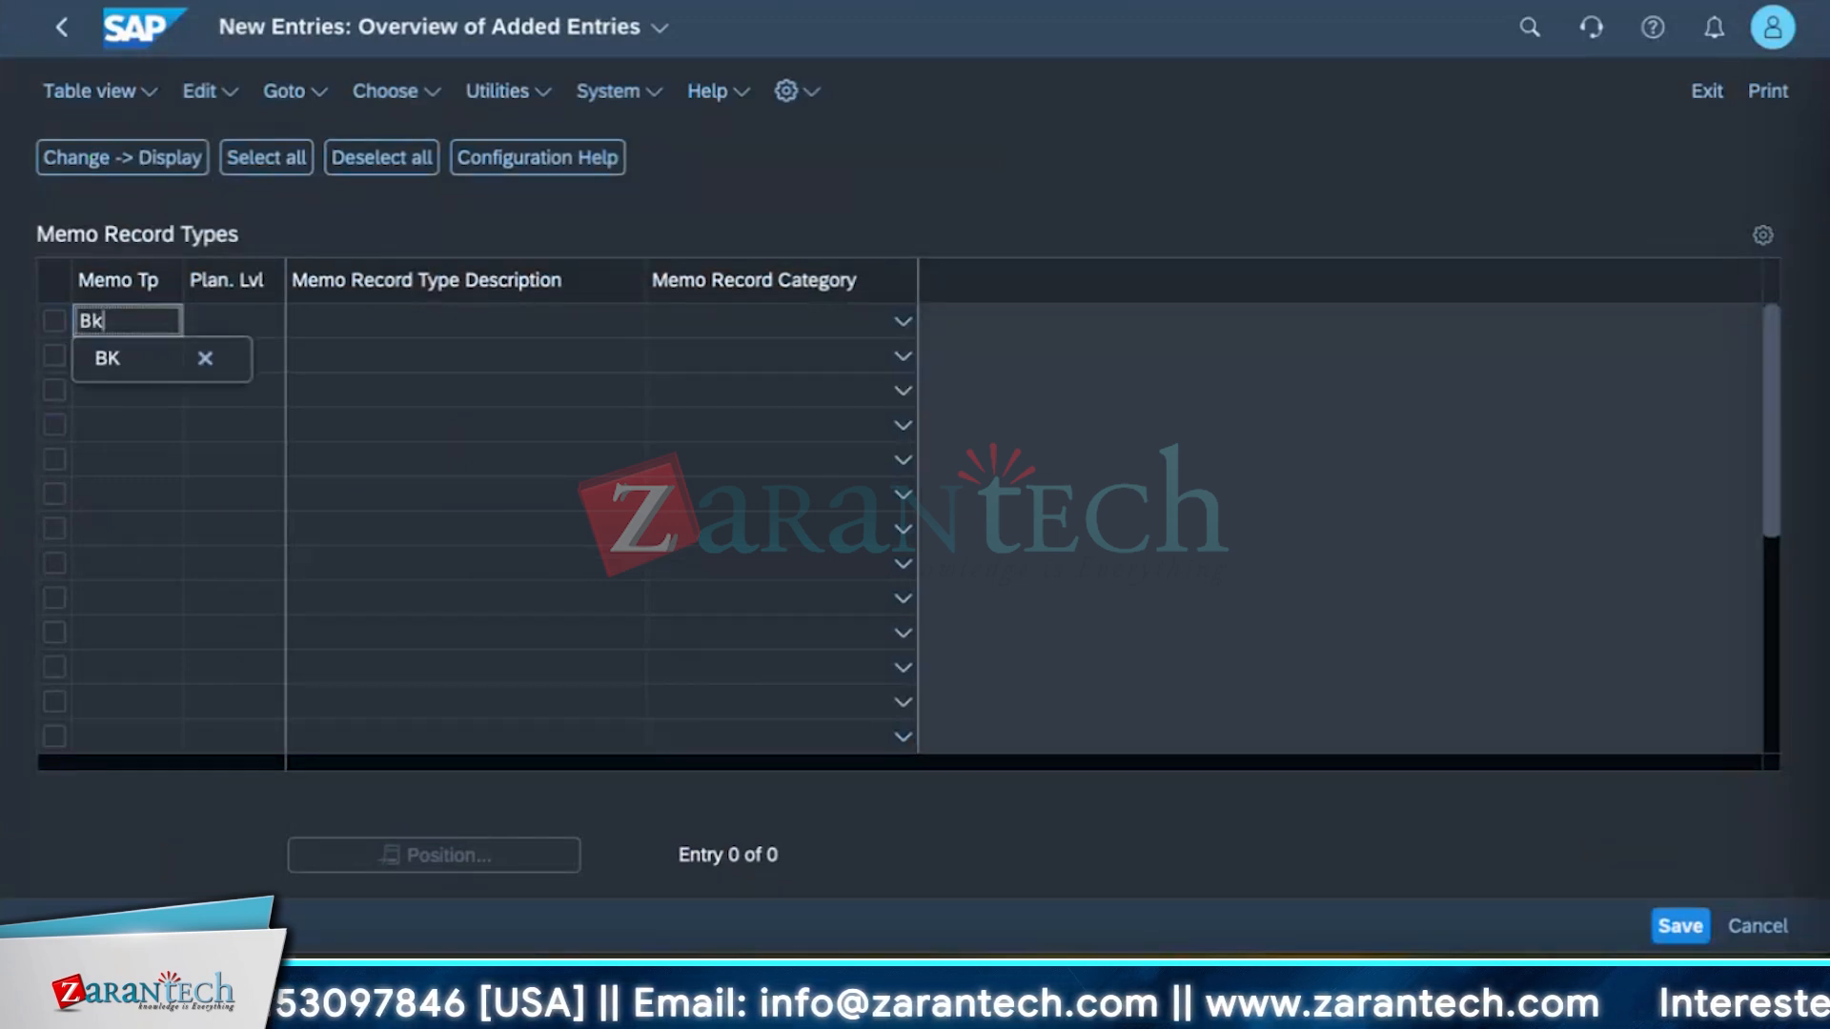
click(107, 367)
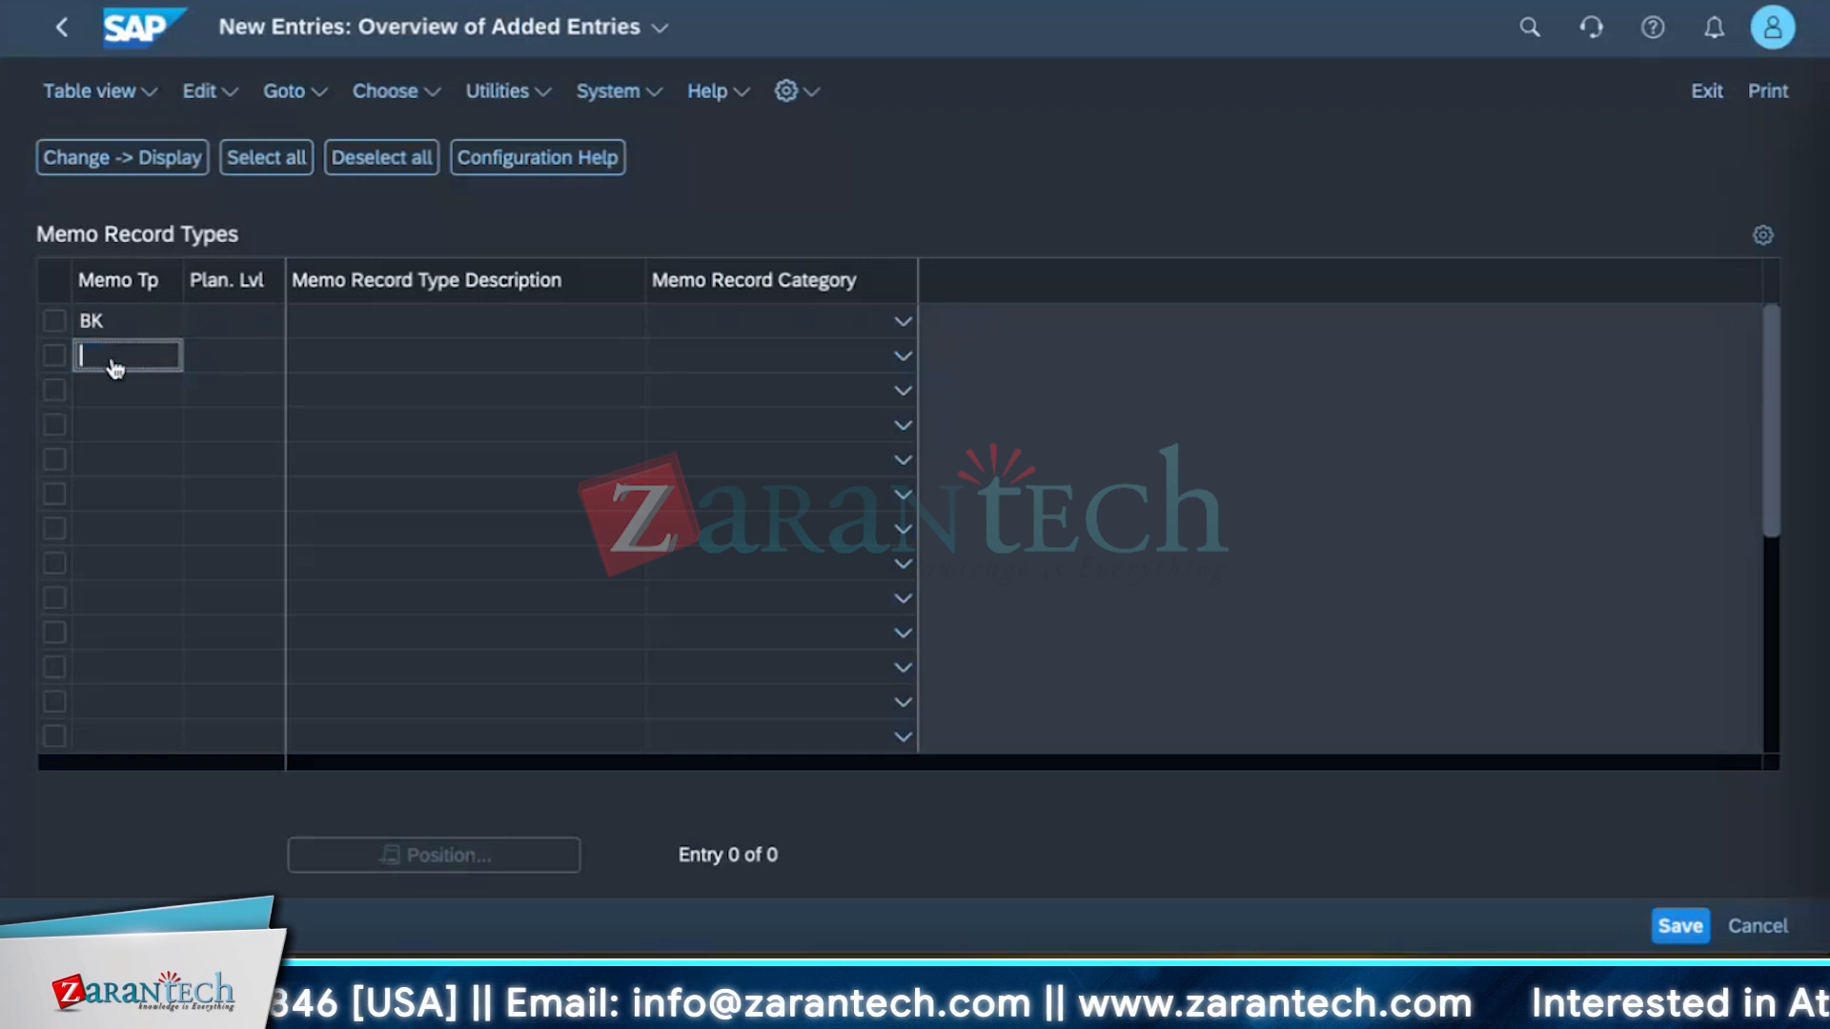
text(SK)
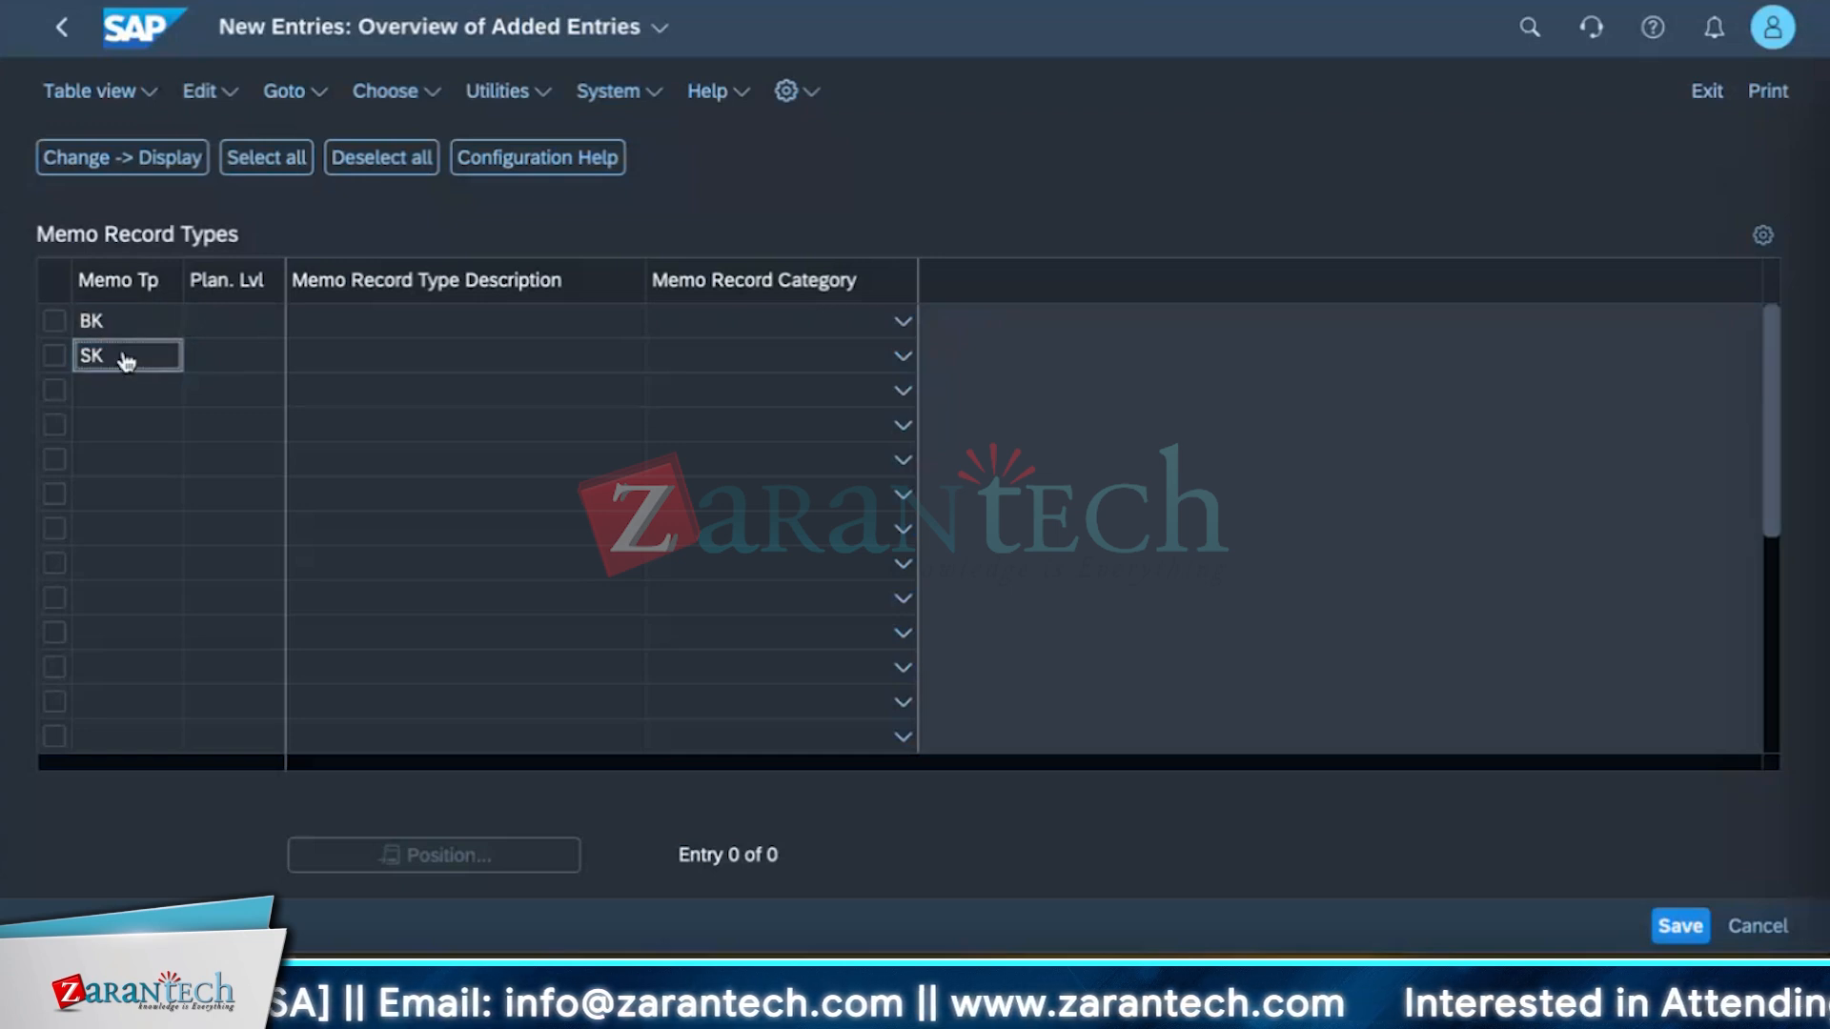
key(Return)
Assign planning level B3 (Cash payment) to BK and B4 (Bank collection) to SK.
click(268, 319)
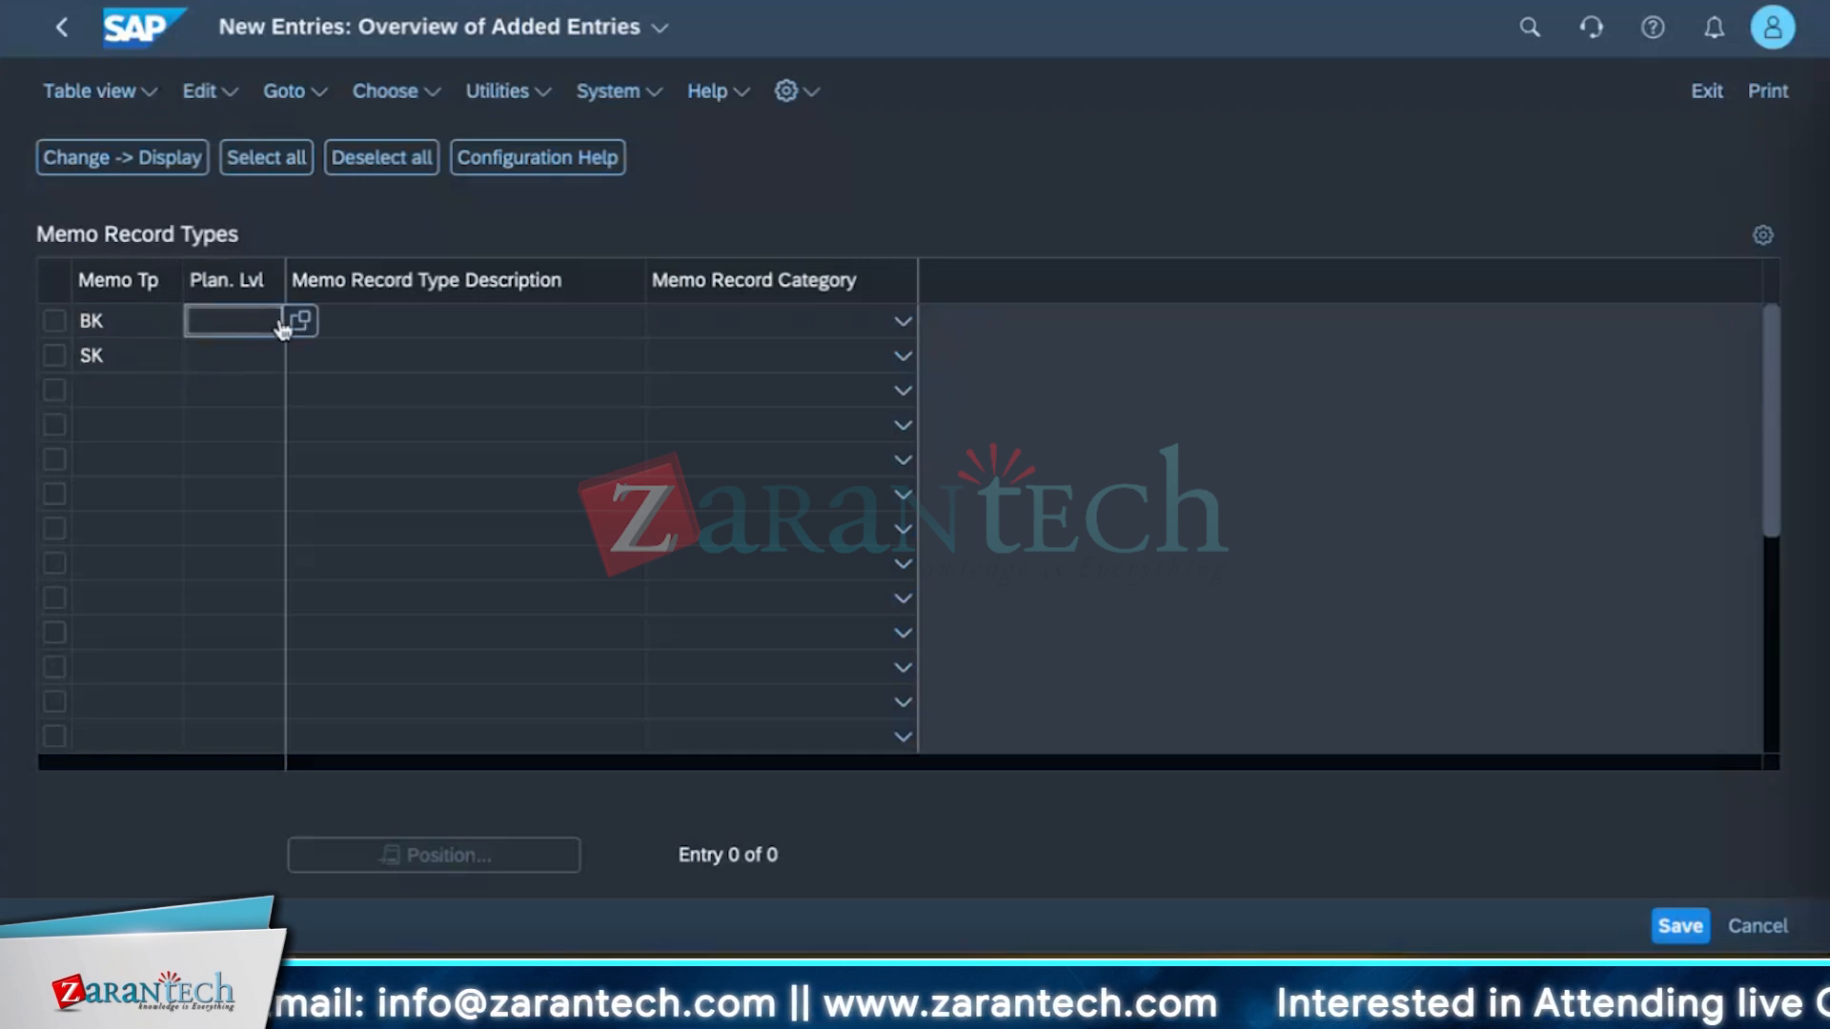
click(285, 324)
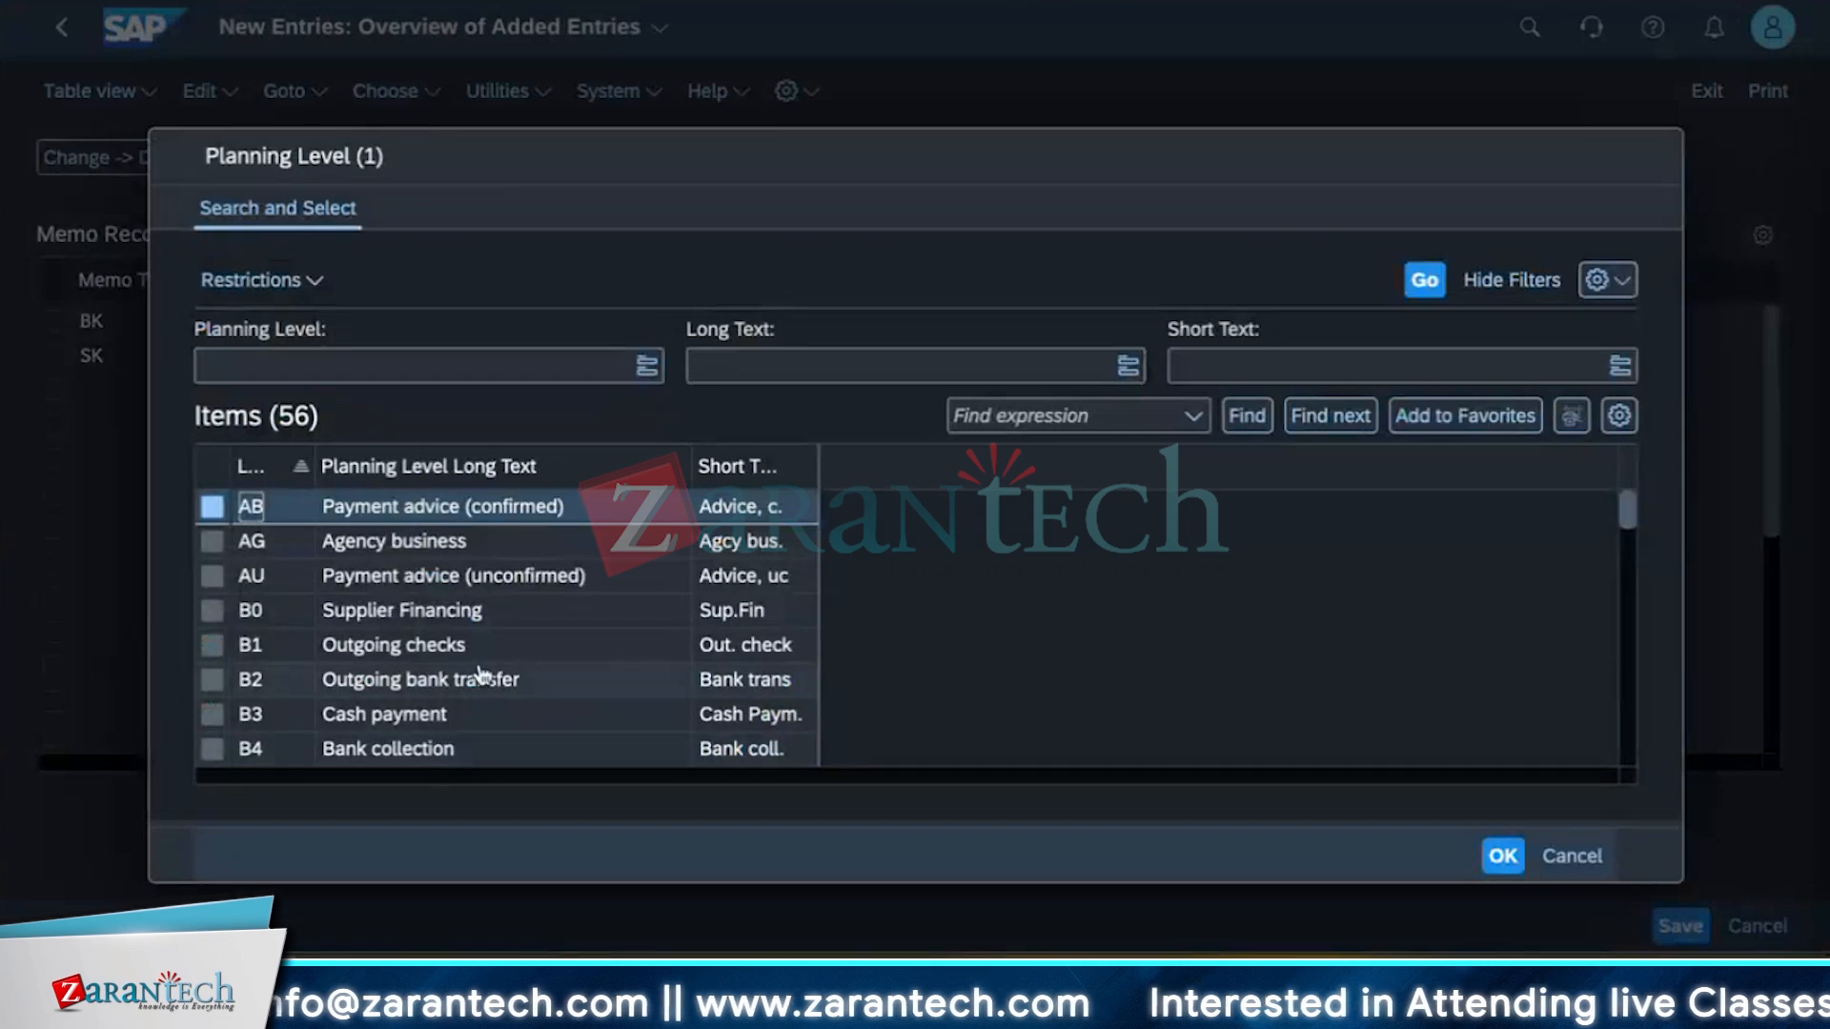
scroll(481, 675, down, 1)
click(461, 610)
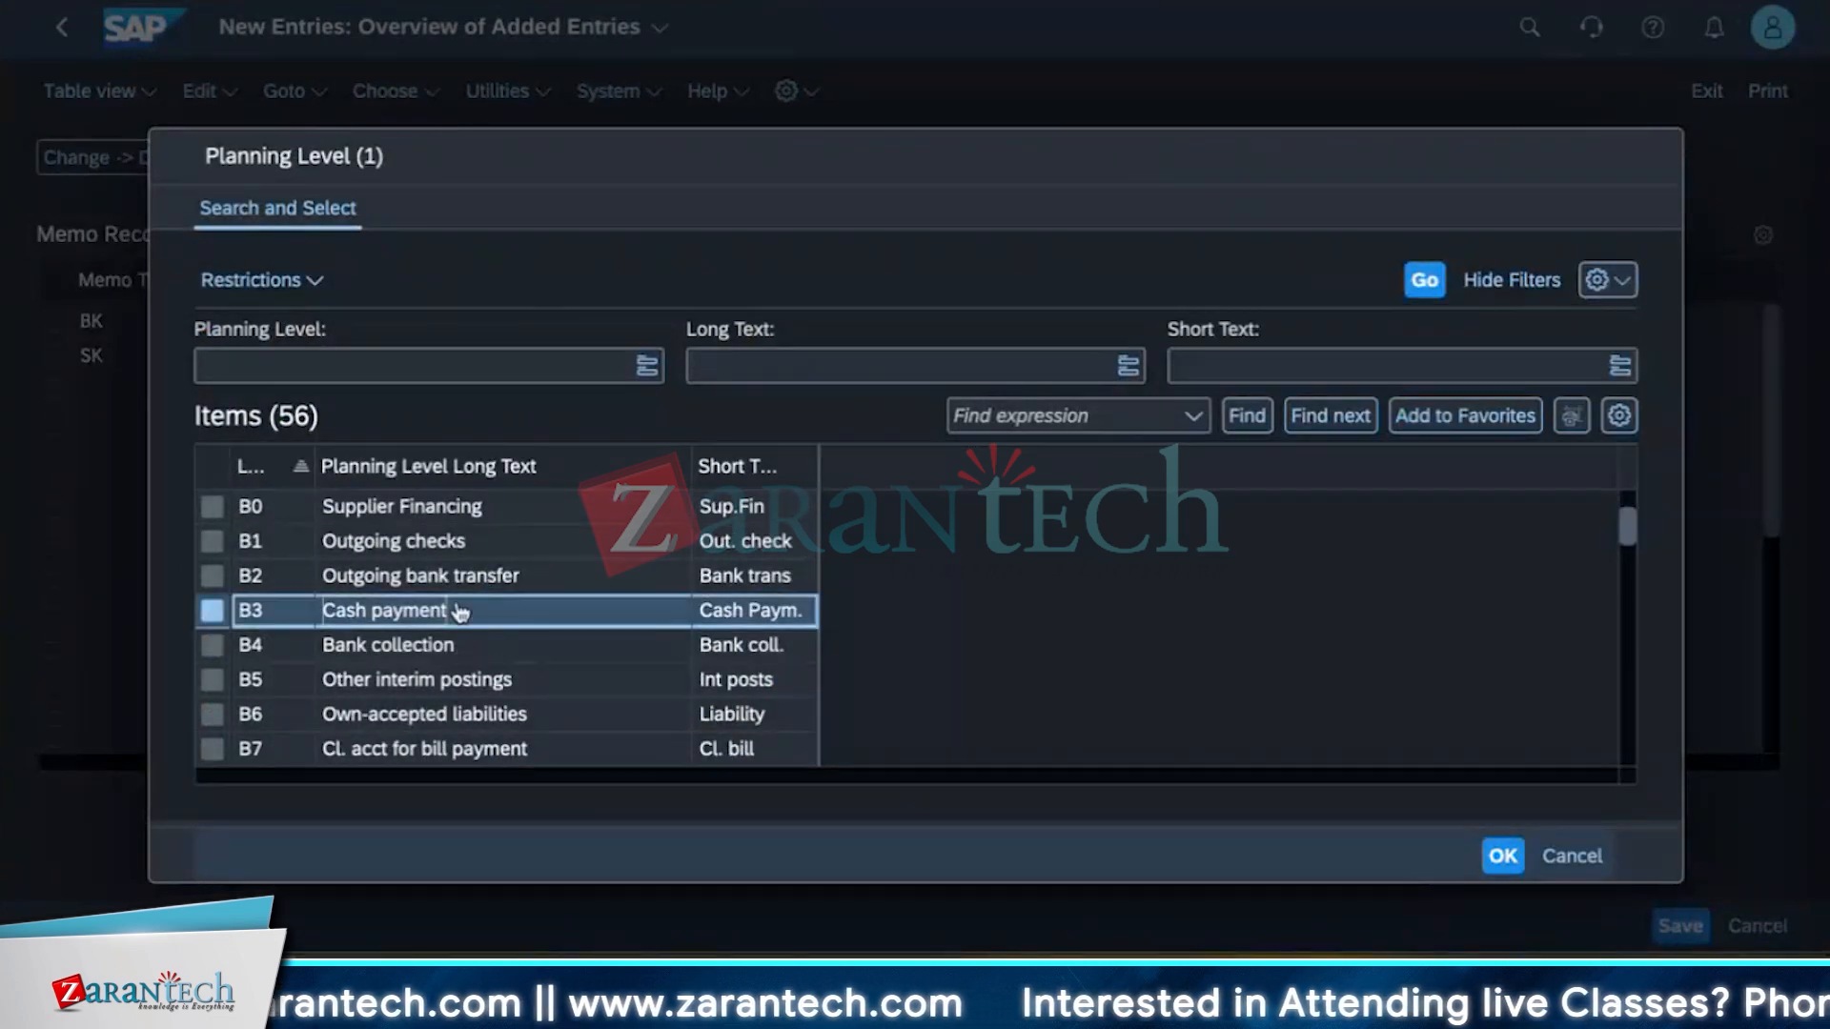
double_click(461, 610)
click(239, 358)
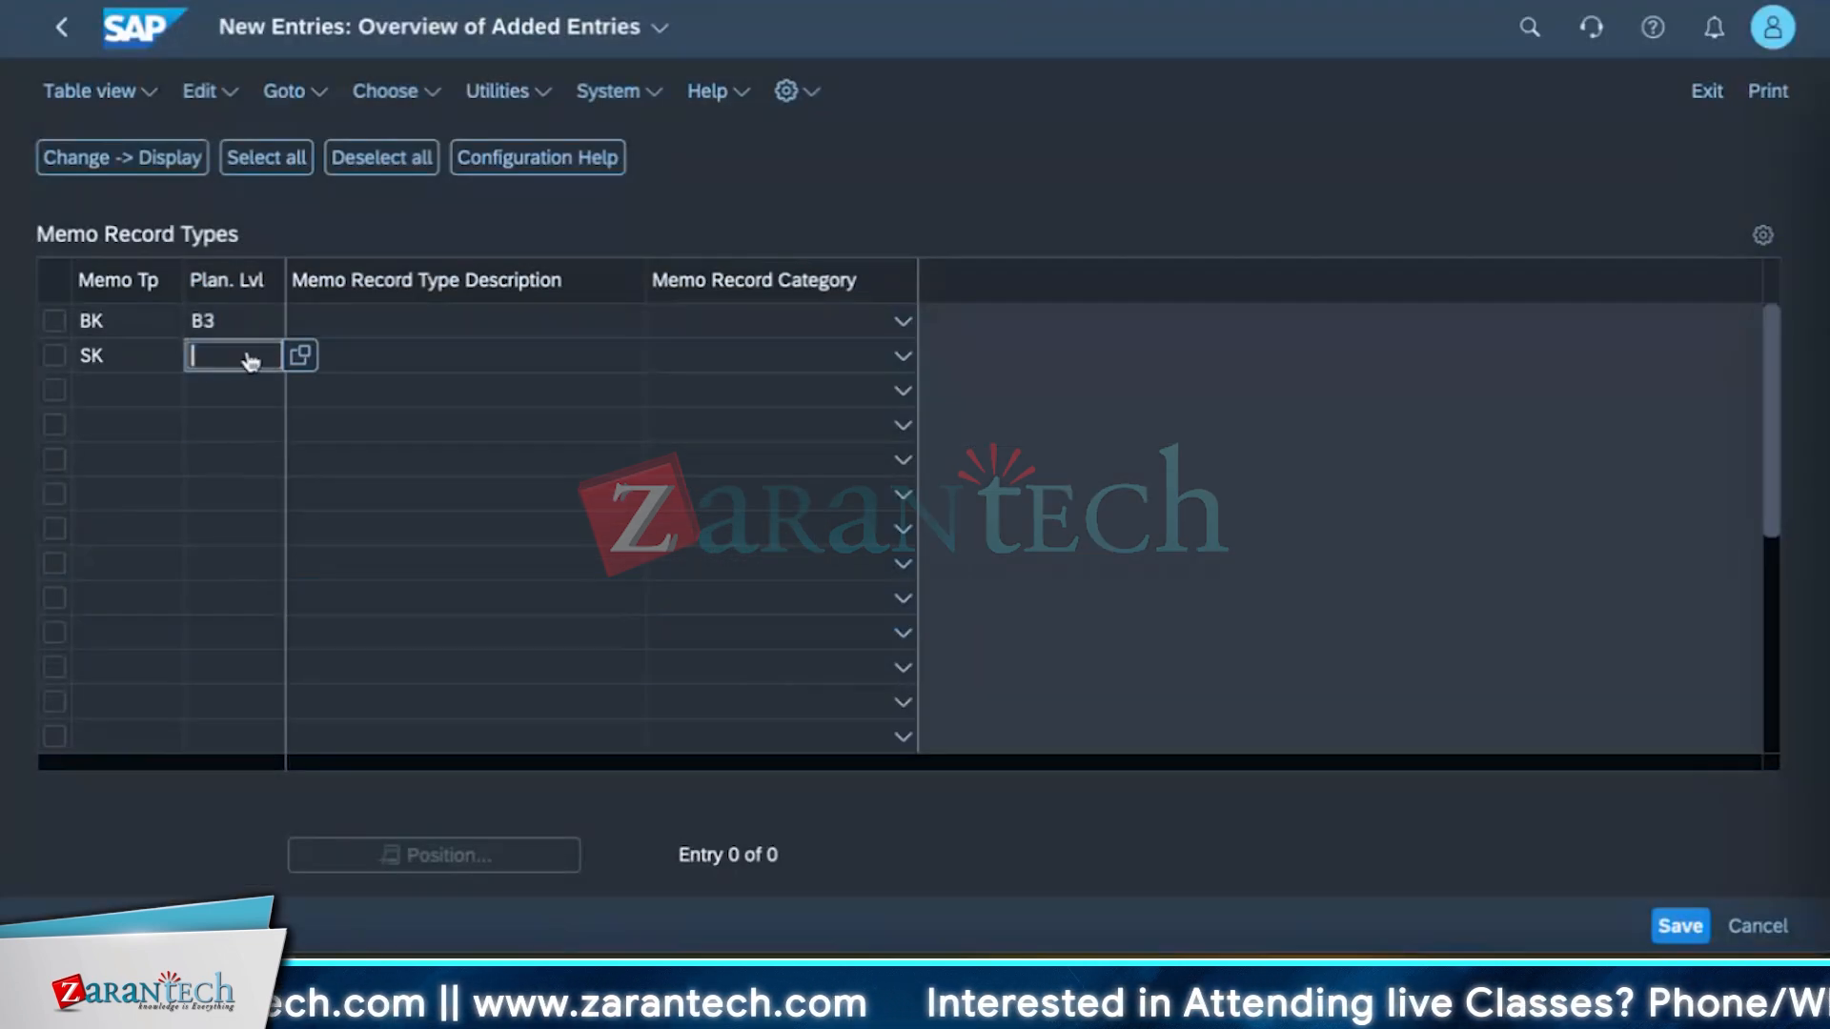
click(300, 358)
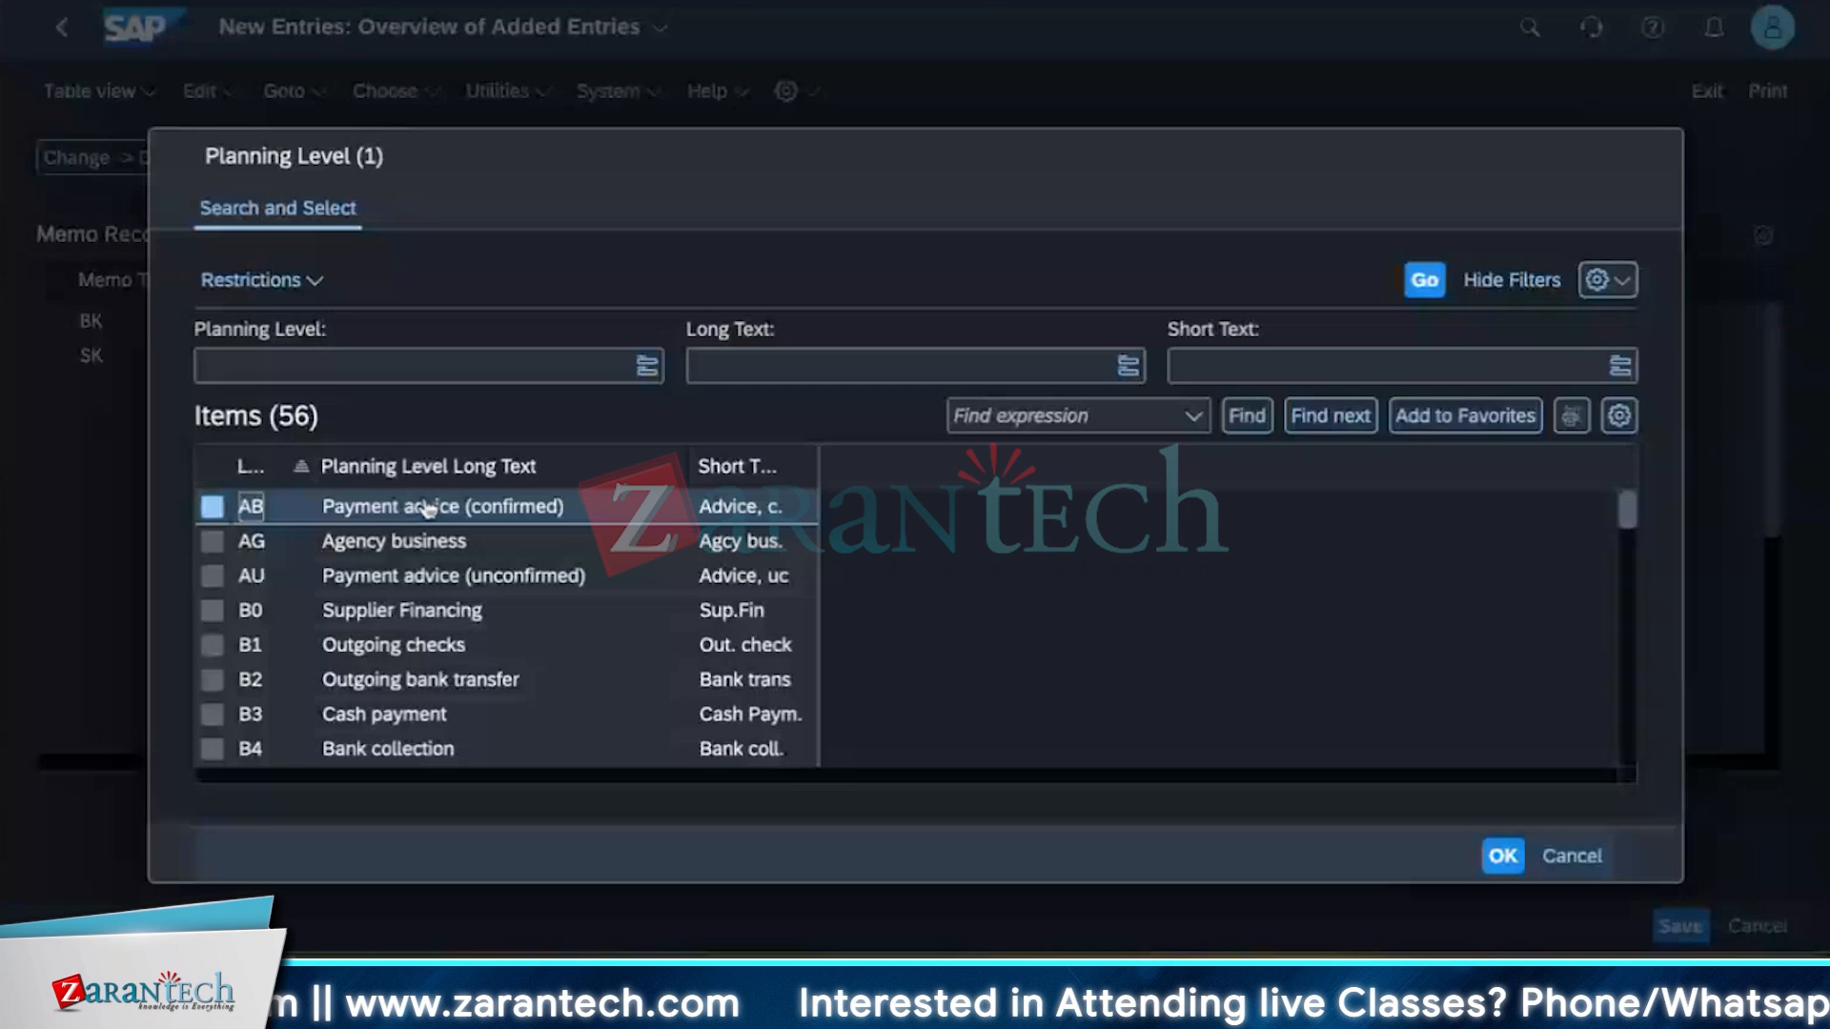
click(483, 747)
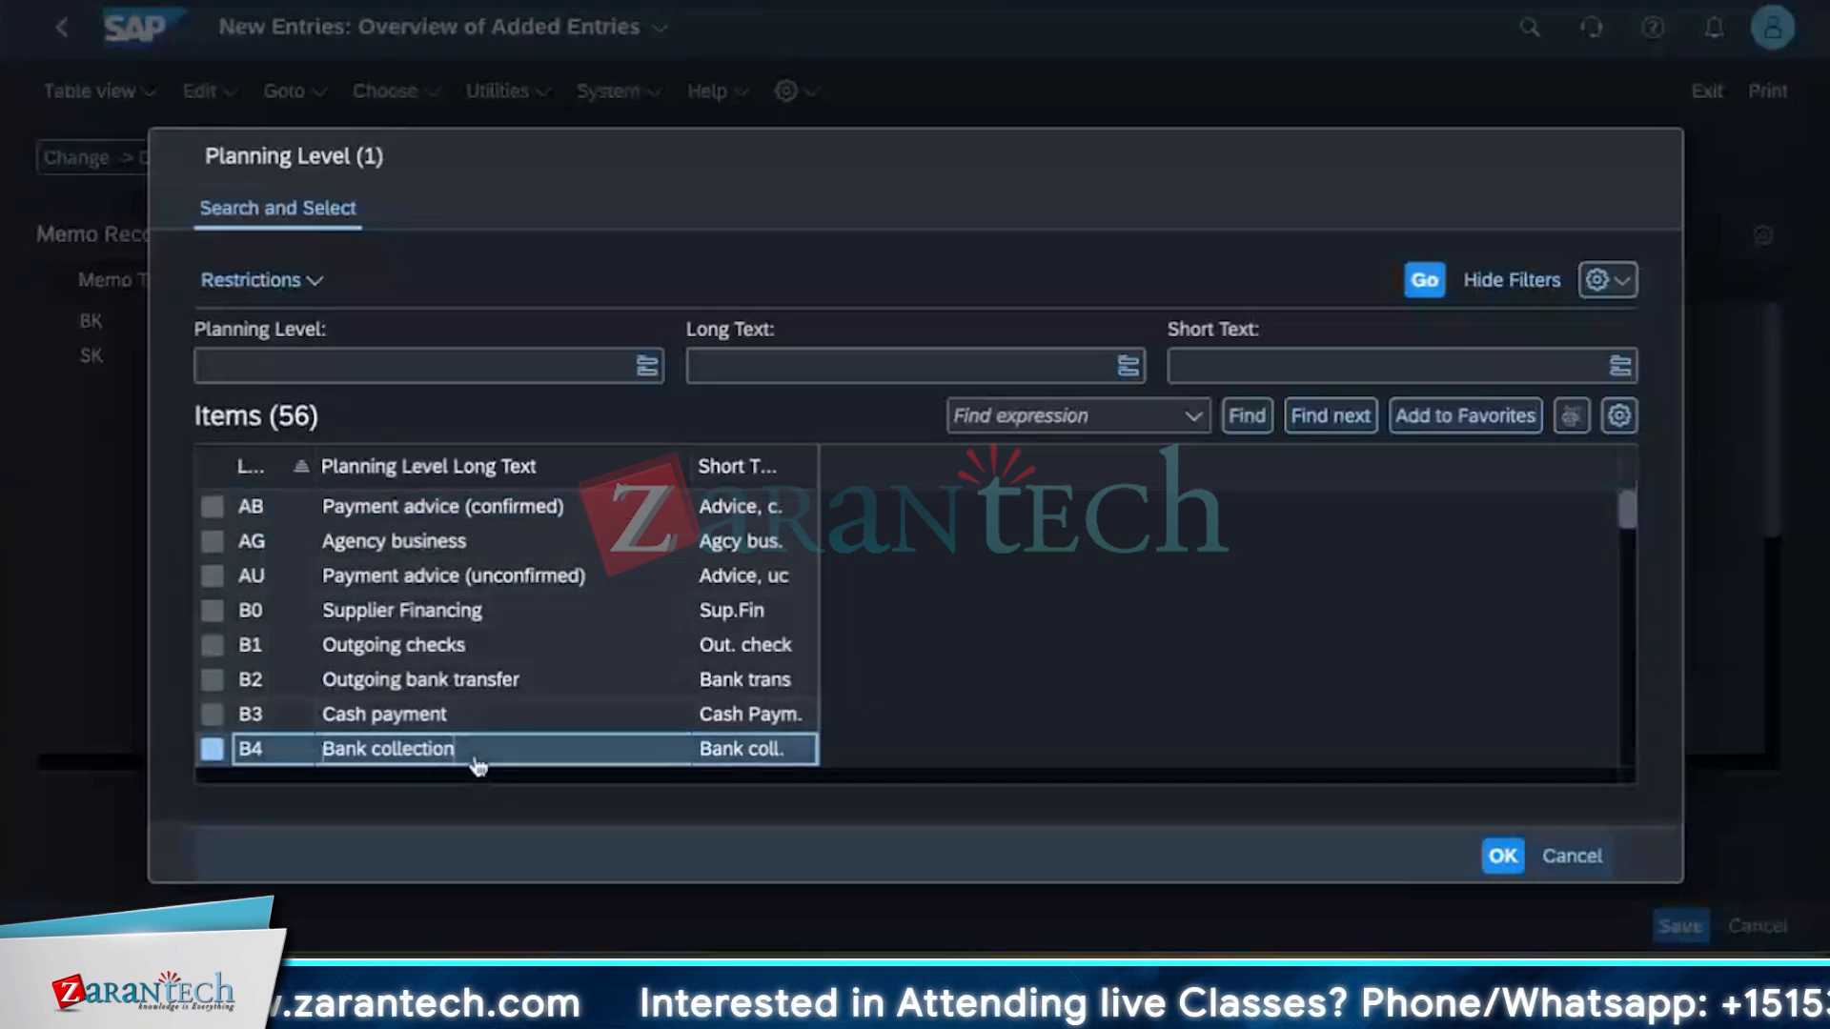
double_click(479, 749)
click(412, 324)
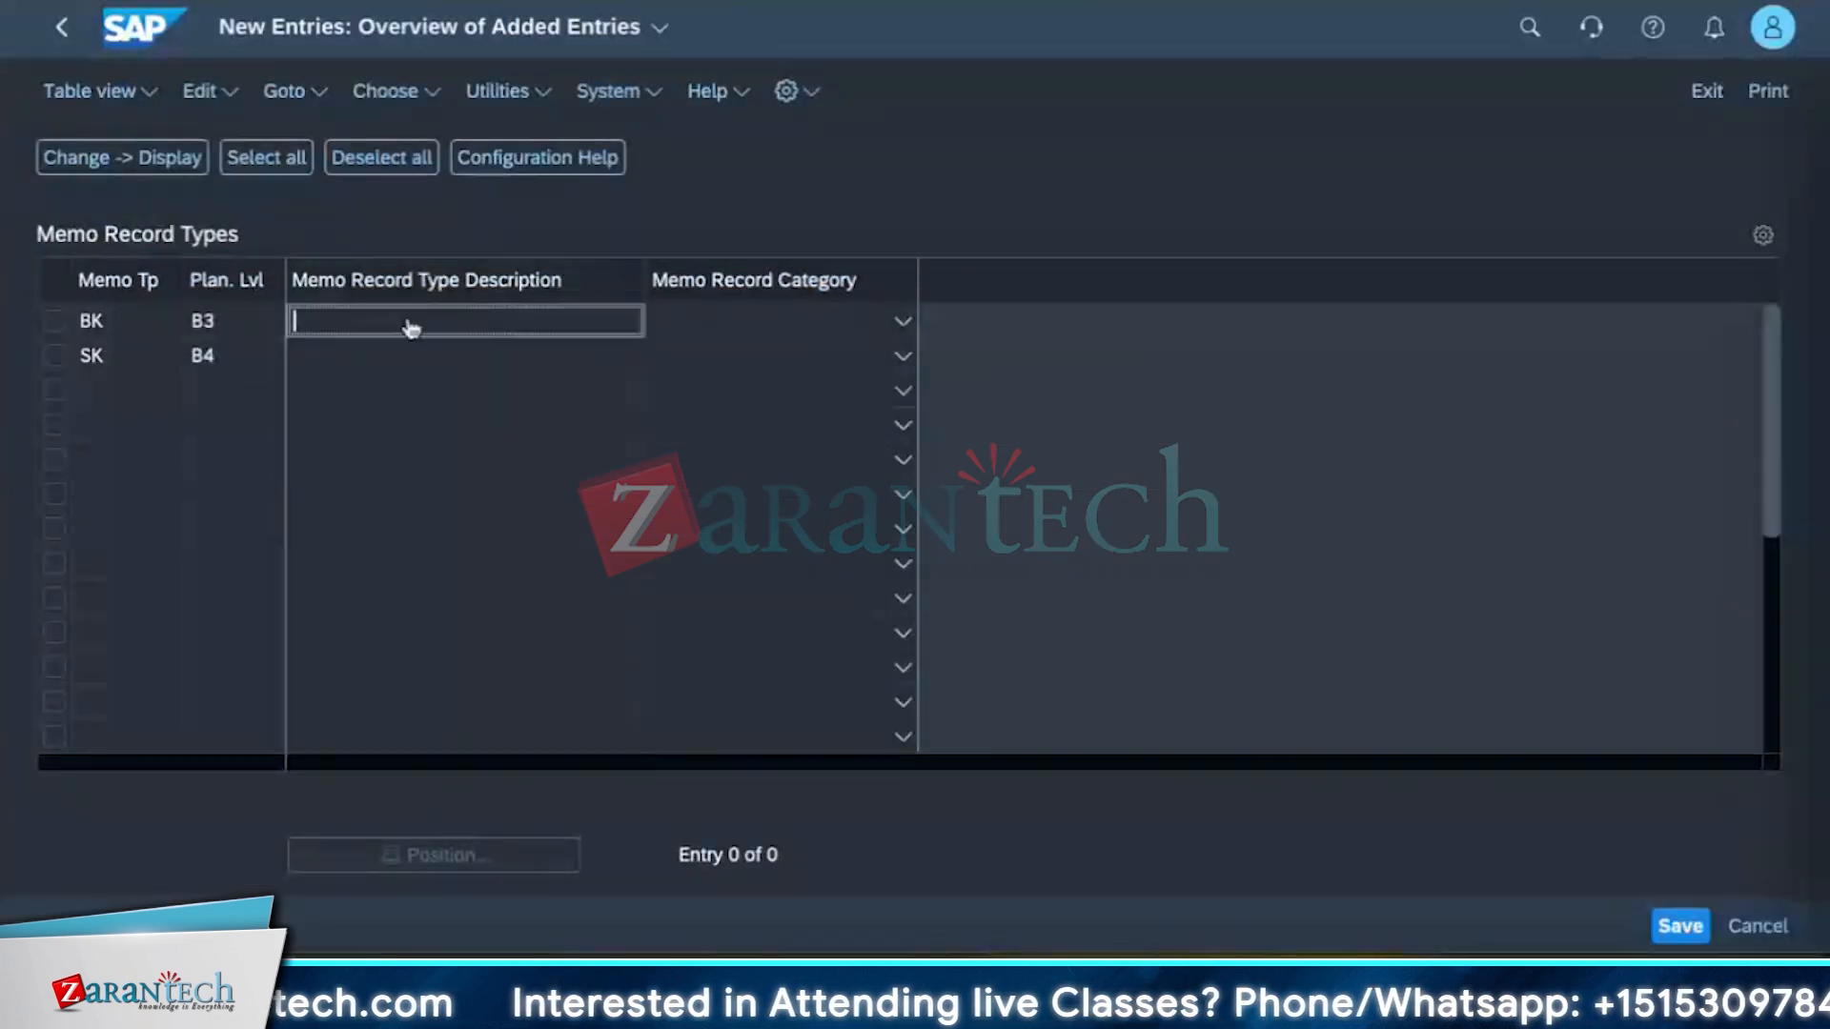
Enter the descriptions 'Cash payment out' for memo record type BK and 'bank cash mgmt' for SK.
text(Cash)
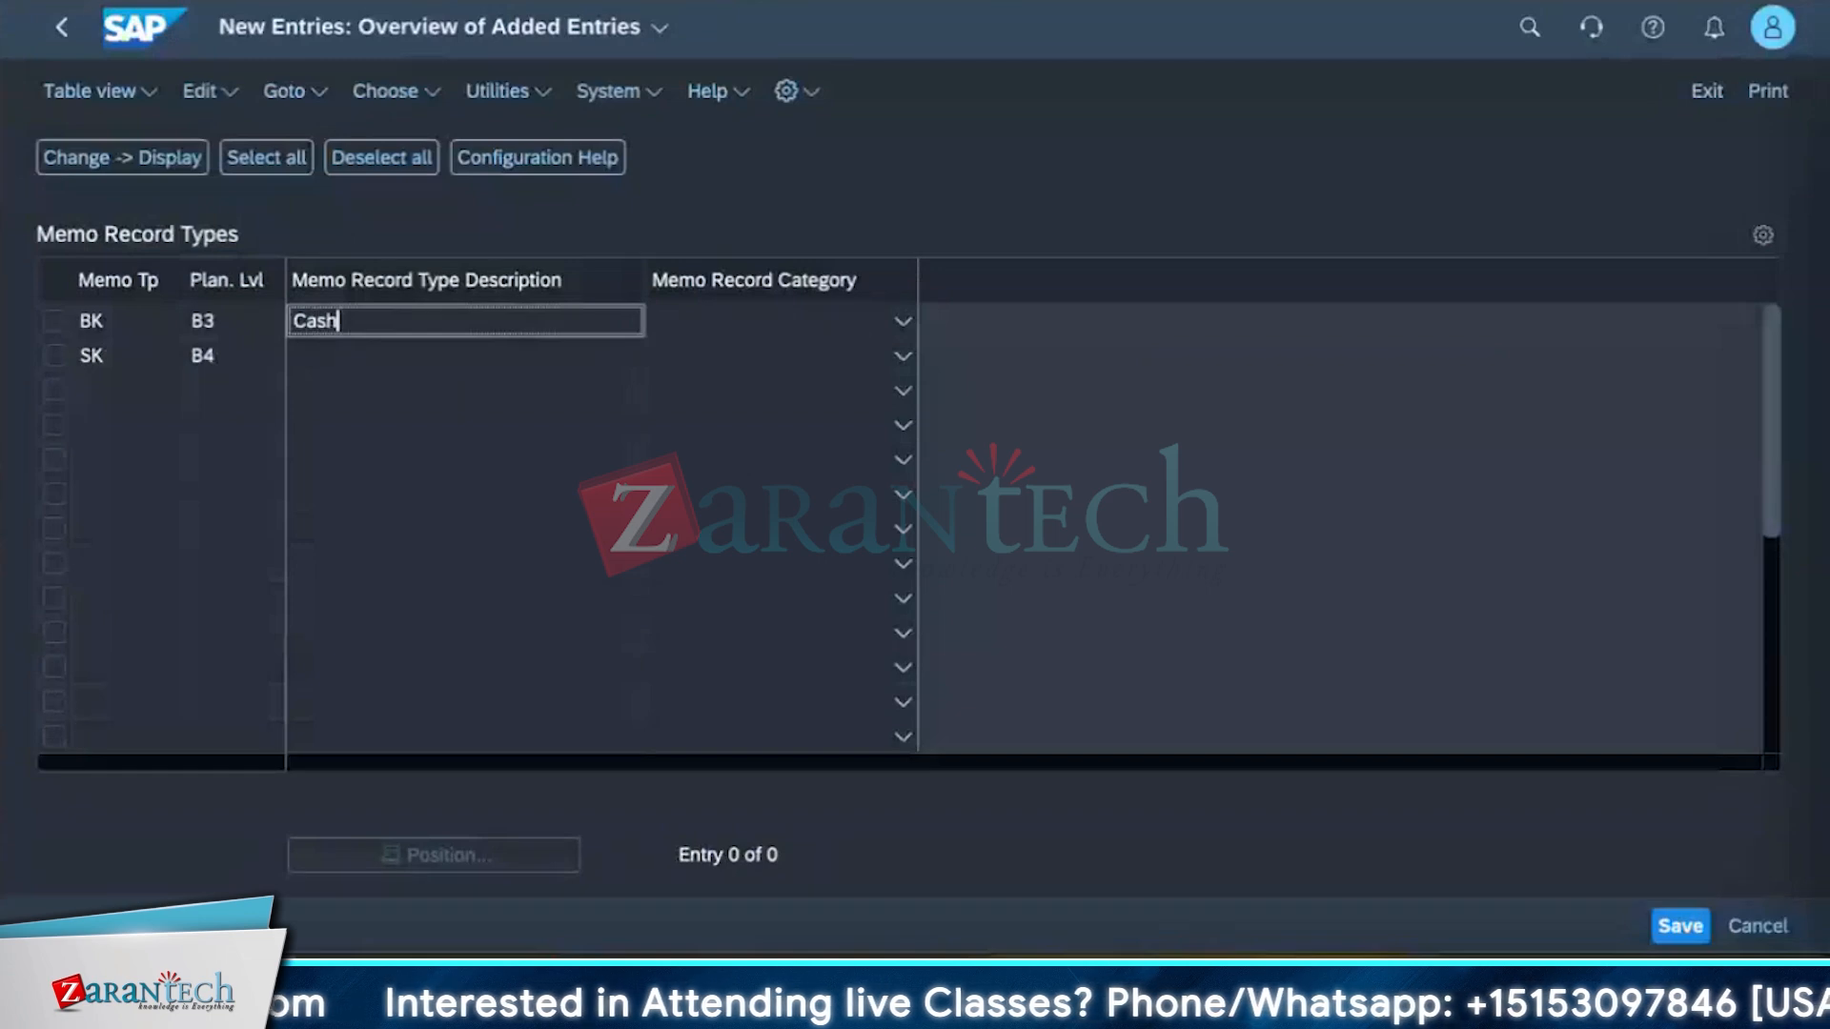
text( payment)
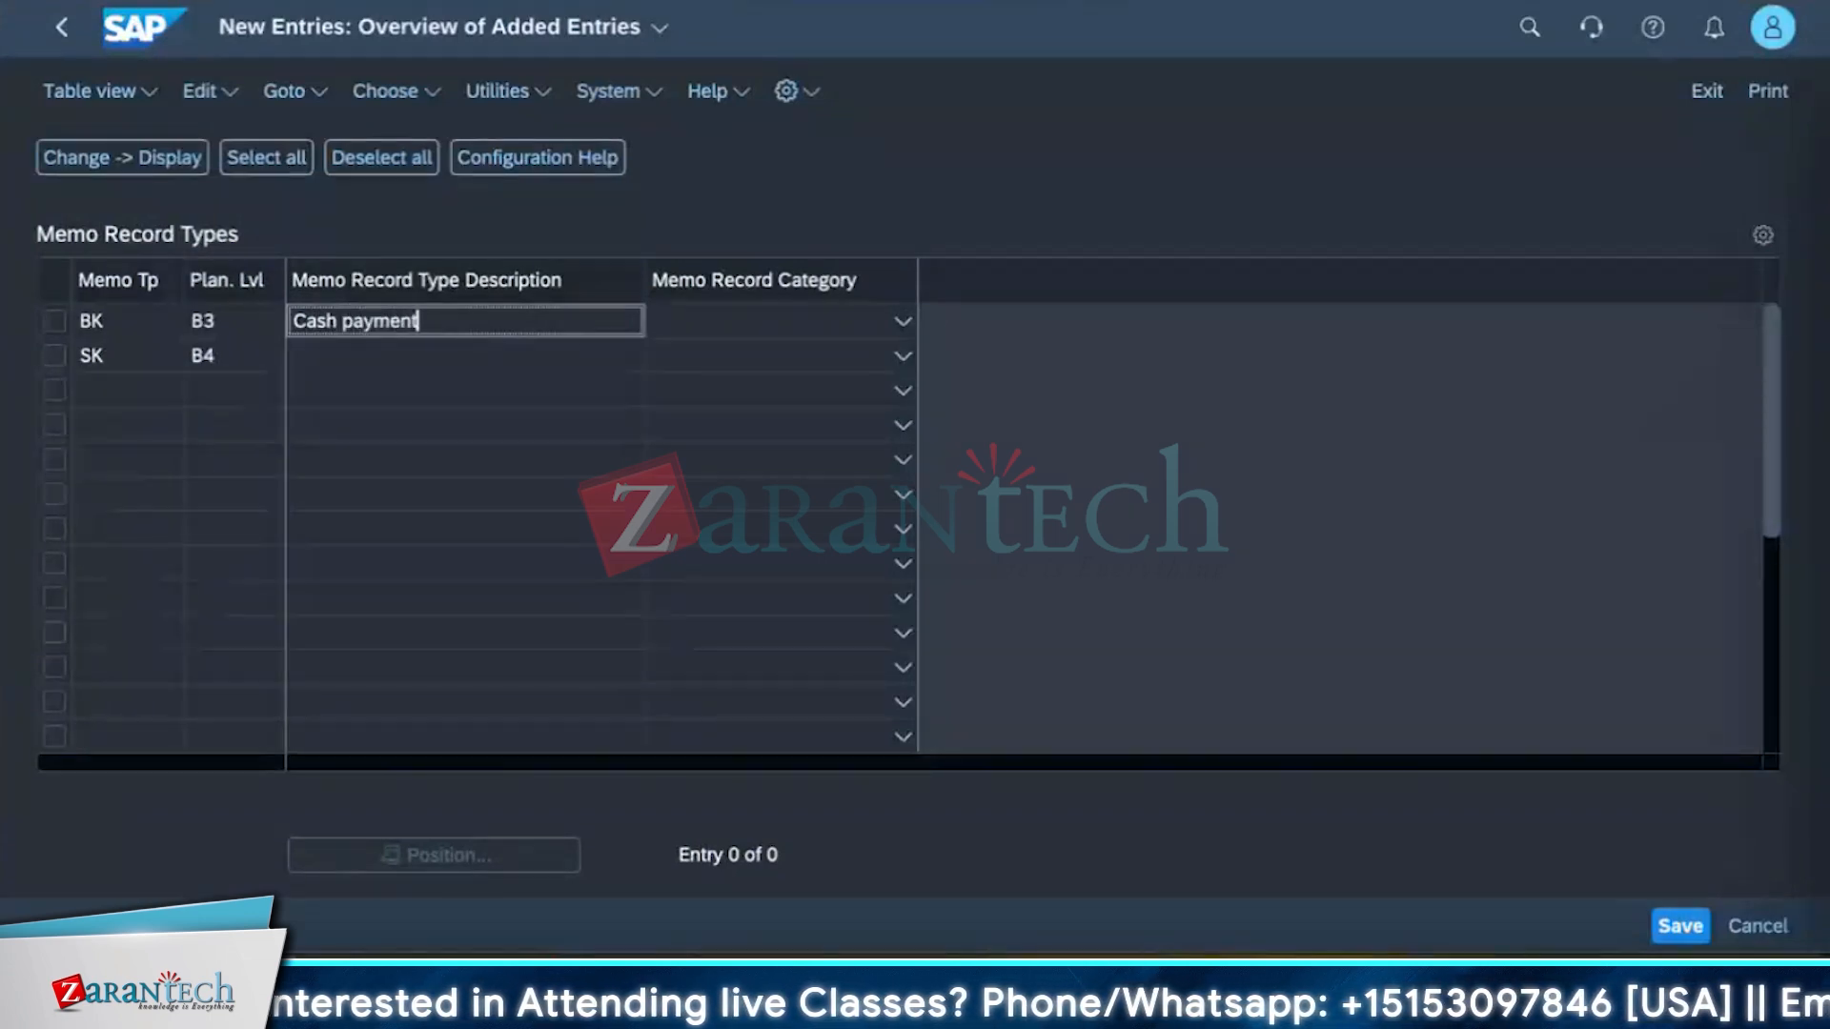
text( for teh)
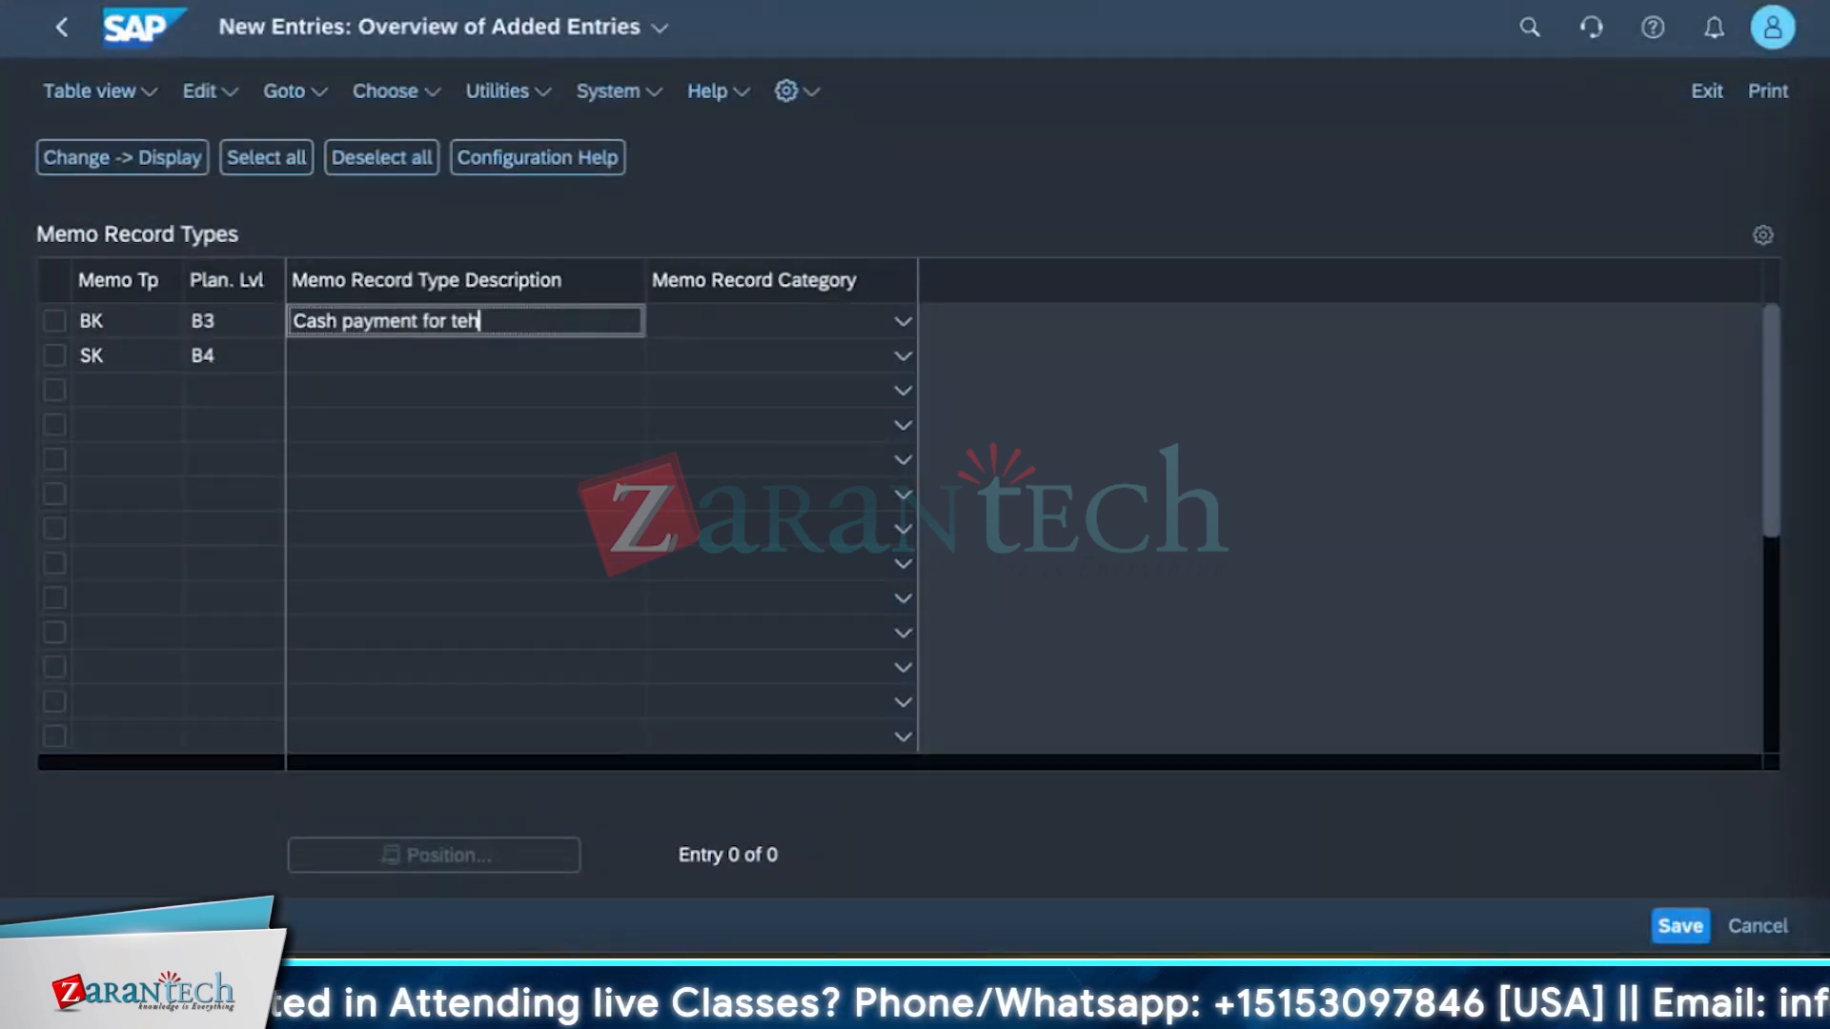
key(BackSpace)
key(BackSpace)
key(BackSpace)
key(BackSpace)
key(BackSpace)
key(BackSpace)
key(BackSpace)
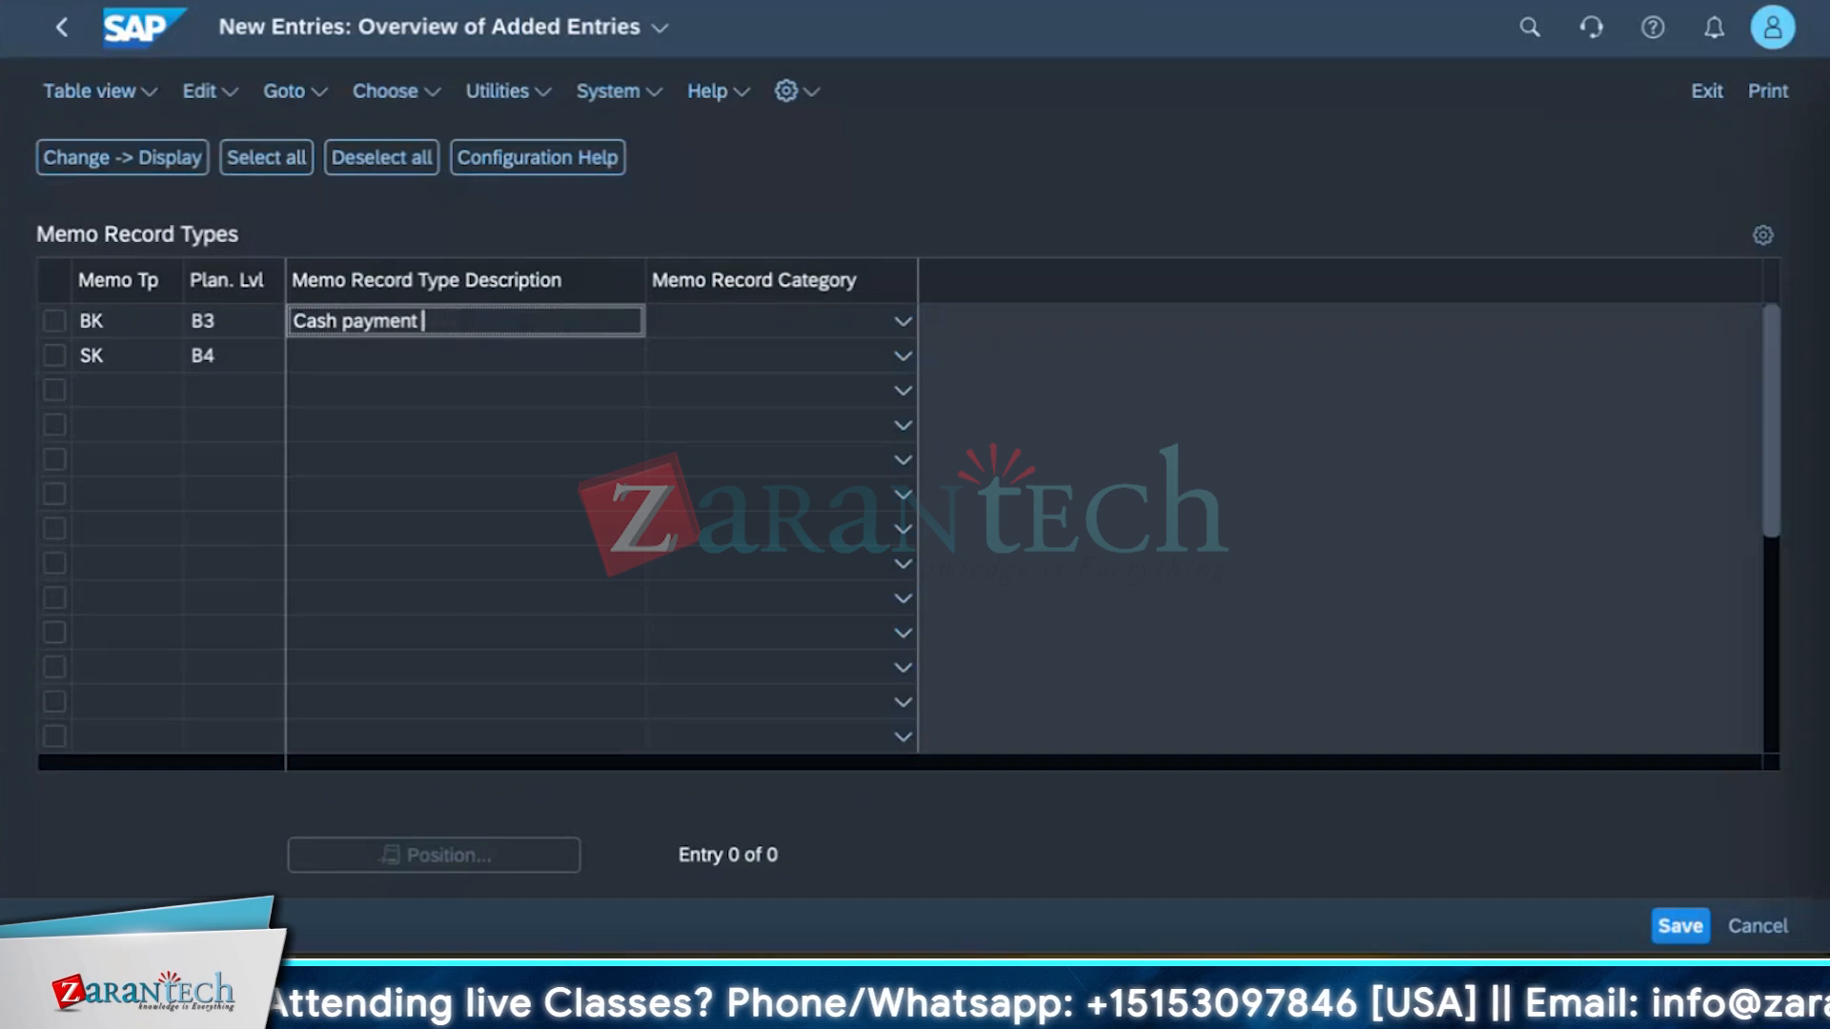
text(out)
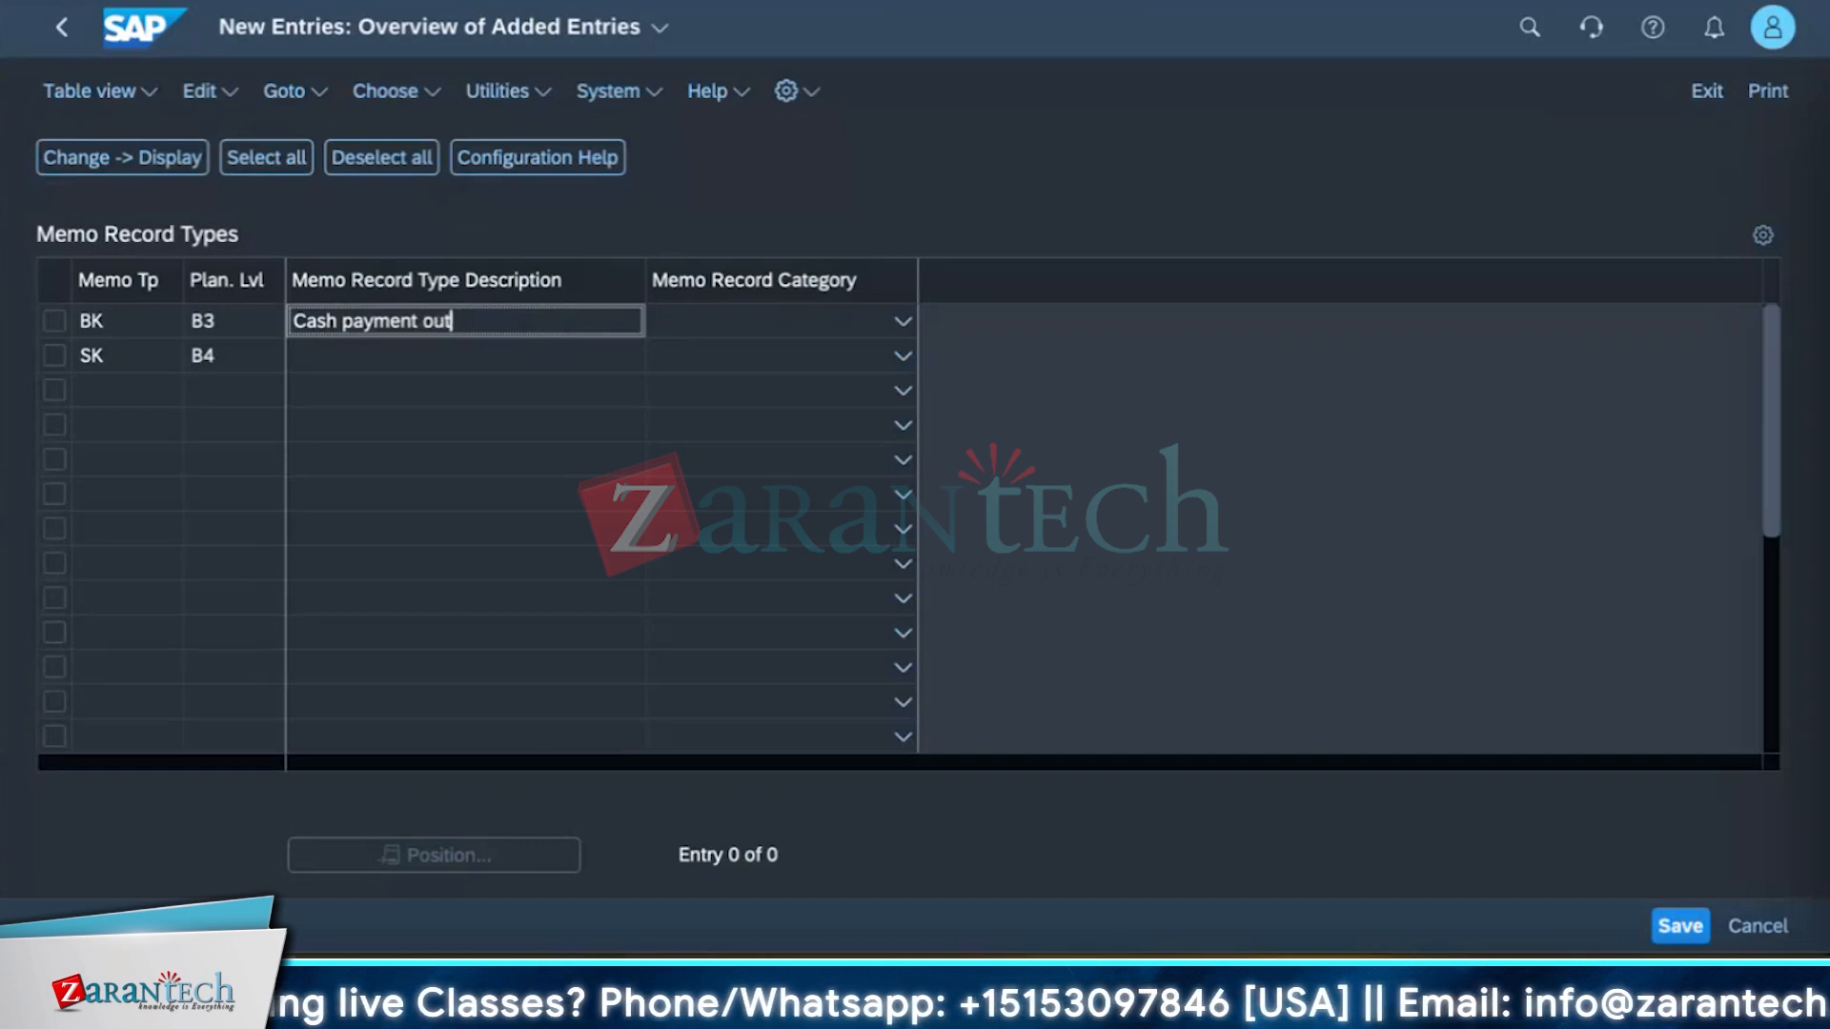
click(349, 355)
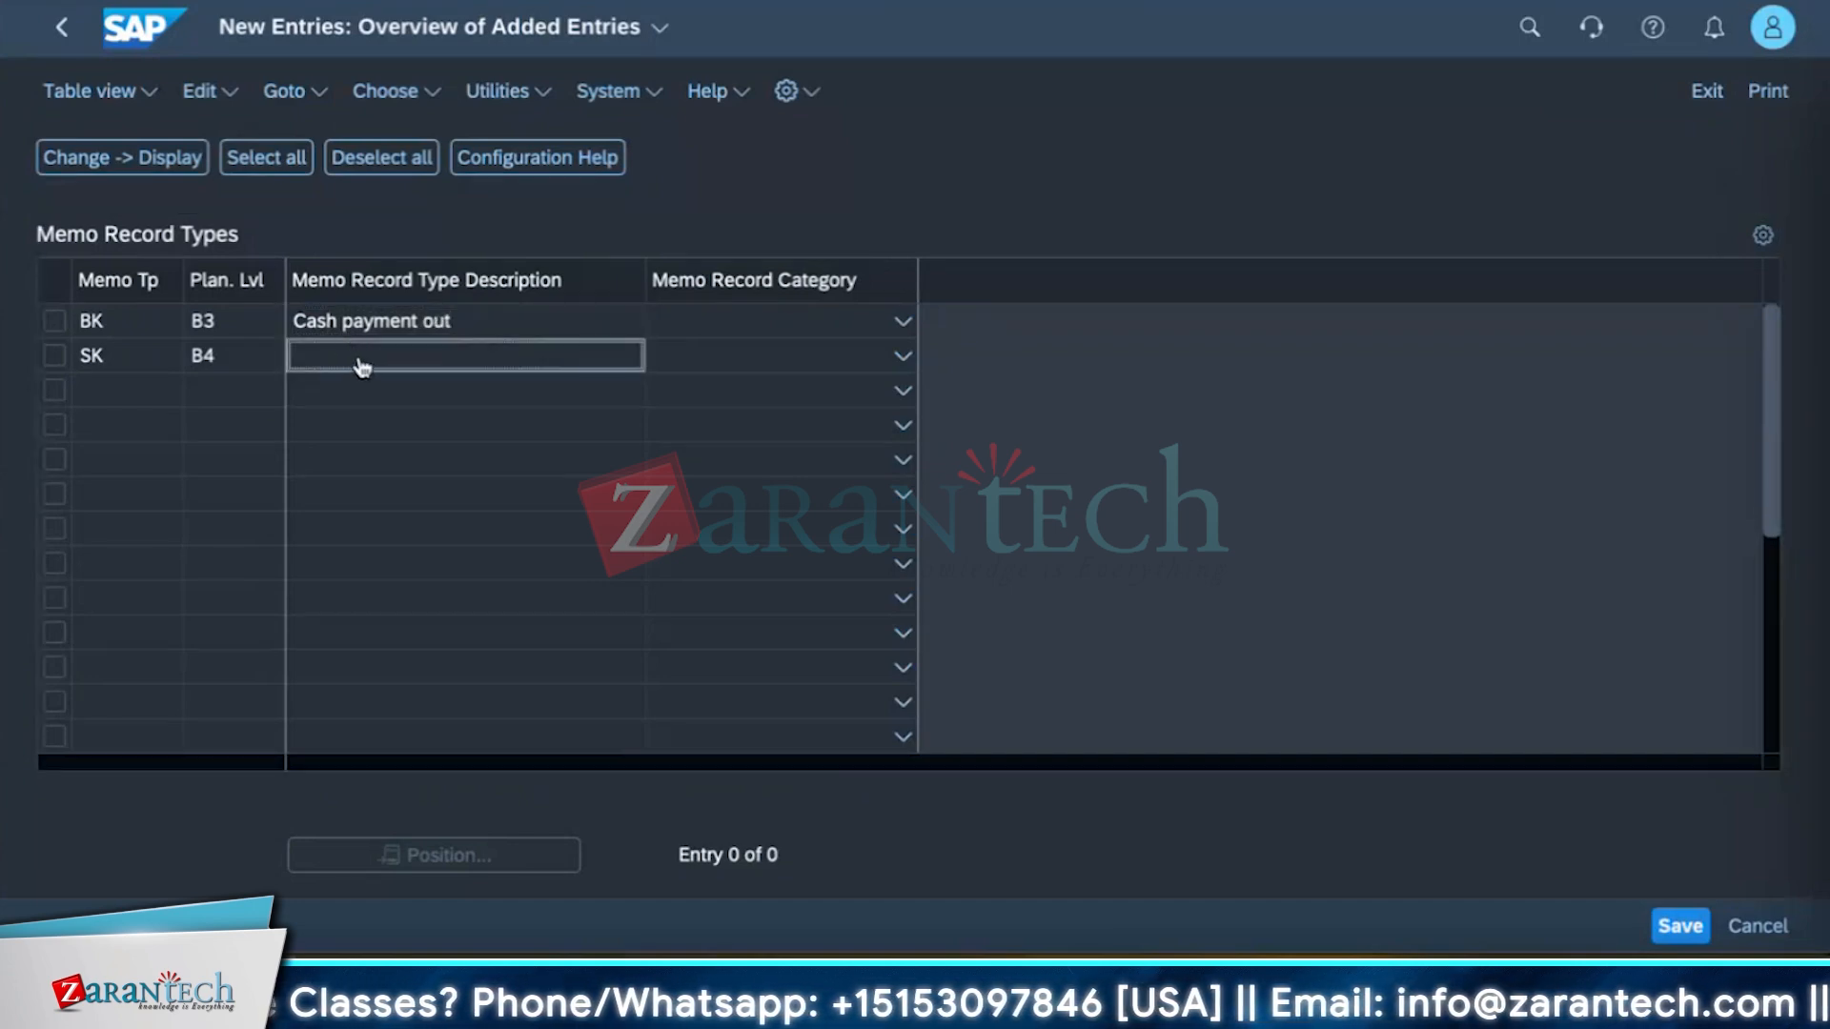
click(404, 492)
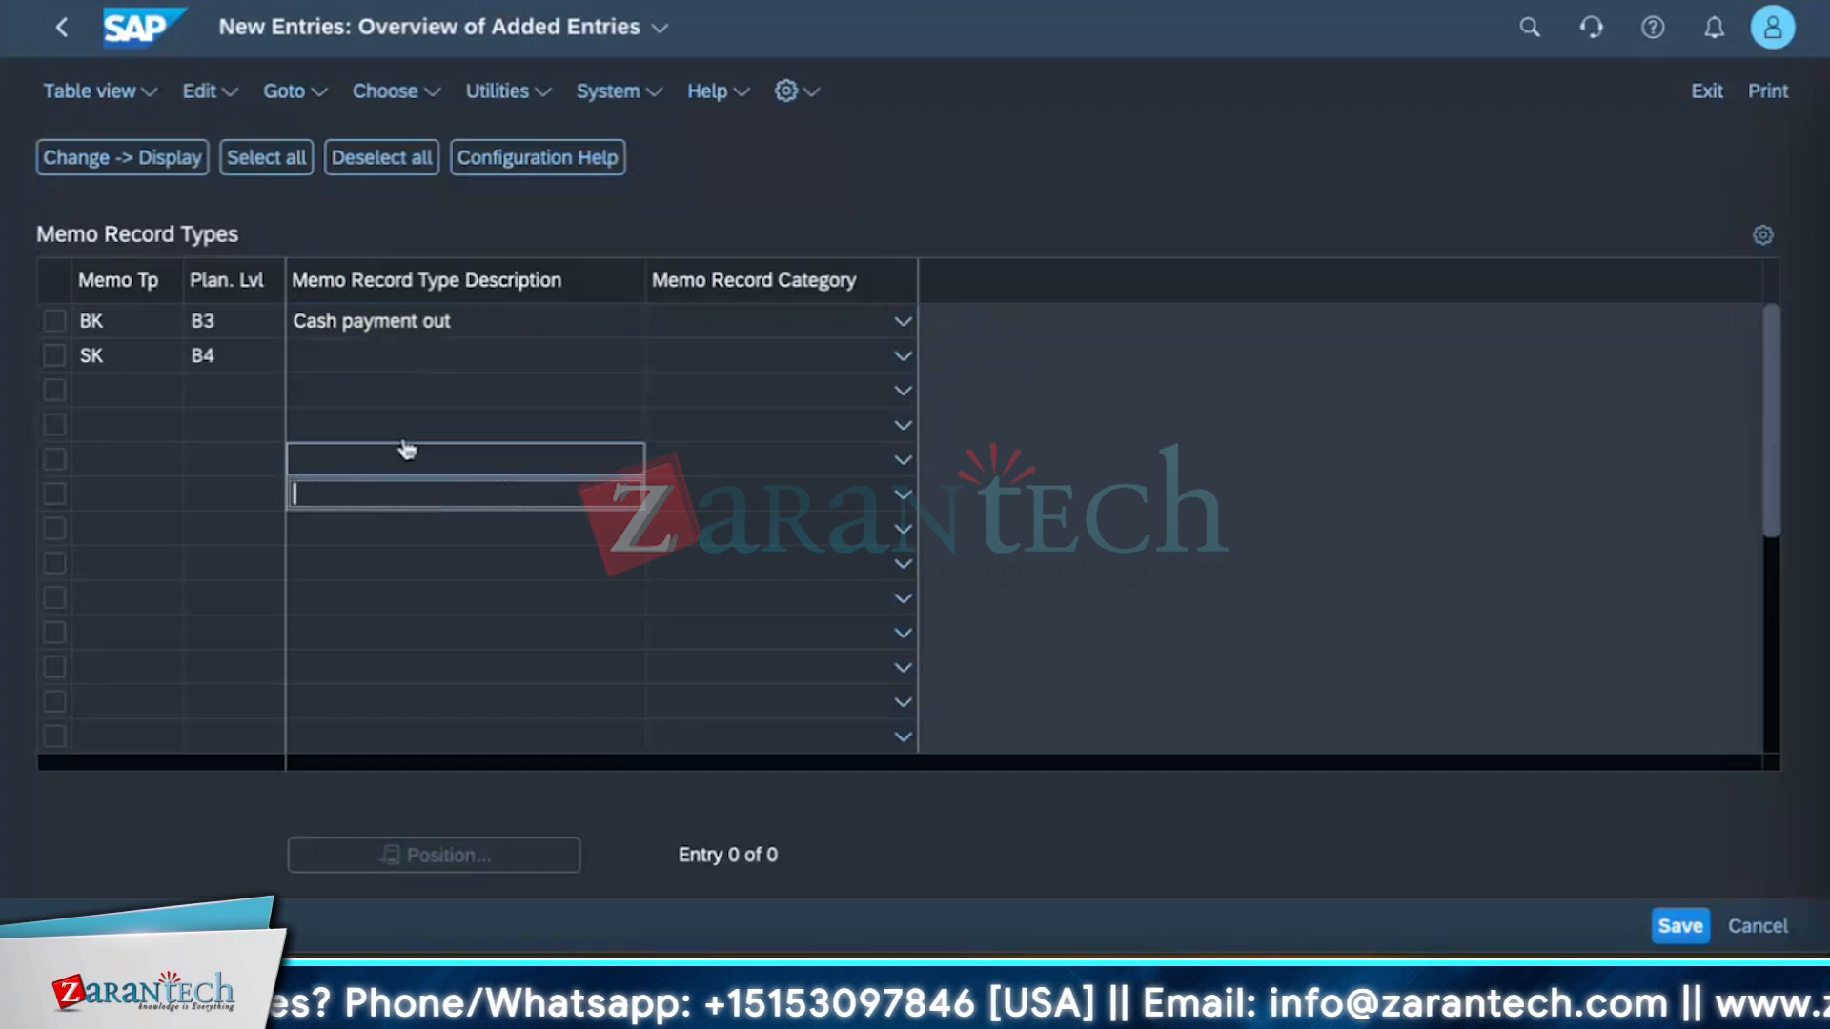
click(399, 368)
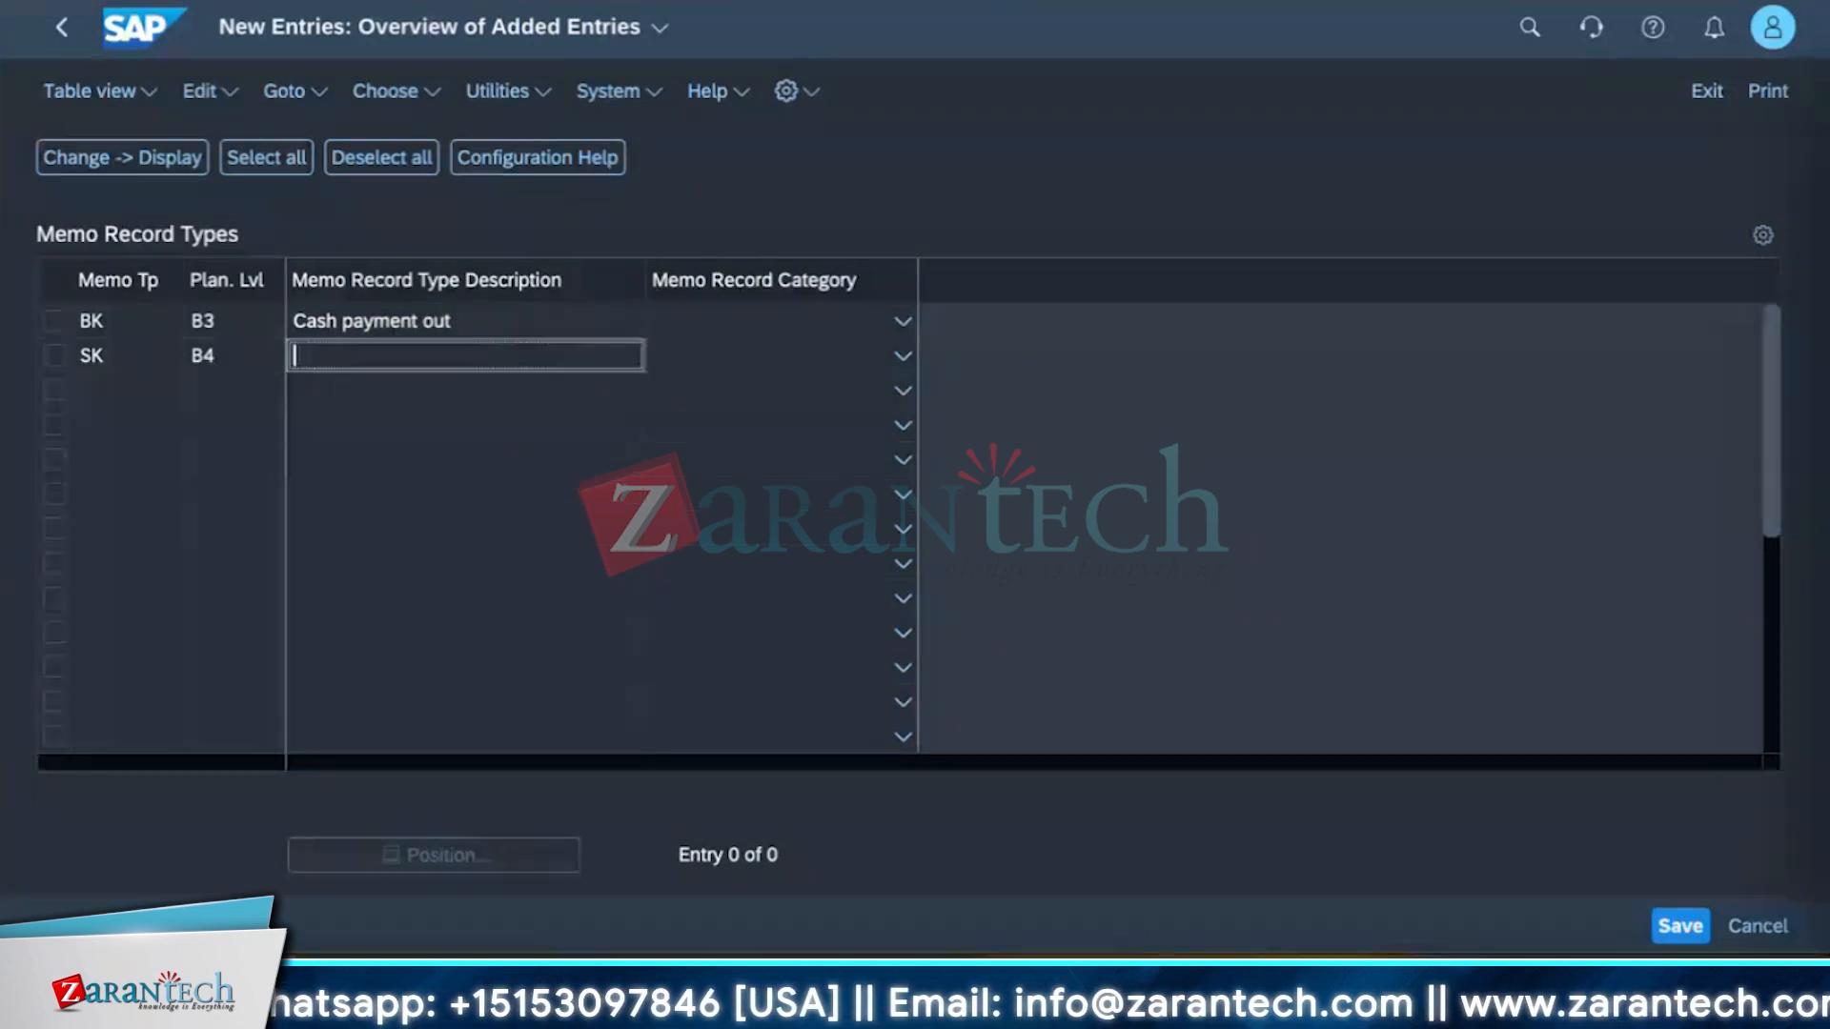
text(bank cash)
text(m)
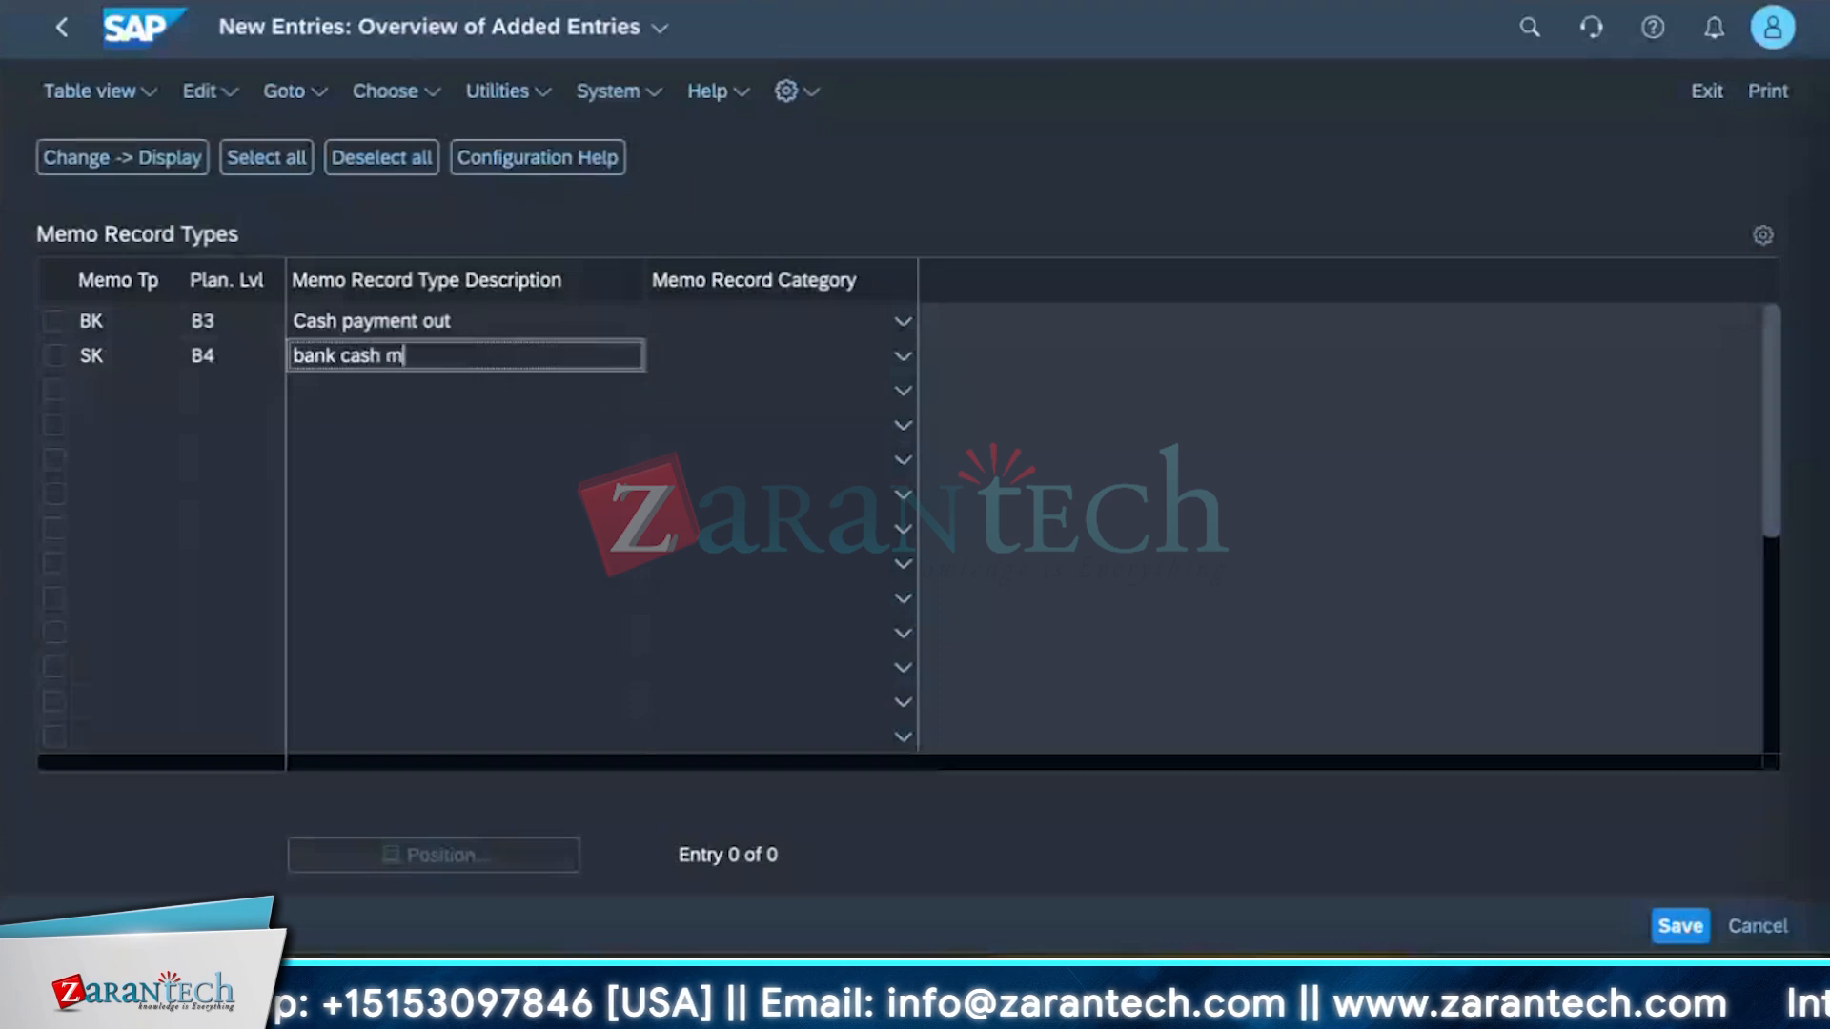
text(g)
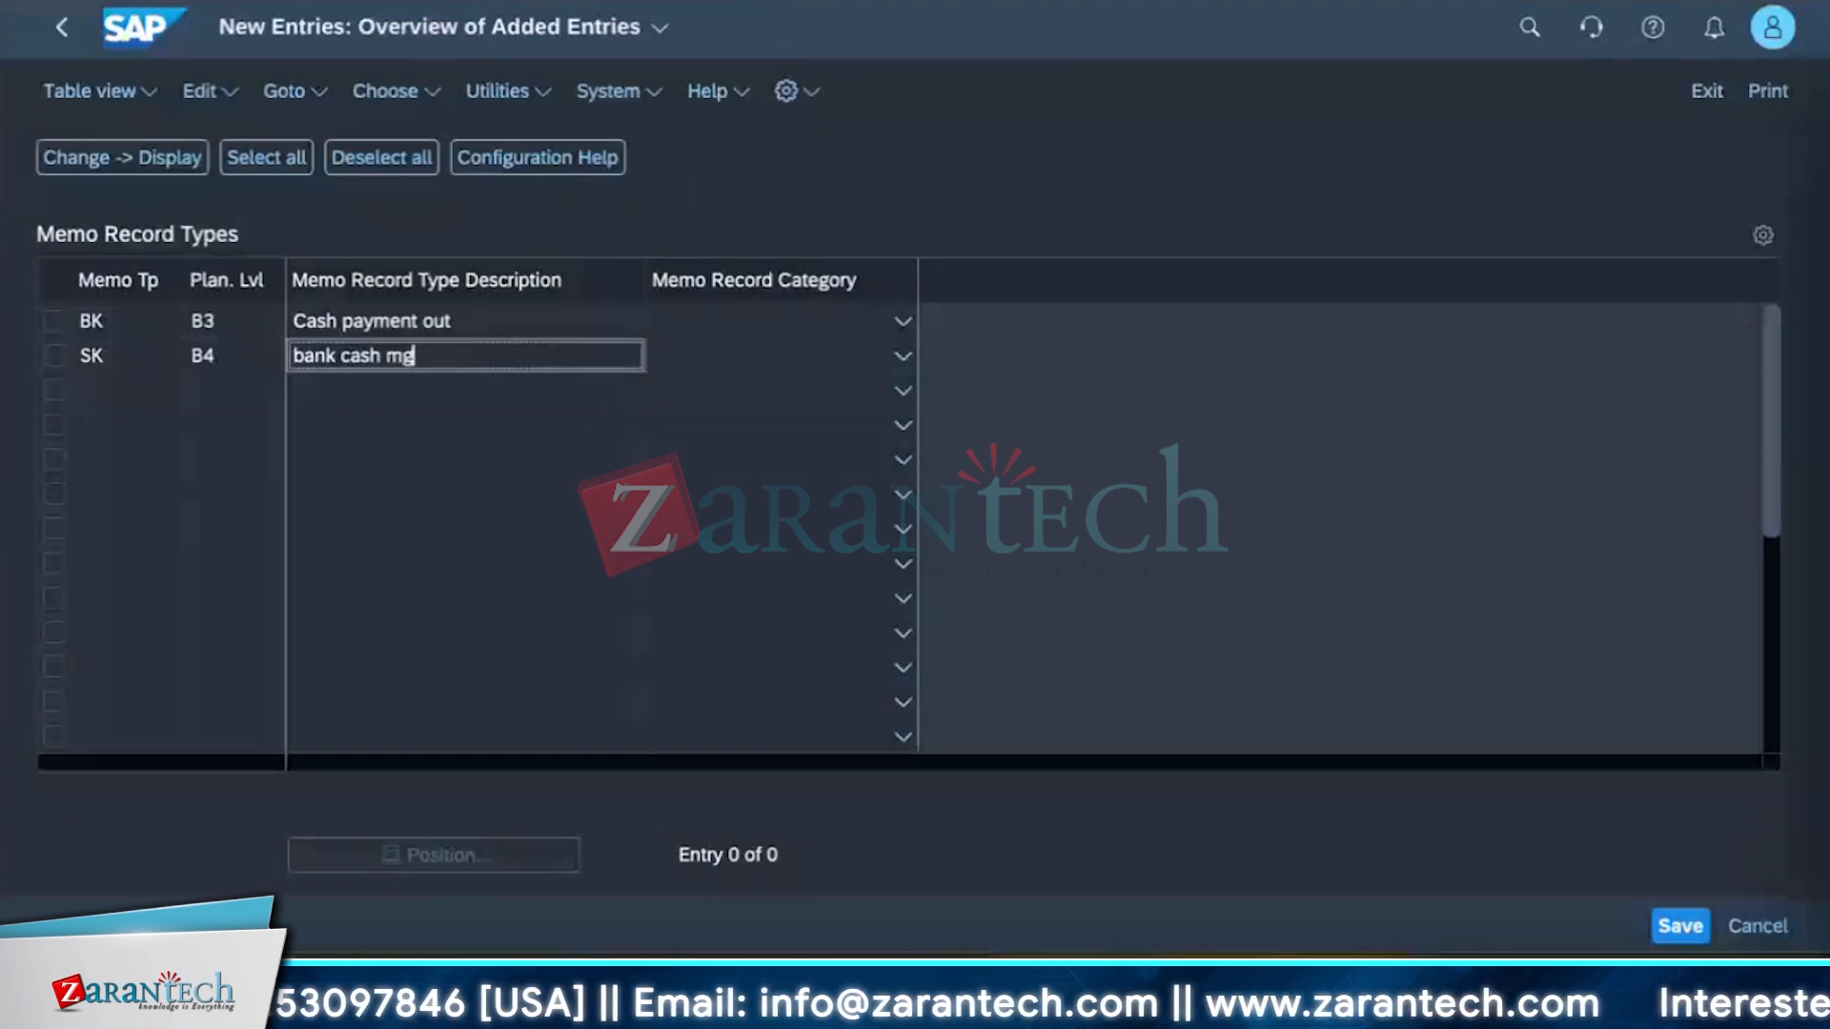
text(mt)
Set the memo record category of BK to Payment Advice and SK to Intraday Bank Statement, then save the entries.
click(902, 322)
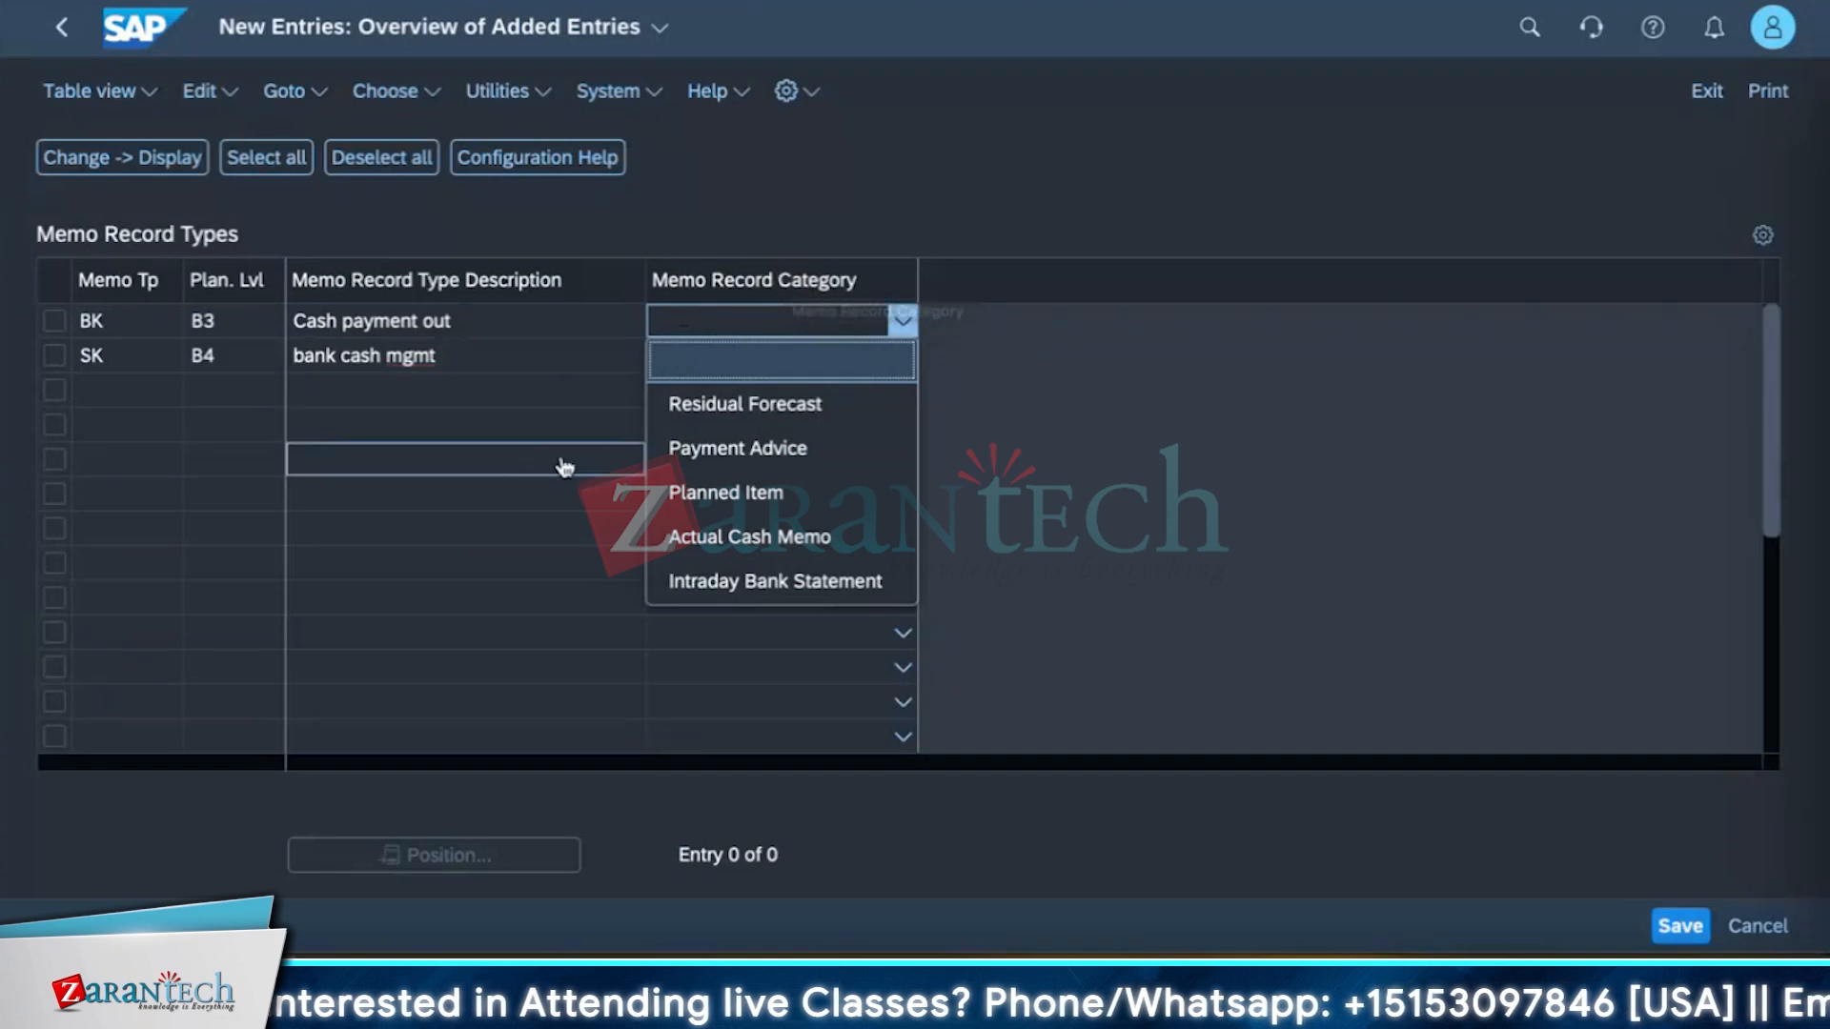
click(734, 452)
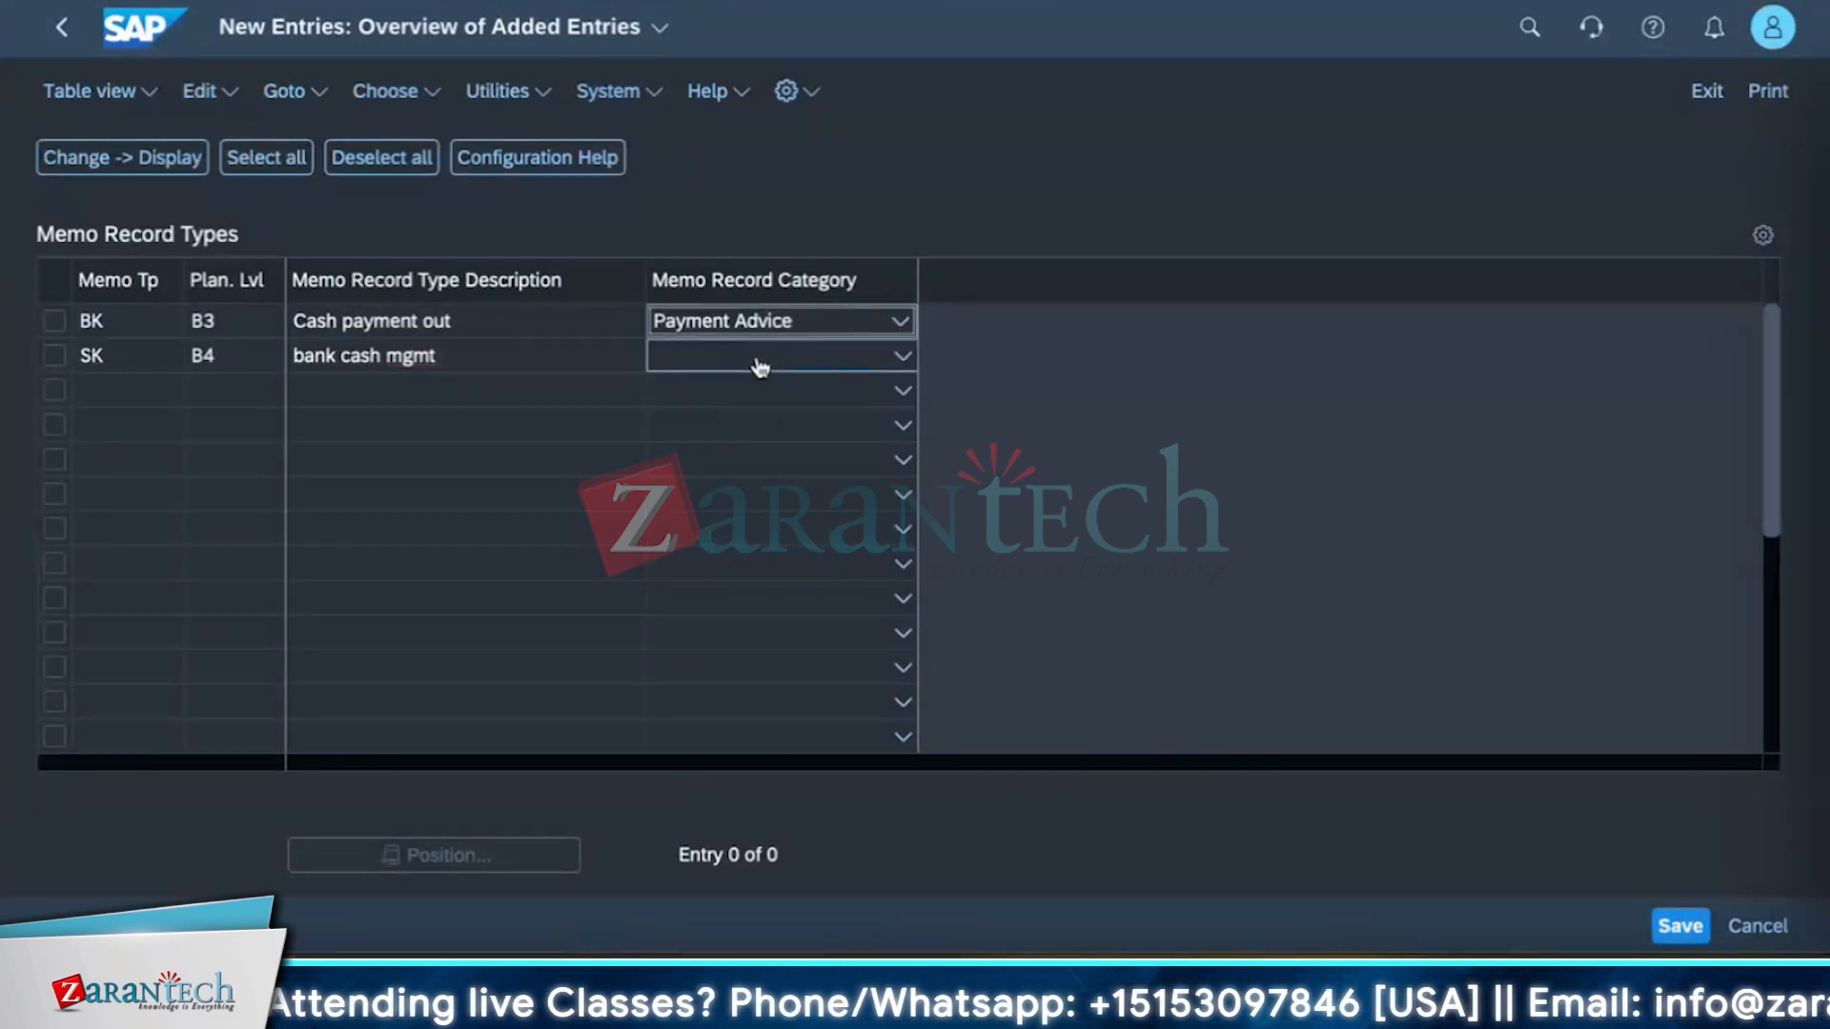
click(756, 359)
click(728, 621)
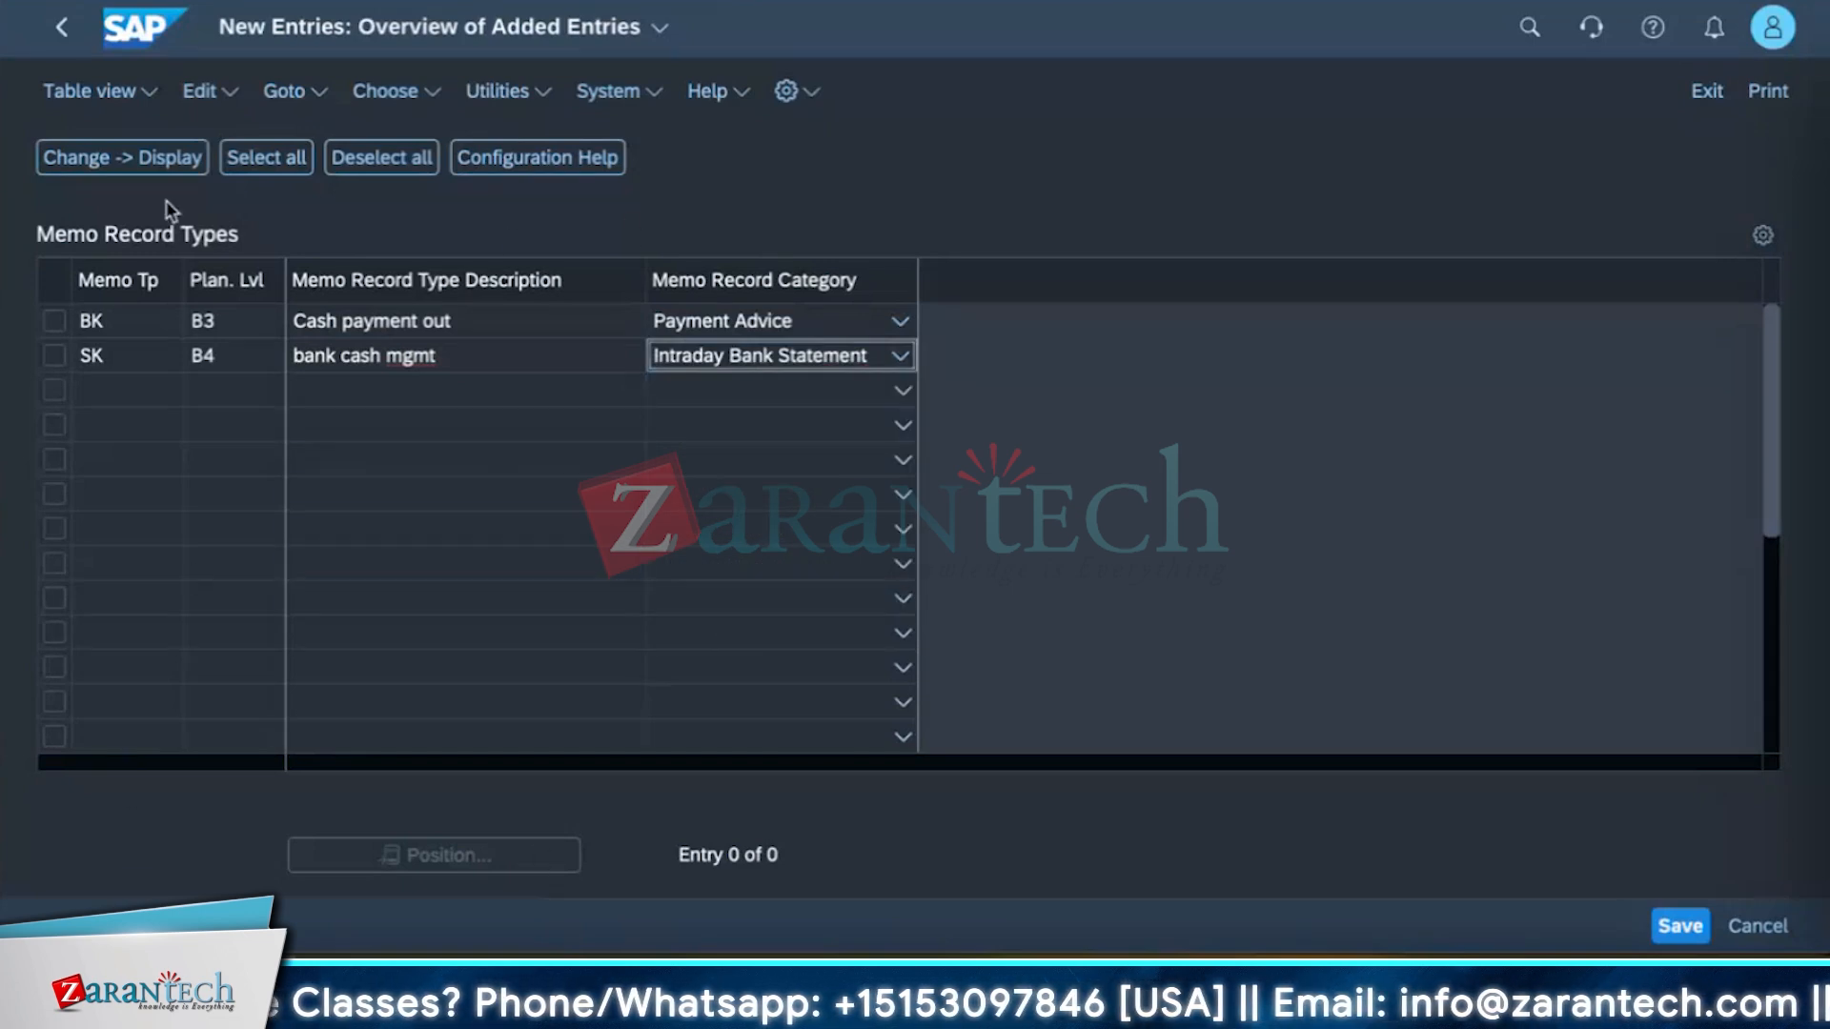
click(1678, 924)
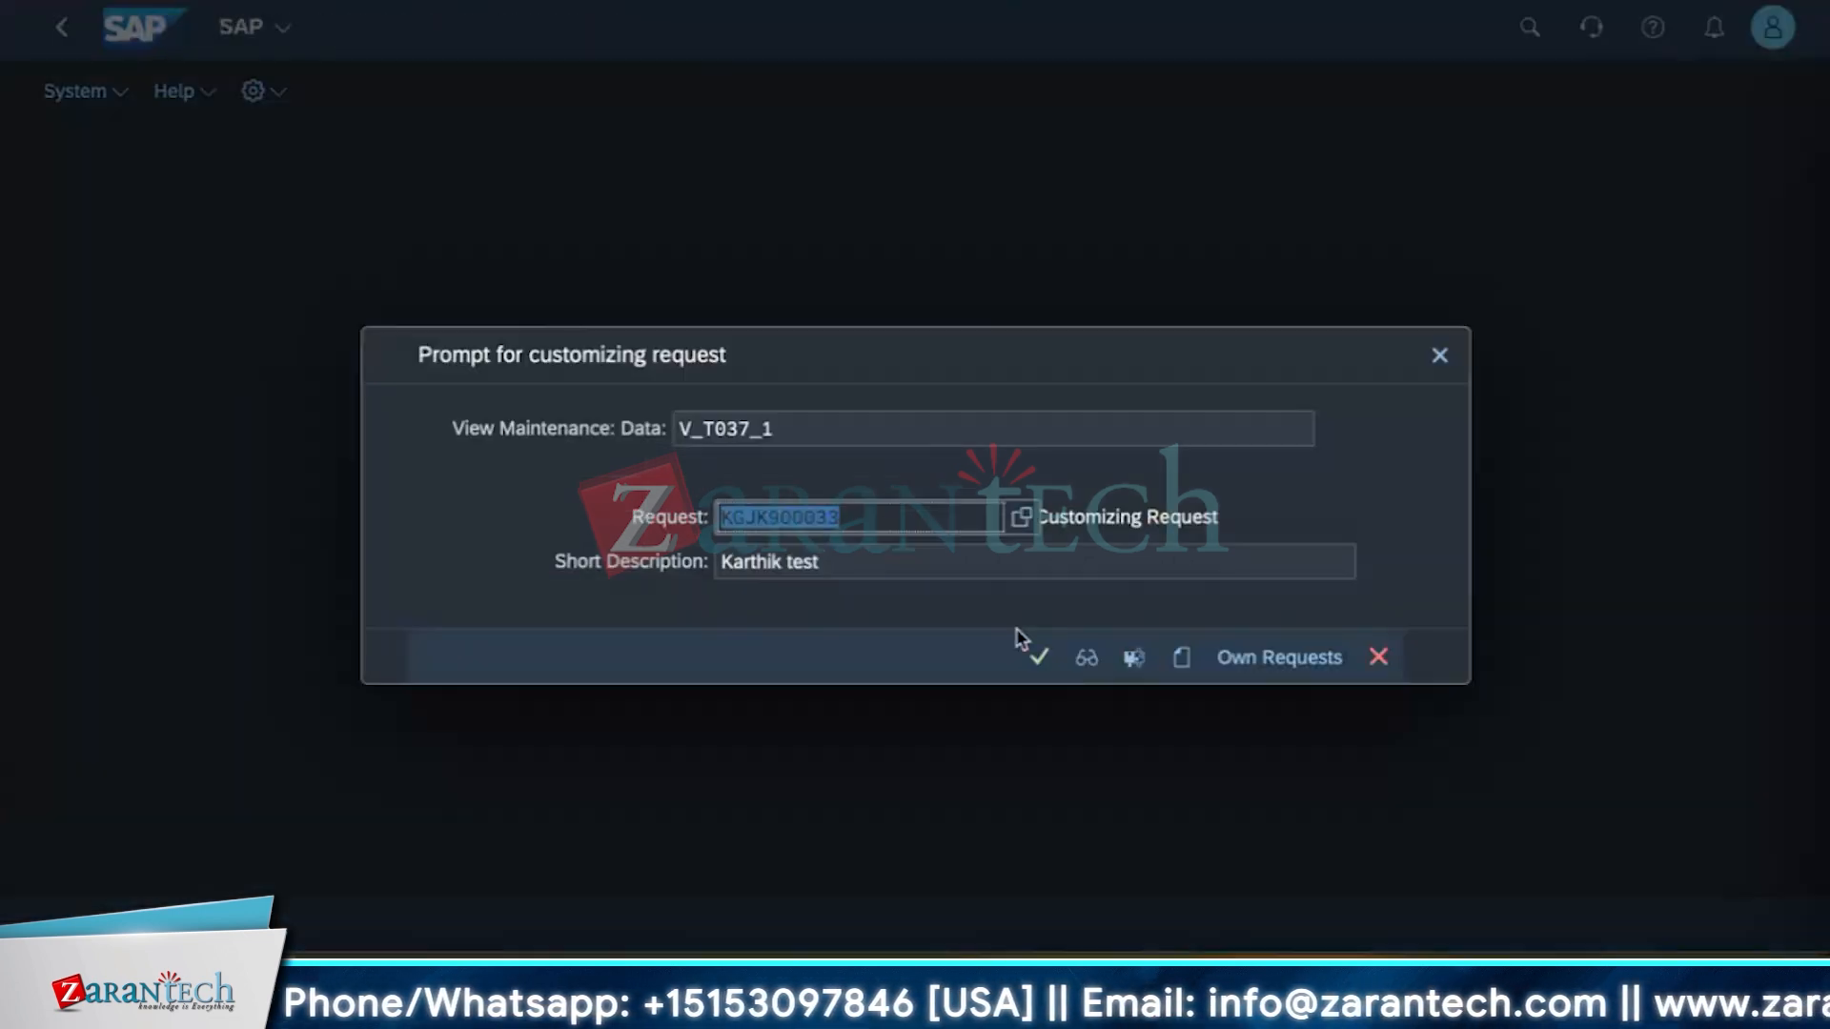
click(1037, 659)
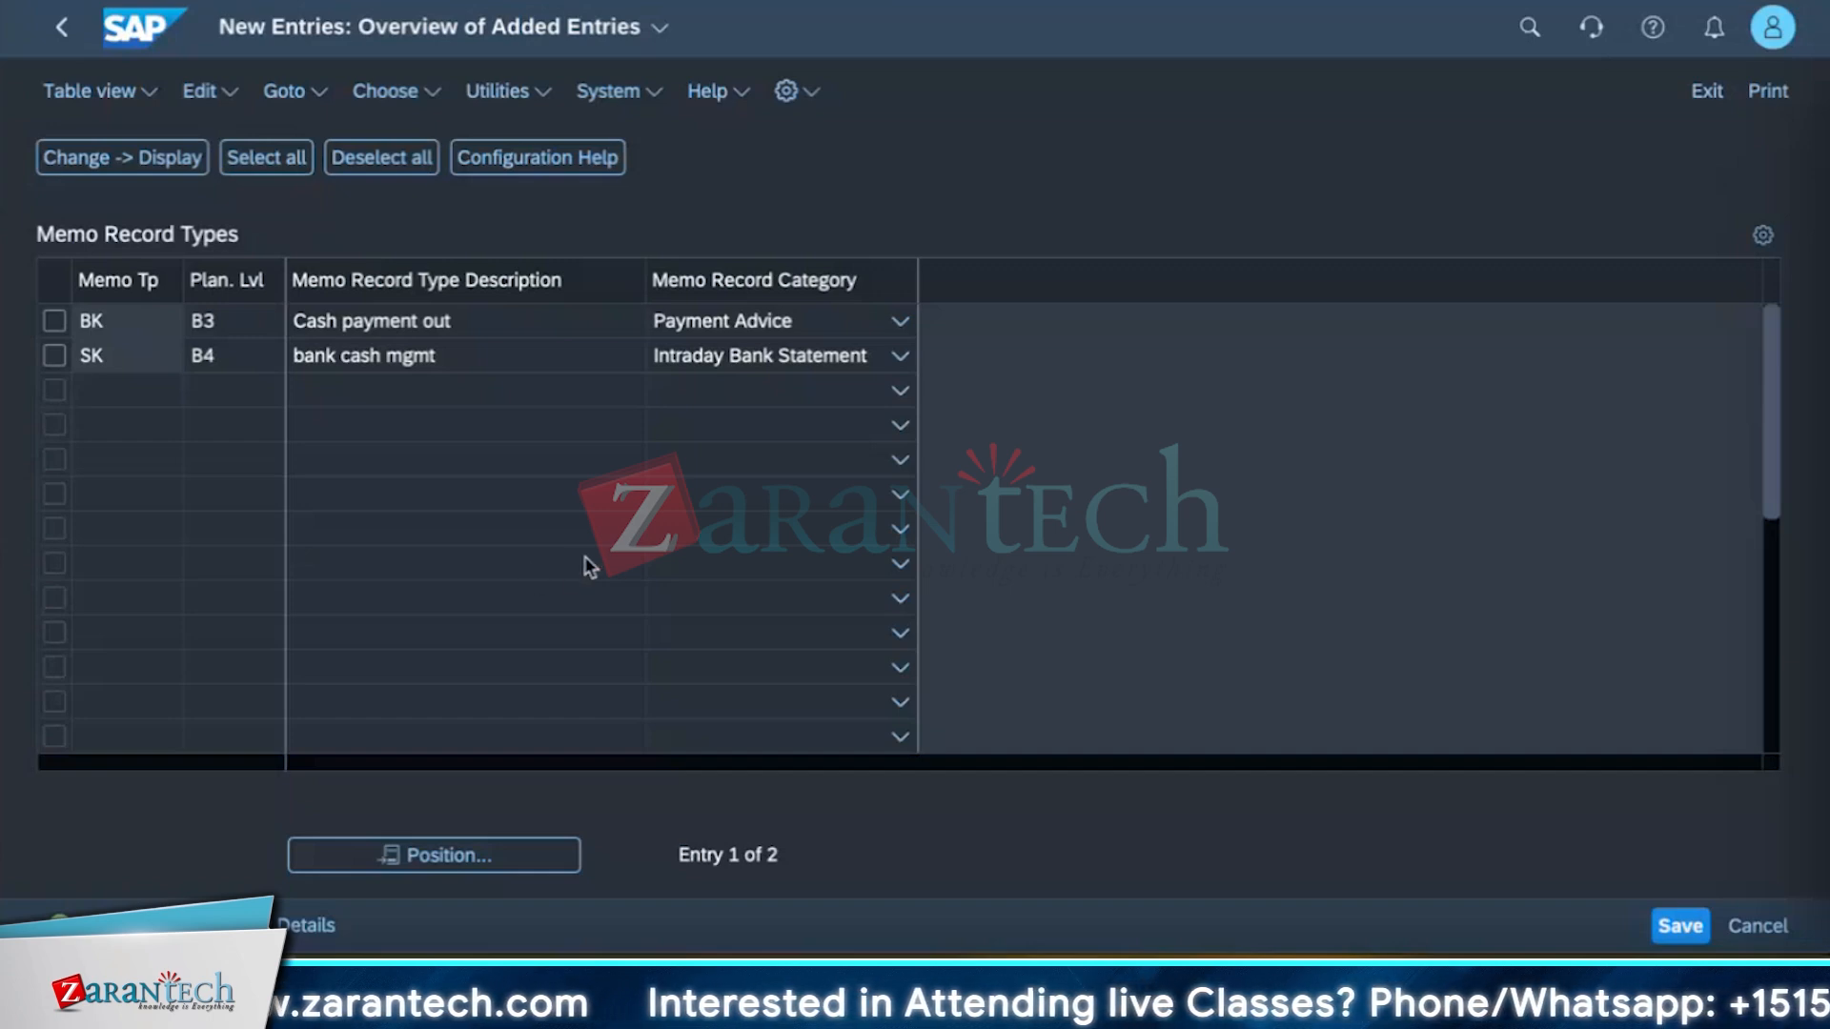
click(1687, 930)
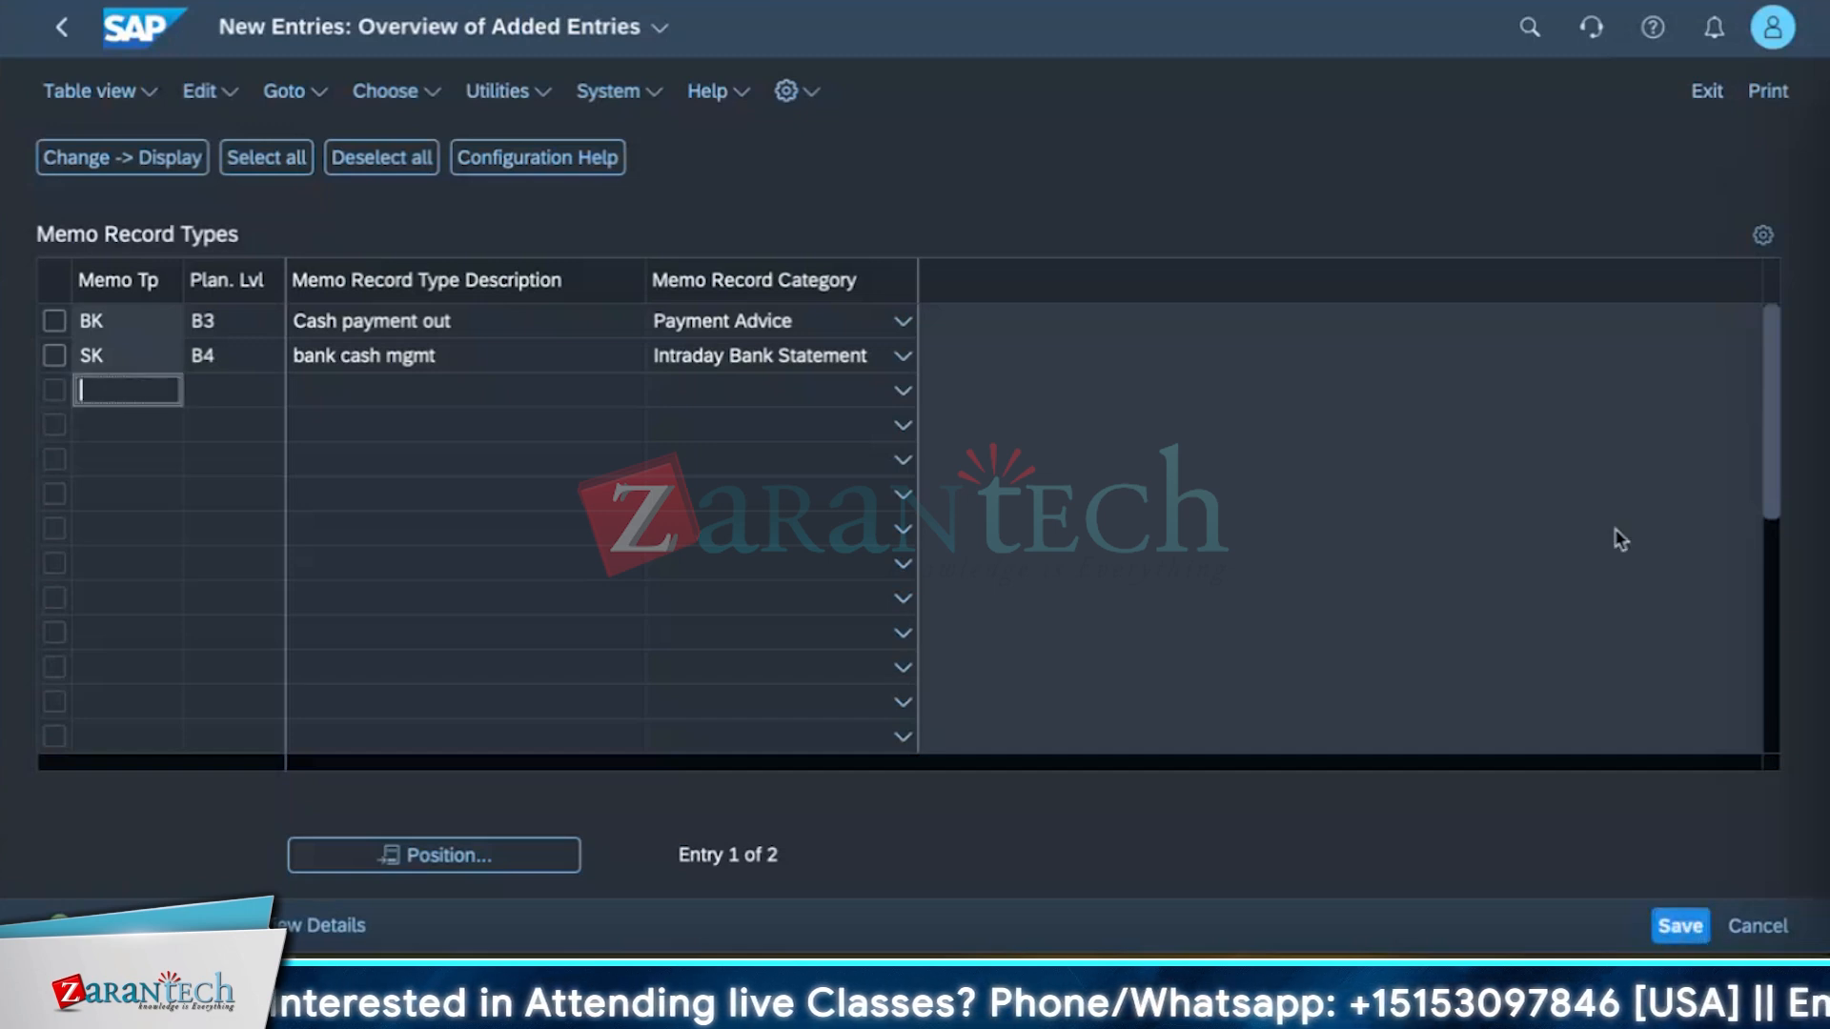
Return to the memo record types overview and review the new BK and SK entries in the full list.
click(57, 28)
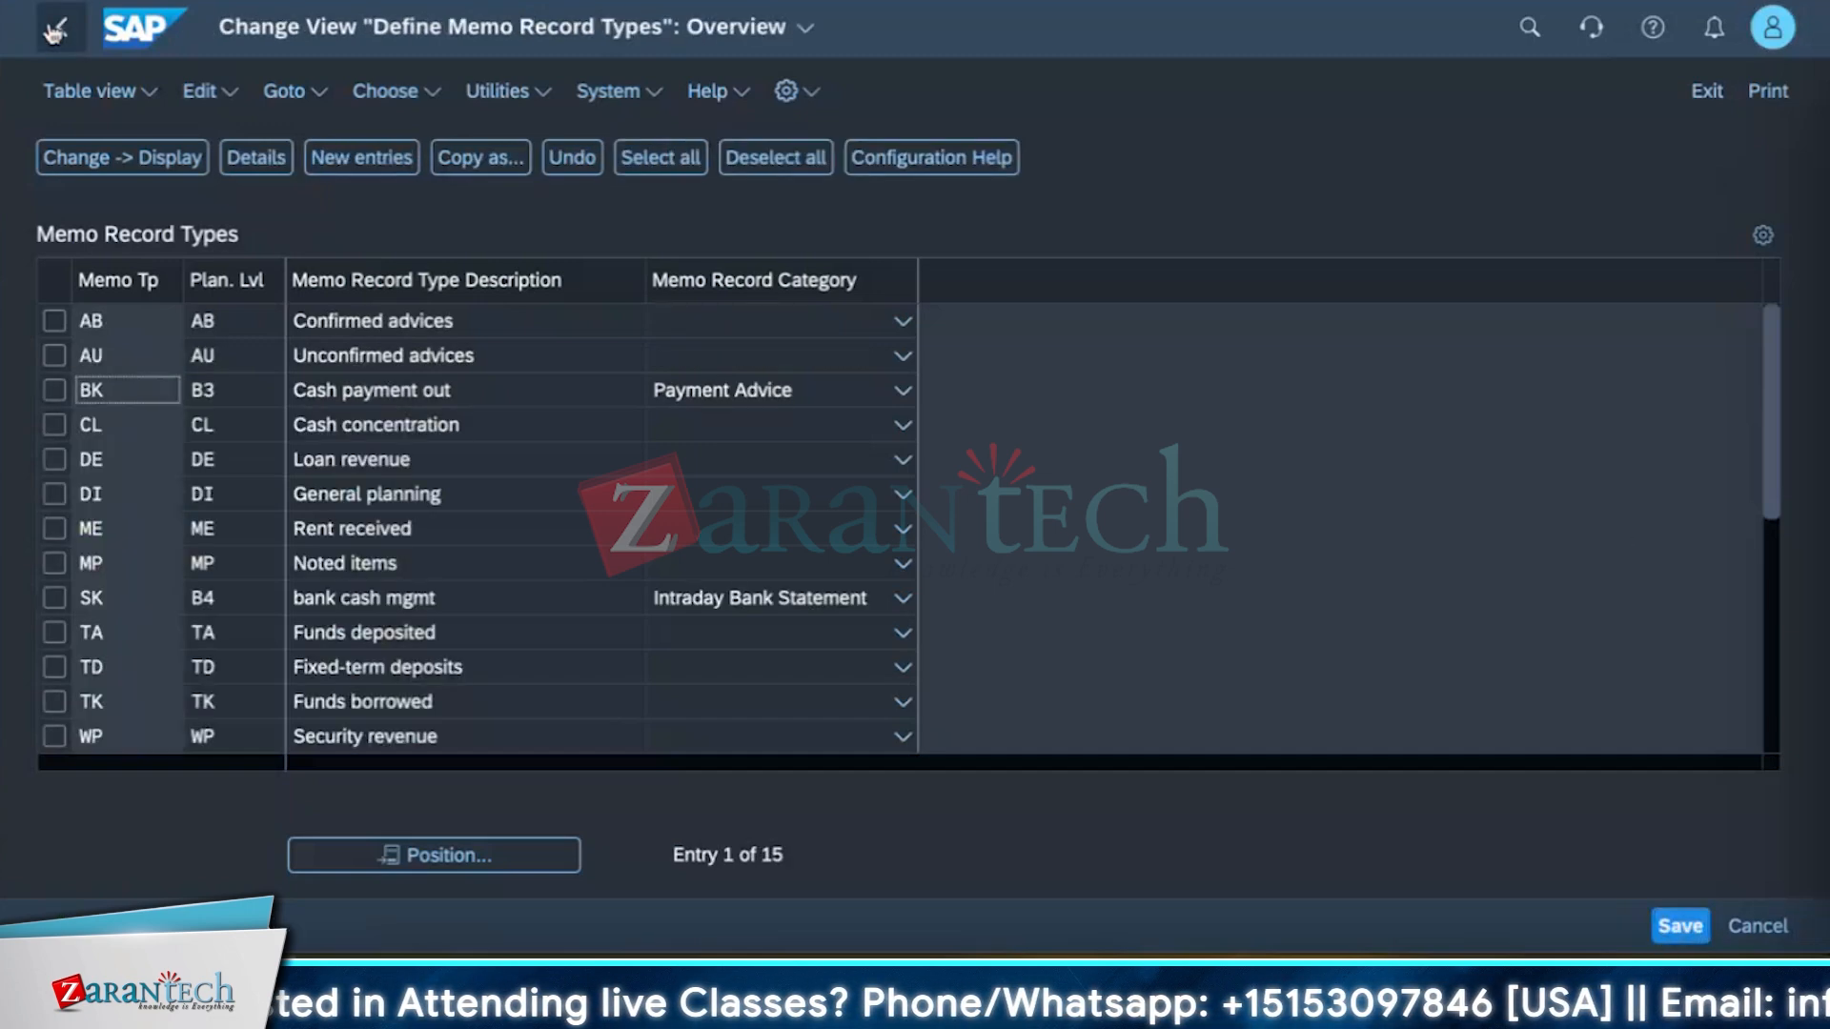
scroll(242, 703, down, 5)
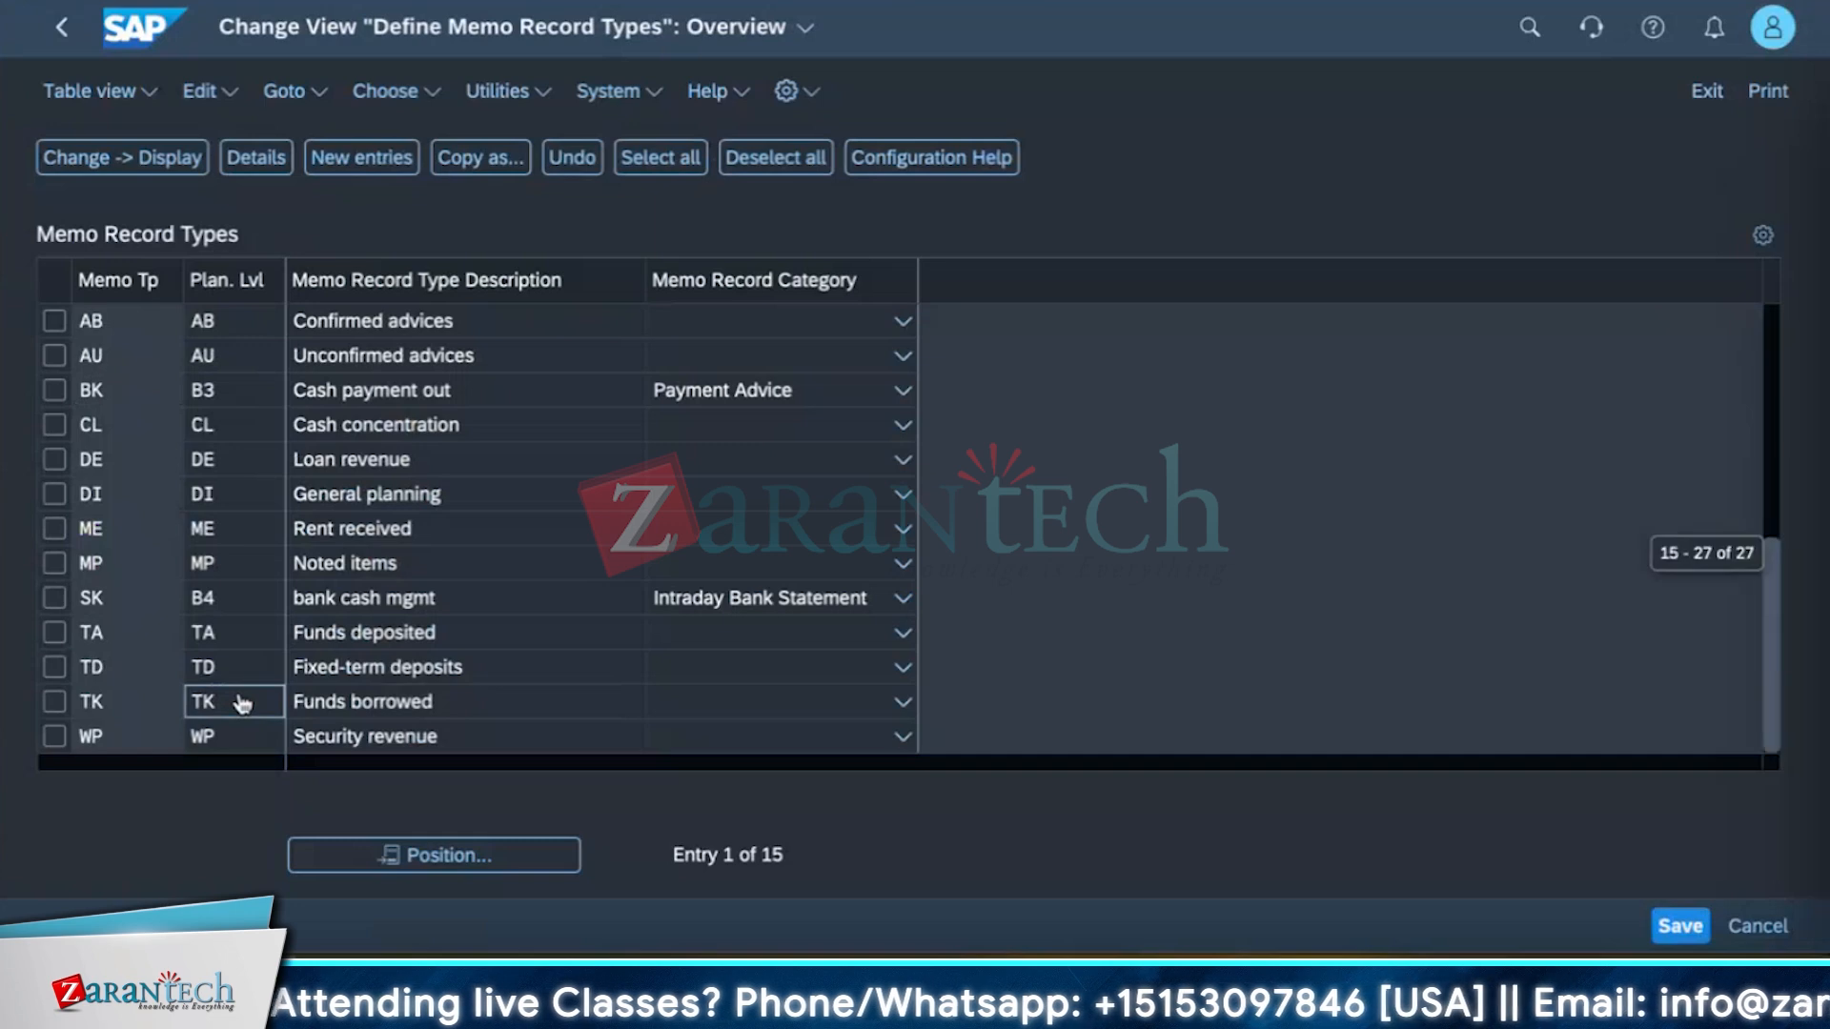
scroll(242, 704, down, 5)
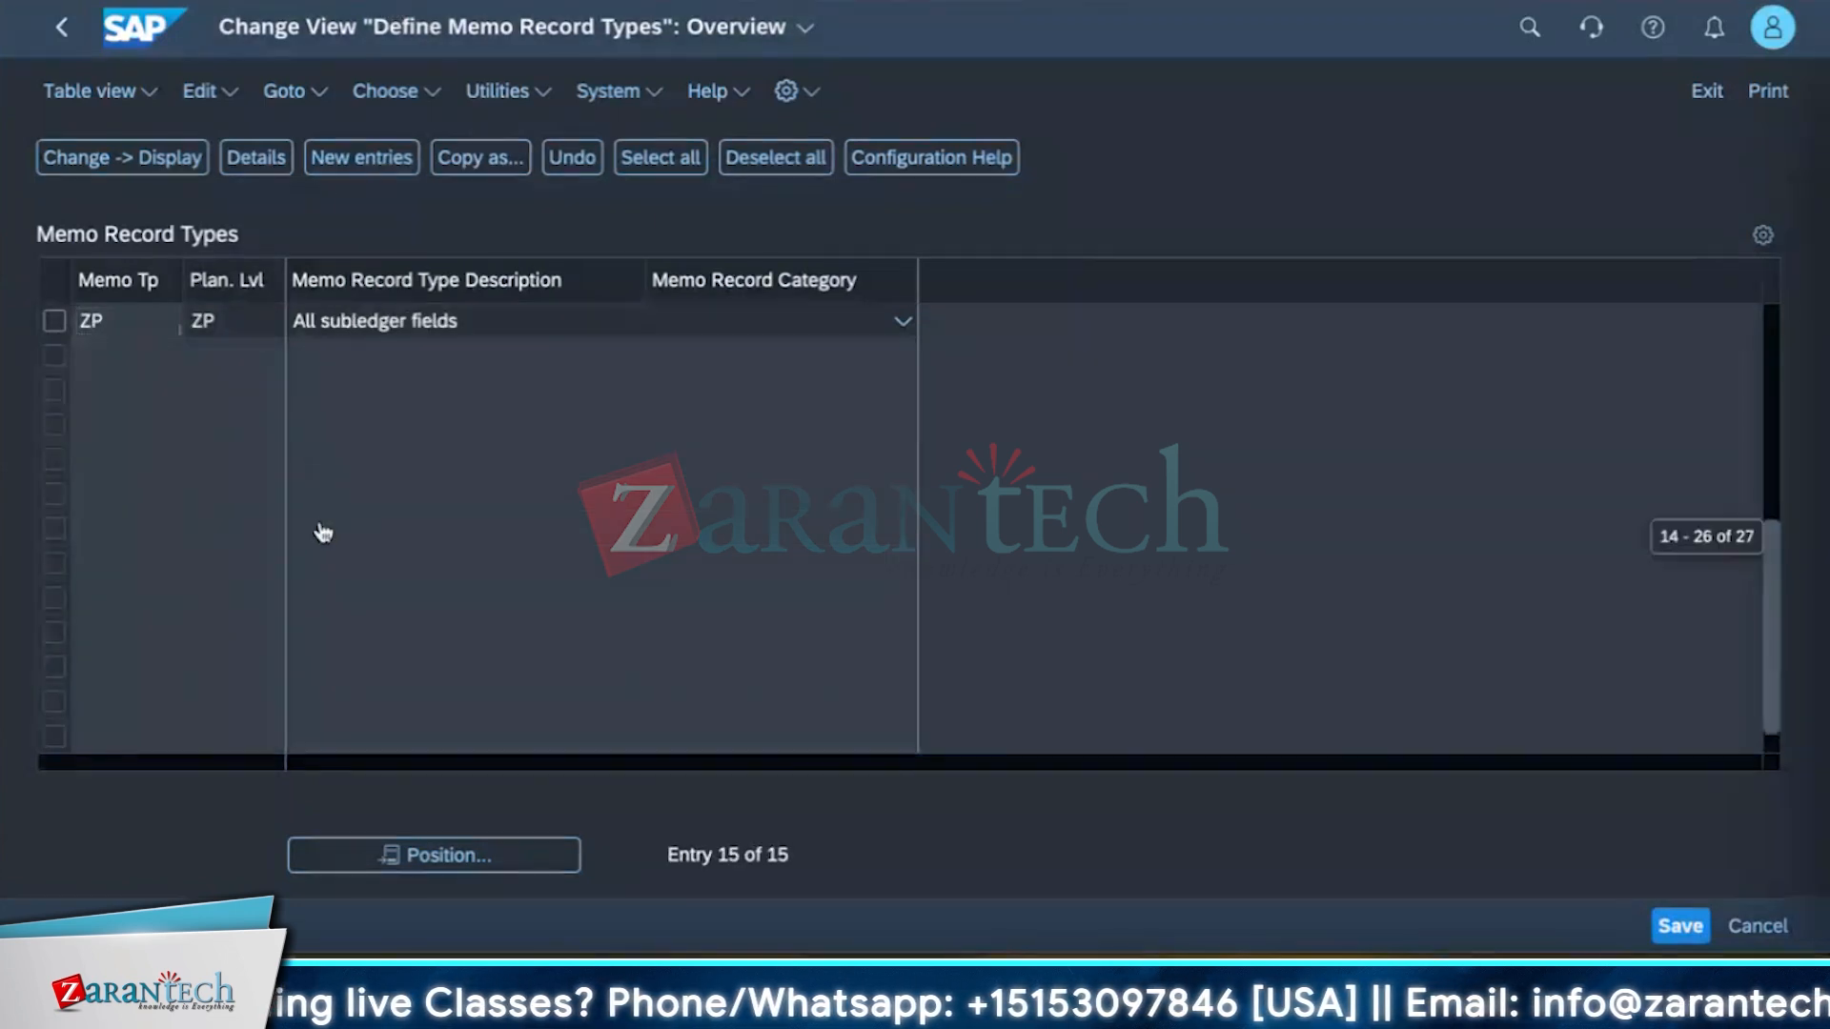
scroll(323, 552, up, 5)
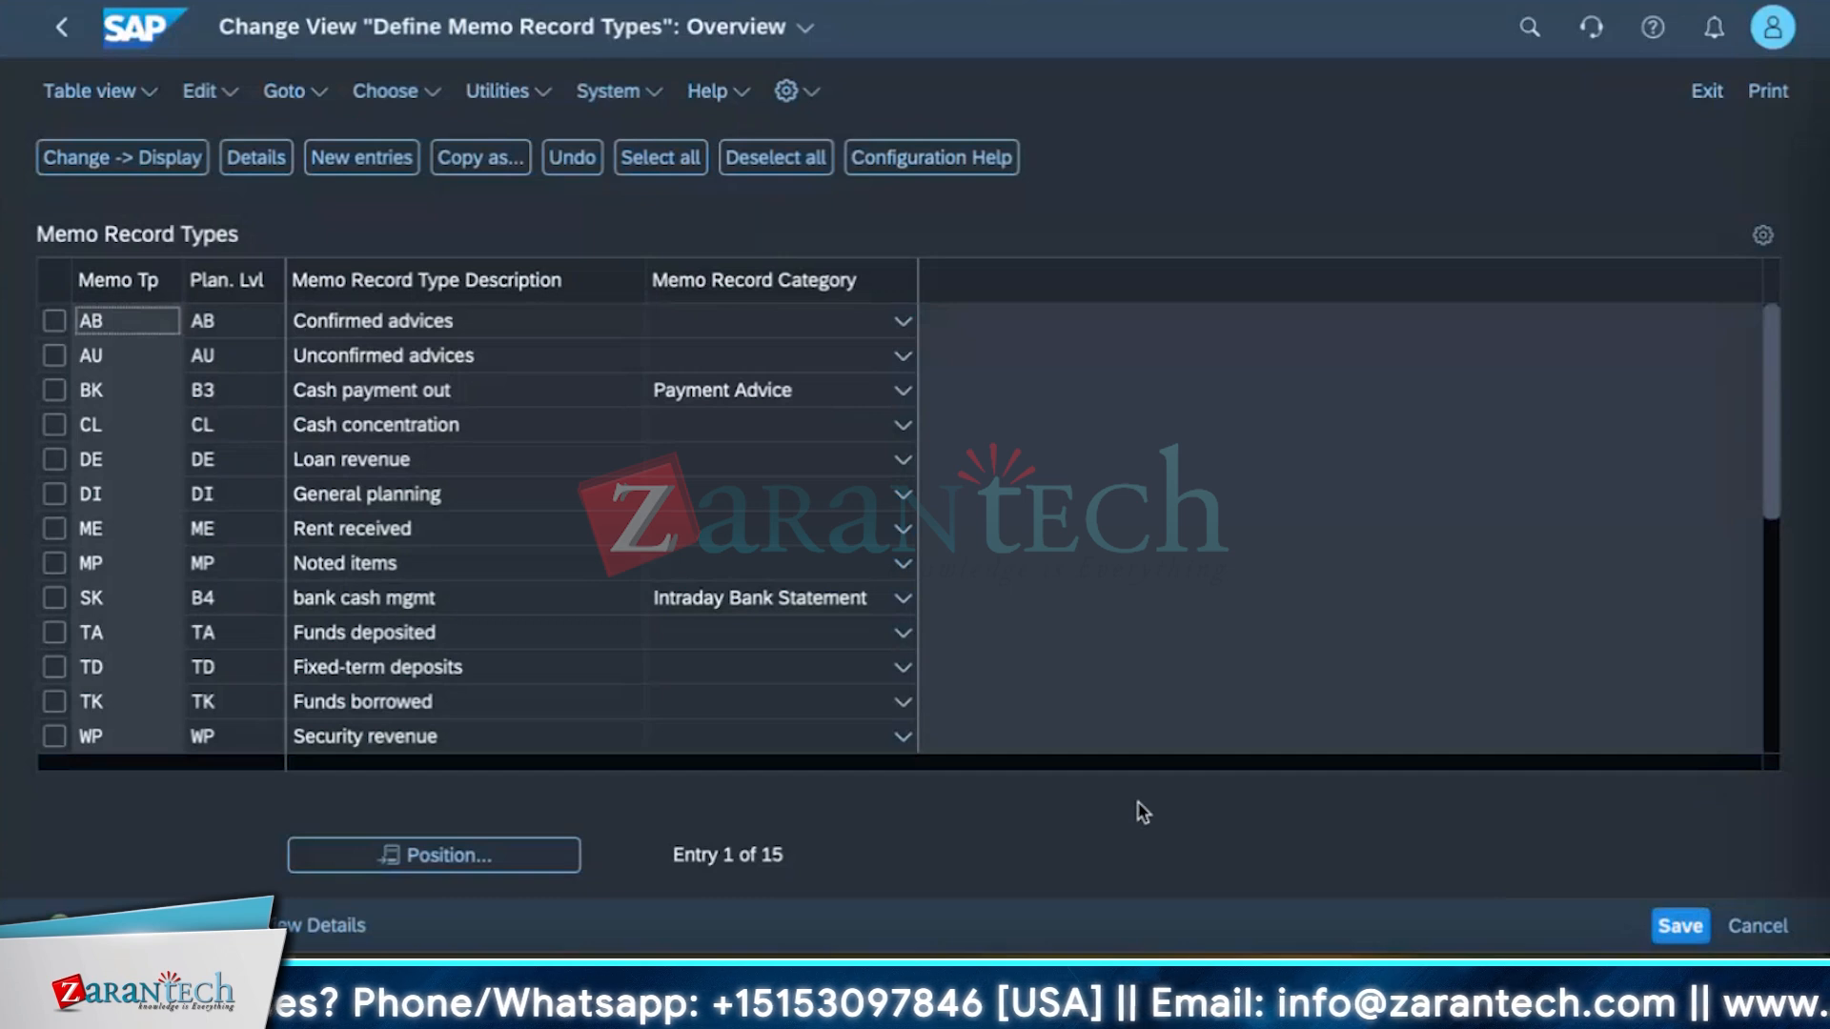
click(53, 392)
click(54, 598)
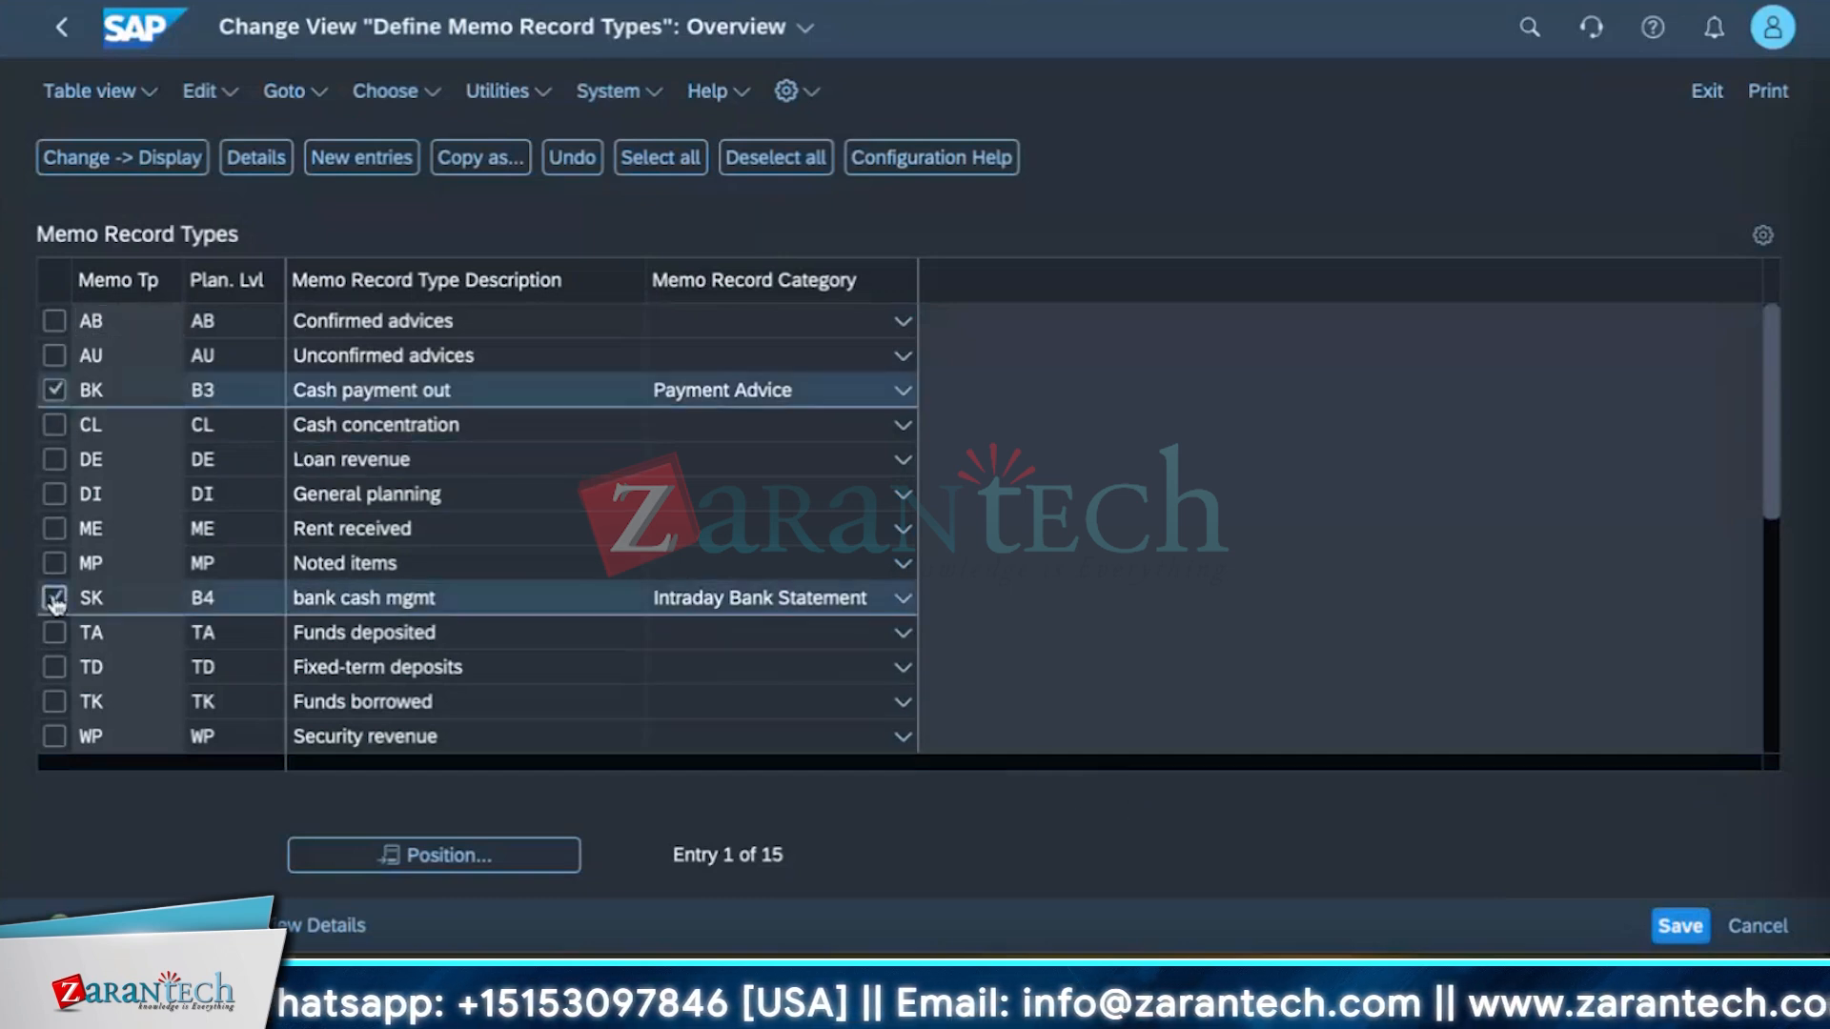
click(54, 599)
click(54, 391)
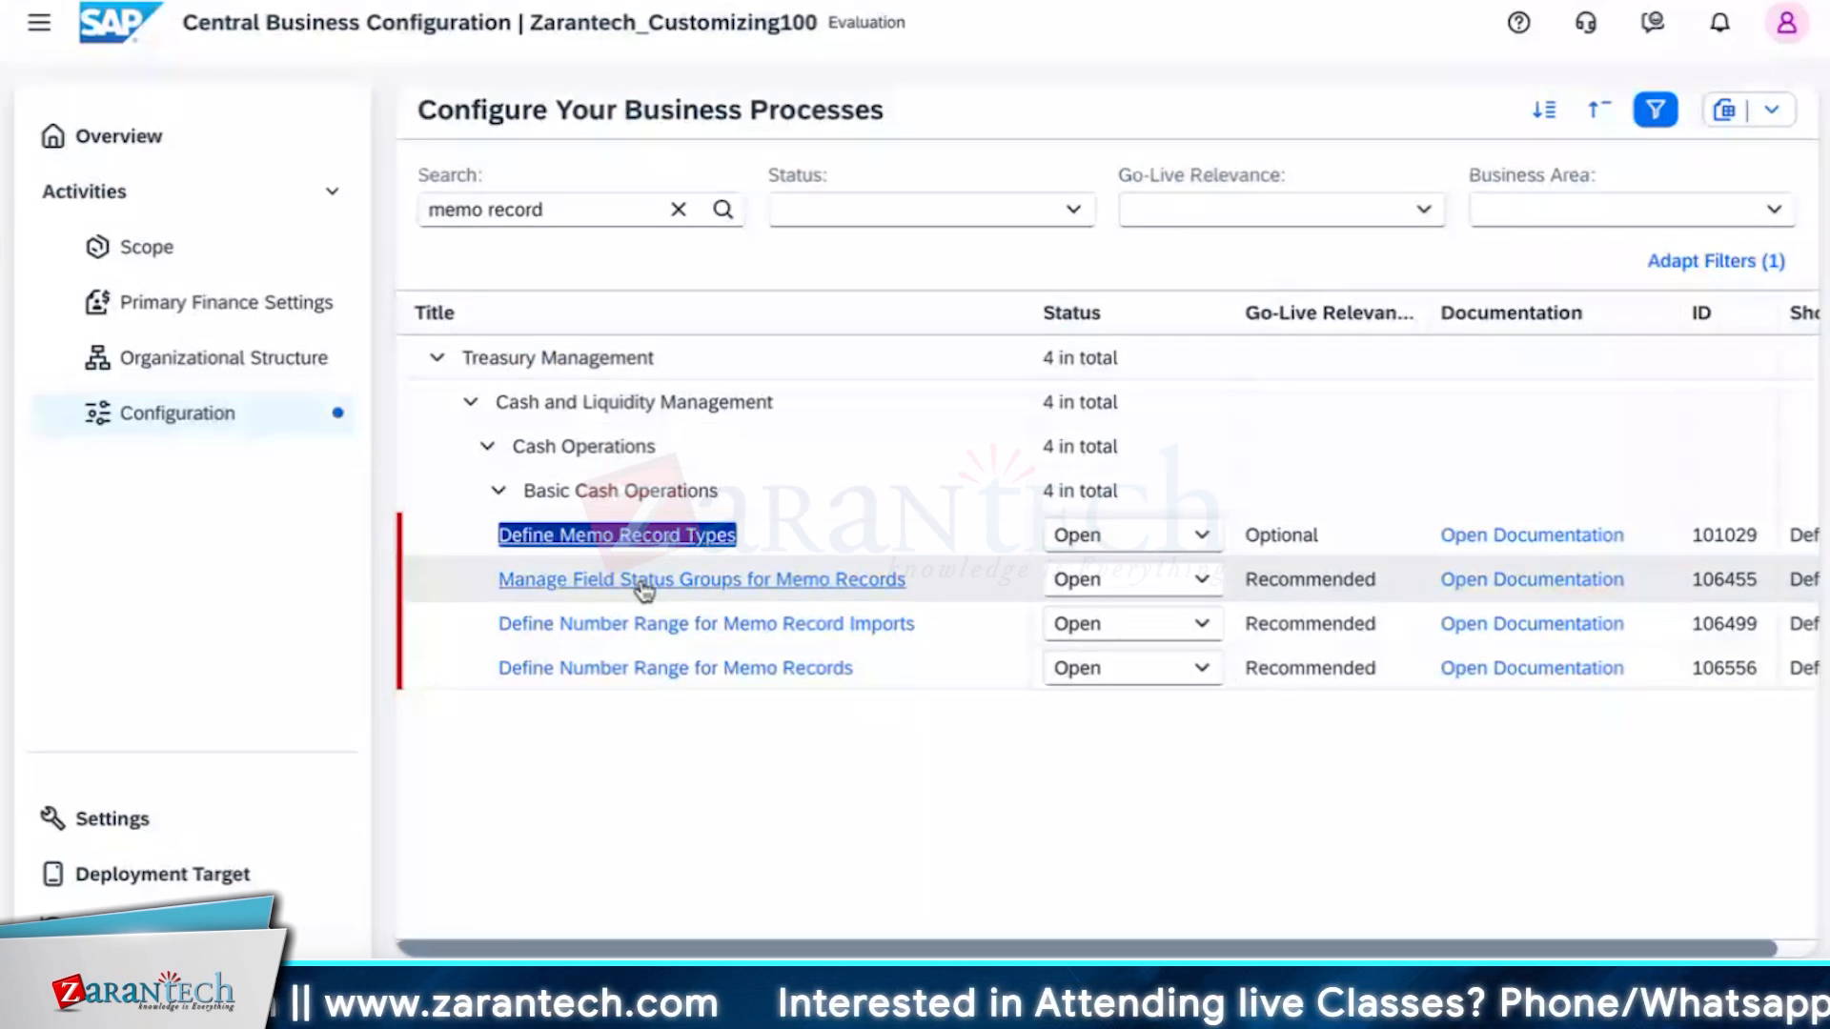
Open the Manage Field Status Groups for Memo Records activity and its Define Field Status Groups view.
triple_click(645, 583)
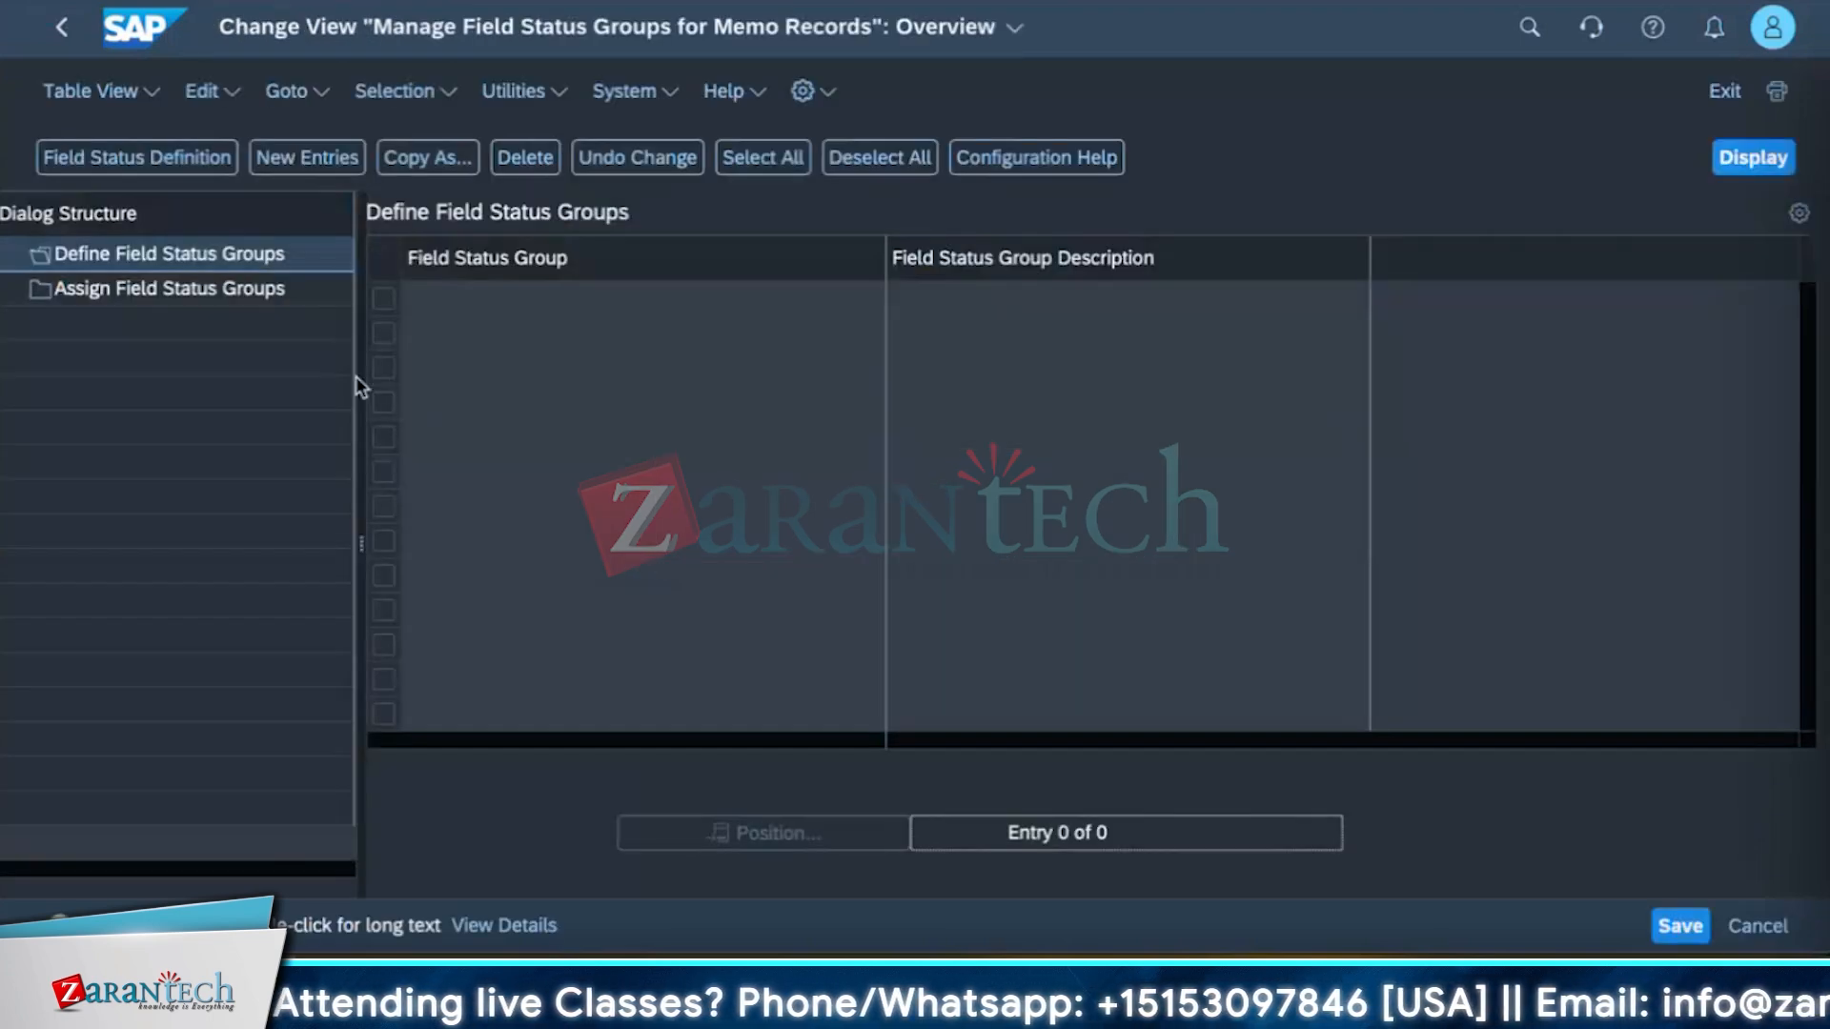
click(163, 256)
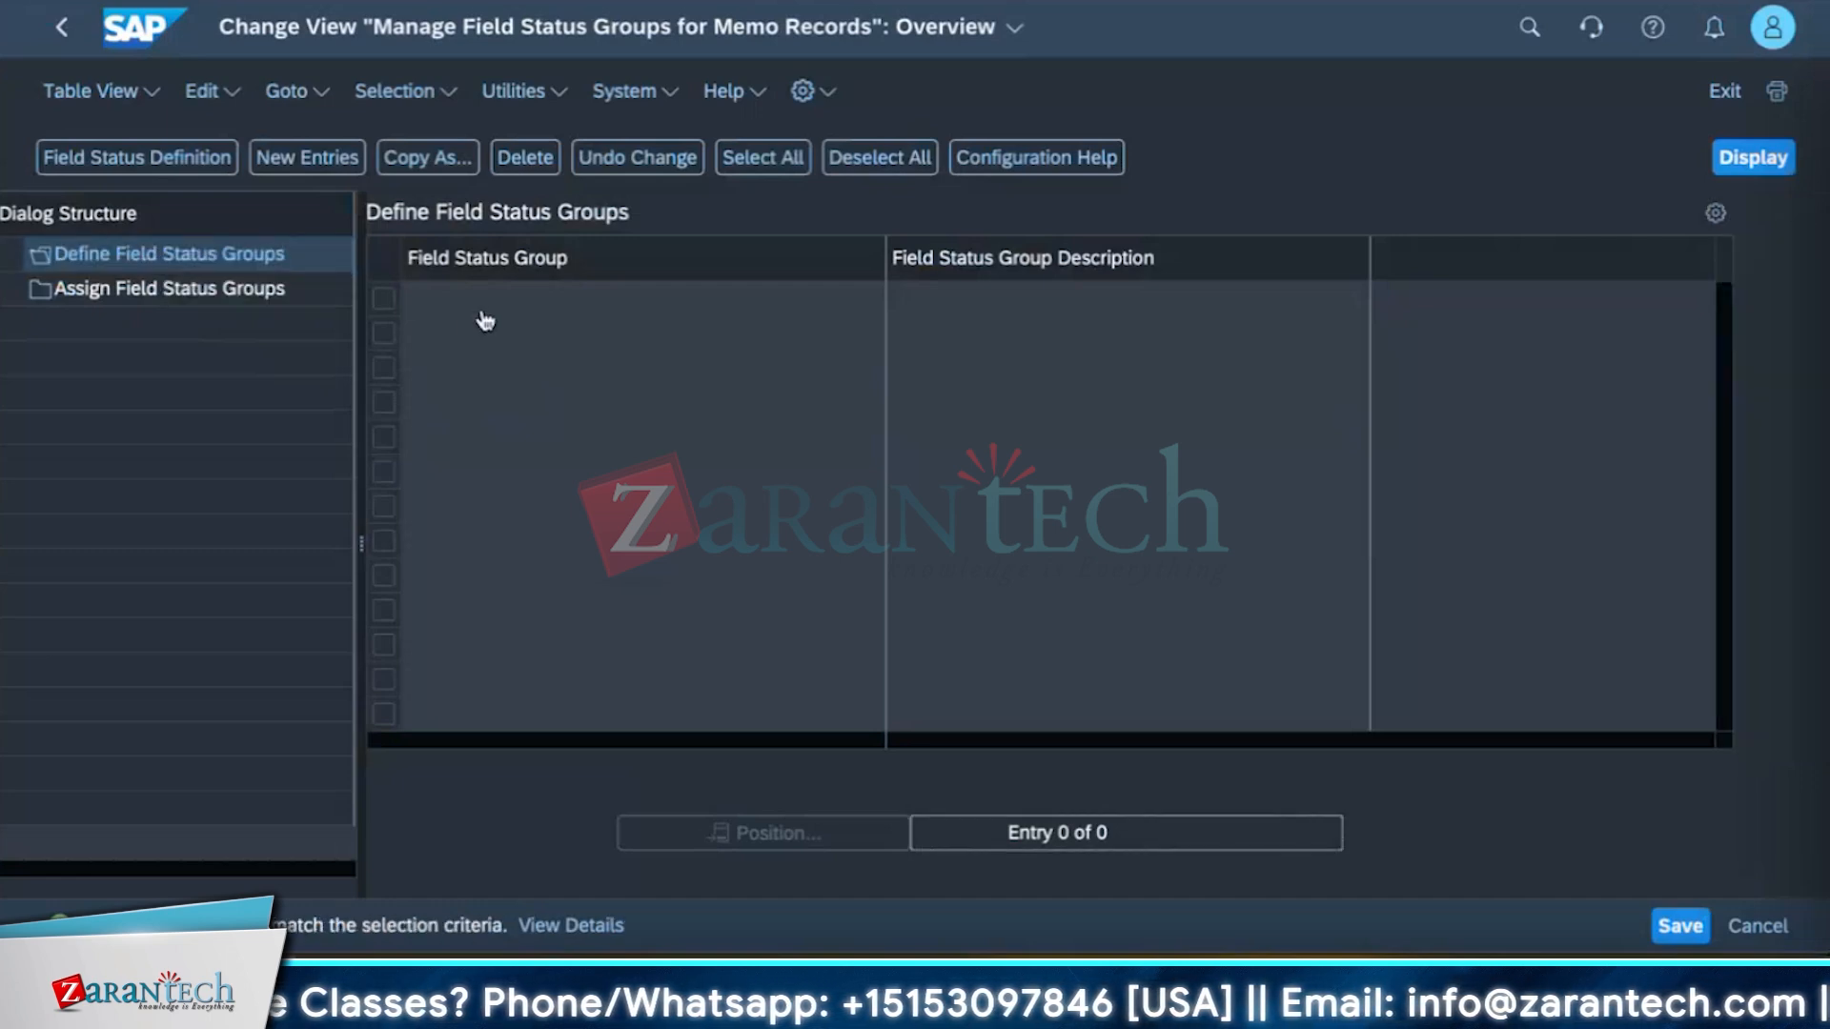
click(459, 273)
click(458, 299)
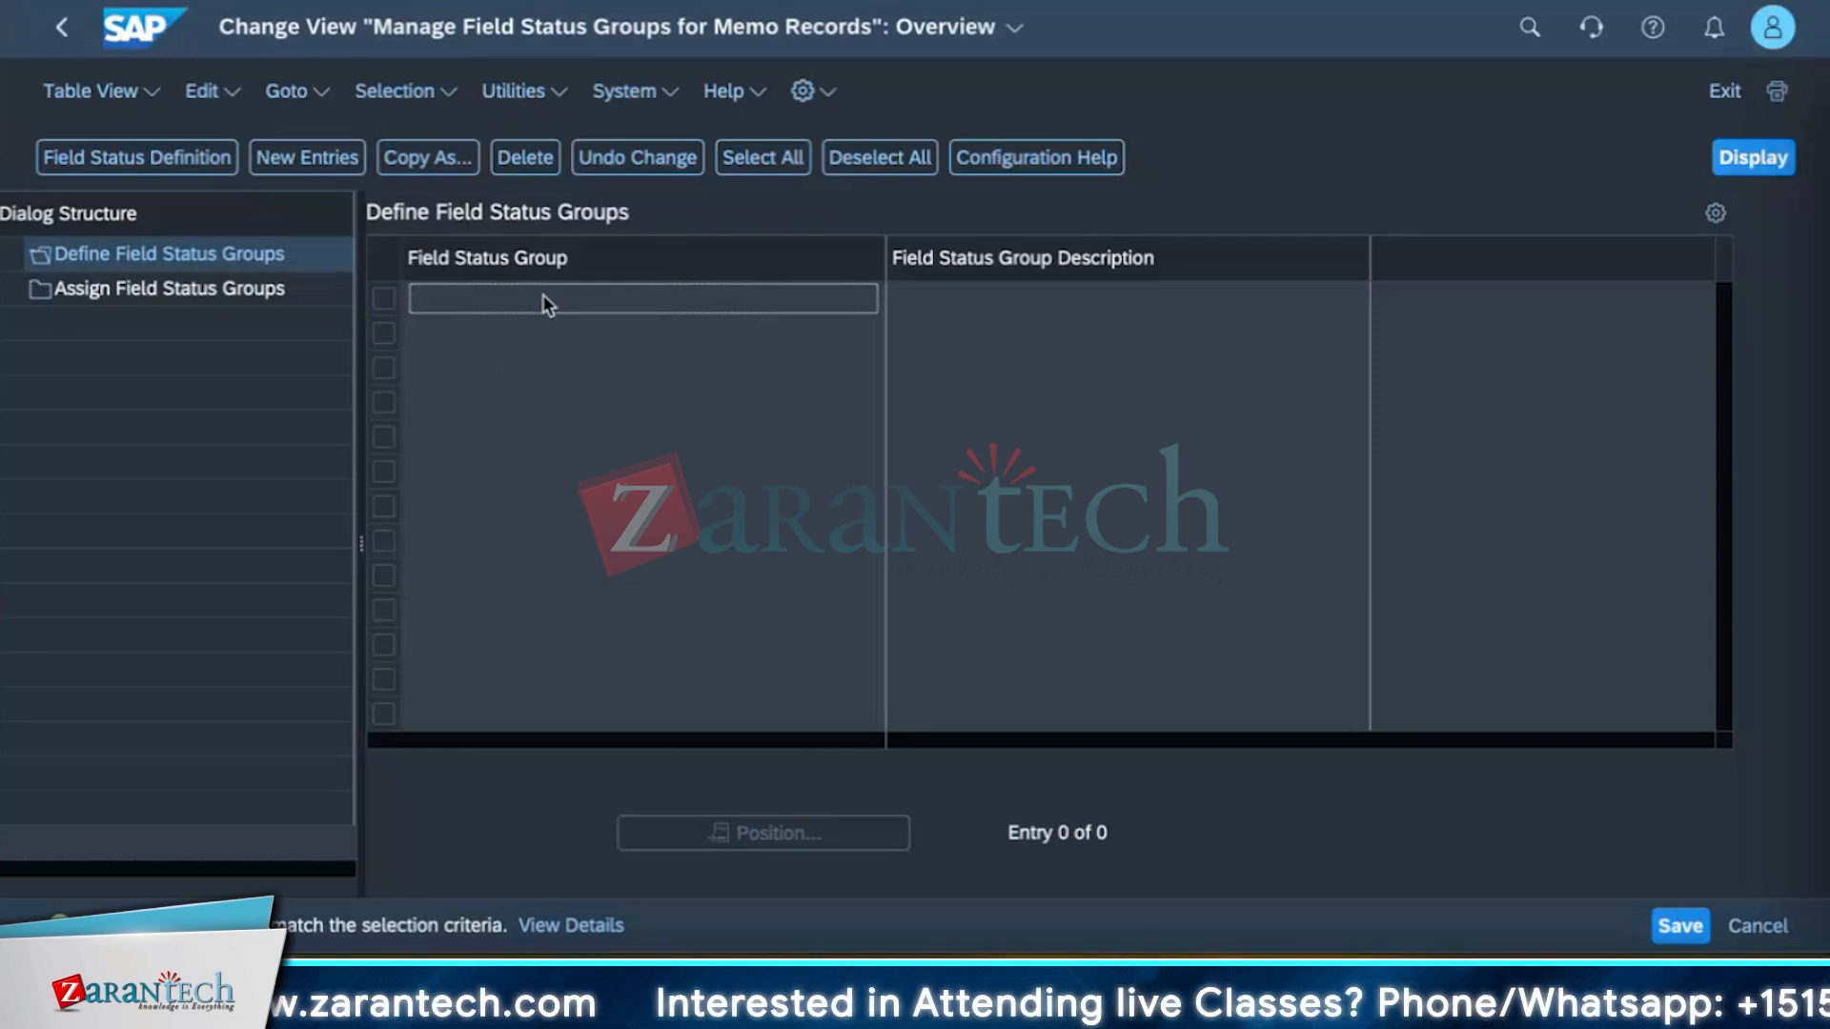
Add new field status groups FSG1 and FSG2.
click(333, 166)
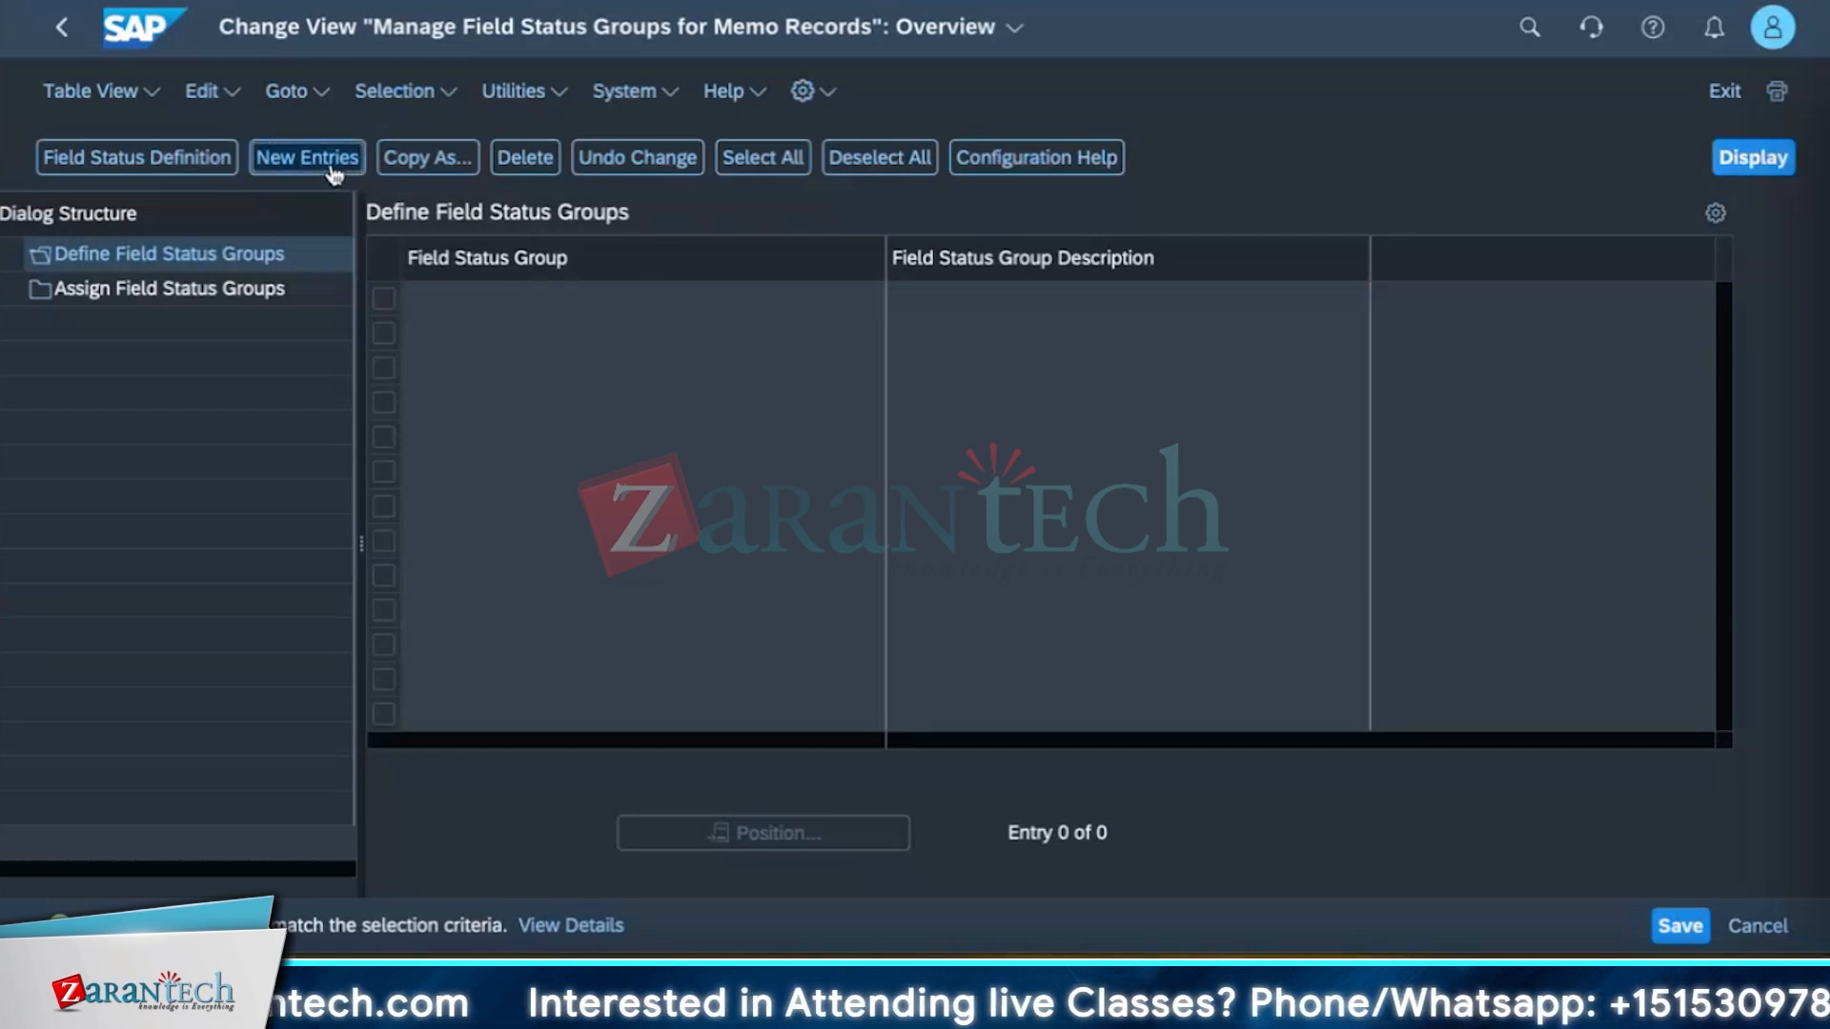
click(546, 292)
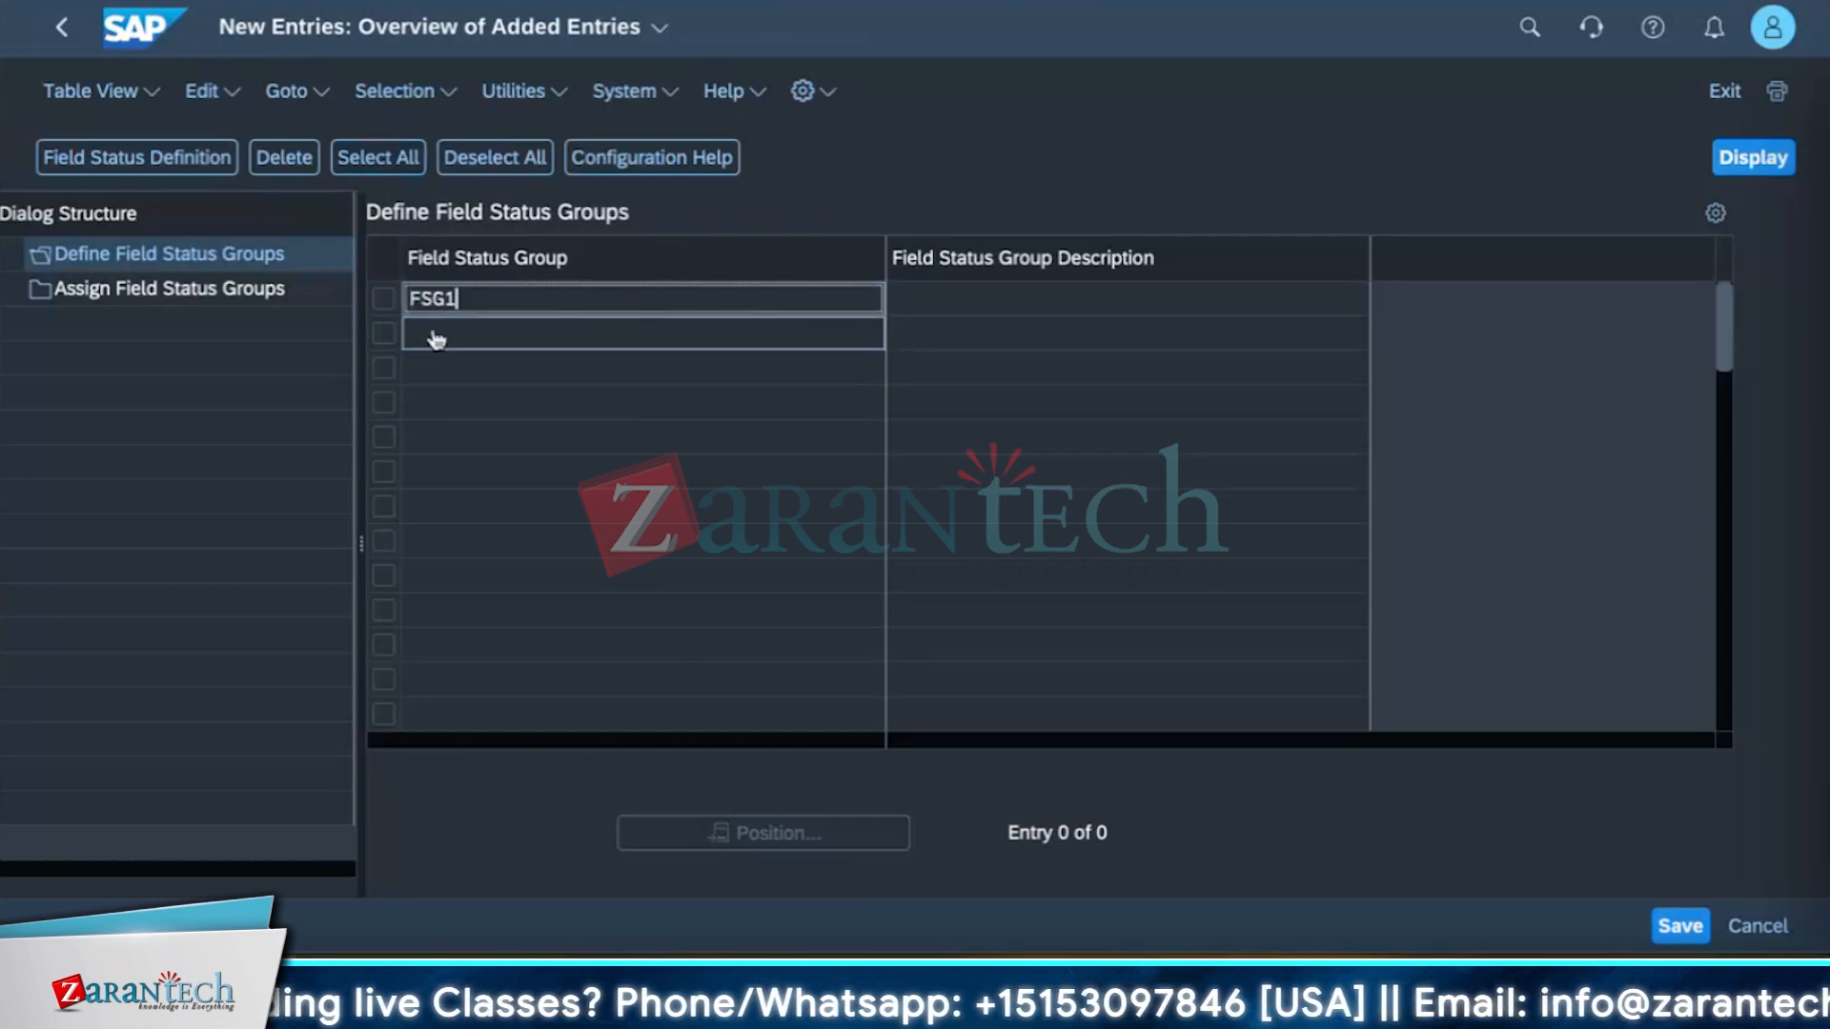
click(939, 304)
key(Return)
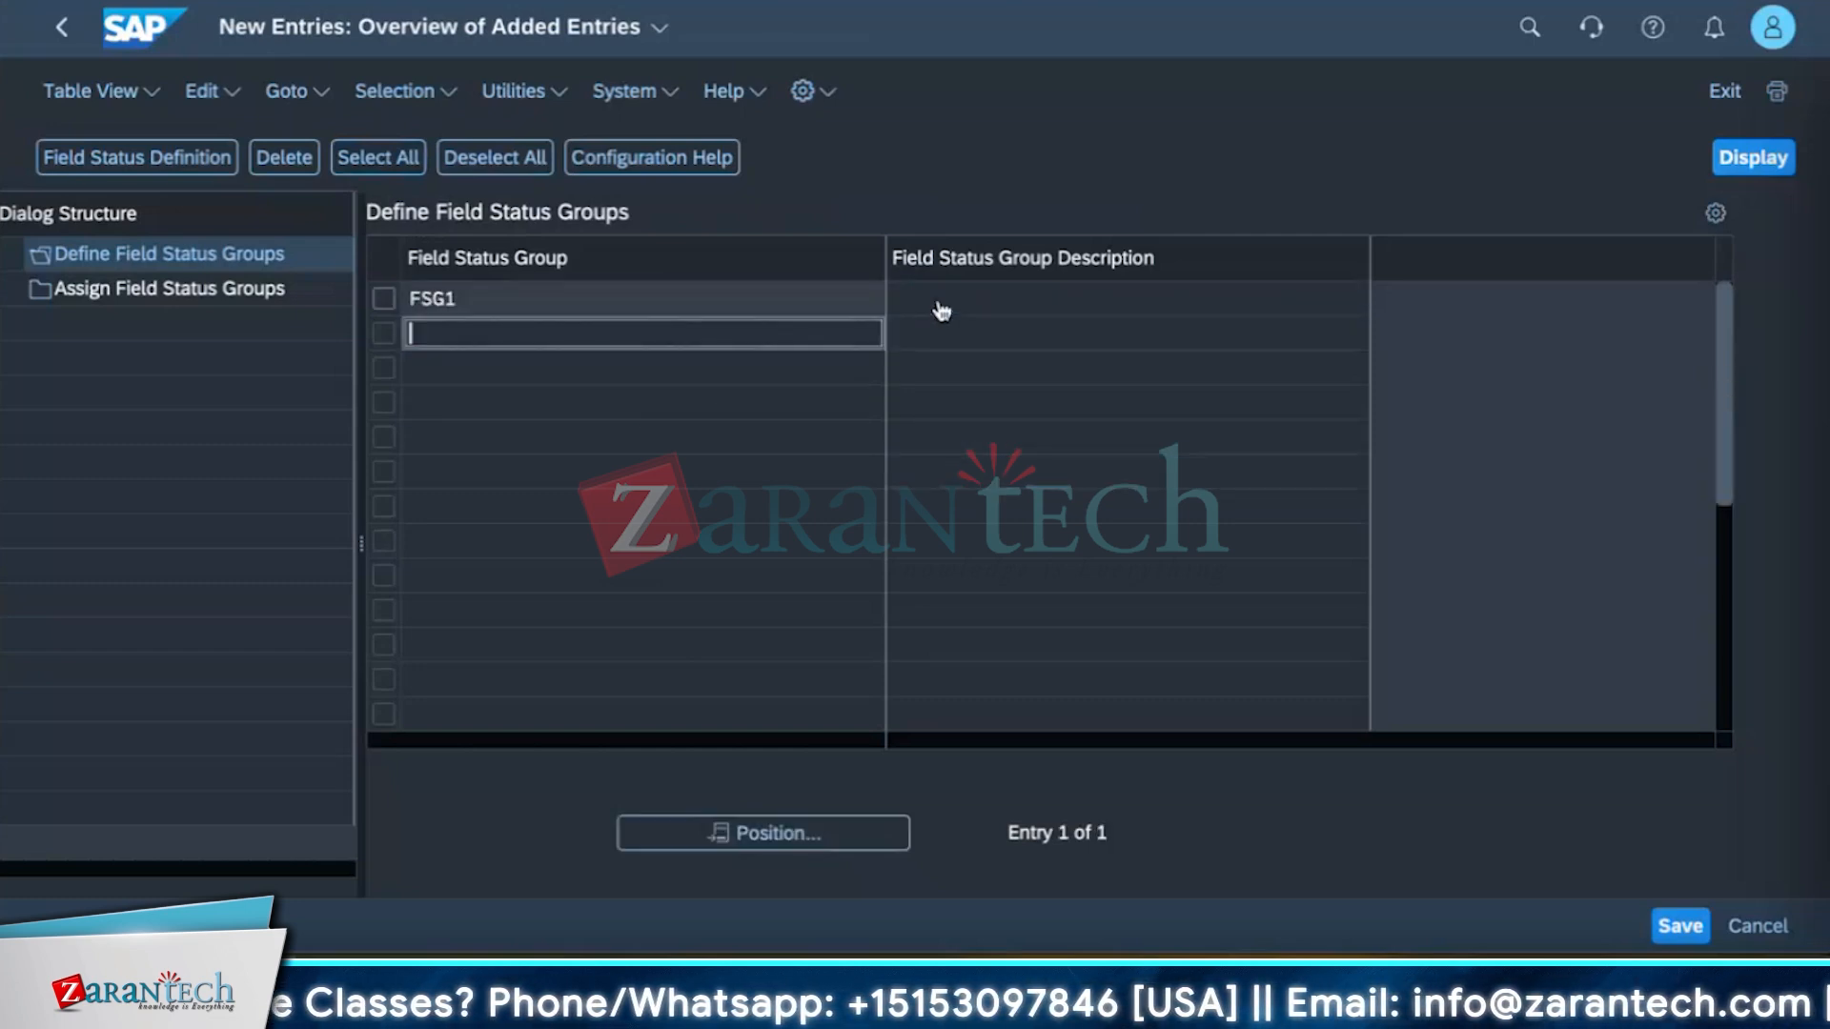
text(FSG)
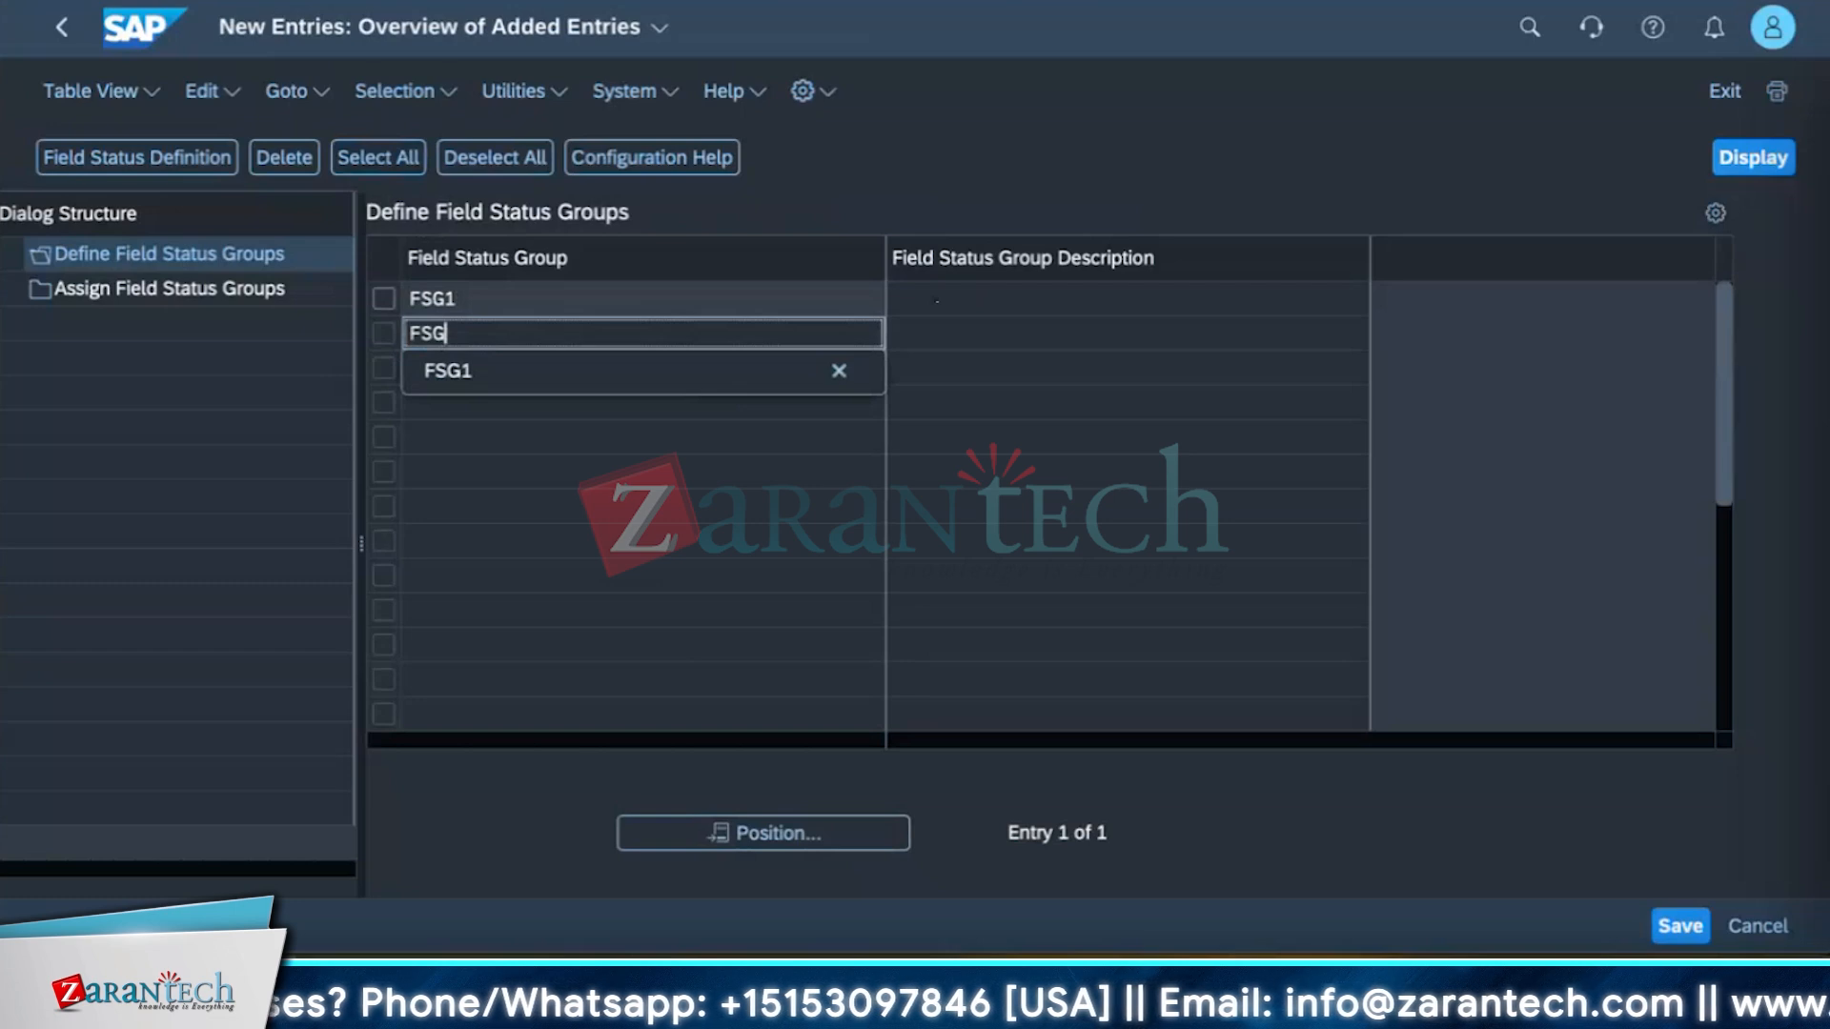
text(2)
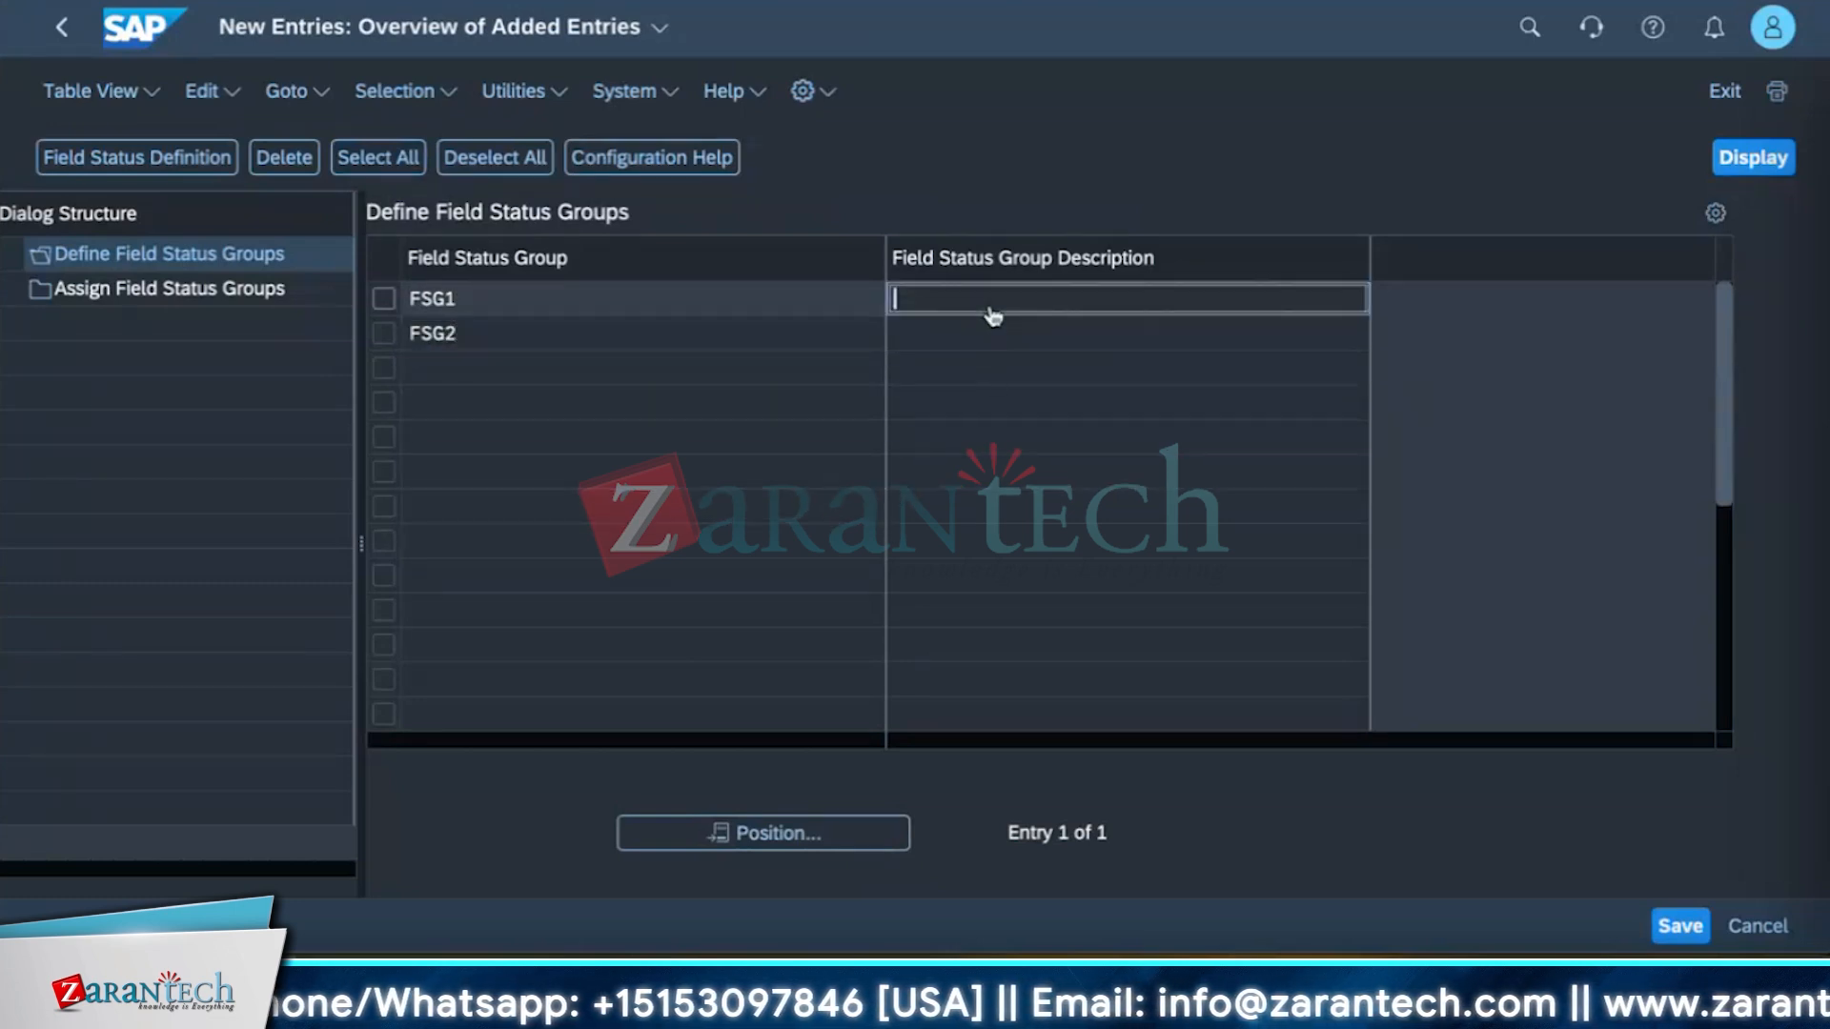
key(Return)
text(Grou)
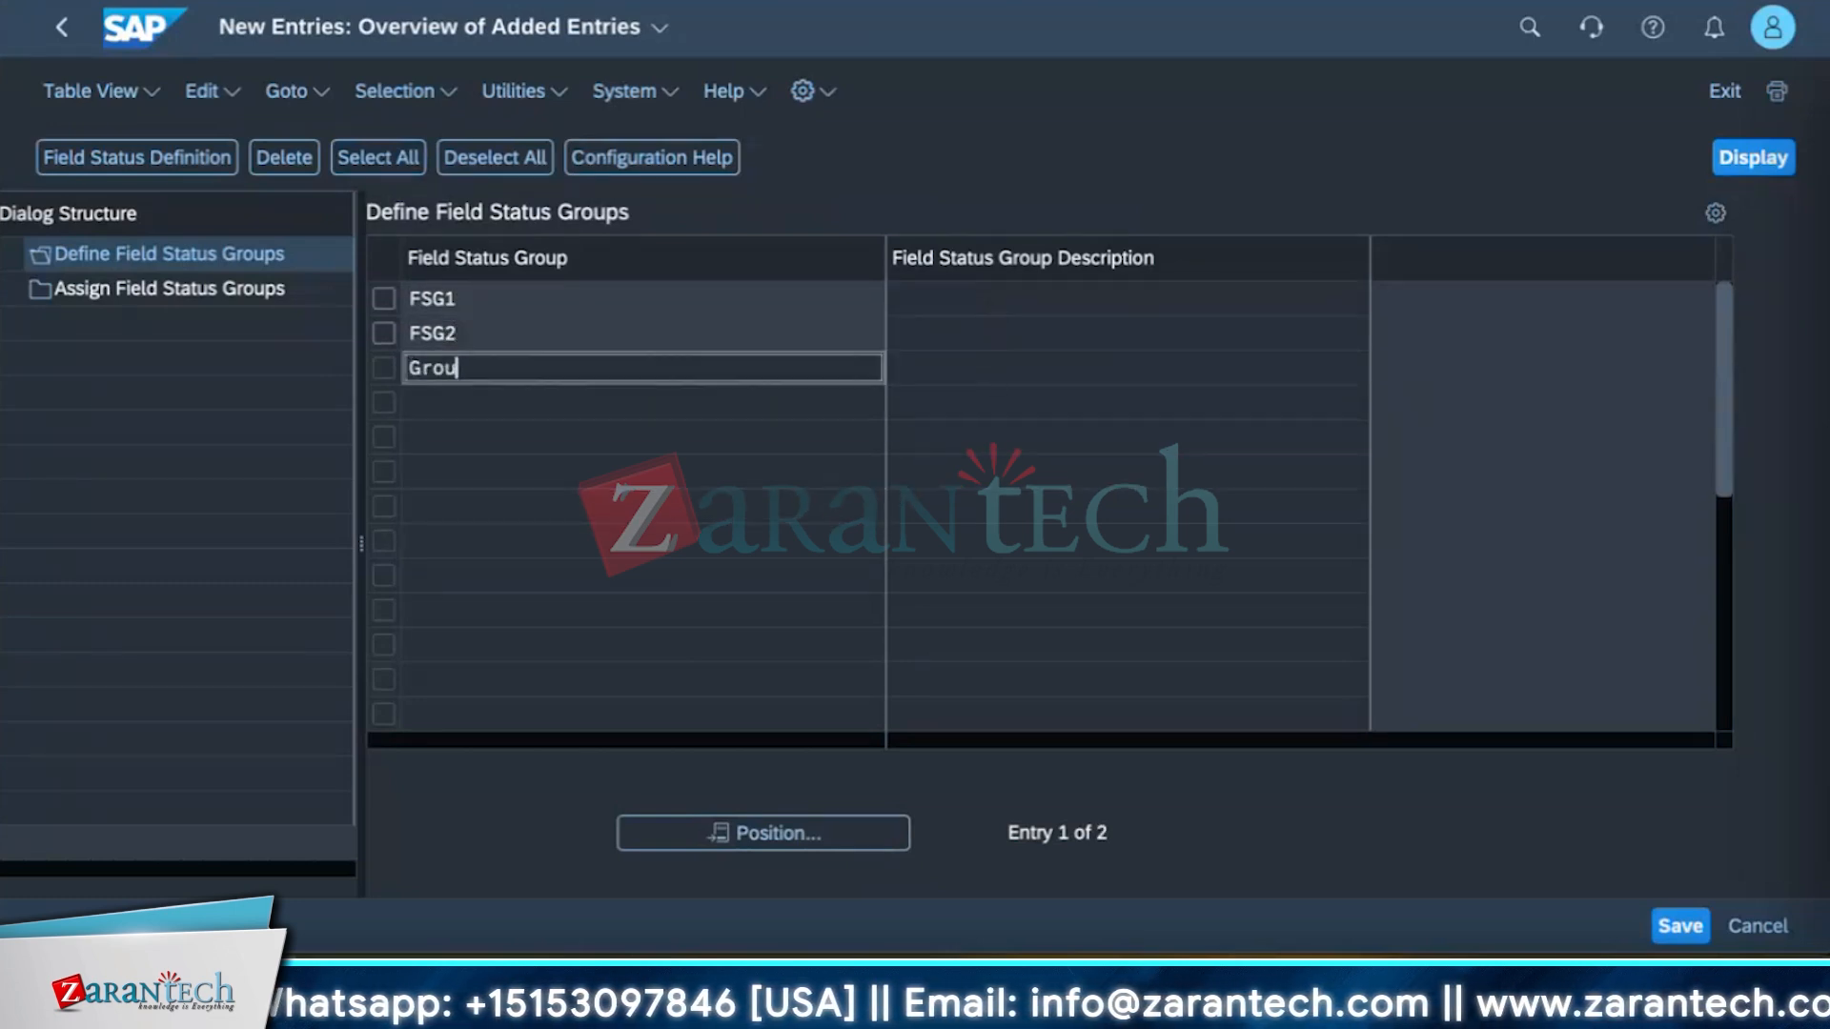
key(BackSpace)
key(BackSpace)
key(BackSpace)
key(BackSpace)
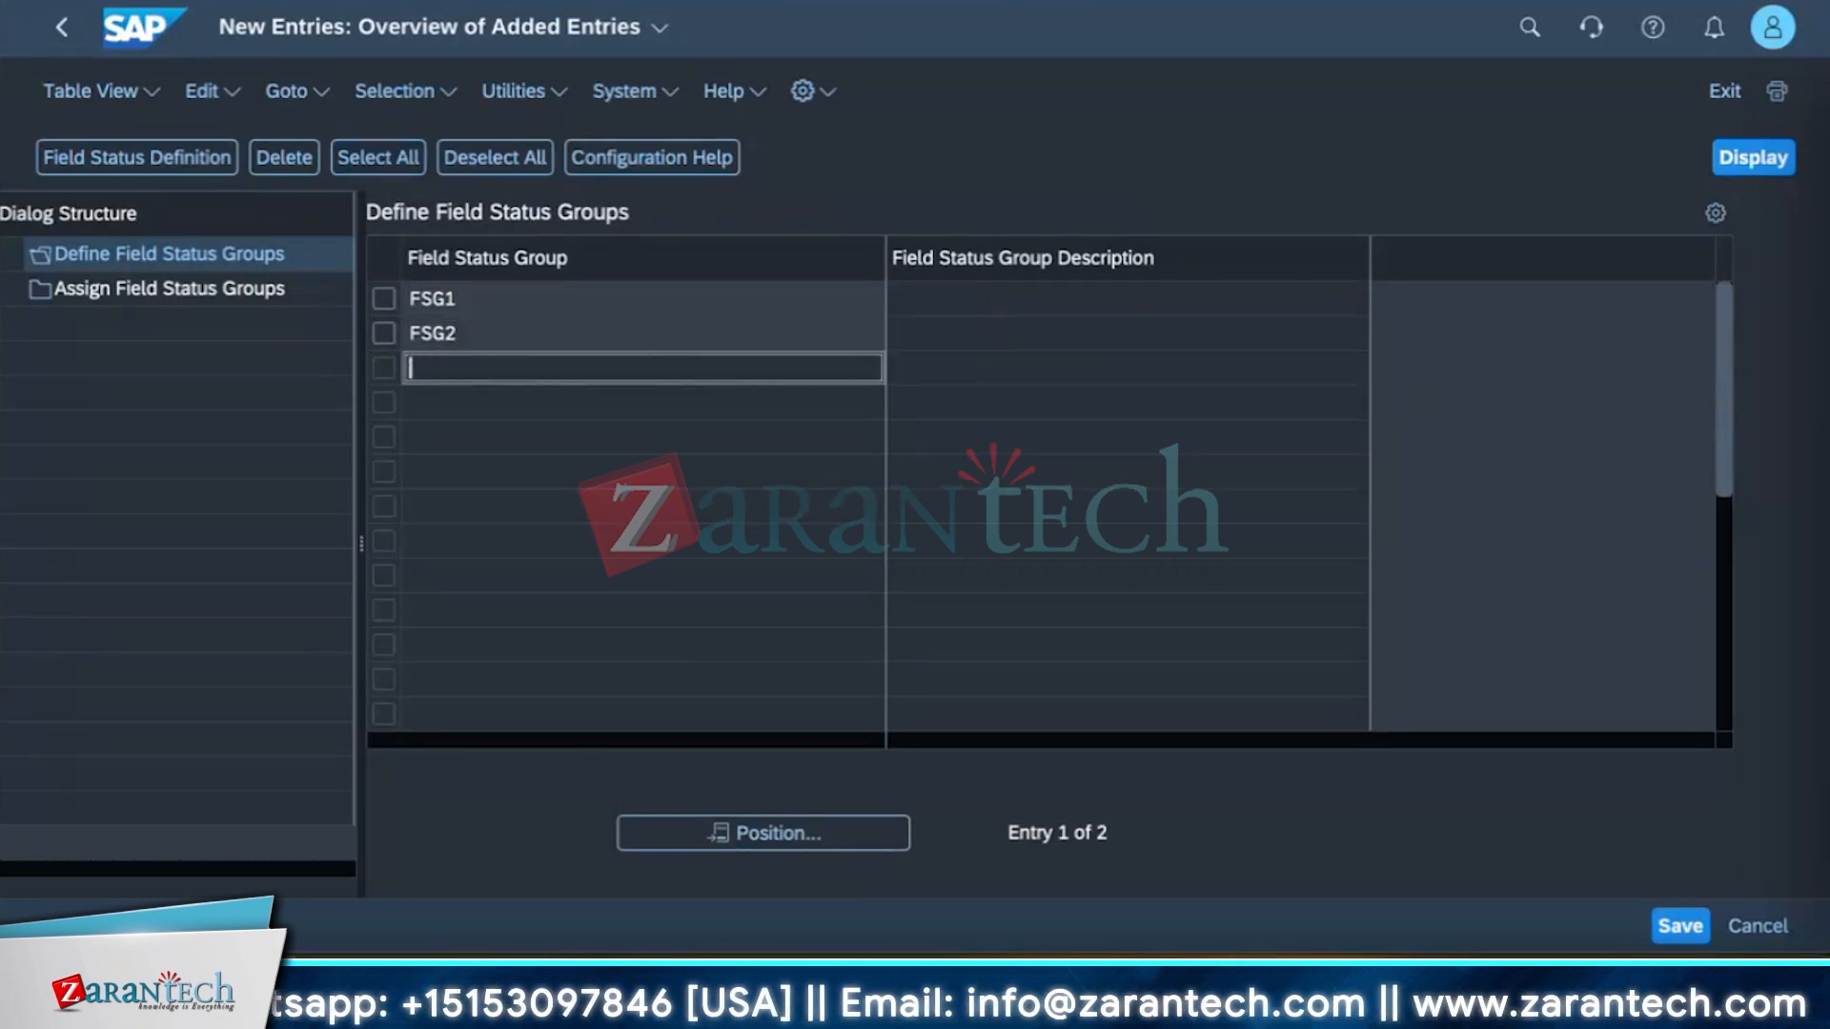
Enter the descriptions Group1 for FSG1 and Group2 for FSG2.
click(1229, 306)
text(Group1)
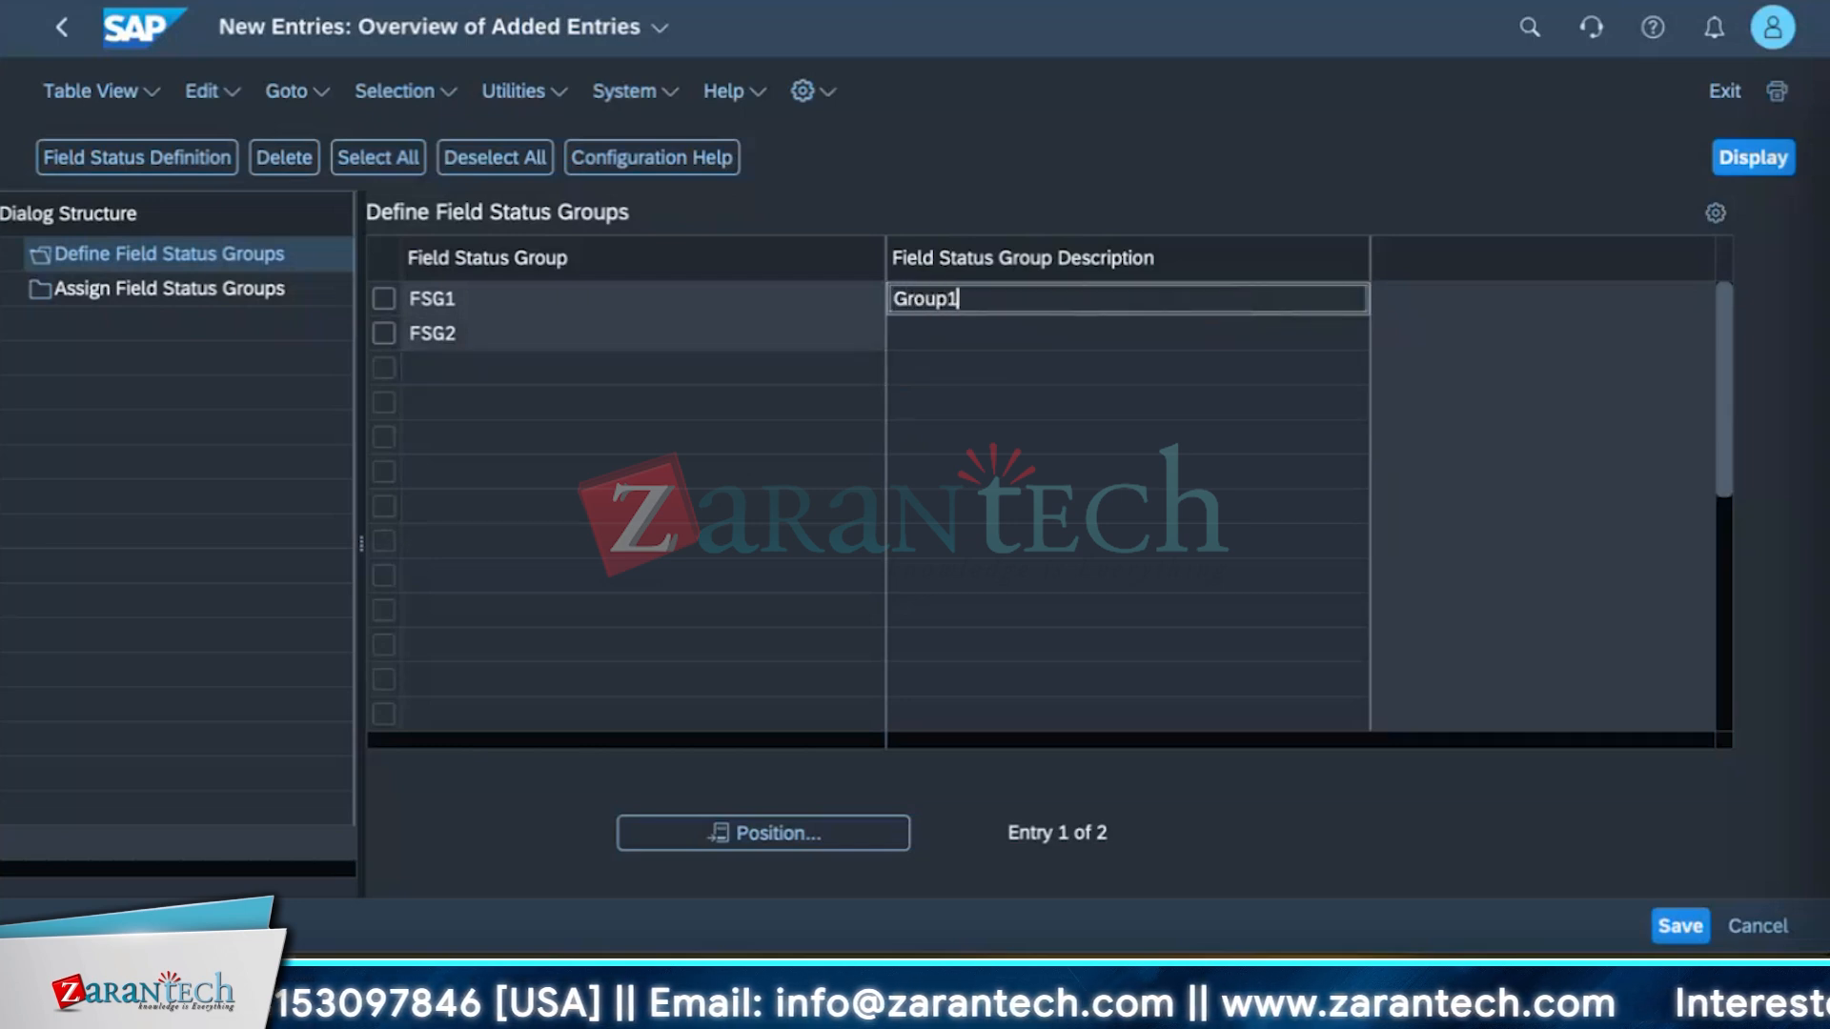
click(1192, 345)
text(G)
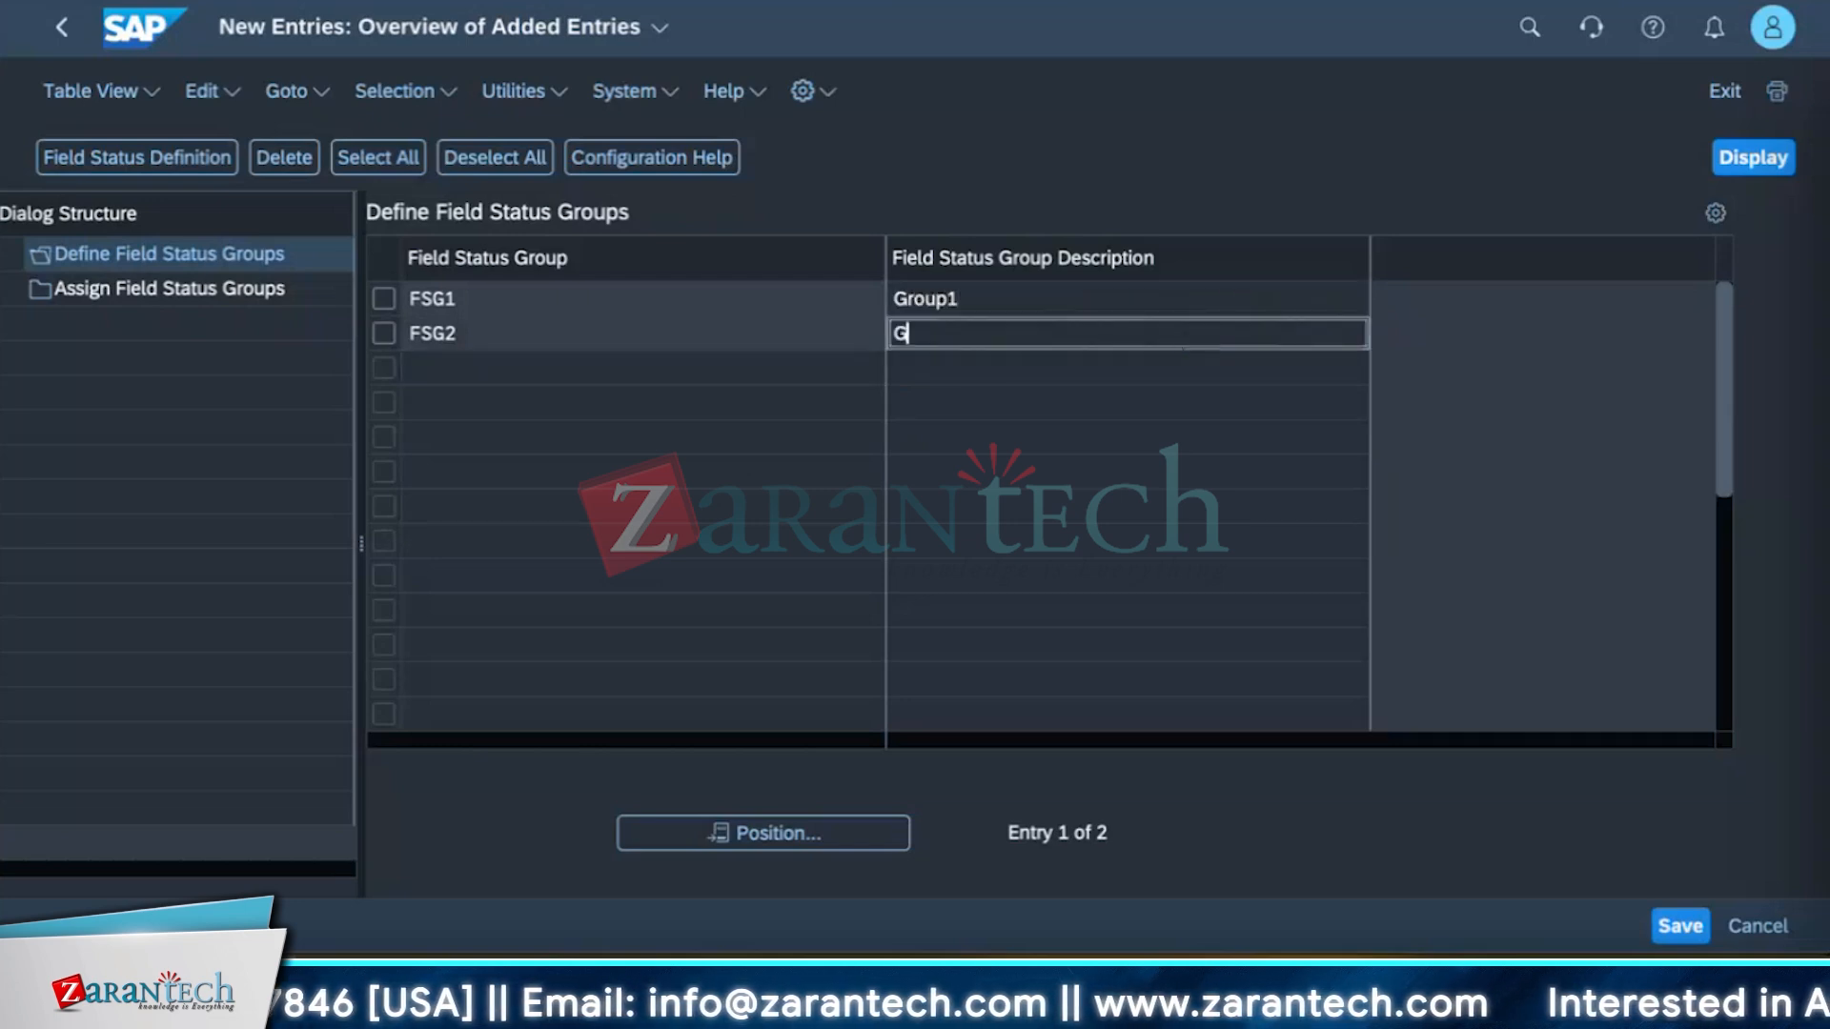
text(roup2)
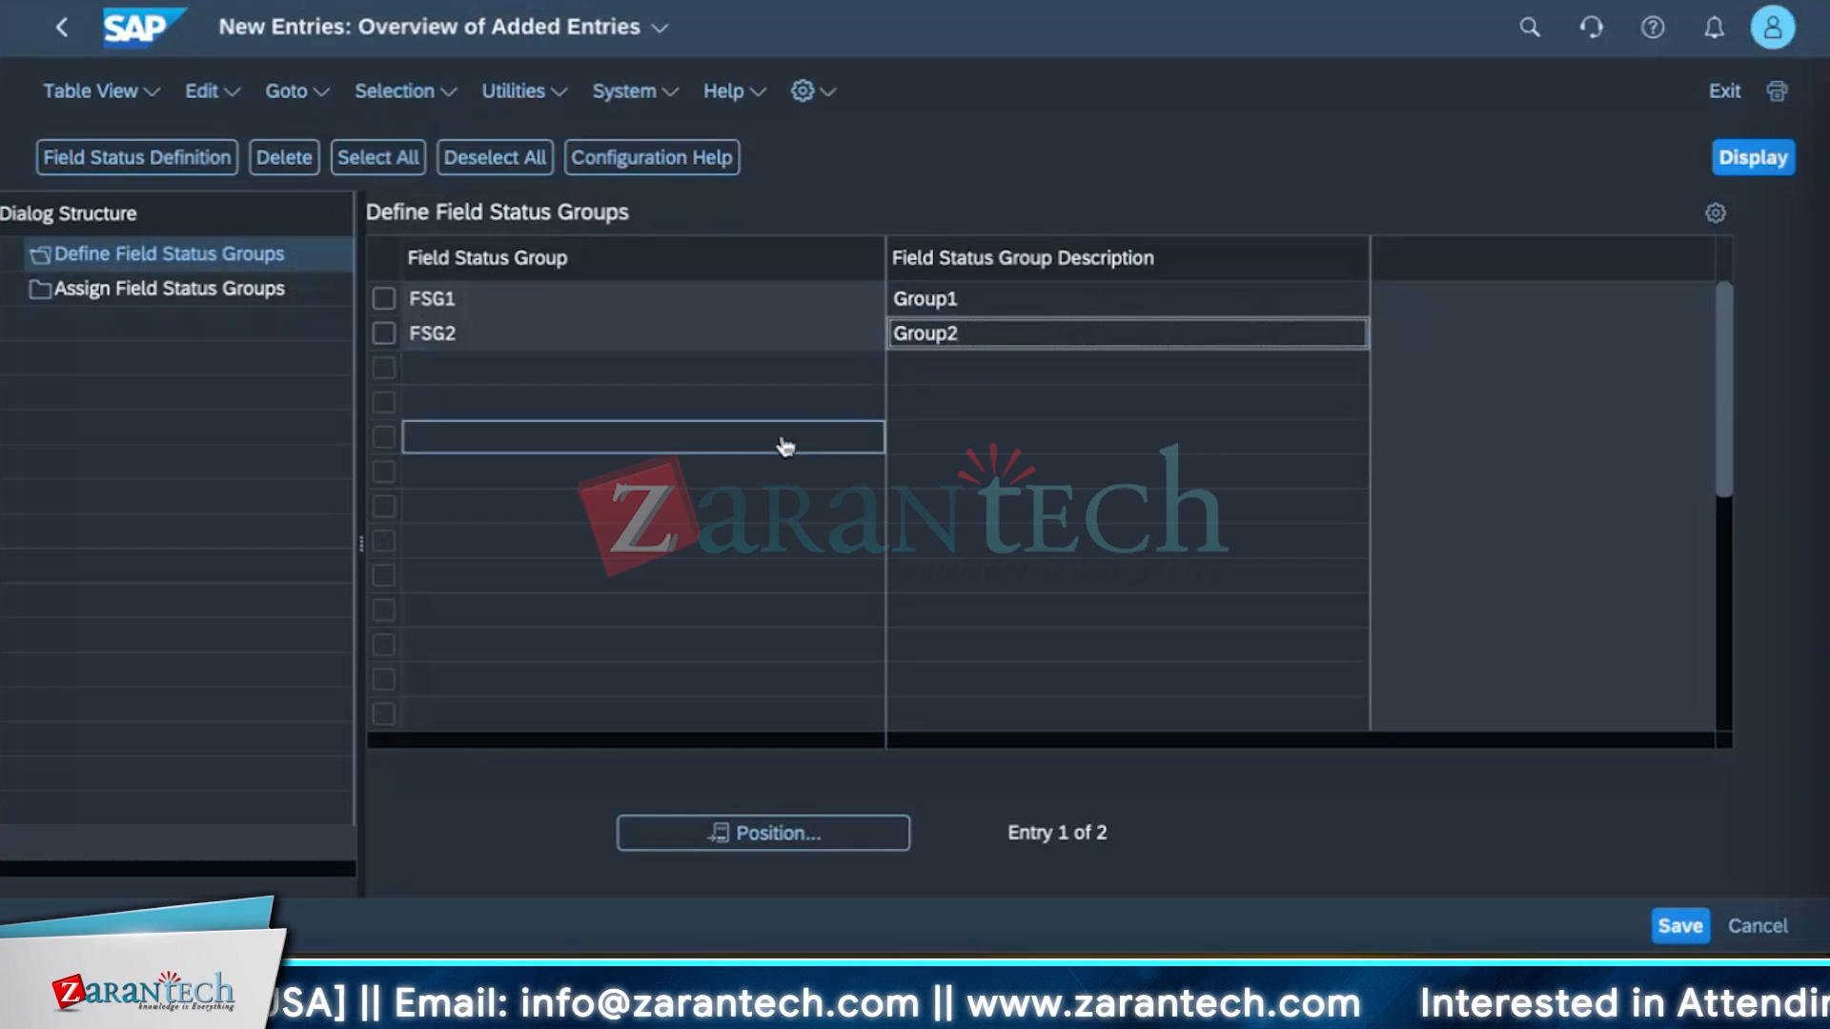
Save the new field status groups and open the Assign Field Status Groups view.
click(1663, 924)
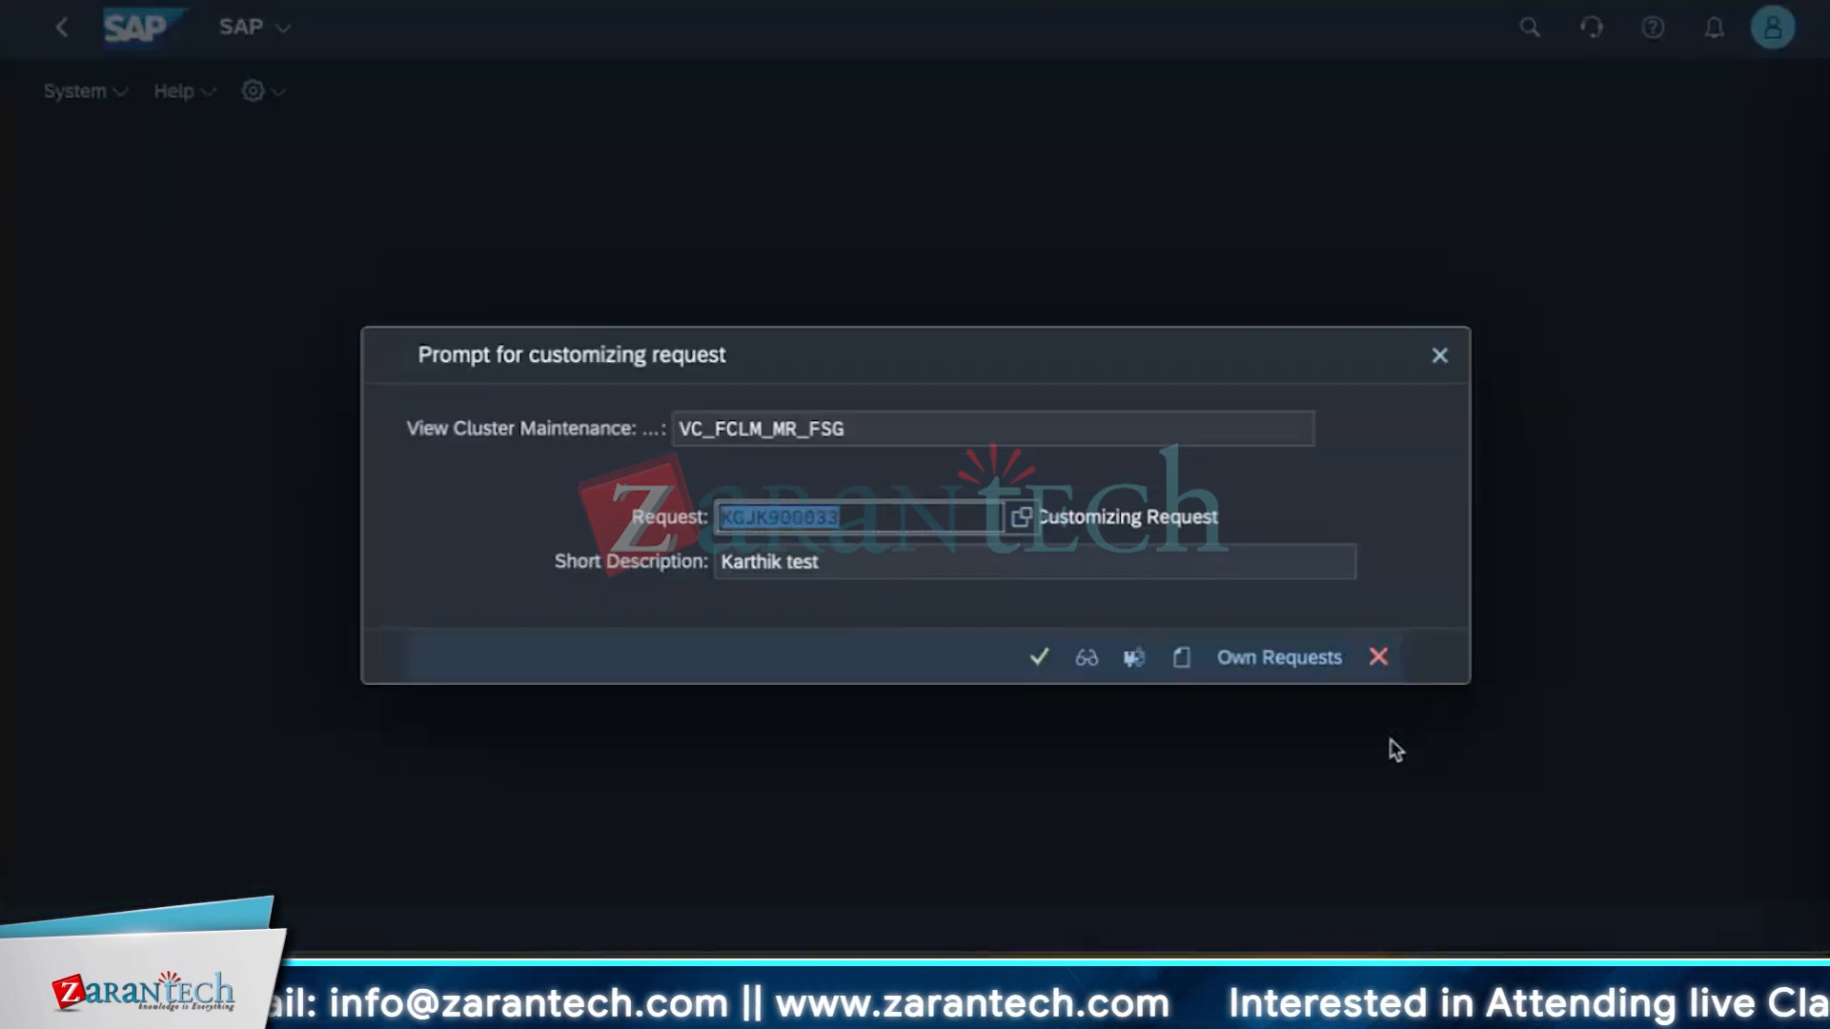
click(1039, 657)
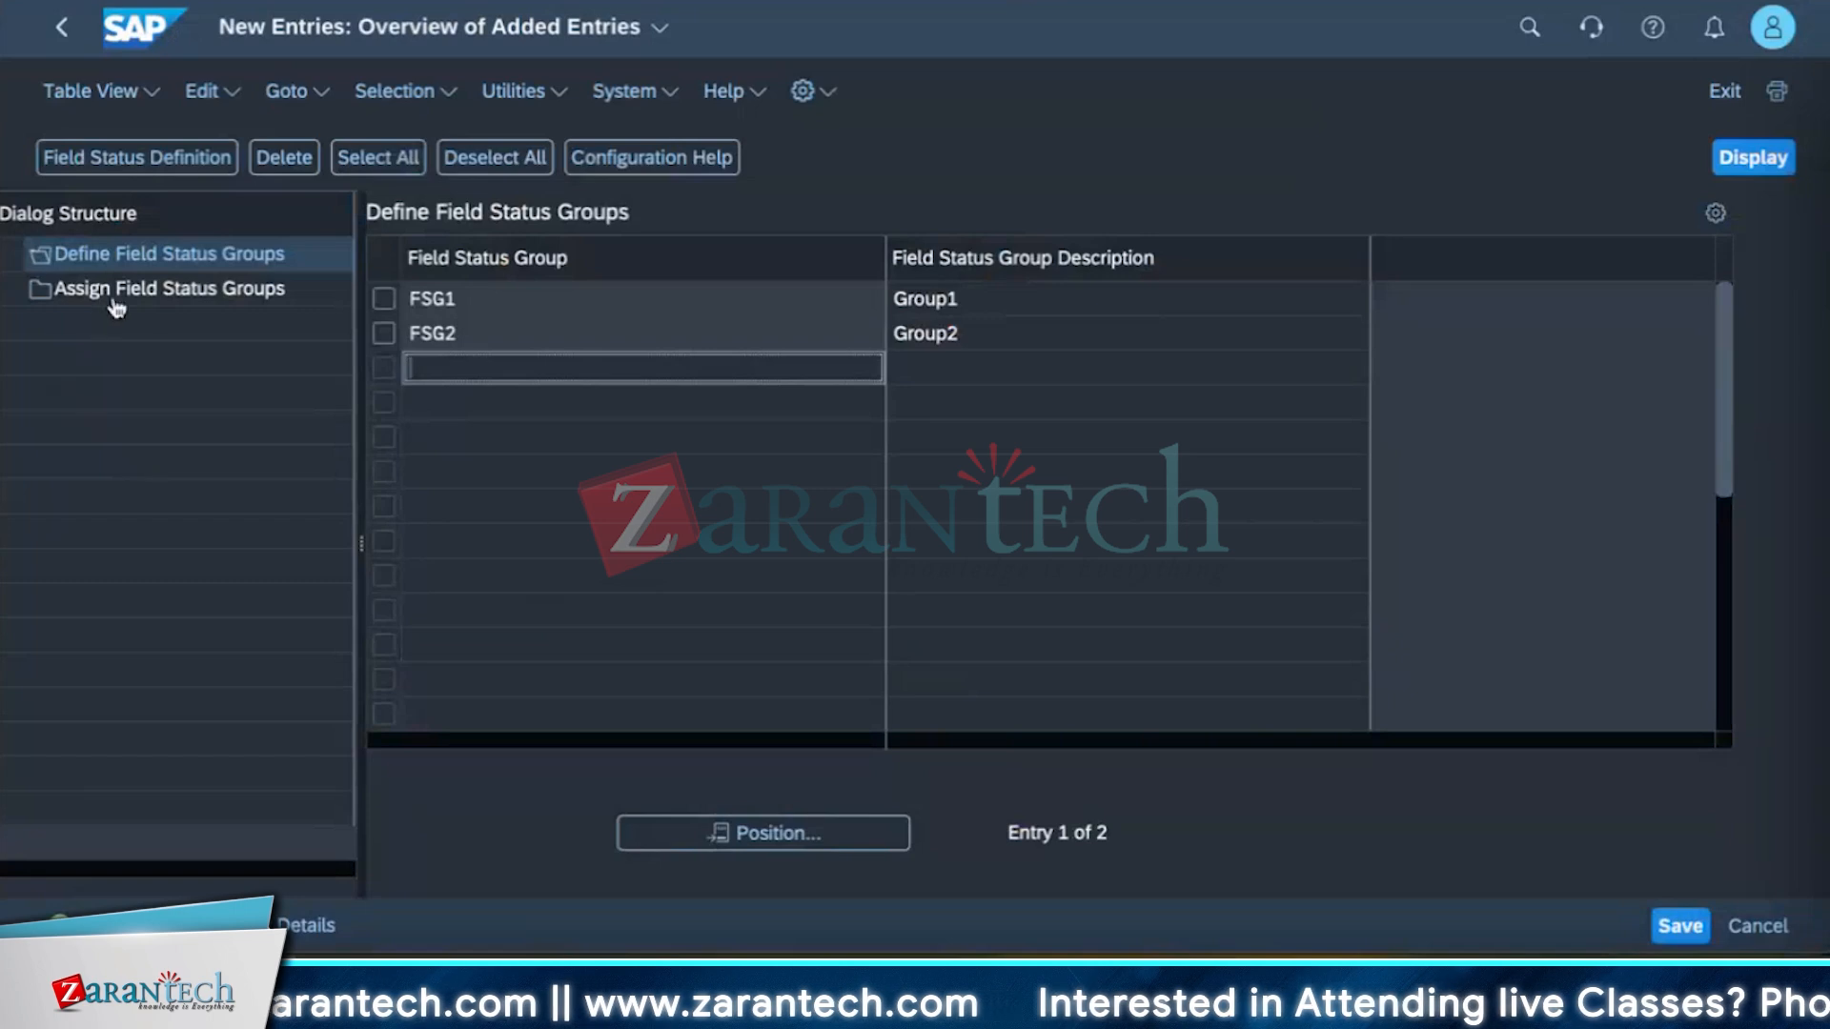
click(124, 296)
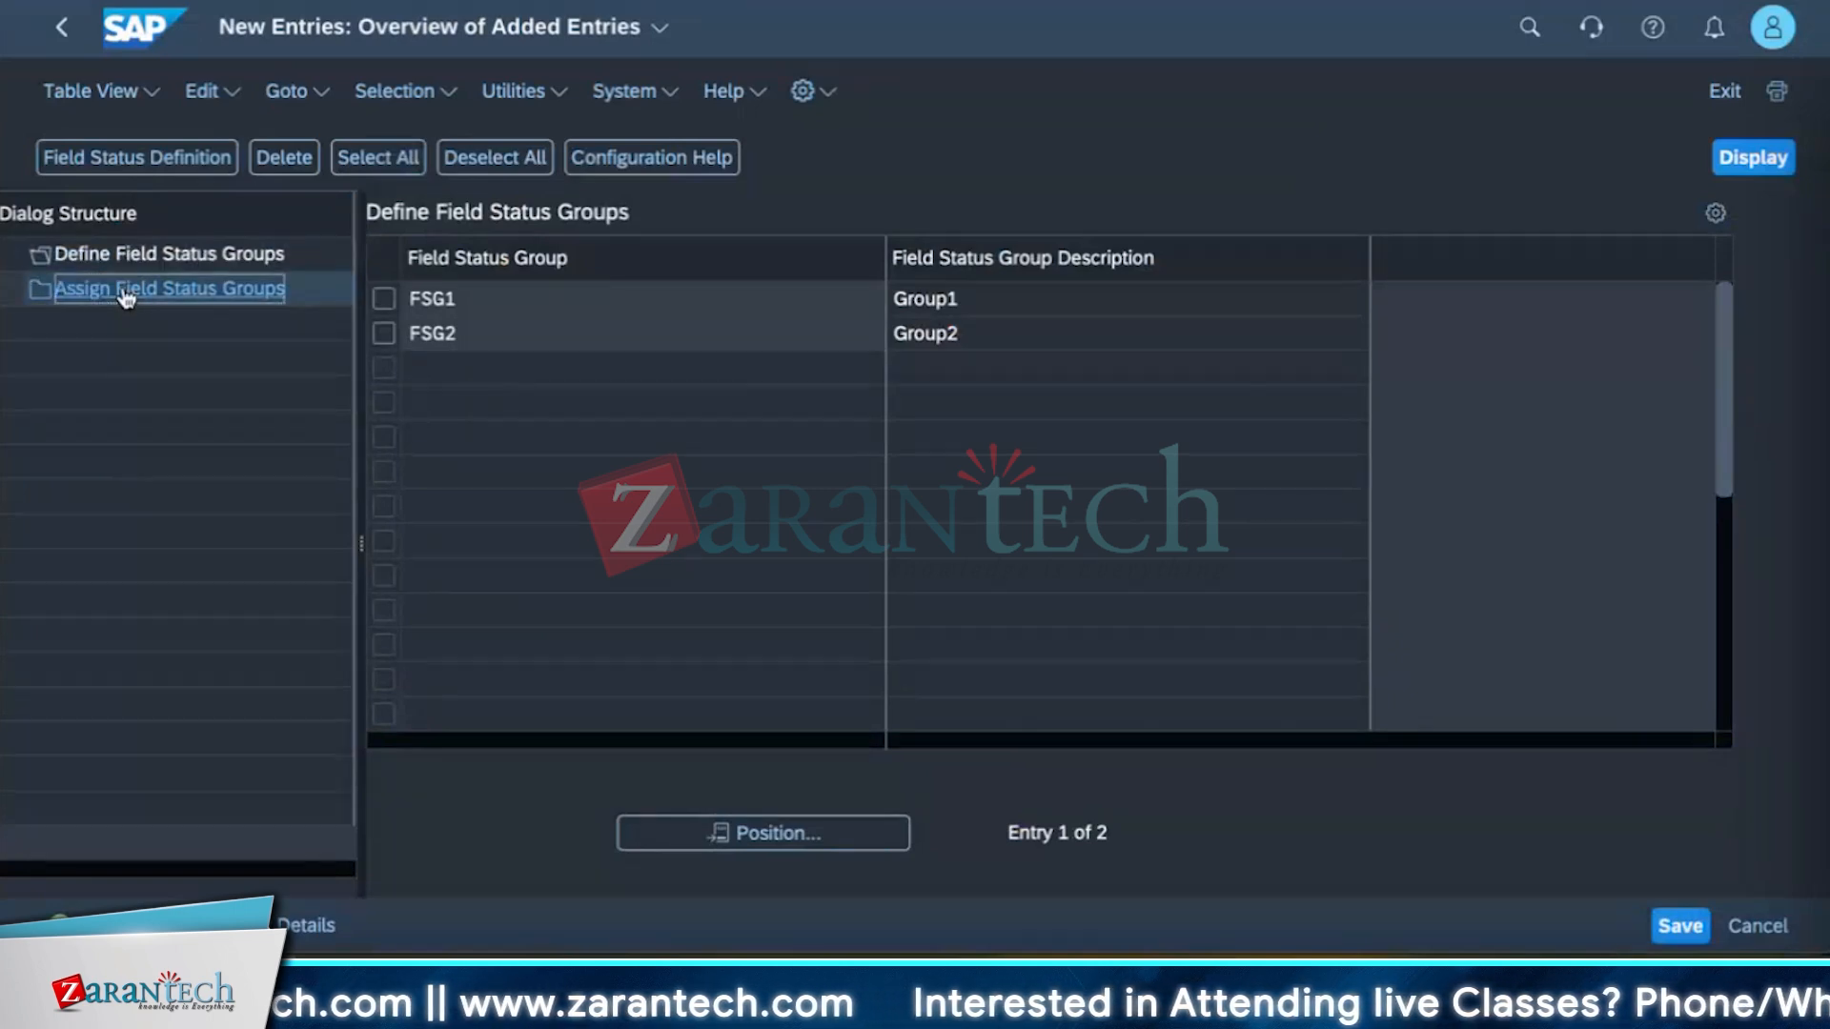
double_click(126, 296)
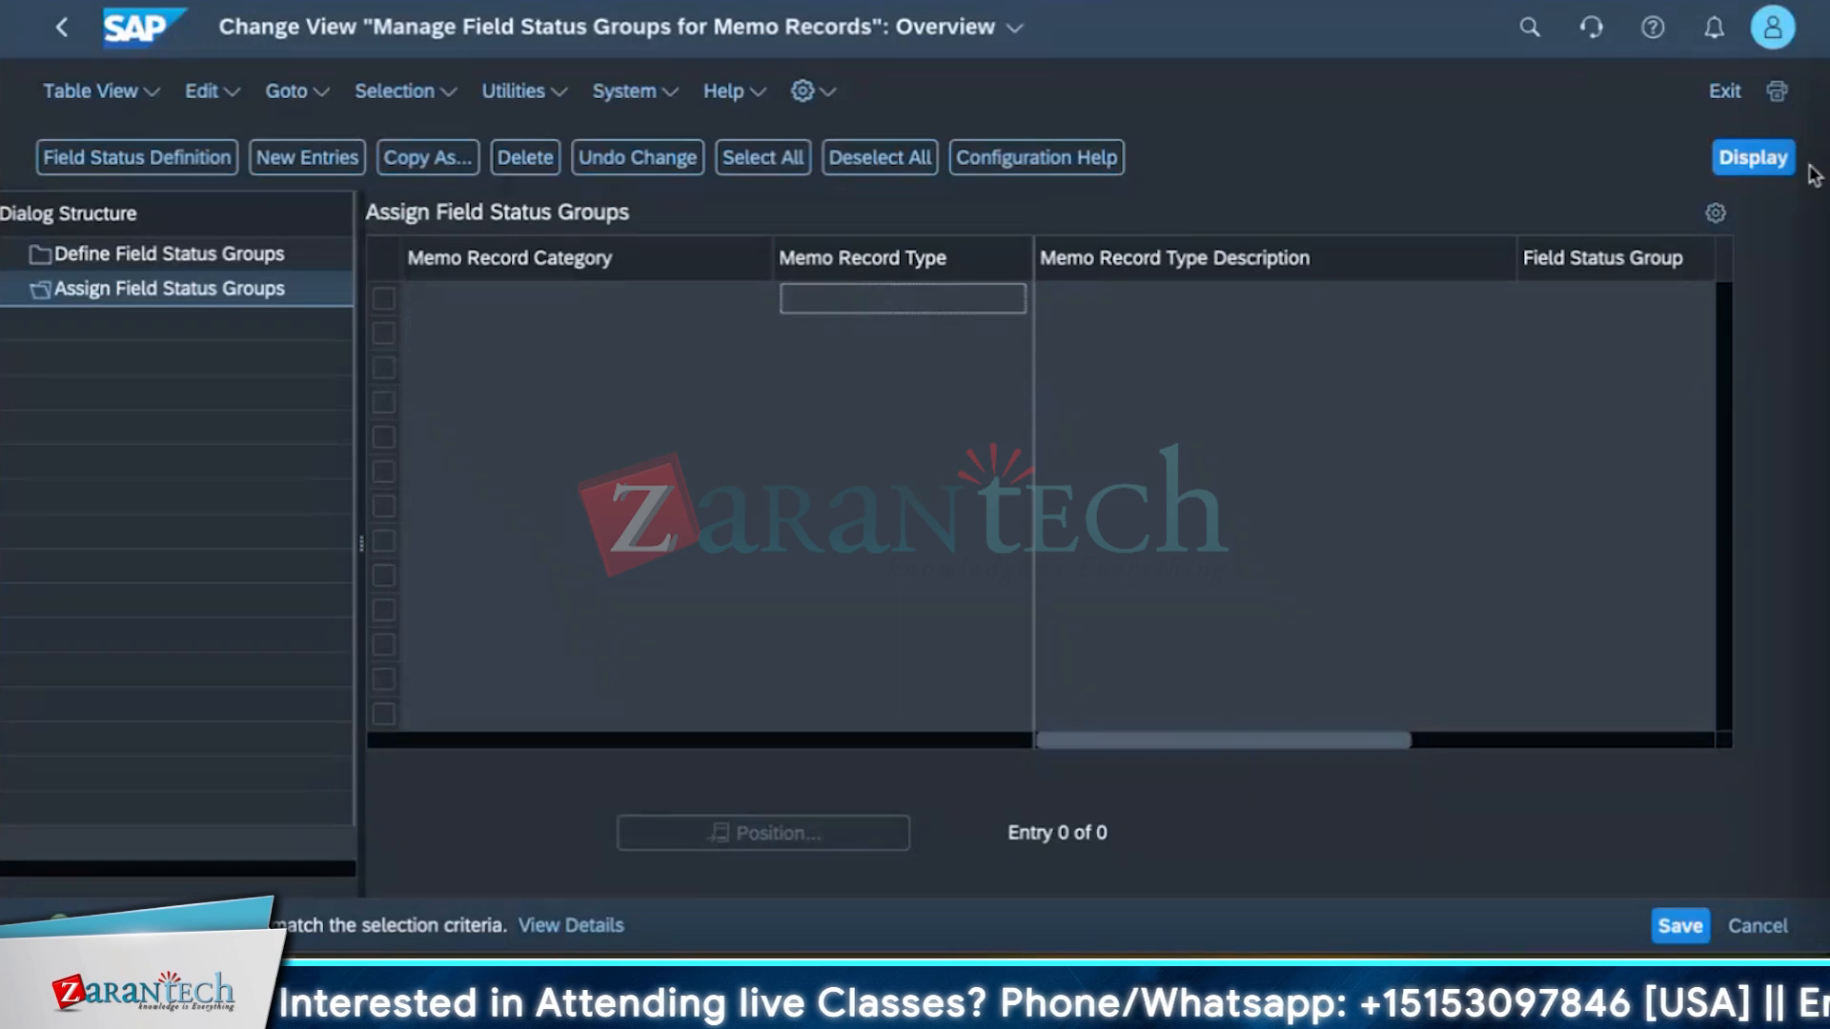
Add a new entry assigning field status group FSG1 to memo record type BK.
click(1768, 159)
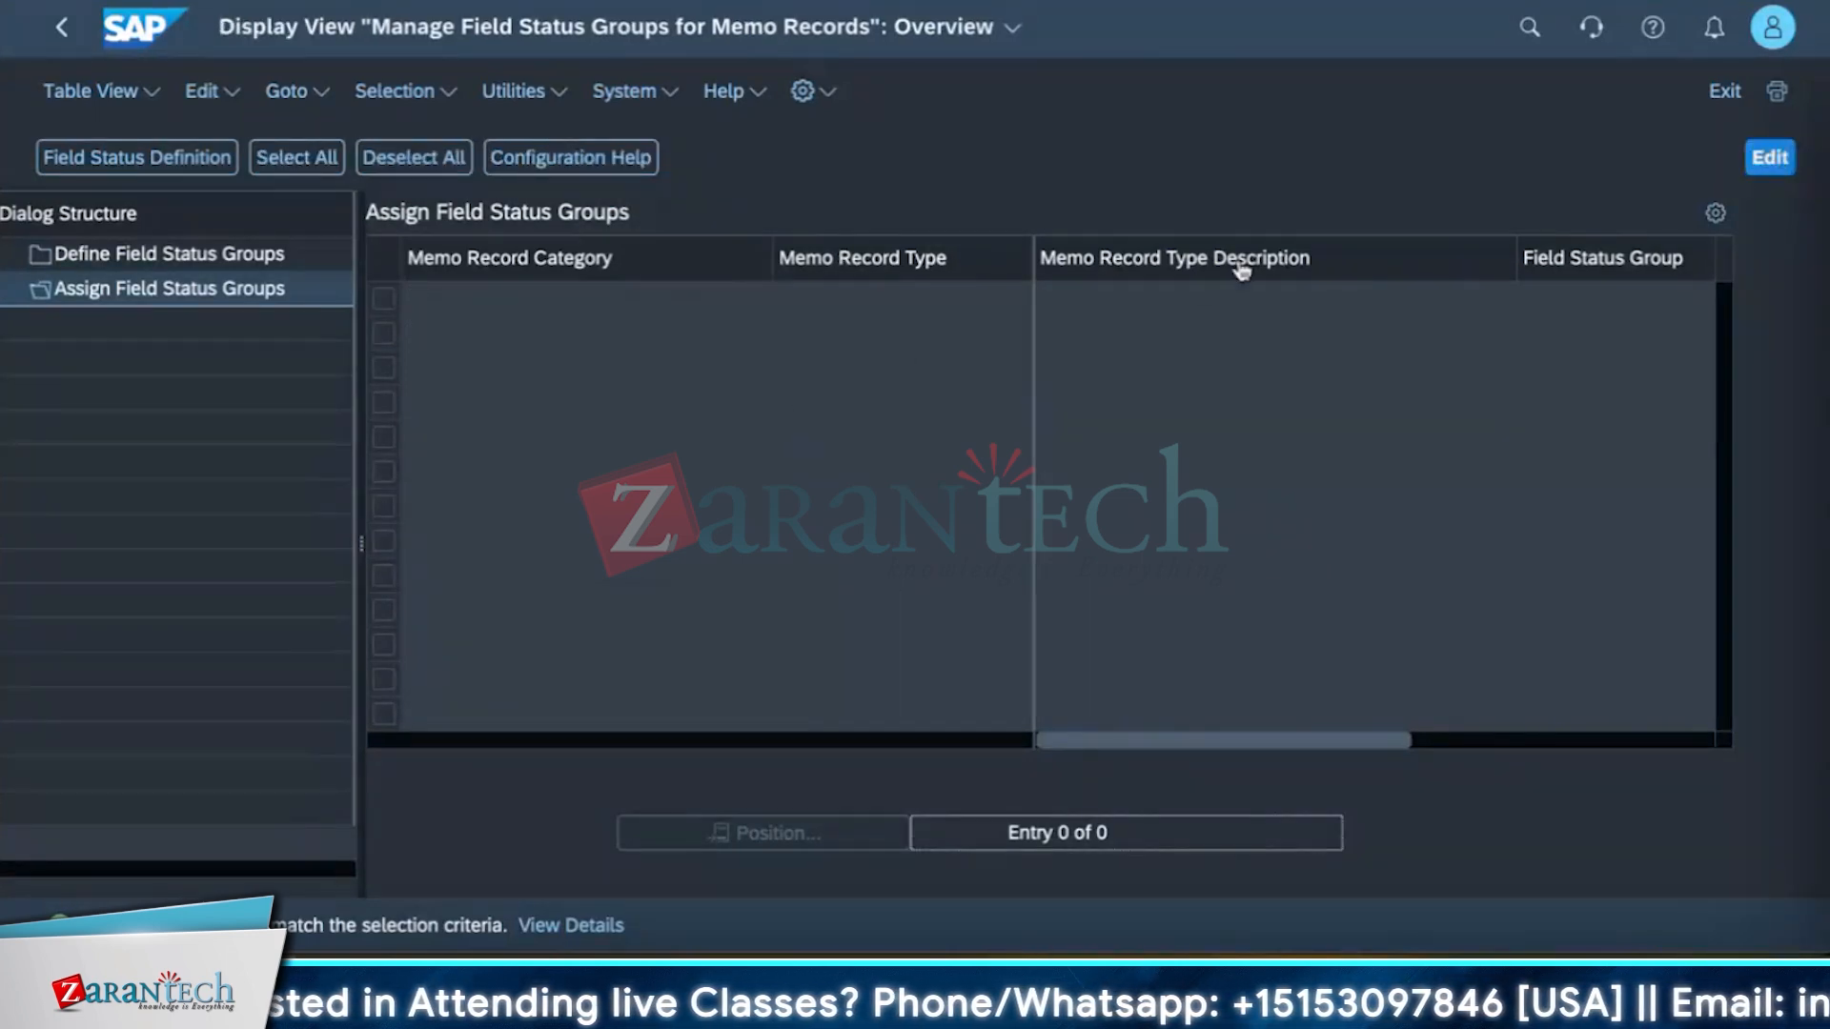
click(1770, 157)
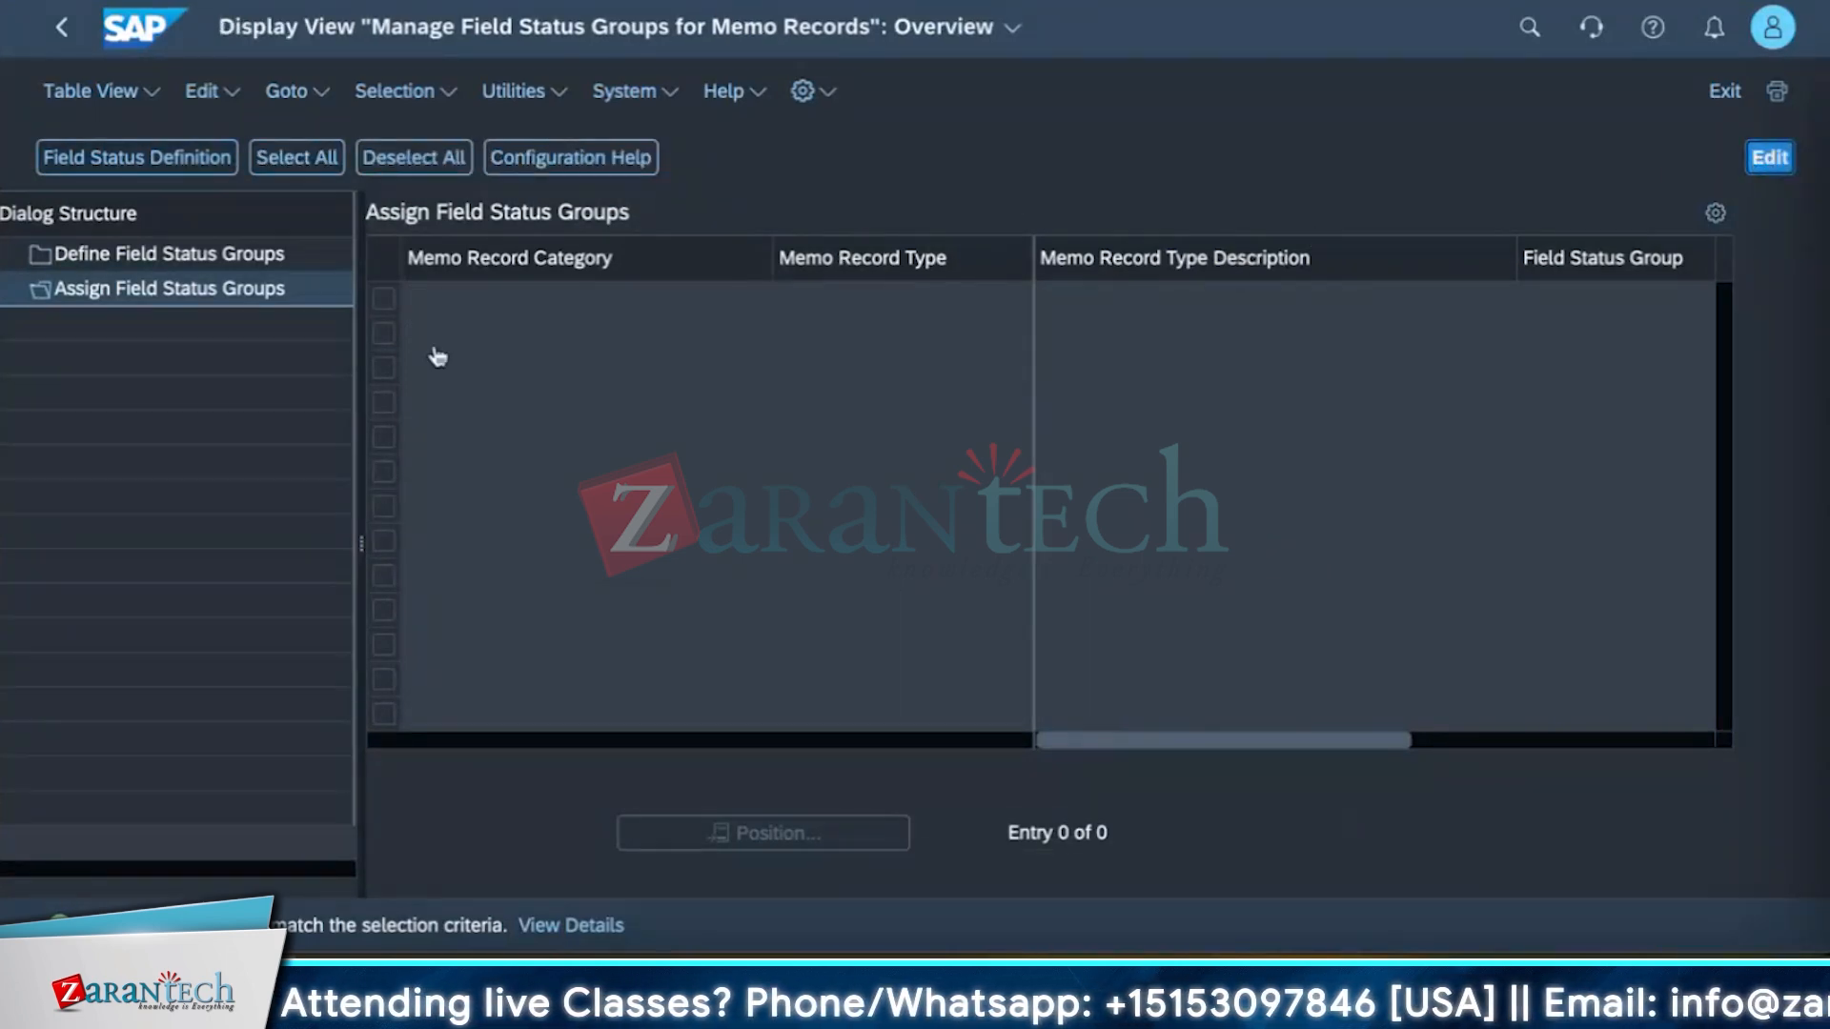
click(555, 303)
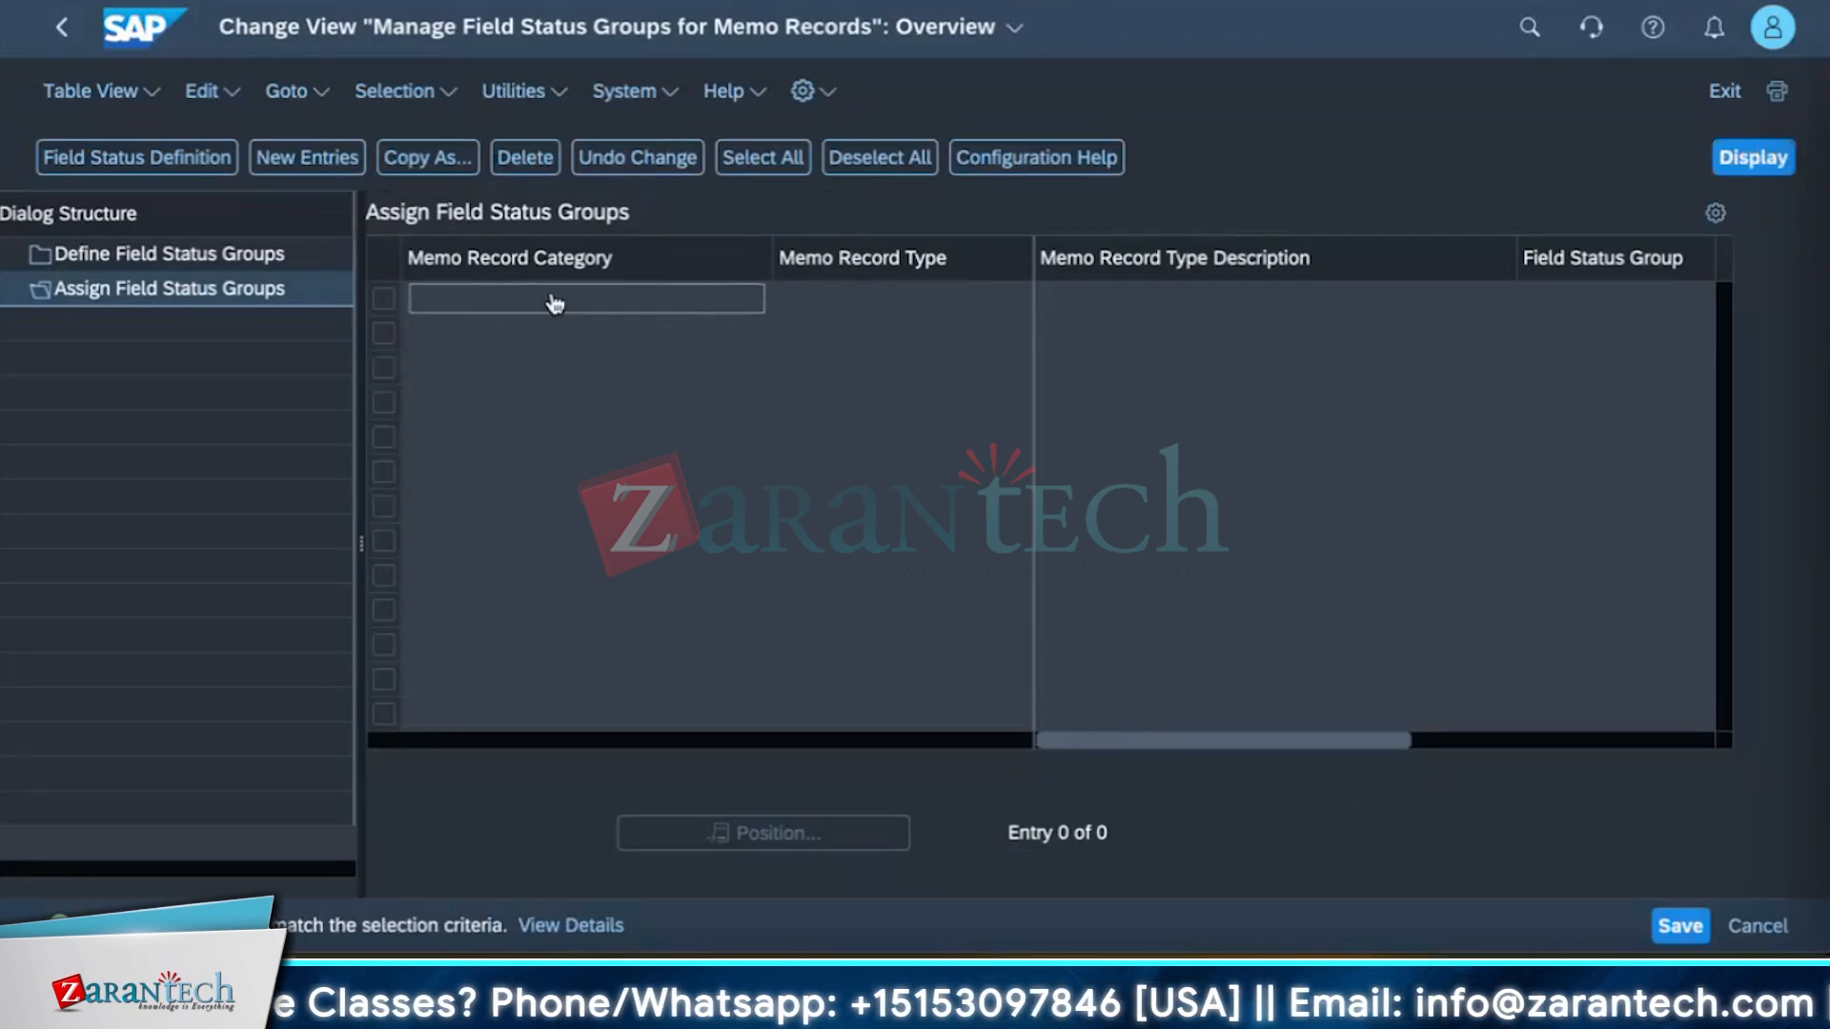
click(283, 177)
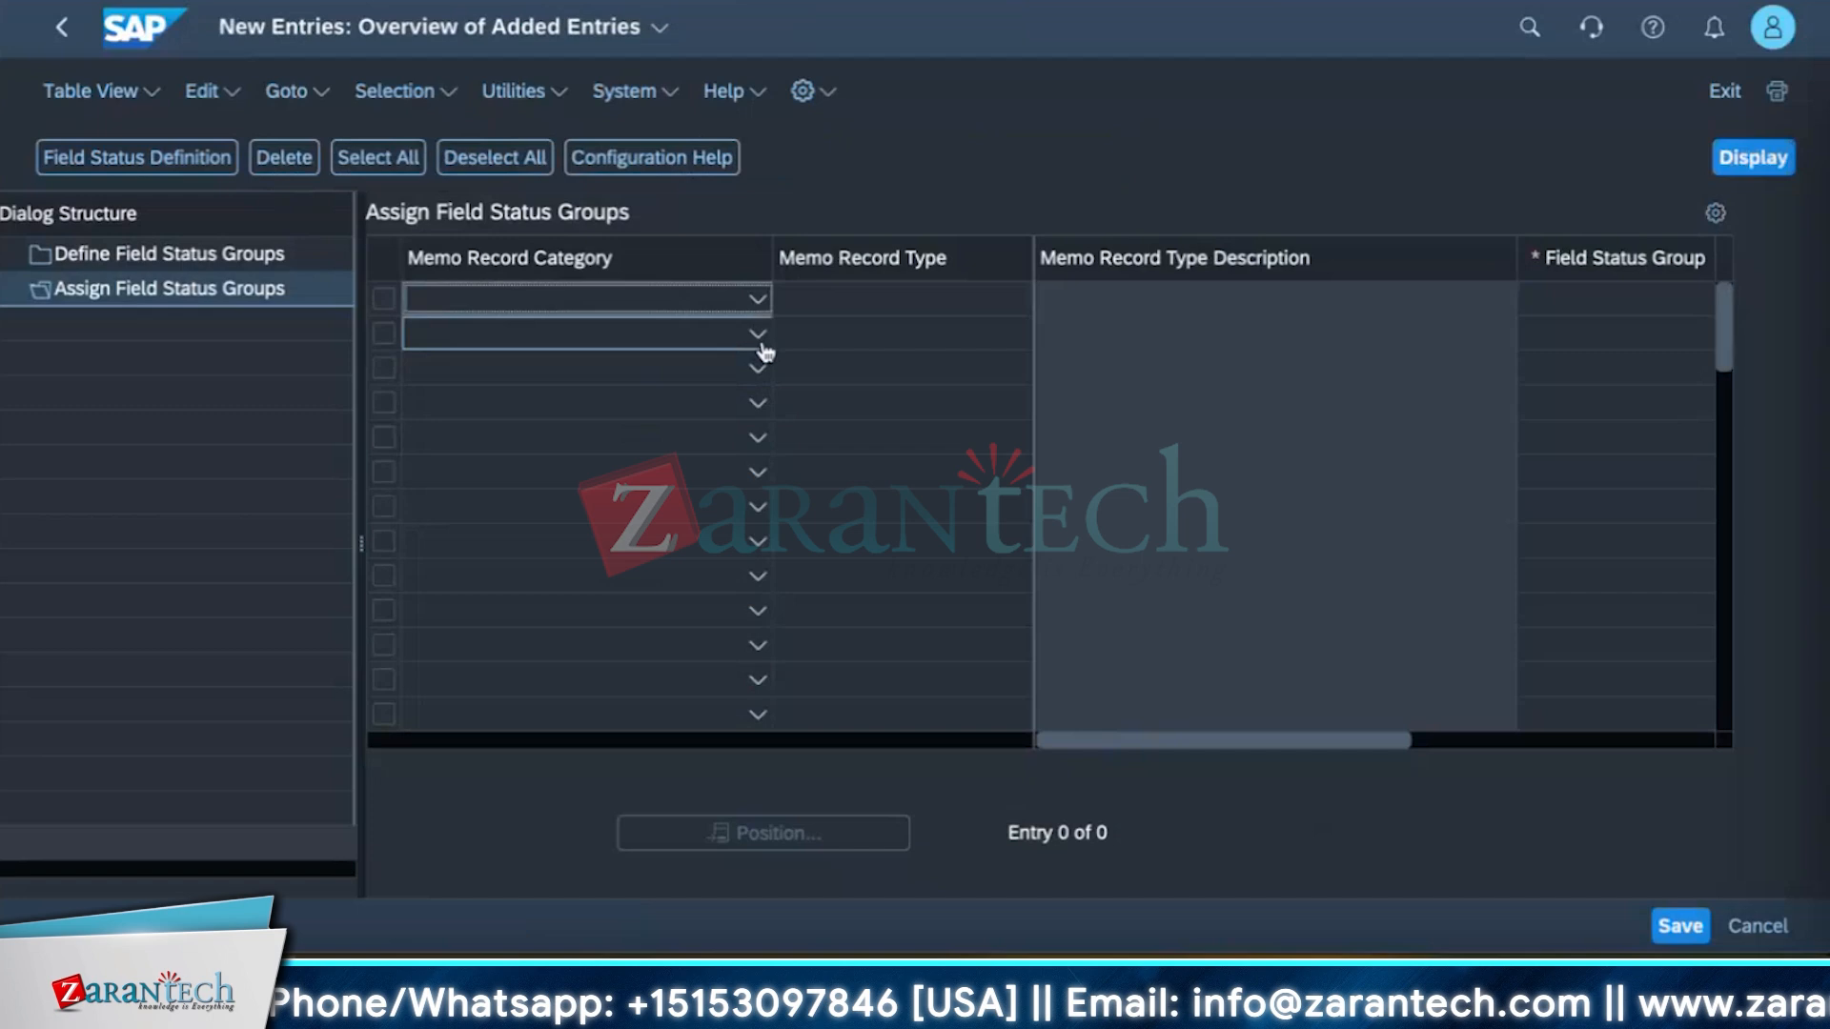
click(837, 300)
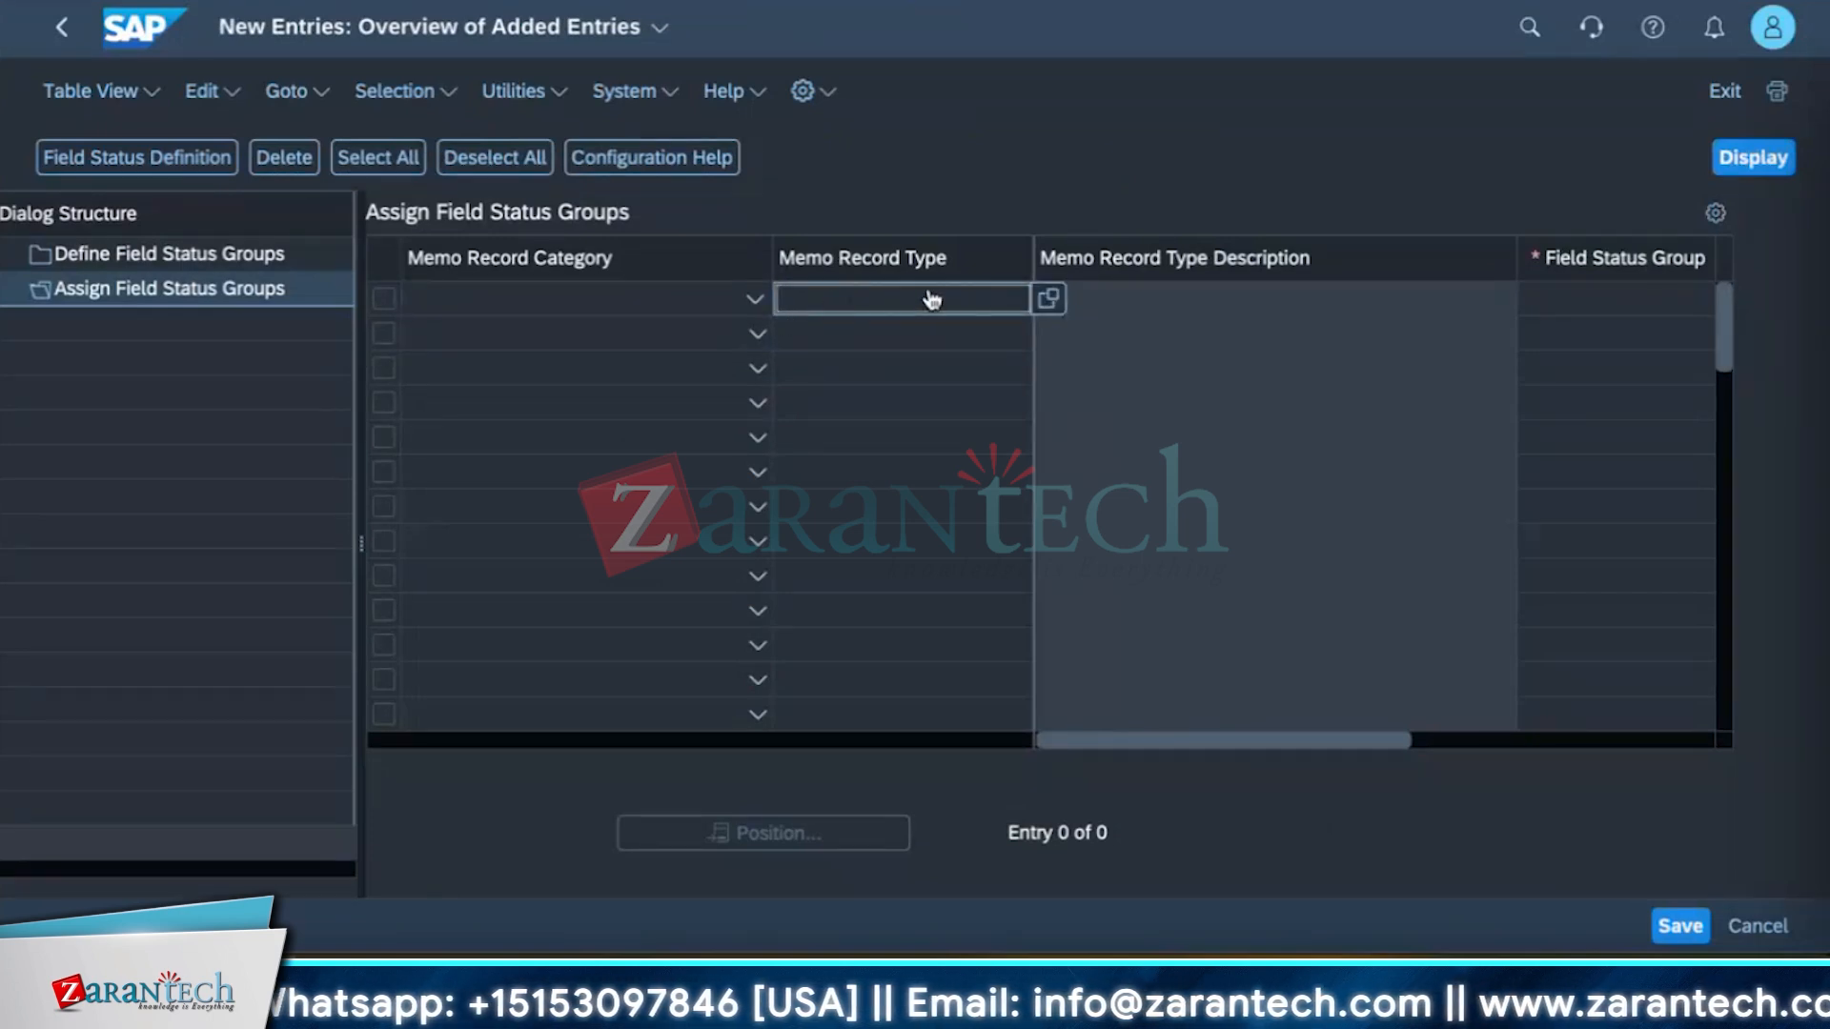
click(1048, 301)
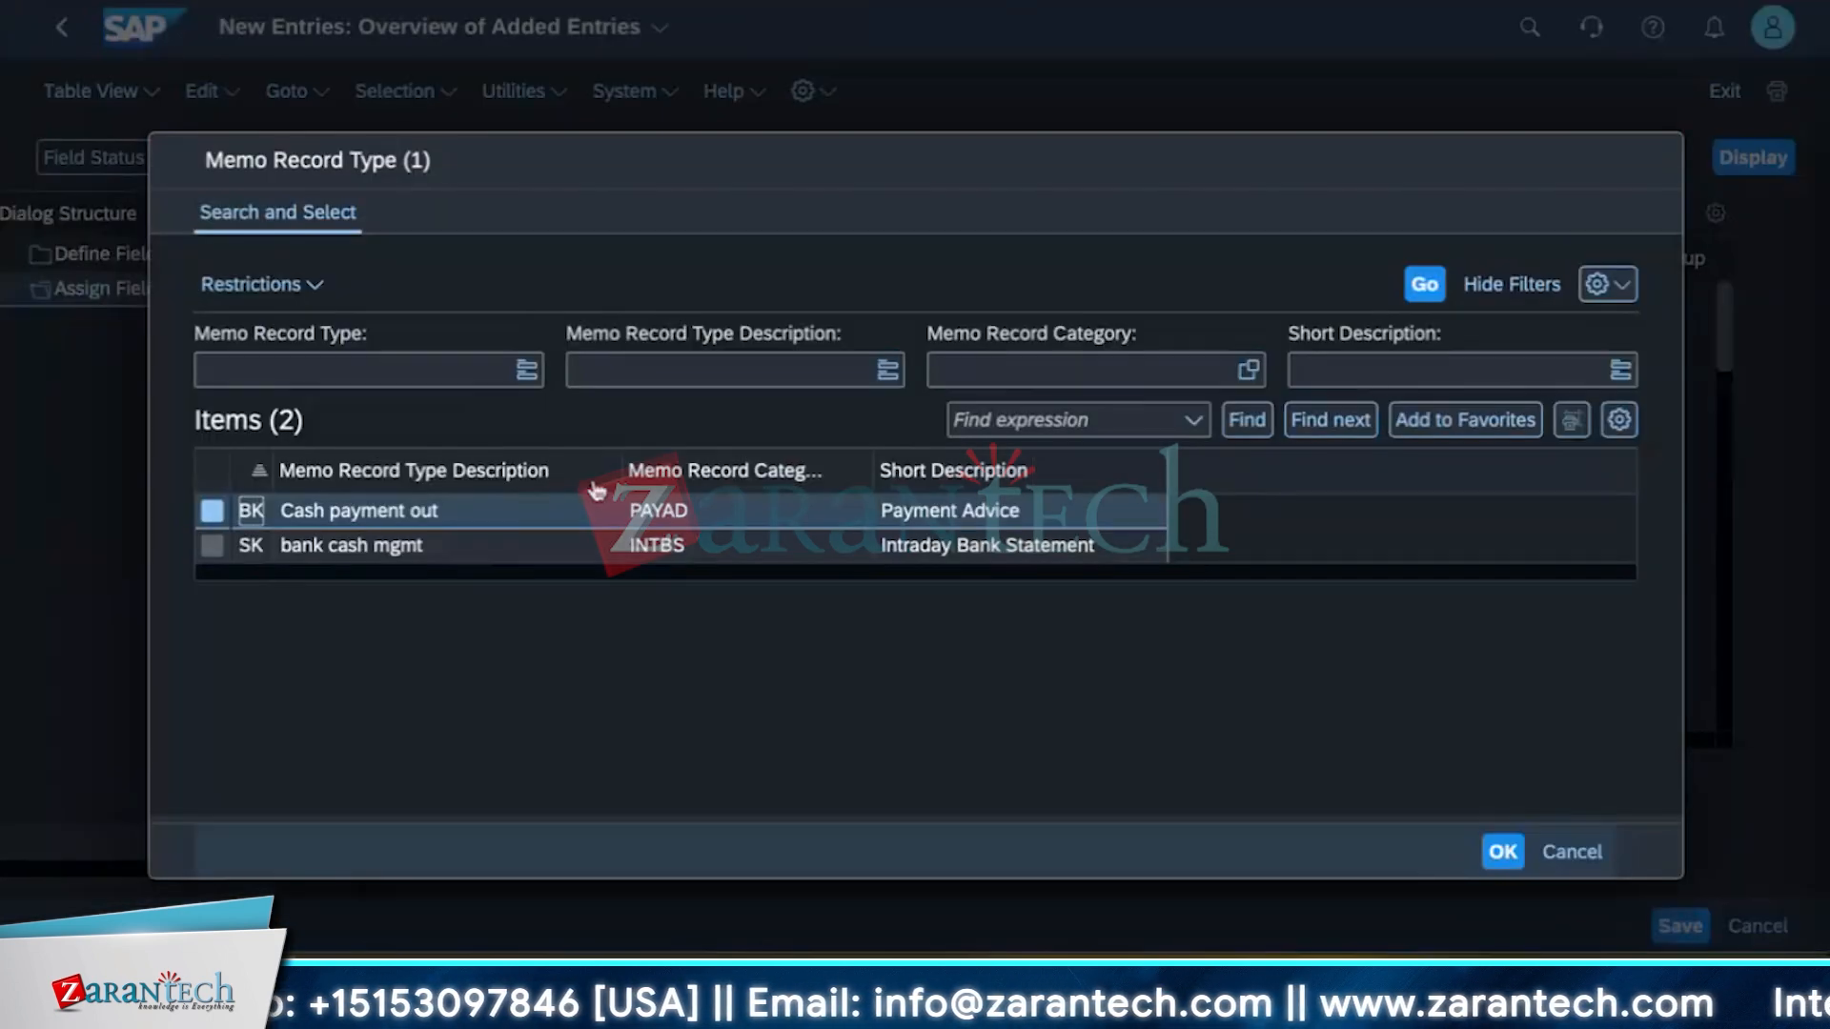
click(213, 512)
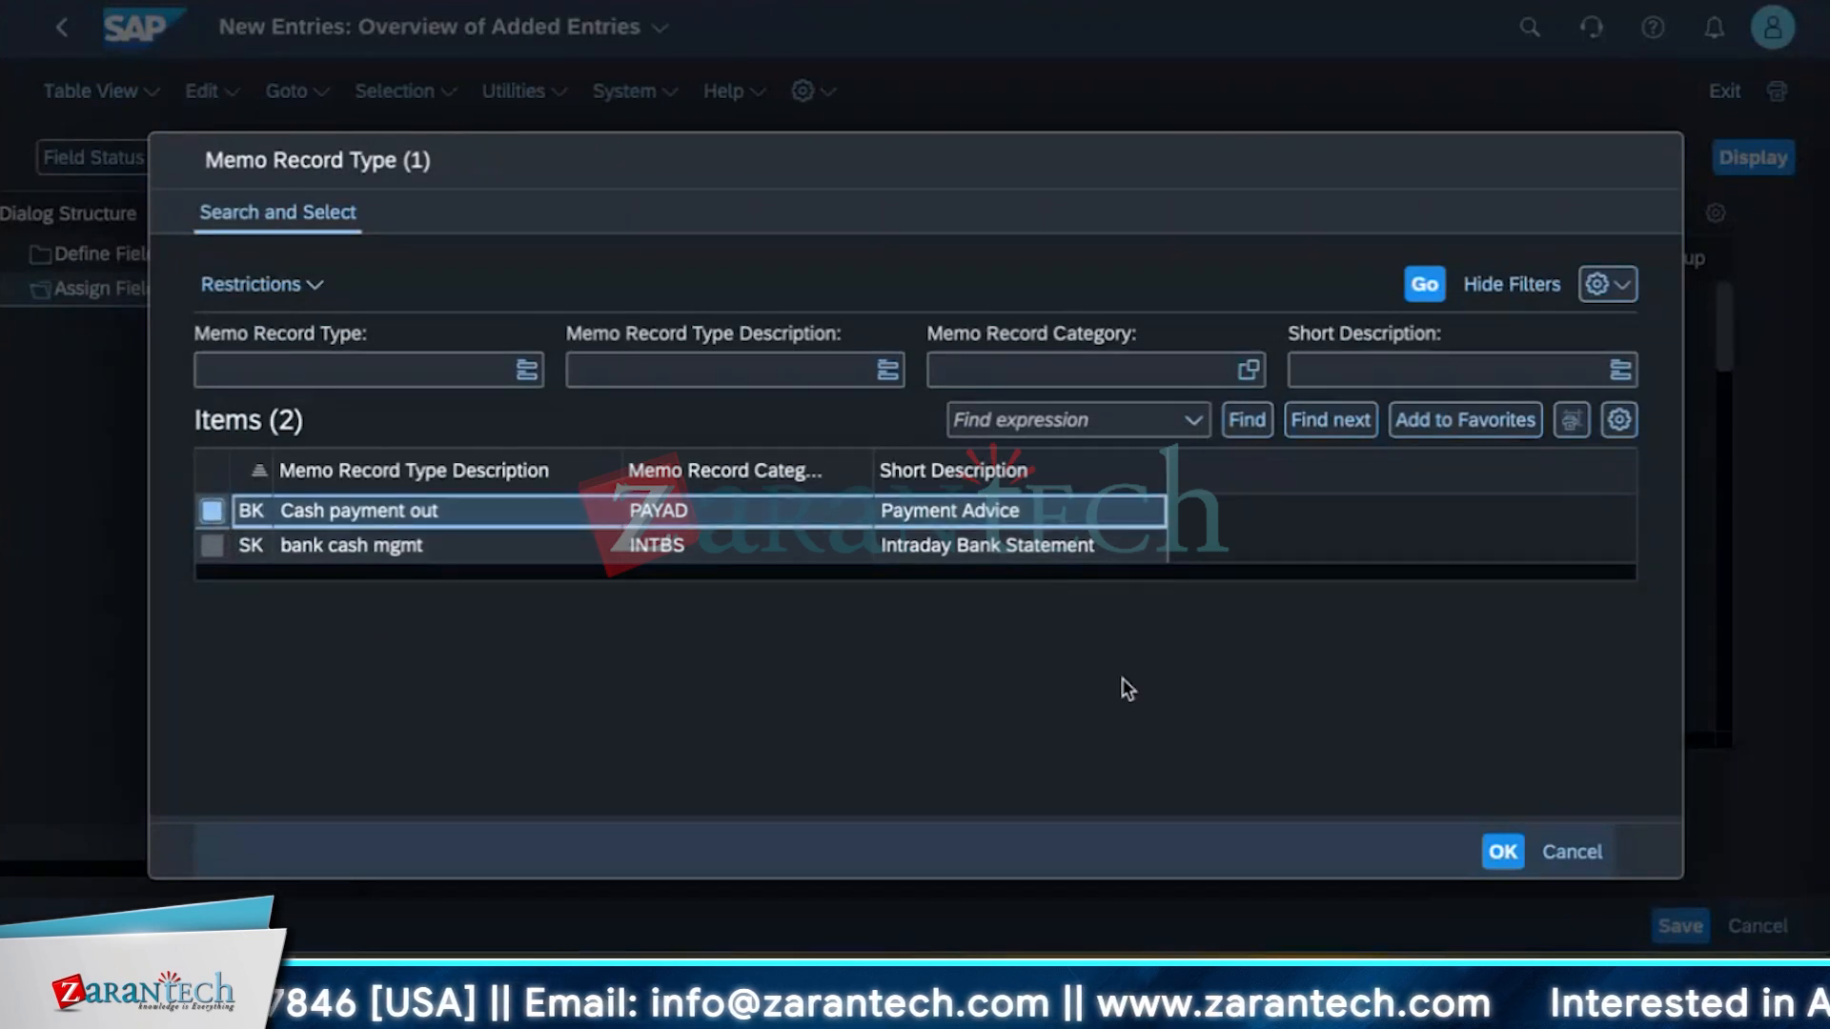
click(1503, 854)
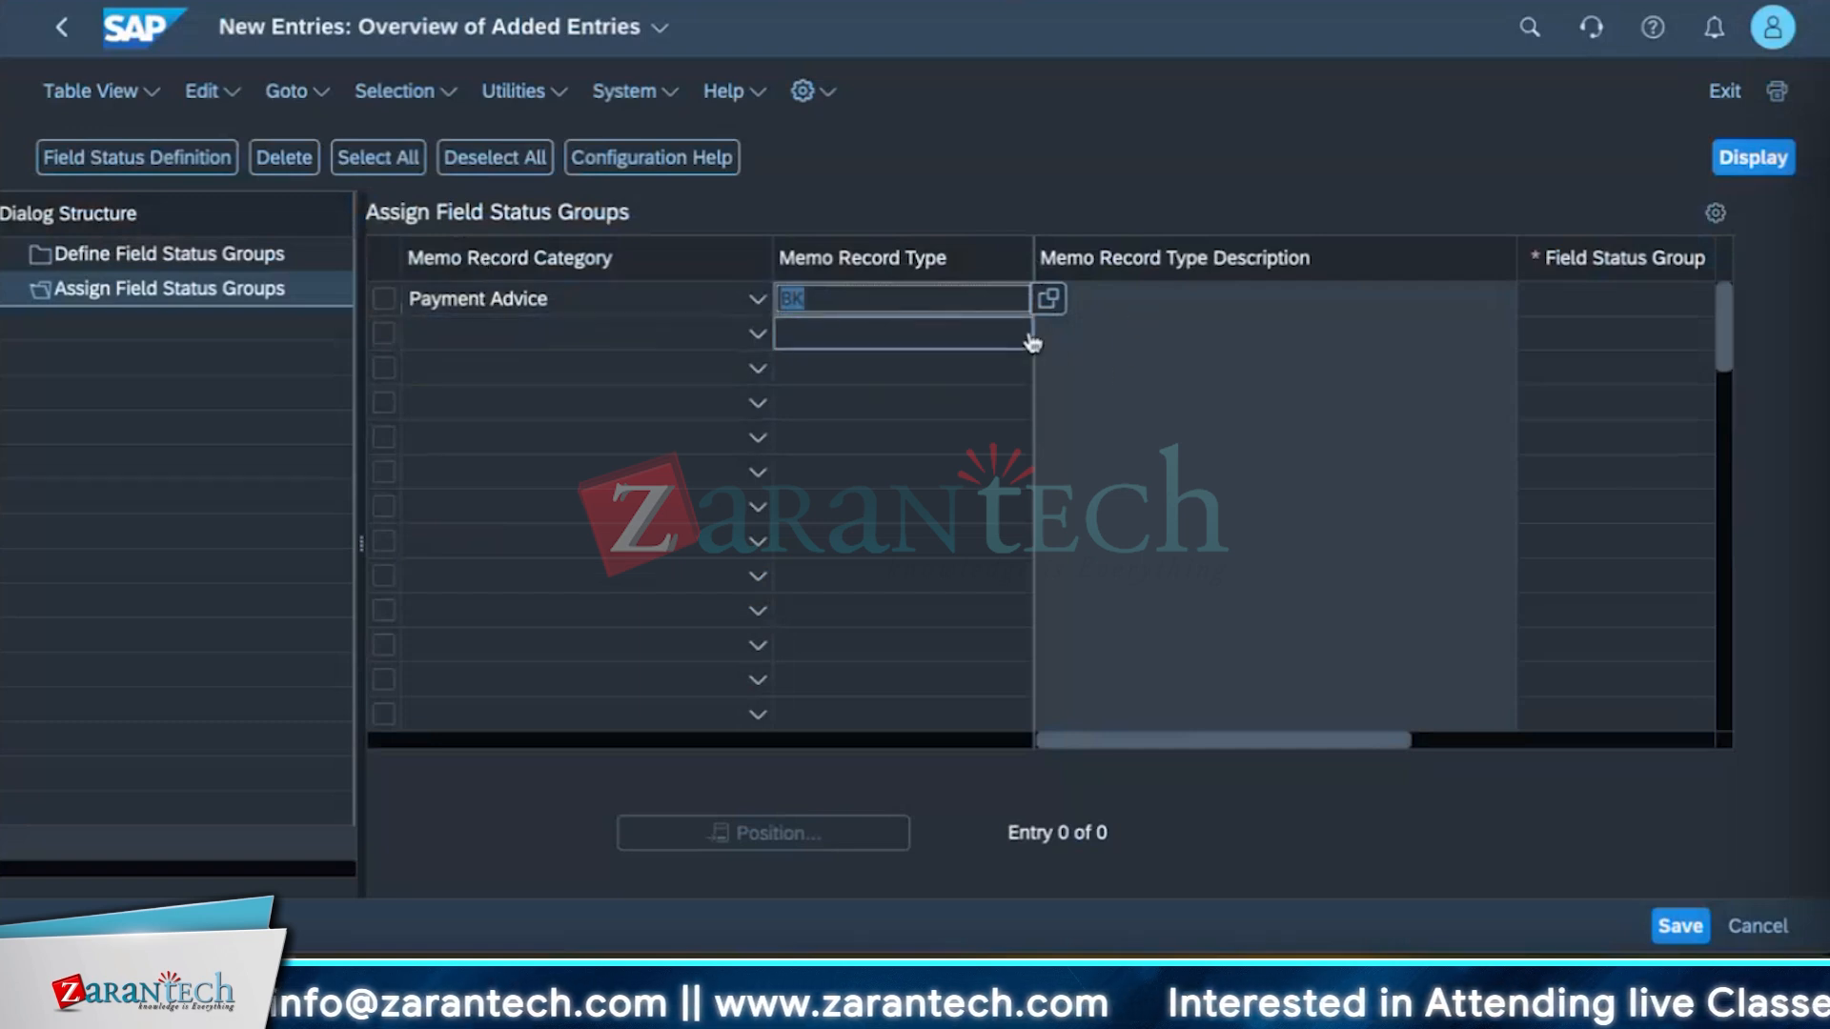
key(Return)
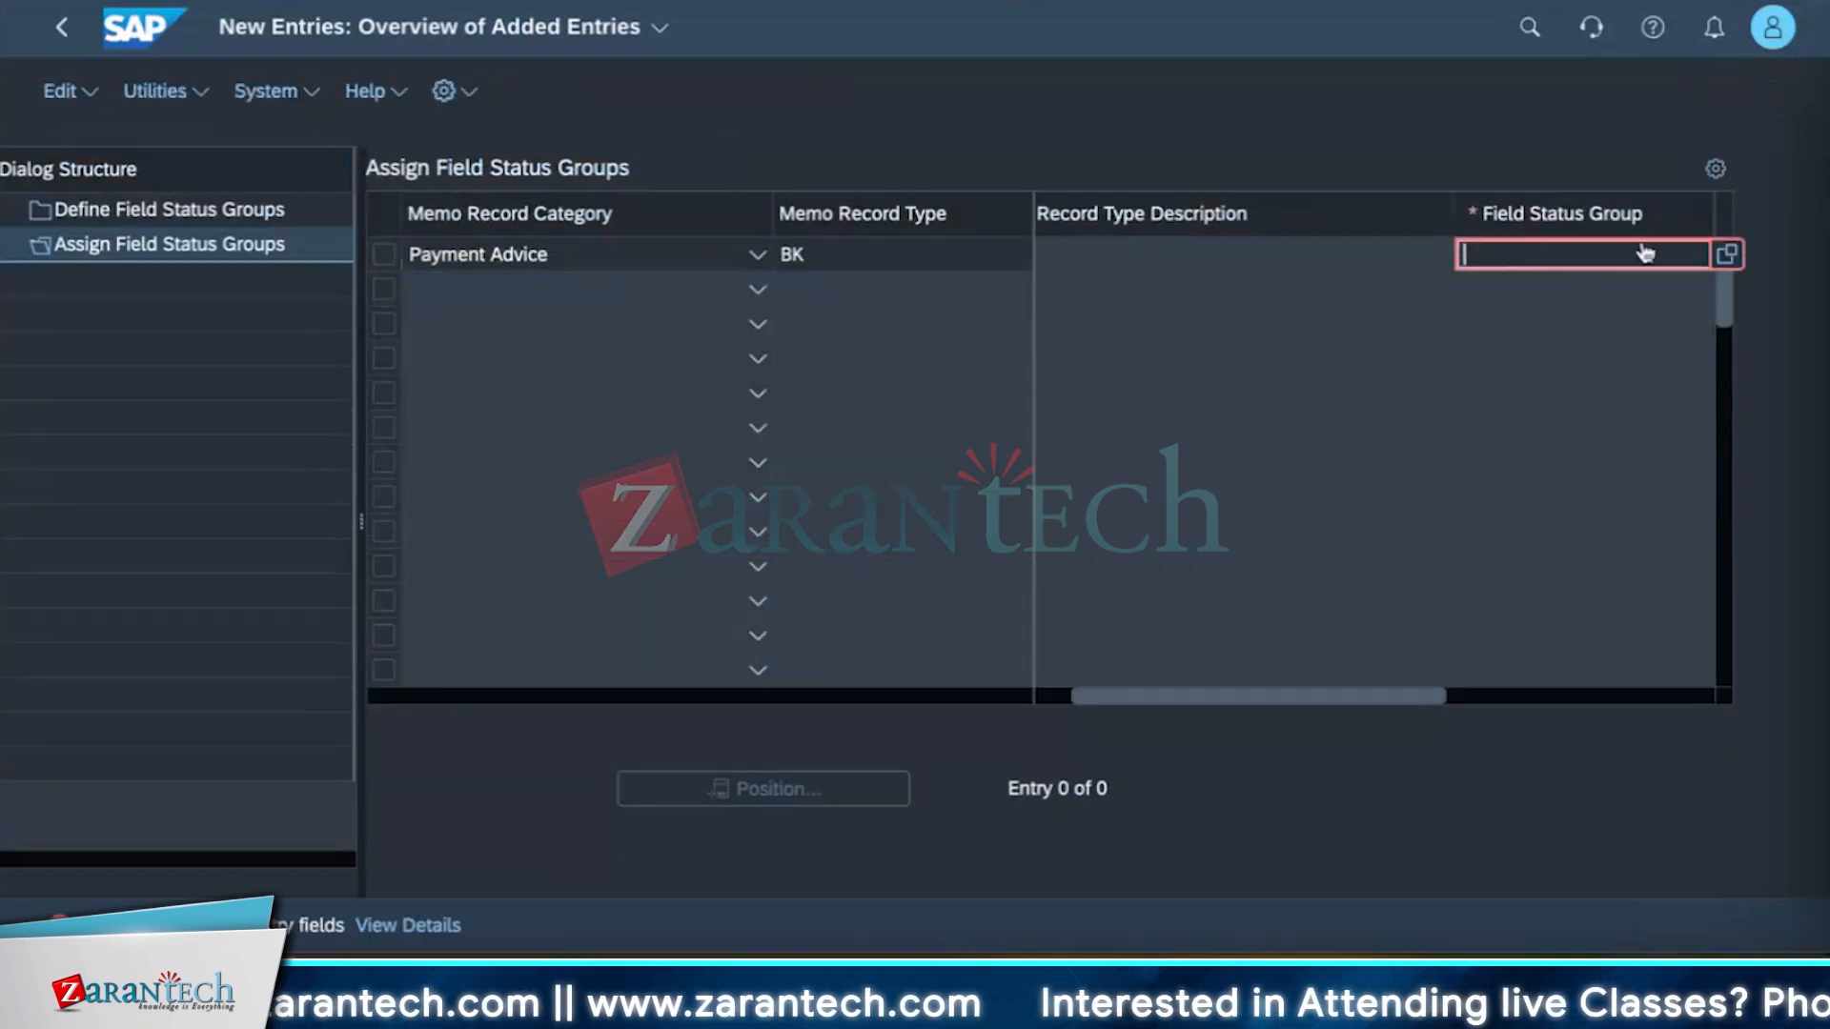
click(1729, 256)
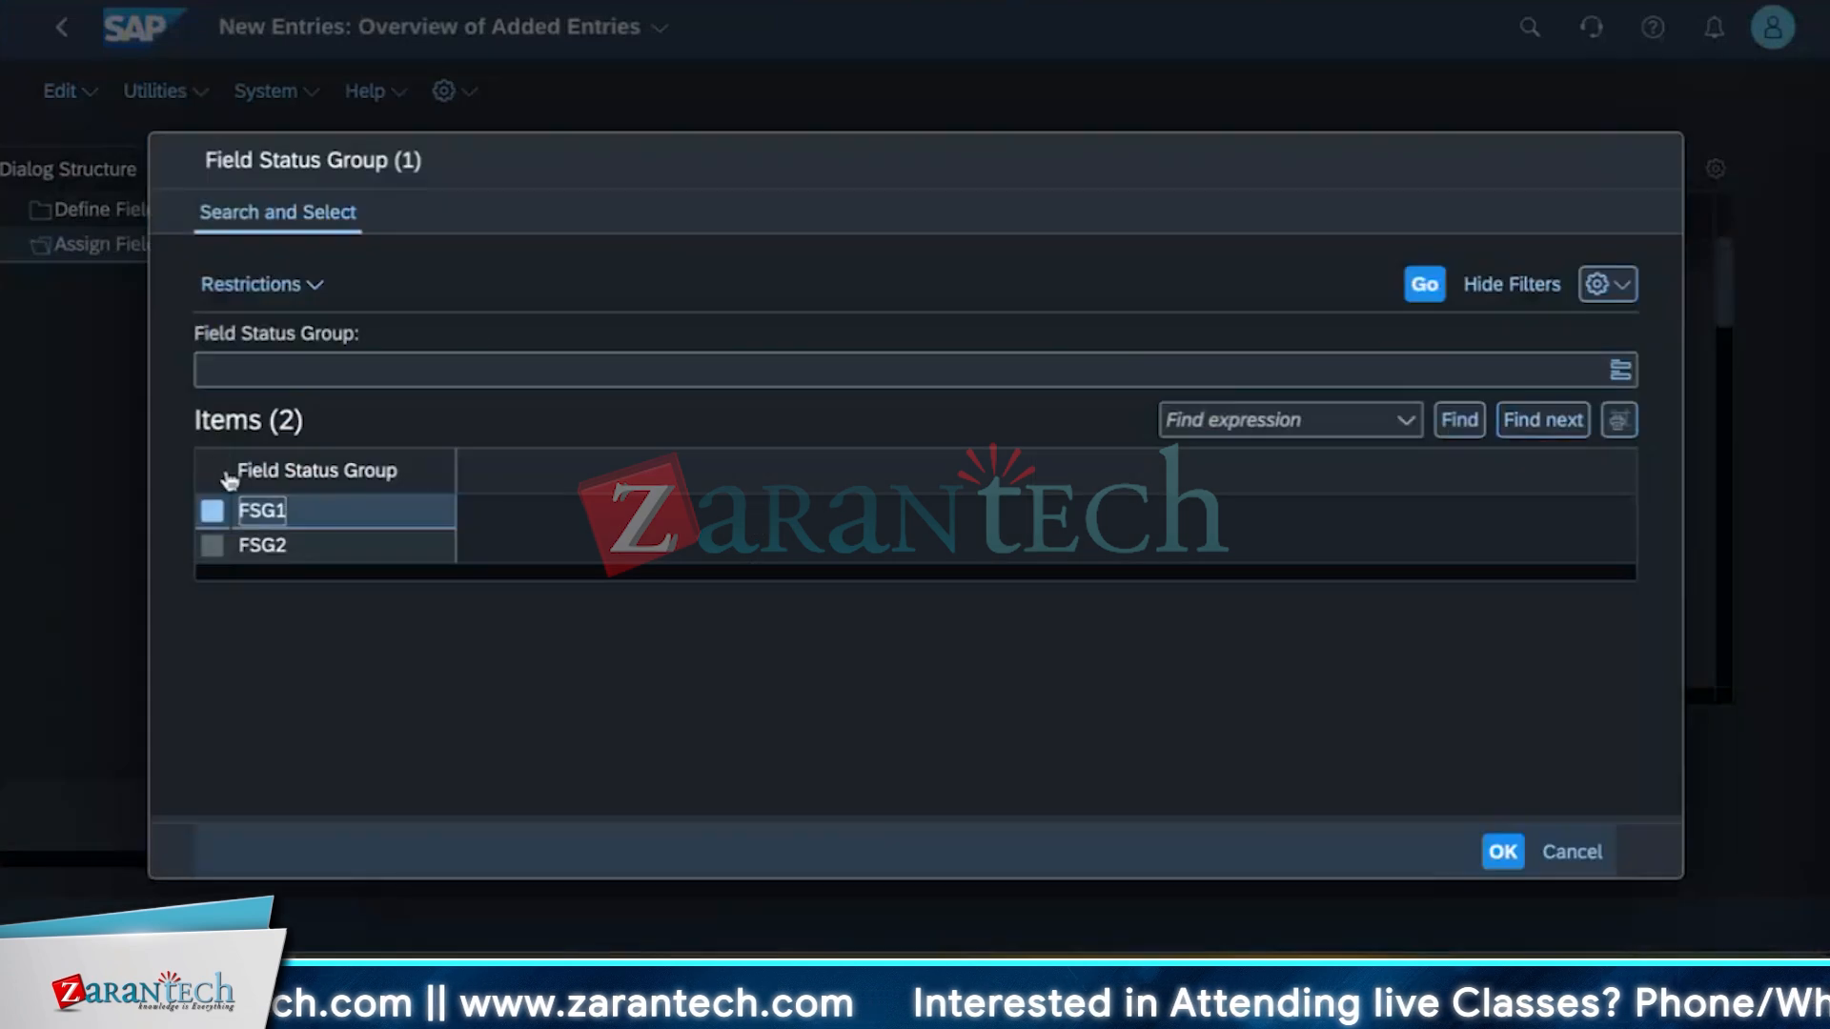
click(216, 514)
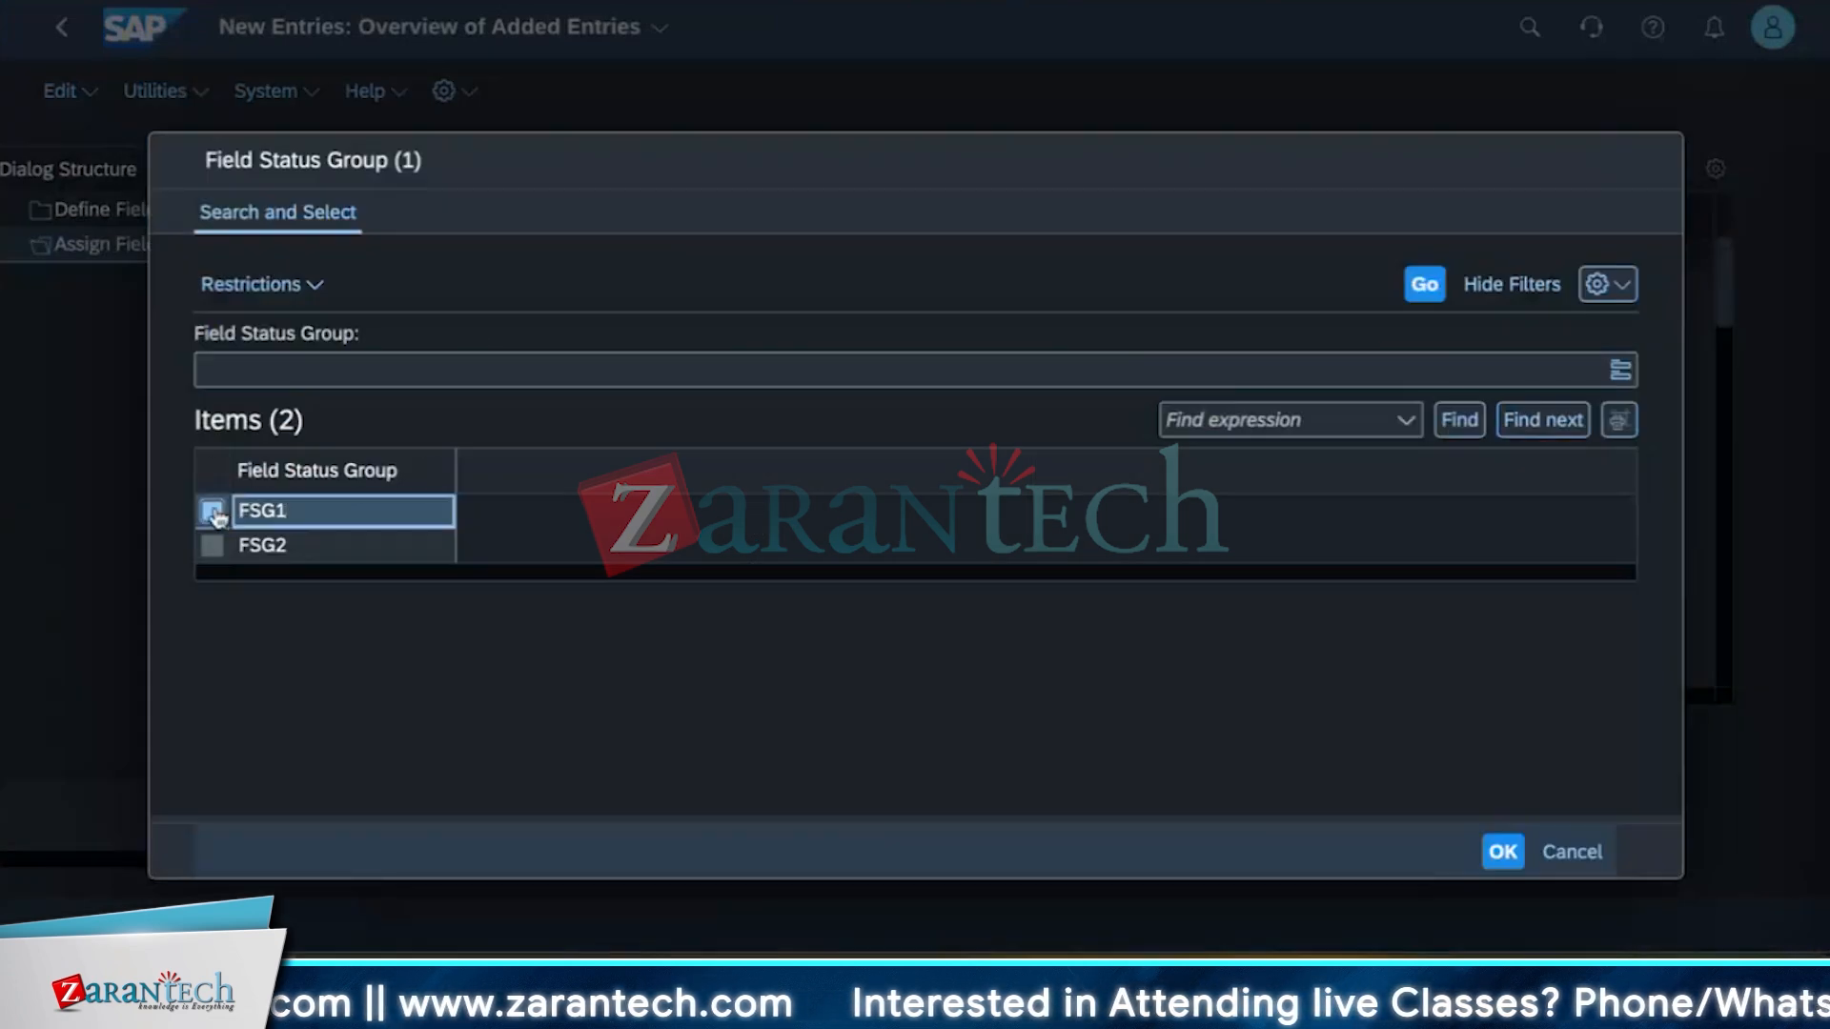
click(1503, 851)
click(657, 289)
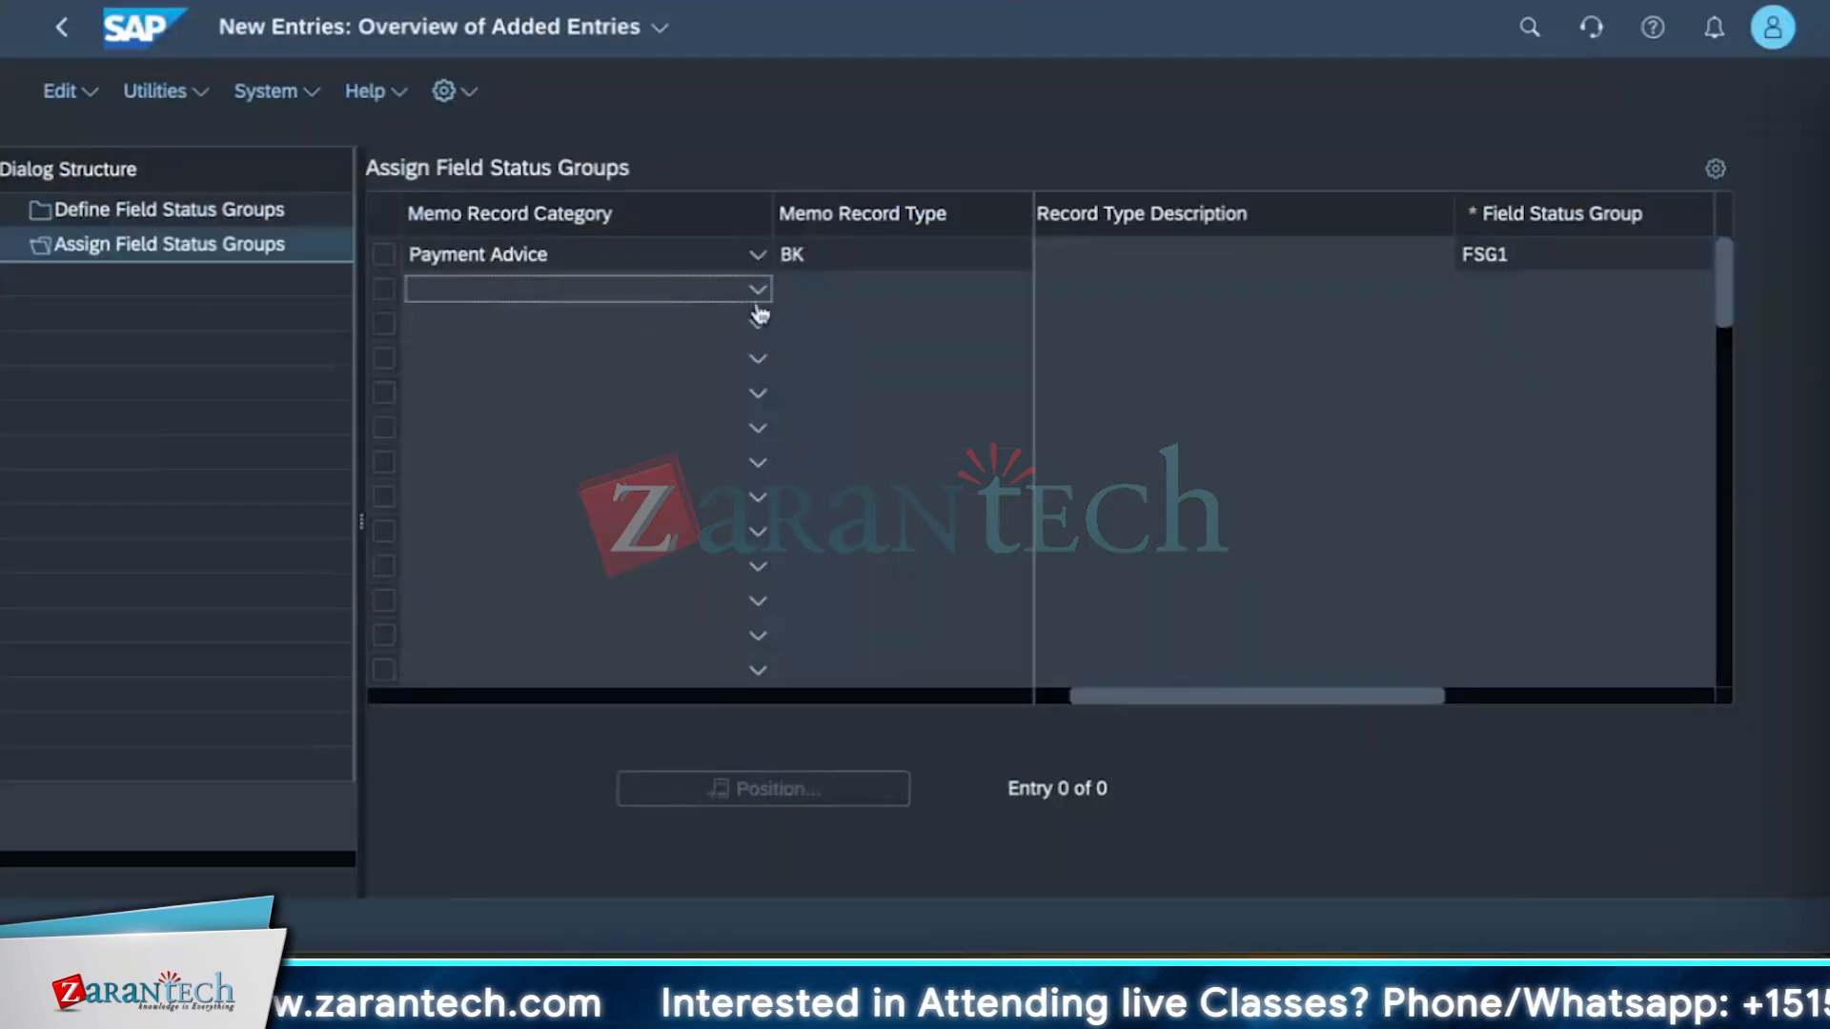
click(877, 290)
click(1049, 293)
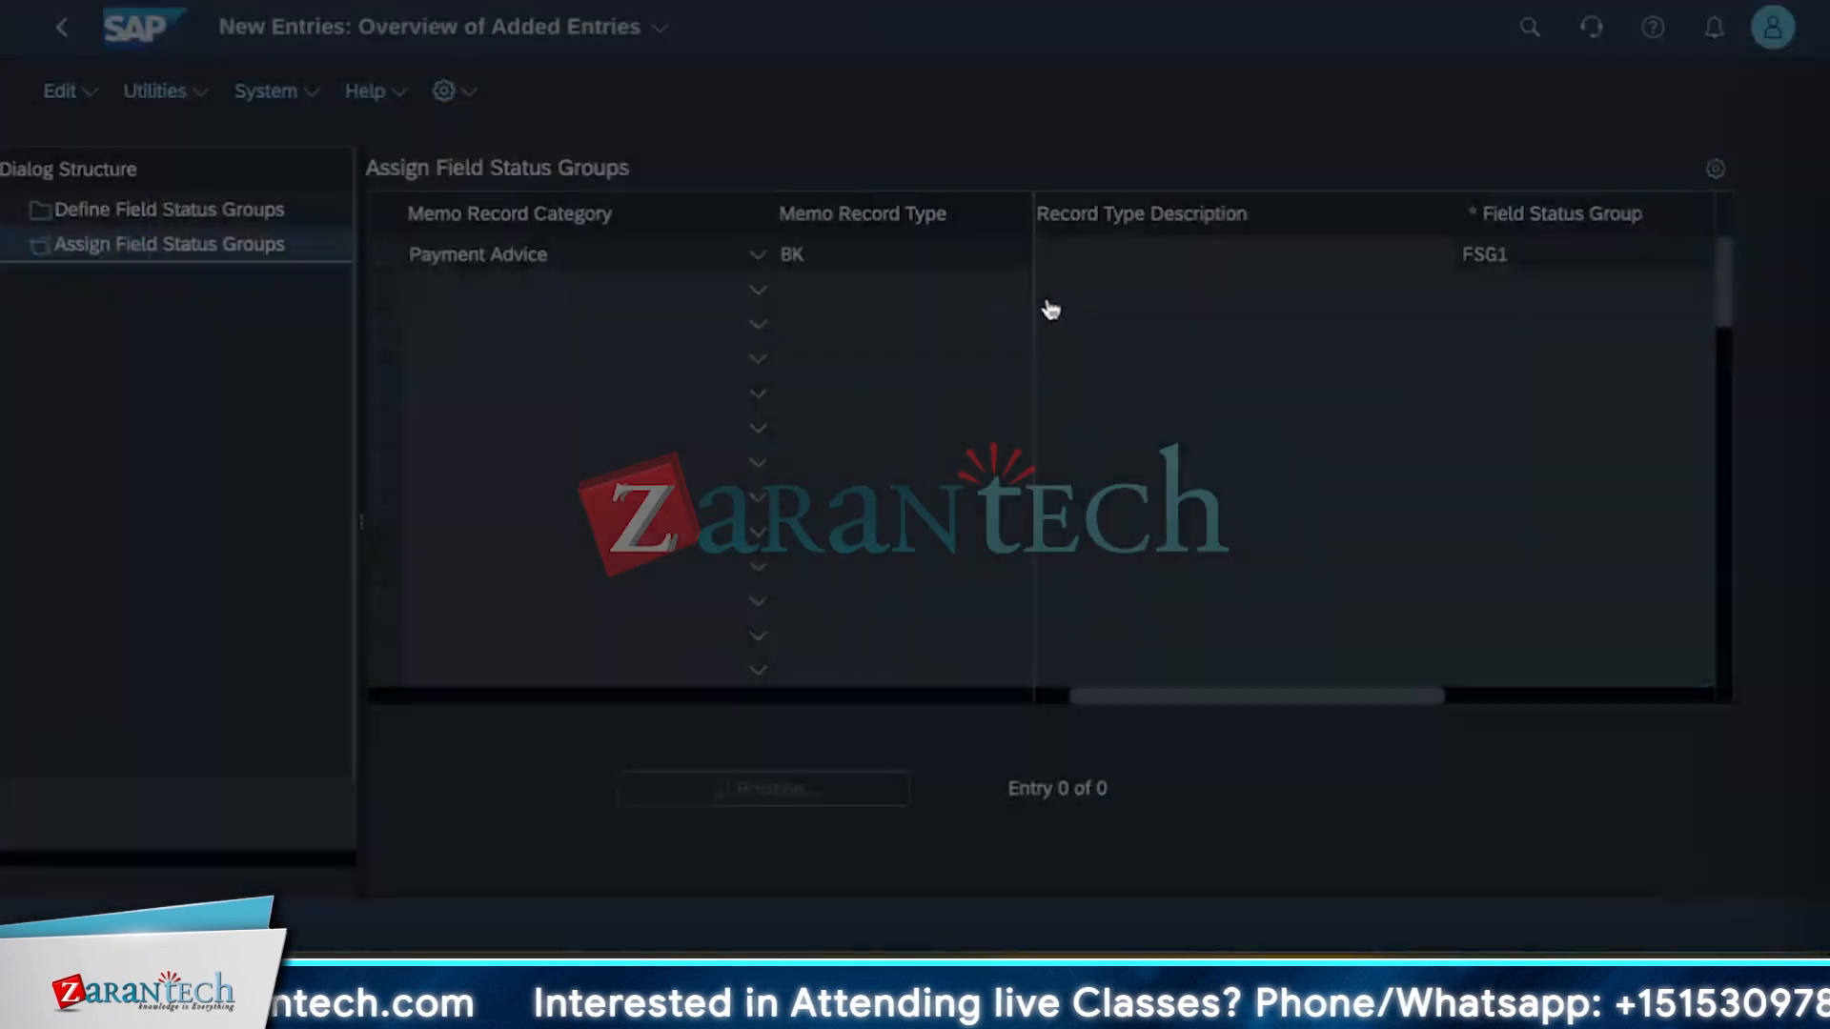
click(212, 545)
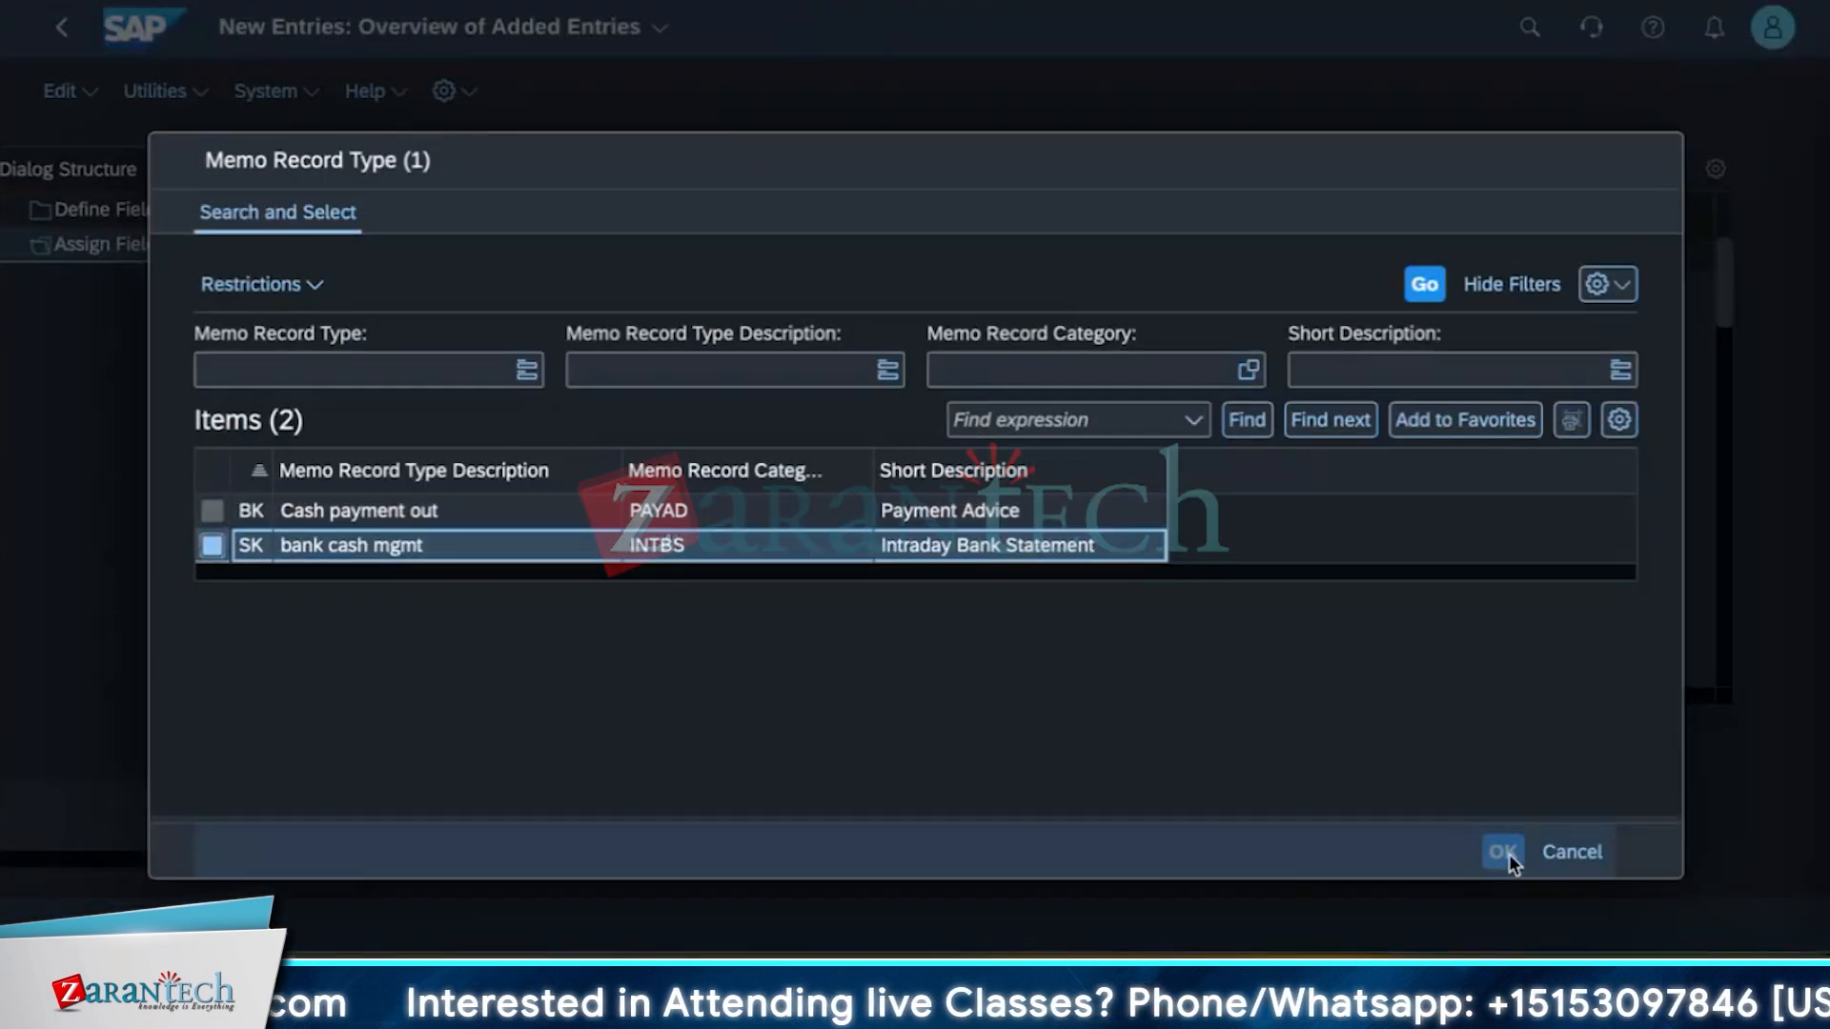
click(805, 549)
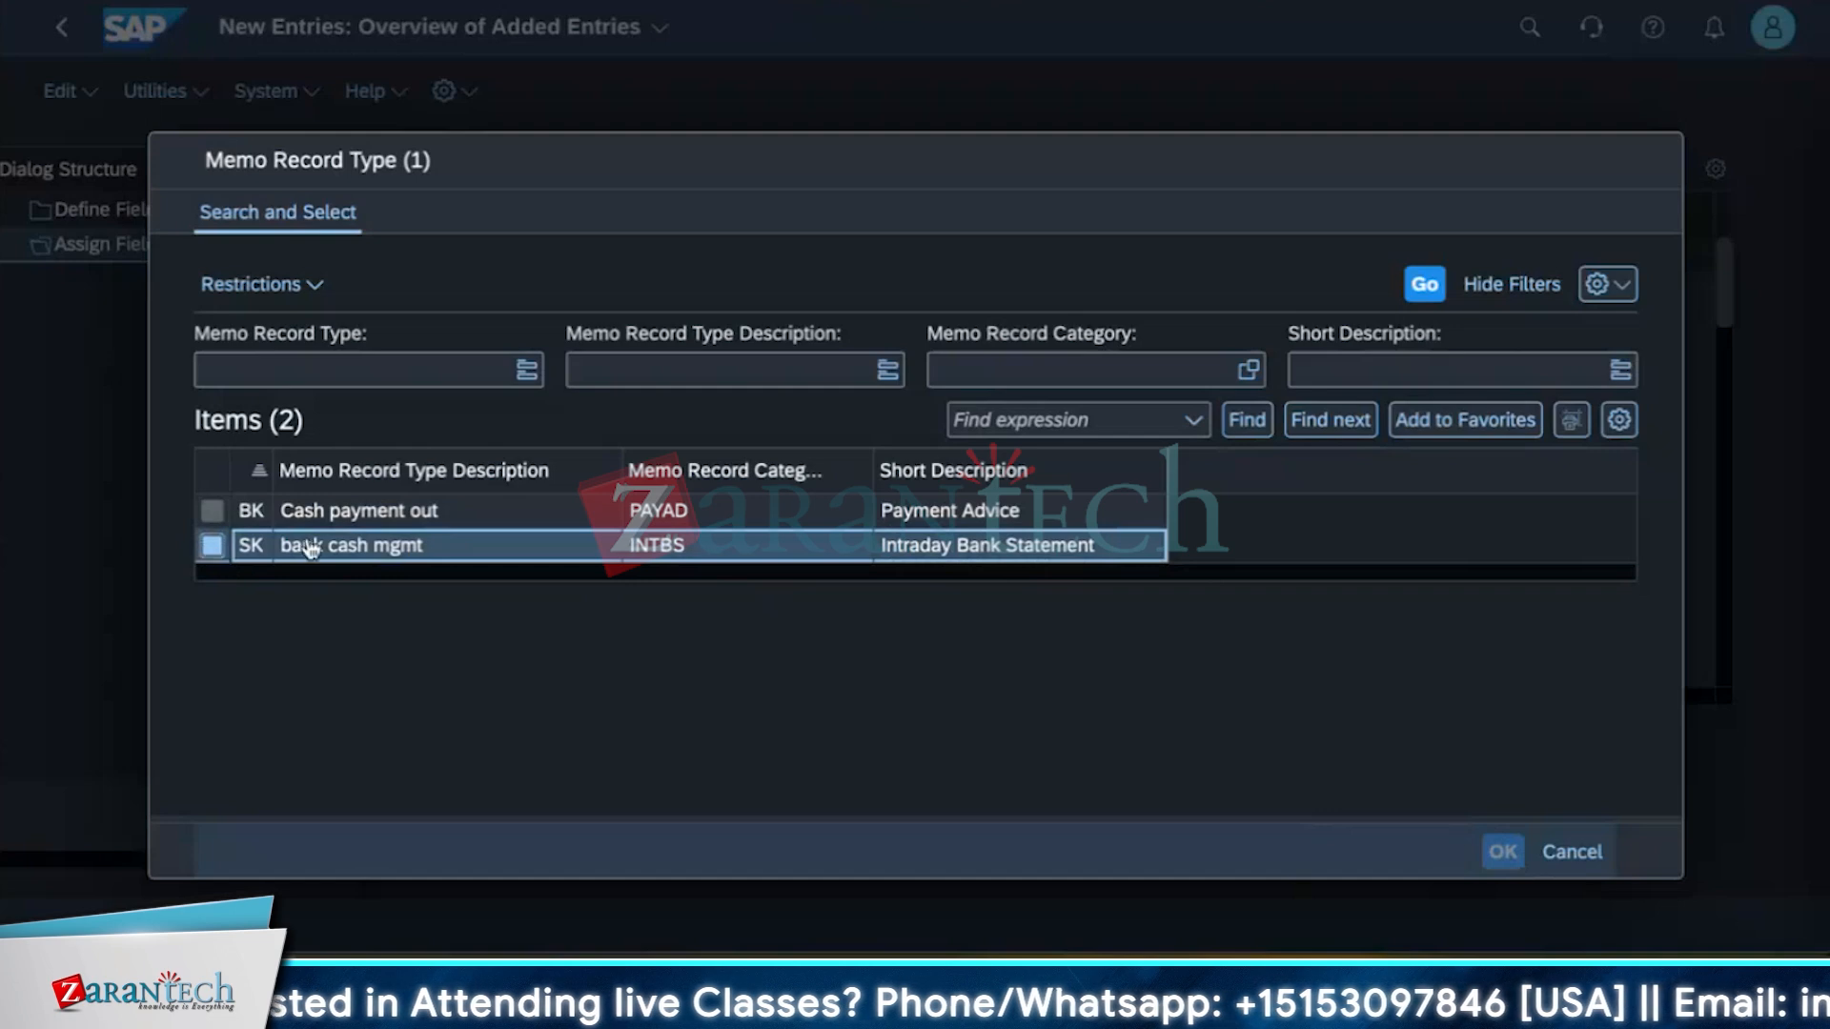
double_click(345, 547)
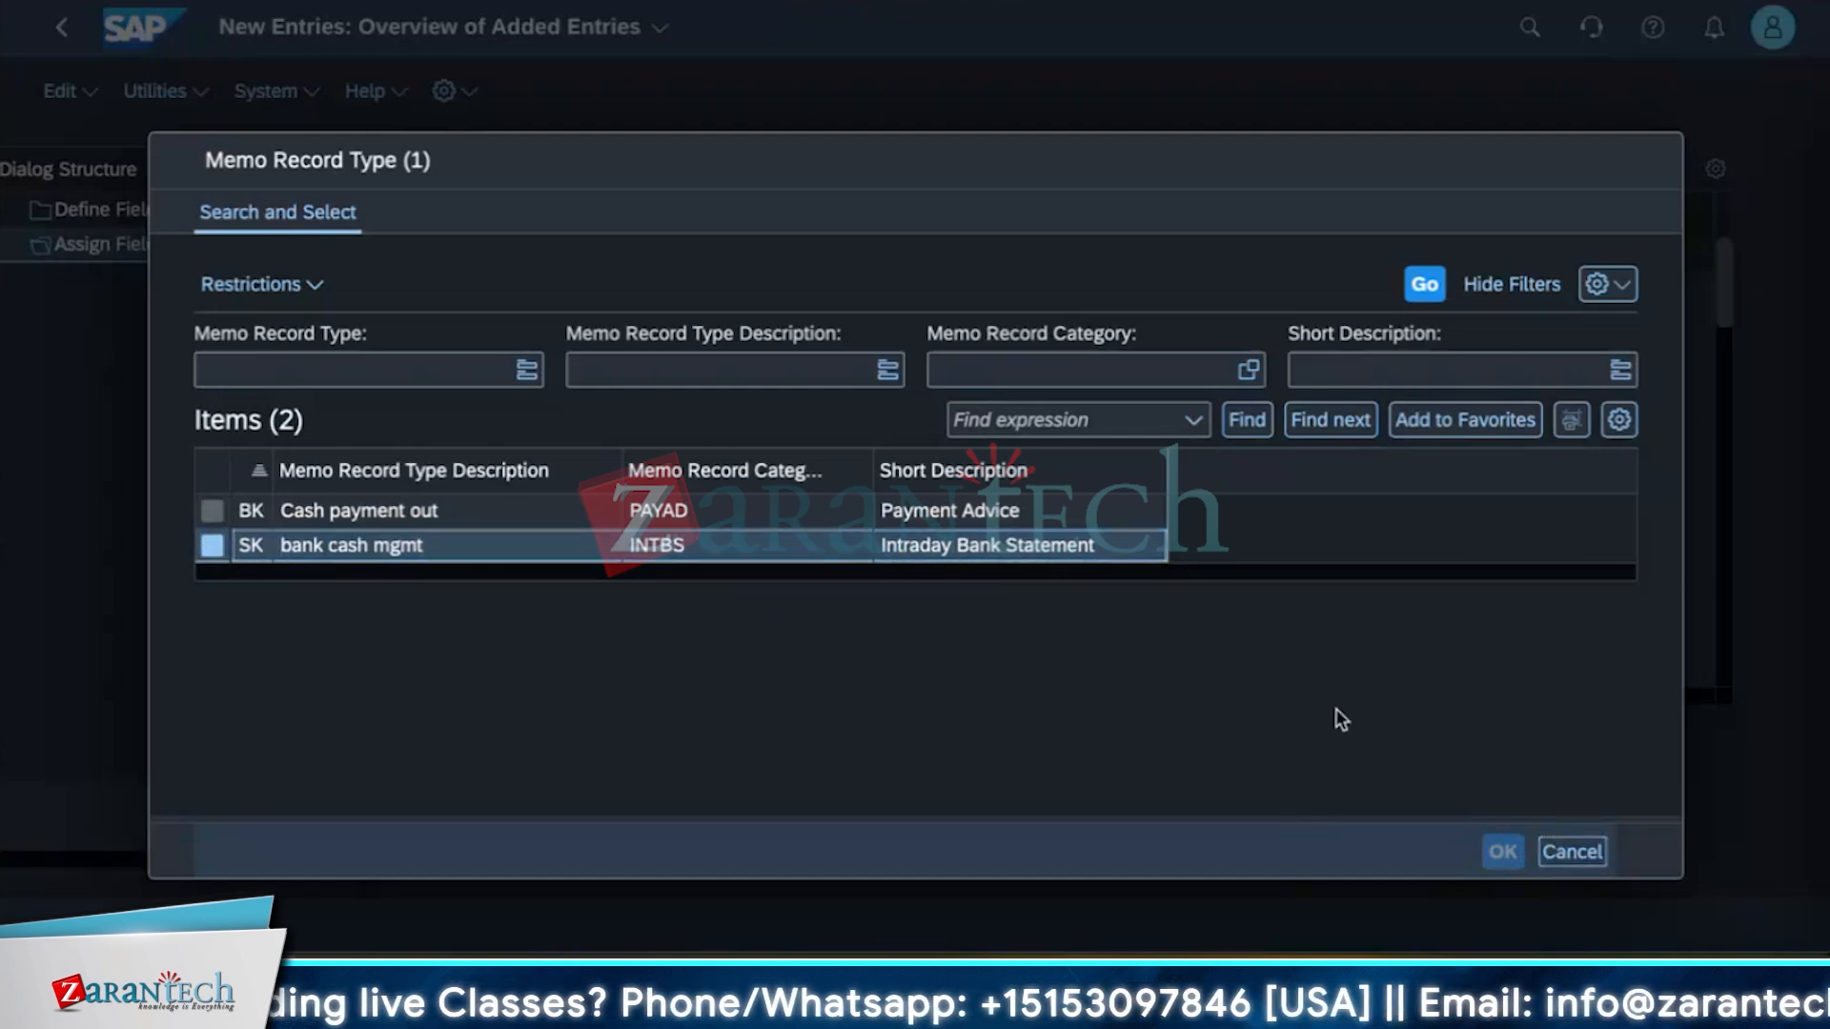
click(1573, 851)
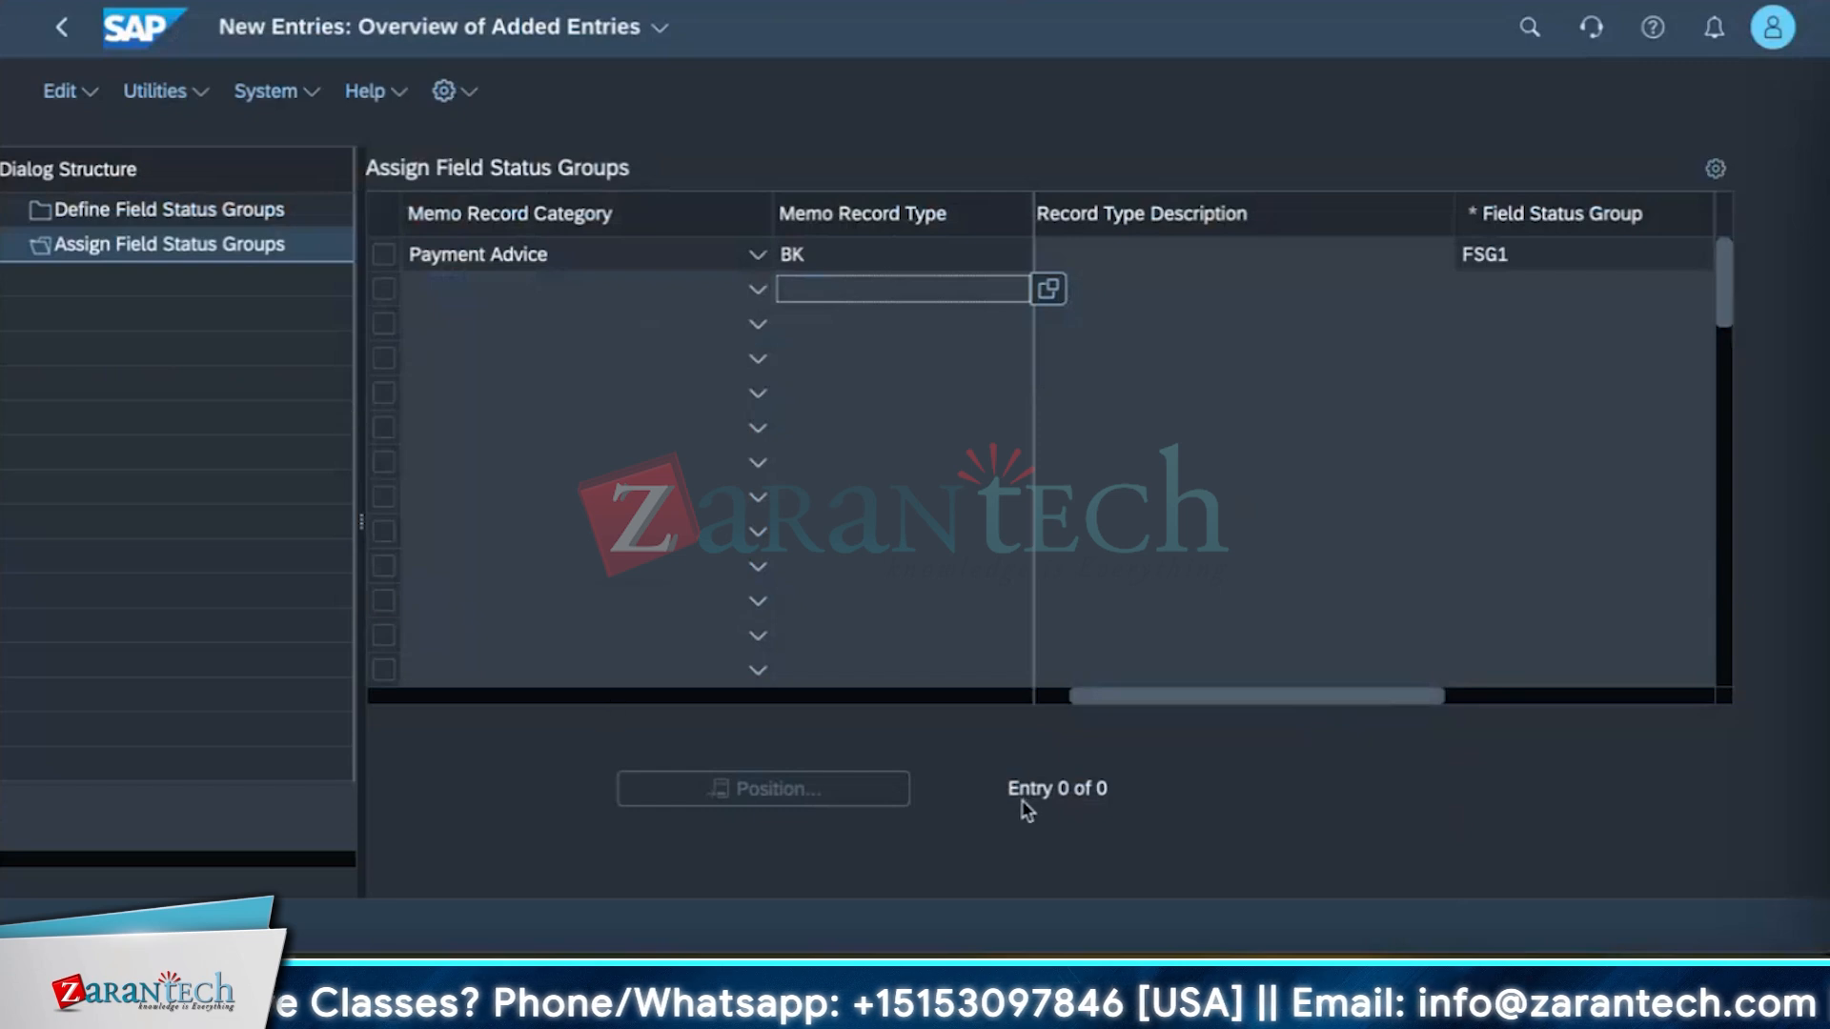
Confirm and save the BK assignment to FSG1.
key(Return)
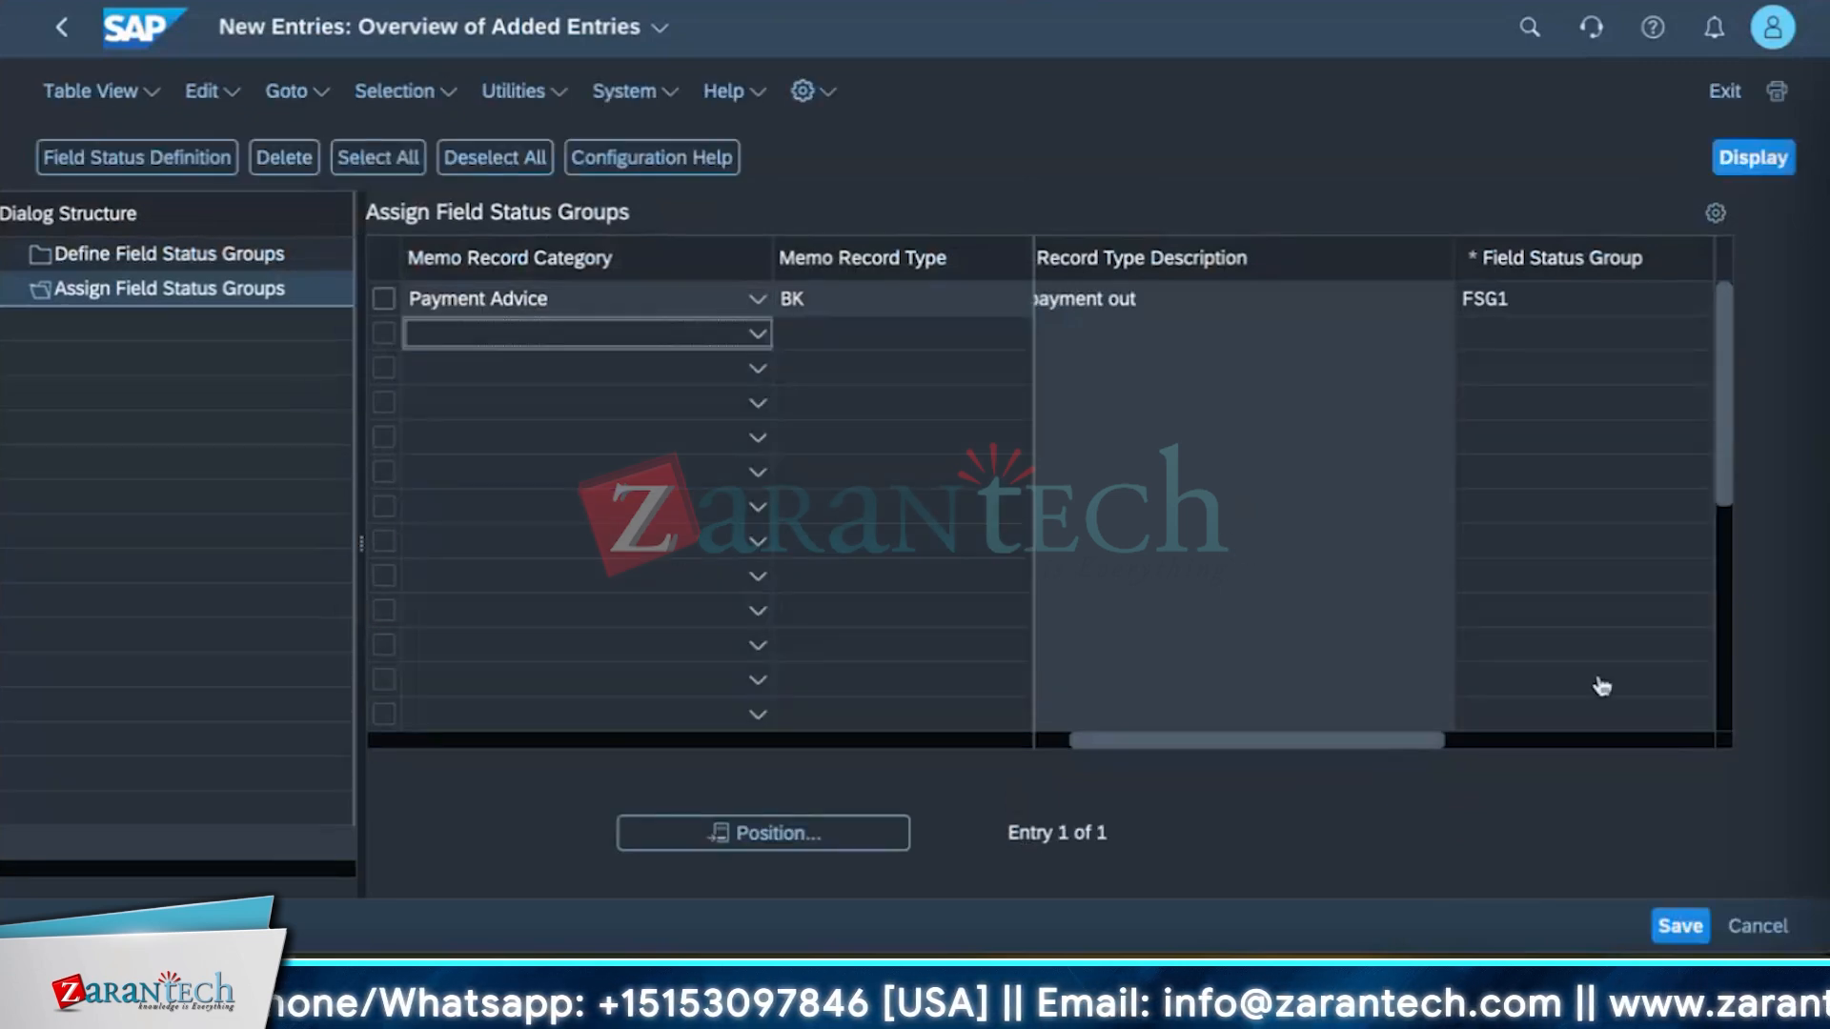
click(1689, 925)
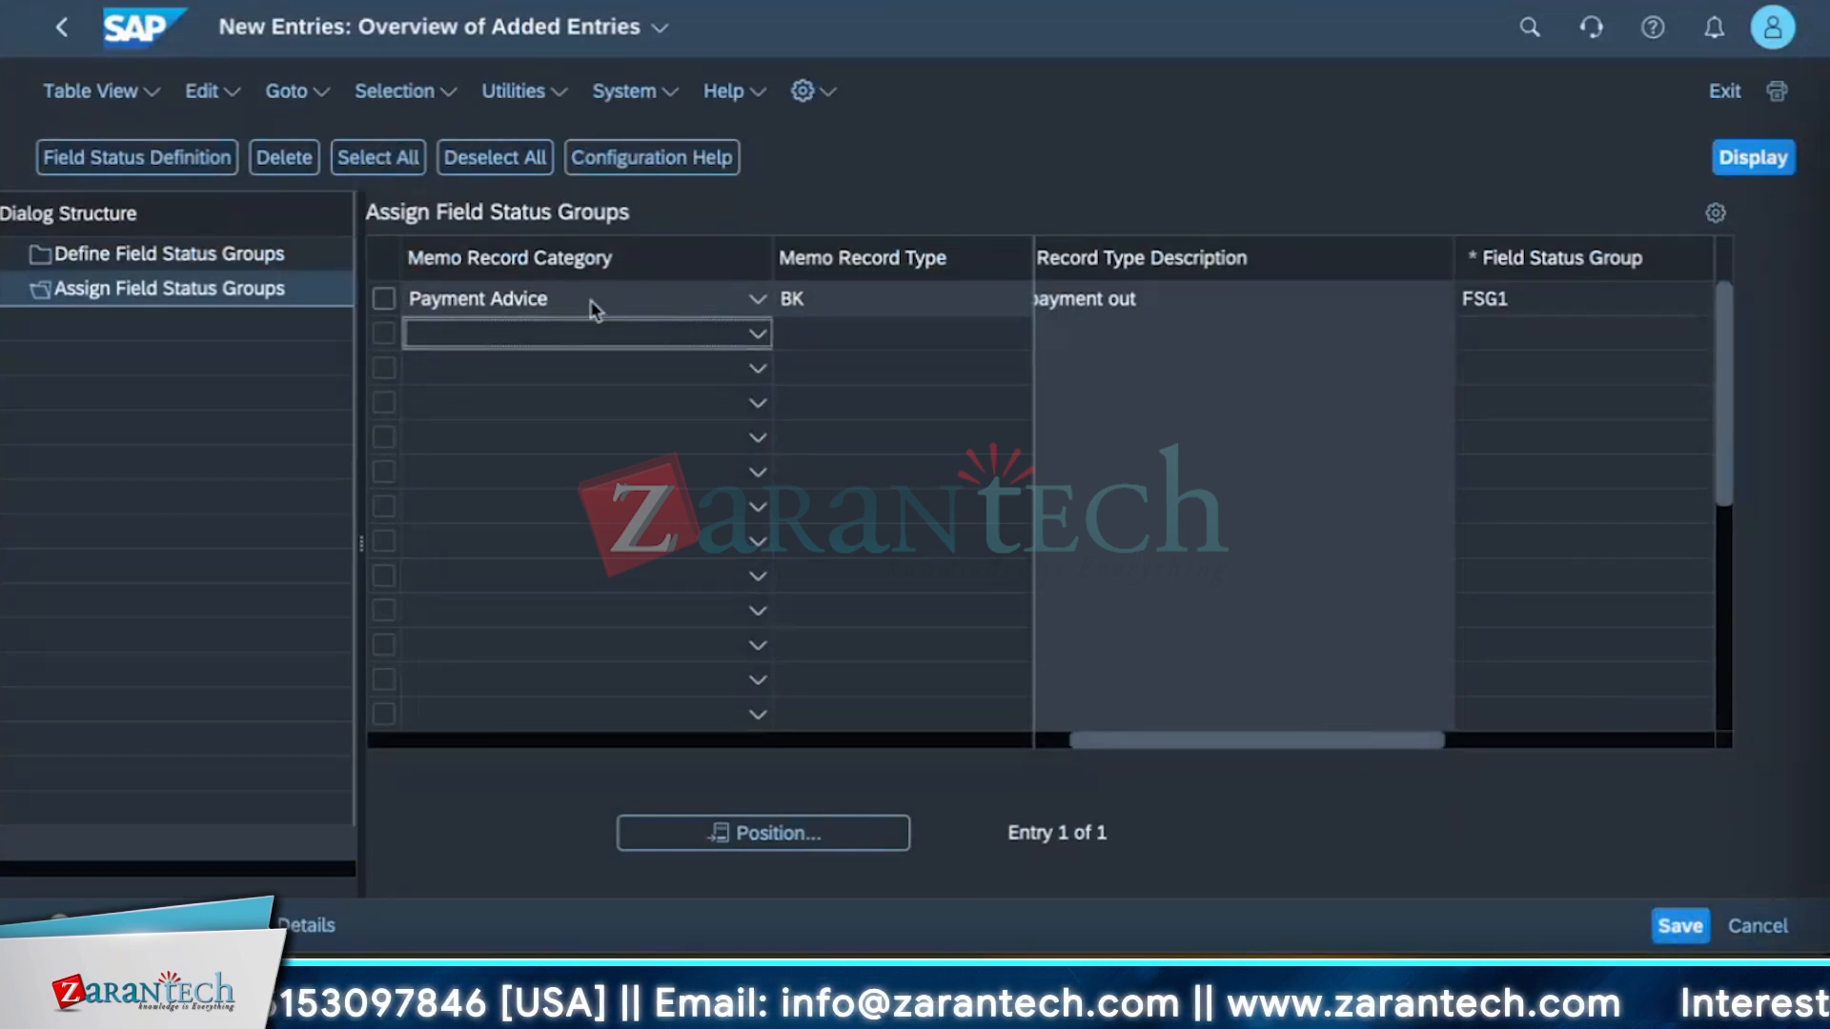
Assign field status group FSG2 to memo record type SK in the next row and save.
click(846, 335)
click(1049, 333)
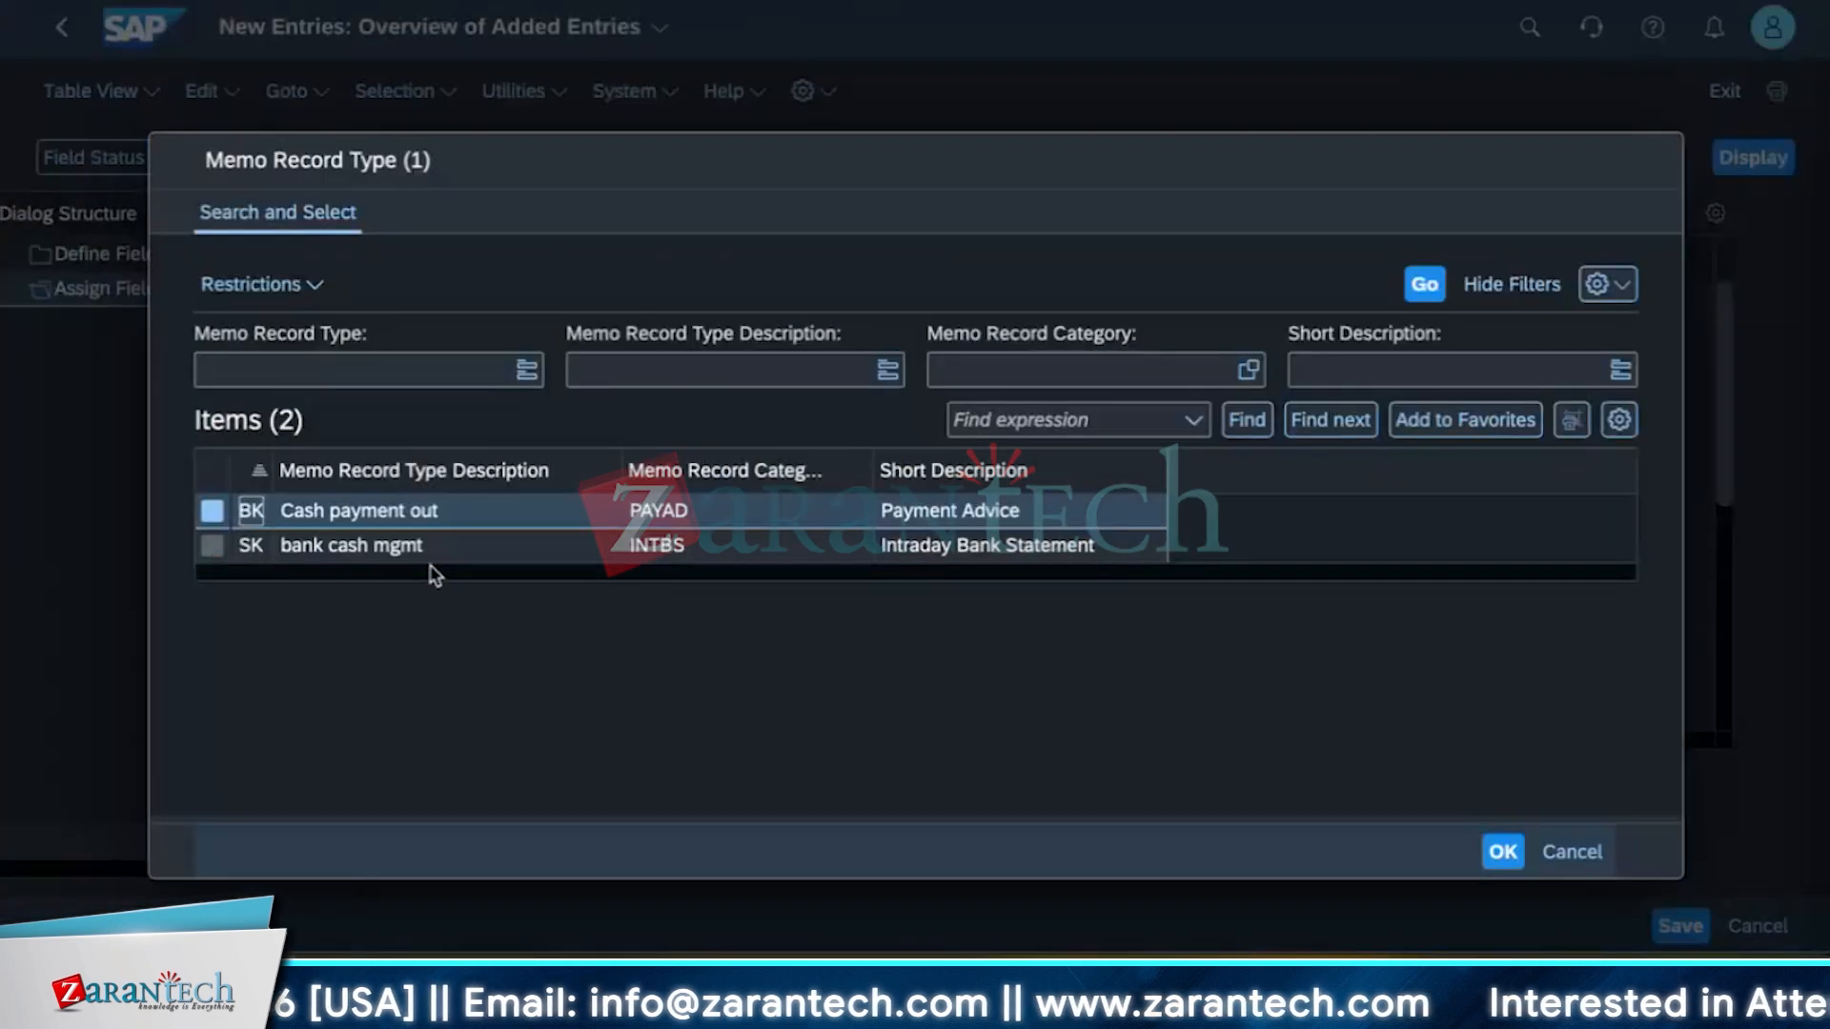
click(441, 552)
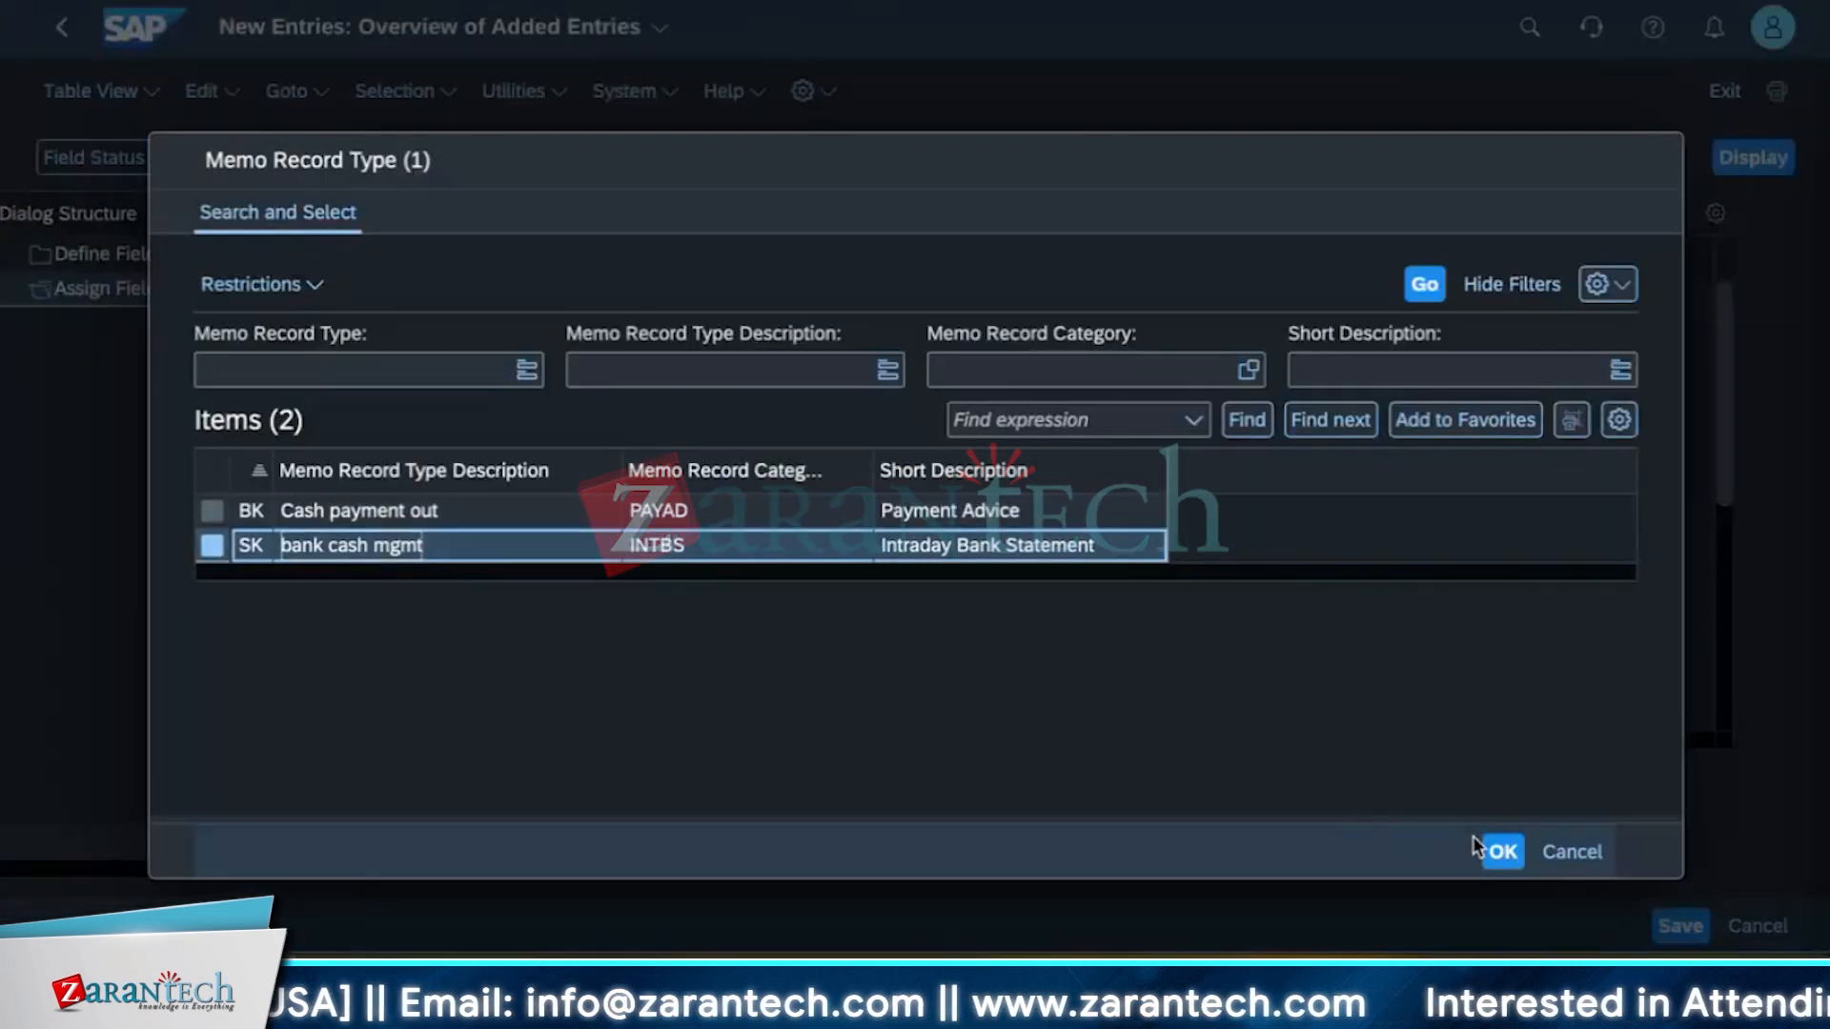
click(1496, 851)
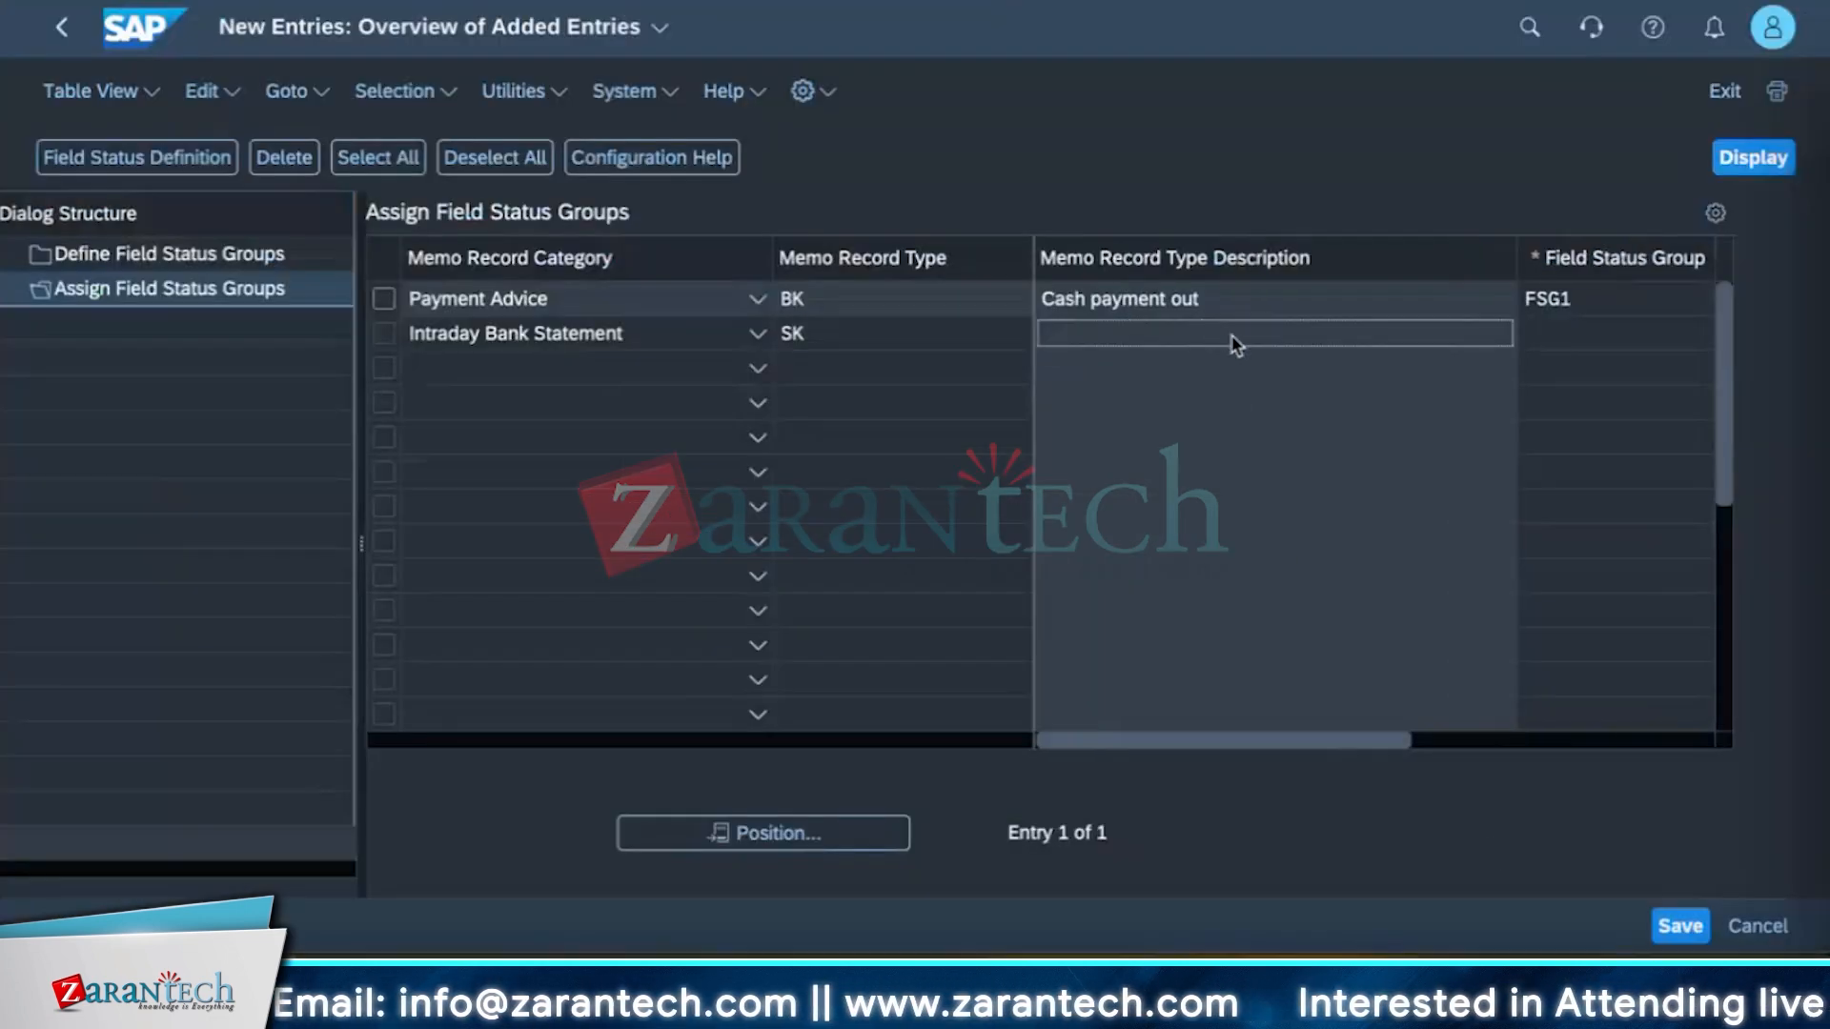
click(1589, 341)
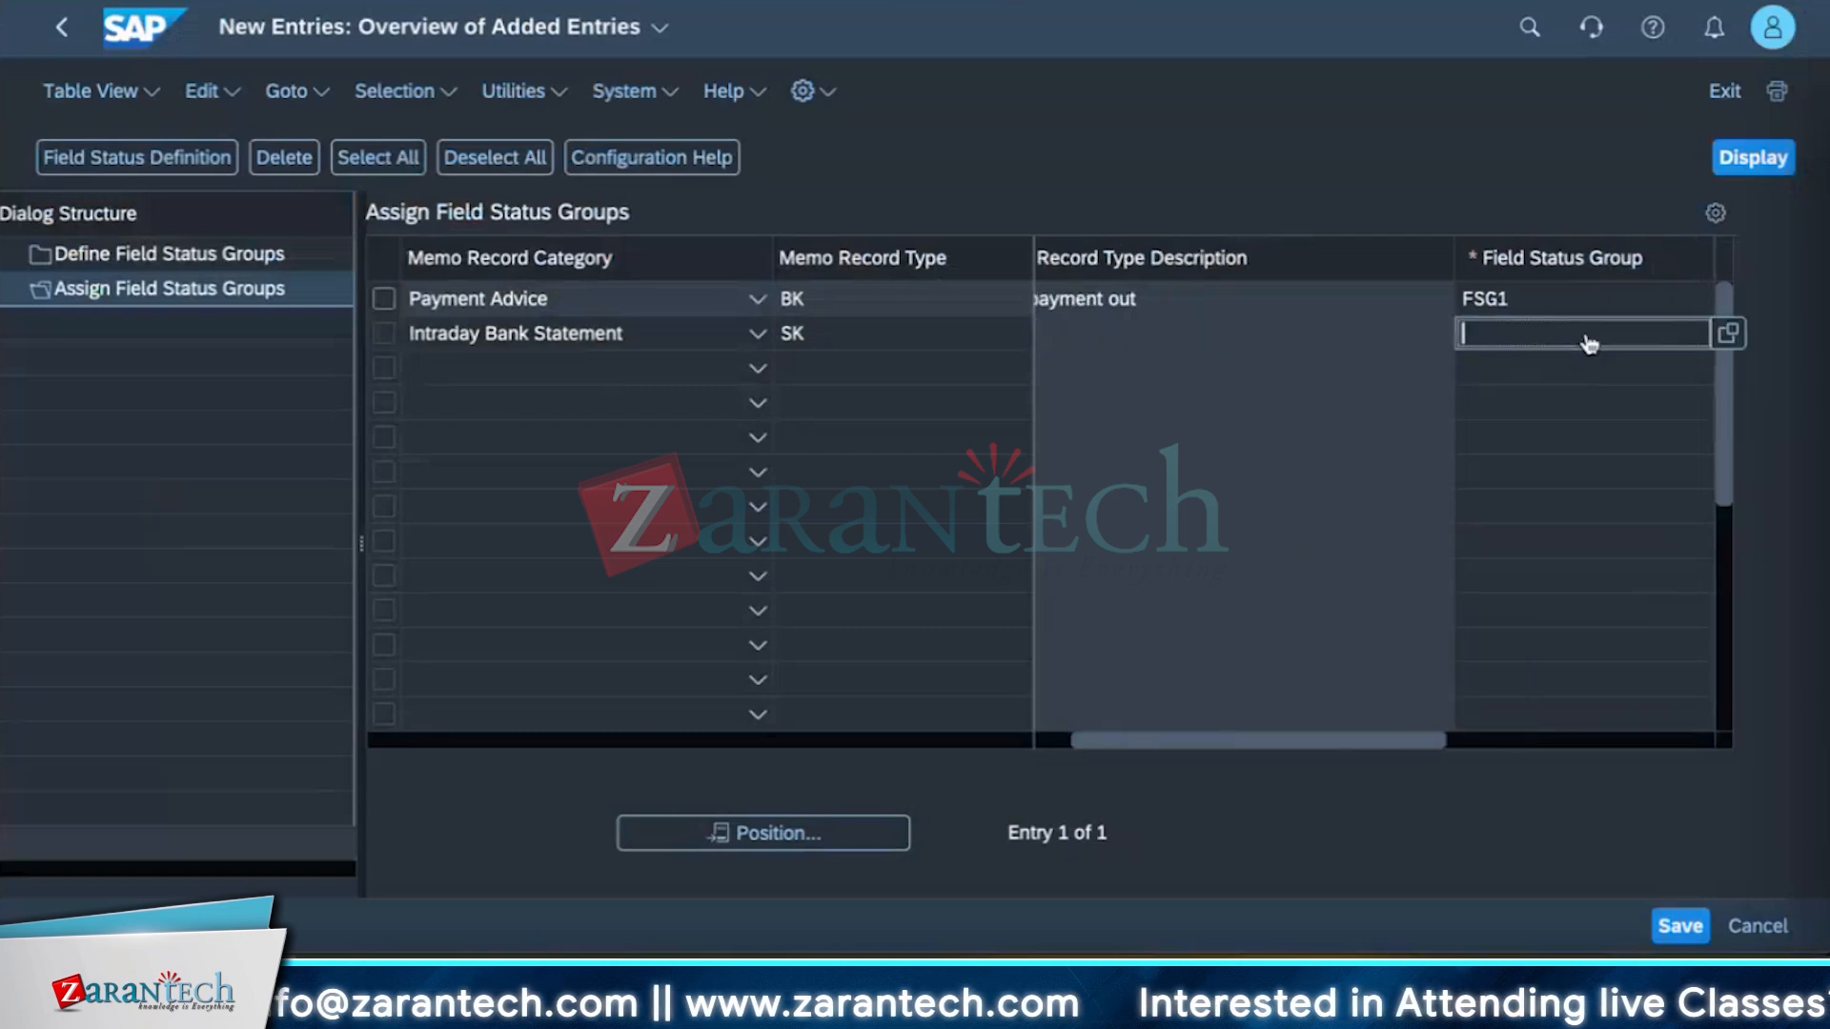
click(1728, 334)
click(234, 548)
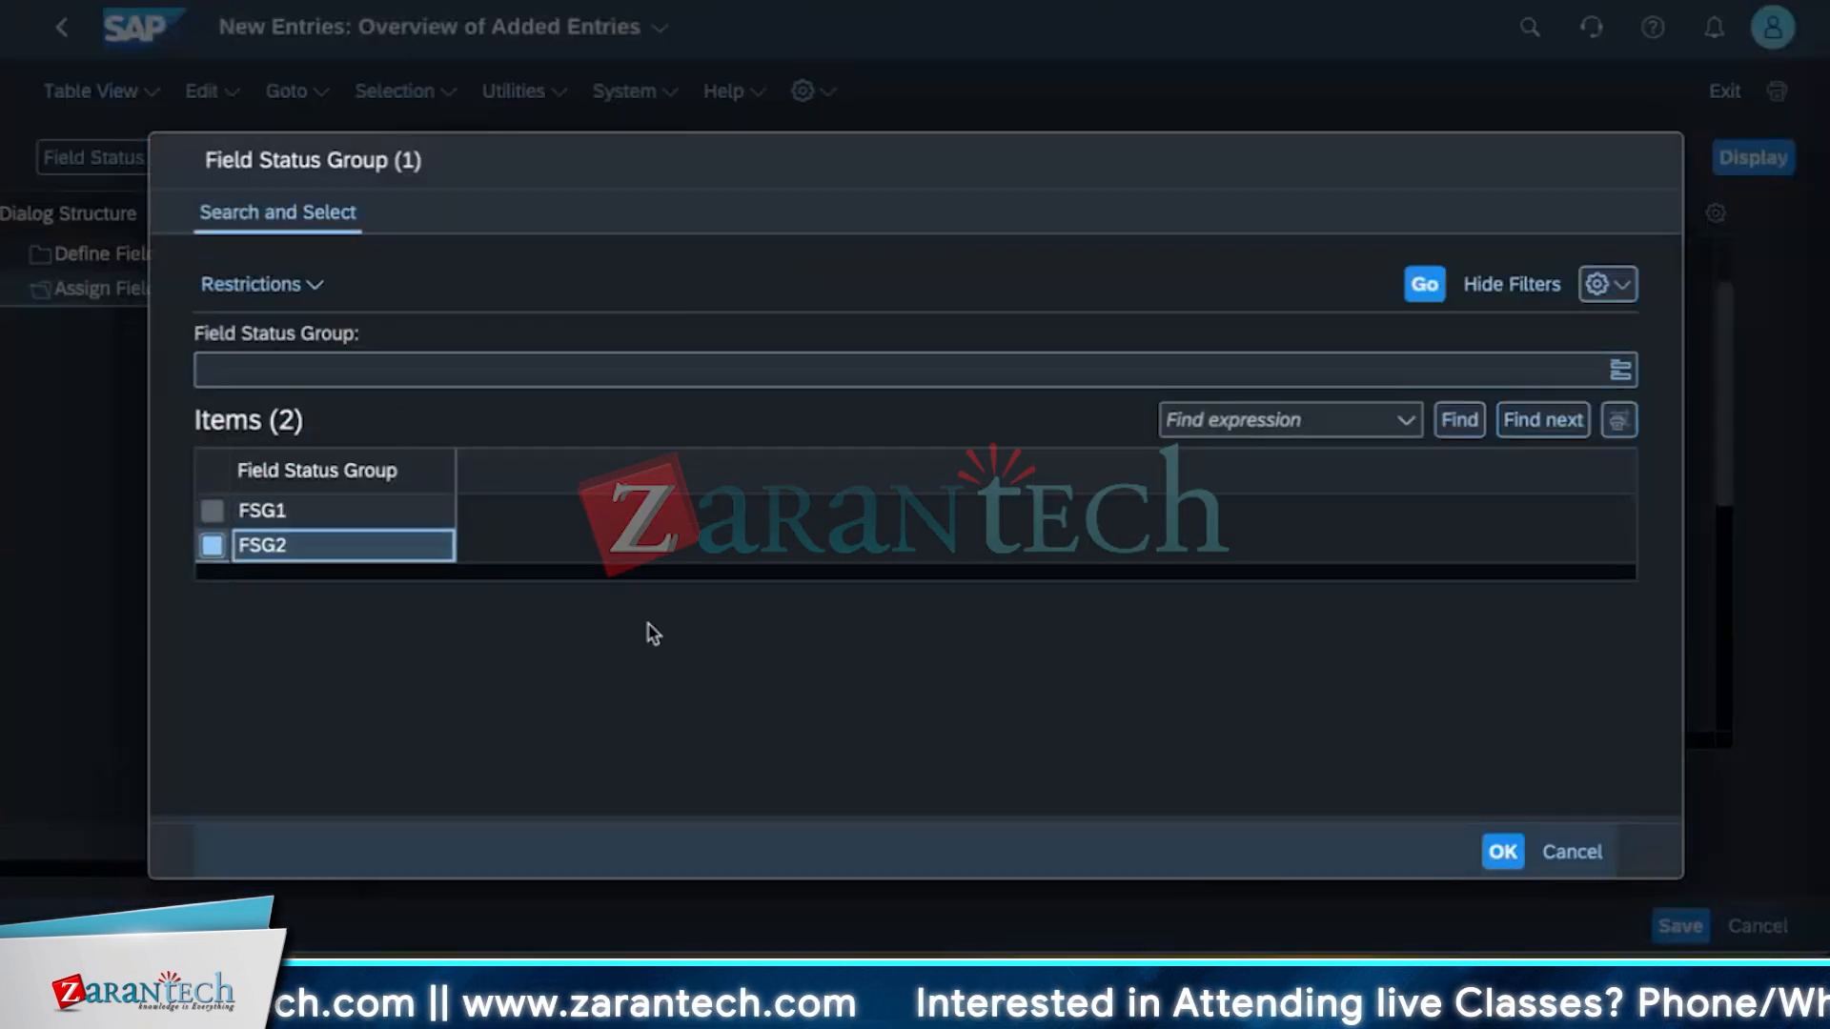
click(1503, 851)
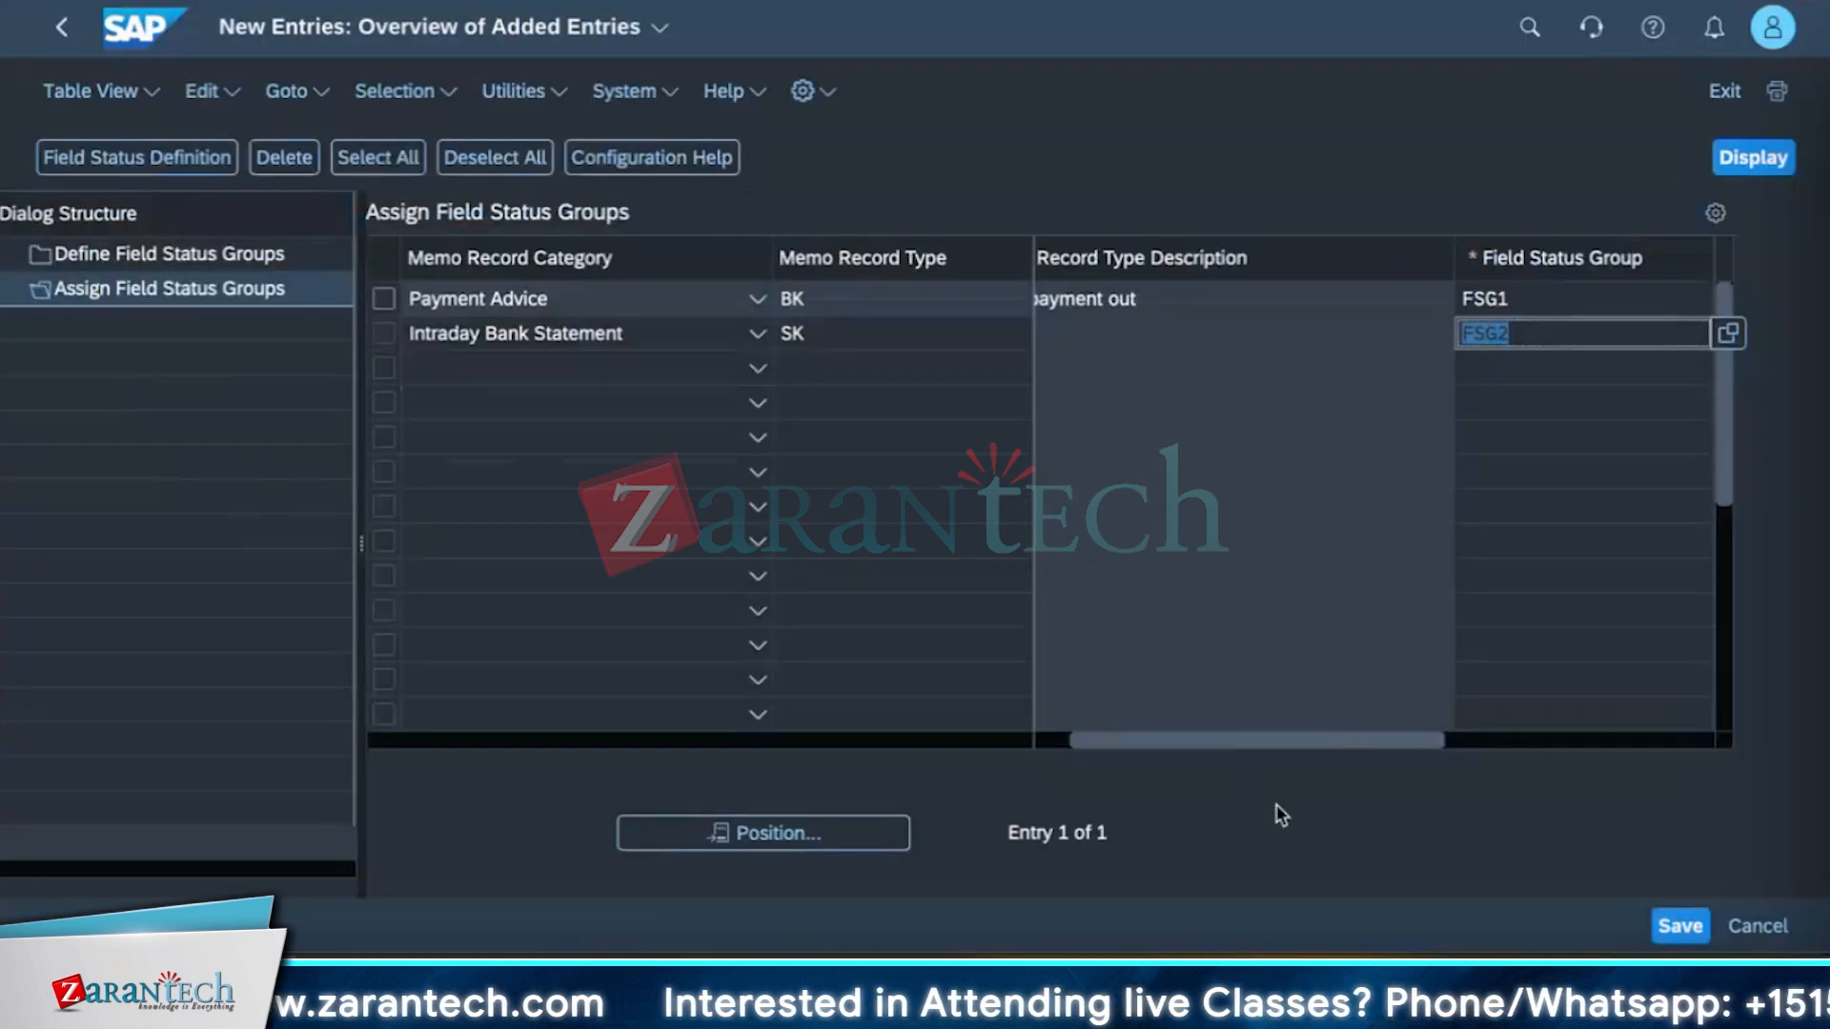
click(1678, 927)
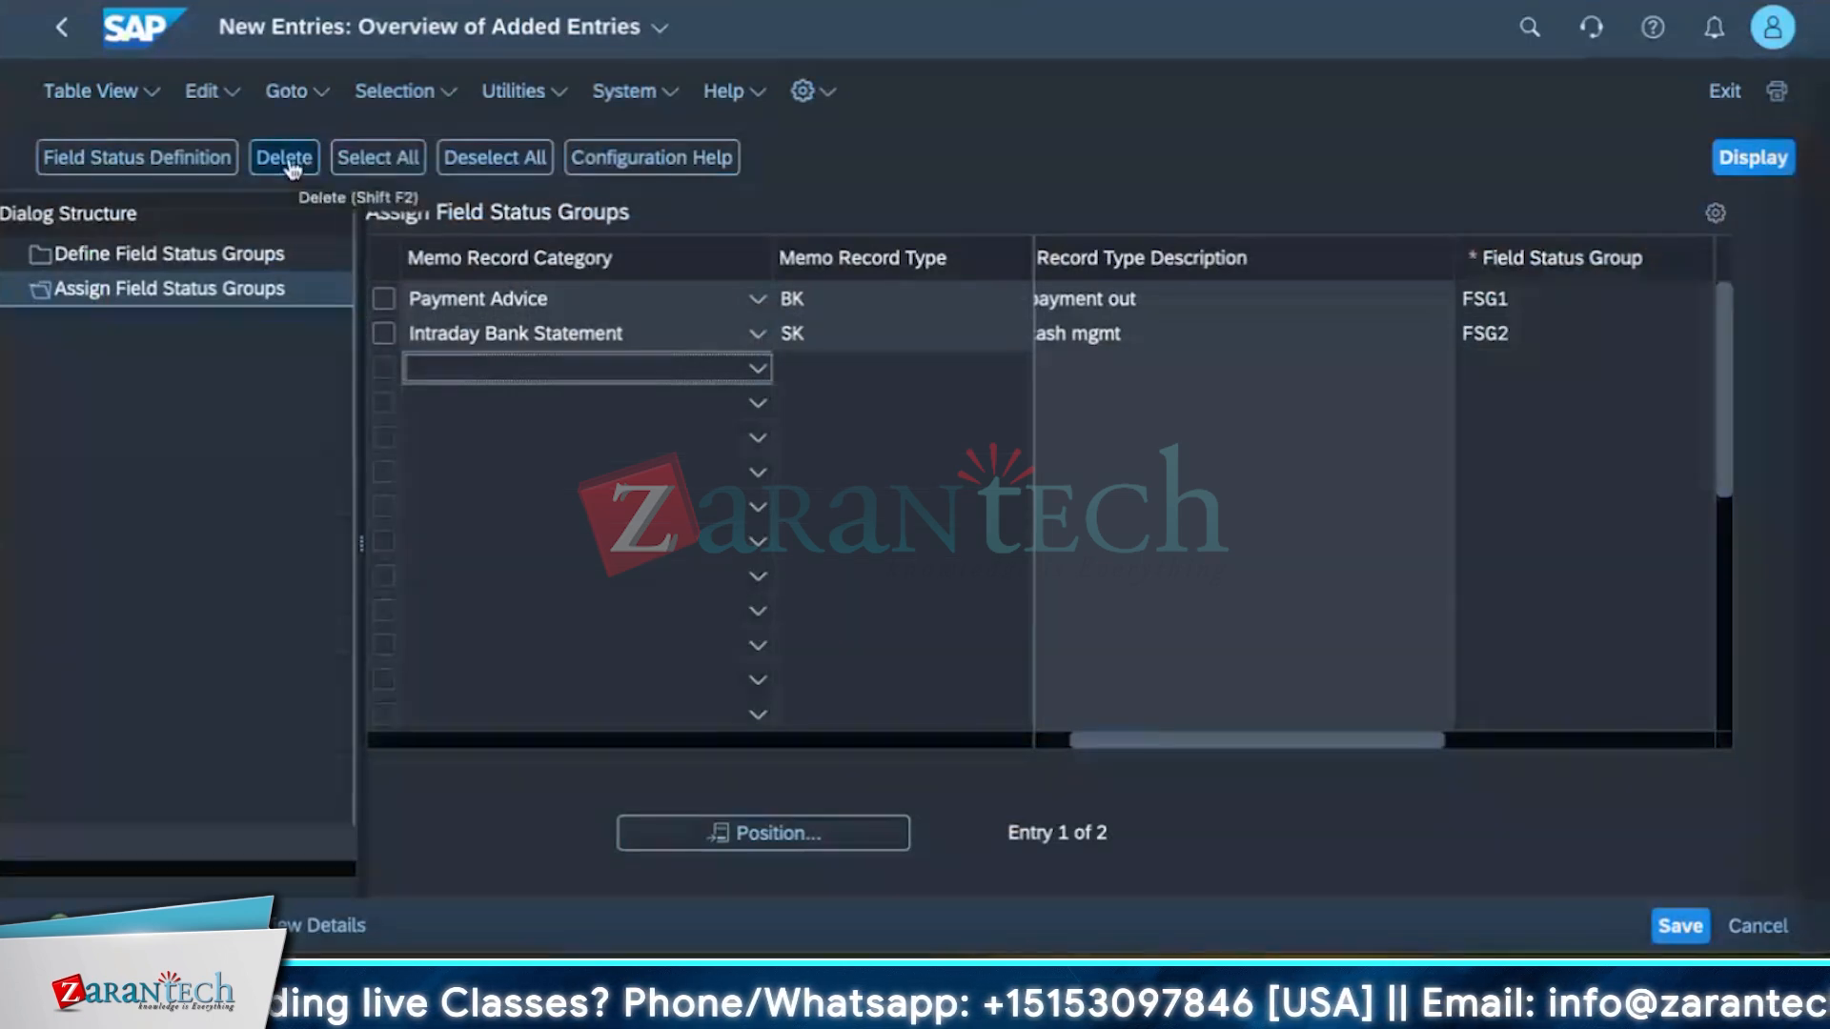
click(1674, 936)
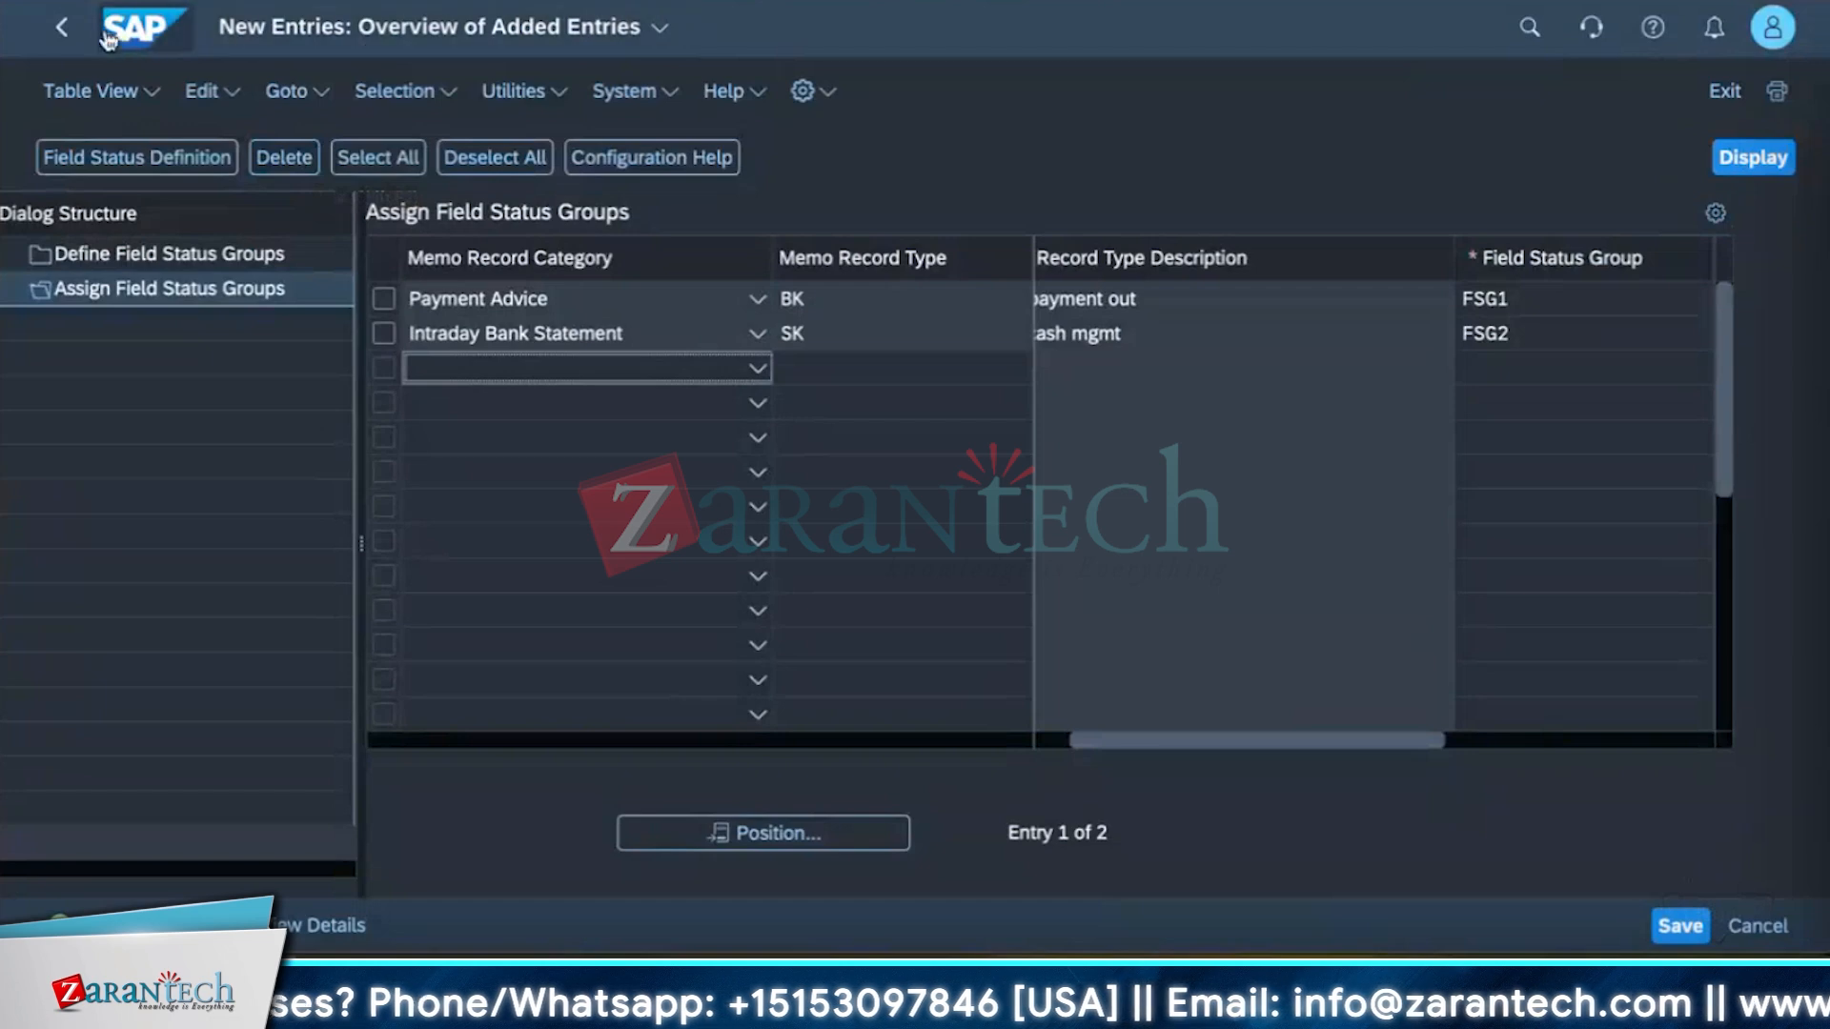
Leave the field status group assignment and open the Define Number Range for Memo Records activity.
click(62, 33)
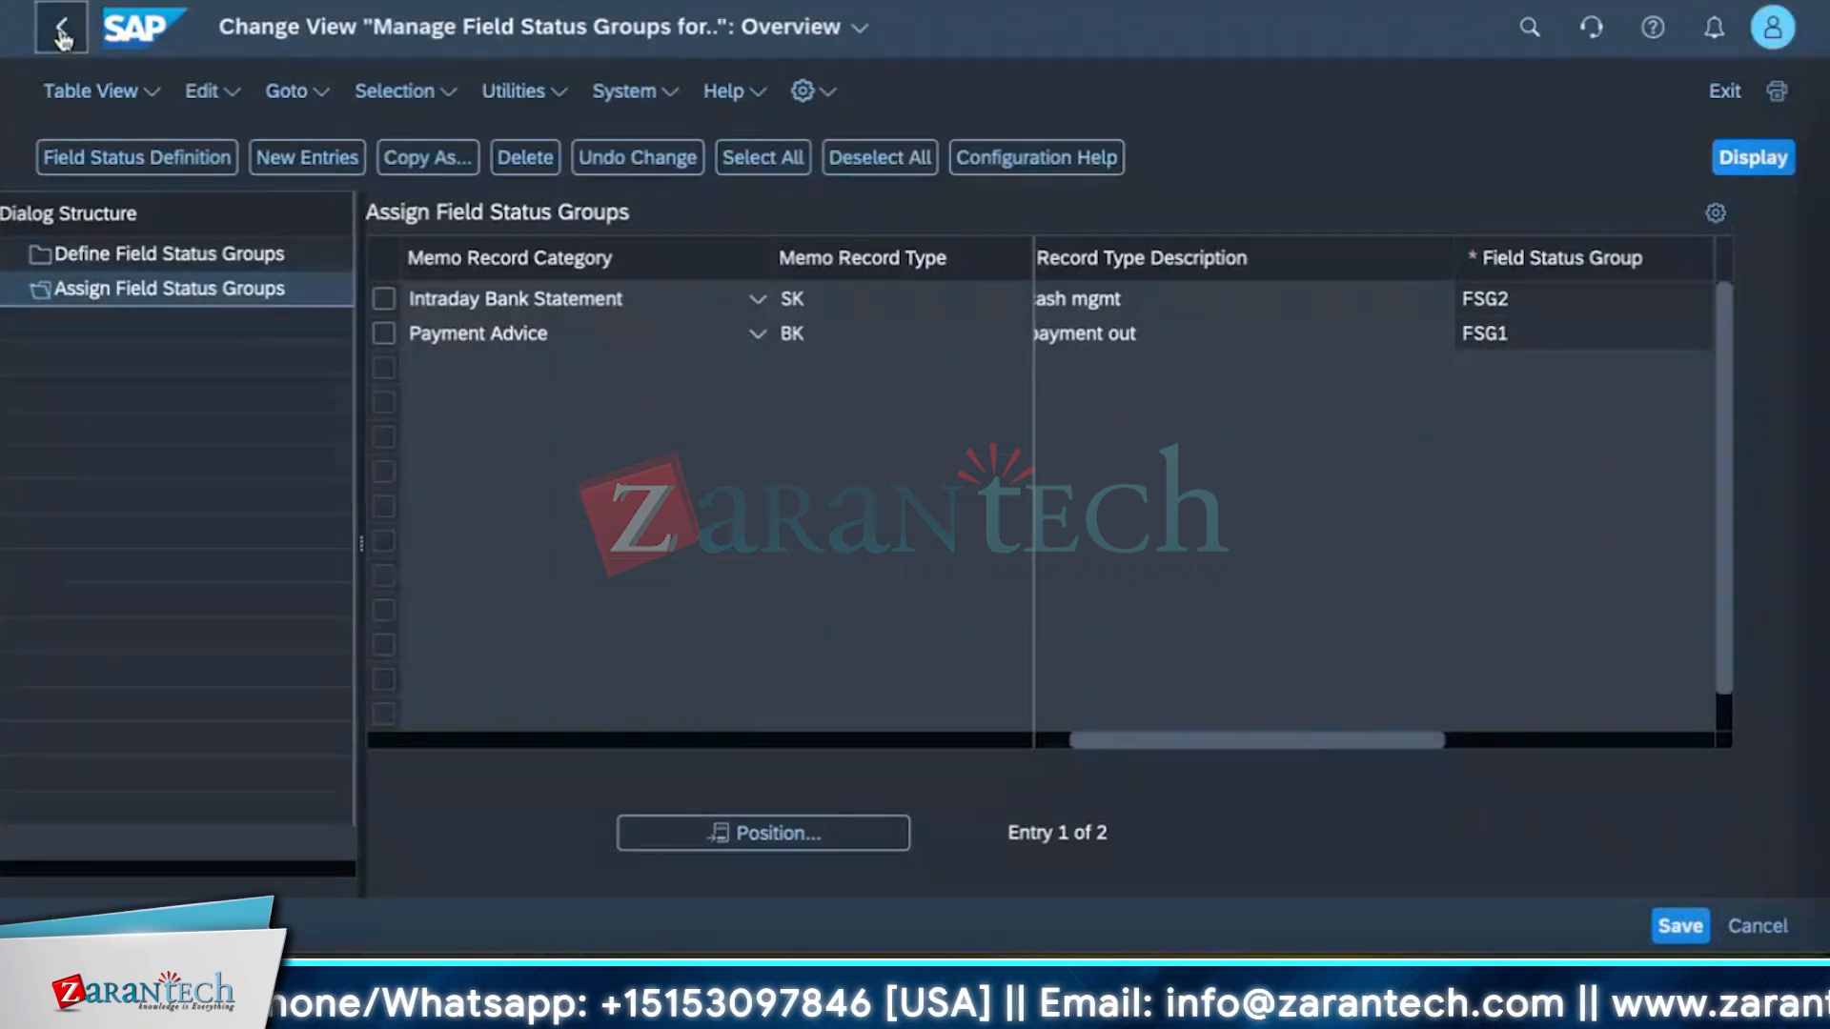
click(62, 35)
click(62, 36)
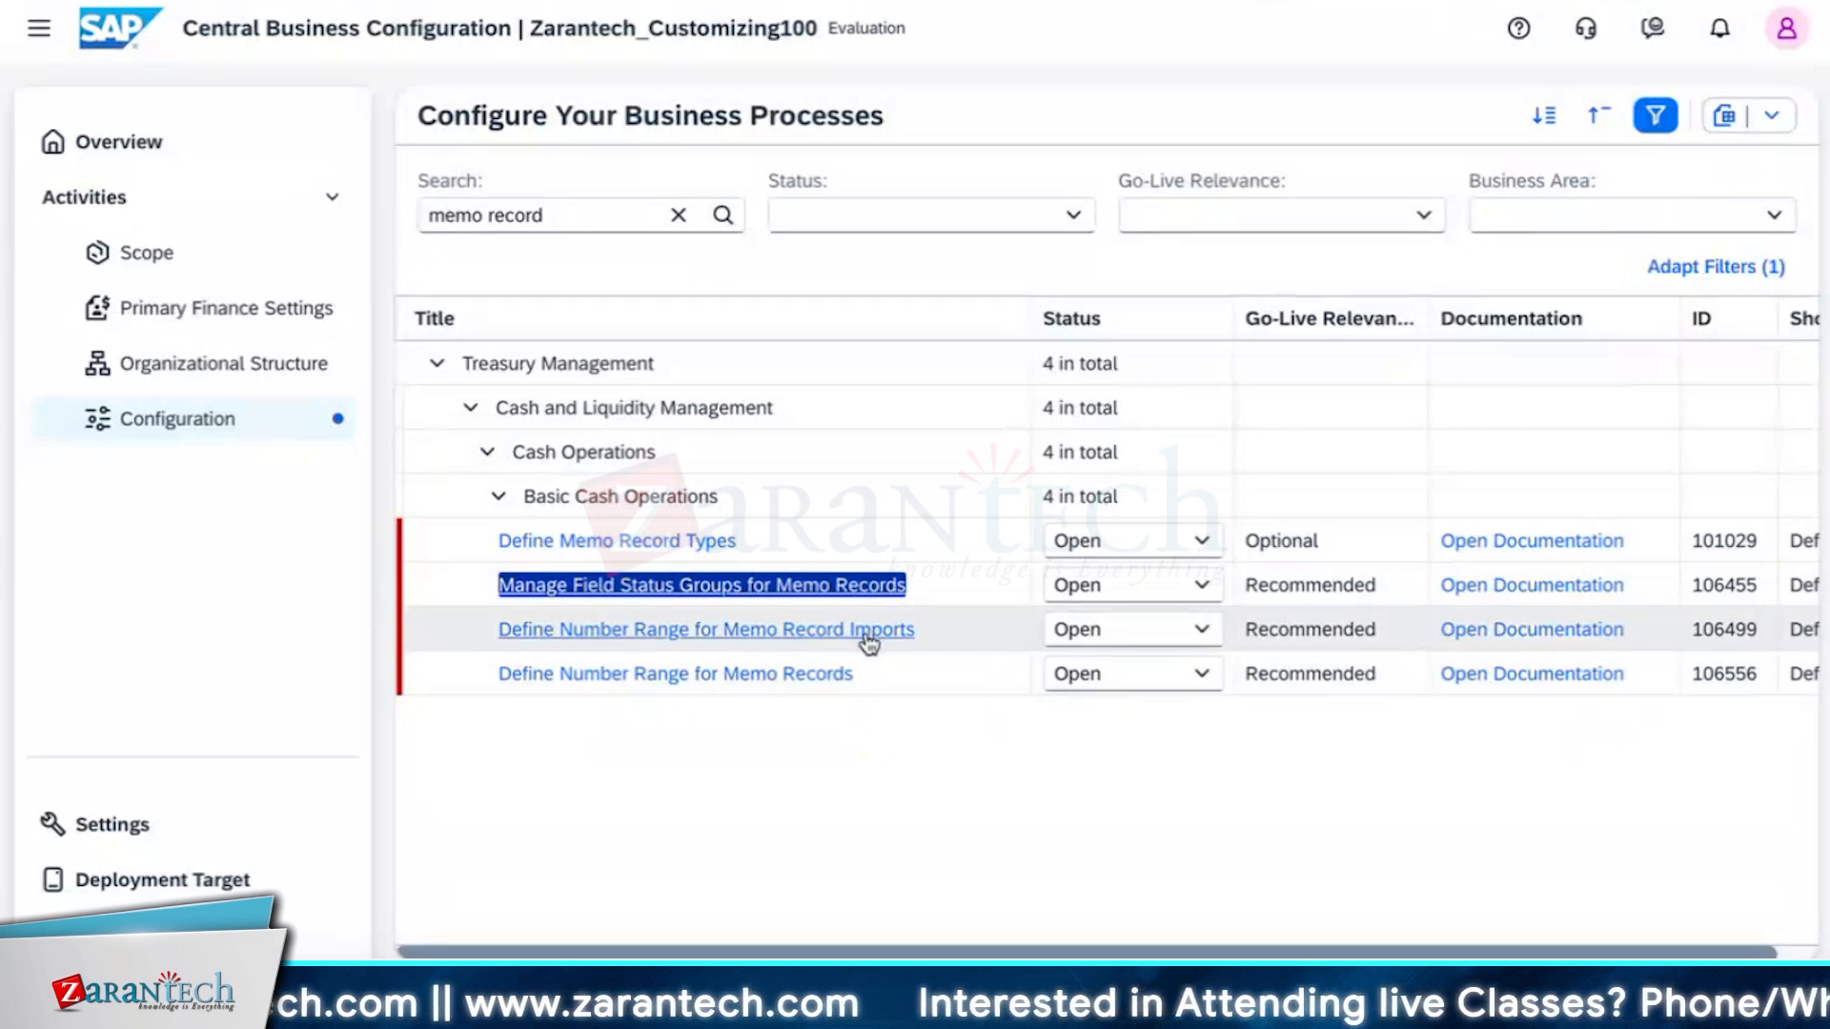
triple_click(691, 674)
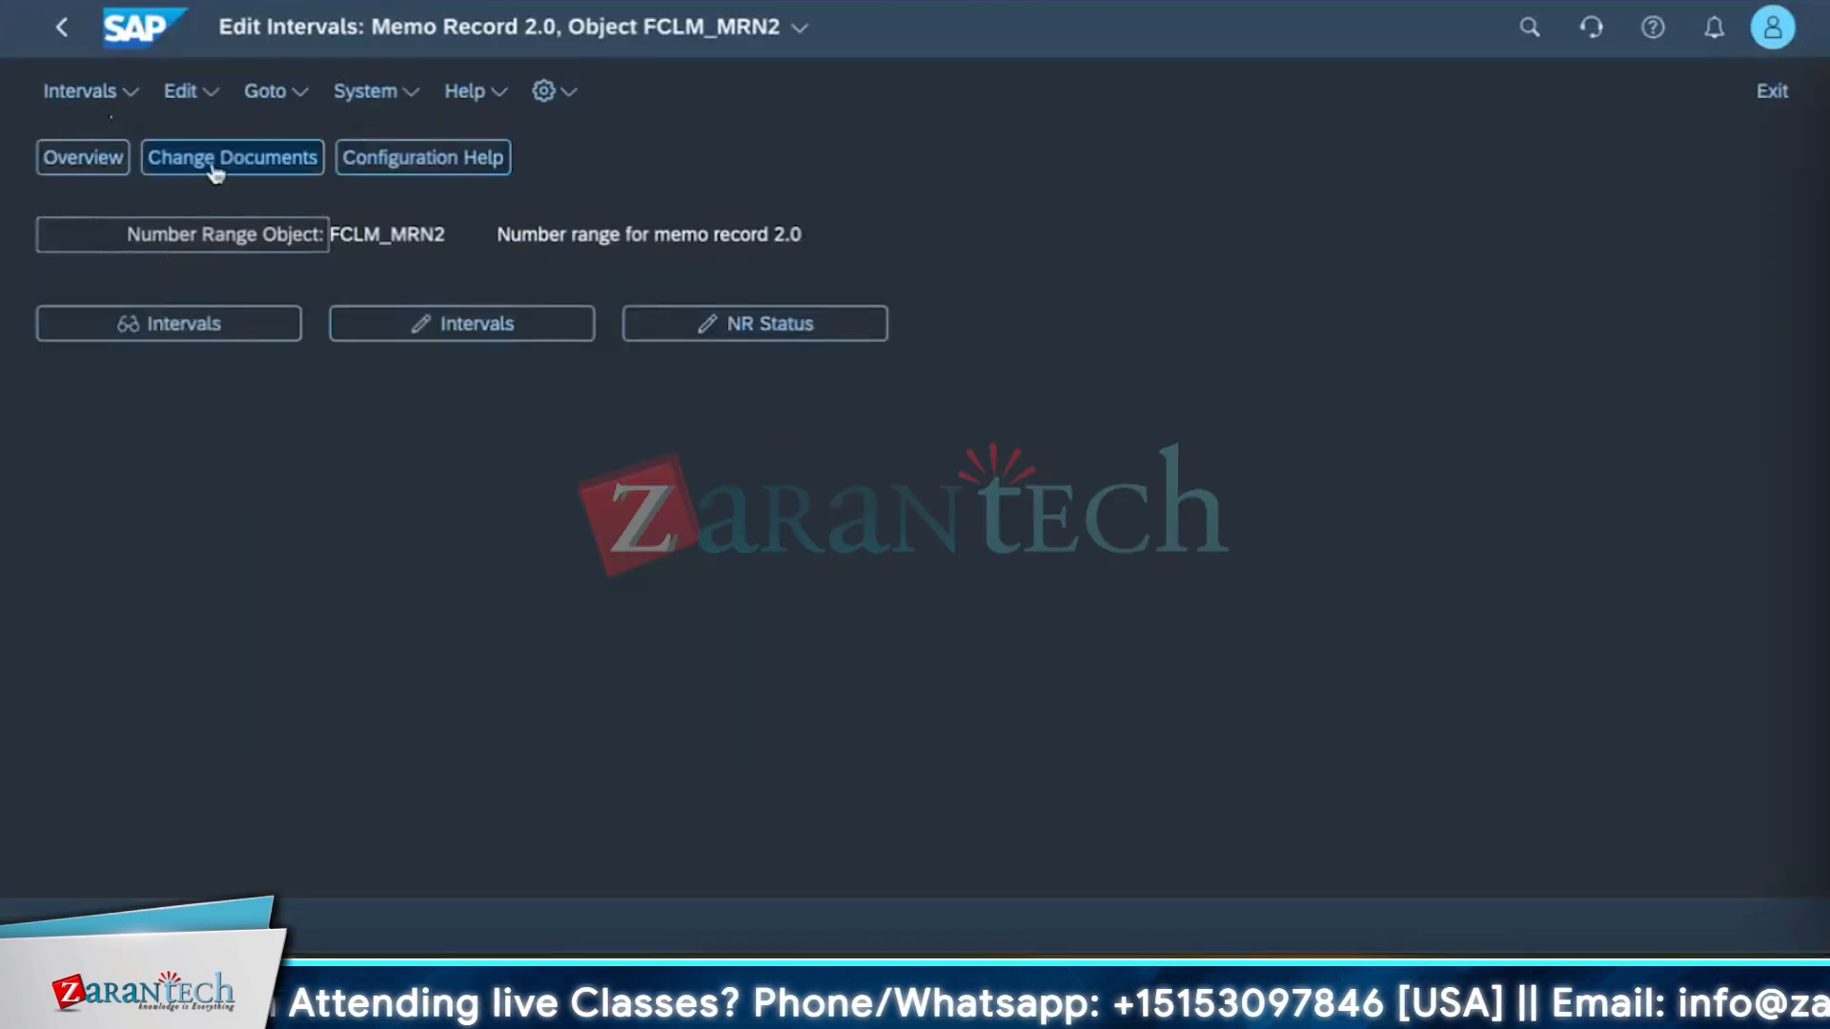
Open the memo record number range intervals in change mode.
click(410, 329)
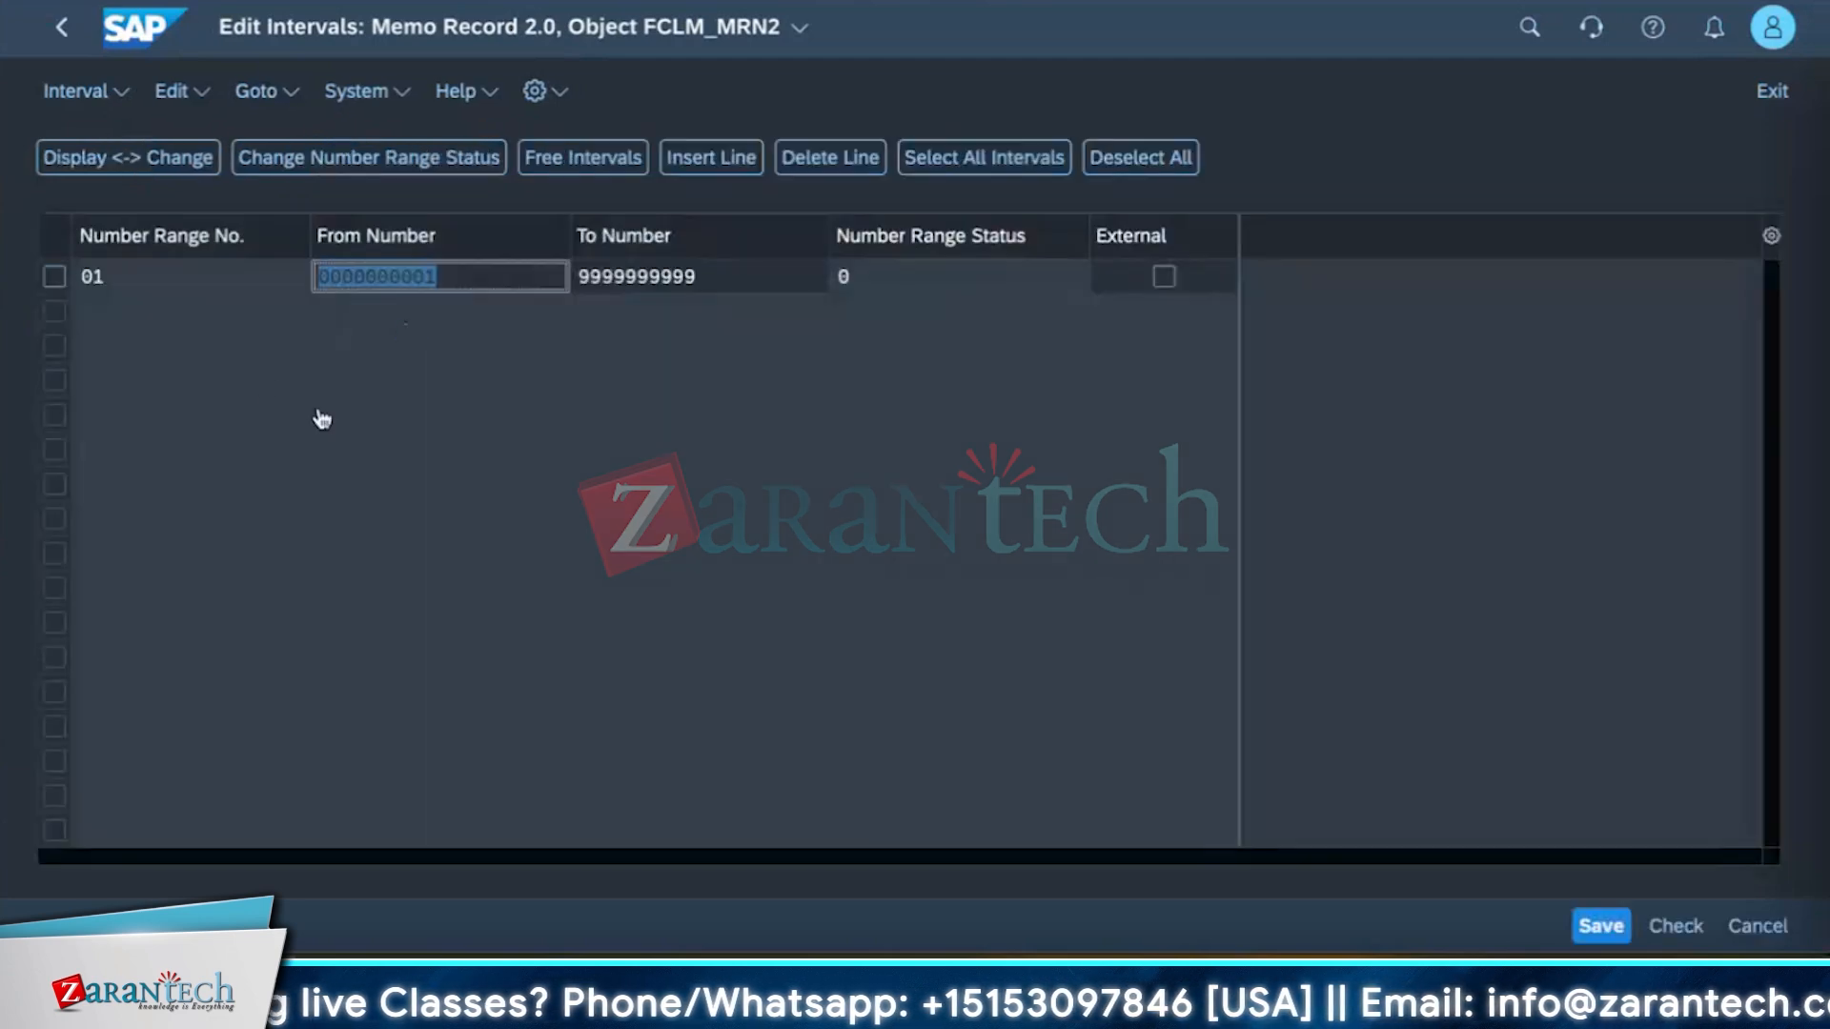
click(215, 378)
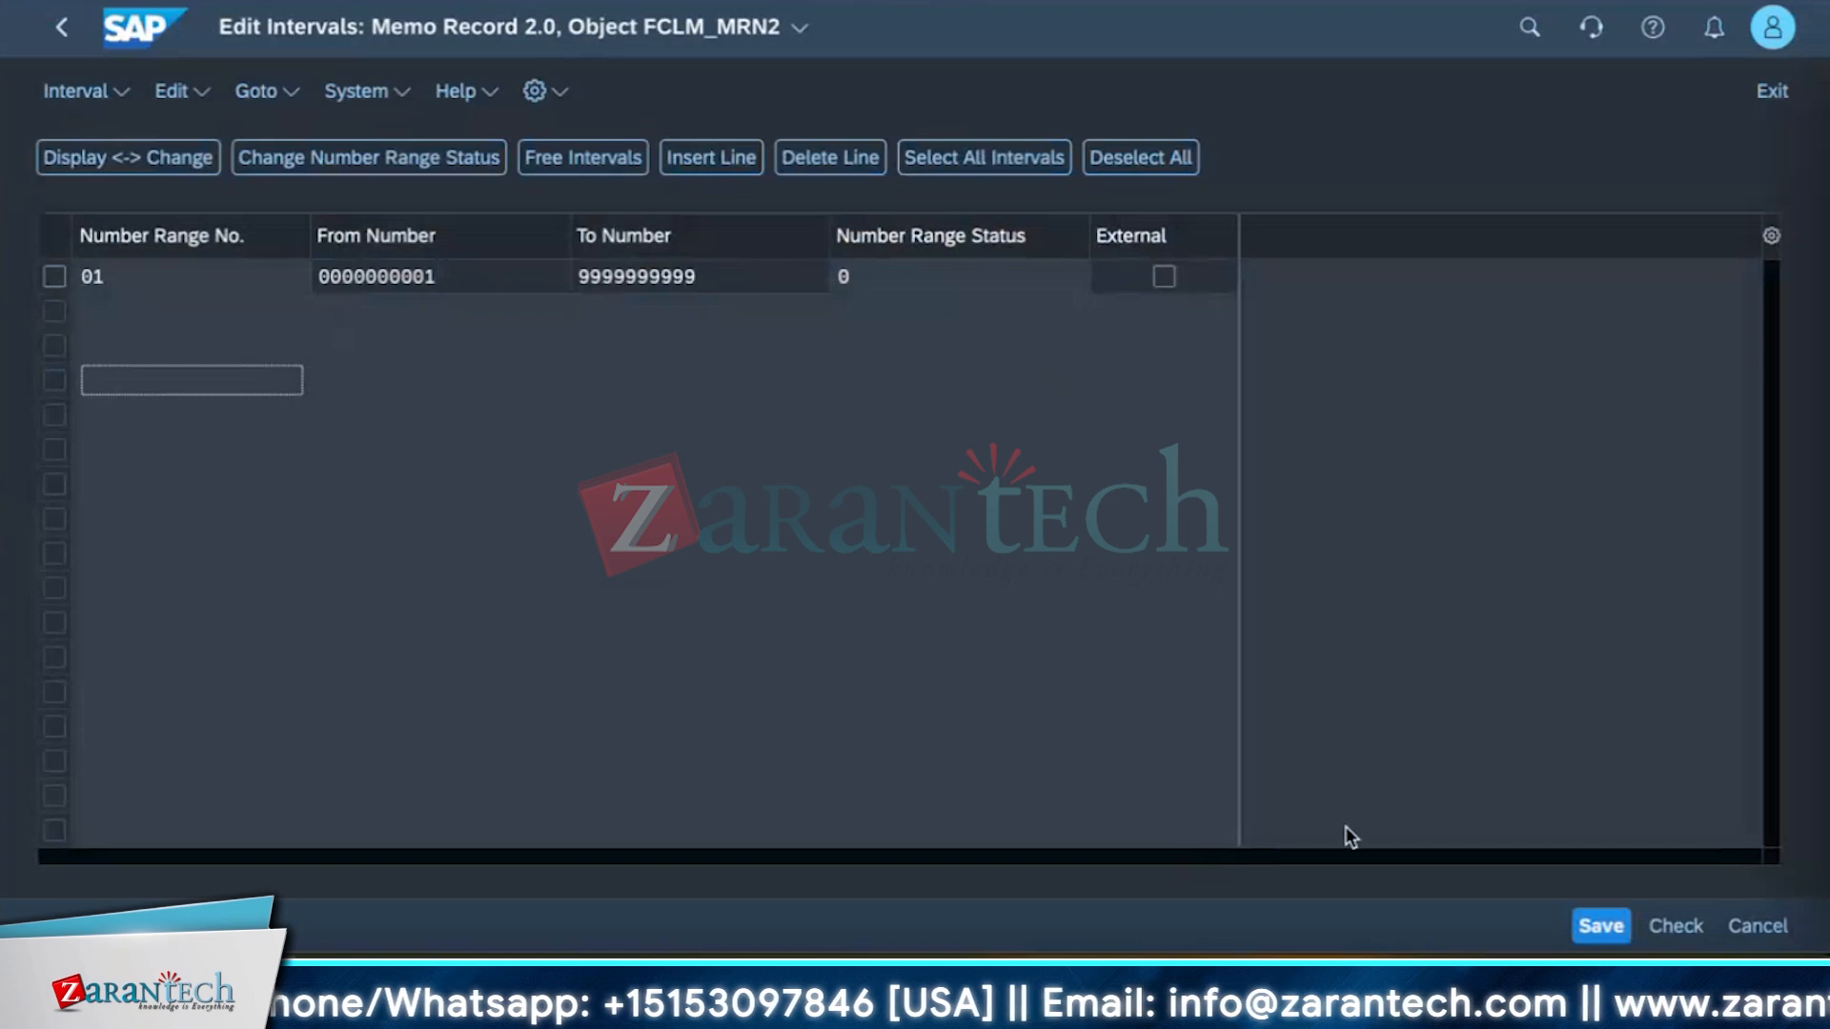
click(105, 313)
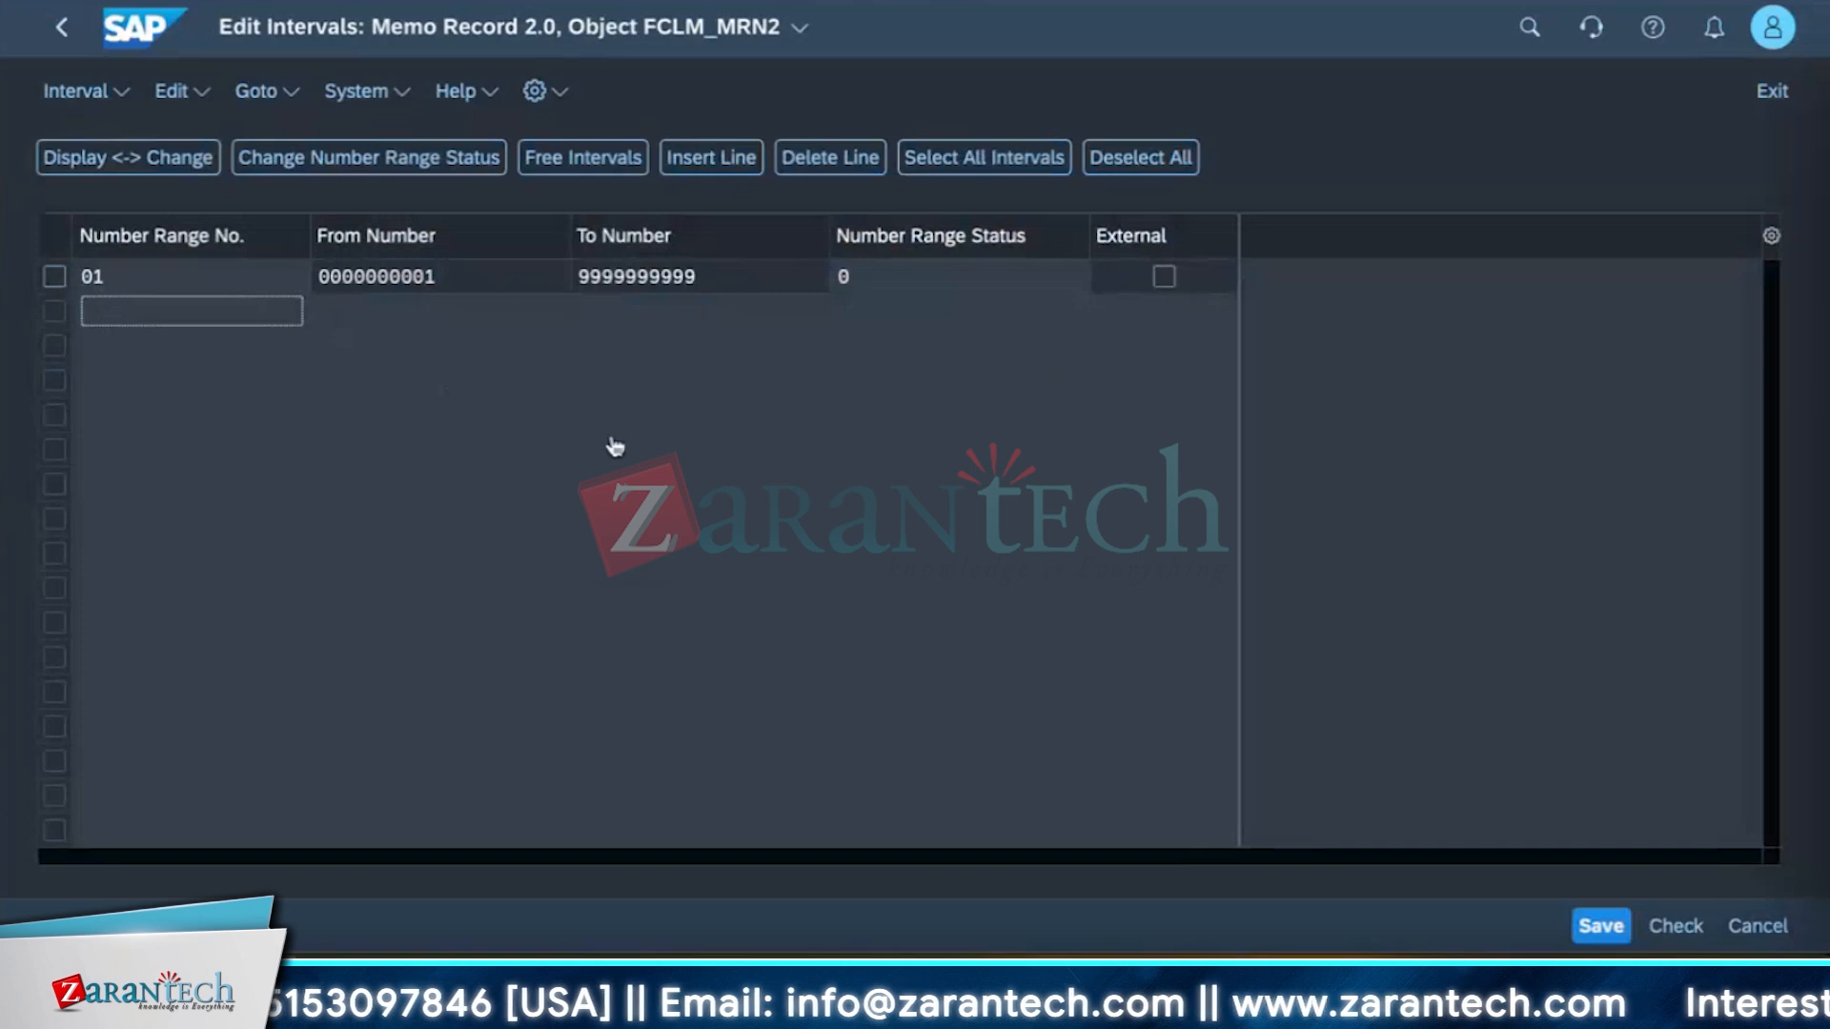
Insert number range interval 02 from 100 to 90000 and save it.
click(707, 160)
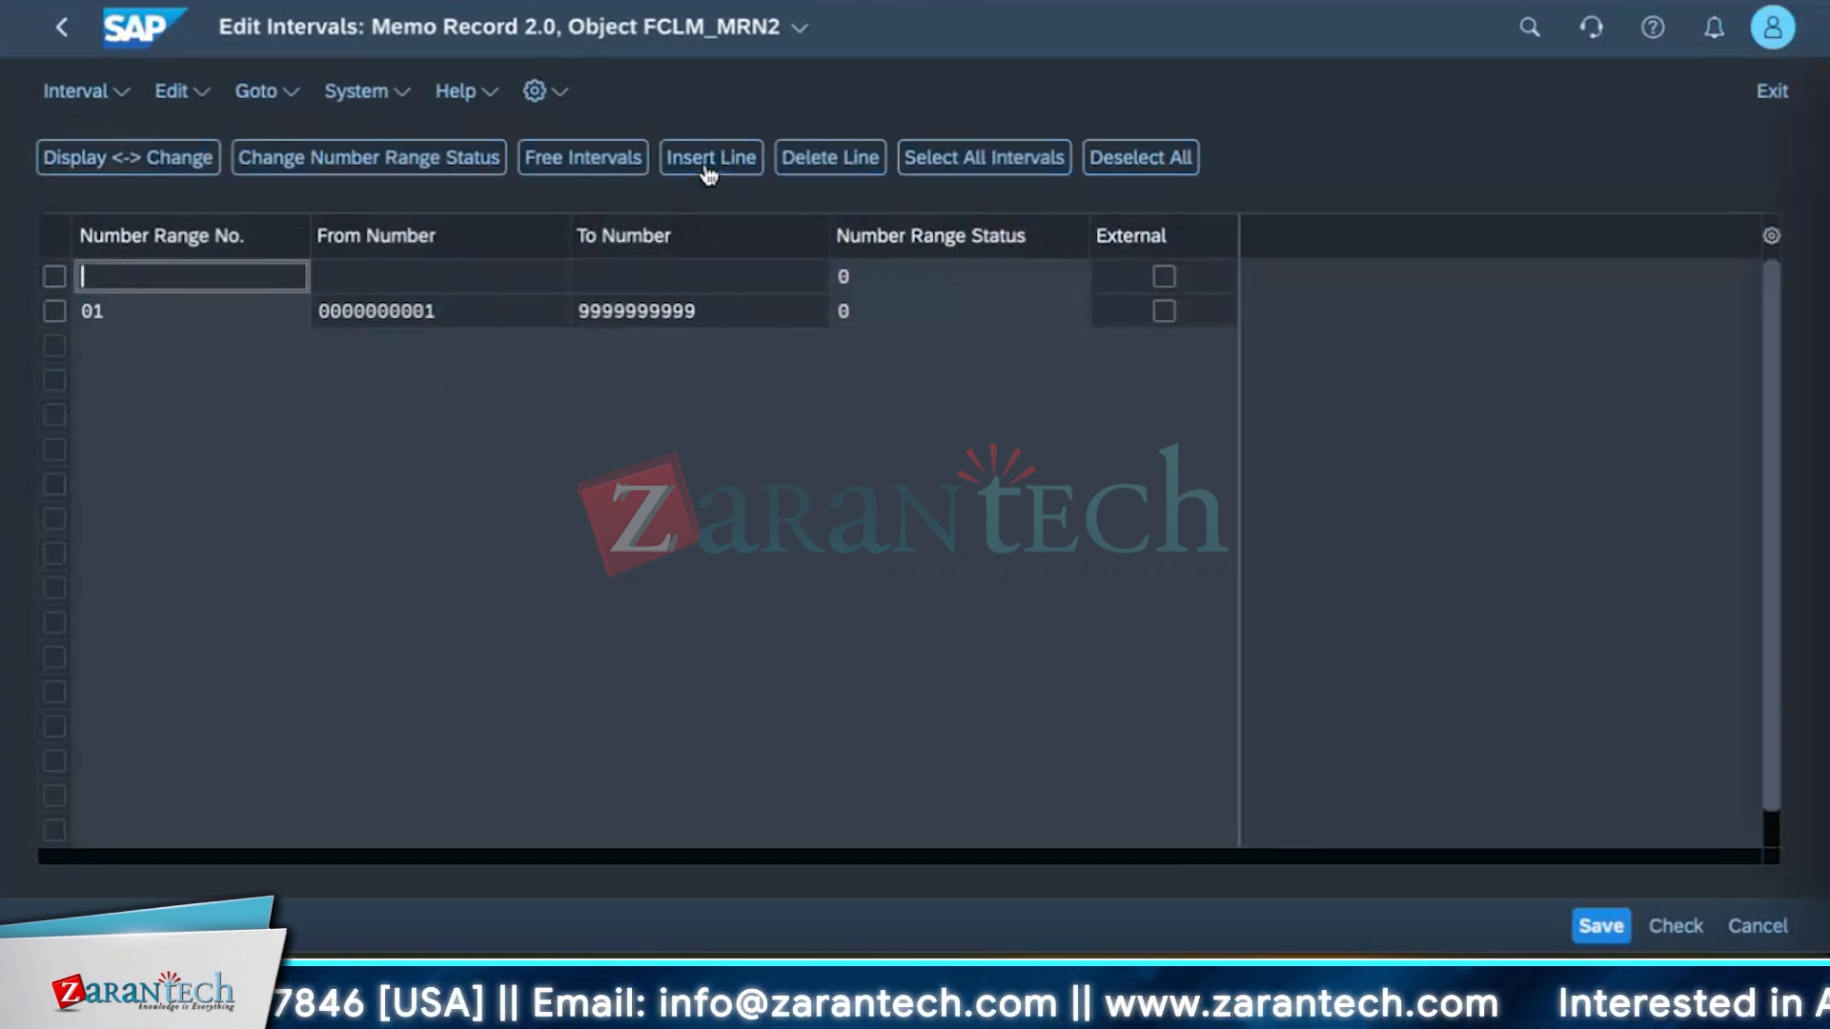
text(02)
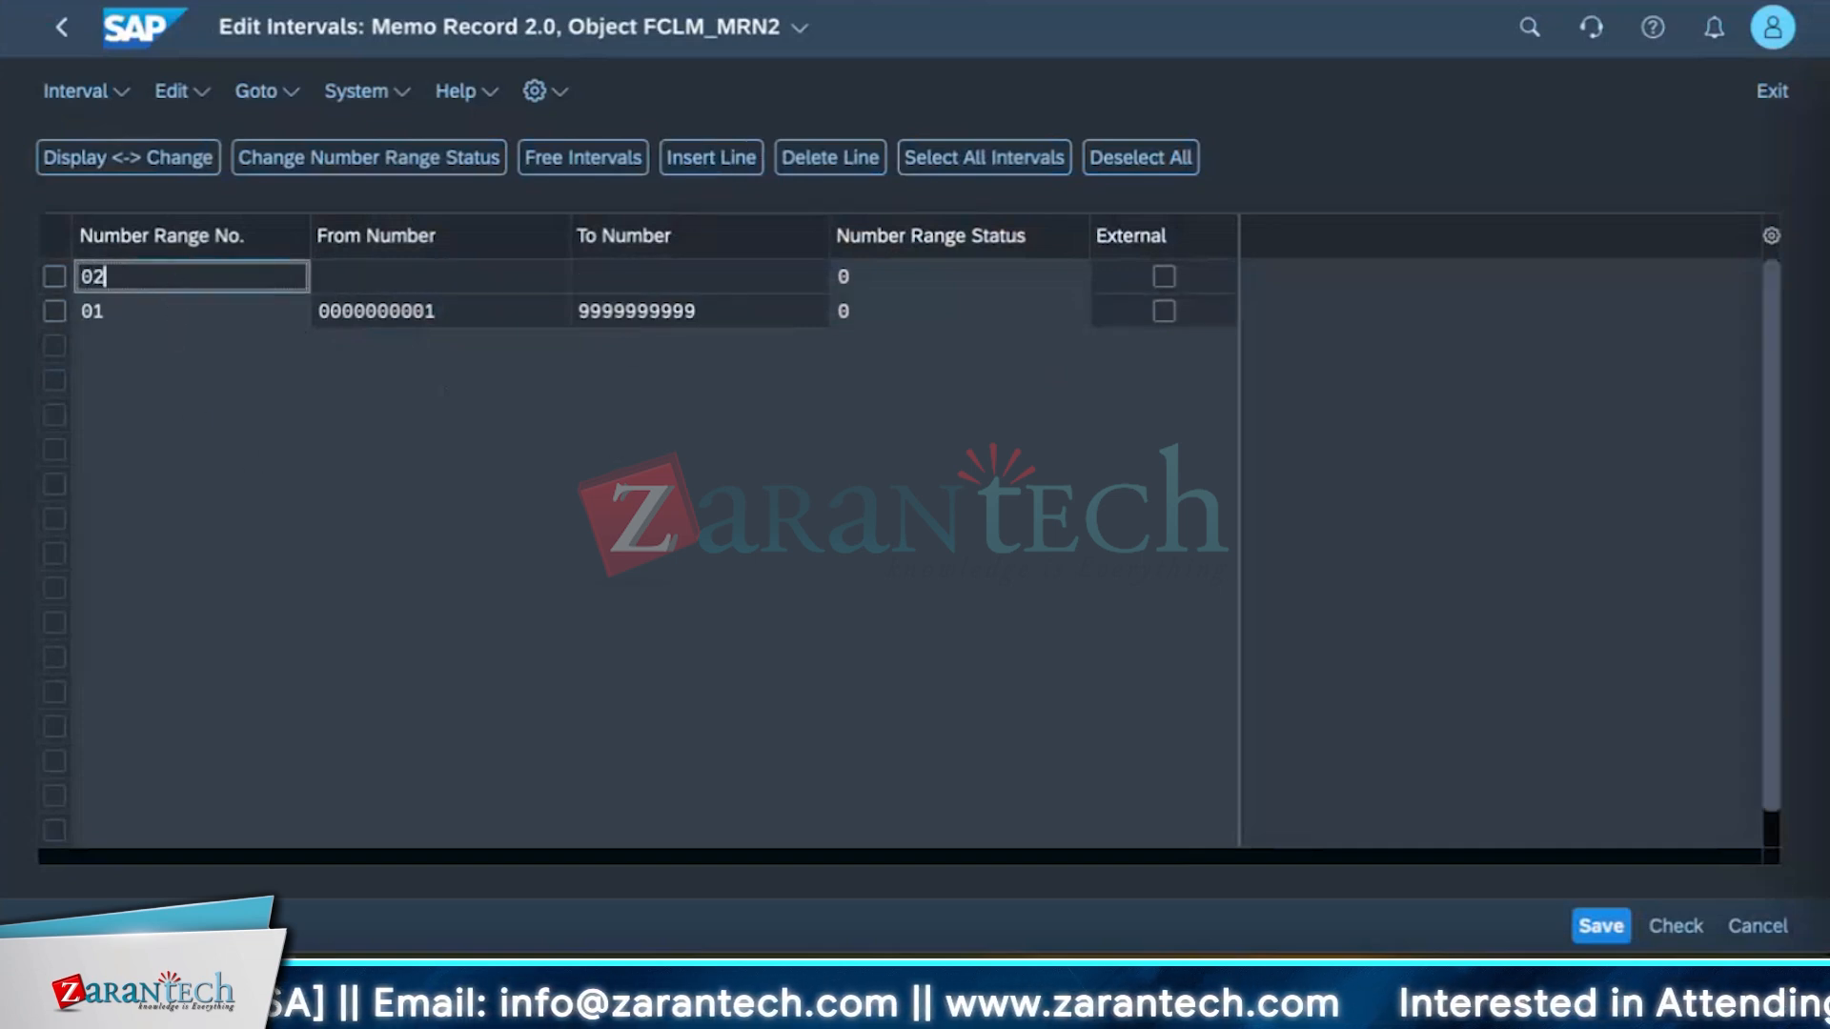
click(349, 282)
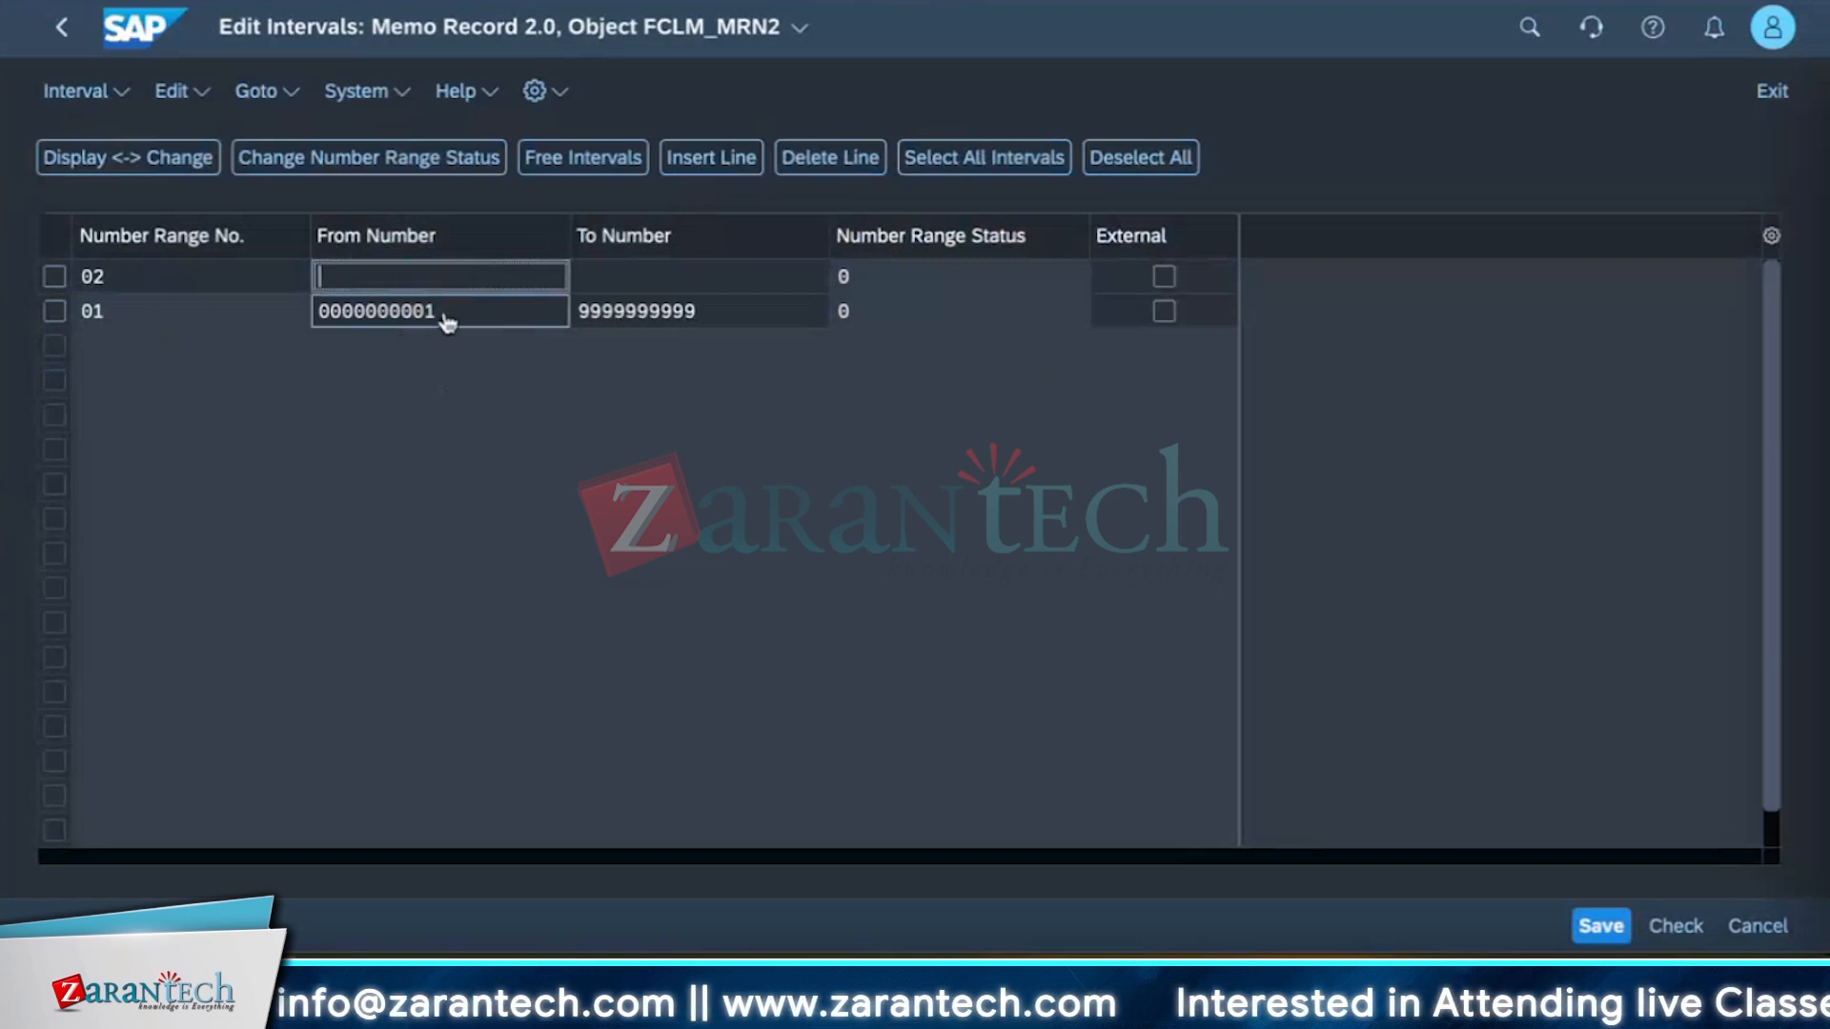
text(100)
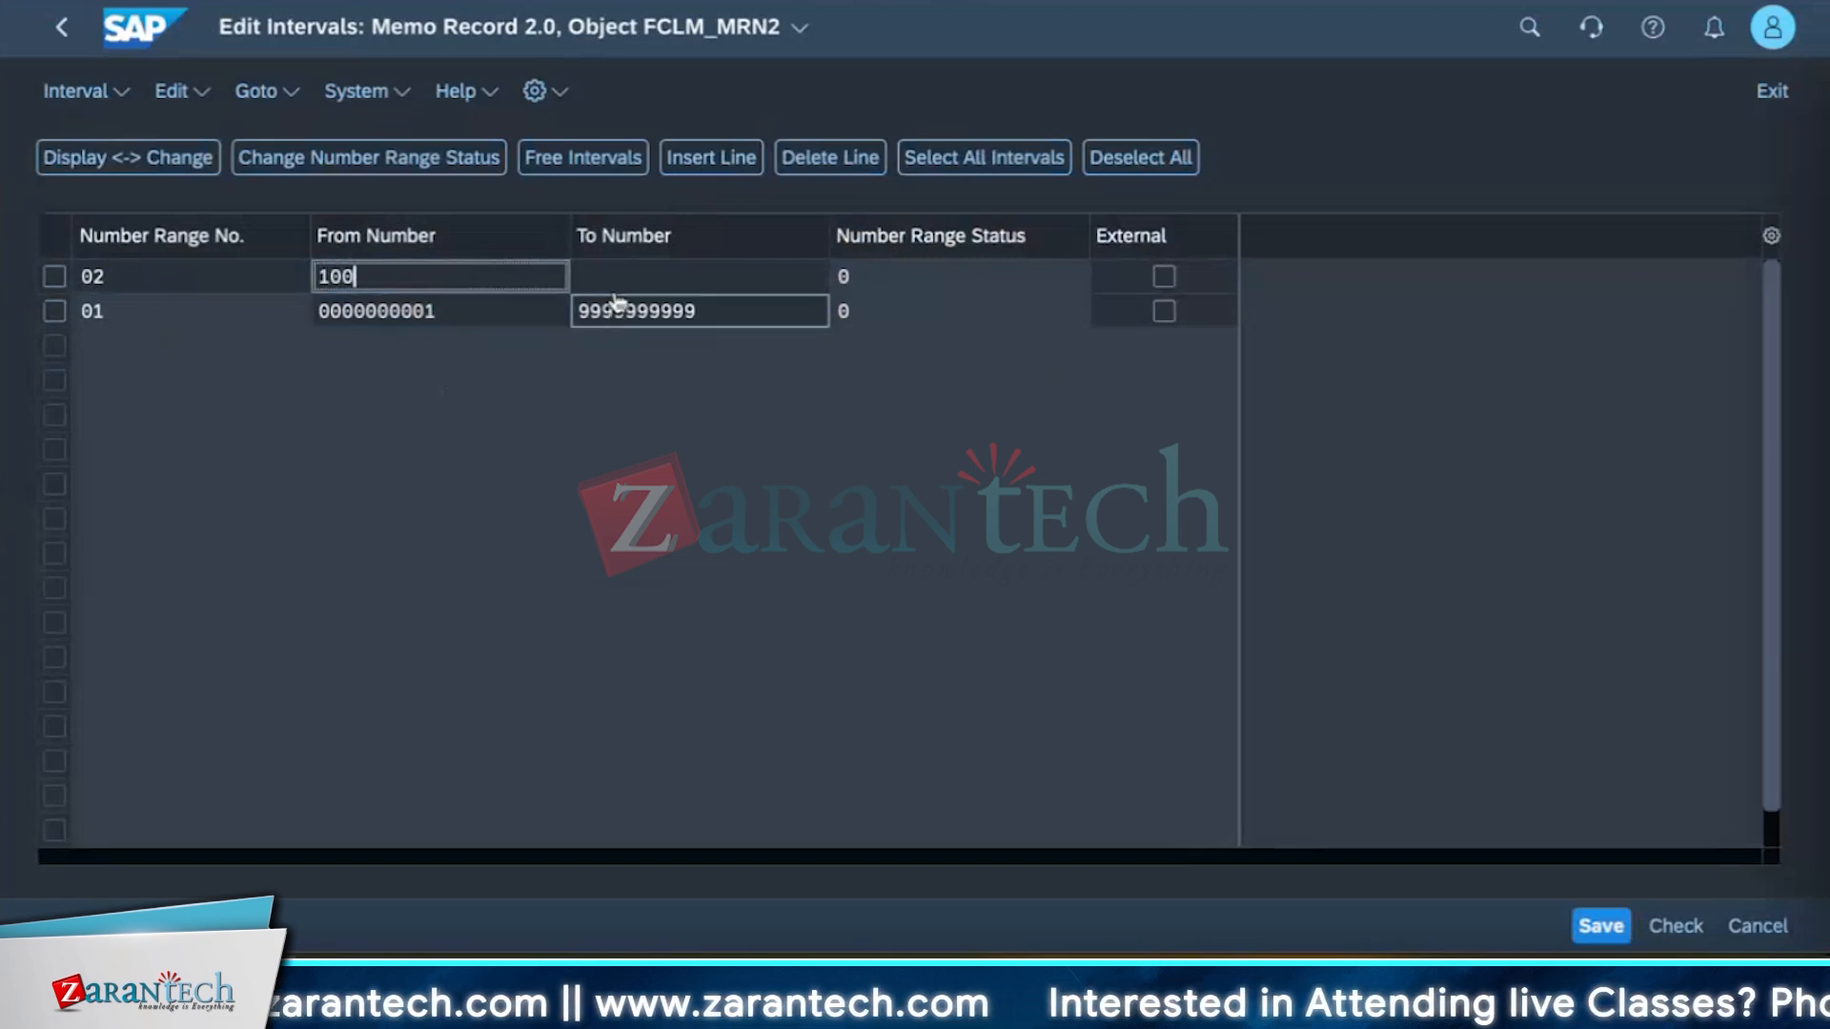
click(620, 286)
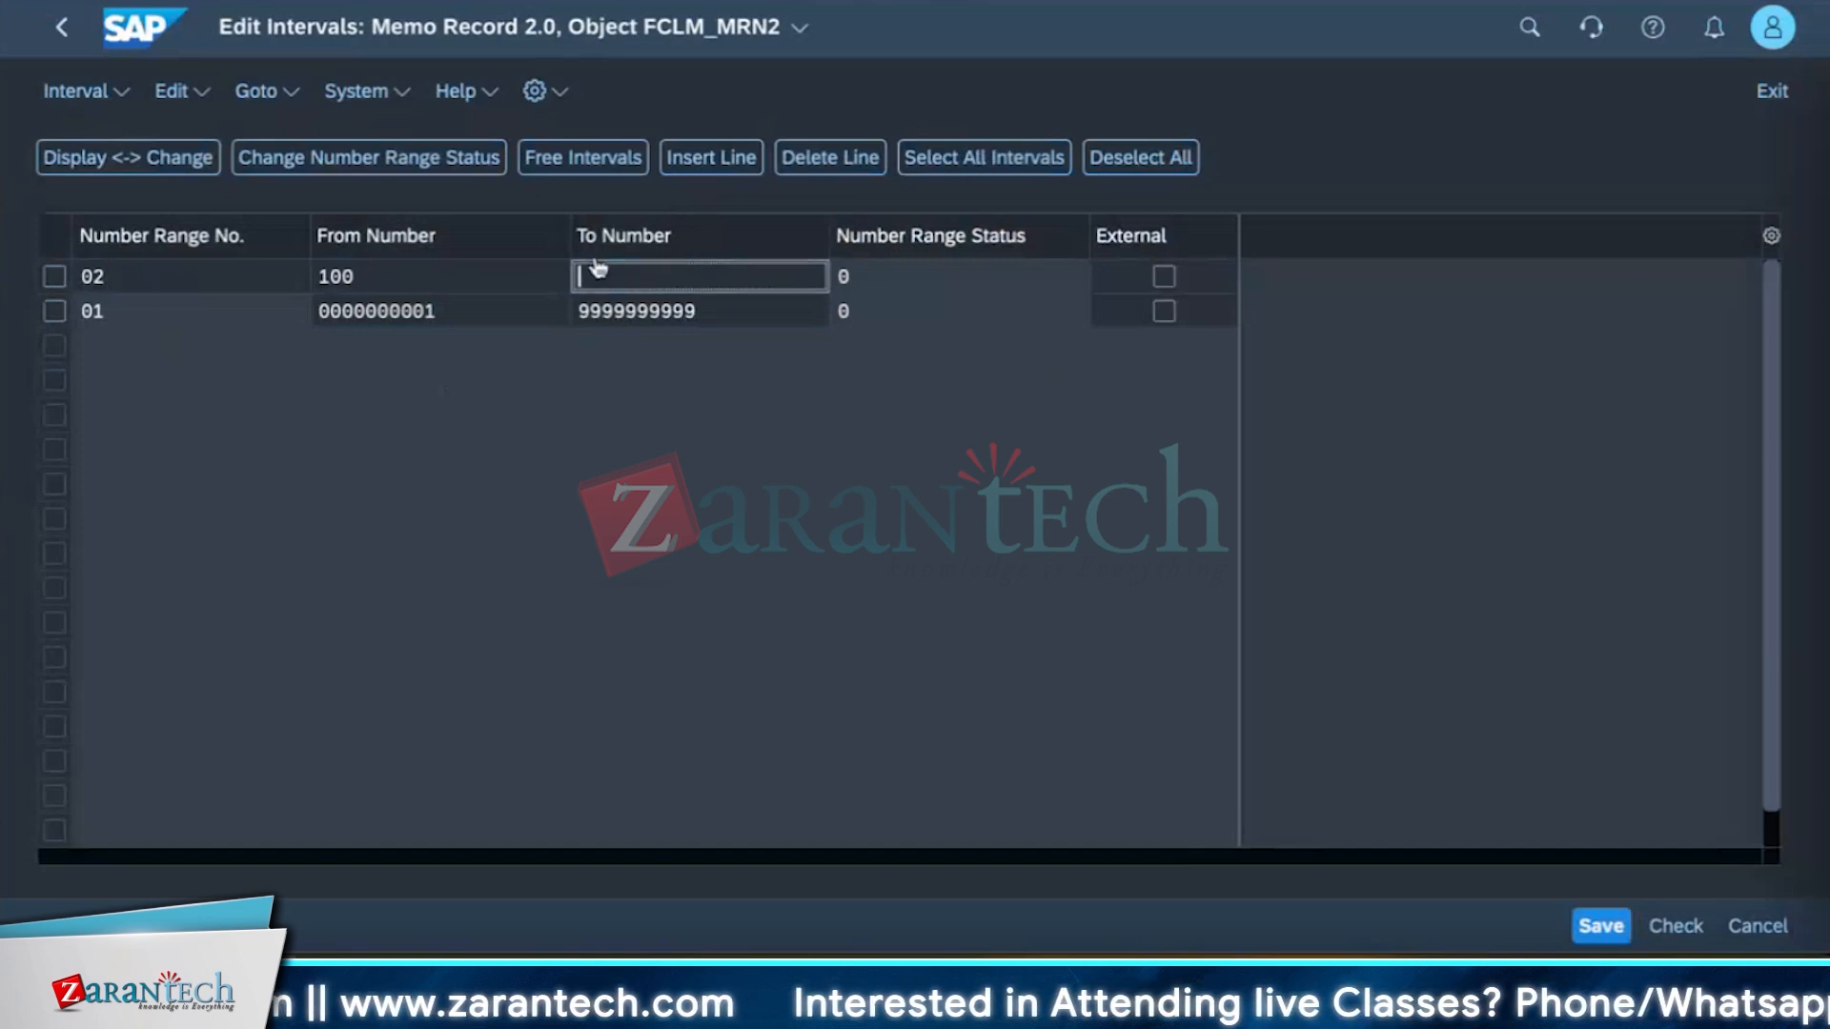
text(90000)
click(560, 518)
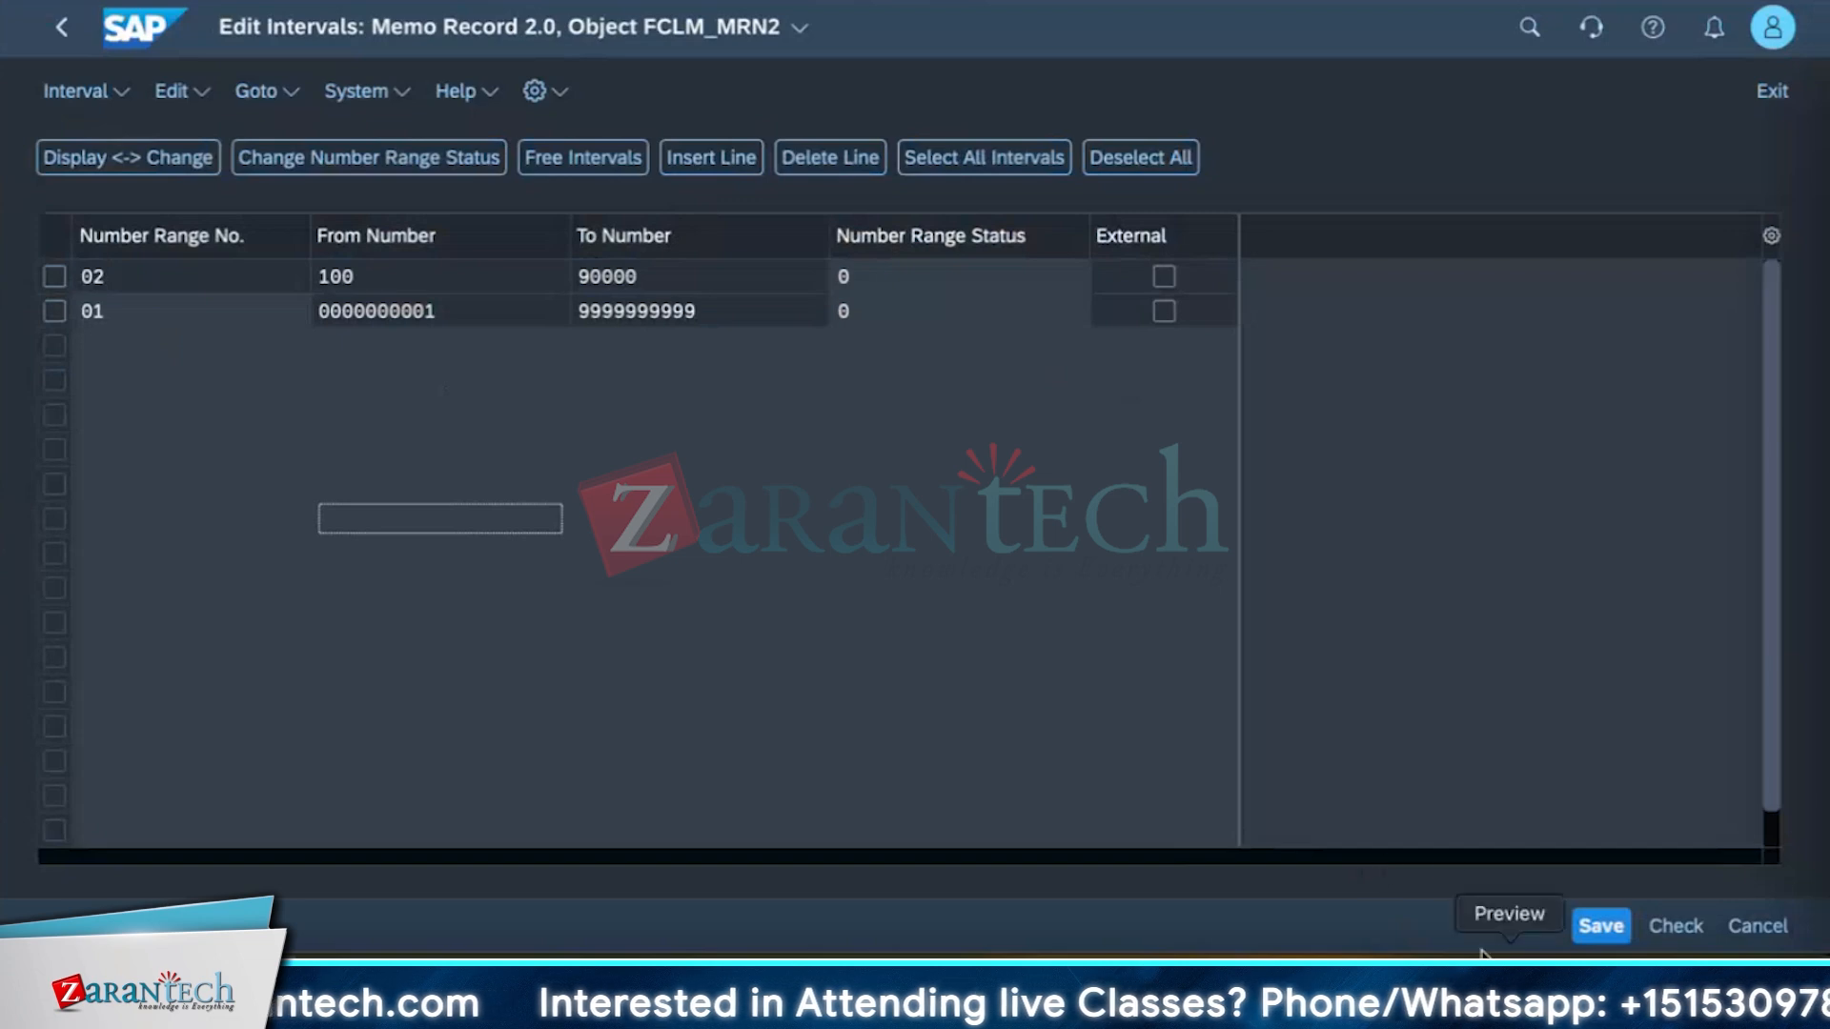
click(1602, 929)
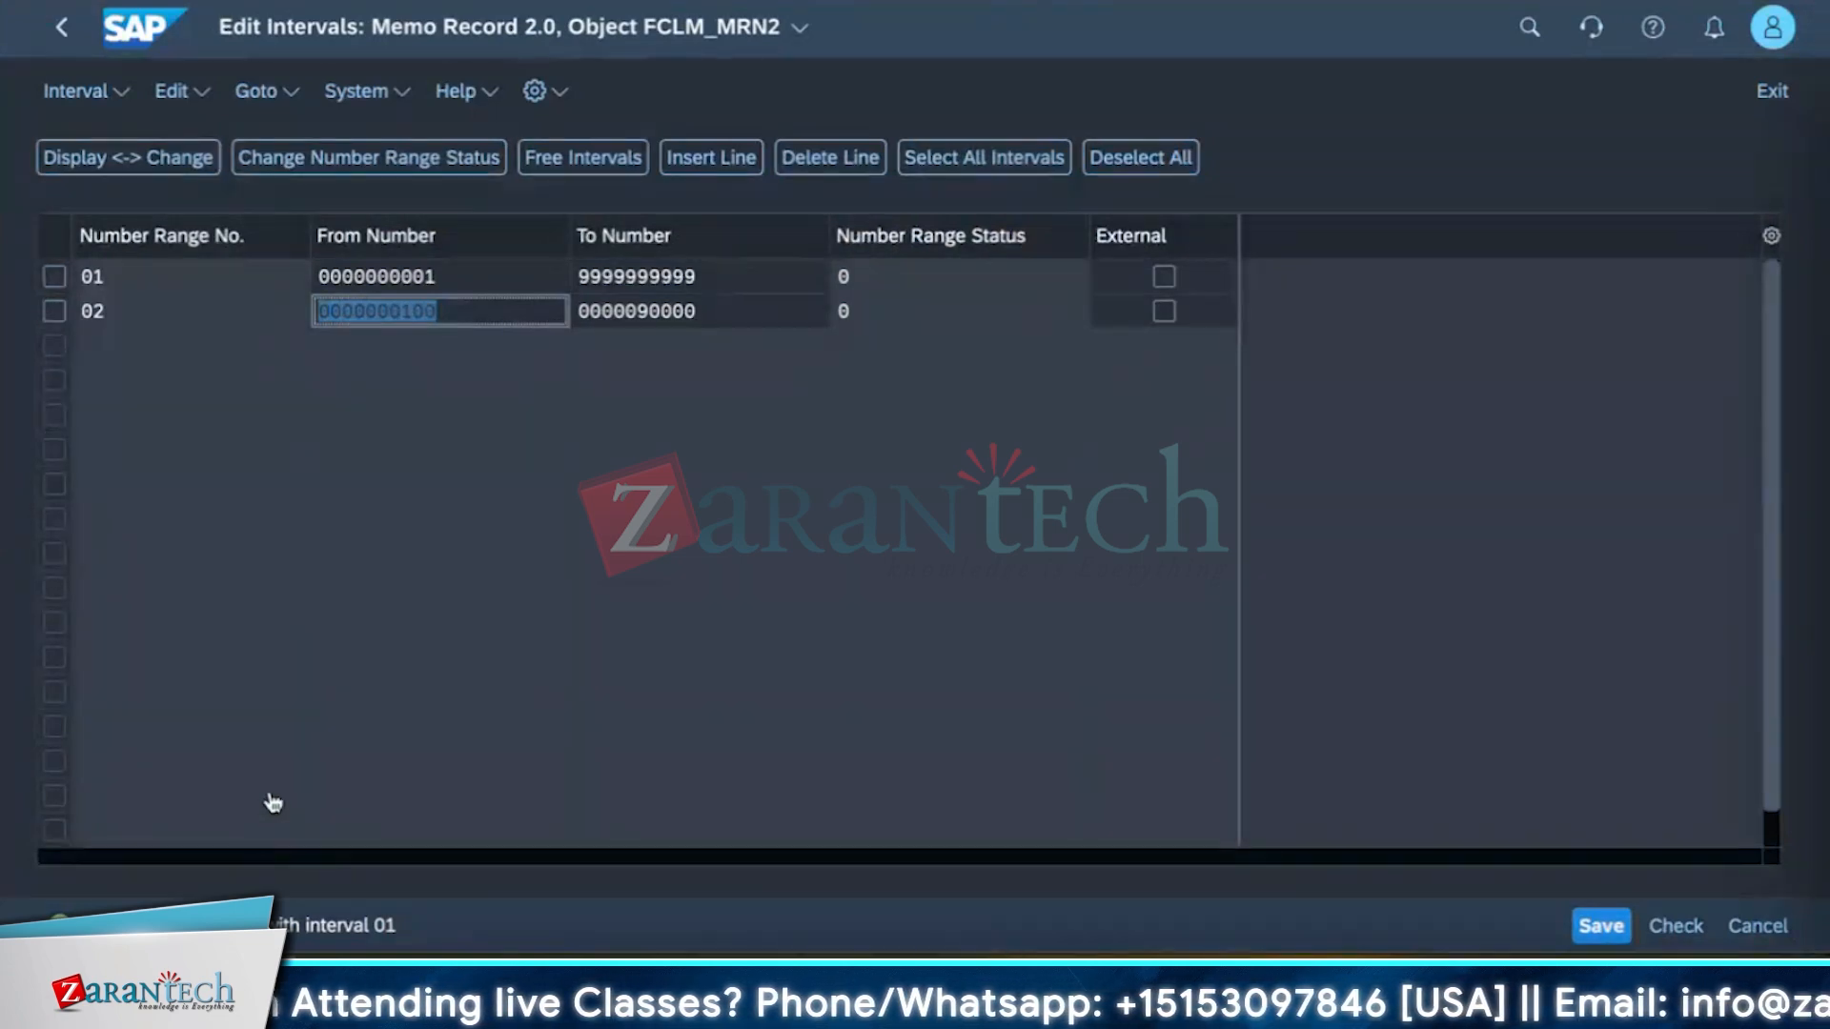
Select number range interval 02 and delete it.
click(459, 275)
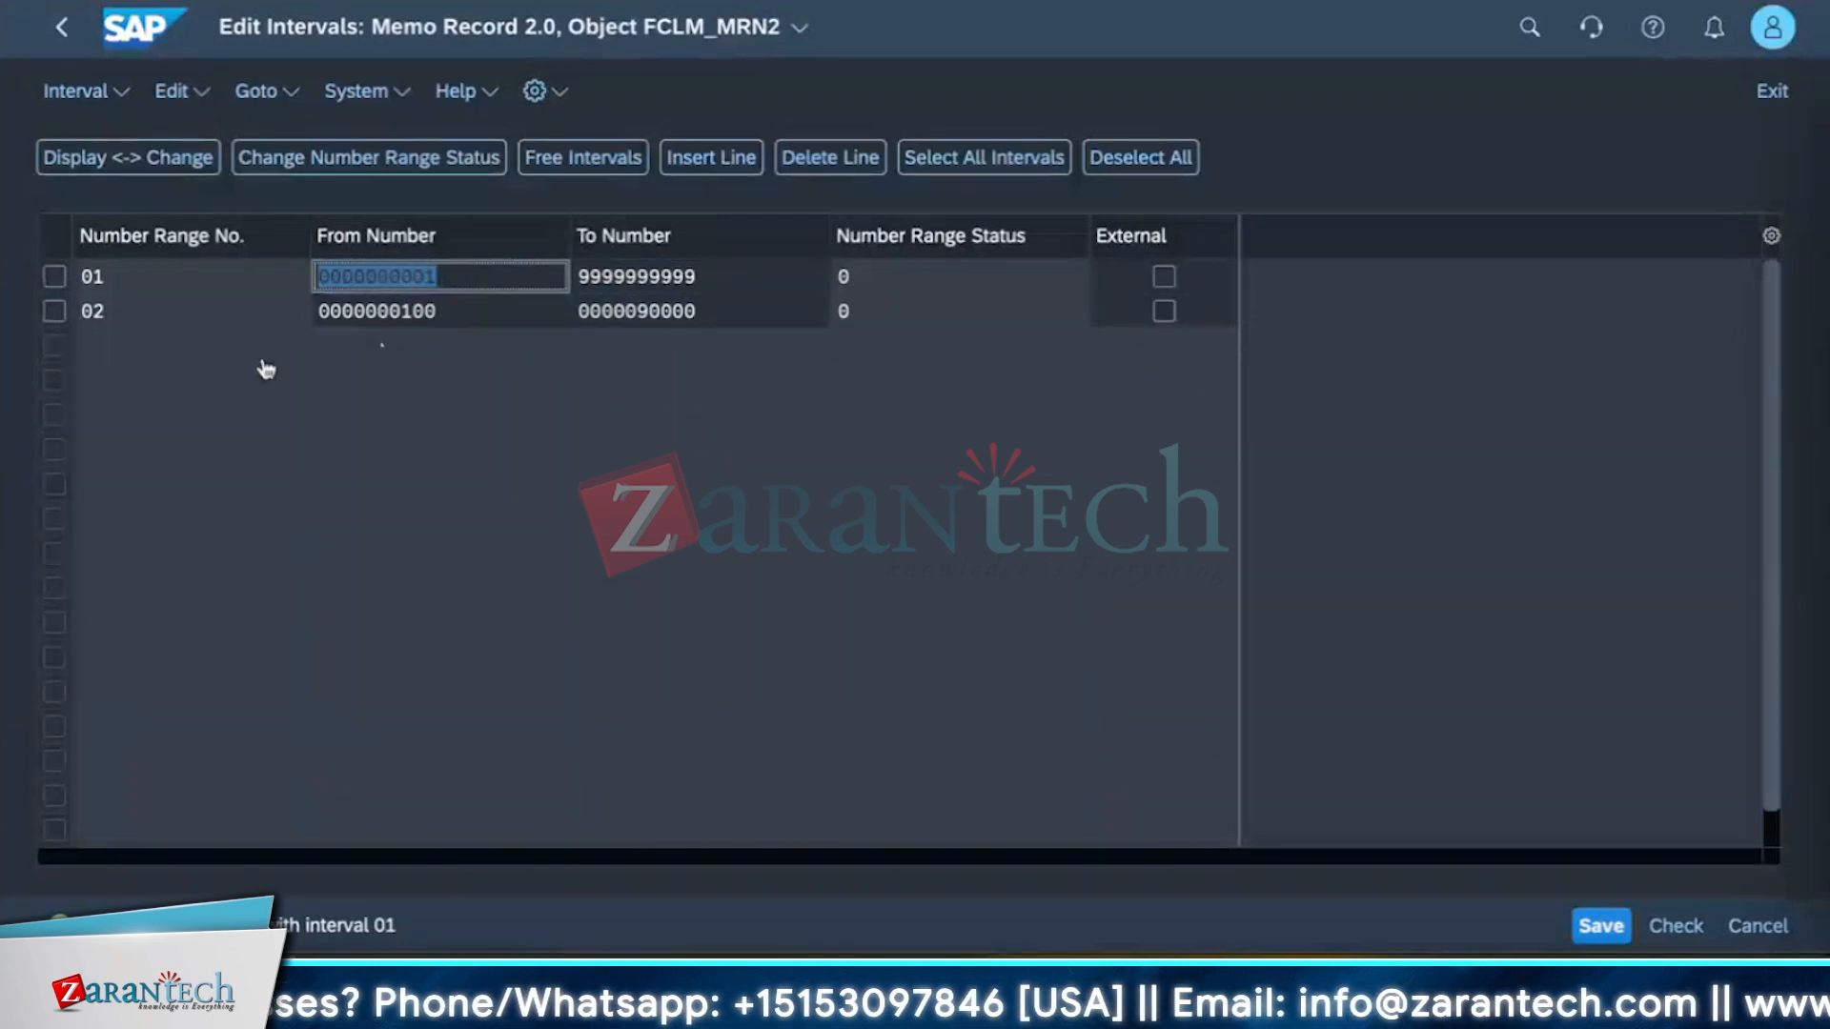
click(53, 316)
click(53, 319)
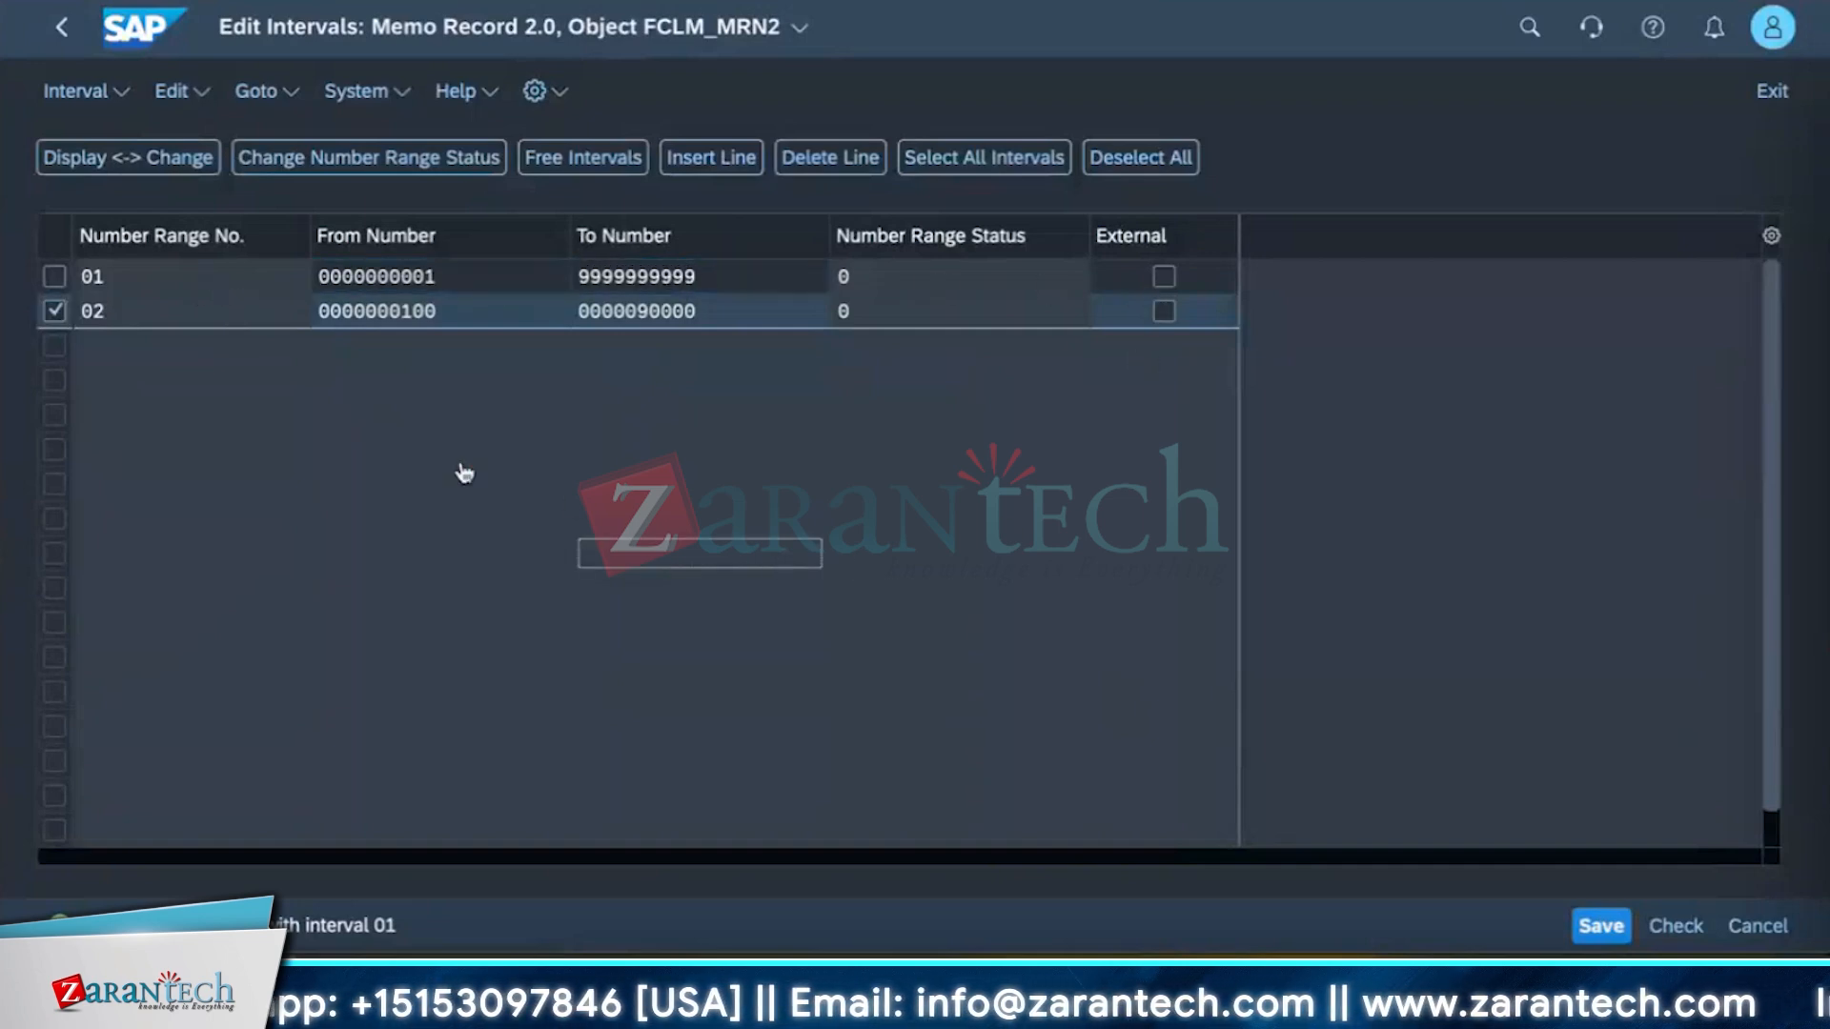
click(54, 312)
click(53, 313)
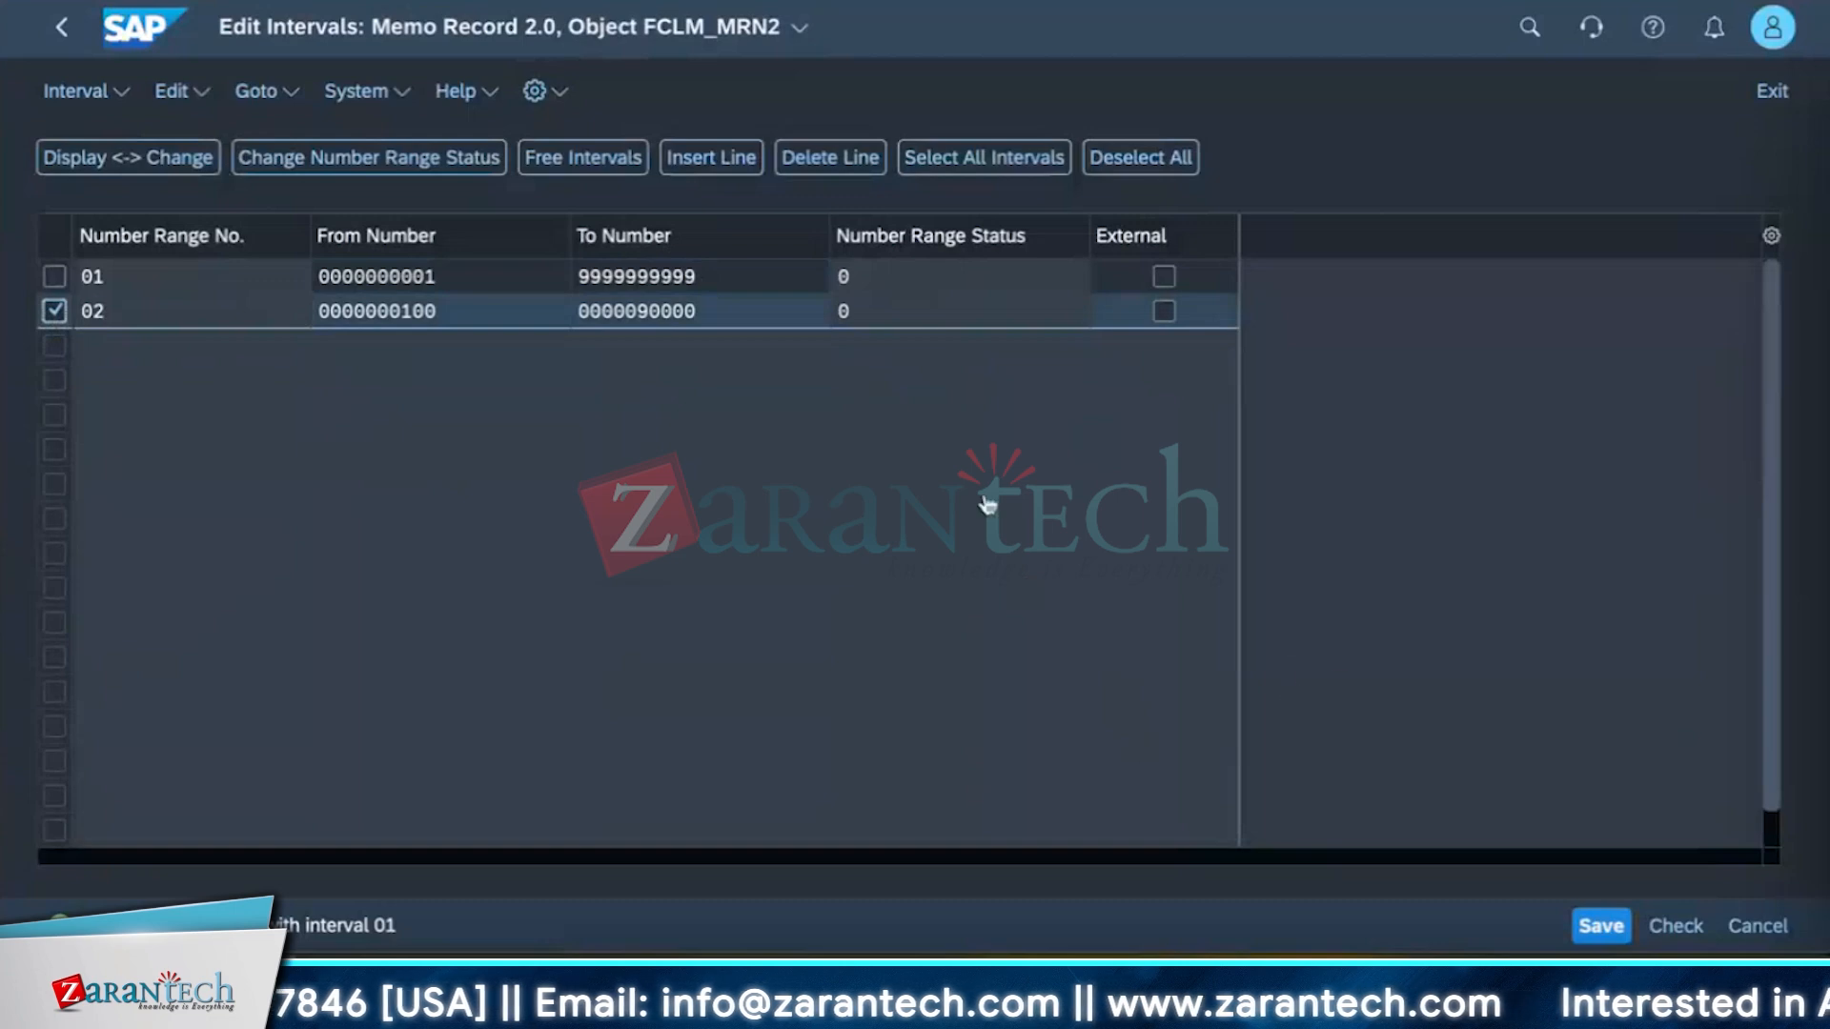
click(525, 322)
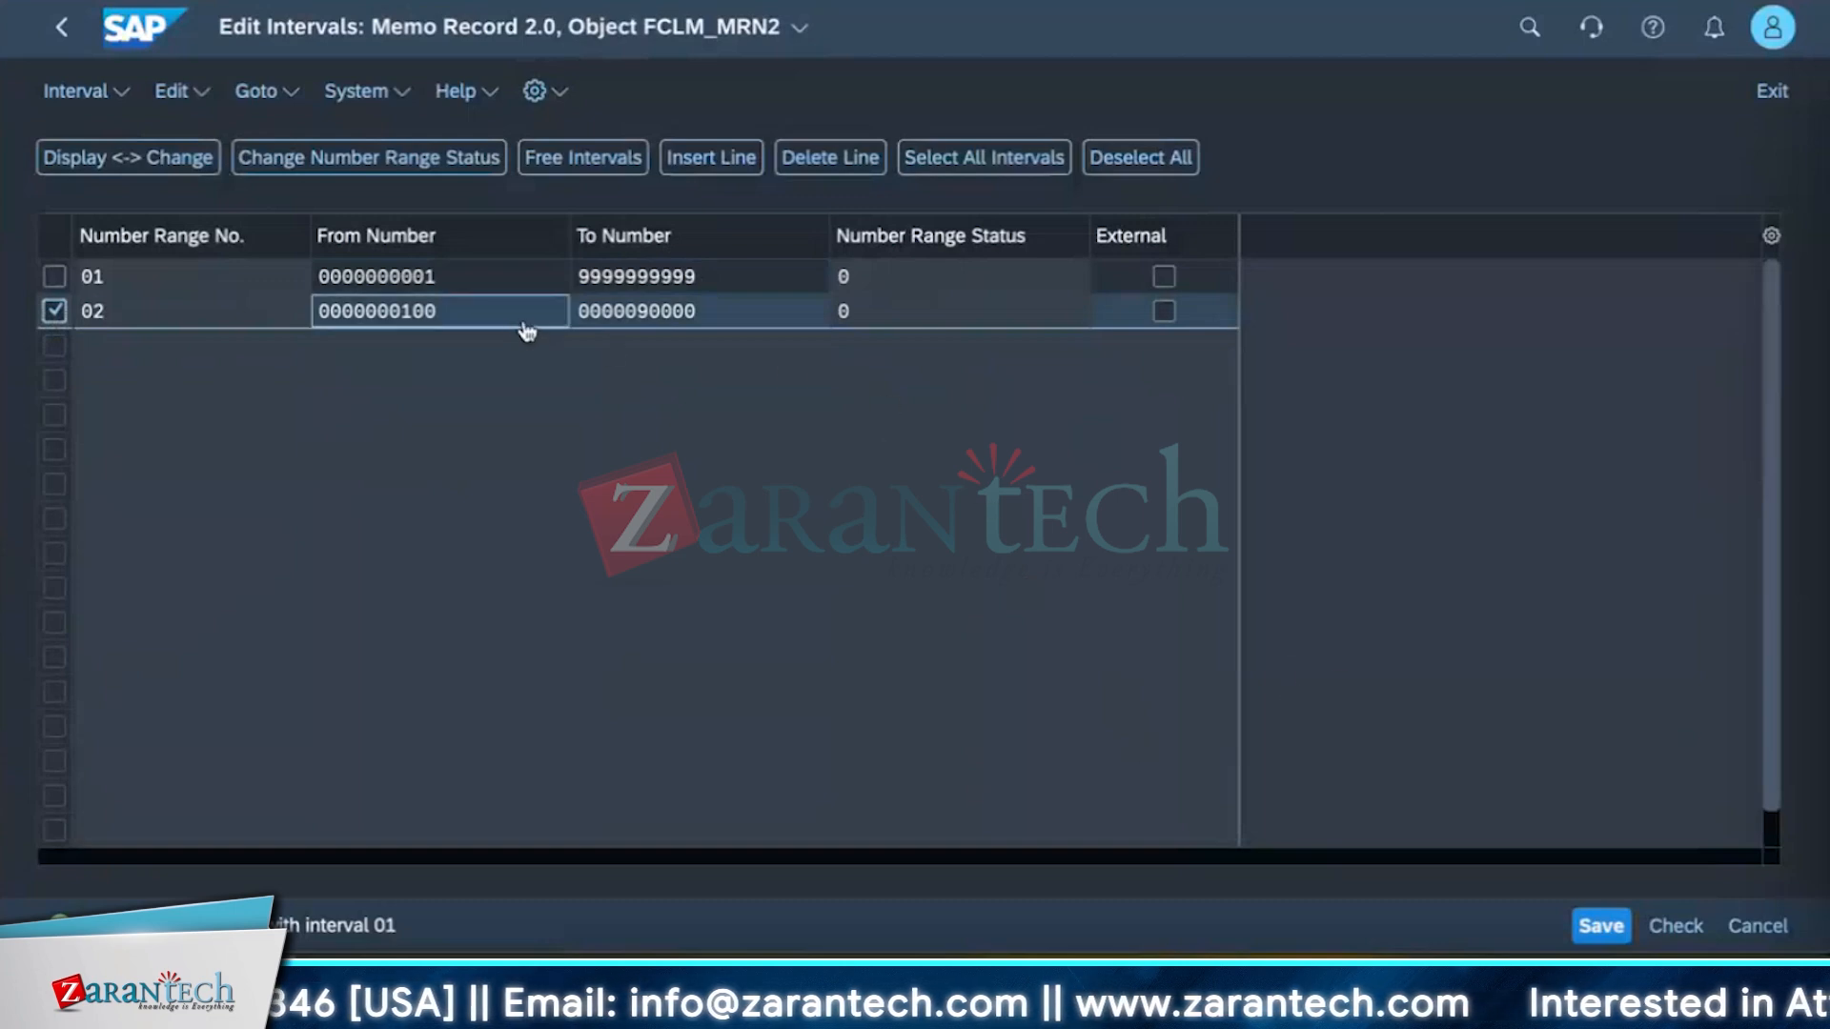
click(815, 157)
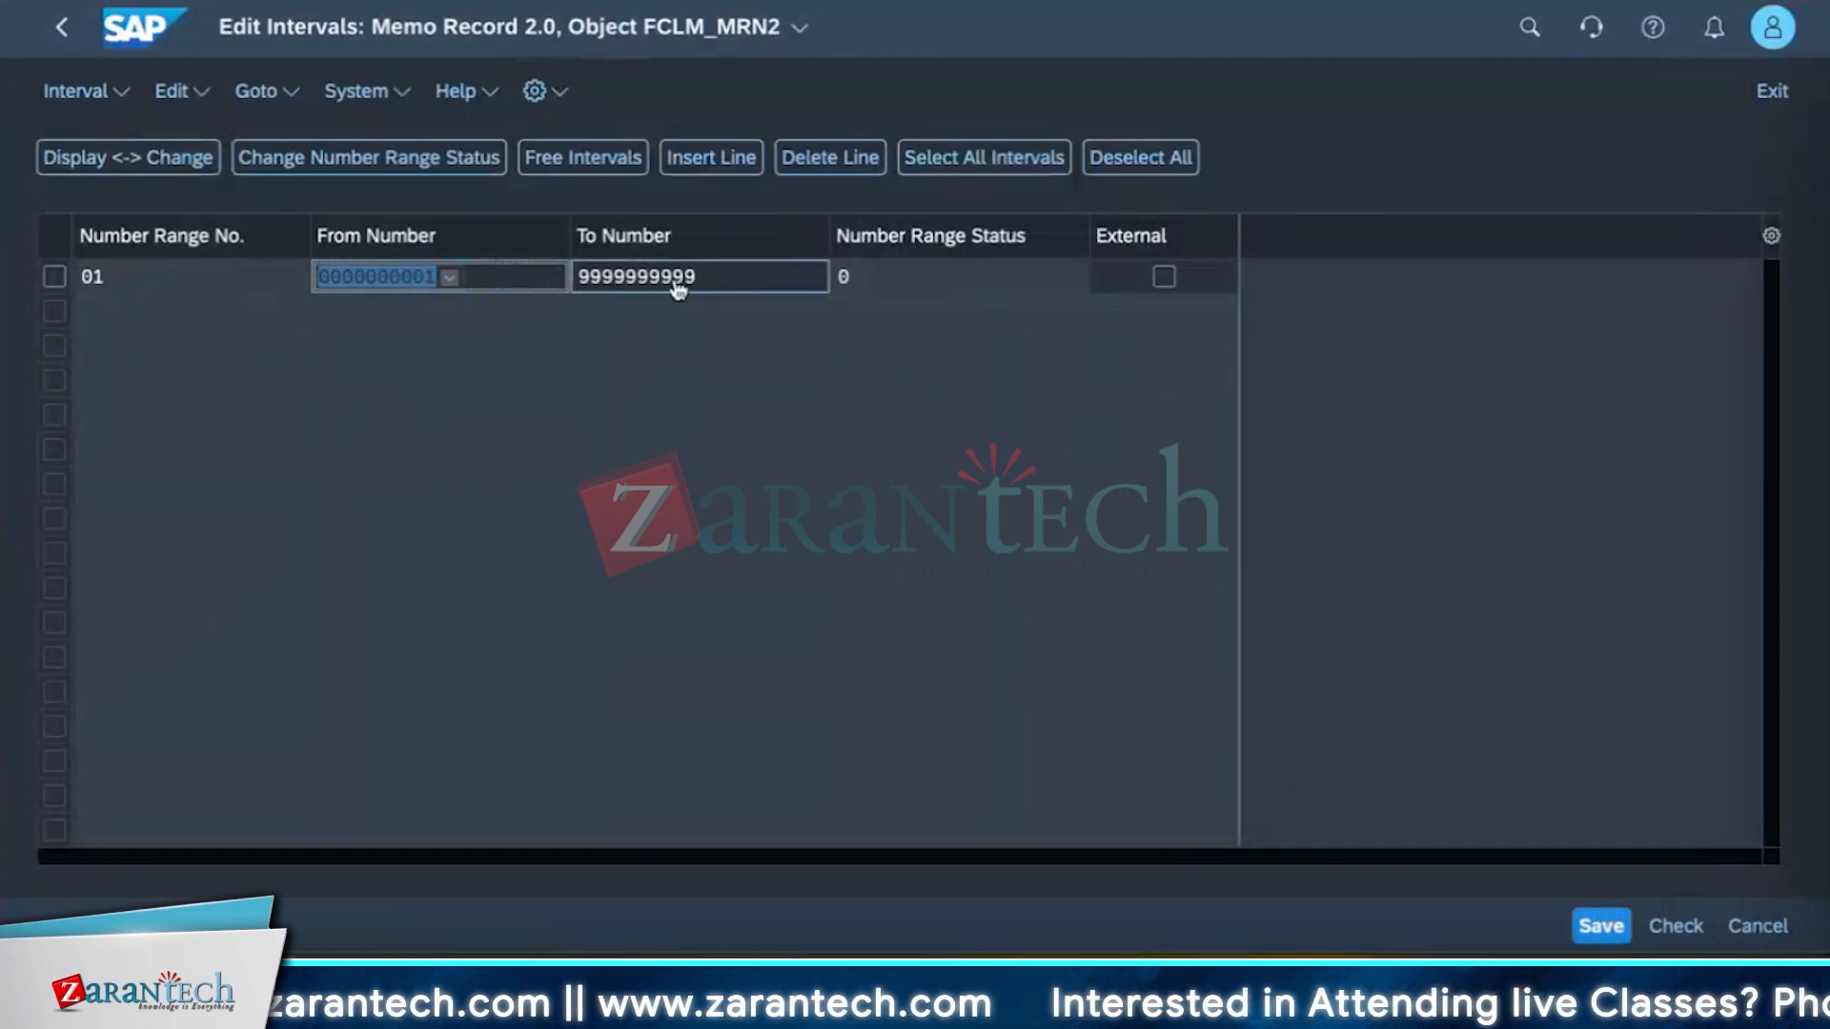
Return to the configuration activities and open Define Number Range for Memo Record Imports.
click(62, 31)
click(62, 30)
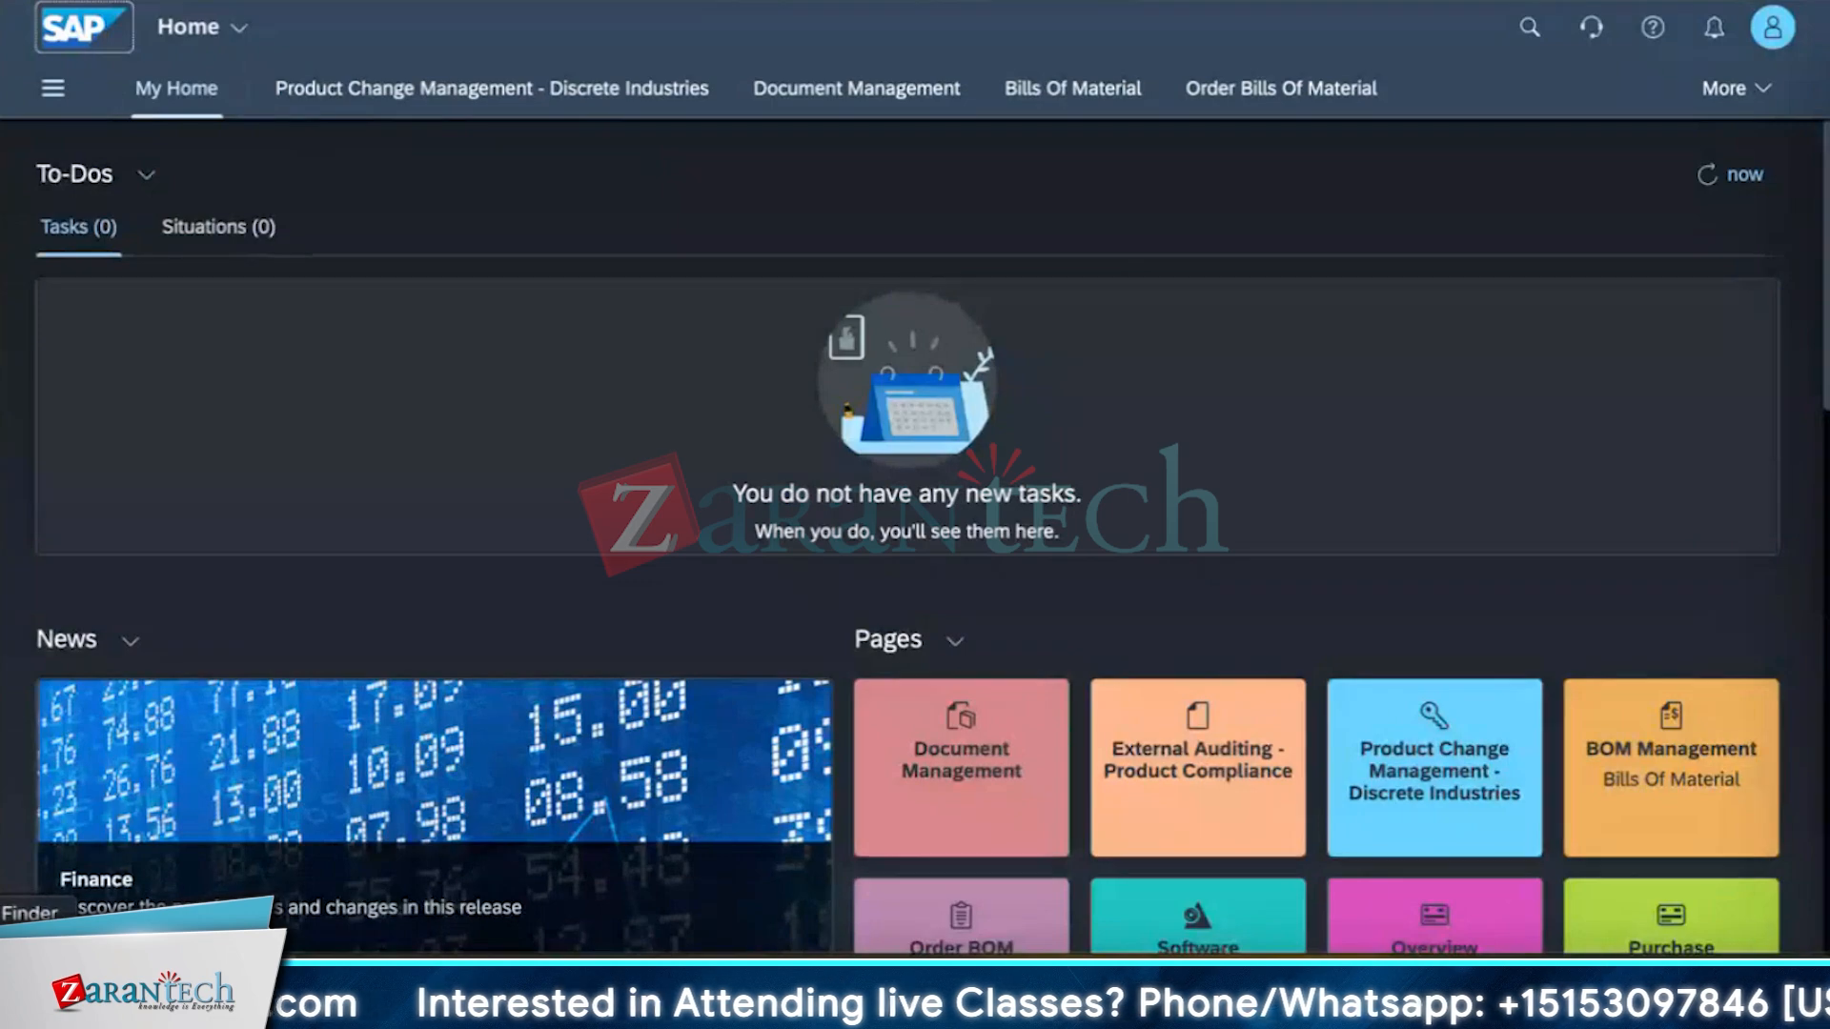
click(28, 977)
click(202, 980)
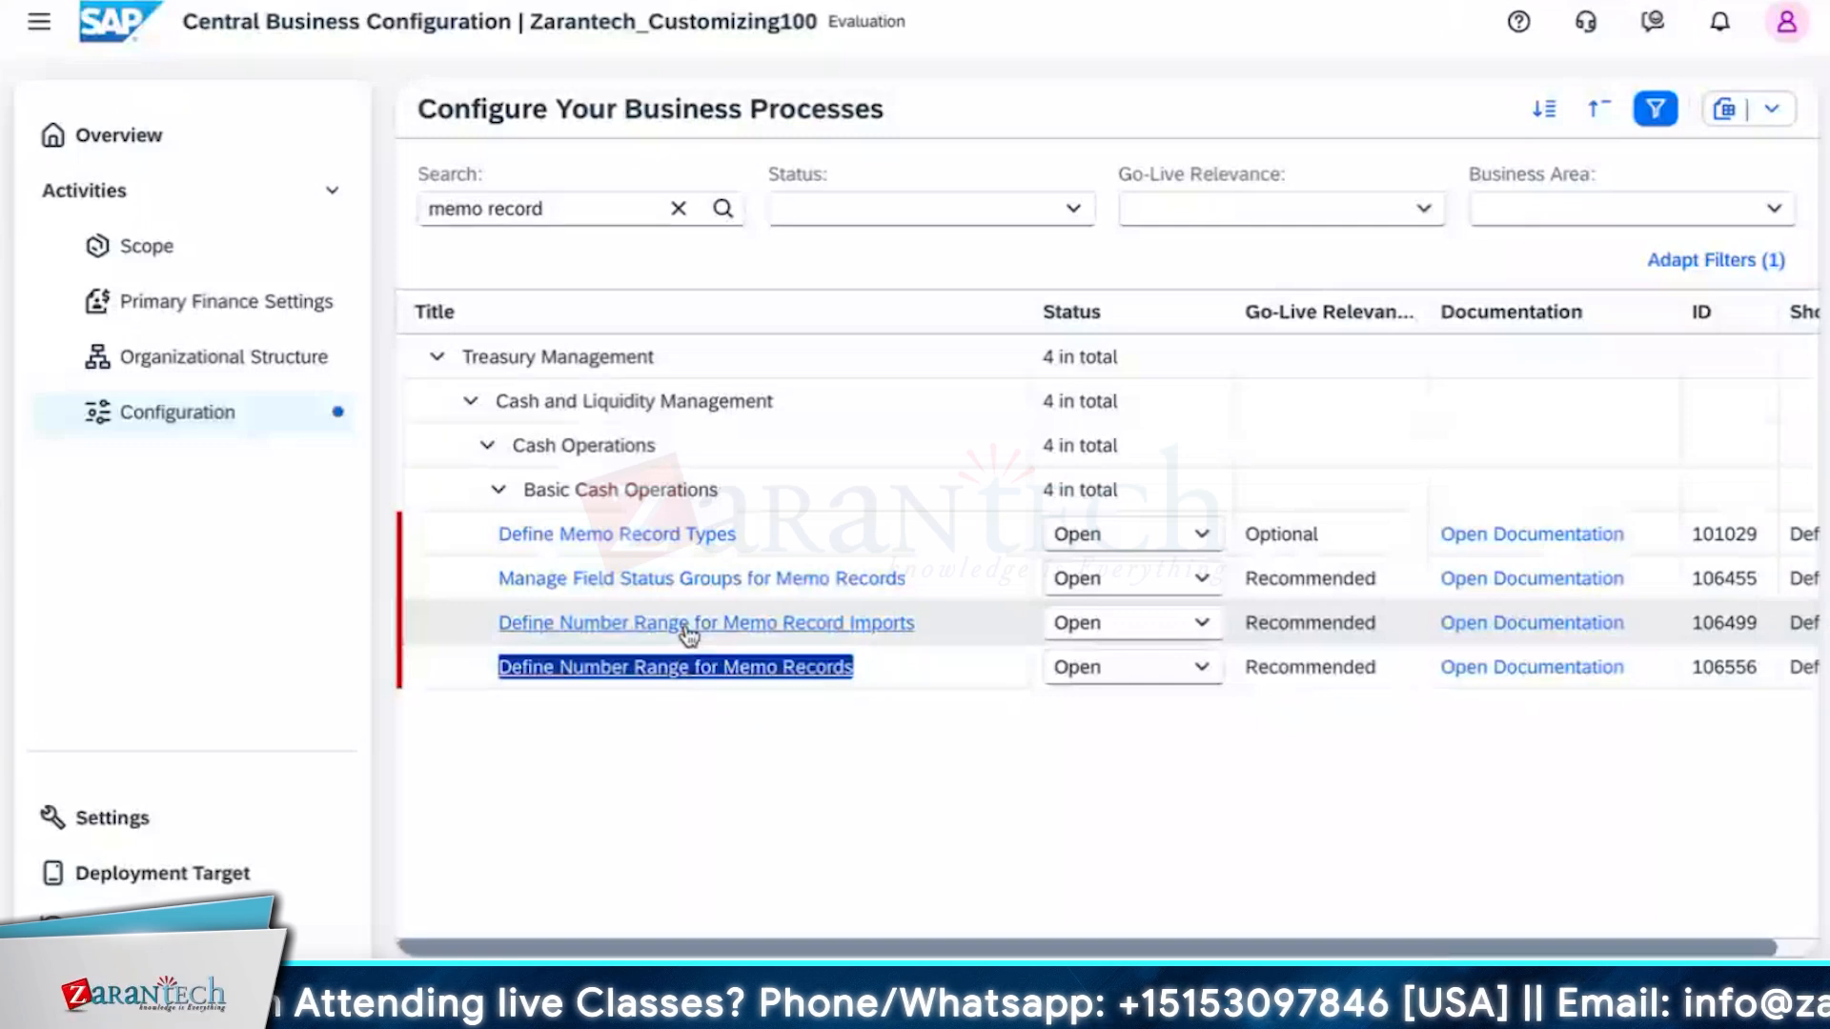
click(686, 629)
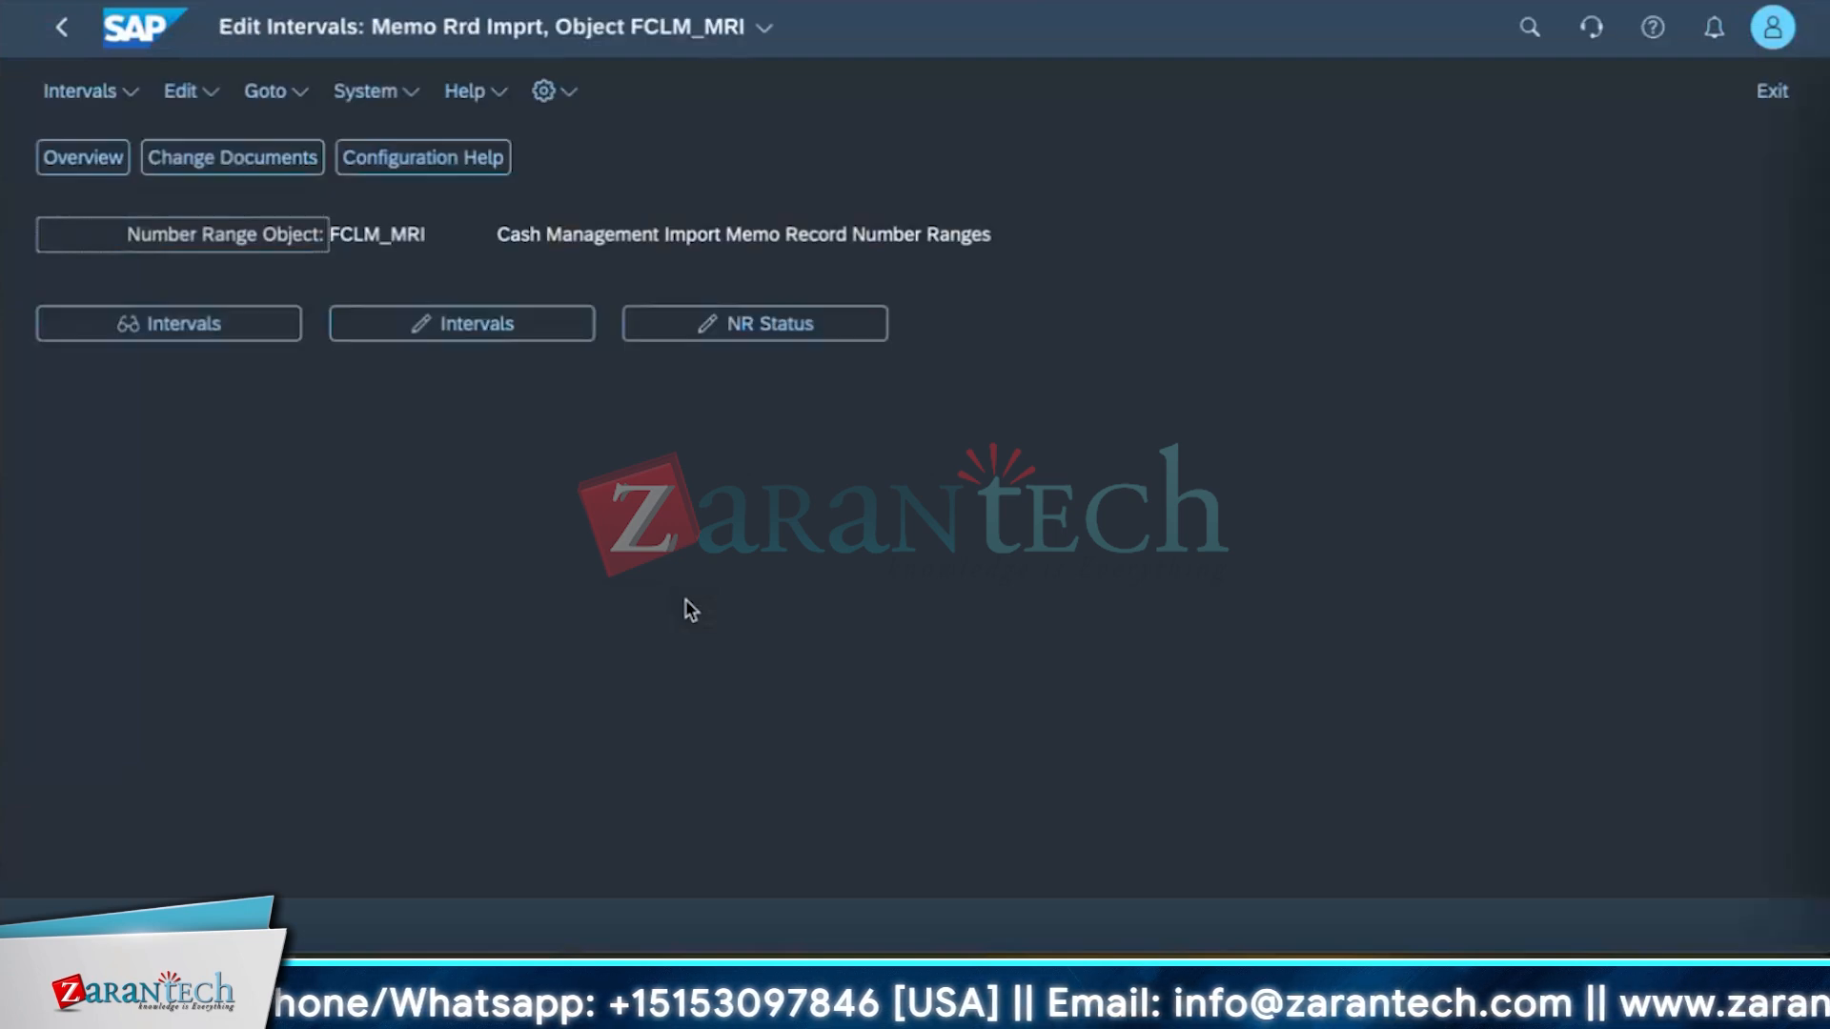
Review the memo record import number range intervals and go back.
click(459, 332)
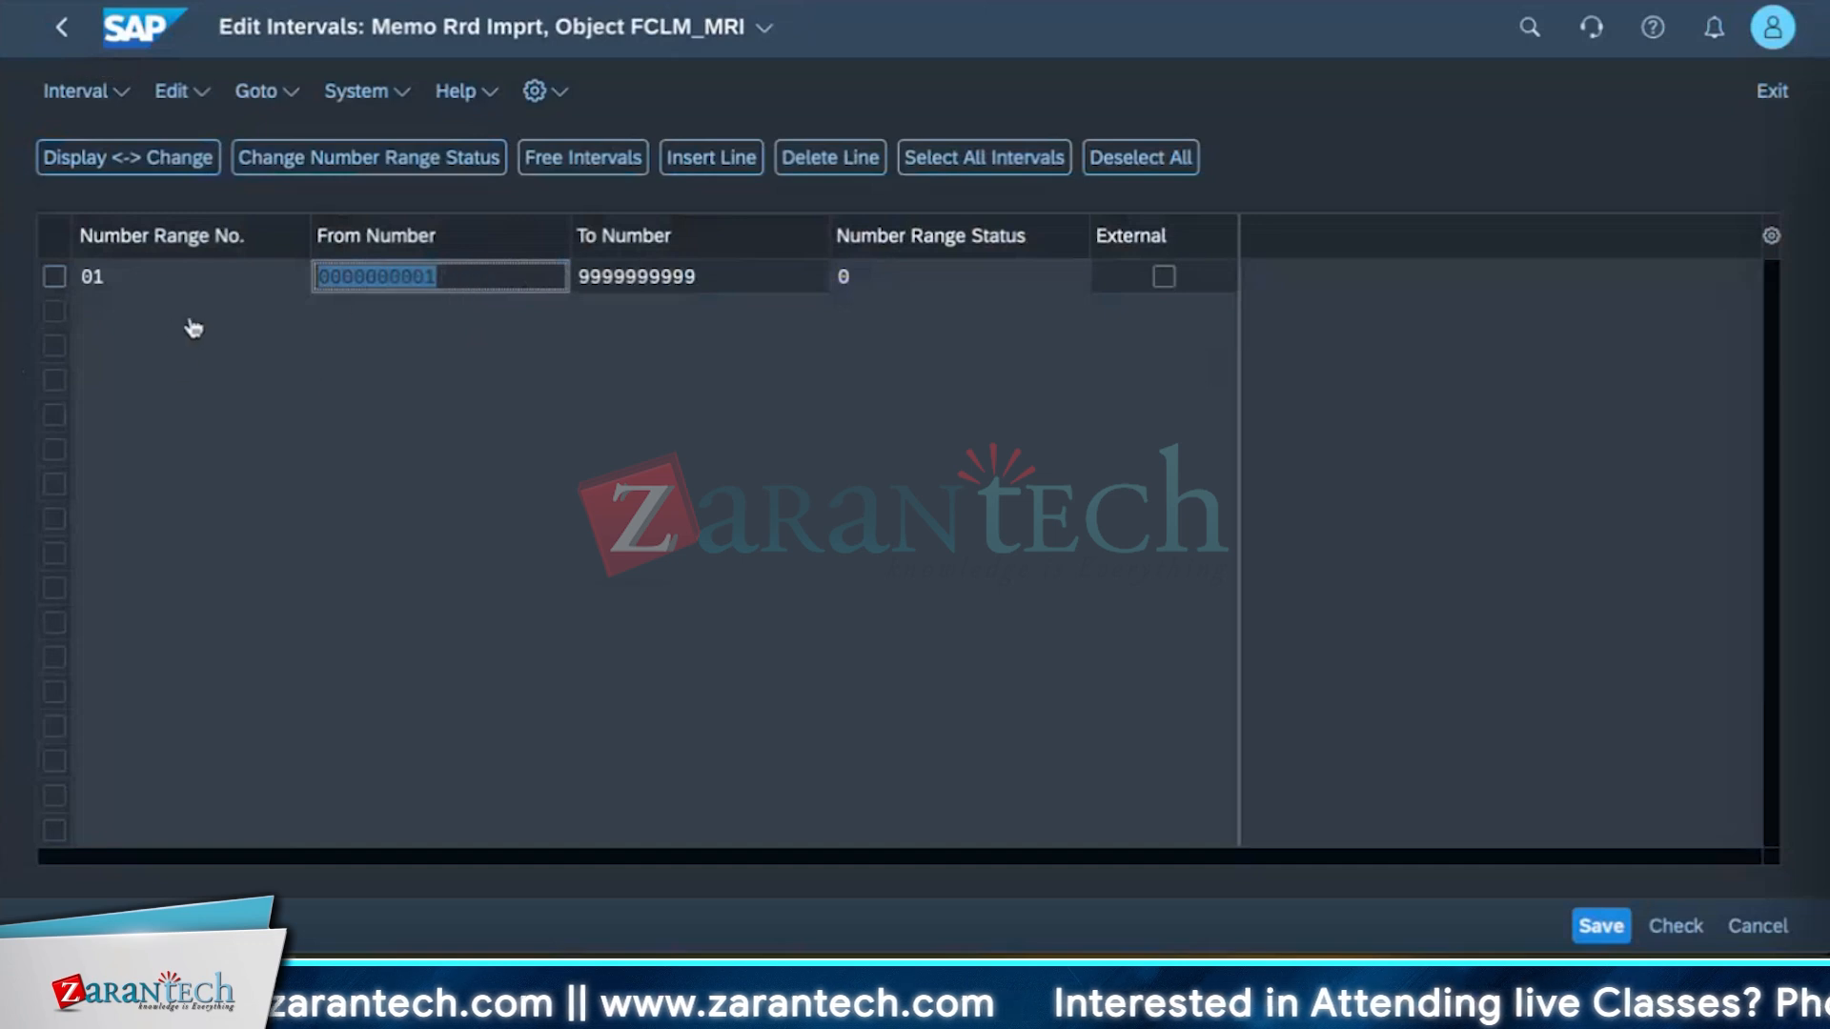
click(61, 27)
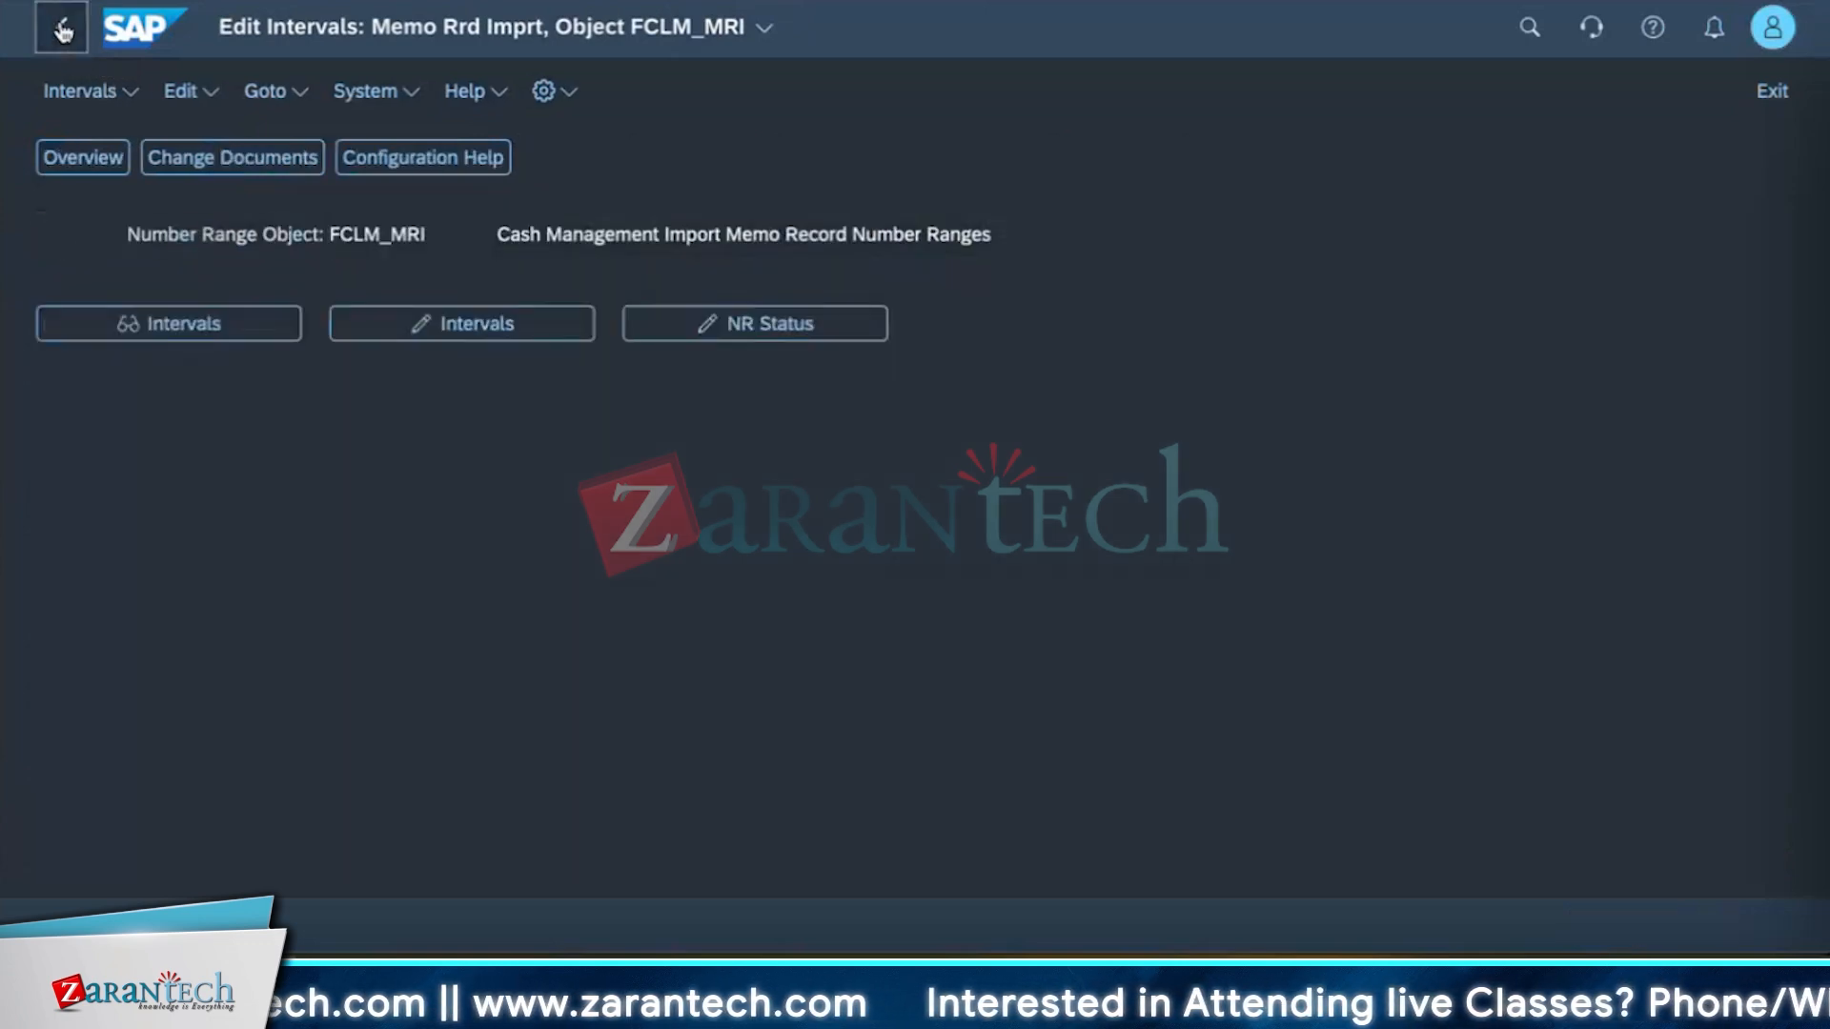
click(61, 26)
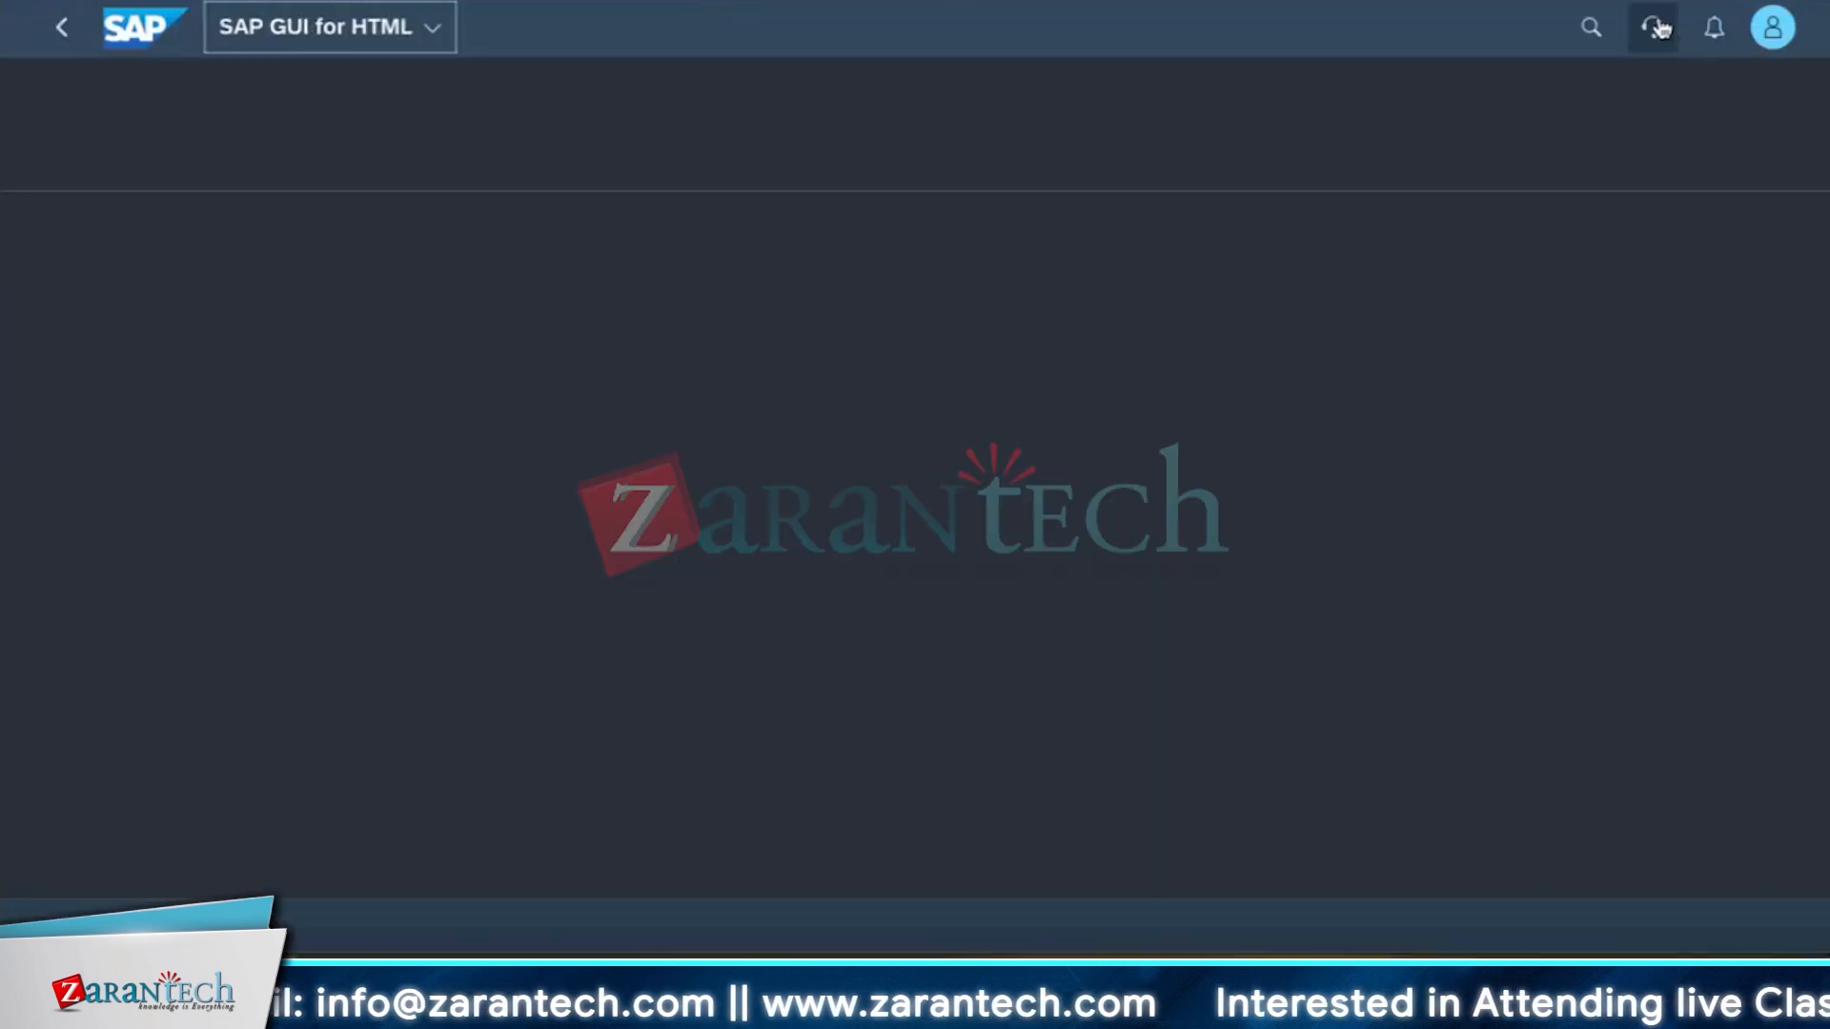
Search for the Manage Memo Records app and open it.
click(1656, 30)
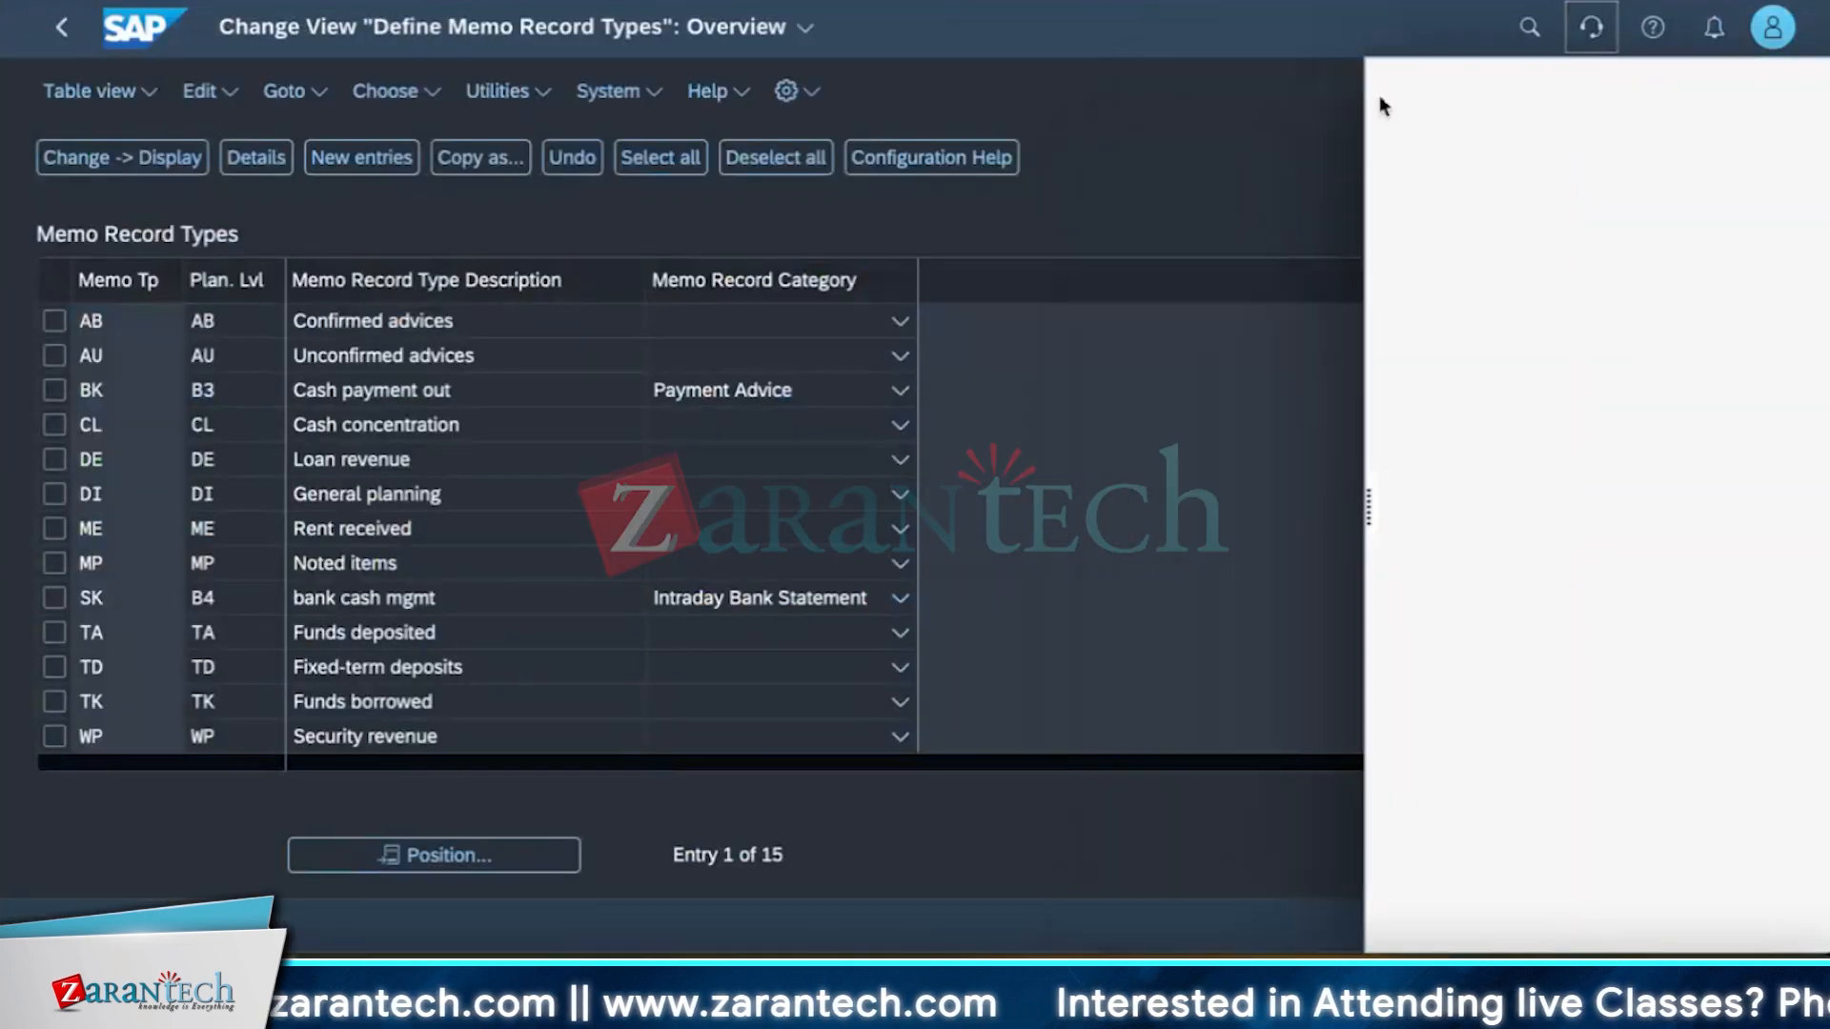
click(1524, 36)
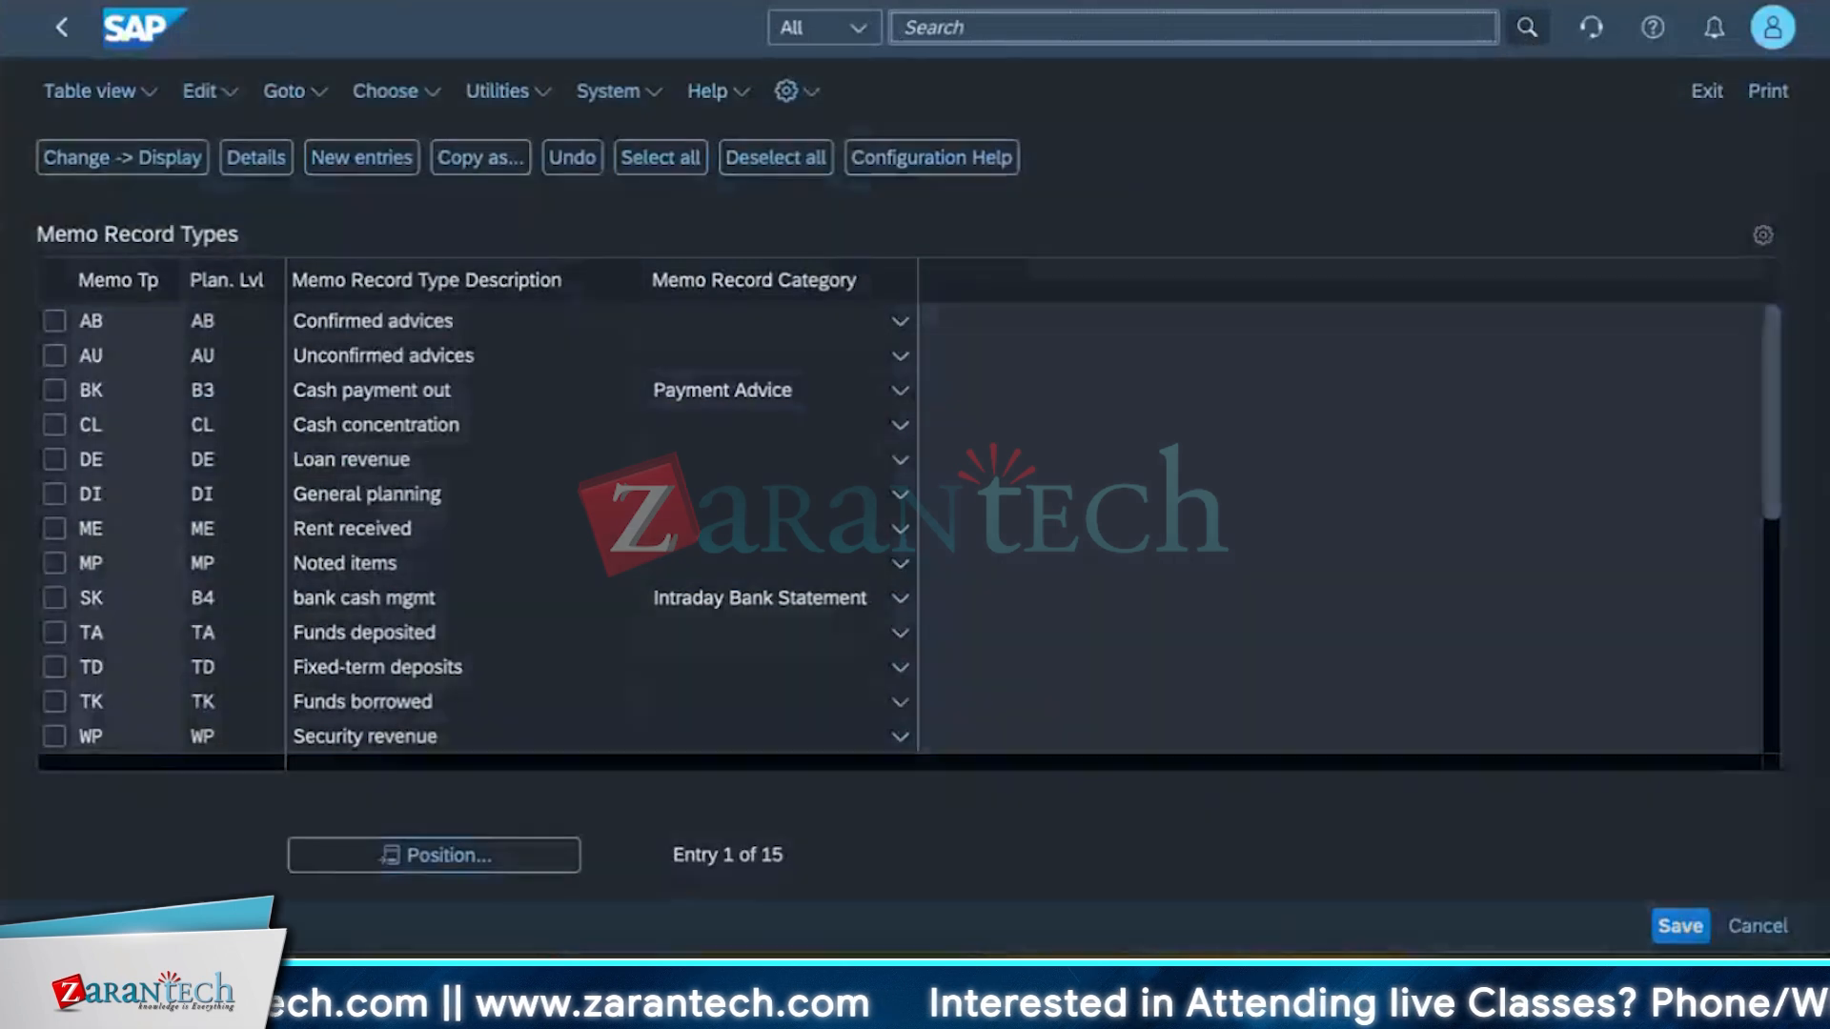
text(manage memo)
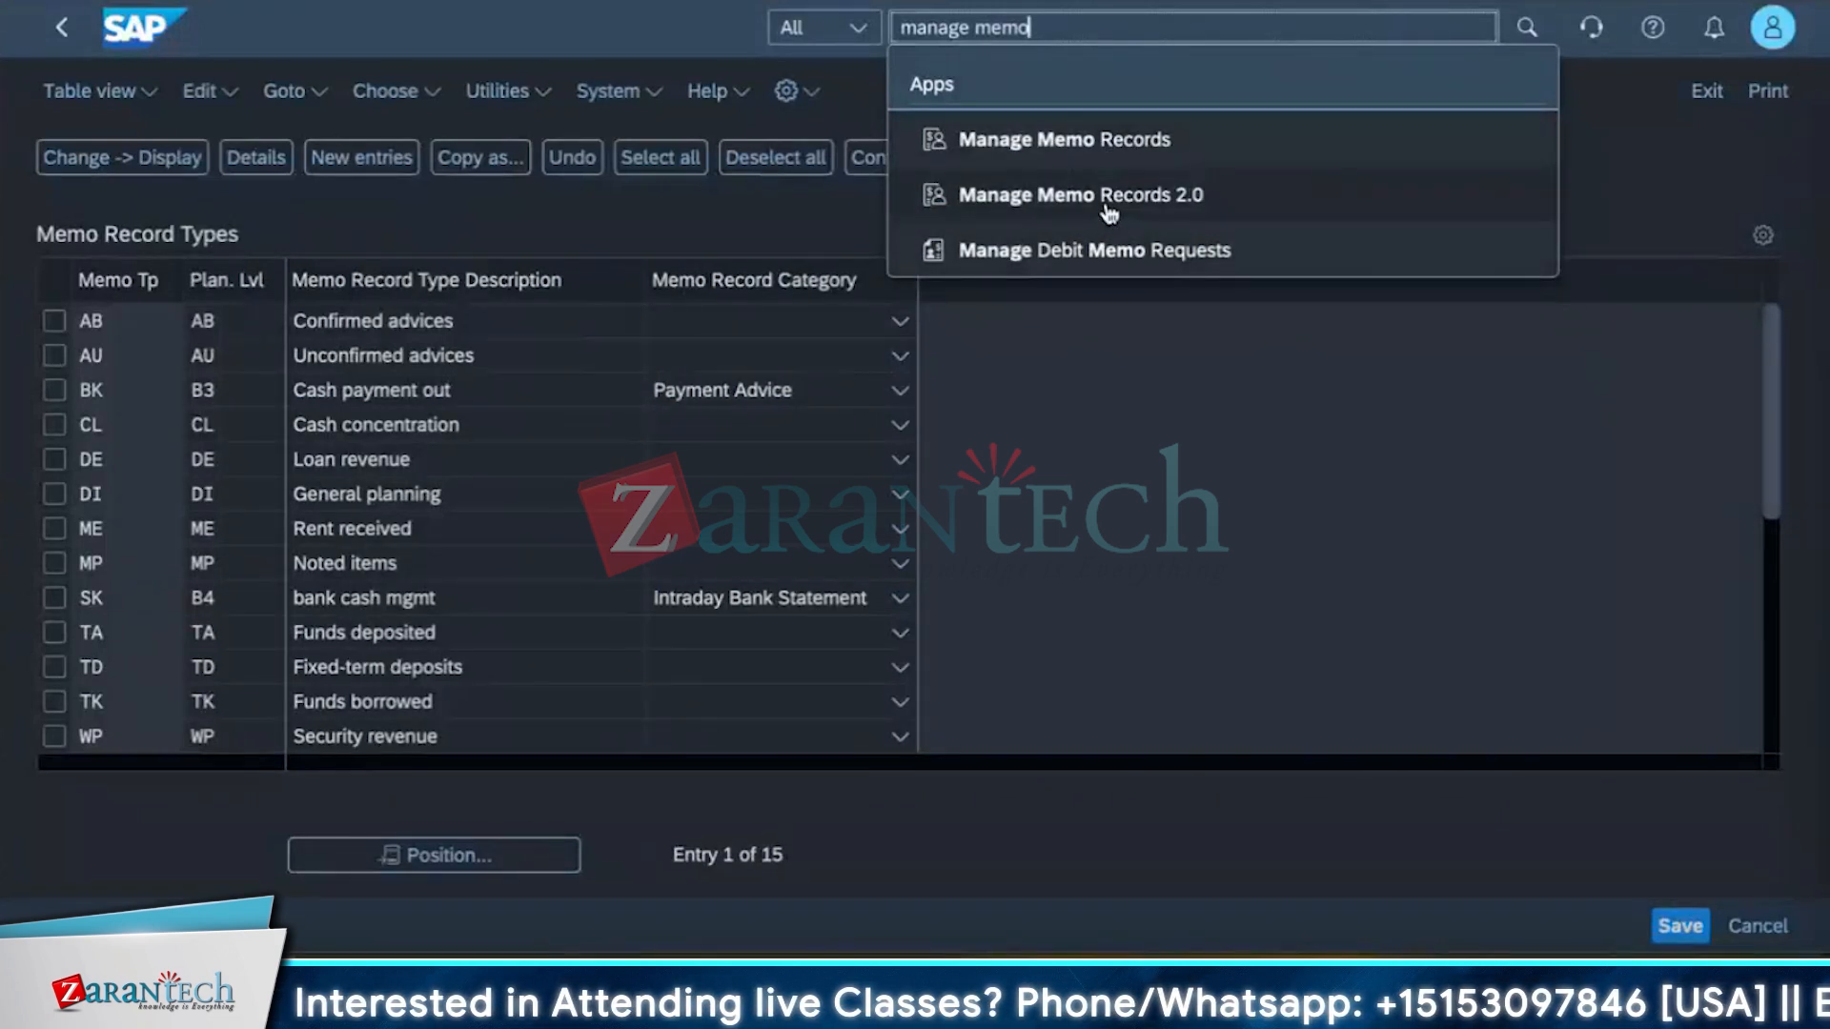
click(1119, 143)
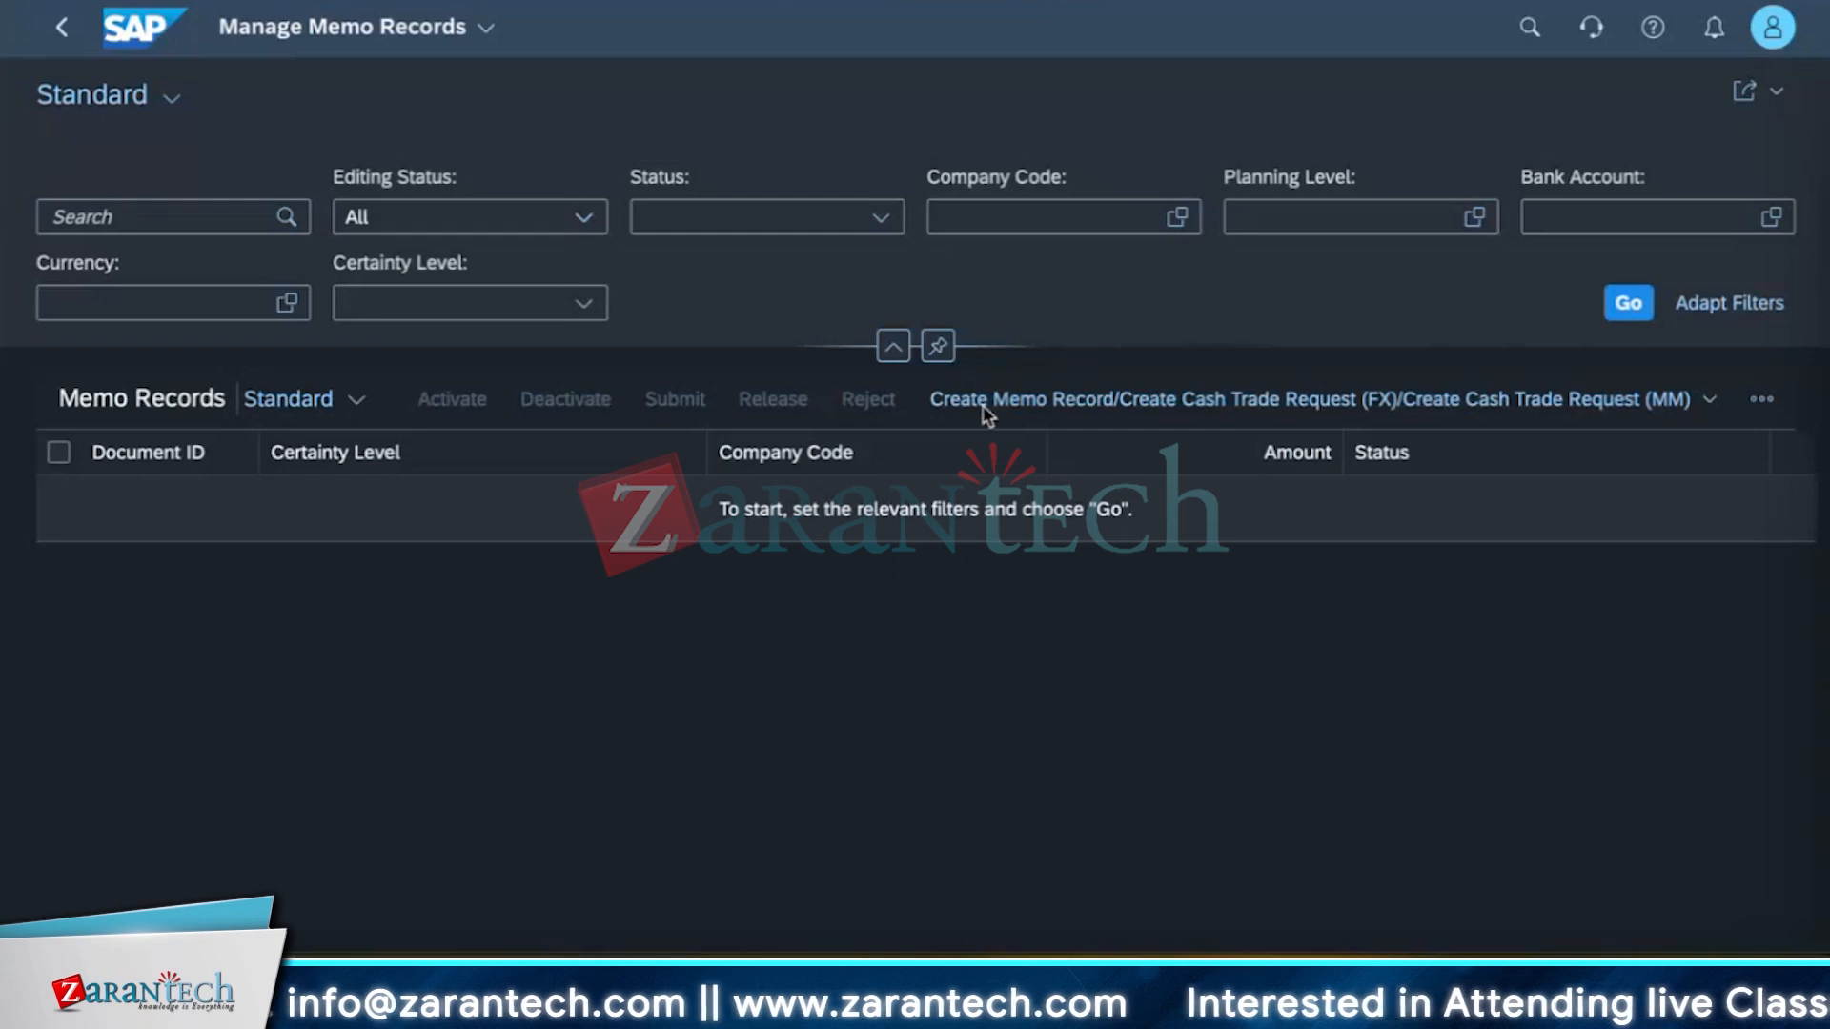
Check the memo record creation options, then set the Company Code filter to 1710.
click(1710, 404)
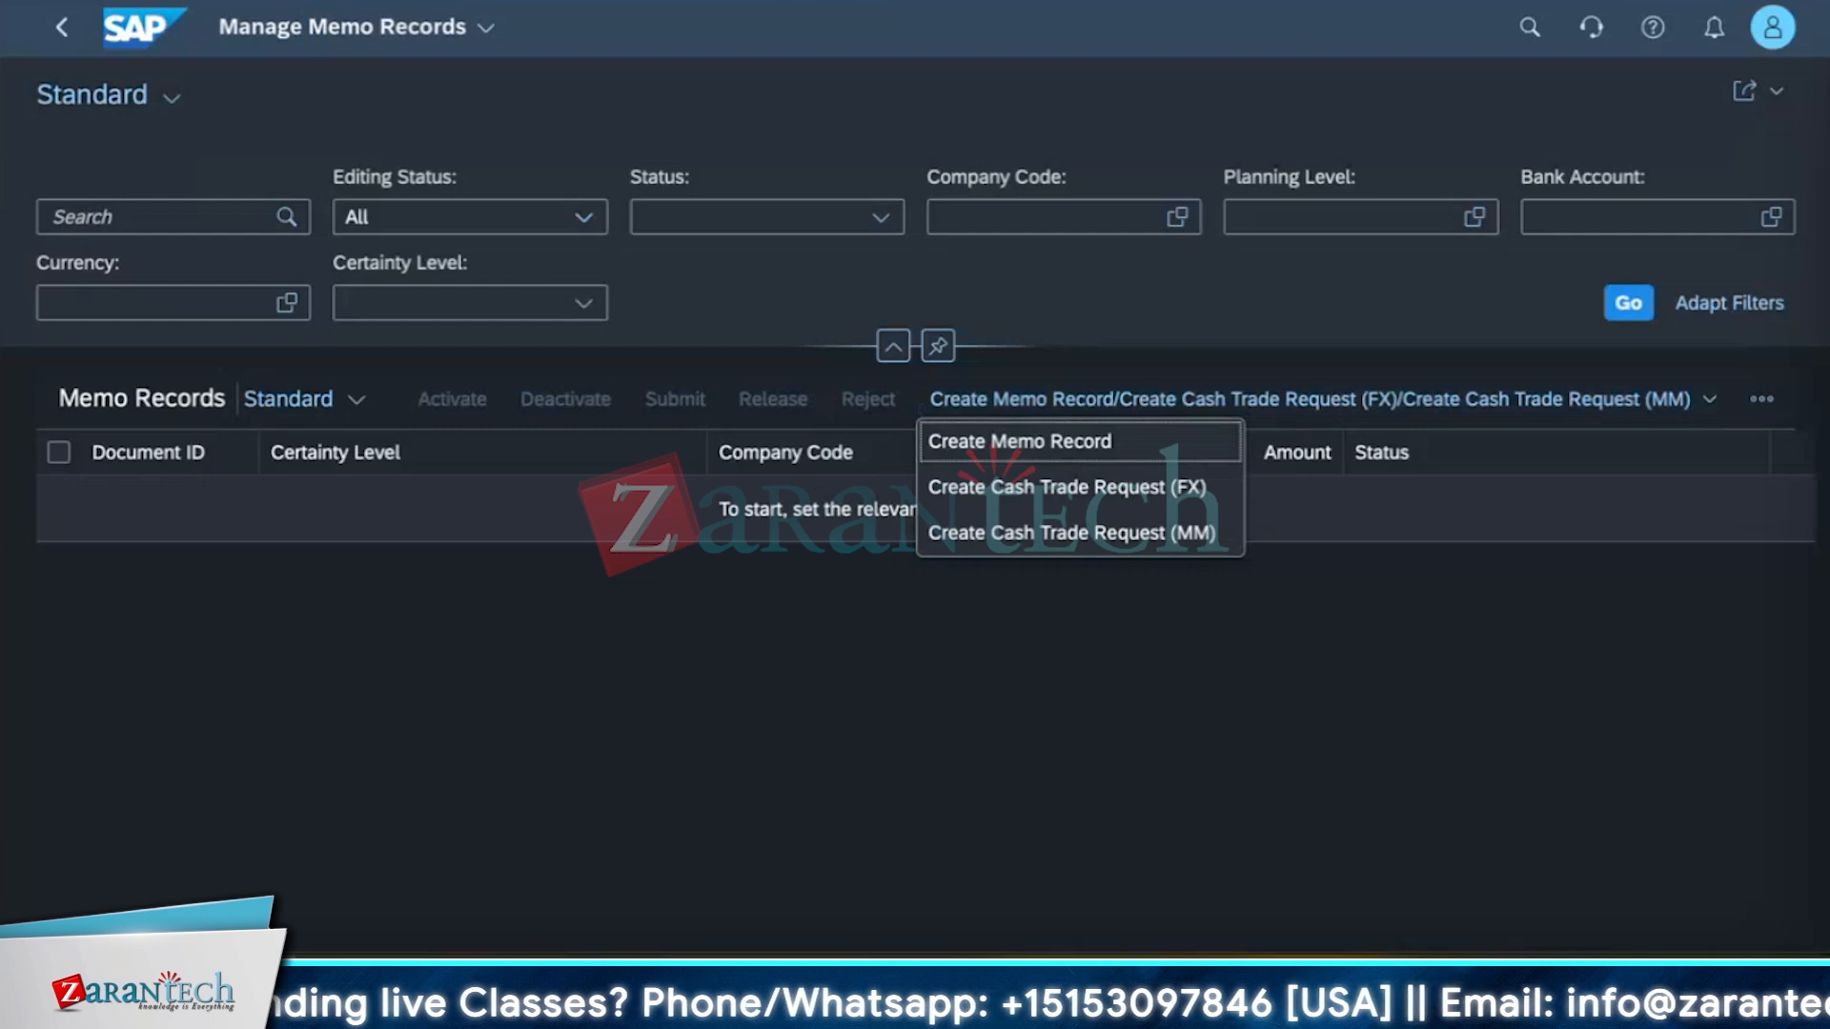
key(Escape)
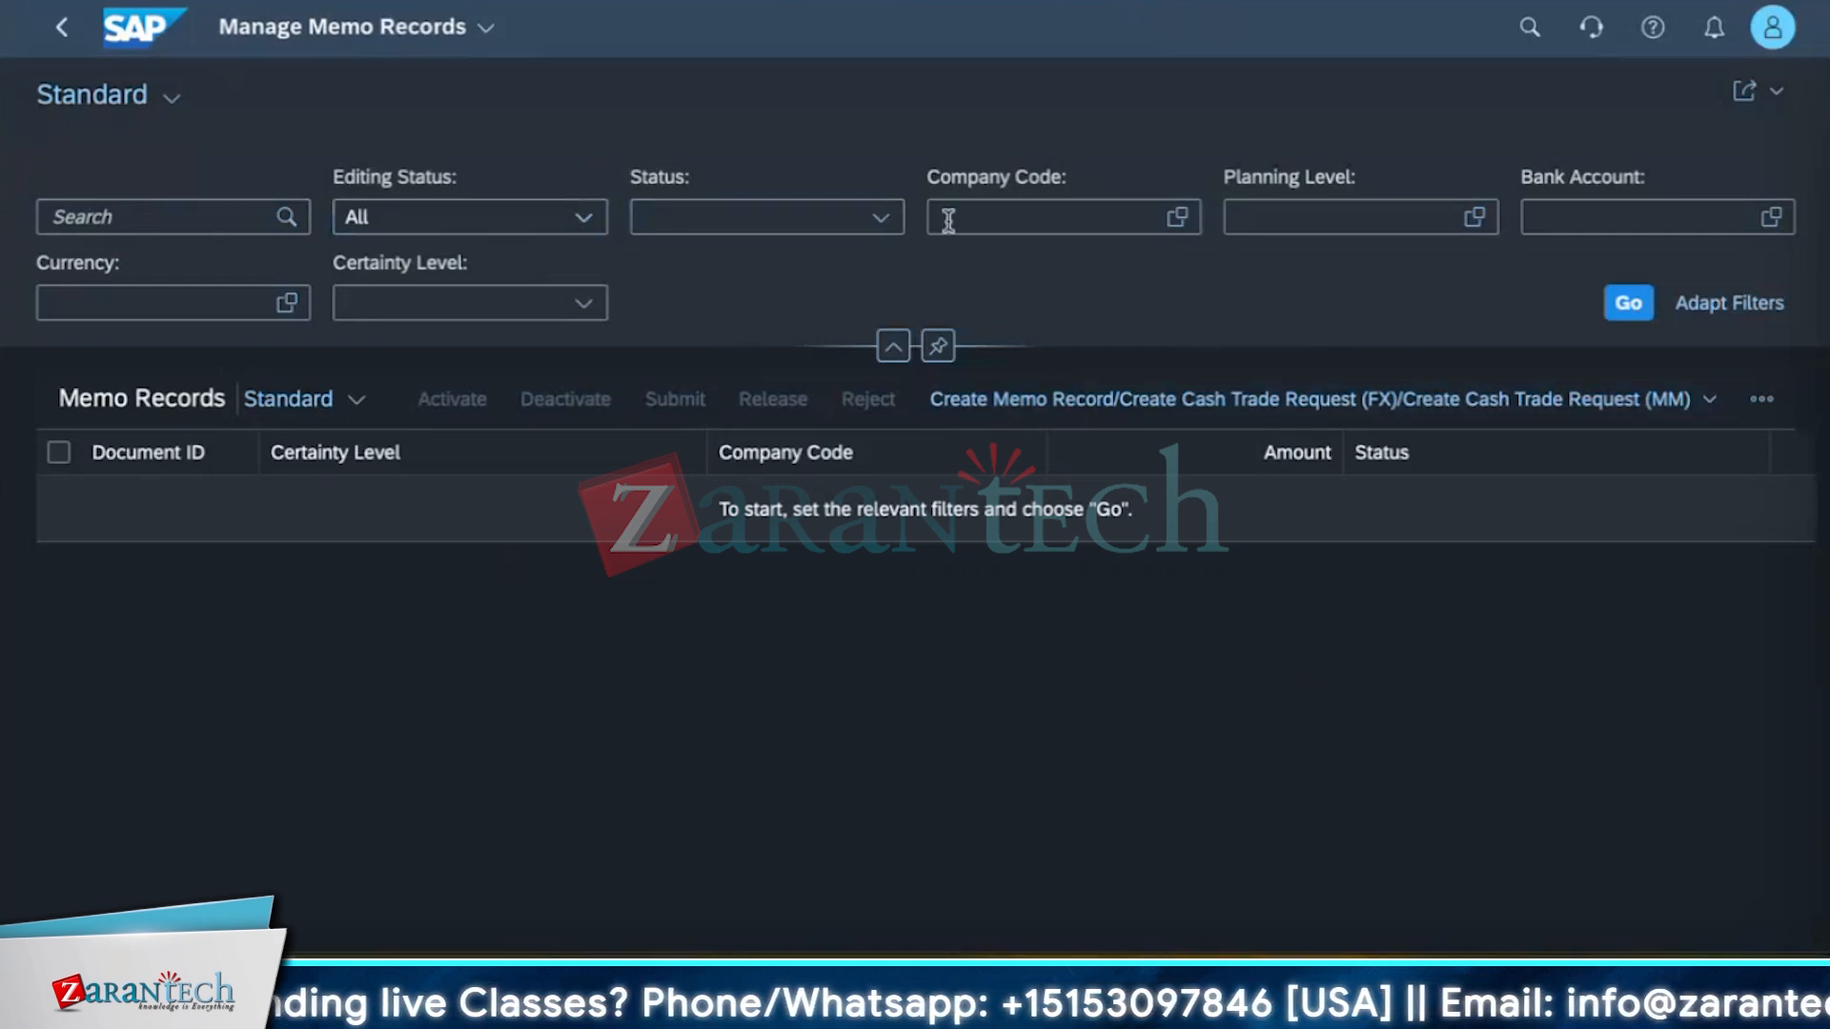
click(1150, 215)
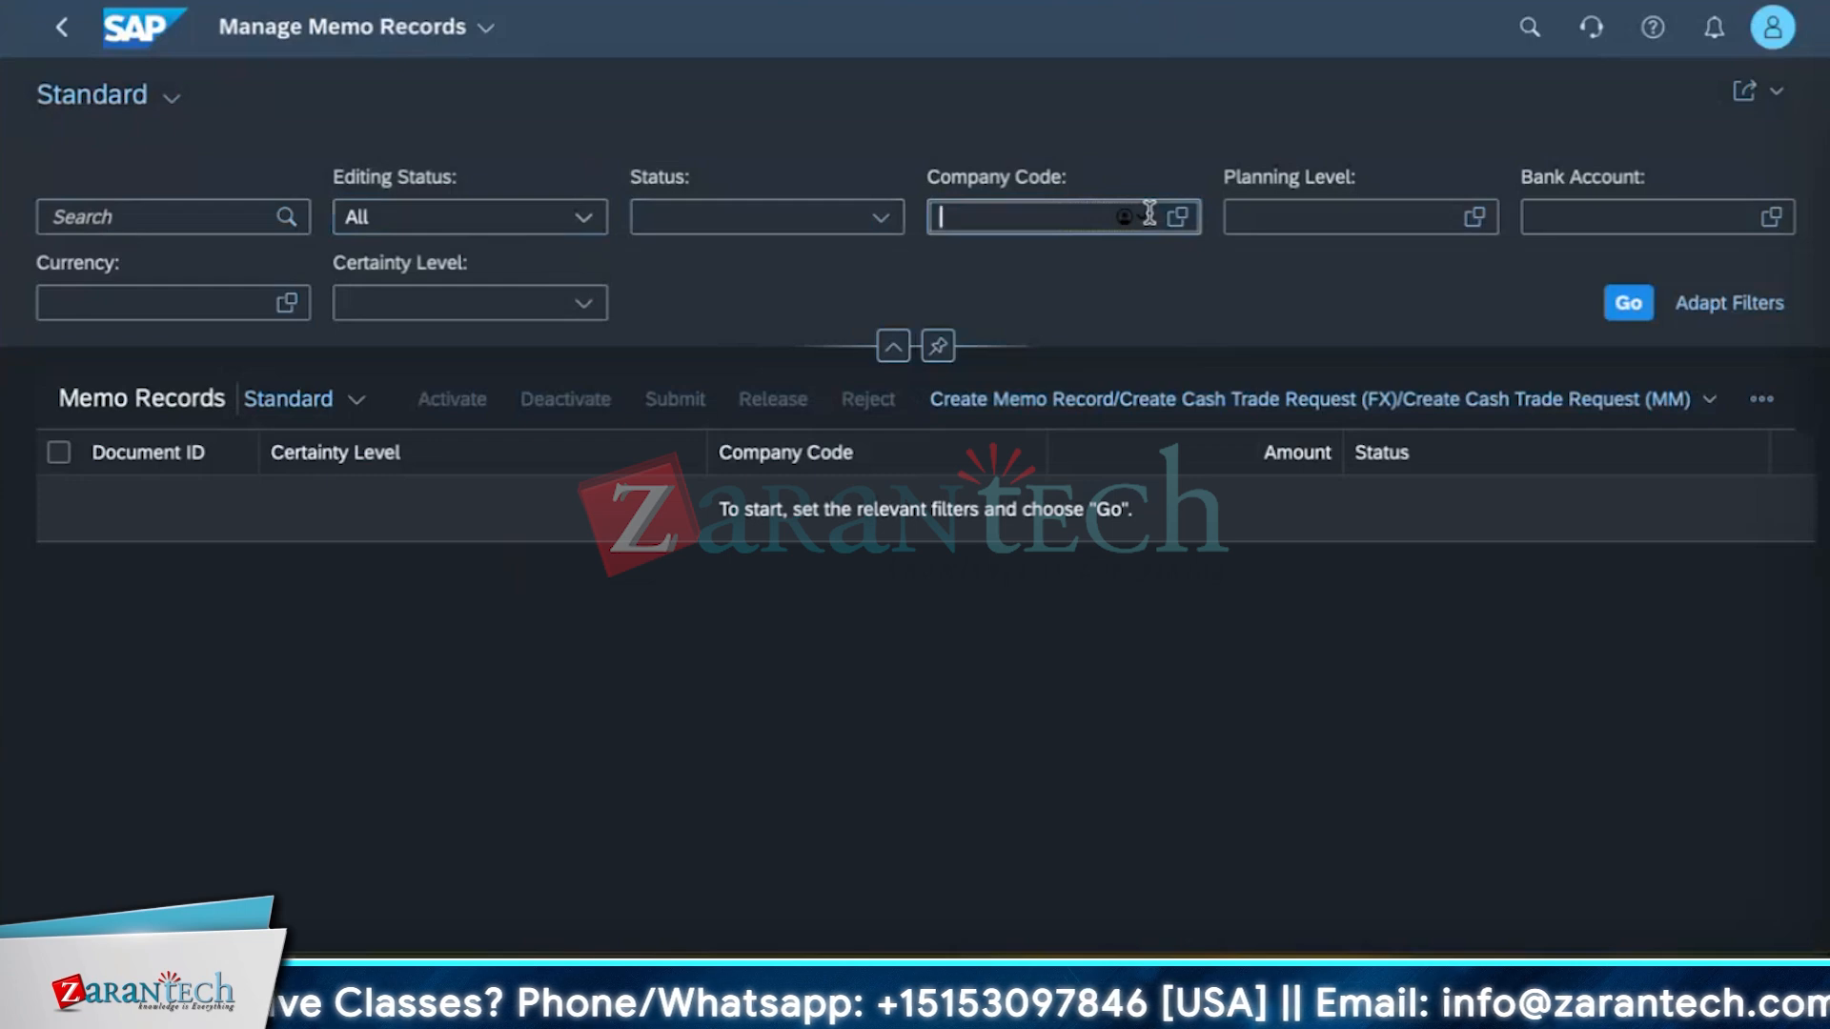
text(1710)
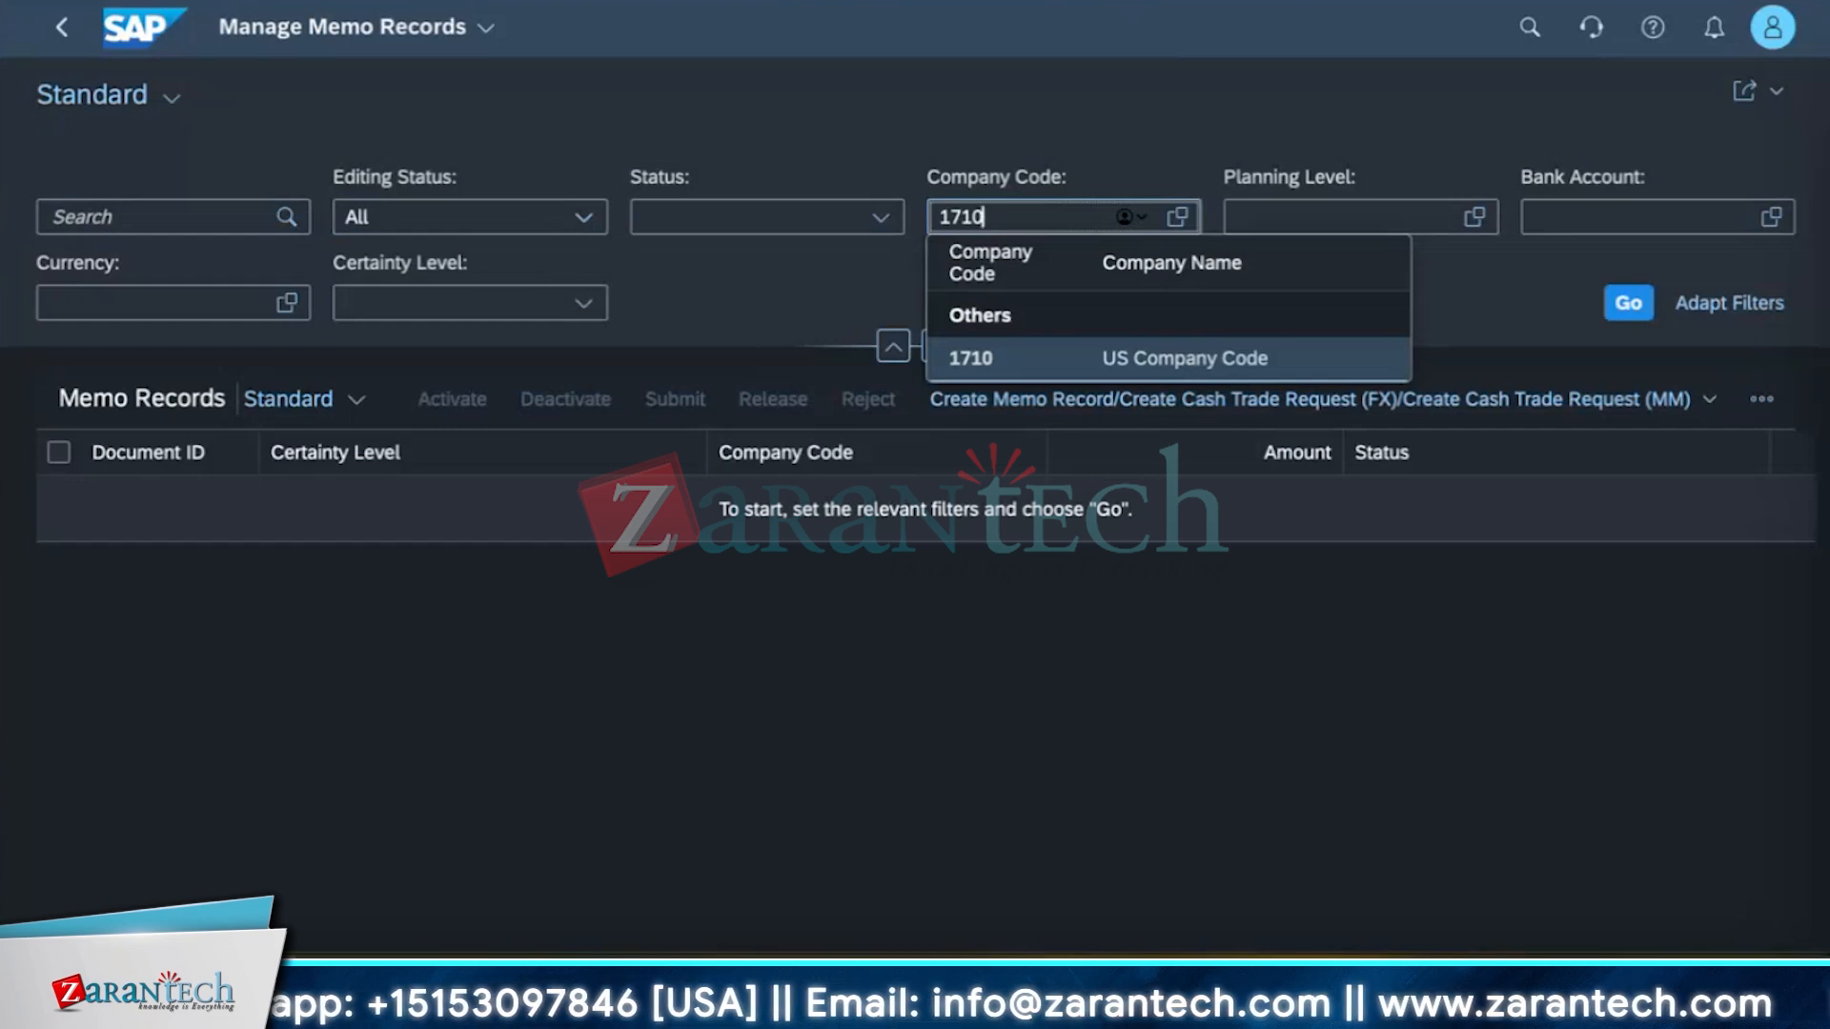
click(1044, 358)
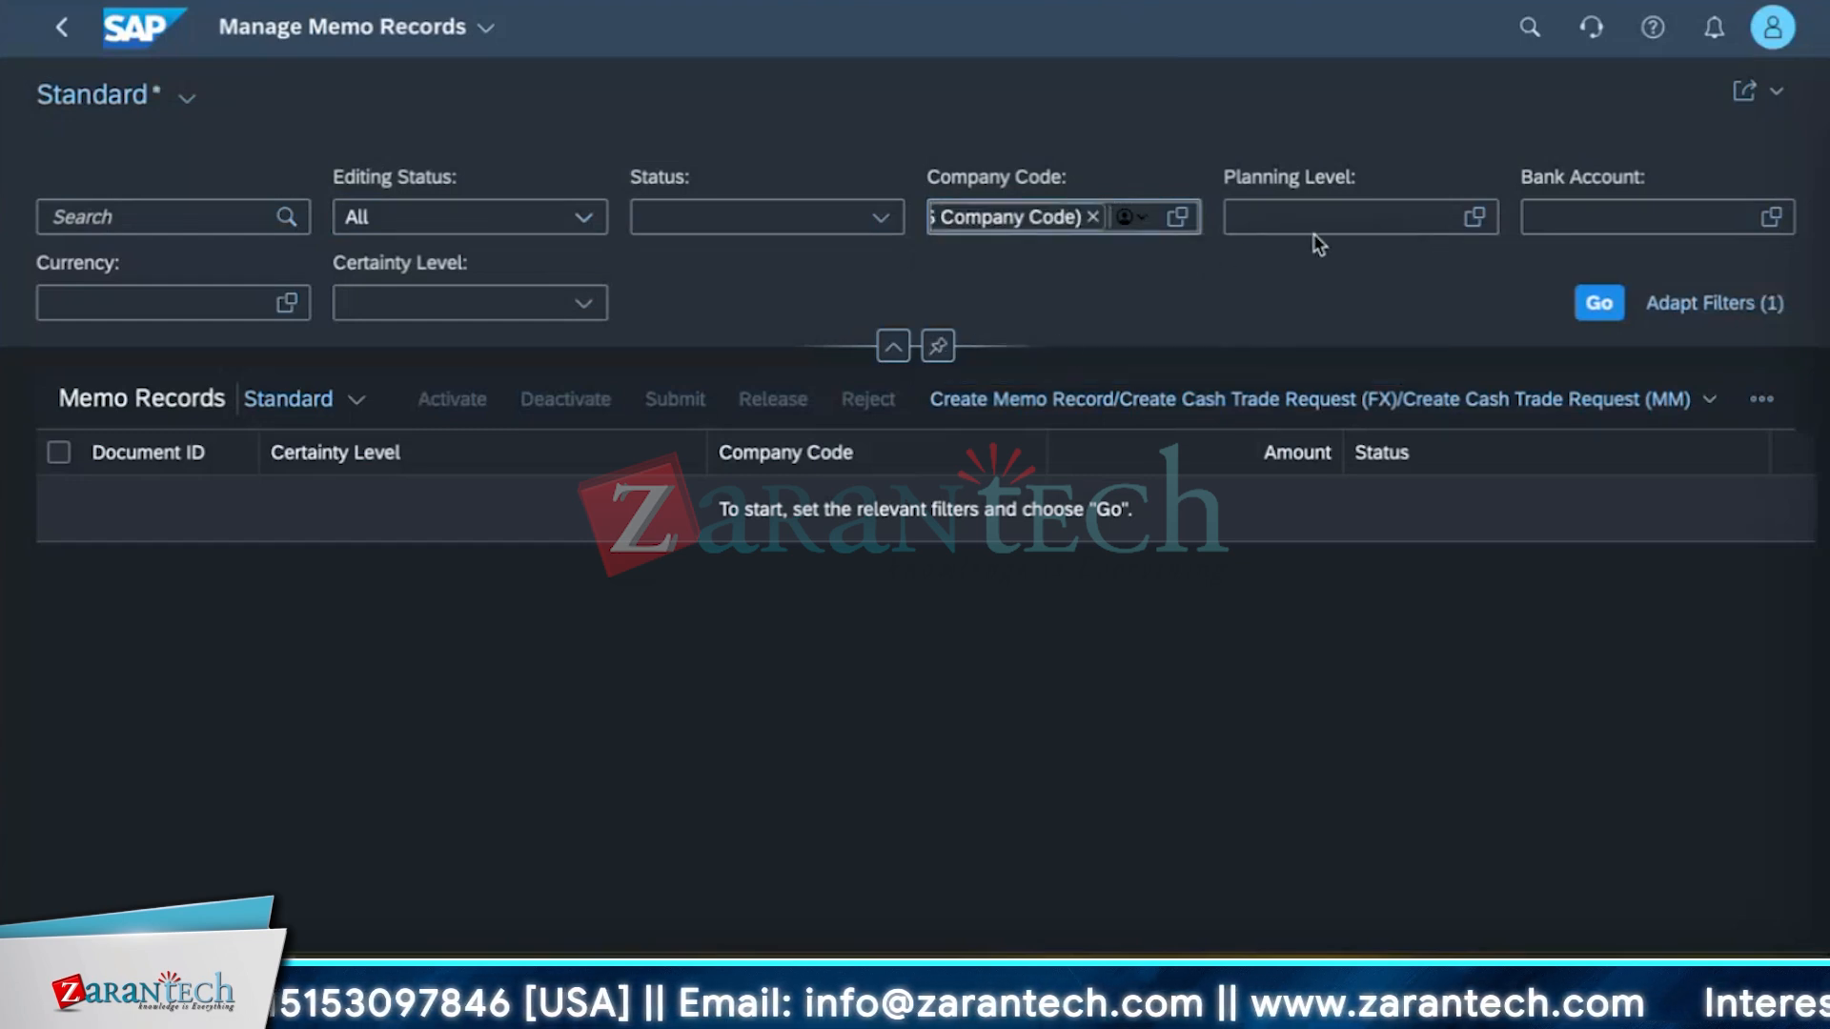
Browse the planning level value list for bank accounting and close it.
click(1475, 217)
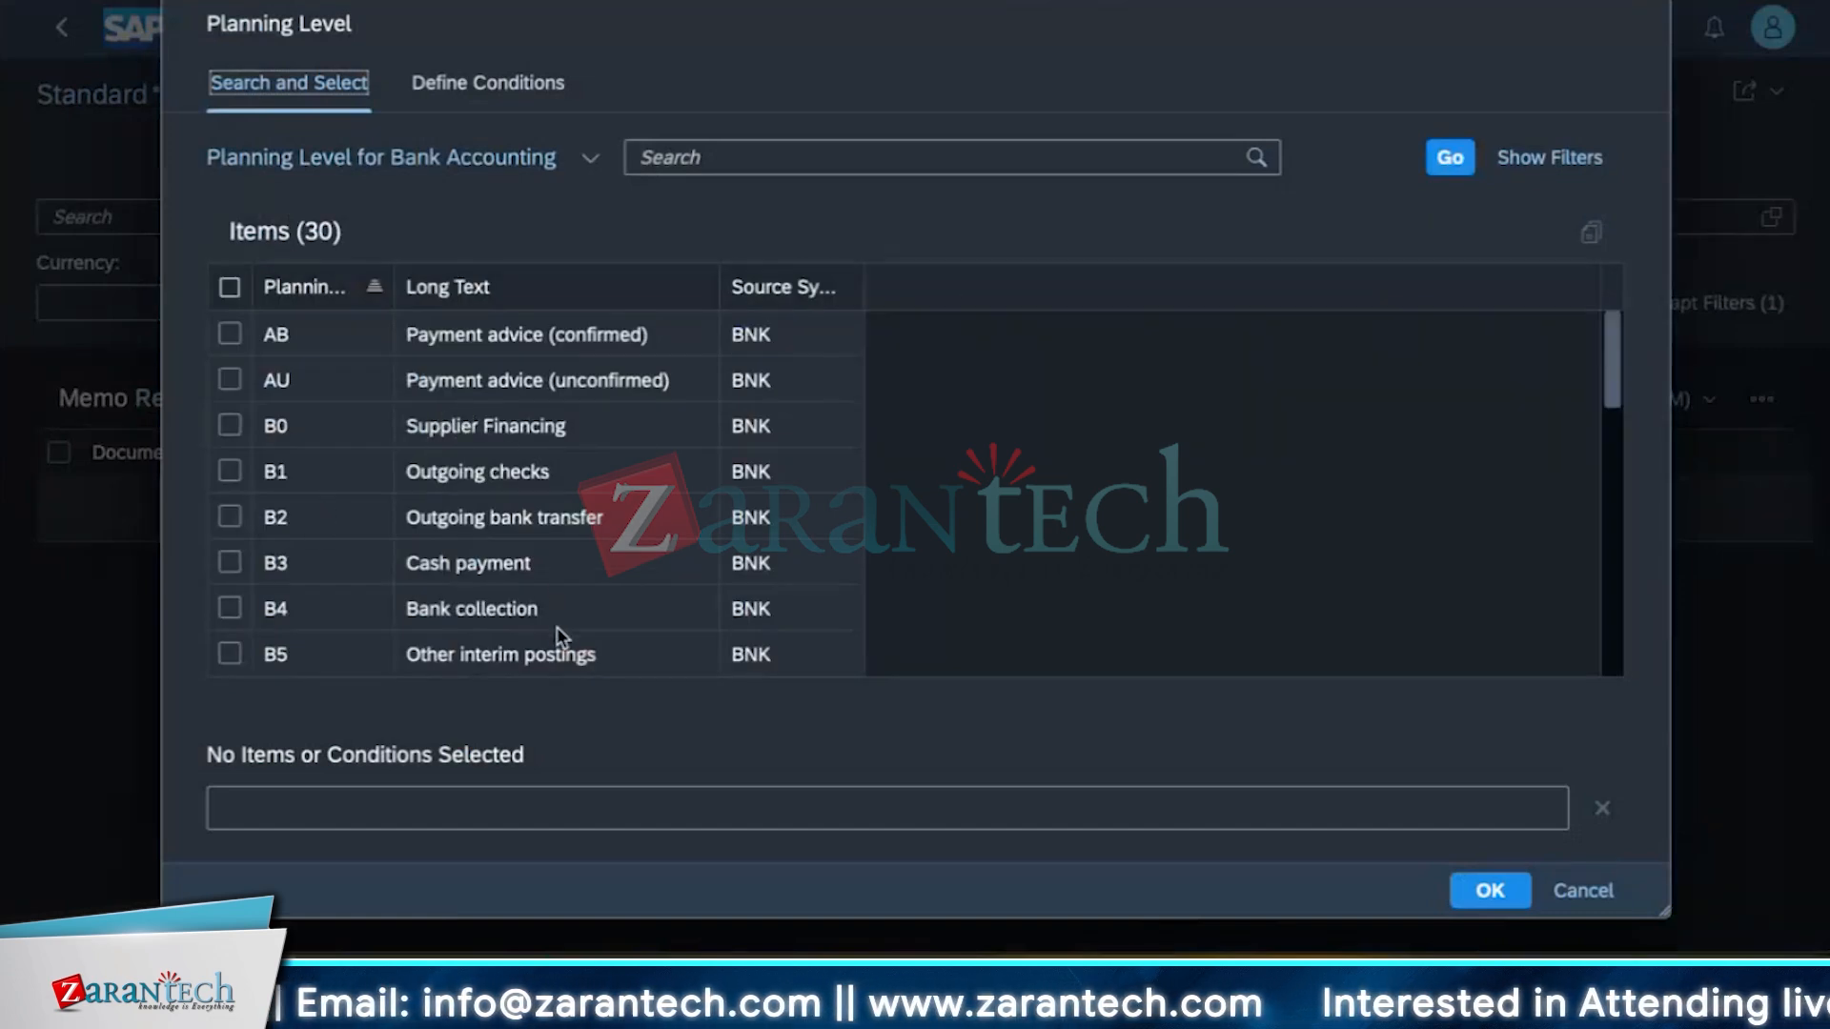
scroll(554, 574, down, 10)
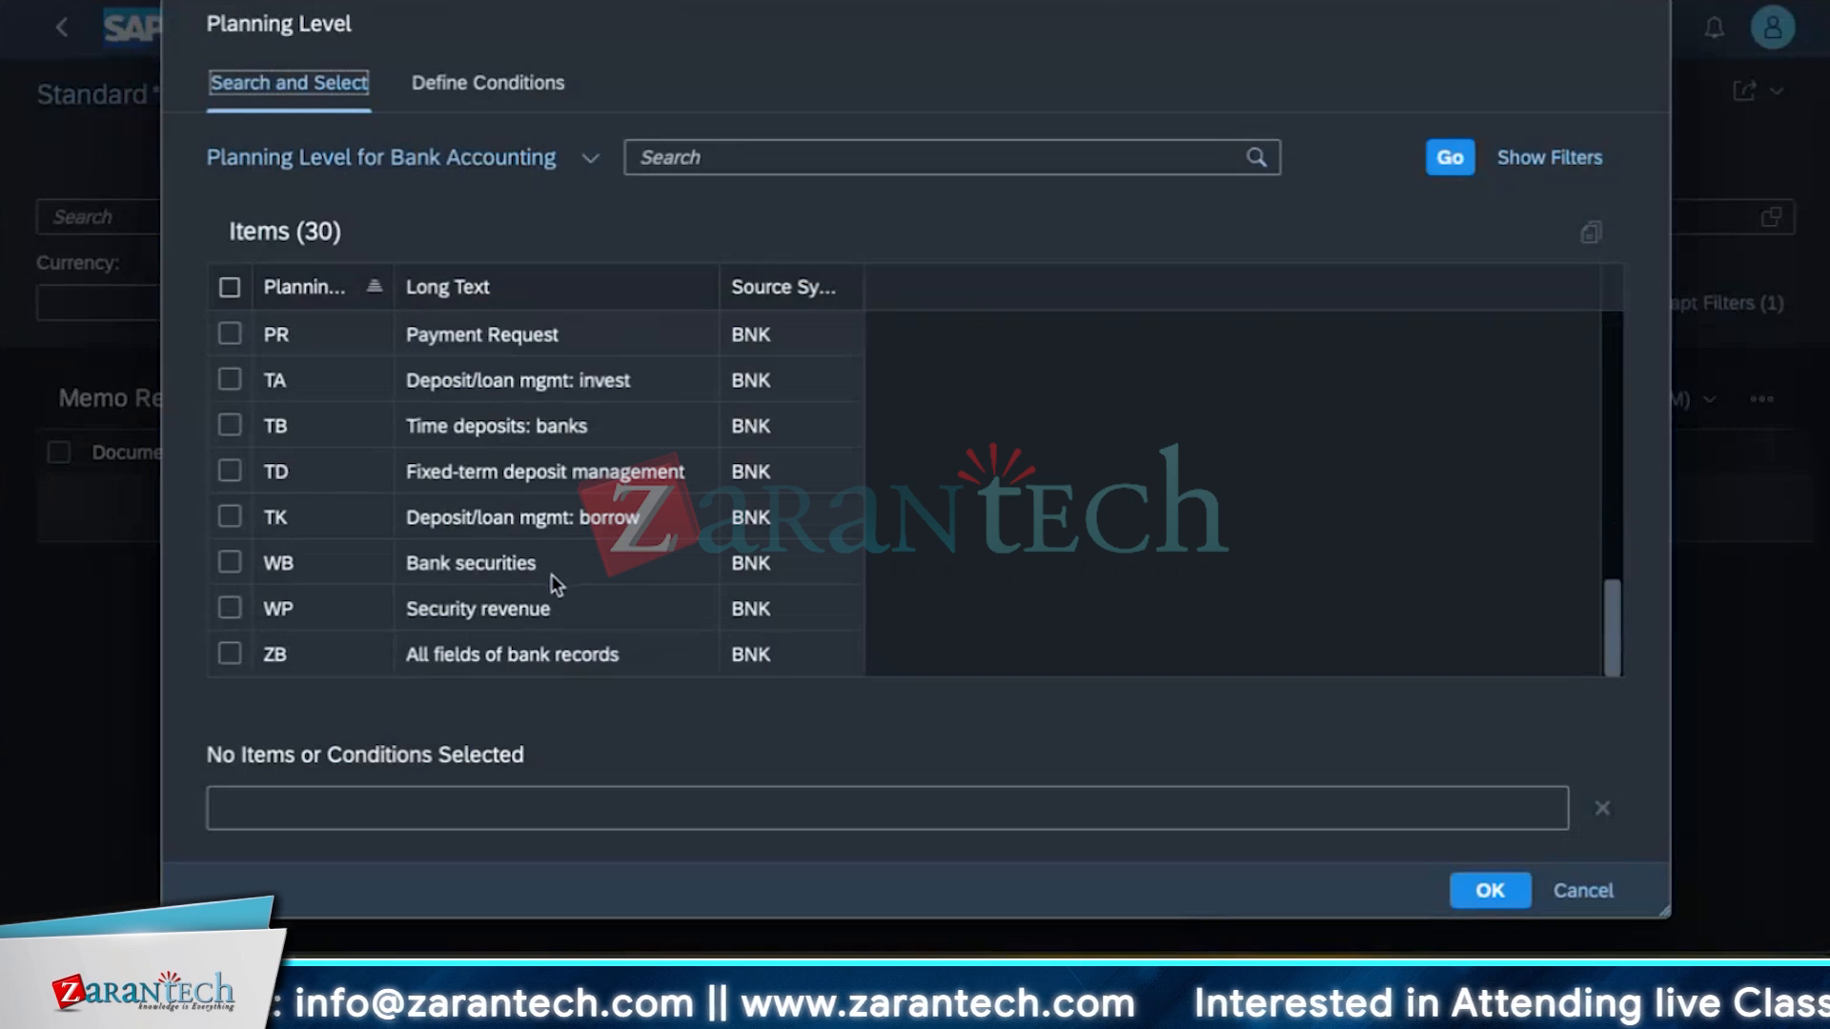
scroll(551, 573, up, 8)
scroll(515, 534, down, 2)
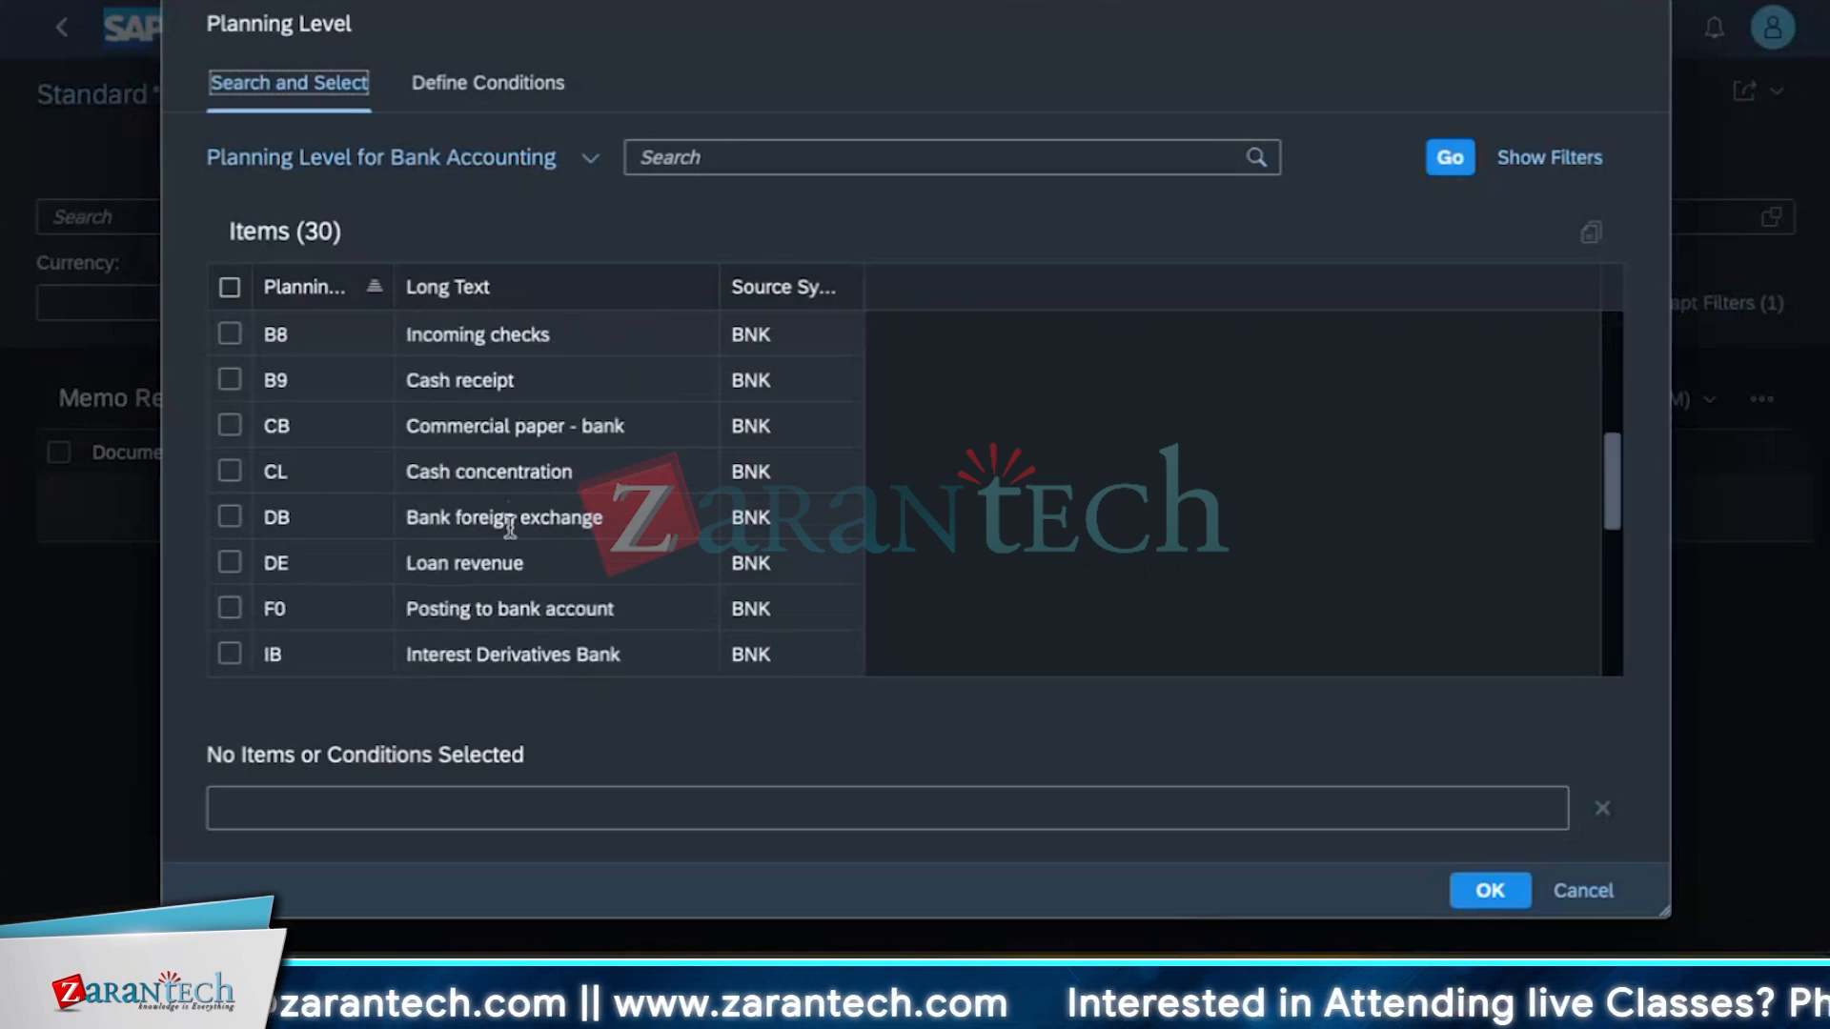
scroll(511, 530, down, 3)
scroll(507, 547, up, 7)
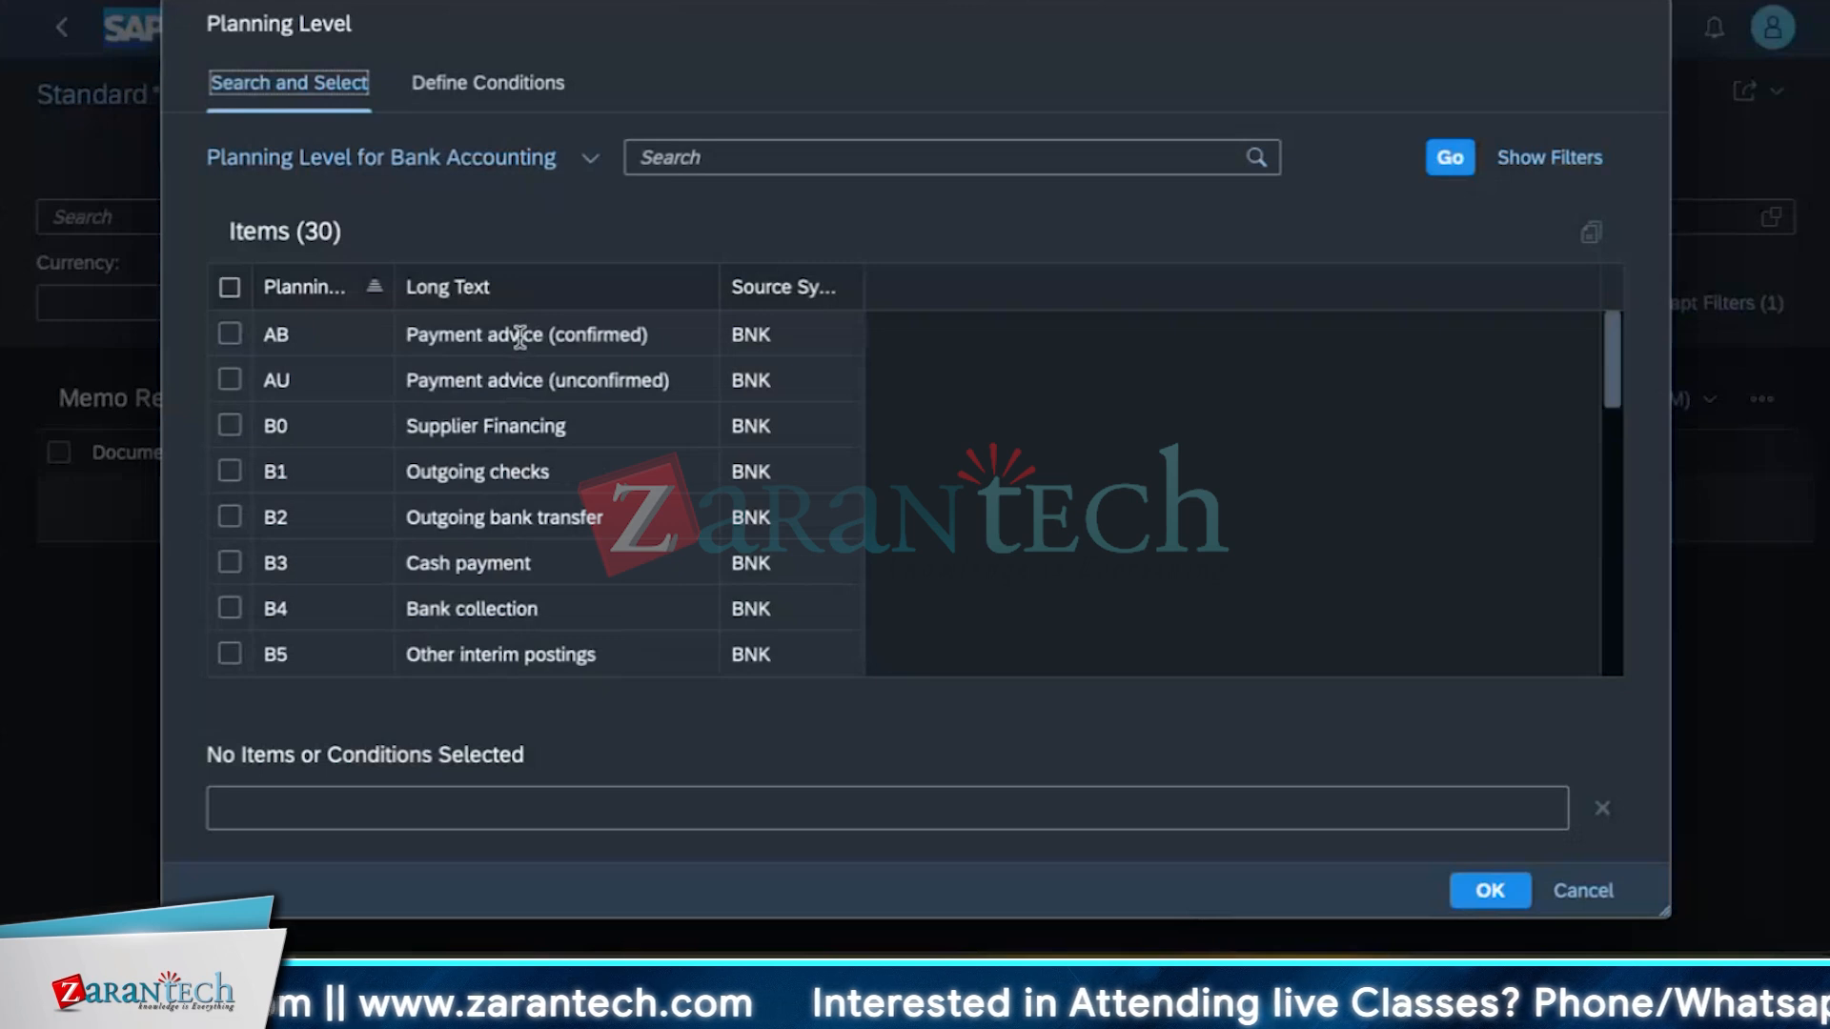
double_click(507, 564)
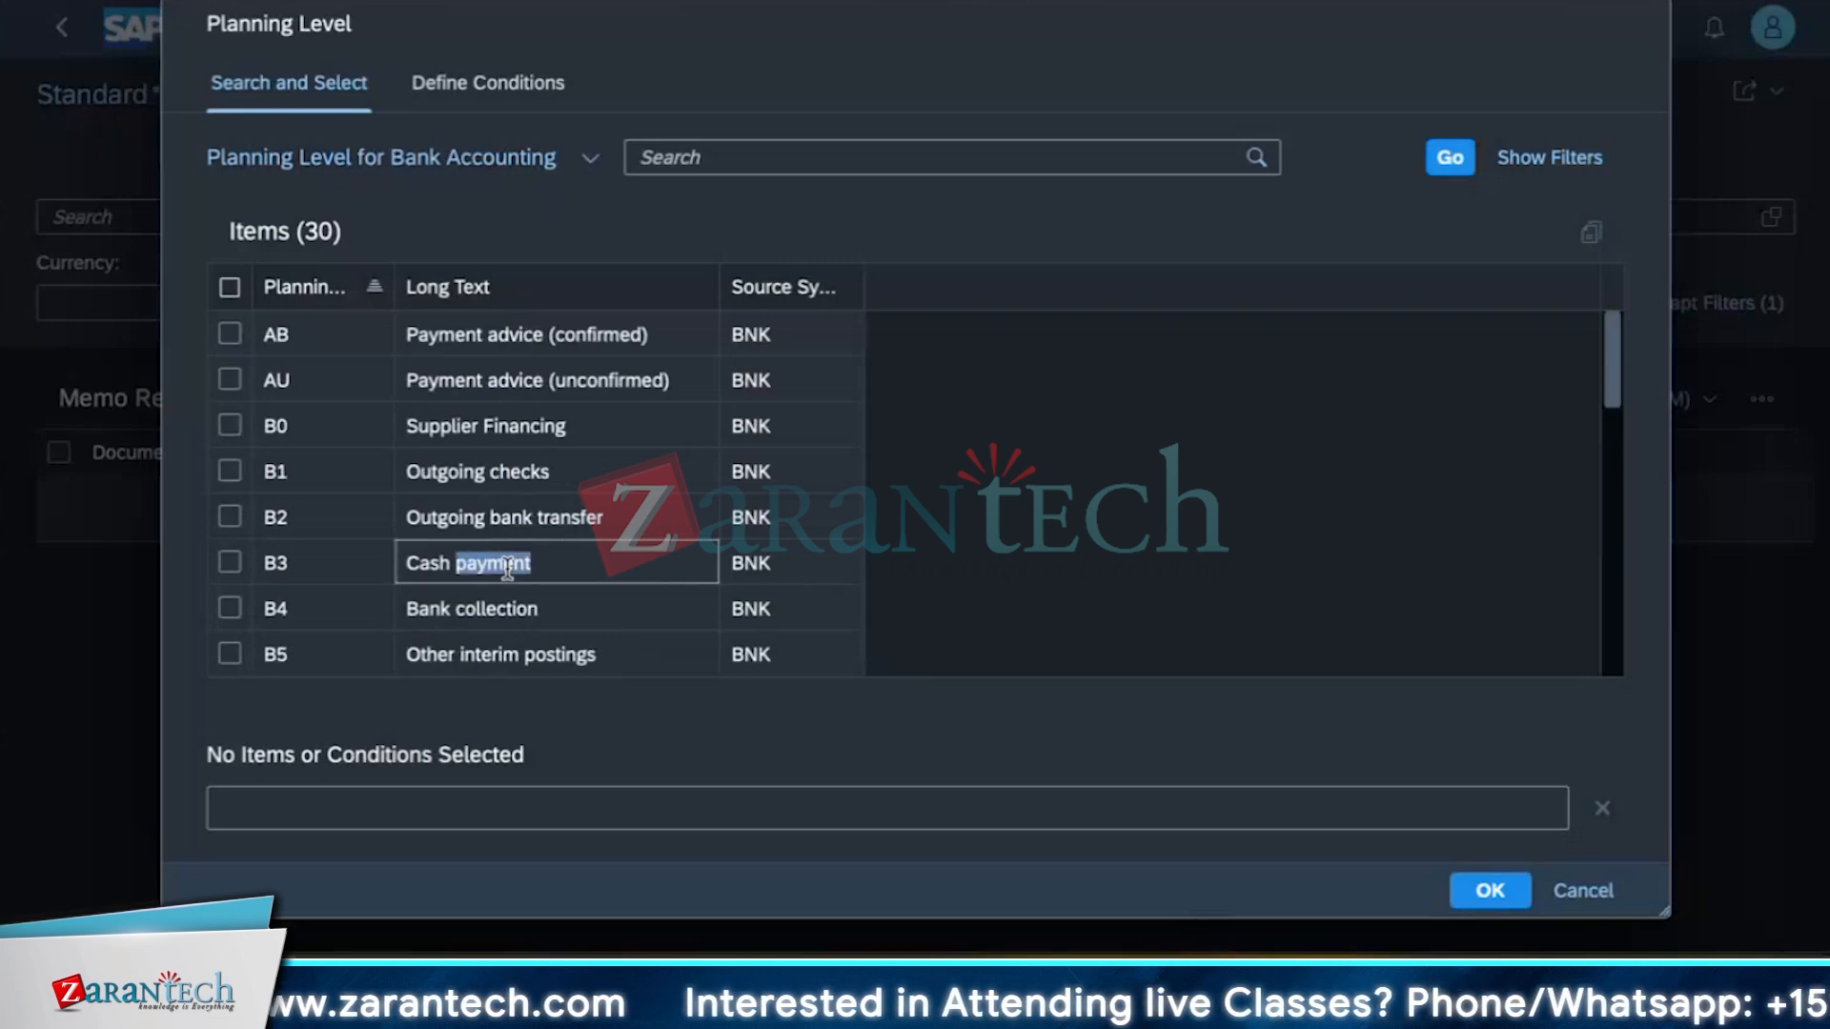
click(1487, 892)
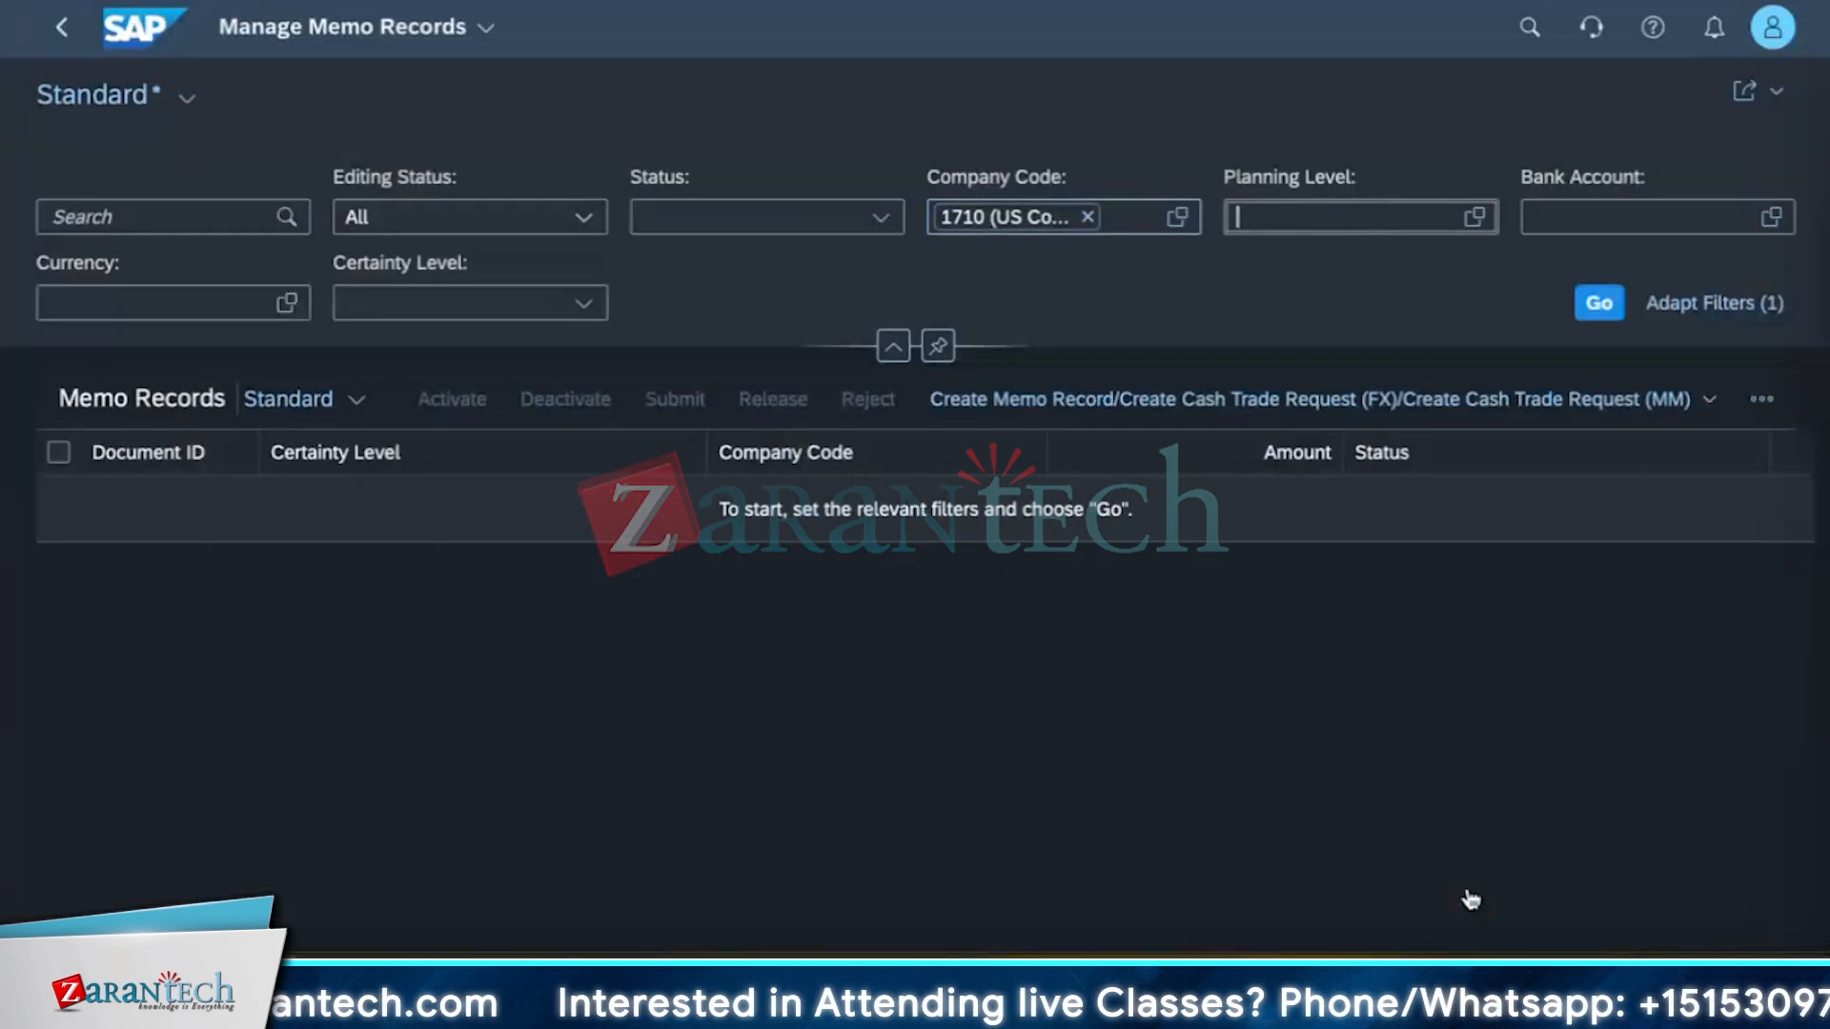
Set the Planning Level filter to B3 (Cash payment).
click(1474, 217)
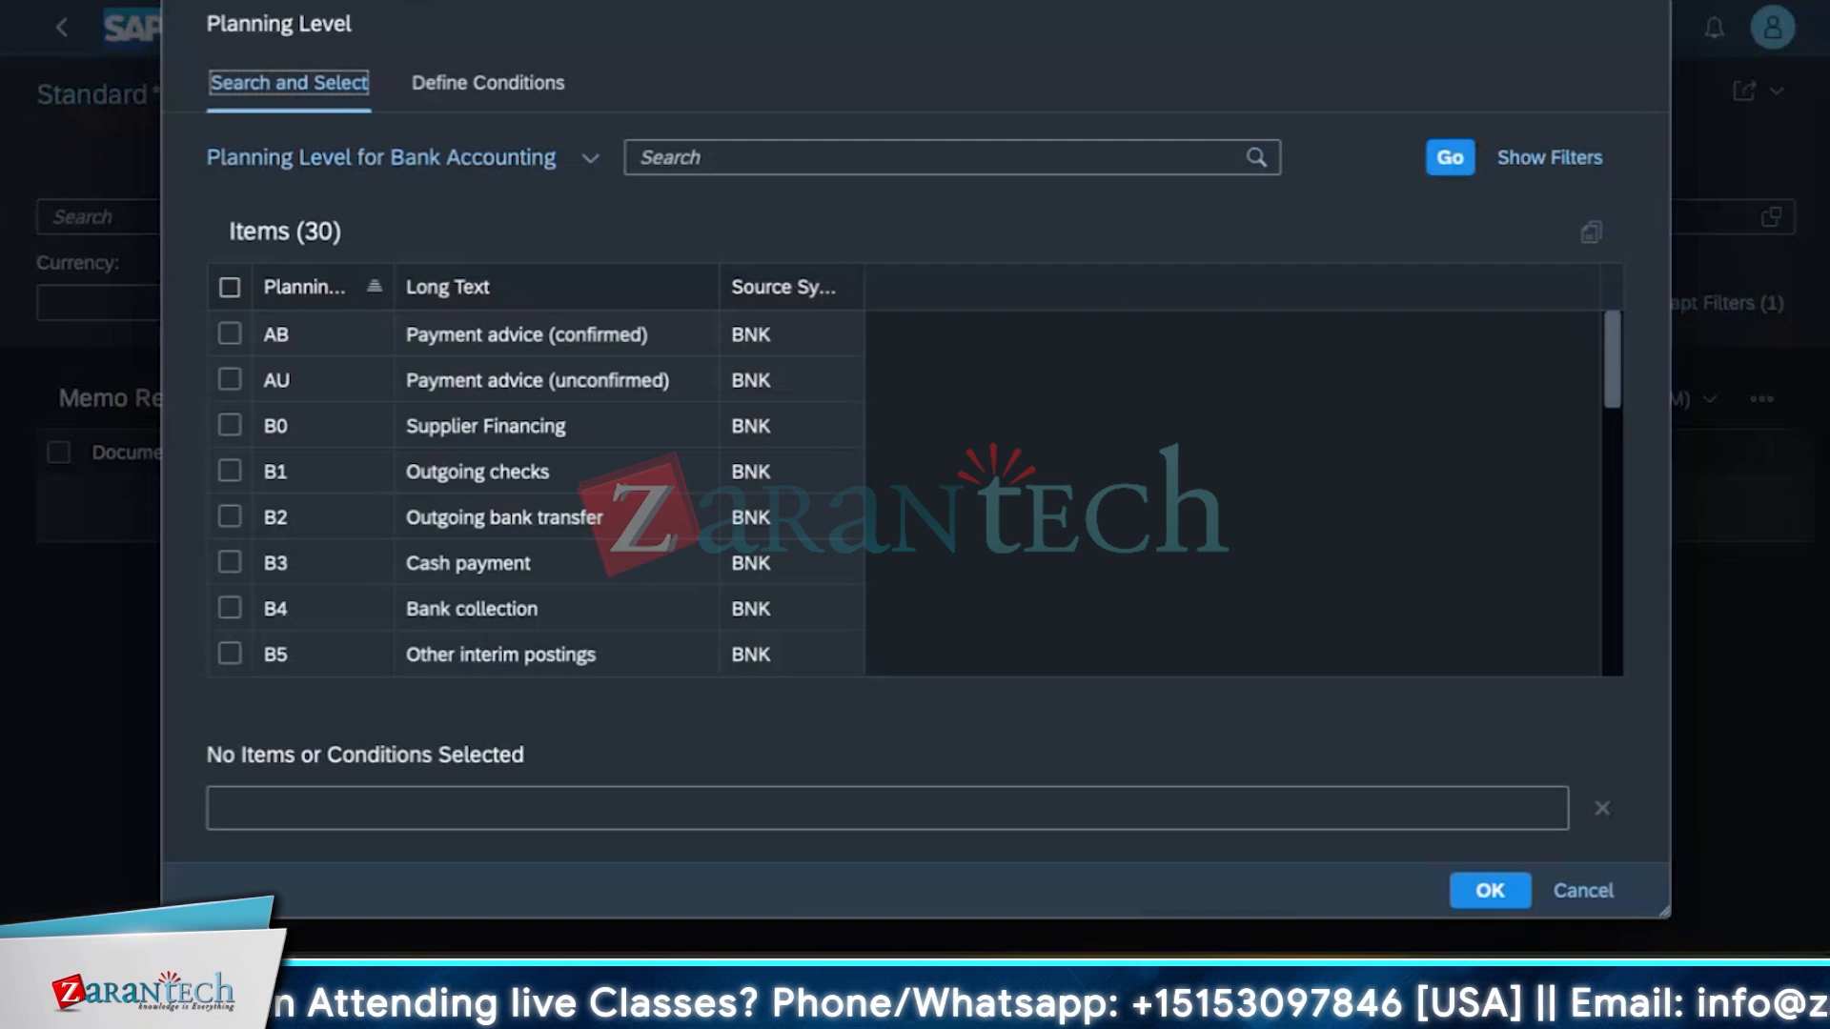
click(229, 562)
click(1490, 890)
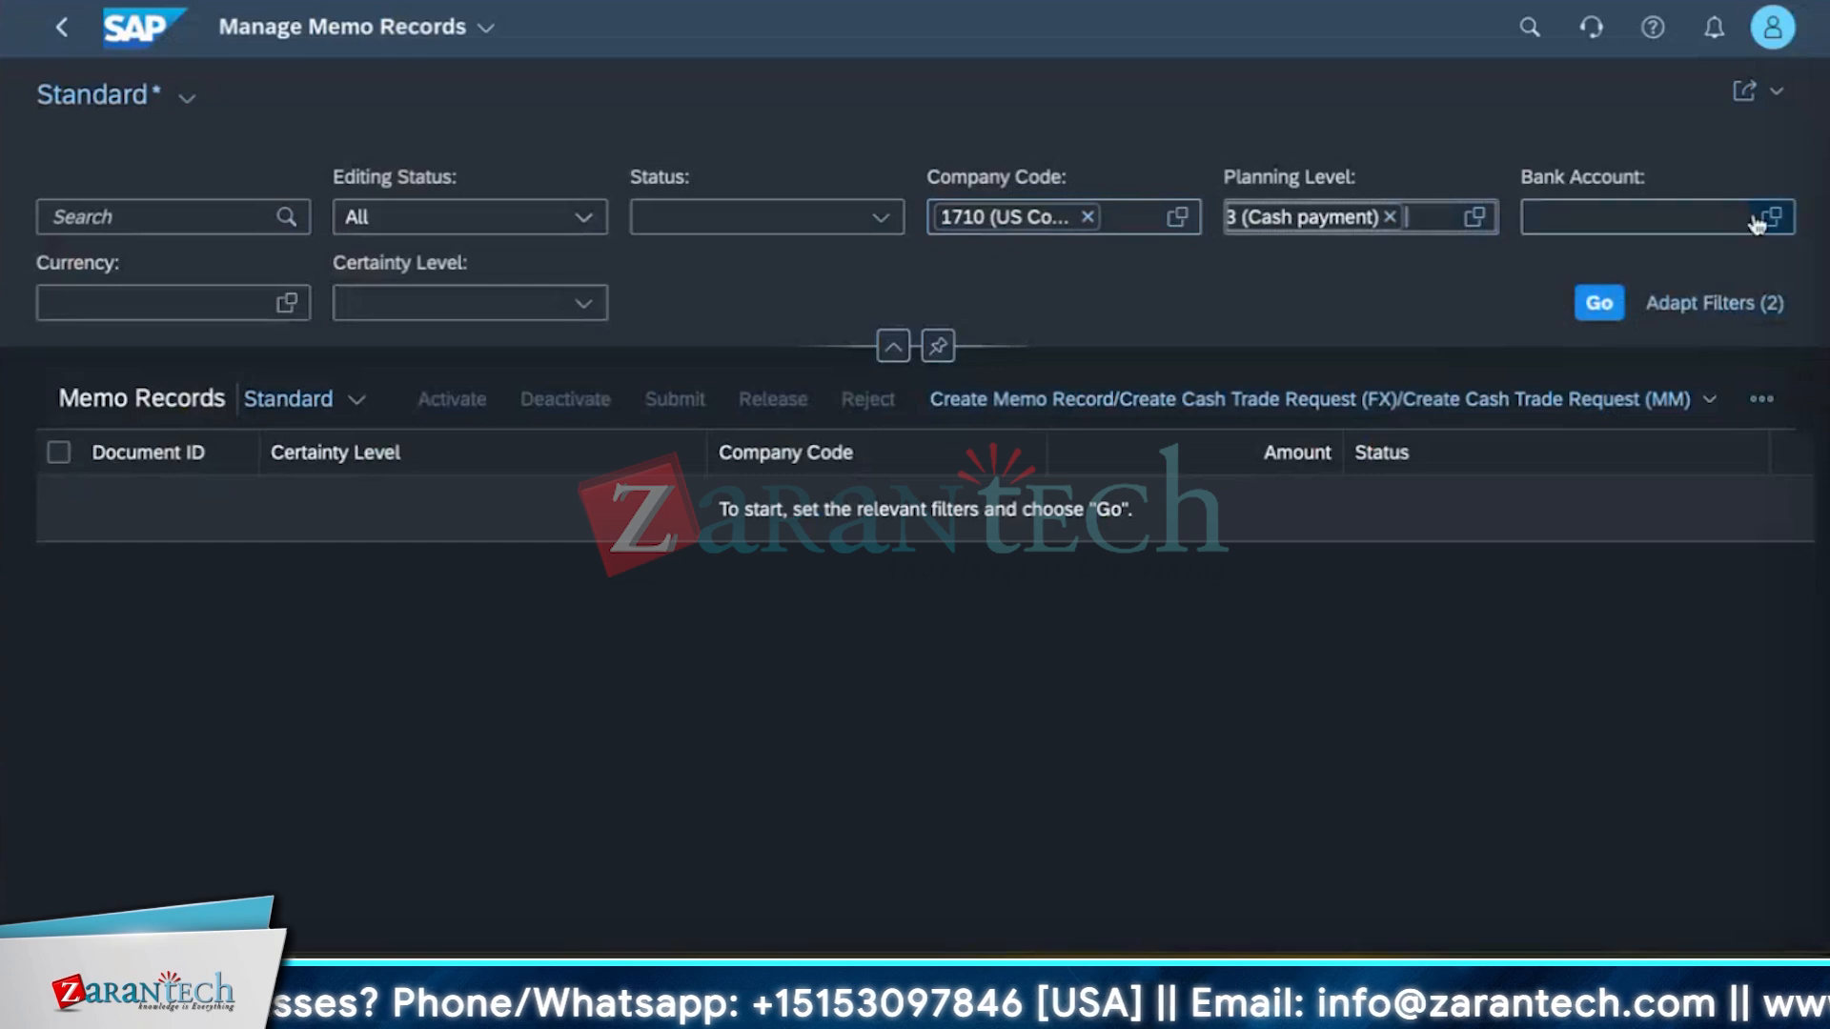
Set the Bank Account filter to the company code 1710 account of house bank HB10.
click(1760, 222)
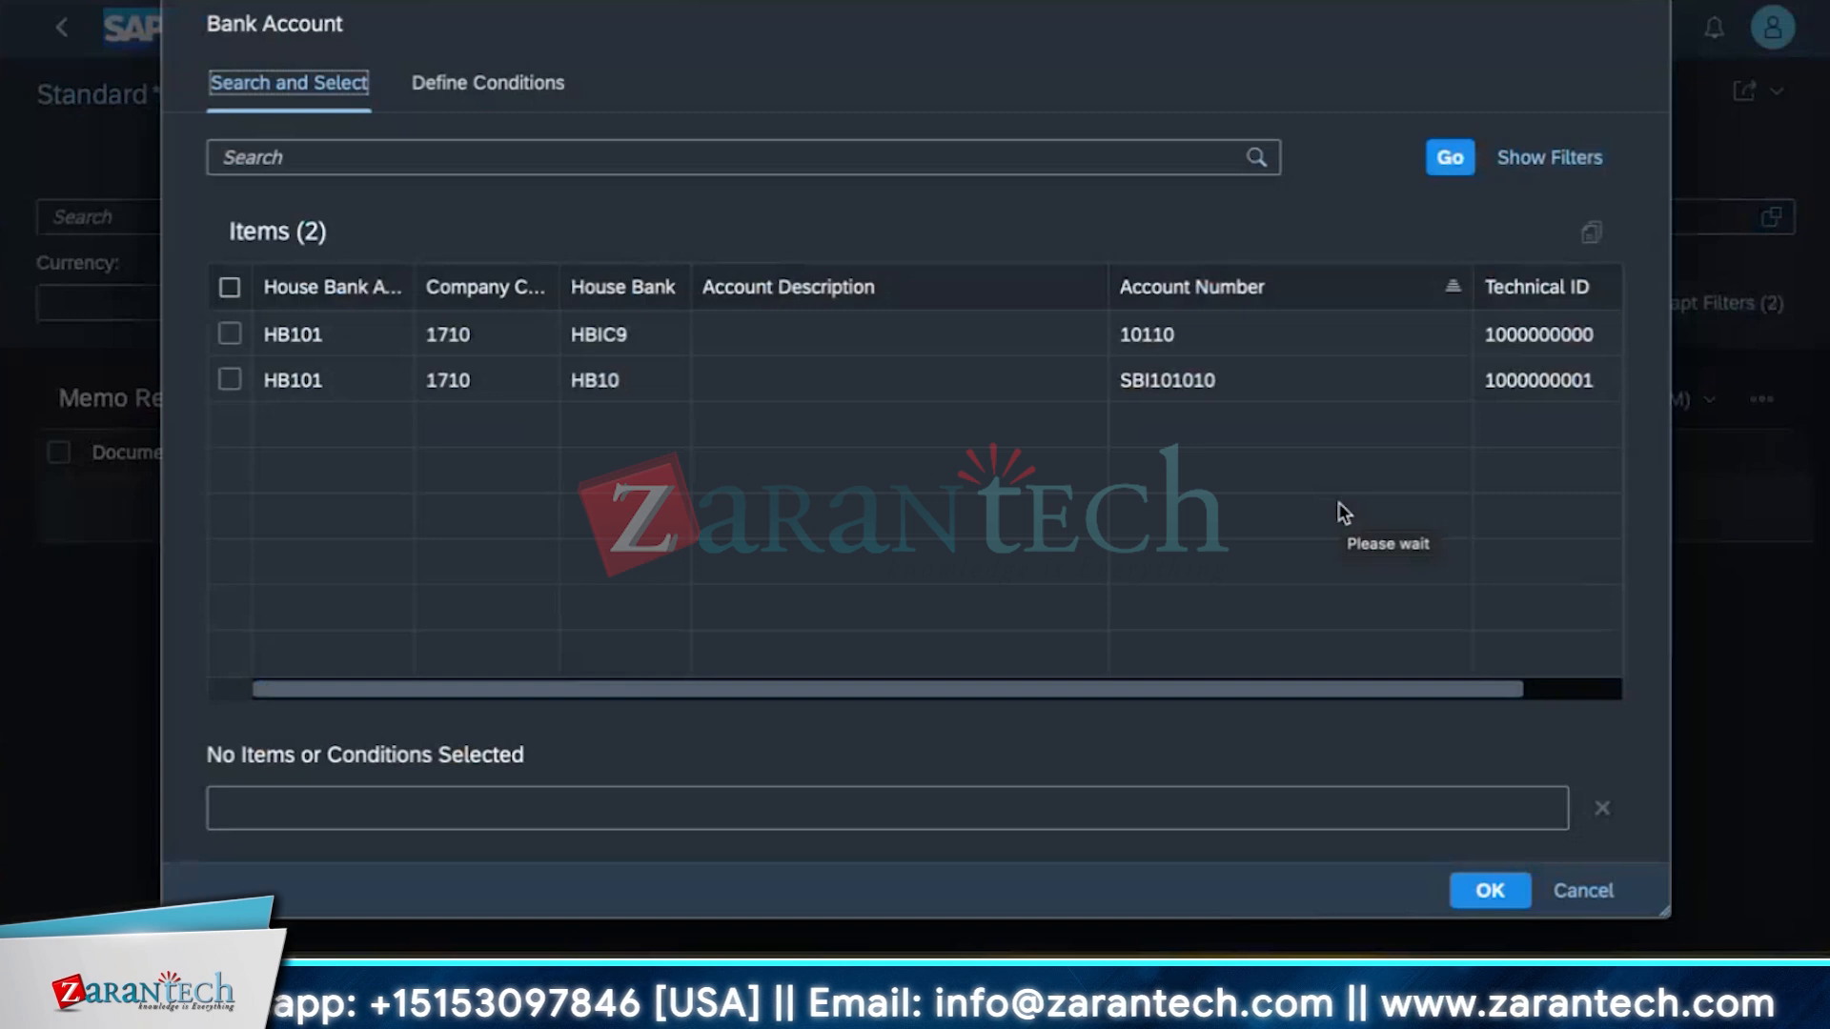
click(226, 383)
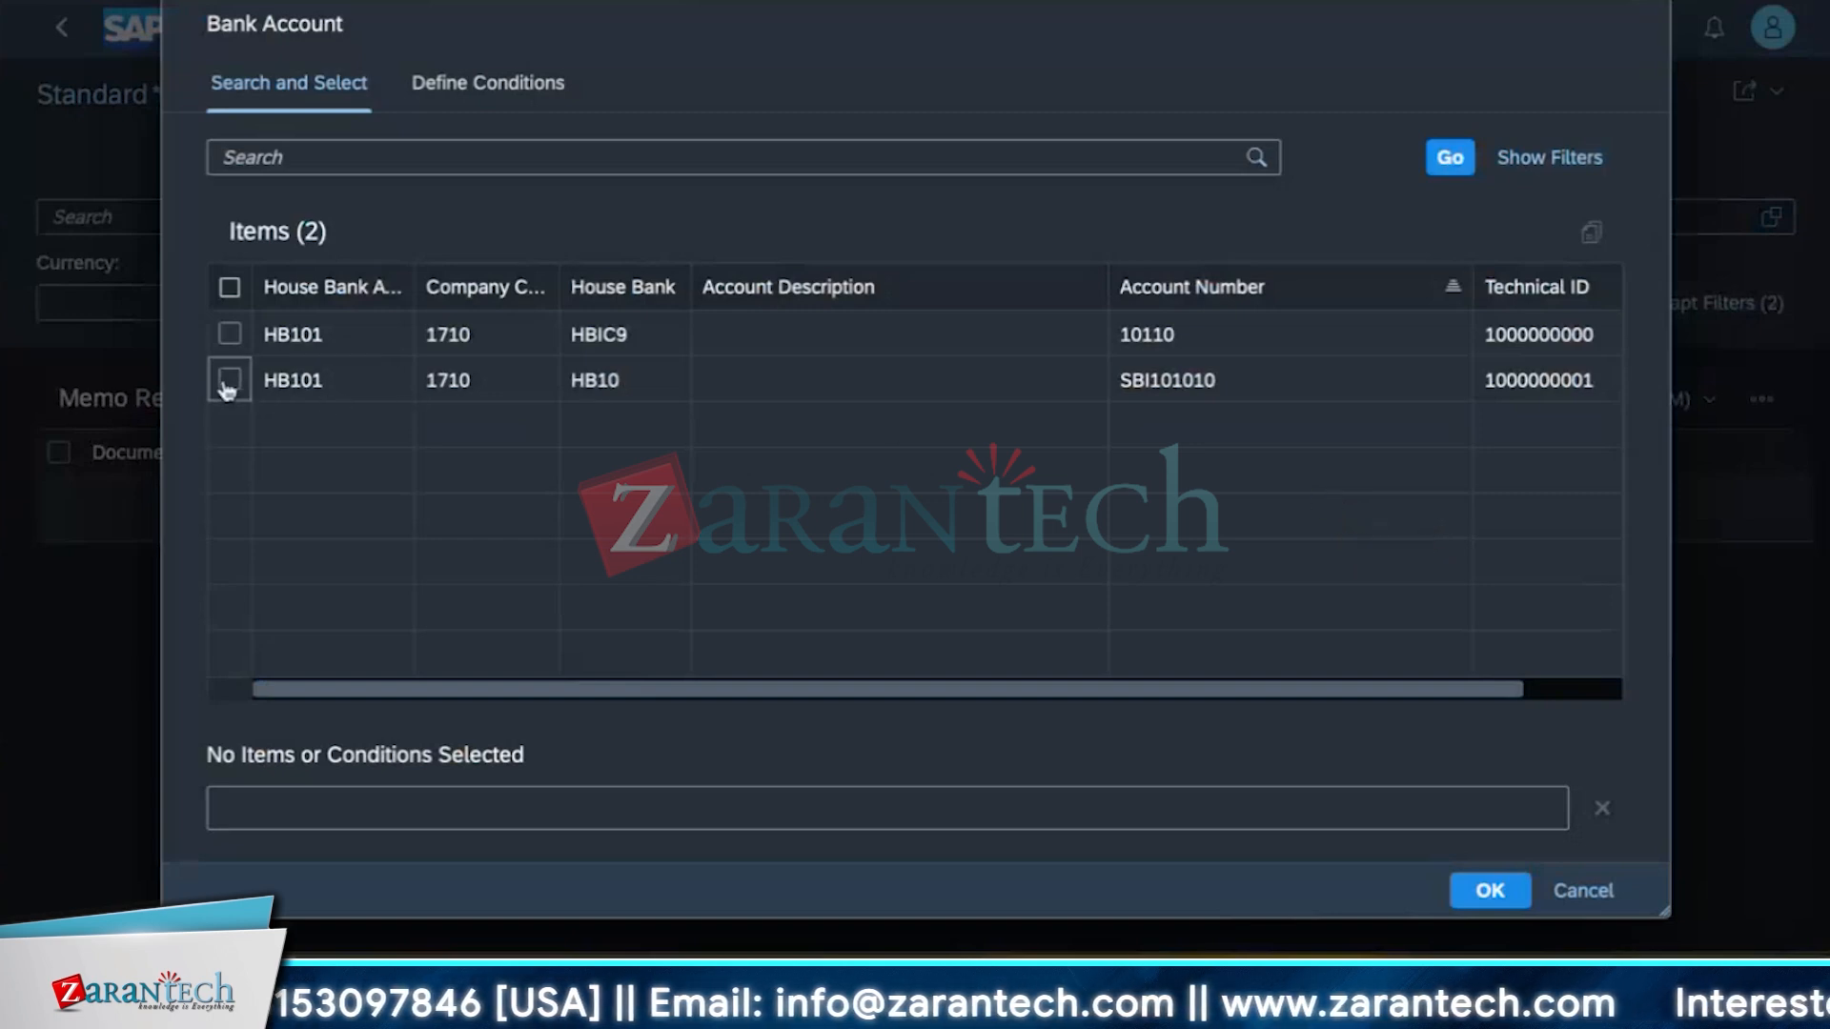
click(1489, 892)
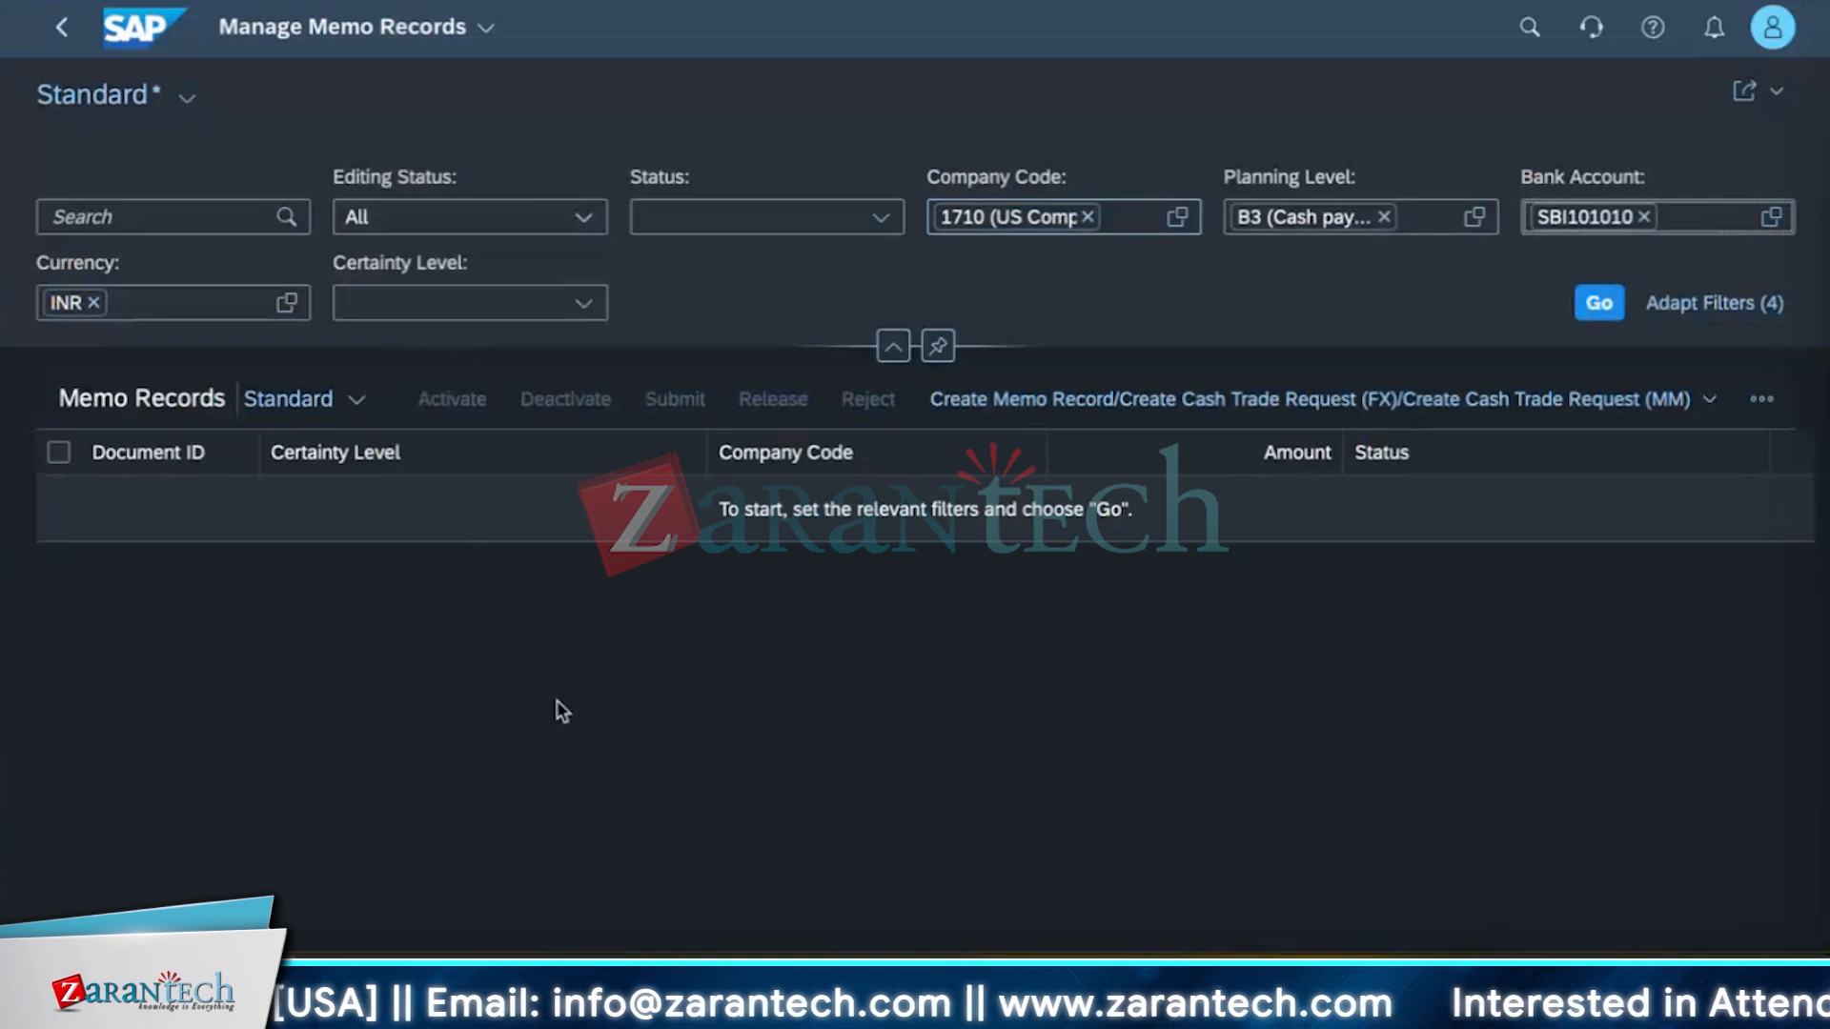
Review the available filter fields in Adapt Filters and cancel the dialog.
click(893, 346)
click(915, 158)
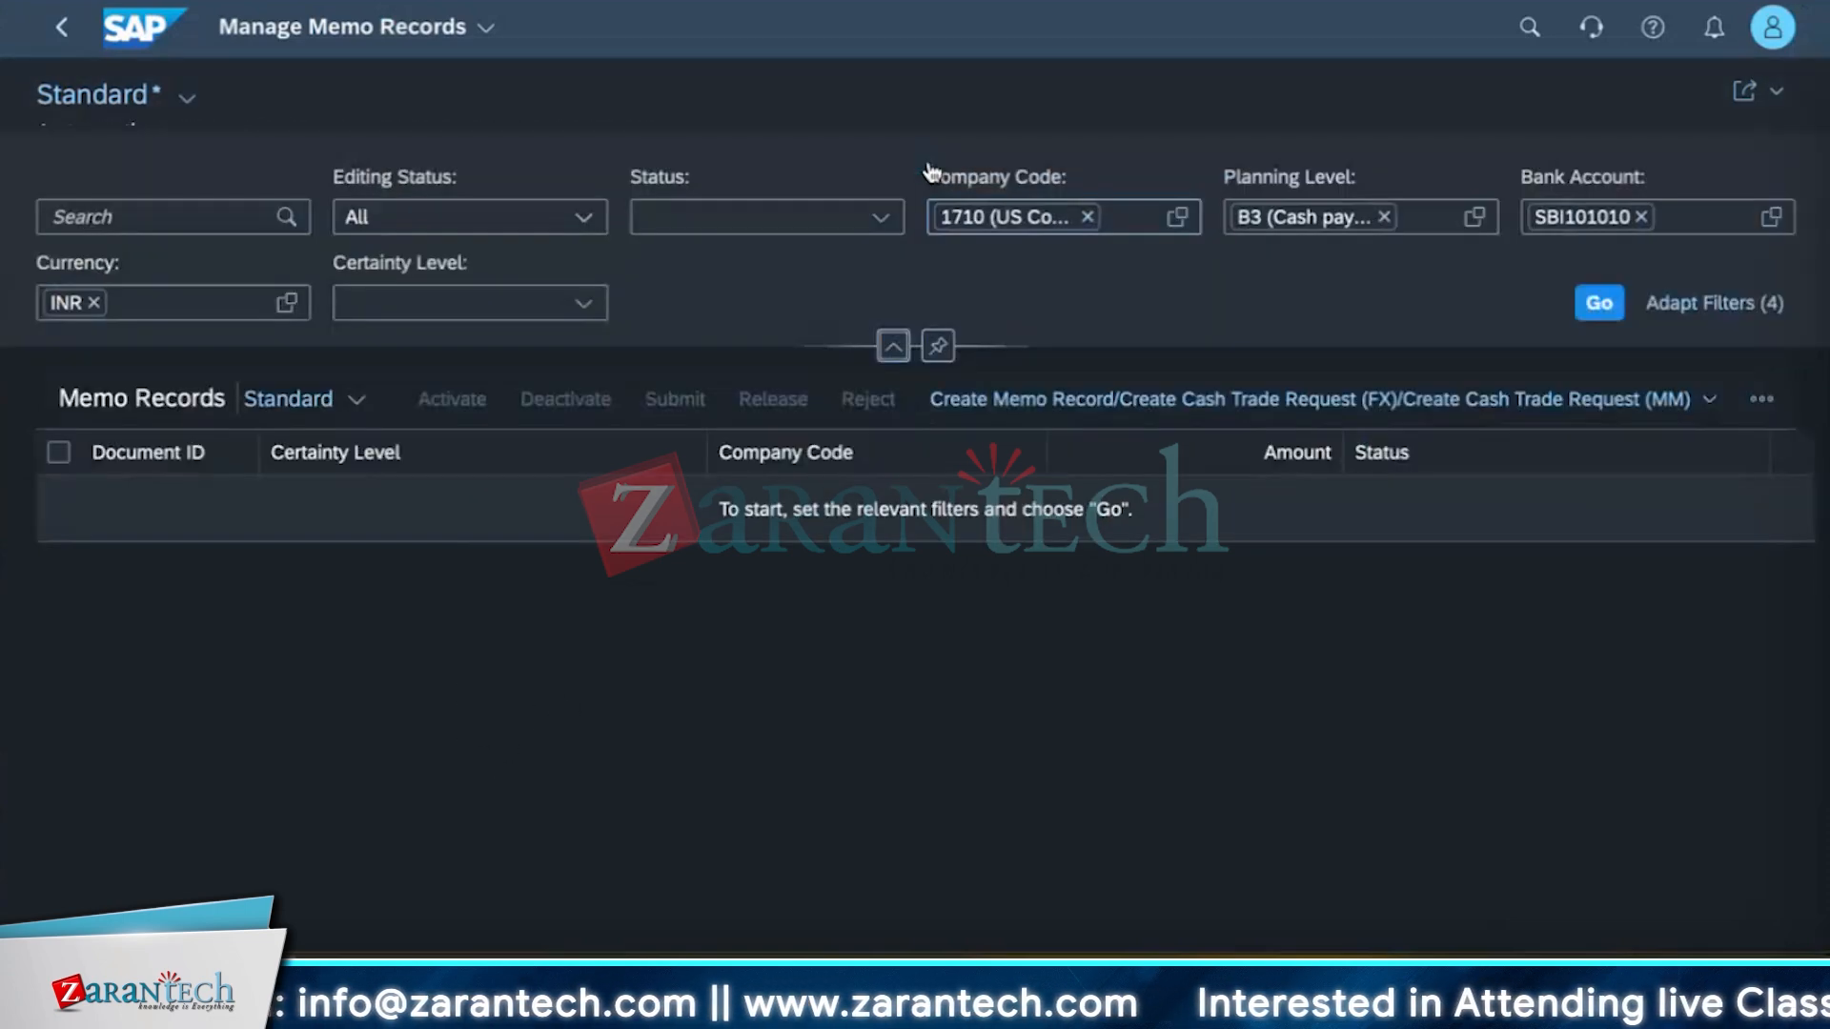
click(1723, 303)
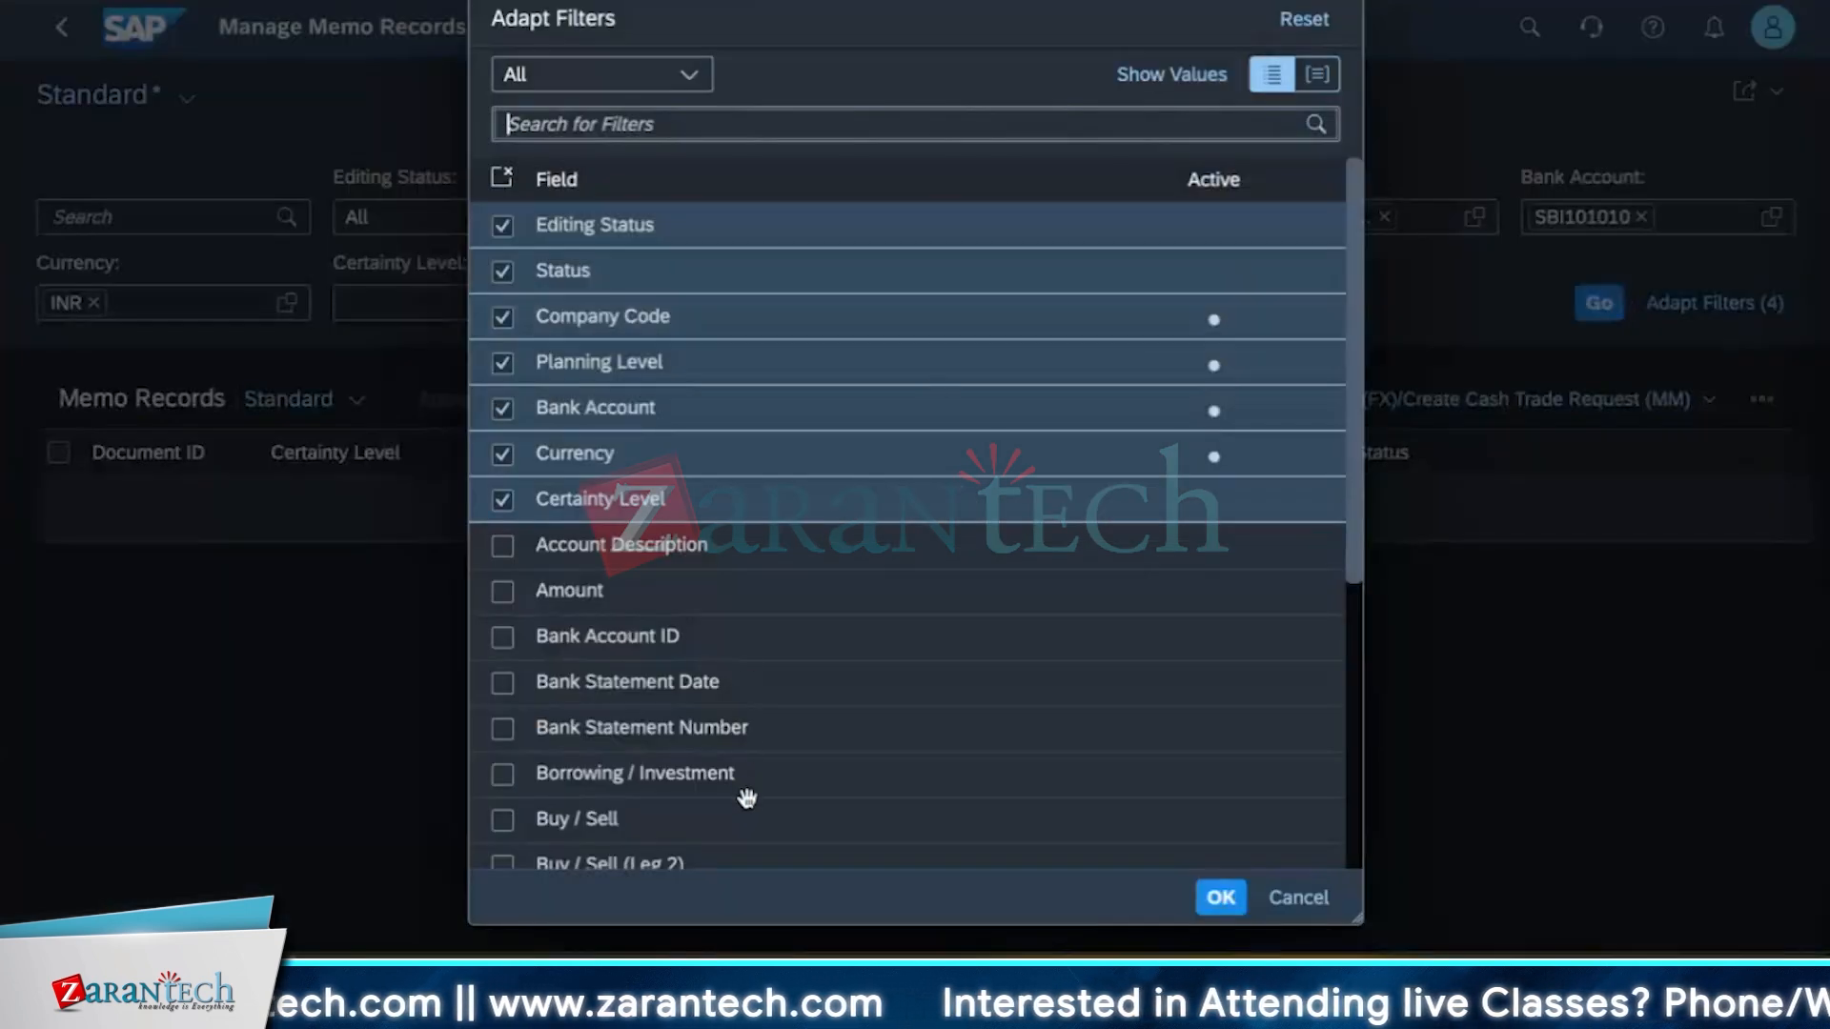
scroll(745, 797, down, 3)
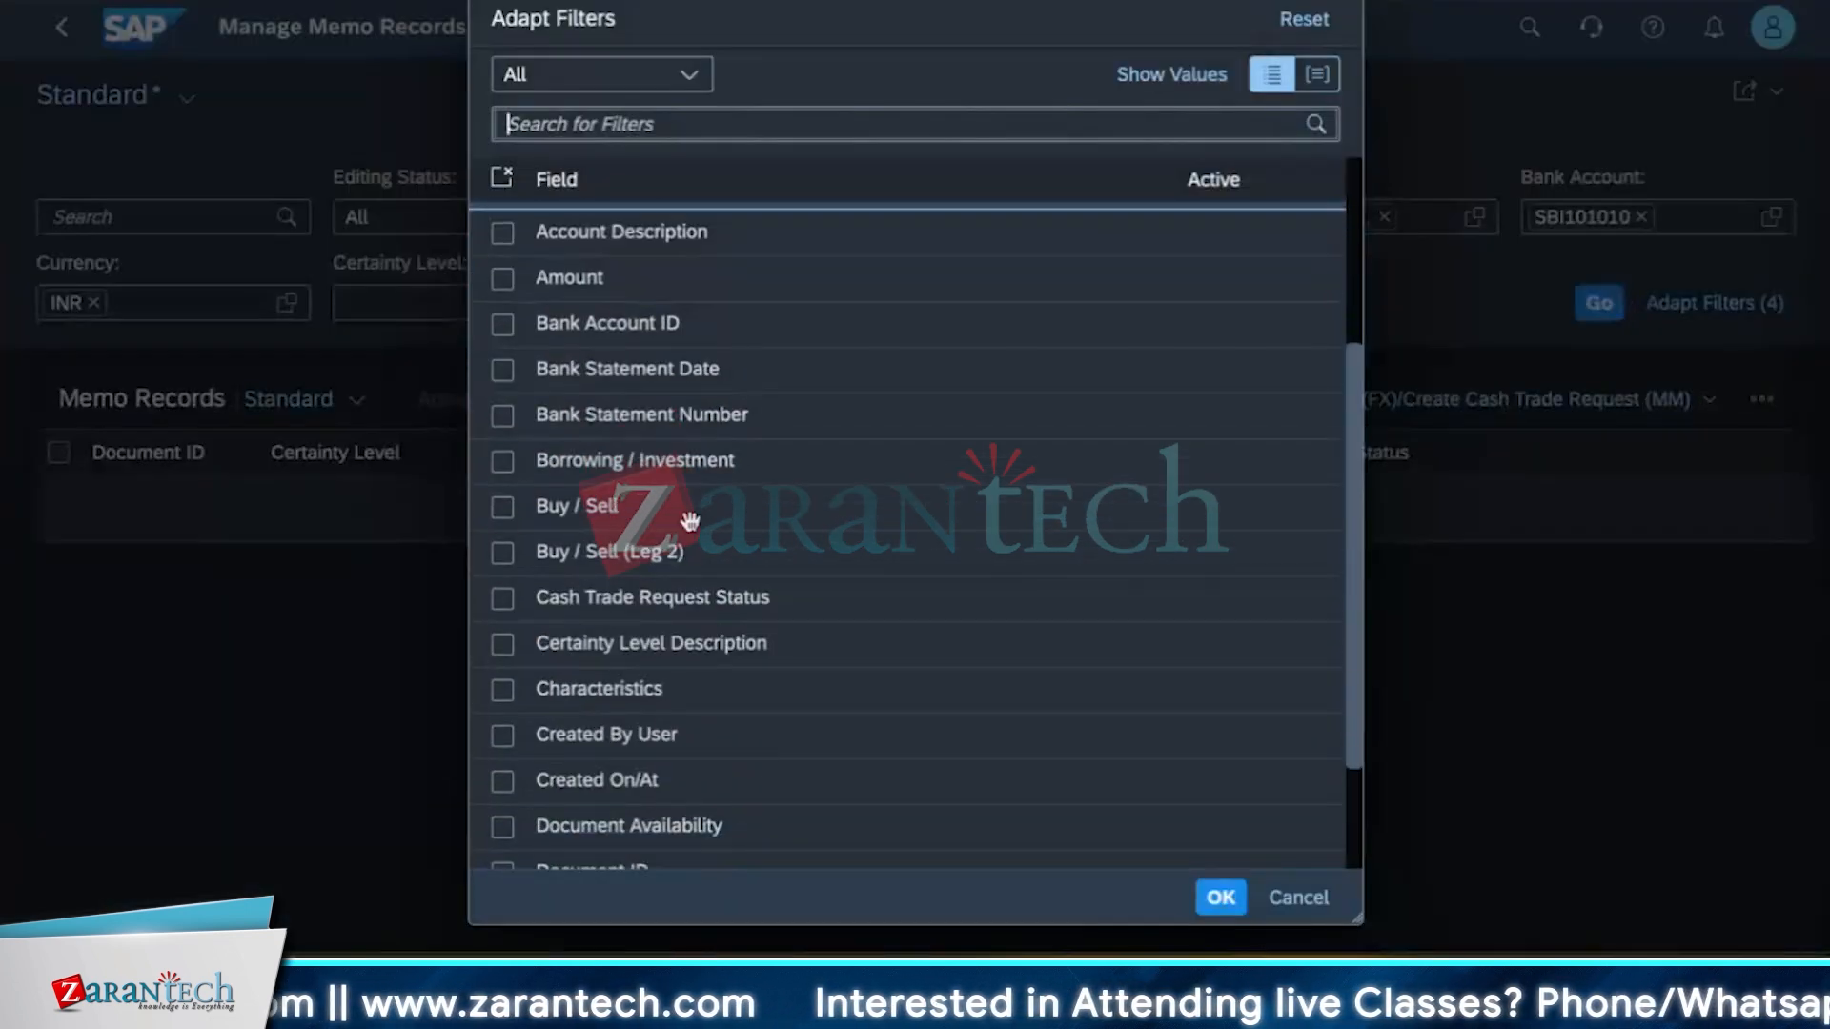
scroll(710, 821, down, 2)
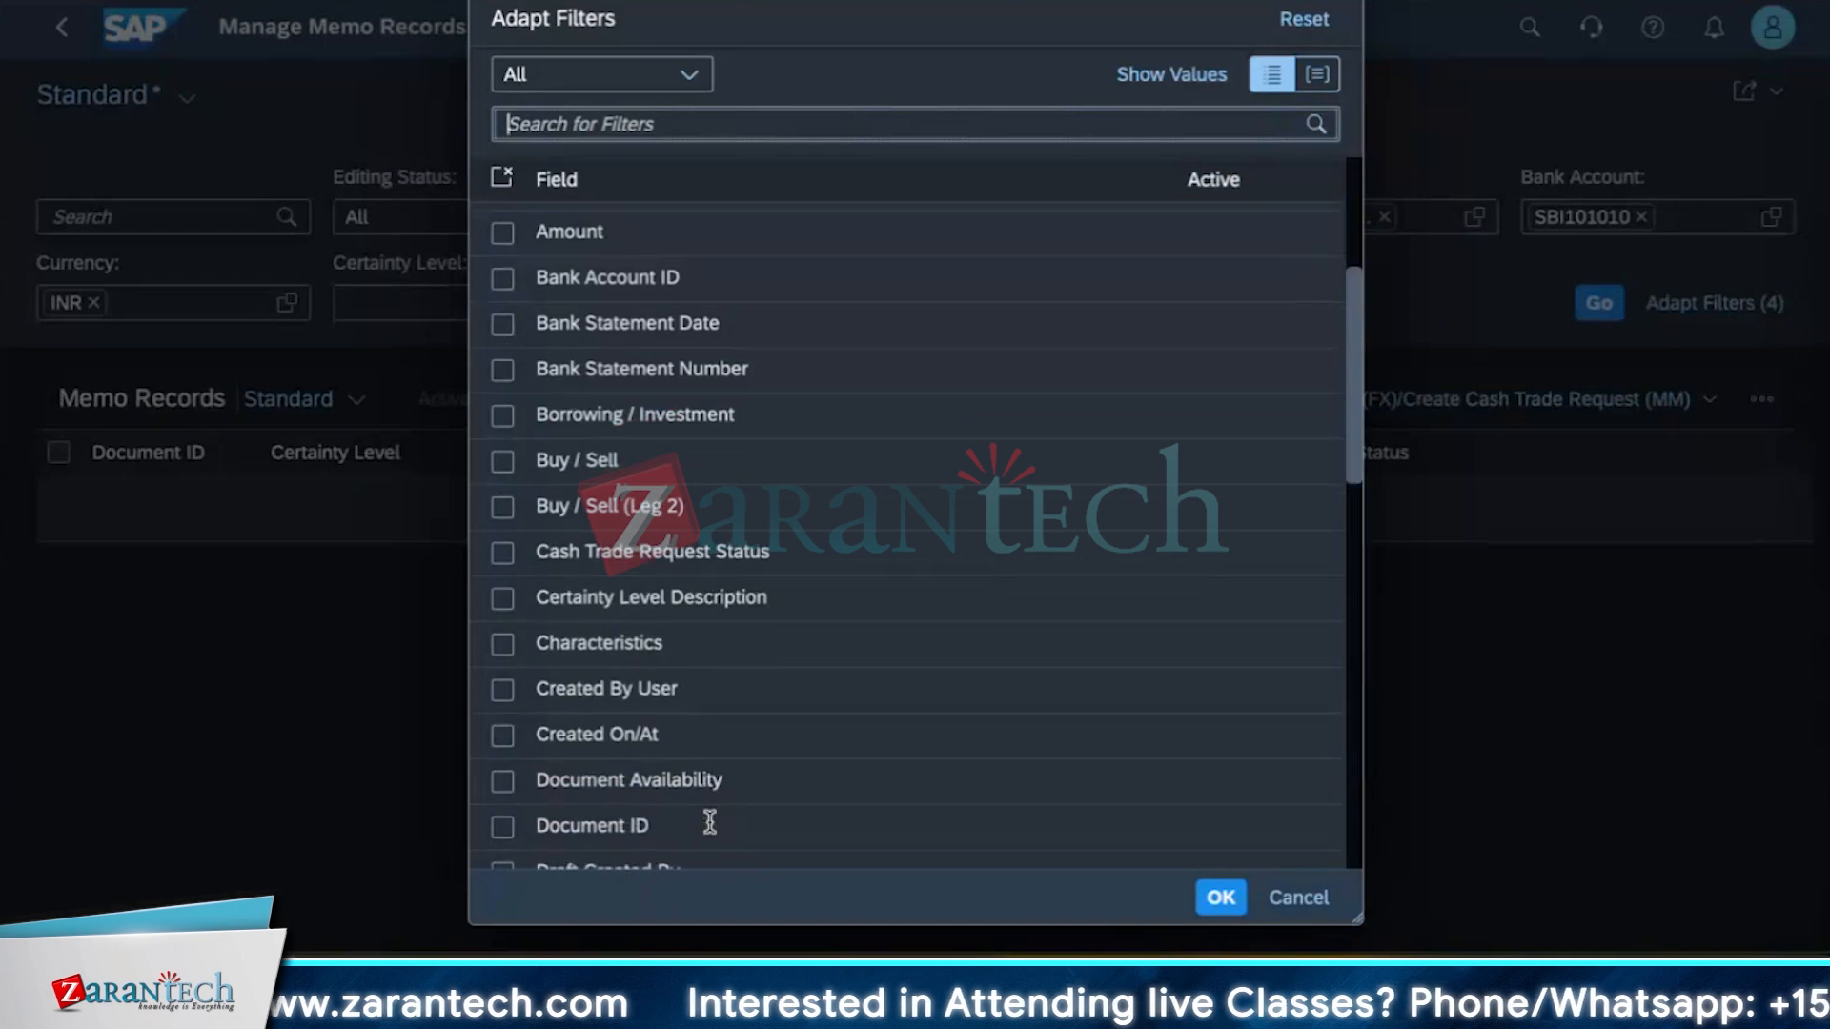
scroll(710, 821, down, 12)
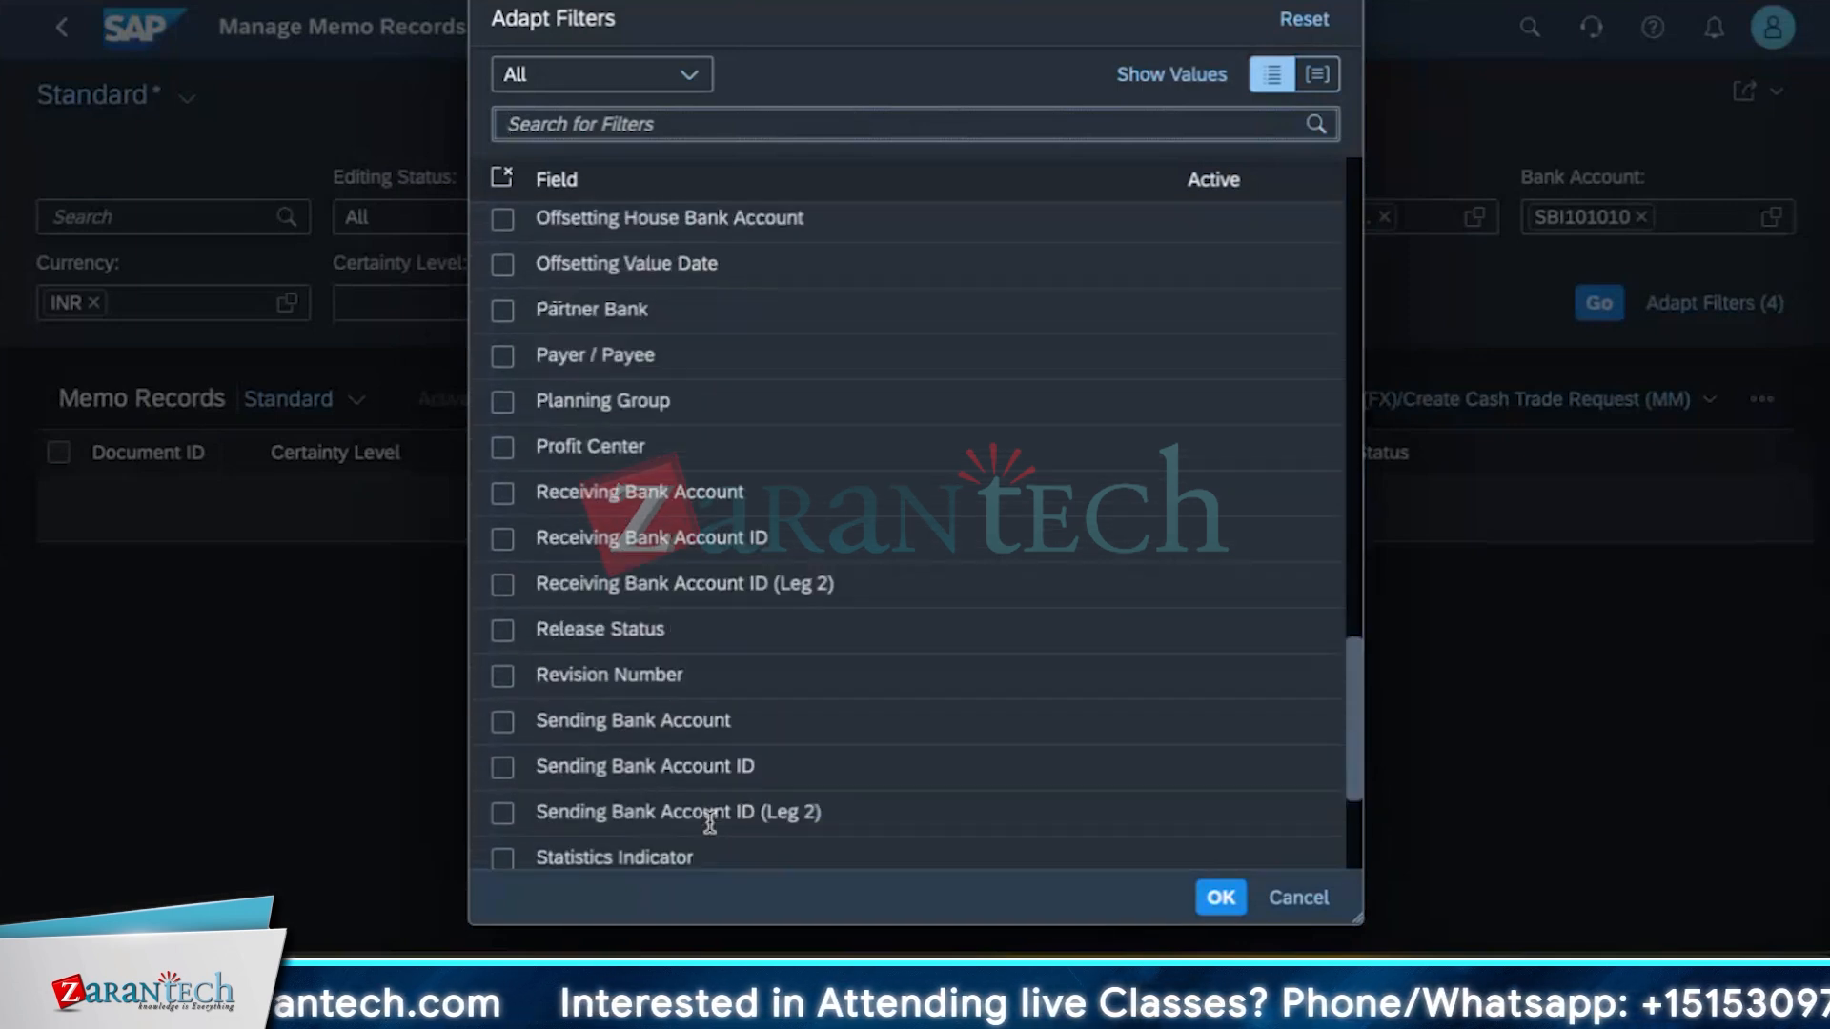
scroll(708, 821, up, 5)
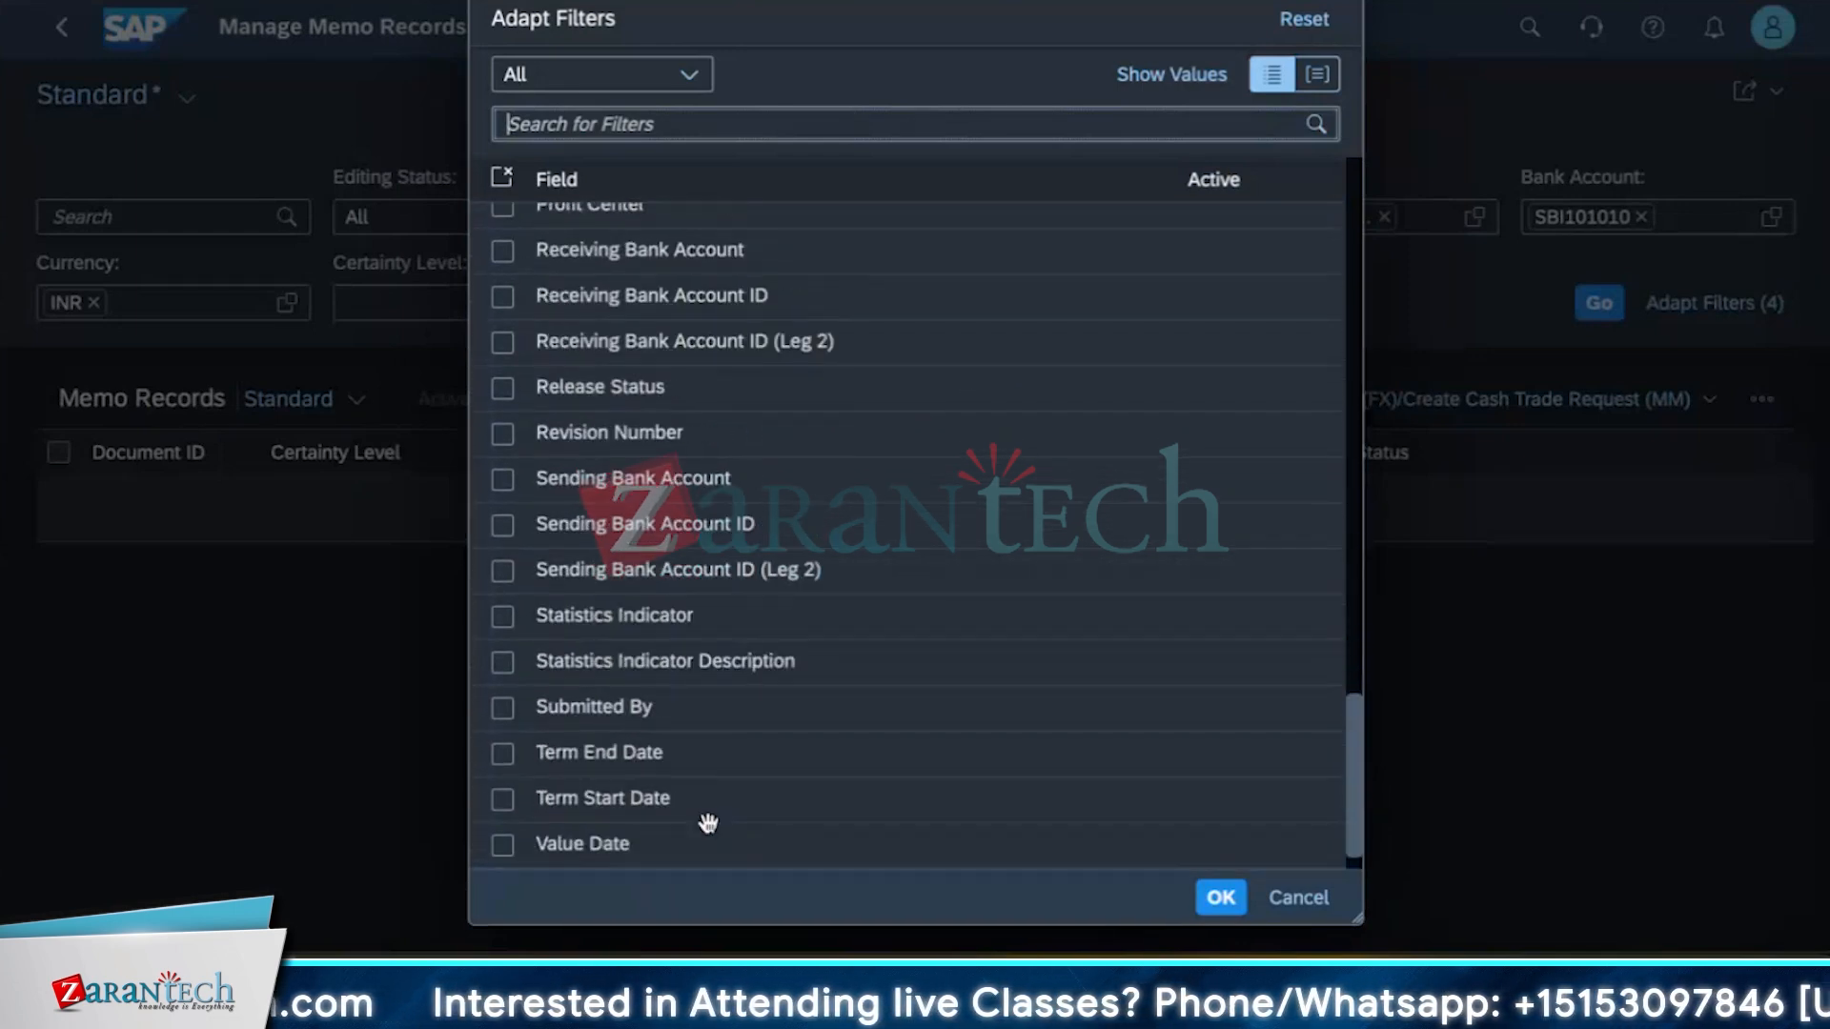
scroll(705, 822, up, 8)
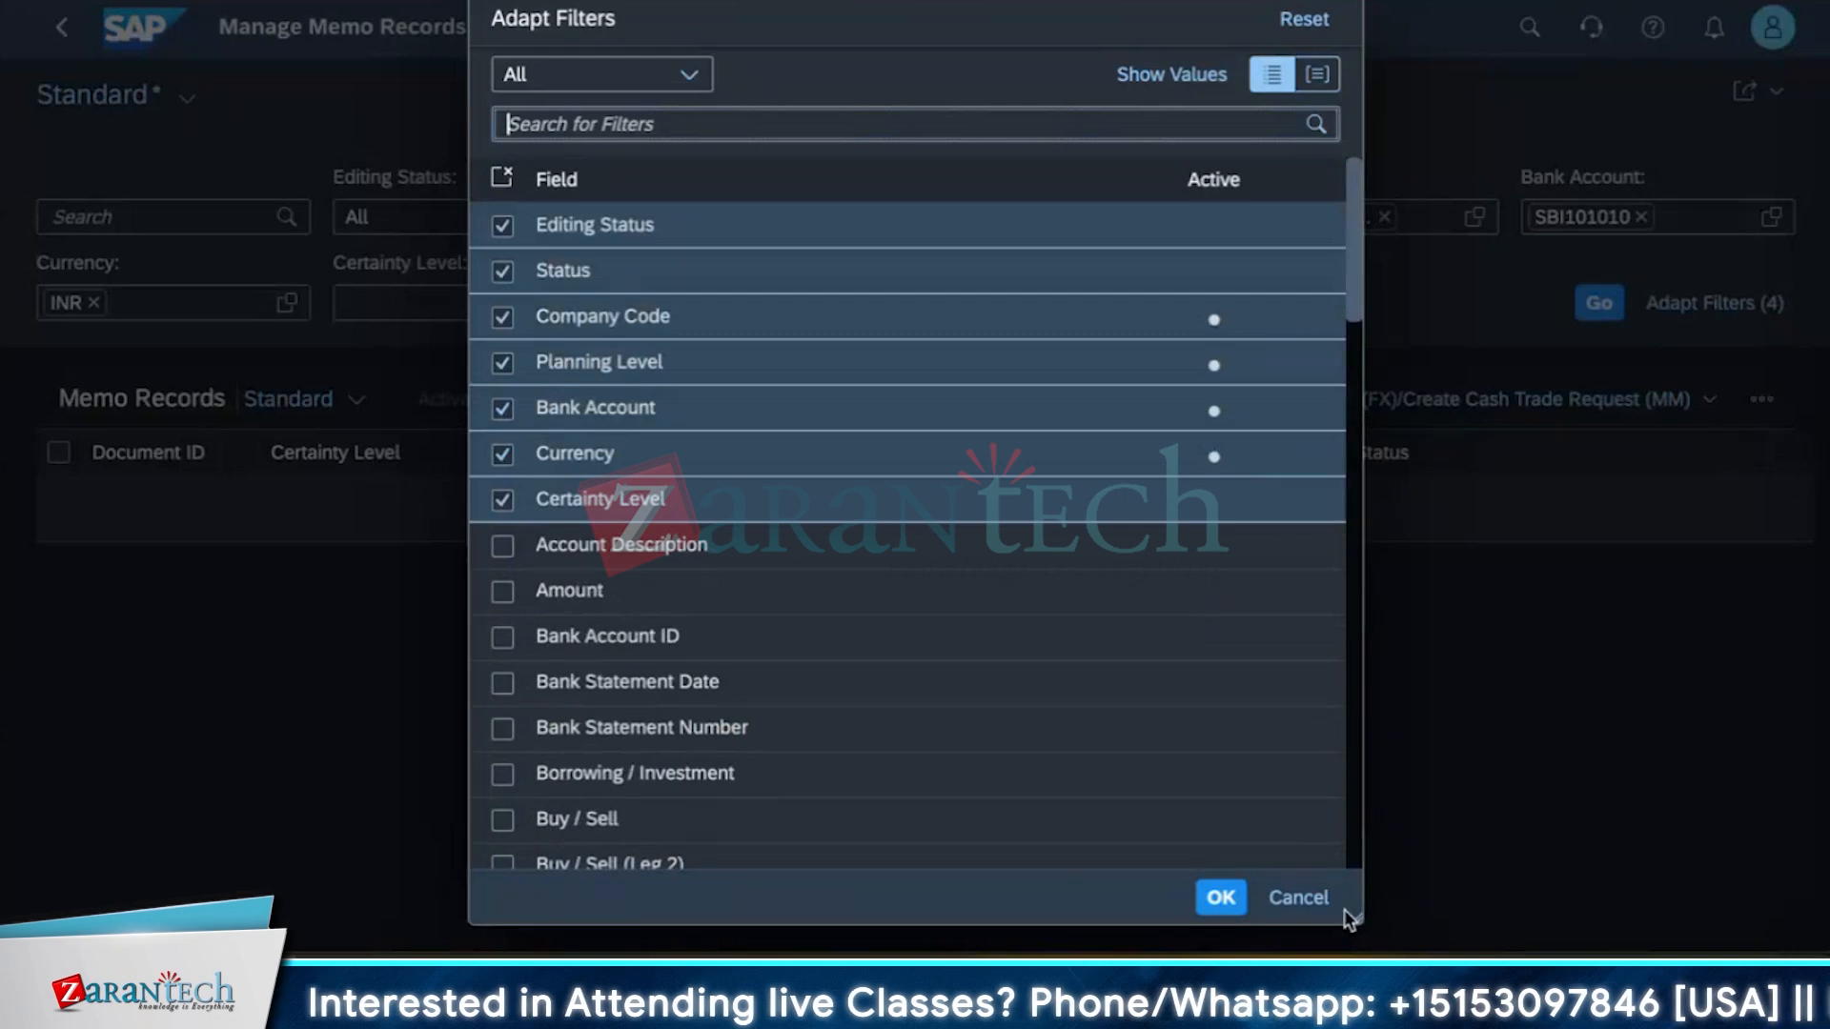
click(1330, 918)
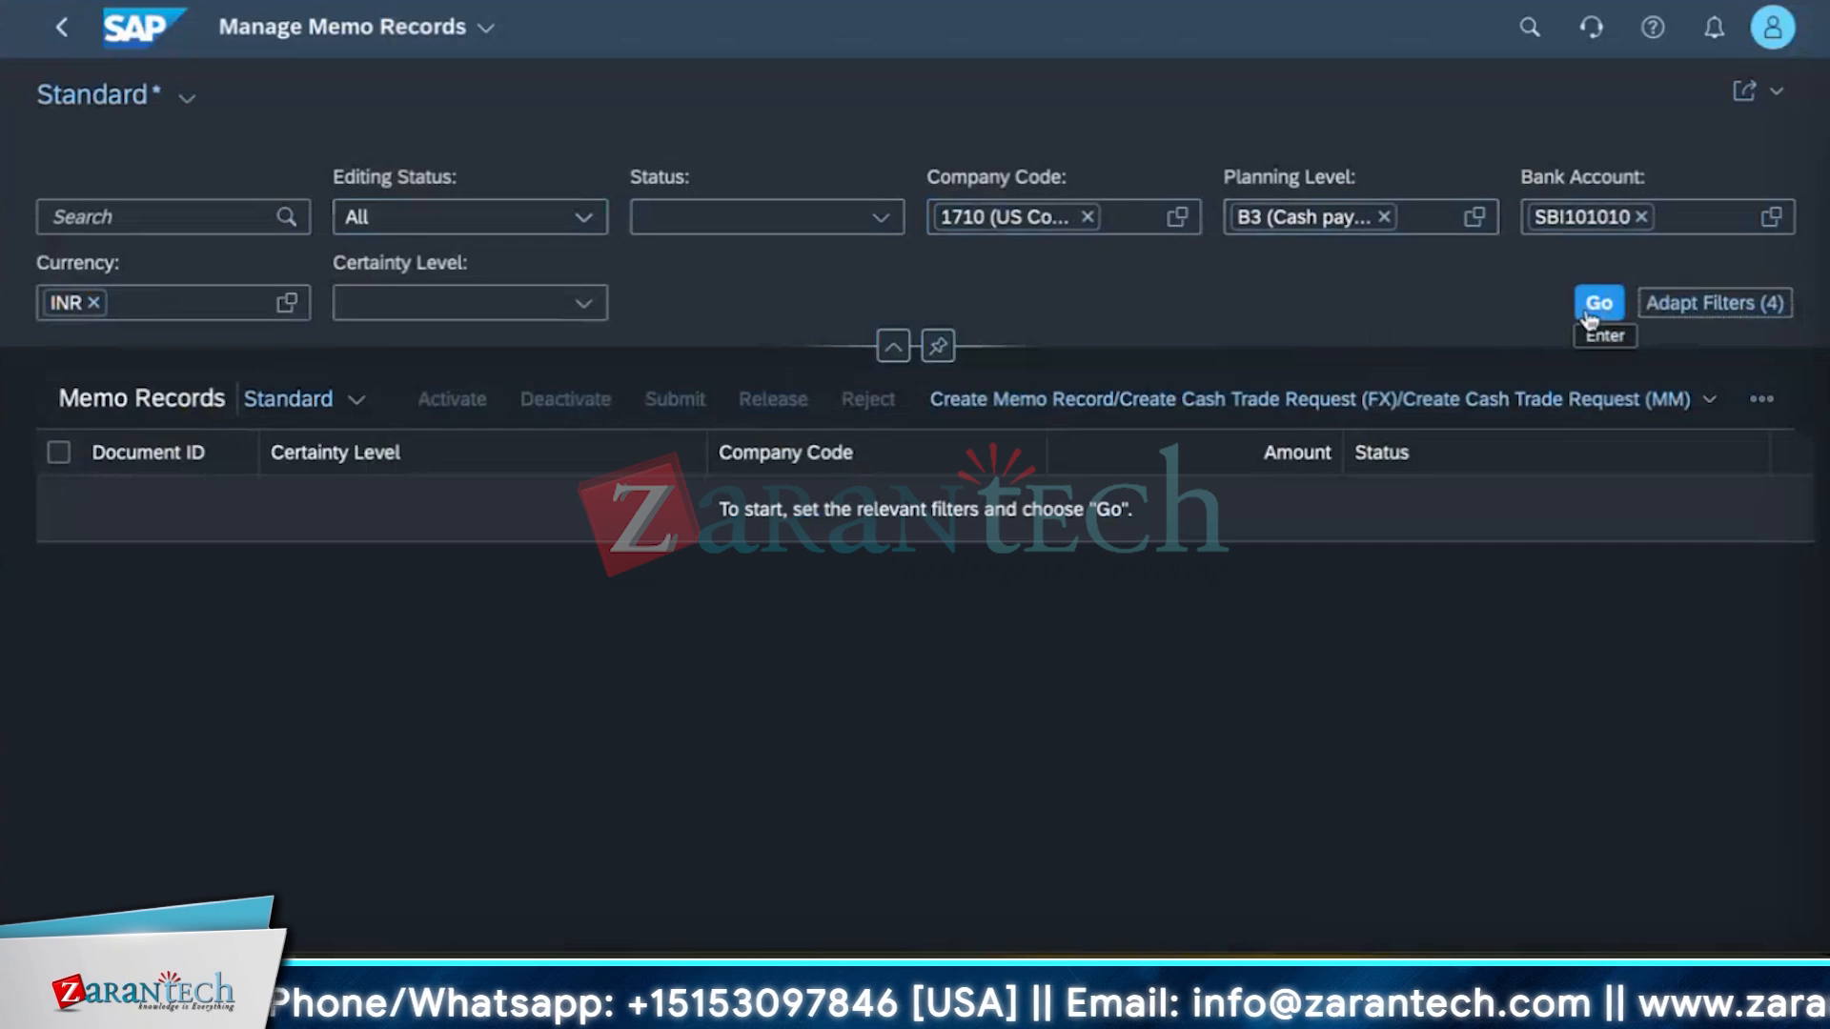
Start creating a new memo record.
click(1559, 401)
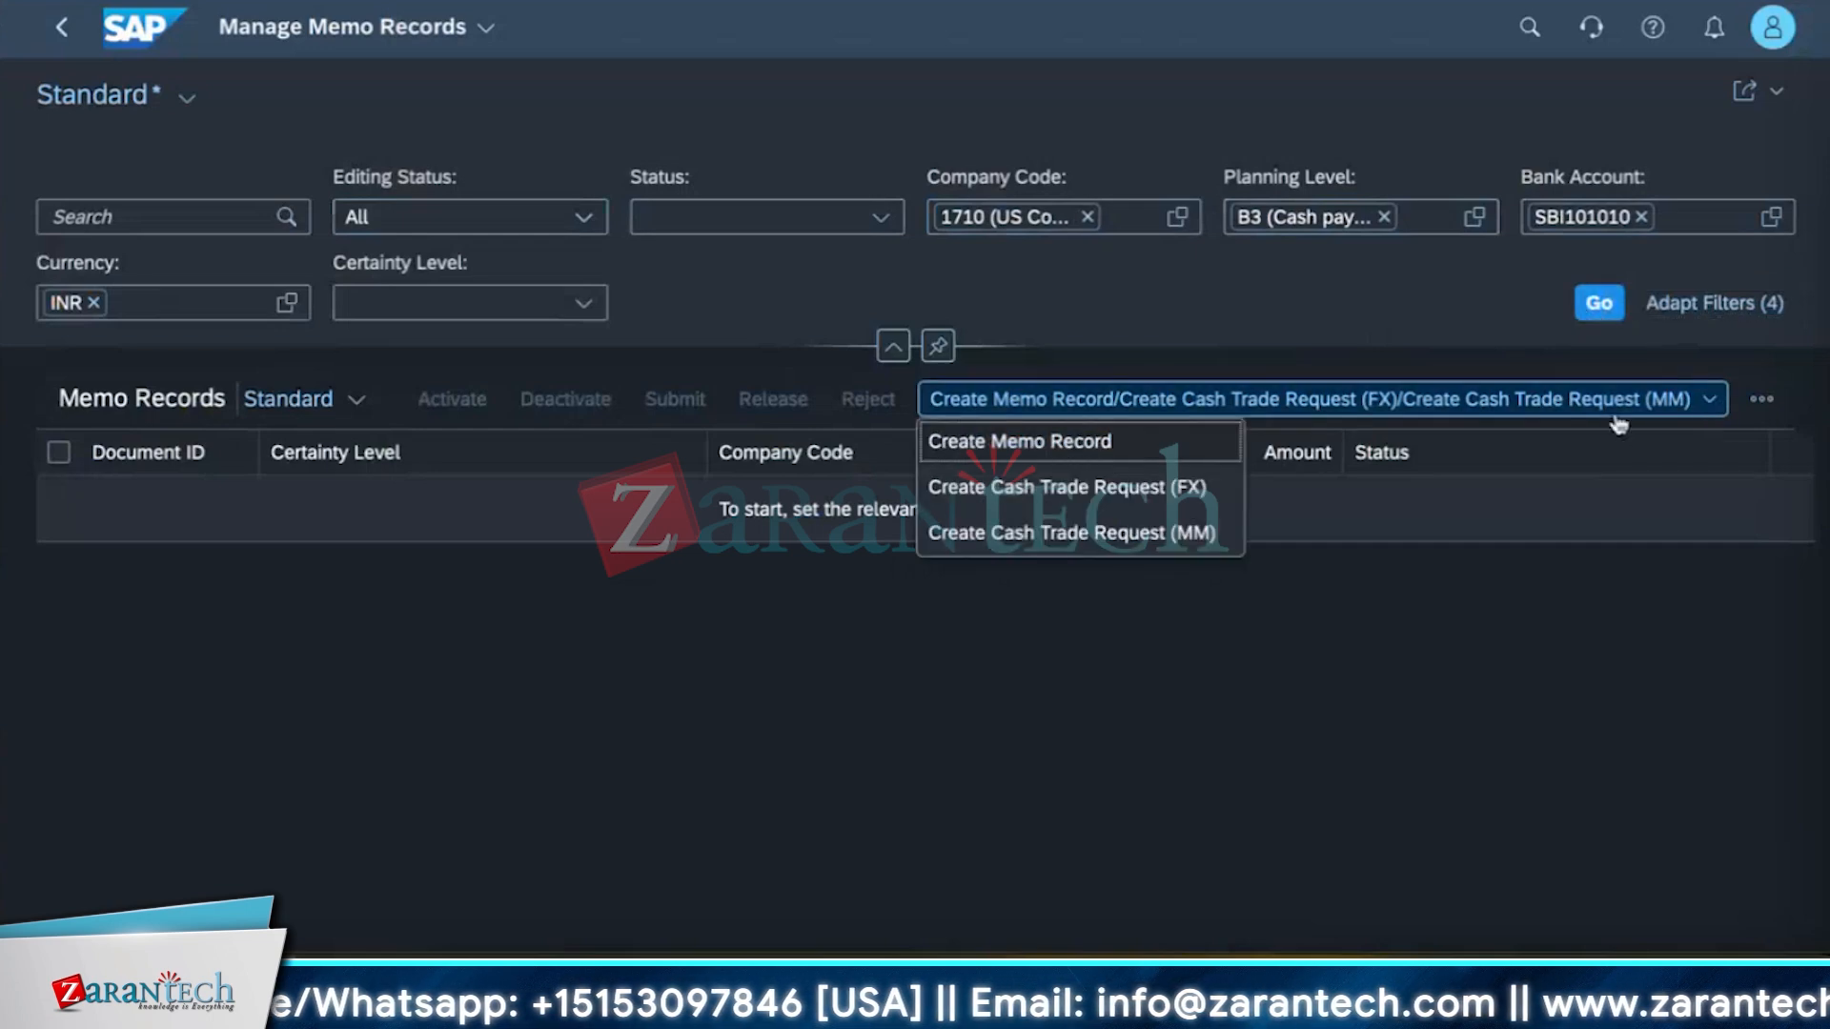
click(1128, 438)
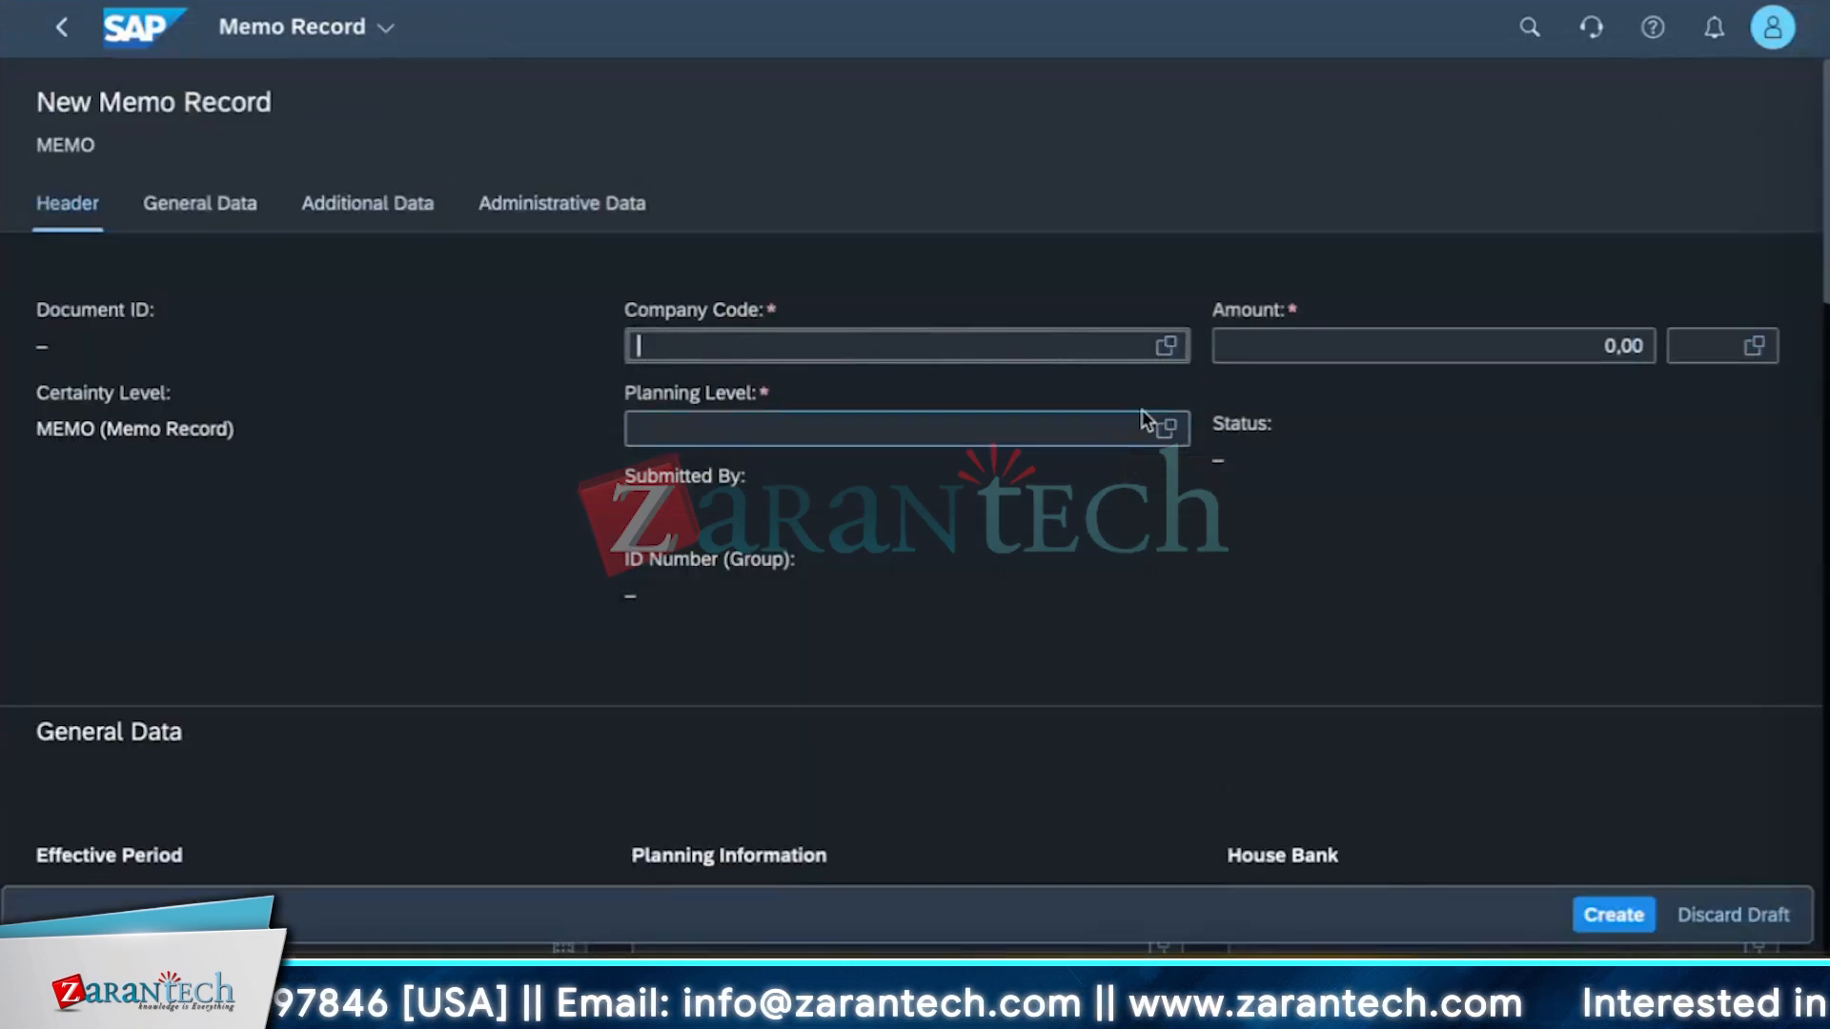
scroll(1056, 694, down, 10)
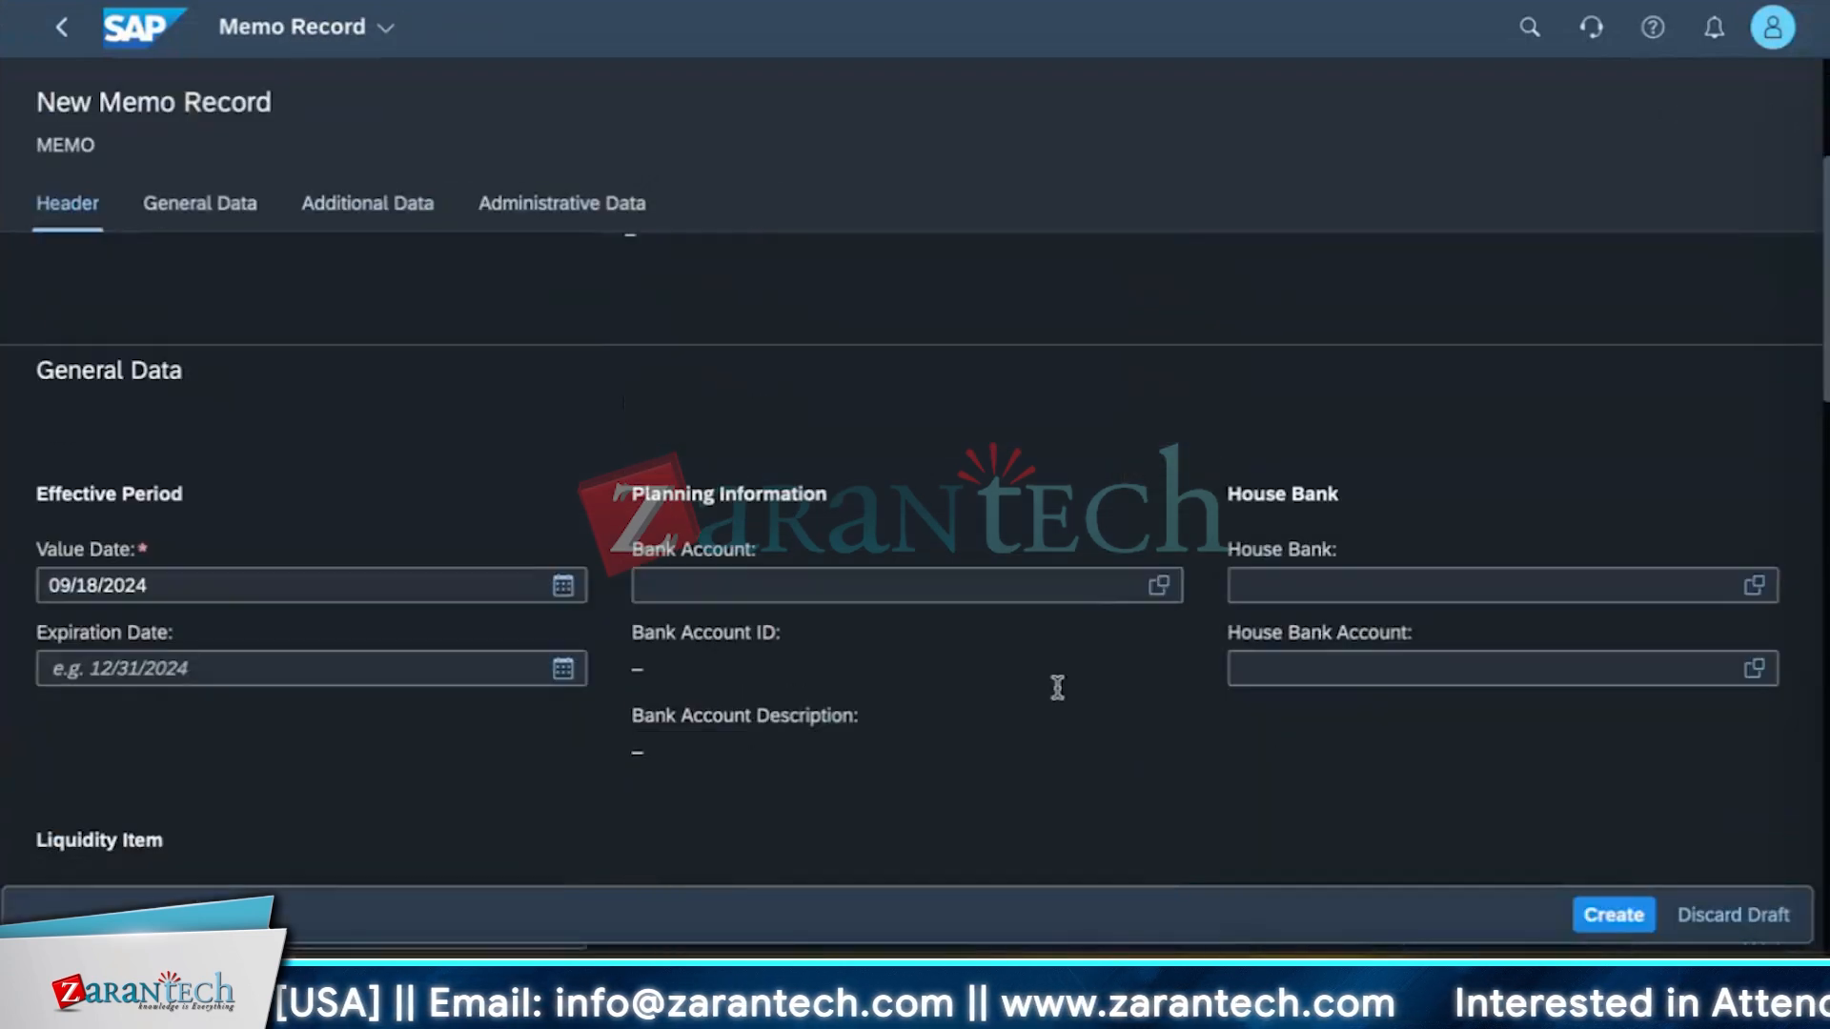
scroll(1058, 699, up, 10)
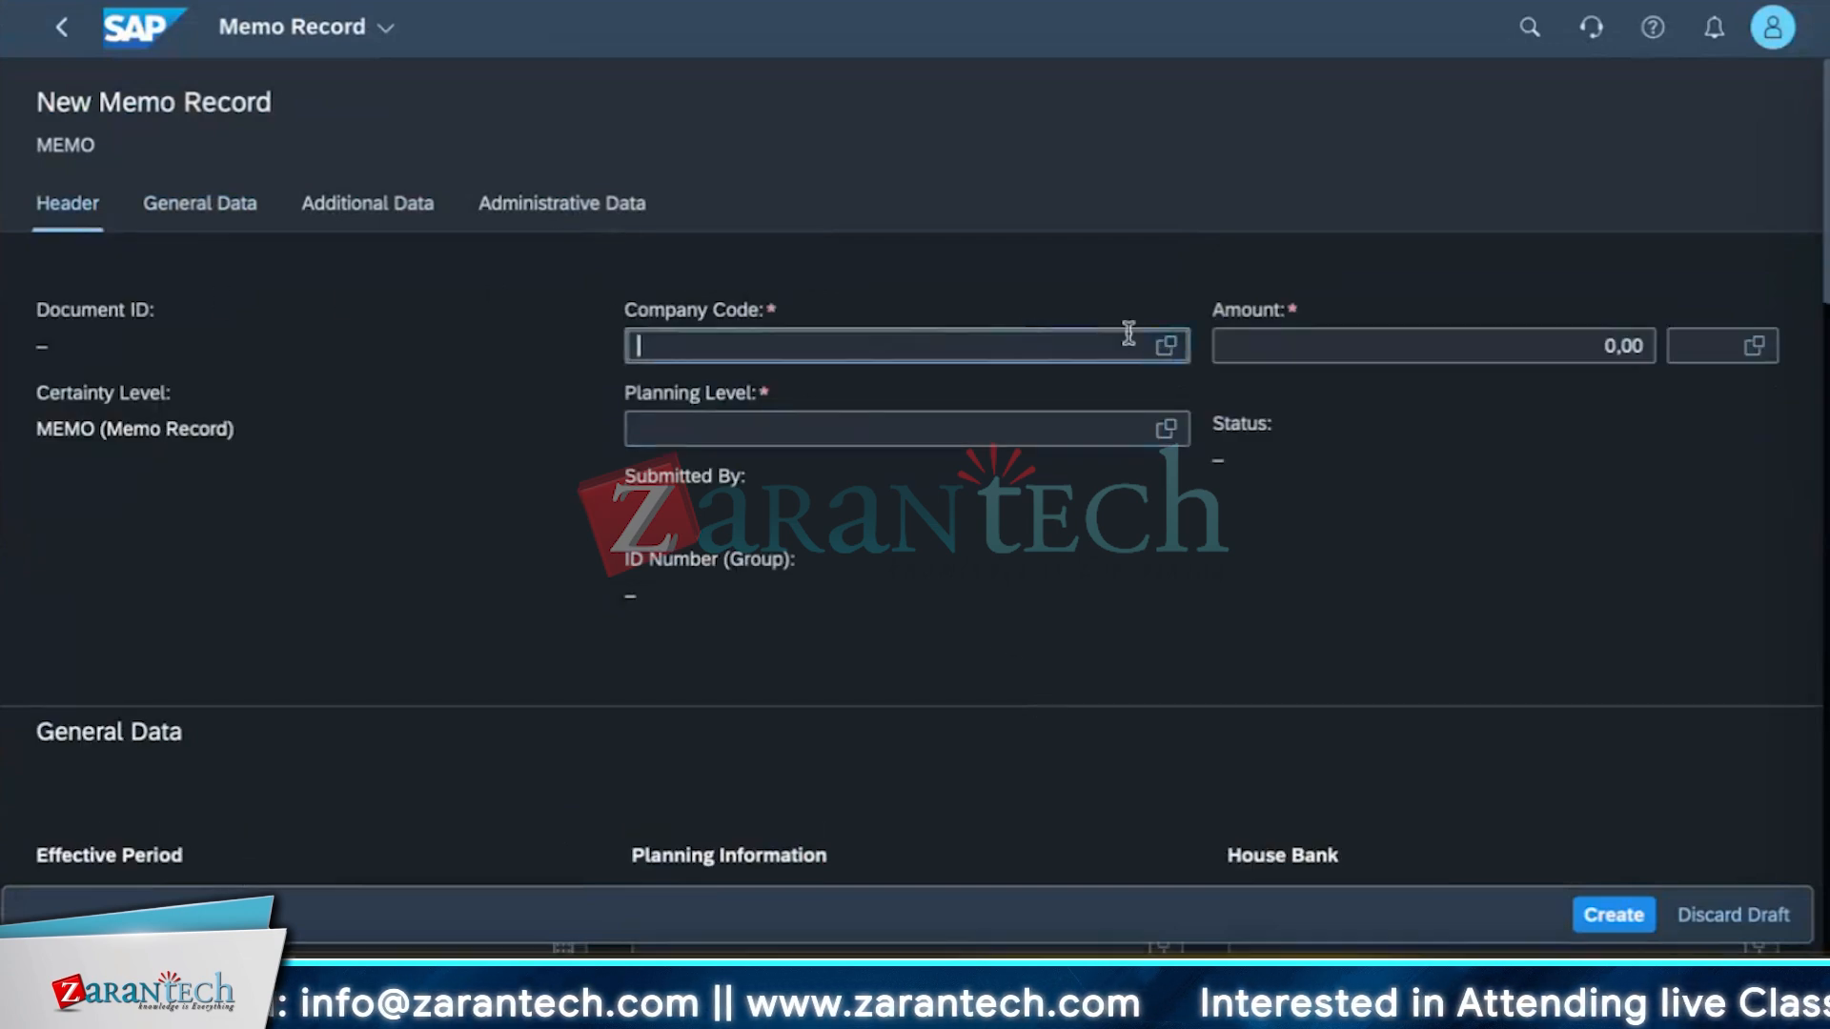
Set the memo record's company code to 1710.
click(1080, 345)
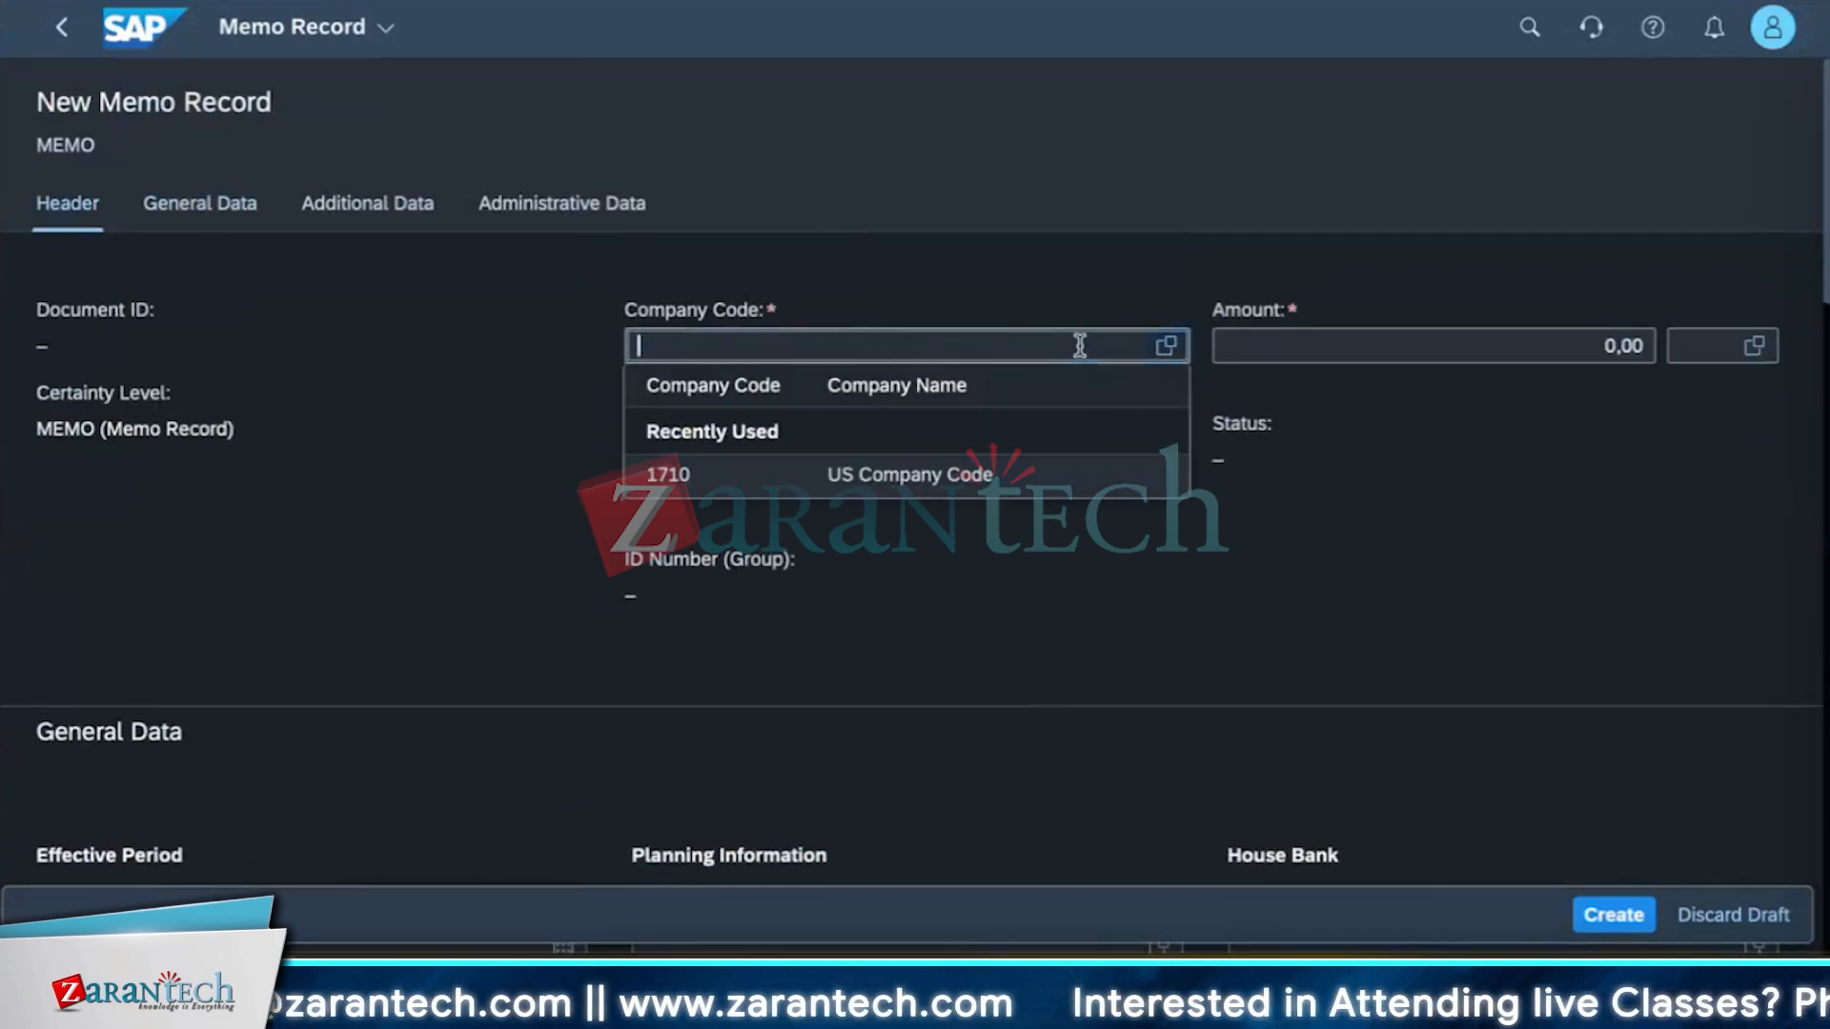
text(1710)
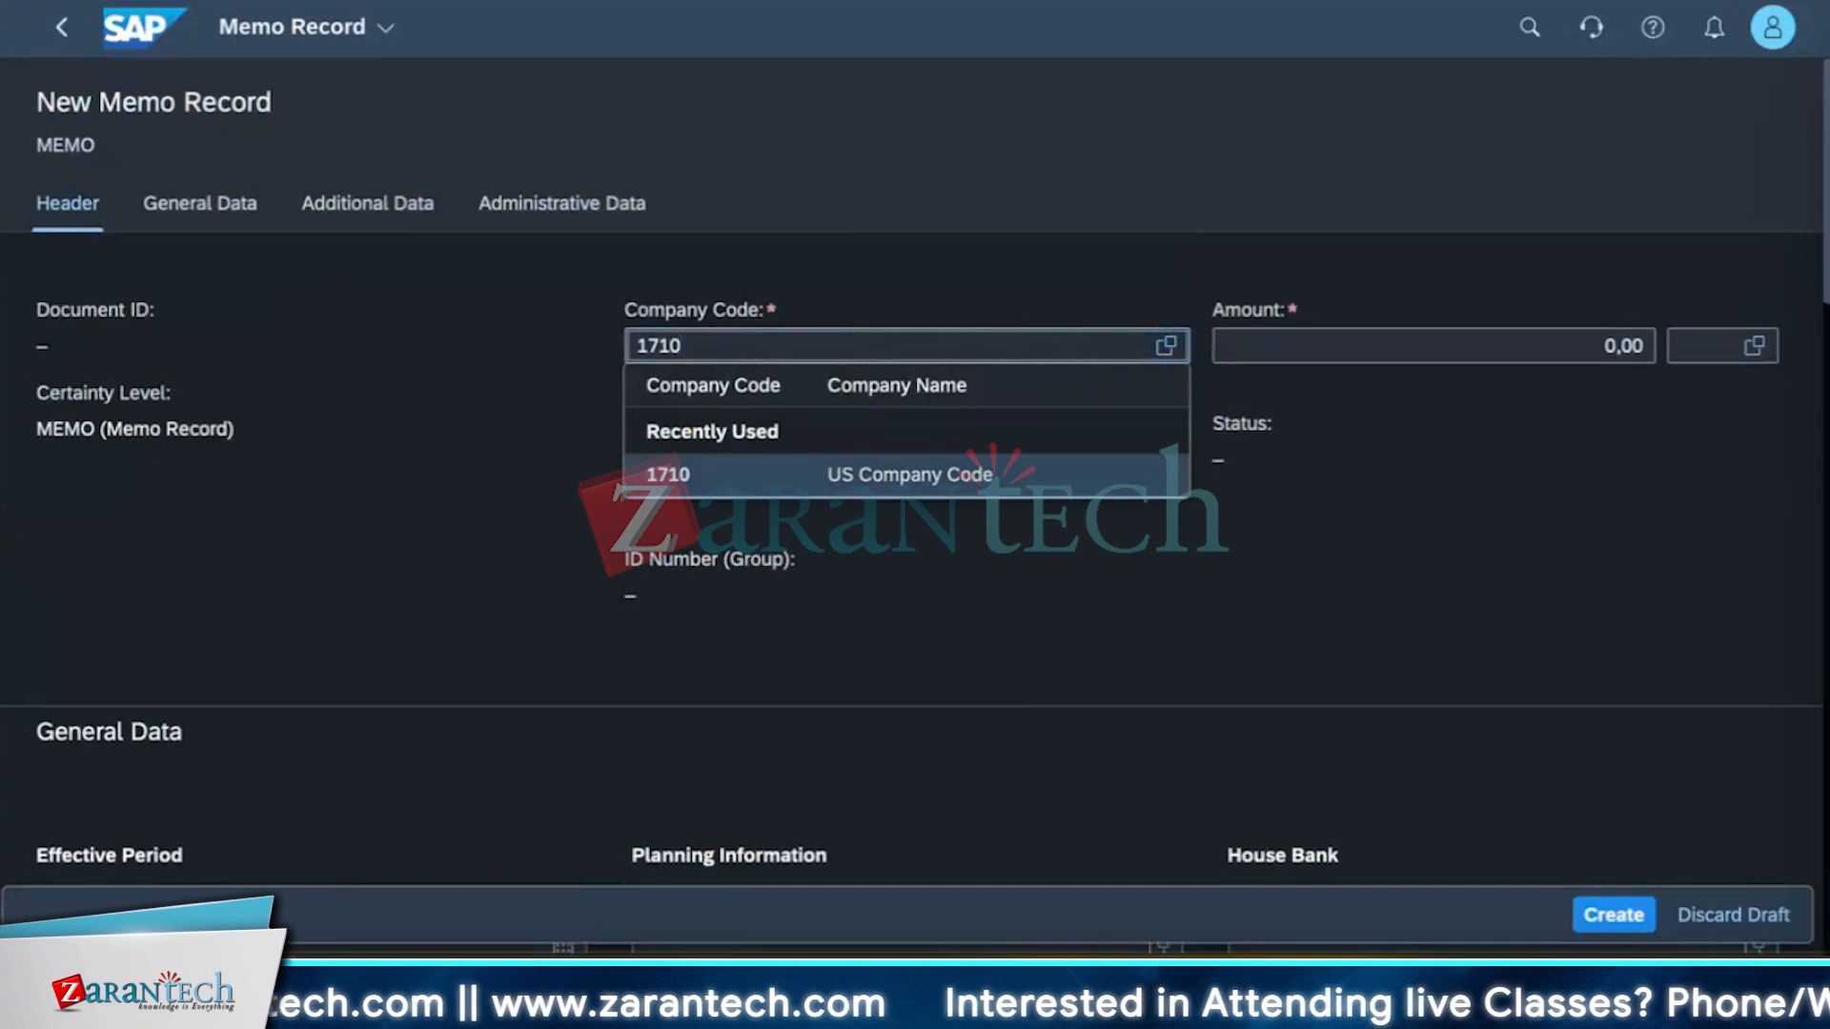
key(Down)
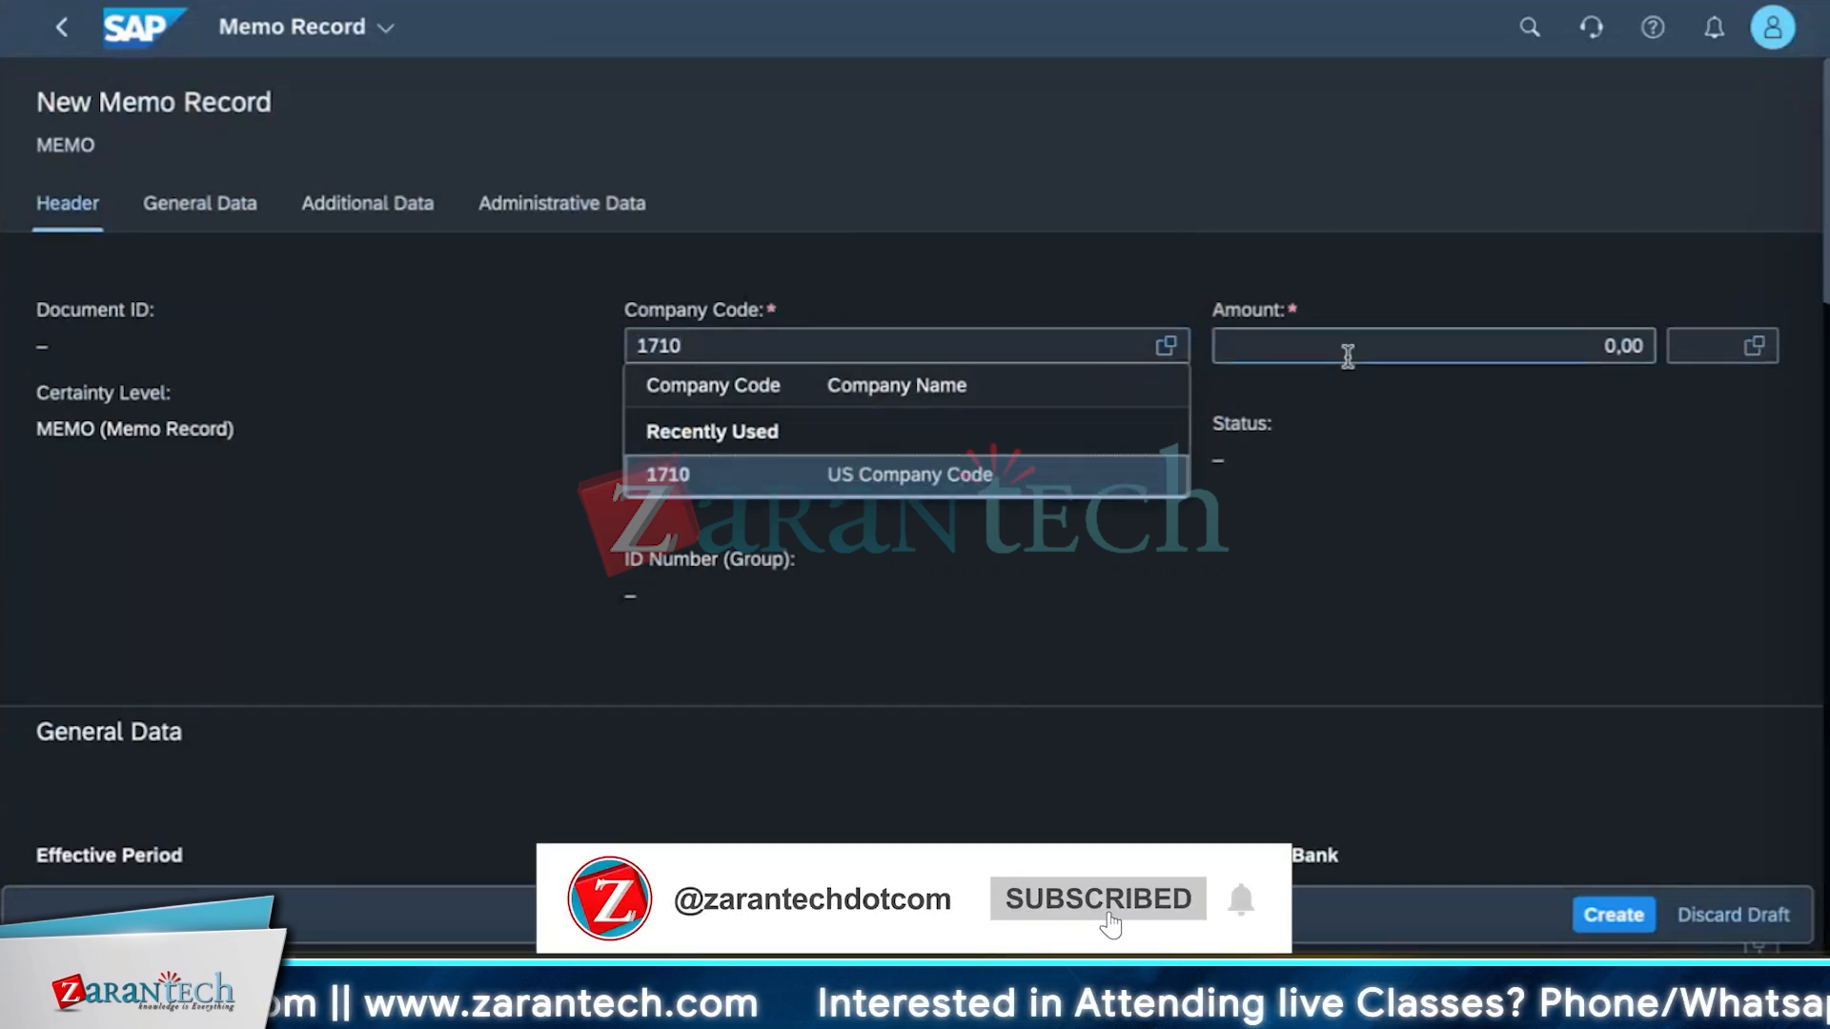
click(1095, 474)
Enter an amount of 300 with currency INR.
click(1375, 349)
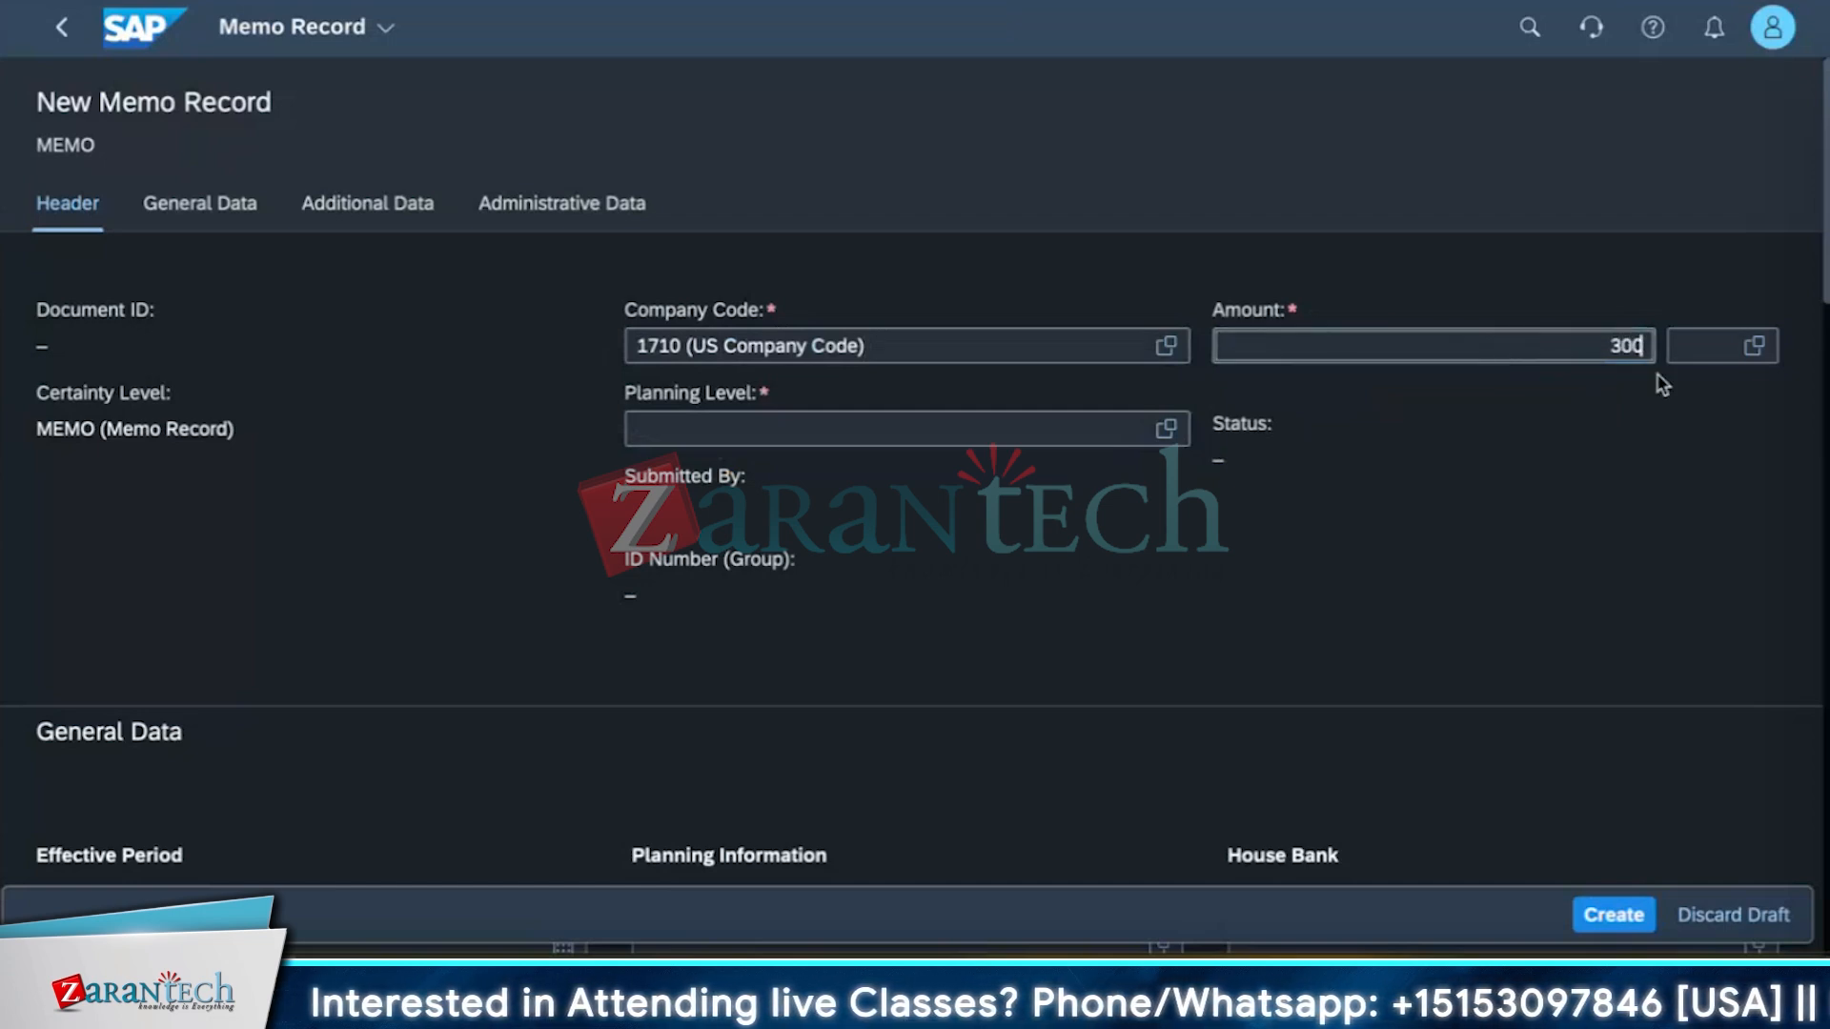
click(1700, 345)
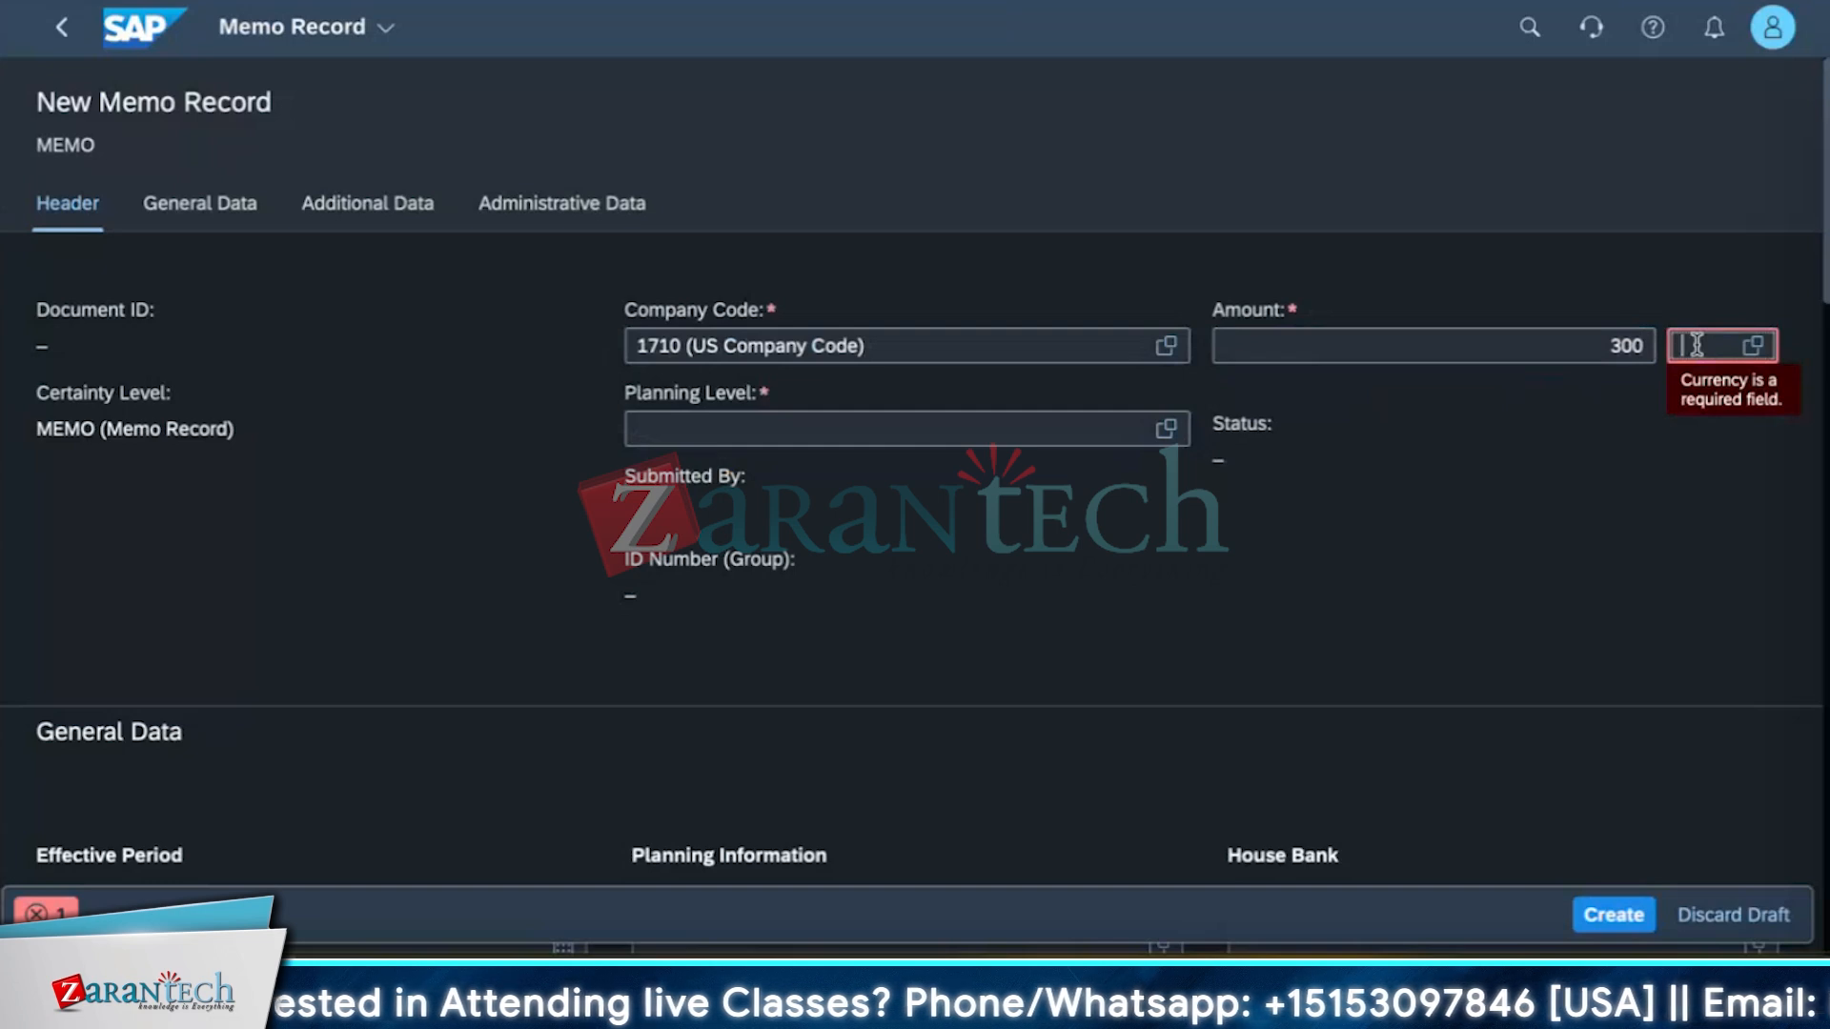
click(1752, 346)
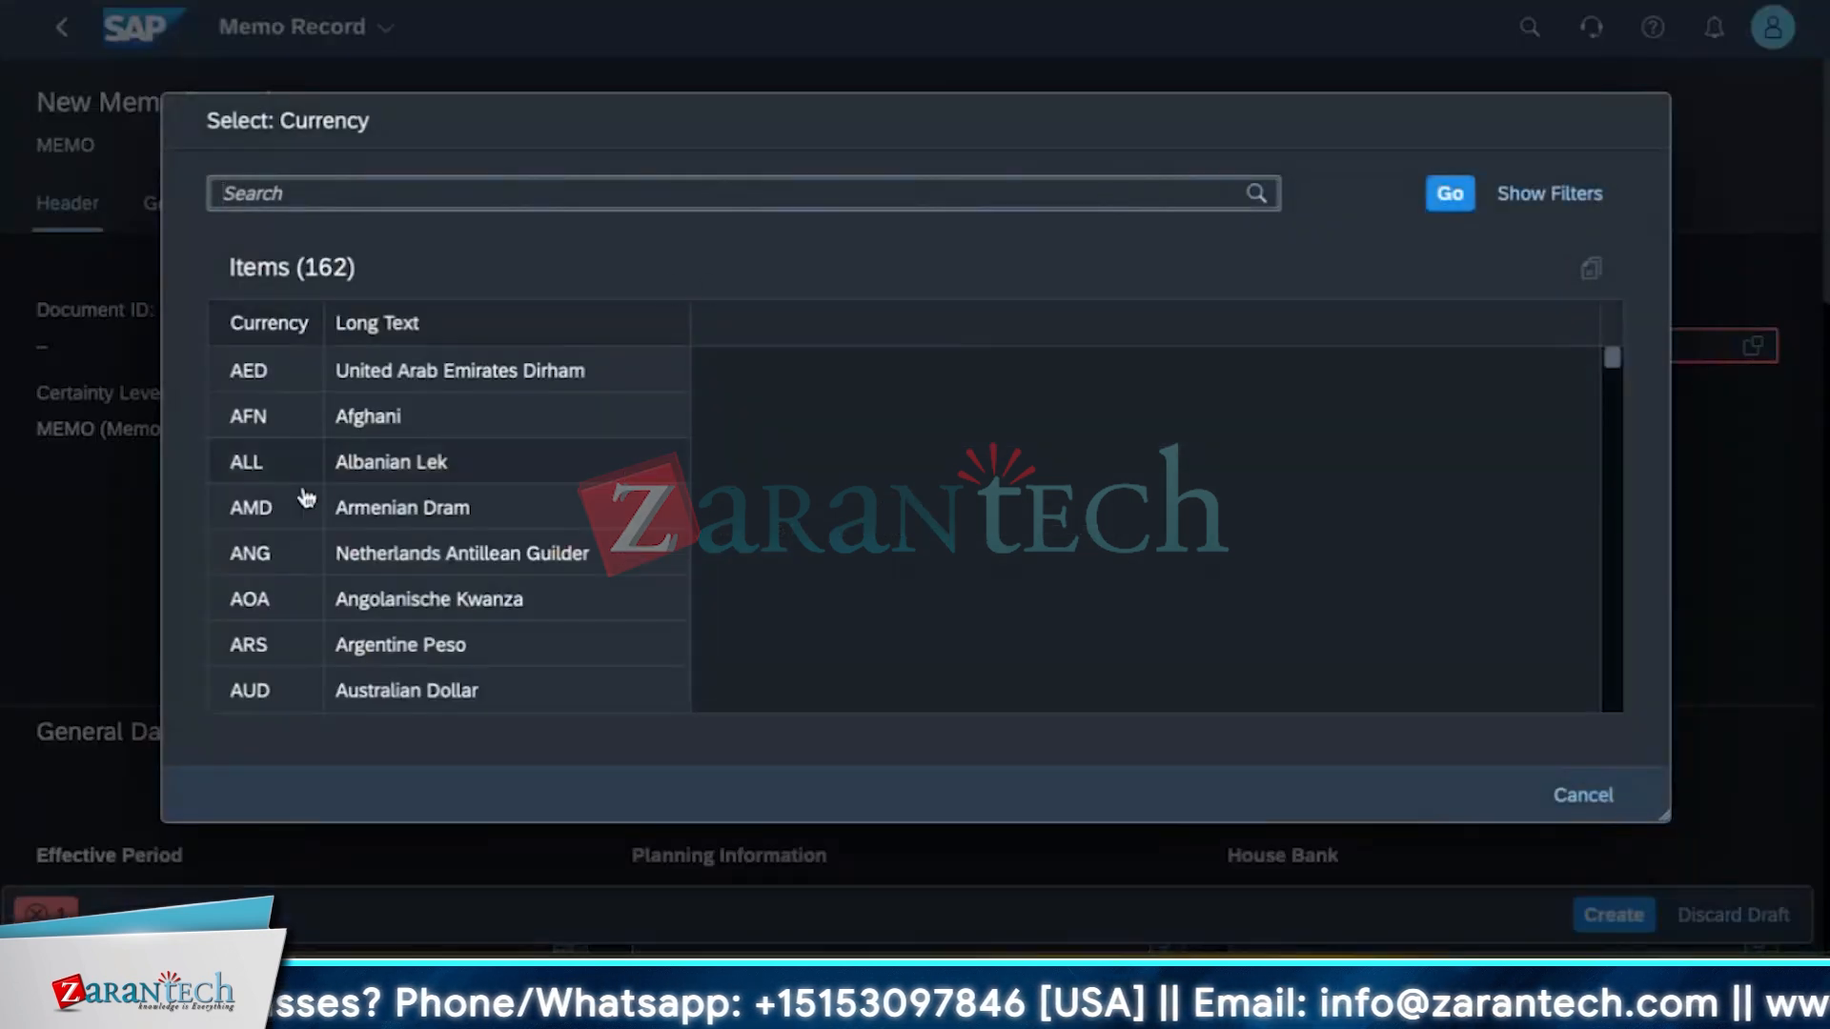
text(INR)
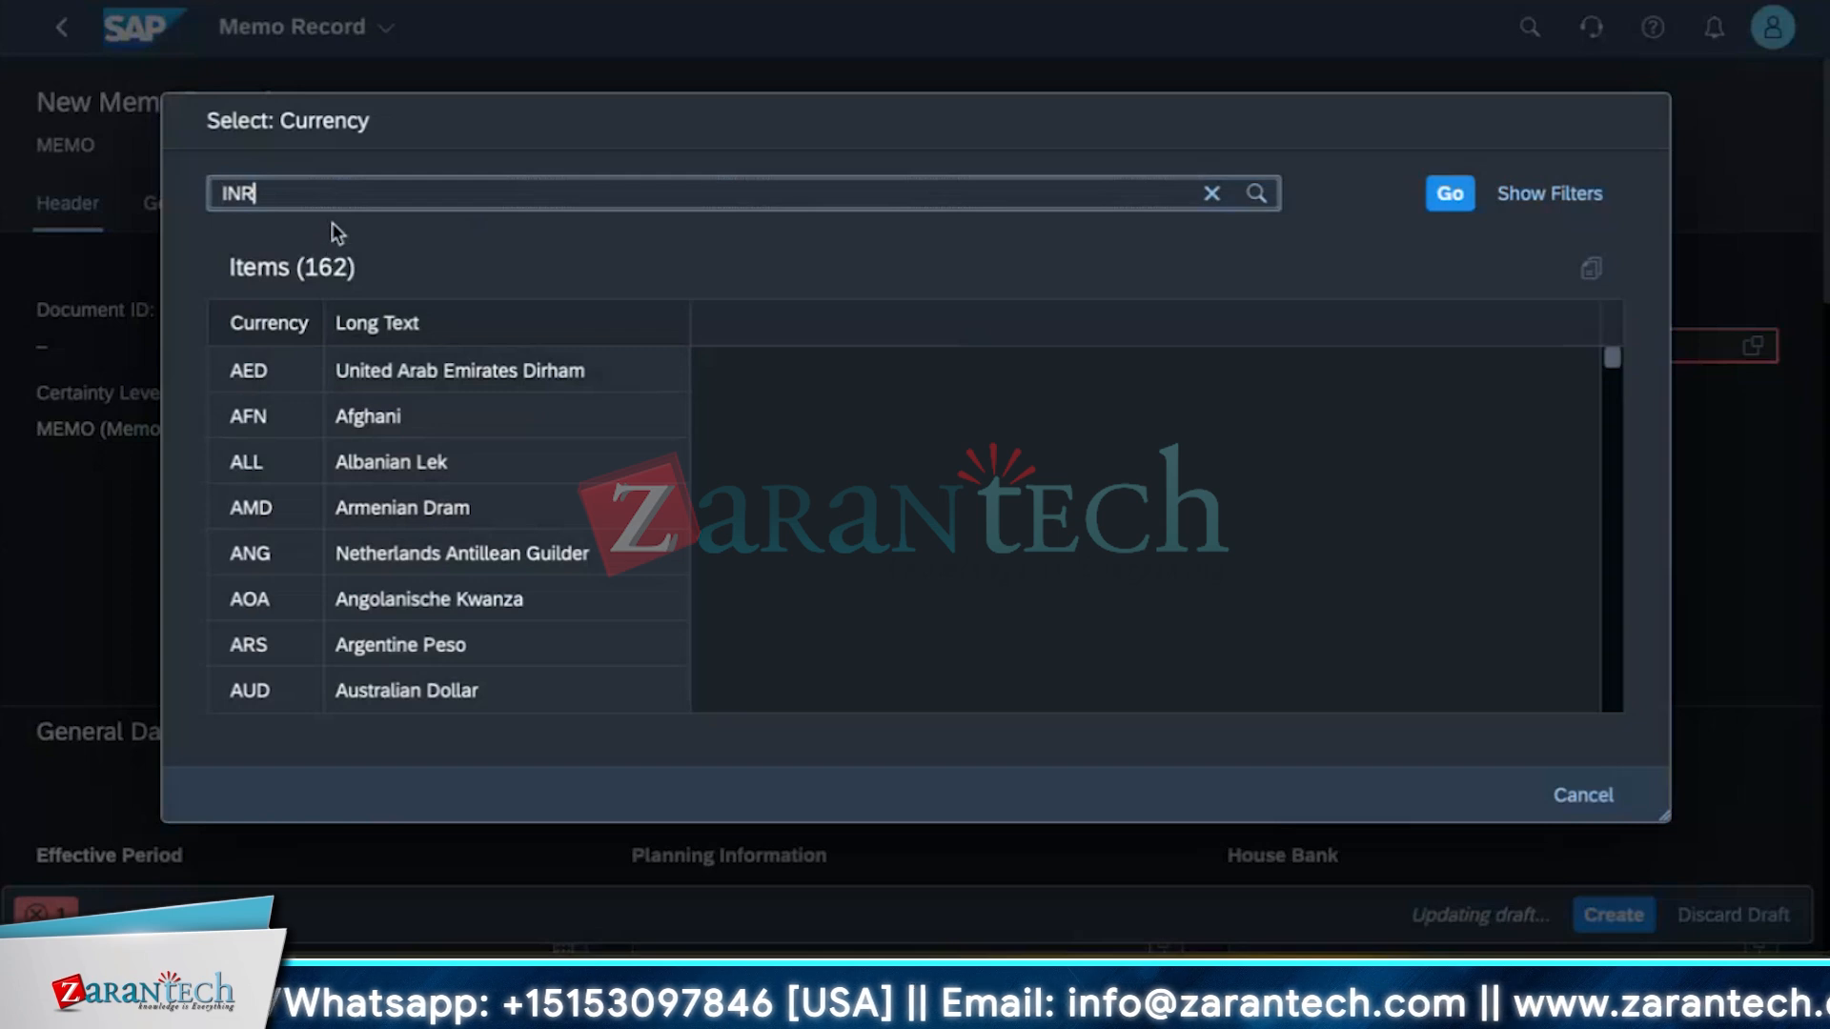
key(Return)
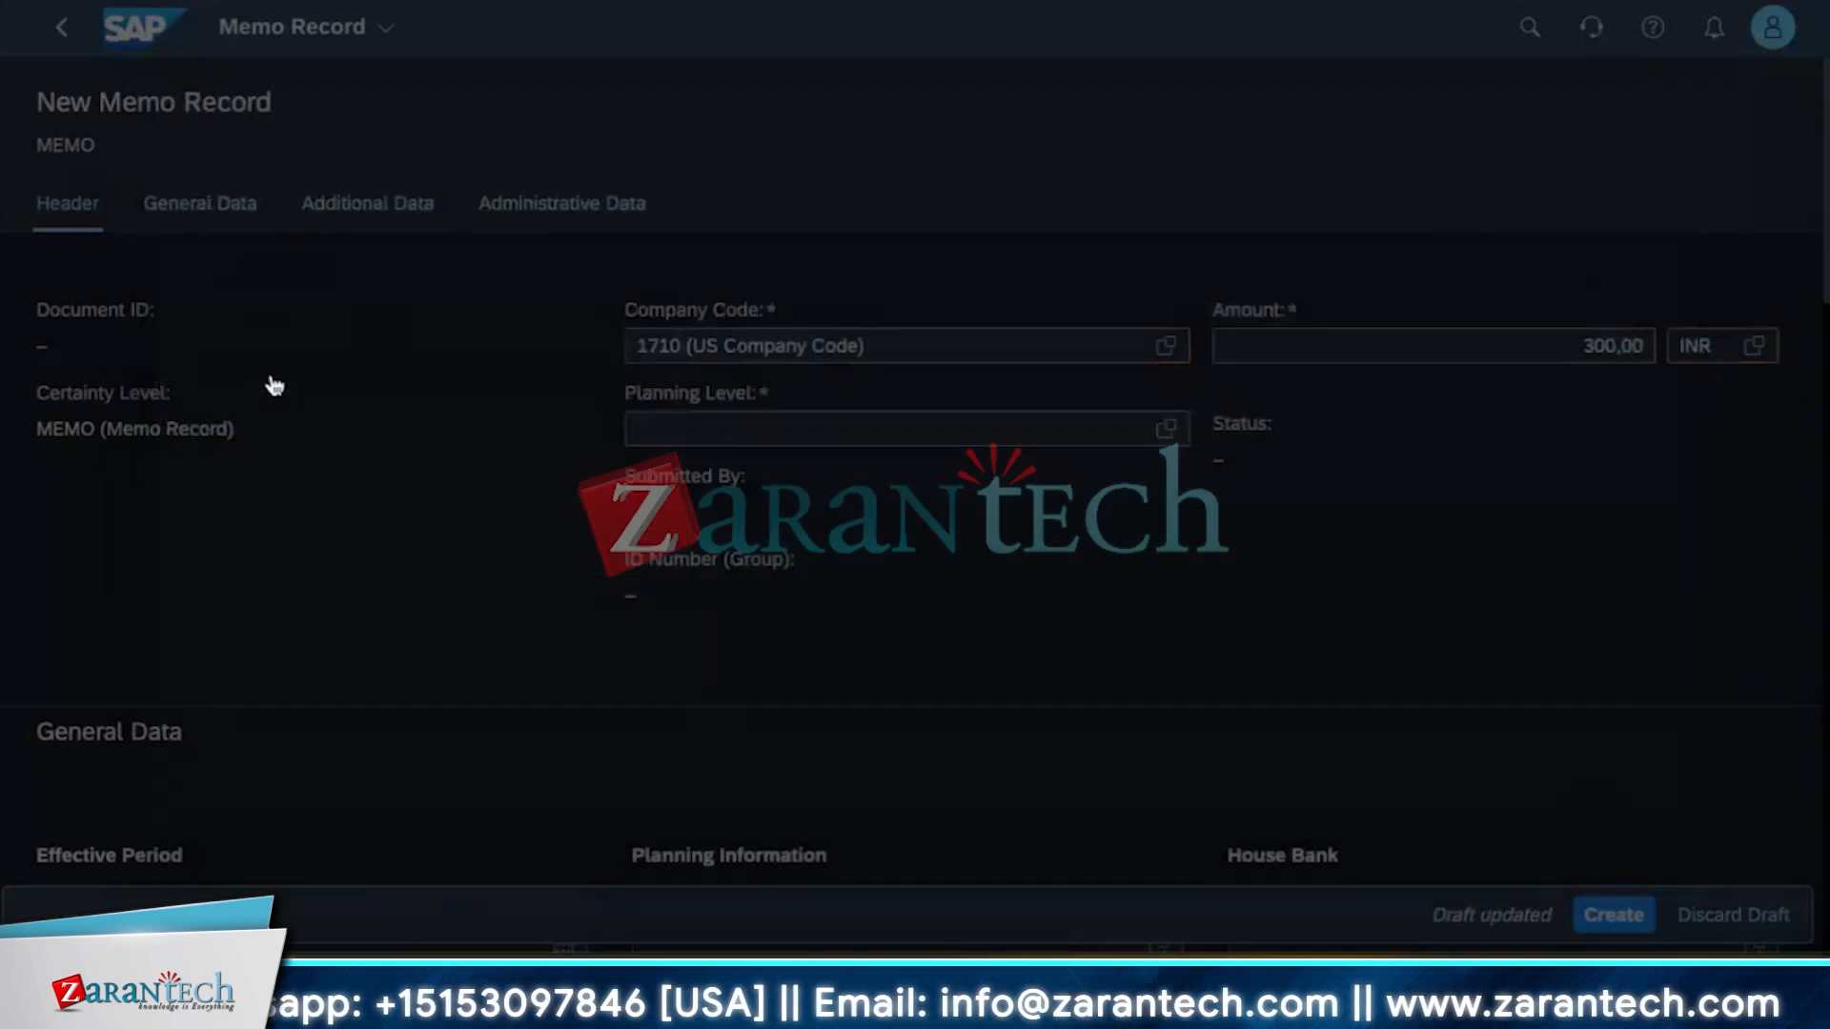
Set the memo record's planning level to B3 (Cash payment).
click(905, 429)
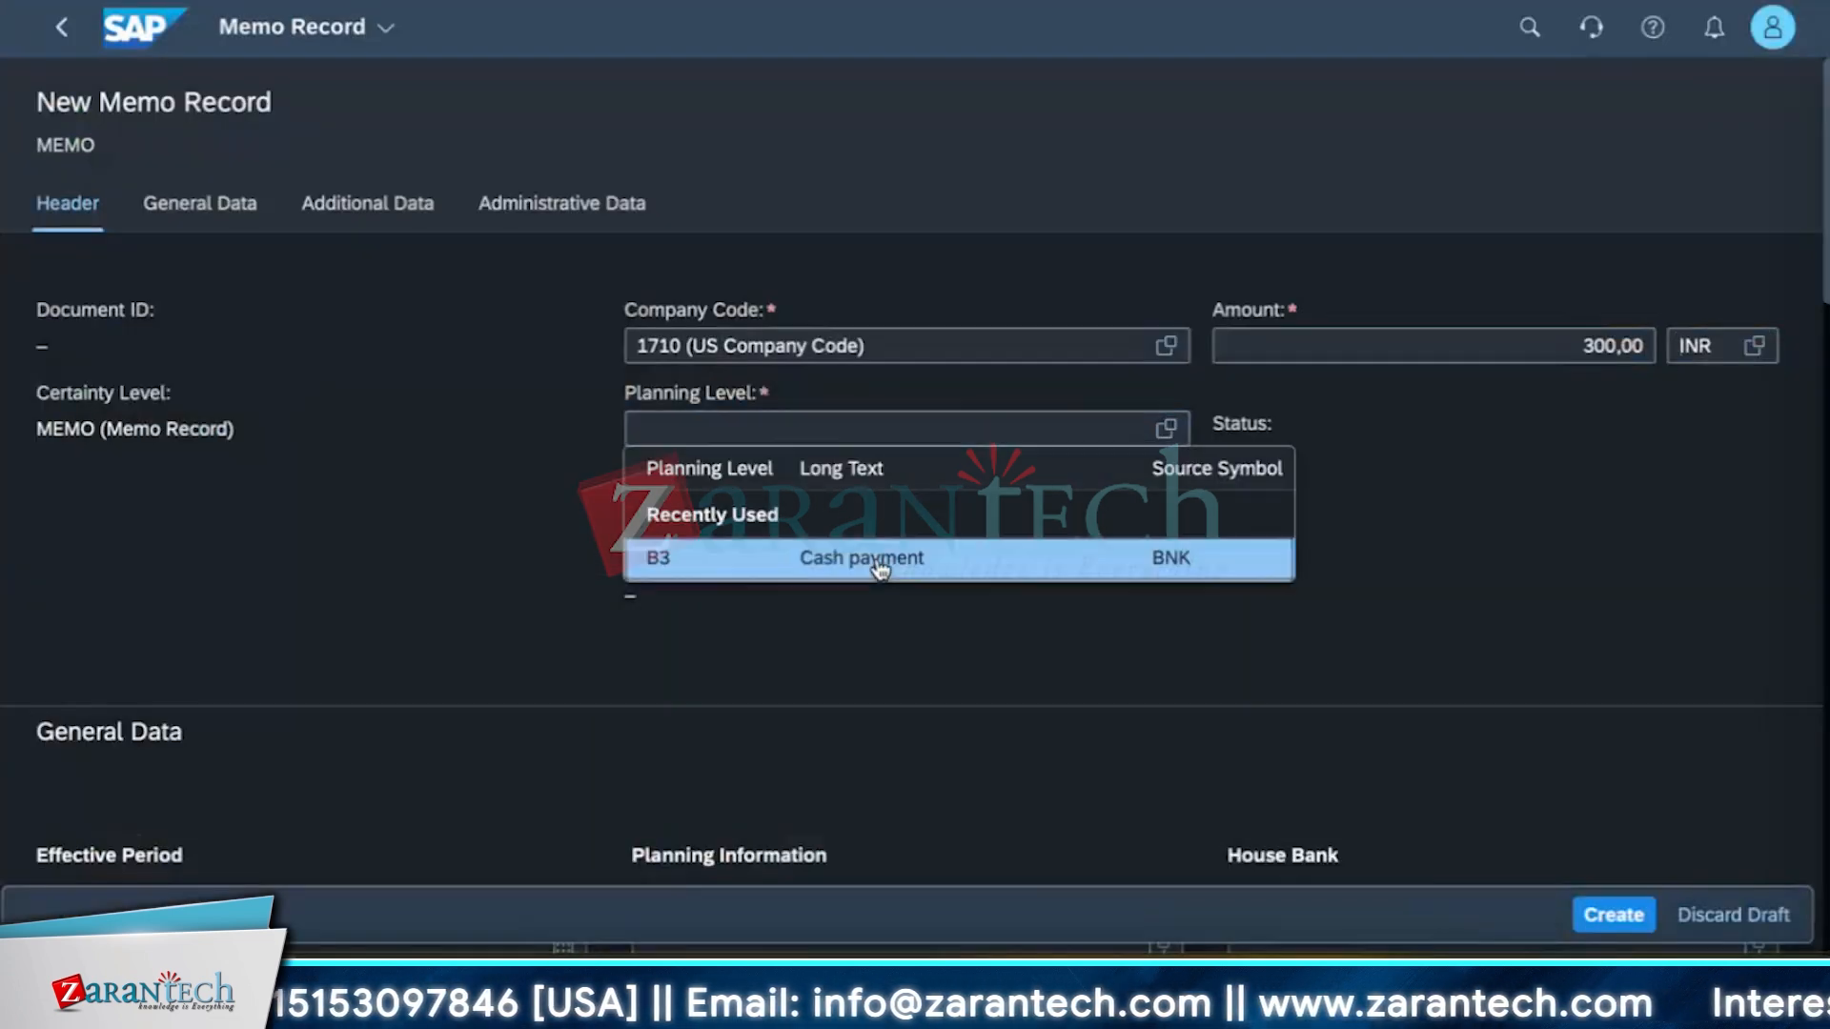
click(882, 563)
scroll(810, 641, down, 2)
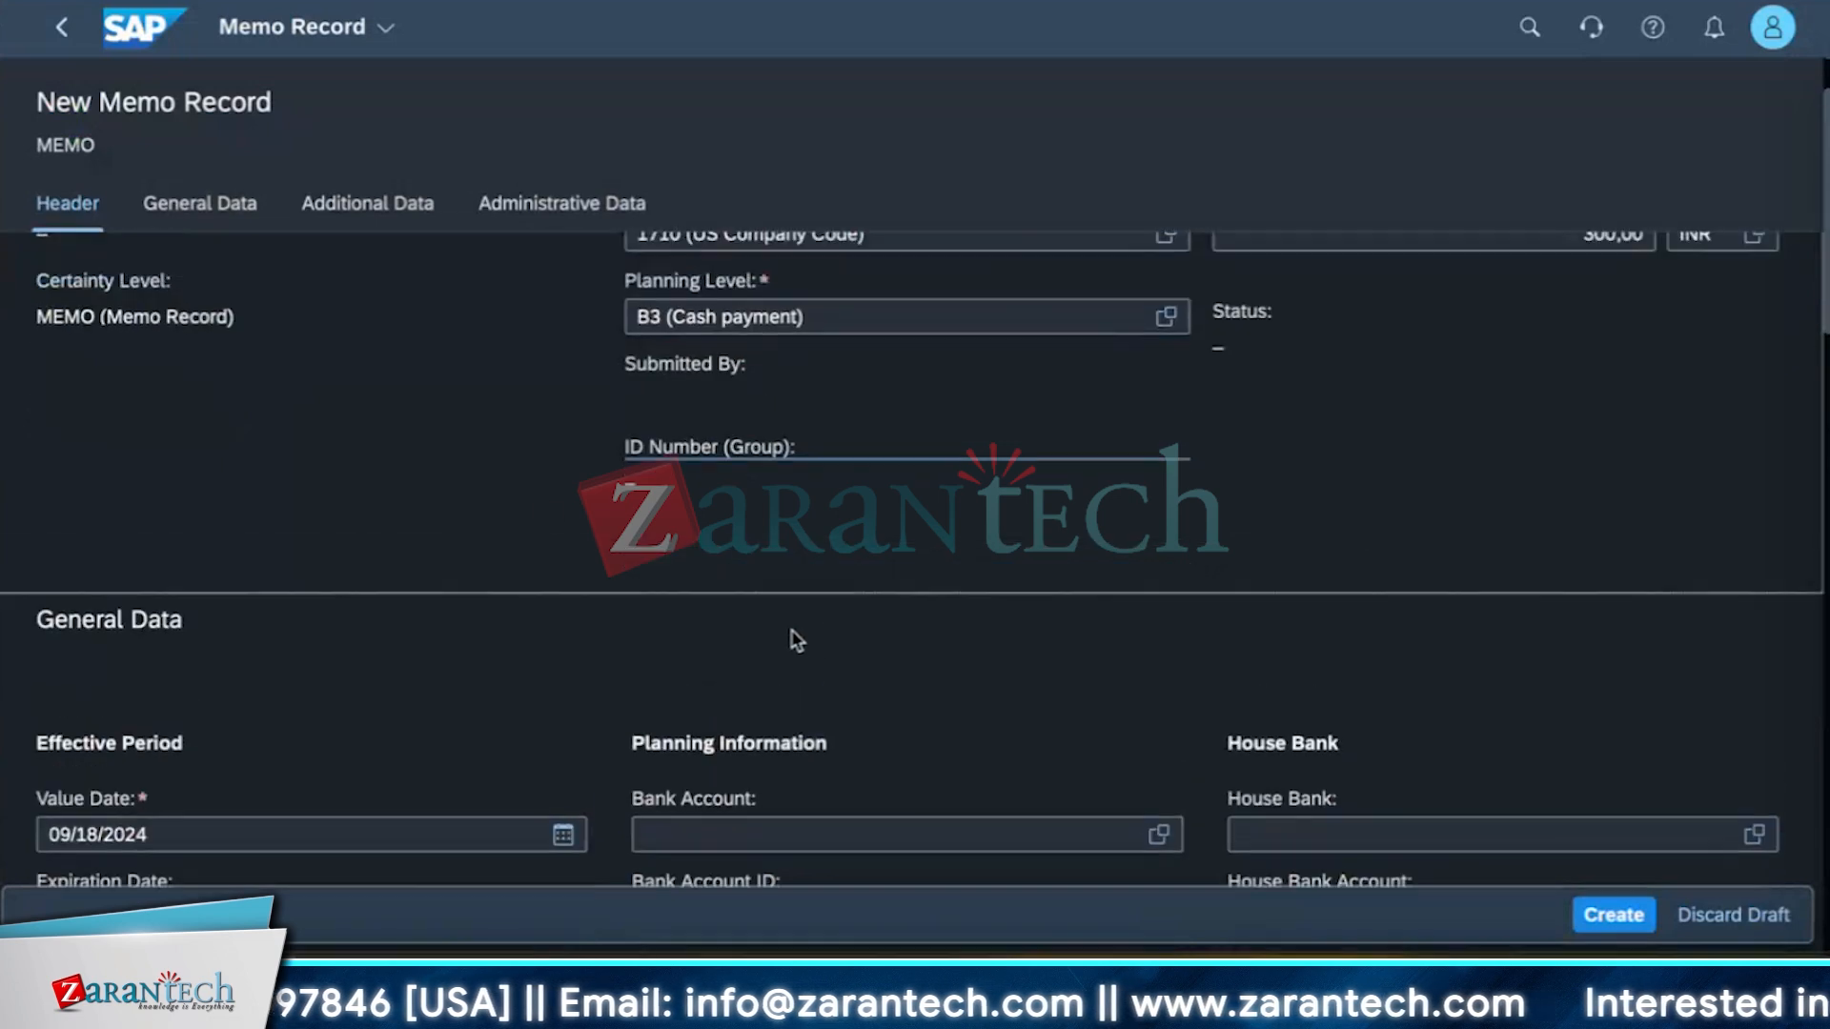
scroll(613, 603, down, 5)
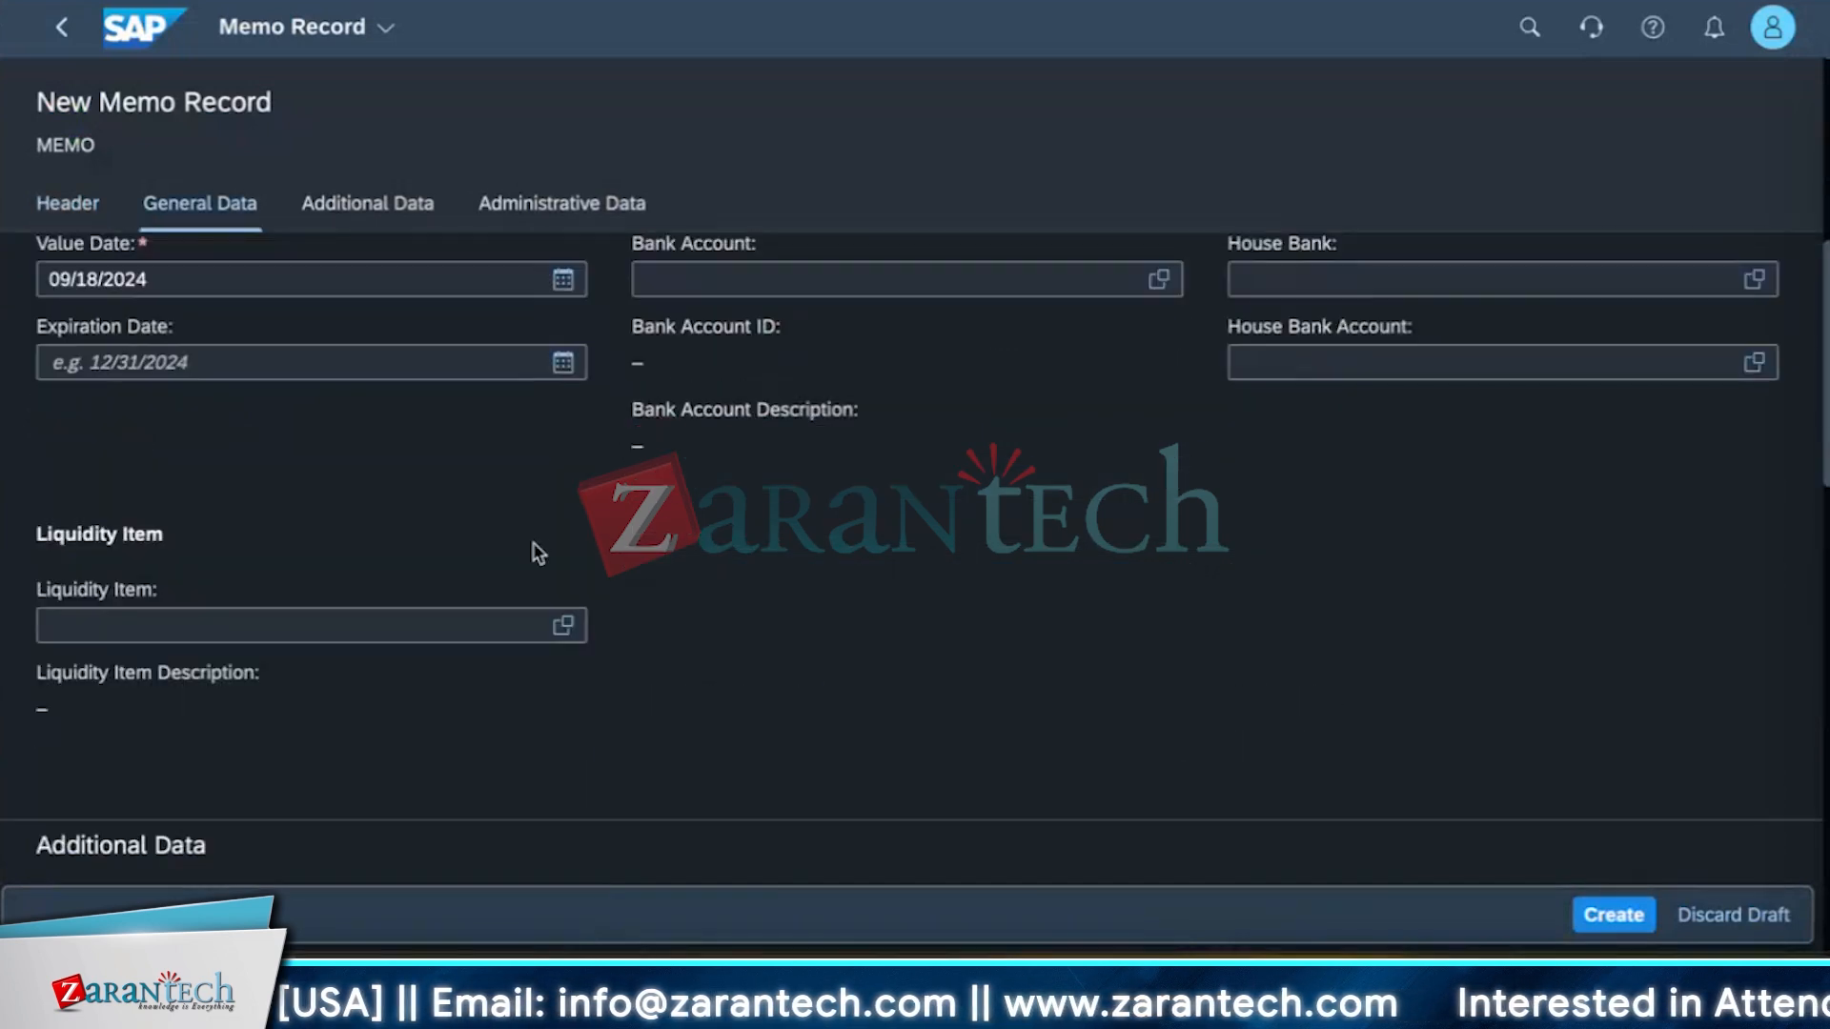
scroll(535, 549, up, 1)
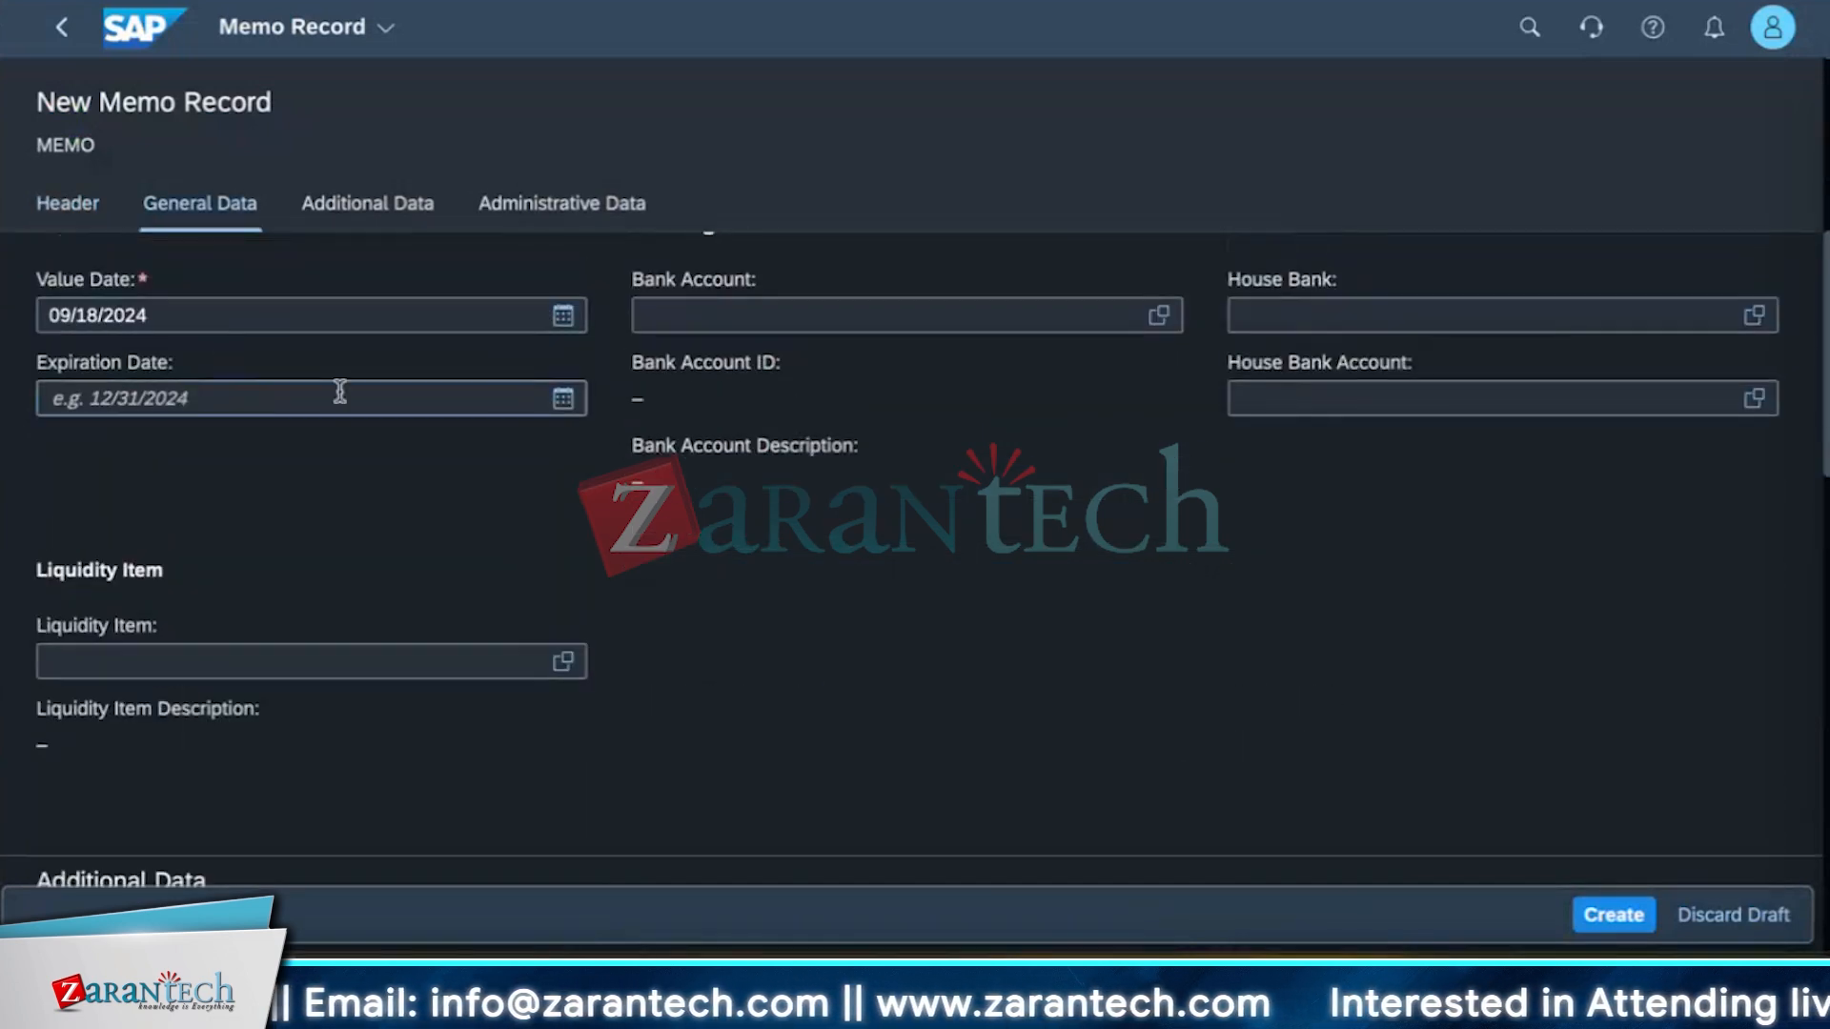
Set the memo record's bank account to SBI101010.
click(1156, 324)
click(245, 420)
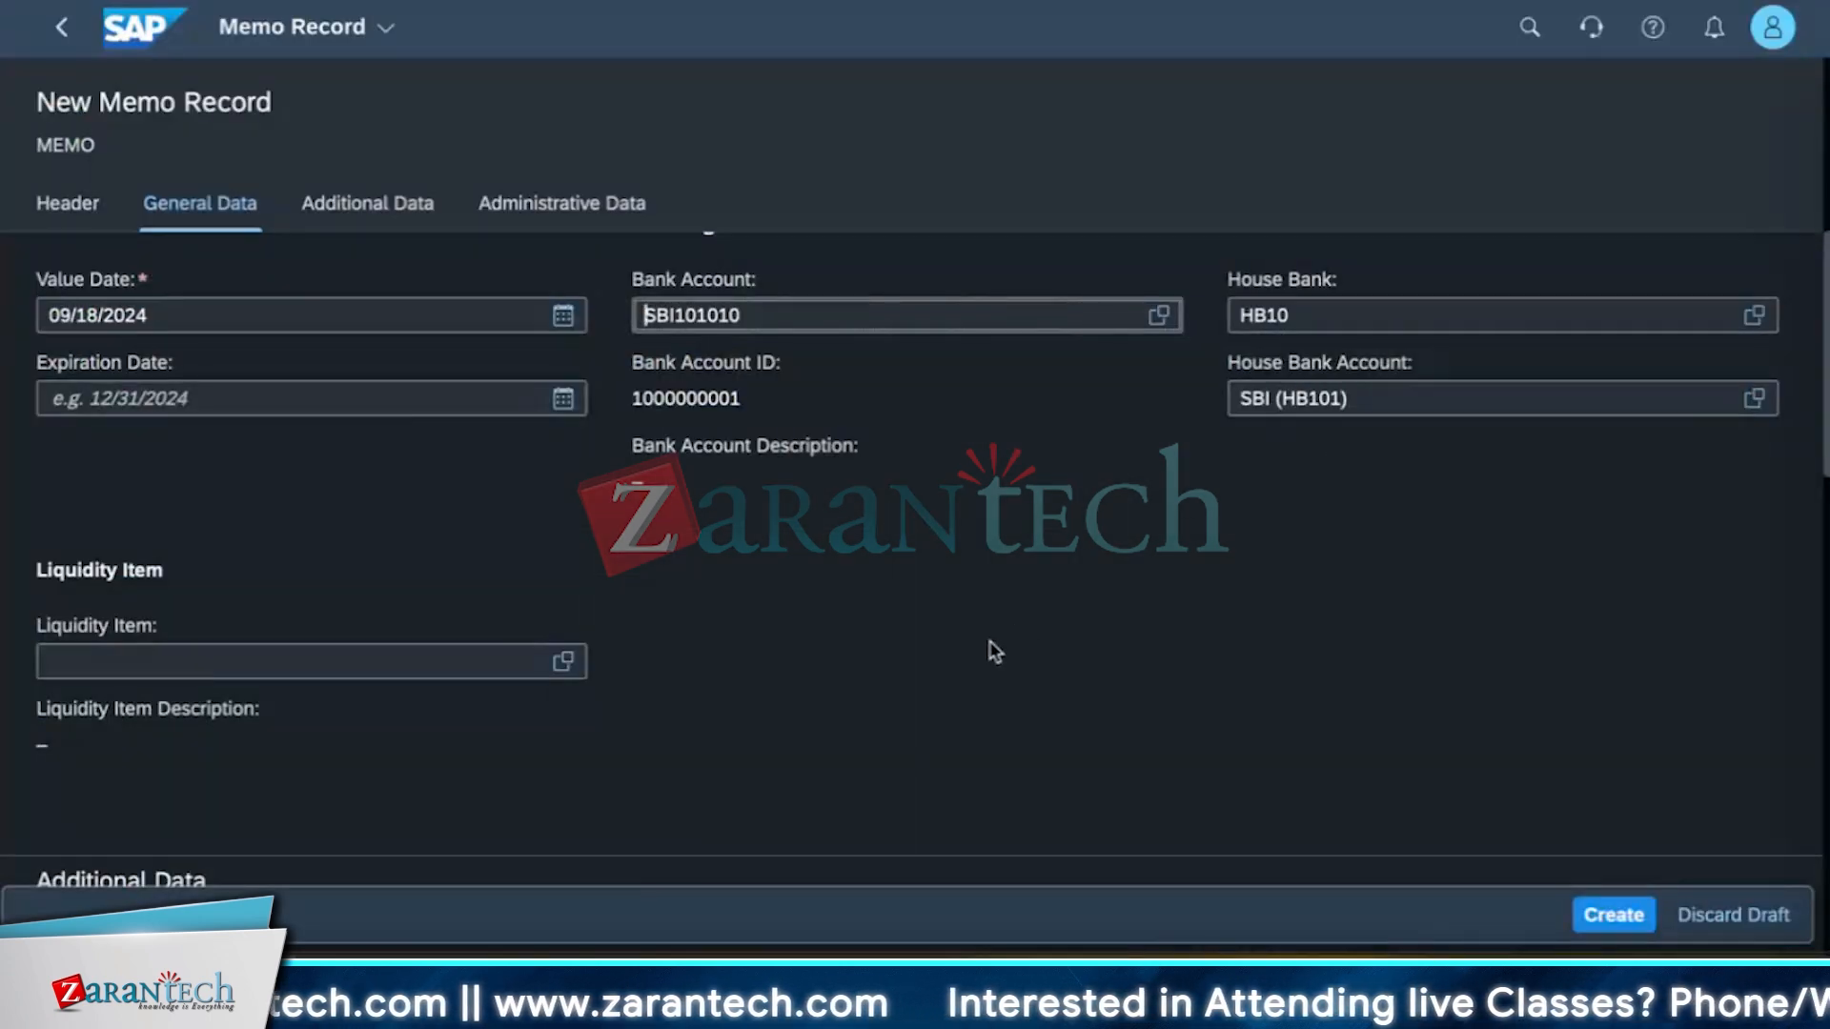
scroll(994, 651, down, 6)
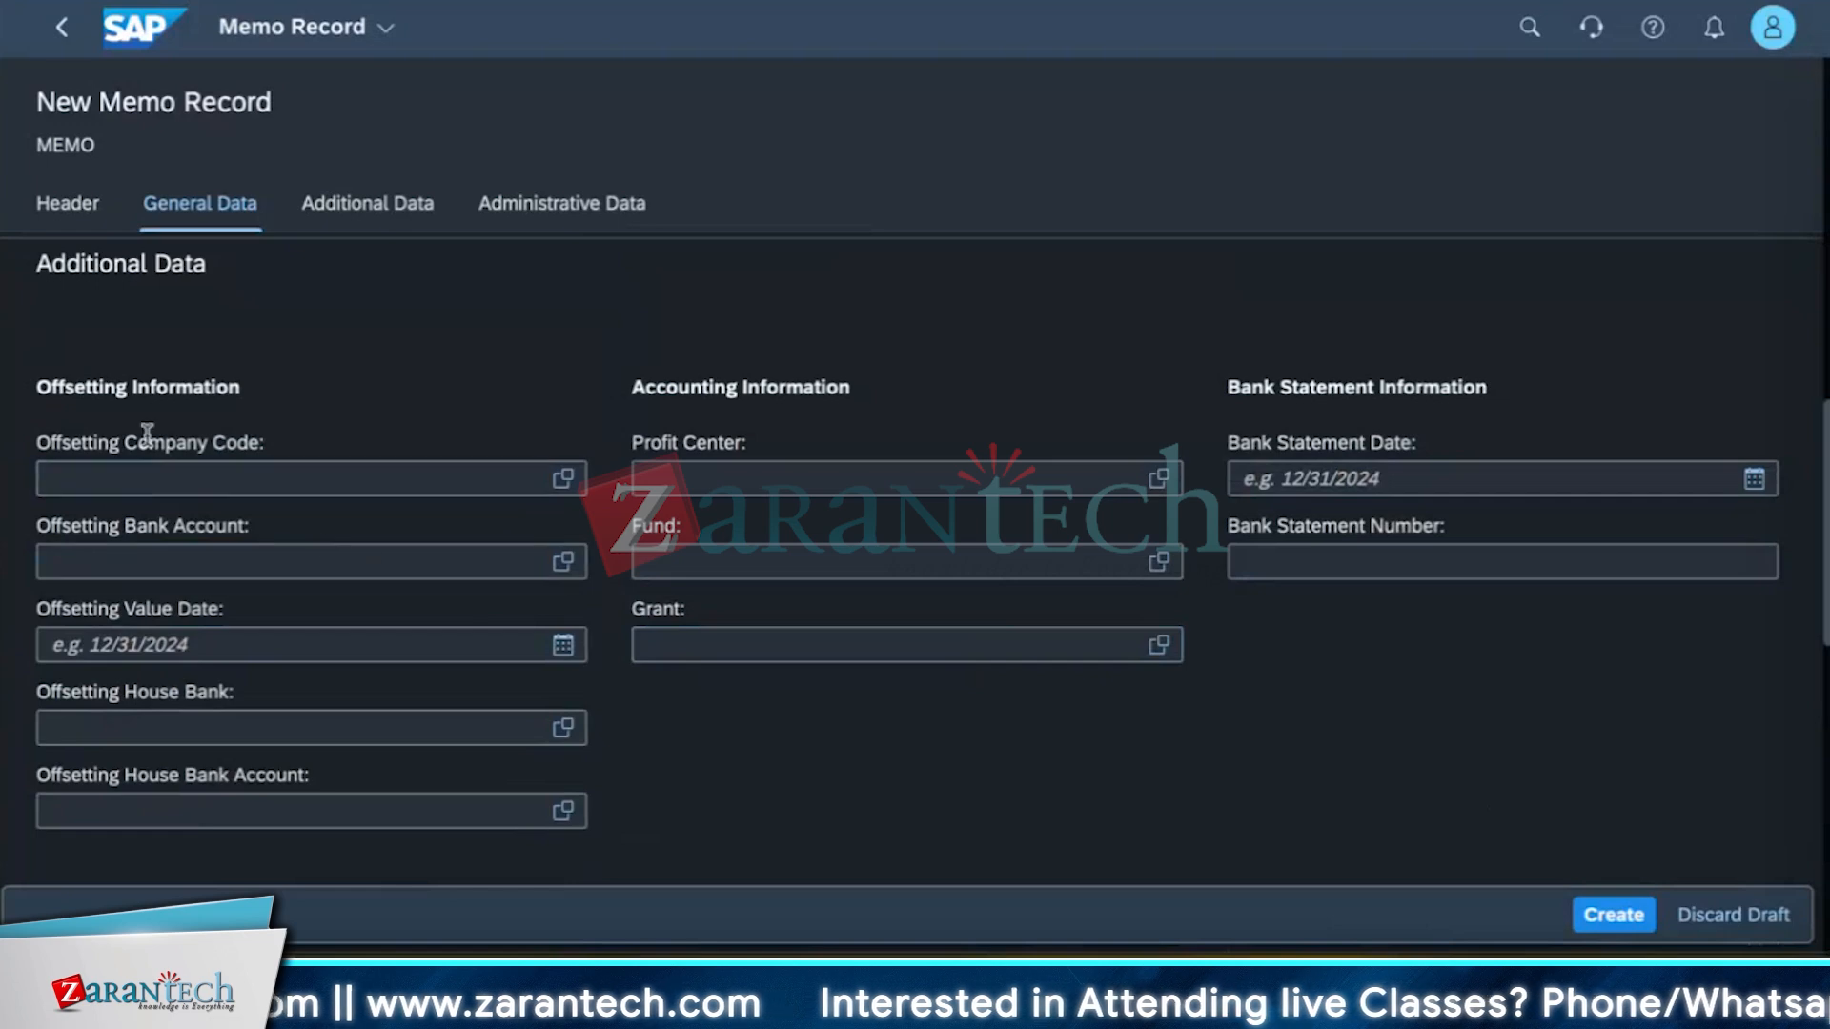
scroll(284, 739, down, 4)
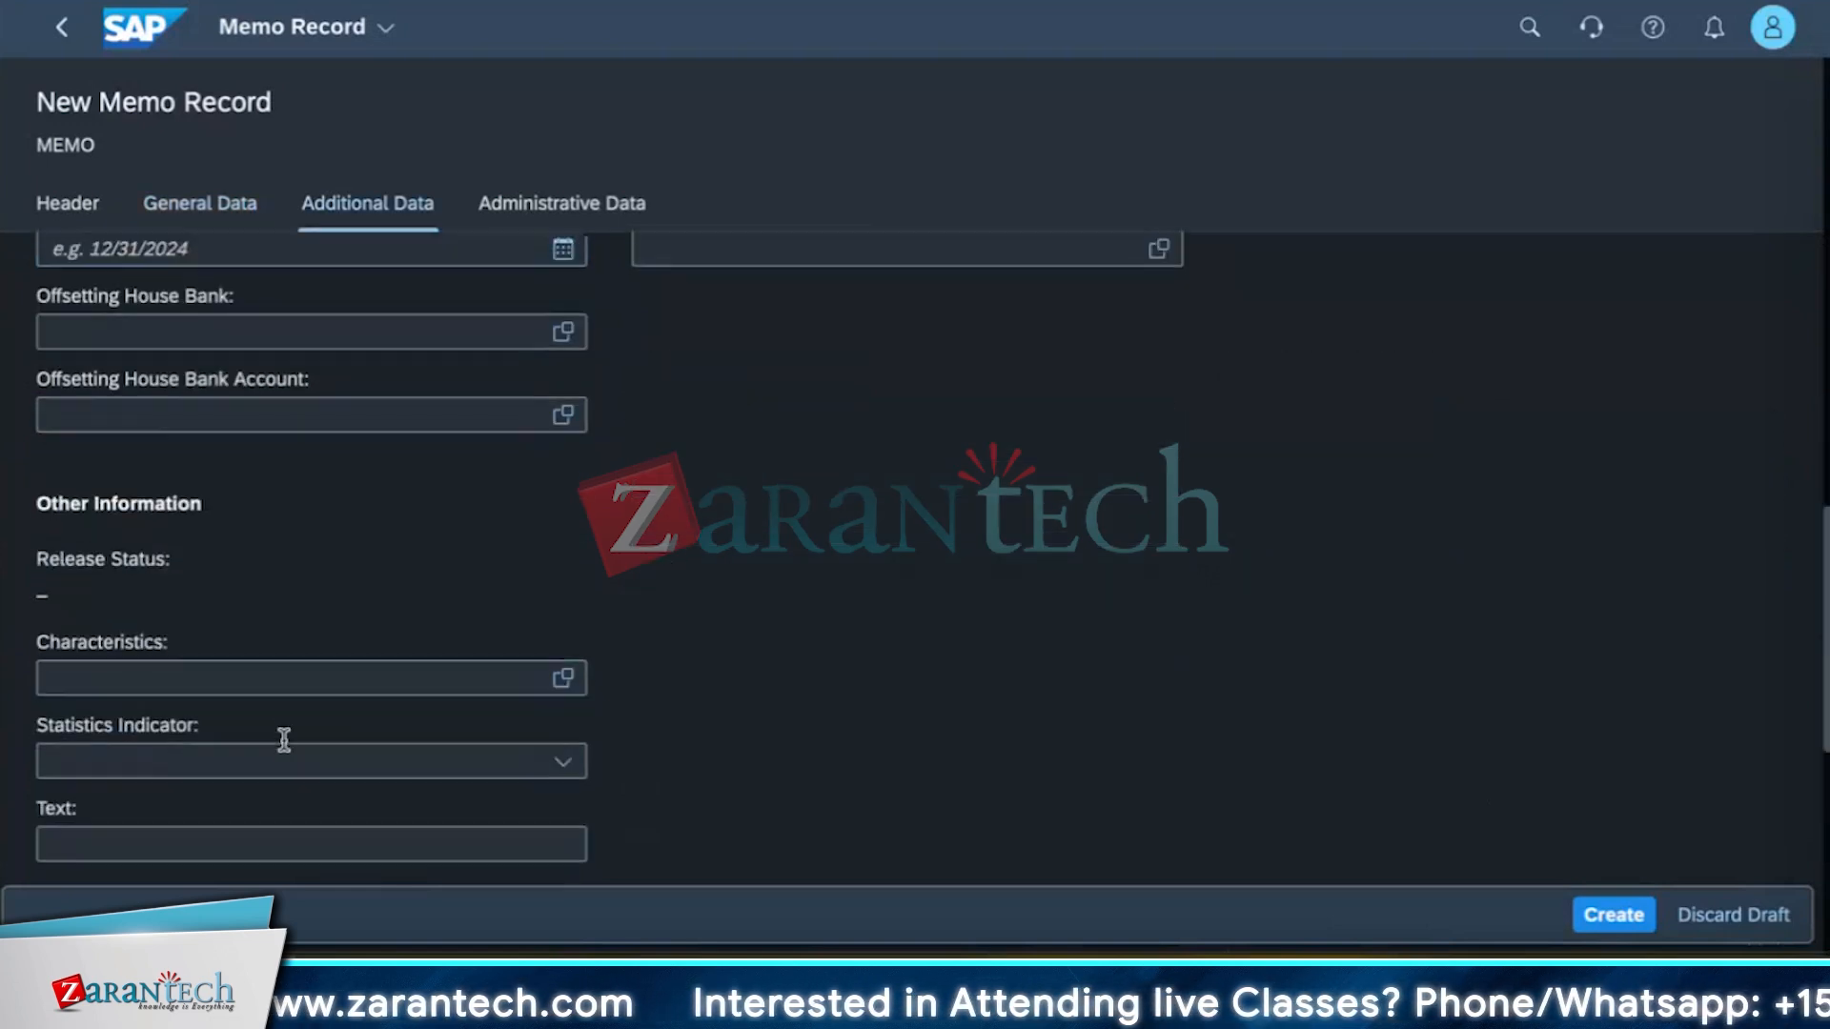
scroll(284, 739, down, 8)
scroll(283, 739, up, 14)
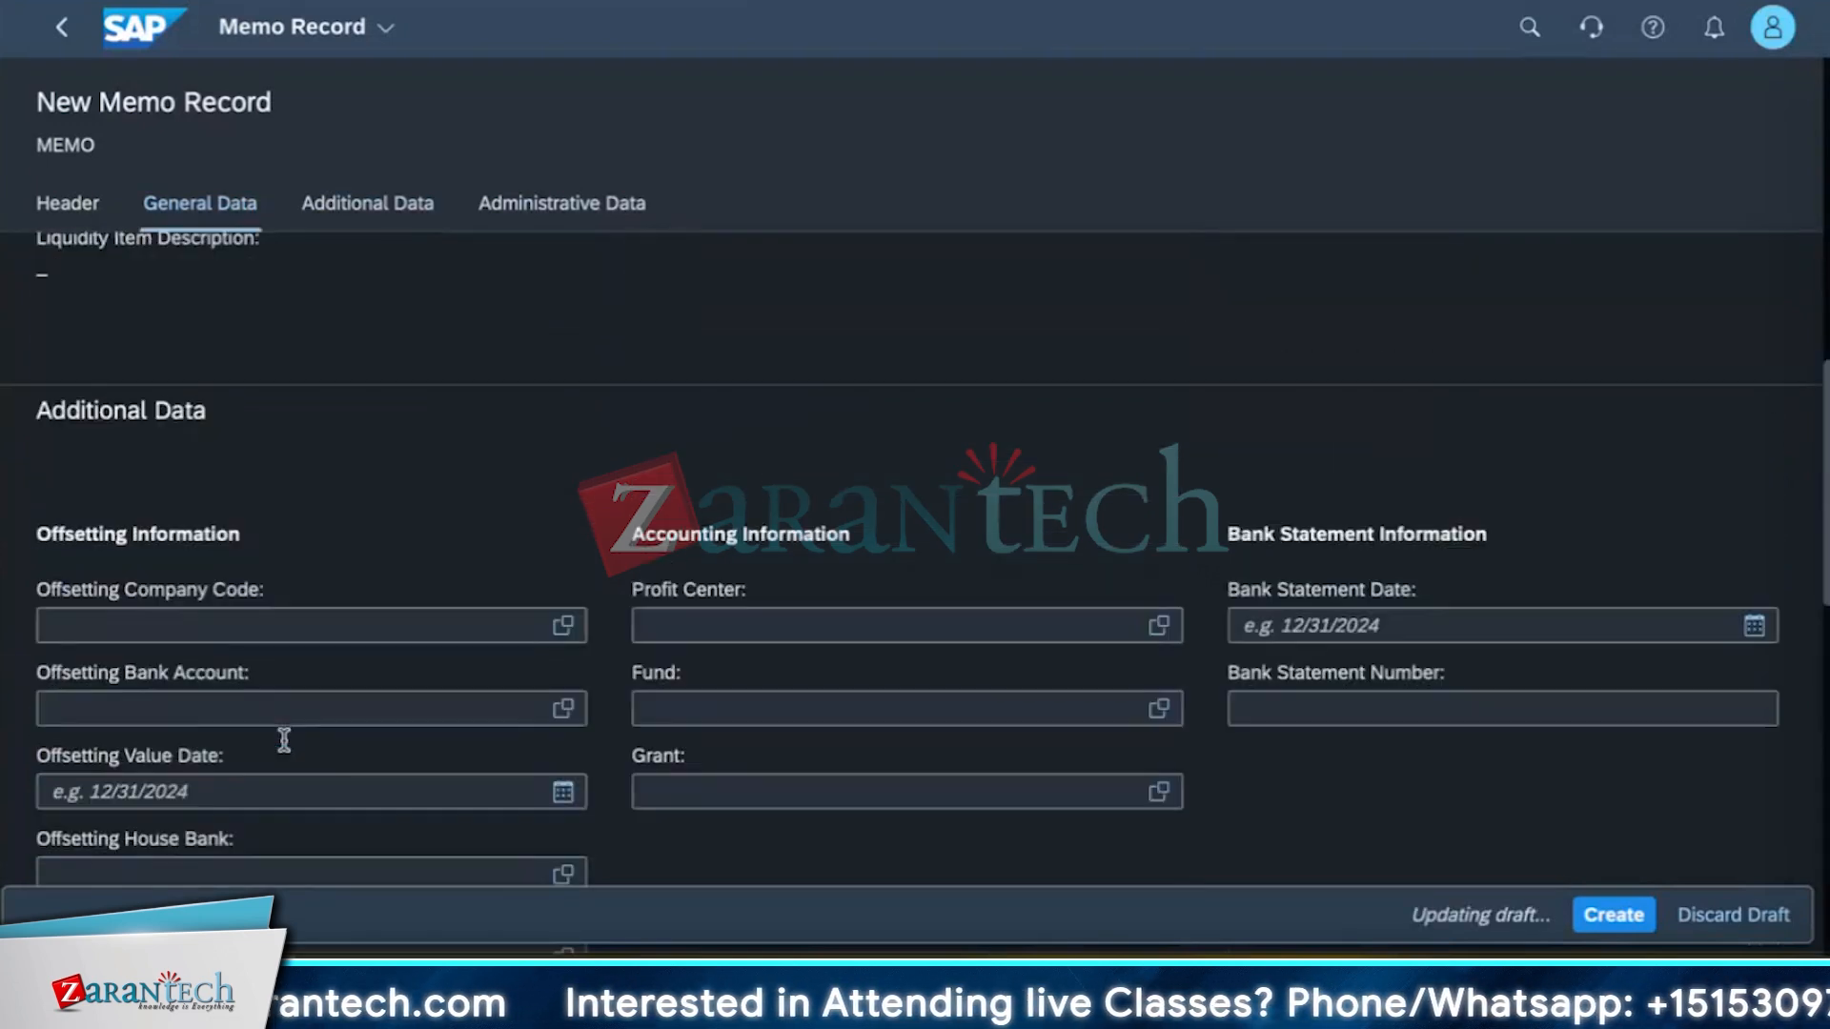
scroll(283, 740, up, 11)
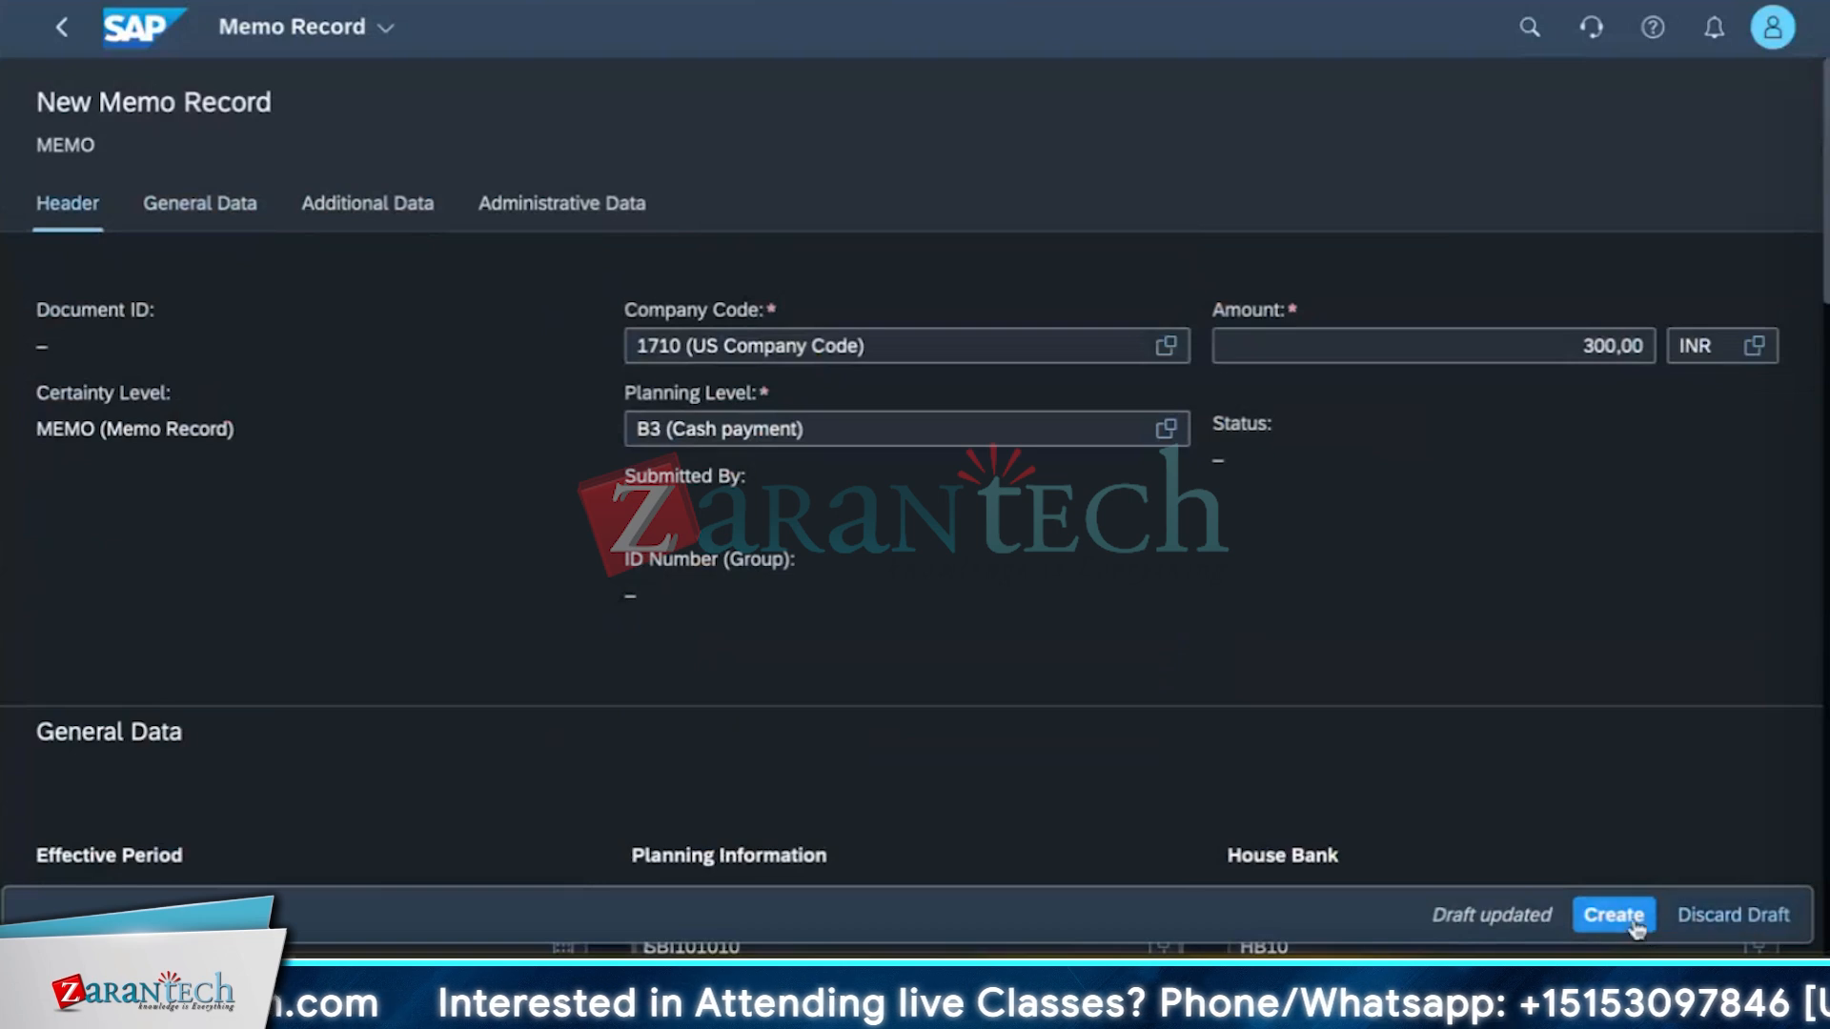
click(1636, 917)
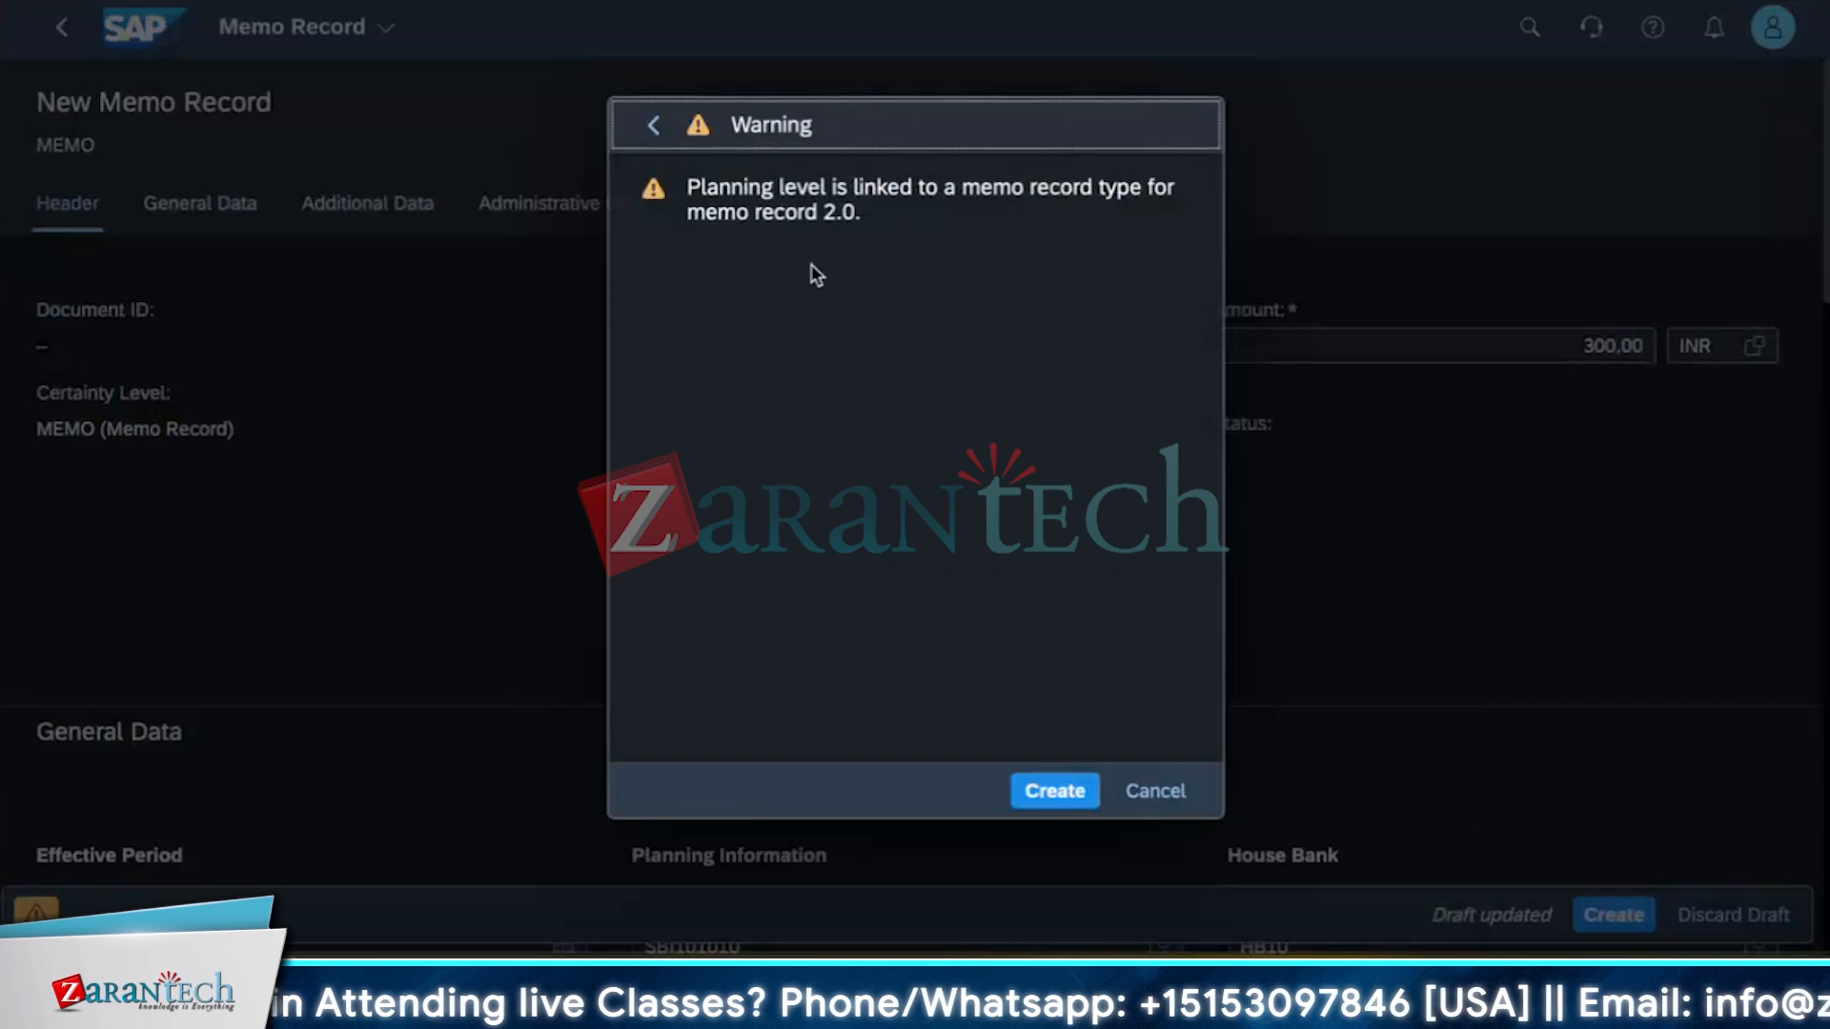
click(1153, 793)
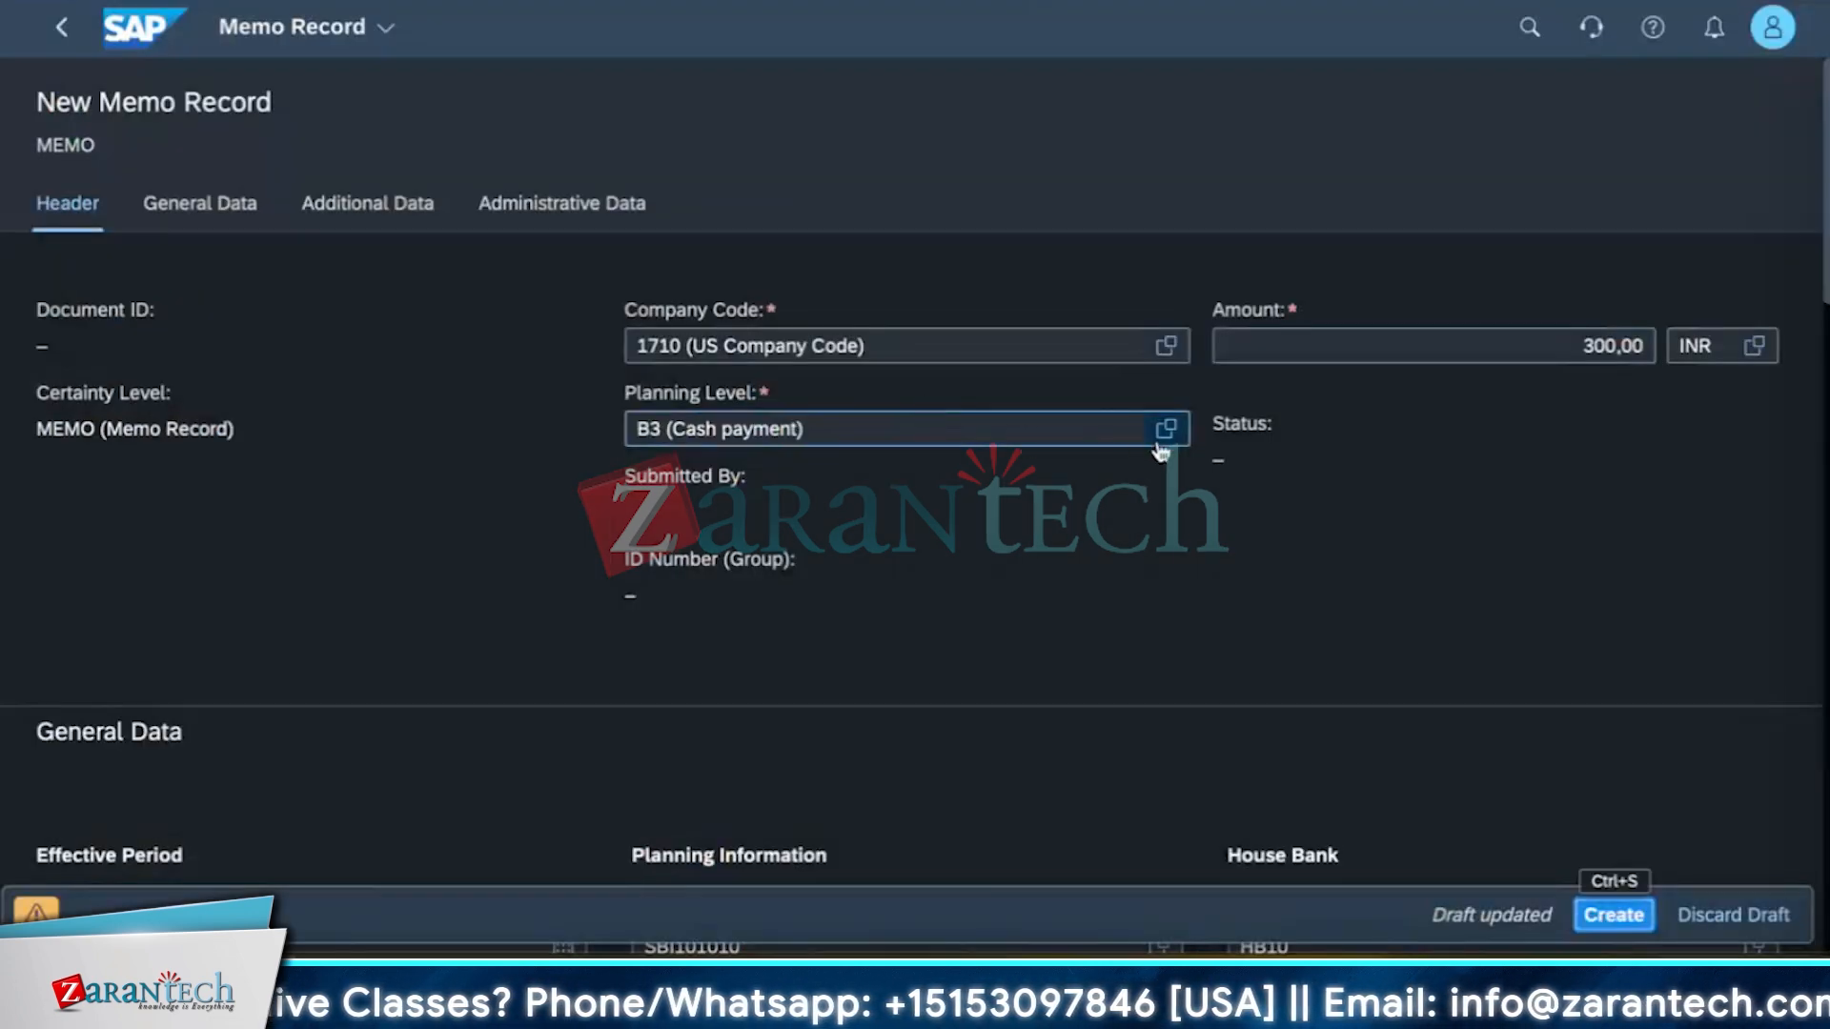
Change the planning level to B2 (Outgoing bank transfer) and create the memo record.
click(1165, 434)
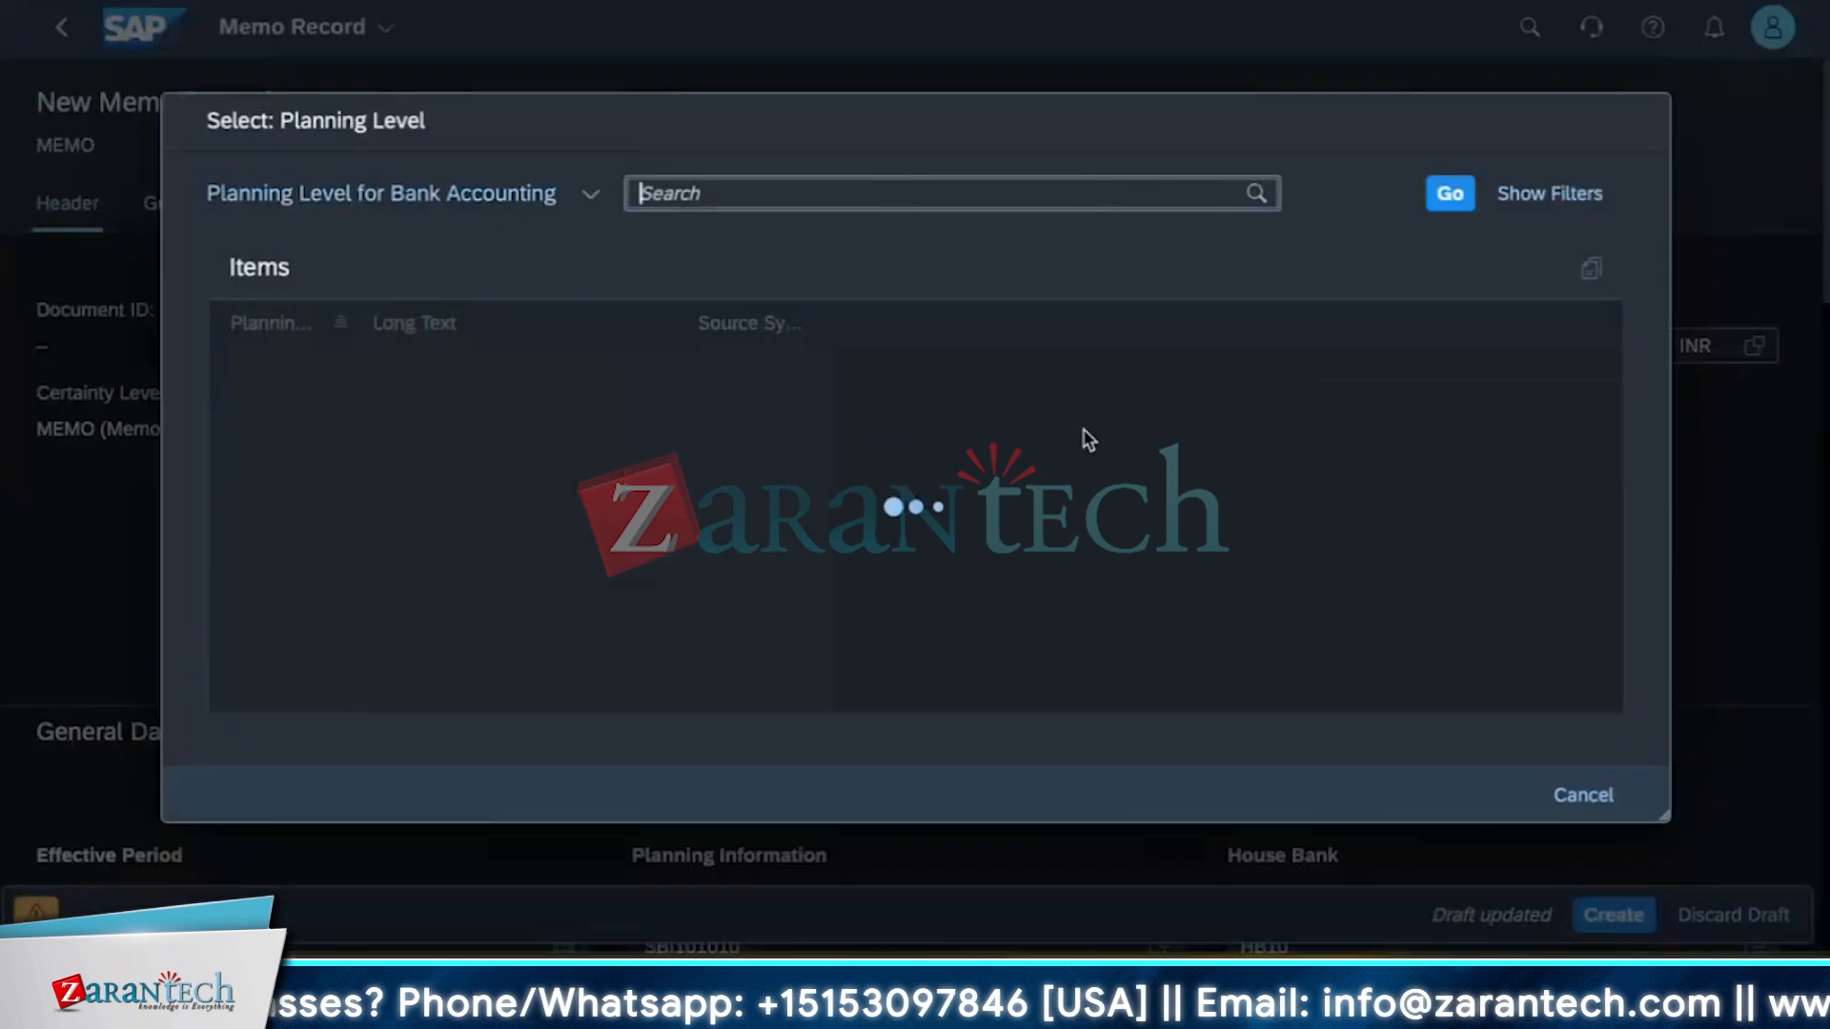
click(448, 557)
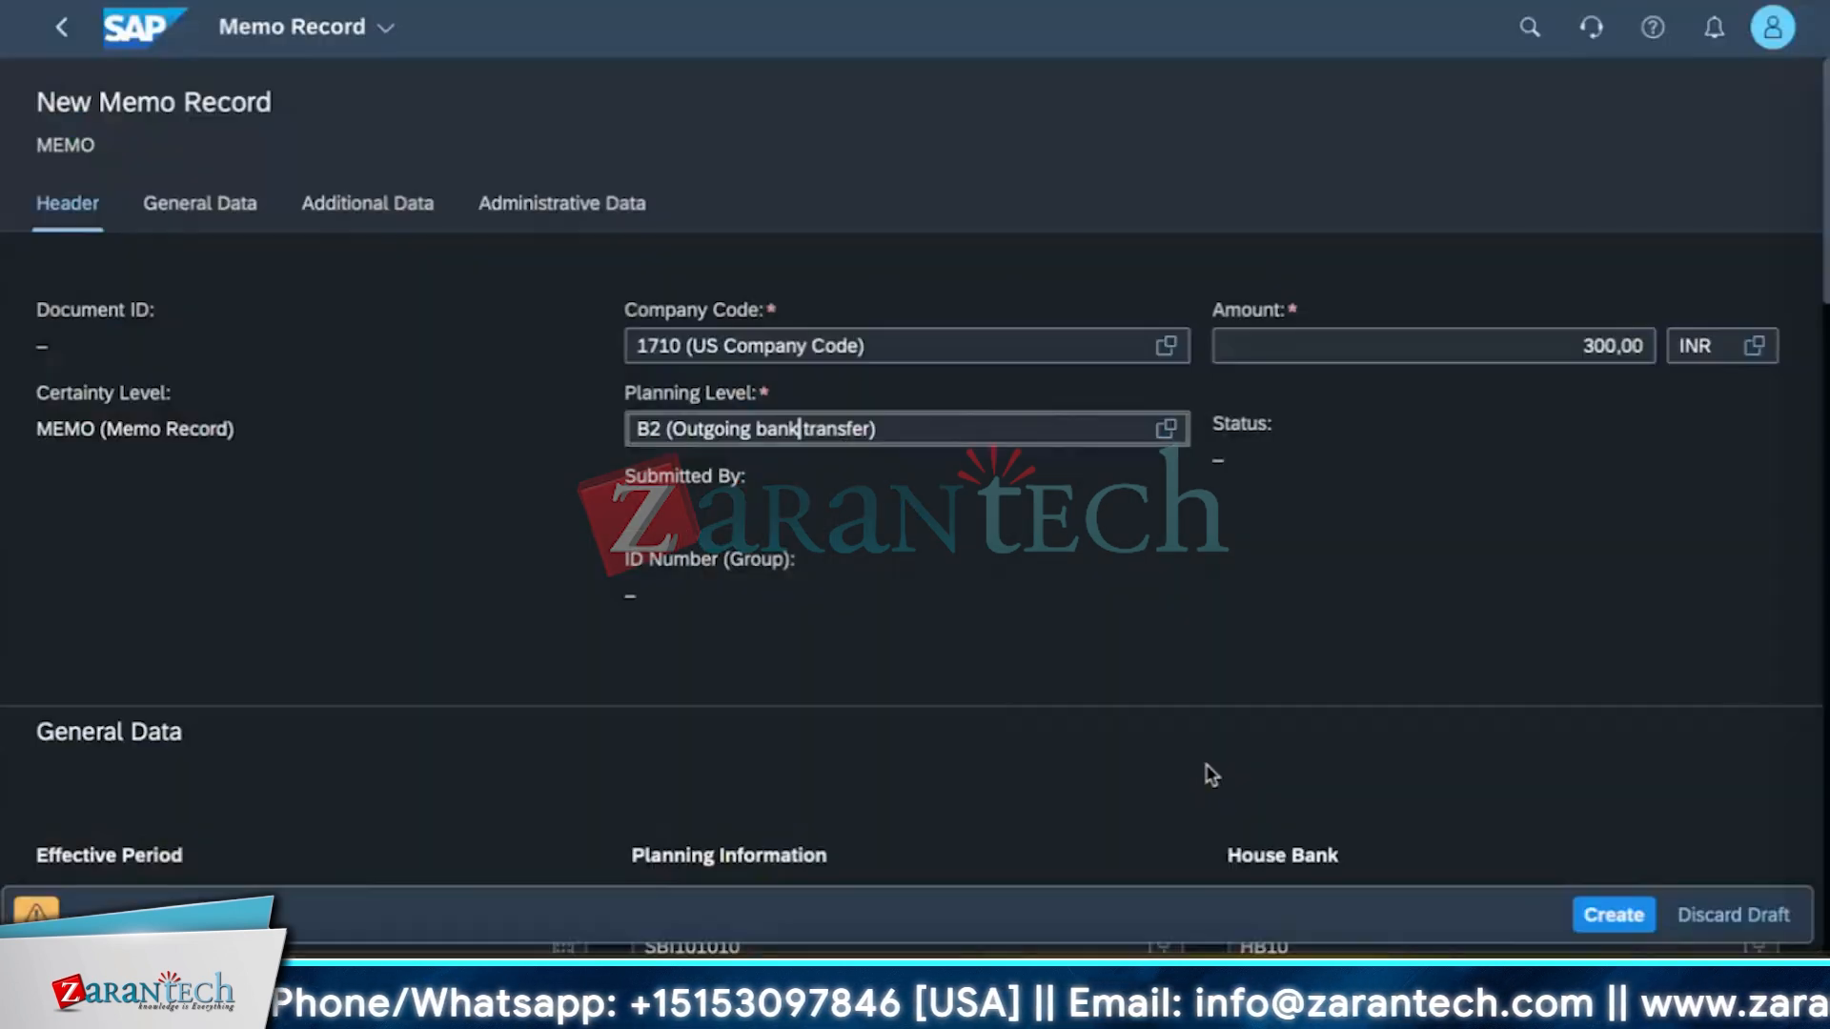
click(1611, 917)
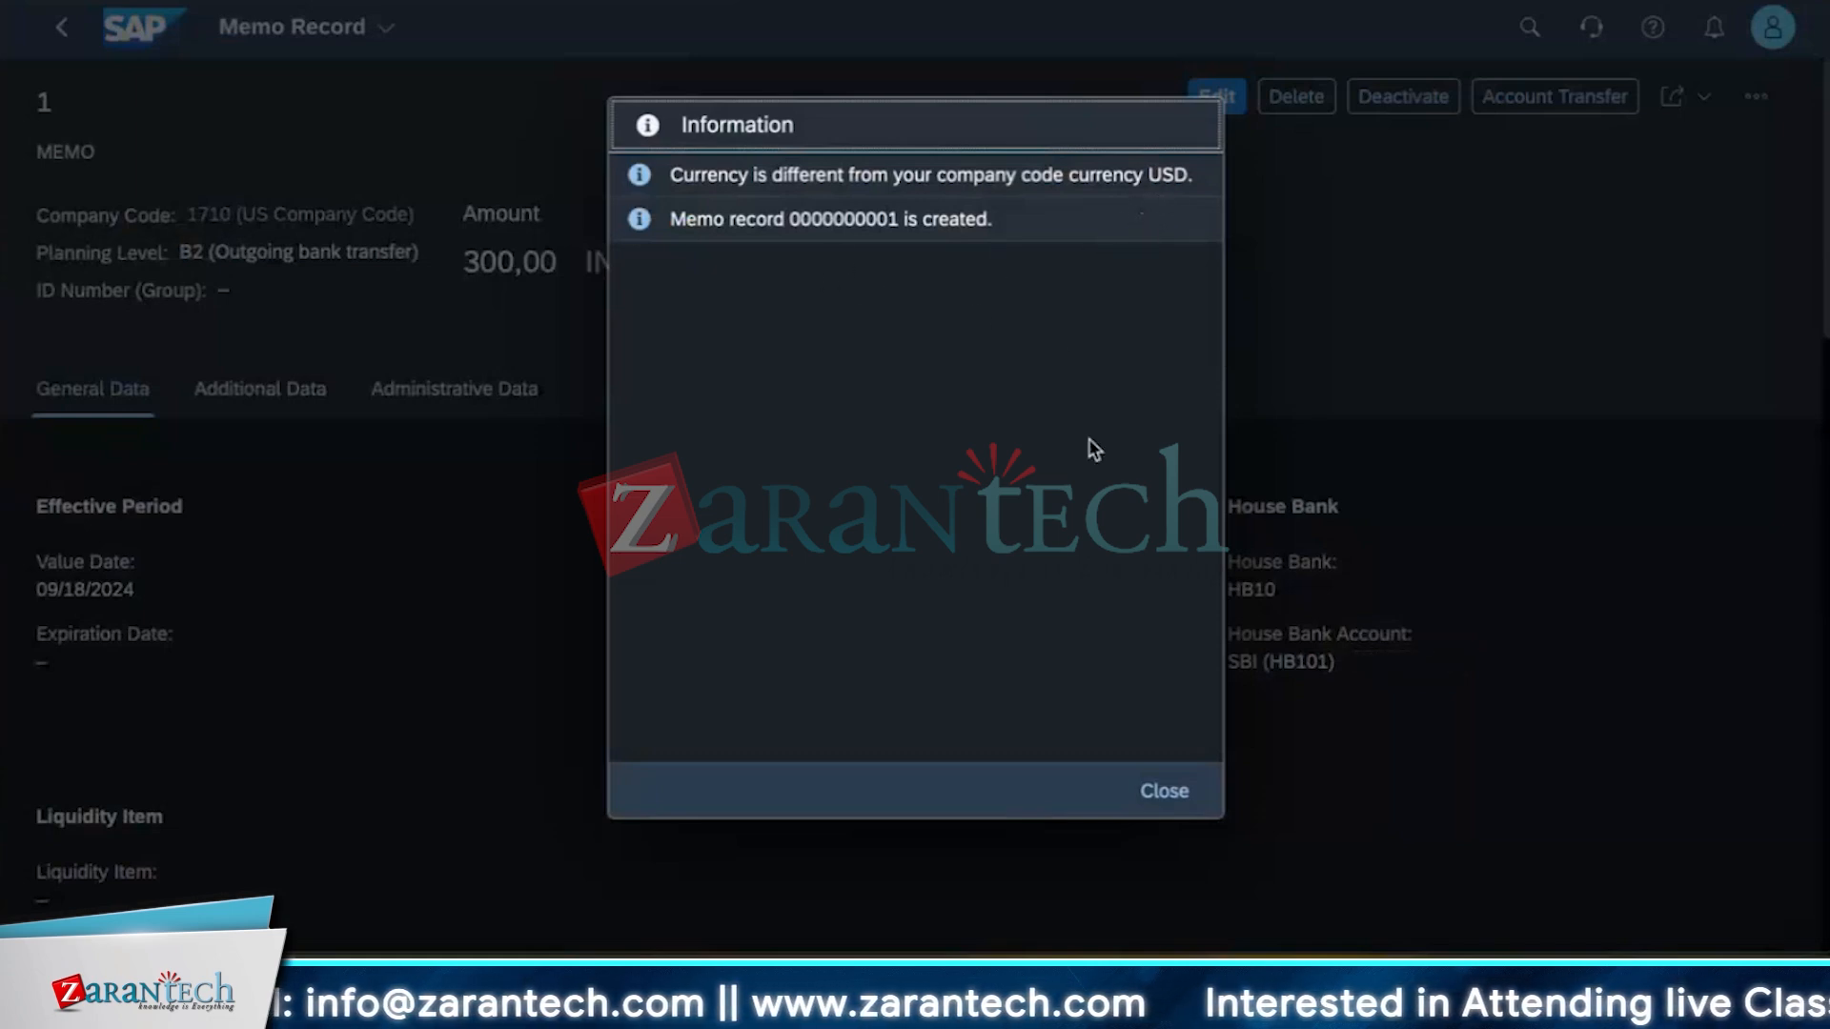
click(1167, 798)
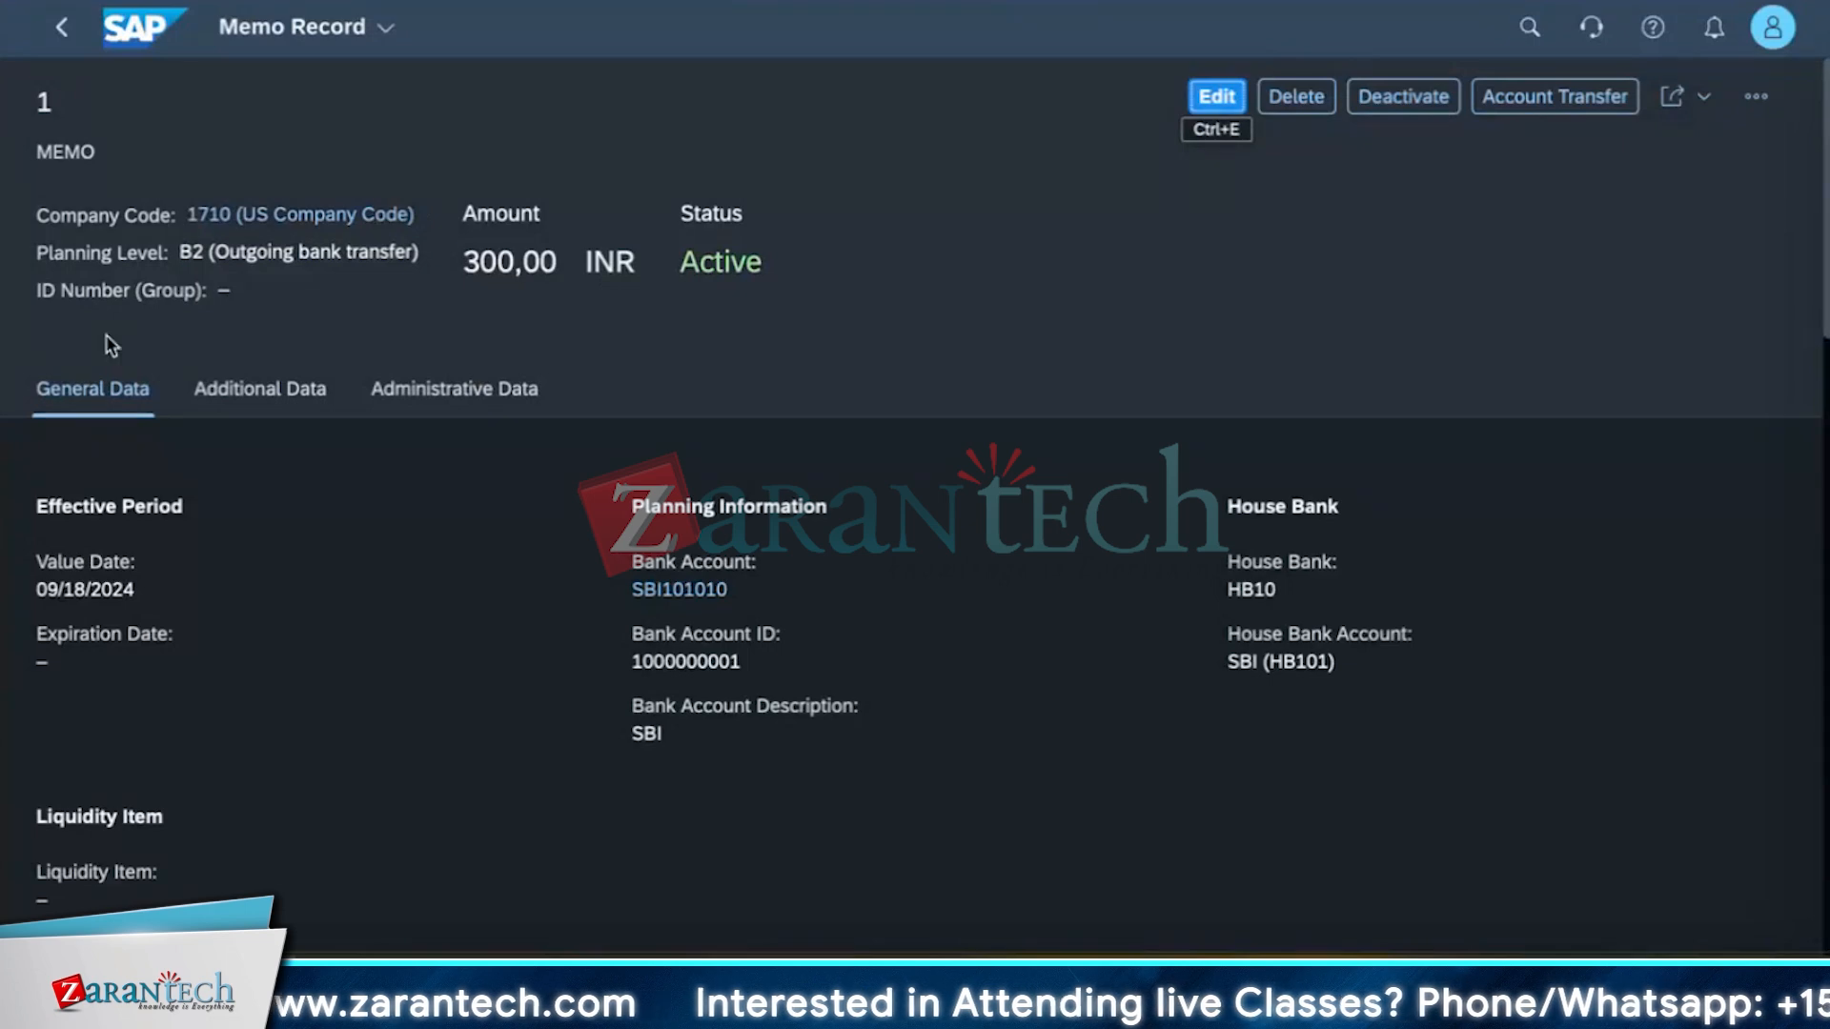
Review the created memo record's details and return to the memo records list.
scroll(455, 784, down, 3)
scroll(452, 784, down, 5)
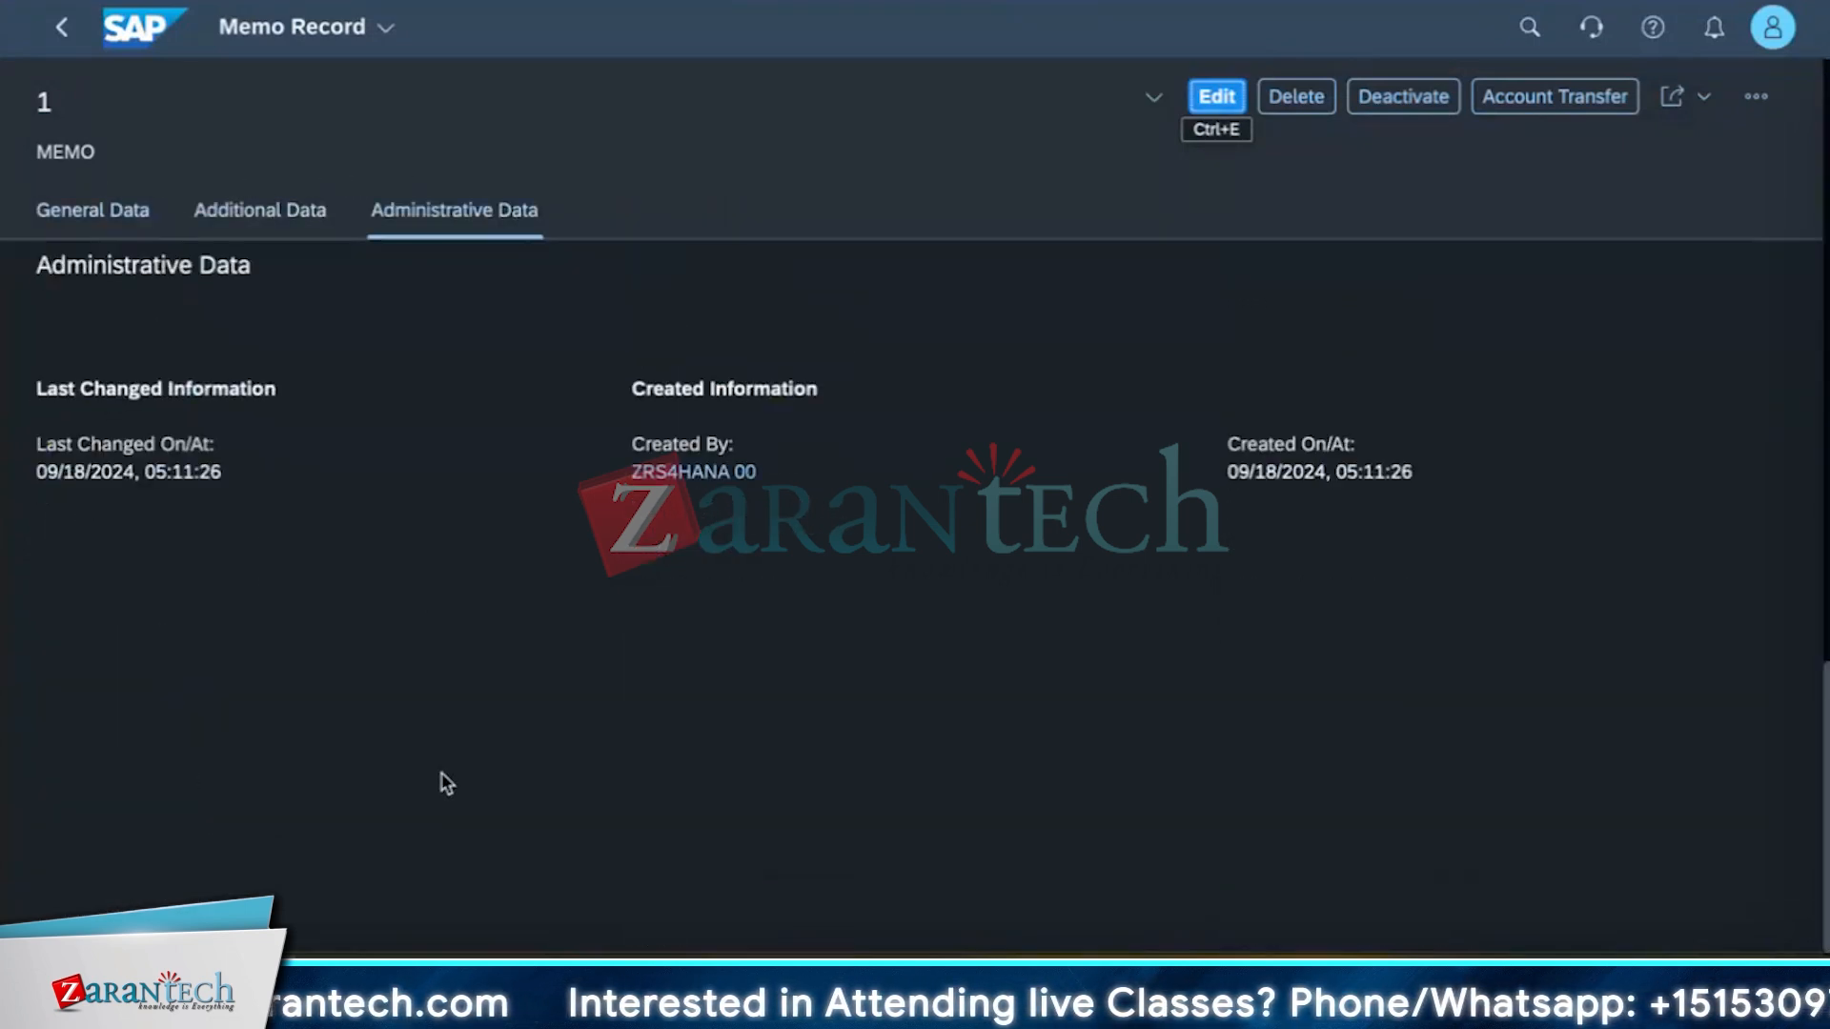
scroll(440, 776, up, 10)
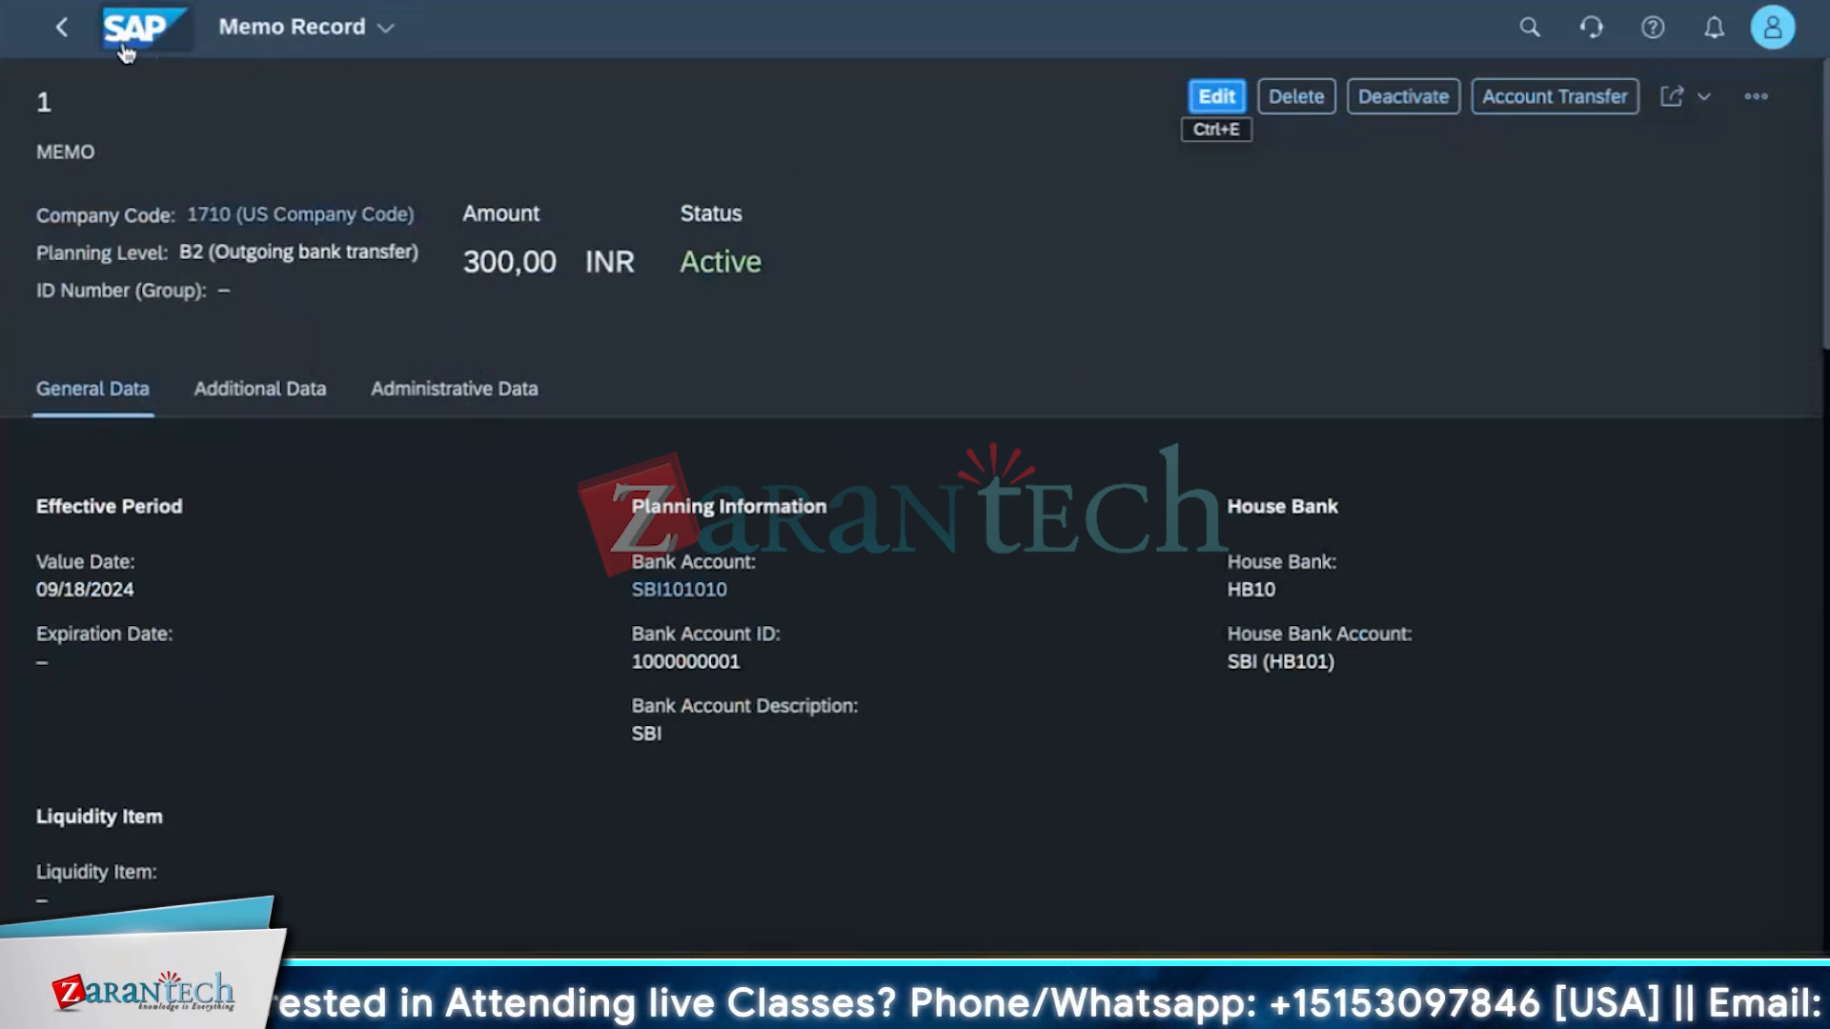
click(61, 34)
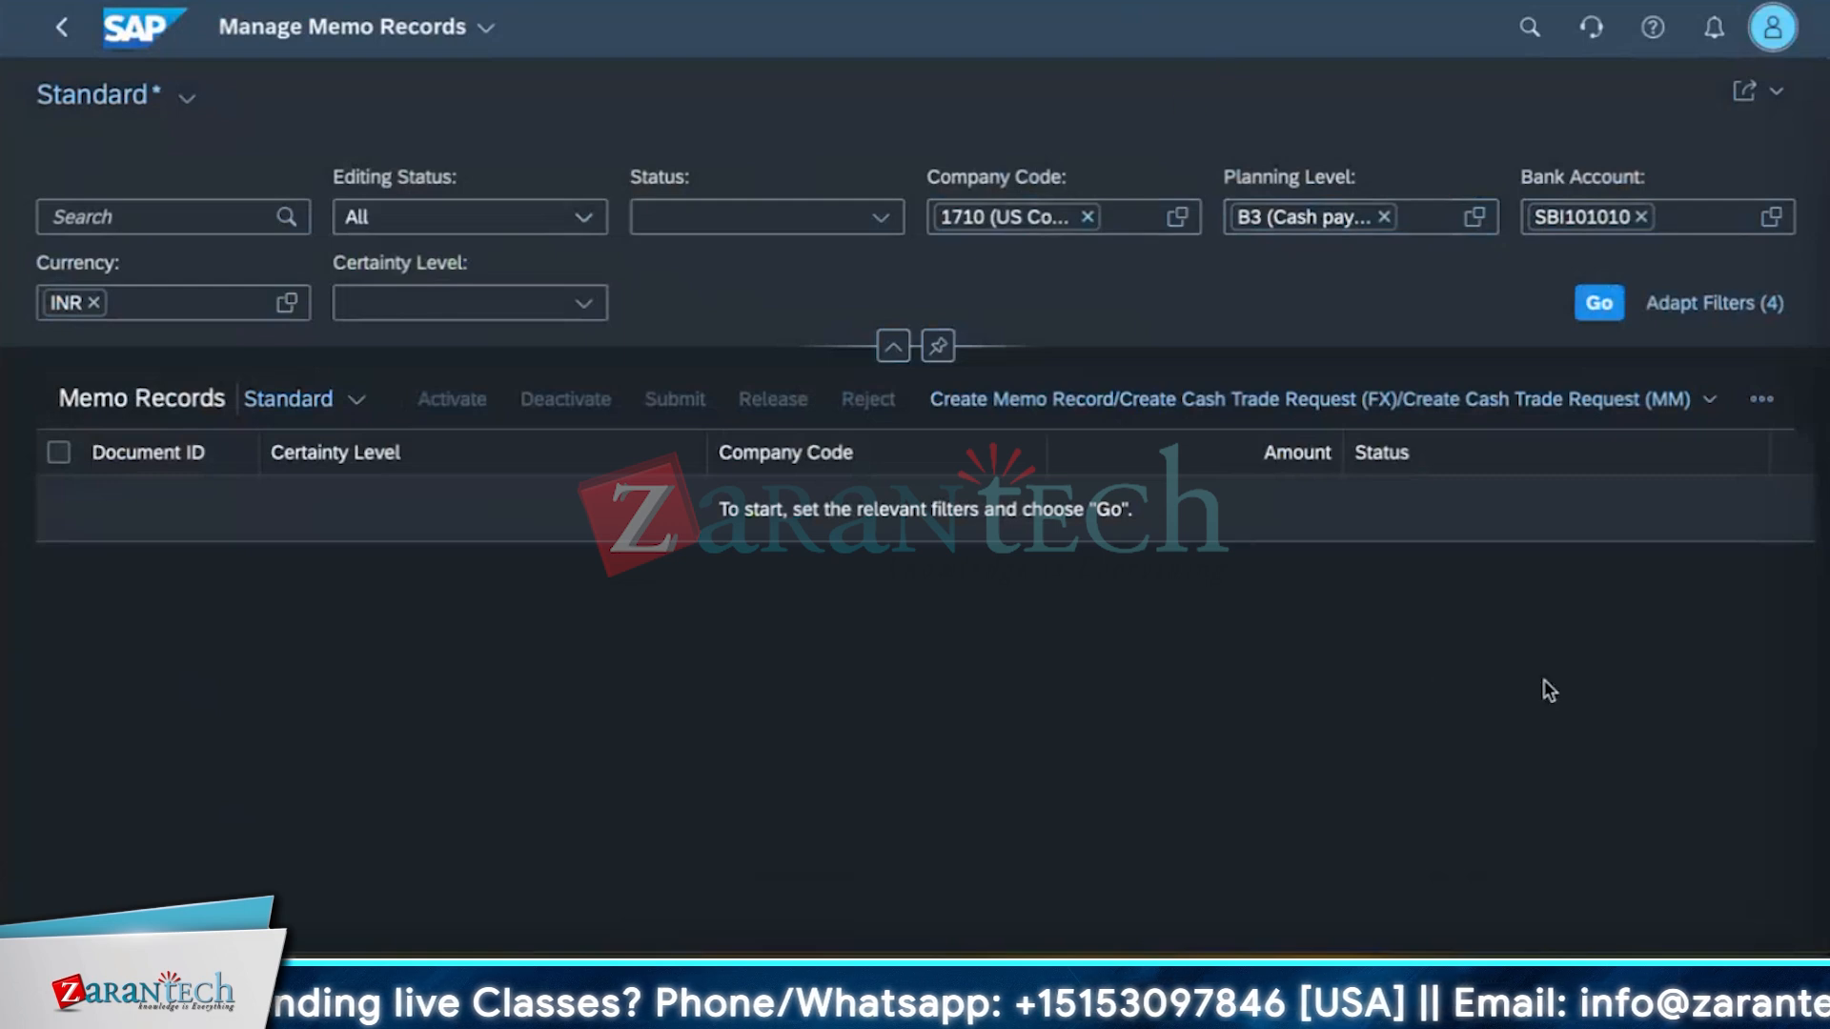
Remove the planning level and bank account filters and run the memo record search again.
click(1601, 304)
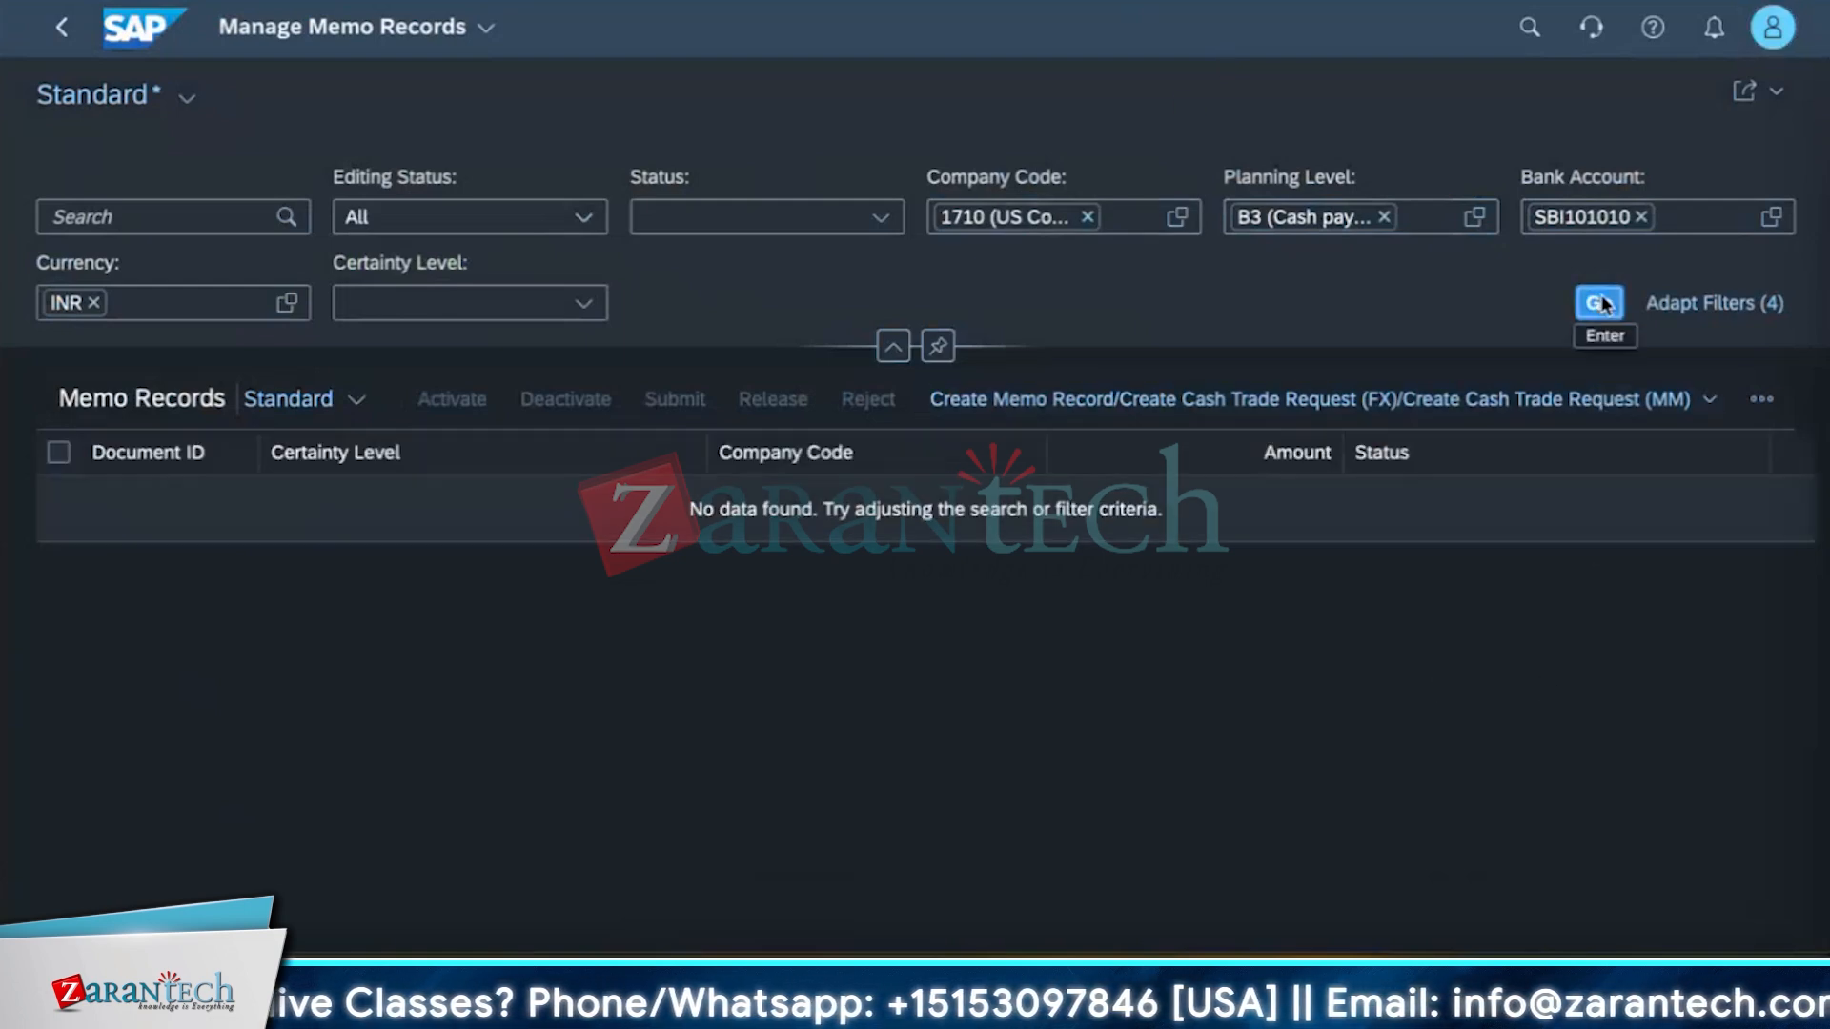
click(1384, 218)
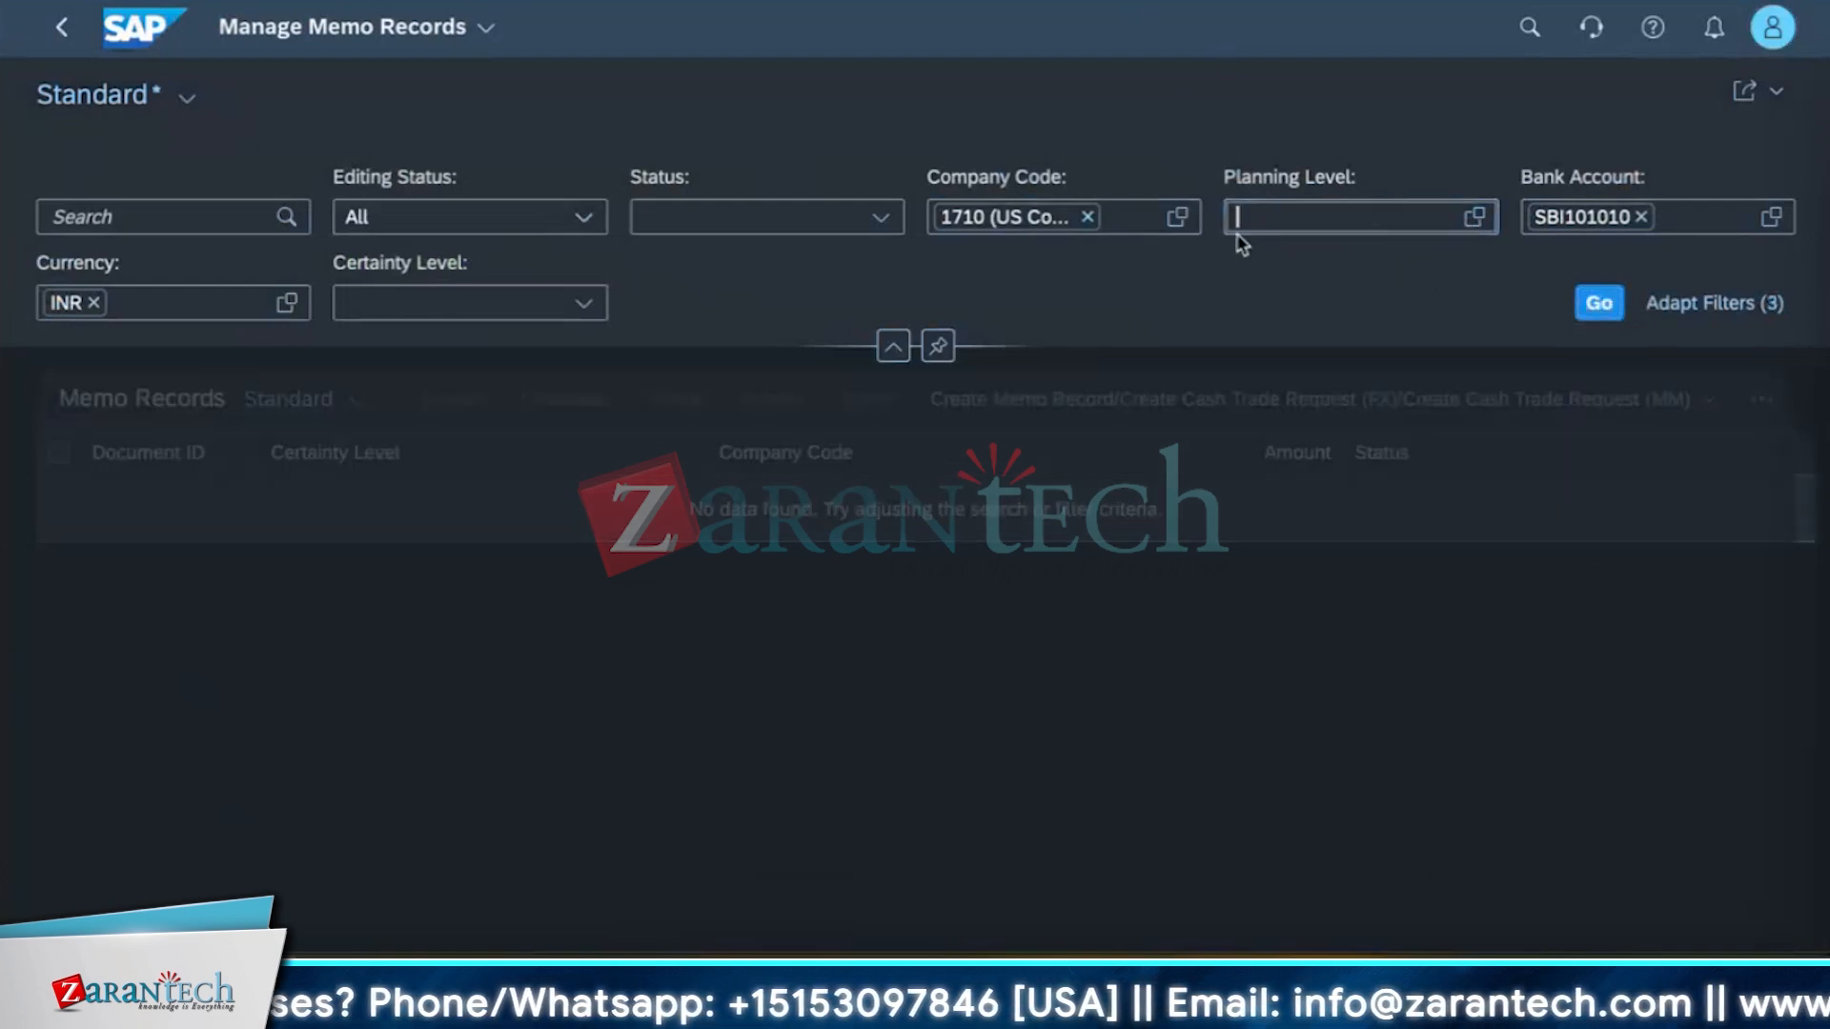
click(1640, 217)
click(1601, 305)
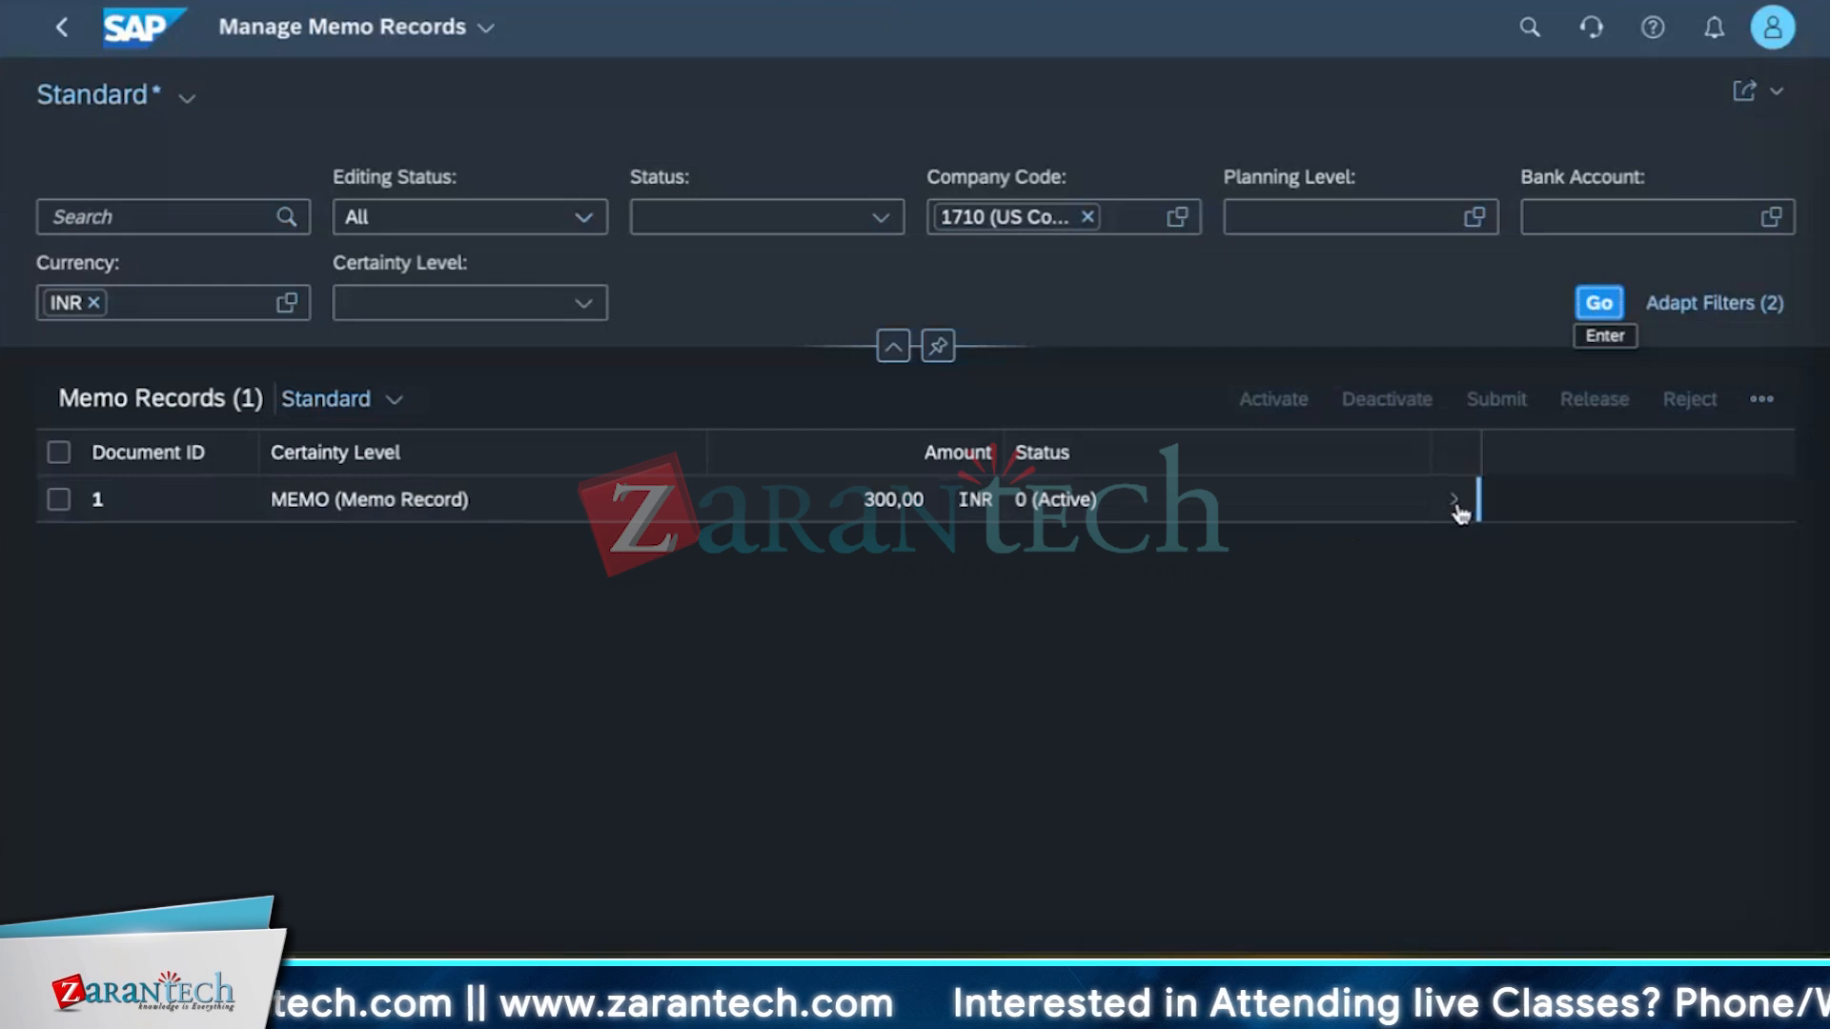
Select memo record 1 in the list and open its details.
click(84, 499)
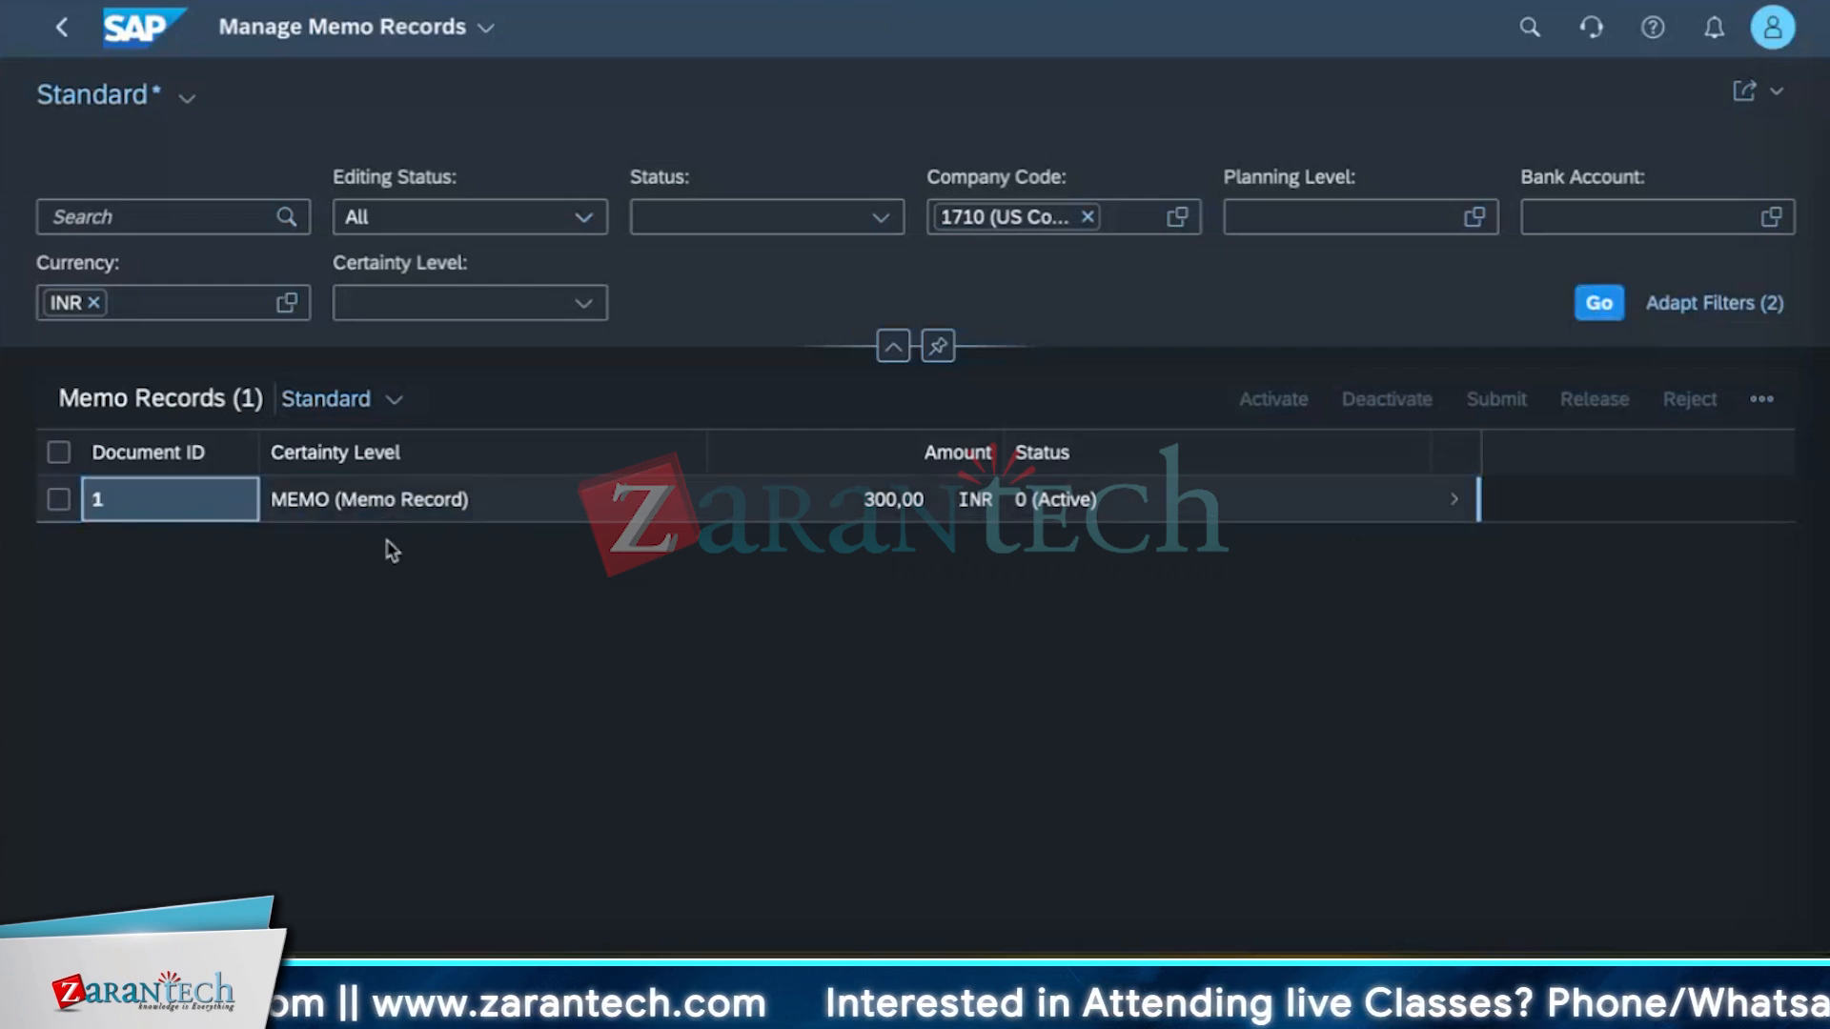
click(58, 499)
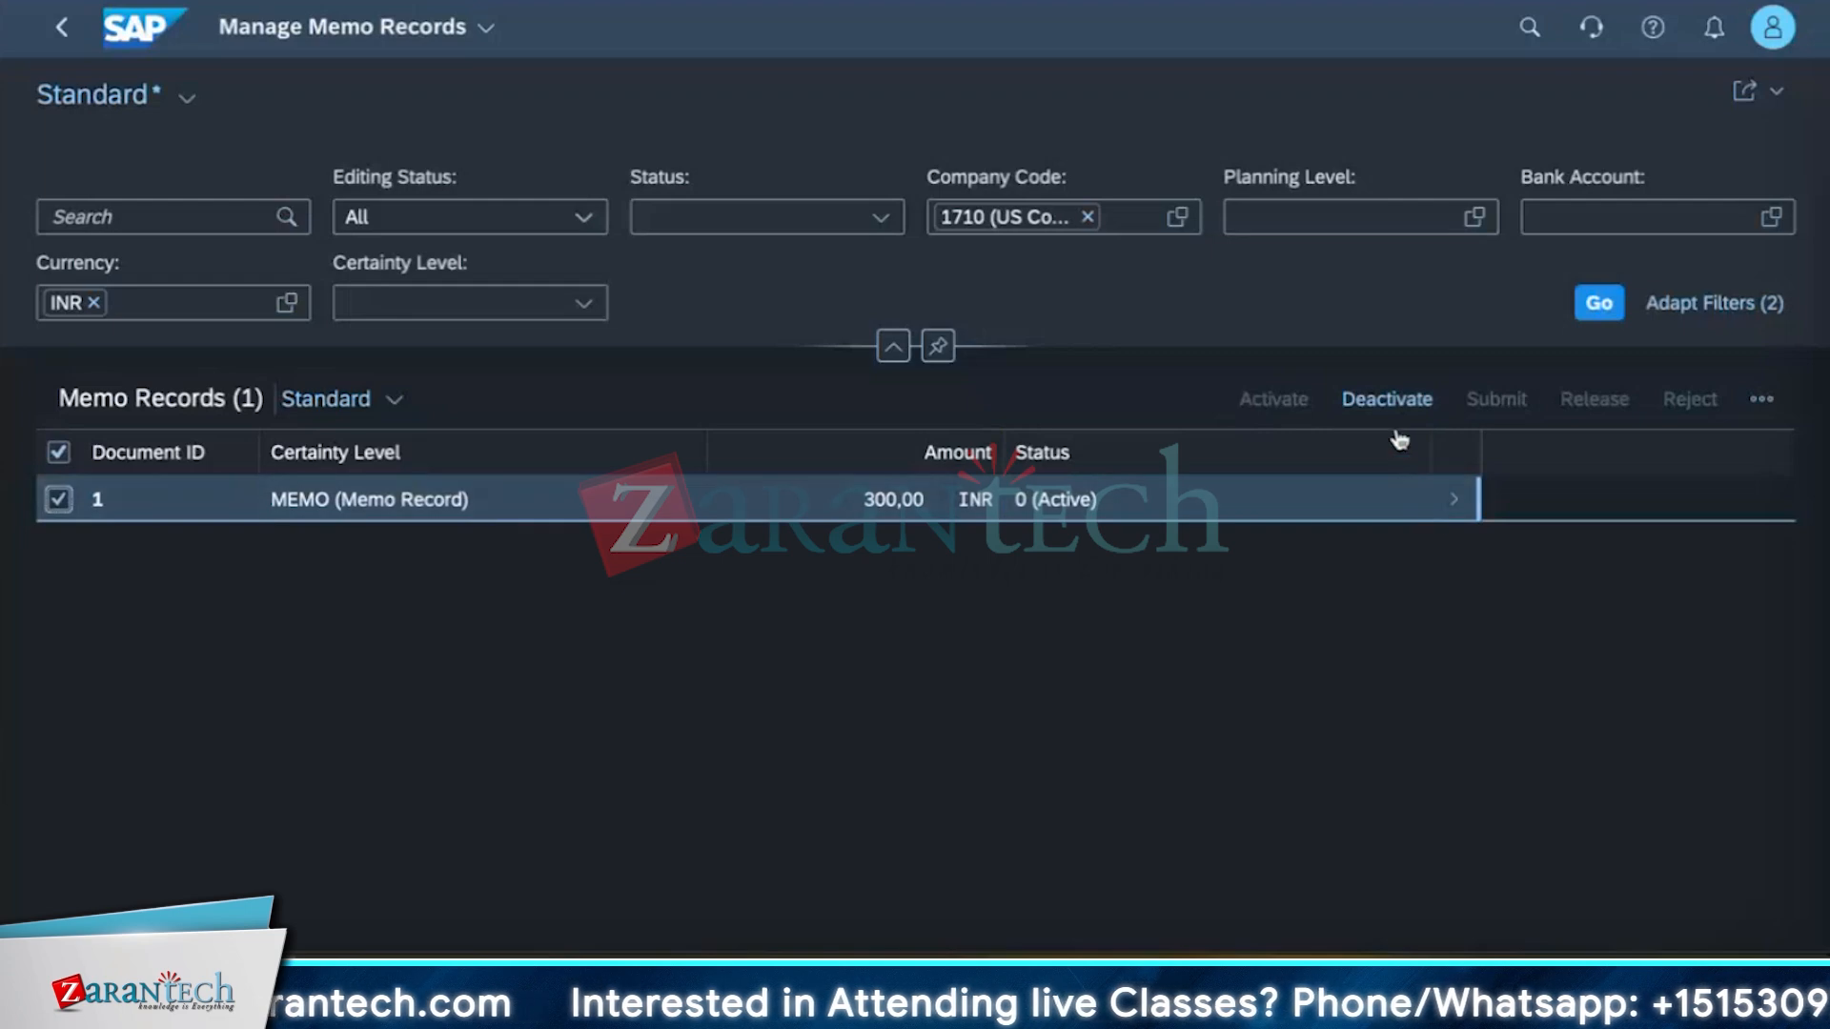
click(1452, 512)
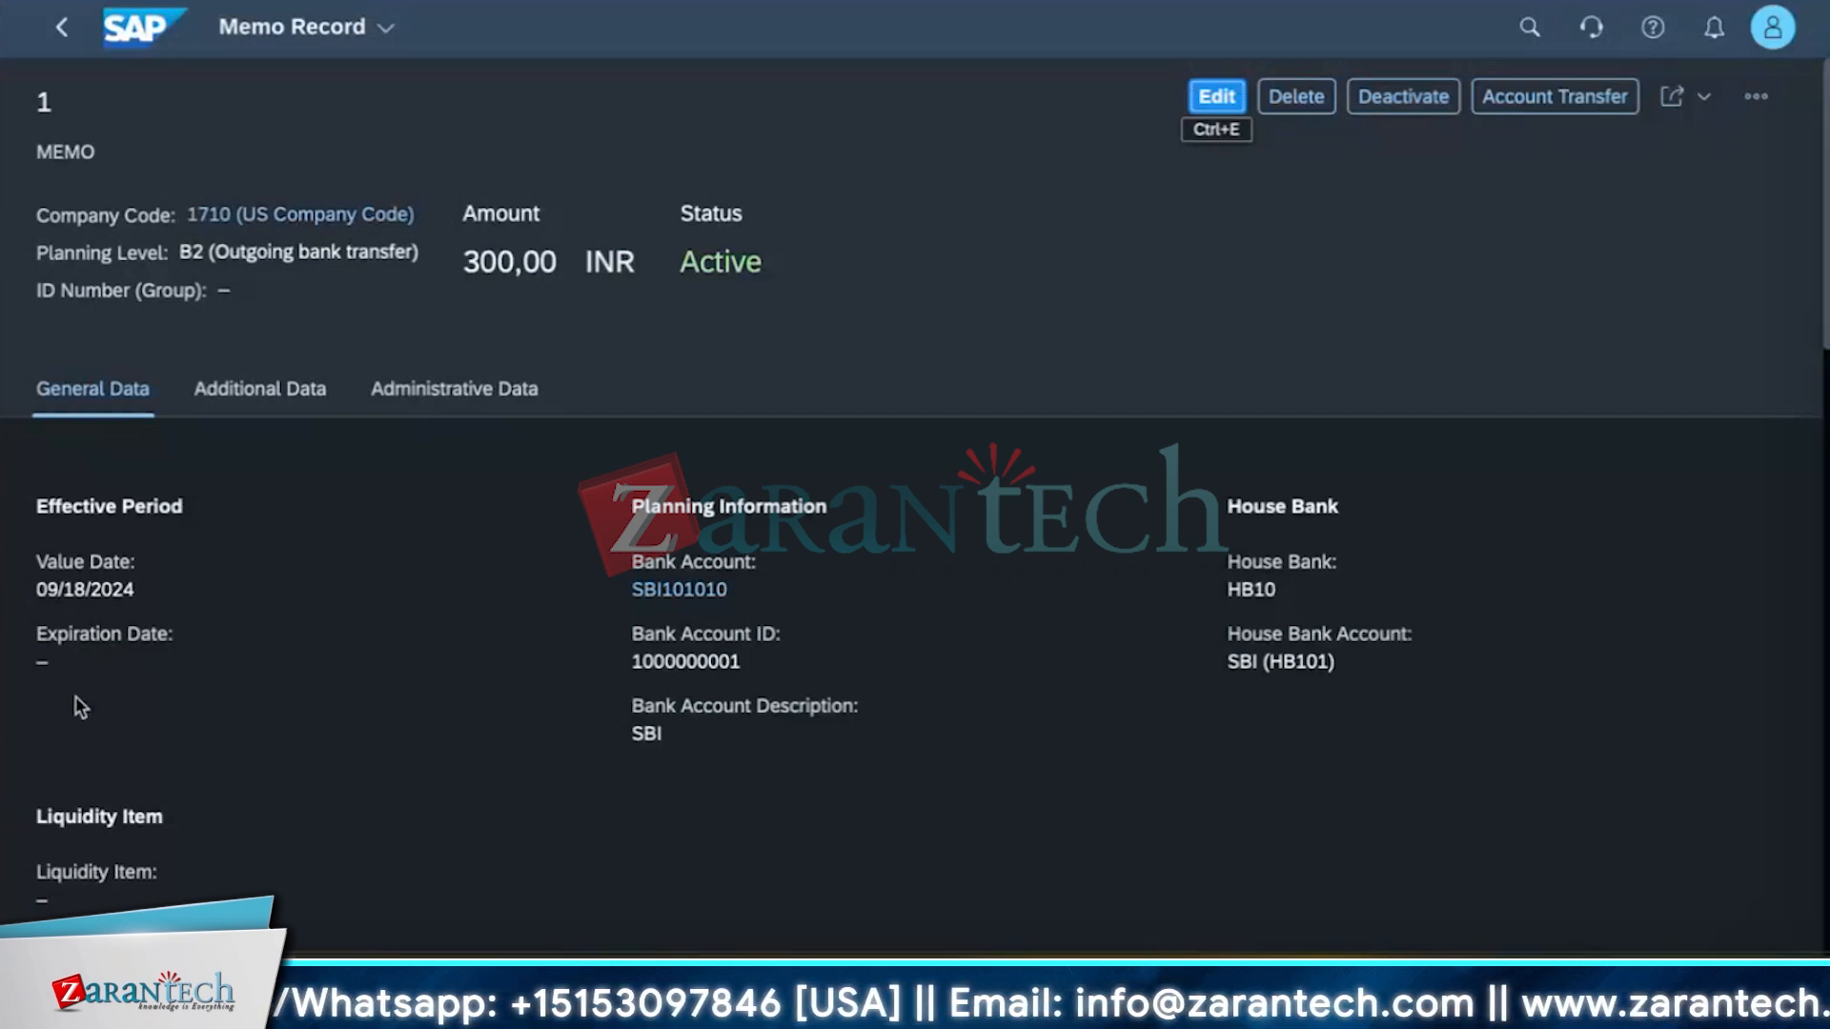
Examine the memo record's general, additional and administrative data sections.
mouse_move(73, 658)
mouse_down()
mouse_move(44, 636)
mouse_move(83, 643)
mouse_up()
click(82, 659)
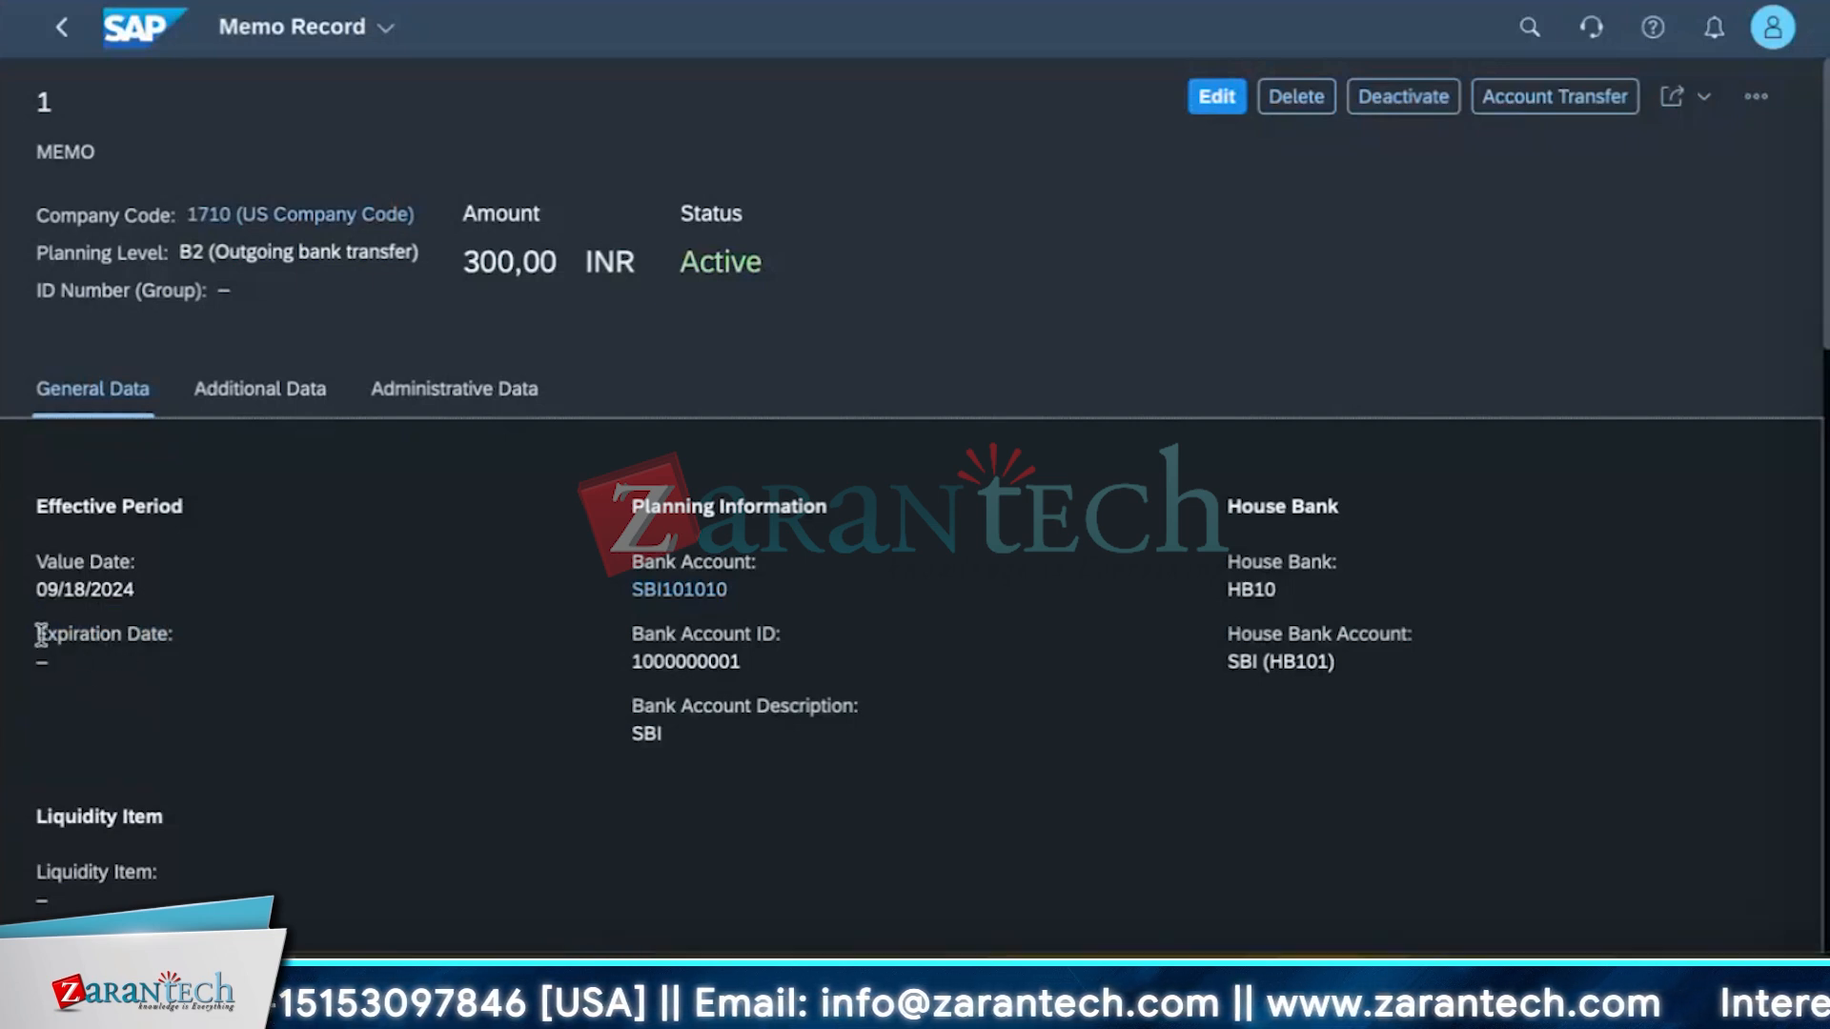
drag(41, 640, 91, 593)
click(365, 722)
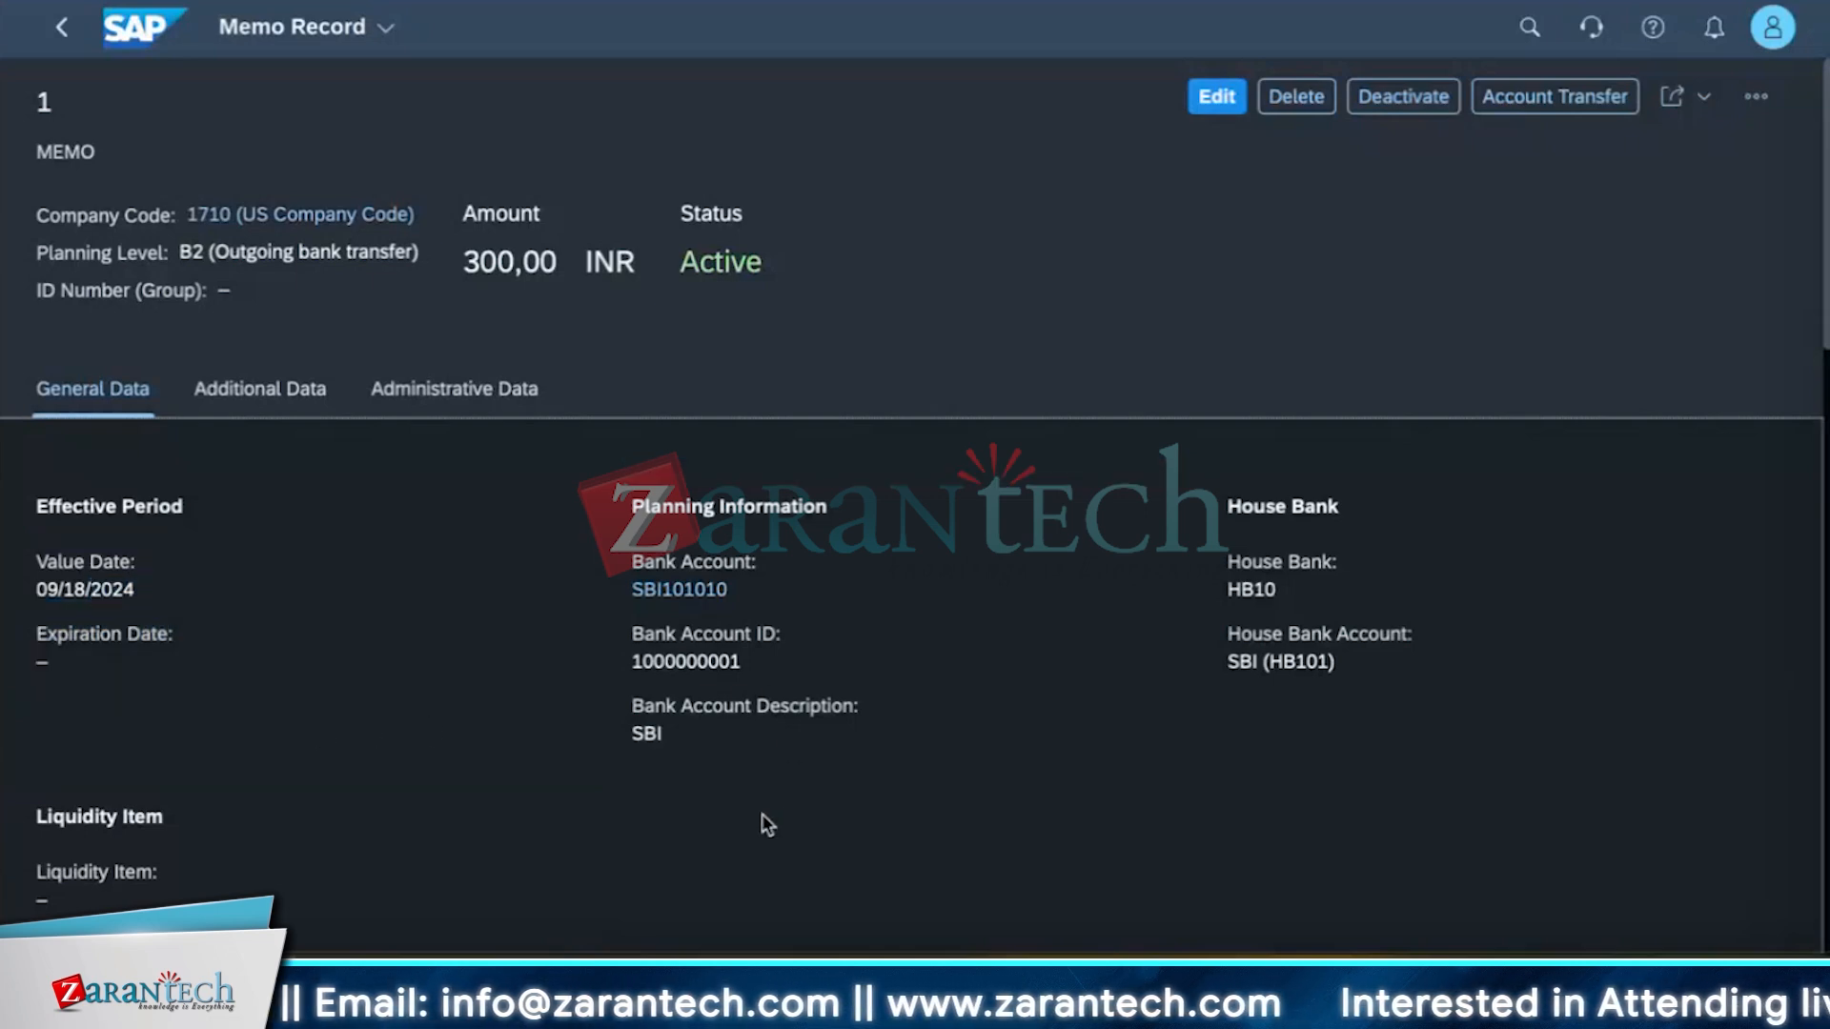
scroll(762, 815, down, 5)
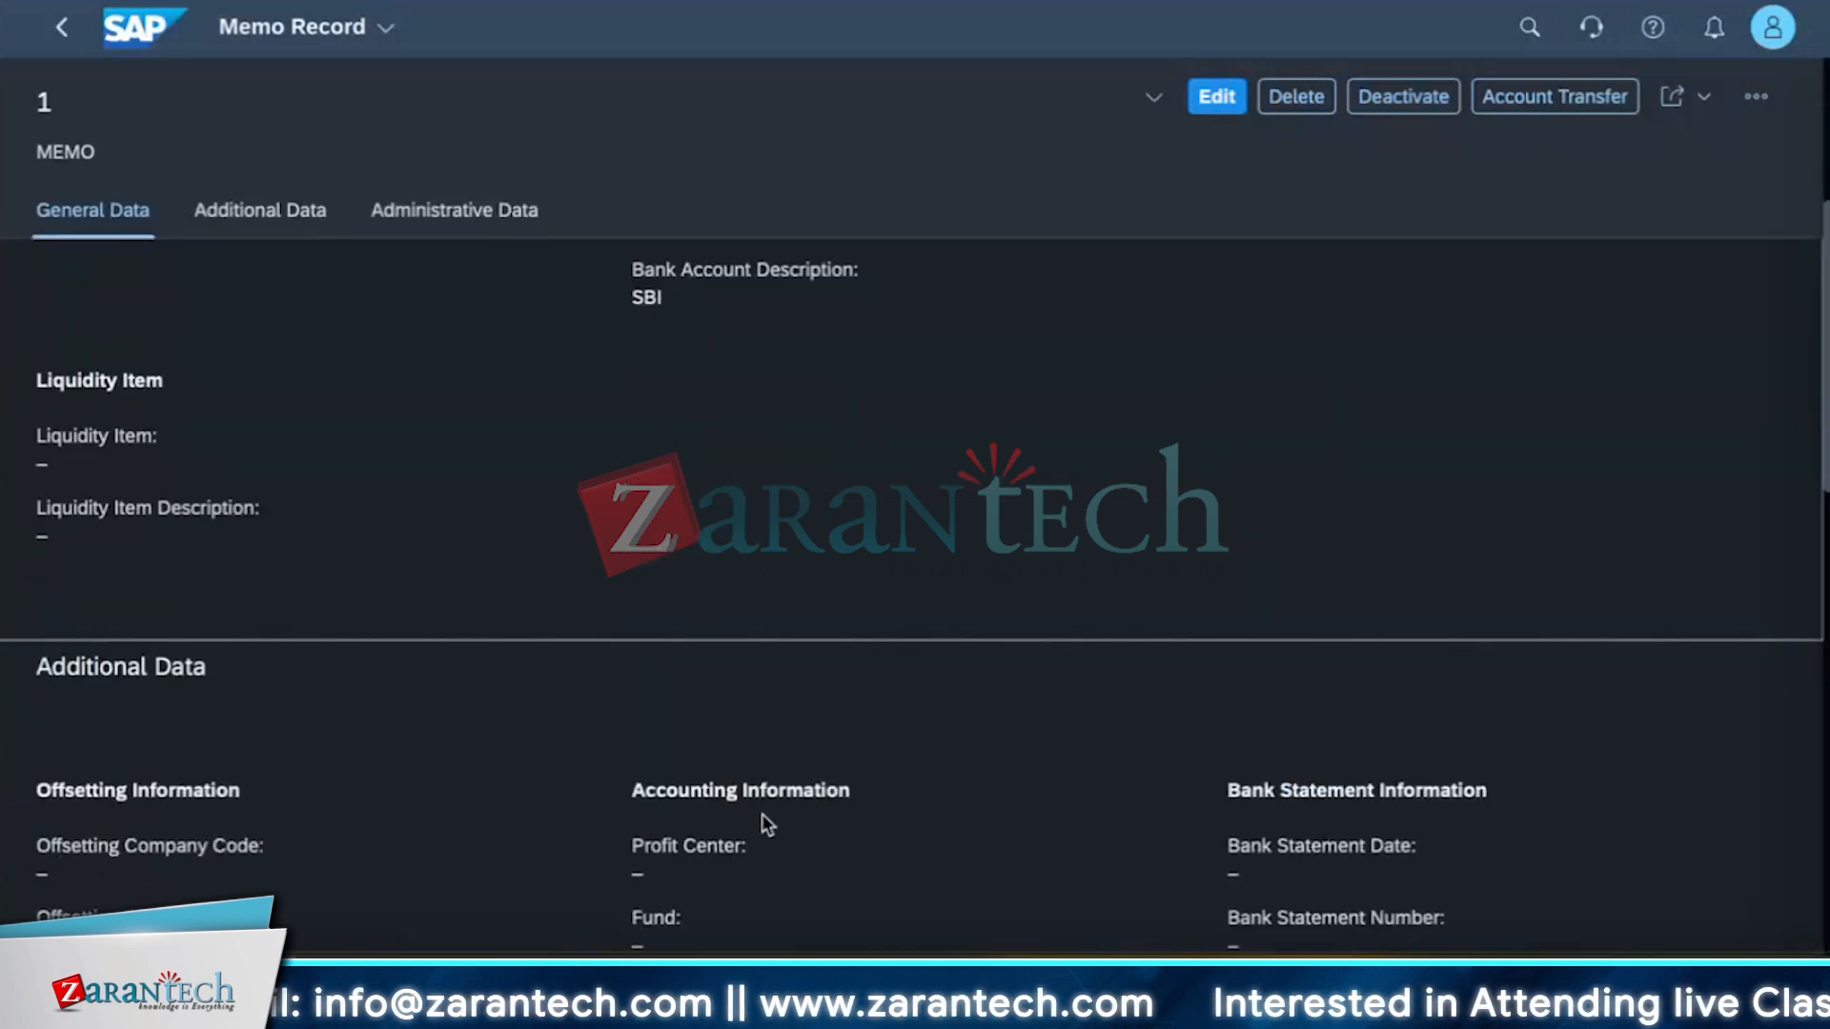
scroll(763, 815, down, 1)
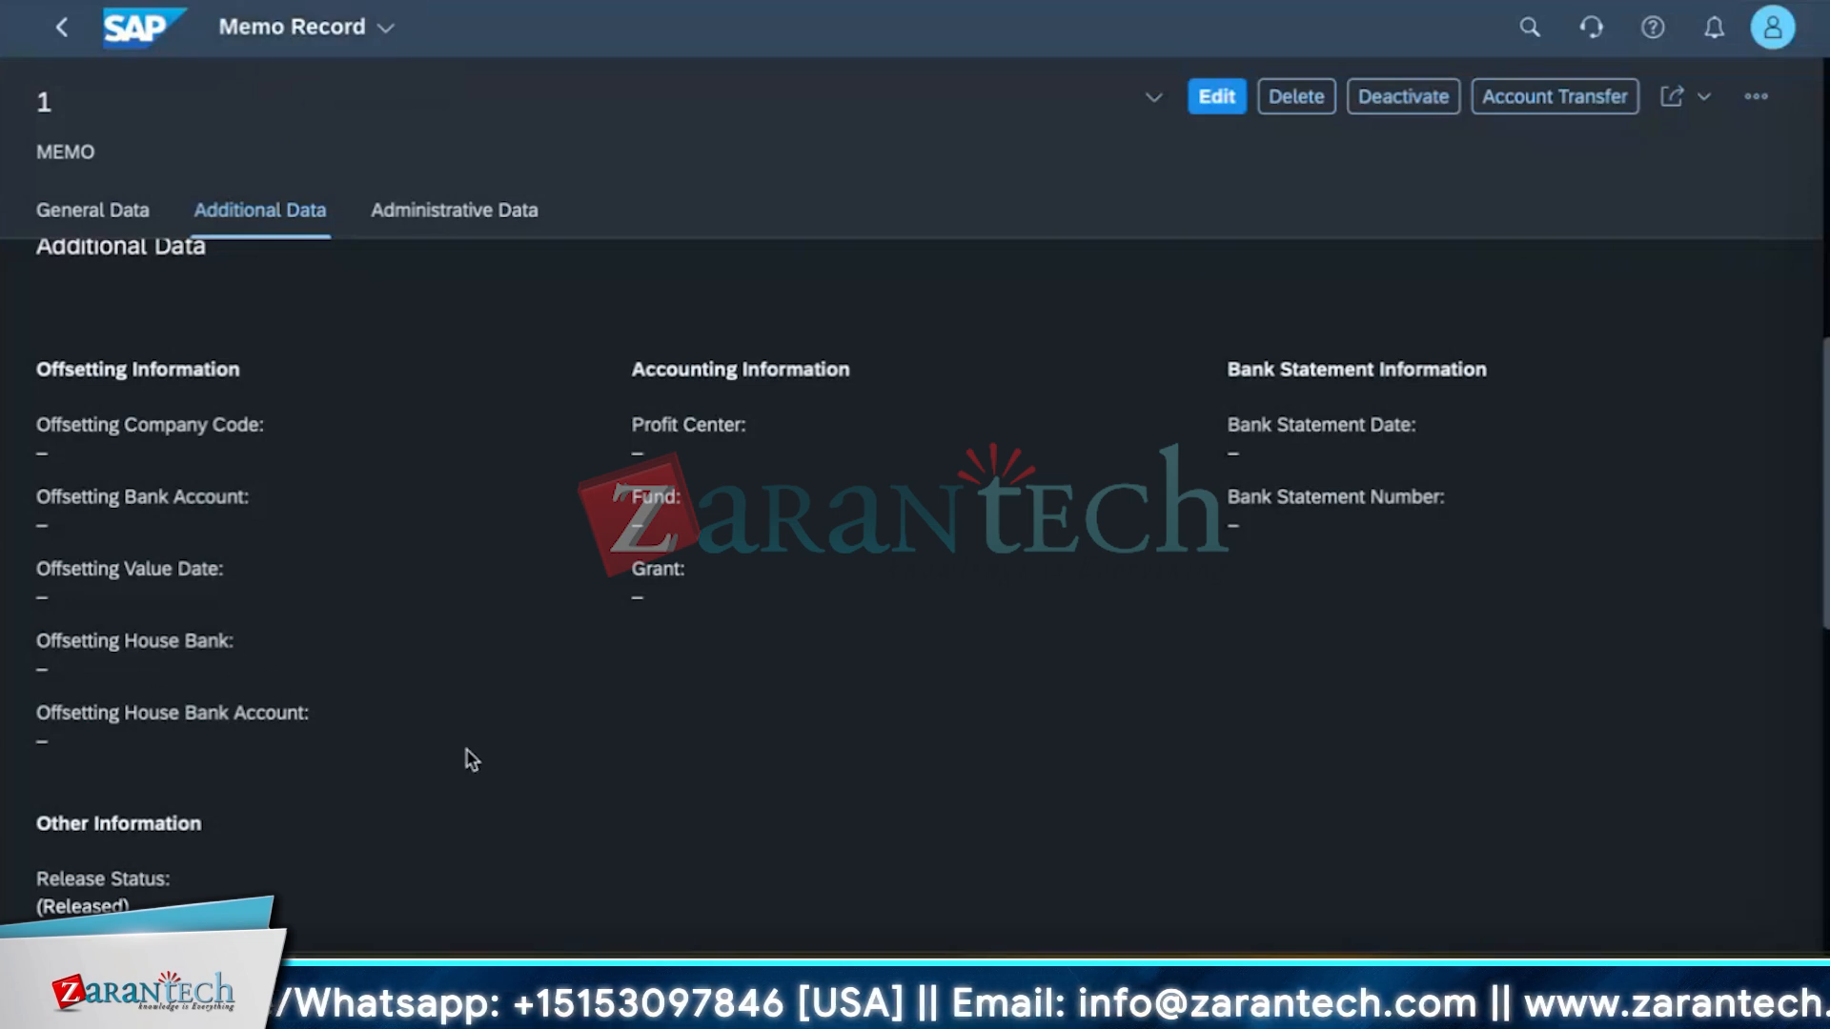
scroll(517, 758, up, 5)
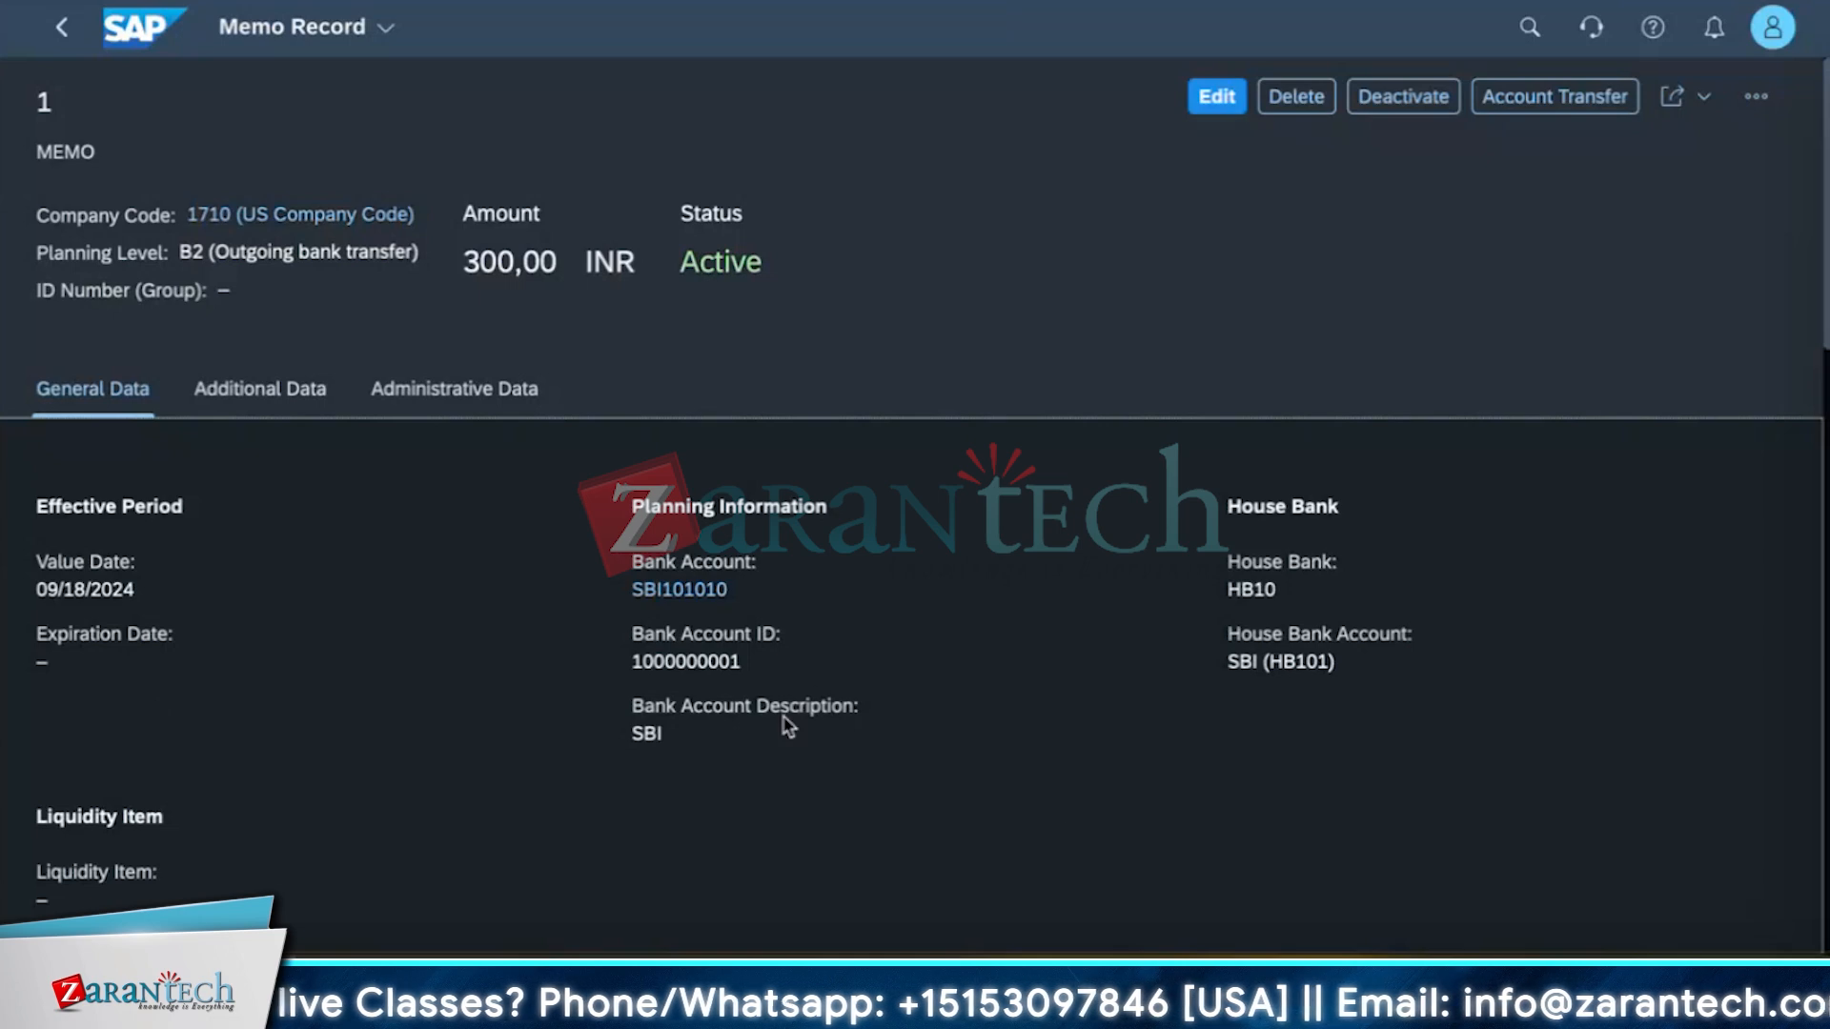
scroll(592, 731, down, 5)
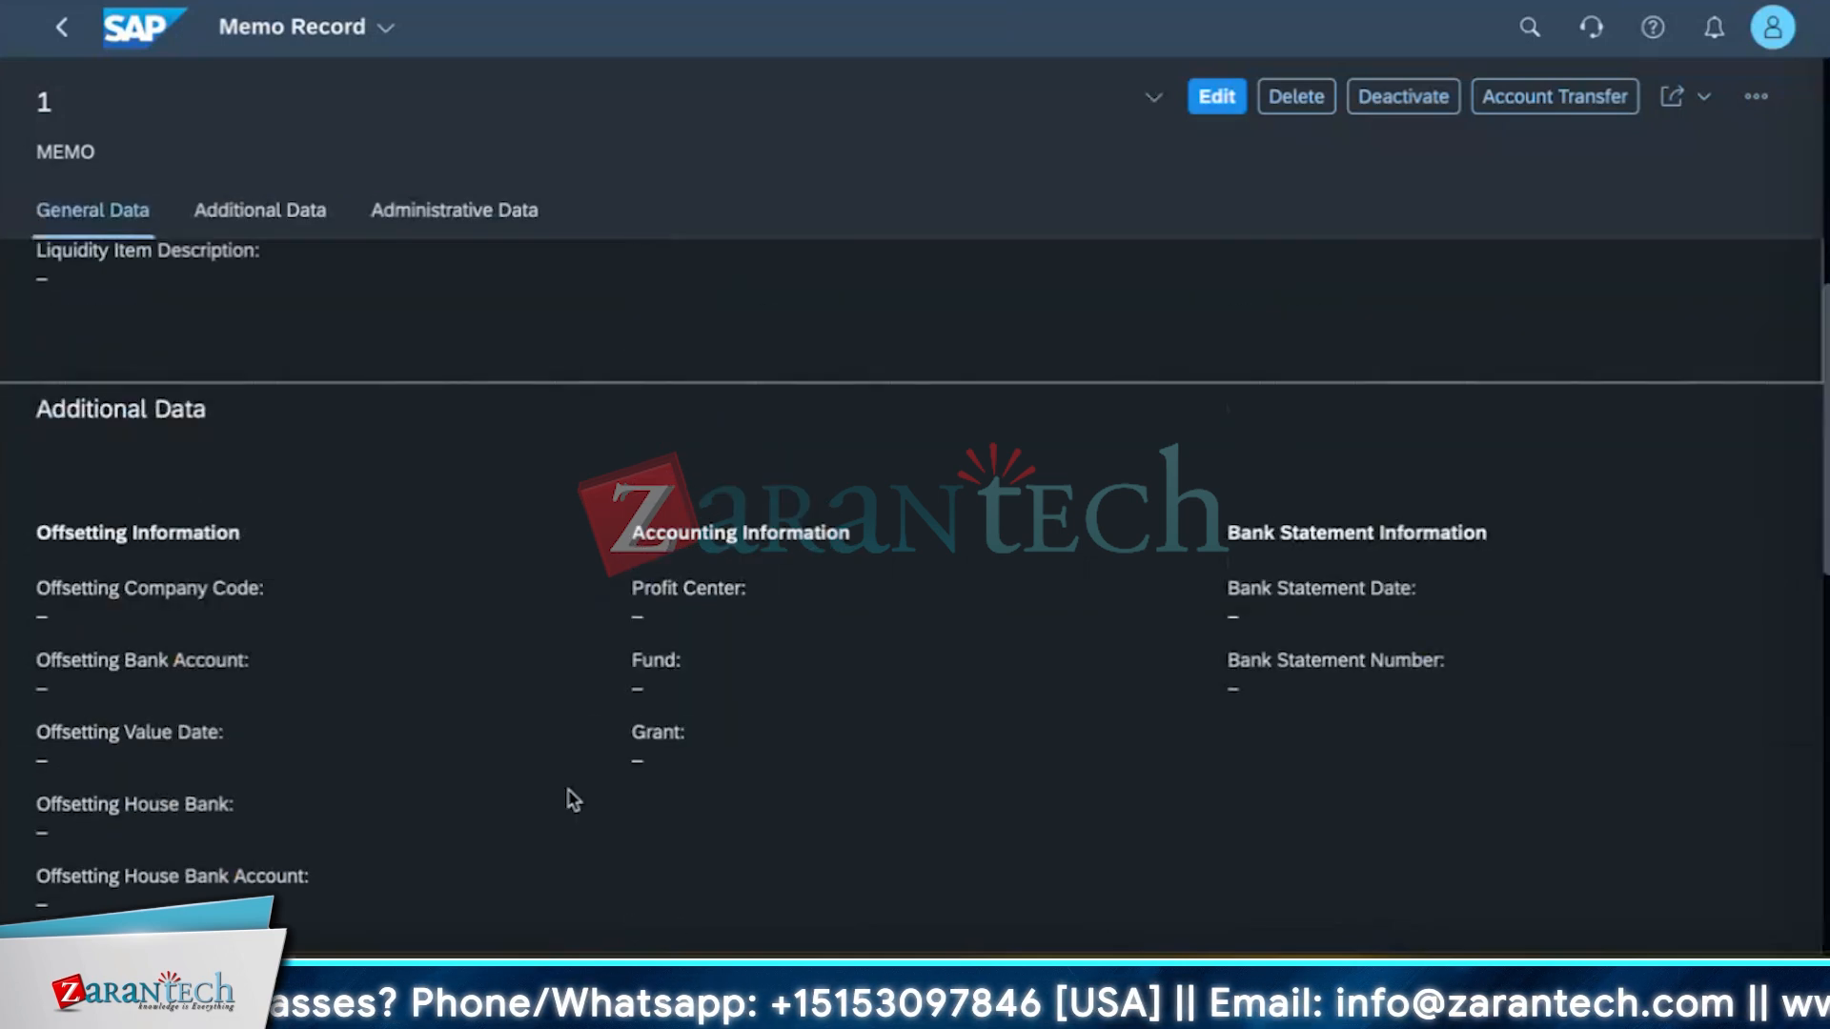
scroll(573, 799, down, 10)
scroll(572, 799, up, 5)
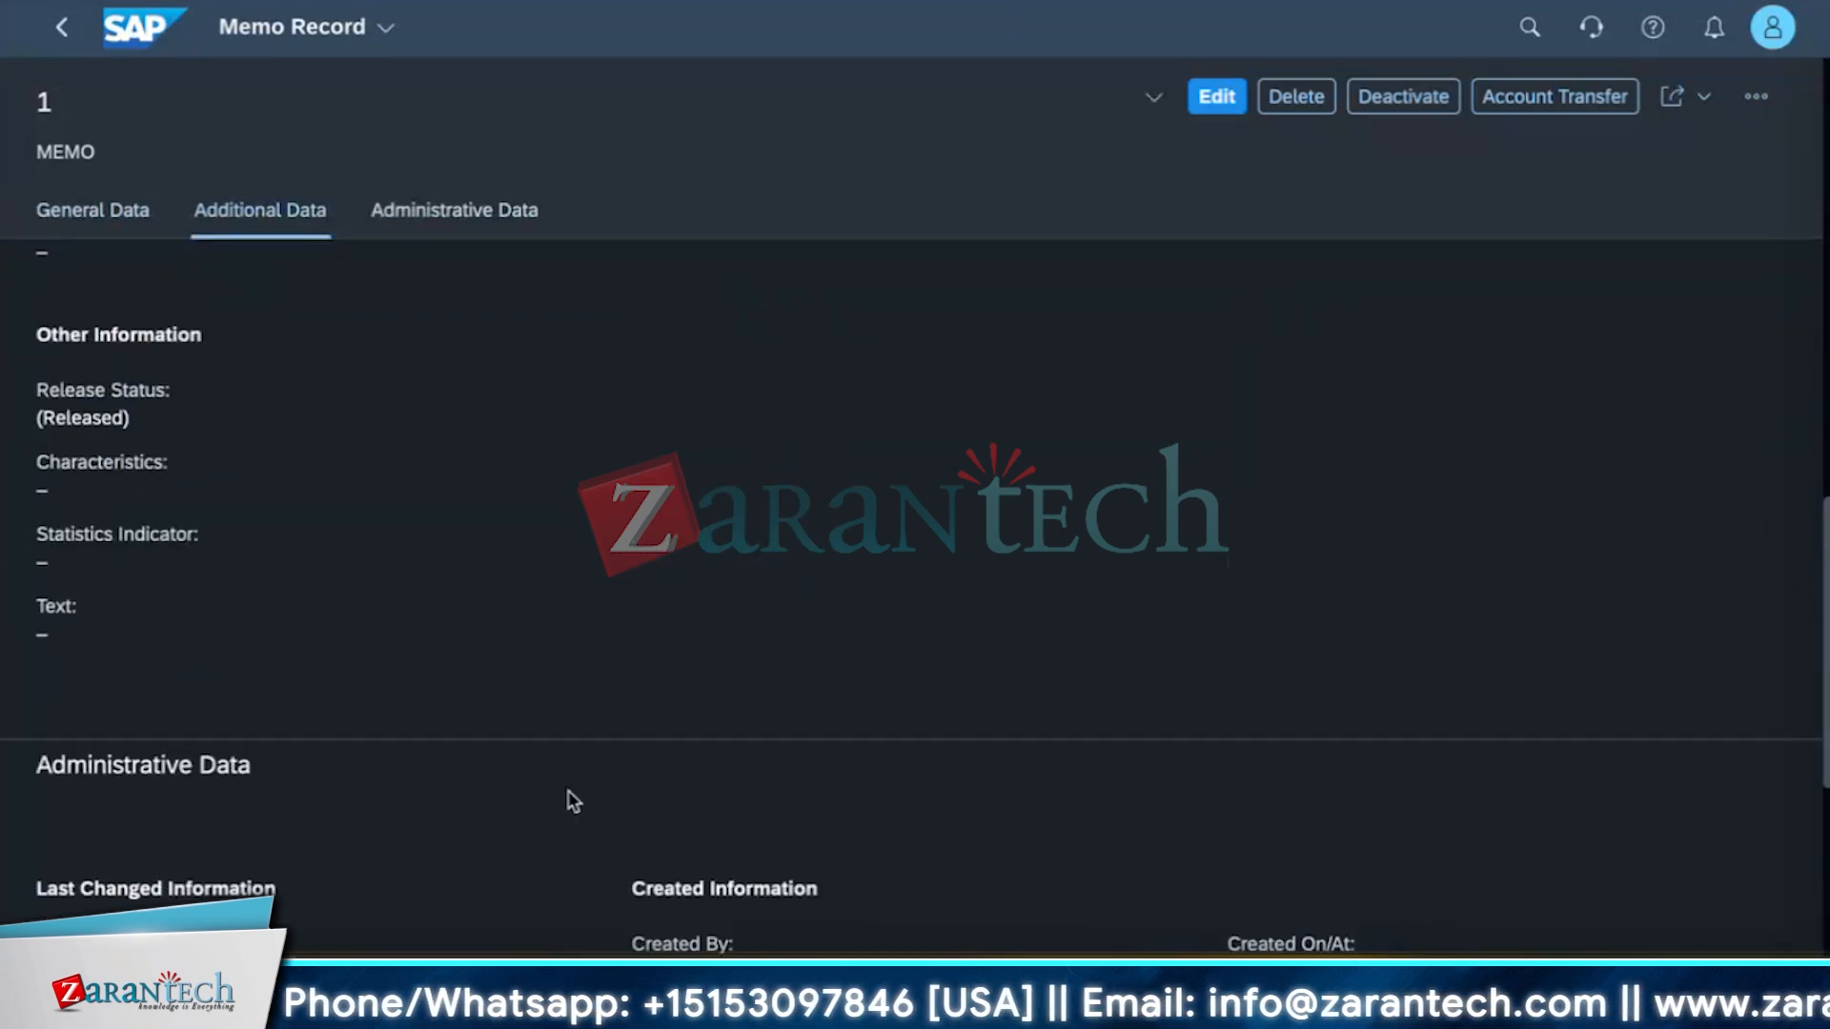
scroll(573, 802, down, 1)
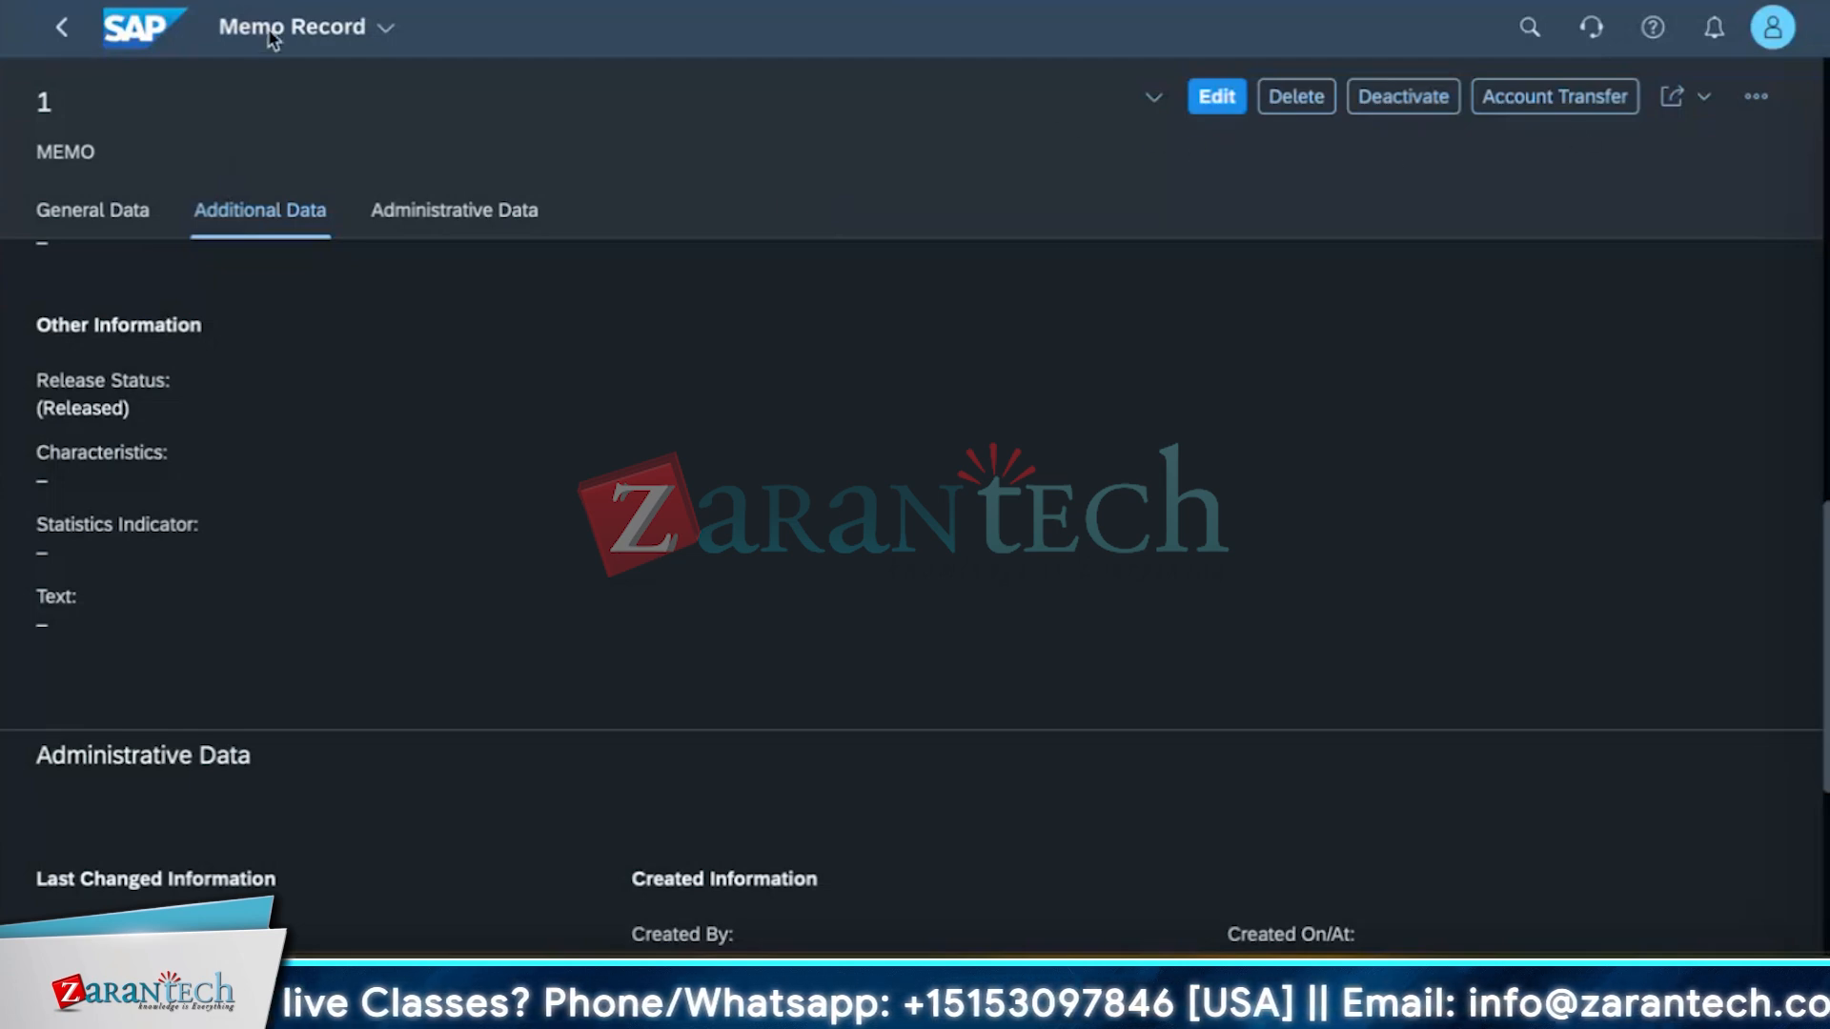
Search the apps for cash flow analyzer.
click(321, 42)
click(683, 368)
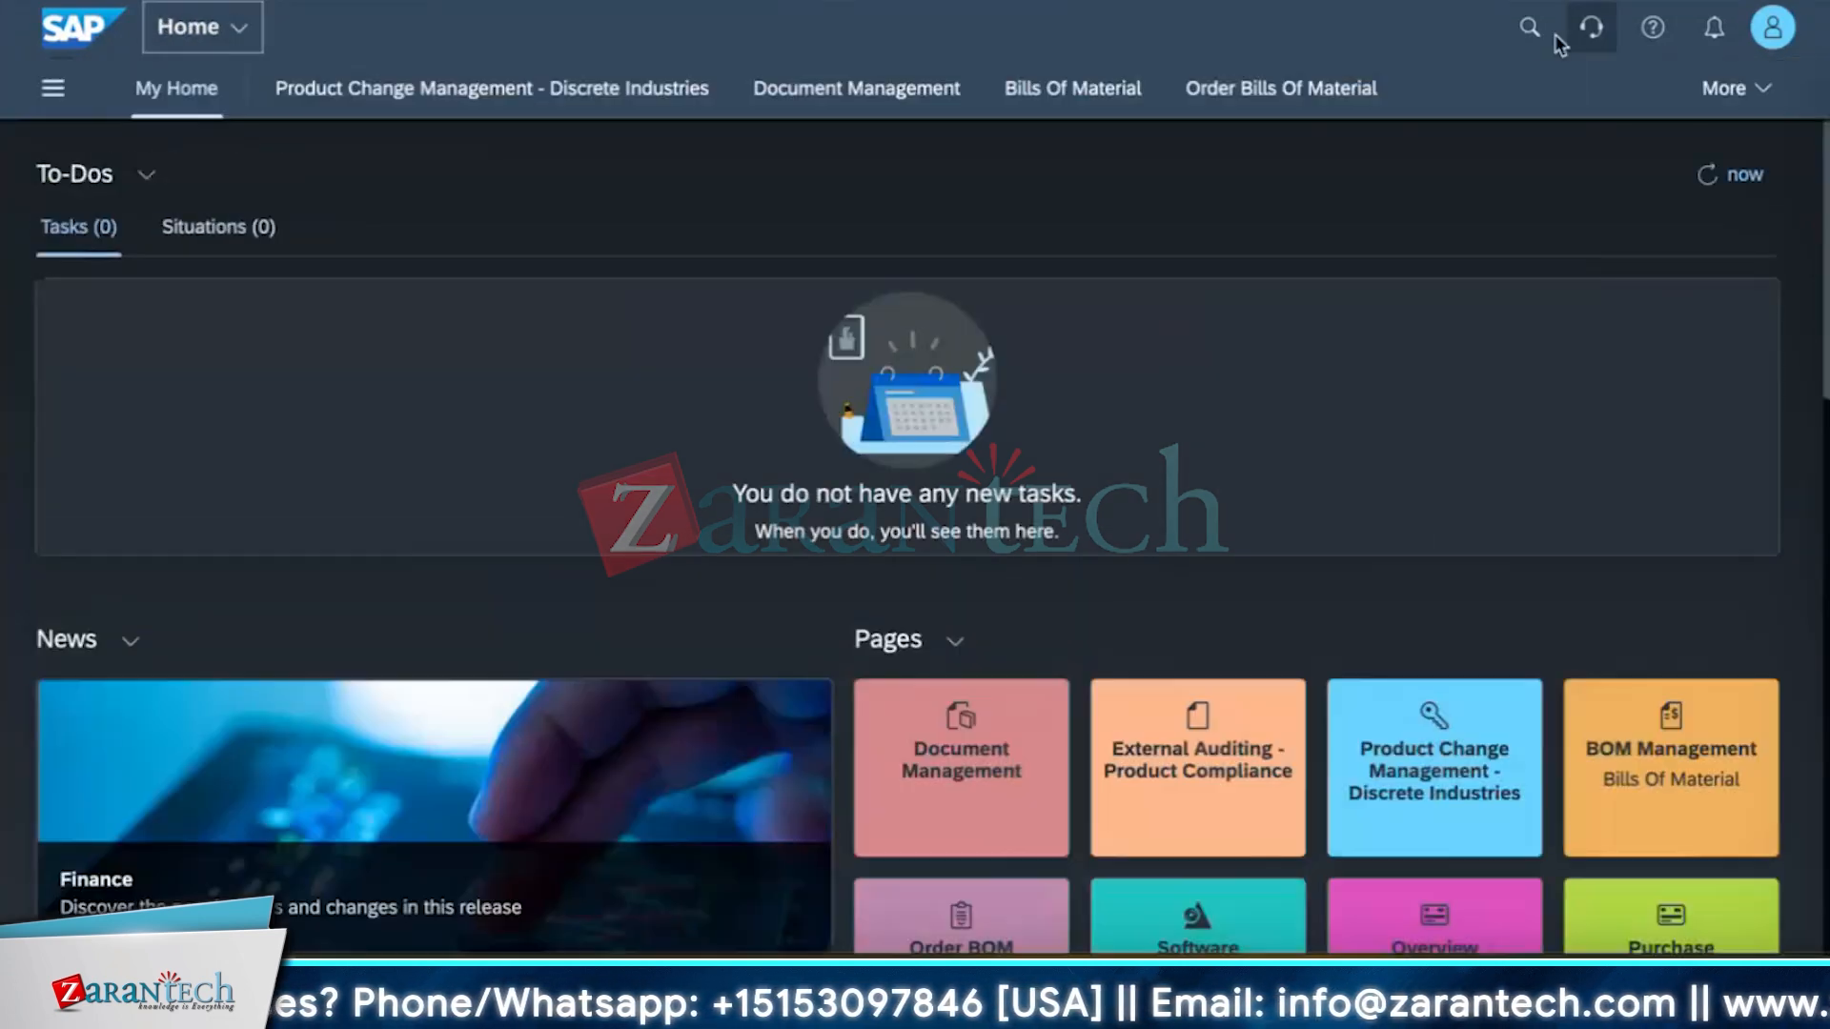
click(1530, 28)
text(cash flow analyzer)
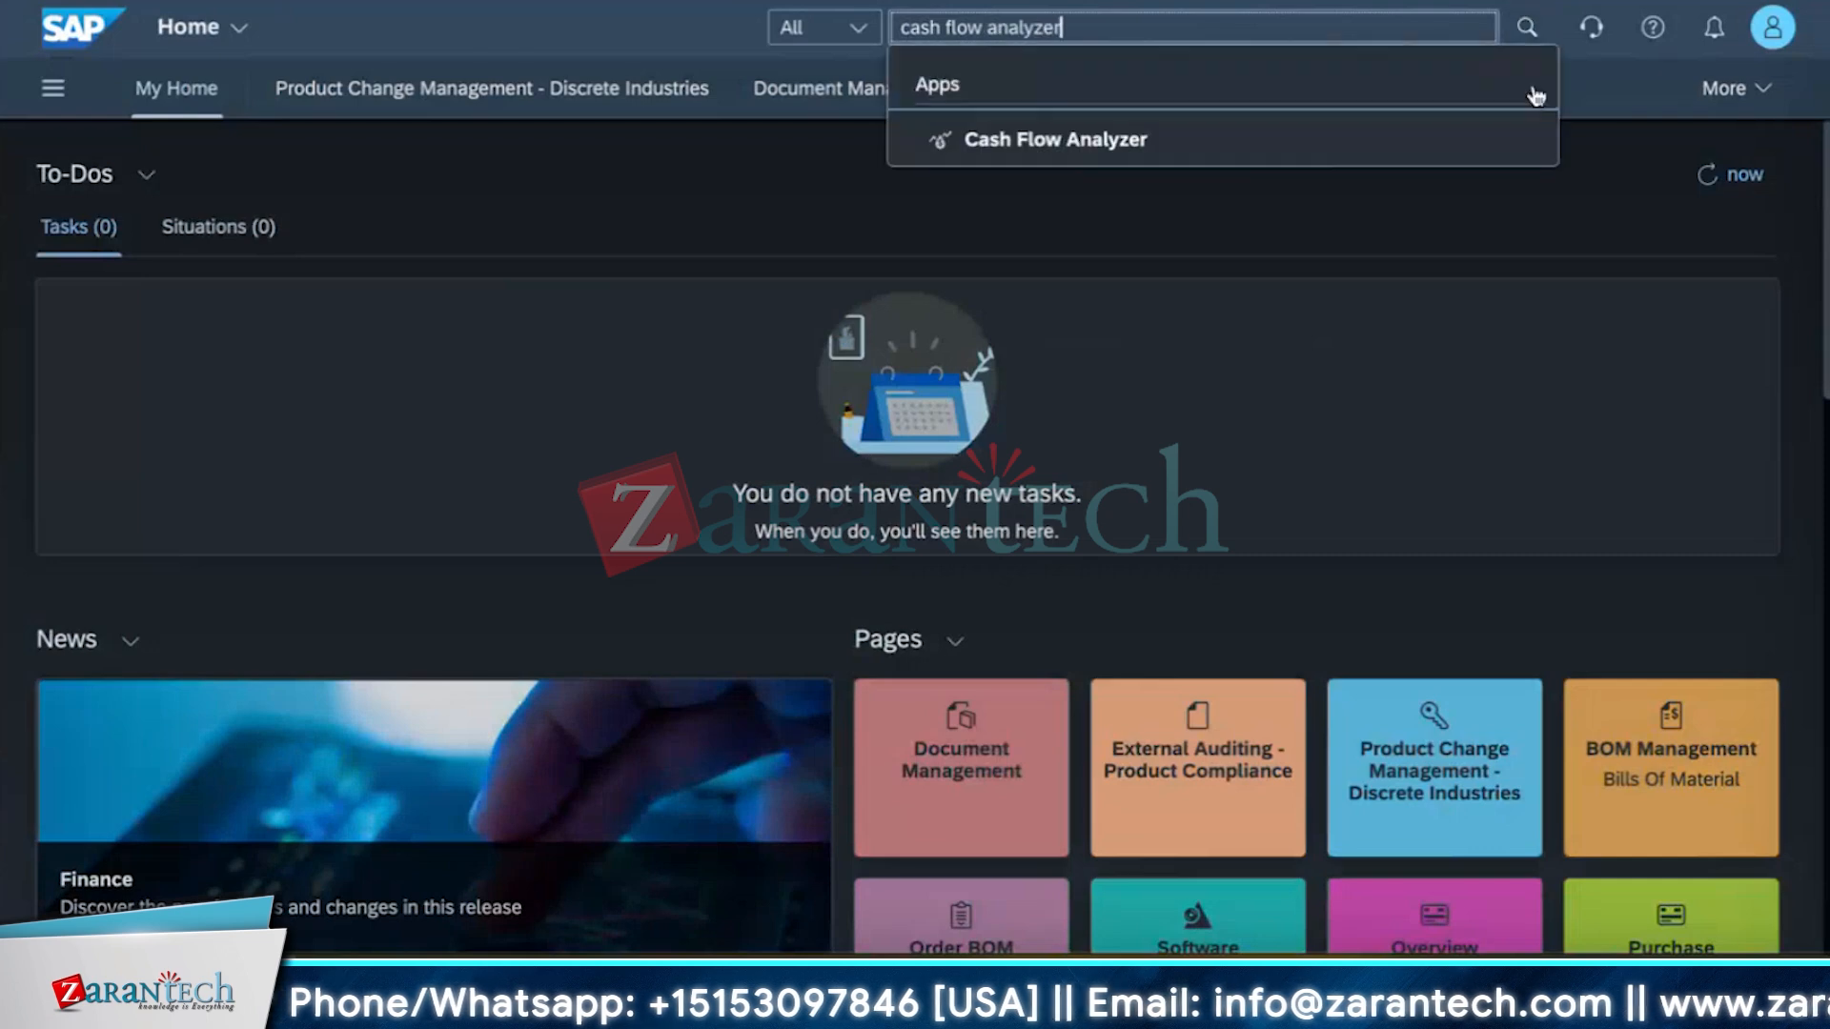
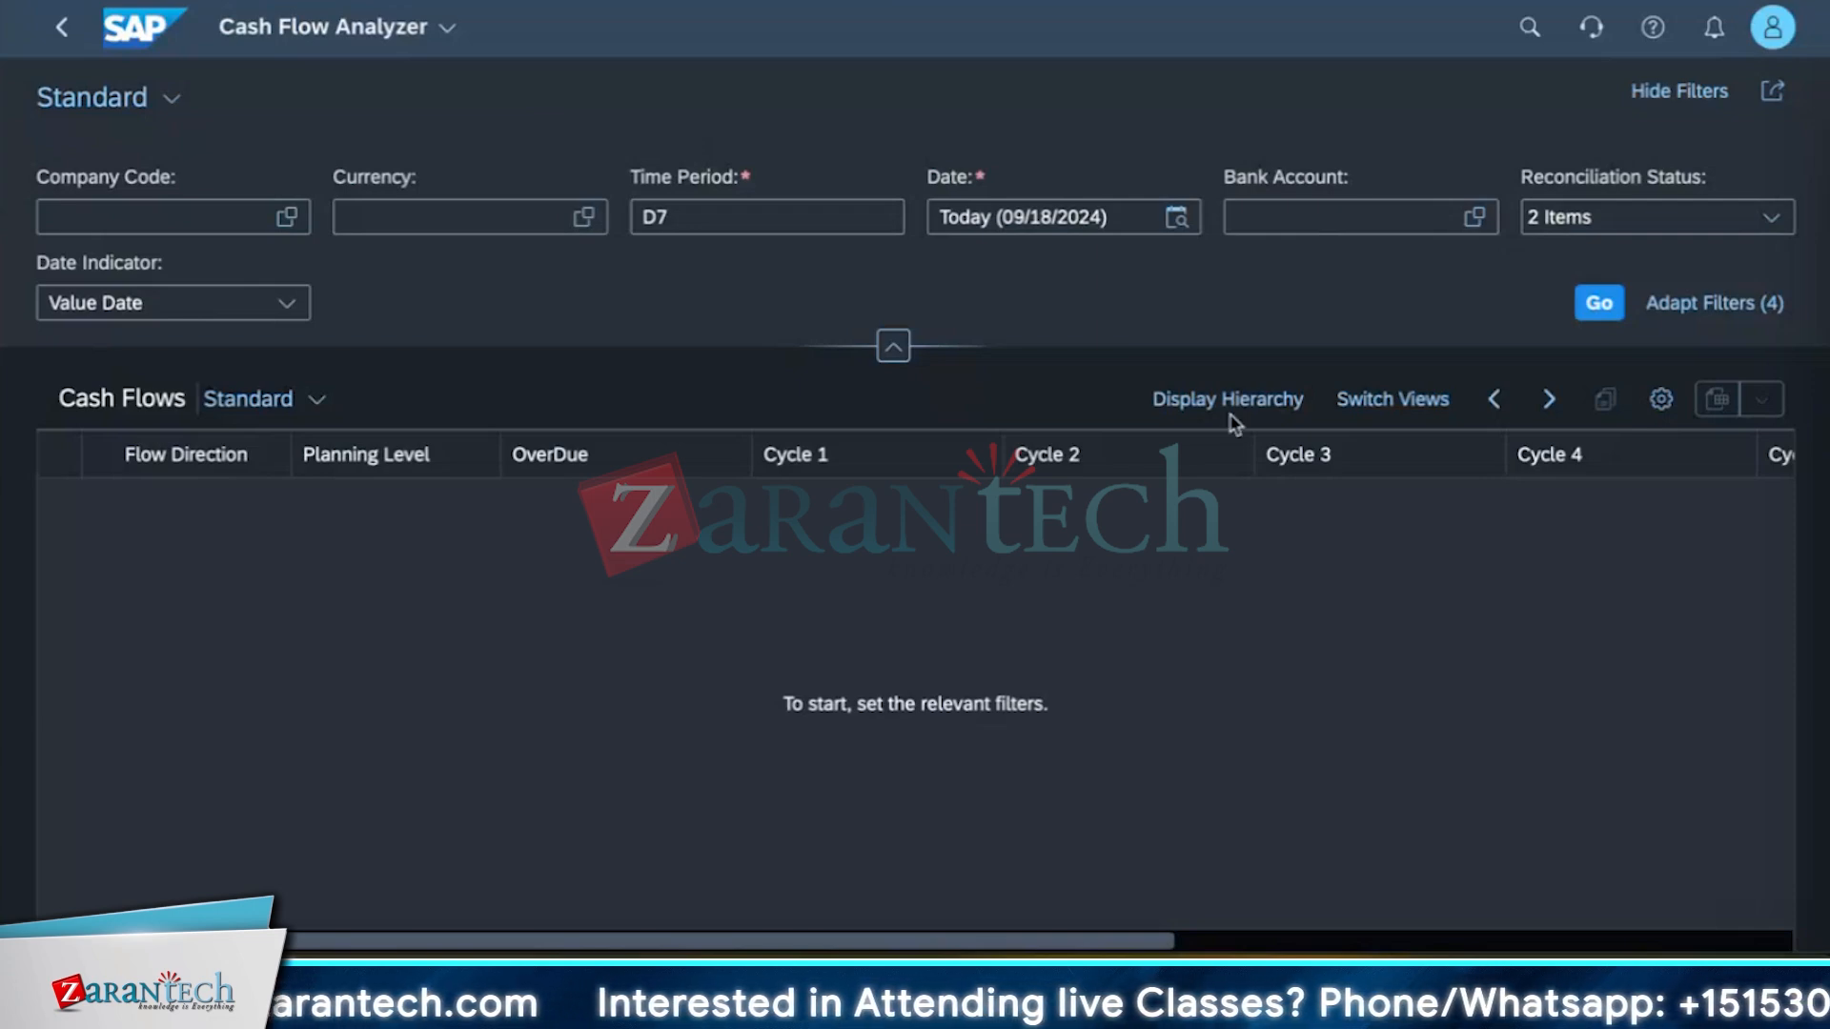
Filter the cash flows by company code 1710 and run the analysis.
click(289, 220)
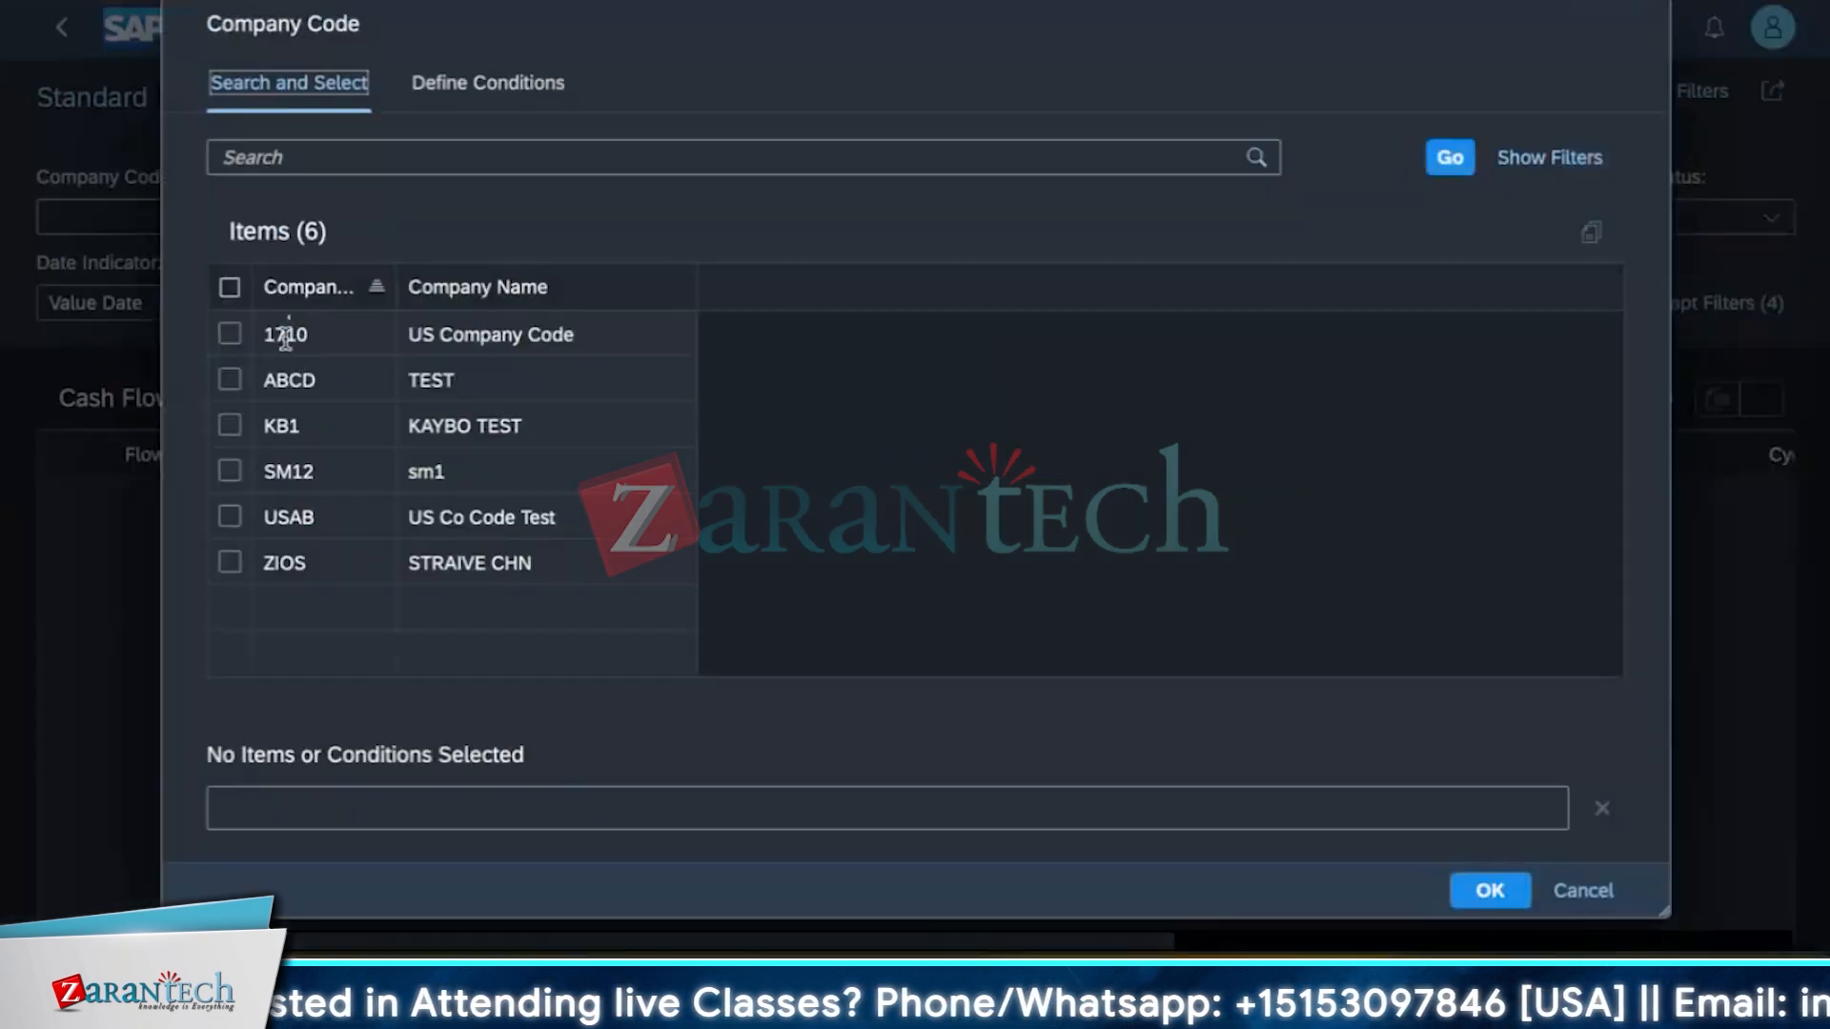
click(229, 334)
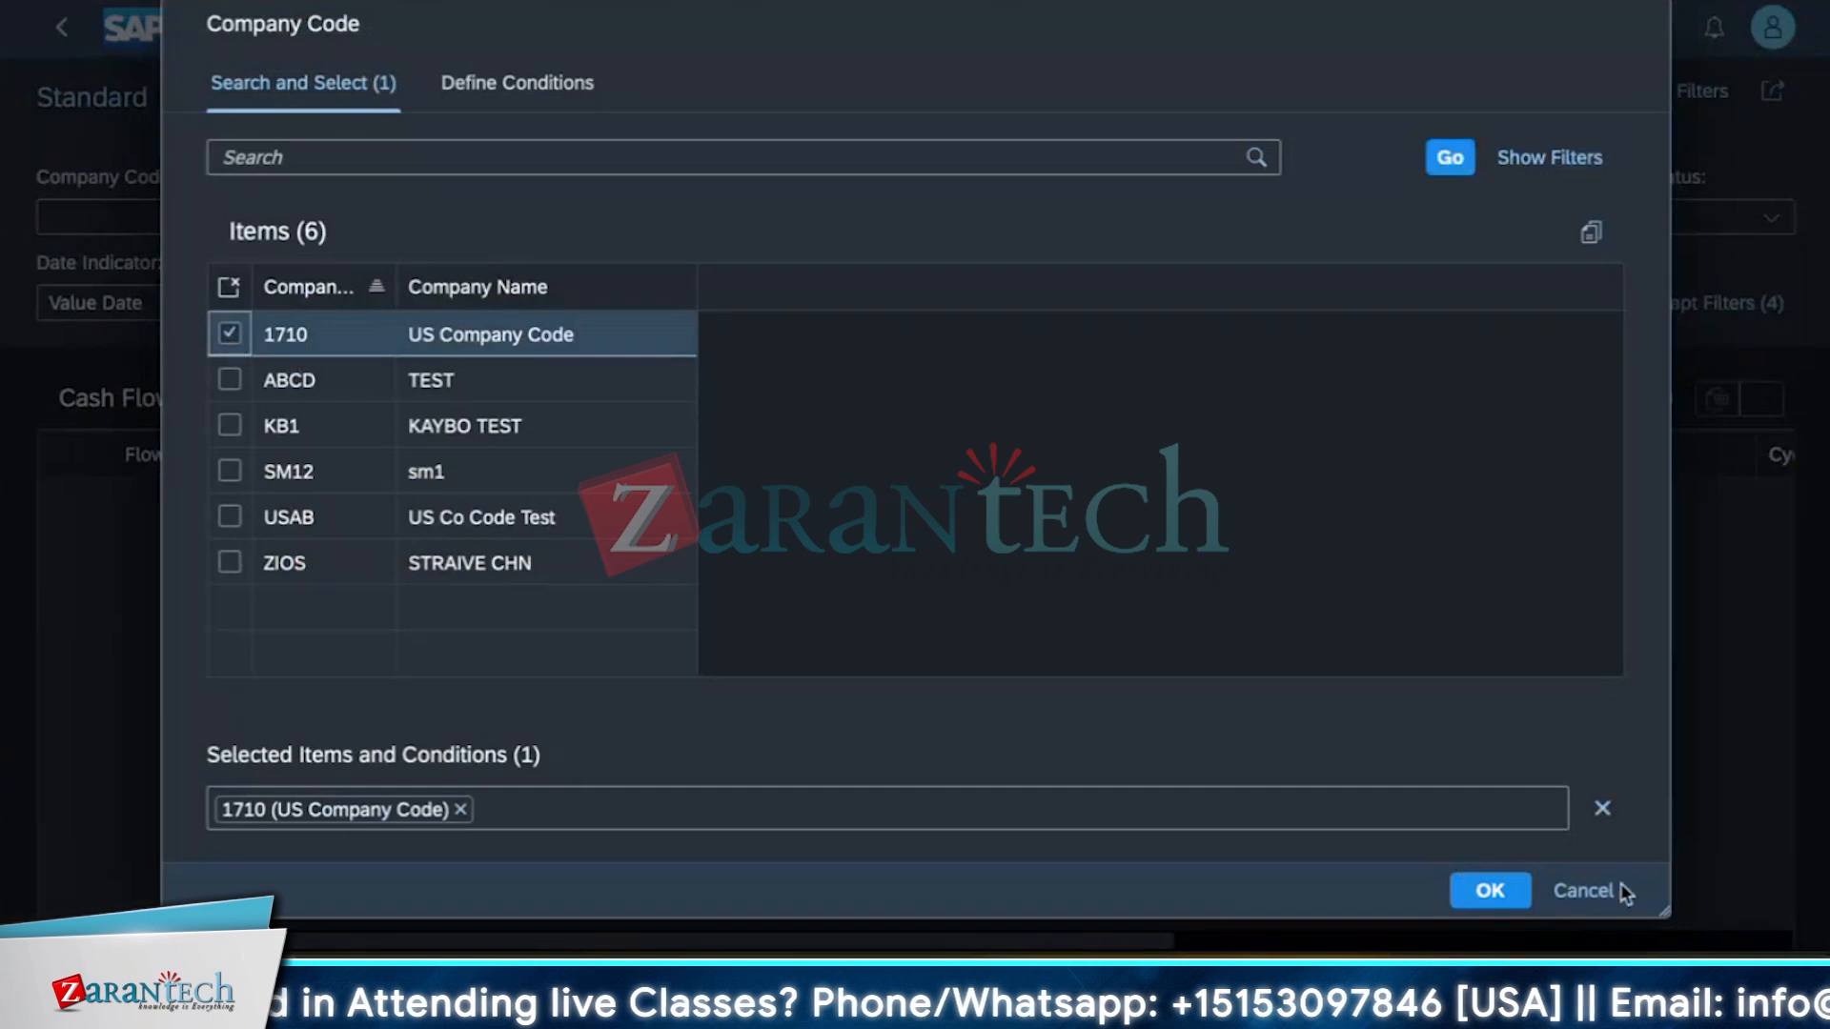
click(1491, 890)
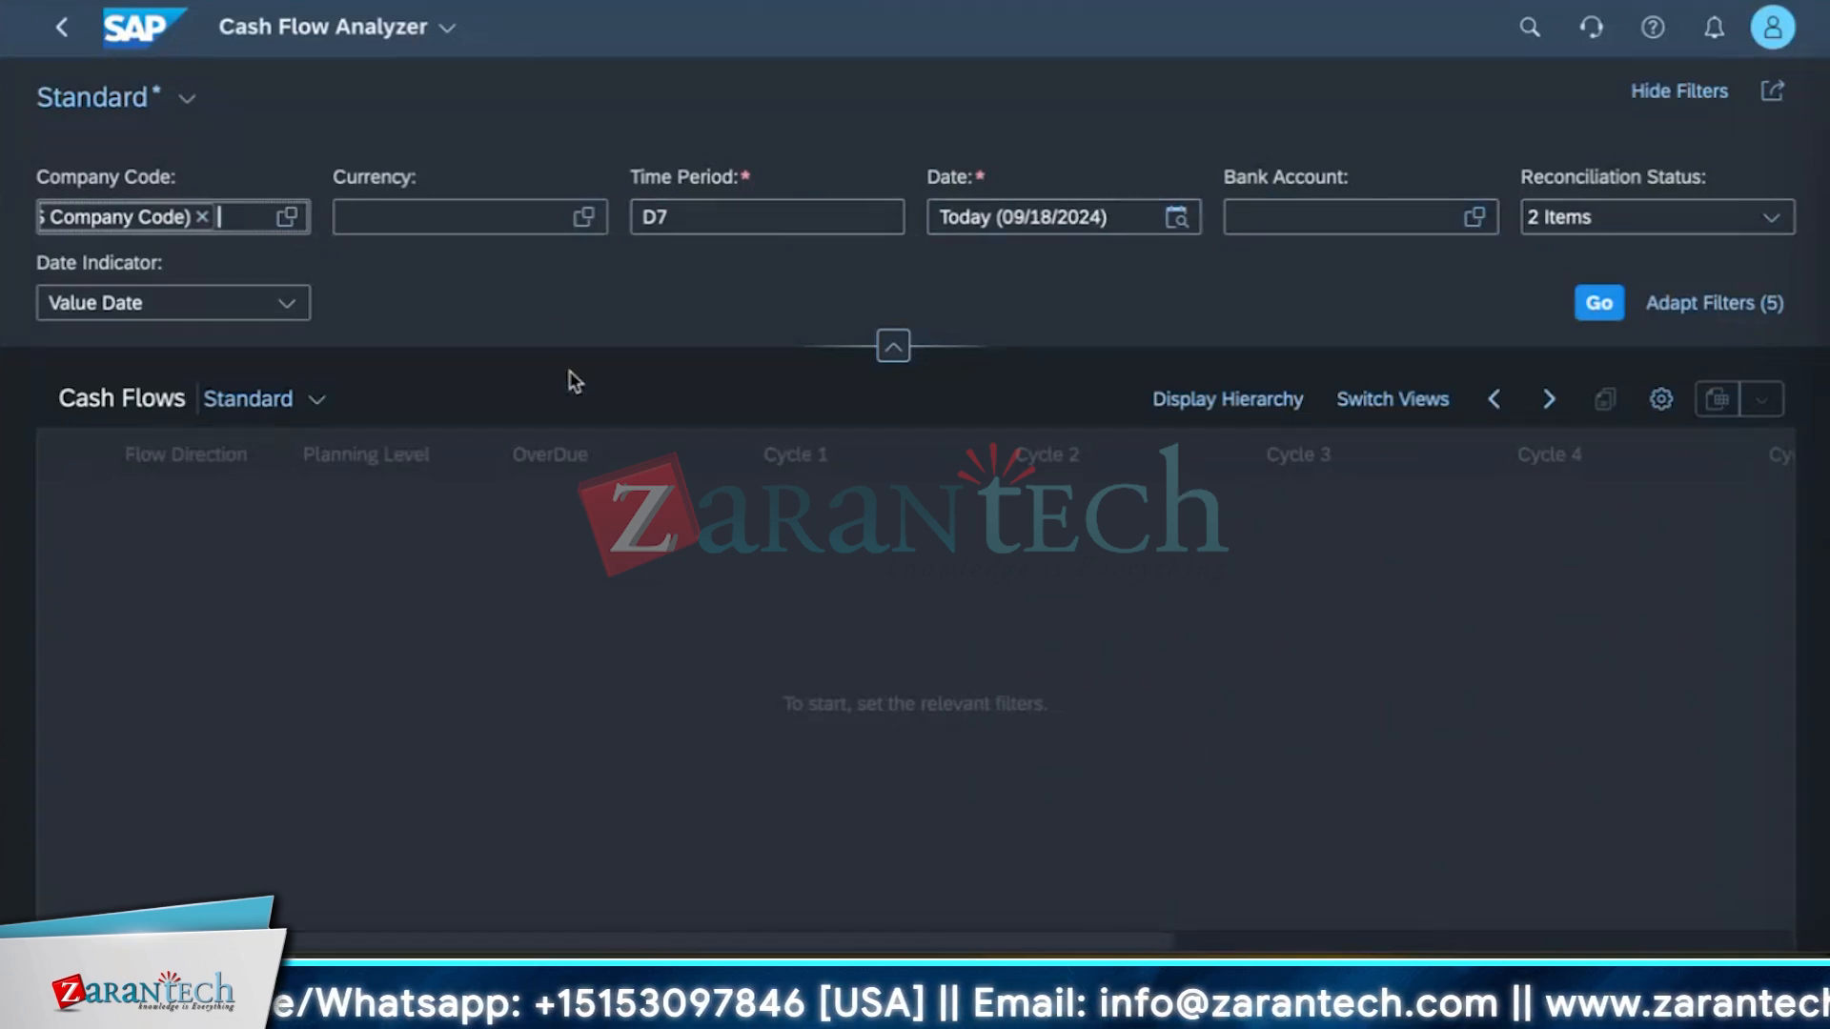
click(1606, 301)
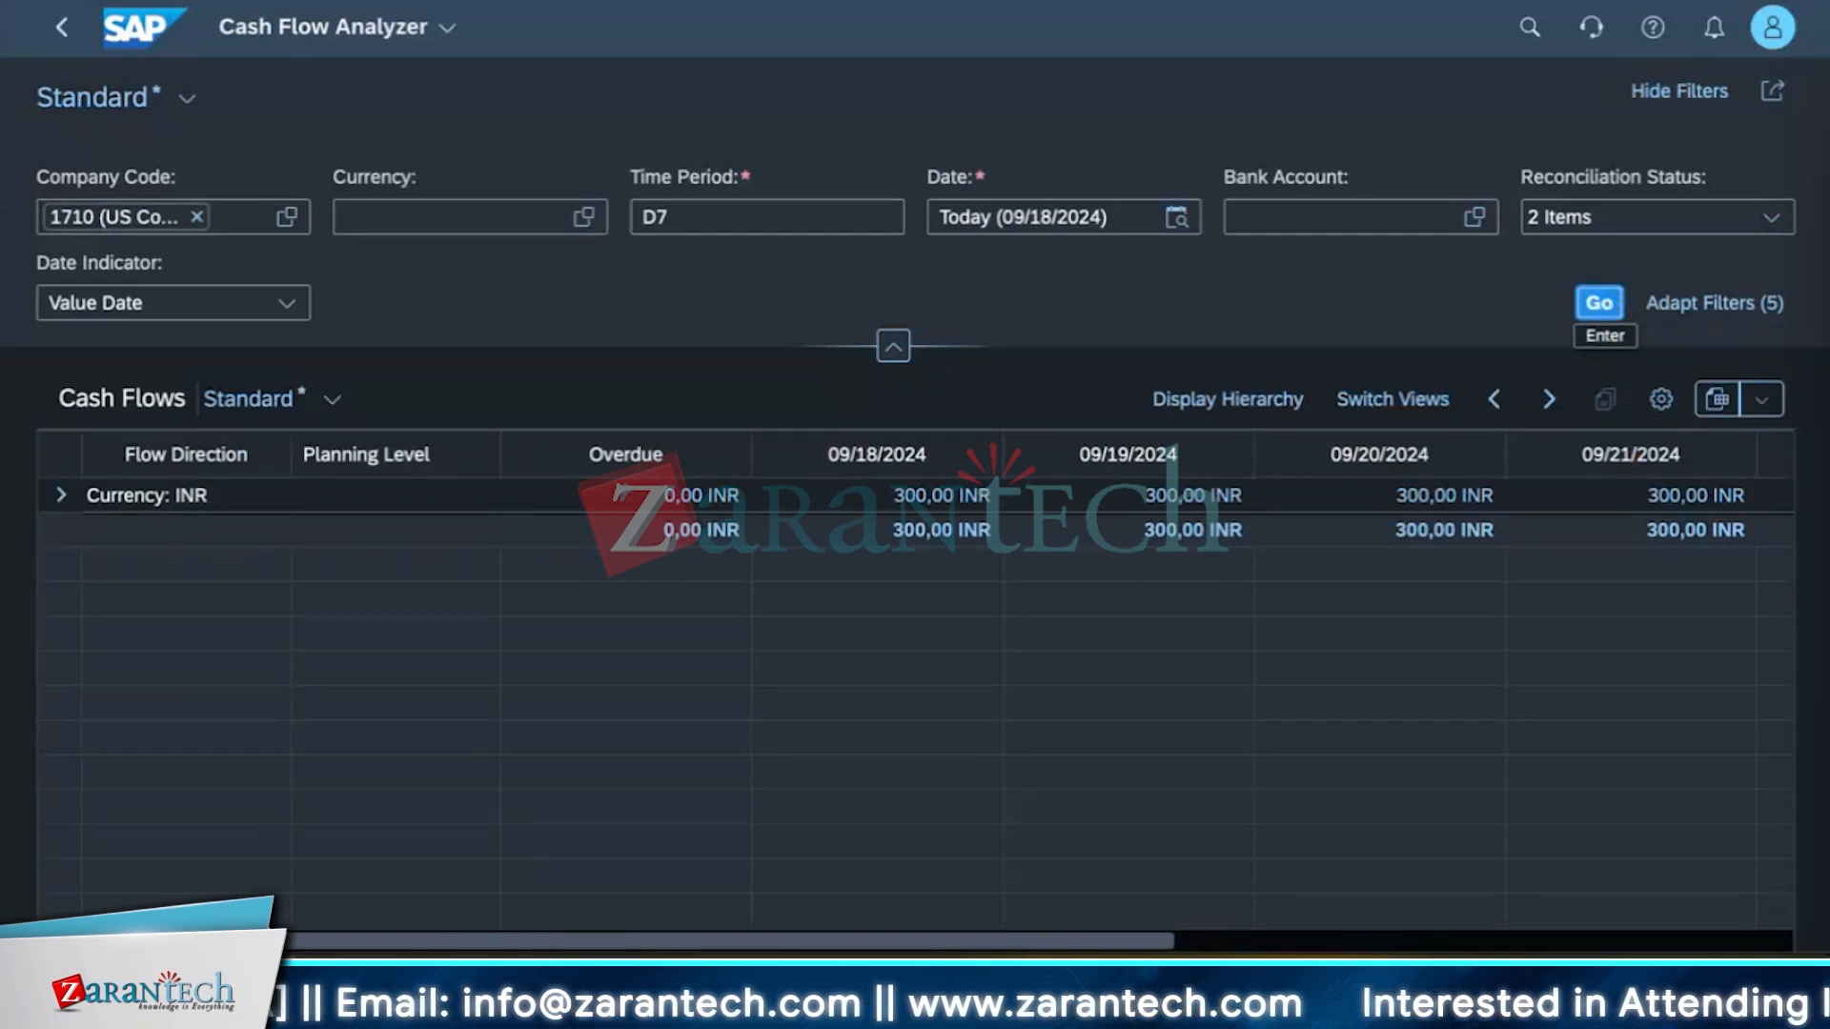
Expand the INR currency row and page the date columns forward two periods and back again.
click(64, 505)
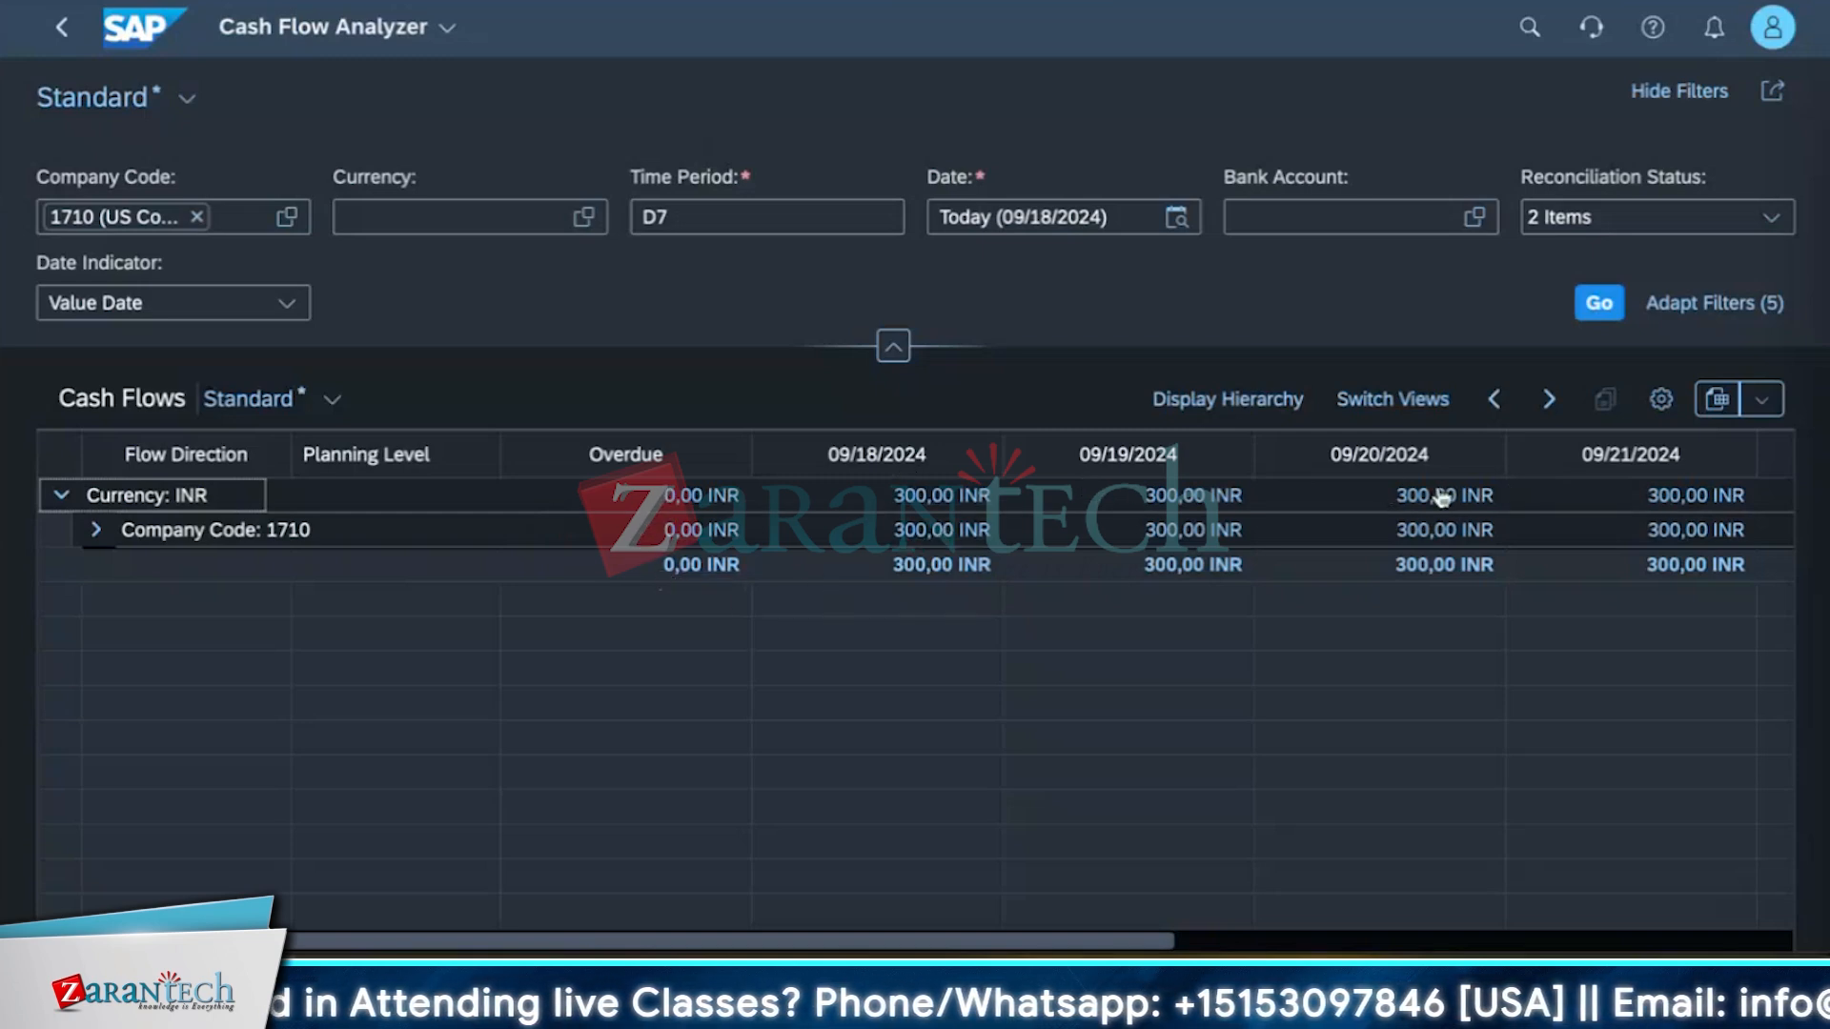
click(1549, 400)
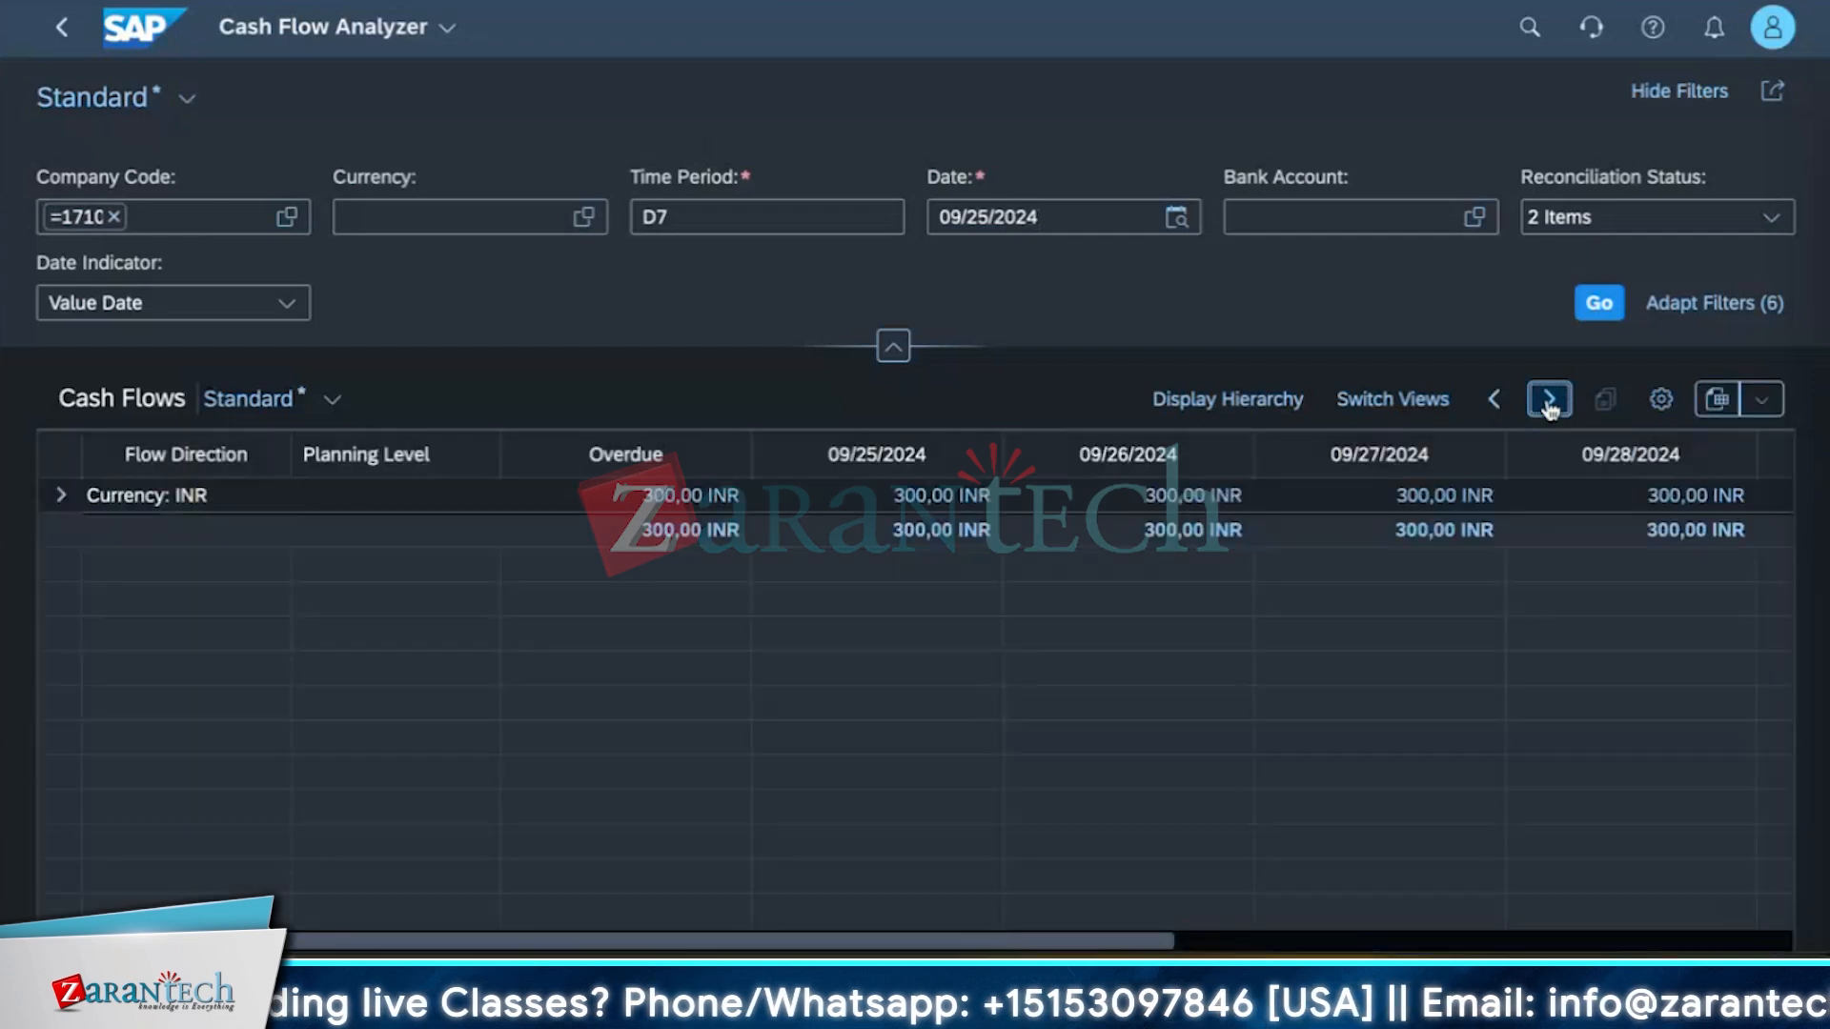
click(1549, 402)
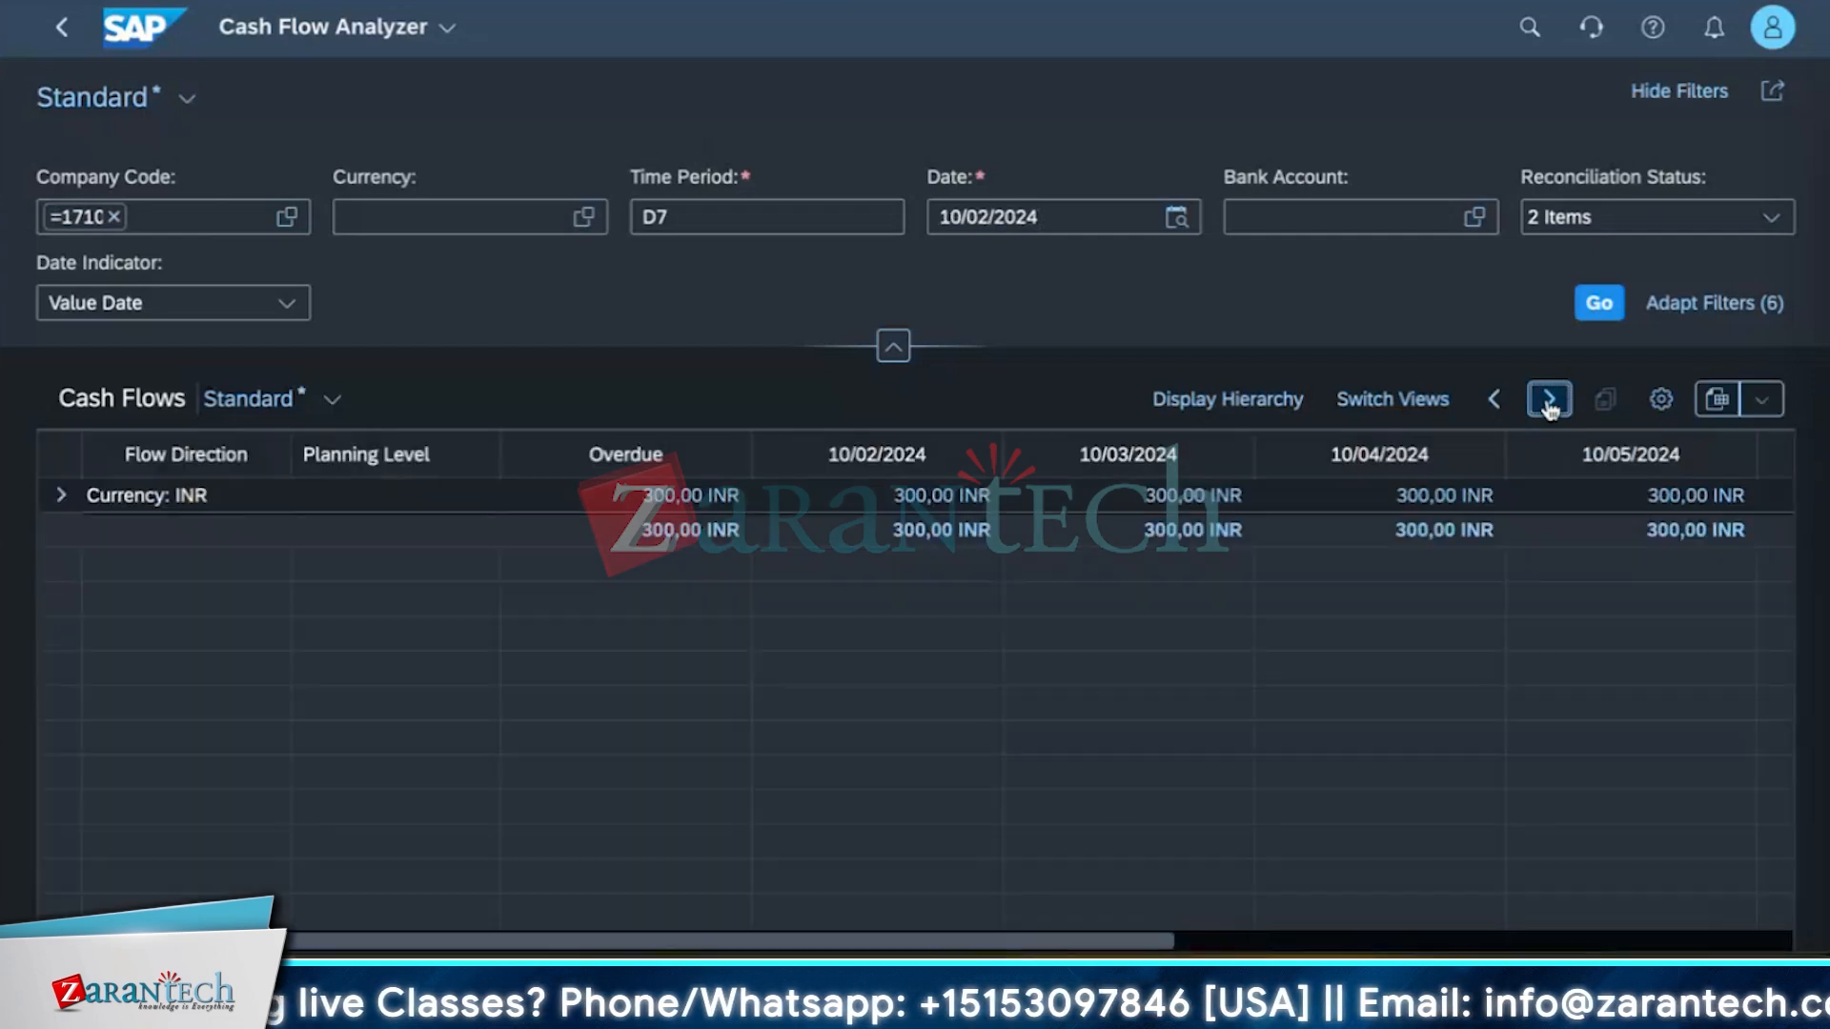
click(1494, 402)
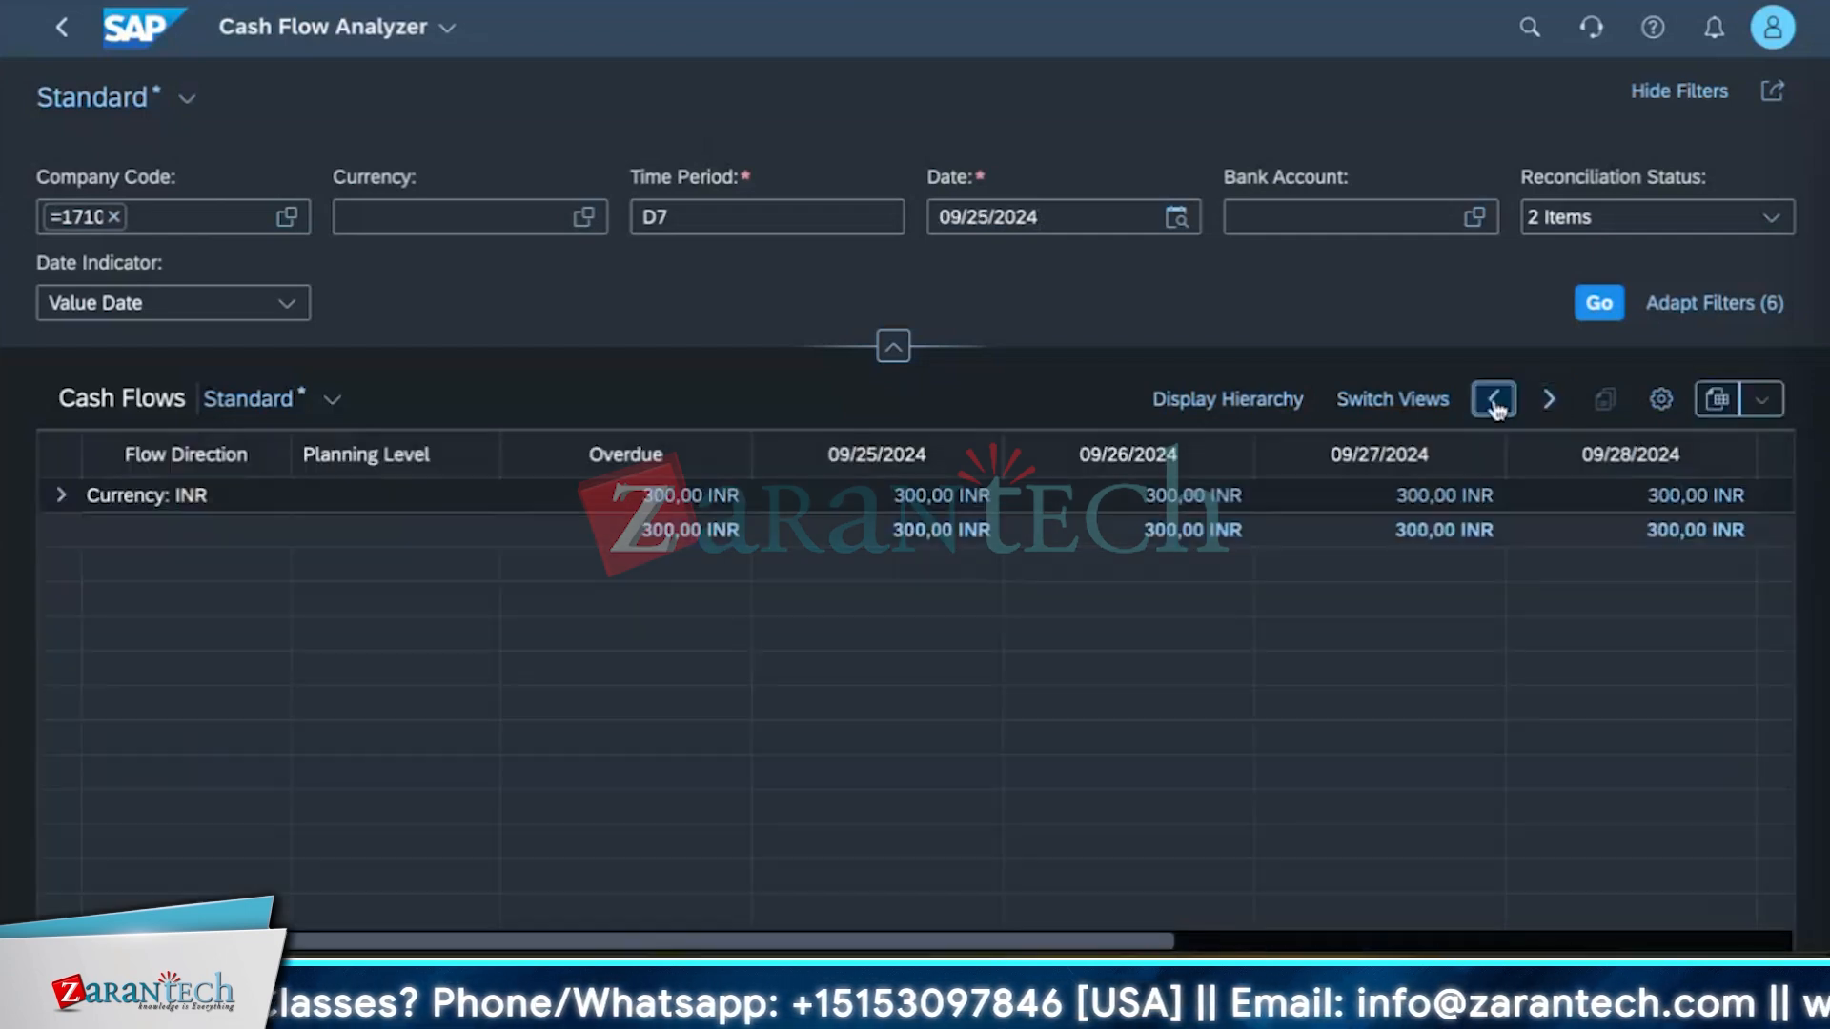
click(1494, 401)
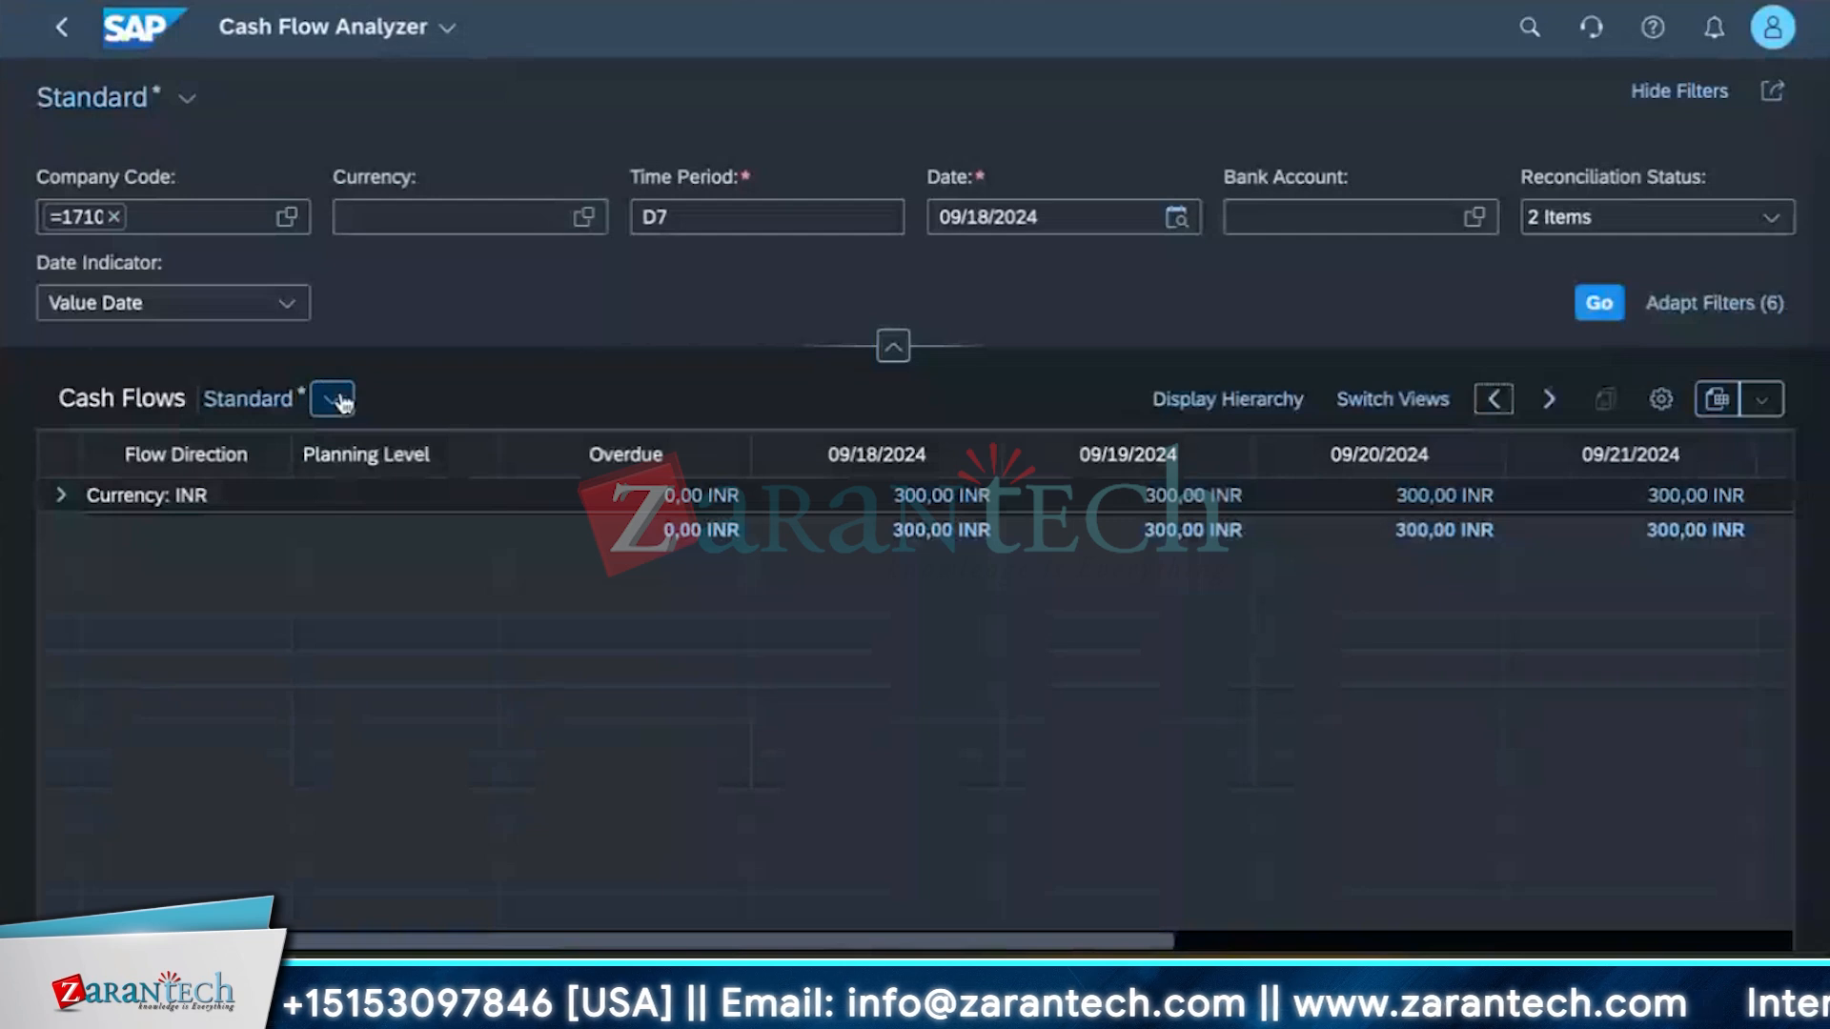
Browse the list of available filter fields in Adapt Filters without changing them.
click(1660, 318)
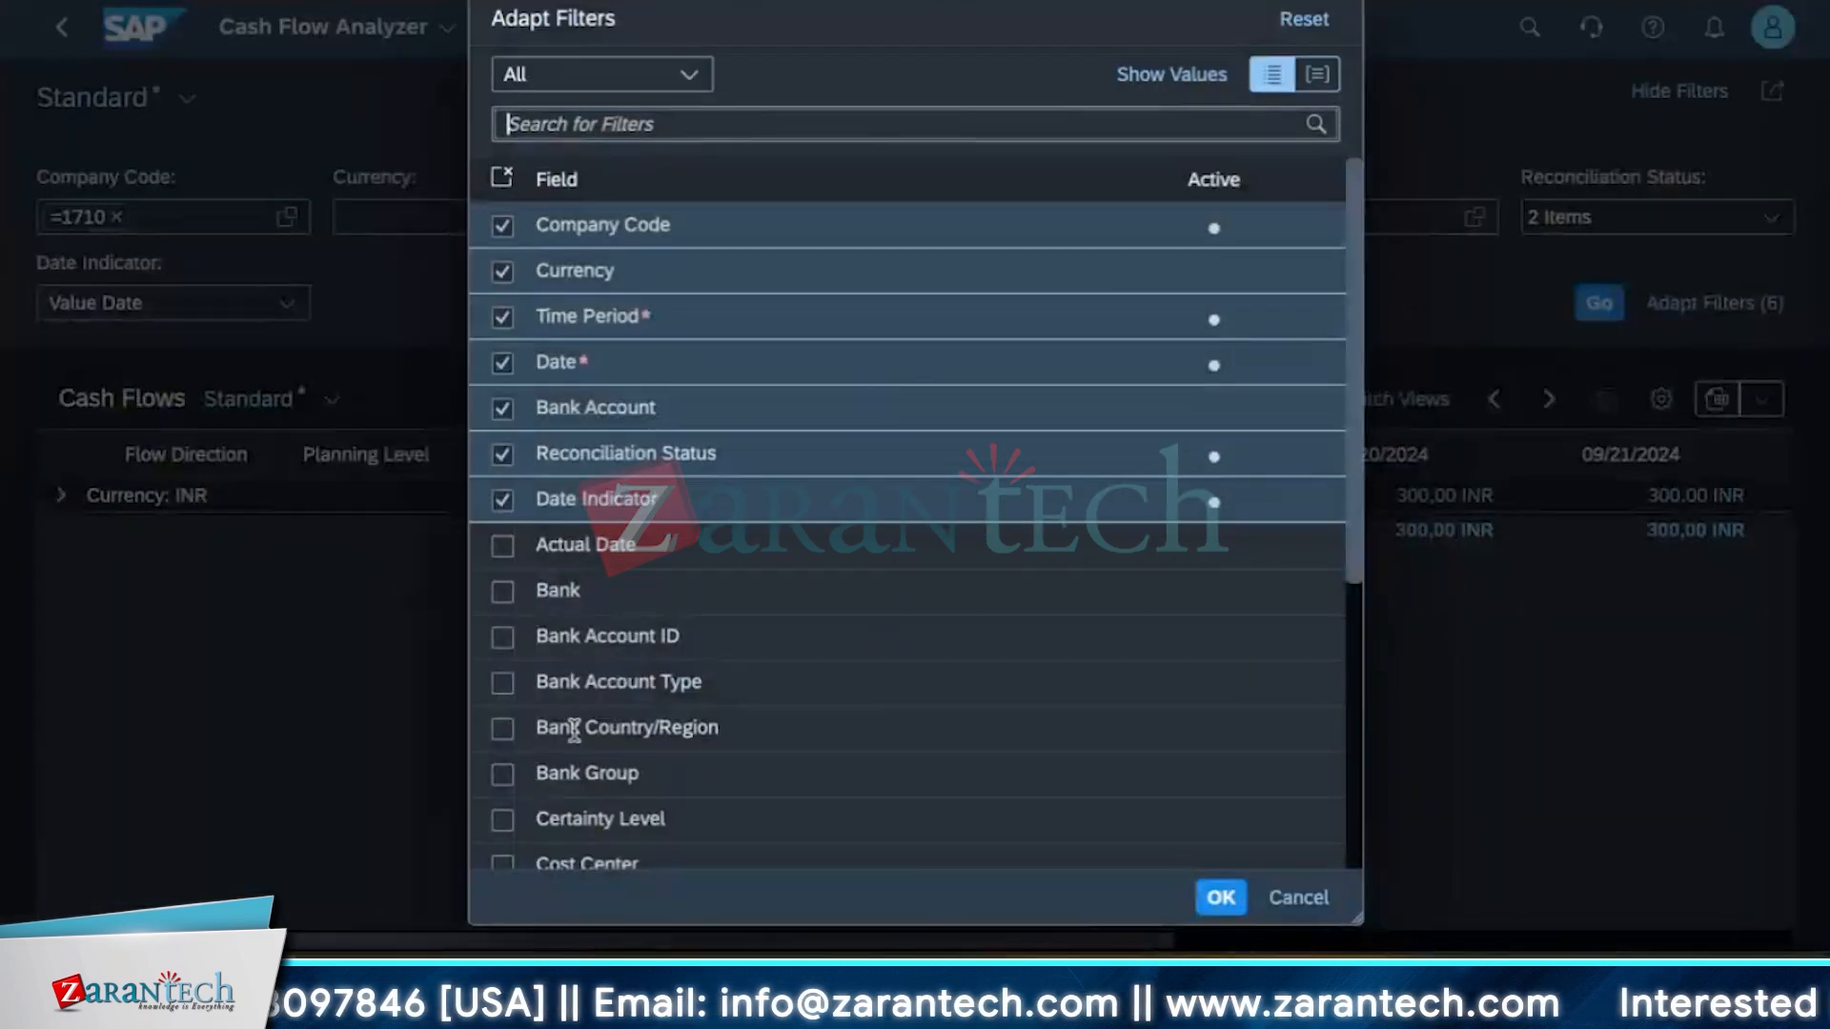
scroll(584, 772, down, 10)
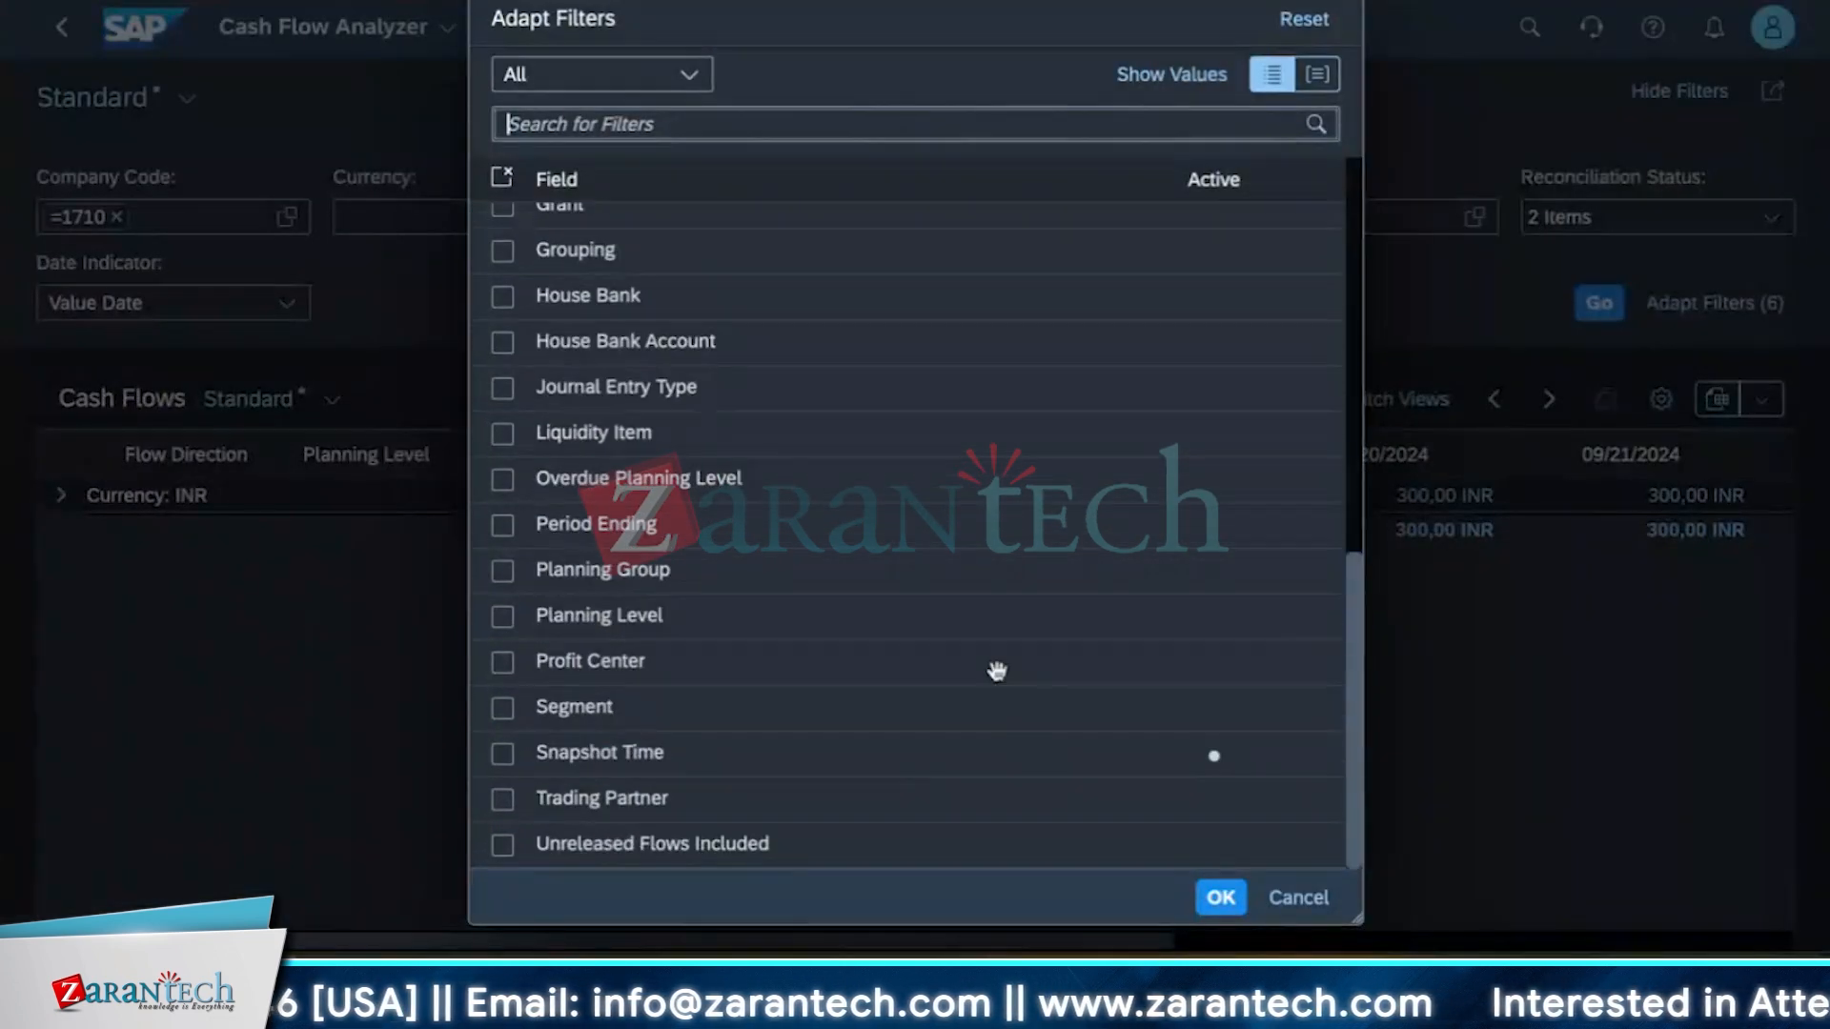
scroll(799, 679, up, 2)
scroll(800, 680, up, 2)
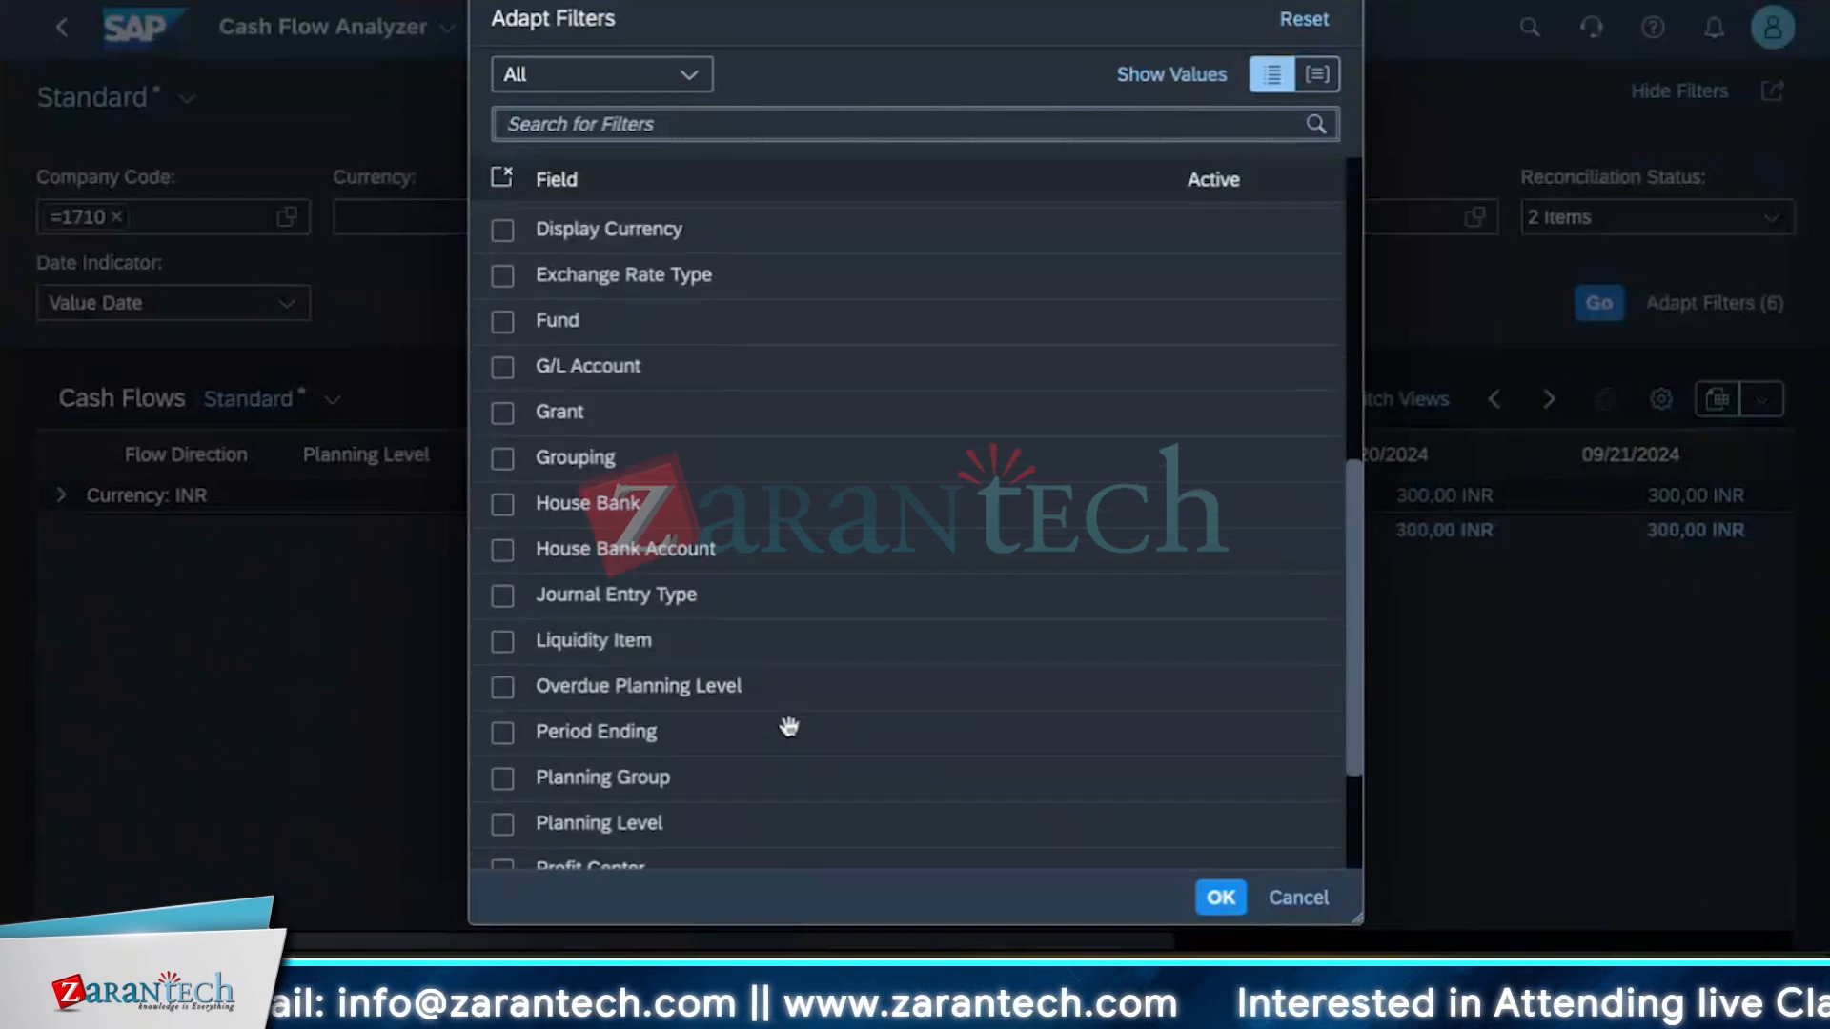
scroll(610, 710, down, 5)
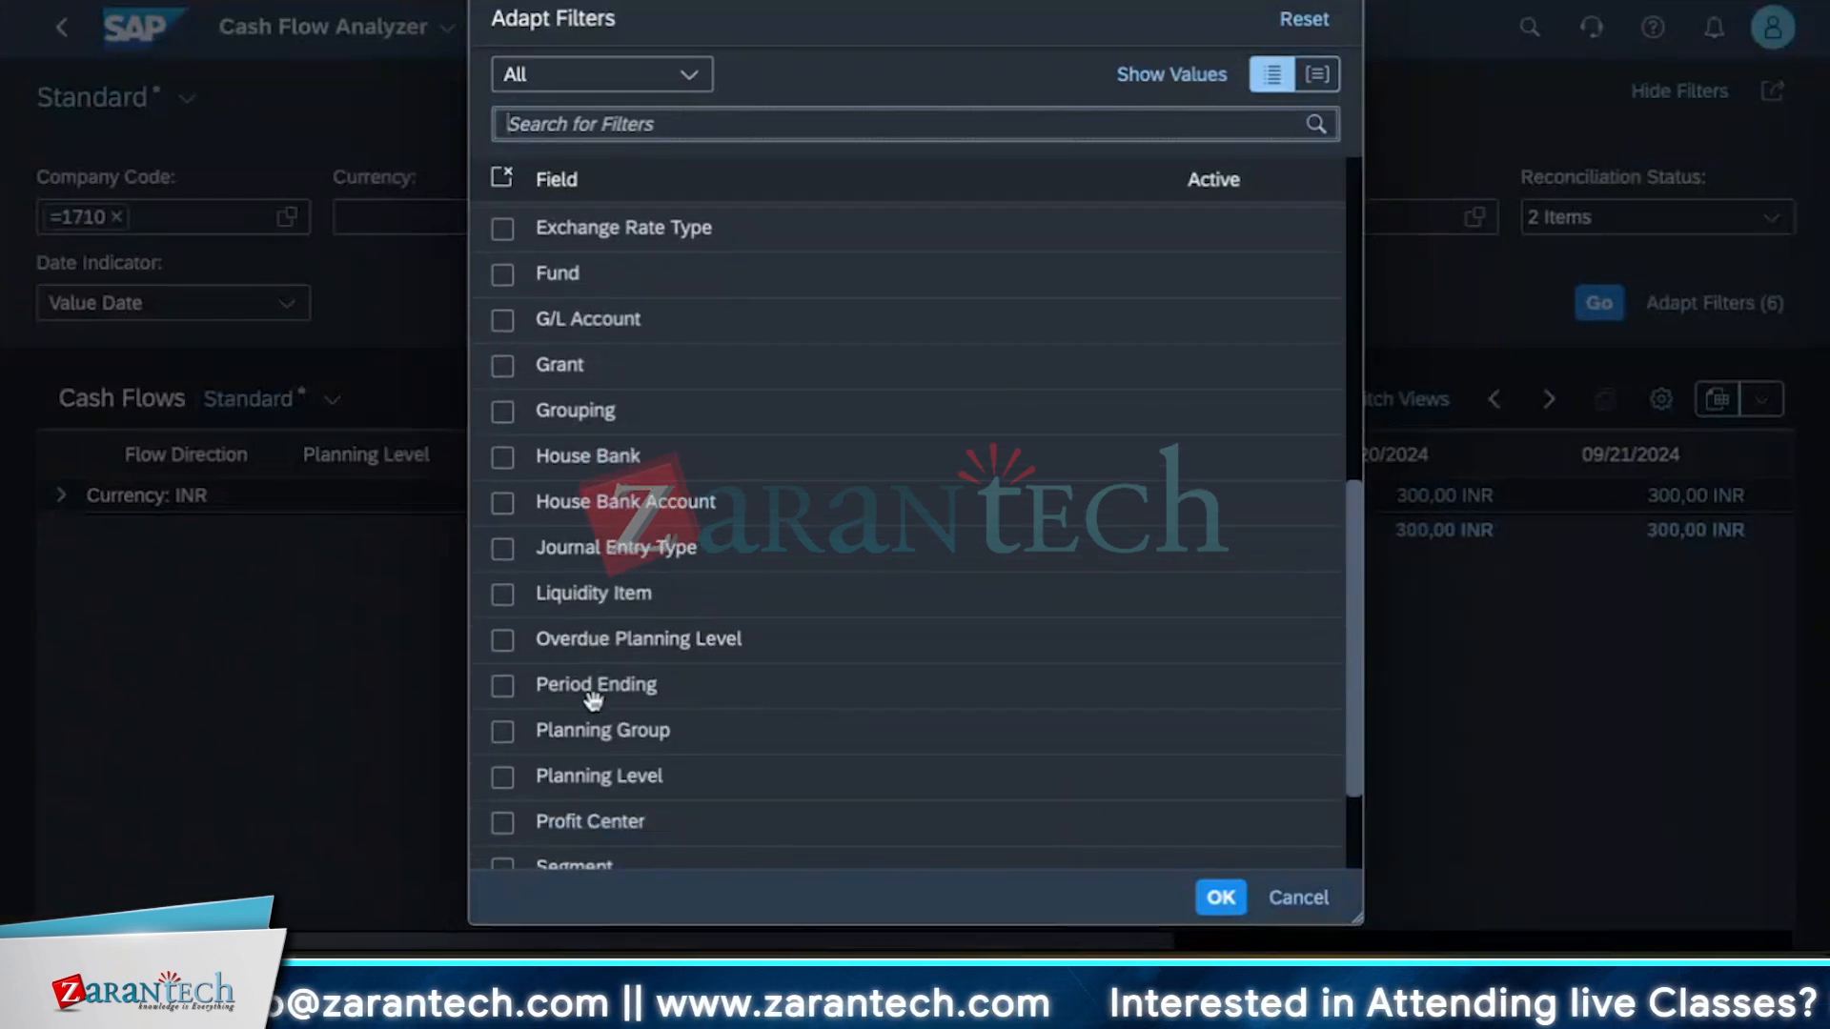
scroll(639, 776, up, 10)
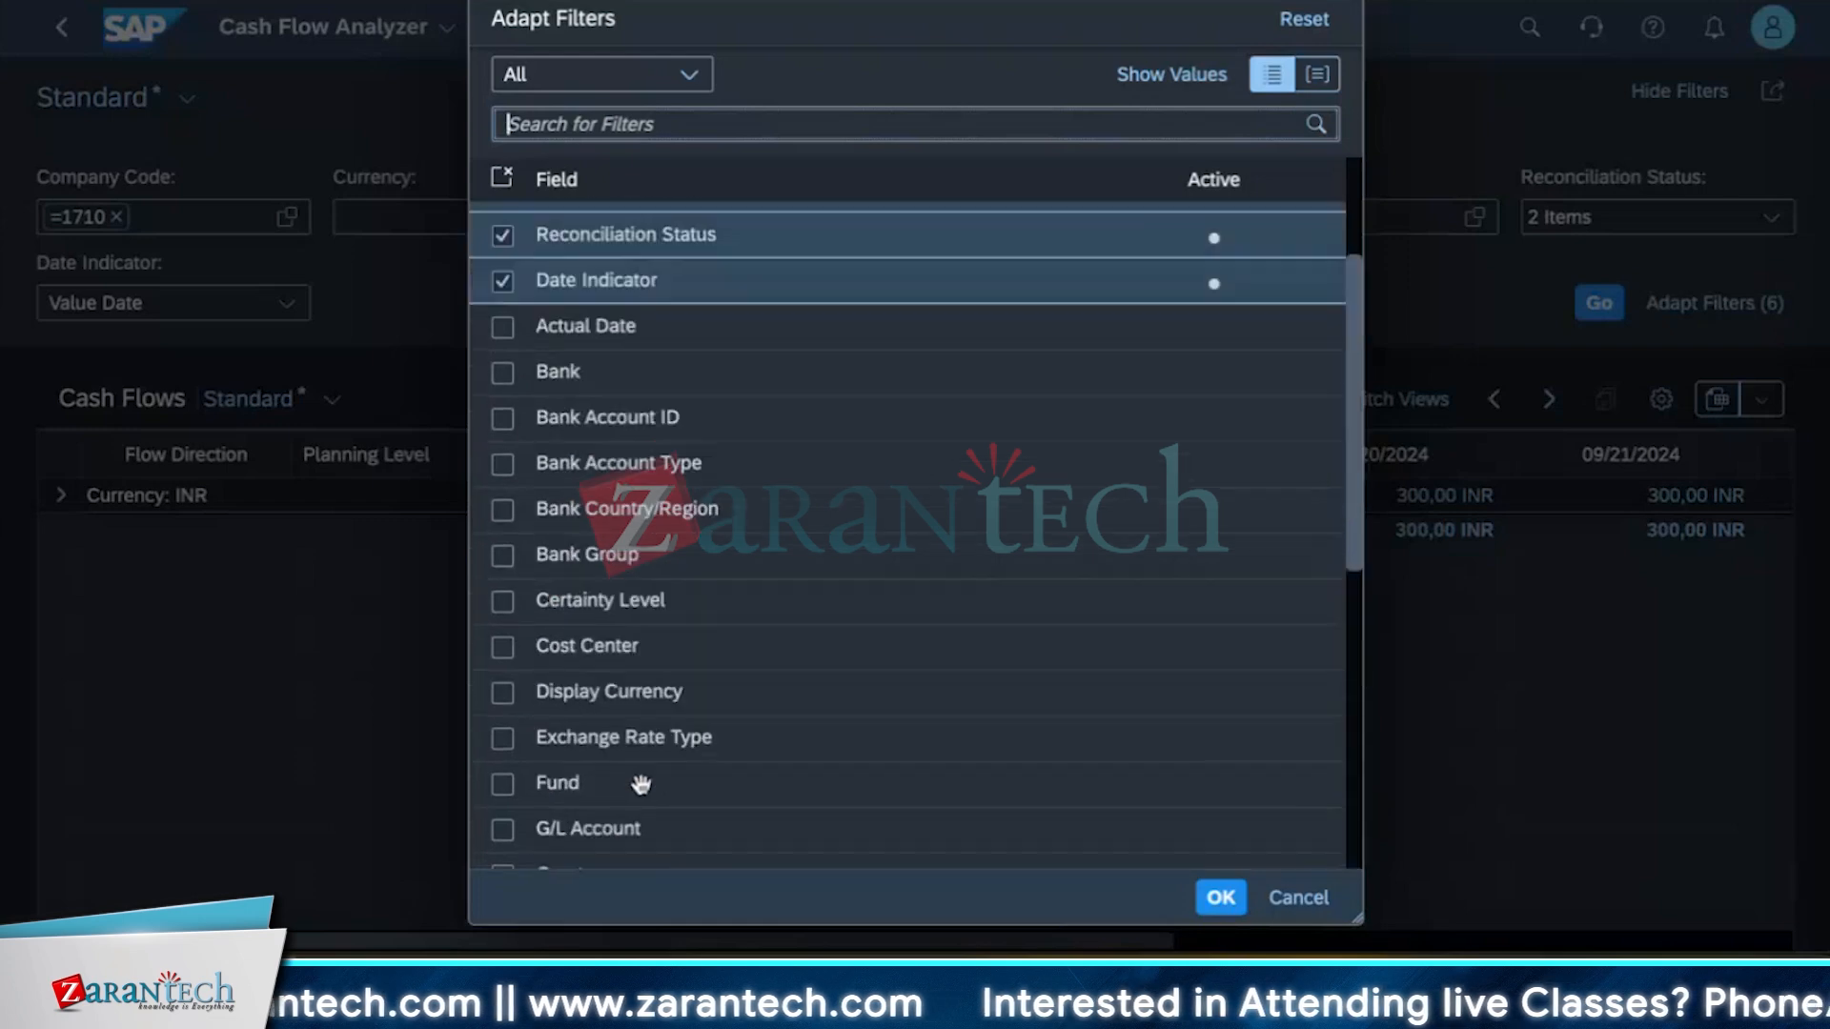
scroll(639, 776, down, 10)
scroll(638, 776, up, 15)
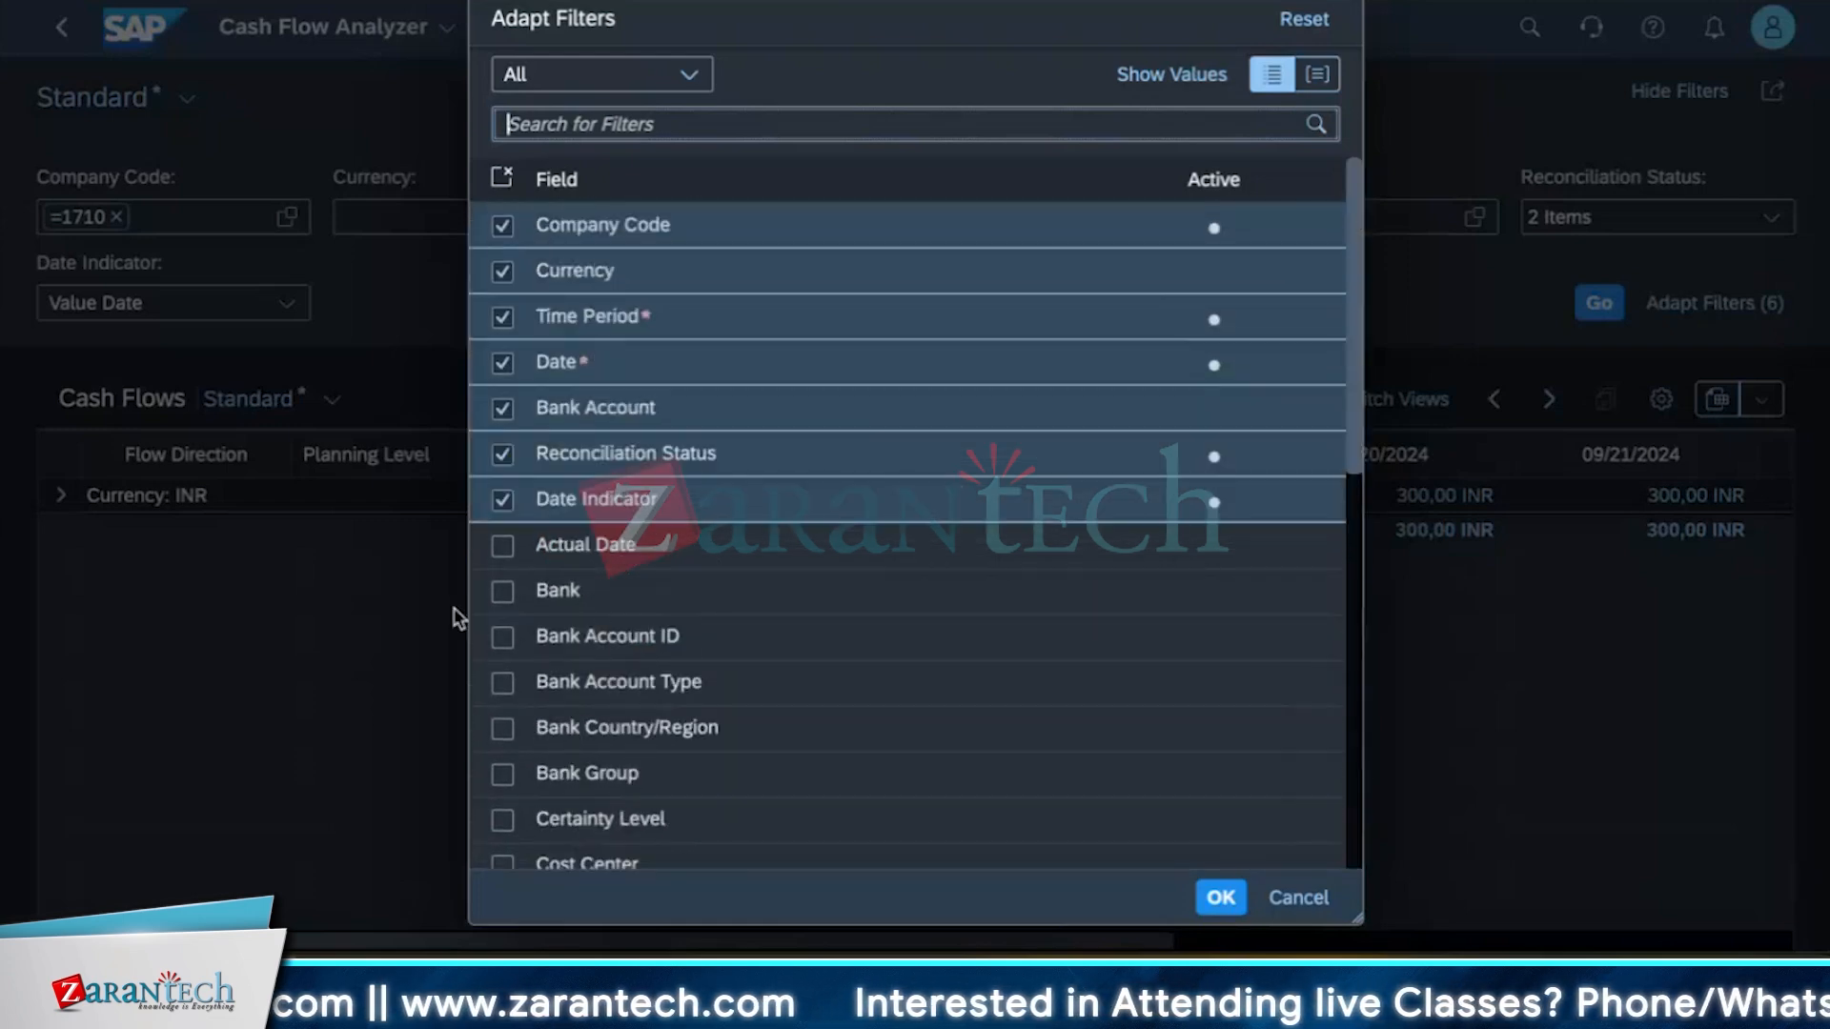
click(1221, 897)
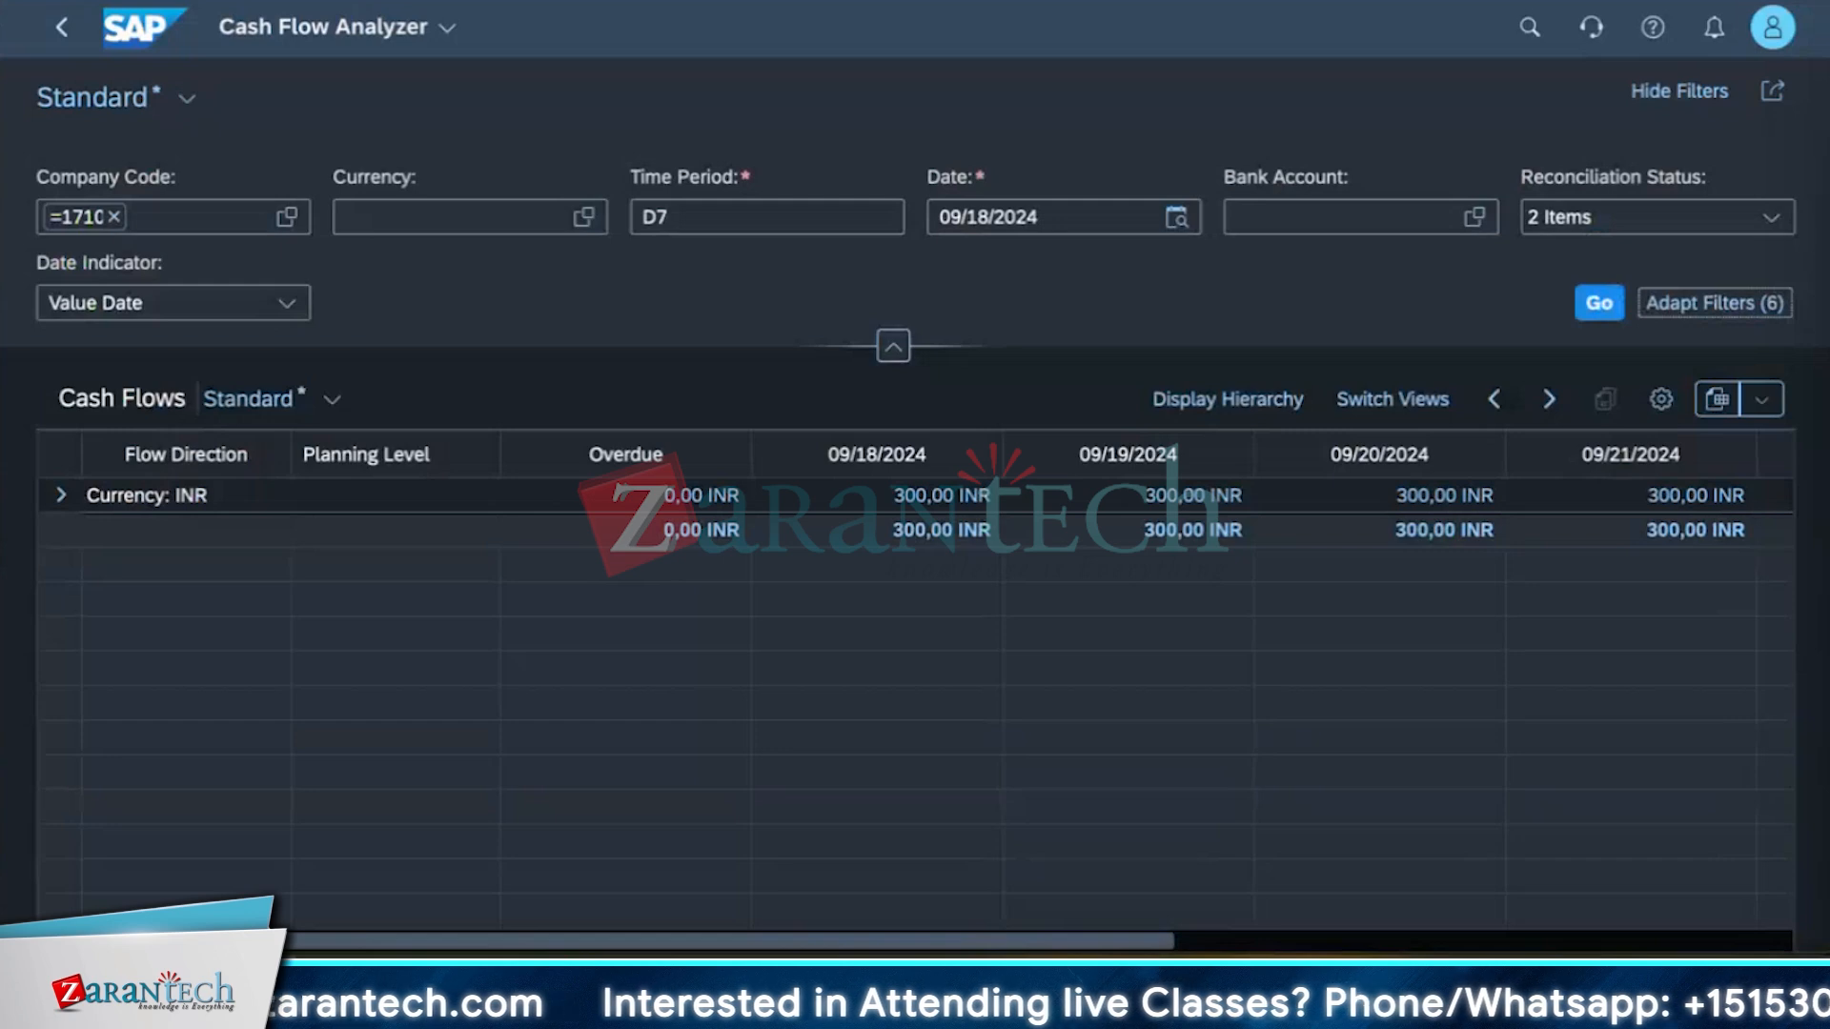
Add the Segment field to the filter bar through Adapt Filters.
click(330, 400)
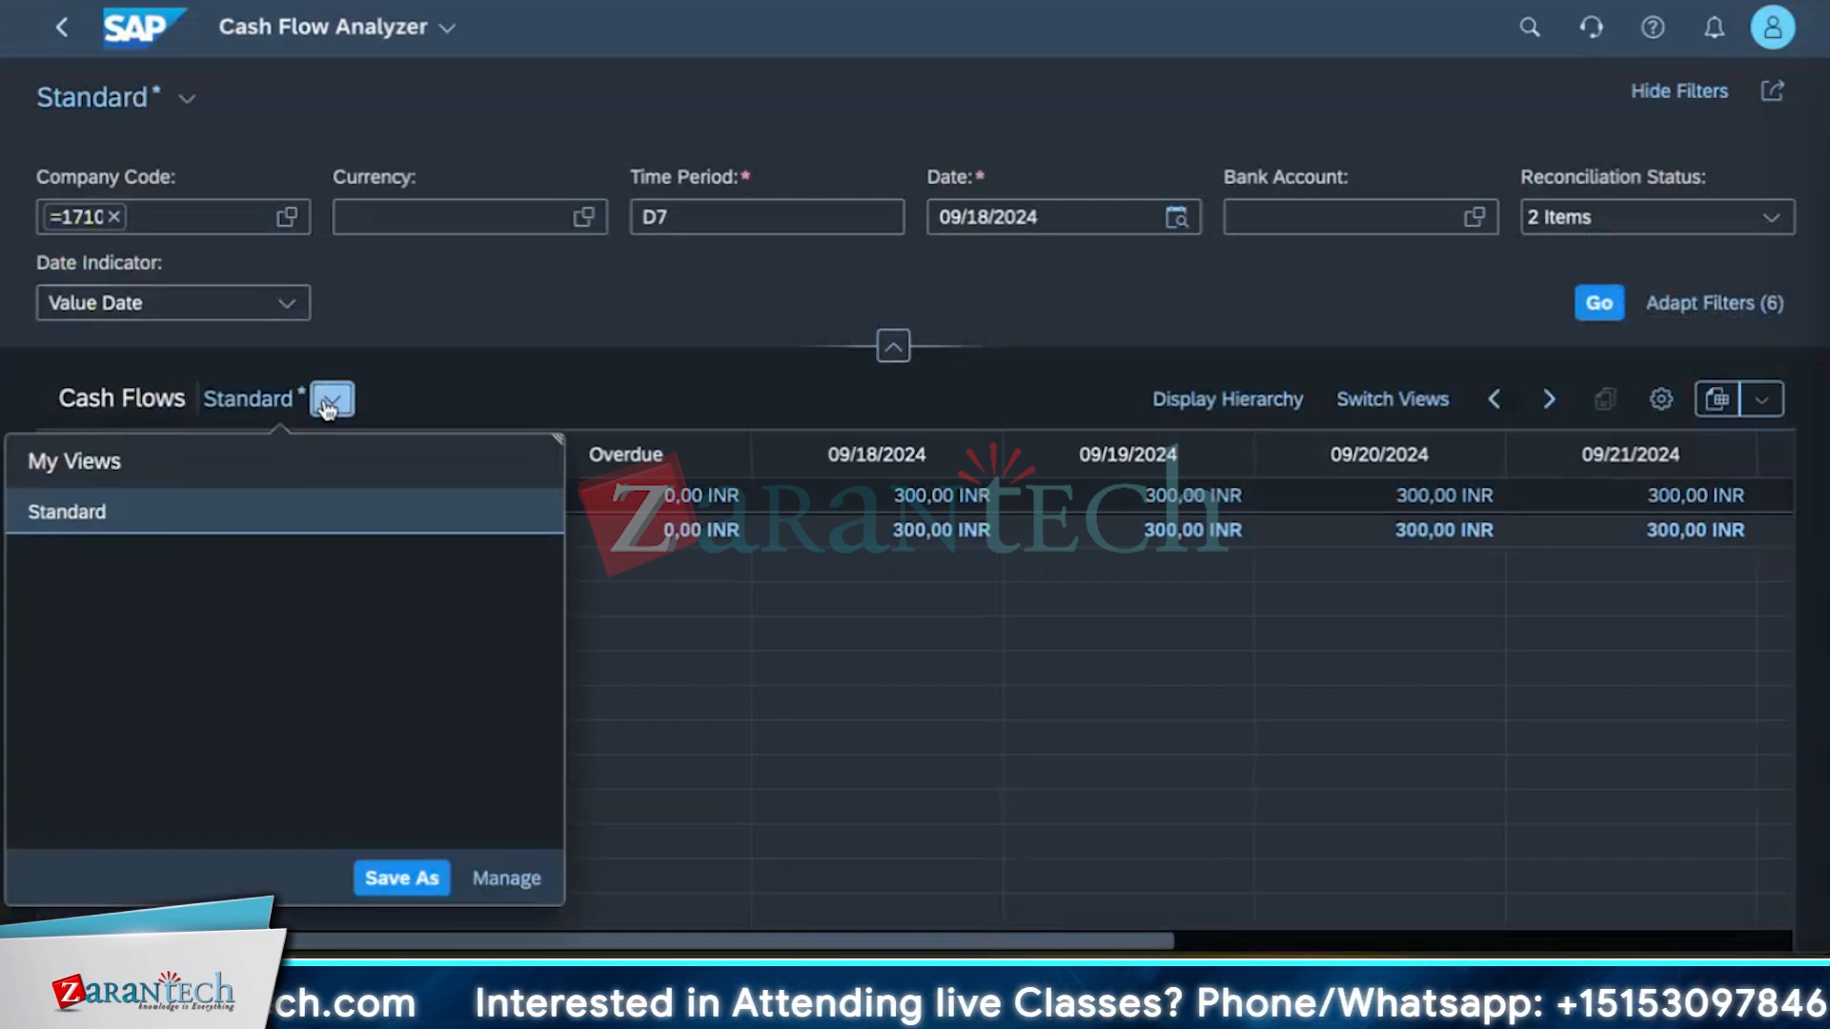
click(330, 401)
click(1715, 305)
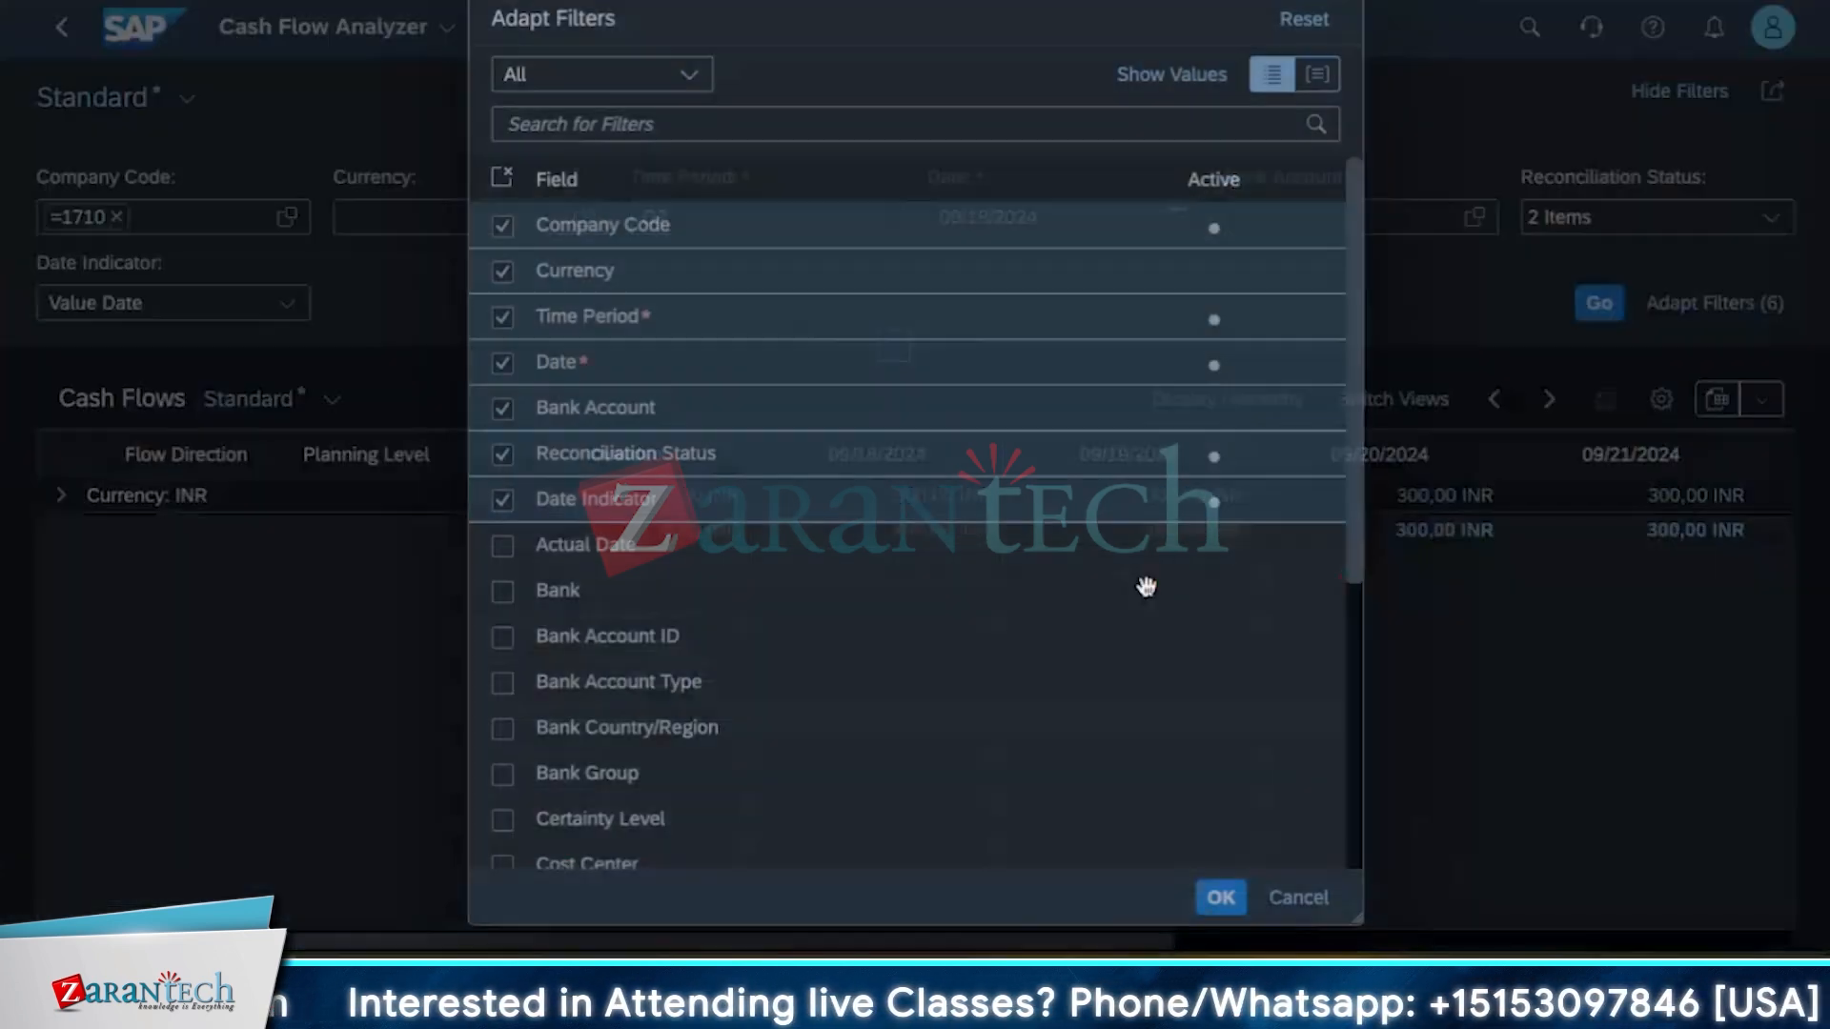
scroll(774, 753, down, 10)
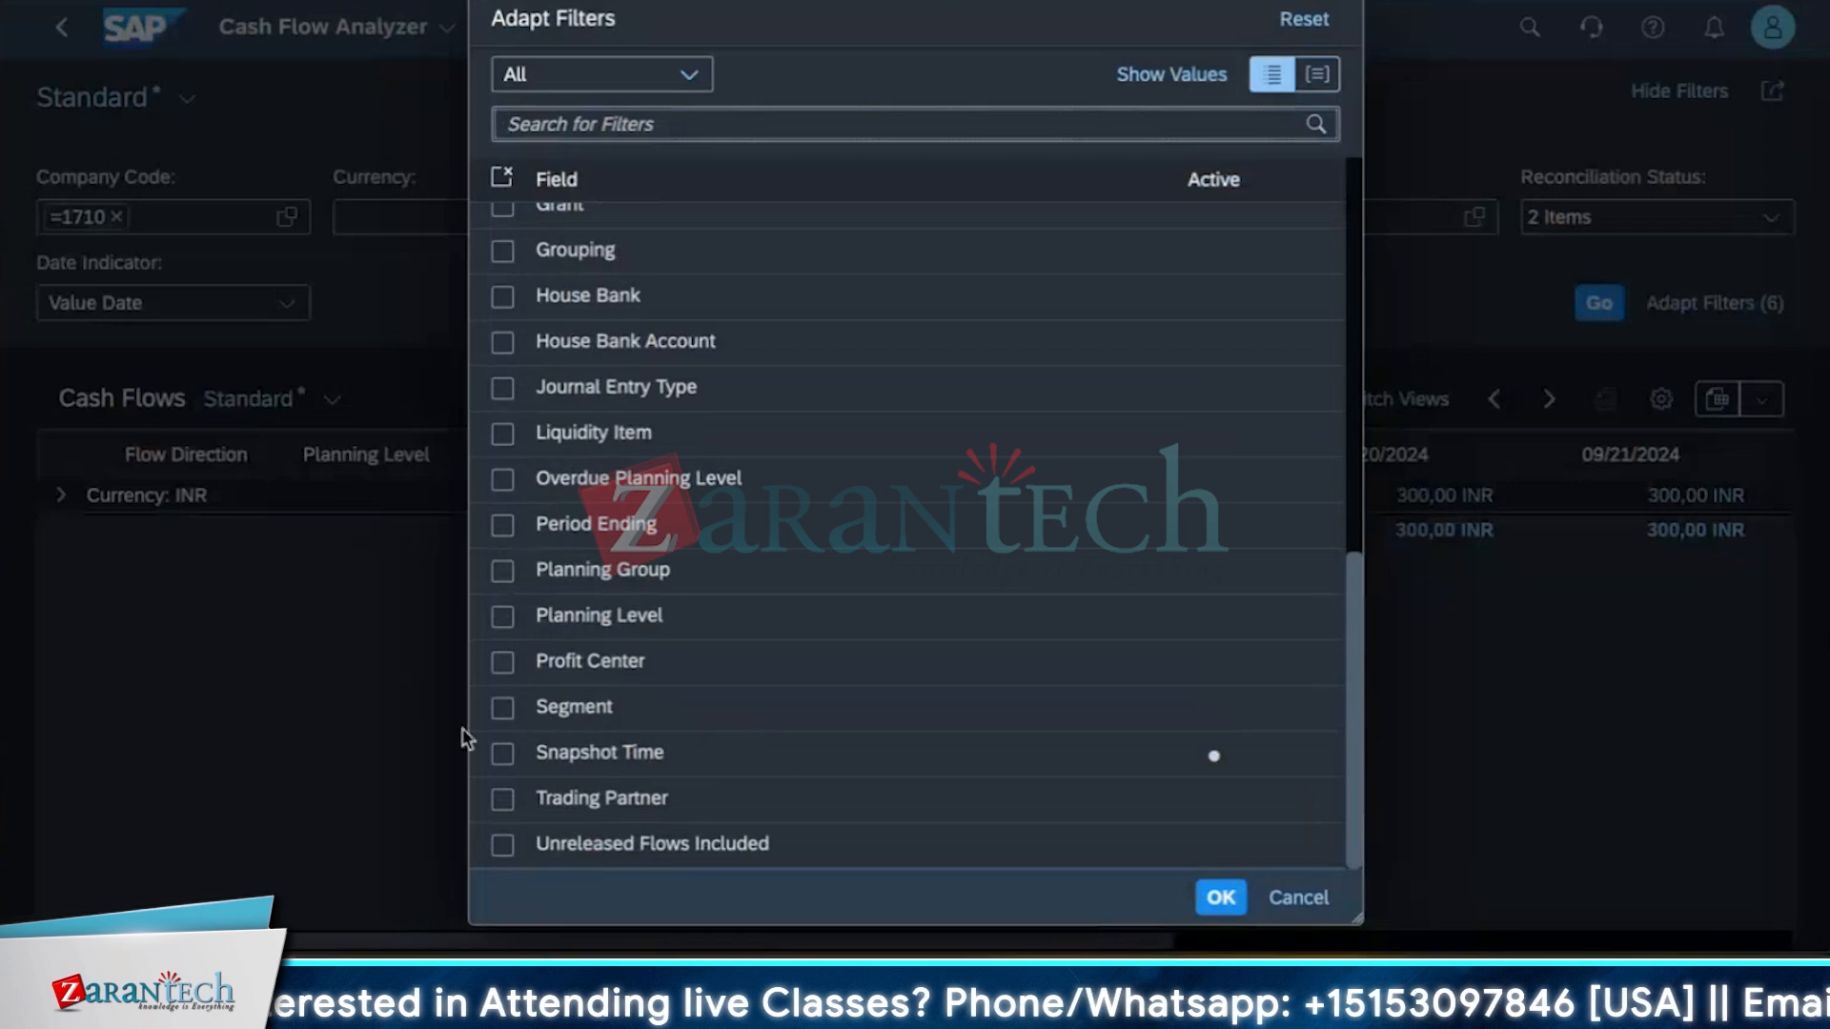
click(503, 707)
click(1220, 898)
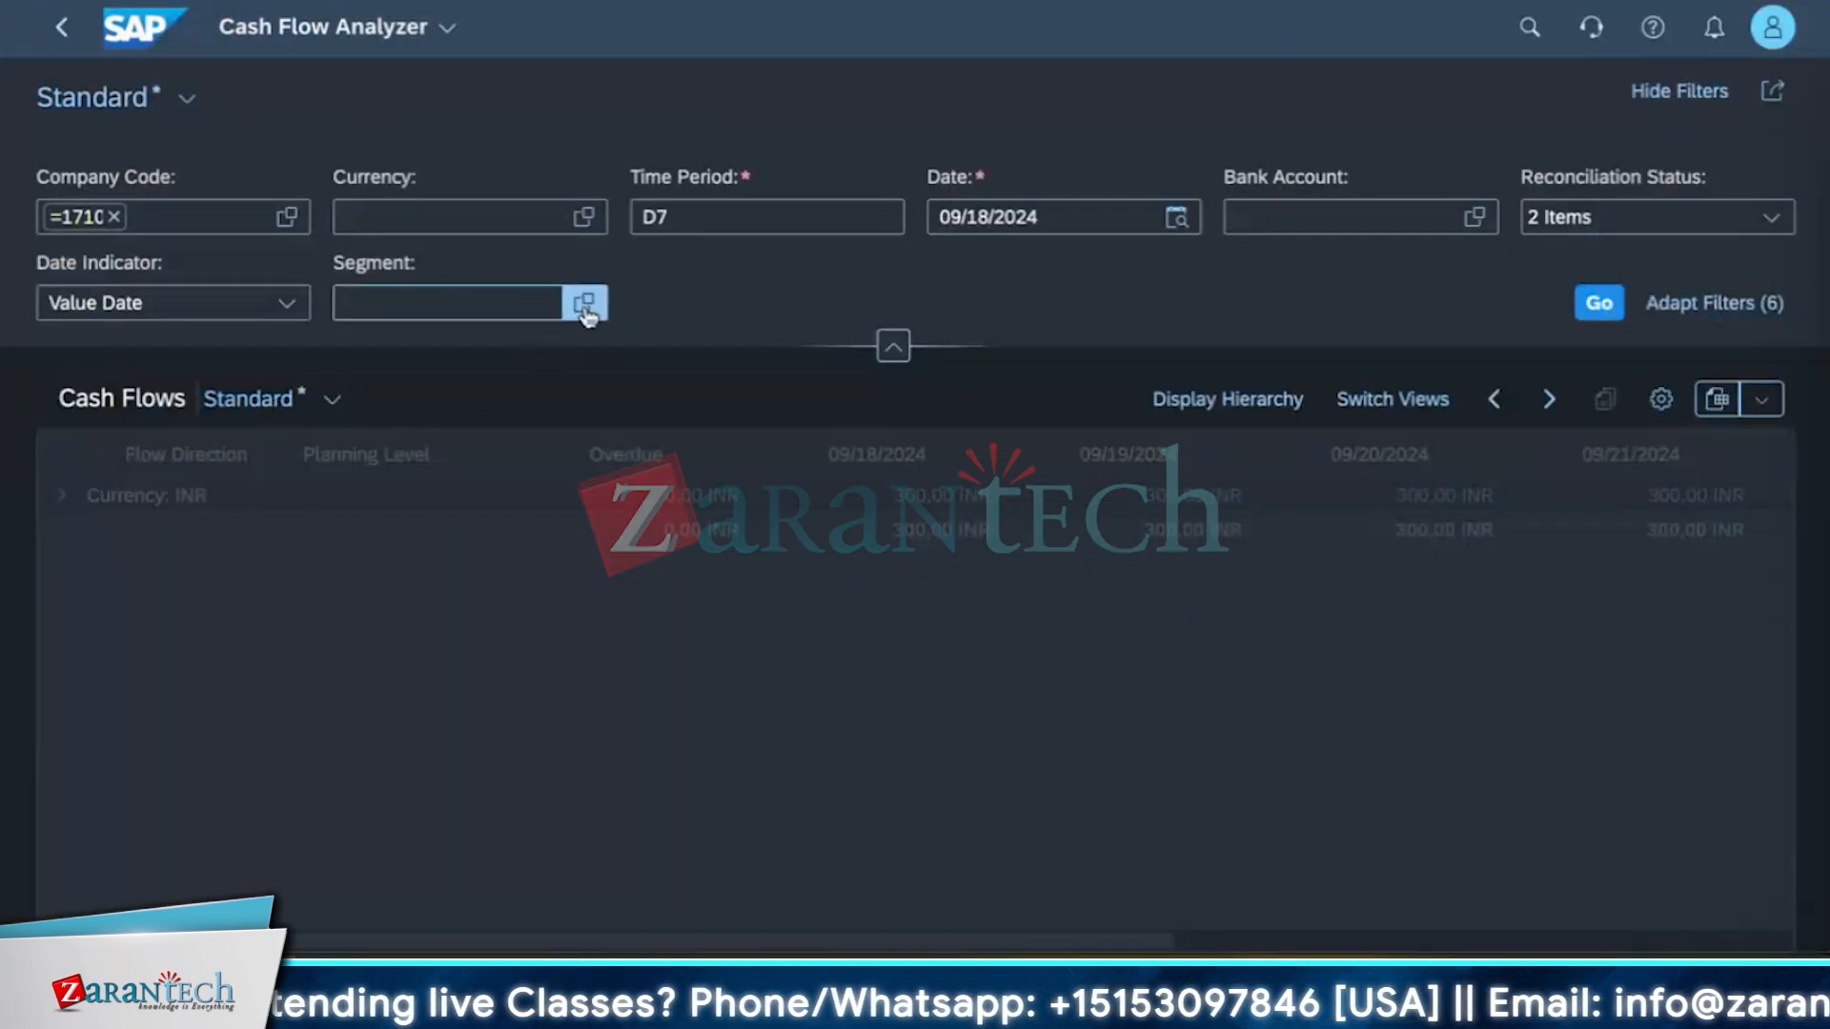
Filter the cash flows by segment 1000_C and run the analysis.
click(585, 303)
click(229, 429)
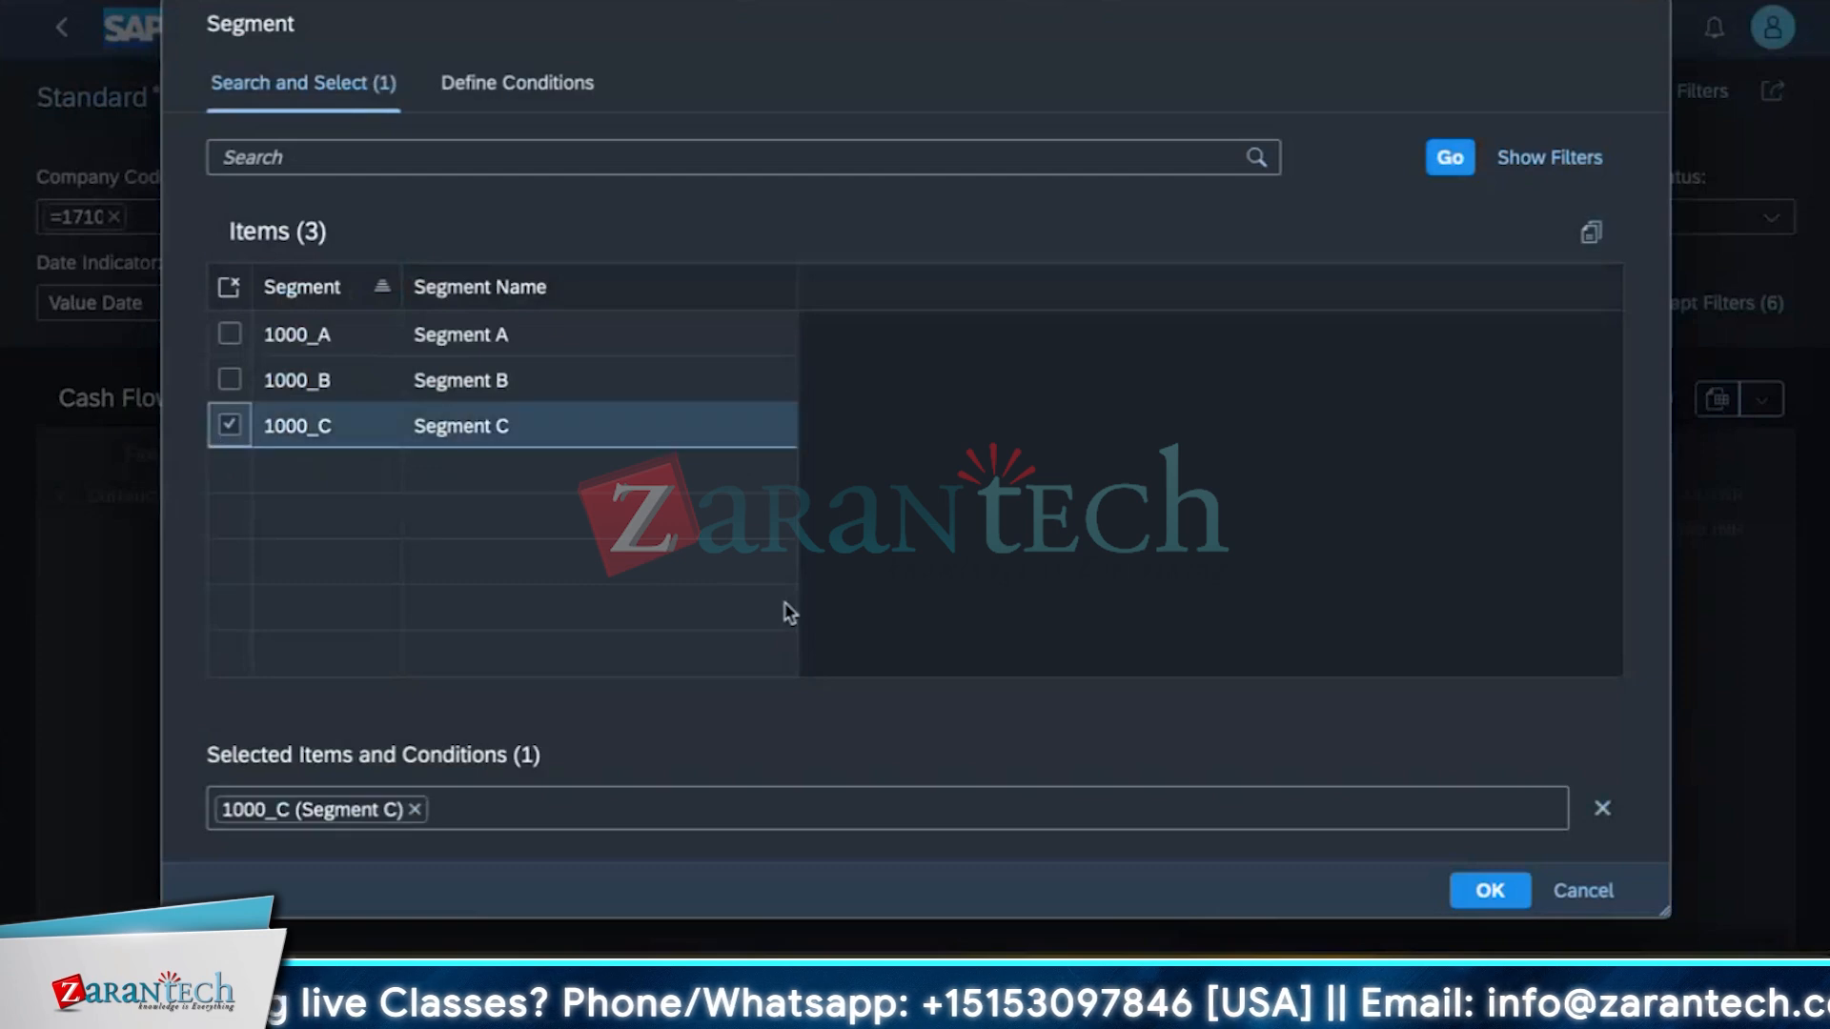
click(1489, 890)
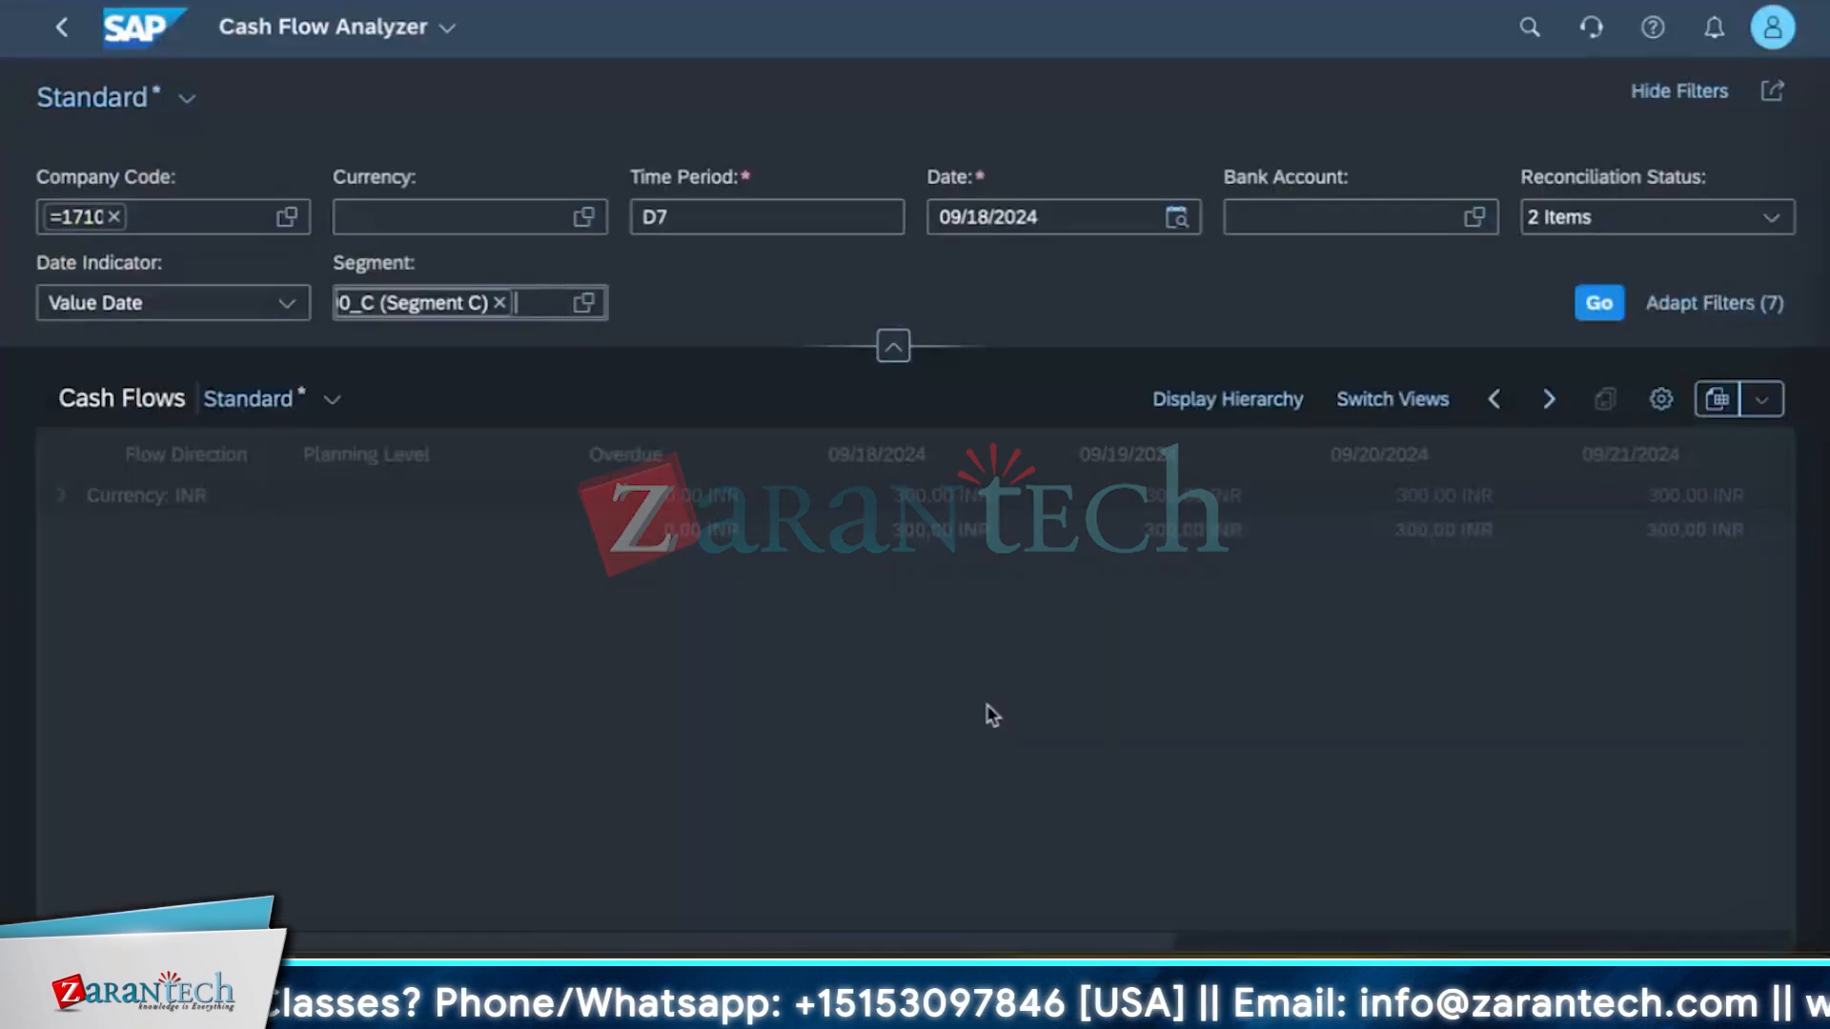
click(1599, 305)
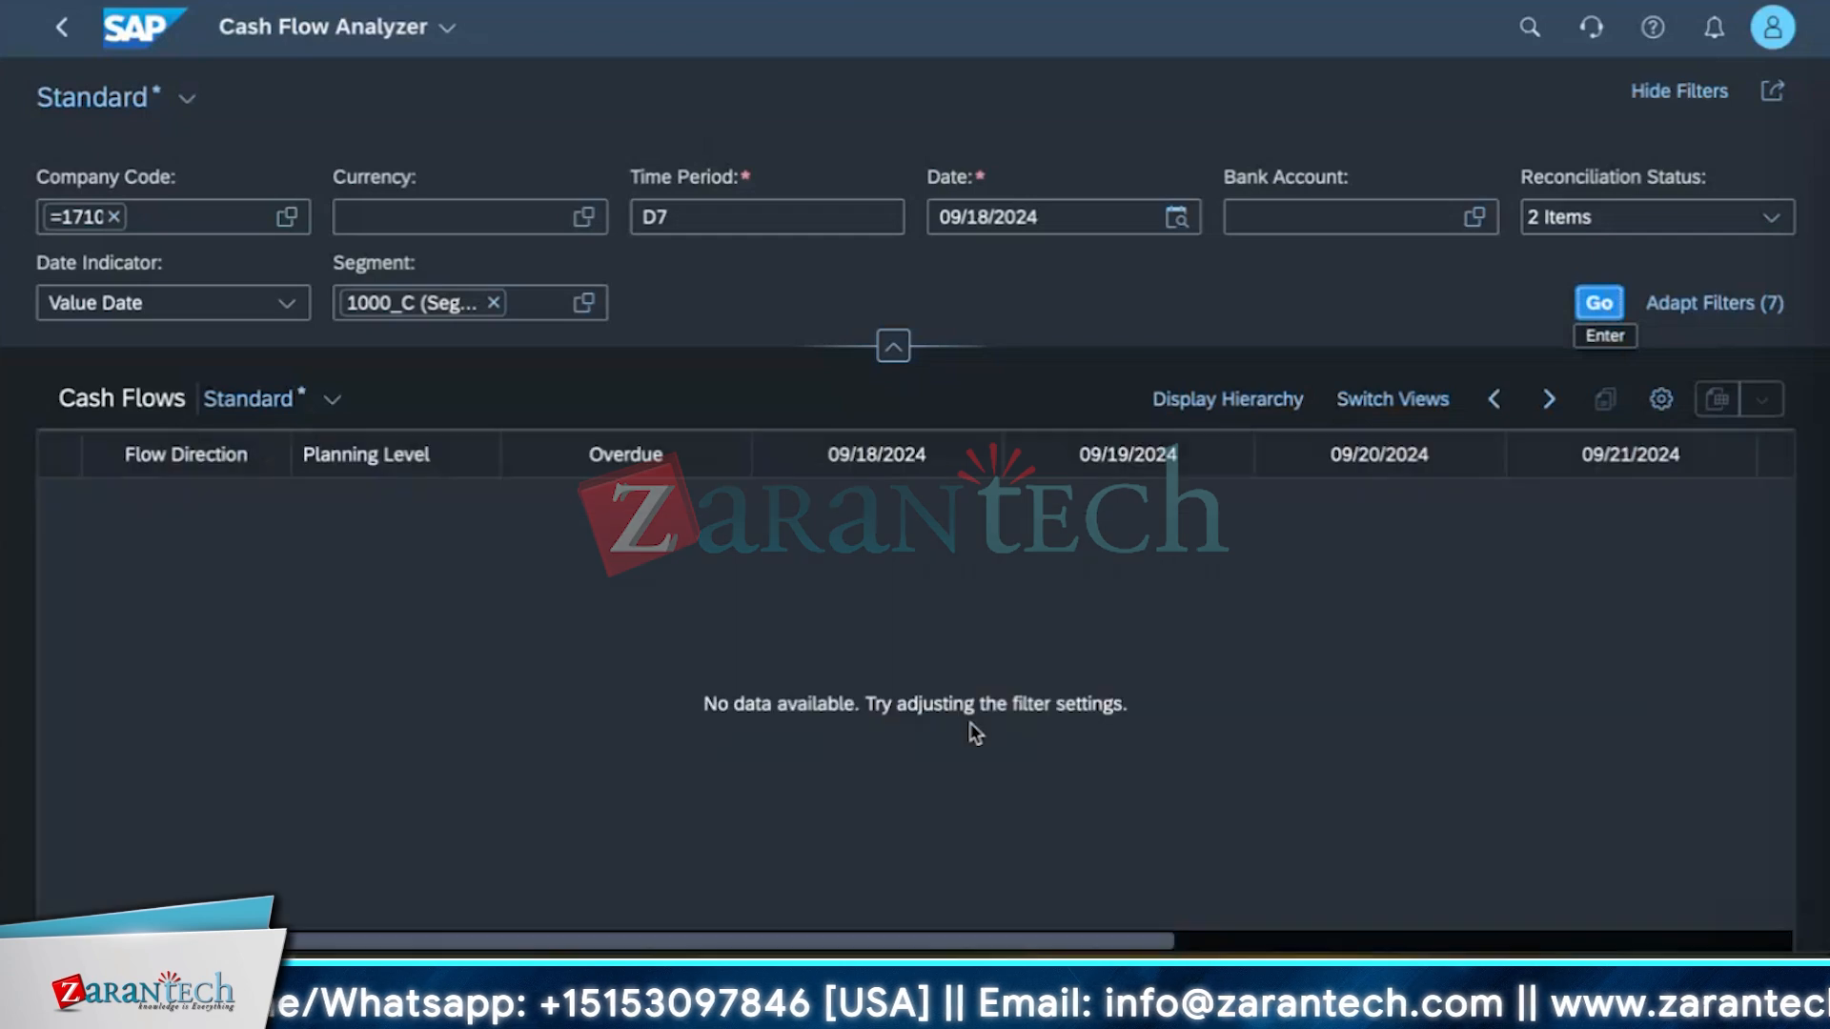
Clear the segment filter and run the analysis again.
click(493, 303)
click(1620, 303)
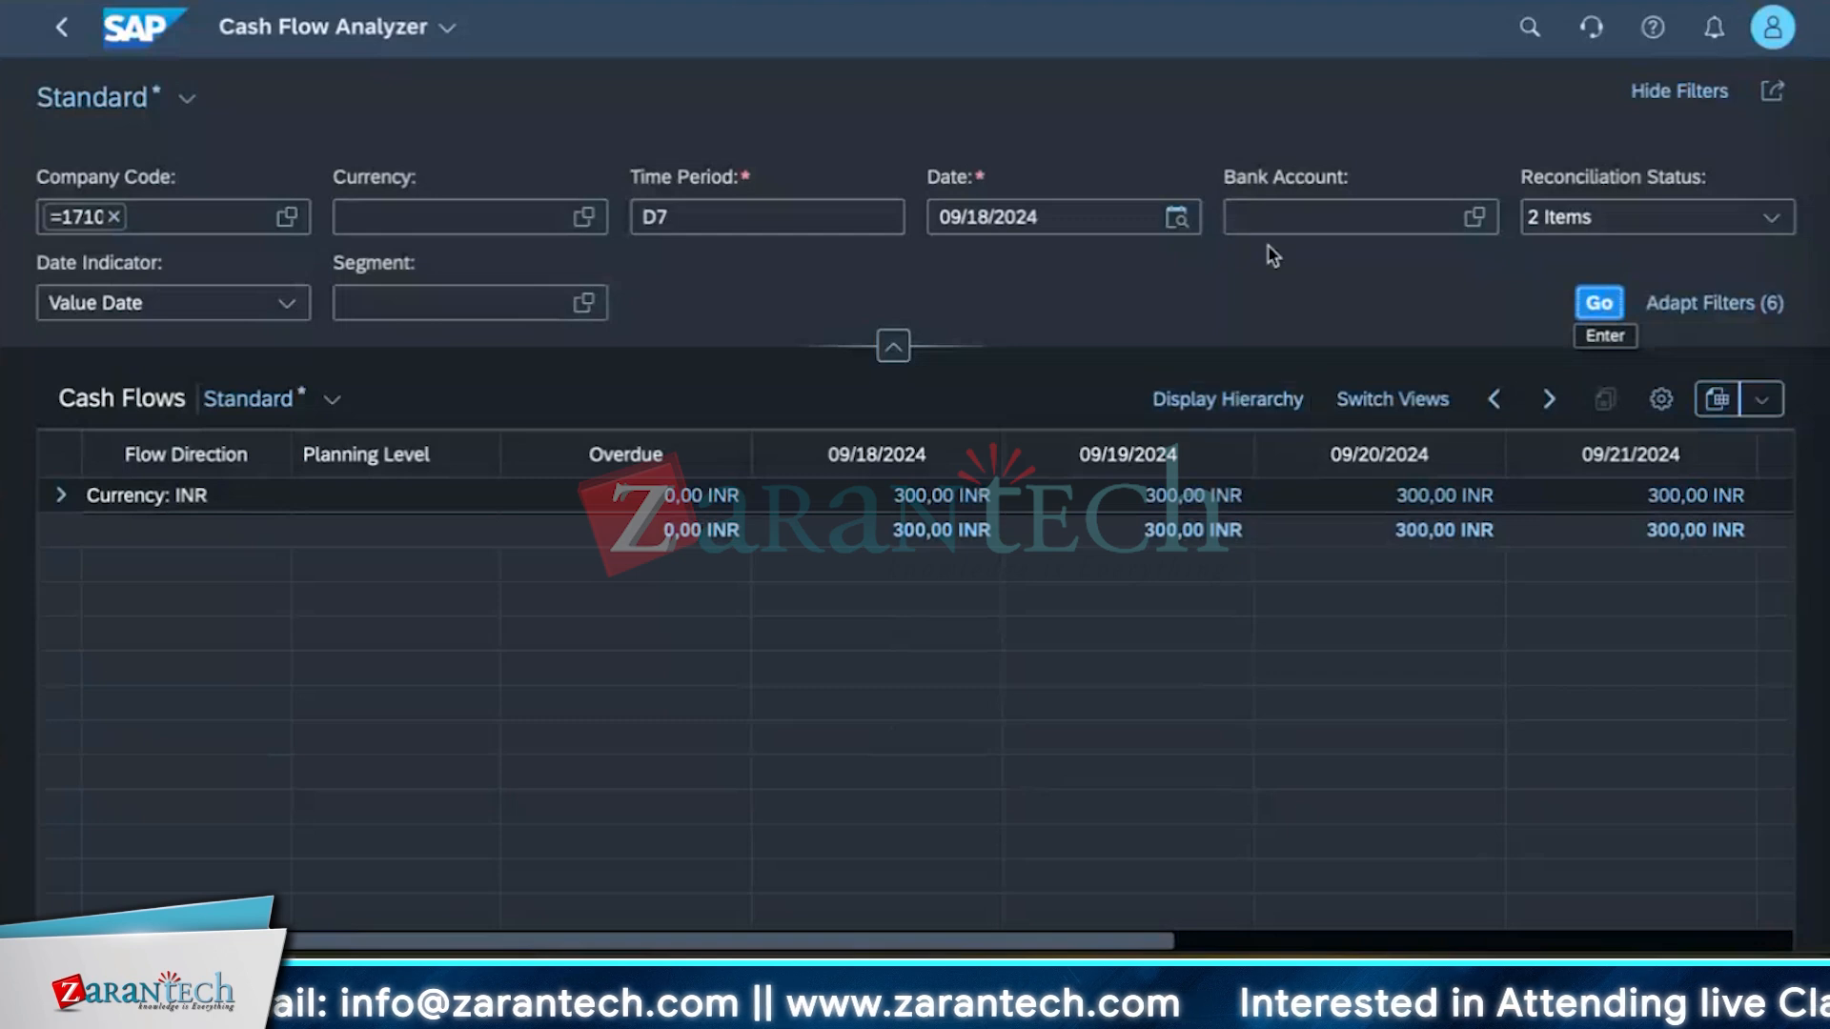
Switch the cash flow table to Delta View.
click(1272, 397)
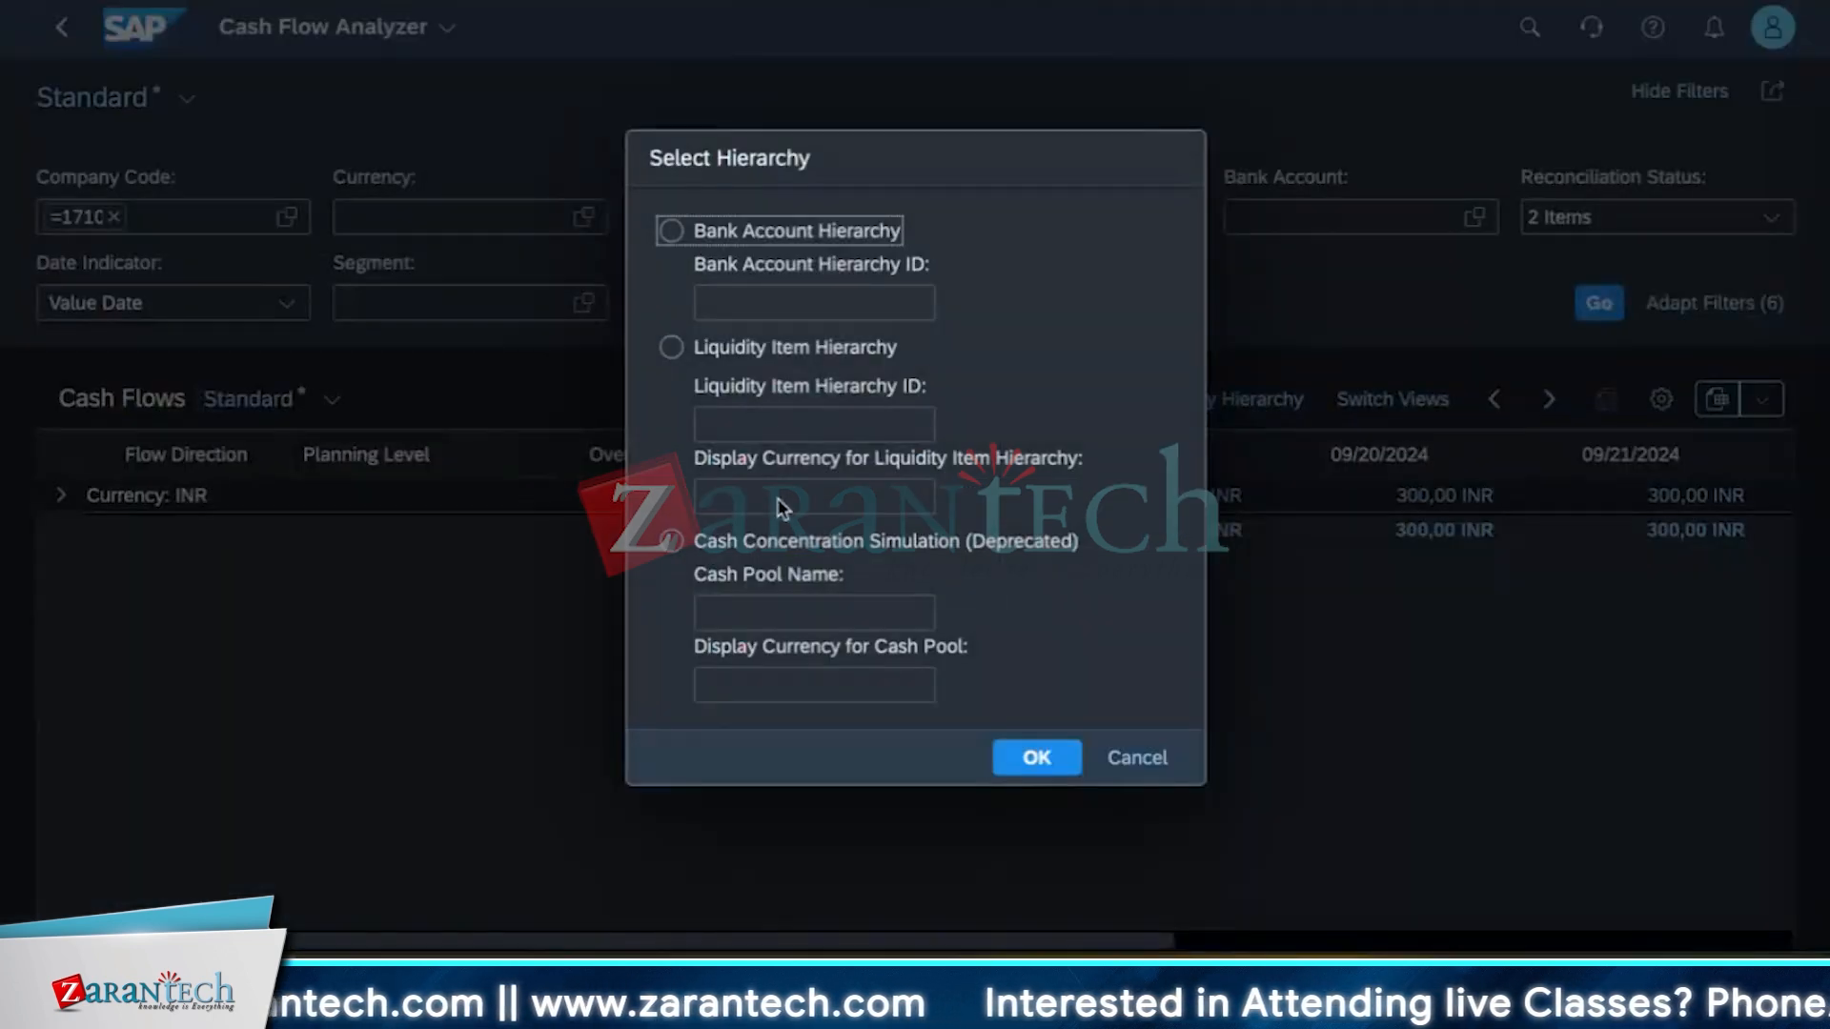
click(1151, 758)
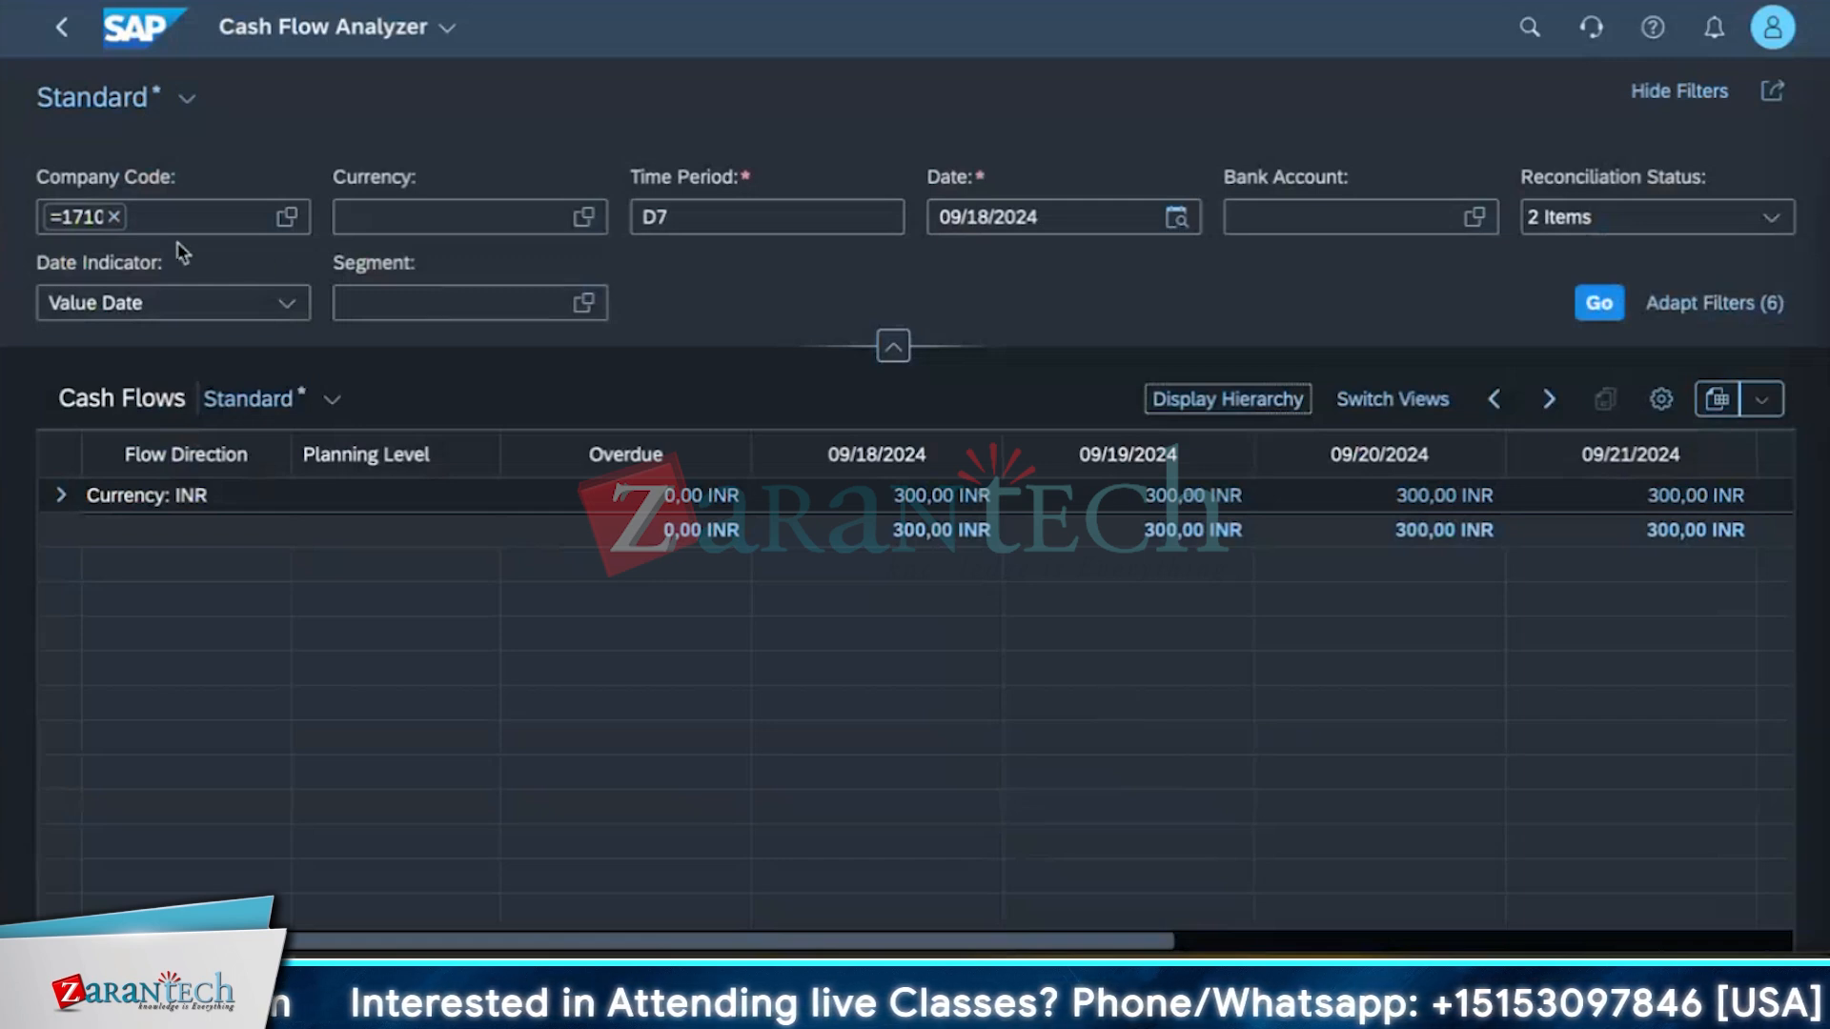
click(1392, 398)
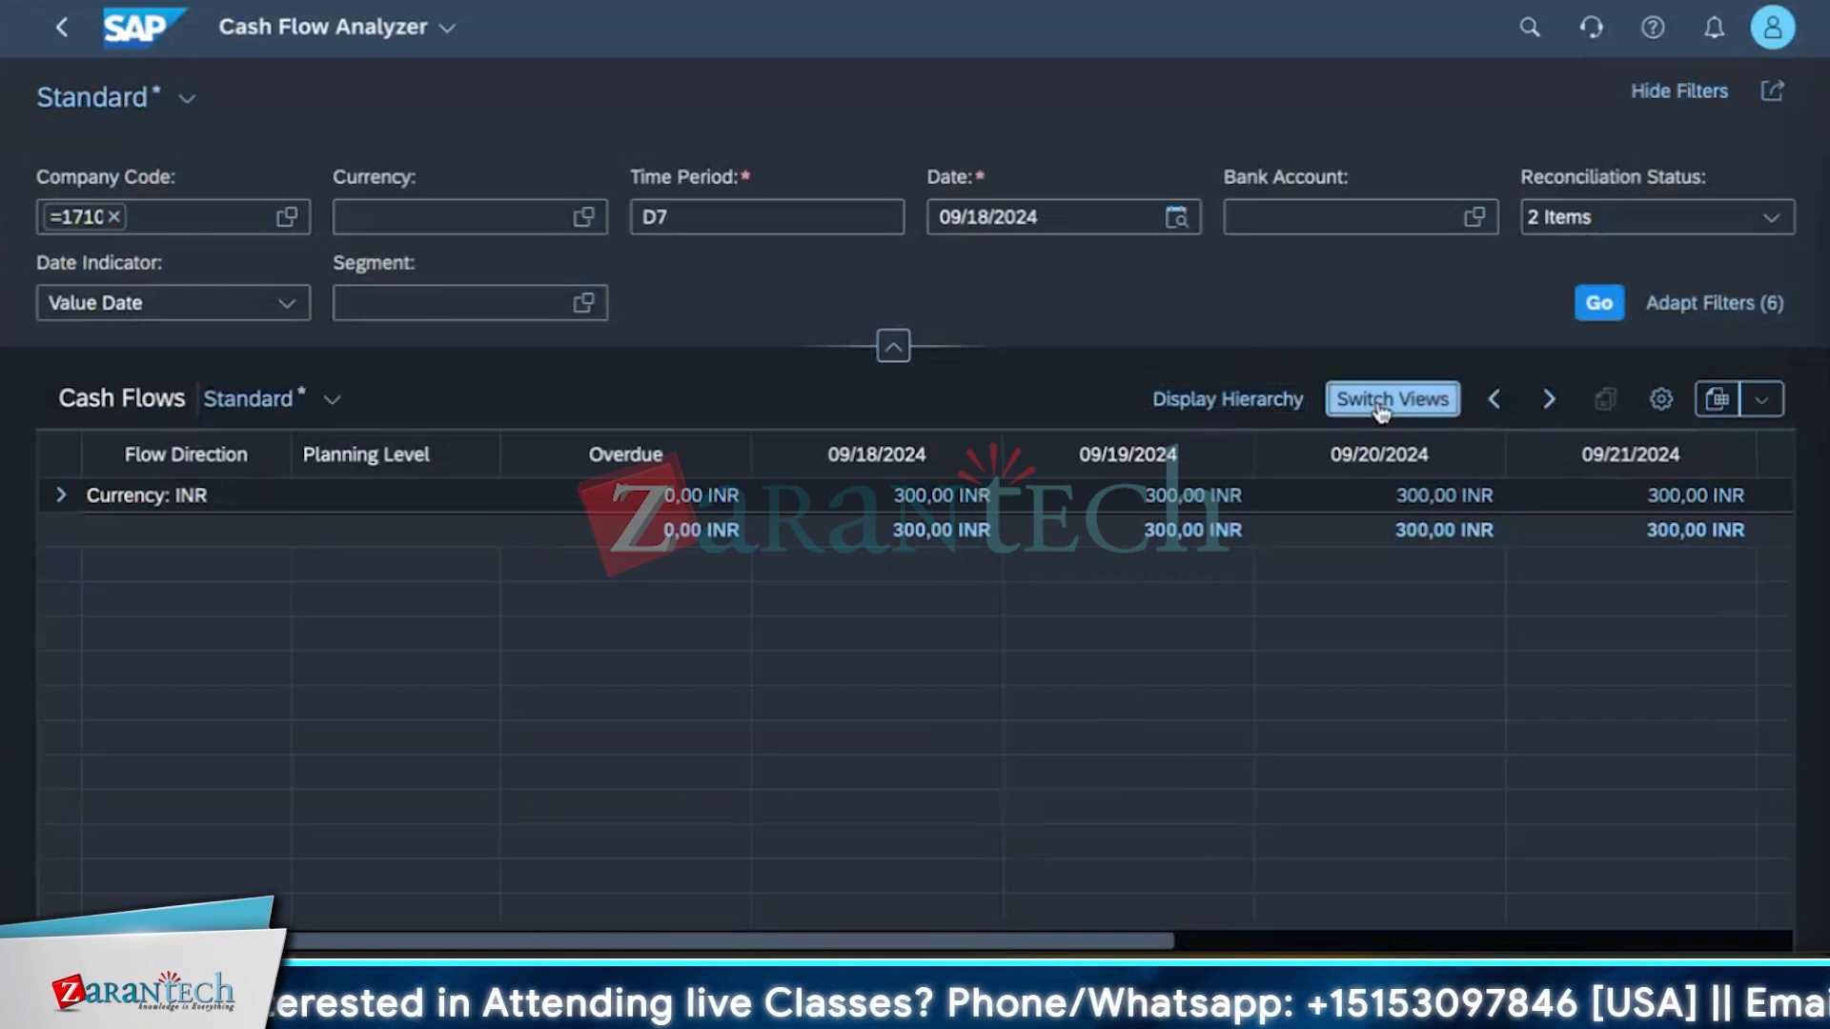
click(1326, 575)
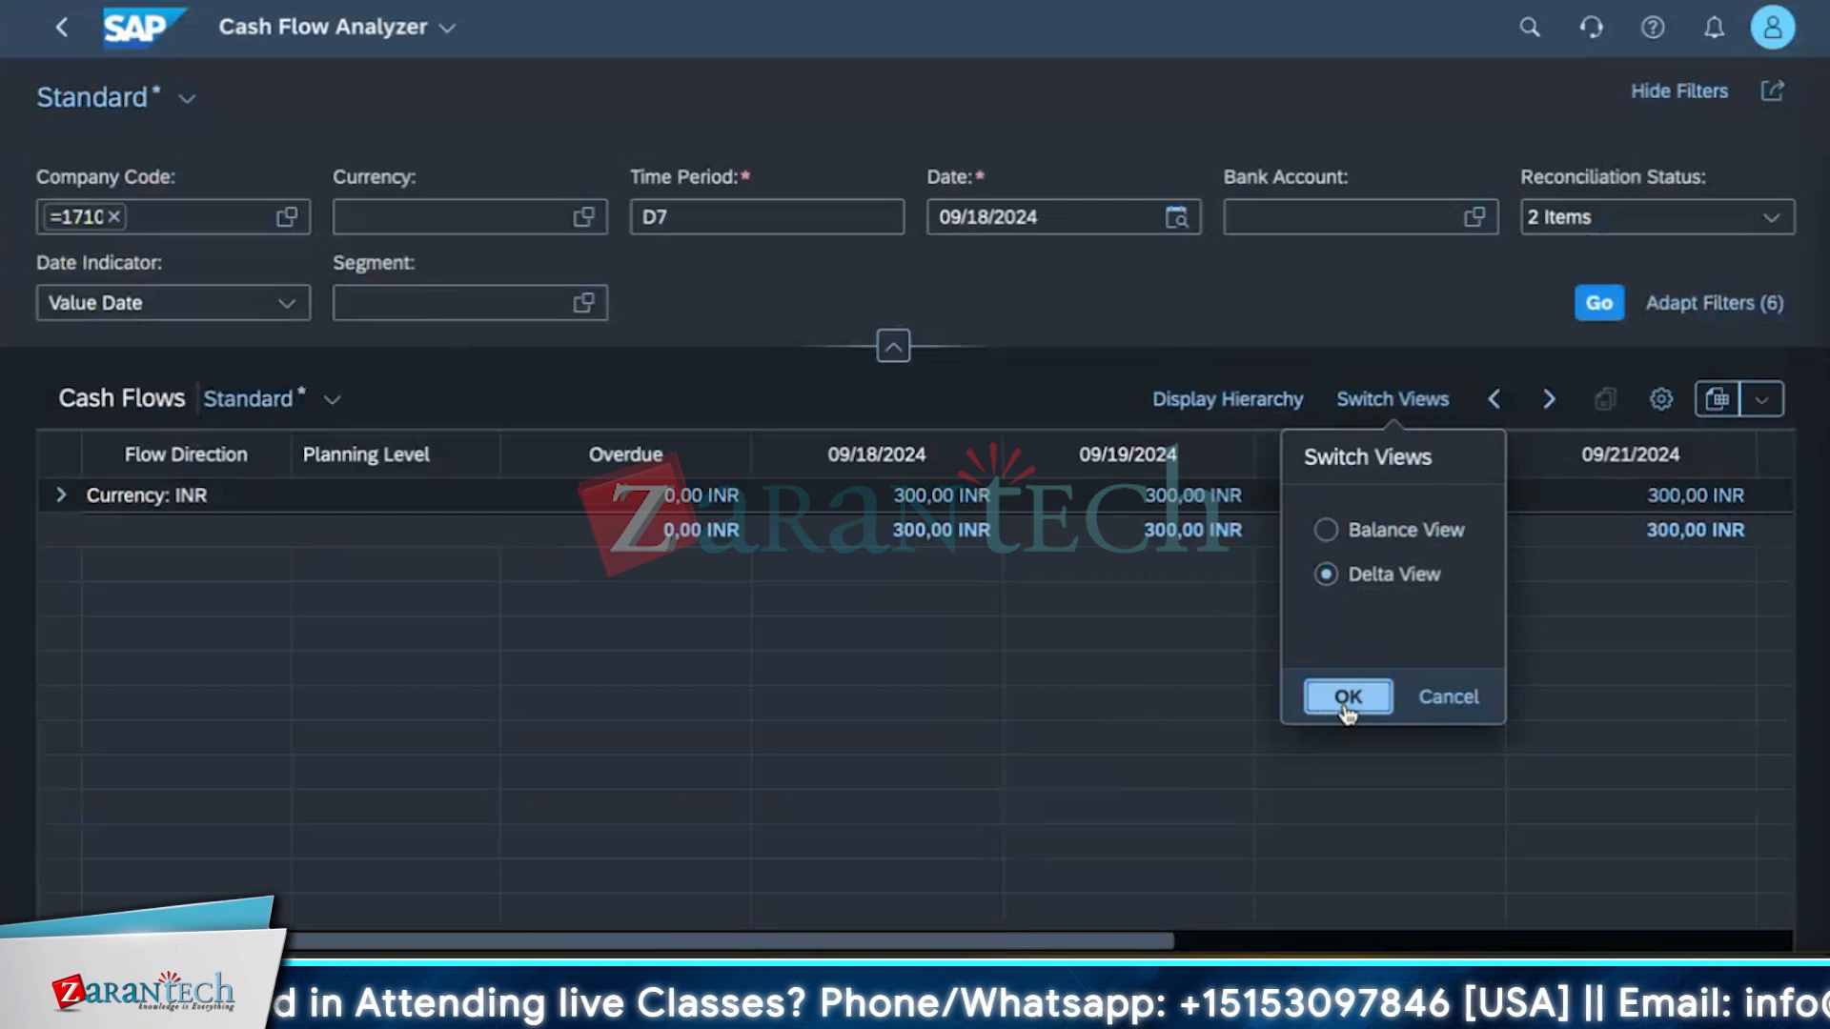
click(1347, 697)
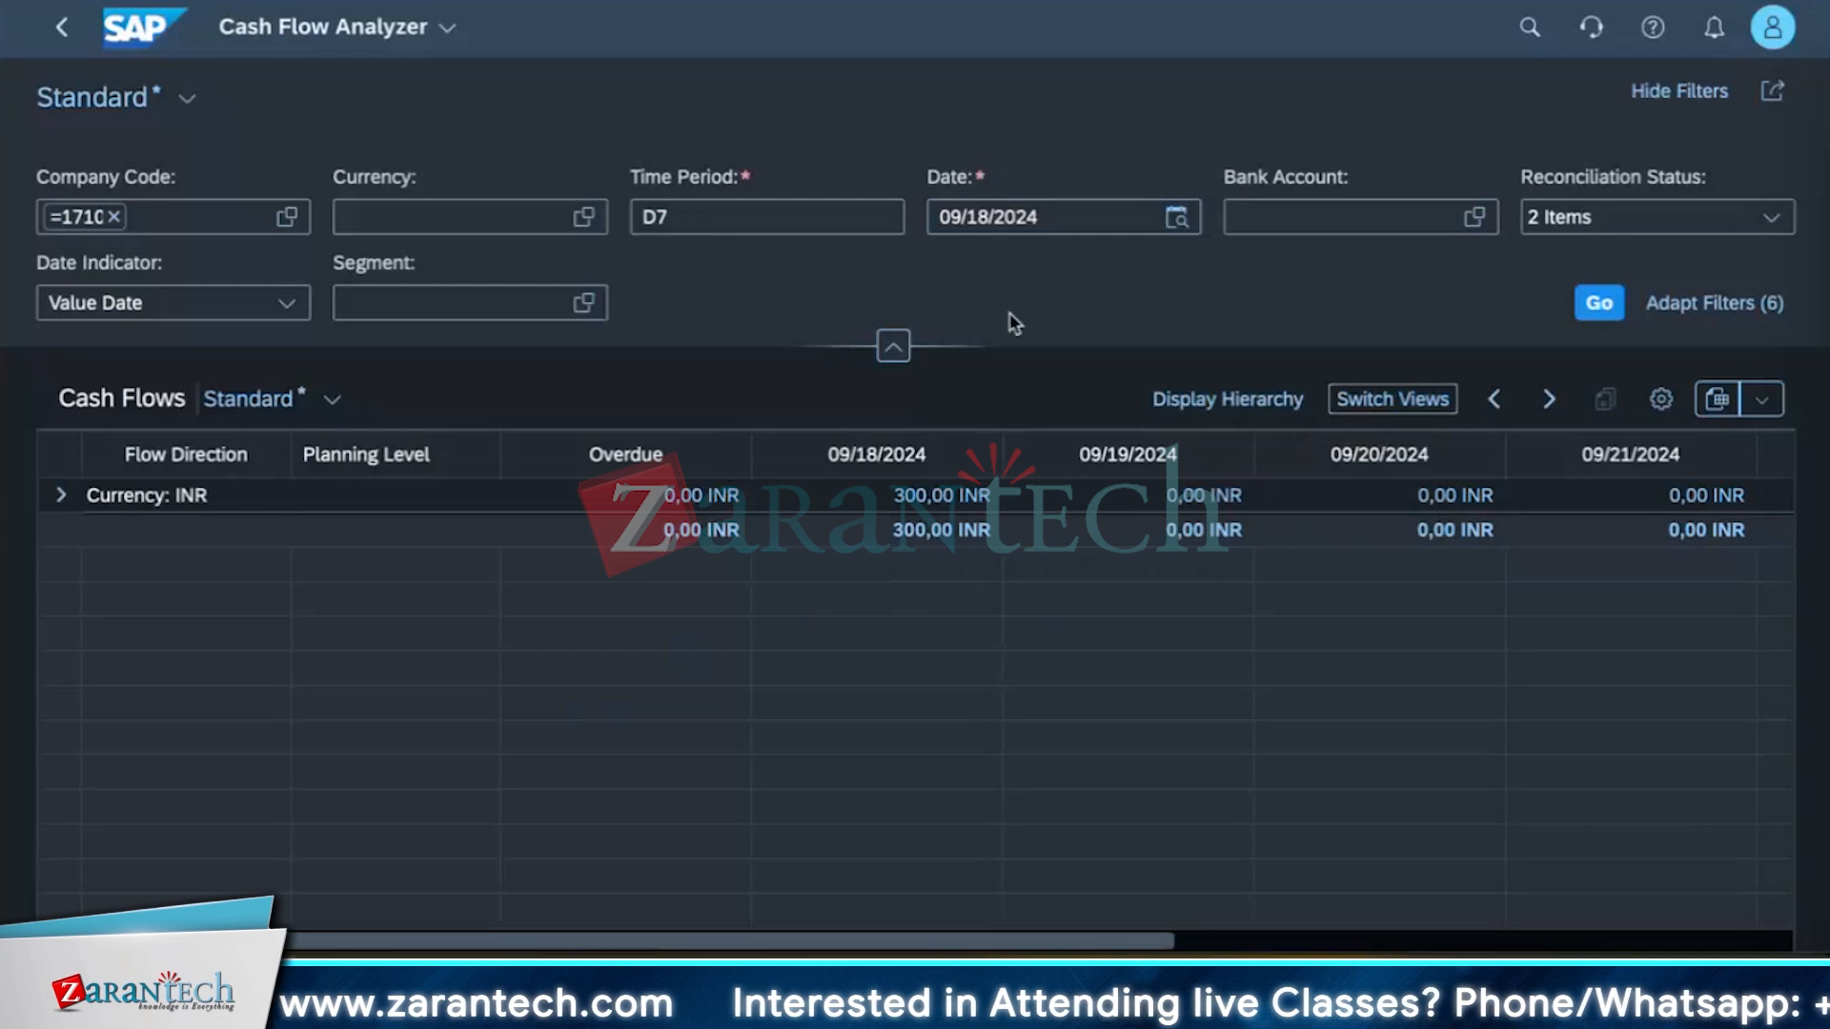
Open Display Hierarchy, choose Bank Account Hierarchy and browse the available bank account hierarchy IDs.
click(1185, 400)
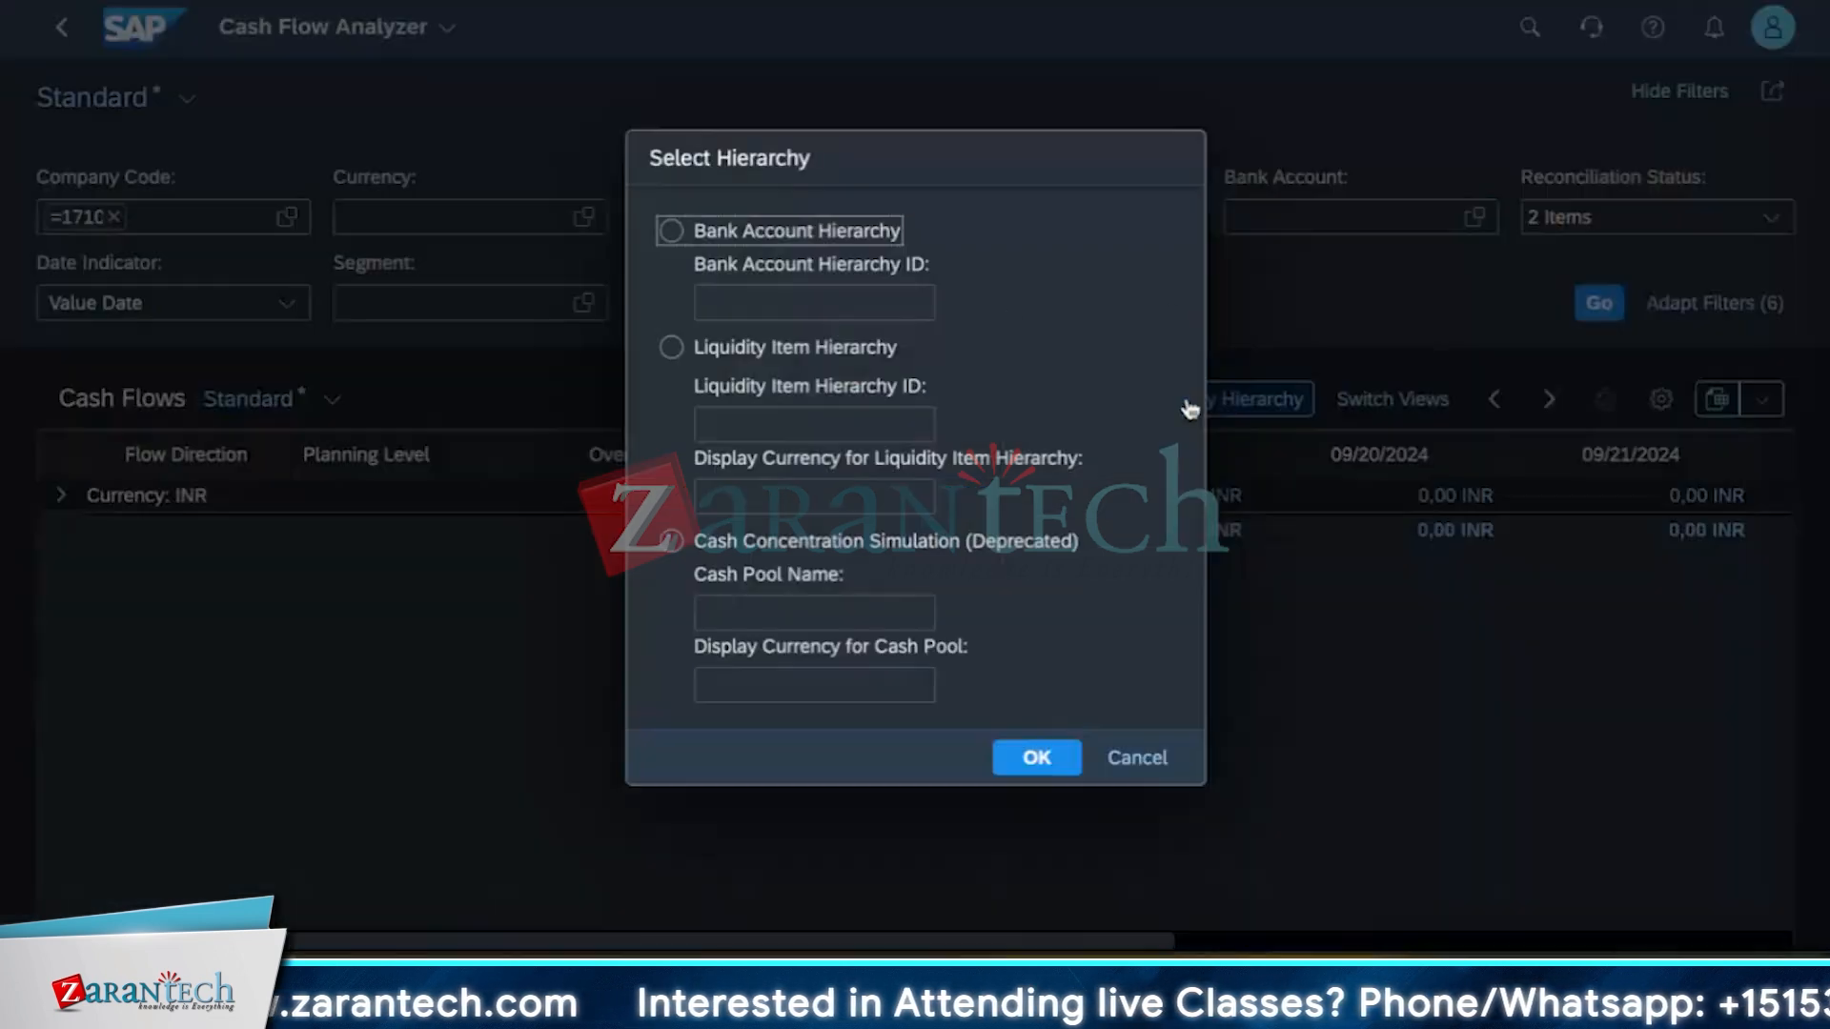
click(710, 232)
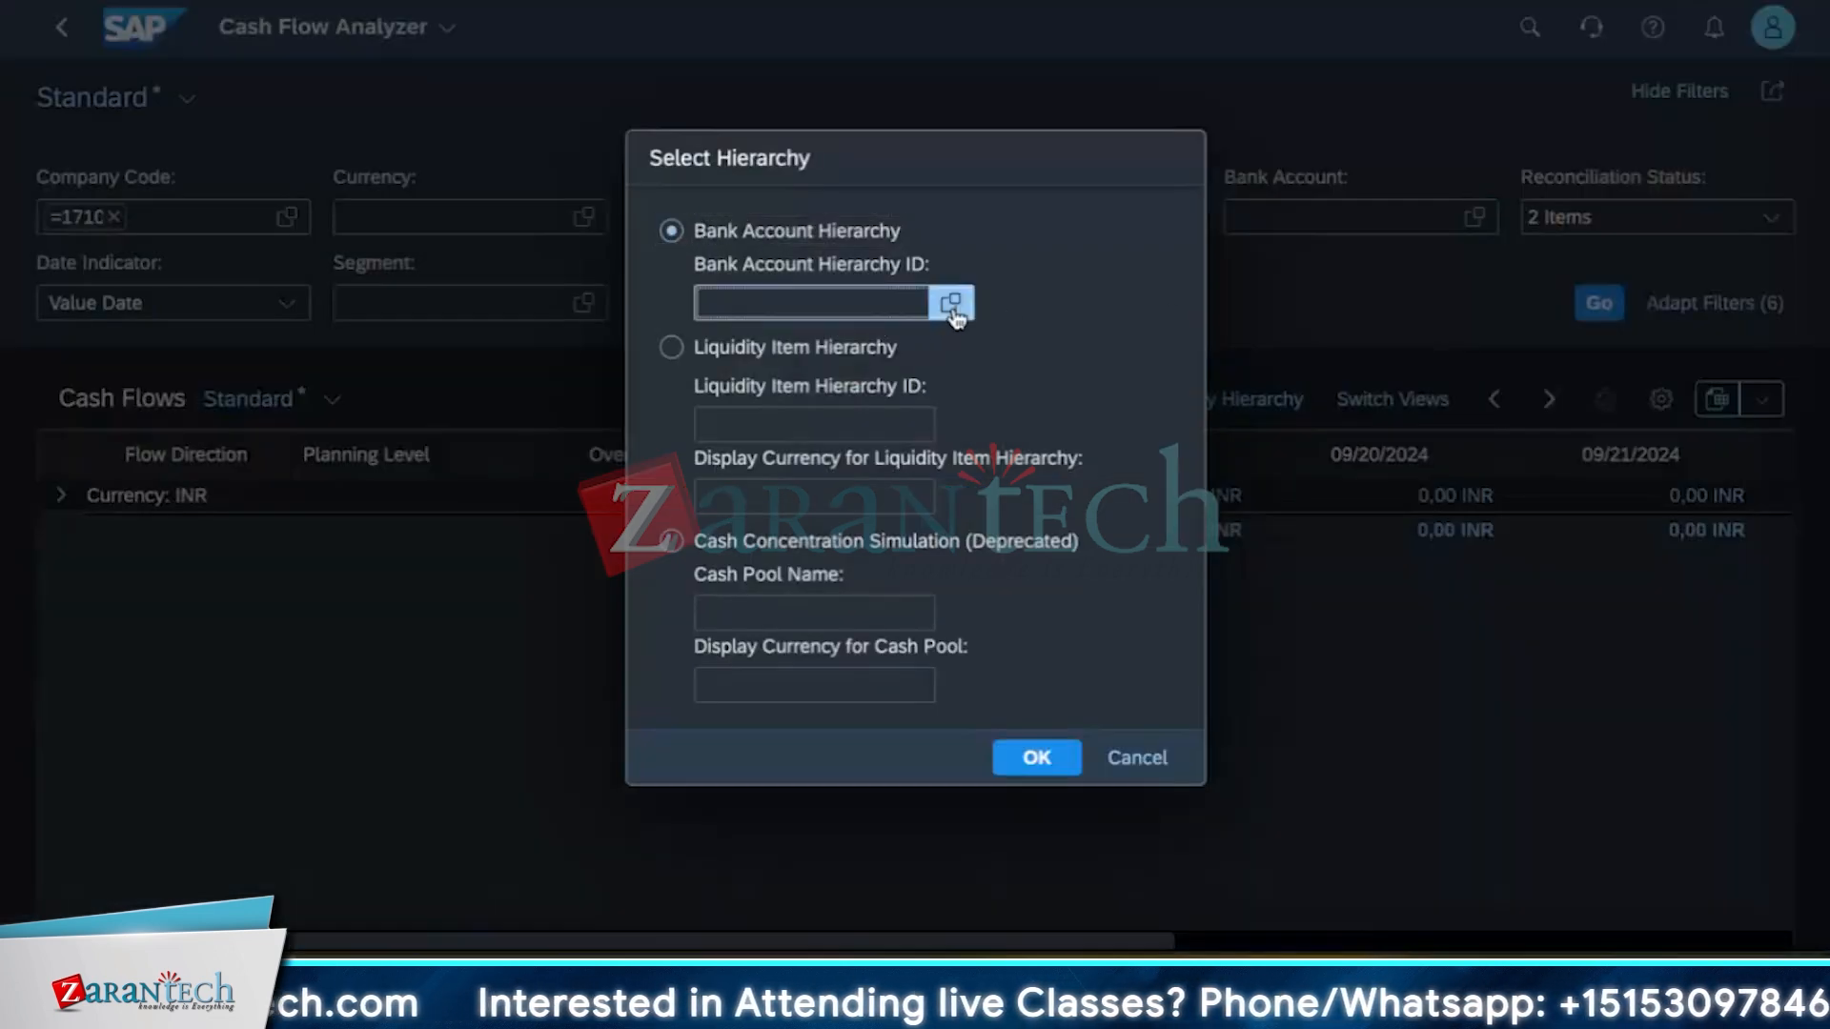
click(951, 307)
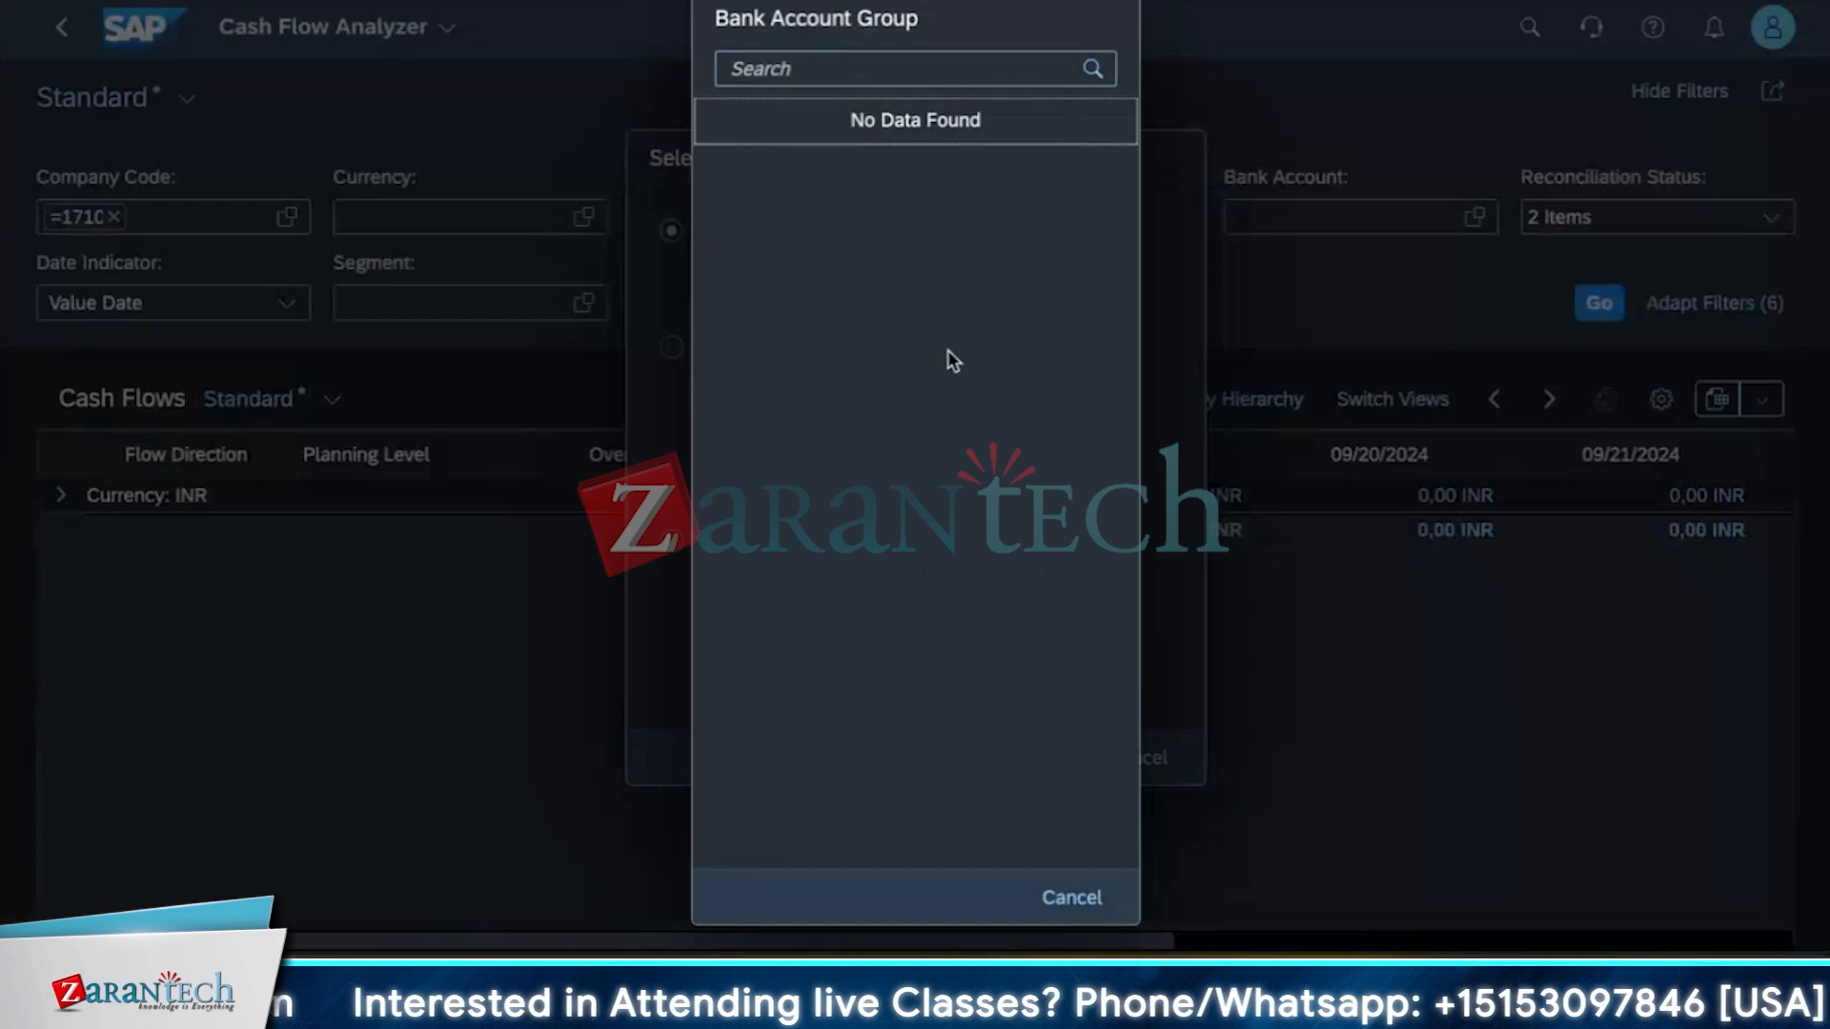
click(1071, 897)
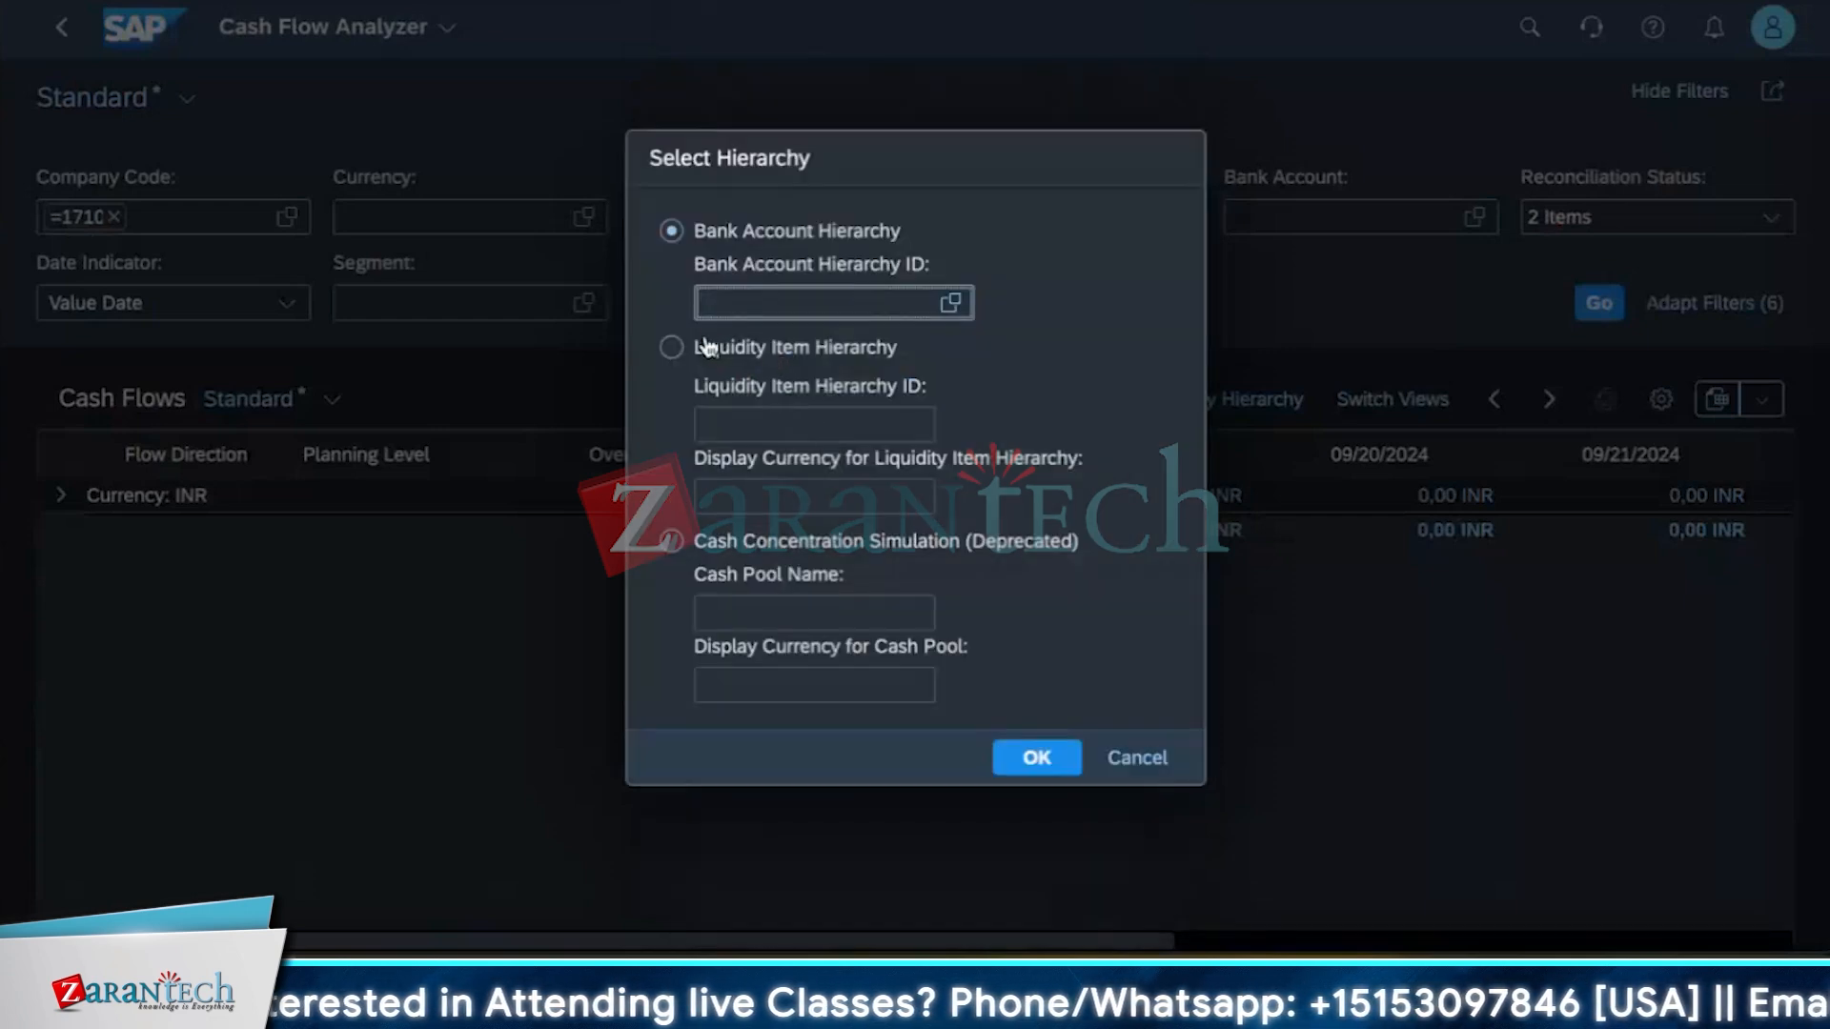
click(951, 303)
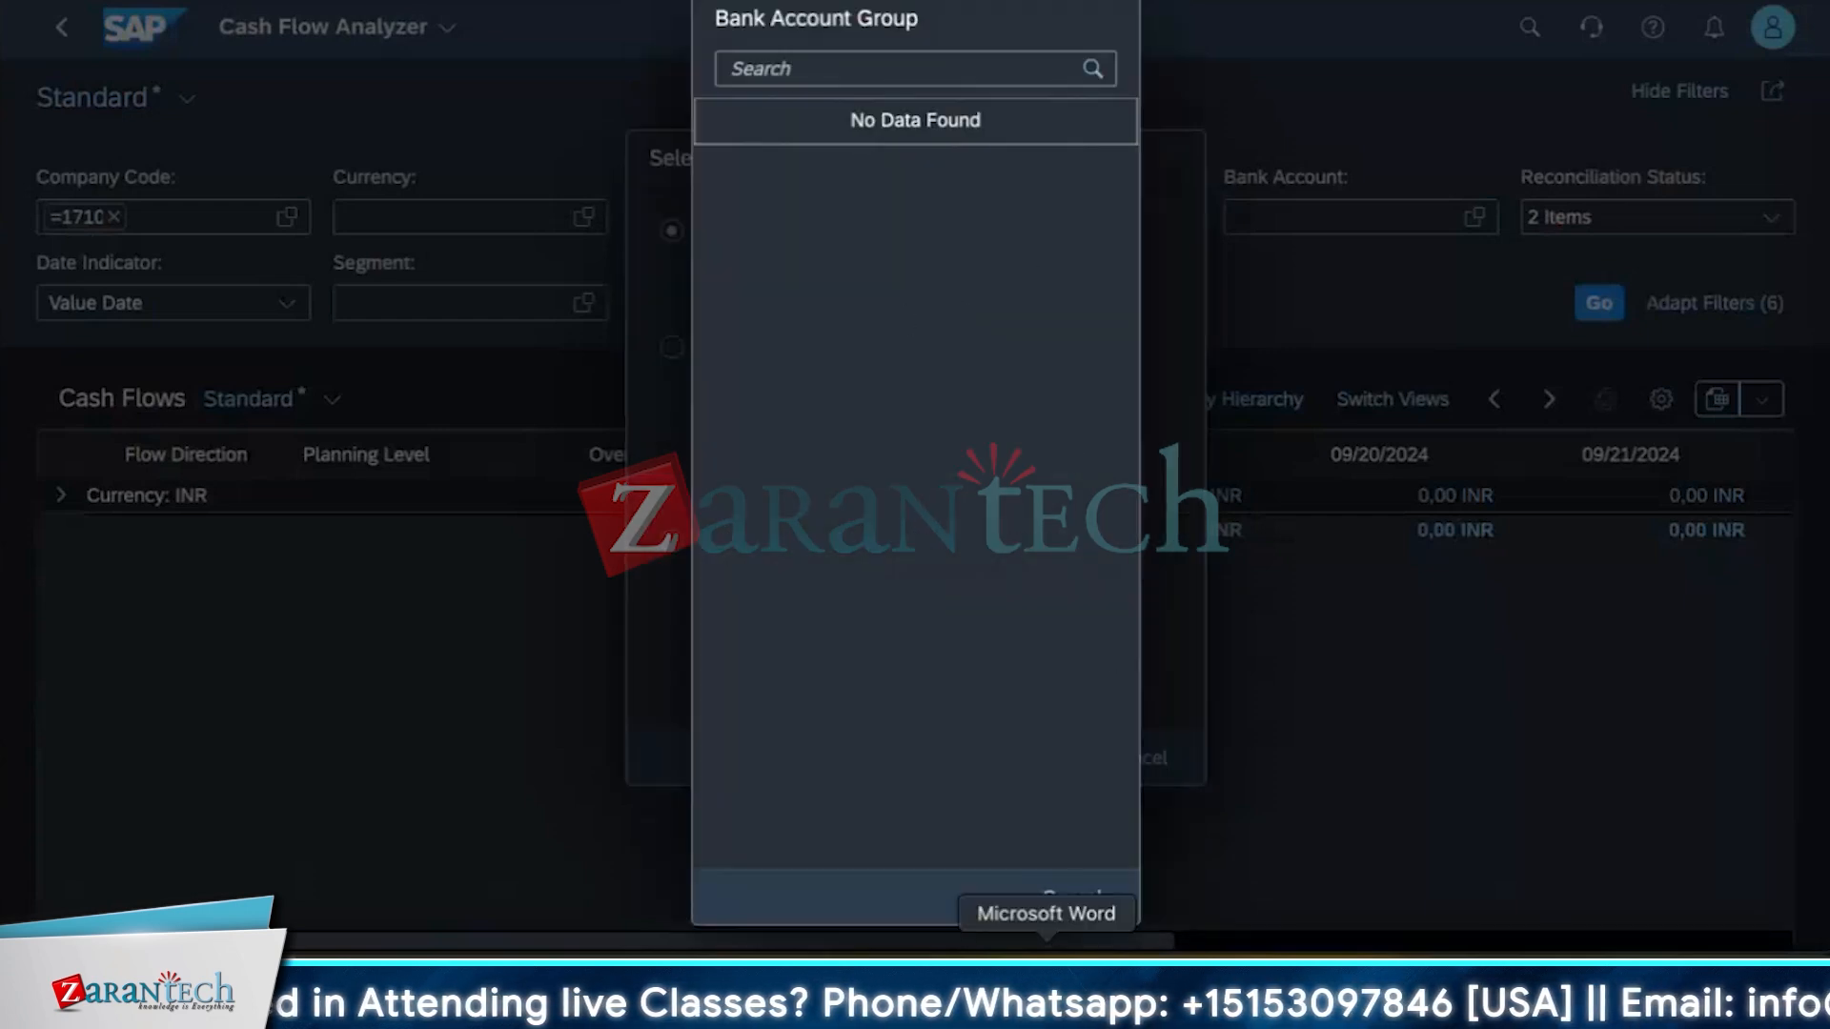
click(1074, 897)
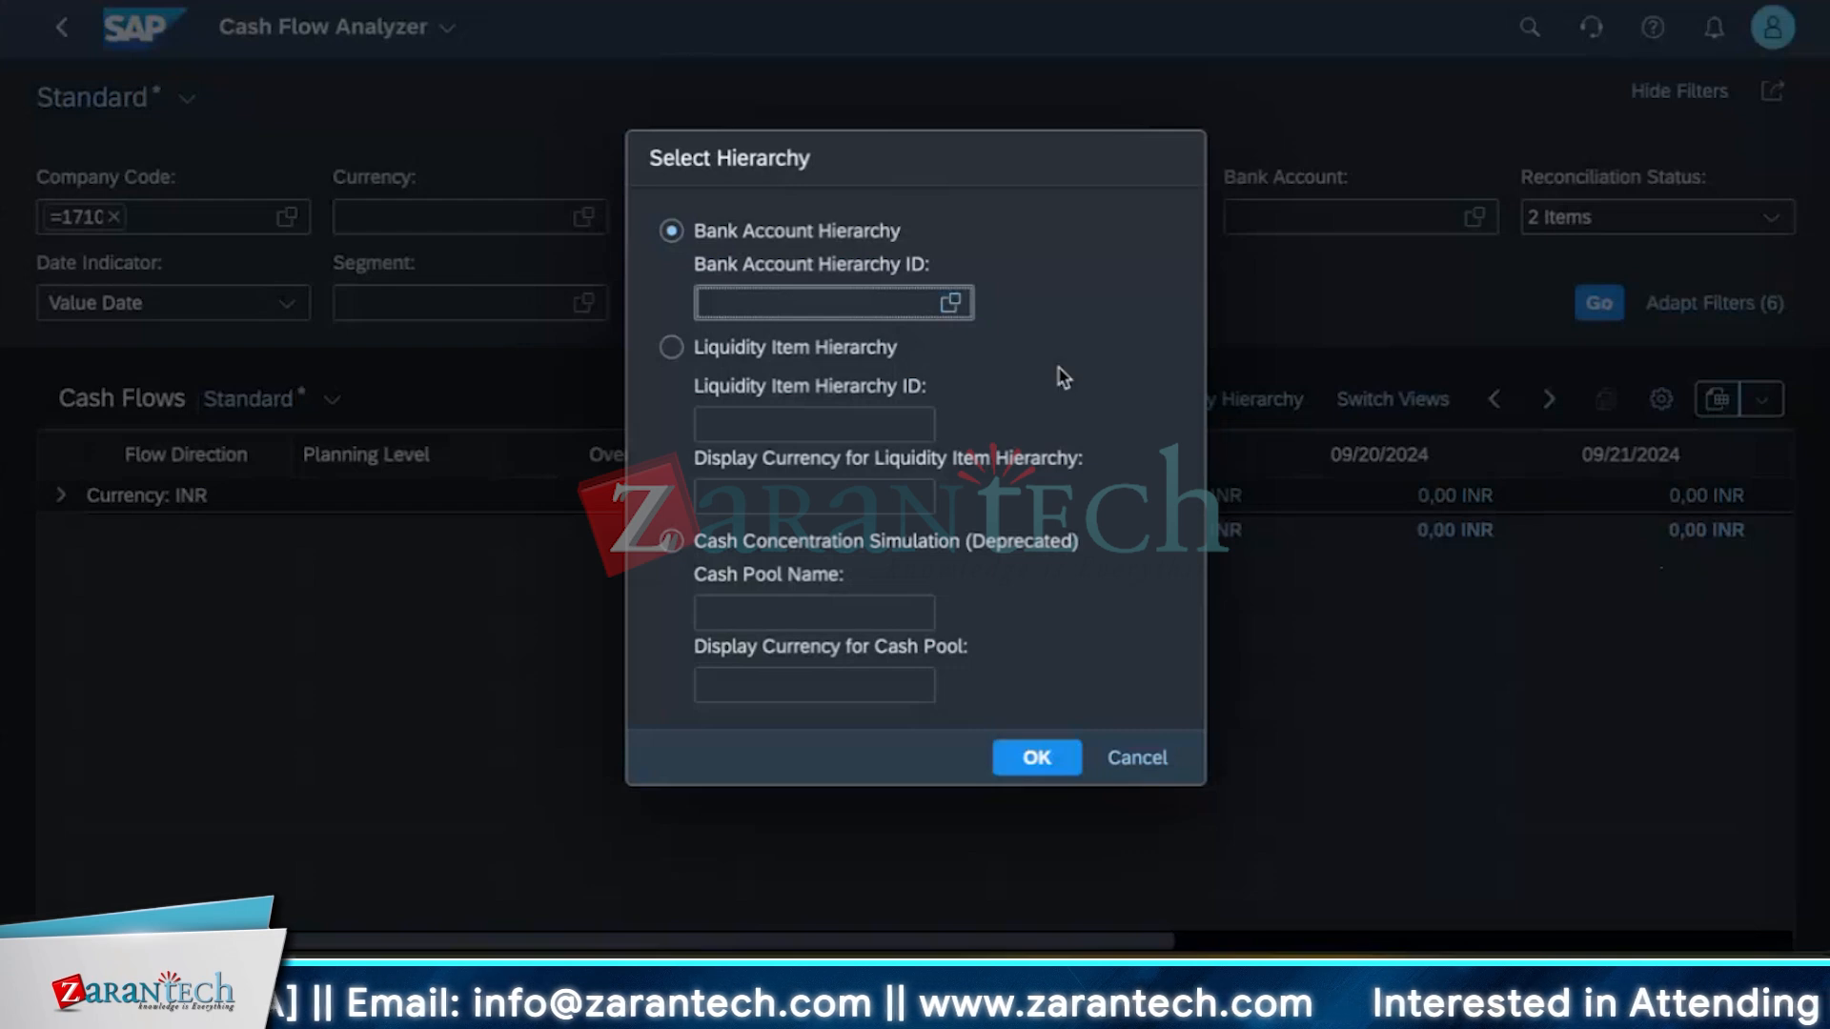
Browse the liquidity item hierarchy and cash pool value lists, then close the hierarchy dialog.
click(671, 348)
click(953, 426)
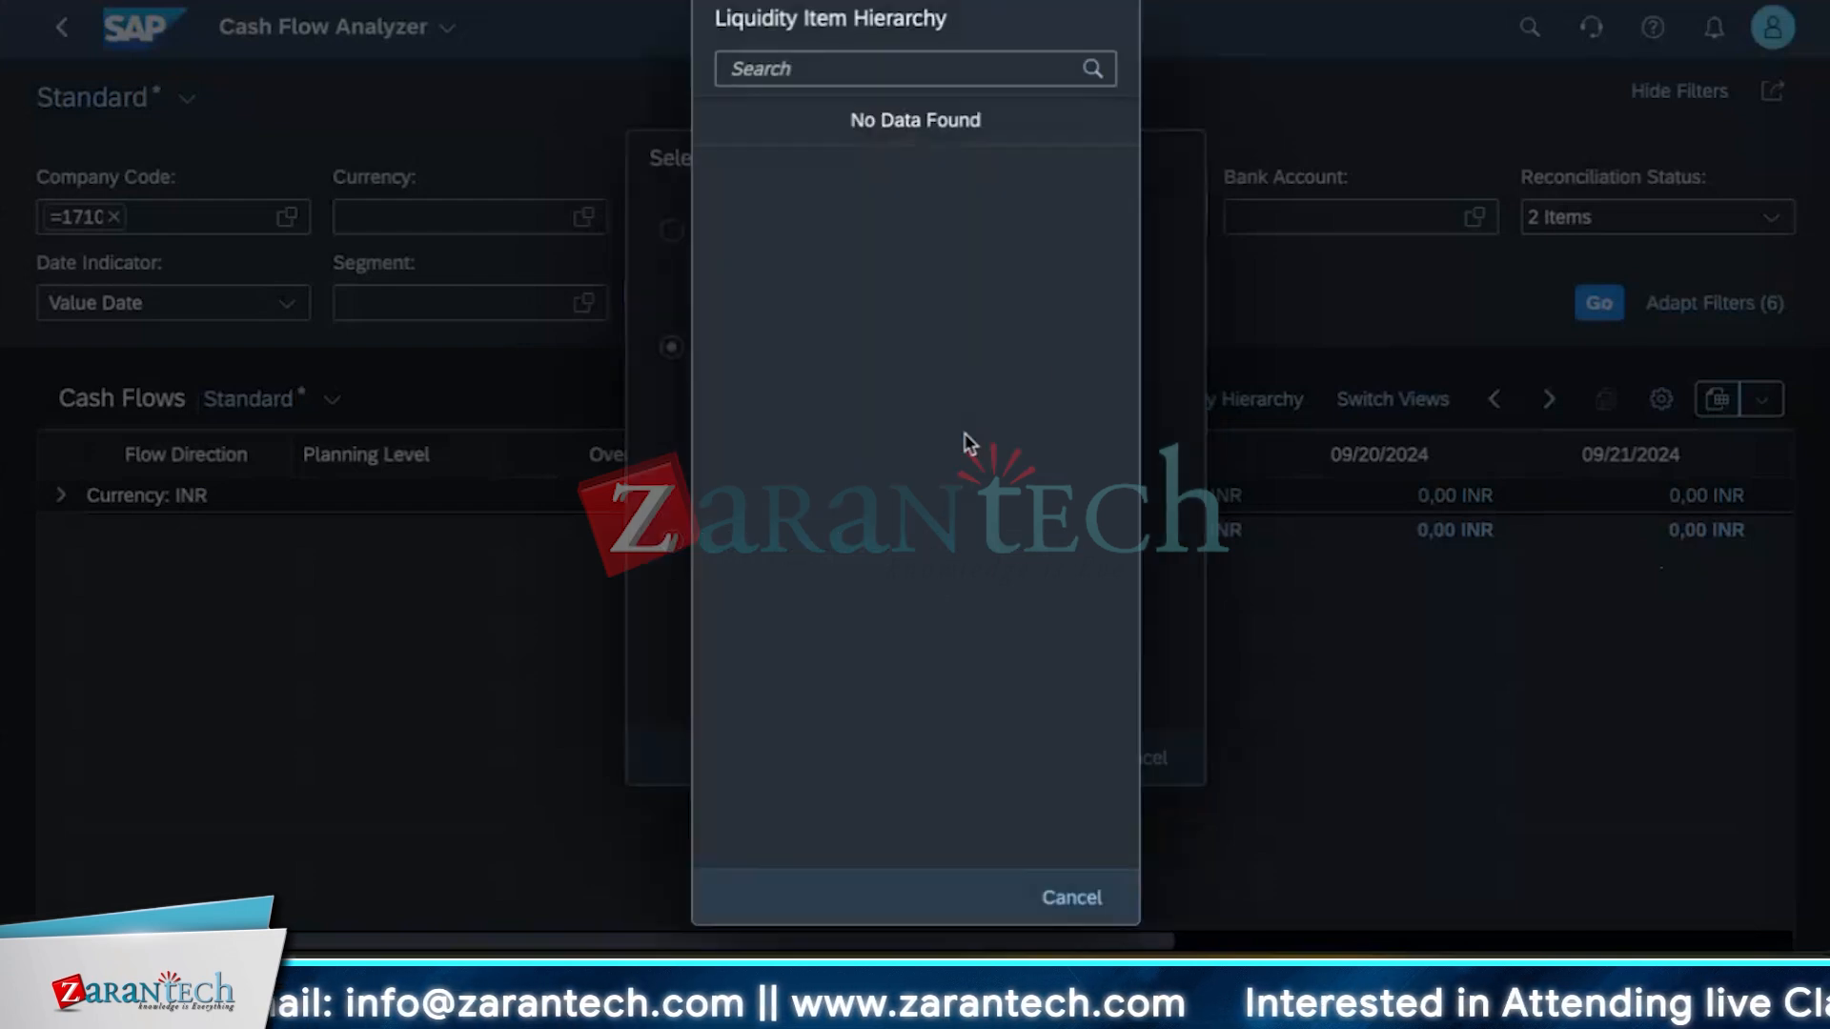
click(1072, 896)
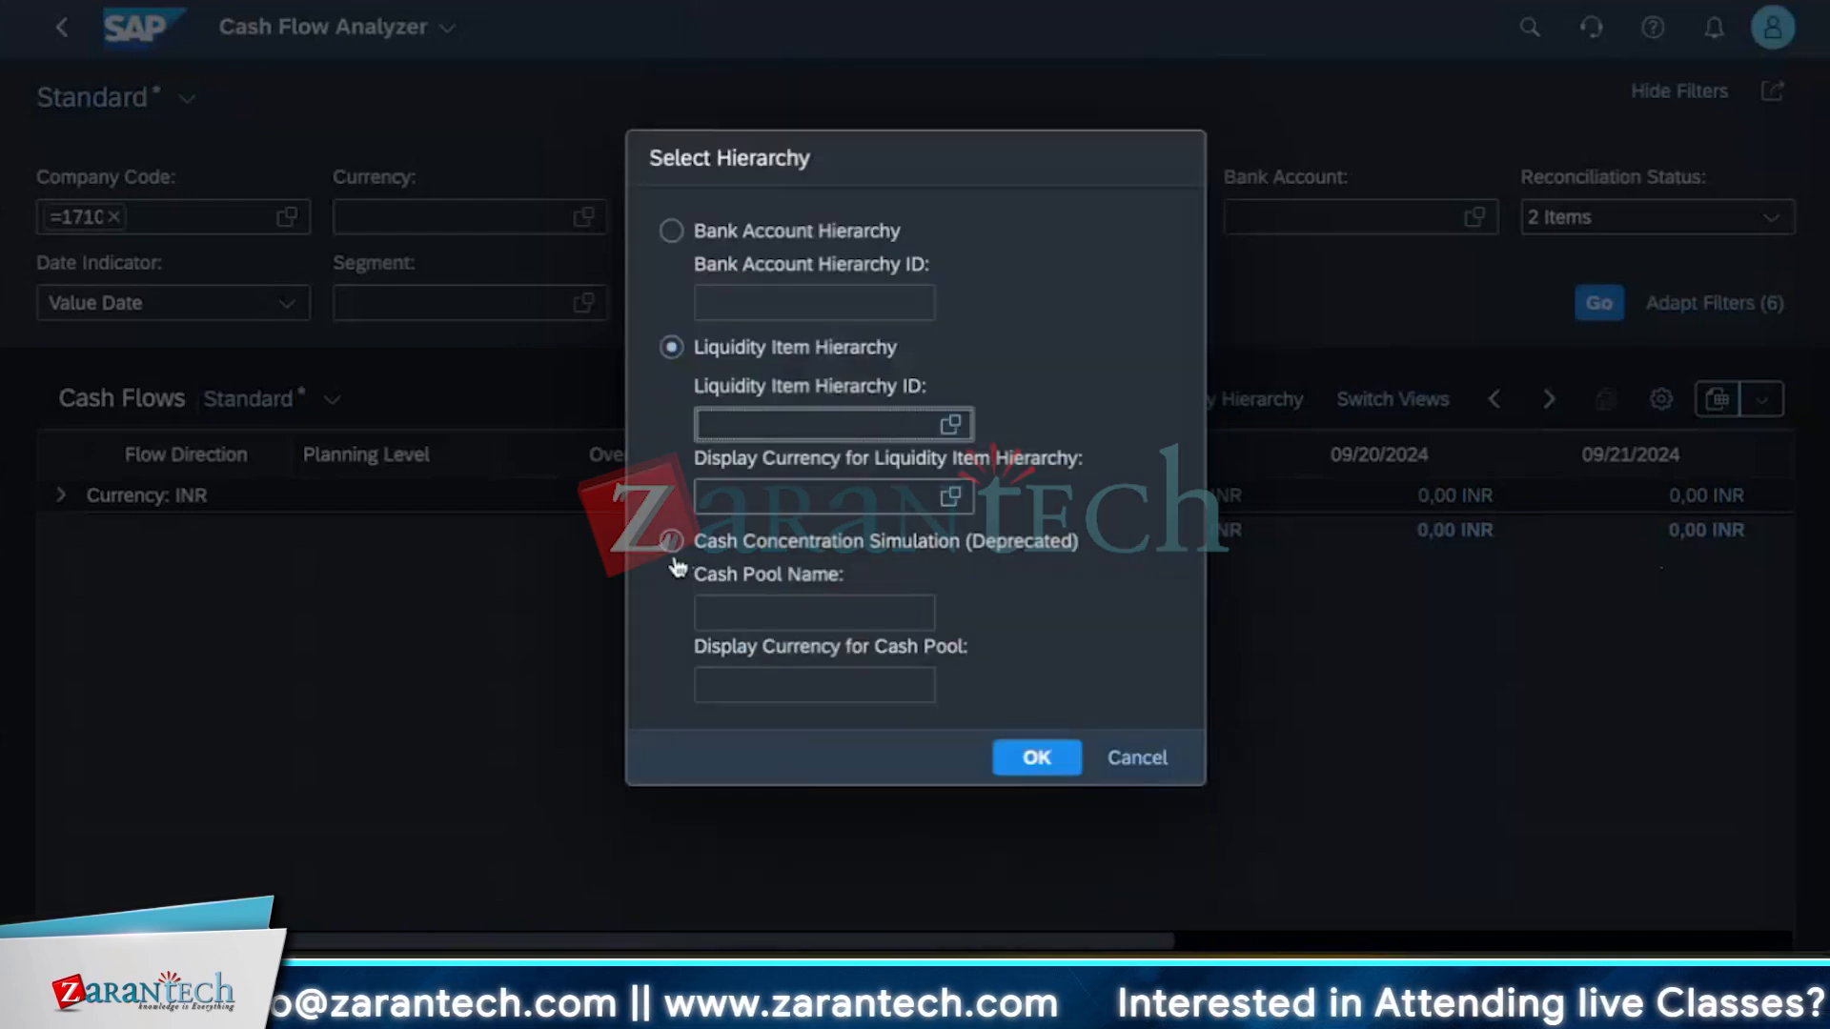
click(673, 541)
click(950, 614)
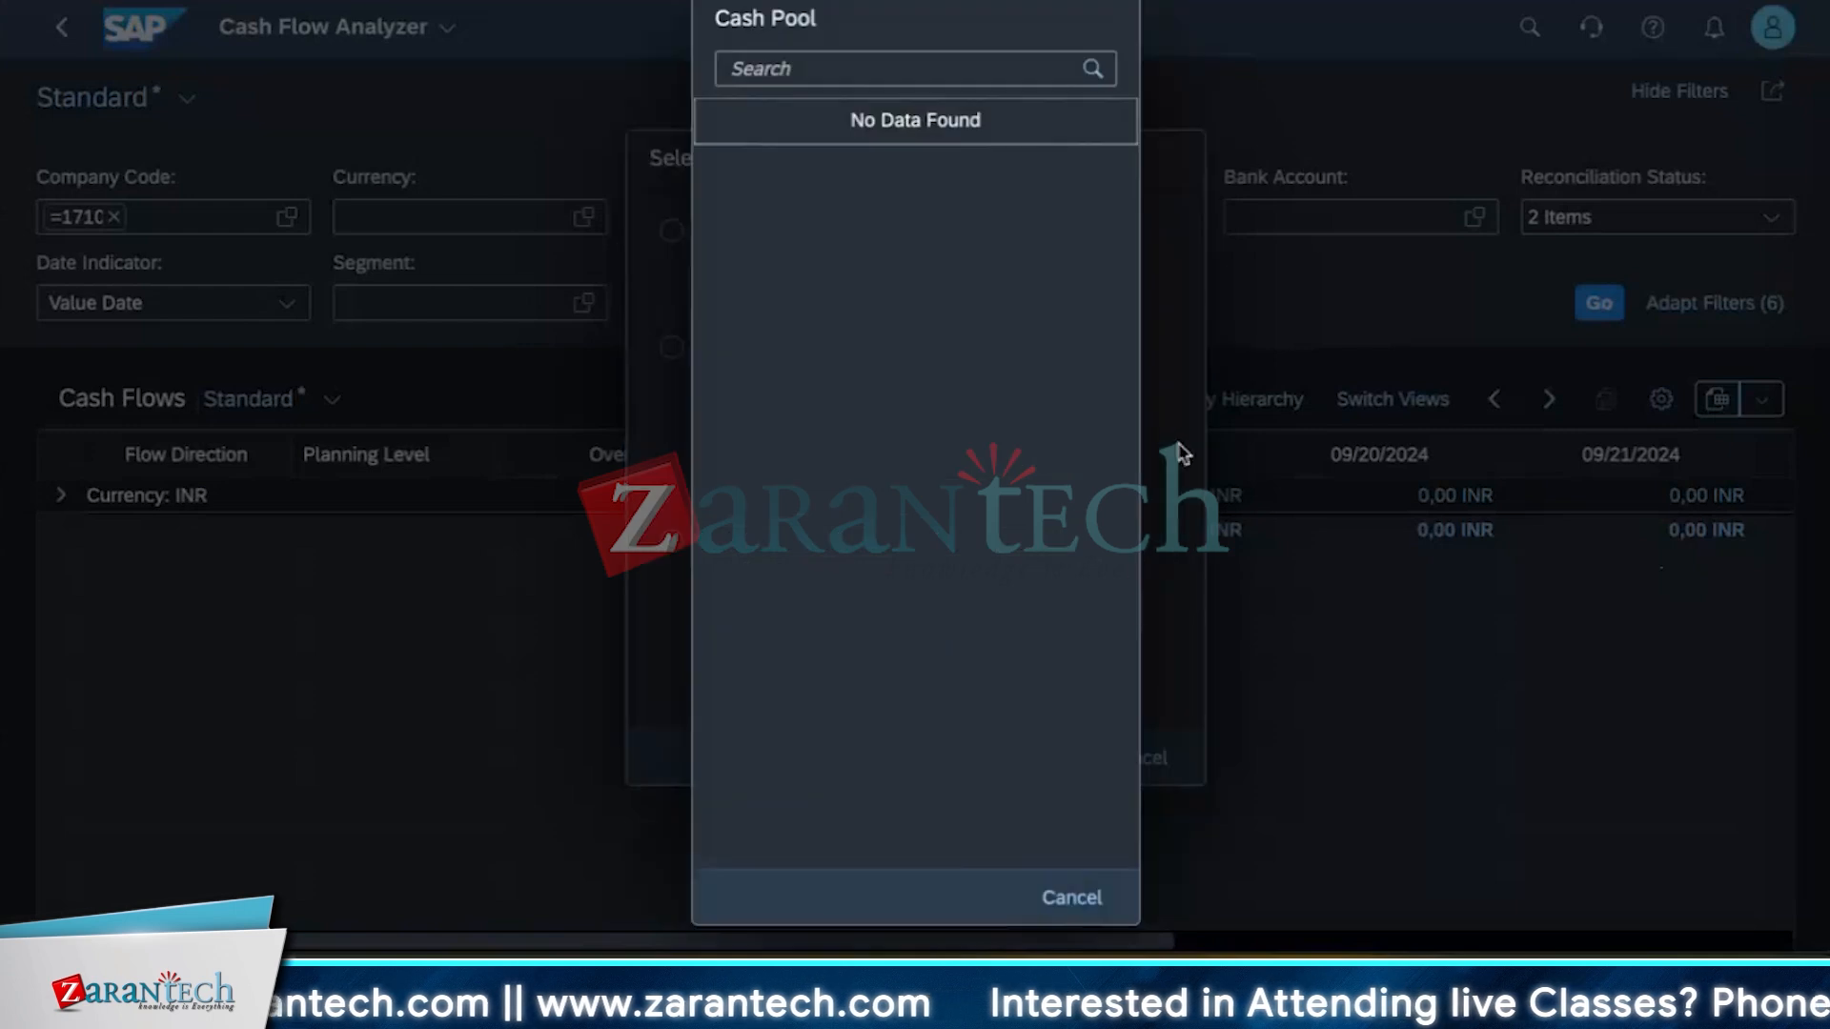
click(1071, 895)
click(1137, 765)
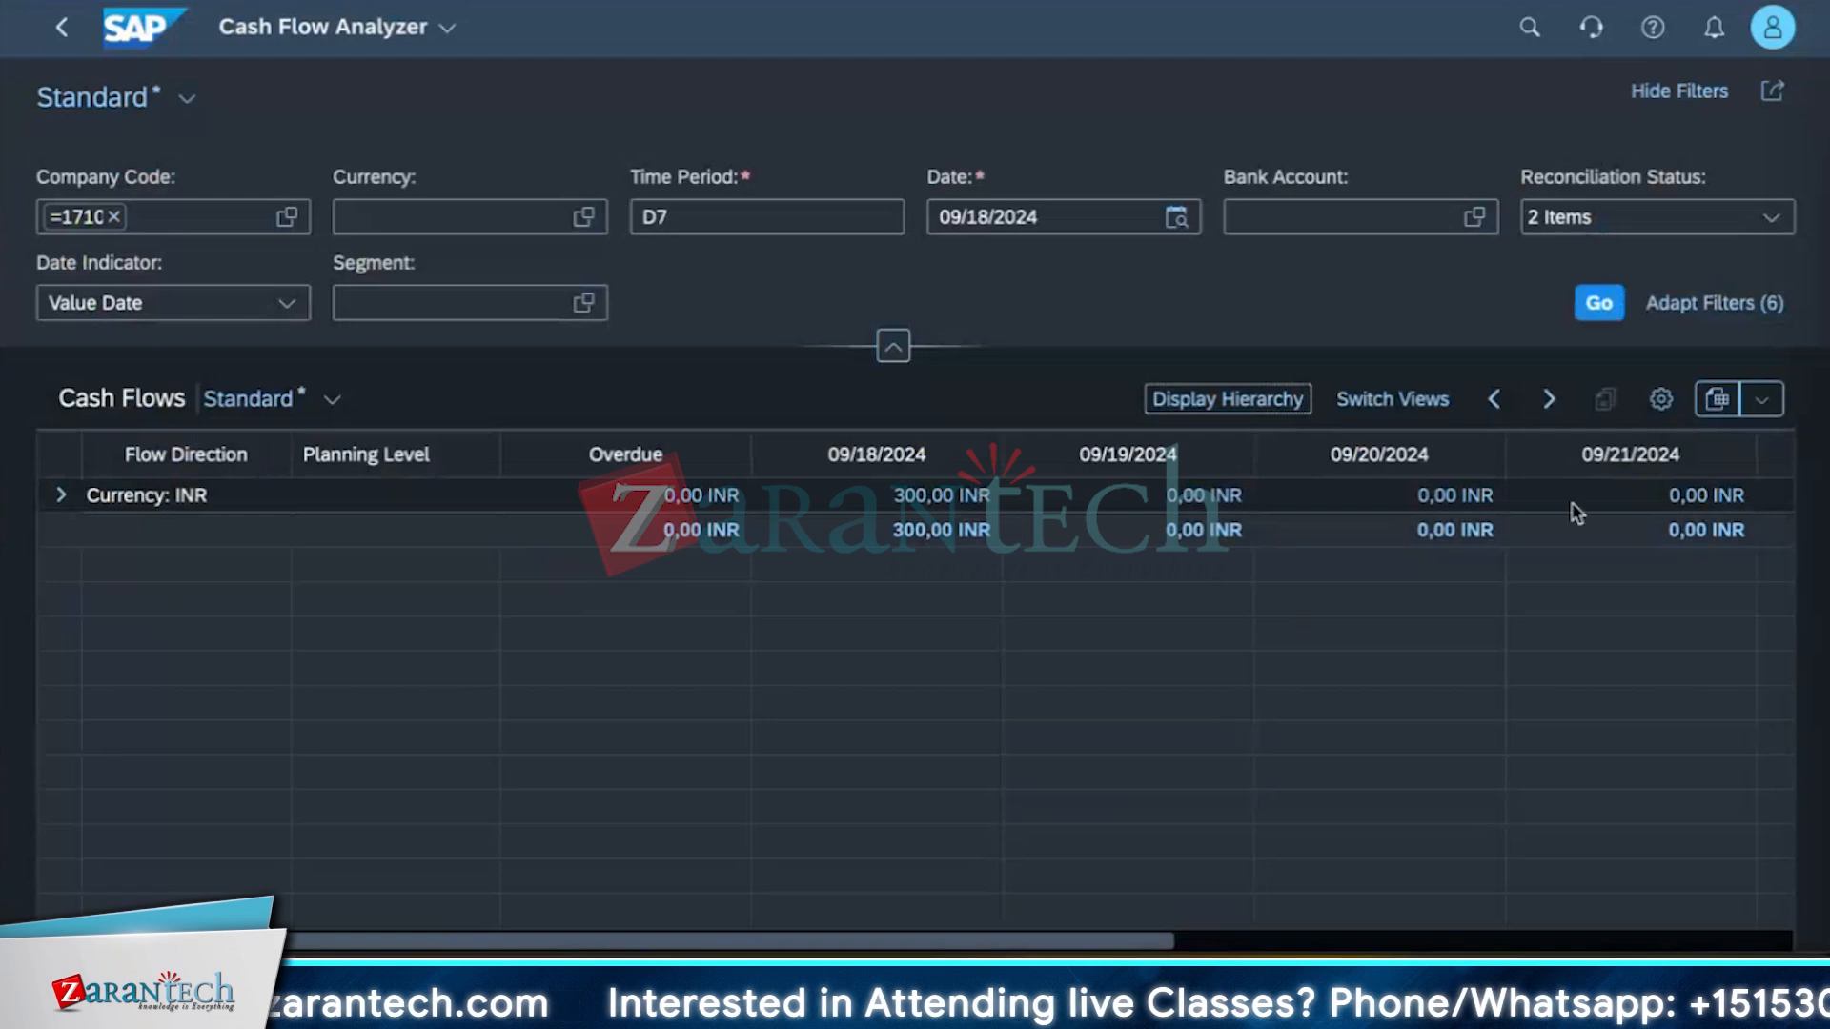
click(1215, 401)
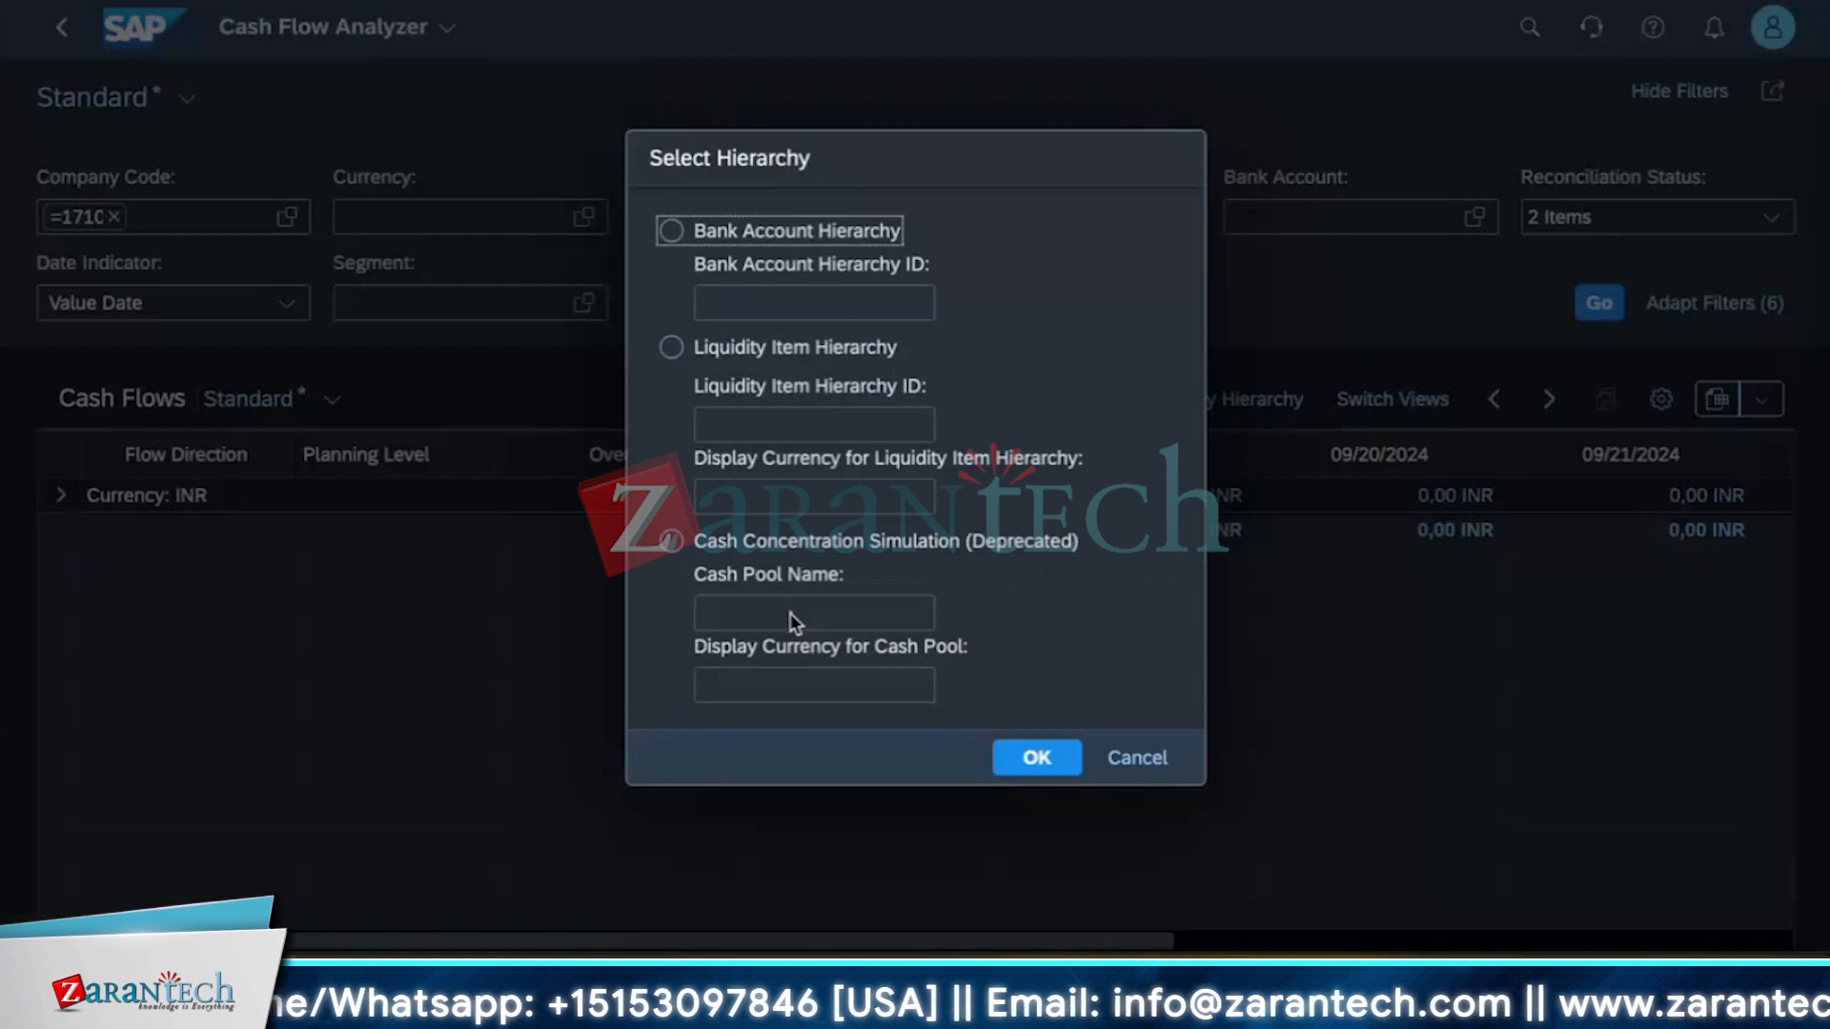
click(672, 542)
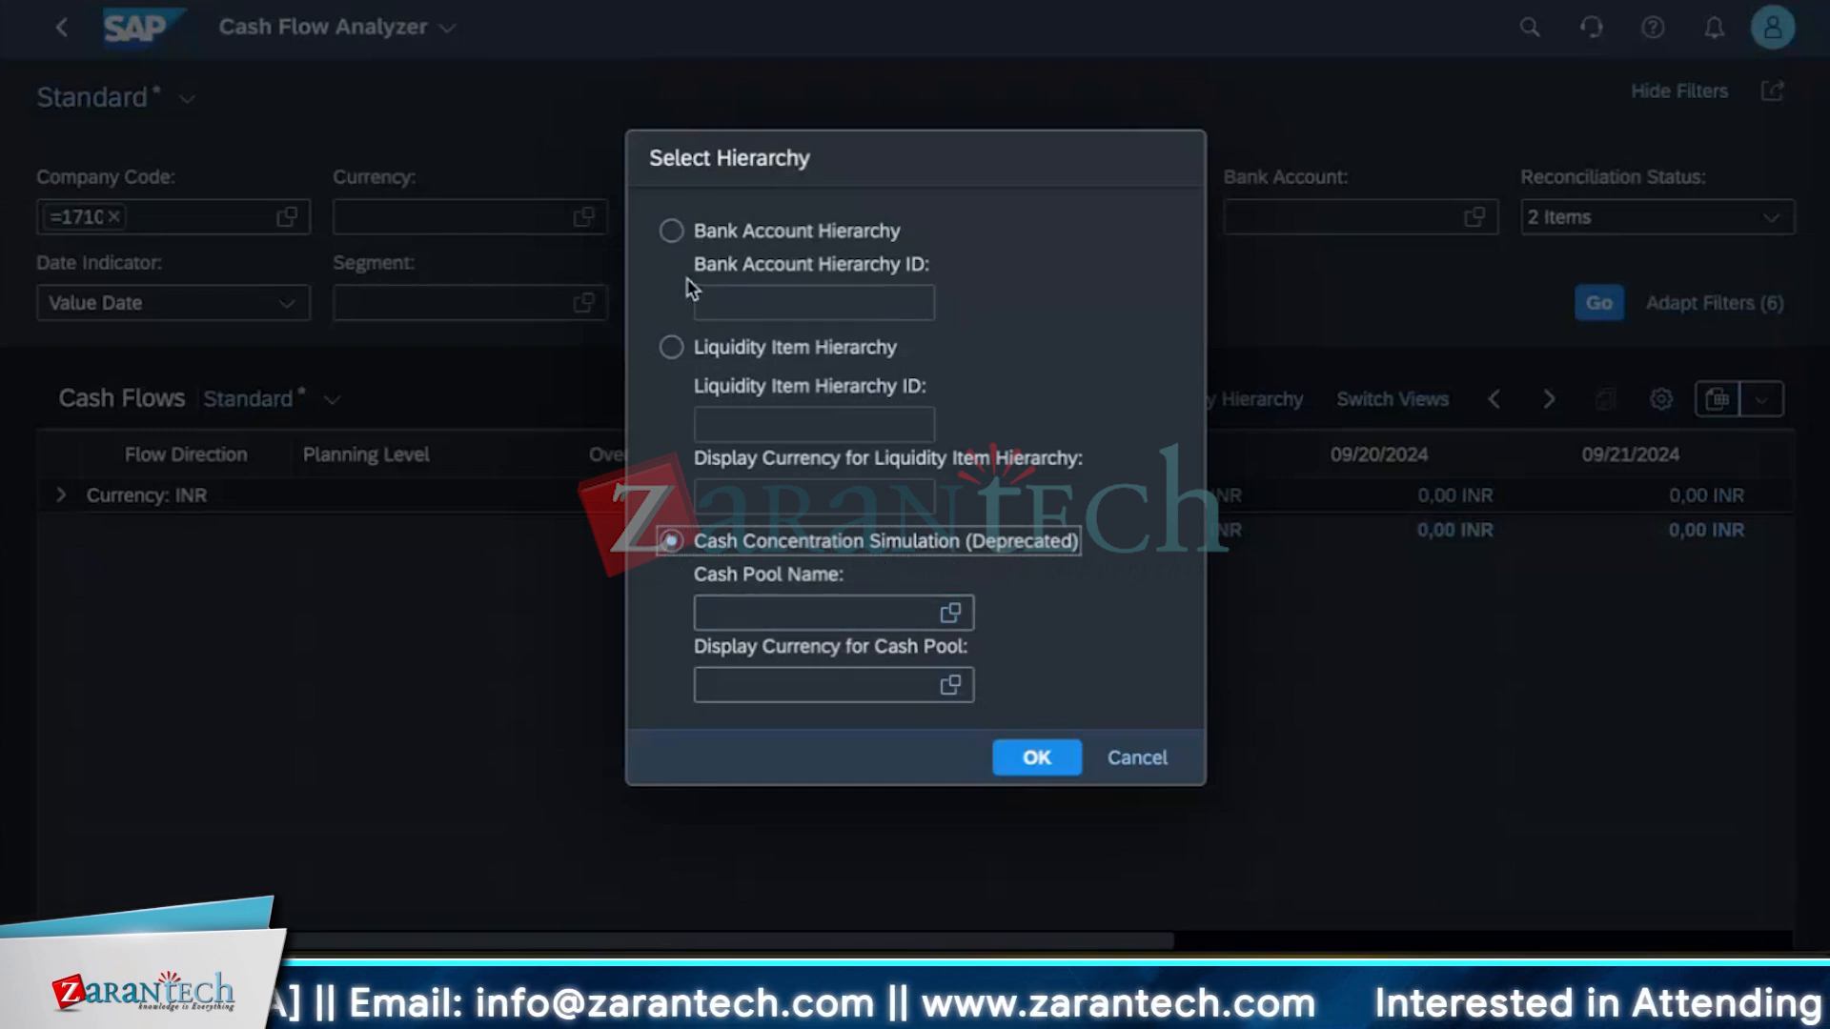
click(672, 348)
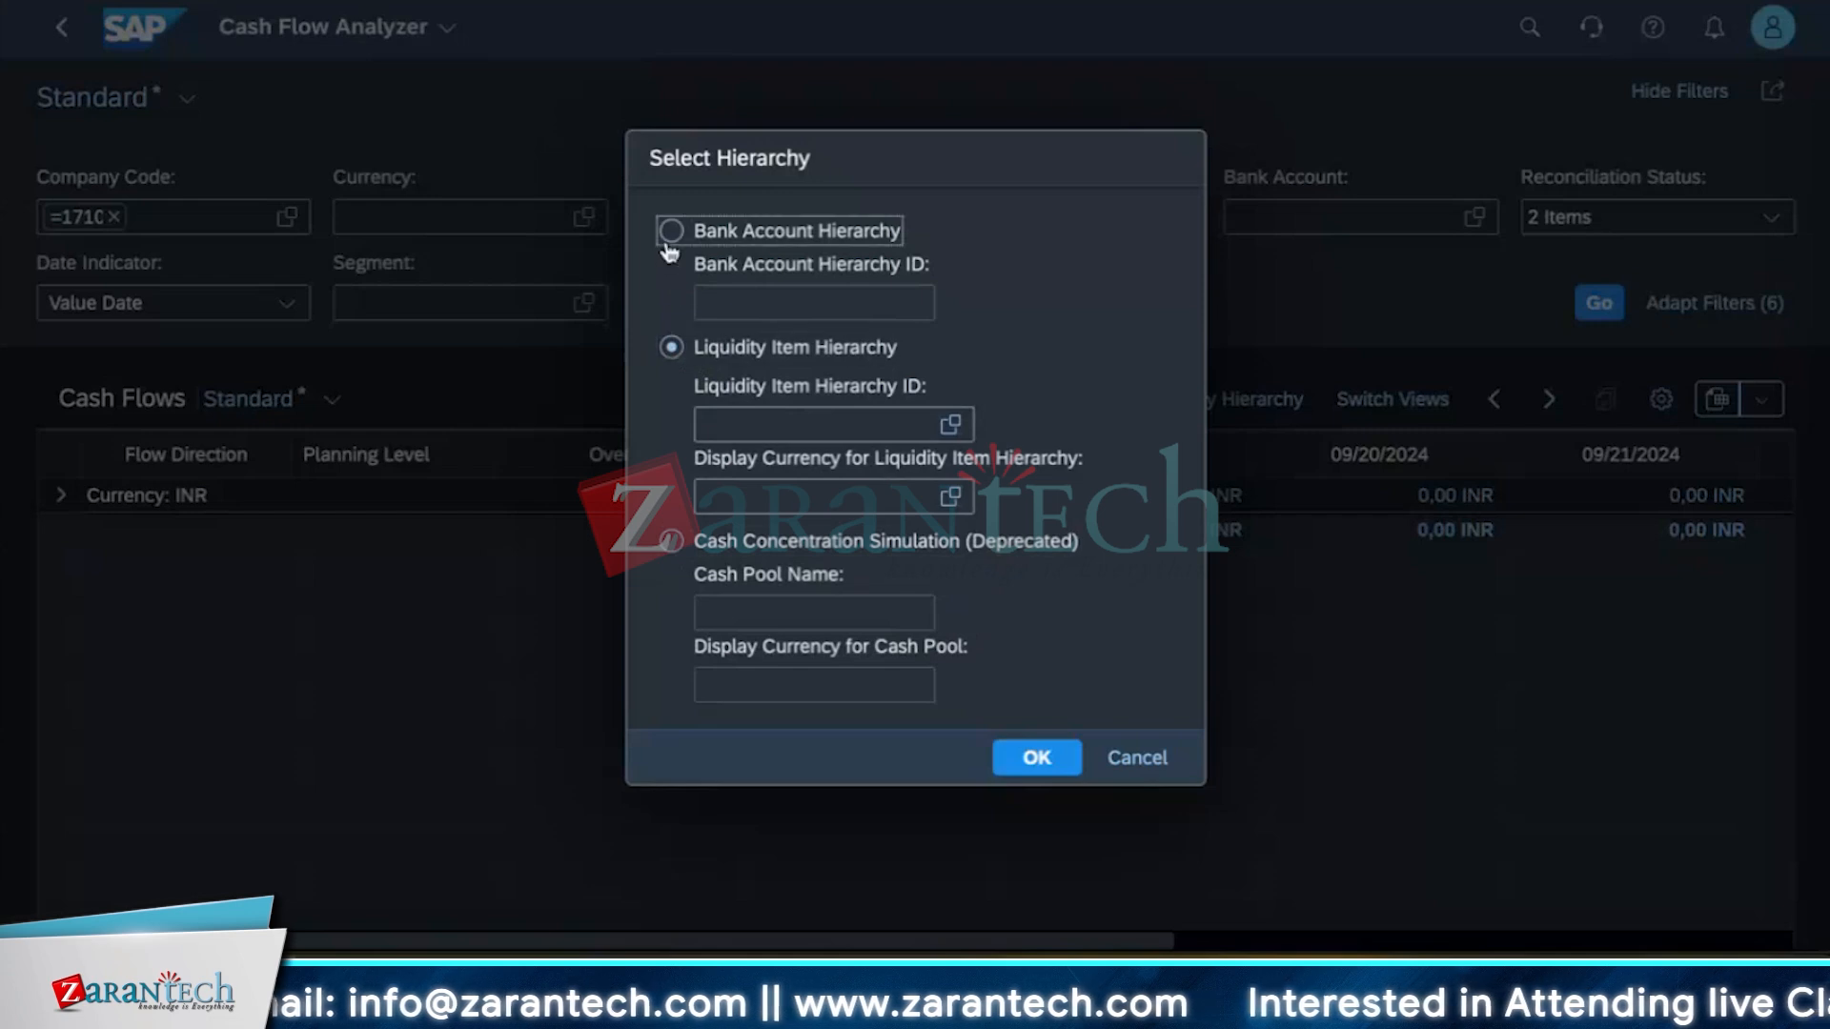
click(671, 236)
click(672, 348)
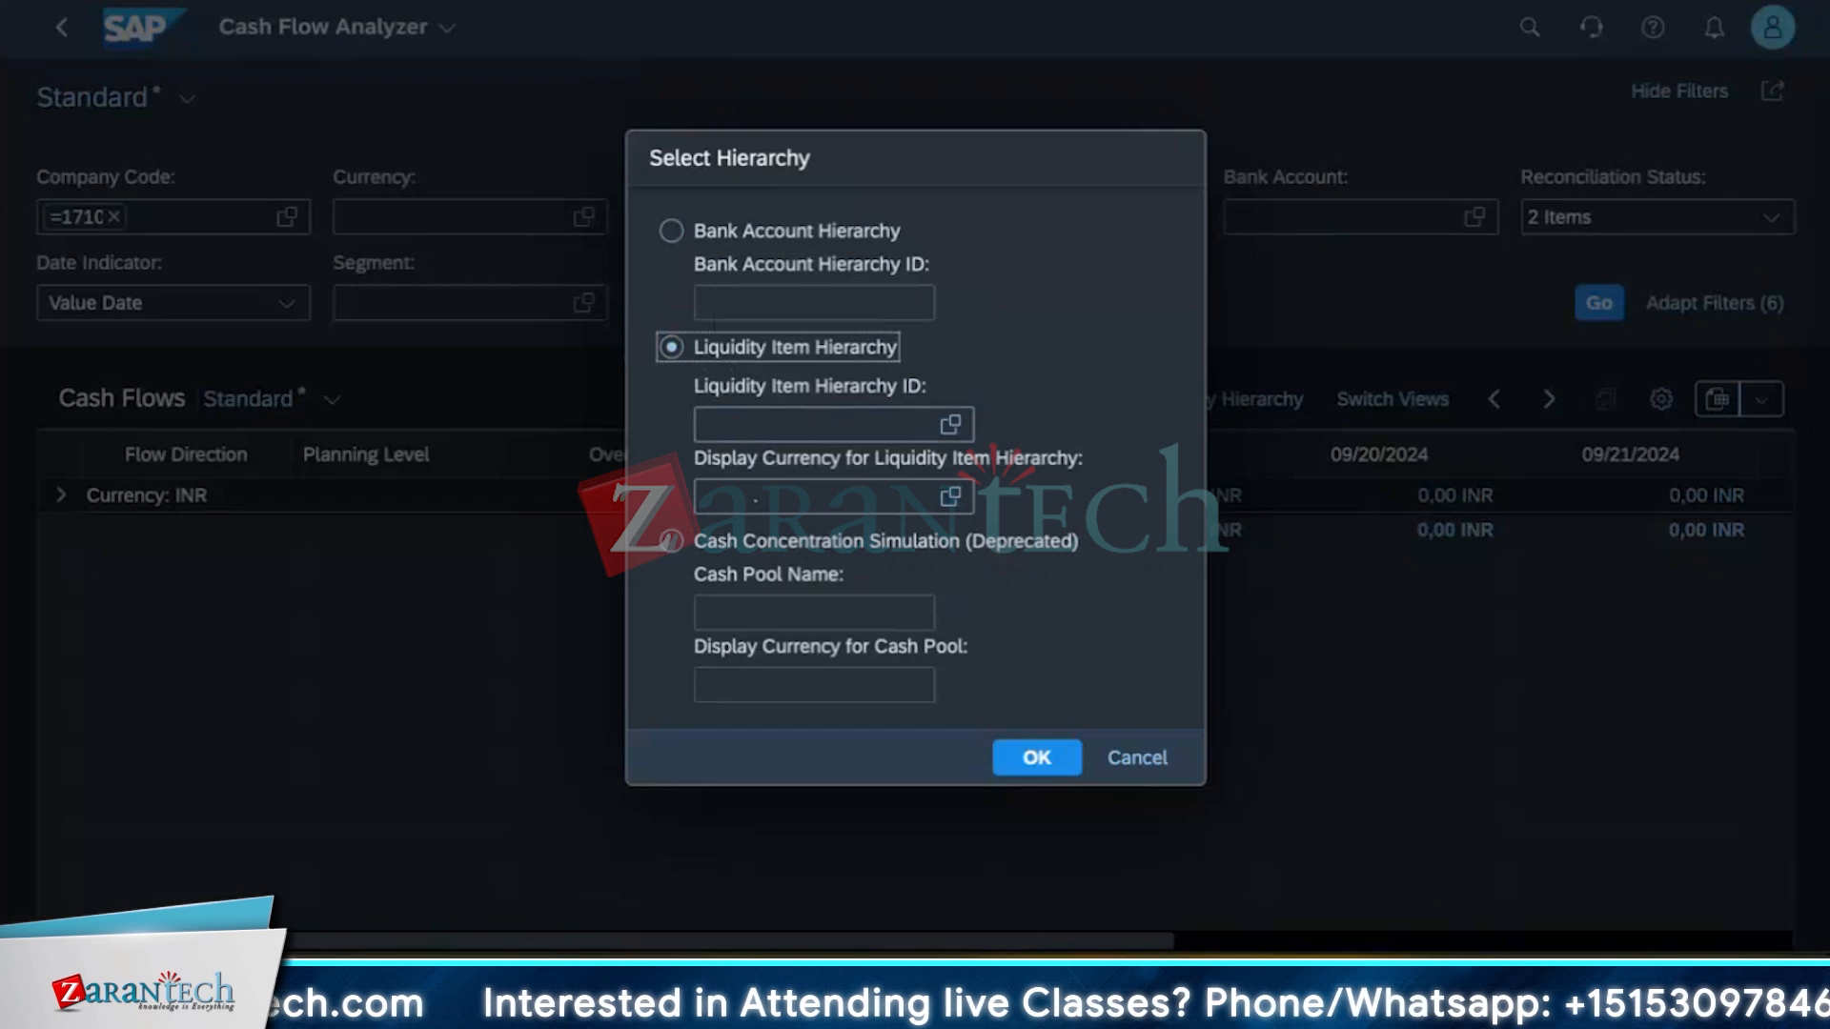
click(1158, 758)
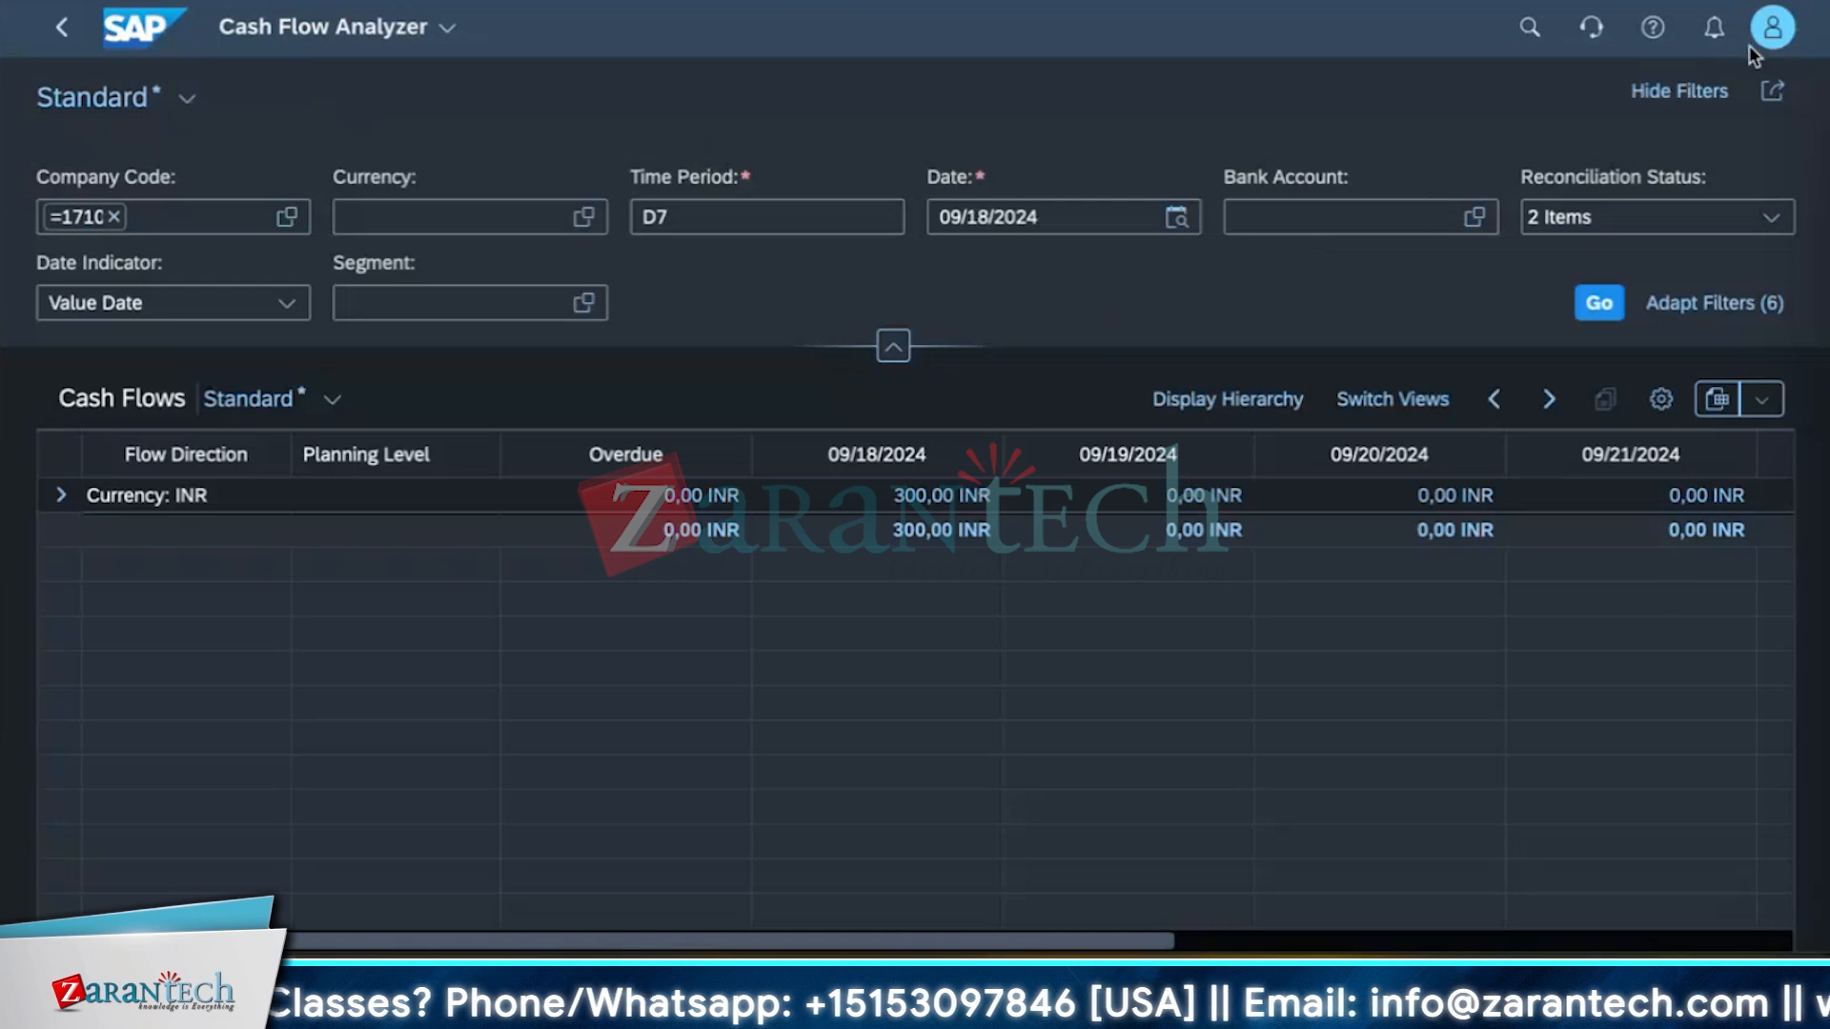
Open the Manage Memo Records 2.0 app by searching for manage memo records and list the active memo records.
click(62, 35)
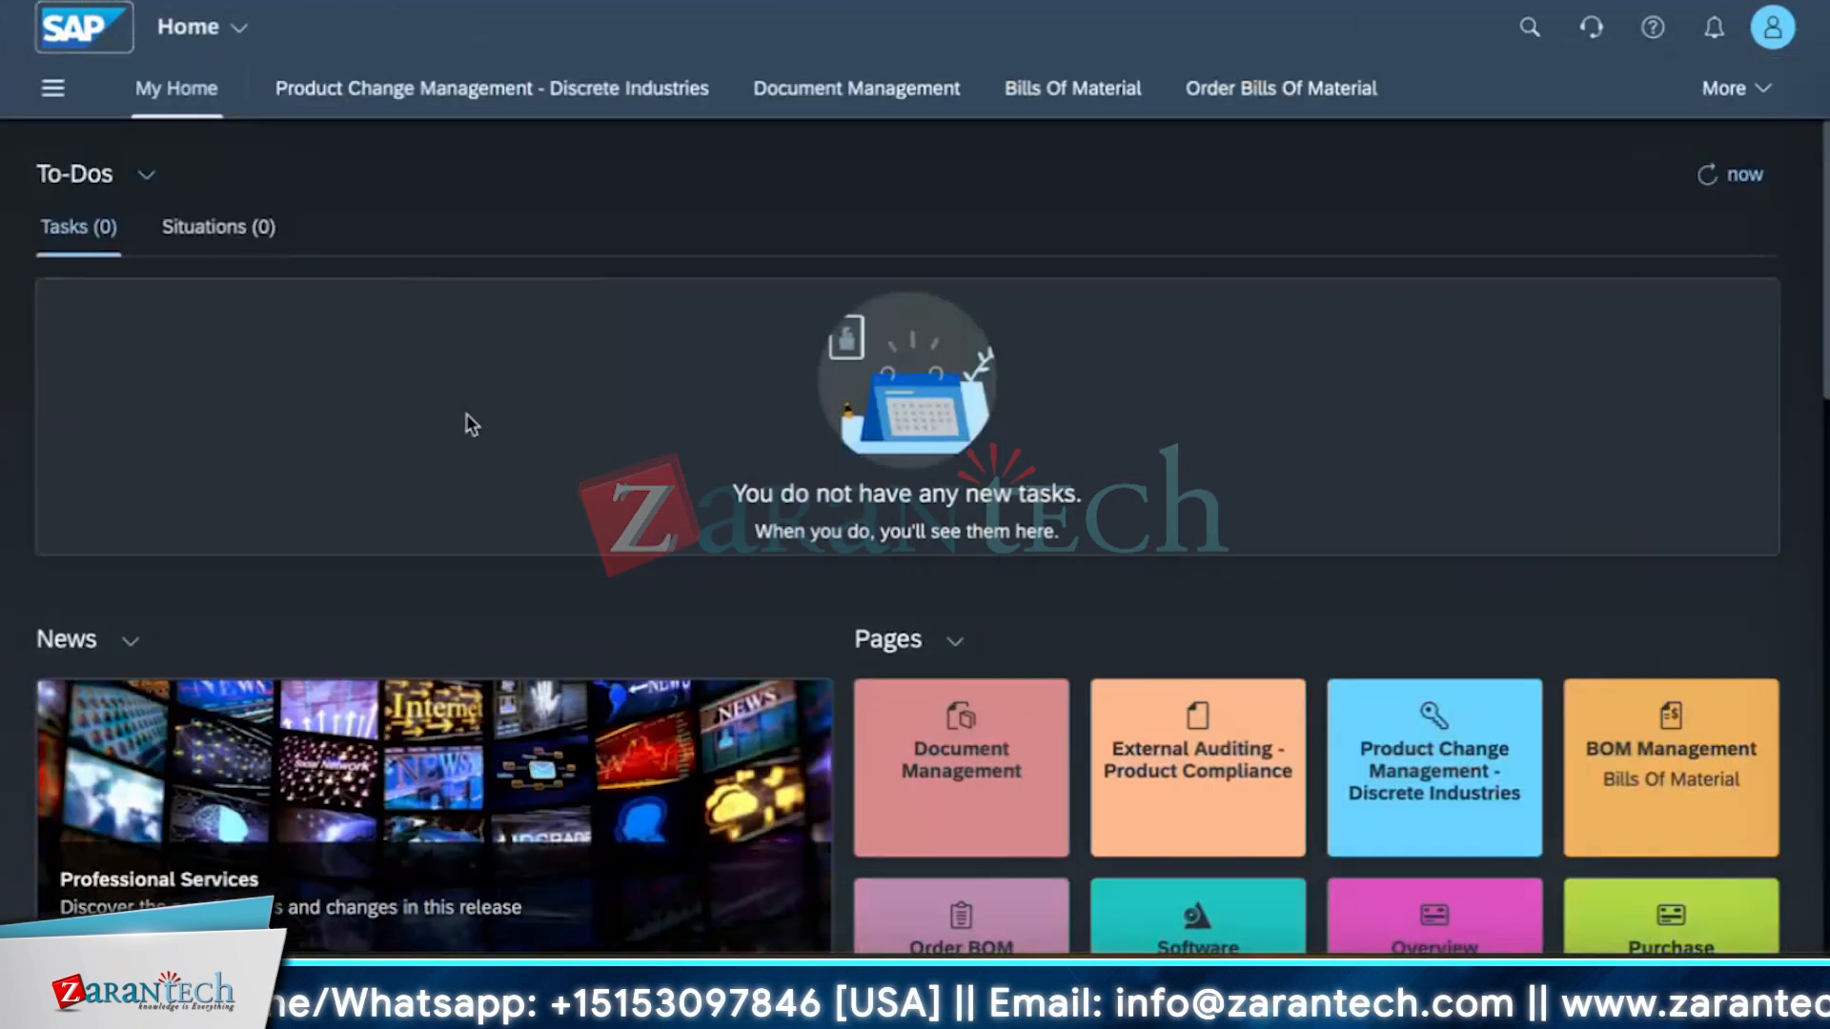
click(1527, 29)
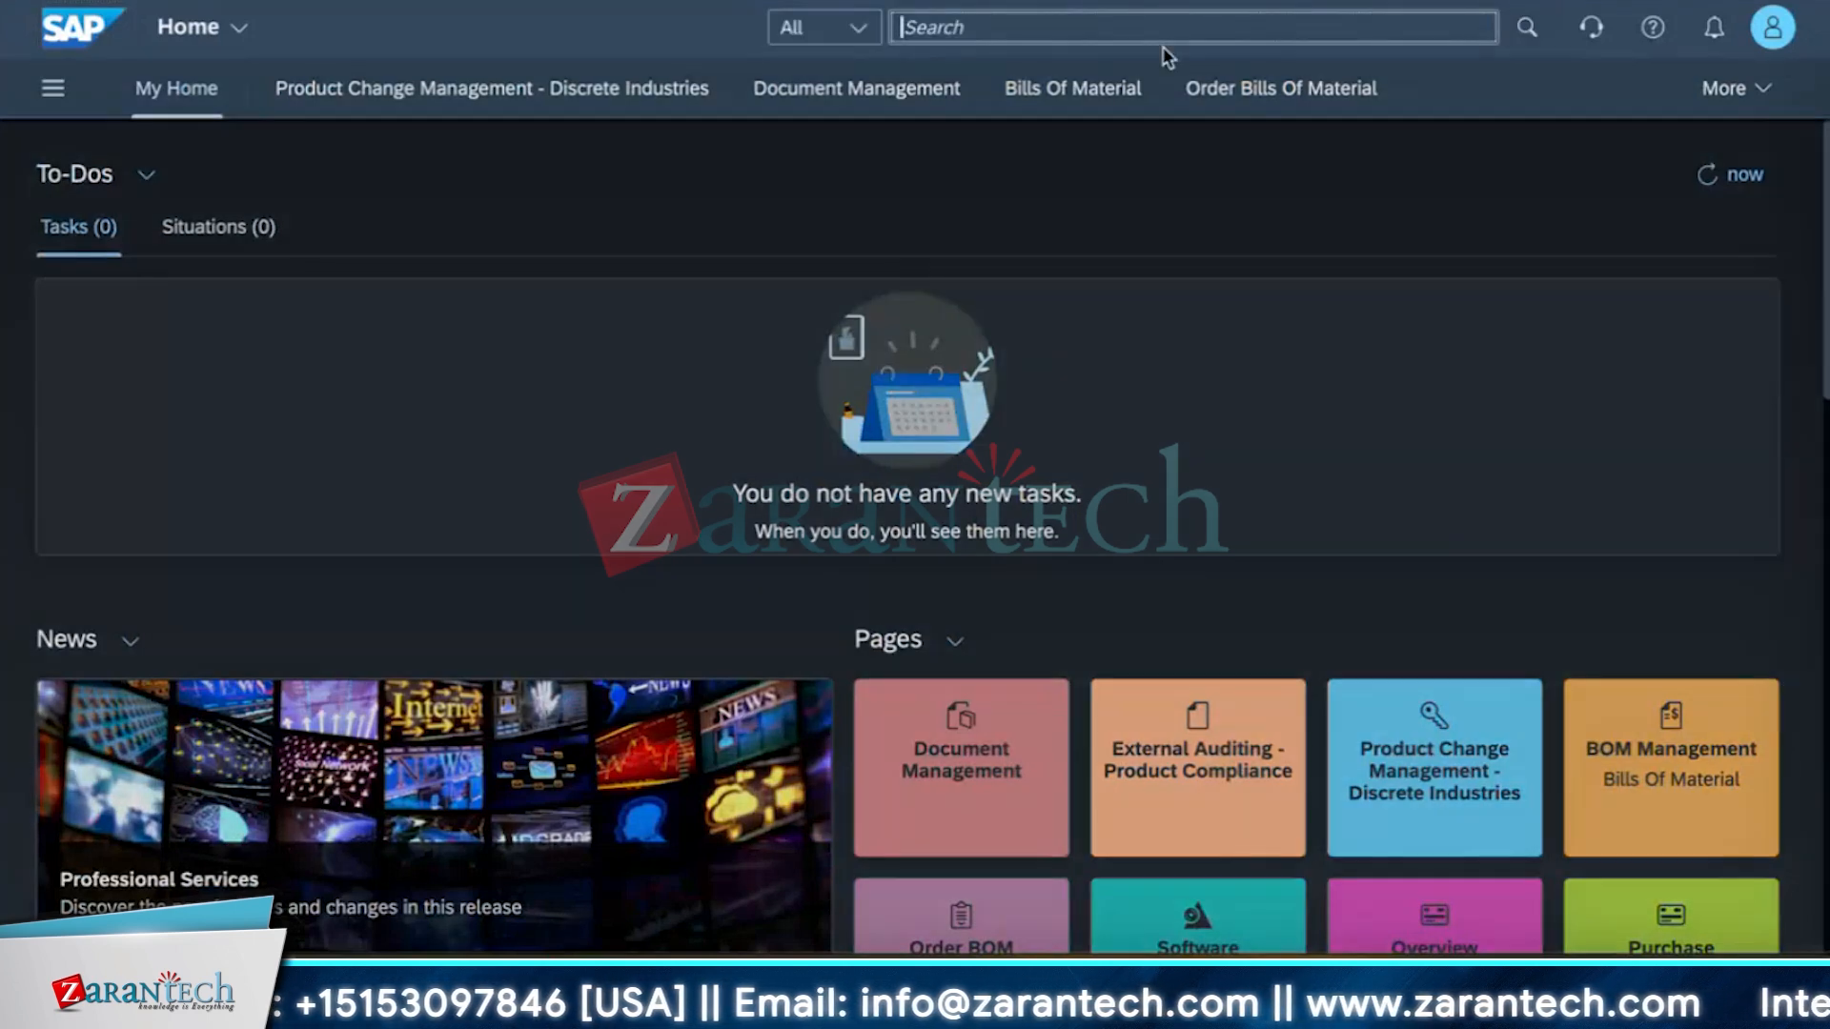
text(manage)
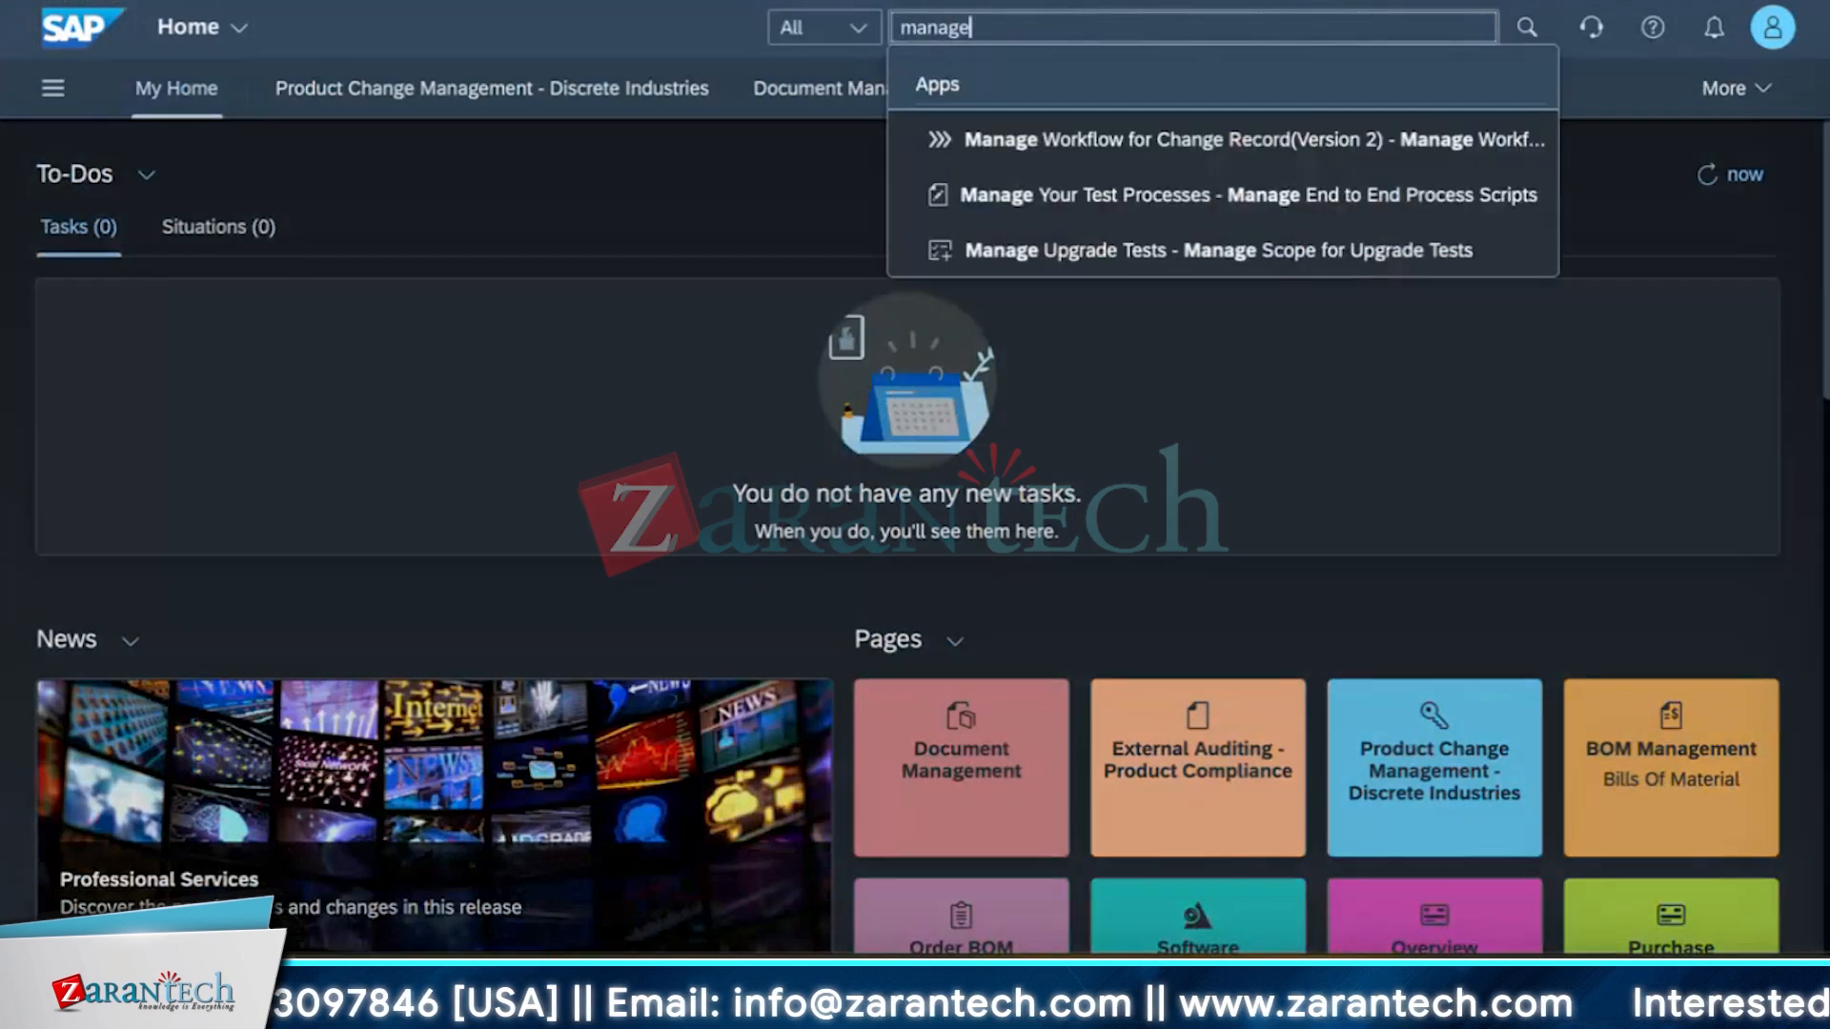
text( manage)
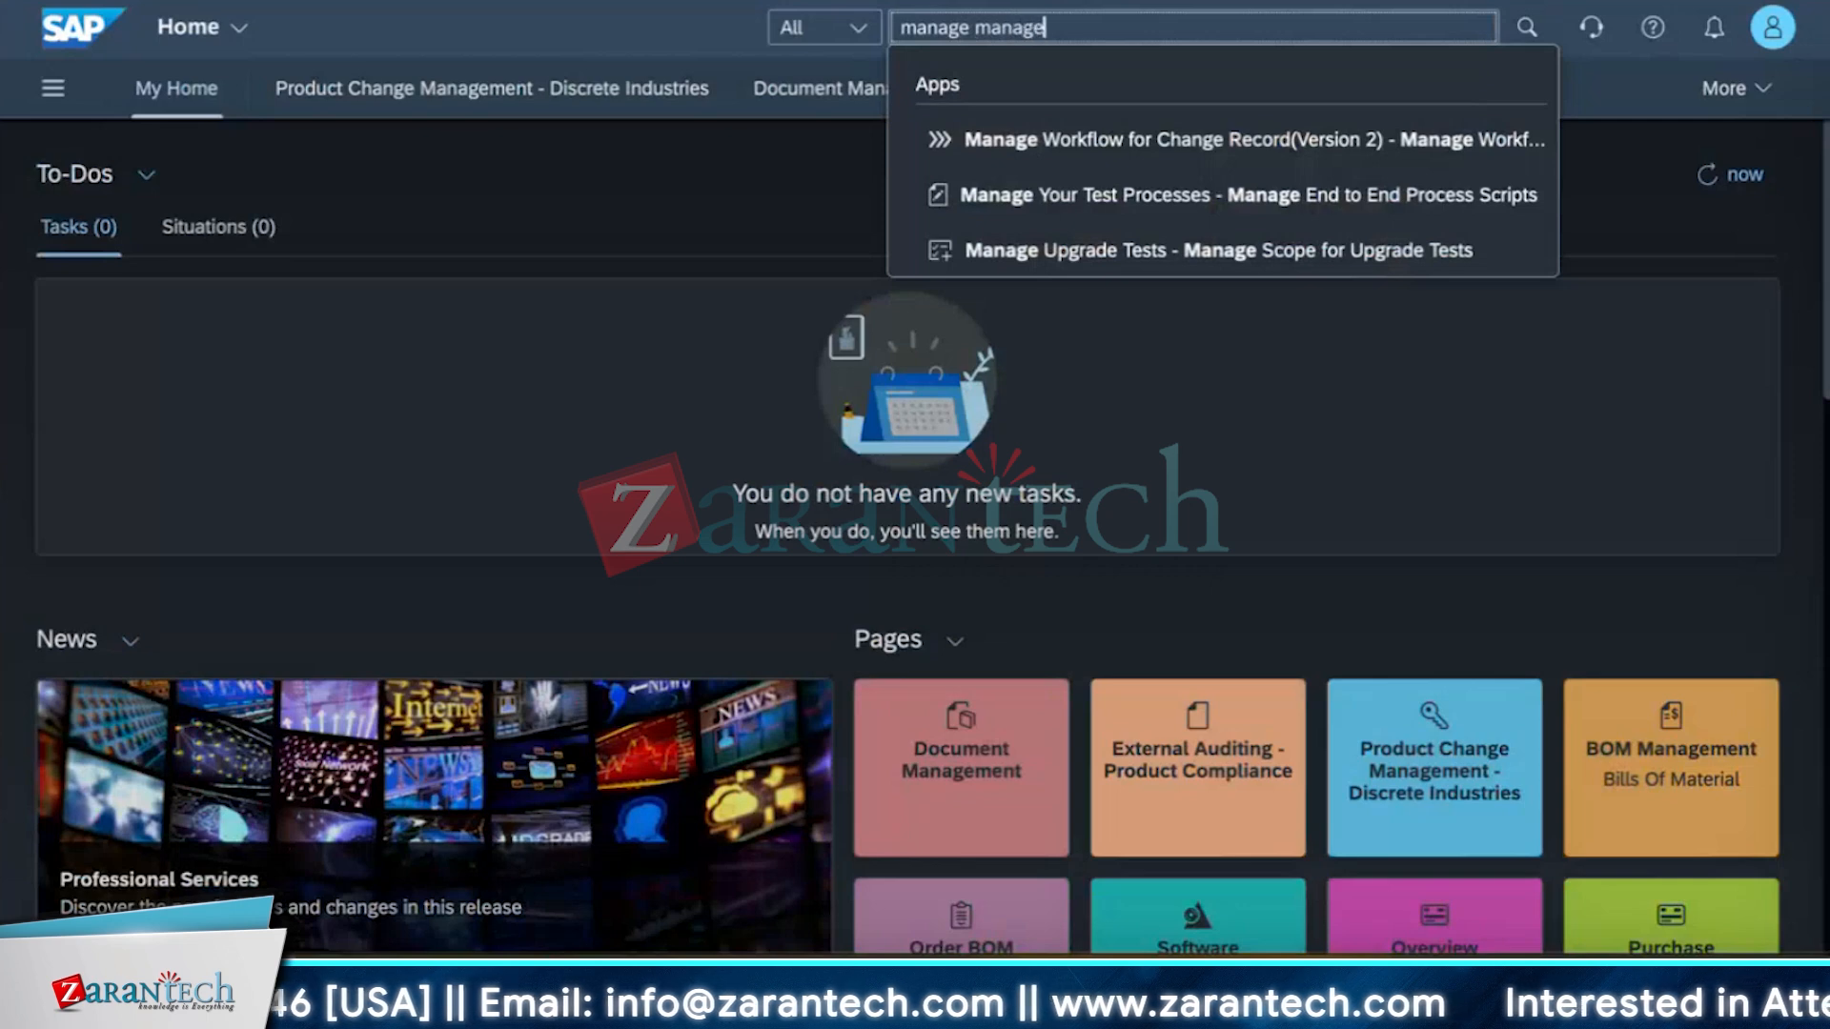
key(BackSpace)
key(BackSpace)
key(BackSpace)
key(BackSpace)
key(BackSpace)
key(BackSpace)
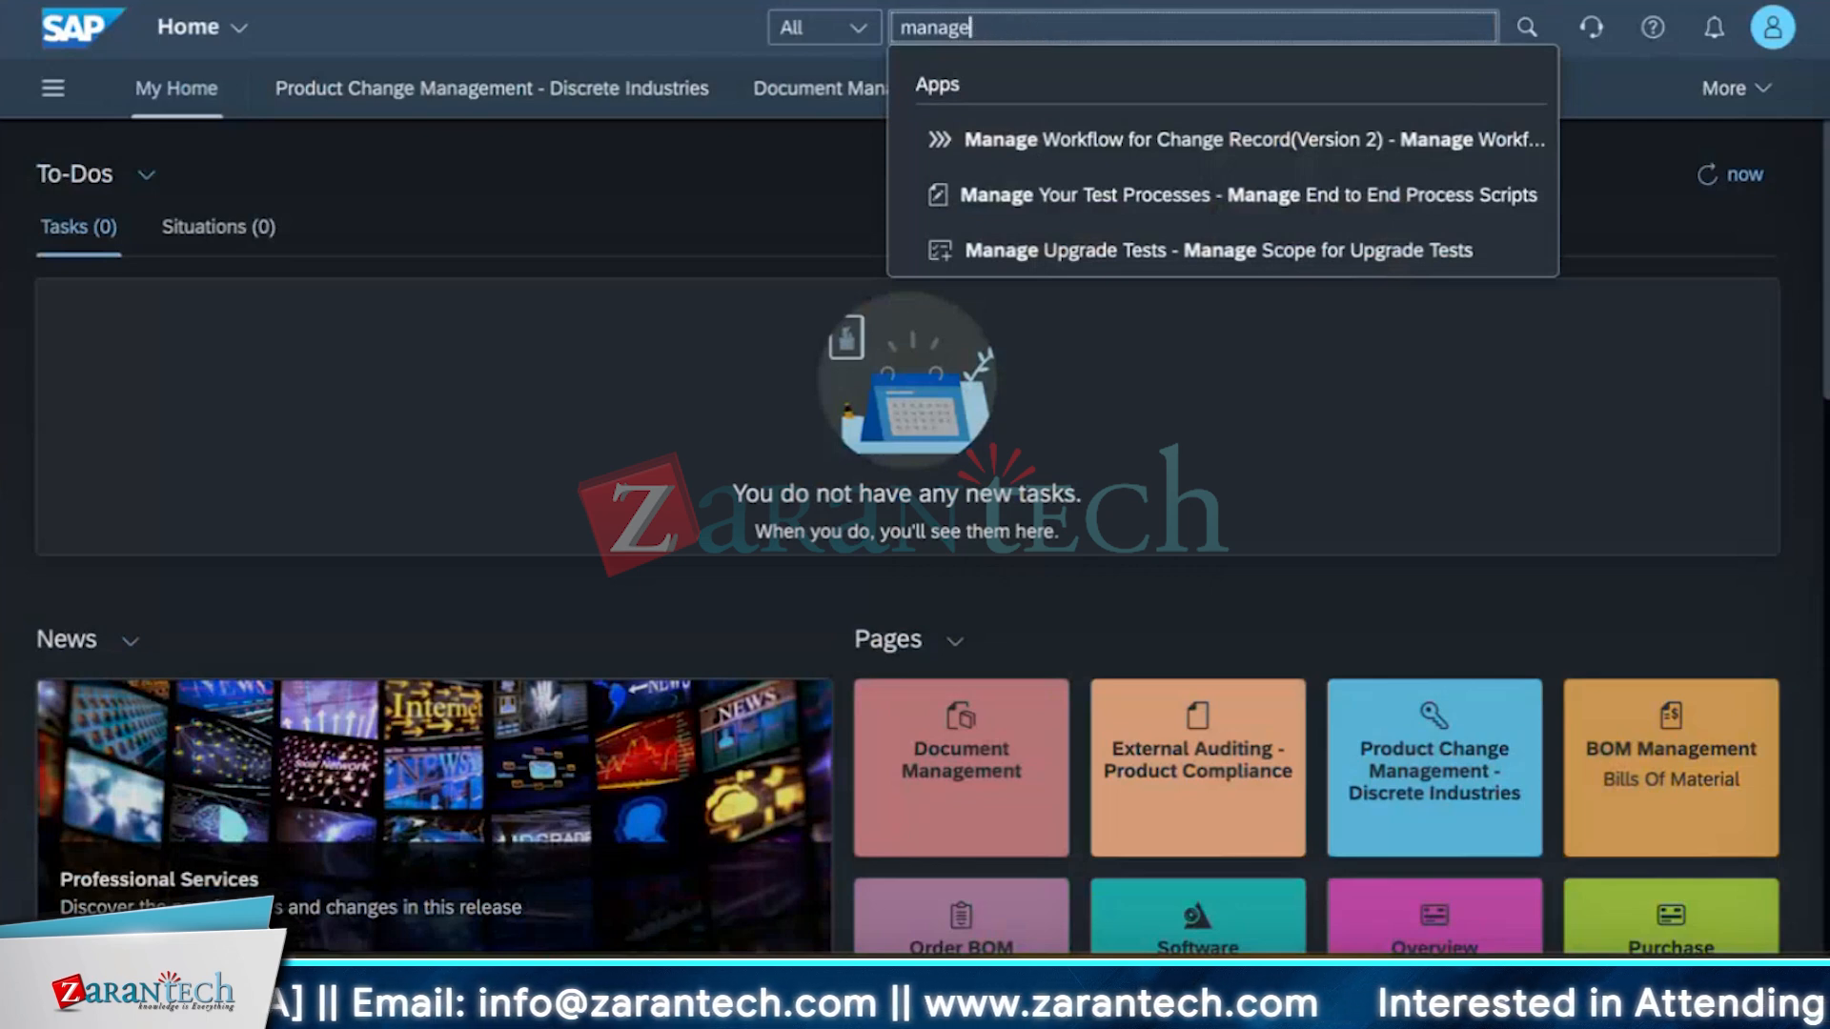
text(meo)
key(BackSpace)
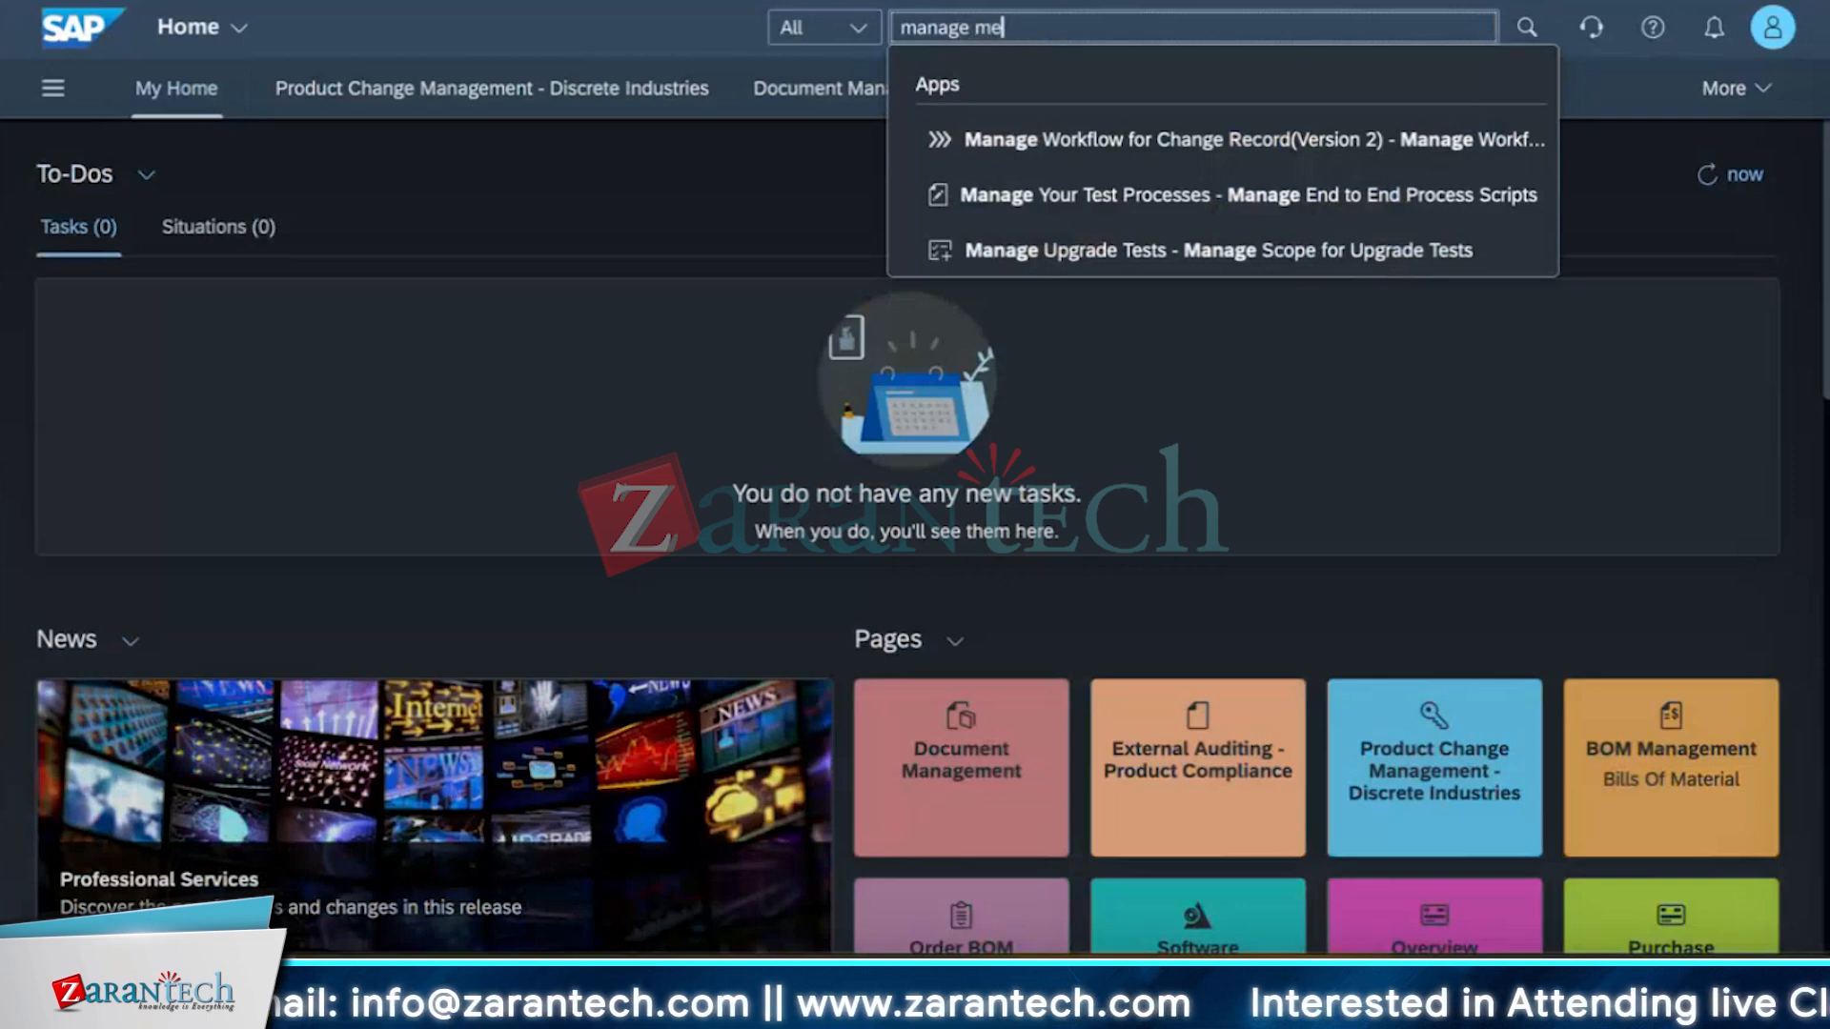
text(mo records)
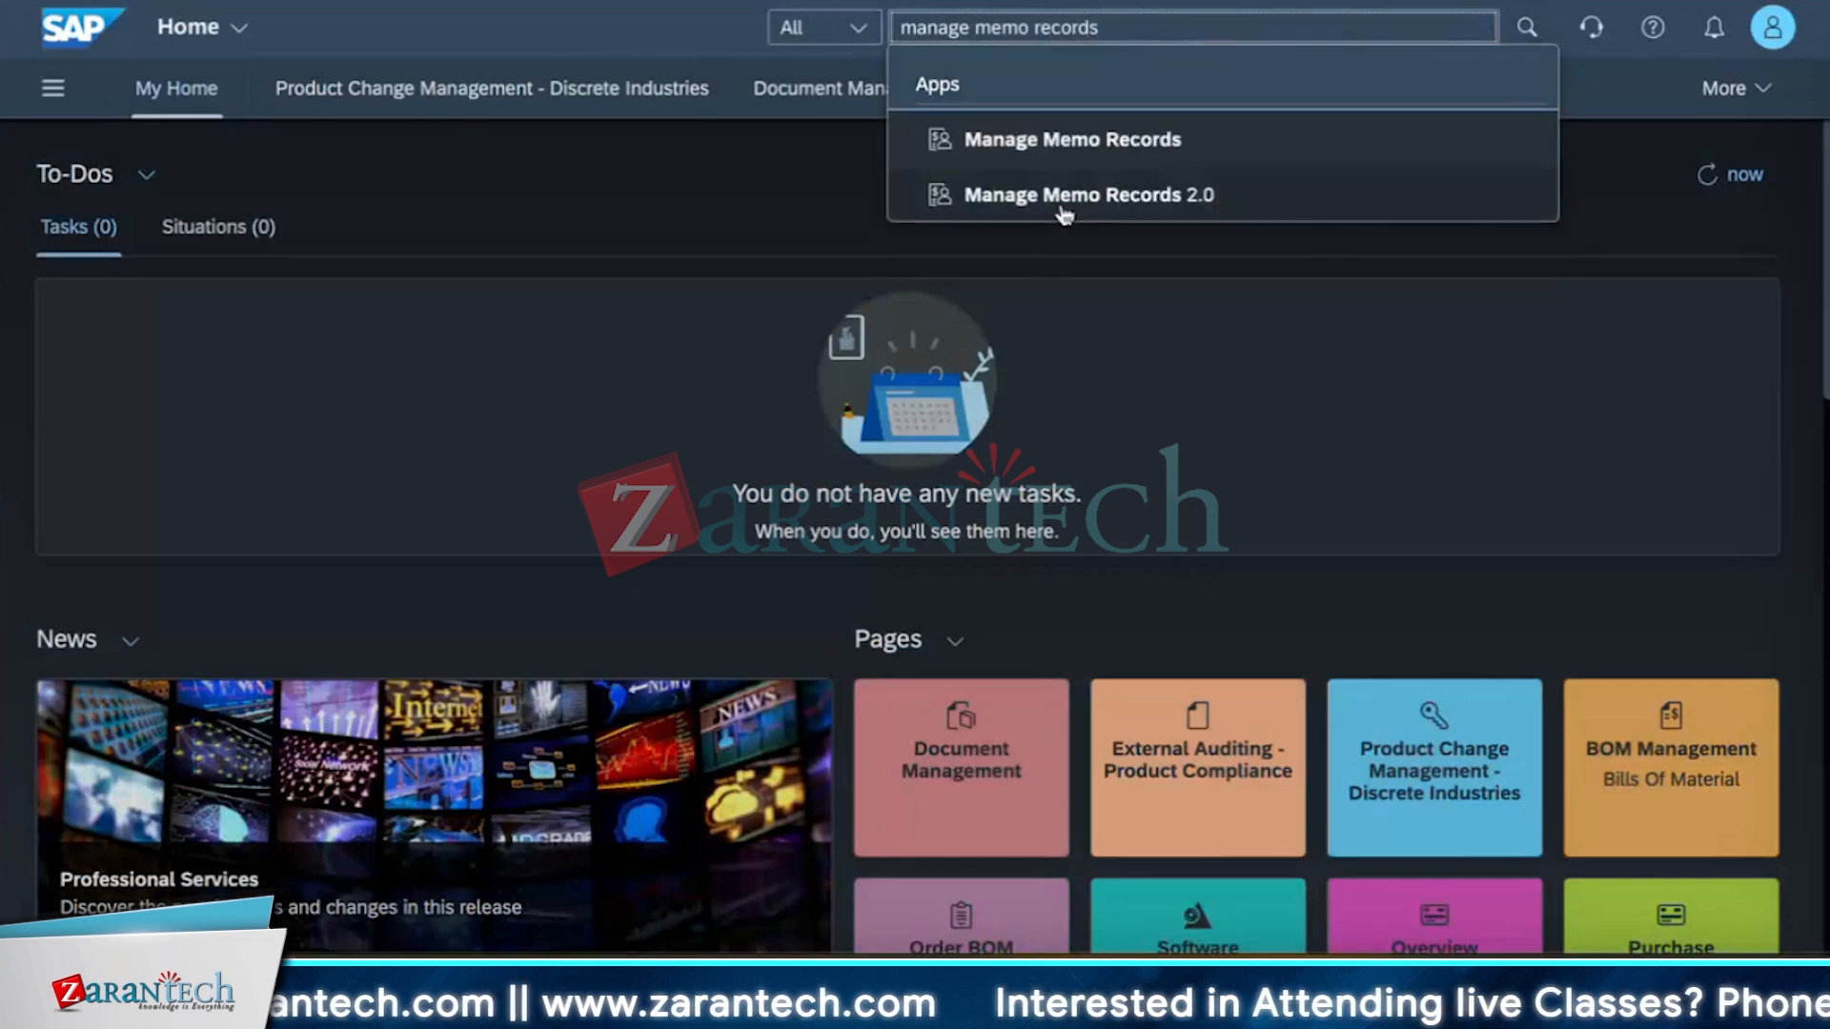
click(1065, 197)
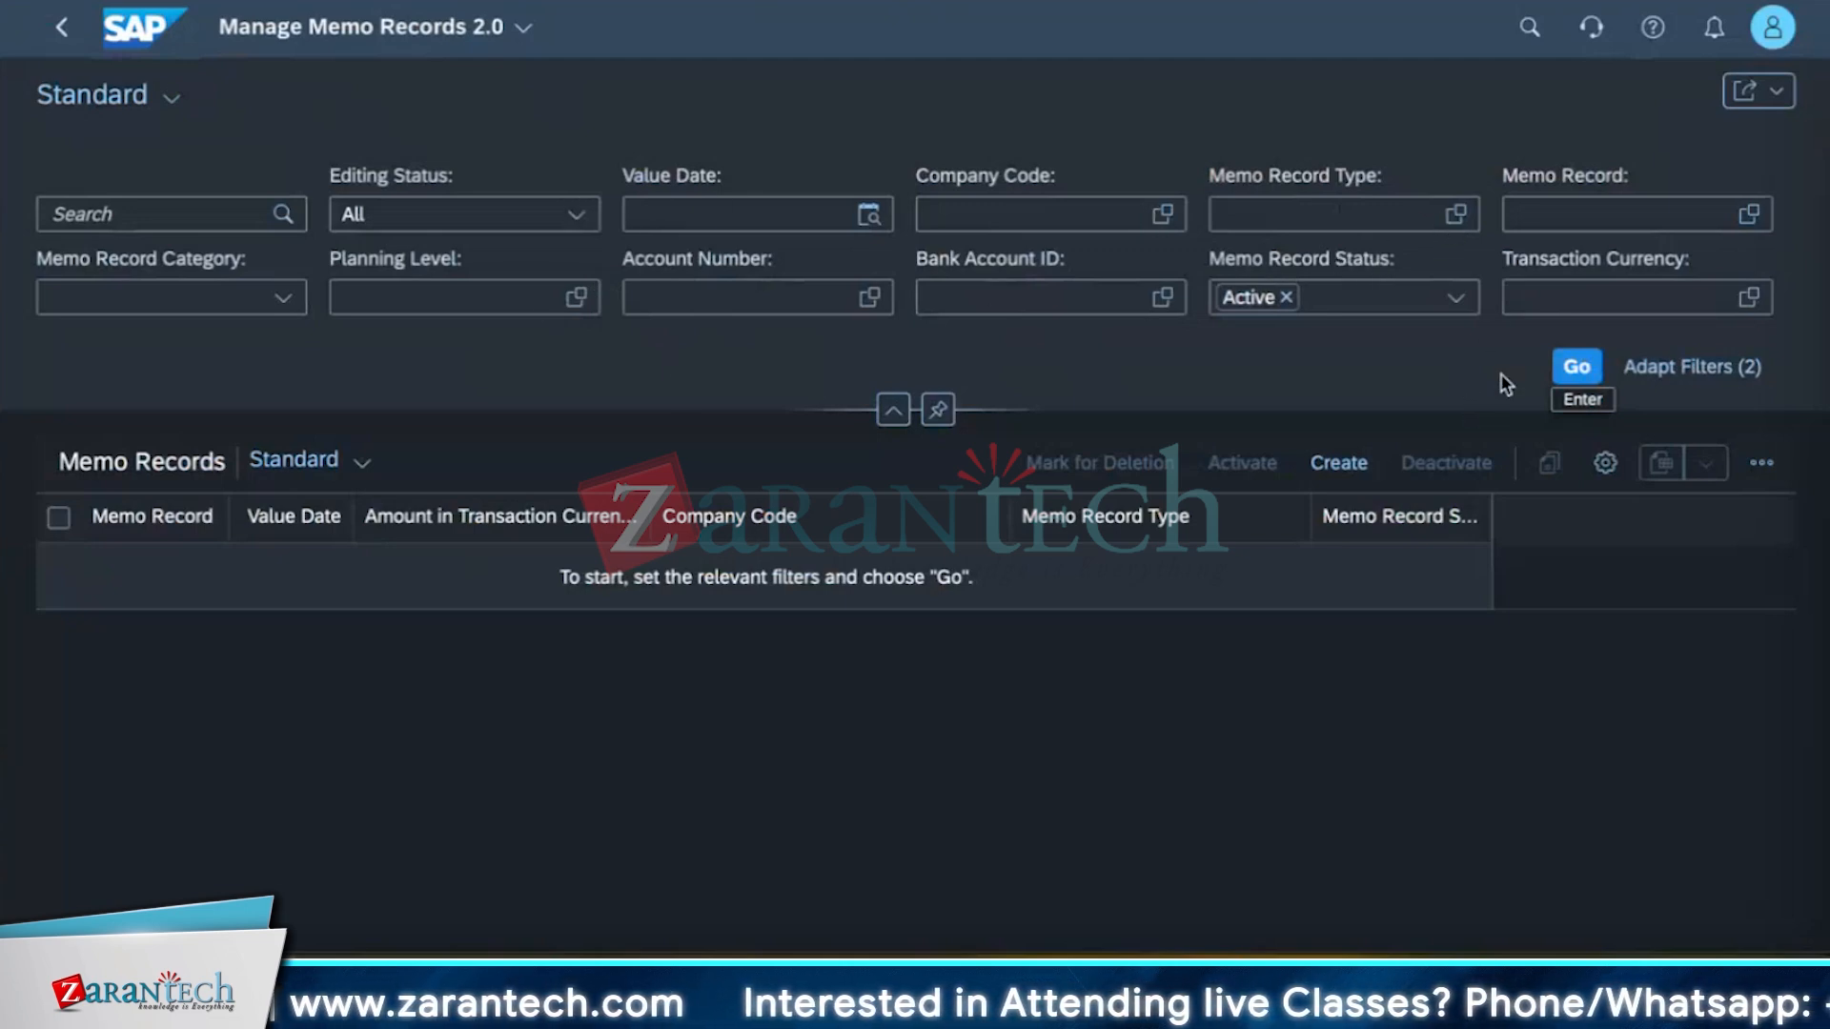
click(1574, 367)
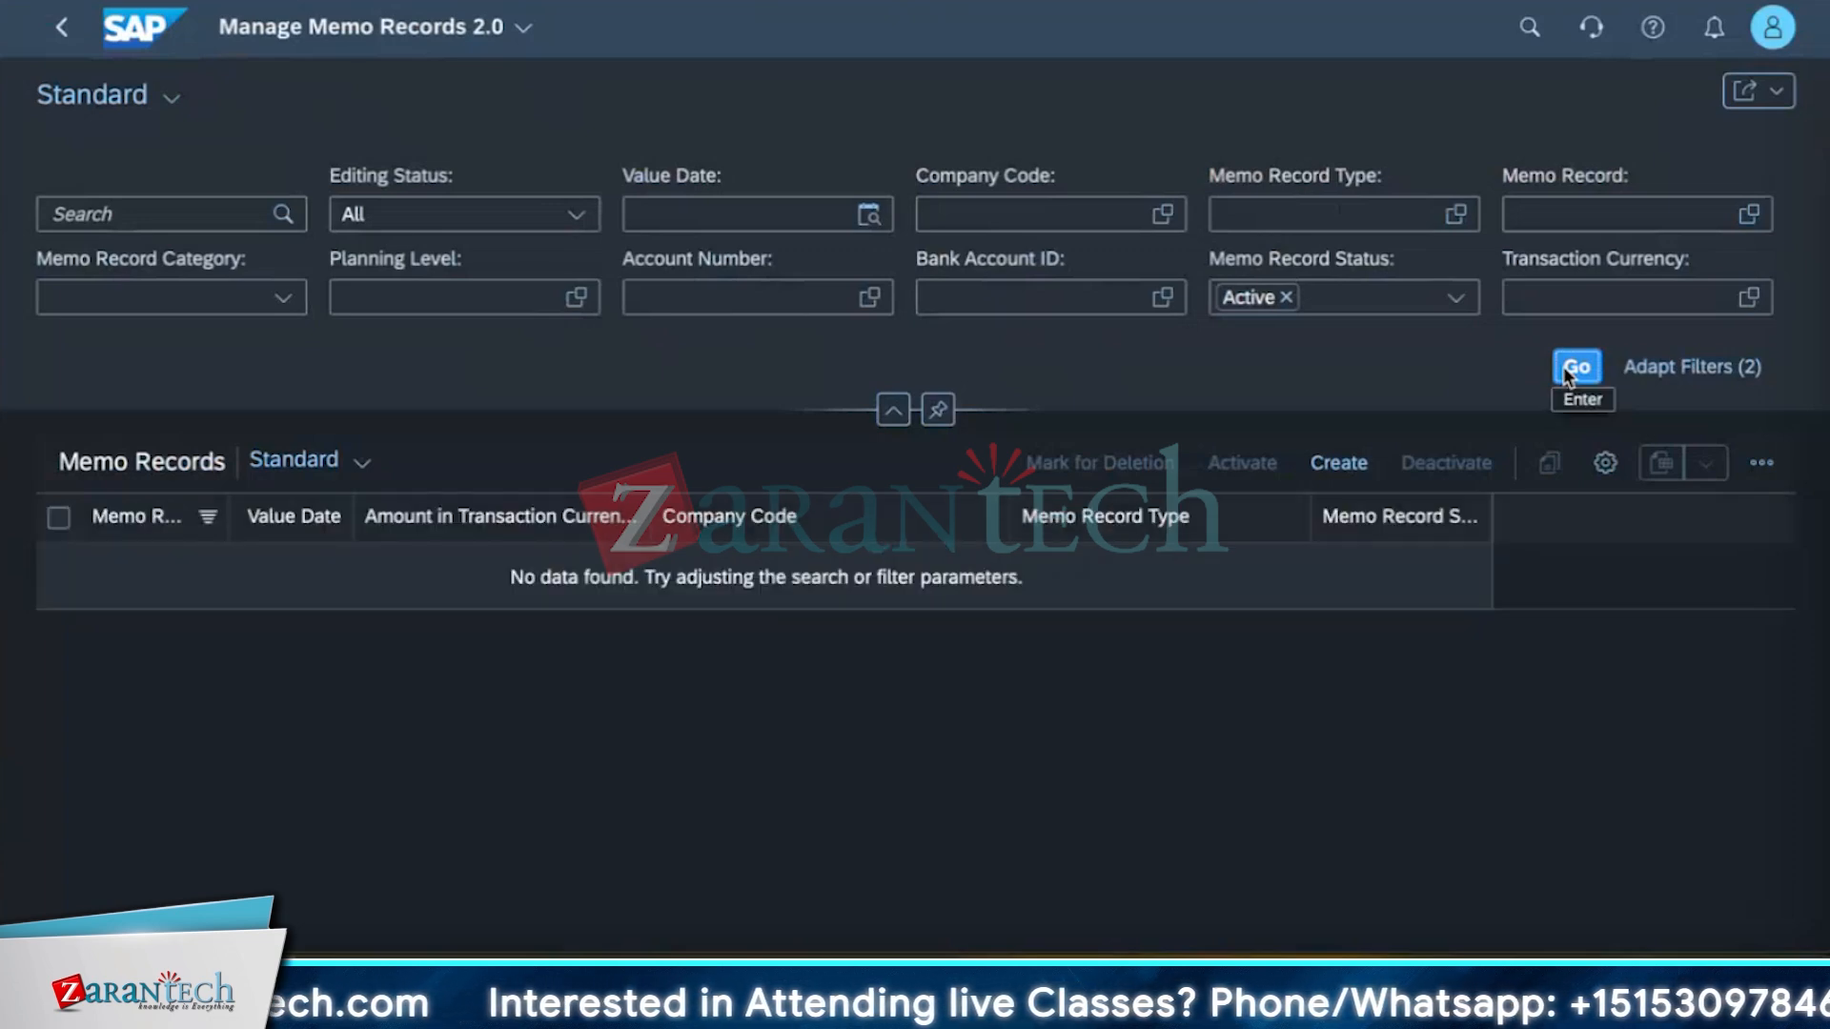
Start creating a new memo record for company code 1710 and pick its memo record type.
click(1311, 464)
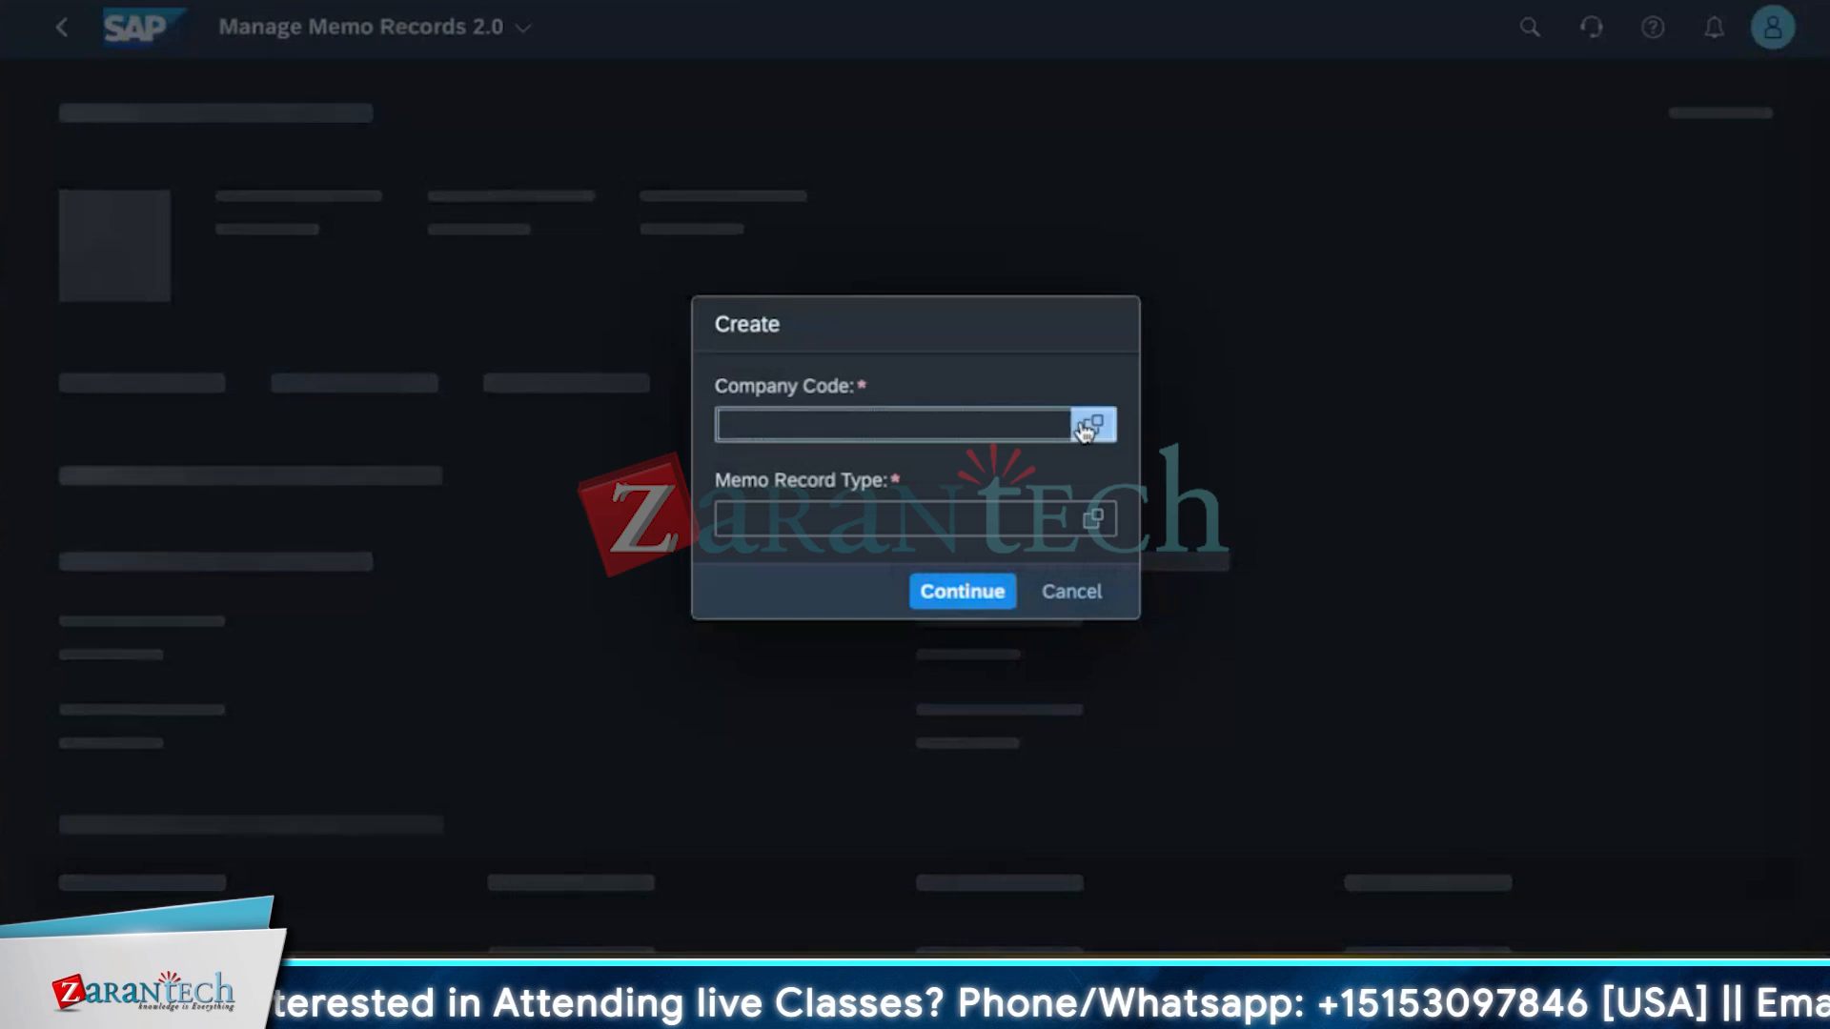
click(1093, 425)
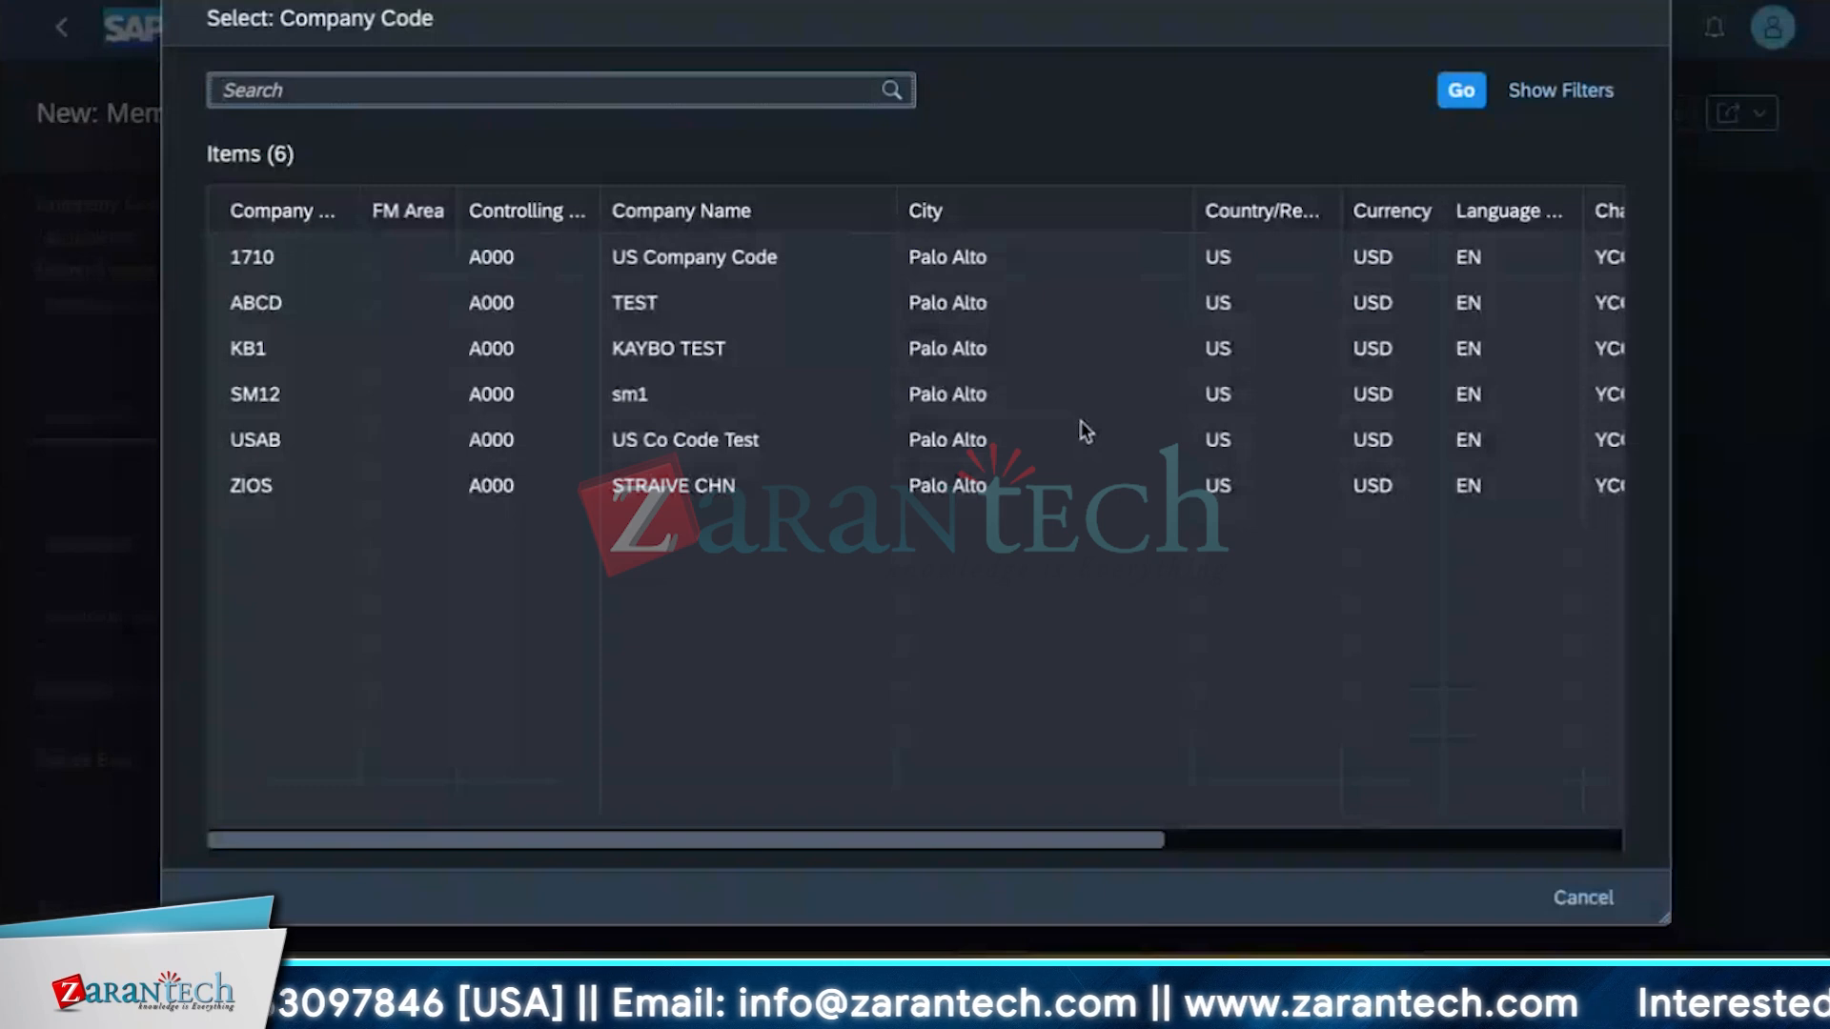
click(268, 277)
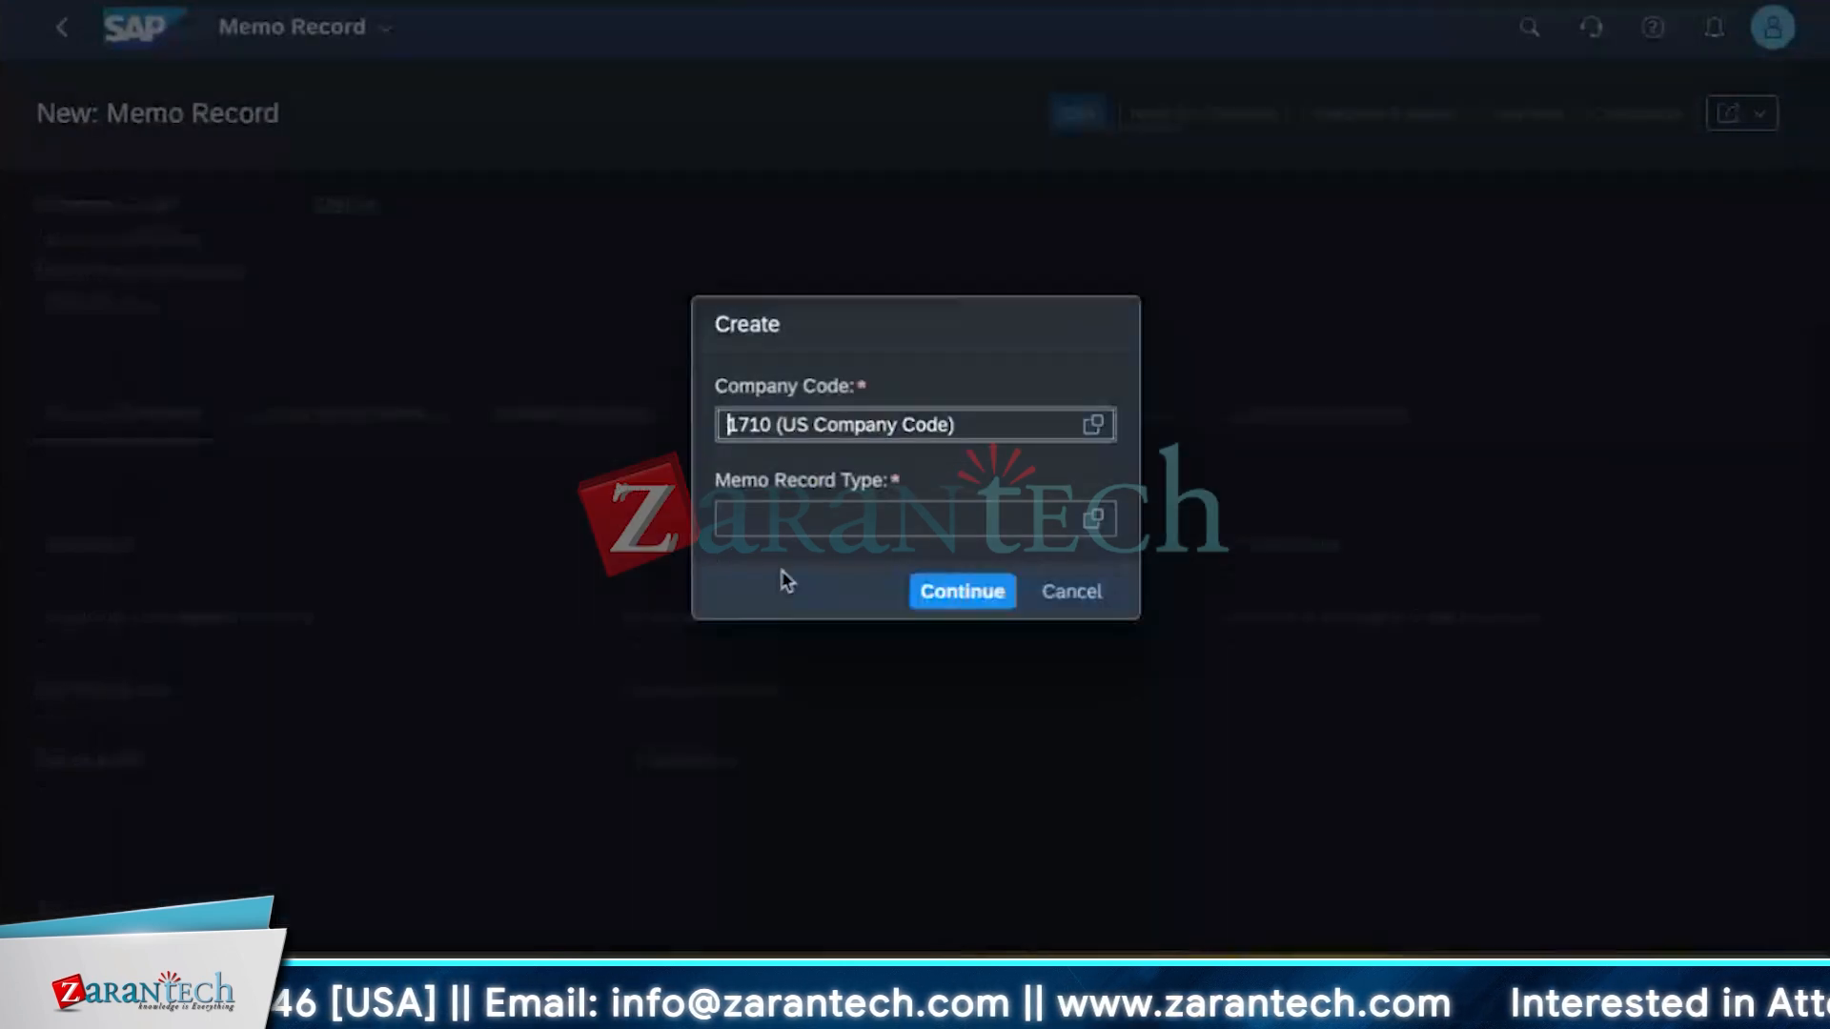
click(1096, 524)
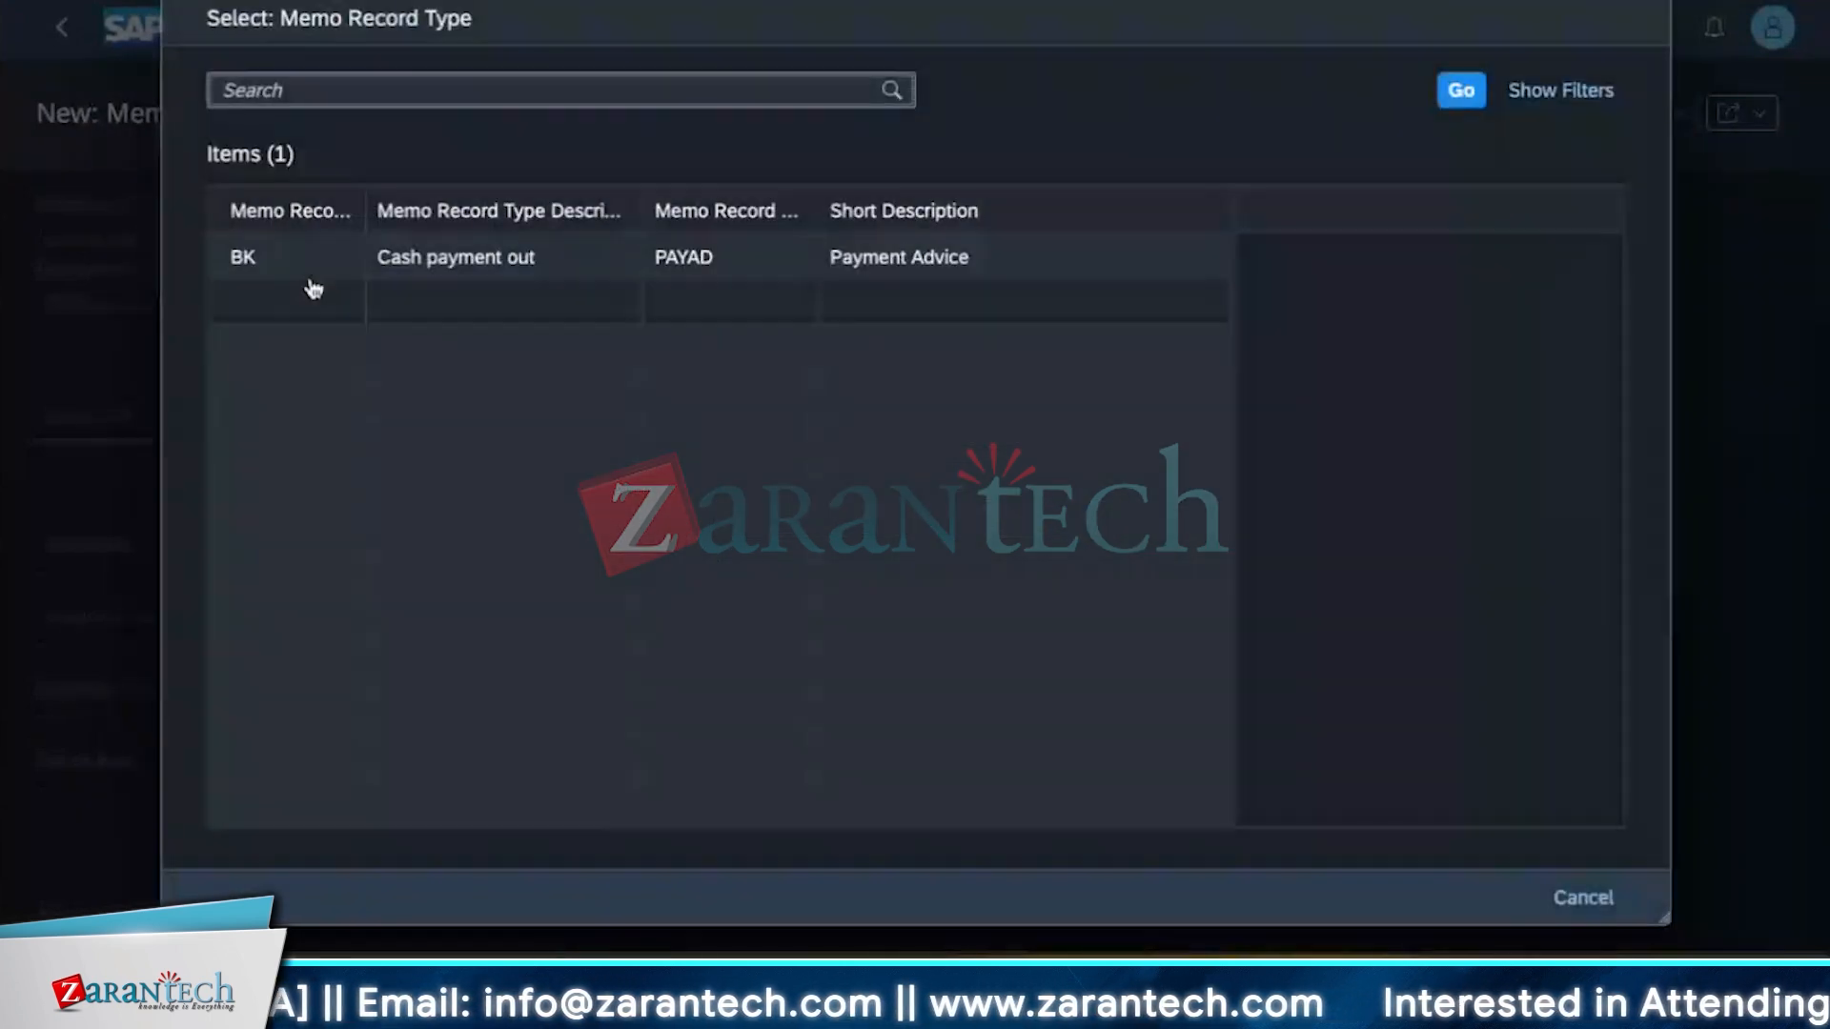
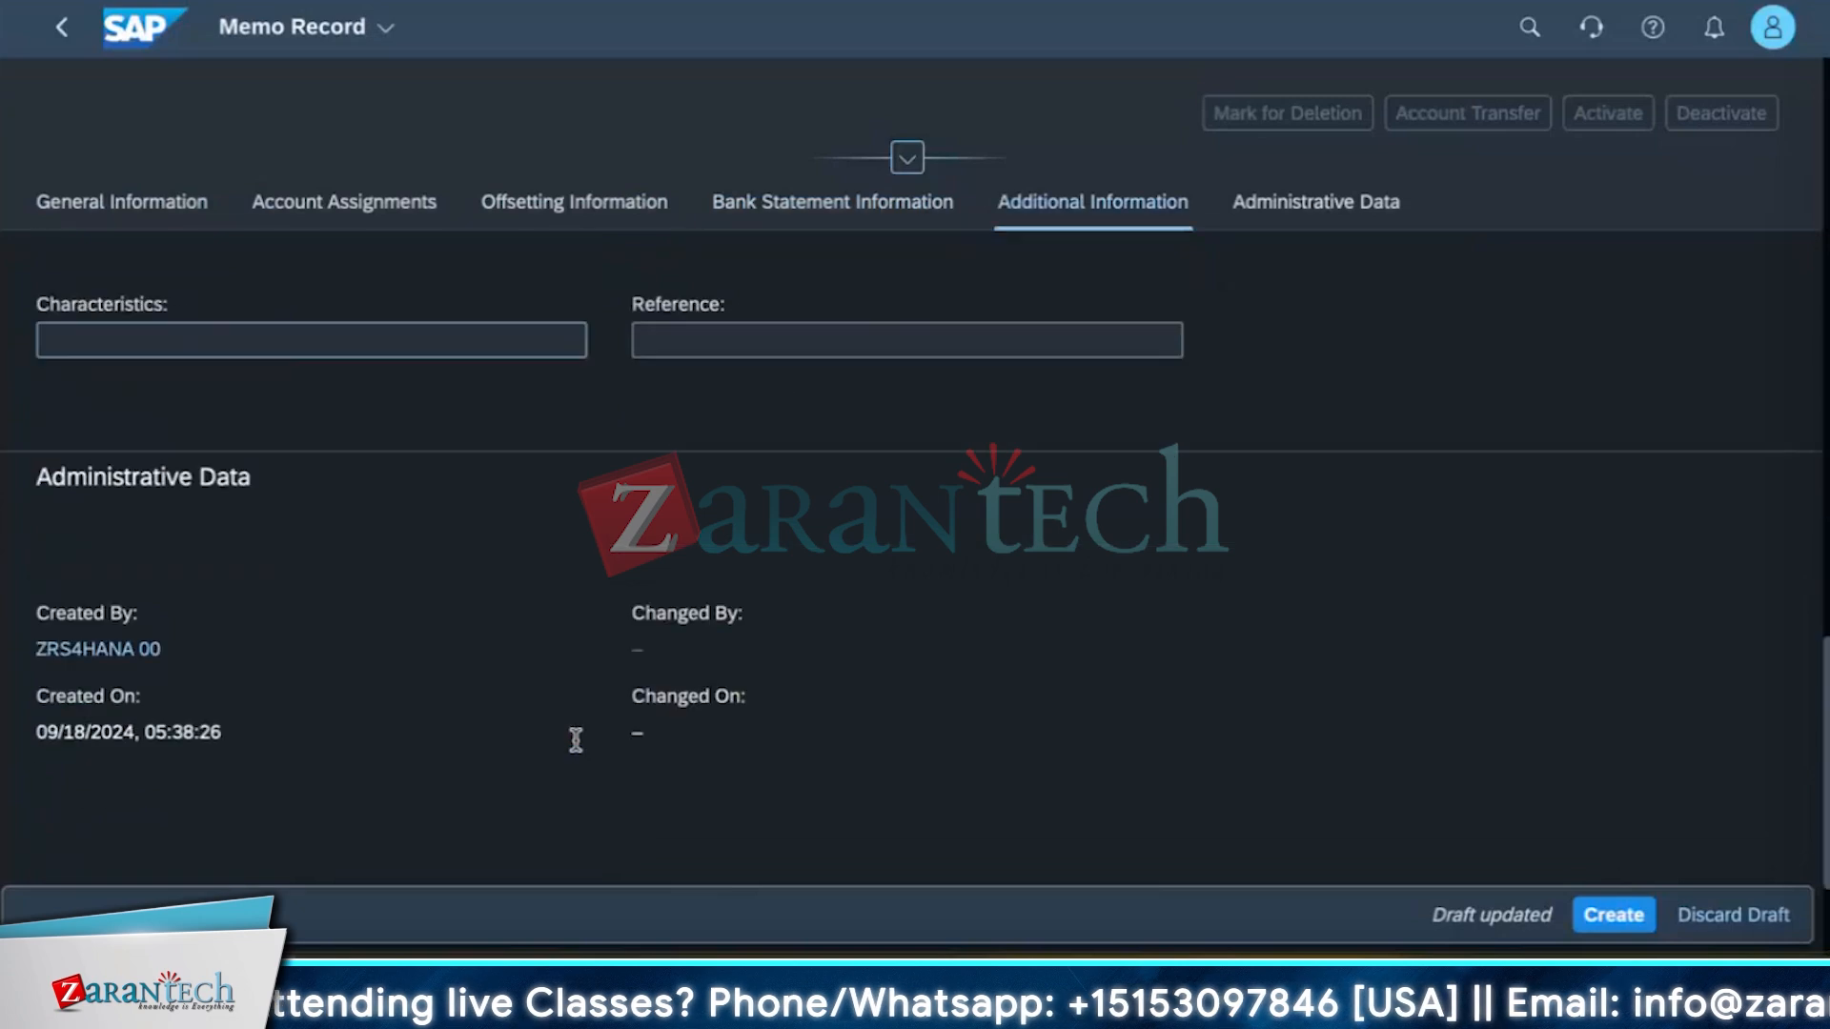
Review the new memo record's form sections and browse the Fund and Liquidity Item value helps without choosing anything.
scroll(576, 743, up, 15)
scroll(572, 747, up, 2)
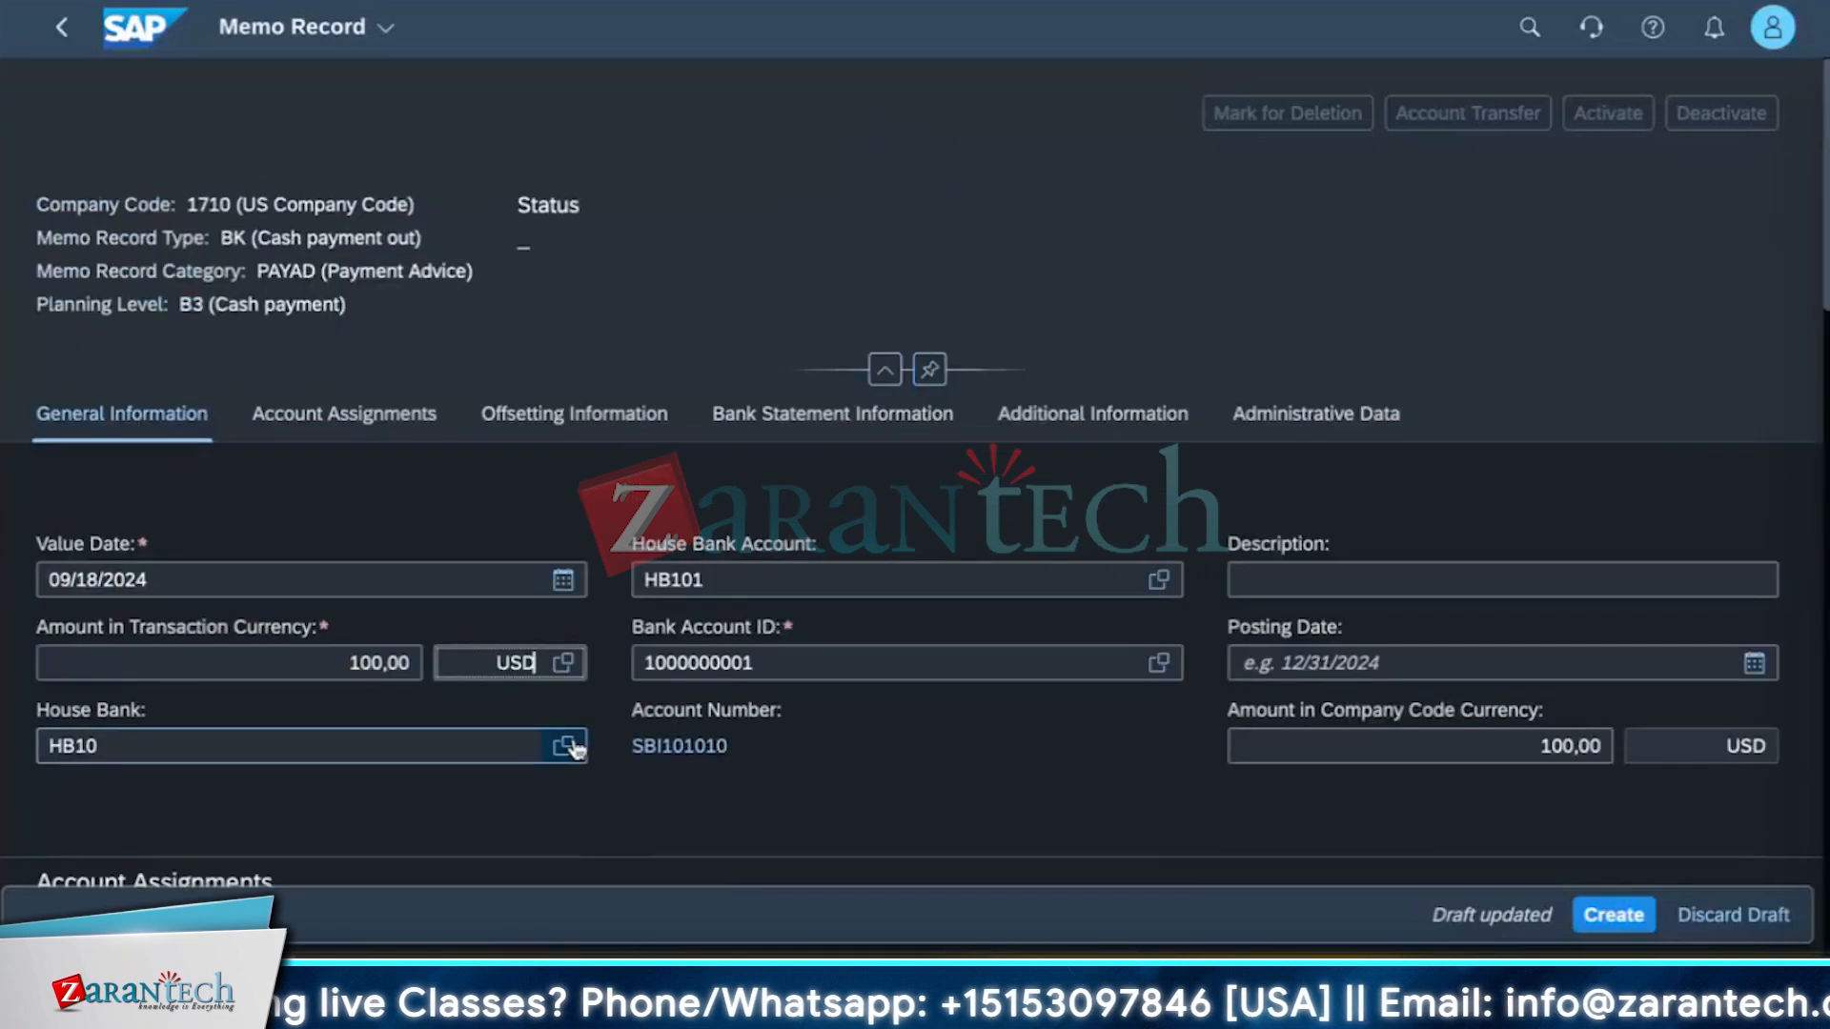
scroll(568, 734, down, 8)
scroll(327, 629, up, 4)
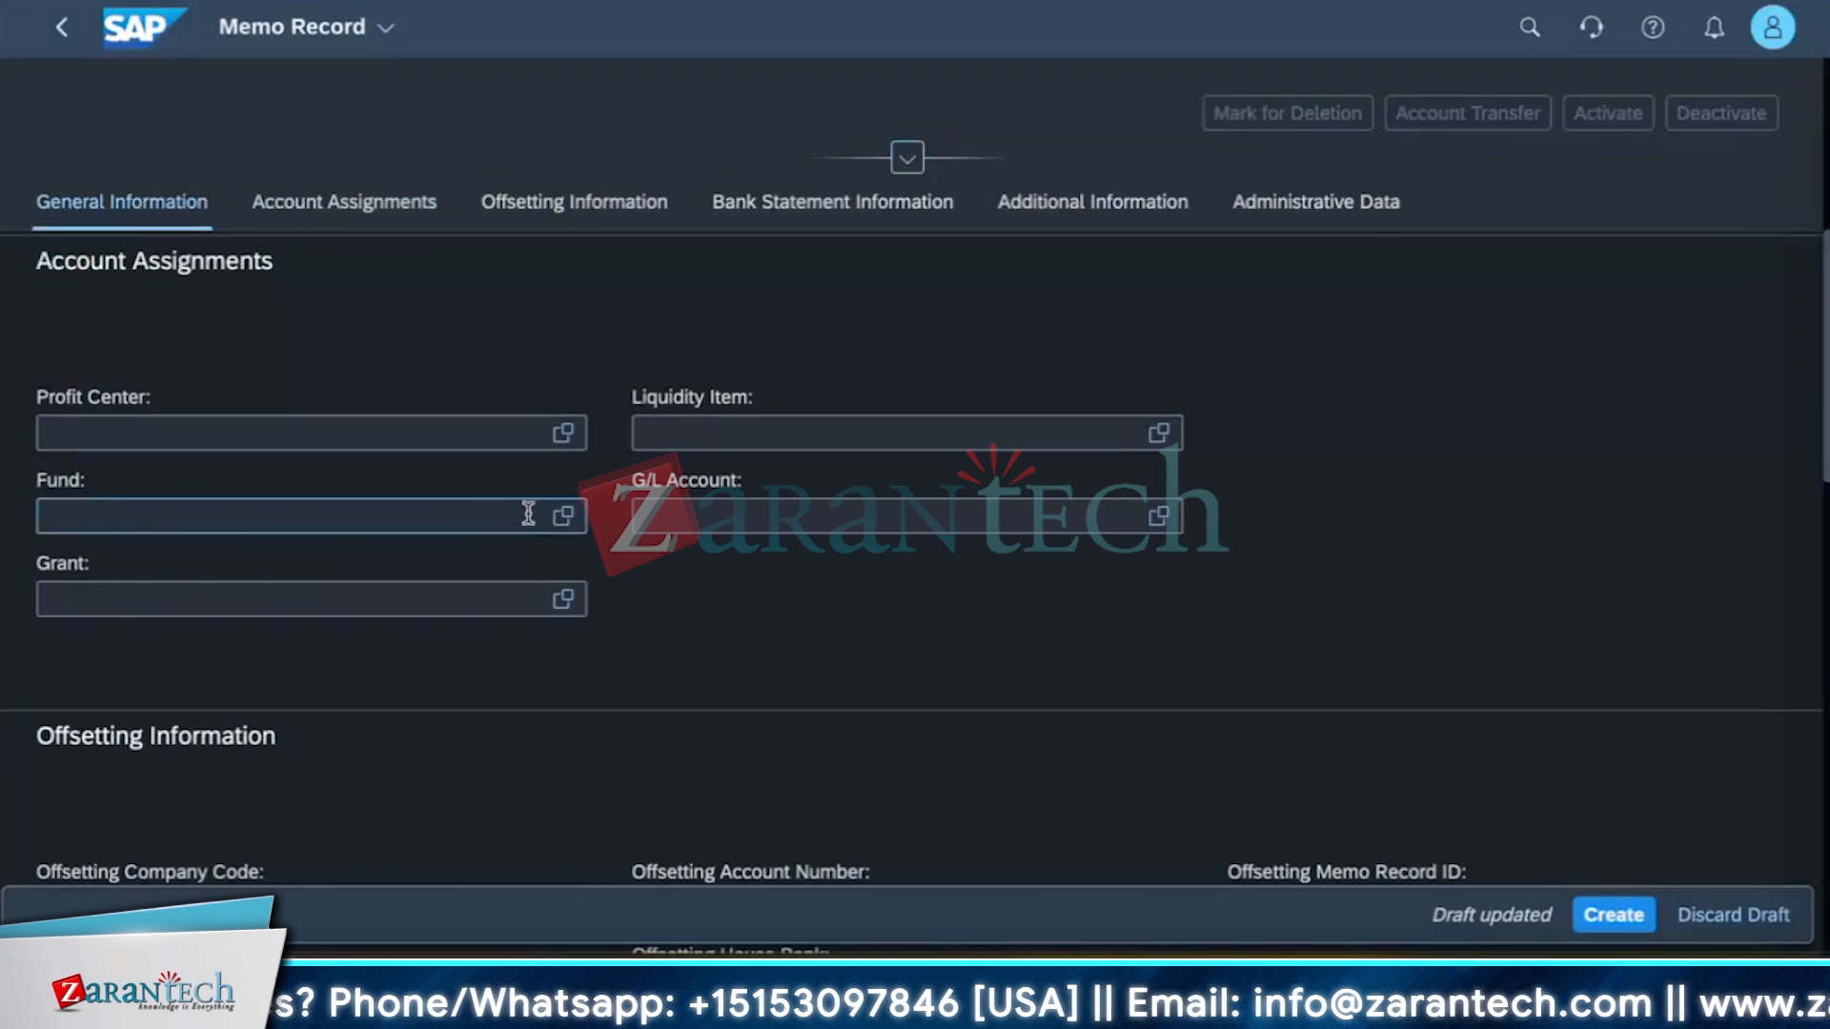
click(568, 521)
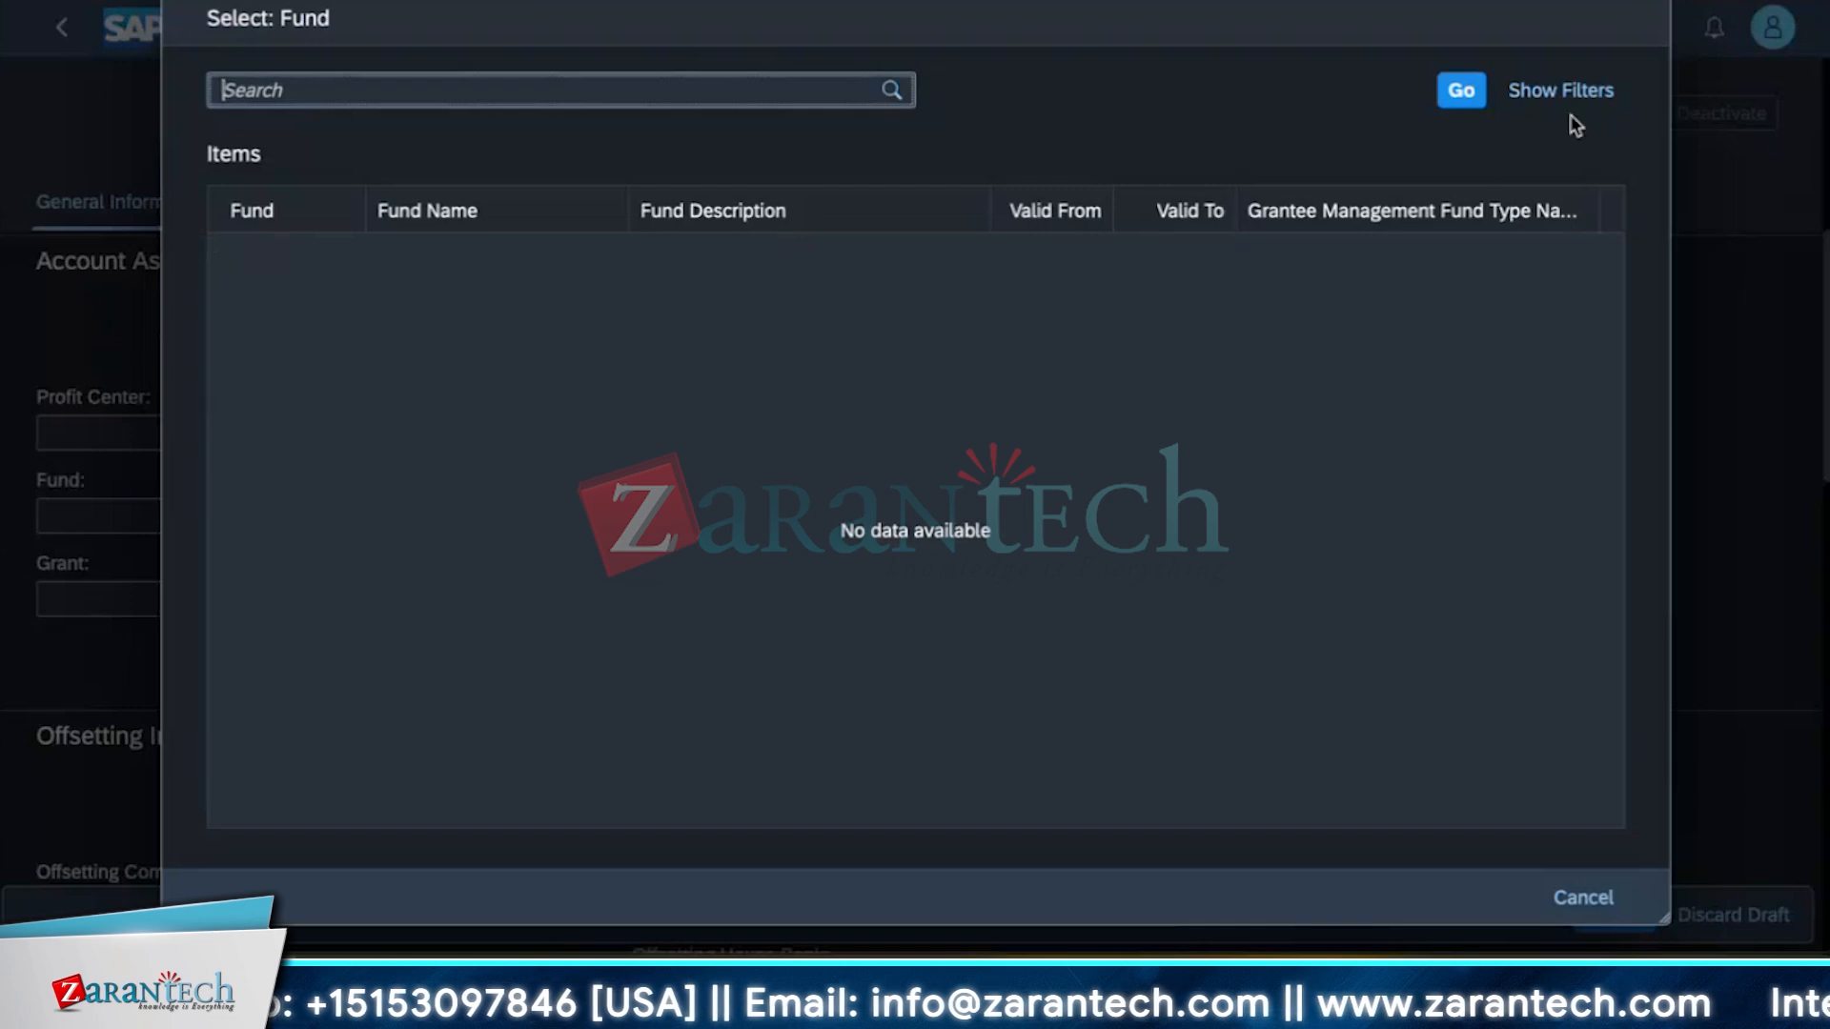
click(1556, 908)
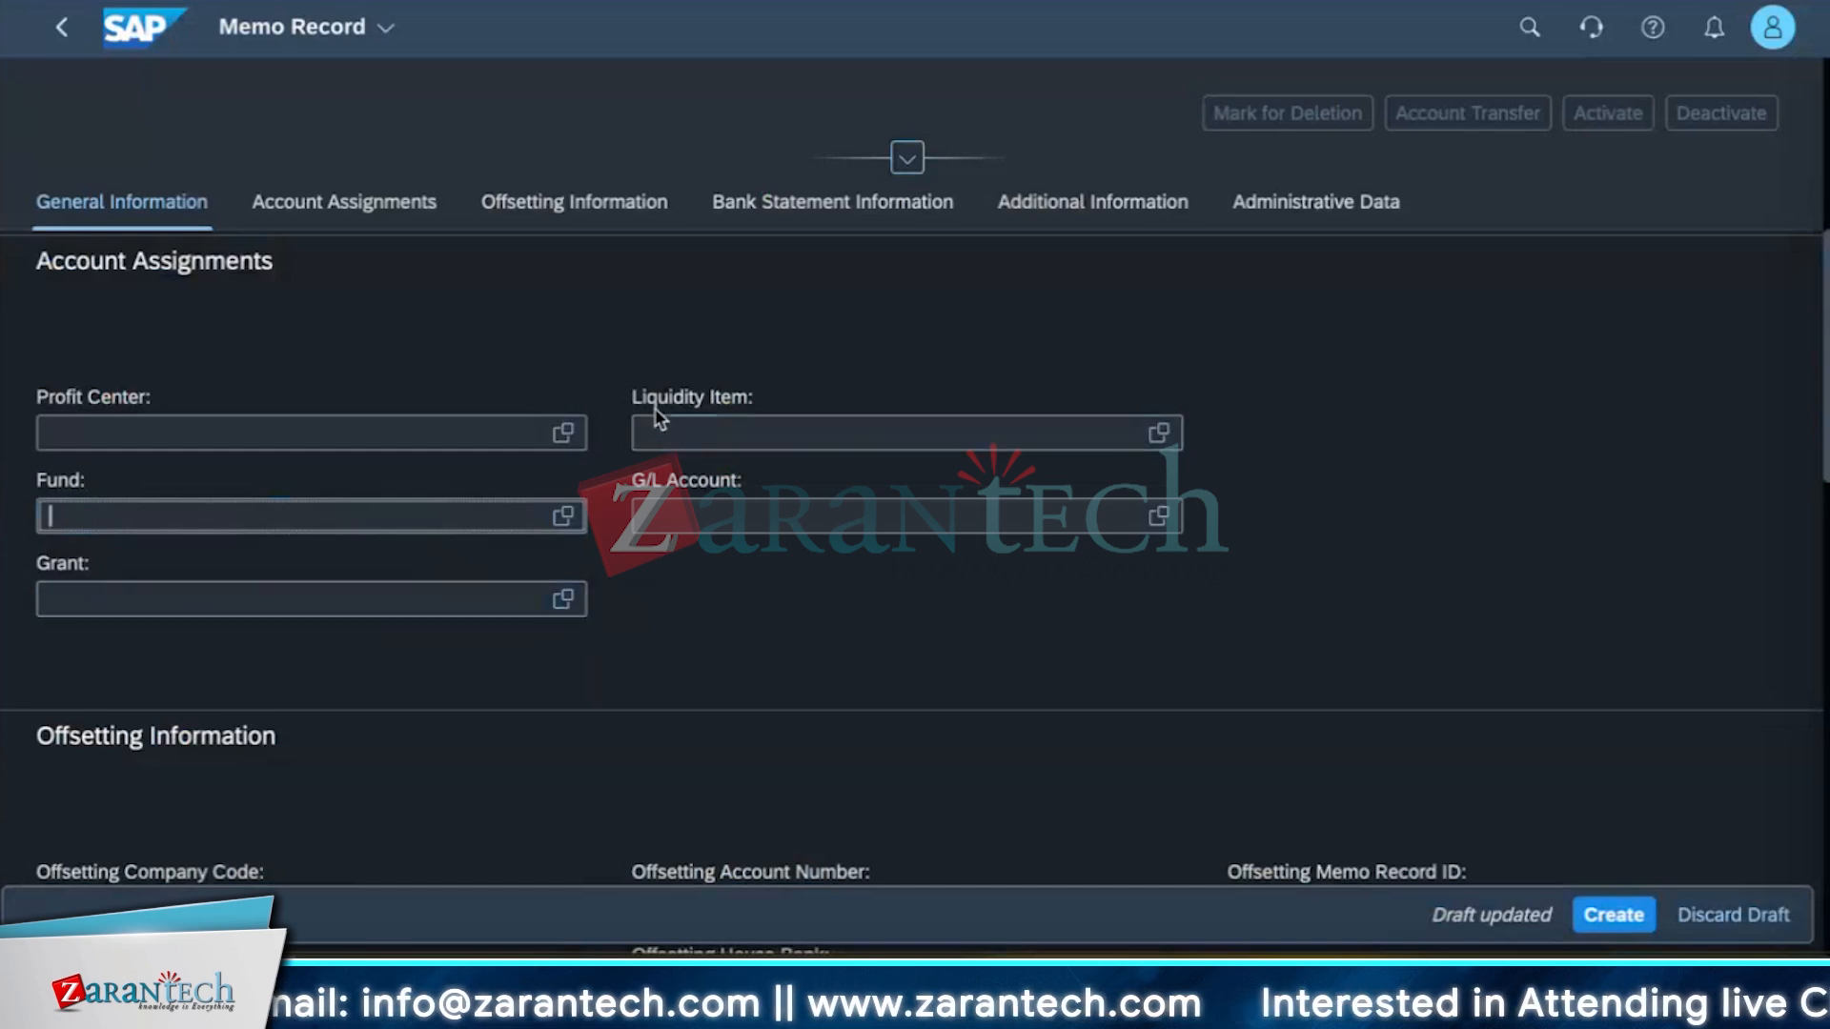
click(1156, 436)
click(1156, 434)
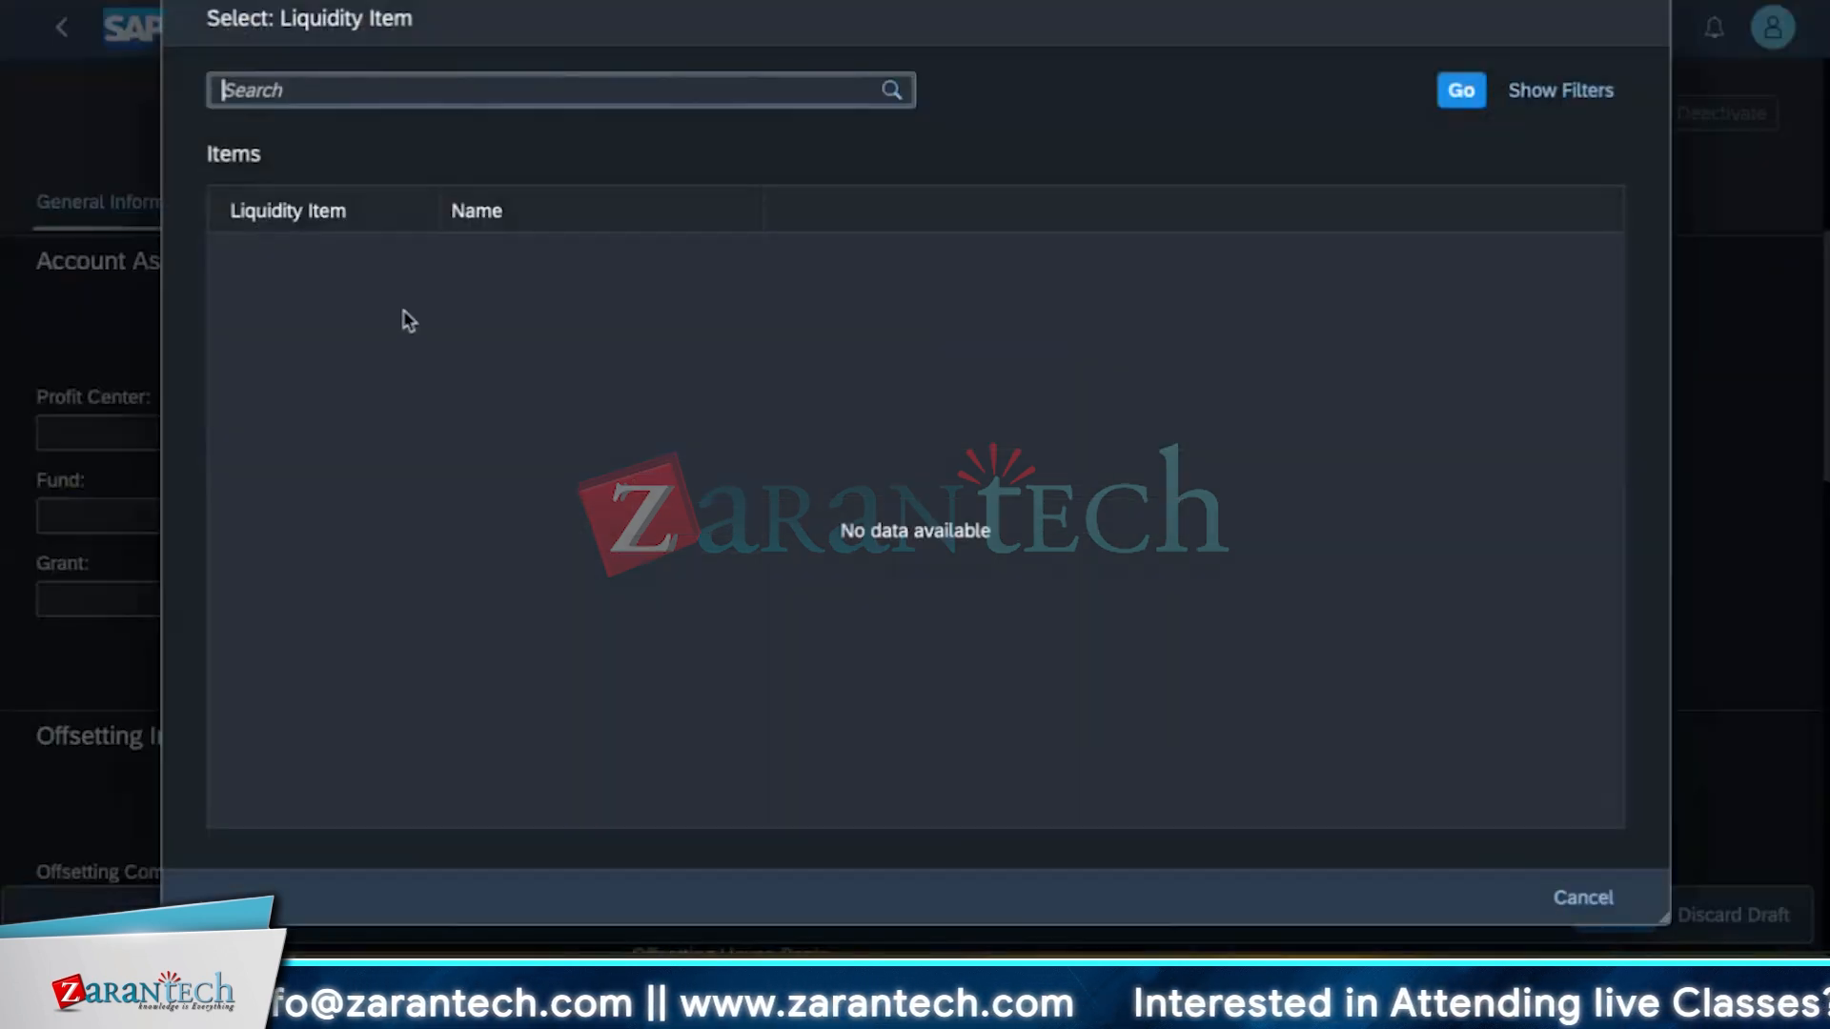
click(1584, 901)
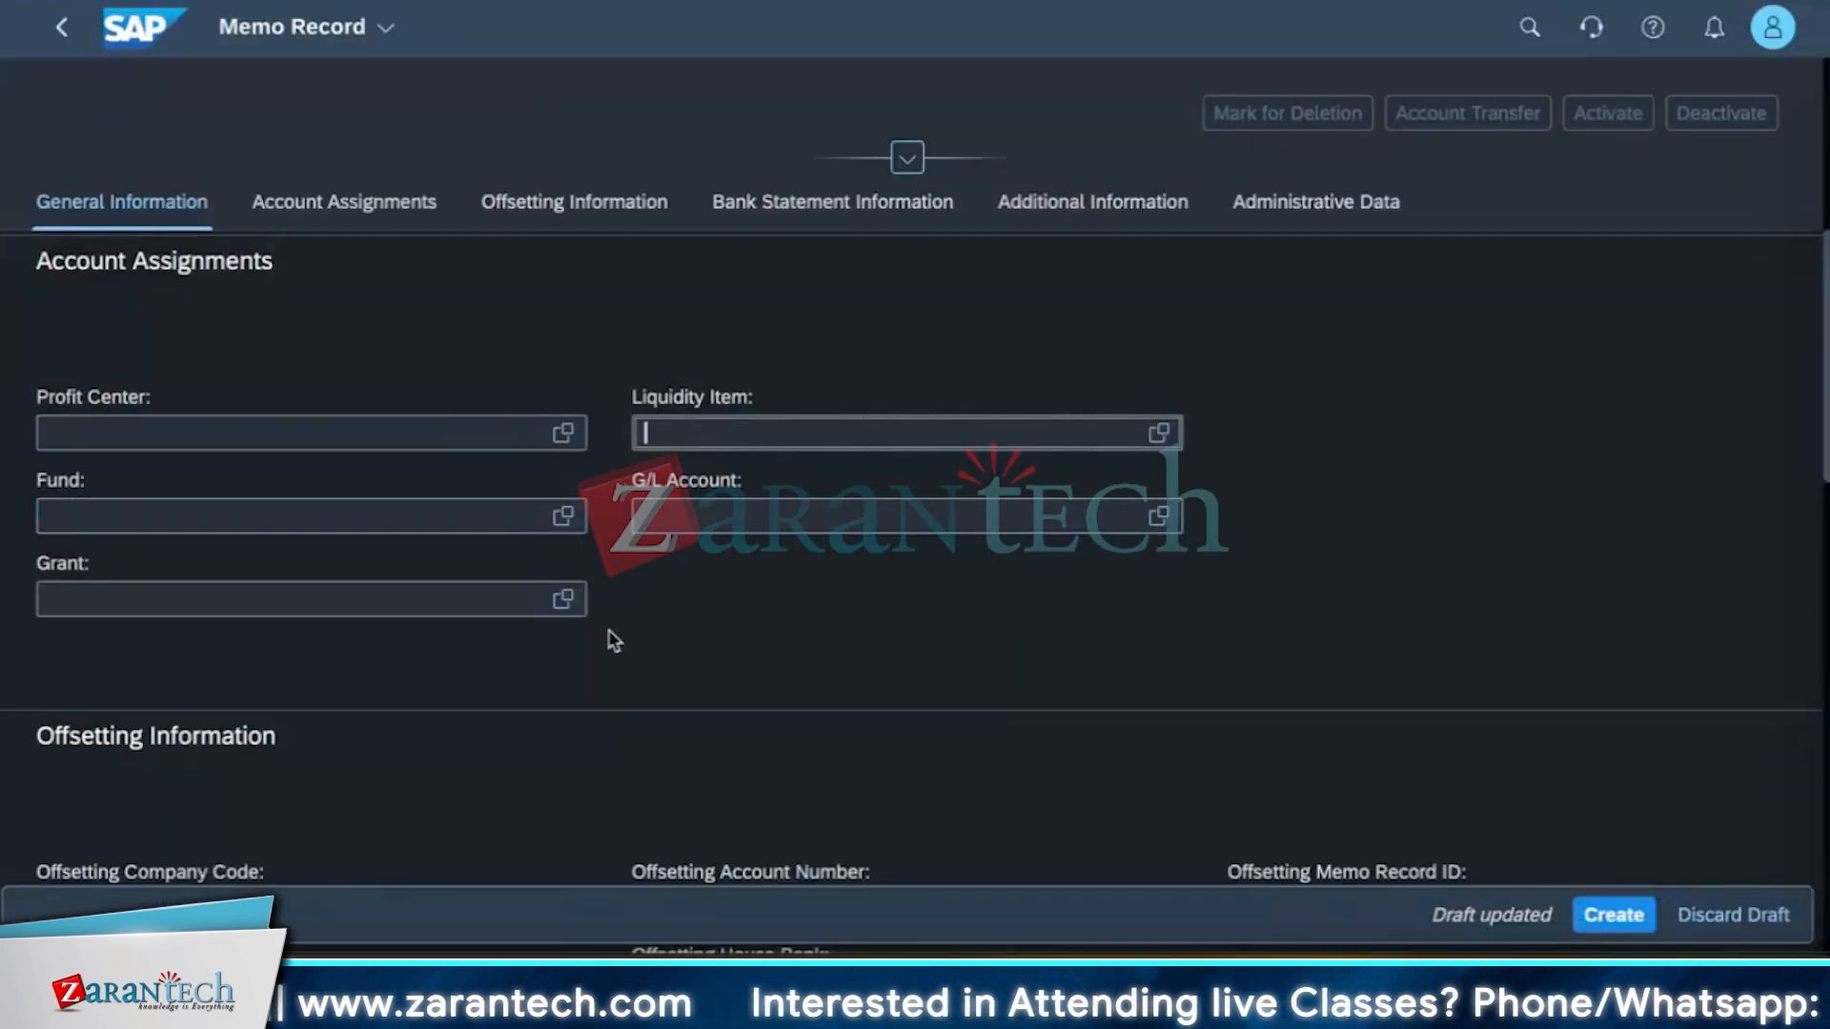
Check the remaining sections of the draft and create the memo record.
scroll(604, 682, down, 4)
scroll(545, 785, down, 10)
scroll(545, 786, up, 9)
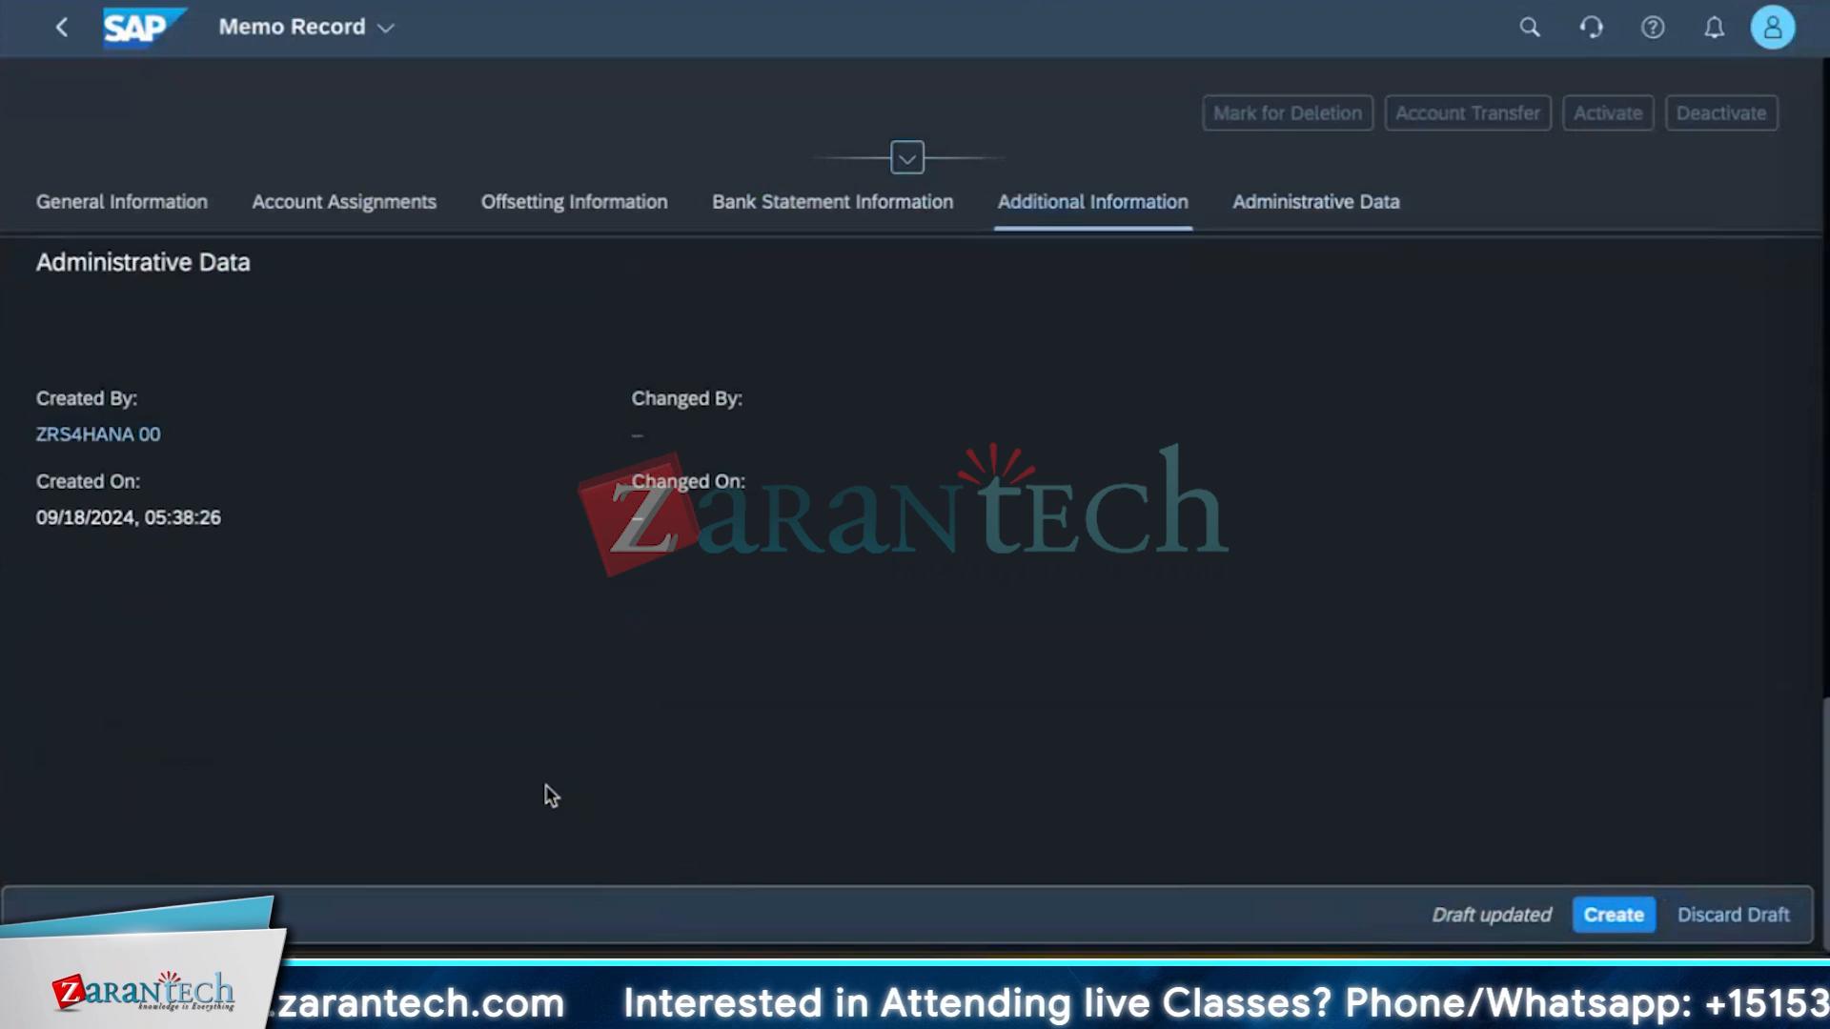
scroll(810, 828, up, 8)
scroll(703, 776, down, 4)
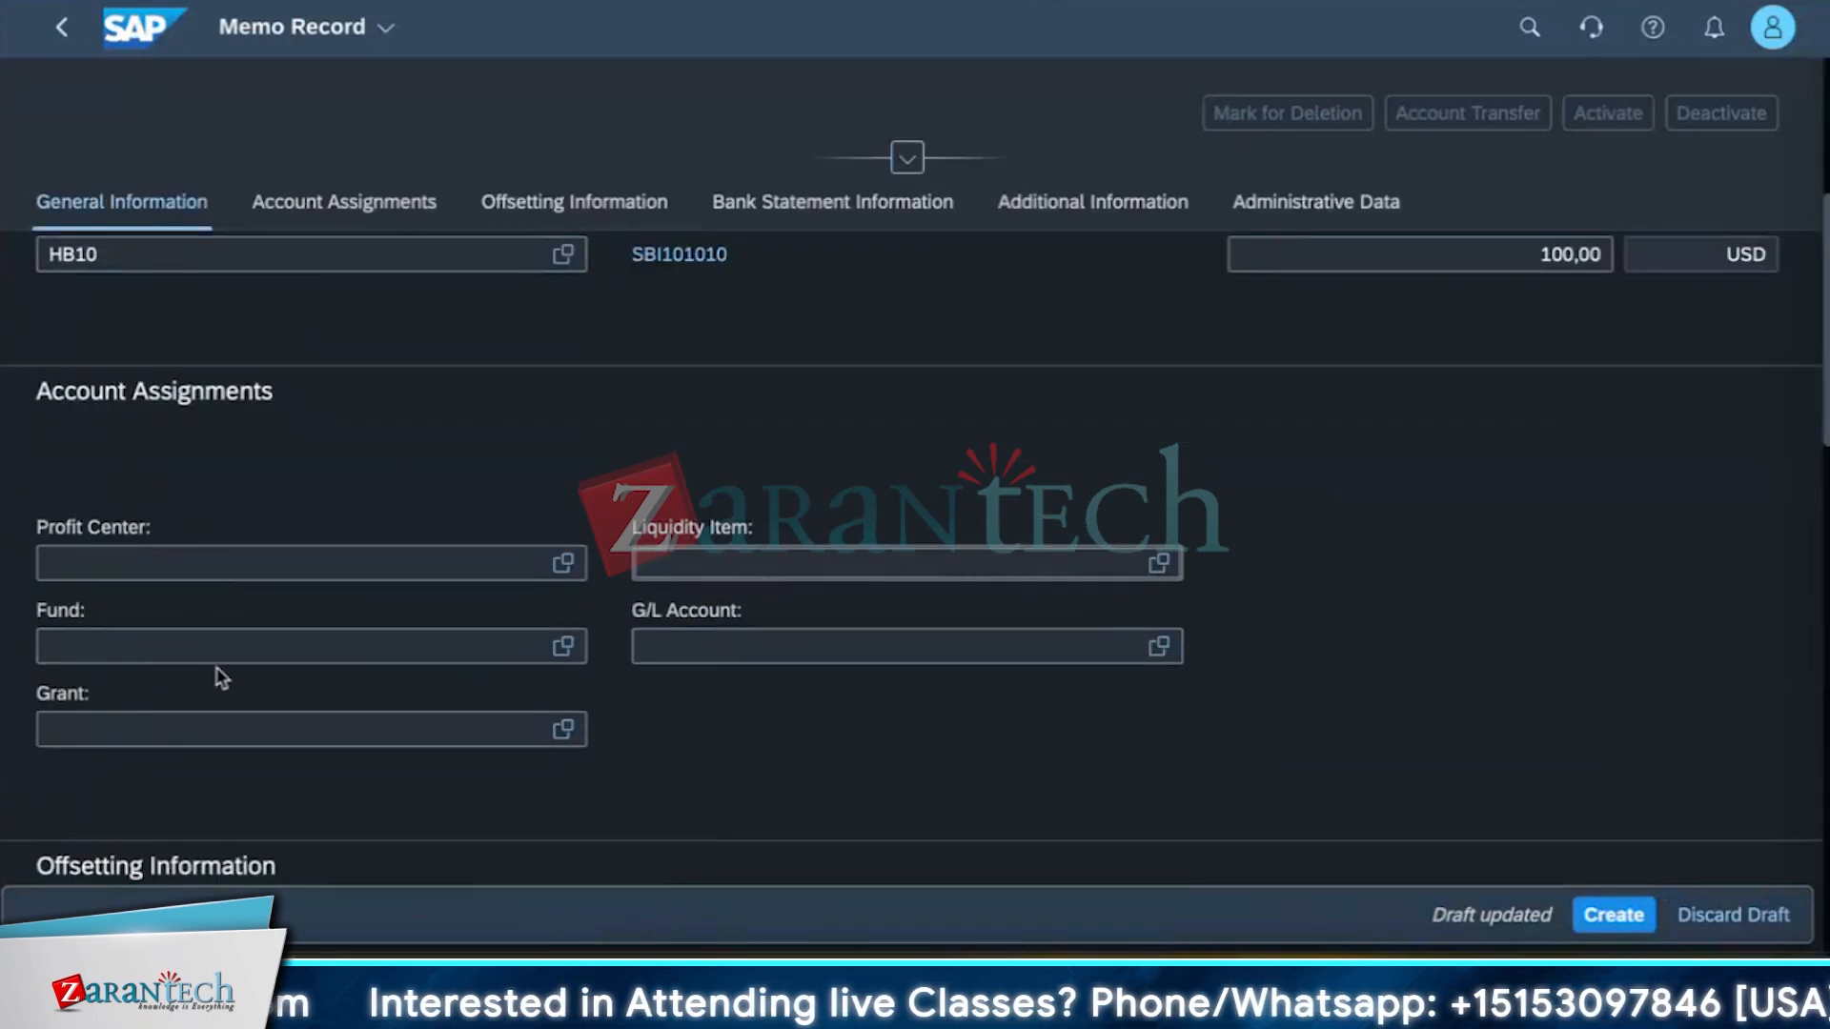
scroll(222, 757, down, 5)
scroll(219, 753, down, 2)
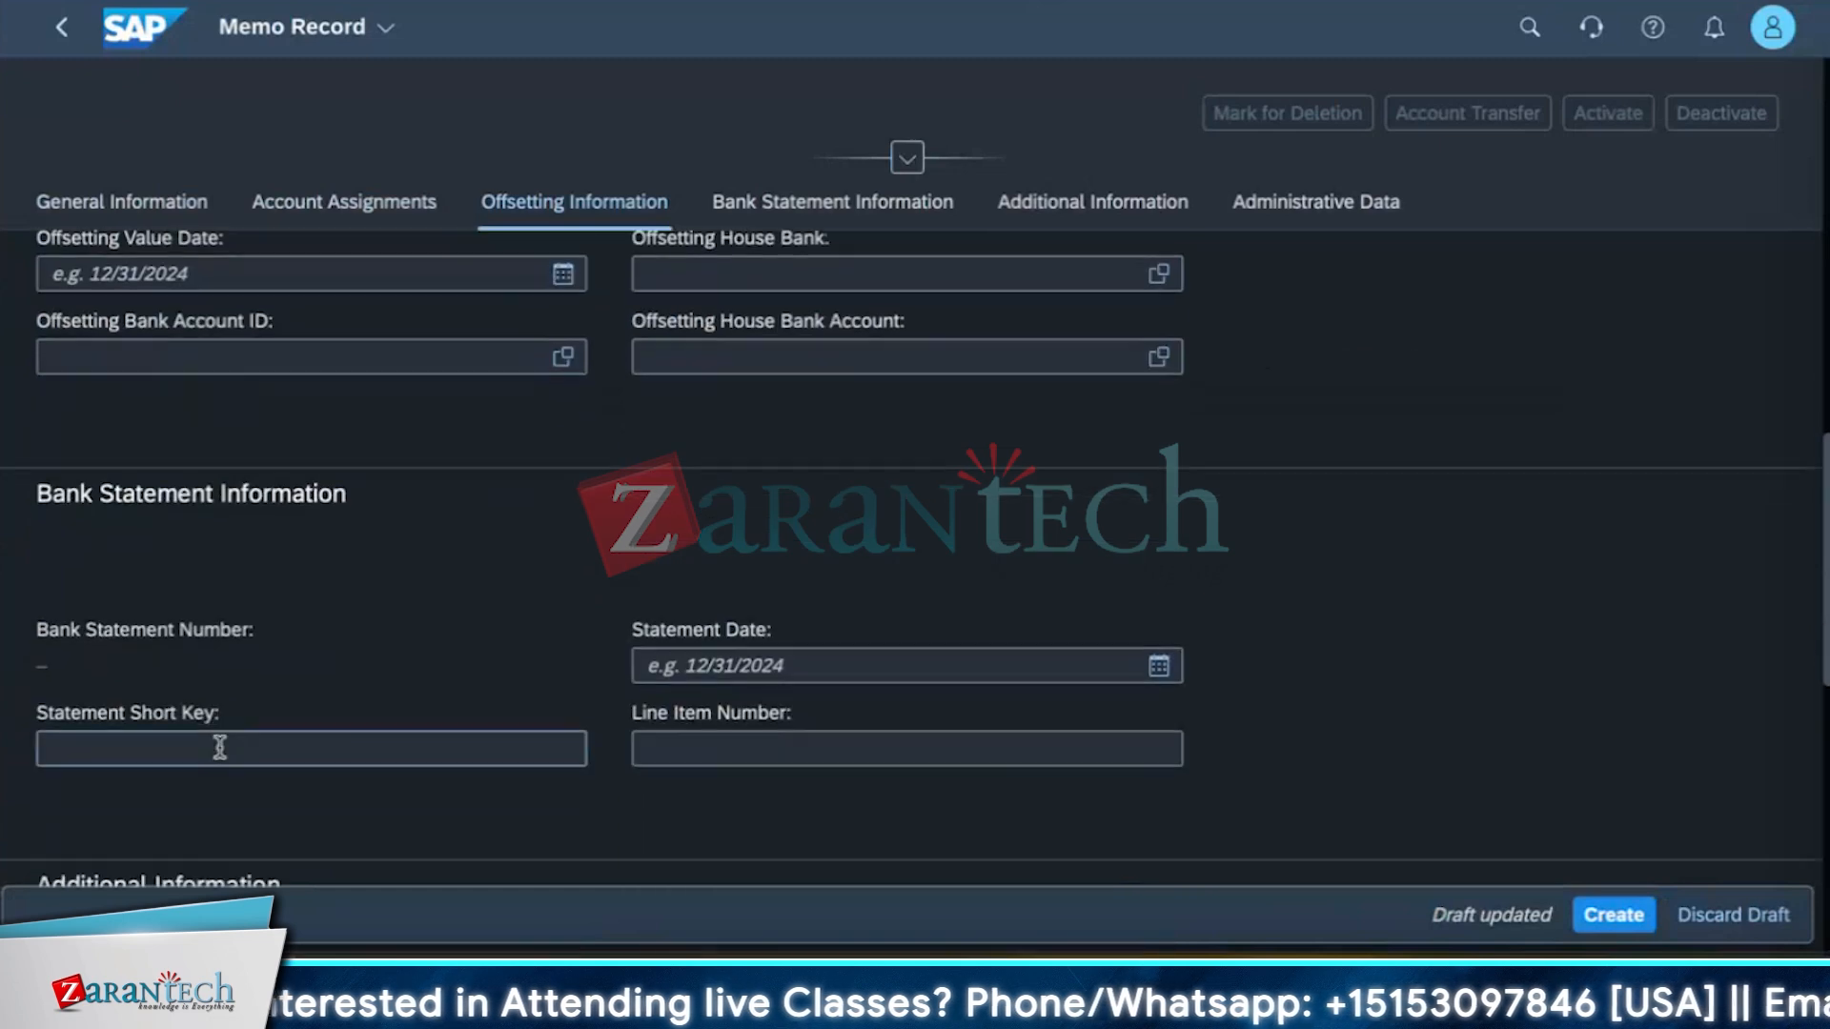
scroll(216, 747, up, 8)
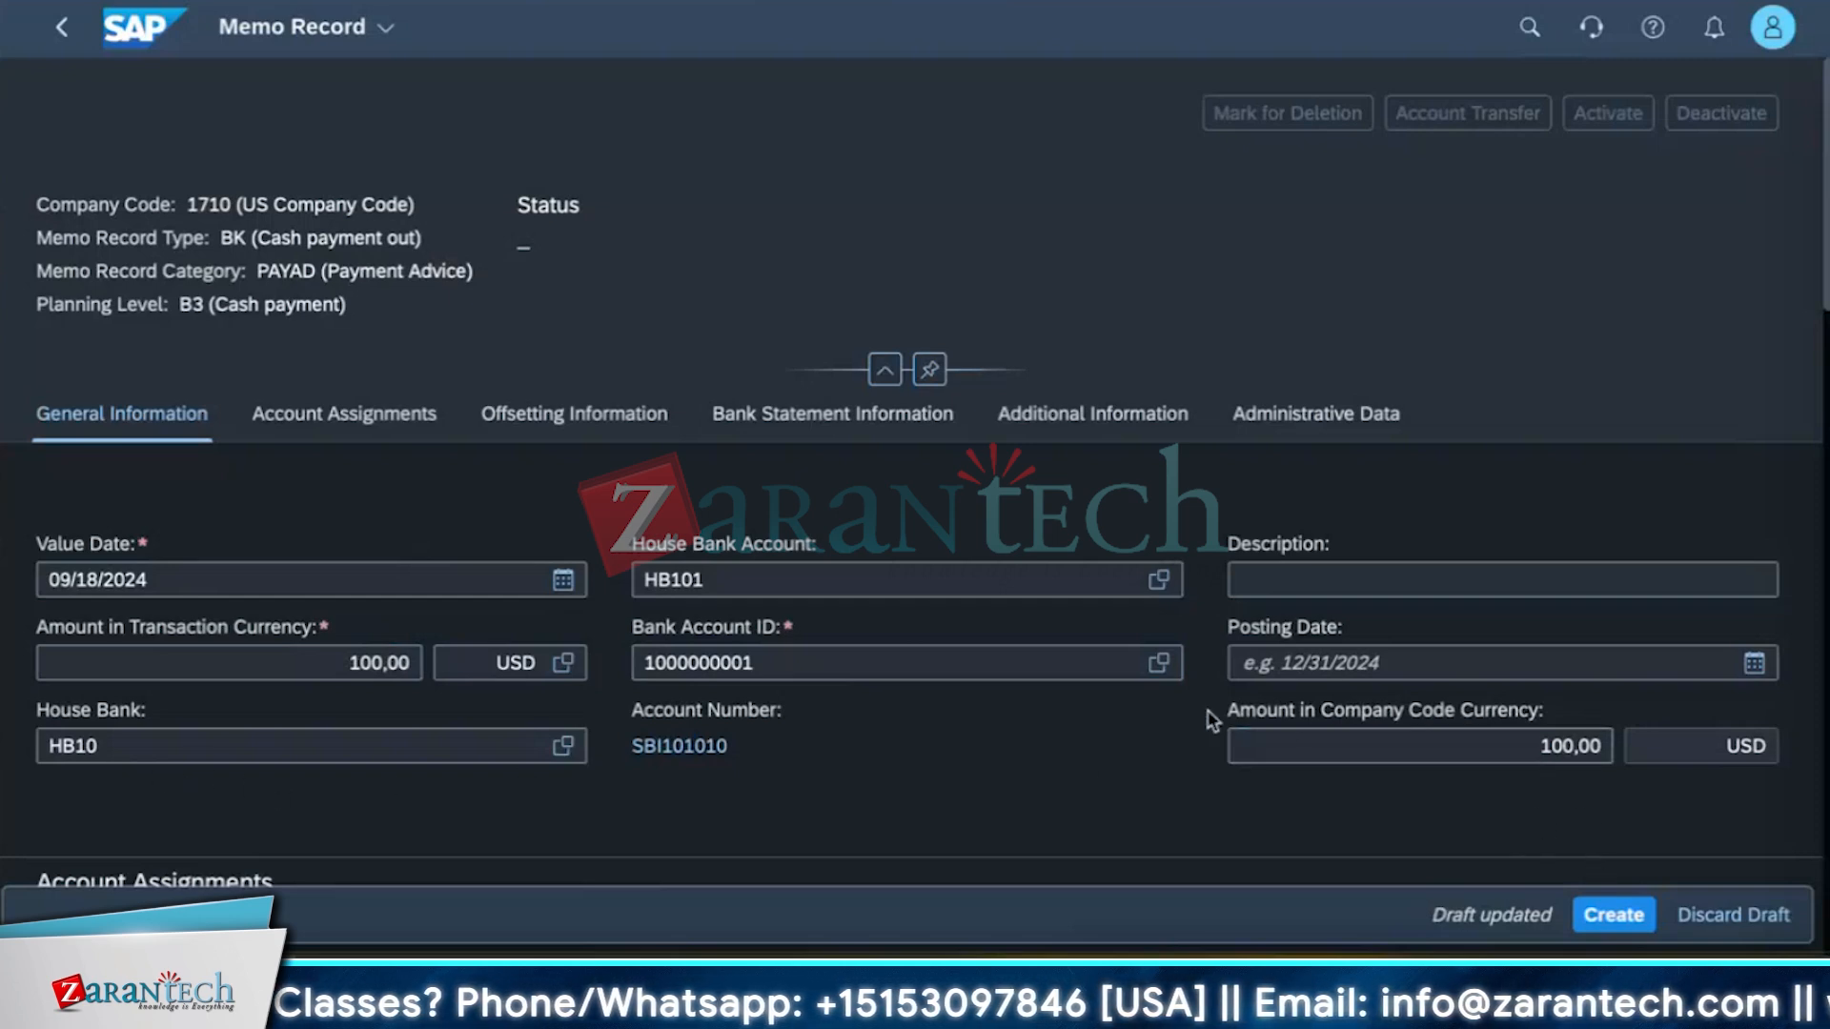
click(1614, 917)
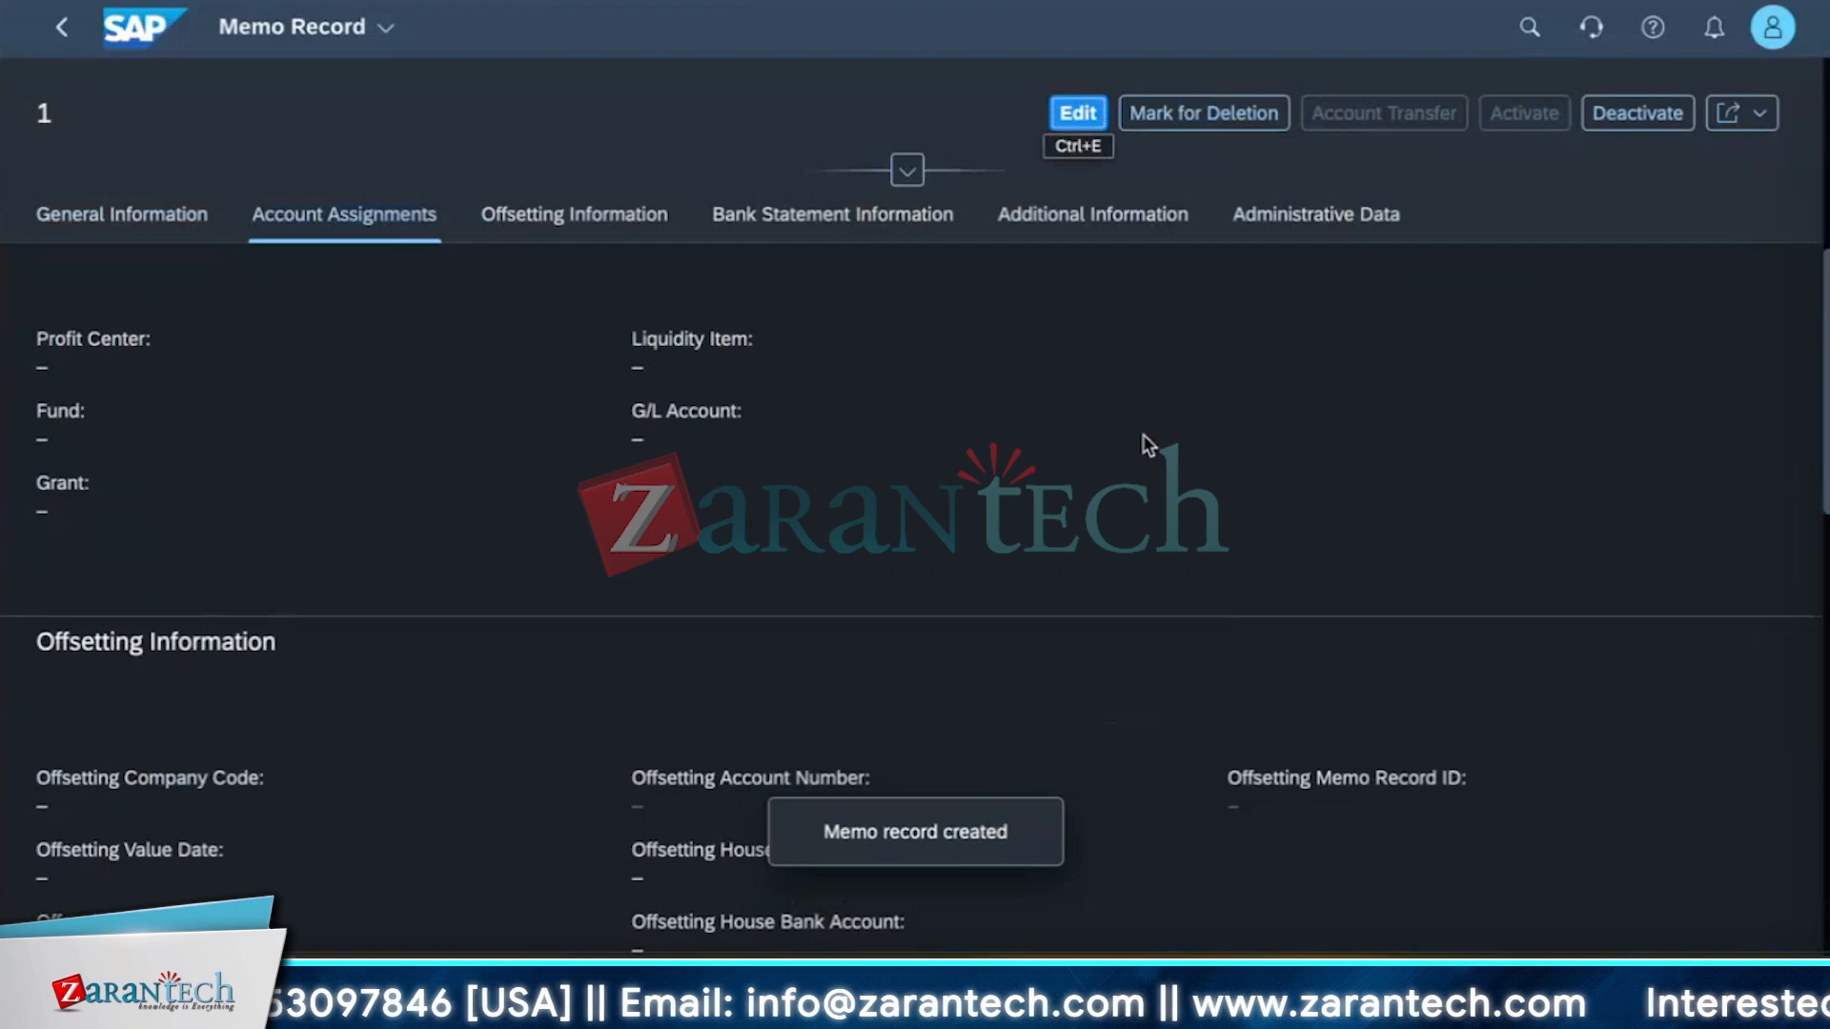
Review the saved memo record's sections and return to the memo records list.
scroll(1258, 696, down, 5)
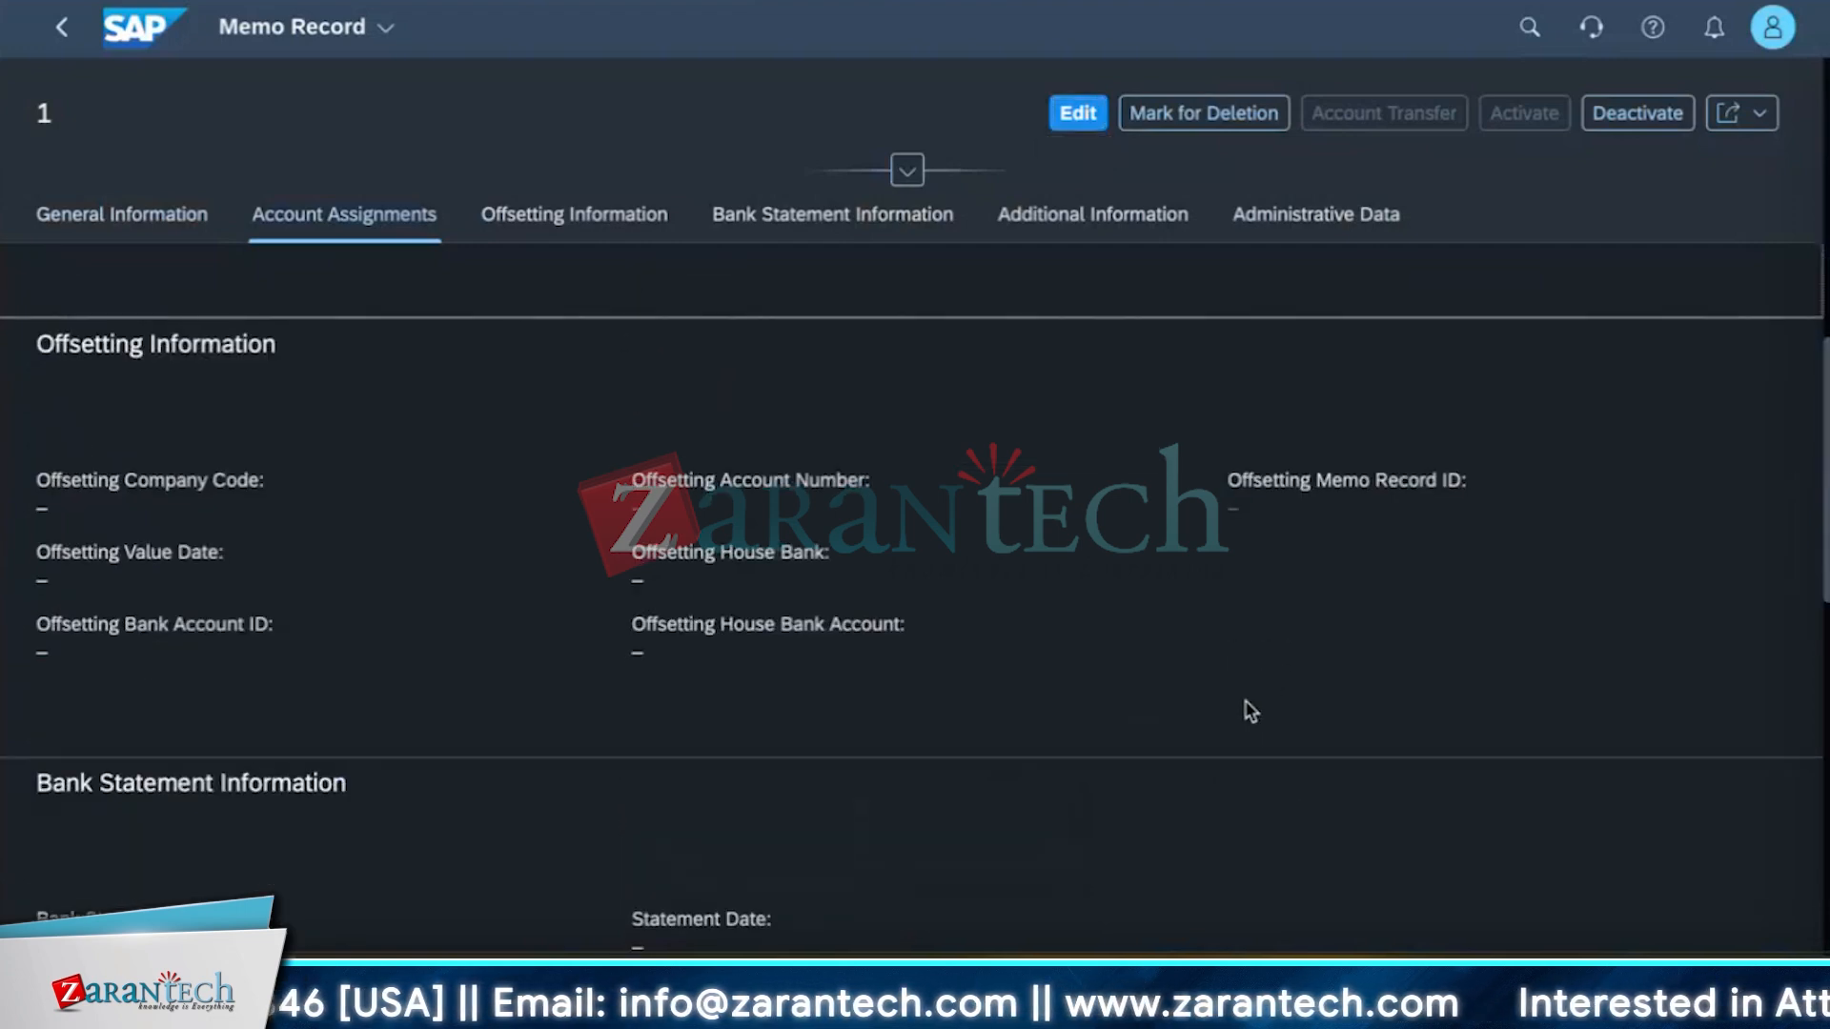
scroll(1250, 710, down, 18)
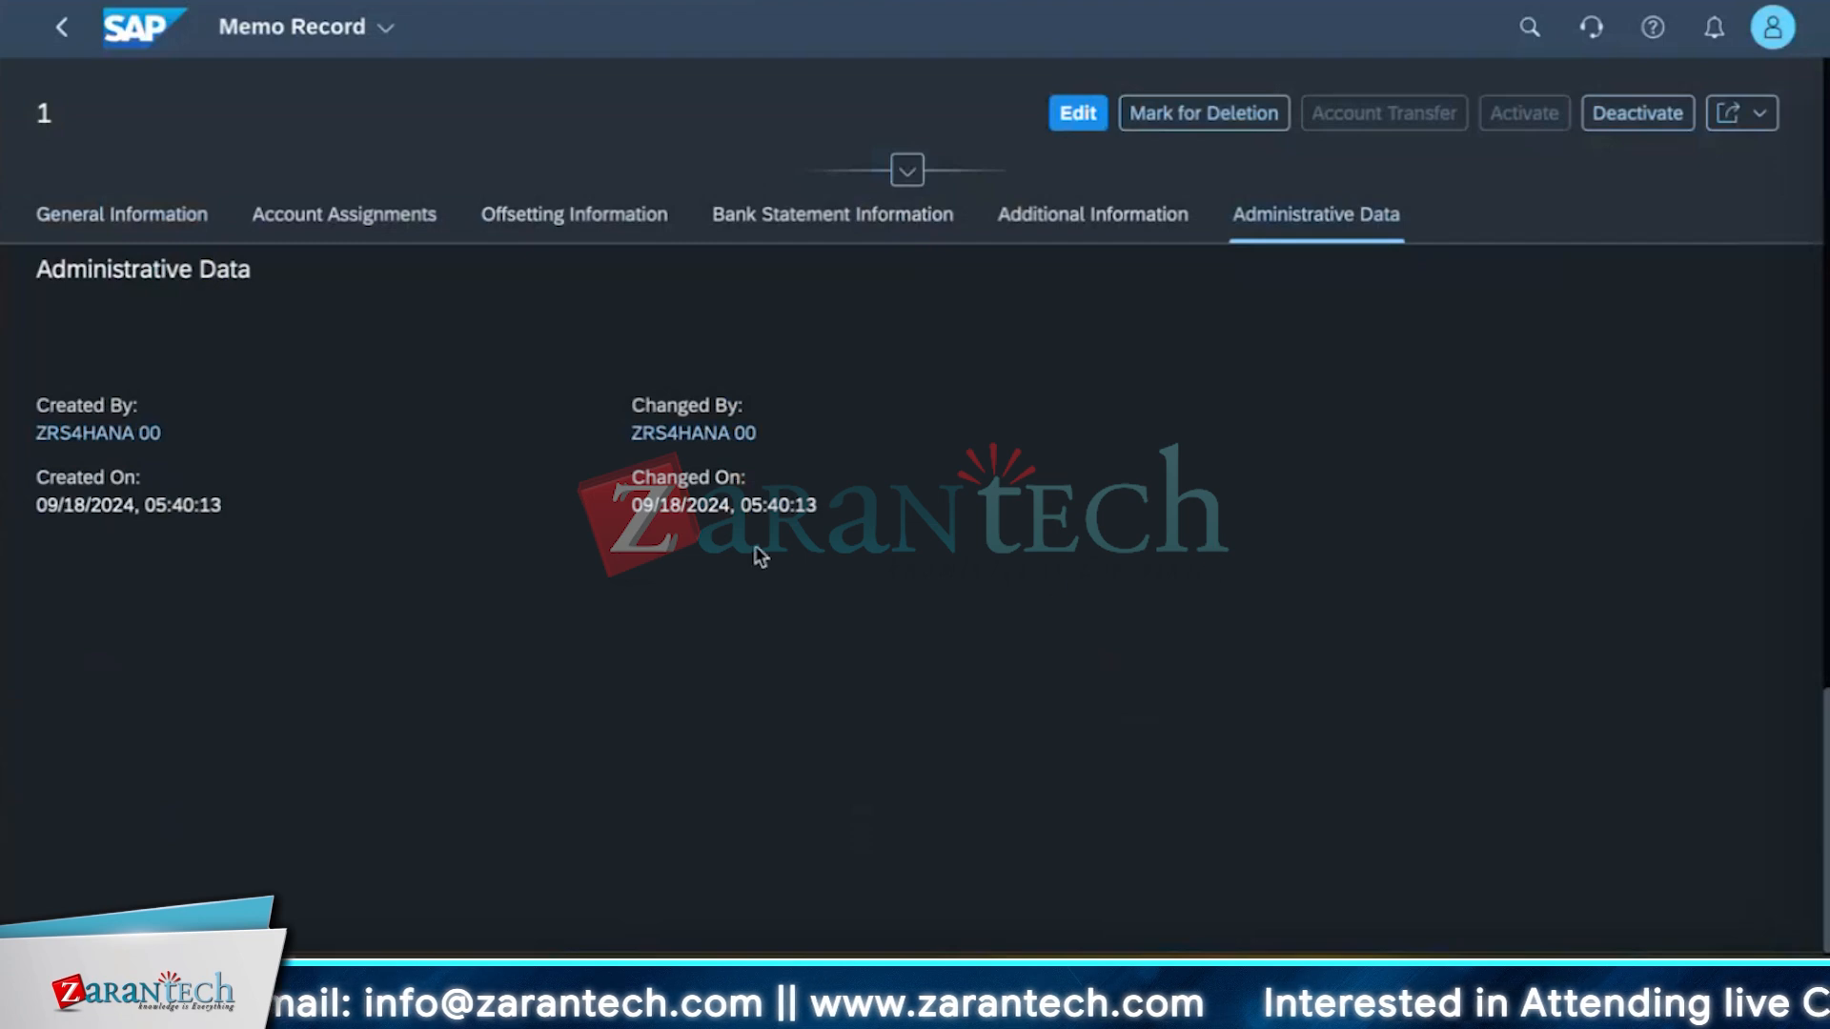
click(63, 27)
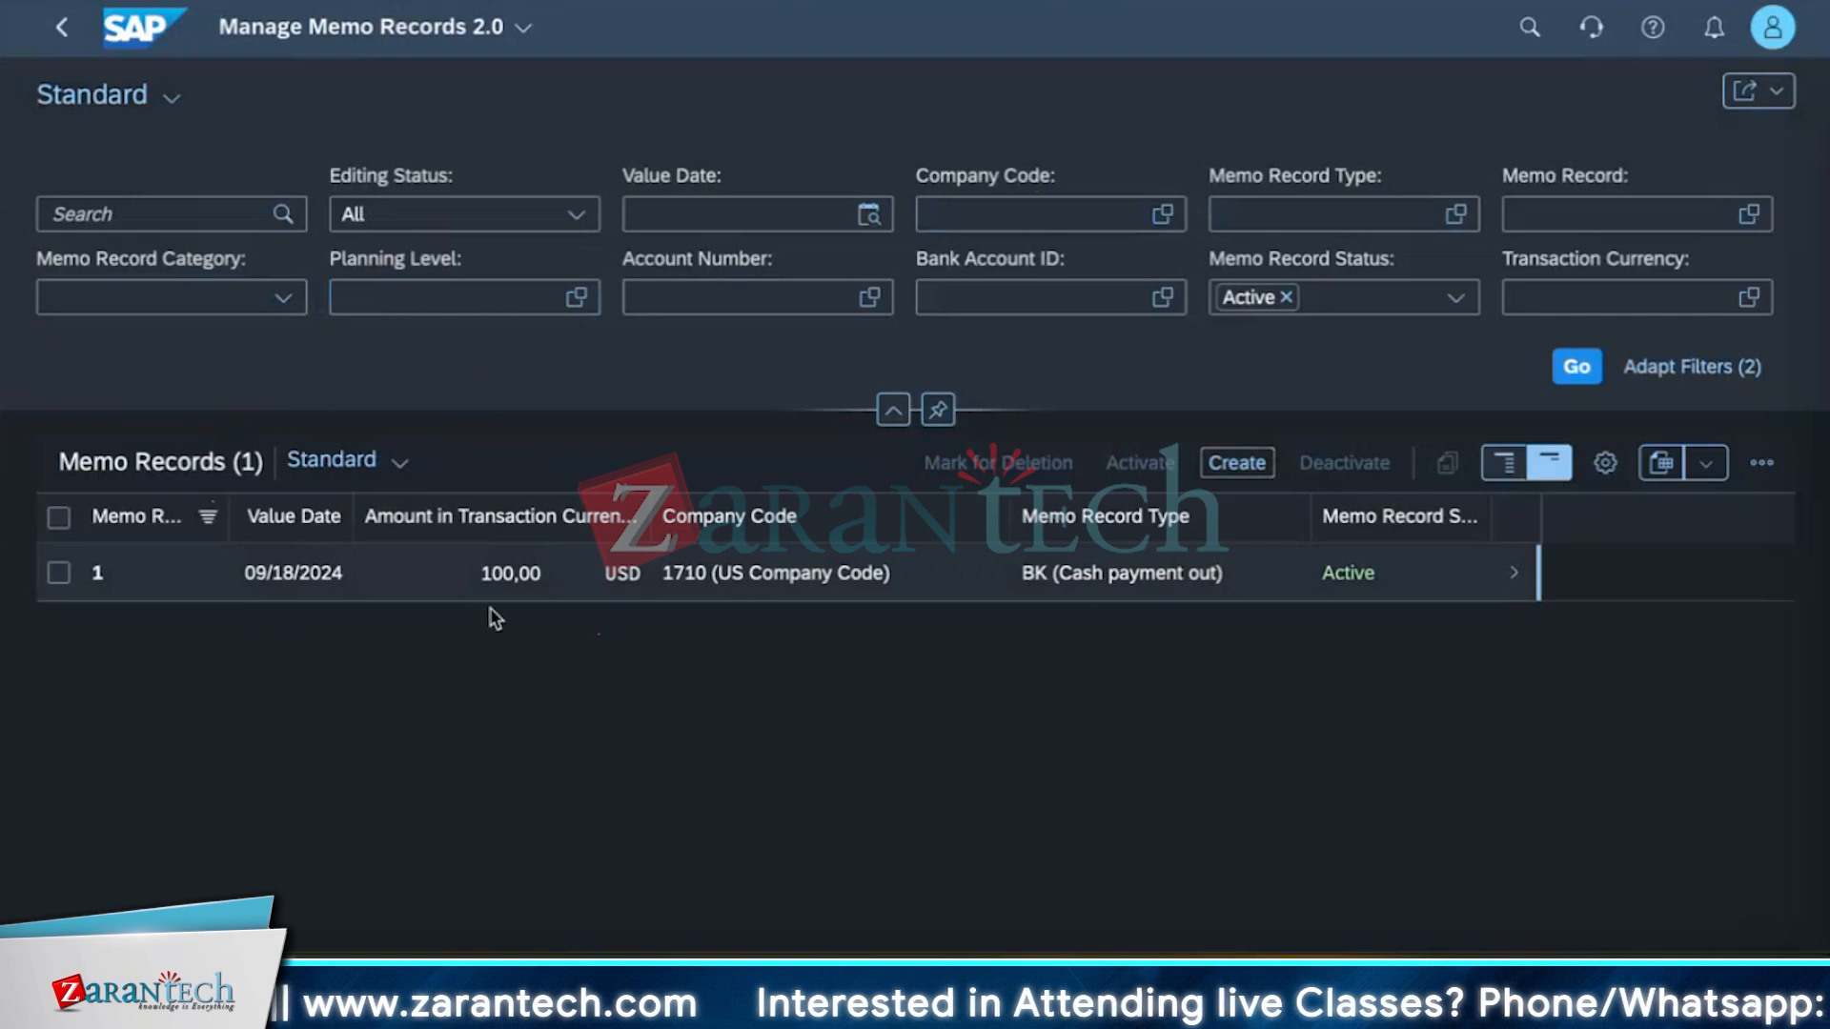
Search the launchpad for check cash.
click(1530, 27)
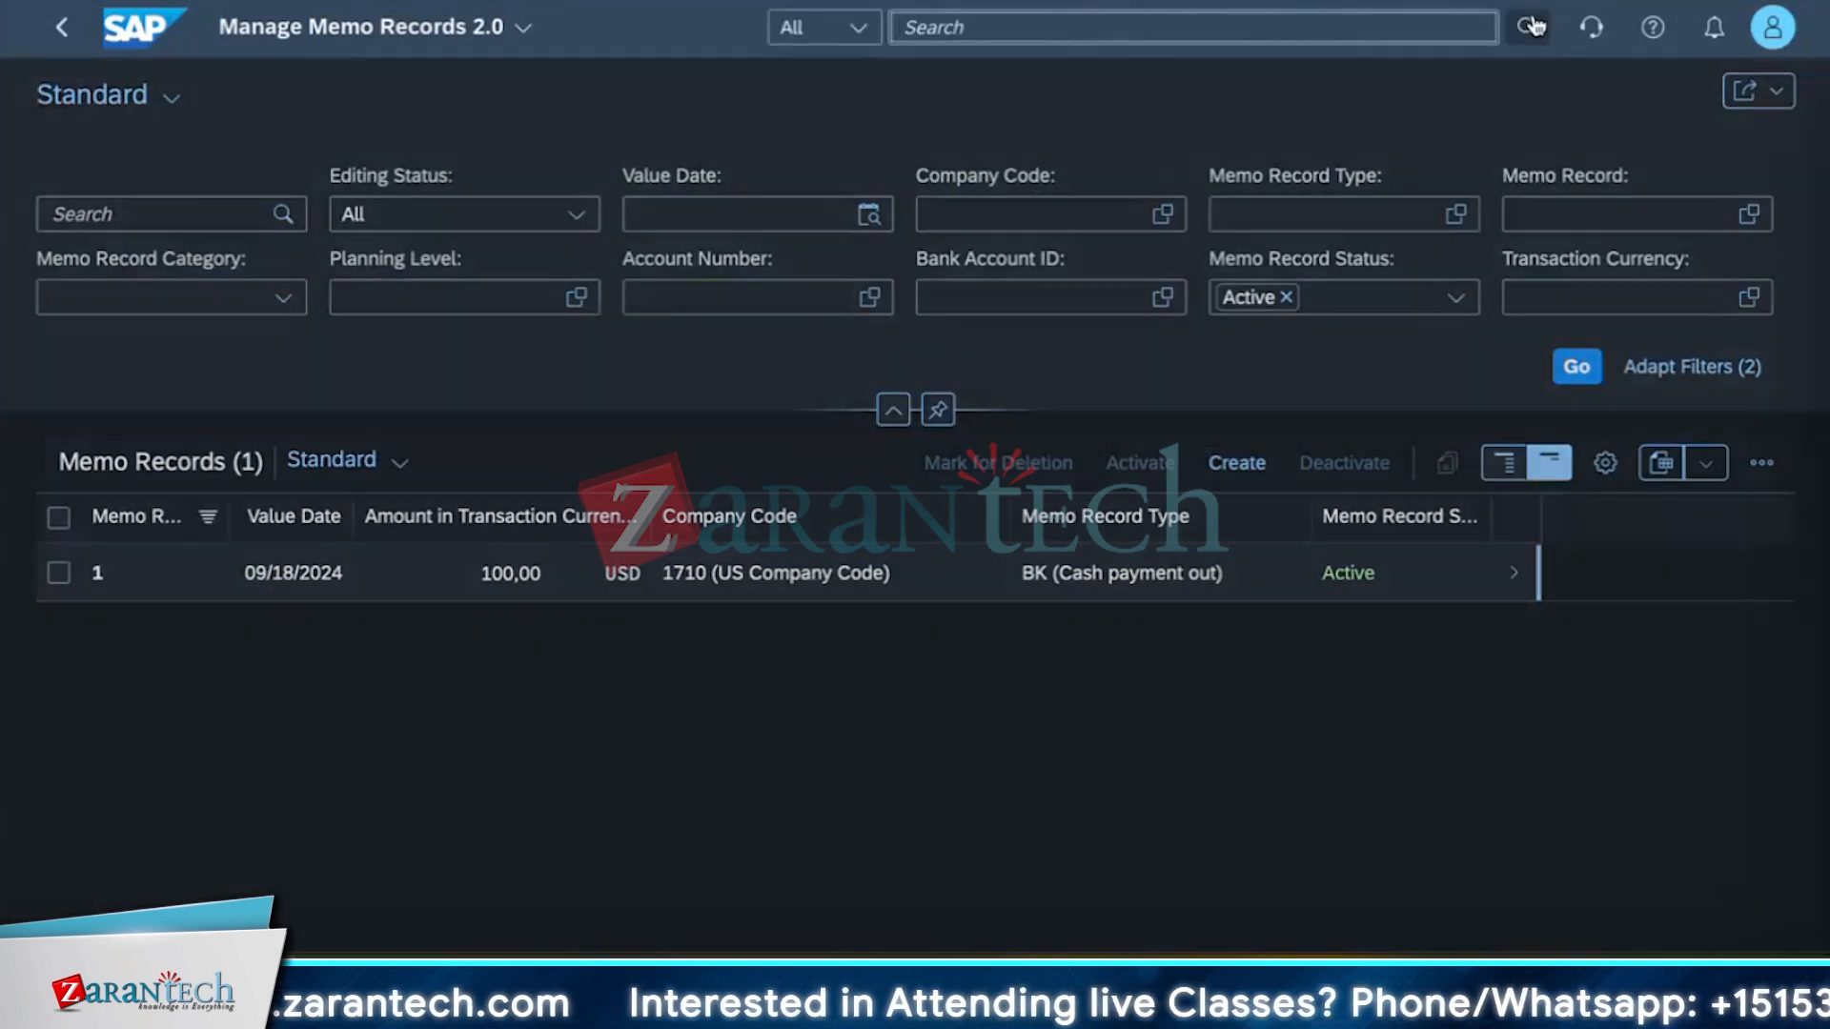
text(dheck)
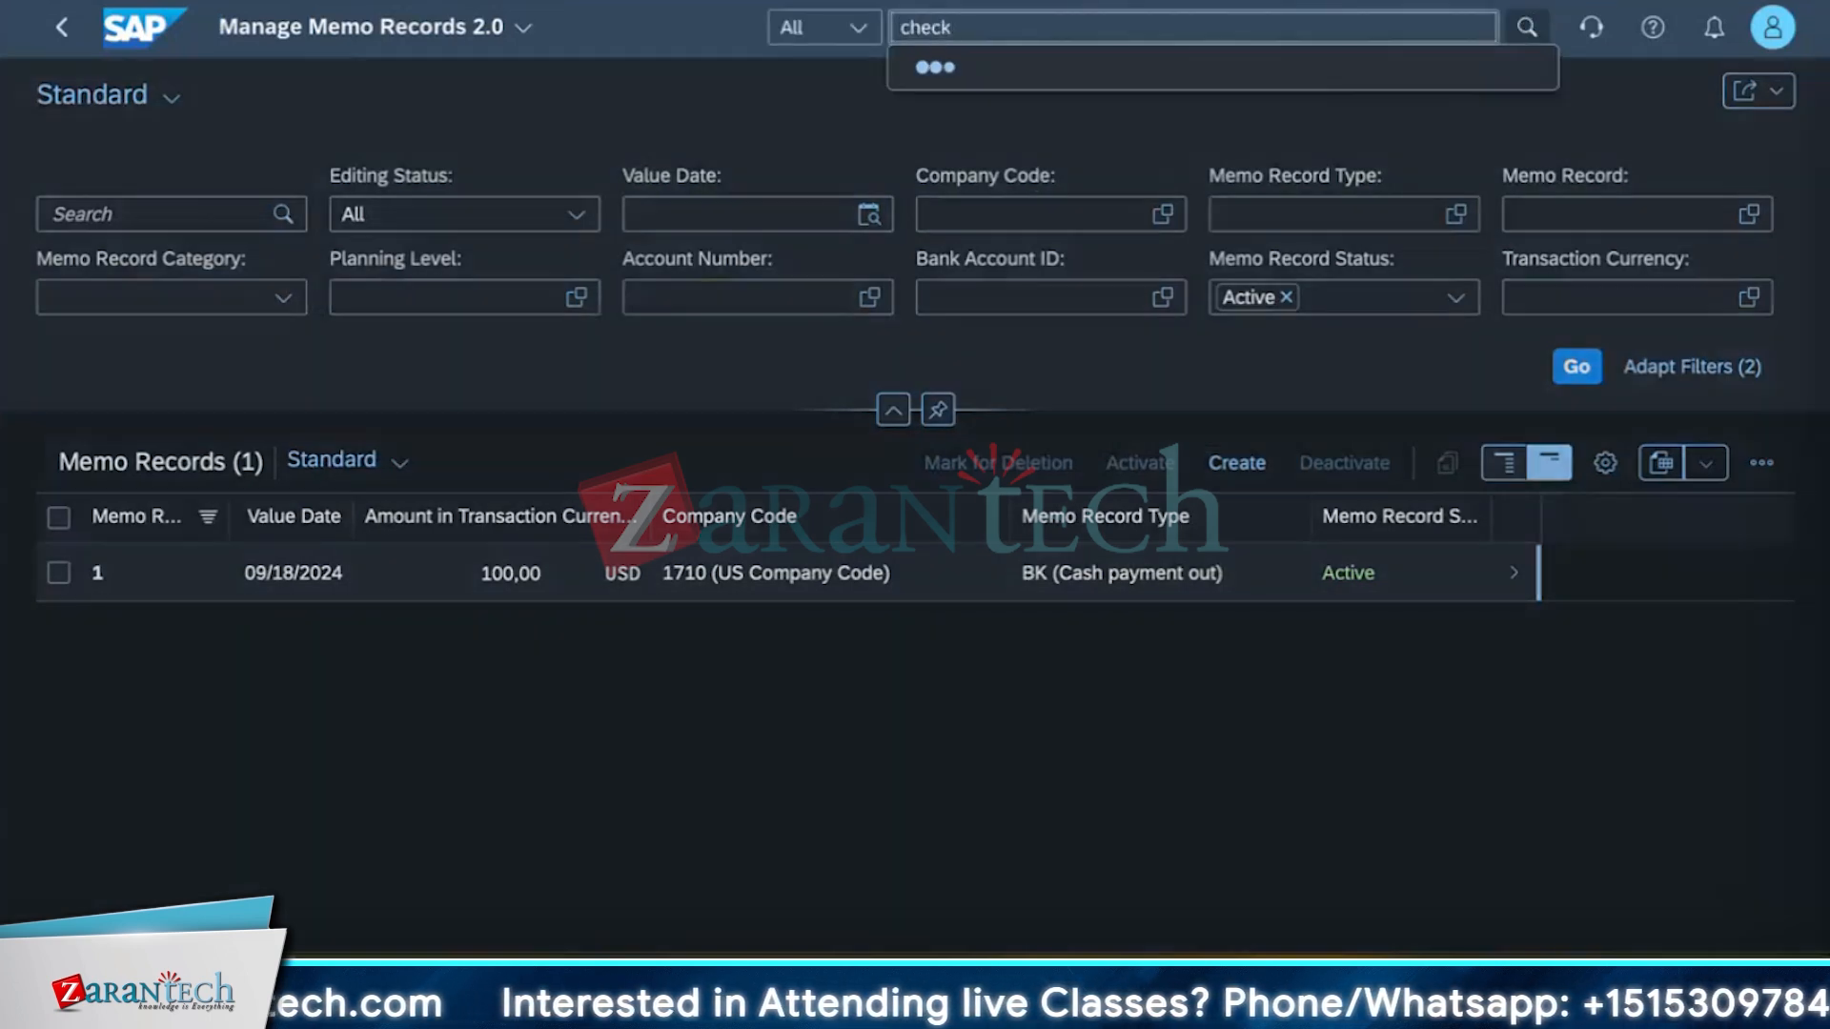
text( cash)
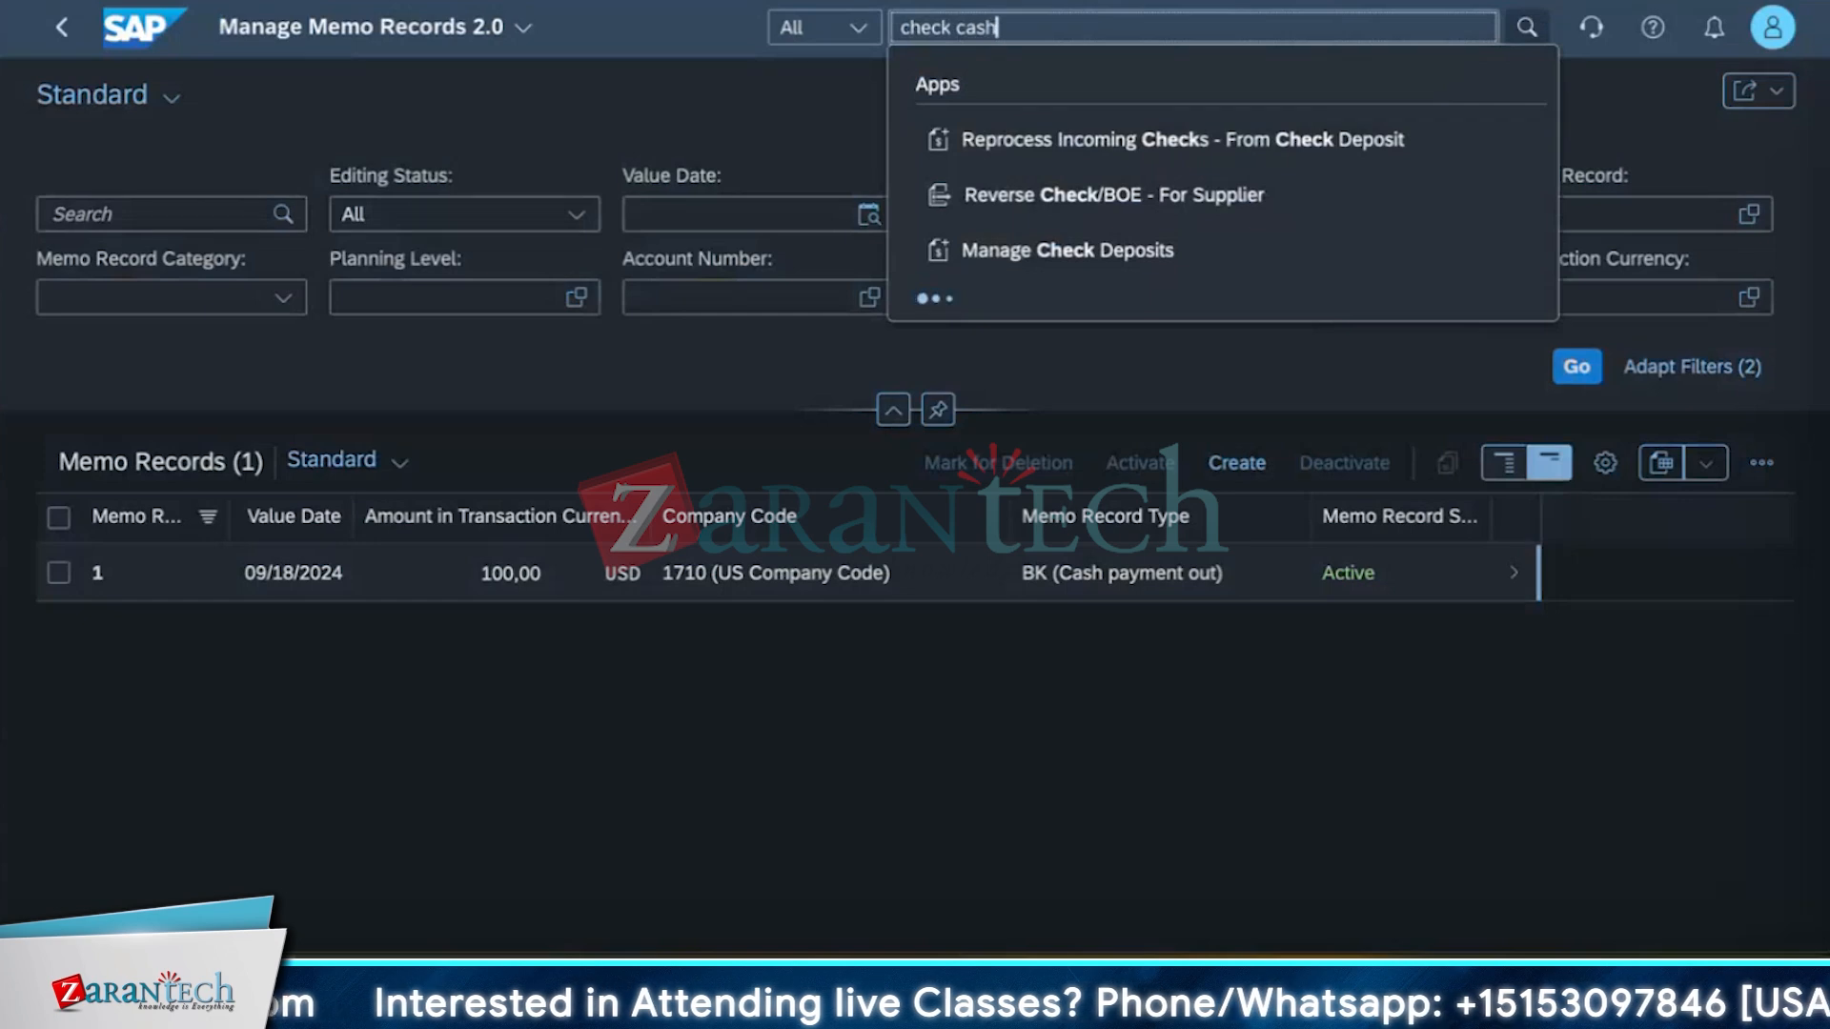
key(Return)
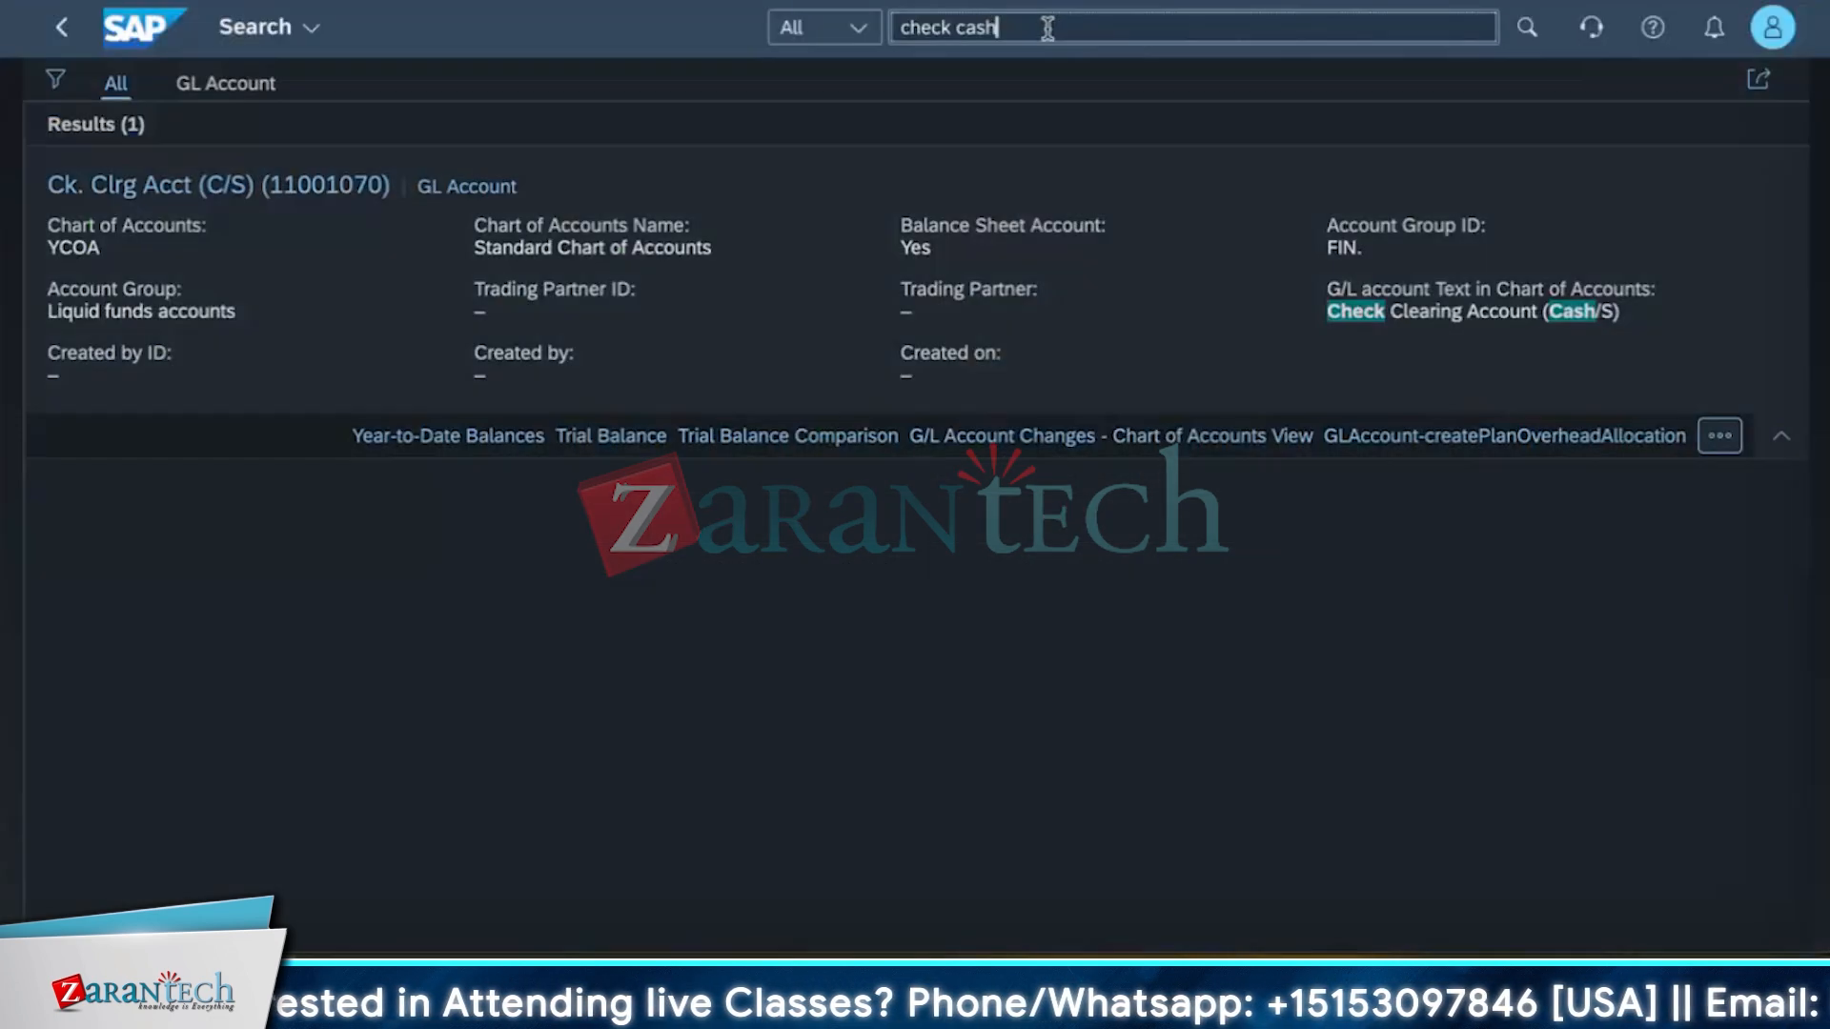
Search the launchpad for cash, show all matching apps and open Cash Flow Analyzer.
triple_click(1050, 29)
text(cash)
key(Return)
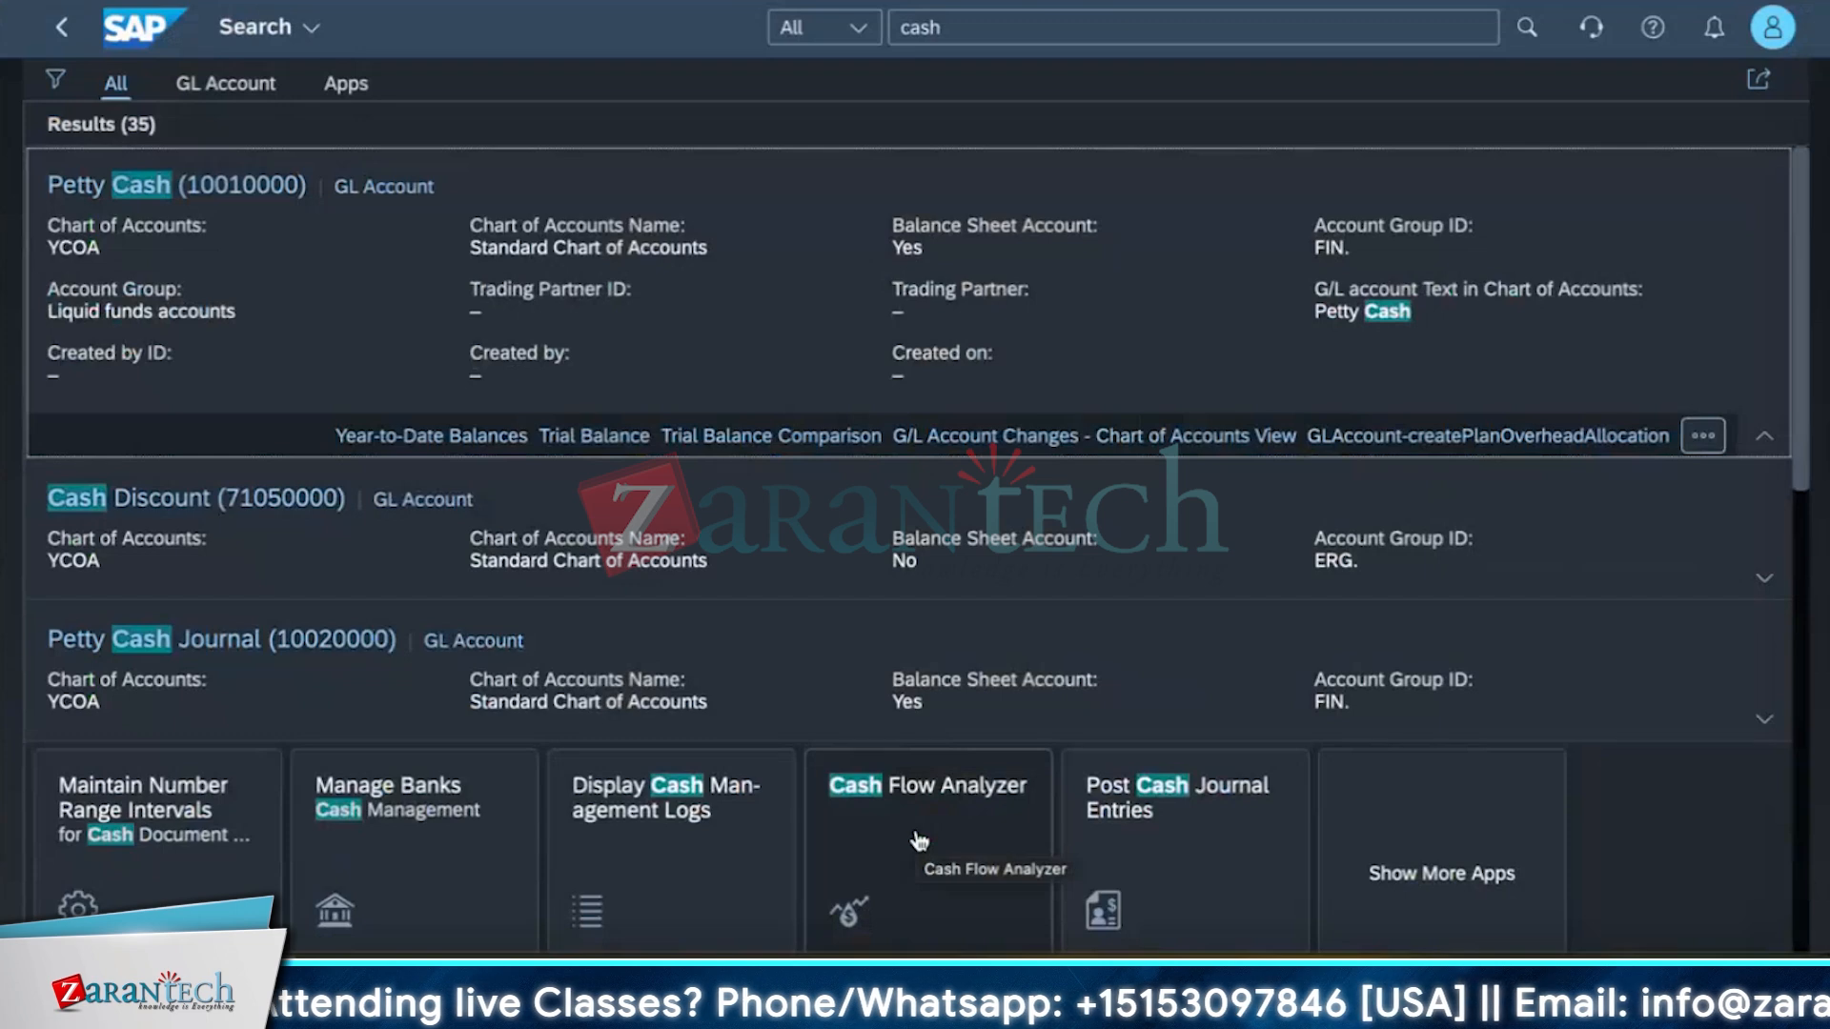
scroll(602, 751, down, 4)
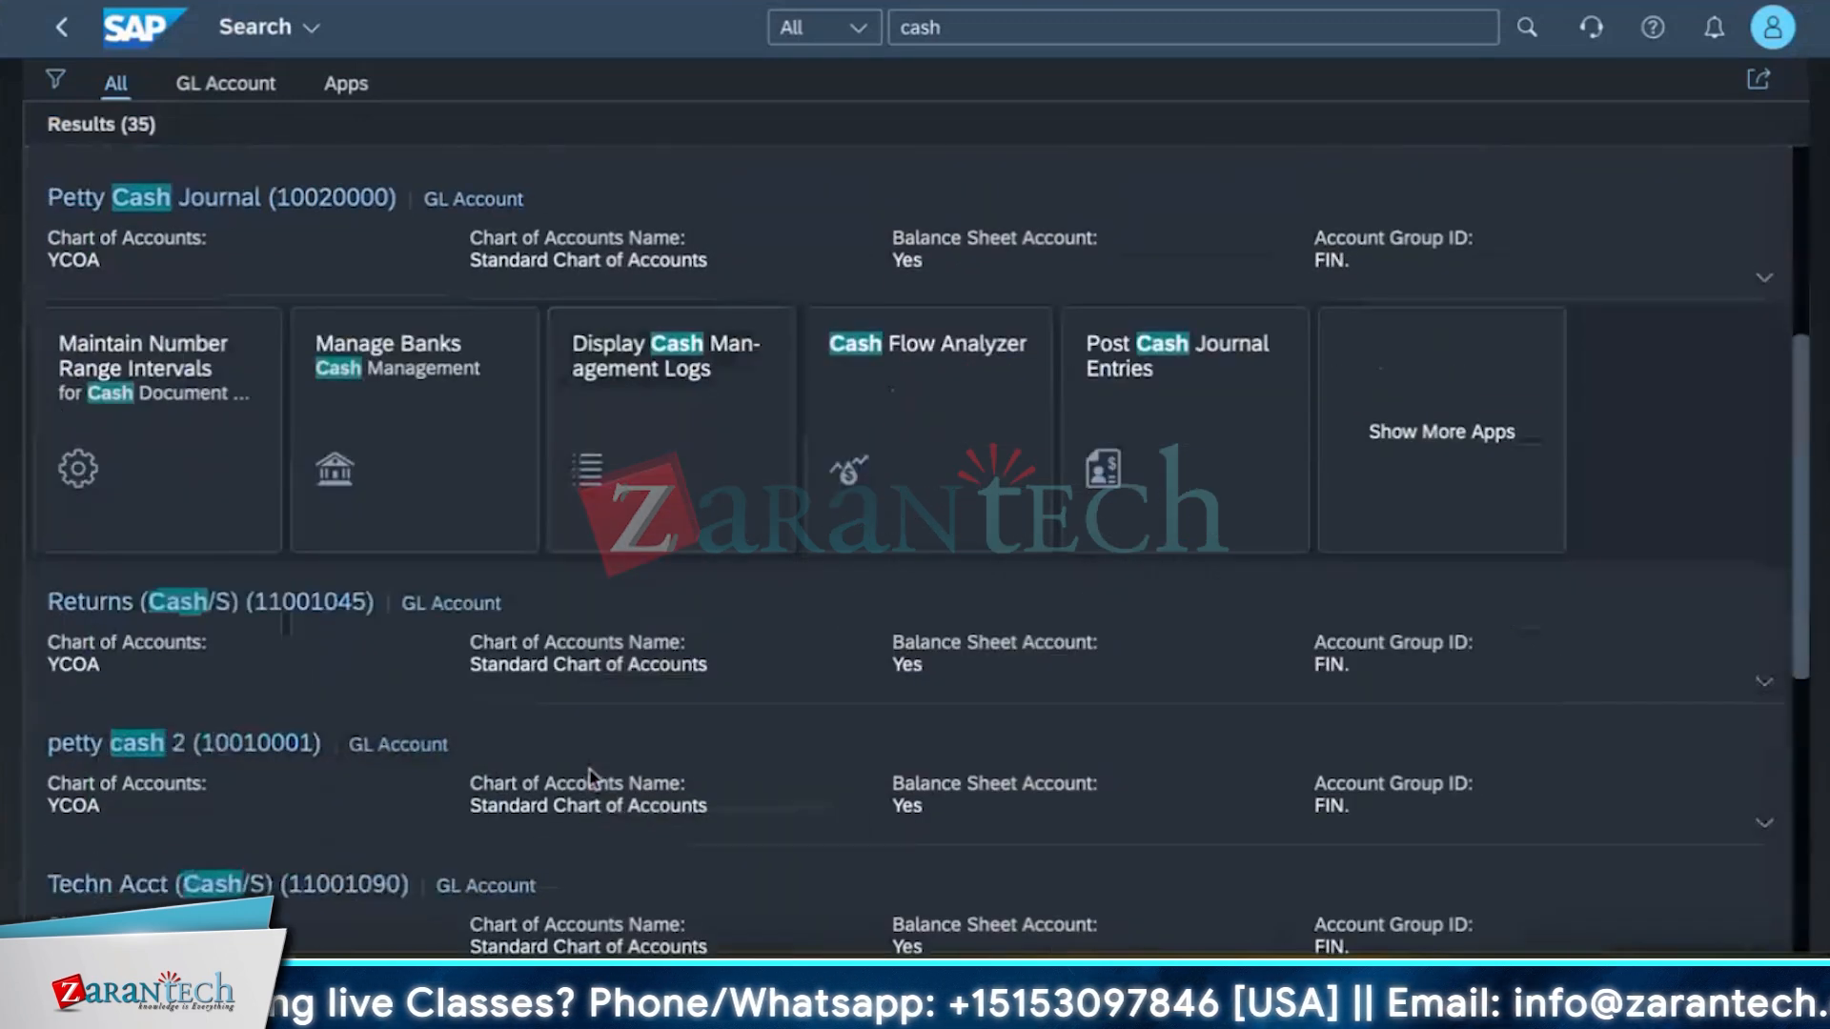
click(1442, 432)
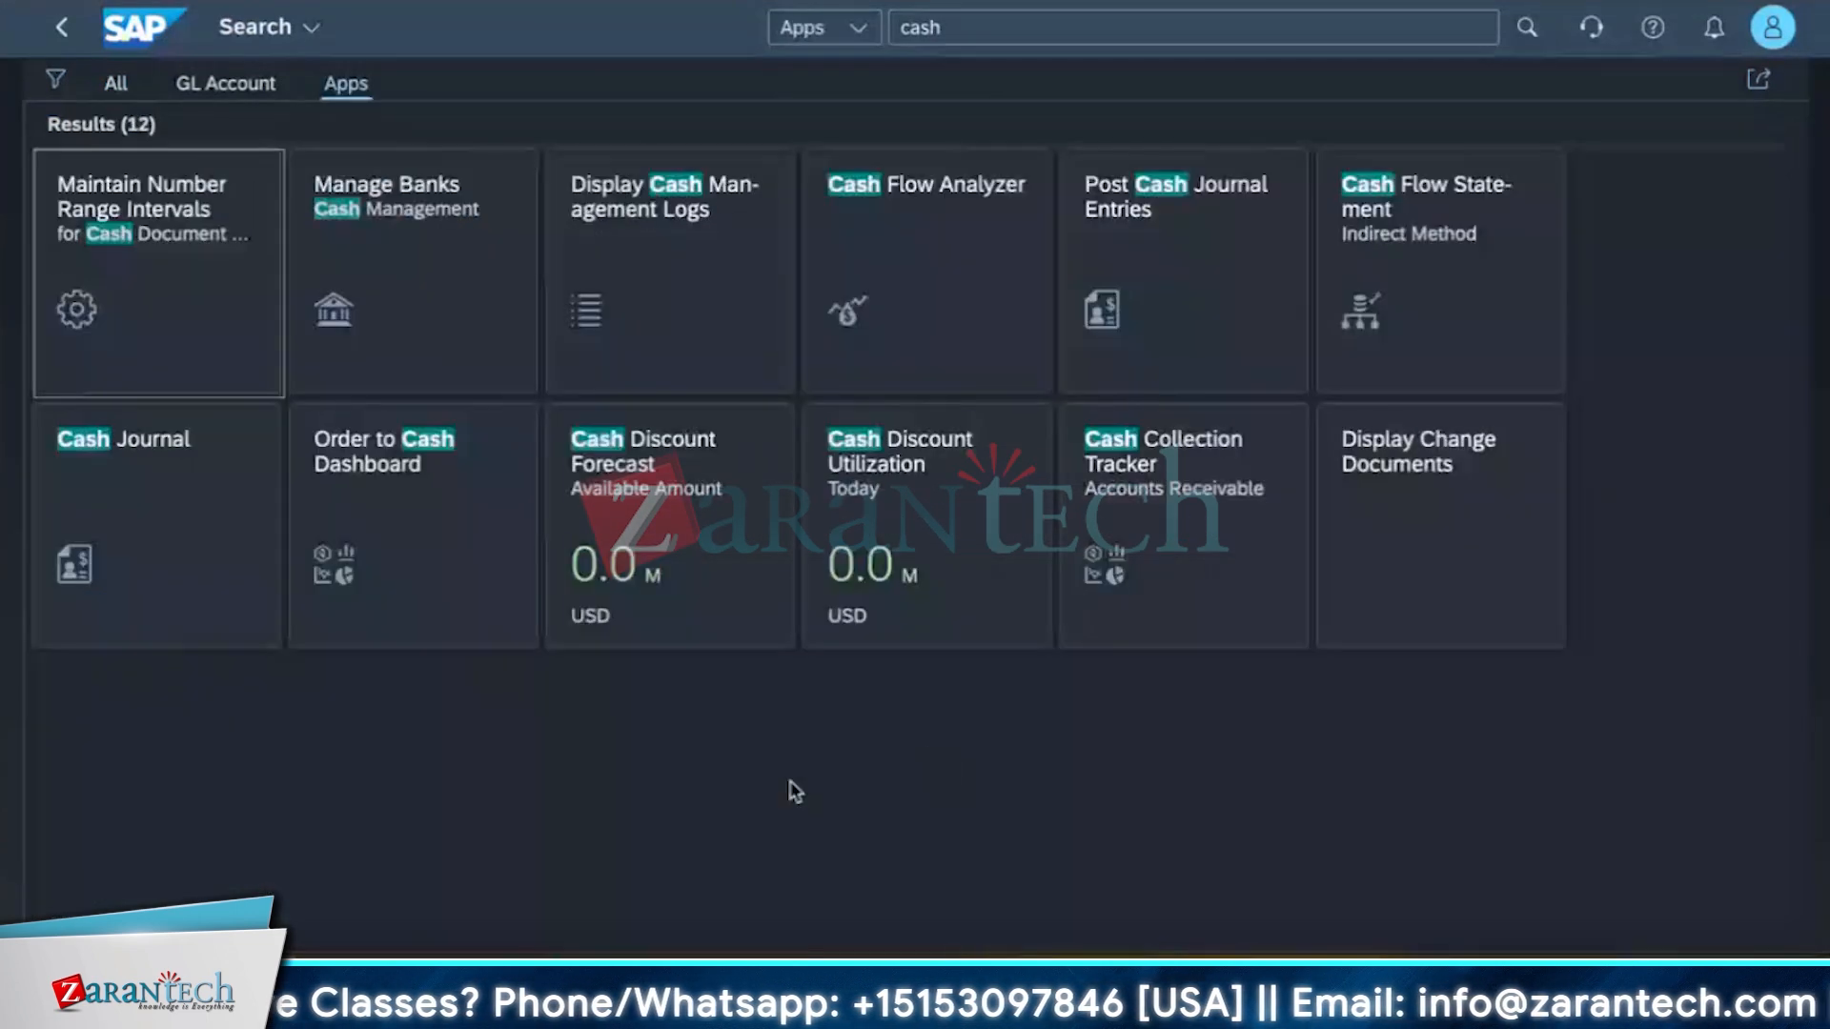
click(941, 263)
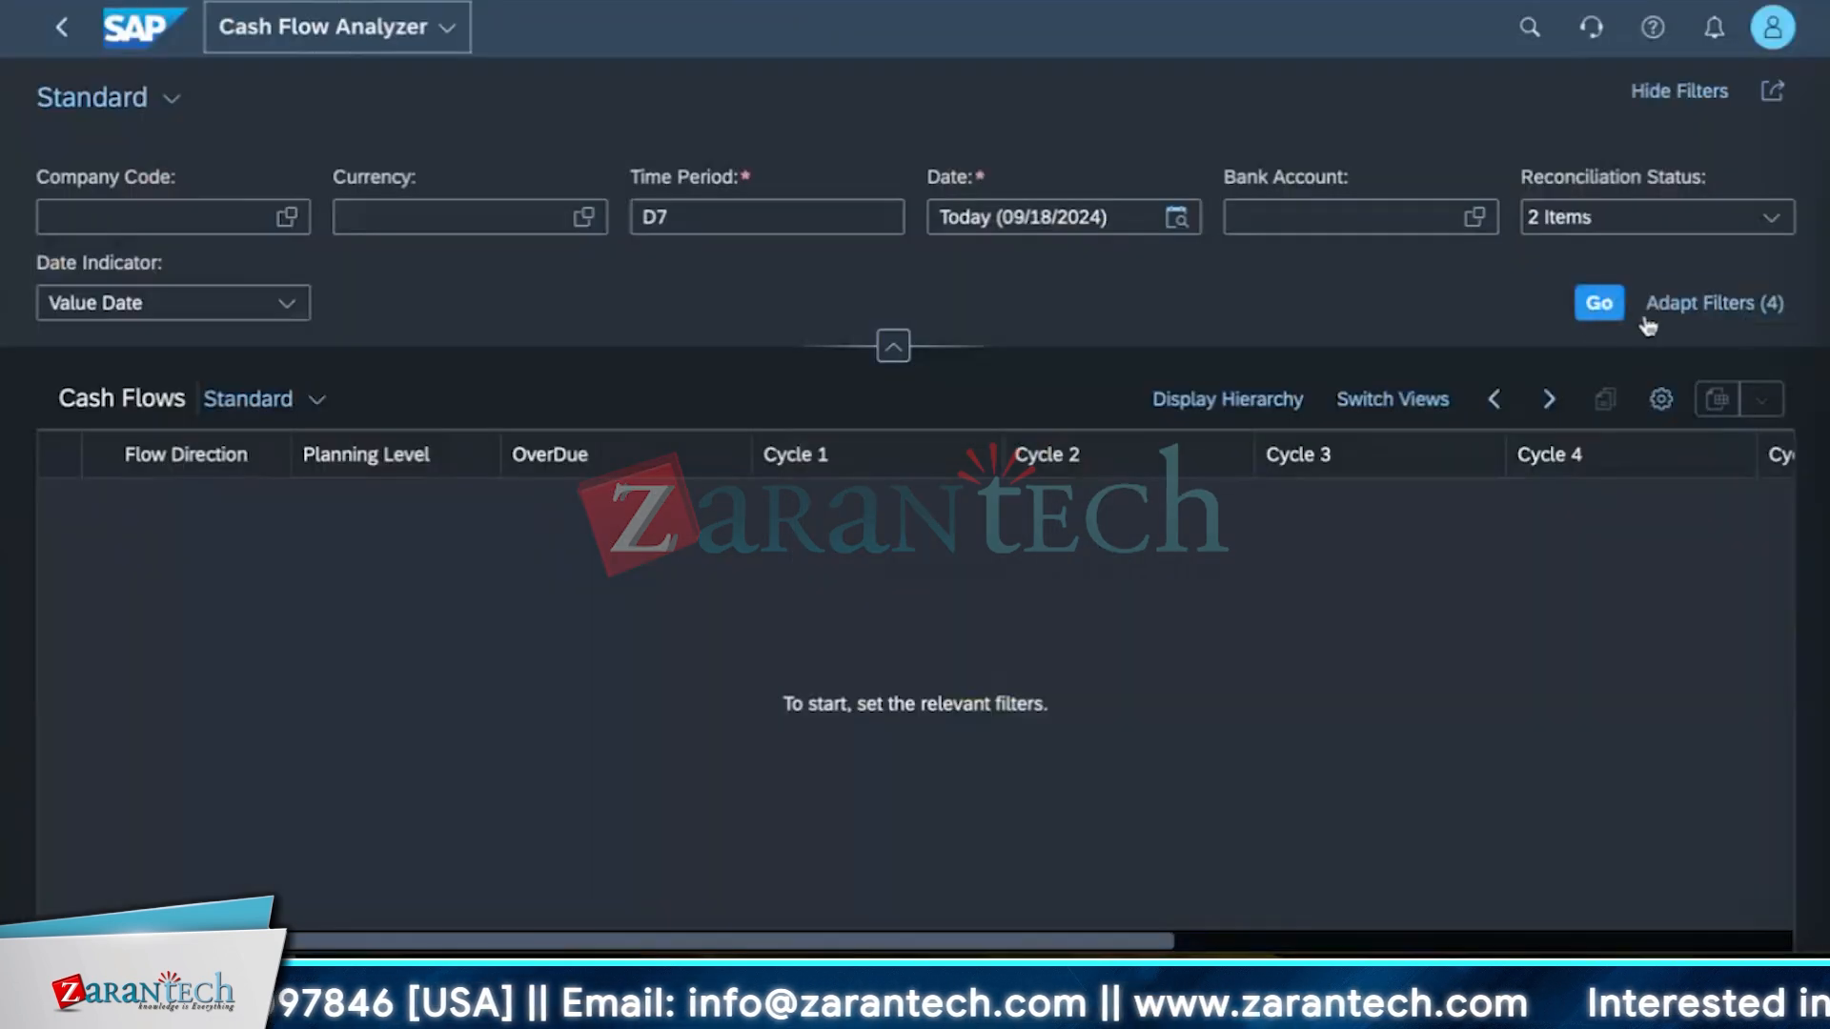
Run the cash flow analysis and expand the USD row down to company code 1710 and bank account SBI101010.
click(1598, 303)
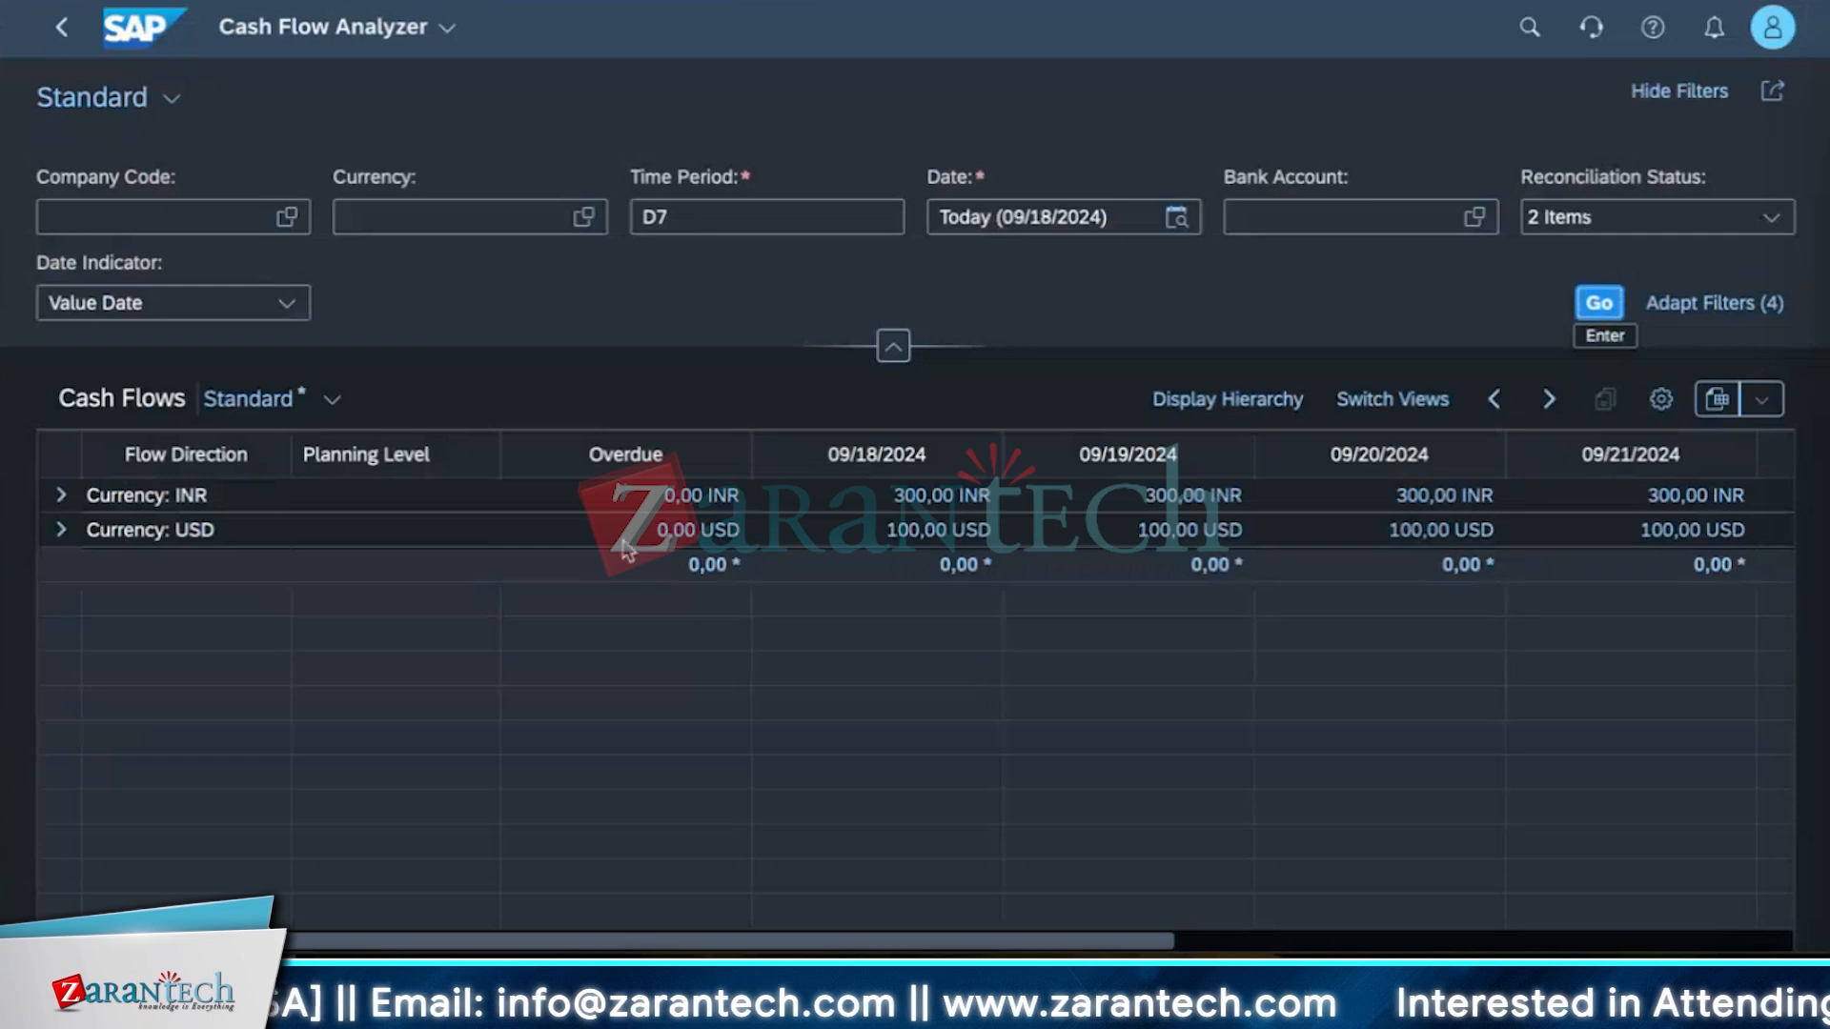
click(60, 530)
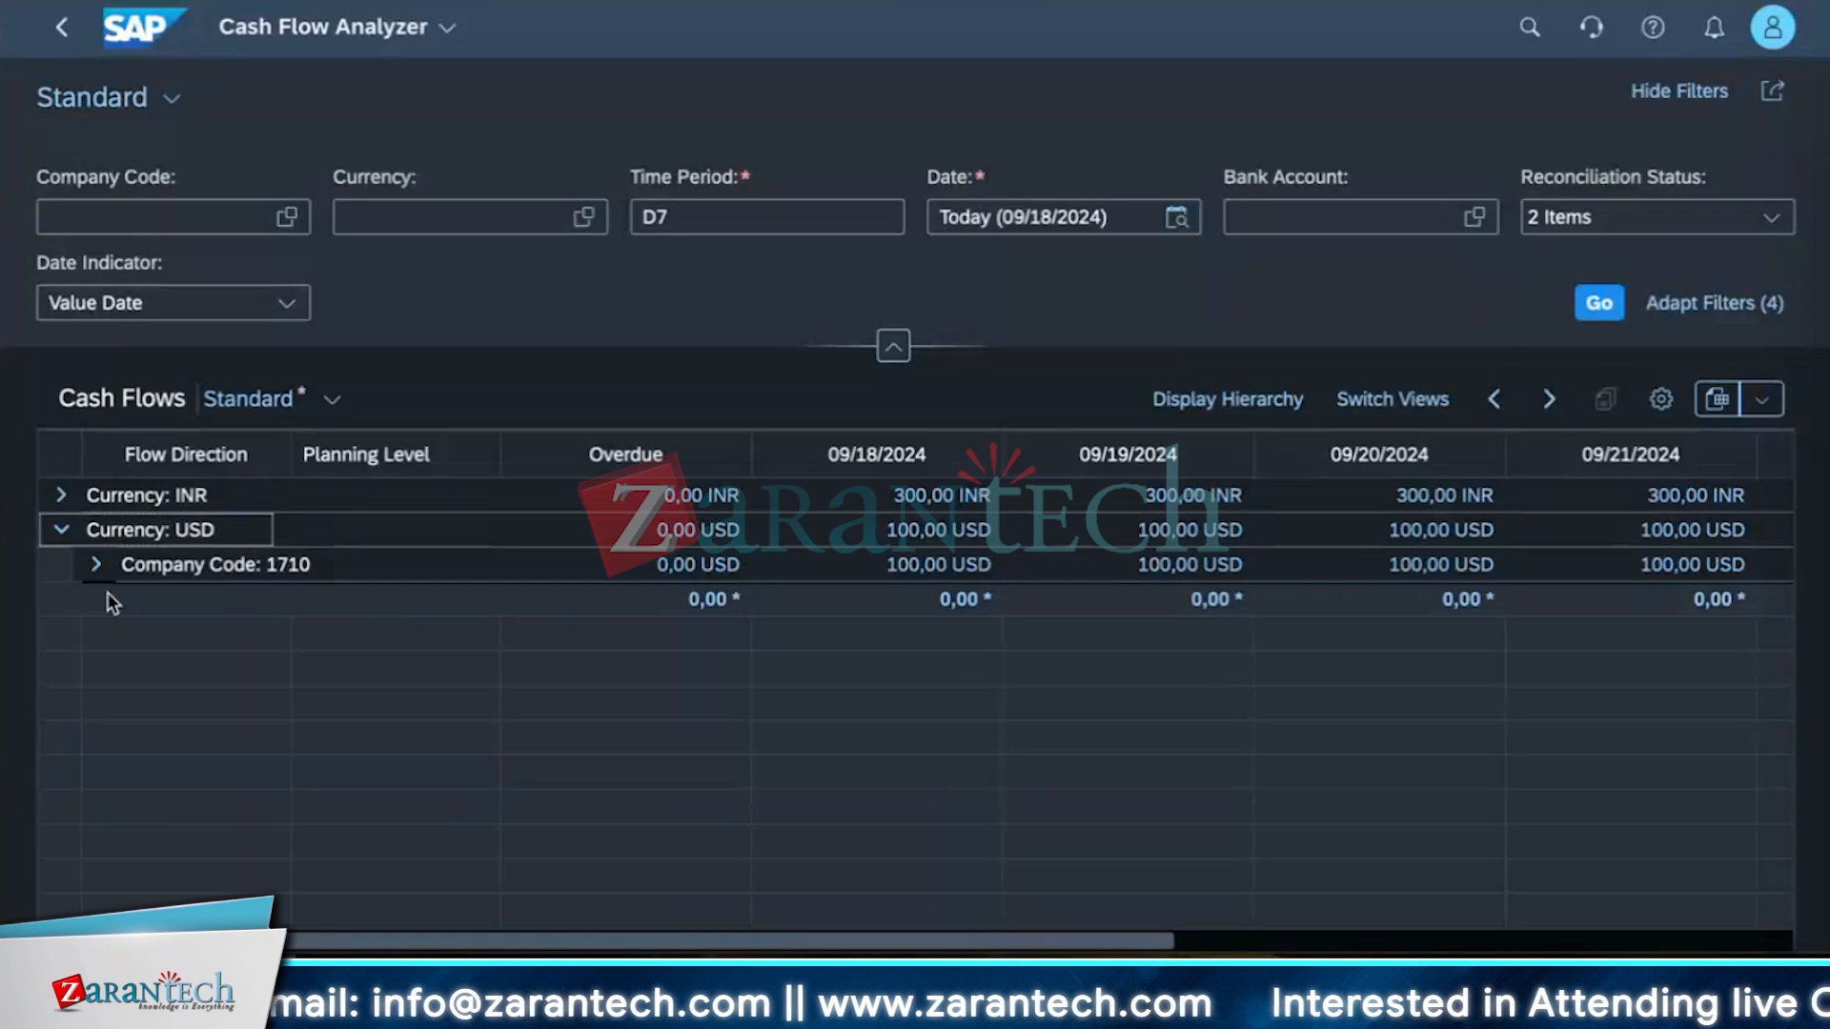
click(95, 566)
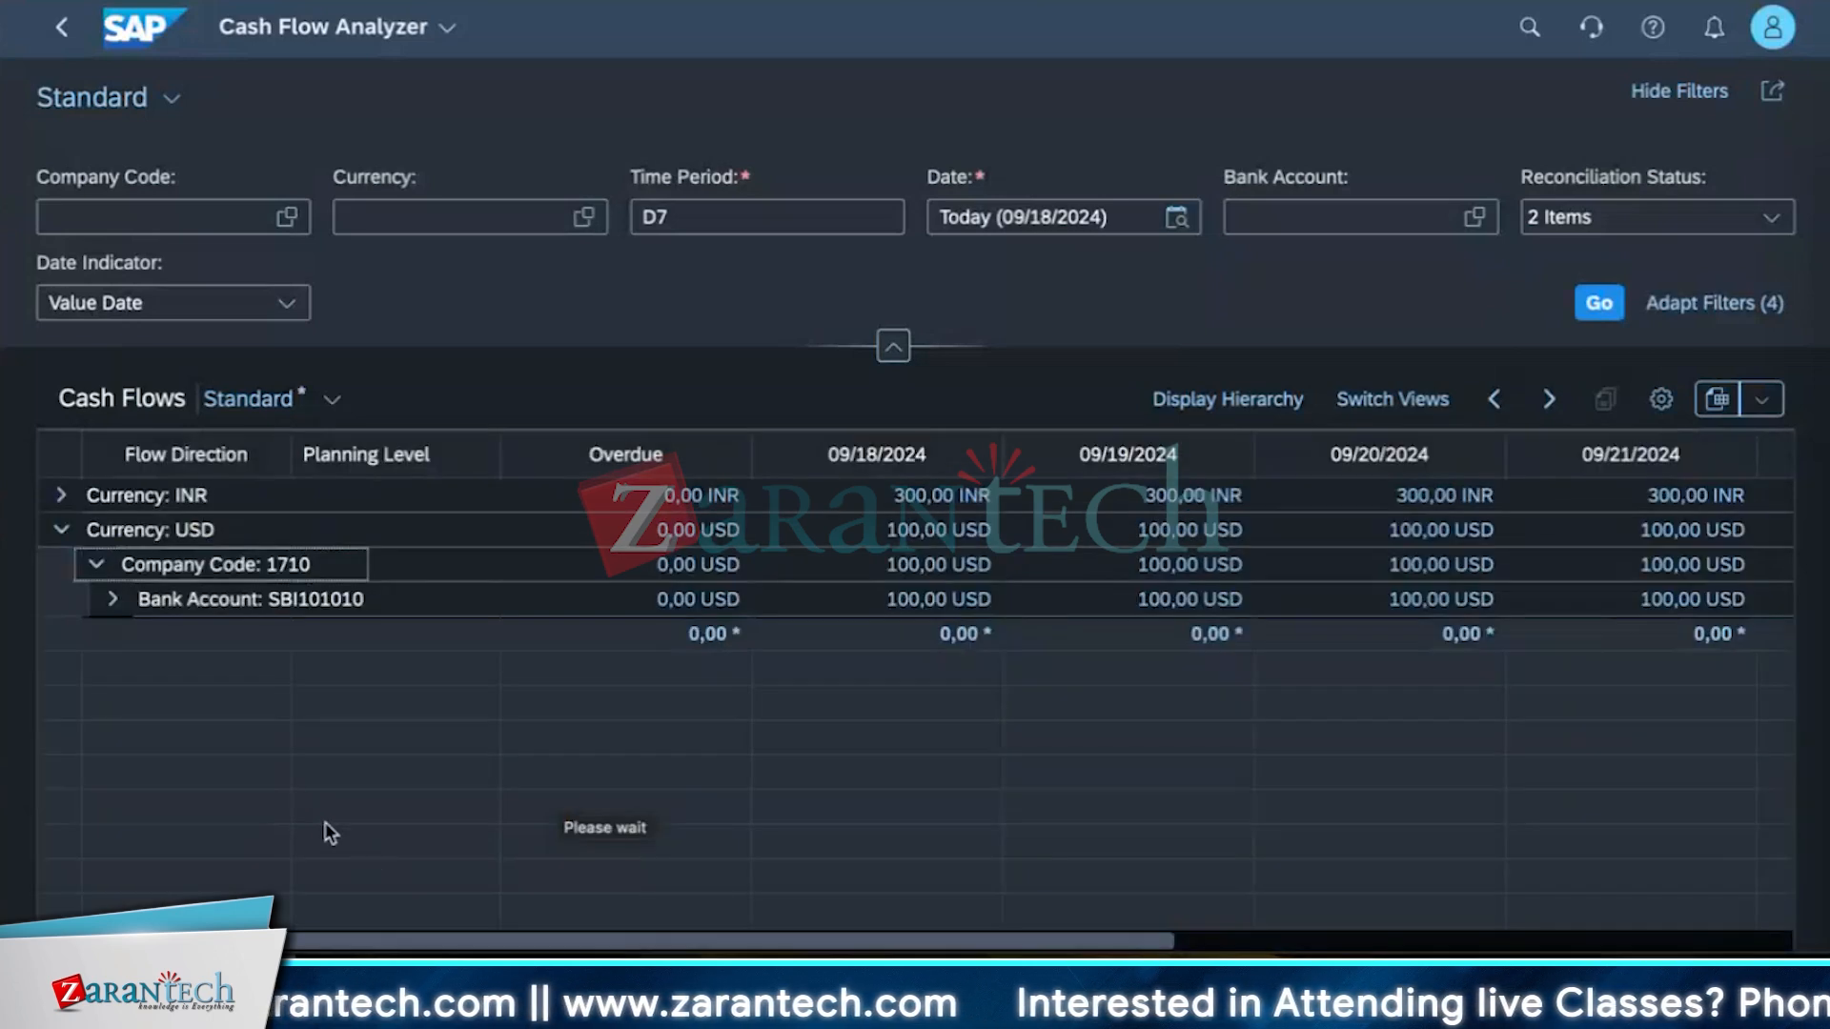
click(112, 599)
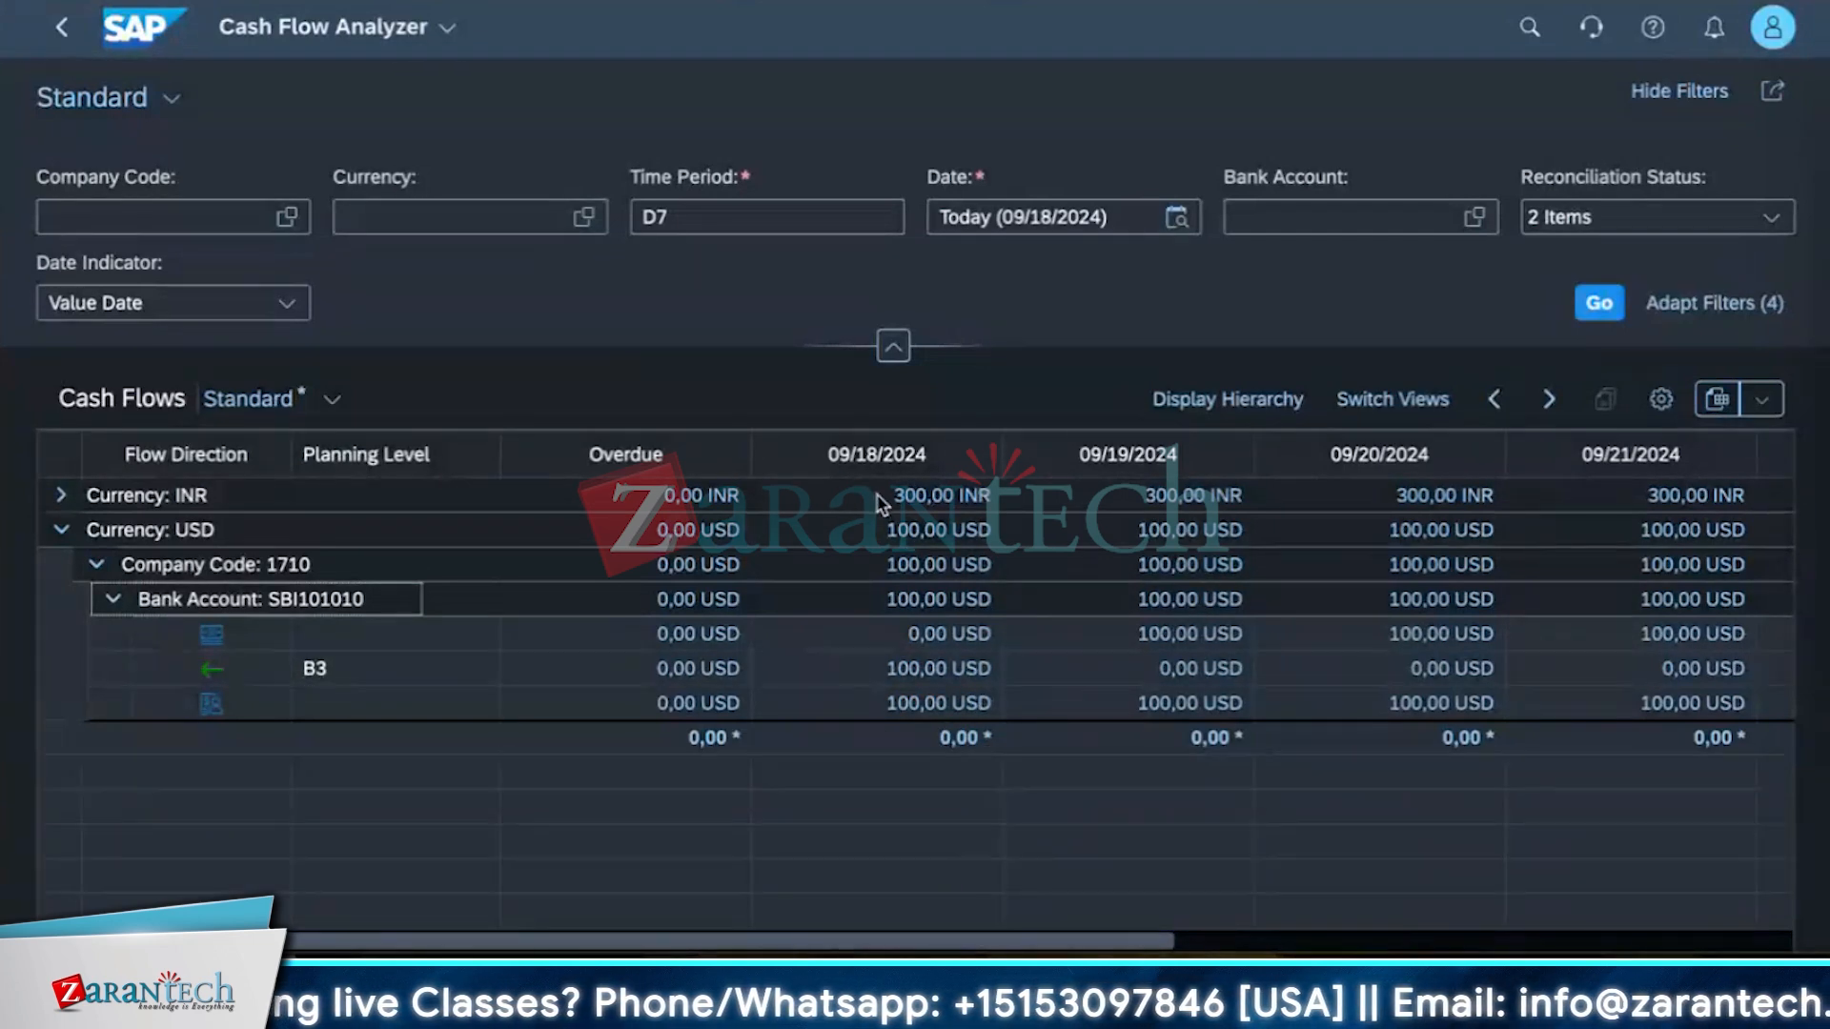
Page the analysis period forward two weeks, then back to start on 09/11/2024, and expand the USD row.
click(1550, 401)
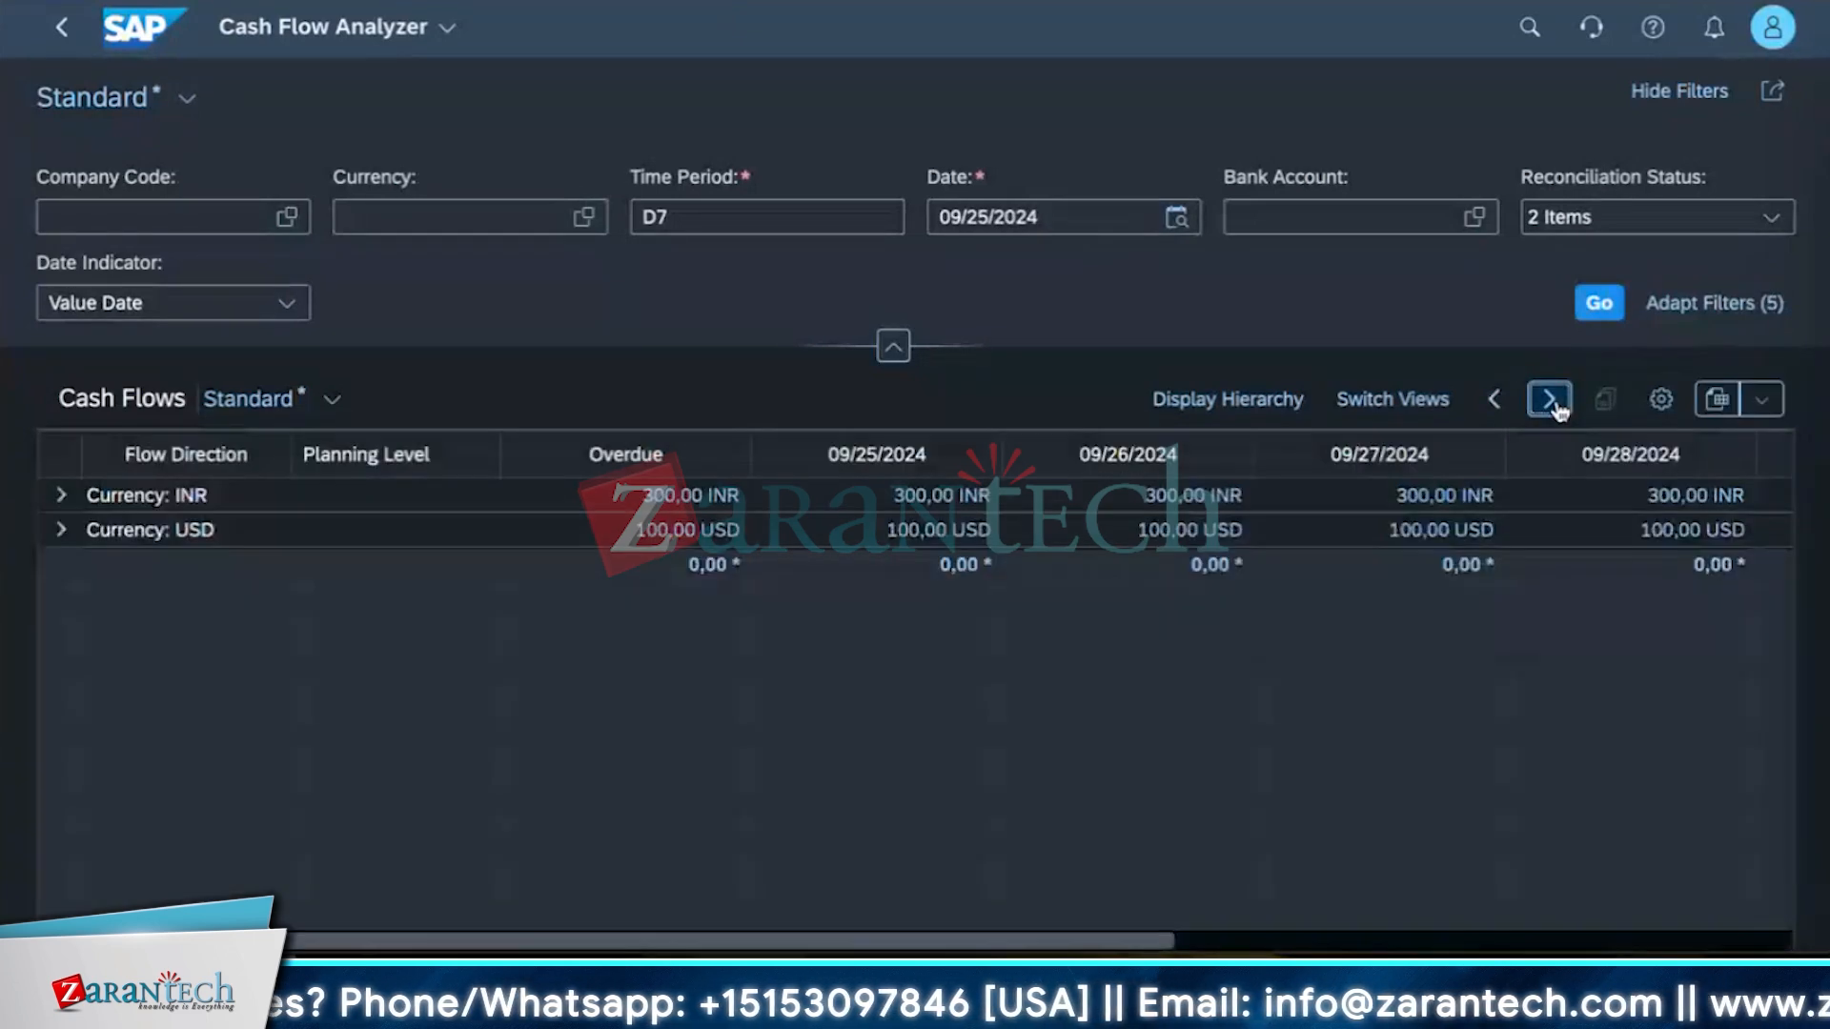
click(1553, 404)
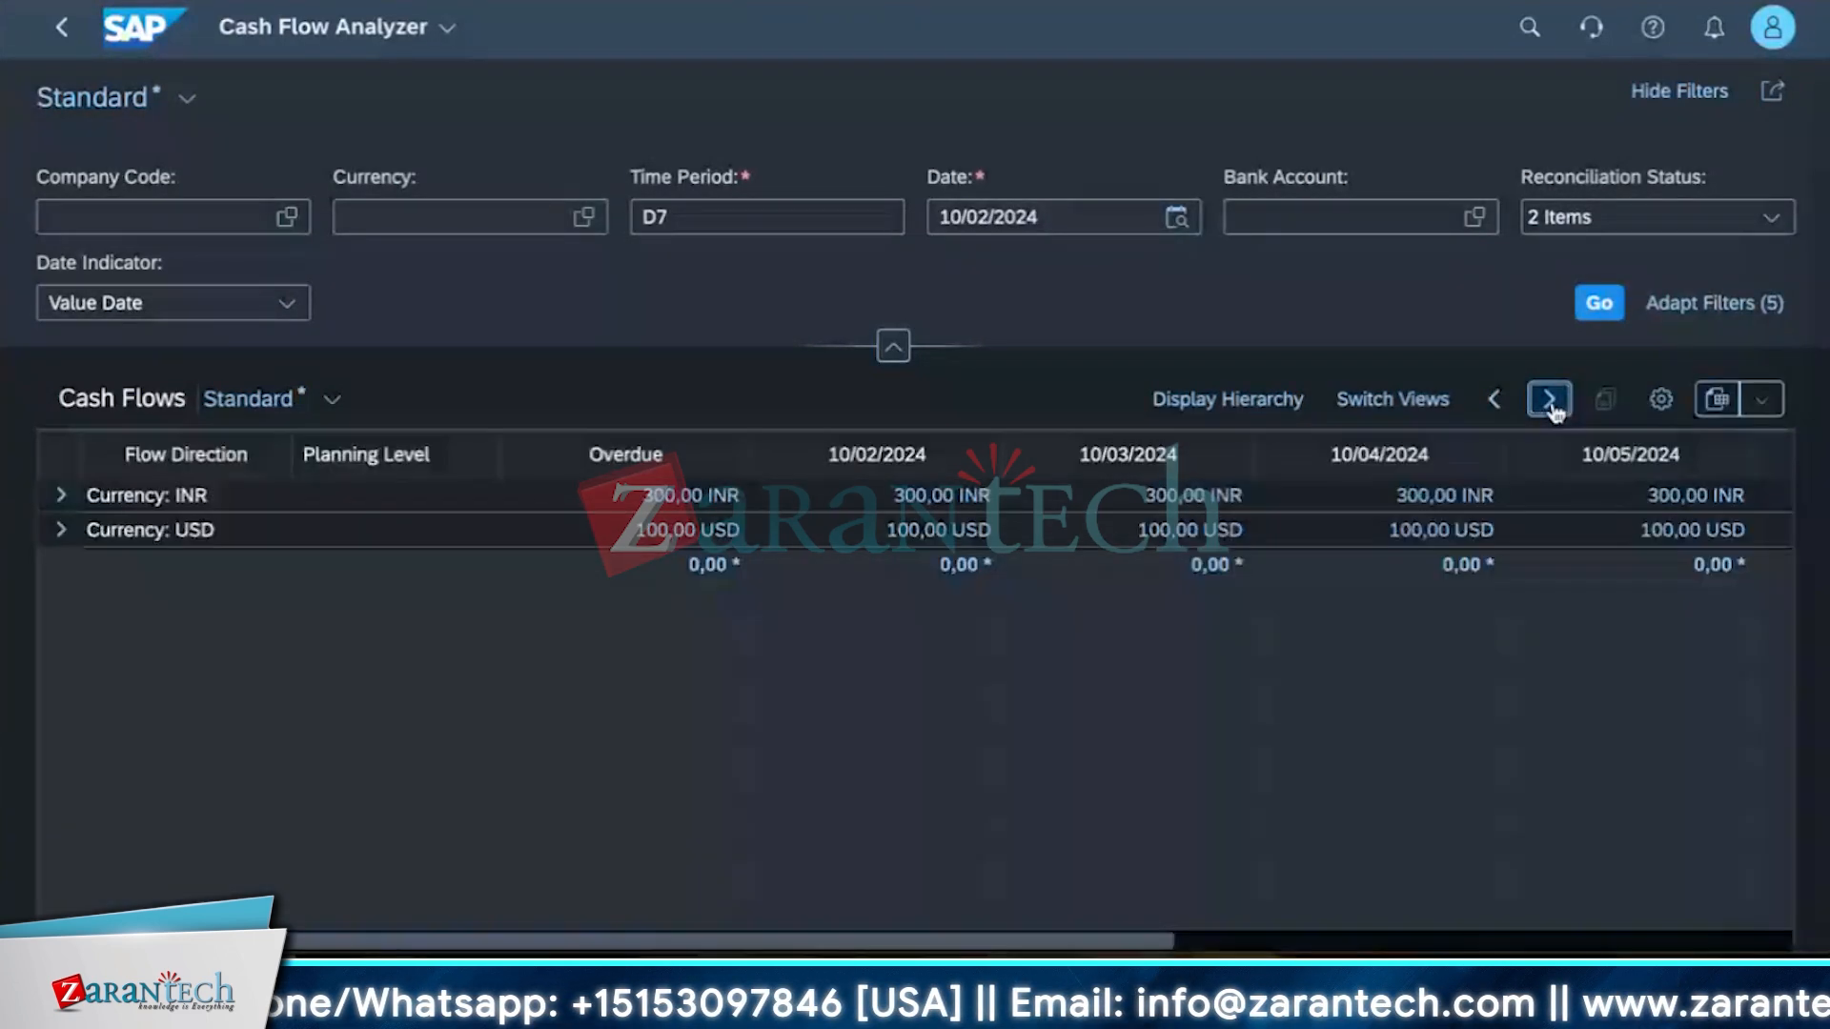
click(1479, 404)
click(1479, 404)
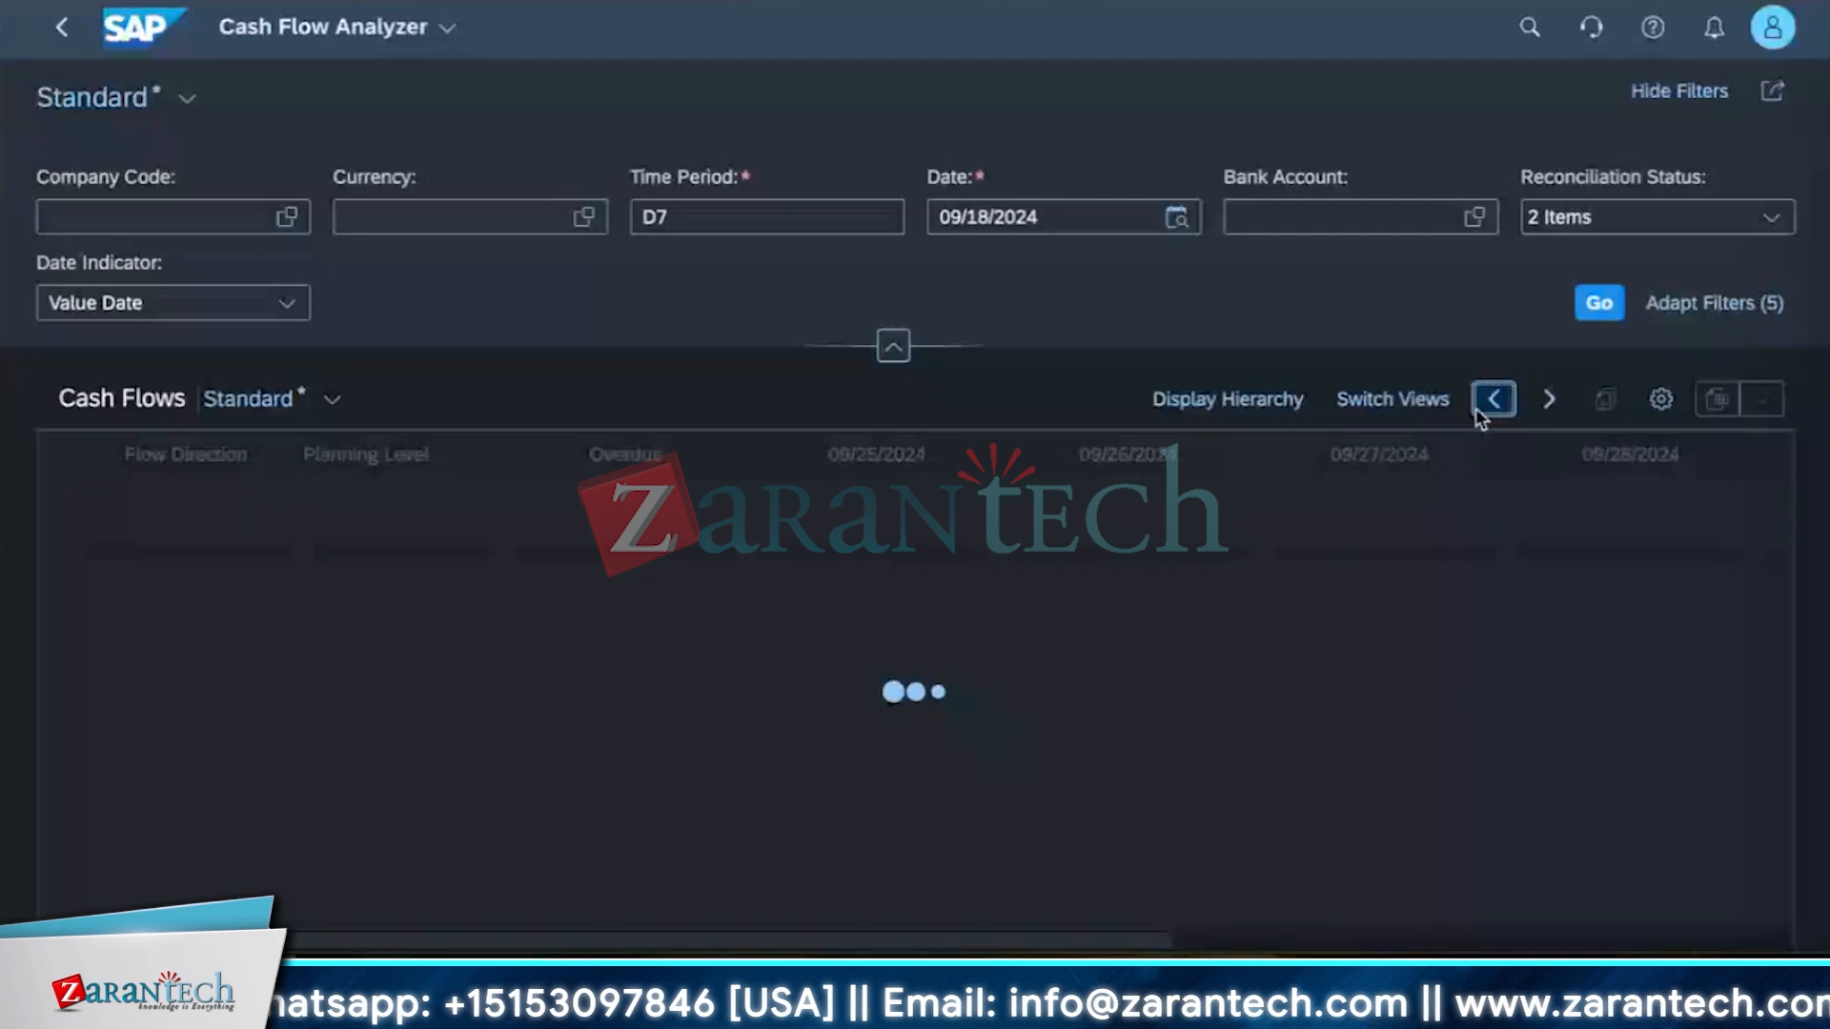
click(1479, 404)
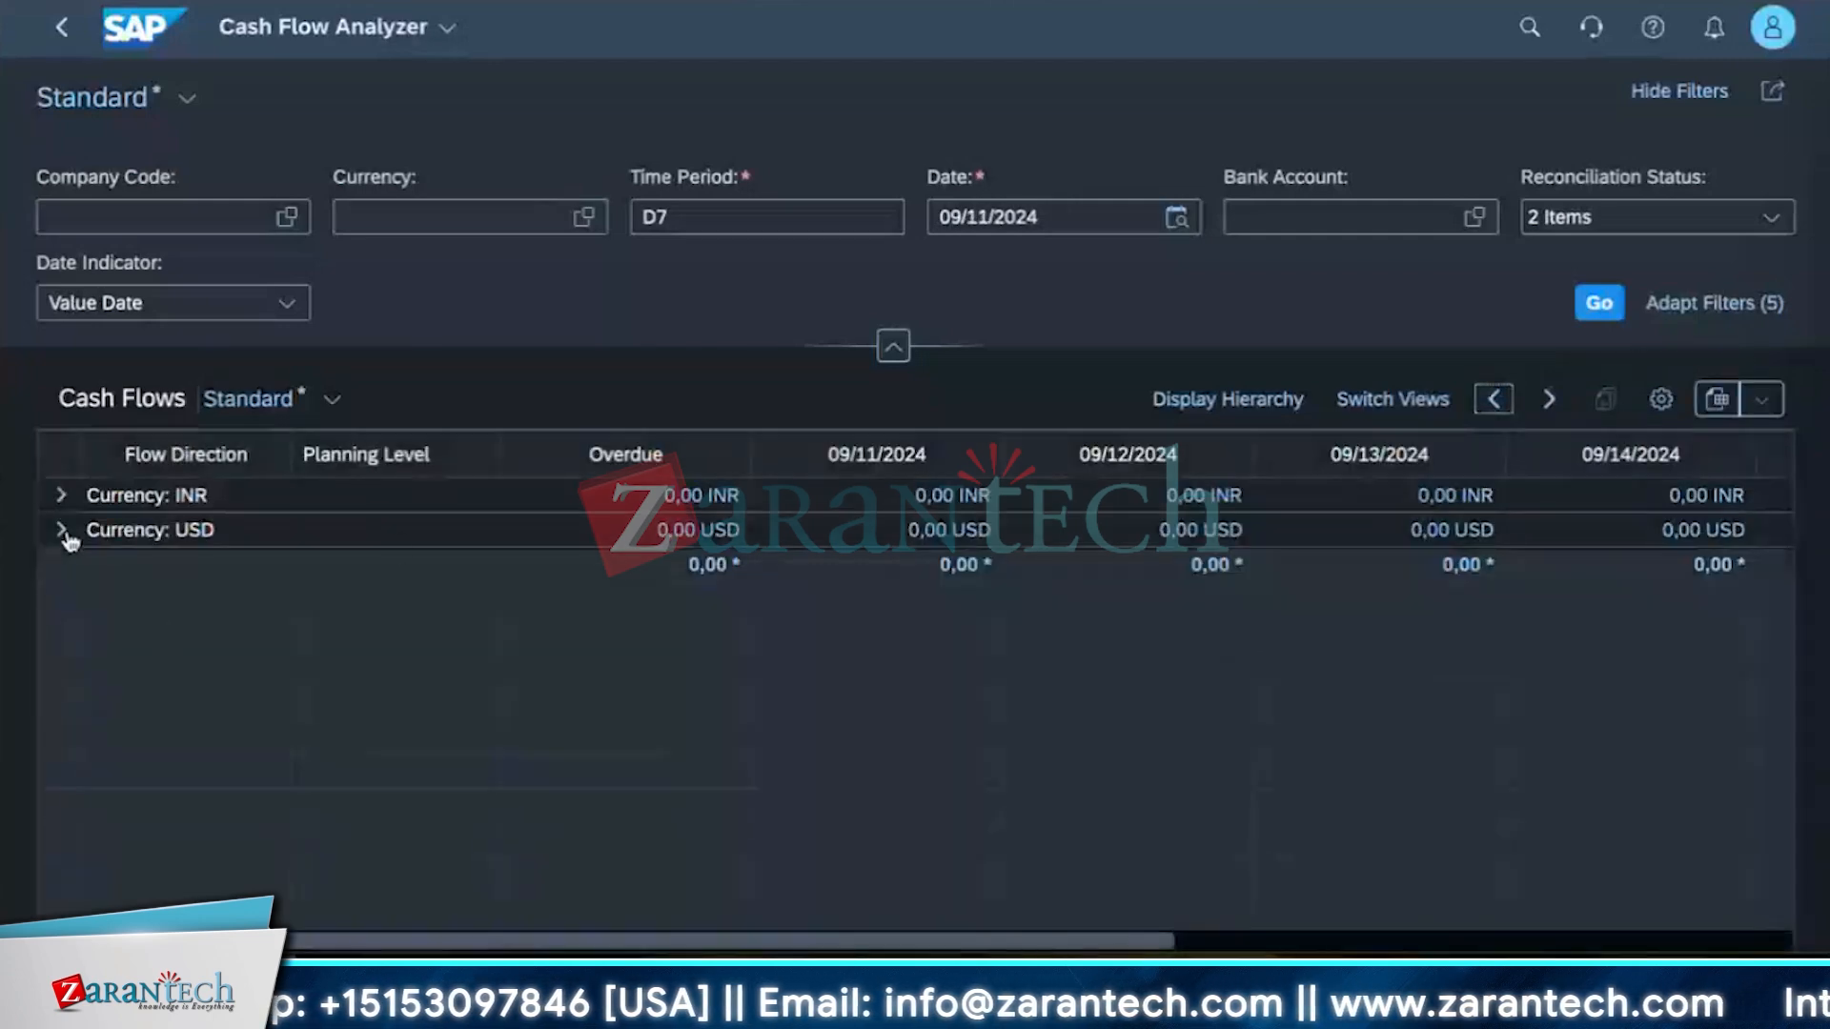
click(63, 531)
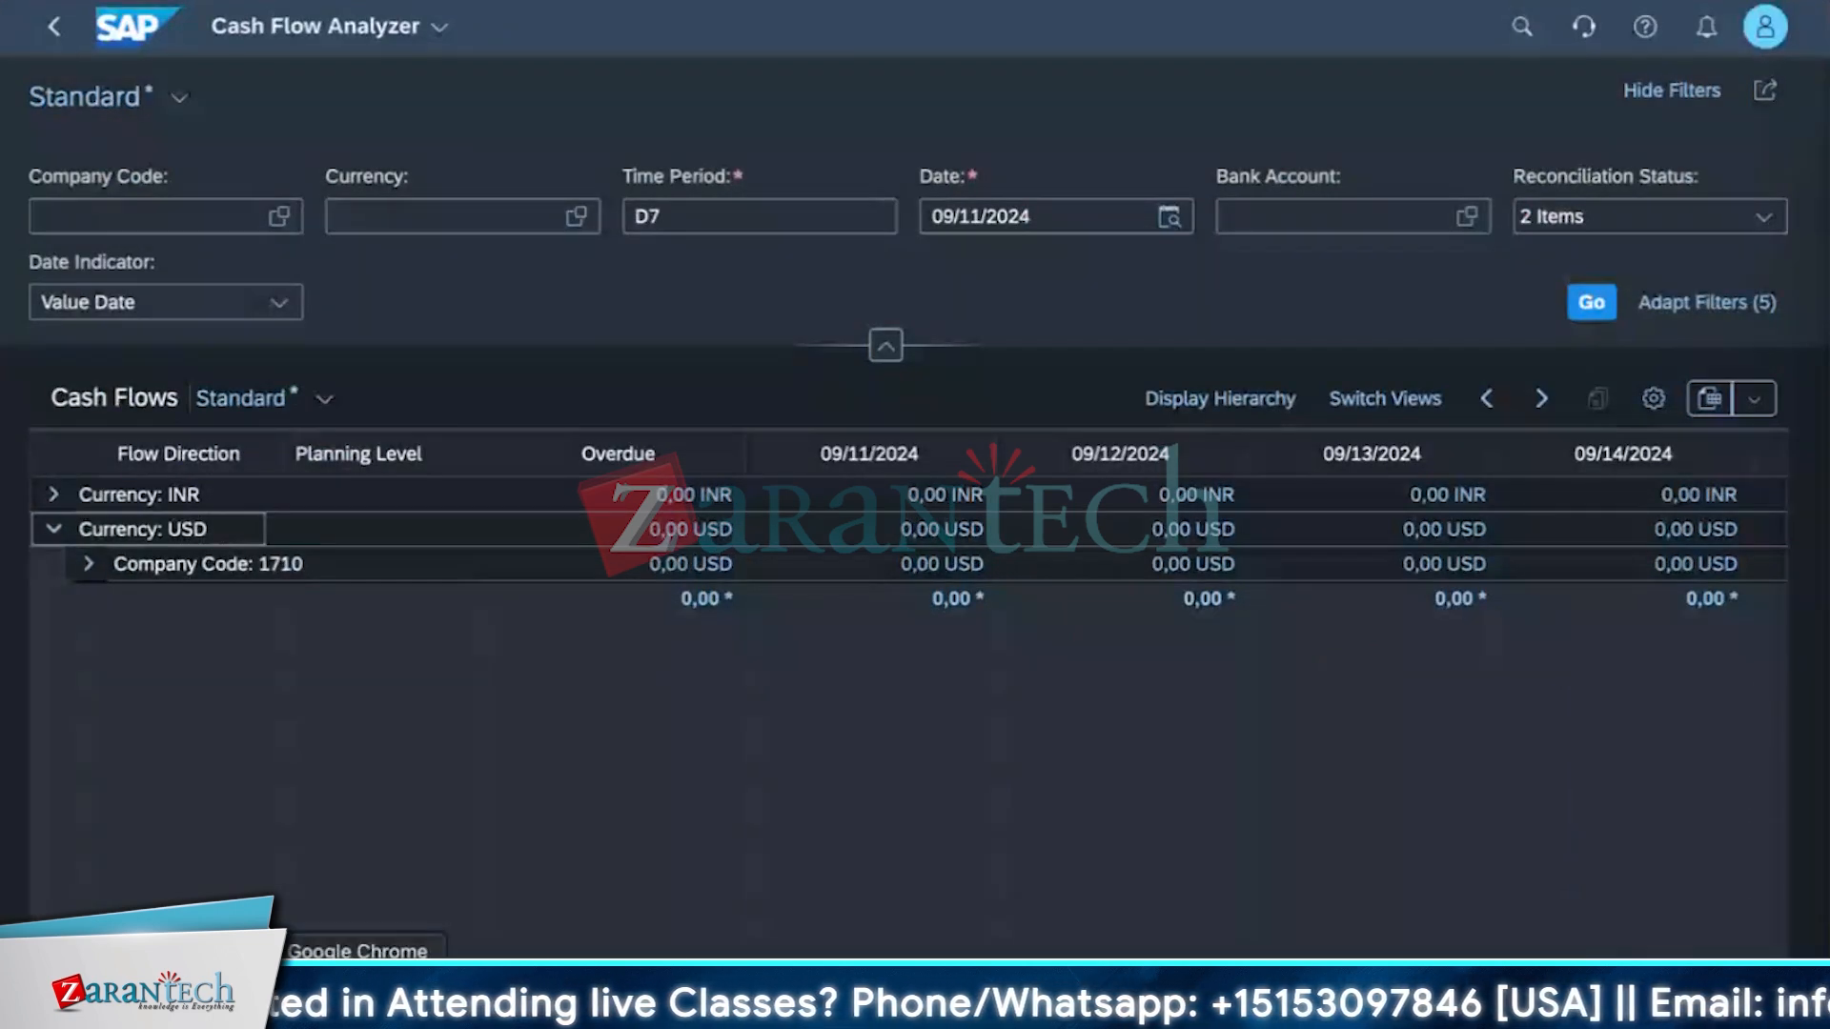
Search the apps for manage memo and open Manage Memo Records 2.0.
click(640, 110)
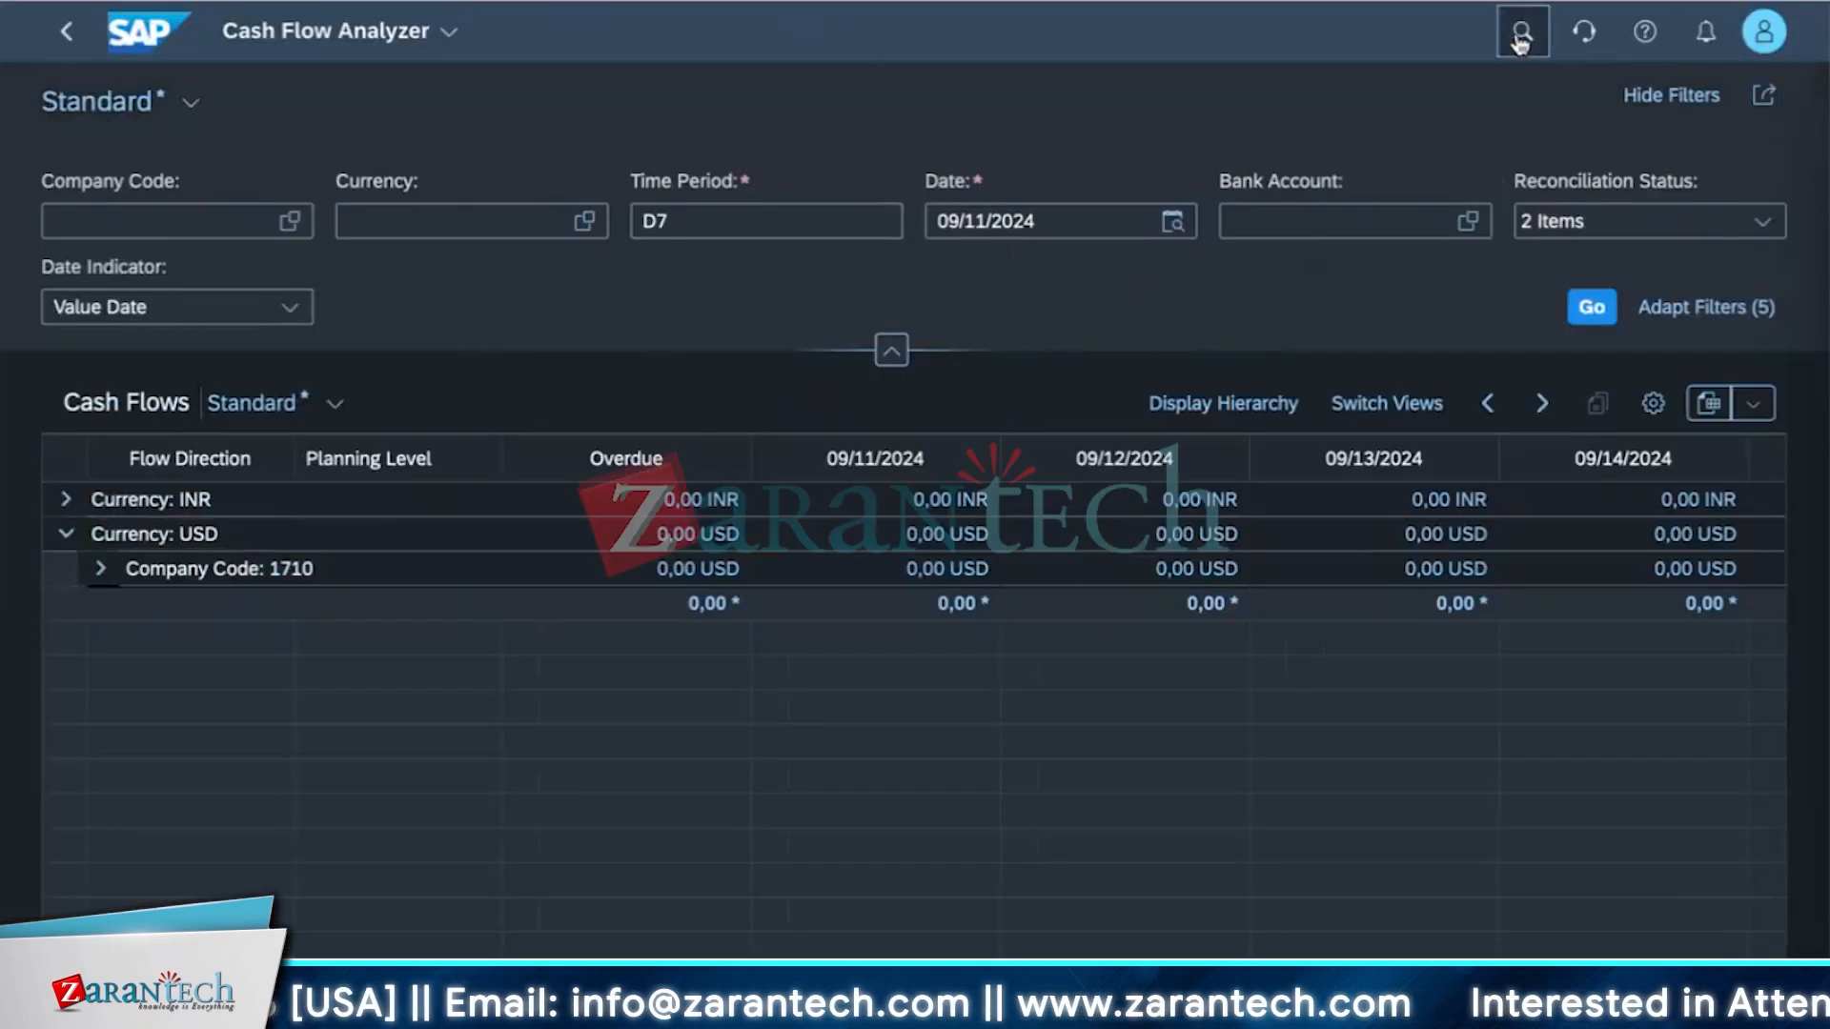
click(1520, 37)
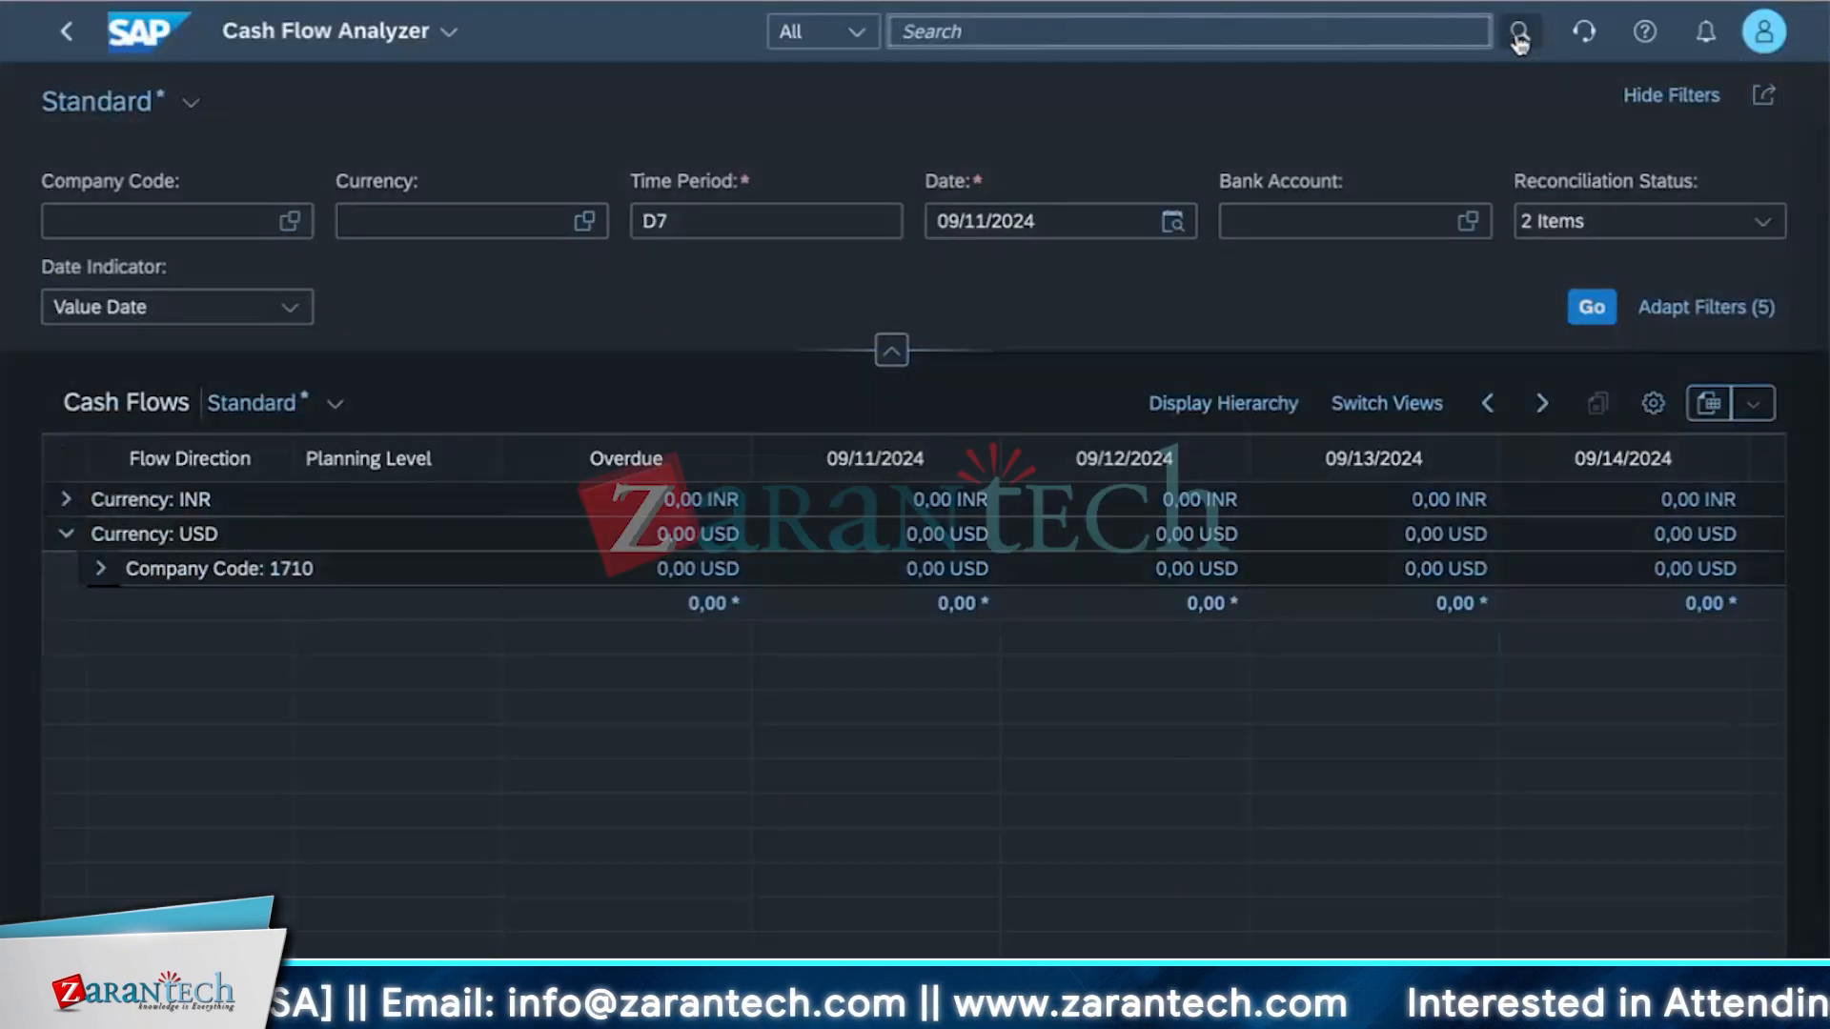
text(manage )
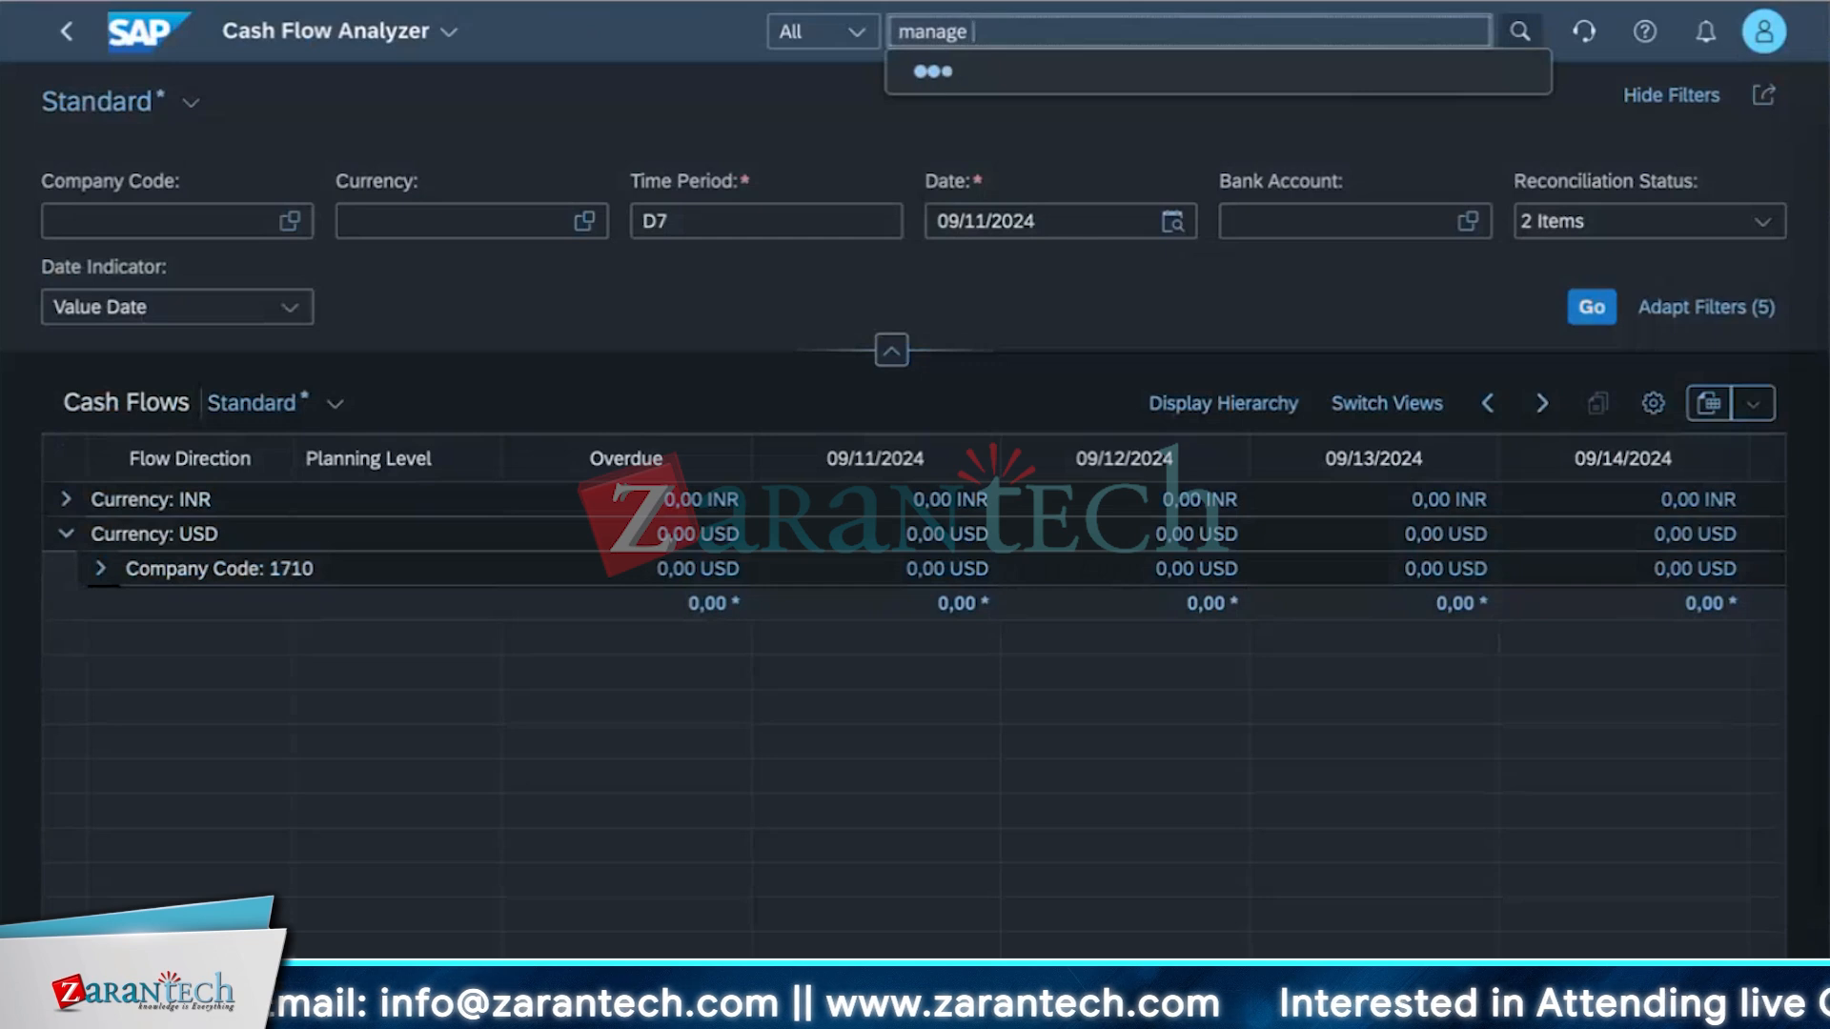
text(memo)
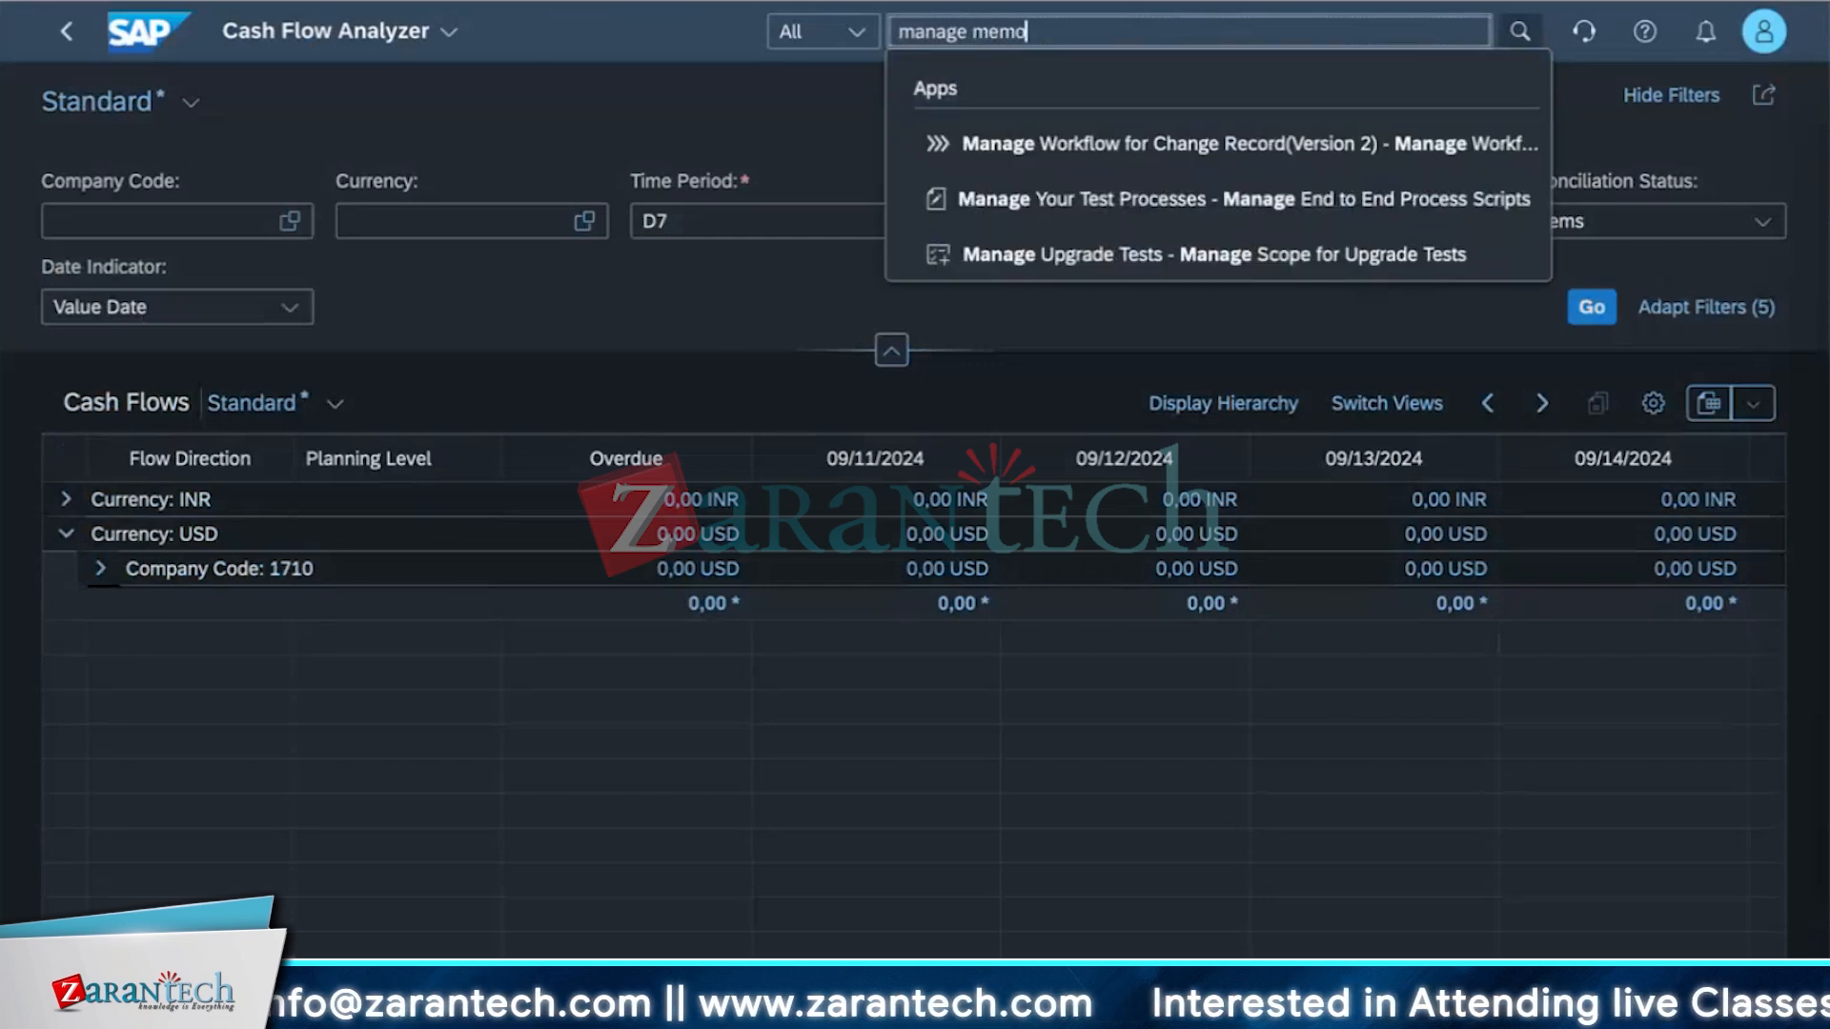
click(1226, 194)
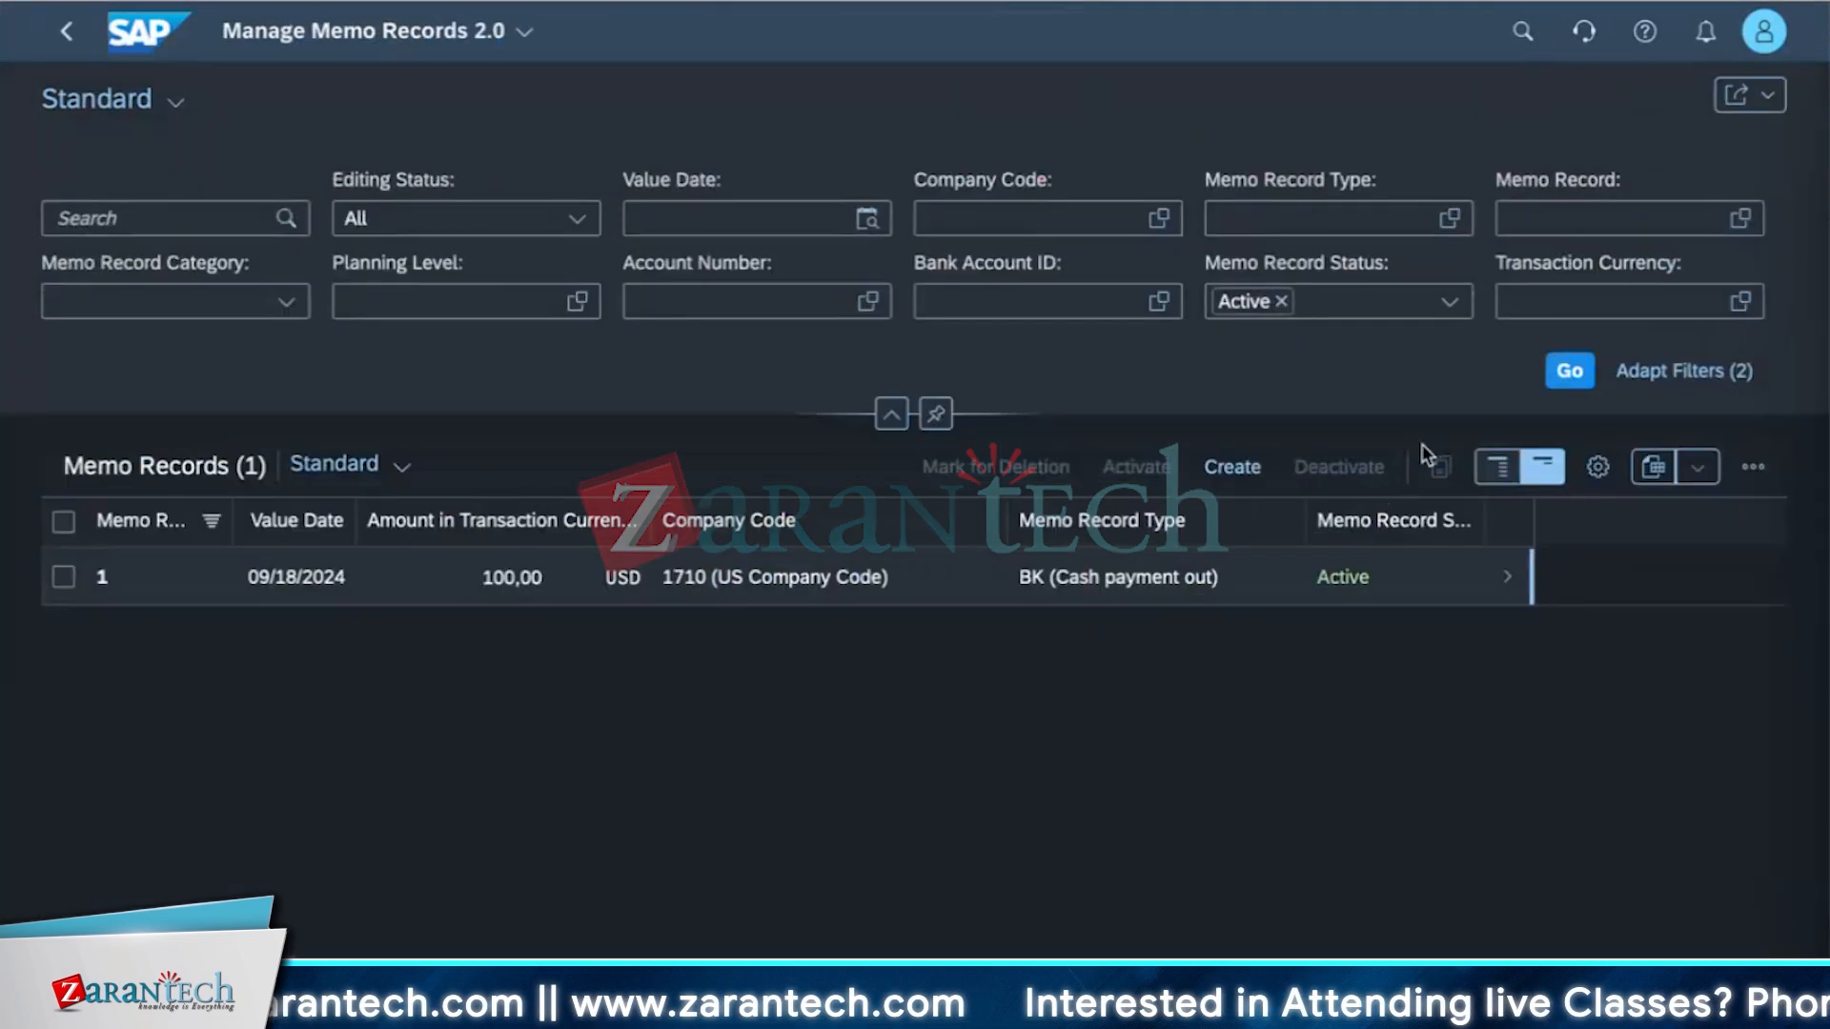
click(1232, 467)
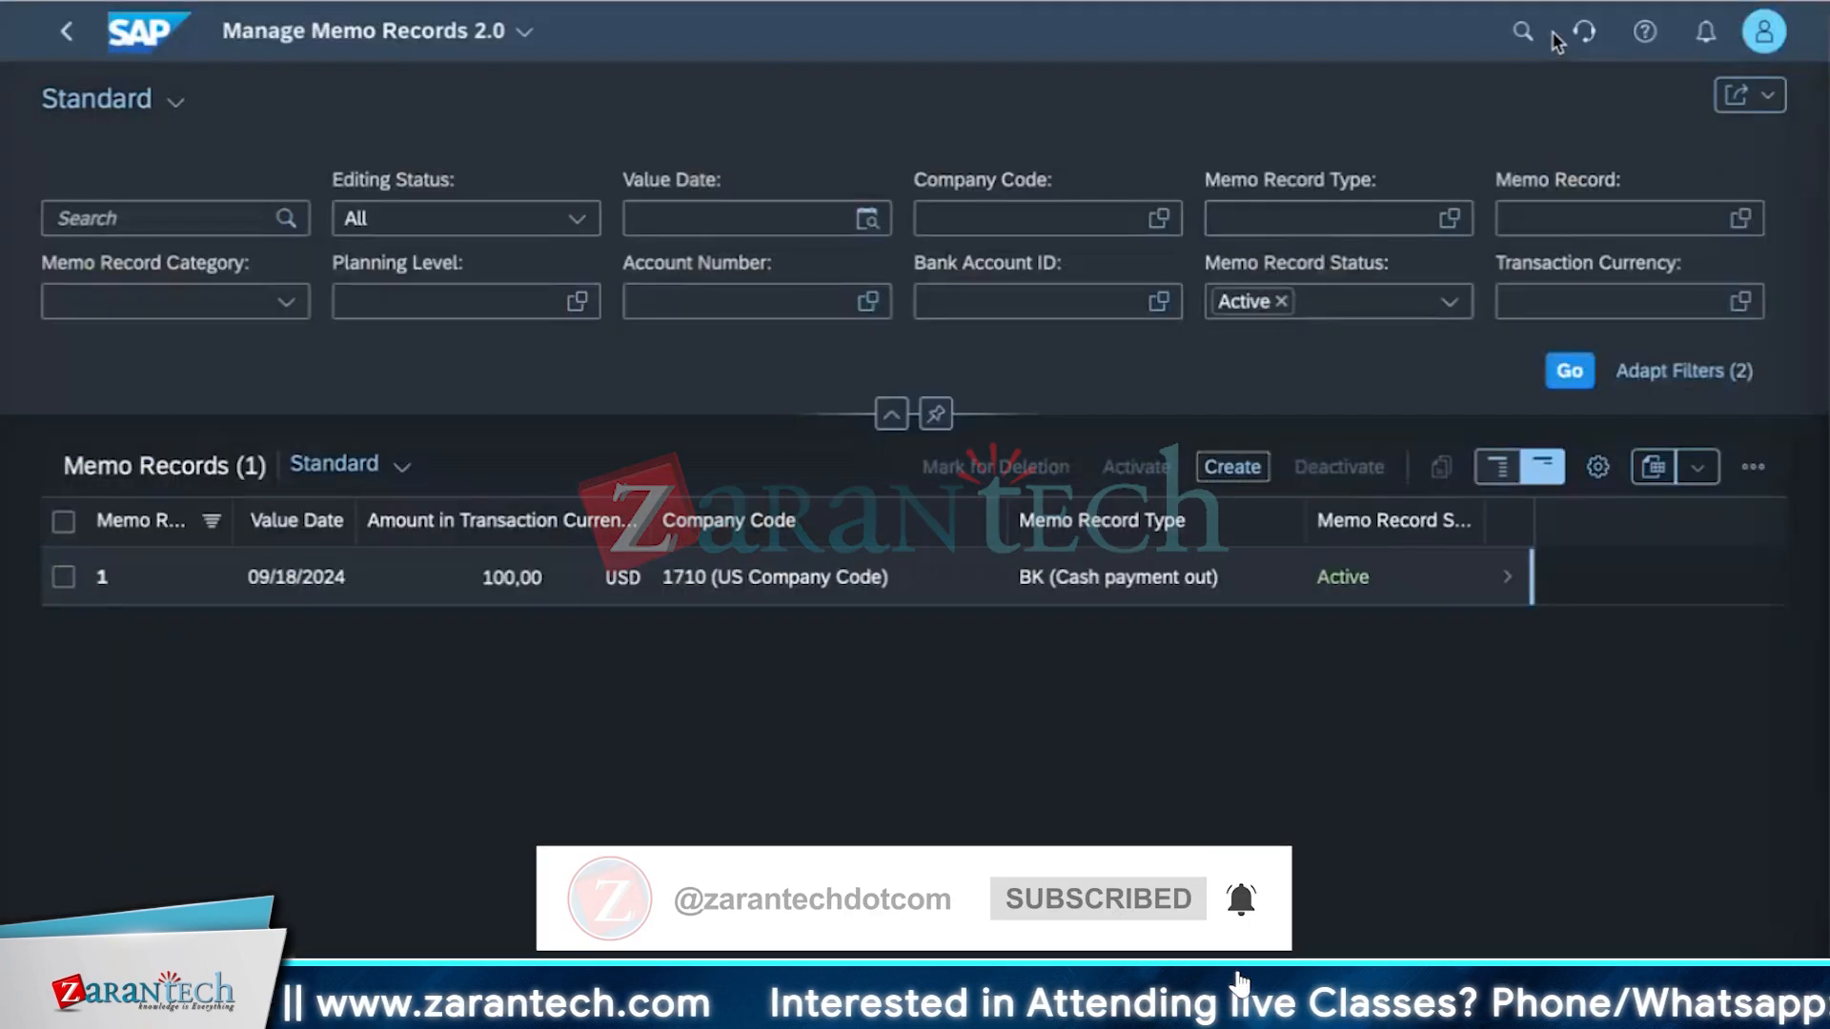
Search again for manage memo and open the Manage Memo Records app.
click(1522, 31)
text(manage memo)
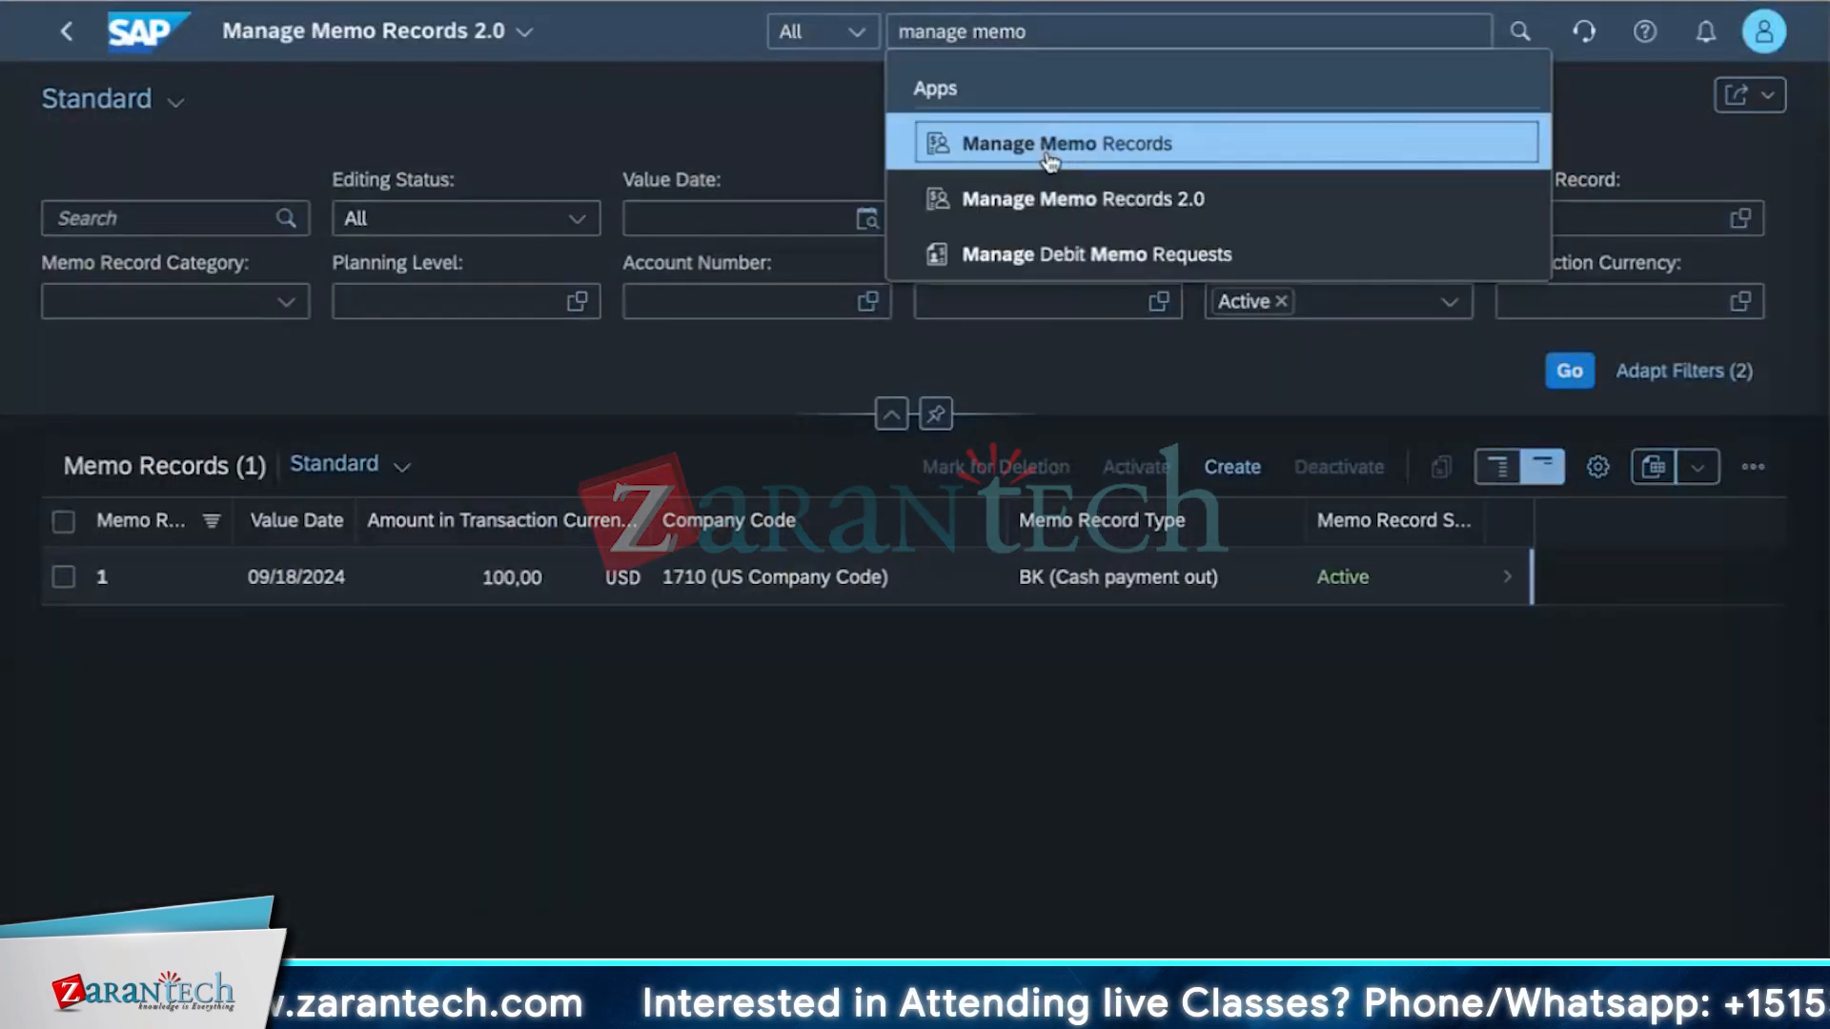
click(1049, 144)
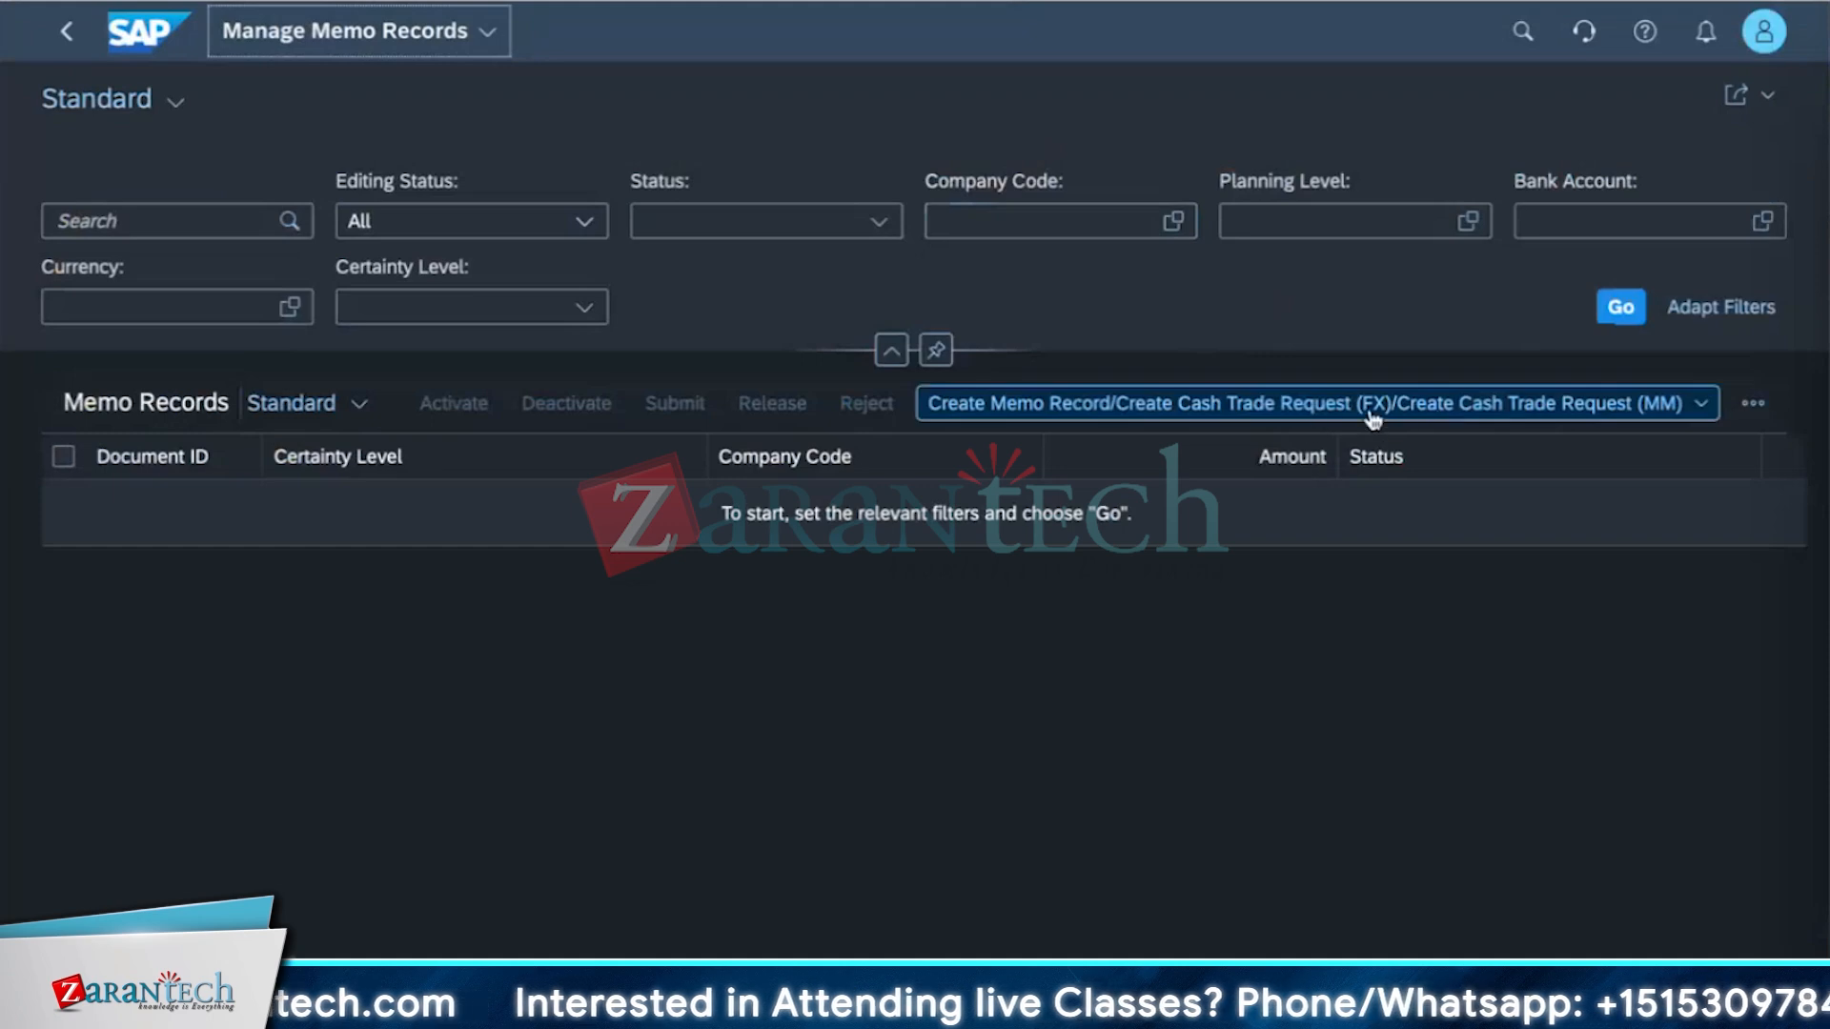
Open the create menu repeatedly to review the Create Memo Record and Create Cash Trade Request (FX) and (MM) options.
click(1701, 404)
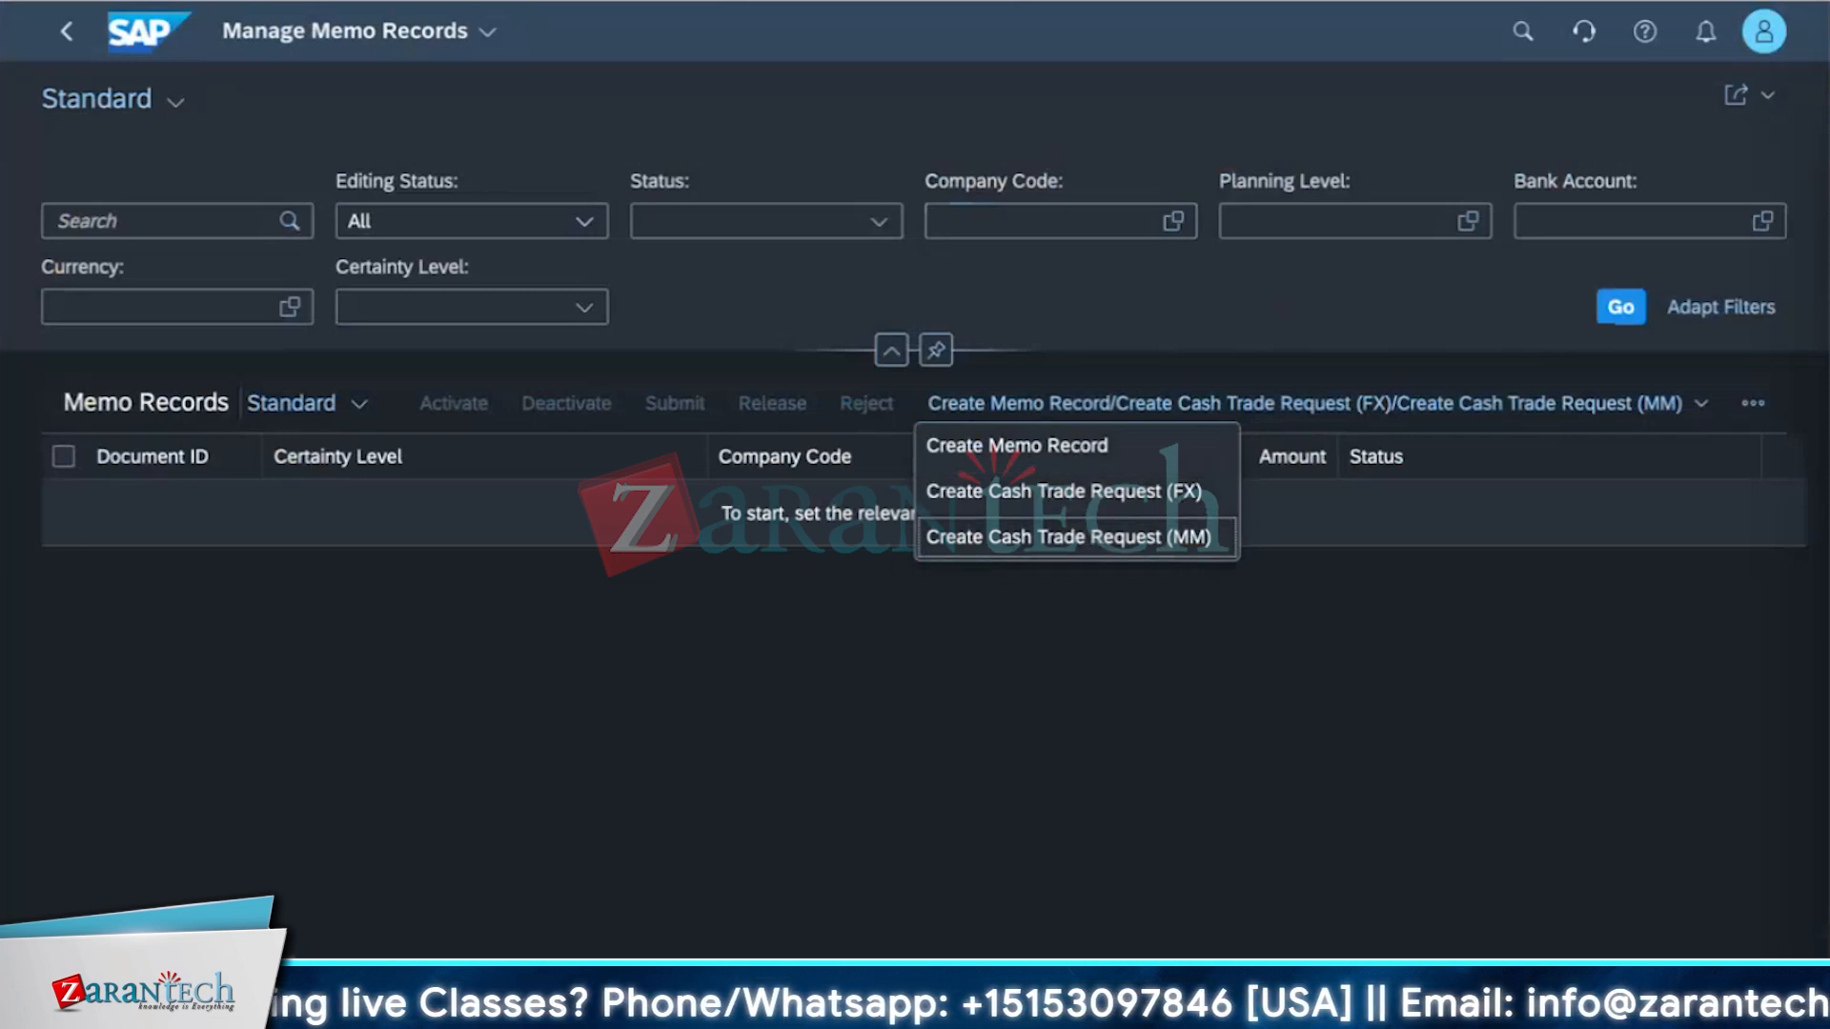
key(Escape)
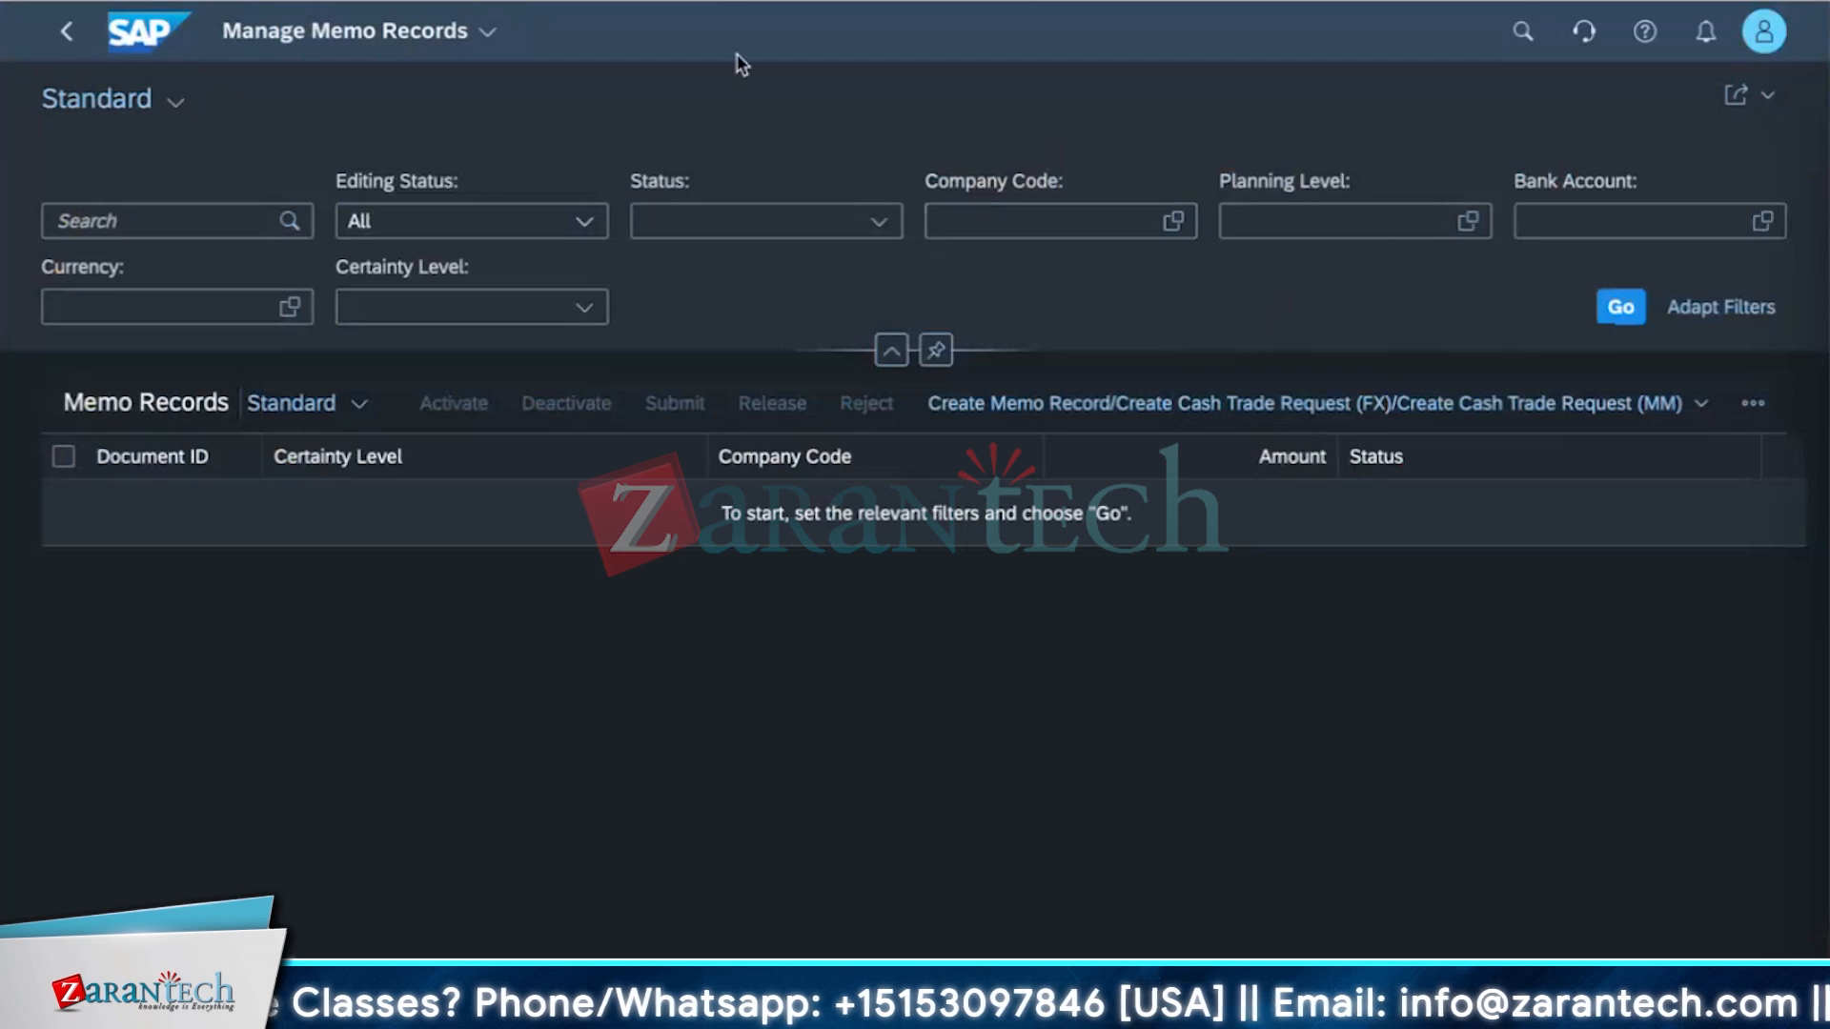
click(1702, 412)
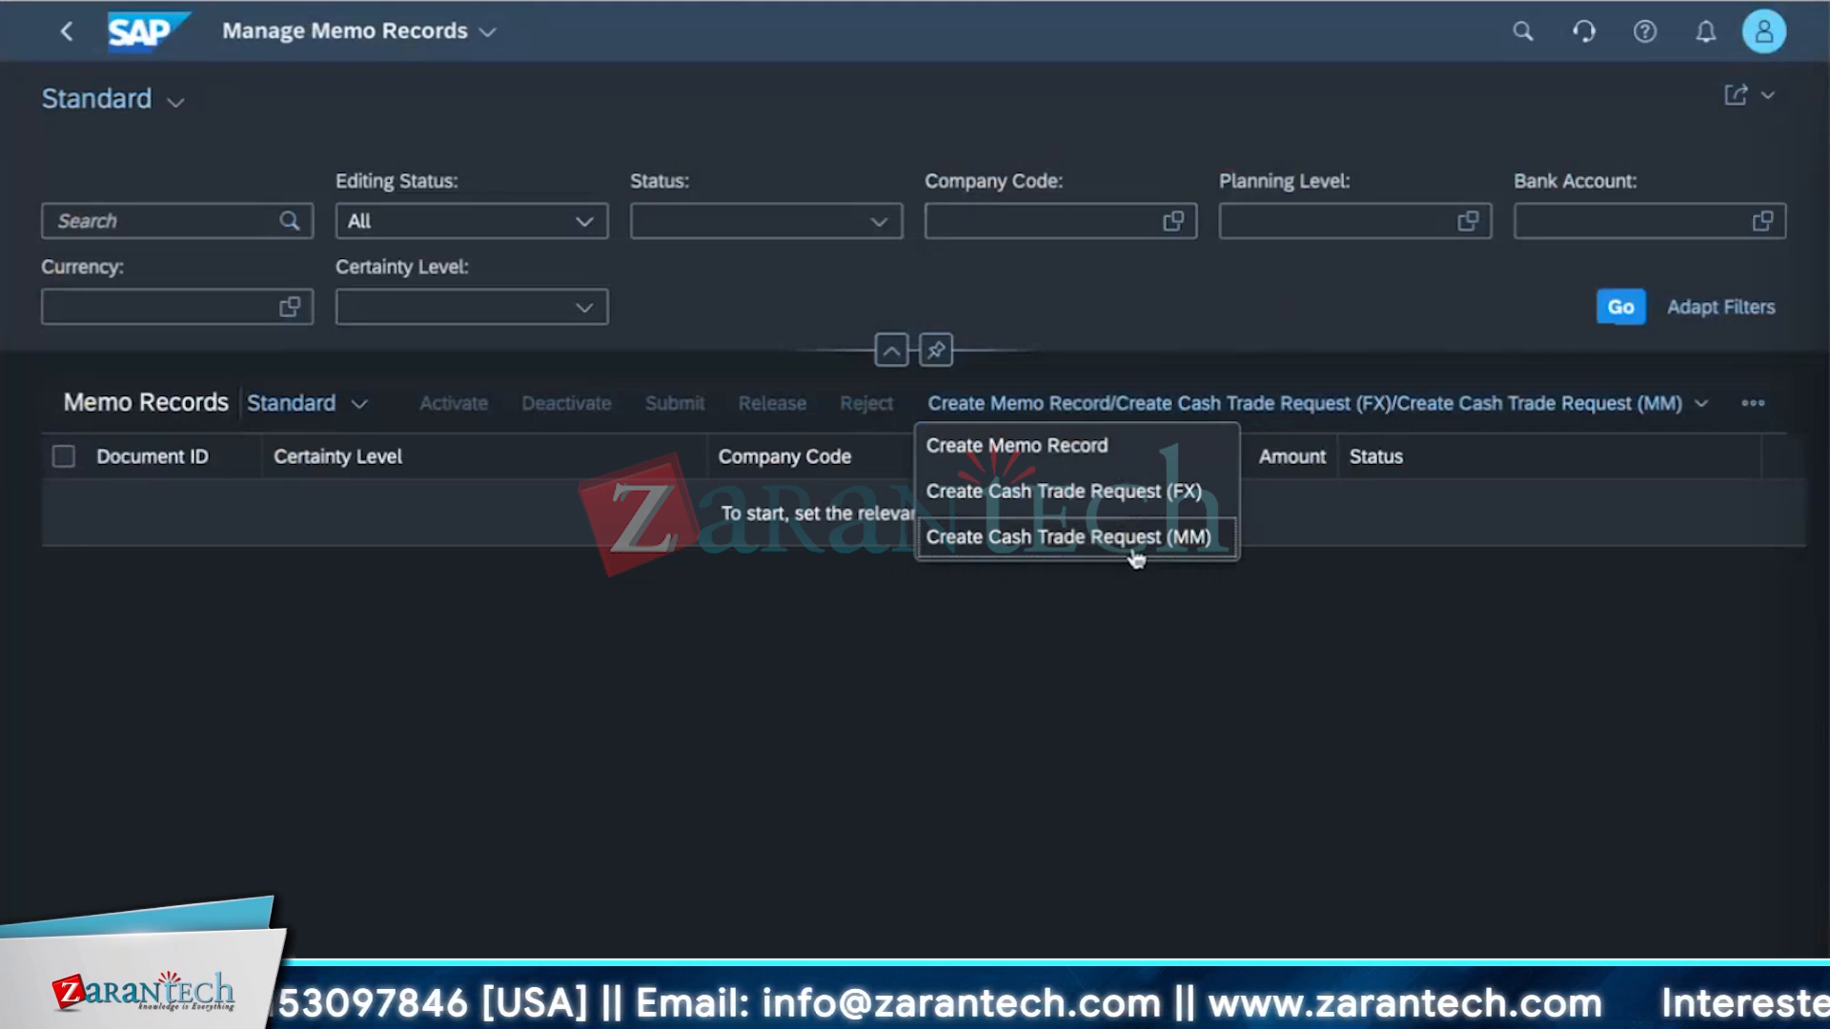
click(1069, 718)
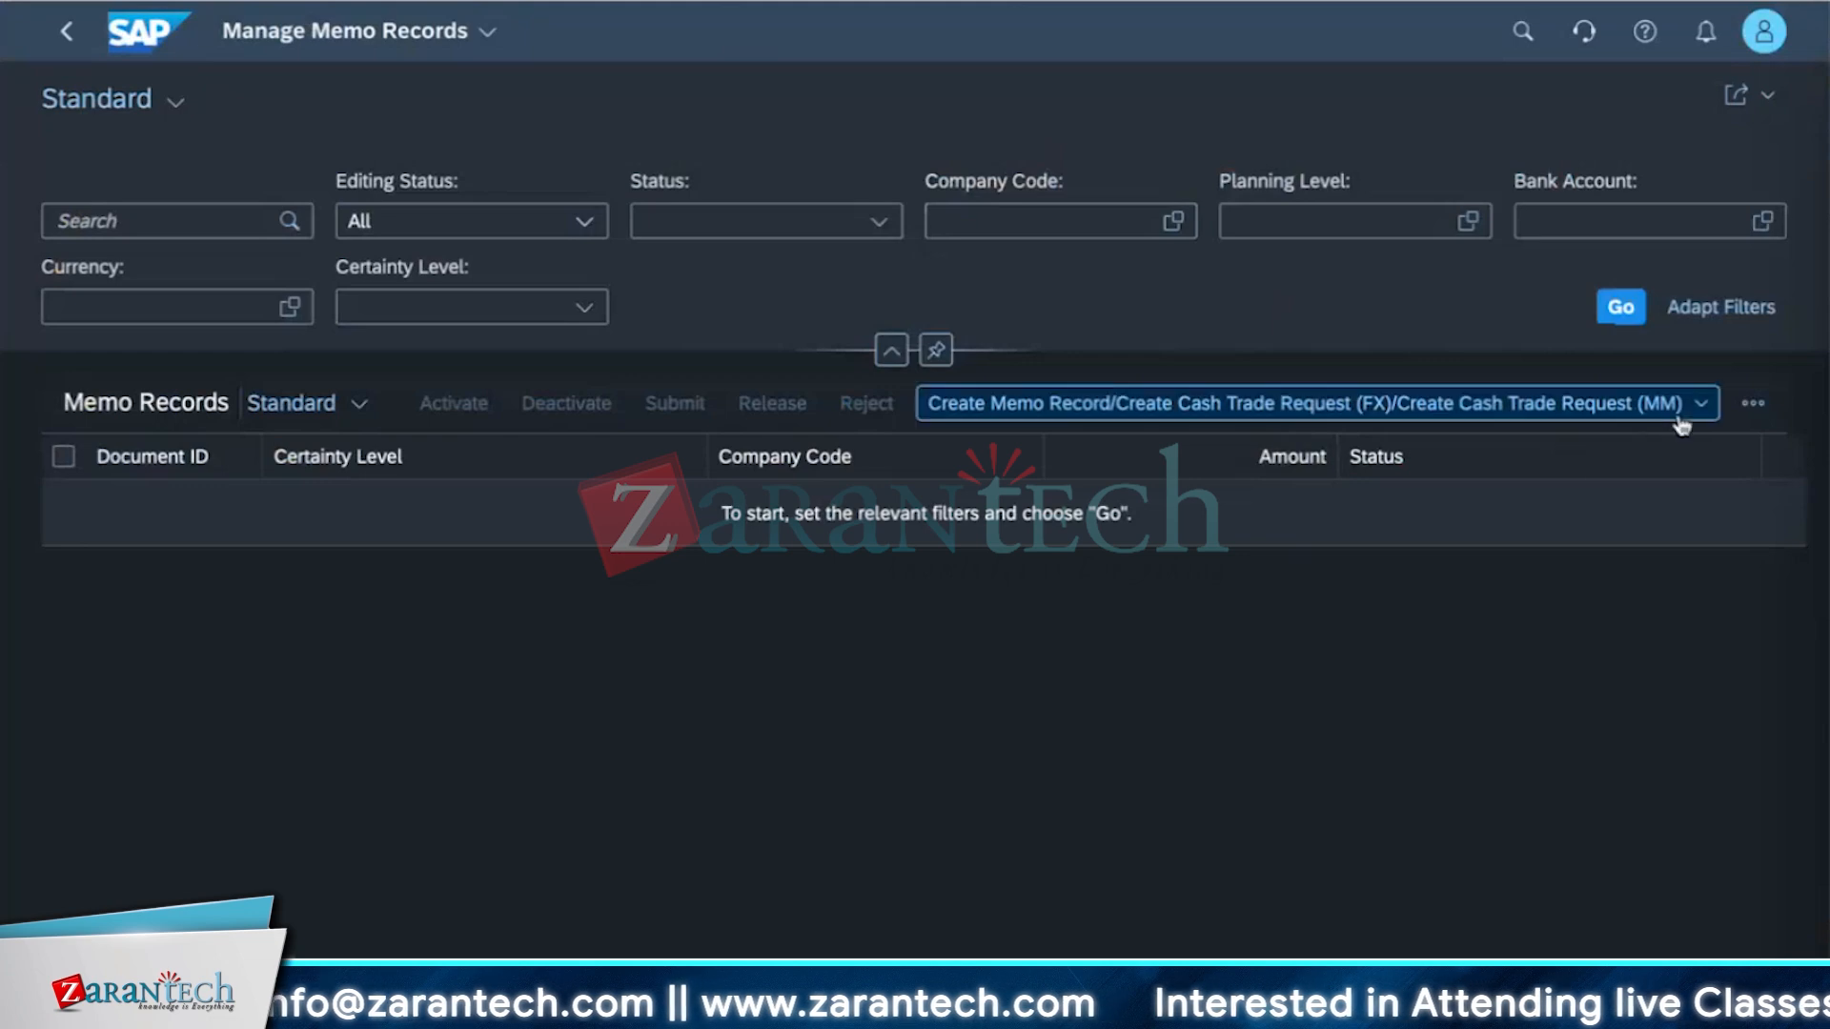
click(1506, 404)
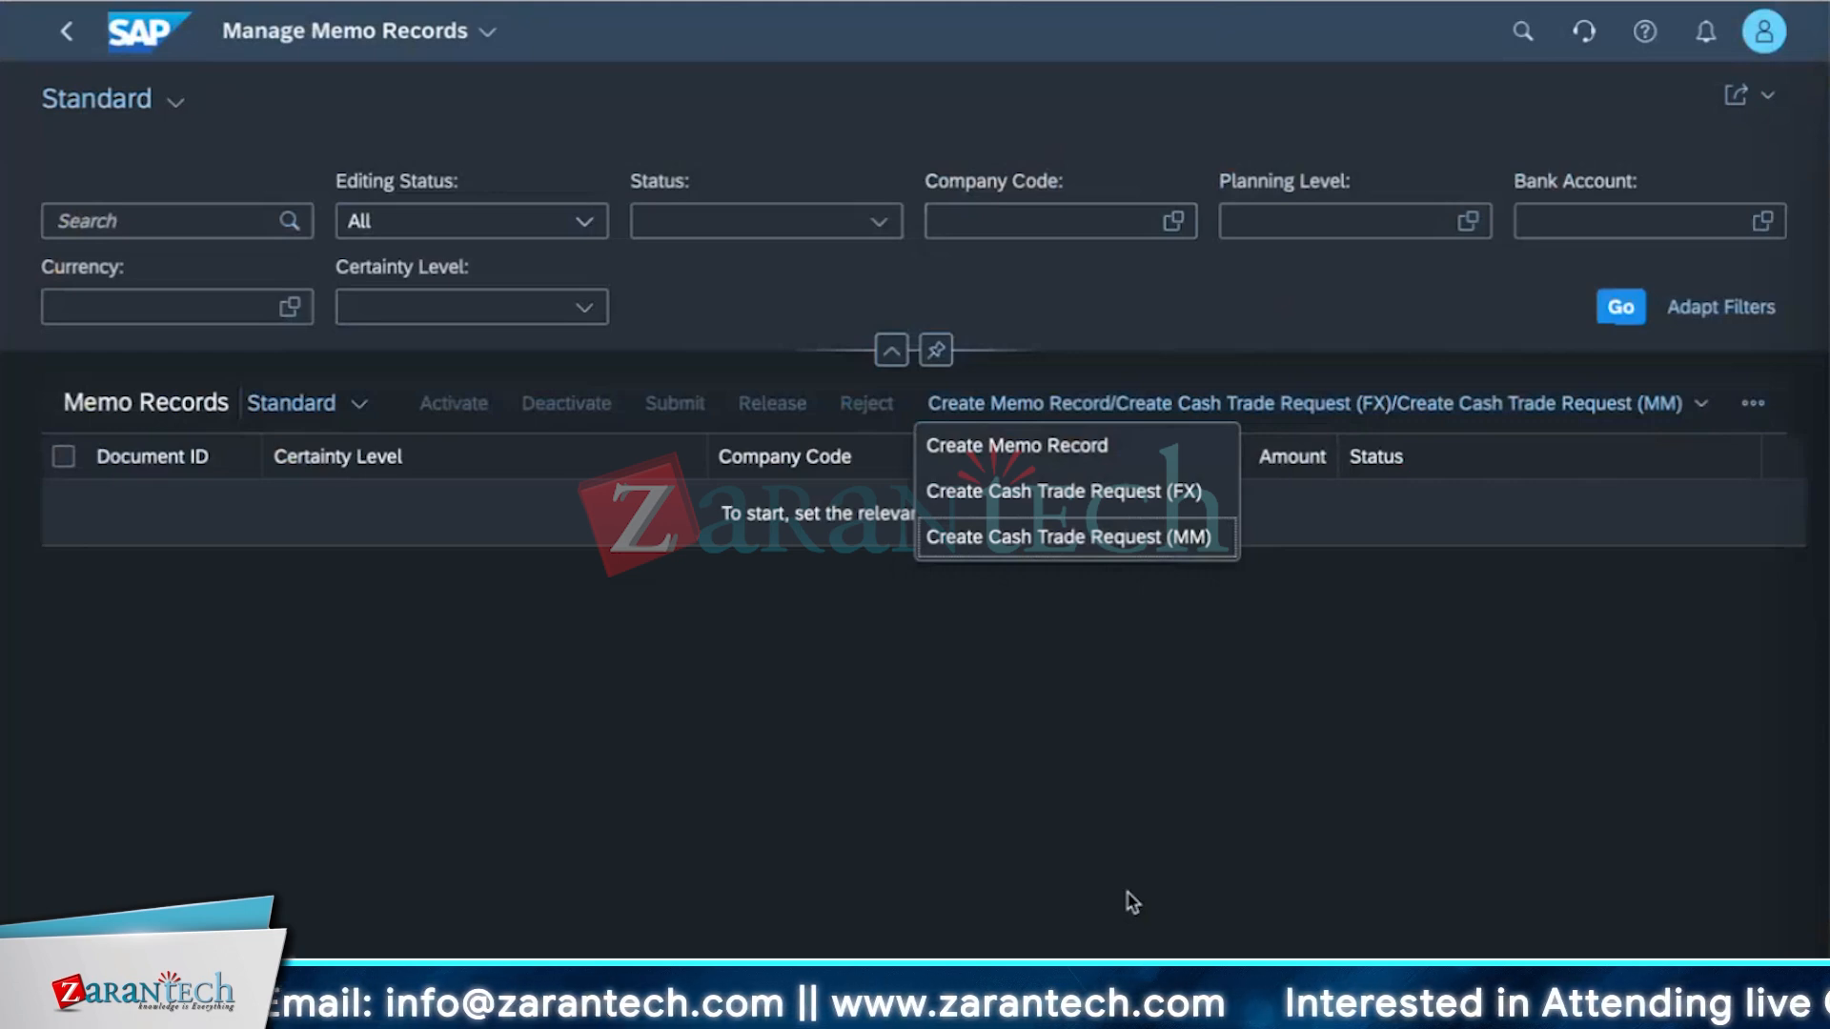
click(1086, 750)
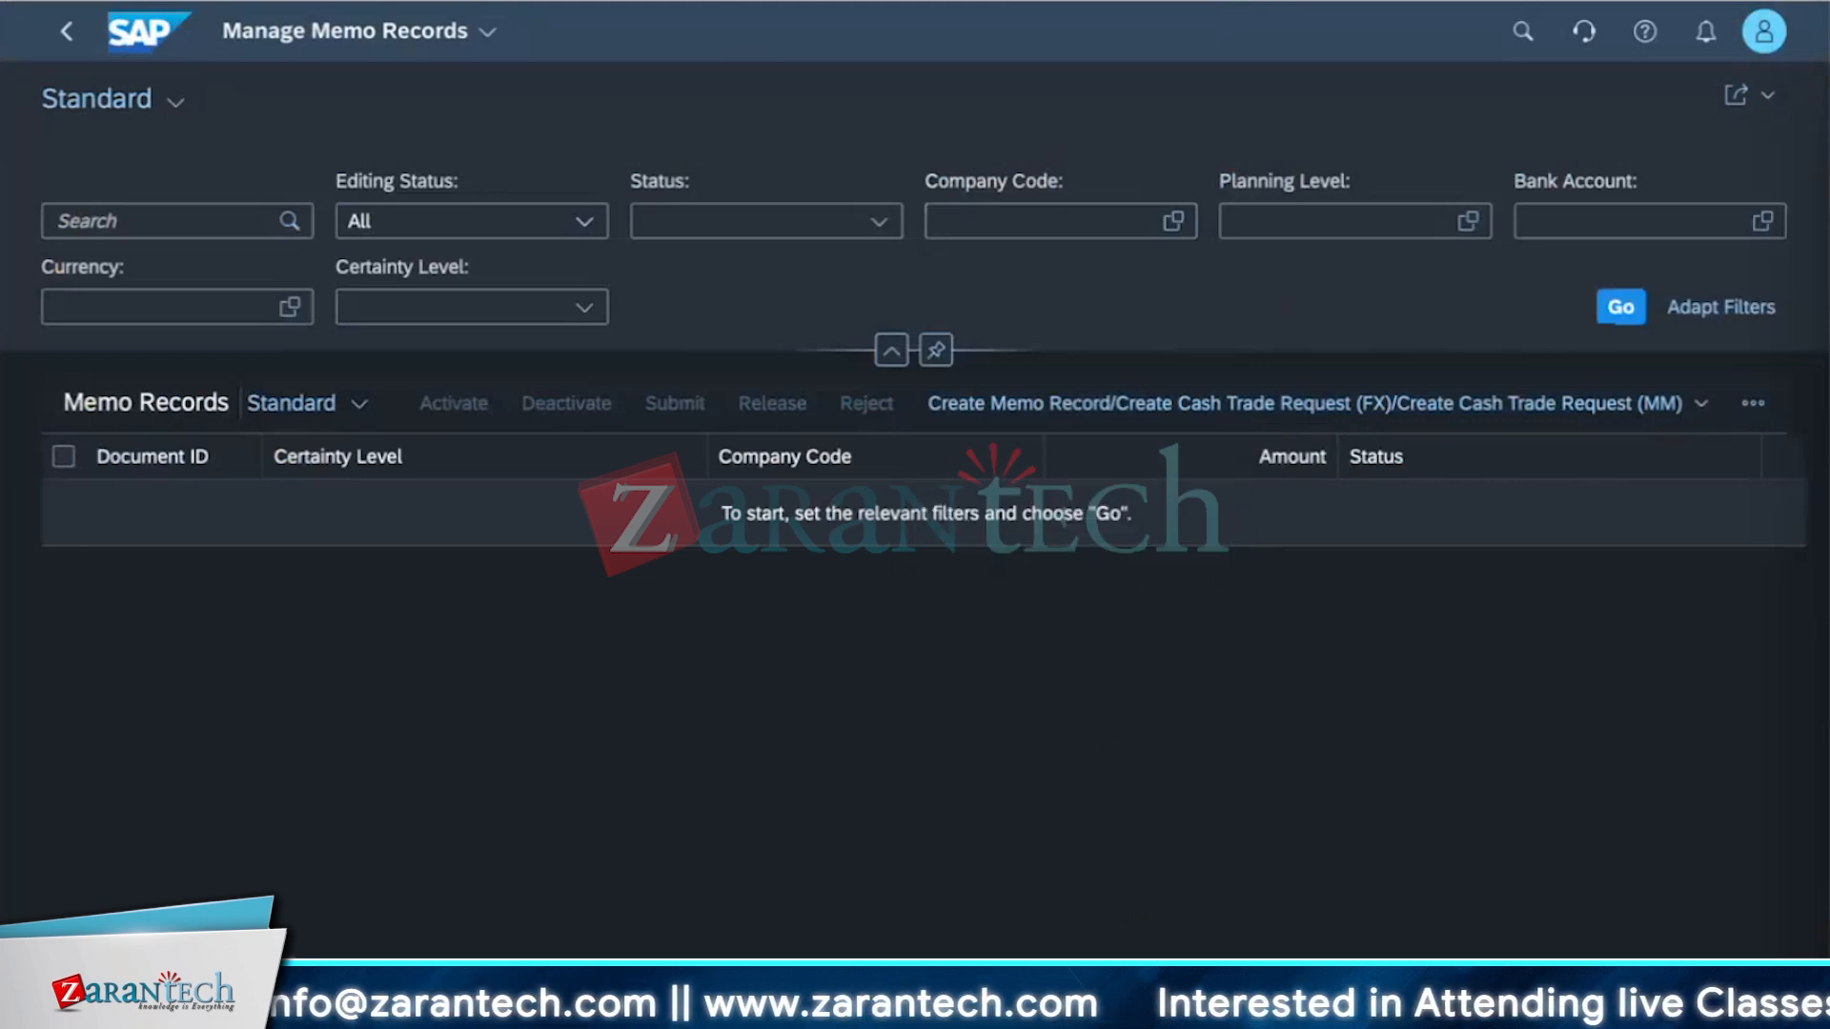
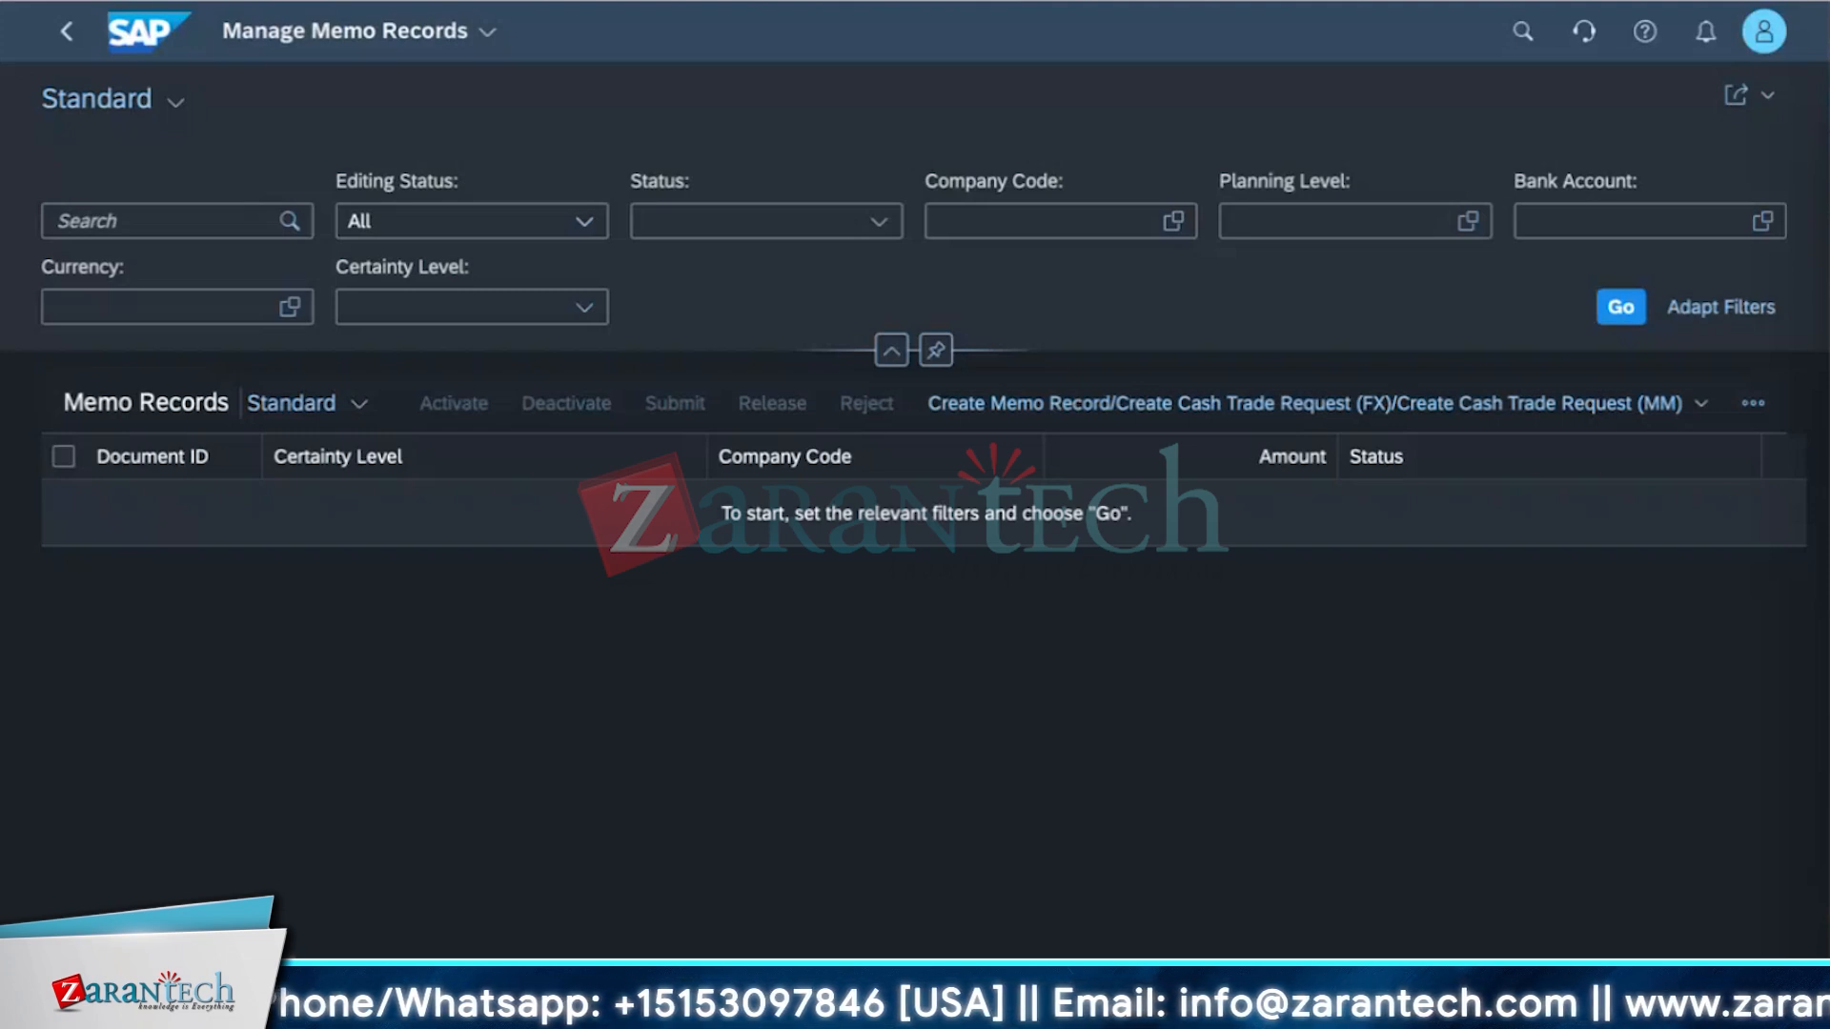
Try to create a Cash Trade Request (FX) from the memo records list and follow the error's link to the configuration environment documentation.
click(1655, 409)
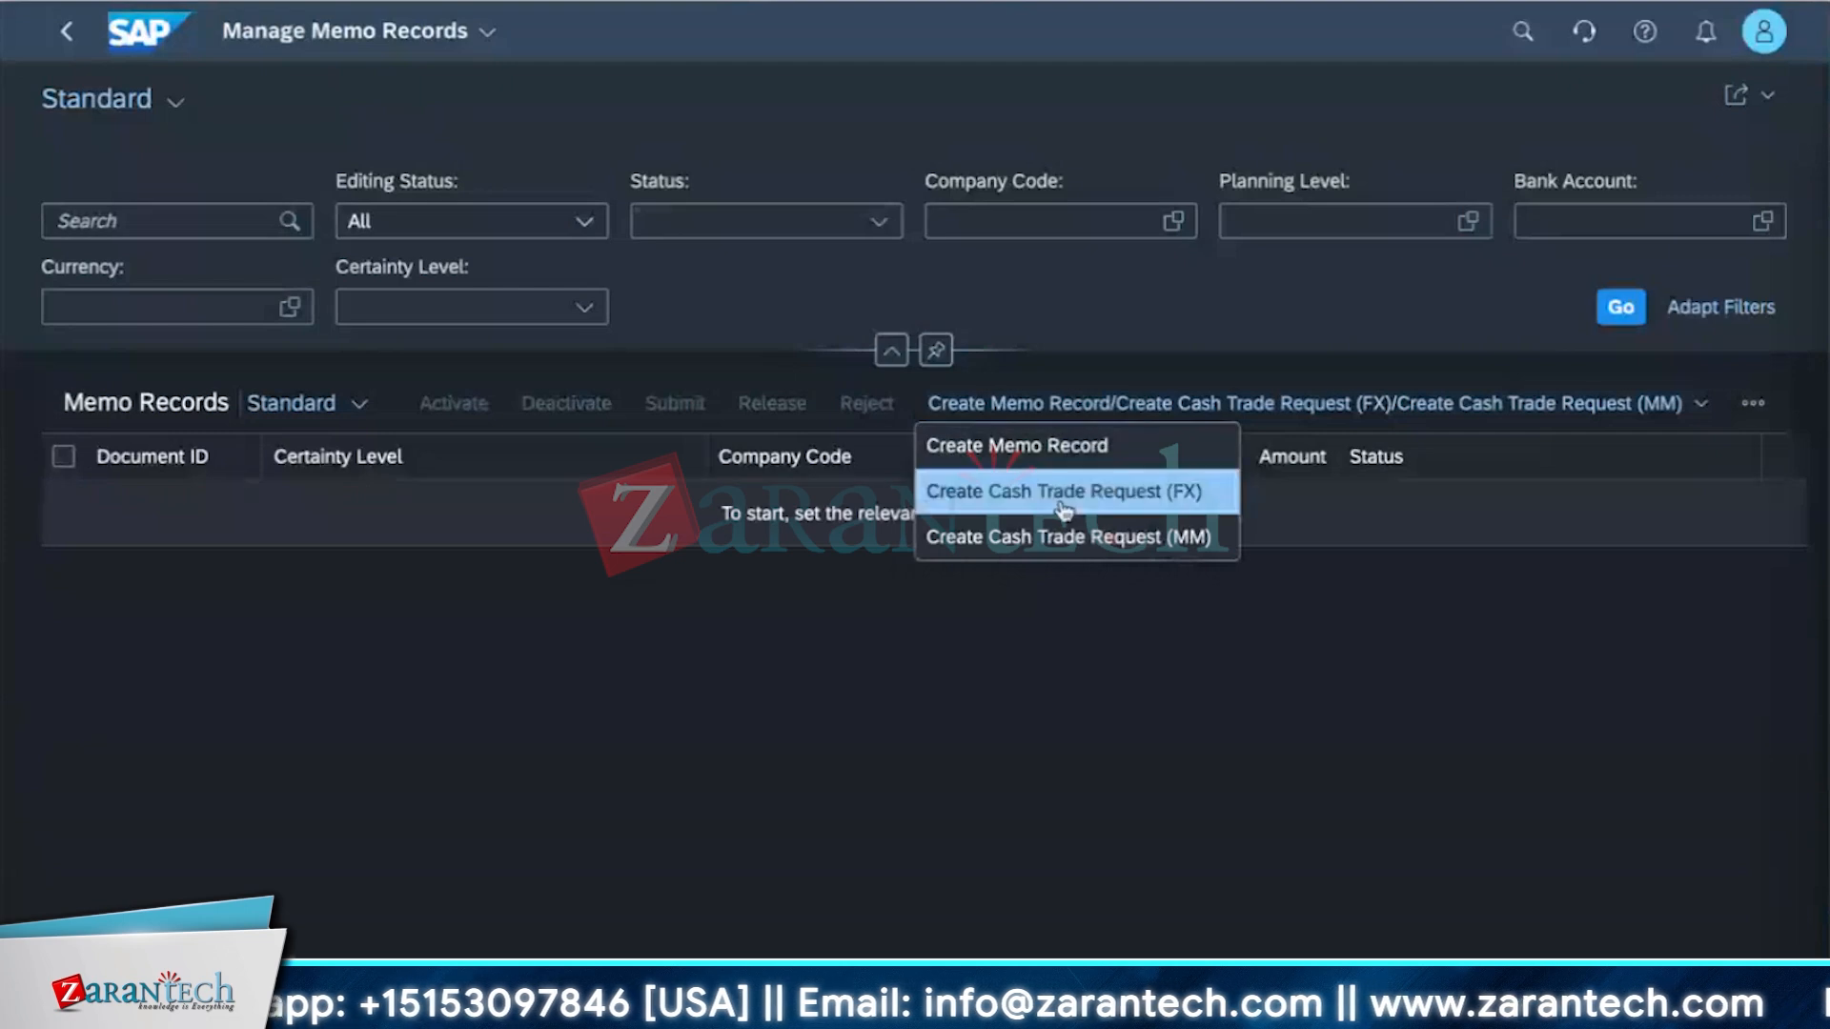
click(1064, 492)
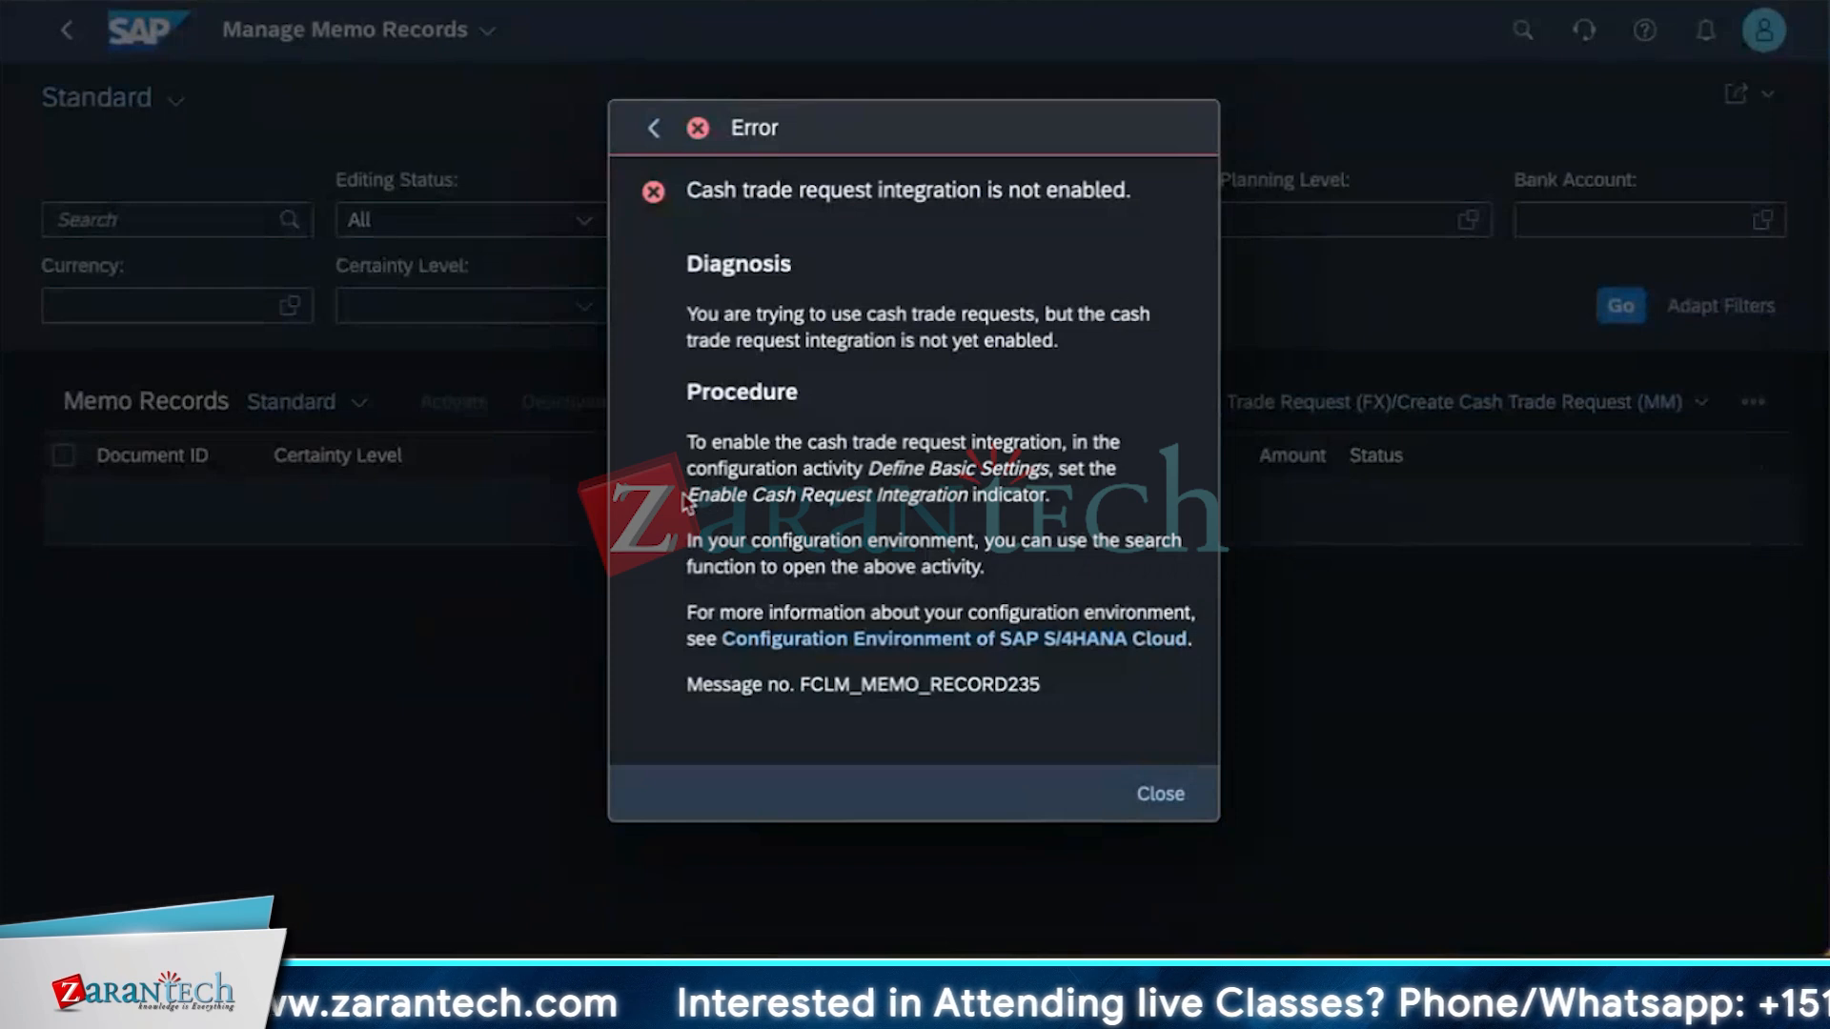
drag(692, 491, 1041, 490)
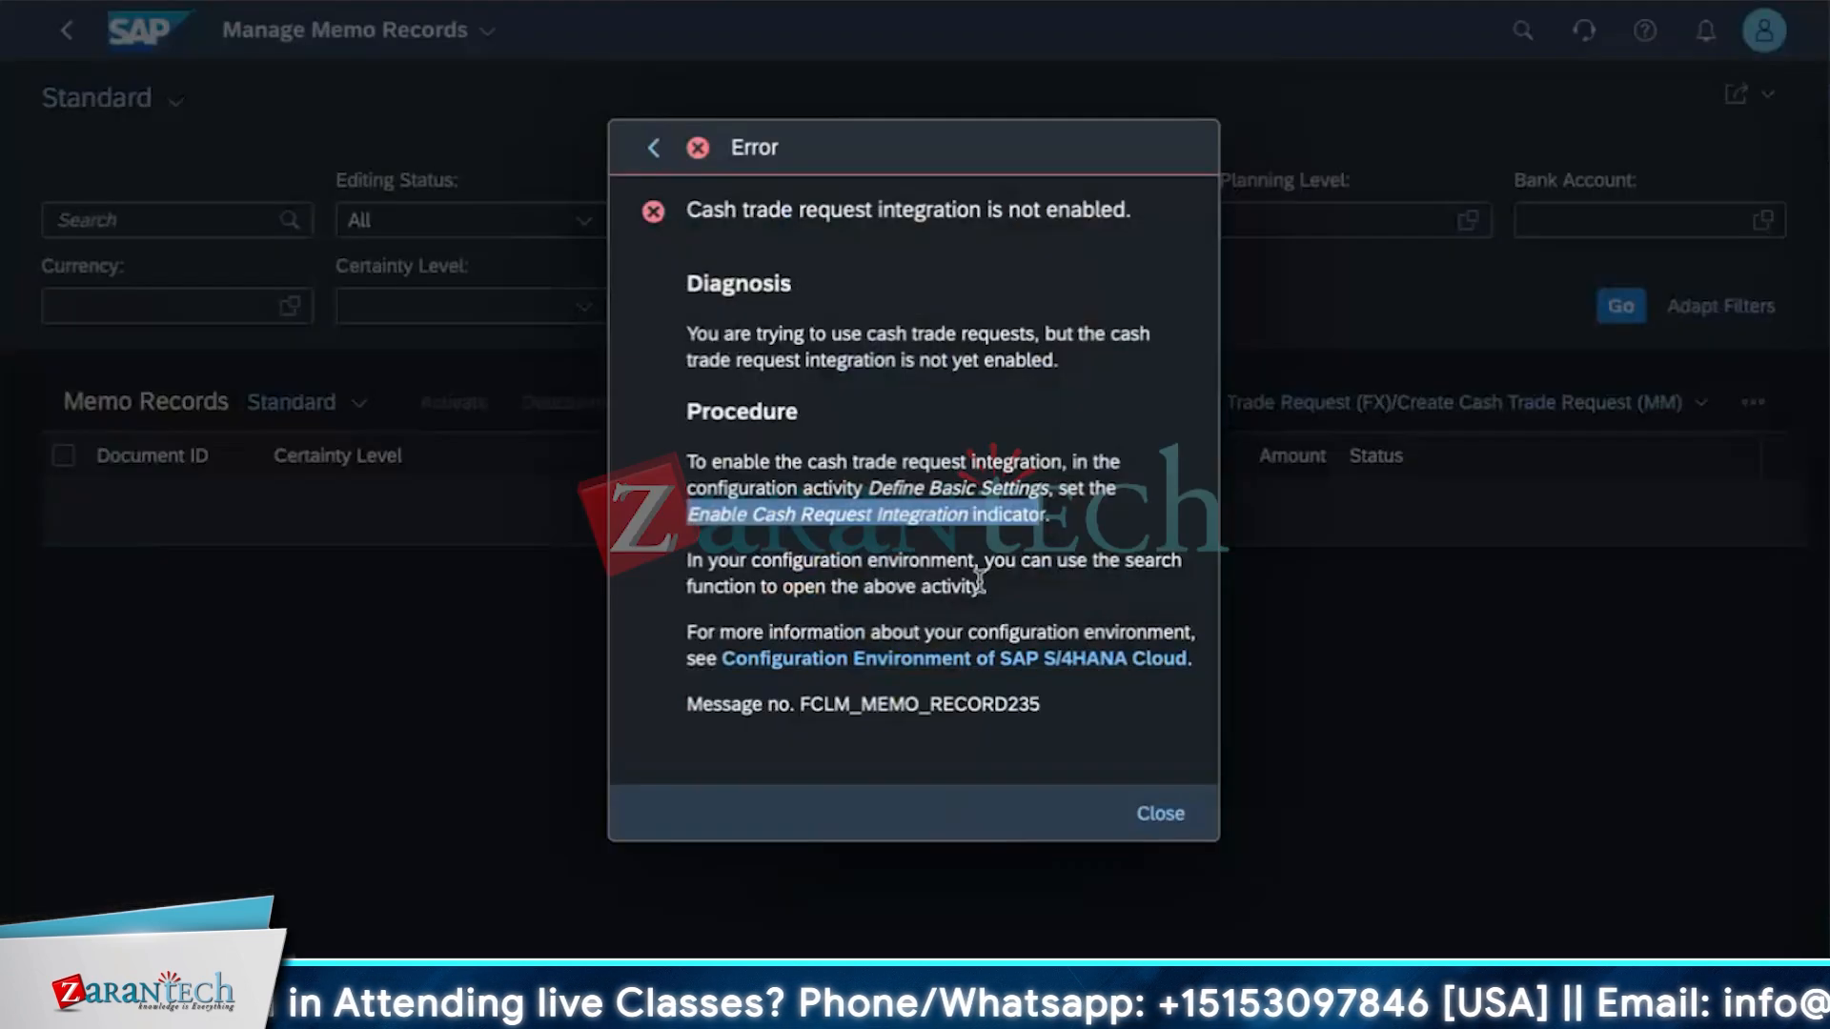
click(979, 571)
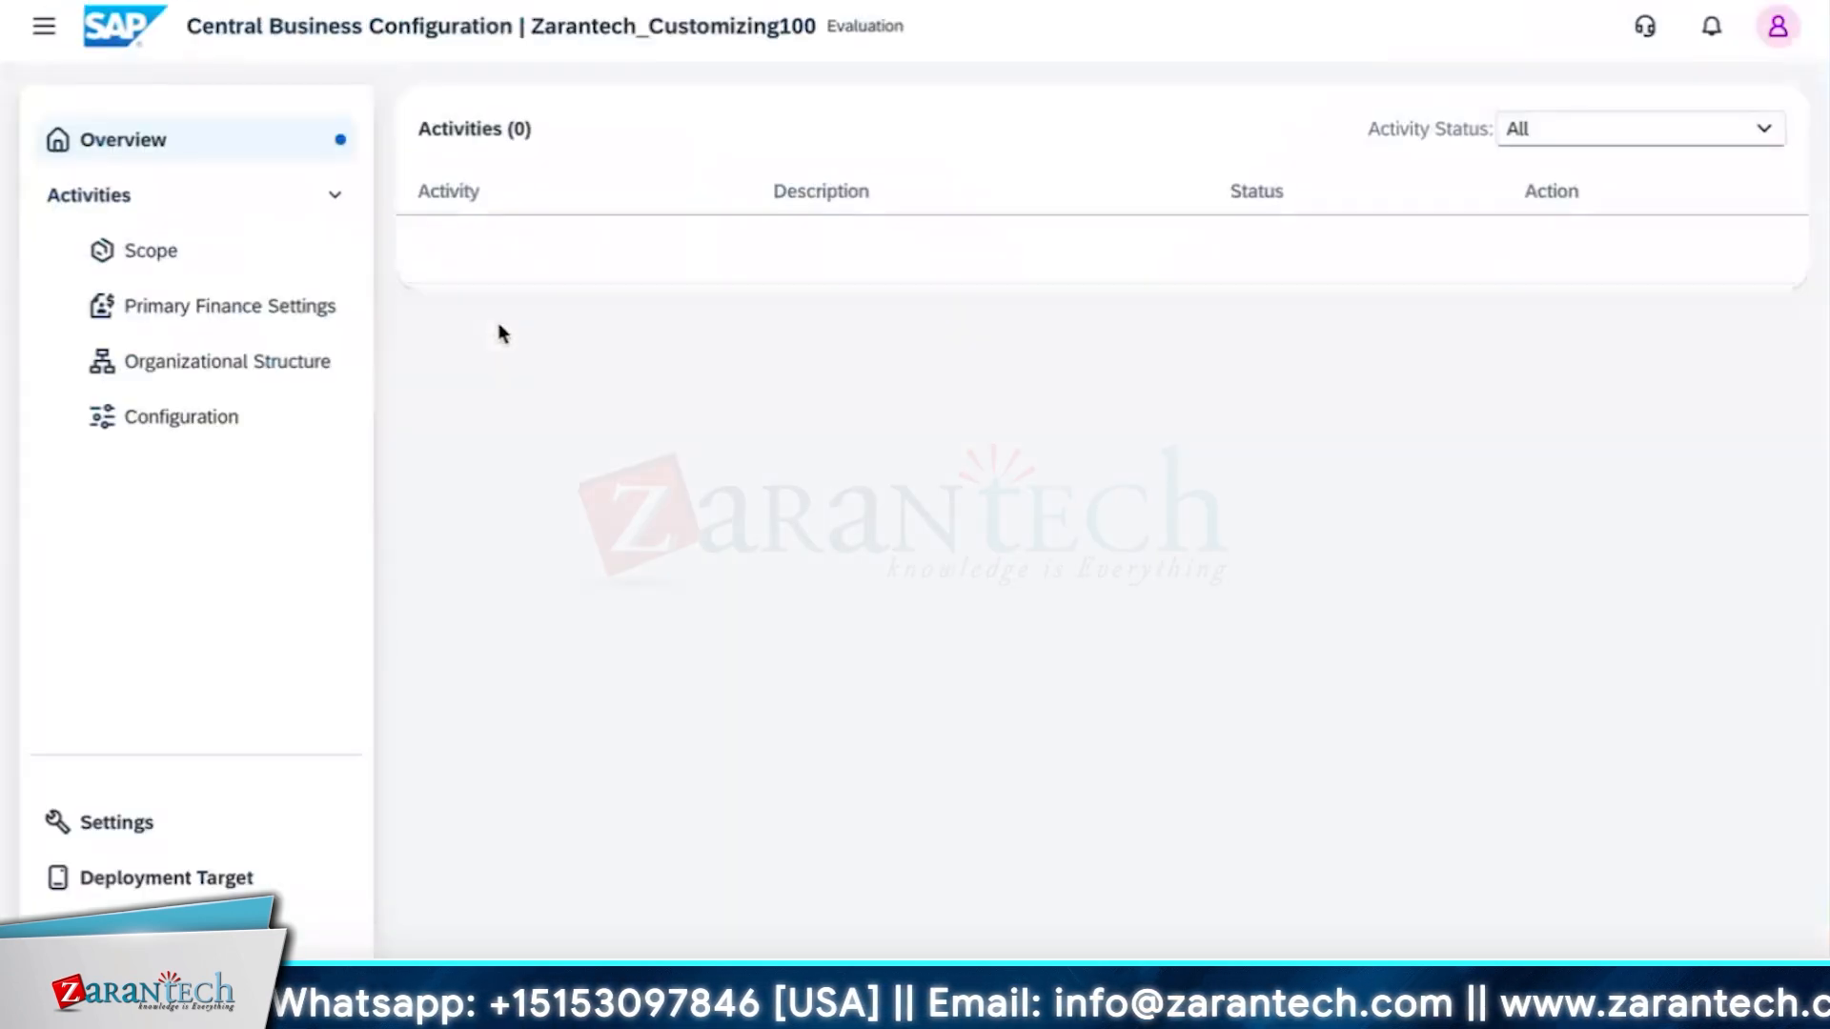
Open the Configuration activities, search them for cash, and open Define Basic Settings under Basic Cash Activation.
click(241, 426)
click(548, 210)
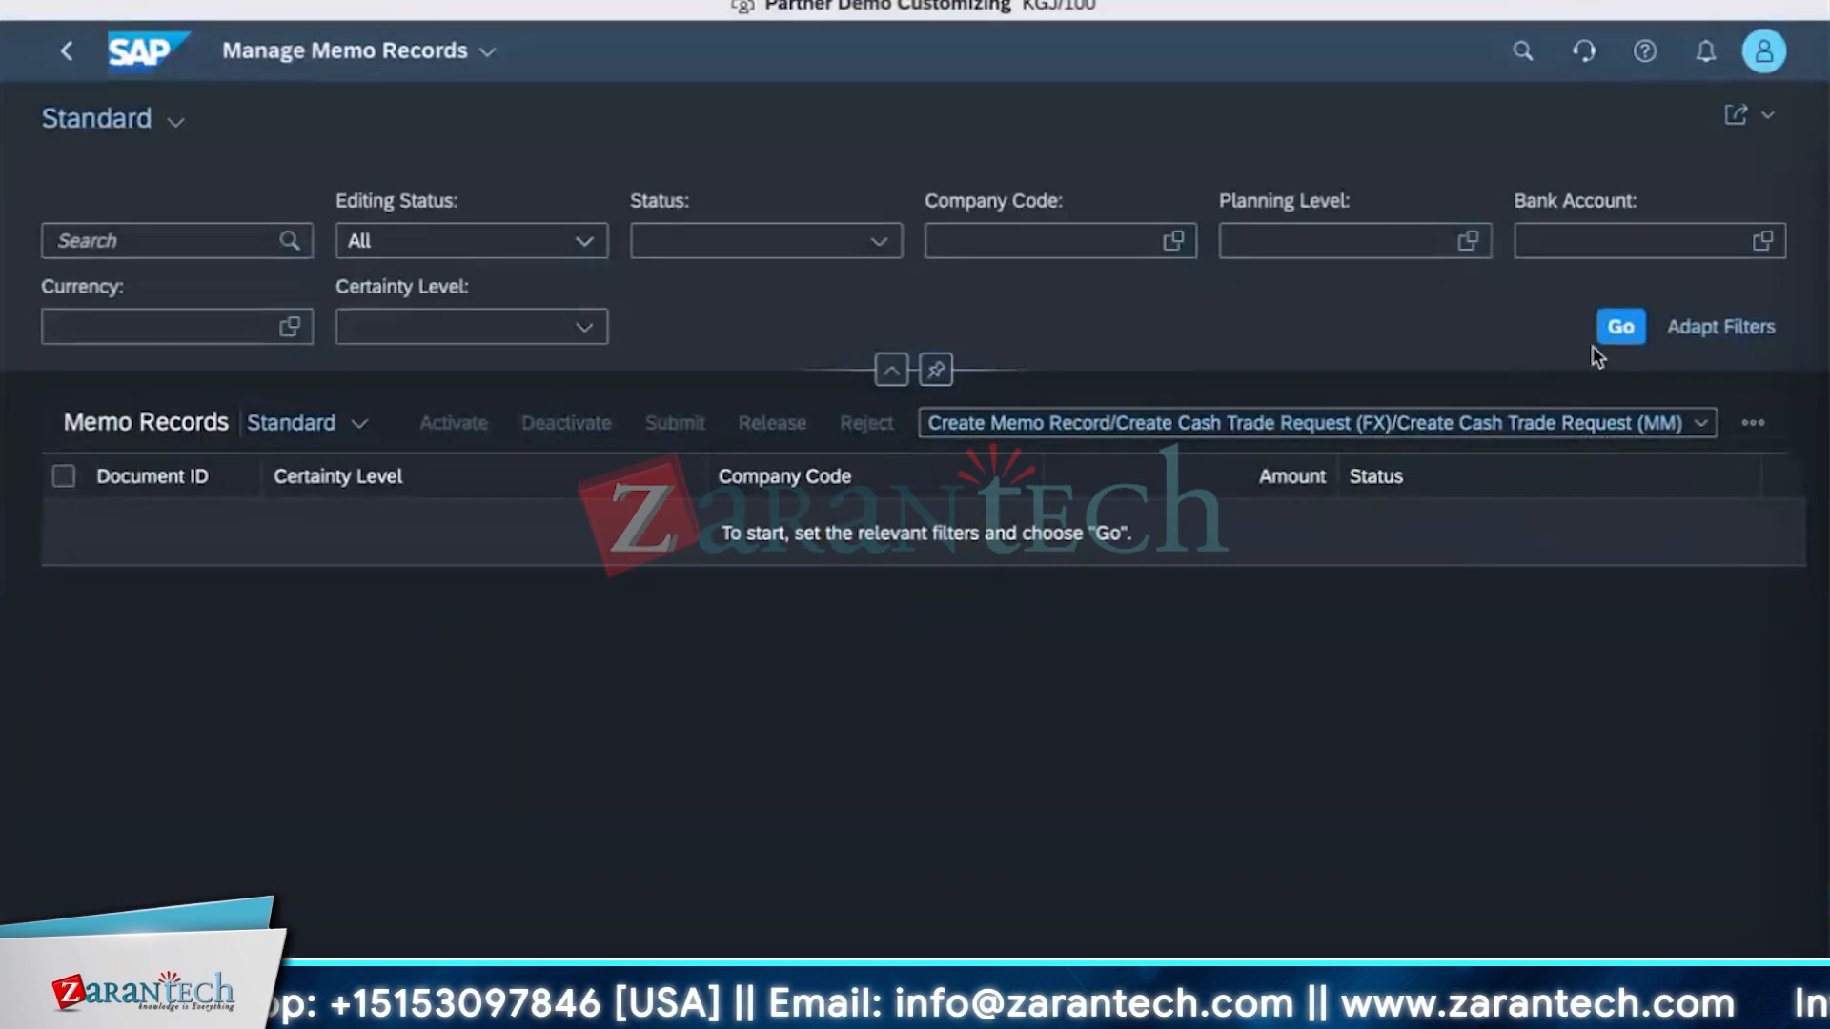
click(1410, 422)
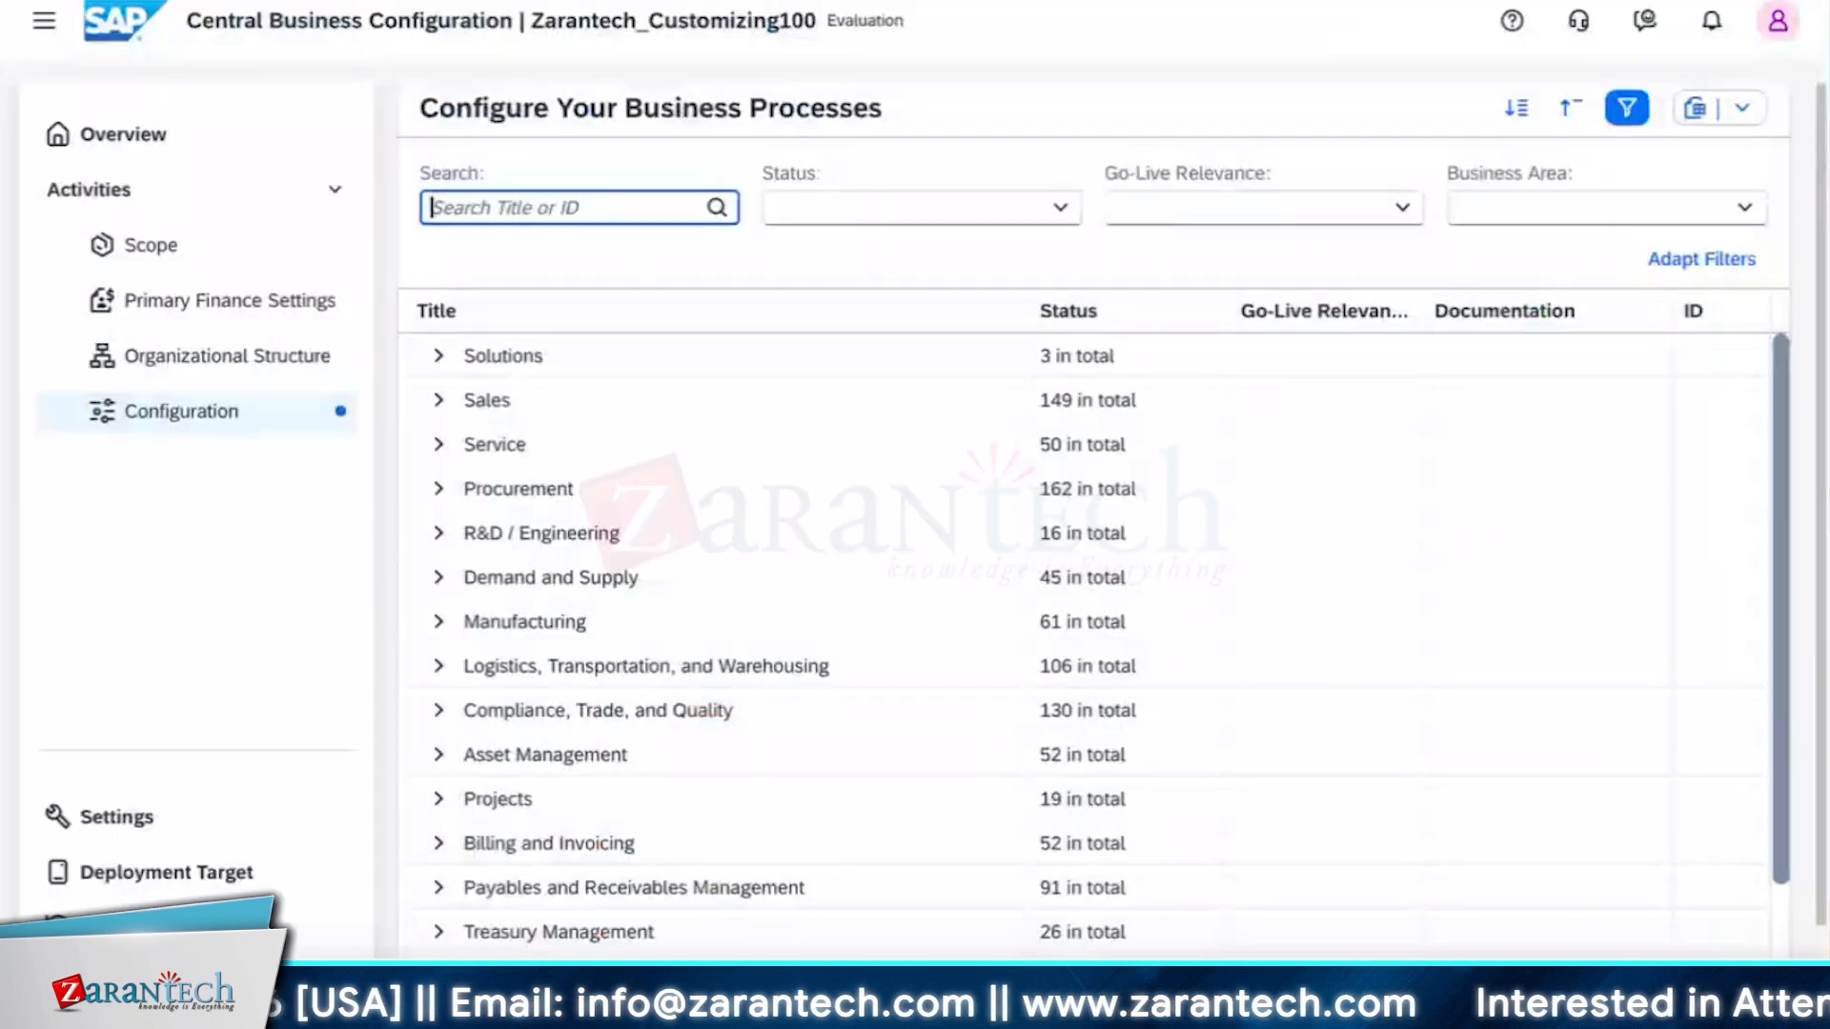
text(cash)
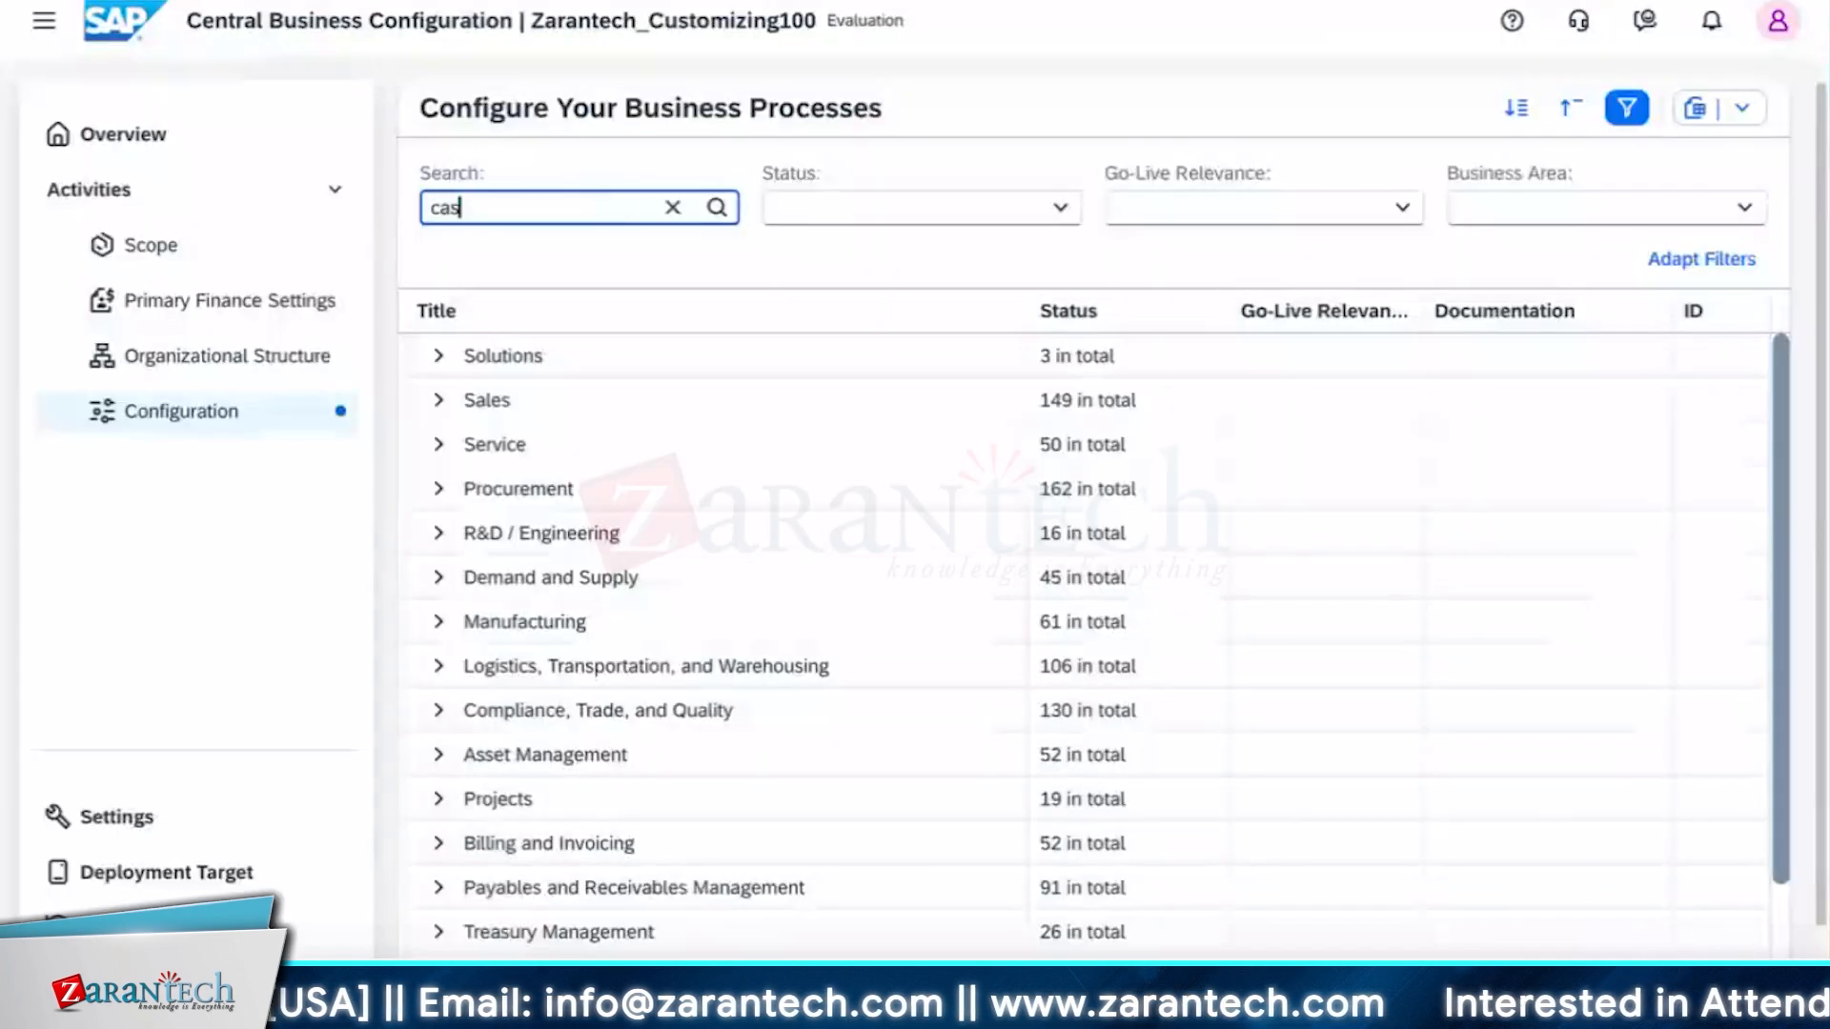
key(Return)
scroll(557, 586, down, 10)
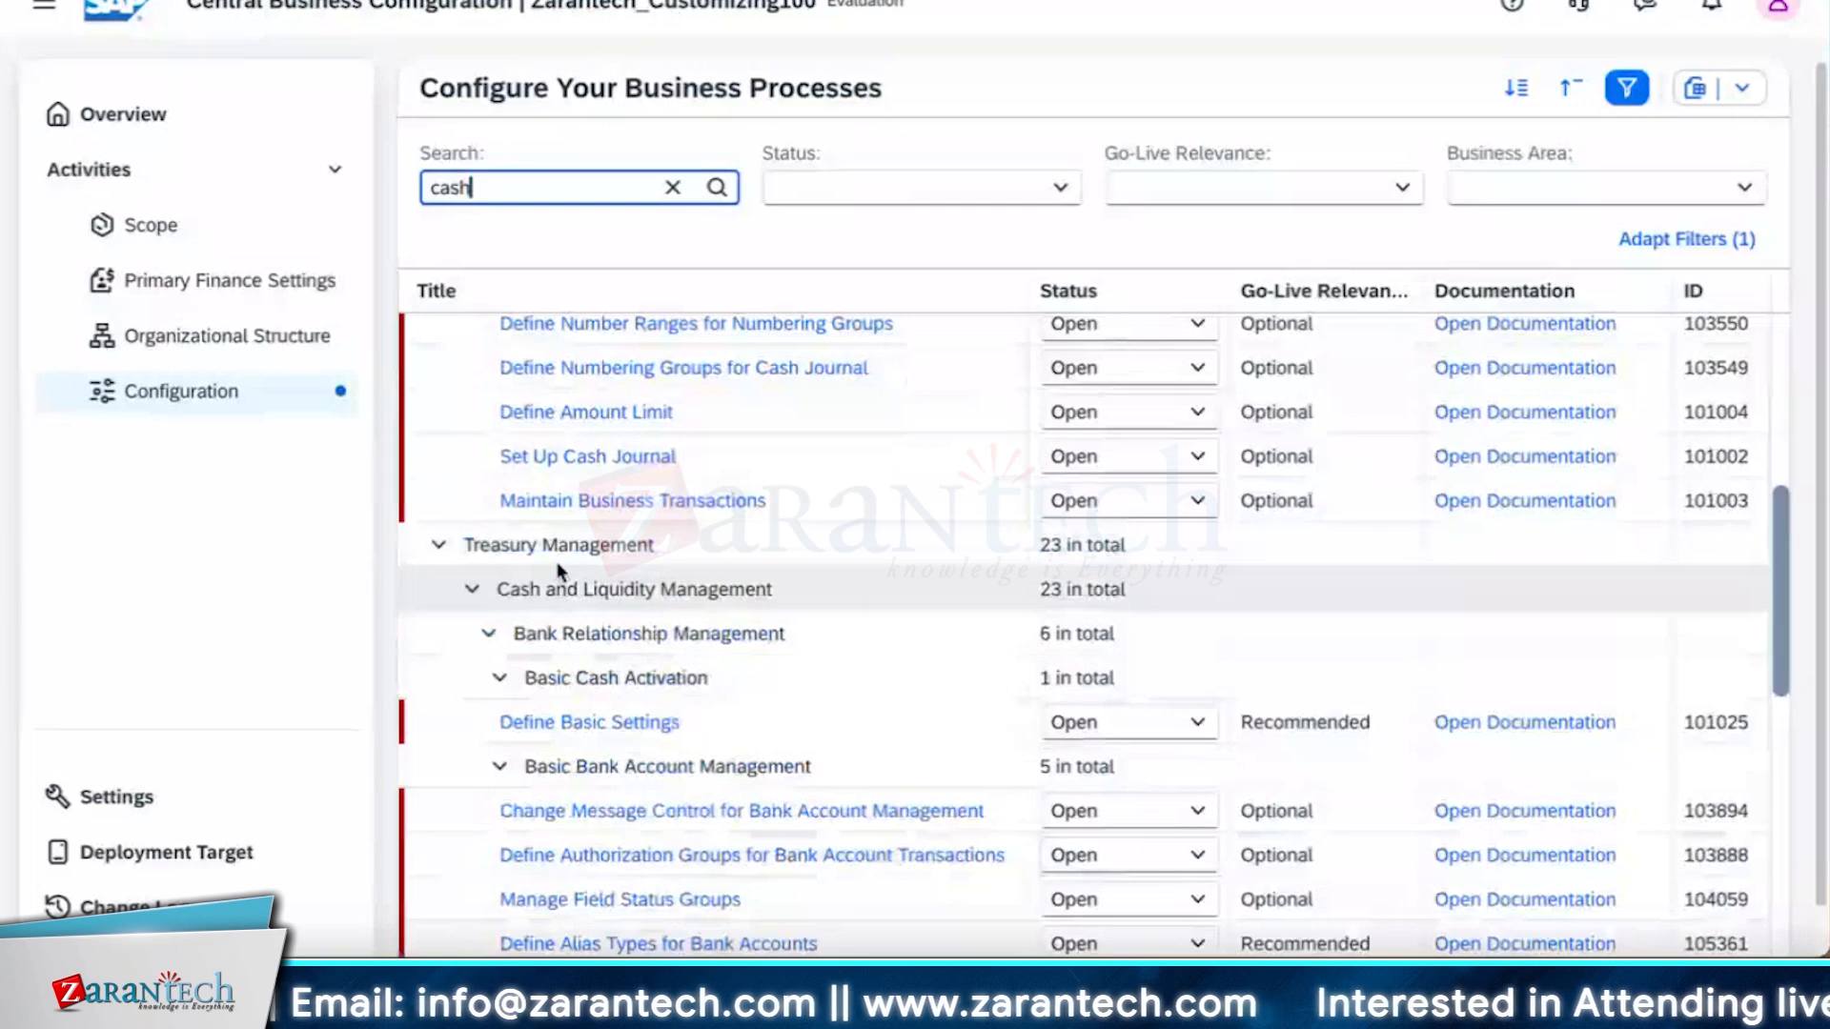
click(617, 724)
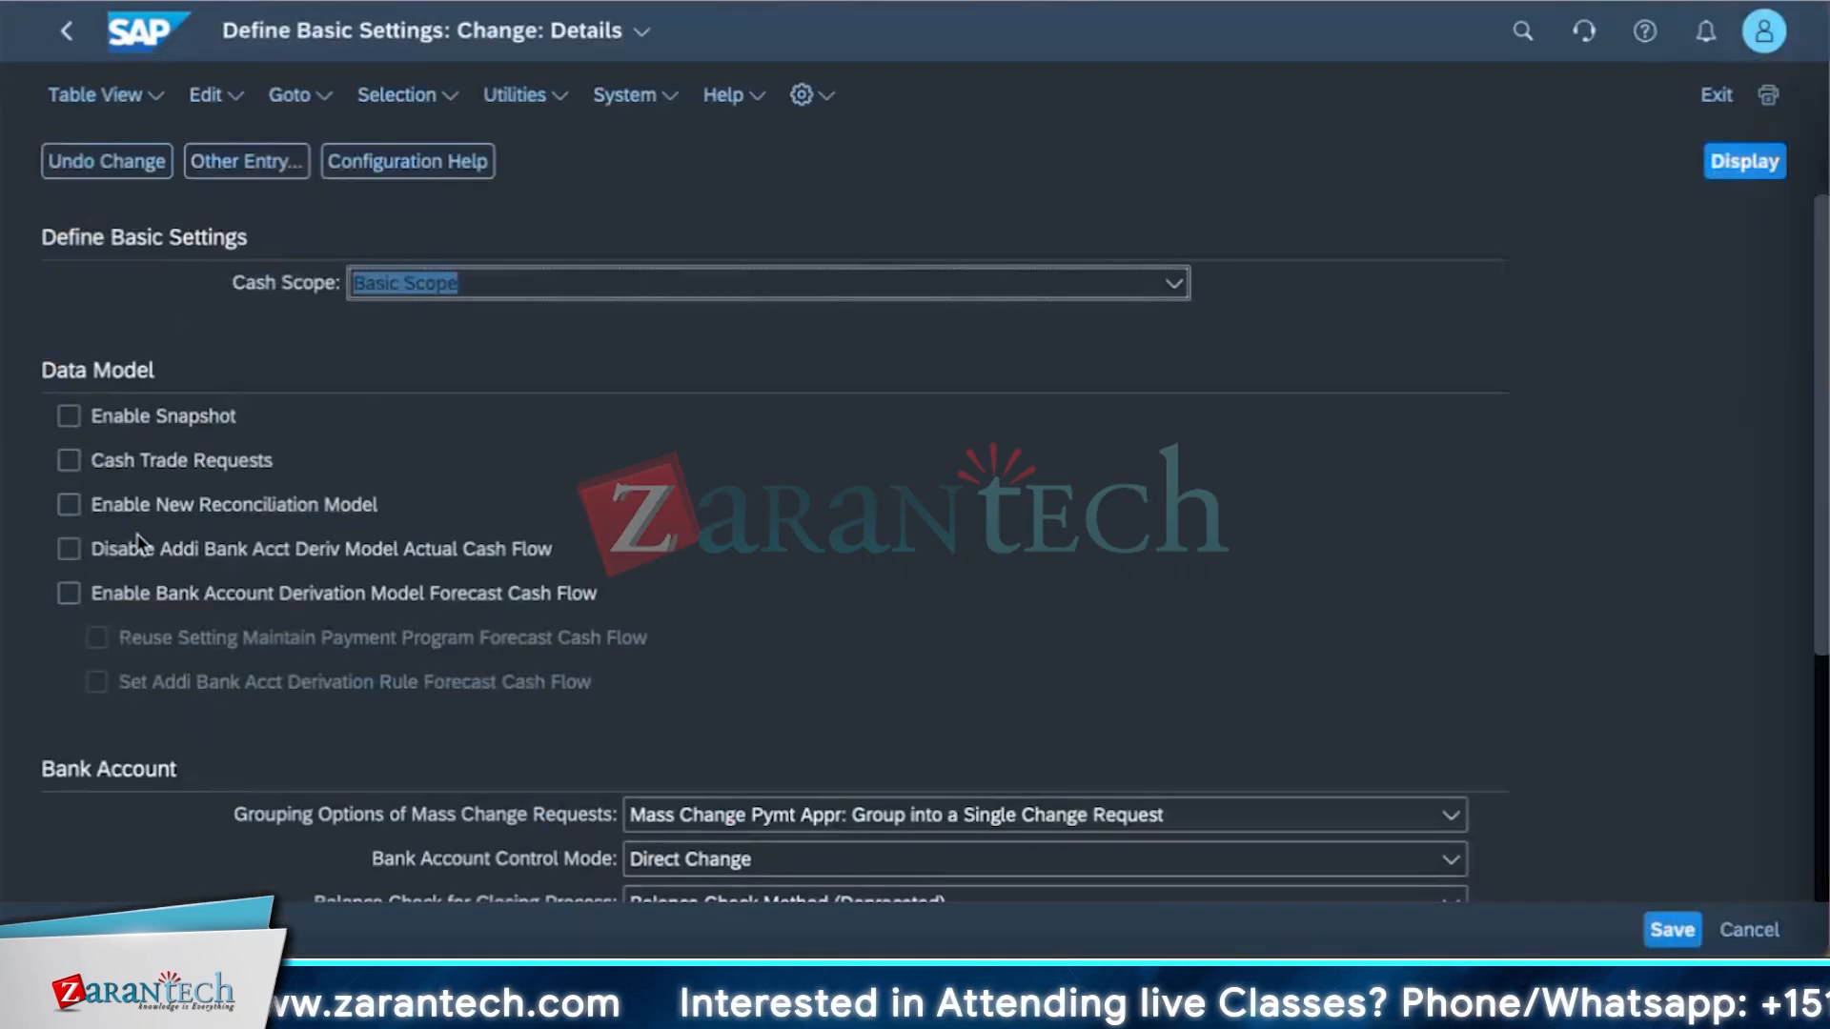
click(93, 597)
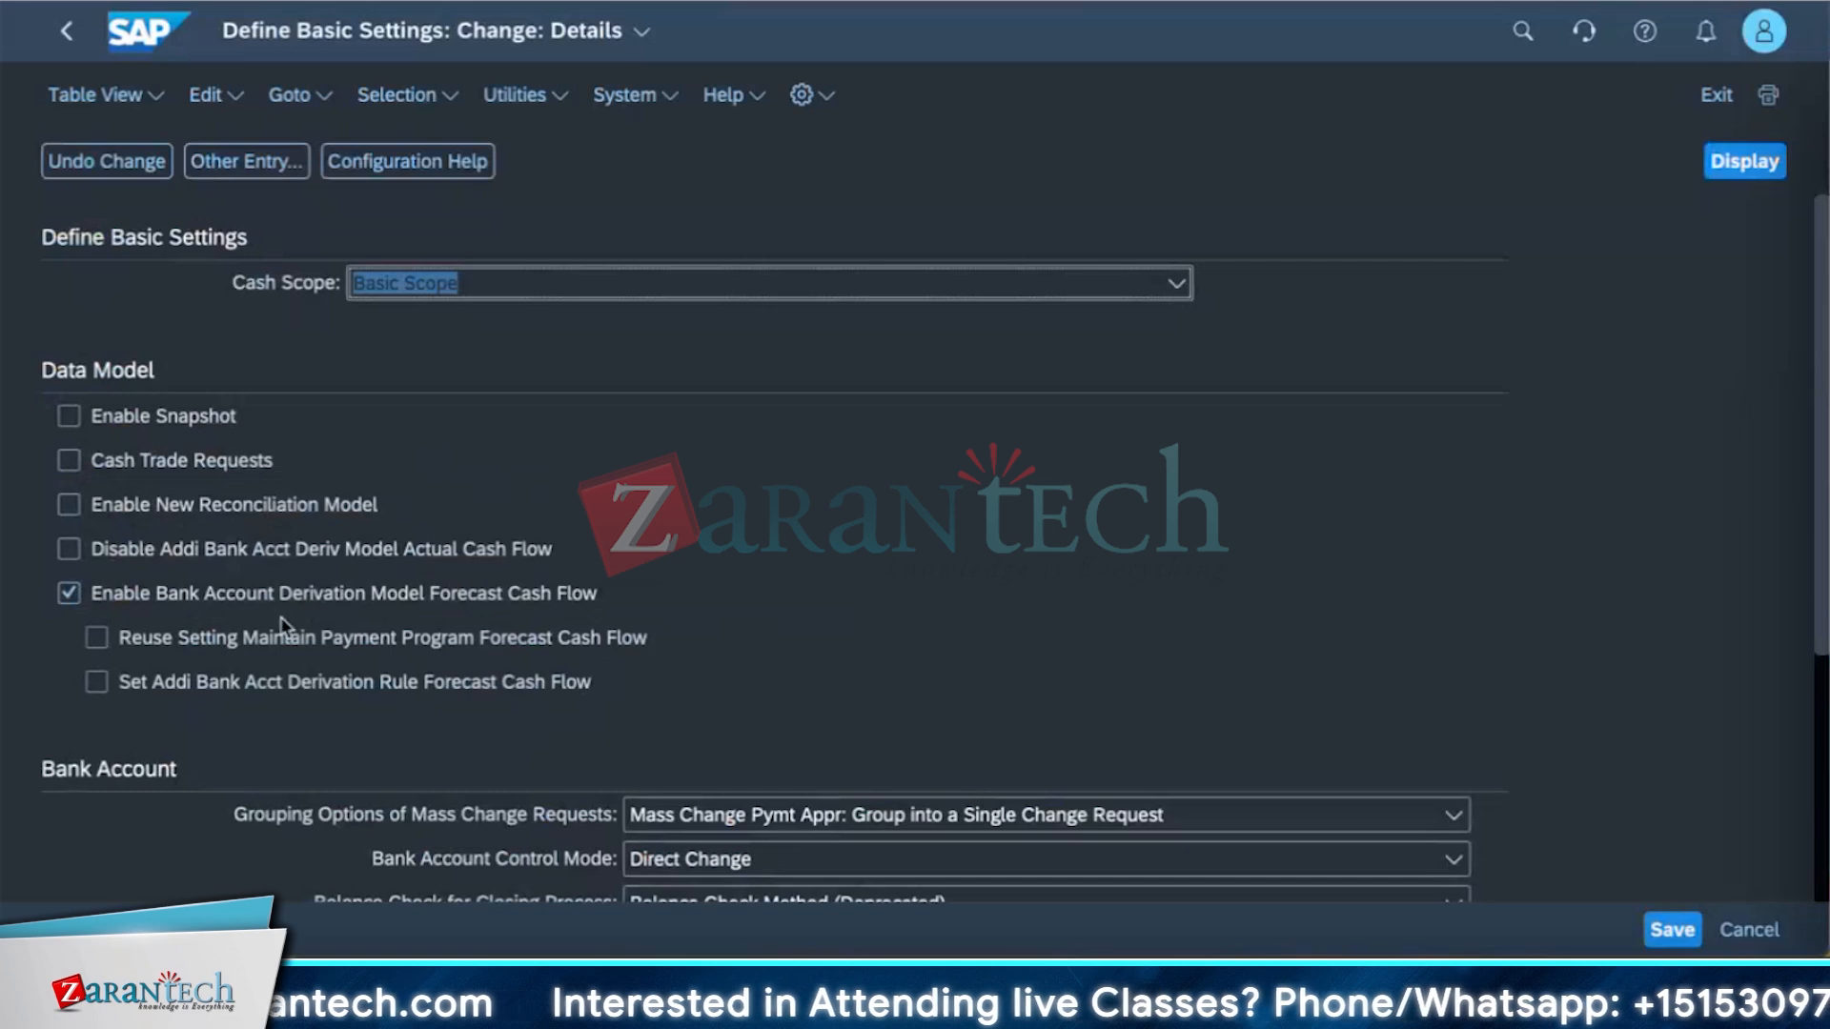
click(90, 595)
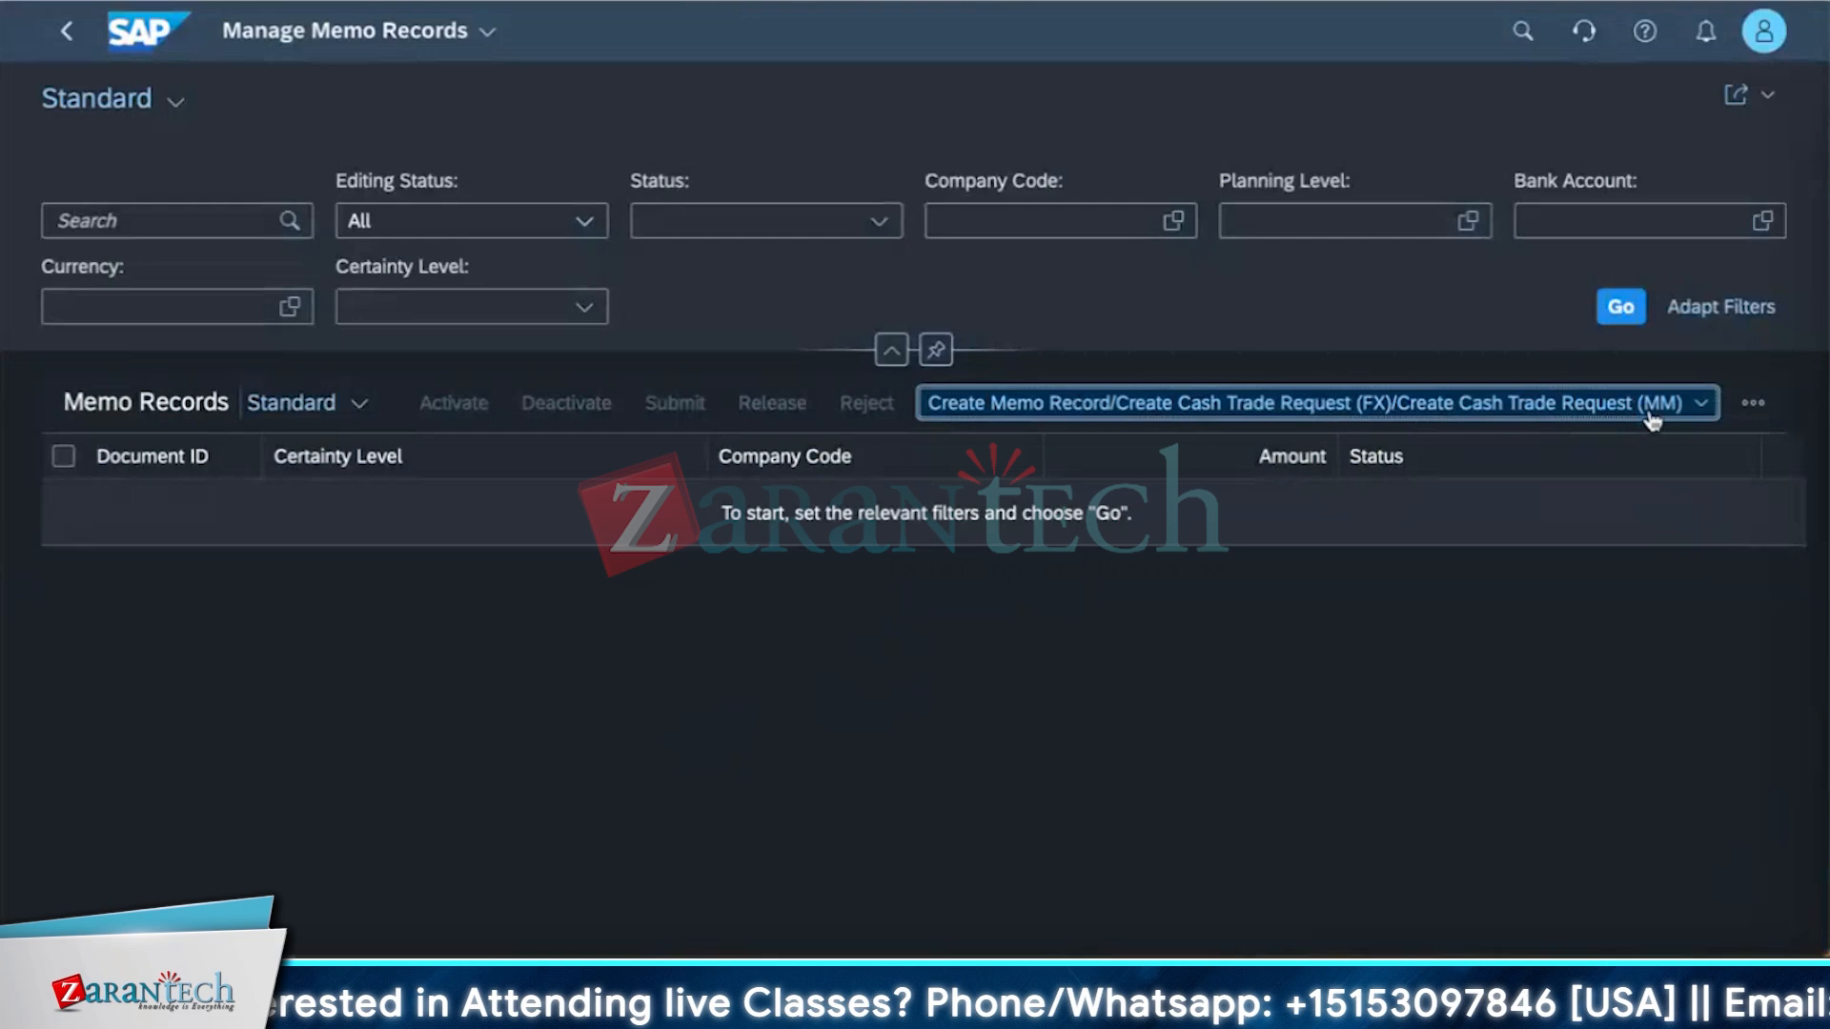
click(1652, 420)
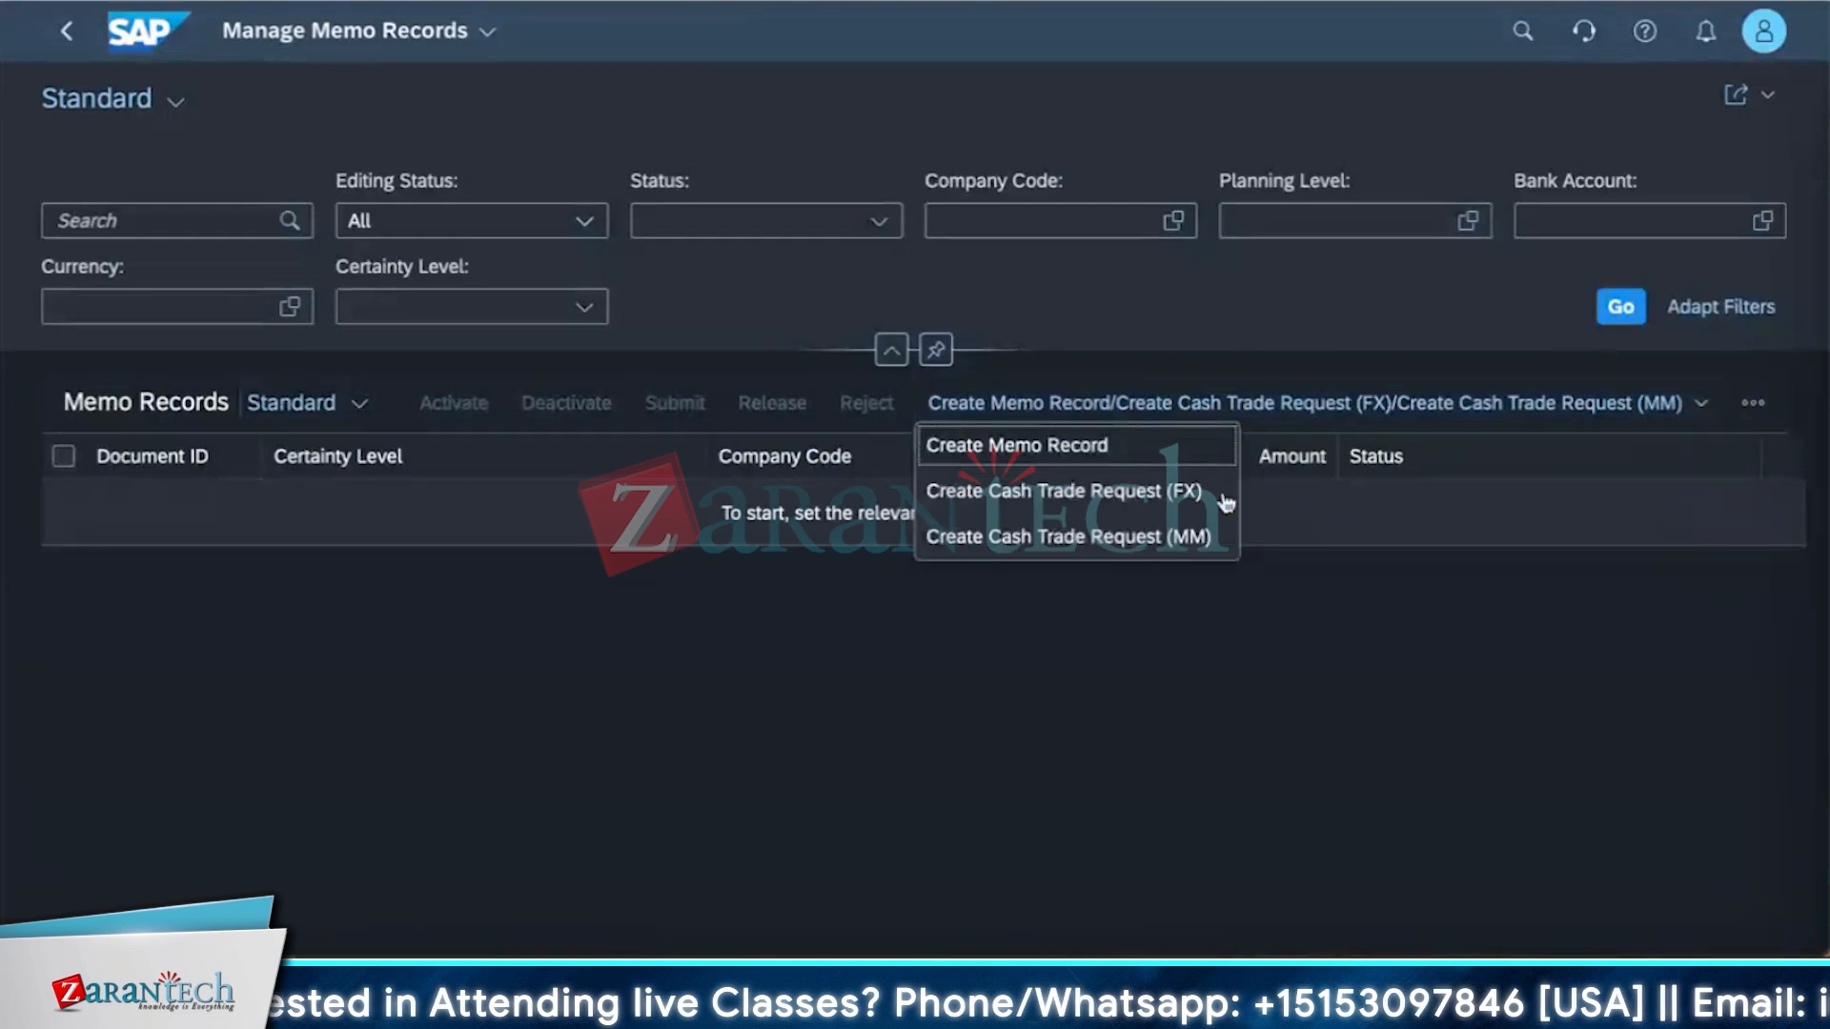
click(1106, 493)
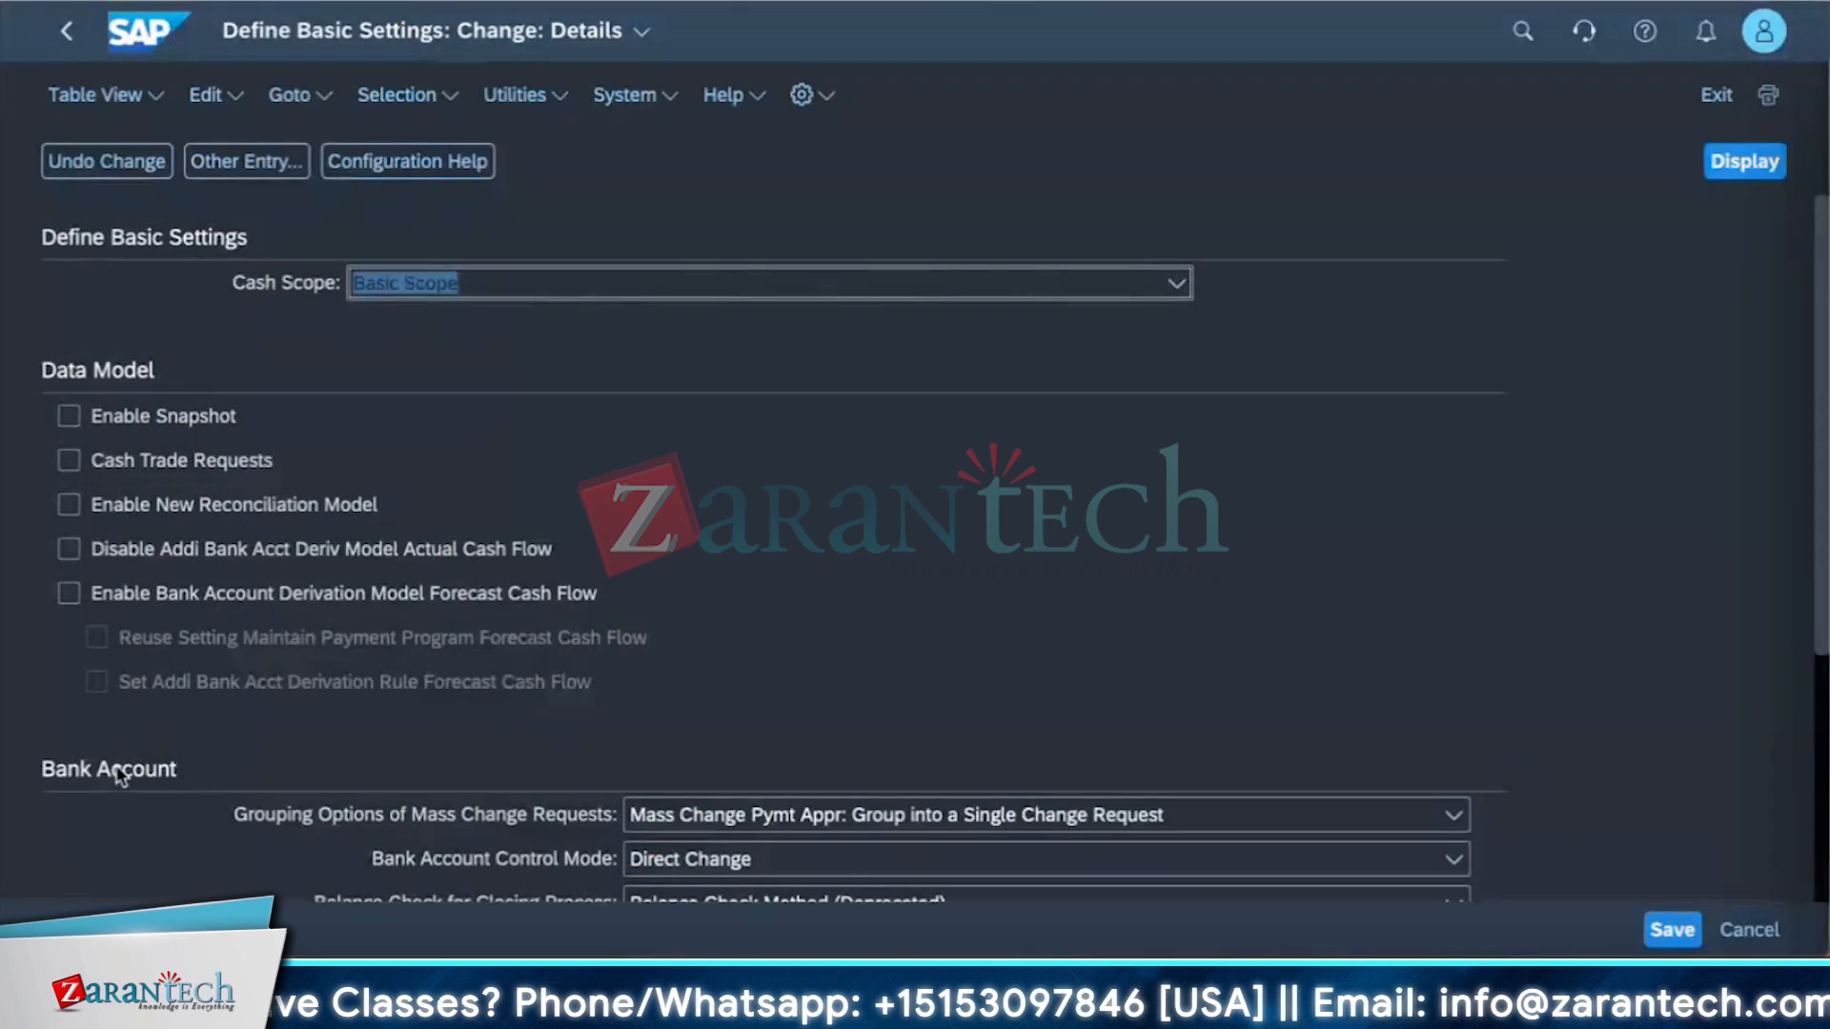
Tick Enable Bank Account Contract Types, Cash Trade Requests, Enable New Reconciliation Model and Enable Bank Account Derivation Model Forecast Cash Flow.
scroll(400, 673, down, 4)
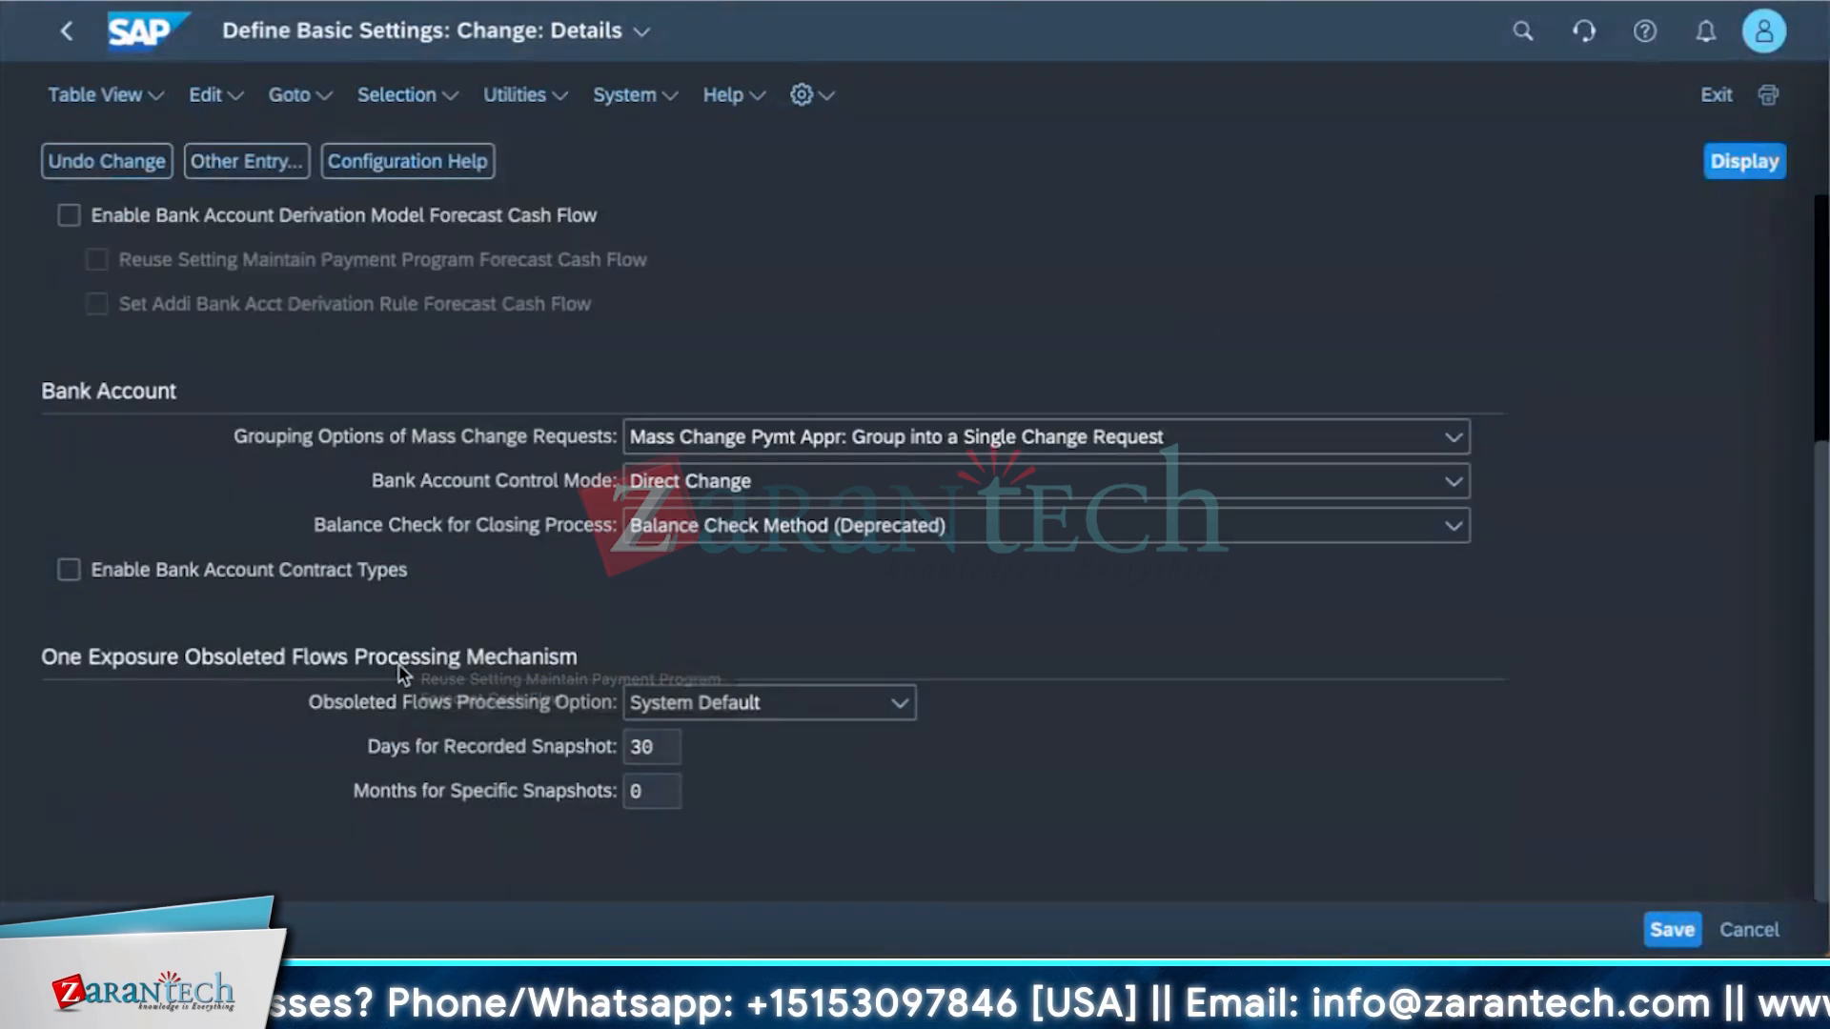
scroll(396, 663, up, 3)
scroll(399, 647, down, 3)
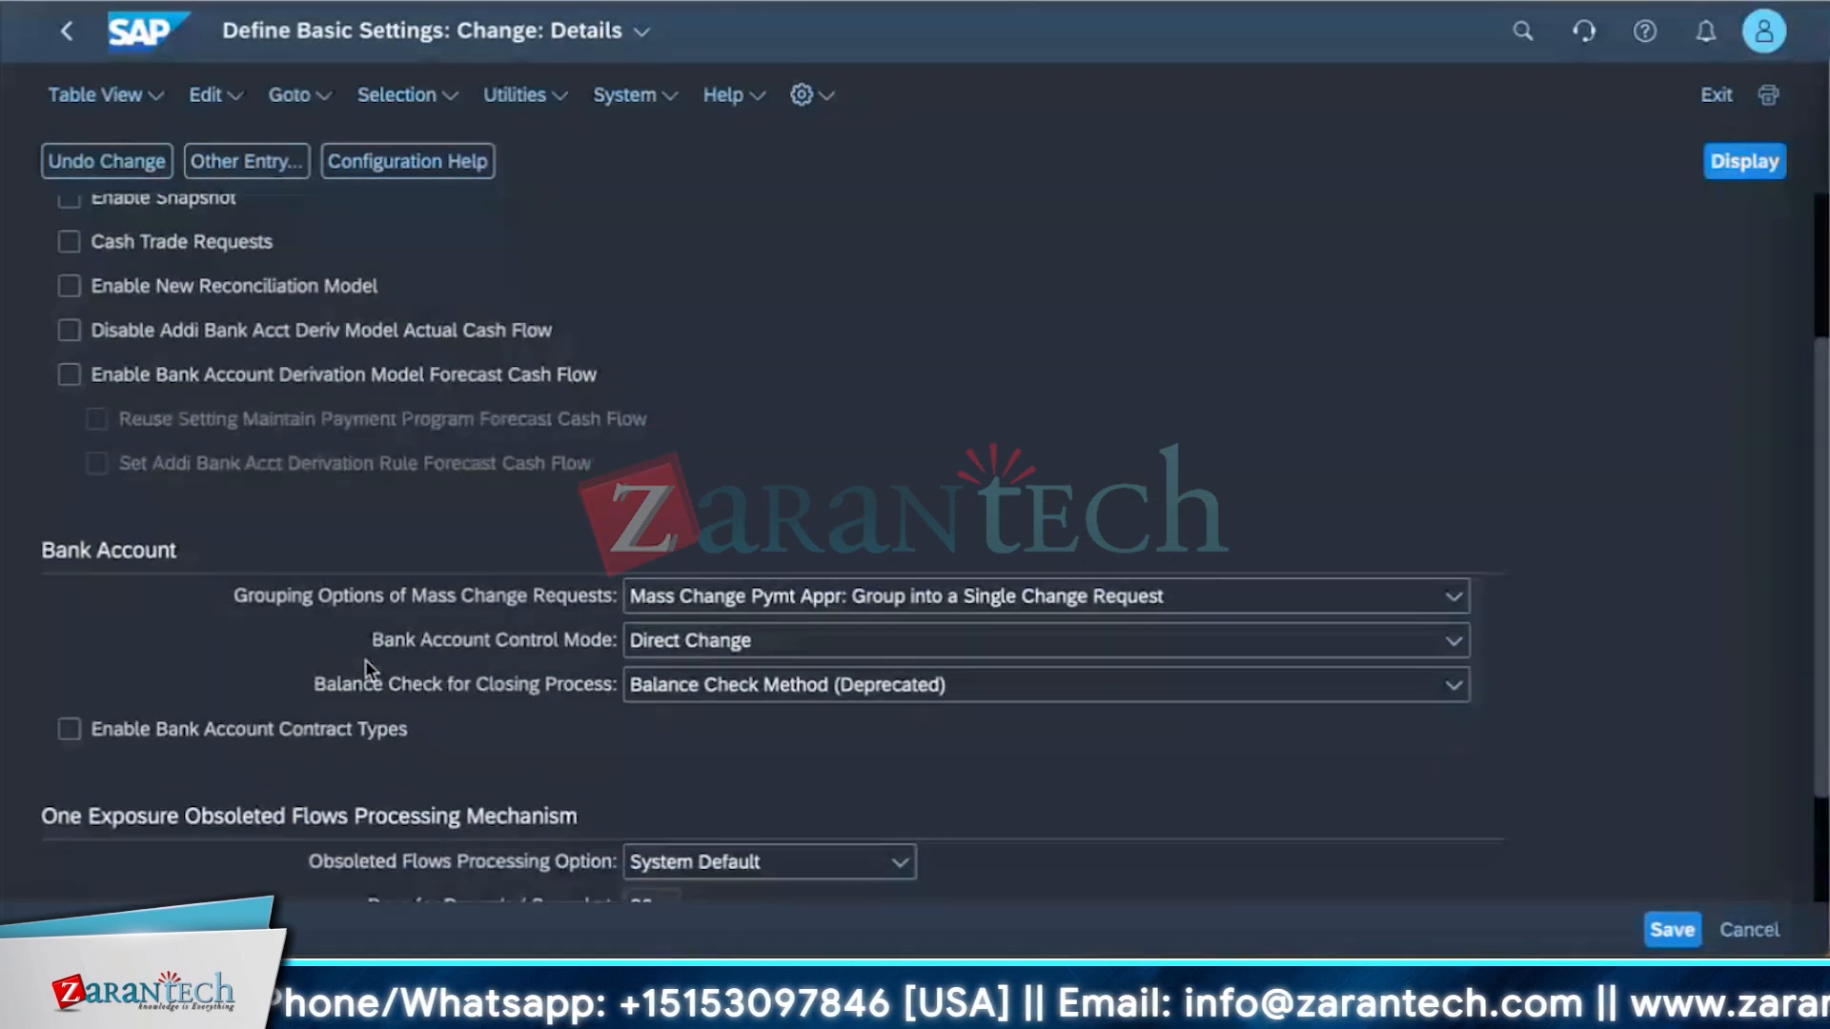
click(68, 729)
scroll(753, 743, down, 2)
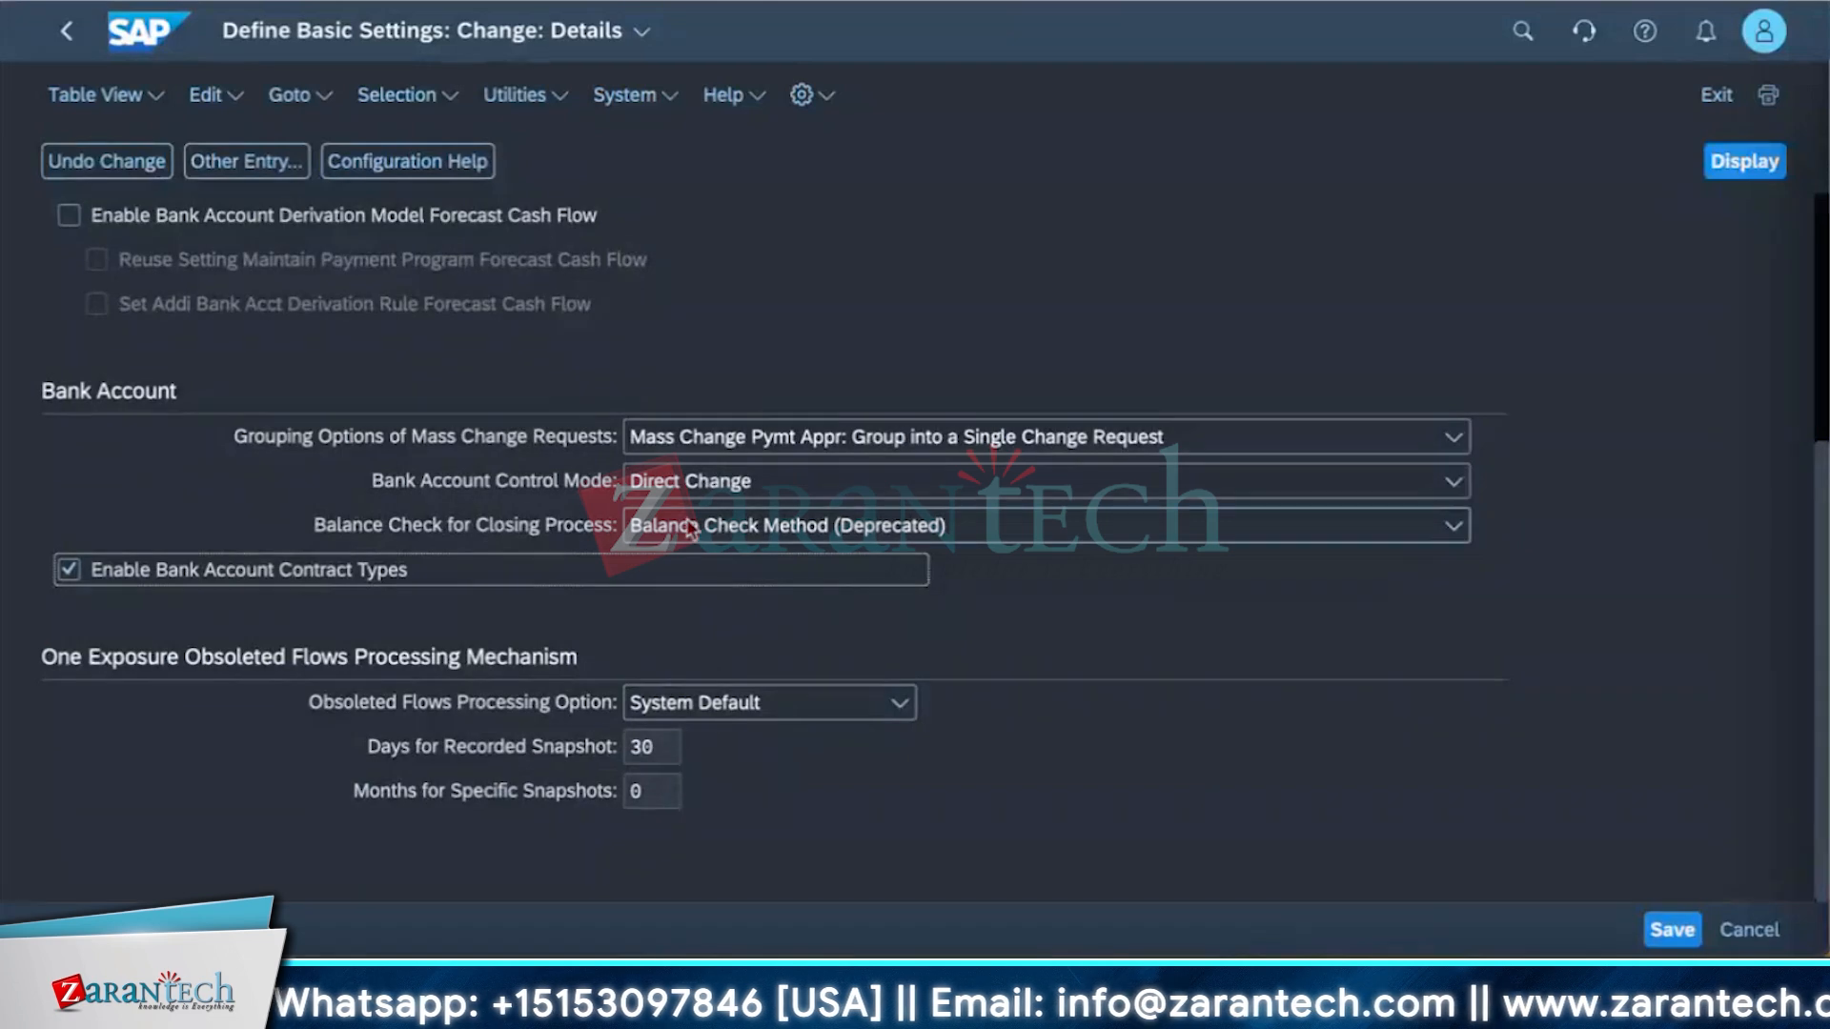
scroll(96, 429, up, 5)
click(68, 460)
click(81, 503)
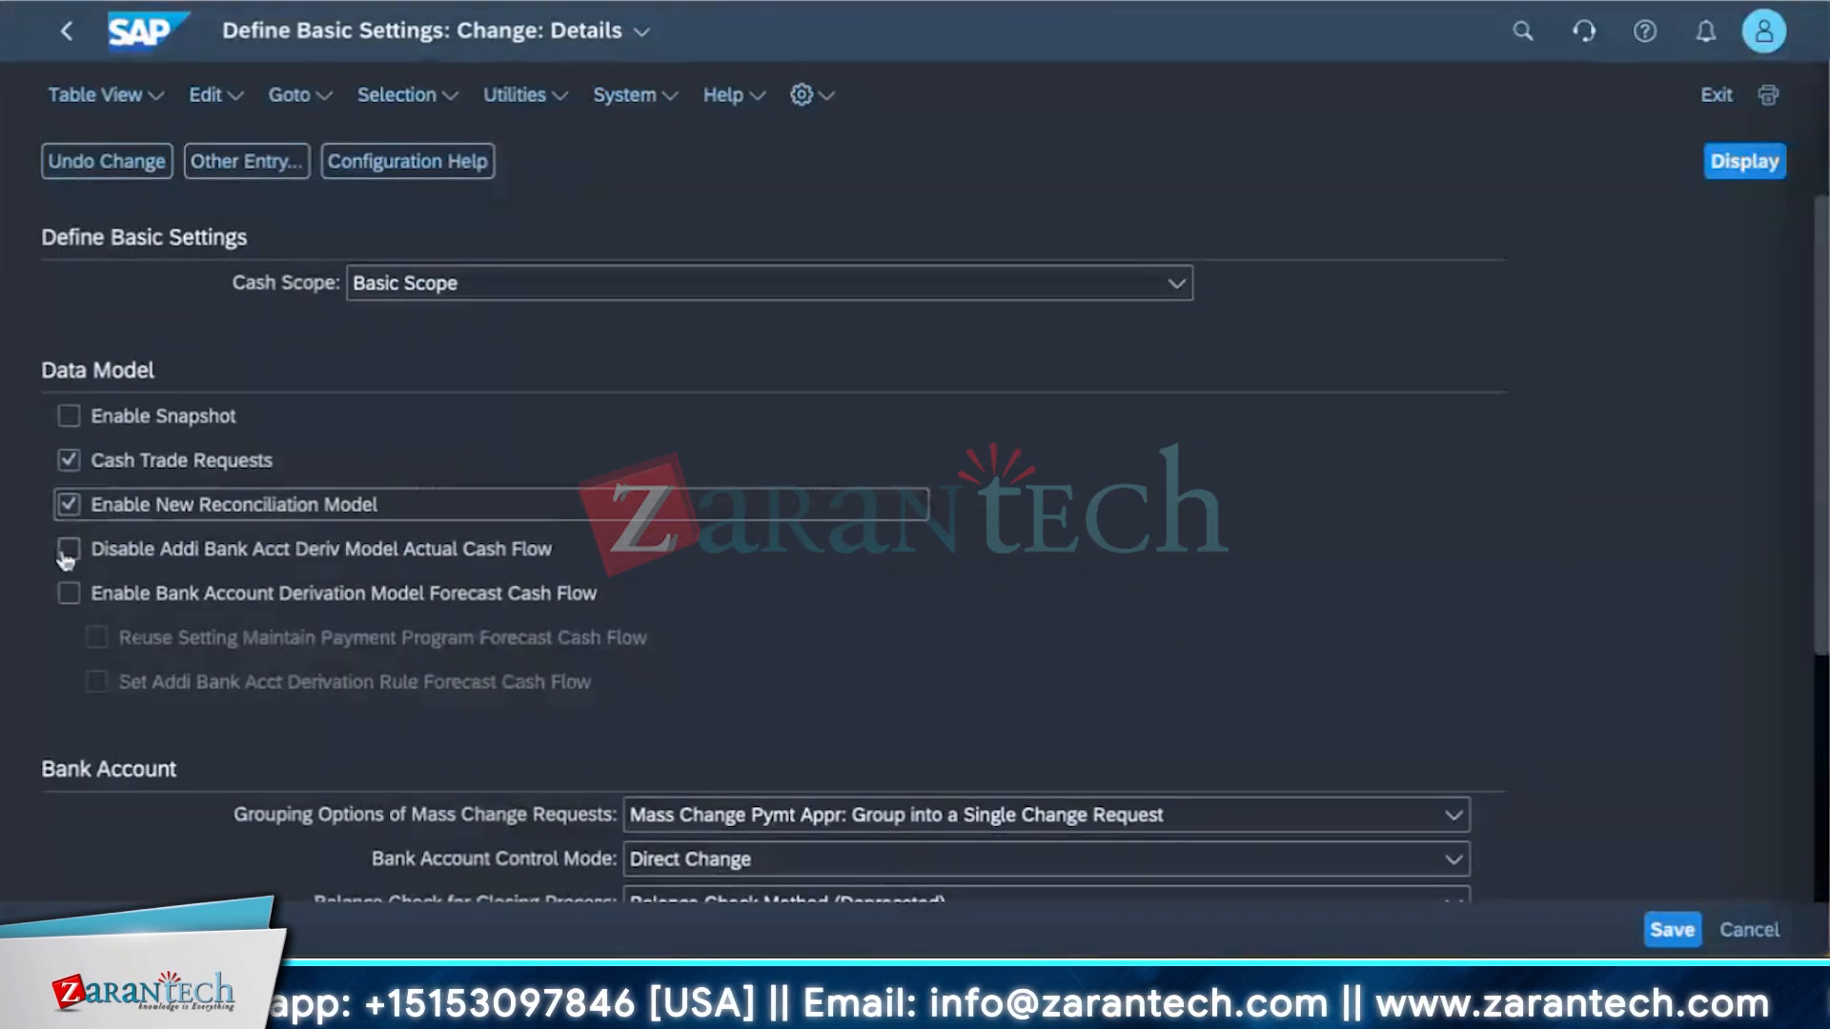
click(69, 593)
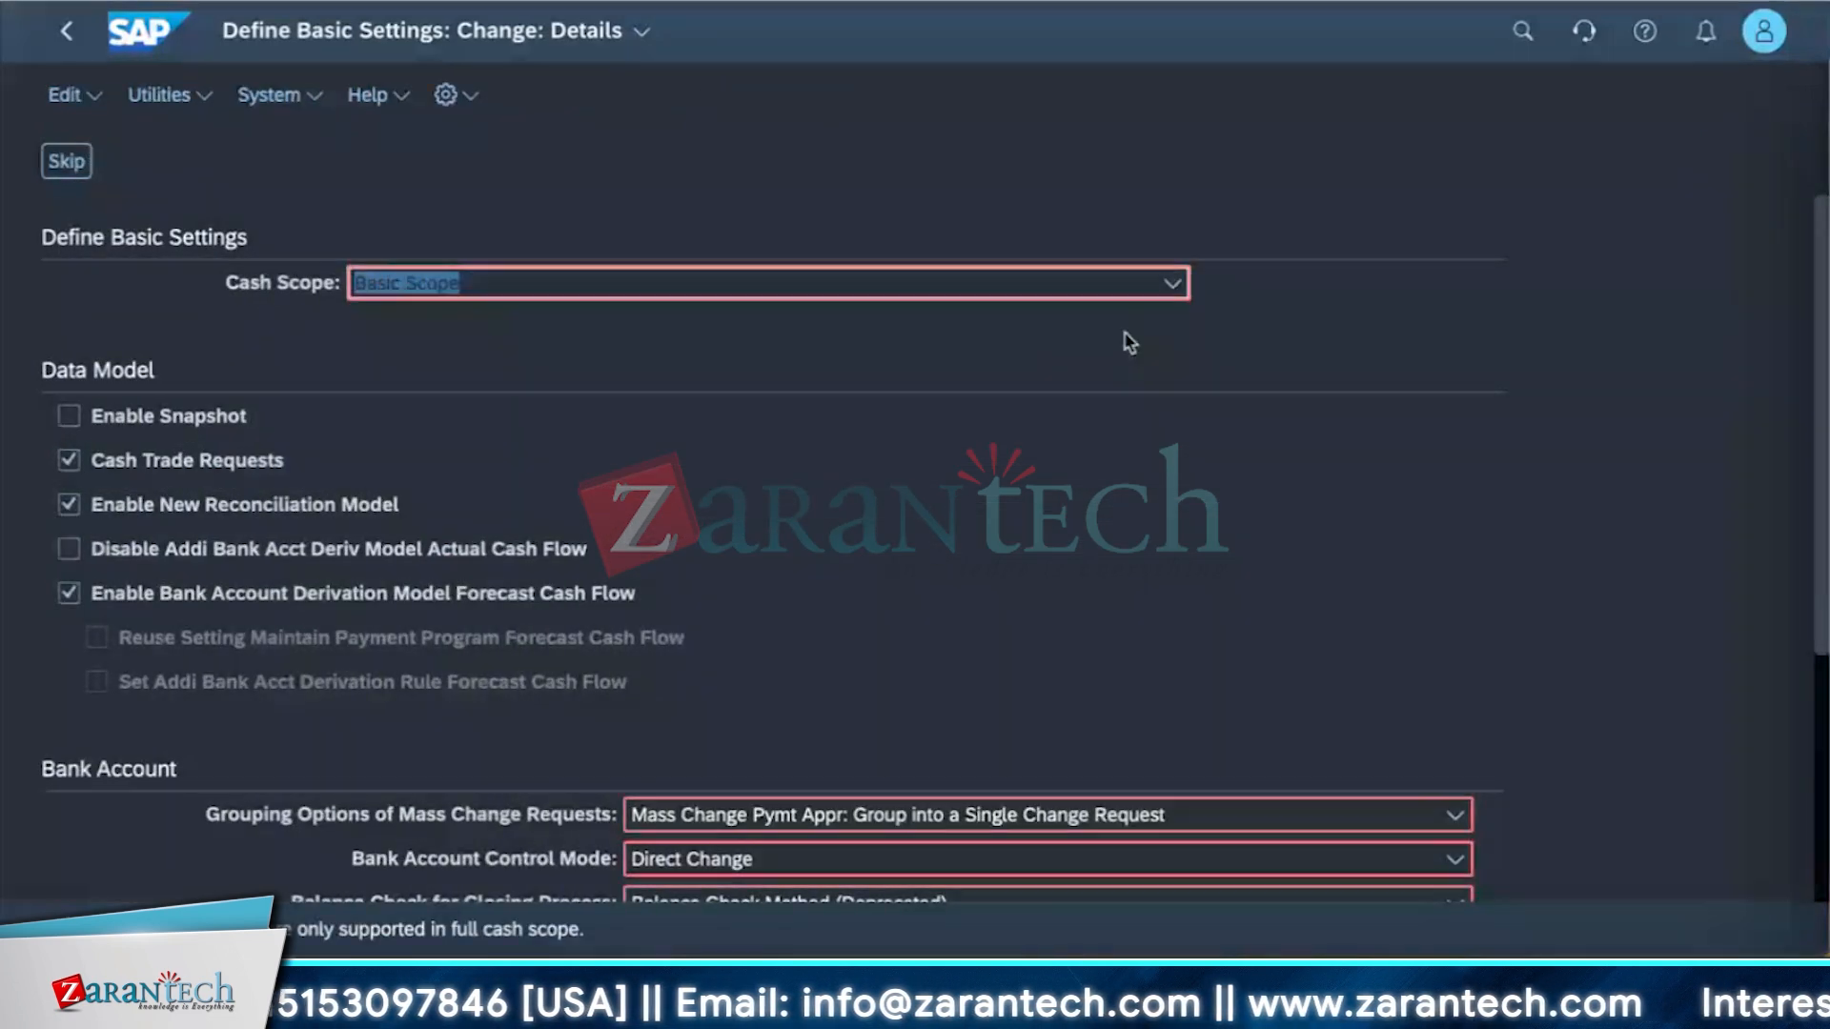
Set the Cash Scope to Full Scope in the basic settings.
scroll(725, 577, down, 4)
scroll(724, 577, up, 5)
click(1176, 282)
click(747, 409)
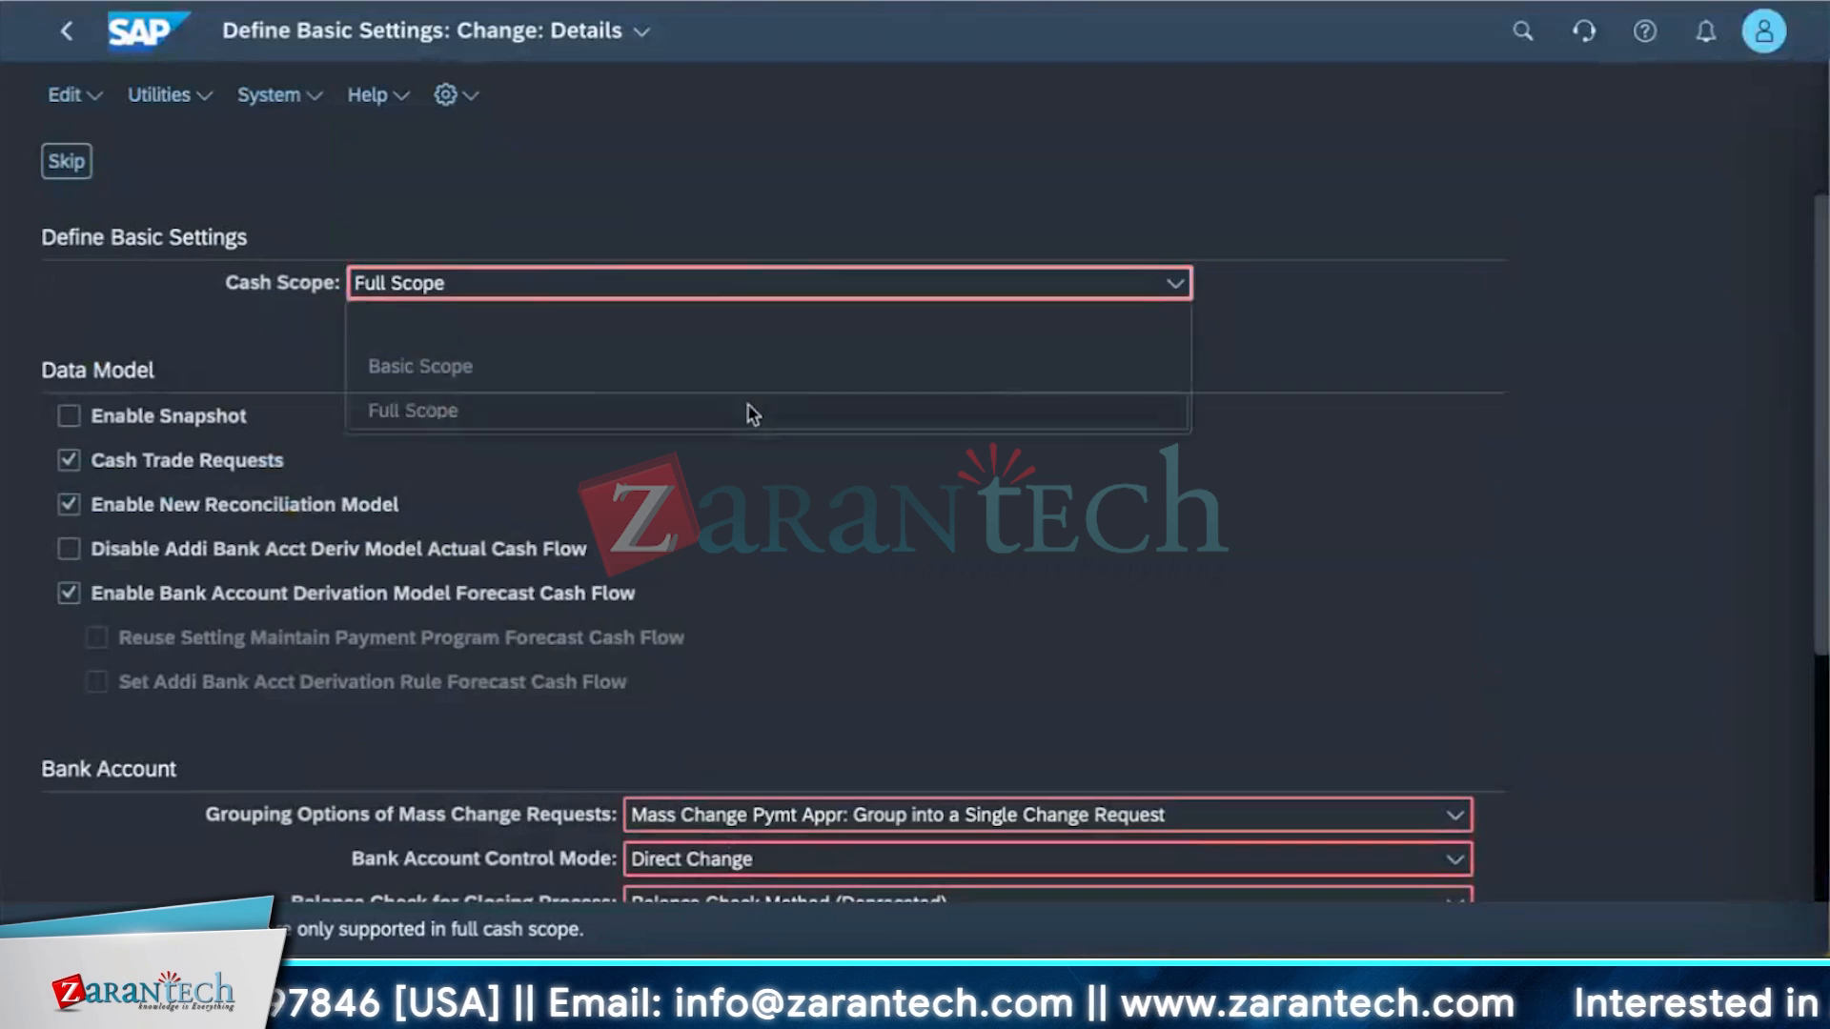
scroll(1156, 483, down, 4)
click(1158, 486)
click(1156, 486)
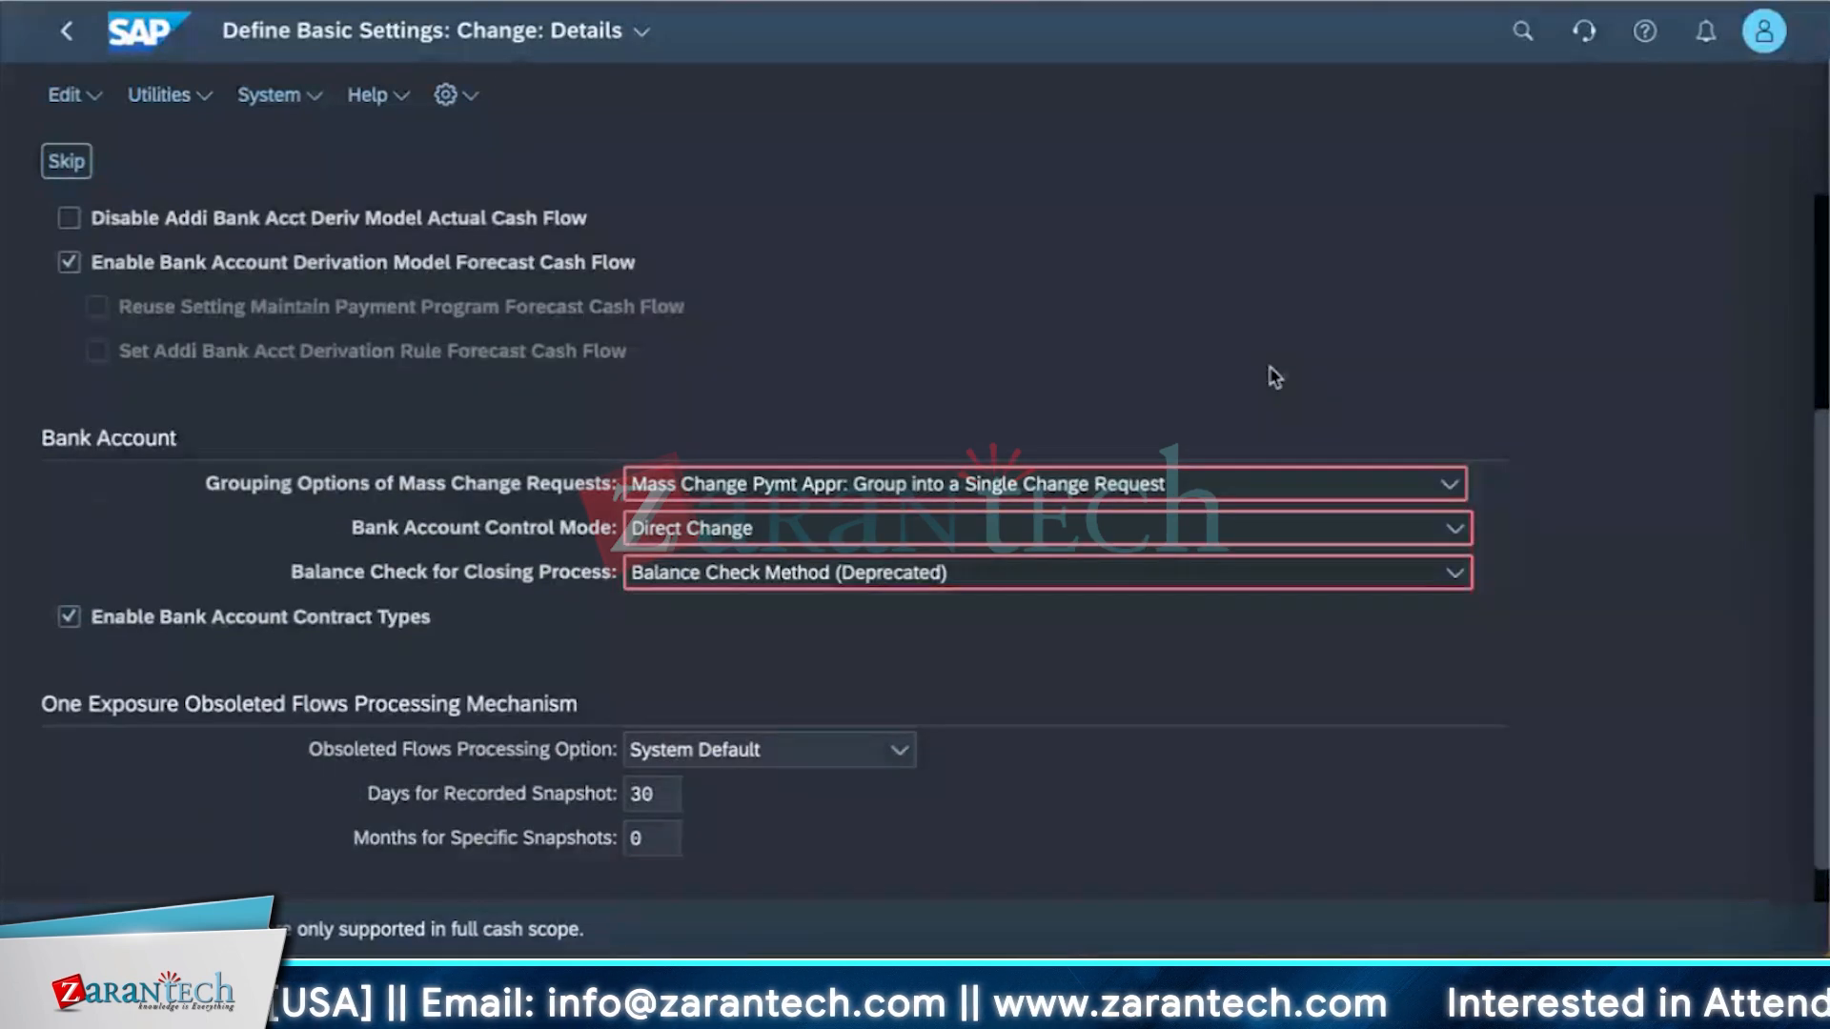
scroll(1270, 375, up, 4)
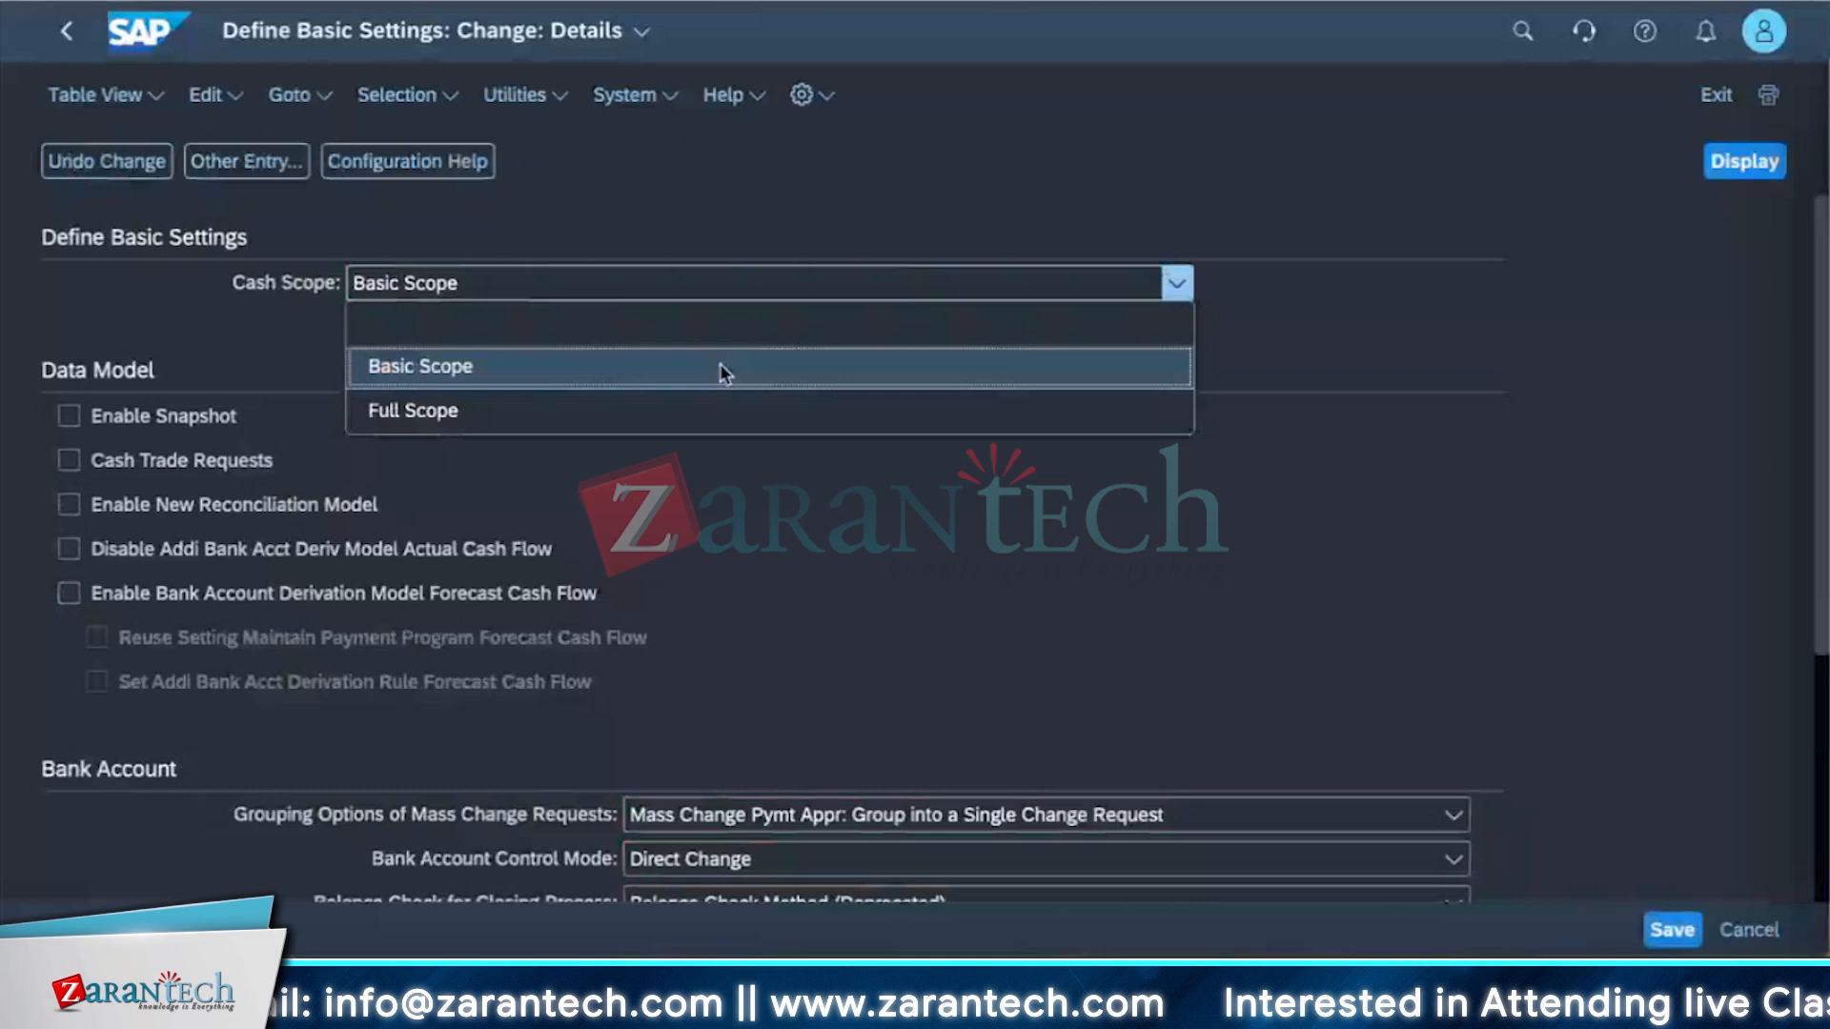
click(706, 413)
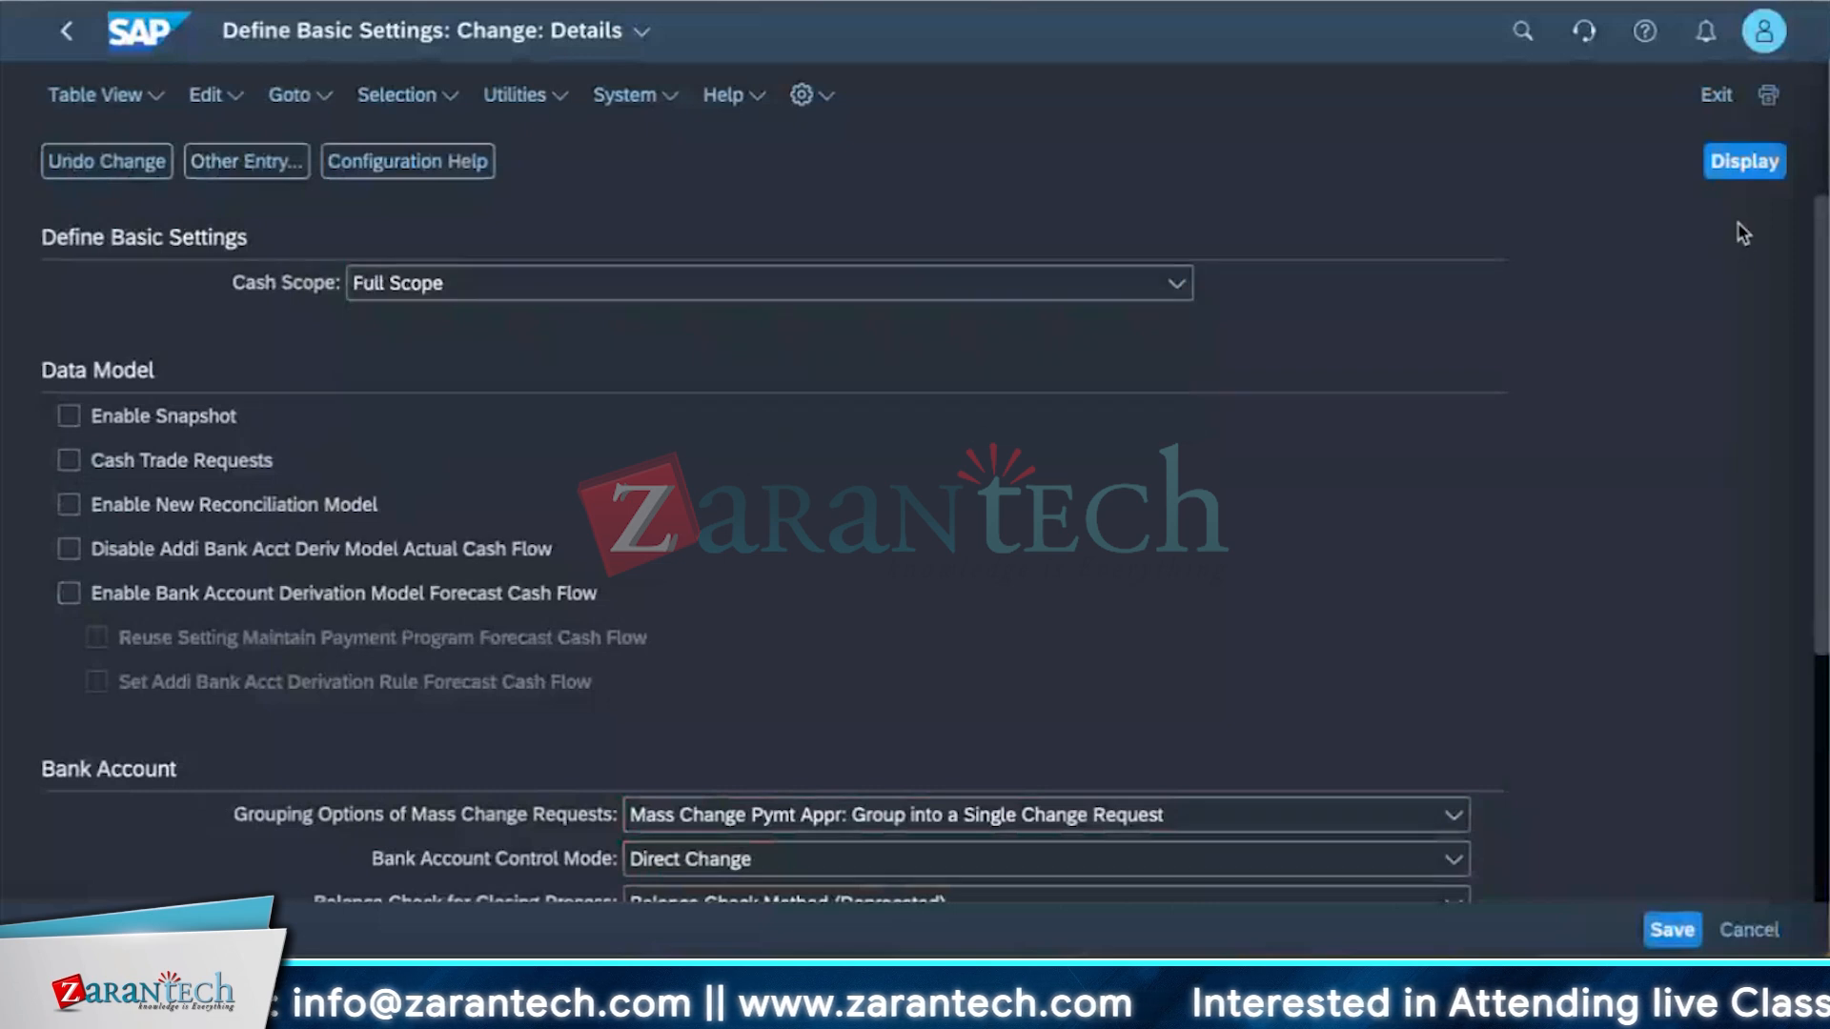
Enable Snapshot, Cash Trade Requests and the New Reconciliation Model in the data model settings.
click(66, 419)
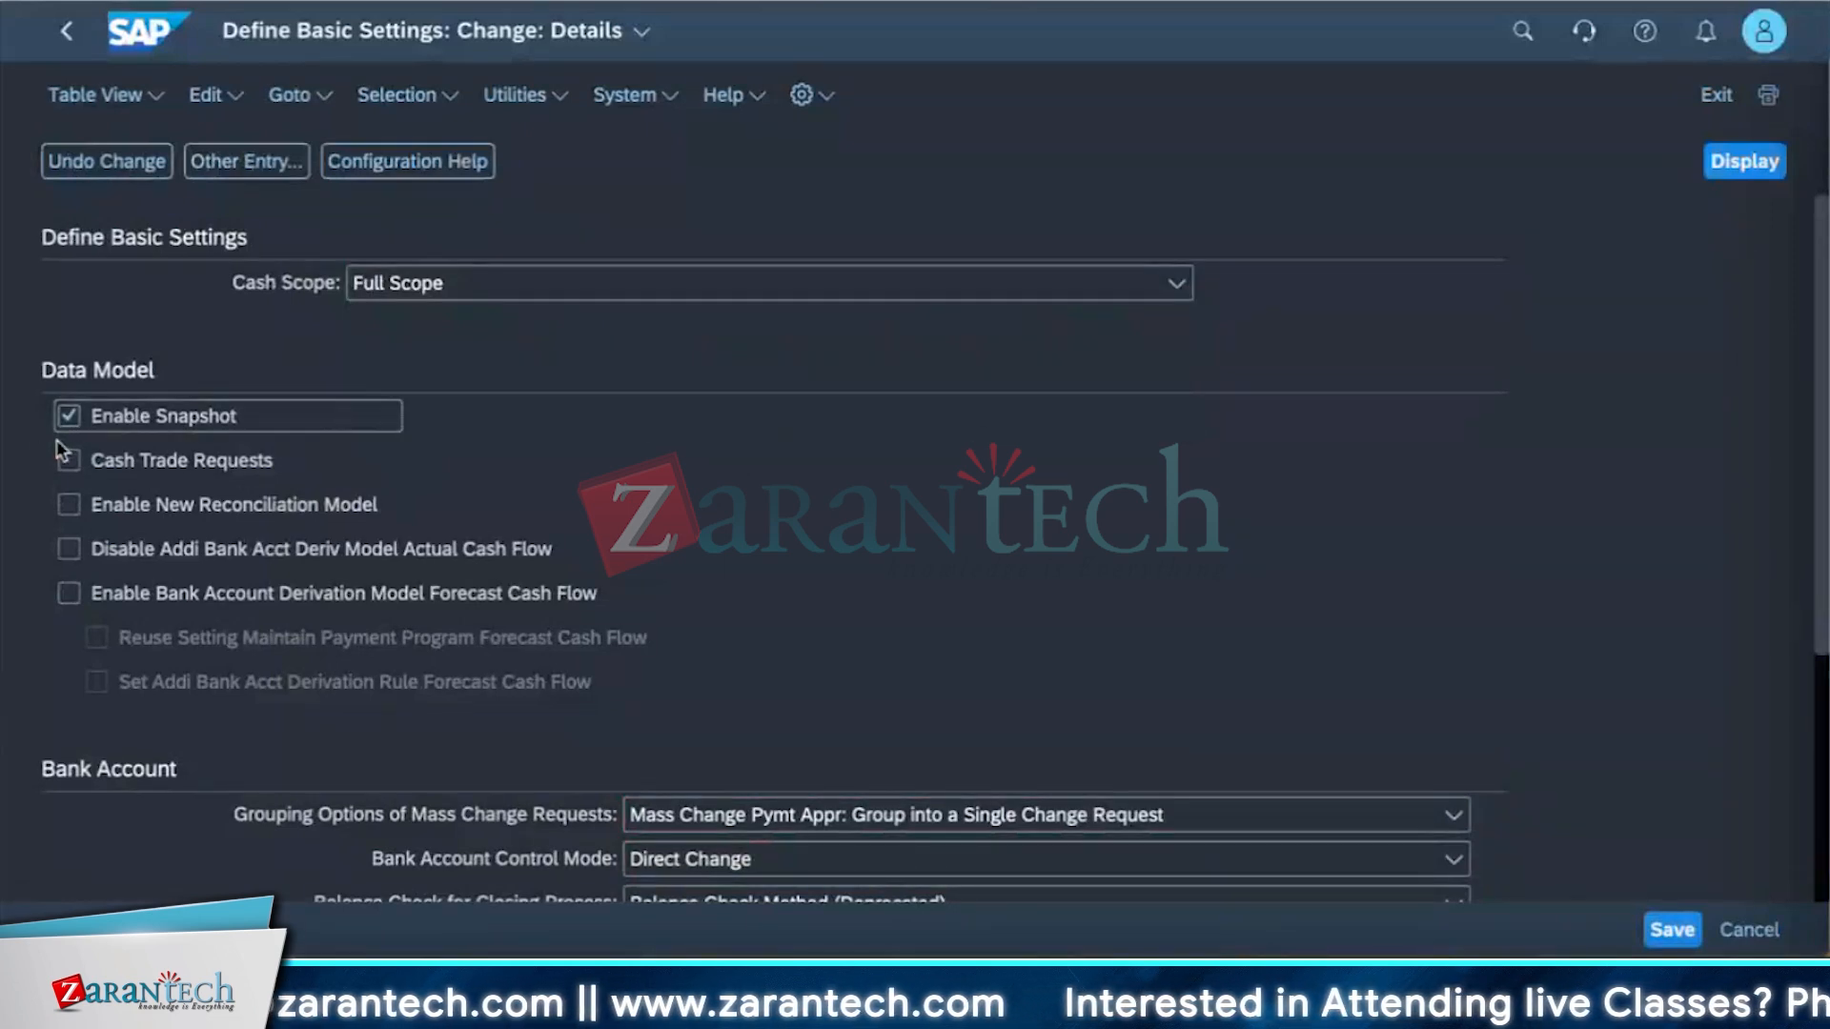
click(67, 457)
click(69, 503)
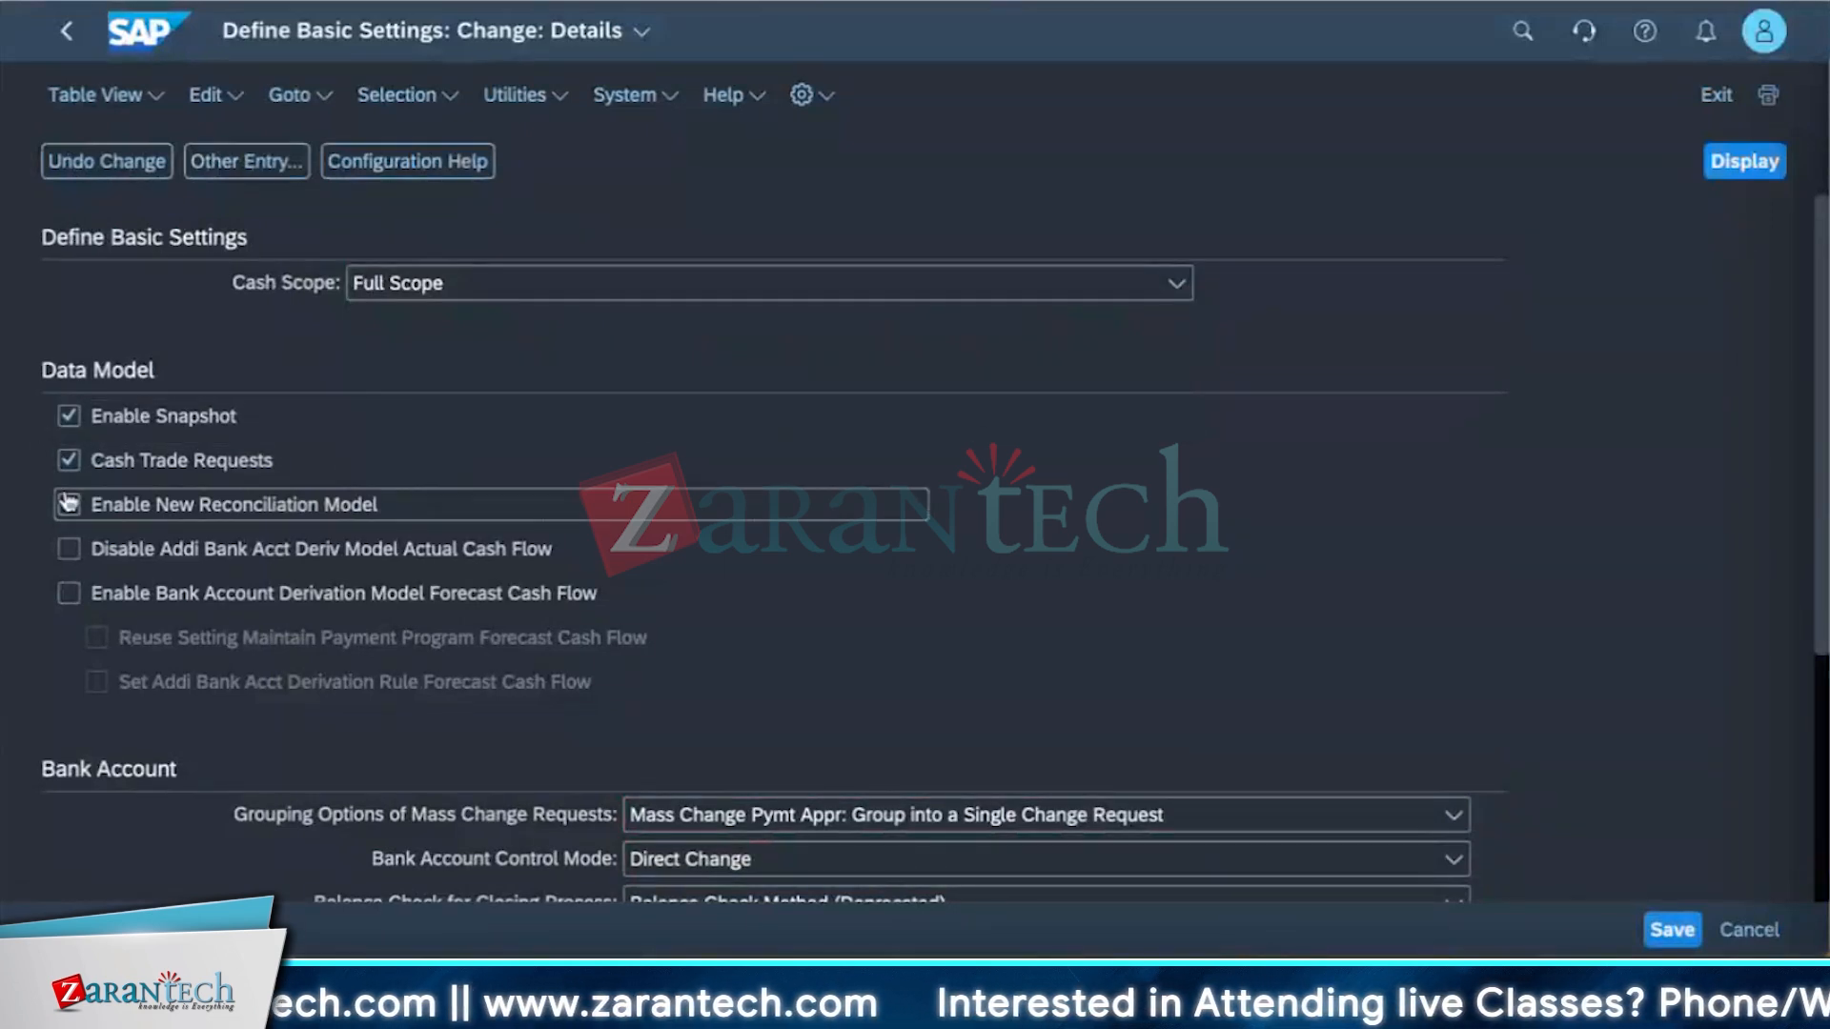
Set the Obsoleted Flows Processing Option to System Default and save the settings under the existing customizing request.
scroll(701, 727, down, 4)
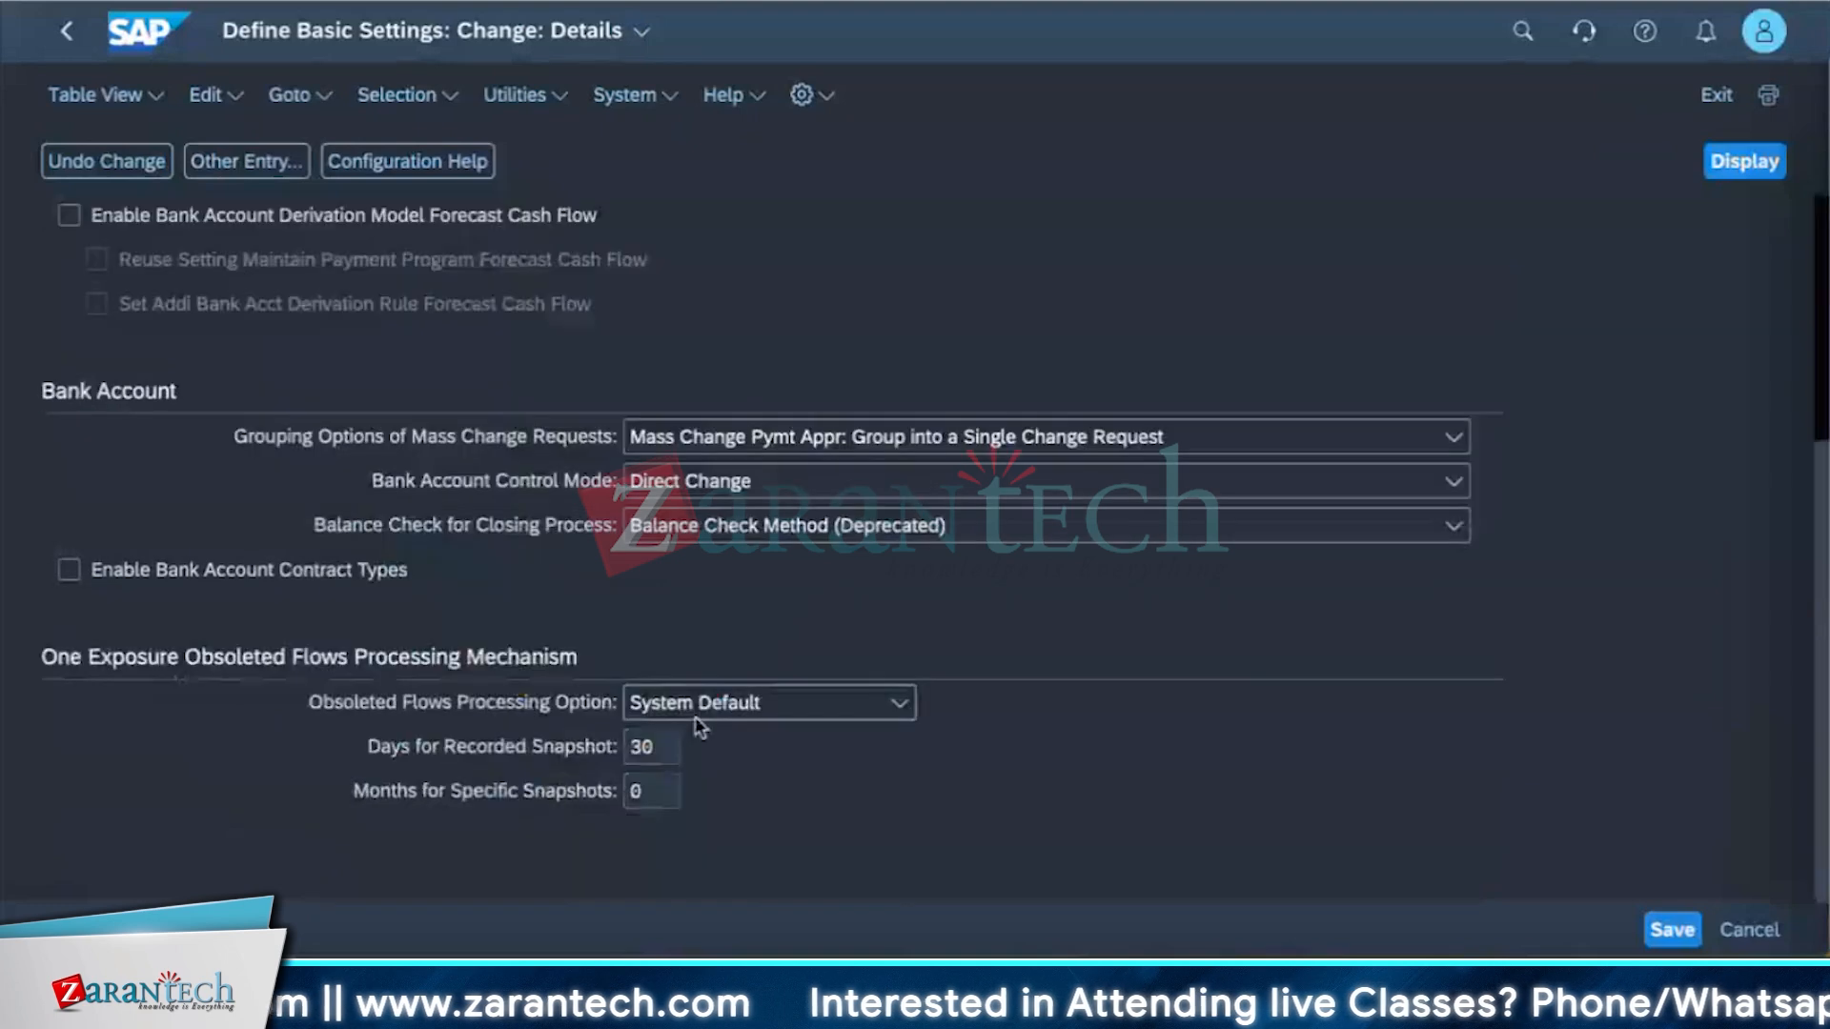
click(890, 702)
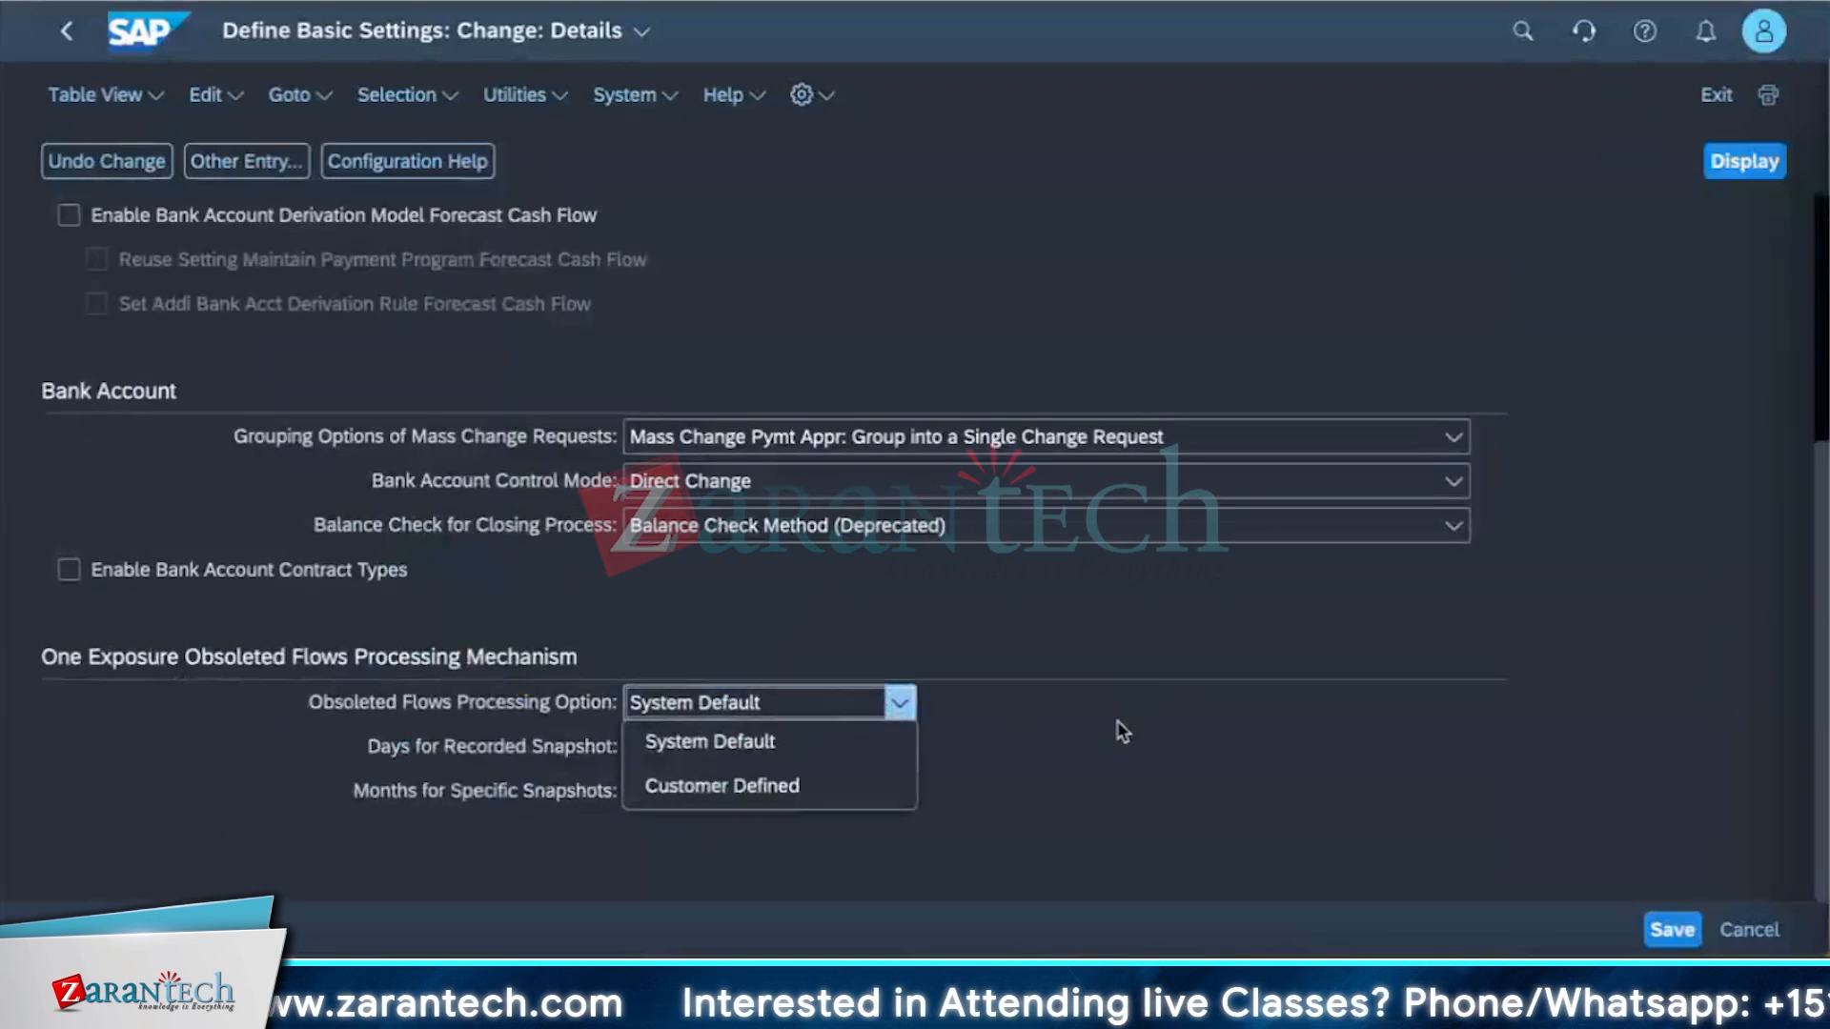
click(977, 741)
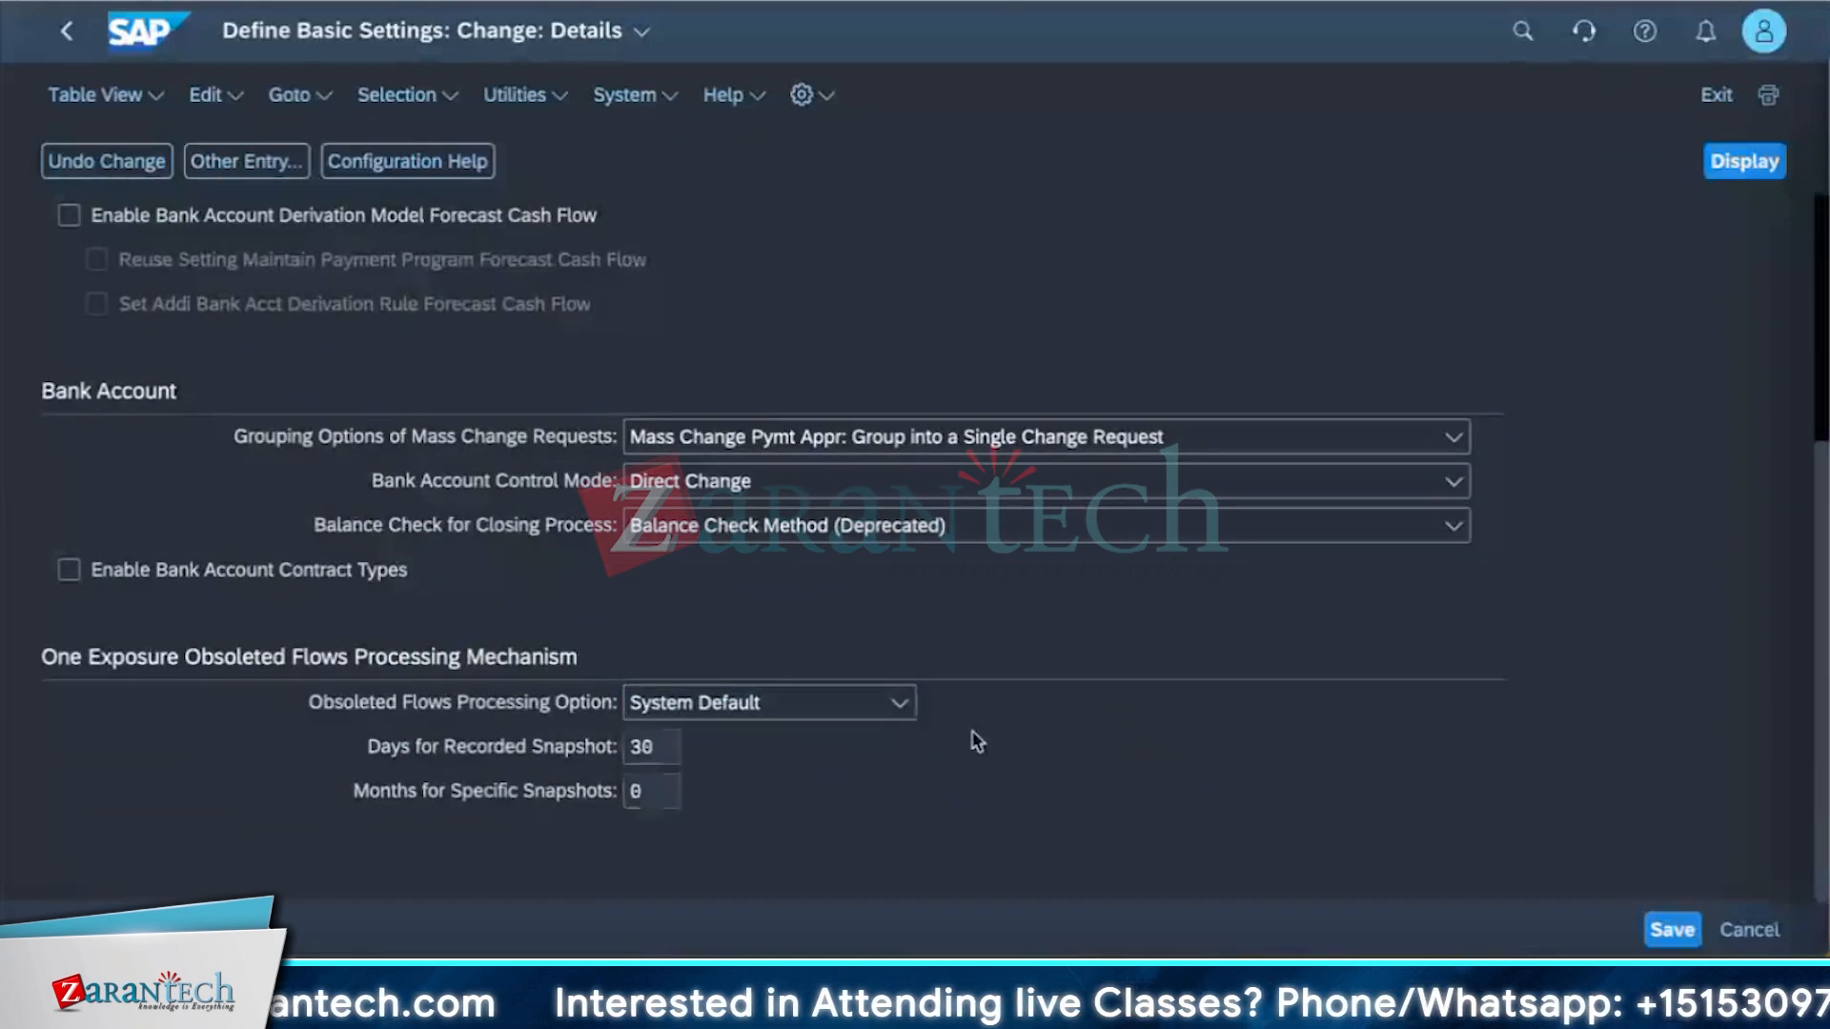
scroll(977, 741, up, 4)
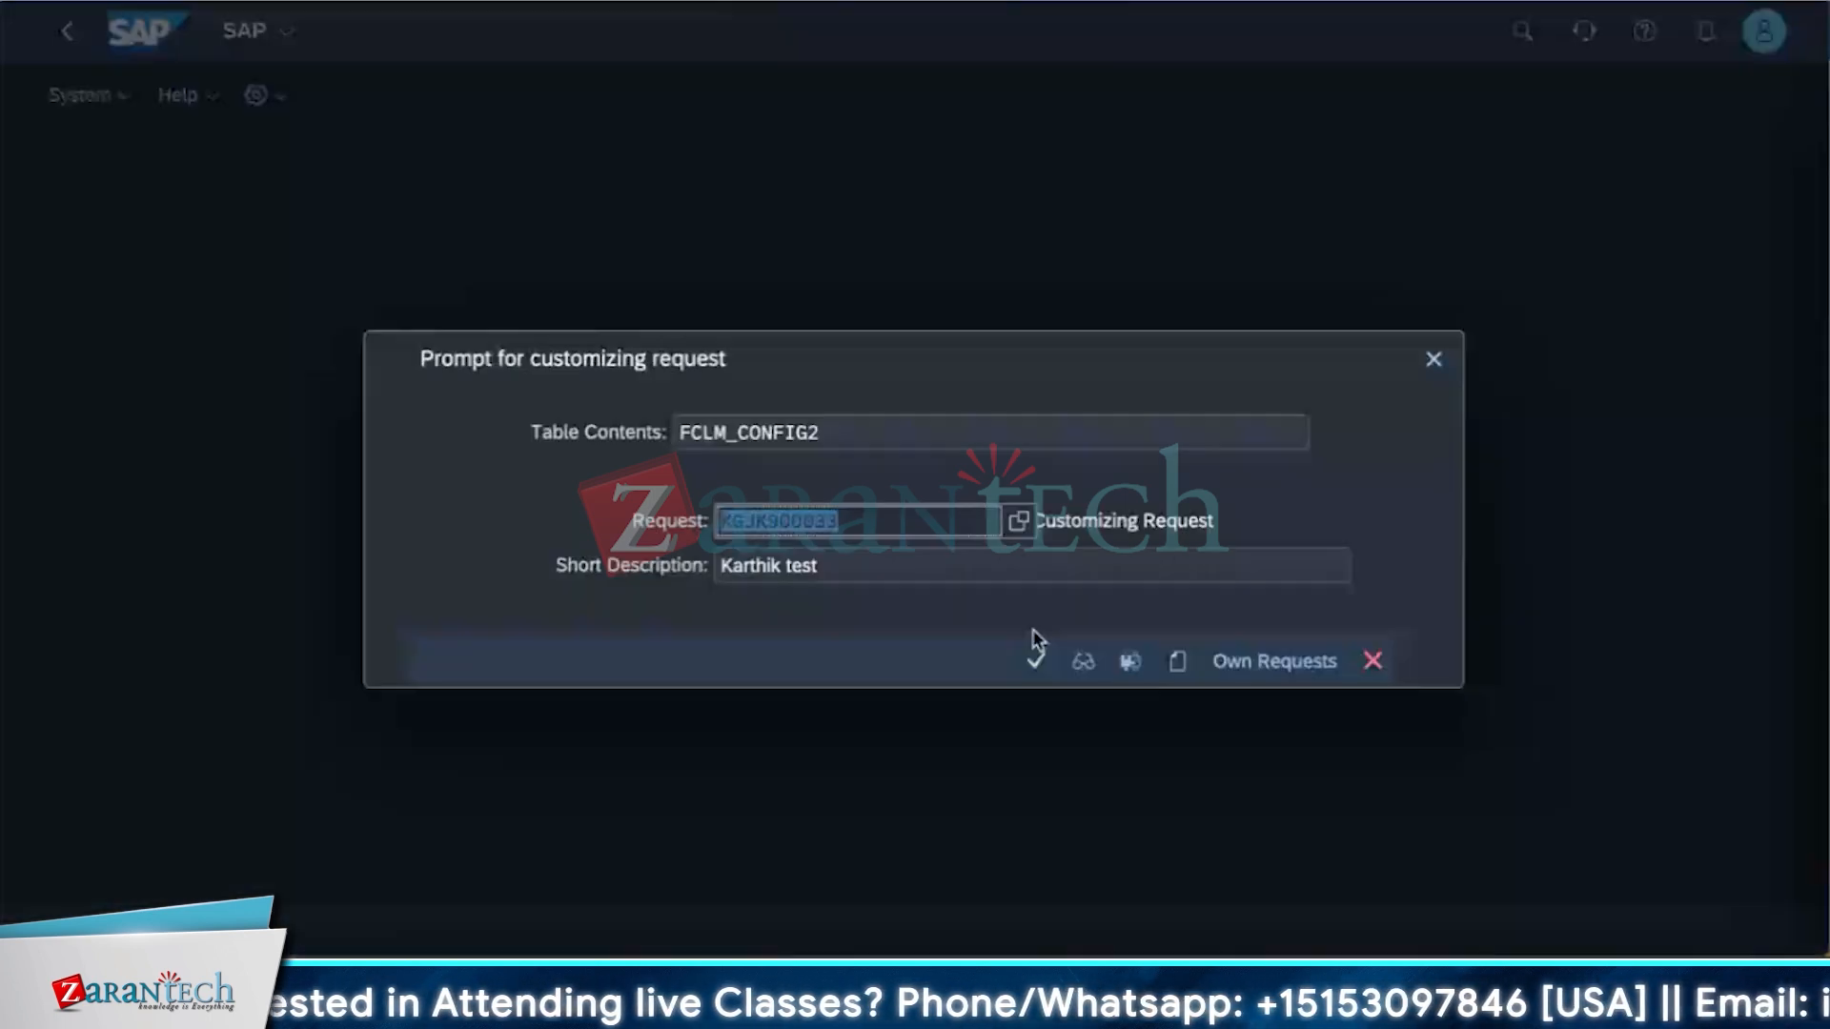
click(1036, 654)
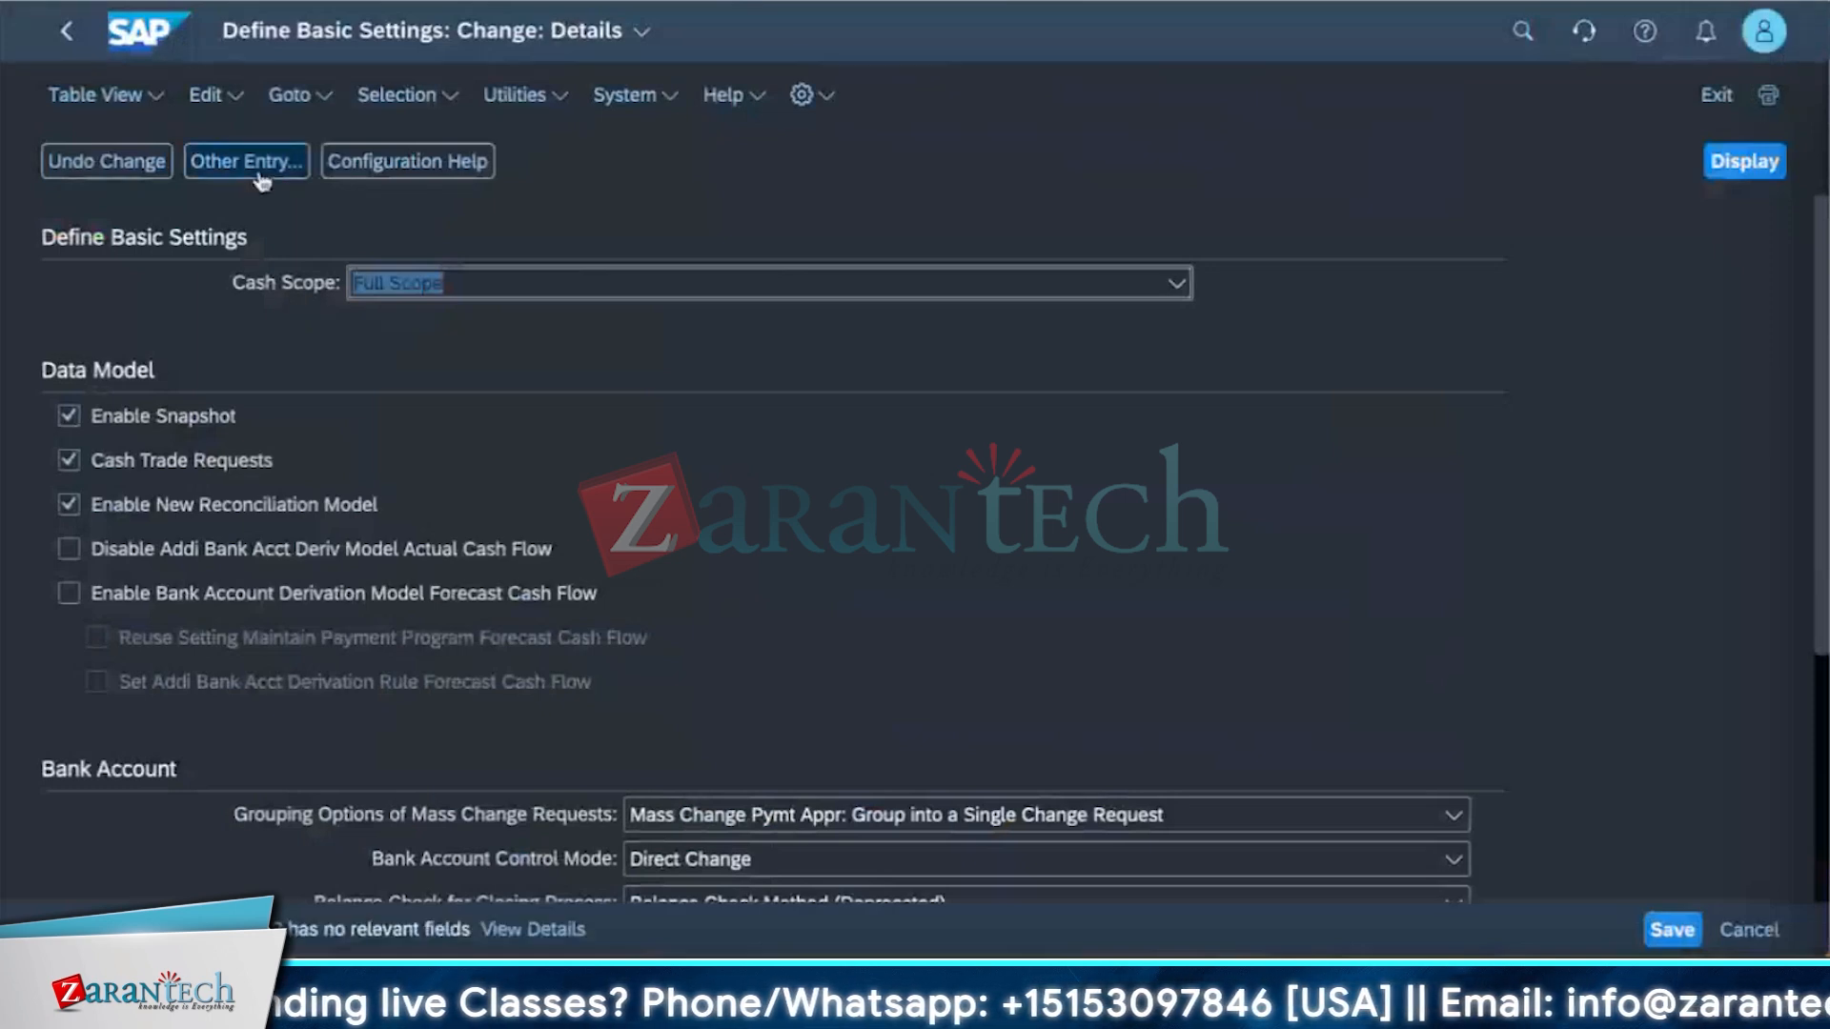
Scroll through the cash configuration activities down to the memo record settings.
click(262, 180)
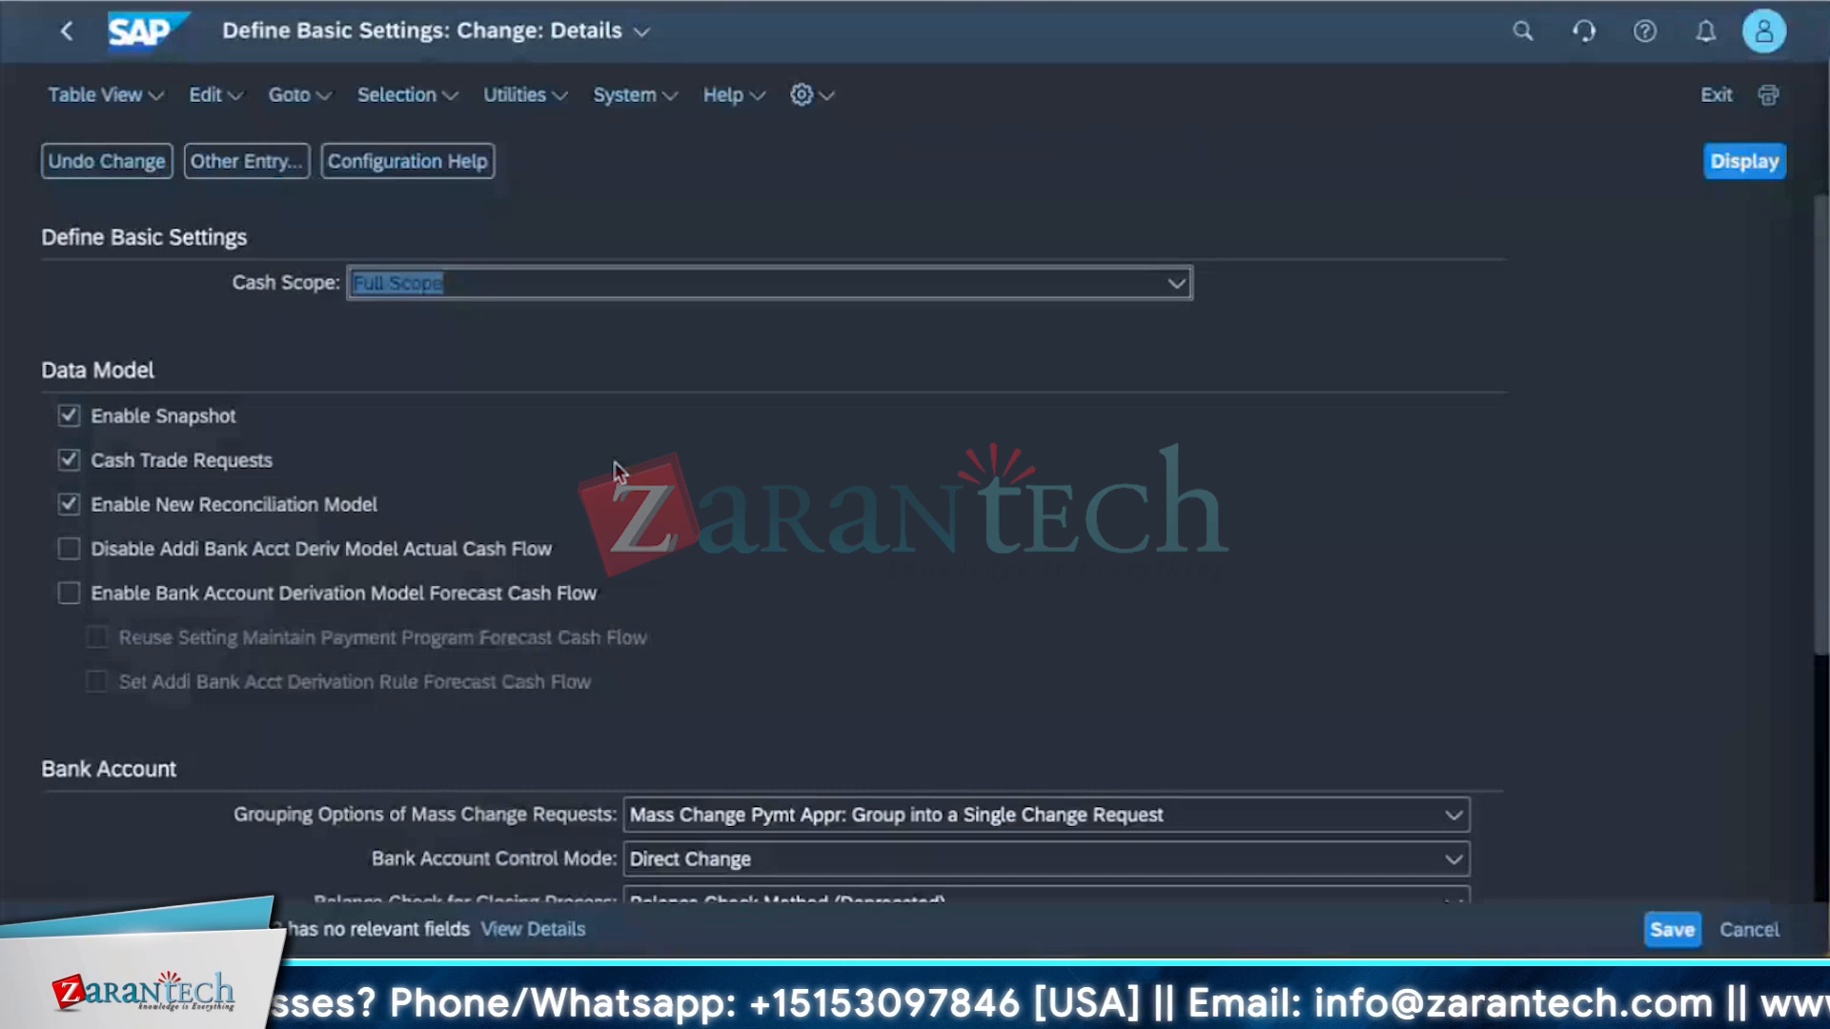
scroll(613, 461, down, 2)
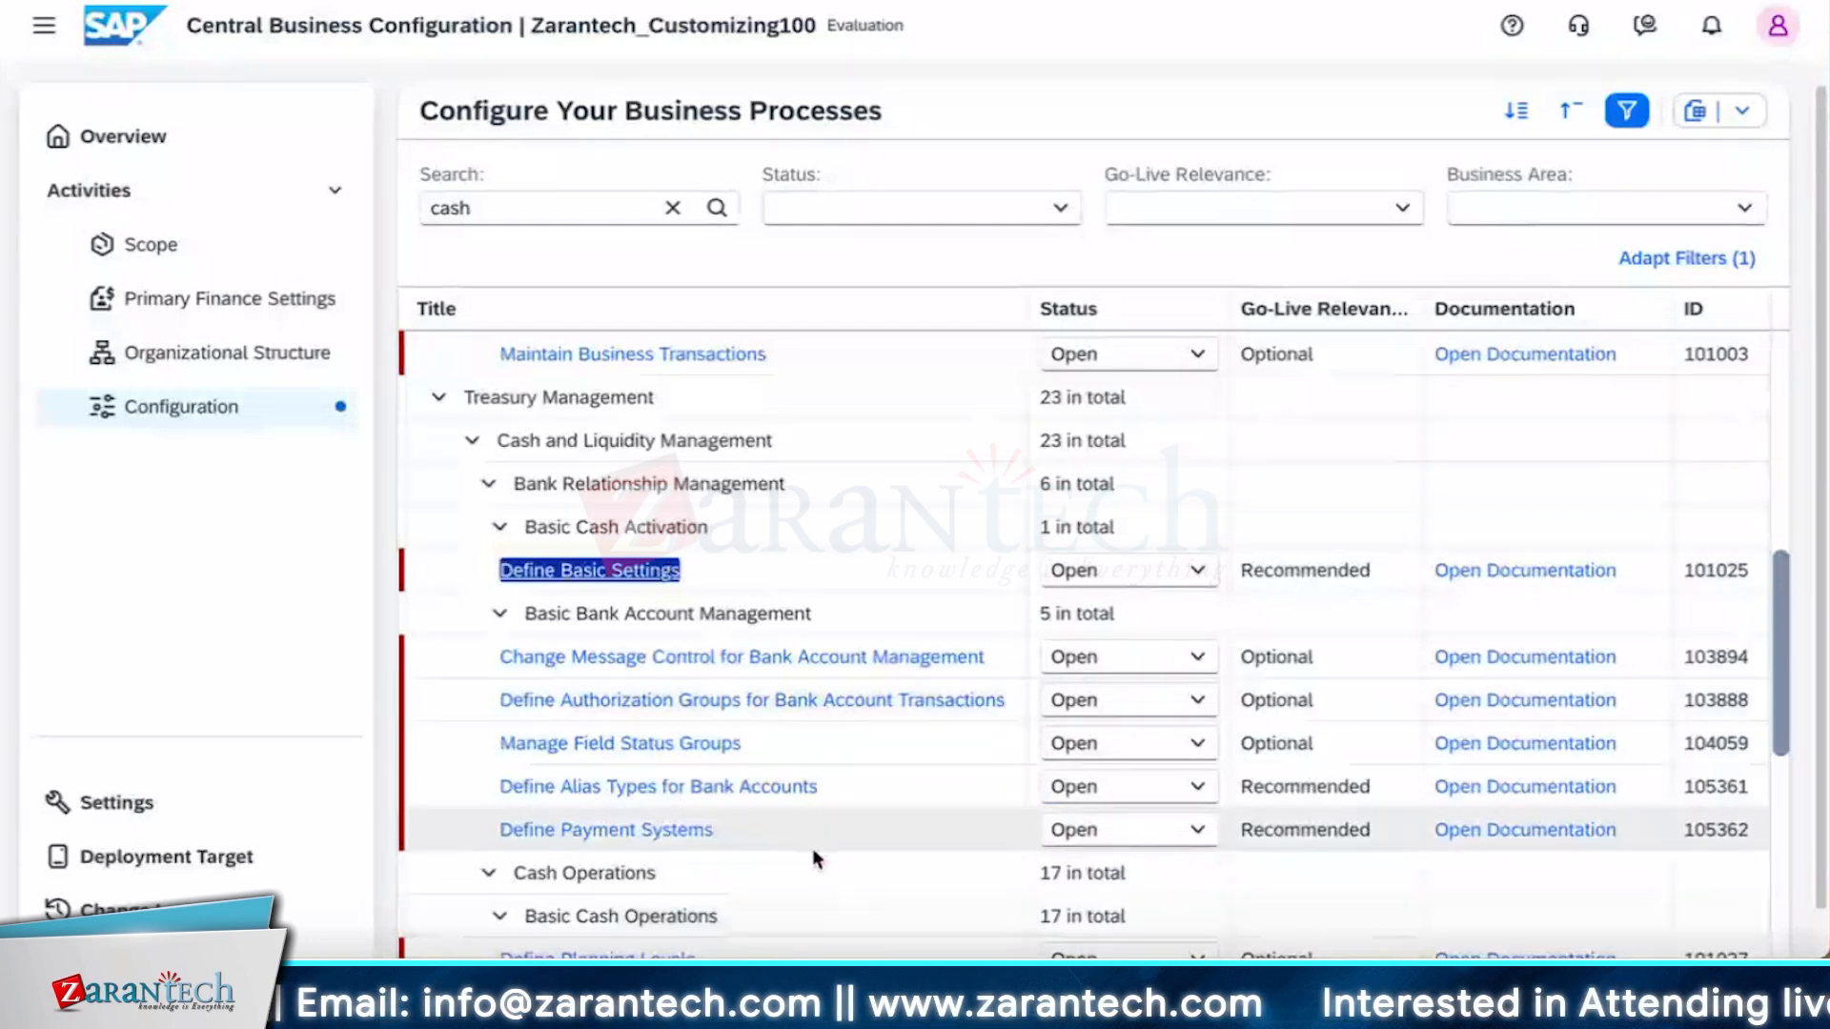
scroll(814, 853, down, 3)
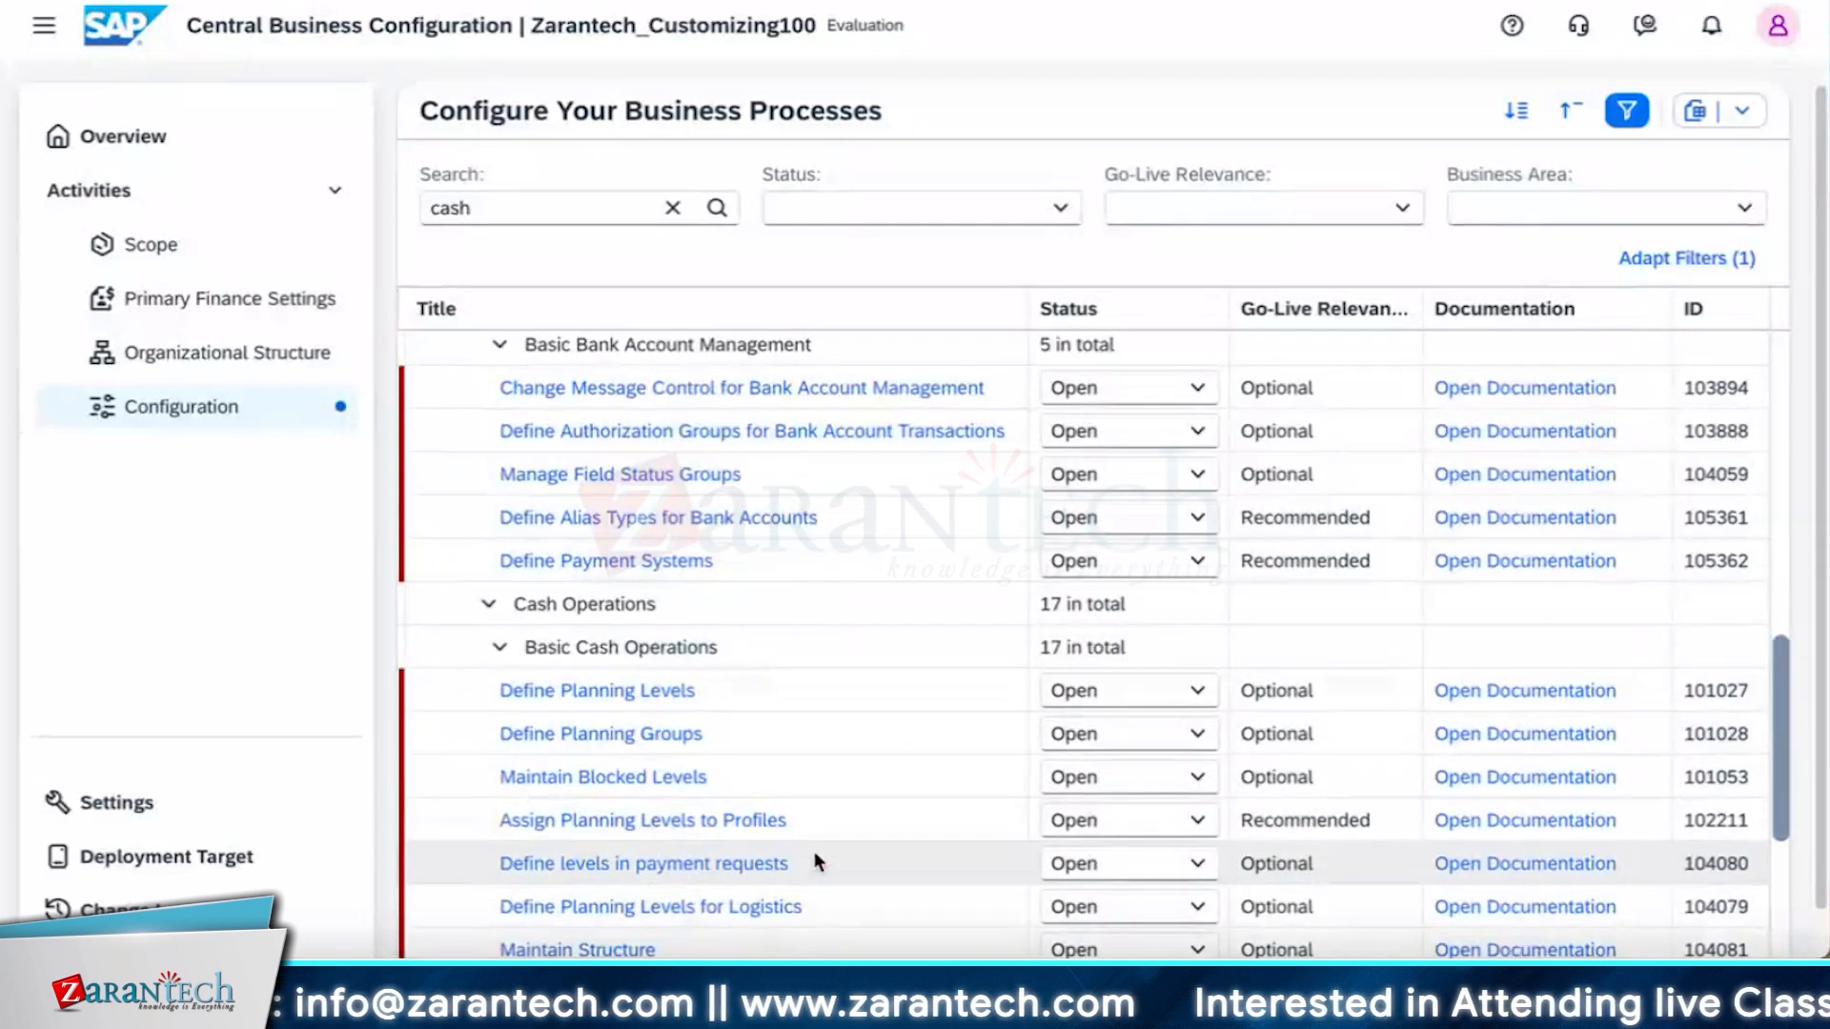
scroll(815, 853, down, 1)
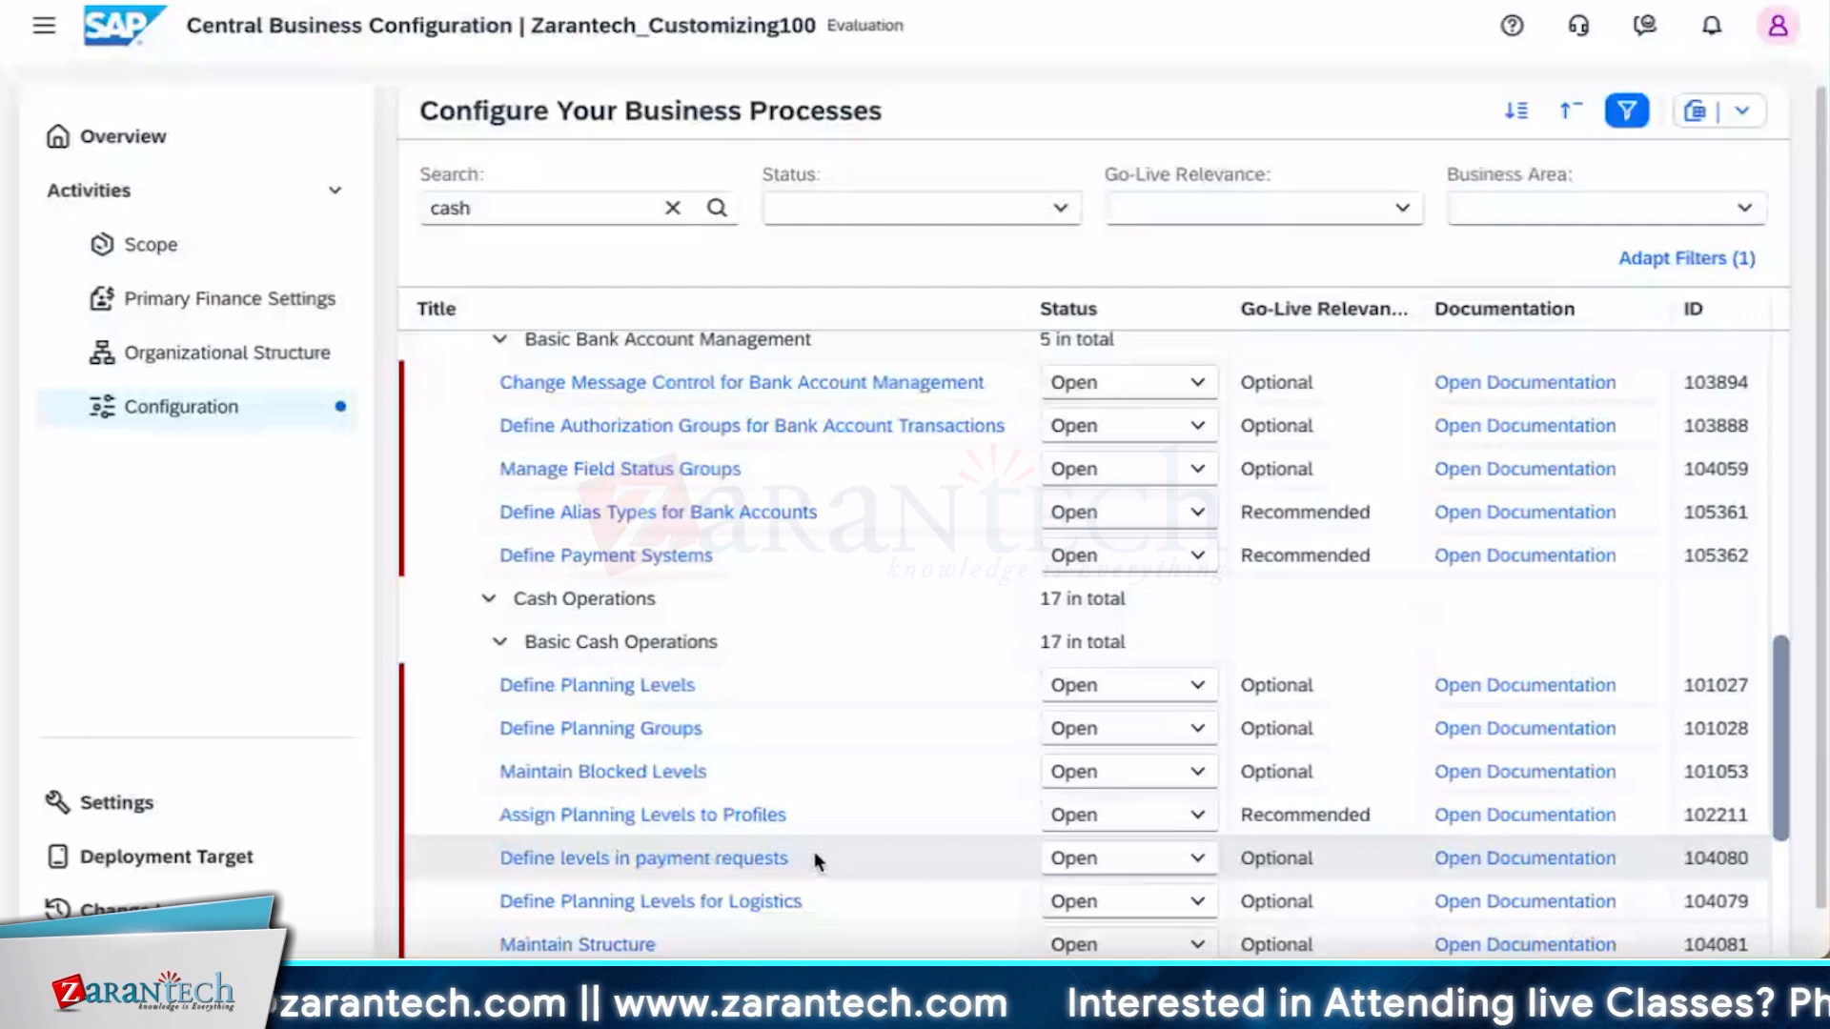
scroll(814, 858, down, 1)
scroll(848, 848, down, 5)
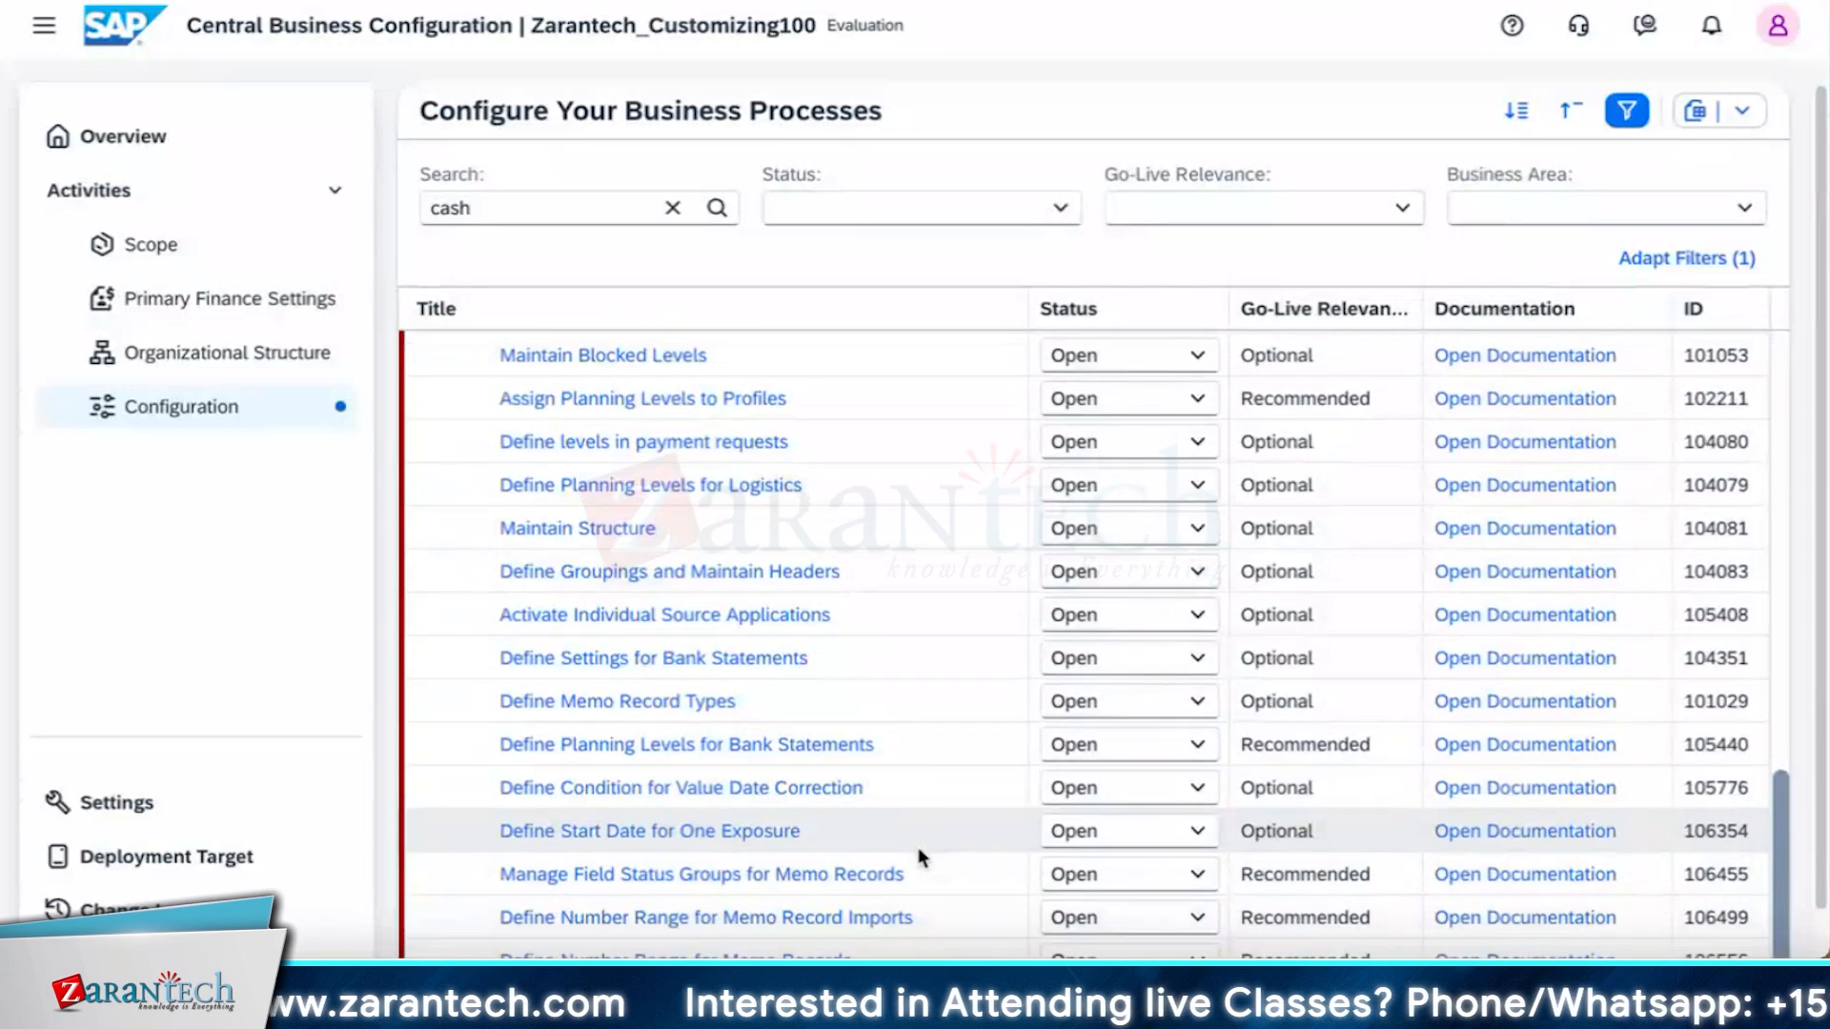
scroll(918, 849, down, 2)
scroll(629, 896, down, 1)
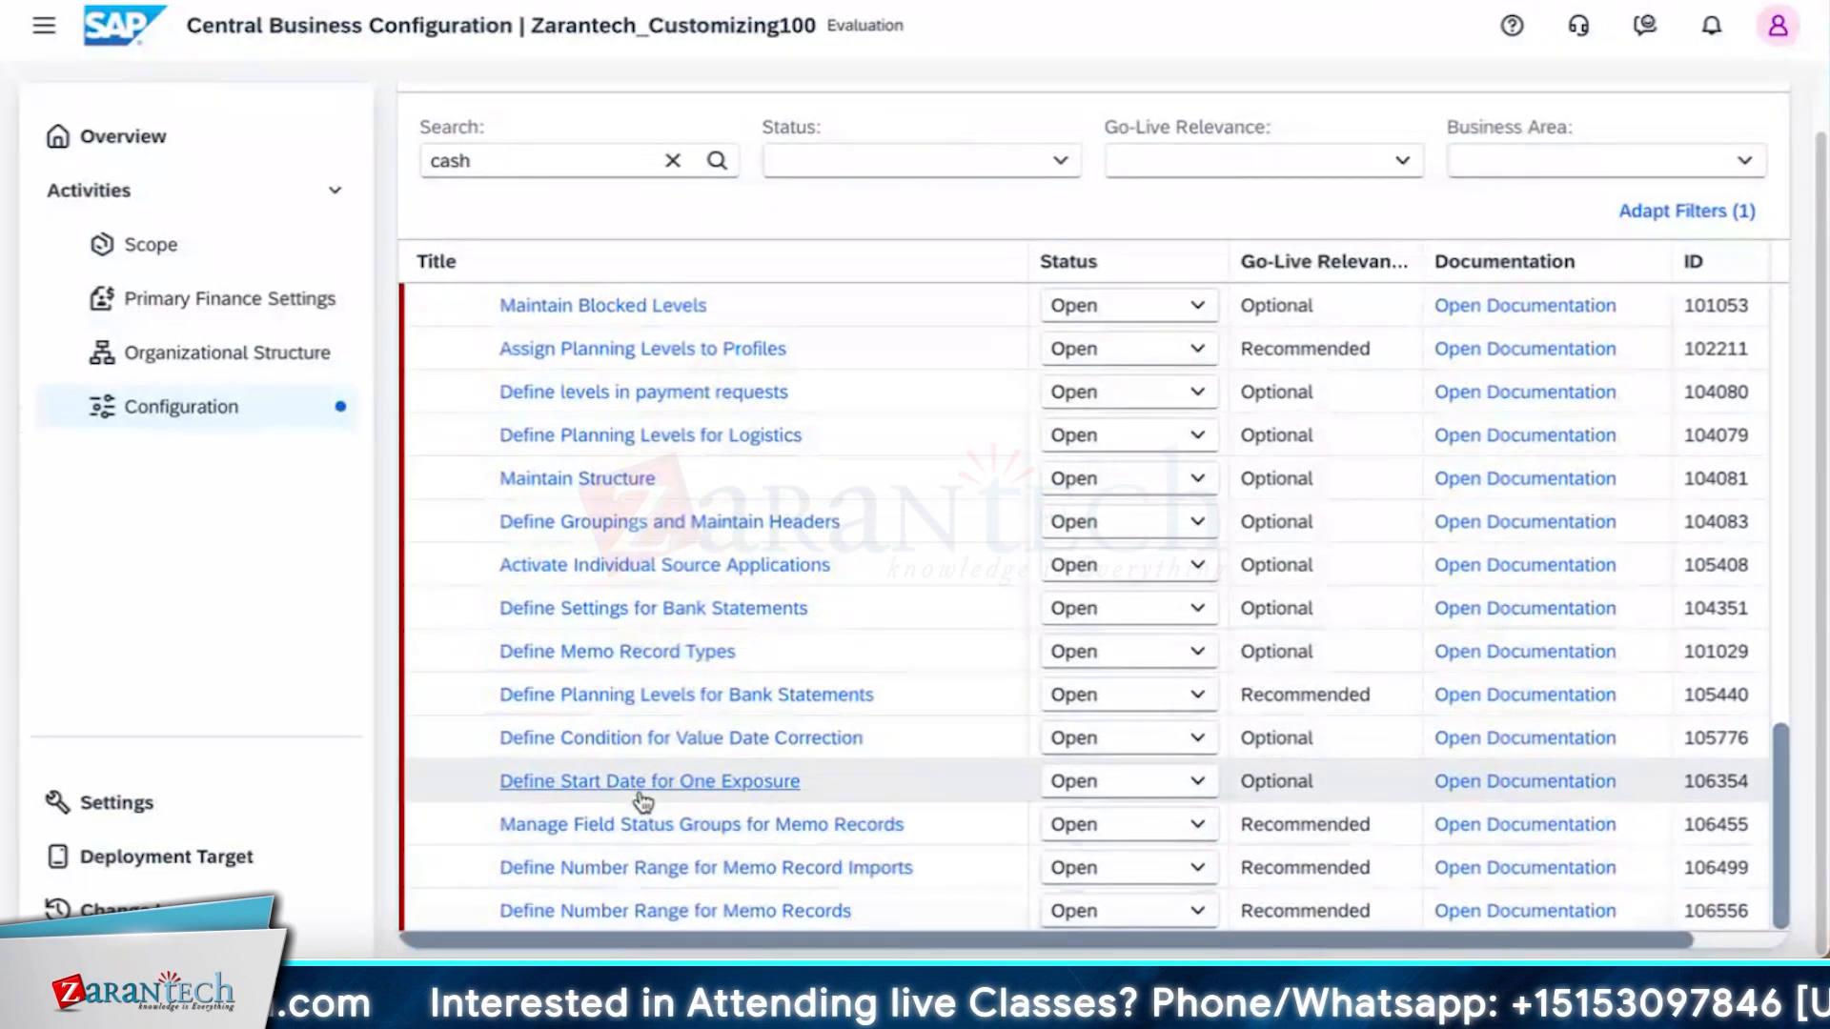
Review the Basic Cash Operations and Bank Account Management activities in the cash configuration list.
scroll(707, 827, up, 3)
scroll(707, 827, up, 2)
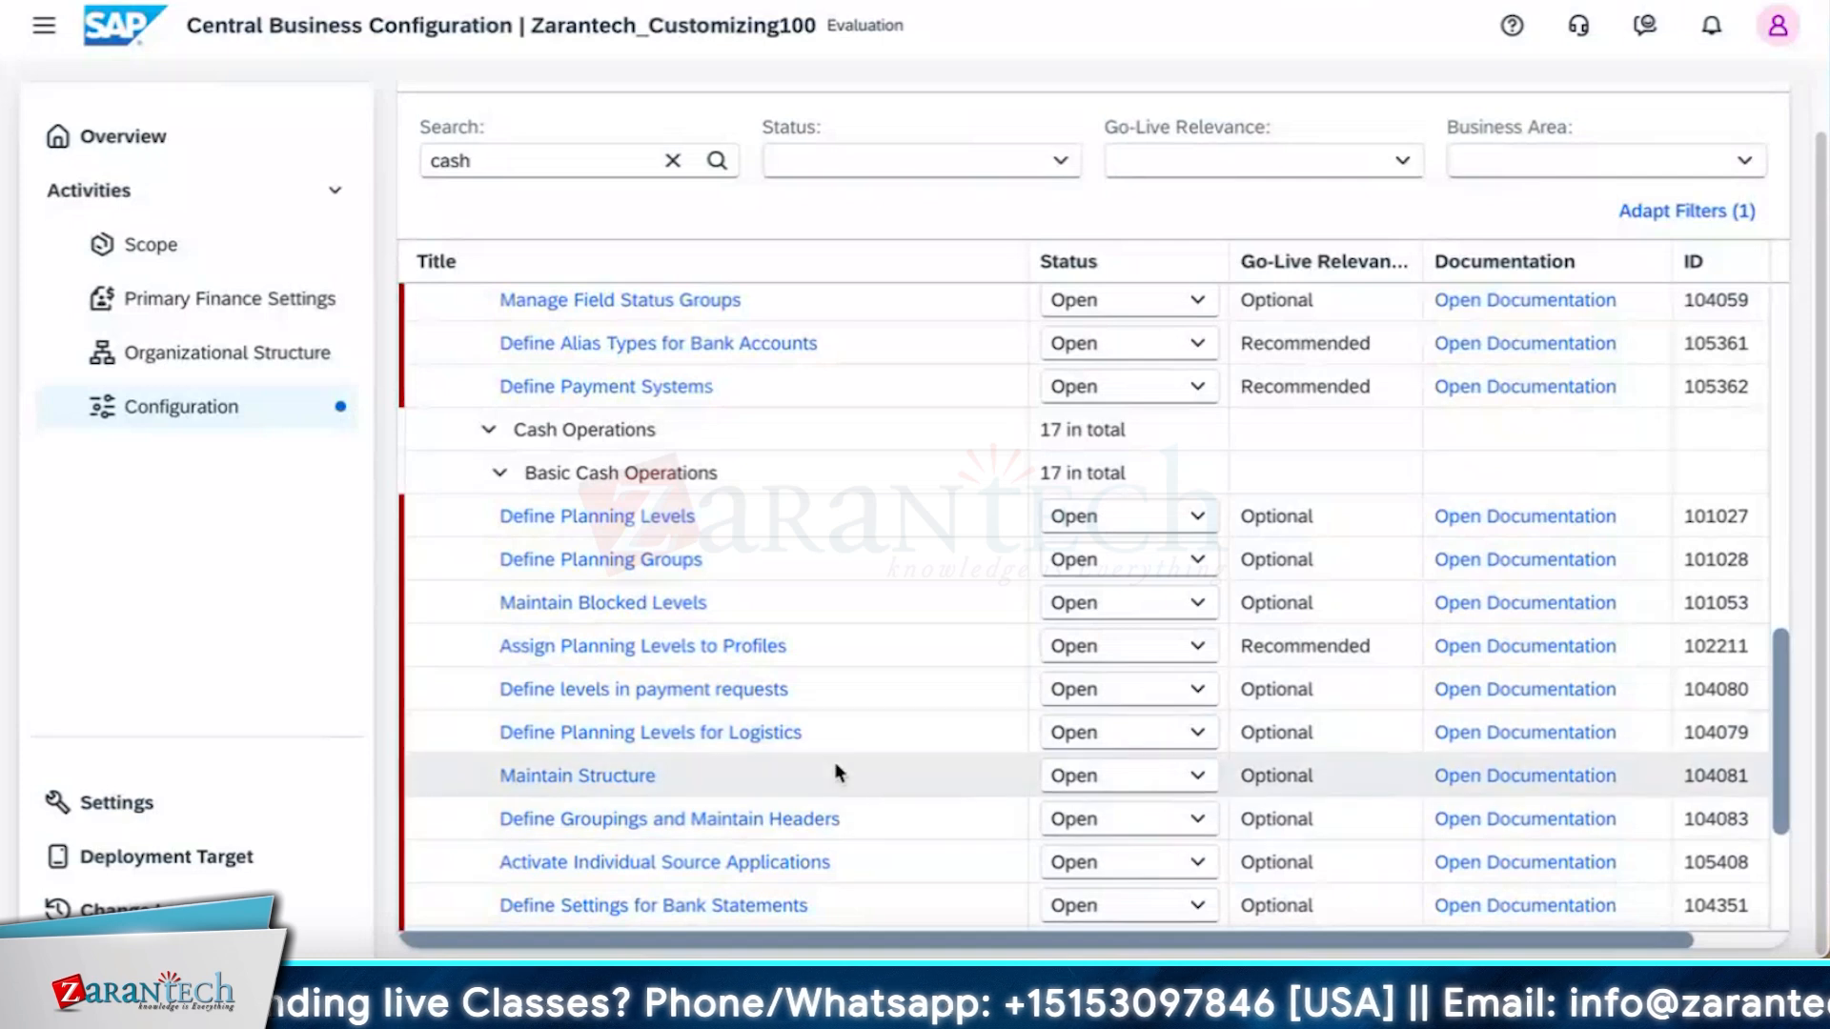
scroll(833, 767, down, 3)
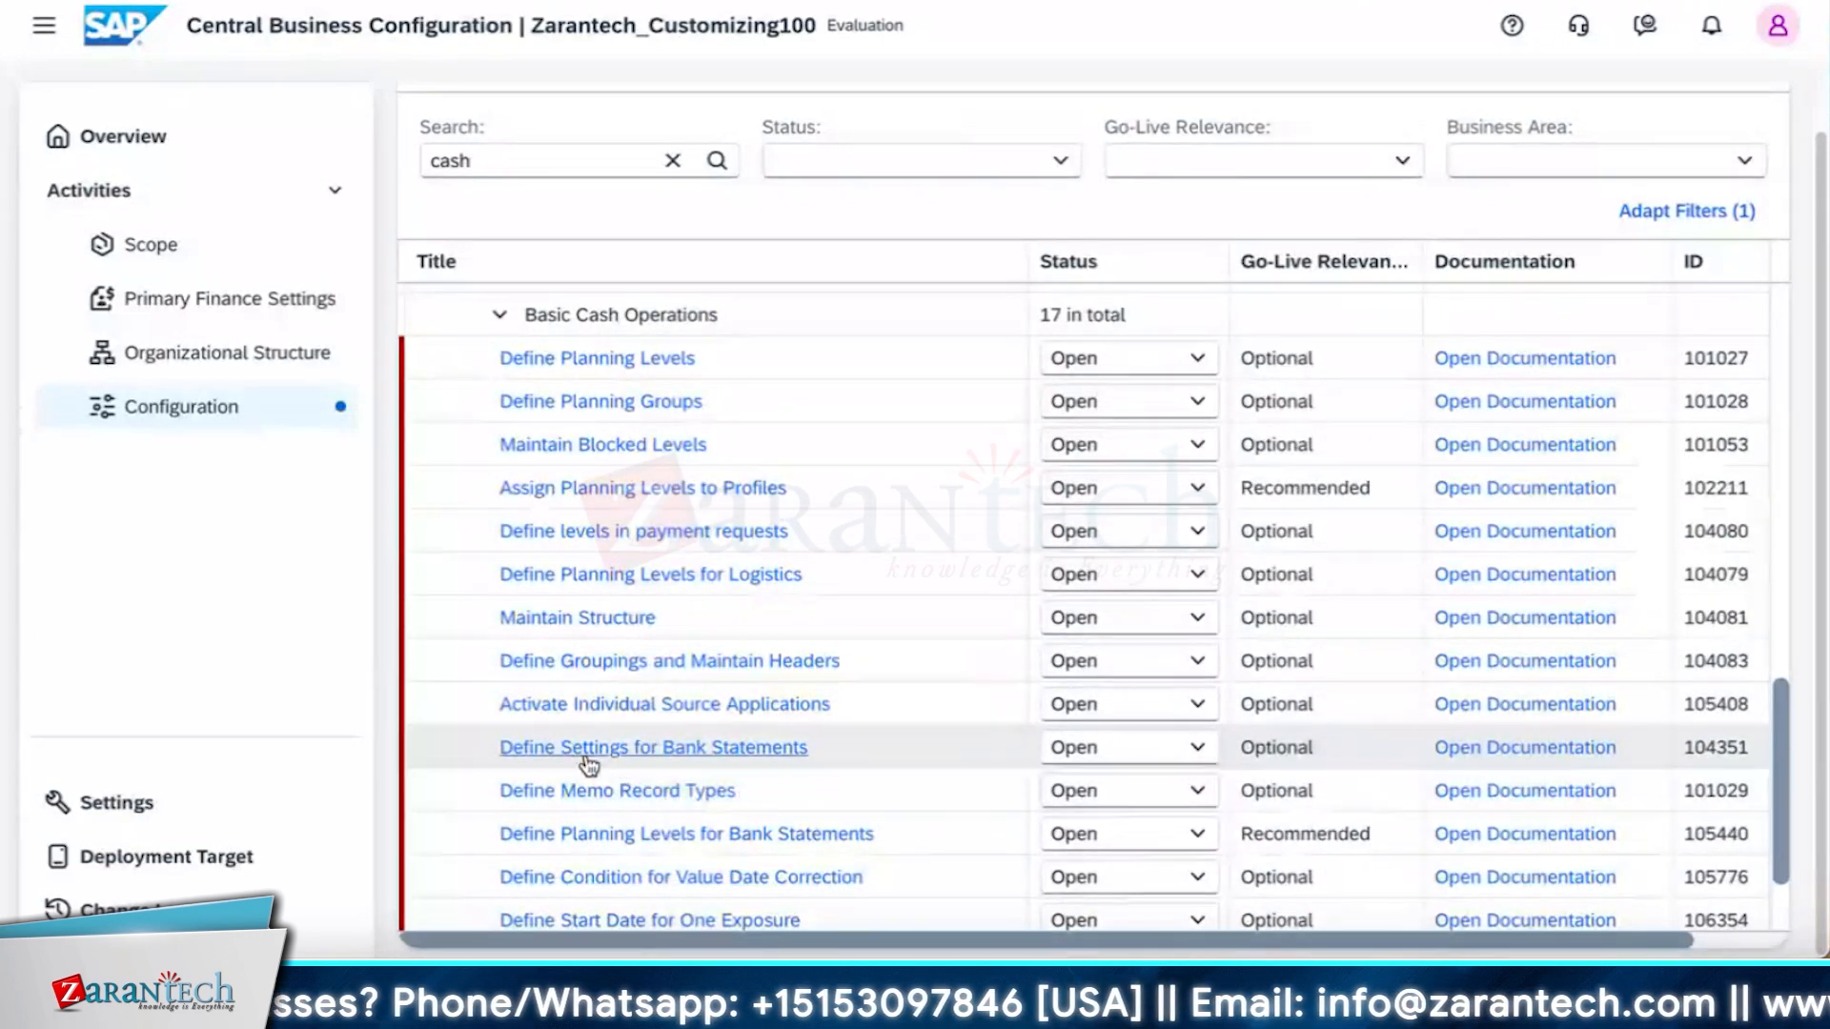
scroll(688, 803, up, 2)
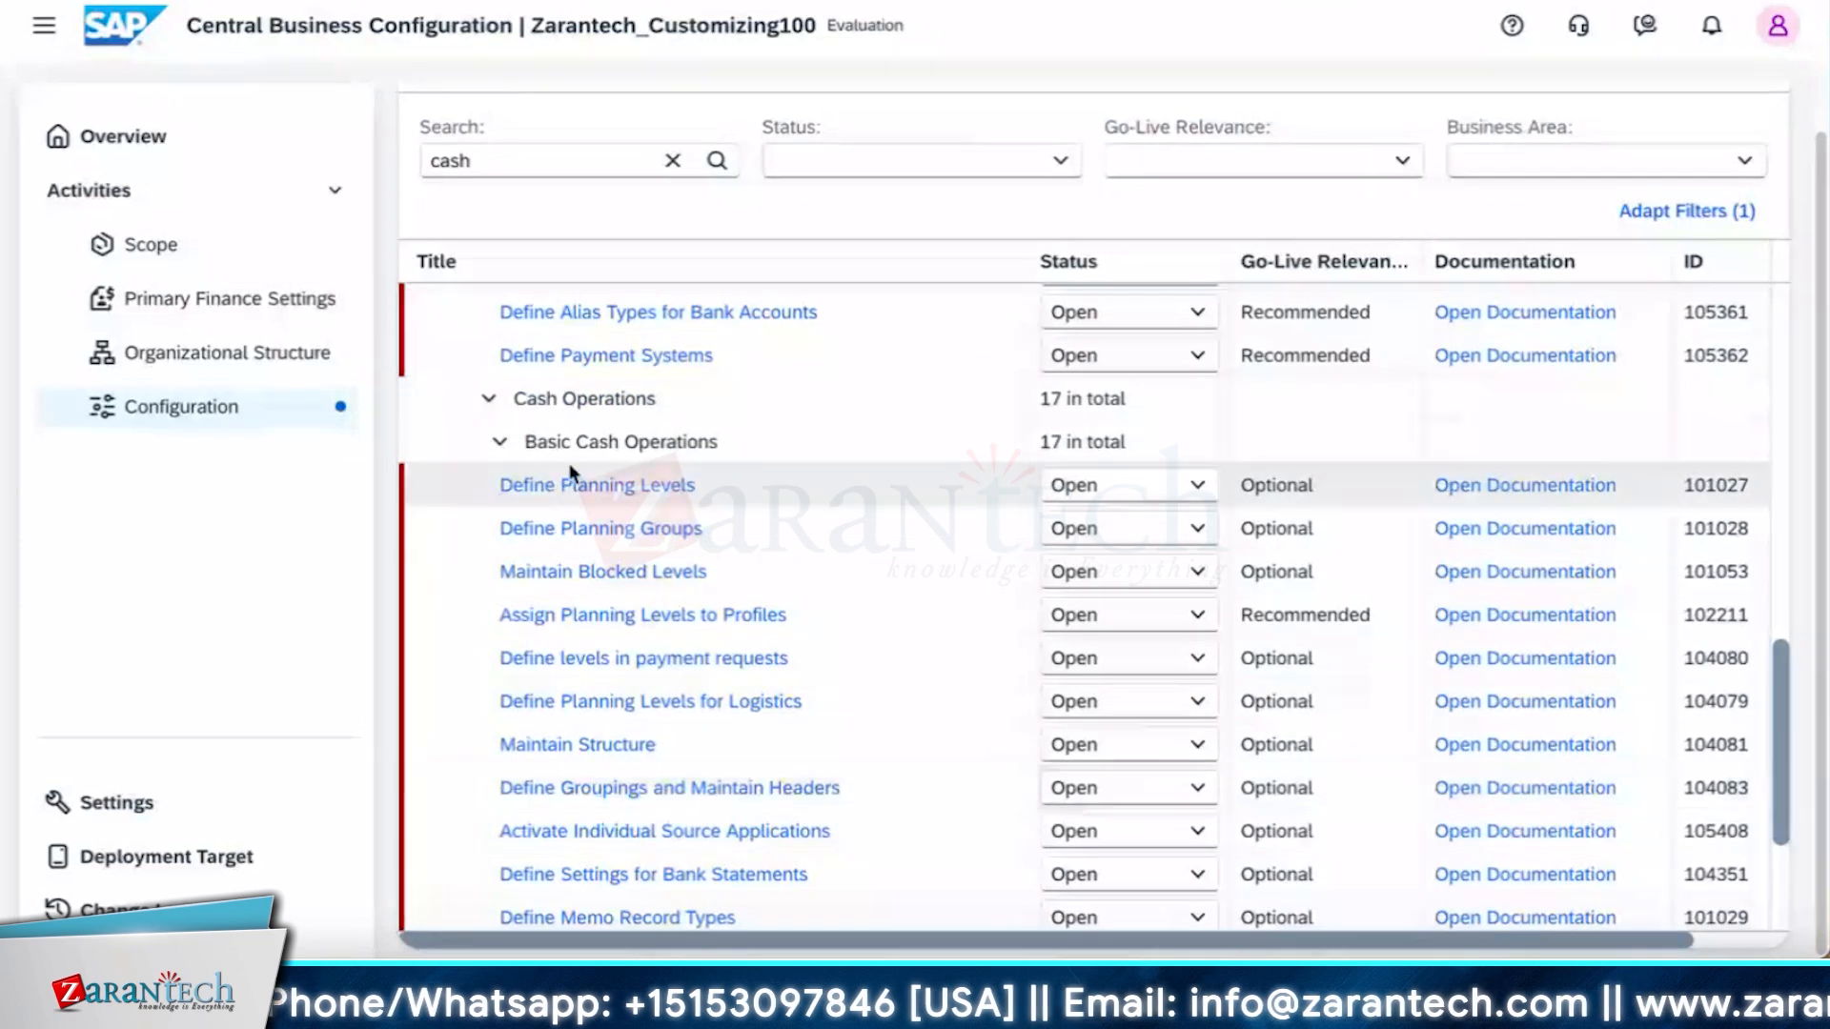
scroll(620, 791, up, 1)
scroll(619, 805, up, 6)
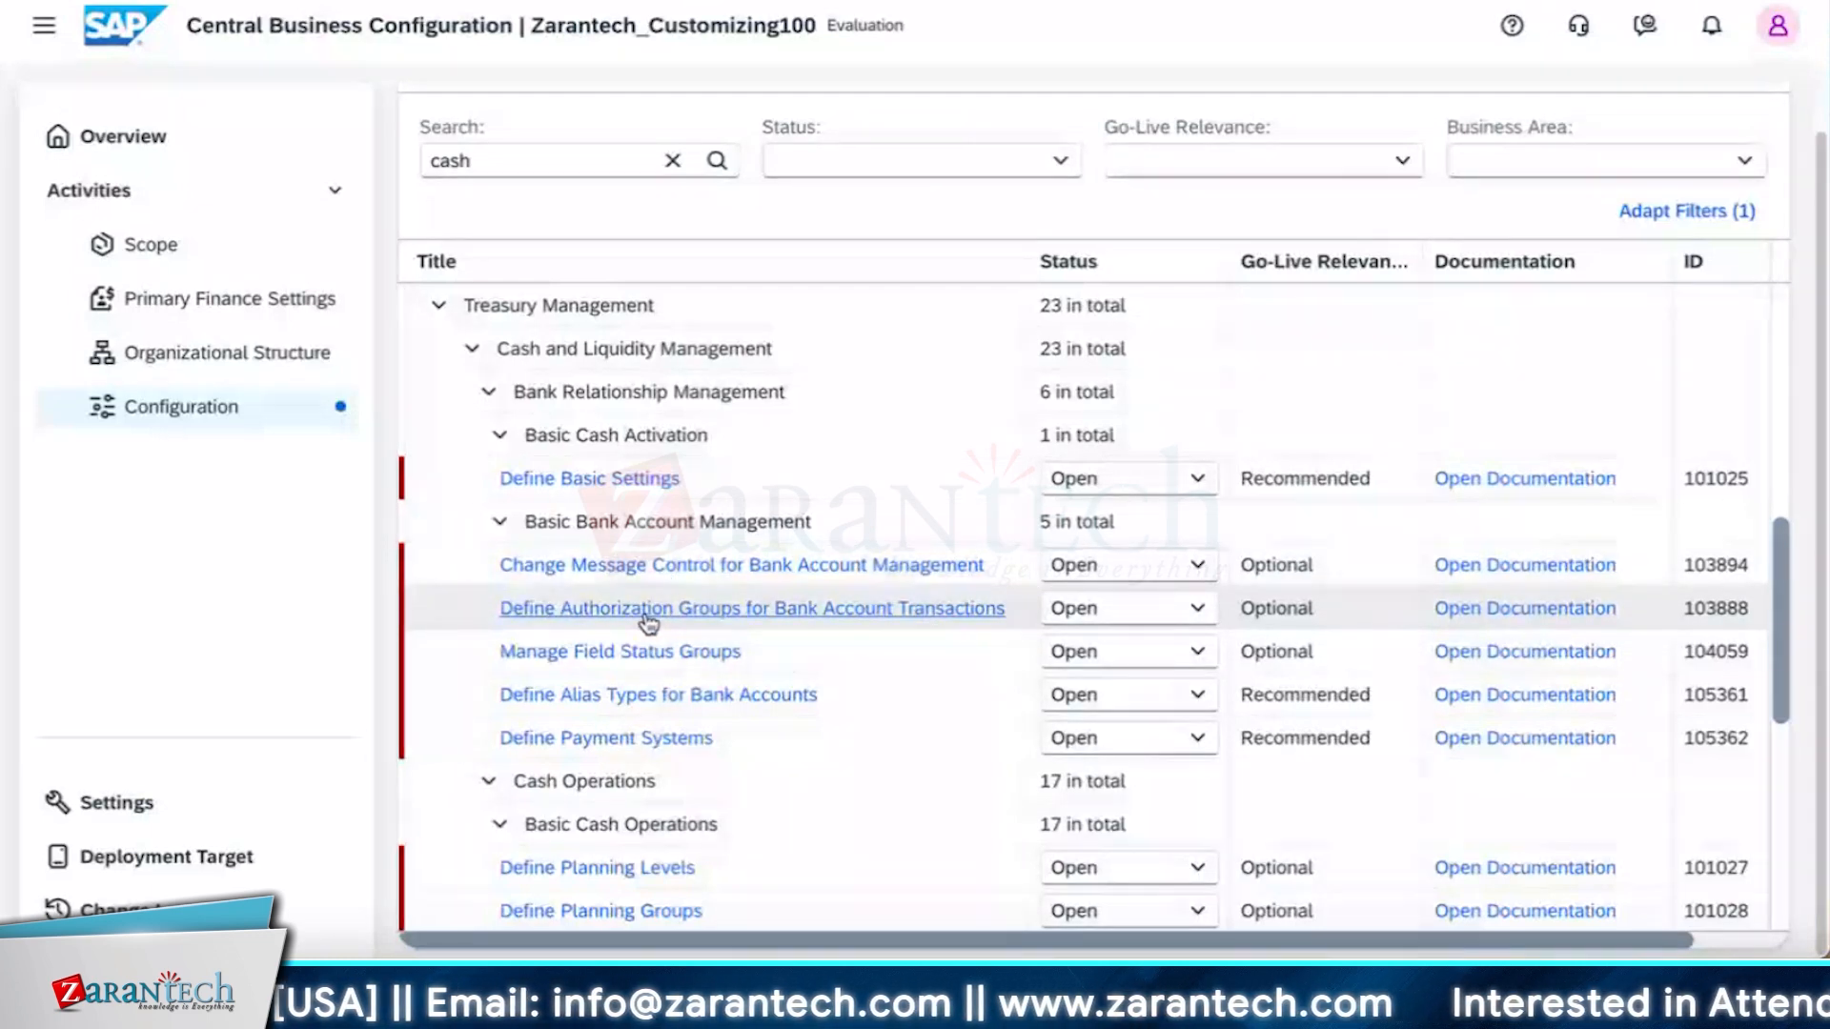
click(649, 615)
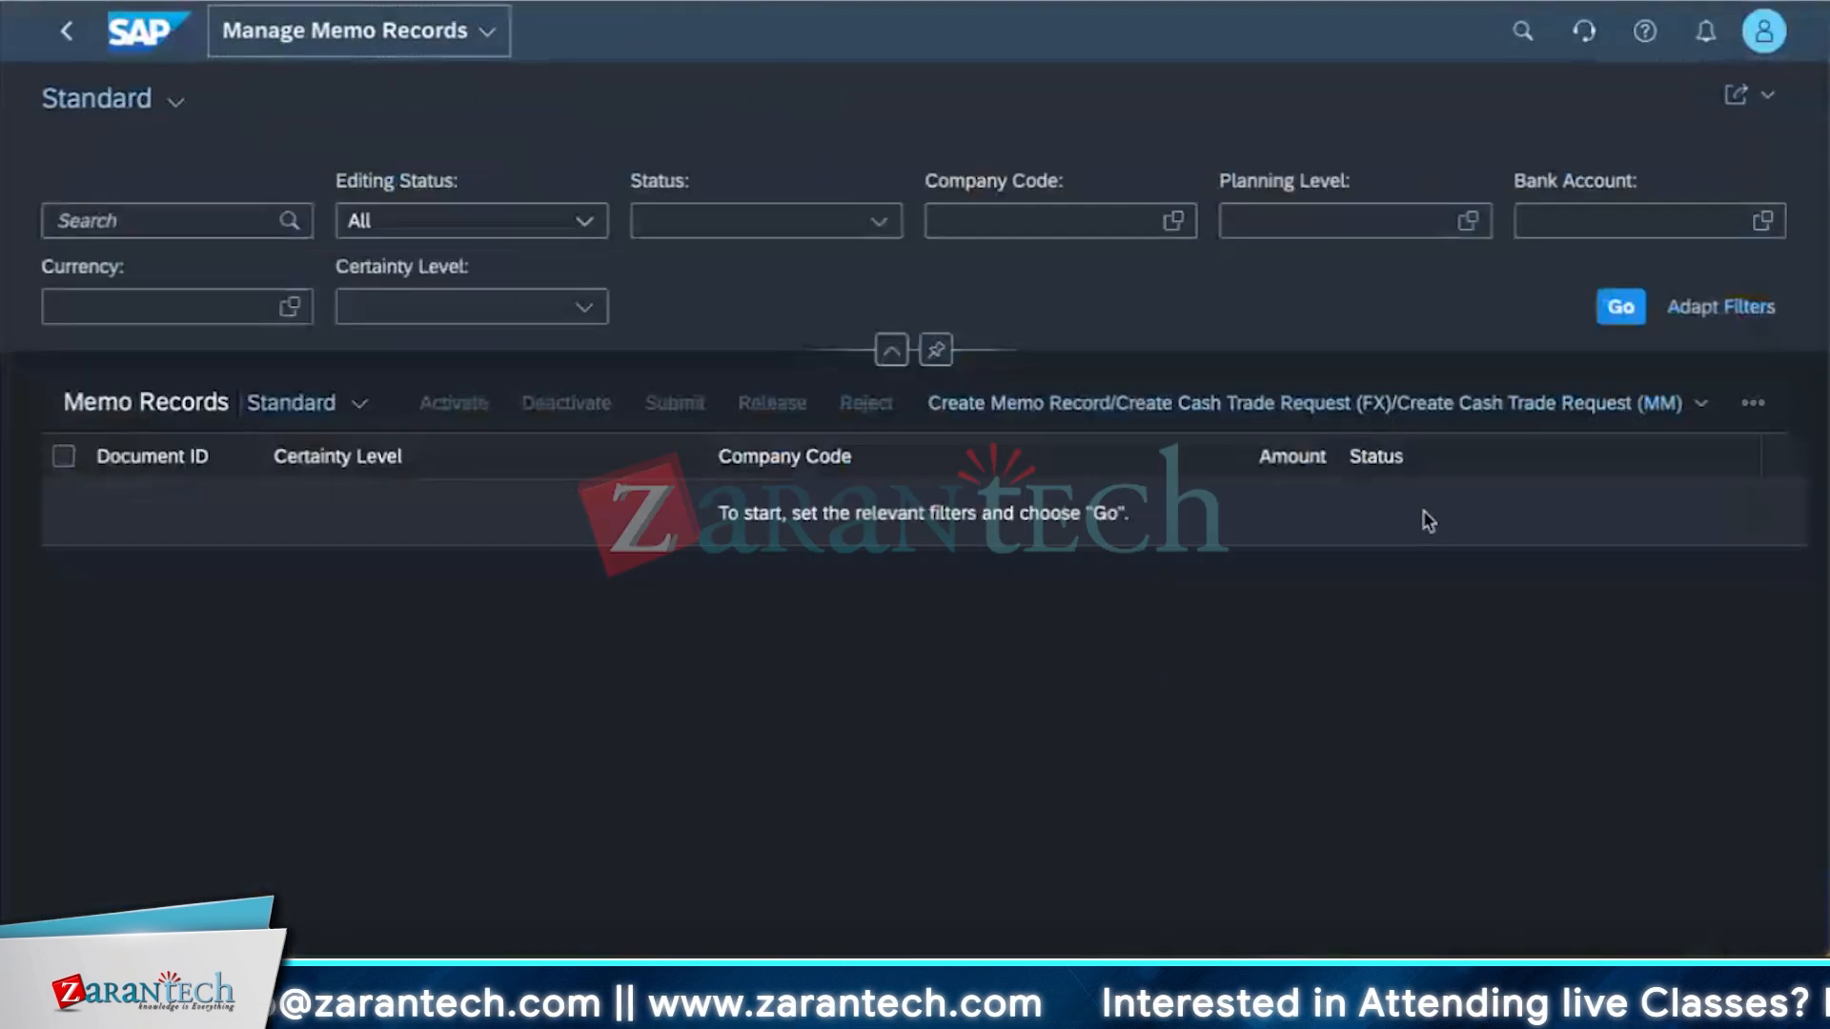
In Manage Memo Records, start a new Cash Trade Request (FX), keeping the instrument category FX (Foreign Exchange Undefined).
click(1239, 403)
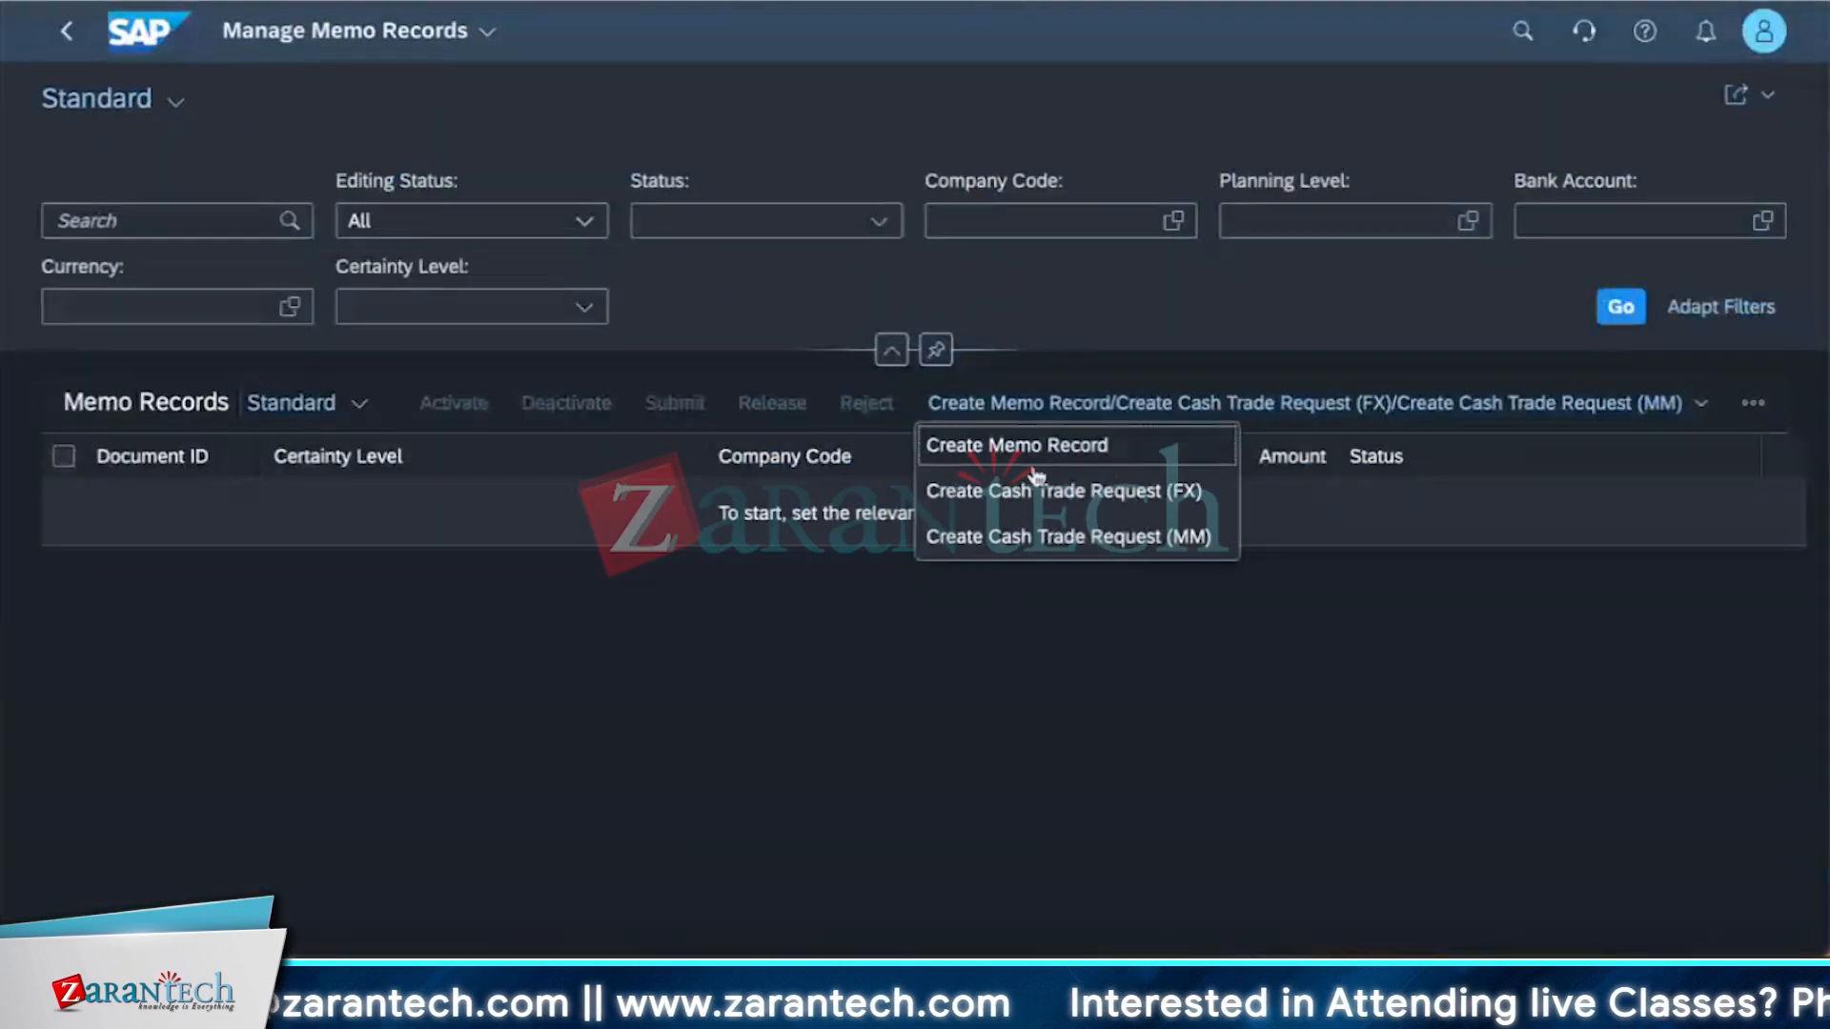
click(1031, 494)
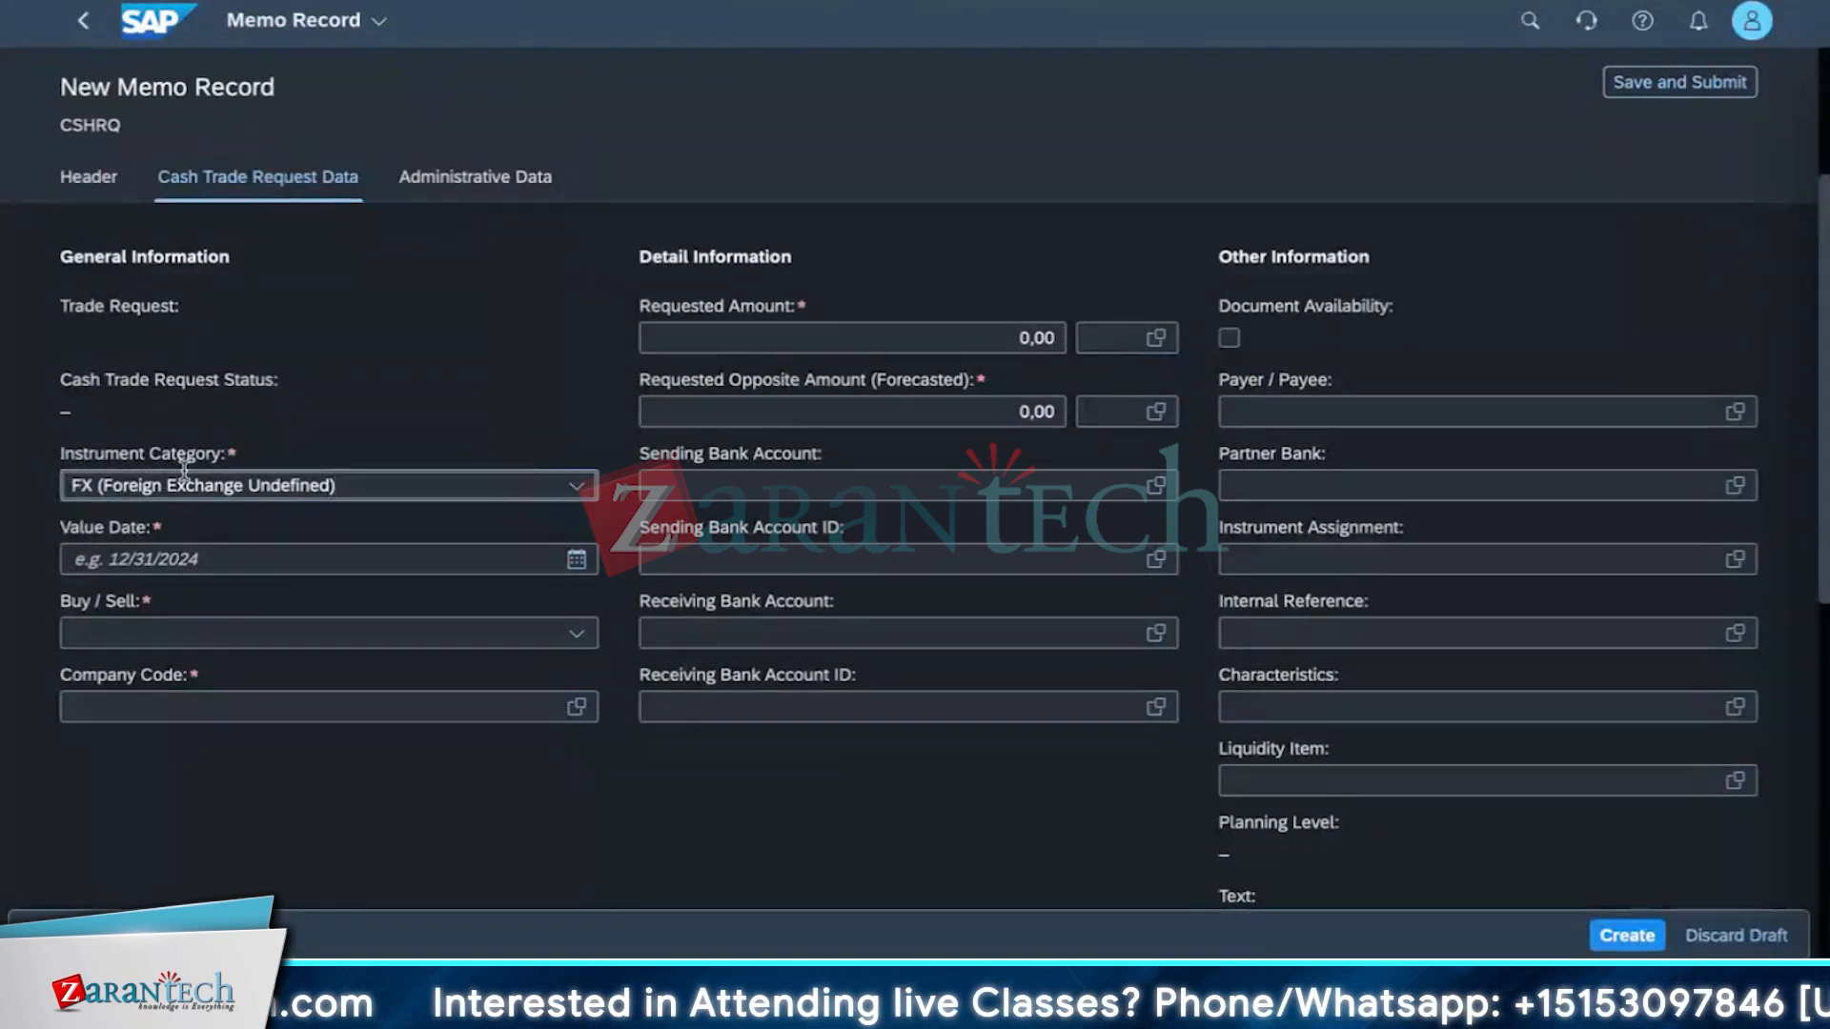
click(575, 488)
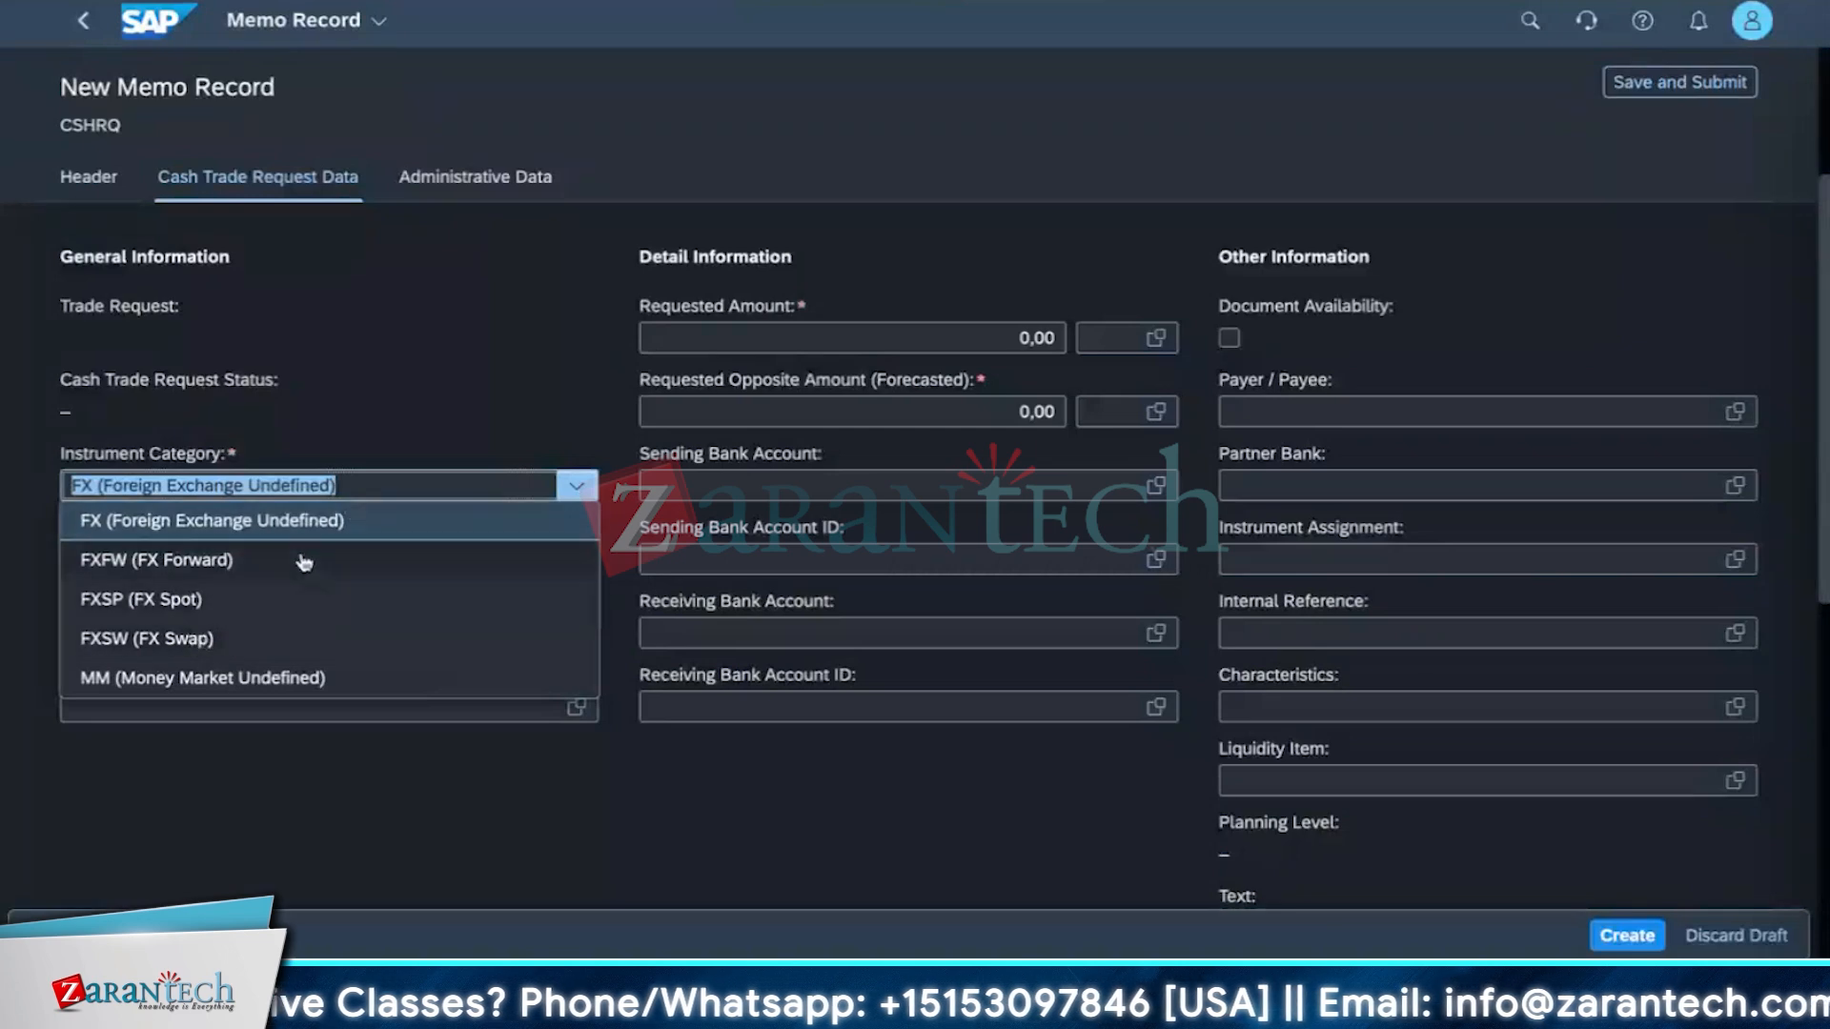
click(462, 305)
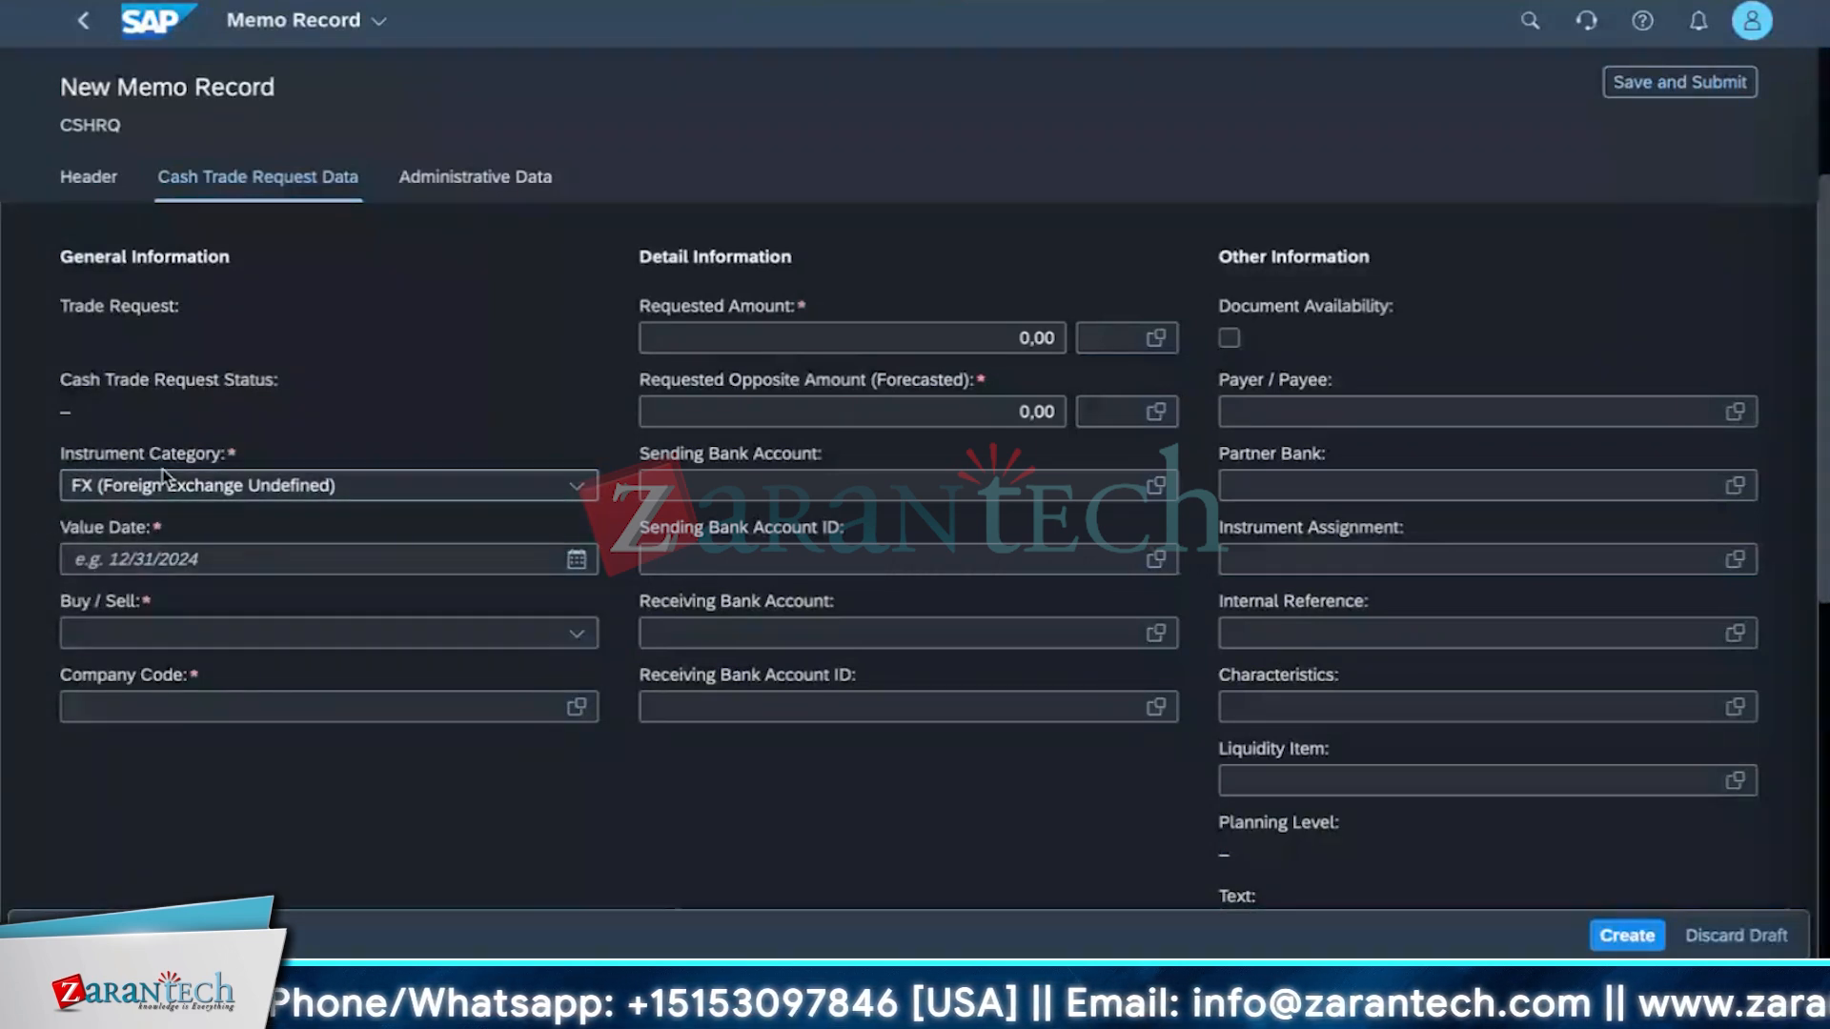
Fill the general information with value date 09/18/2024, Buy/Sell set to Sell, and company code 1710 (US Company Code).
click(575, 562)
click(254, 762)
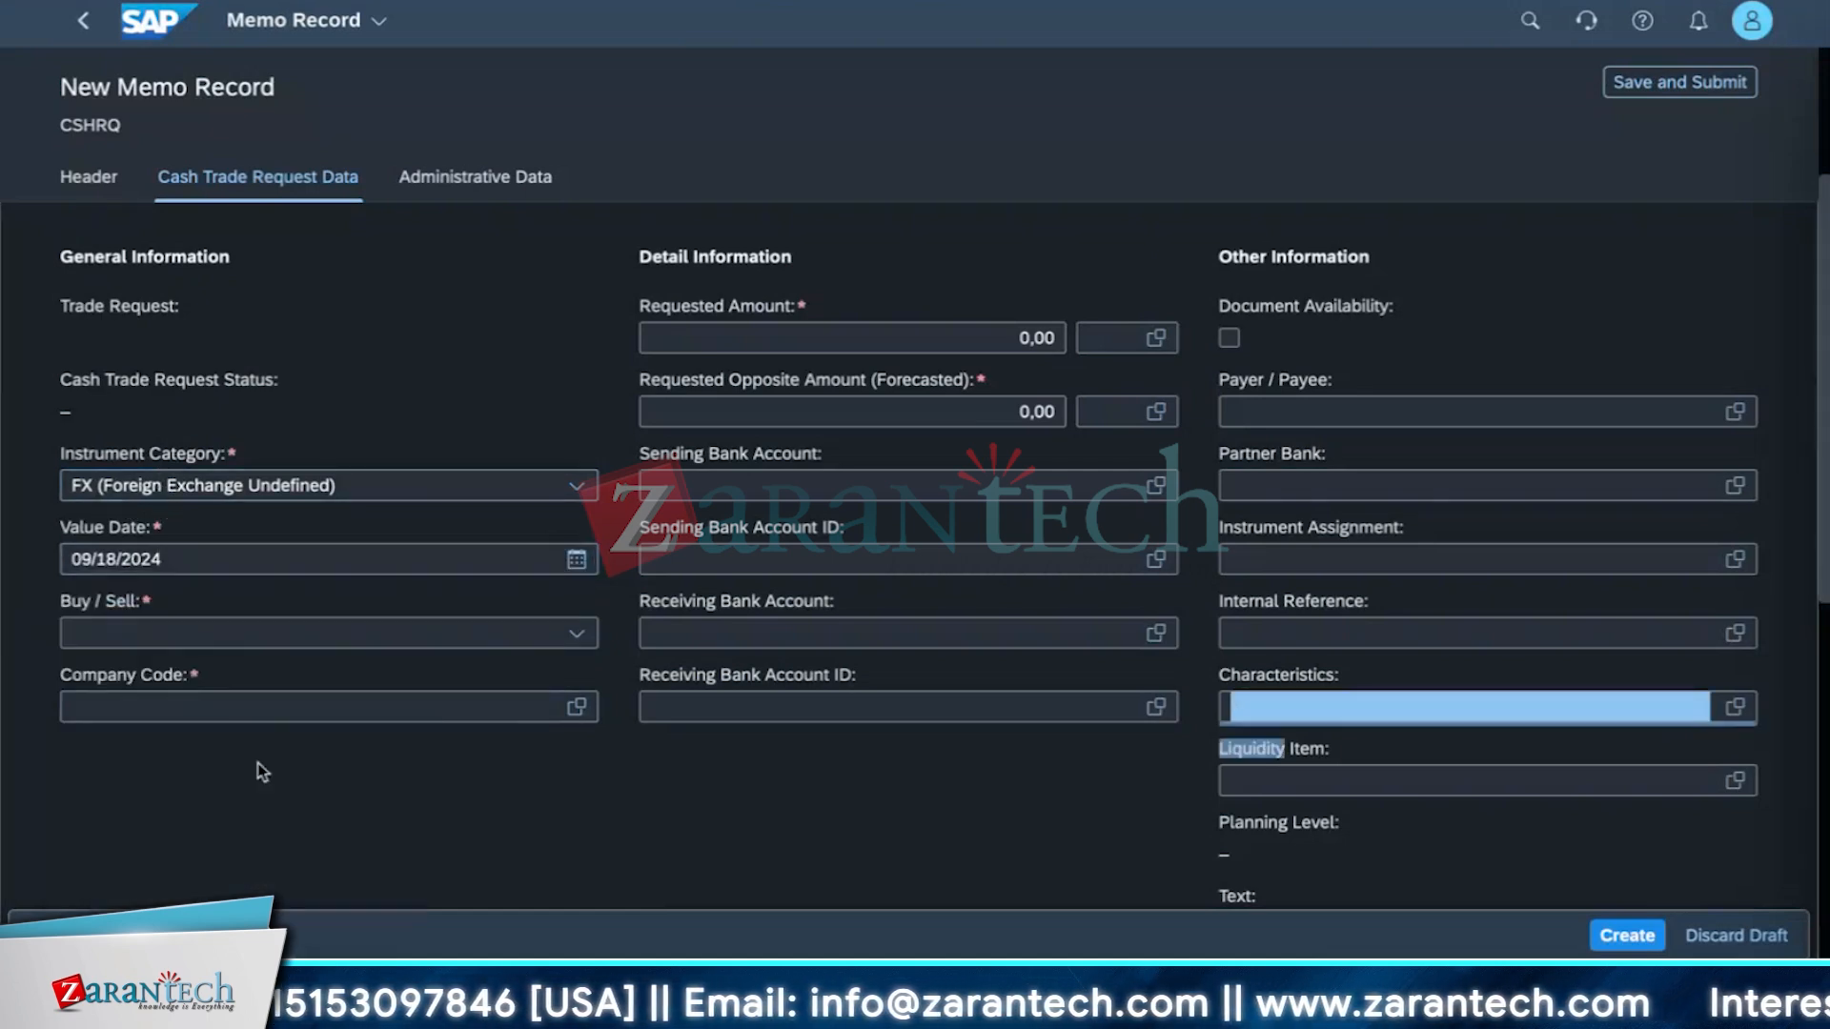
click(577, 634)
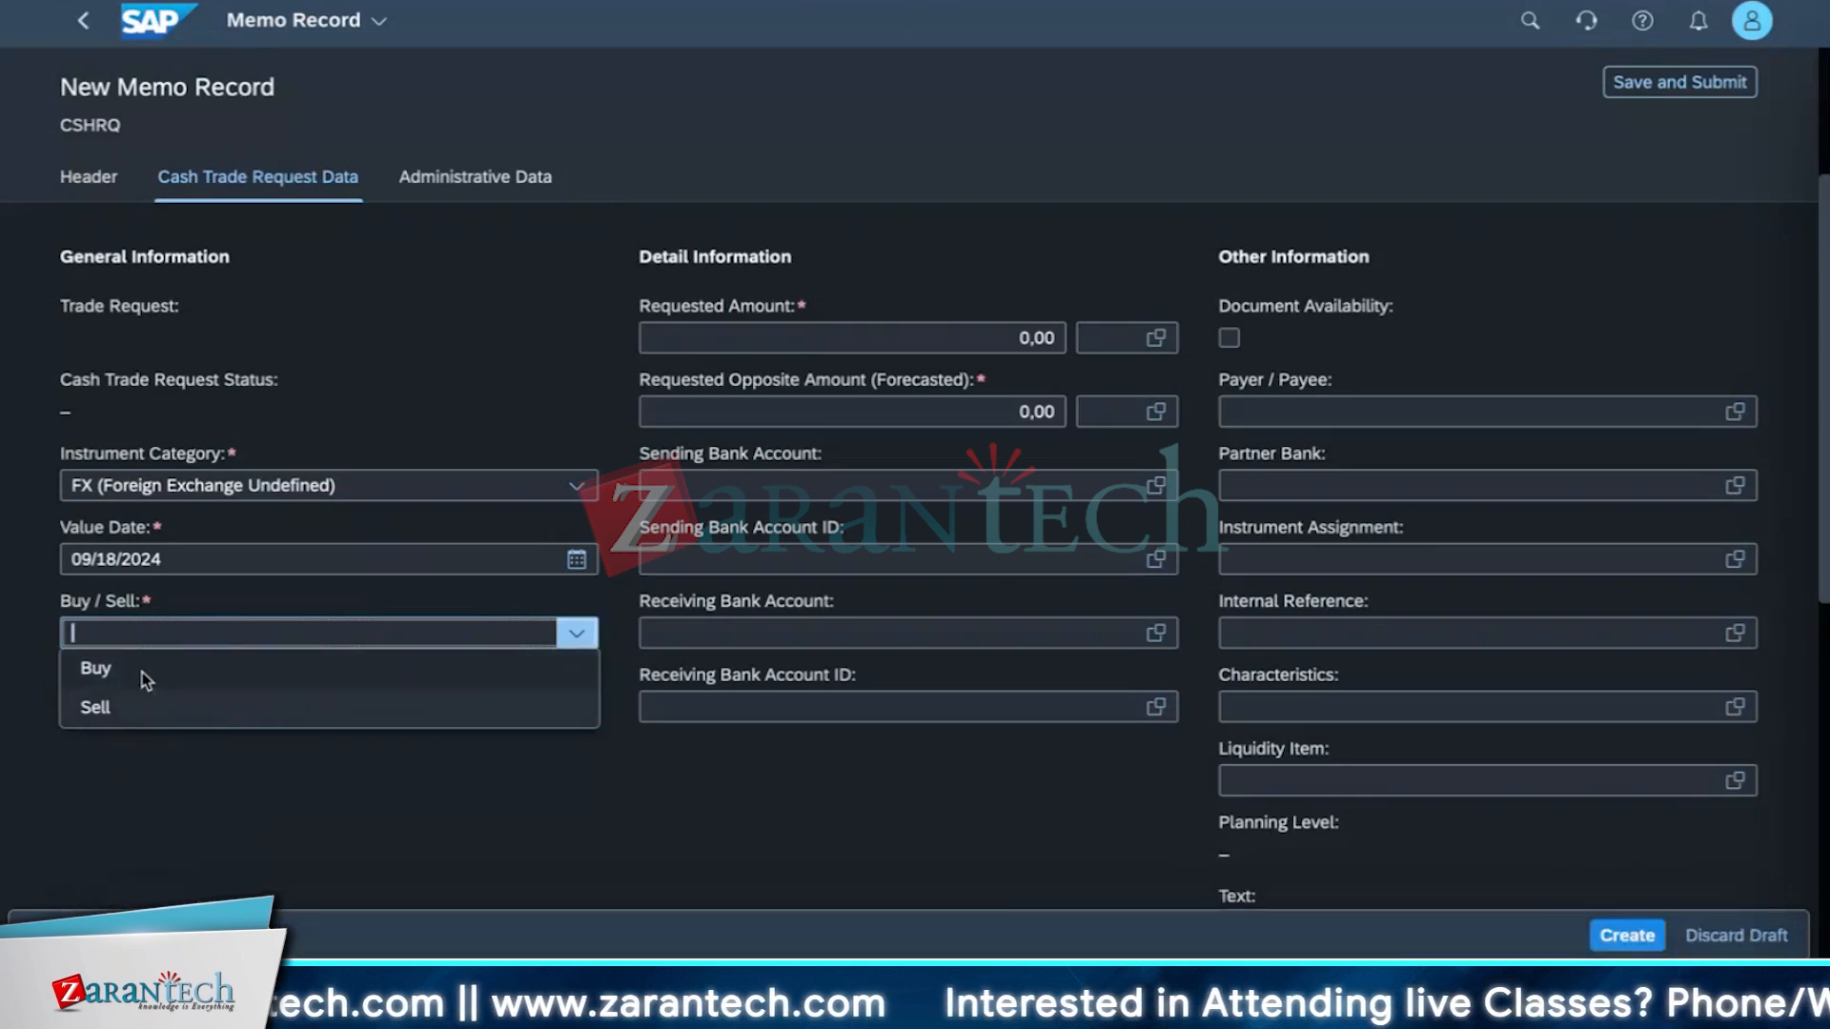
click(95, 707)
click(577, 706)
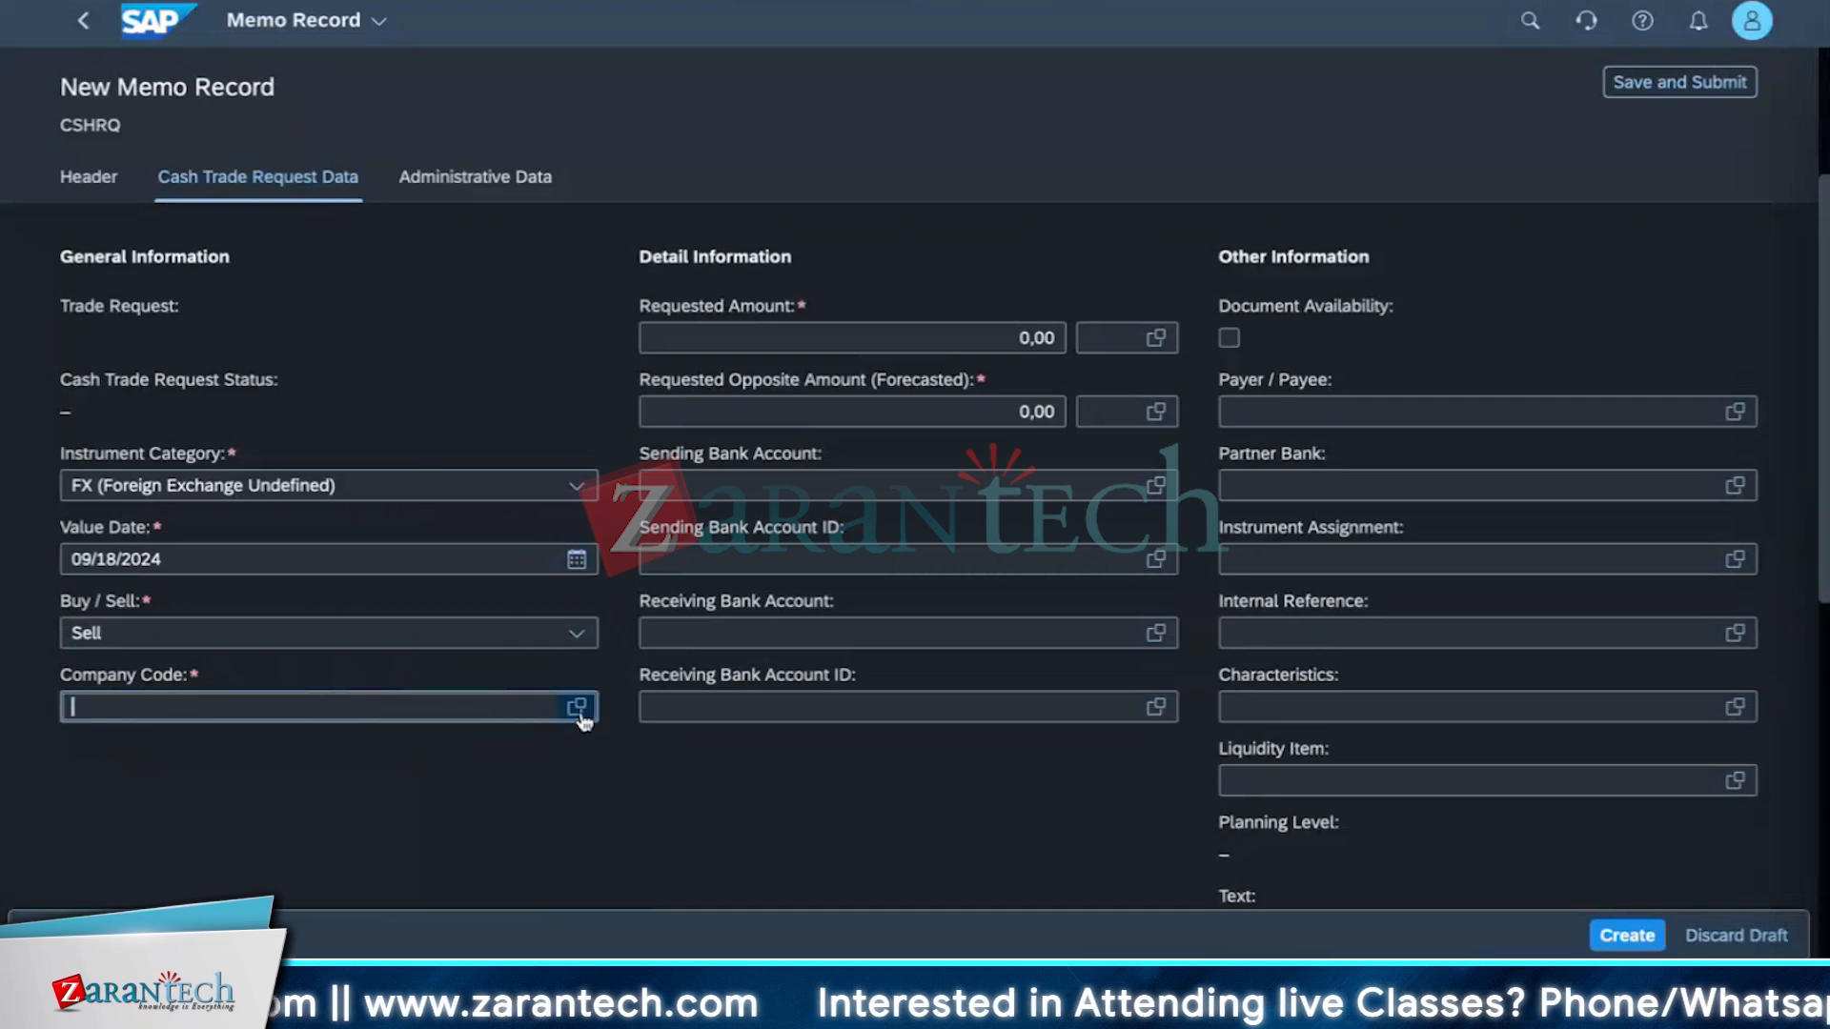
click(311, 390)
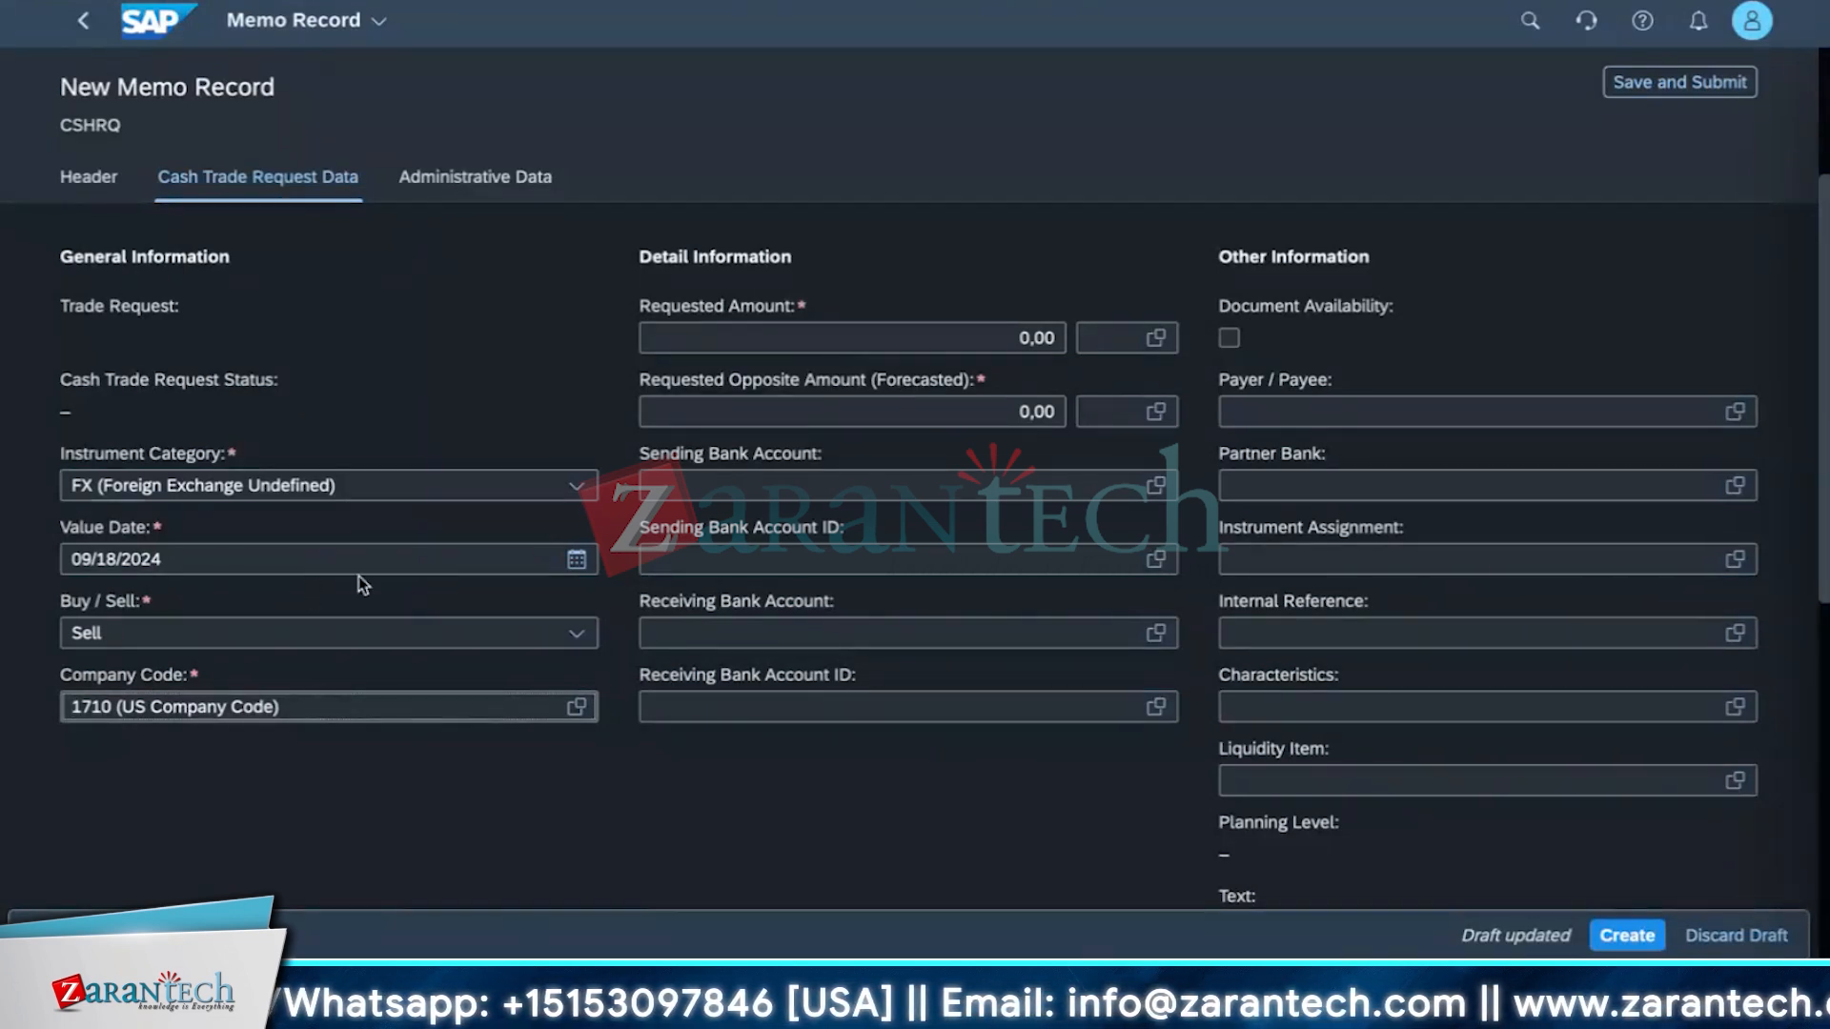
Enter a requested amount of 120 in currency USD.
click(875, 349)
key(Right)
key(Right)
key(Right)
key(Right)
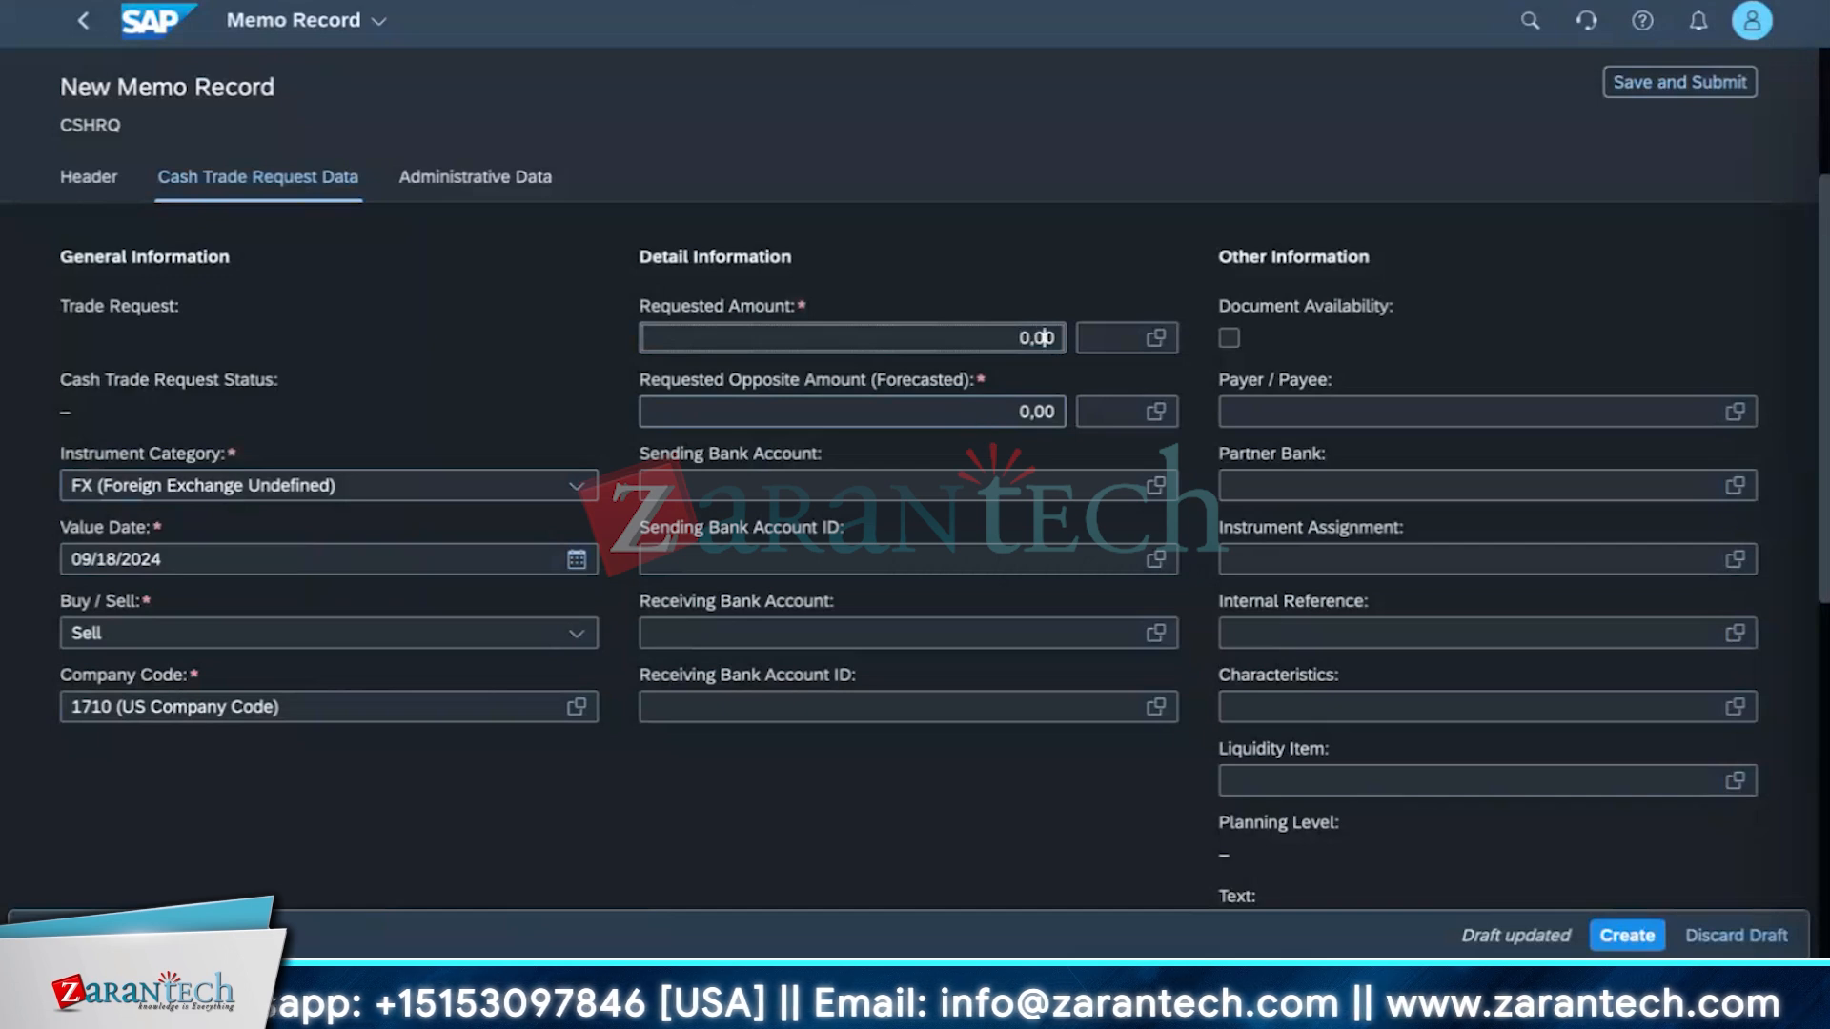
key(BackSpace)
key(BackSpace)
key(BackSpace)
key(BackSpace)
text(1)
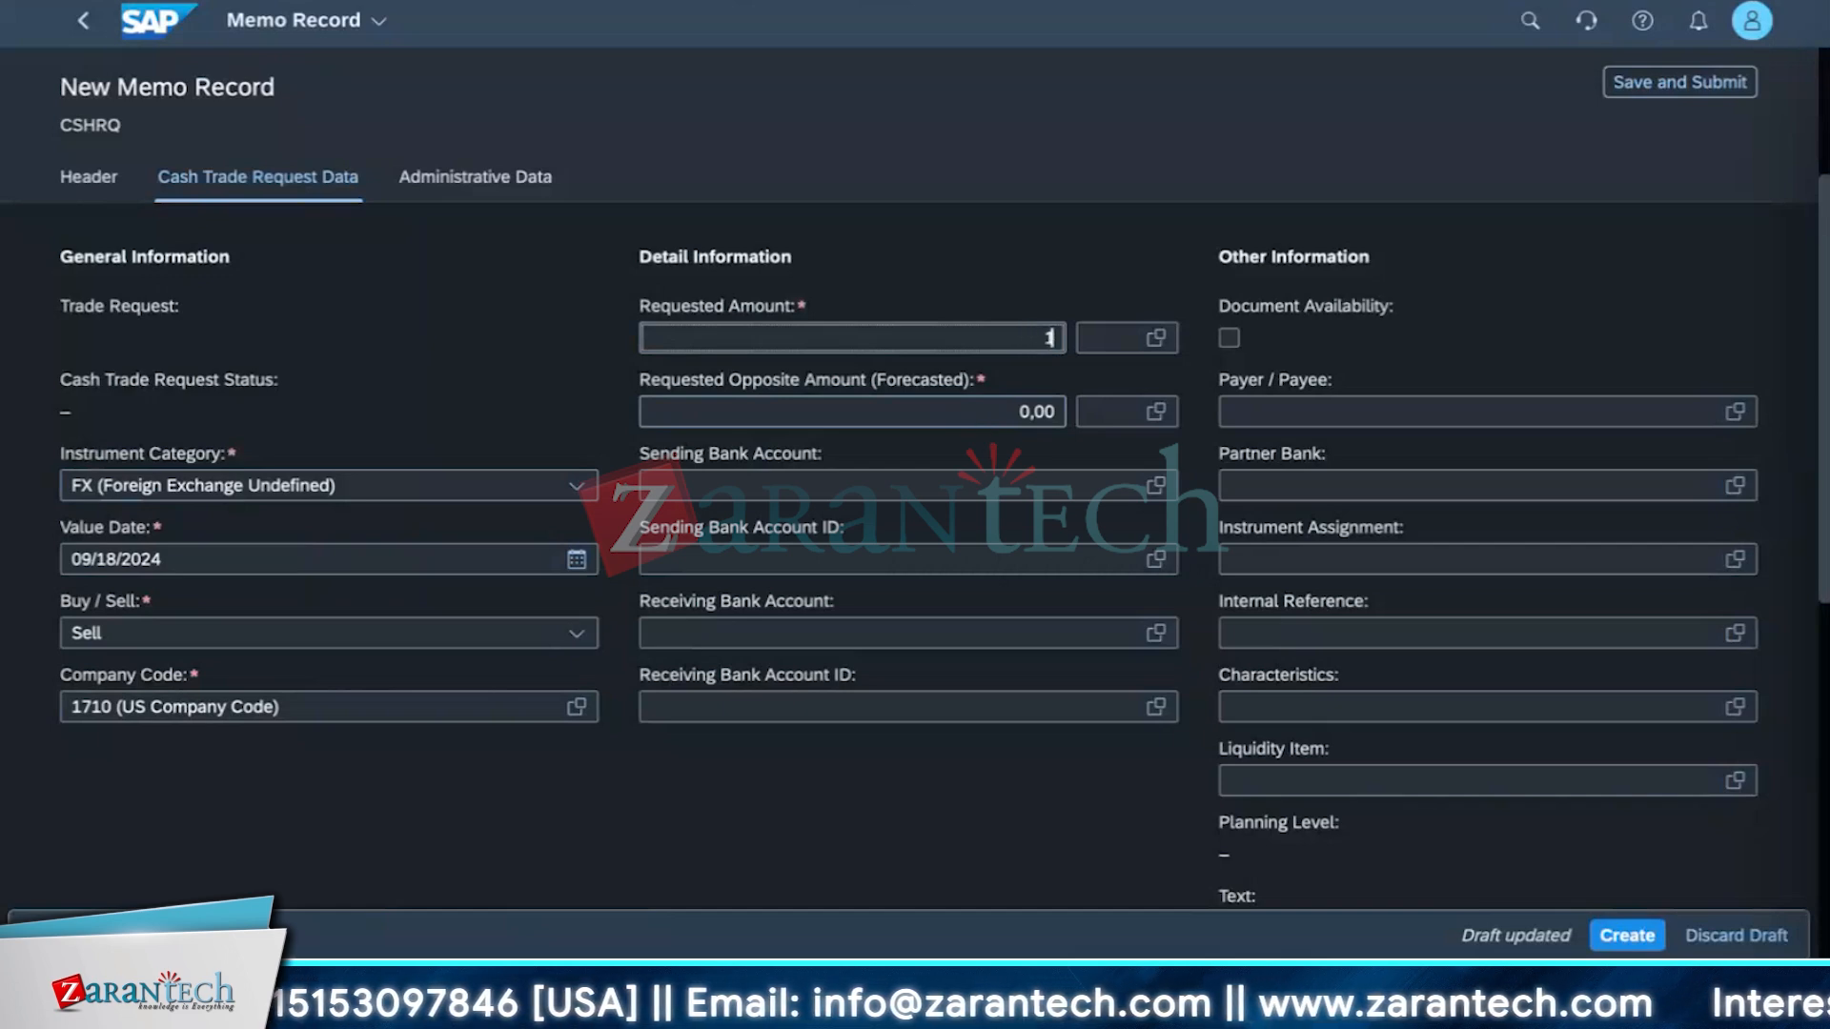
text(200)
key(BackSpace)
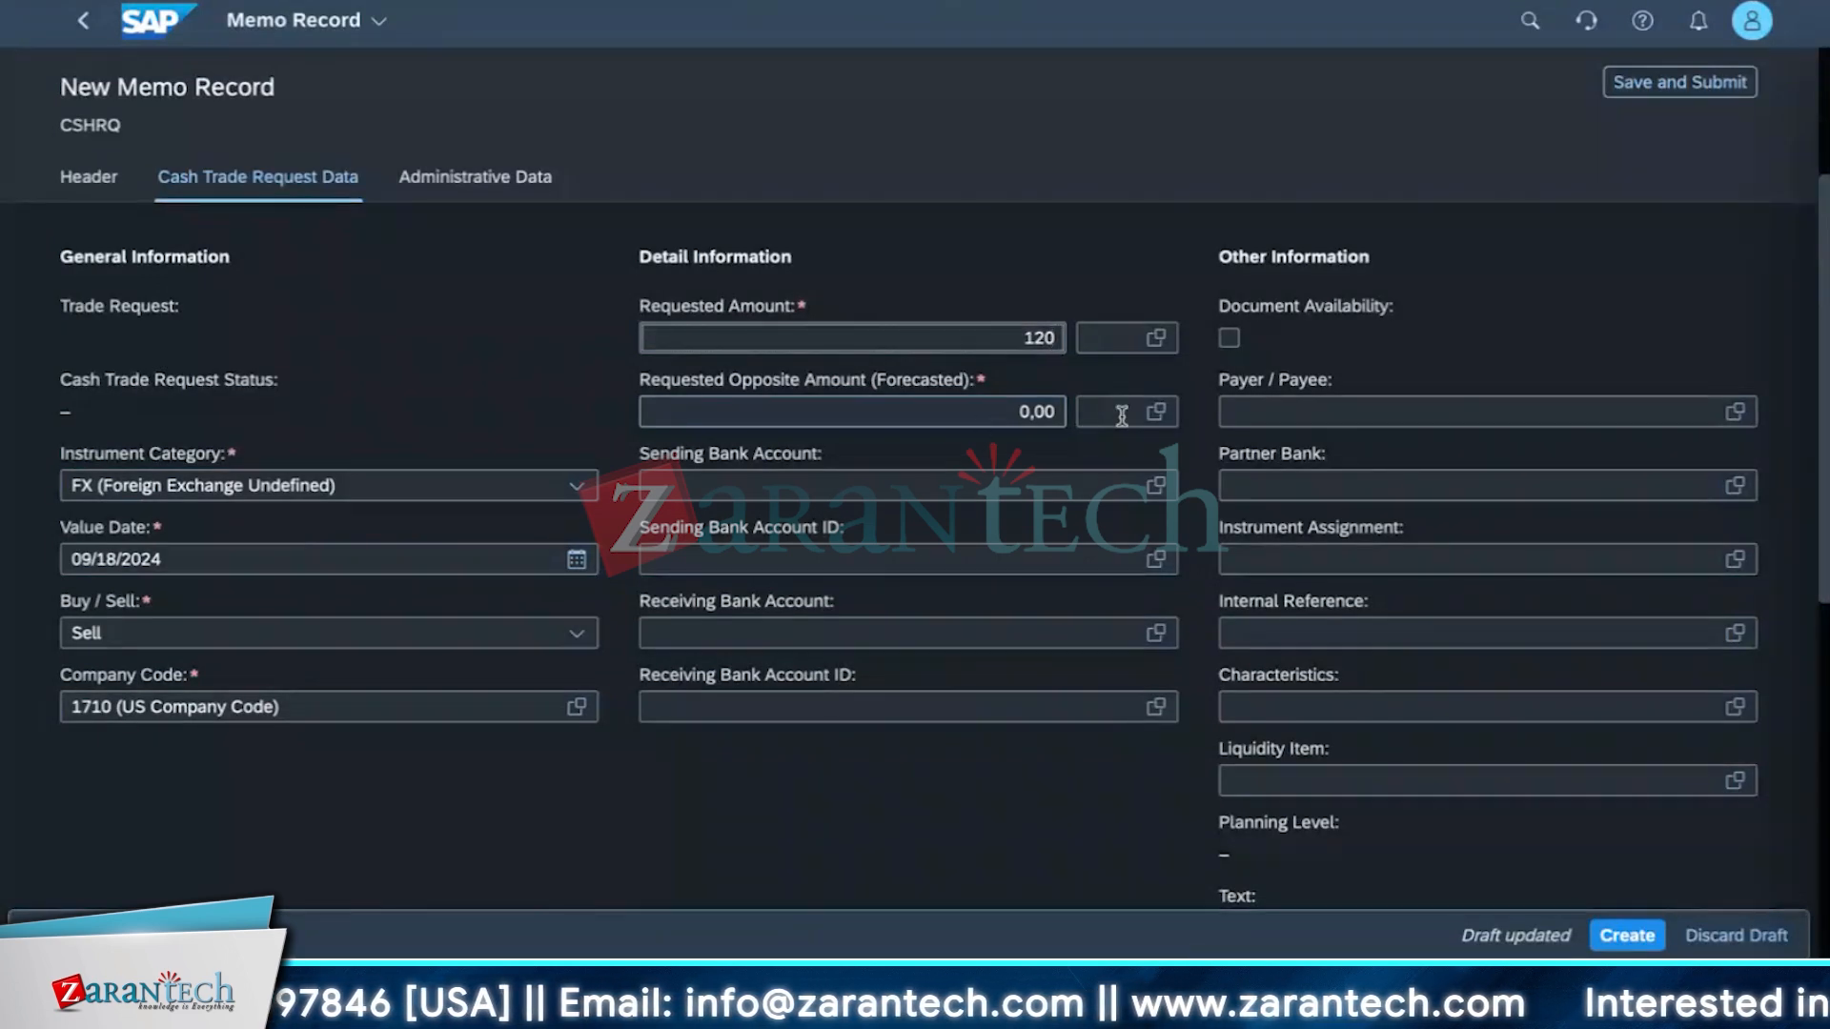
key(Tab)
click(1155, 337)
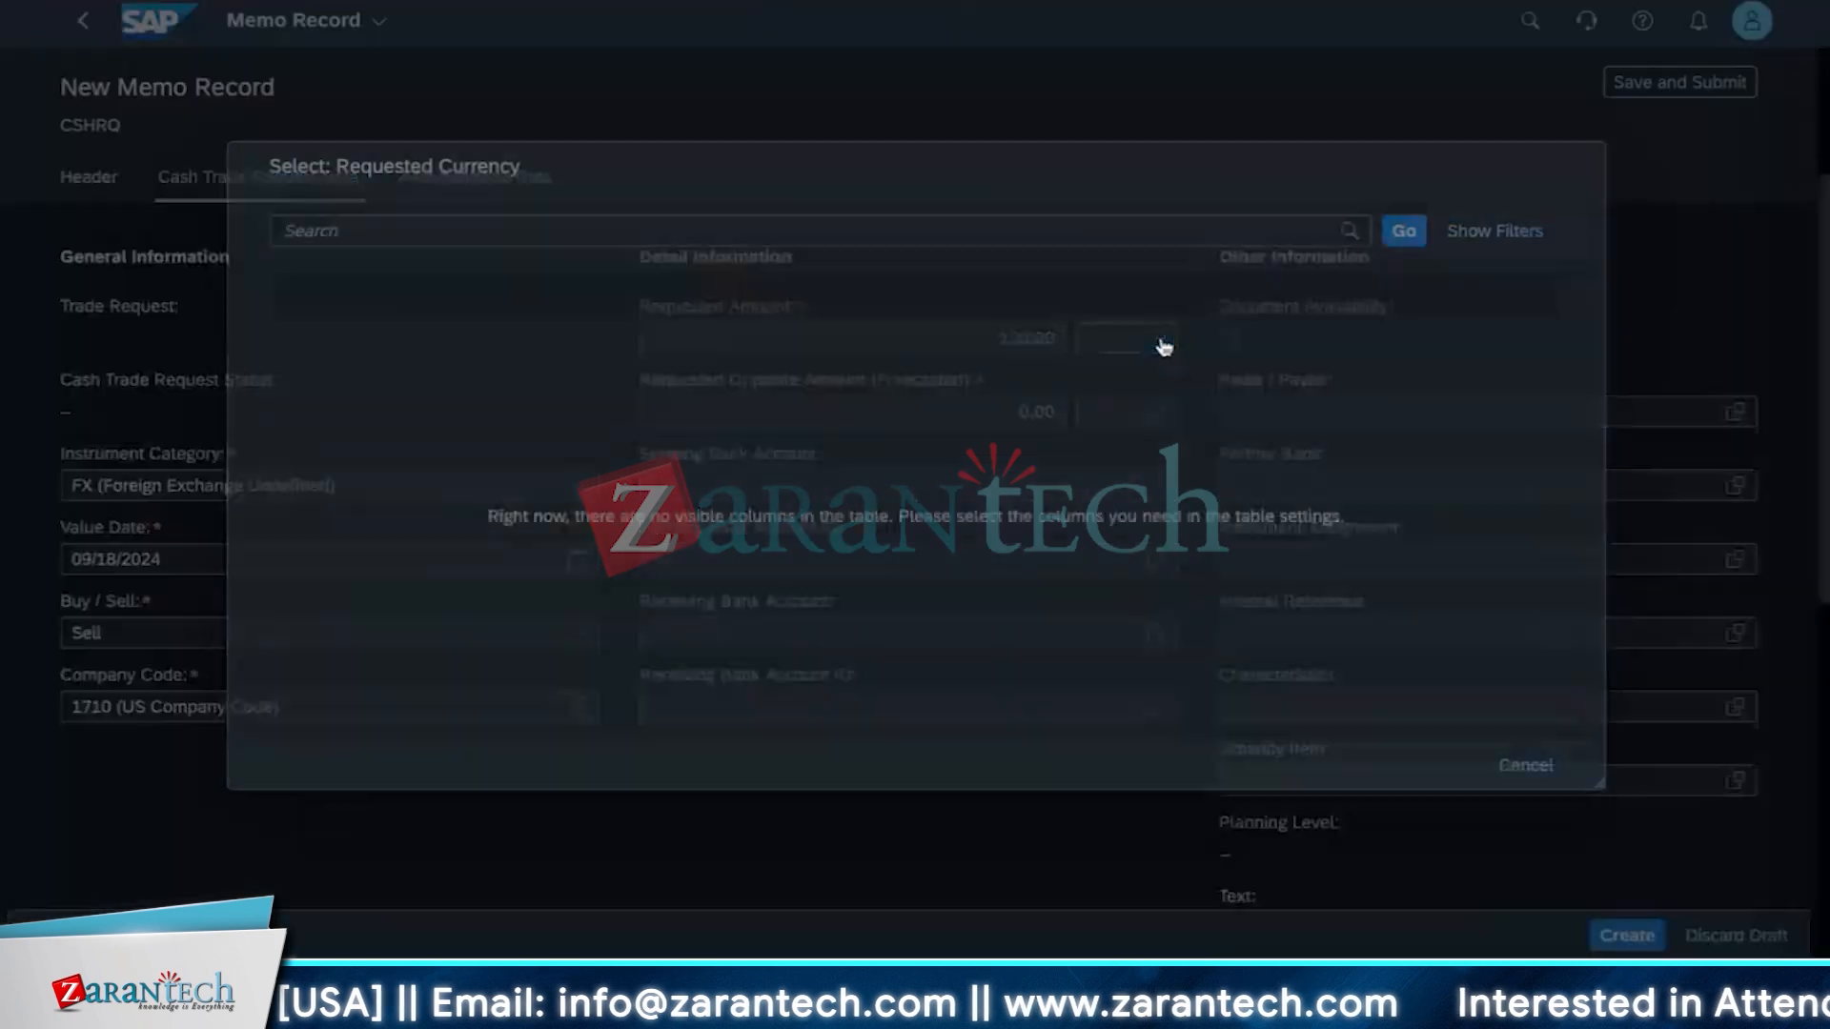
text(USD)
key(Return)
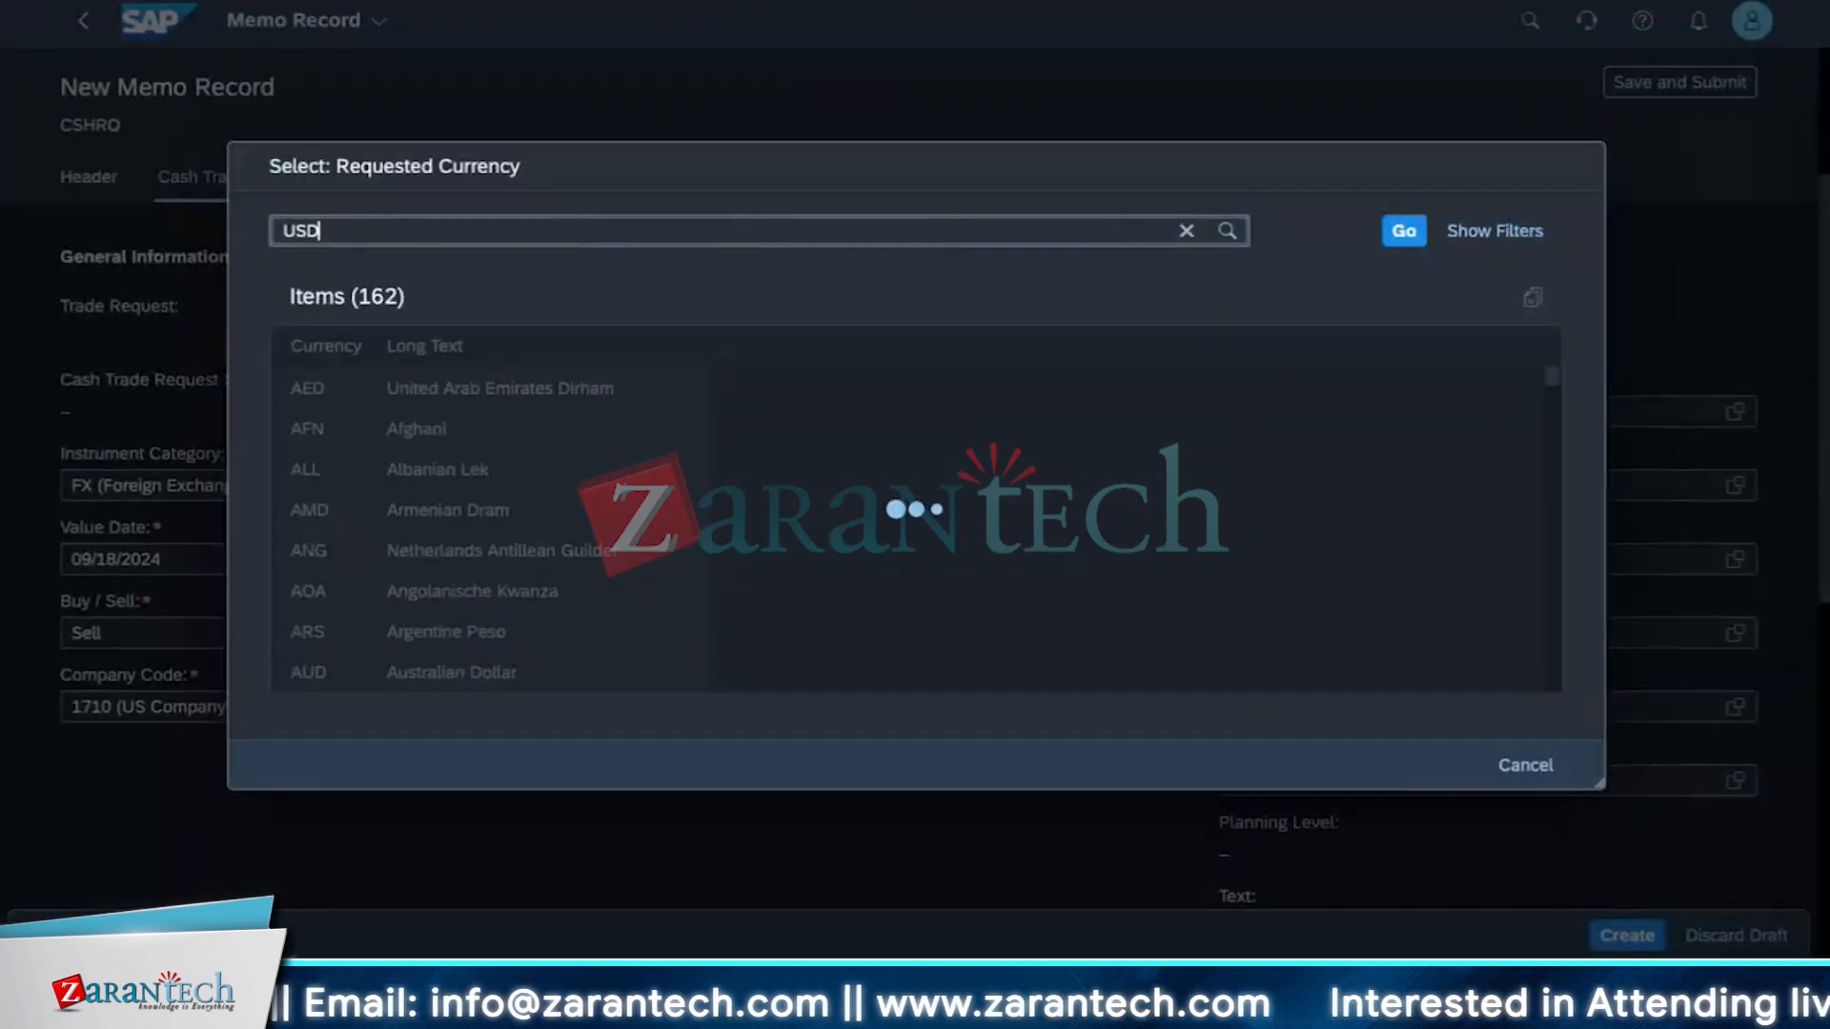
click(534, 399)
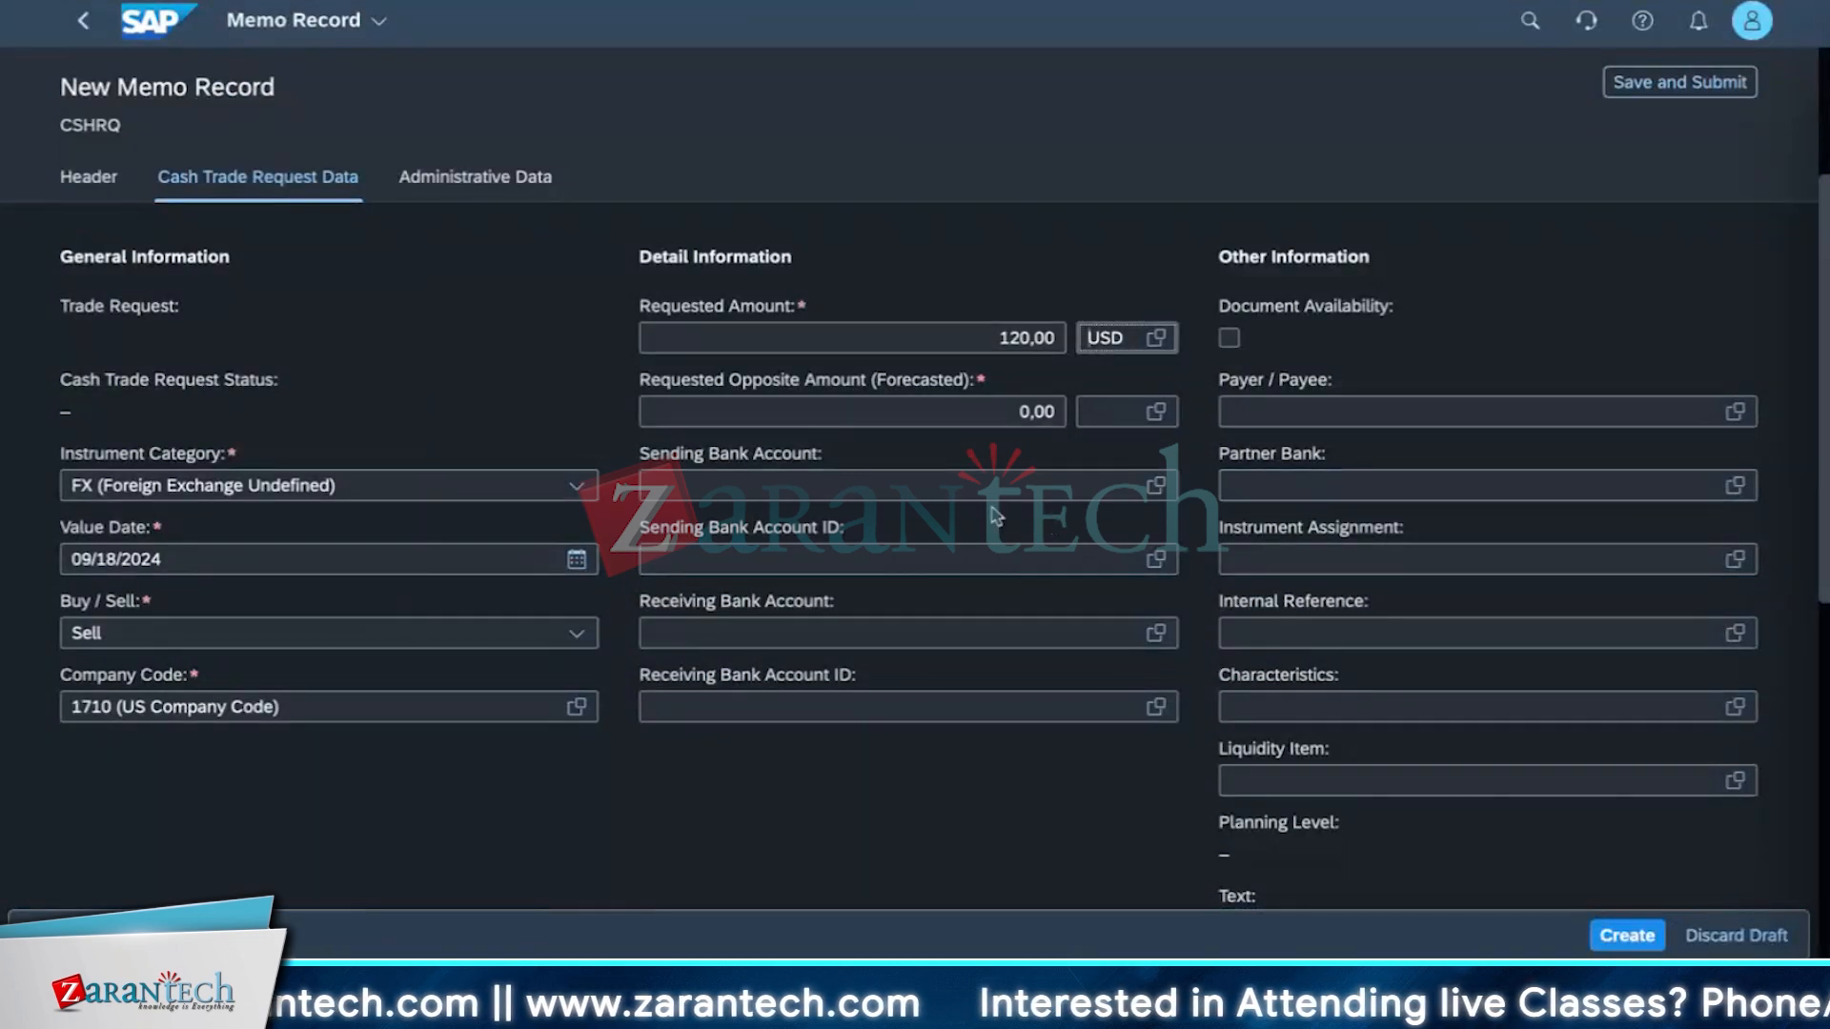
Enter a requested opposite amount (forecasted) of 20 in currency USD.
click(953, 411)
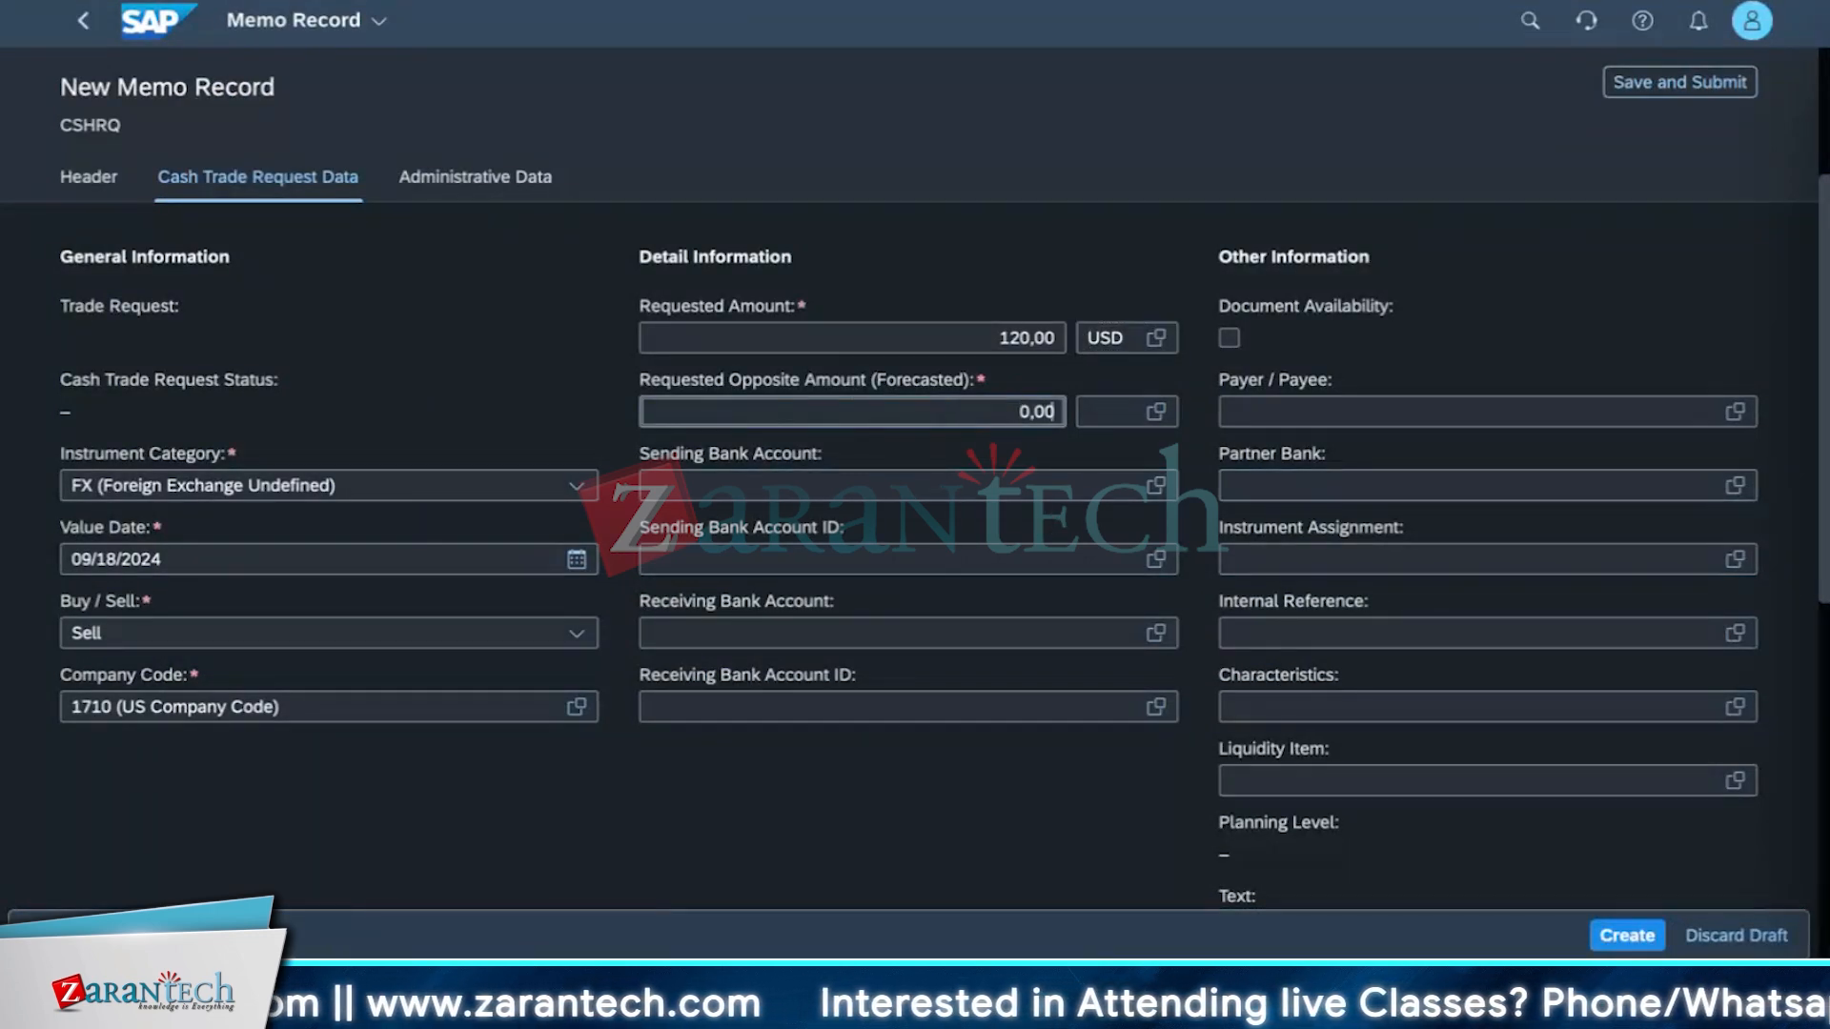
key(BackSpace)
key(BackSpace)
key(BackSpace)
key(BackSpace)
text(10)
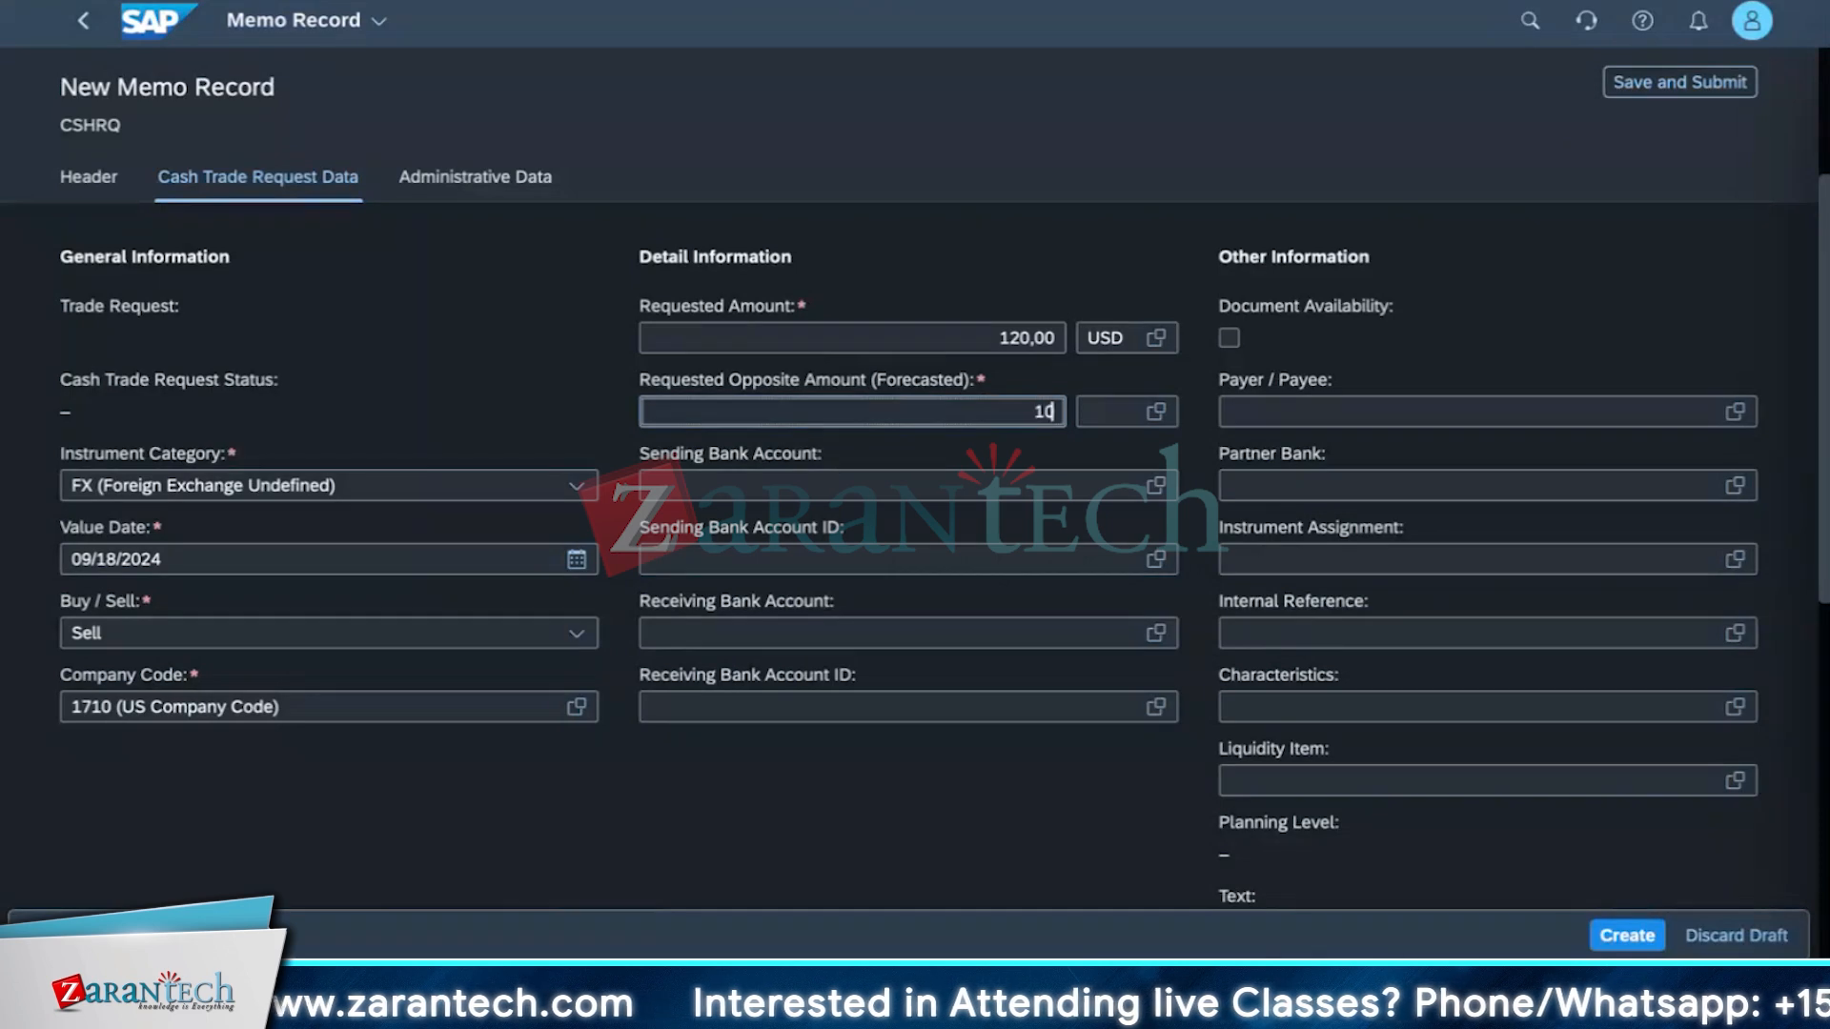
key(BackSpace)
key(BackSpace)
text(20)
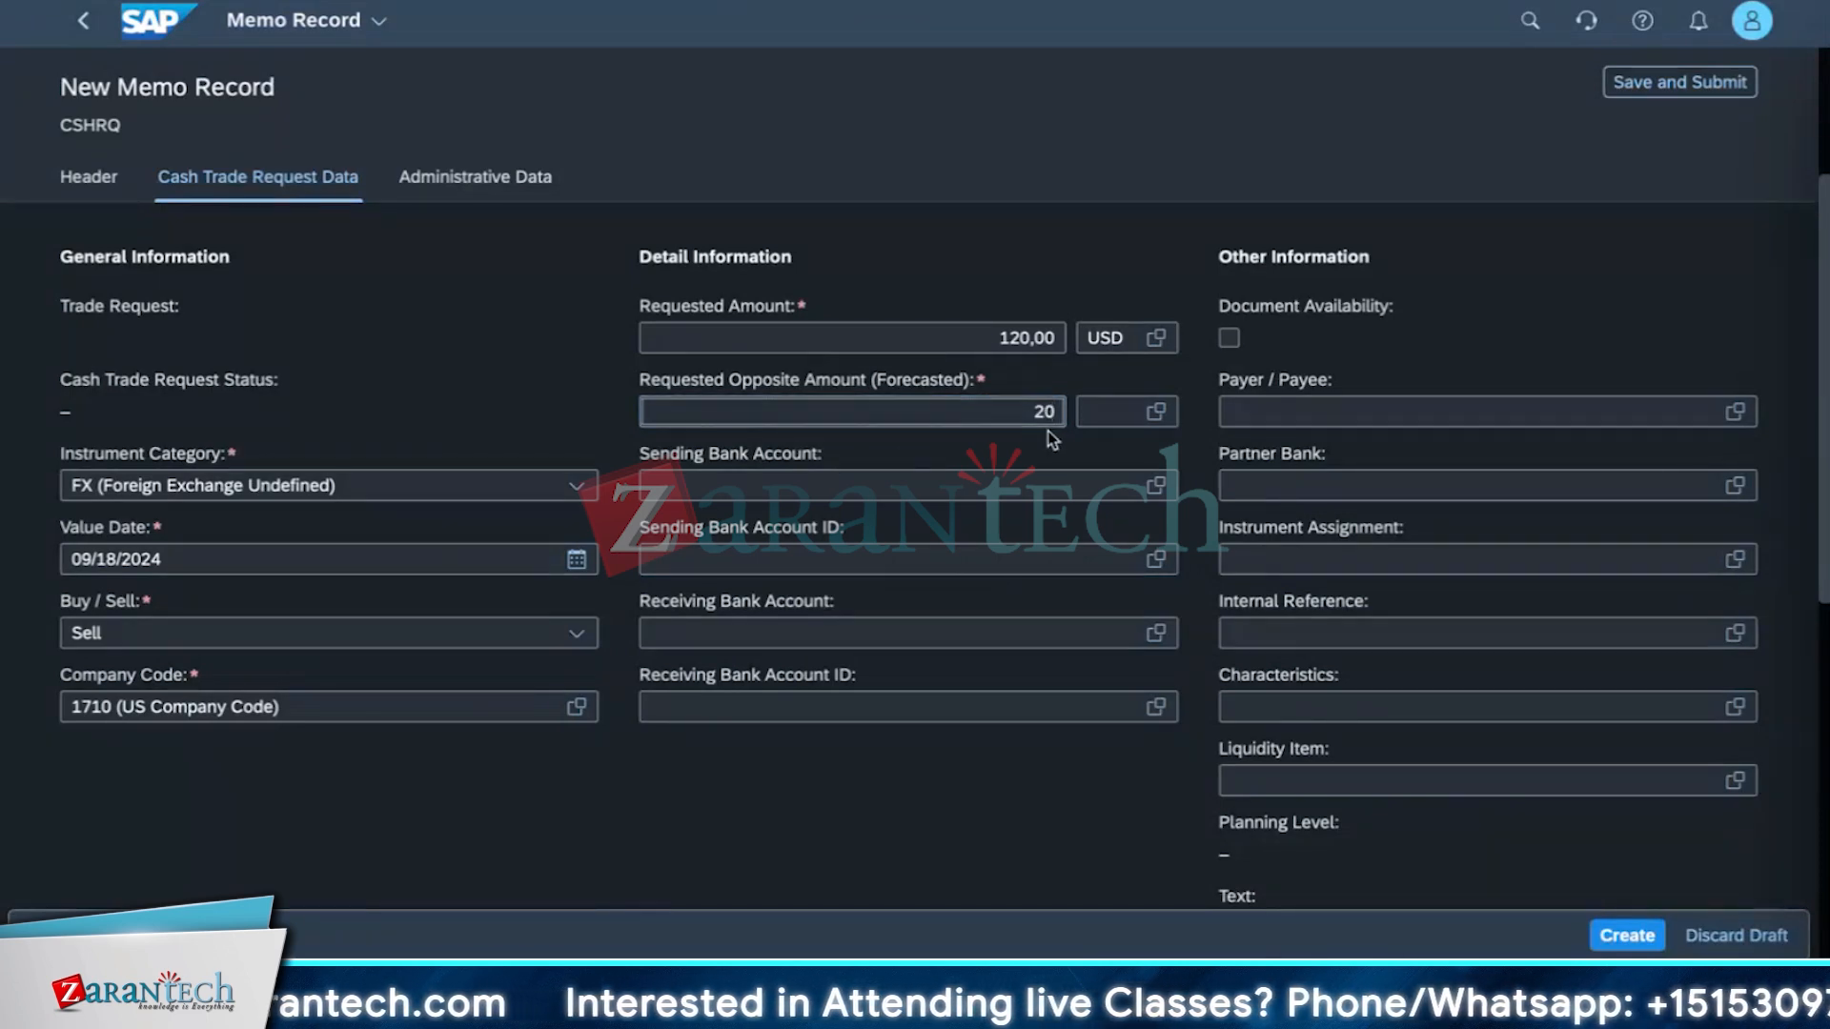
click(1156, 413)
text(usd)
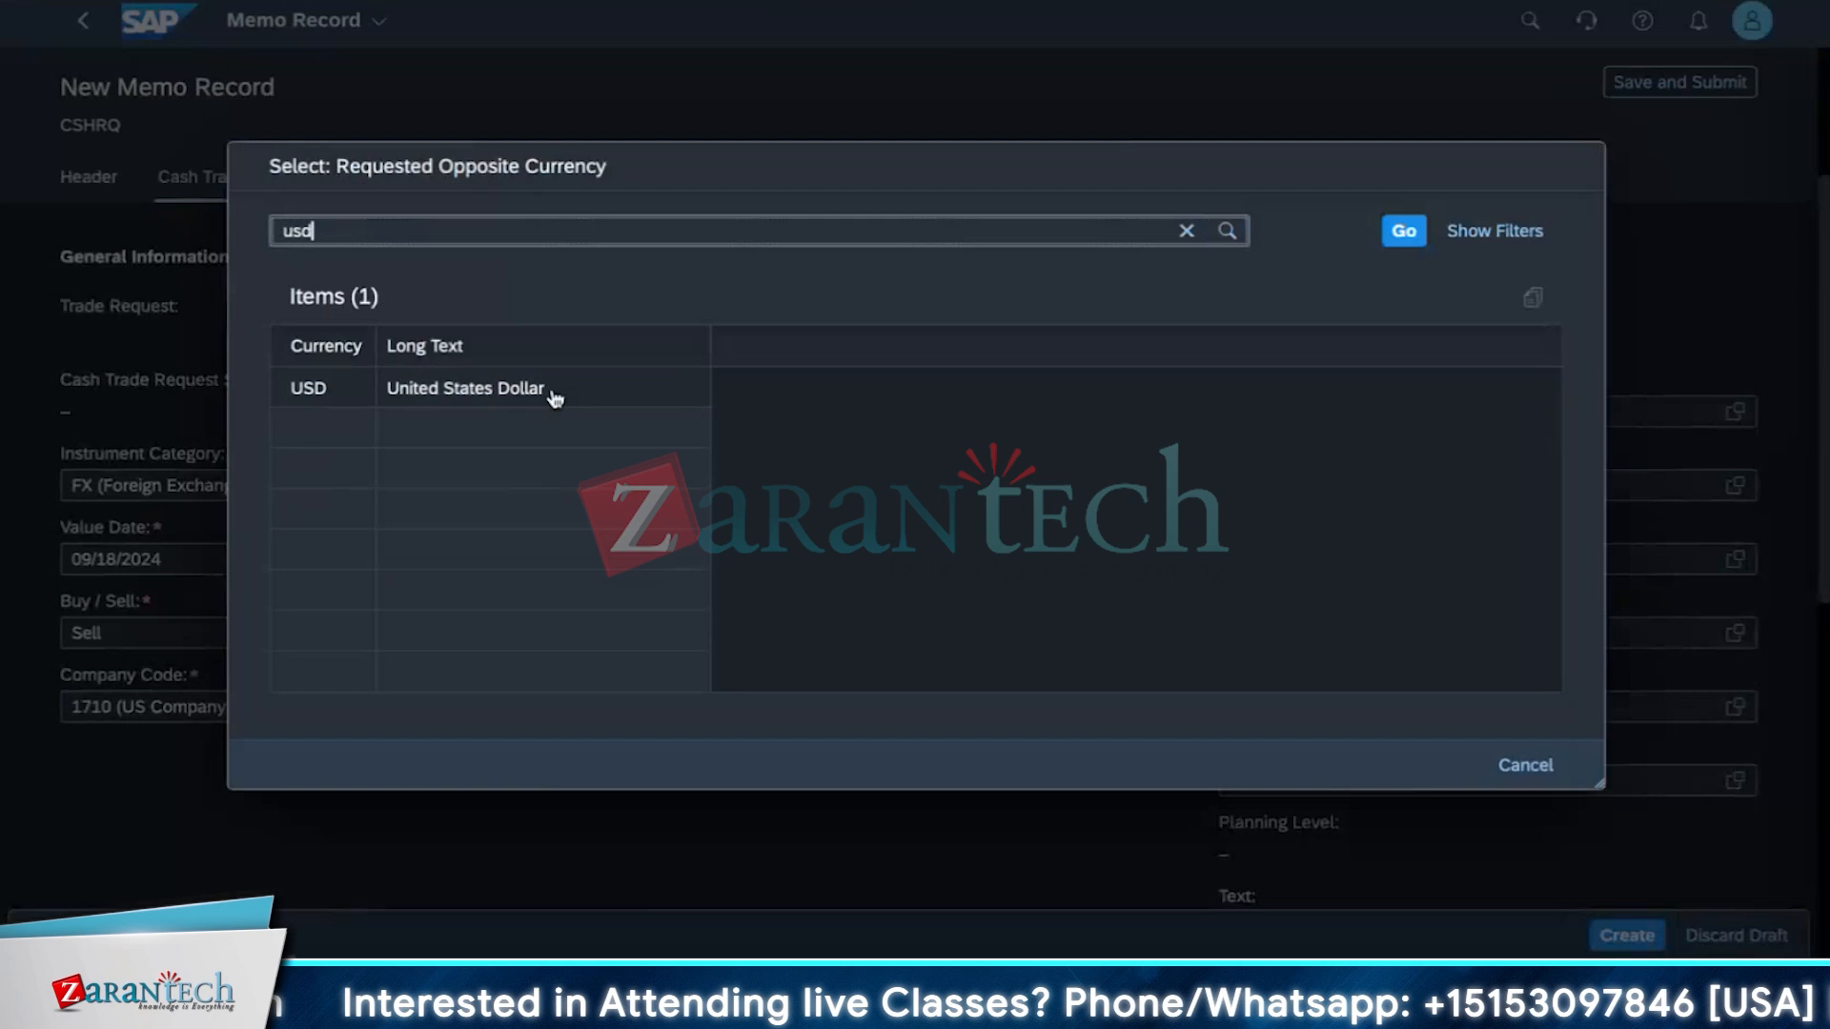
click(552, 395)
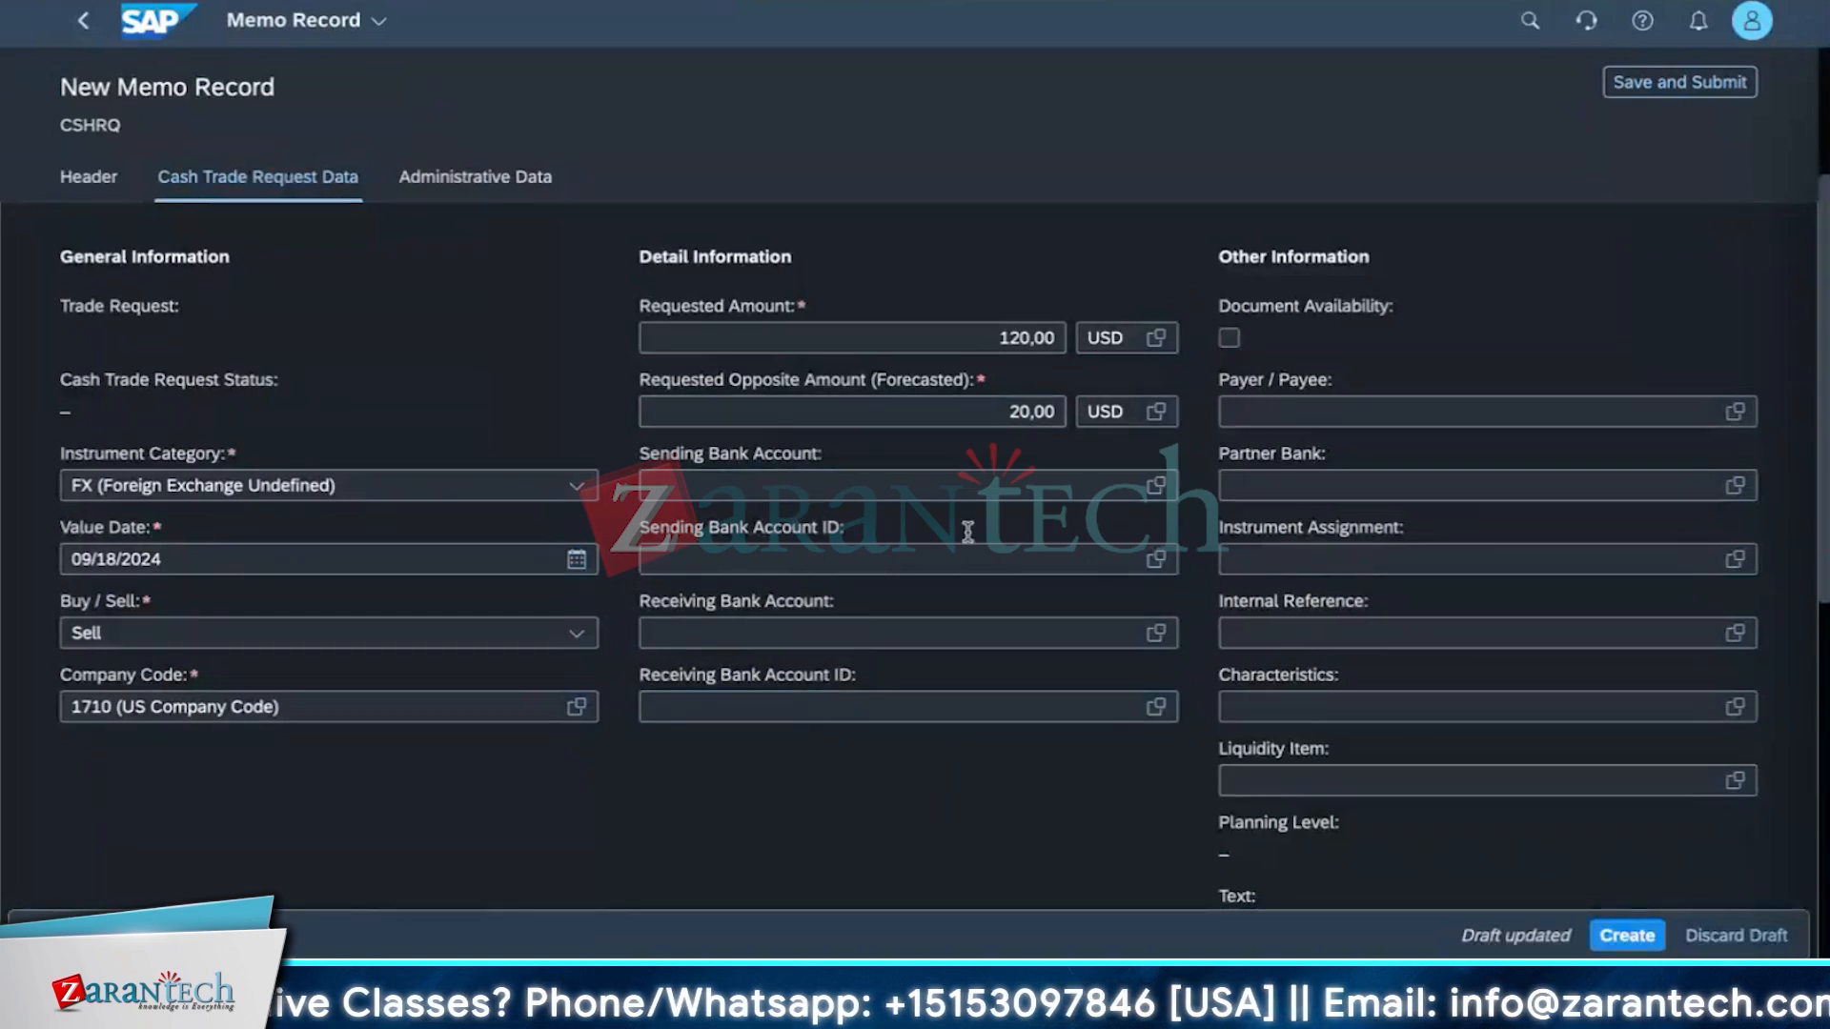
Try to create the cash trade request memo record.
scroll(1218, 797, down, 3)
scroll(555, 707, down, 4)
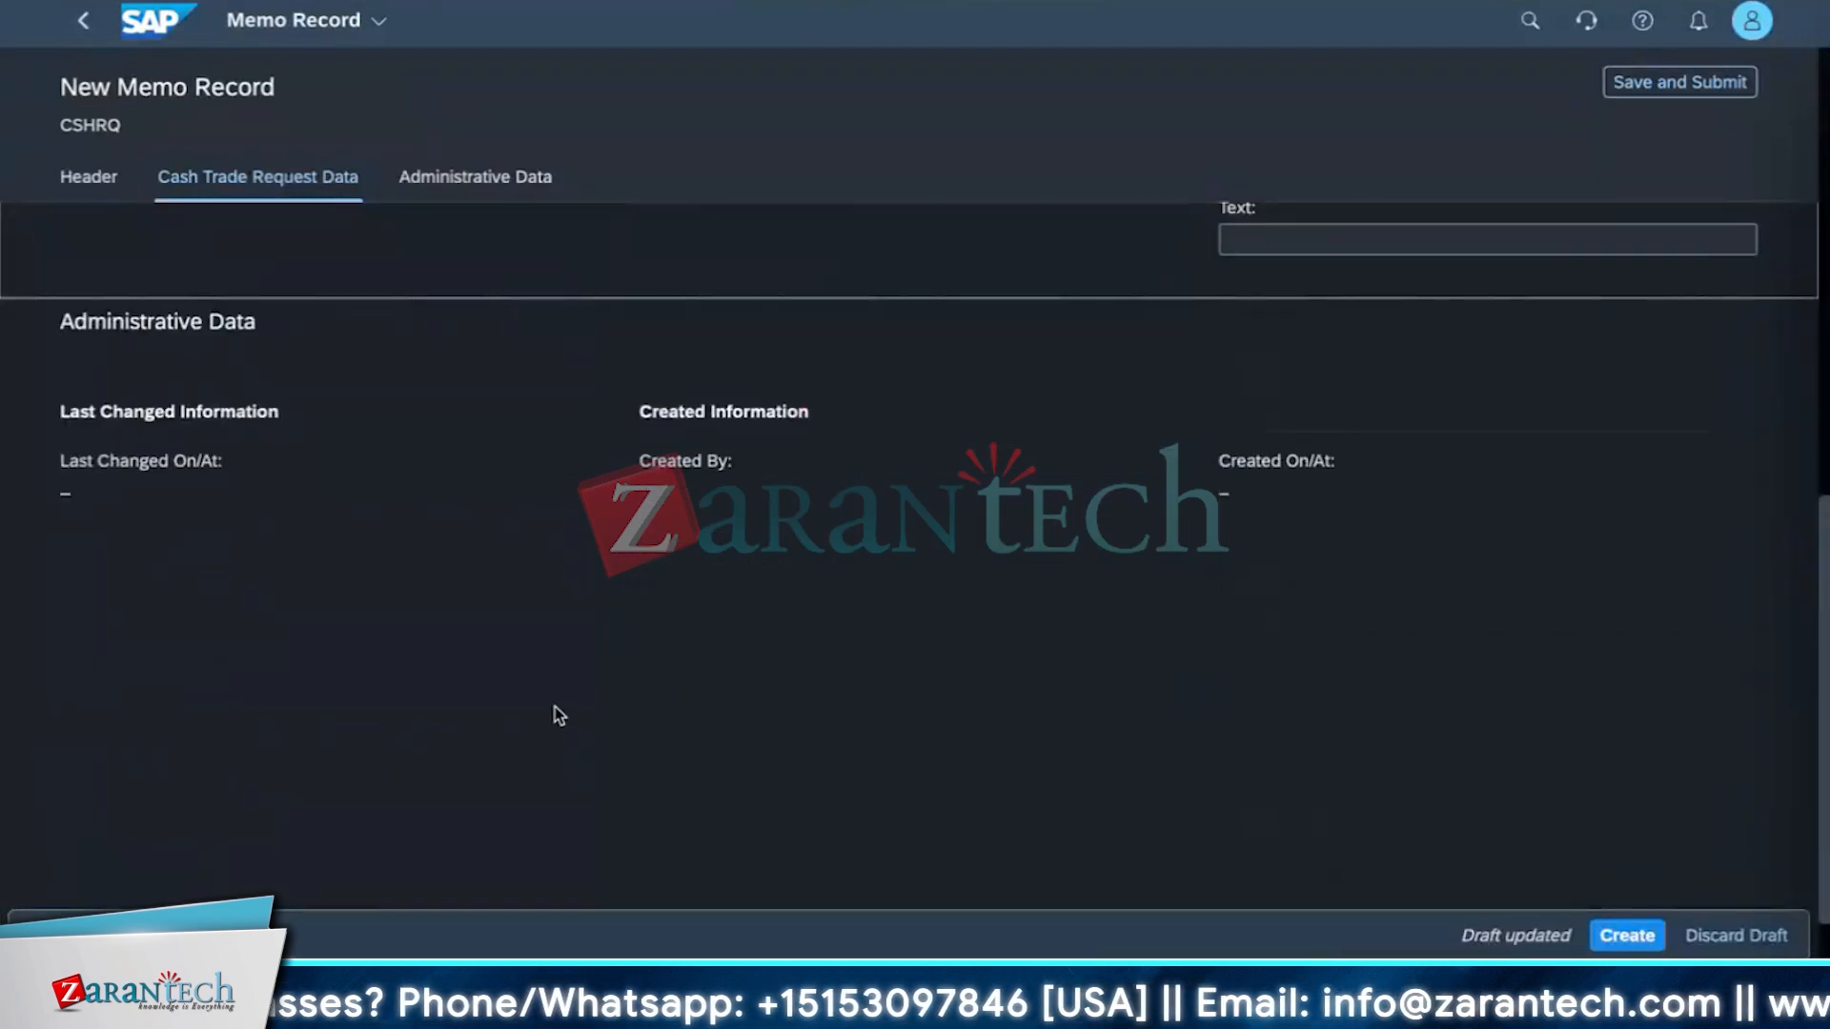
scroll(553, 709, up, 10)
scroll(1102, 607, down, 1)
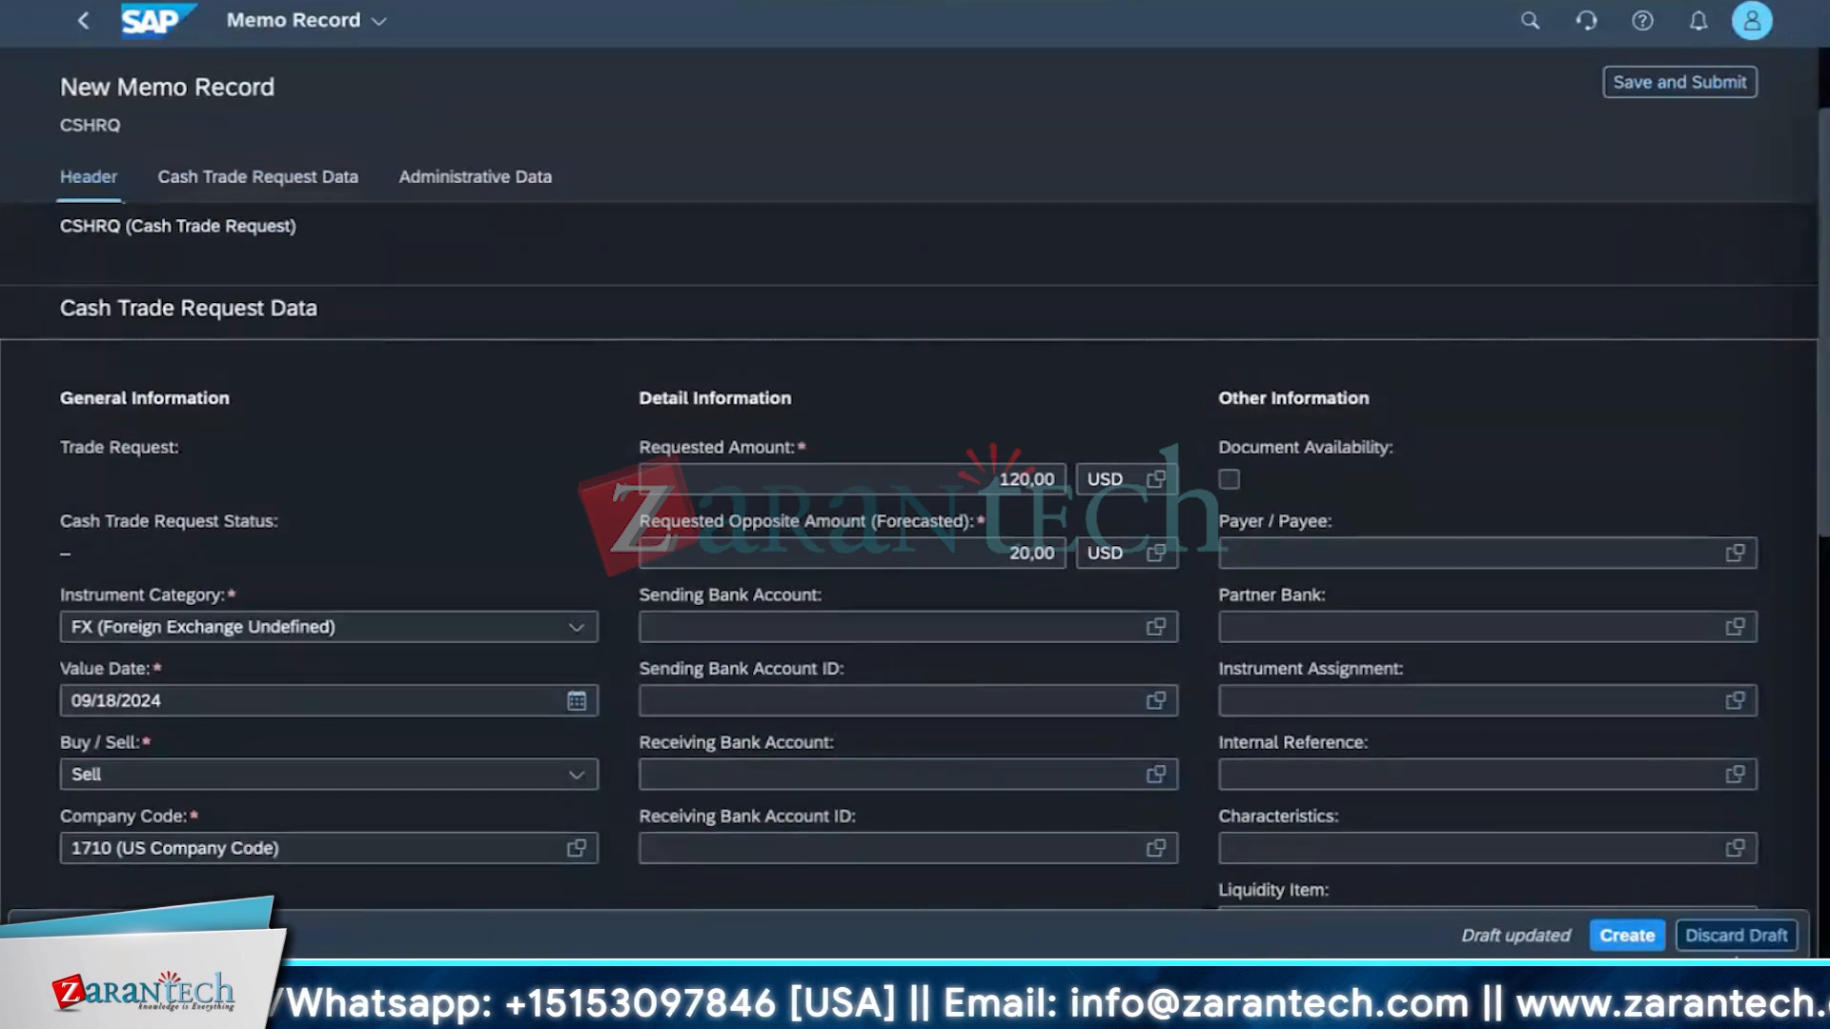
scroll(584, 671, down, 6)
scroll(584, 671, down, 2)
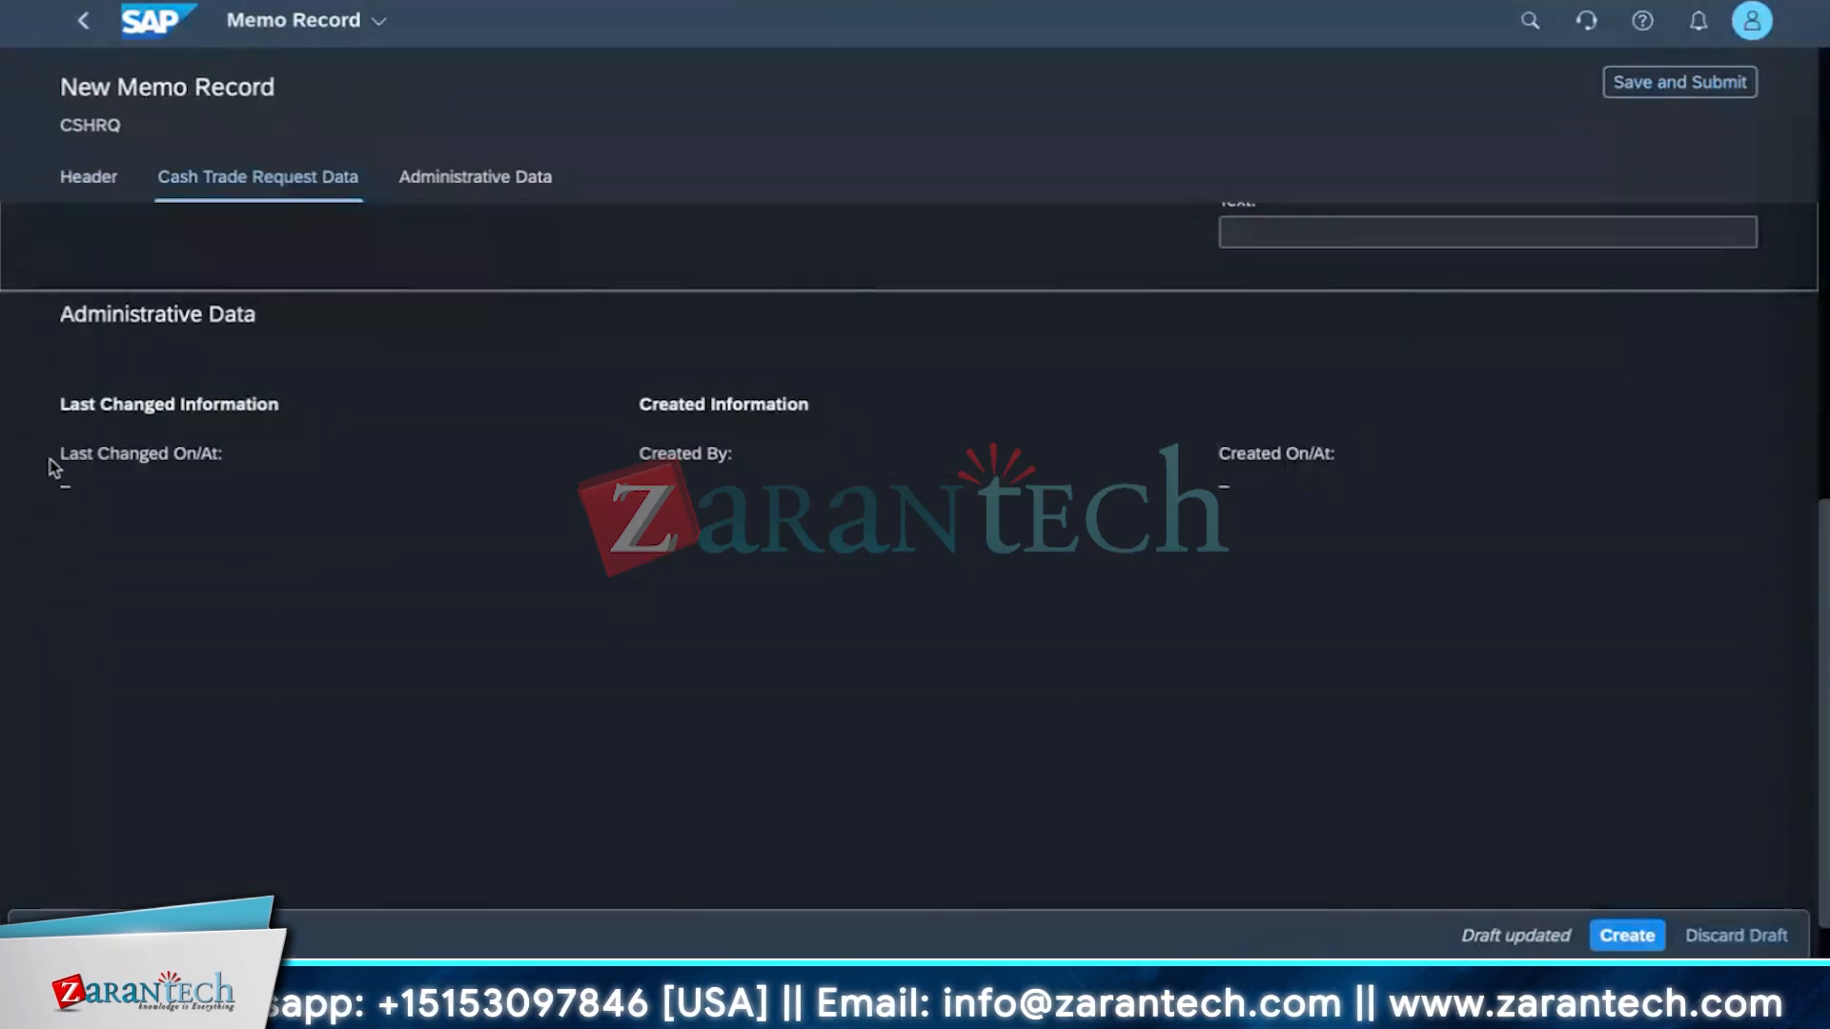
scroll(963, 747, up, 4)
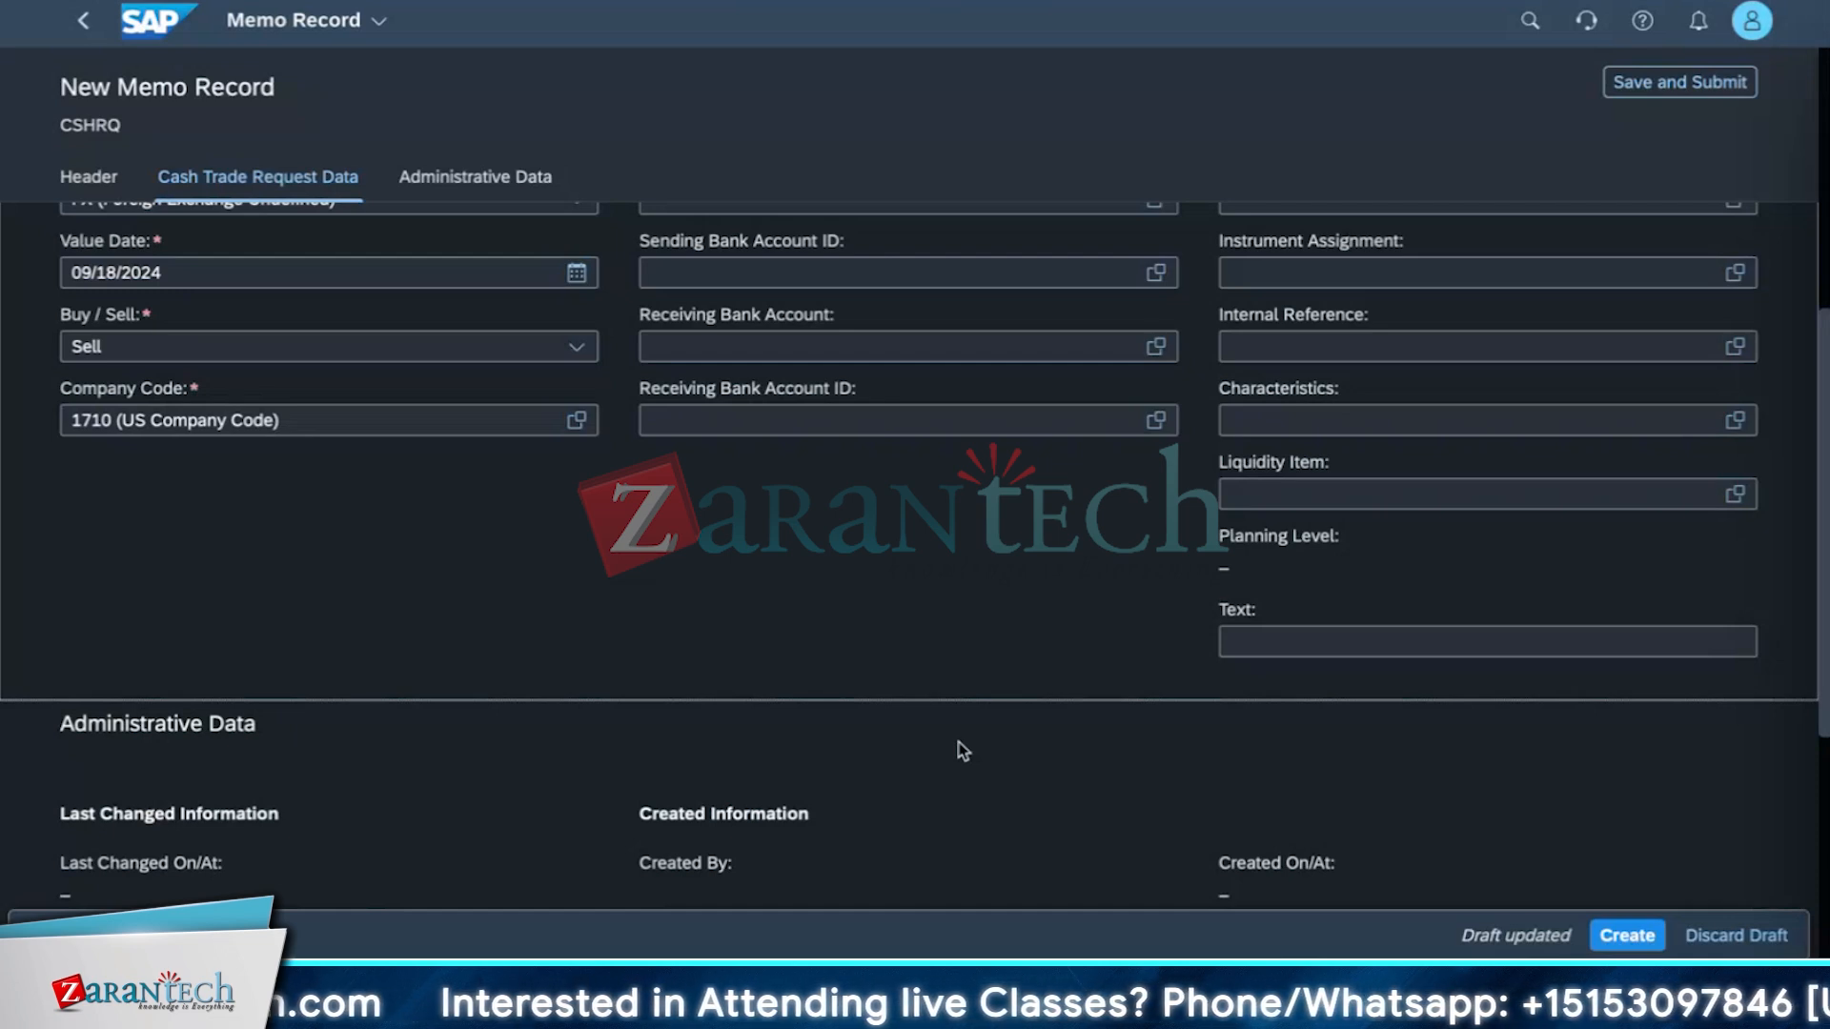
click(1601, 936)
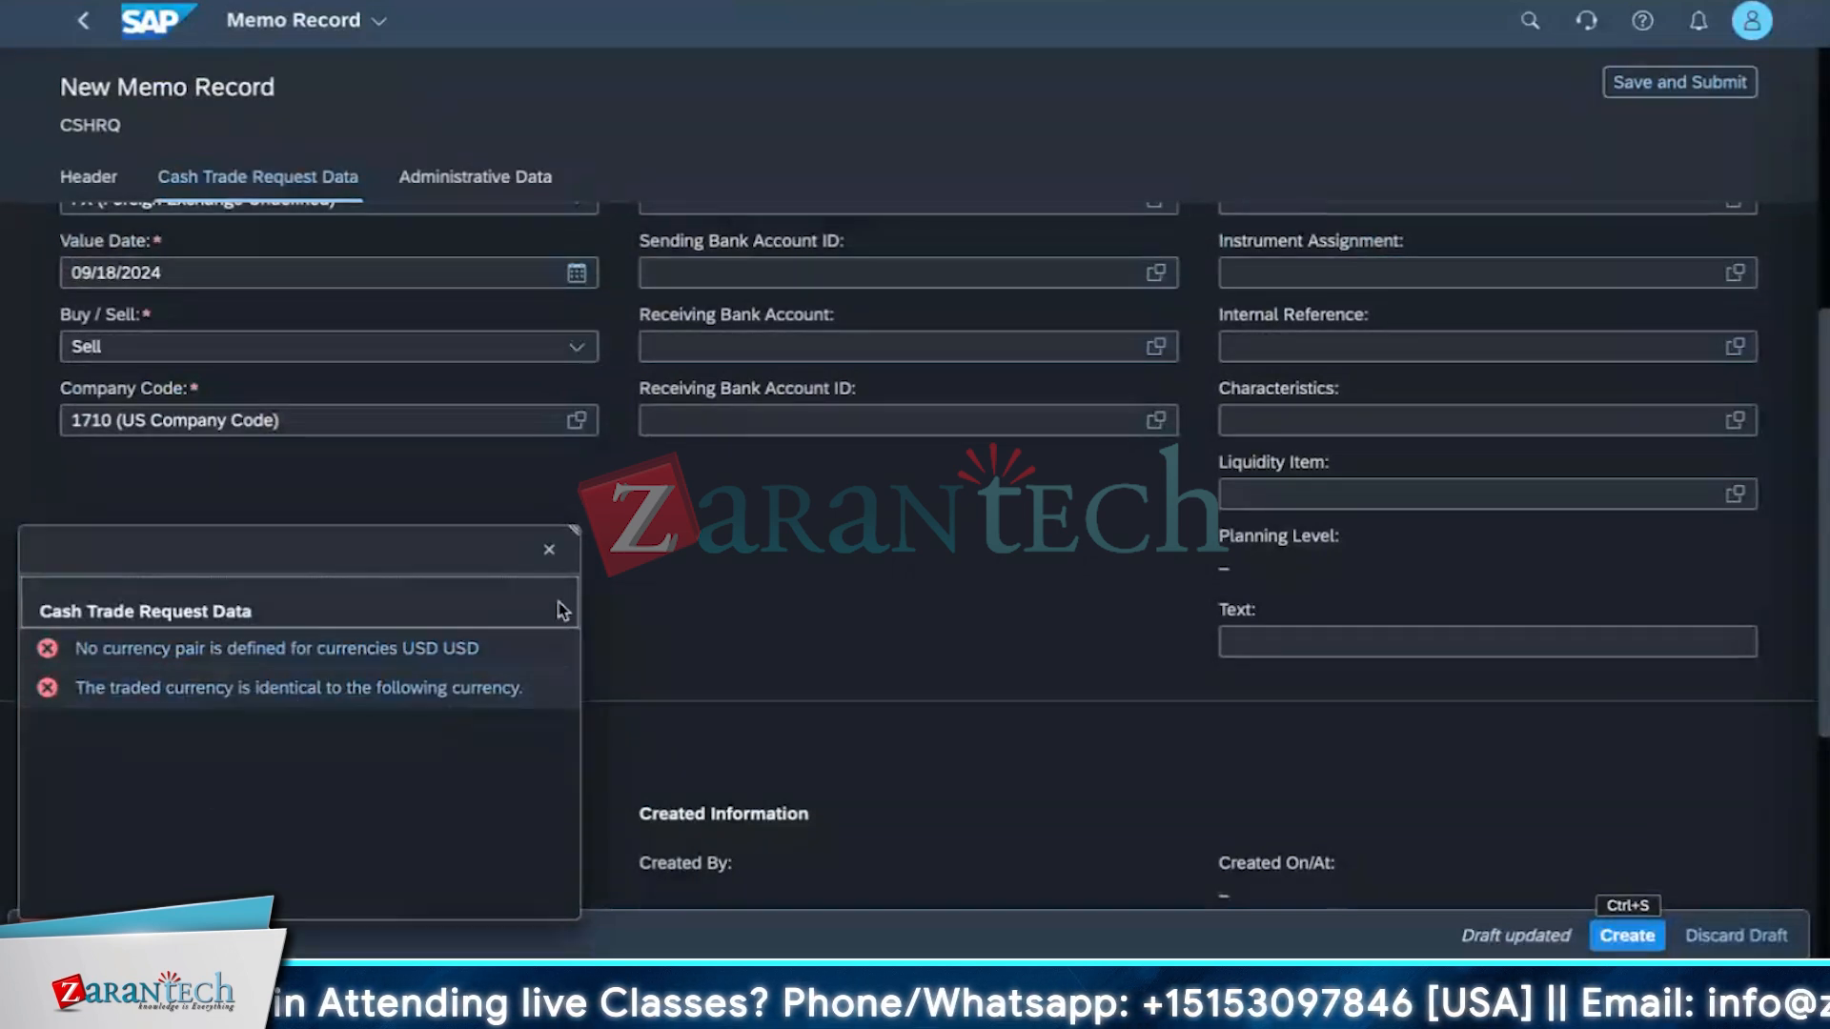
click(550, 550)
Change the requested amount's currency to INR.
scroll(991, 660, up, 3)
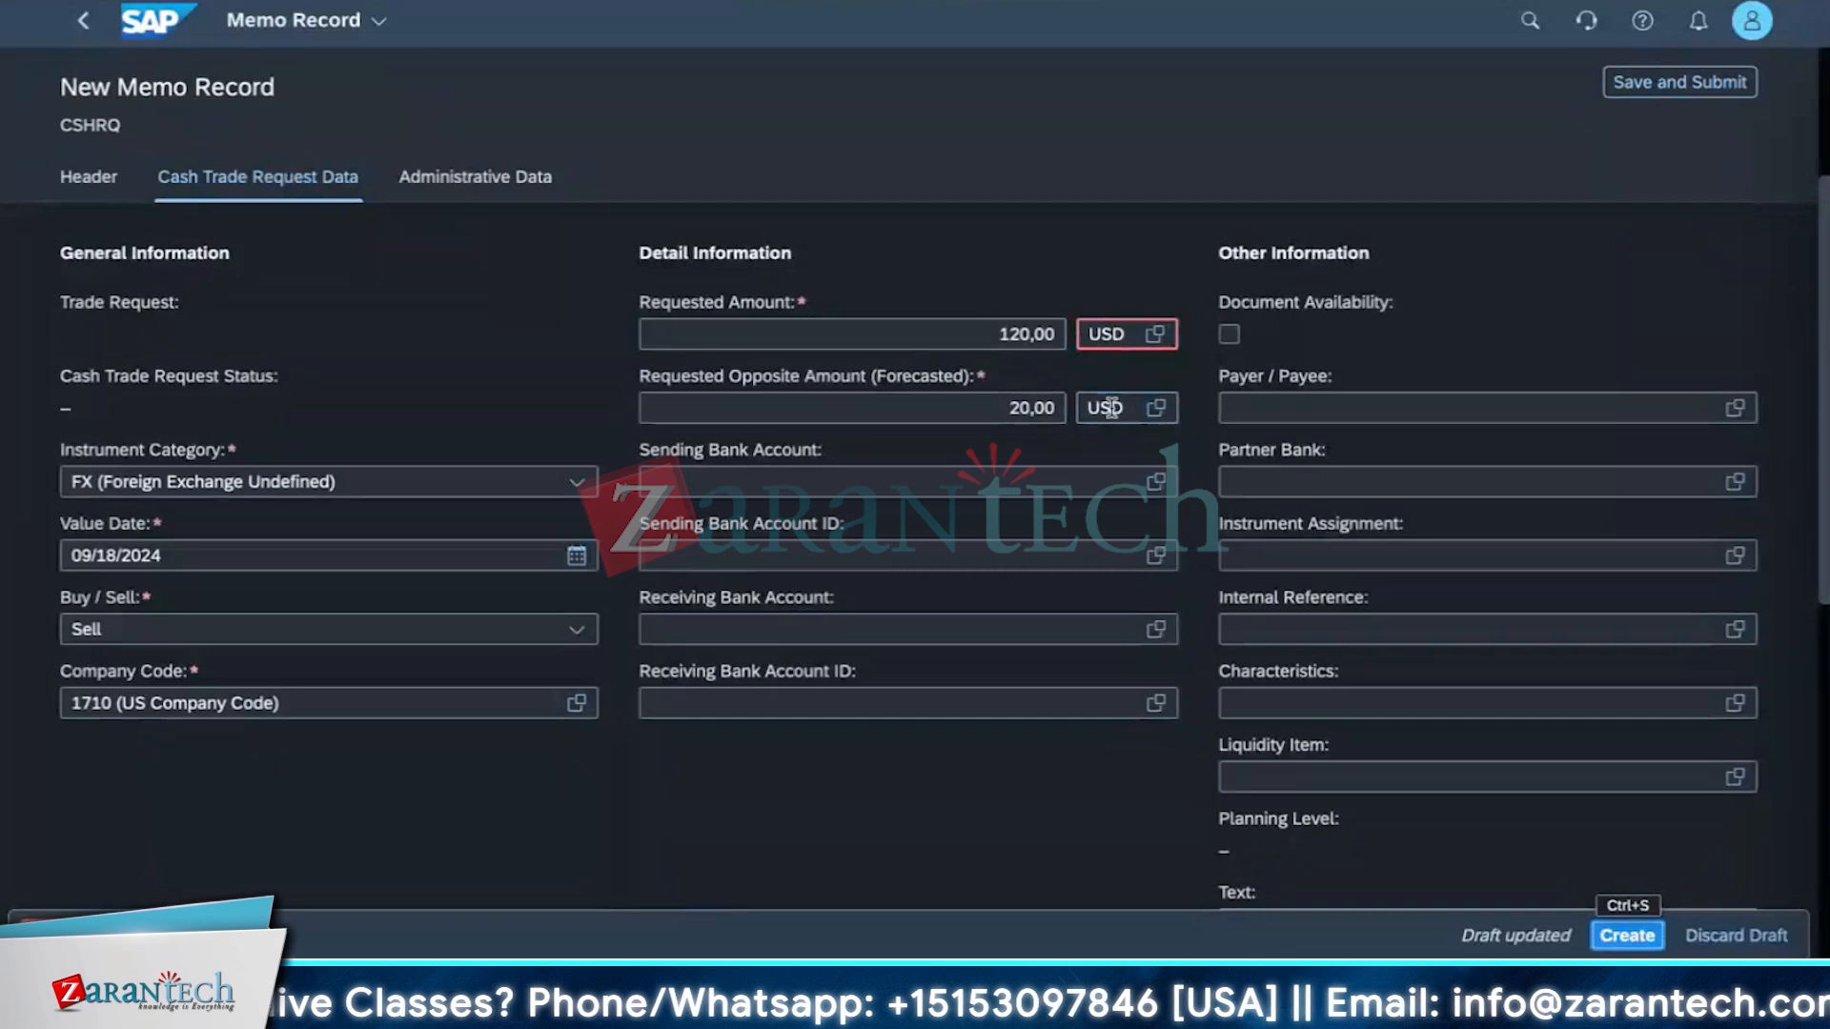
click(1156, 408)
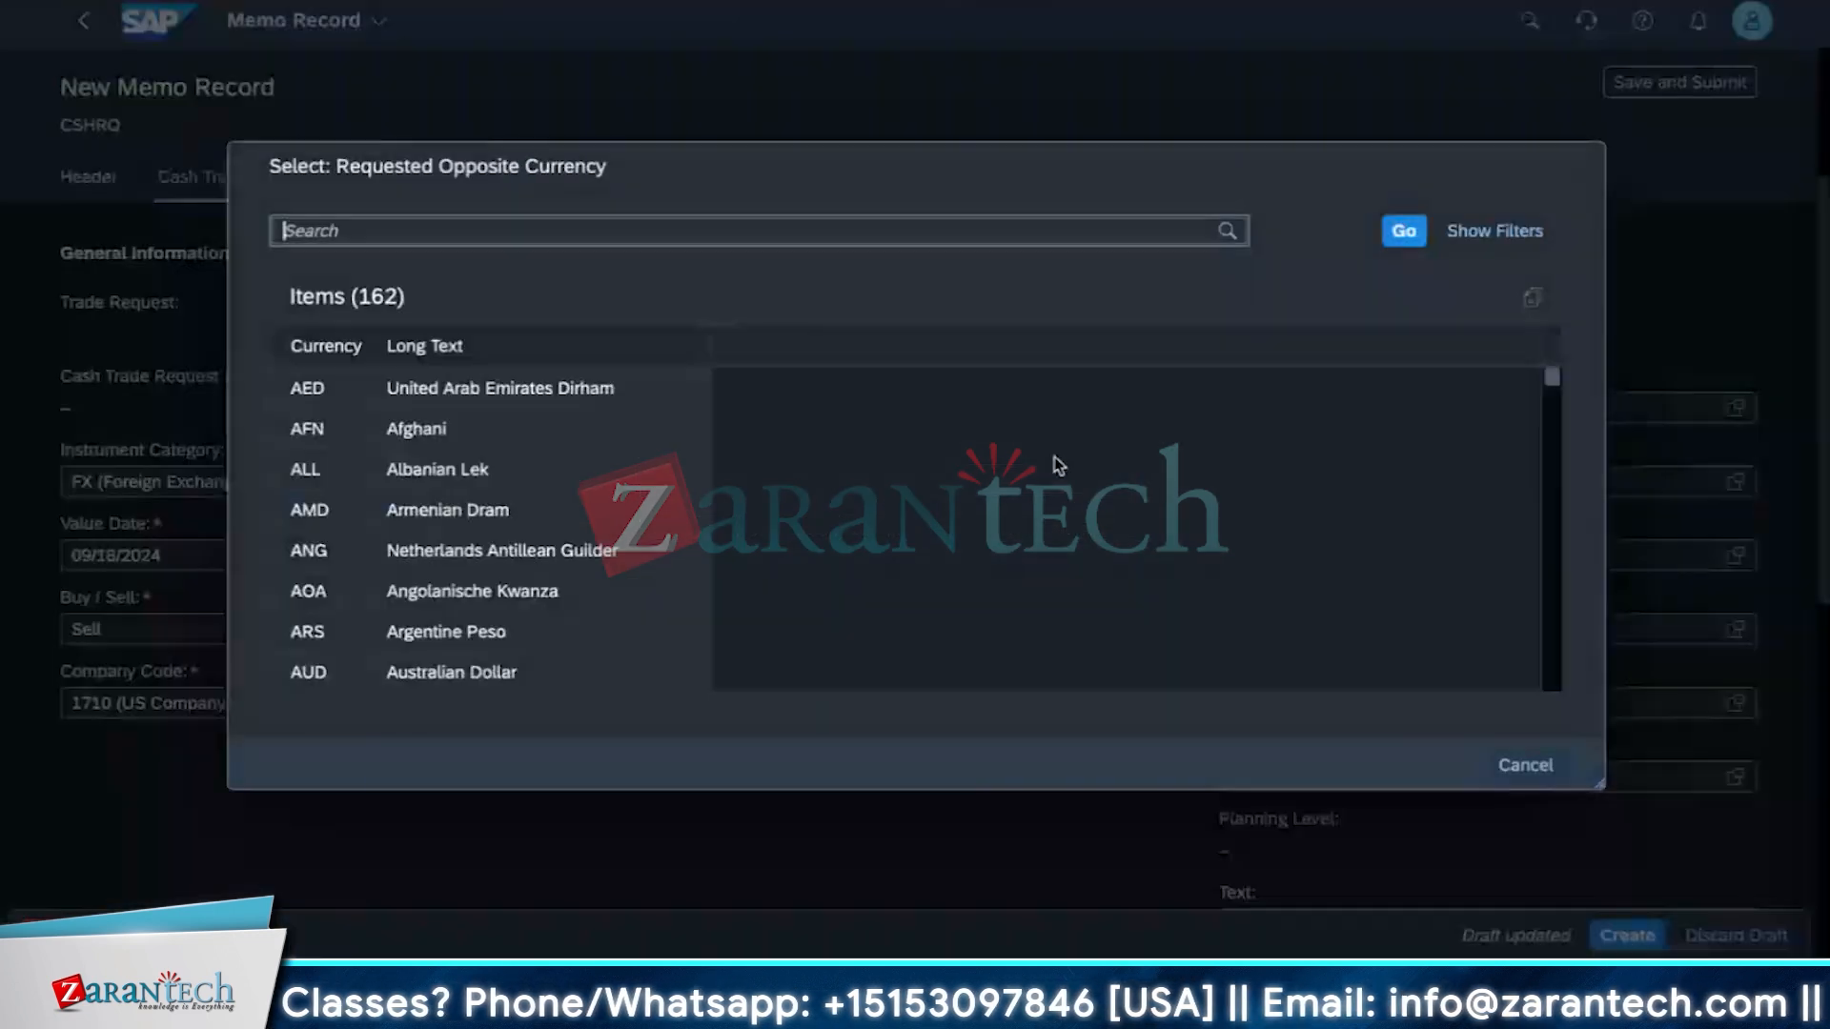
click(1509, 773)
click(1131, 340)
key(BackSpace)
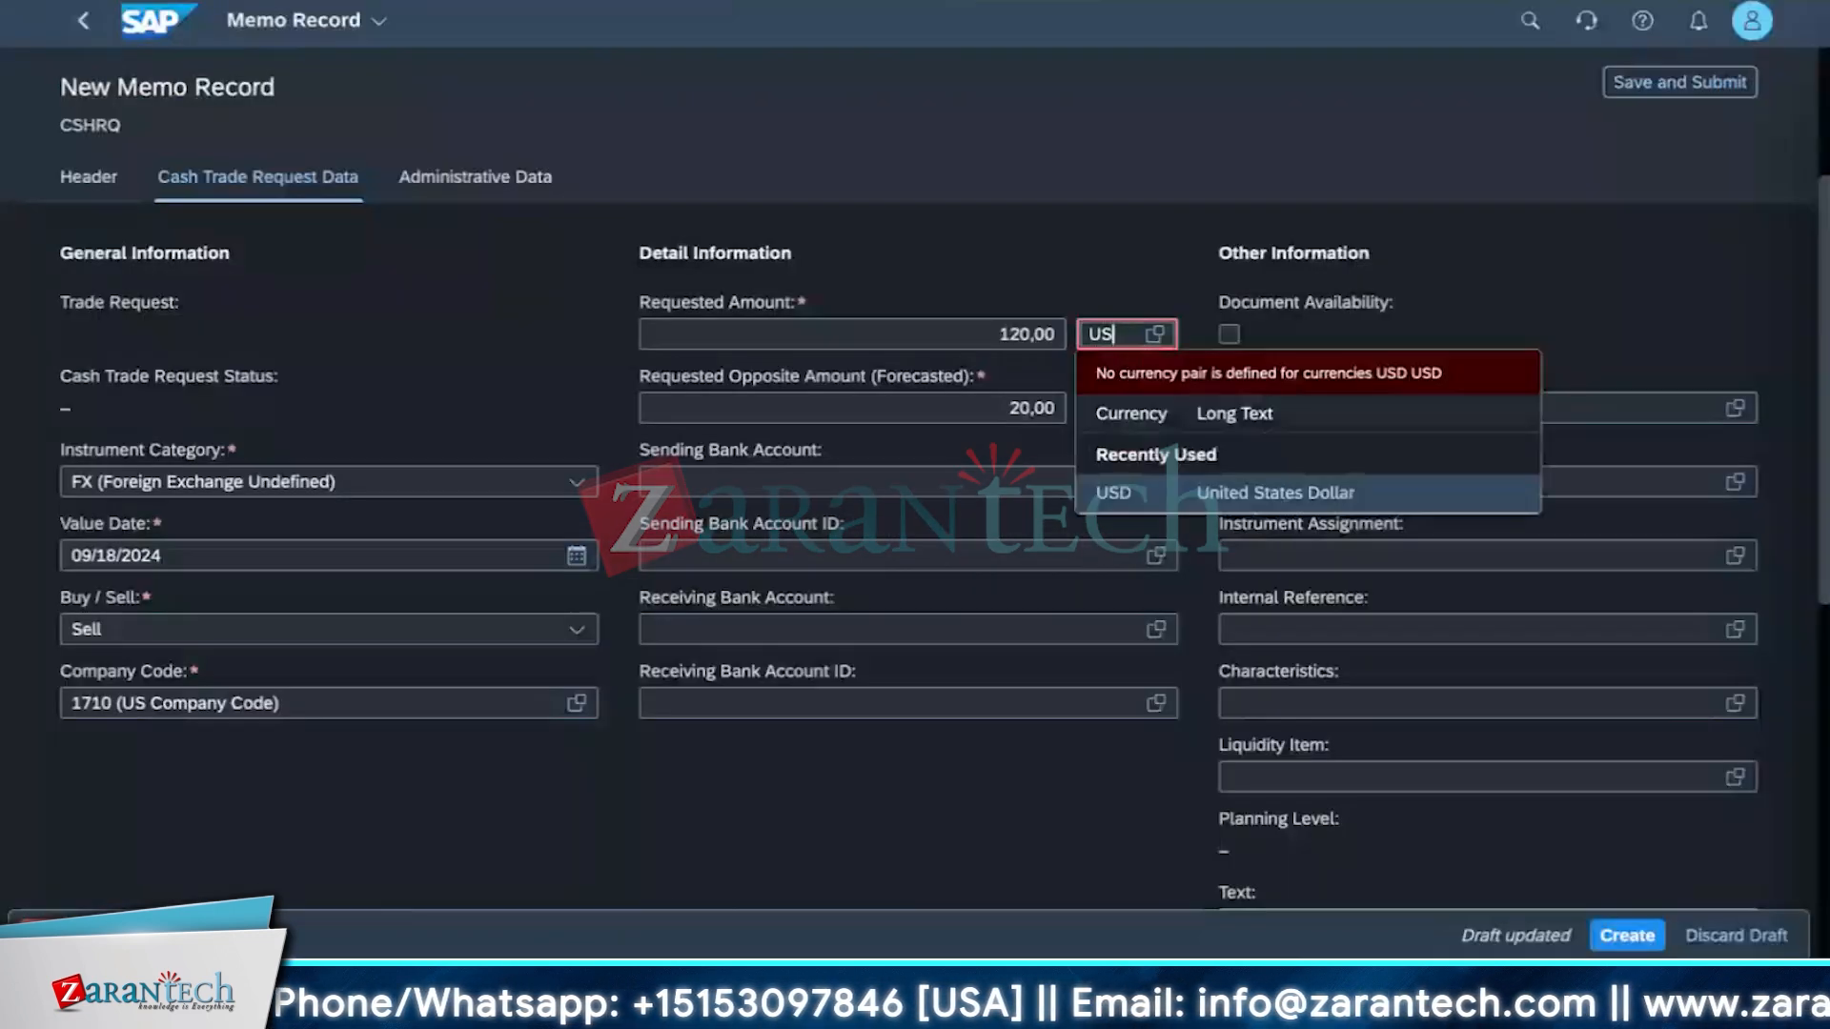
key(BackSpace)
key(BackSpace)
text(INR)
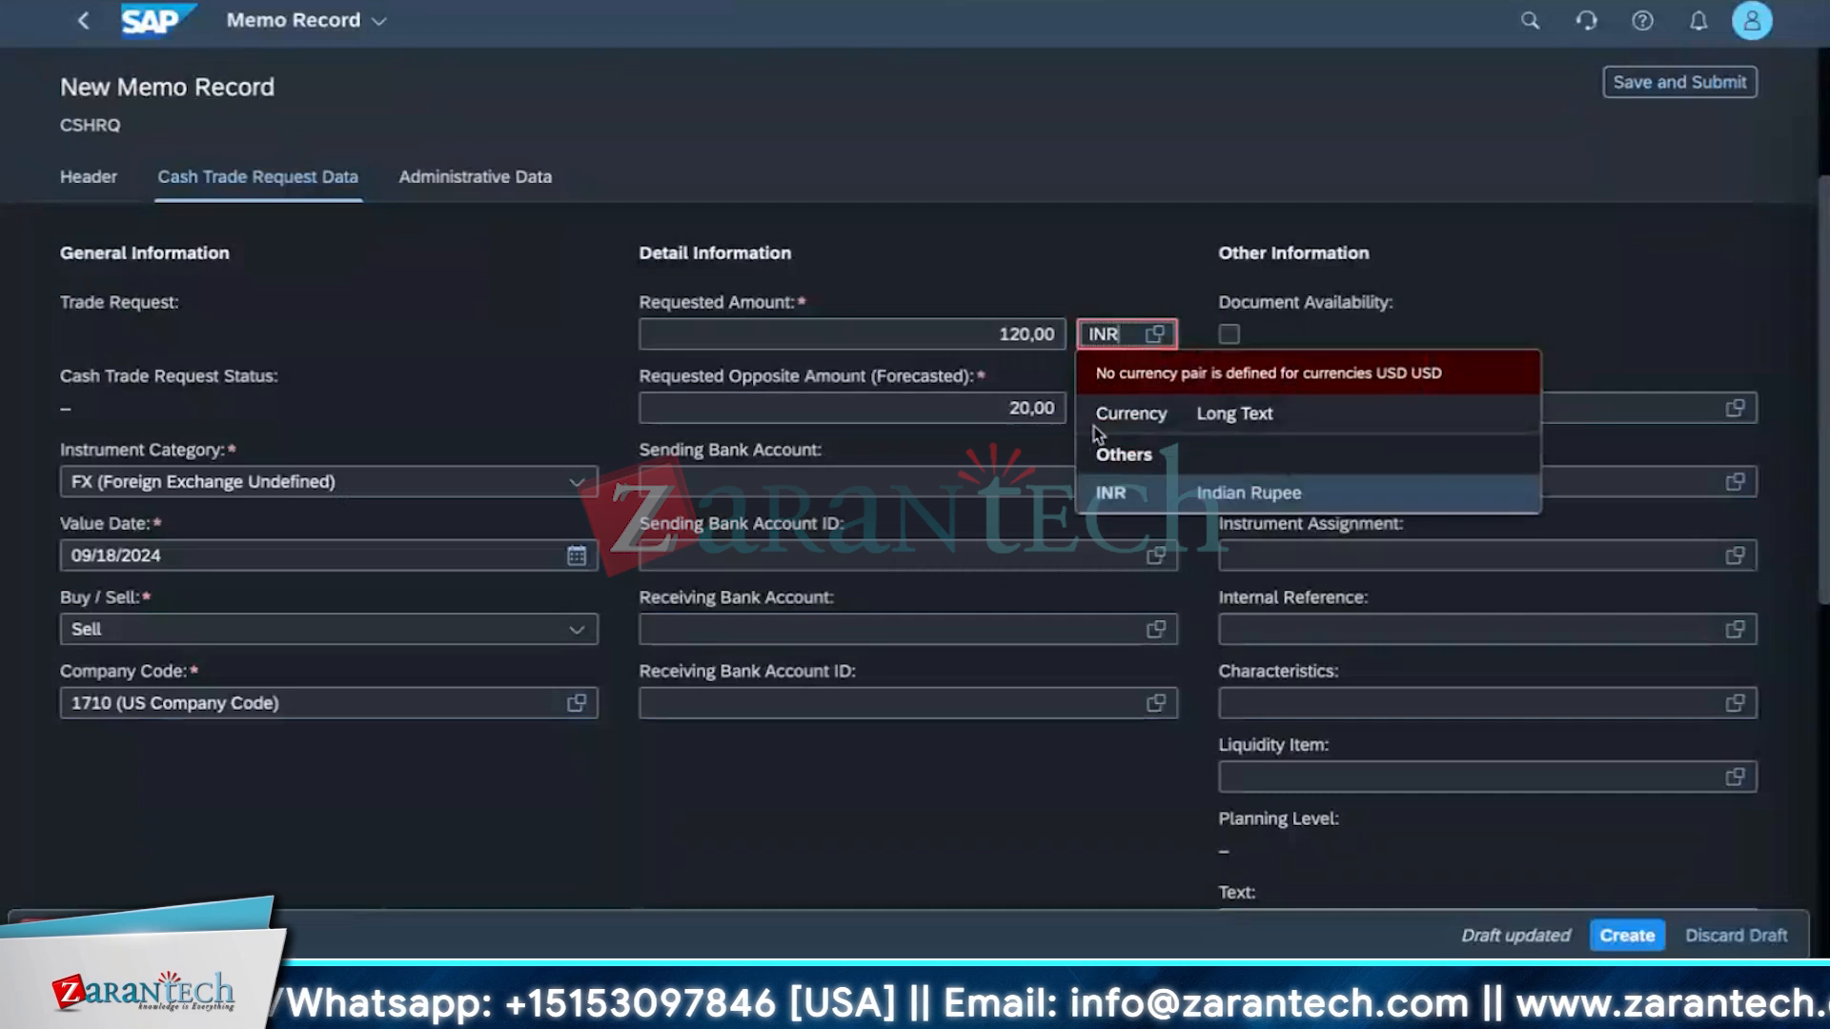
click(1111, 494)
Try again to create the cash trade request and open the reported message.
click(1627, 936)
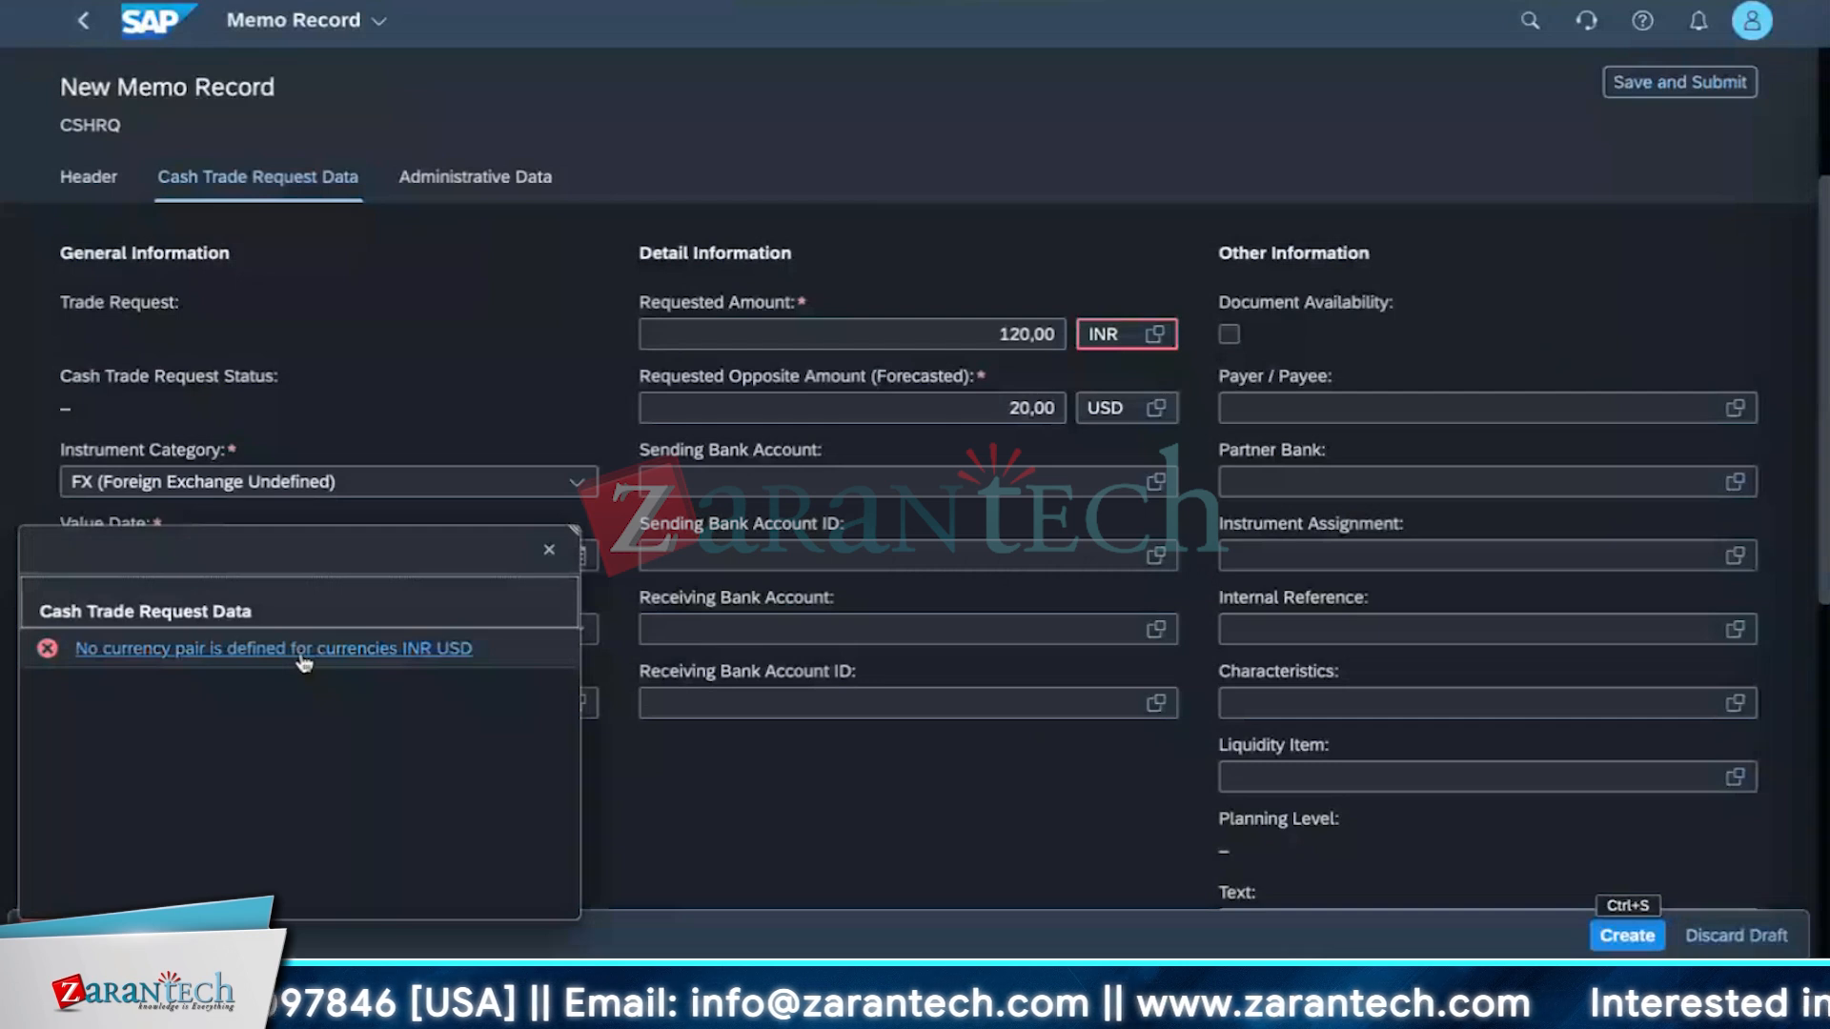
click(303, 658)
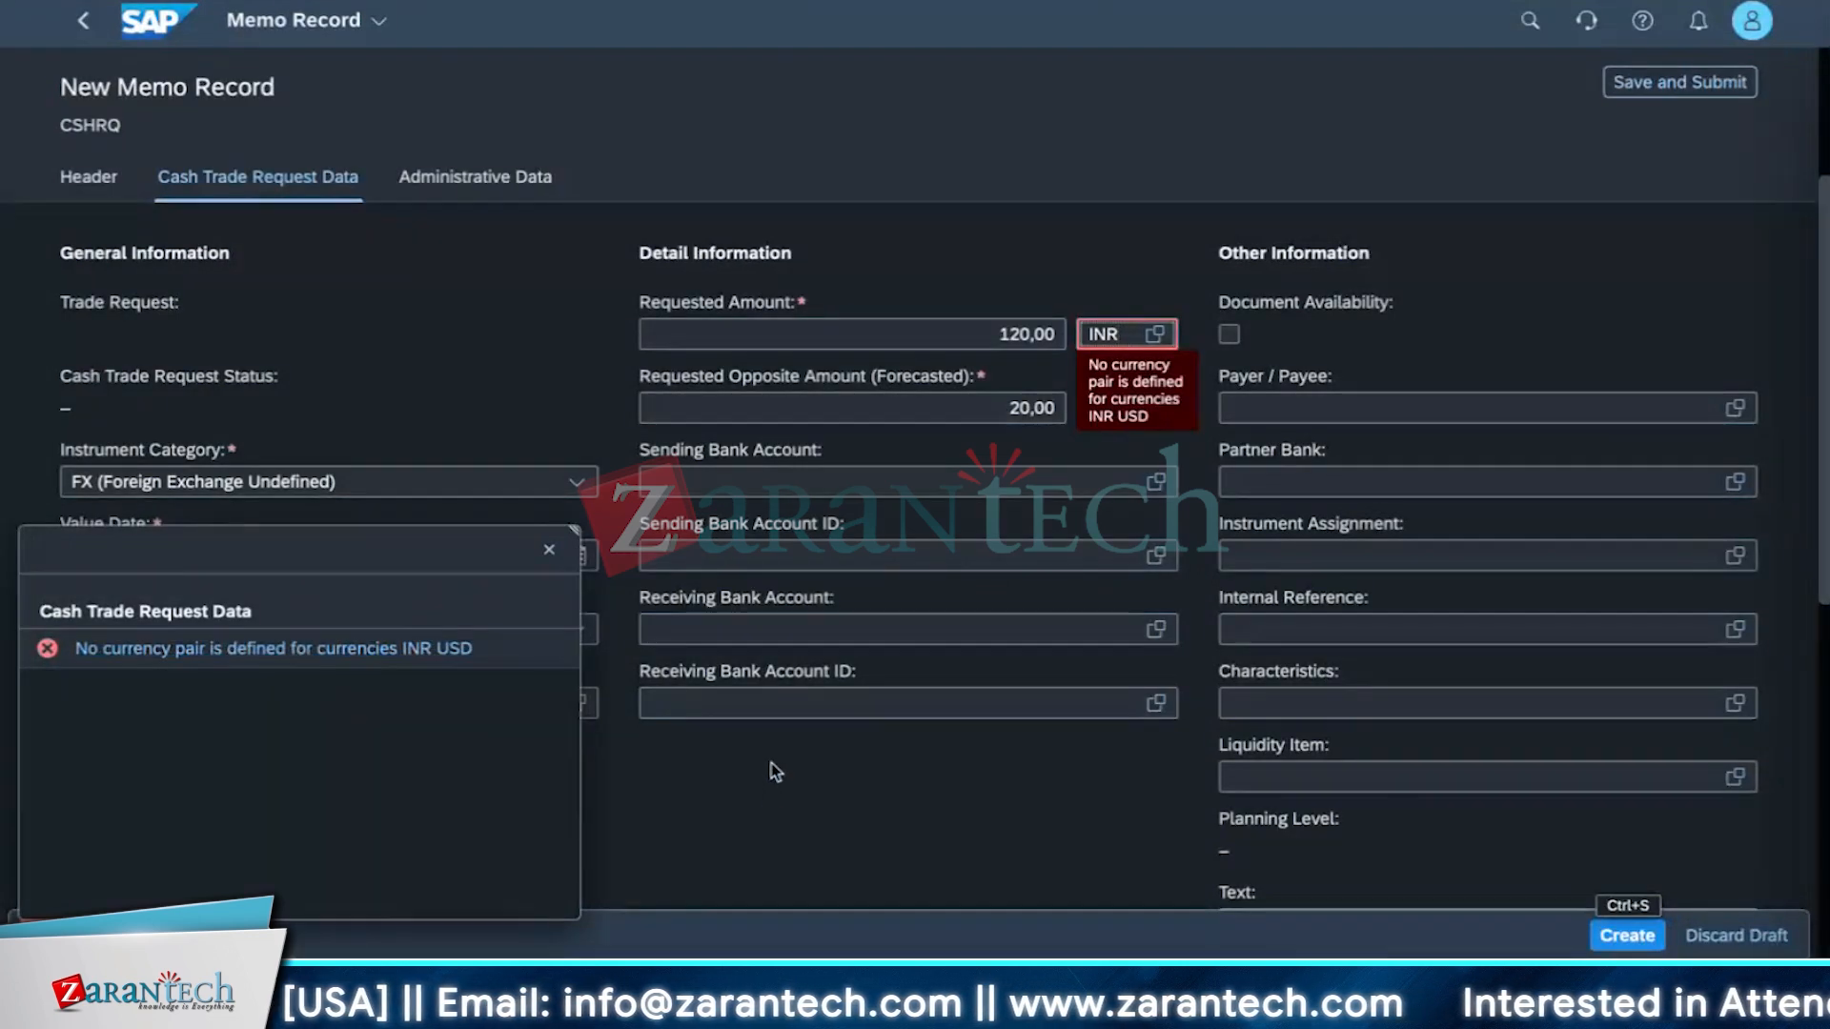
Set the requested amount's currency to USD and the forecasted opposite amount's currency to INR, then try to create the cash trade request.
key(BackSpace)
key(BackSpace)
key(BackSpace)
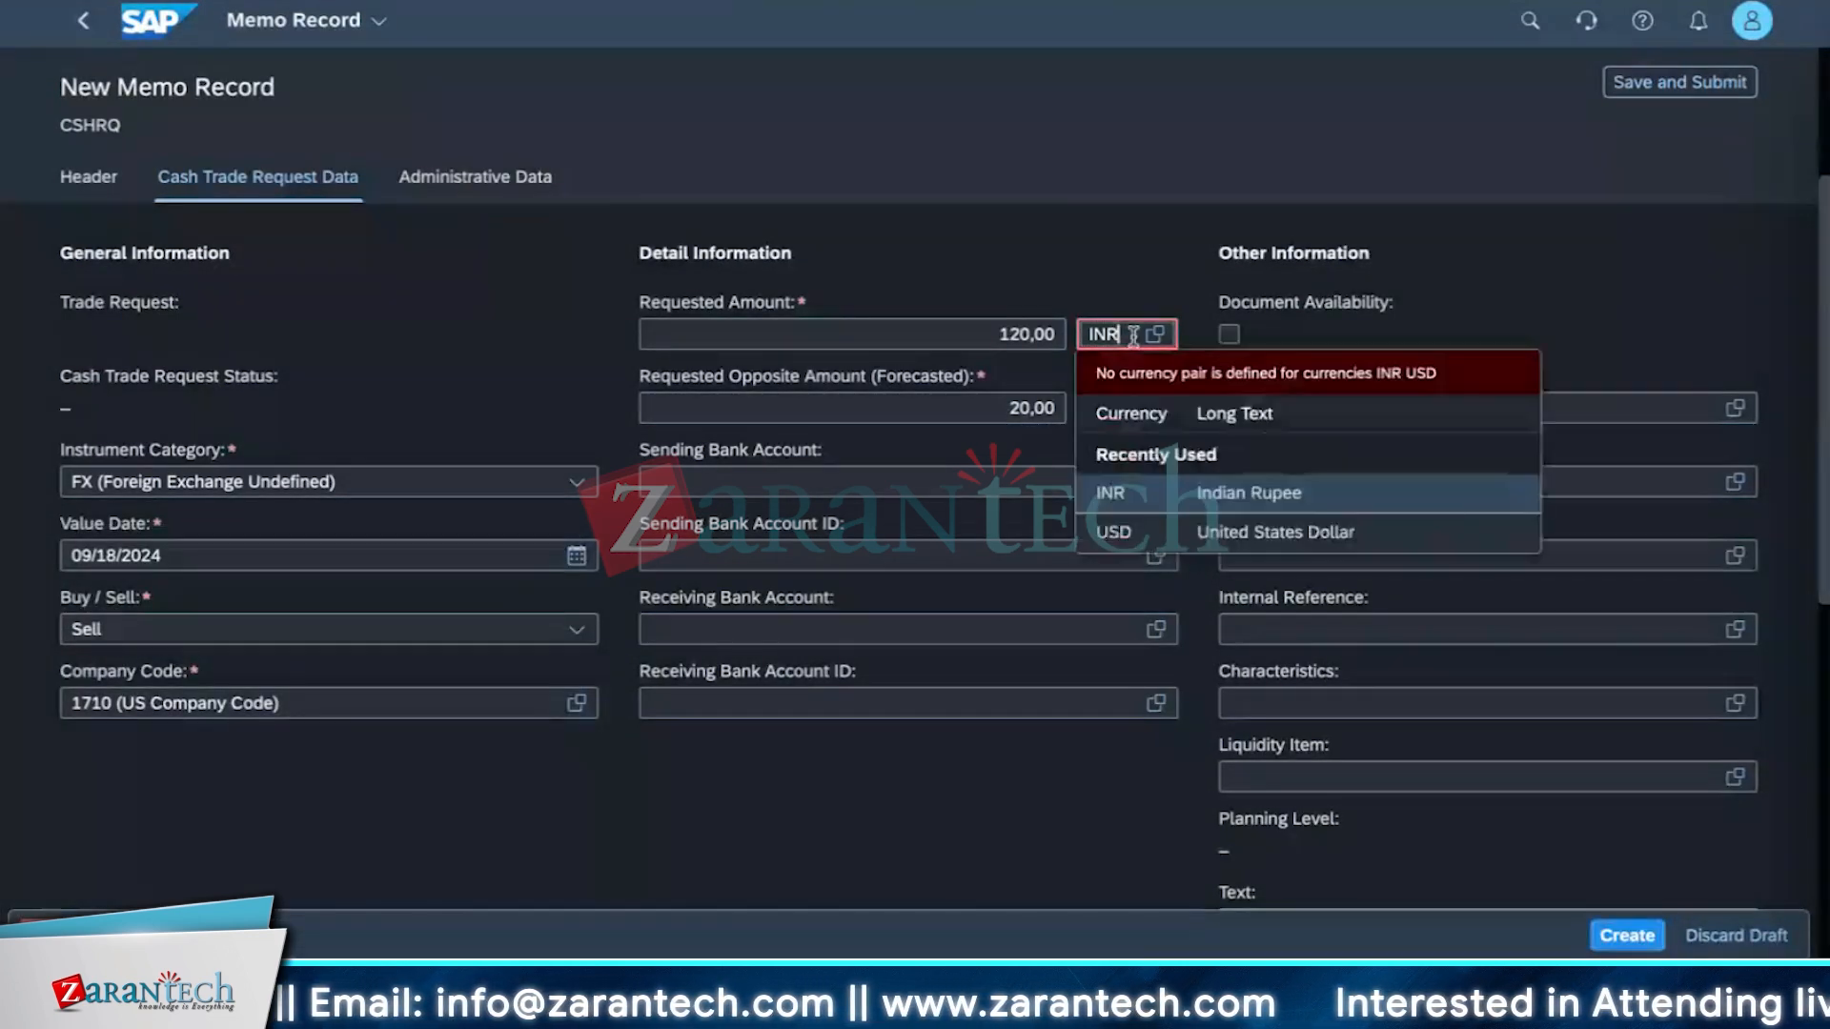
text(USD)
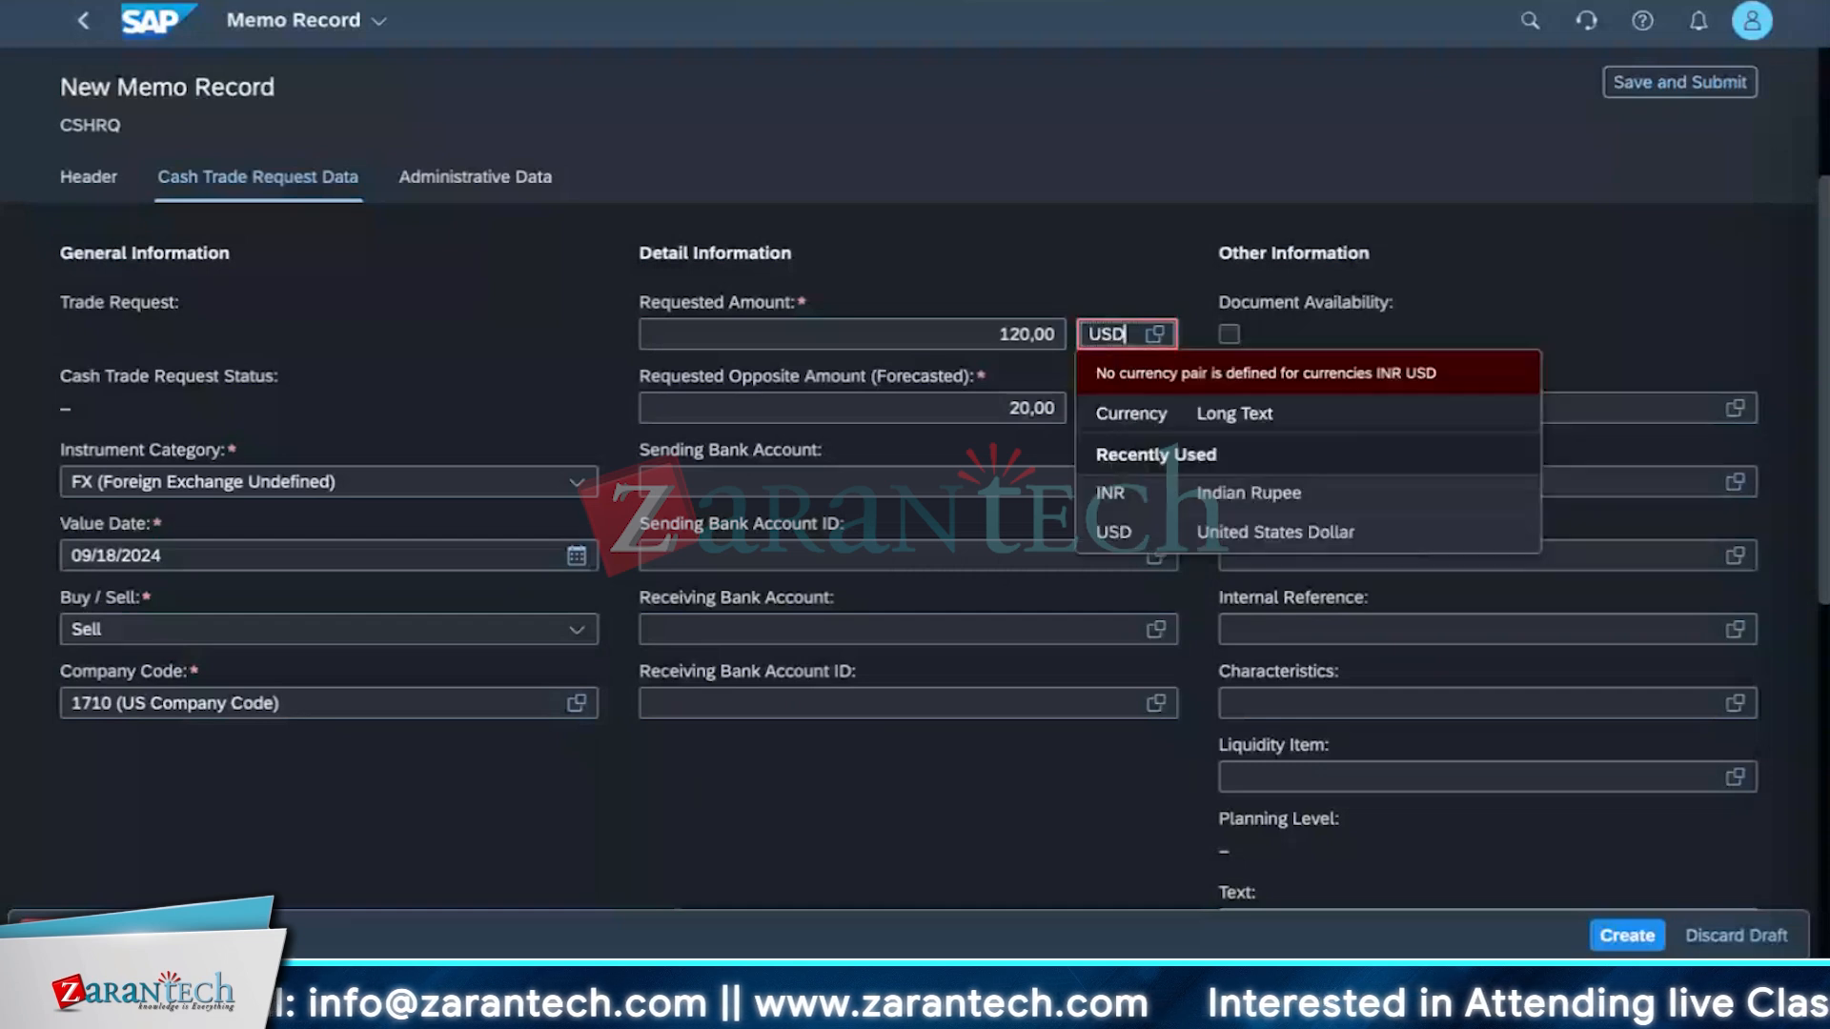
click(1143, 412)
click(1124, 407)
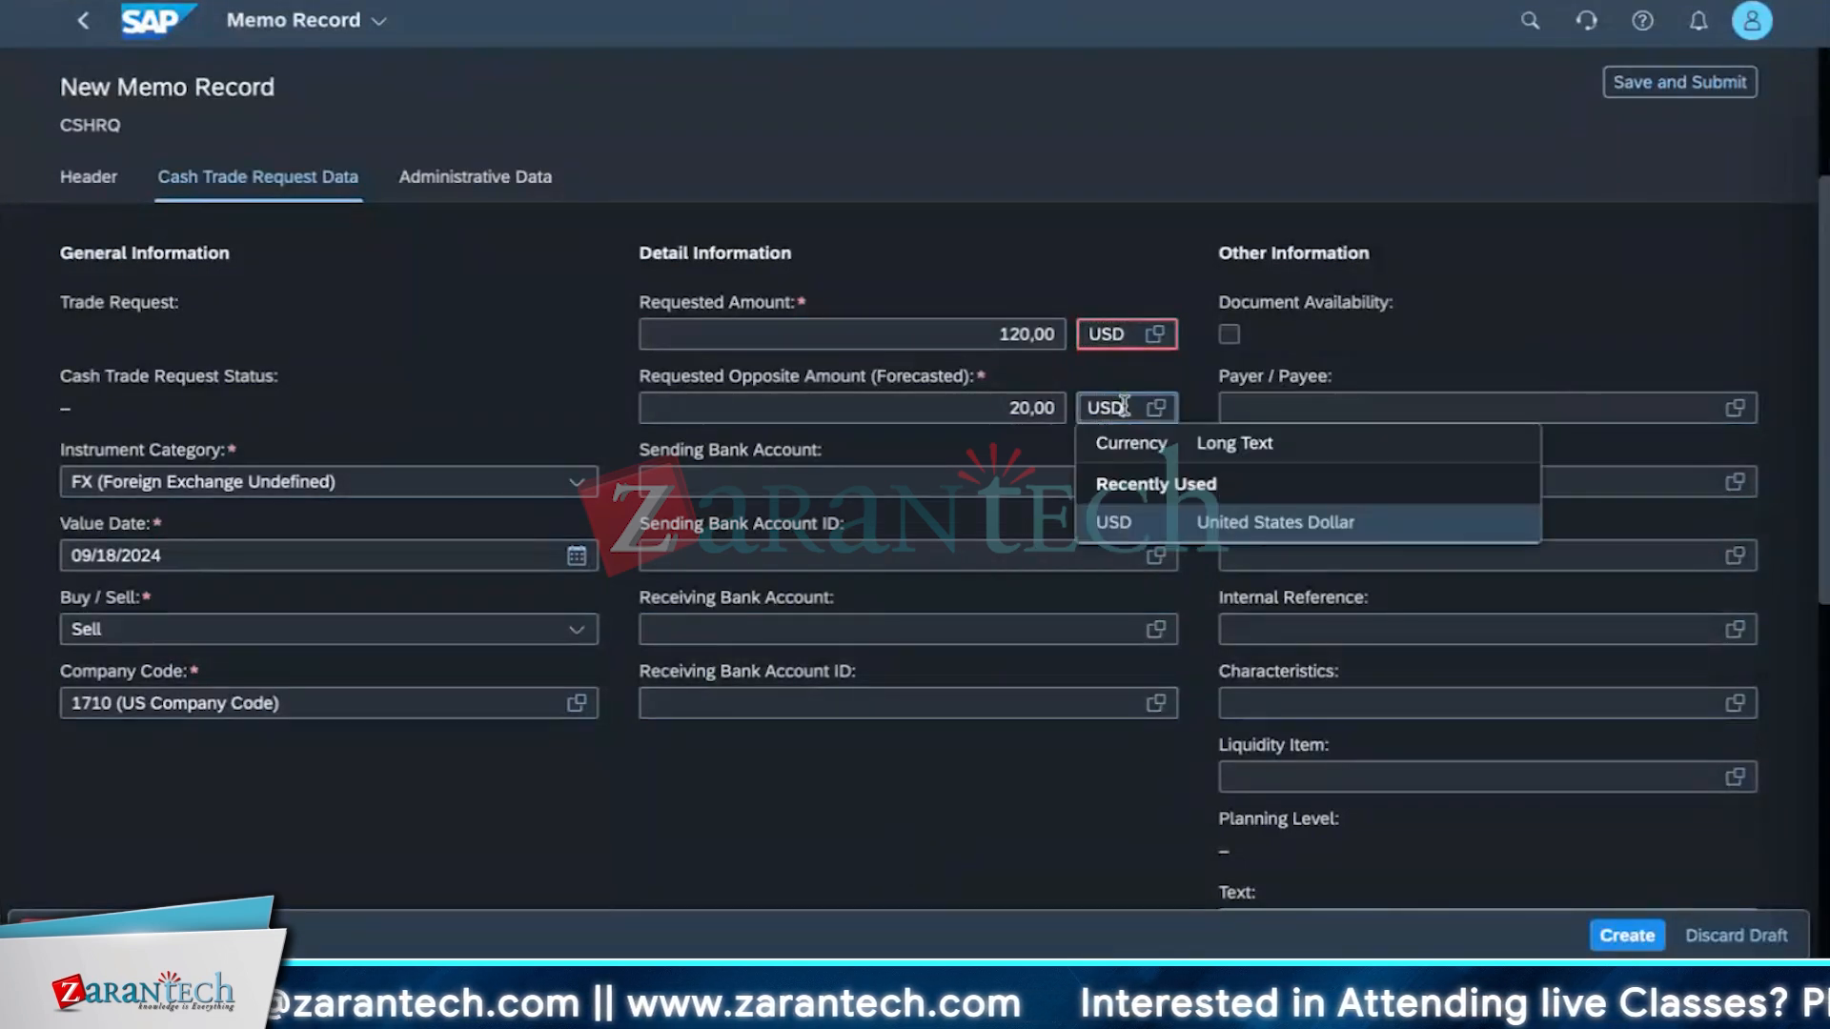
key(BackSpace)
key(BackSpace)
key(BackSpace)
text(INR)
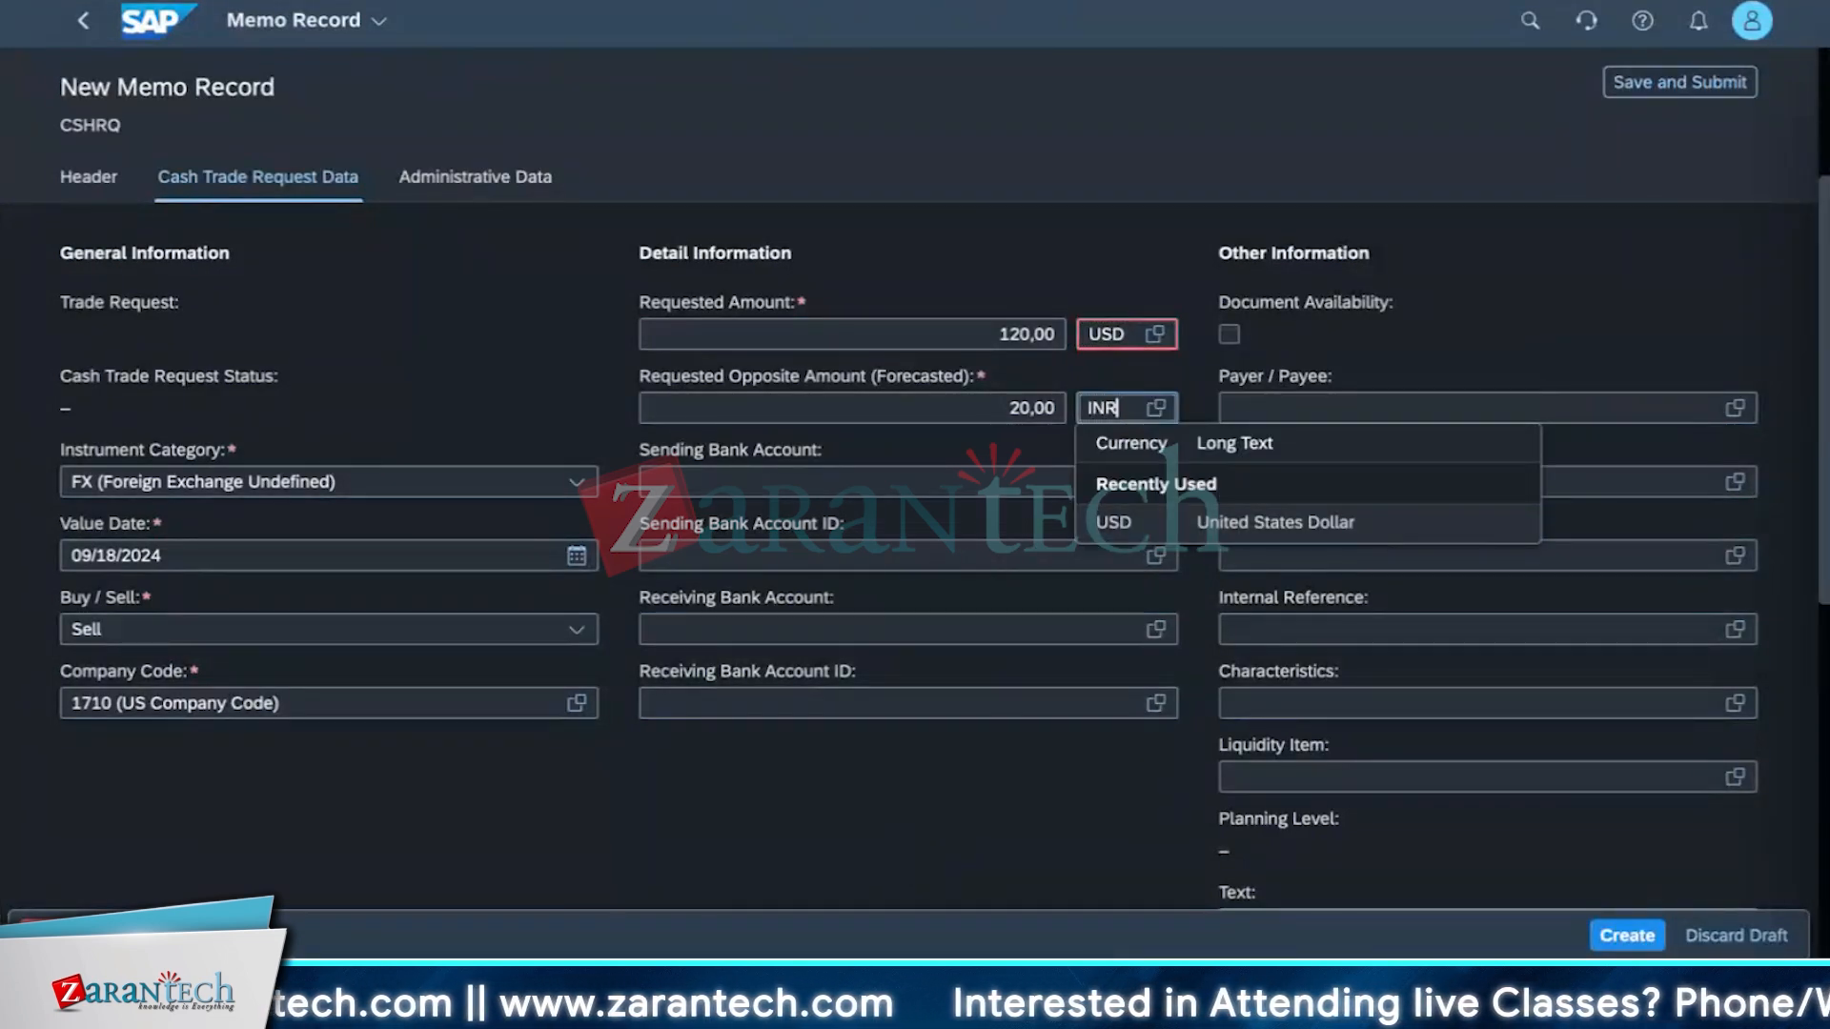
key(Return)
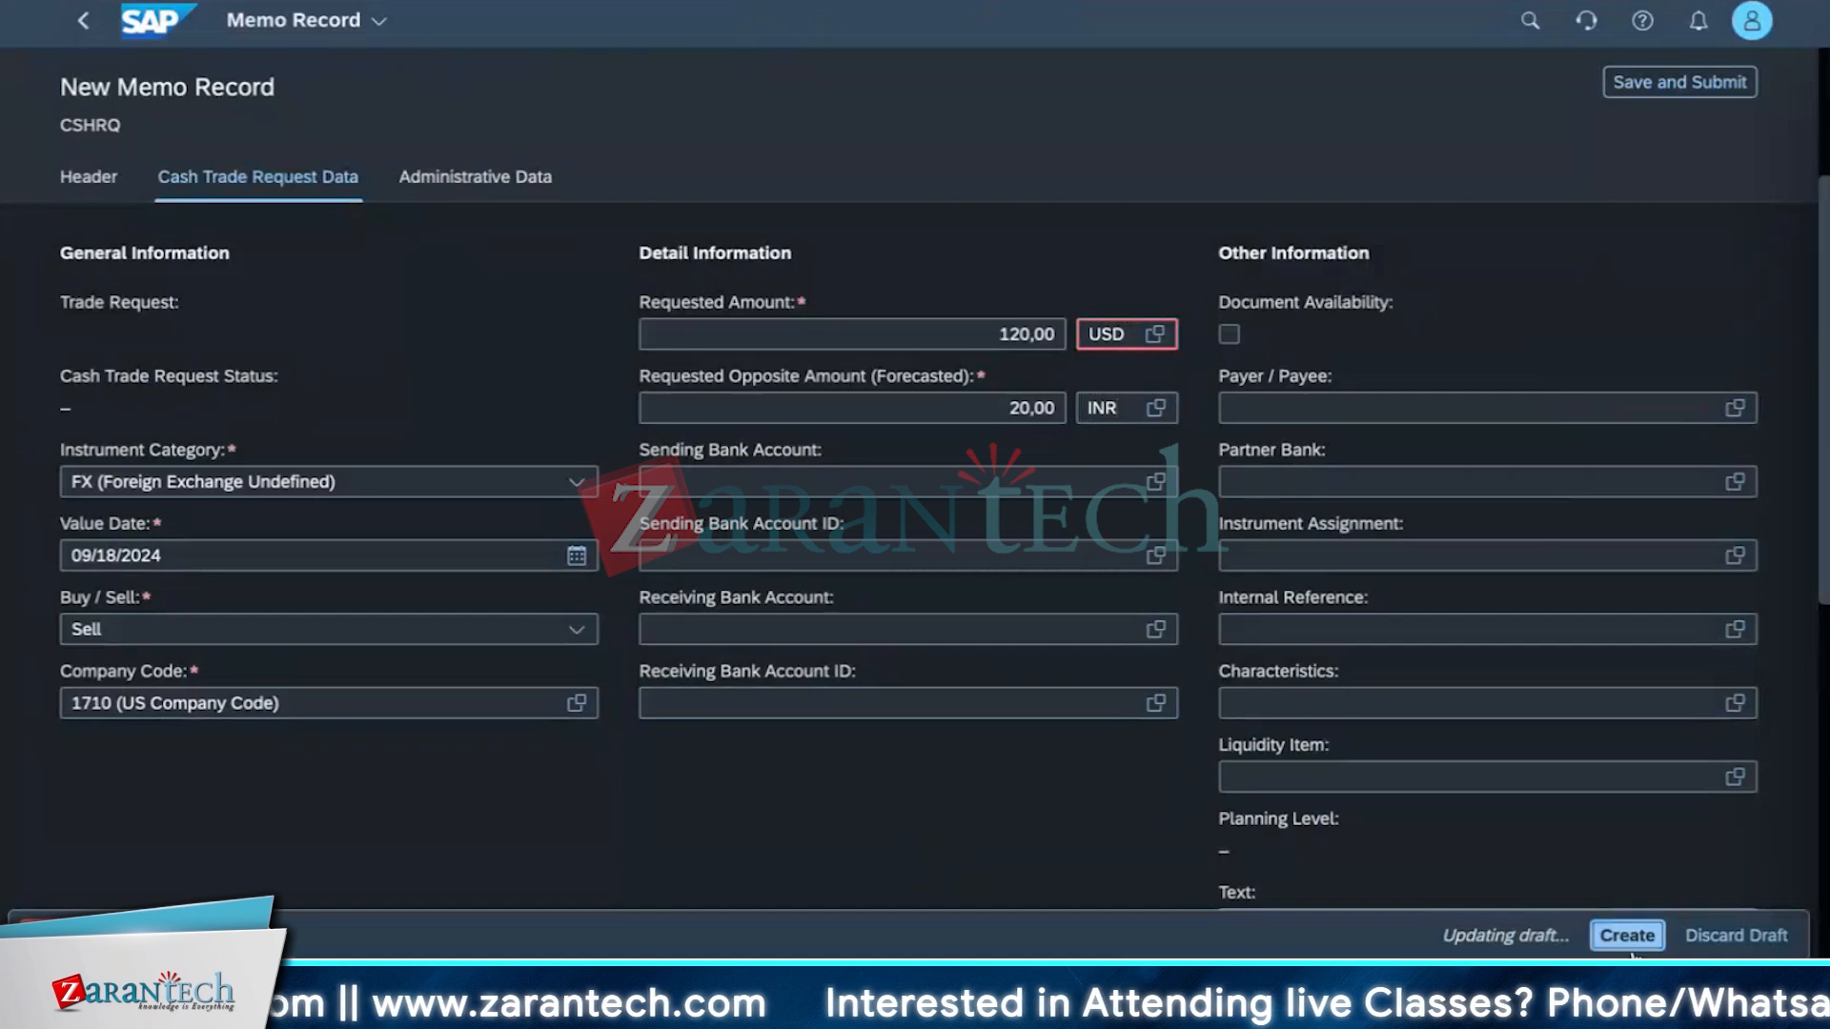
click(1626, 936)
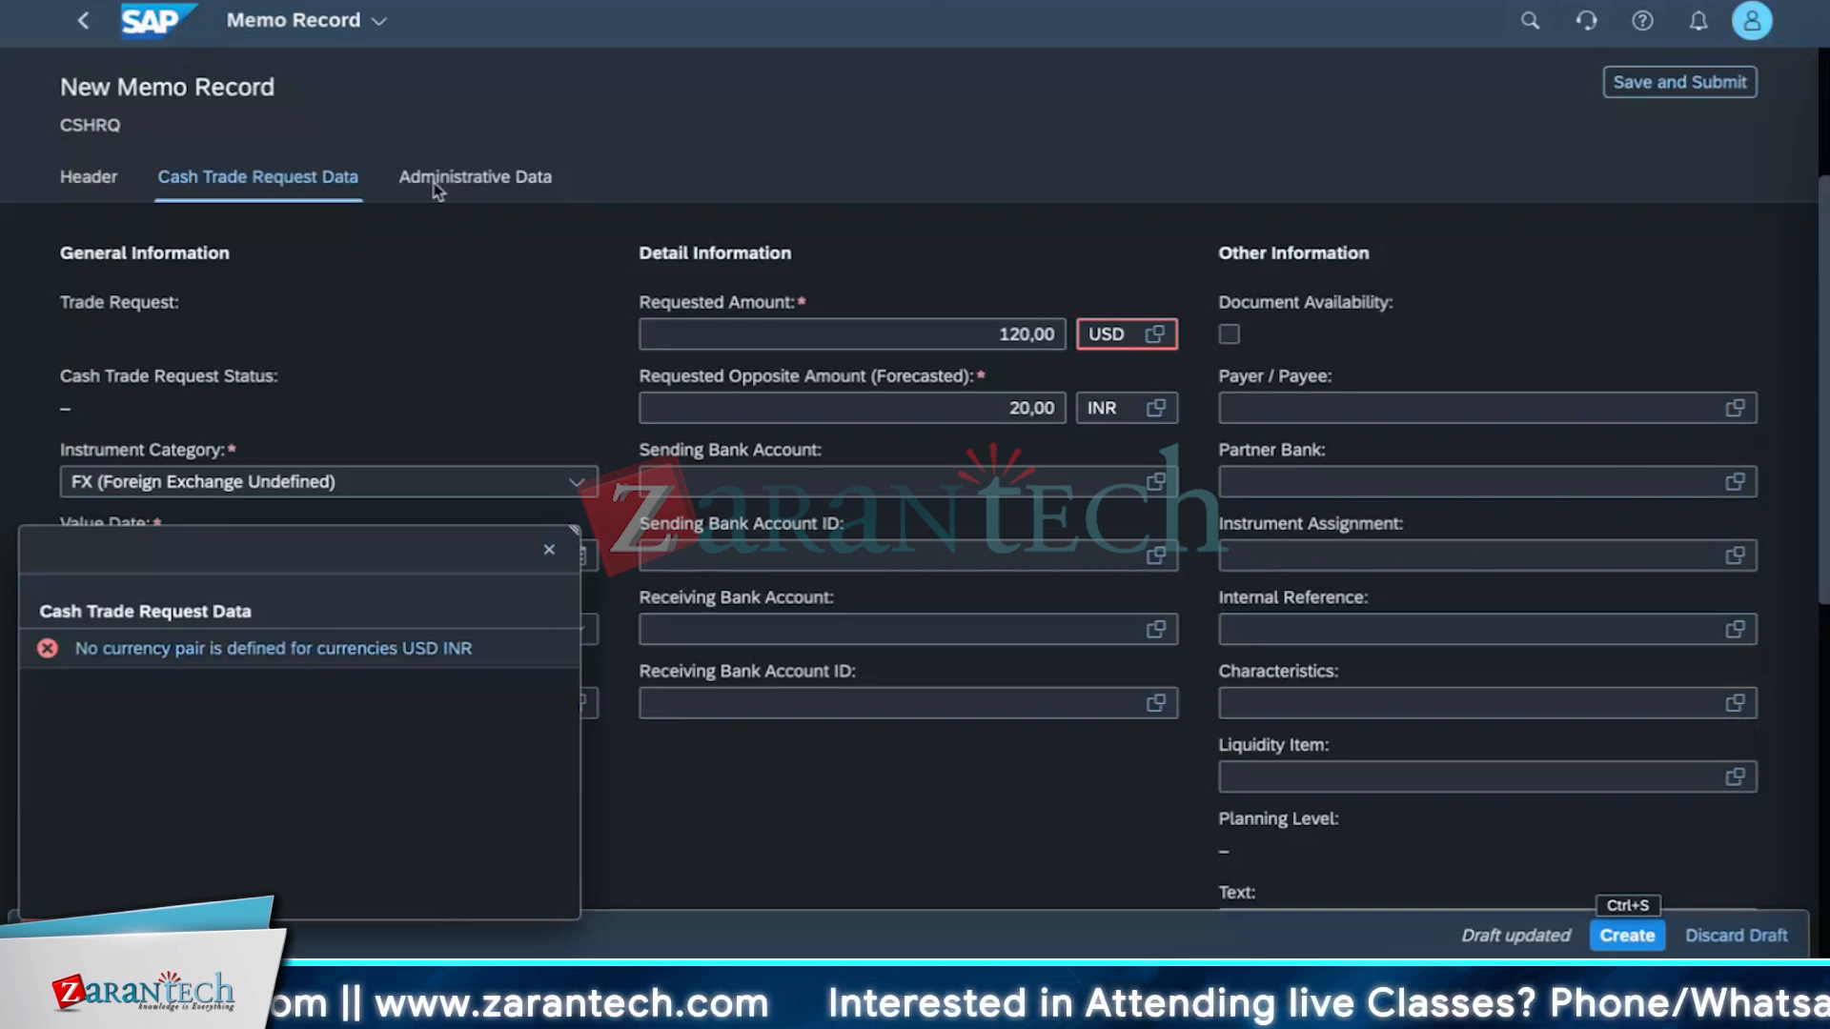
Change the requested amount's currency to INR and try creating the cash trade request again.
click(1121, 337)
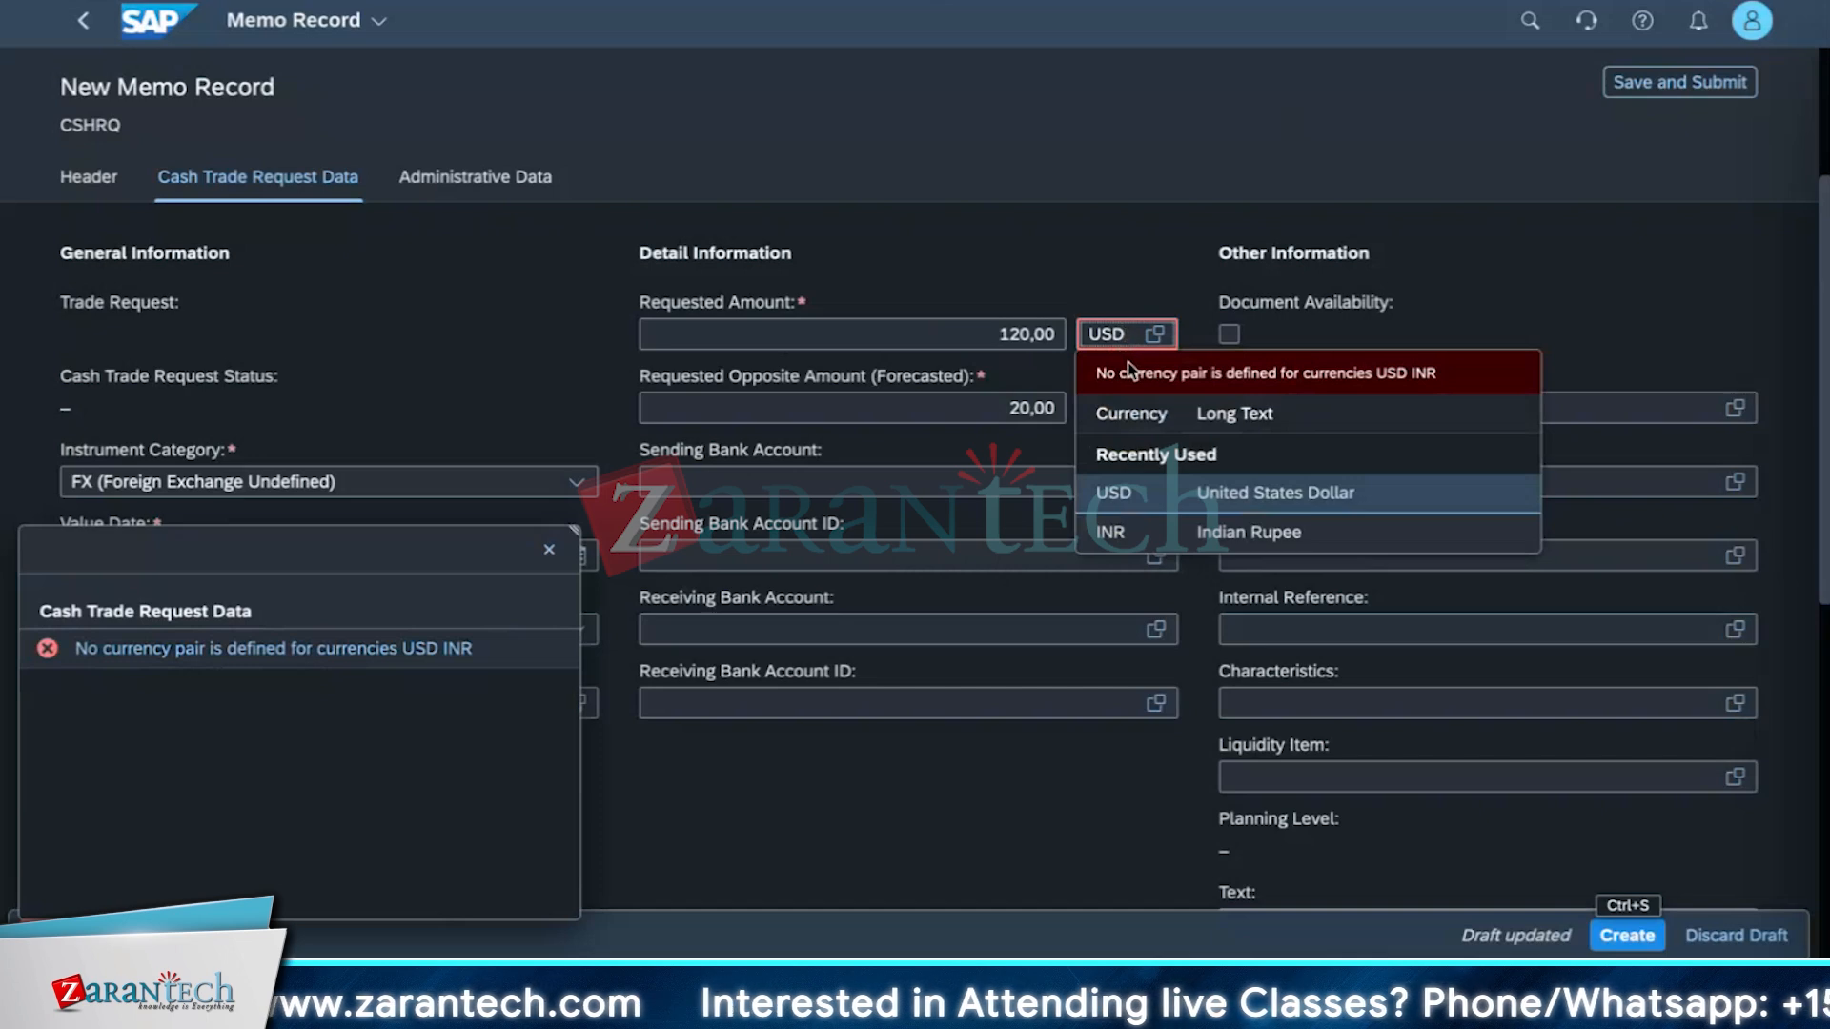
key(BackSpace)
key(BackSpace)
key(BackSpace)
text(INR)
key(Return)
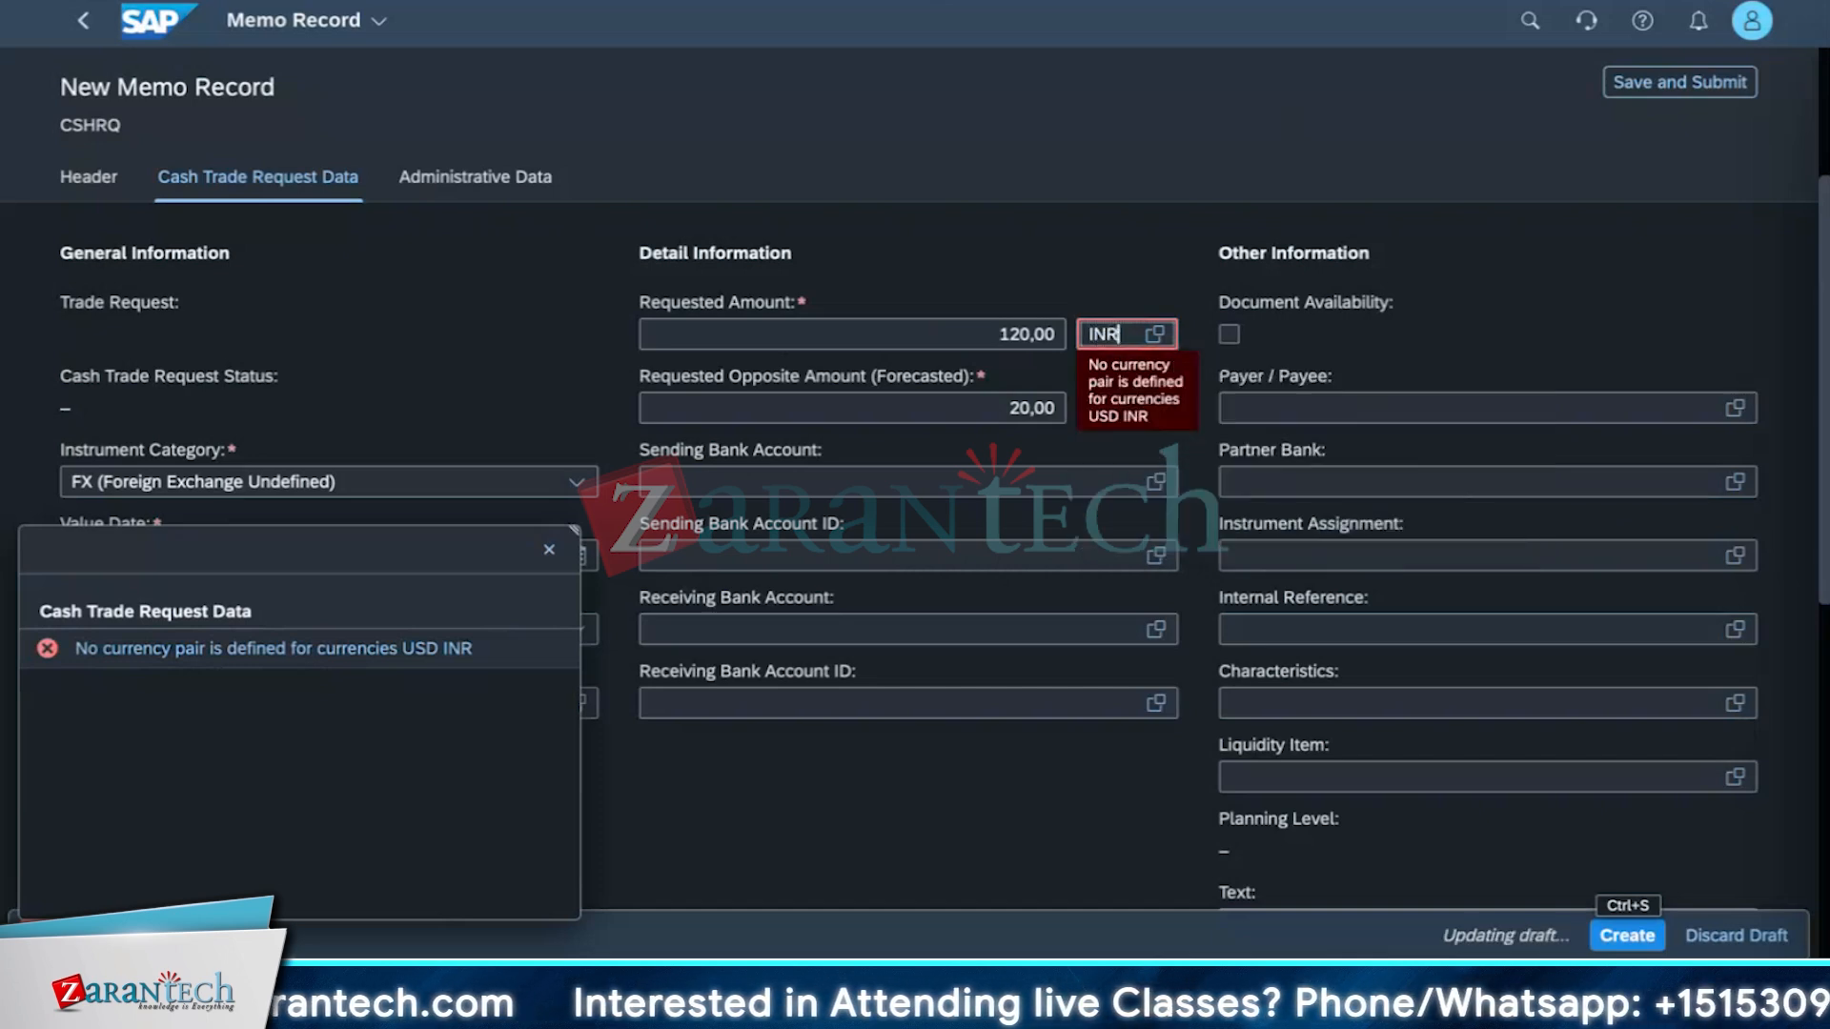
click(1654, 943)
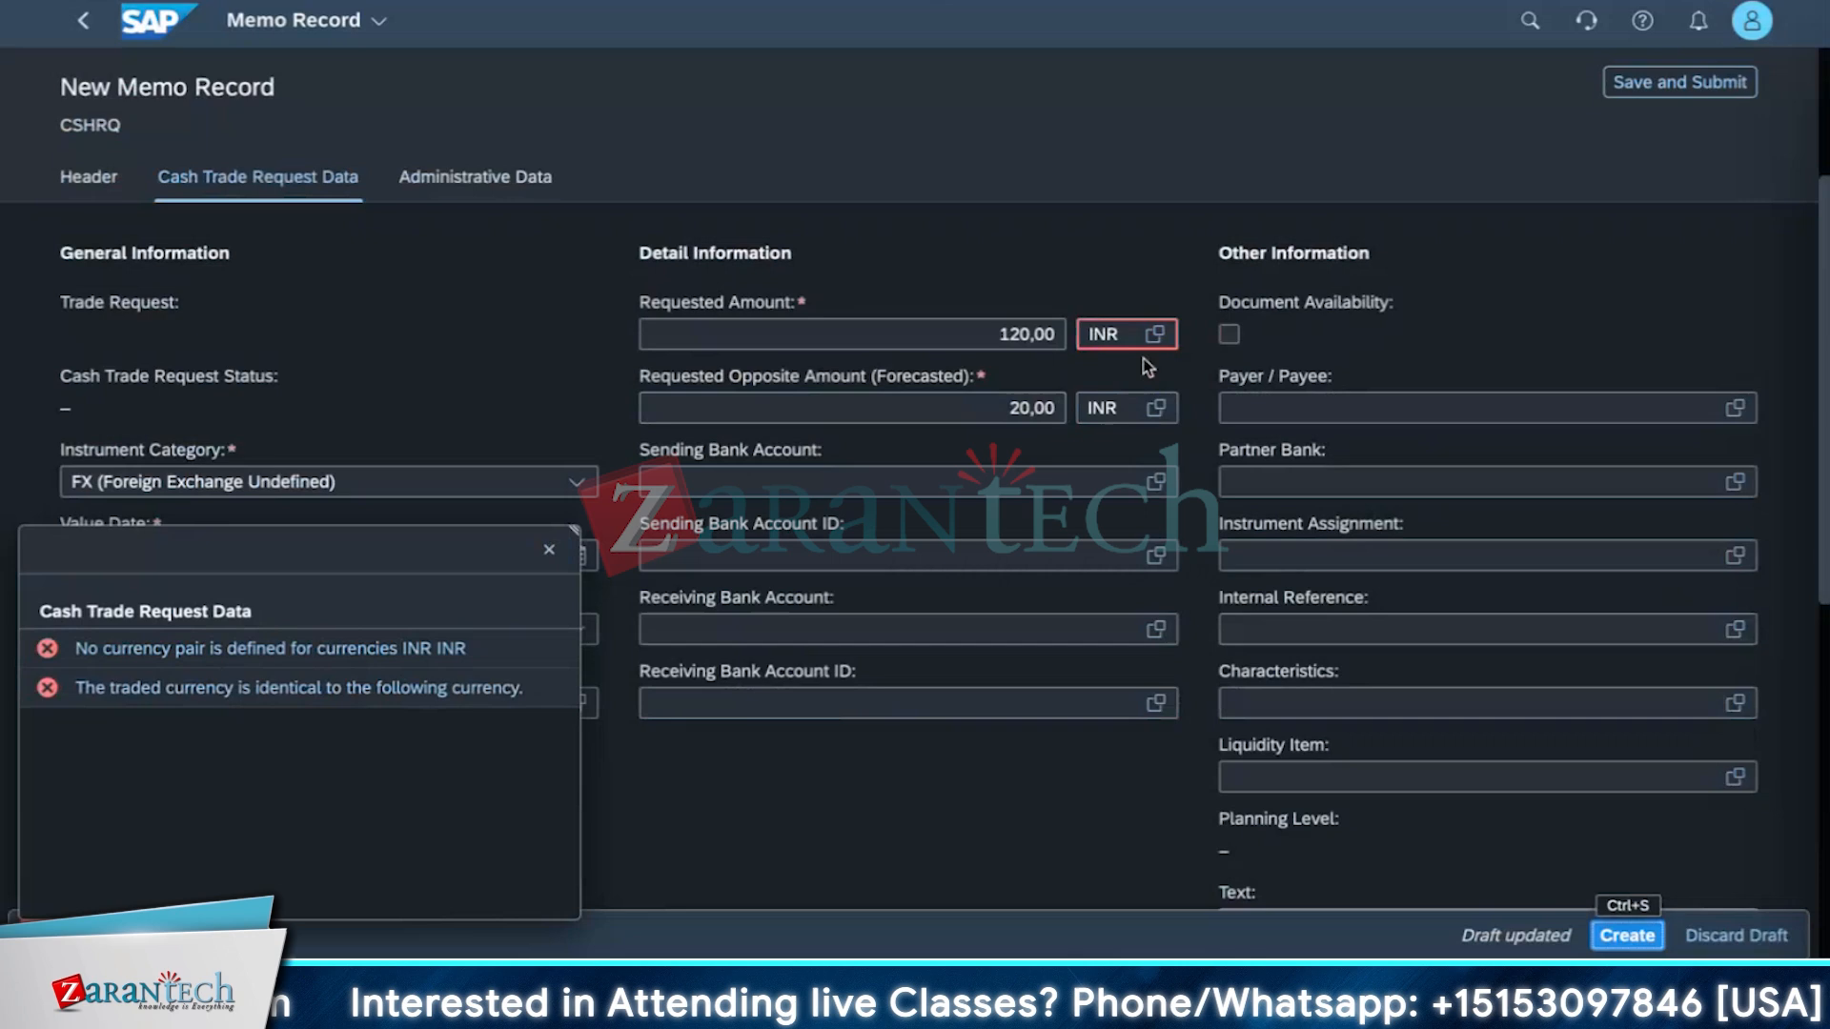
Set the requested amount's currency back to USD, try to create the request again, and close the message list.
click(1132, 334)
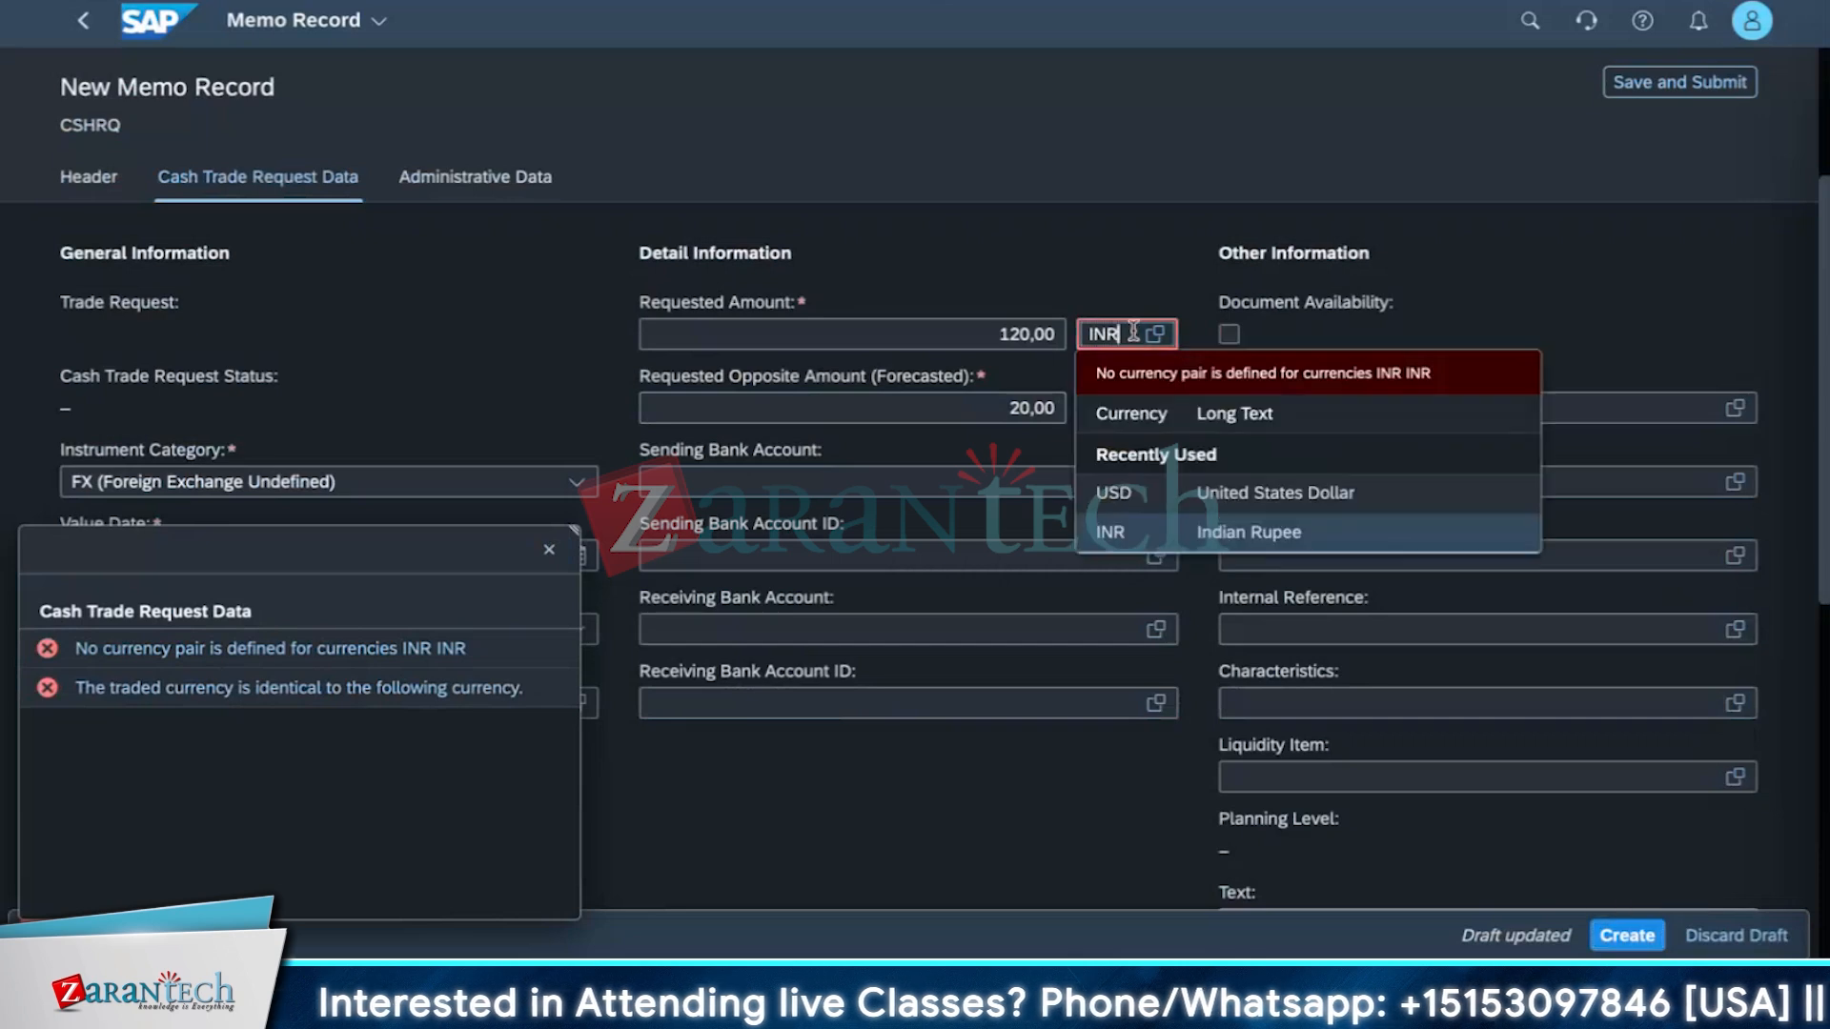
key(BackSpace)
key(BackSpace)
key(BackSpace)
text(USD)
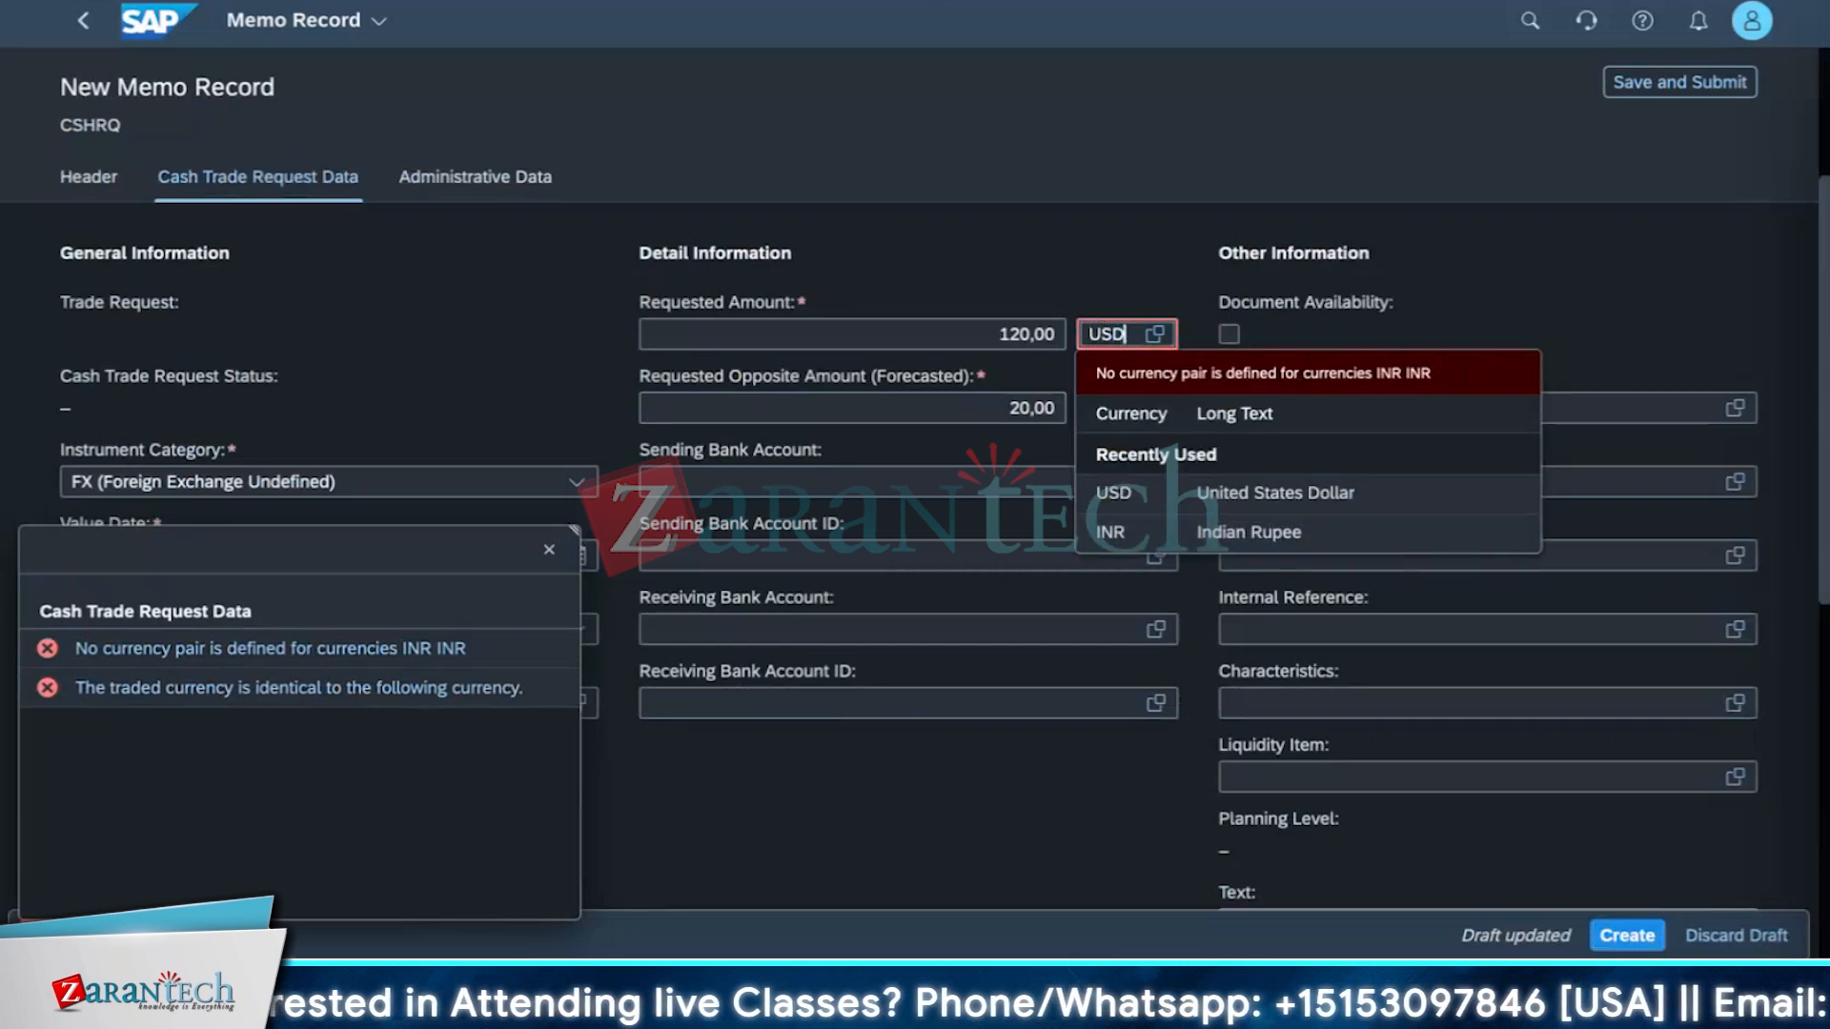
key(Return)
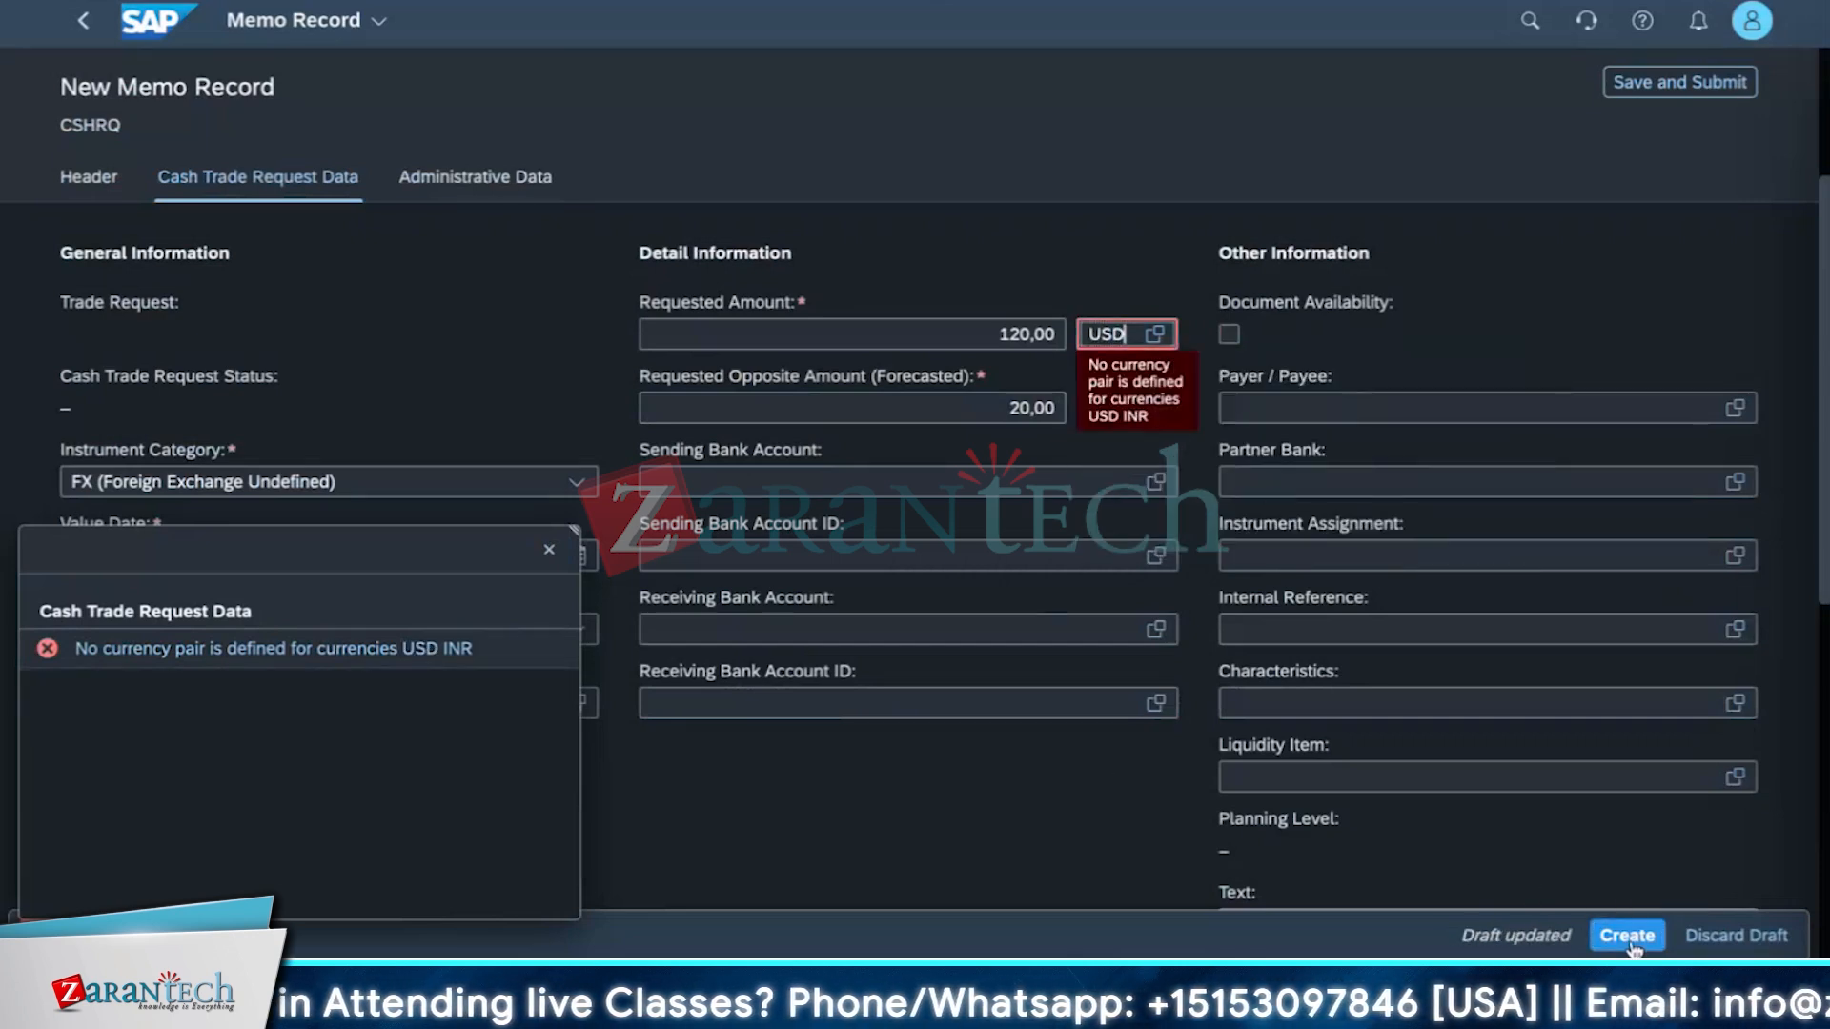
click(1629, 937)
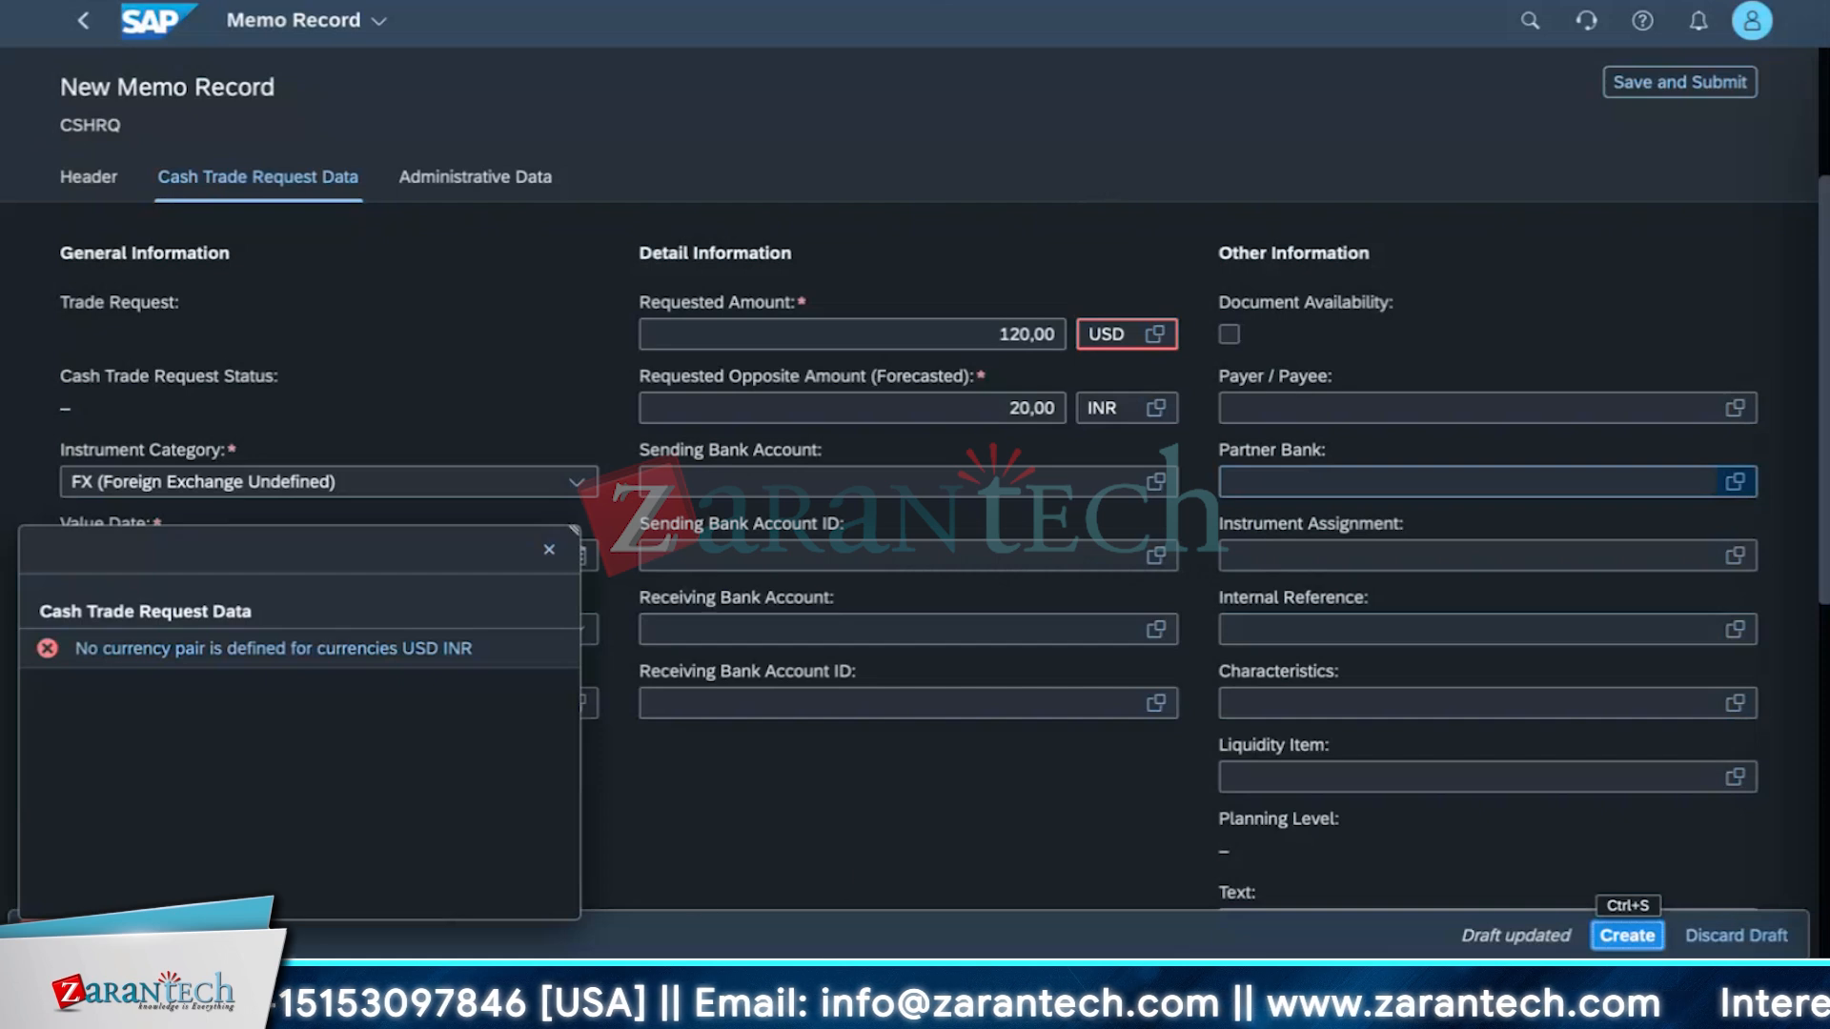
click(549, 553)
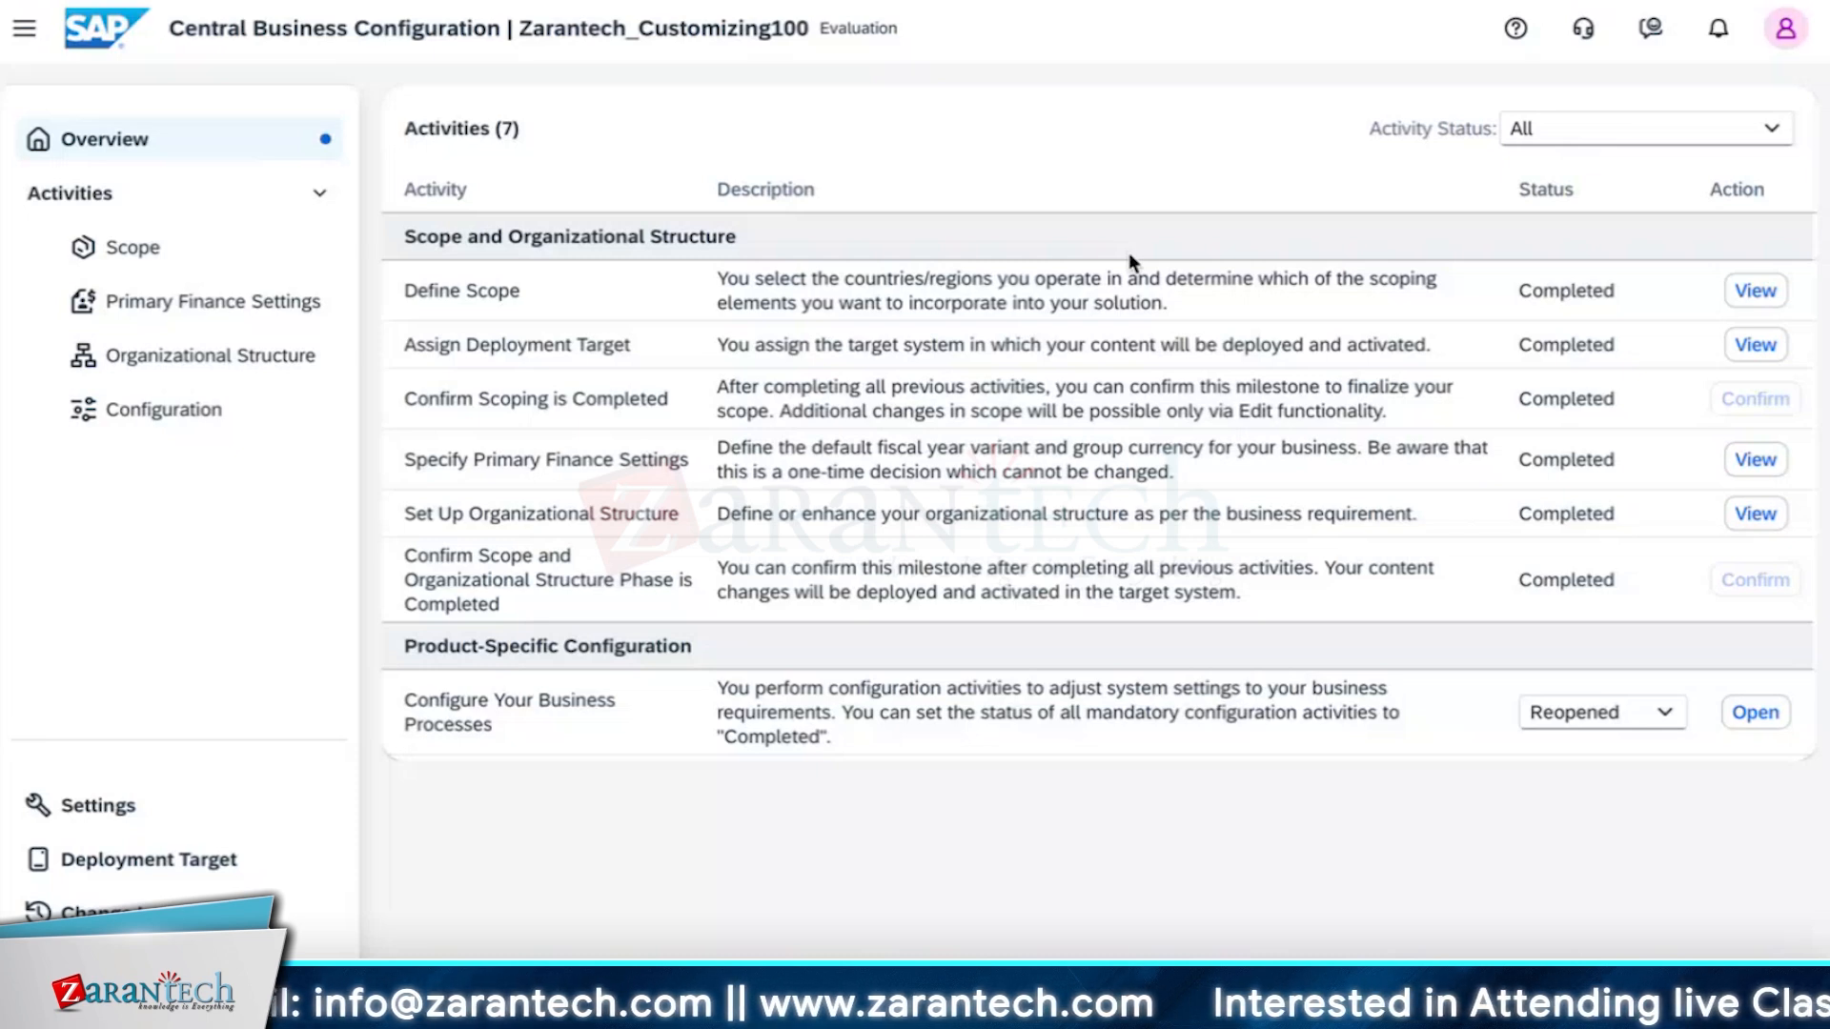
Search the configuration activities for currency and open Define Translation Ratios for Currency Translation.
click(120, 395)
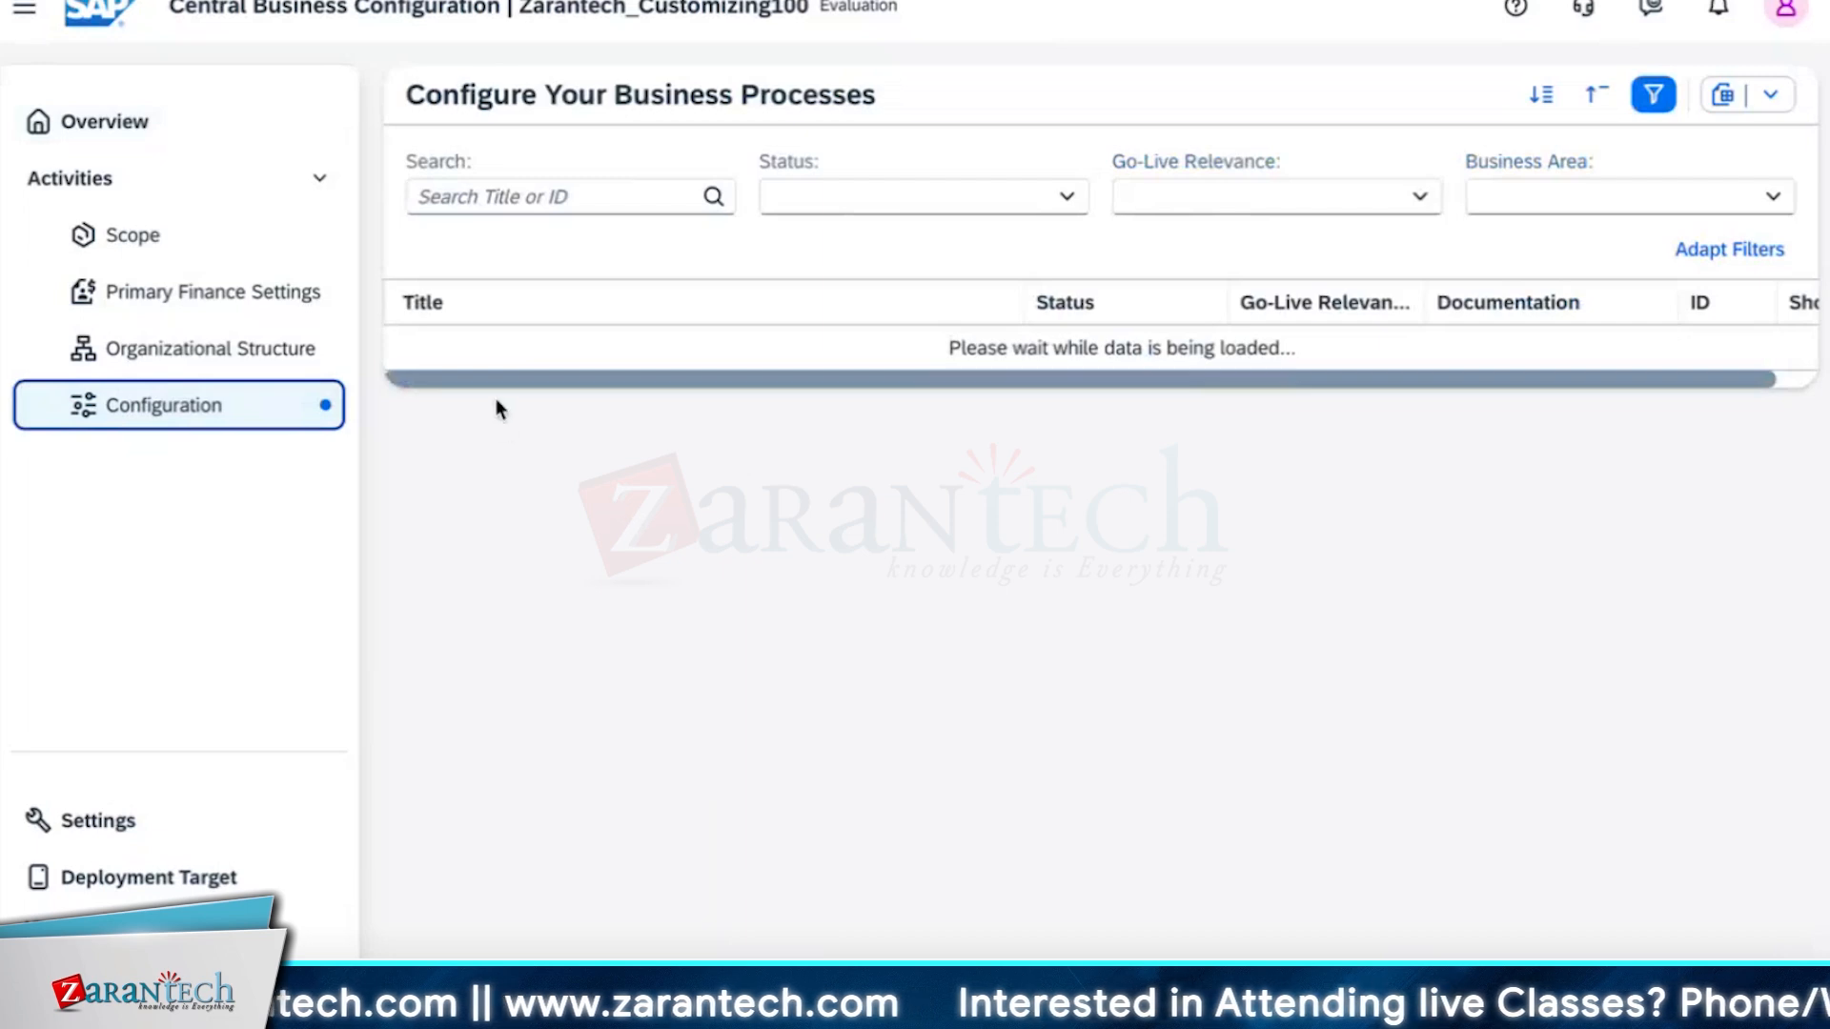
click(488, 200)
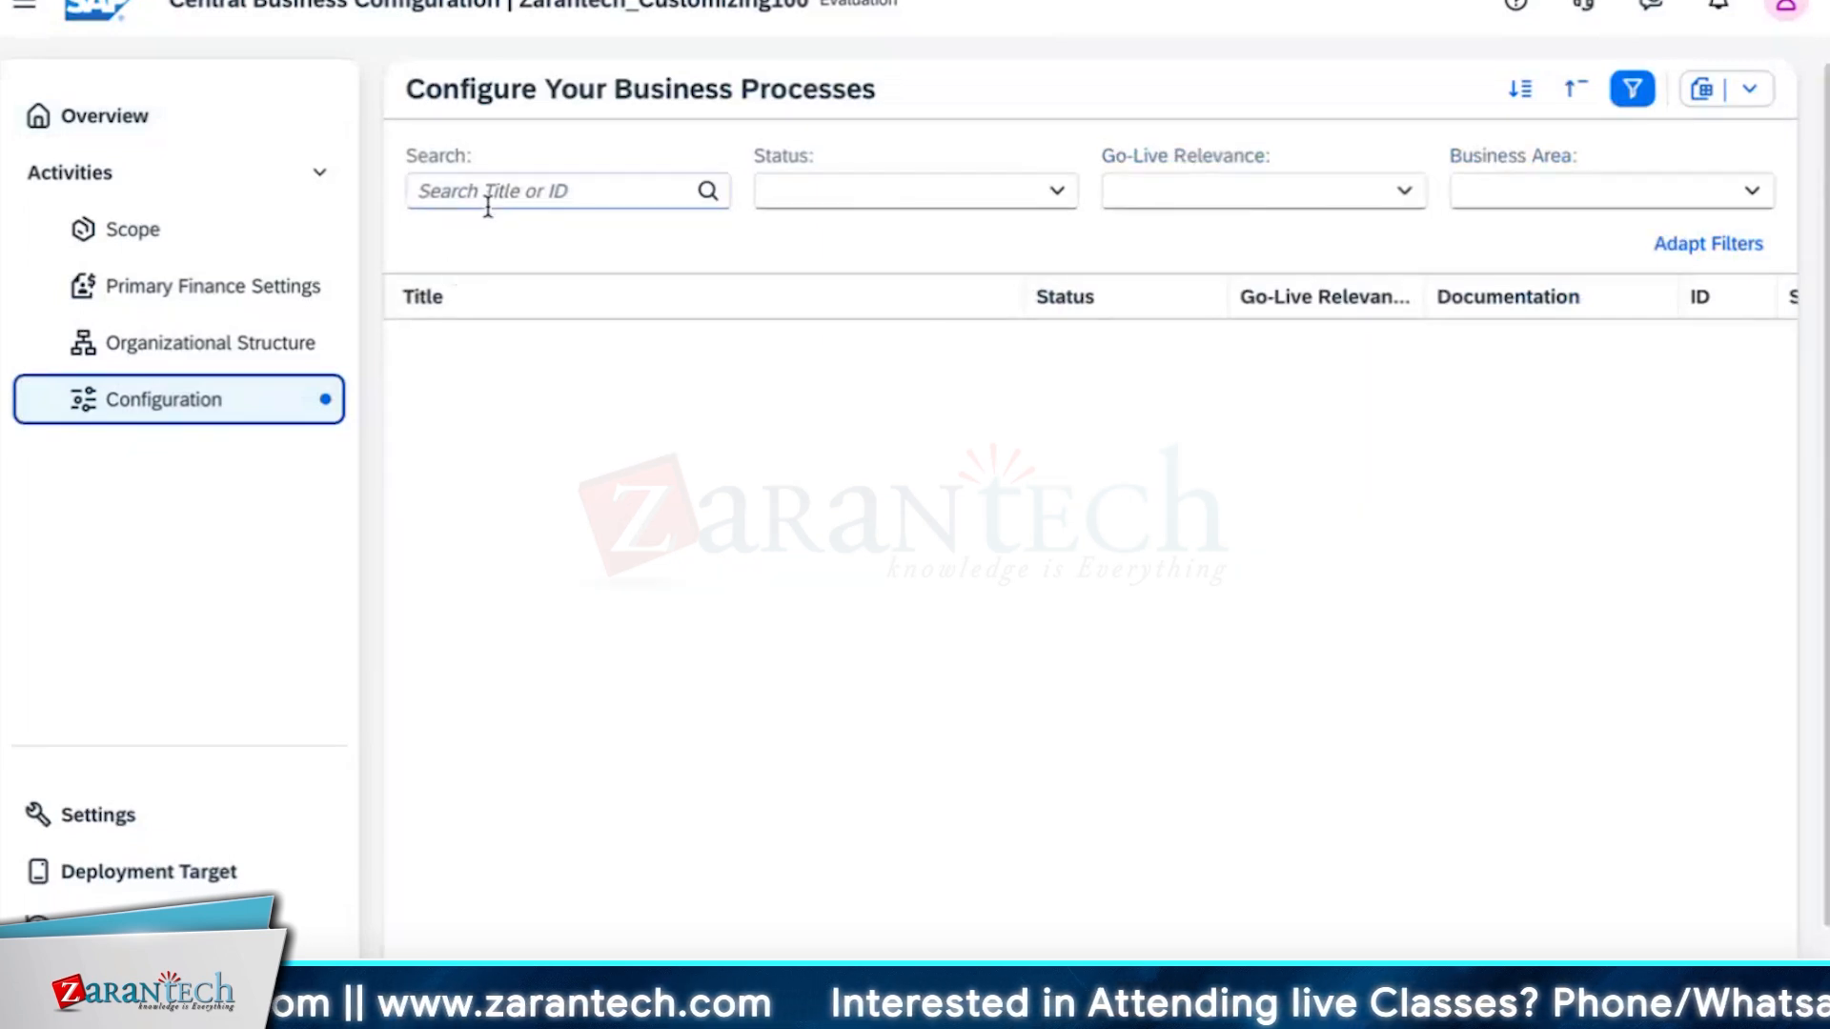
text(currency)
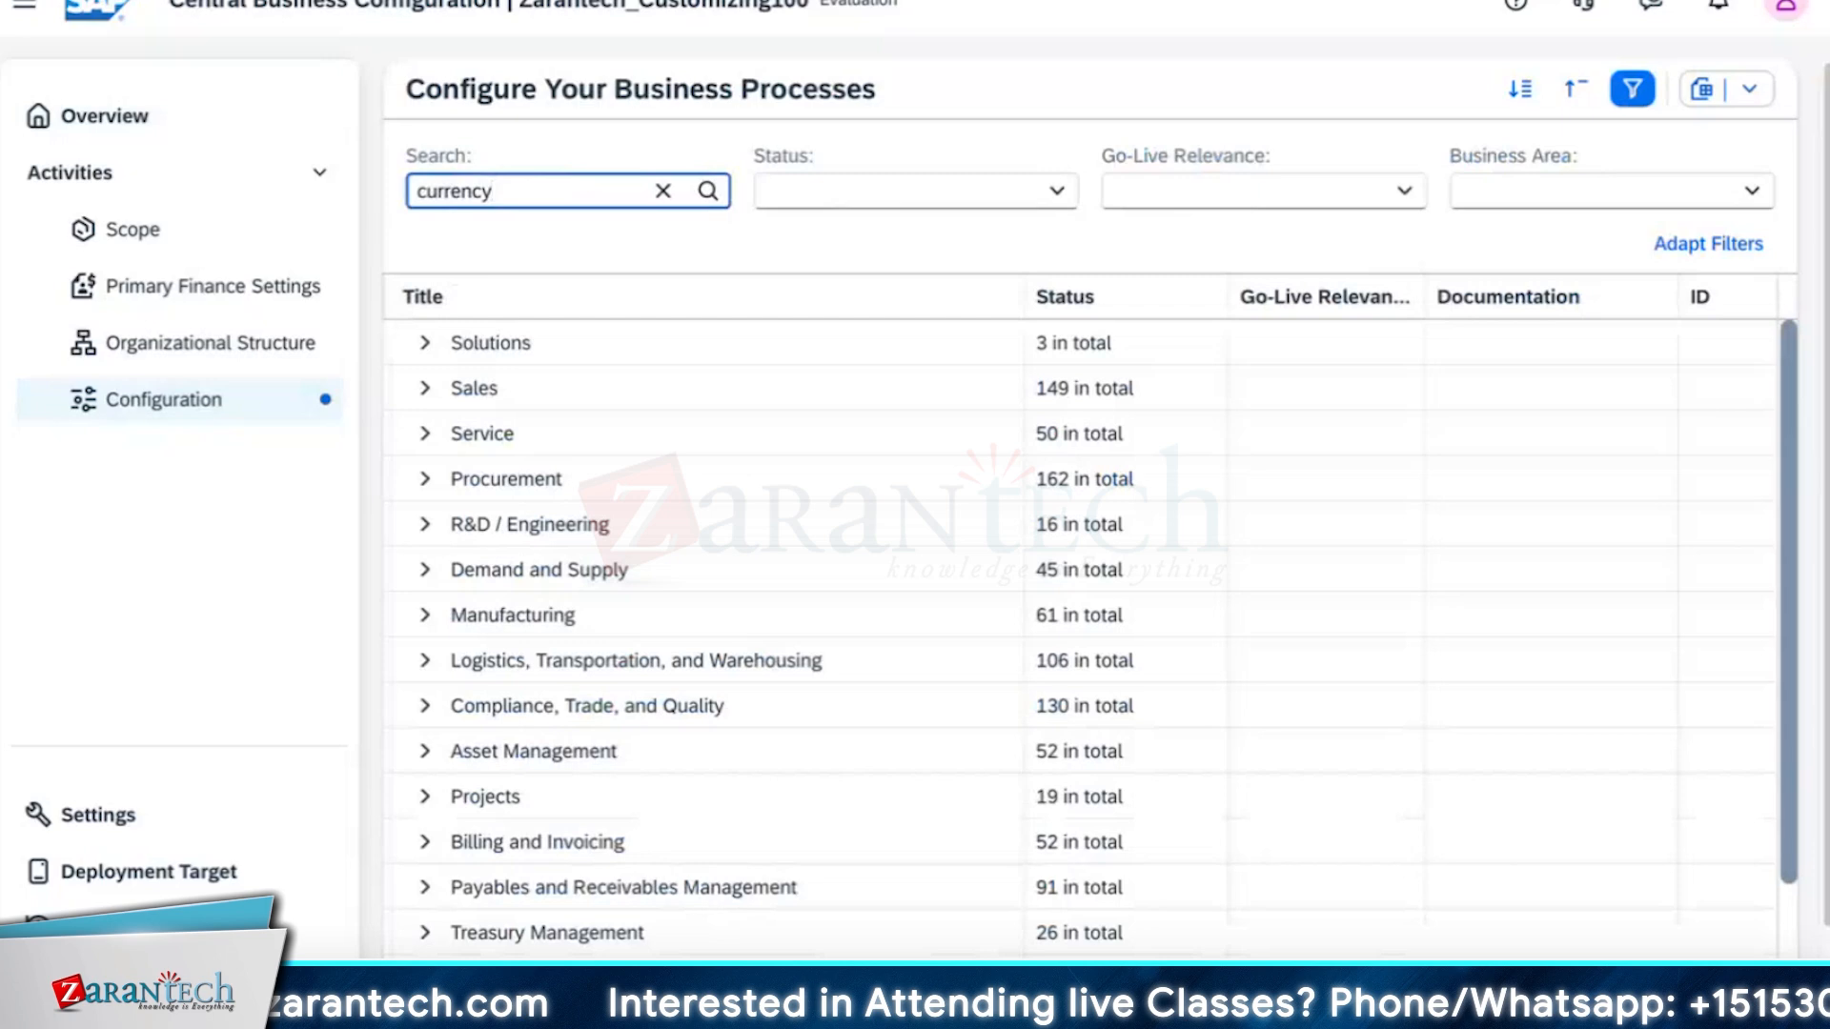
key(Return)
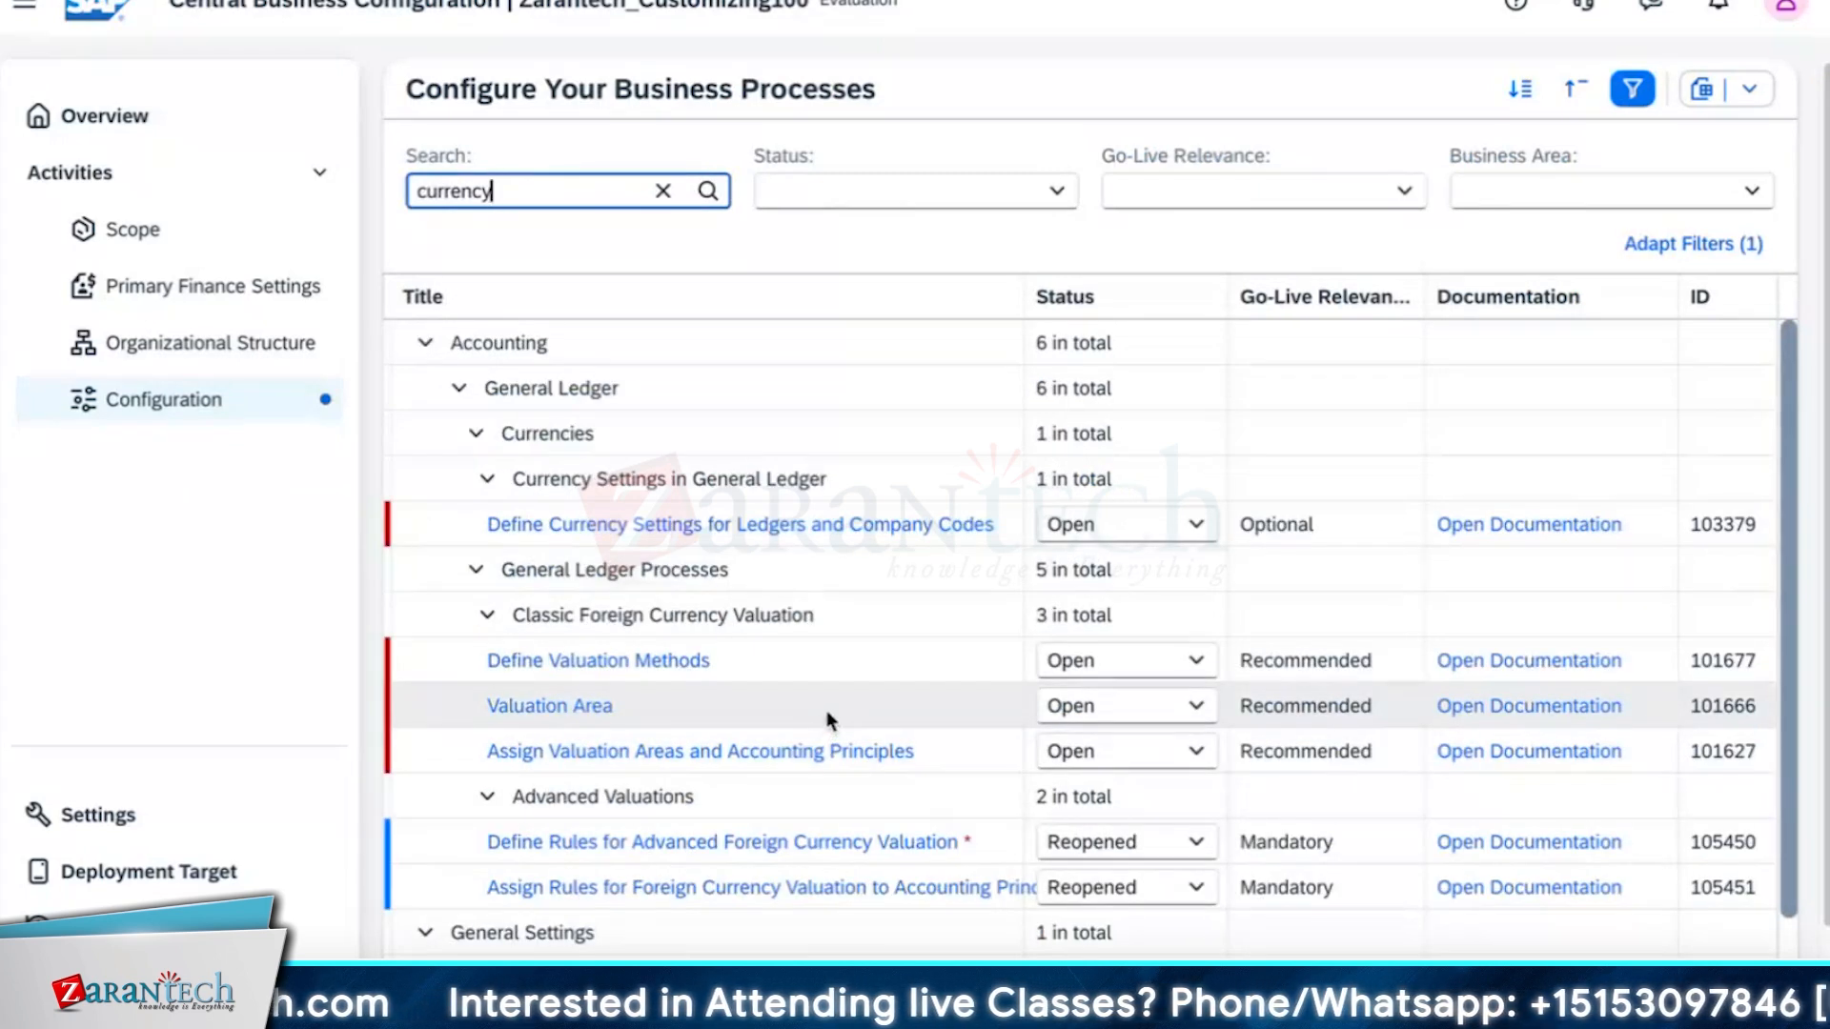
scroll(957, 656, down, 2)
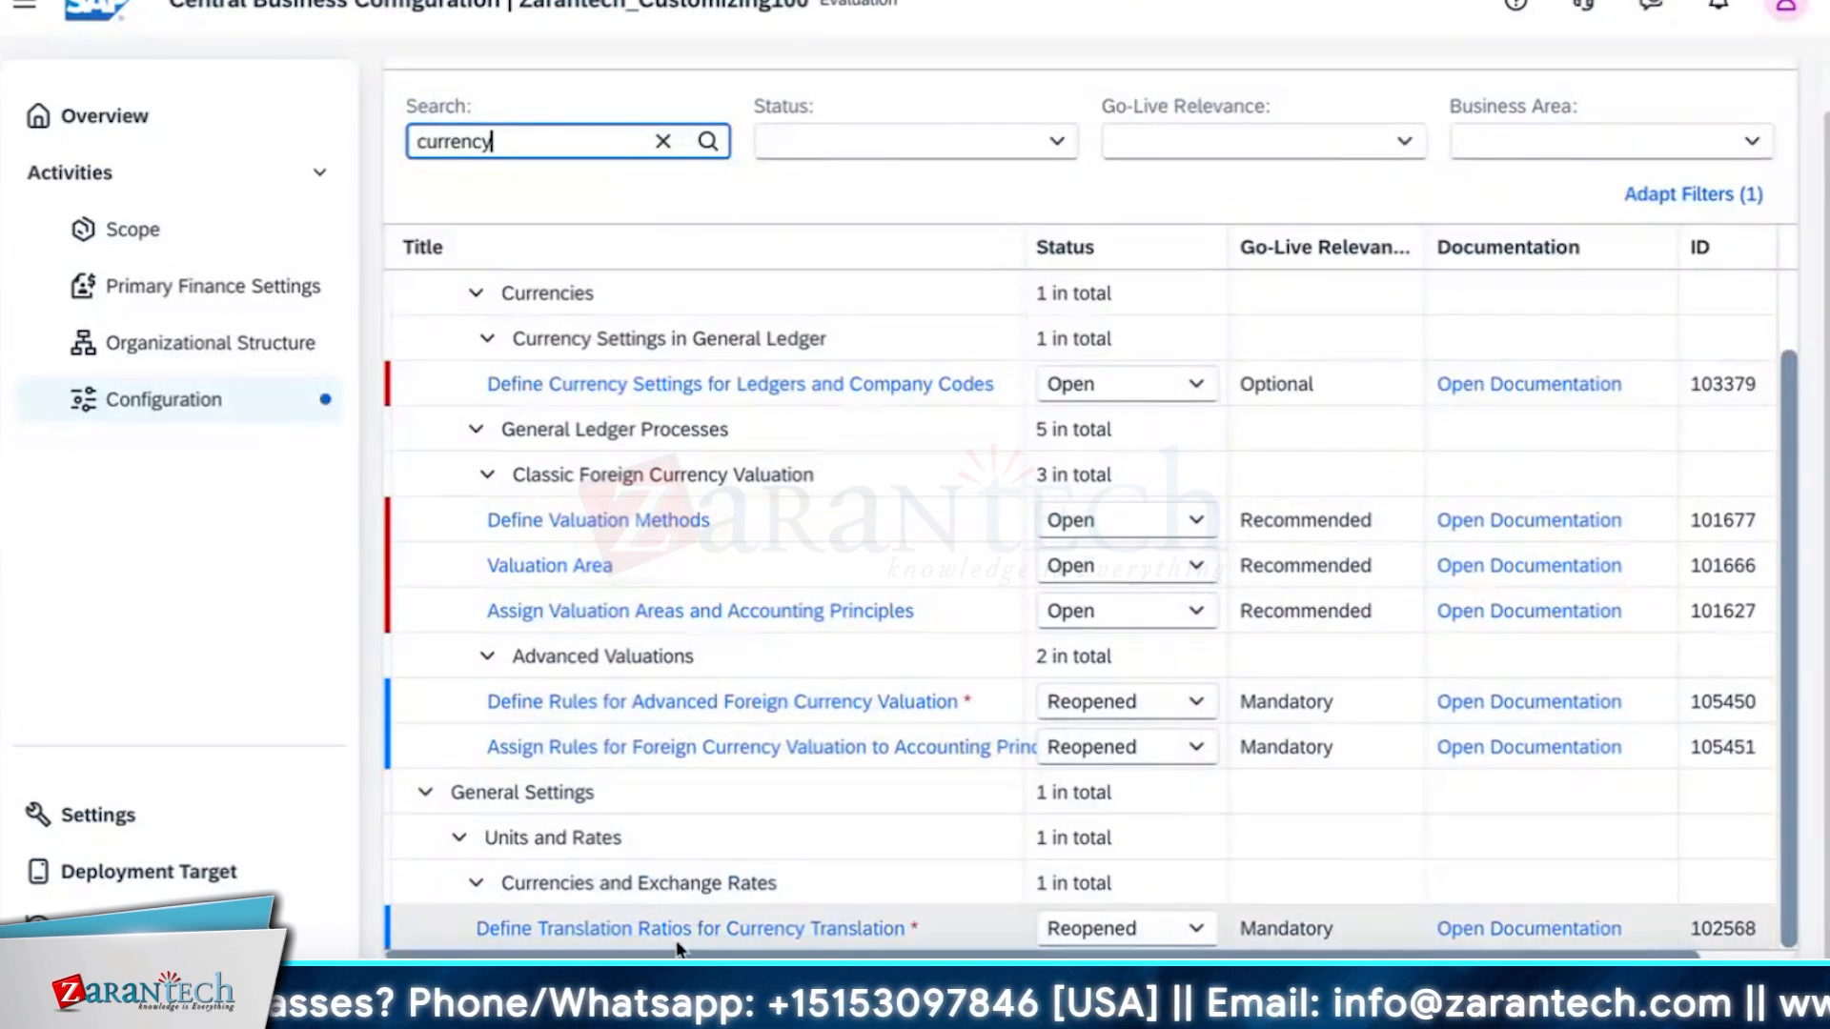
scroll(603, 672, up, 1)
scroll(603, 672, up, 1)
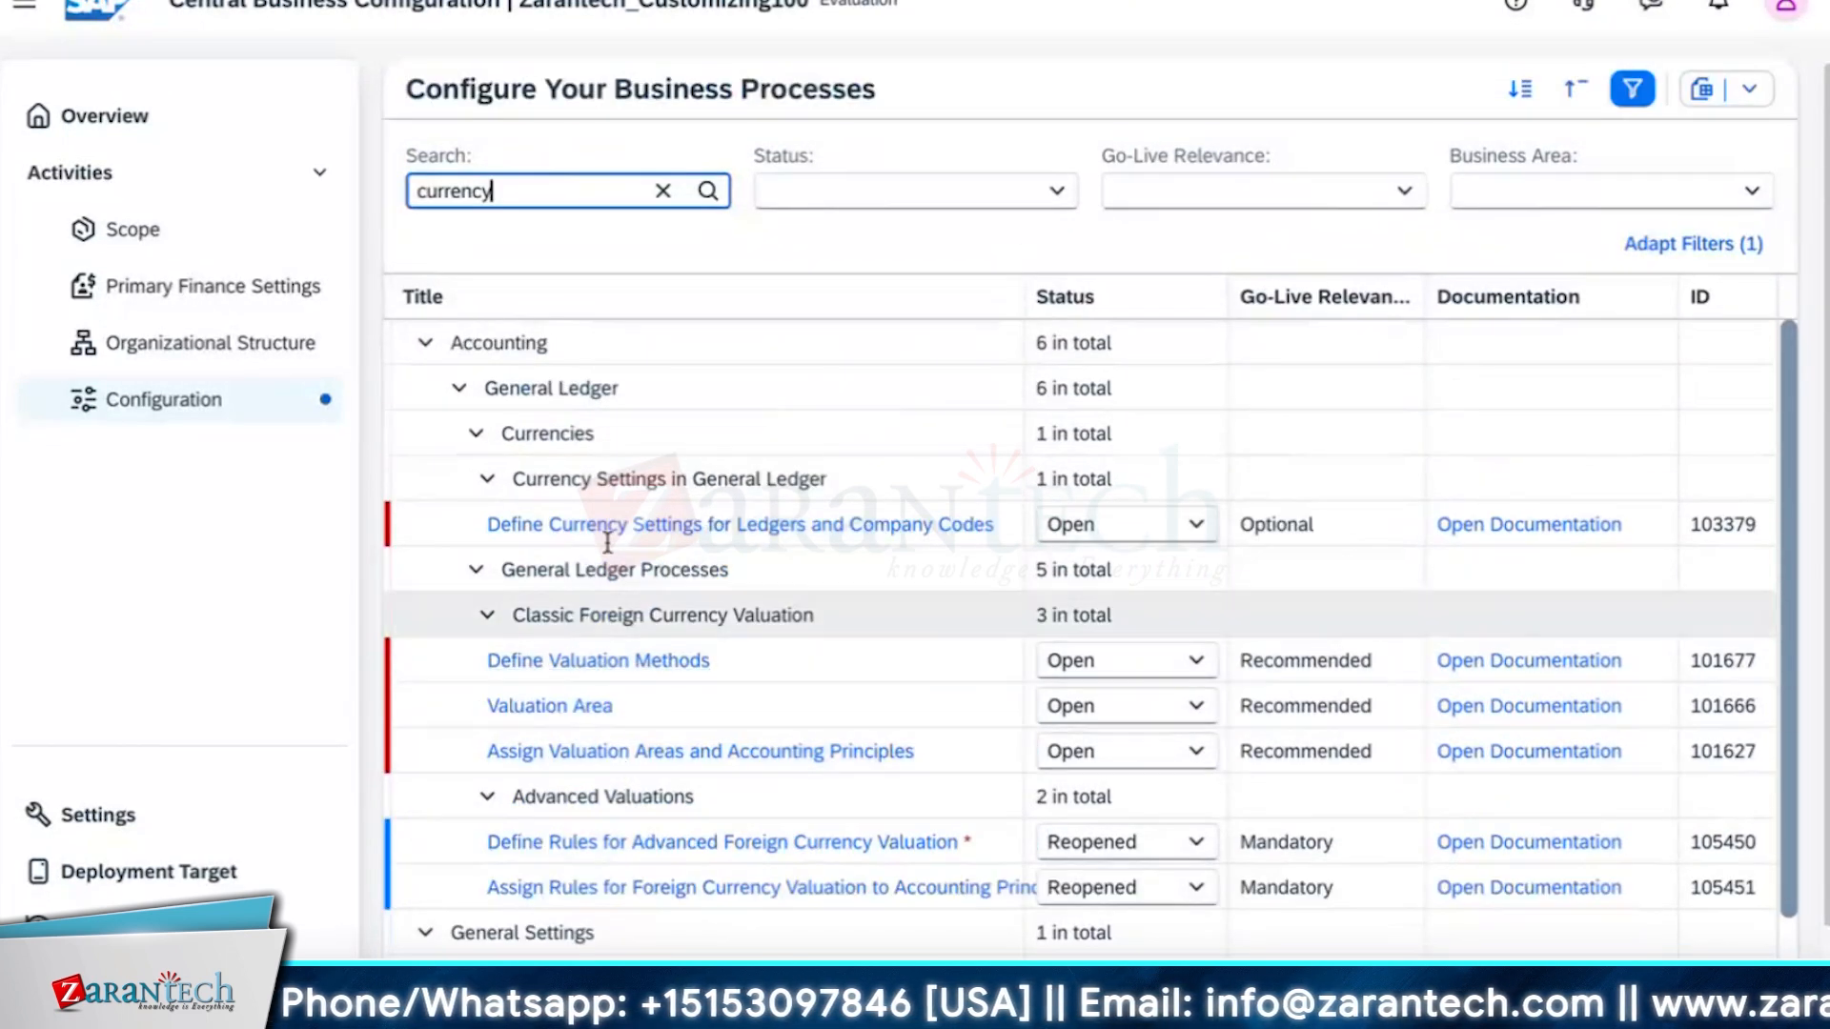
scroll(636, 923, down, 2)
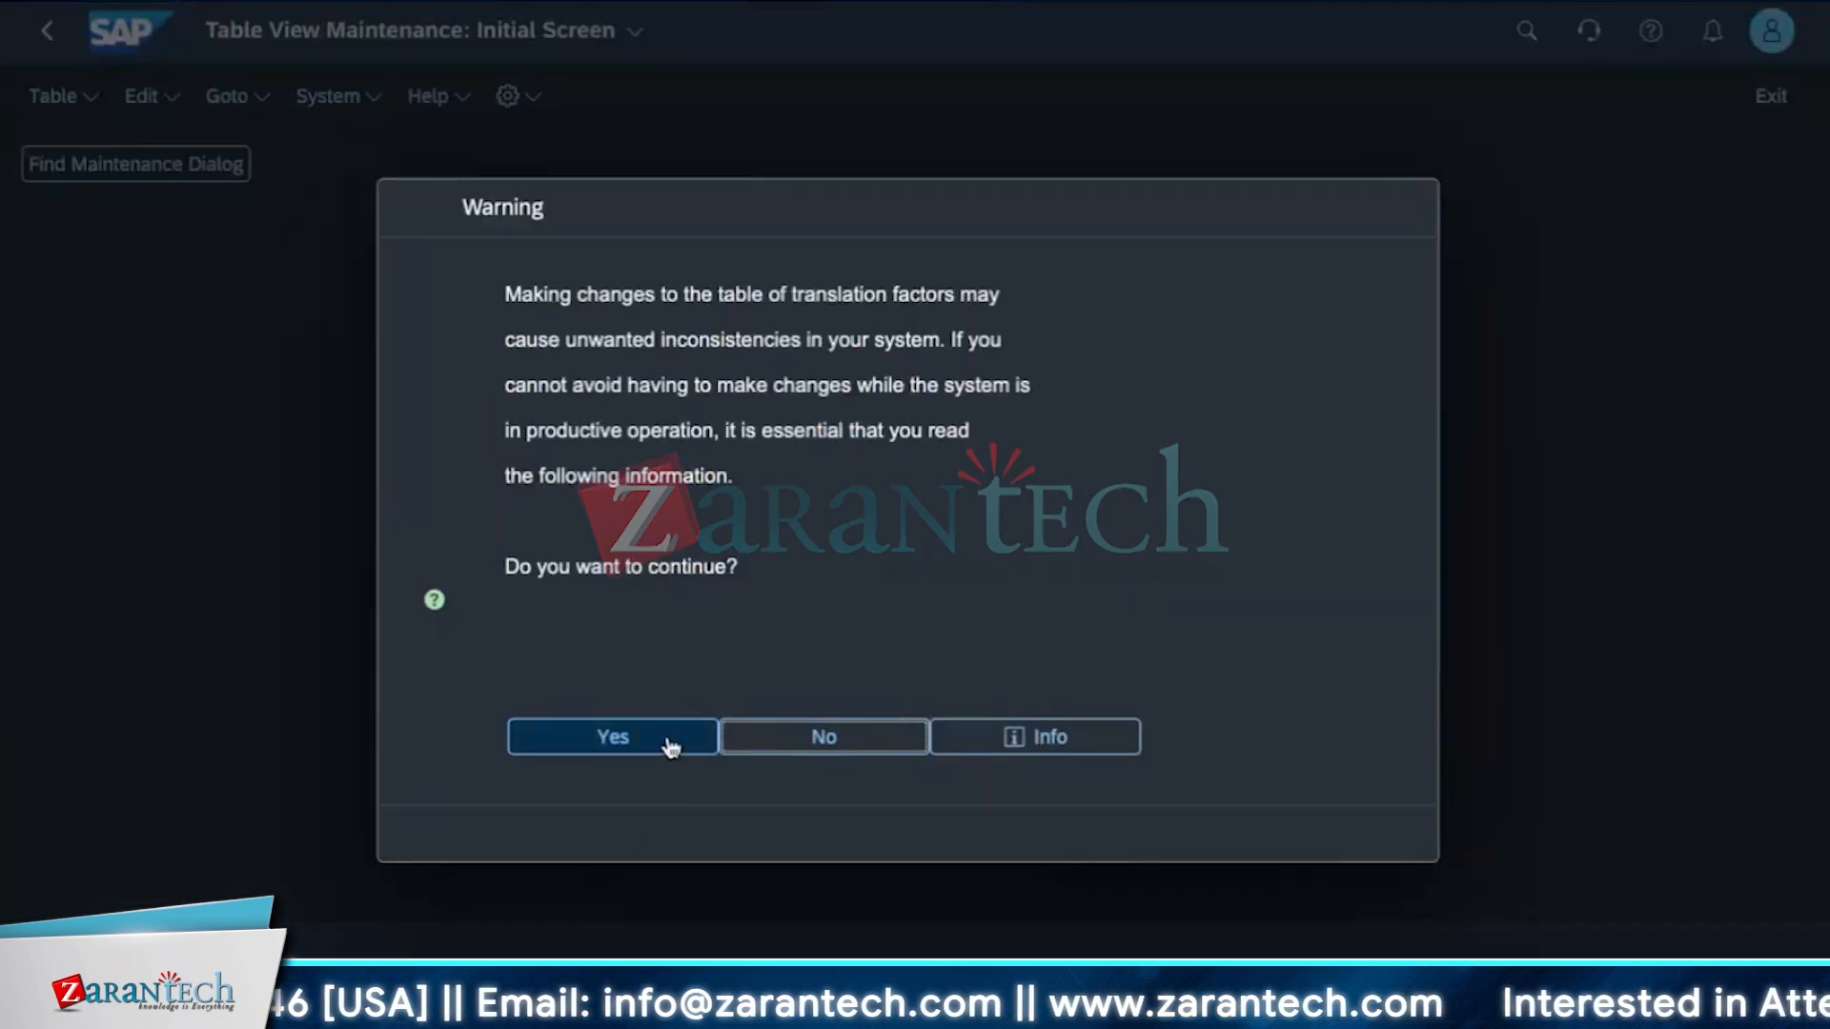
click(667, 745)
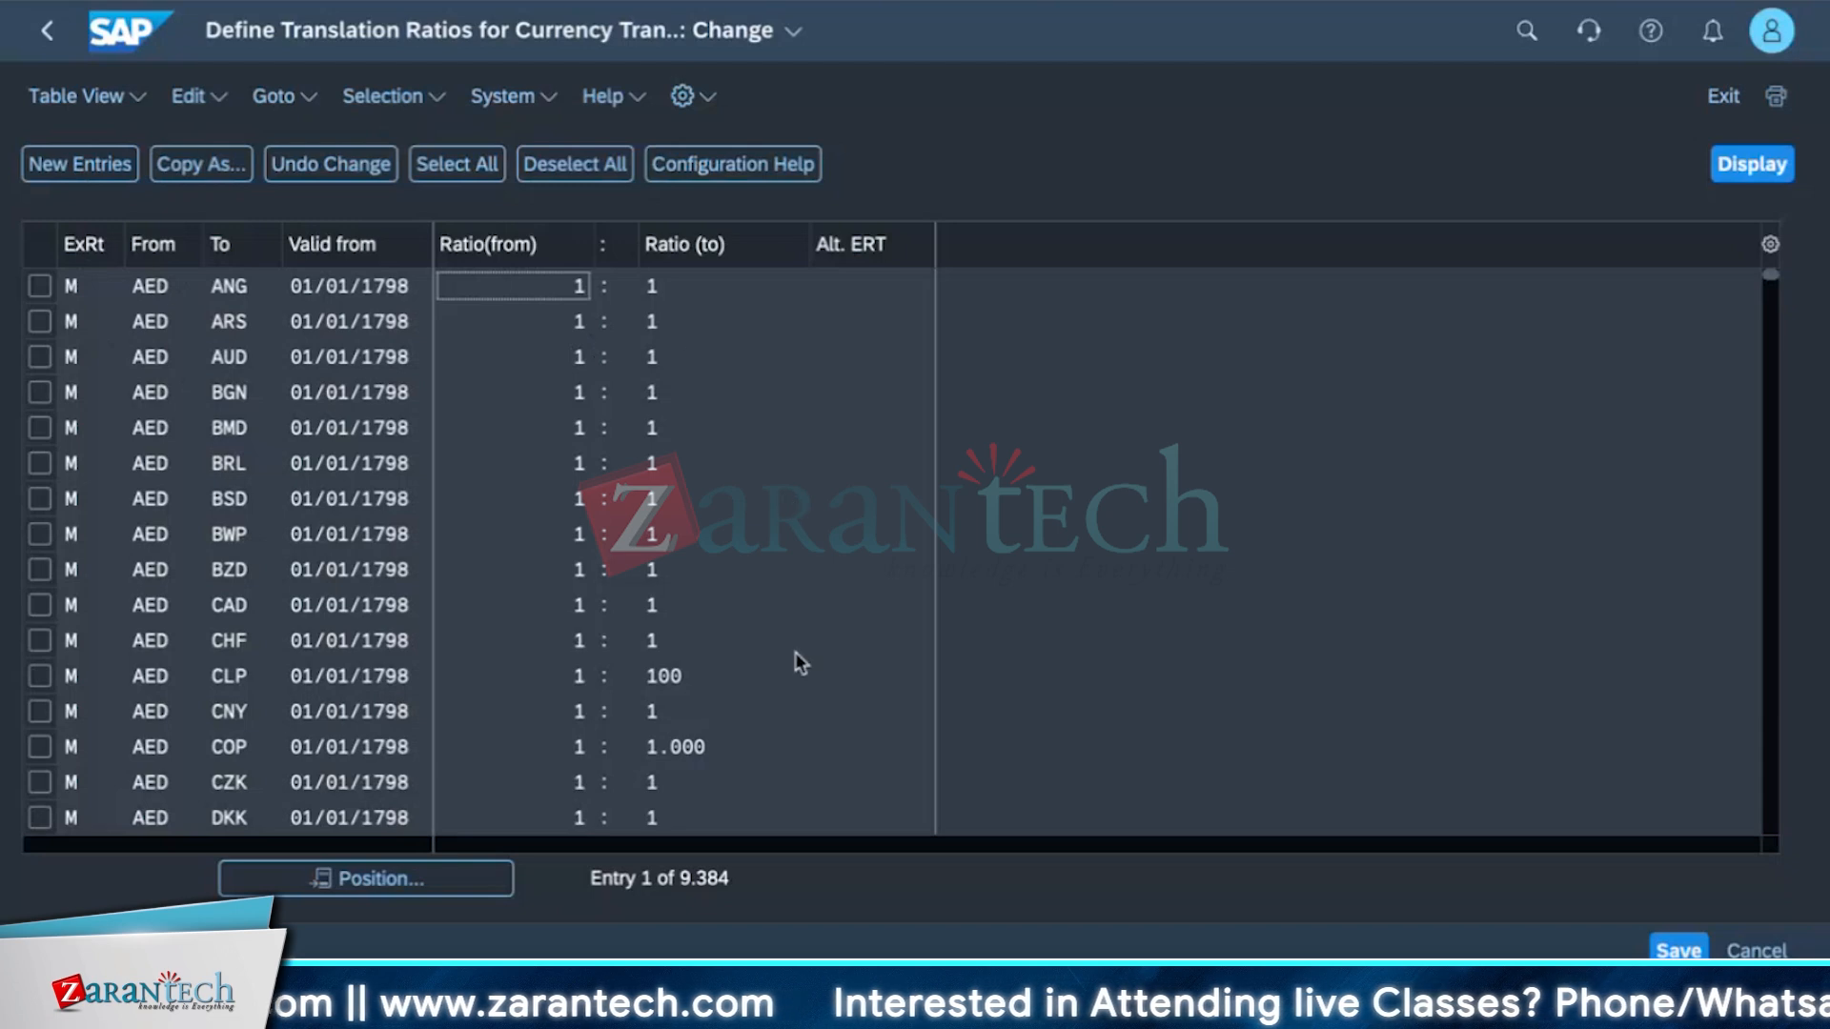
Browse the existing currency translation ratio entries.
scroll(397, 683, down, 1)
scroll(397, 683, down, 20)
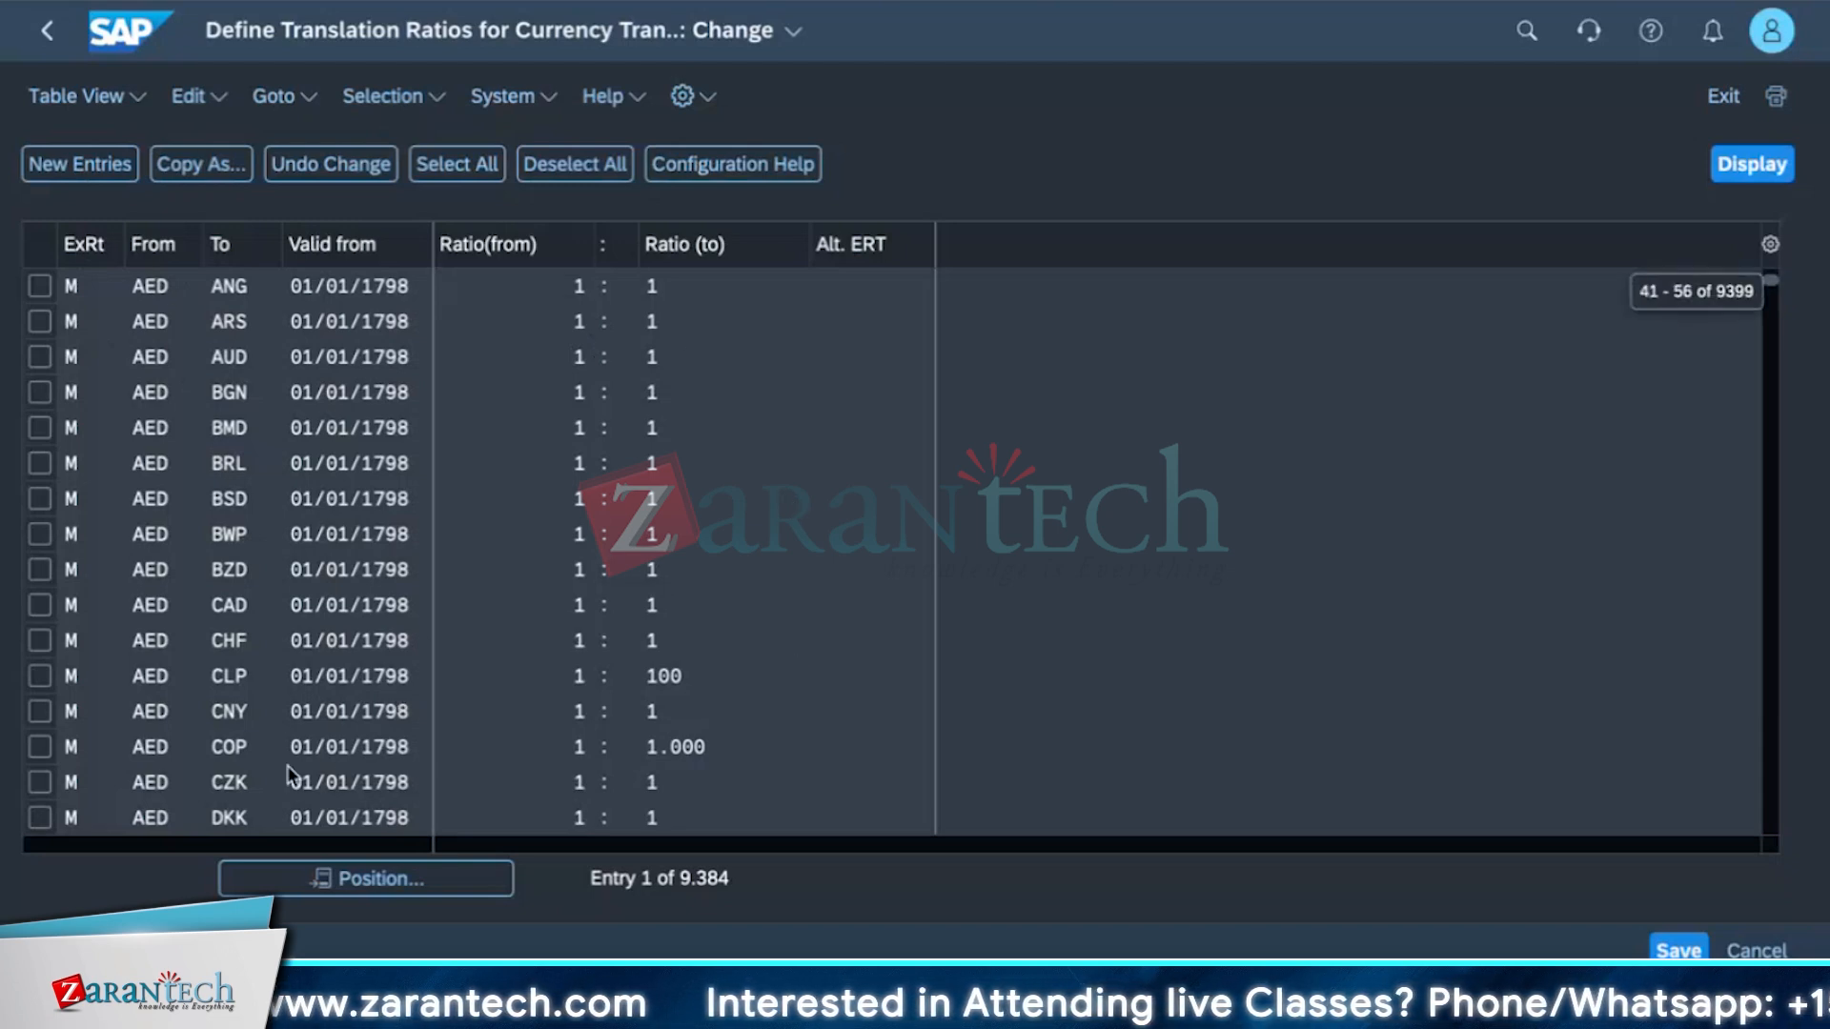
scroll(286, 617, down, 20)
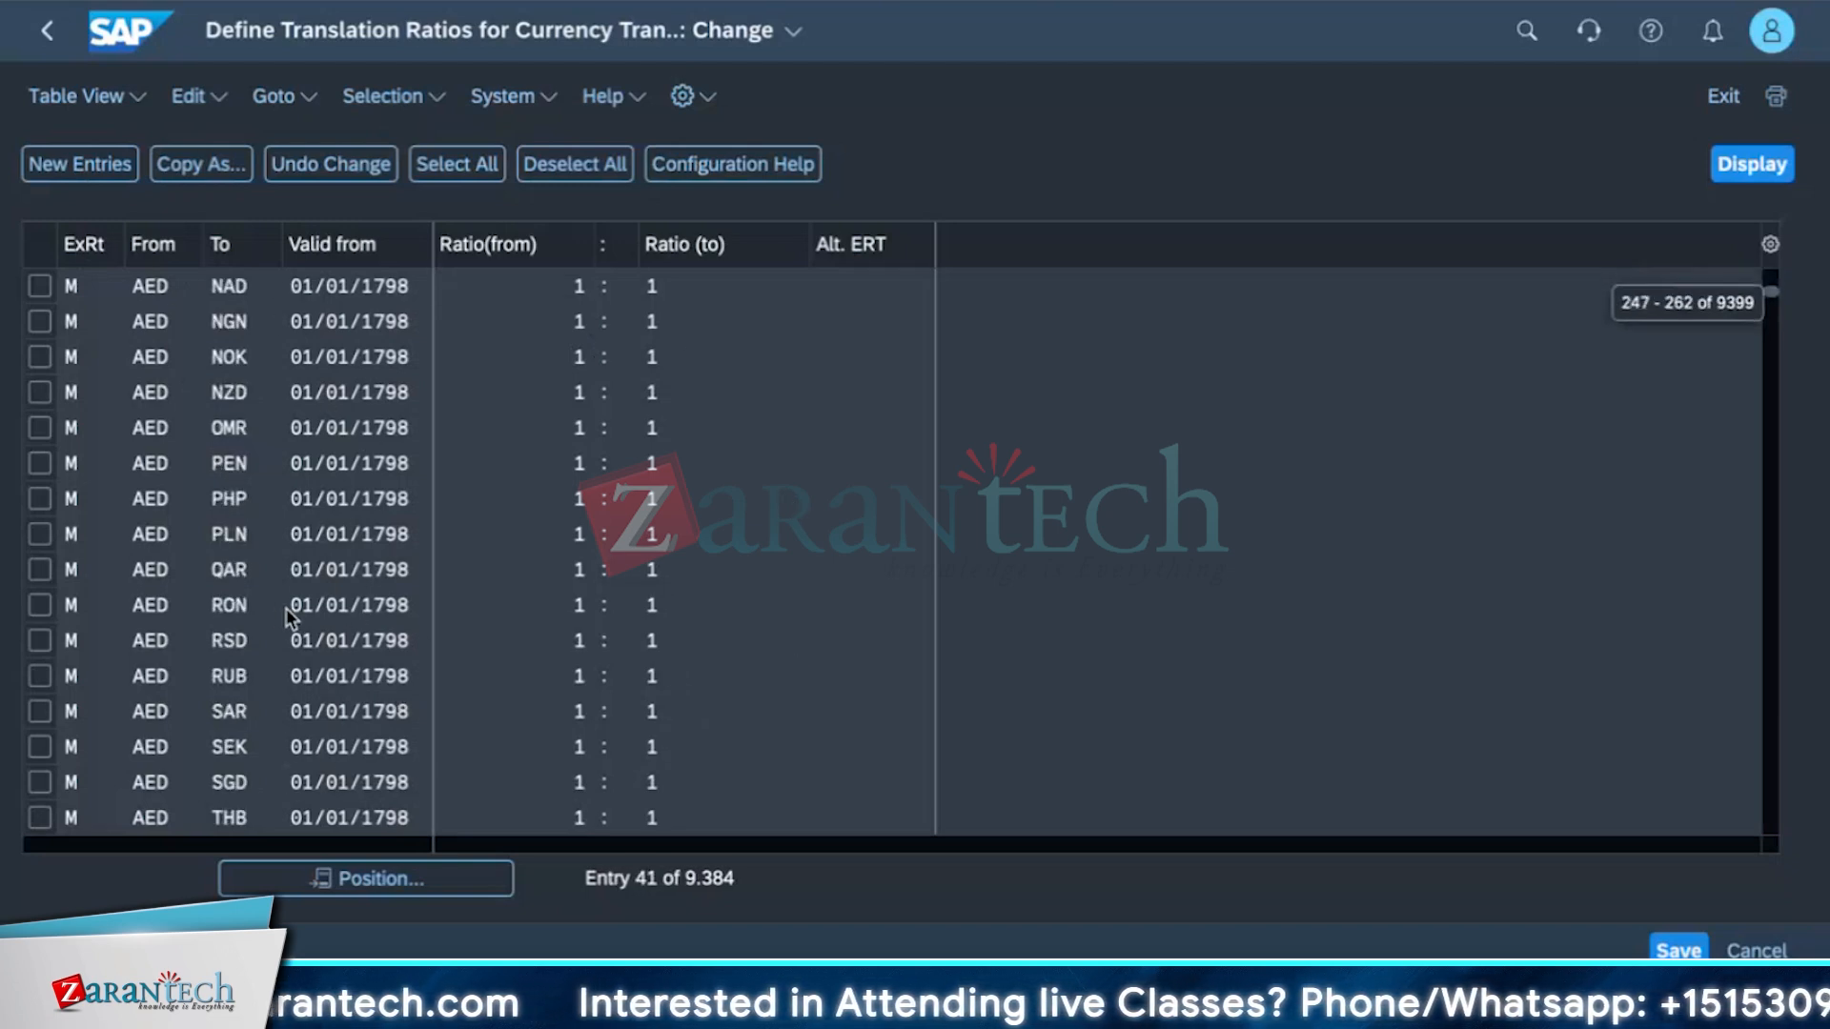
scroll(314, 658, down, 20)
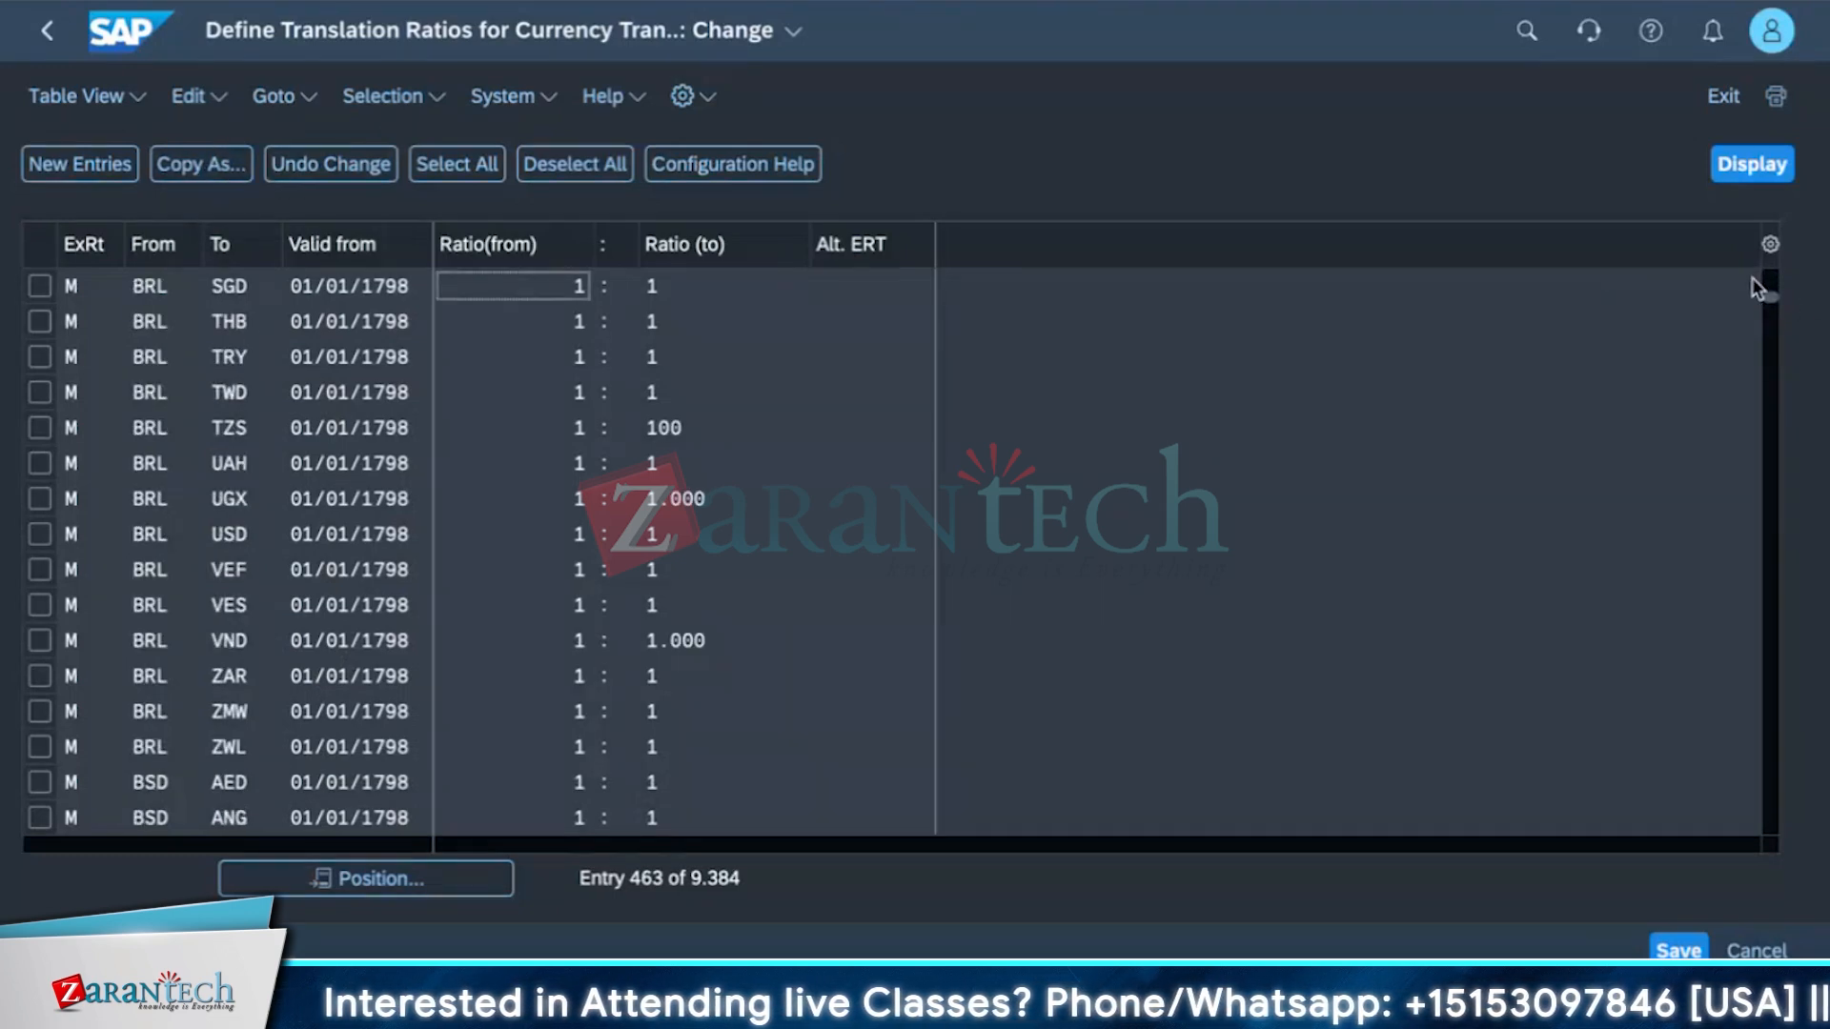
drag(1768, 305, 1770, 834)
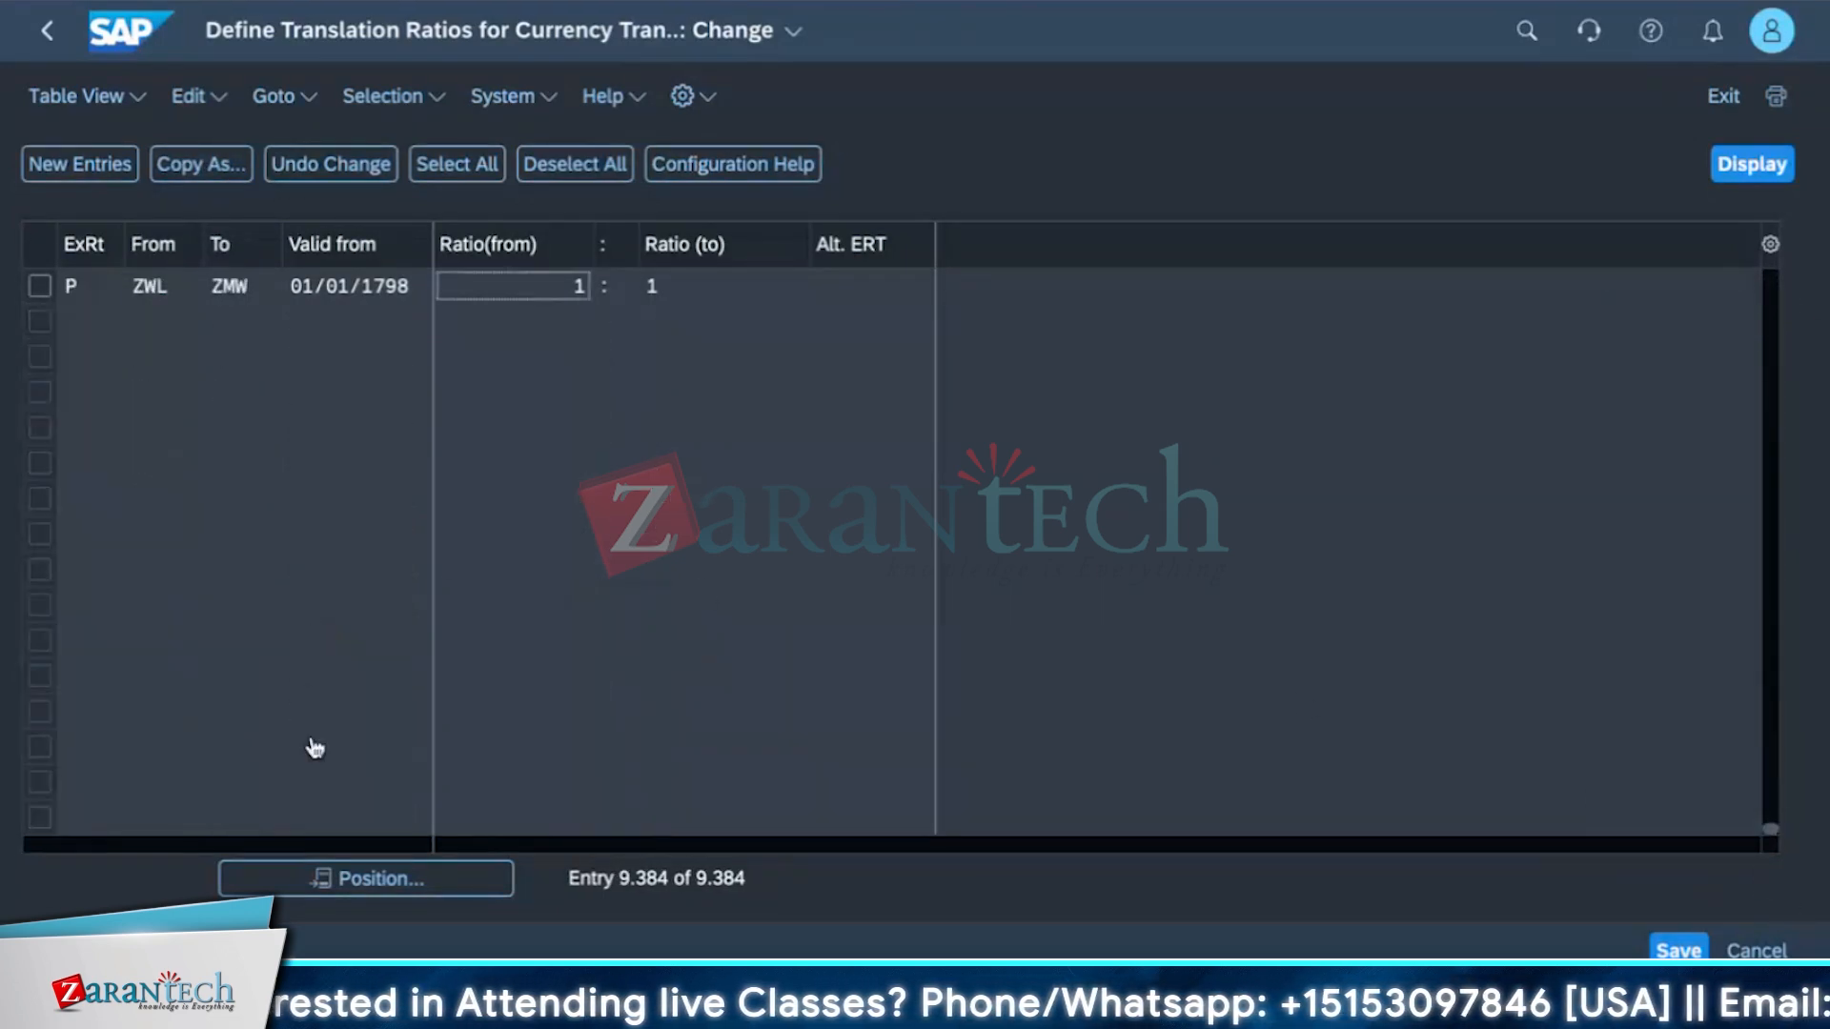
scroll(580, 646, up, 10)
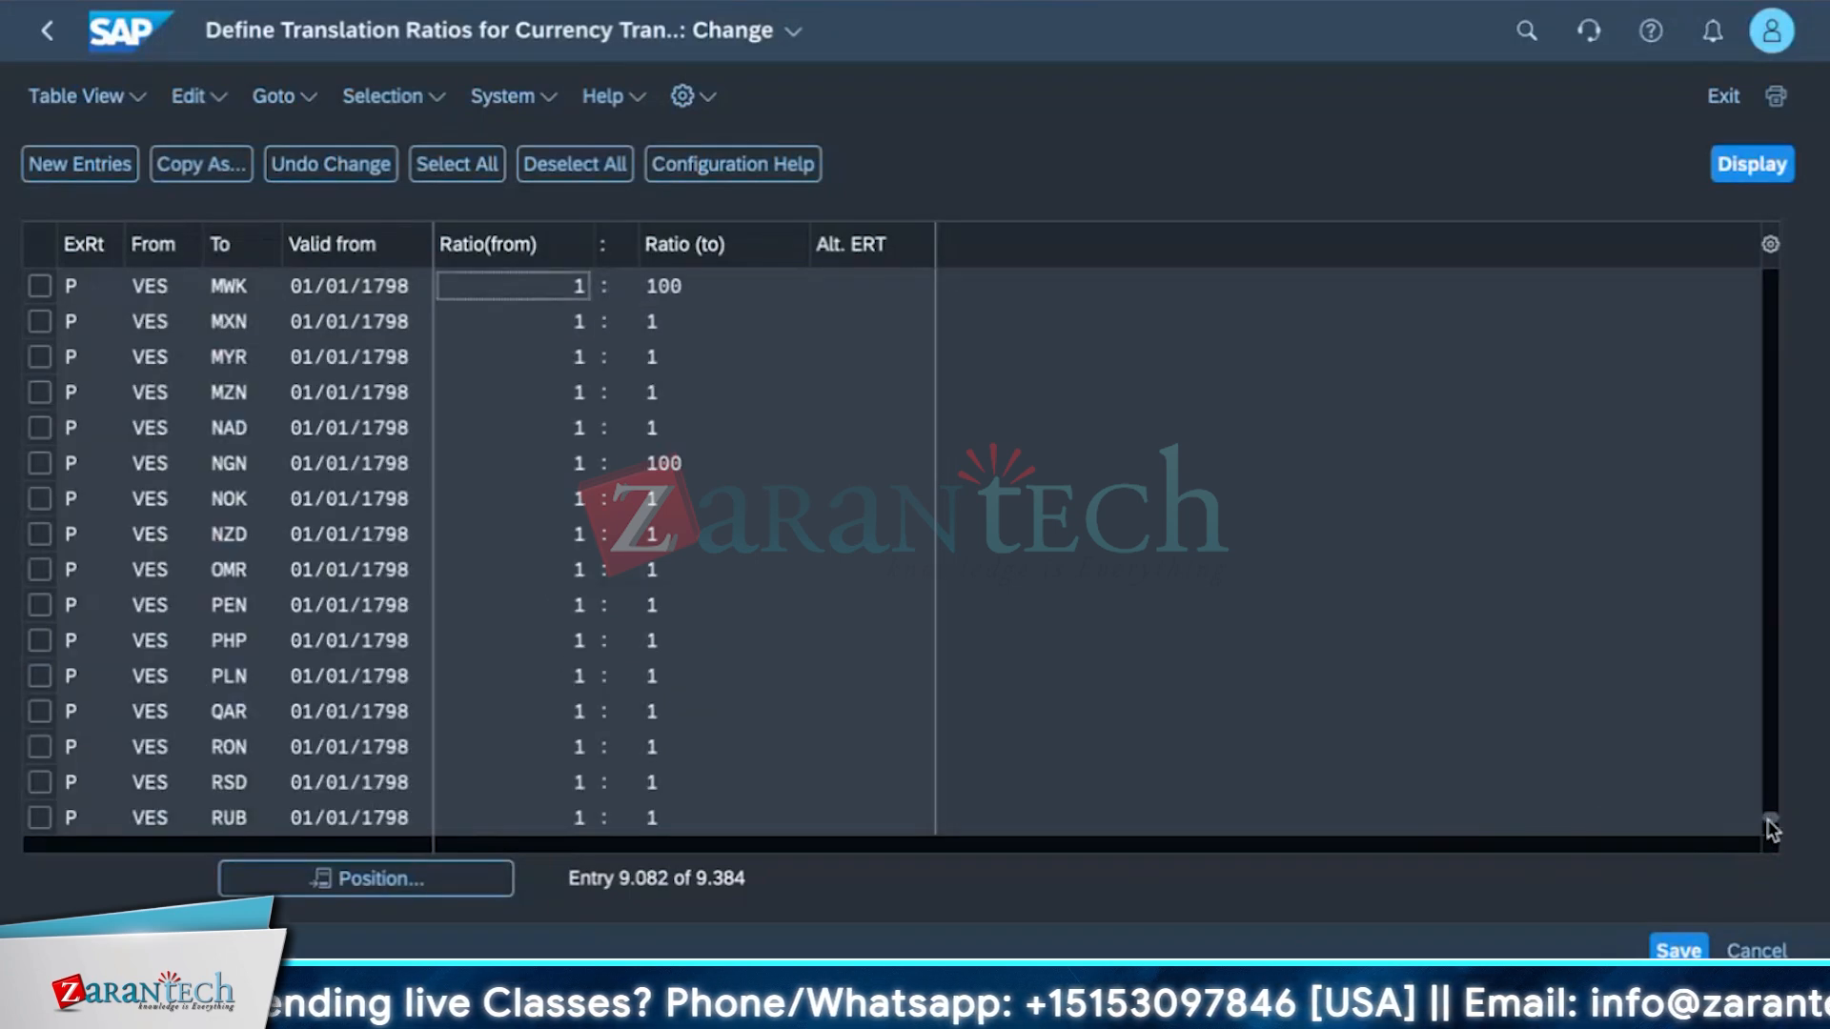
scroll(475, 629, up, 15)
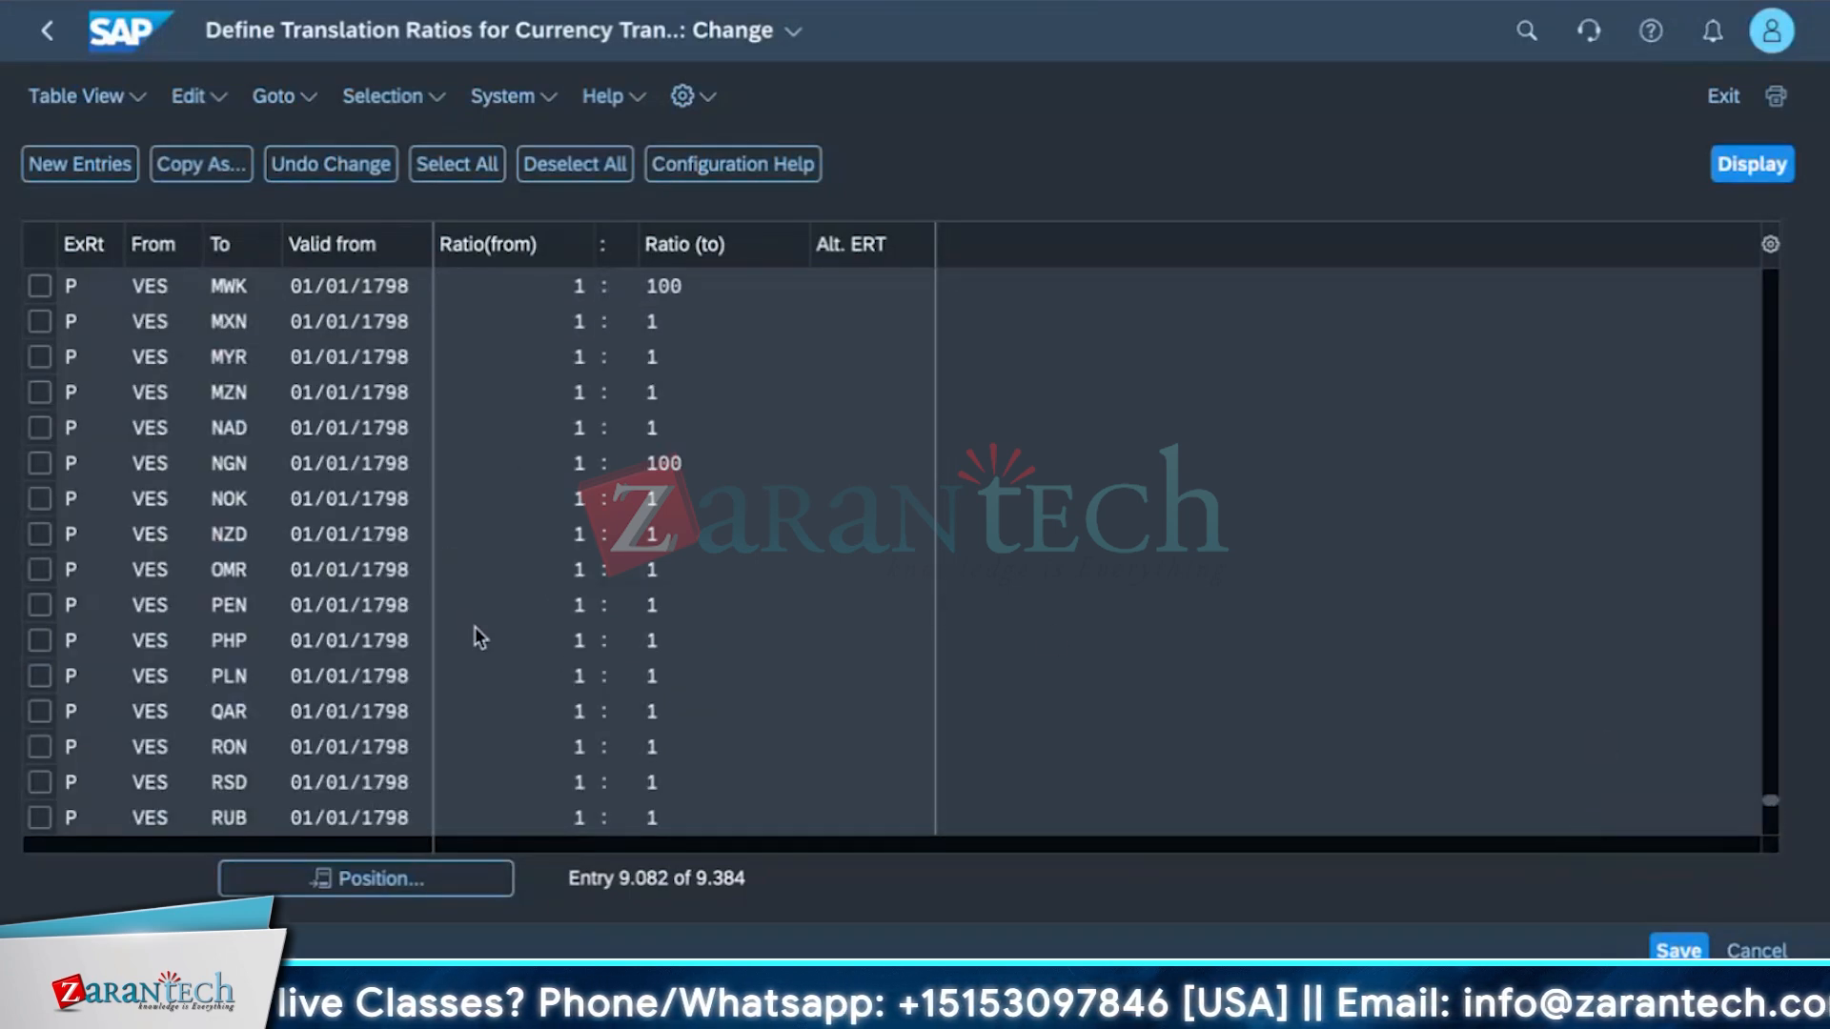
scroll(475, 627, up, 3)
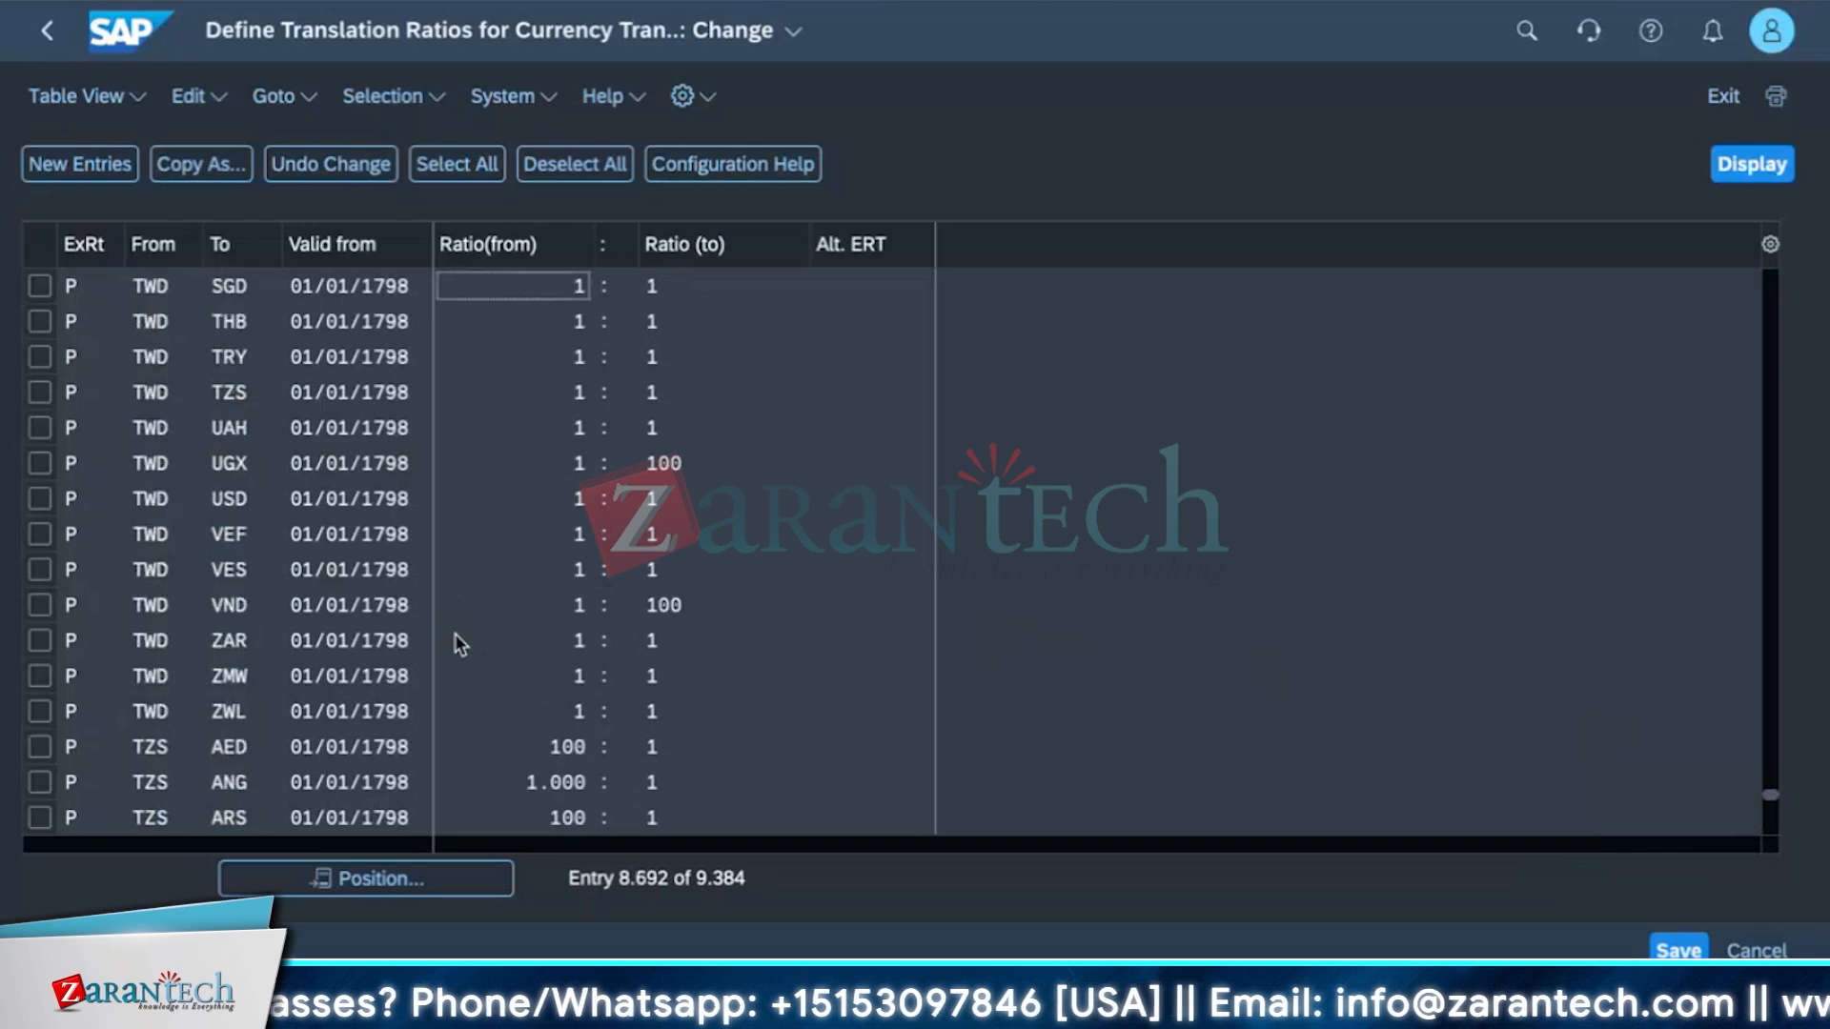
scroll(452, 633, up, 1)
scroll(463, 595, up, 10)
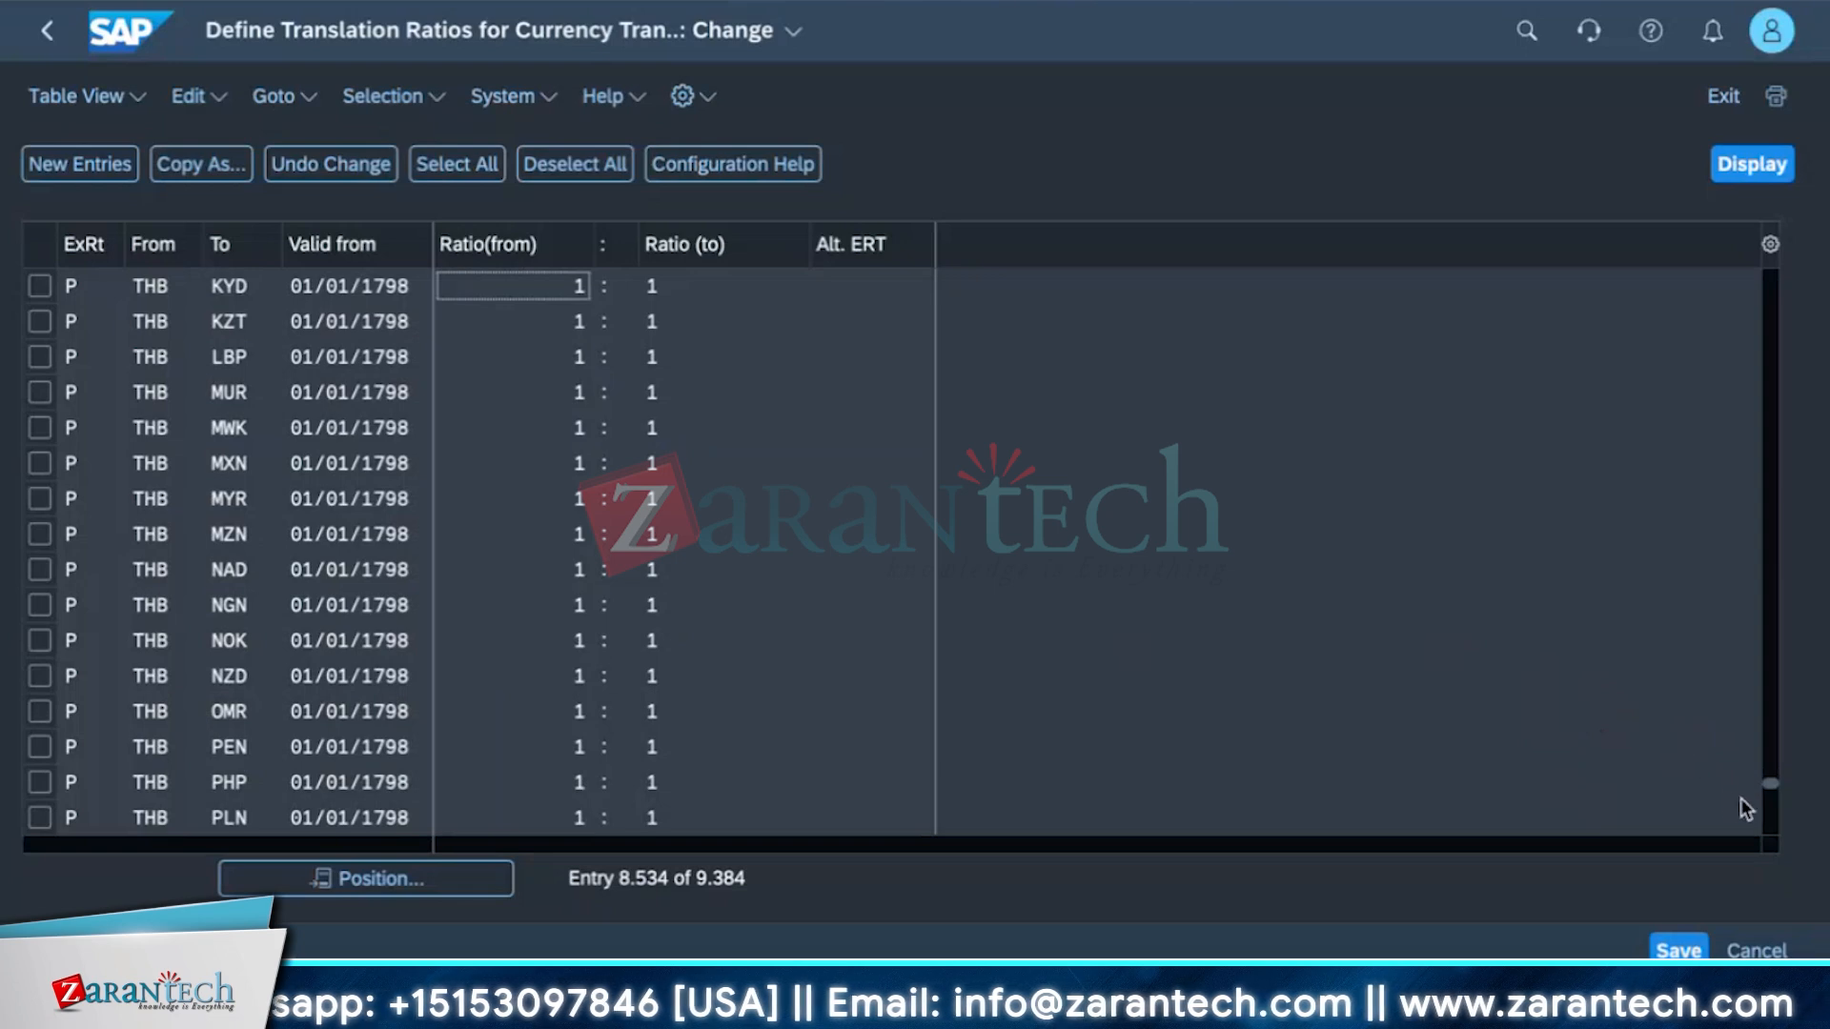
drag(1770, 785, 1771, 826)
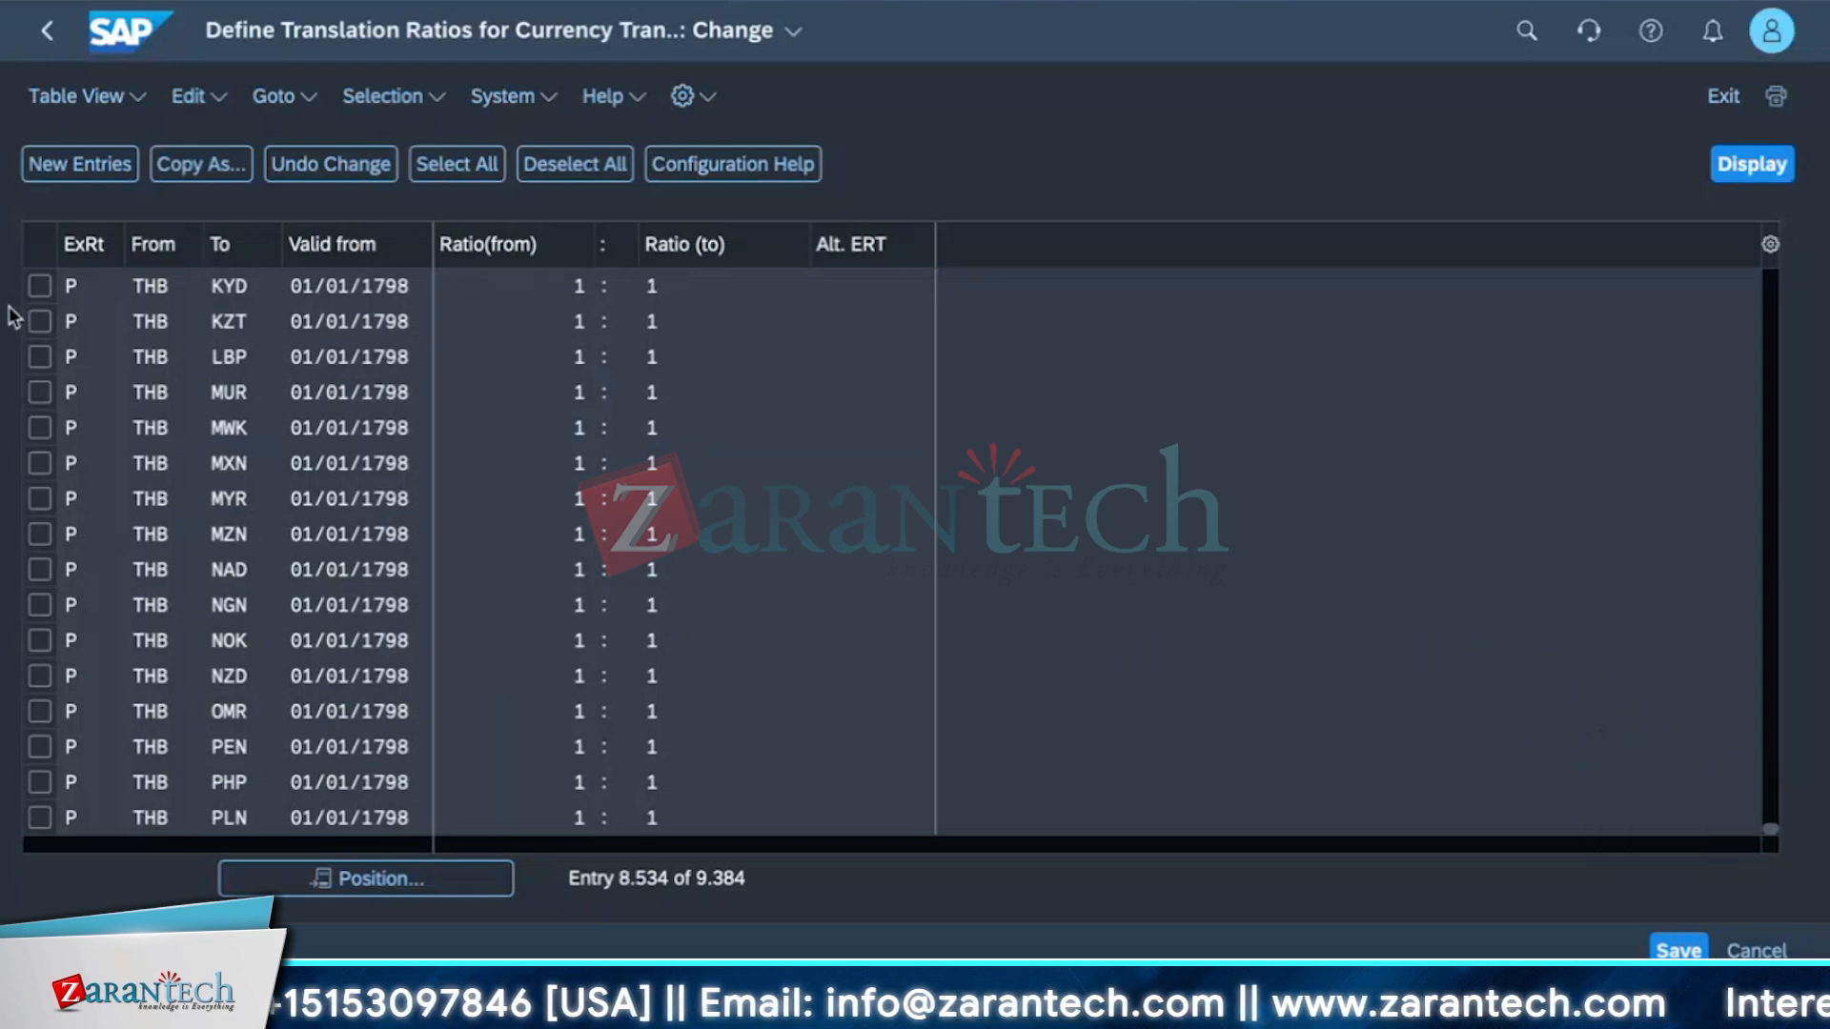
click(103, 173)
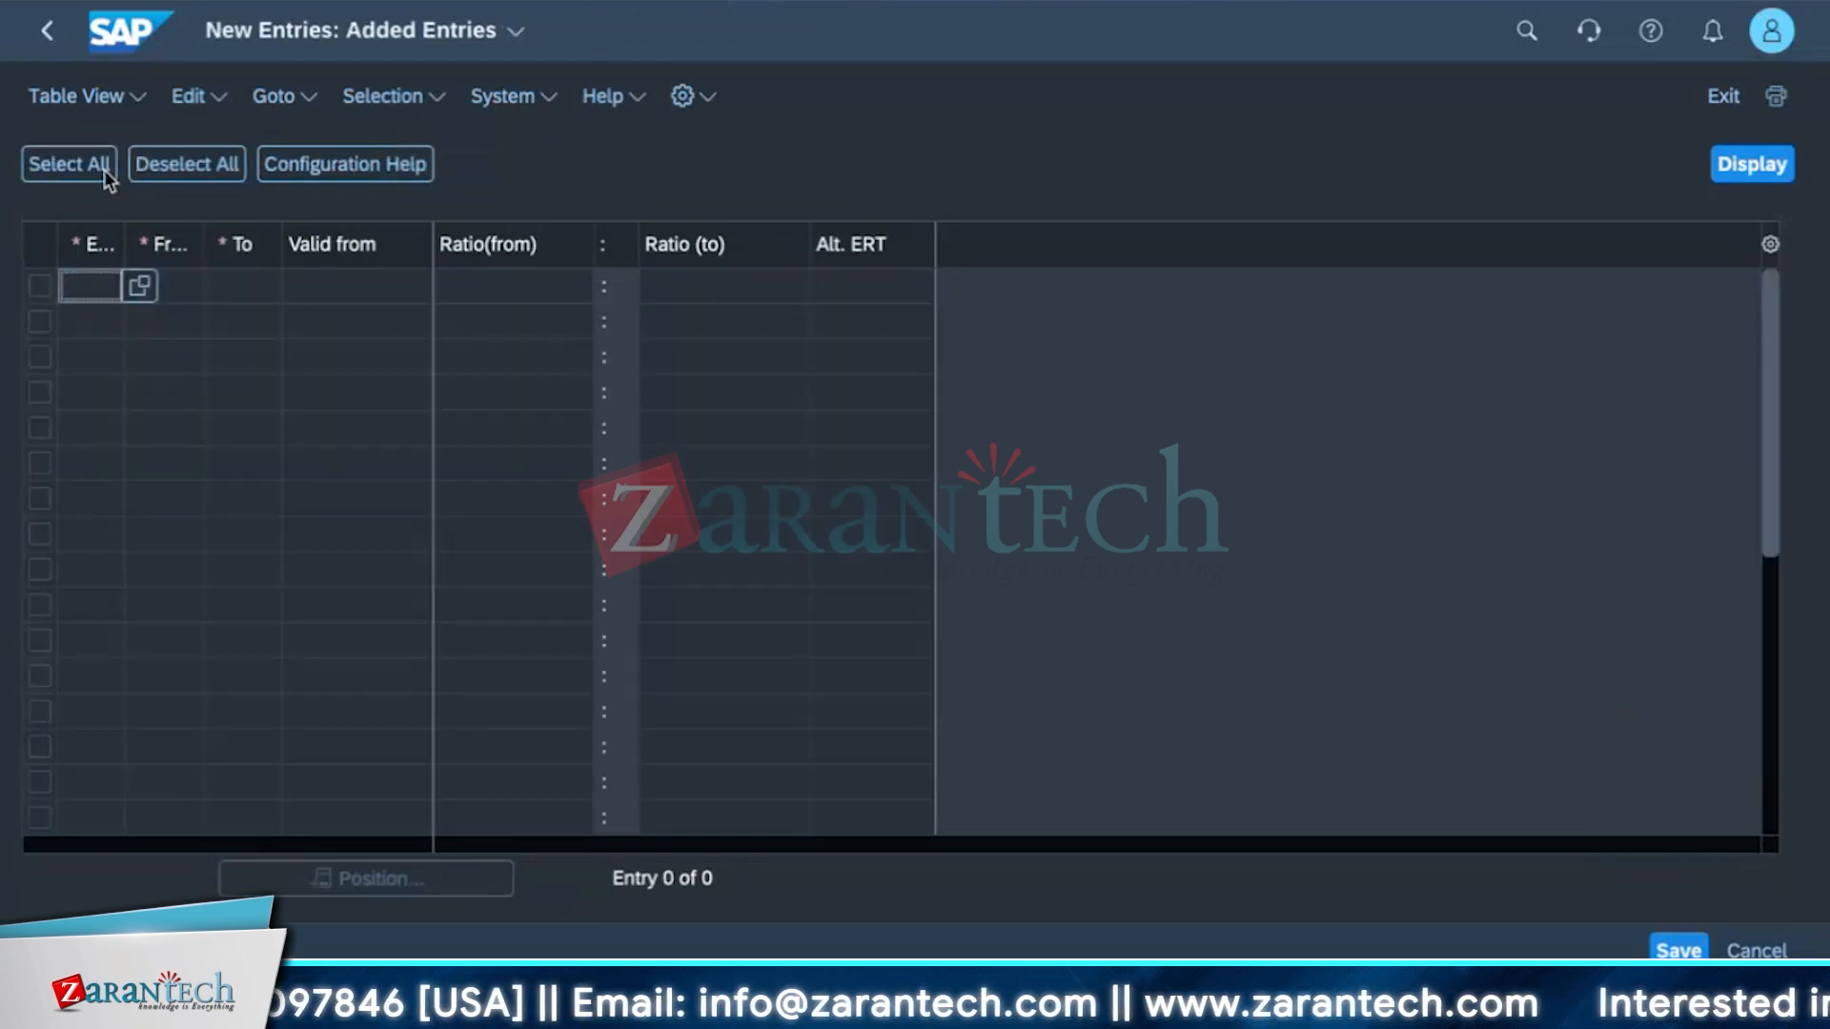
text(USD)
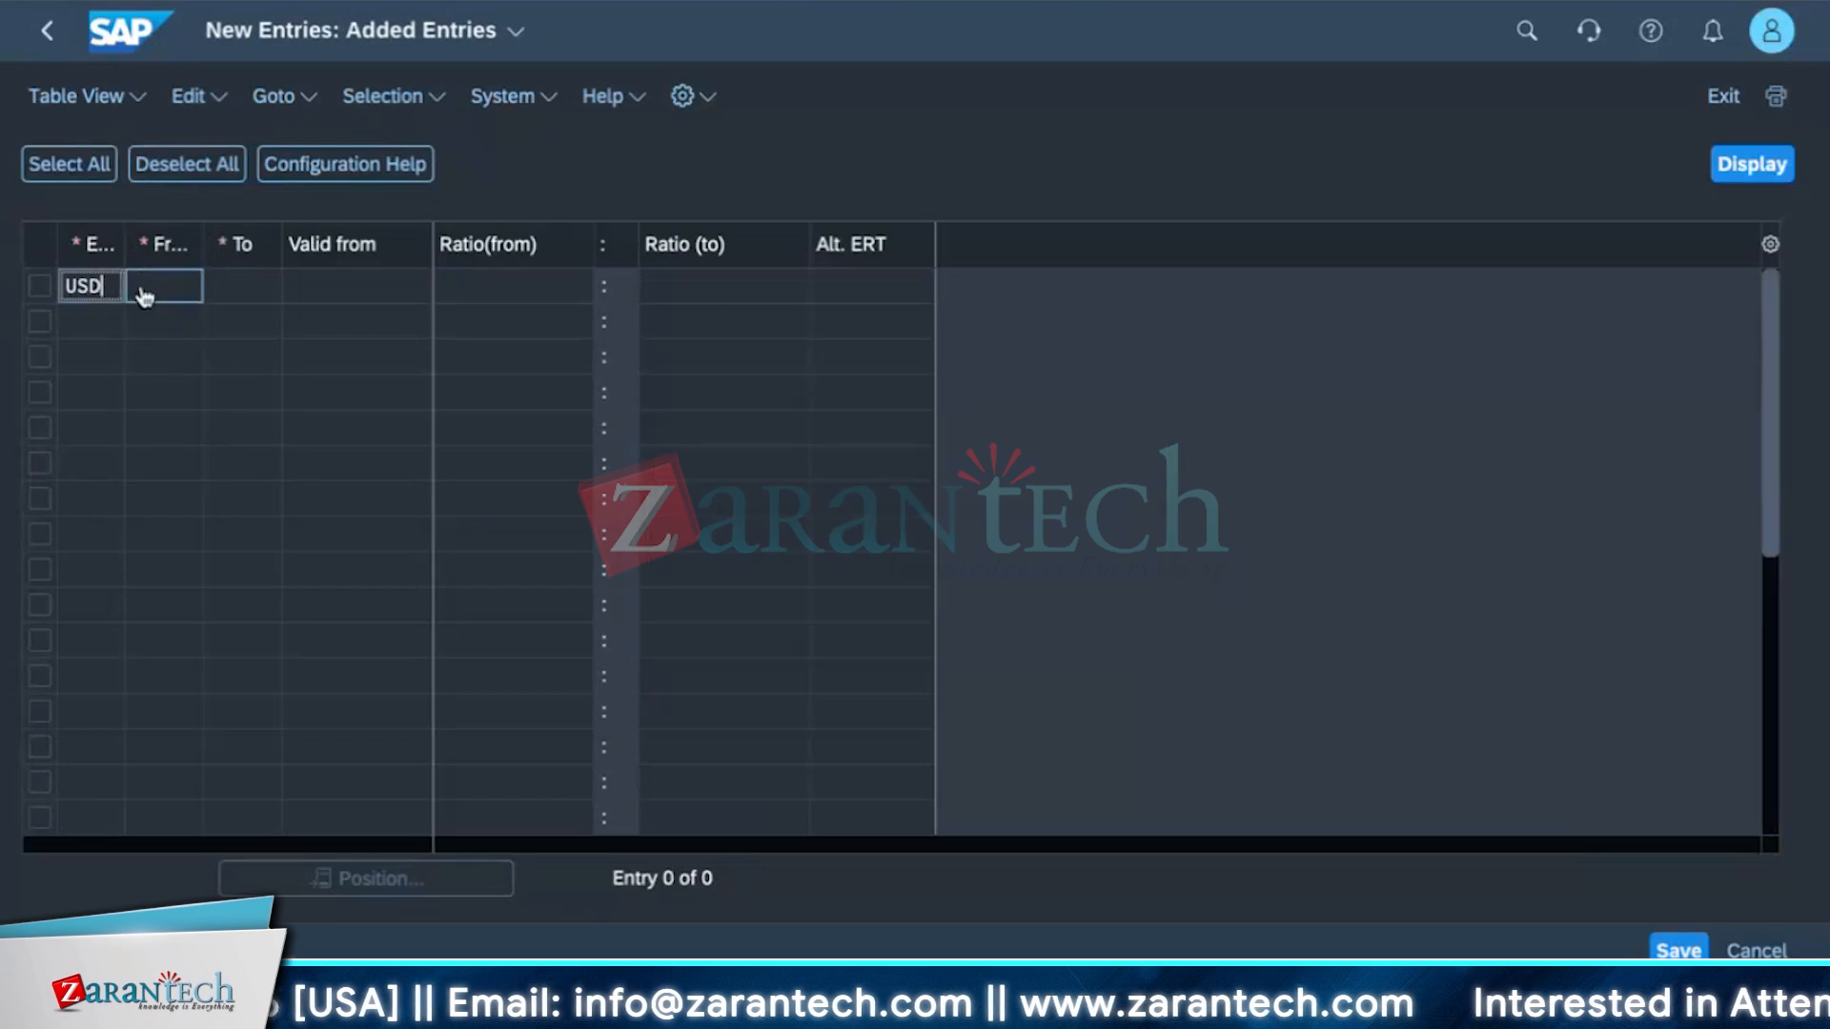
key(Tab)
text(INR)
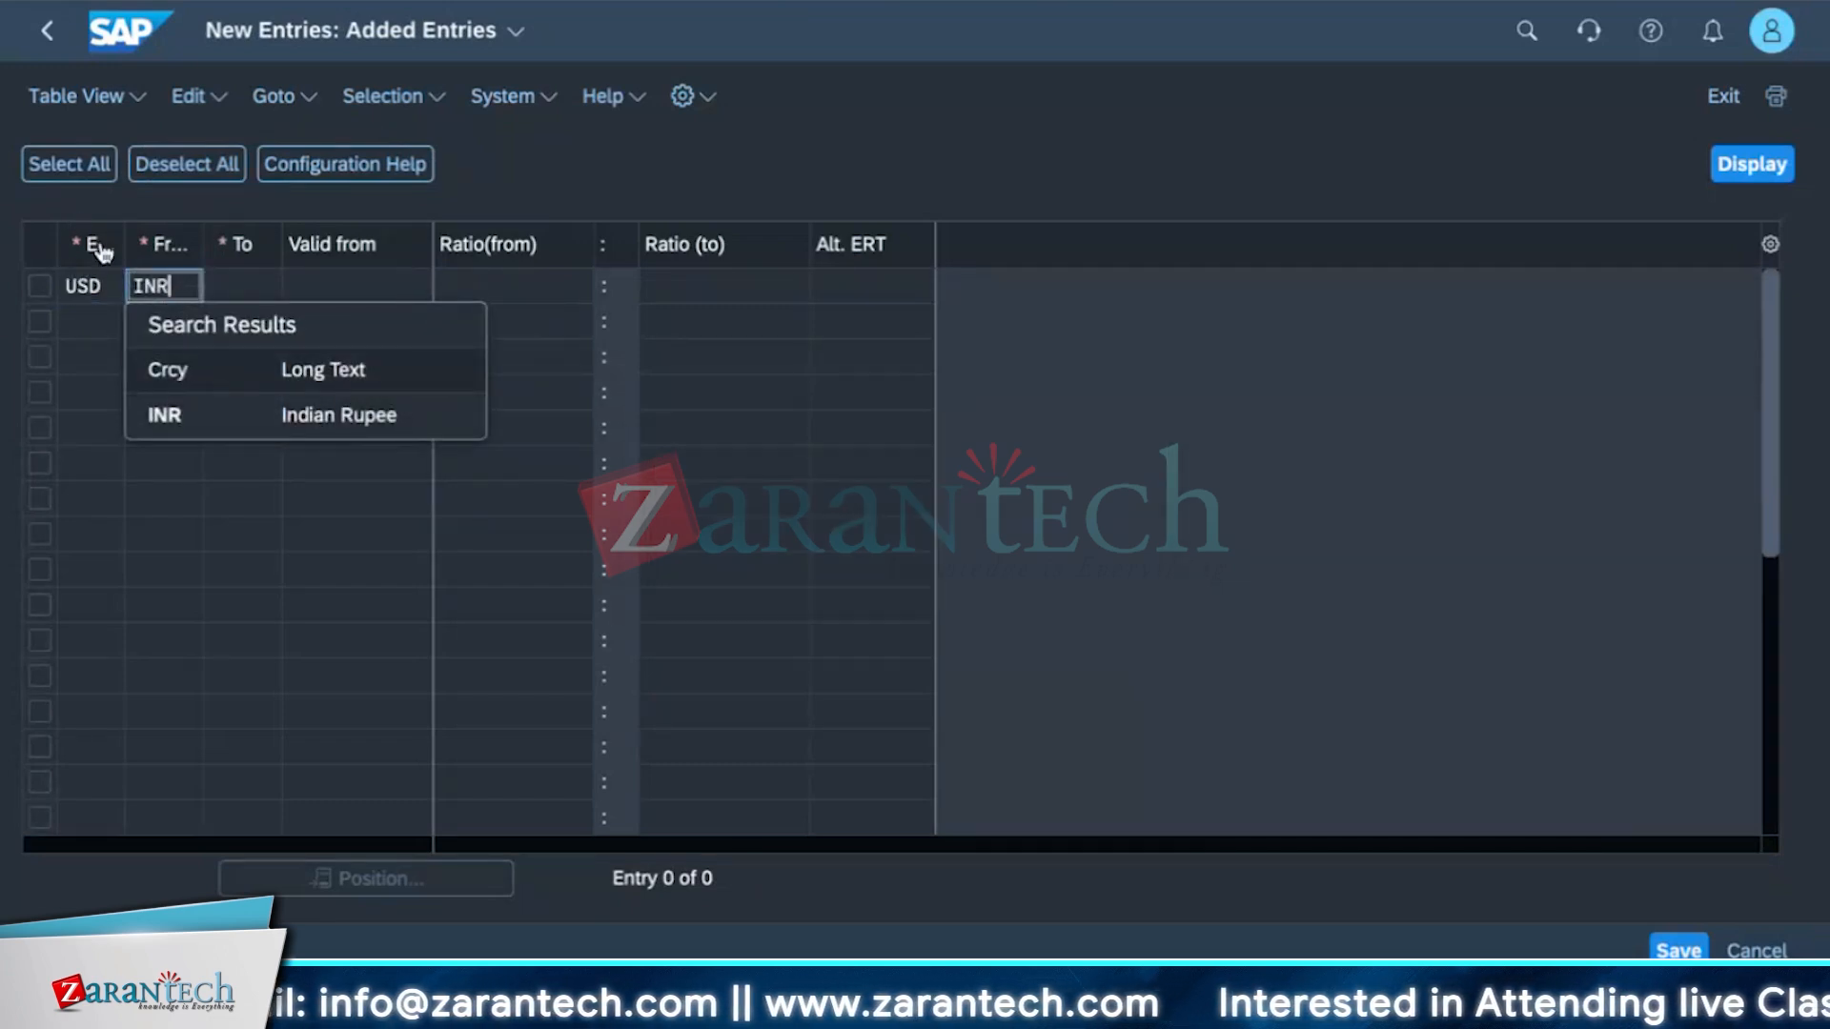
click(88, 286)
click(162, 288)
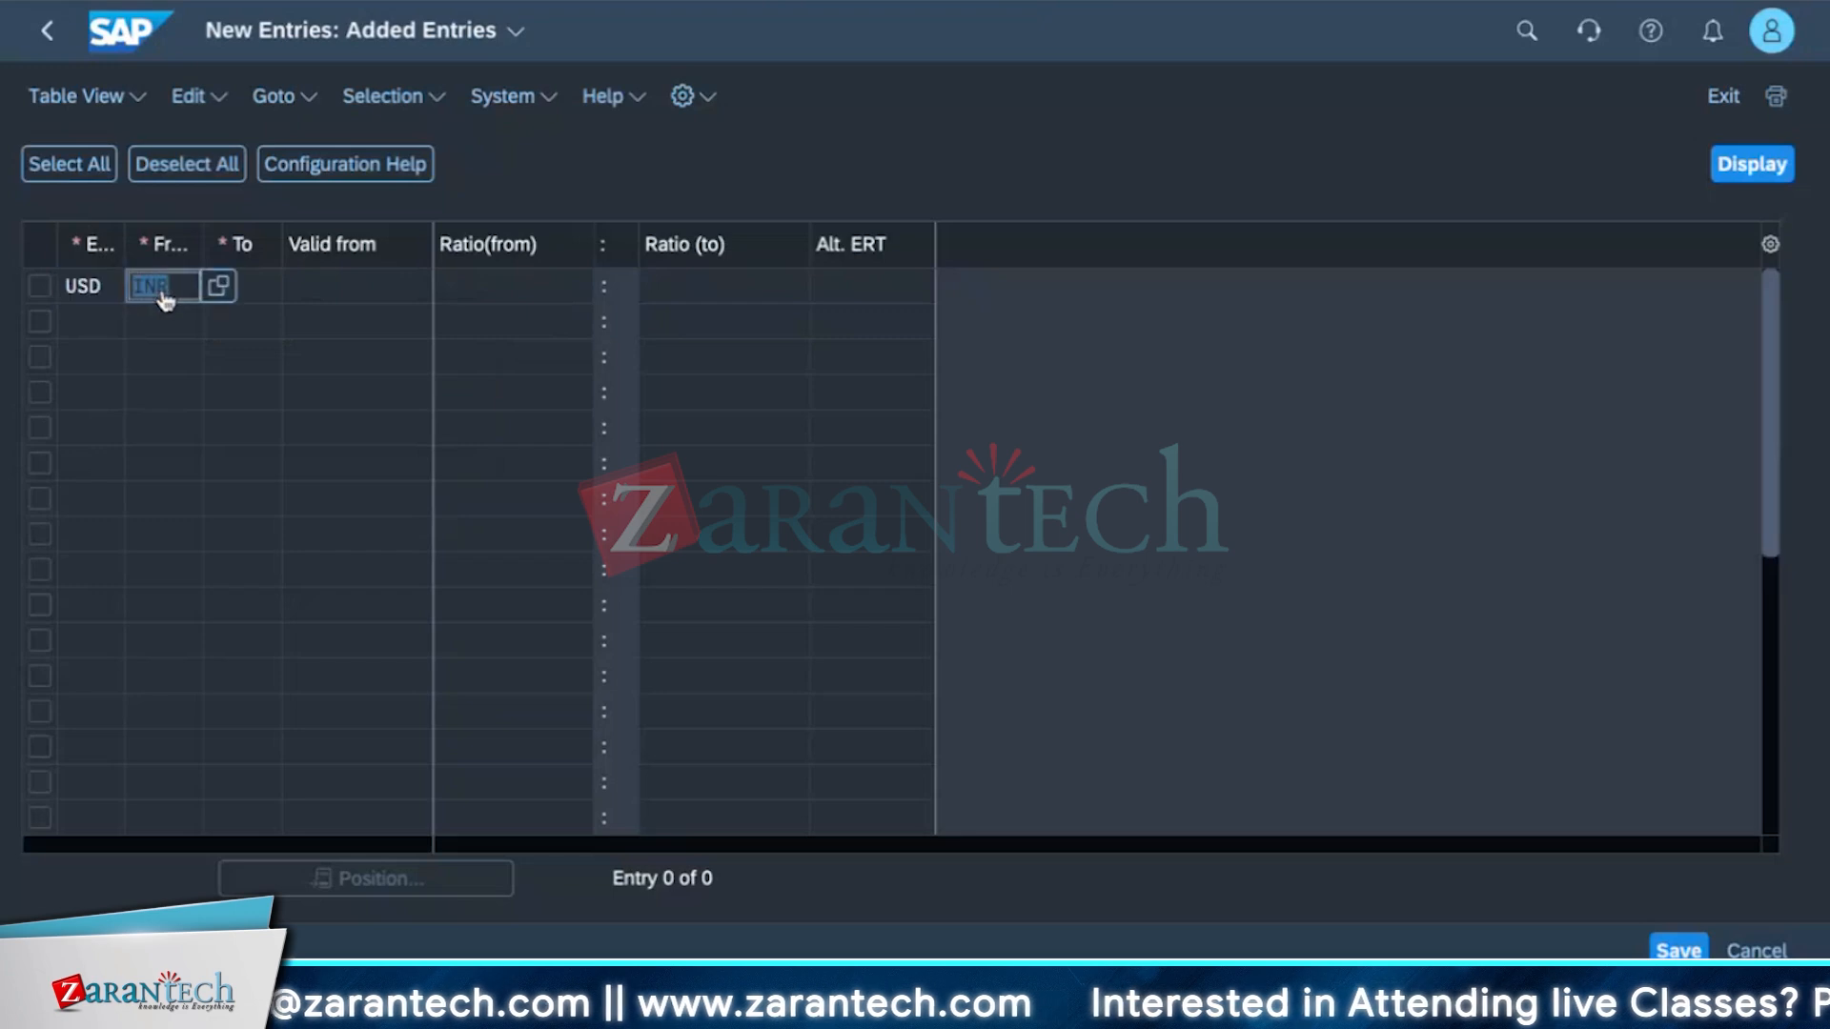
click(218, 286)
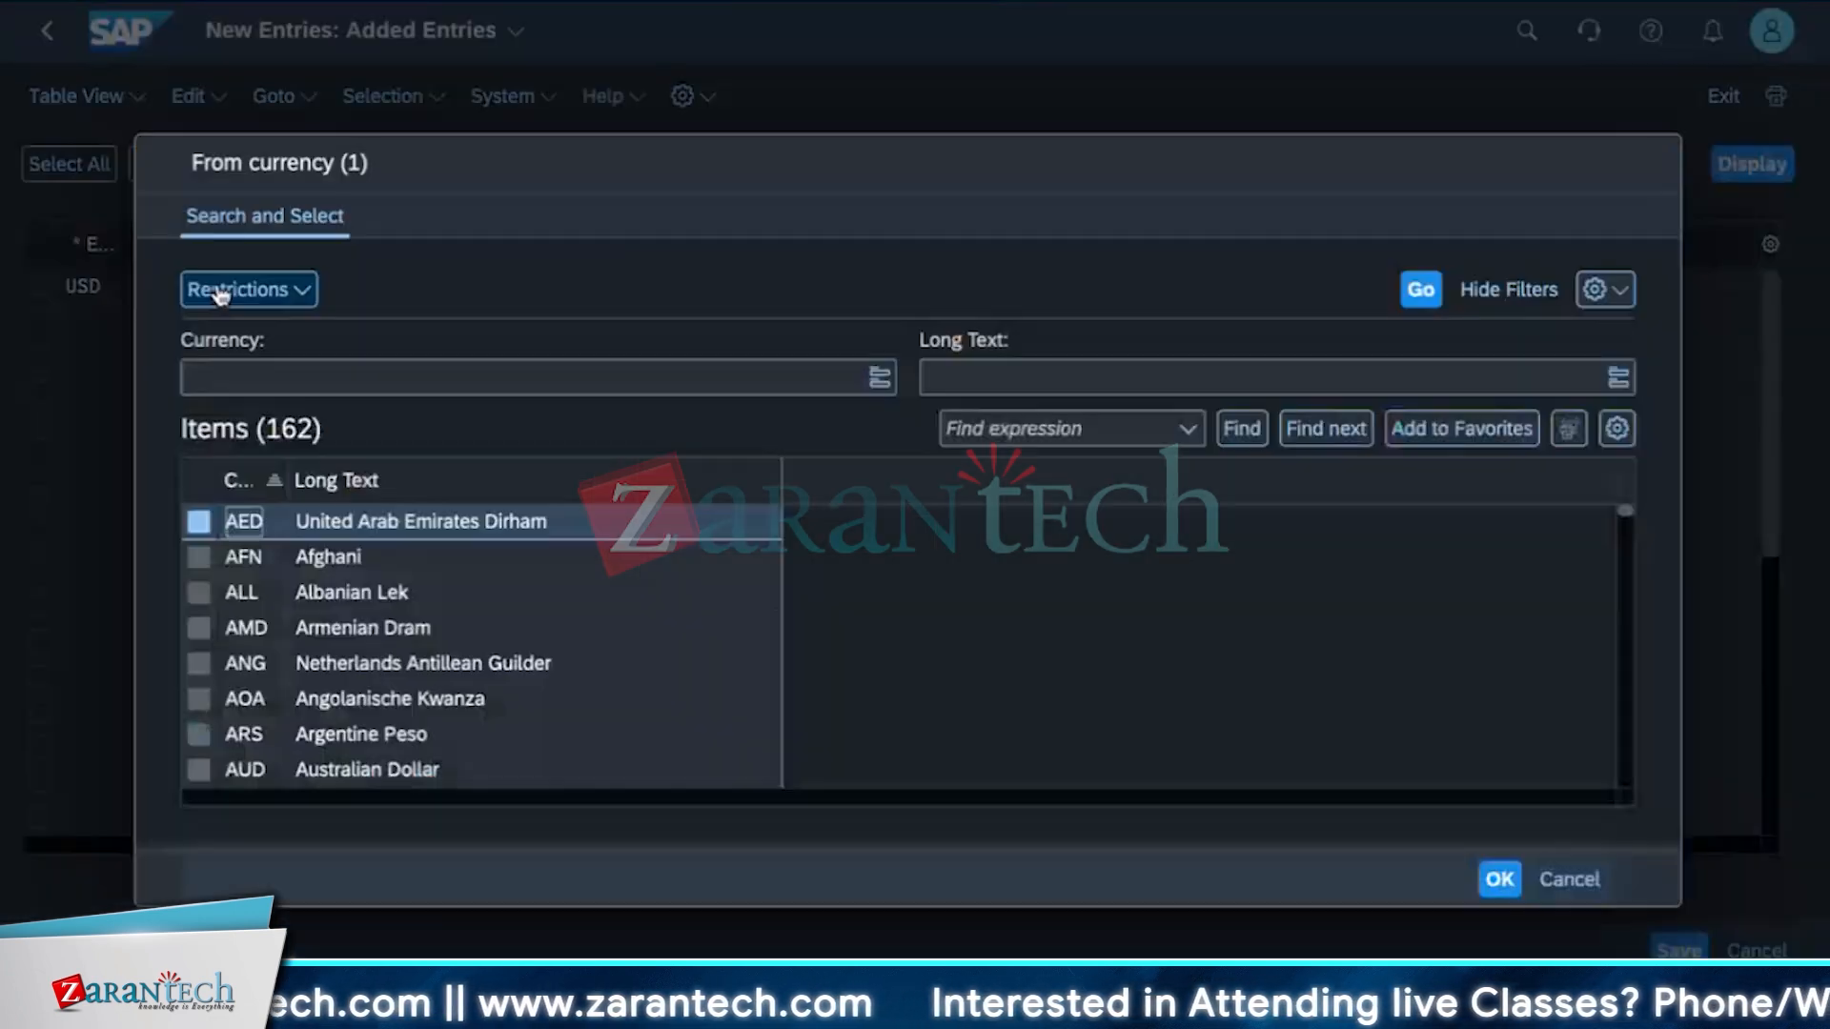
click(1568, 879)
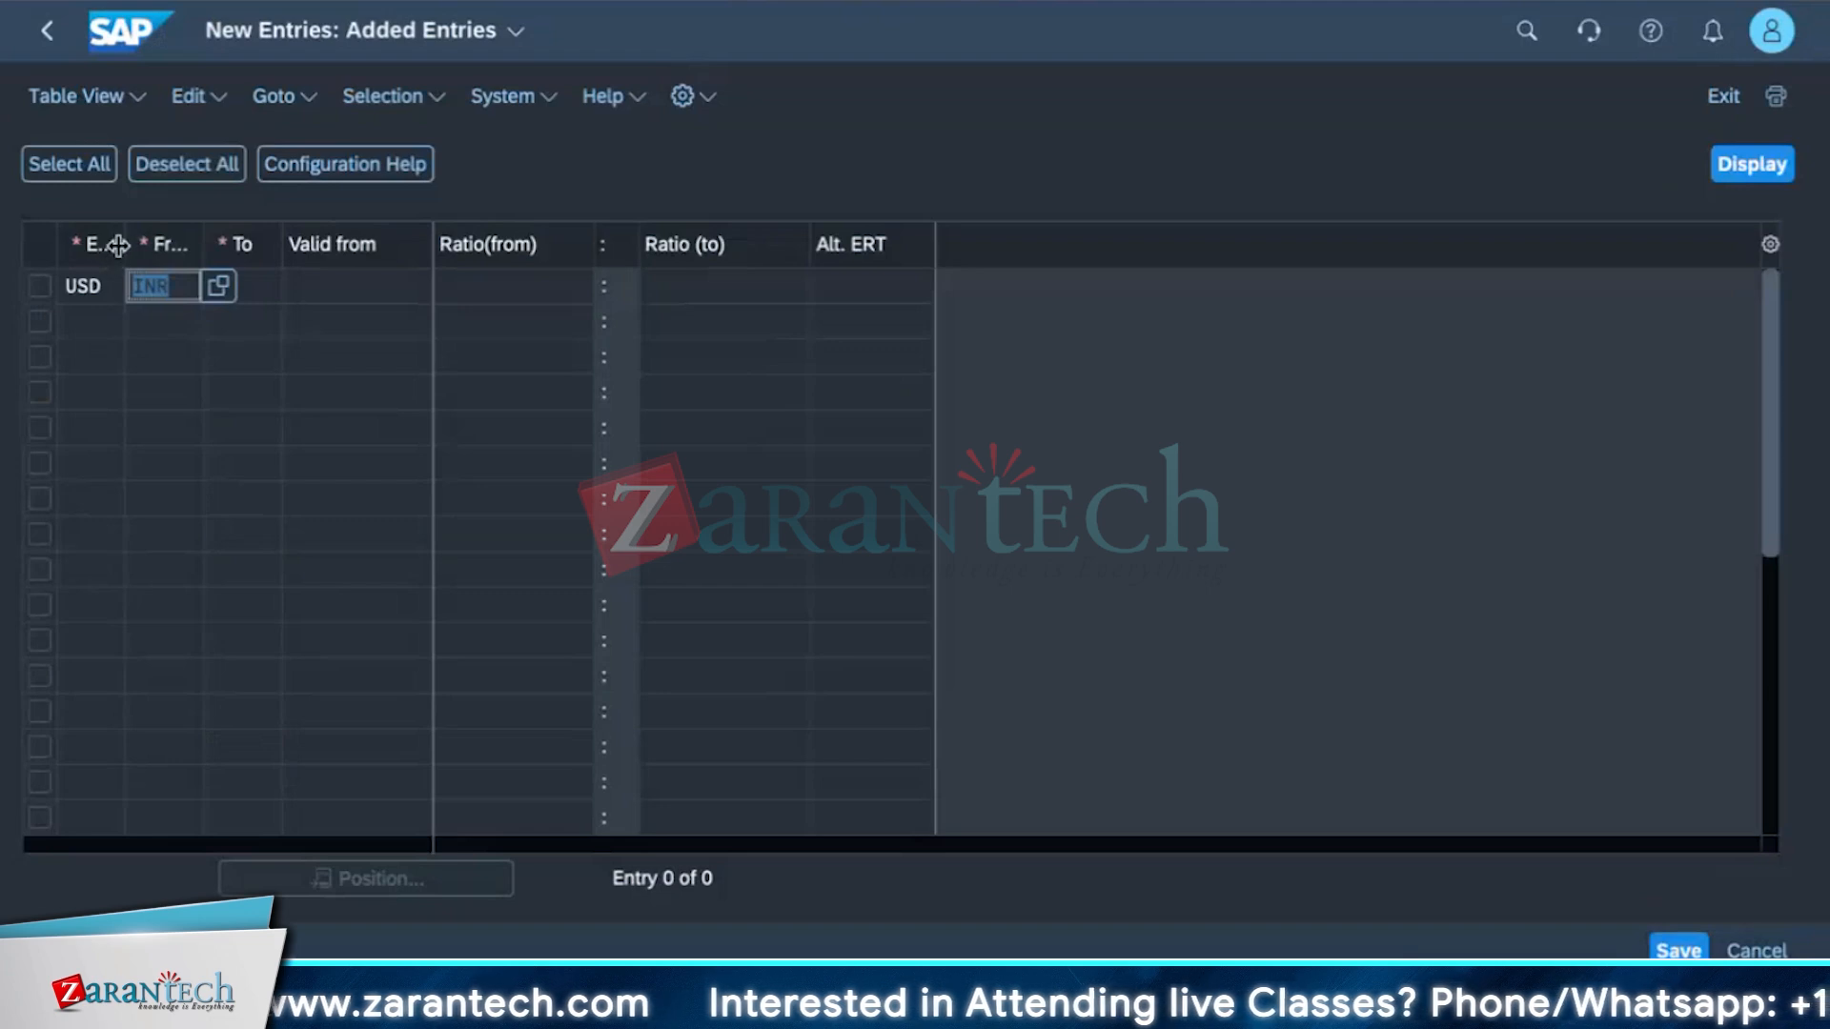
drag(124, 245, 182, 248)
click(102, 295)
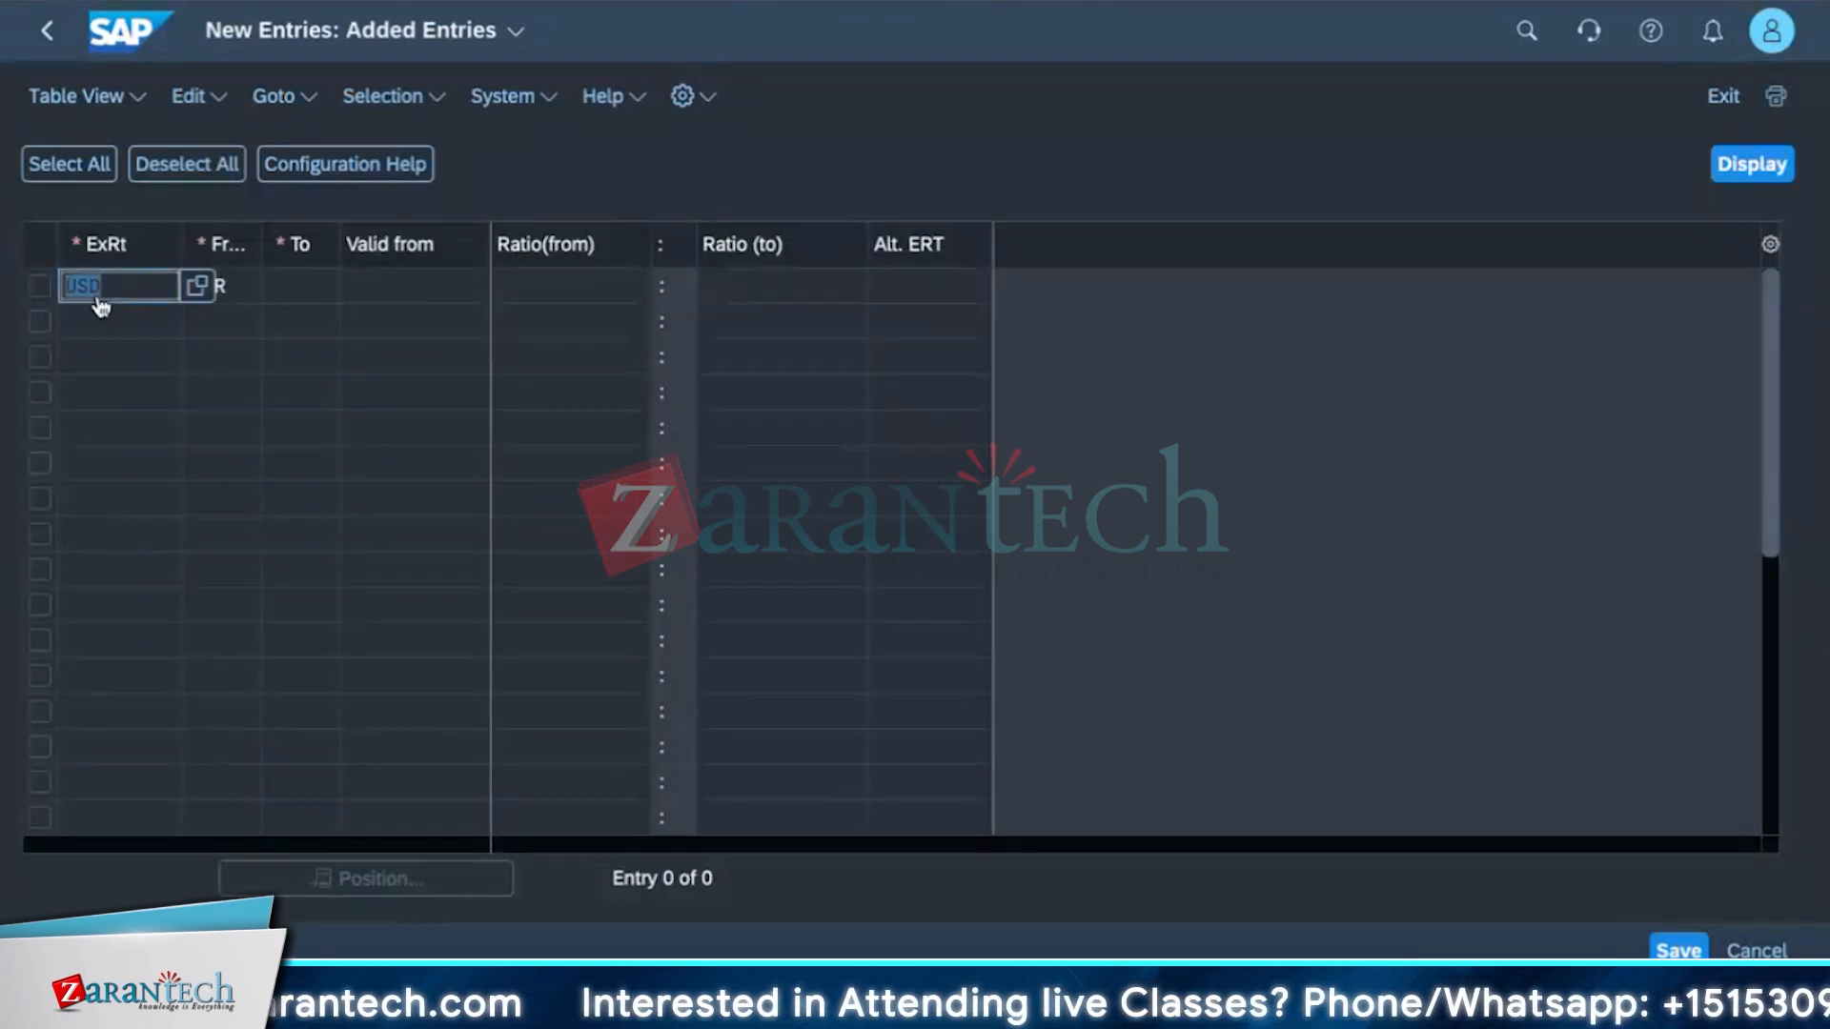
key(BackSpace)
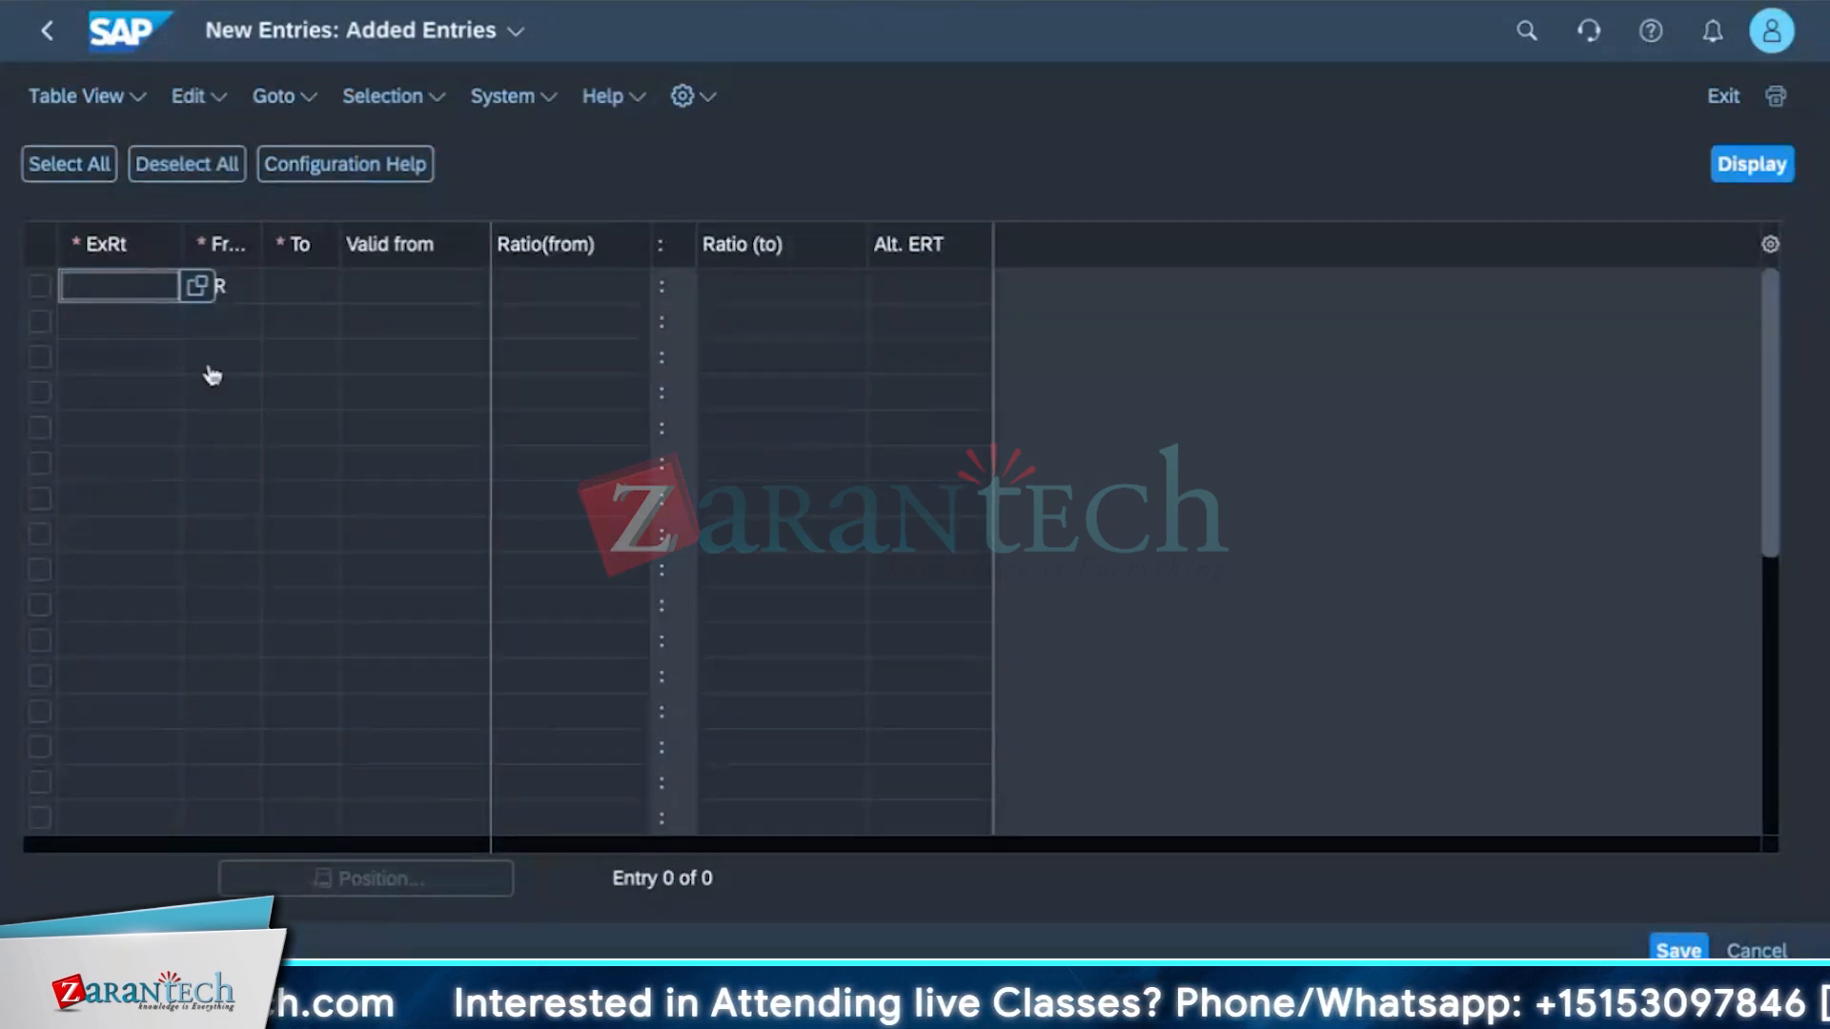
click(370, 324)
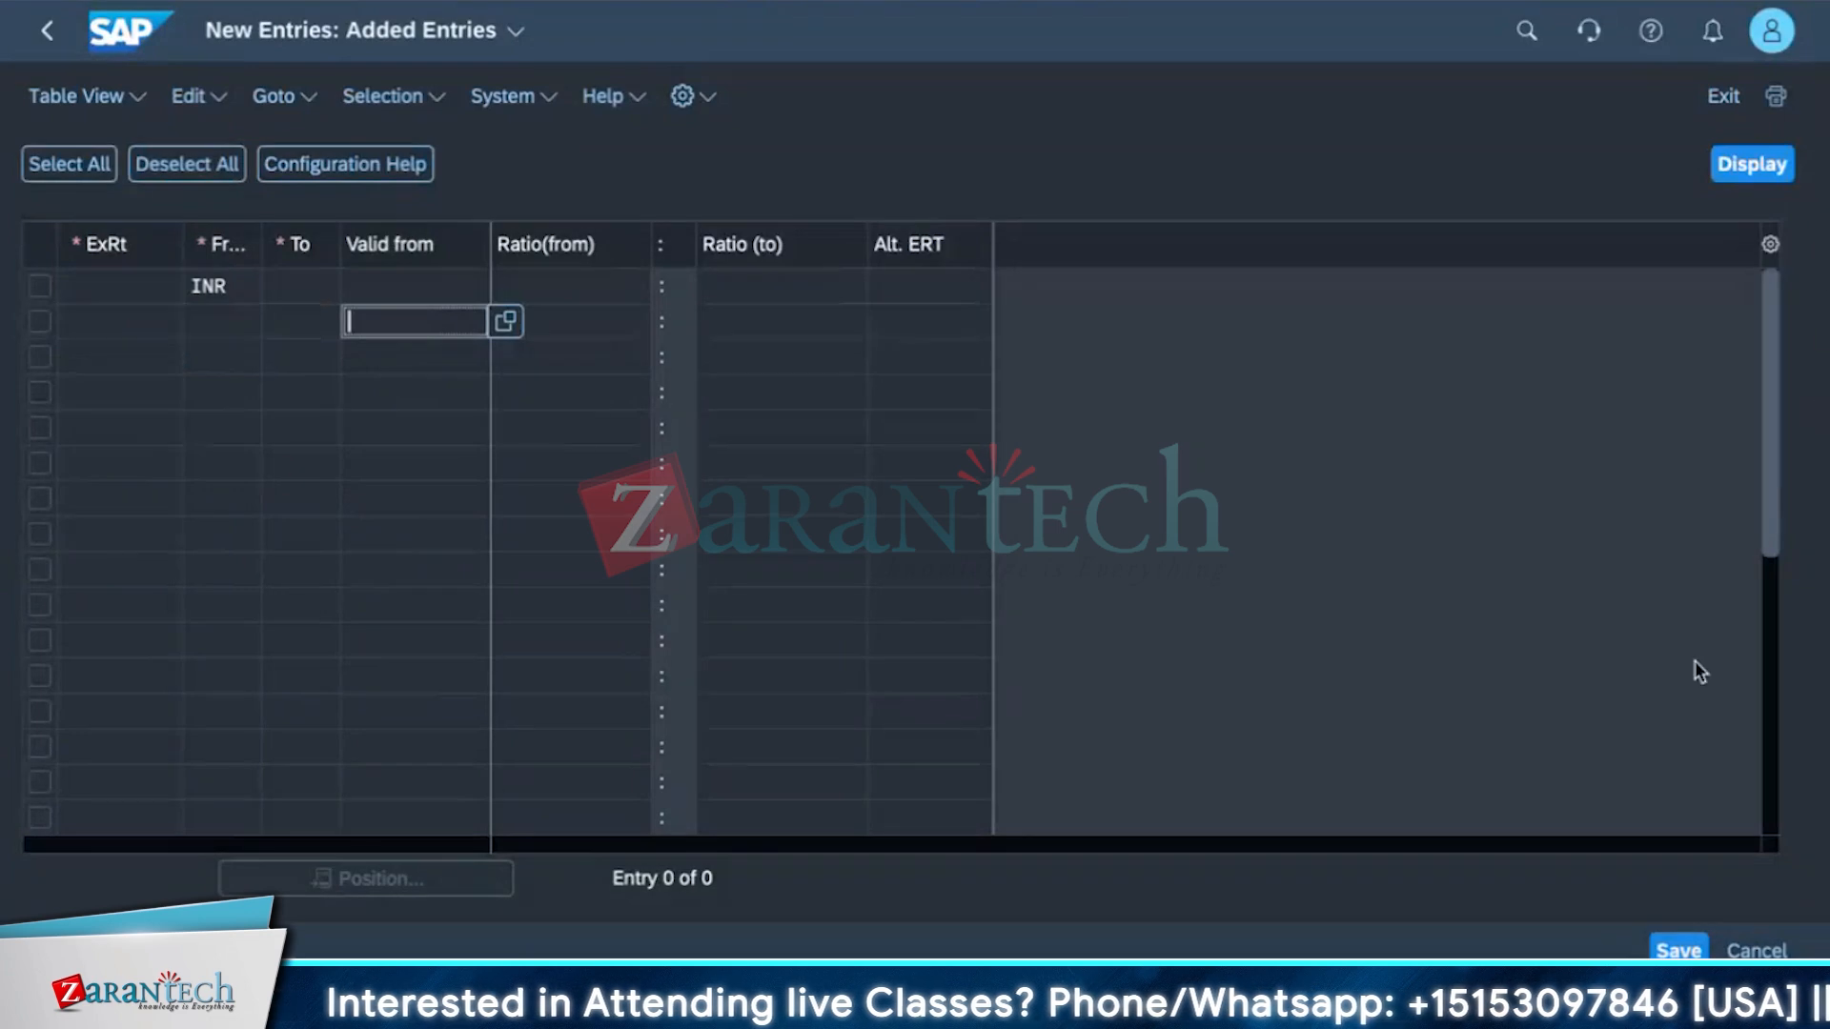
click(1723, 95)
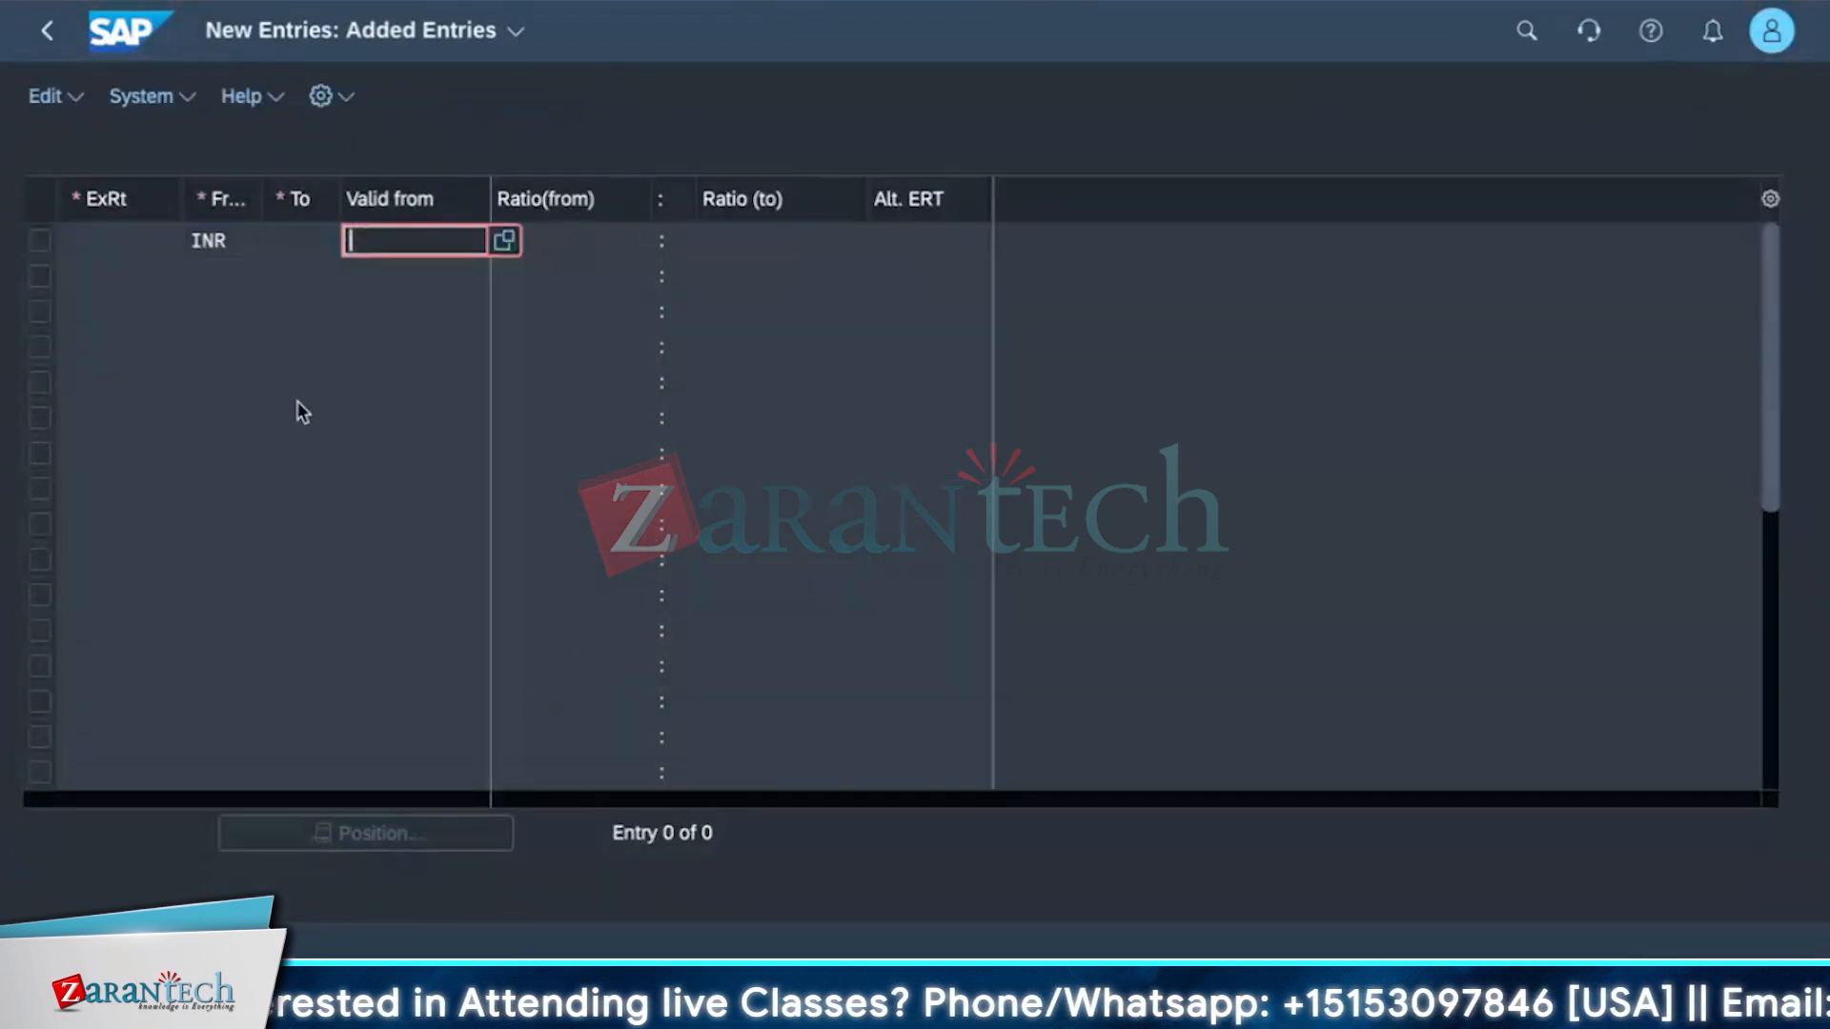
click(117, 310)
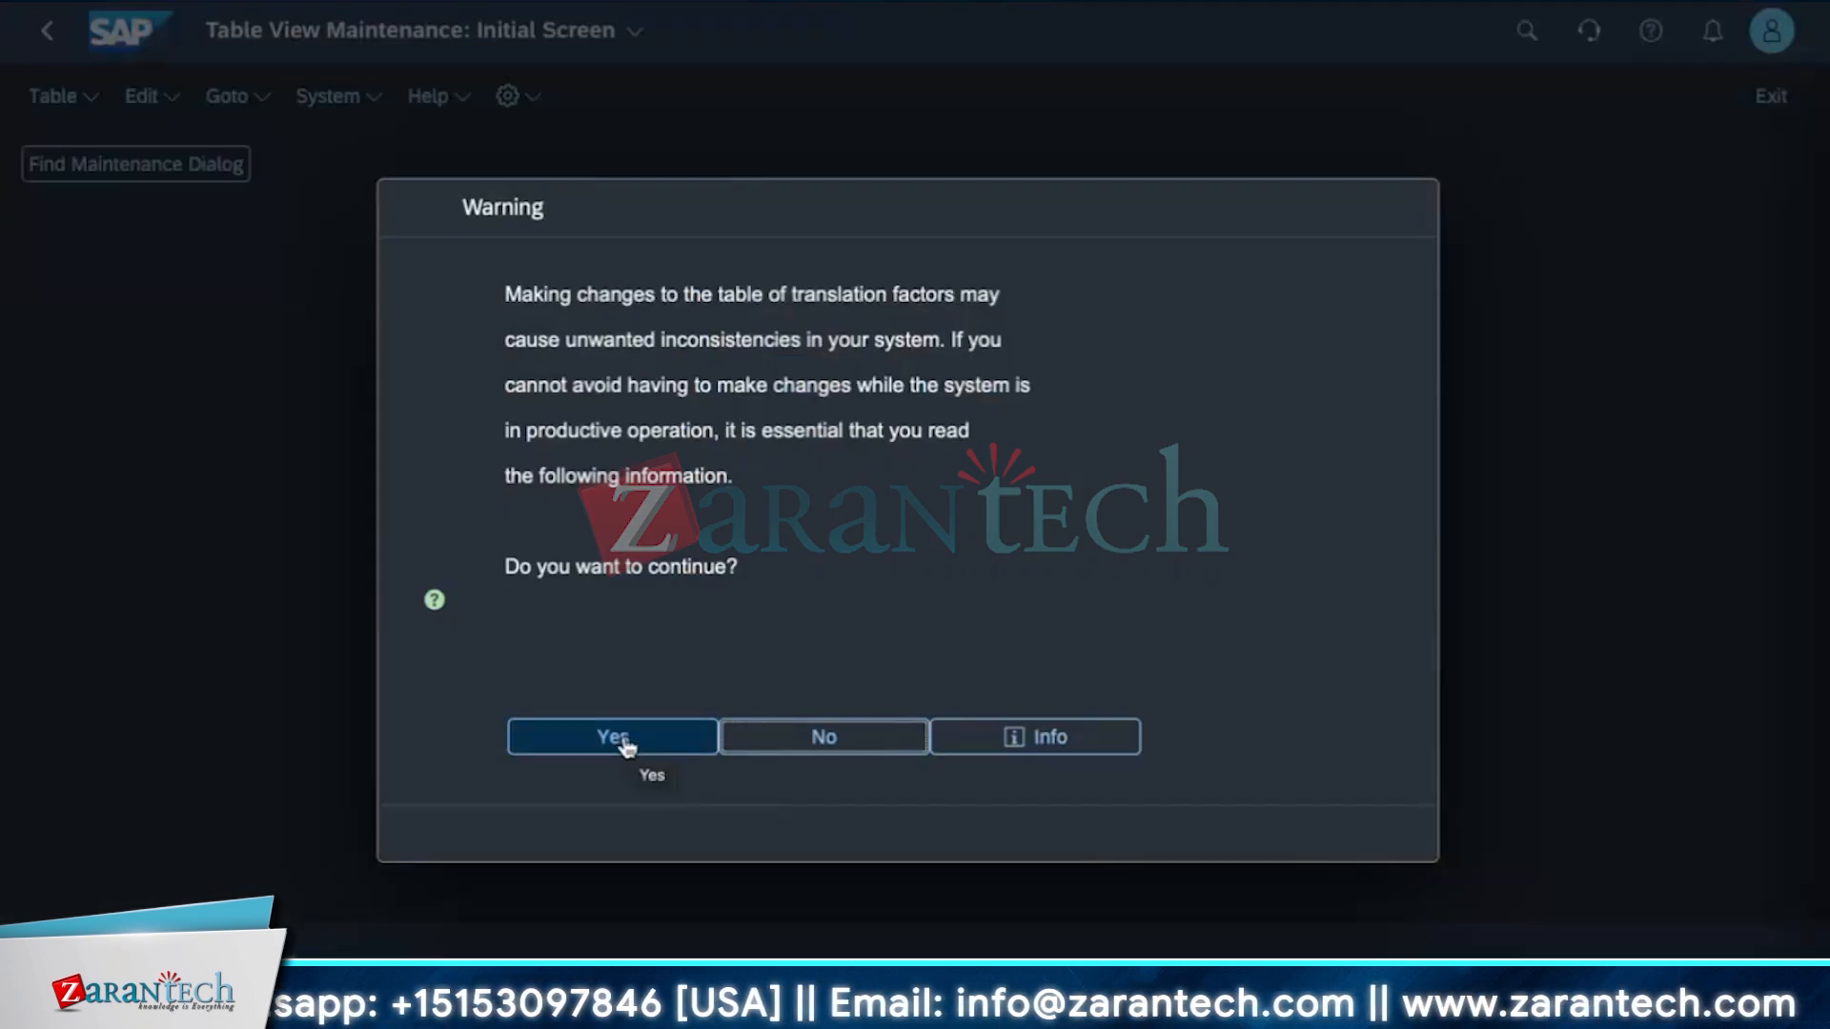
key(Return)
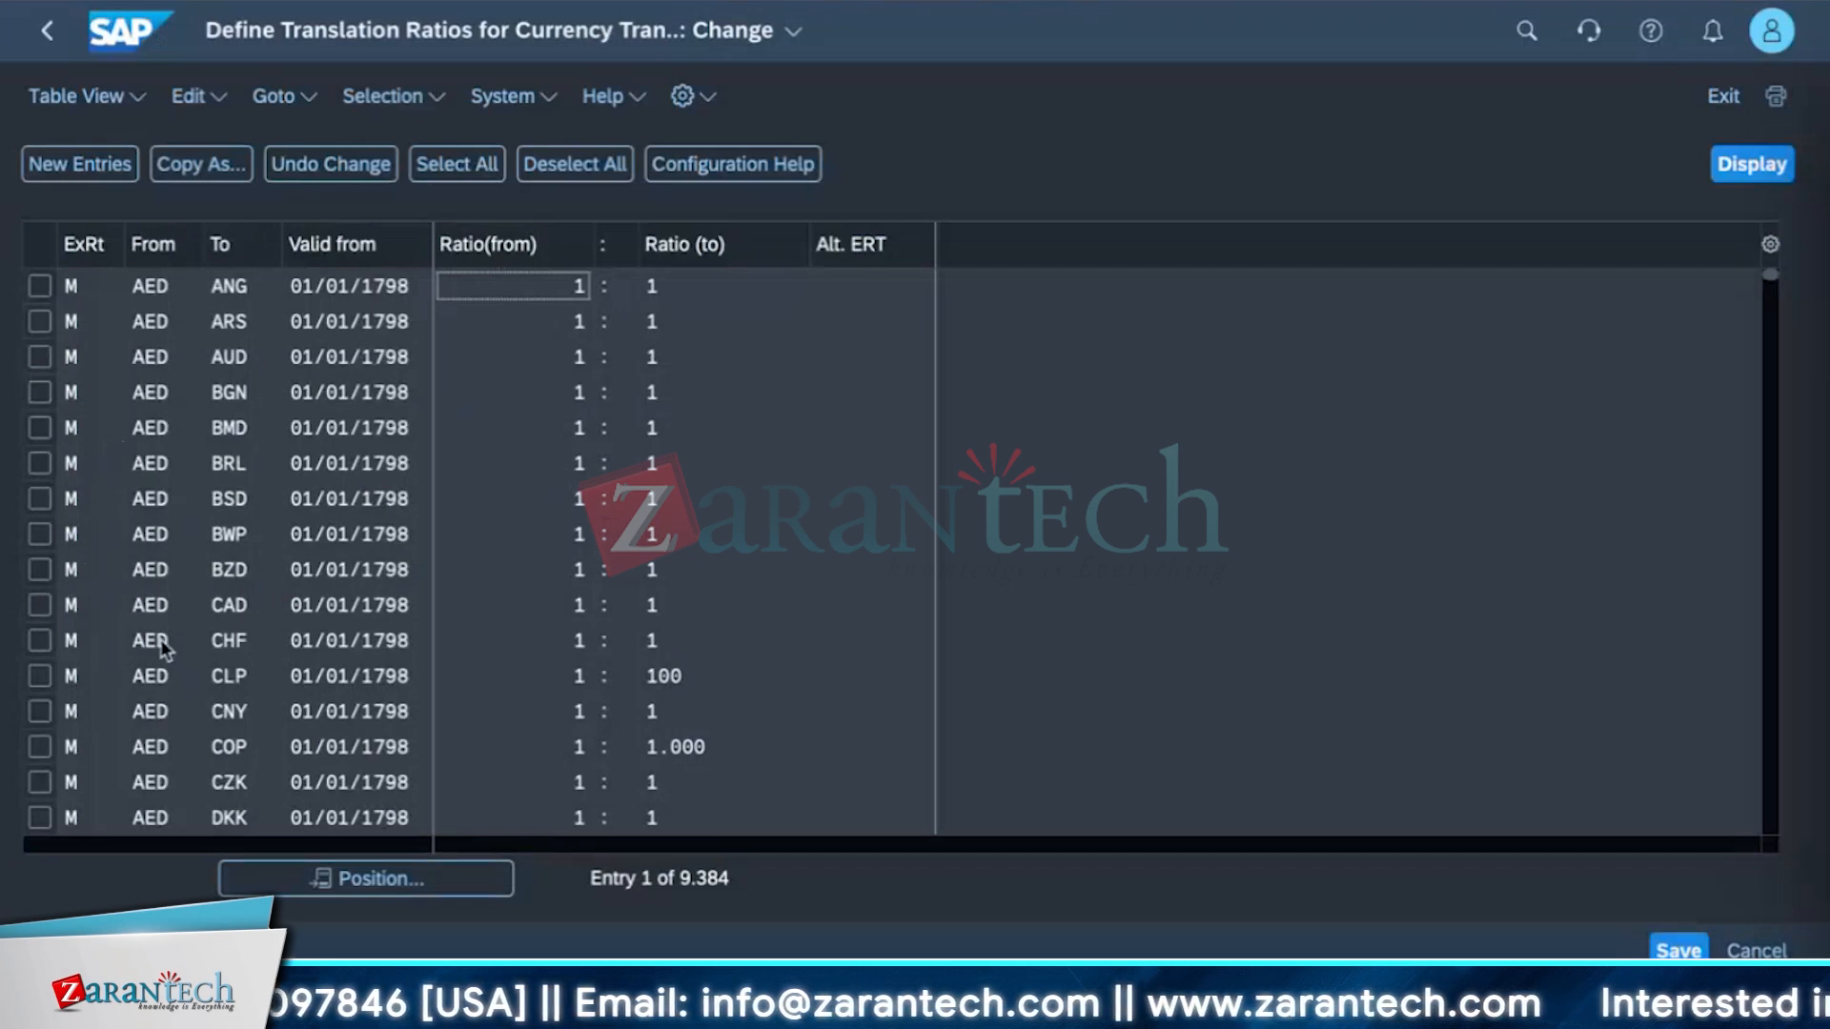
Browse the translation ratio entries and review the available exchange rate types.
scroll(164, 648, down, 3)
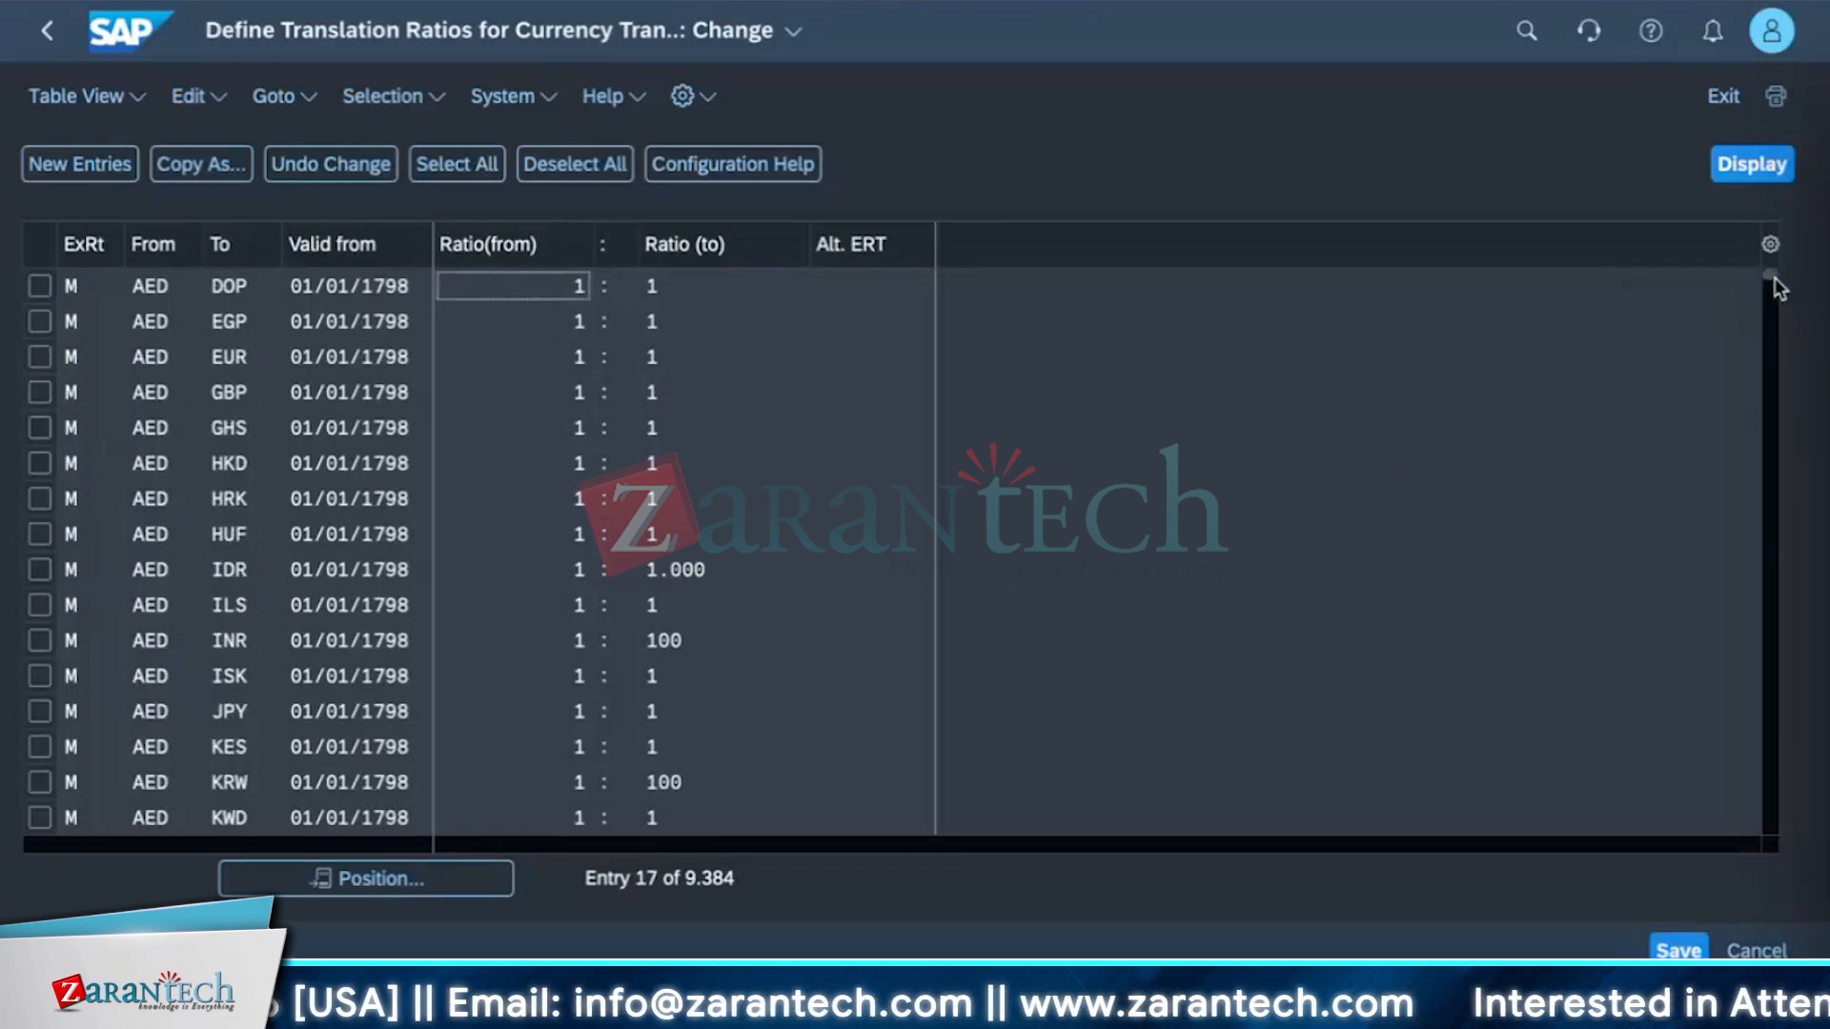
drag(1775, 277, 1770, 629)
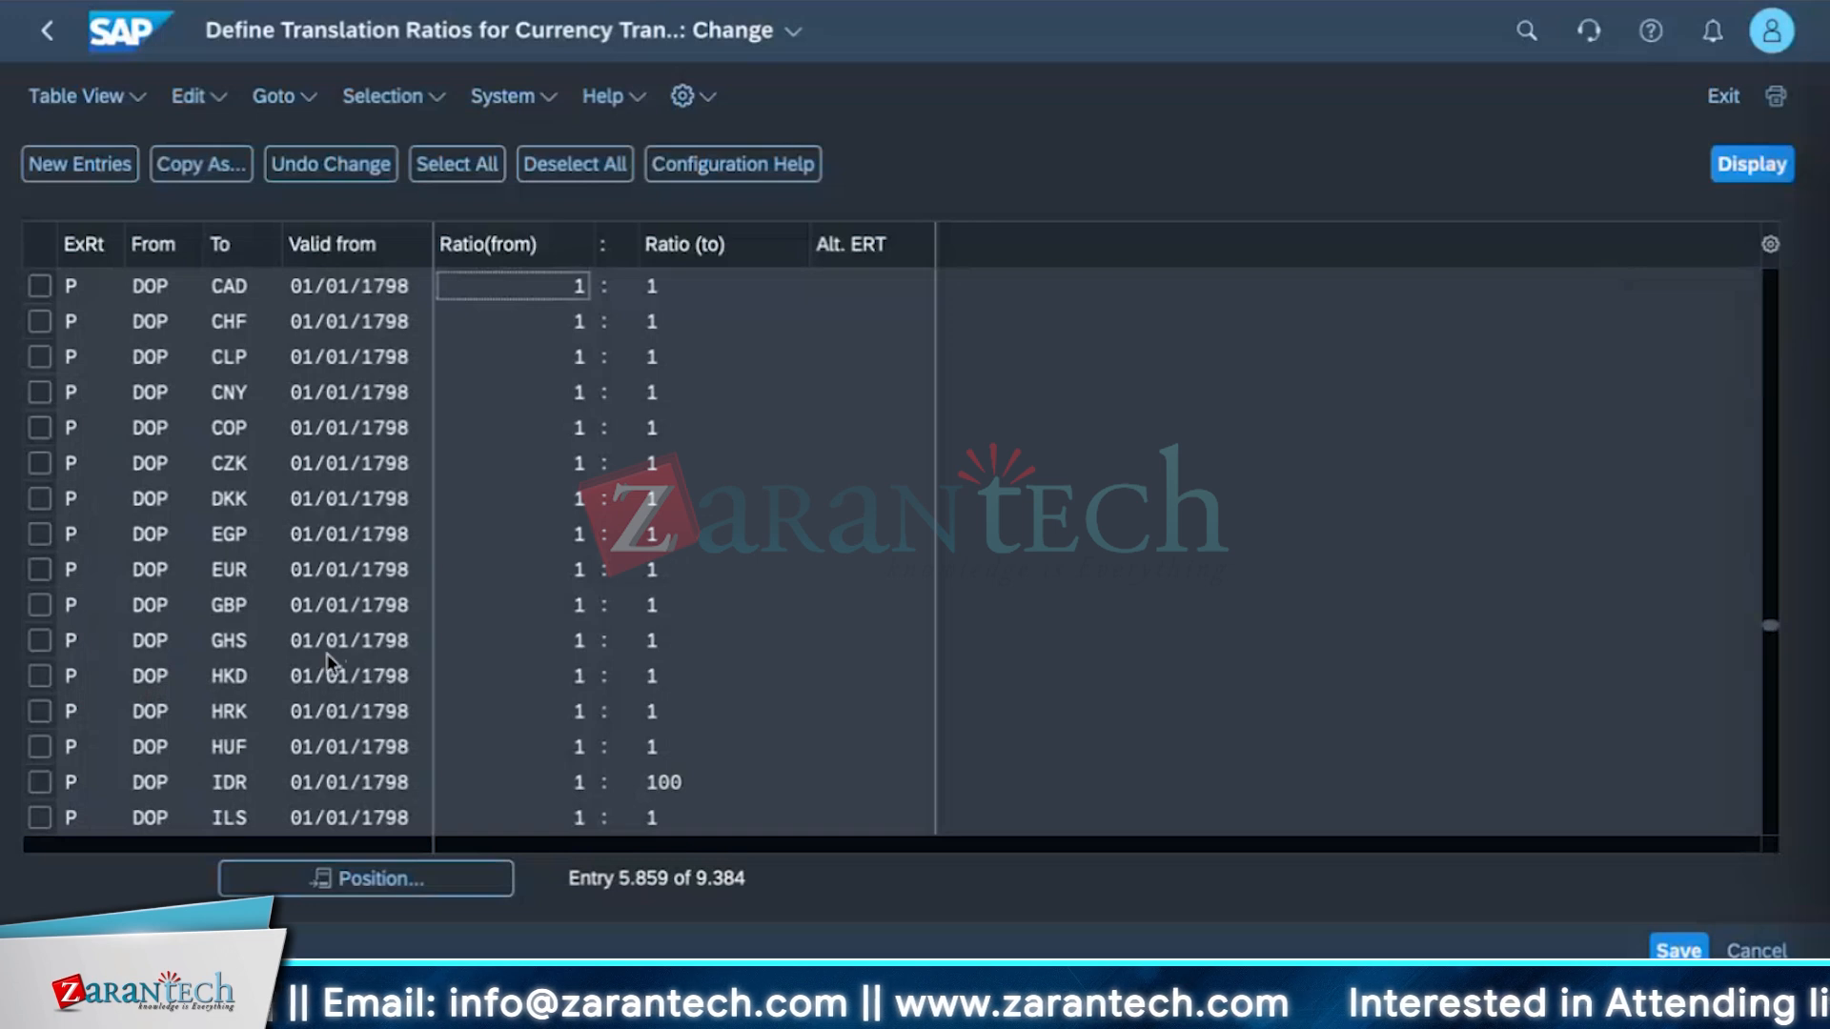
scroll(1364, 601, down, 2)
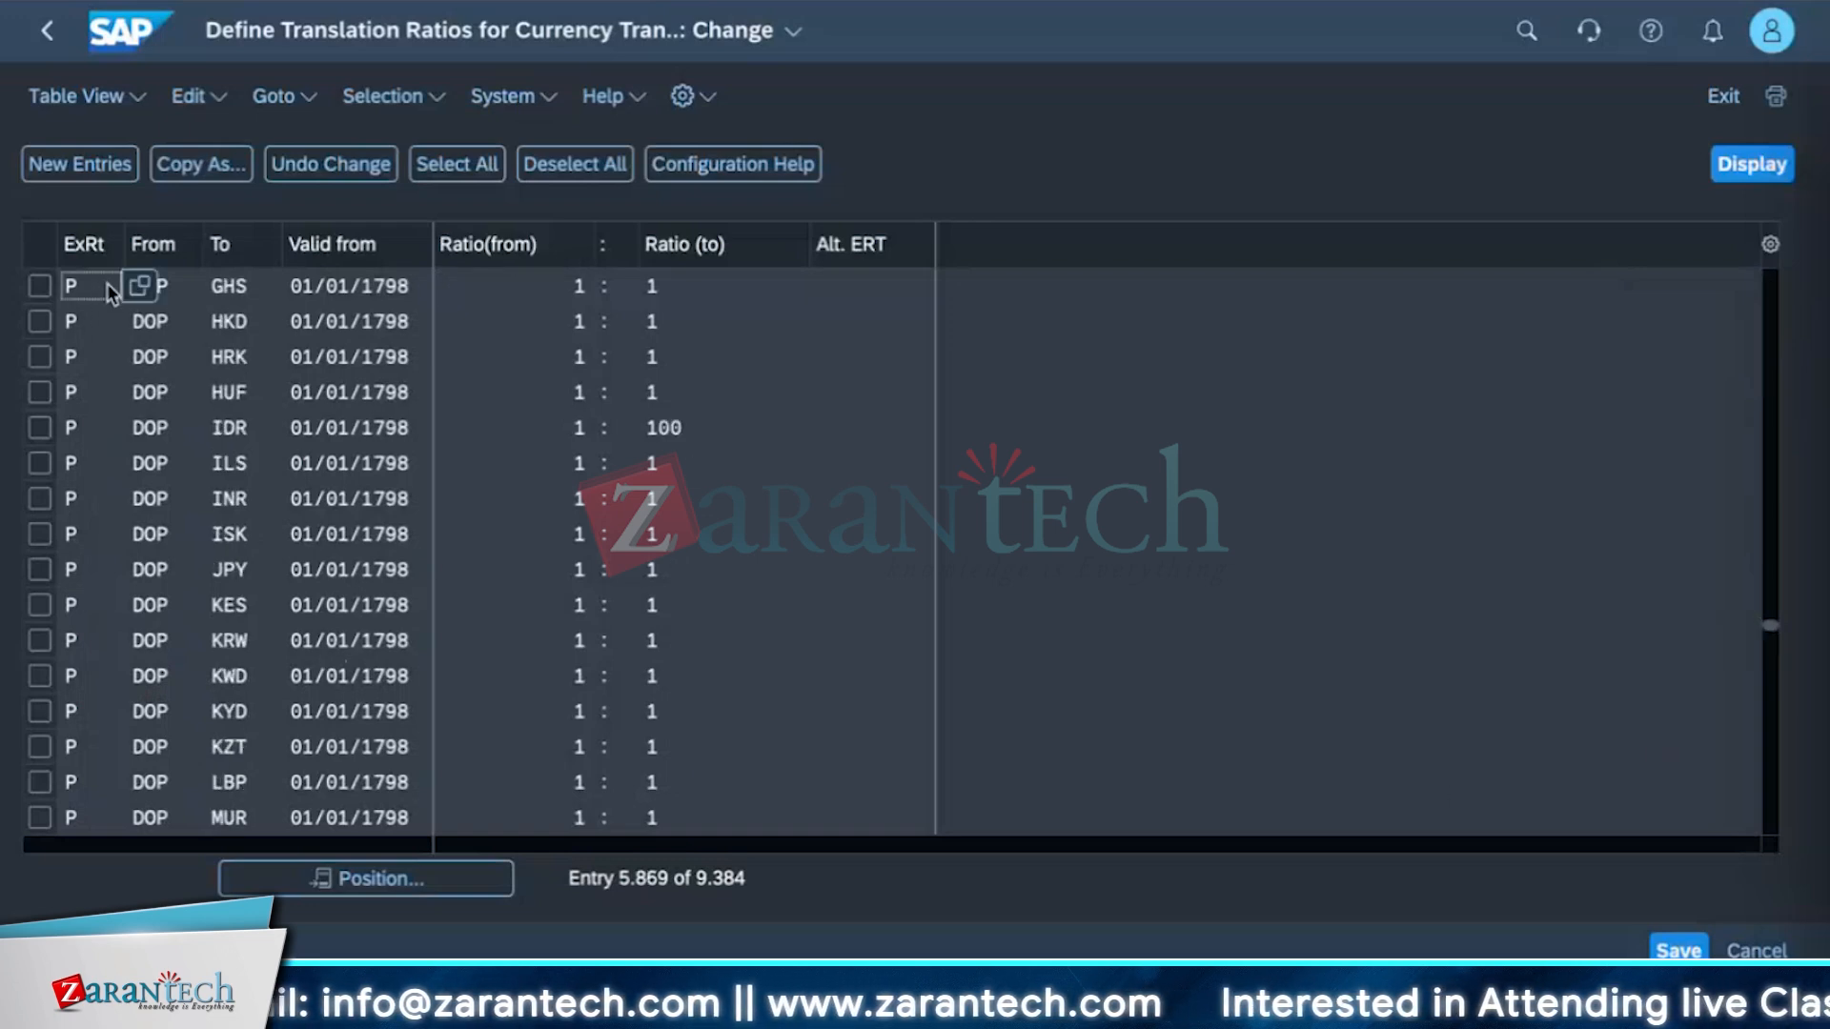
click(130, 294)
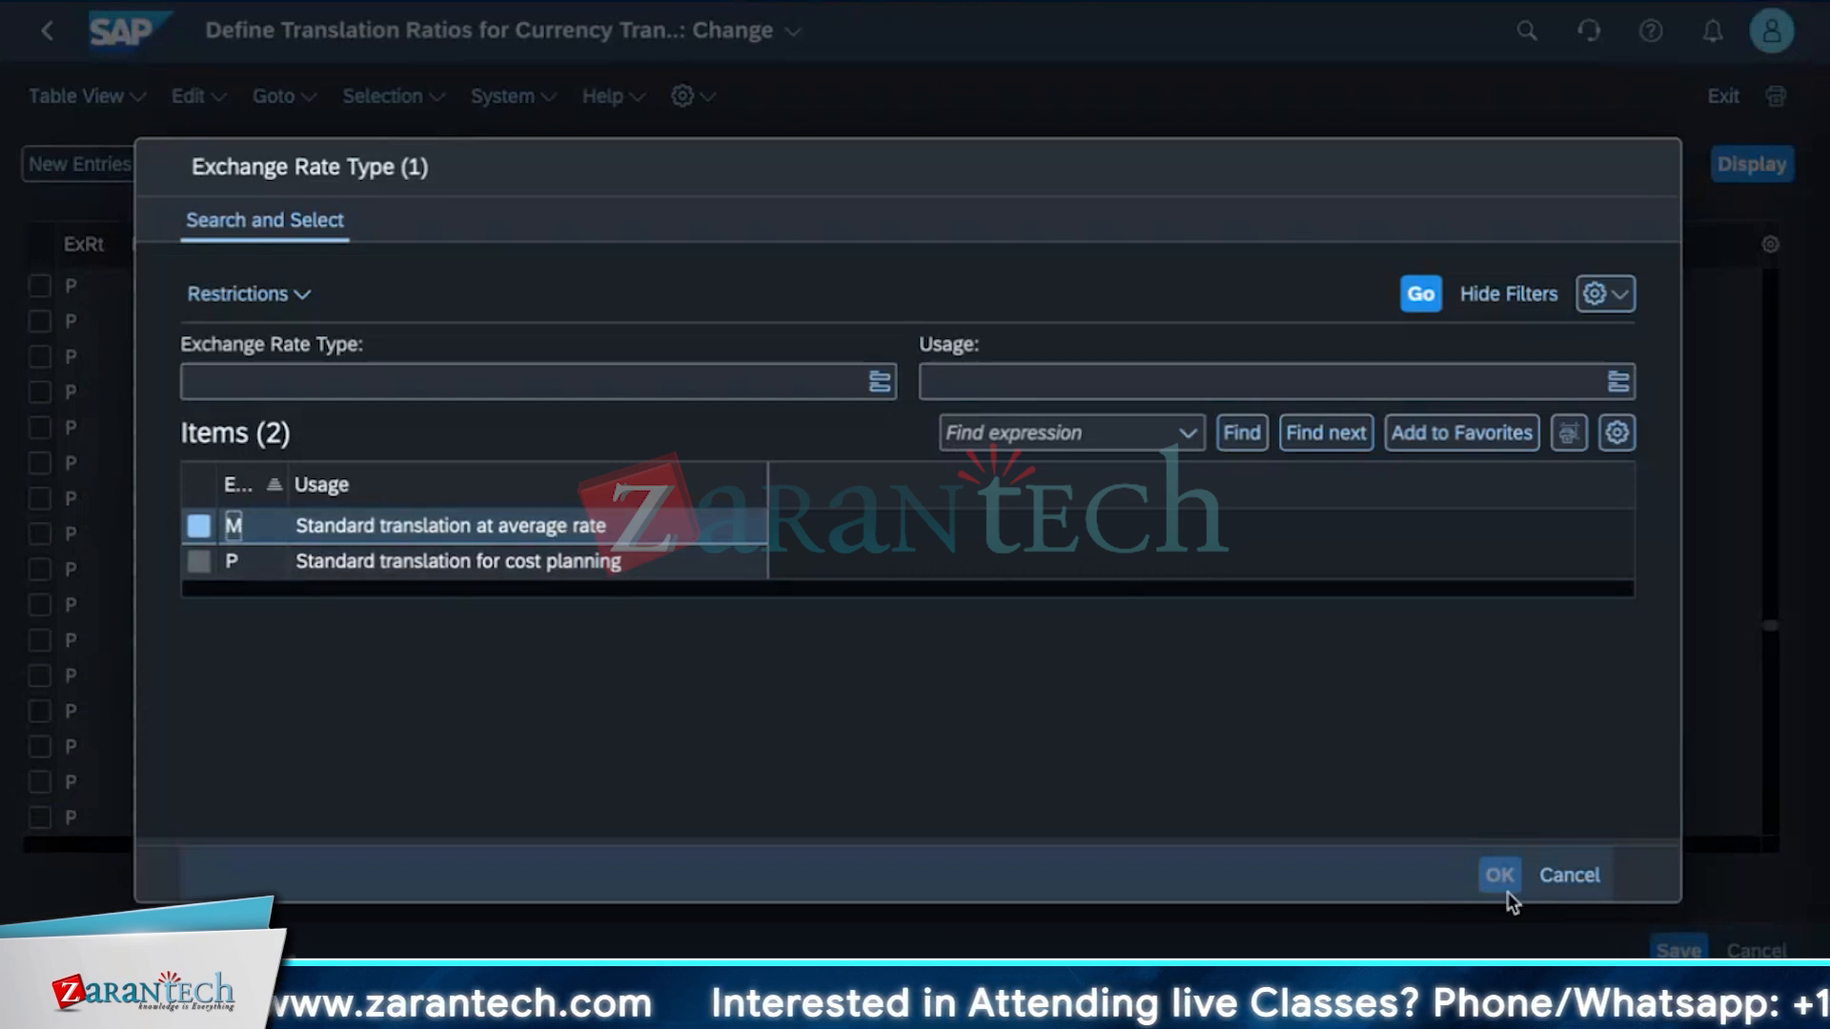
click(1568, 875)
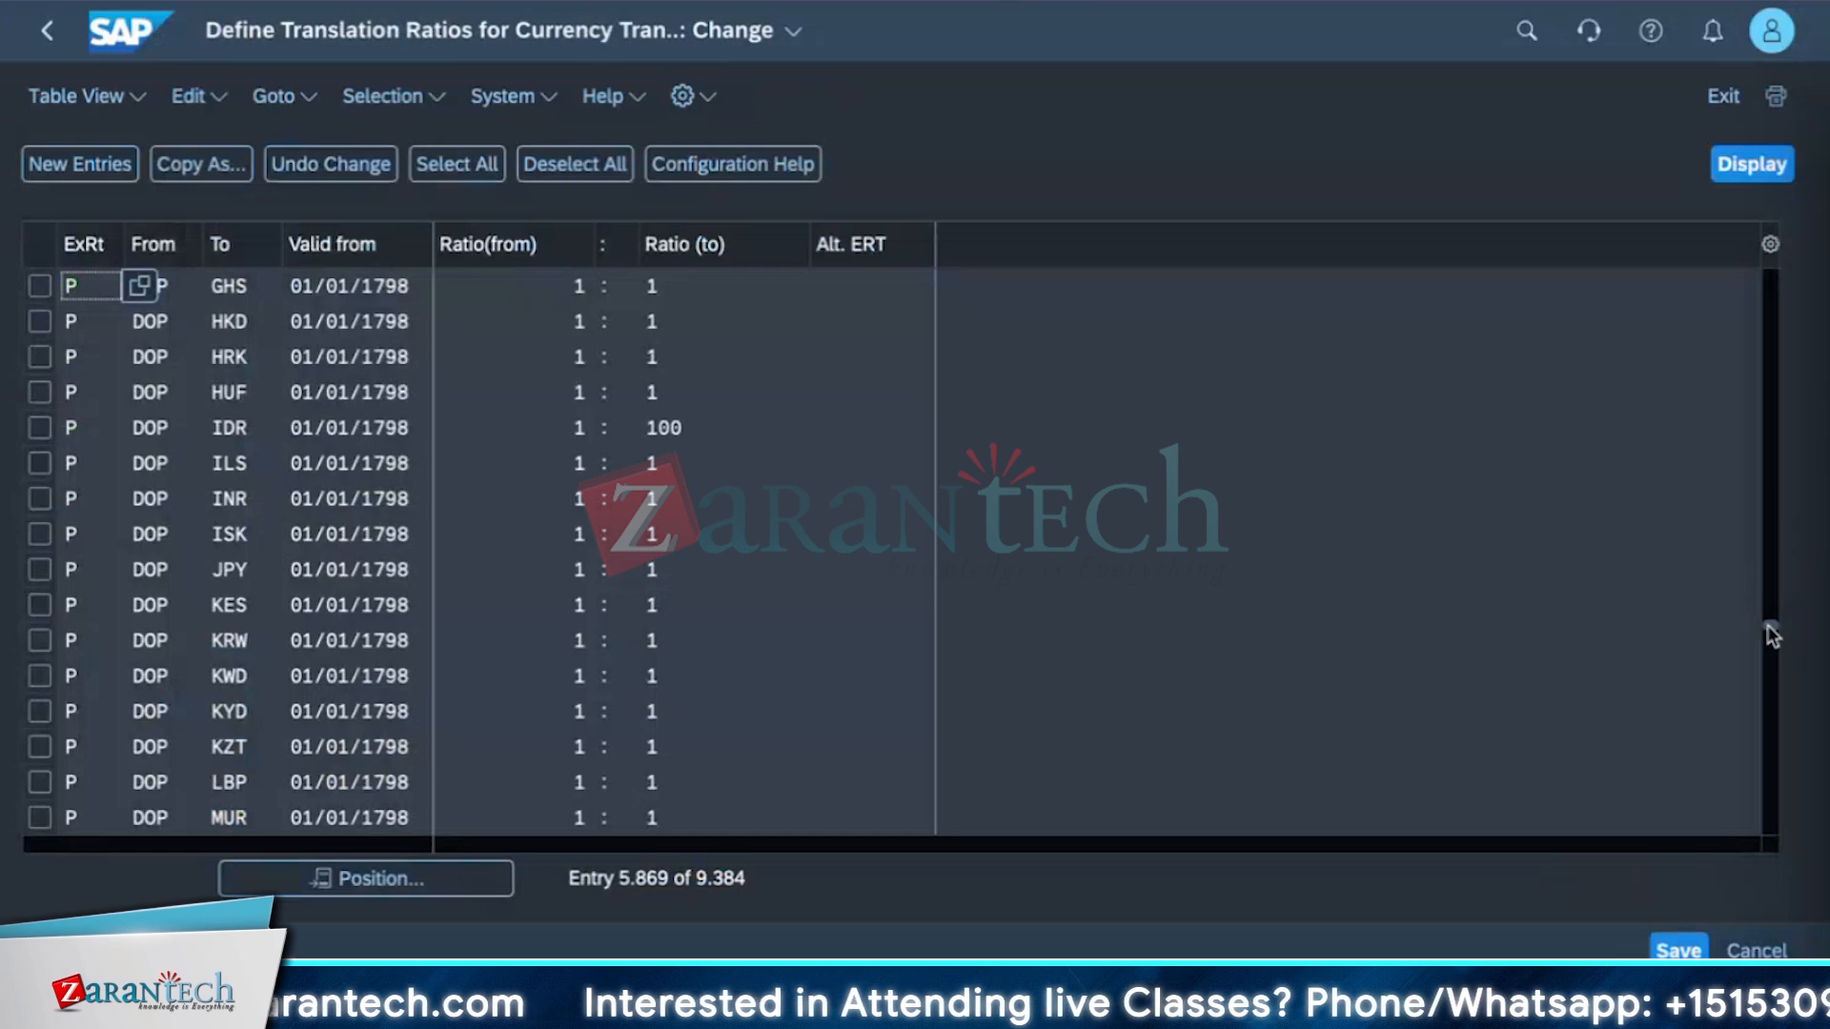
drag(1771, 635, 1771, 796)
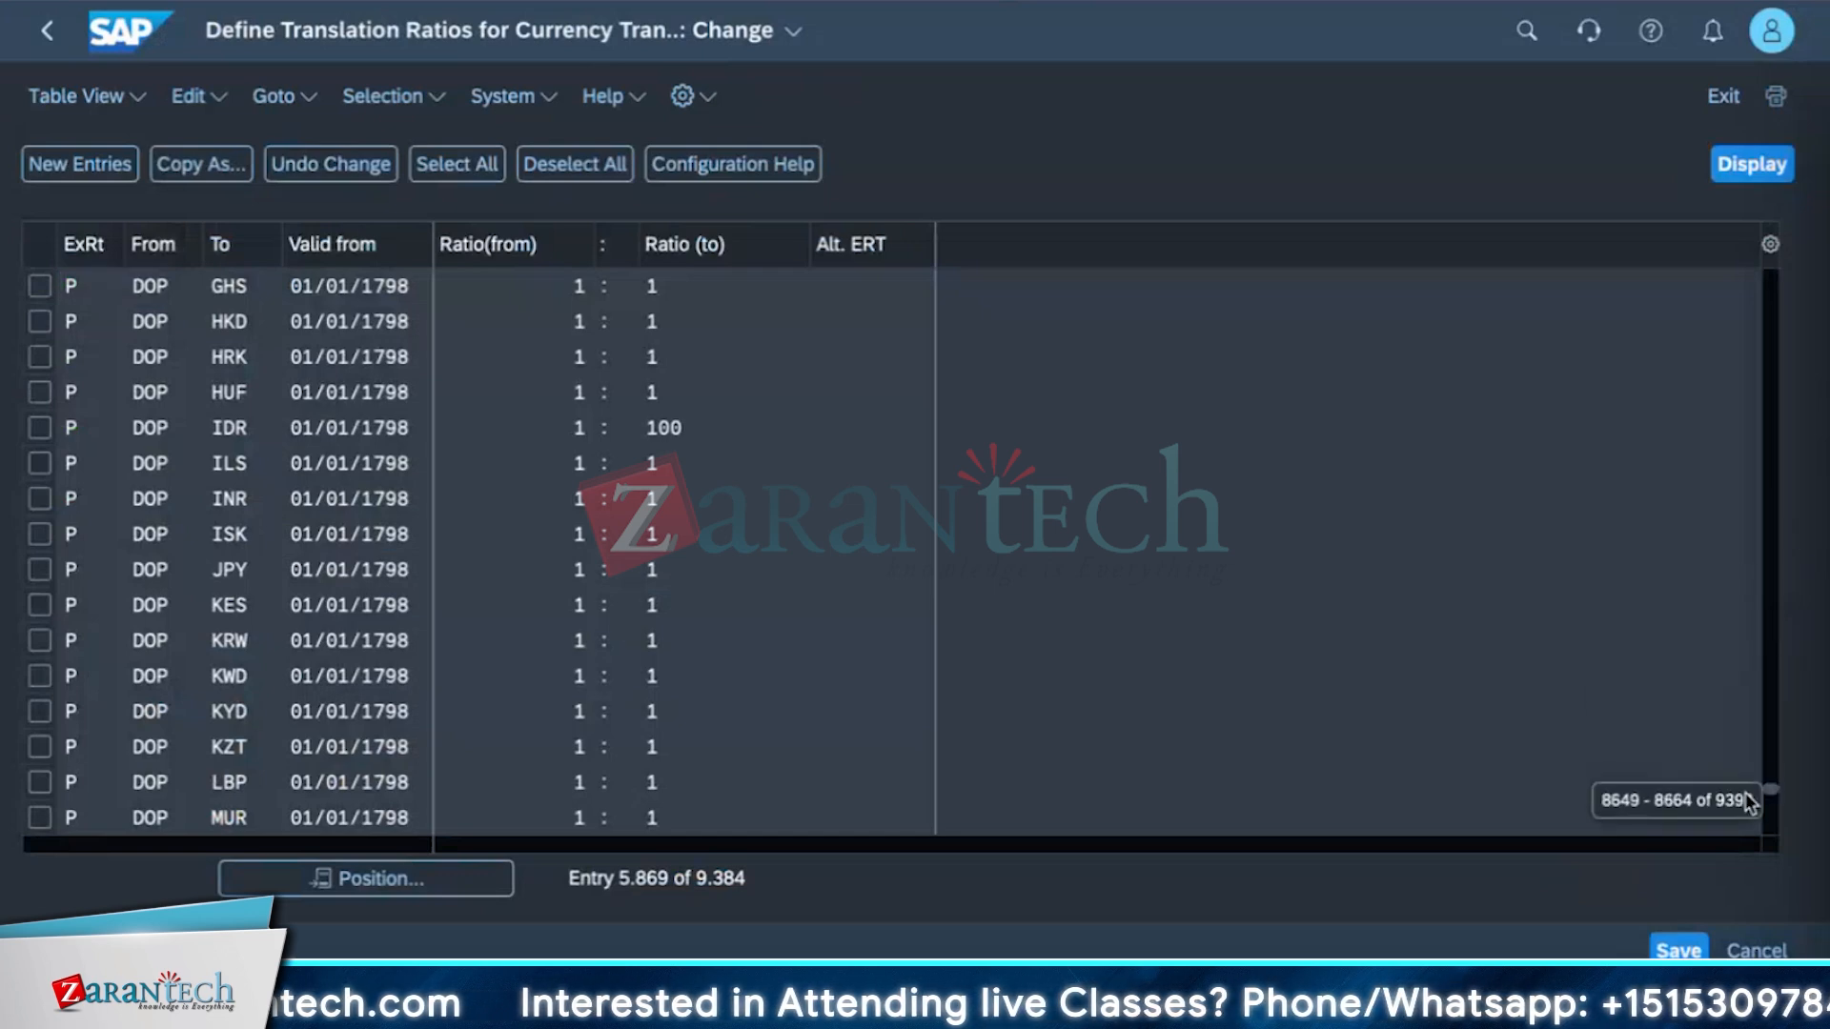
Create a new translation ratio entry with exchange rate type M and from currency USD.
click(90, 165)
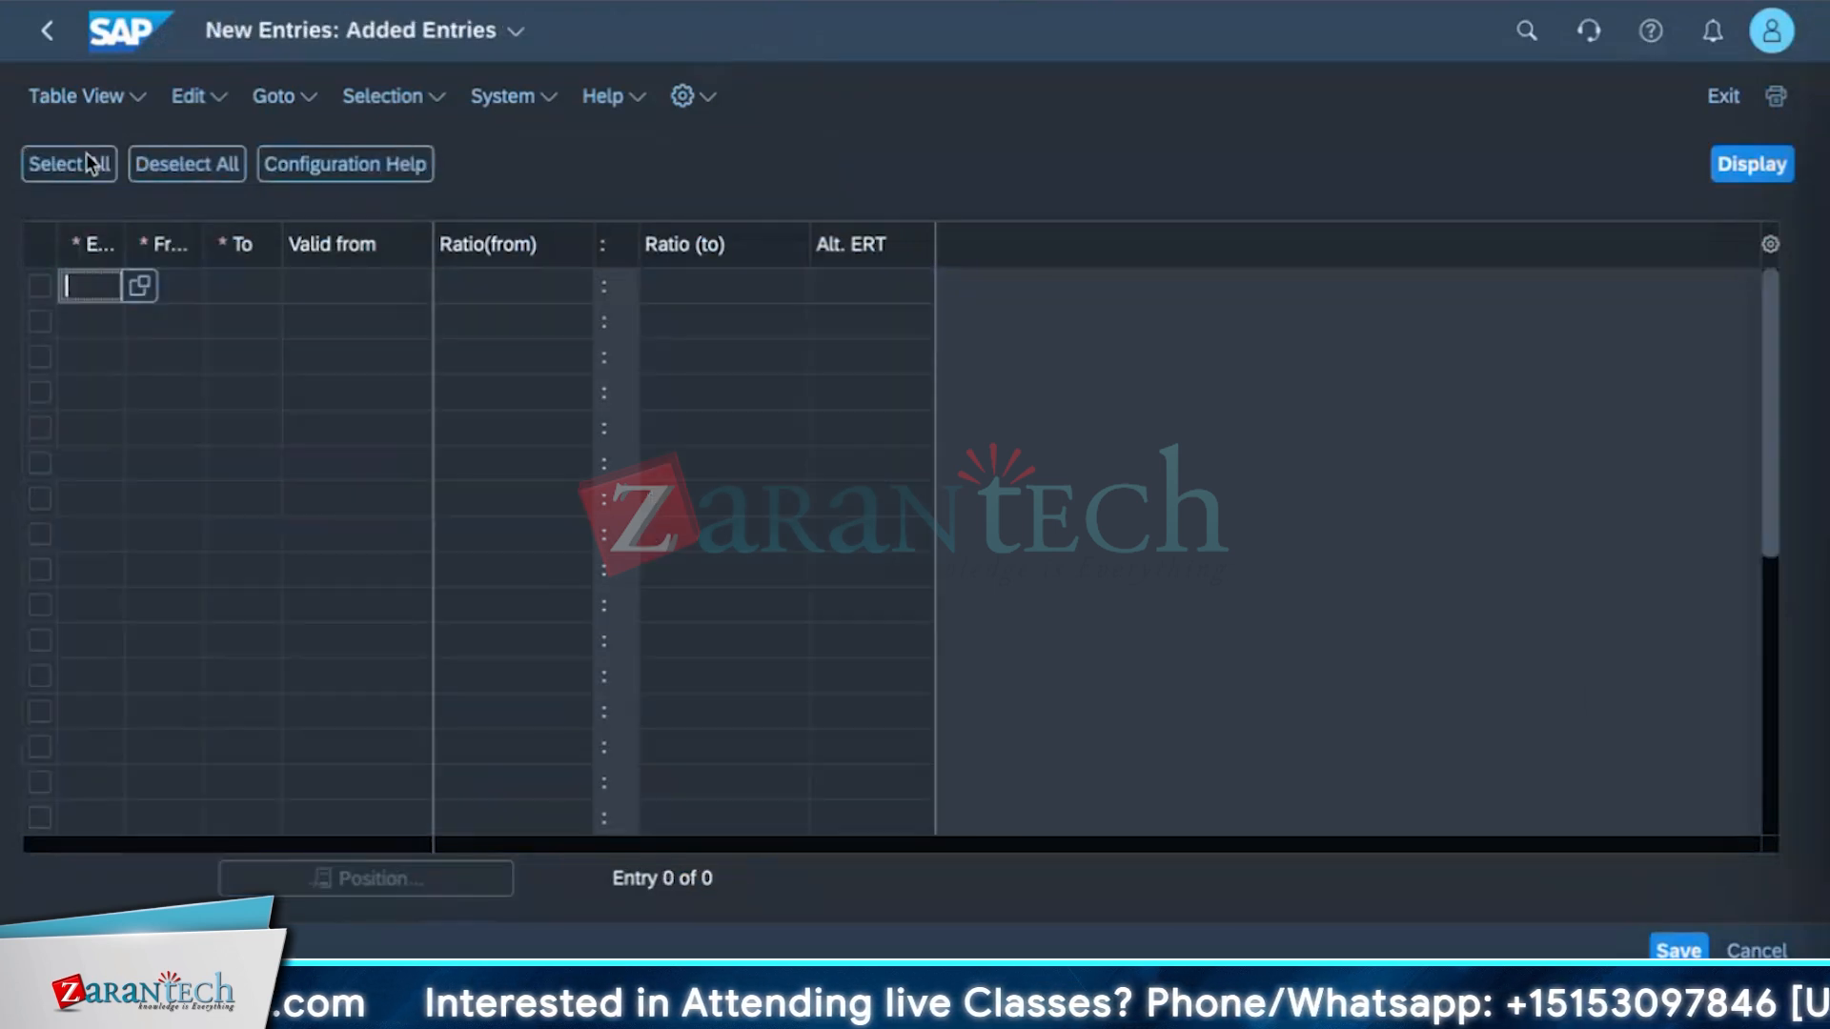
click(139, 285)
click(372, 540)
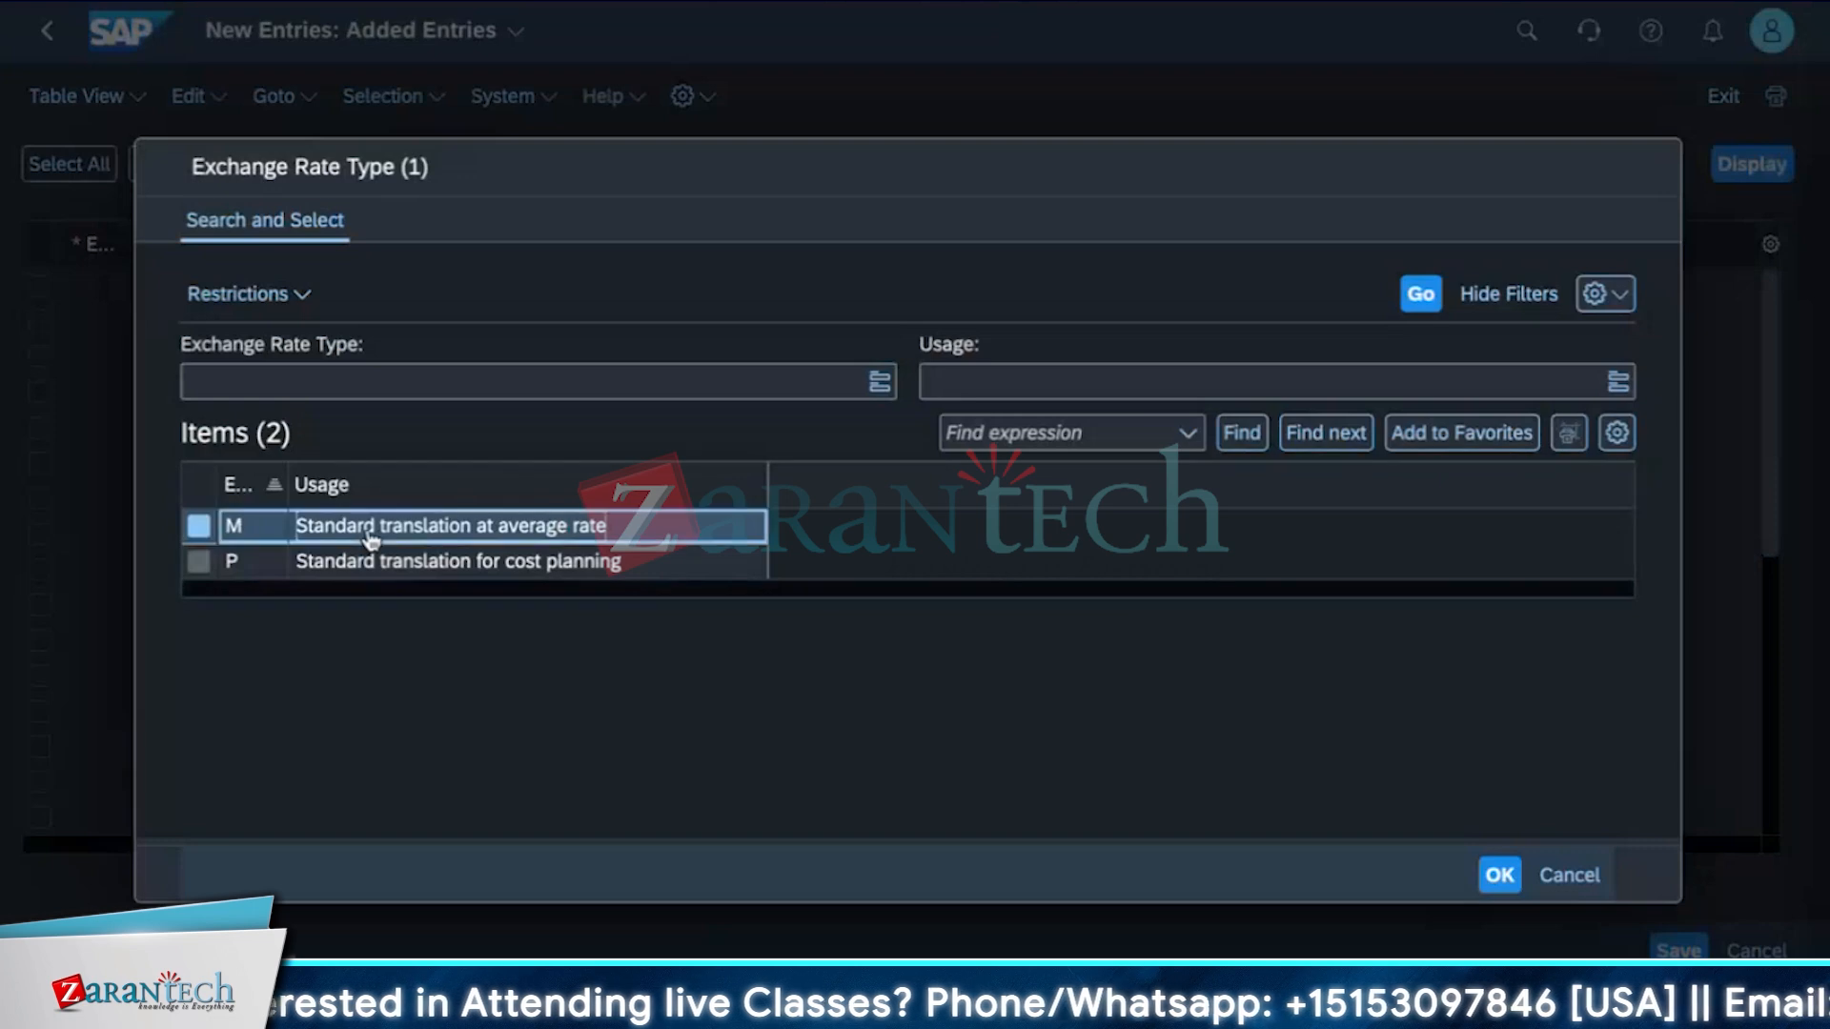
double_click(372, 540)
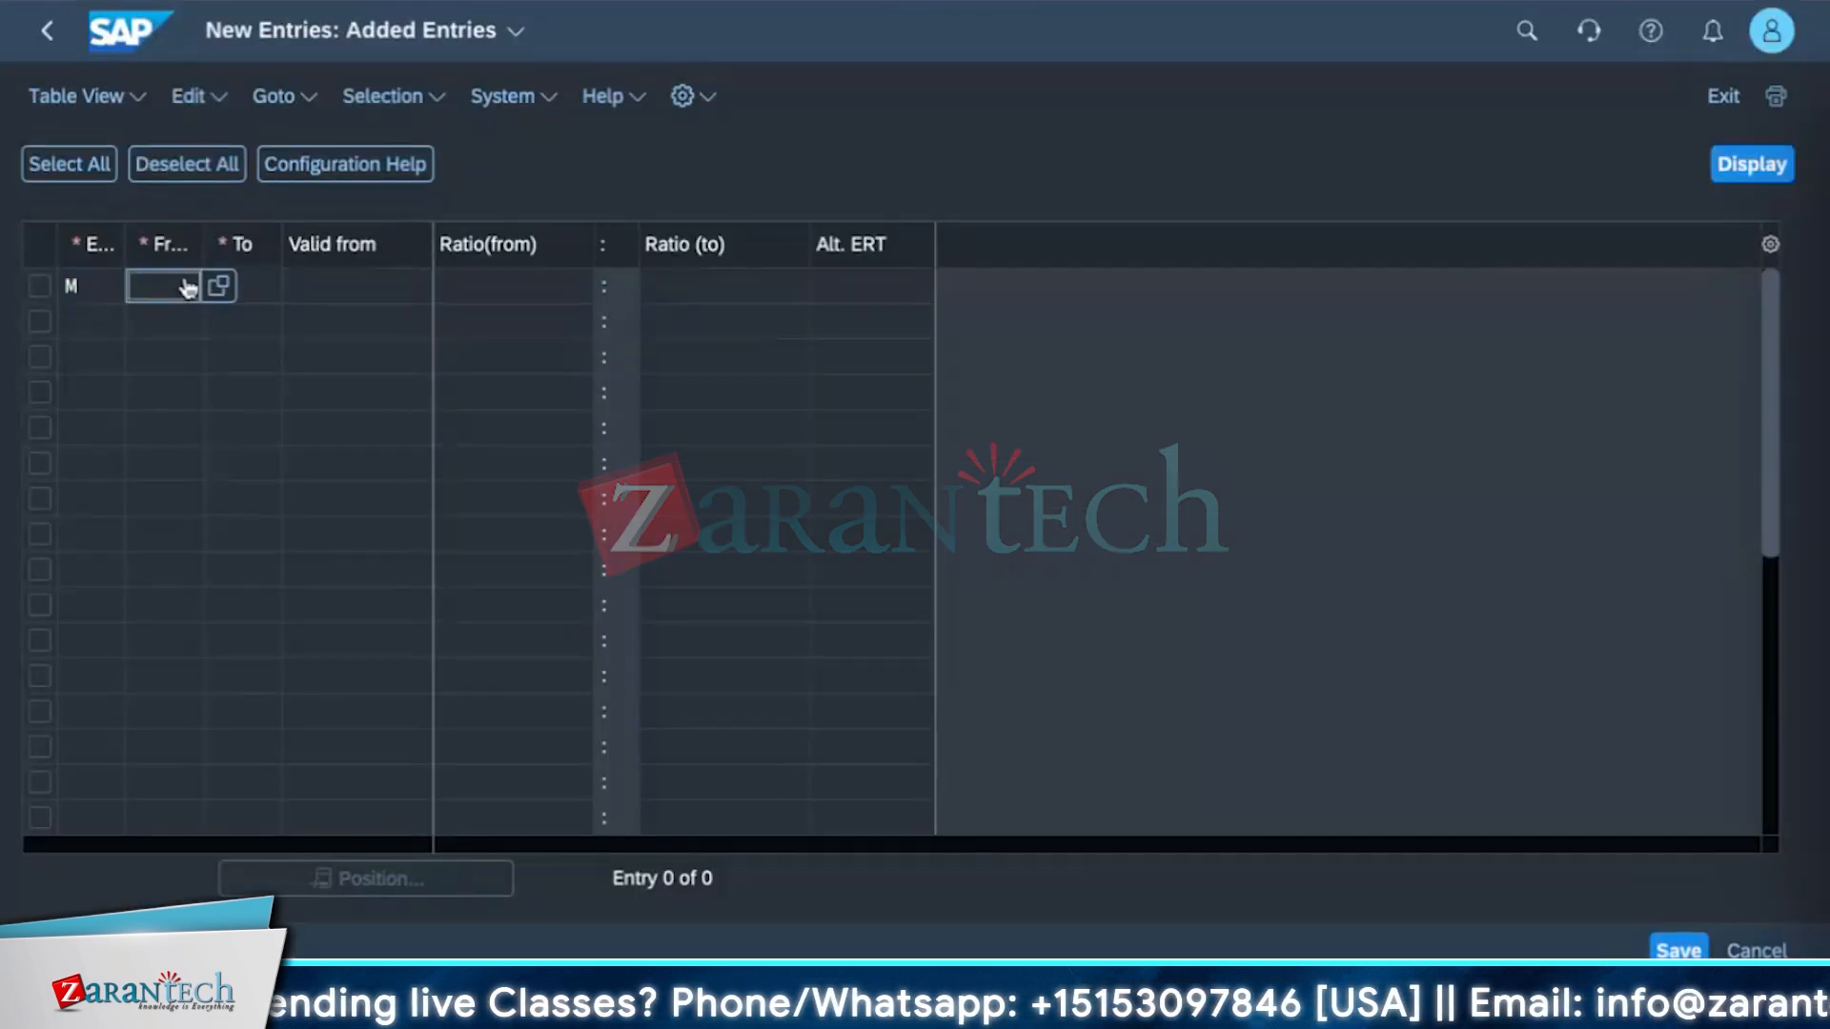
click(220, 289)
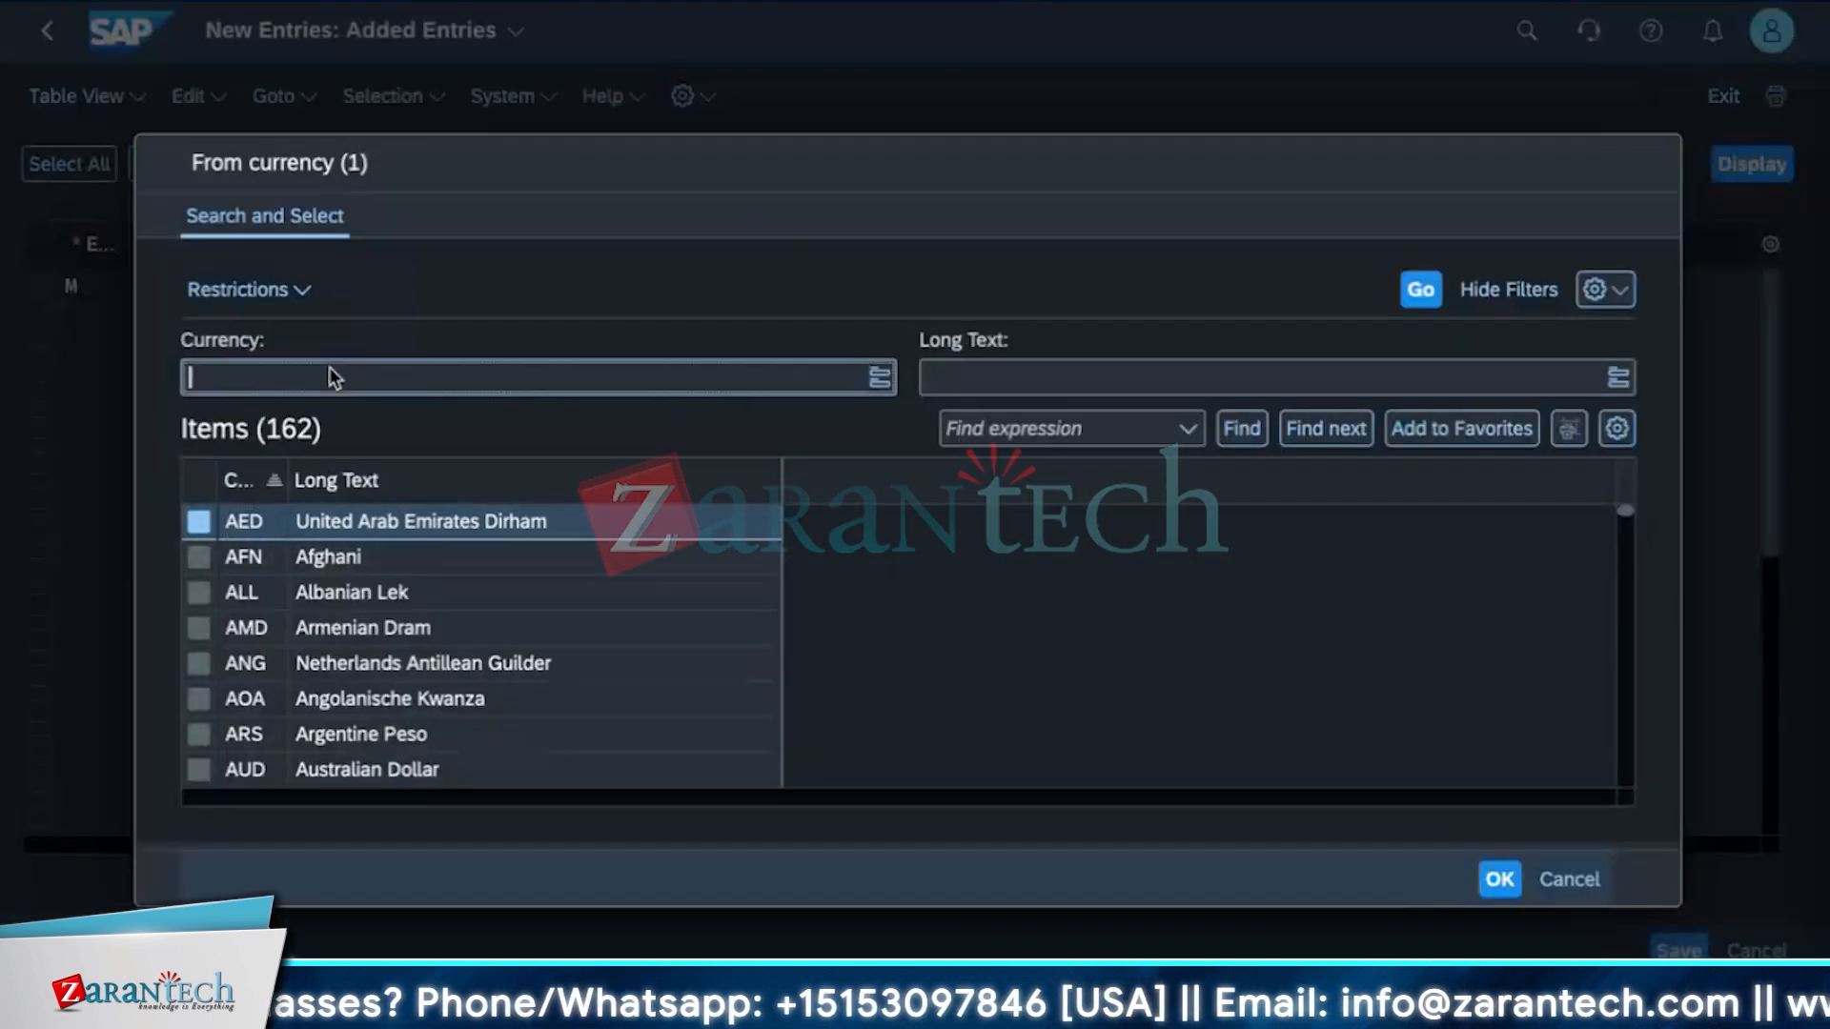
text(USD)
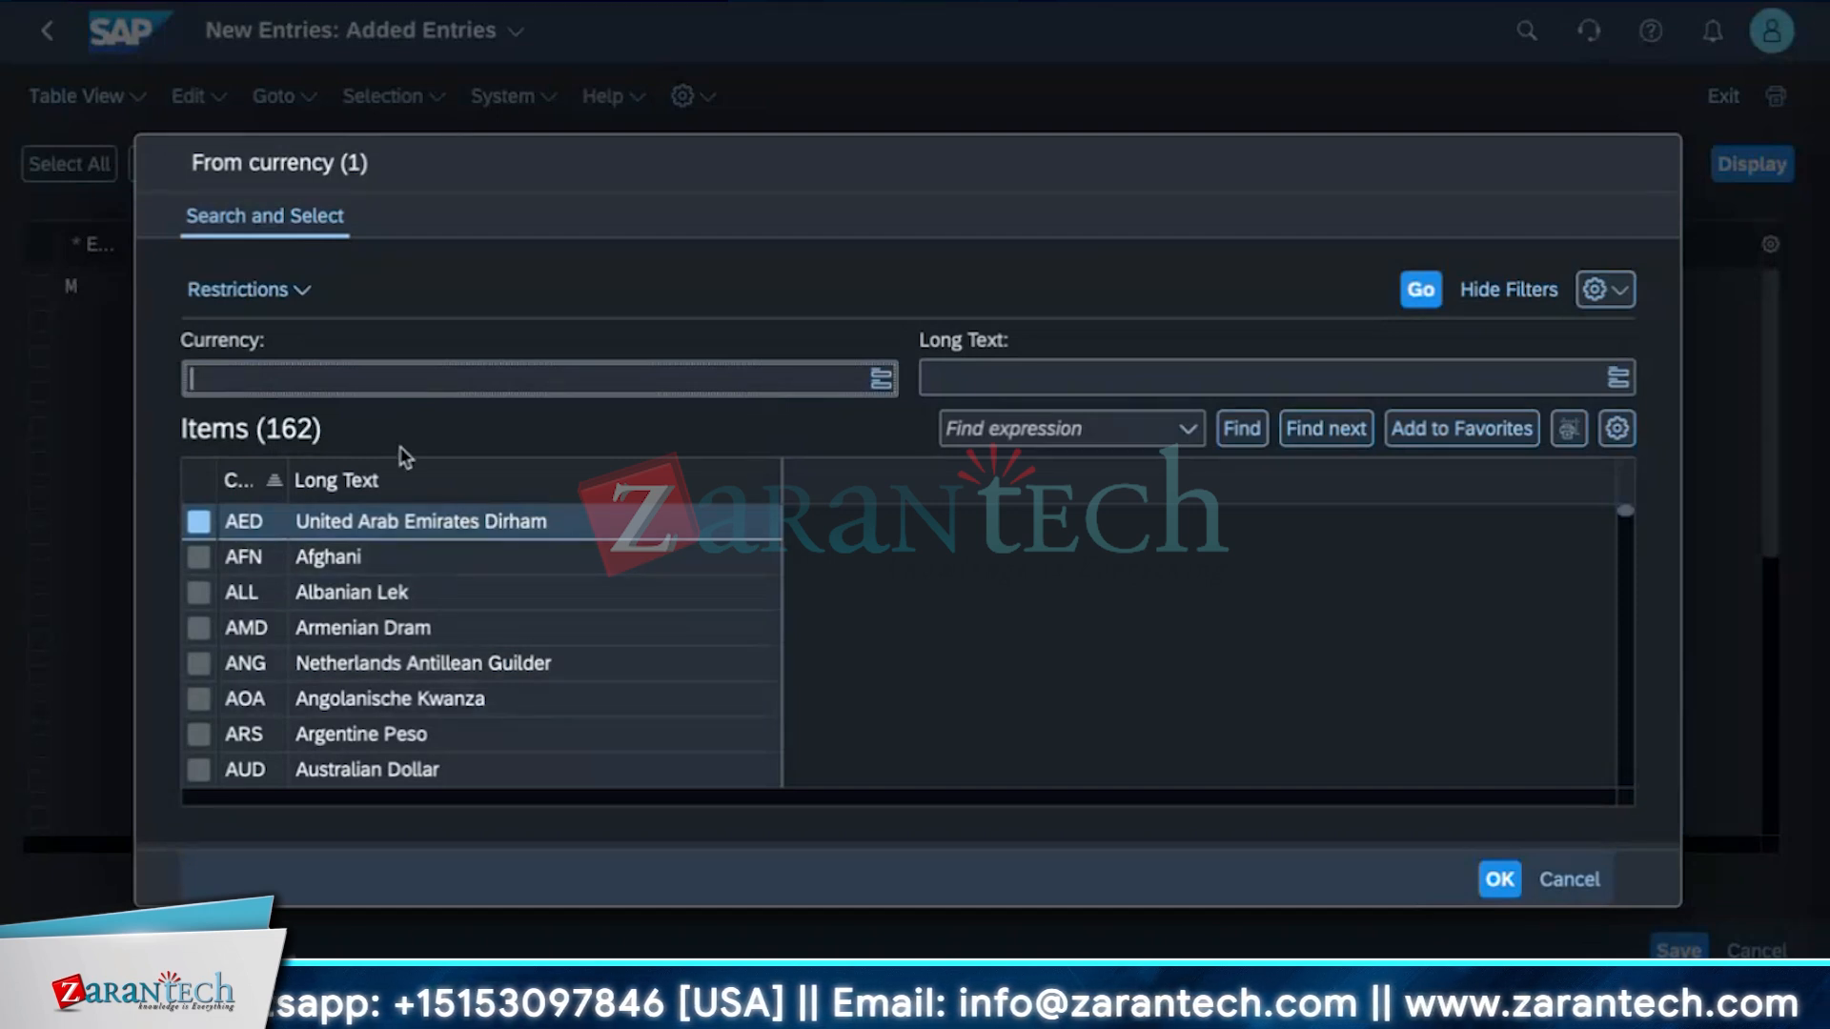
key(Return)
click(397, 523)
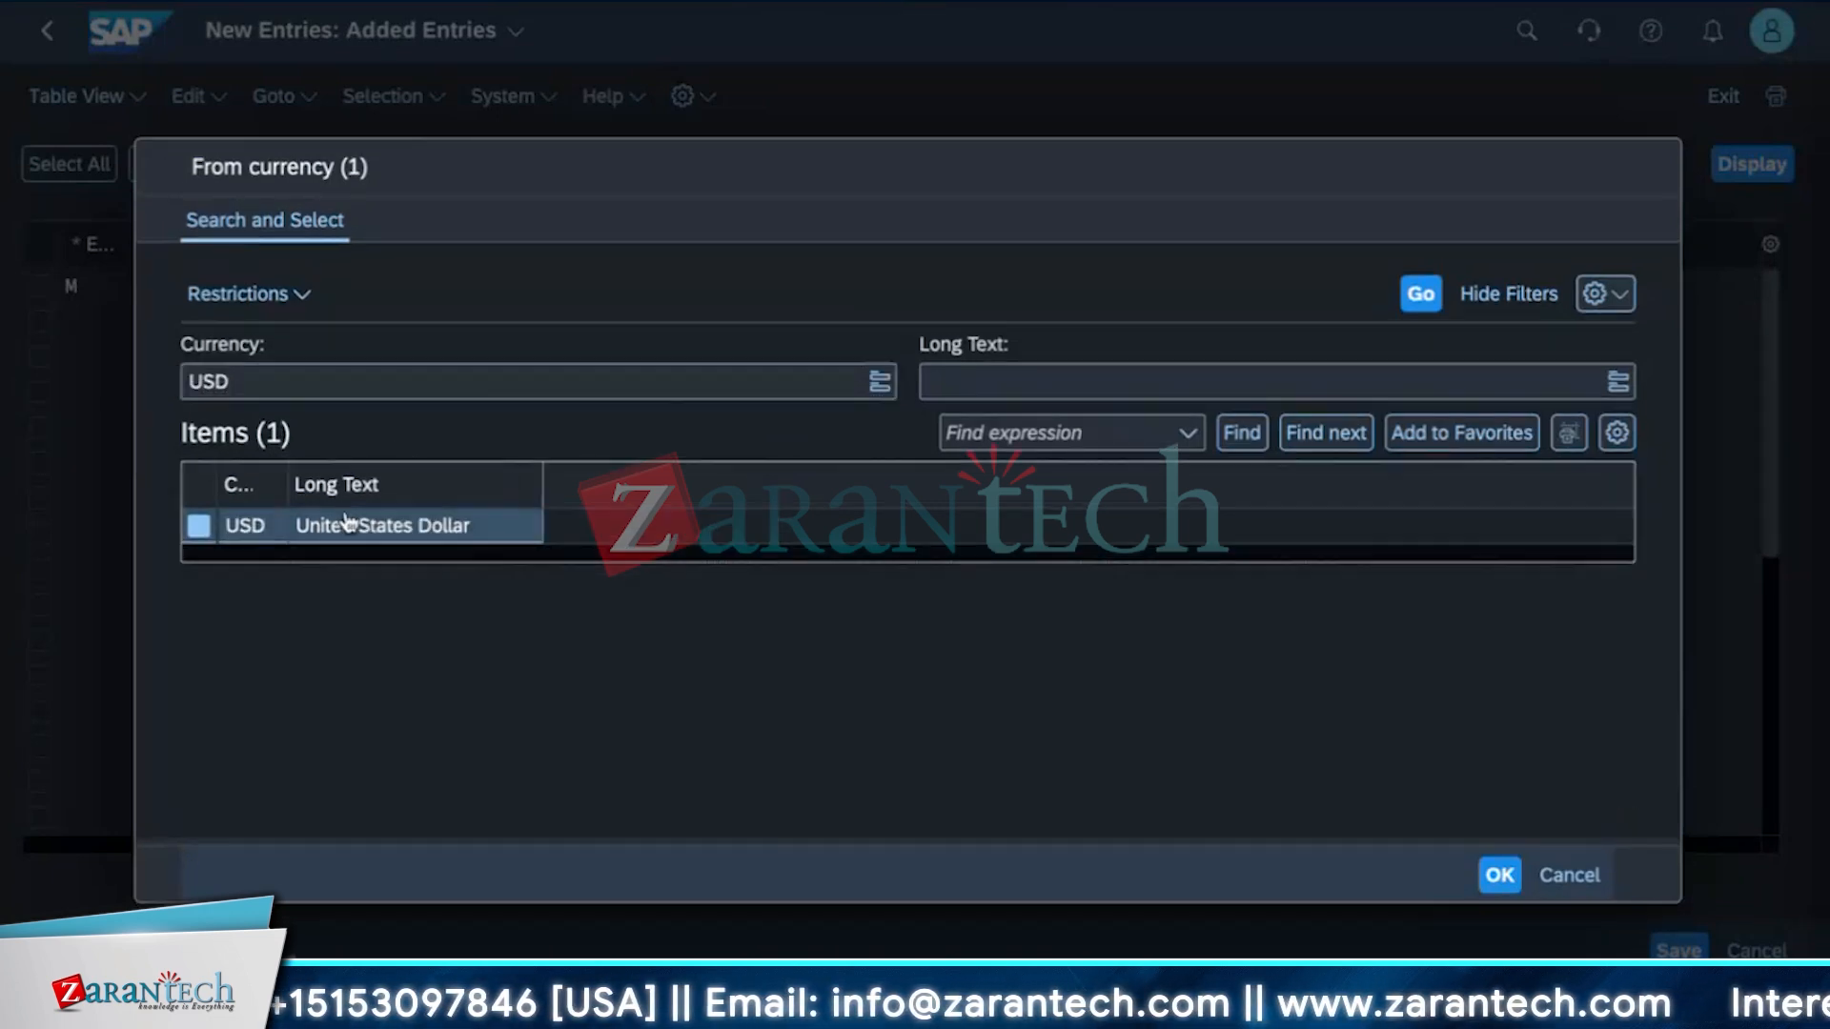
double_click(351, 527)
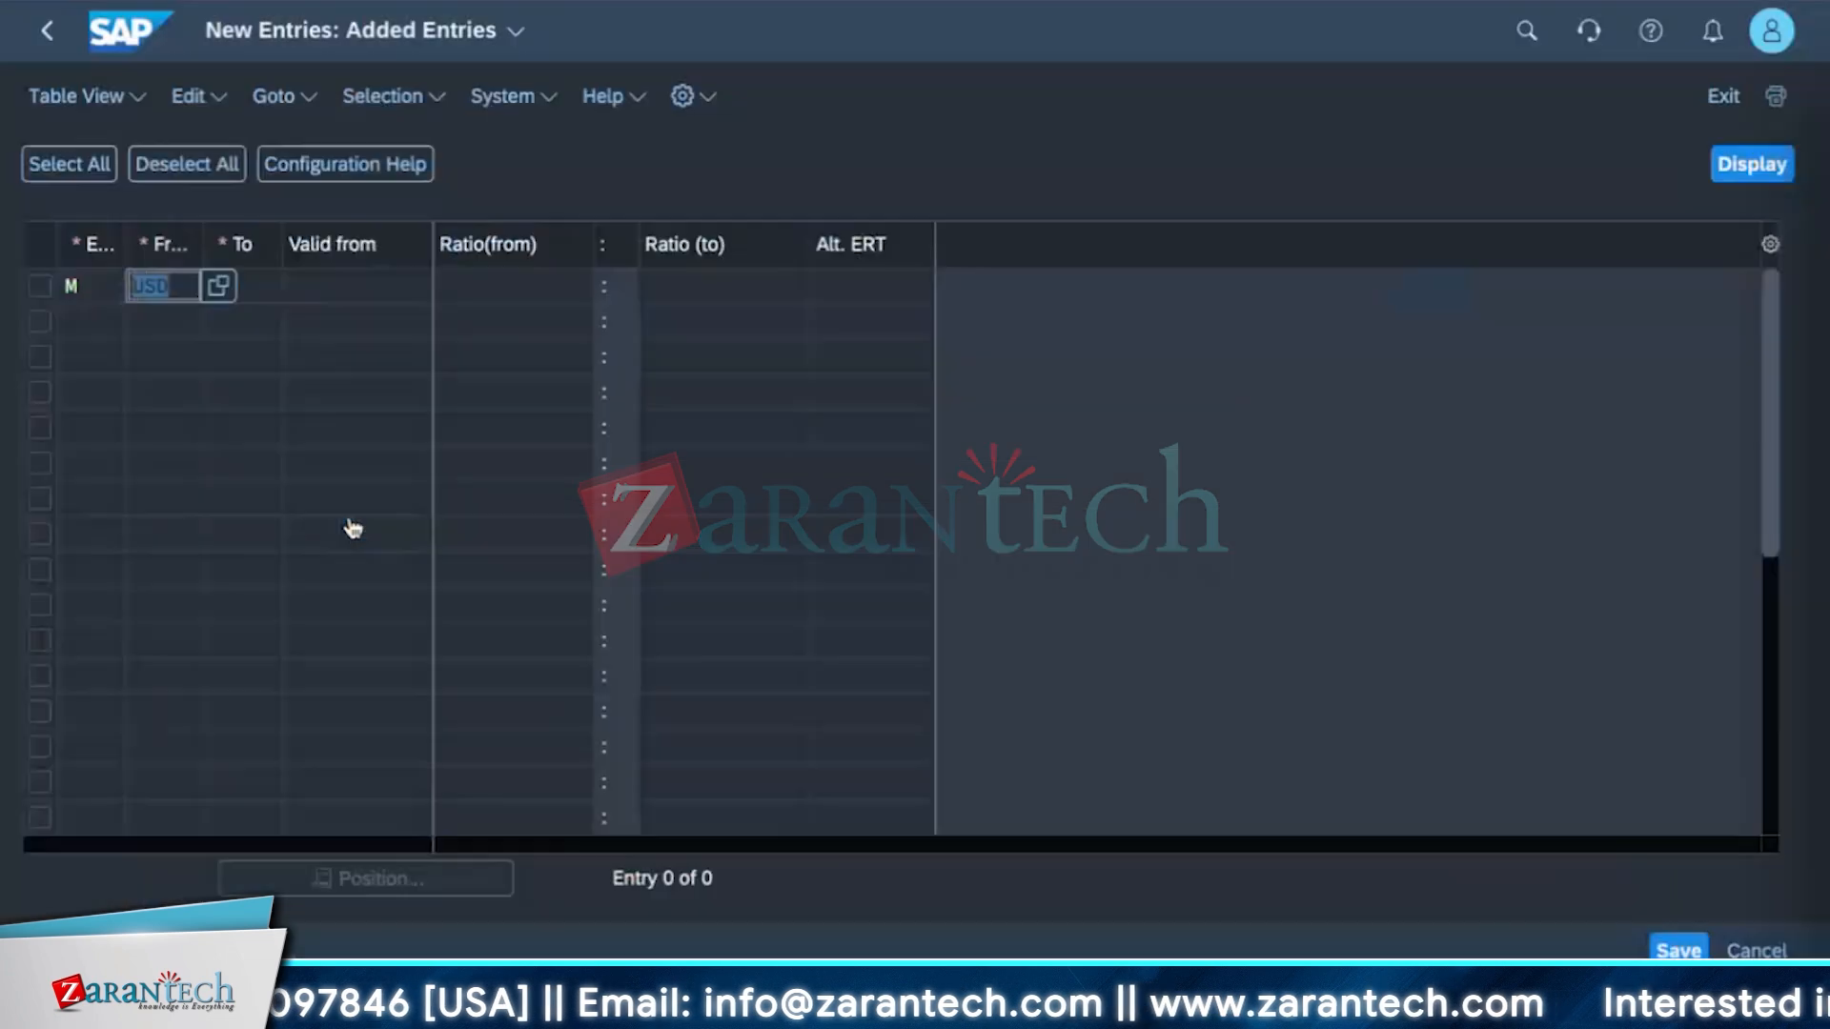
Set the new entry's target currency to INR, valid from 09/18/2024, with a 1 : 1 ratio.
click(226, 291)
text(INR)
key(Return)
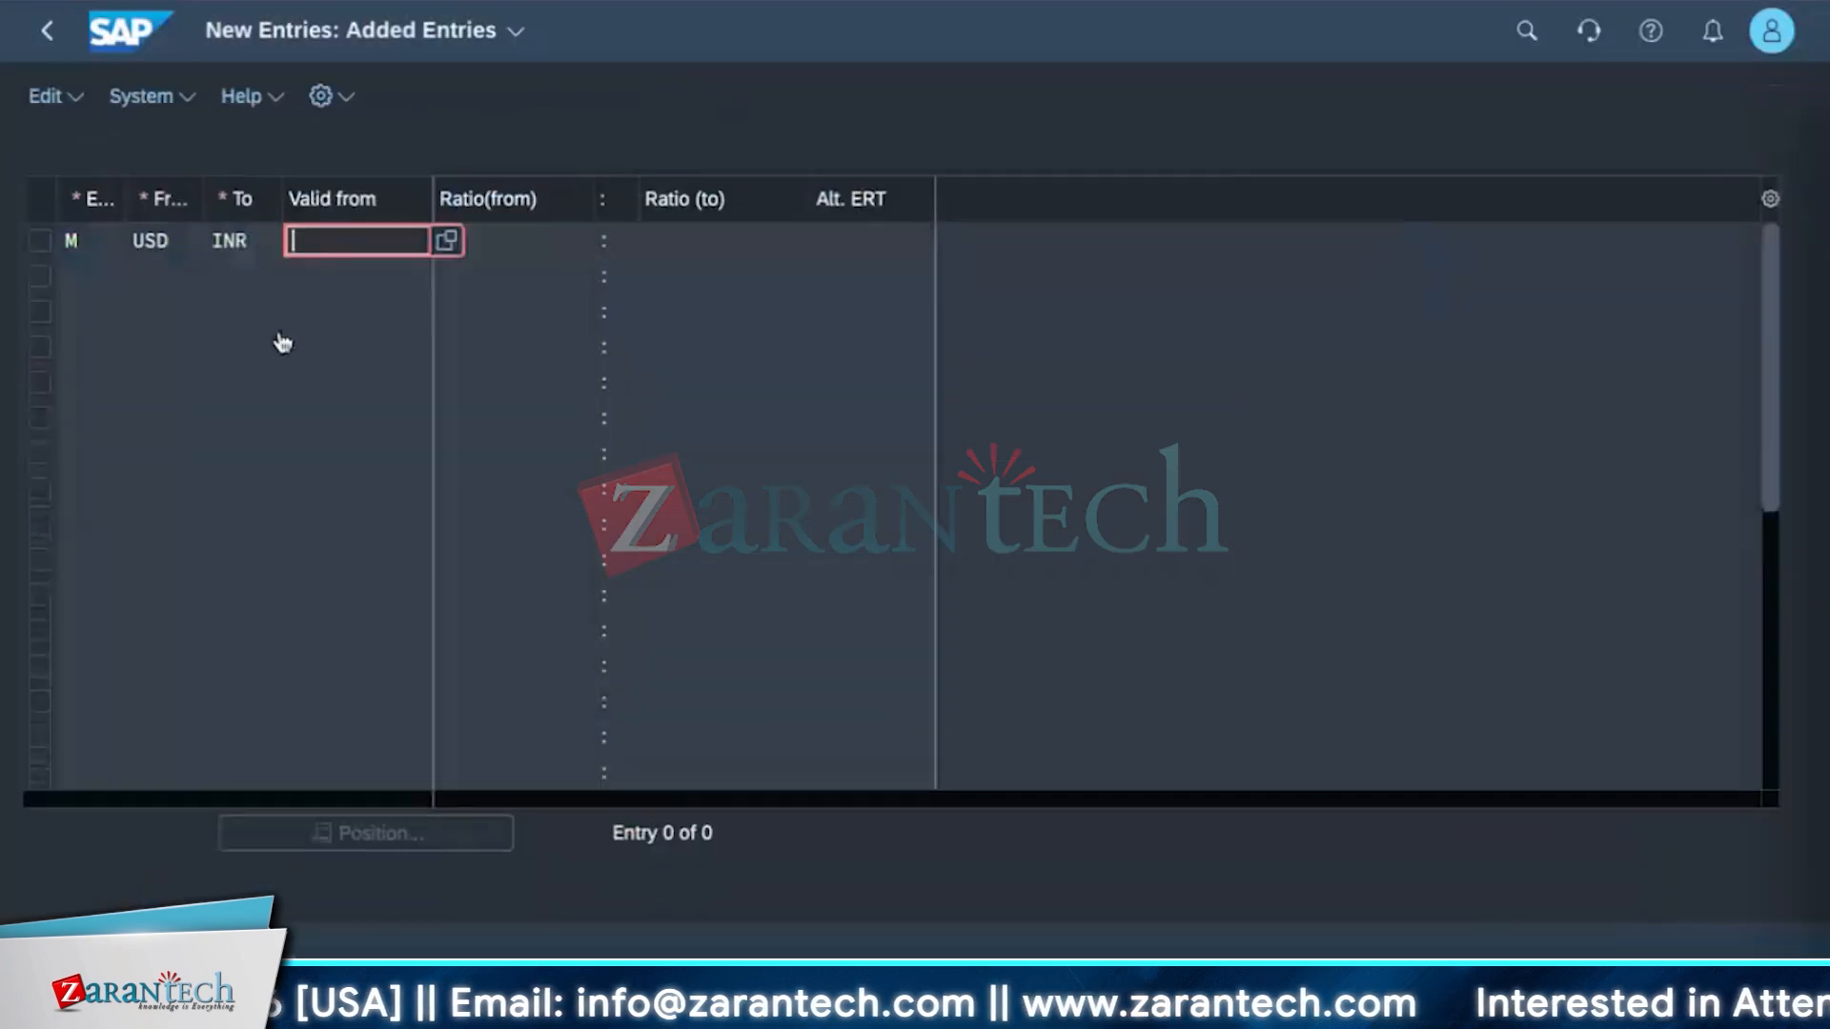
click(438, 246)
key(Return)
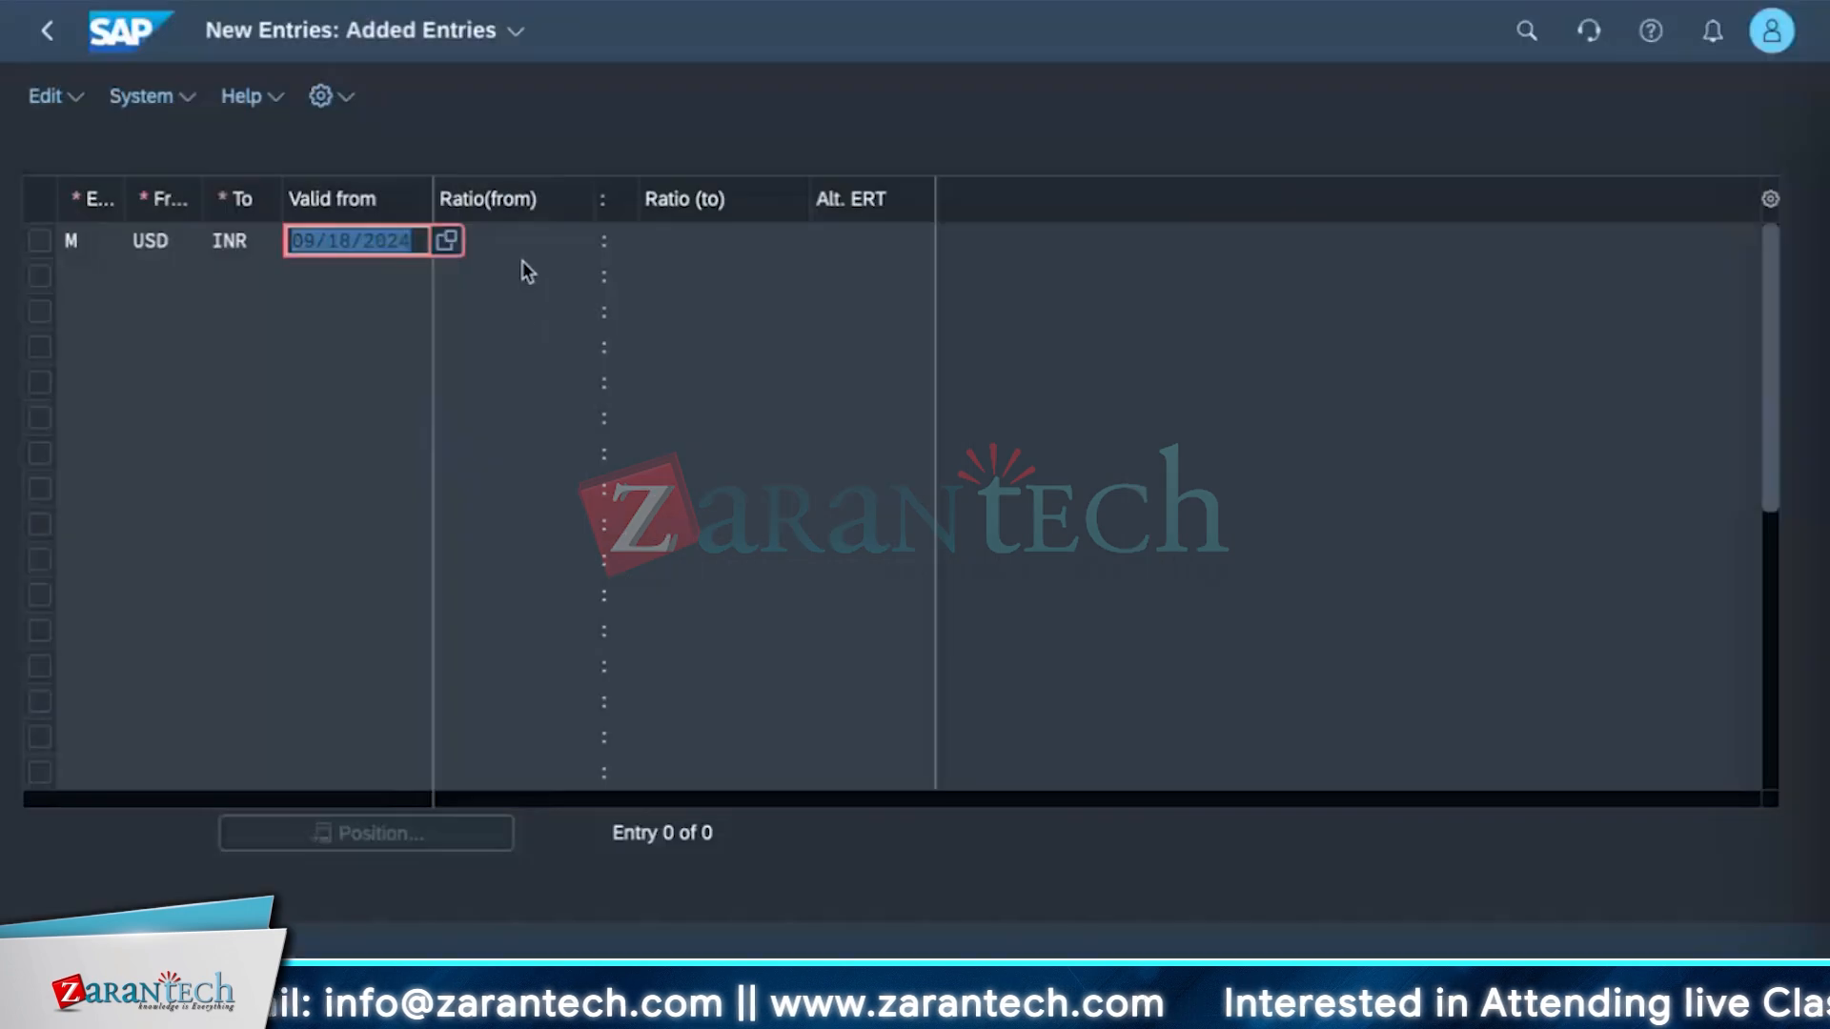
click(531, 244)
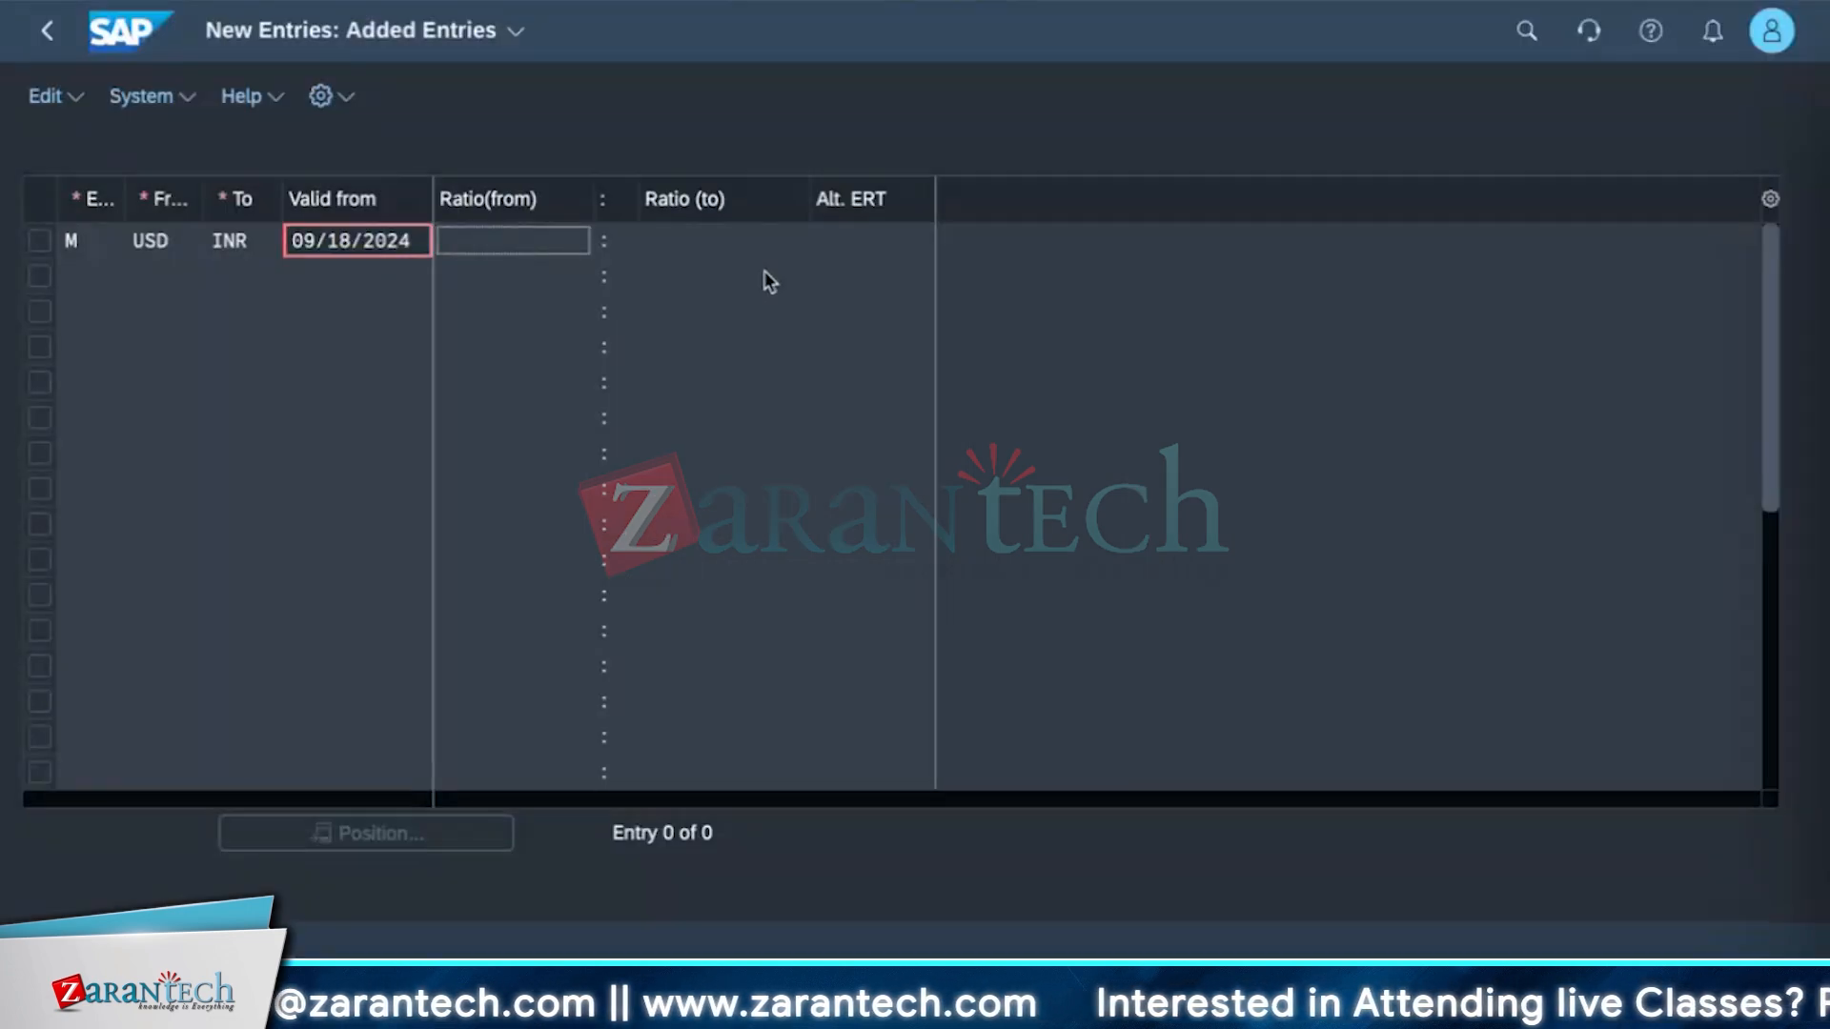
click(753, 238)
click(534, 231)
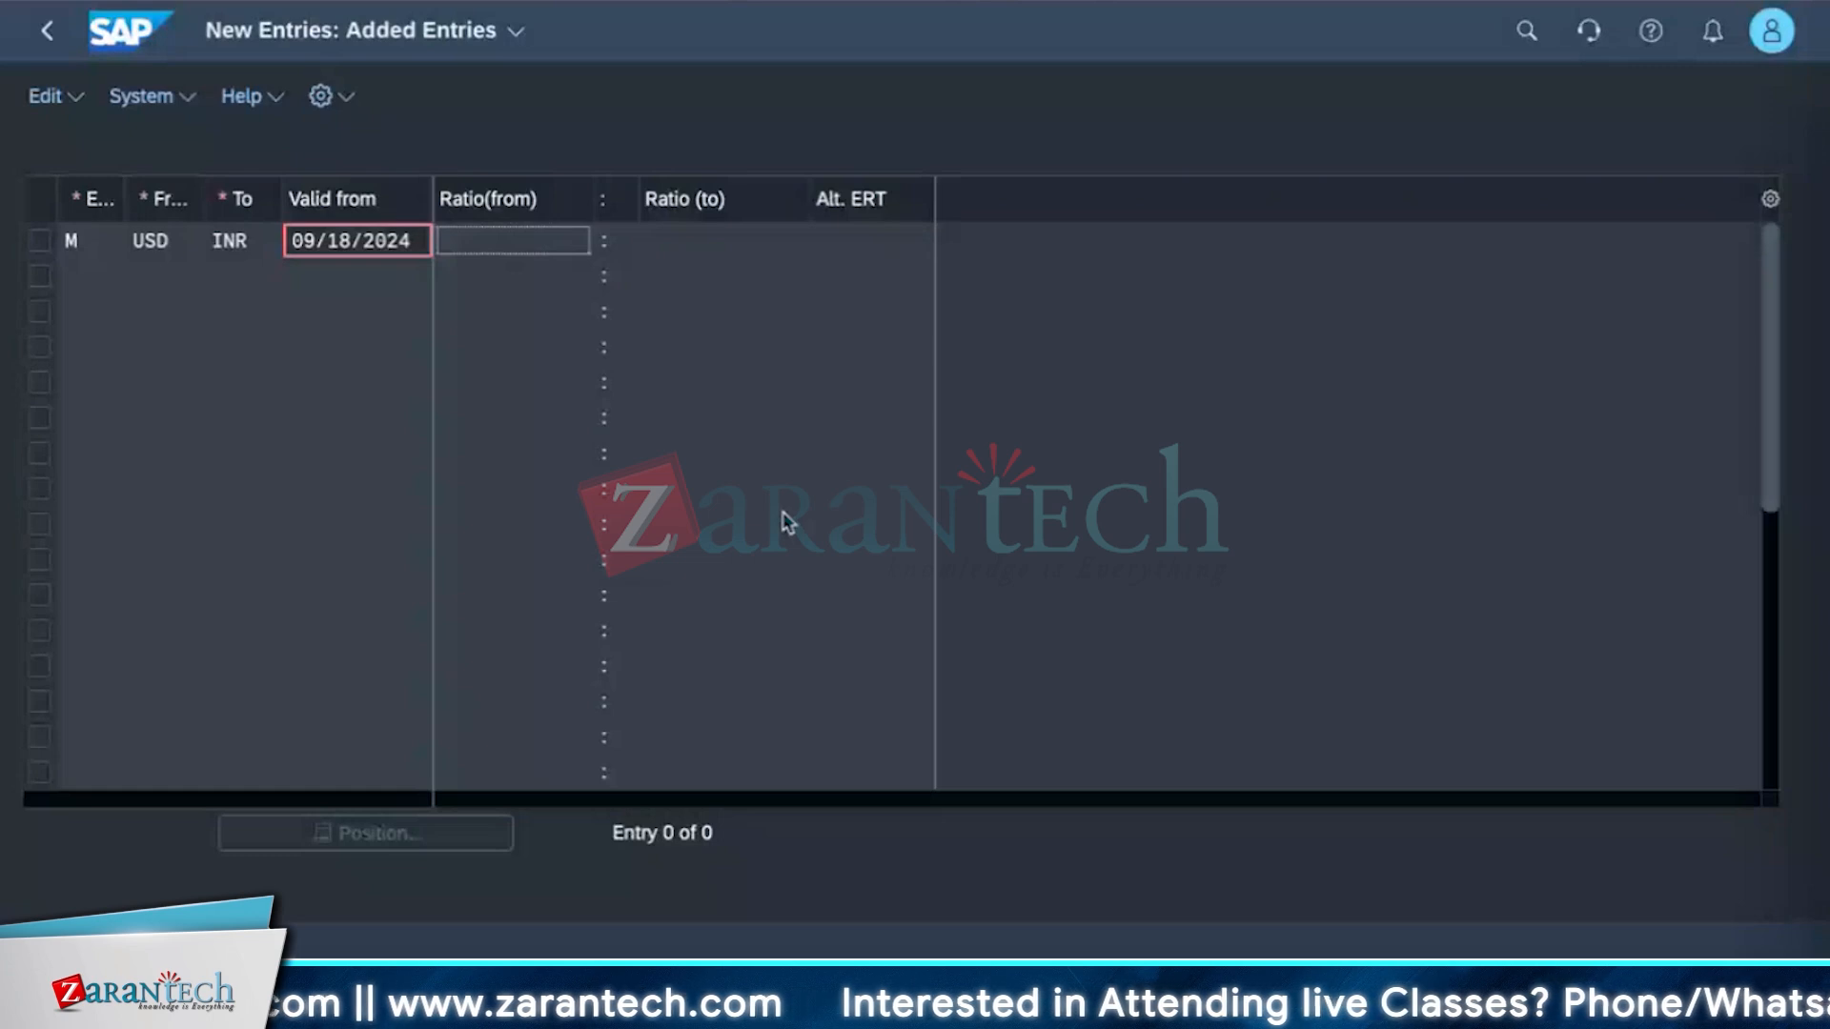
key(Return)
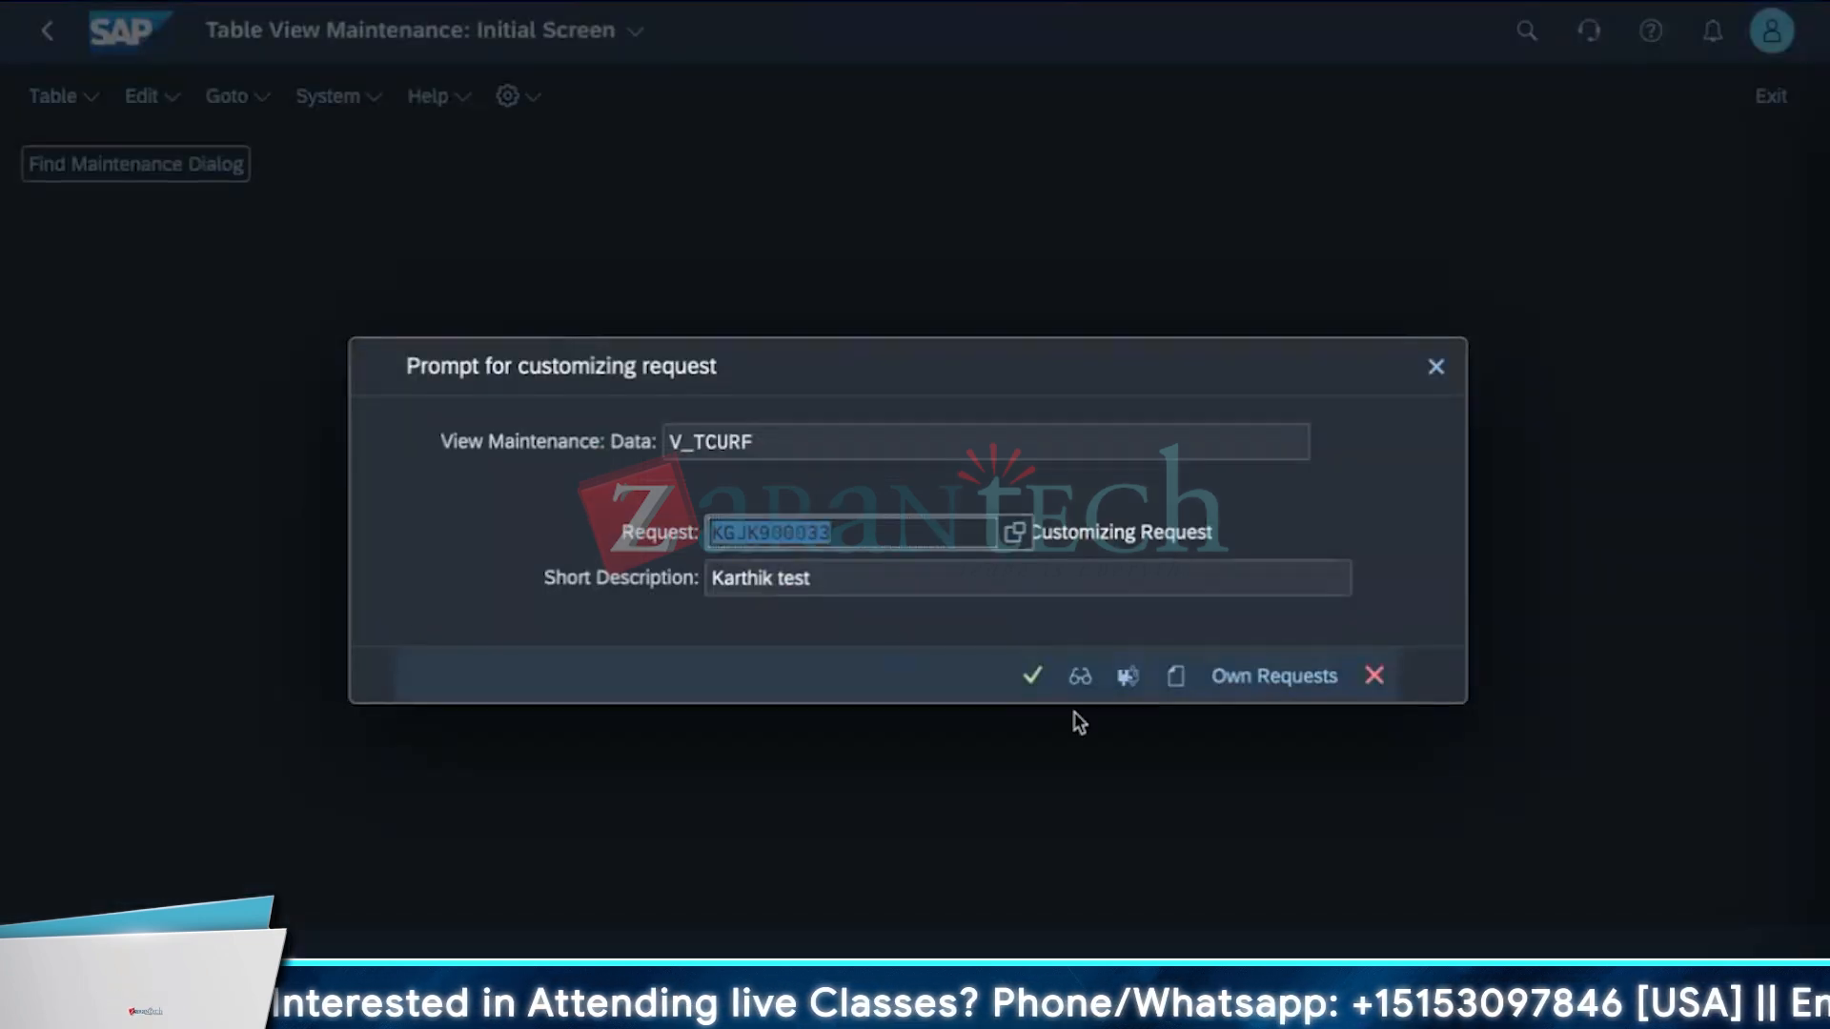
Leave the translation ratio maintenance and return to the configuration activity list, clearing its search.
click(1045, 682)
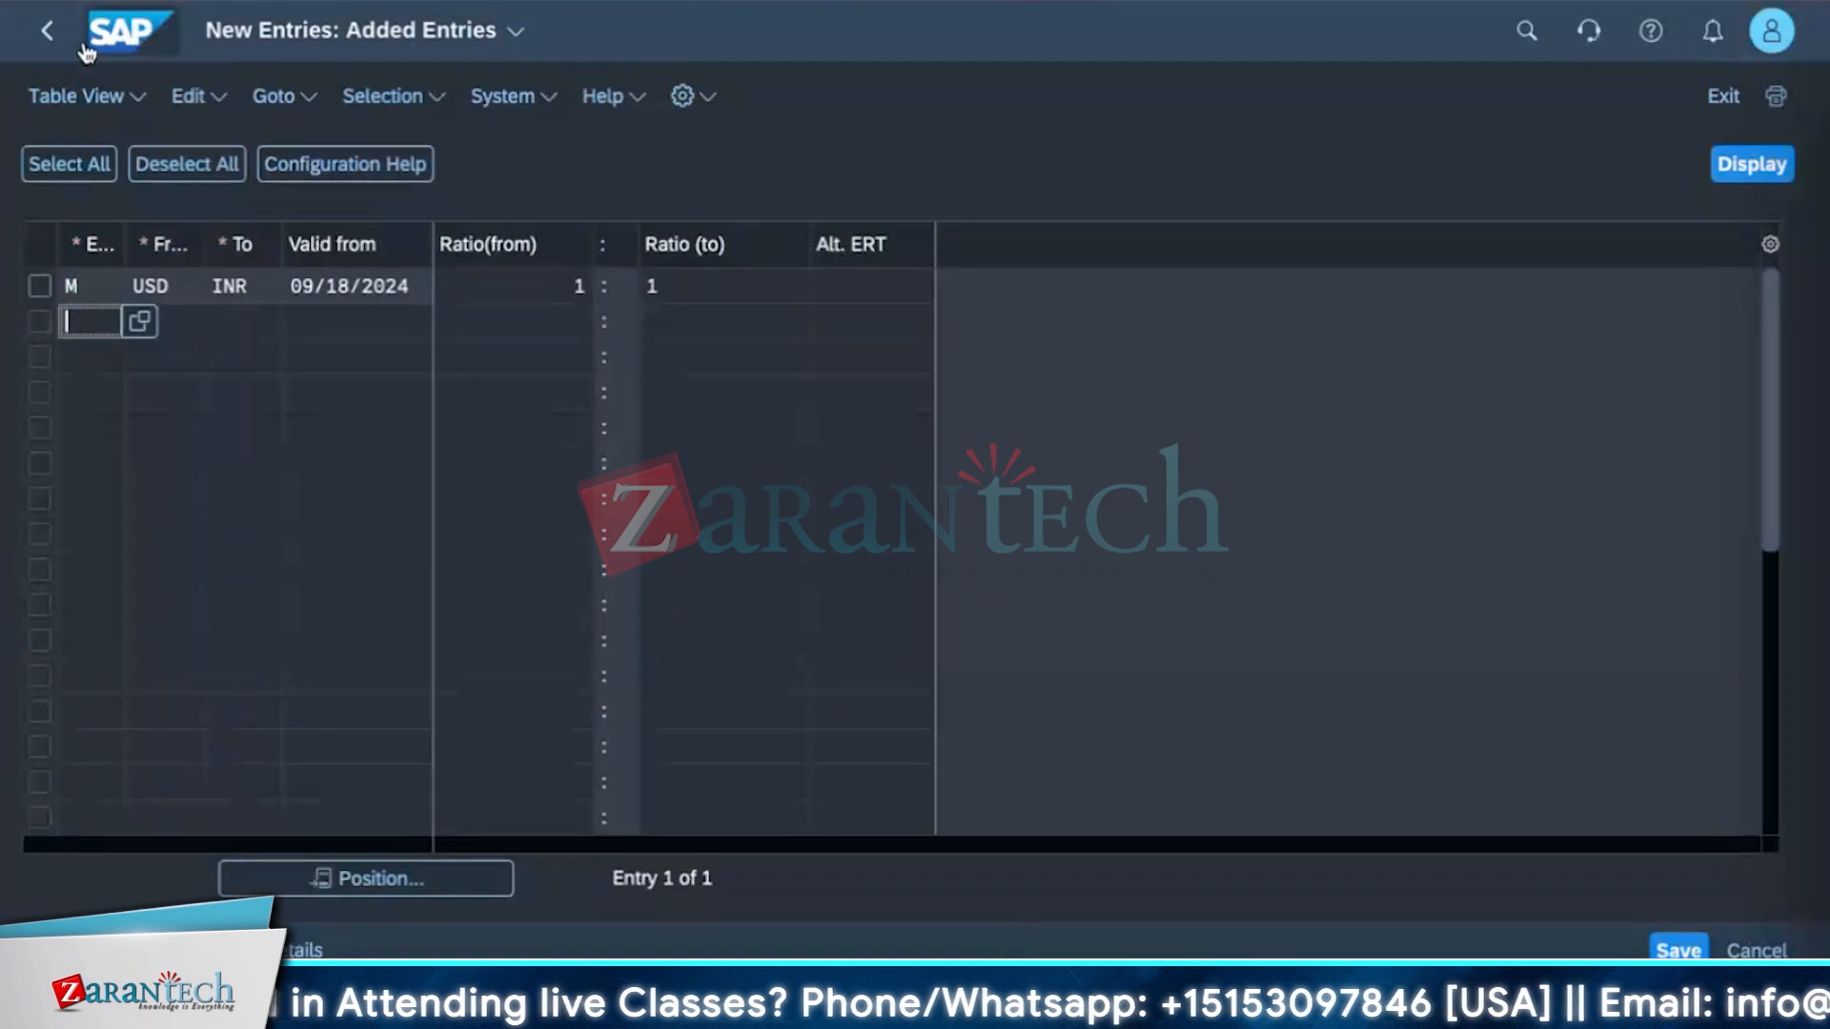
click(48, 32)
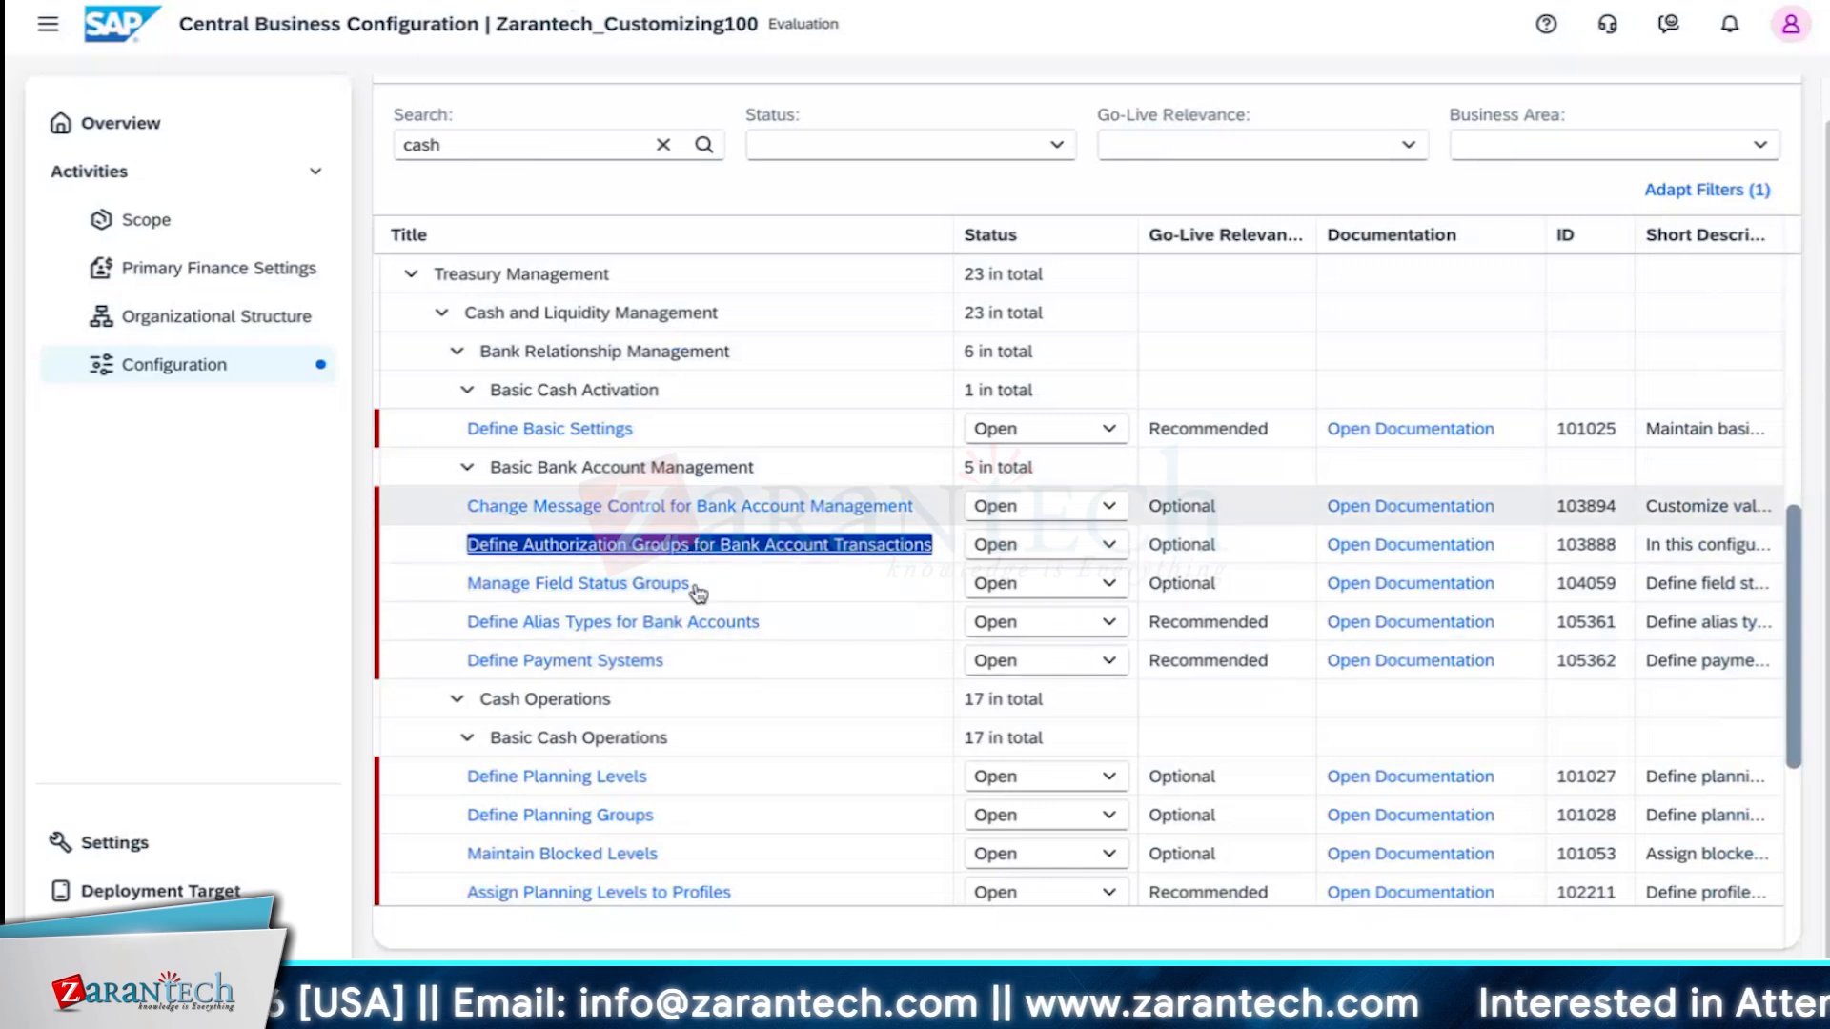
scroll(691, 753, down, 2)
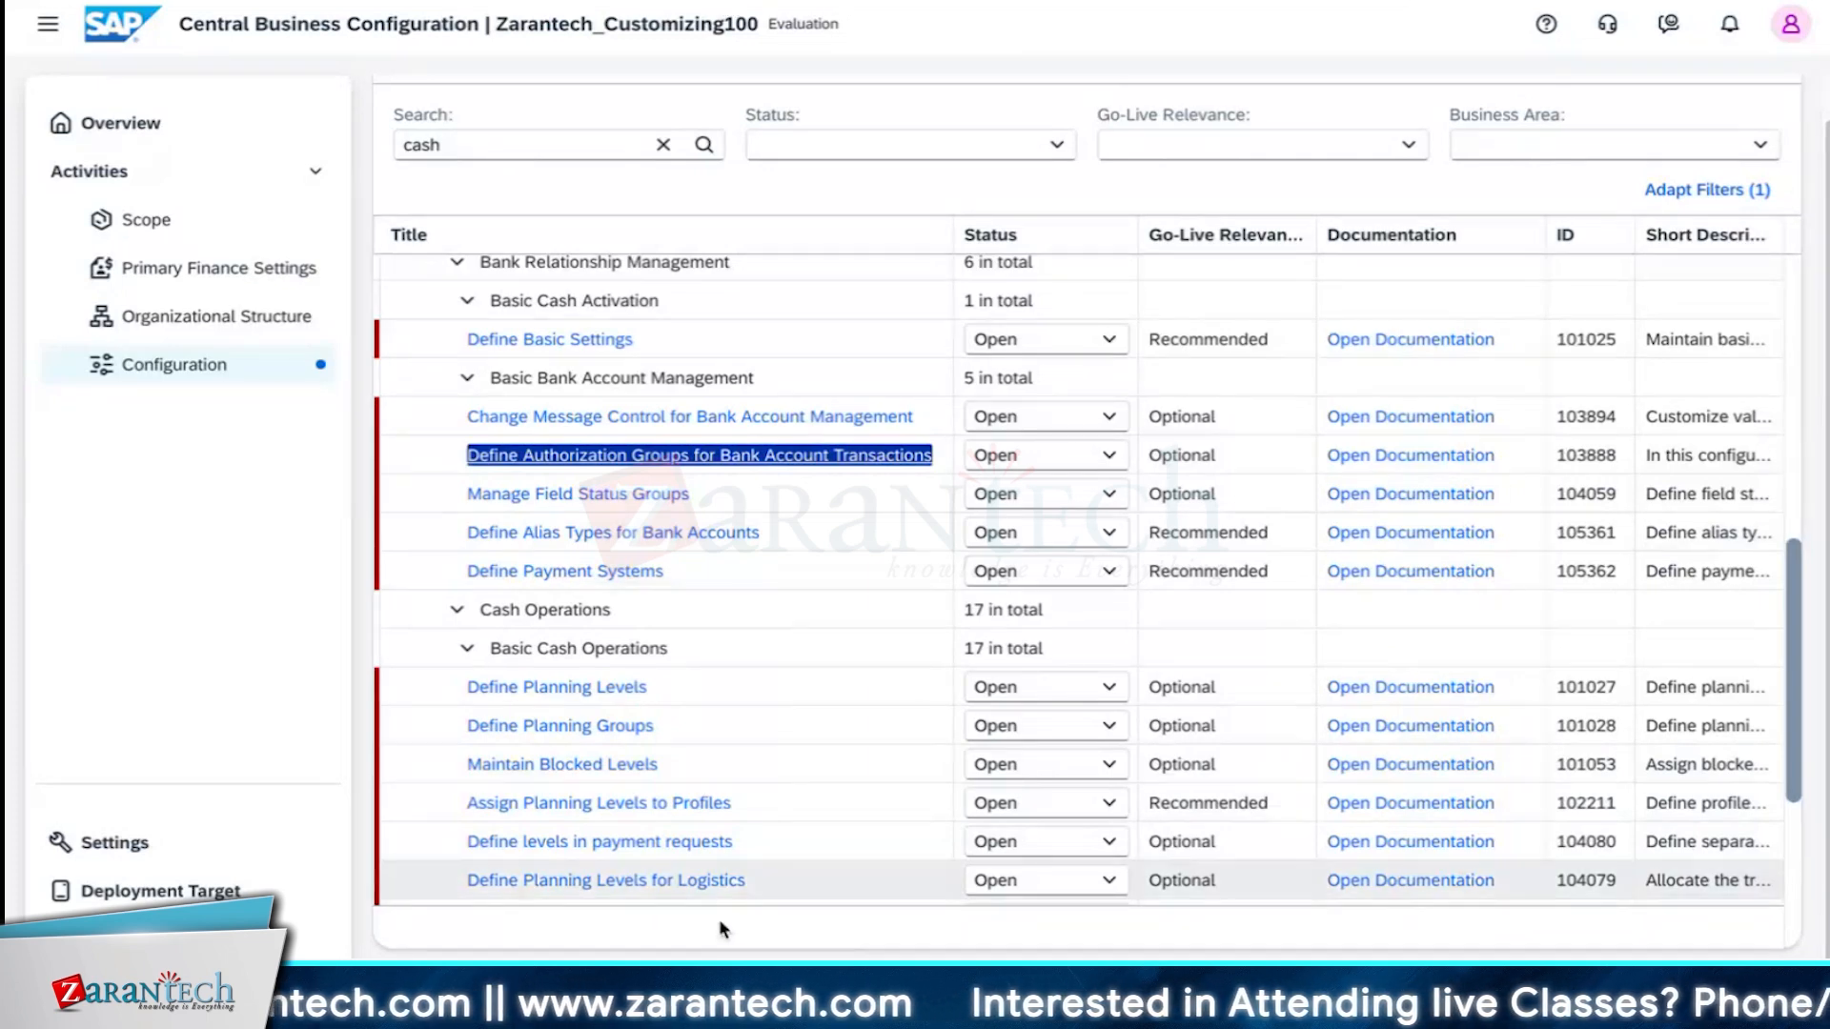
mouse_move(657, 934)
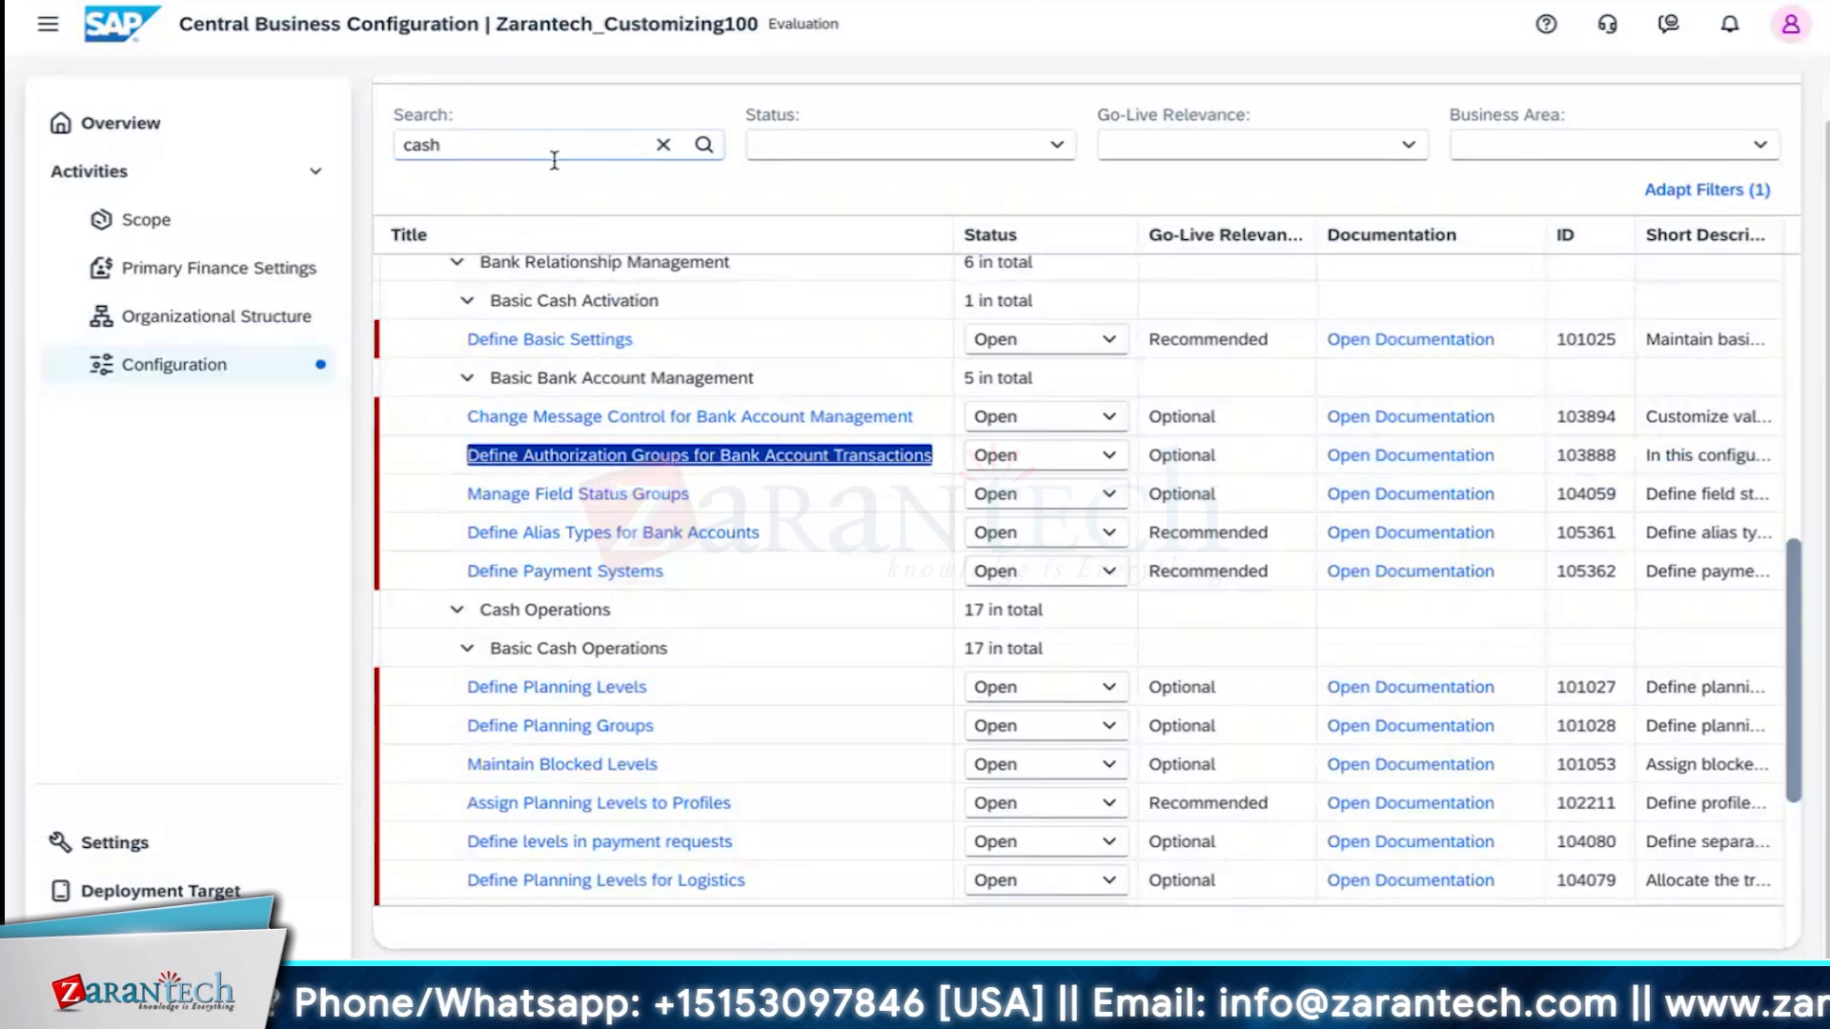
click(553, 154)
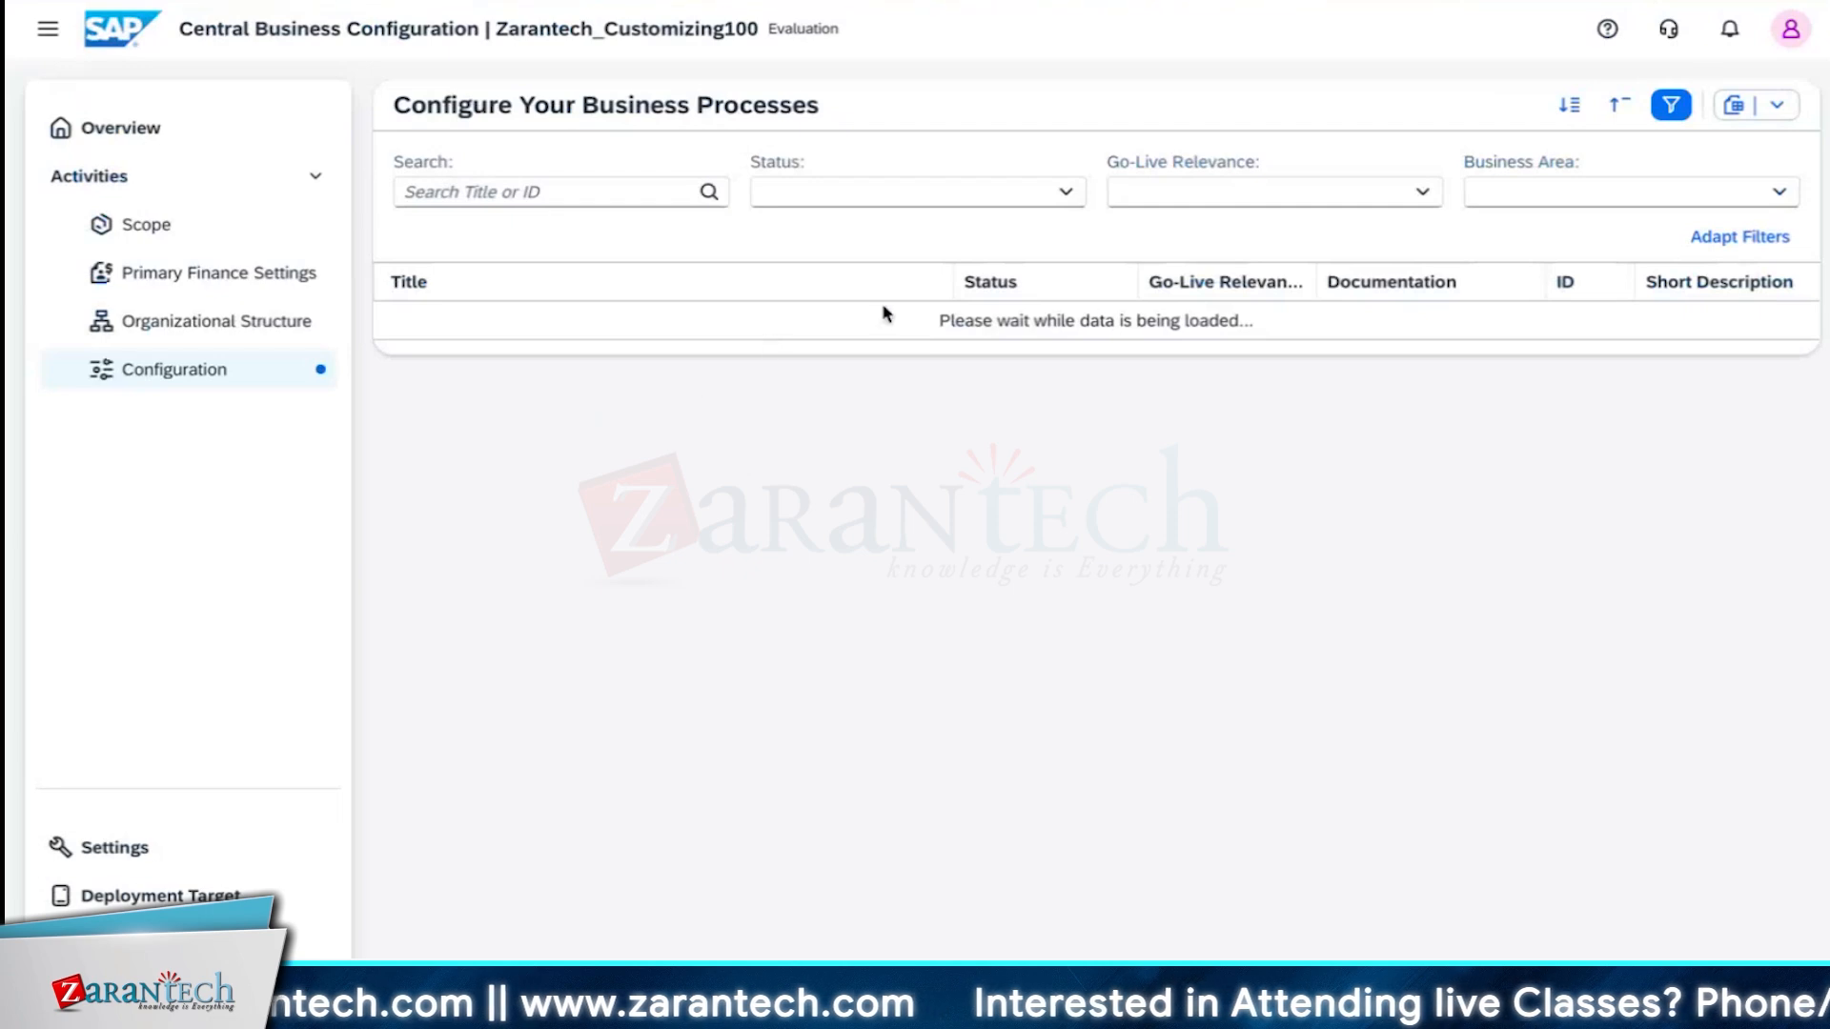
Search the configuration activities for currency and review the cash management basic settings.
click(620, 189)
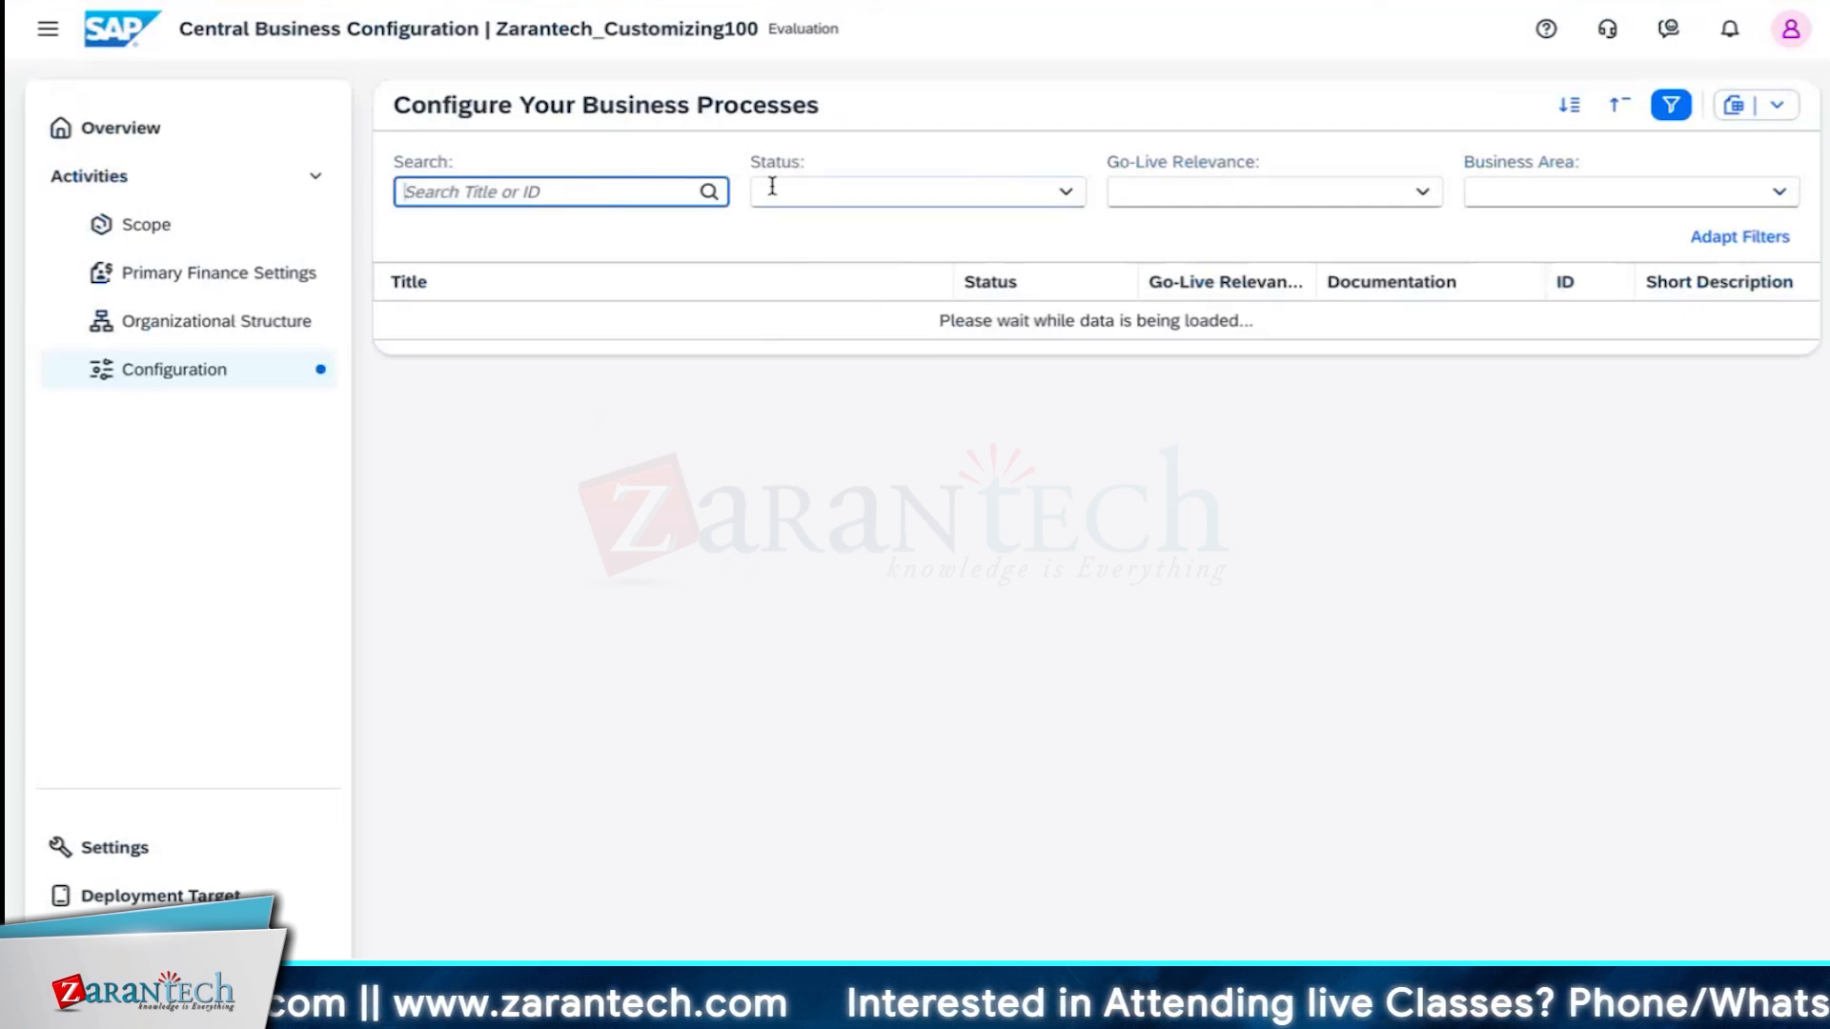
text(currency)
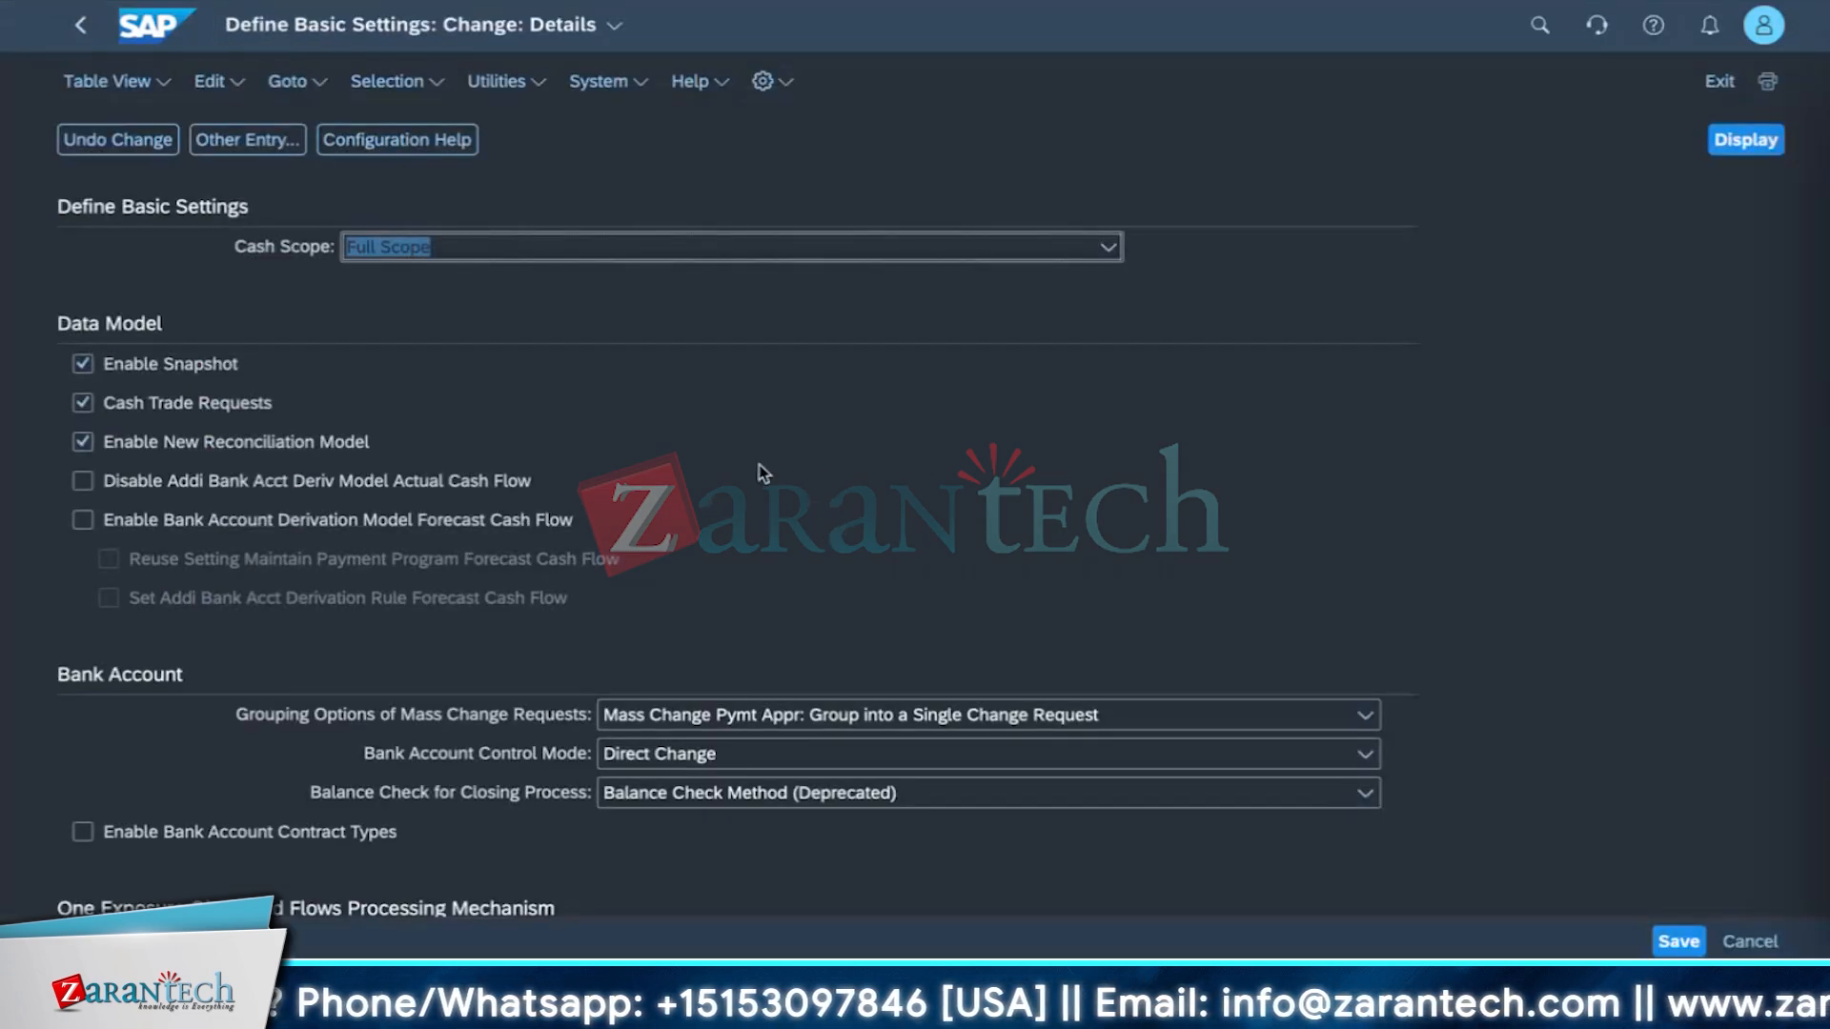
scroll(804, 523, down, 3)
scroll(804, 638, up, 3)
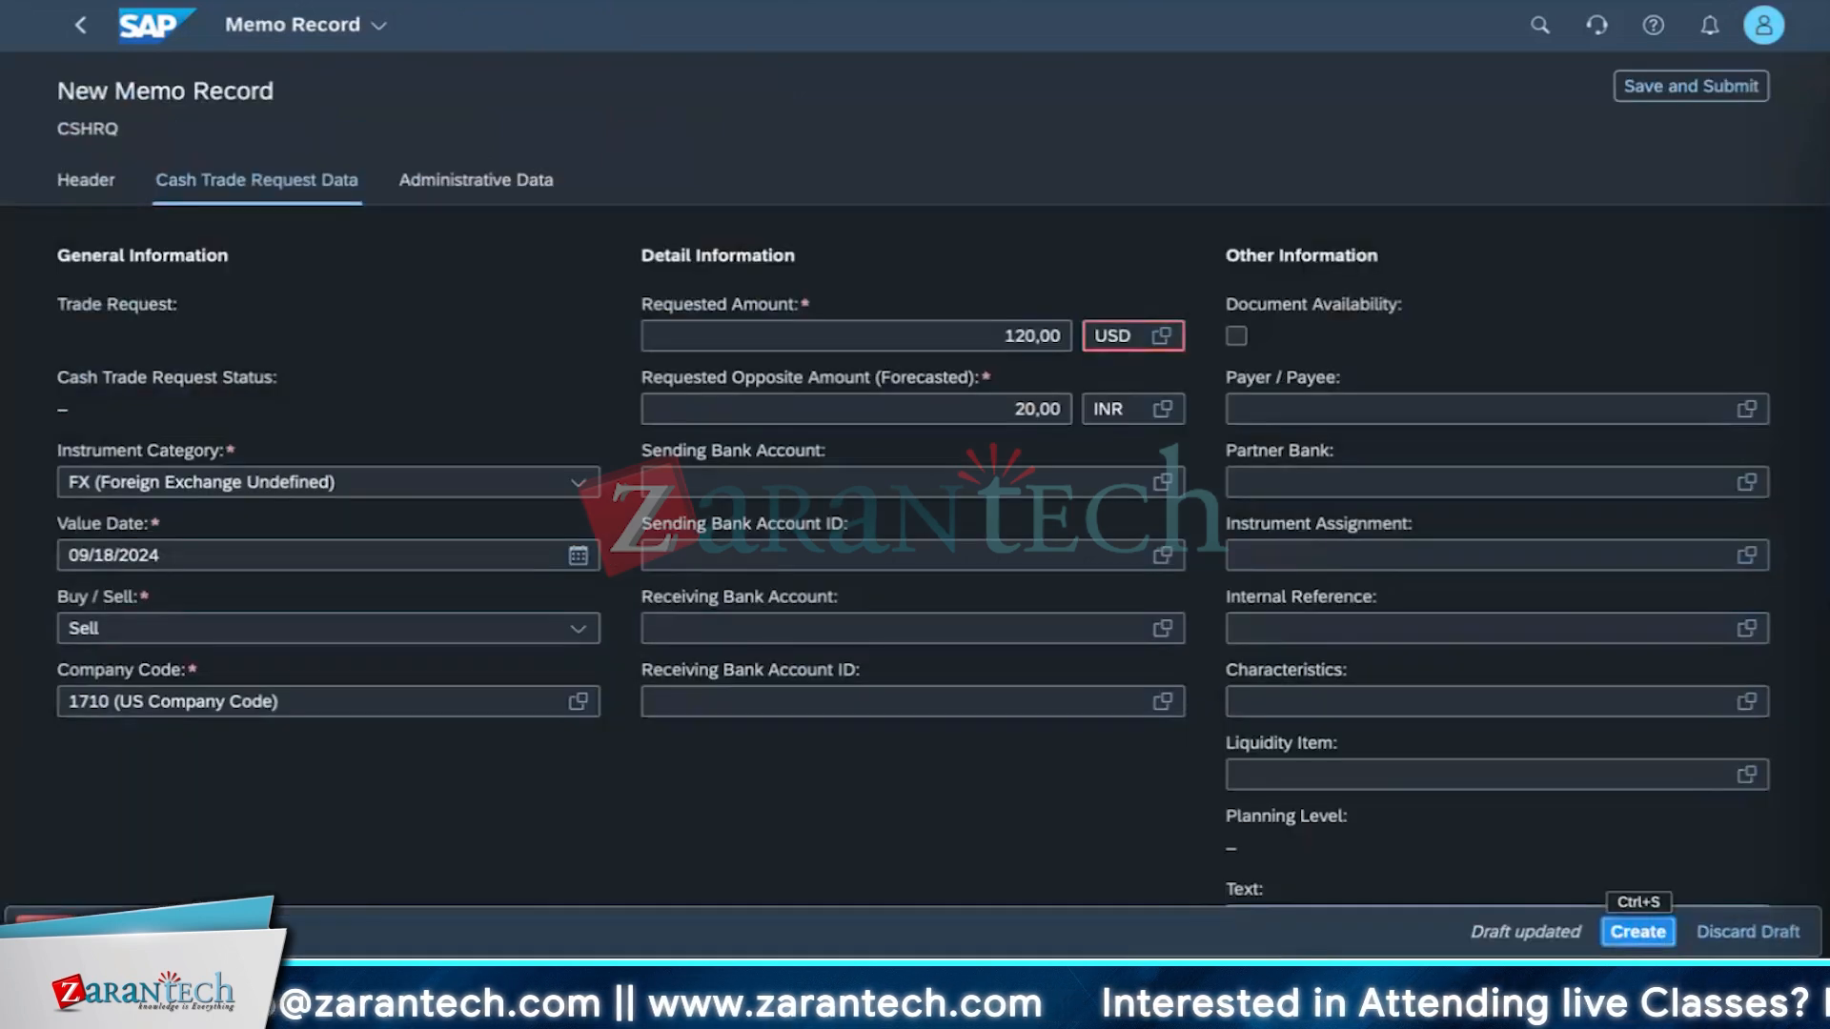
Try to create the cash trade request memo record.
key(super+l)
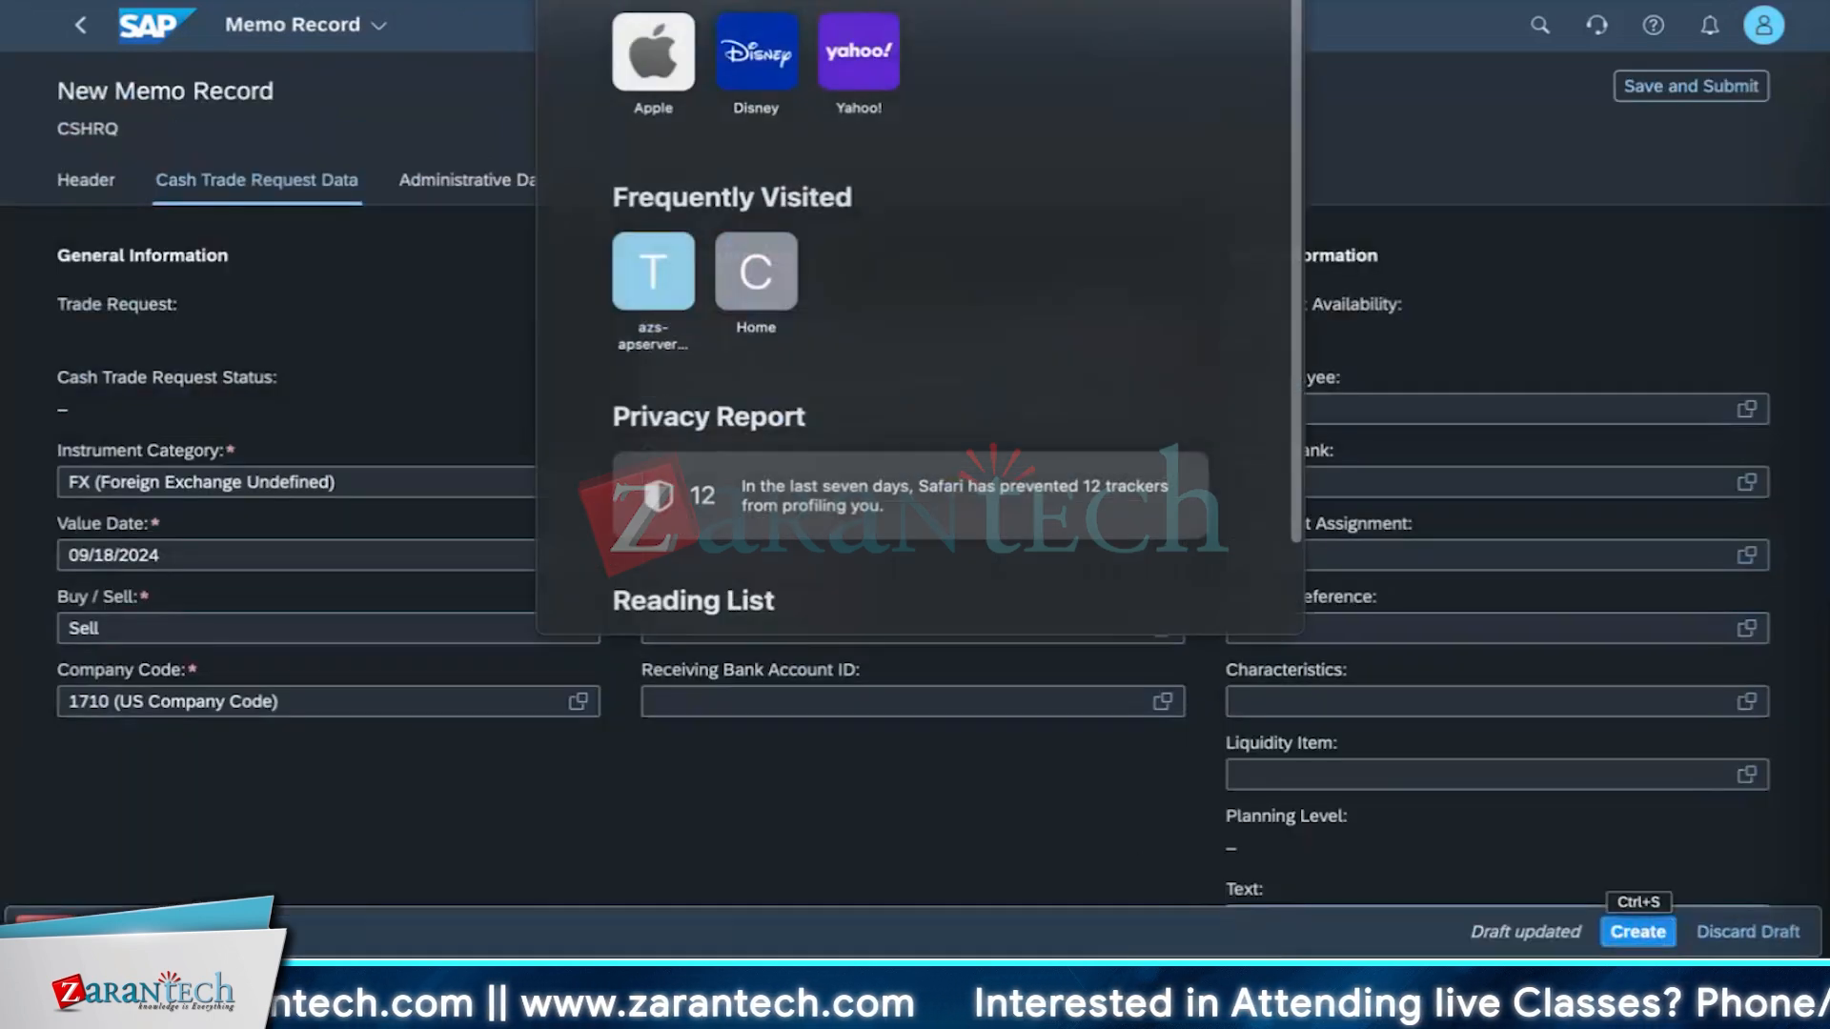
key(Escape)
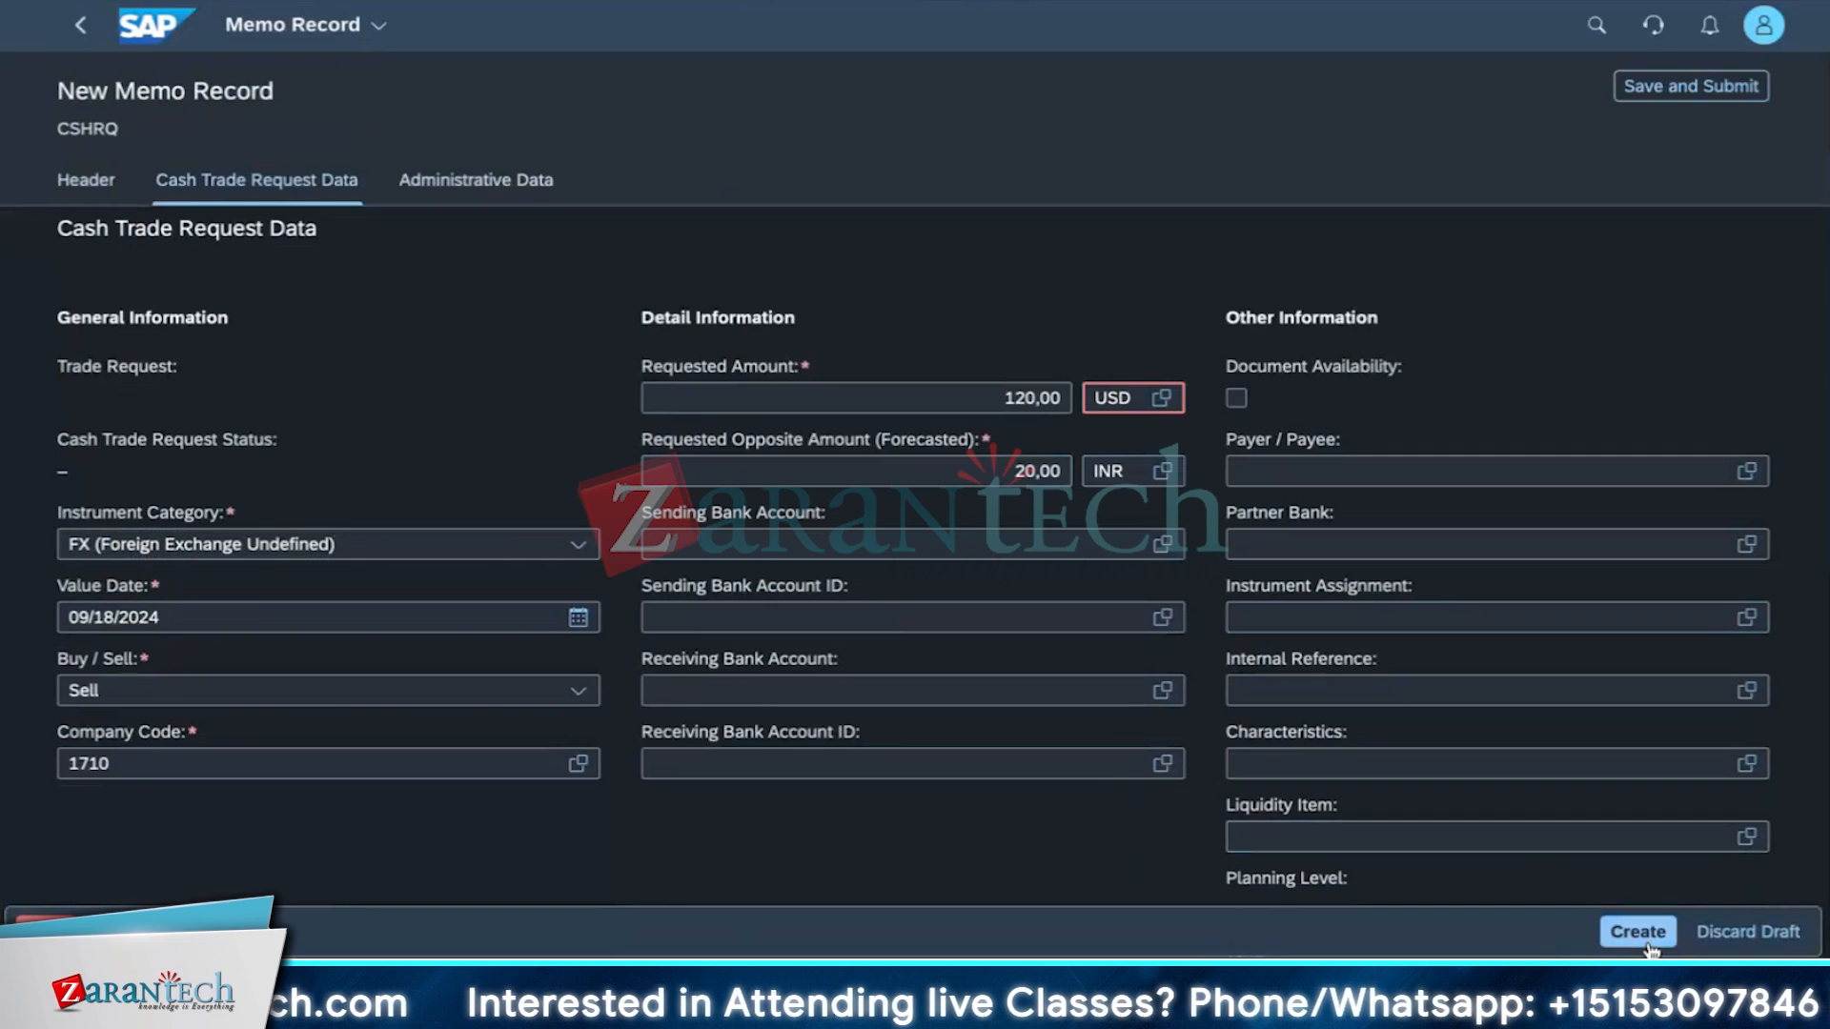
click(1641, 932)
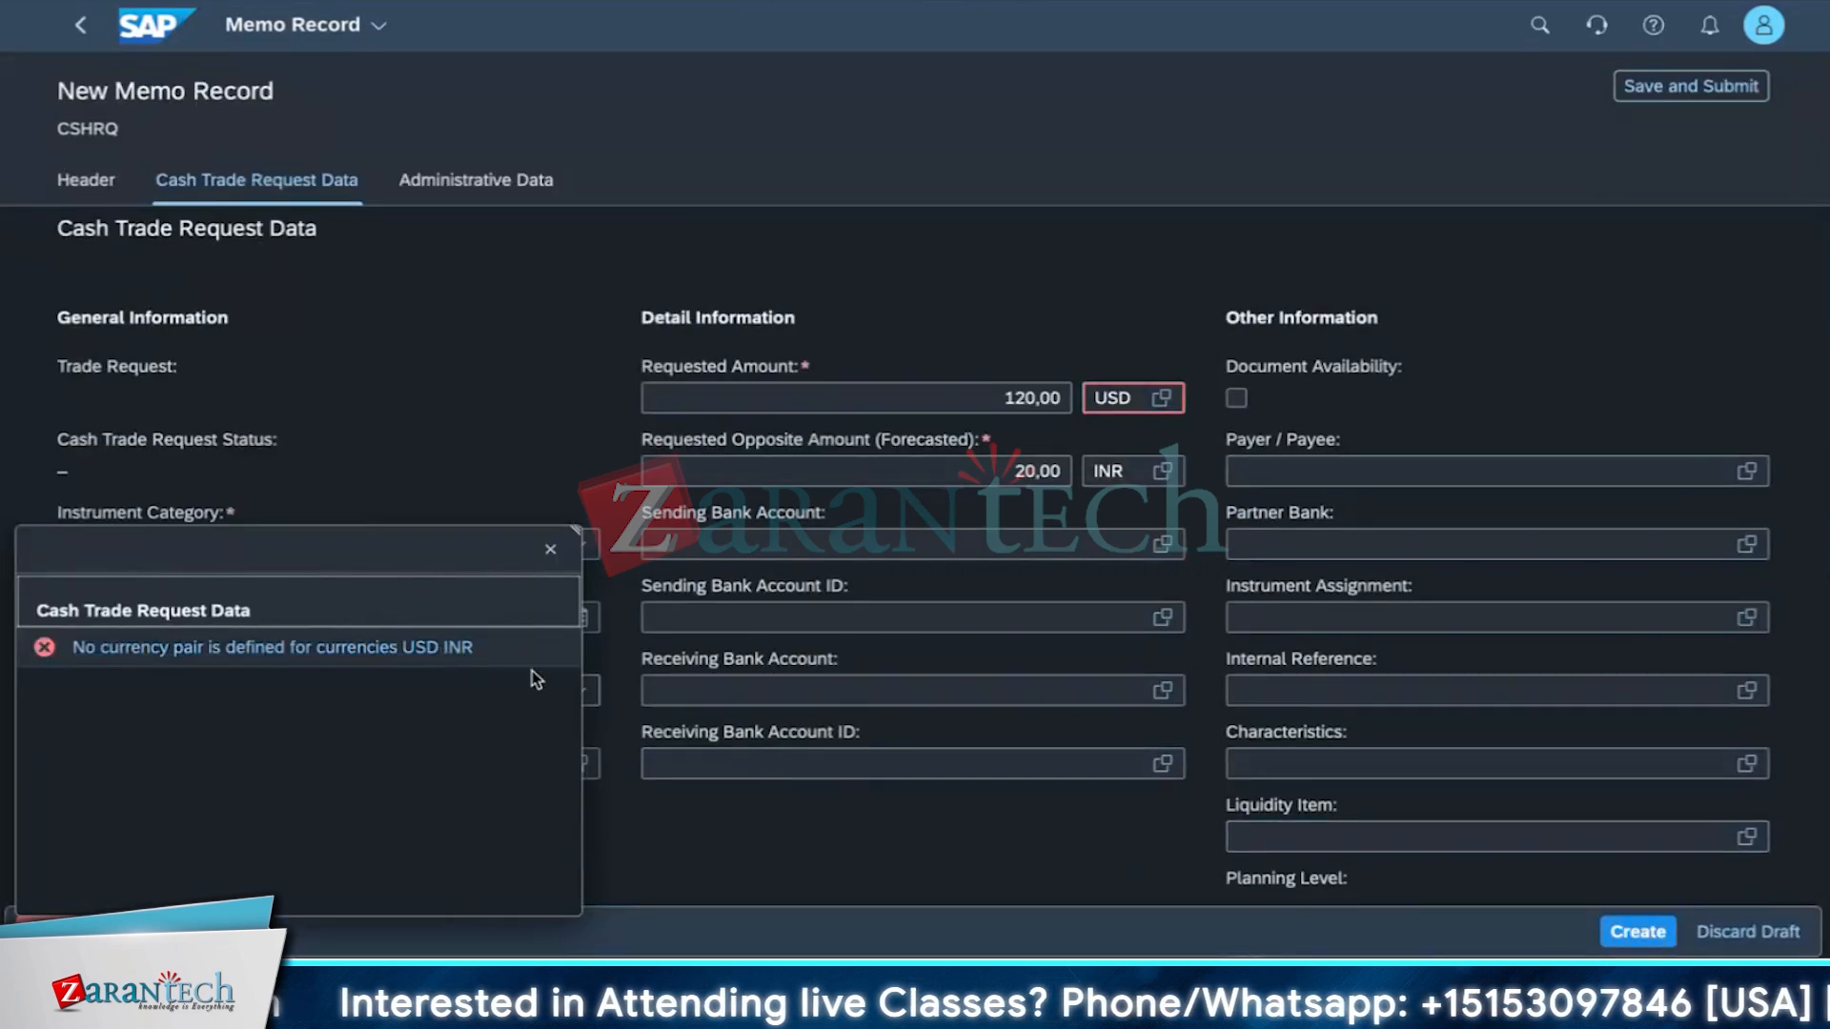
click(550, 553)
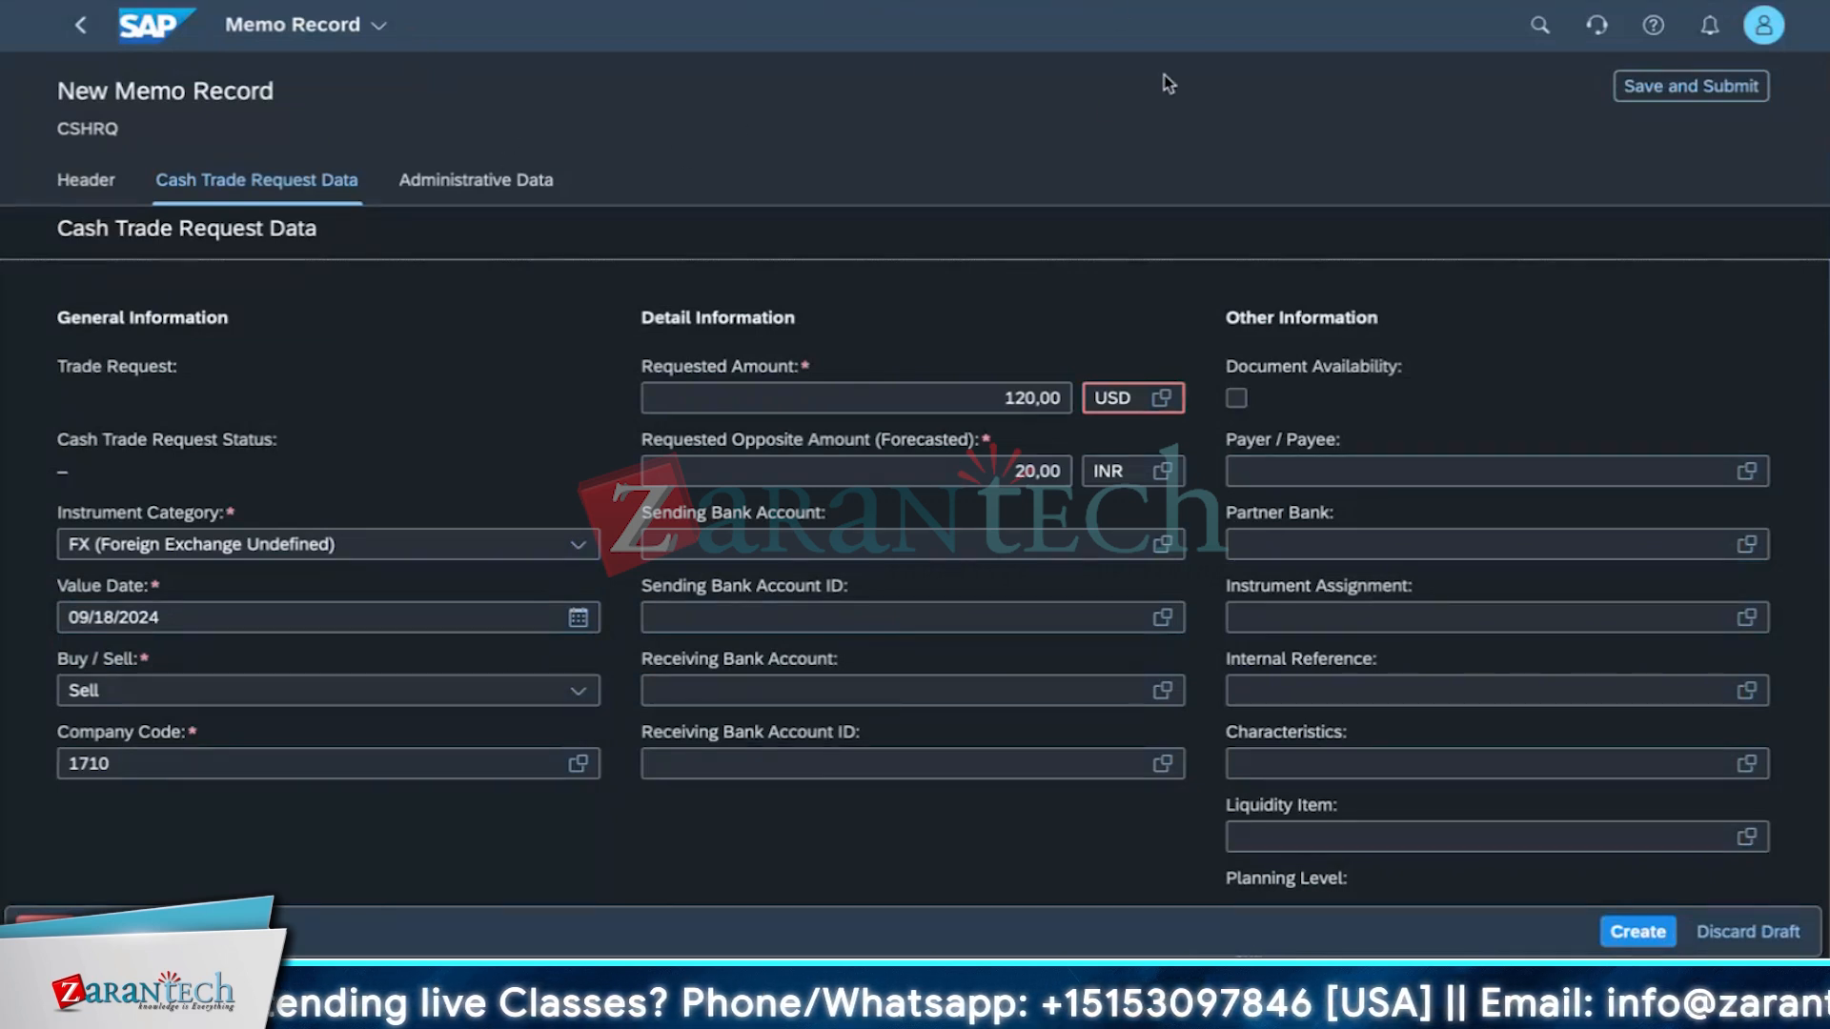
Leave the memo record and discard its draft.
click(79, 38)
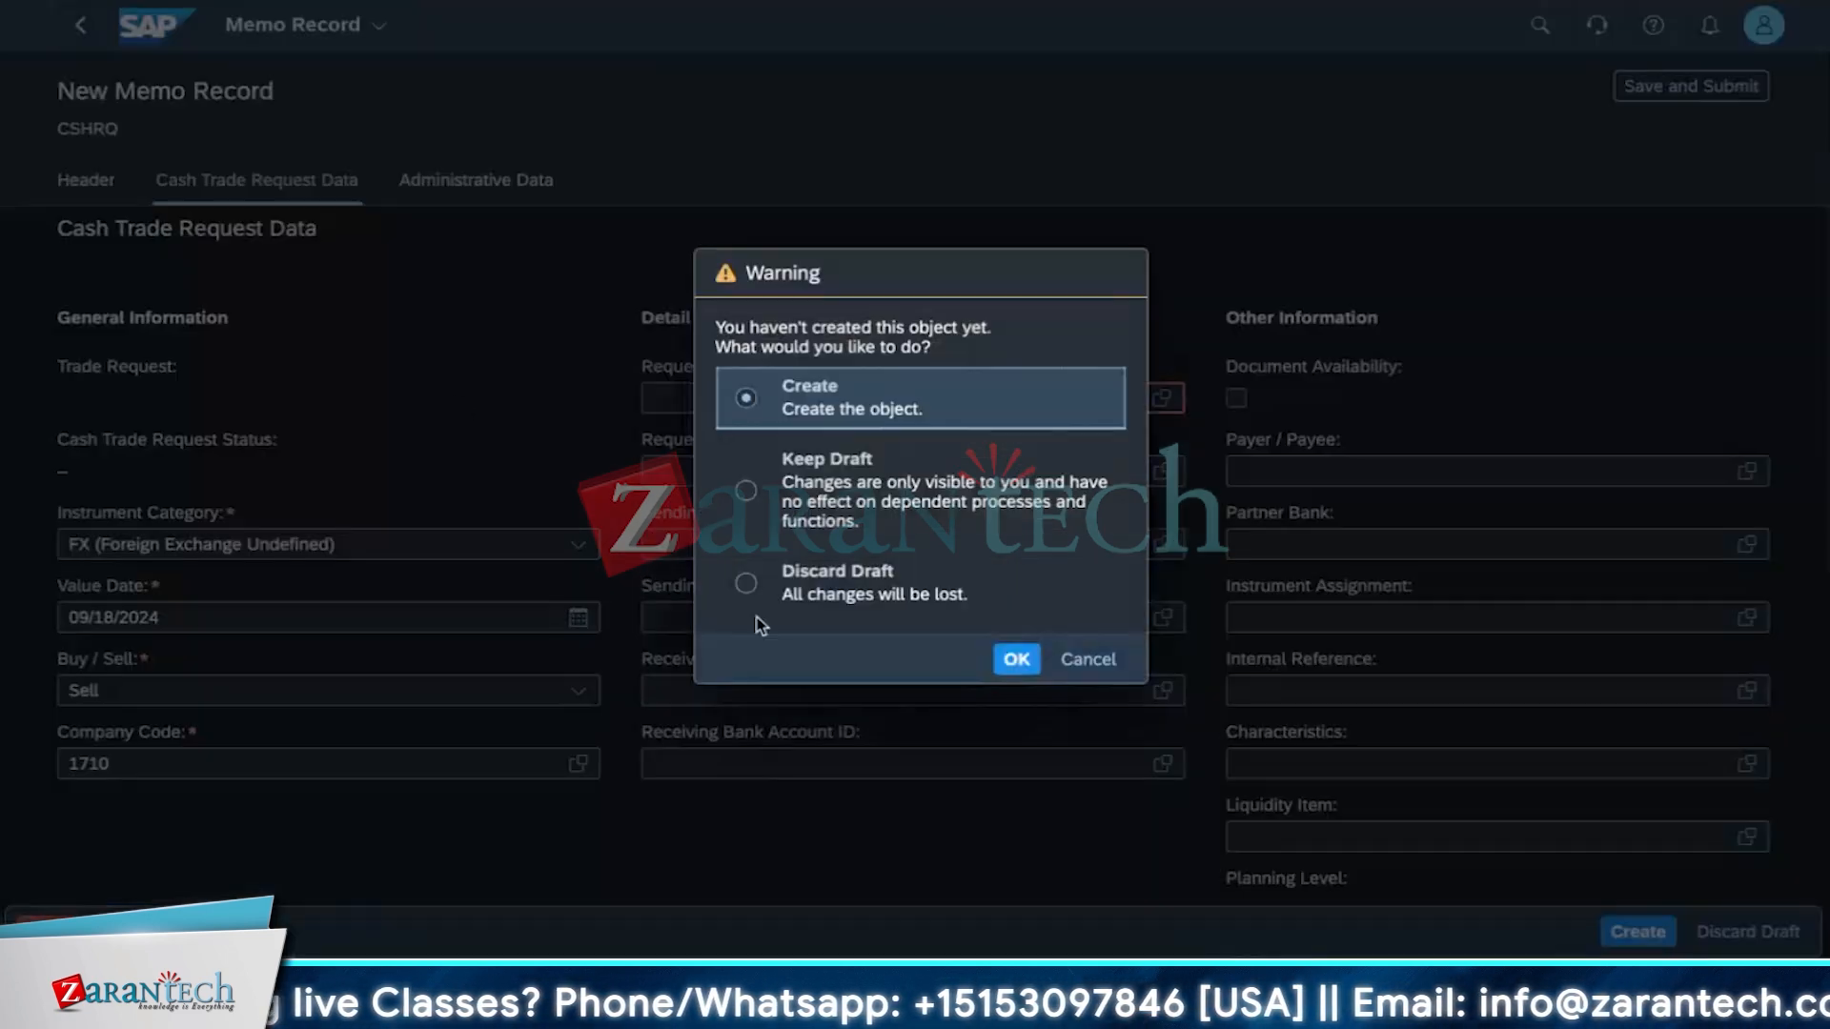
click(867, 582)
click(1016, 659)
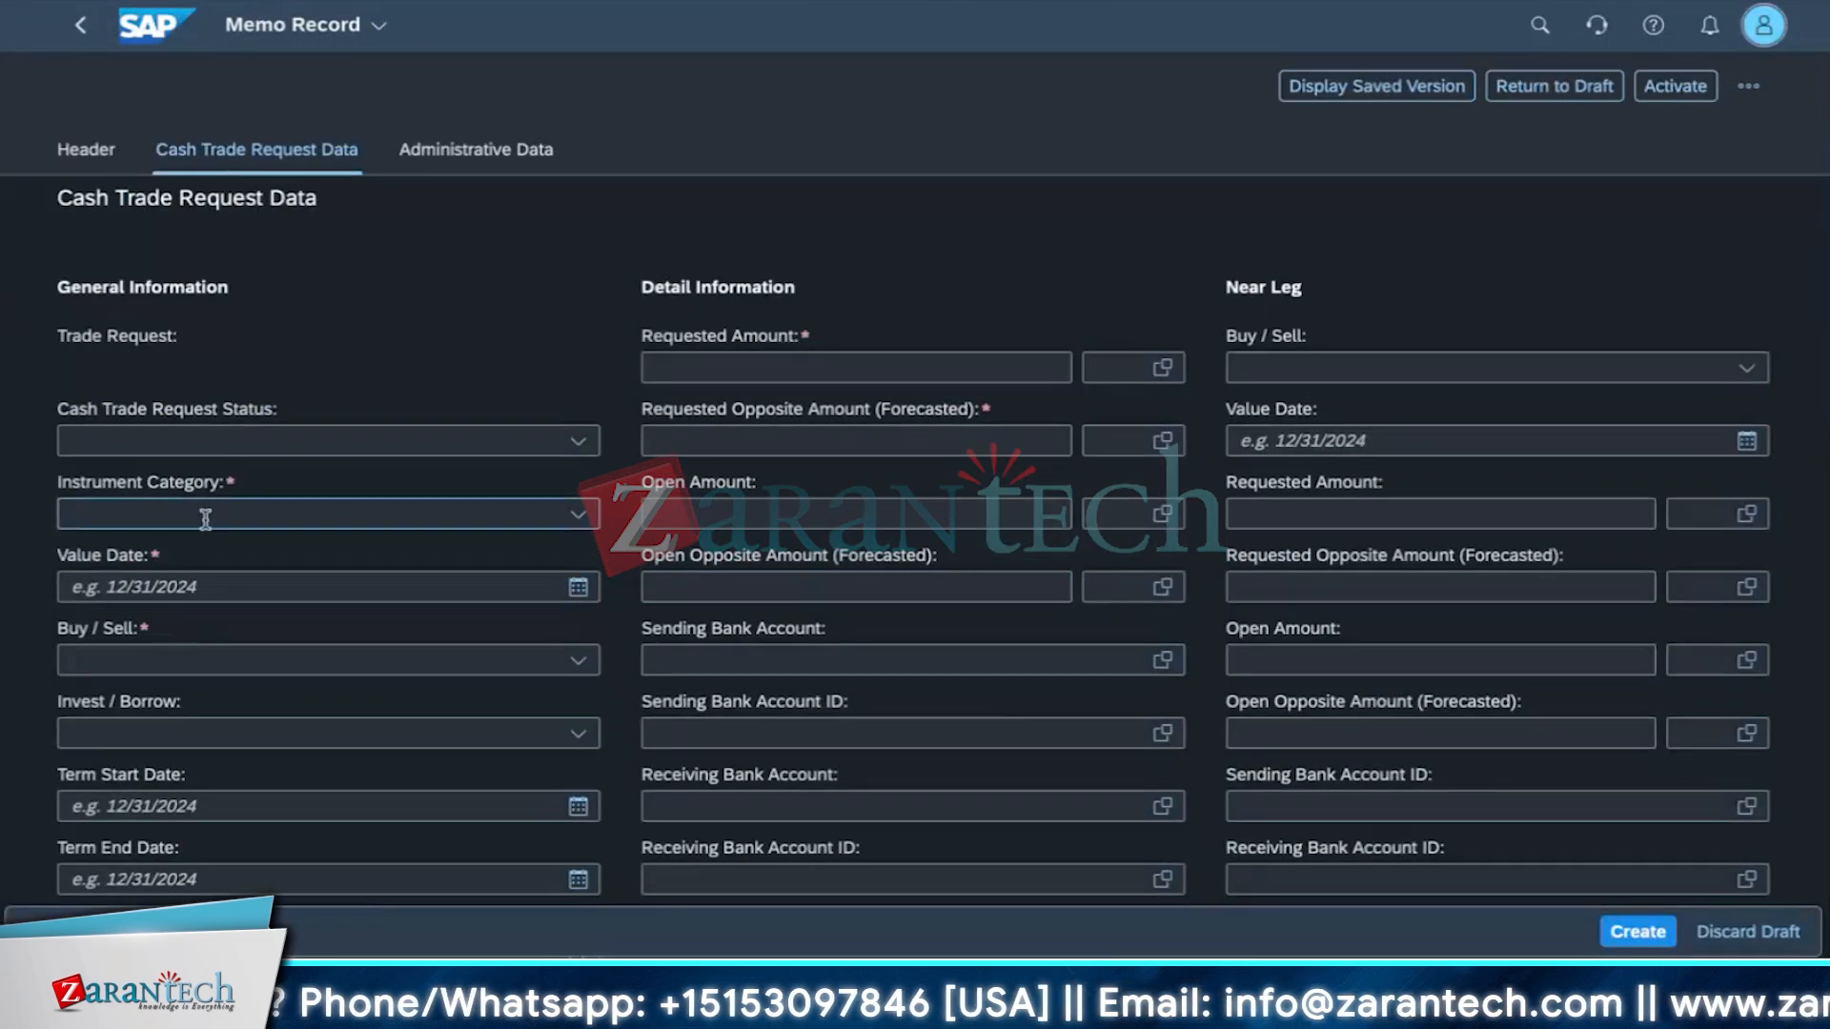
Review the empty memo record's header and cash trade request fields.
scroll(205, 519, down, 2)
click(579, 296)
click(449, 233)
scroll(578, 765, up, 4)
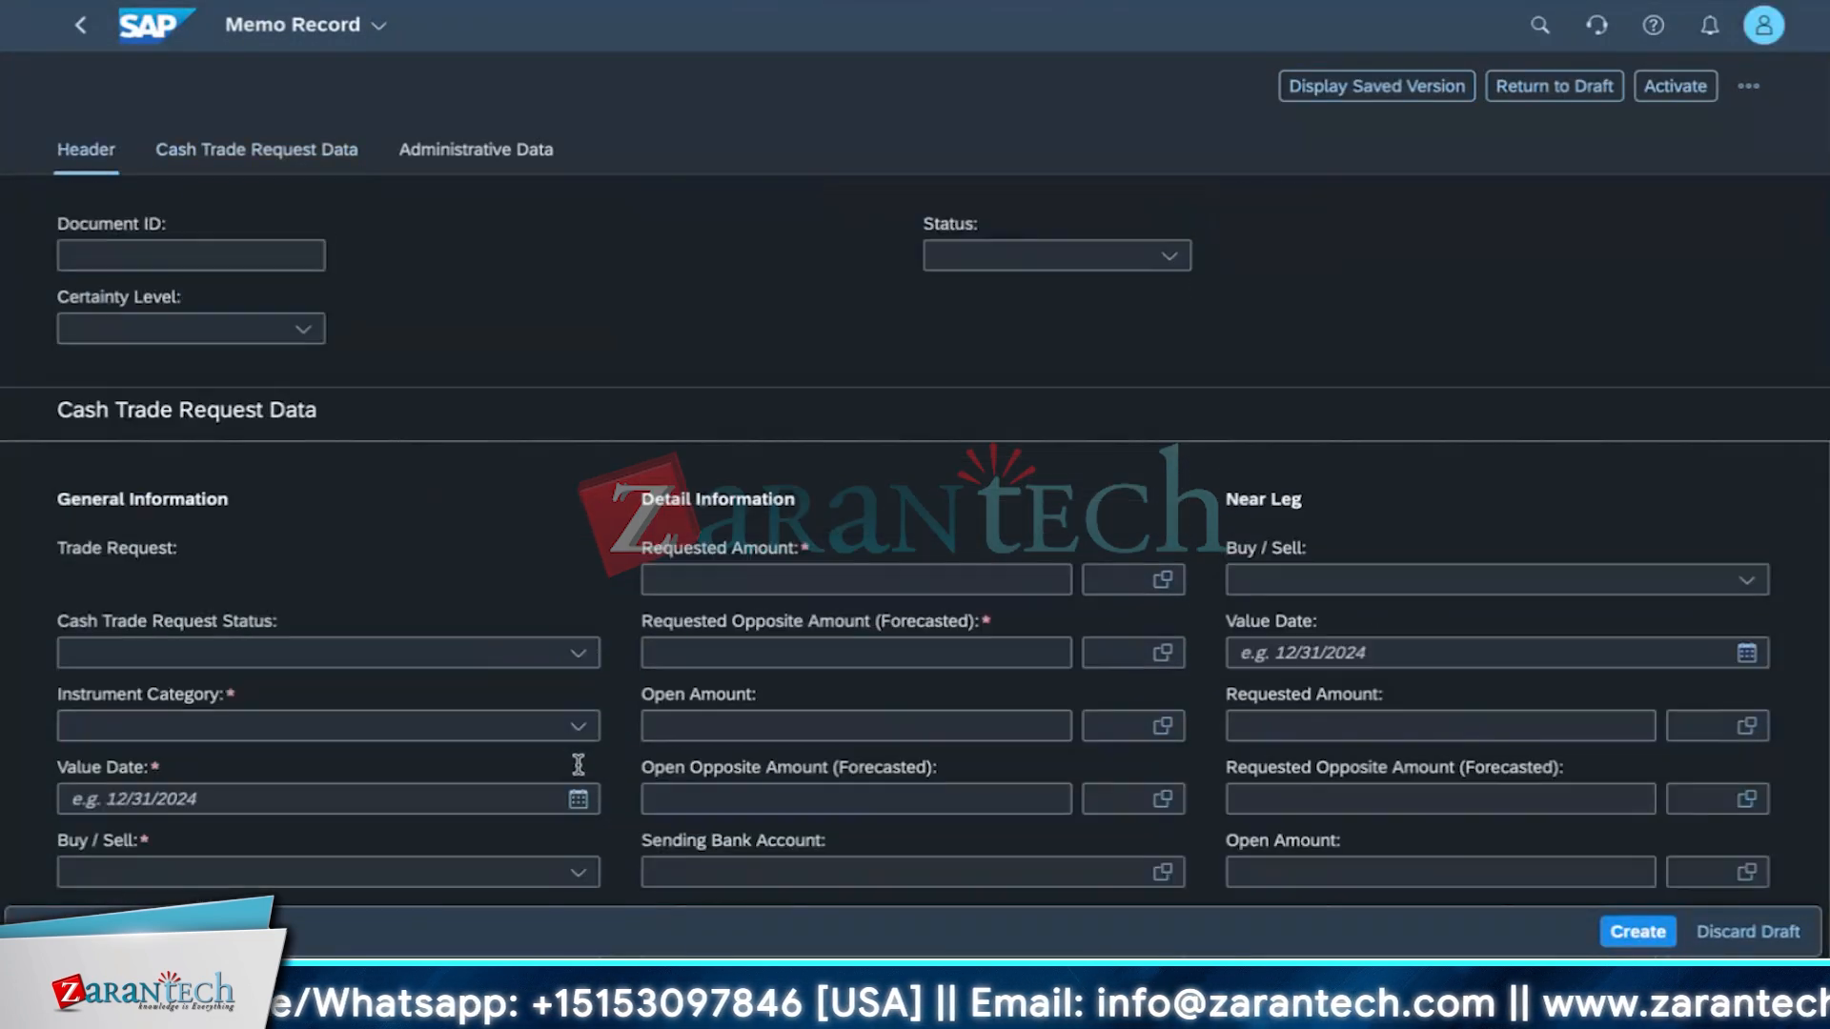
scroll(48, 71, down, 5)
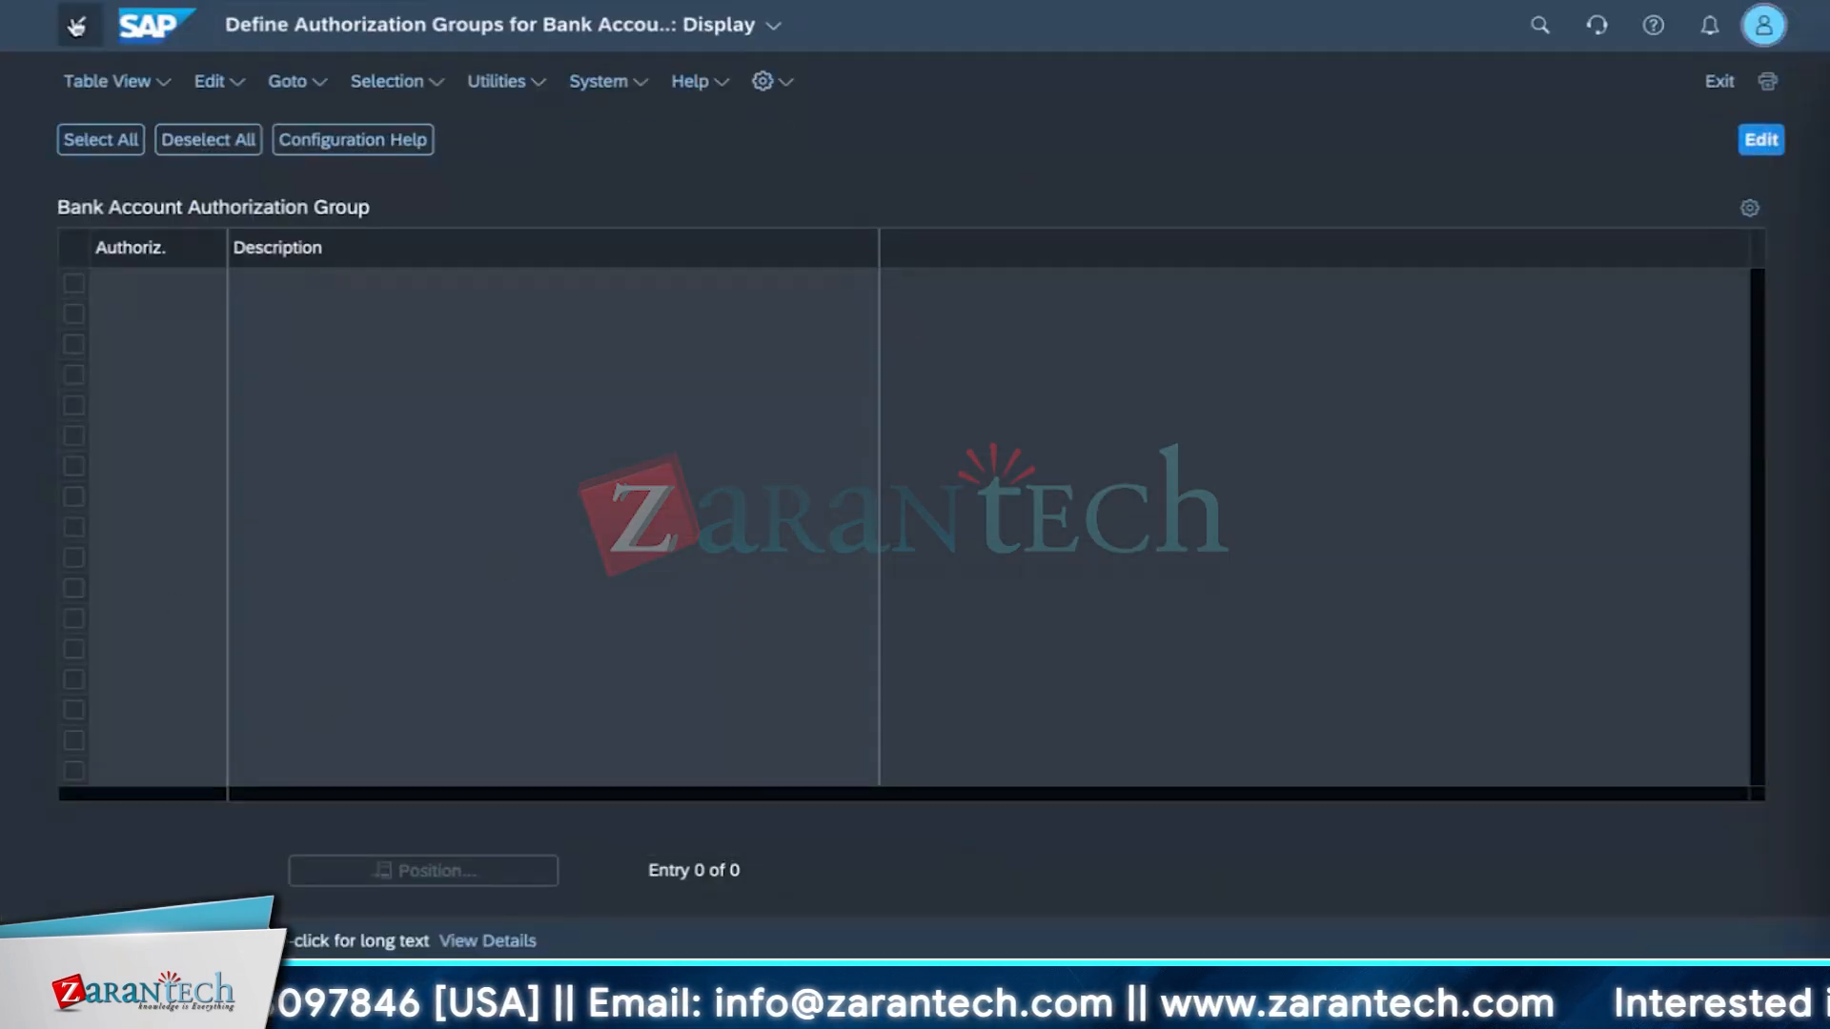
Browse the currency translation ratio table and position it on USD entries.
click(80, 24)
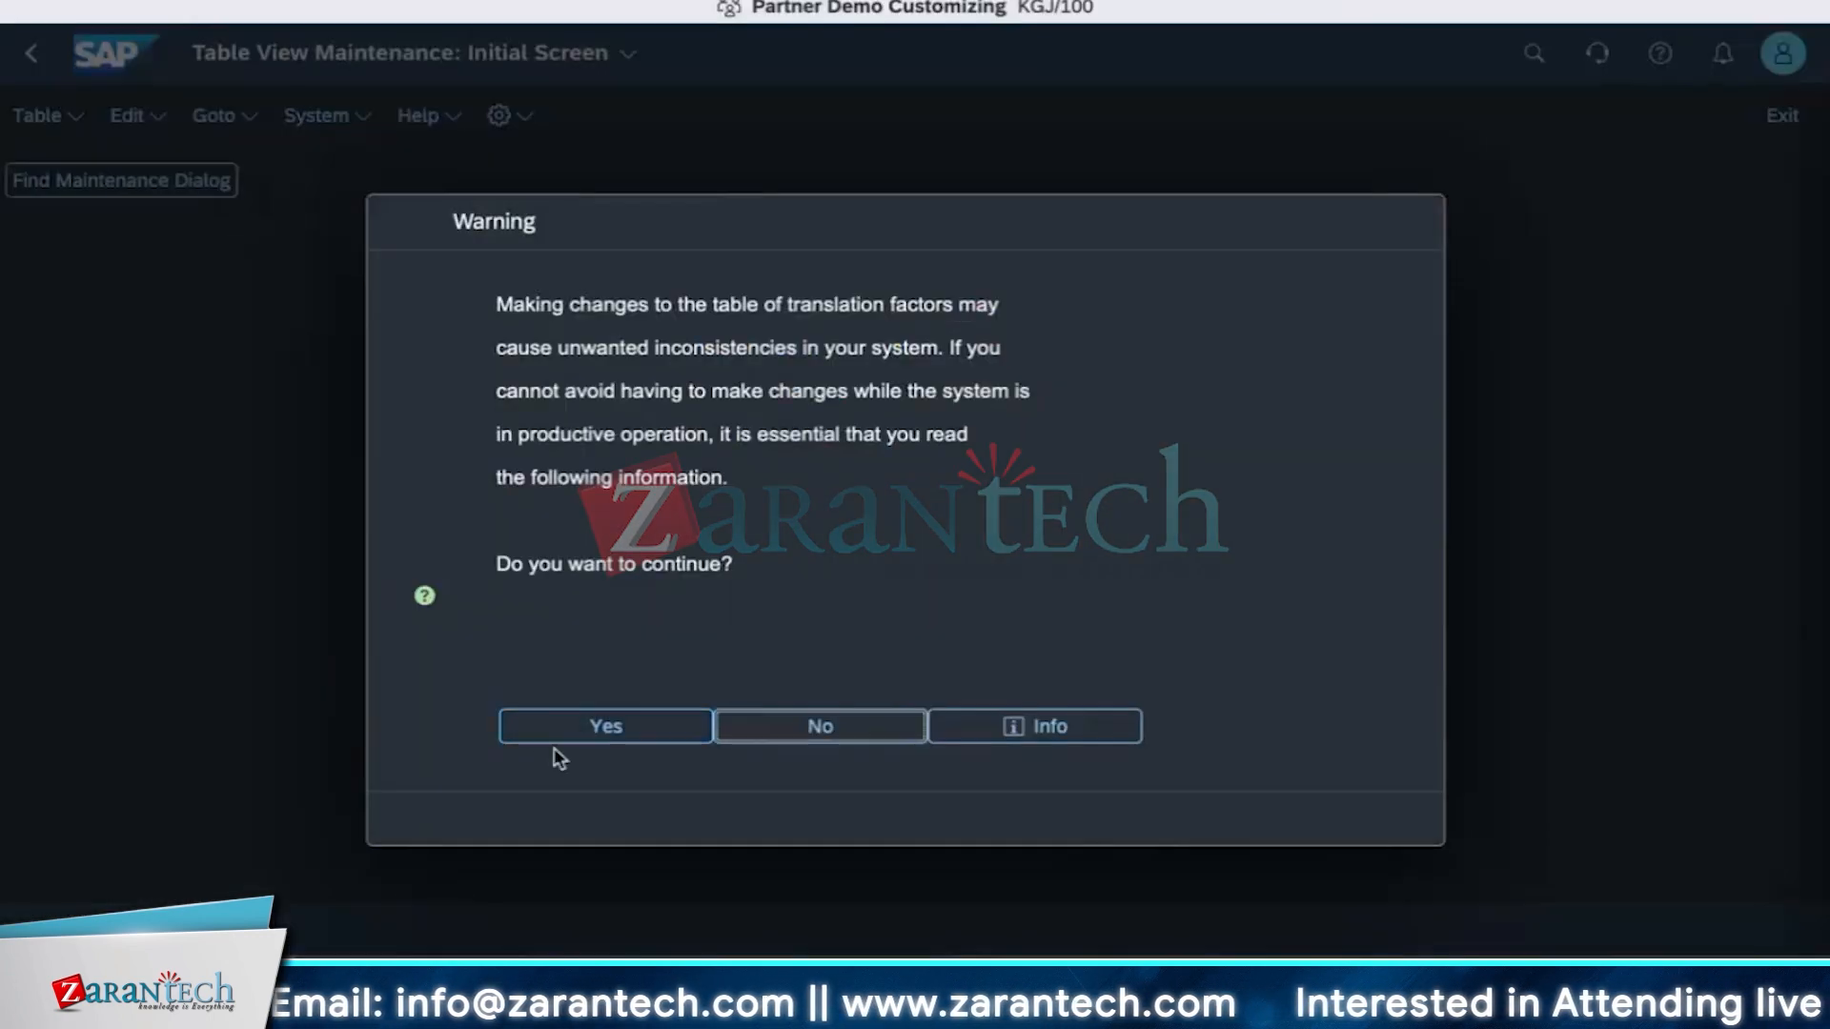
click(555, 734)
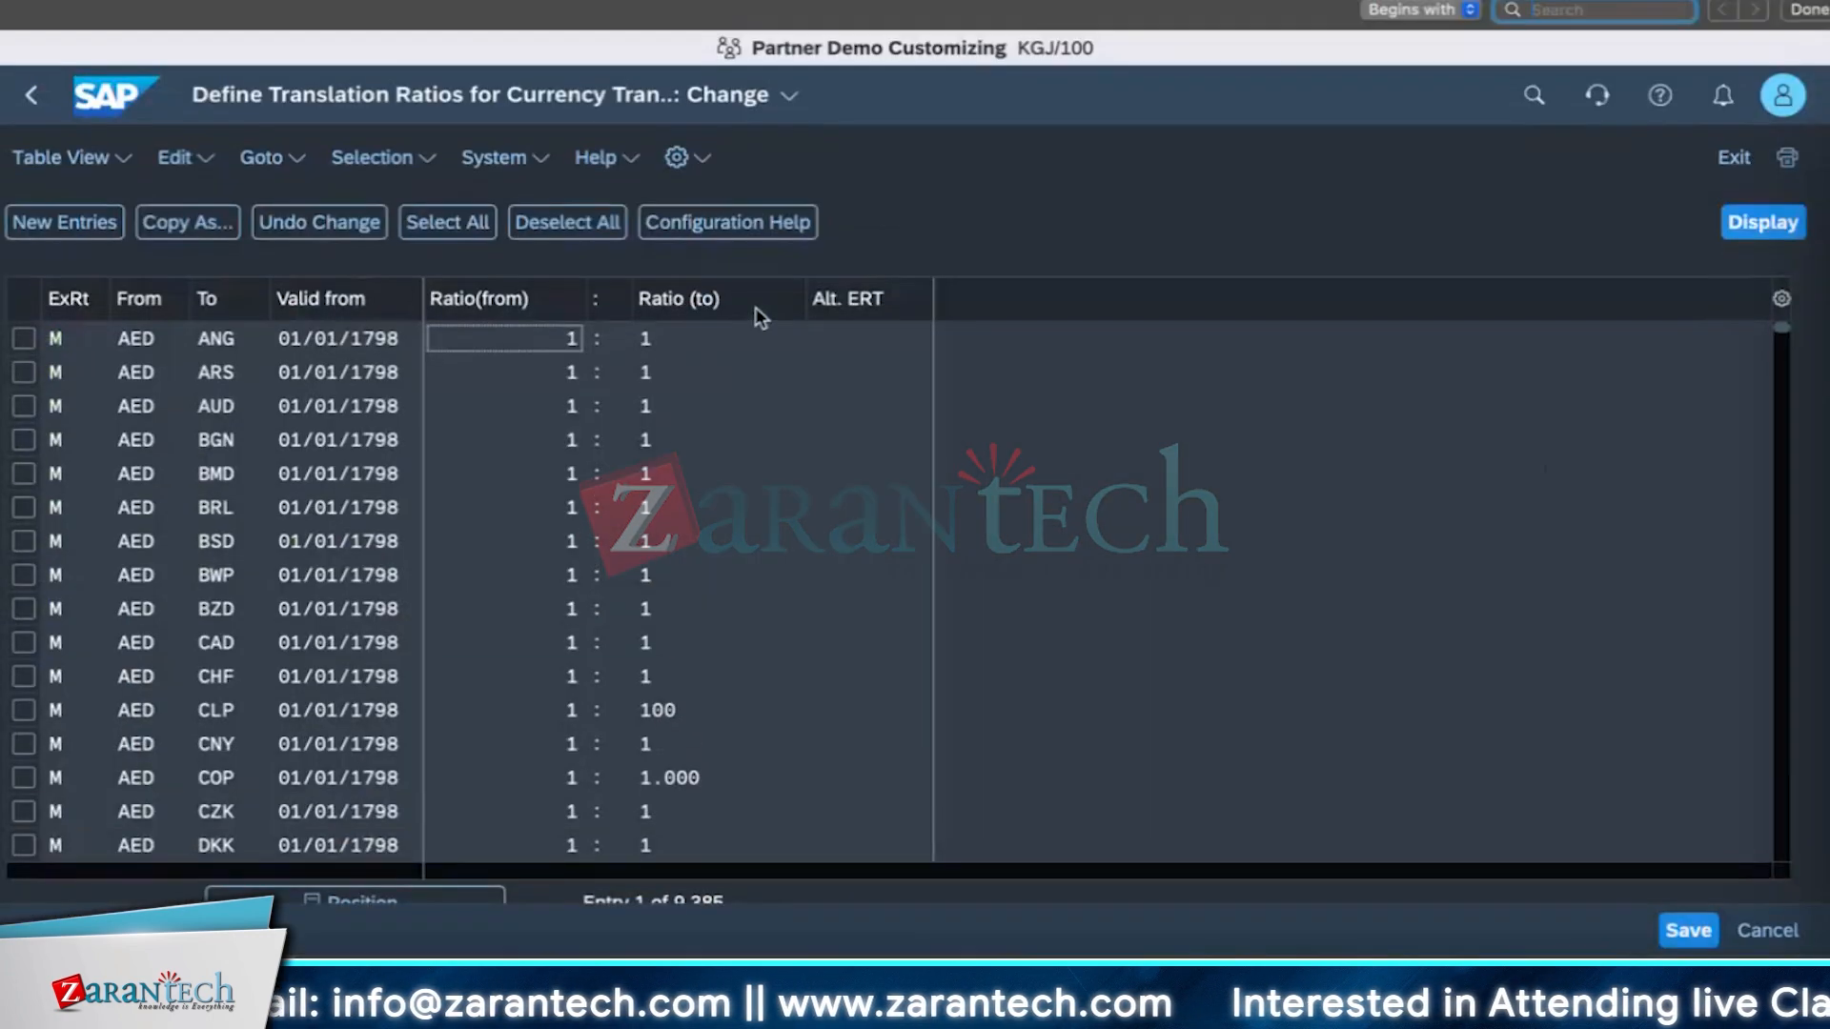
scroll(73, 541, down, 5)
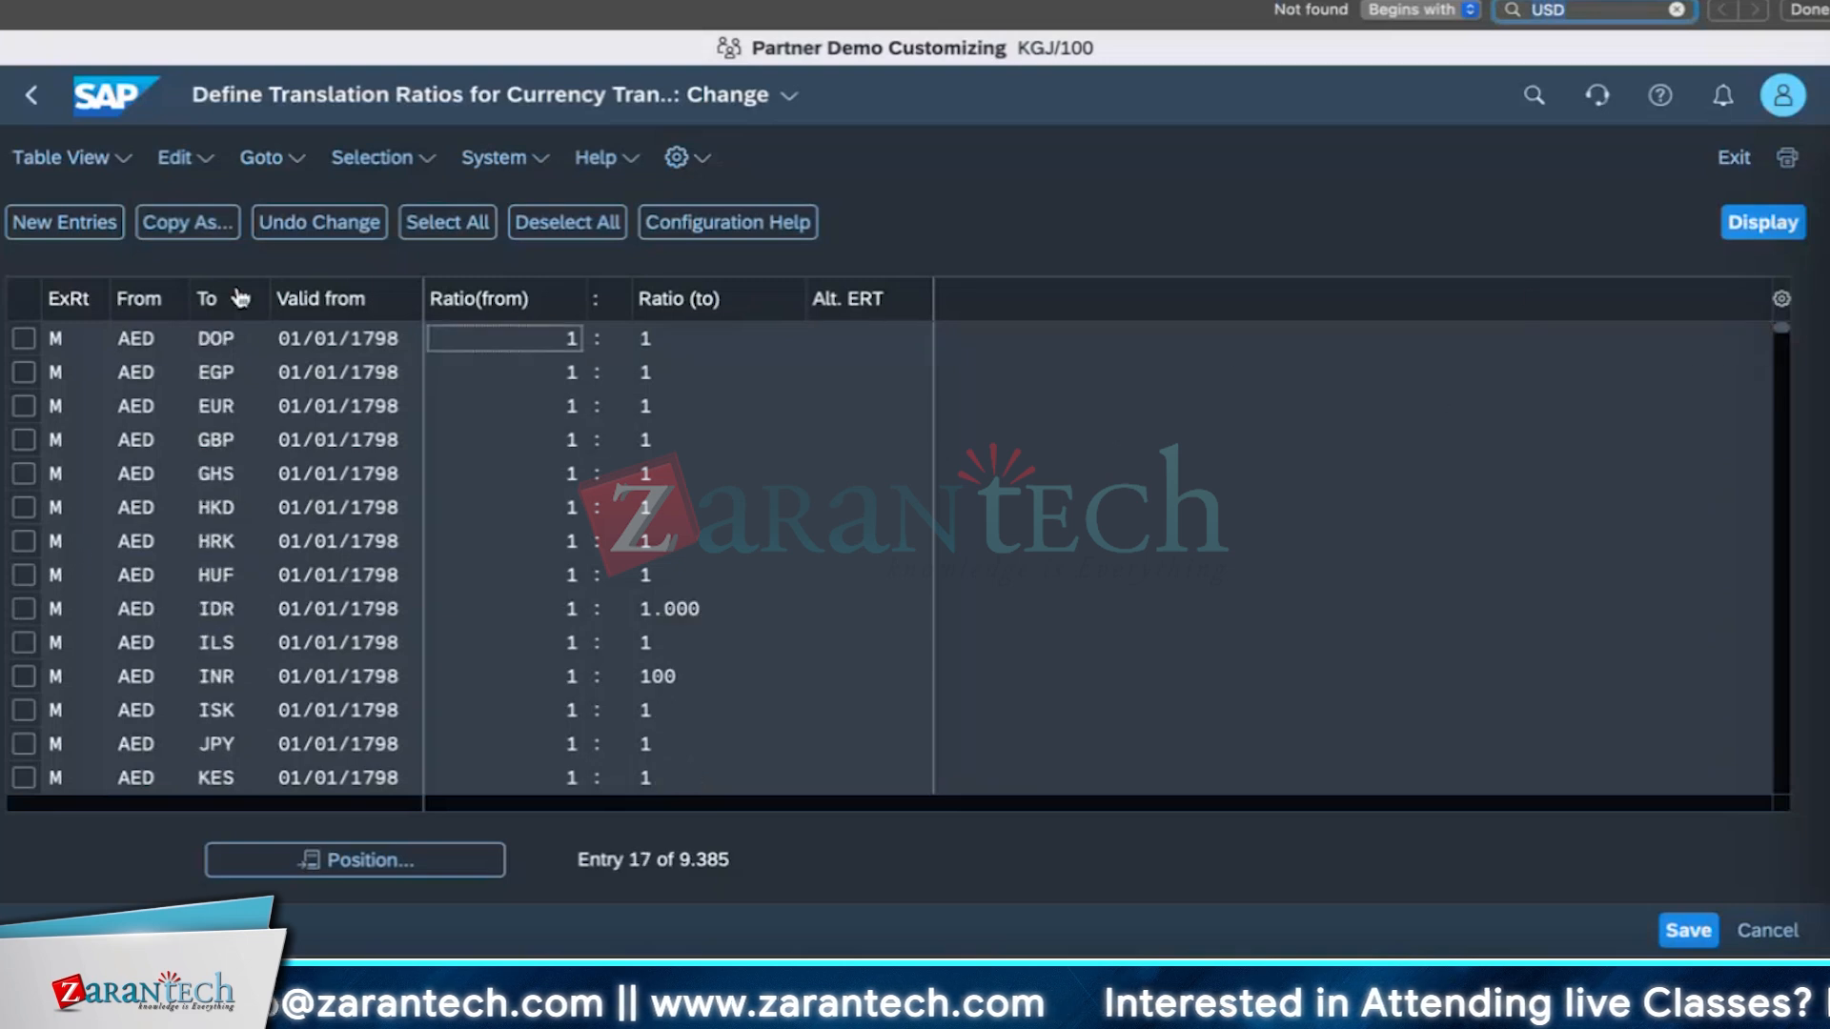
drag(1781, 329, 1785, 743)
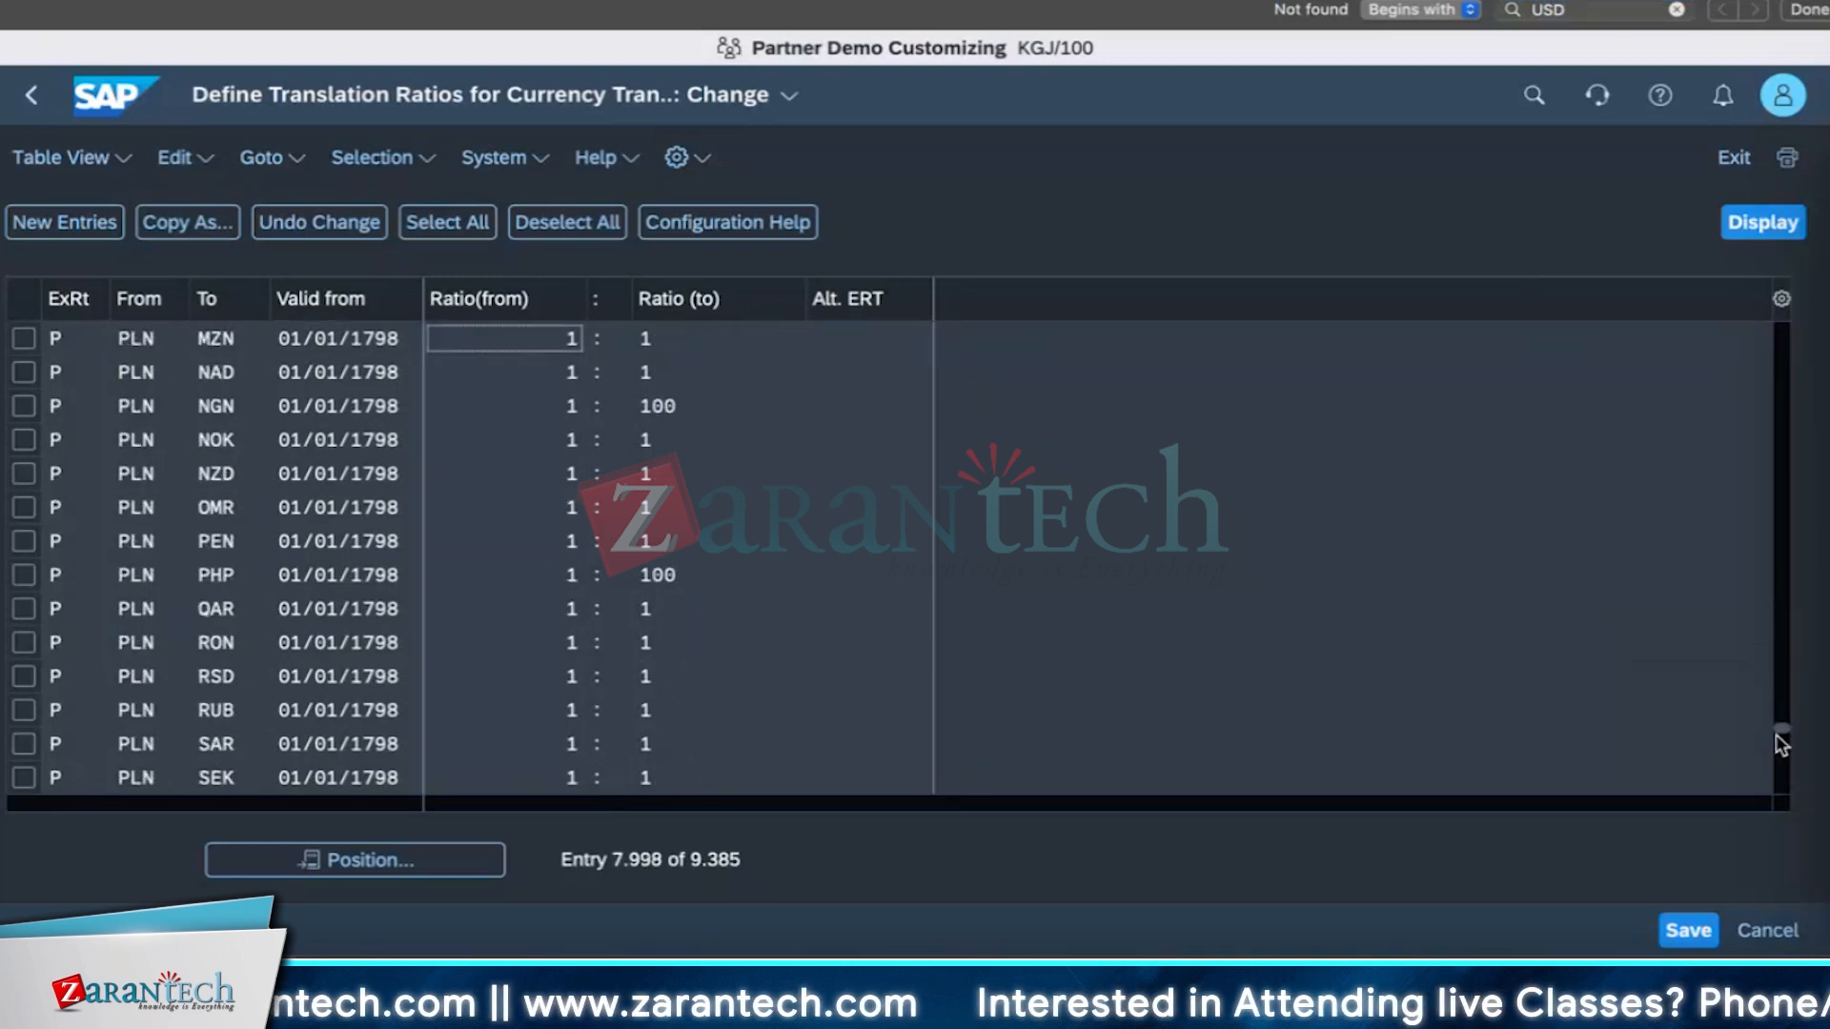
click(354, 860)
click(918, 508)
text(USD)
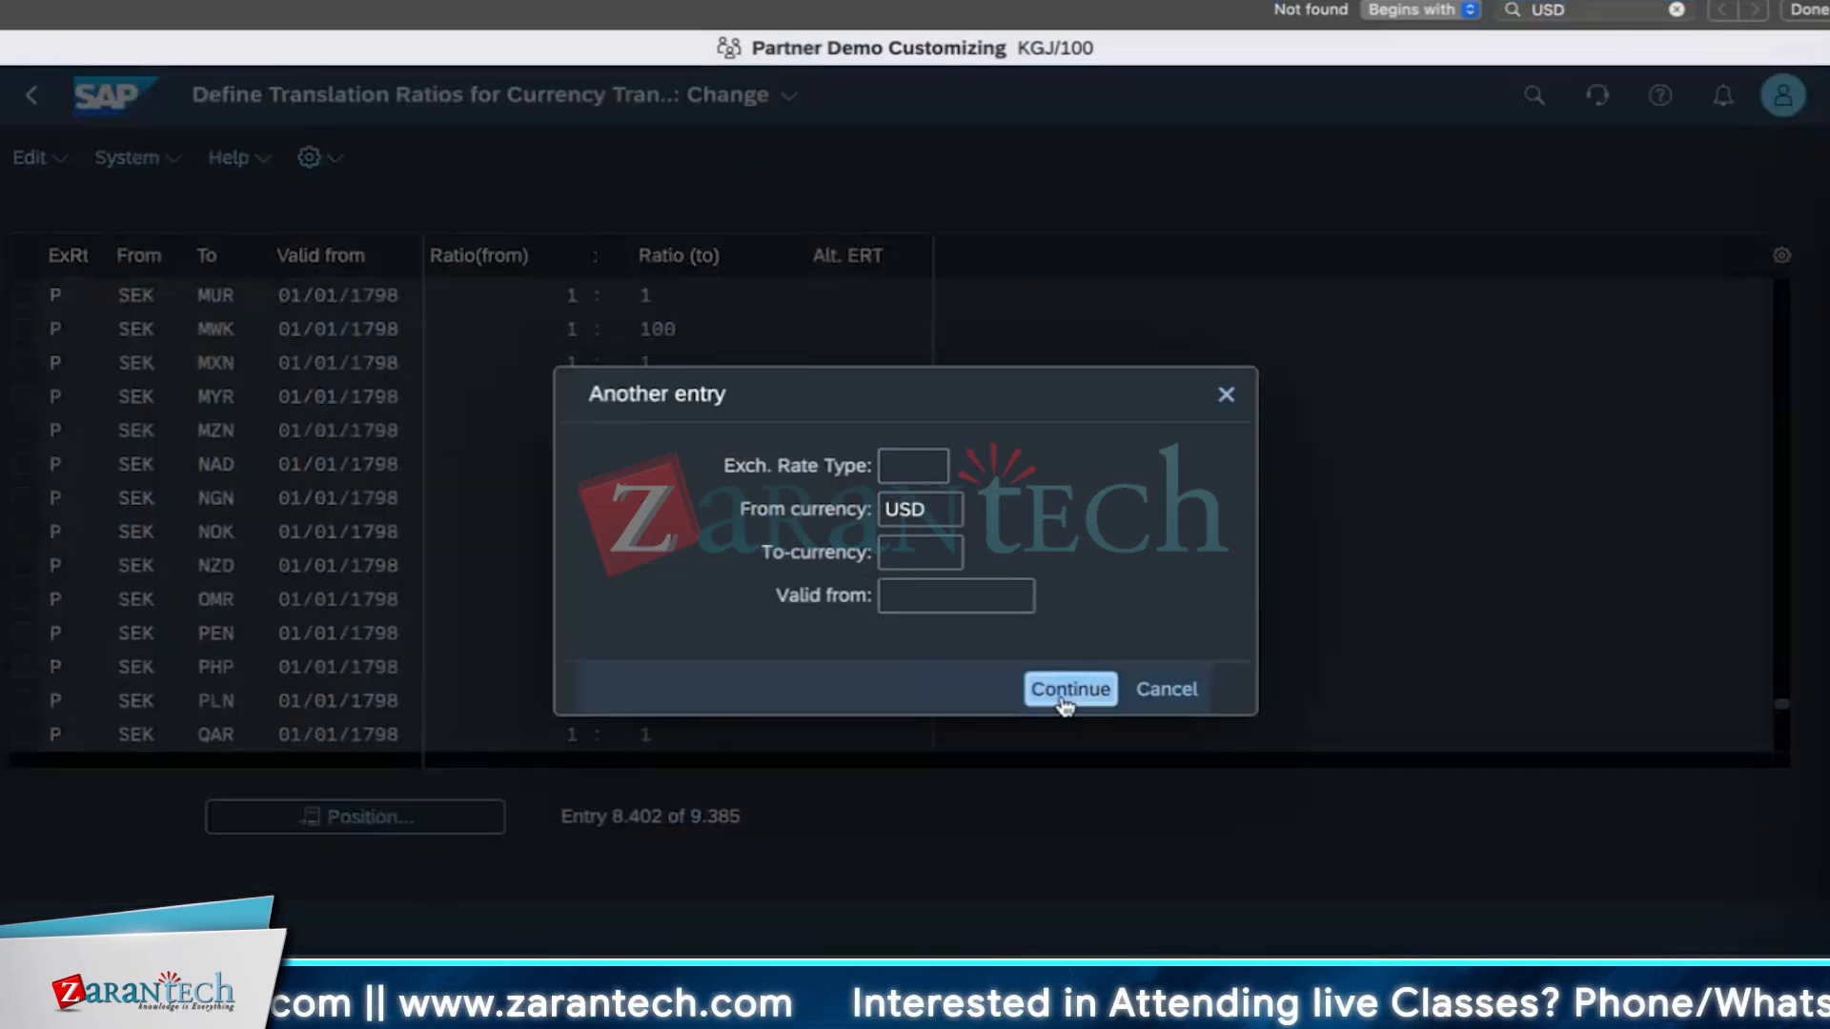
click(1058, 693)
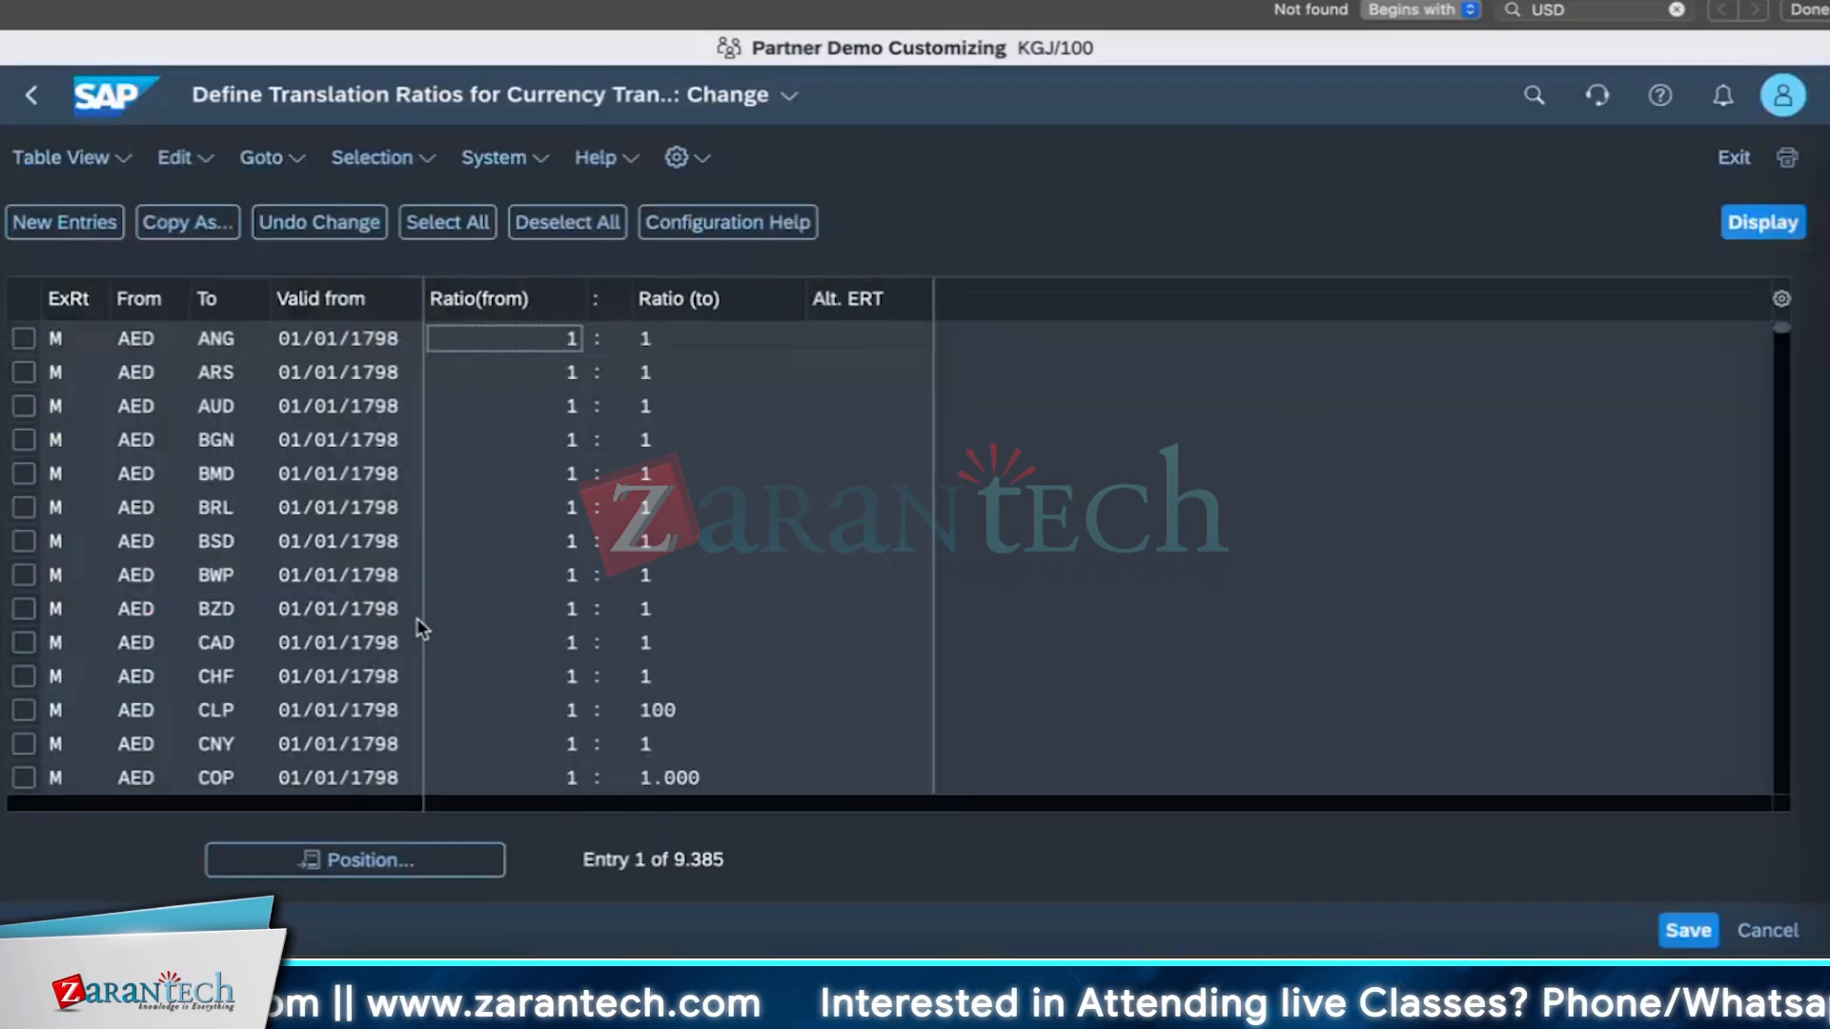
click(460, 866)
click(1182, 688)
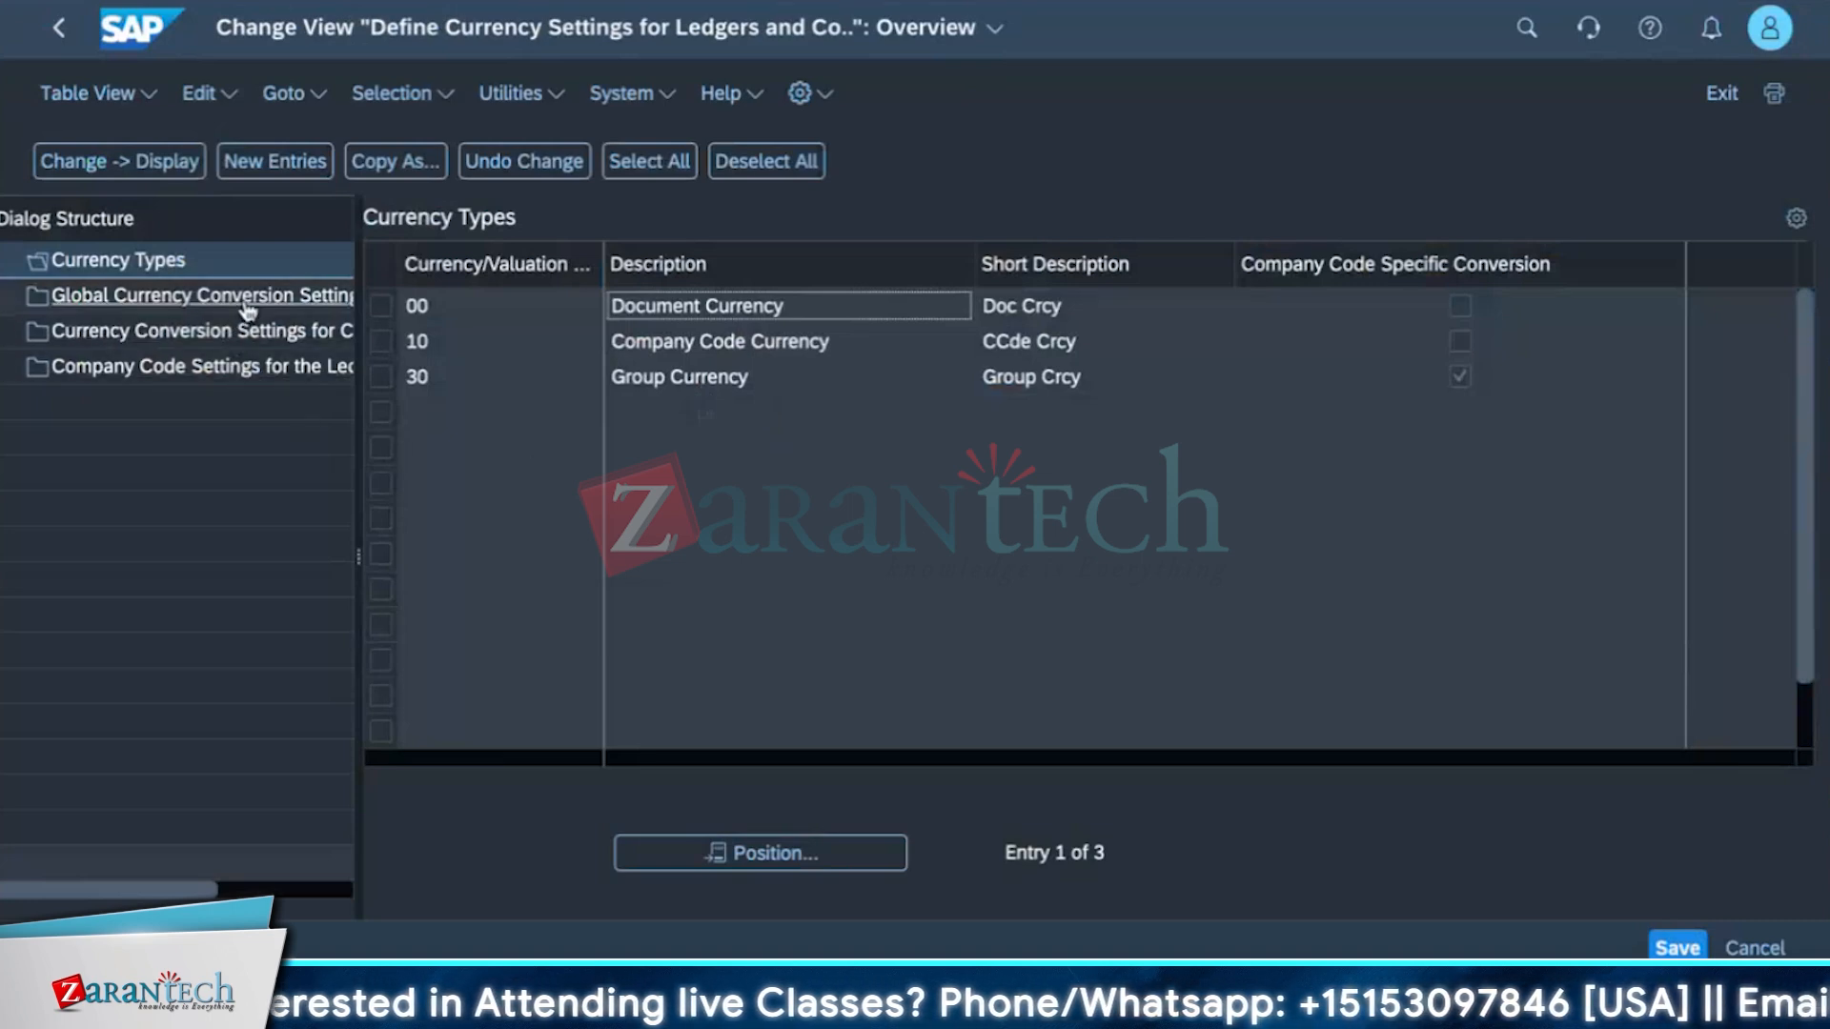
Open the global currency conversion settings in the ledger currency settings.
drag(357, 238, 524, 238)
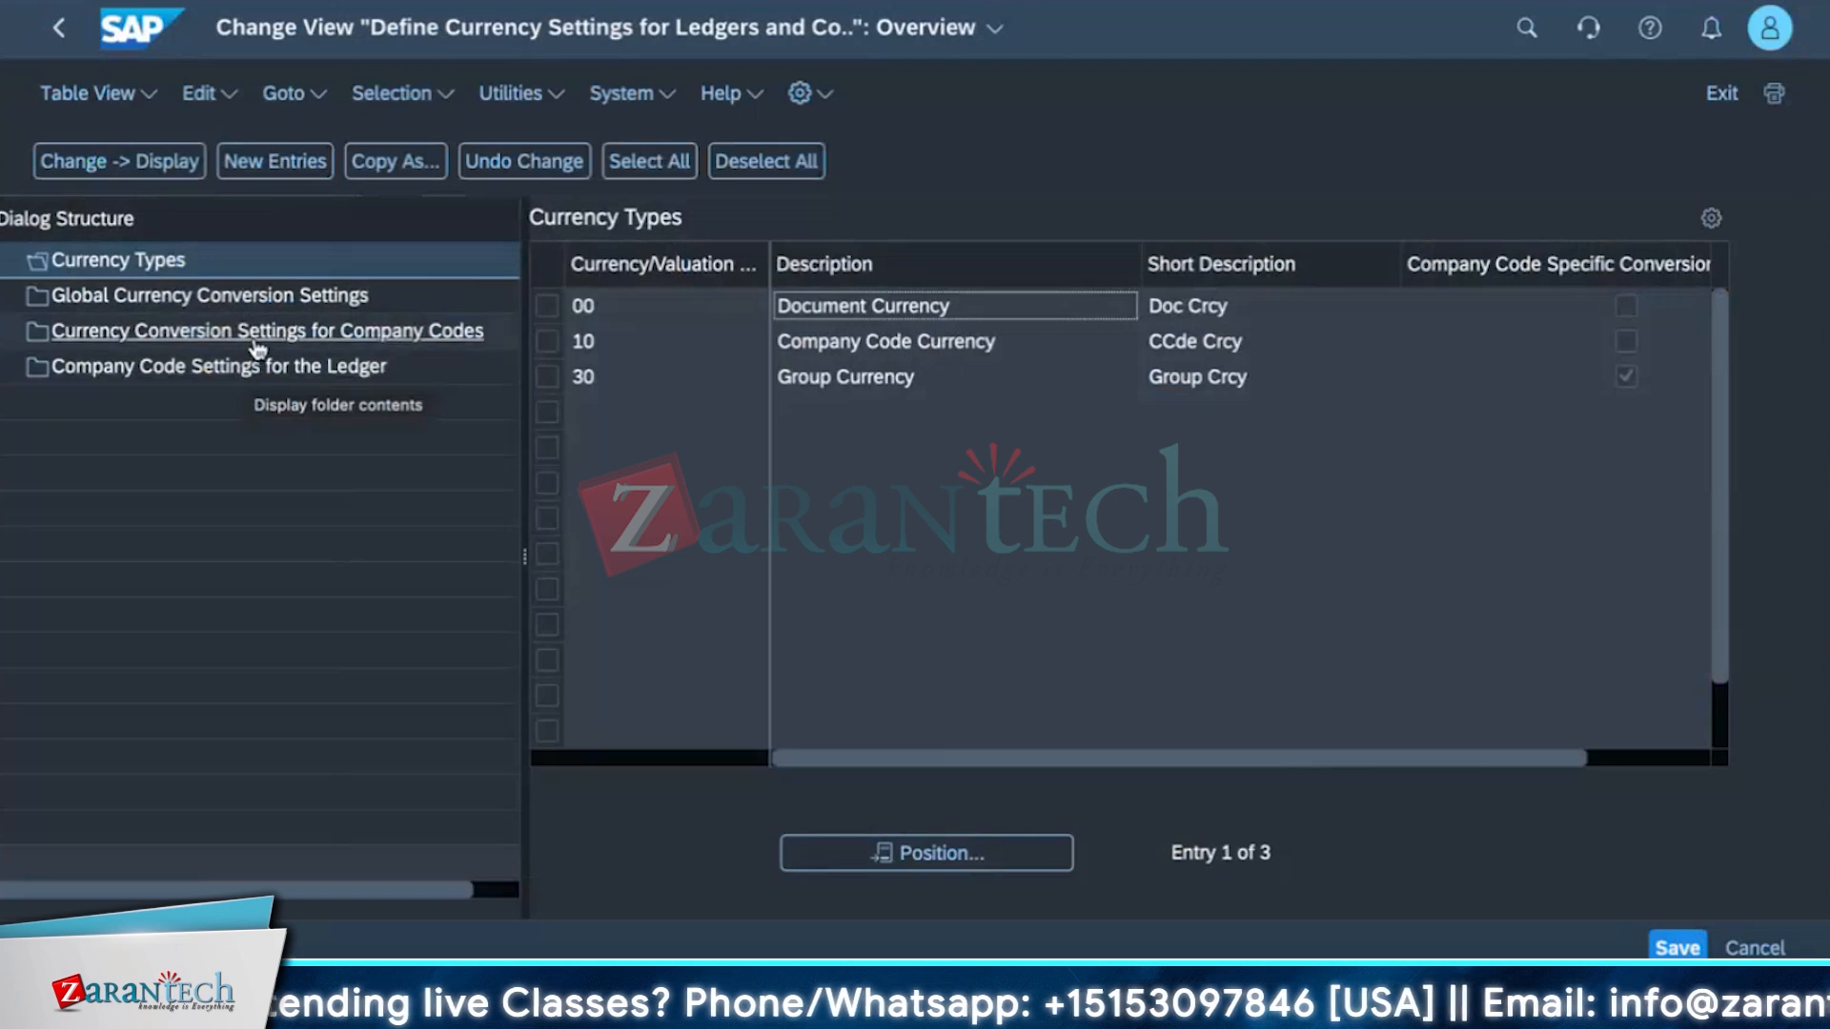
click(258, 343)
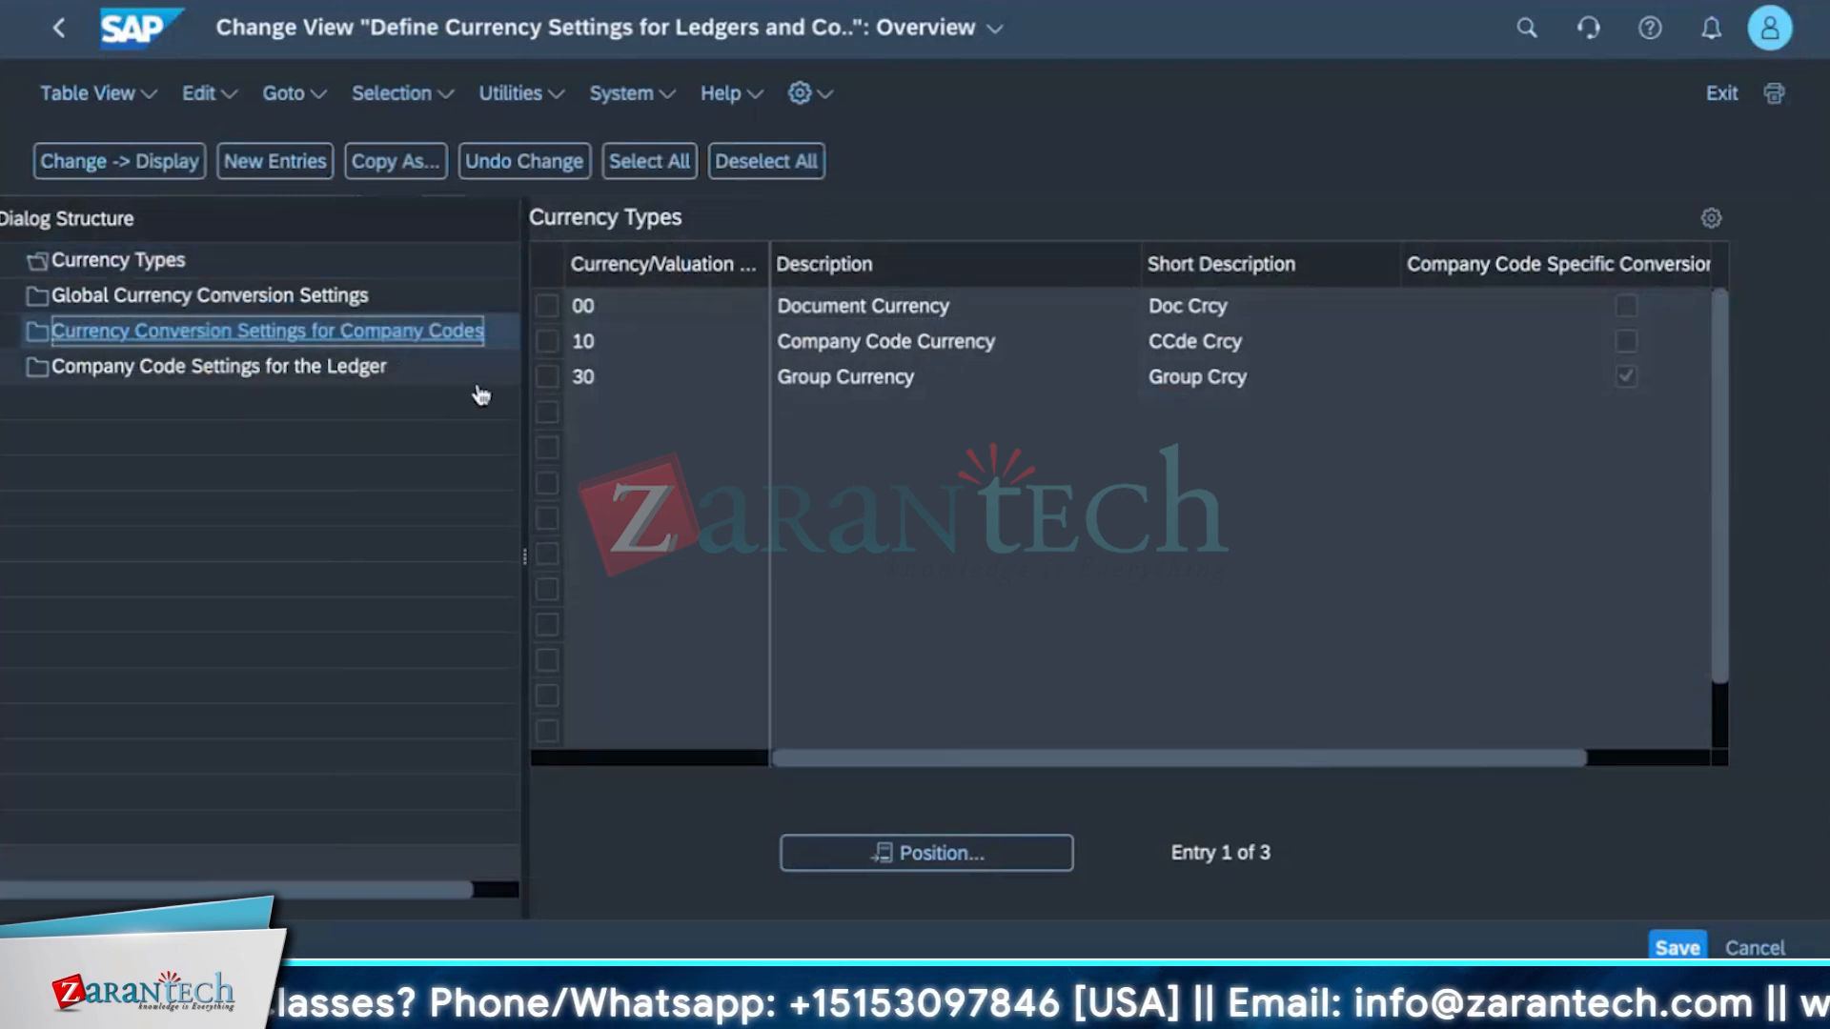
click(279, 298)
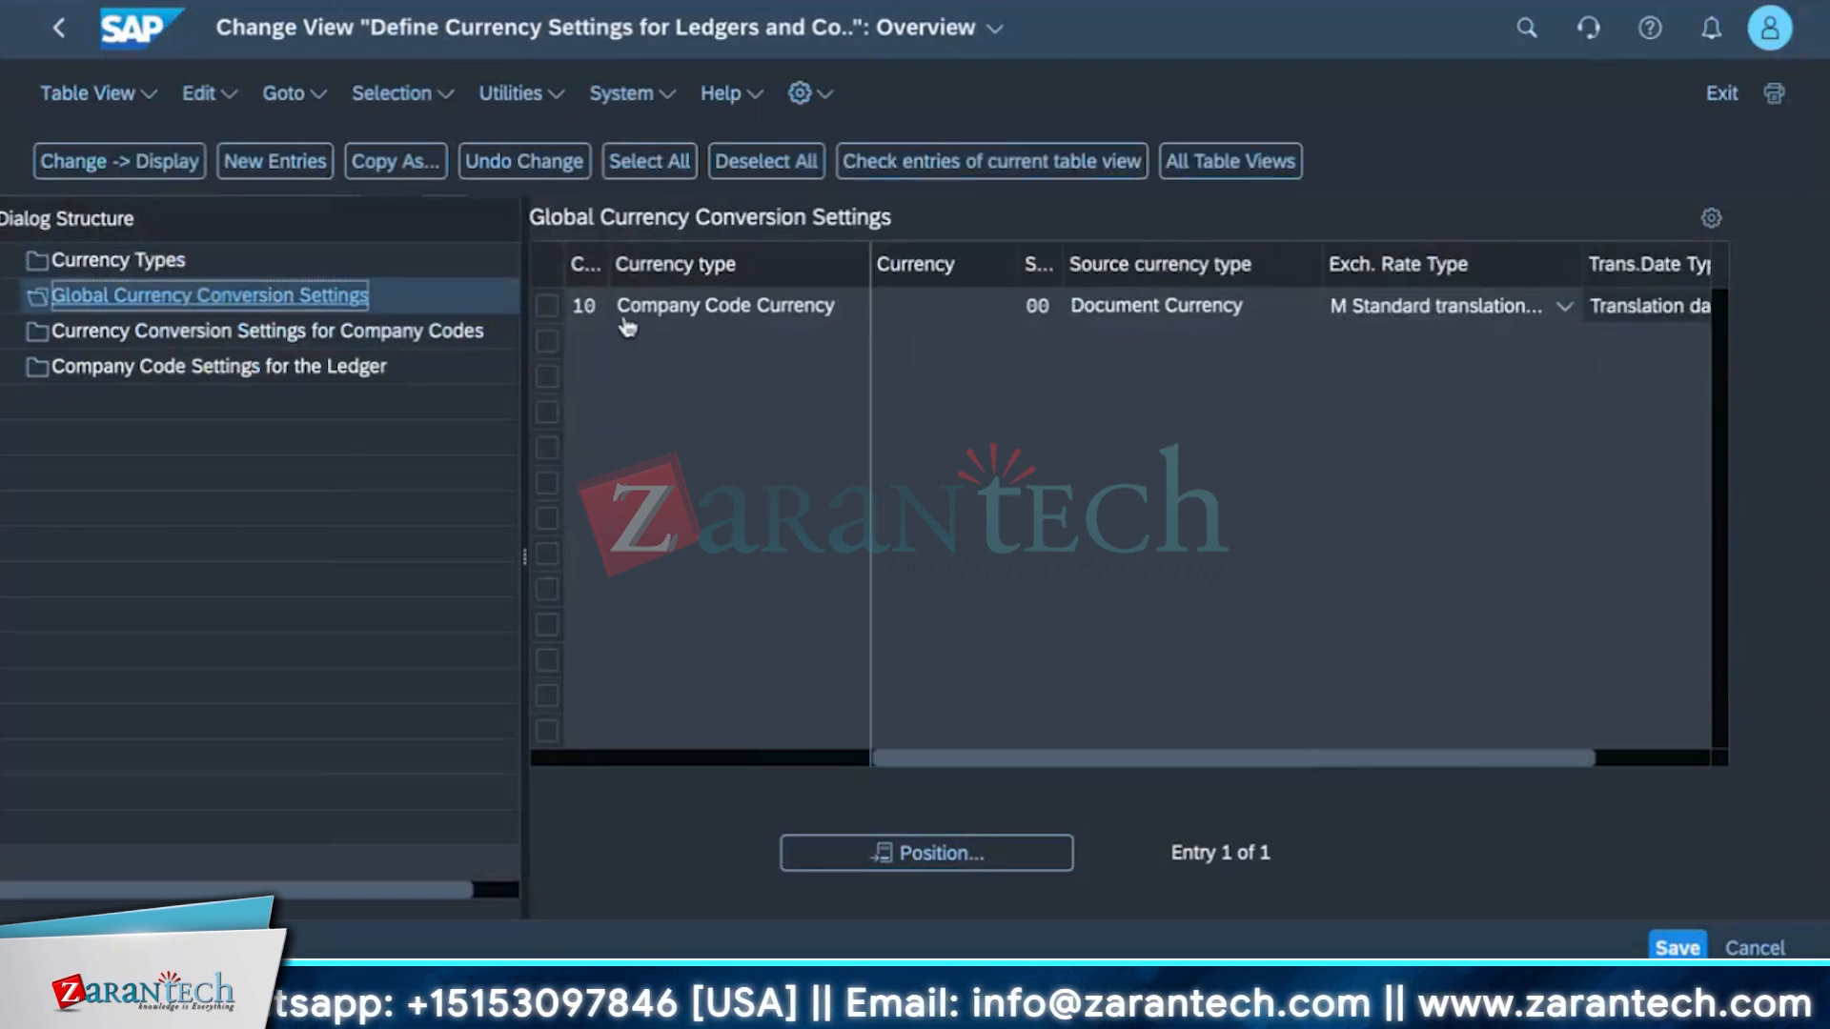
Try to pick USD as the currency for the company code currency conversion setting.
click(917, 310)
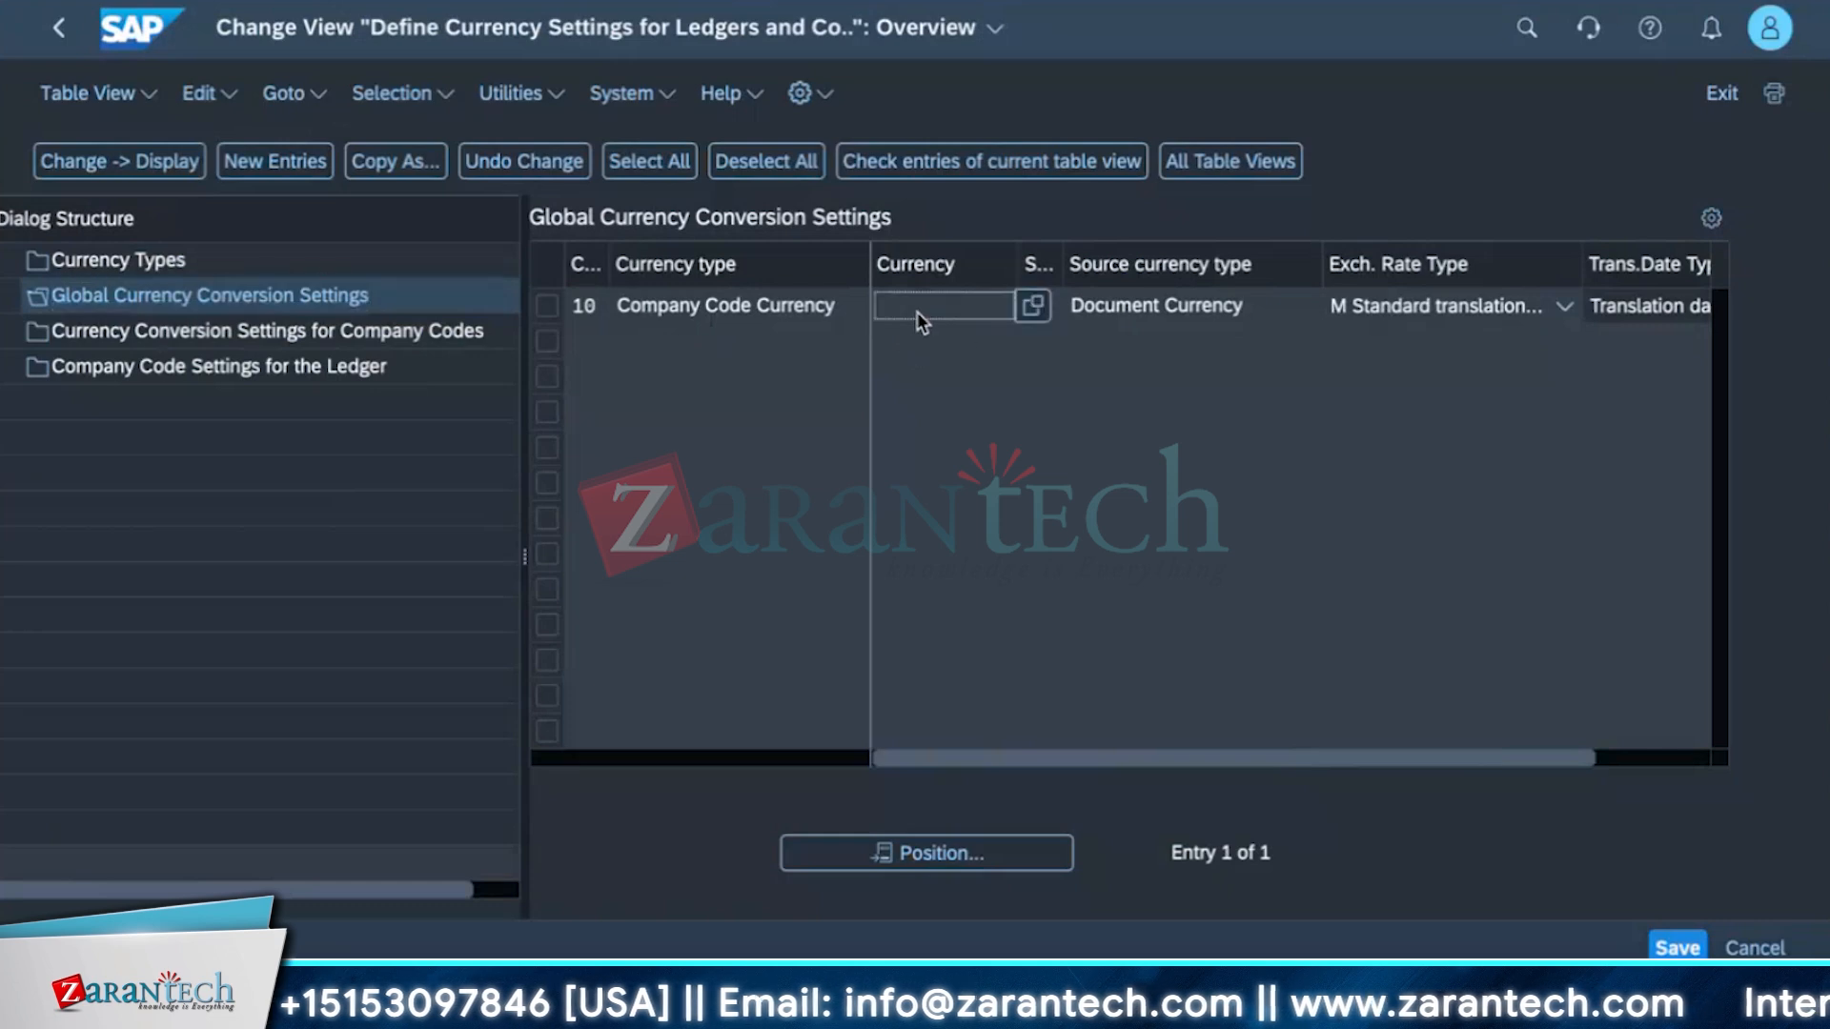
click(1031, 317)
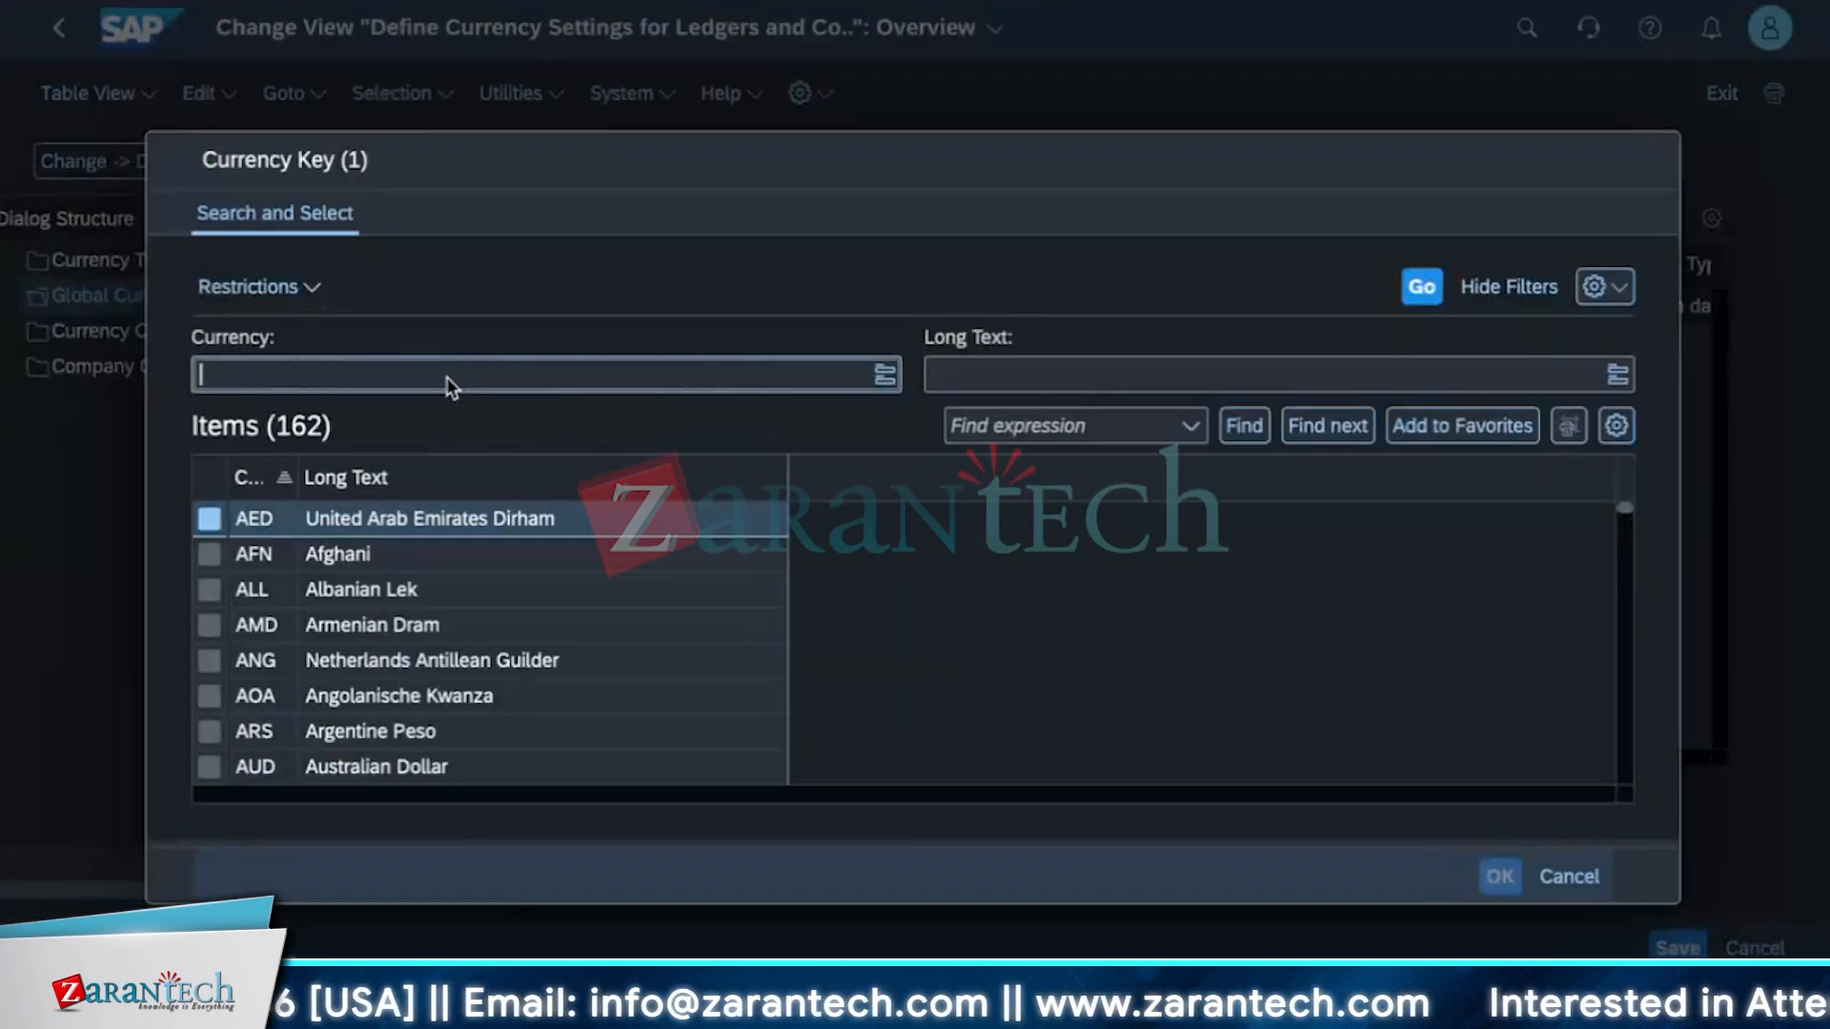
text(US)
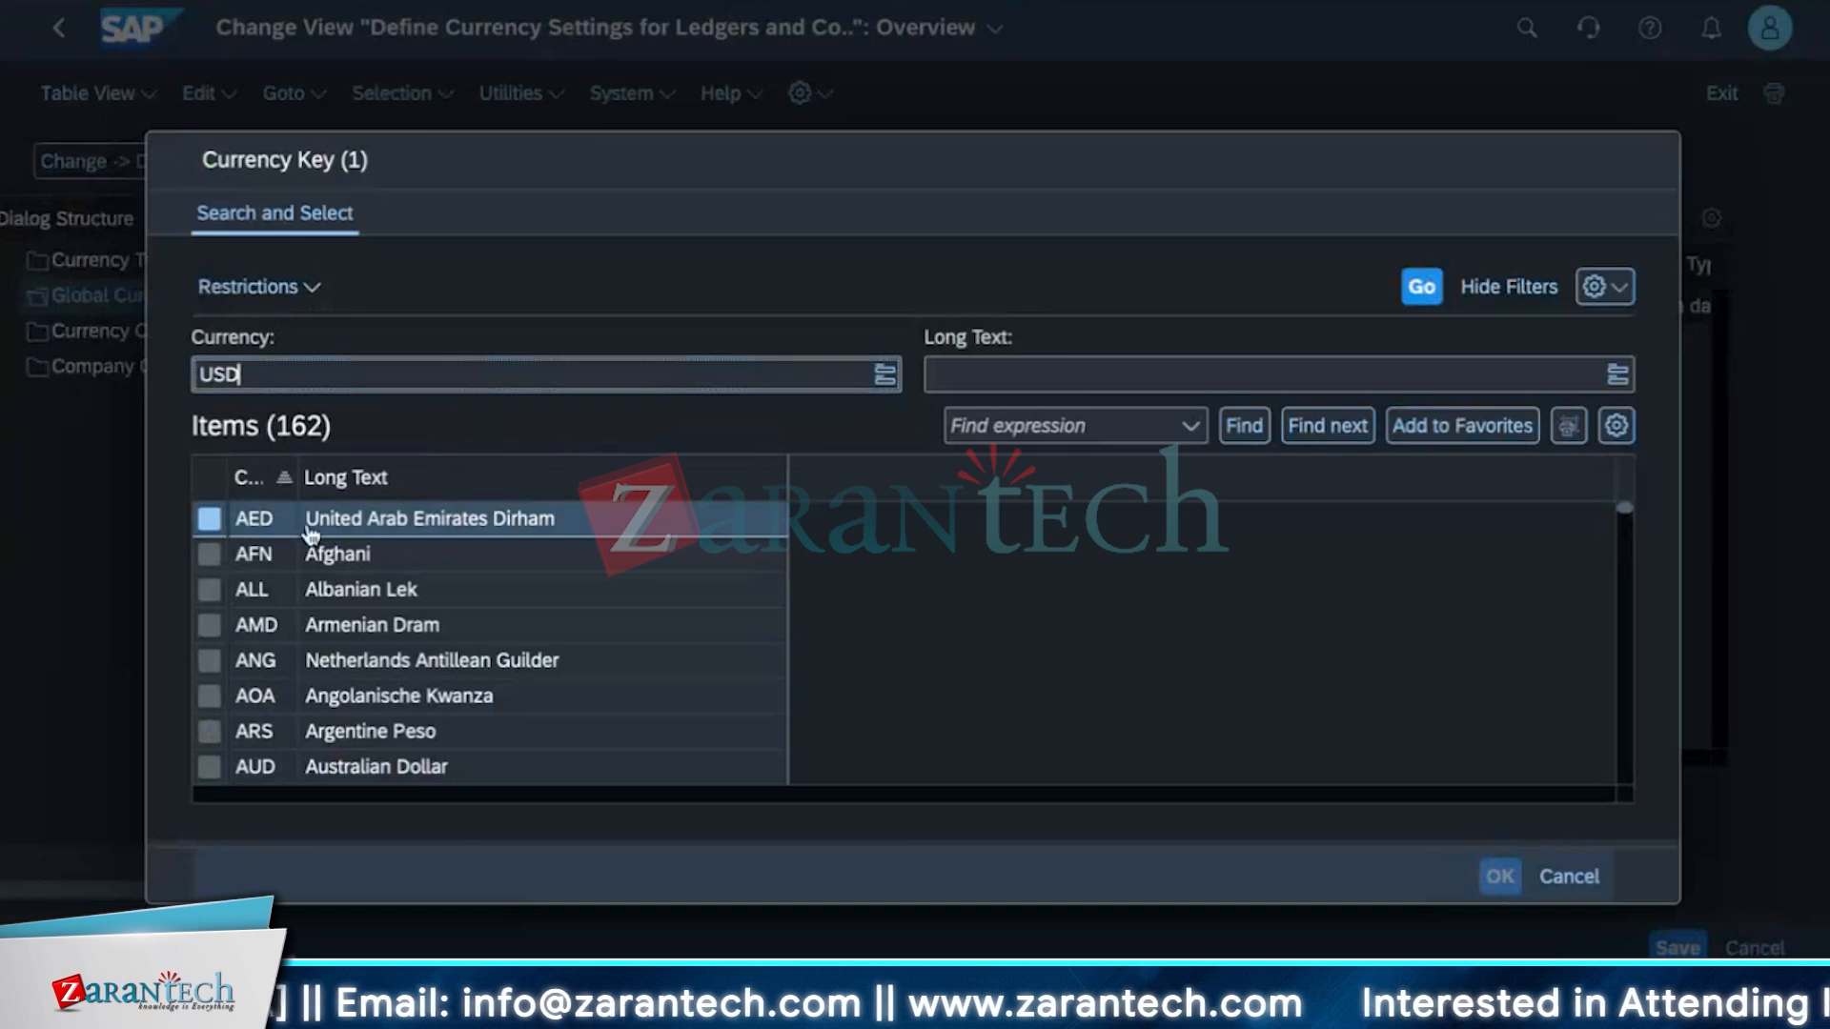
text(D)
key(Return)
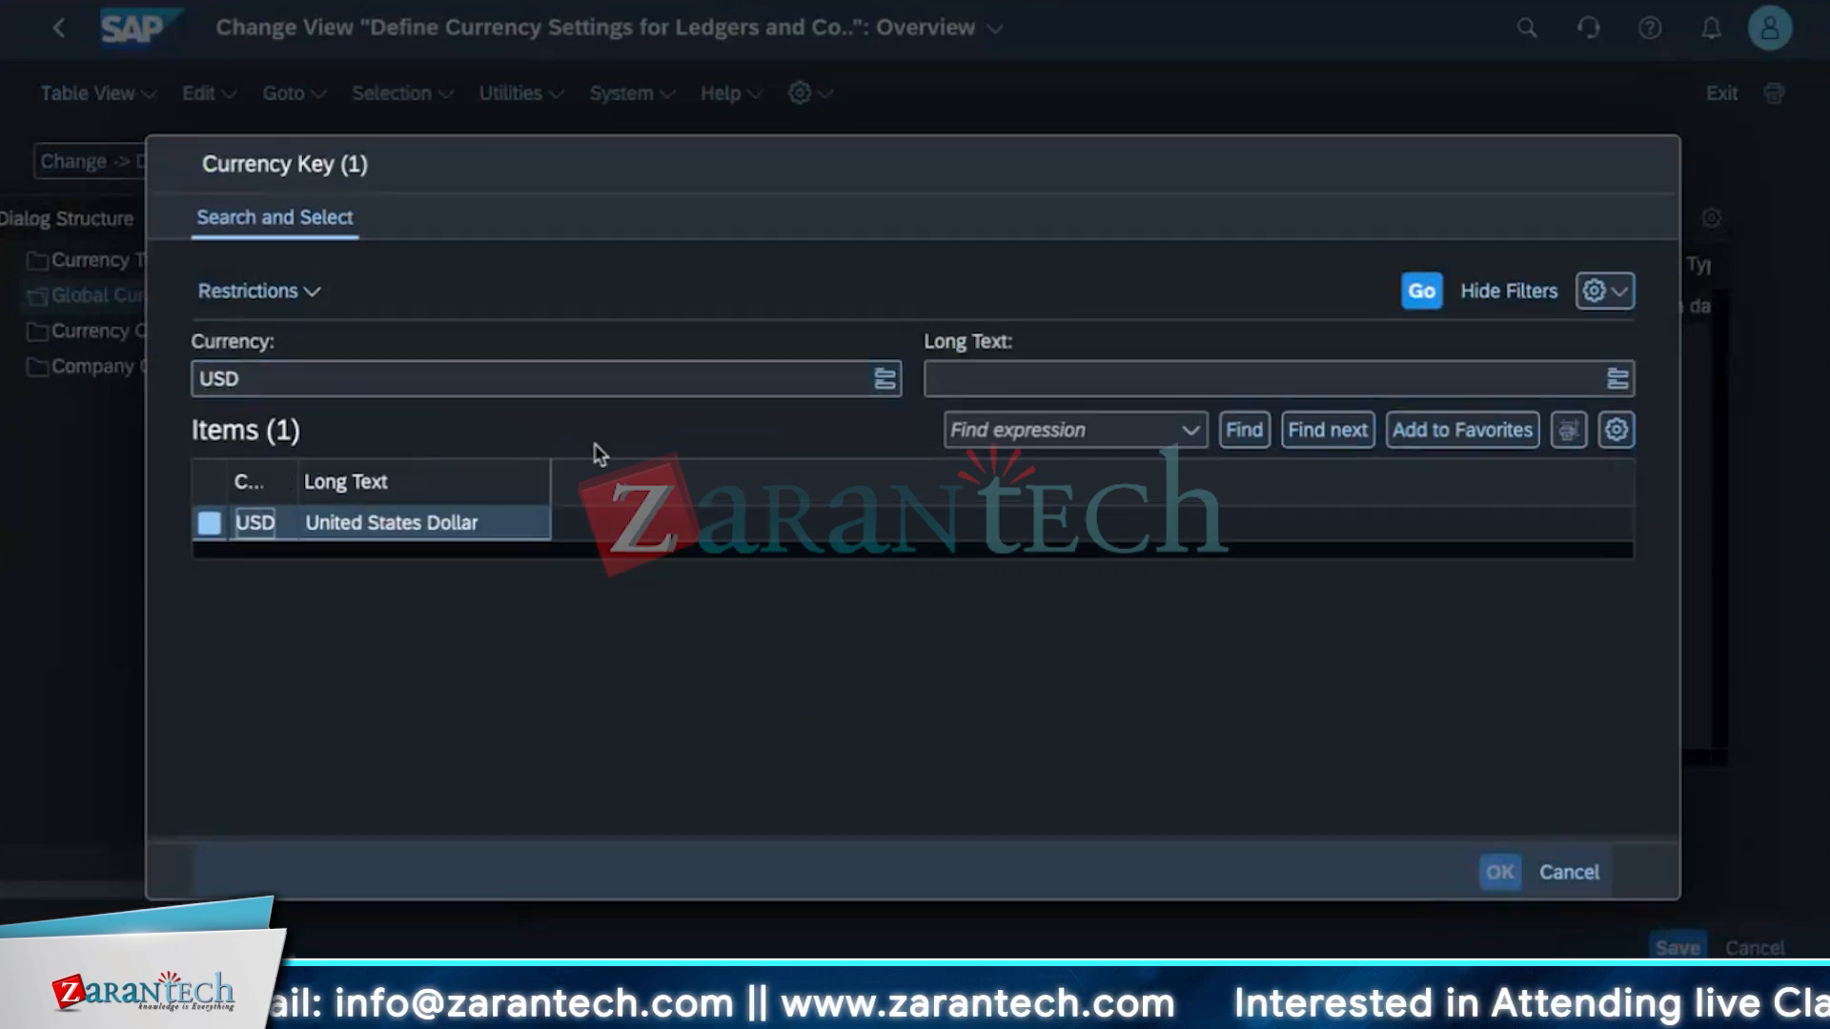
click(467, 521)
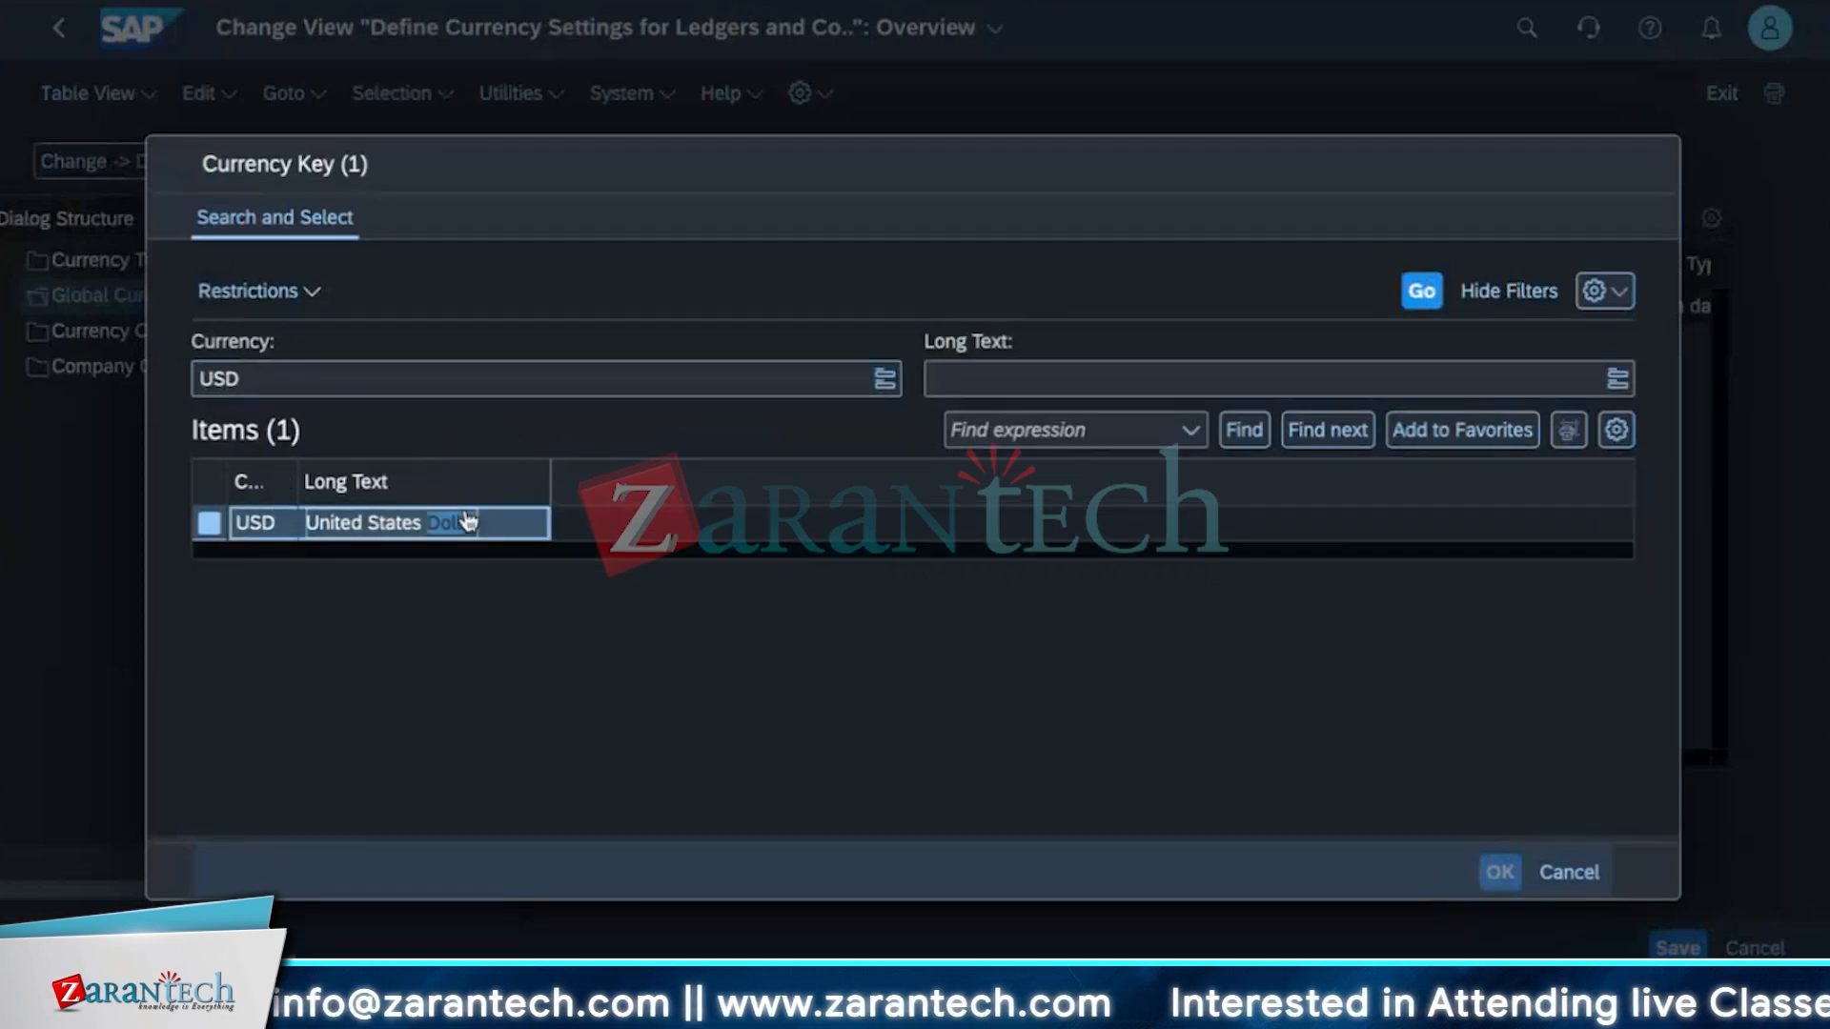
click(1496, 869)
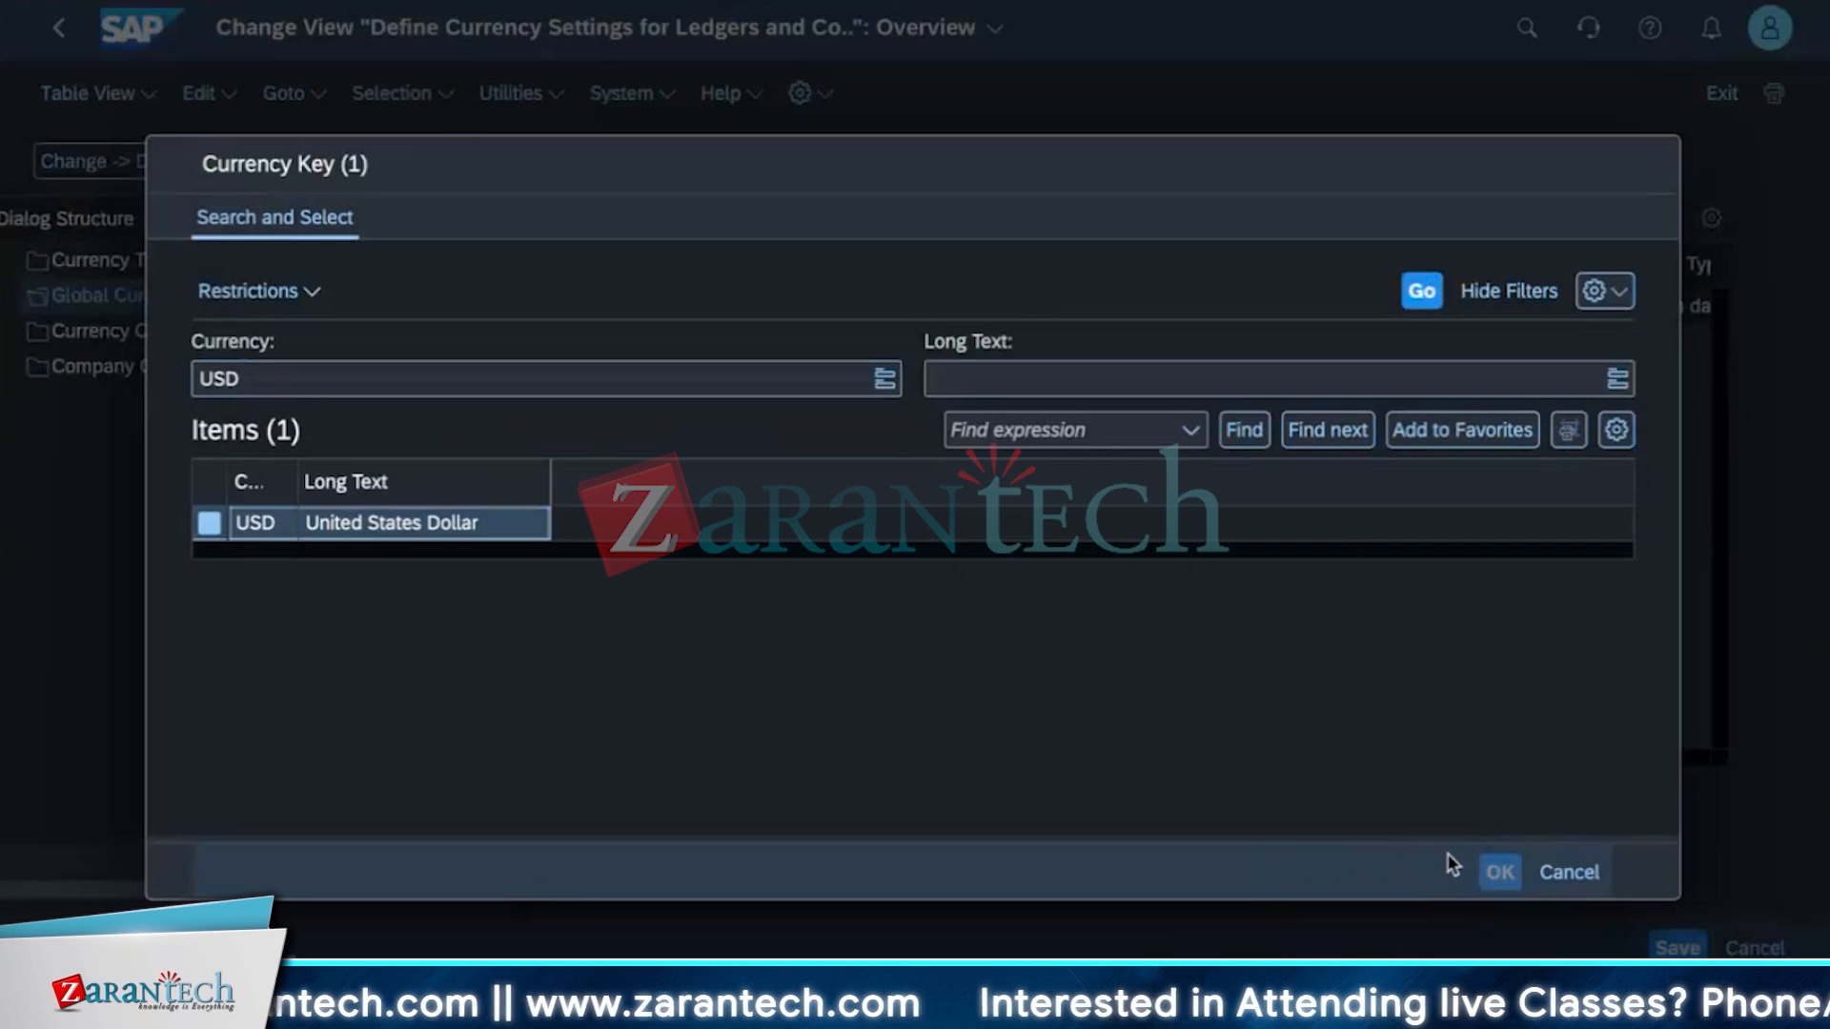
click(448, 527)
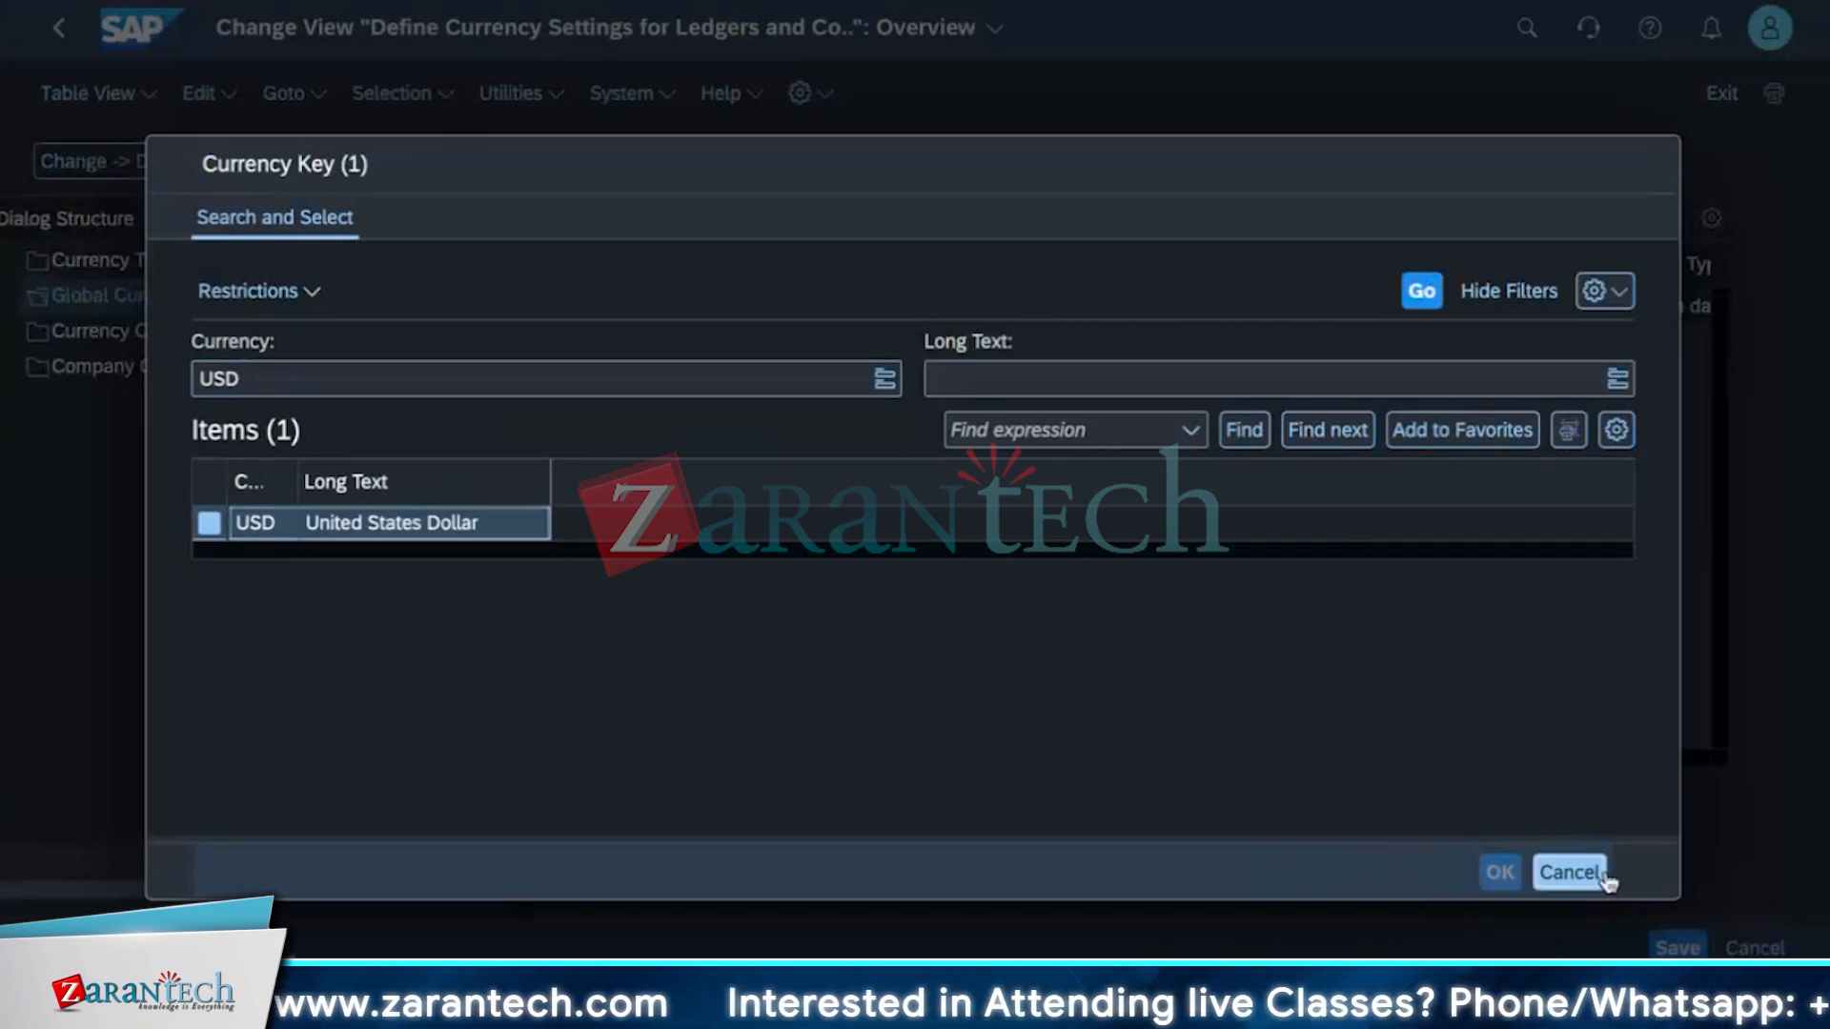
click(1573, 872)
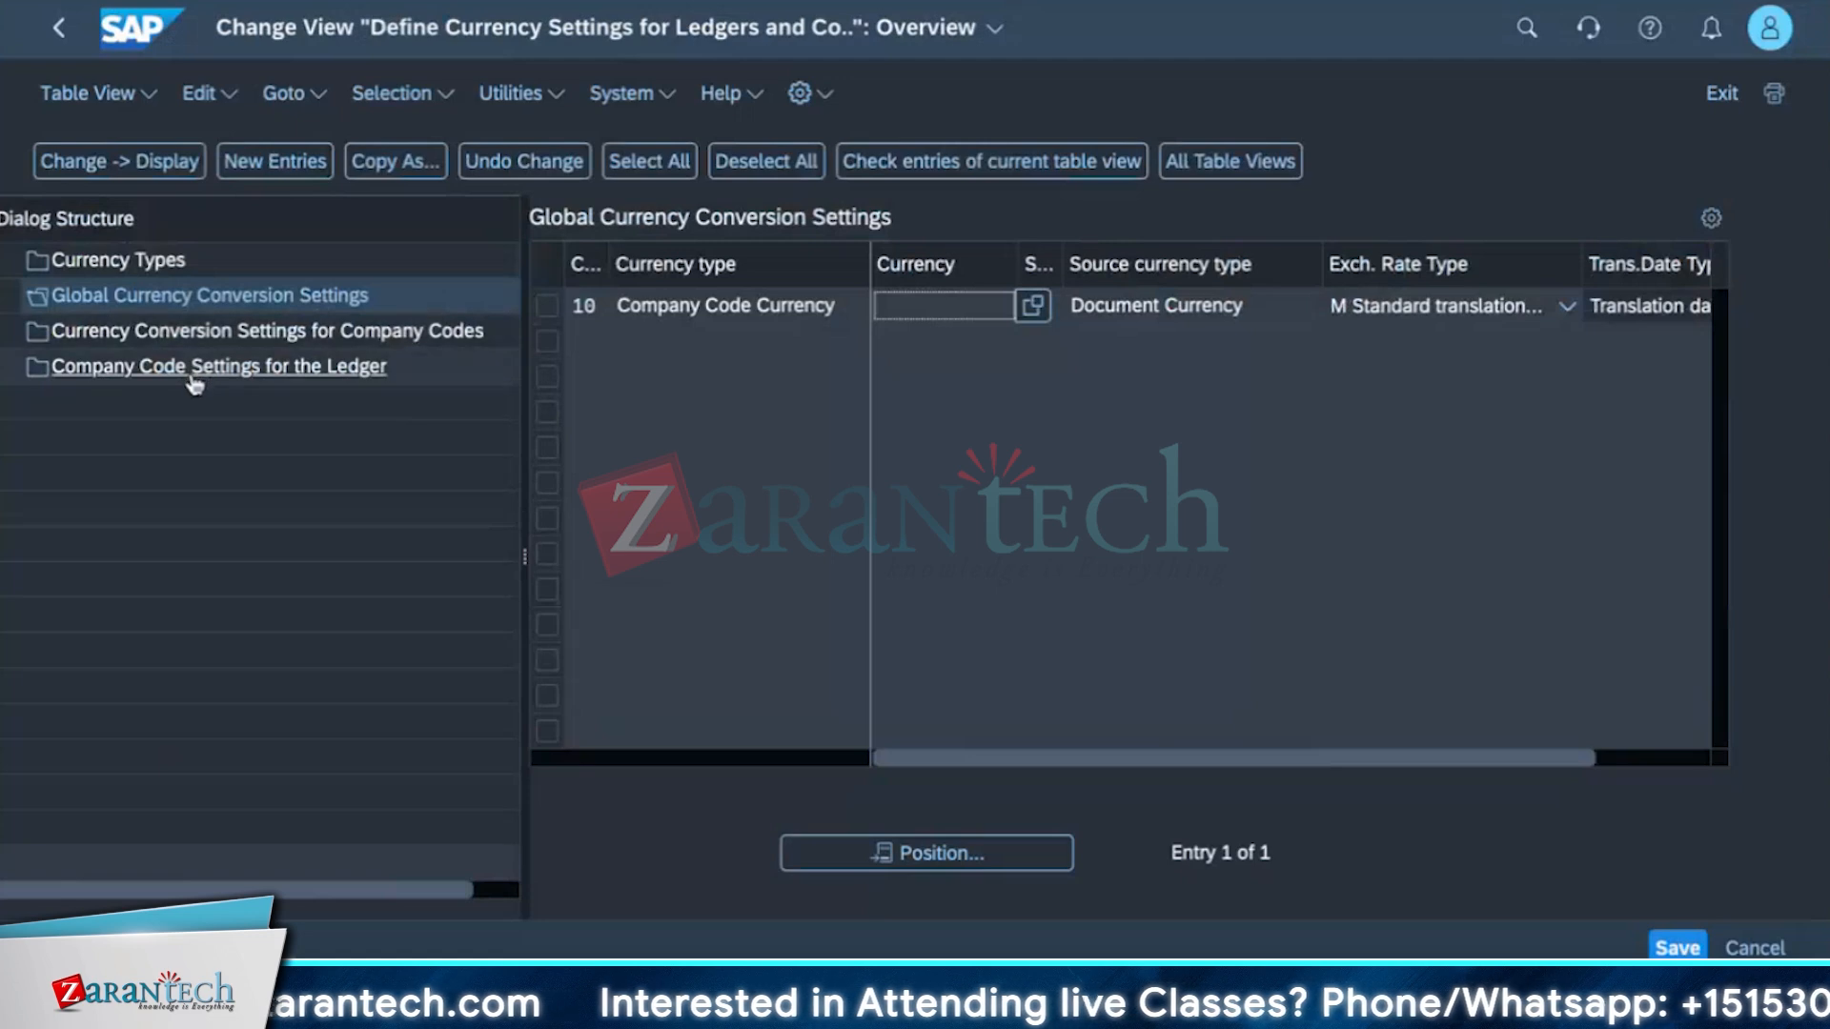
Start adding new entries to the global currency conversion settings.
click(205, 333)
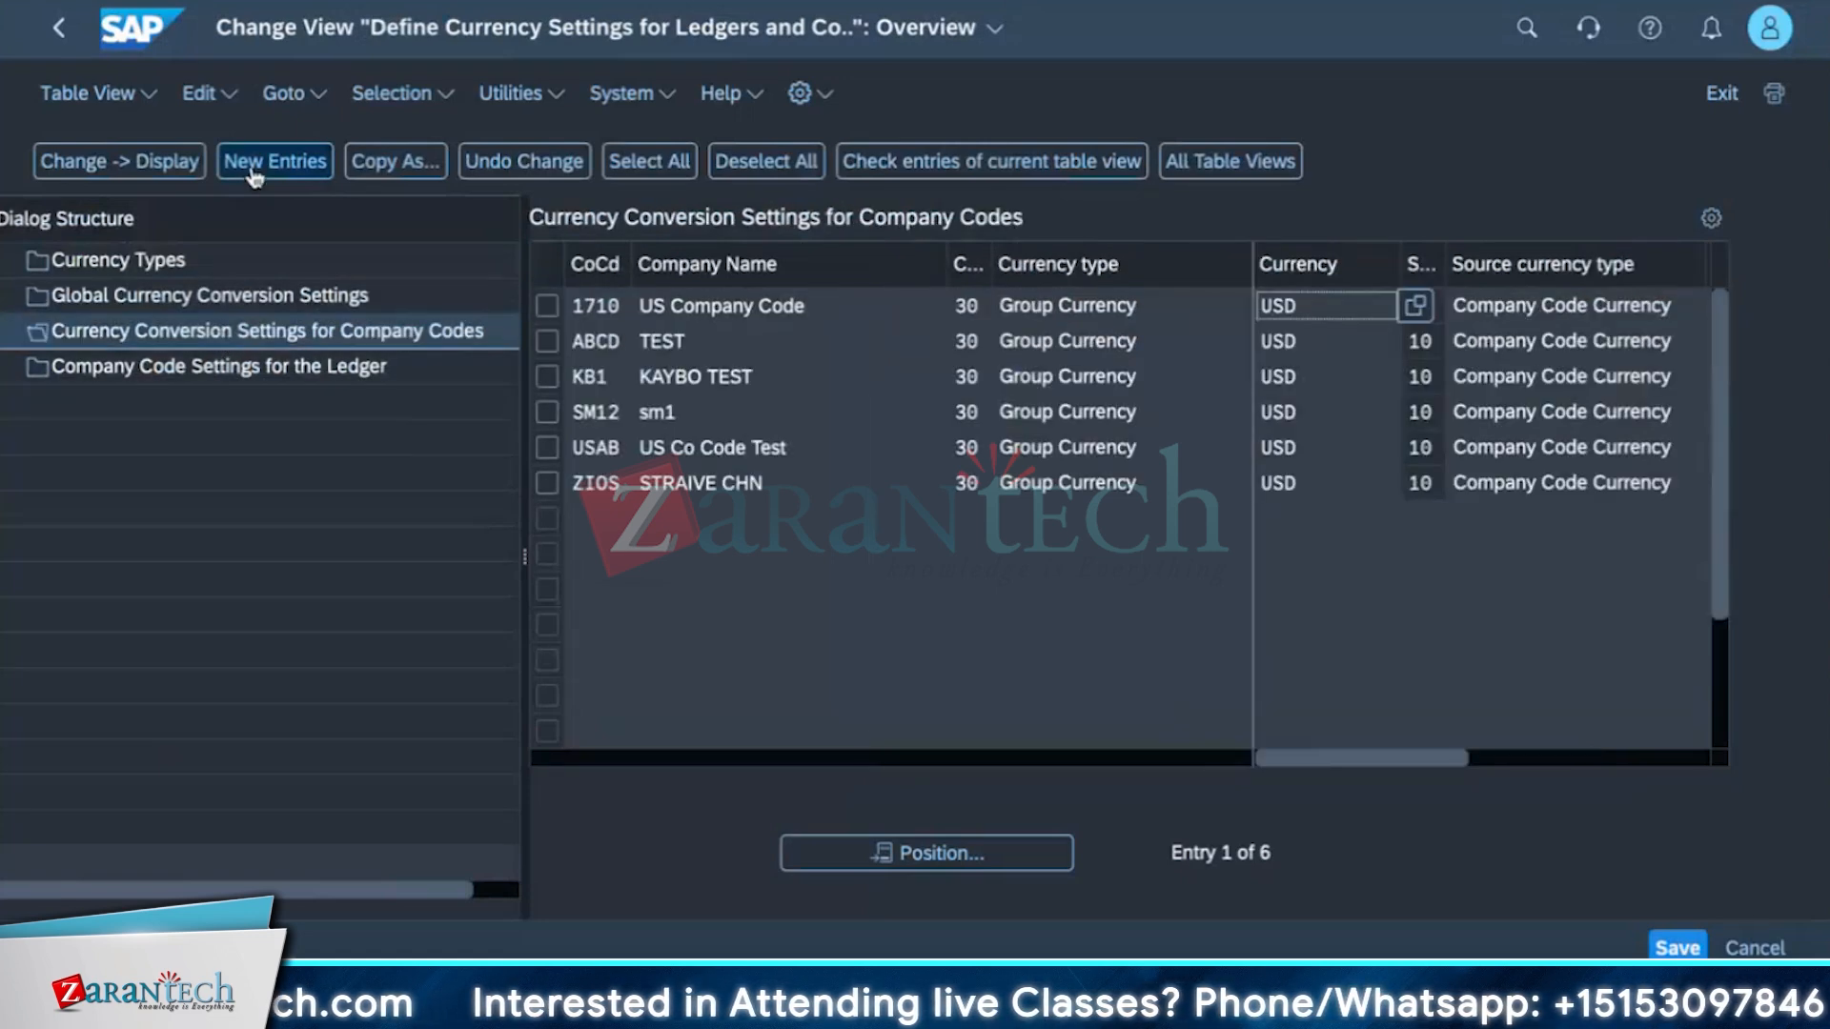
click(260, 170)
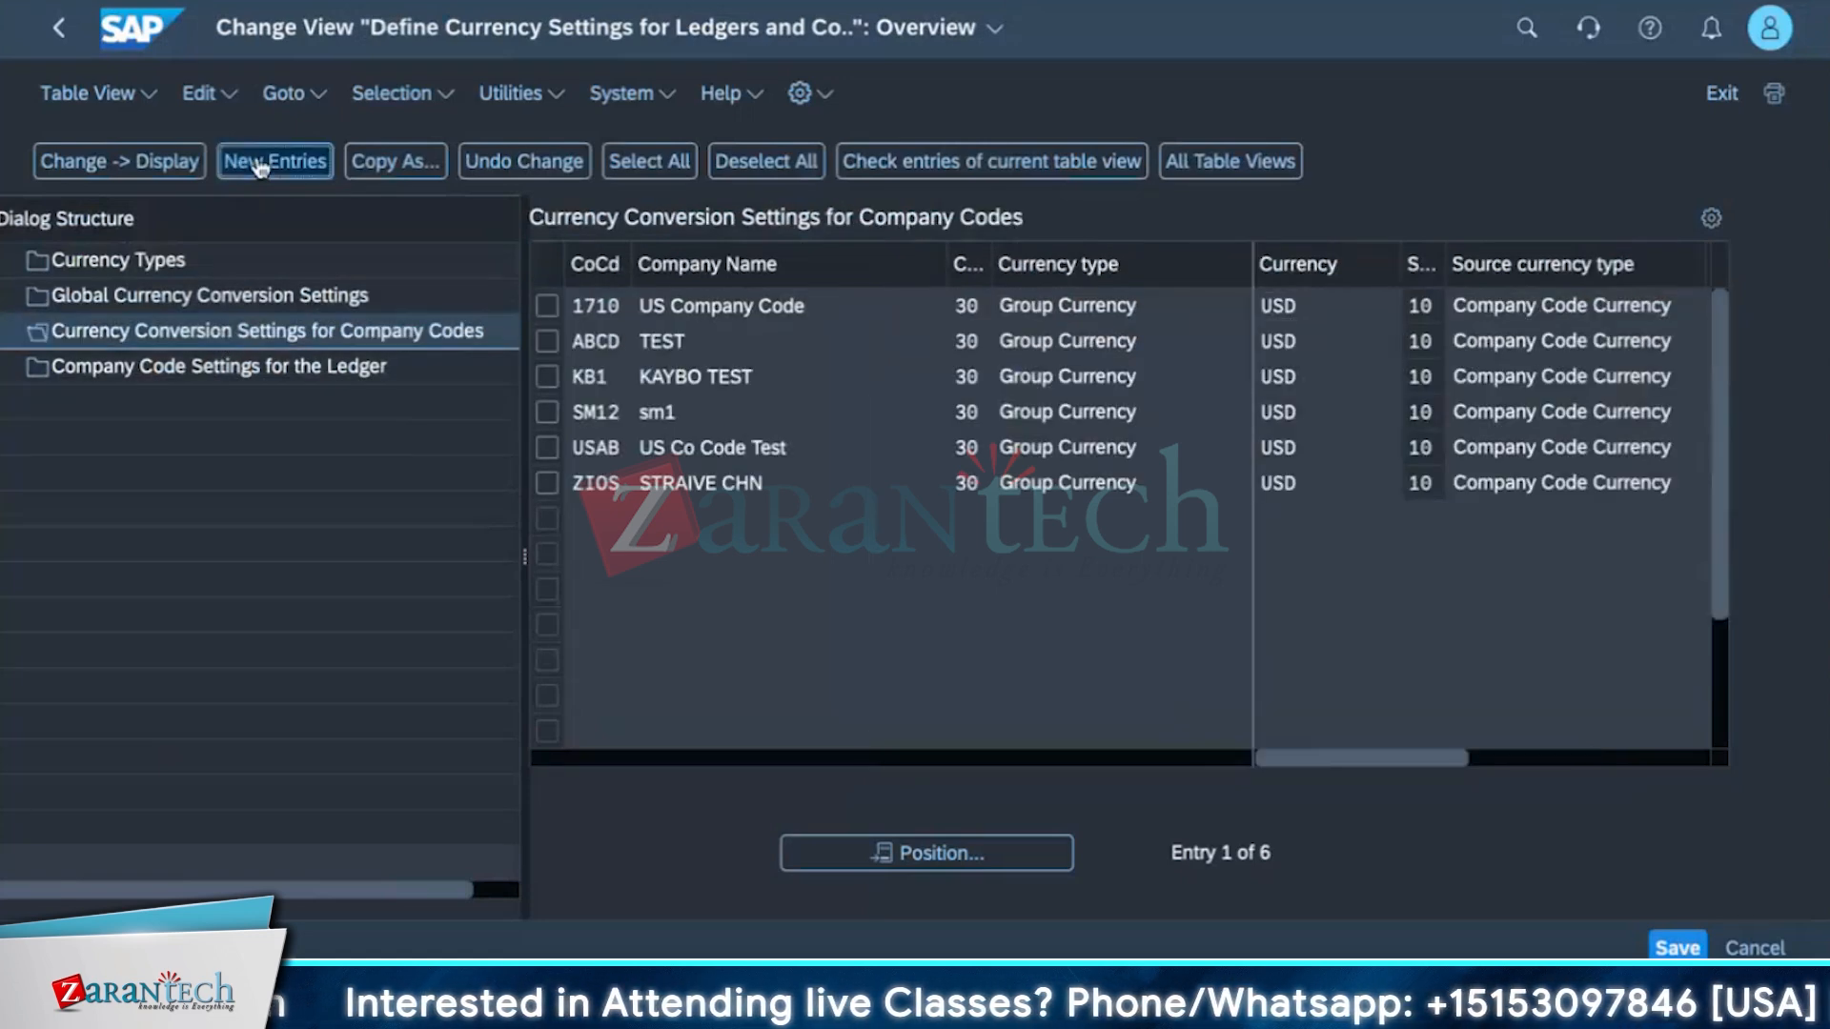
click(185, 297)
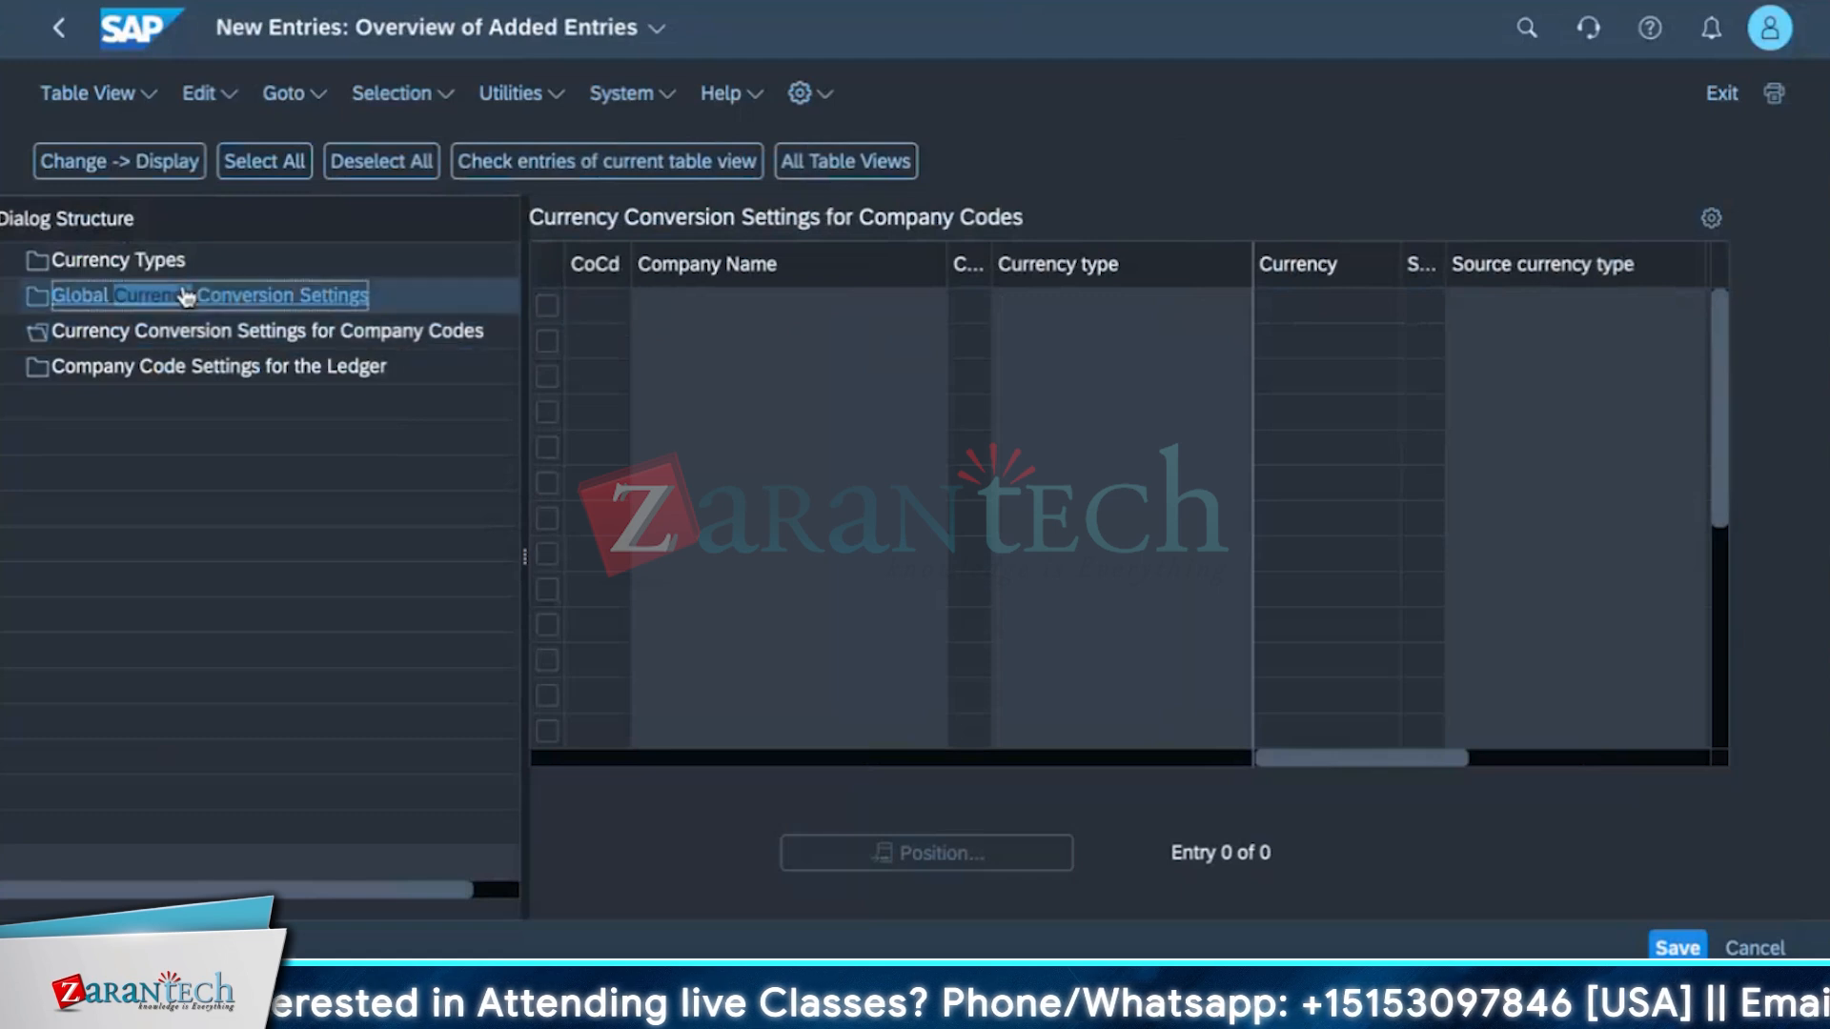
click(245, 174)
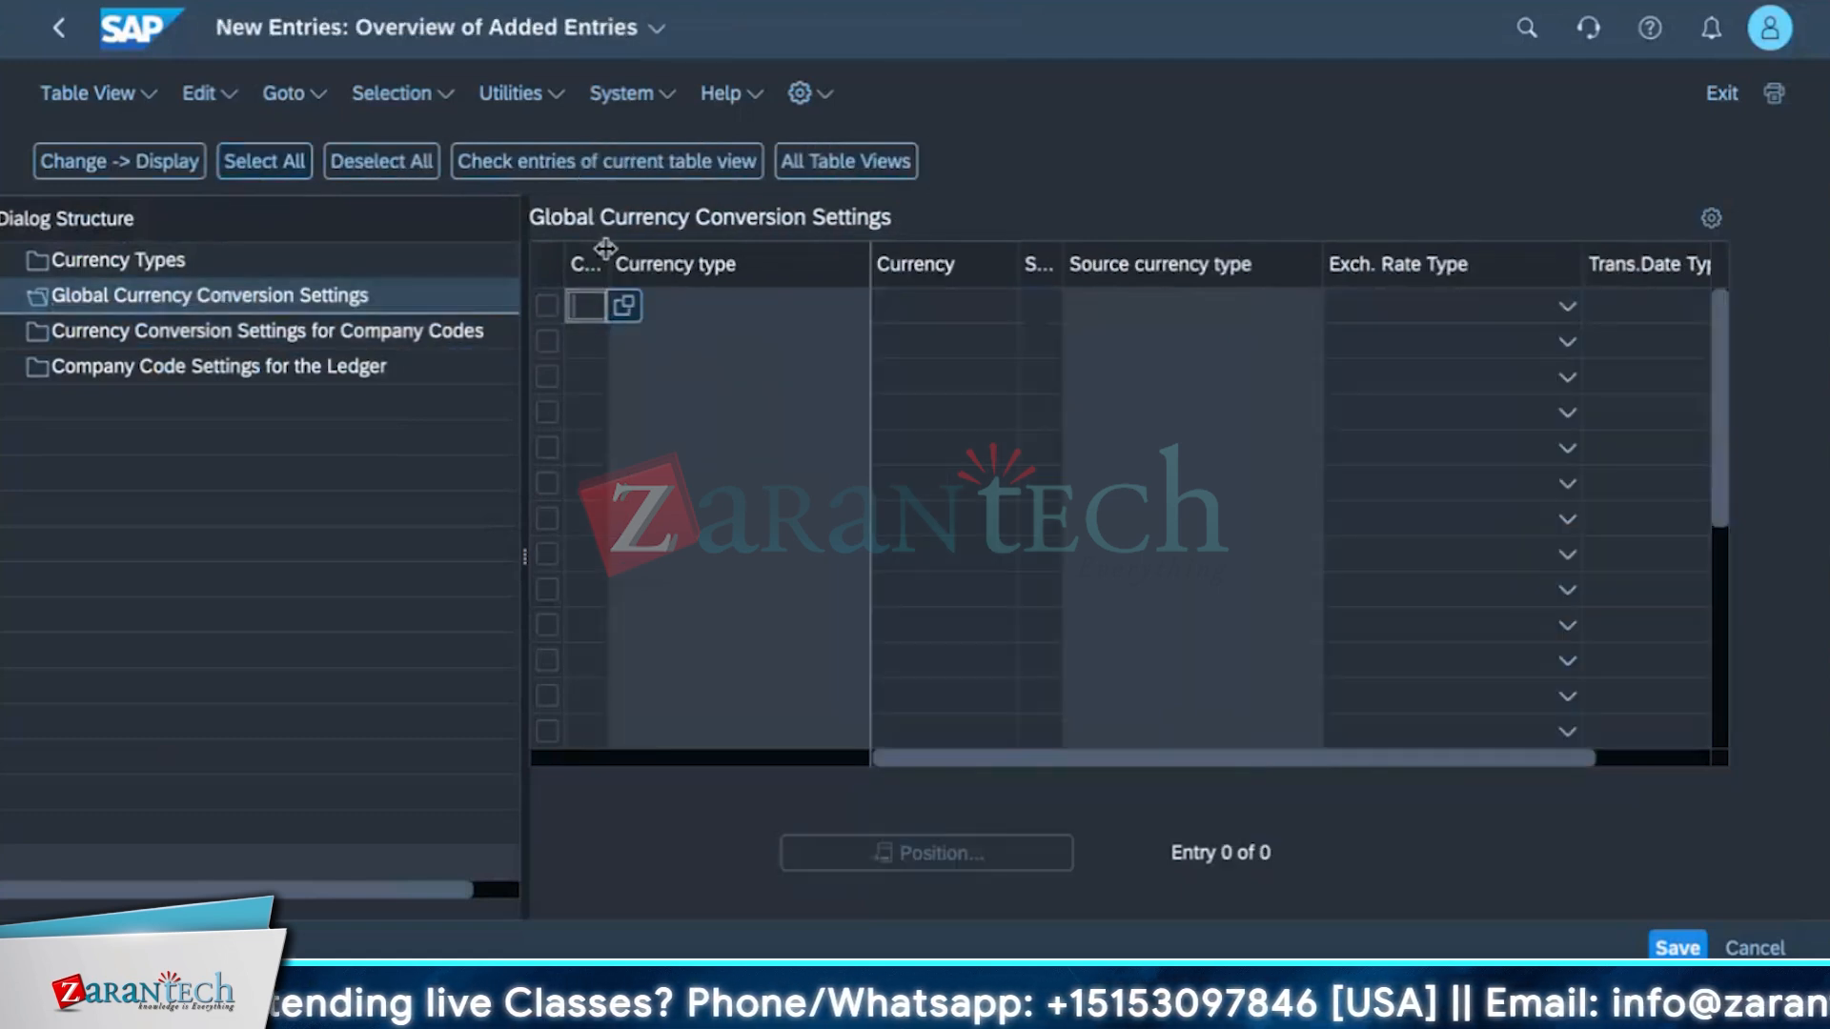
Set the new entry's currency type to 10, Company Code Currency.
drag(605, 248, 720, 255)
click(647, 317)
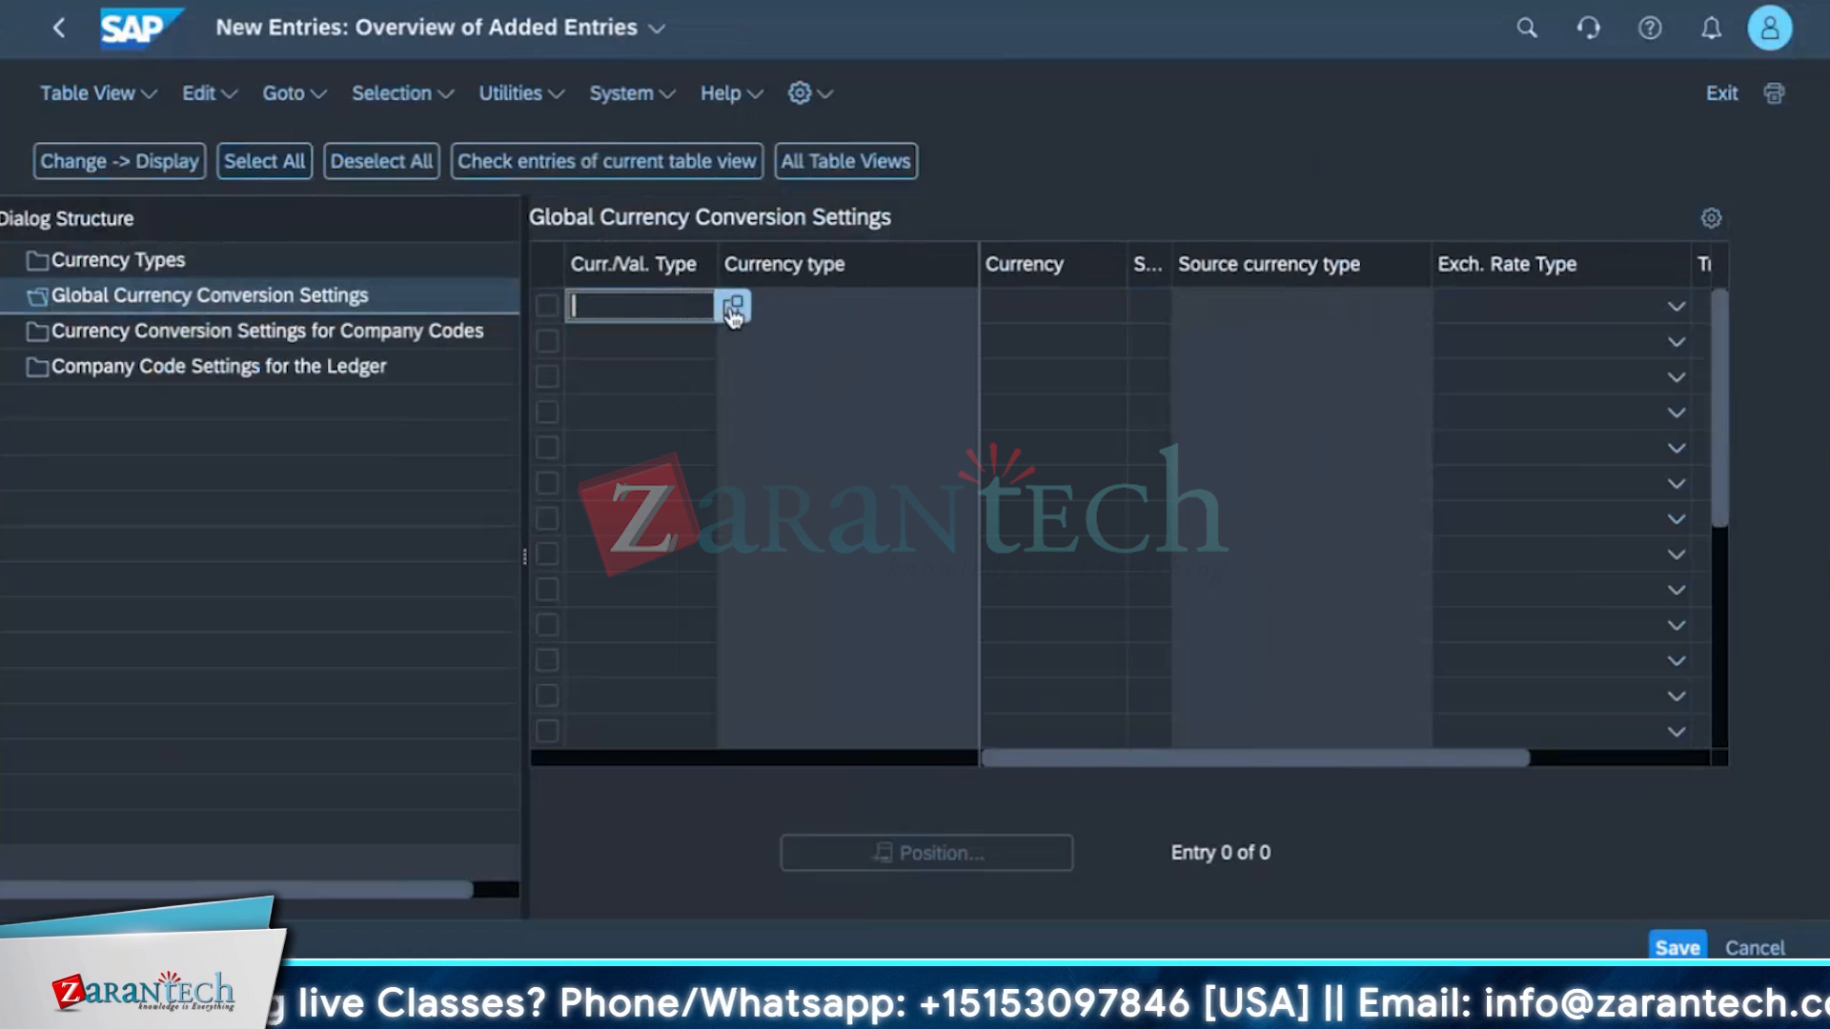
click(734, 307)
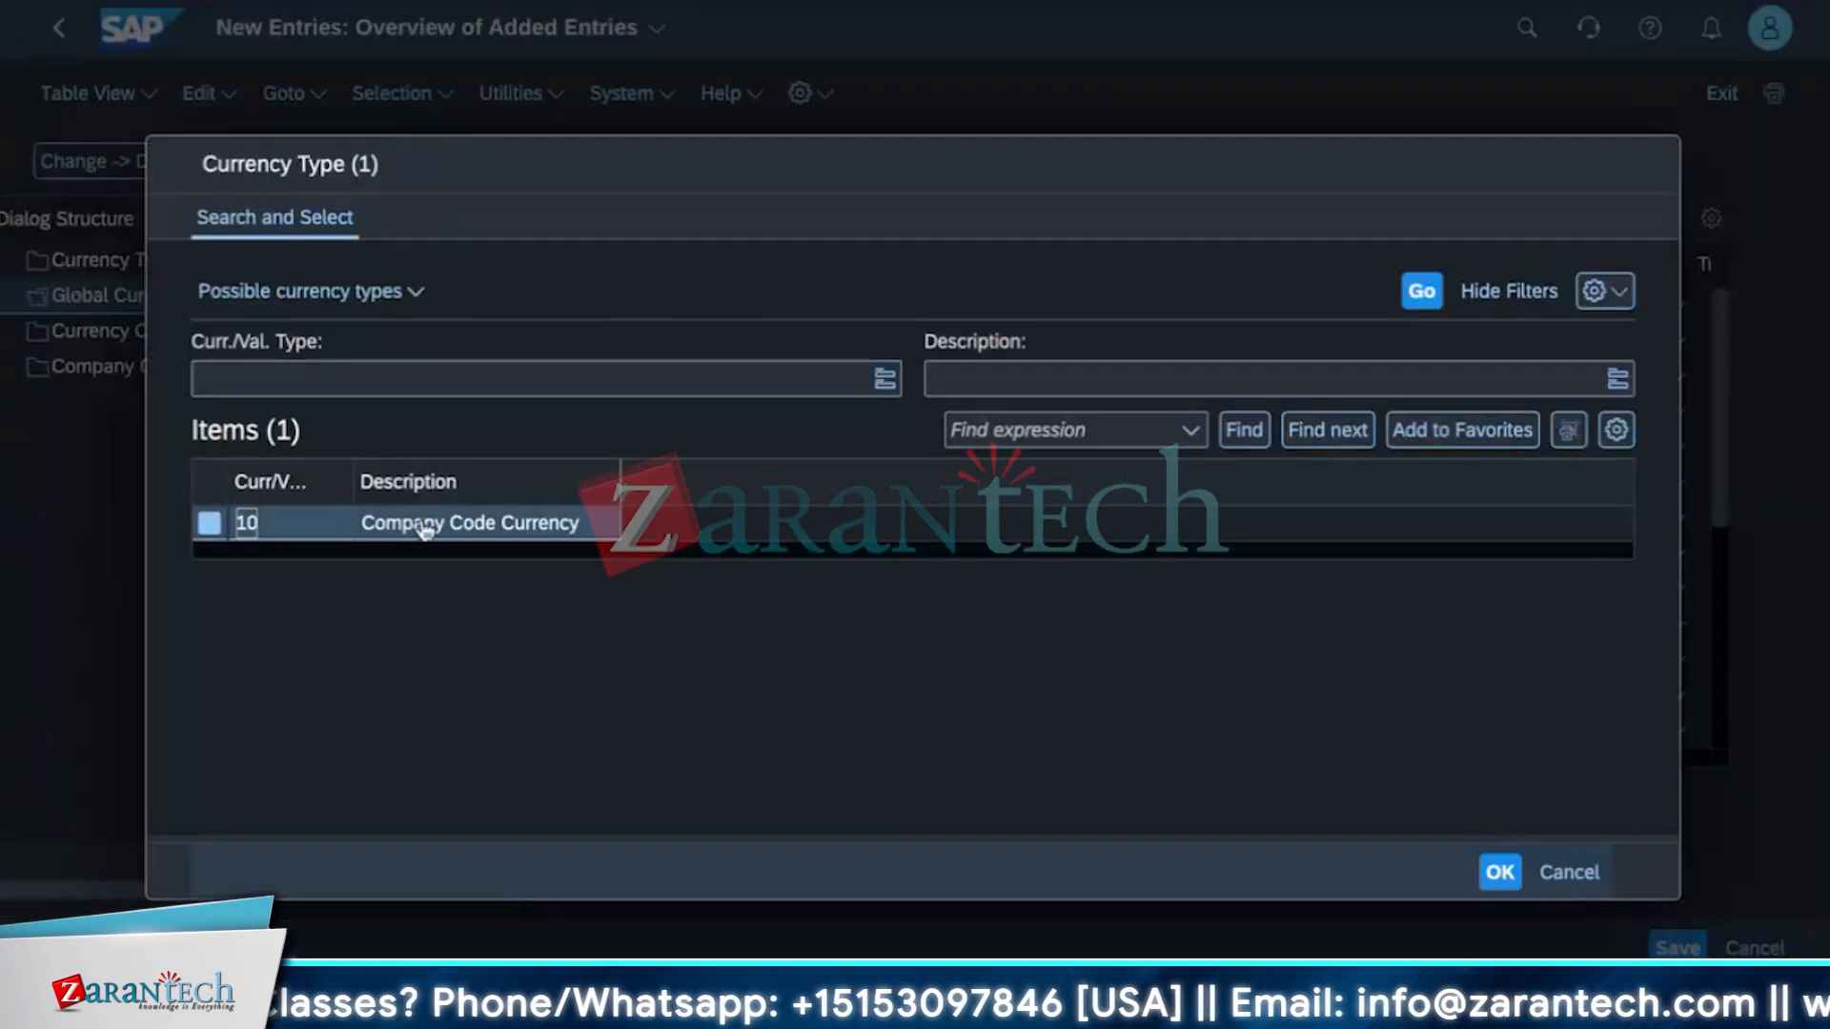
click(420, 523)
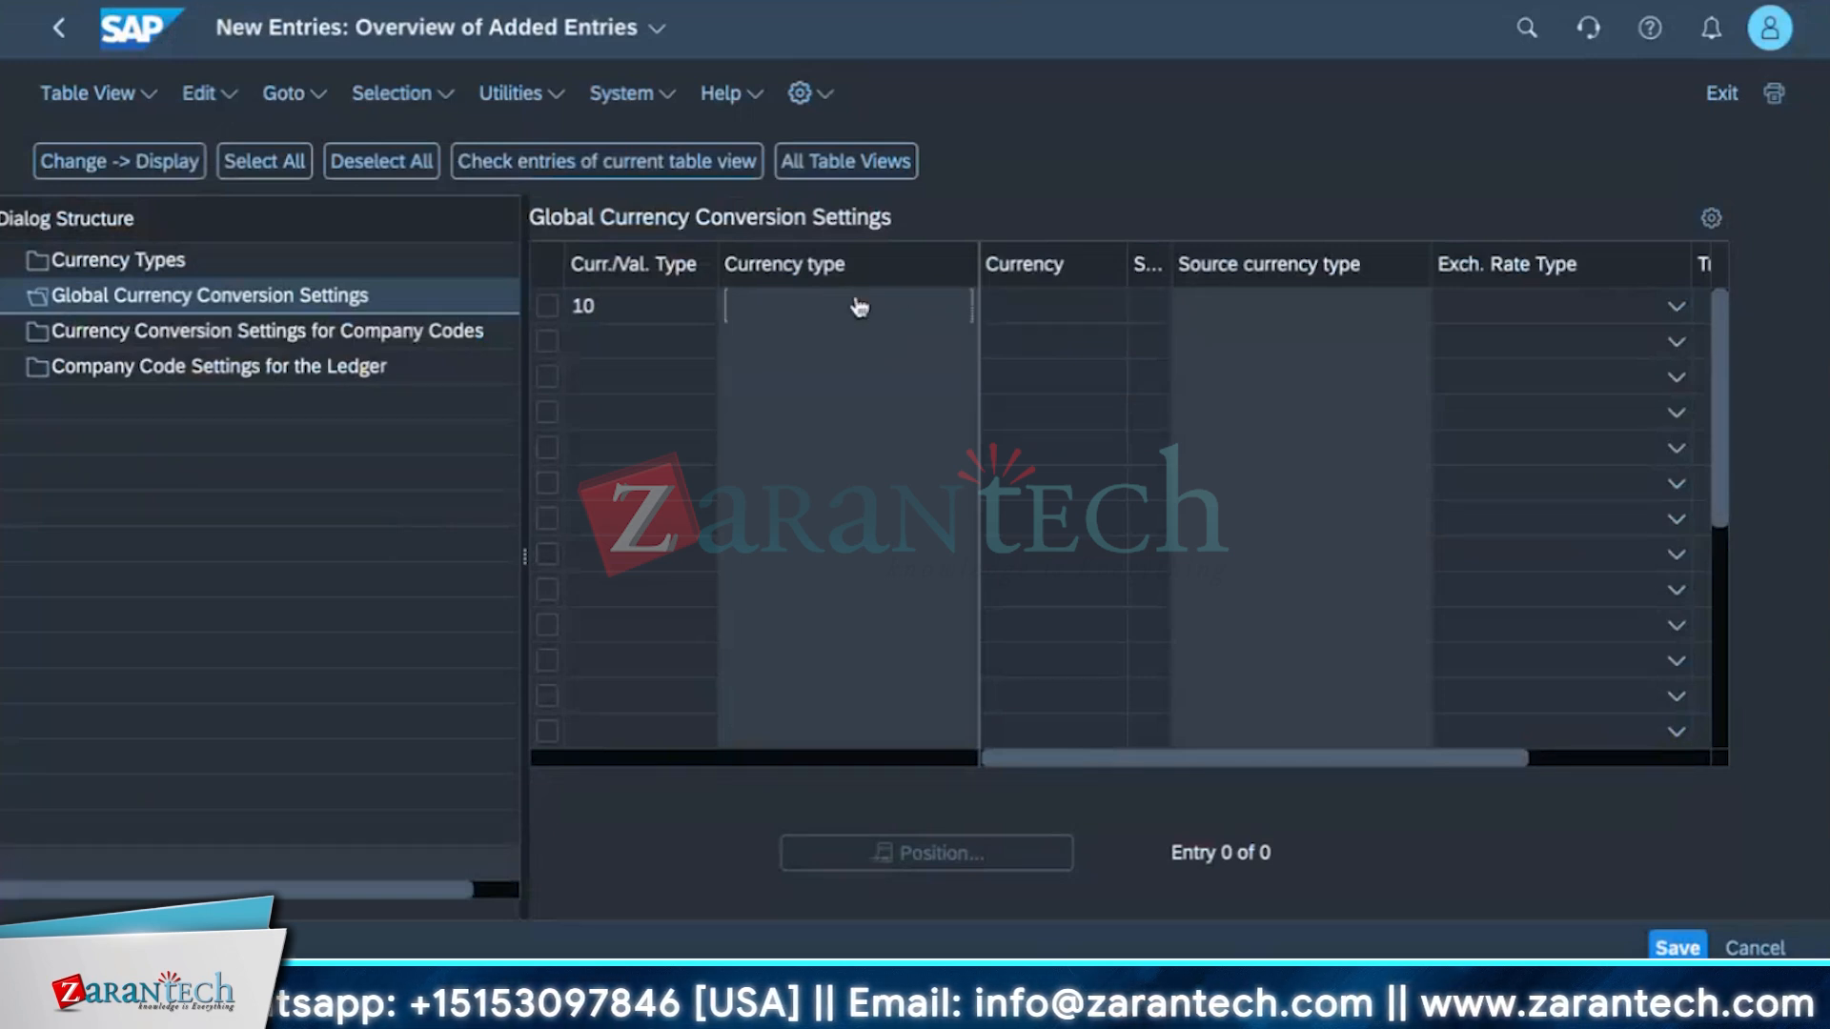
Set the new entry's currency to USD.
click(1019, 306)
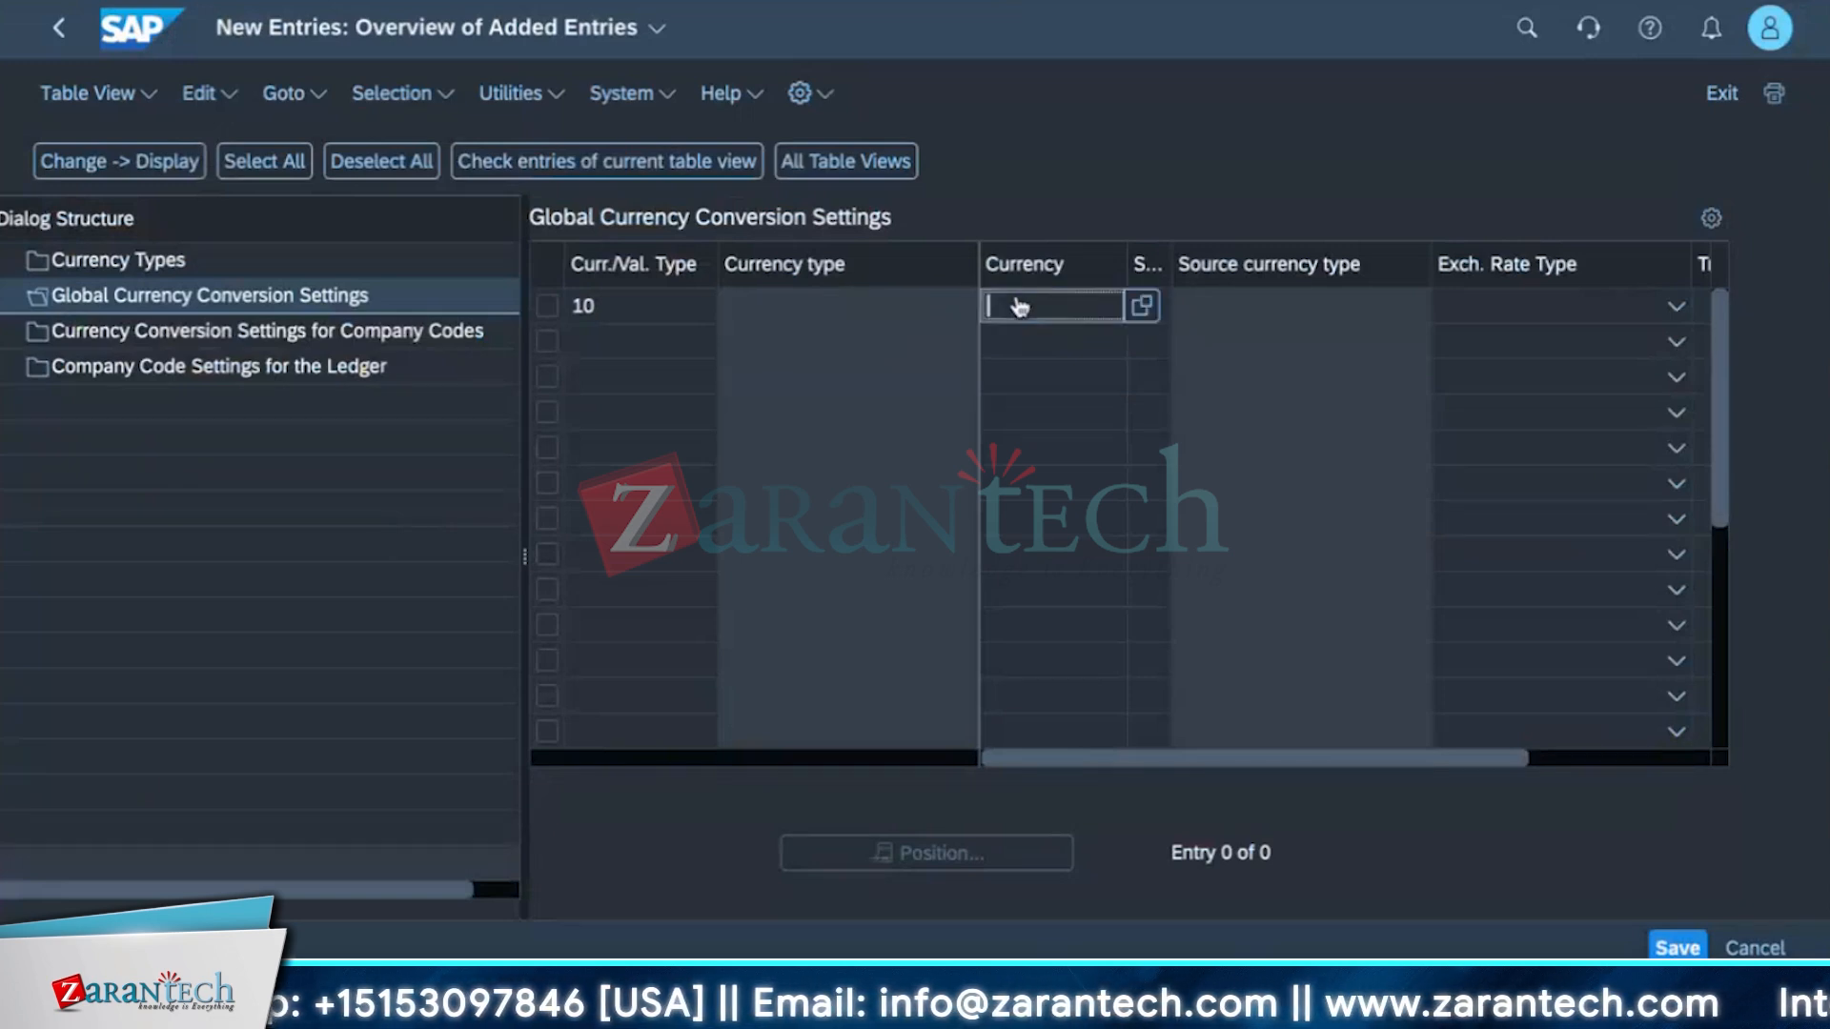
click(1141, 307)
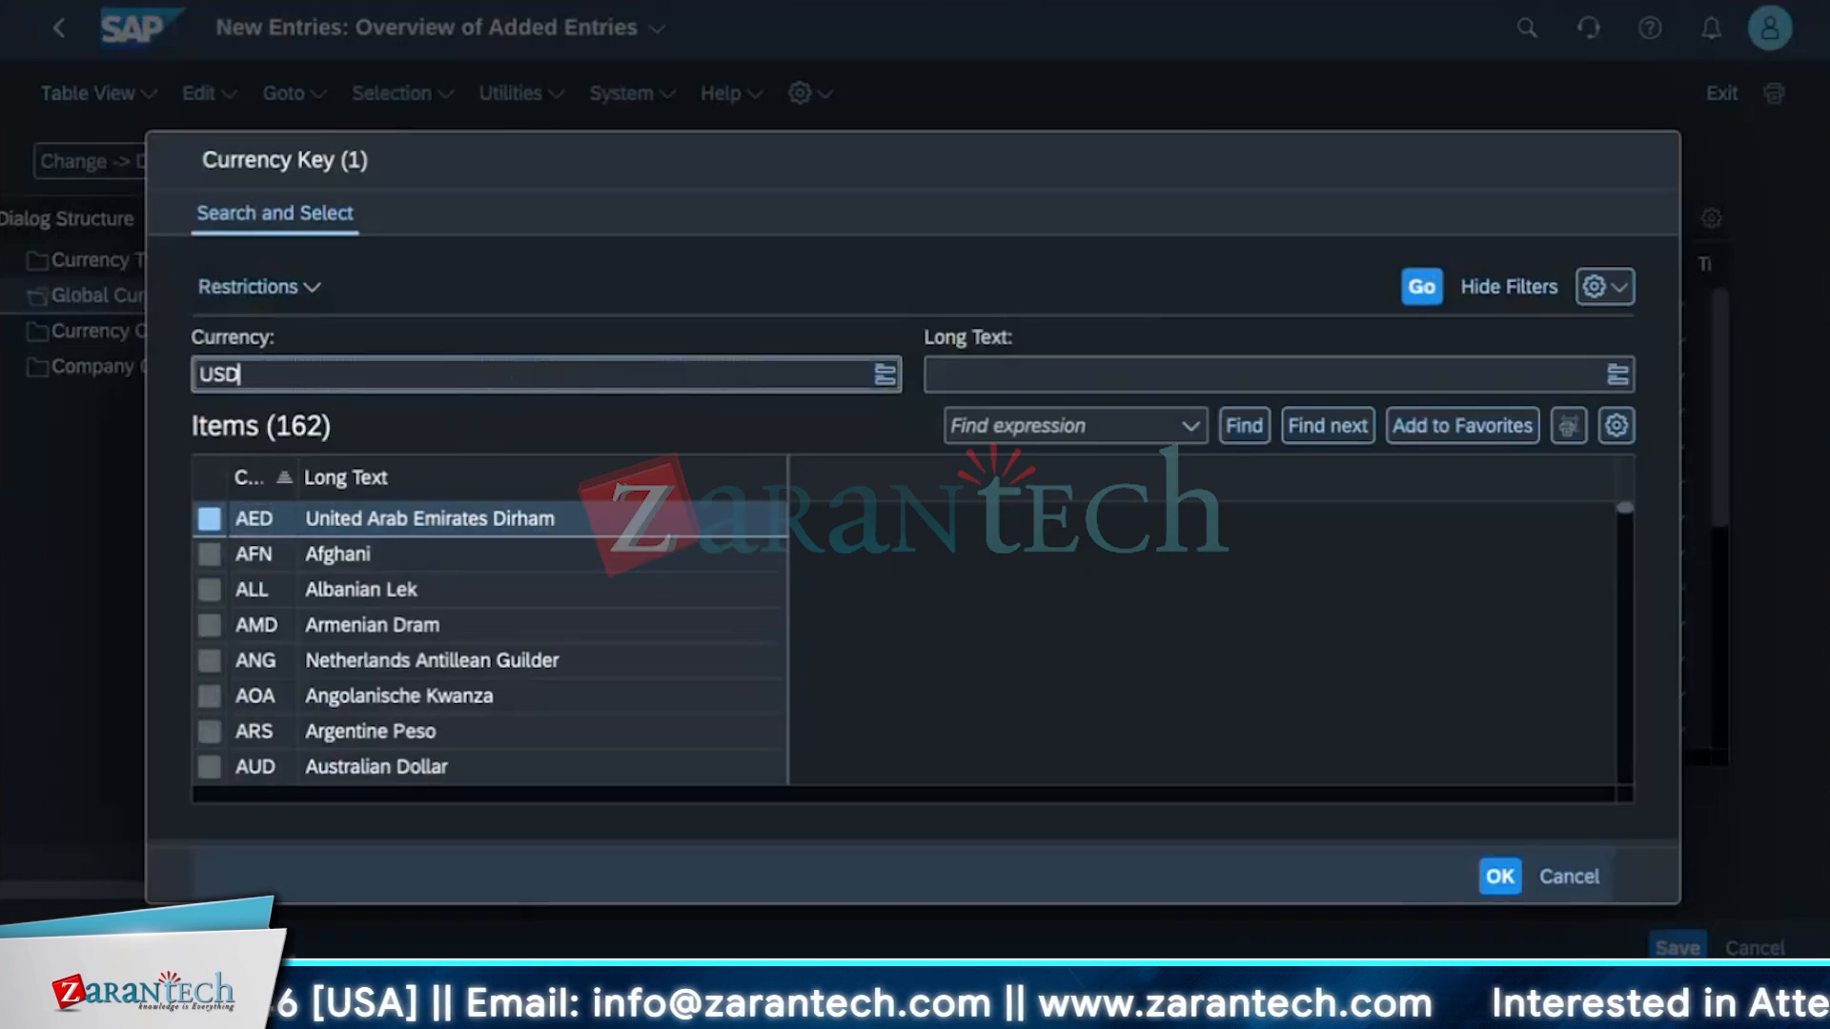
key(Return)
double_click(477, 526)
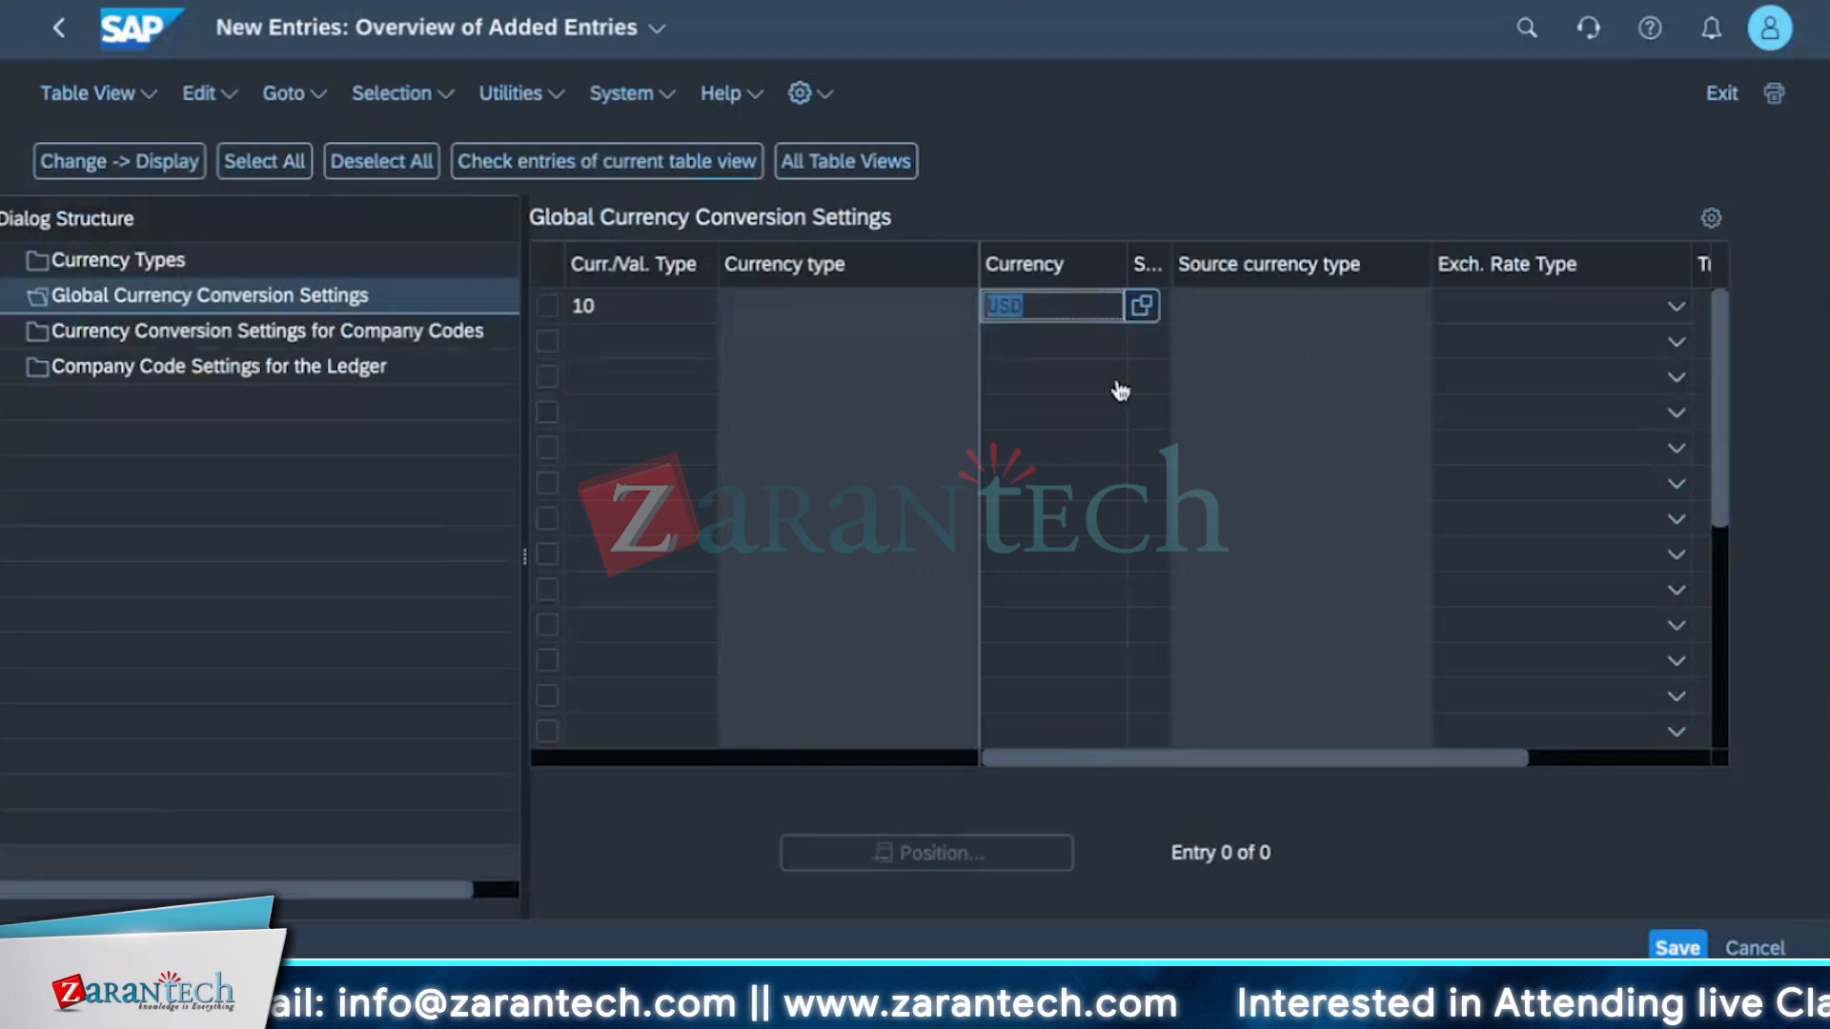
Set the source currency type to 00, Document Currency.
click(1121, 408)
click(1148, 309)
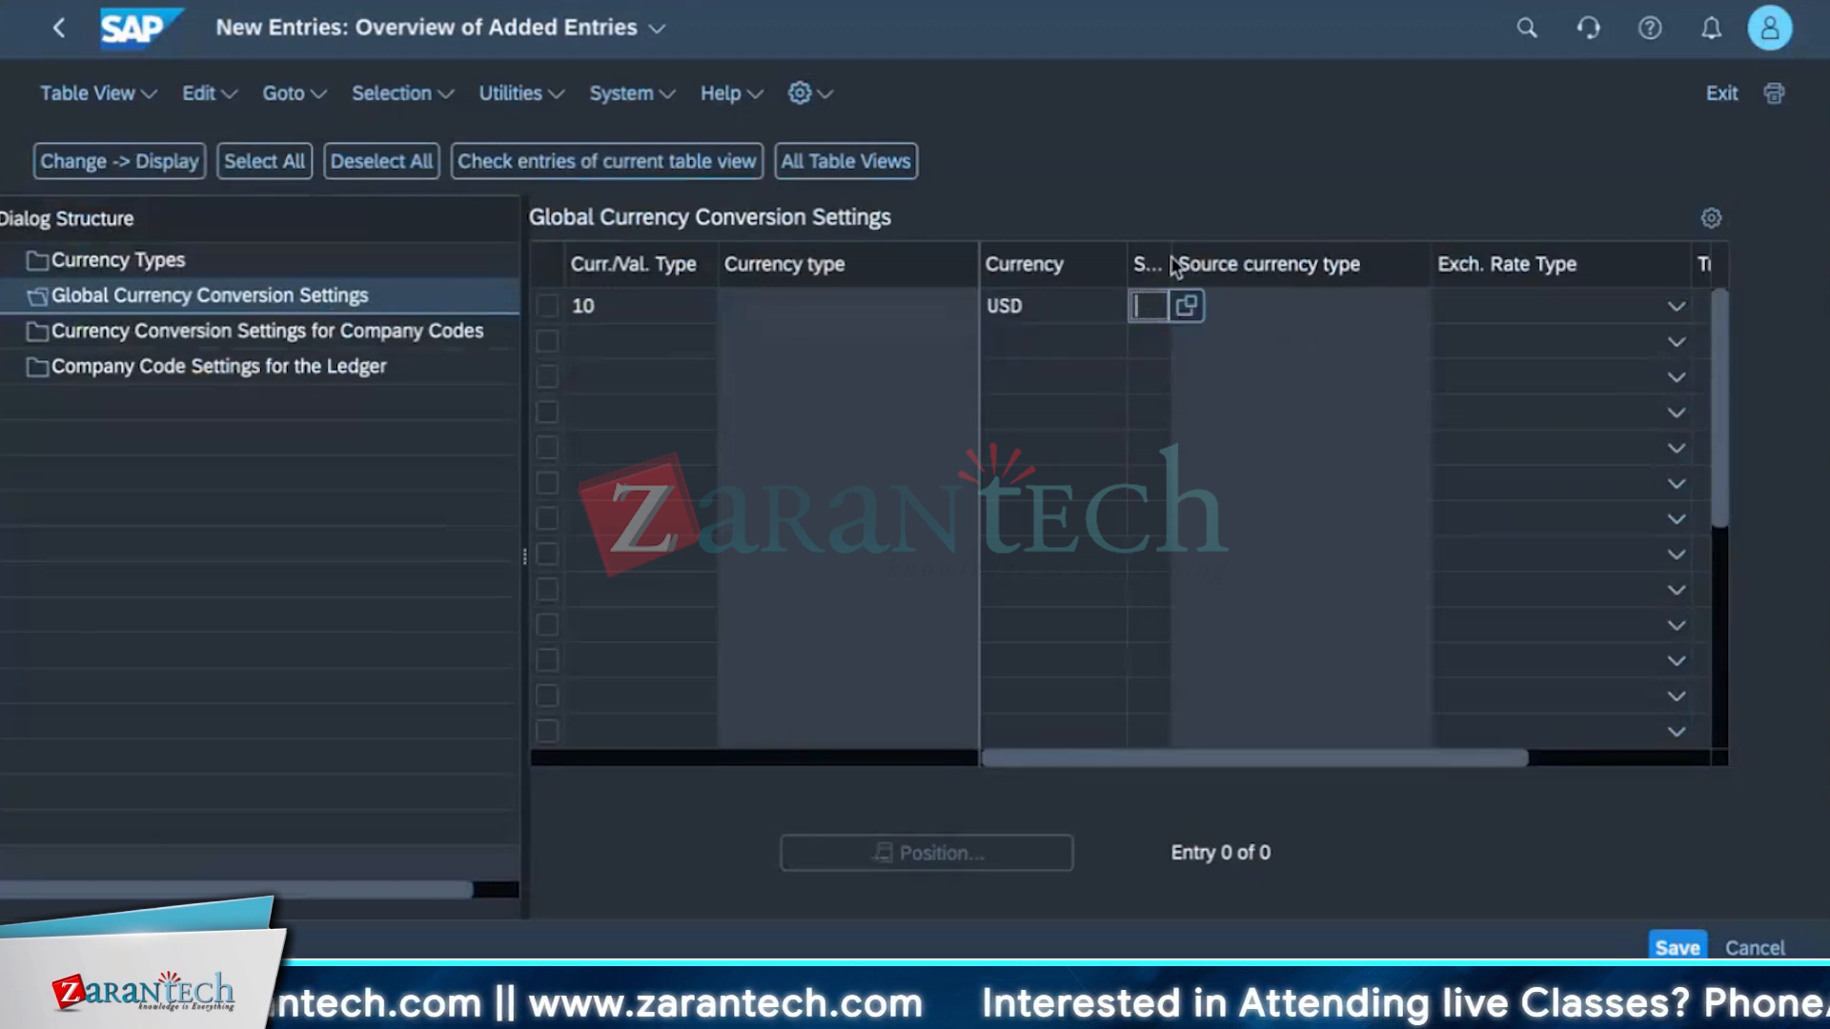
drag(1171, 262, 1360, 270)
click(1239, 306)
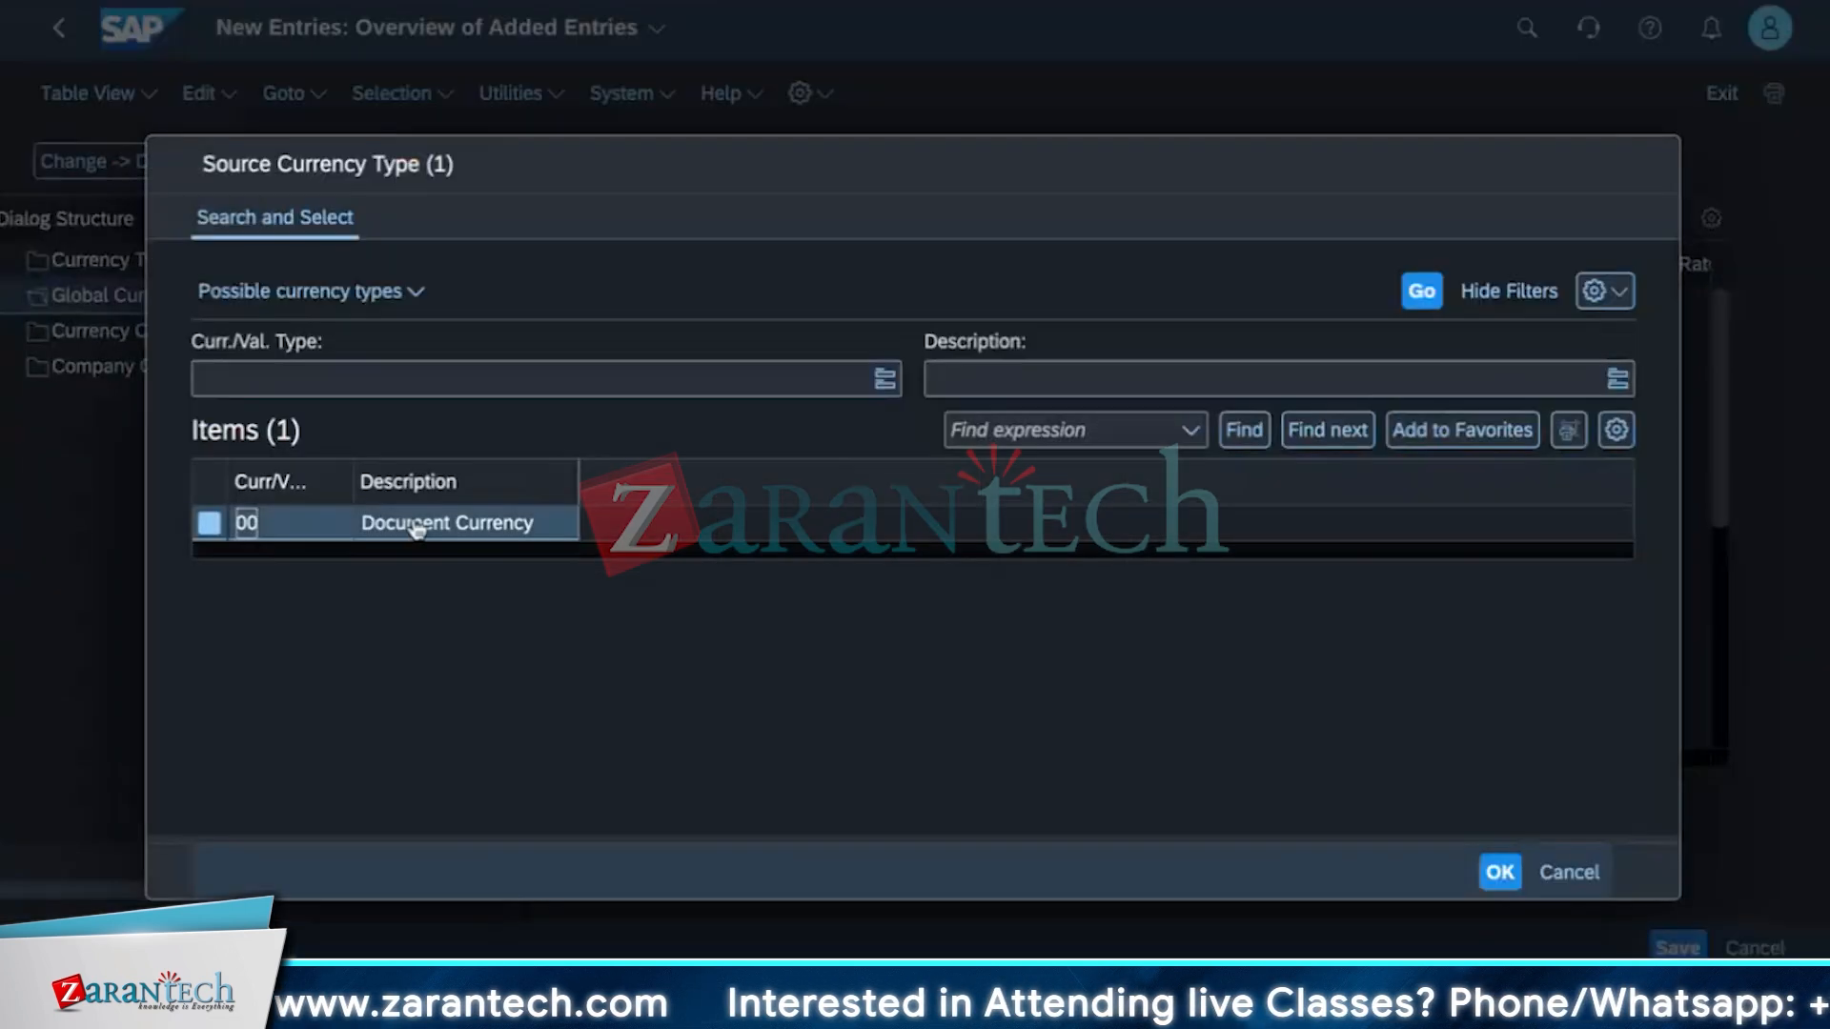
click(400, 532)
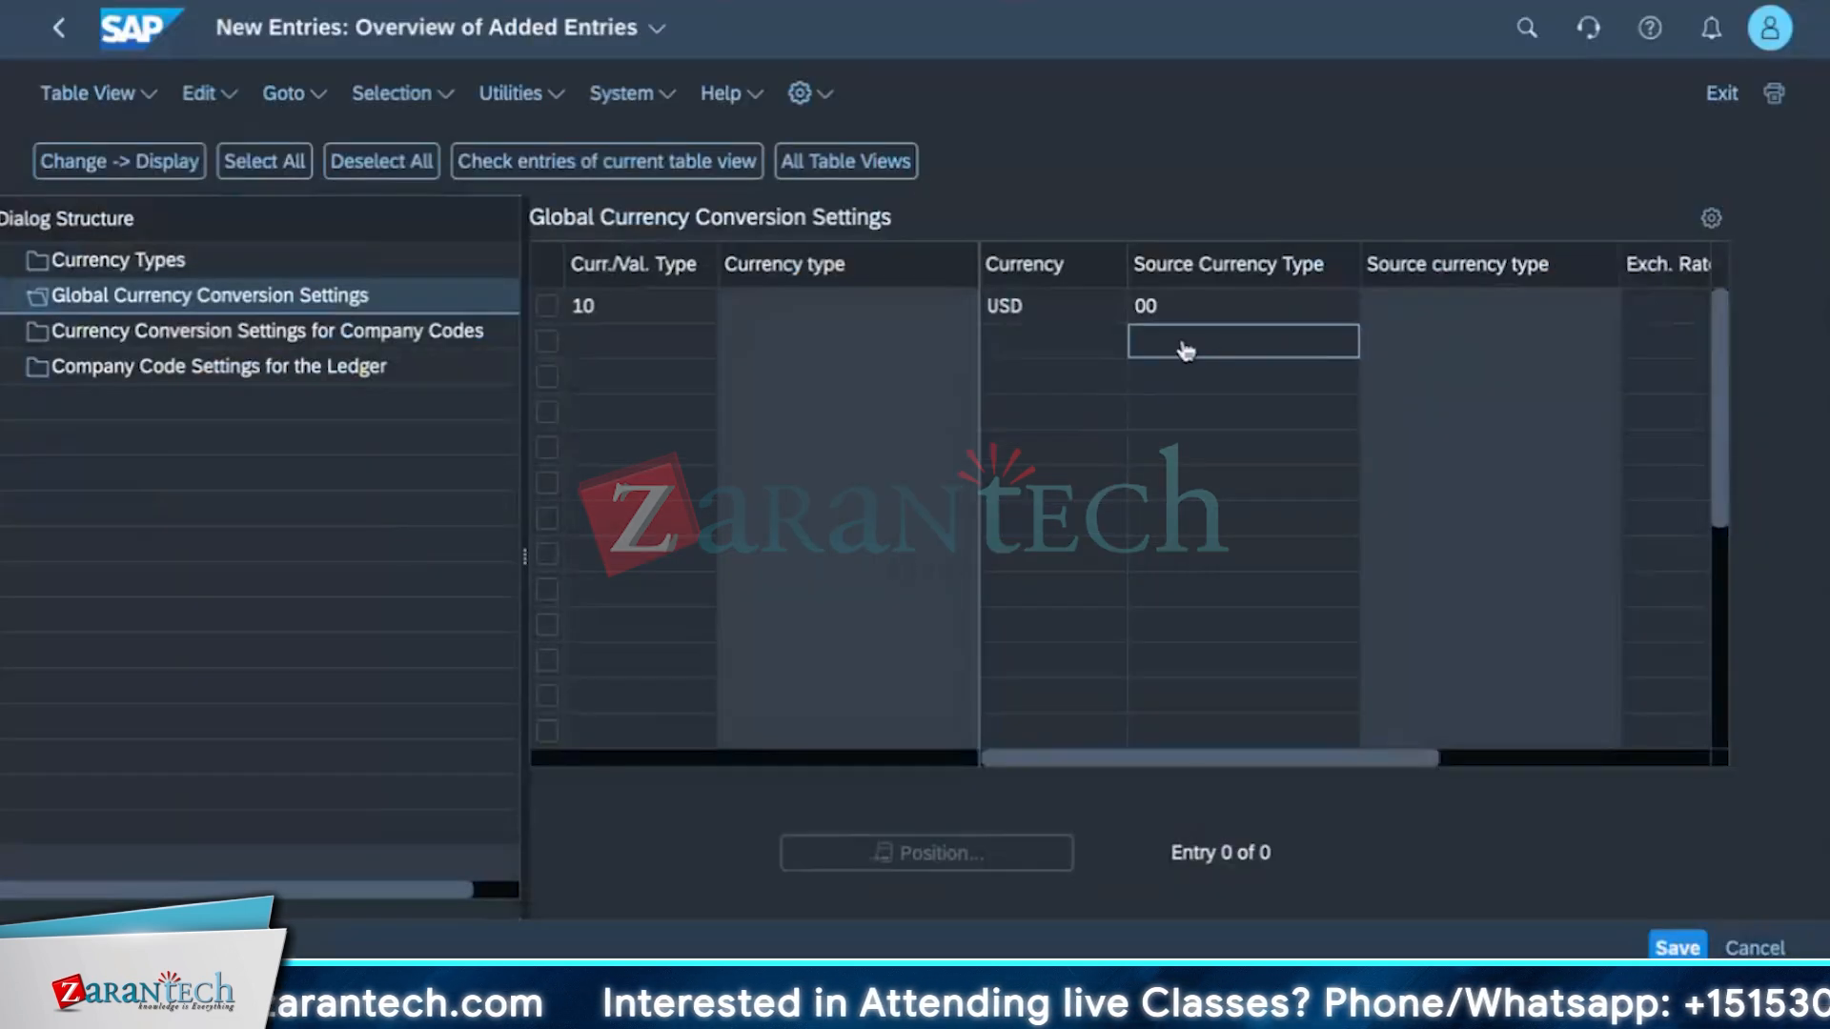
Set the exchange rate type to M, standard translation at average rate, and the translation date type to Posting date.
click(1633, 306)
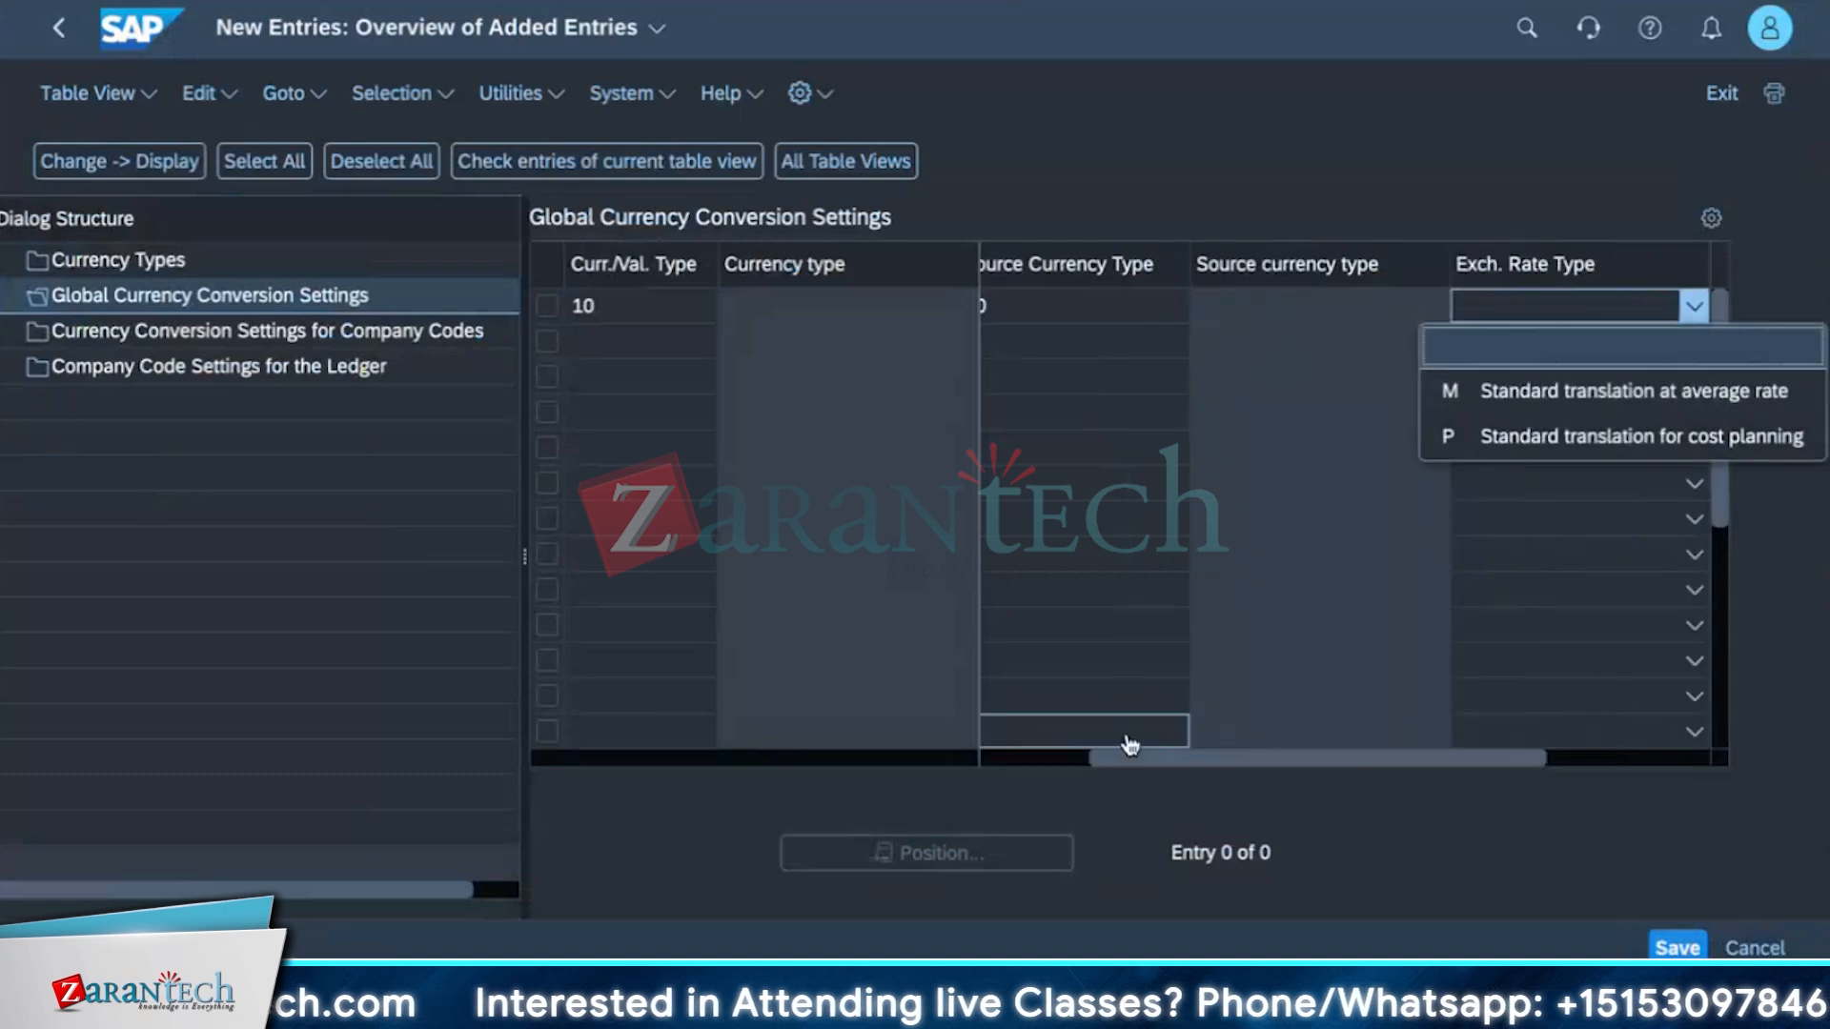
click(1147, 753)
drag(1149, 753, 1361, 753)
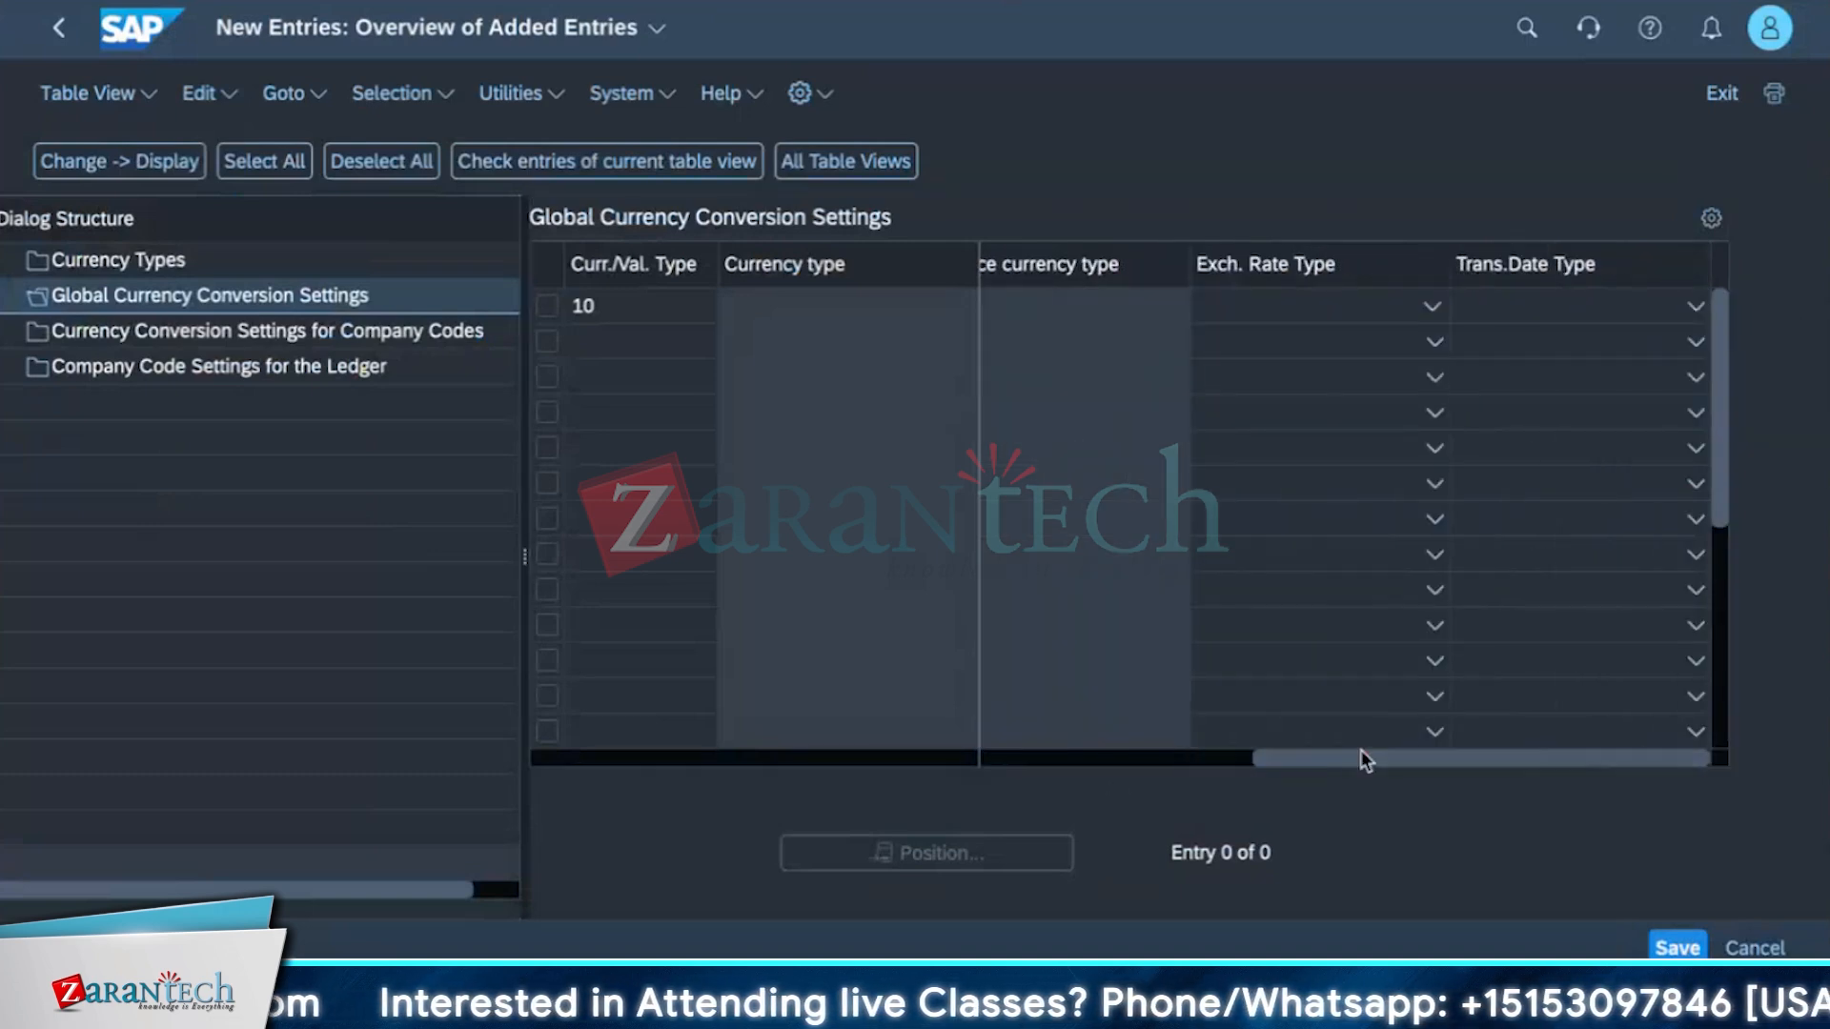
click(1346, 305)
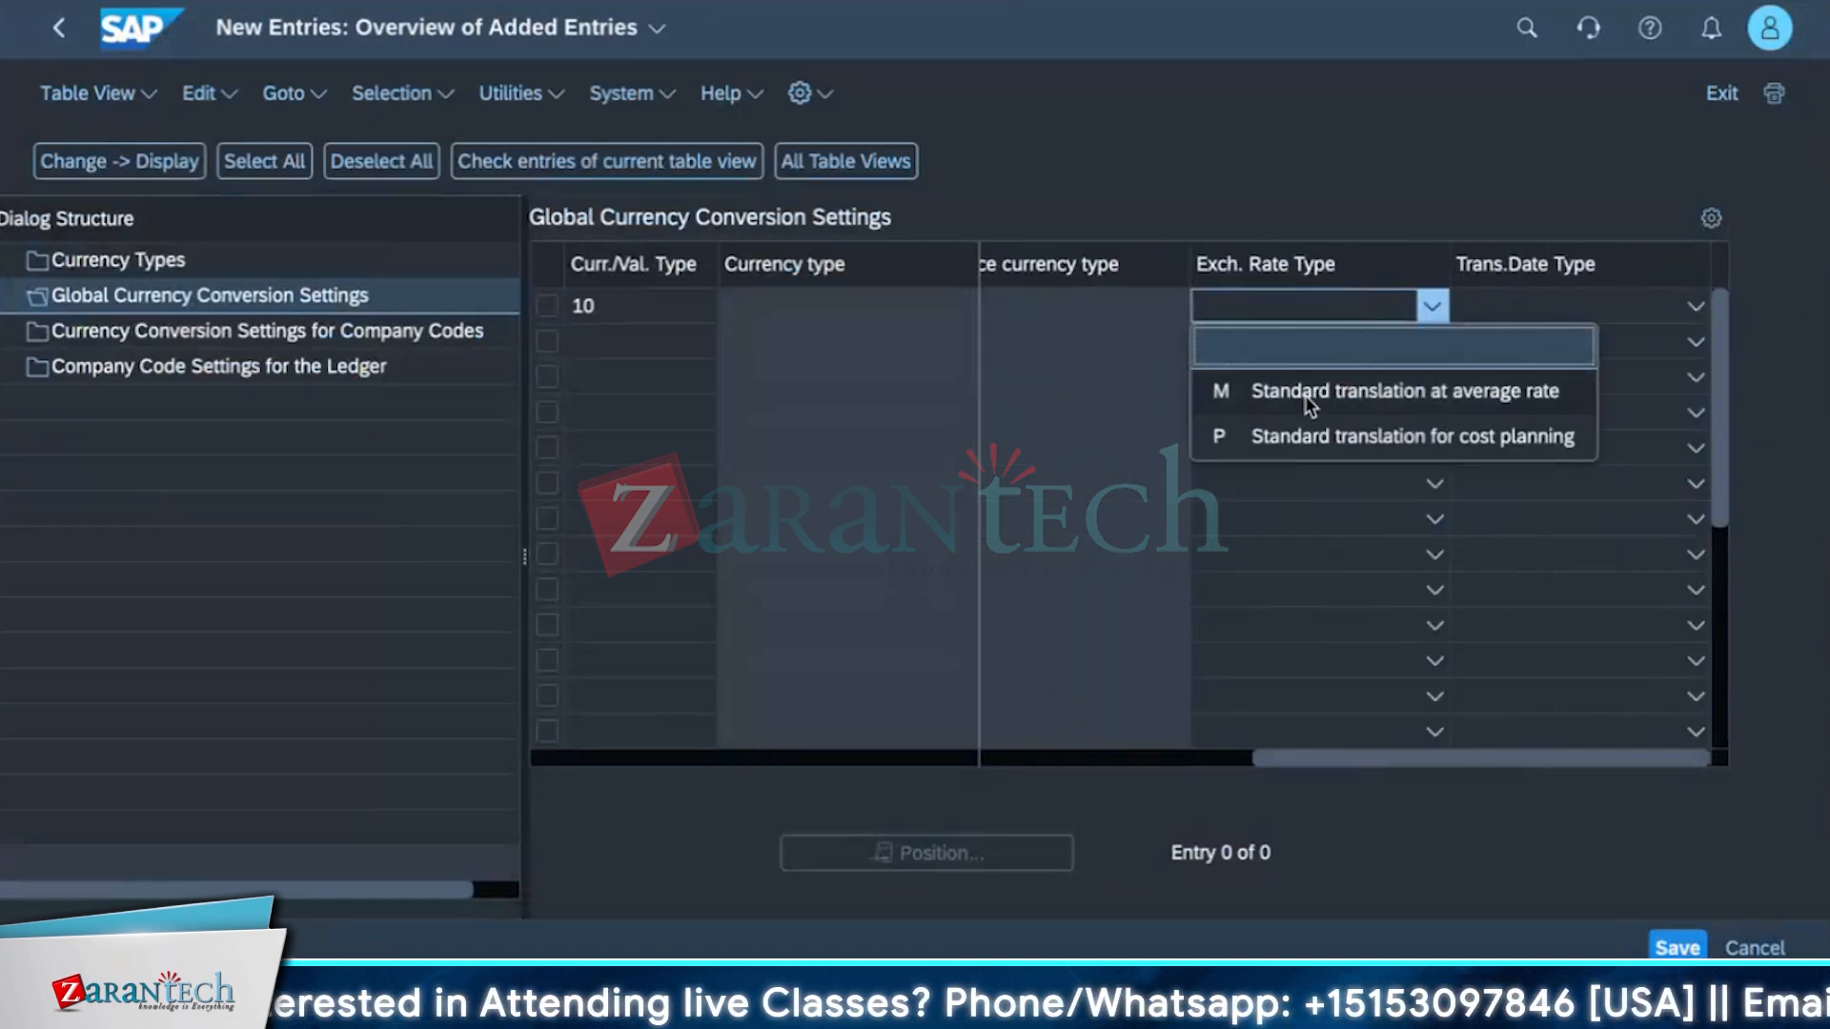
click(1300, 388)
click(1611, 307)
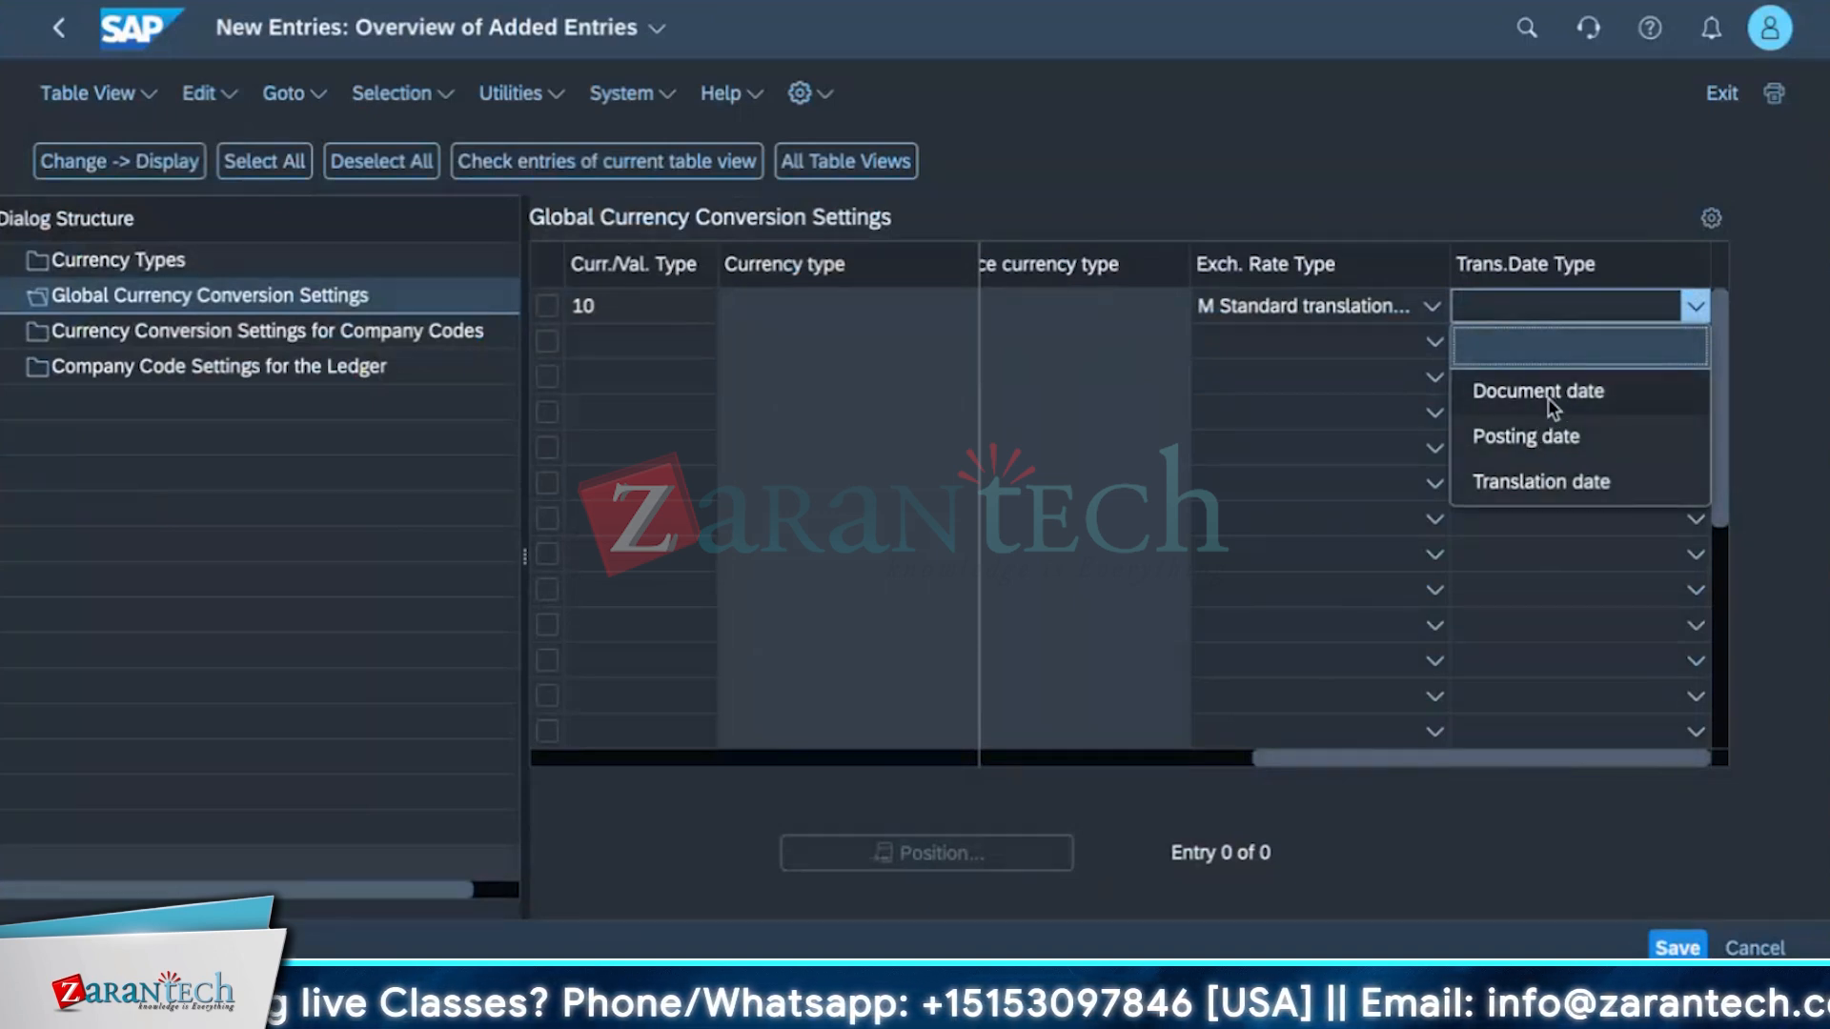
click(1506, 439)
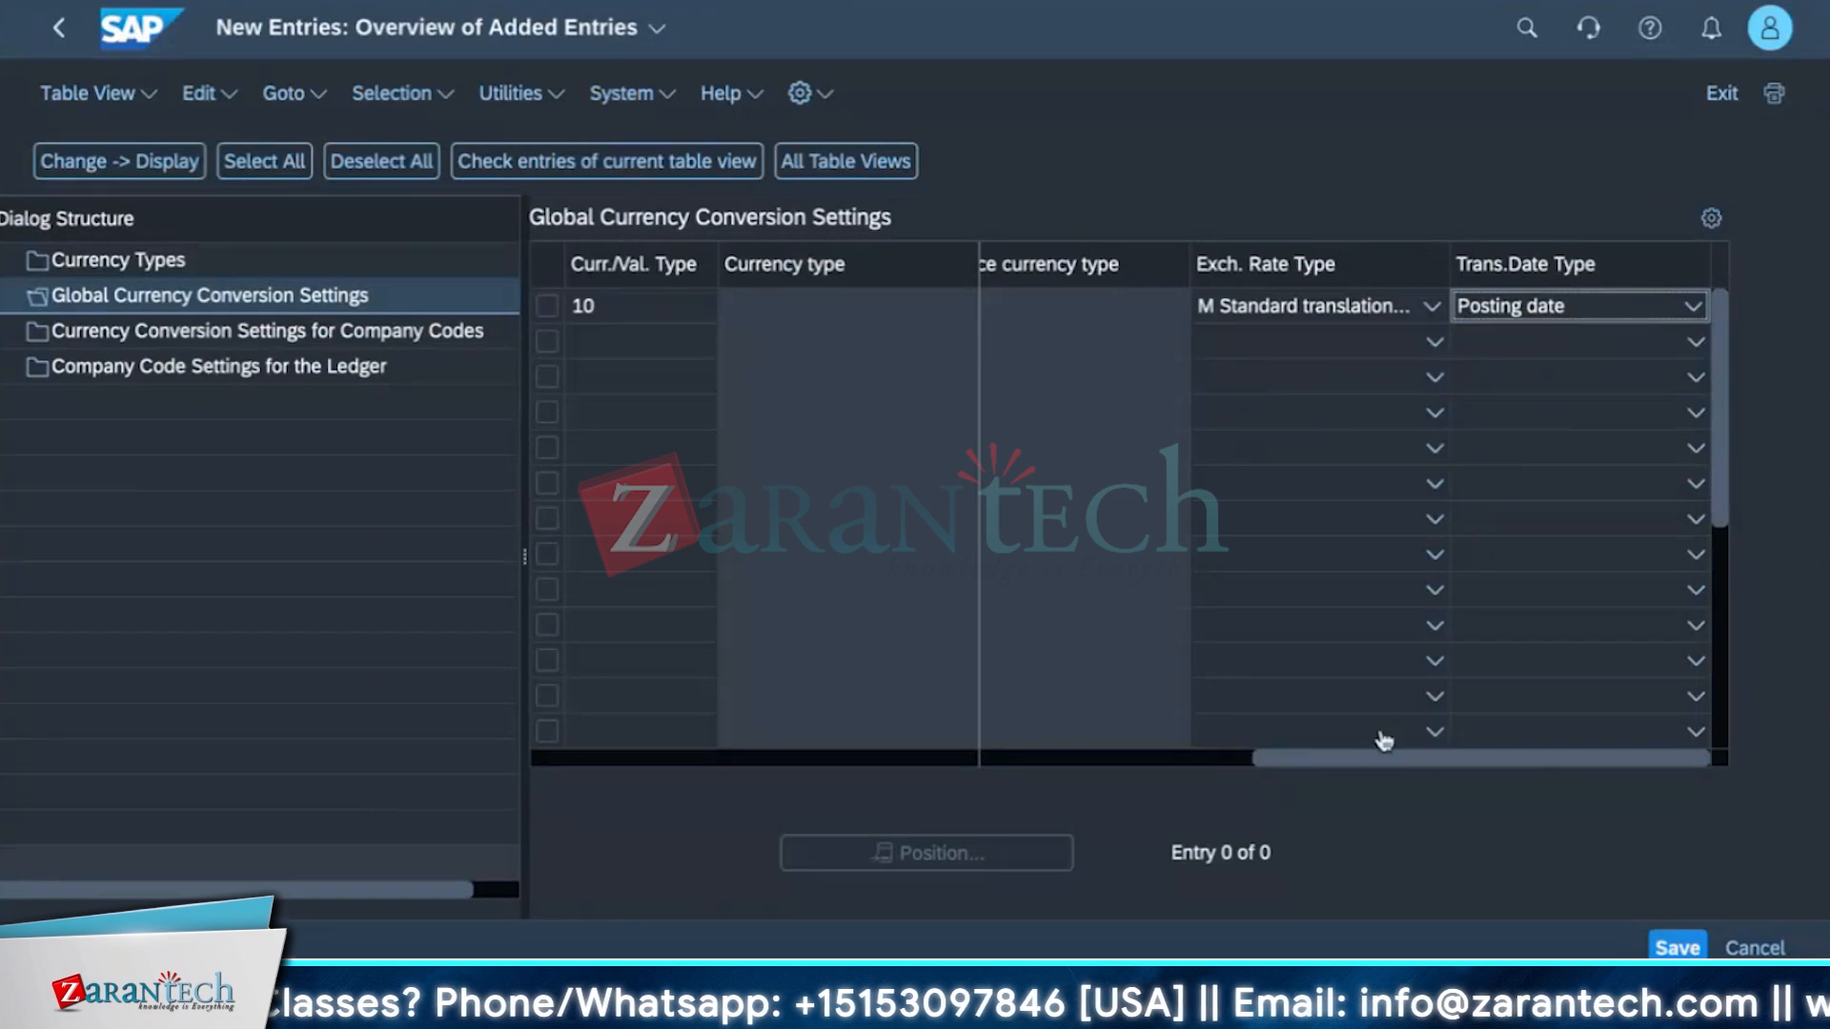
Try to save the new global currency conversion entry.
drag(1369, 760, 1096, 760)
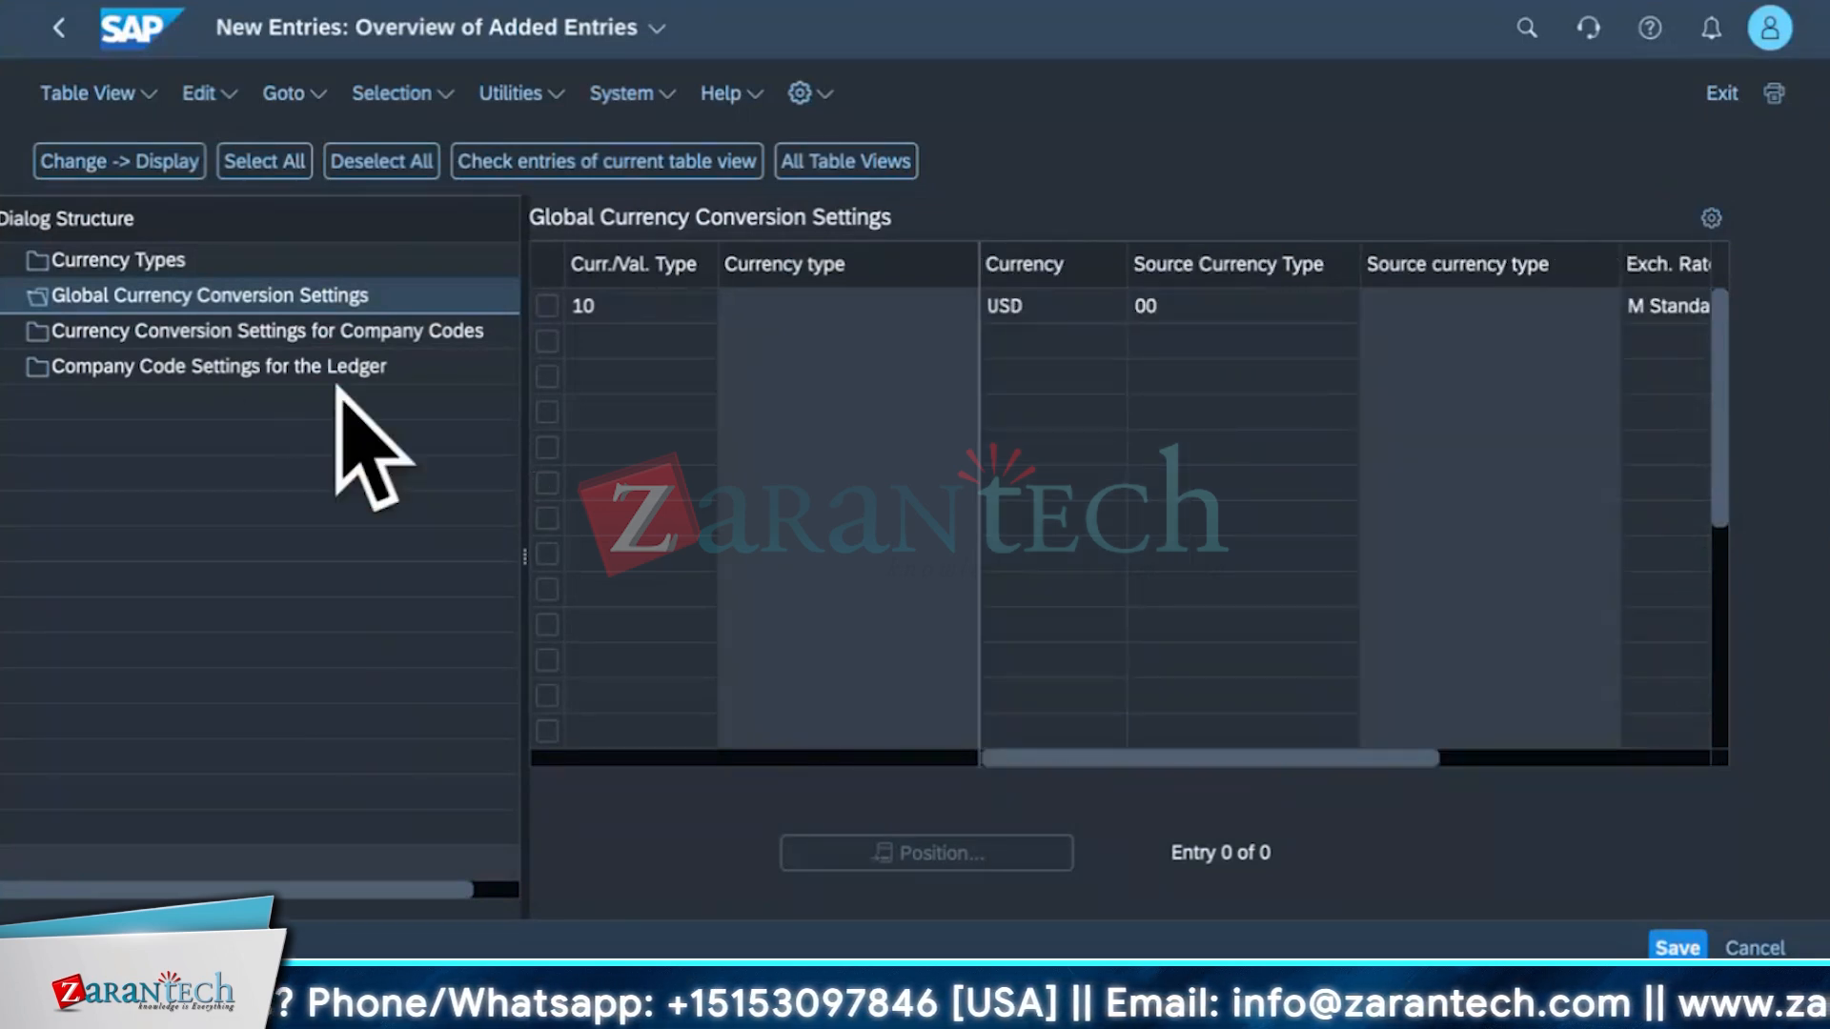
click(1675, 948)
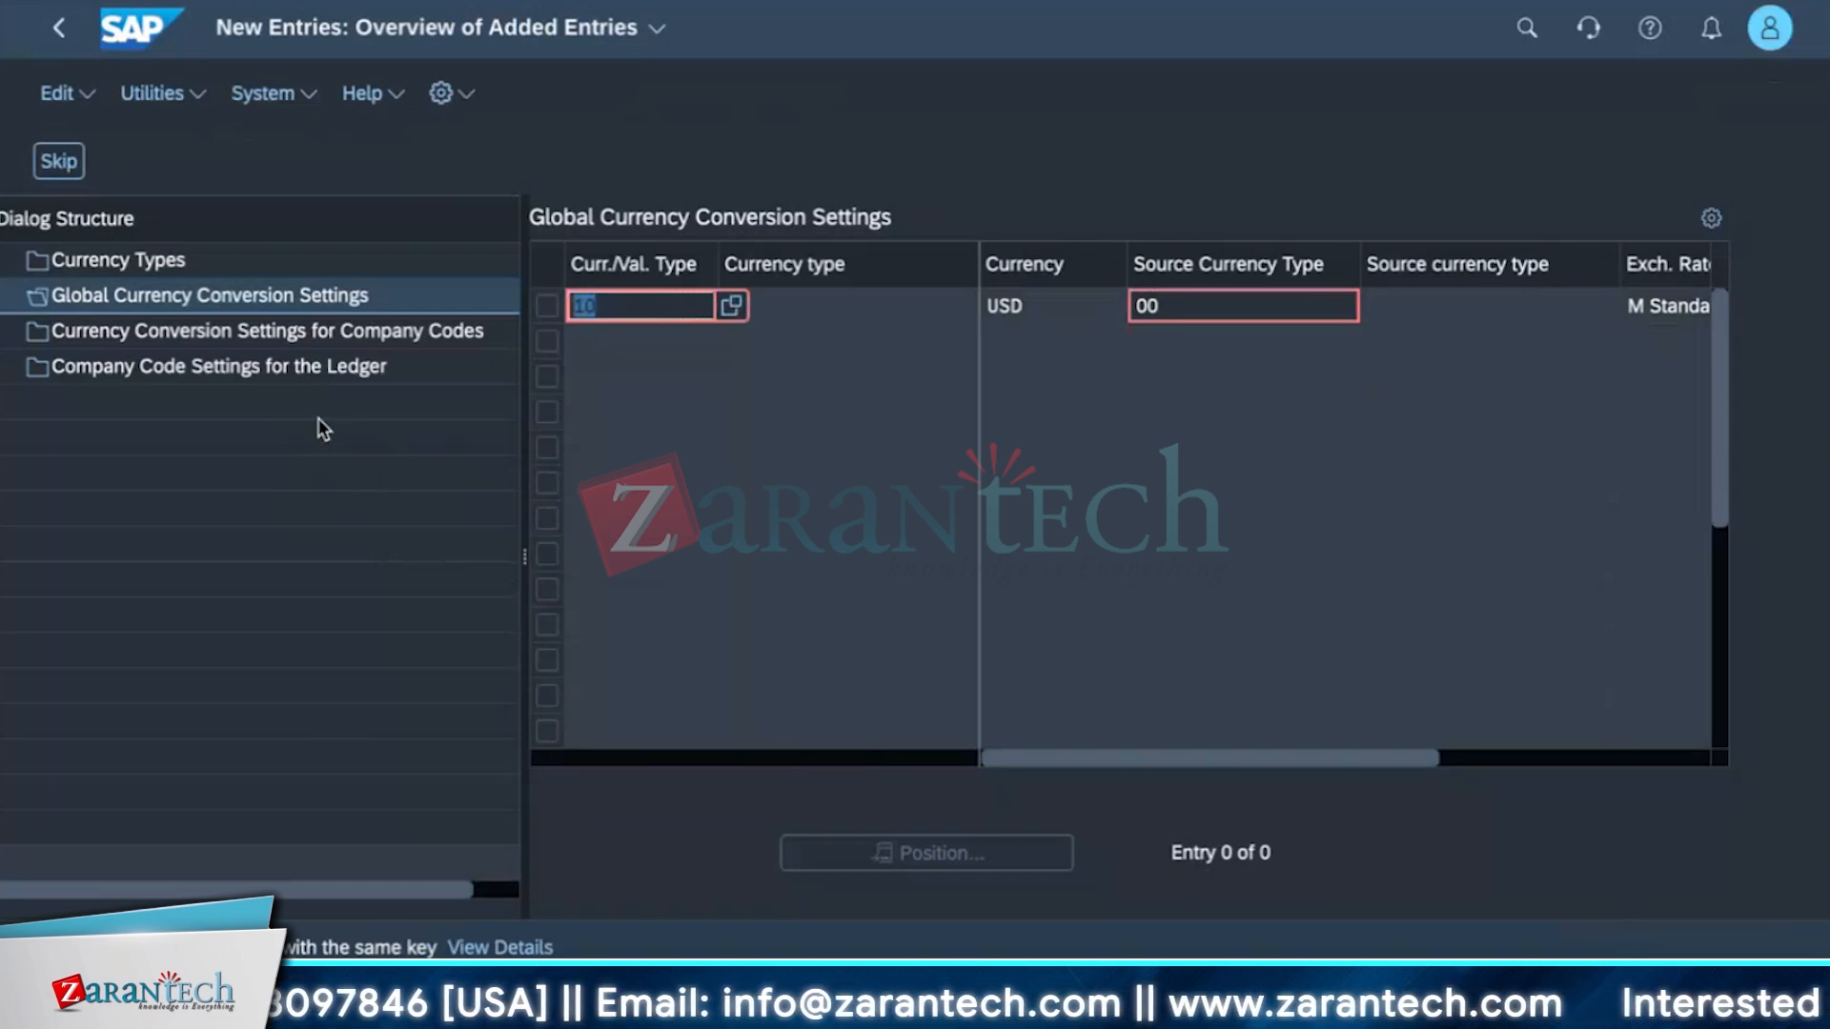
Clear the unsaved entry's fields and leave the new-entries screen without saving.
click(399, 343)
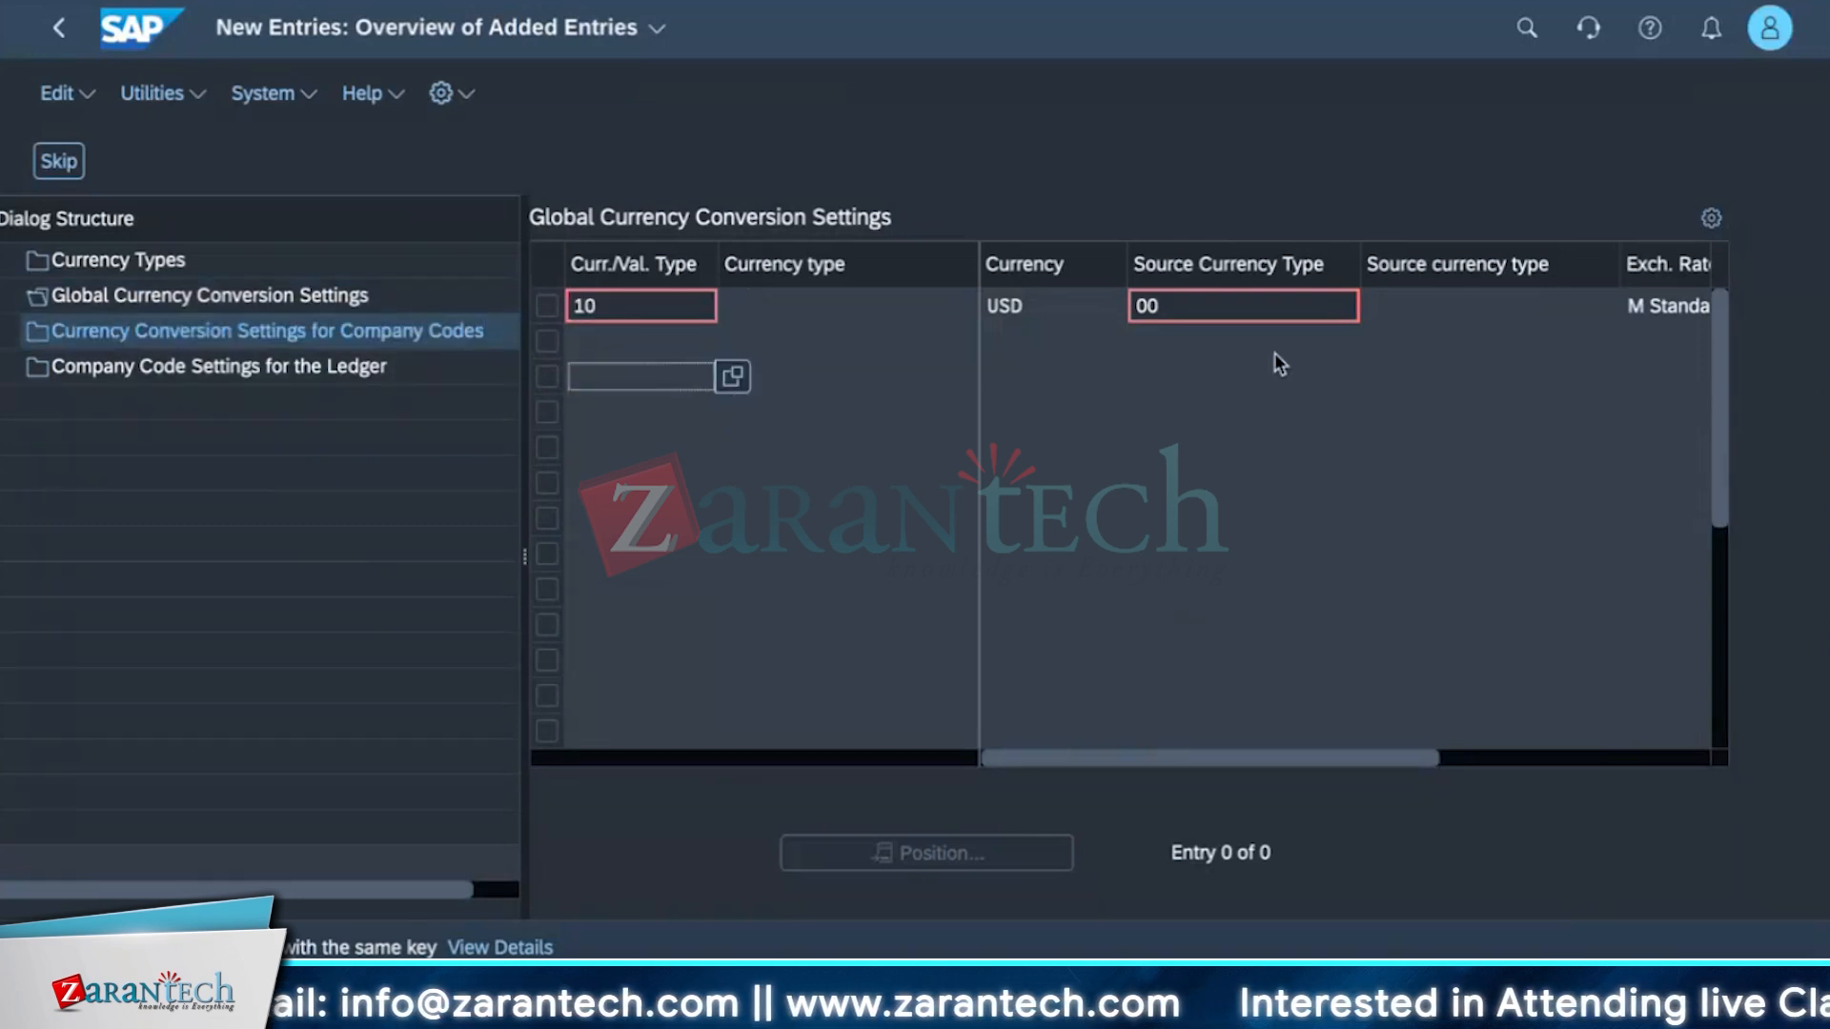
click(1274, 318)
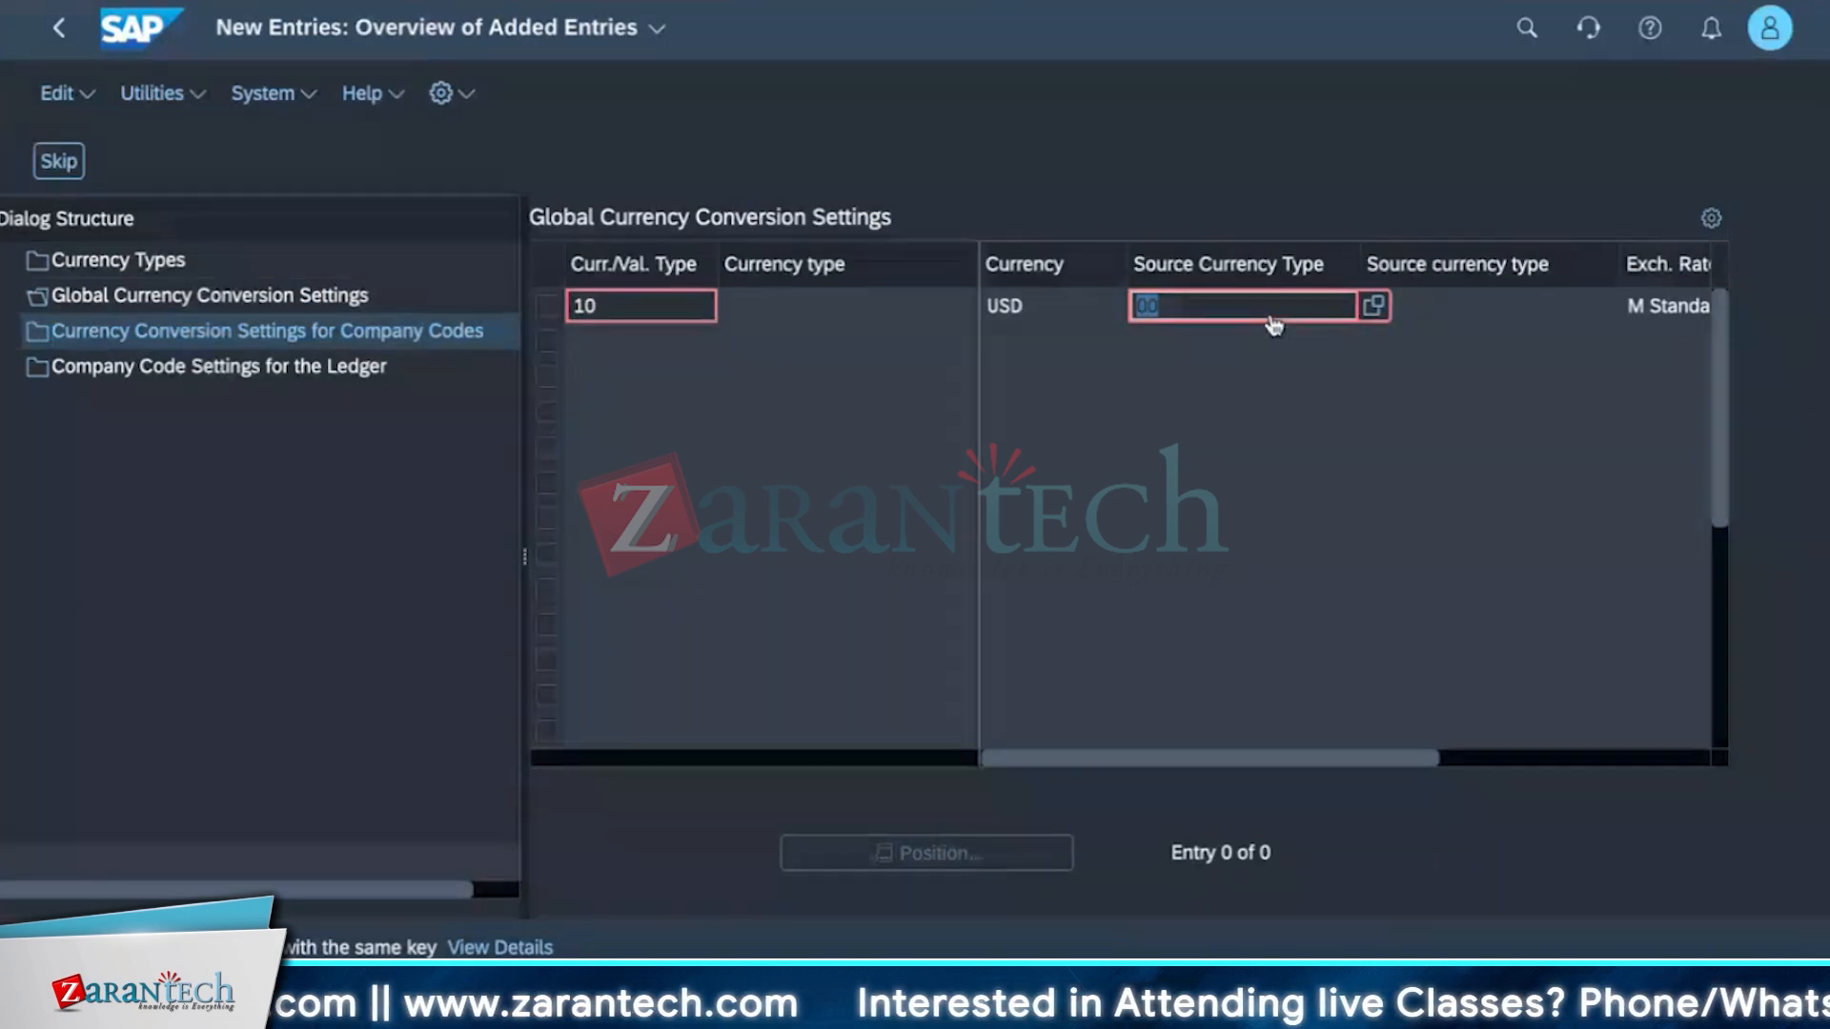
click(1101, 397)
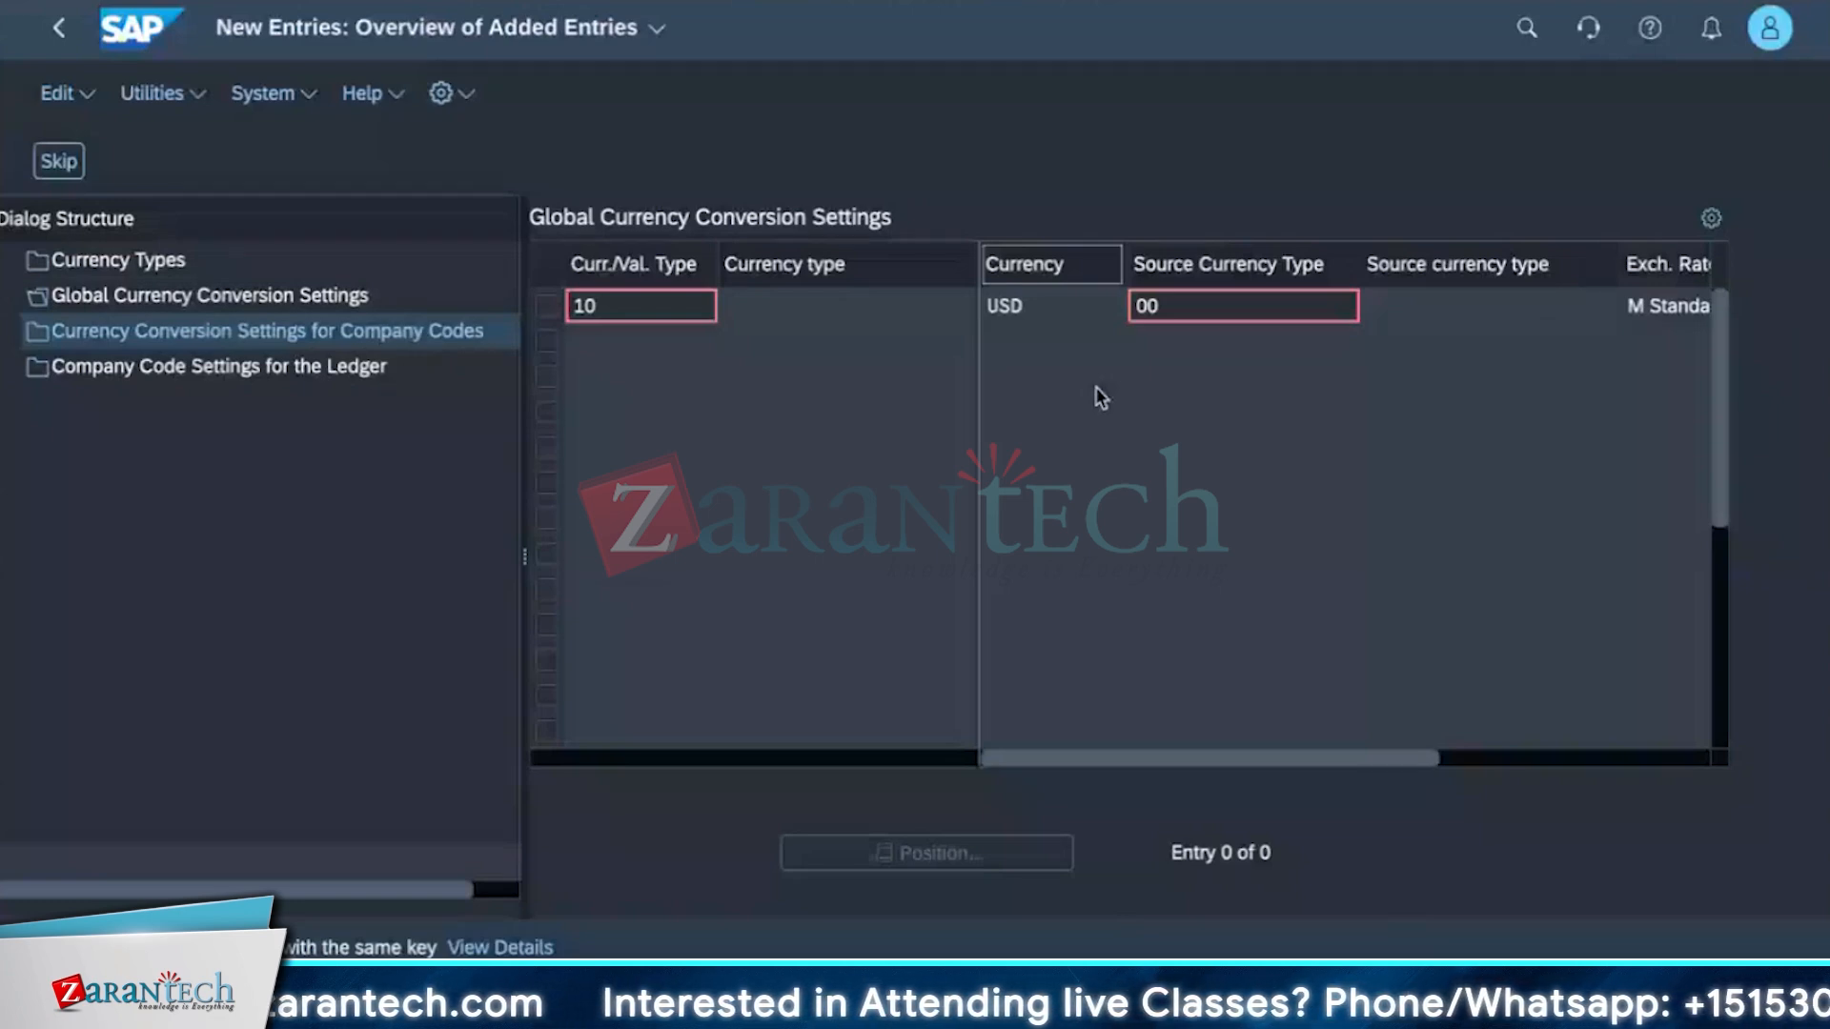
scroll(1644, 324, right, 5)
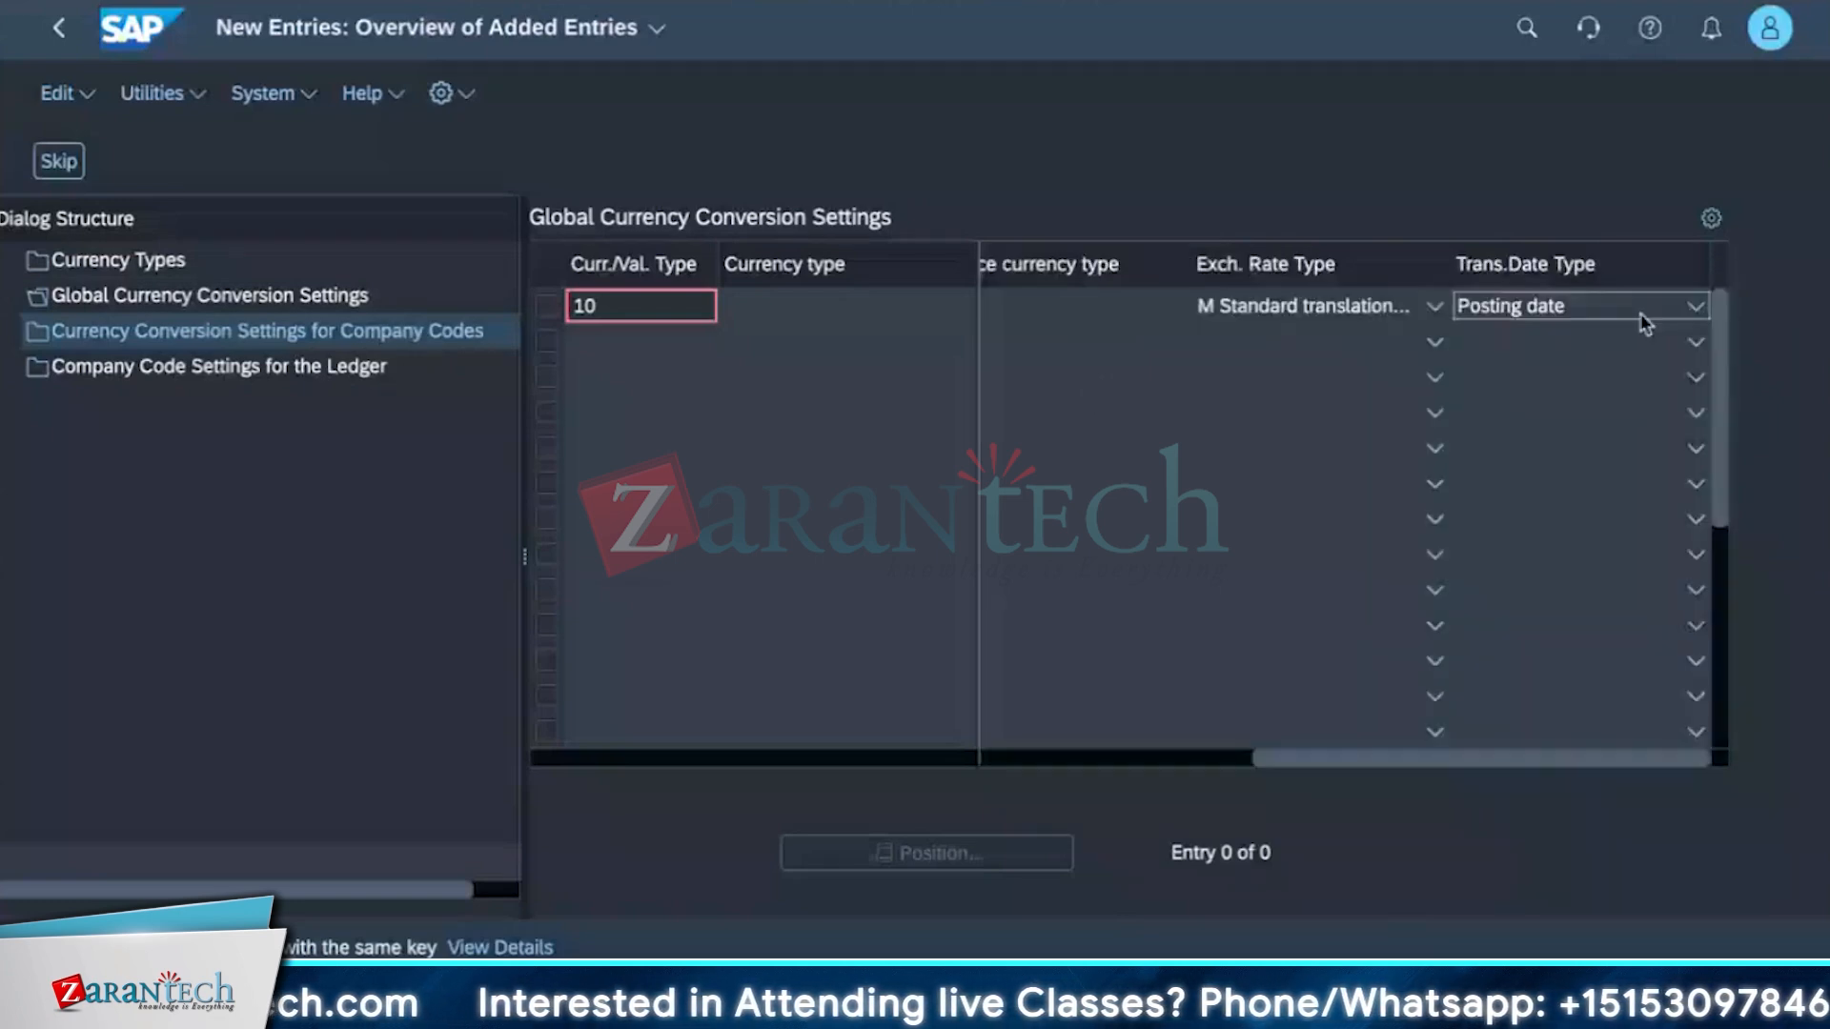
scroll(1253, 651, left, 3)
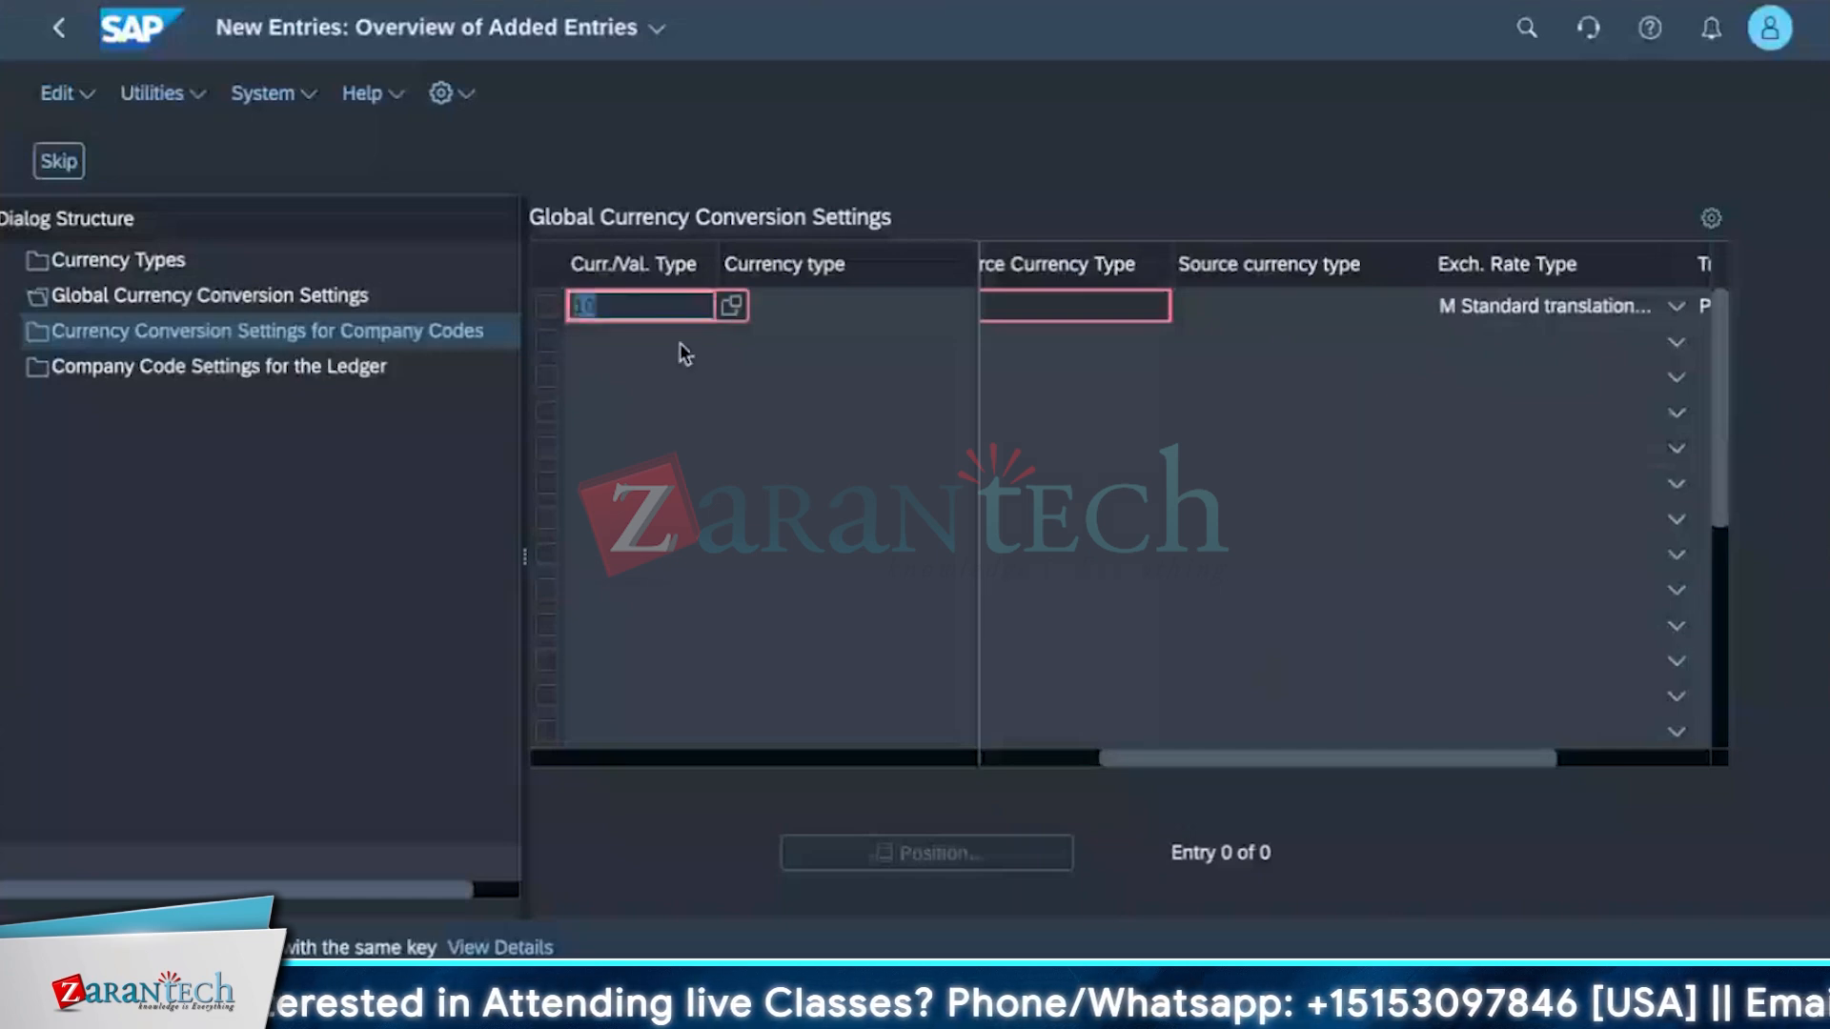
drag(1190, 753, 1023, 720)
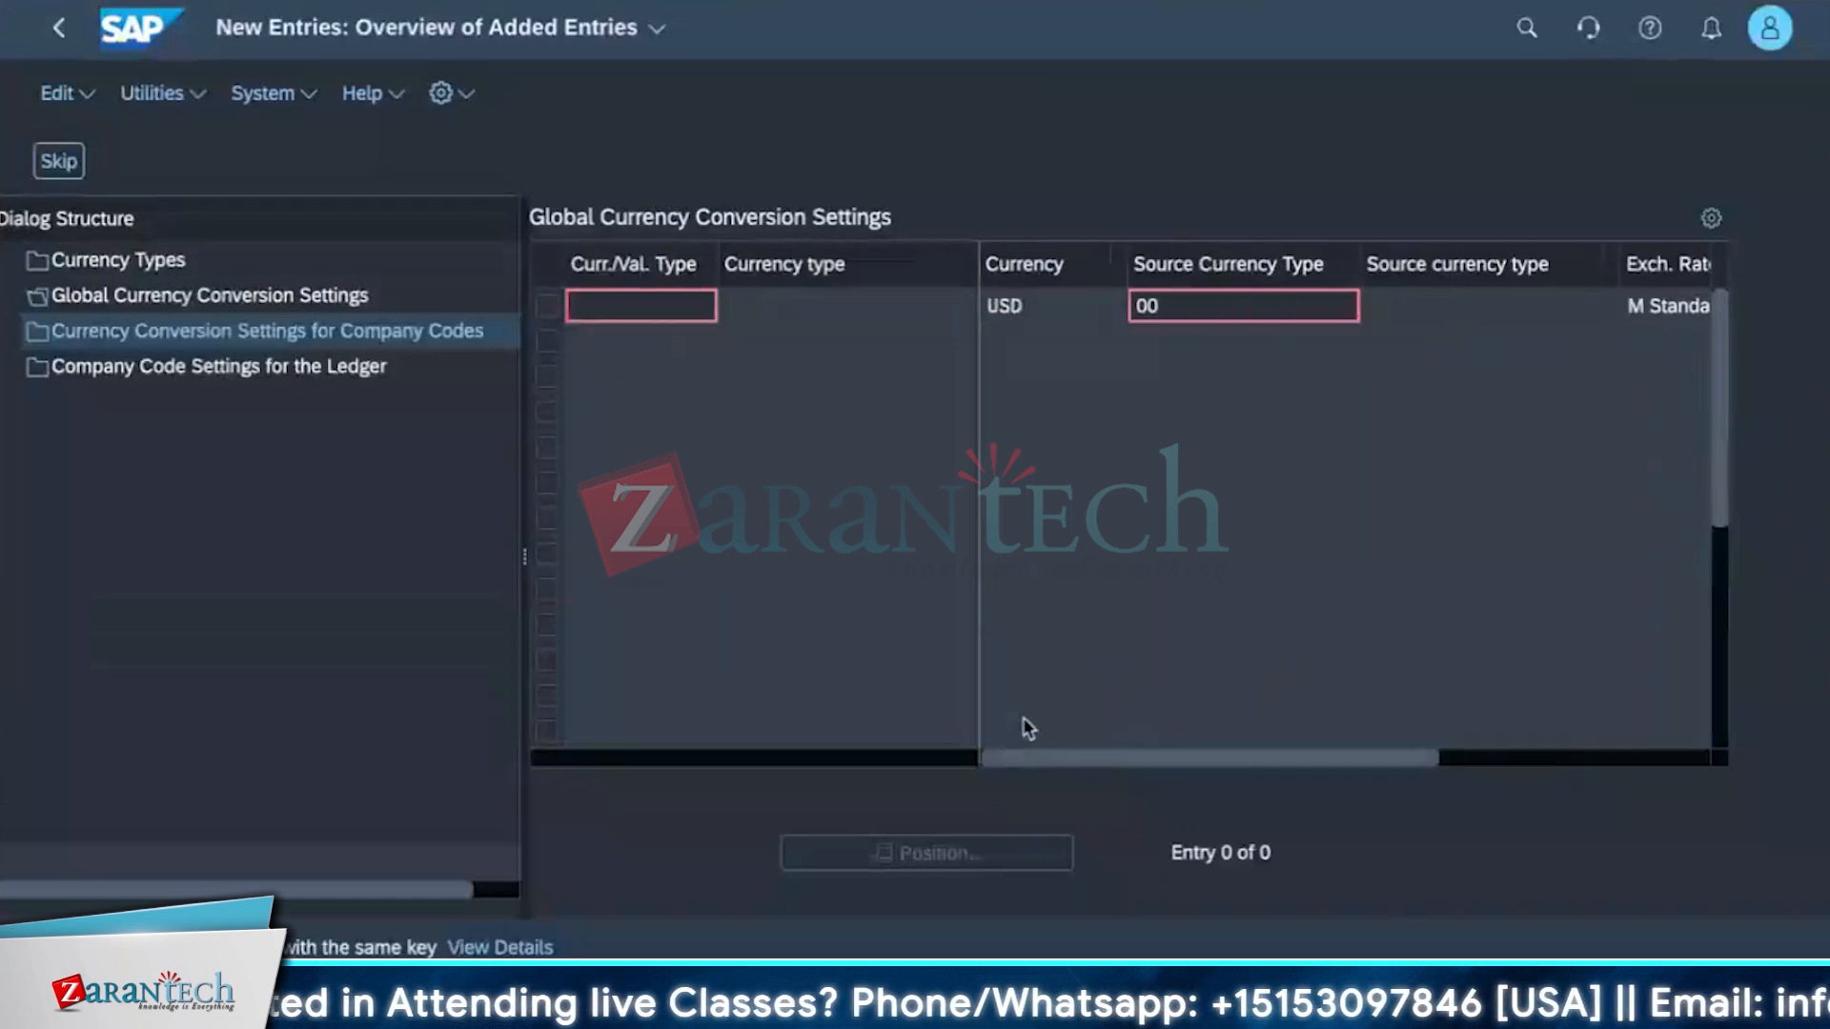
click(1167, 323)
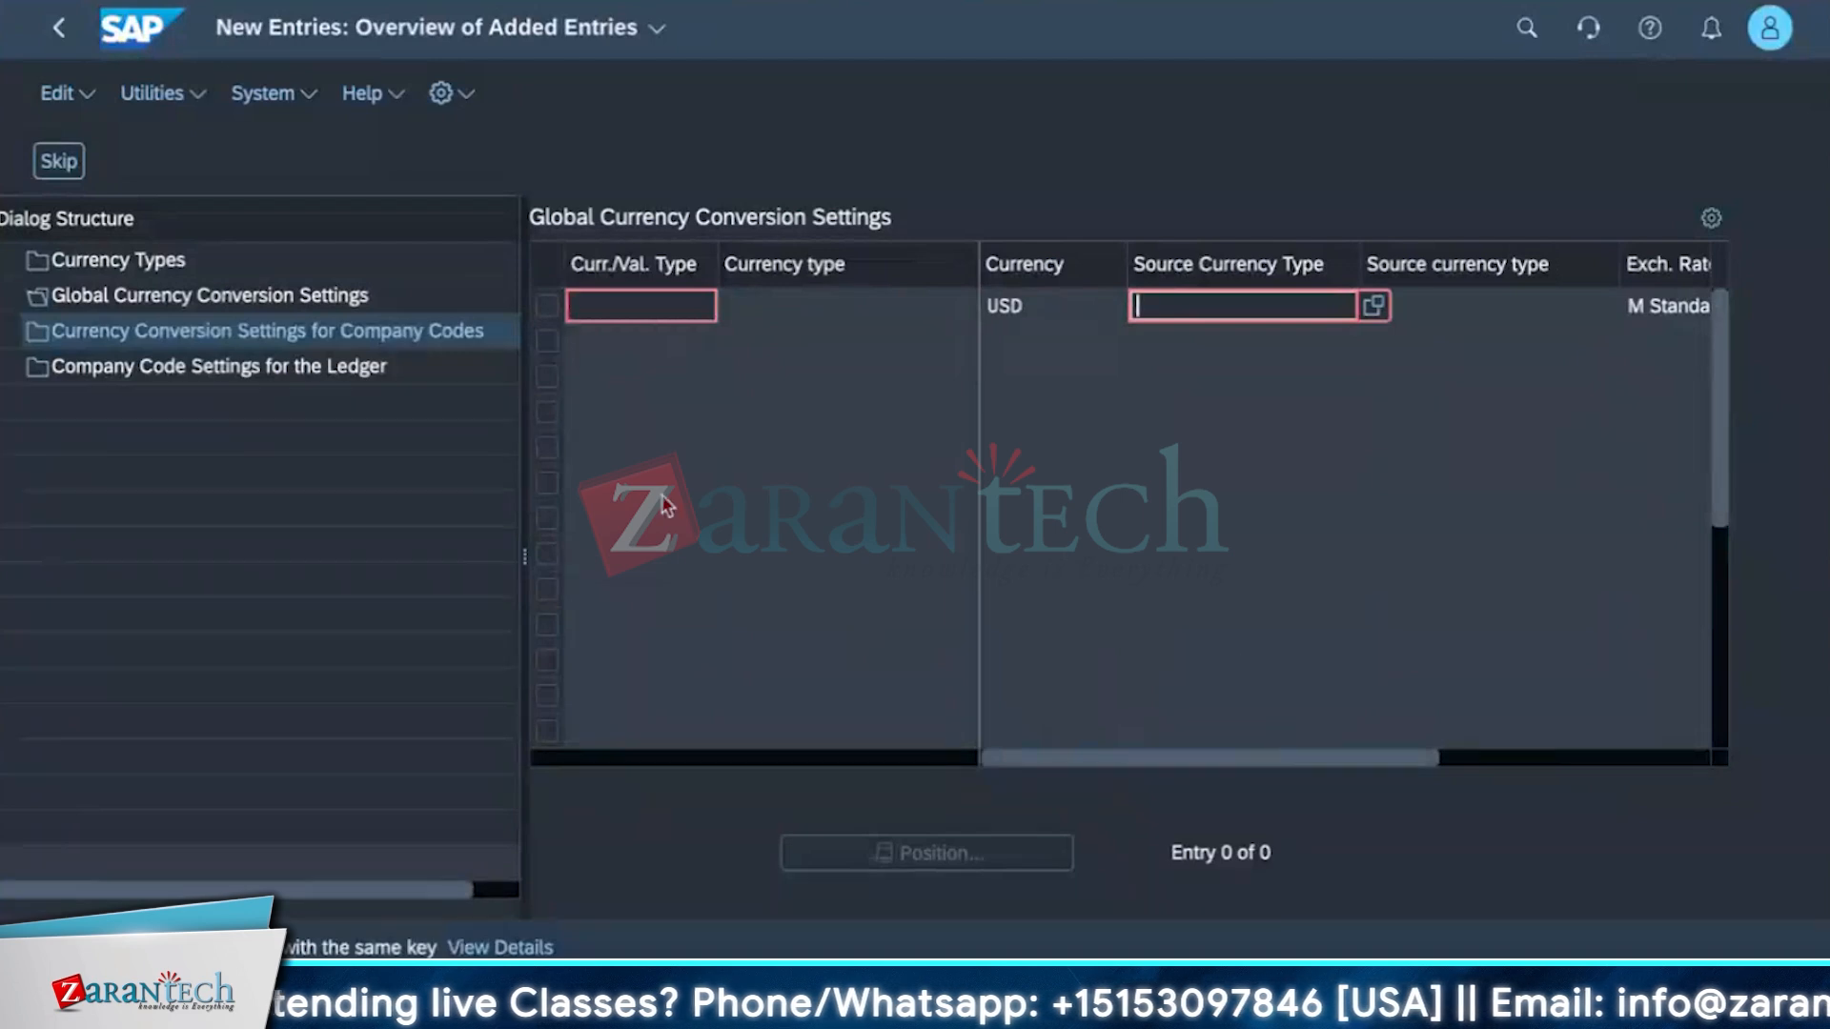
double_click(238, 333)
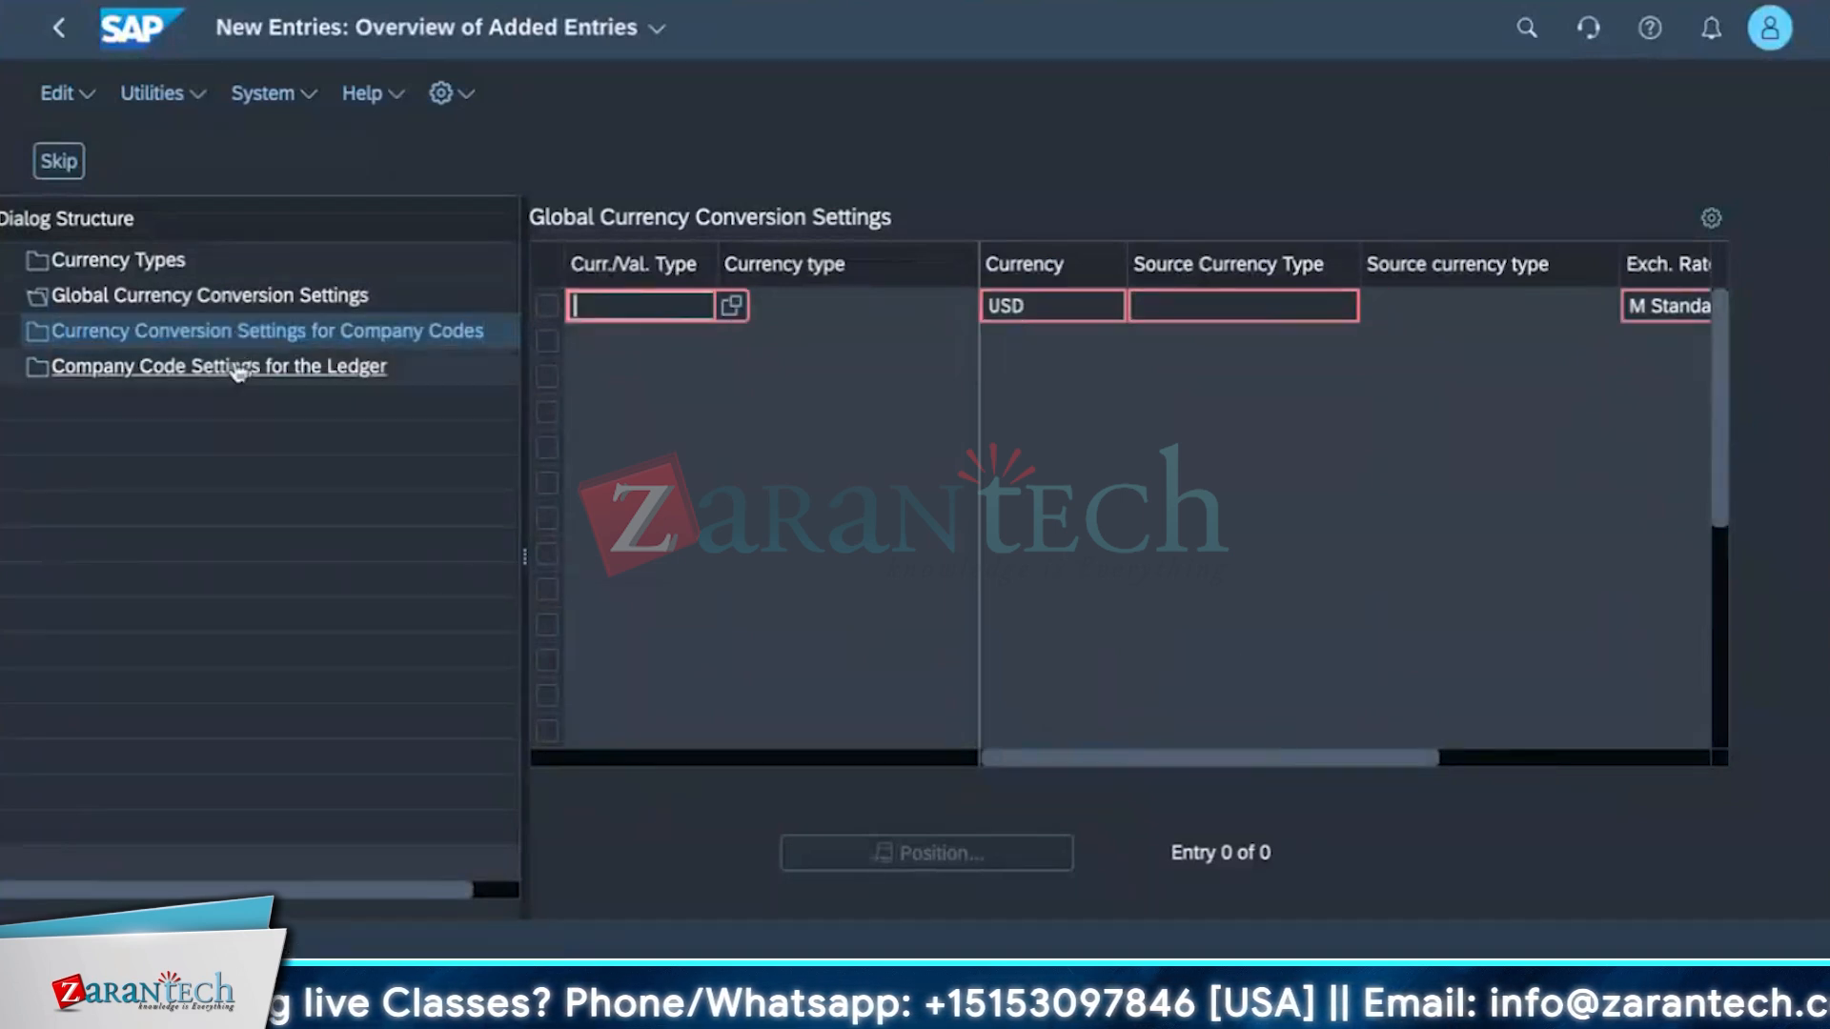
double_click(236, 370)
double_click(277, 333)
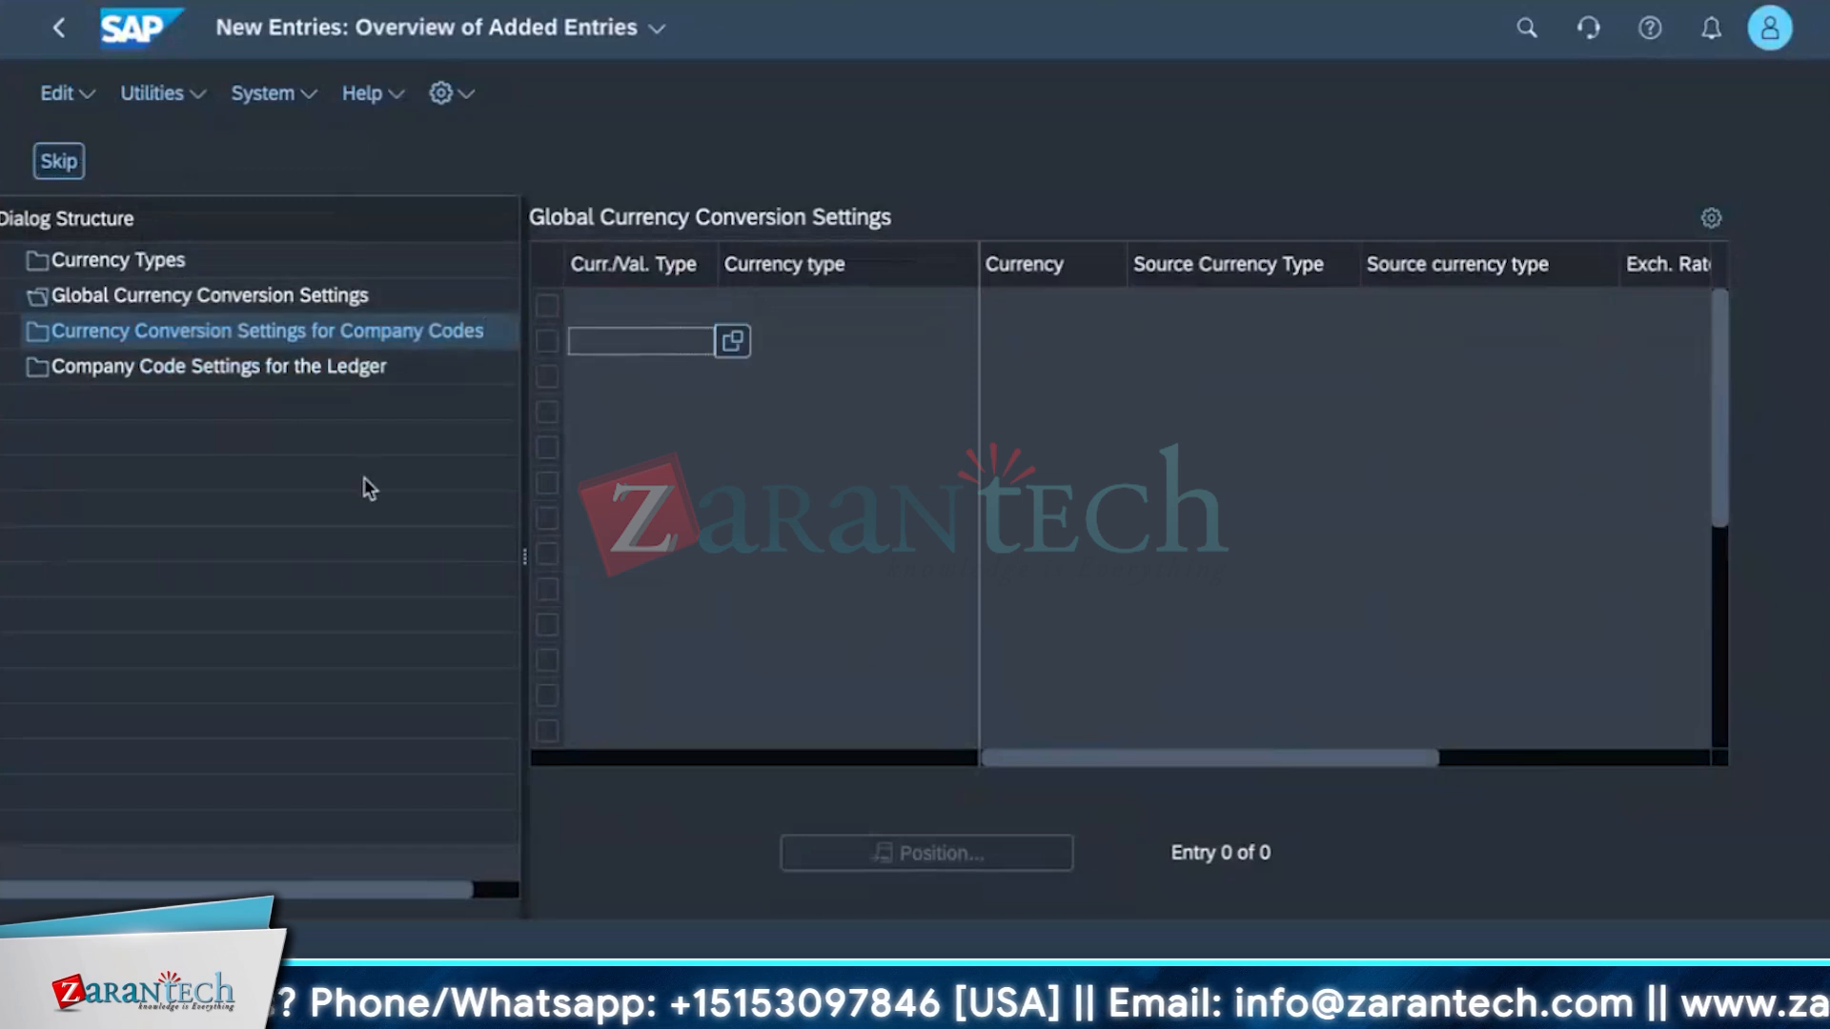
click(274, 335)
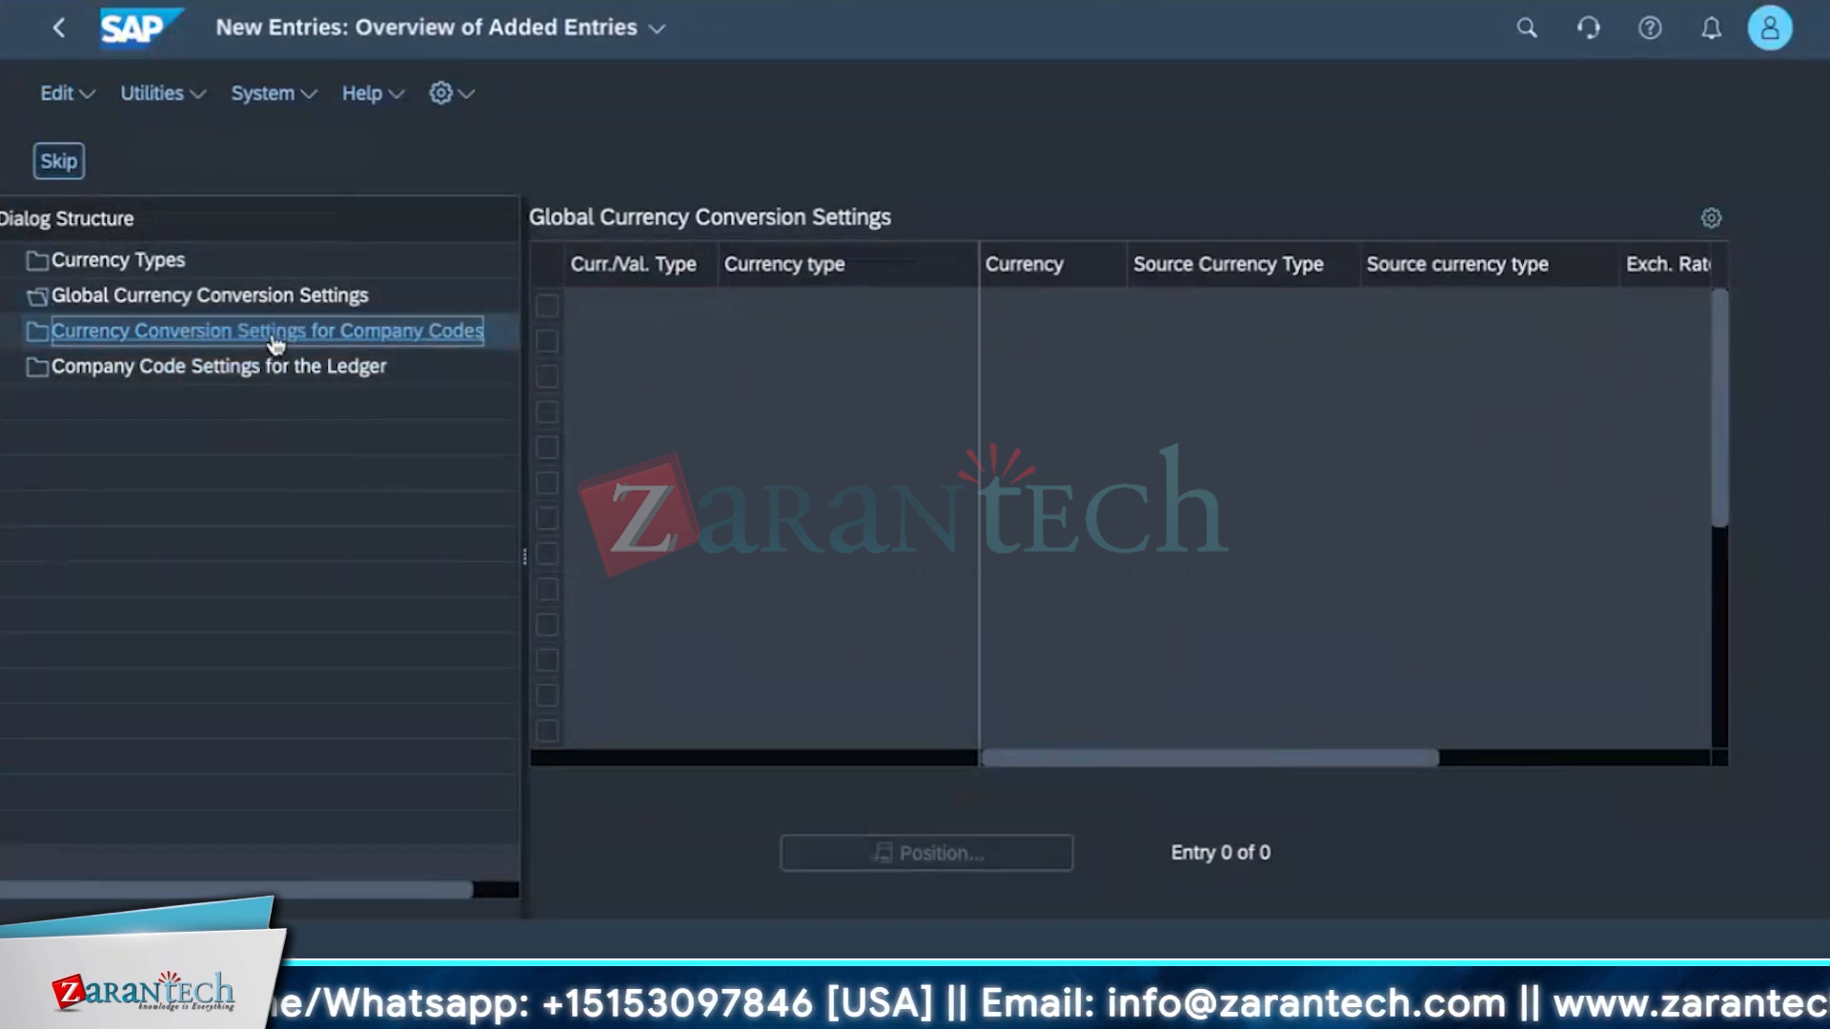
click(667, 306)
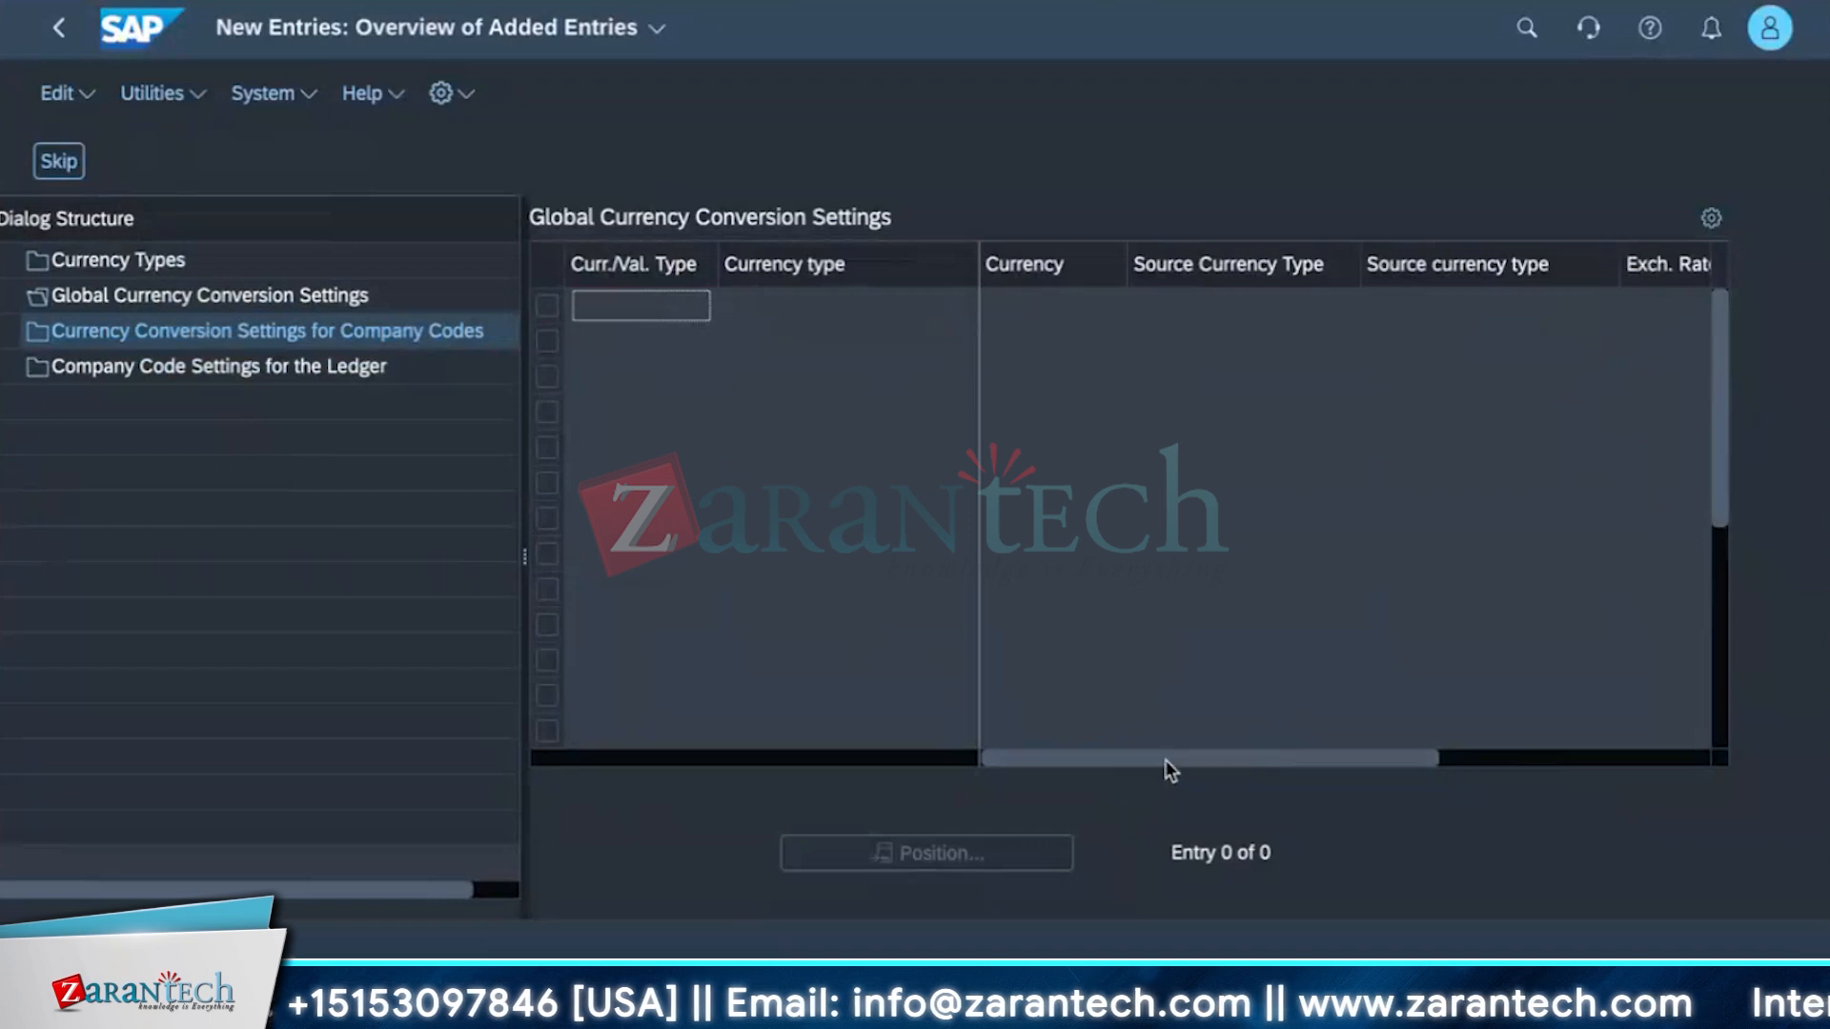
drag(1167, 761, 924, 739)
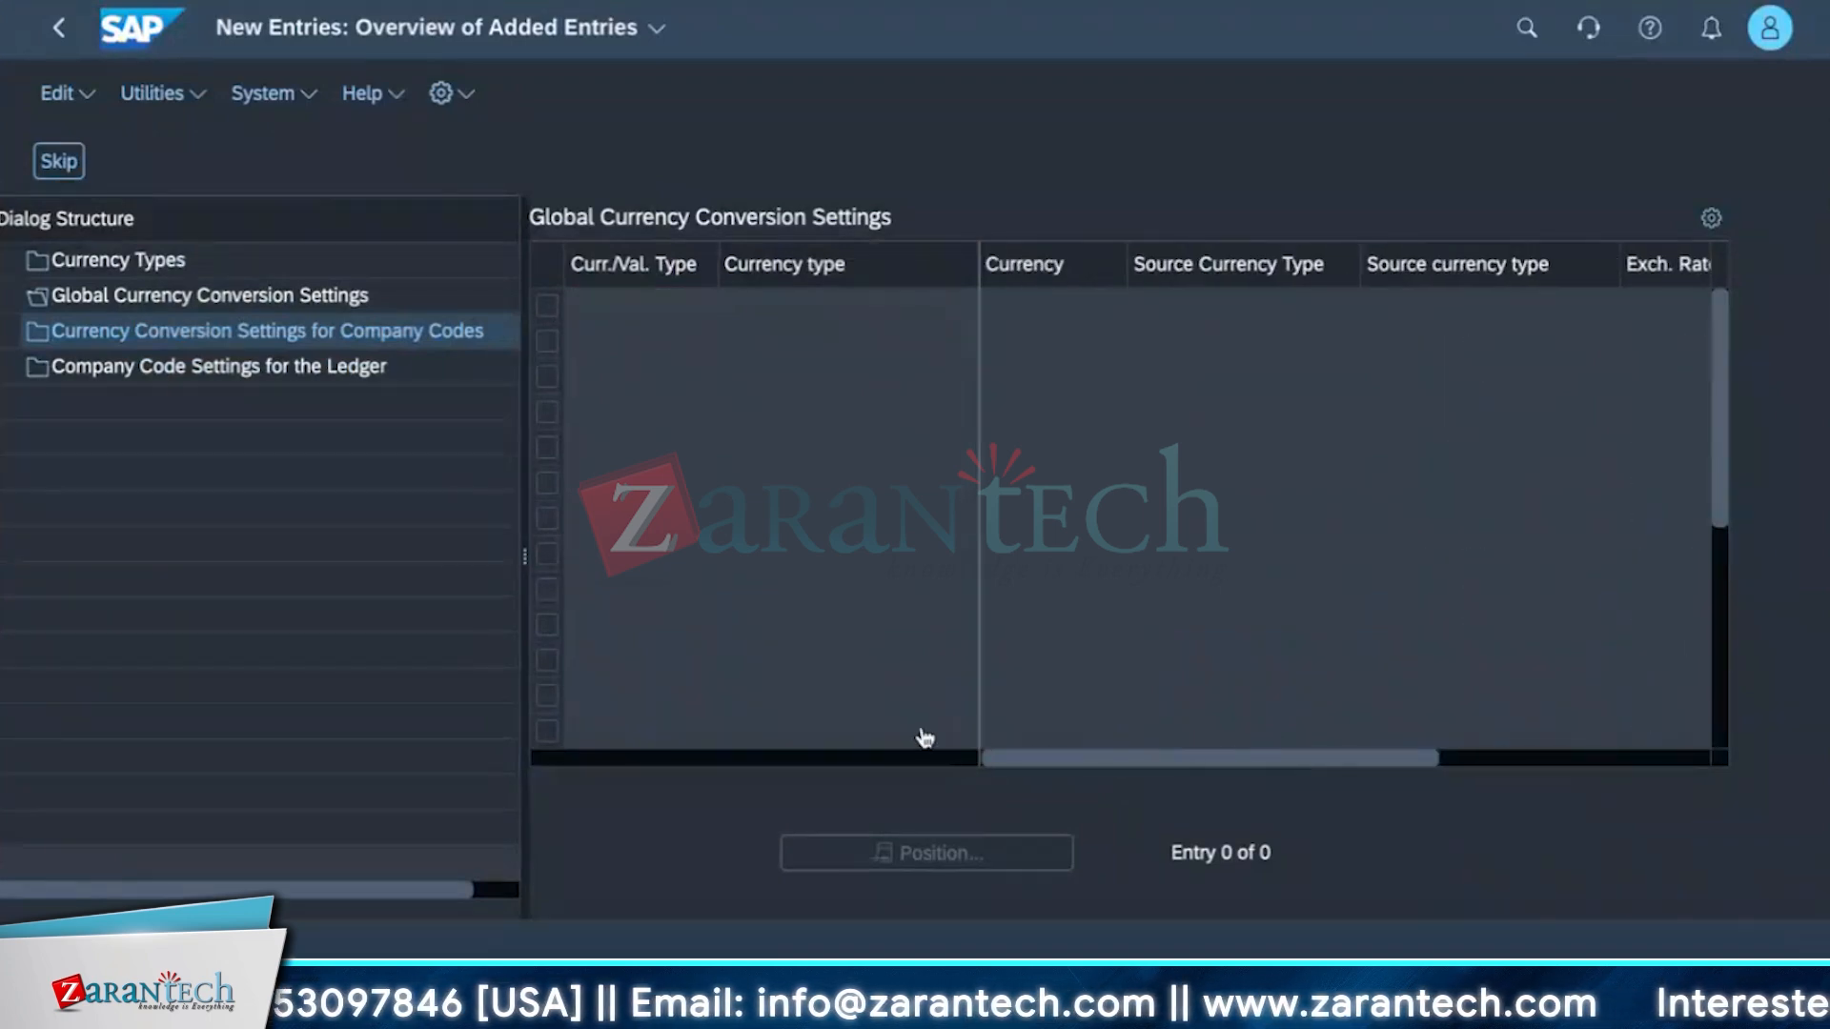
click(221, 299)
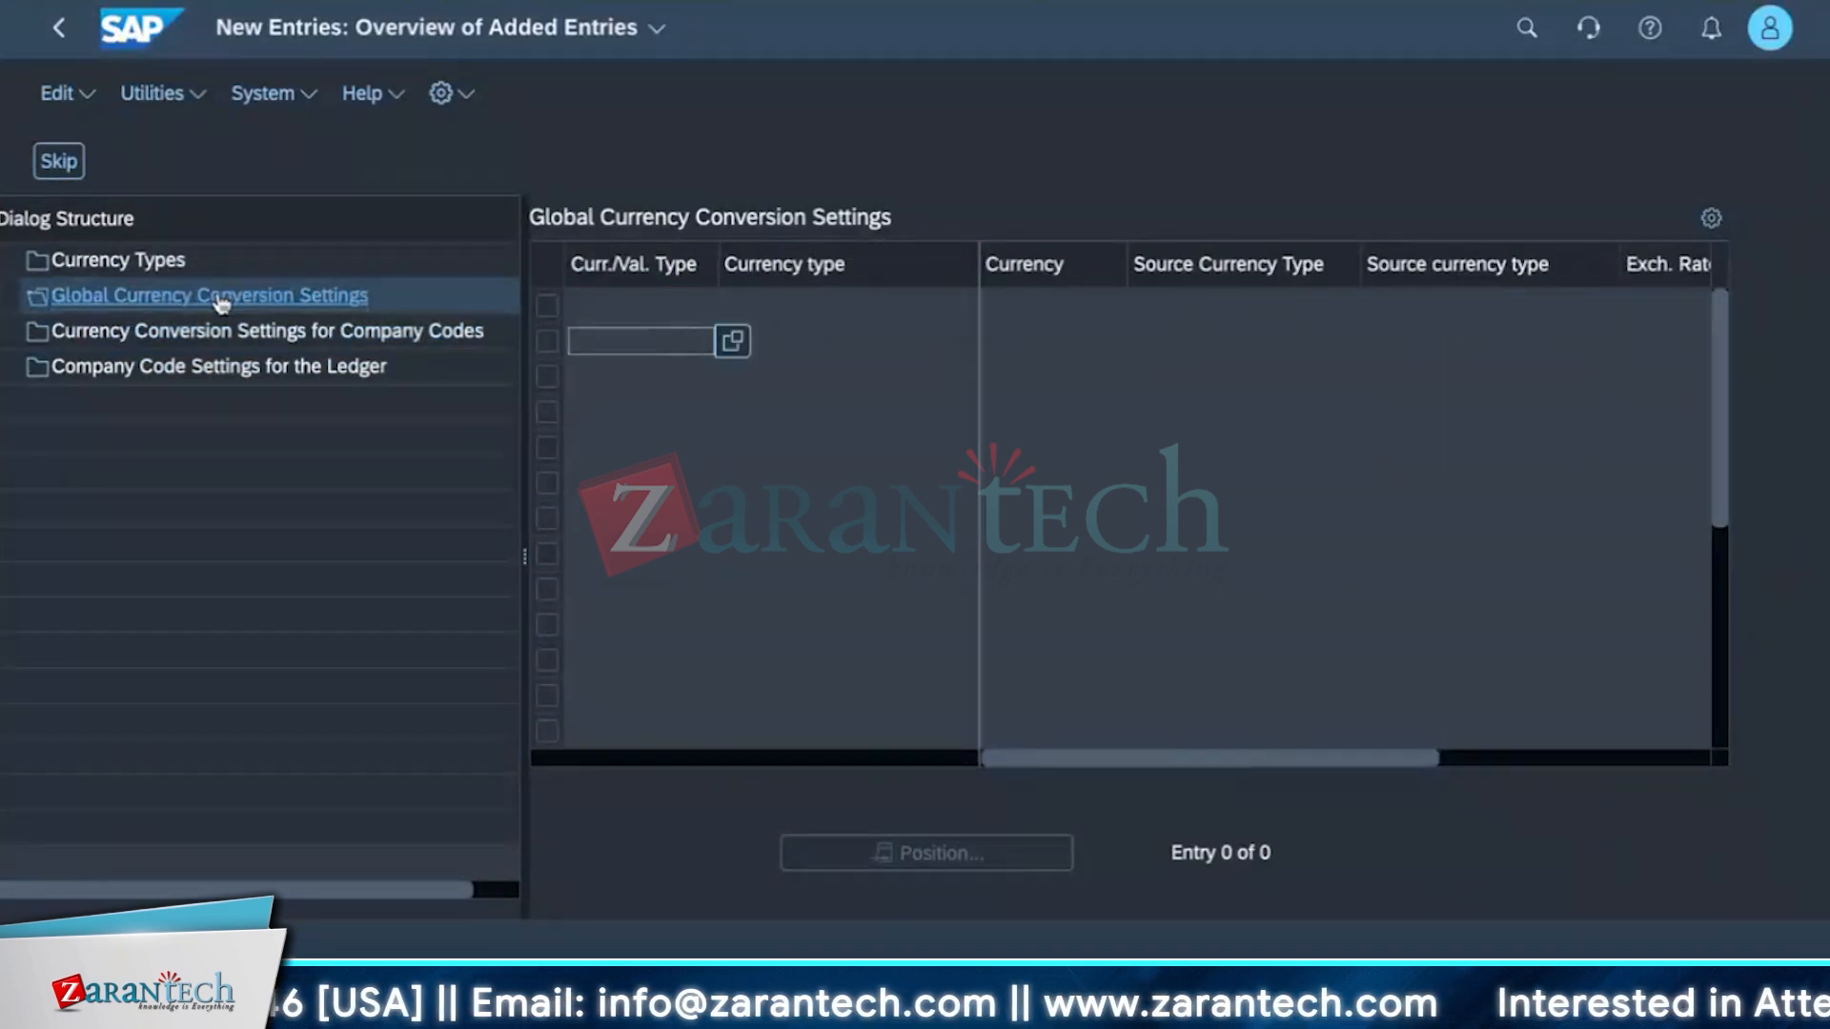
click(169, 370)
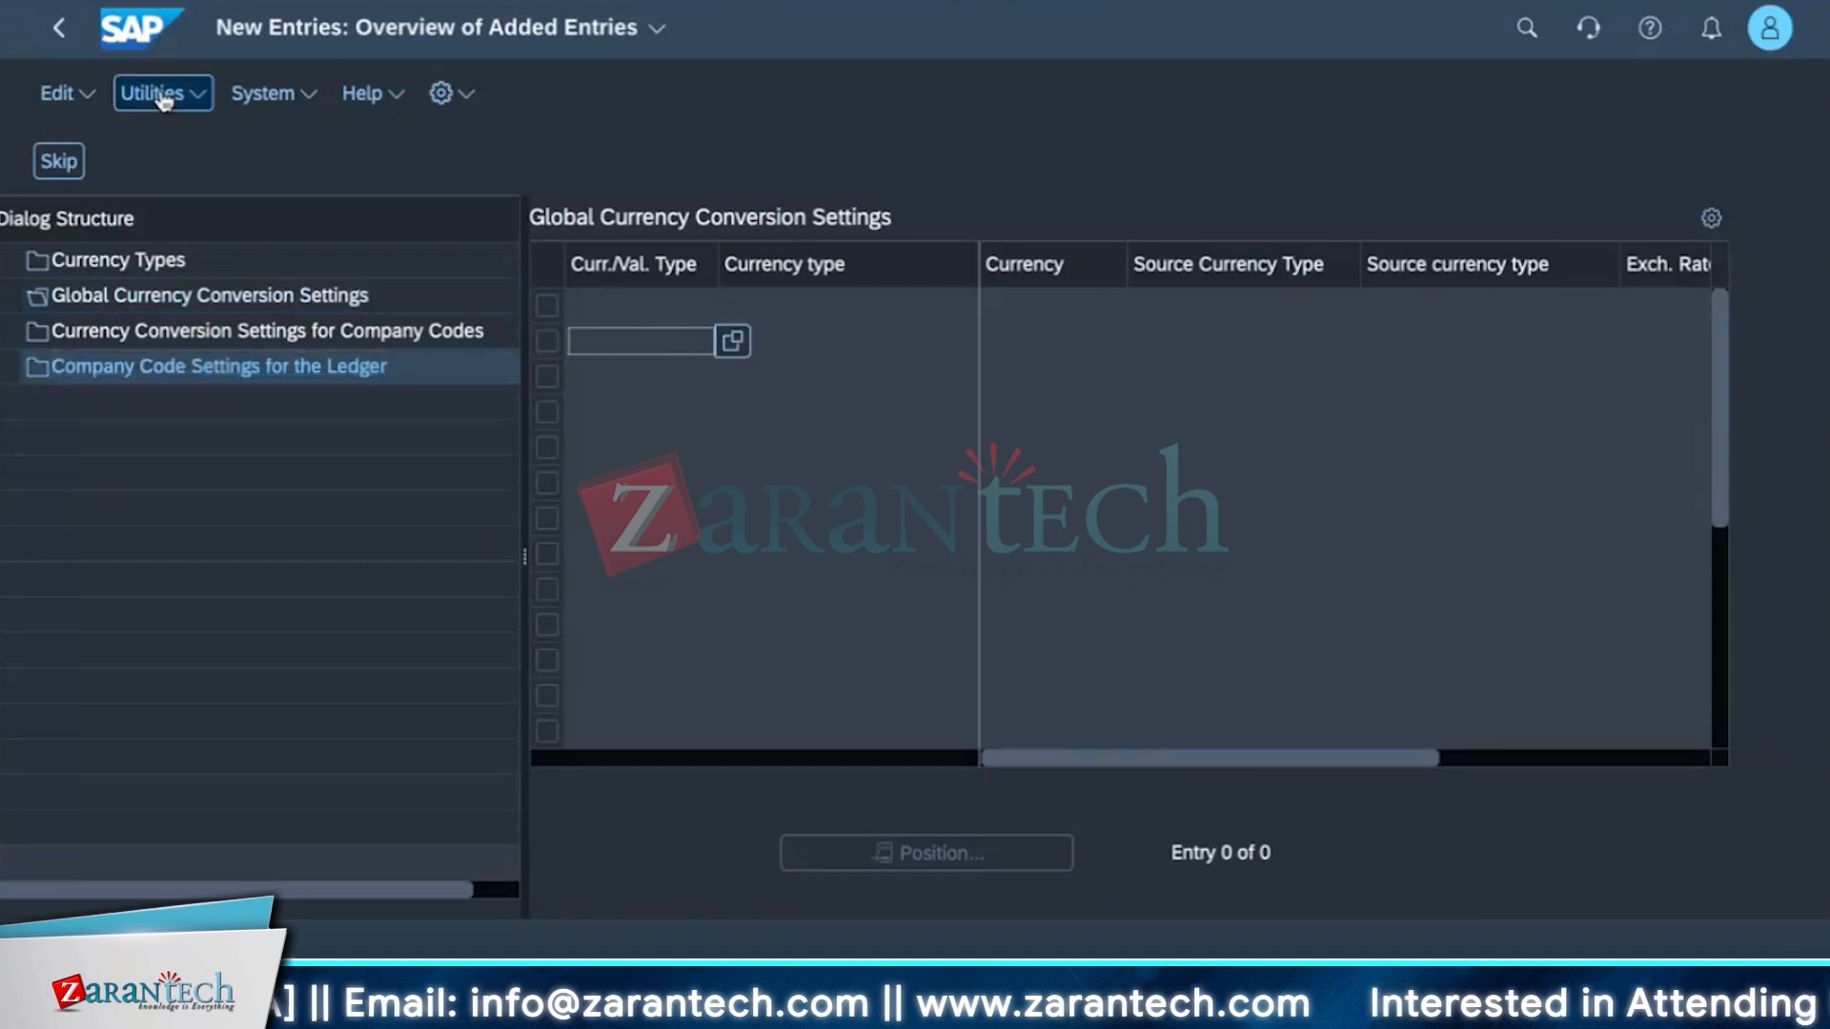
click(90, 268)
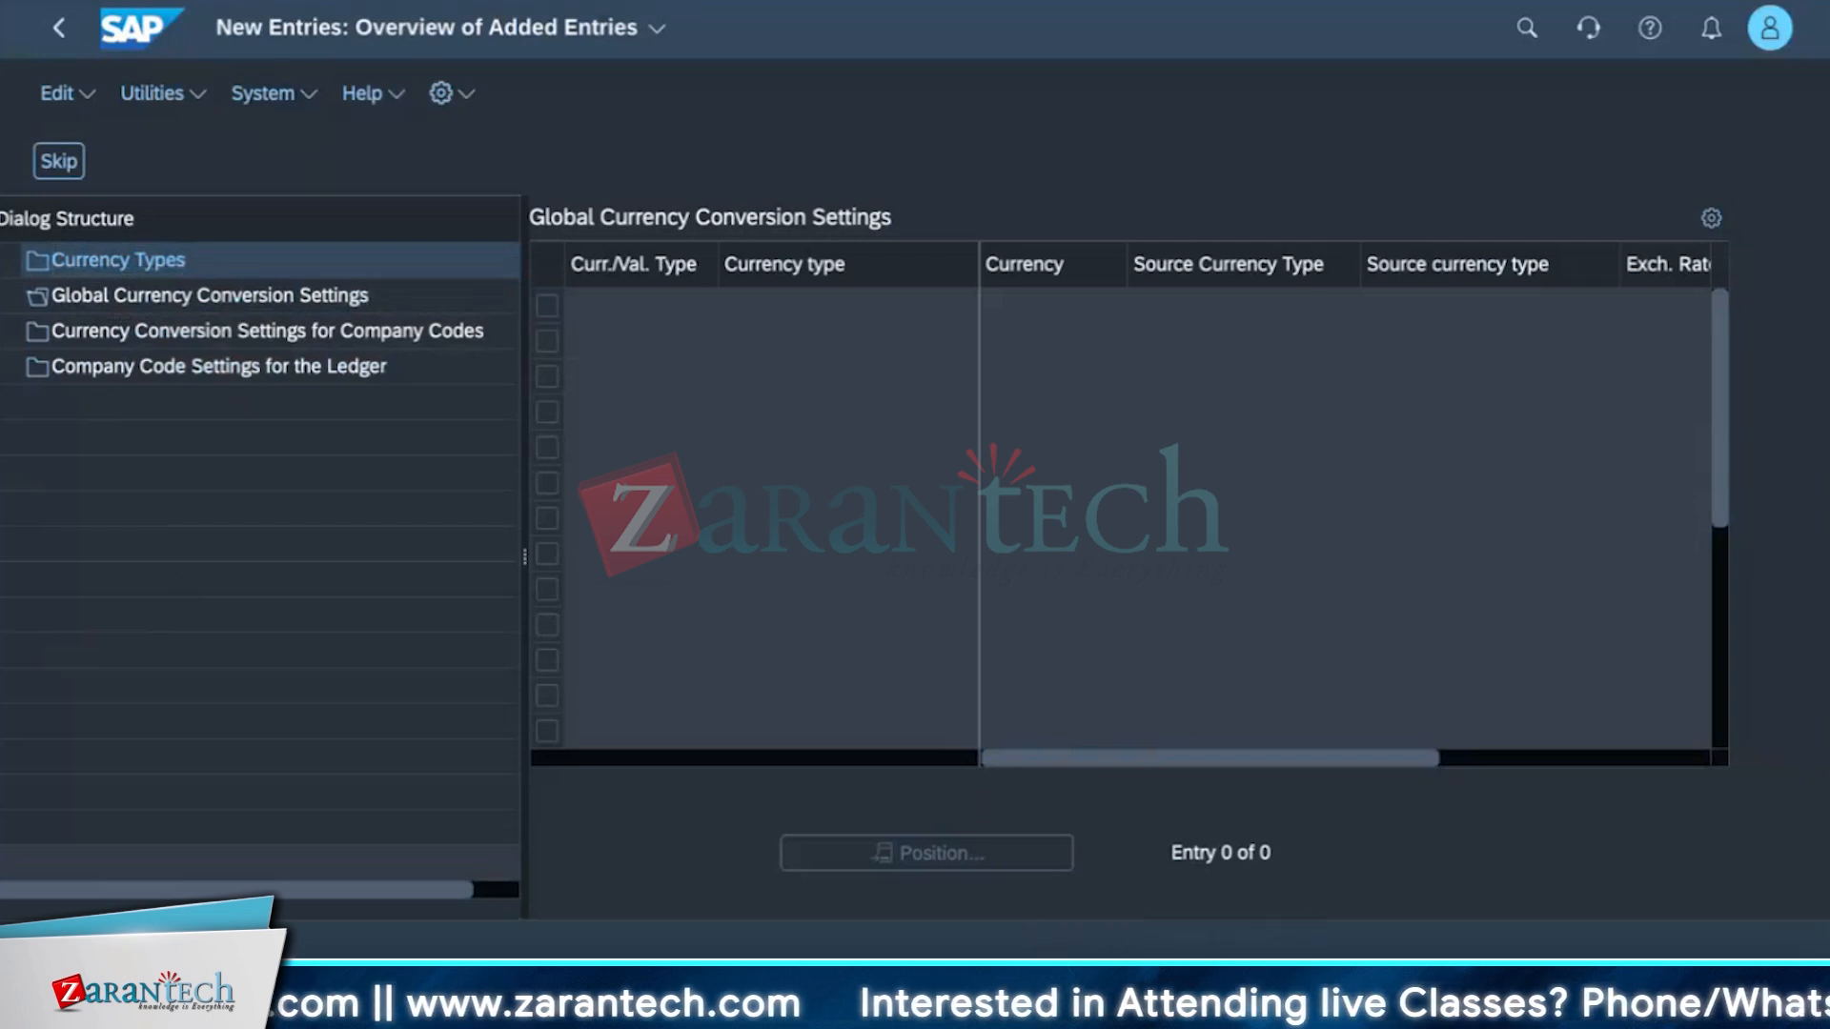
key(super+l)
key(Escape)
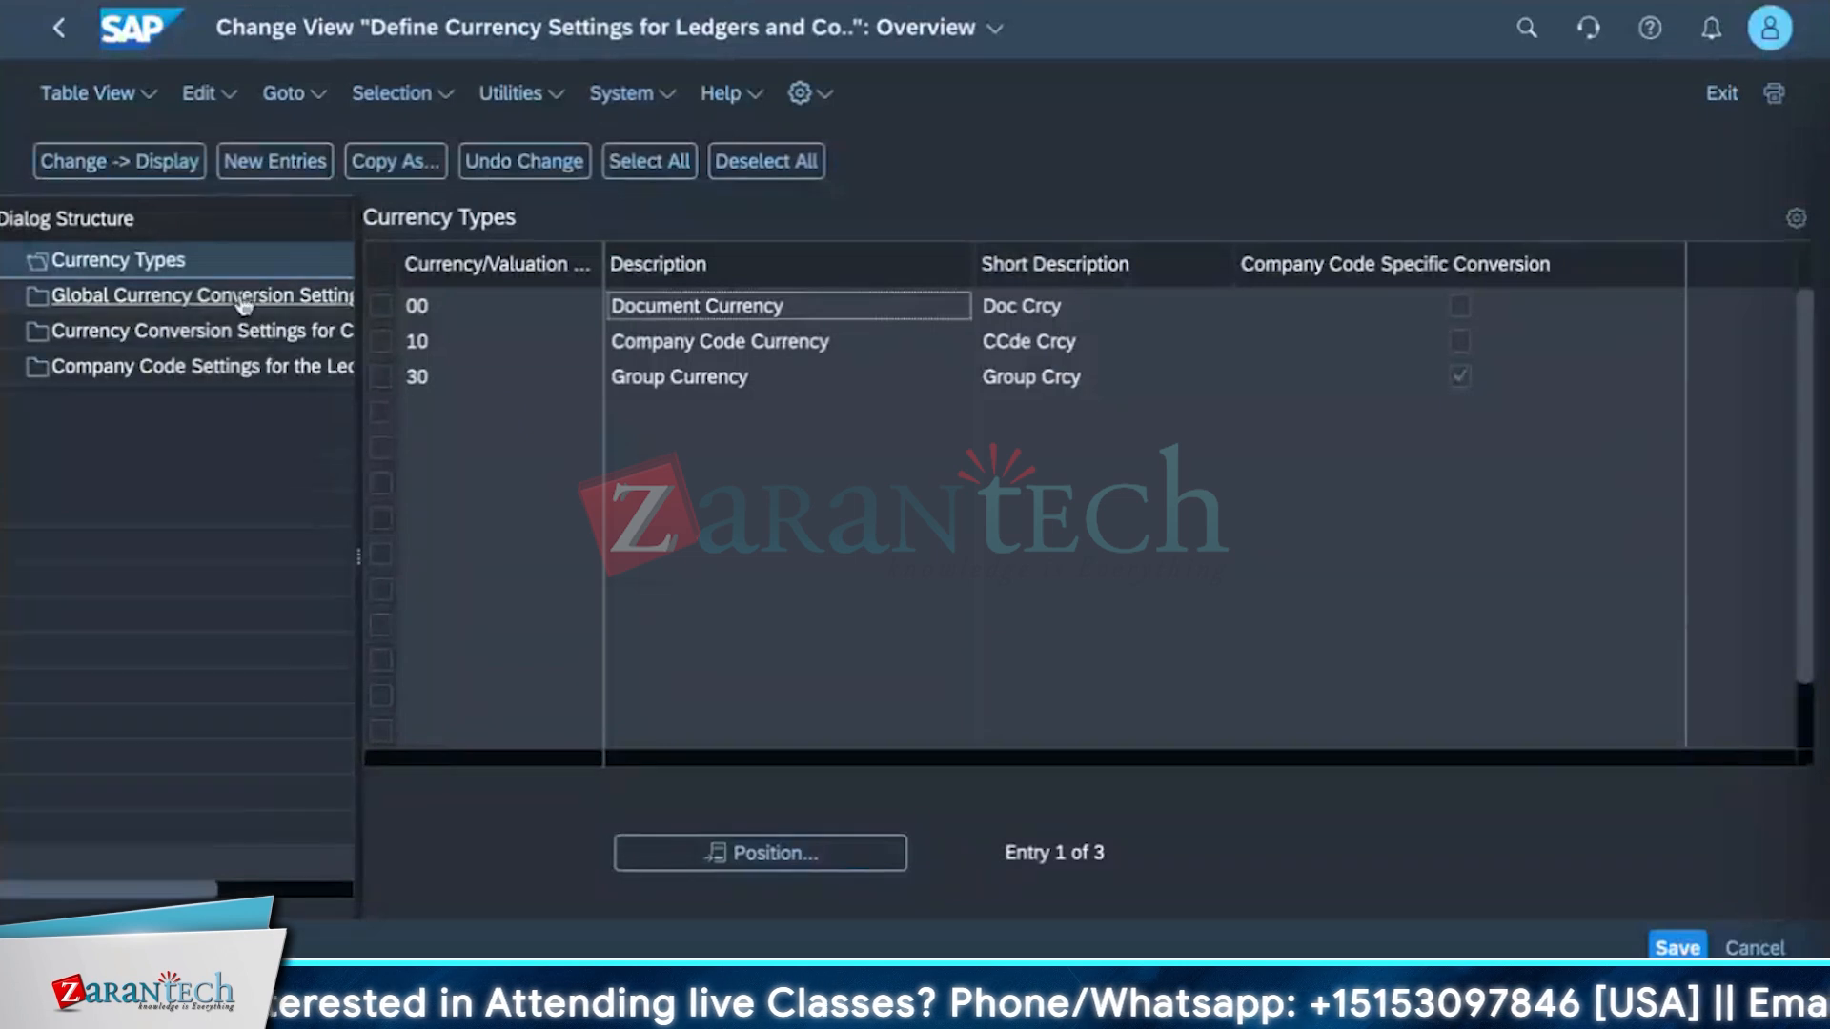
Review the global, company code, and ledger company code currency conversion settings.
double_click(244, 304)
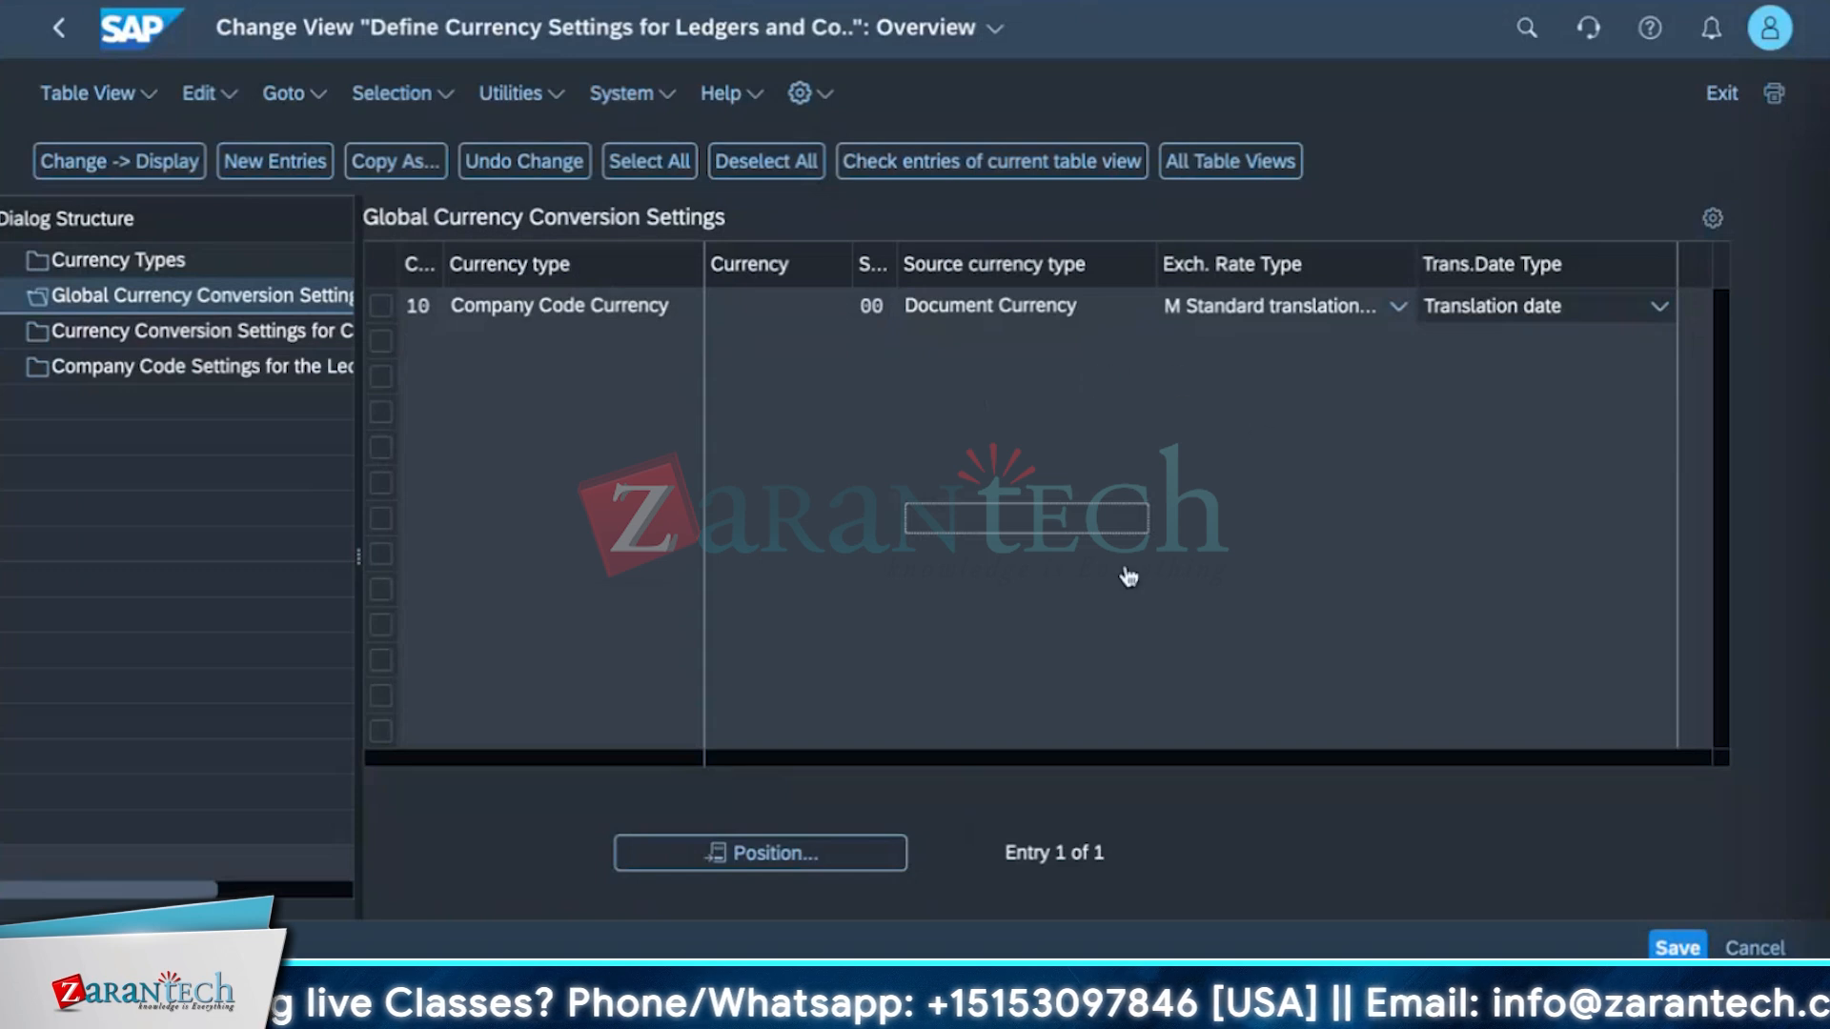
click(139, 334)
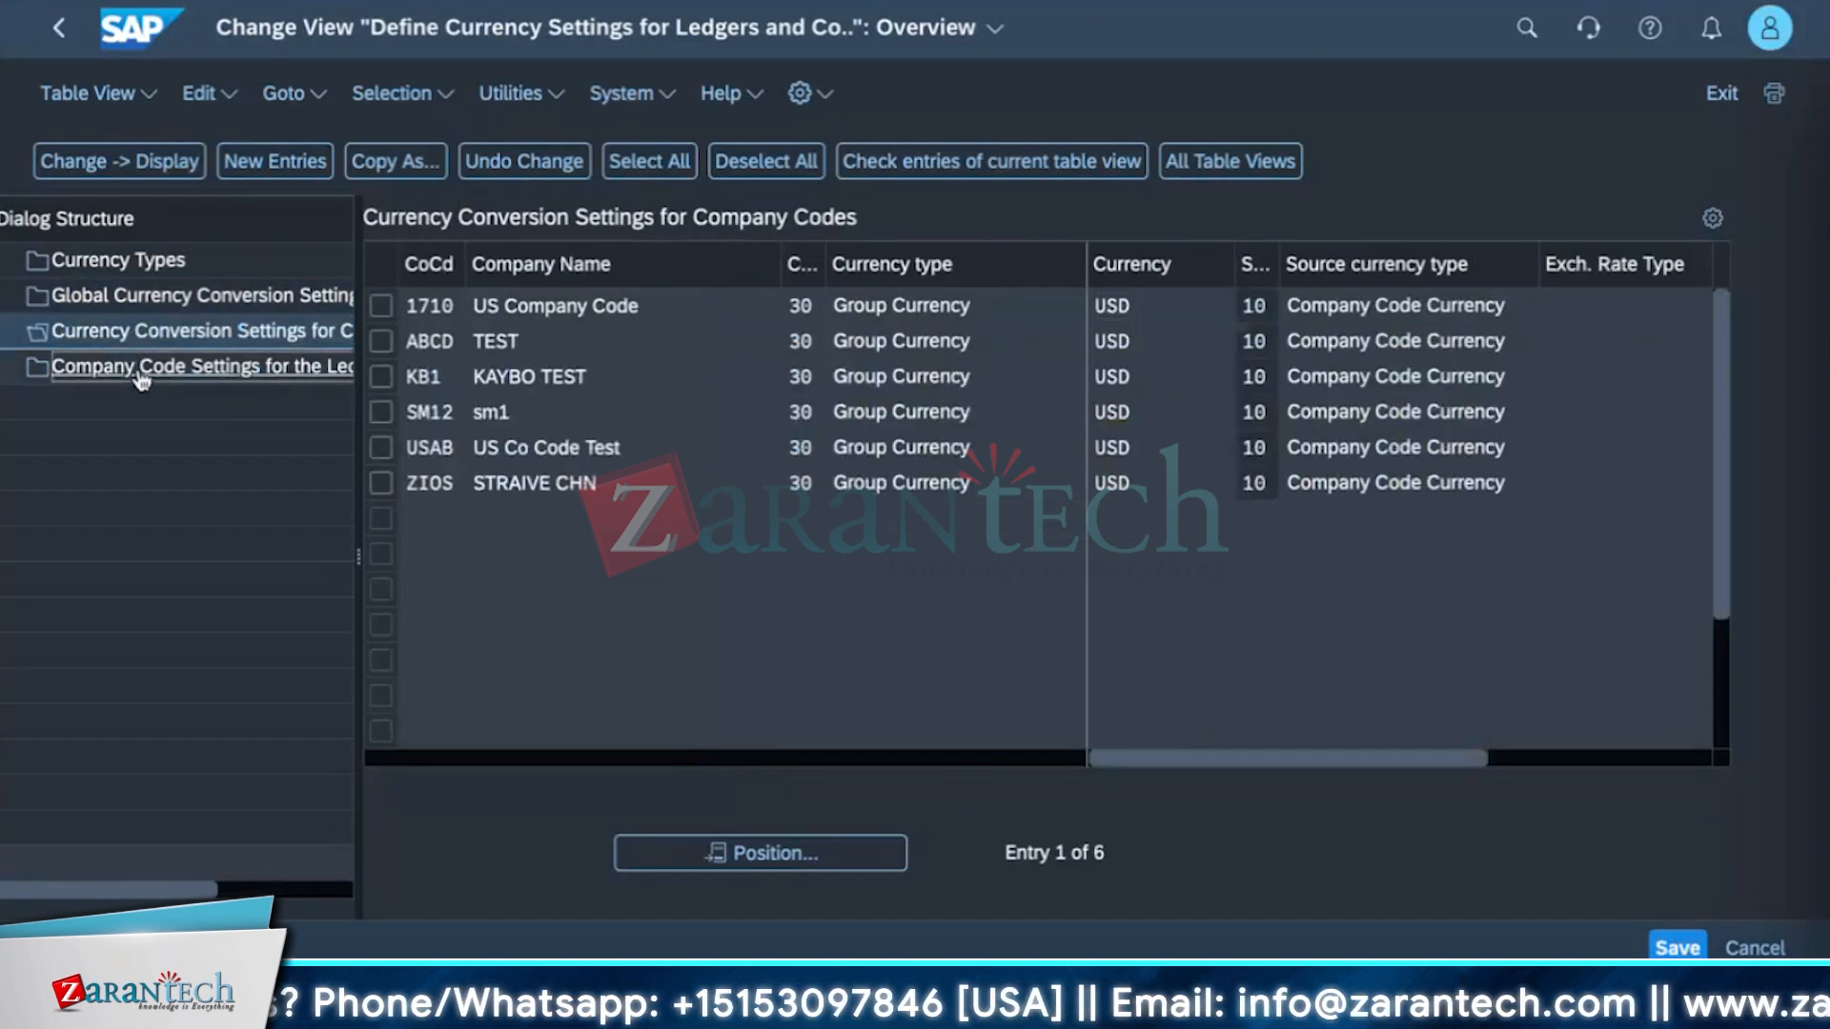
click(141, 372)
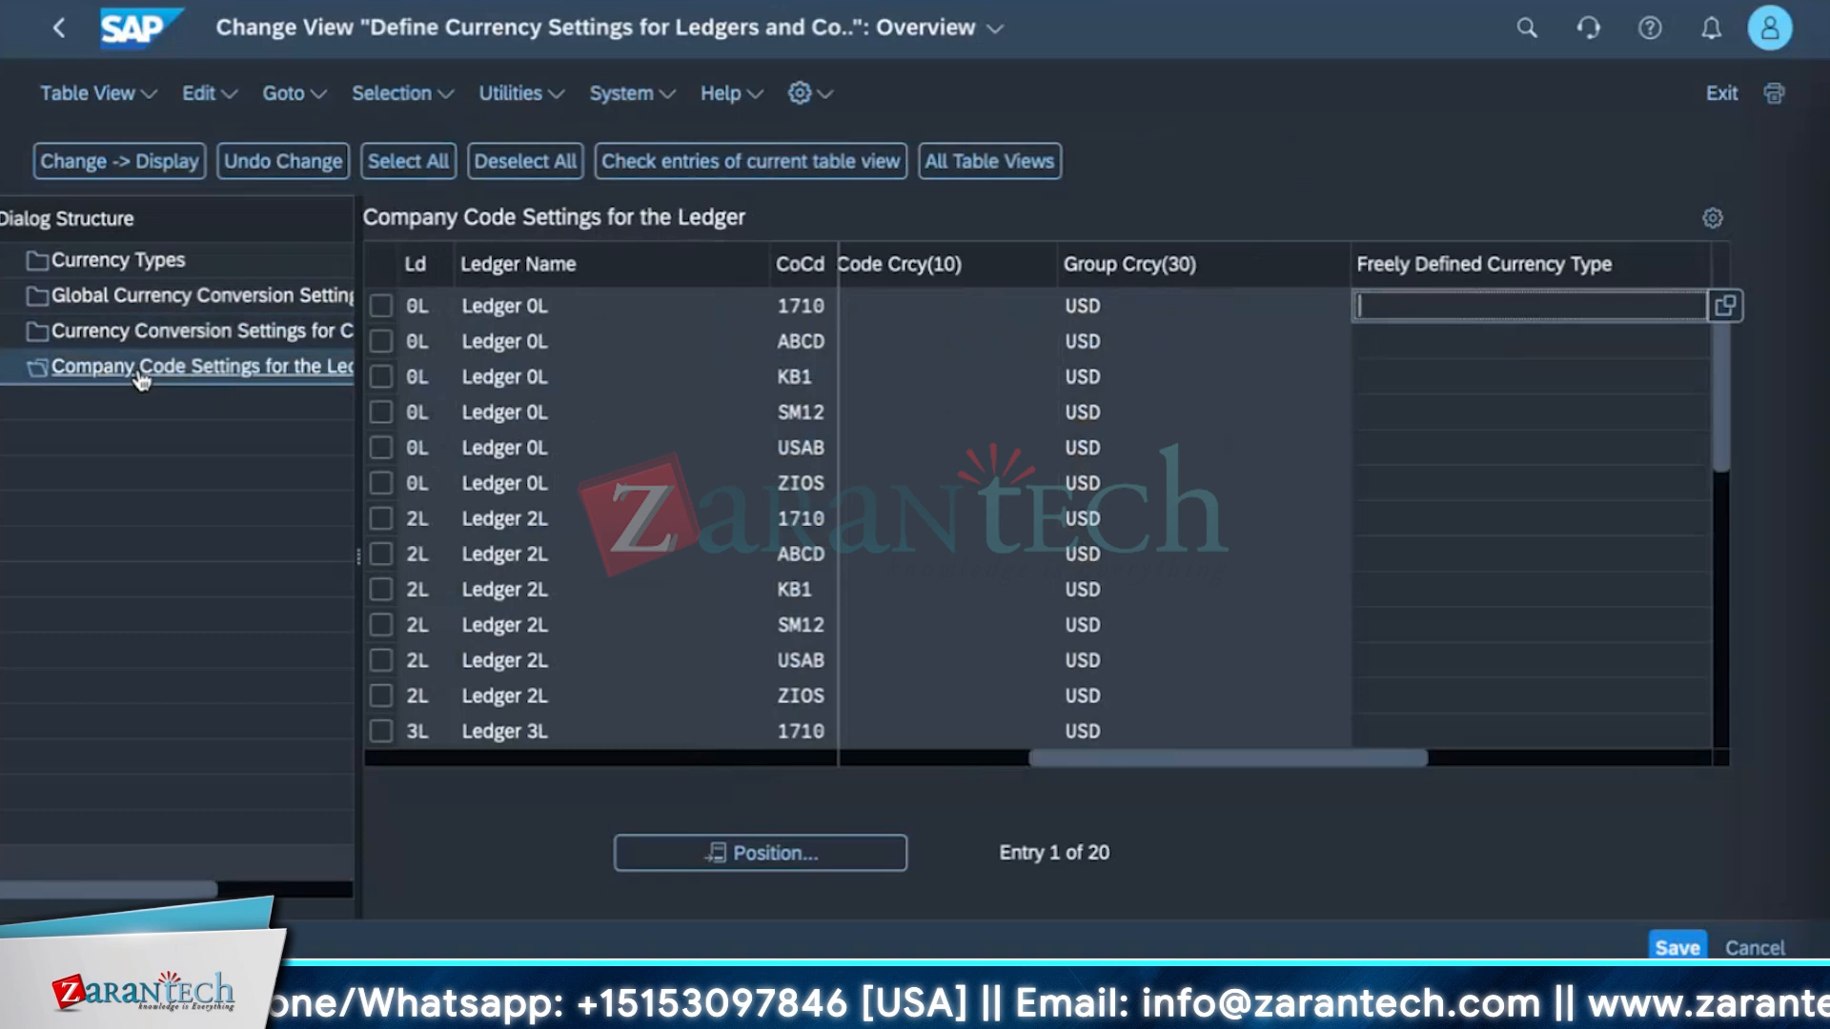
Open the global currency conversion settings and inspect the existing entry's currency and date type fields.
click(166, 303)
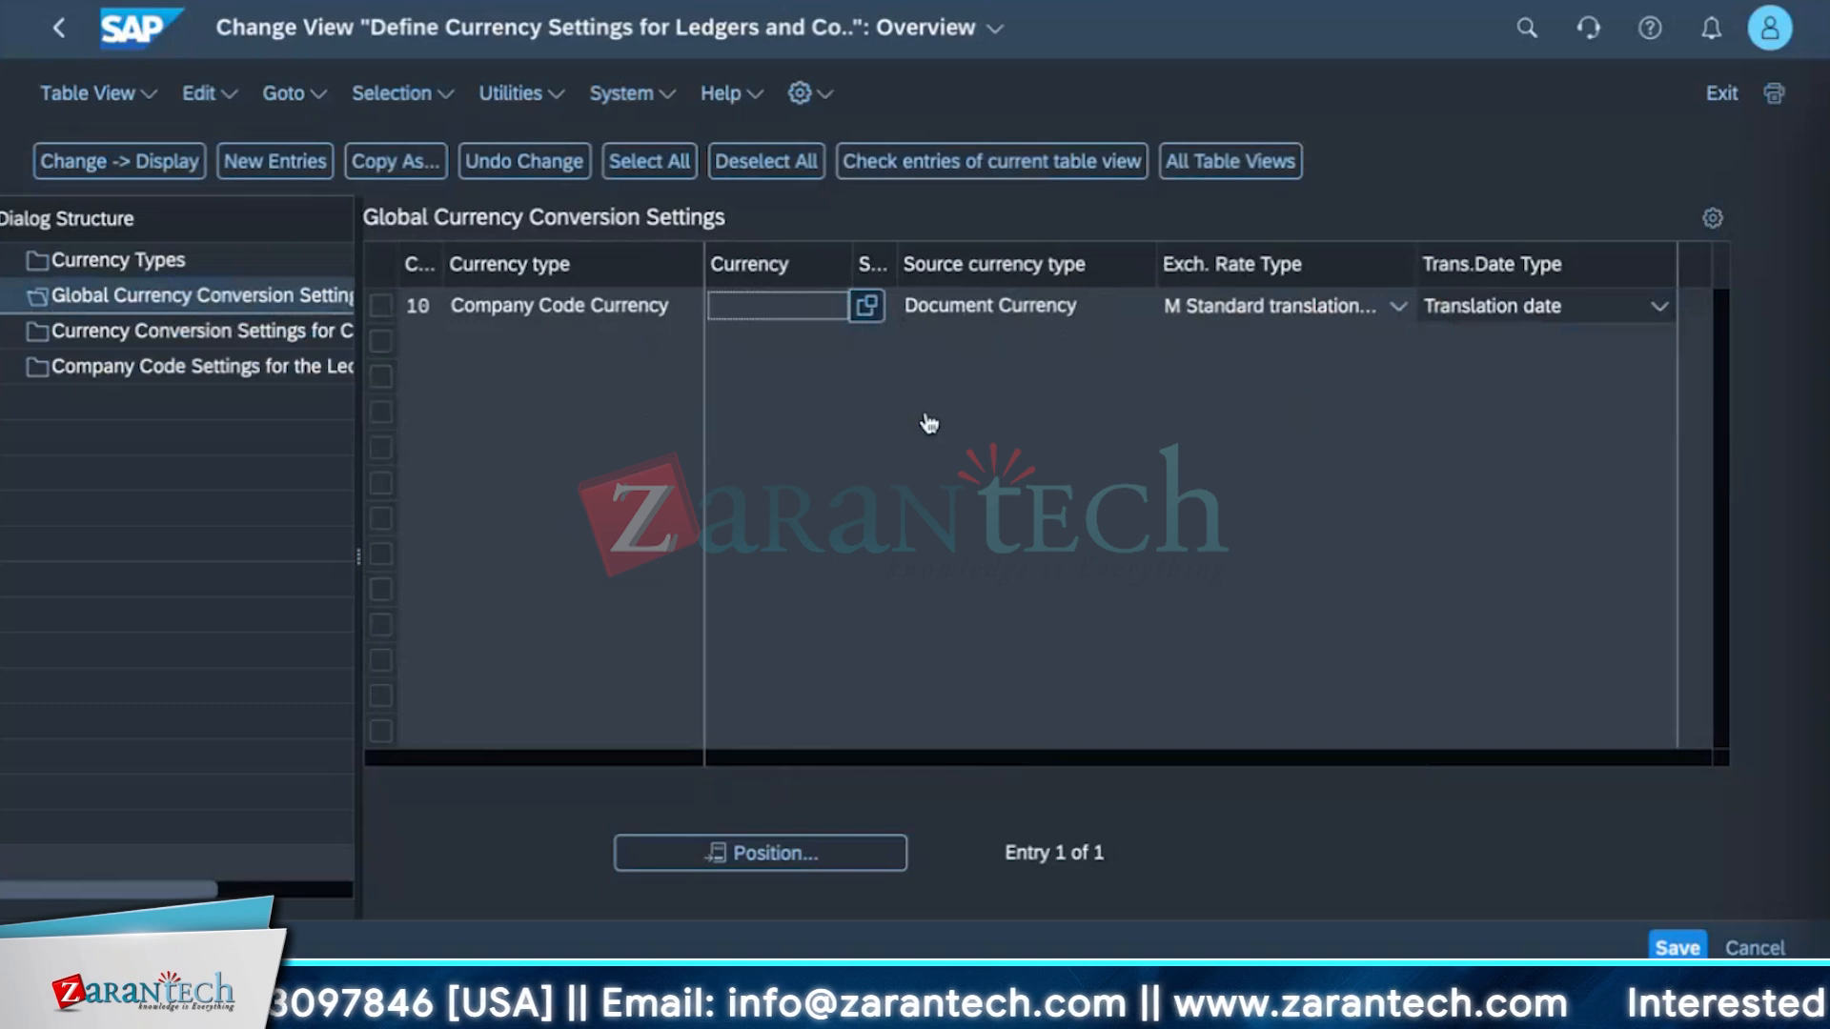
click(1048, 320)
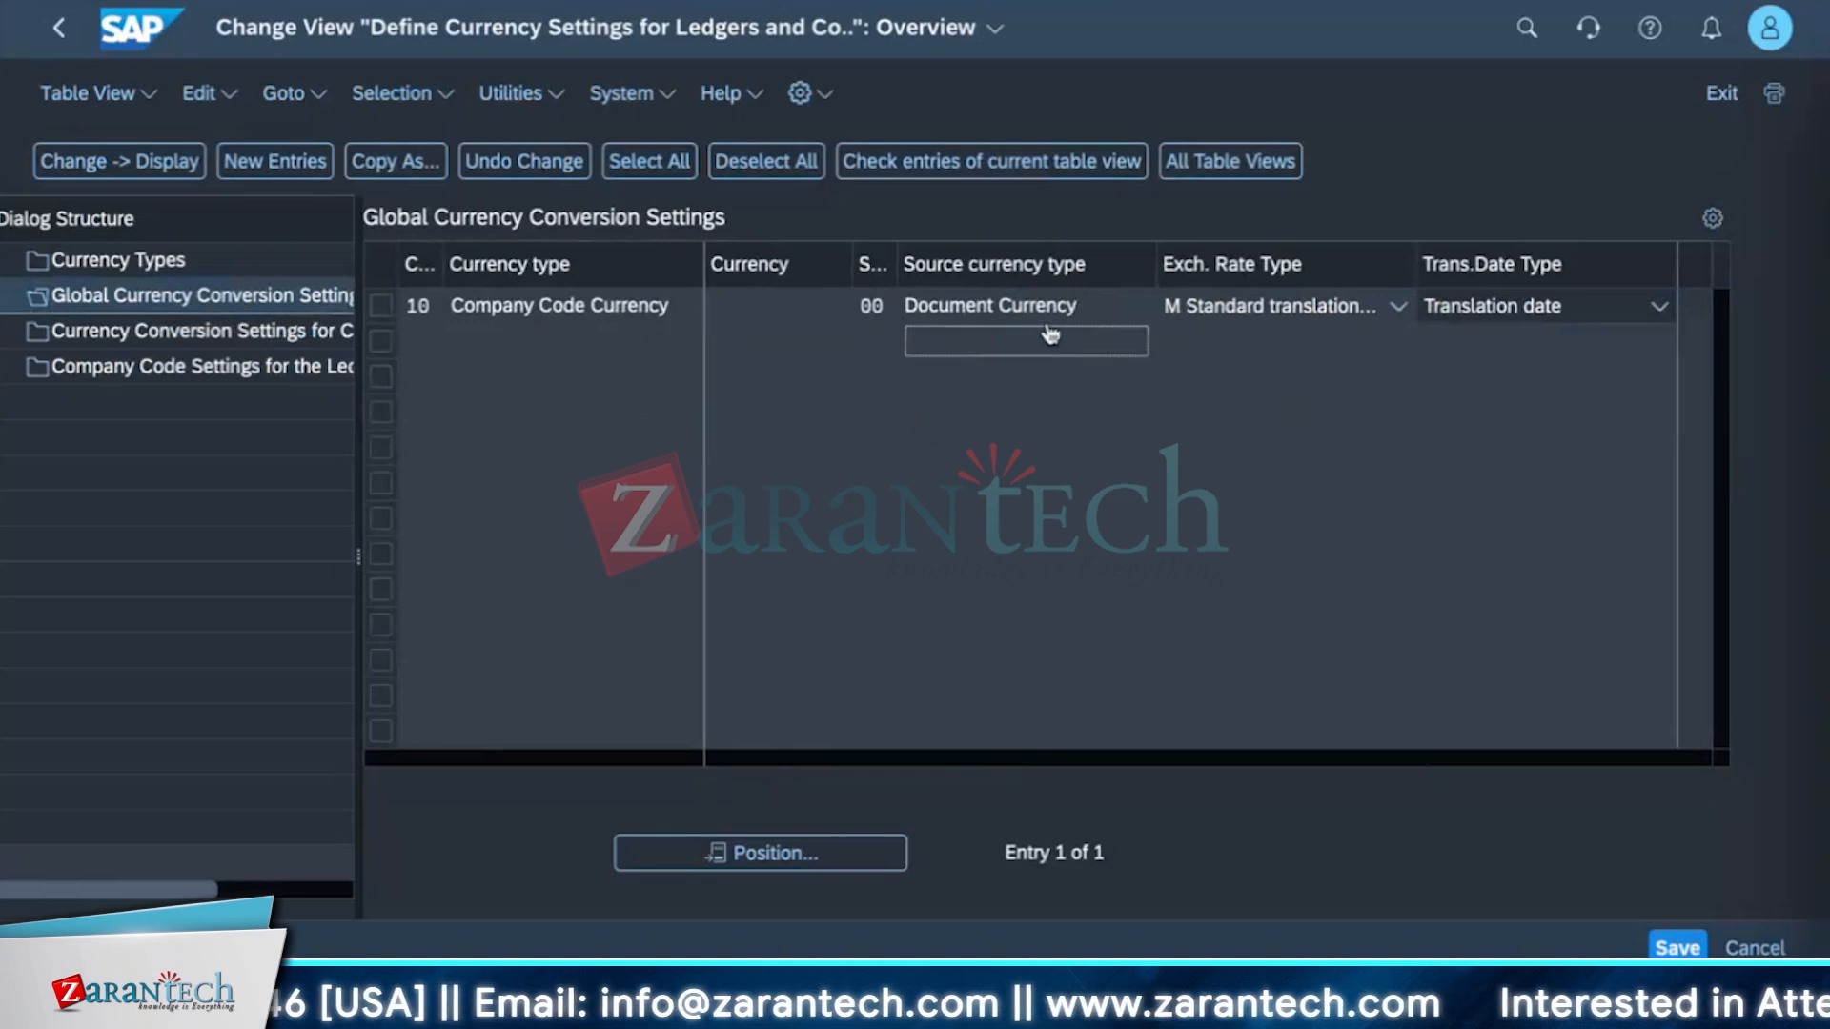
click(1493, 307)
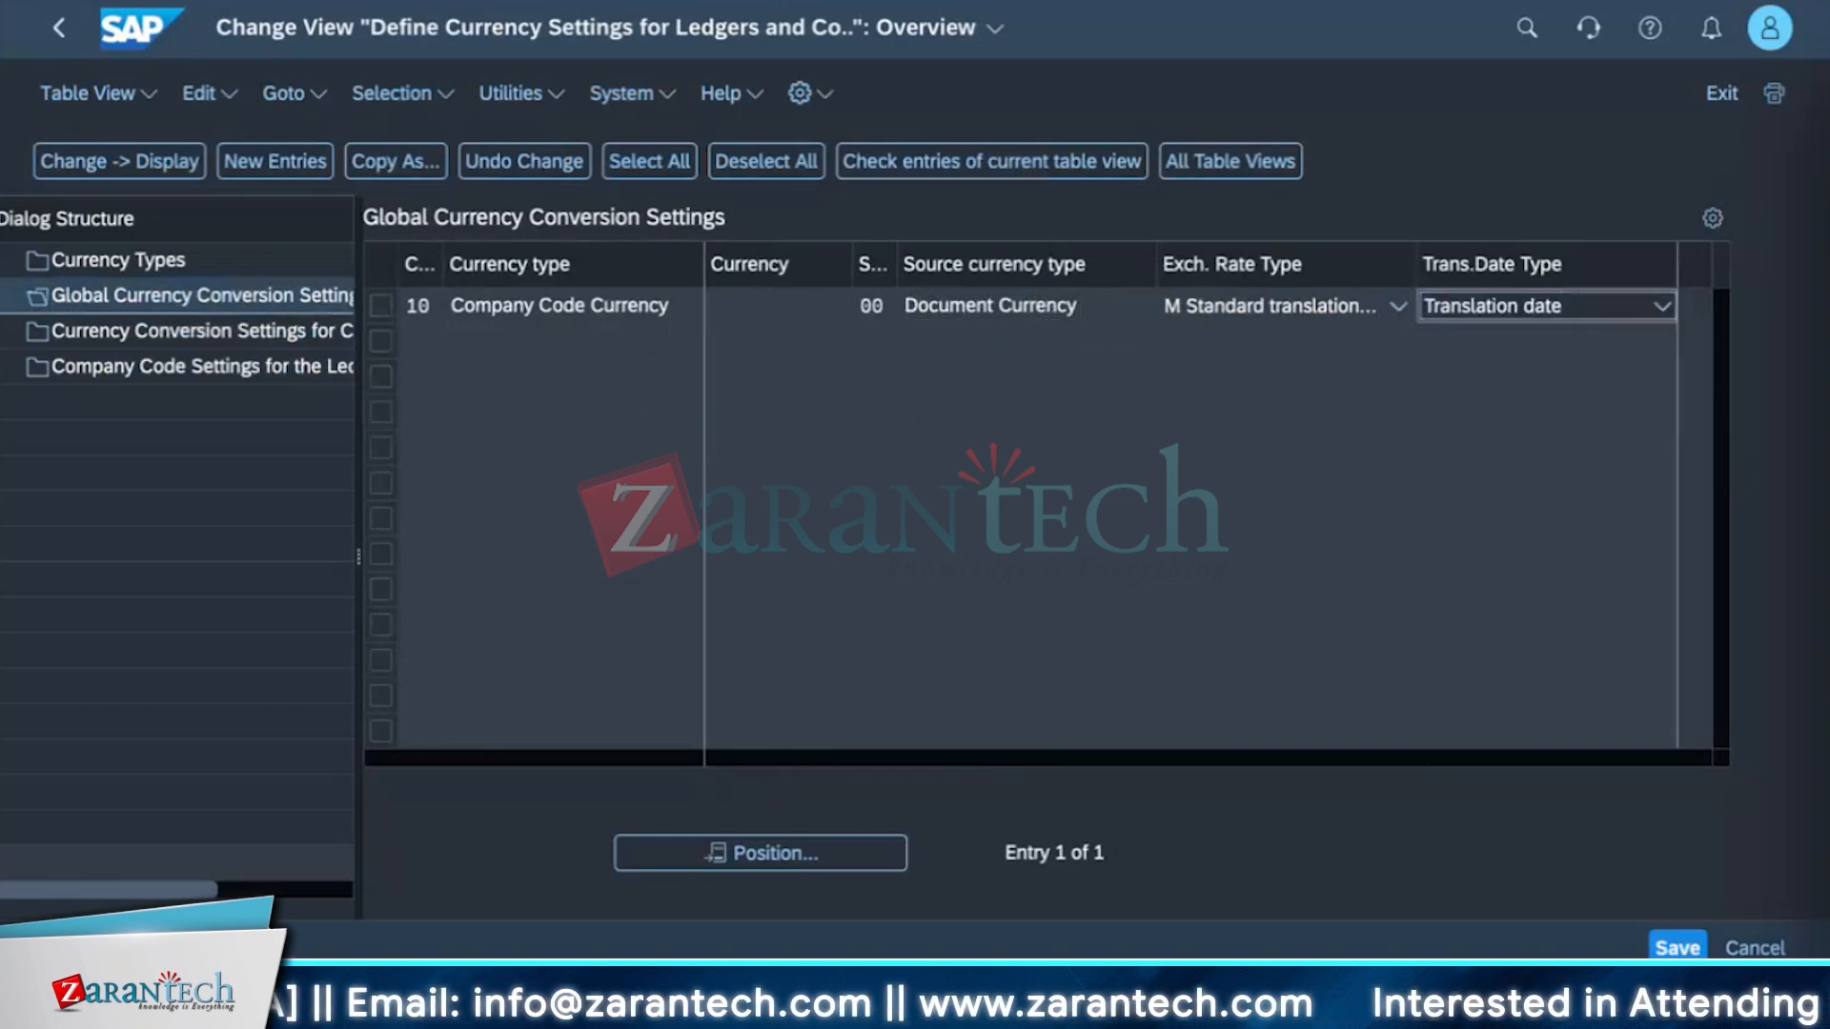
click(1061, 484)
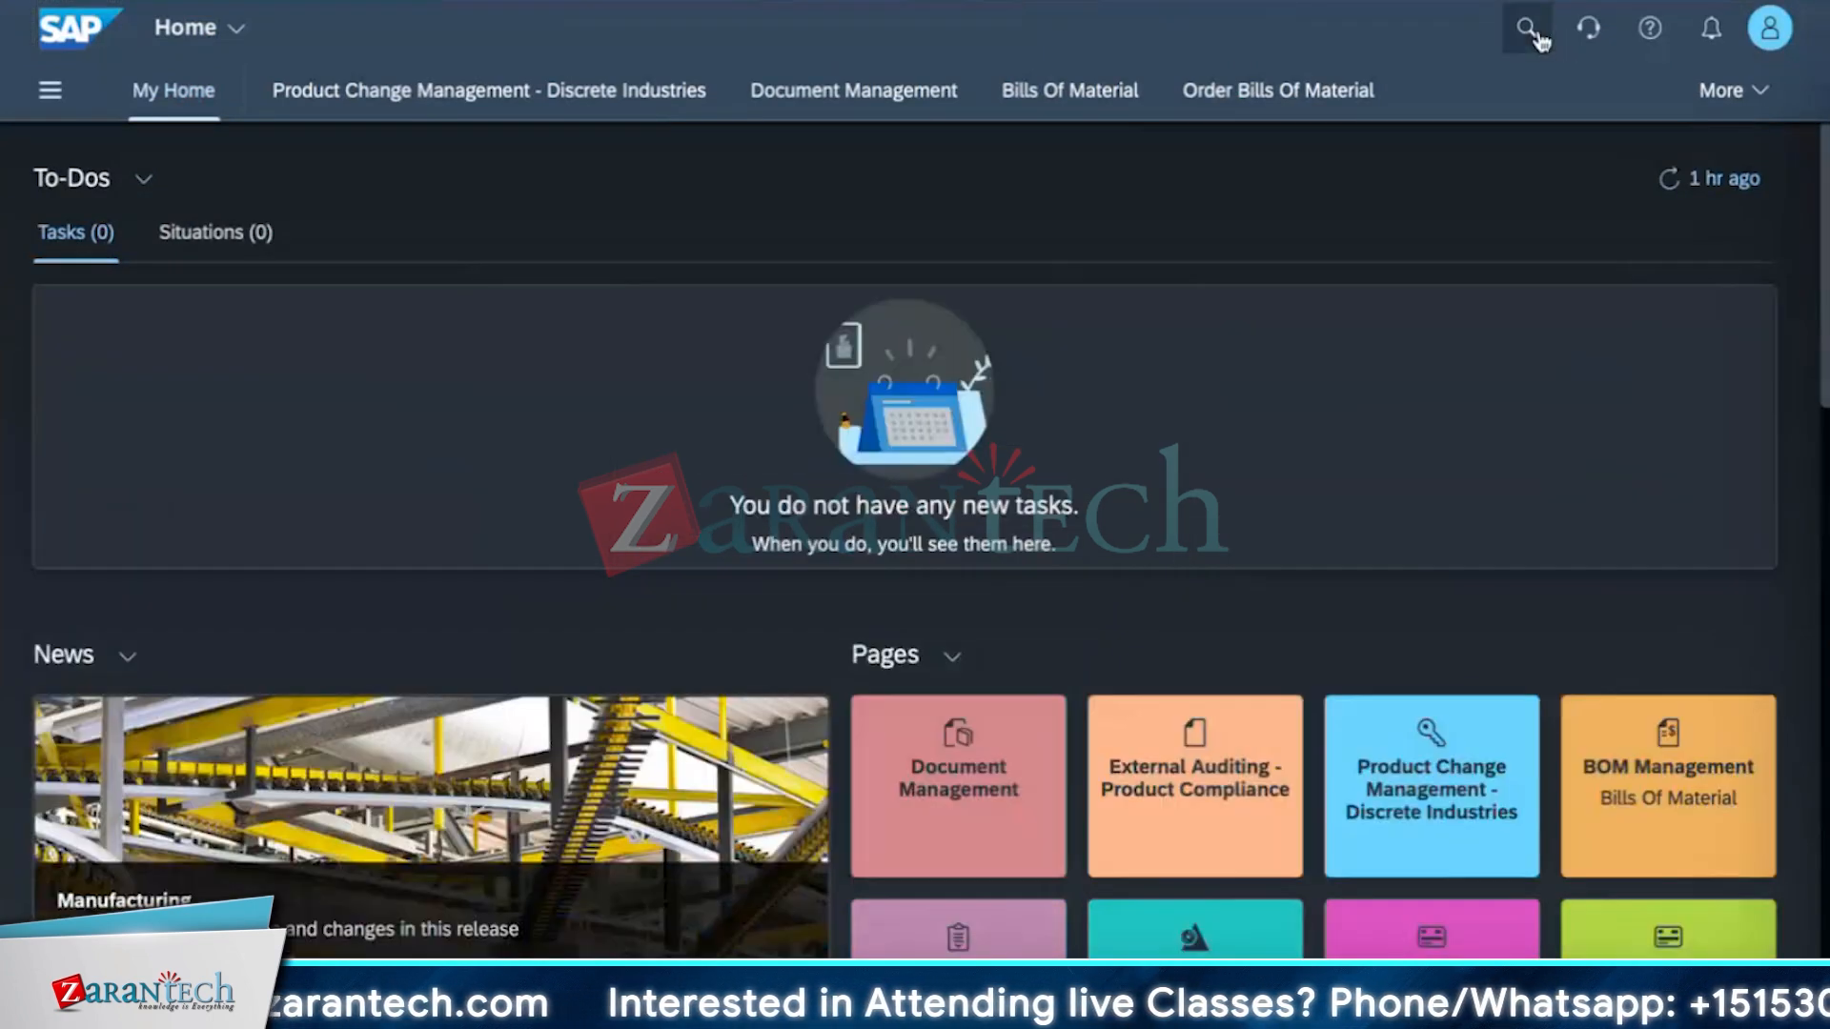
Search for and open the Manage Memo Records app, then start a new Cash Trade Request (FX).
click(1528, 28)
text(manage )
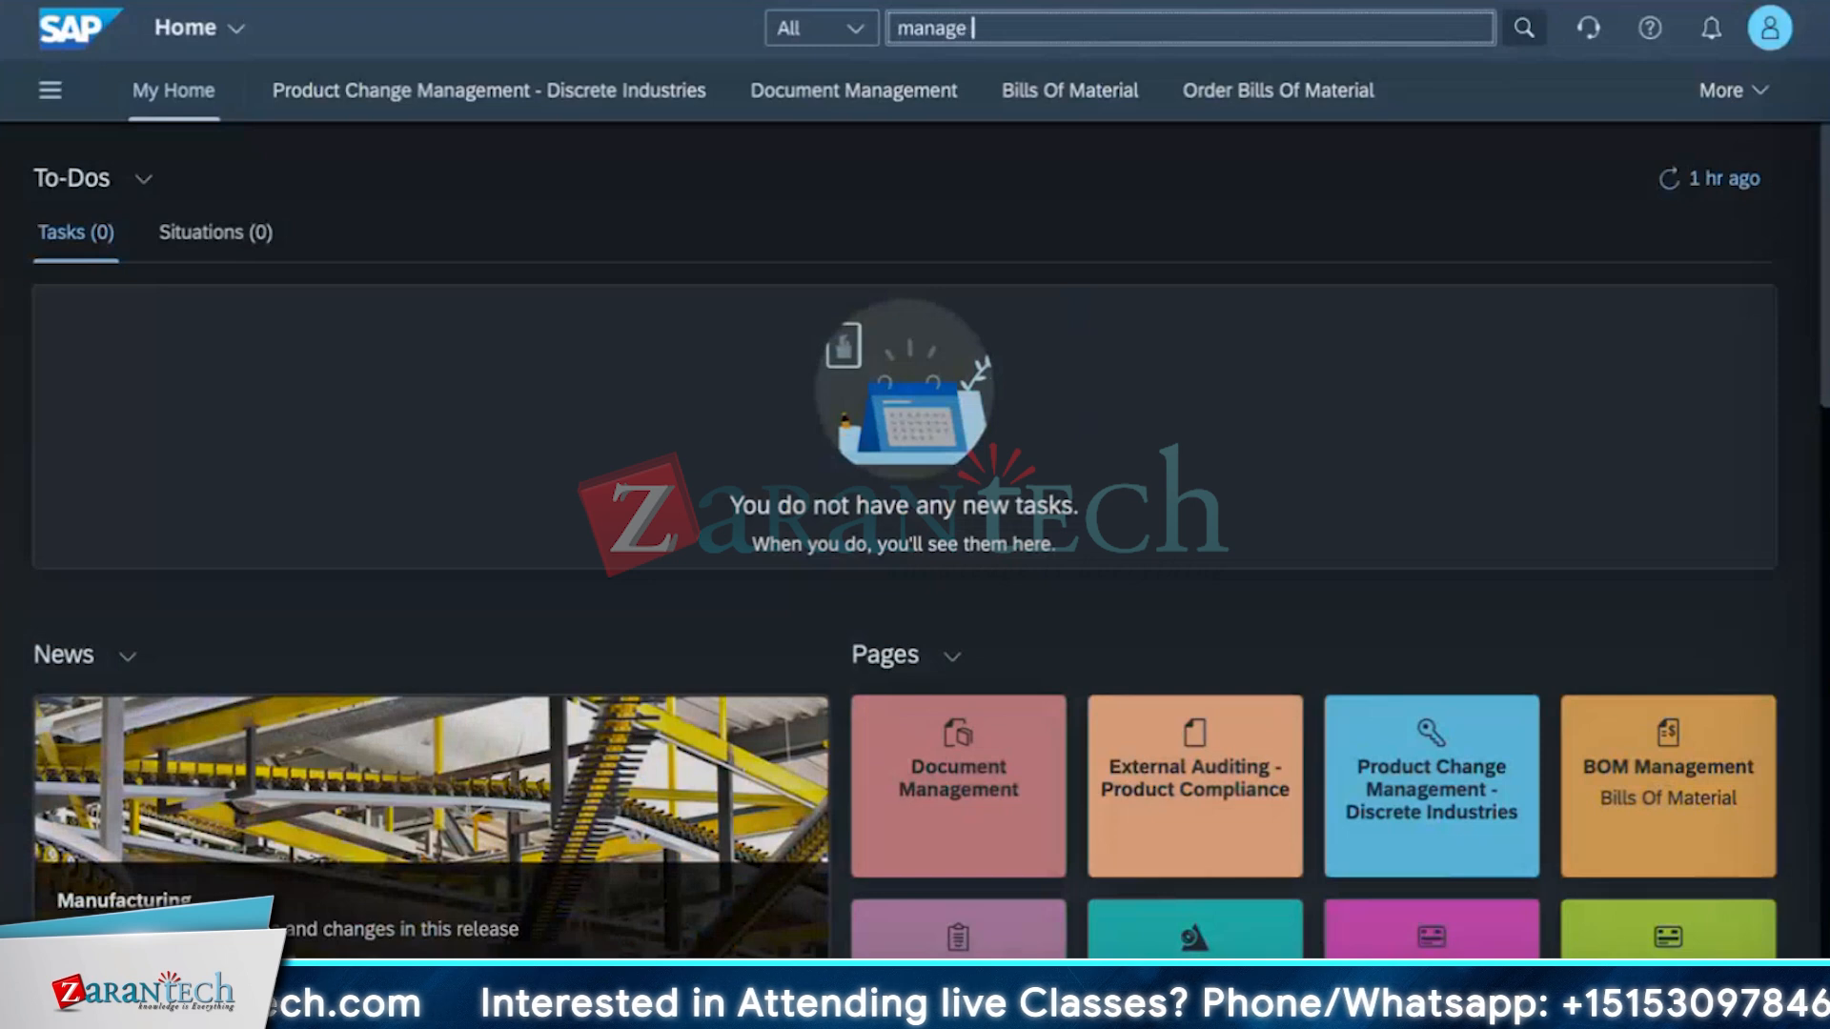
text(memo)
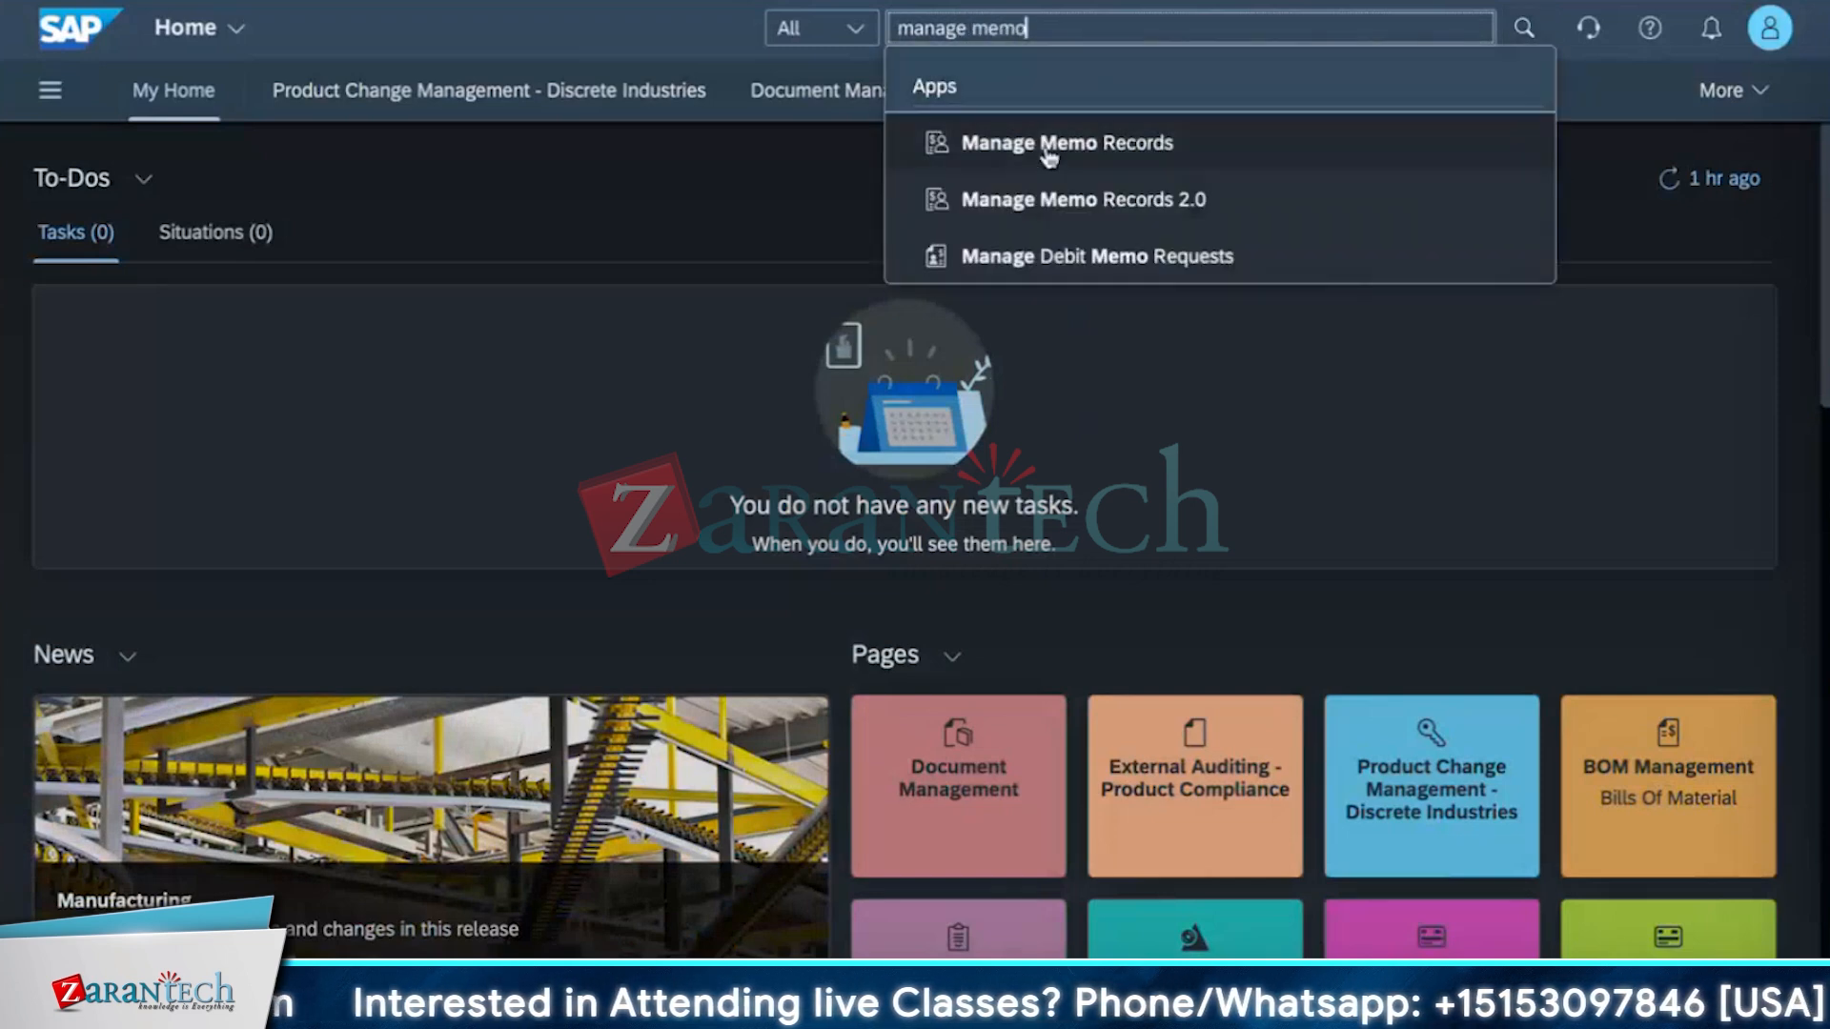
click(1046, 148)
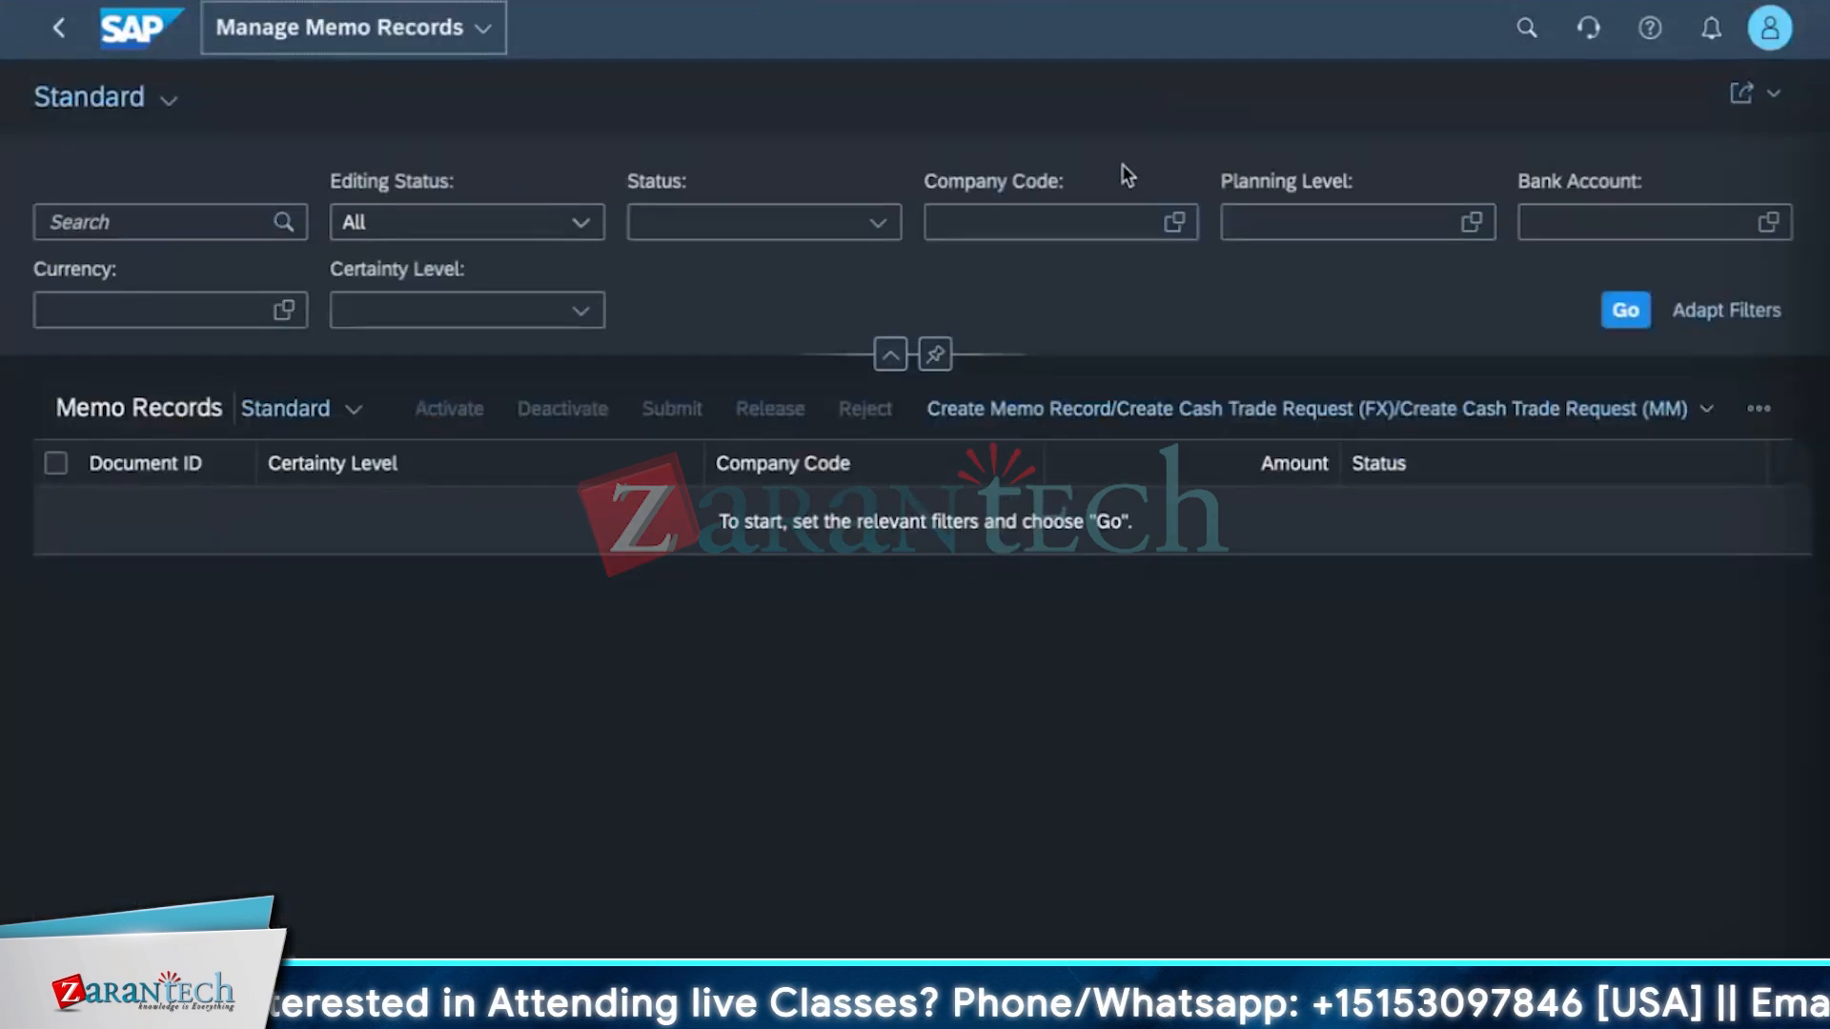
click(1678, 412)
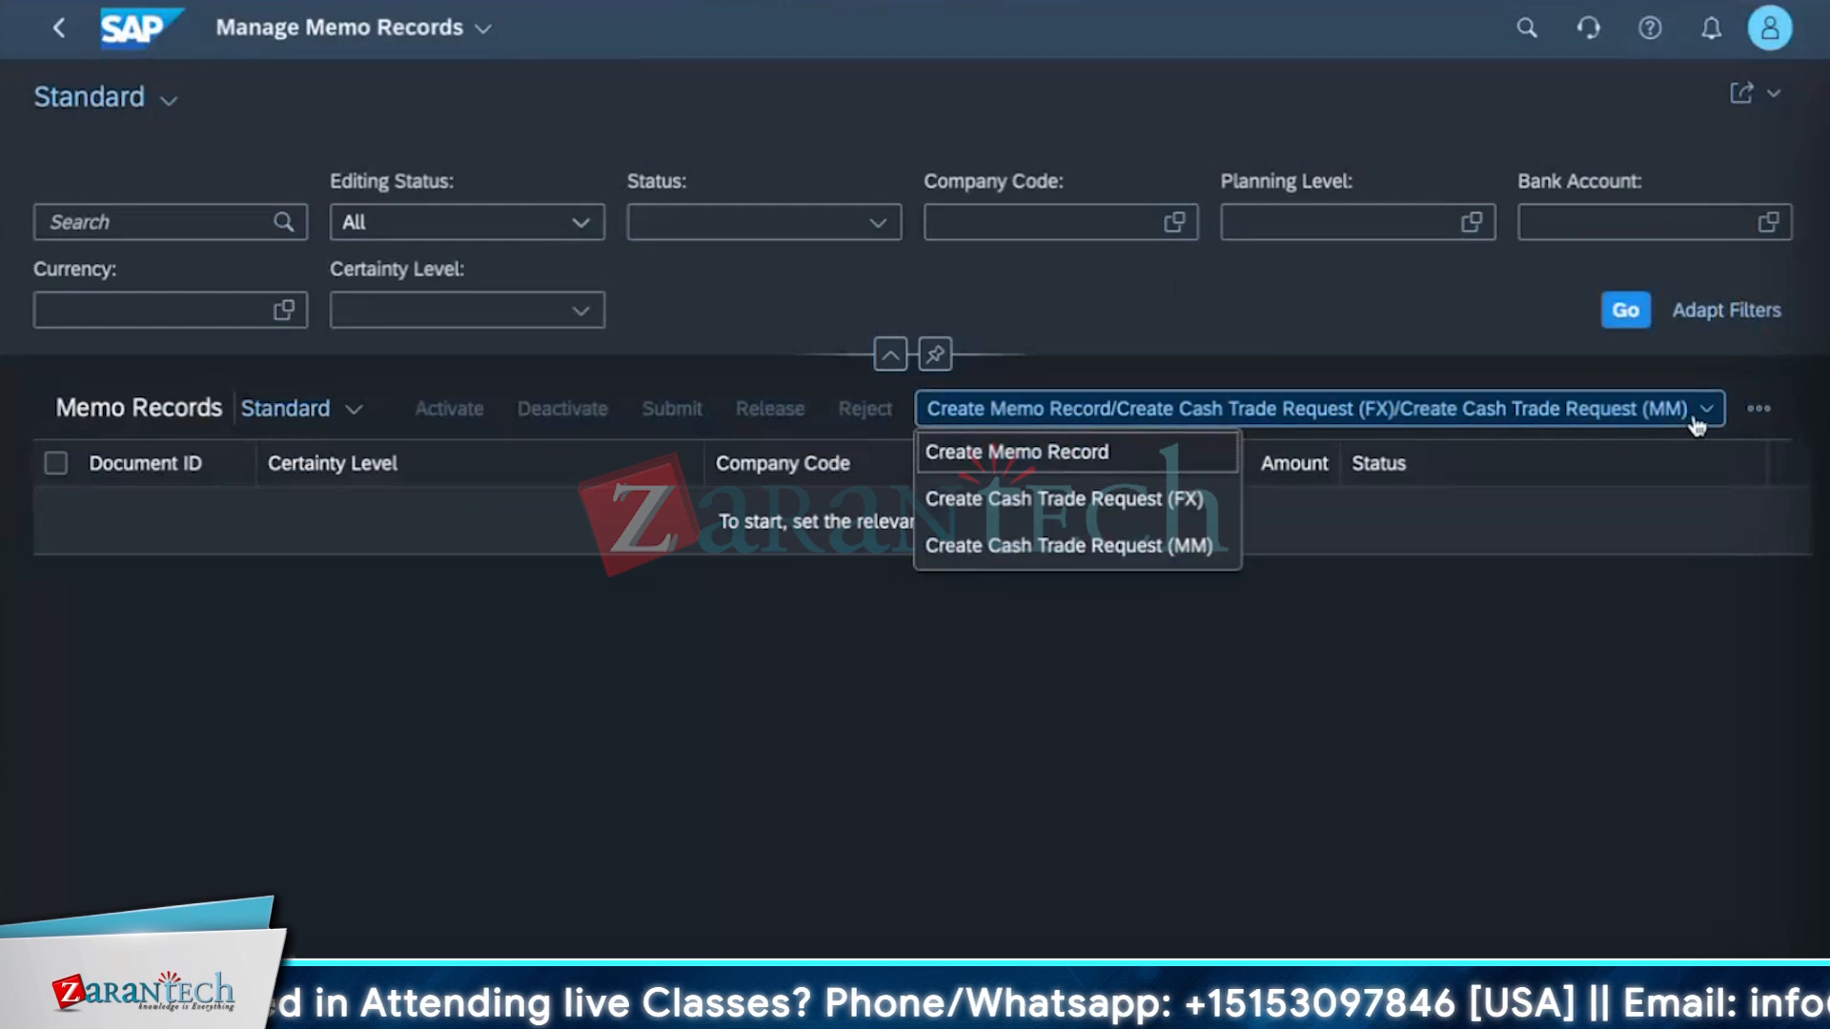
click(1142, 520)
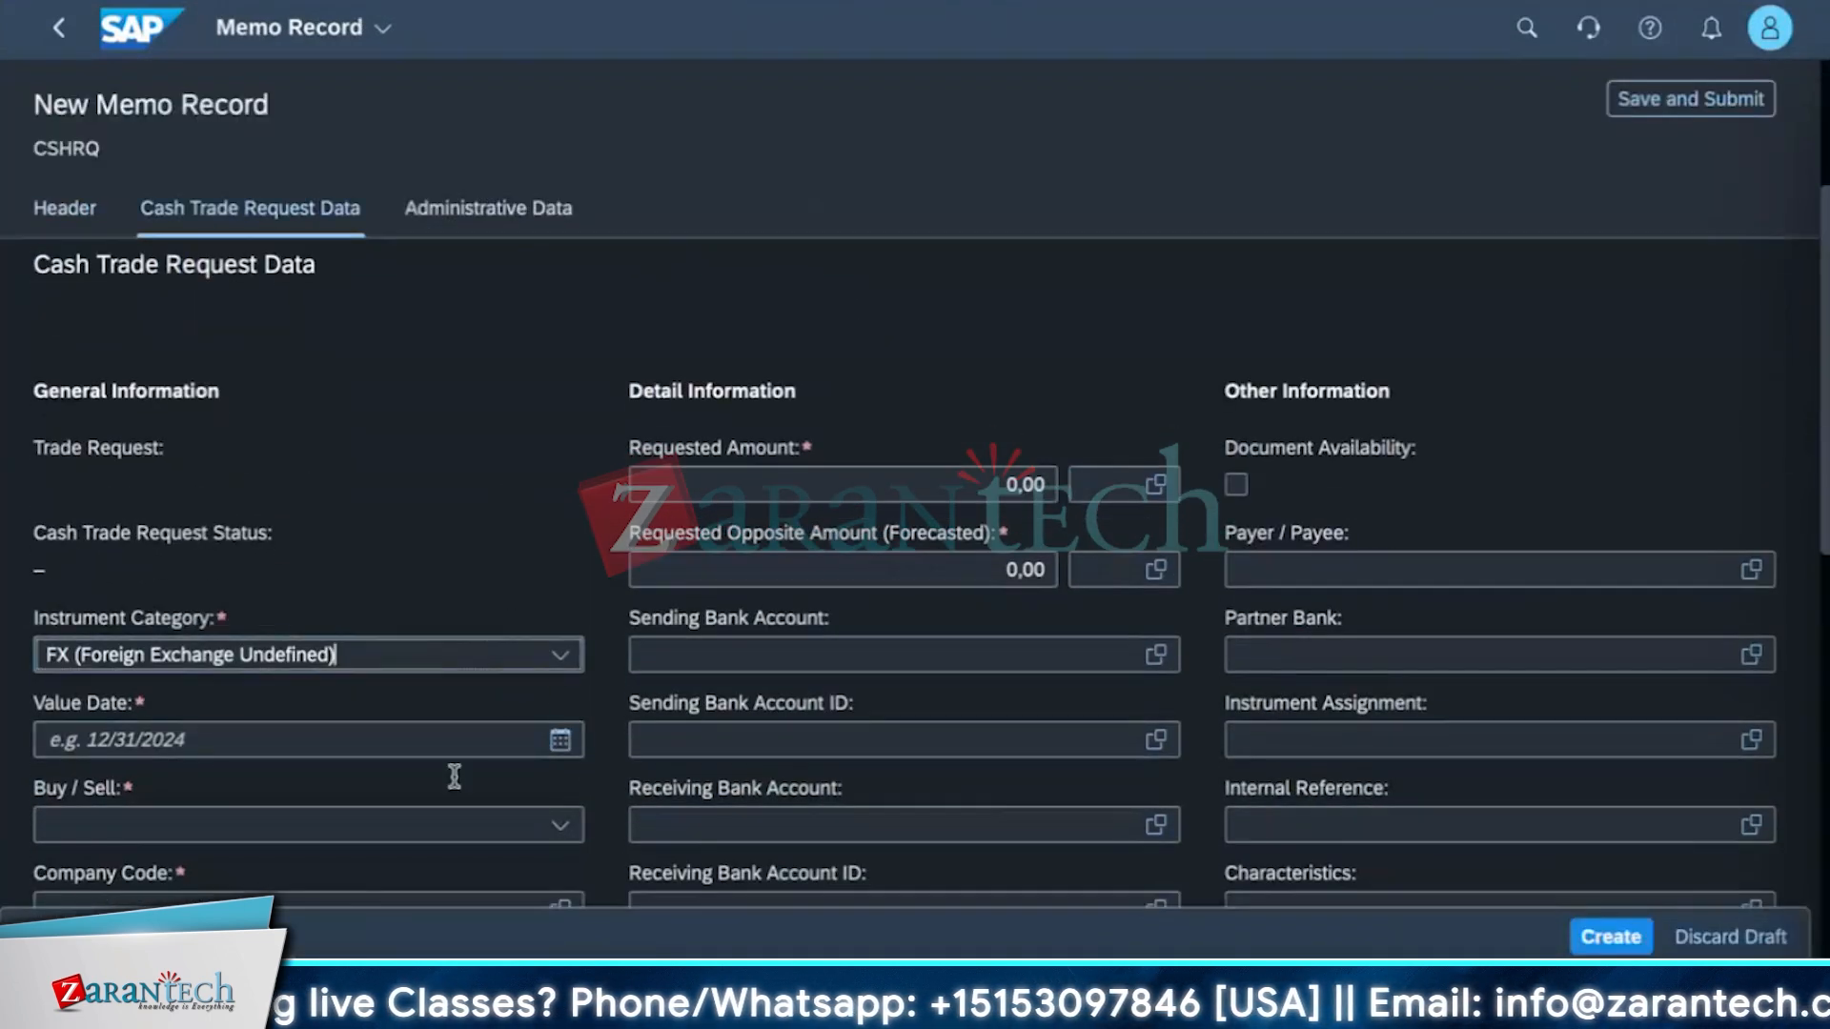
Set the value date to 09/18/2024, Buy / Sell to Sell, and the company code to 1710.
scroll(454, 776, down, 5)
scroll(477, 506, up, 3)
click(560, 540)
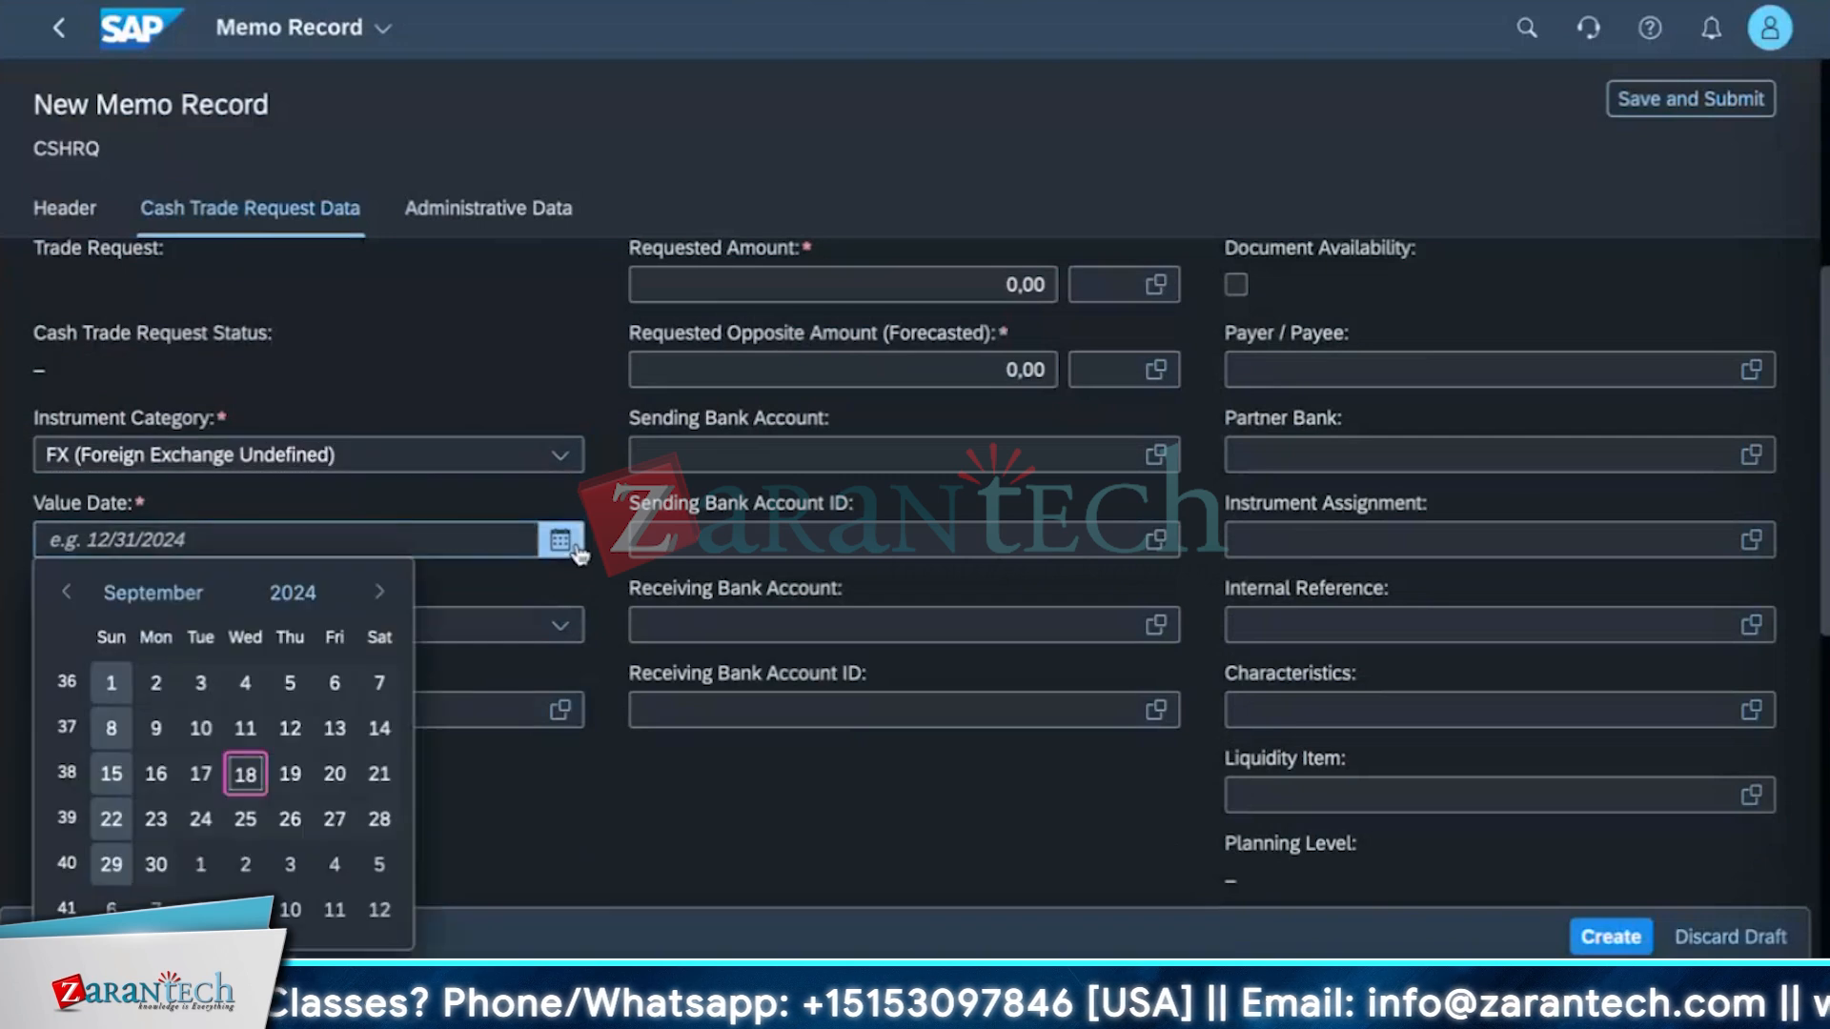
click(244, 770)
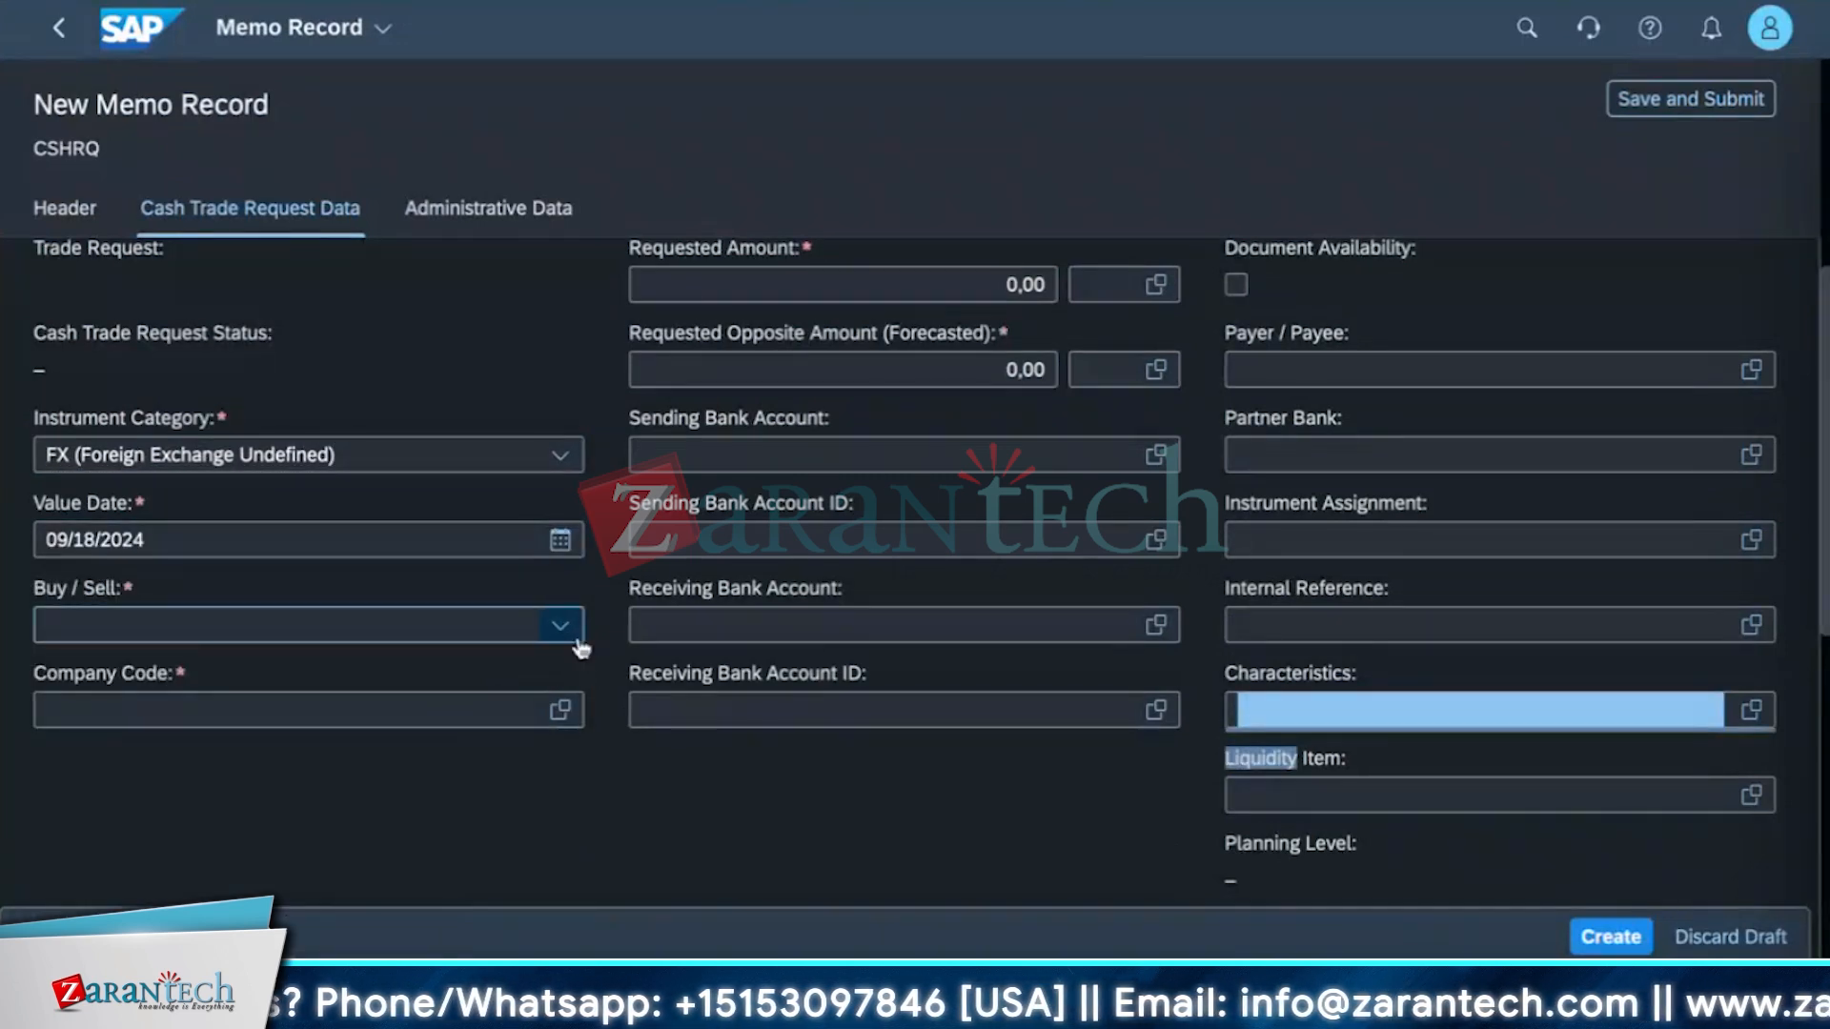
click(560, 625)
click(240, 717)
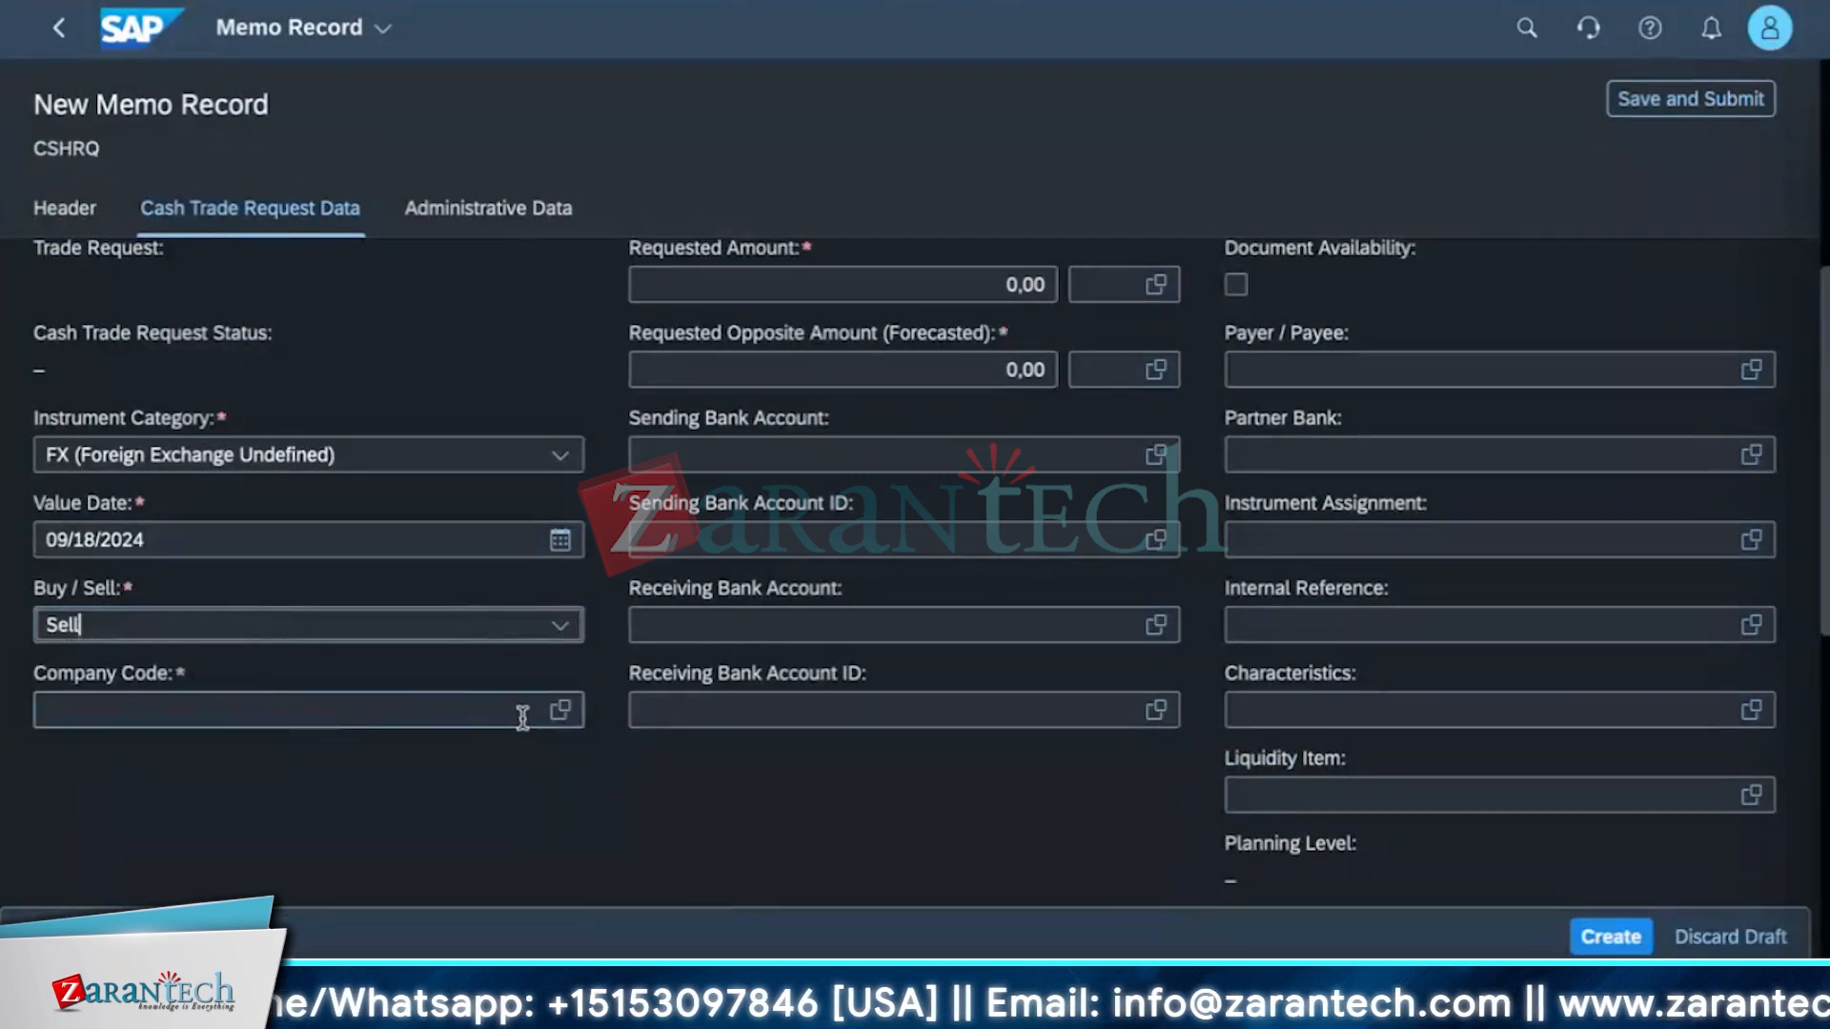
click(560, 710)
click(300, 389)
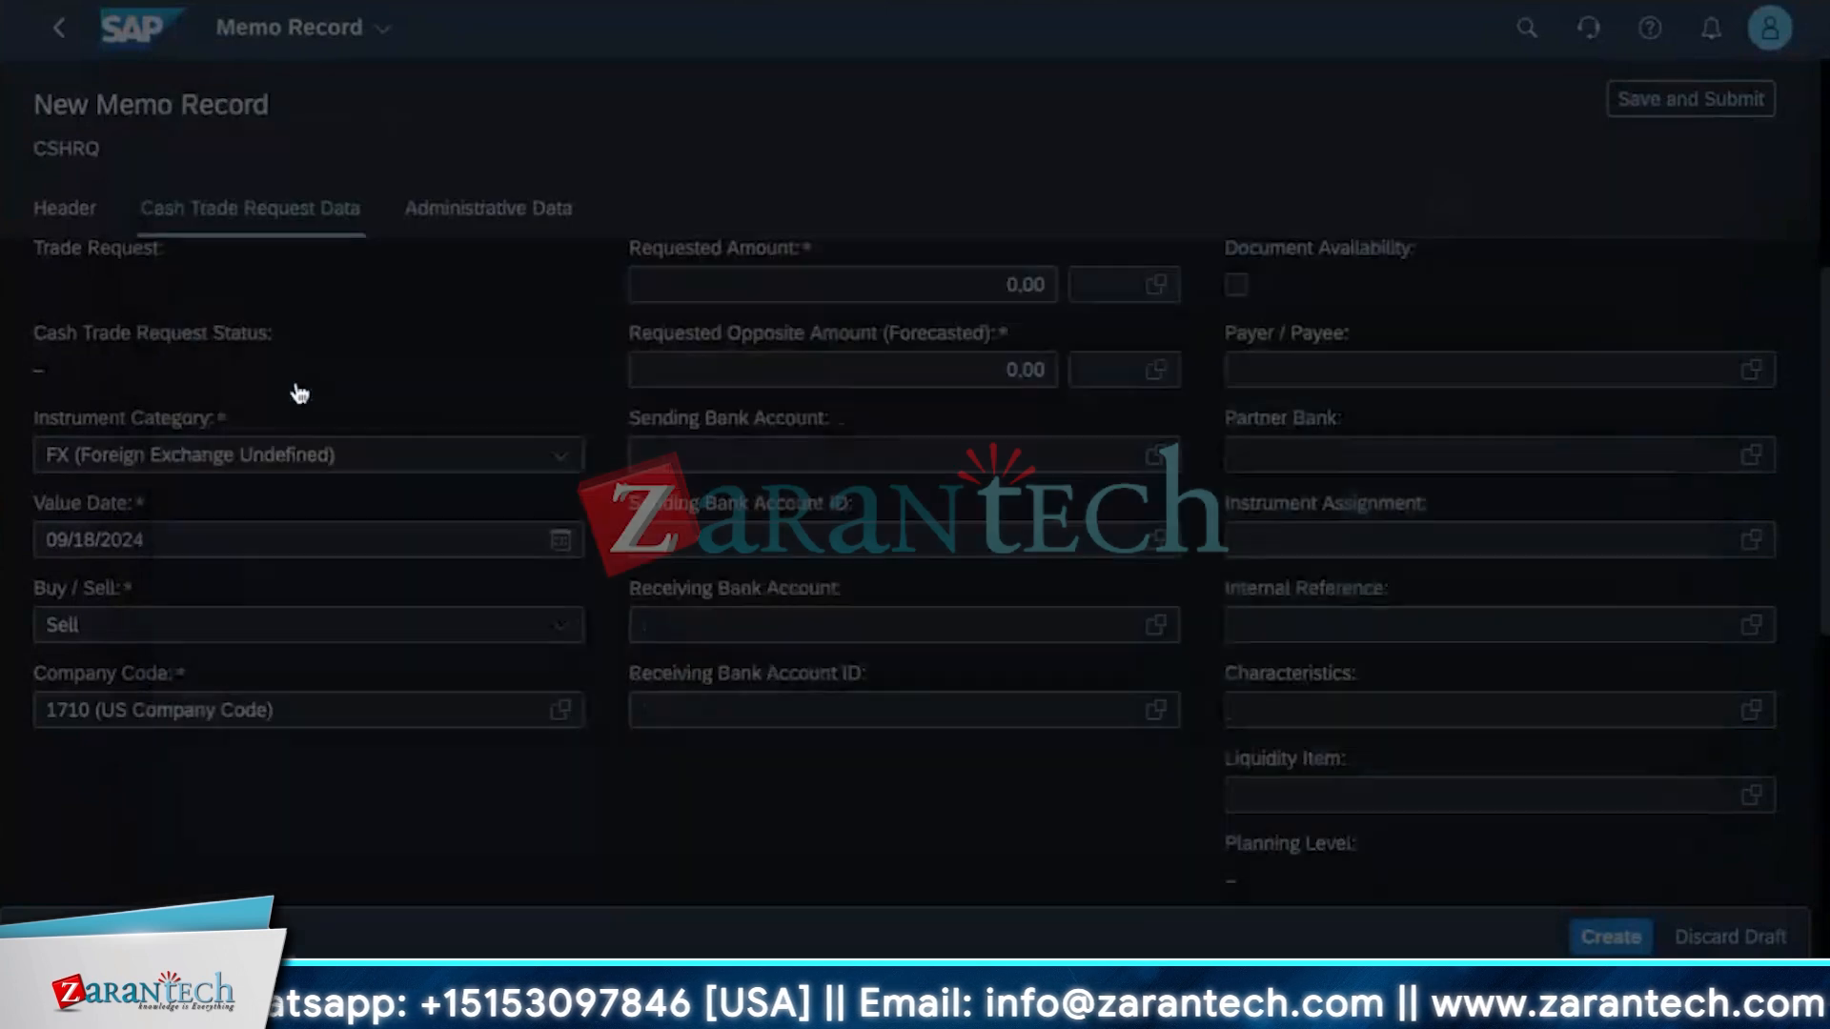
Enter a requested amount of 100 and a requested opposite amount of 10, then try to create the record.
scroll(673, 474, up, 2)
click(1024, 484)
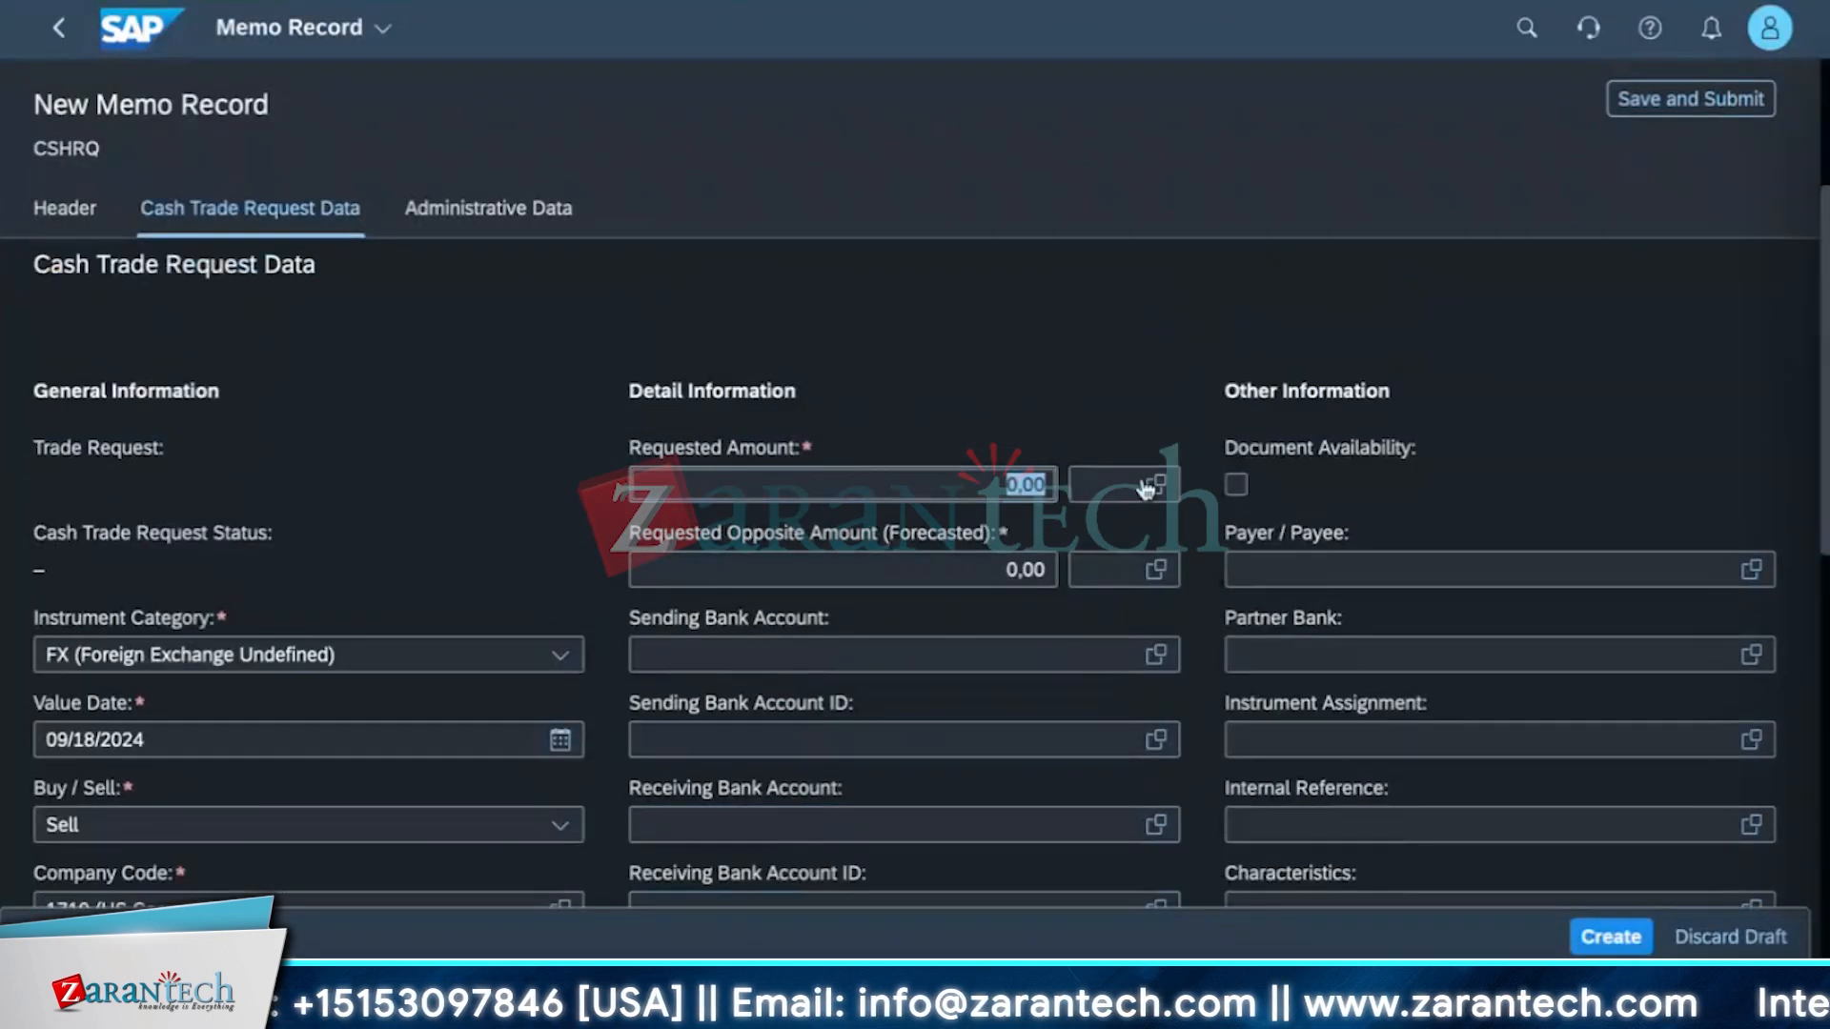
click(974, 580)
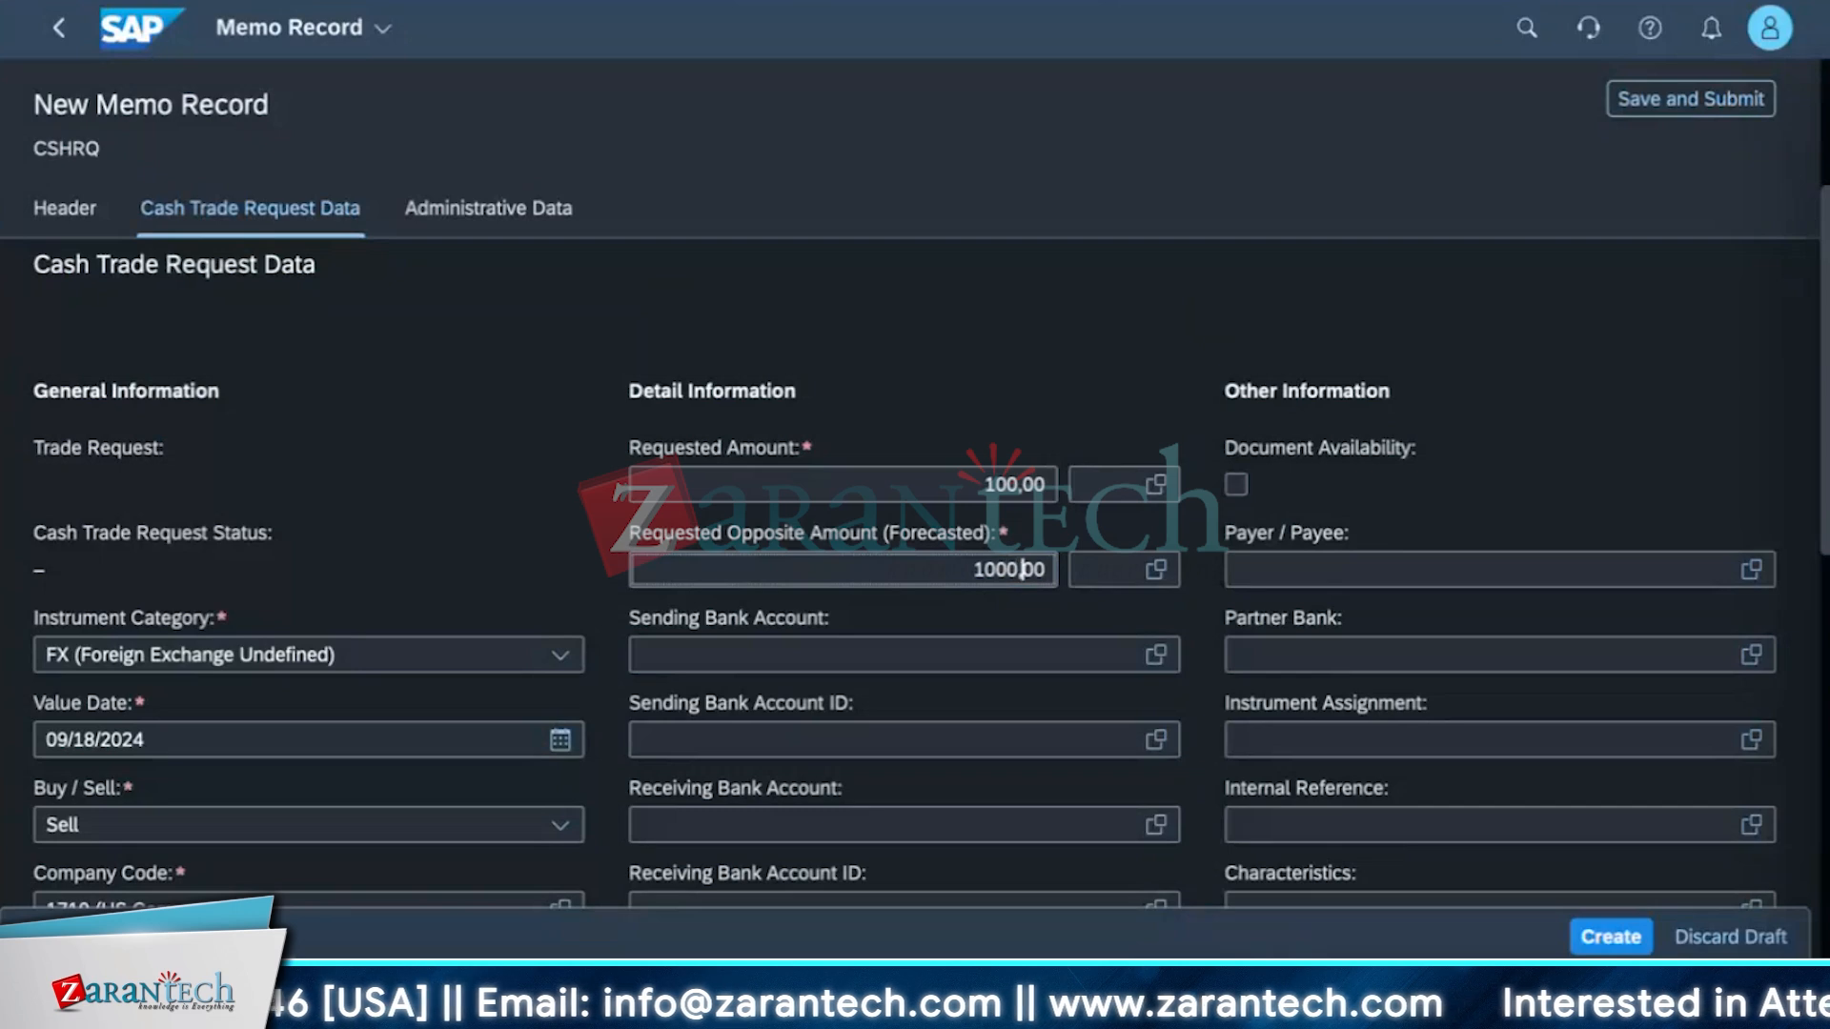
key(Right)
key(Right)
key(BackSpace)
key(BackSpace)
key(BackSpace)
key(BackSpace)
key(BackSpace)
key(BackSpace)
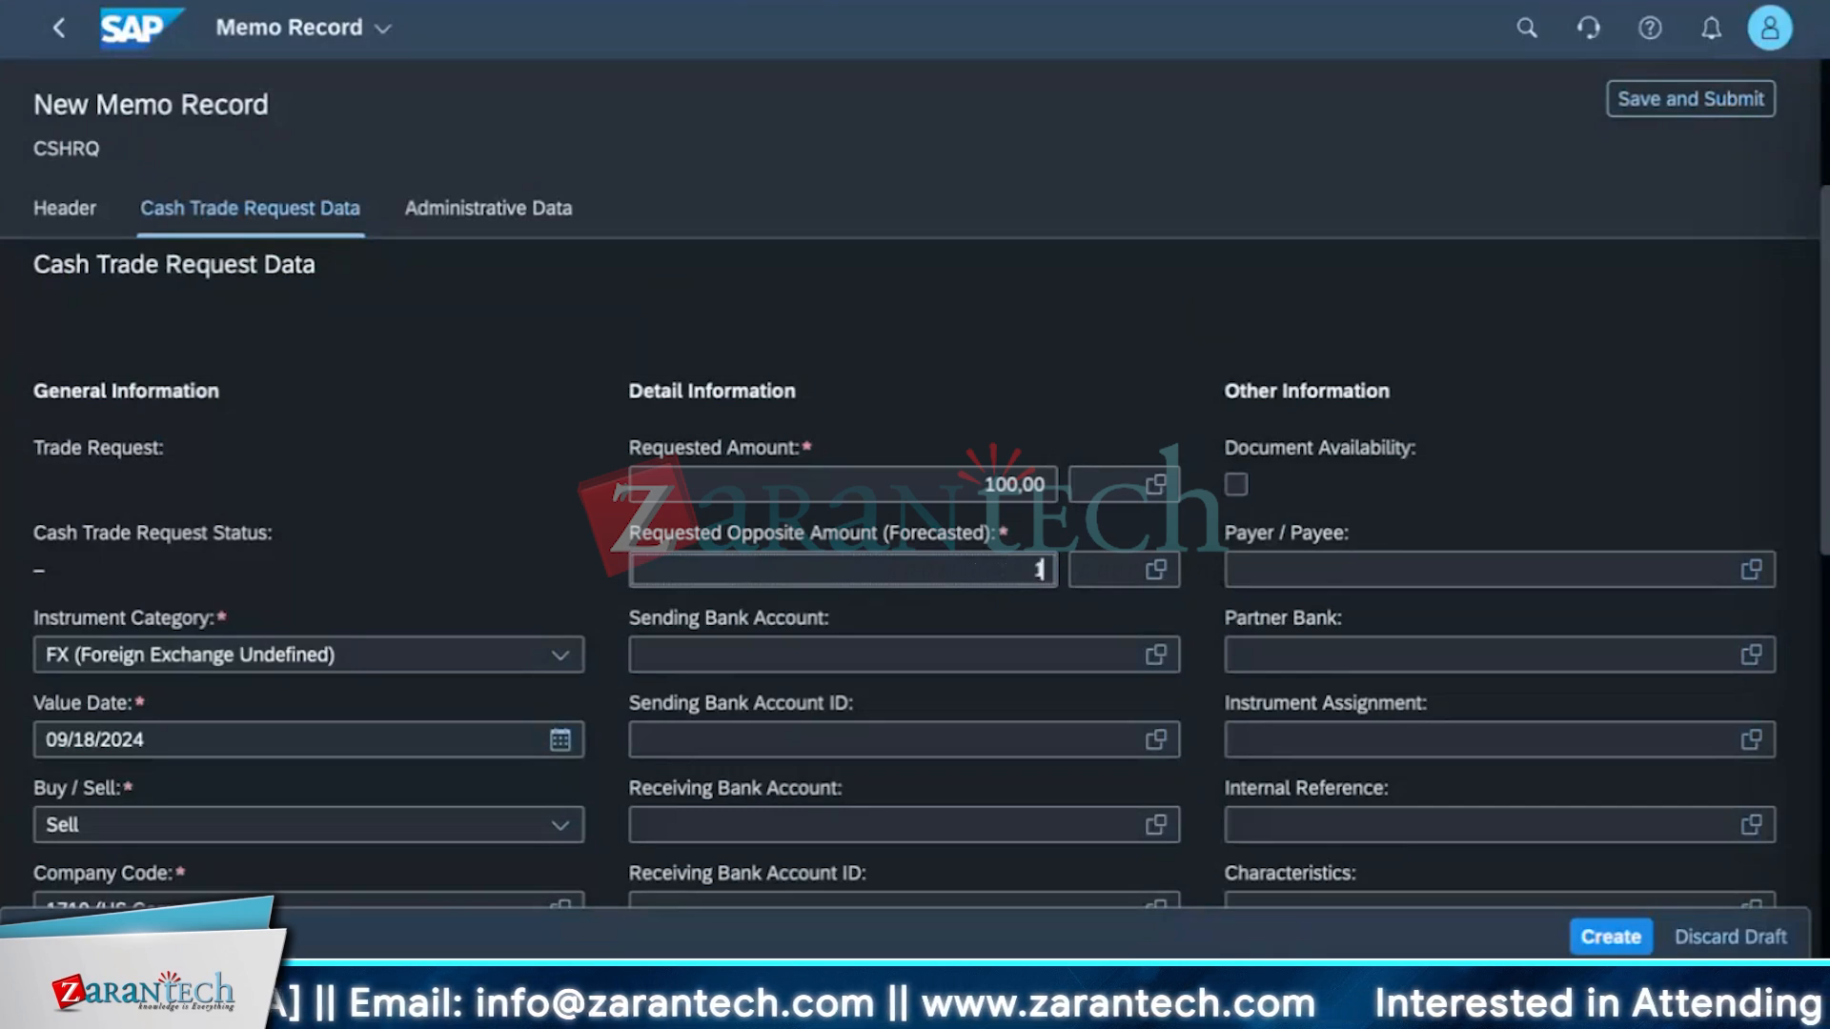
text(0)
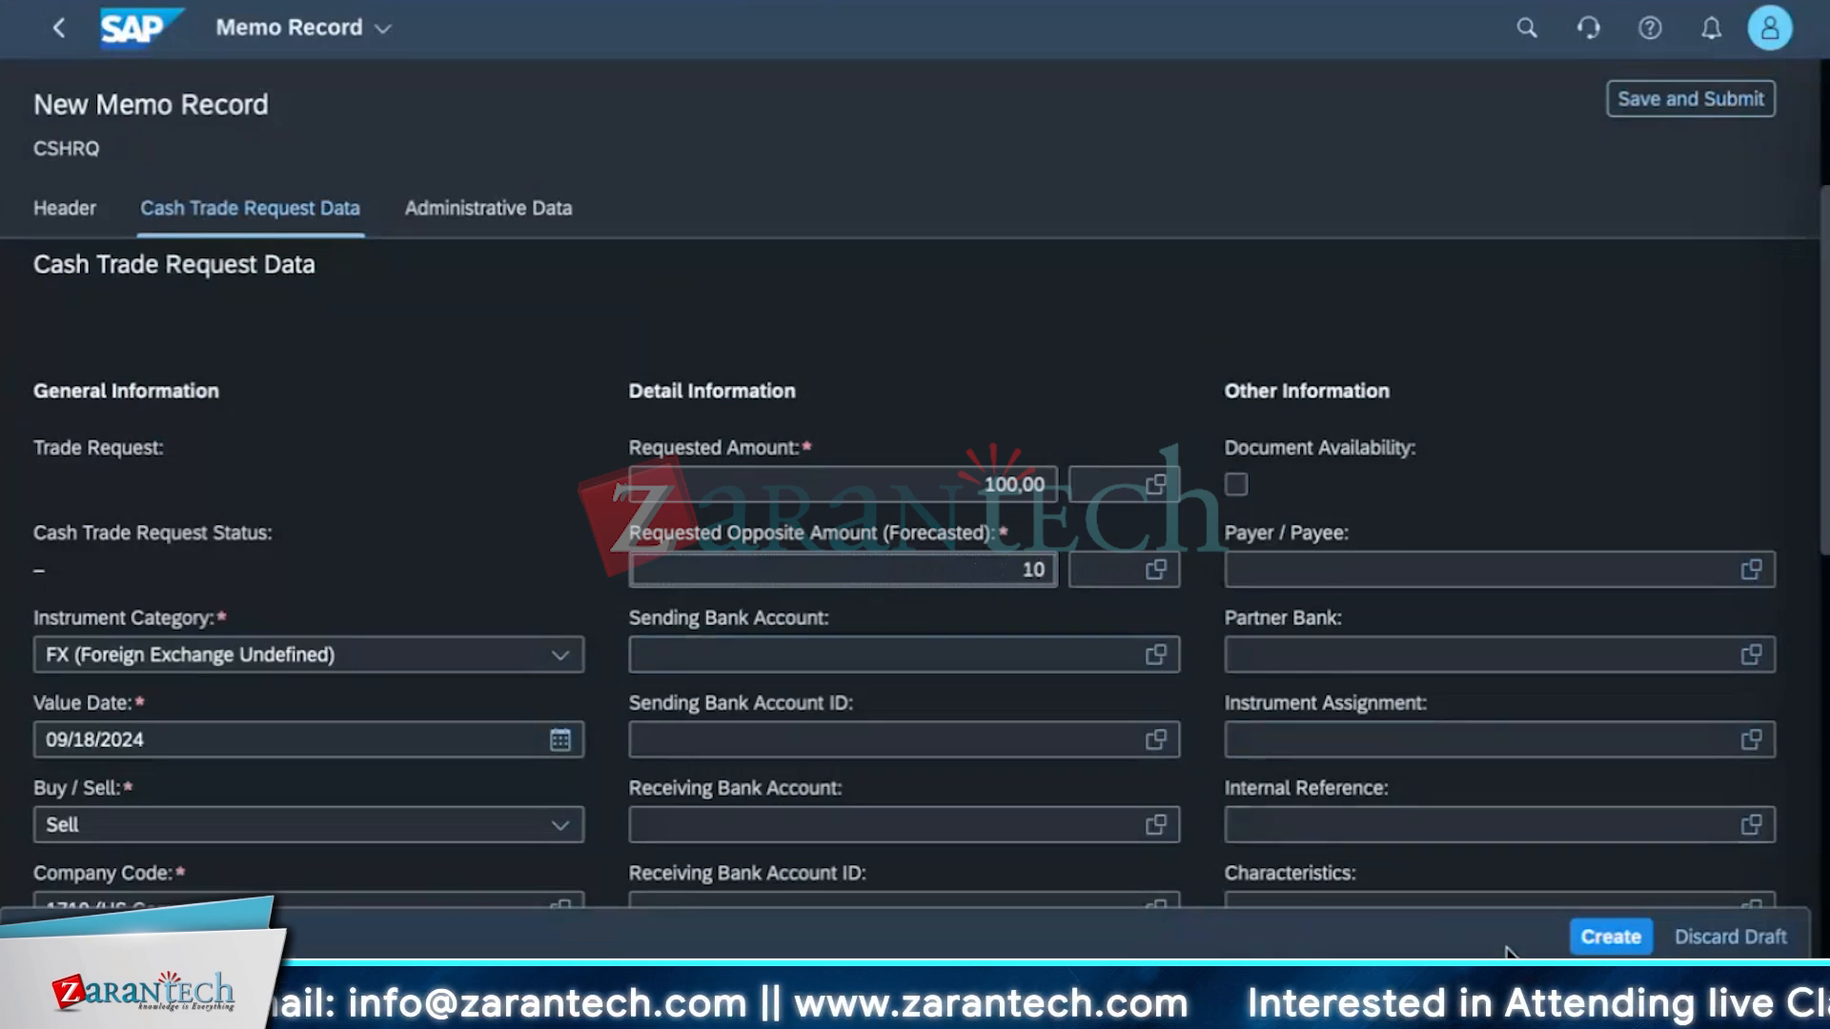
click(1611, 937)
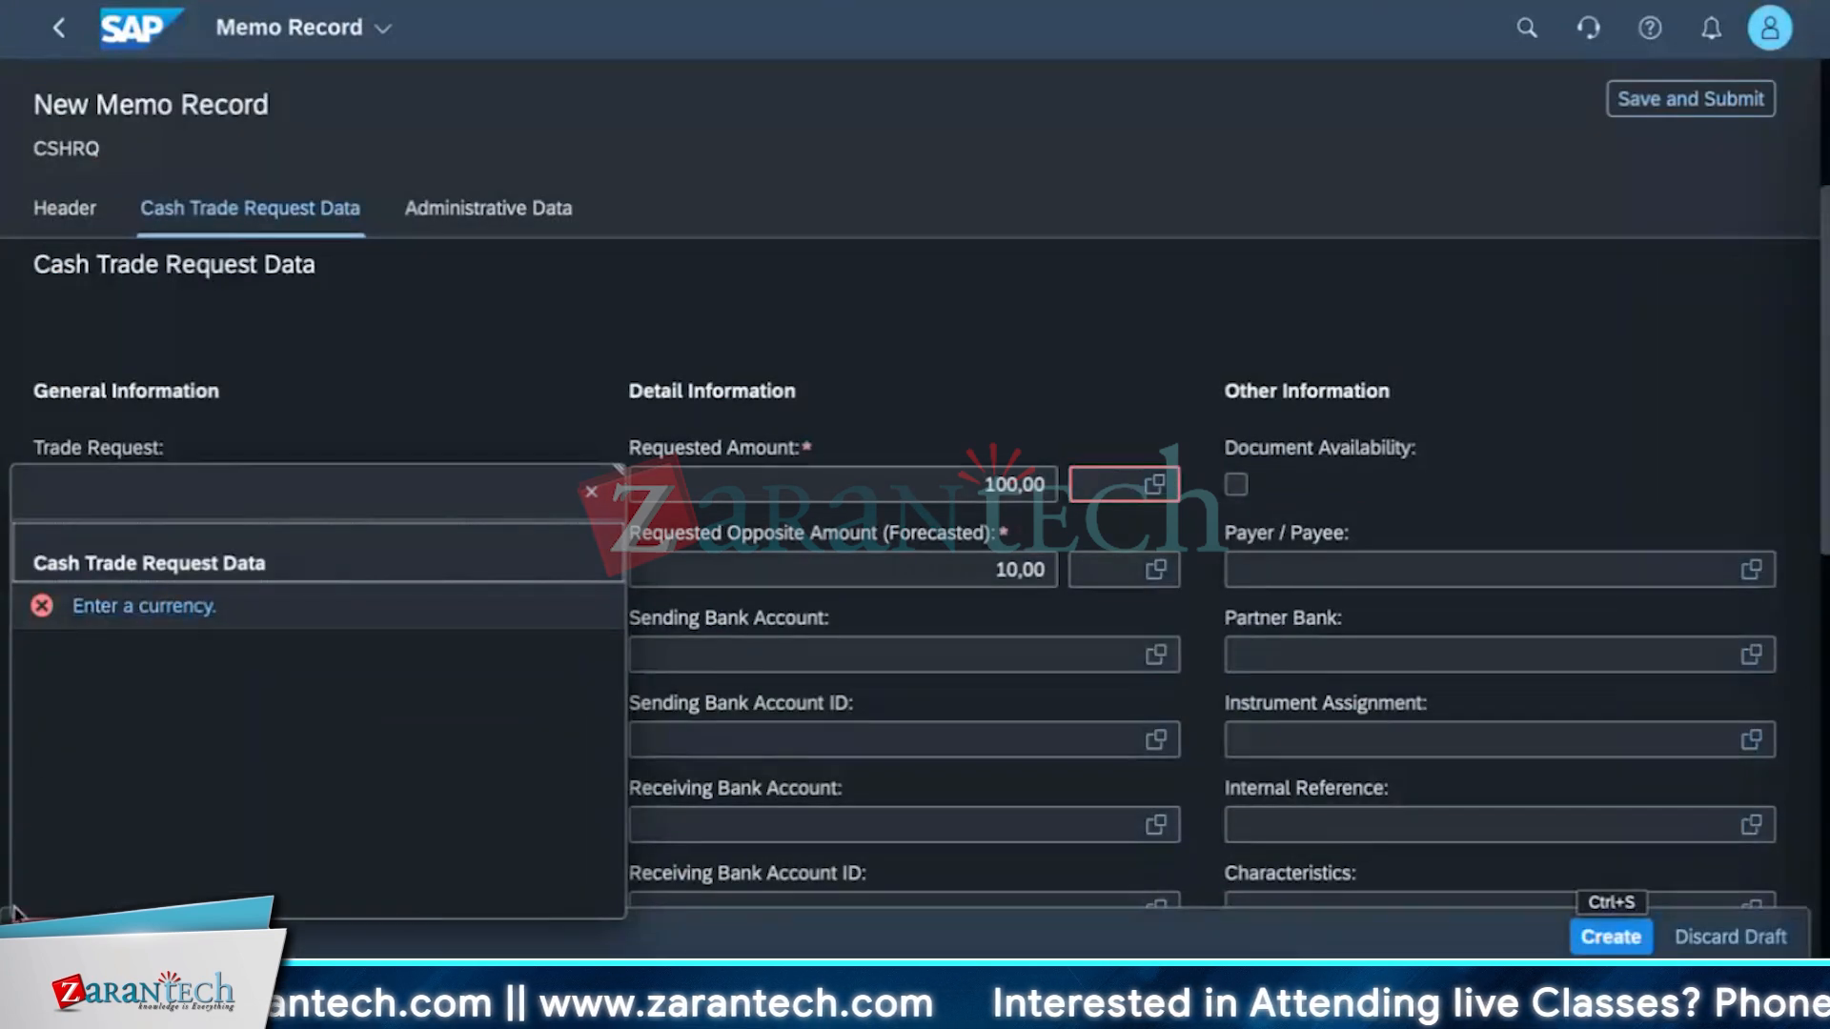
Set the requested amount currency to USD and the opposite amount currency to INR, then try creating again.
click(591, 492)
click(1110, 484)
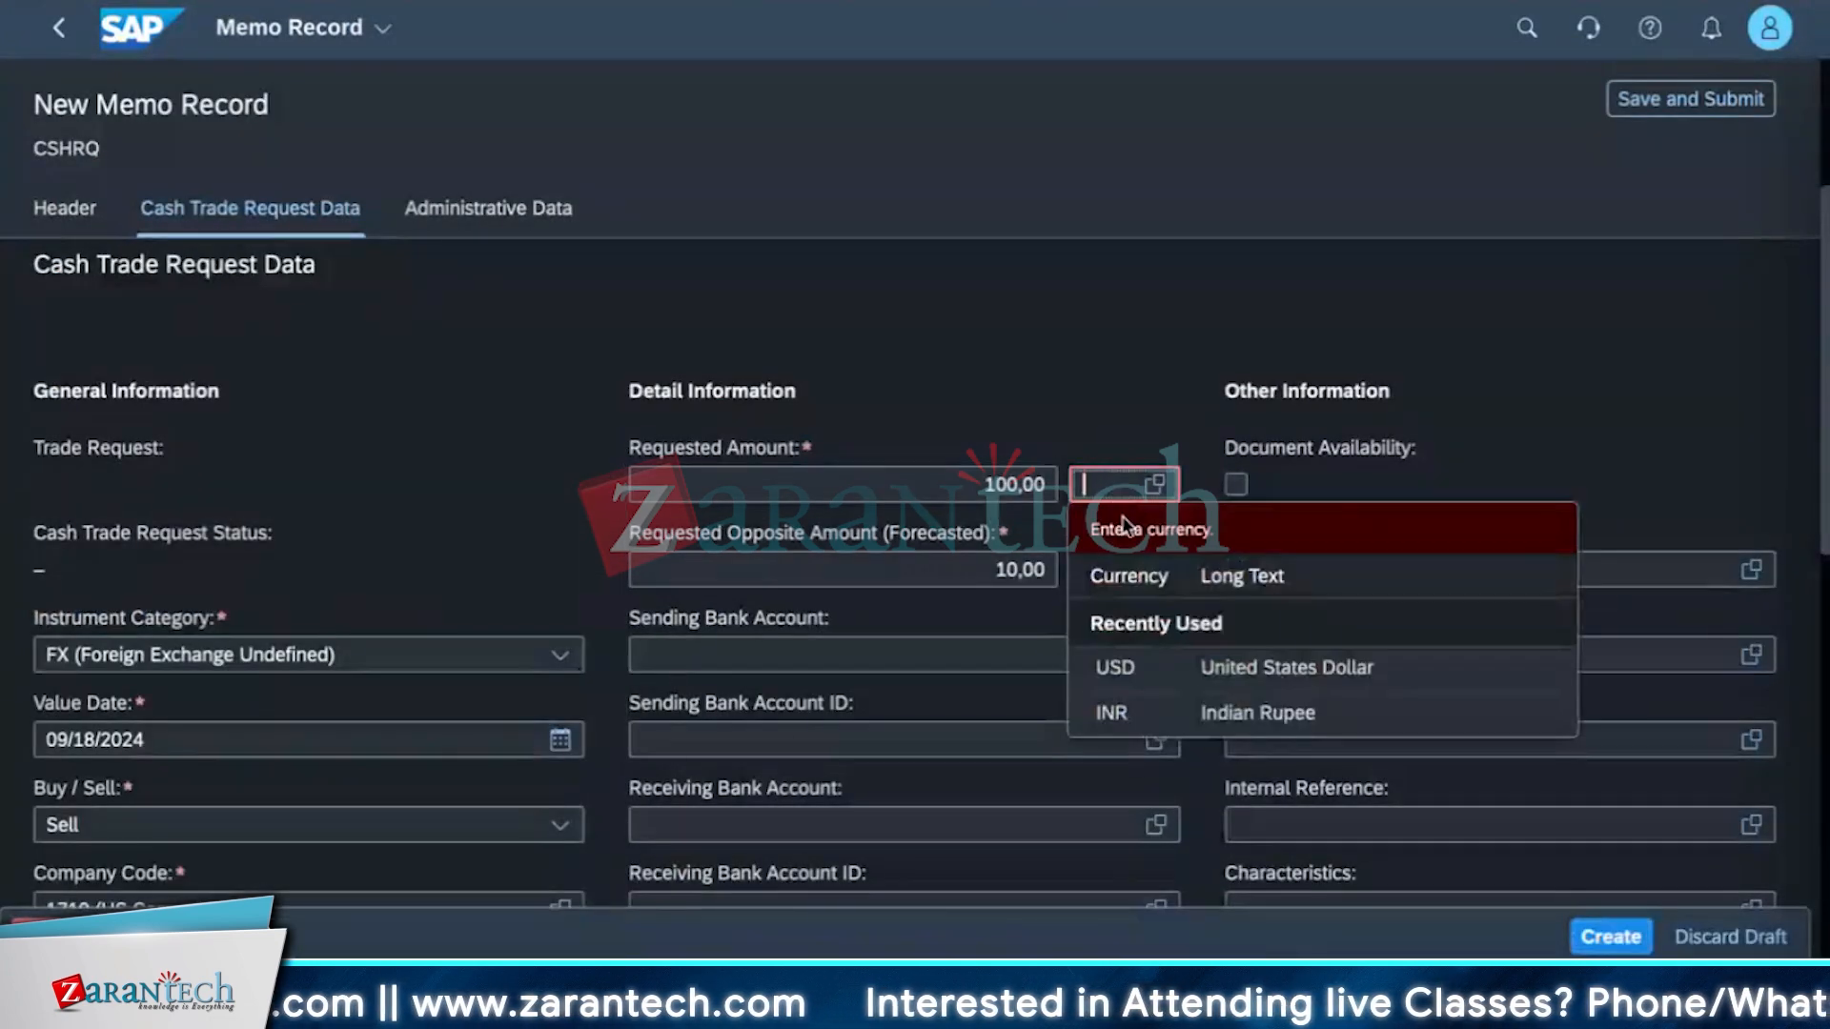
text(USD)
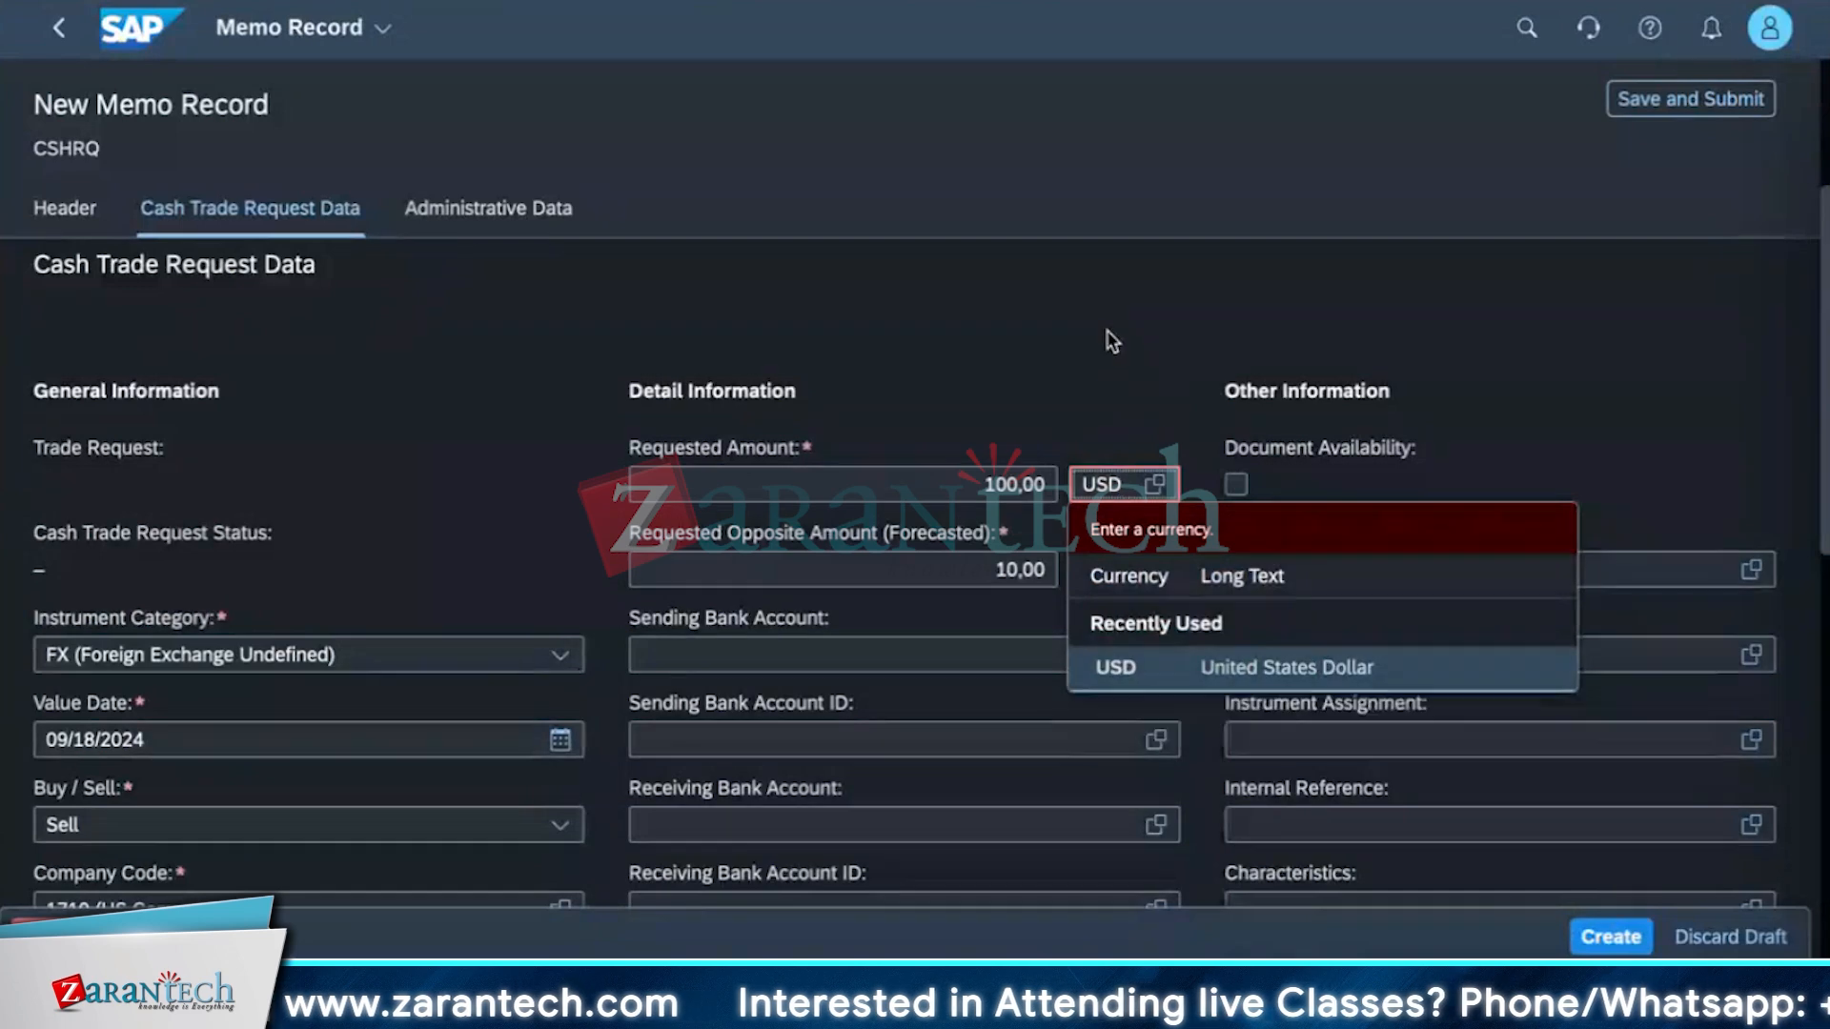
click(1123, 668)
click(1120, 572)
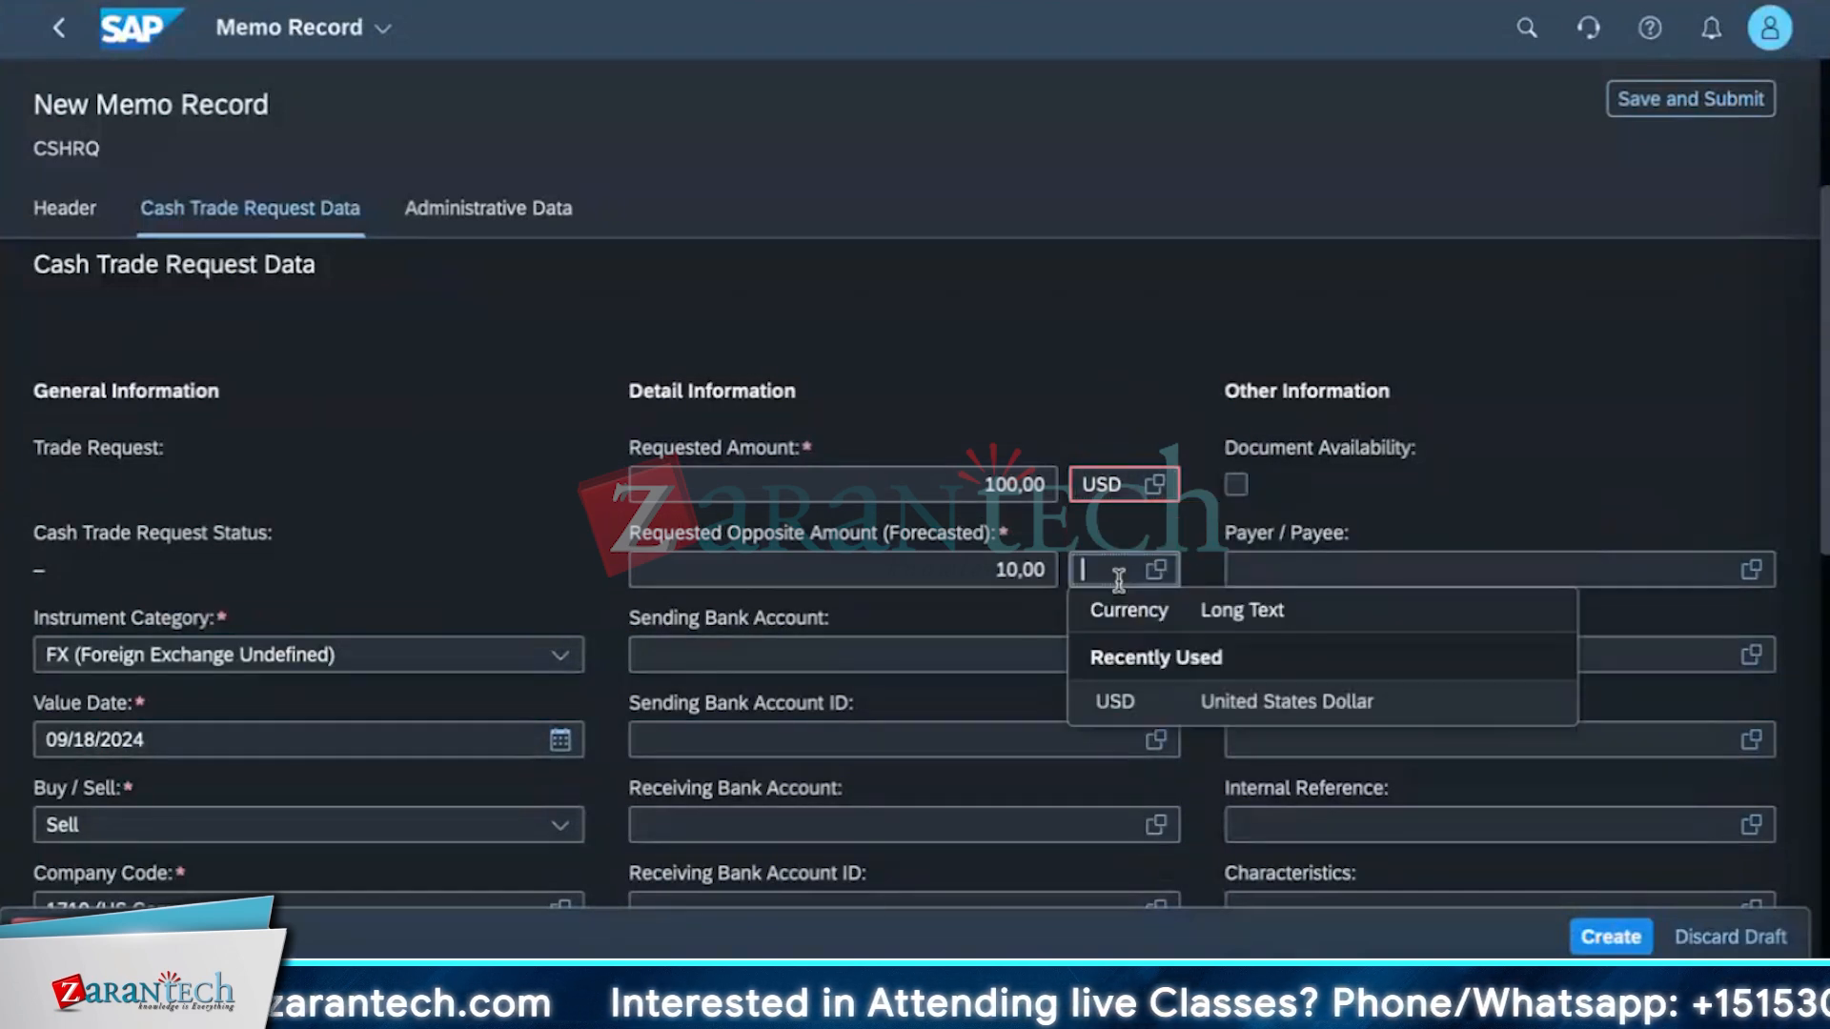
text(INR)
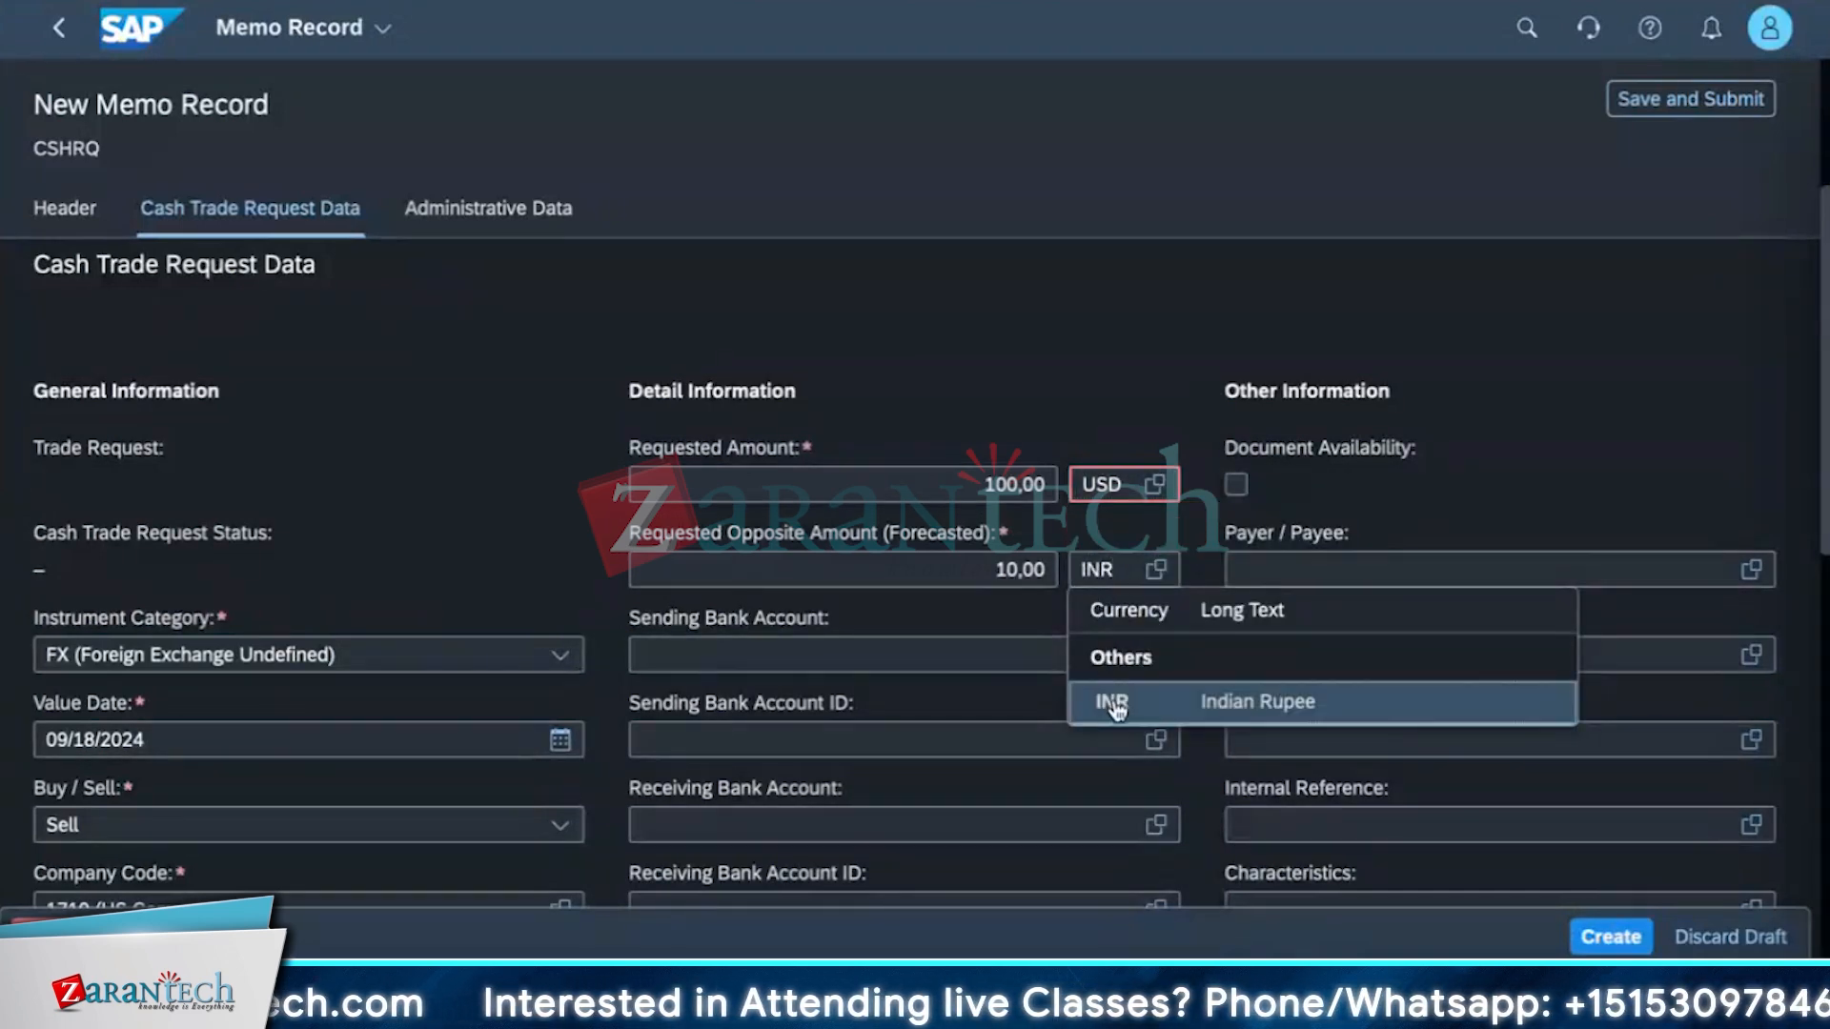
click(1115, 703)
click(1589, 939)
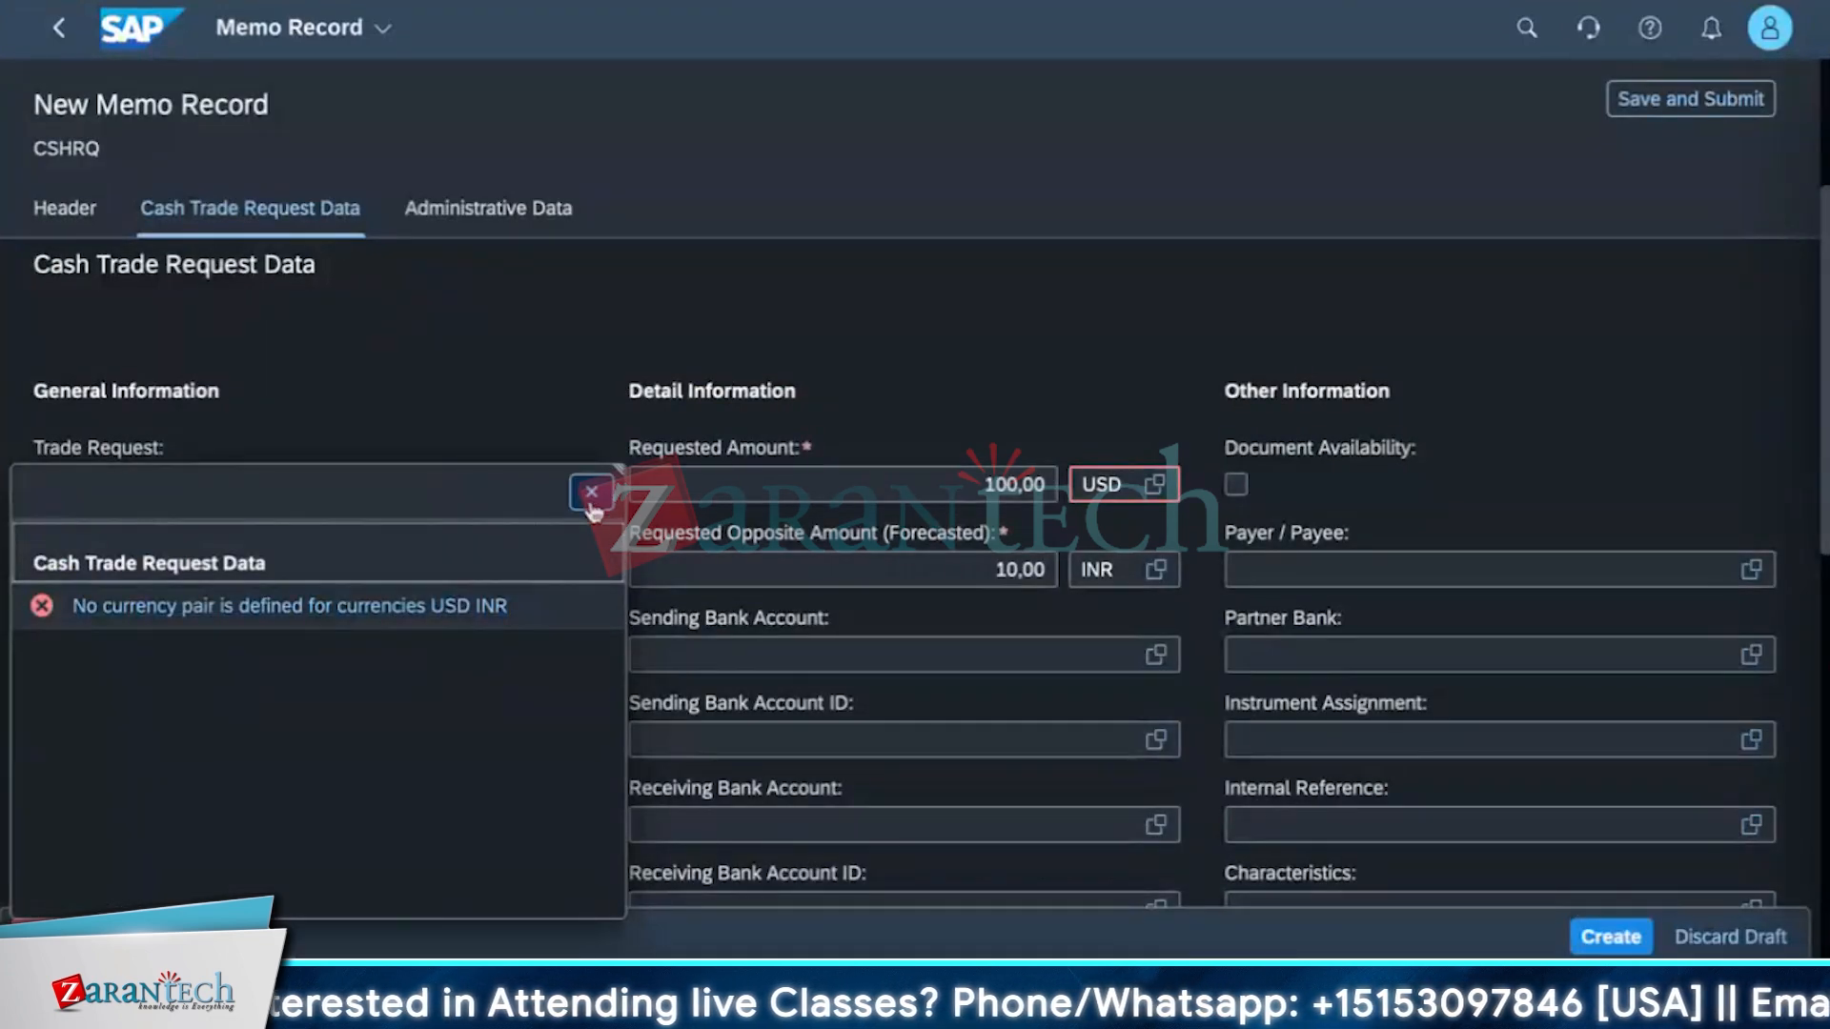
Change the opposite amount currency to AED and try to create the record.
click(592, 510)
click(1131, 572)
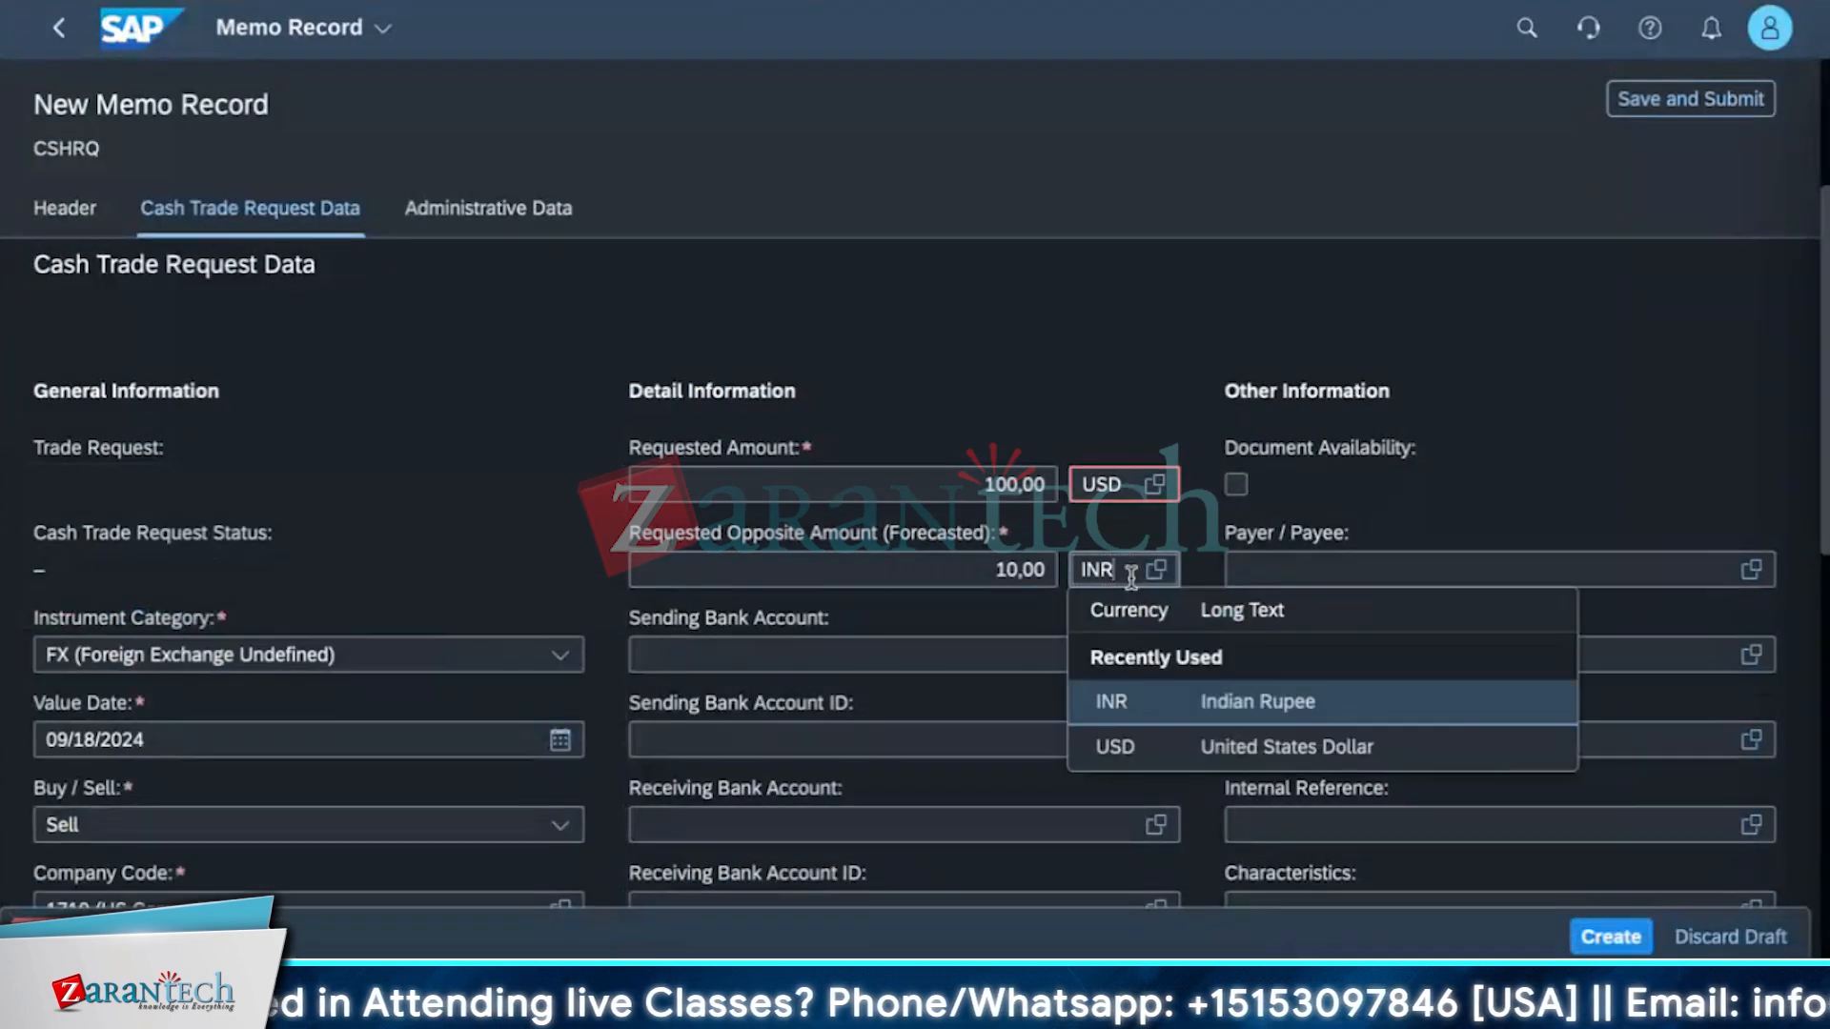
key(BackSpace)
key(BackSpace)
text(AED)
key(BackSpace)
key(BackSpace)
key(BackSpace)
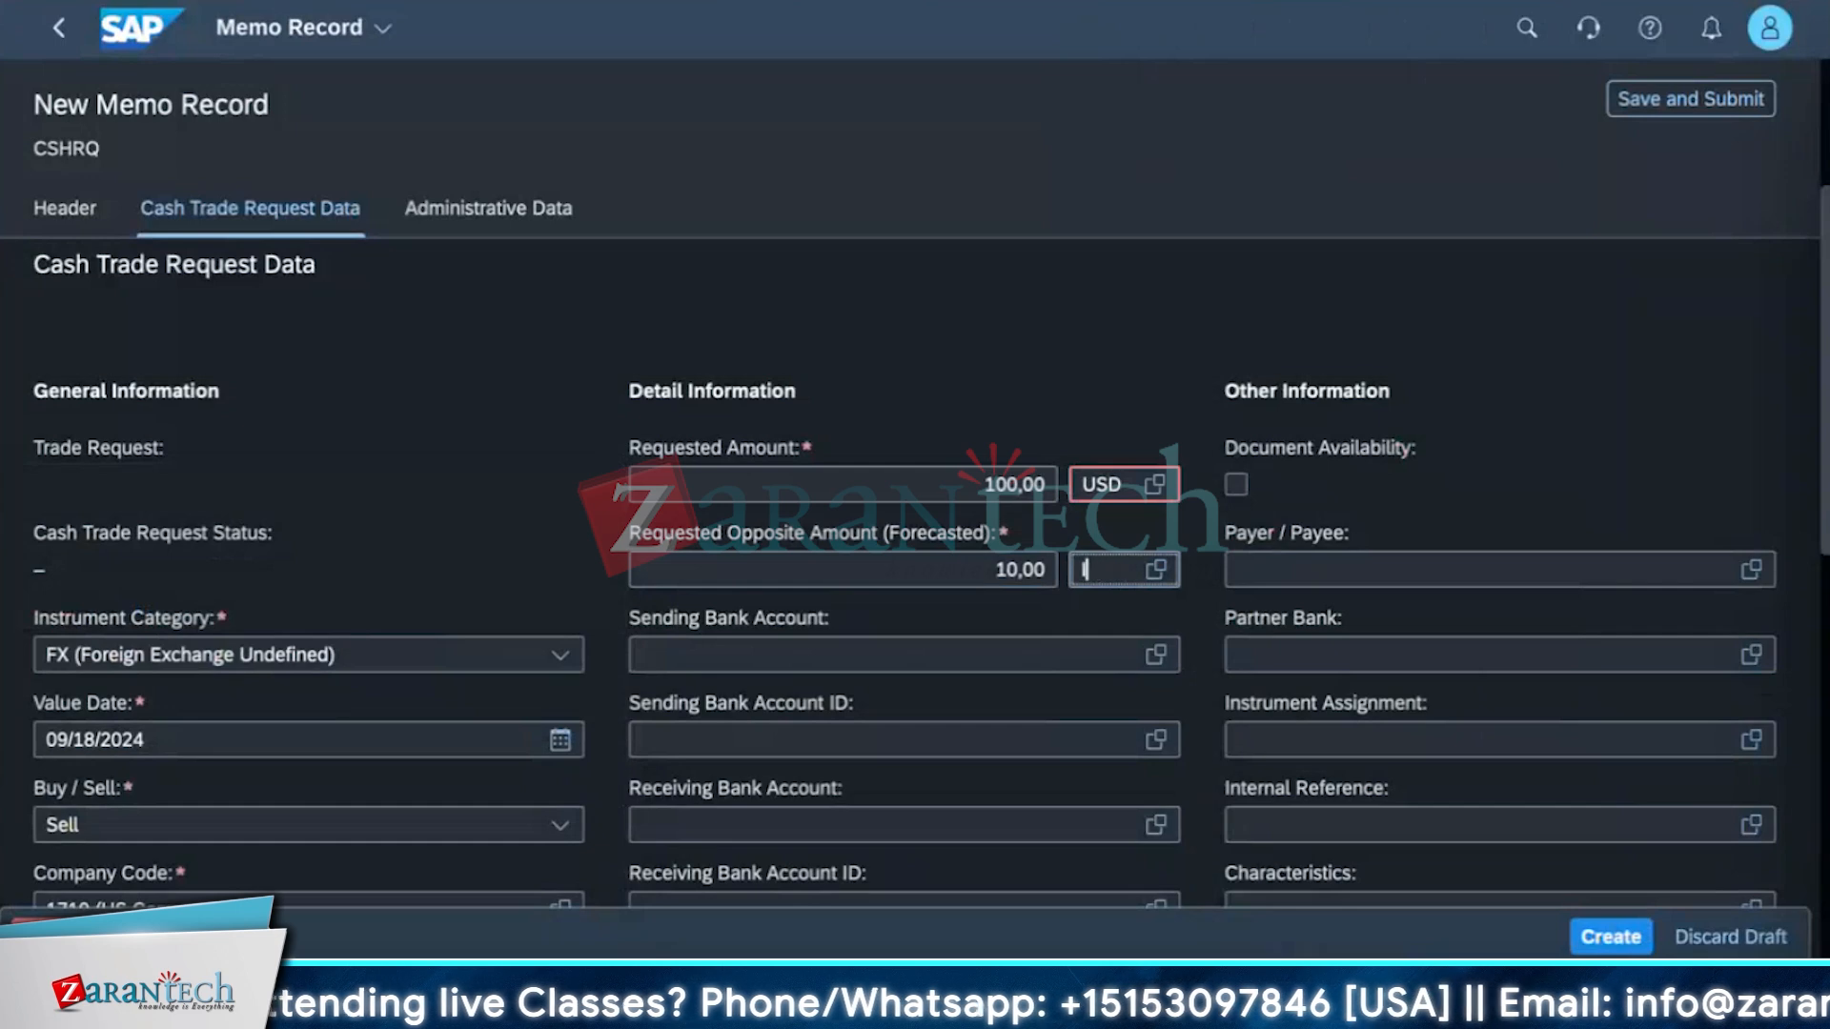
key(BackSpace)
text(AED)
key(Return)
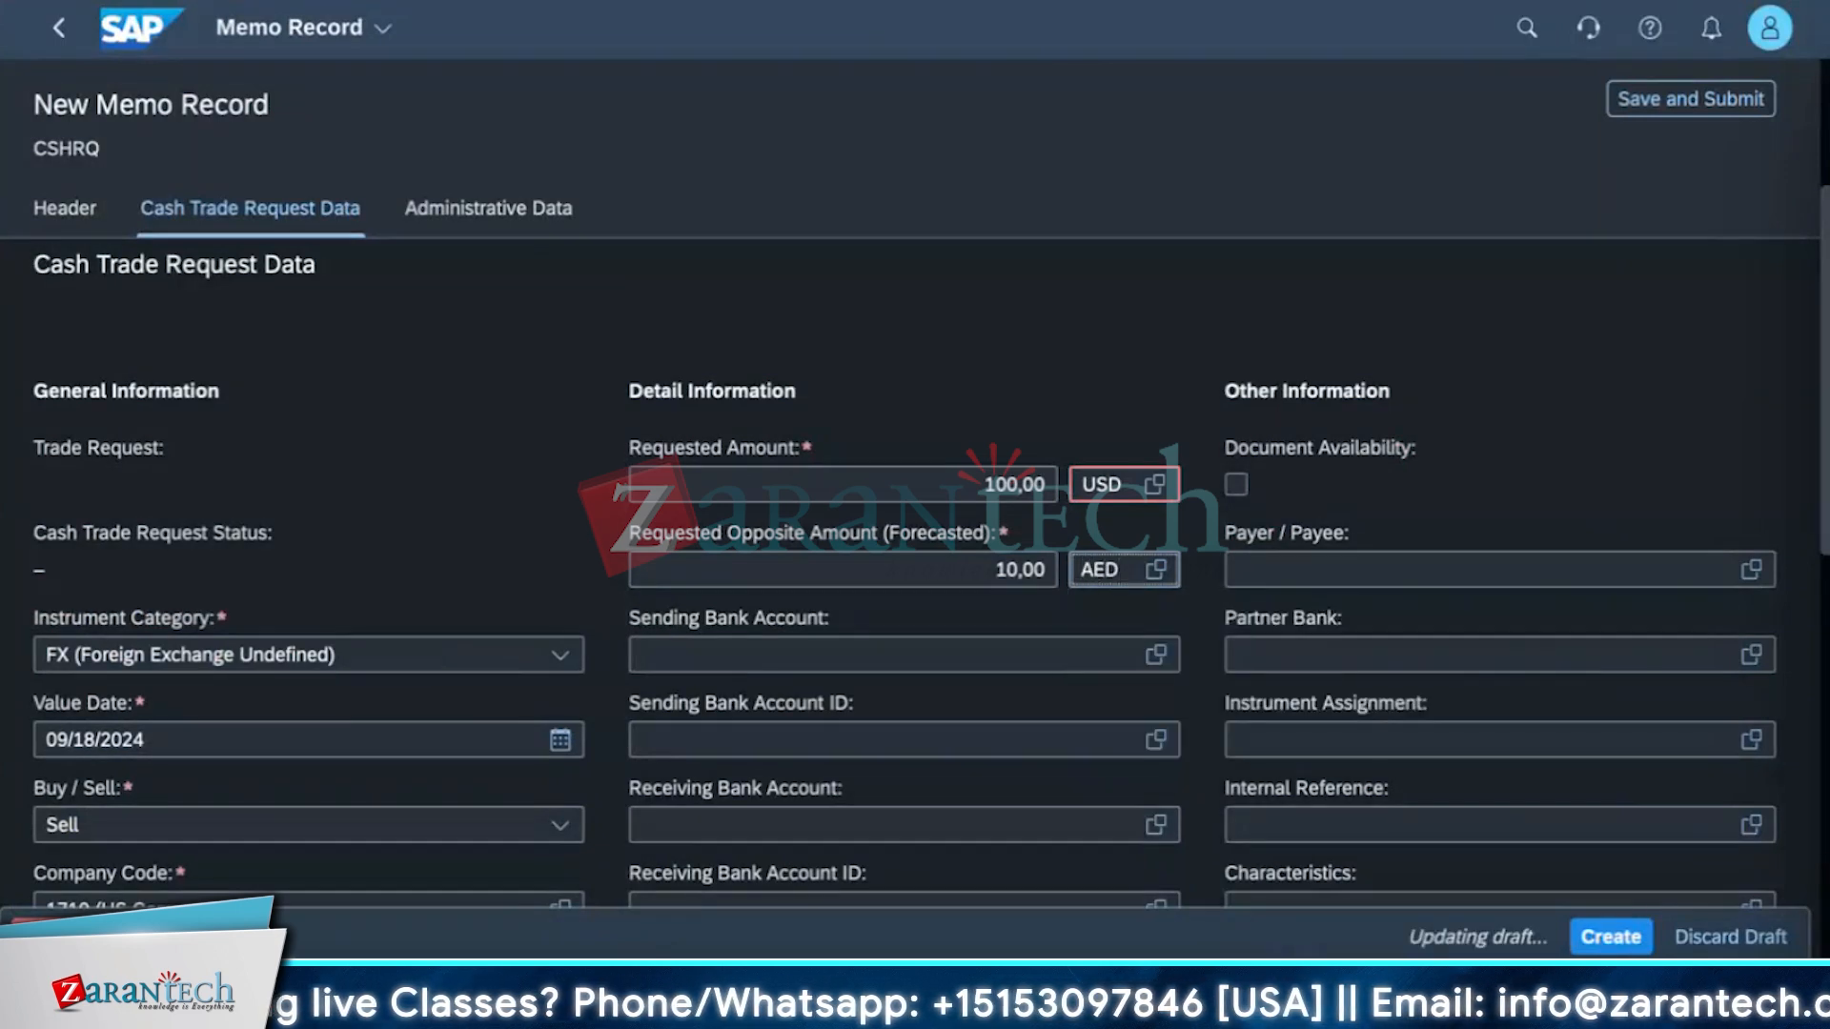
click(1609, 939)
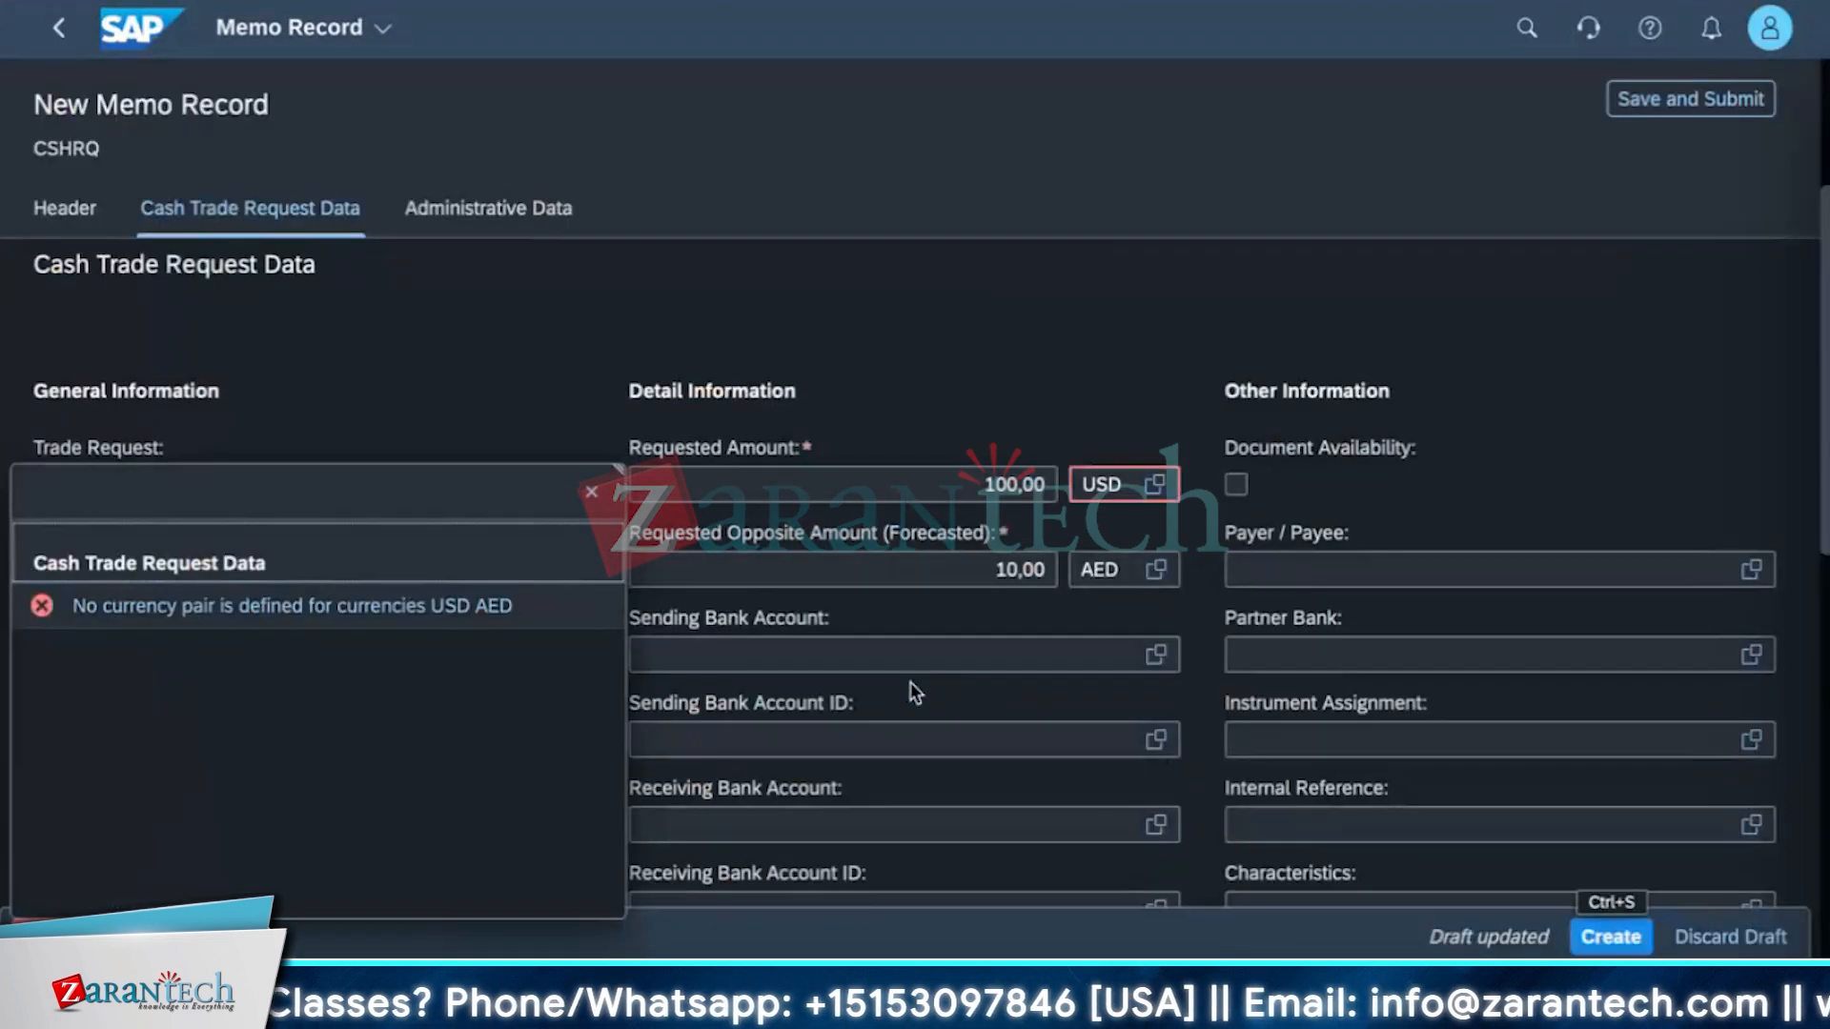
Change the requested amount currency to AED.
click(595, 498)
click(1117, 486)
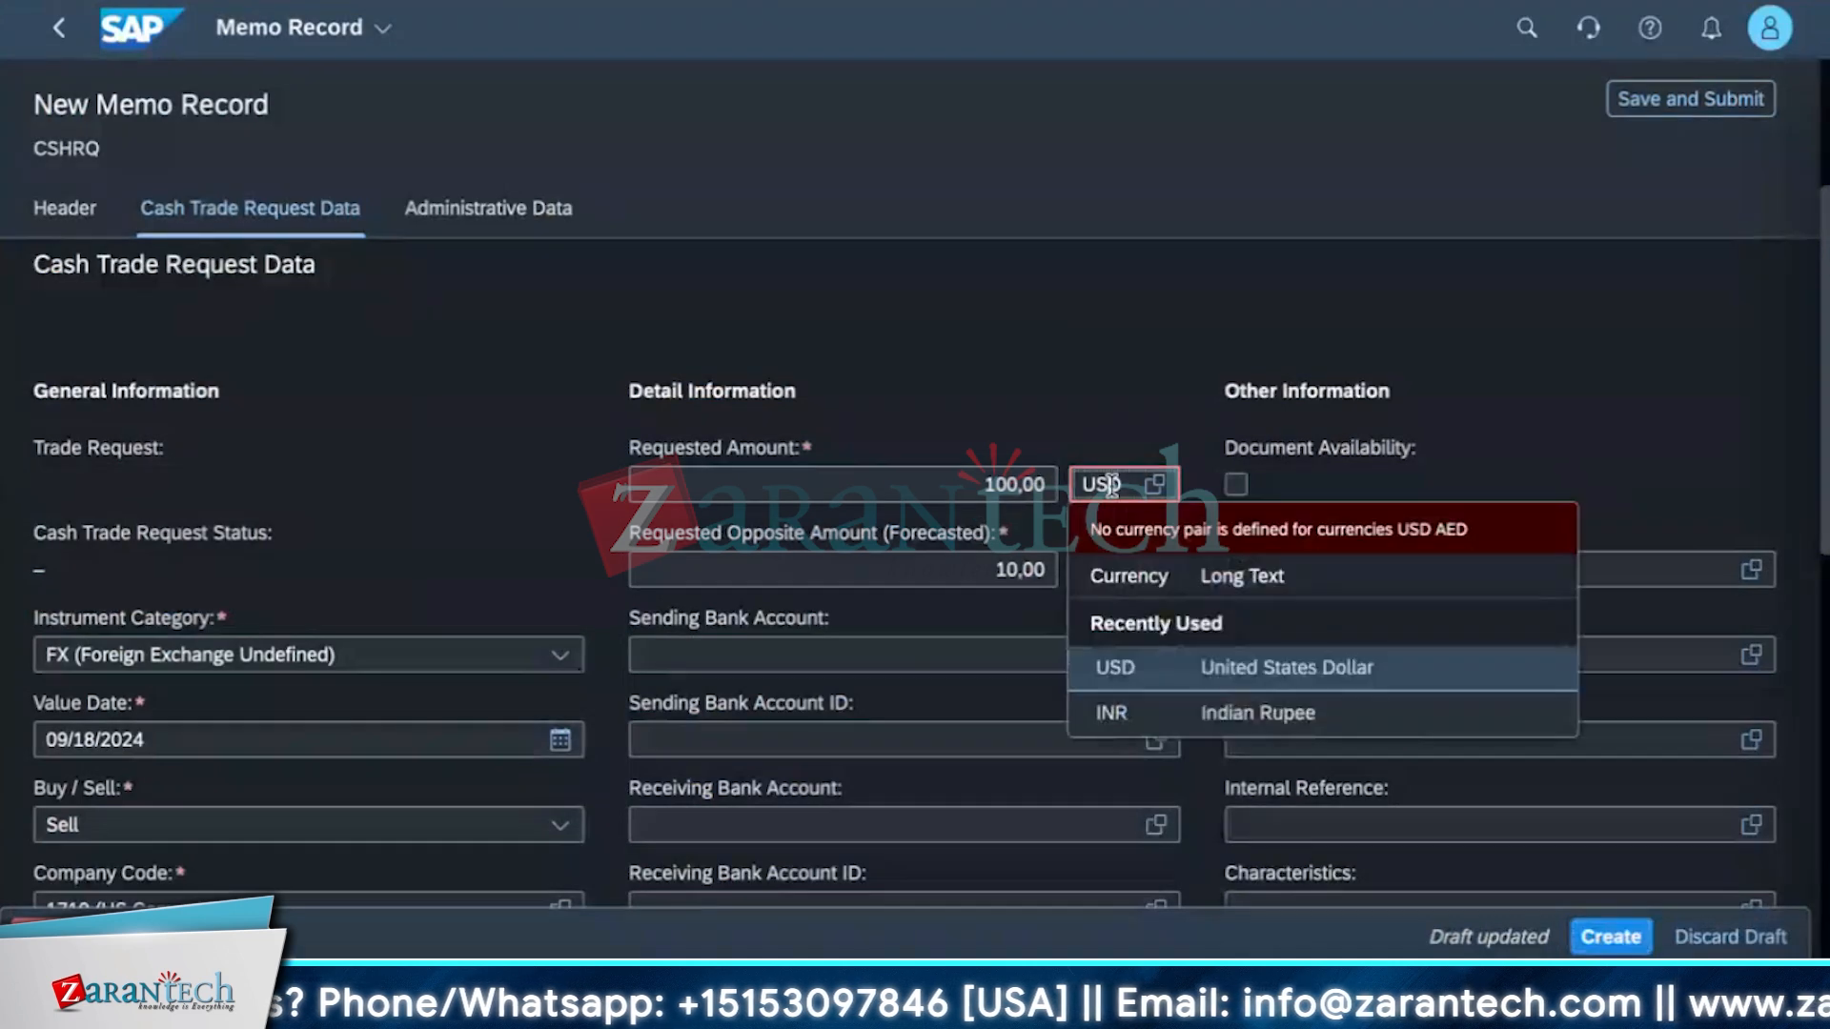
drag(1145, 485, 989, 480)
click(1037, 410)
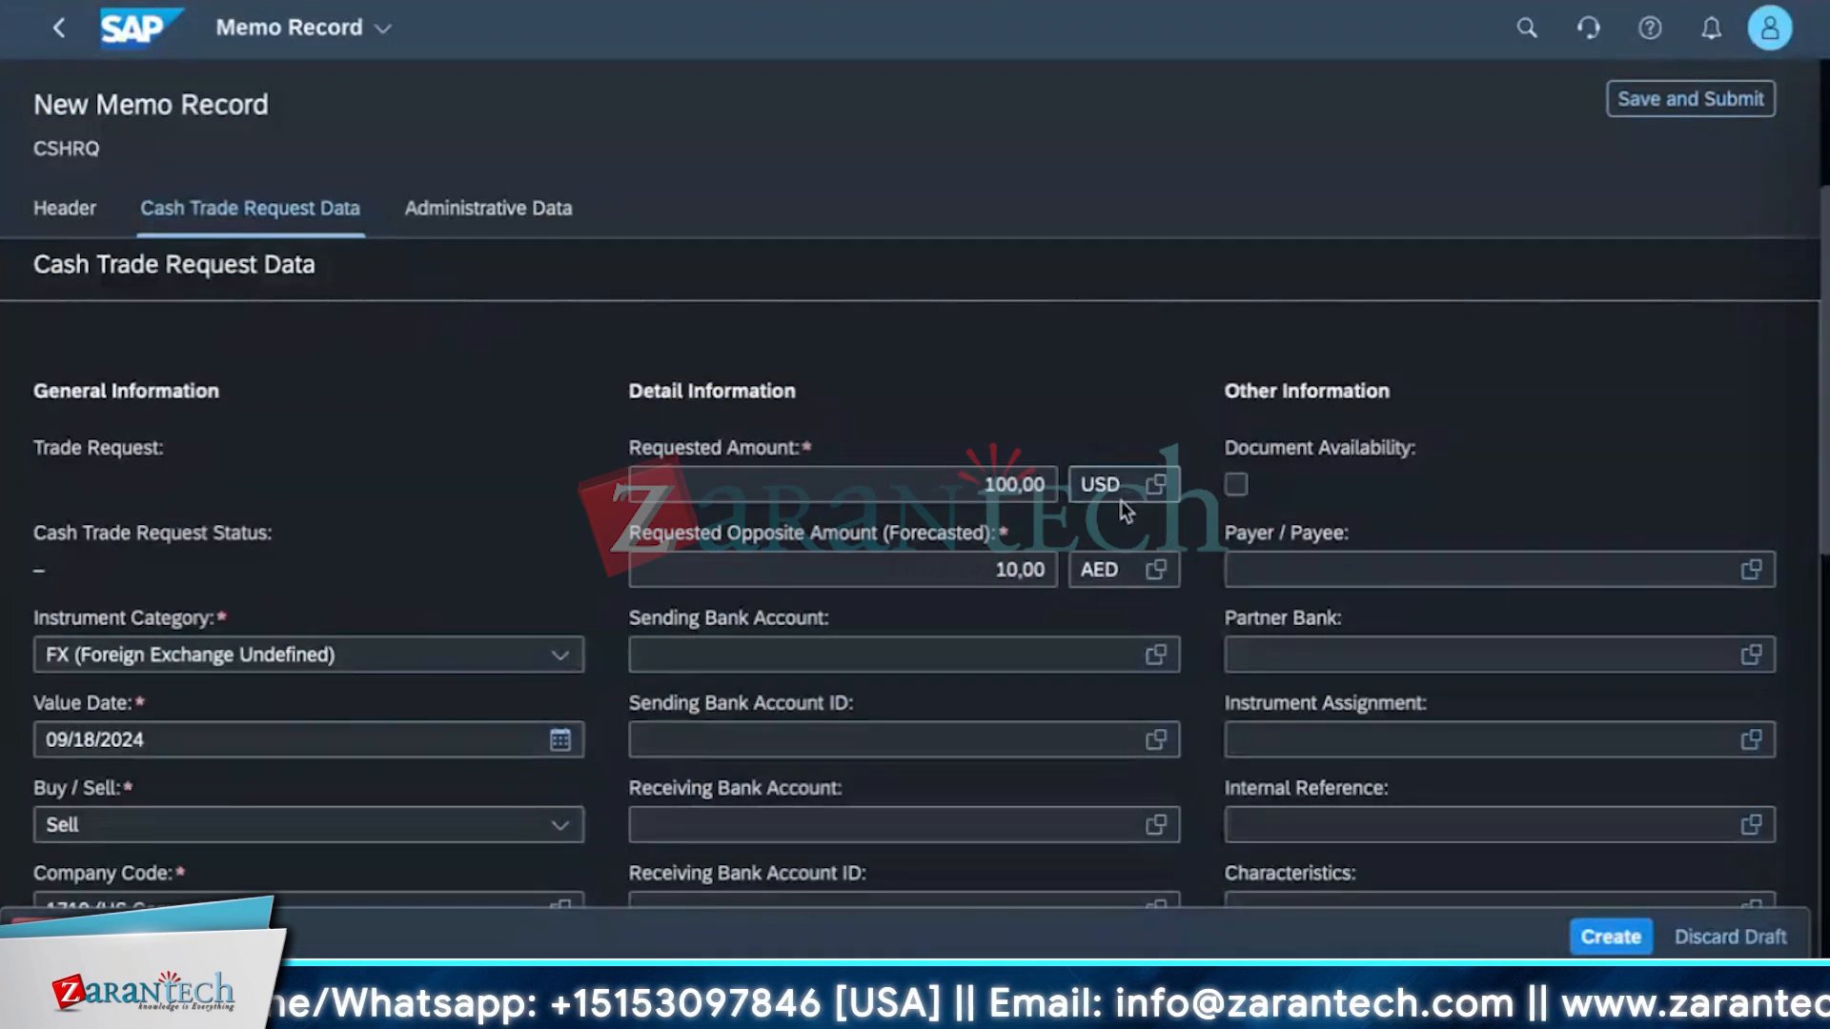
click(1127, 487)
drag(1128, 485, 1024, 478)
text(AED)
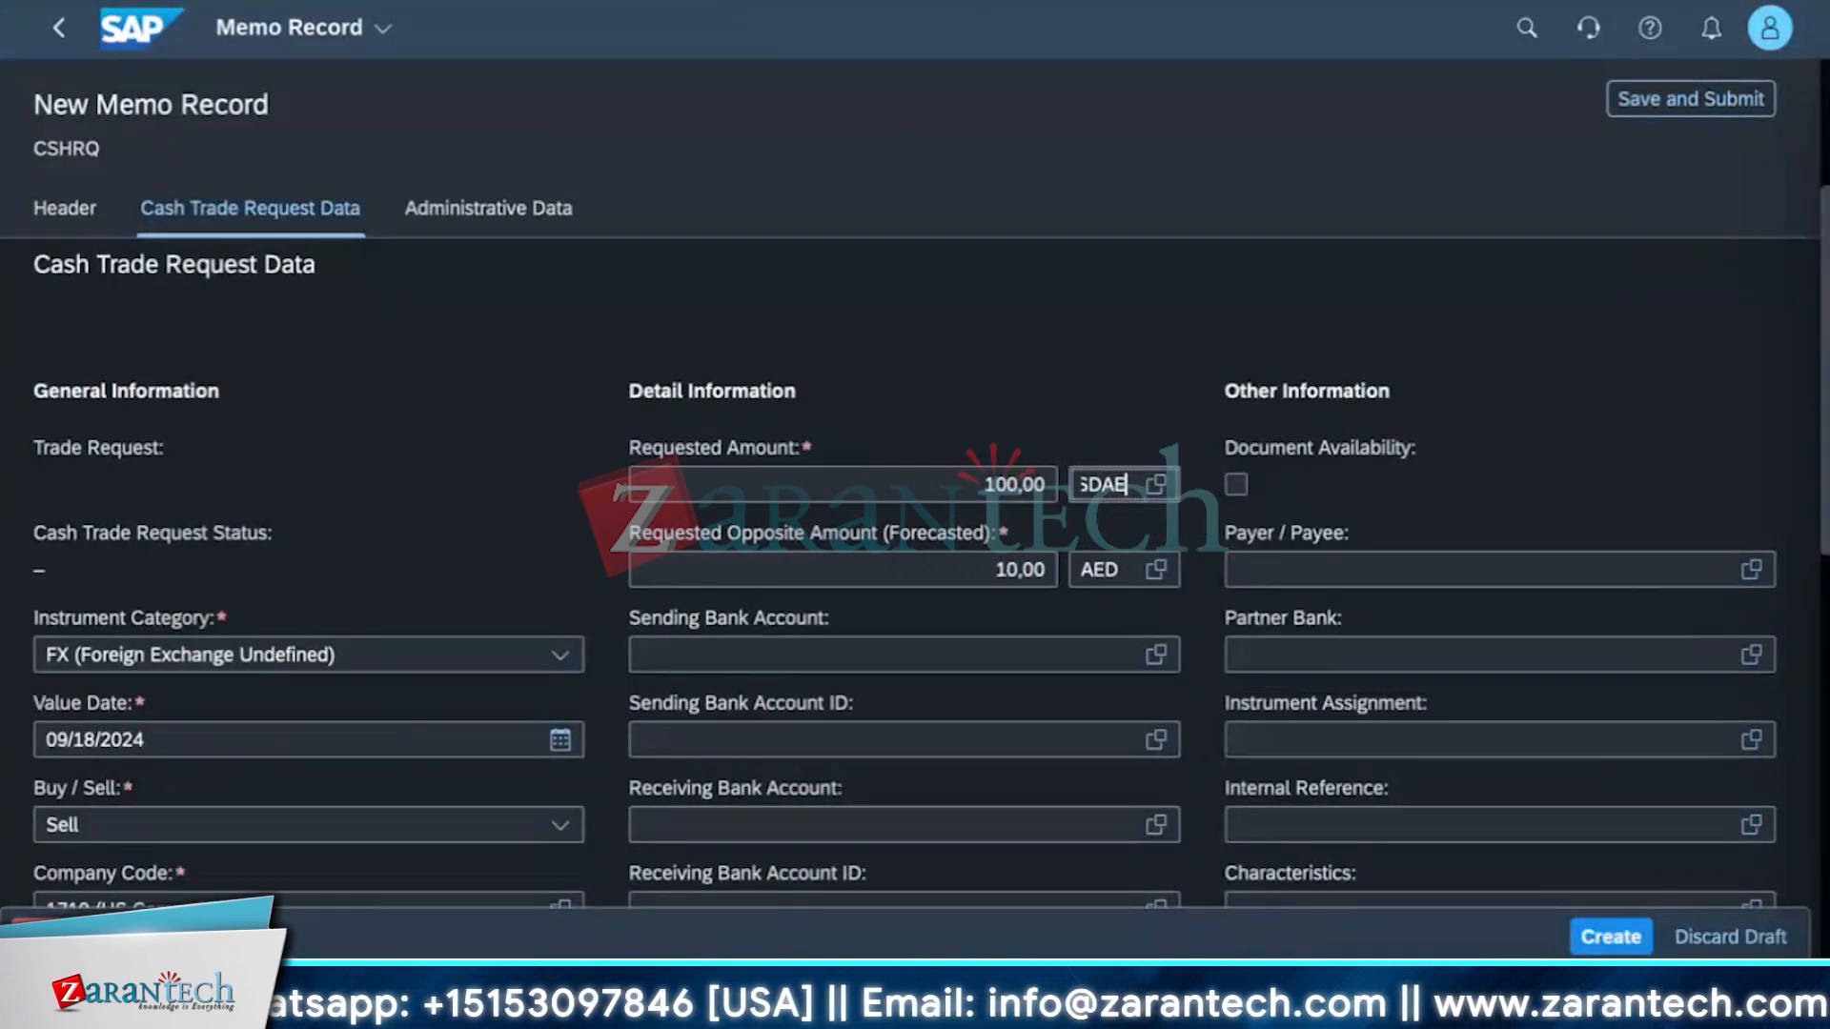
key(BackSpace)
key(BackSpace)
key(BackSpace)
key(BackSpace)
key(BackSpace)
key(BackSpace)
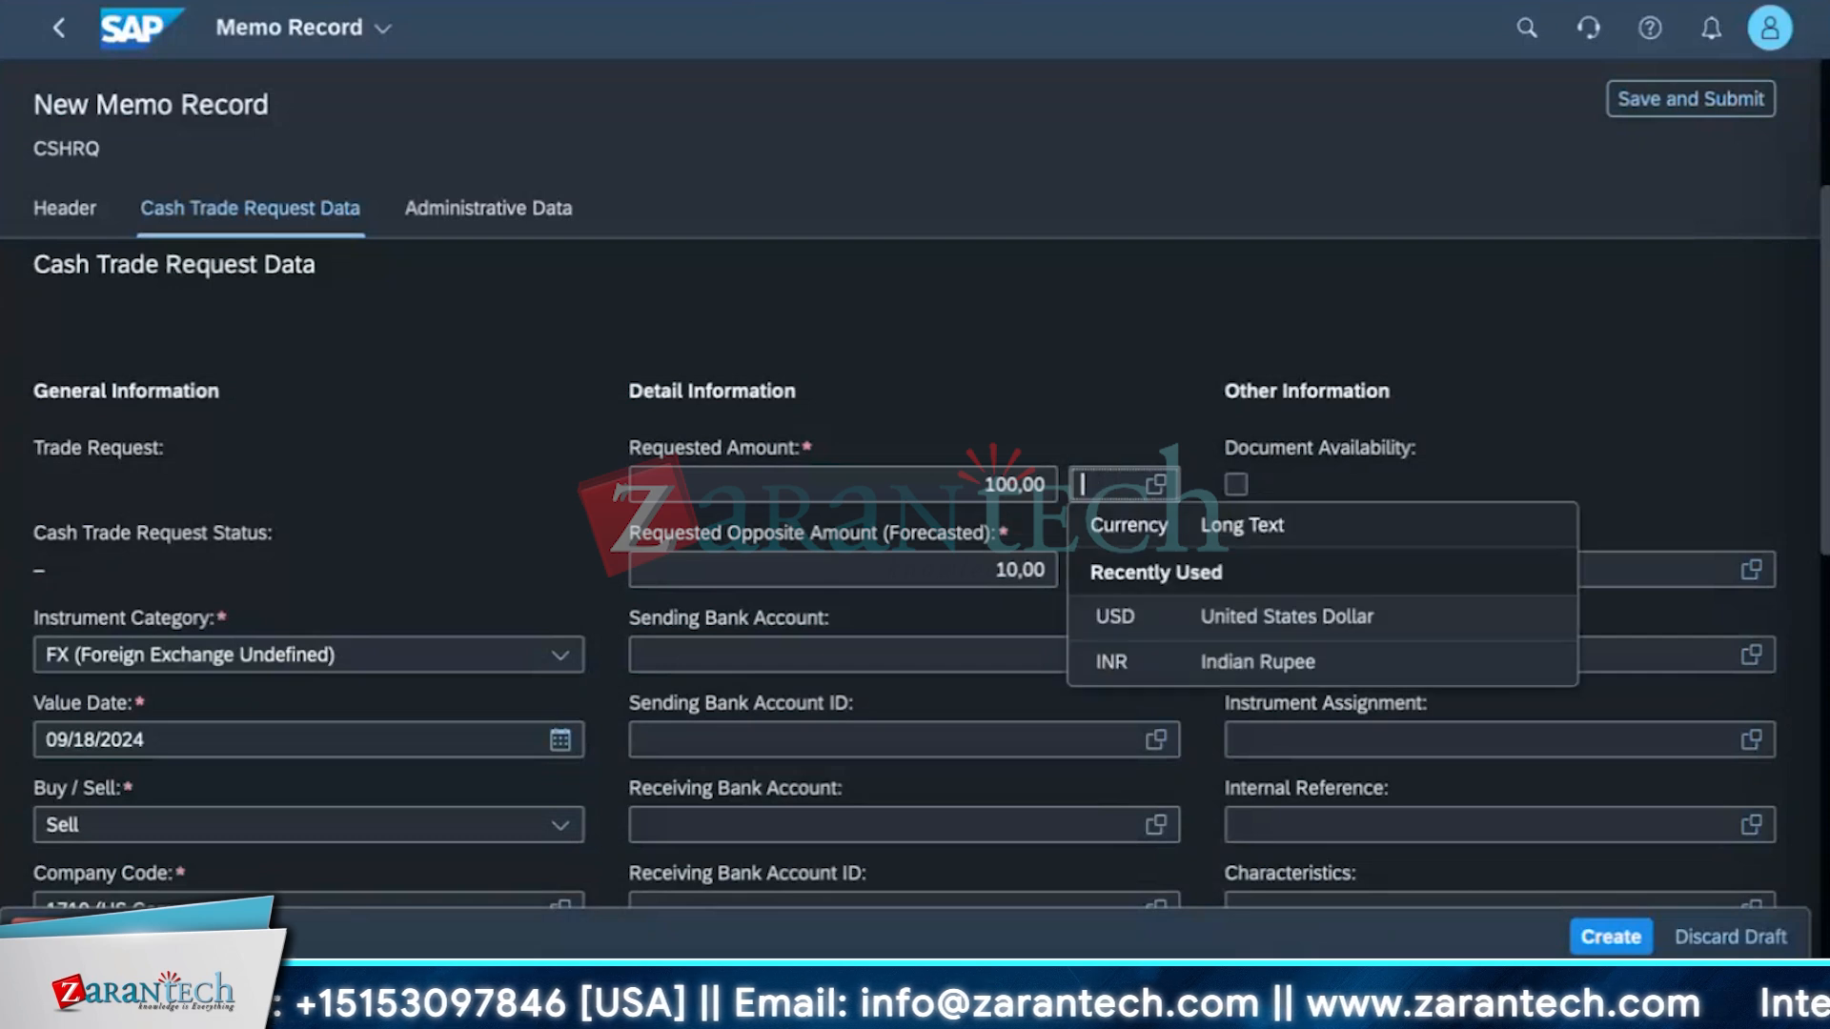
text(AED)
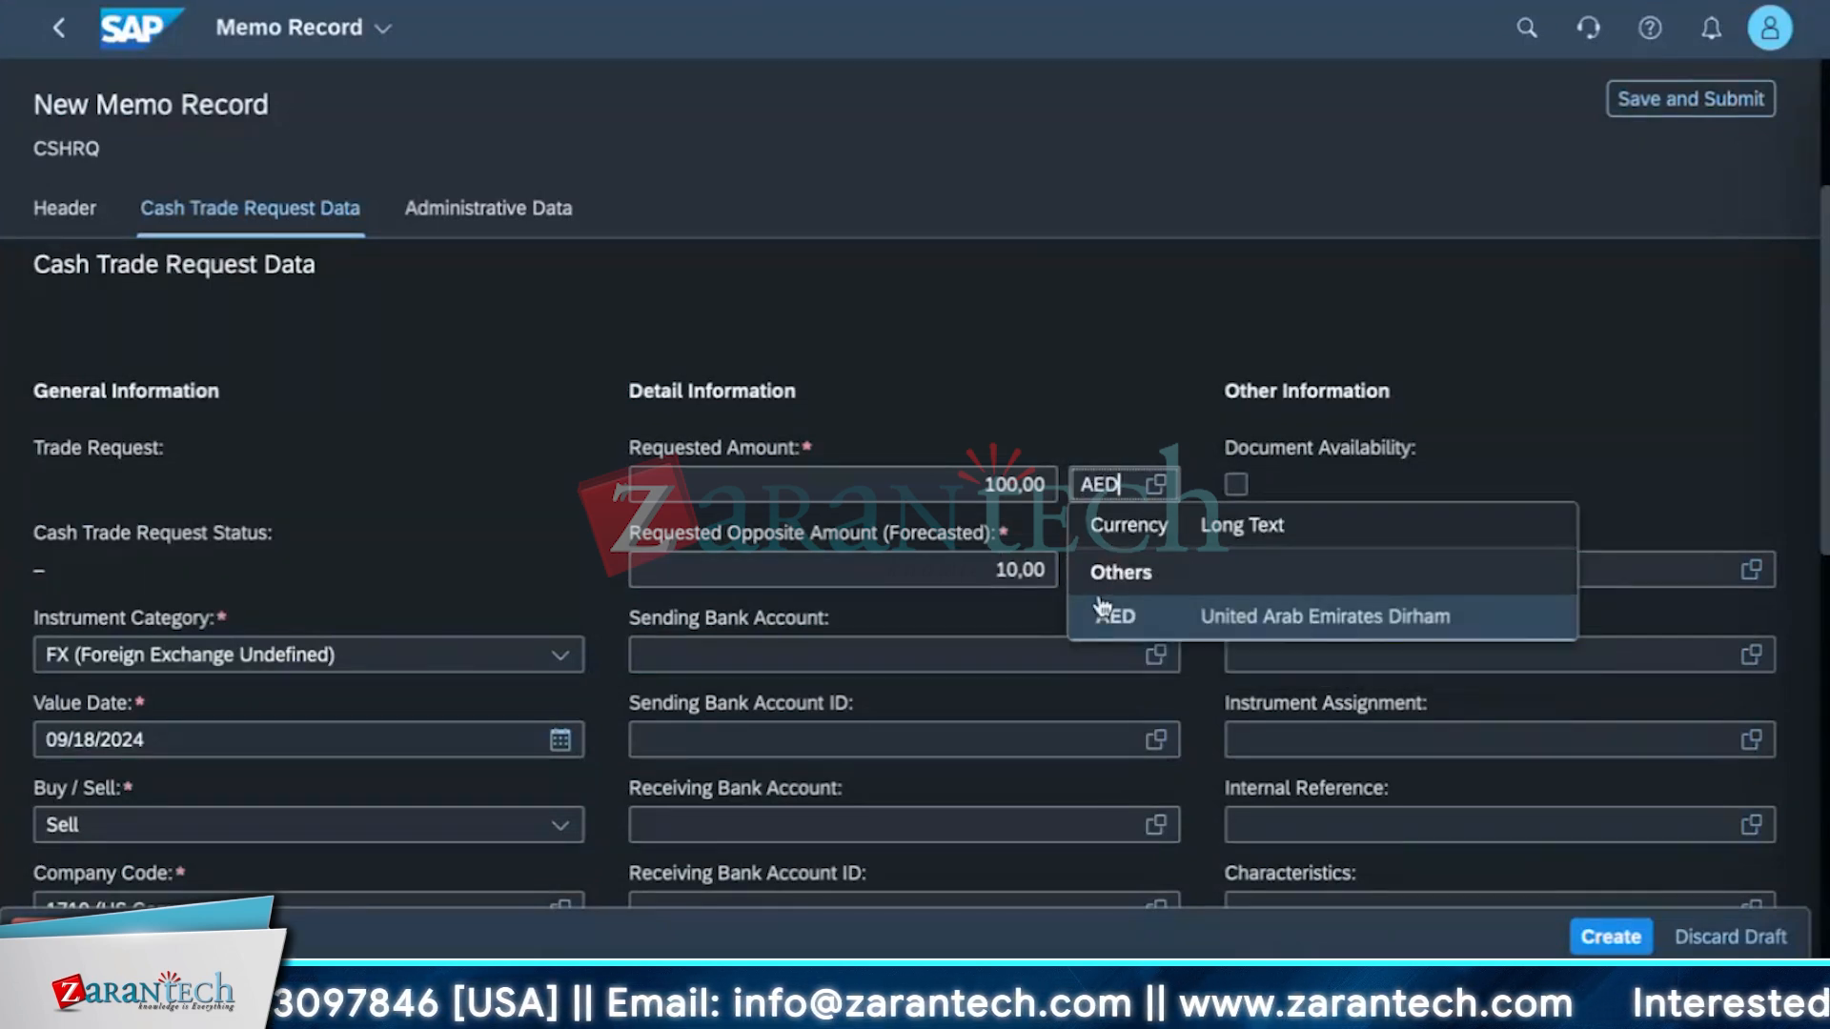
click(1102, 612)
Set the opposite amount currency back to INR and create the memo record.
click(1111, 569)
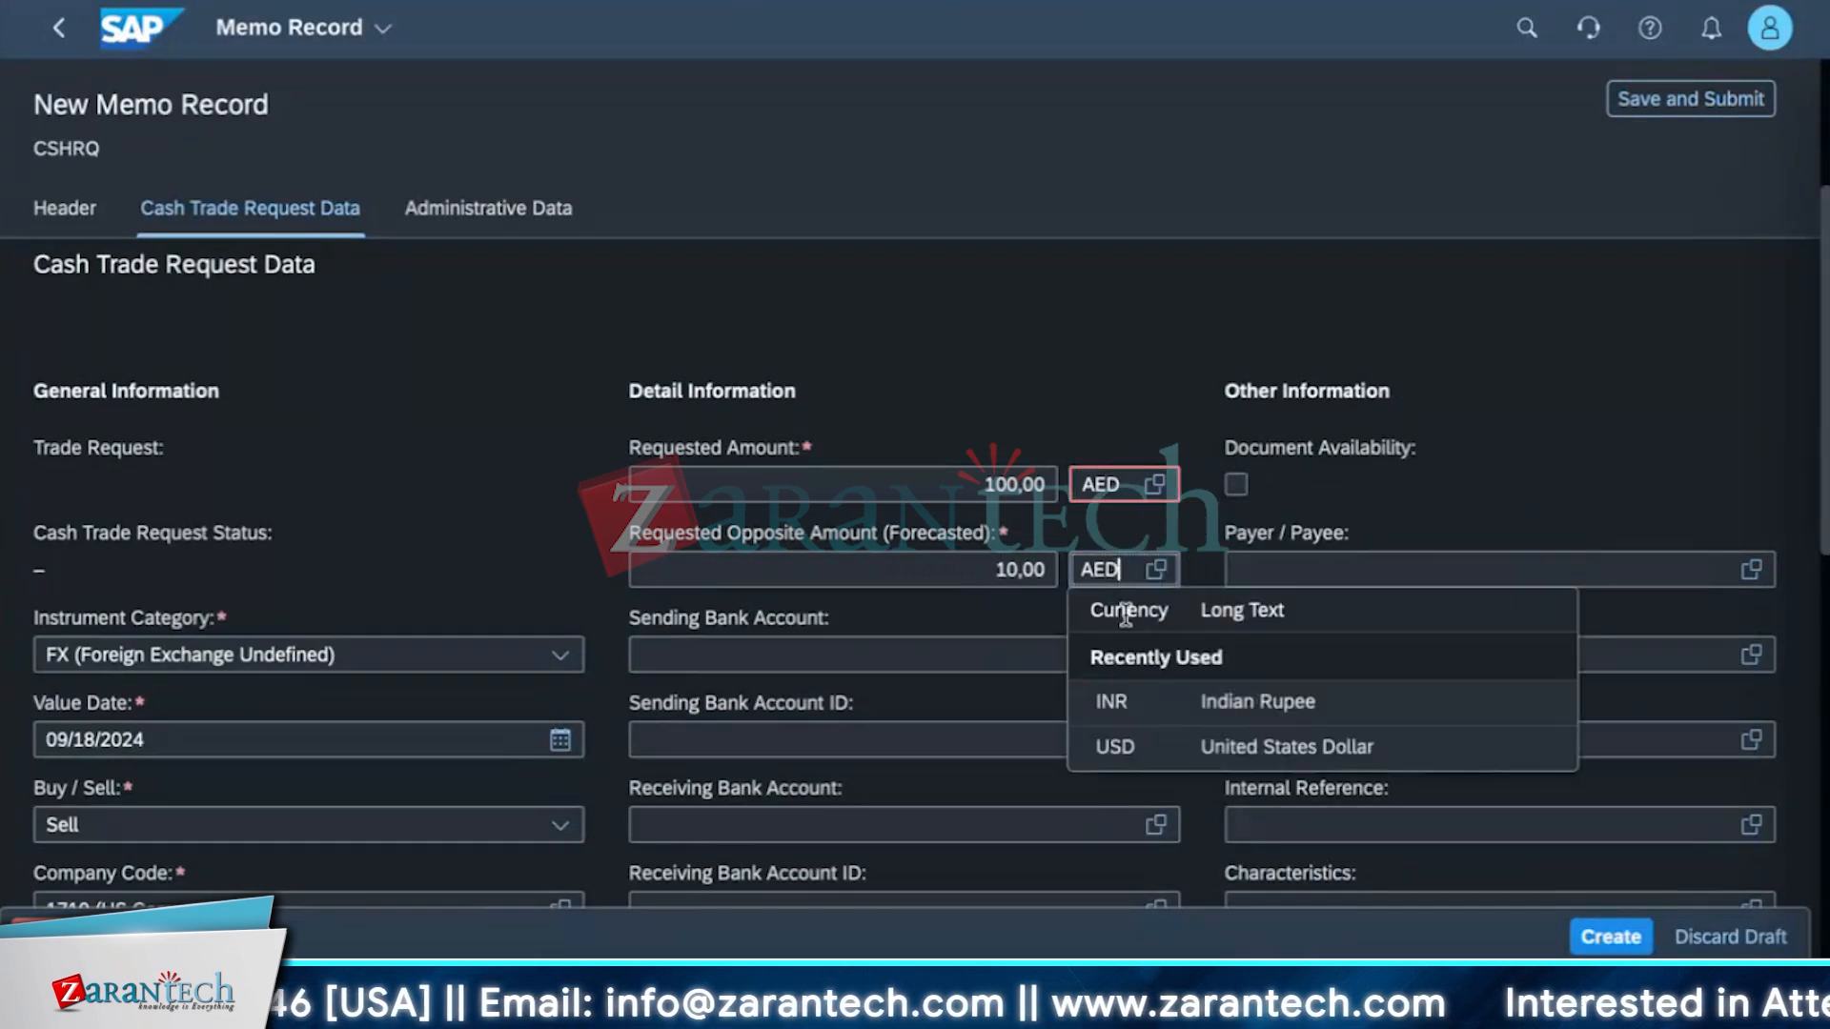
key(BackSpace)
key(BackSpace)
key(BackSpace)
text(INR)
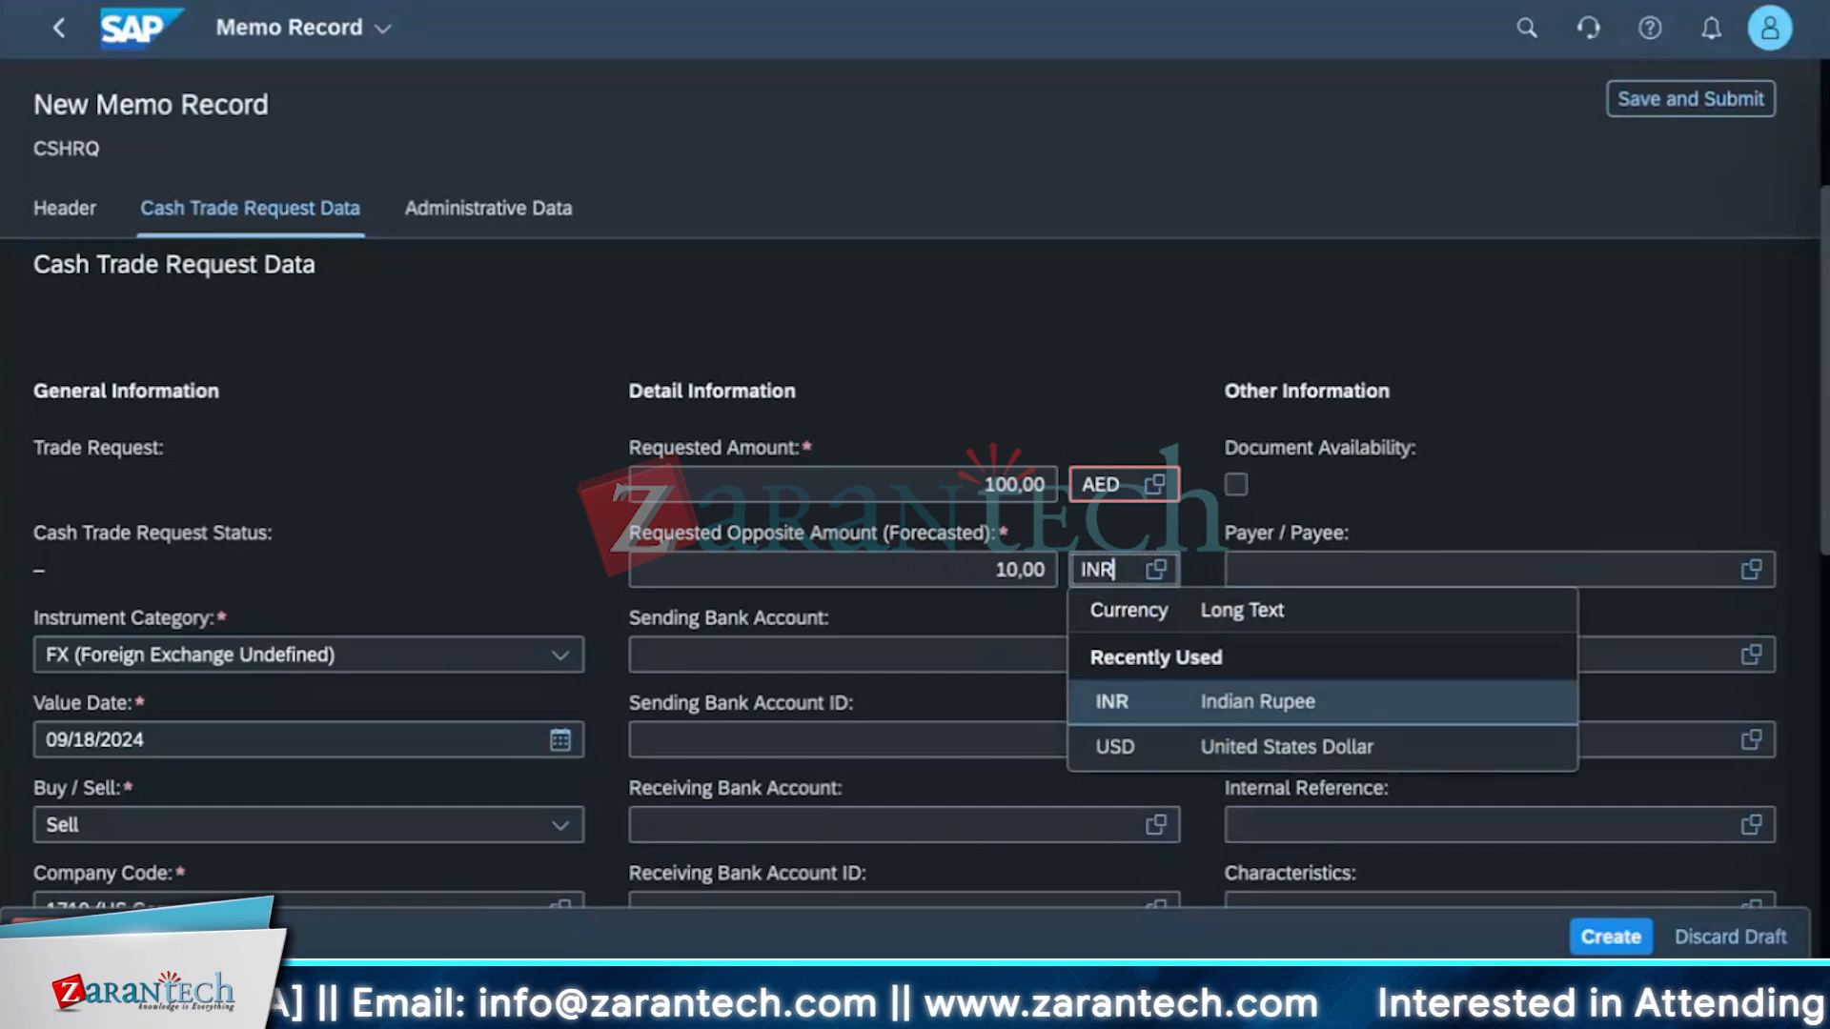
key(Return)
click(1634, 946)
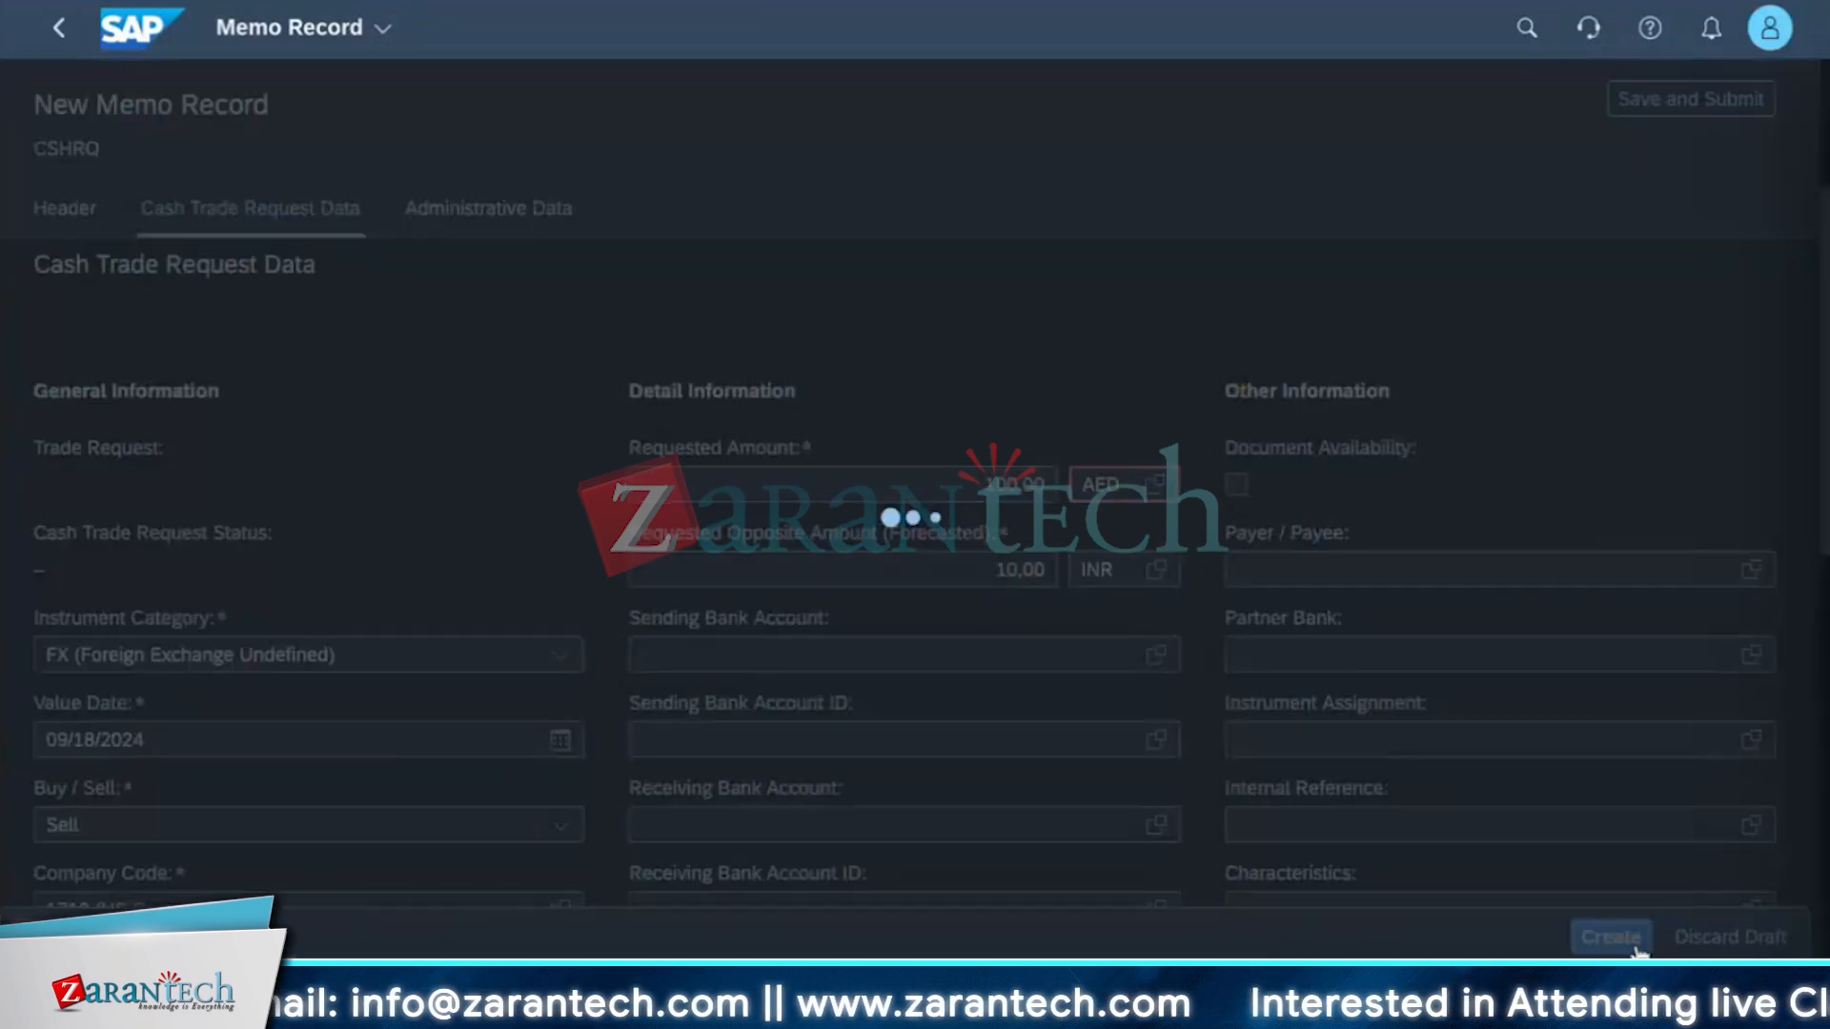
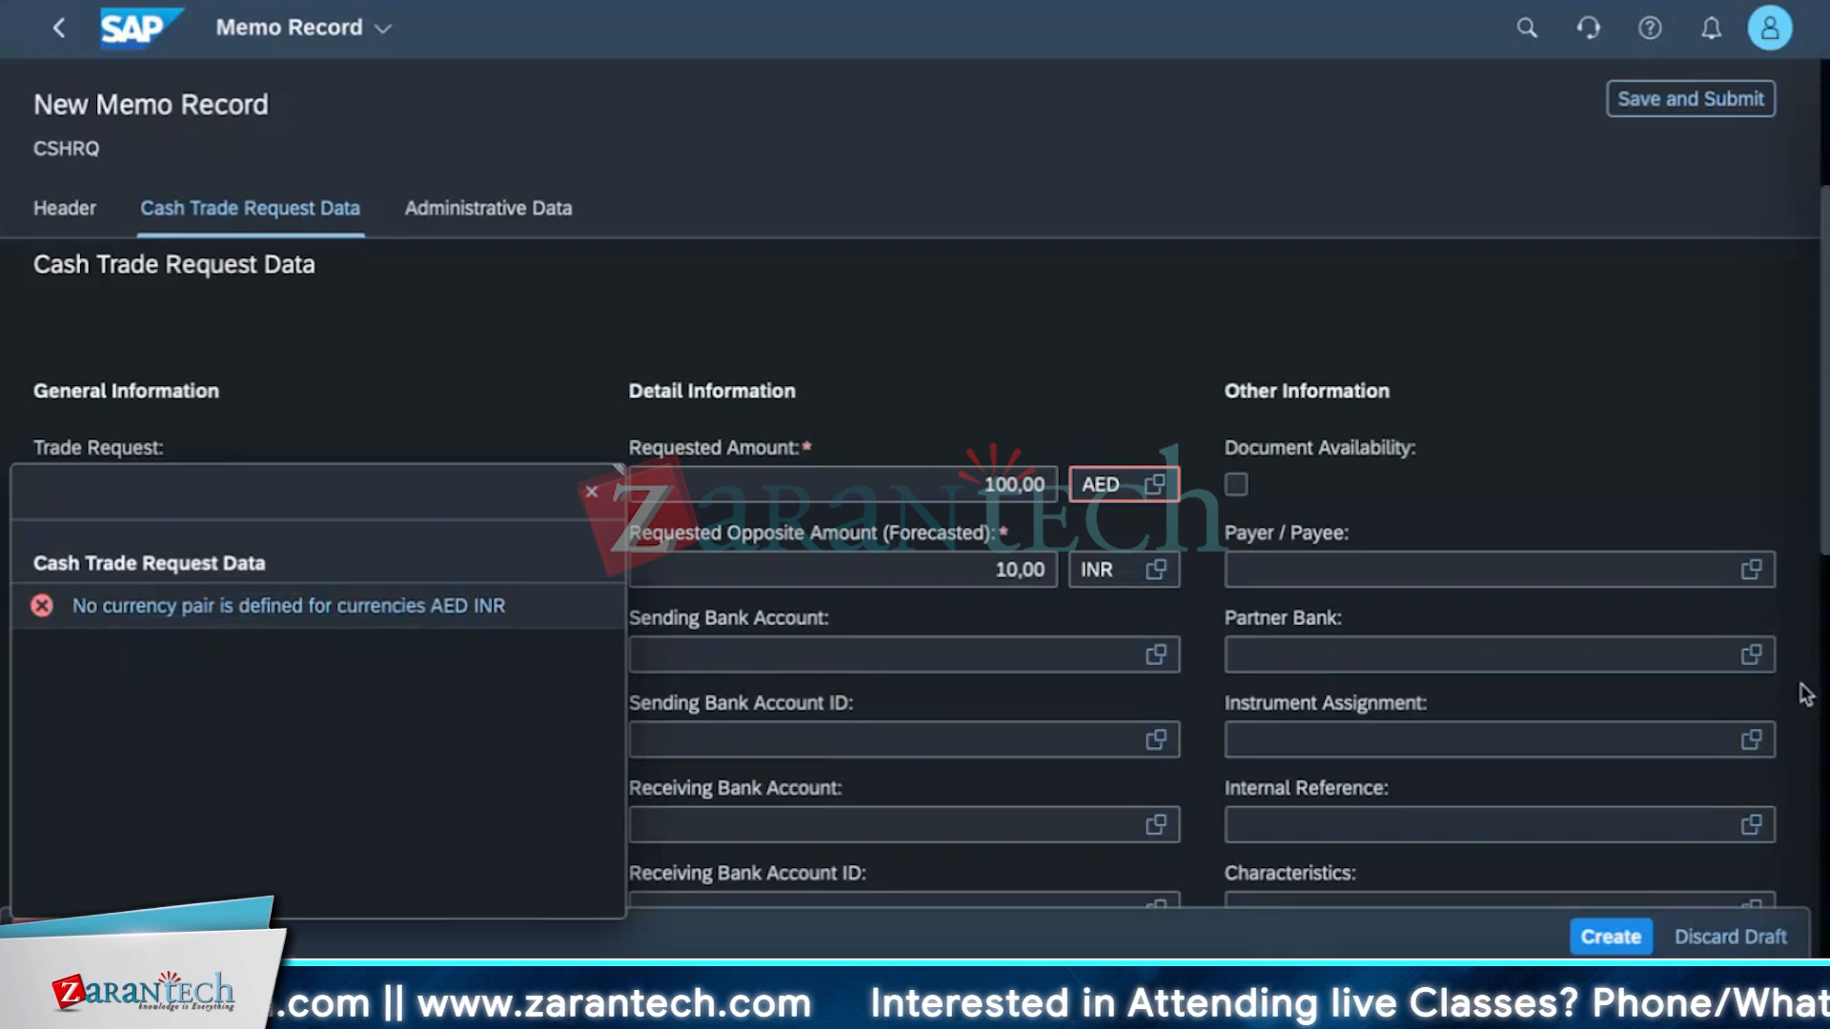
Search the apps for currency and open Specify Currency Translation for Country/Region.
click(1523, 31)
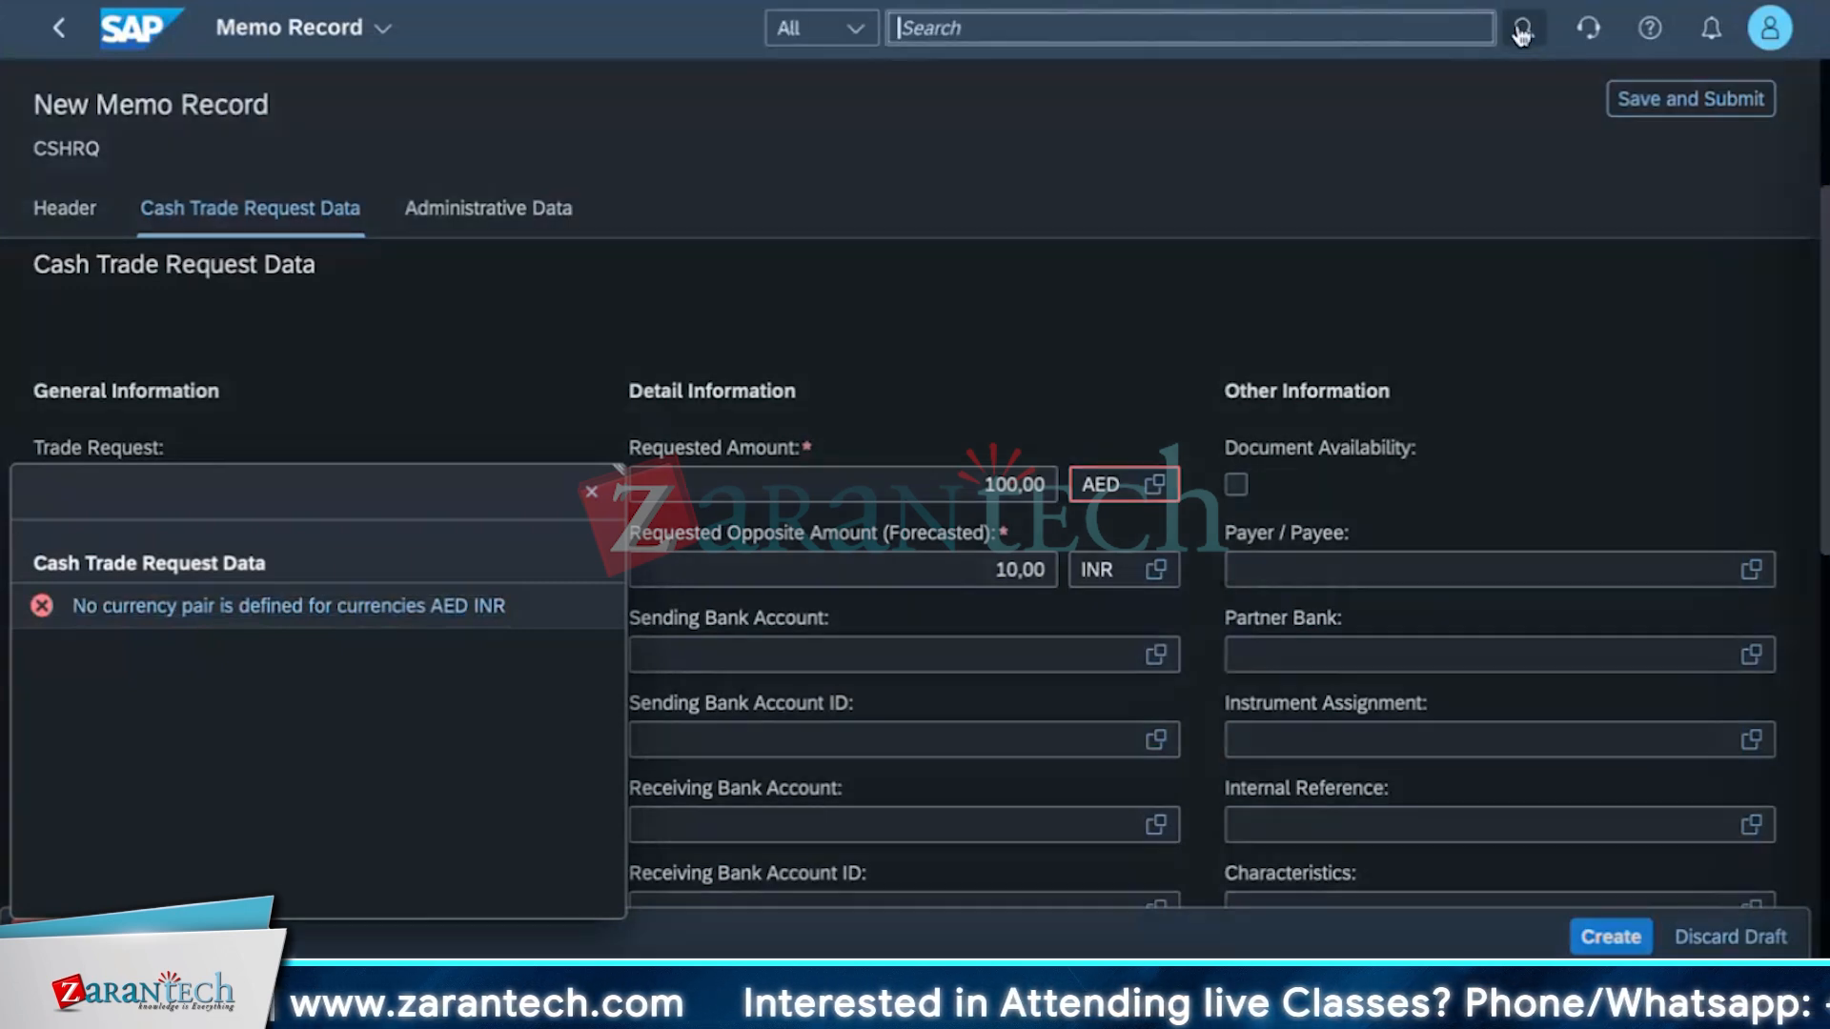
text(currenc)
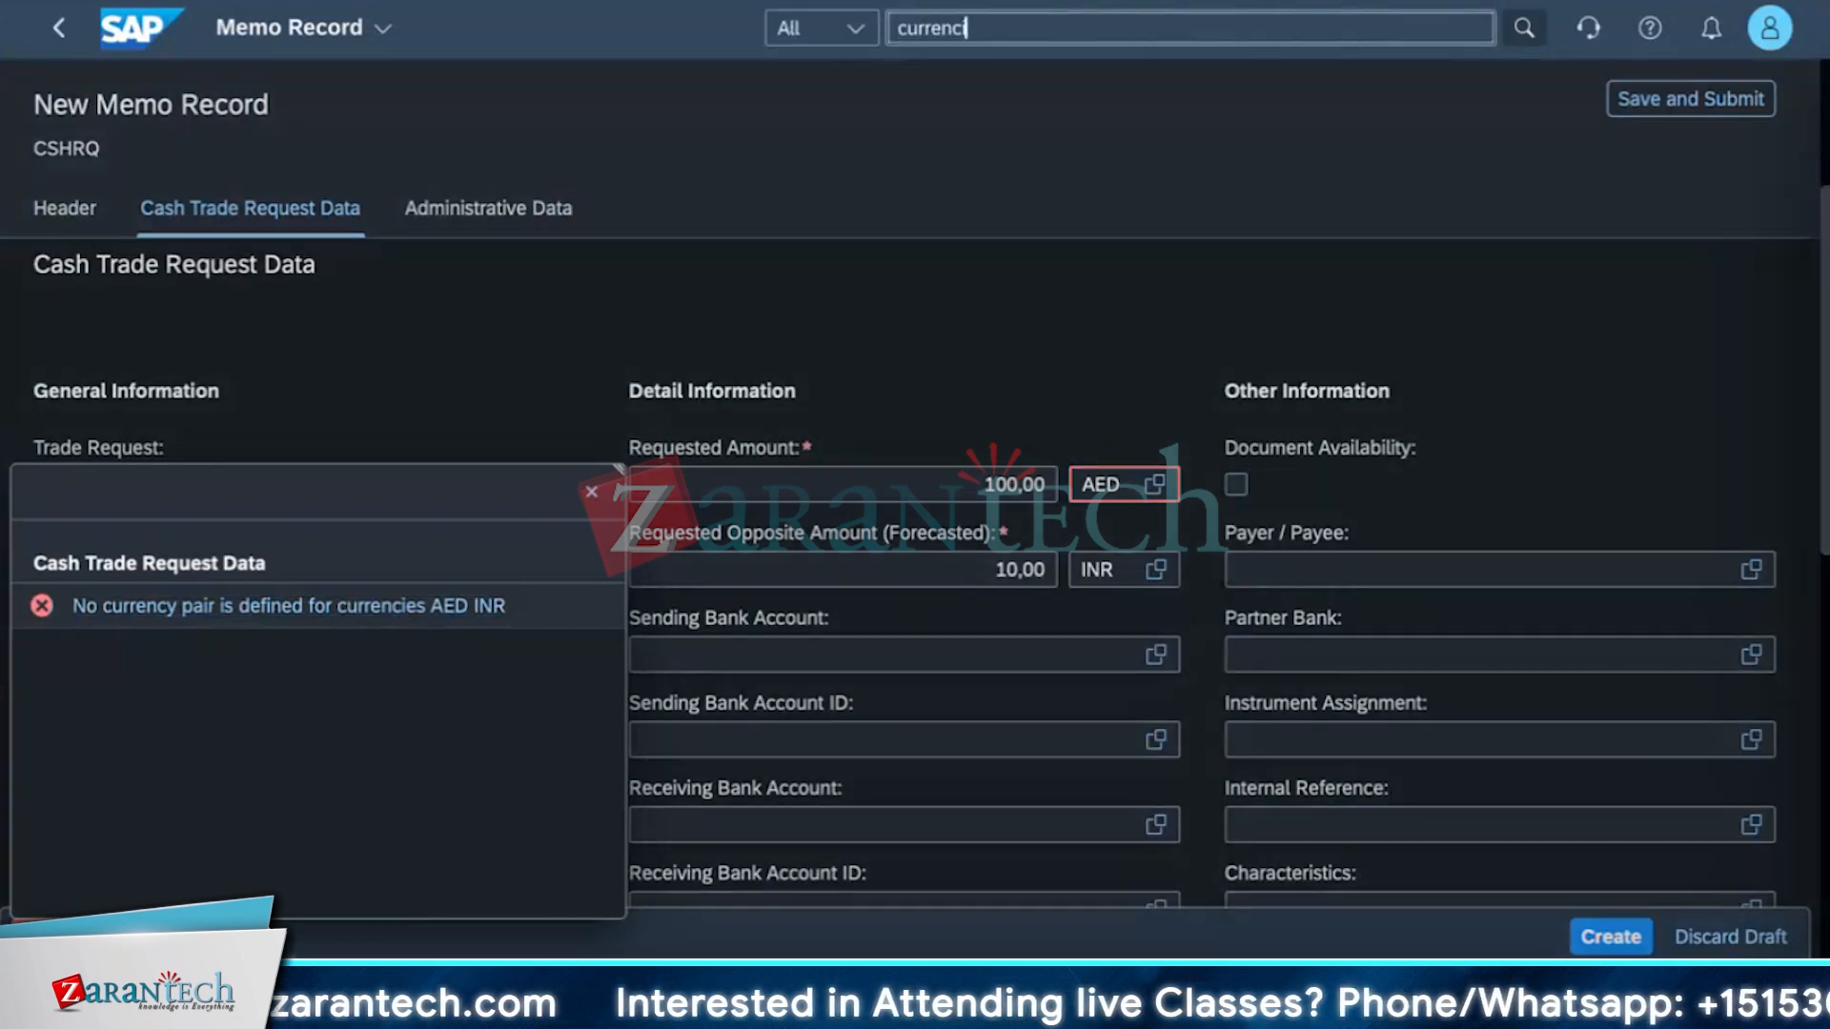
text(i)
key(BackSpace)
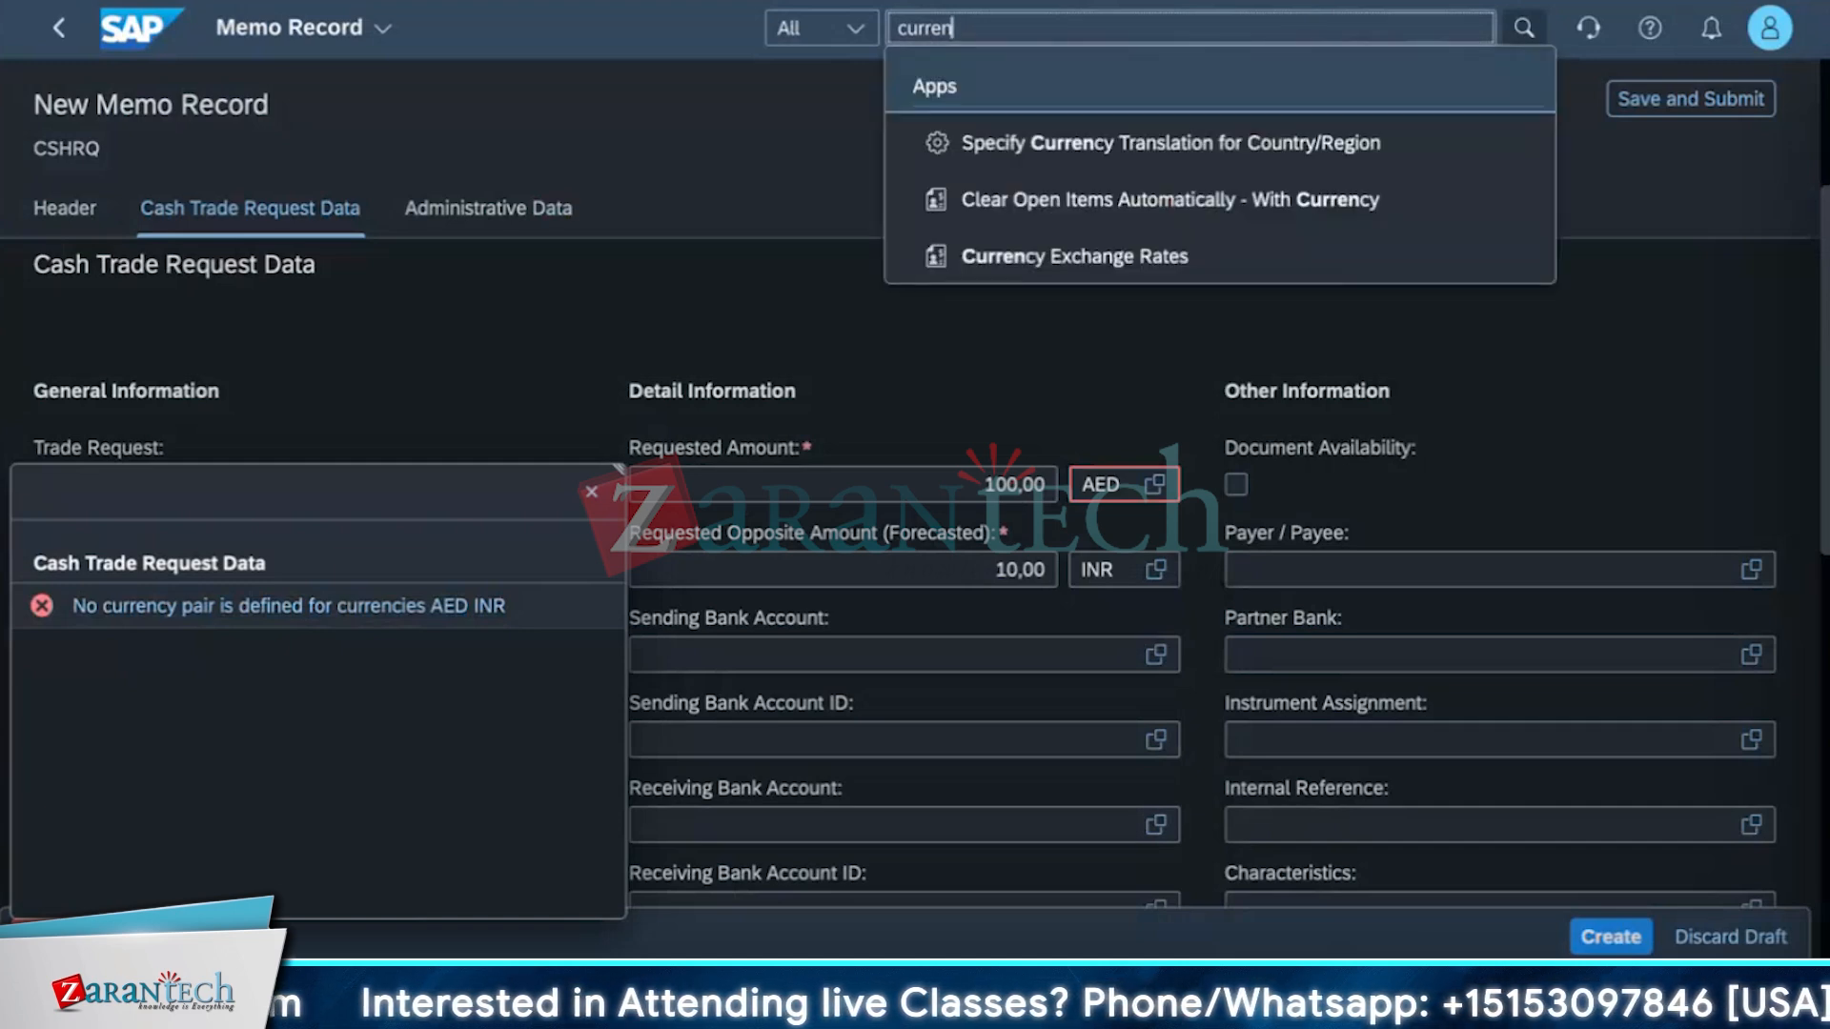
click(1289, 143)
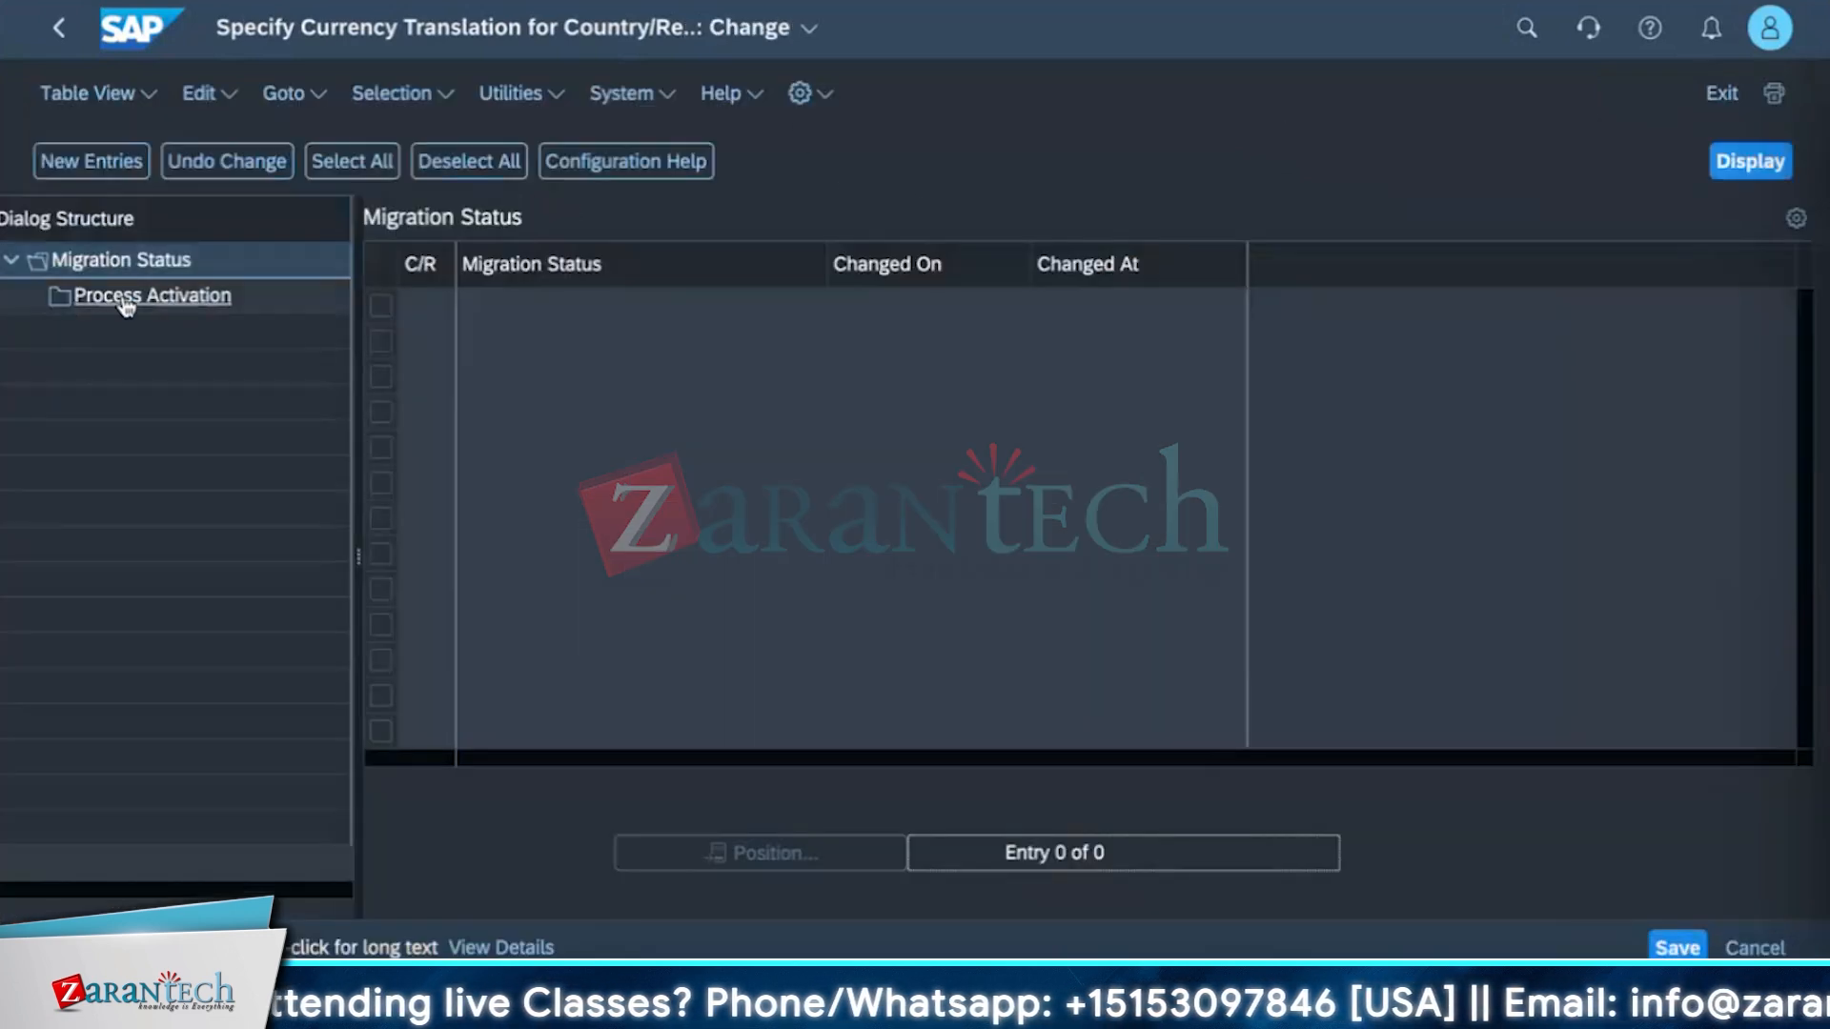
Start a new Process Activation entry and pick a country/region key from the value help.
click(129, 297)
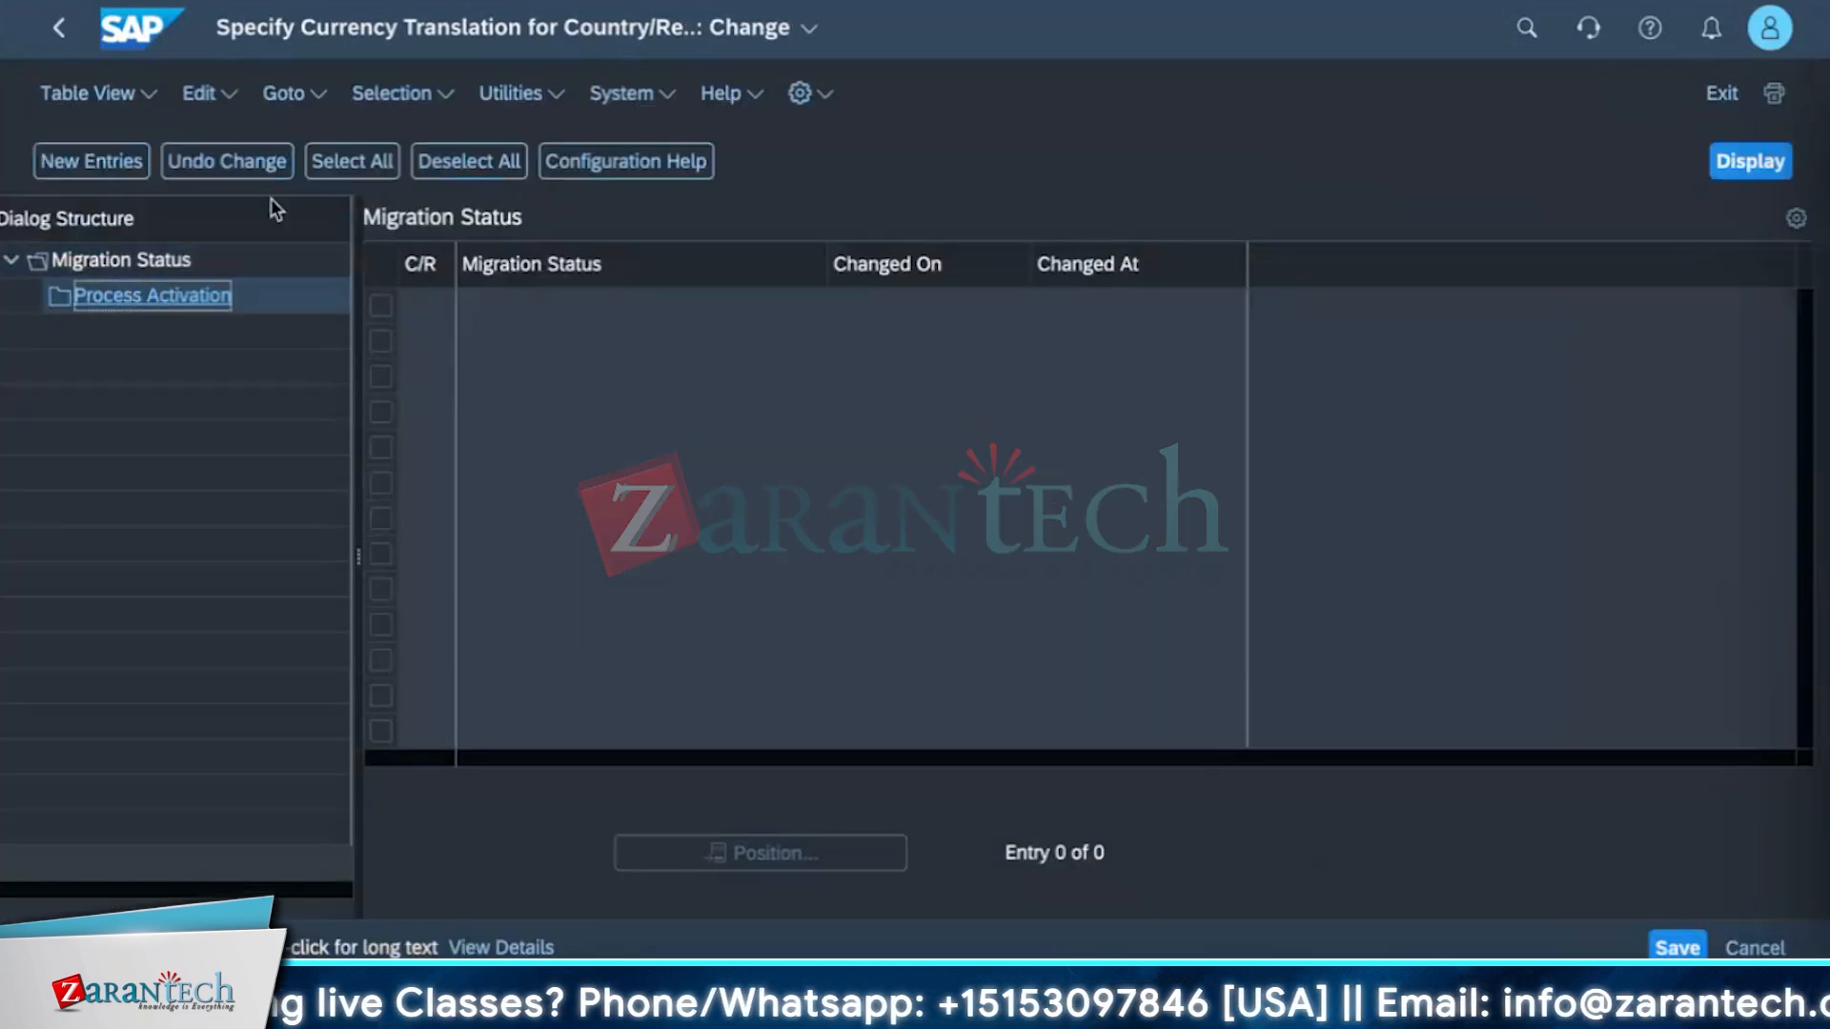
click(92, 161)
click(430, 307)
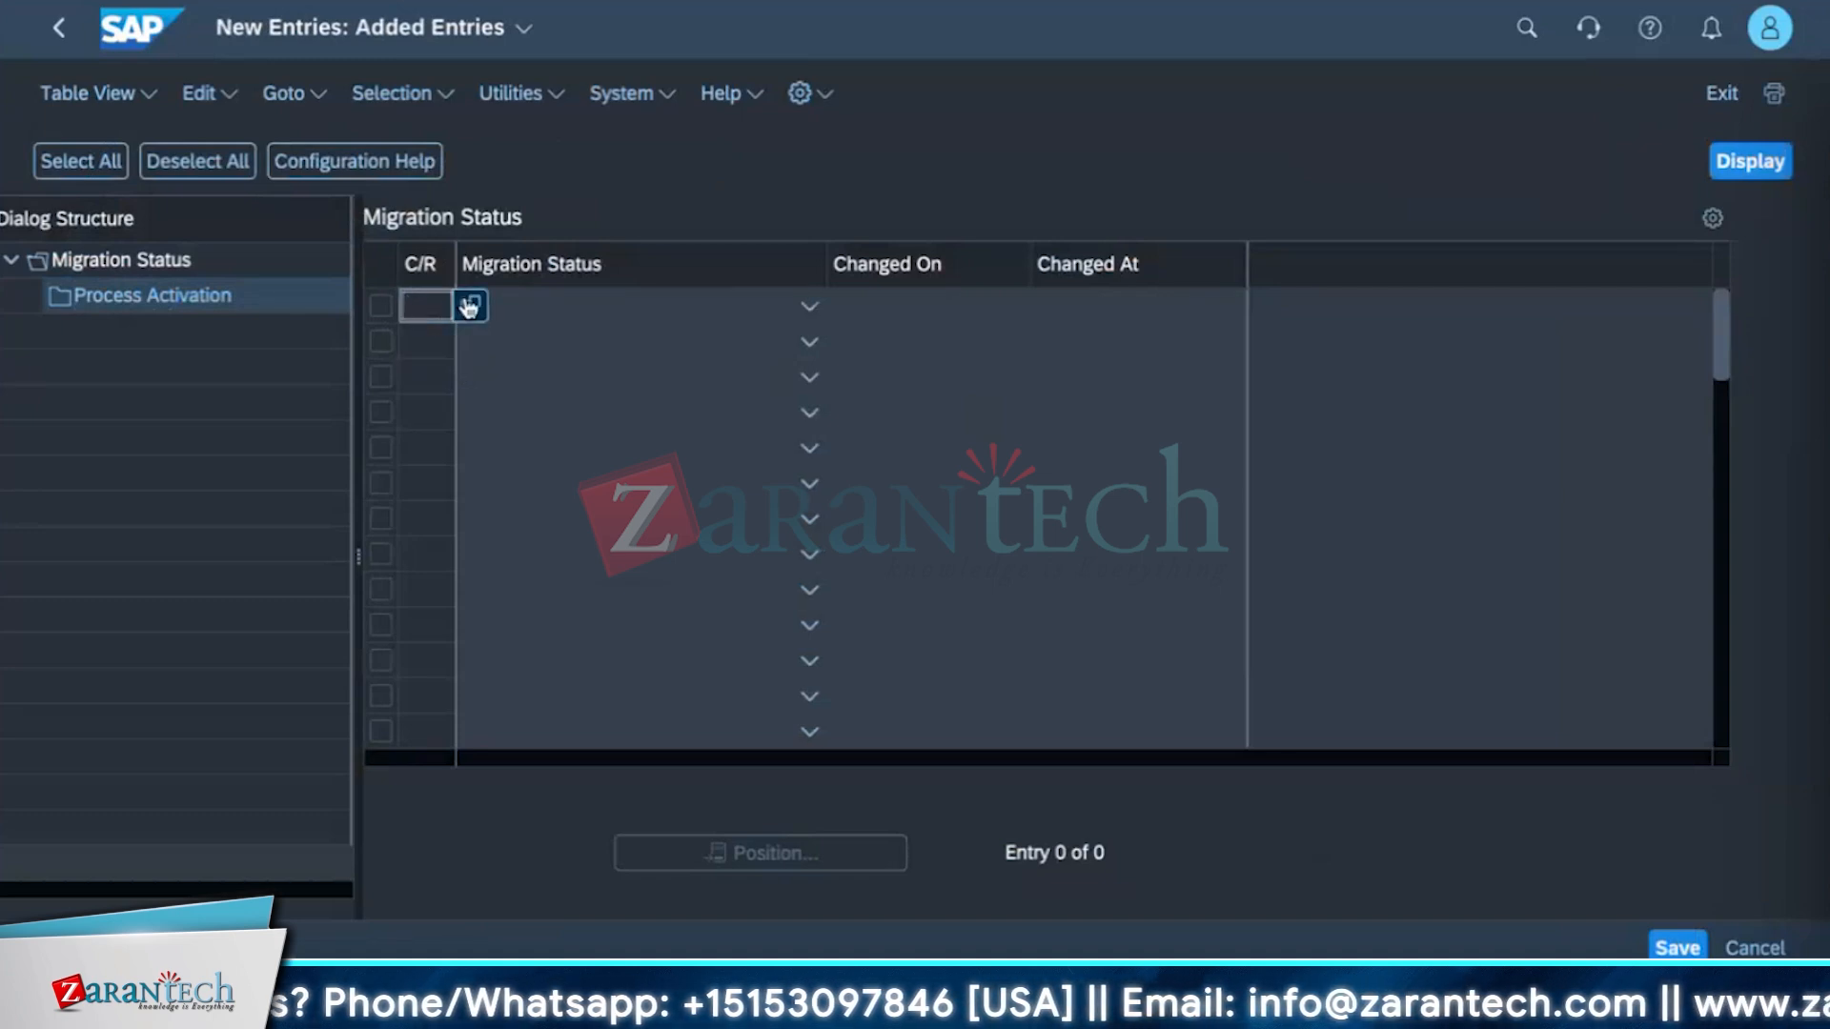
click(468, 306)
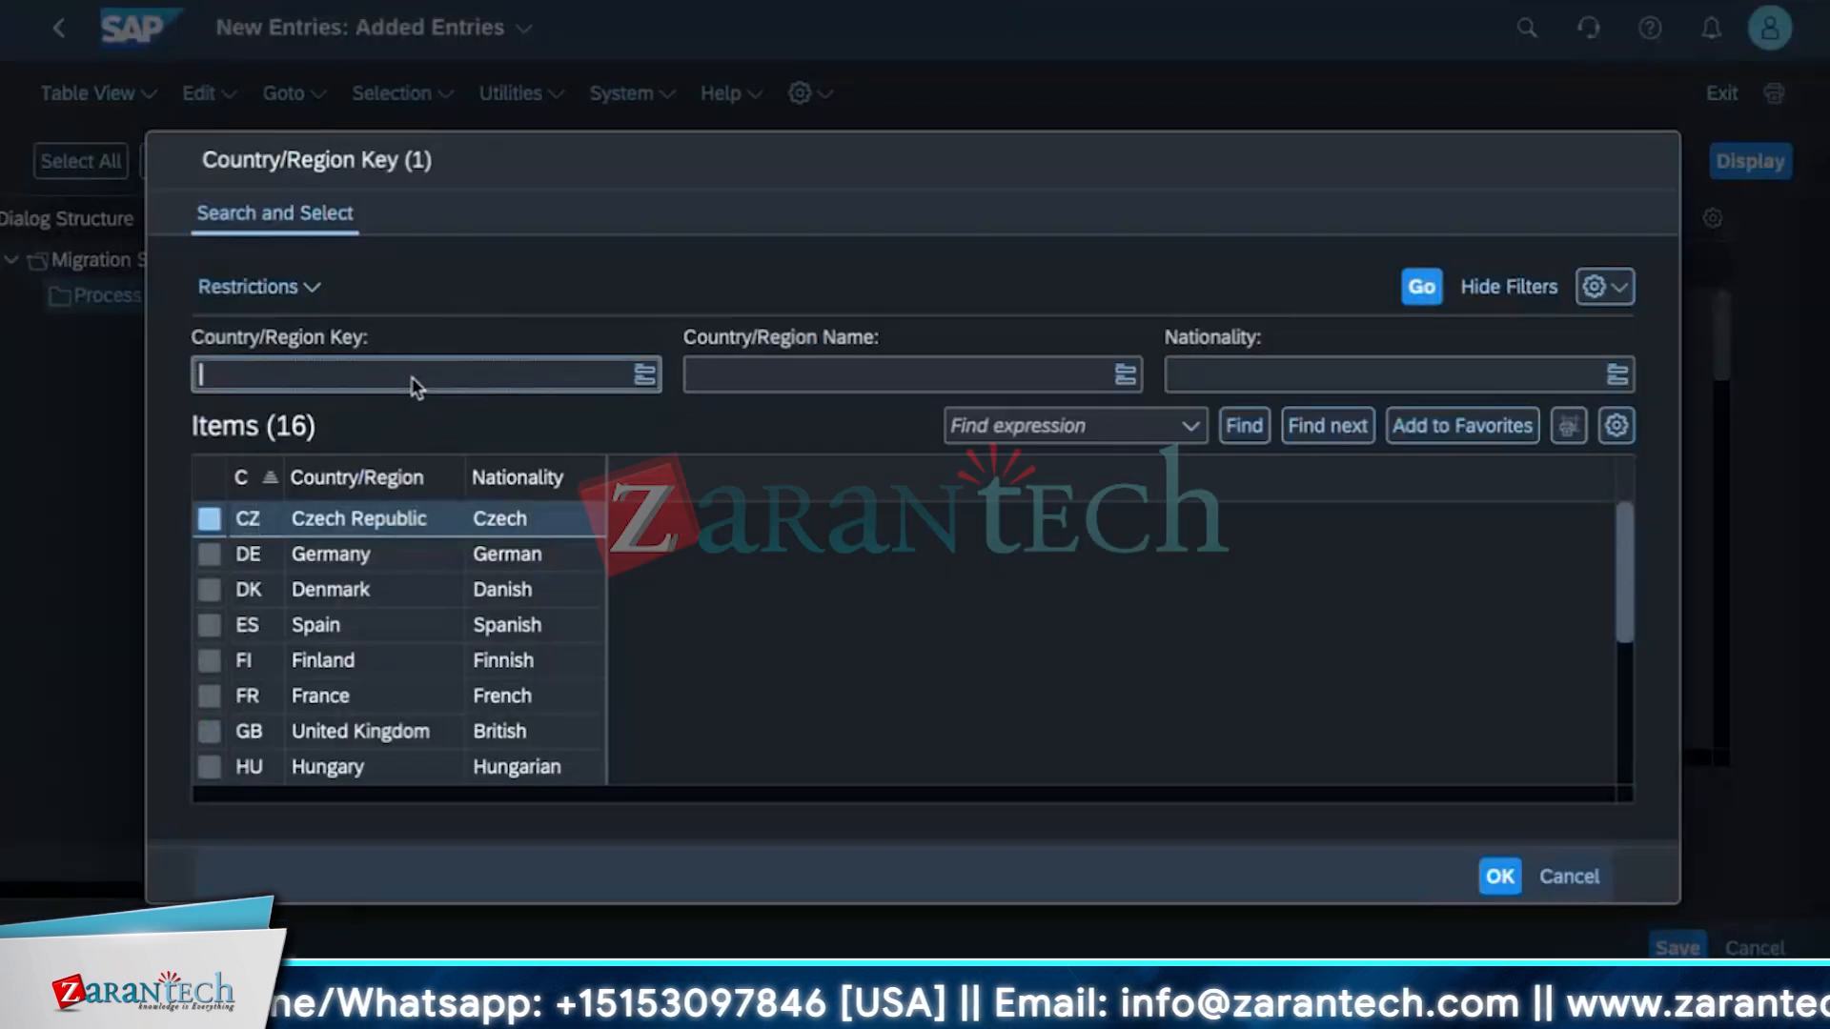
text(USD)
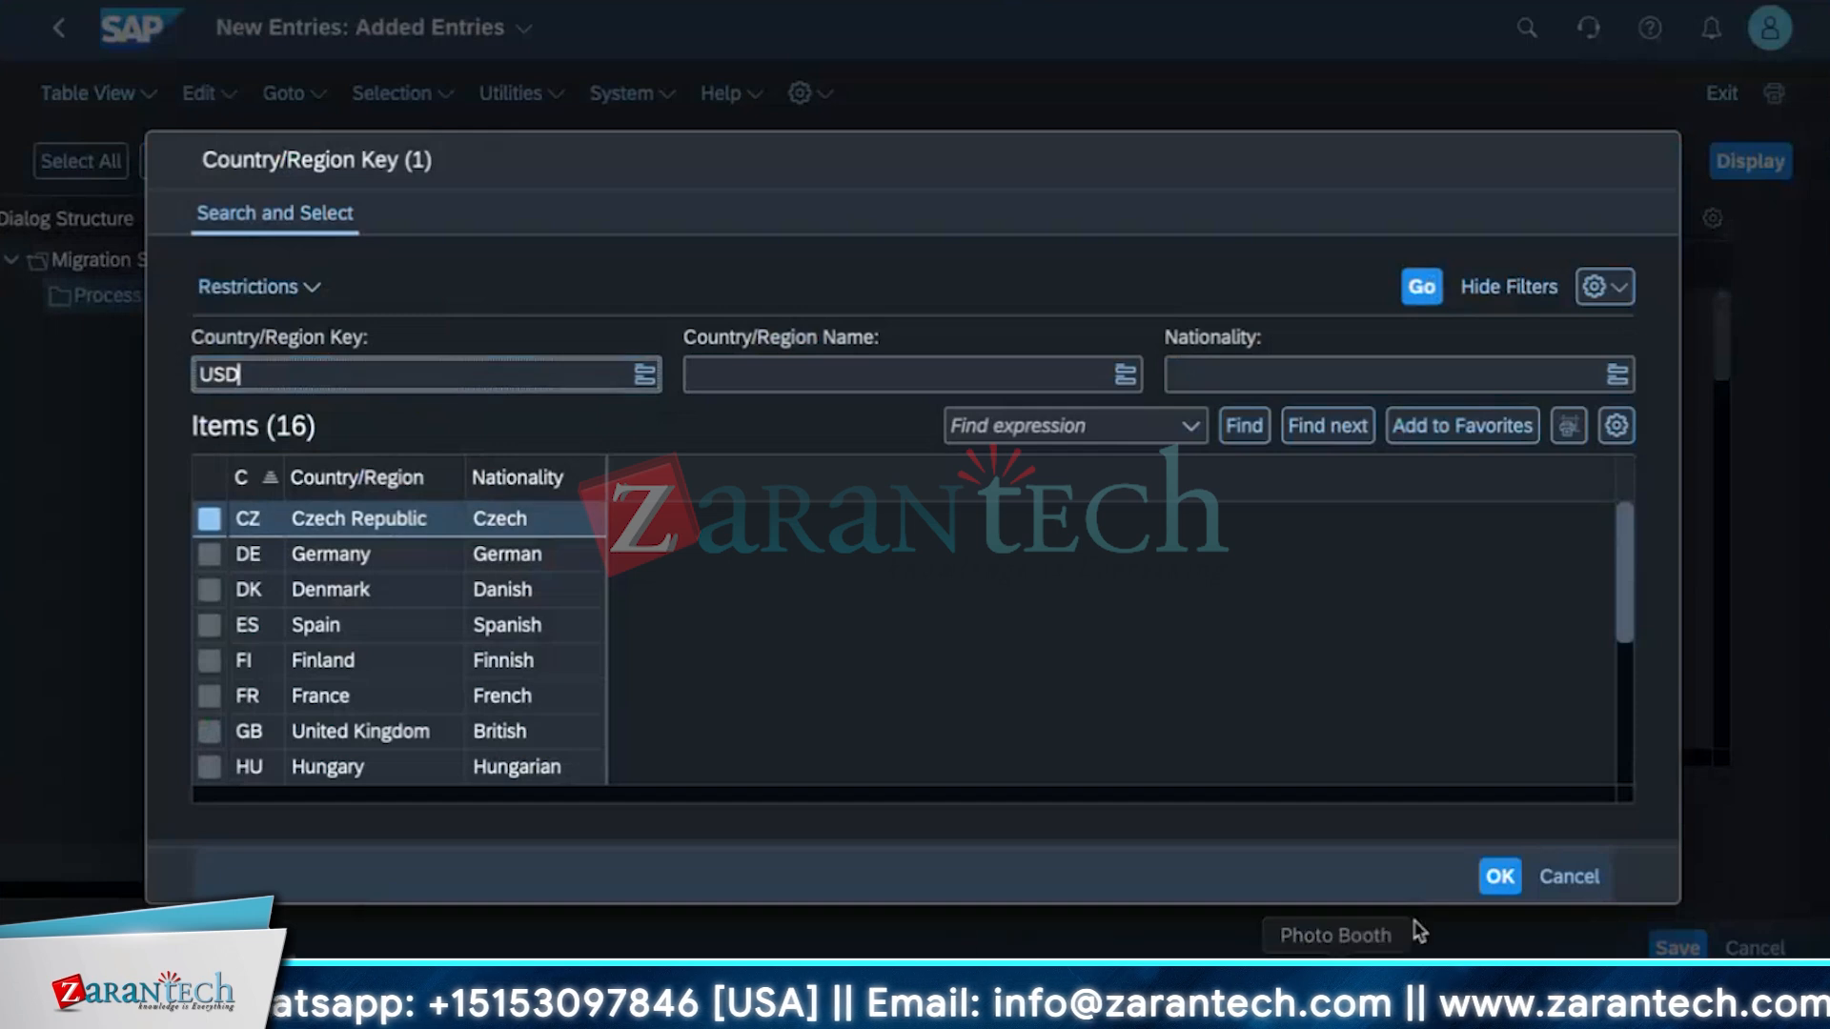
click(1499, 876)
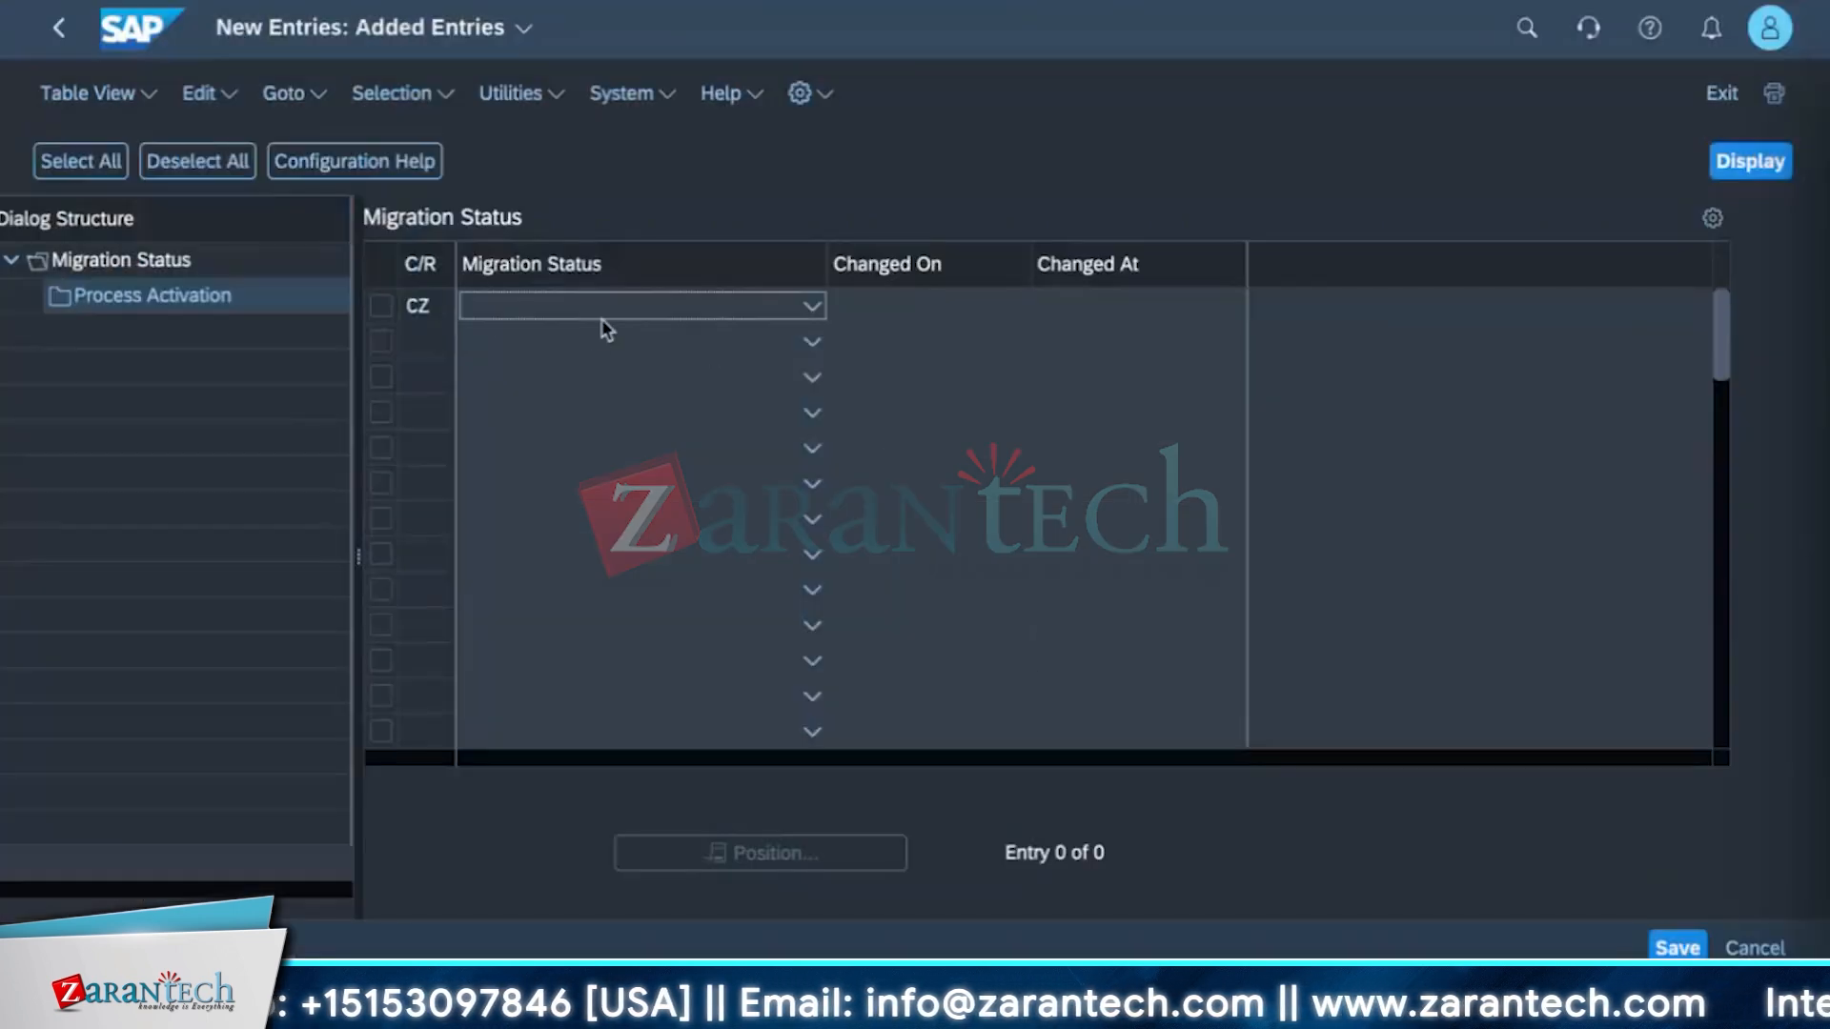
Open the migration status options for the new entry and confirm it without choosing a status.
click(801, 305)
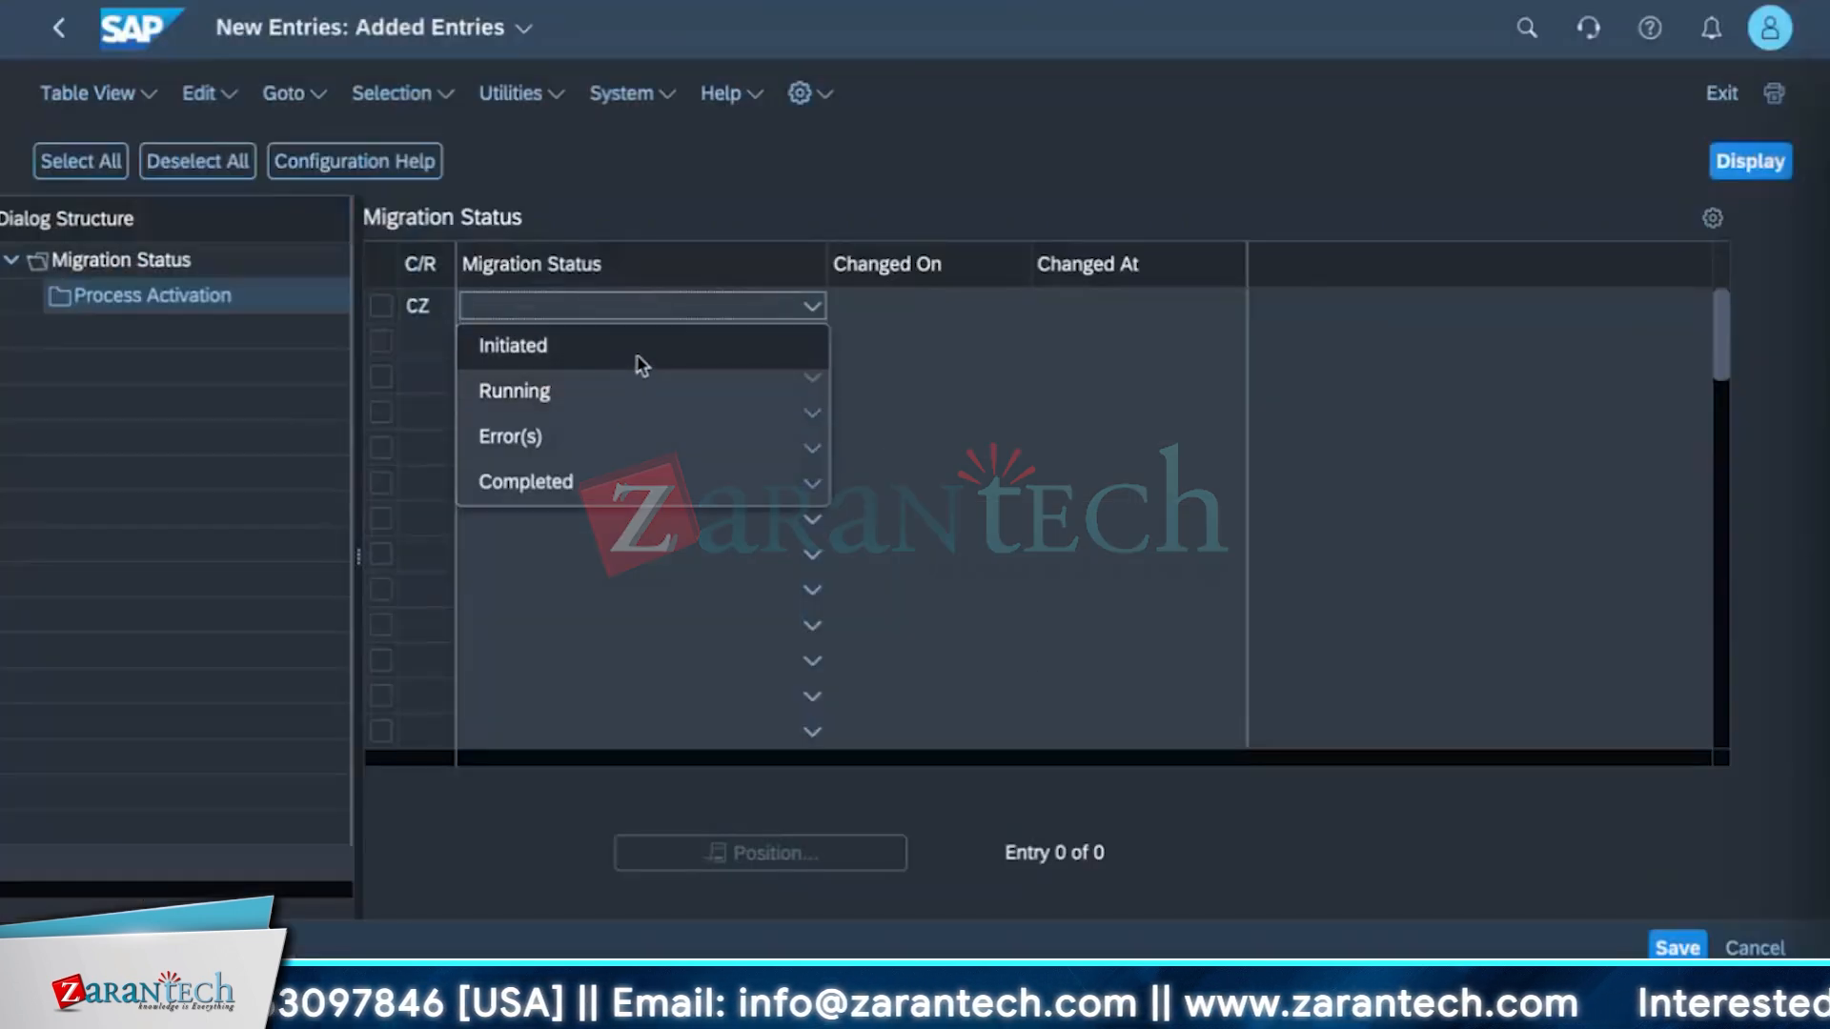
click(915, 303)
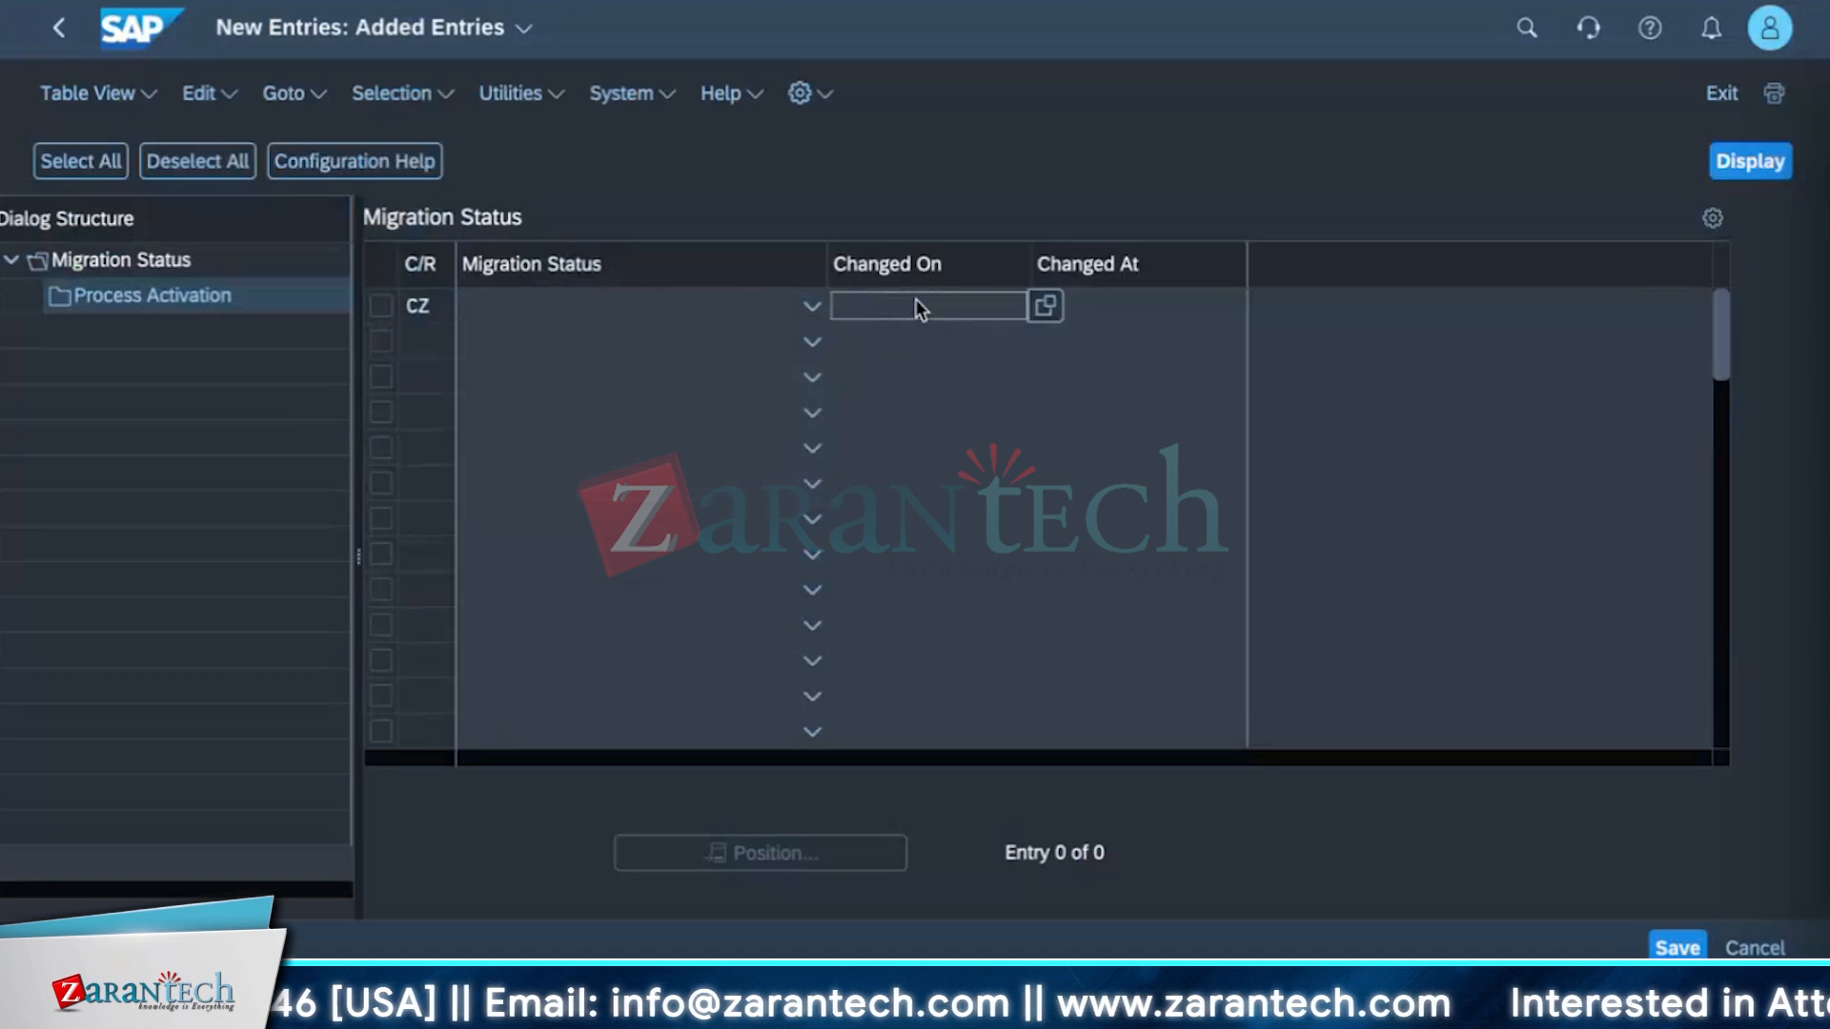
scroll(572, 608, down, 5)
scroll(569, 625, up, 5)
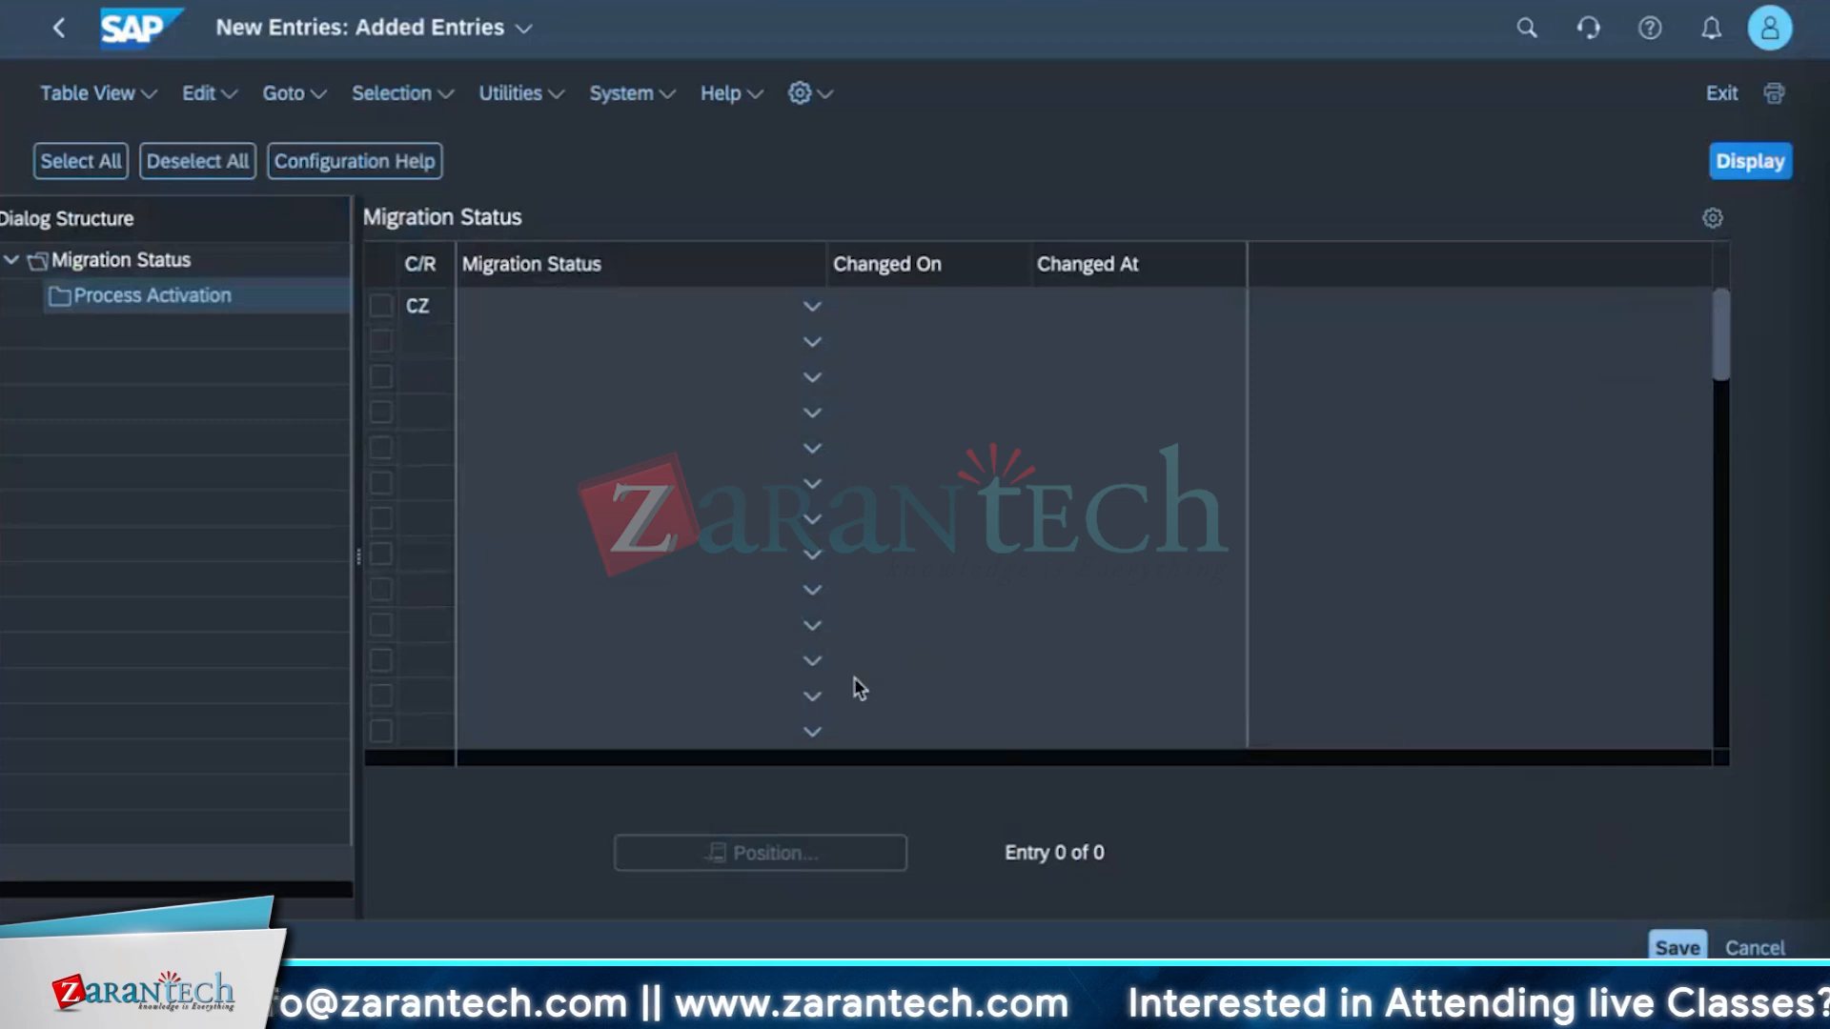
click(811, 305)
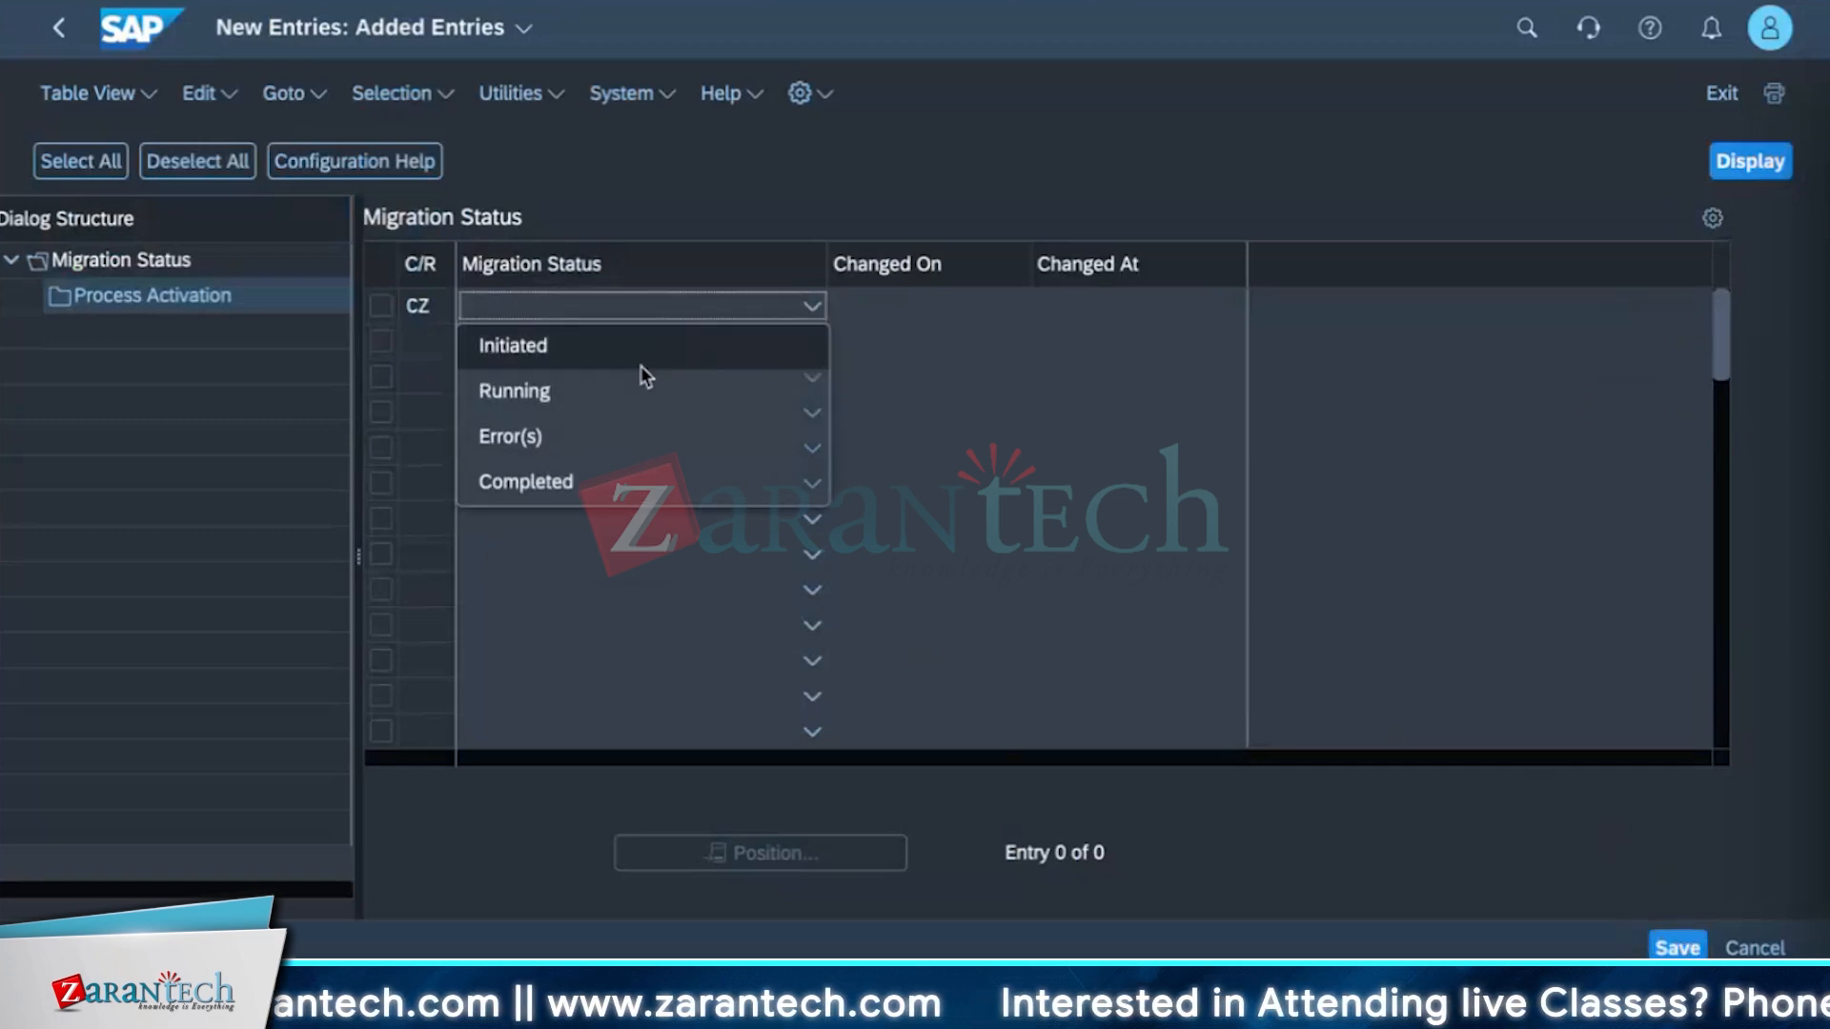
click(864, 395)
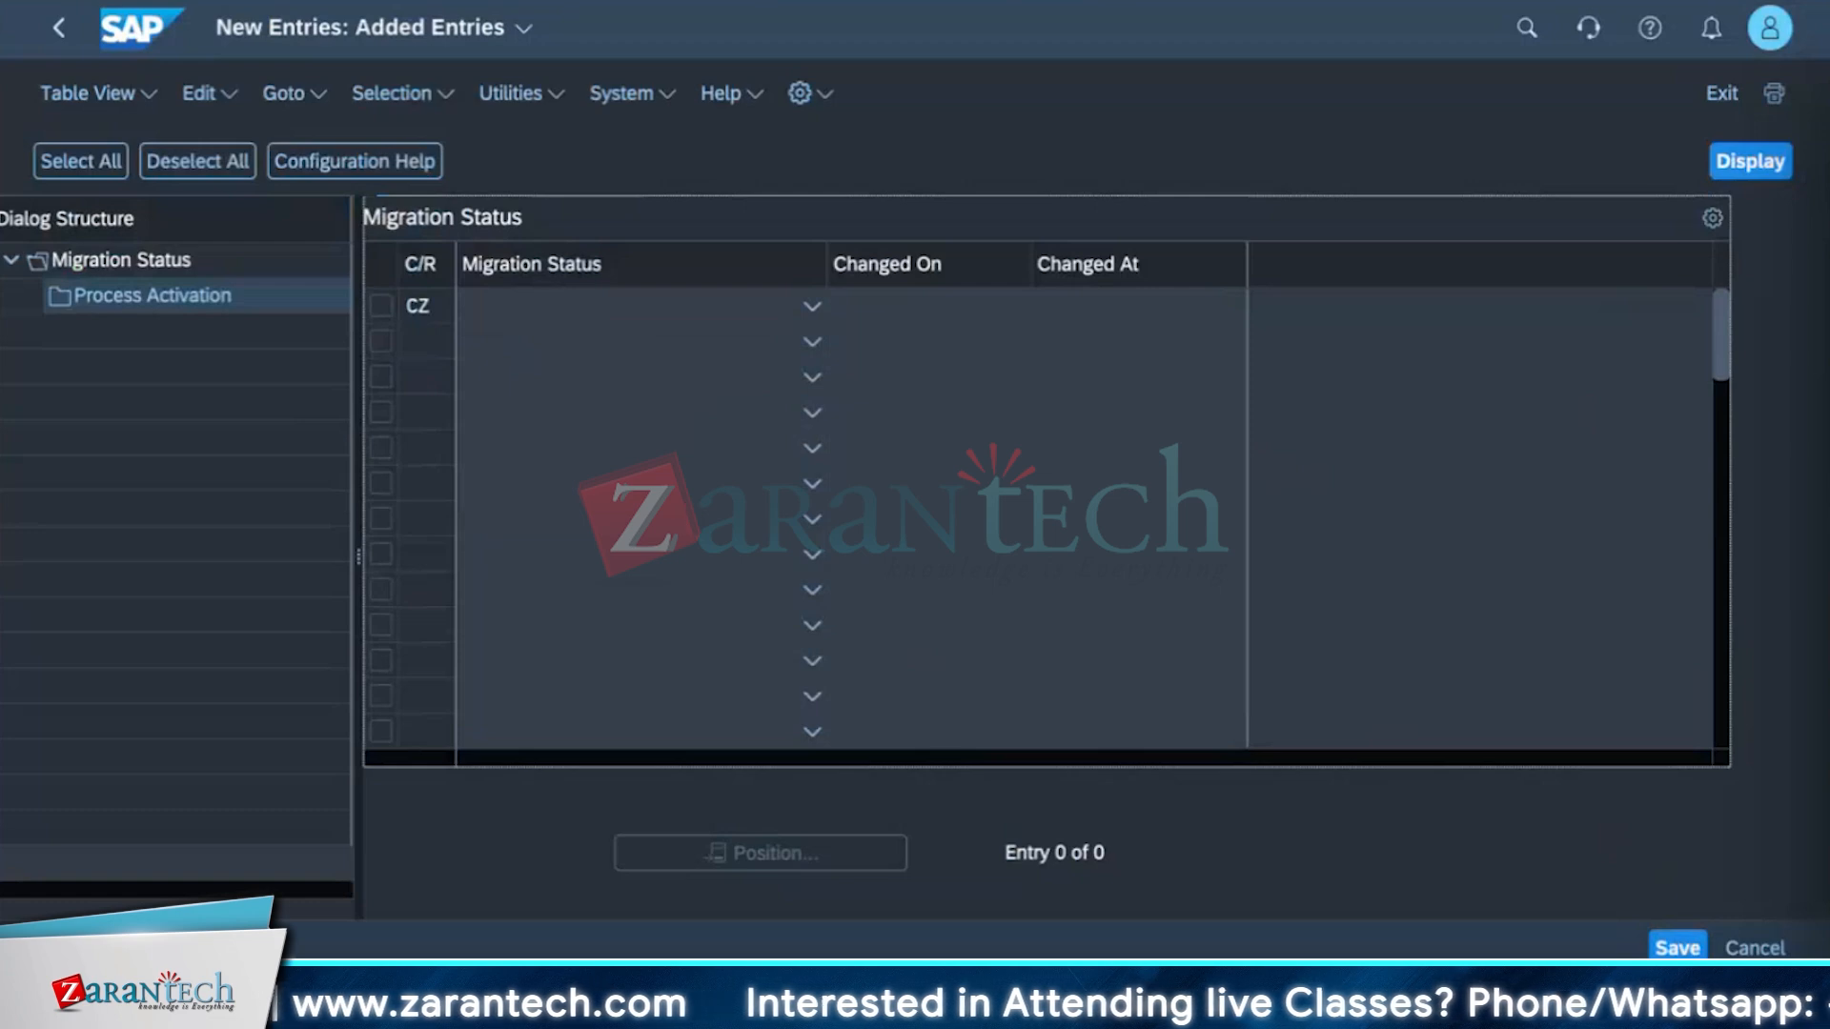
key(Return)
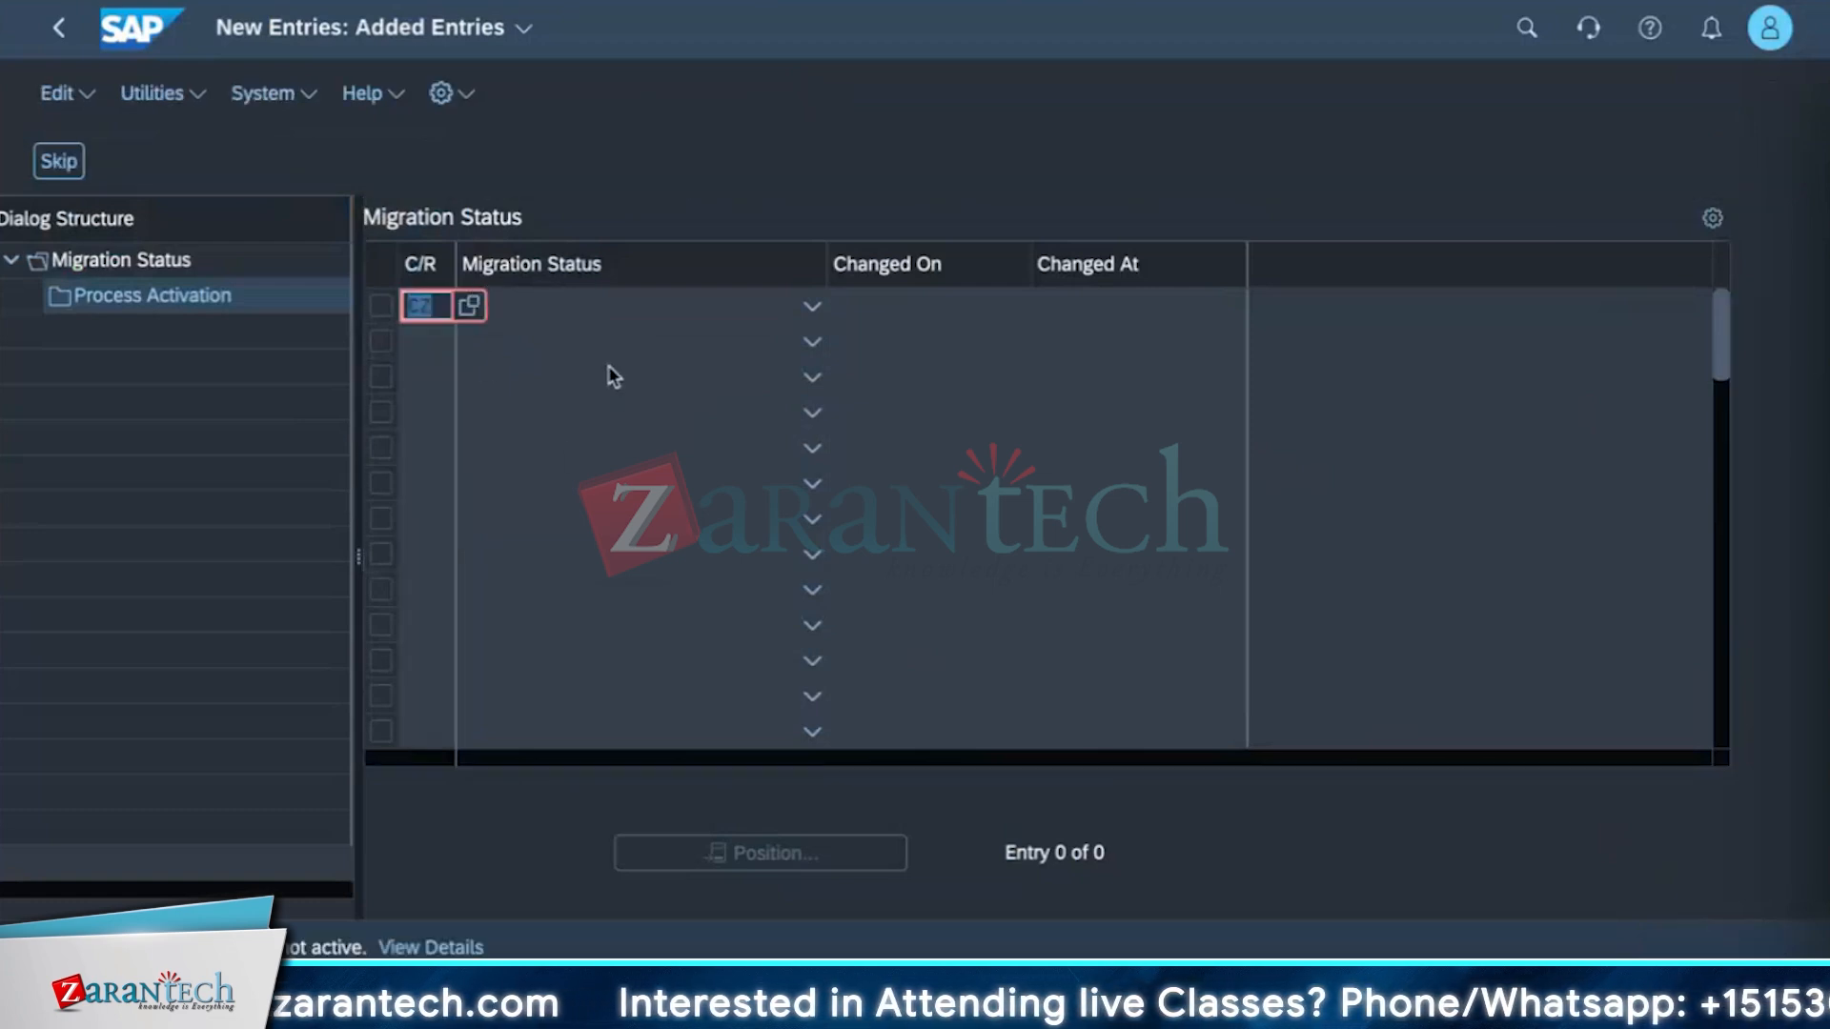
Replace the entry's country/region key with USD and confirm it.
click(579, 377)
click(442, 319)
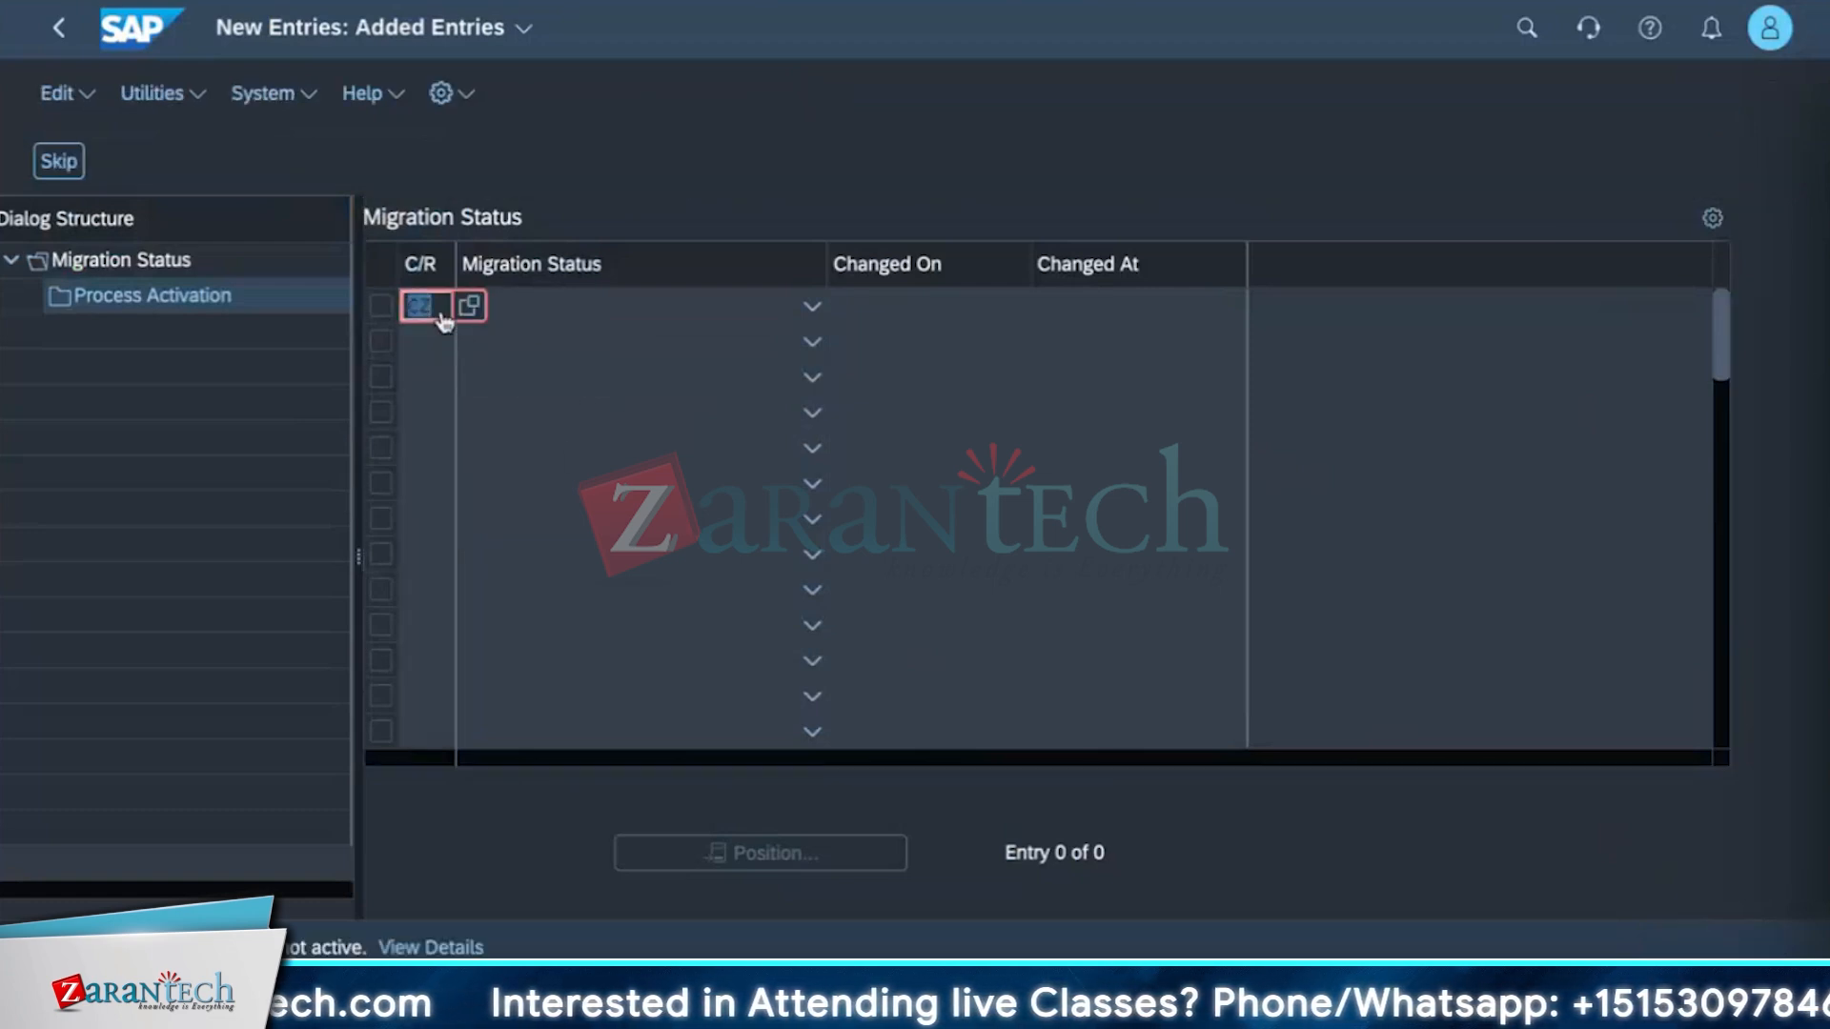
key(BackSpace)
text(USD)
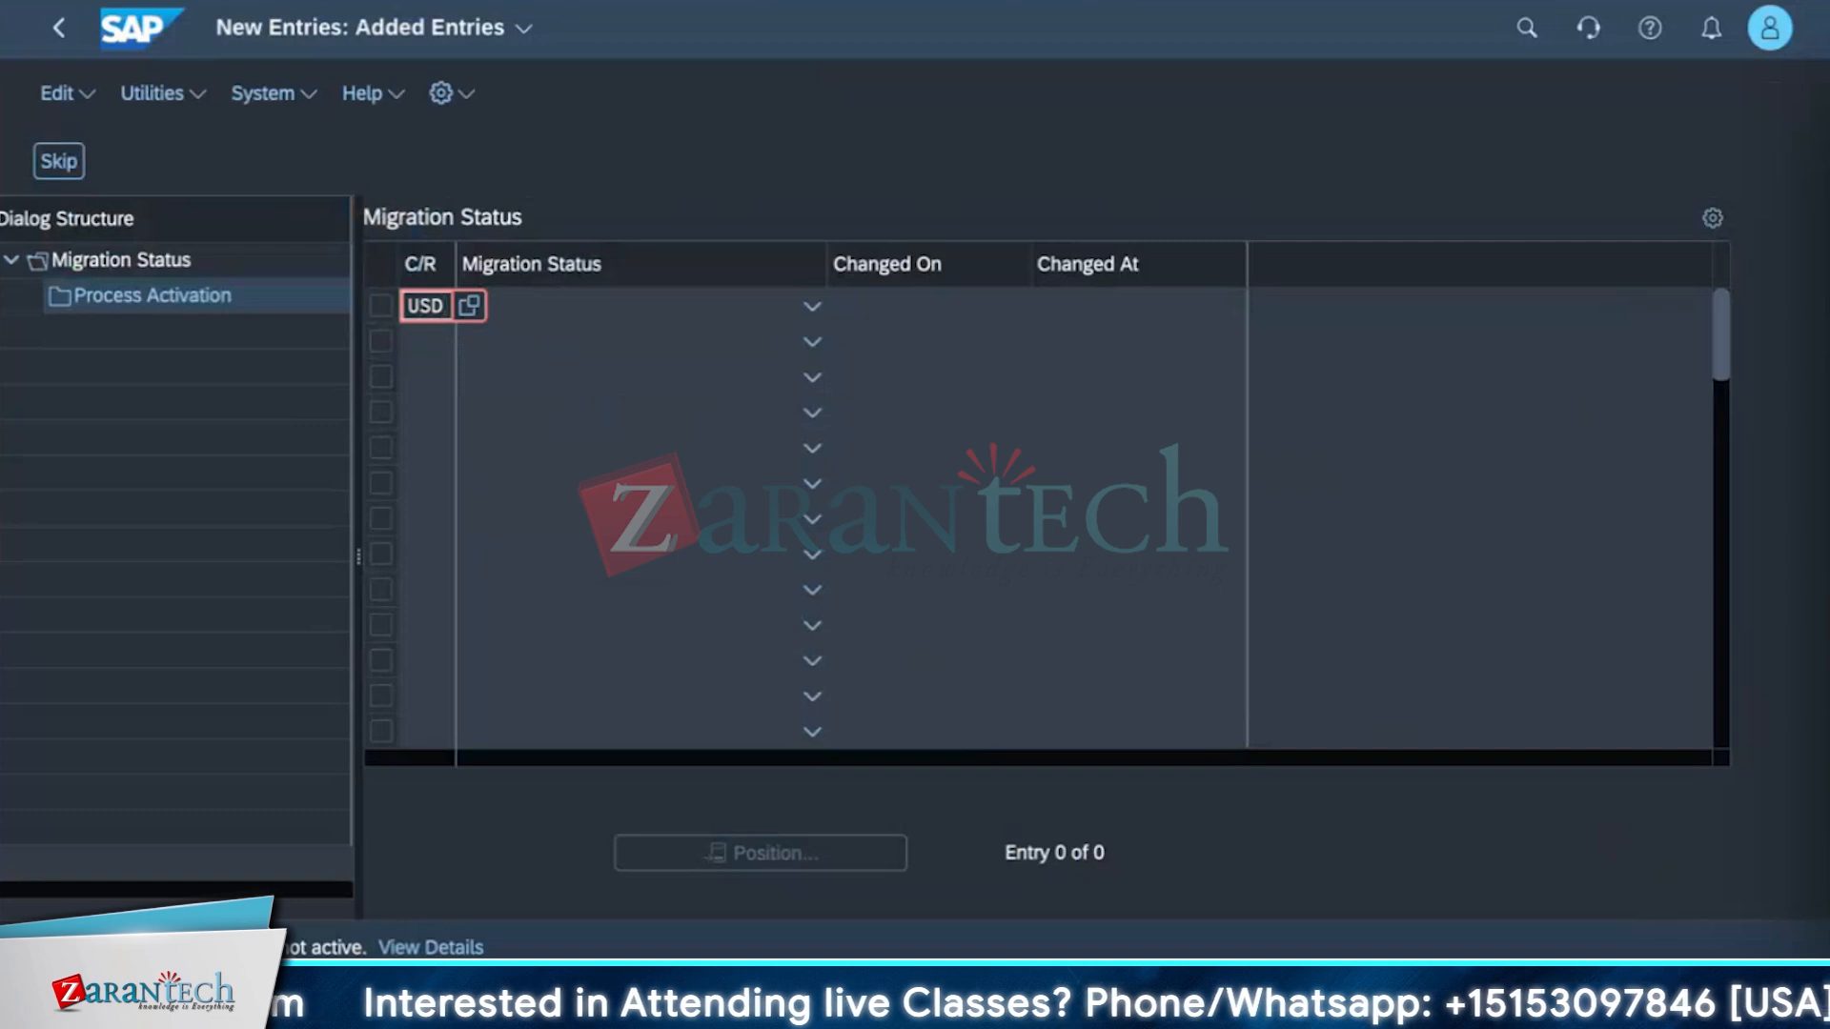
key(Return)
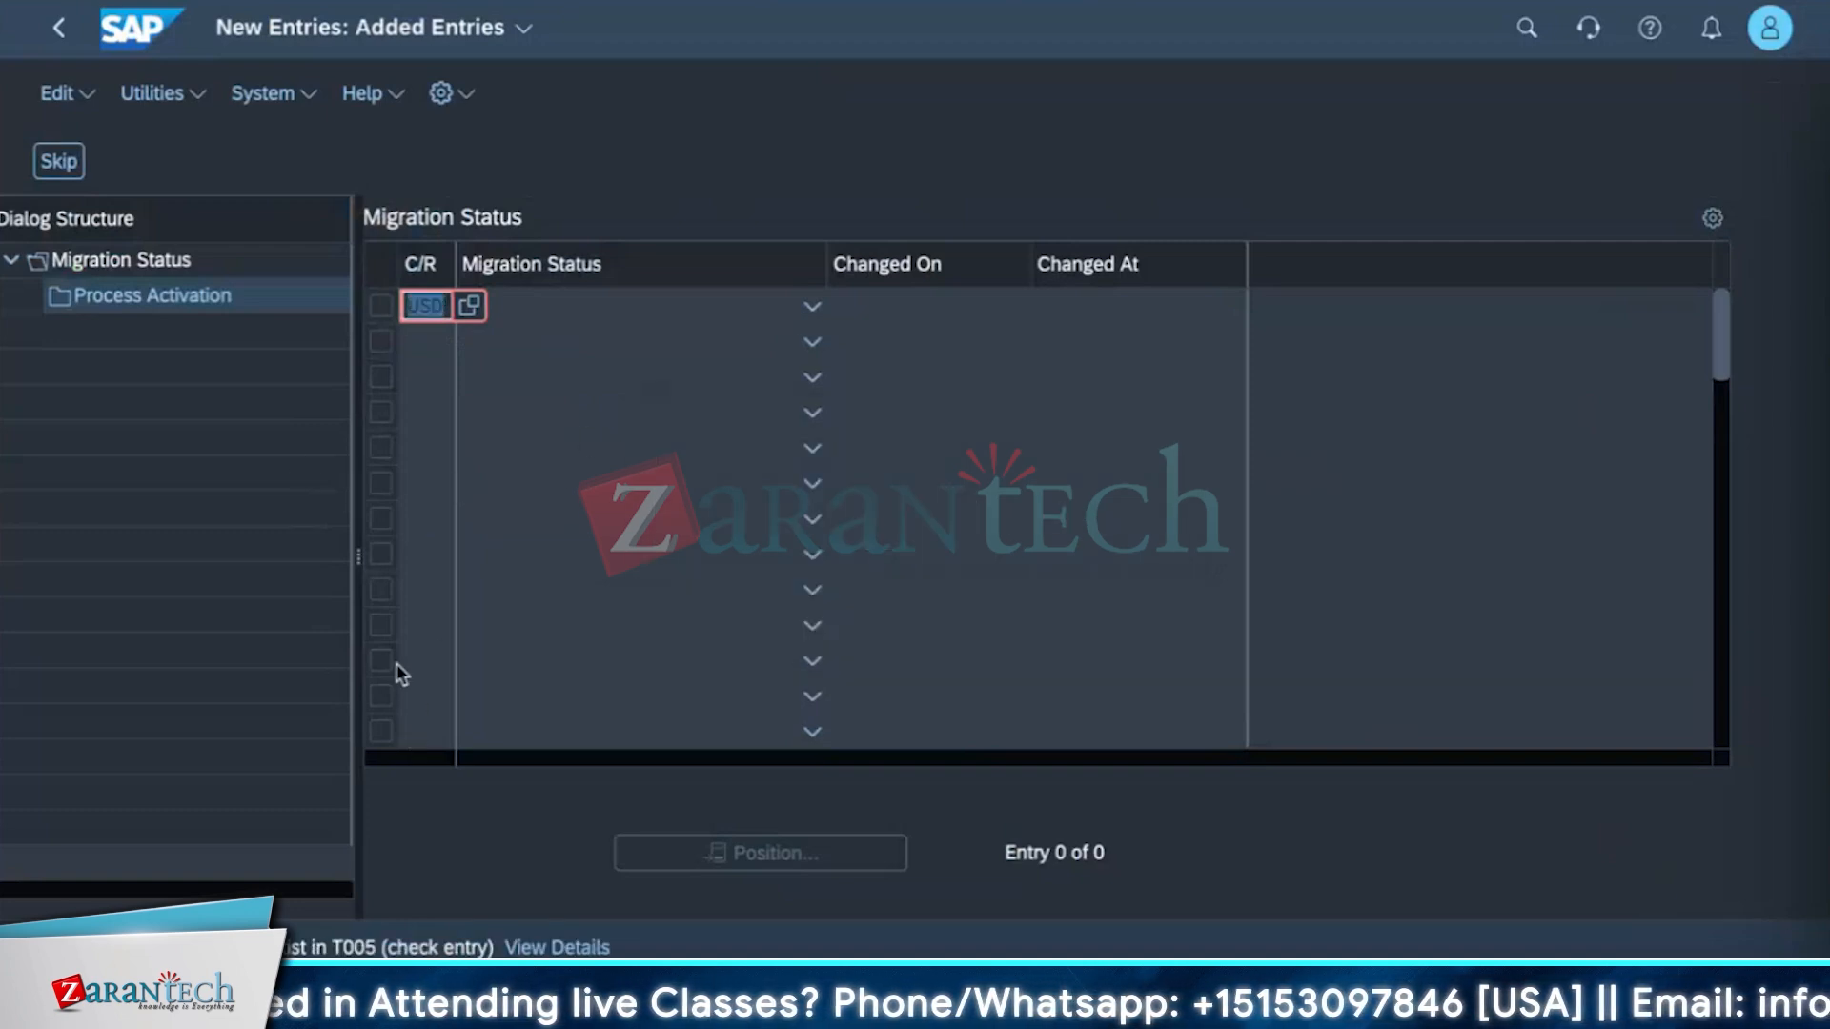
click(231, 440)
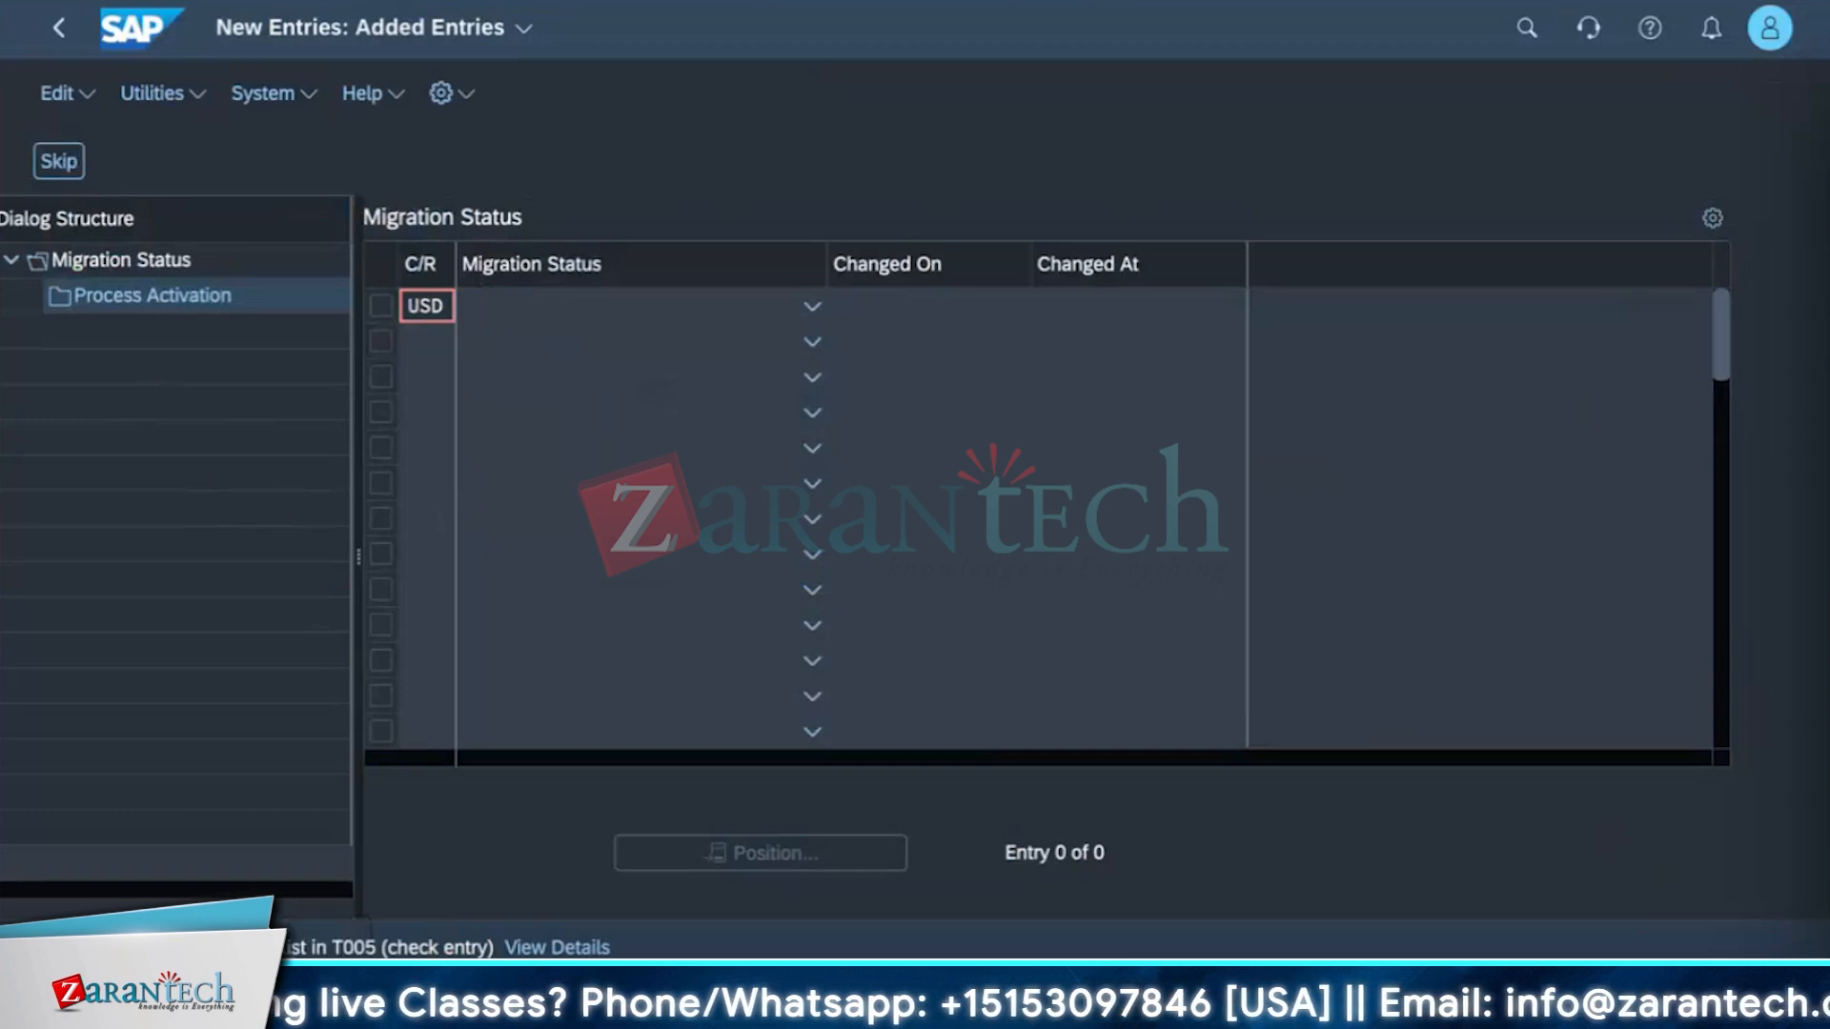
Search the apps for currency and open Currency Exchange Rates.
click(1526, 29)
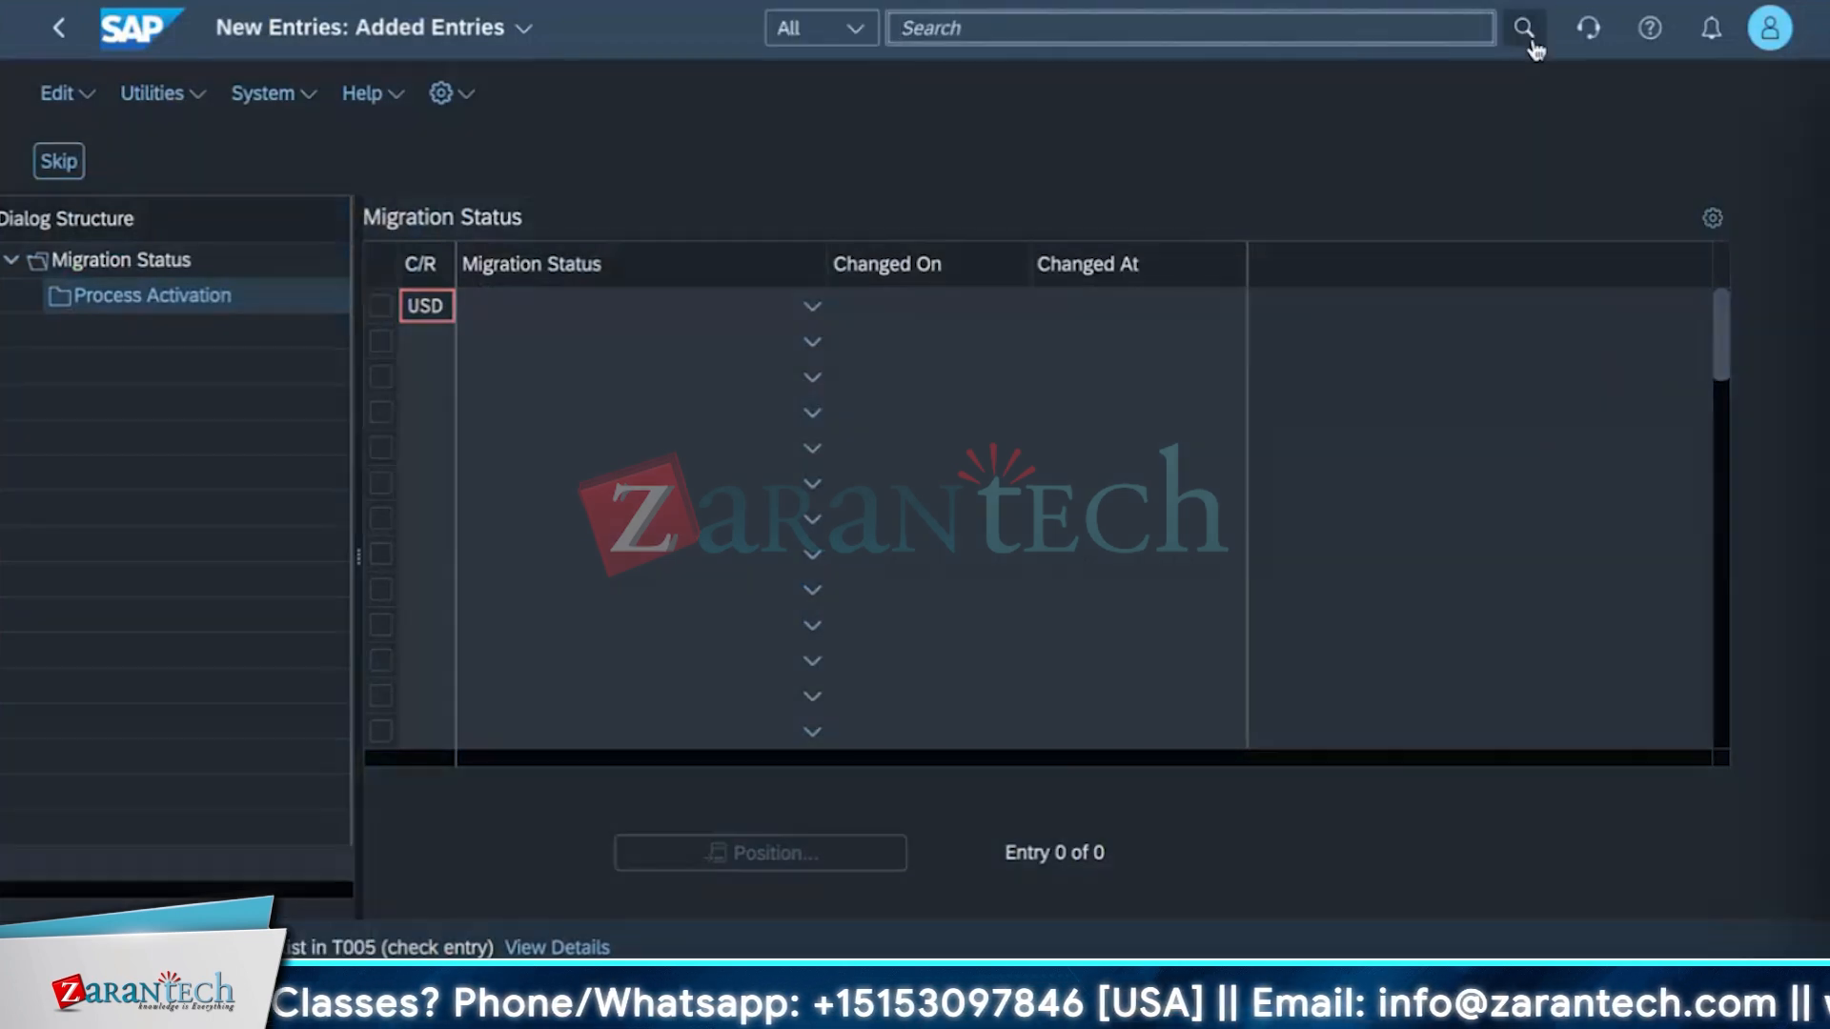
text(curreny)
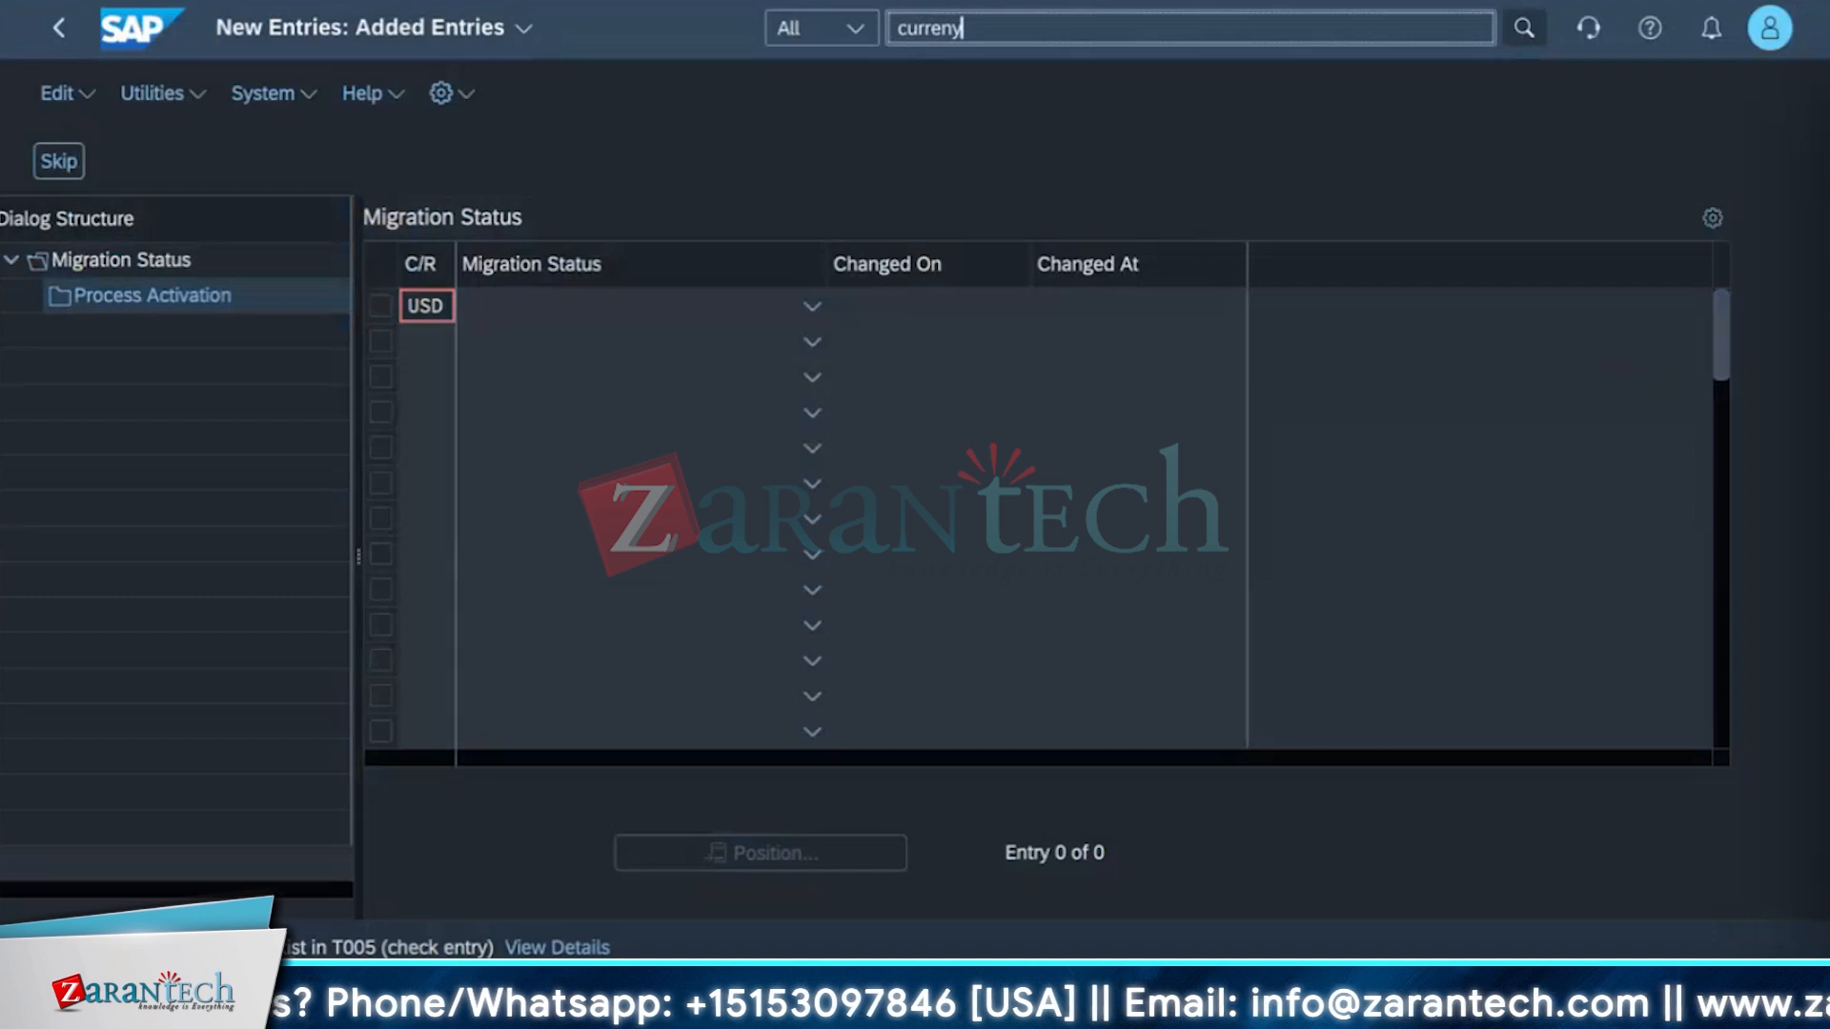
key(BackSpace)
key(BackSpace)
text(ncy)
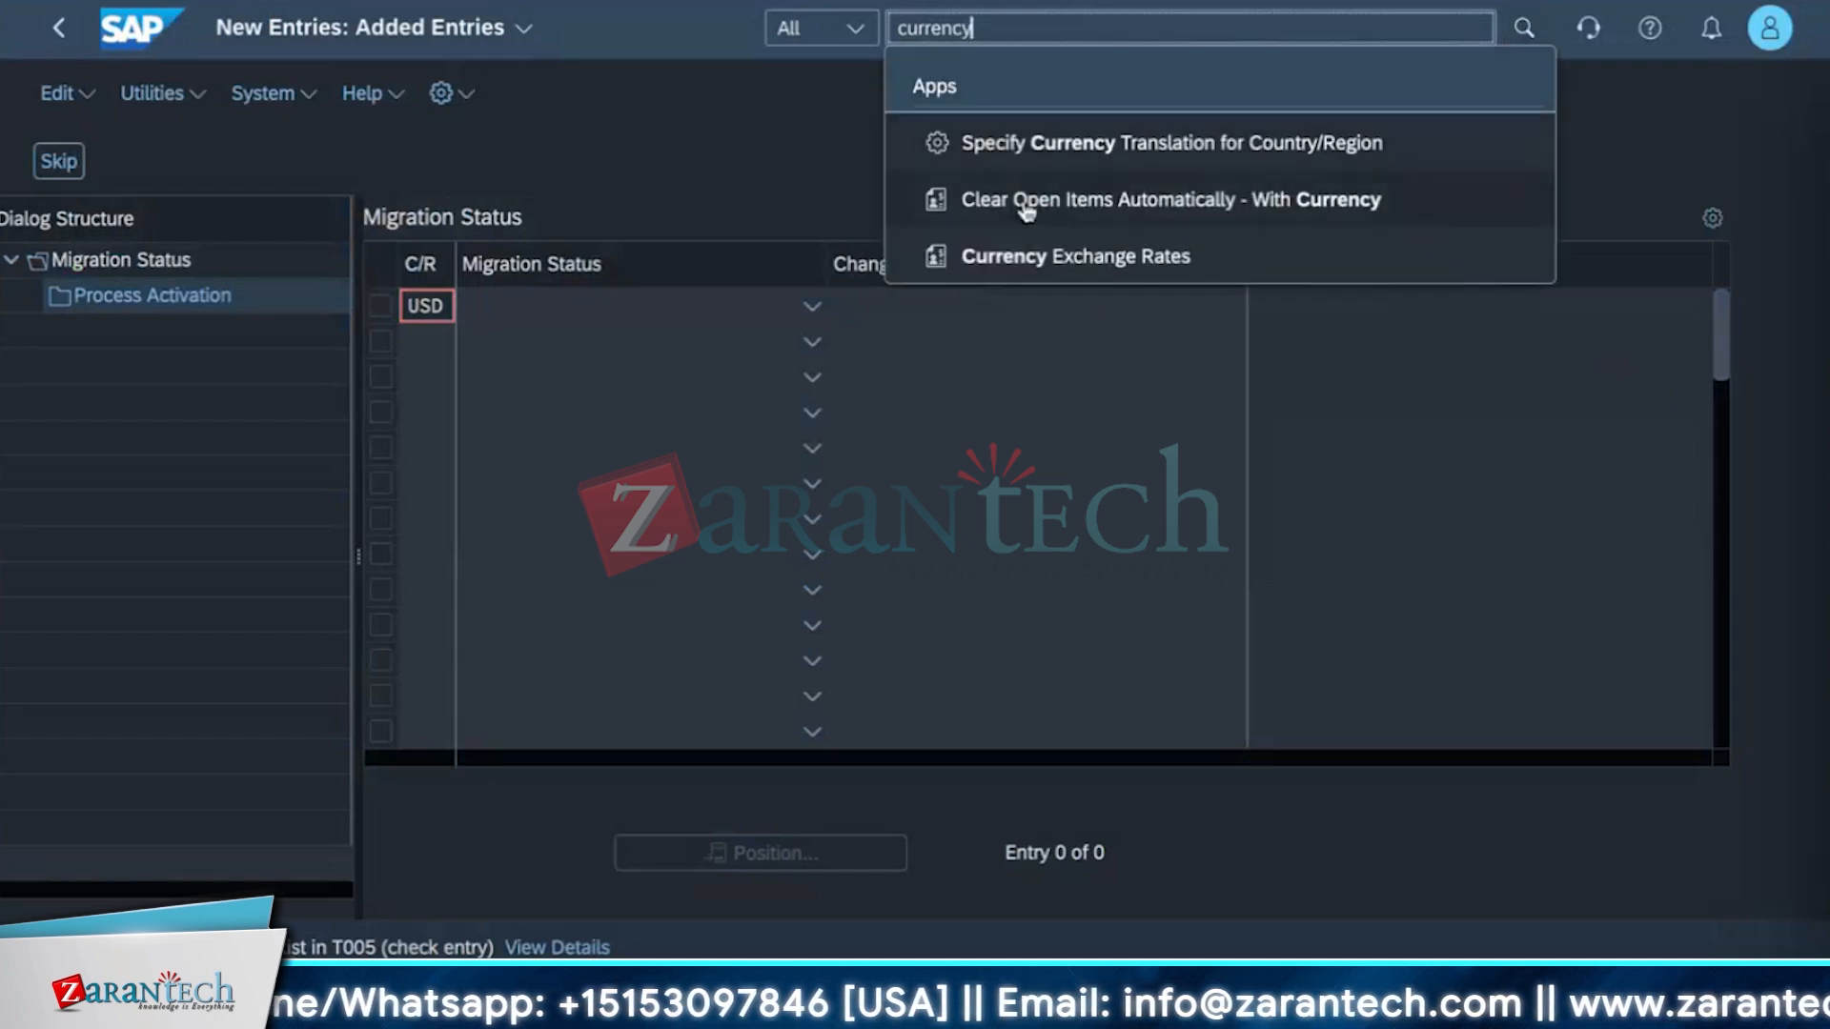
click(996, 270)
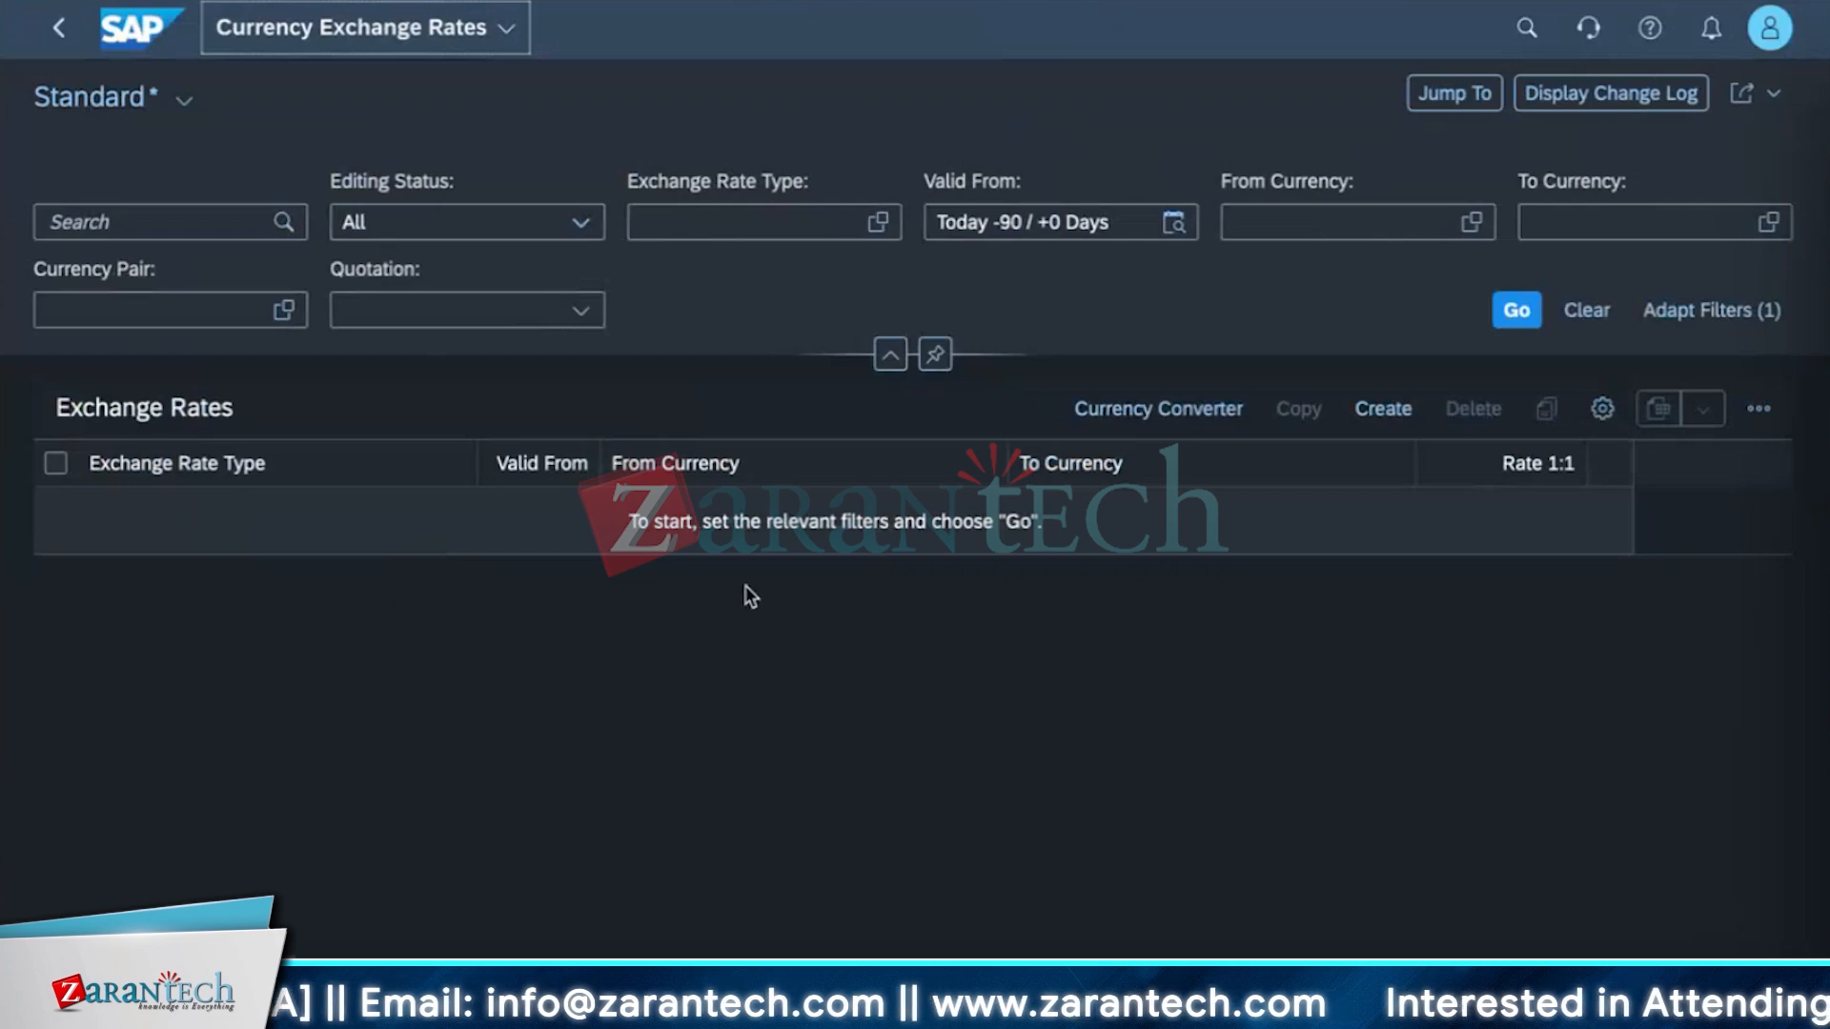
Open a new exchange rate form, close it without saving, and navigate back to the Home page.
click(1379, 409)
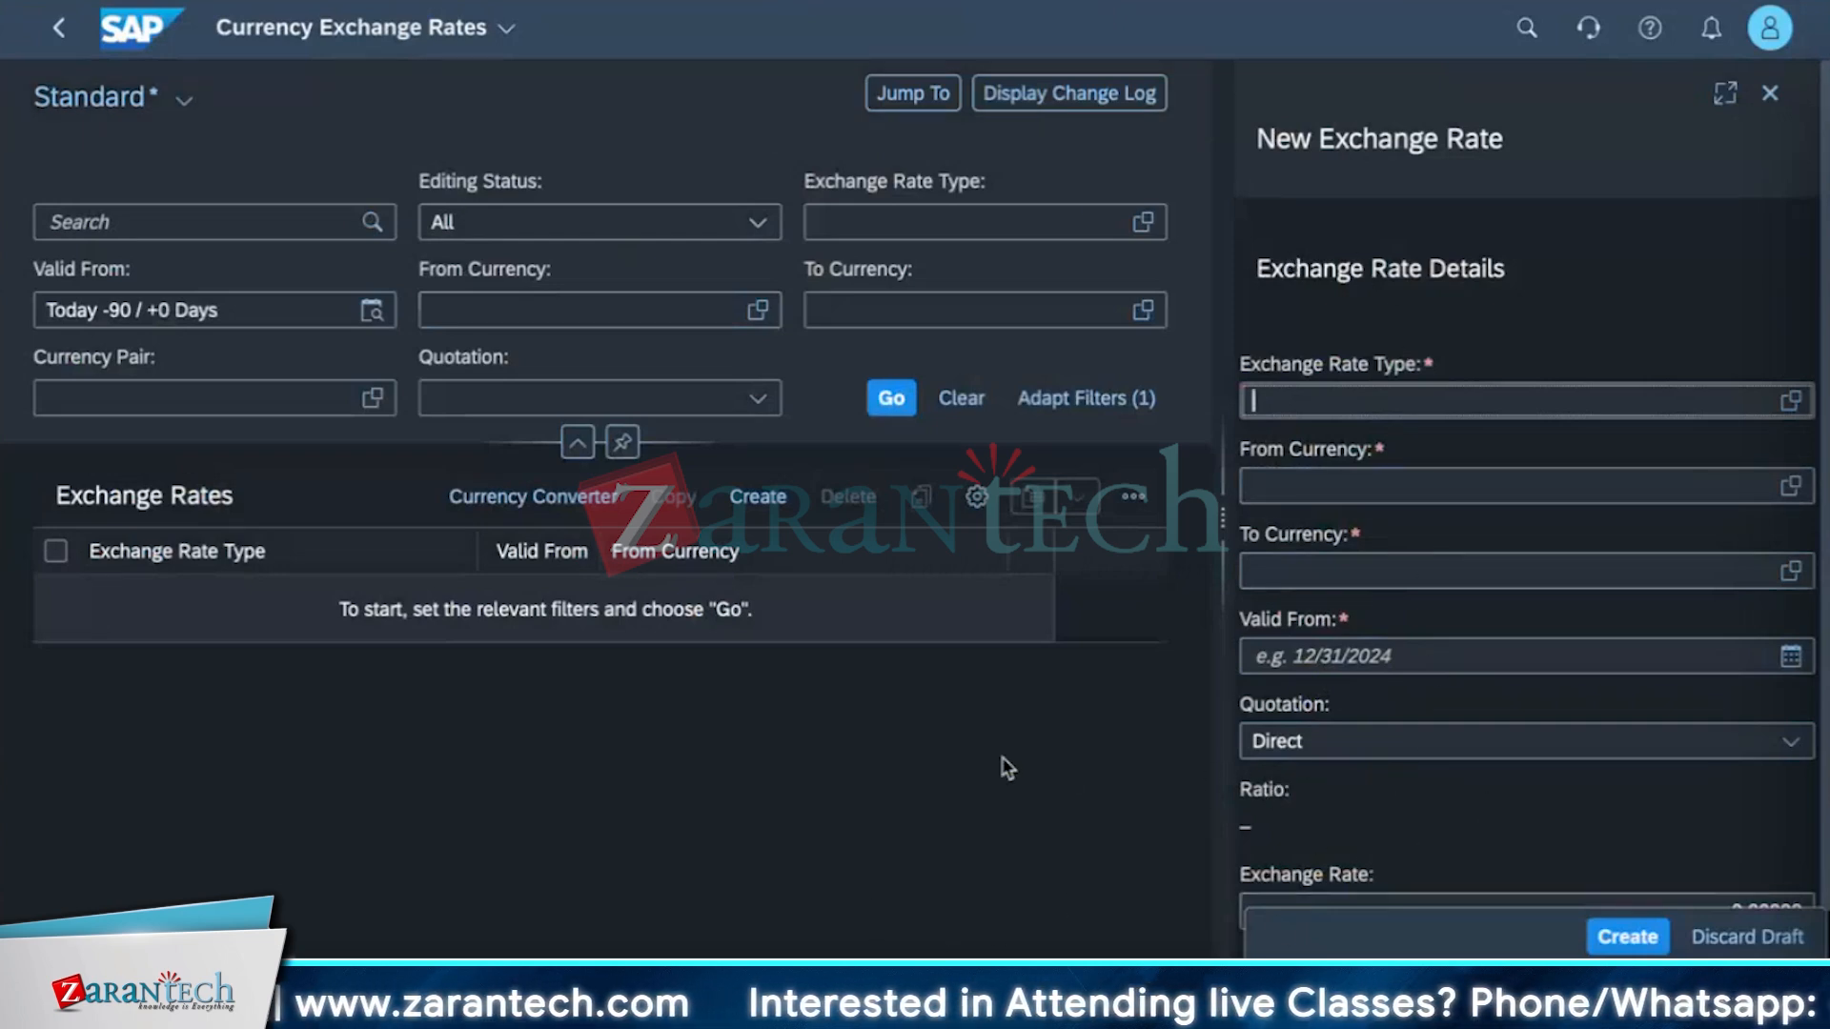
click(1759, 108)
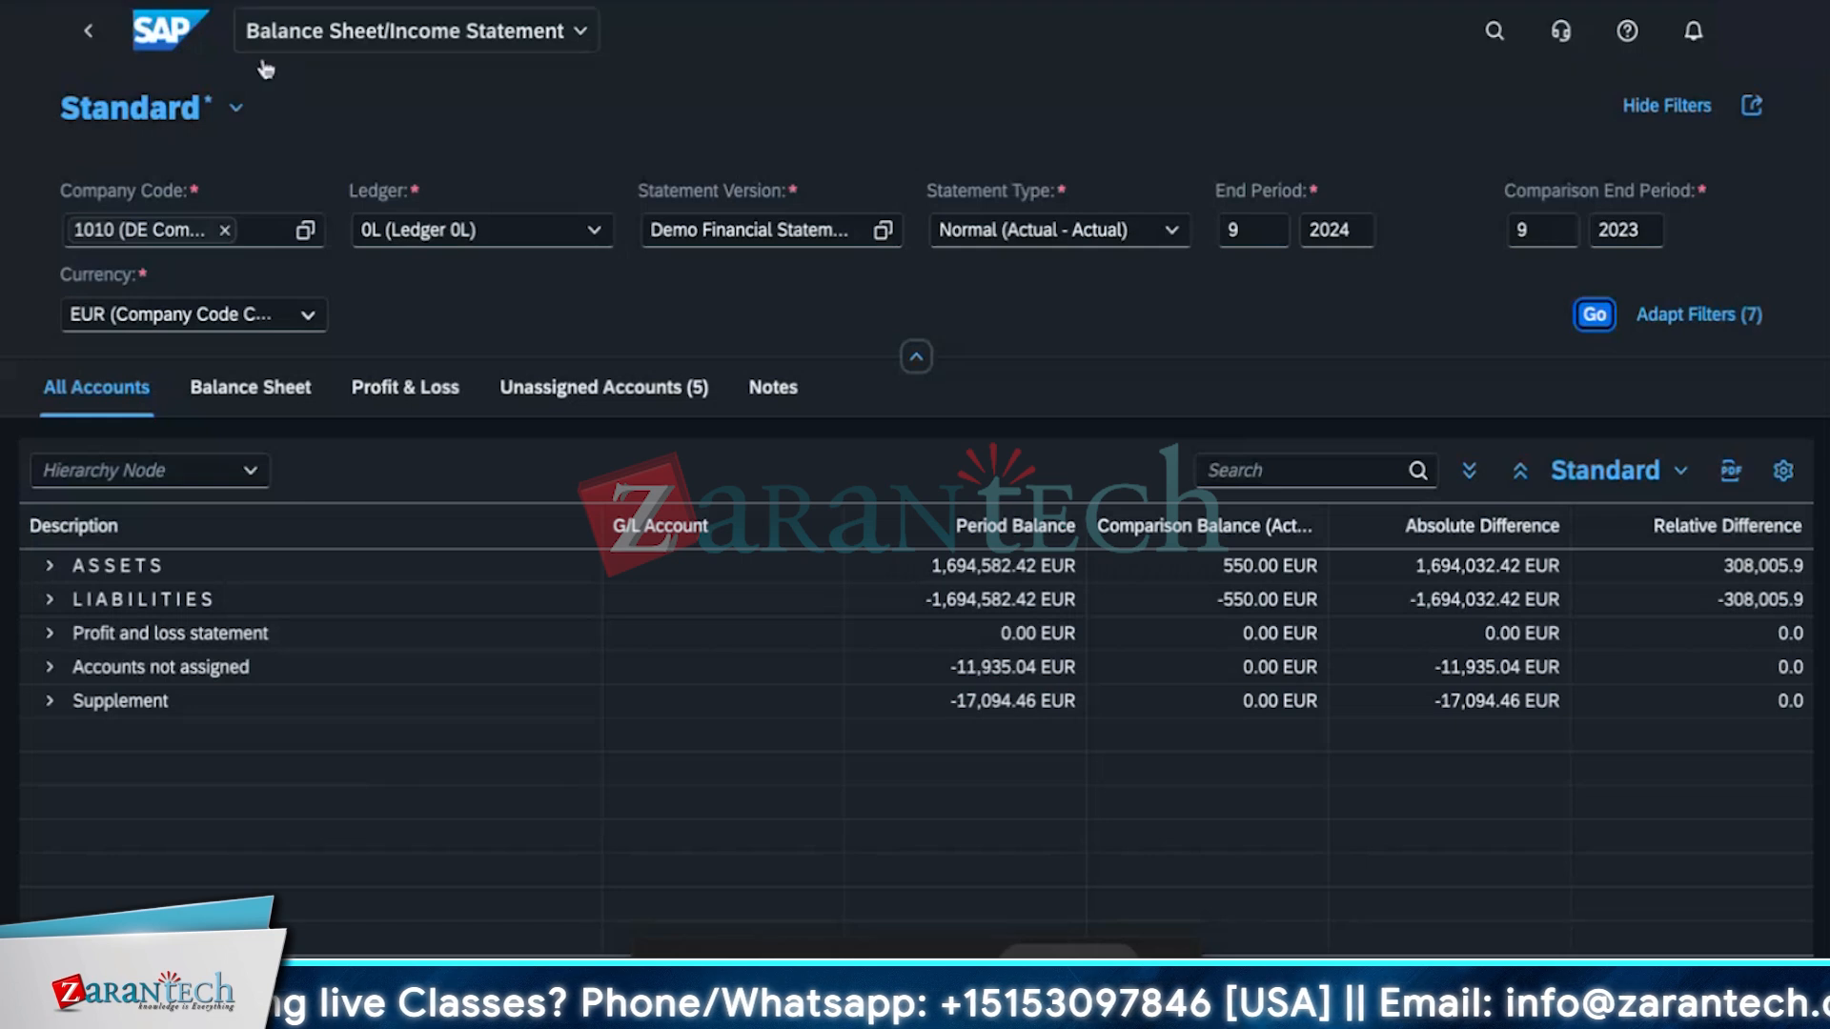
click(99, 36)
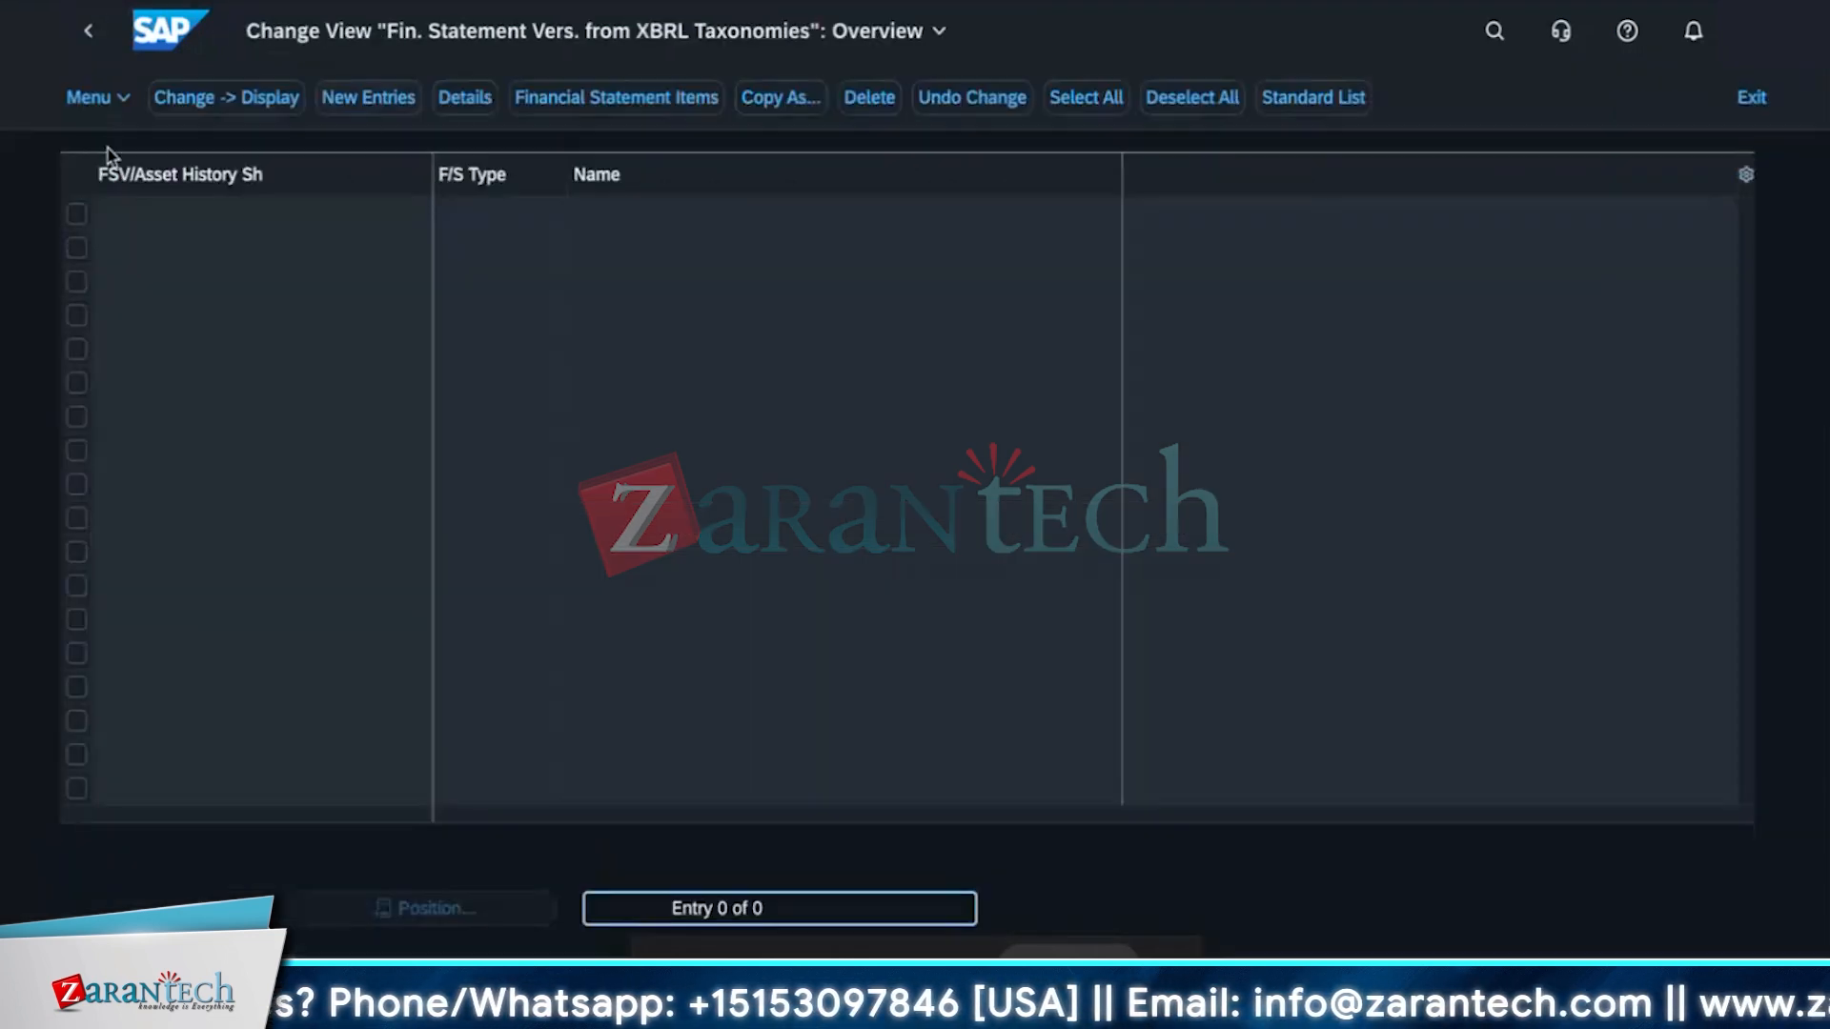
click(105, 36)
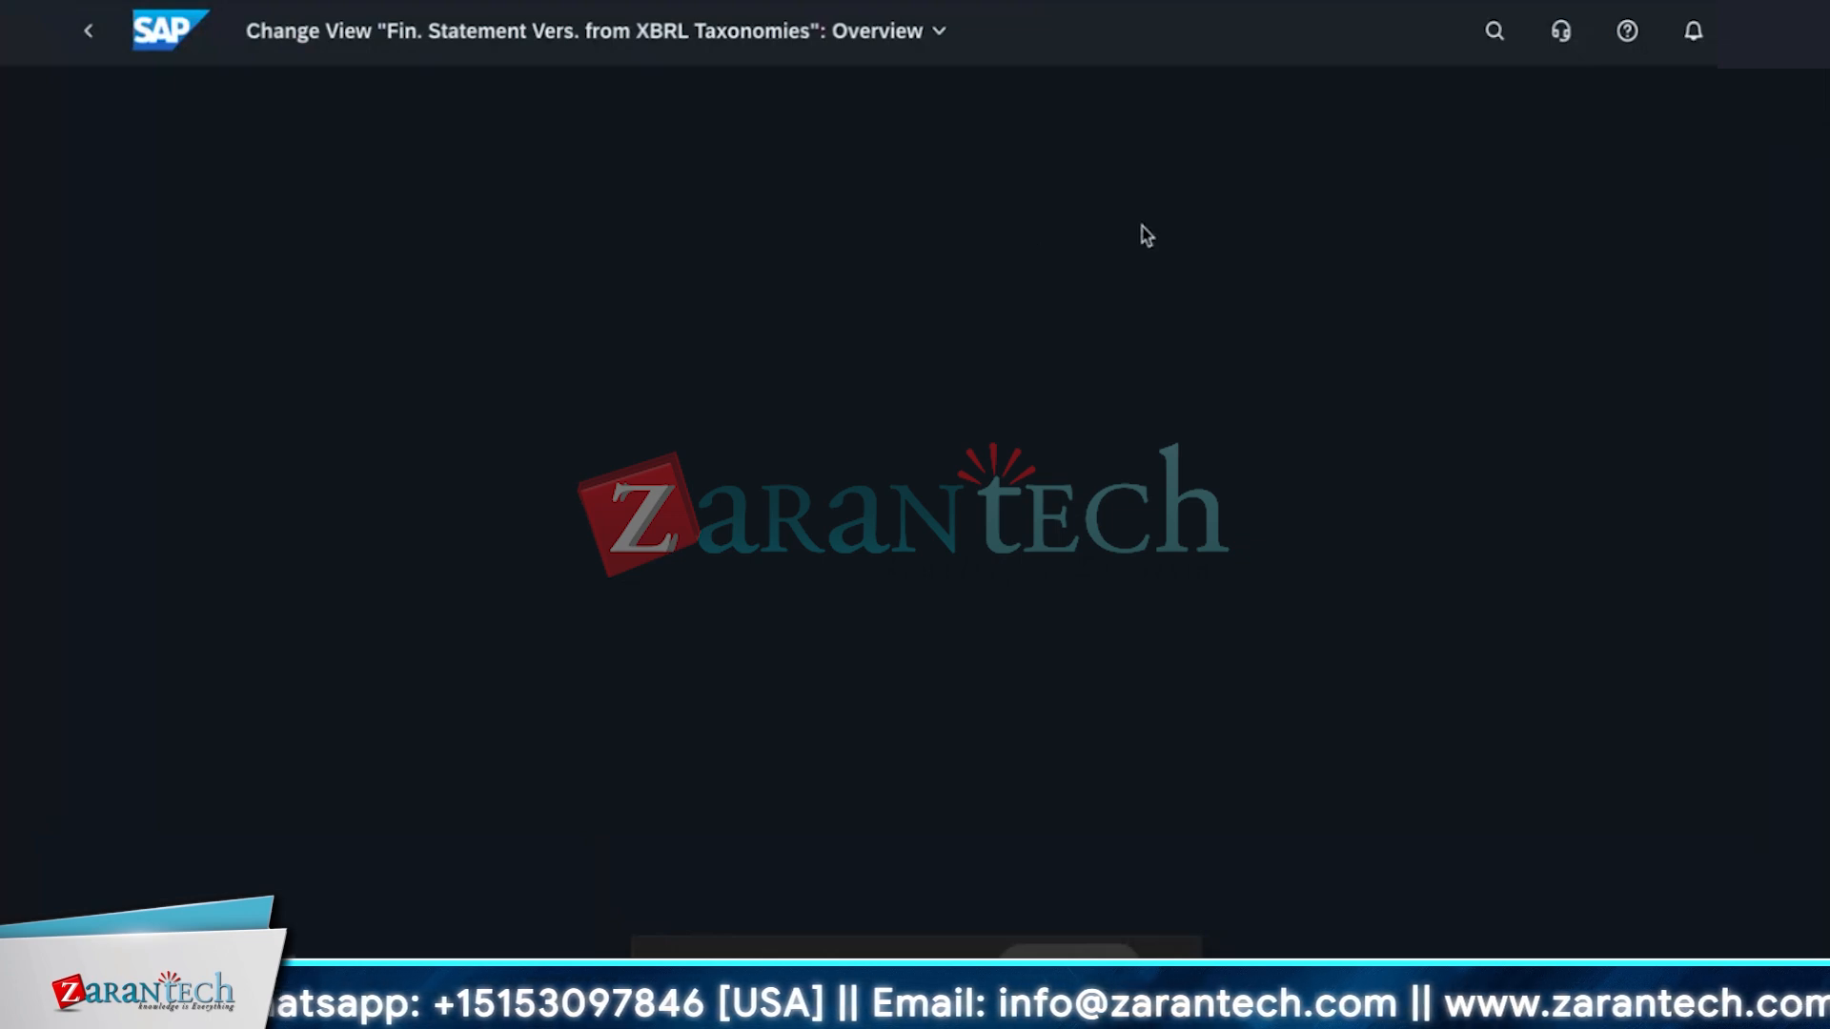
click(878, 32)
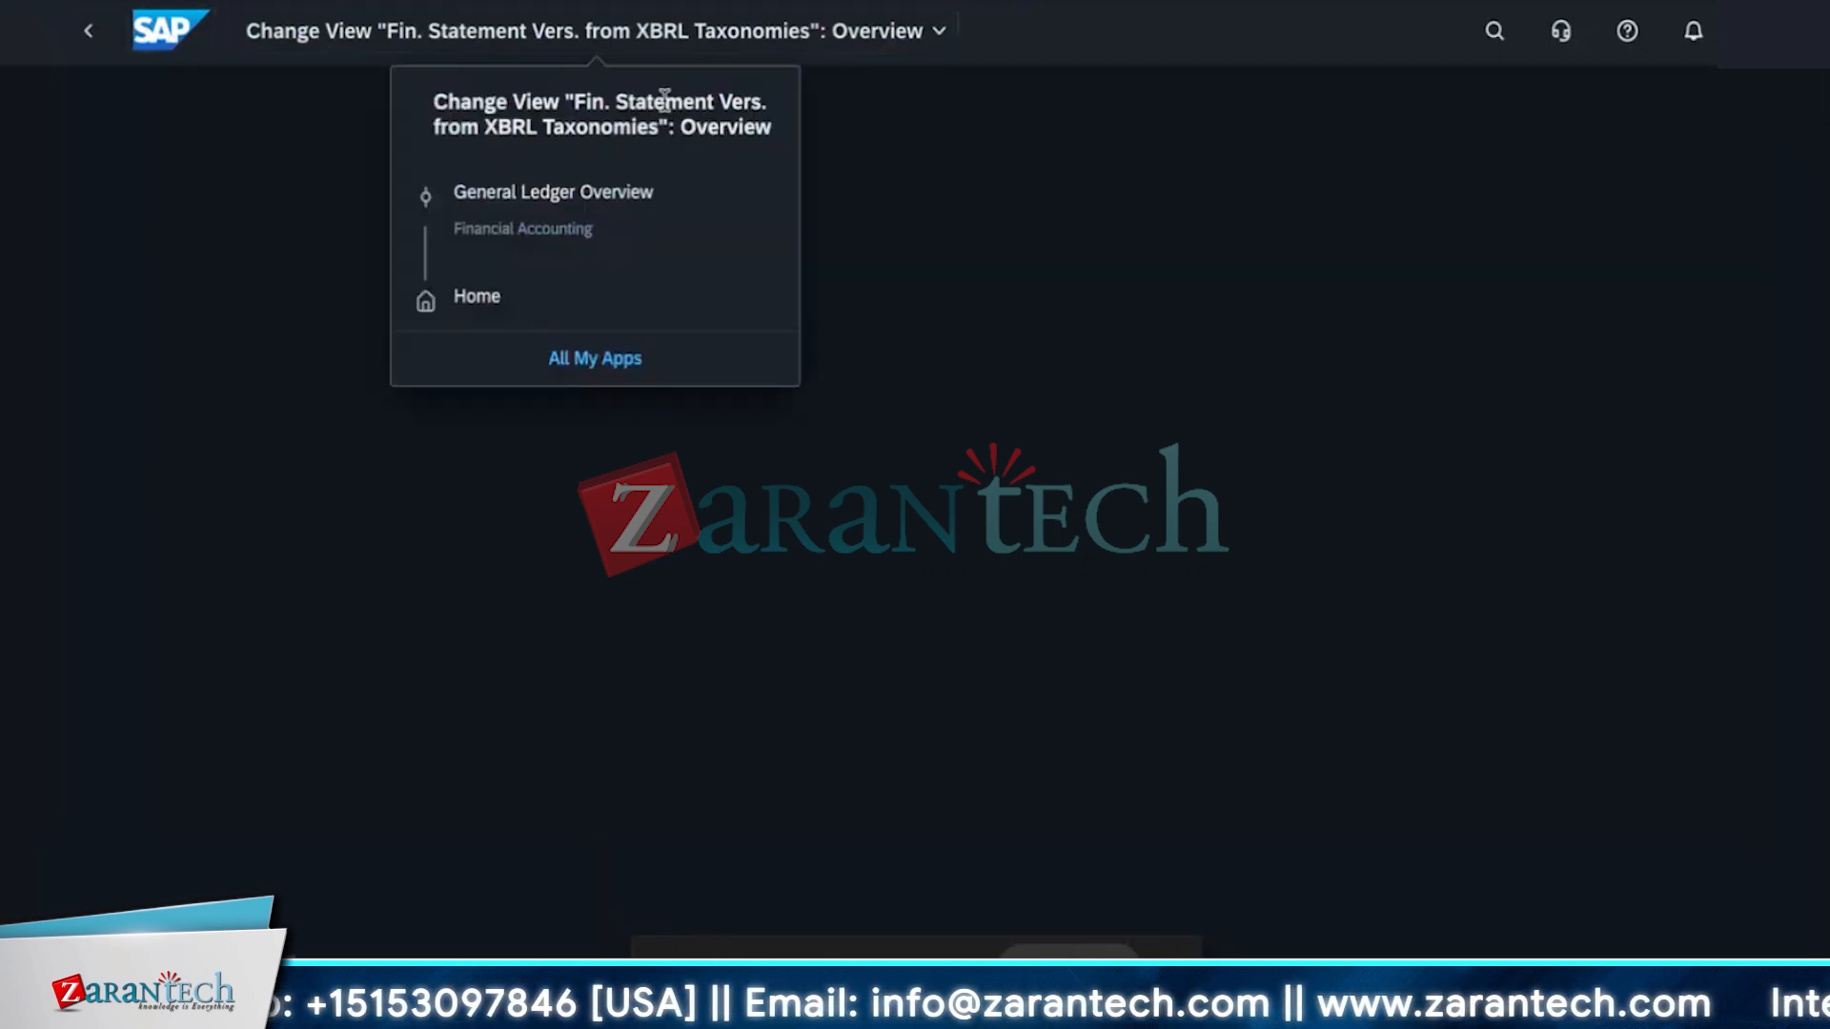
click(572, 297)
Search the apps for balance and open Balance Sheet/Income Statement.
click(1491, 38)
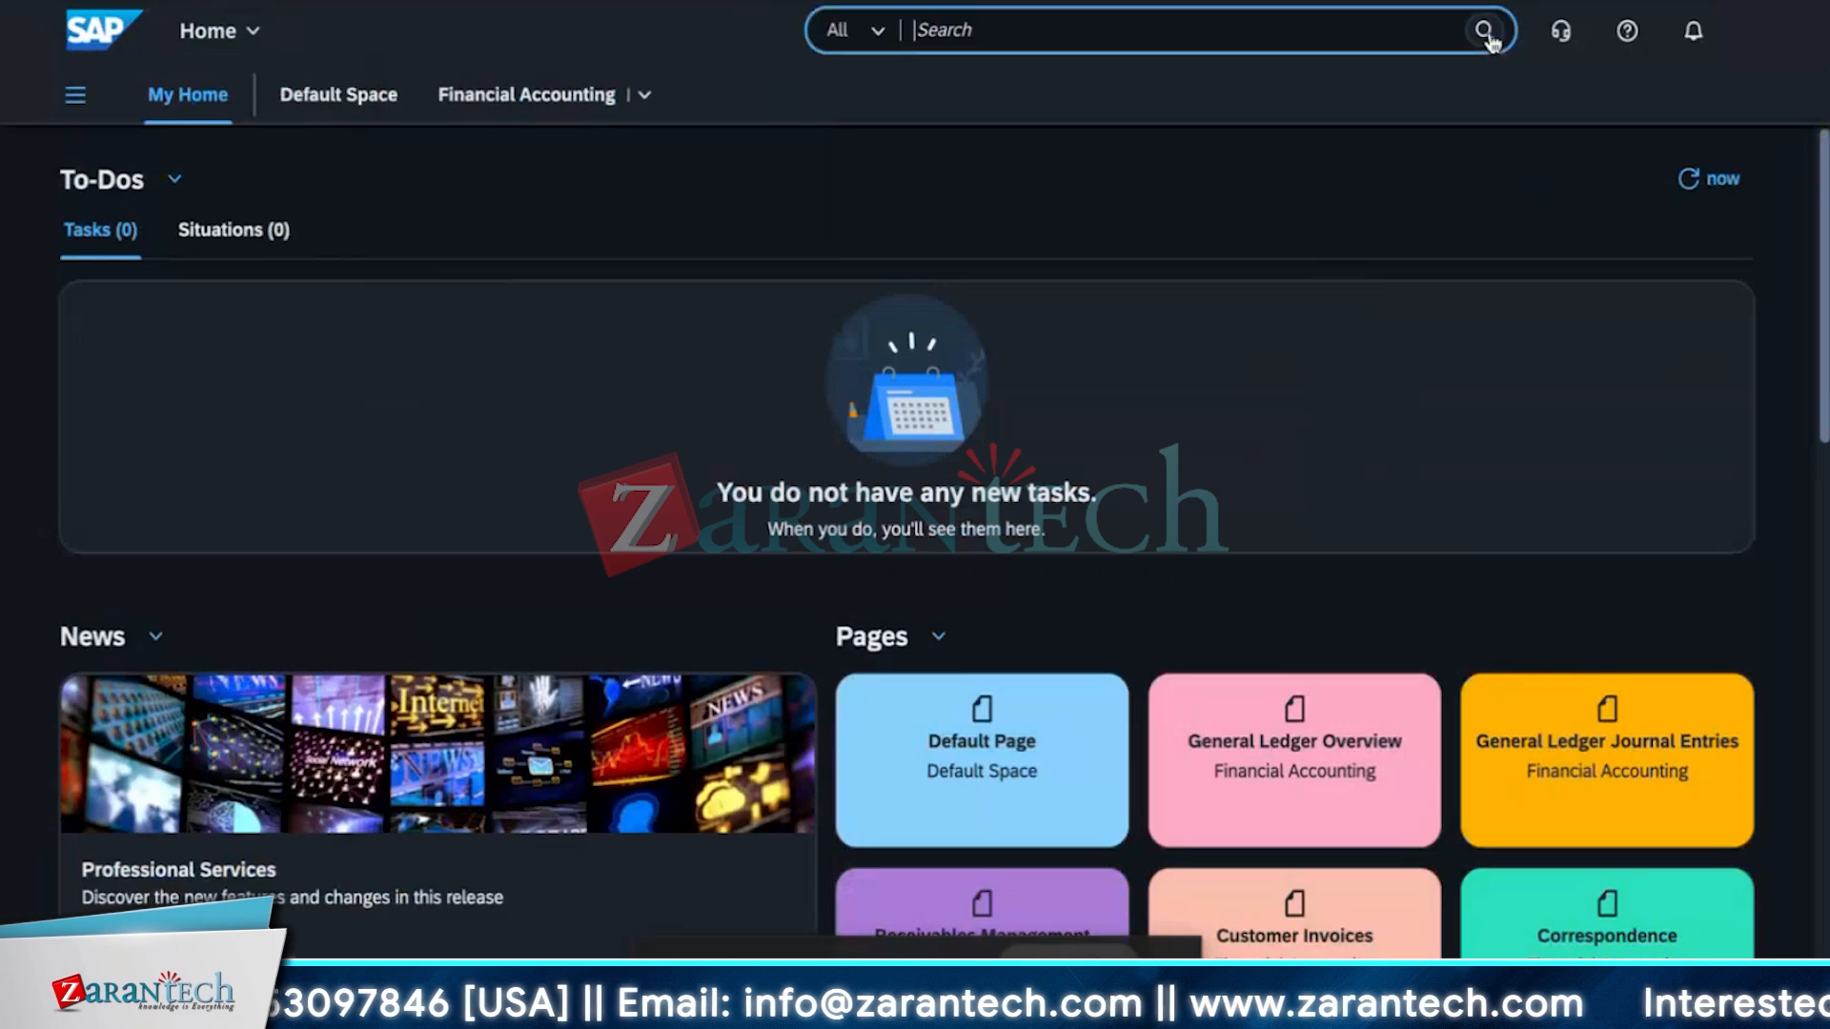
text(b)
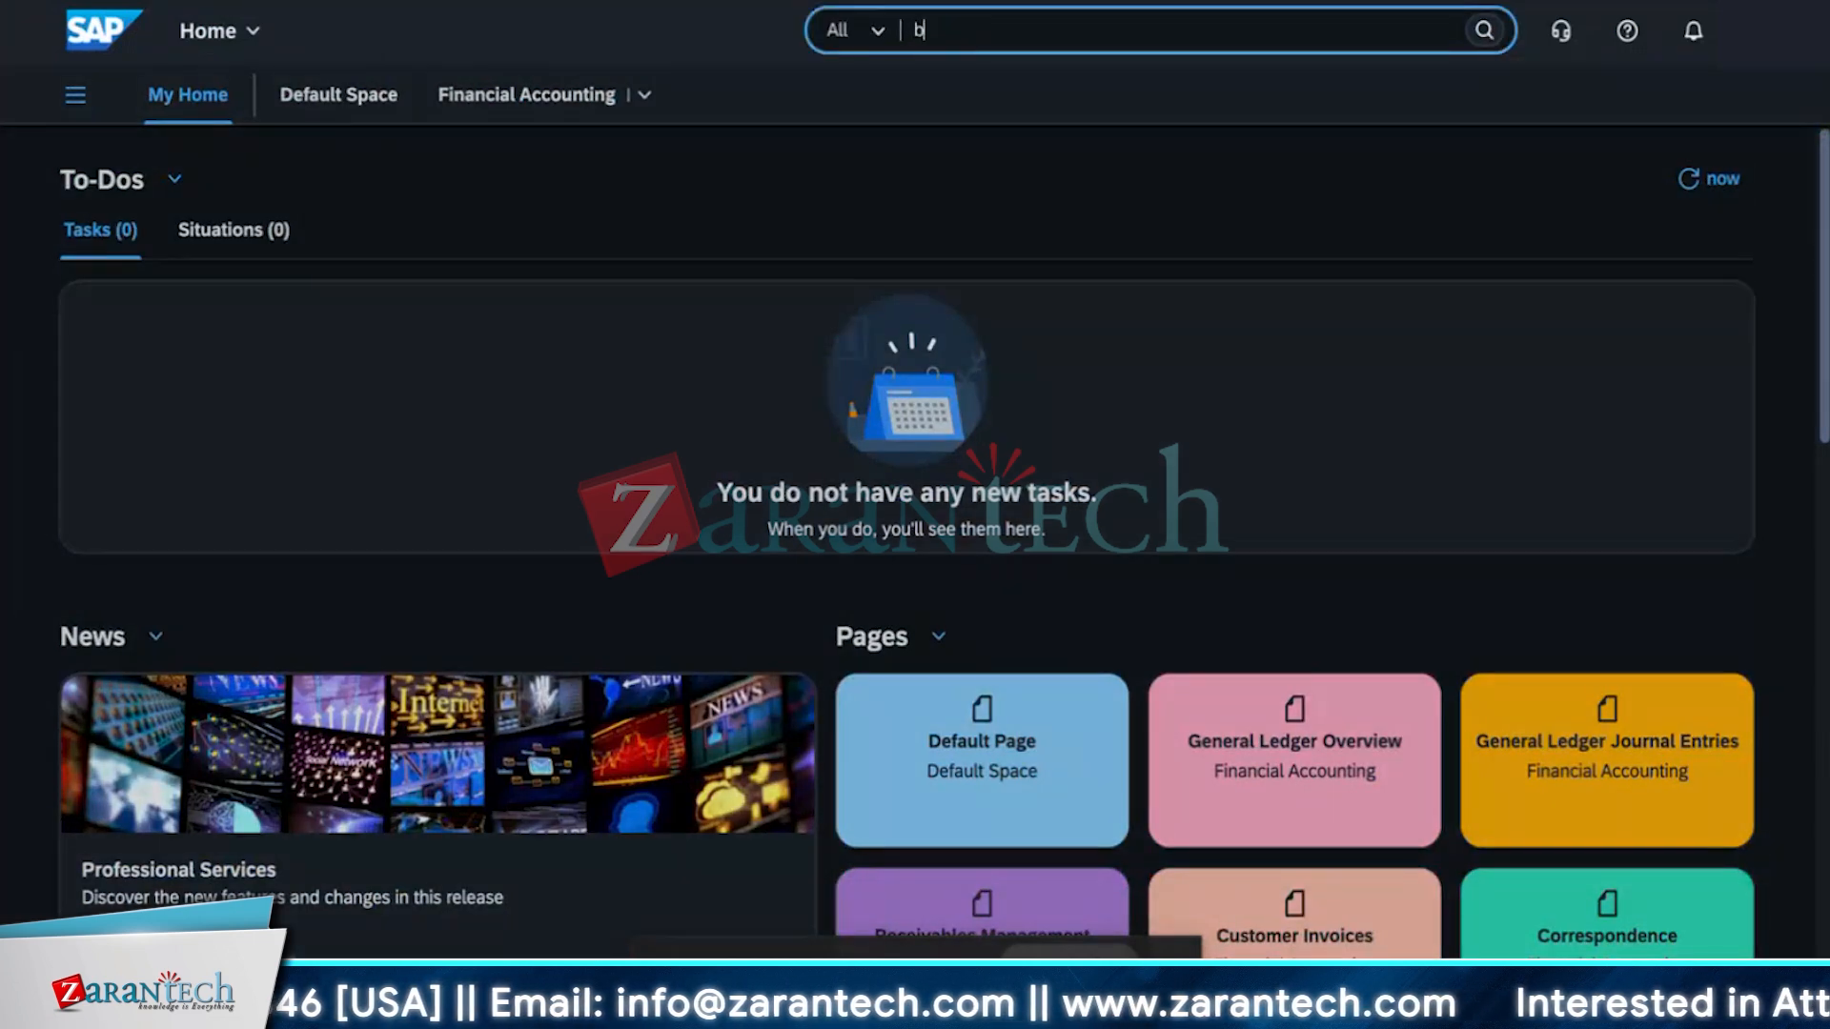
text(alance)
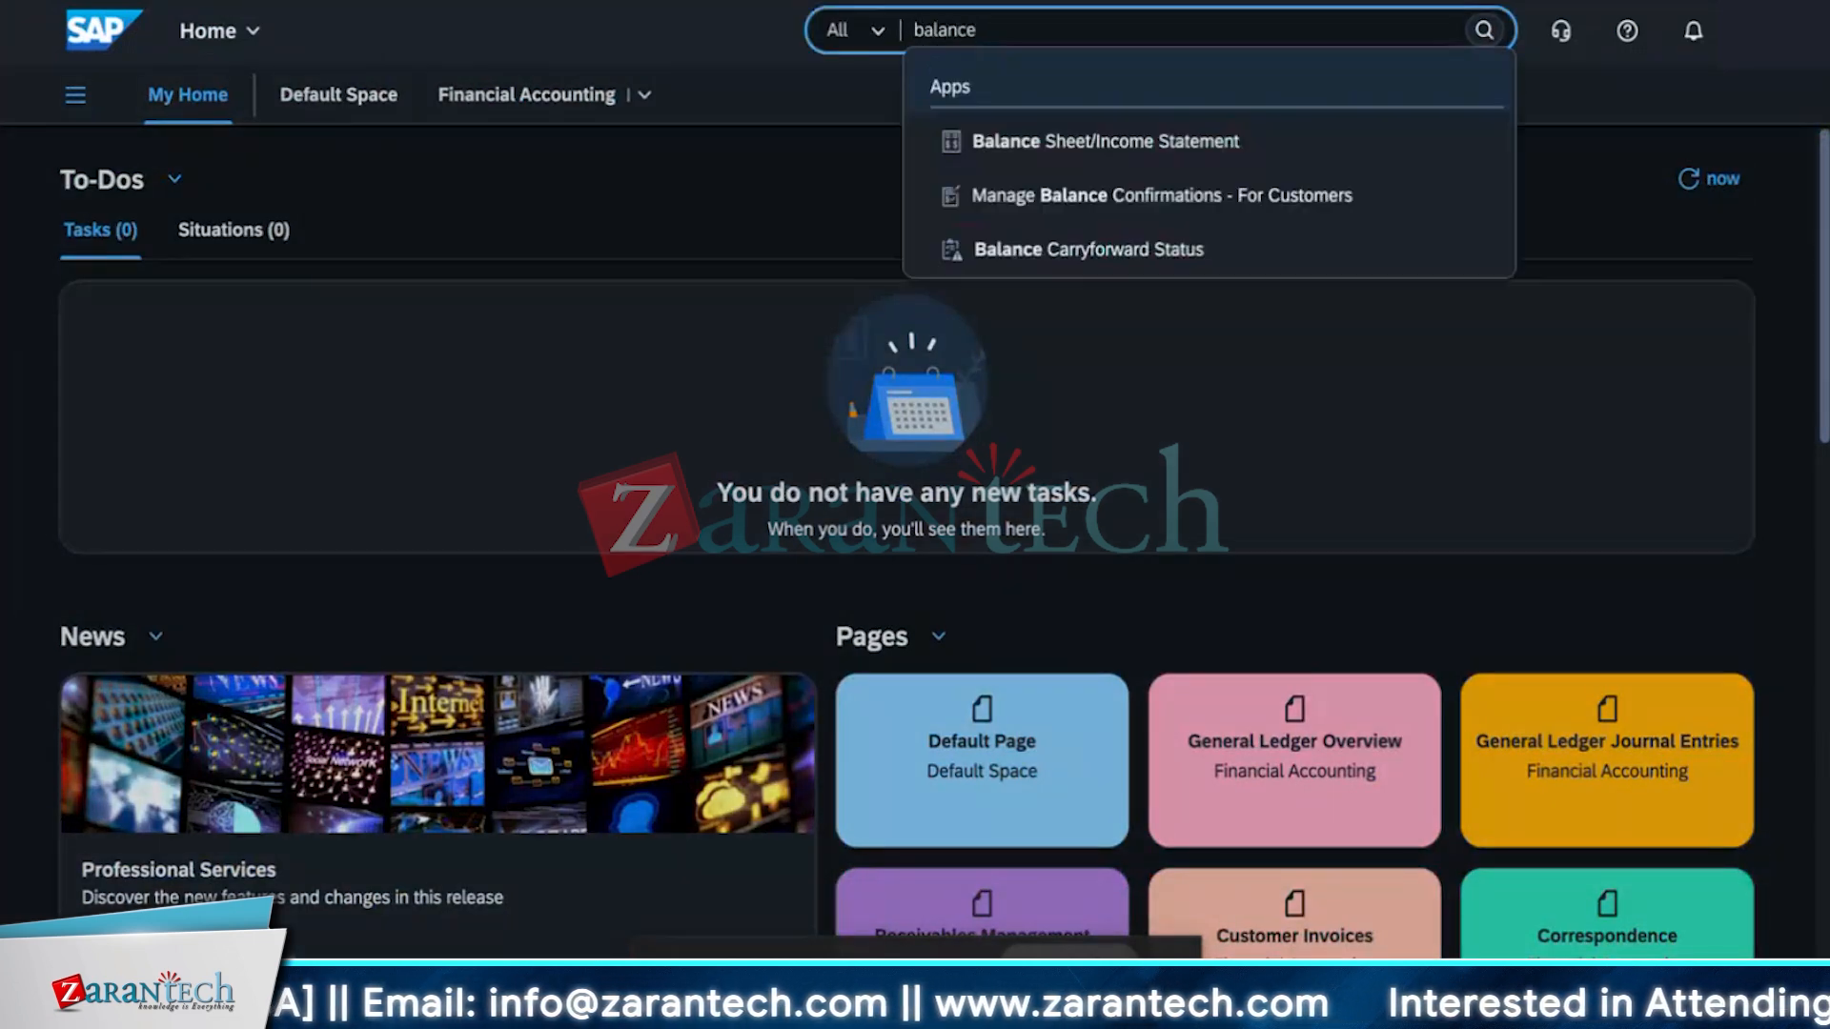
click(1091, 145)
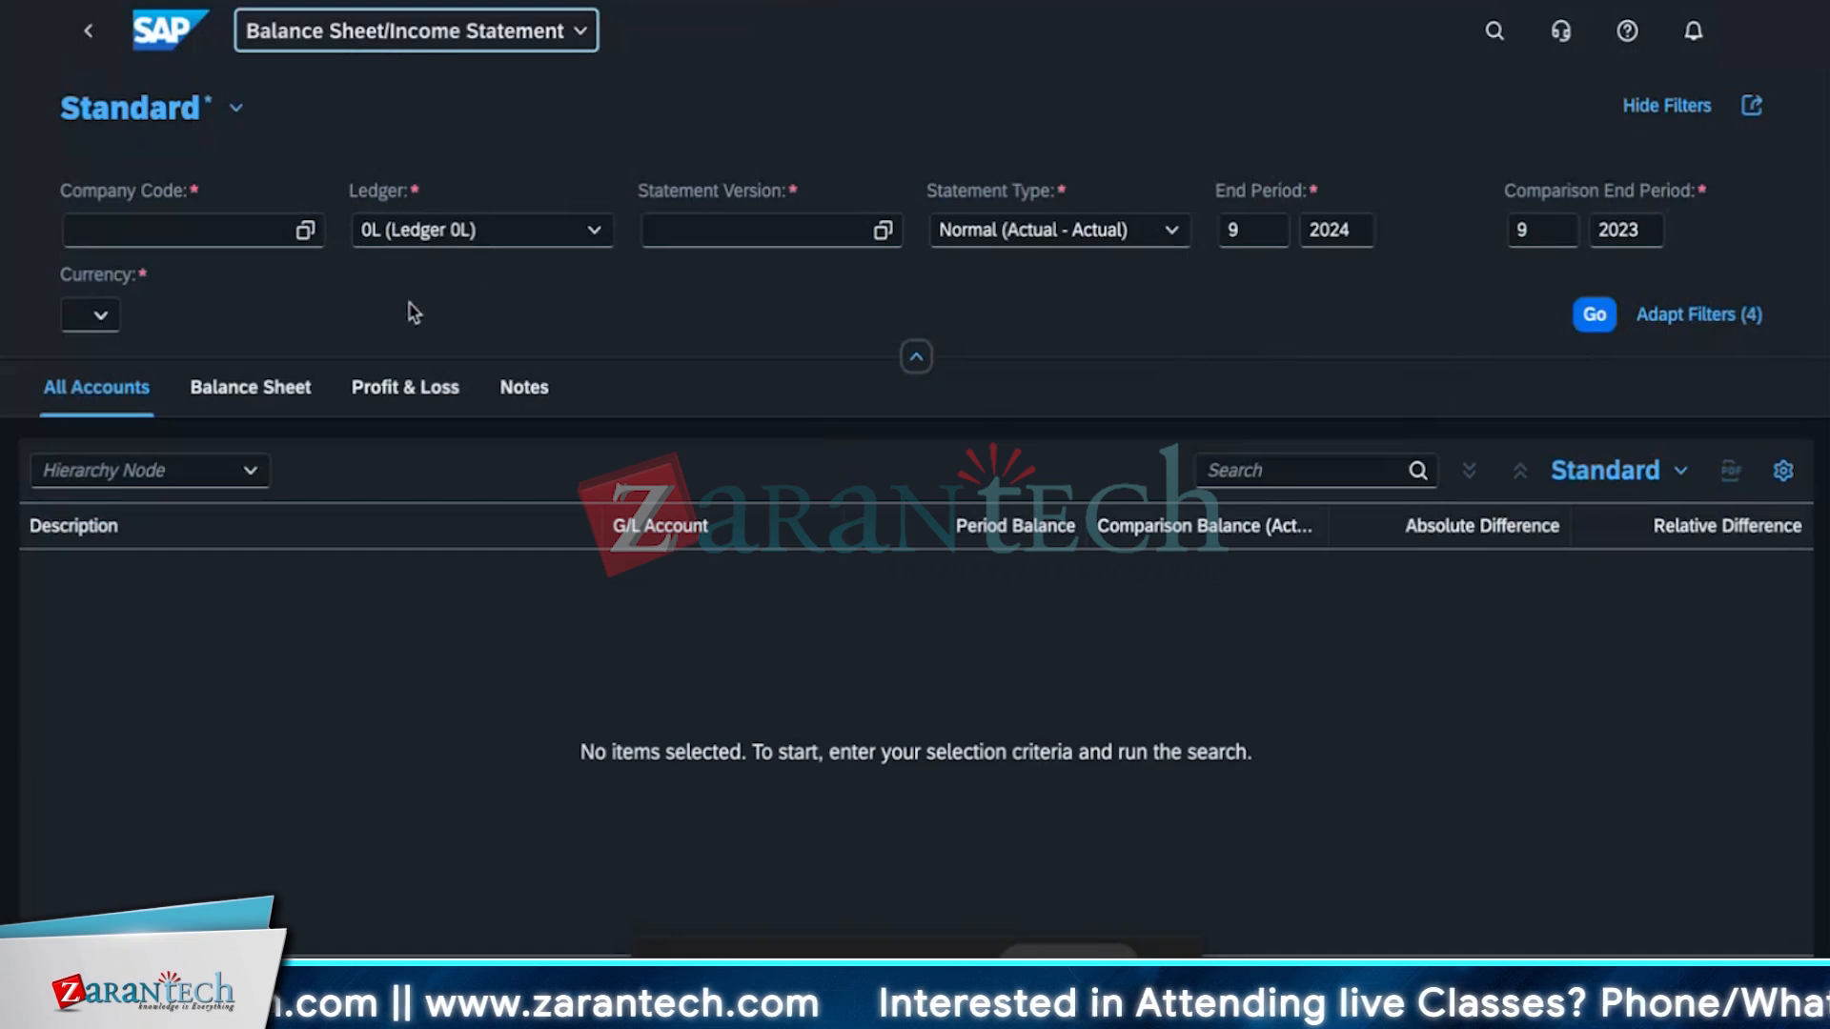
Set the company code filter to 1010 (DE Company Code).
click(305, 230)
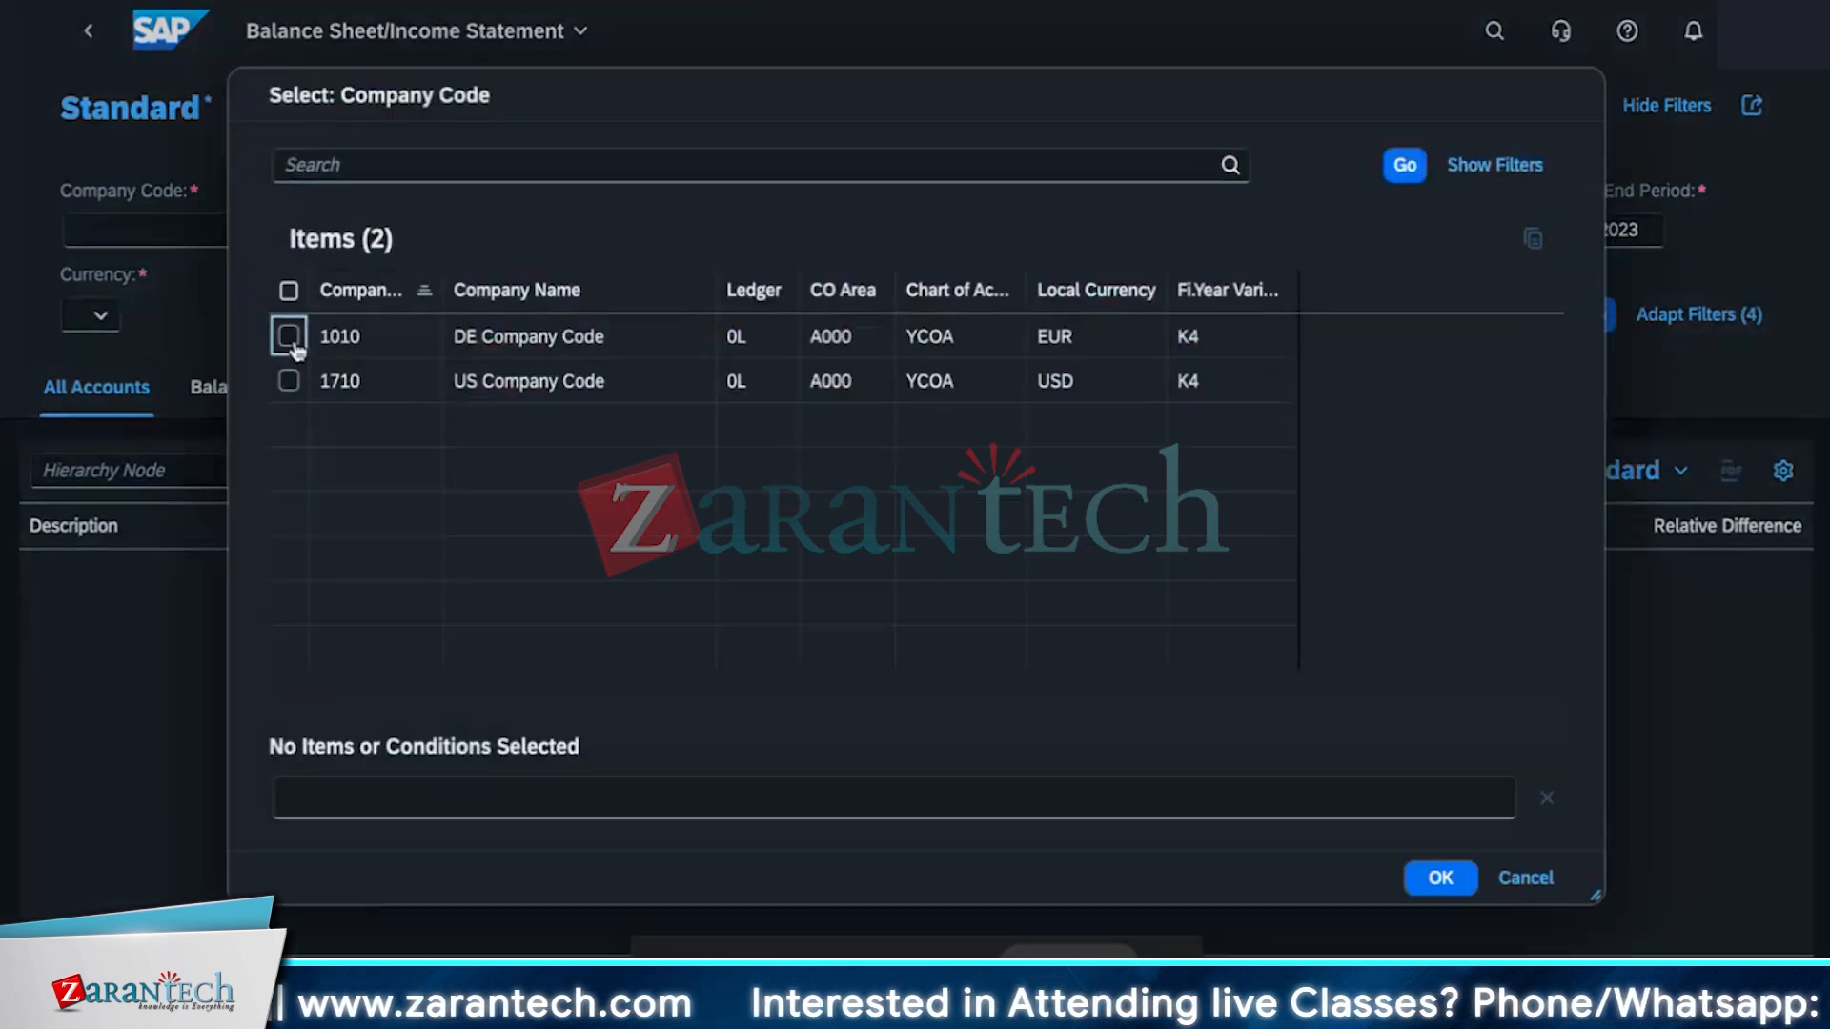
click(289, 337)
click(1439, 877)
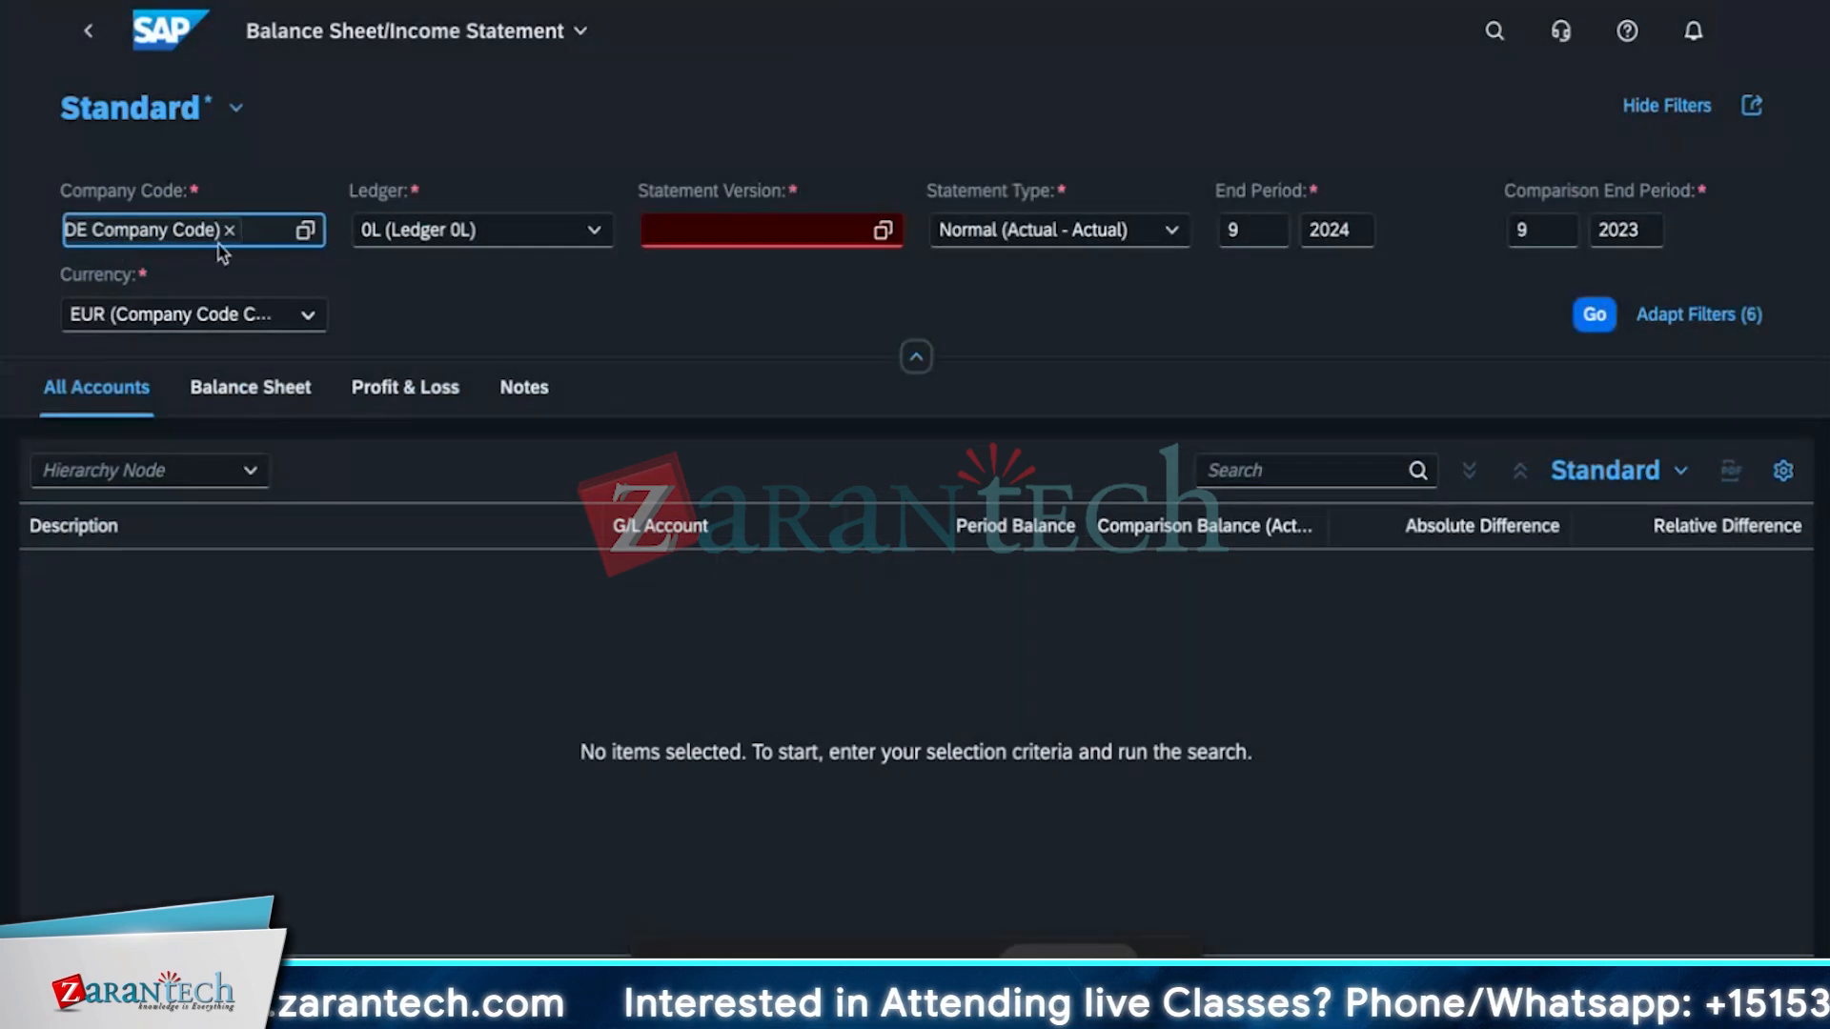
Keep ledger 0L and set the statement version to 1099 (Demo Financial Statement Version DE).
click(882, 229)
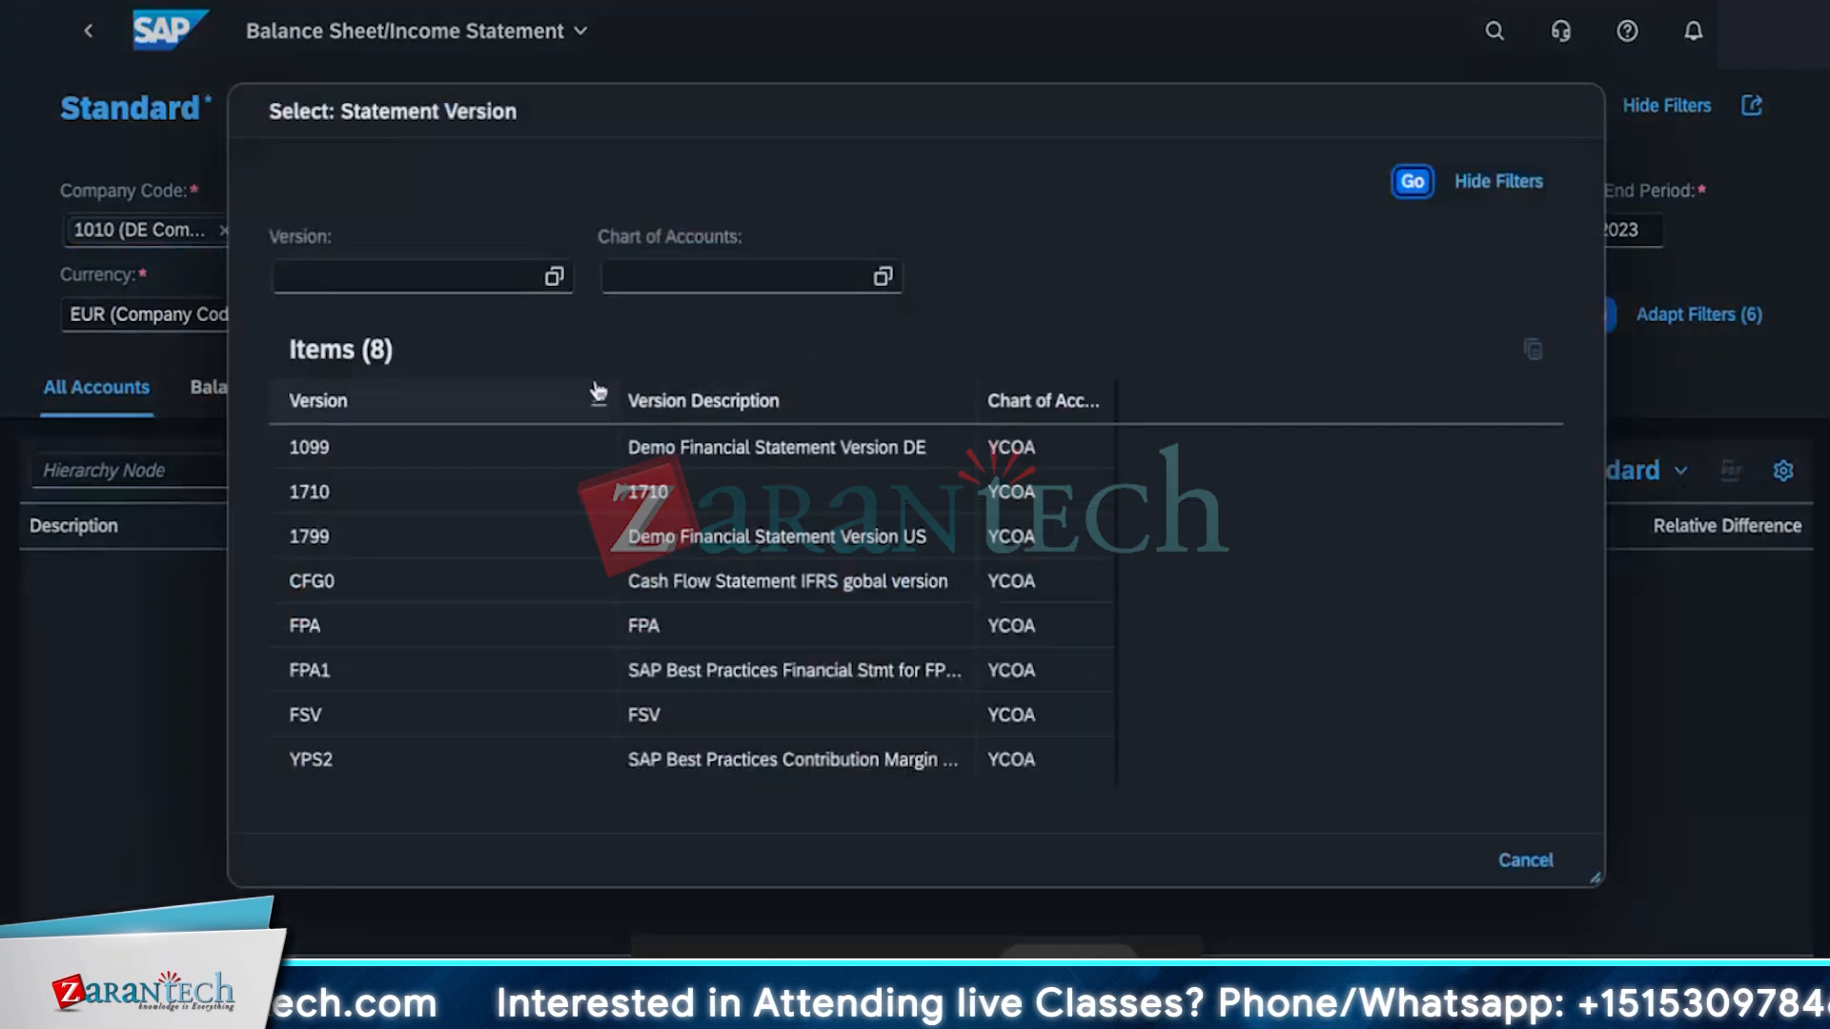
click(1528, 861)
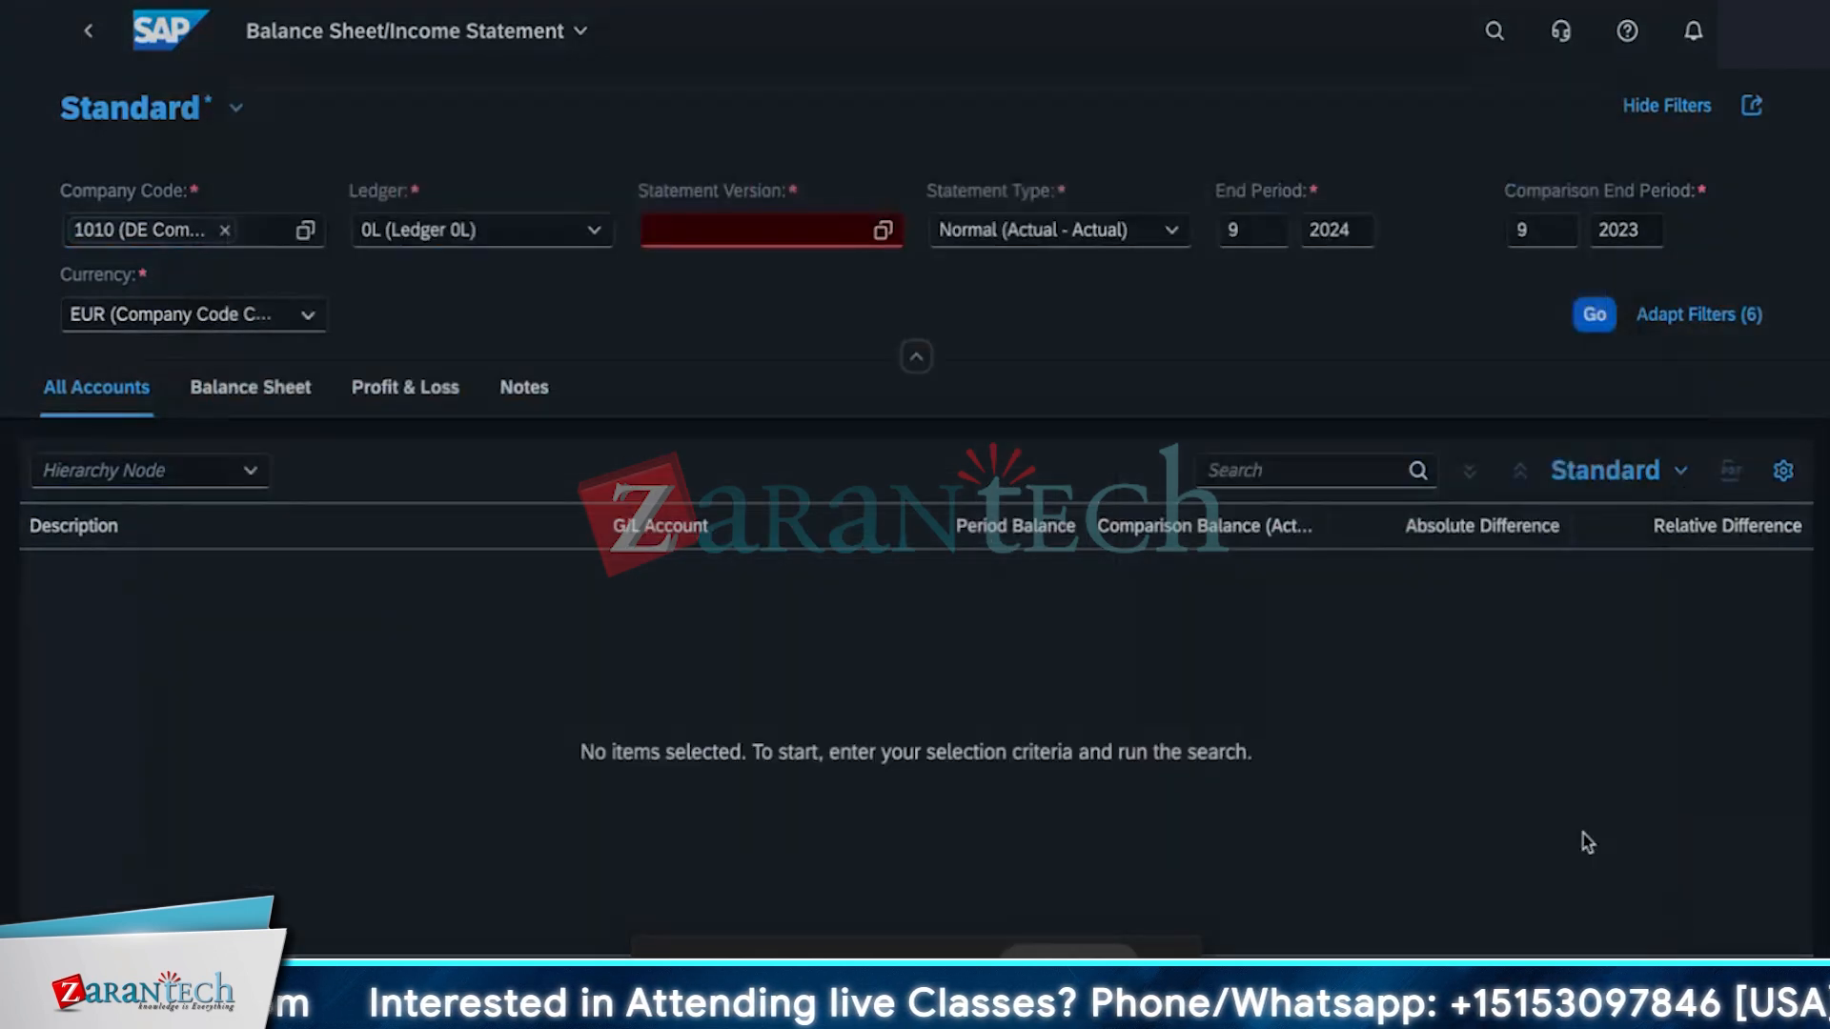
click(595, 234)
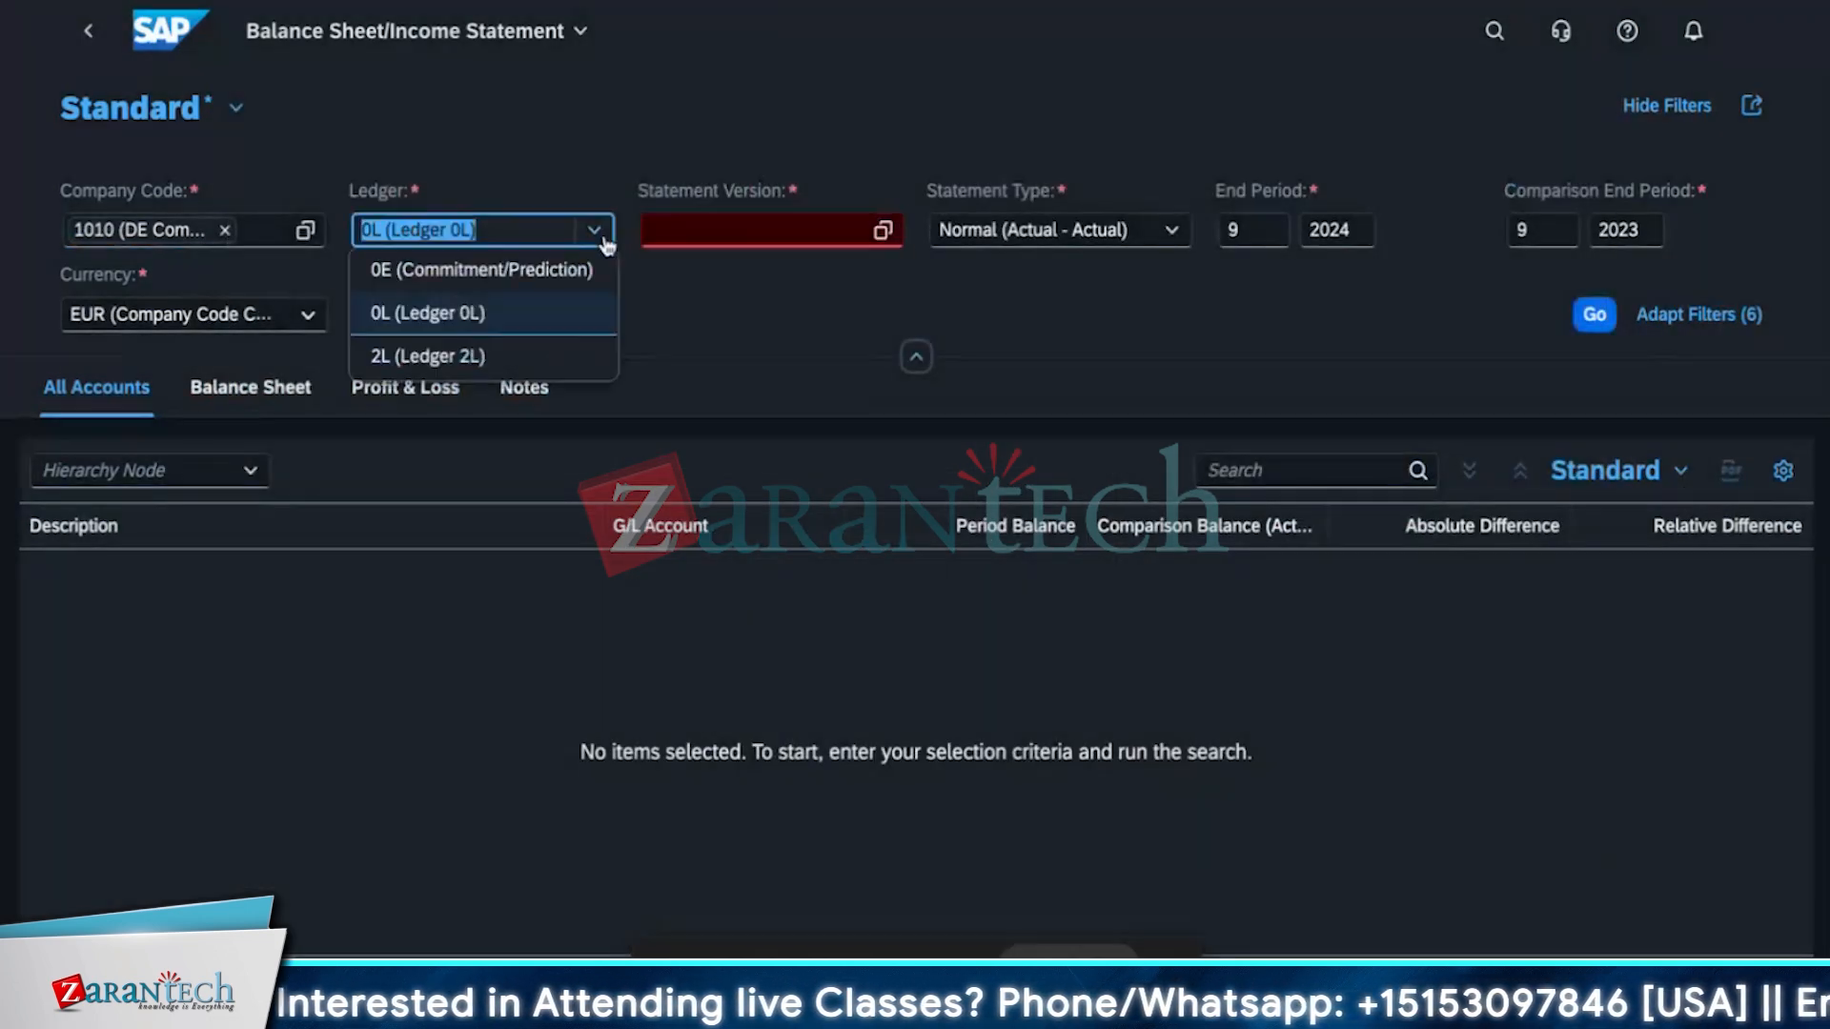
click(501, 334)
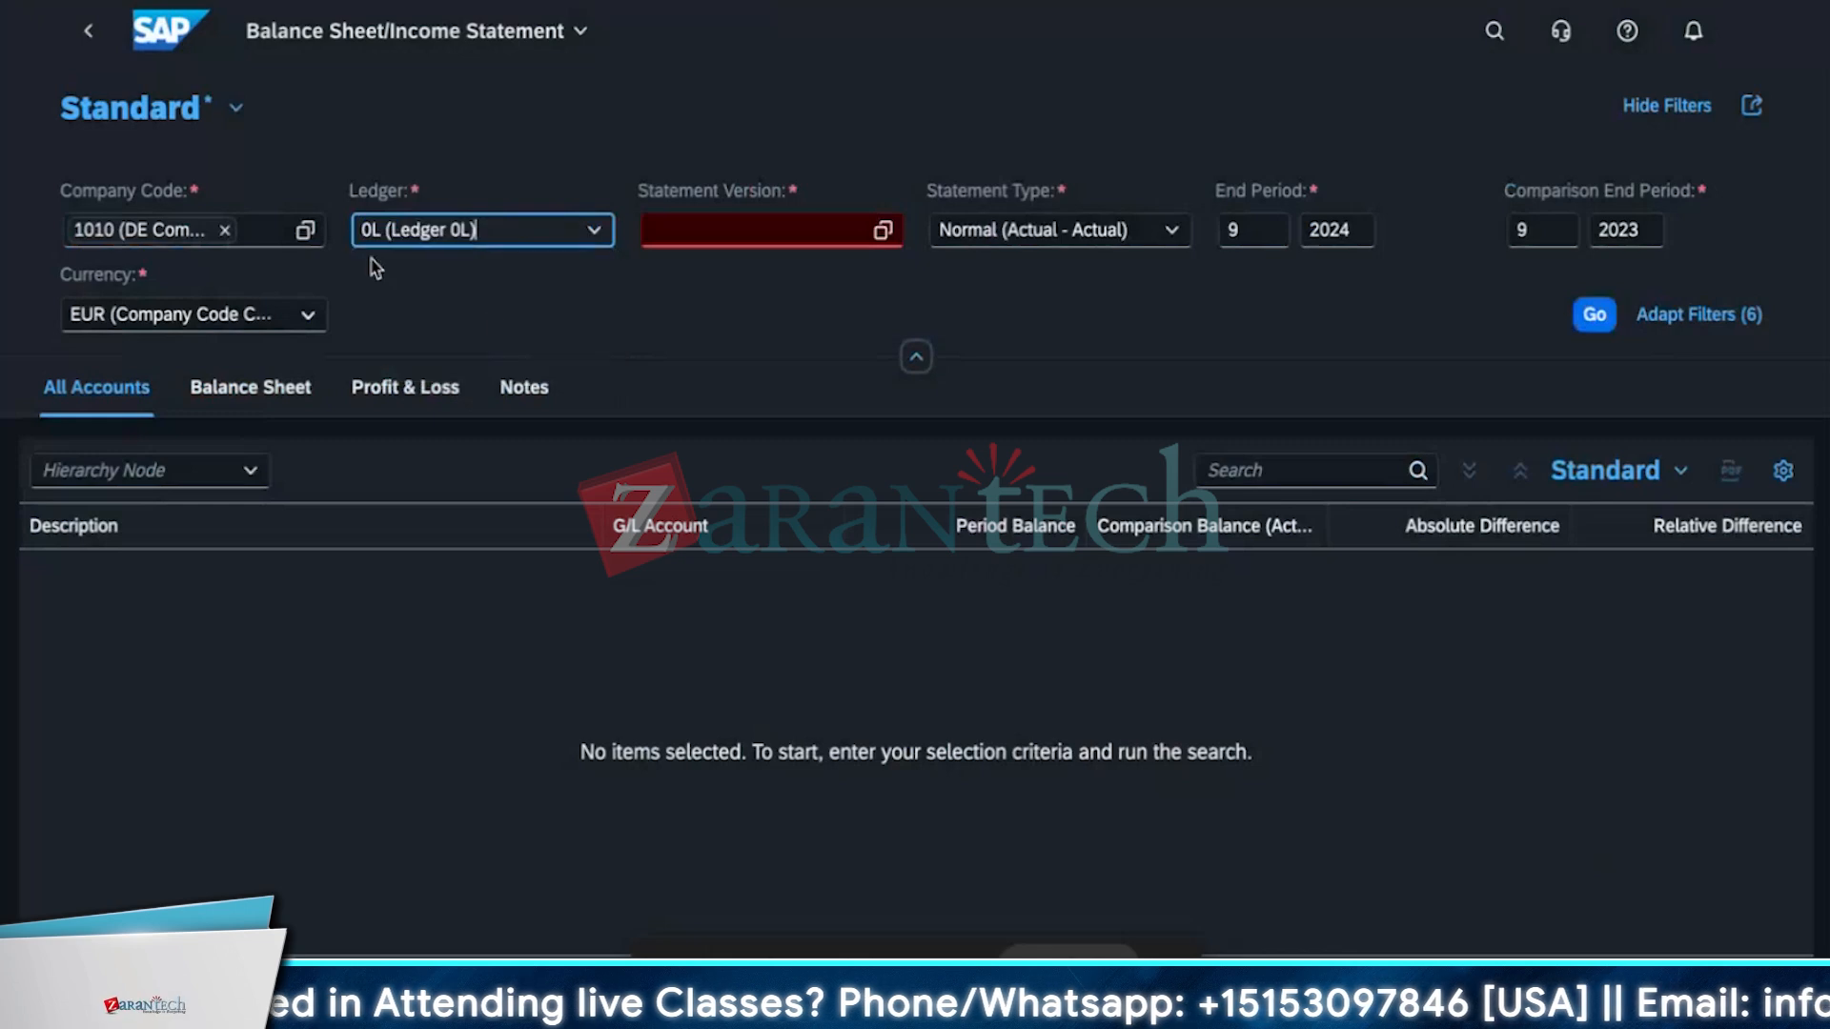
click(885, 234)
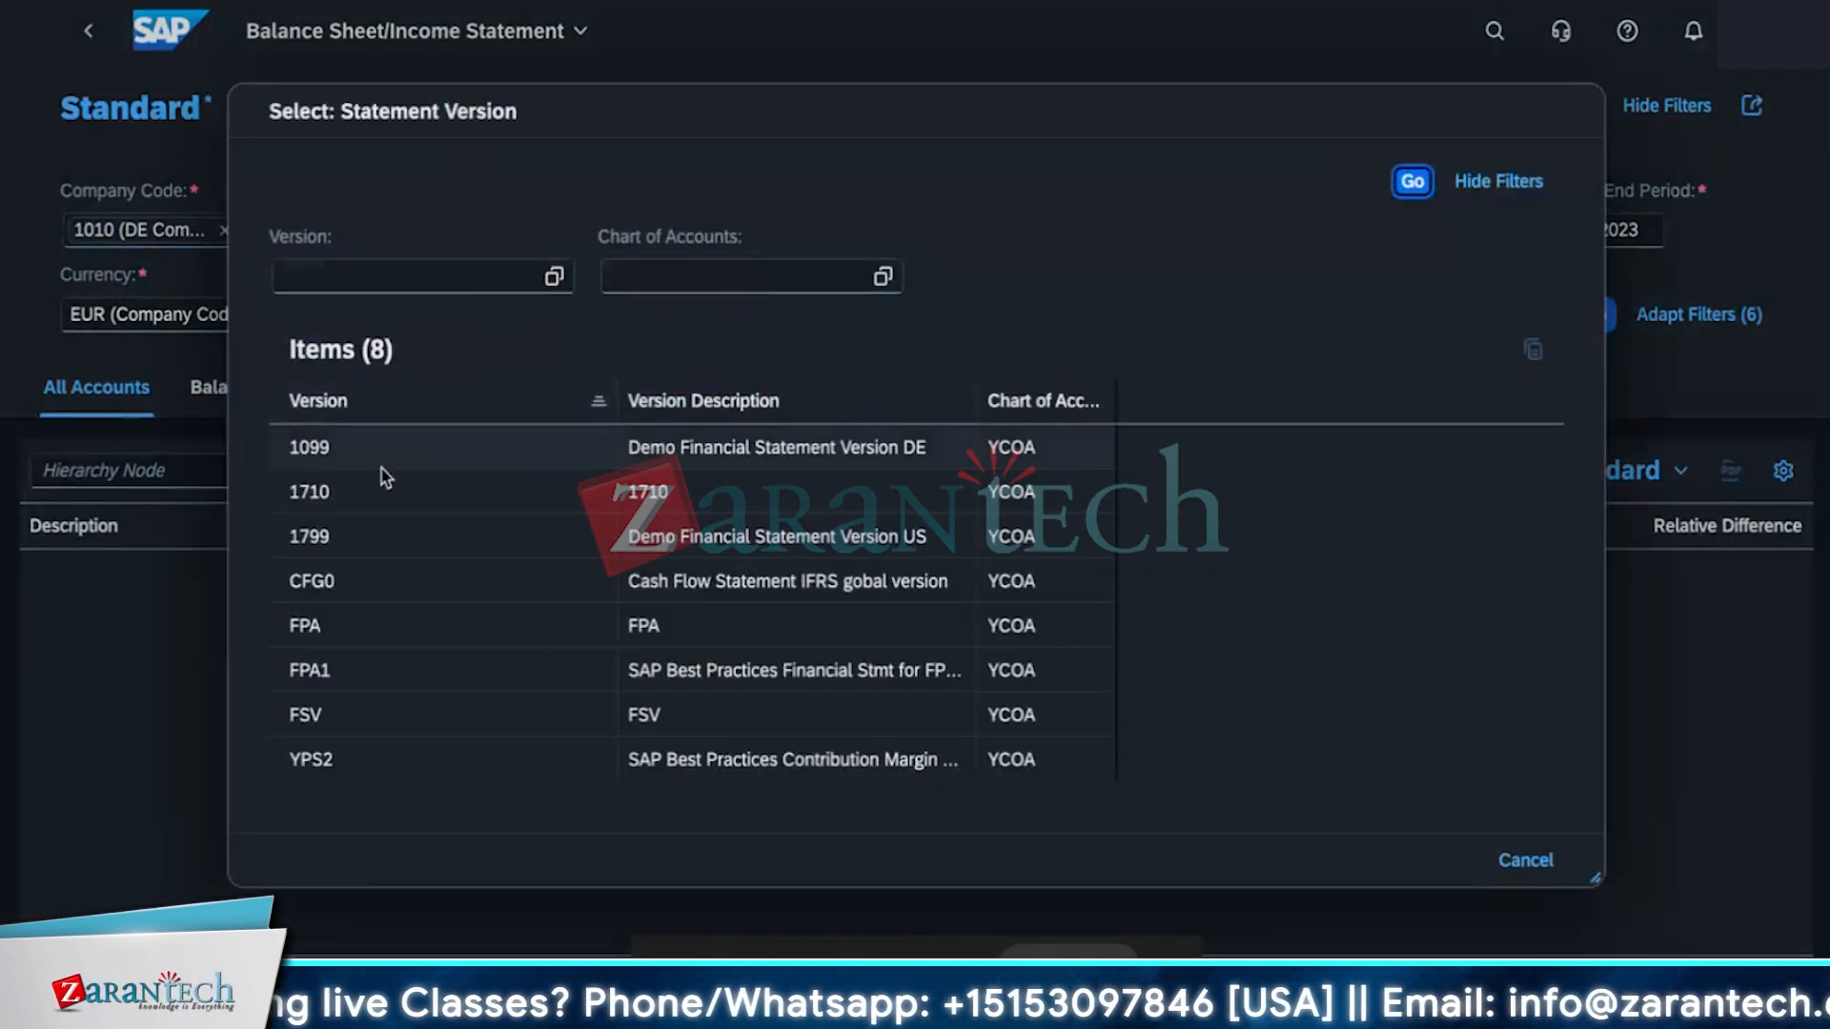
click(768, 454)
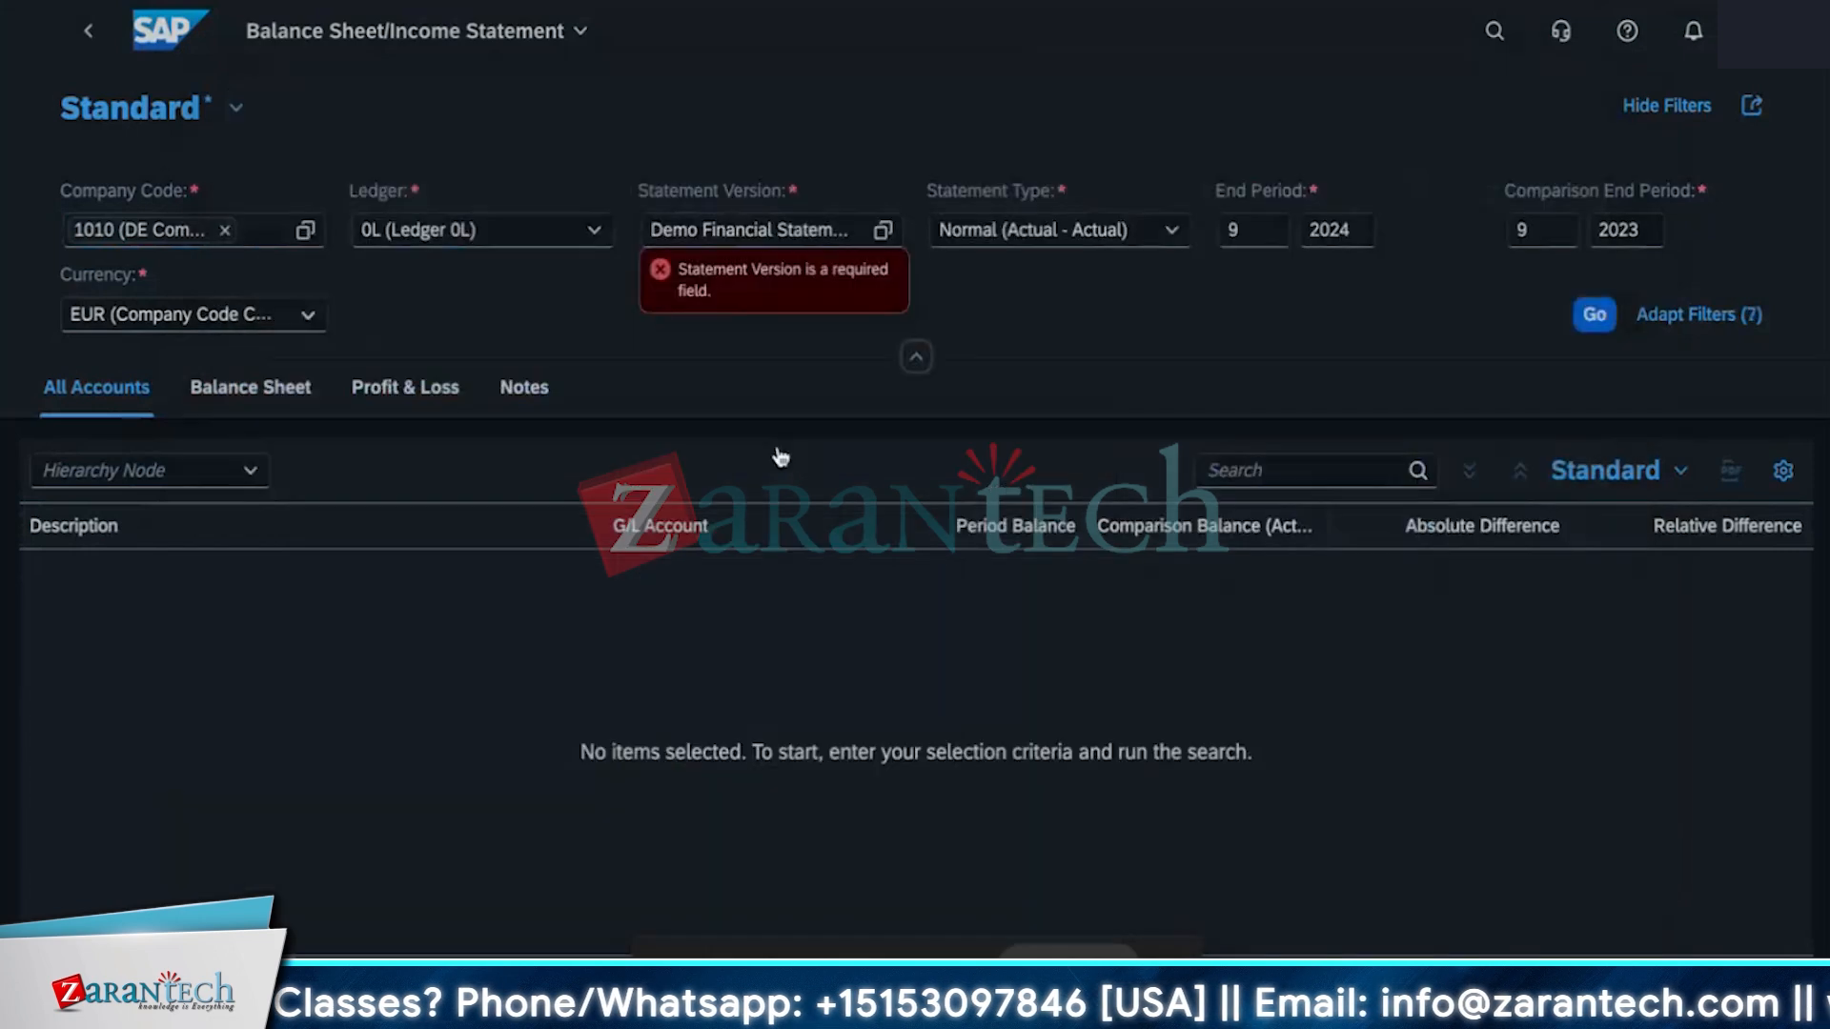
click(1044, 281)
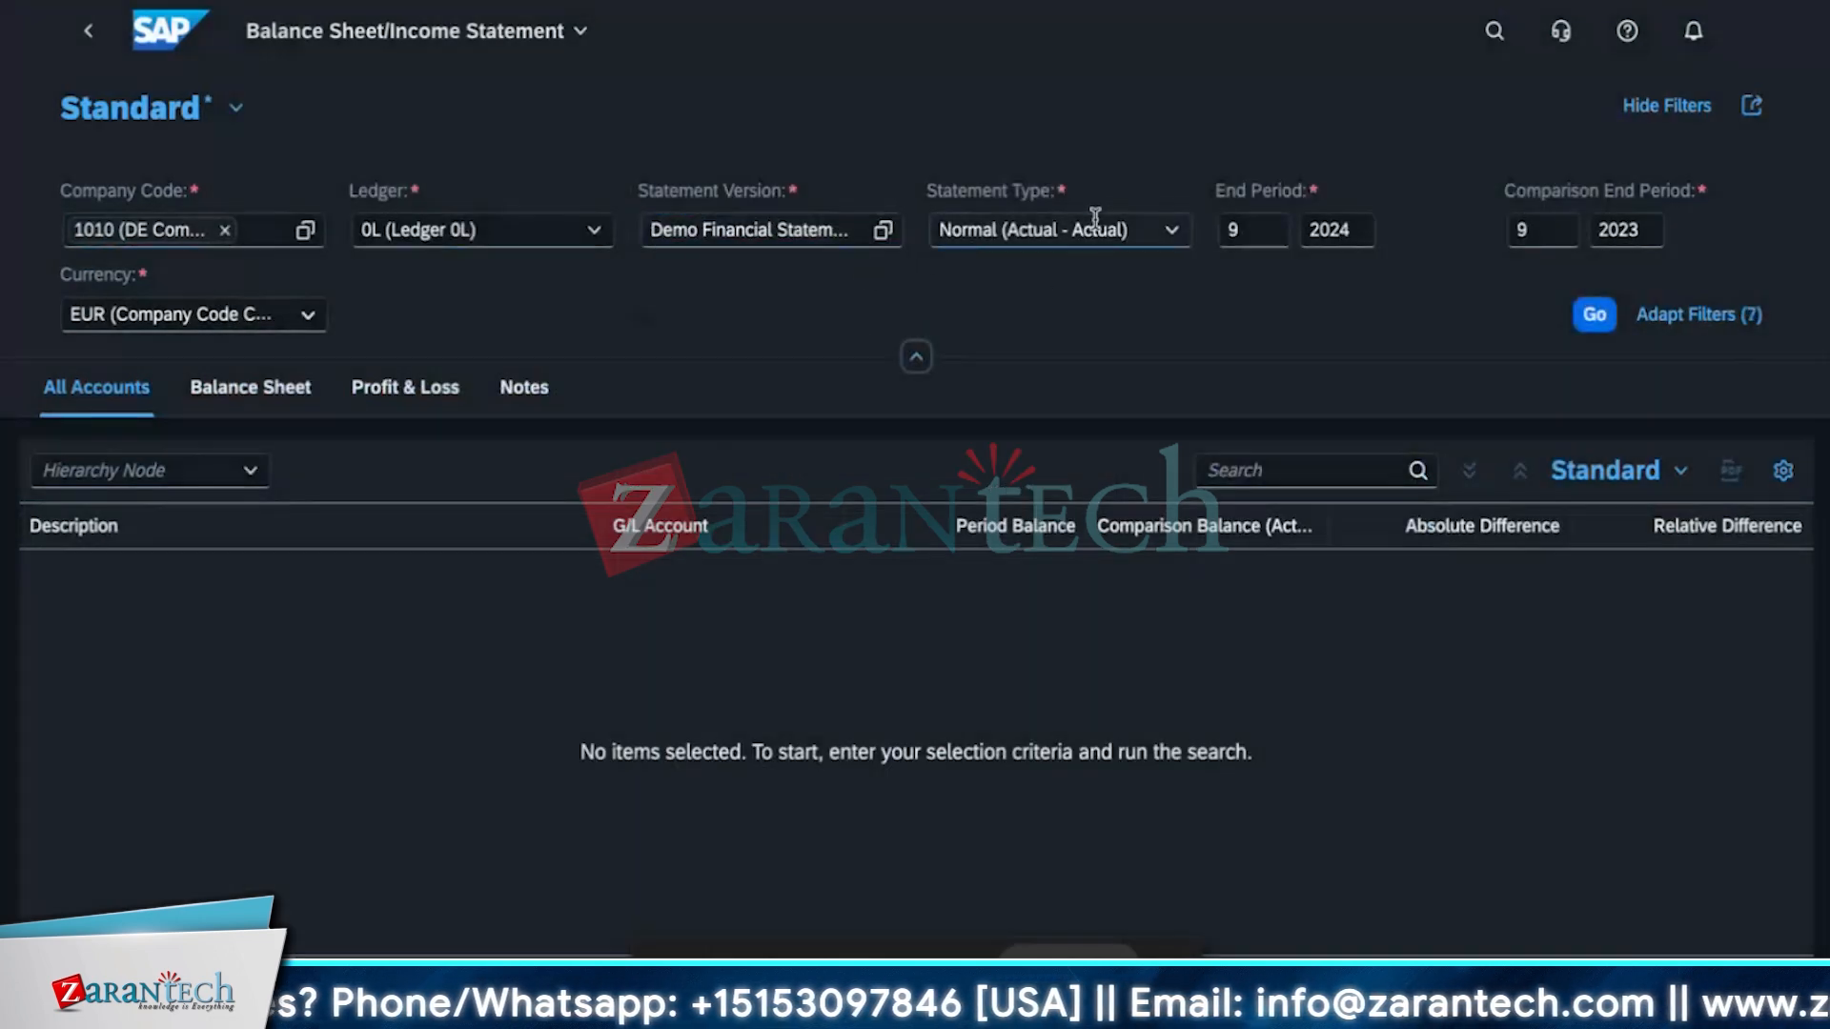
Keep the statement type as Normal (Actual - Actual) and run the balance sheet report.
click(1171, 231)
click(1295, 322)
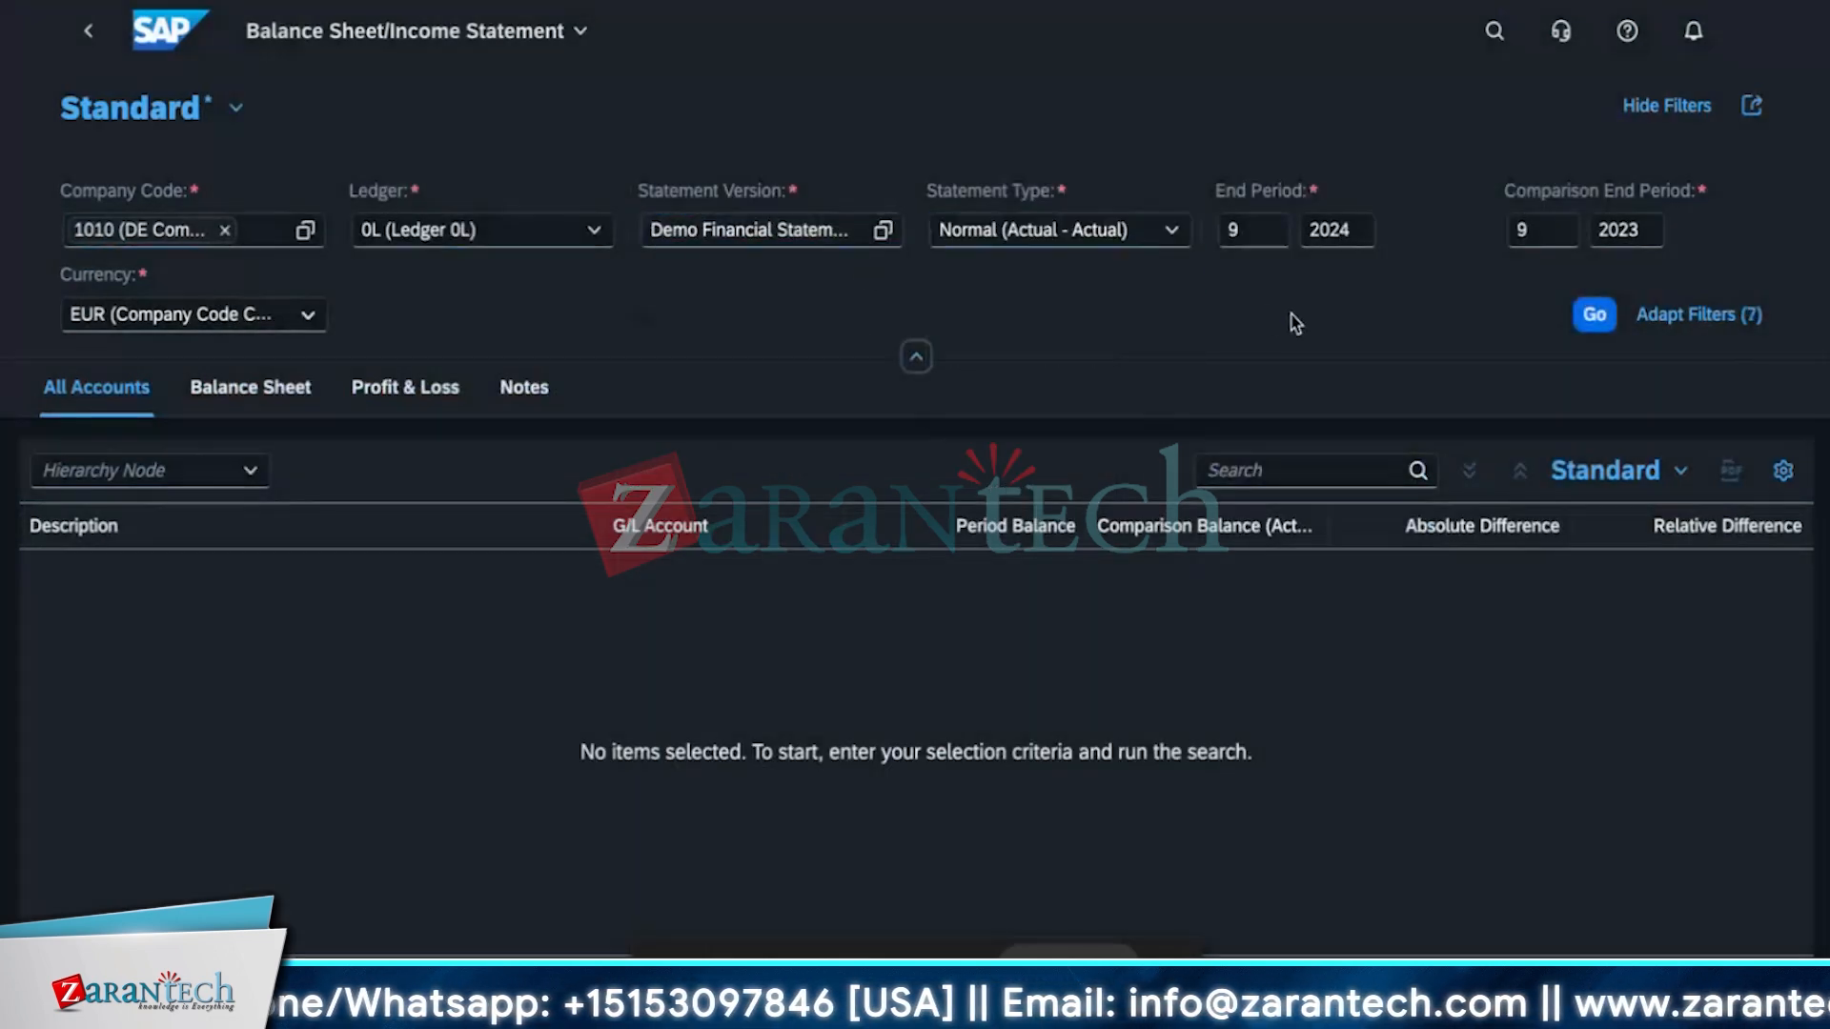
click(1181, 232)
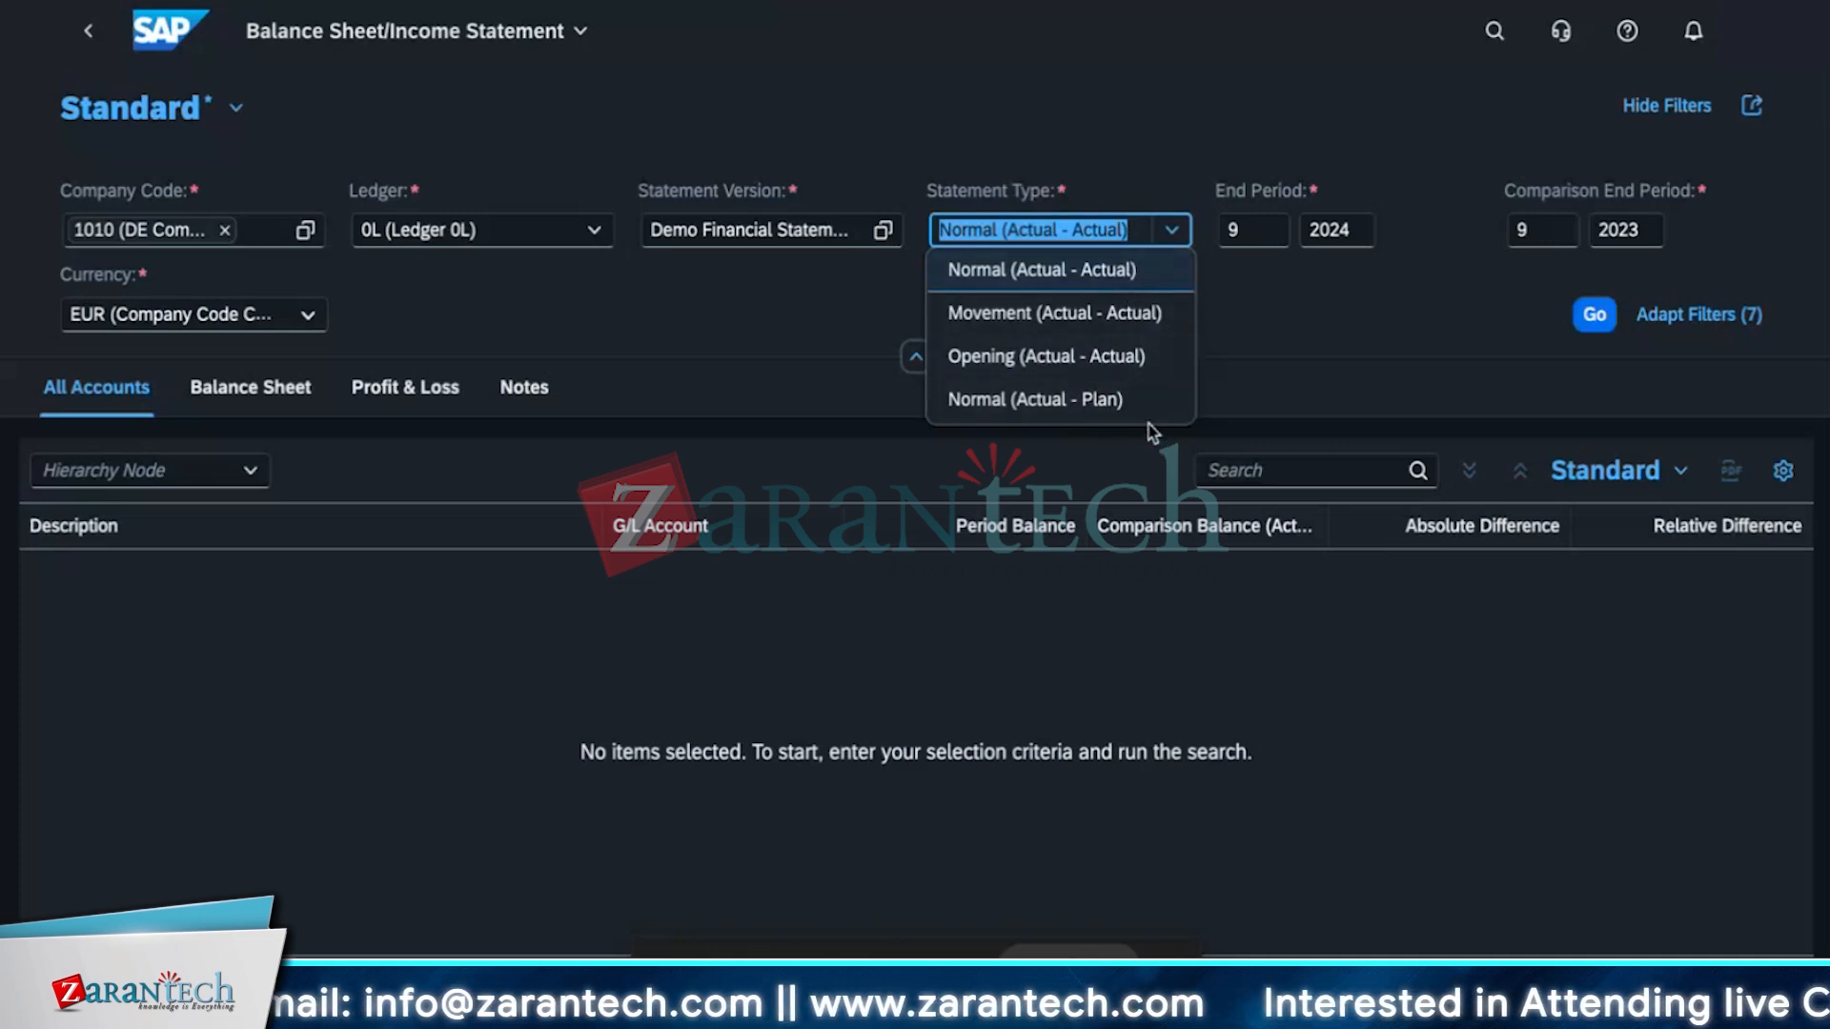
click(983, 275)
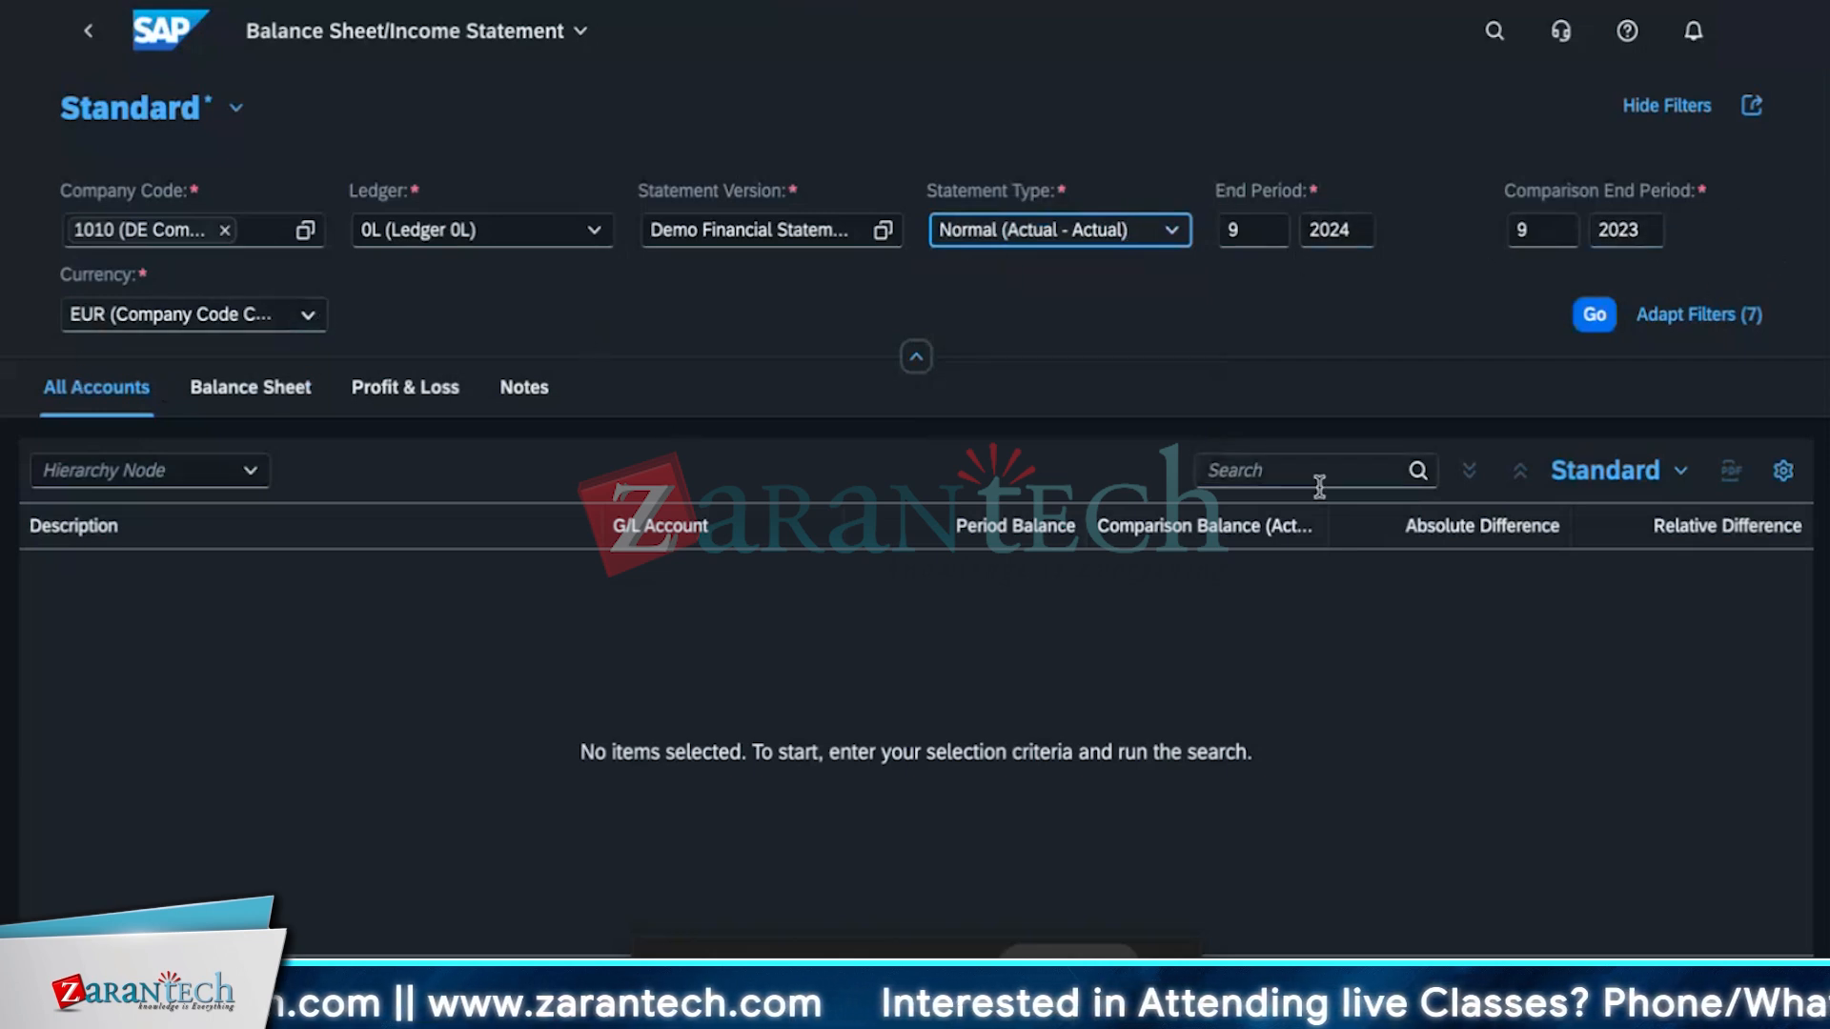
click(1596, 327)
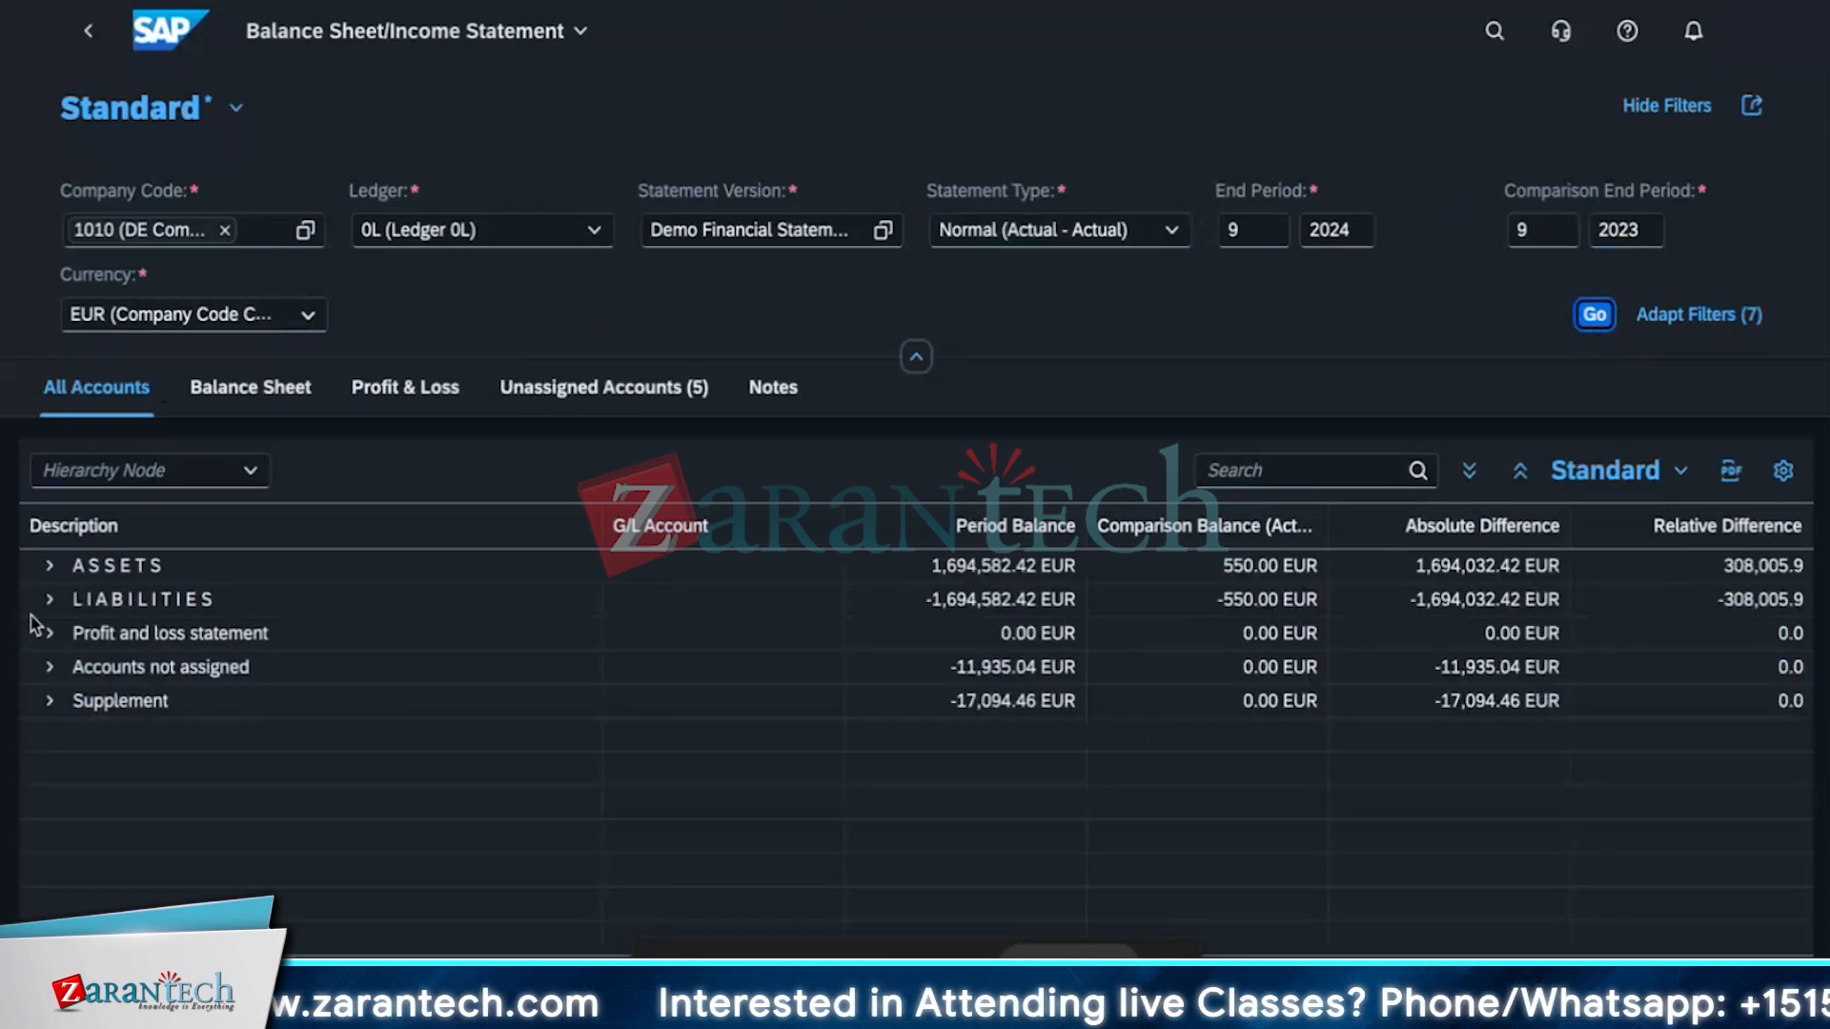
Expand the report's top-level hierarchy nodes and review the account balances.
click(49, 700)
click(50, 667)
click(50, 633)
click(49, 599)
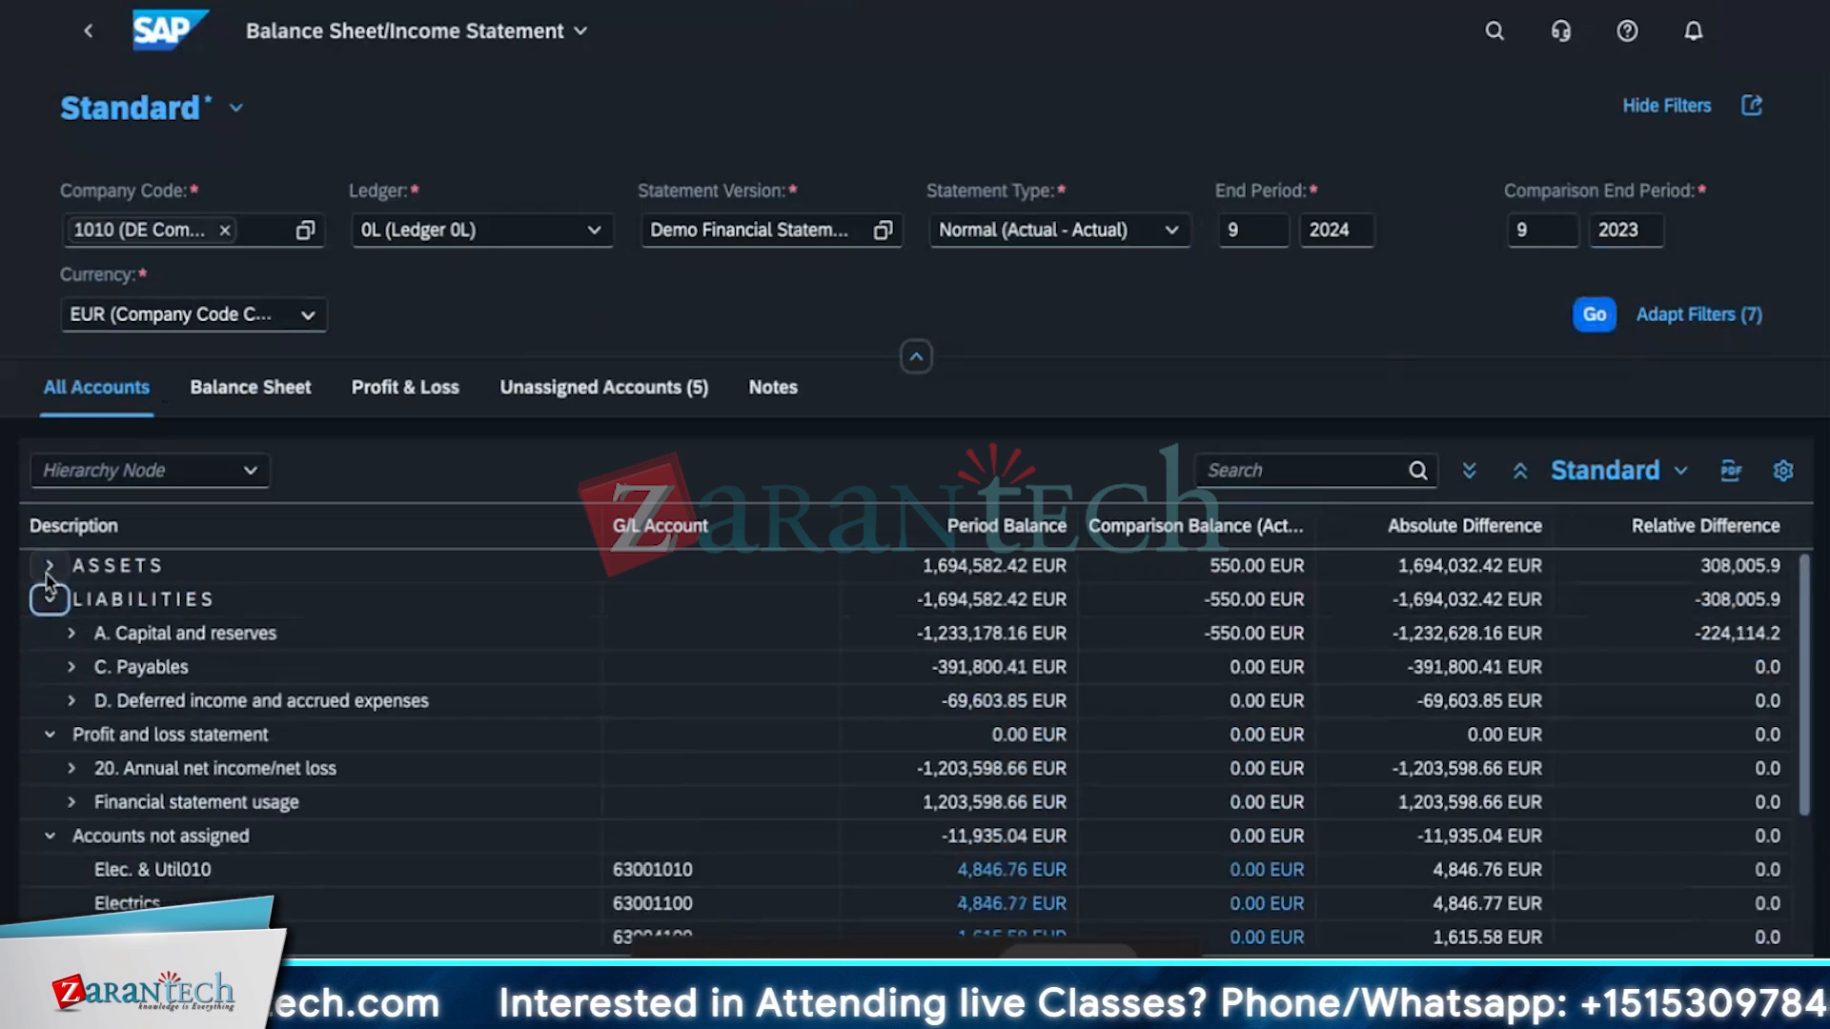
click(49, 565)
scroll(305, 686, down, 5)
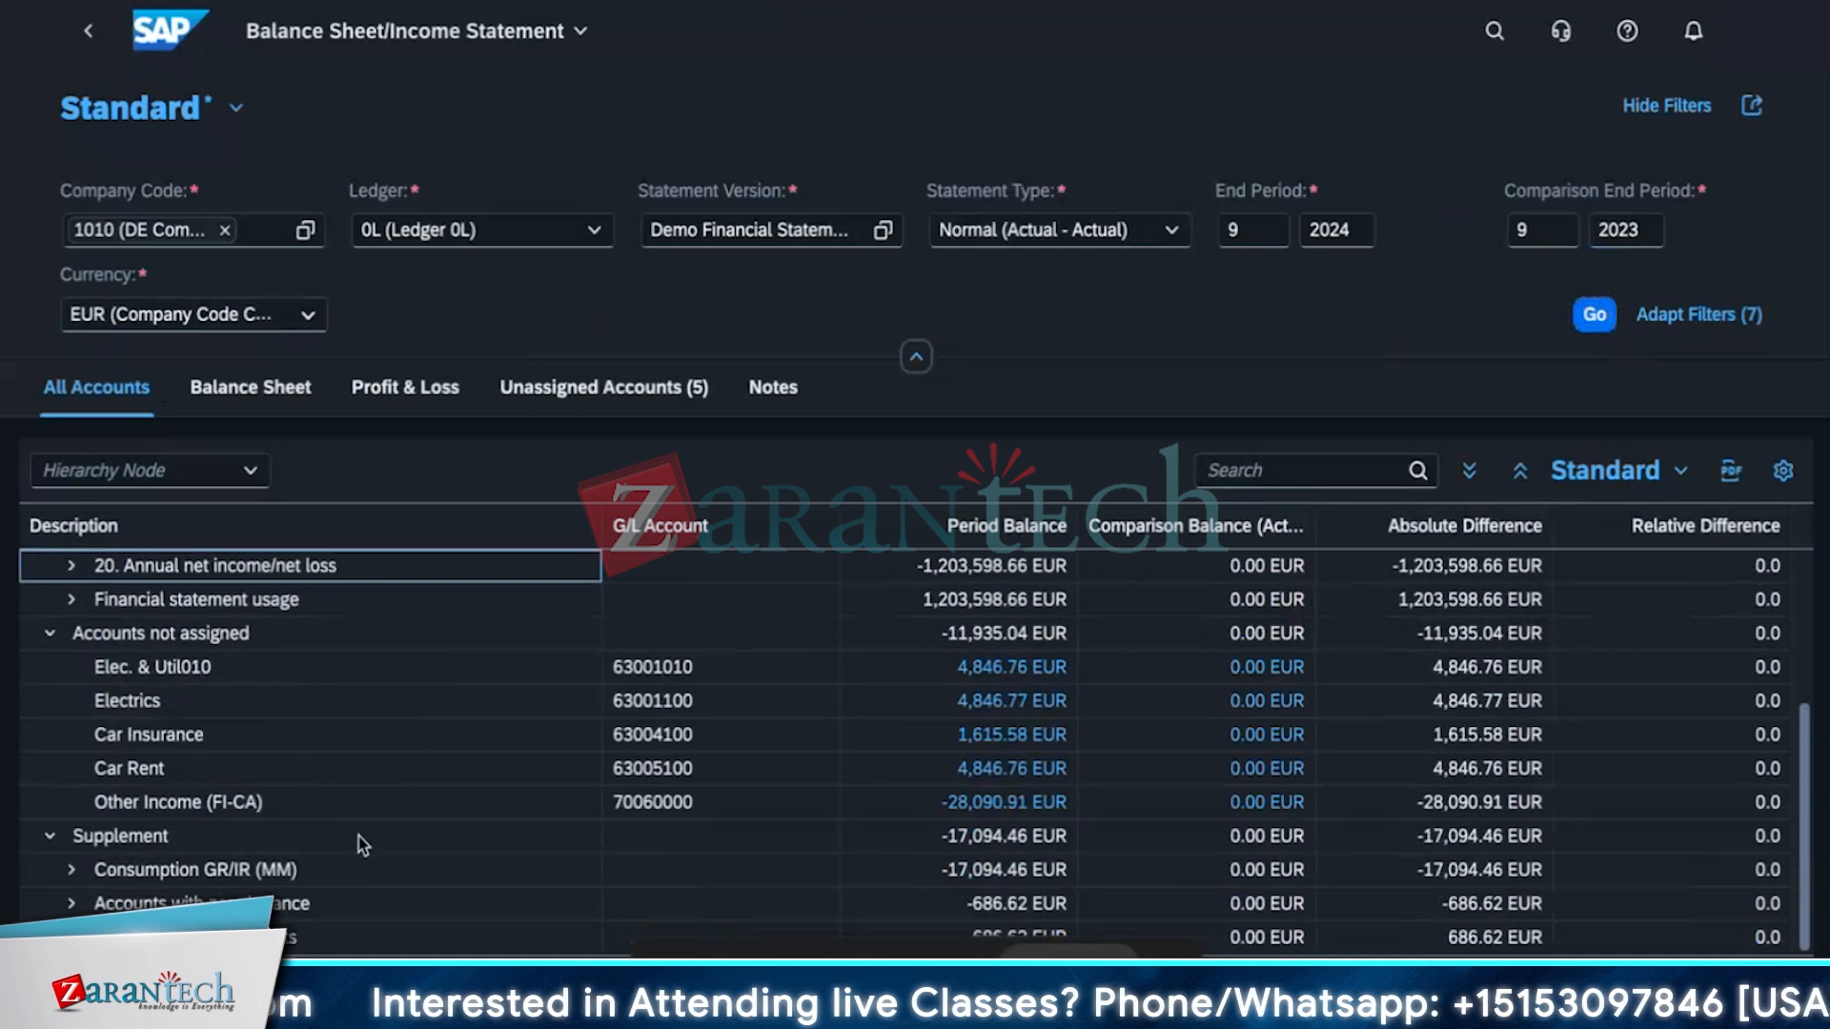
Add the Segment field to the report's filters.
click(1696, 320)
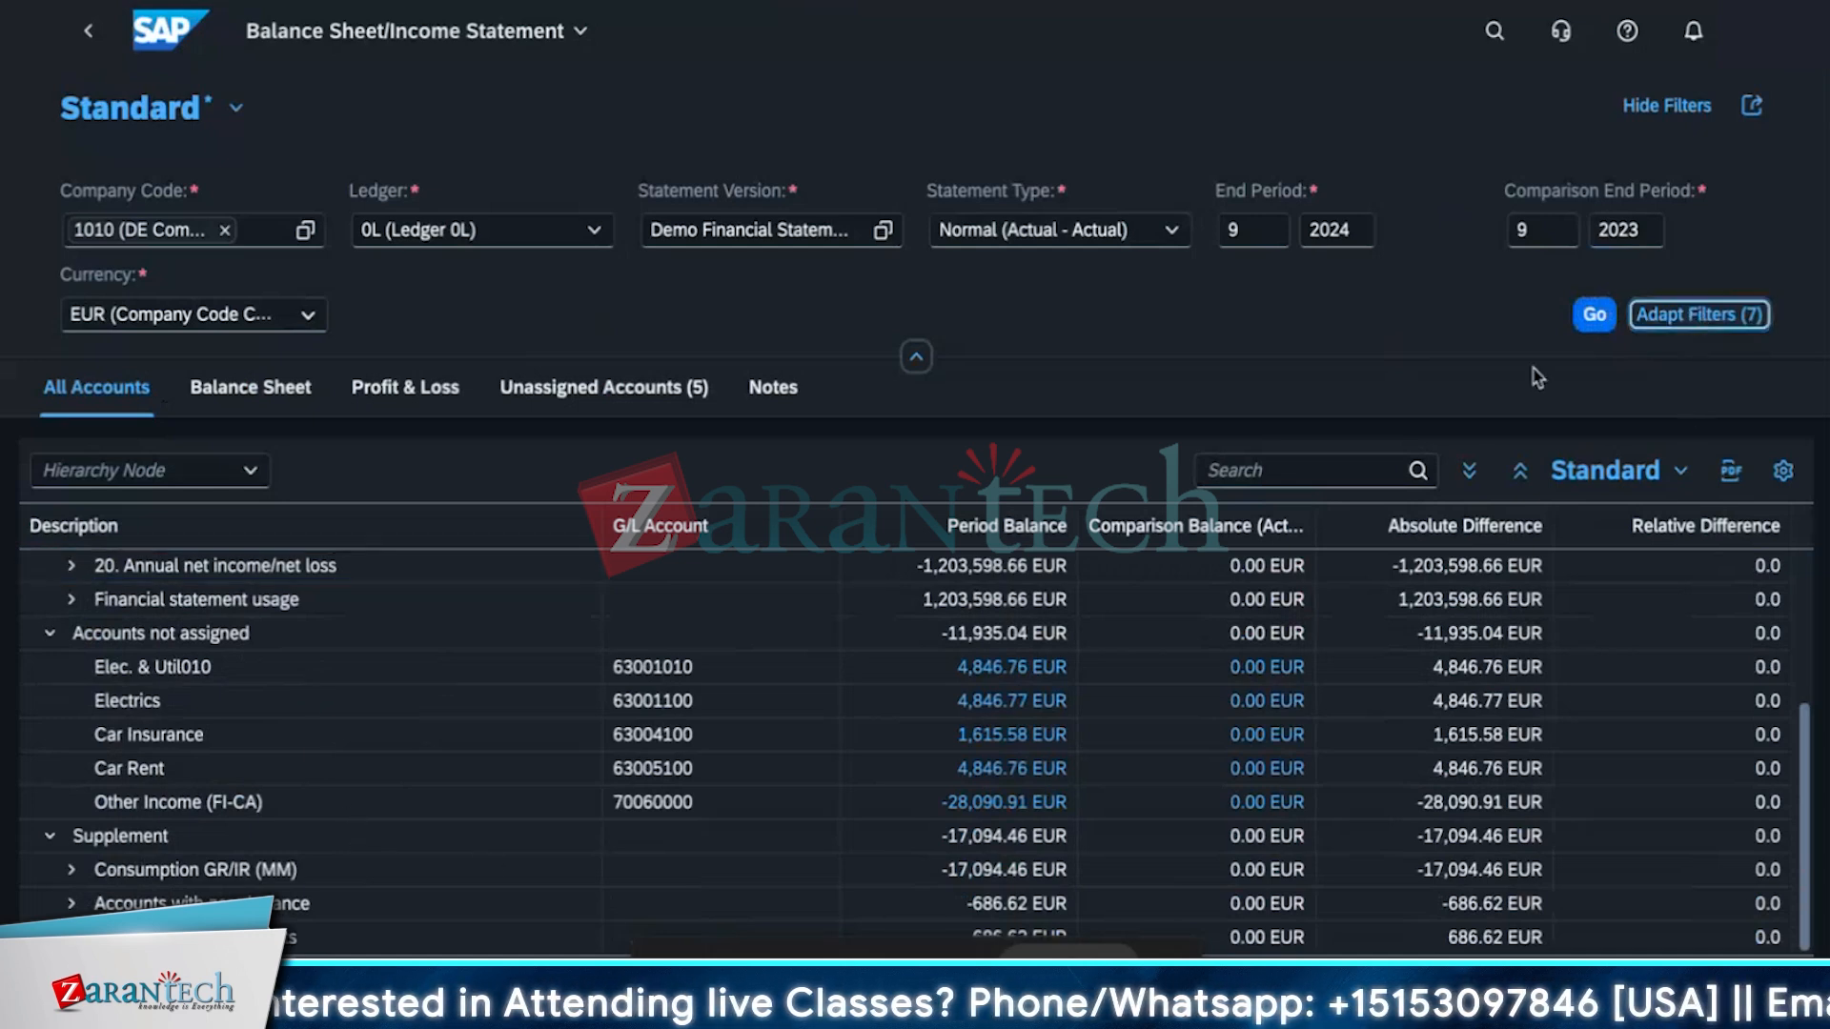
click(549, 891)
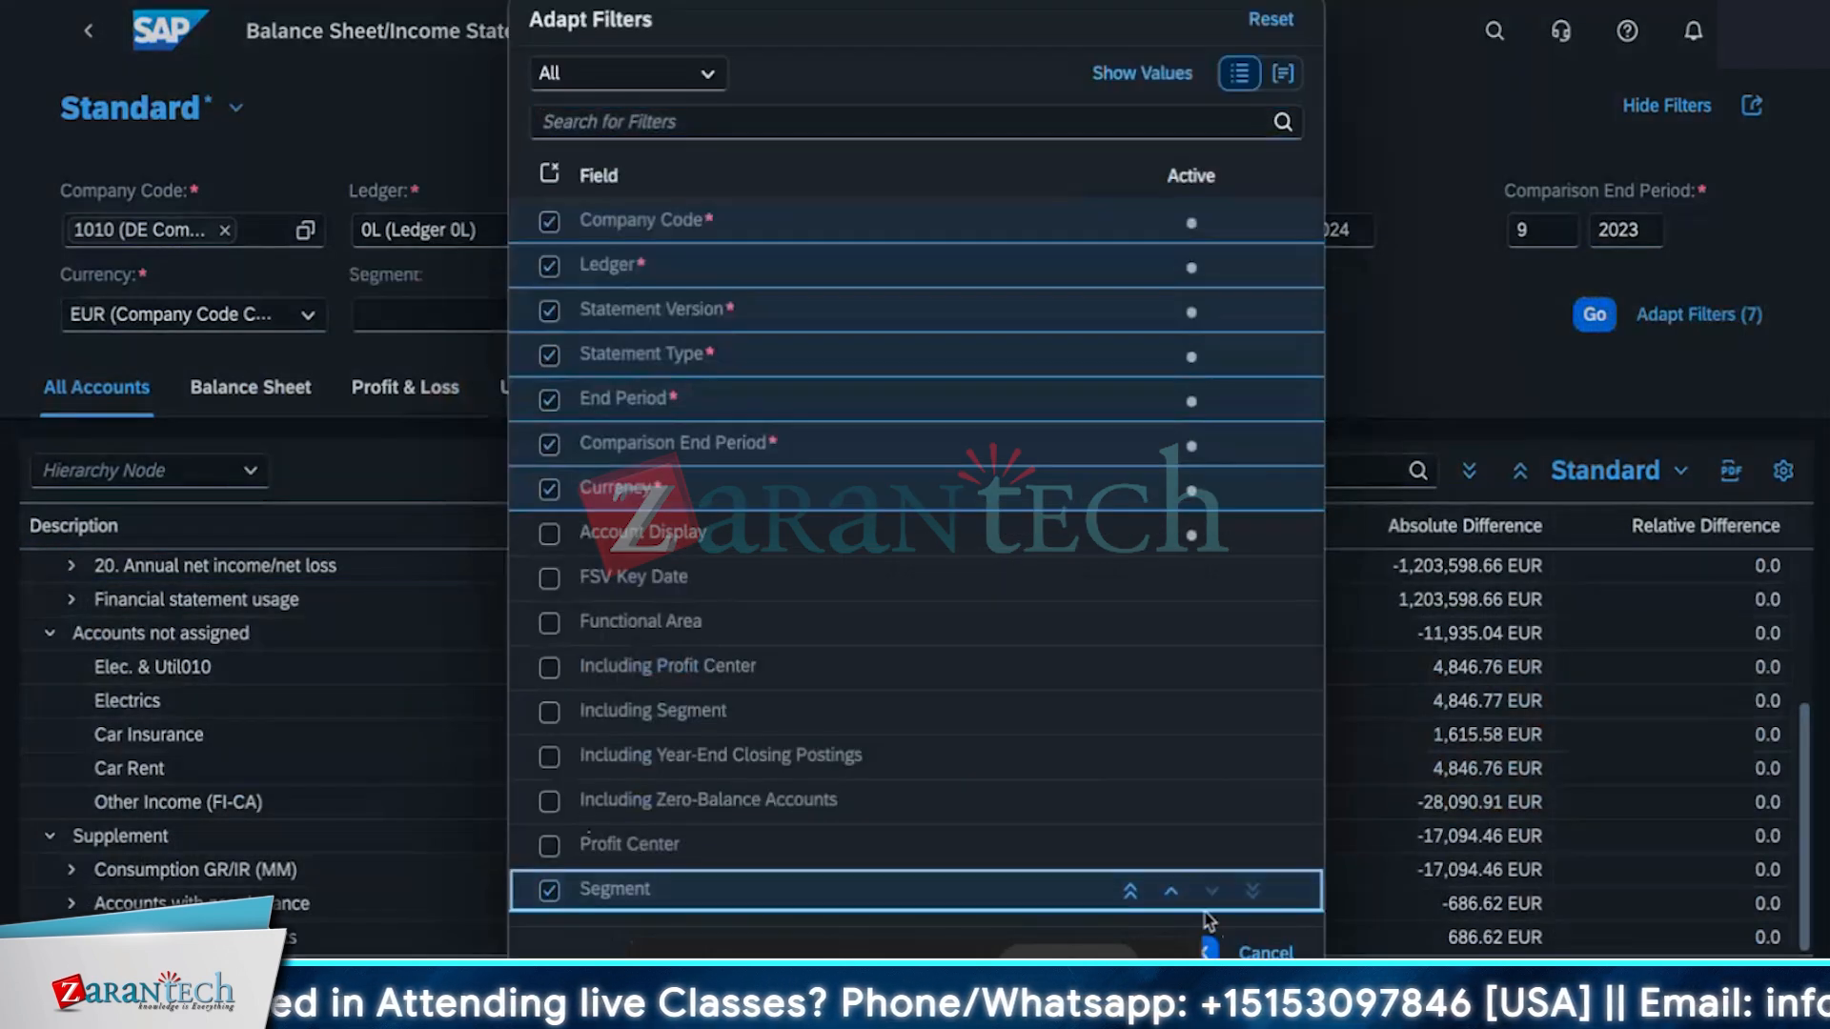
click(1199, 950)
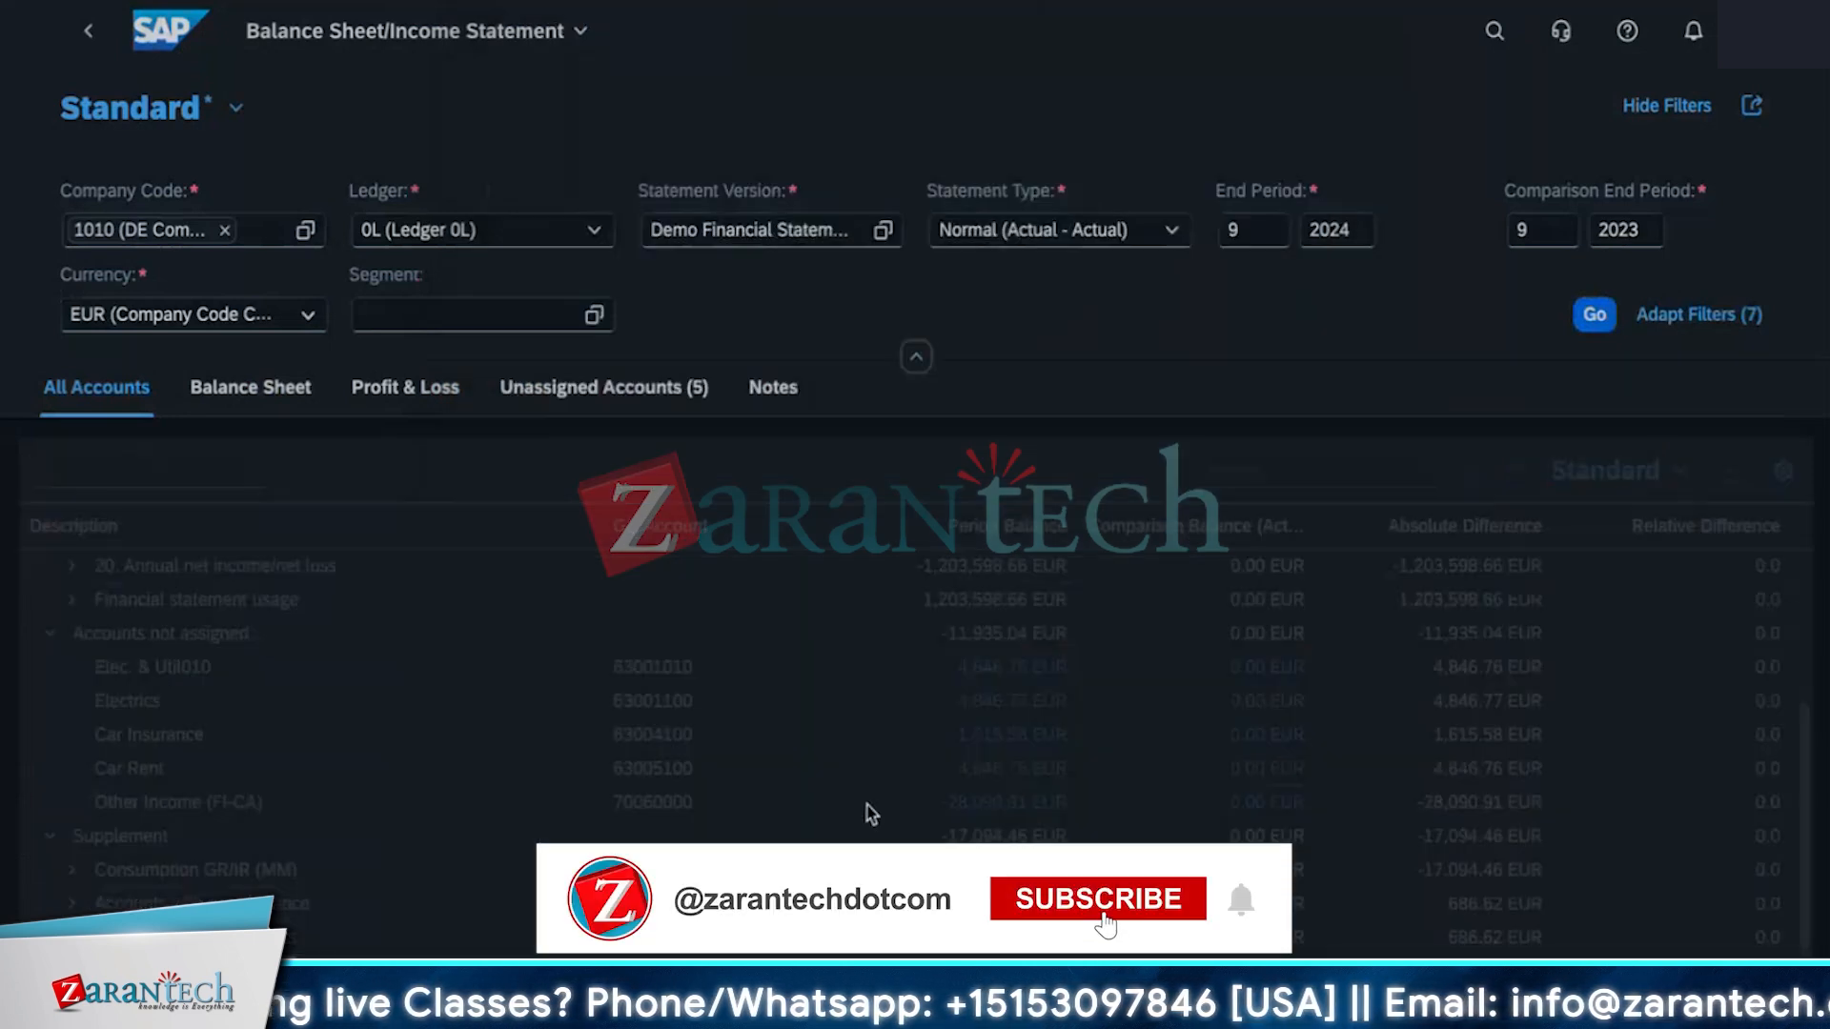
Filter by segment 1000_C (Segment C) and rerun the report.
click(598, 315)
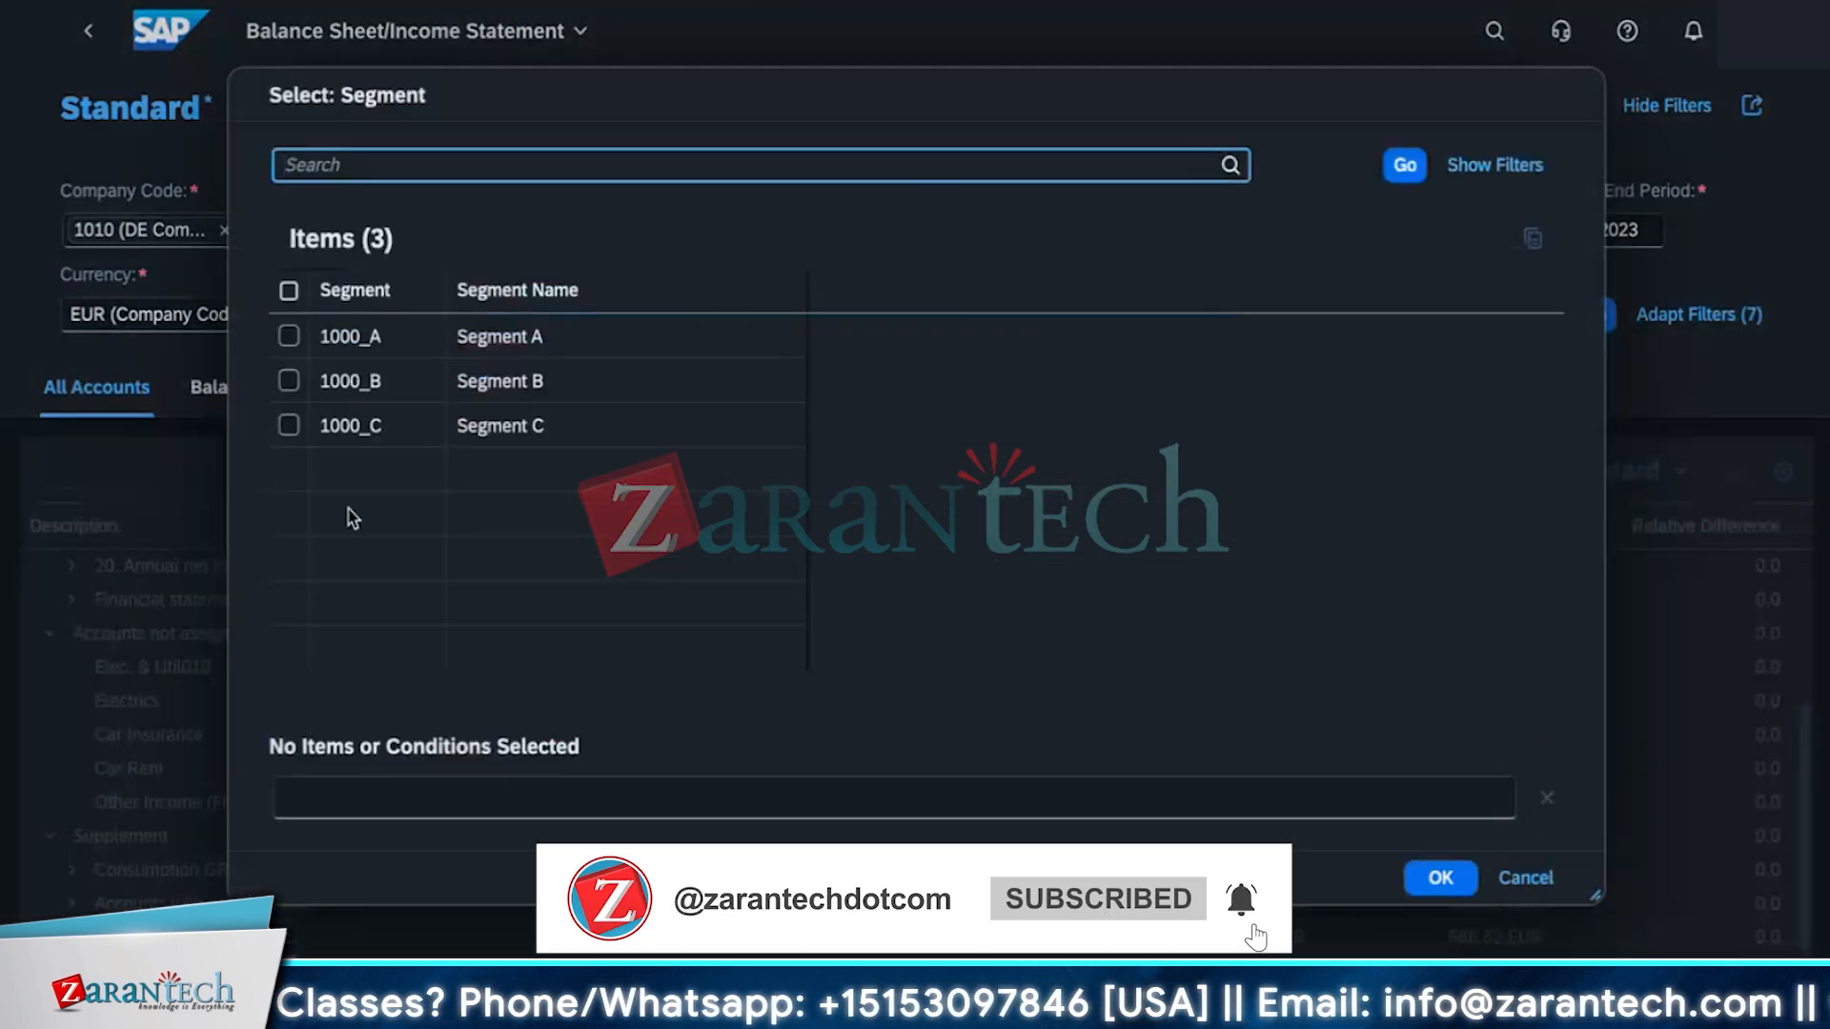
click(287, 425)
click(1441, 878)
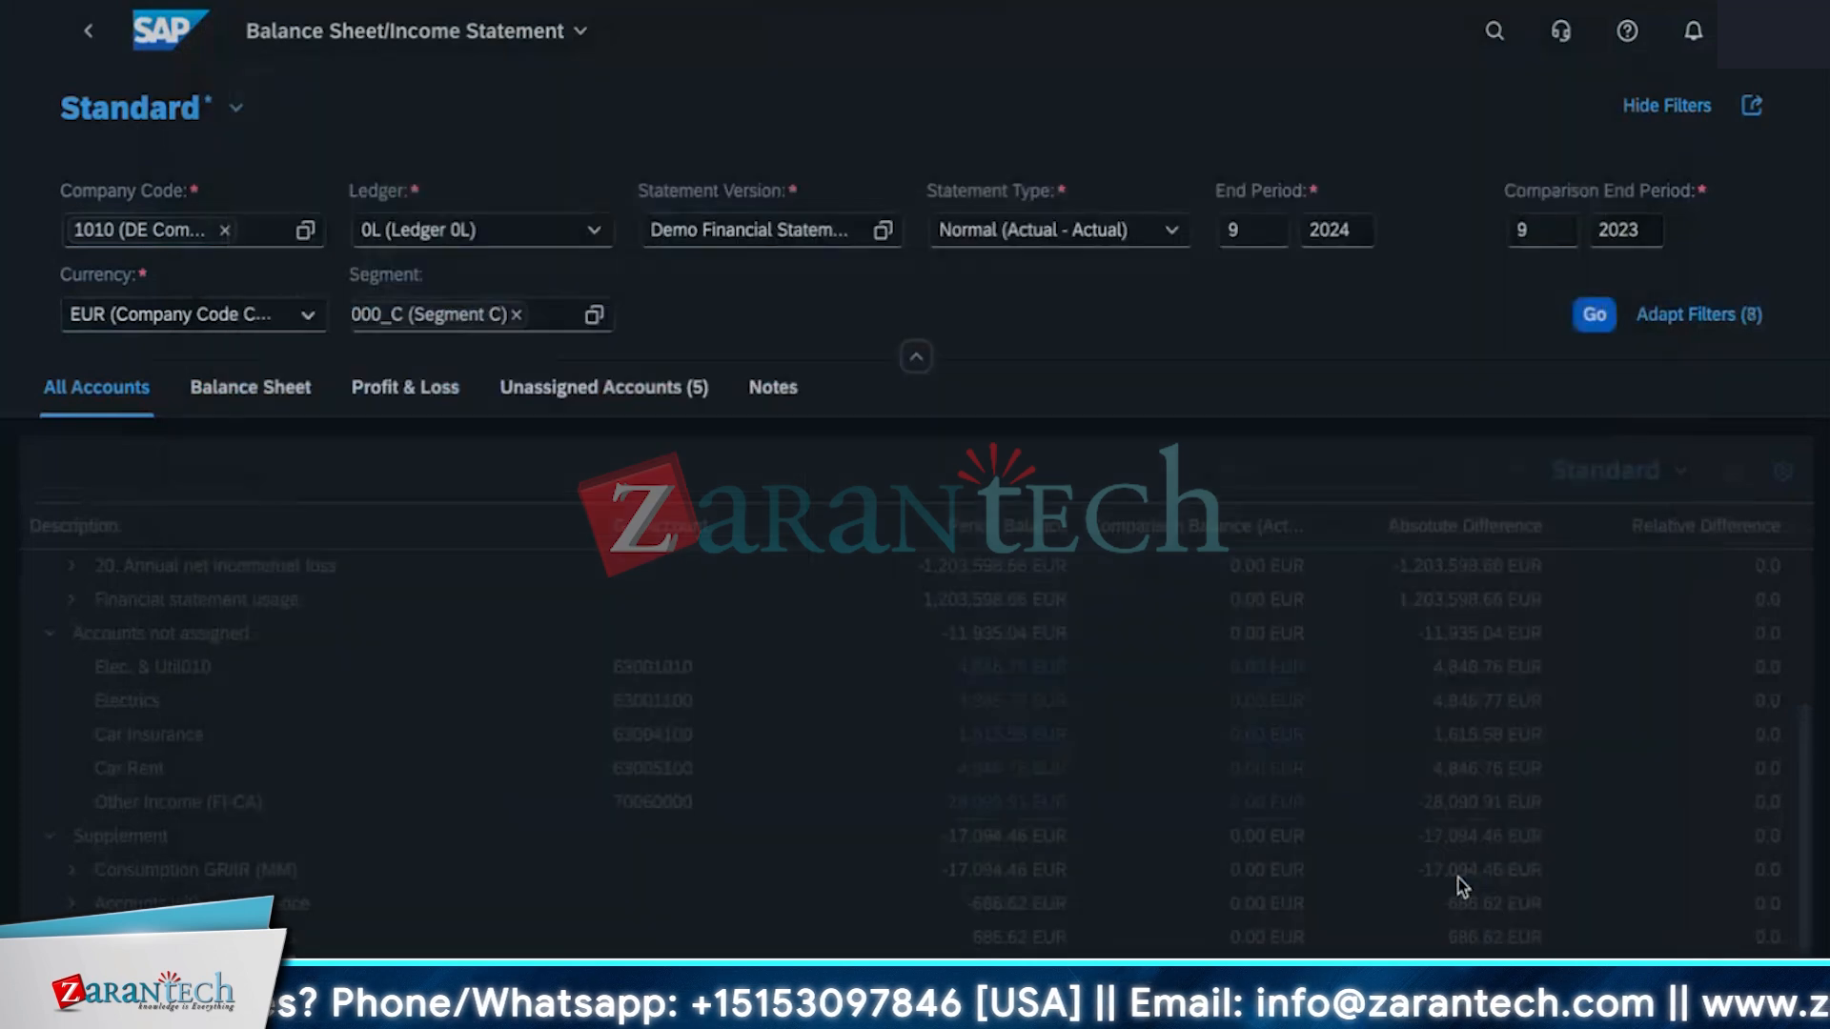
click(1611, 329)
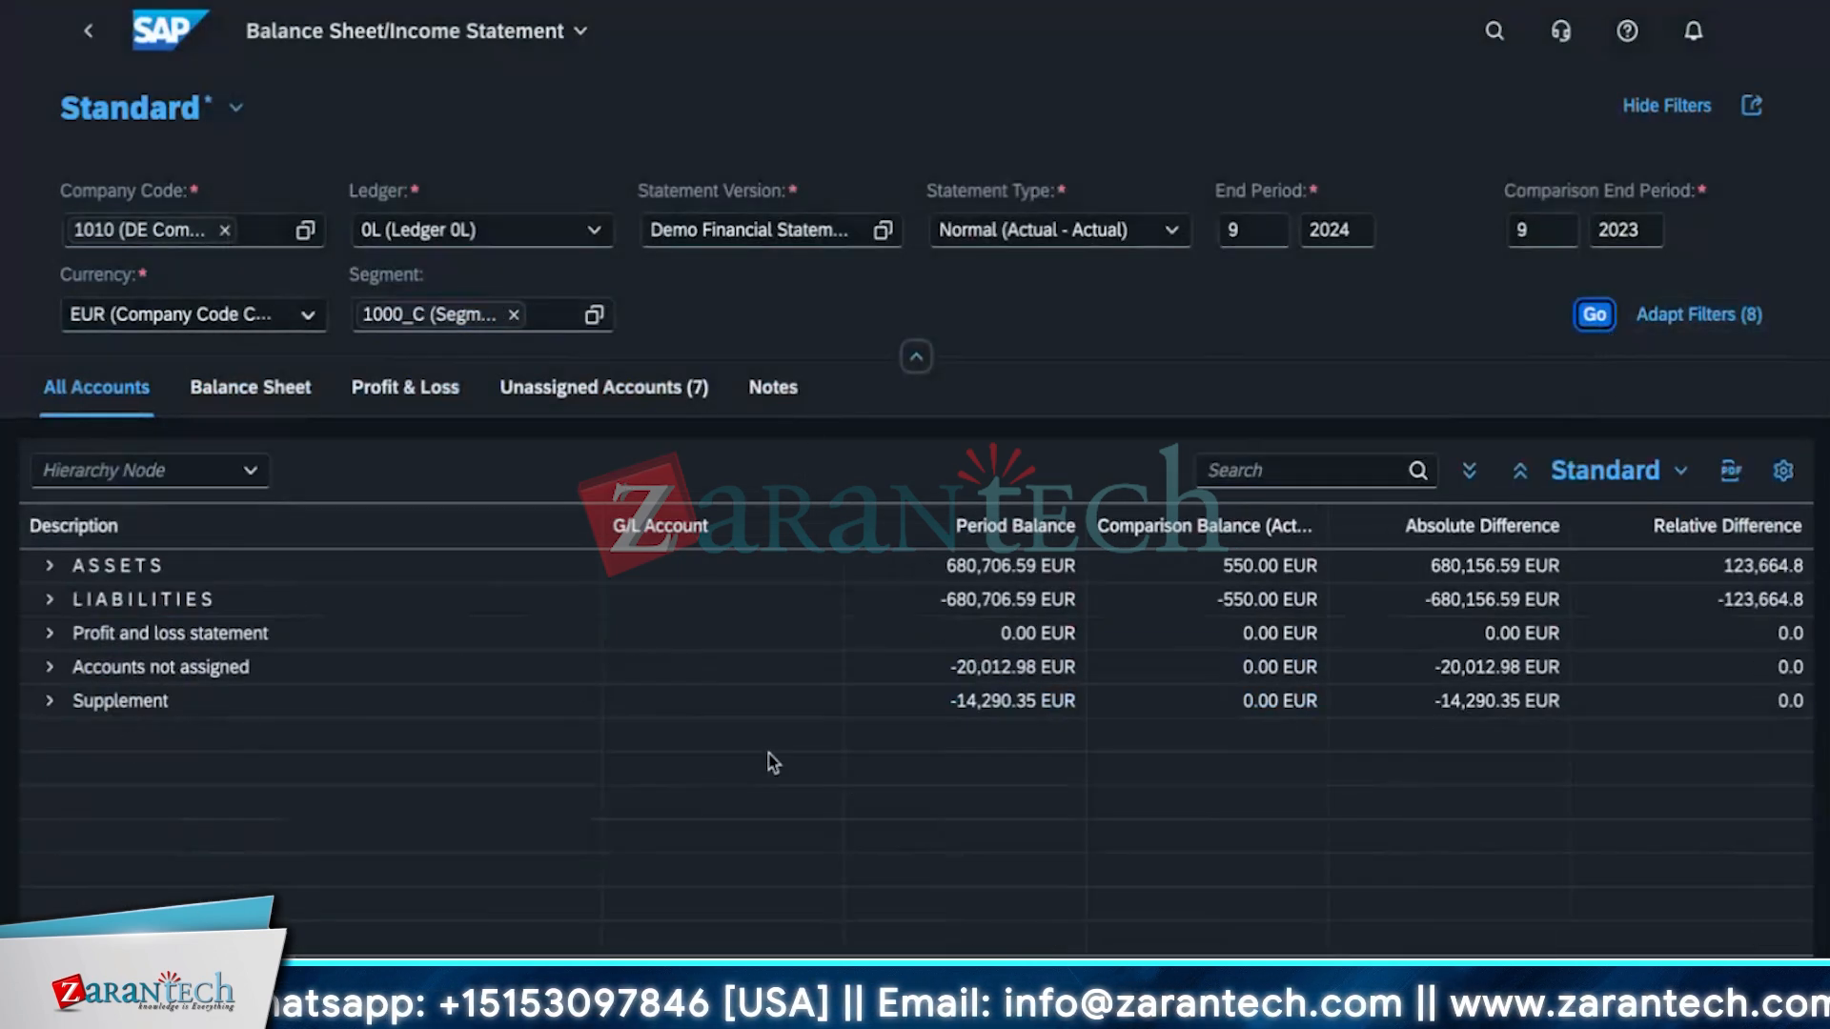
Expand the top-level nodes and Current assets to examine the segment's balances.
click(49, 700)
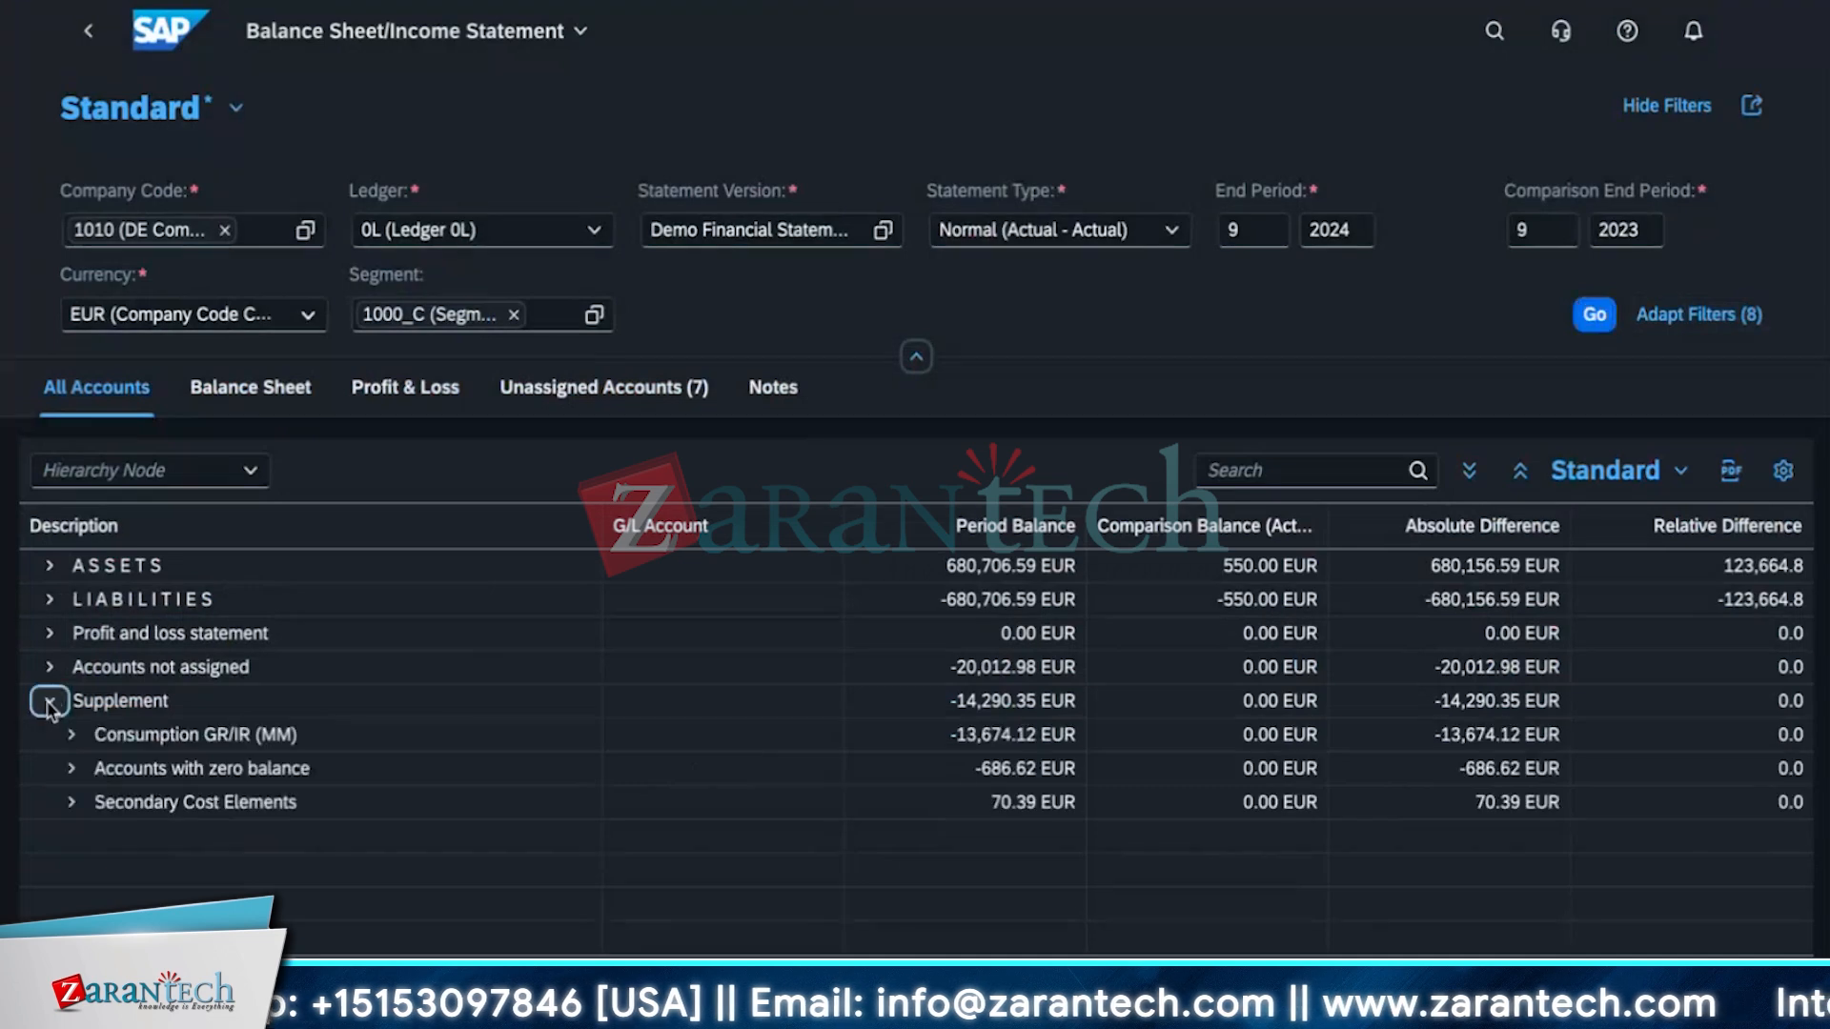
click(50, 666)
click(49, 633)
click(49, 599)
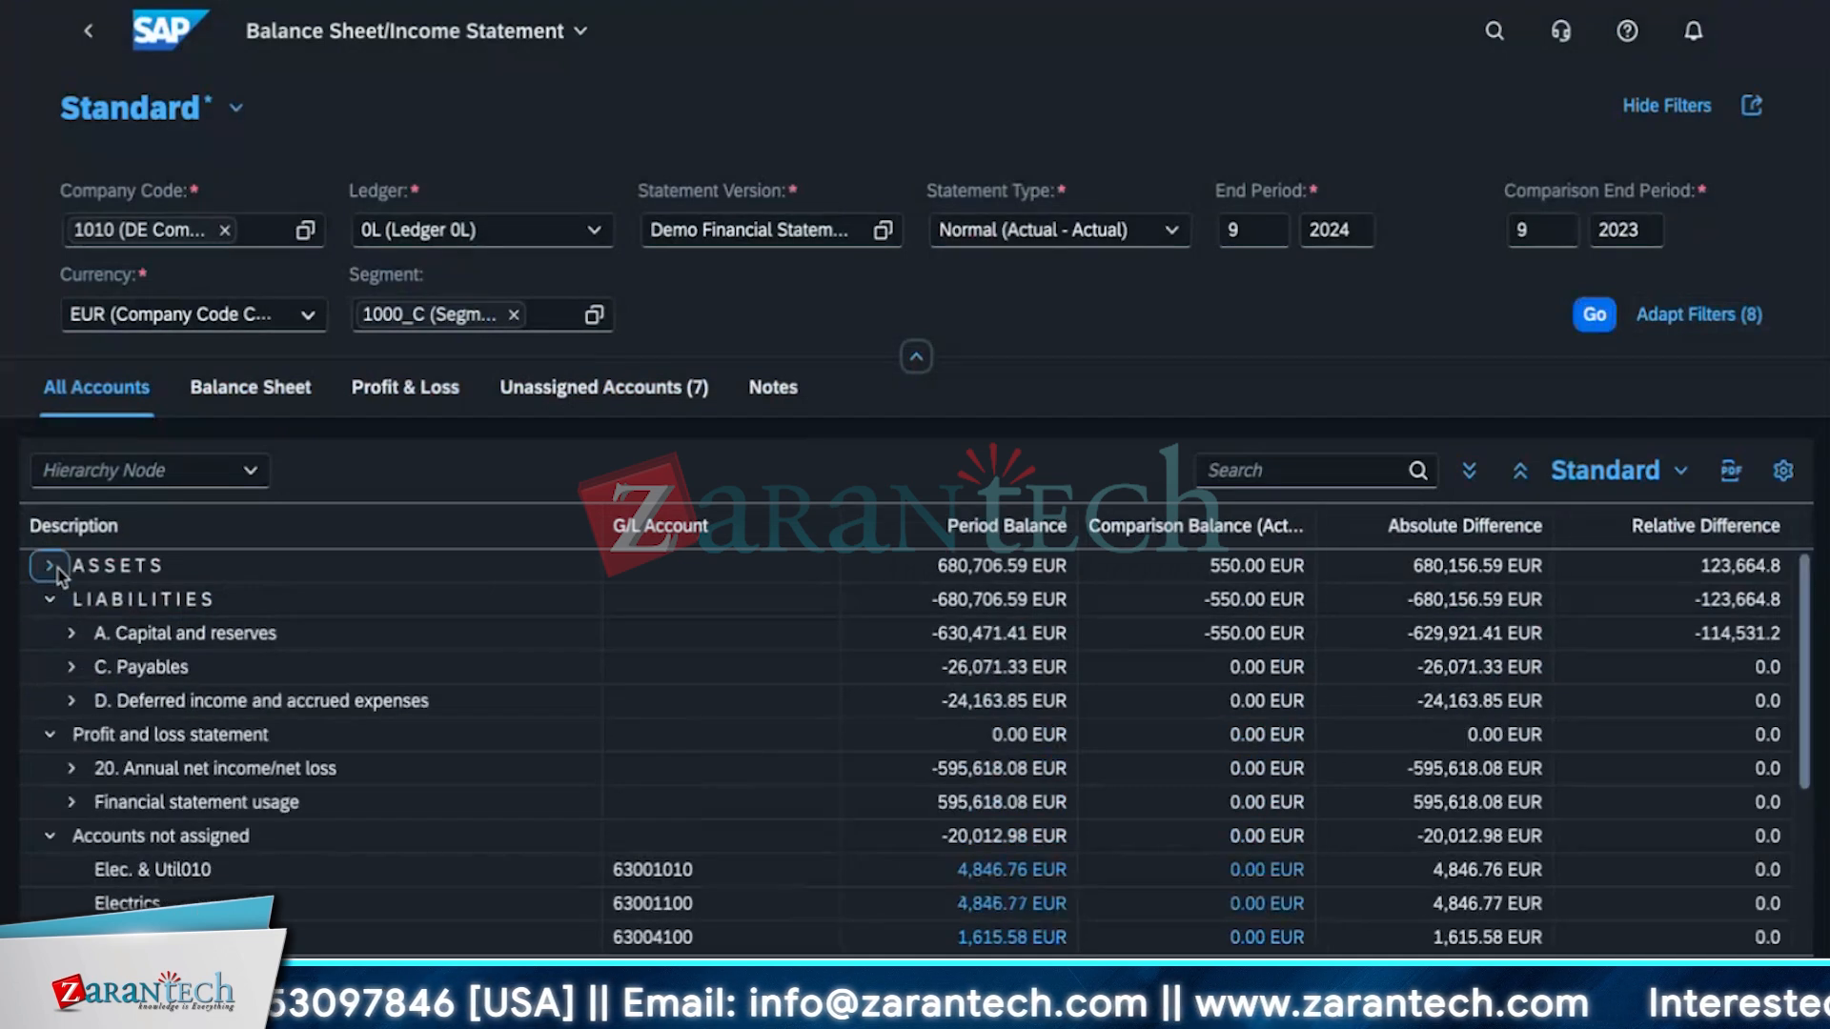
click(49, 565)
click(71, 598)
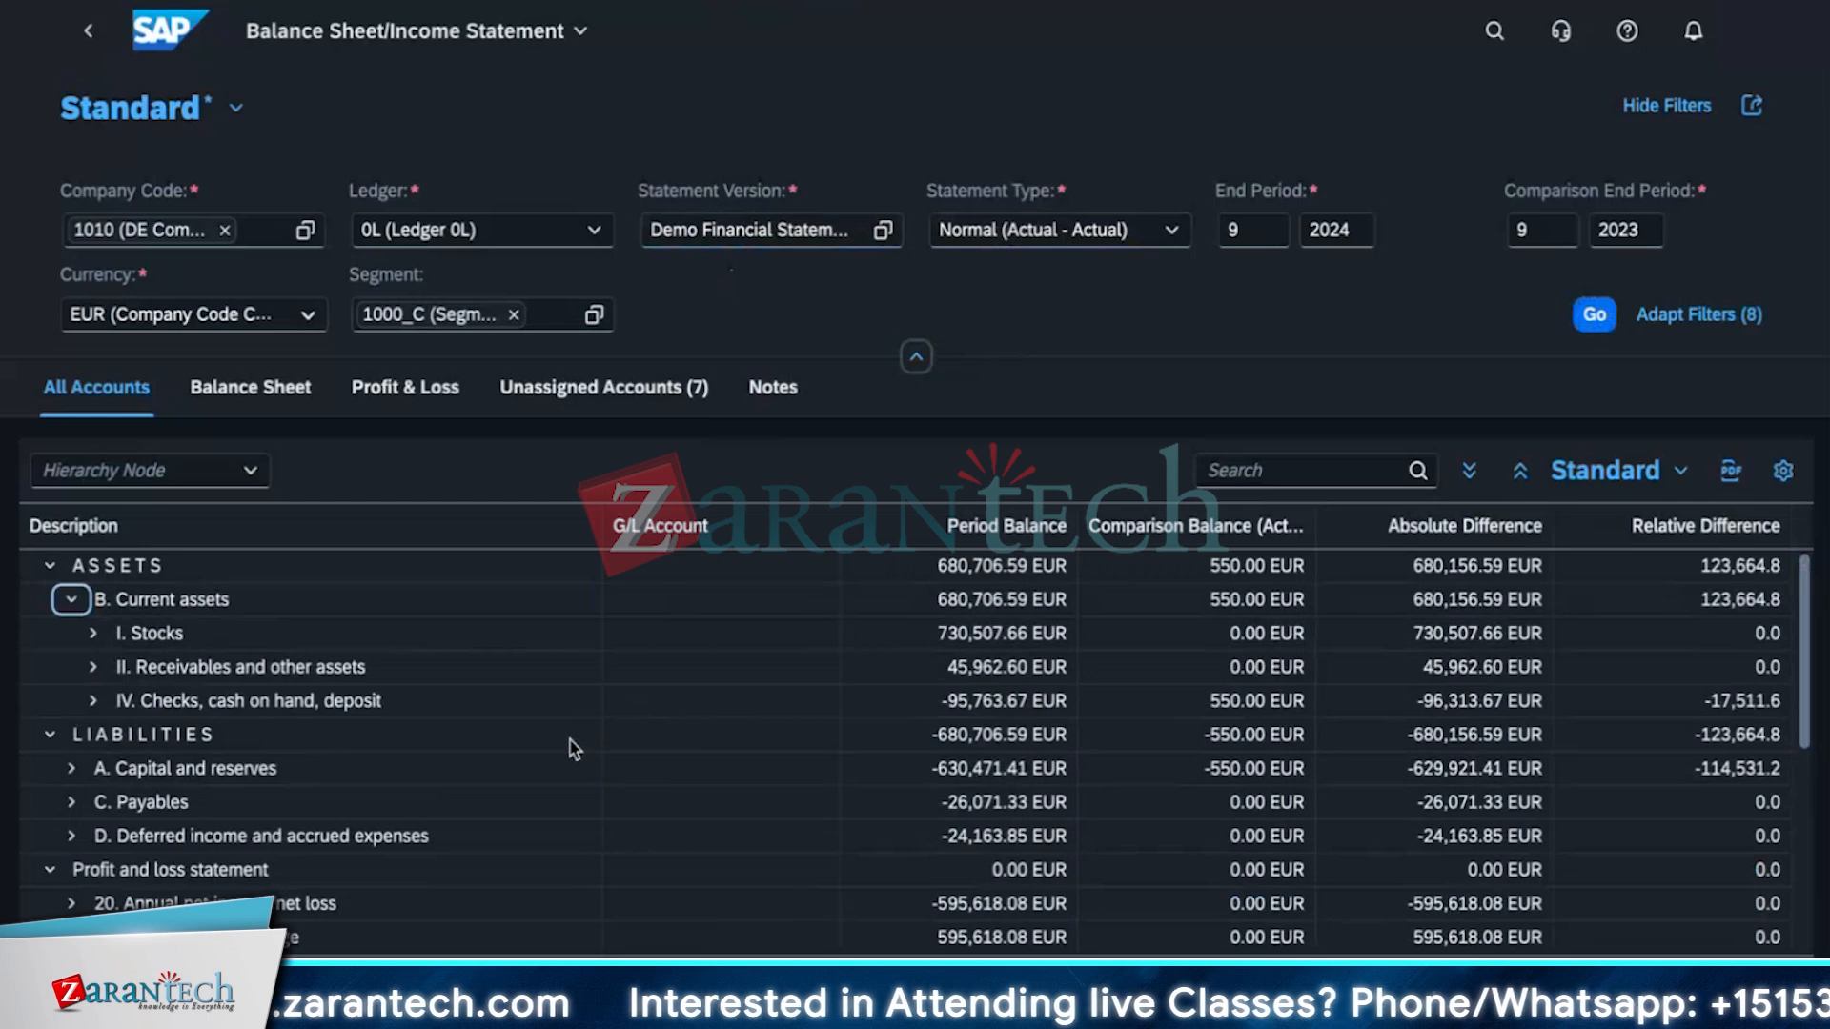
scroll(572, 748, down, 5)
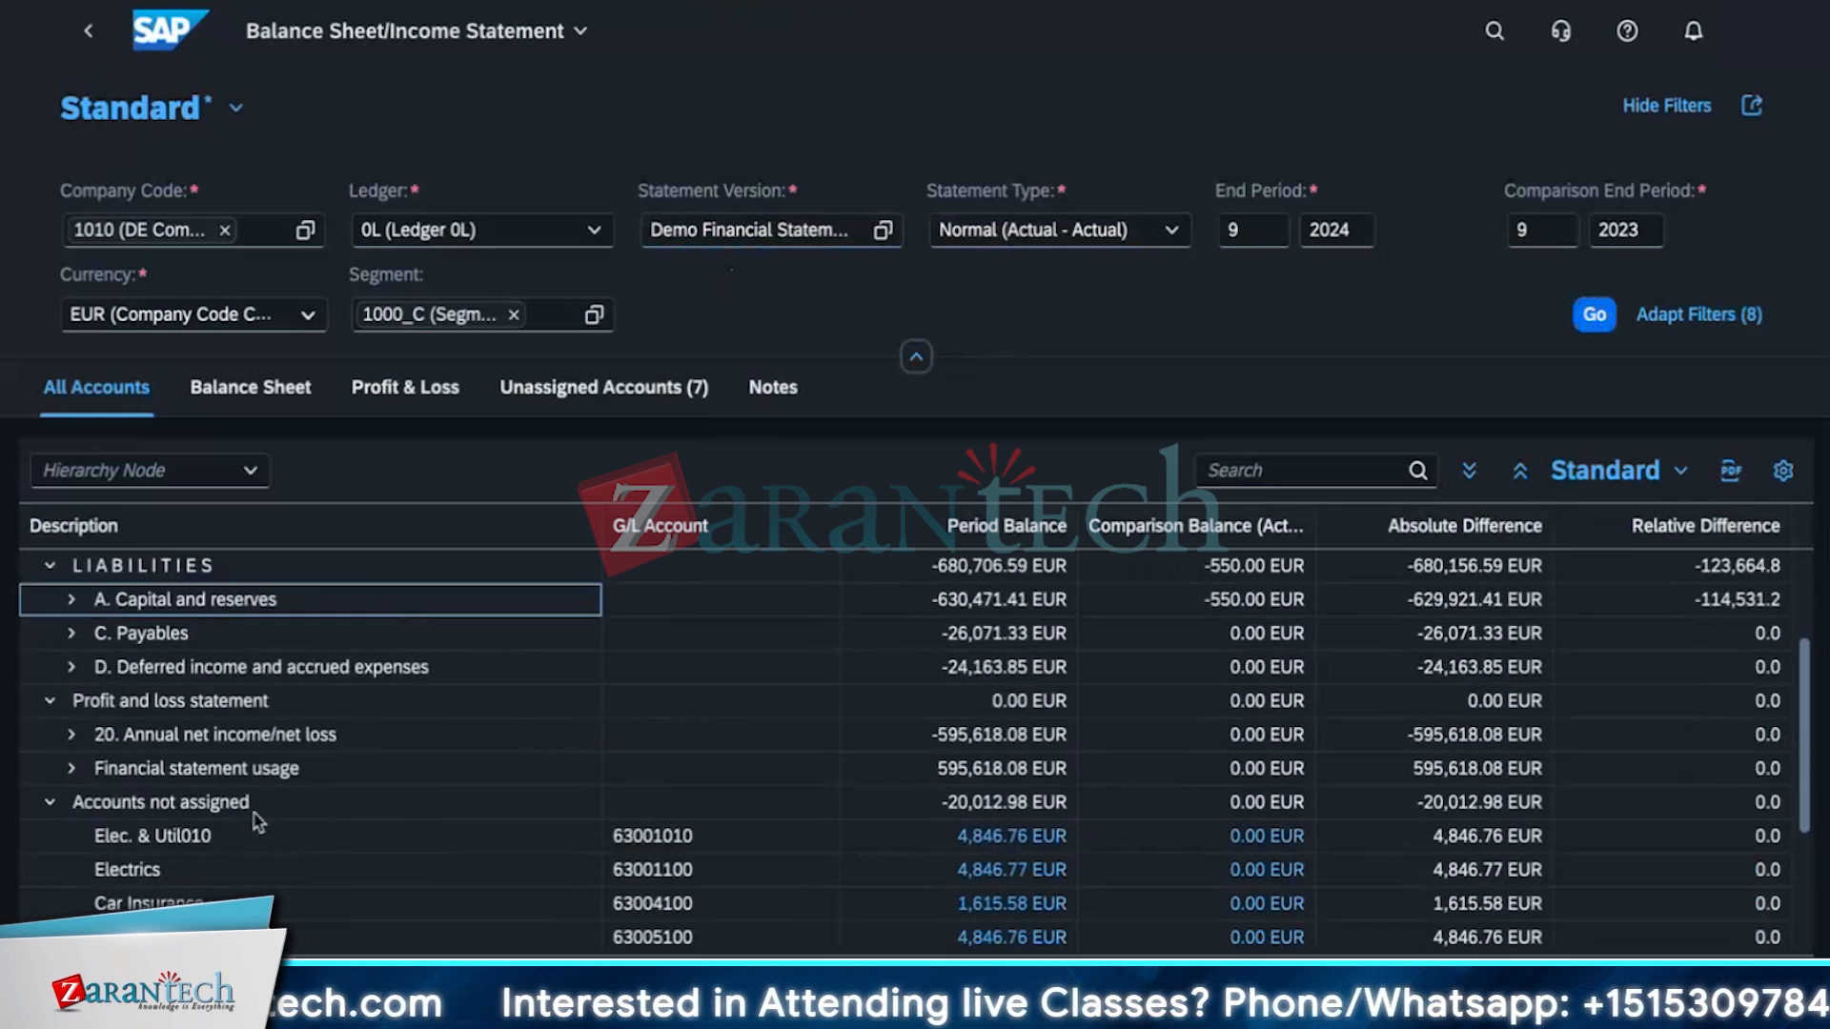
scroll(259, 824, up, 5)
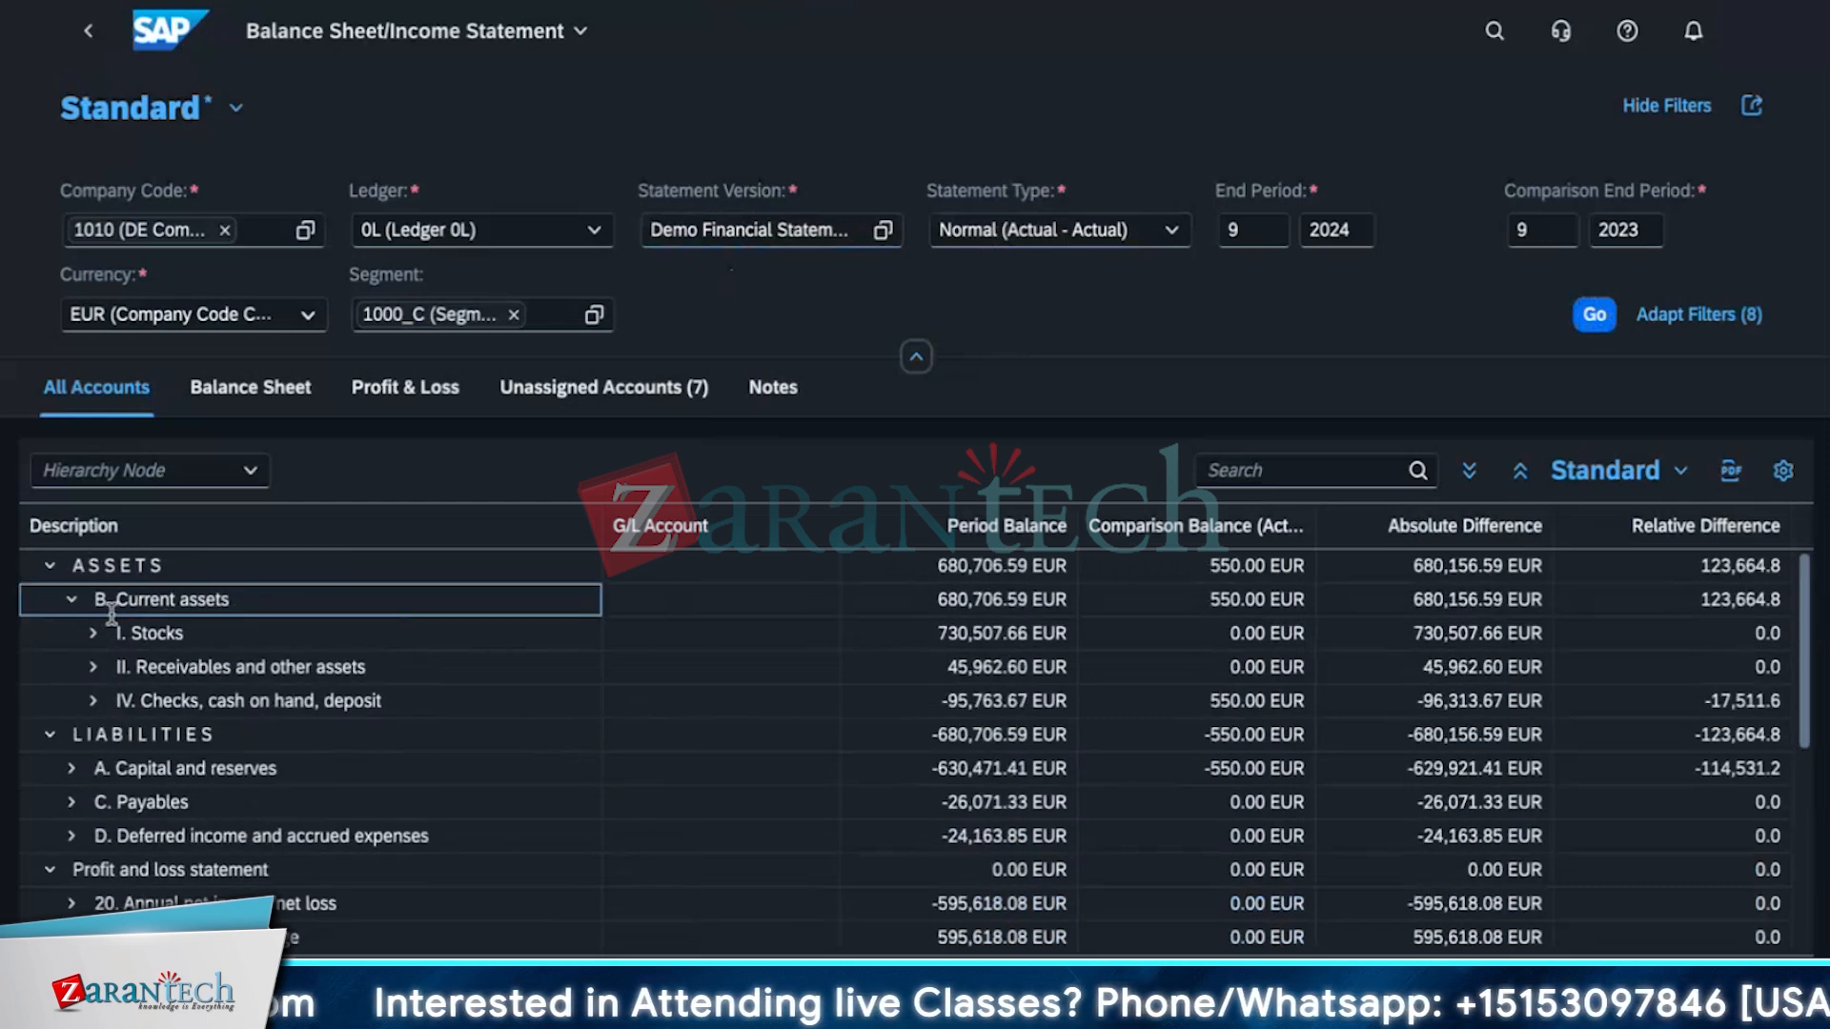
Drill into Stocks and Raw materials and supplies down to the Inventory - Raw Material account.
click(93, 633)
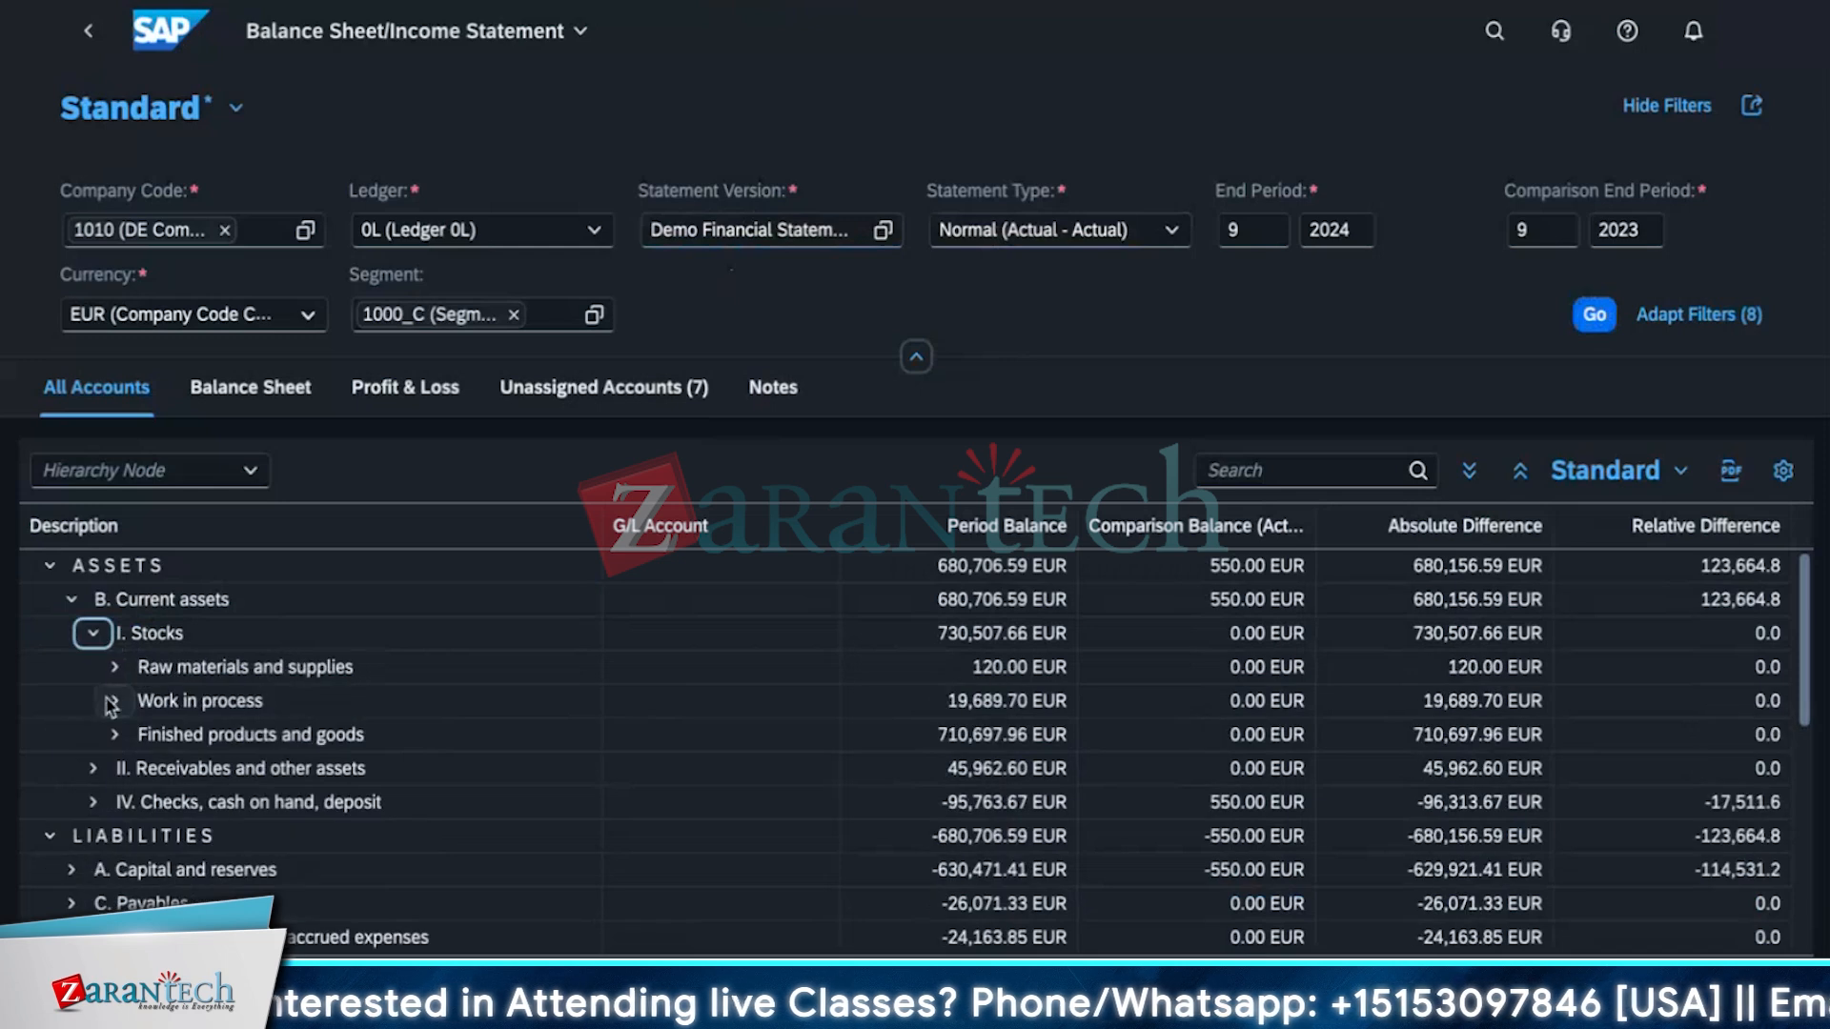
click(114, 667)
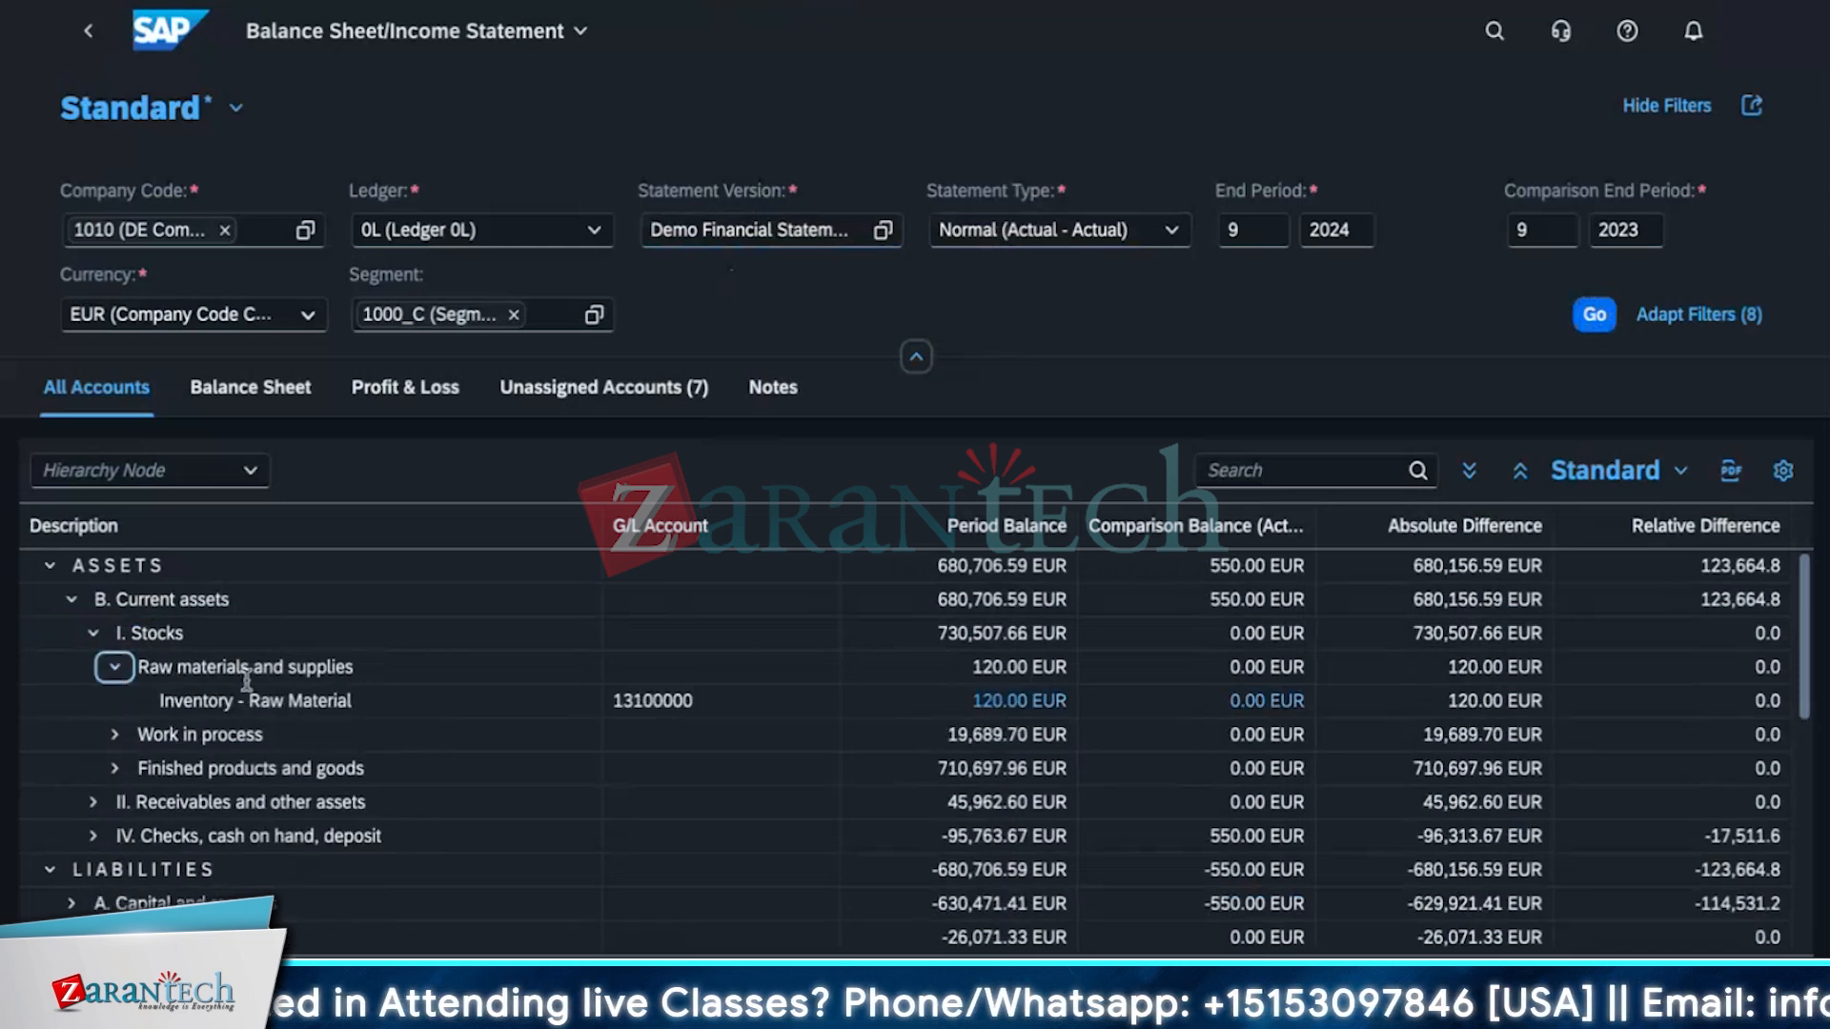
click(384, 704)
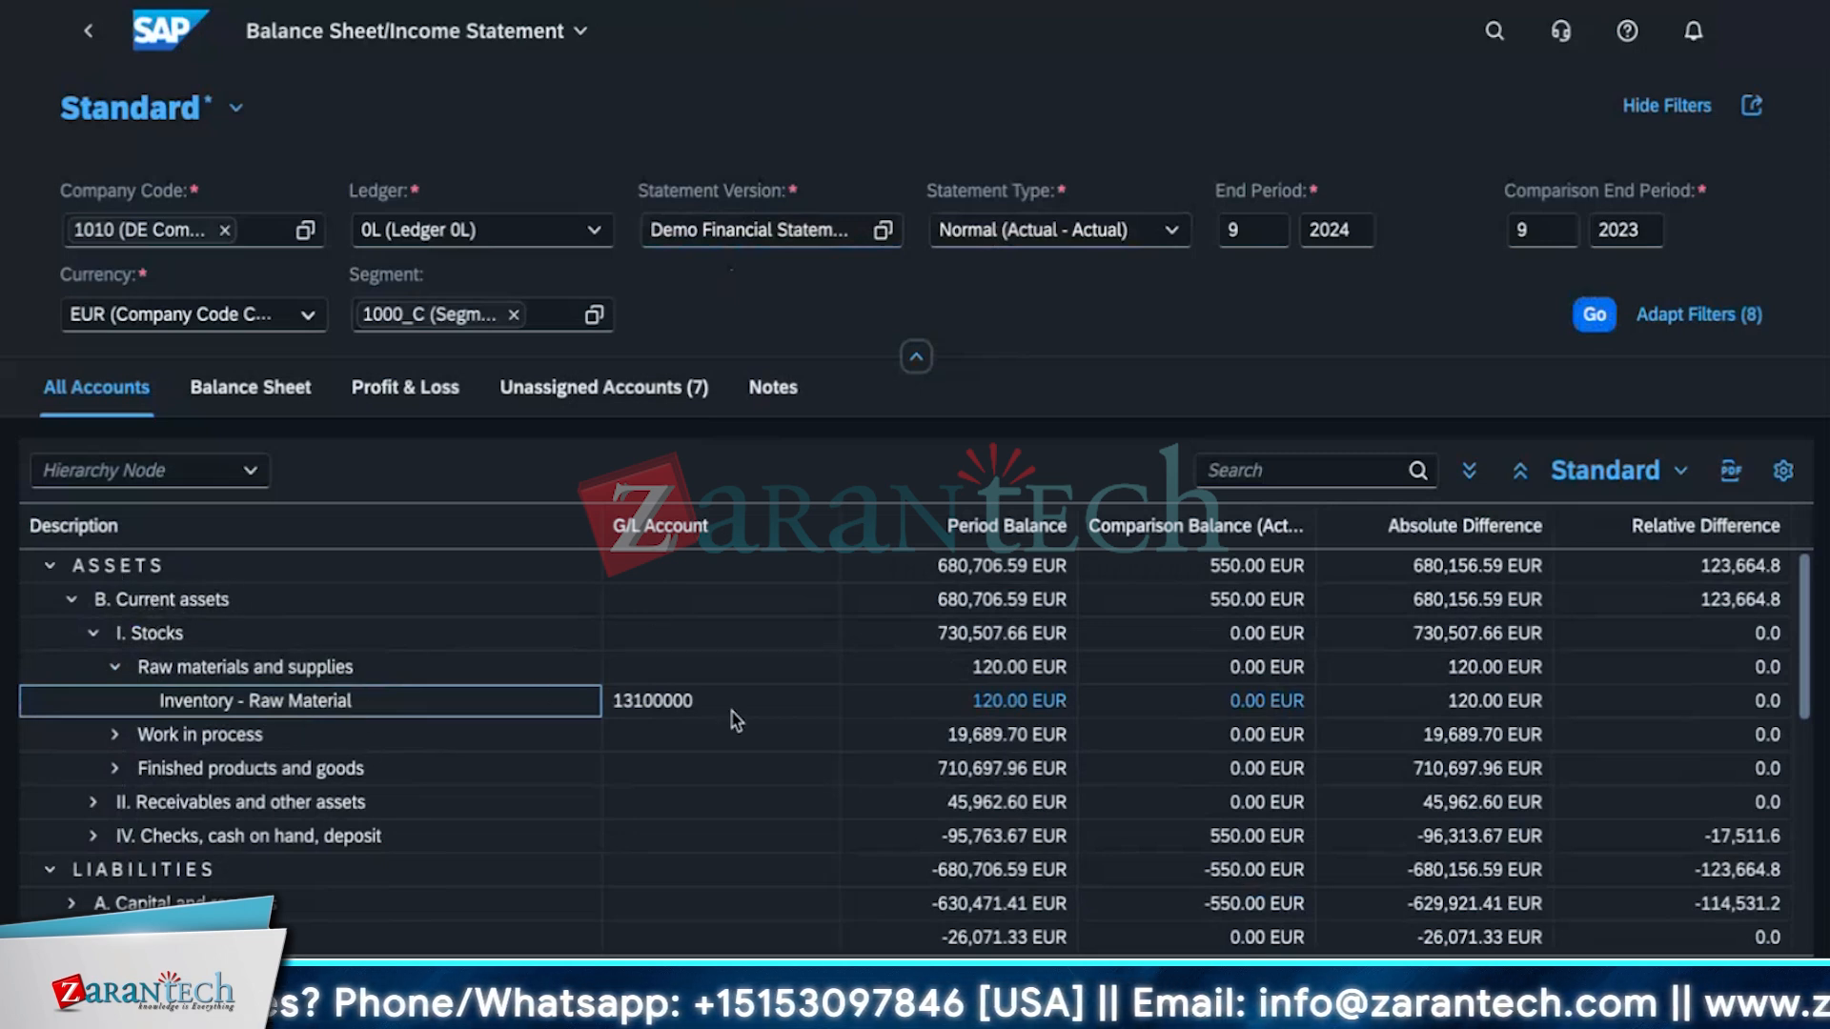
drag(722, 703, 650, 556)
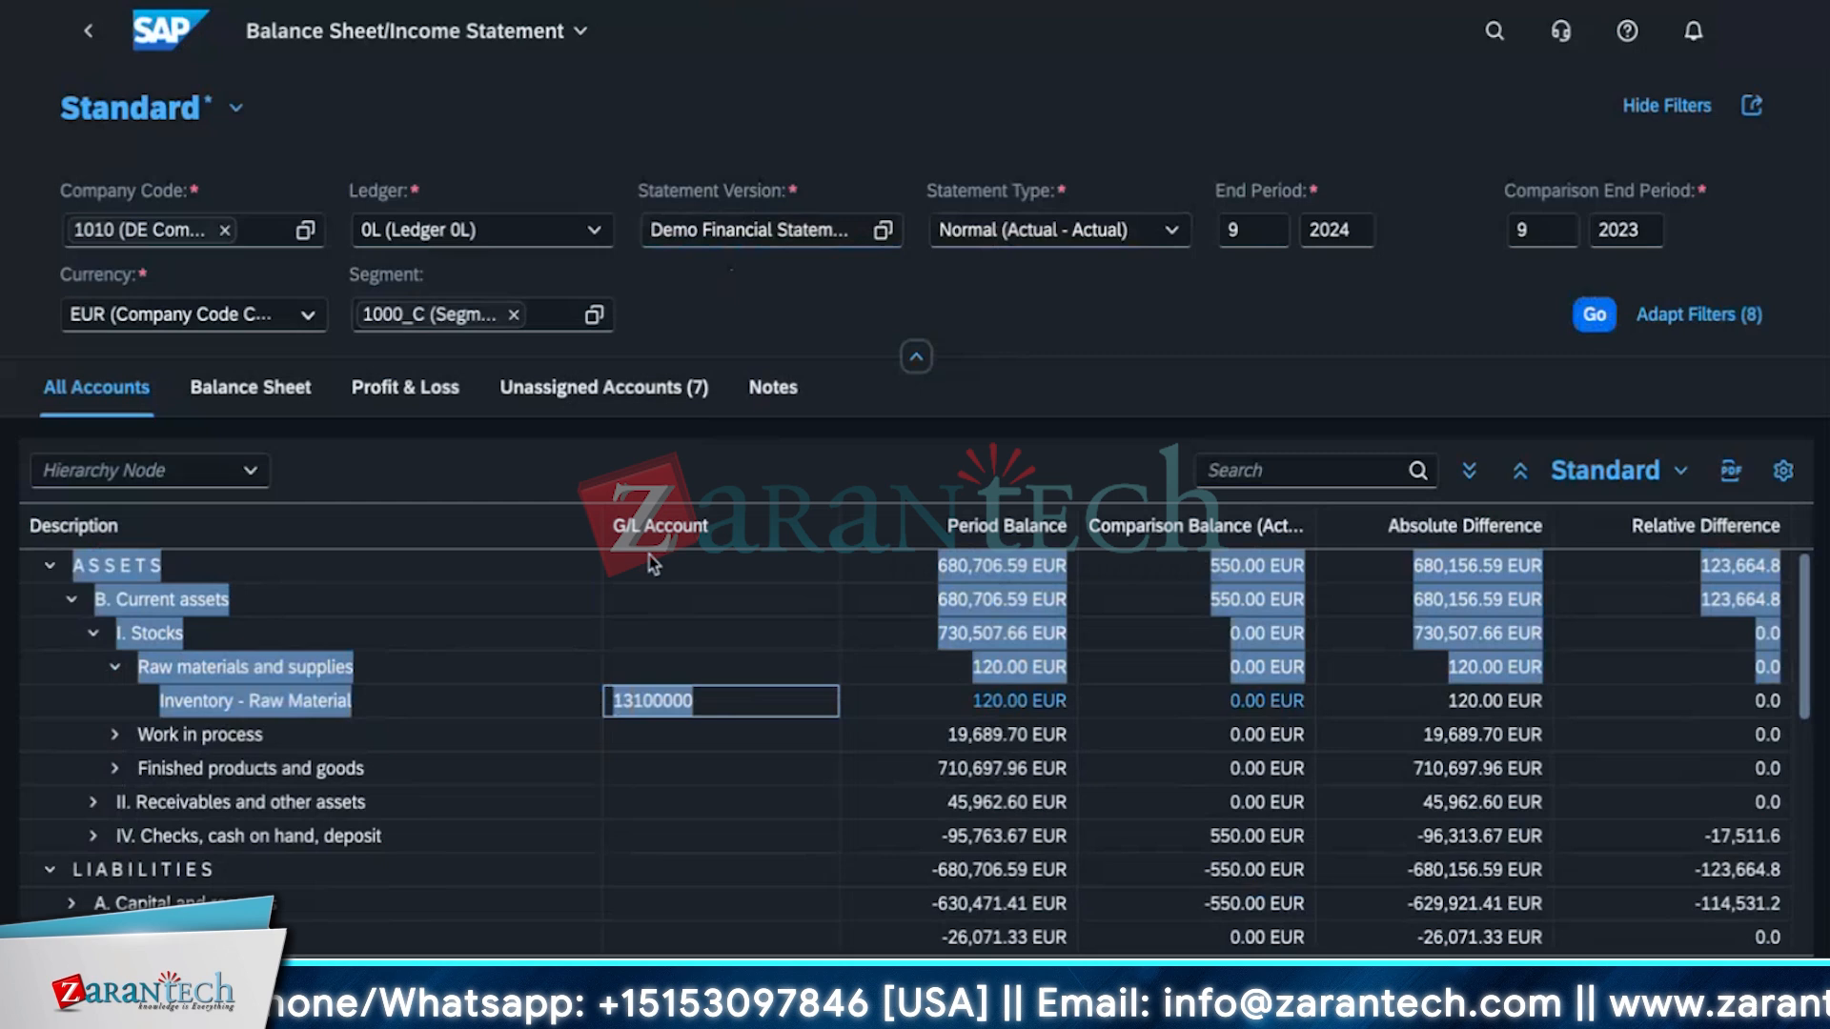
click(723, 706)
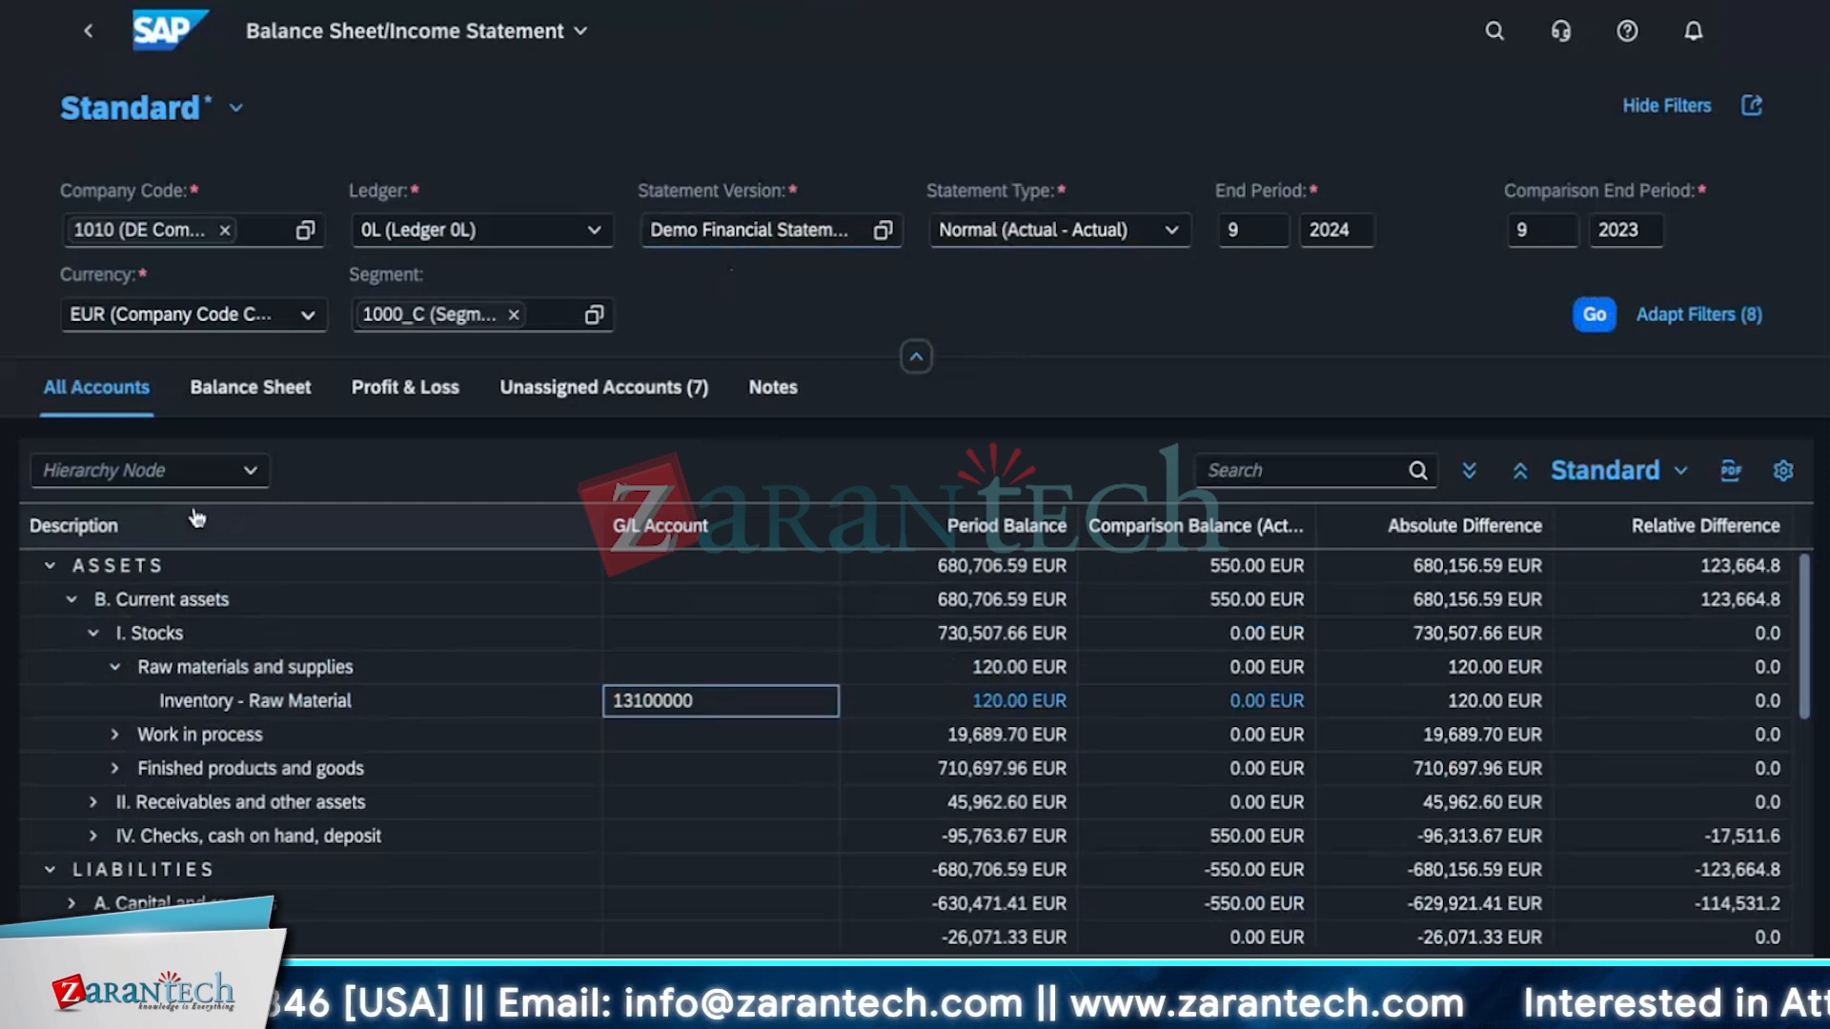
scroll(858, 799, down, 1)
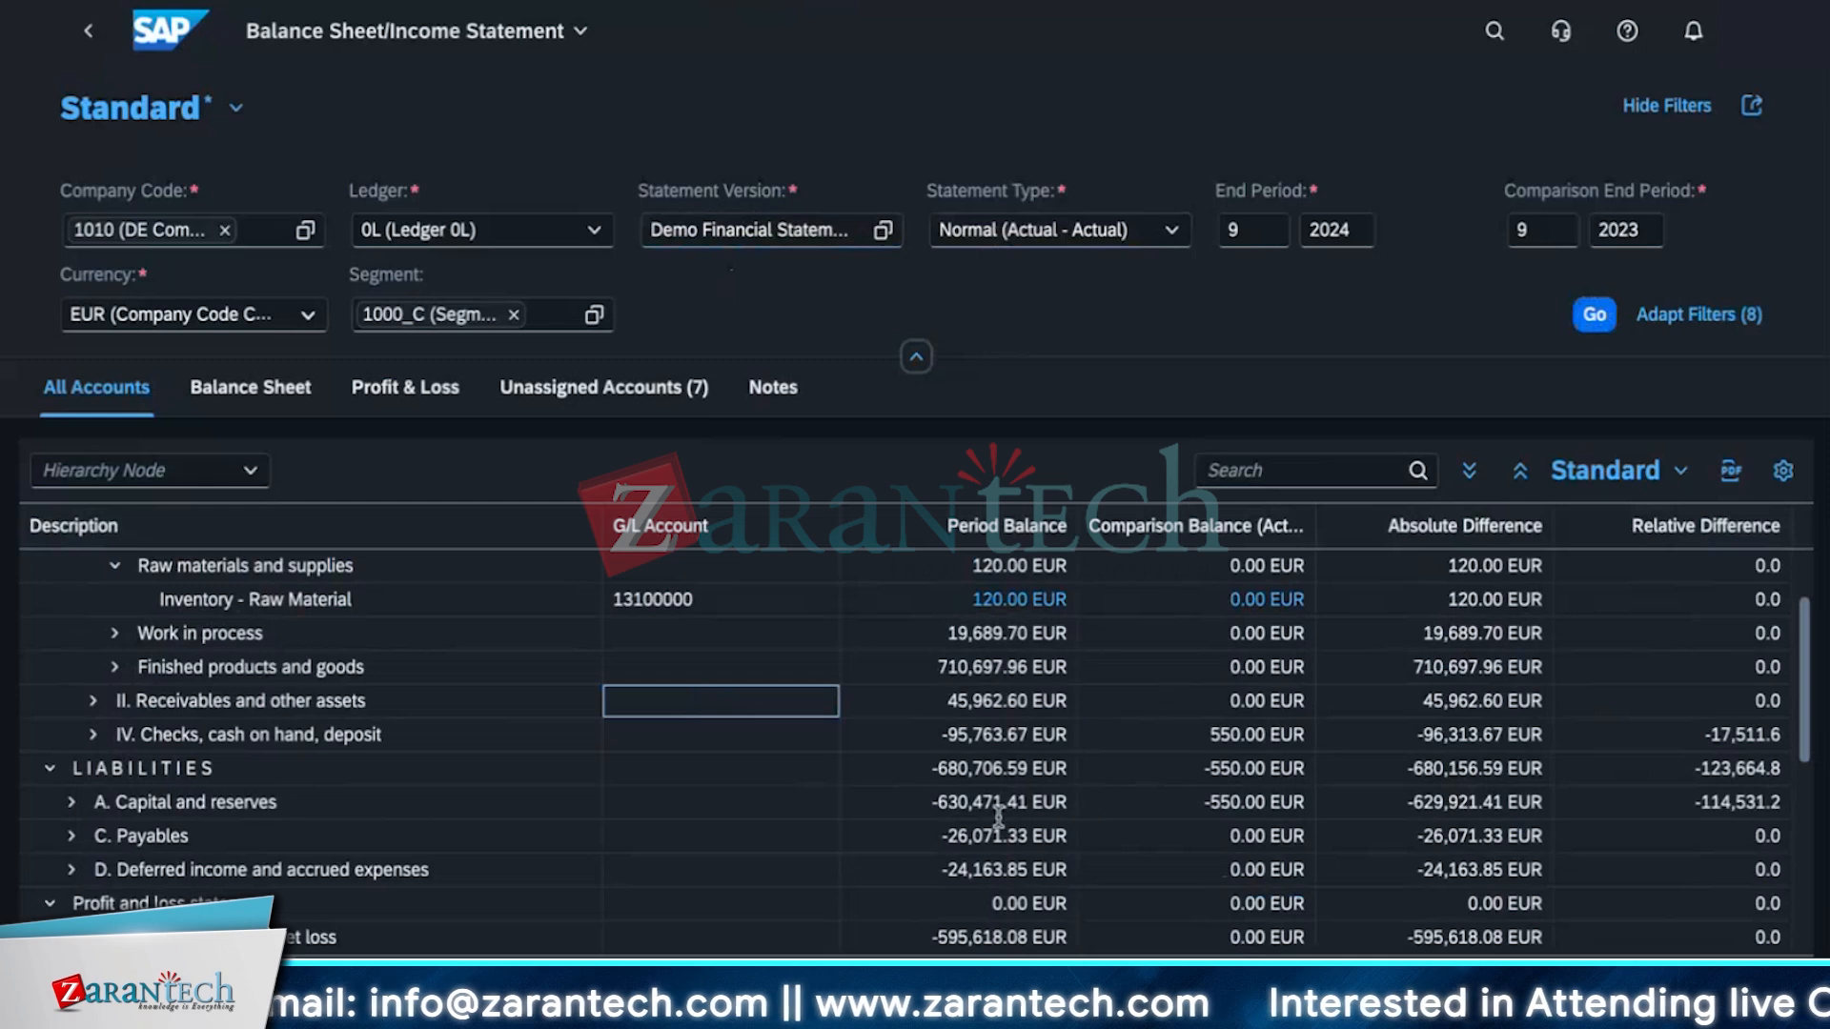
scroll(92, 741, up, 1)
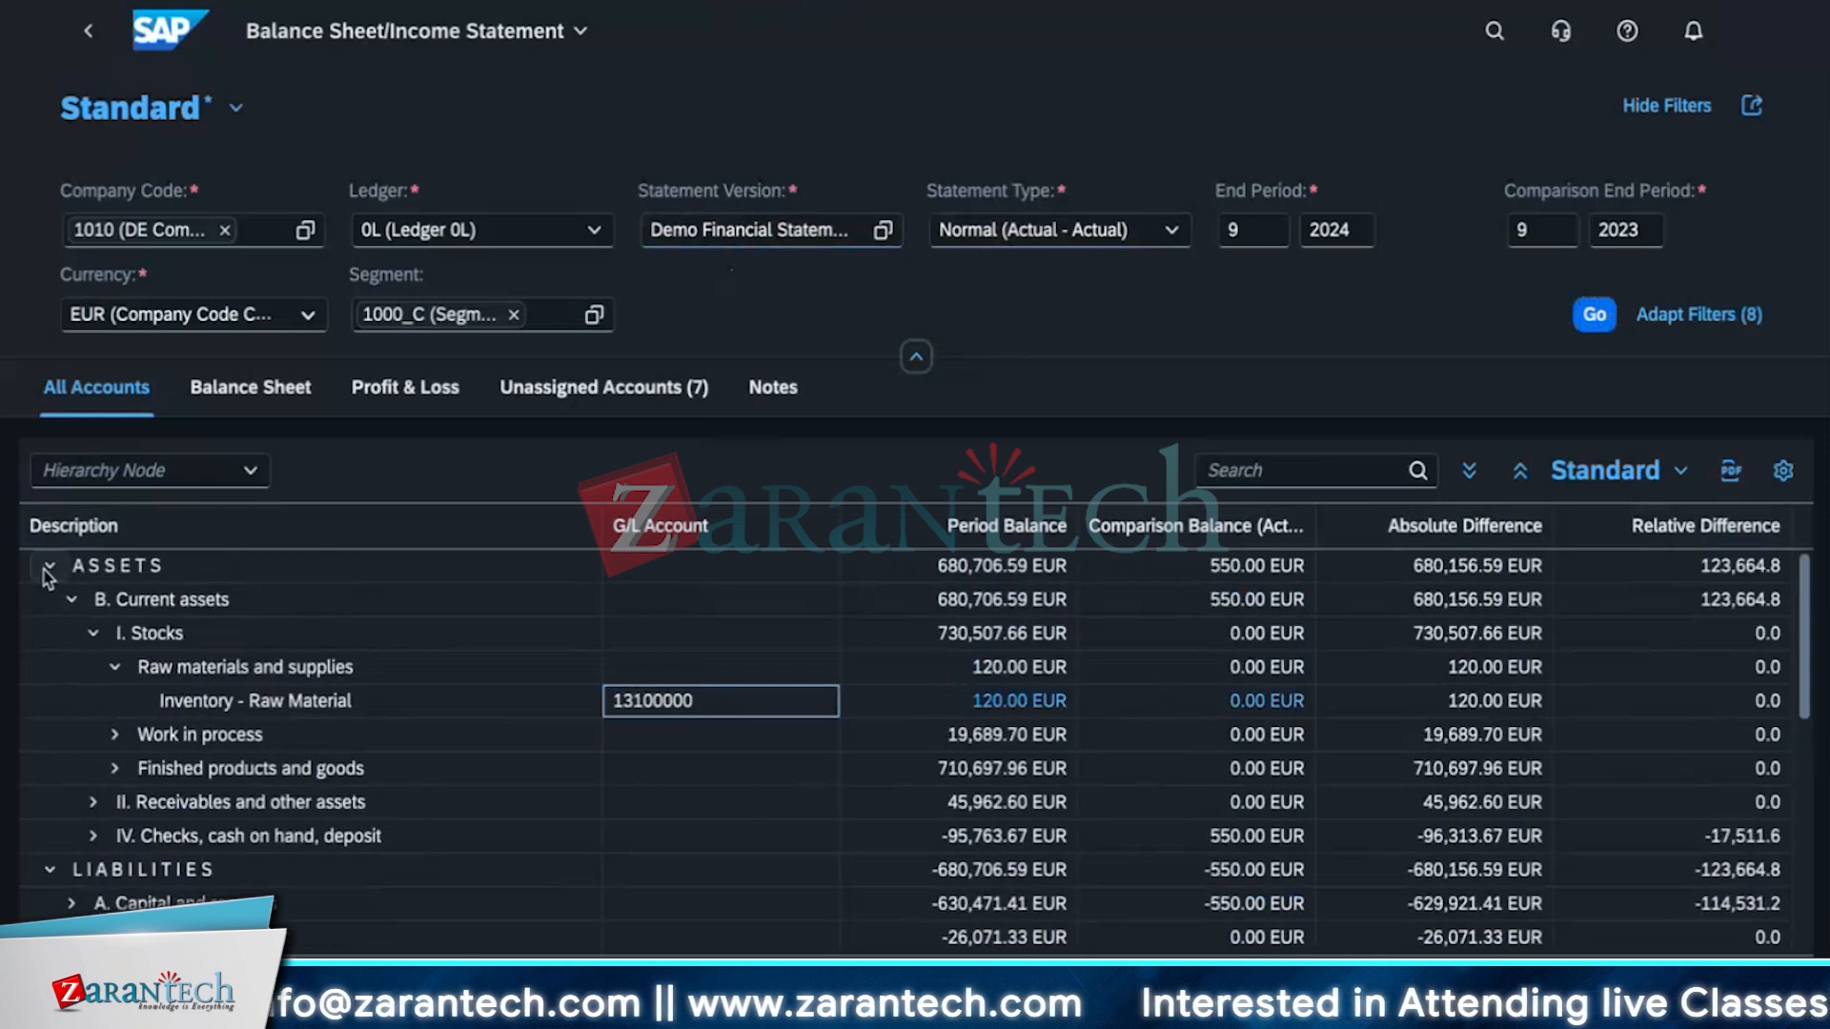
Collapse Assets and expand Payables down to Accounts payable.
click(48, 568)
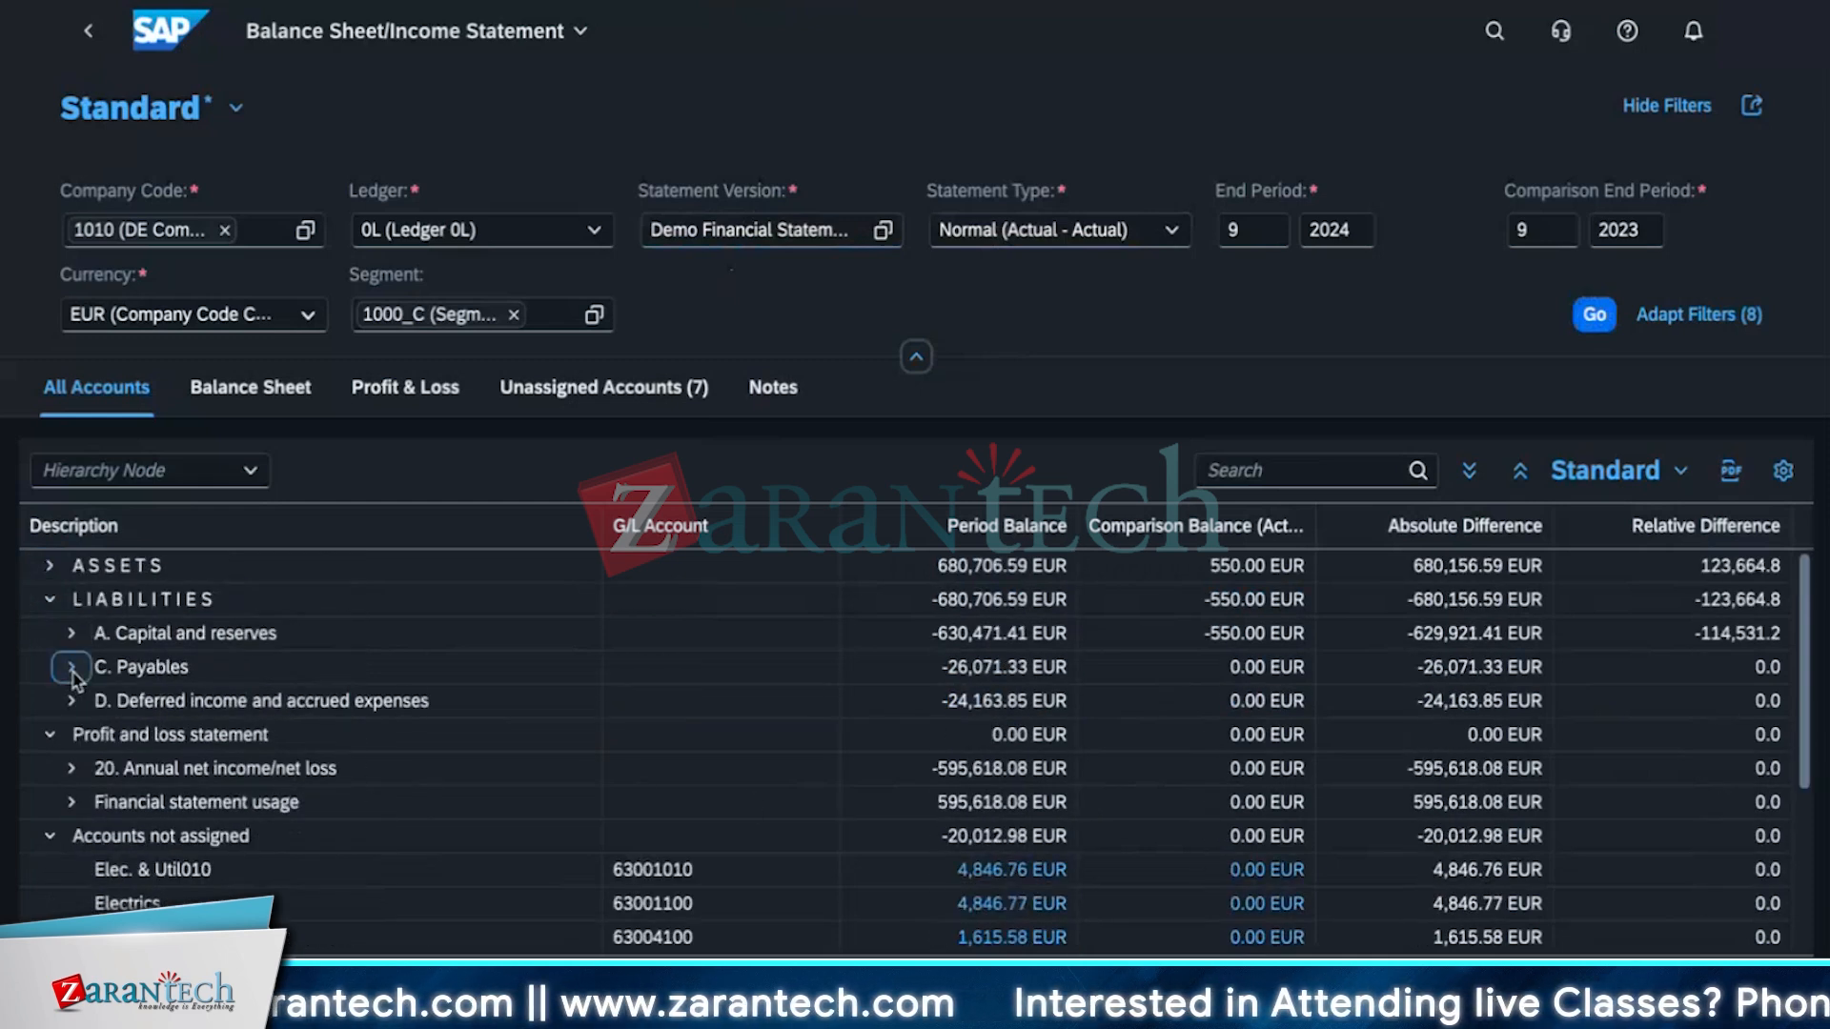
click(72, 668)
click(93, 702)
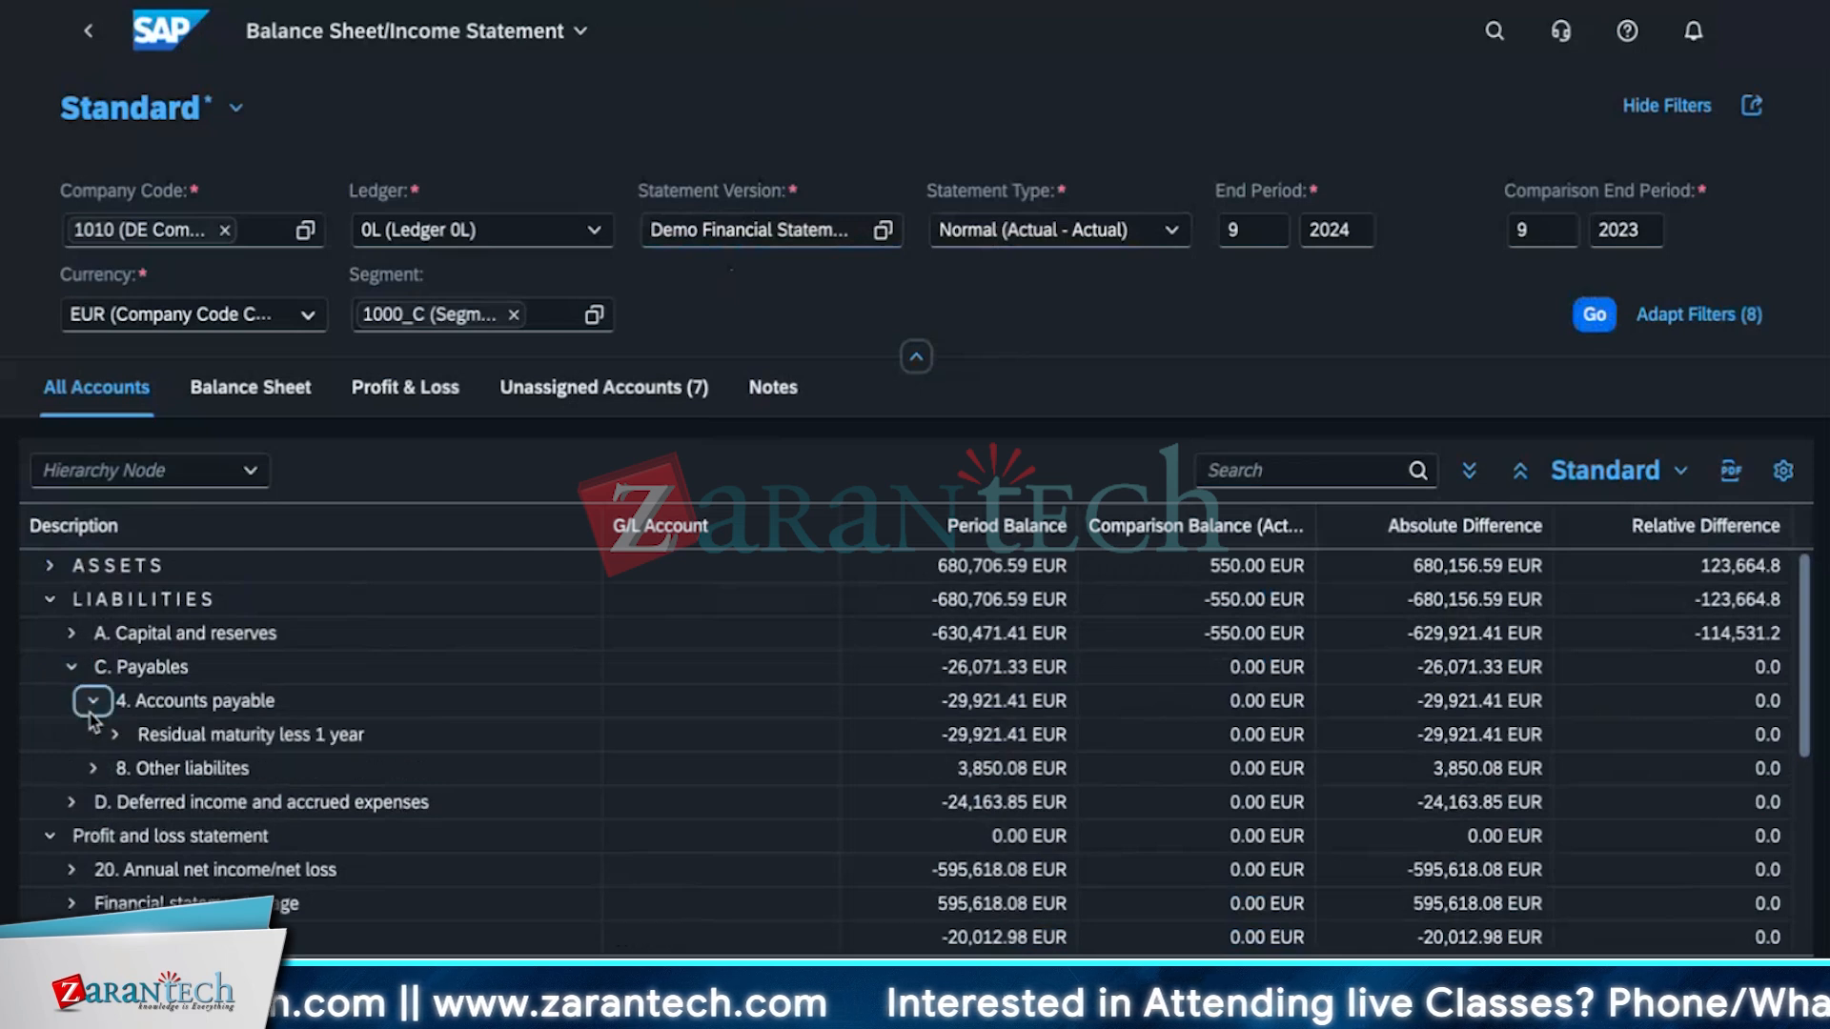
Expand Accounts payable down to Payables Domestic and select its G/L account number 21100000.
click(114, 738)
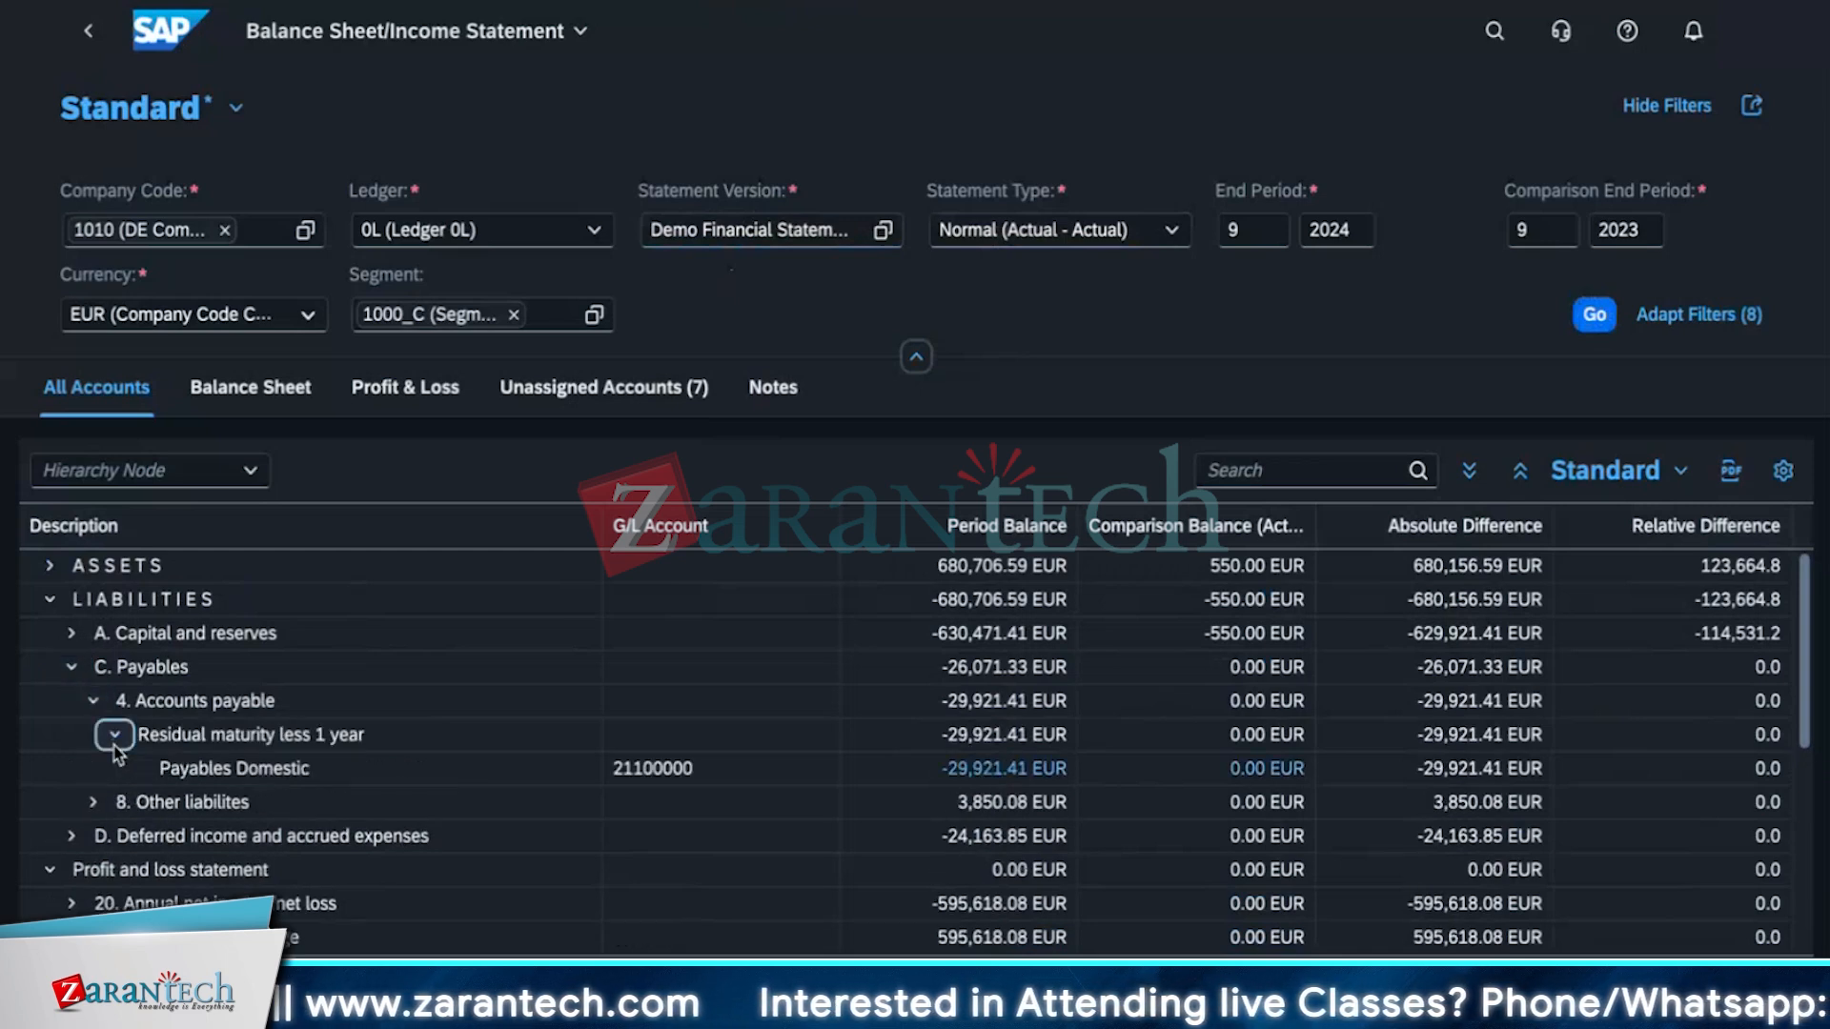
click(217, 770)
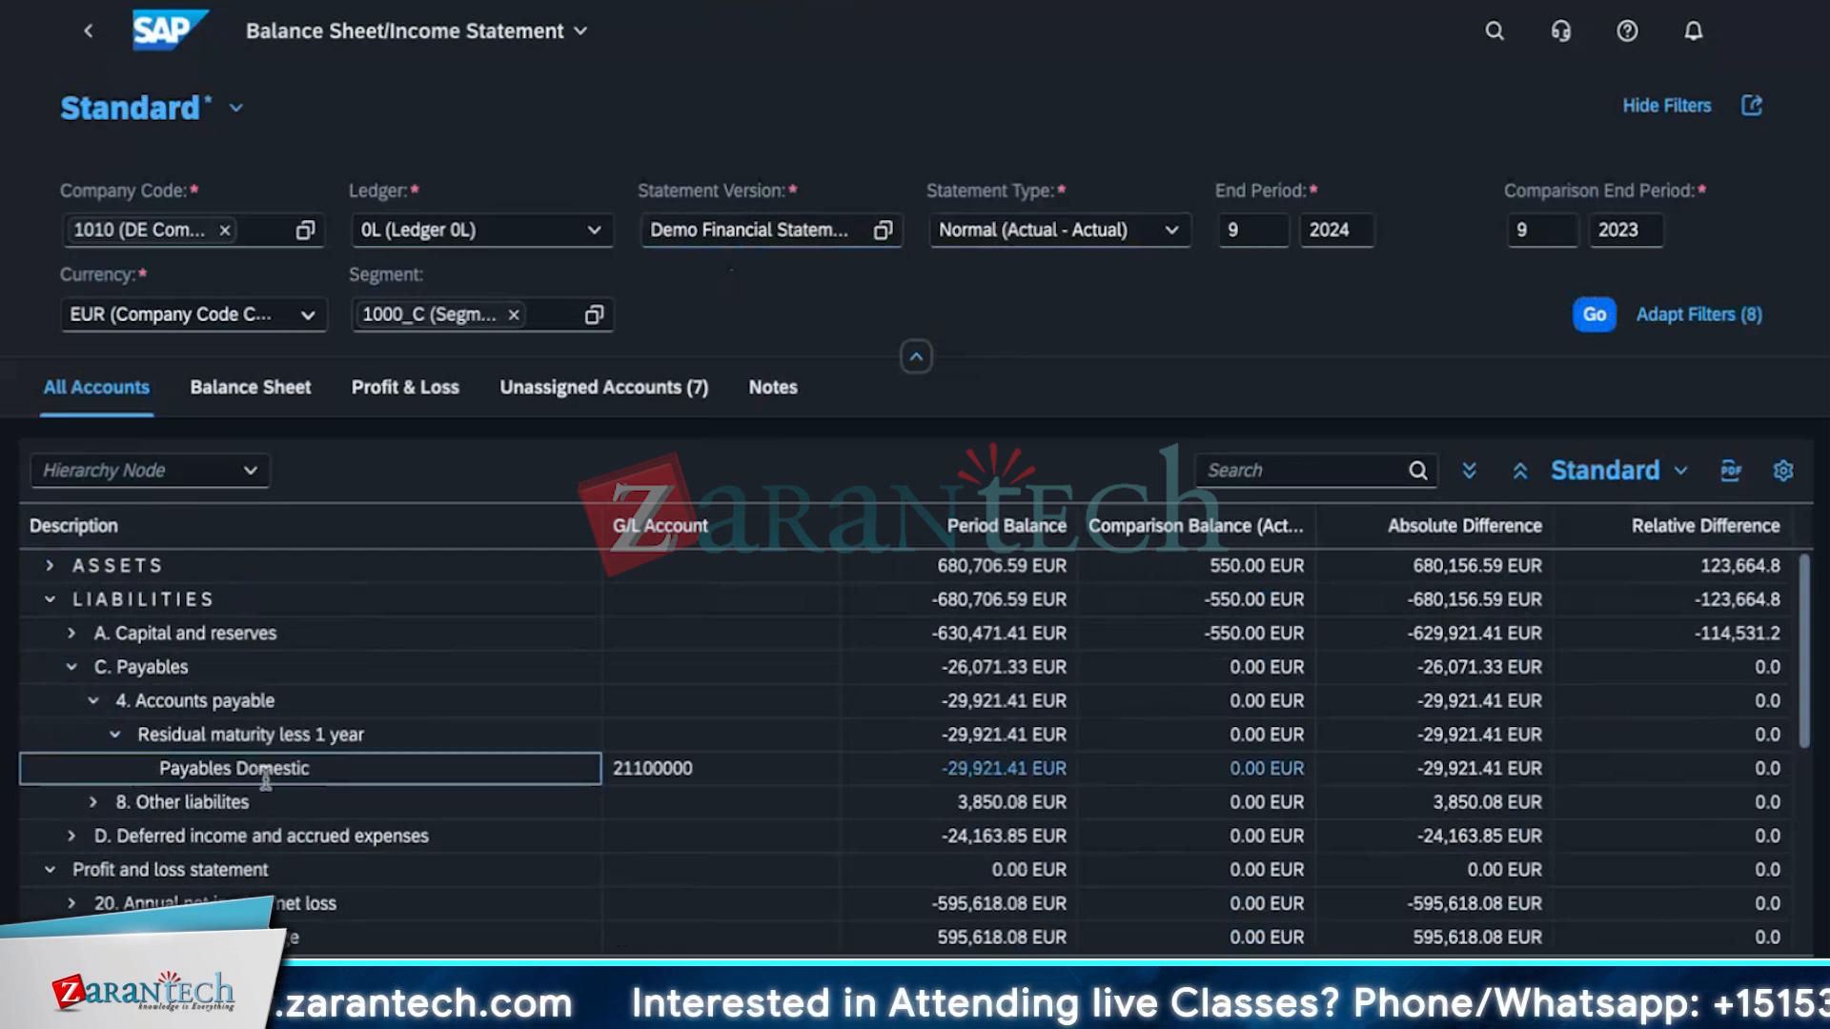
click(702, 770)
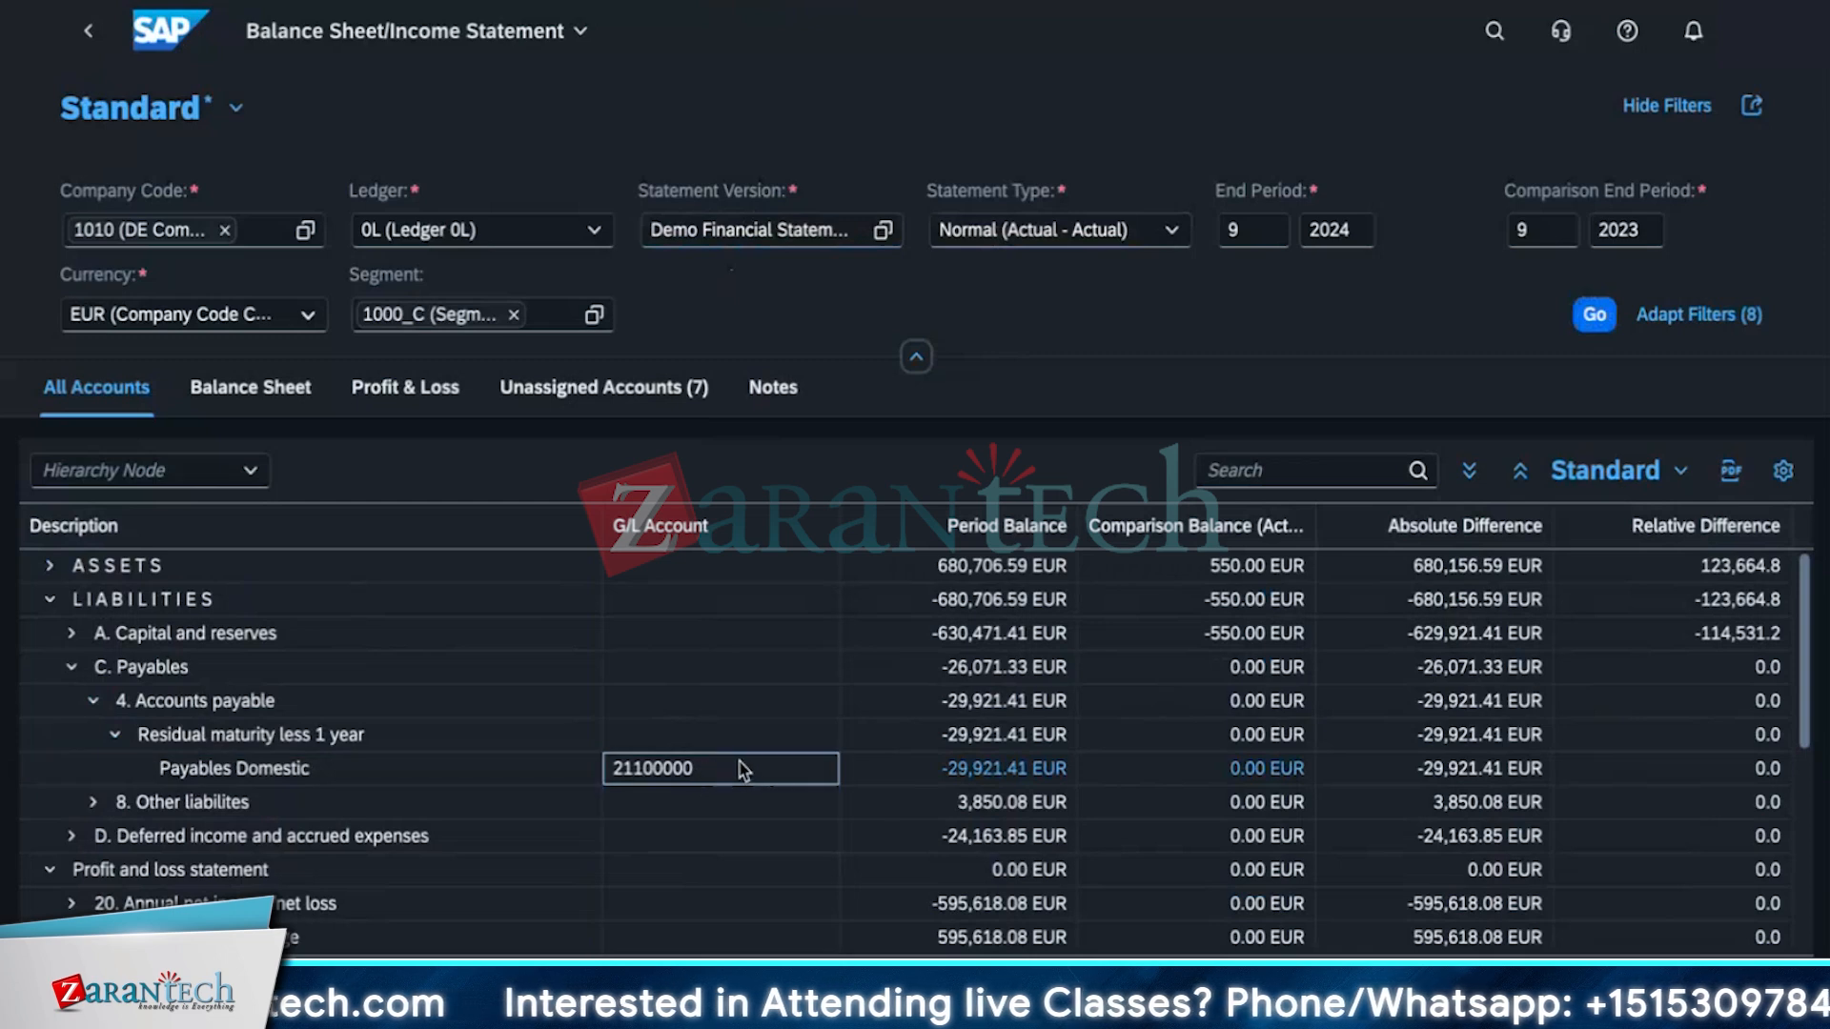
double_click(743, 772)
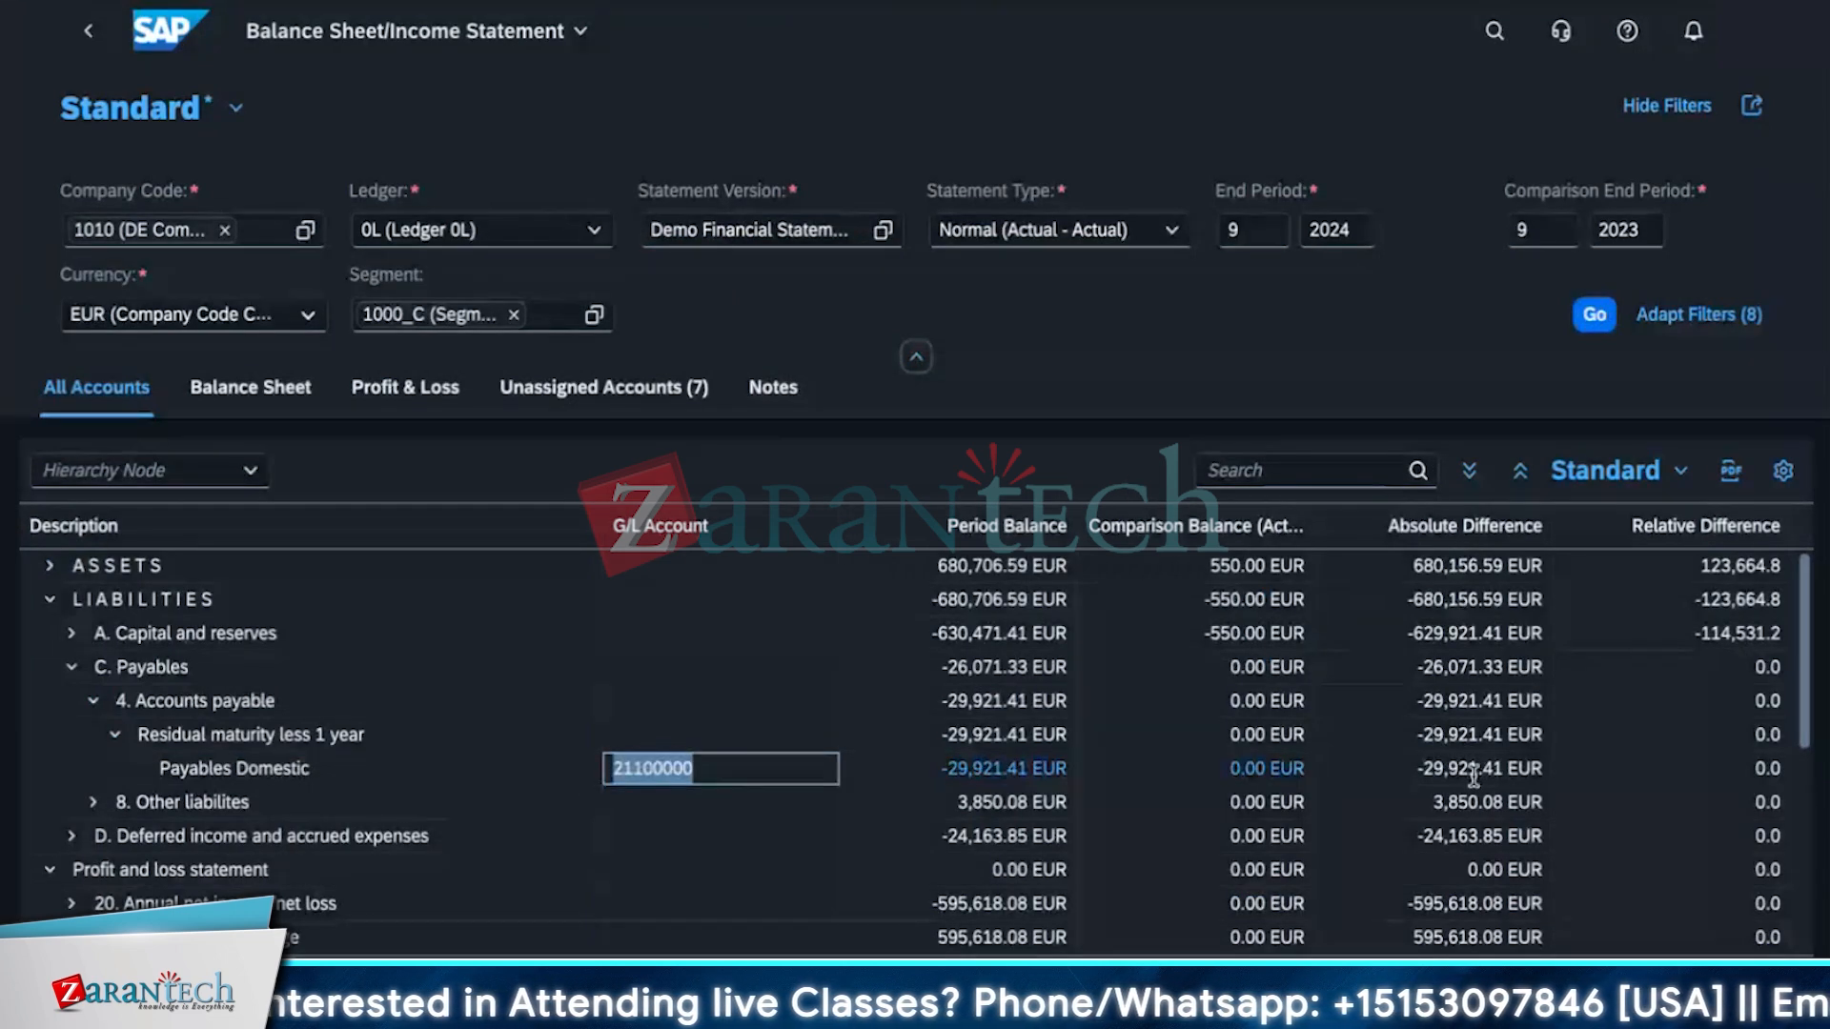
Collapse Liabilities, browse the Accounts not assigned section, and open and close the saved views list.
click(49, 599)
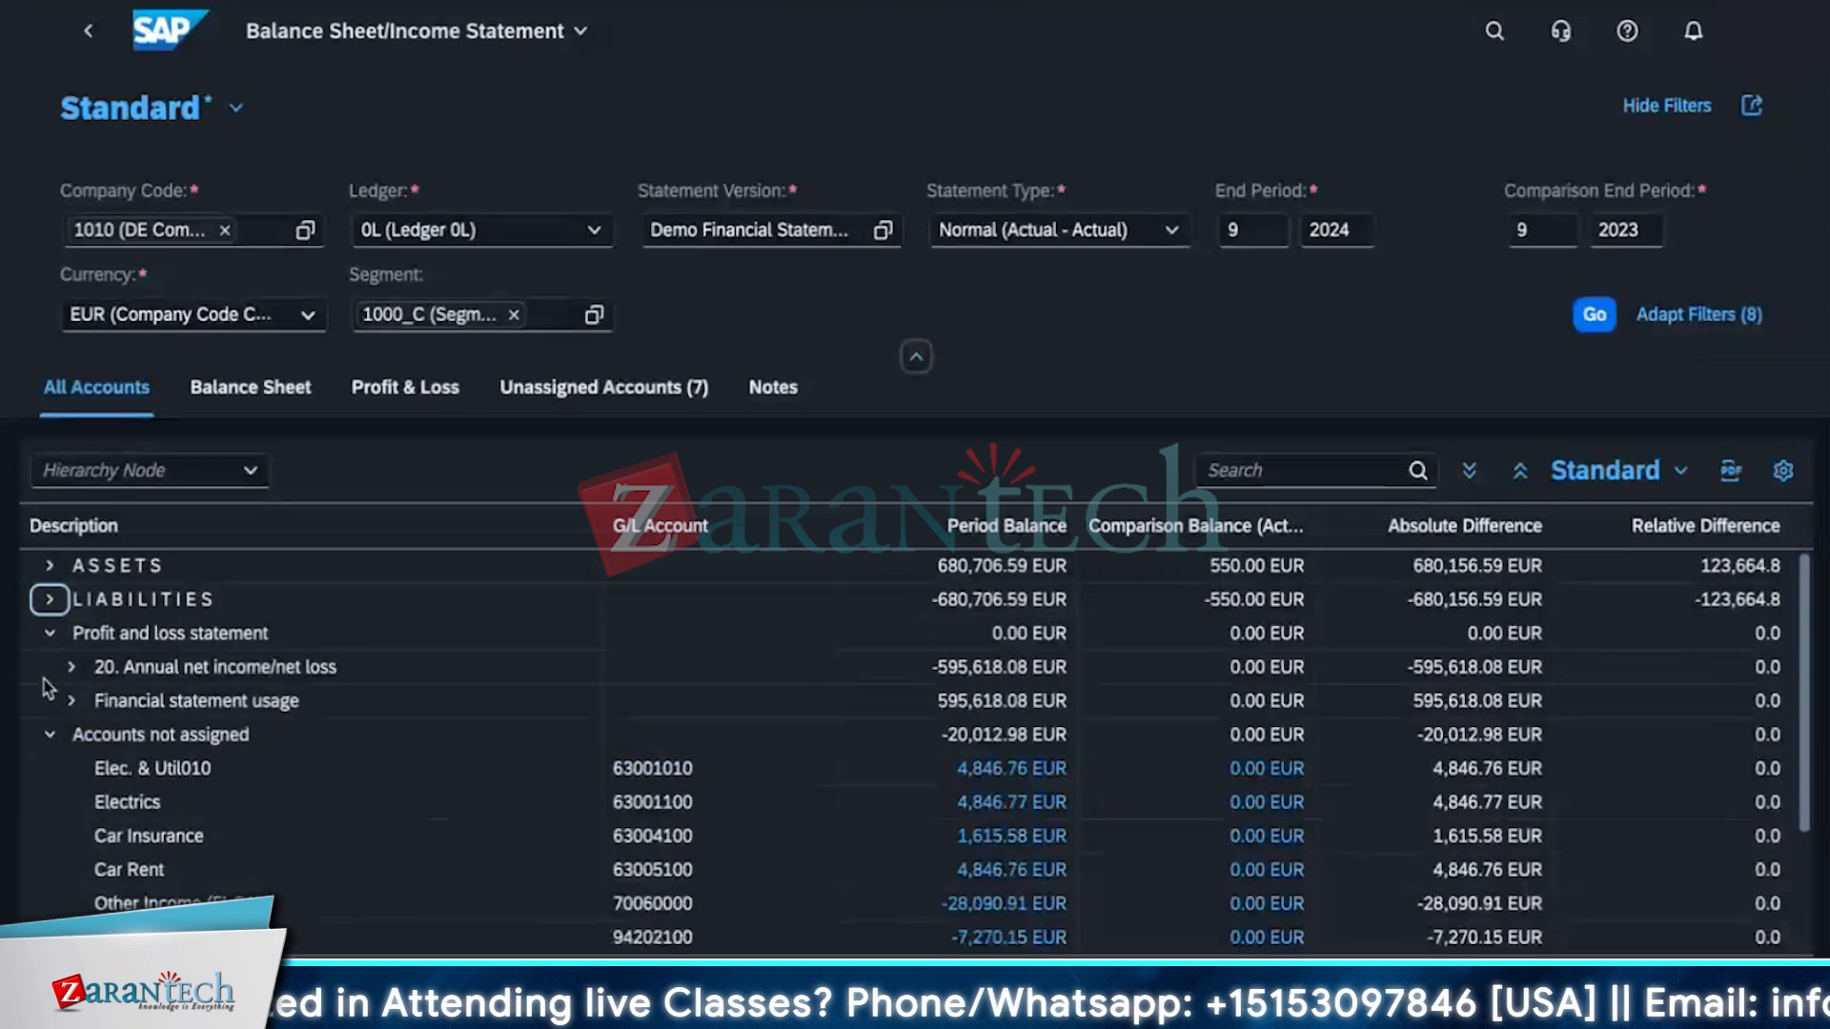
scroll(57, 756, down, 3)
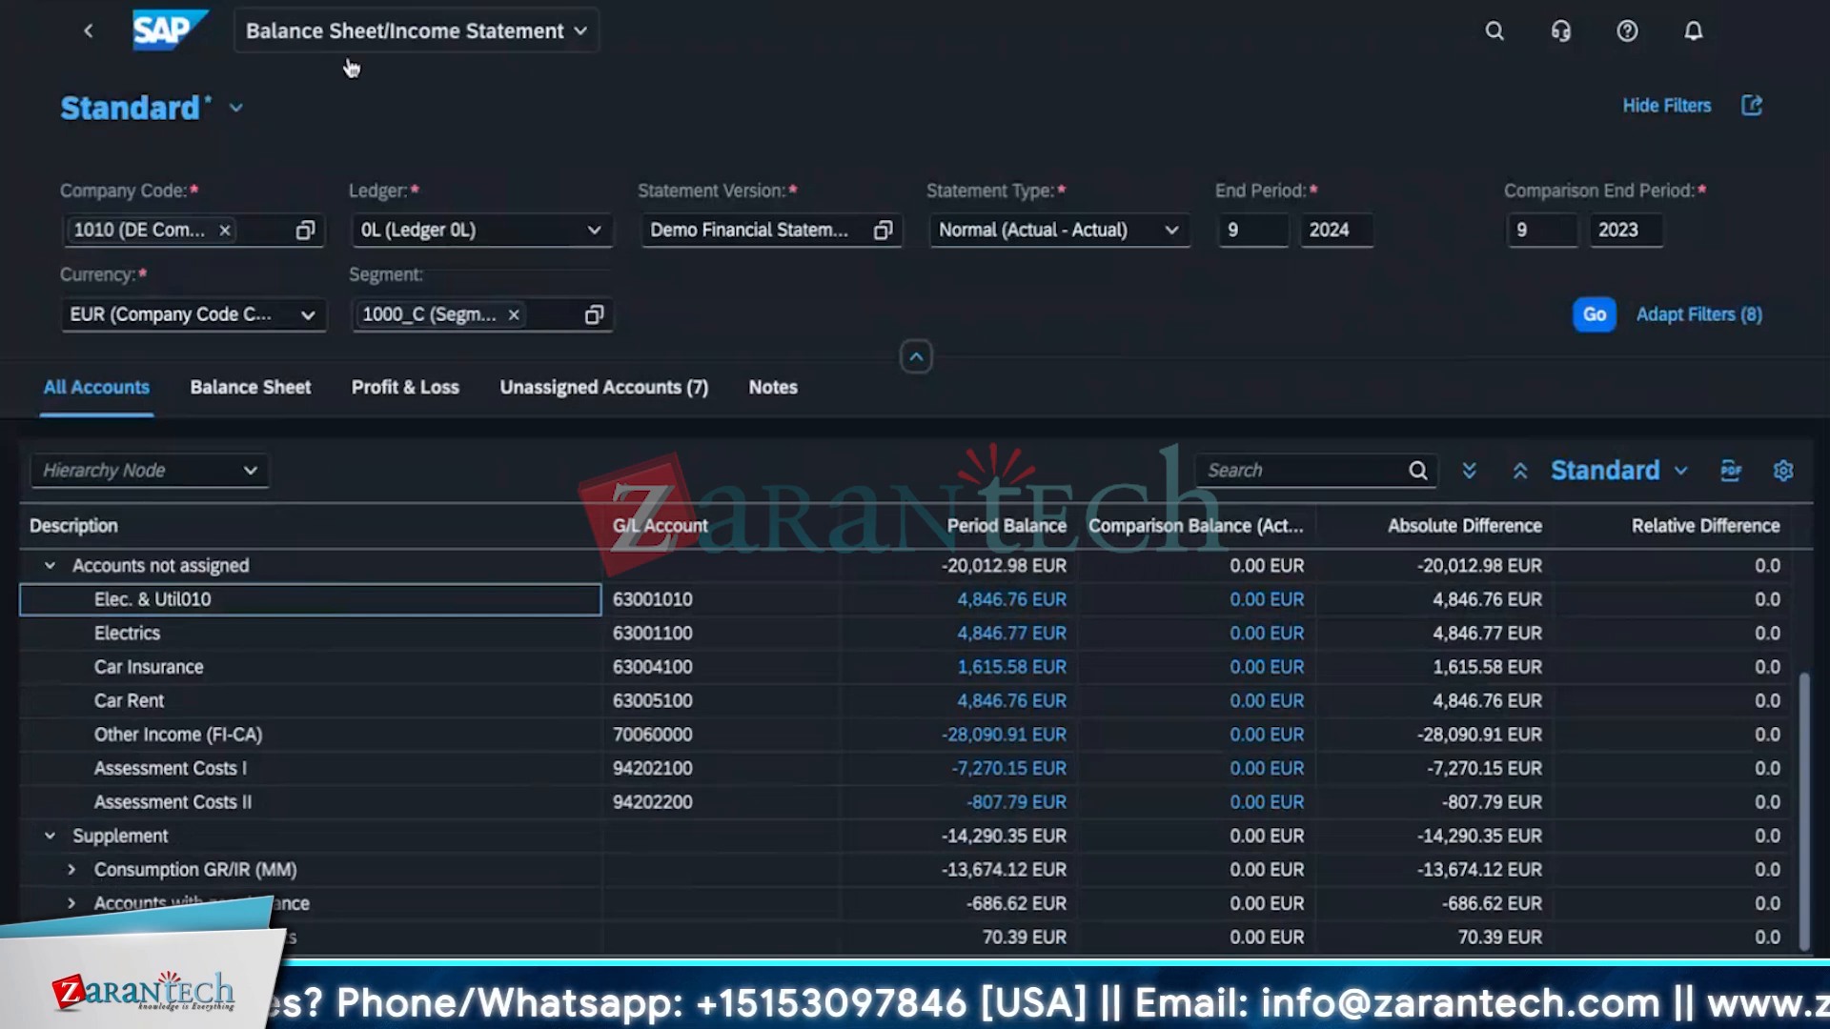
scroll(425, 787, up, 3)
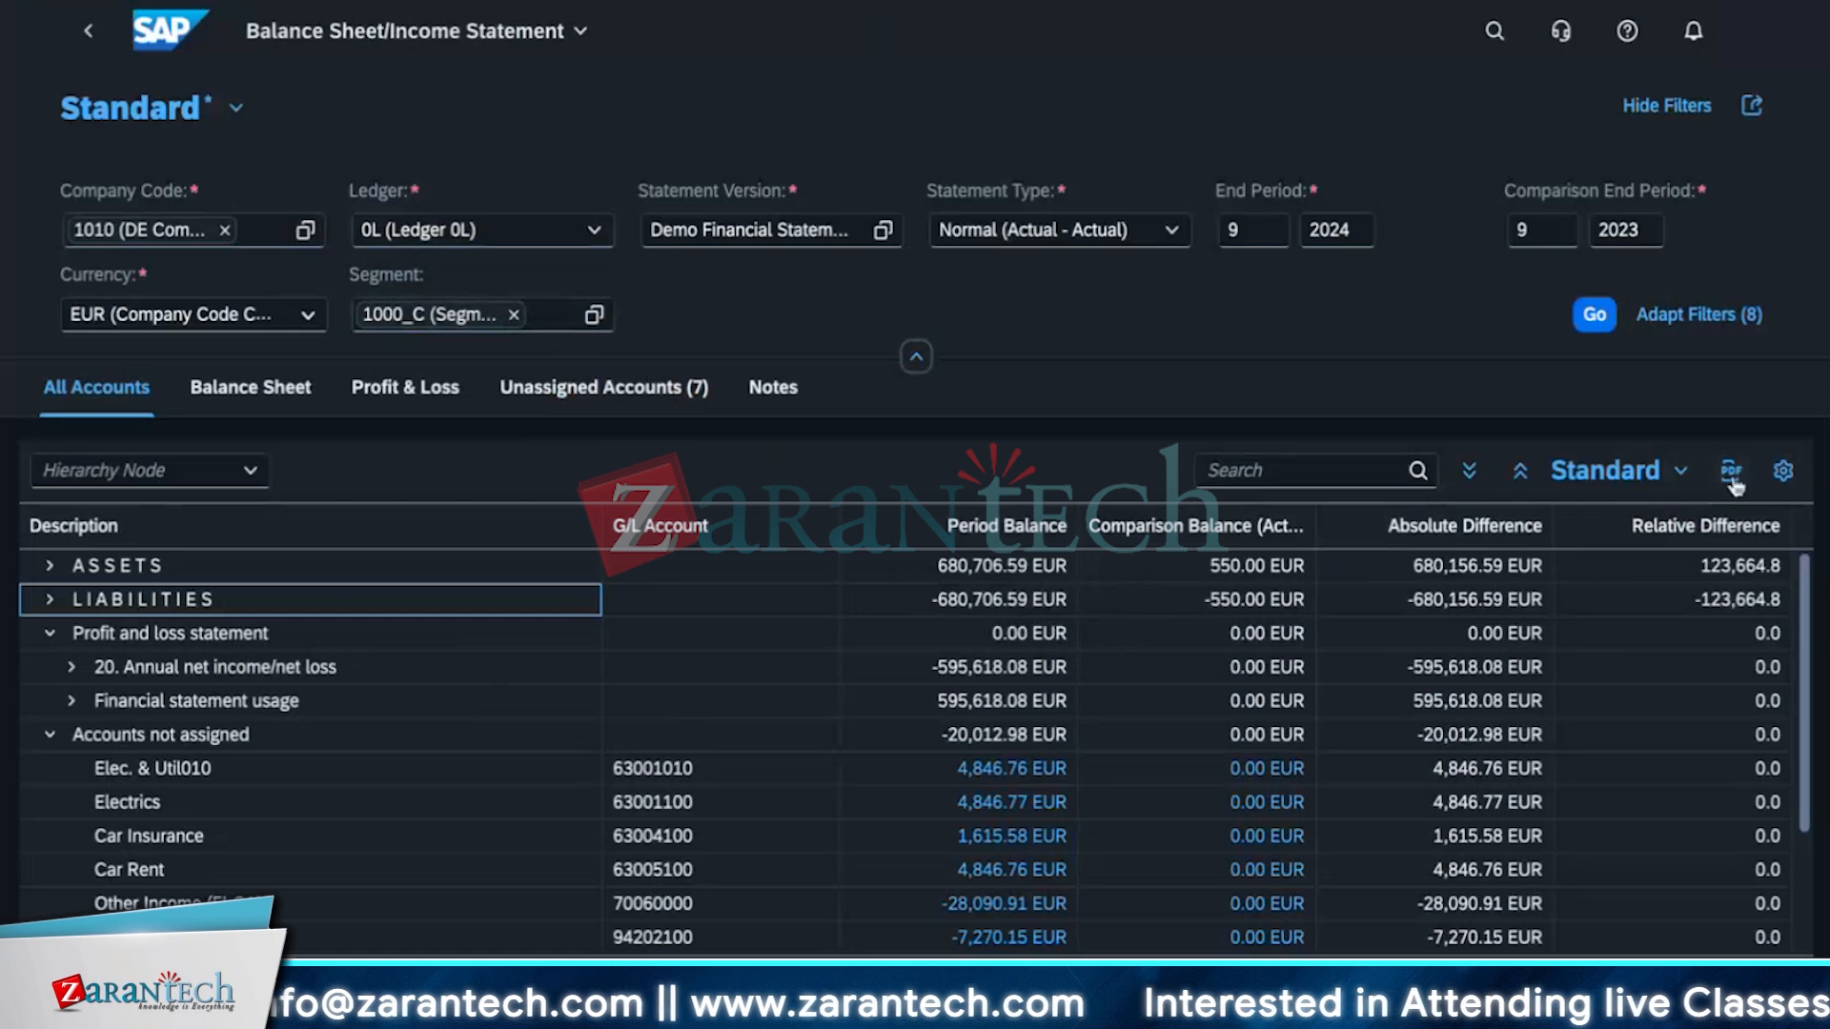
click(1680, 480)
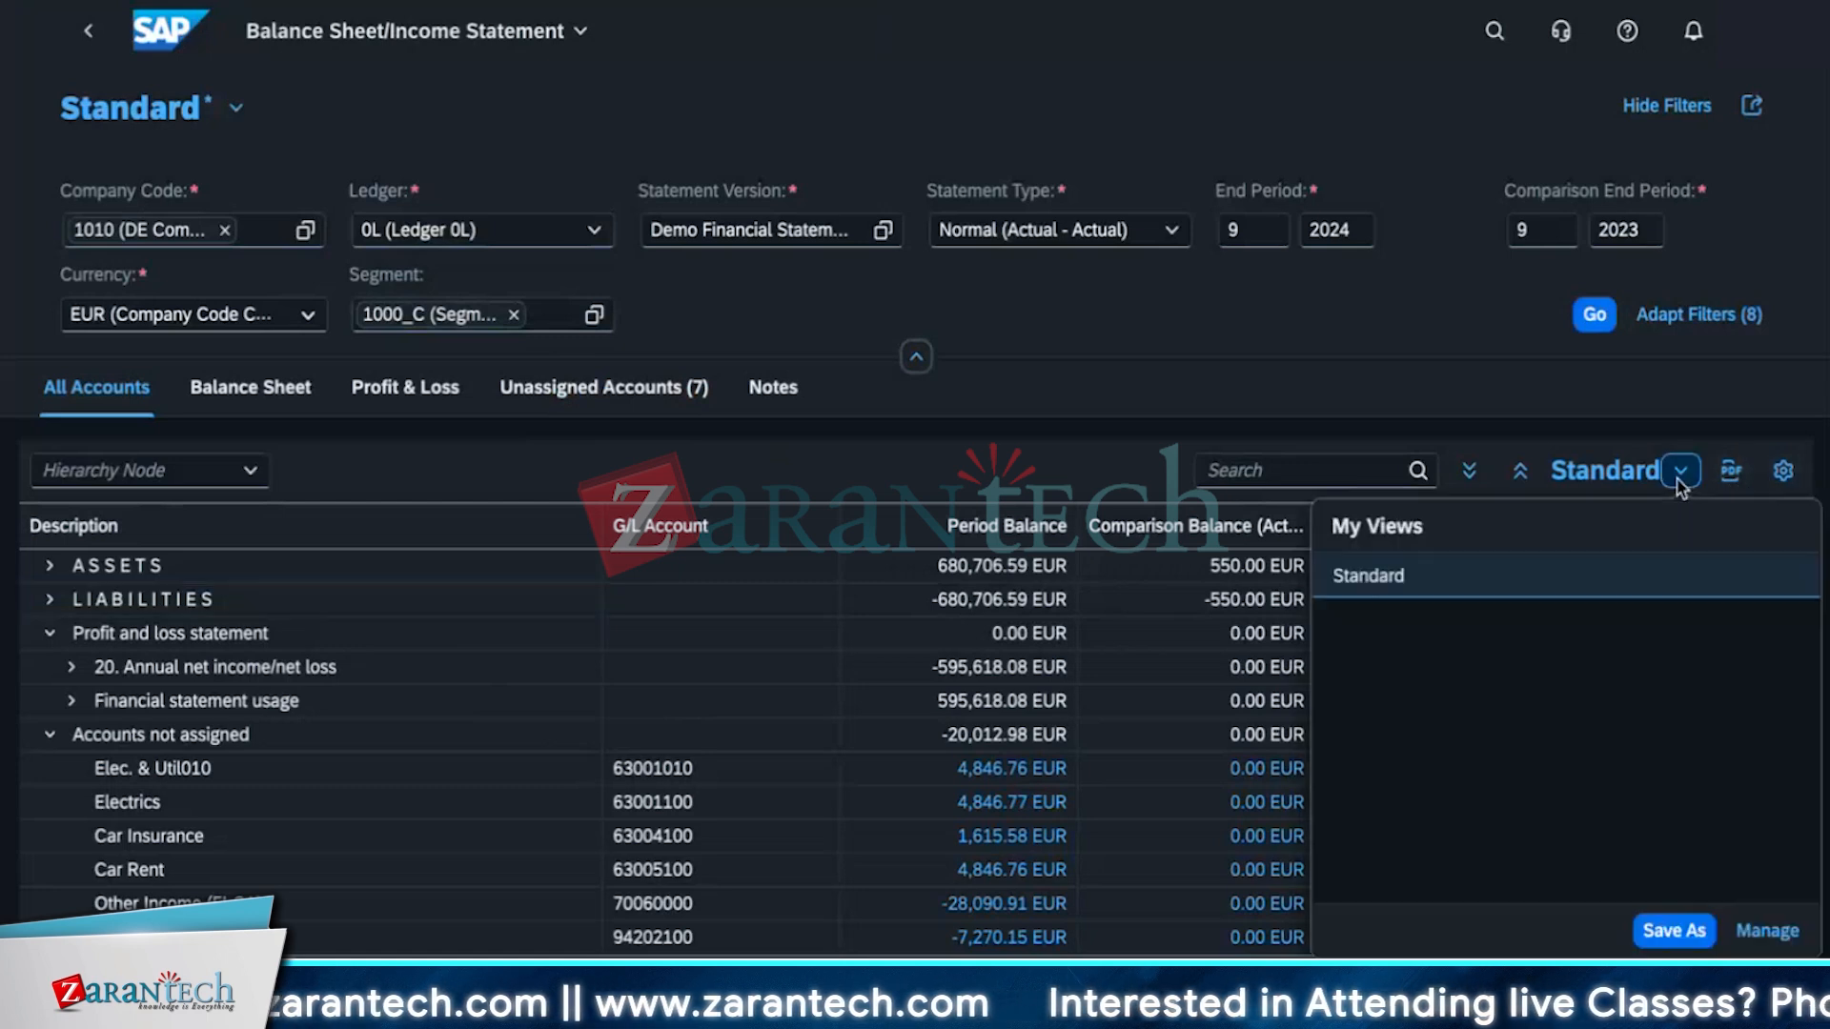
click(1494, 401)
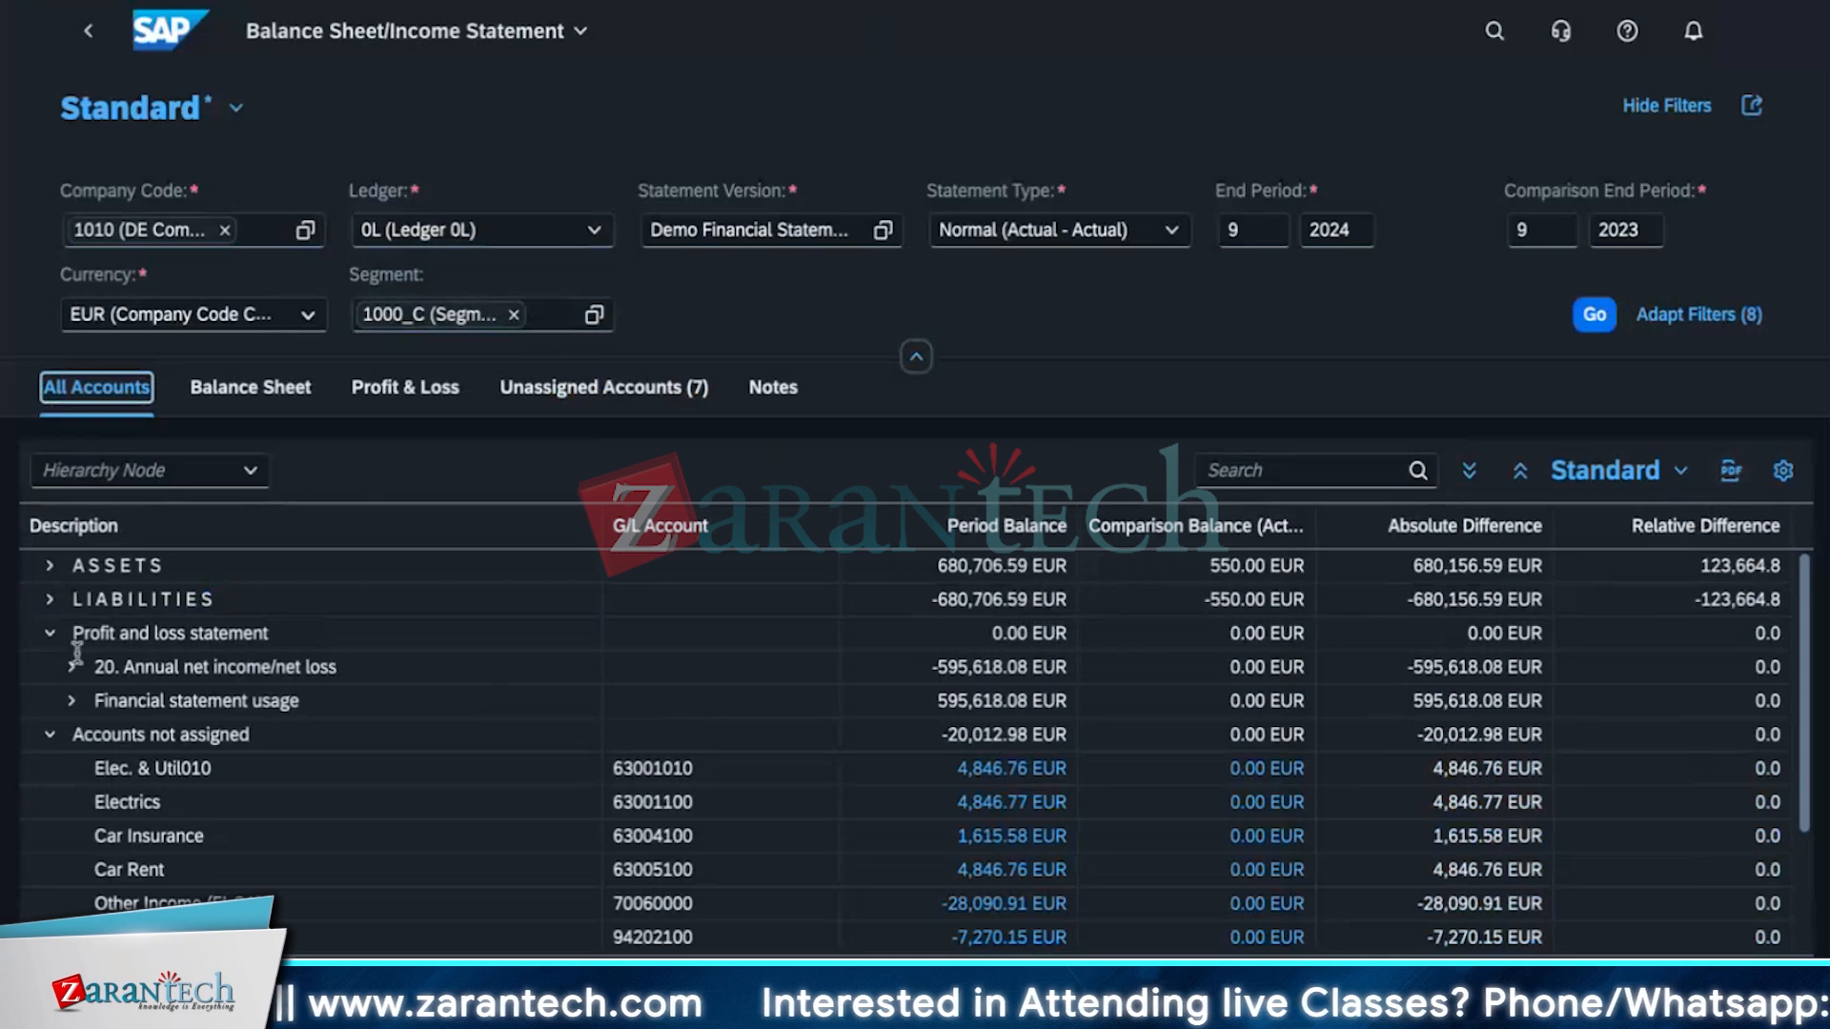
Switch to the Balance Sheet view and expand the Assets and Liabilities nodes.
click(252, 391)
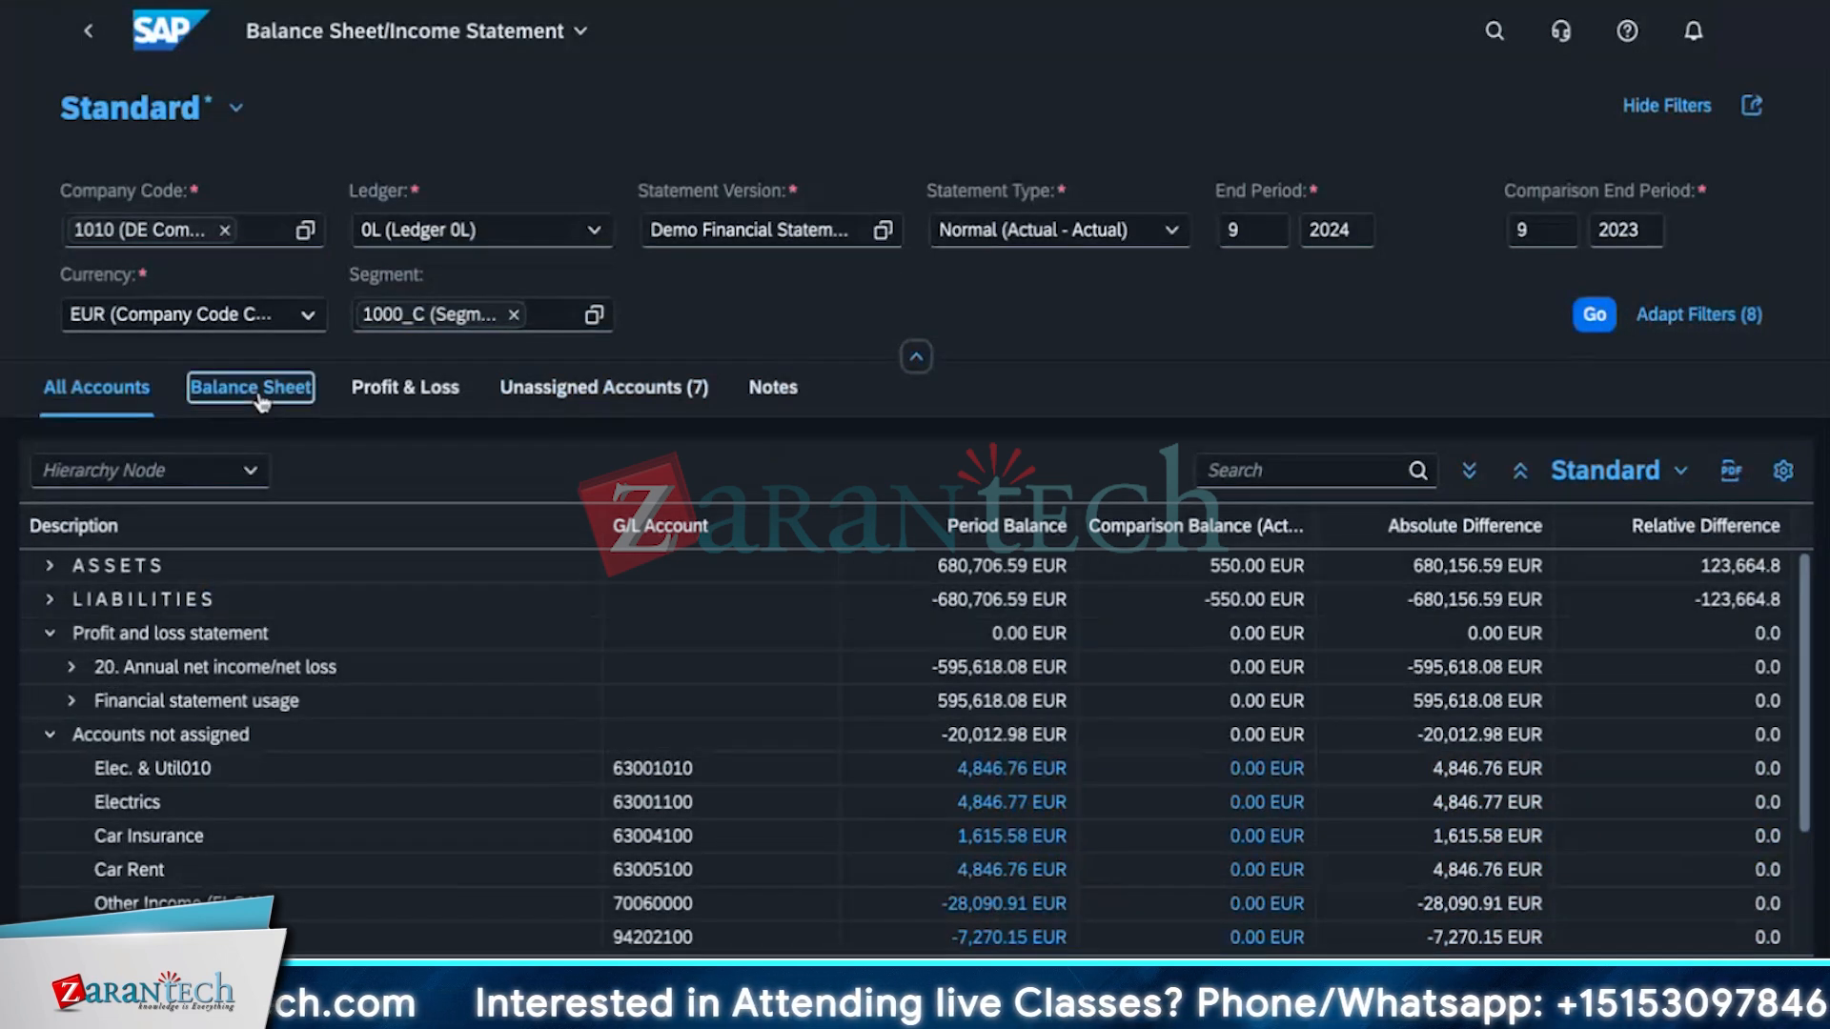
click(50, 566)
click(46, 636)
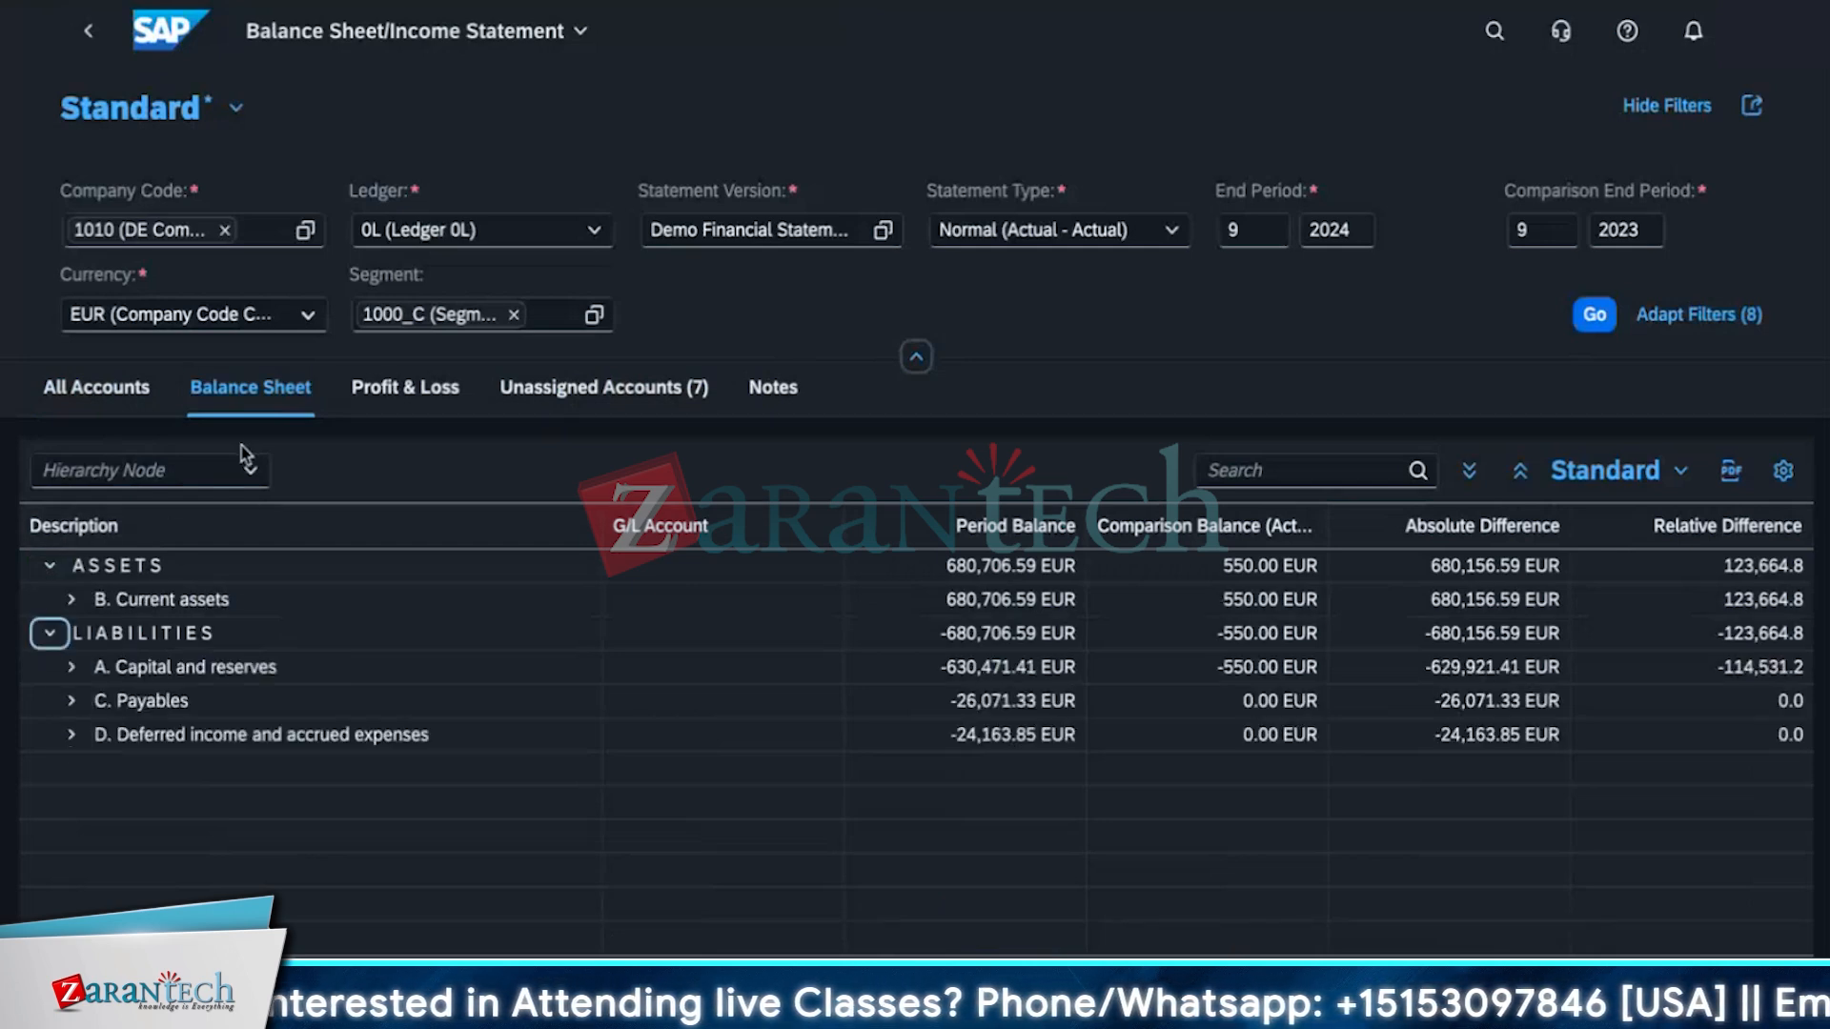
Switch to the Profit & Loss view and expand the hierarchy down to Operating income.
click(387, 400)
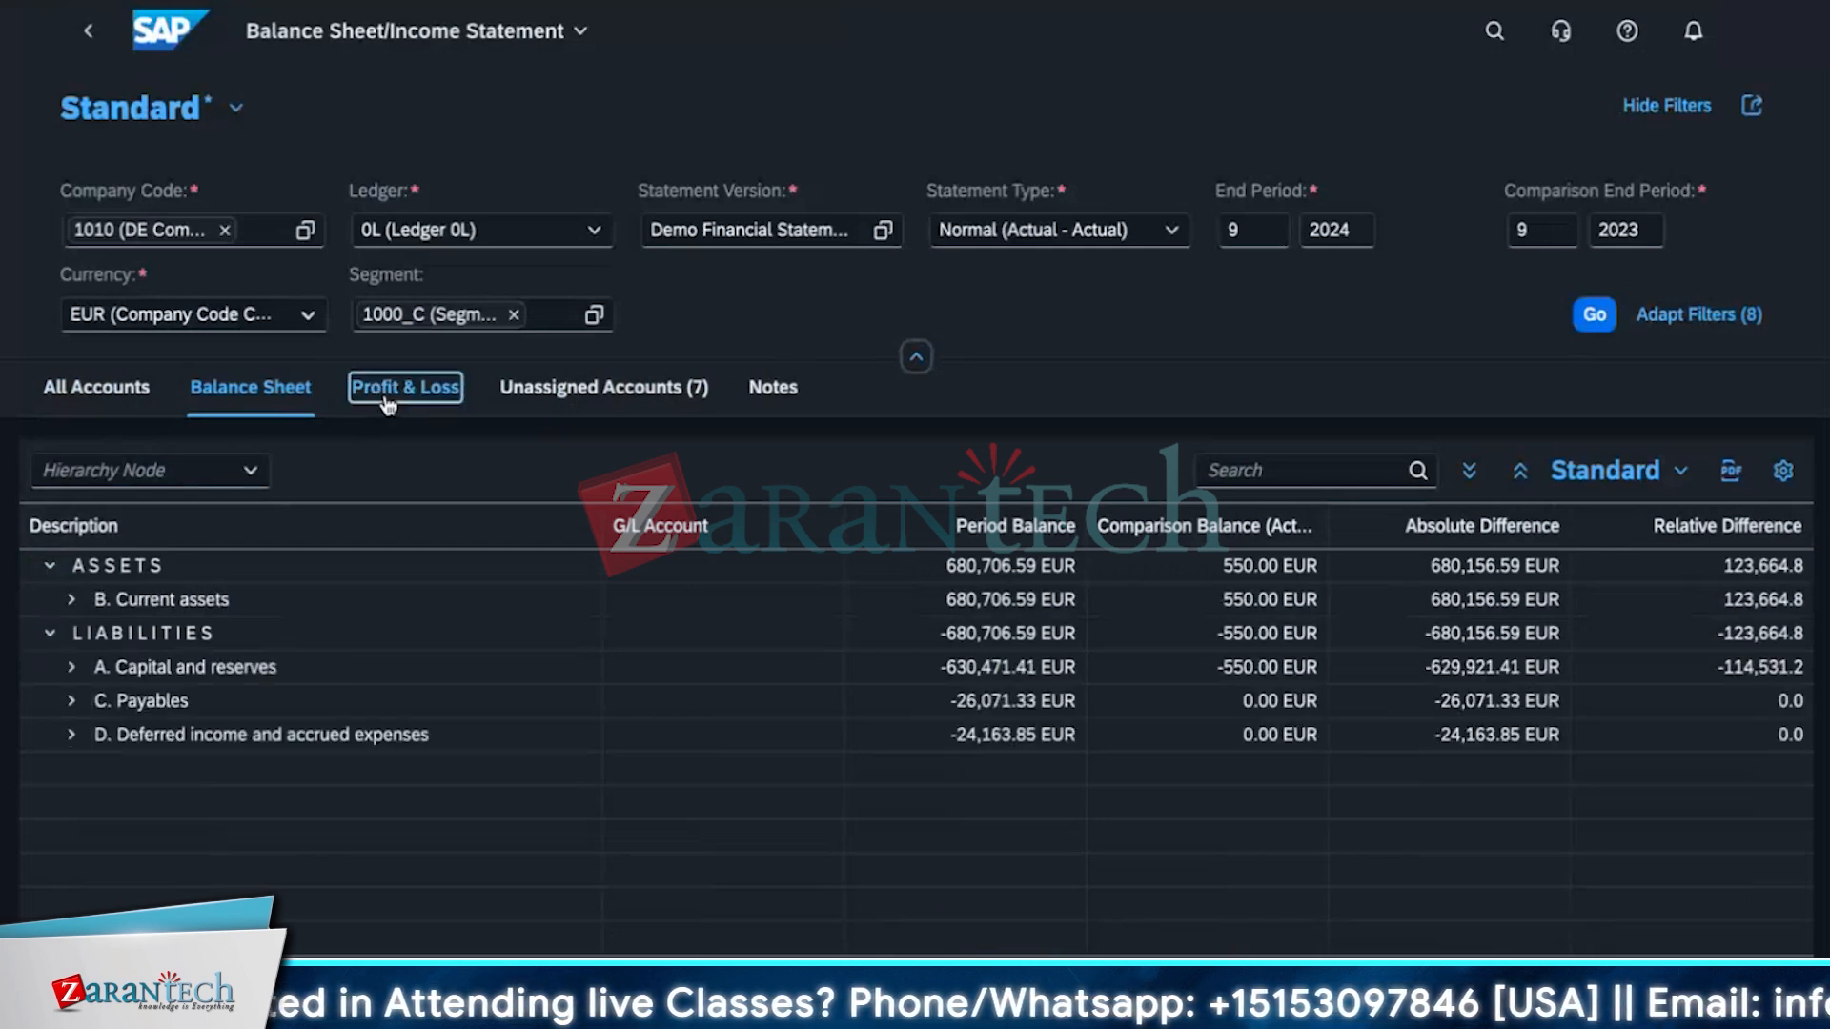
click(50, 566)
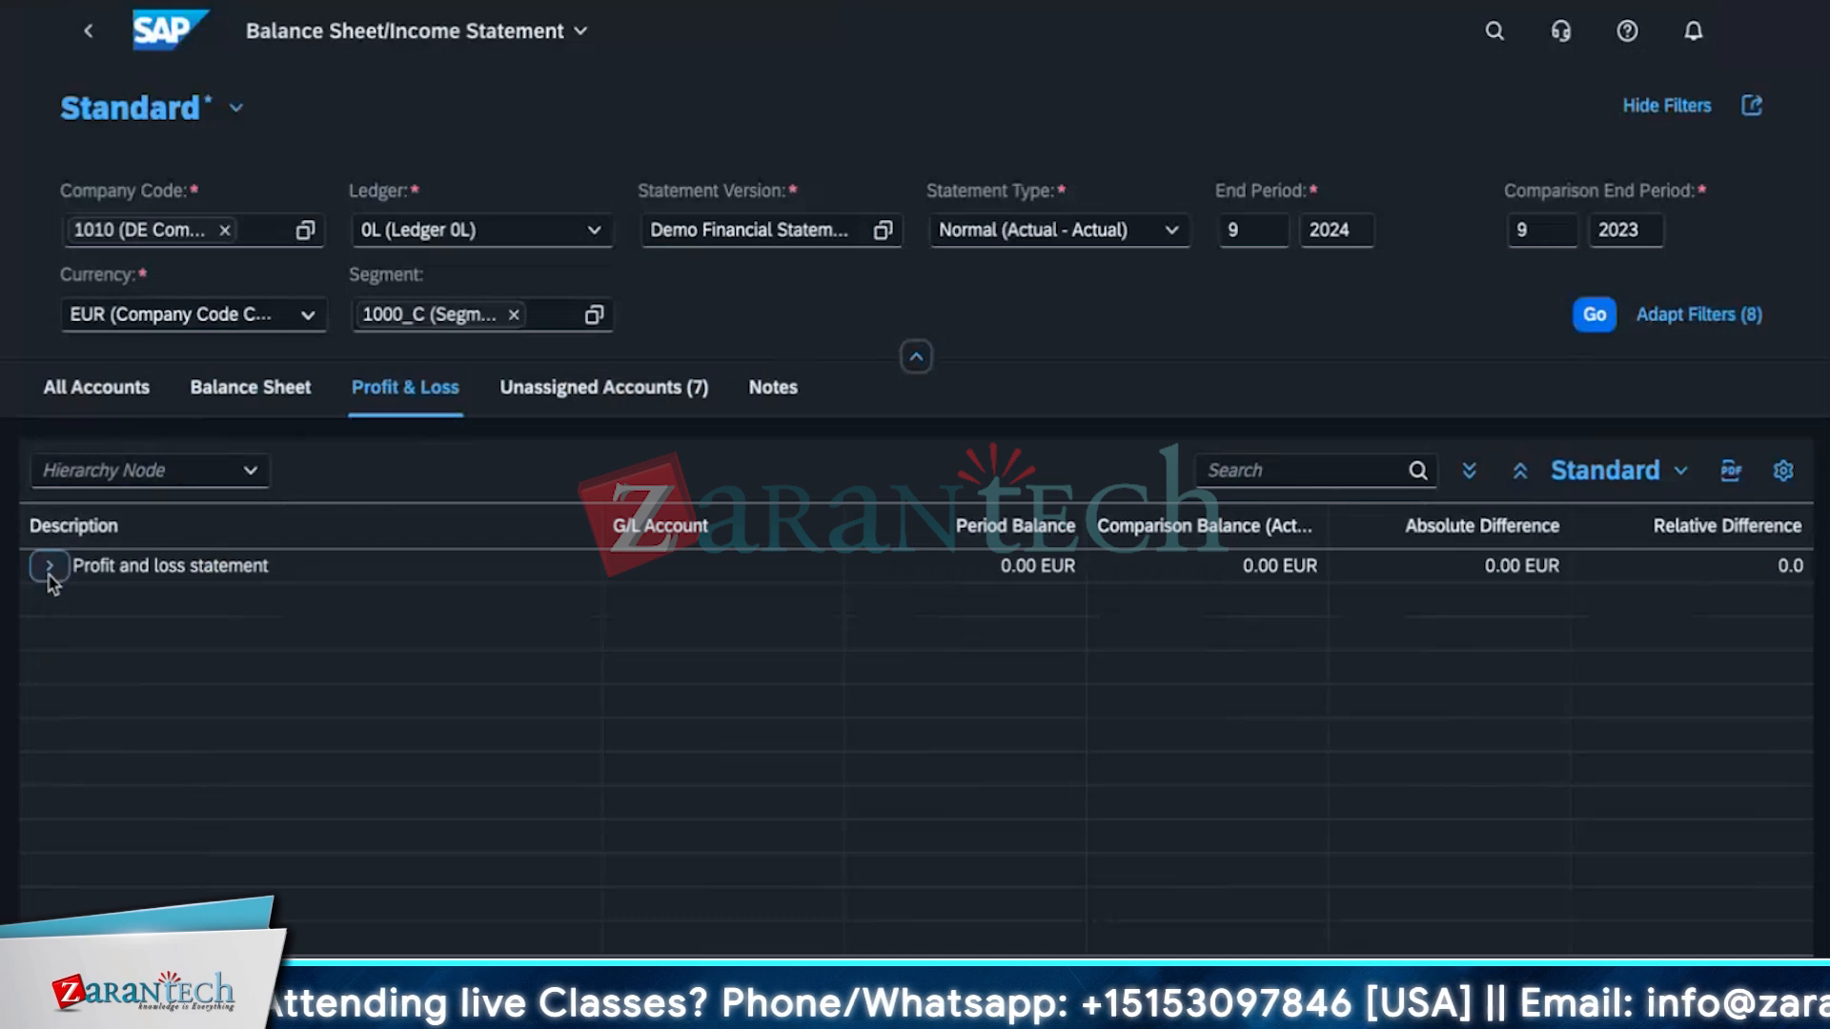
click(71, 632)
click(72, 598)
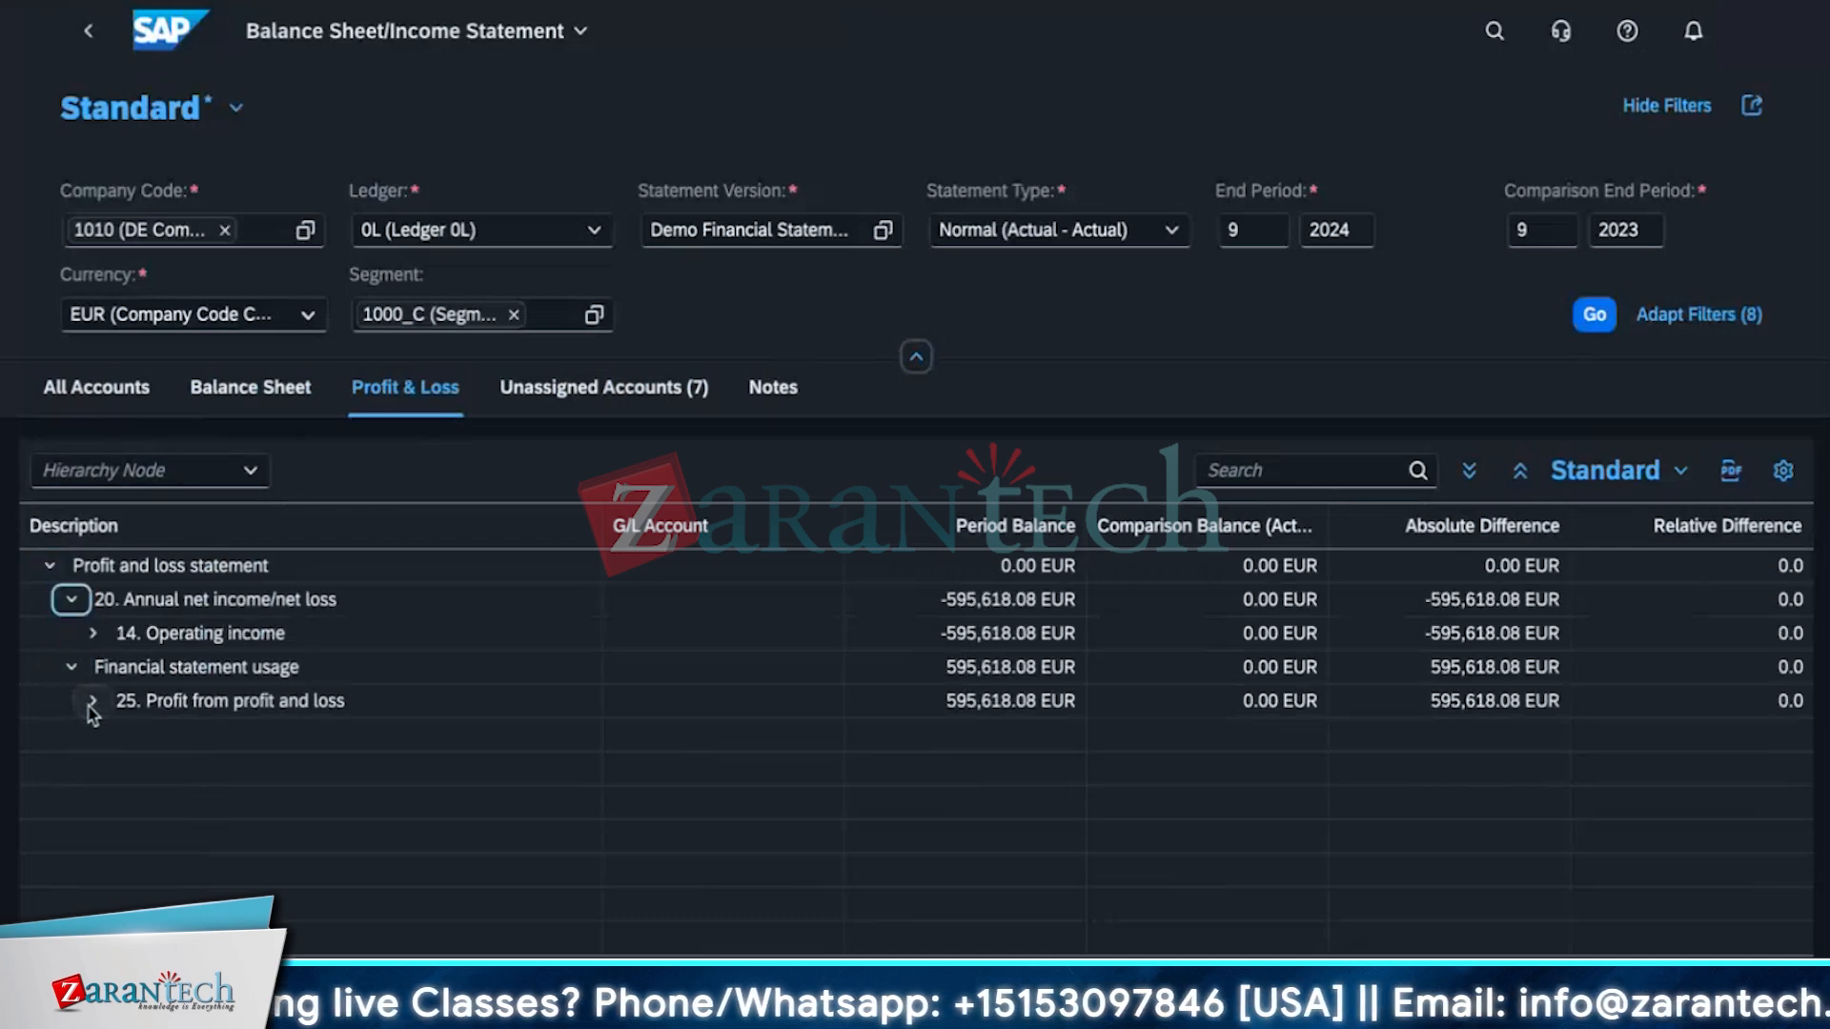
click(92, 700)
click(97, 667)
click(93, 633)
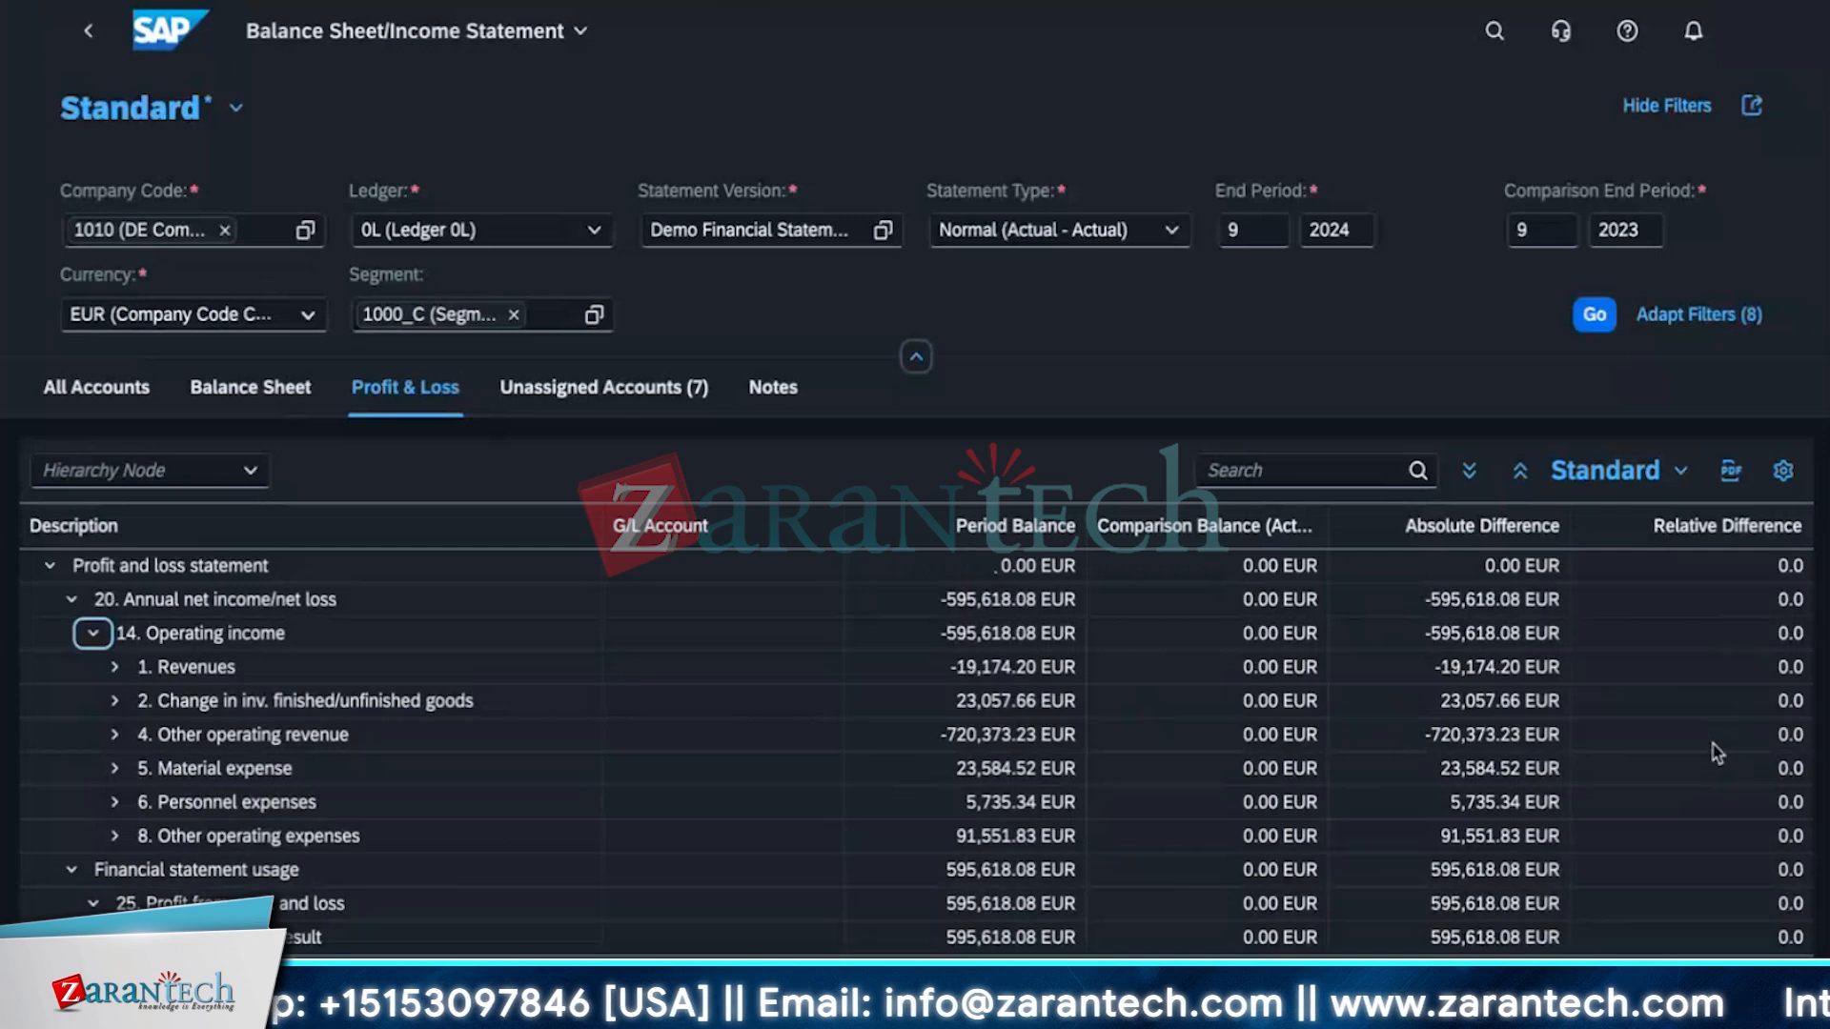
Expand Revenues and select the G/L account numbers of its revenue accounts.
click(114, 666)
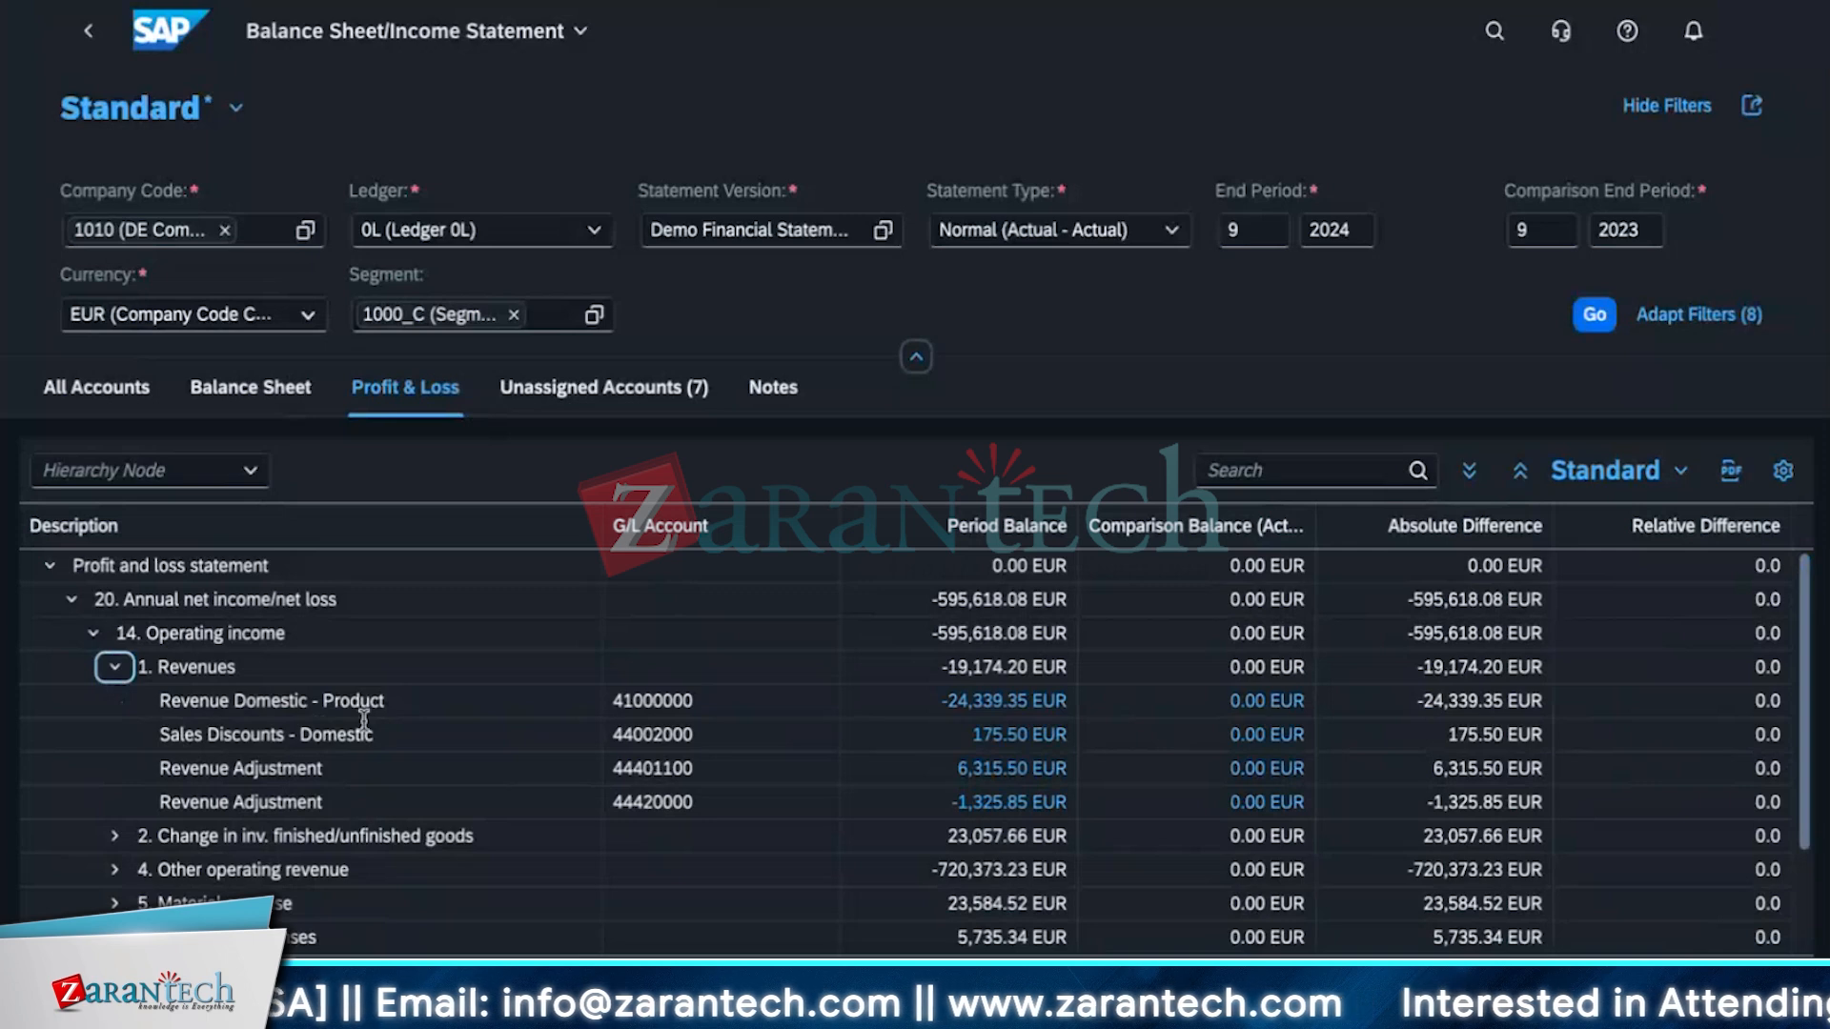
drag(711, 703, 551, 726)
click(691, 743)
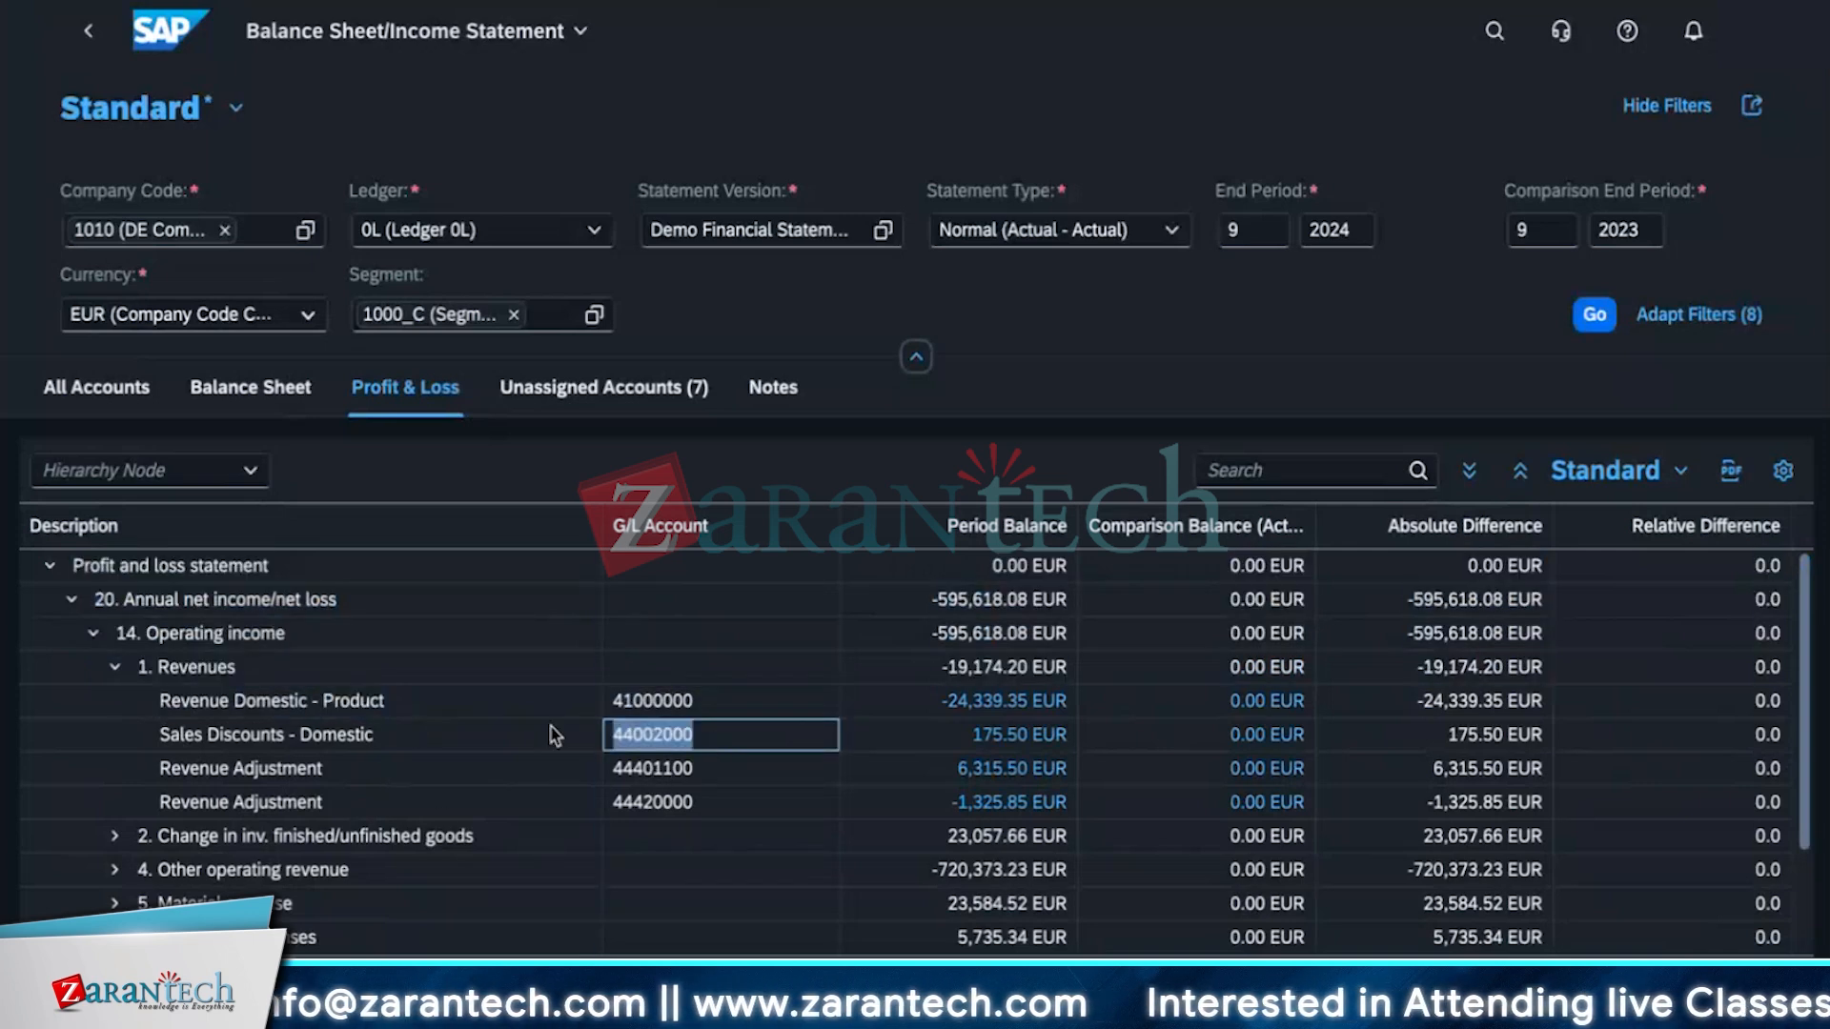
click(714, 770)
click(722, 805)
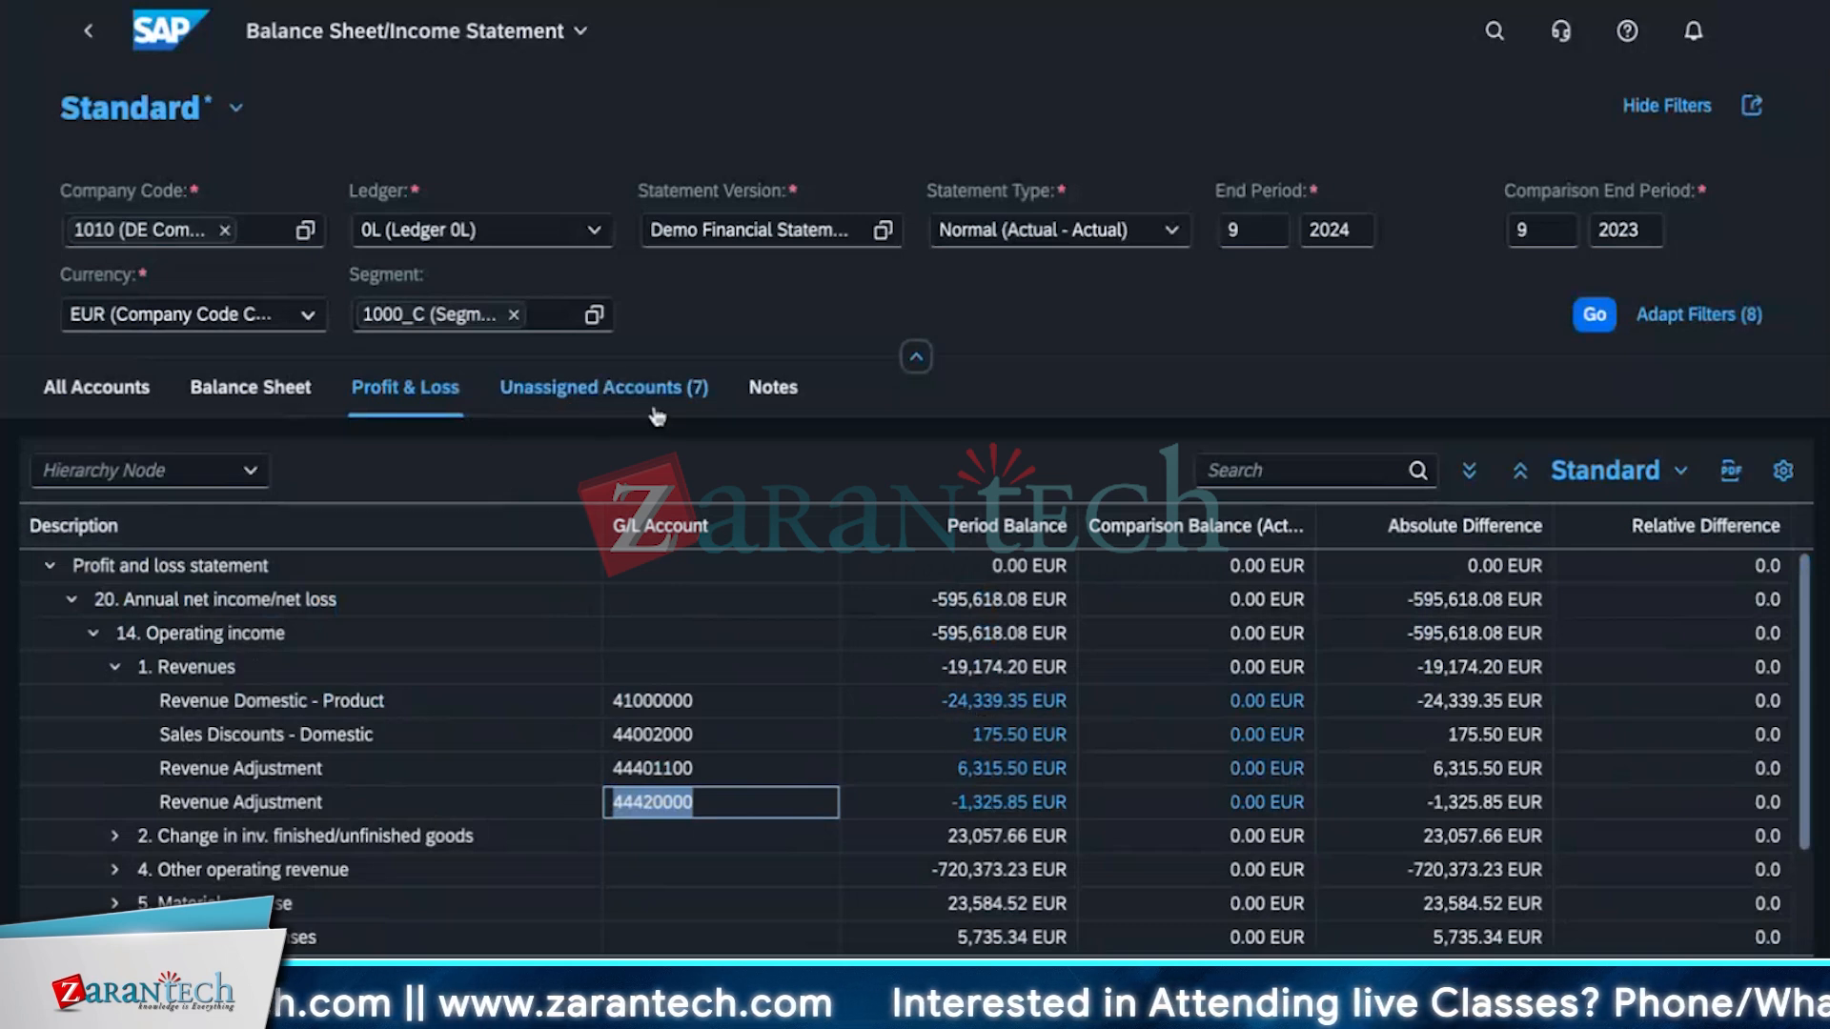
Browse the Unassigned Accounts and Notes views, then return to the Balance Sheet view.
click(604, 398)
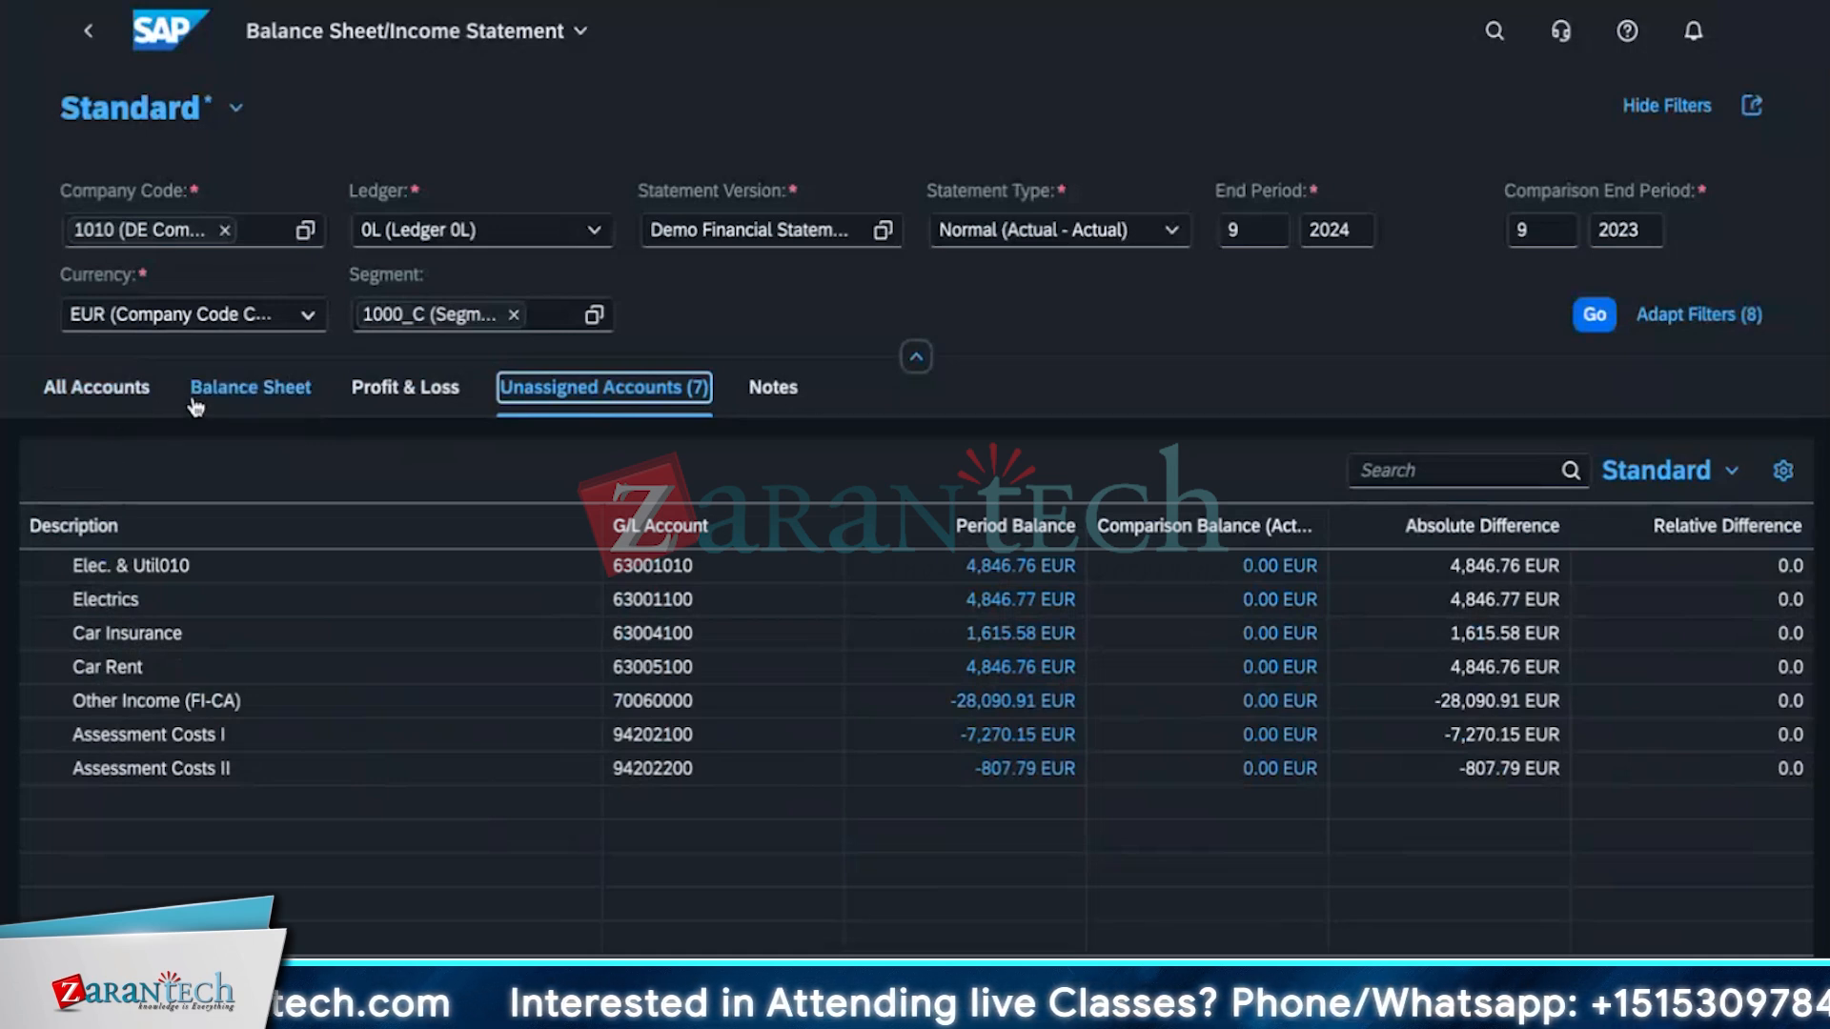
click(768, 404)
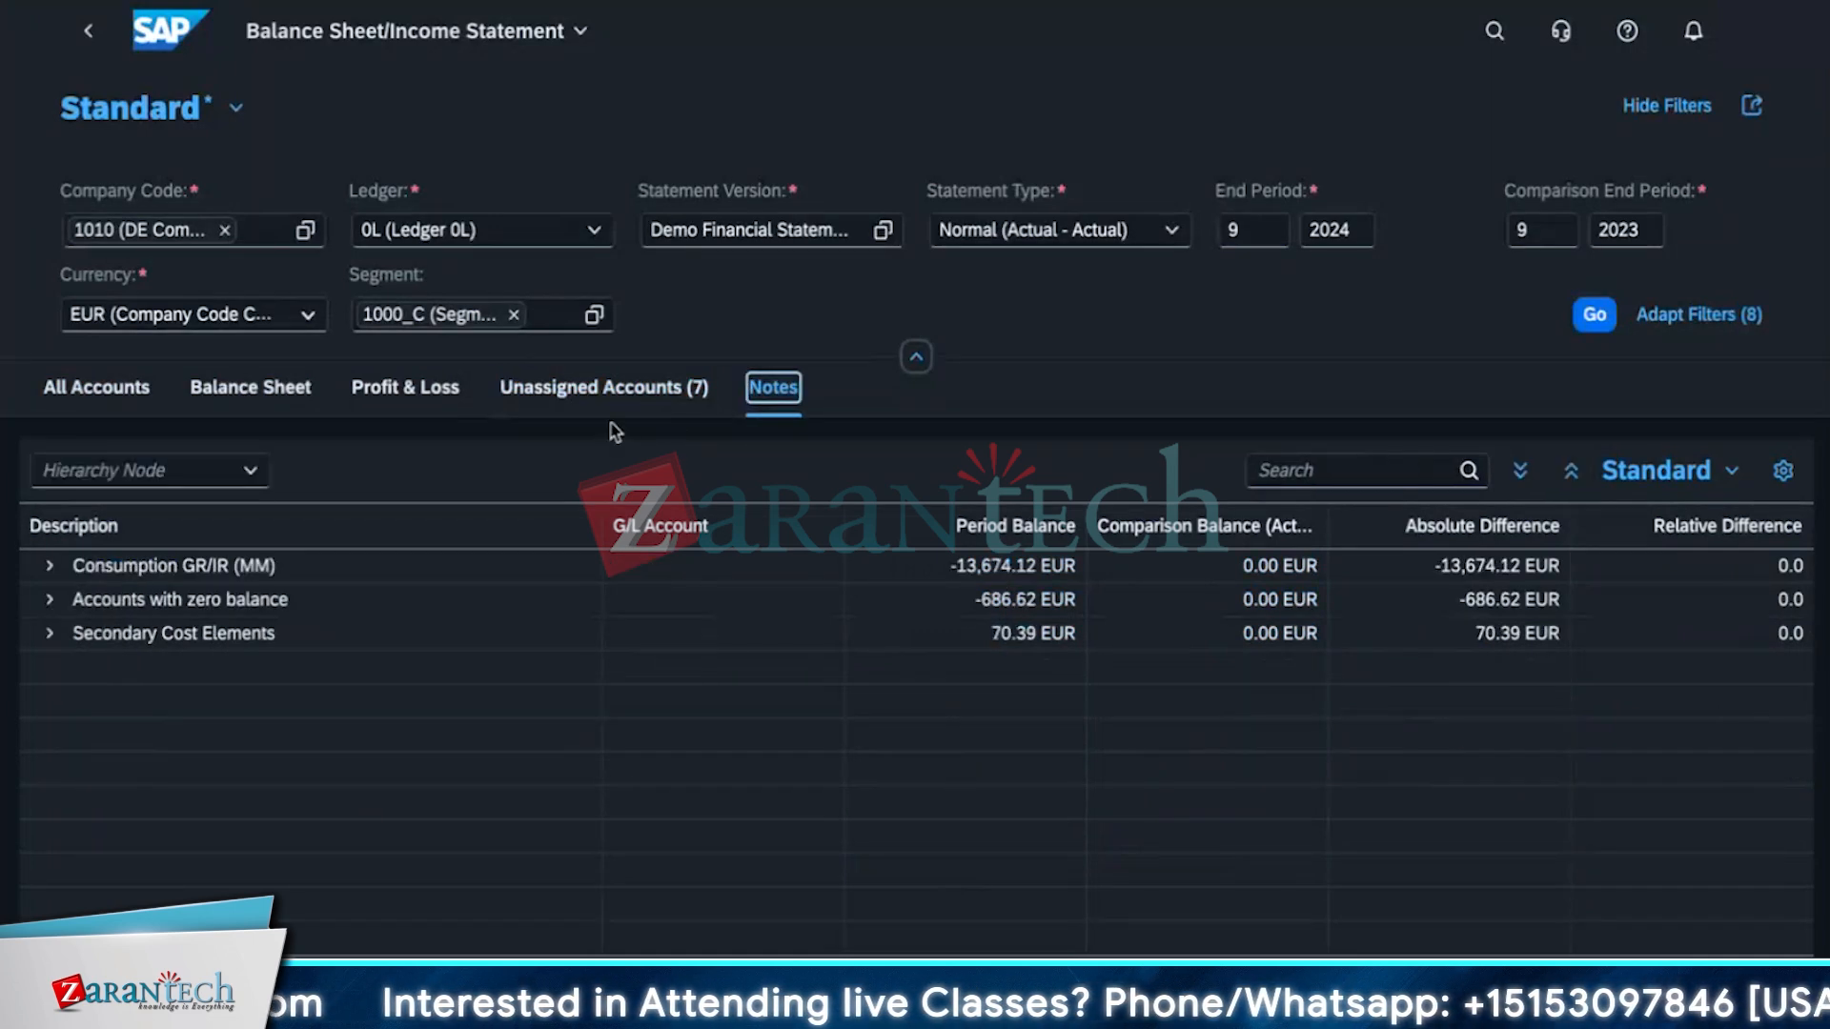
click(603, 387)
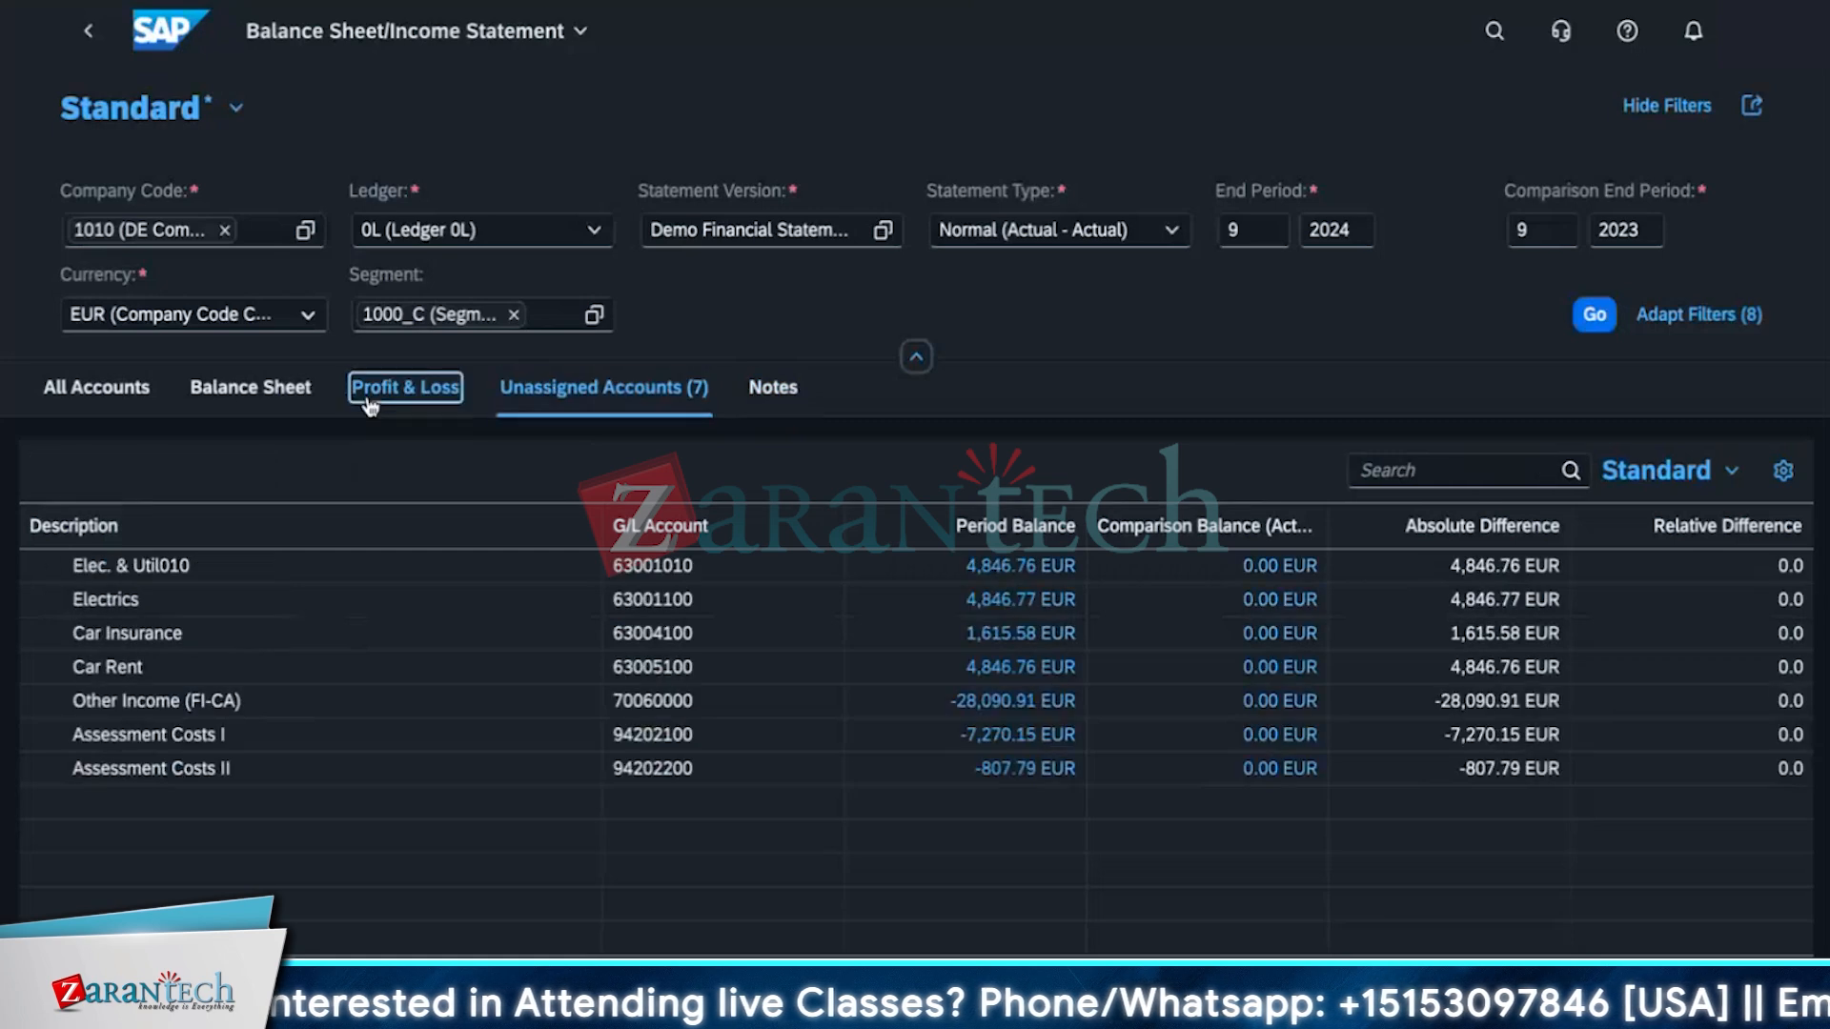
click(215, 400)
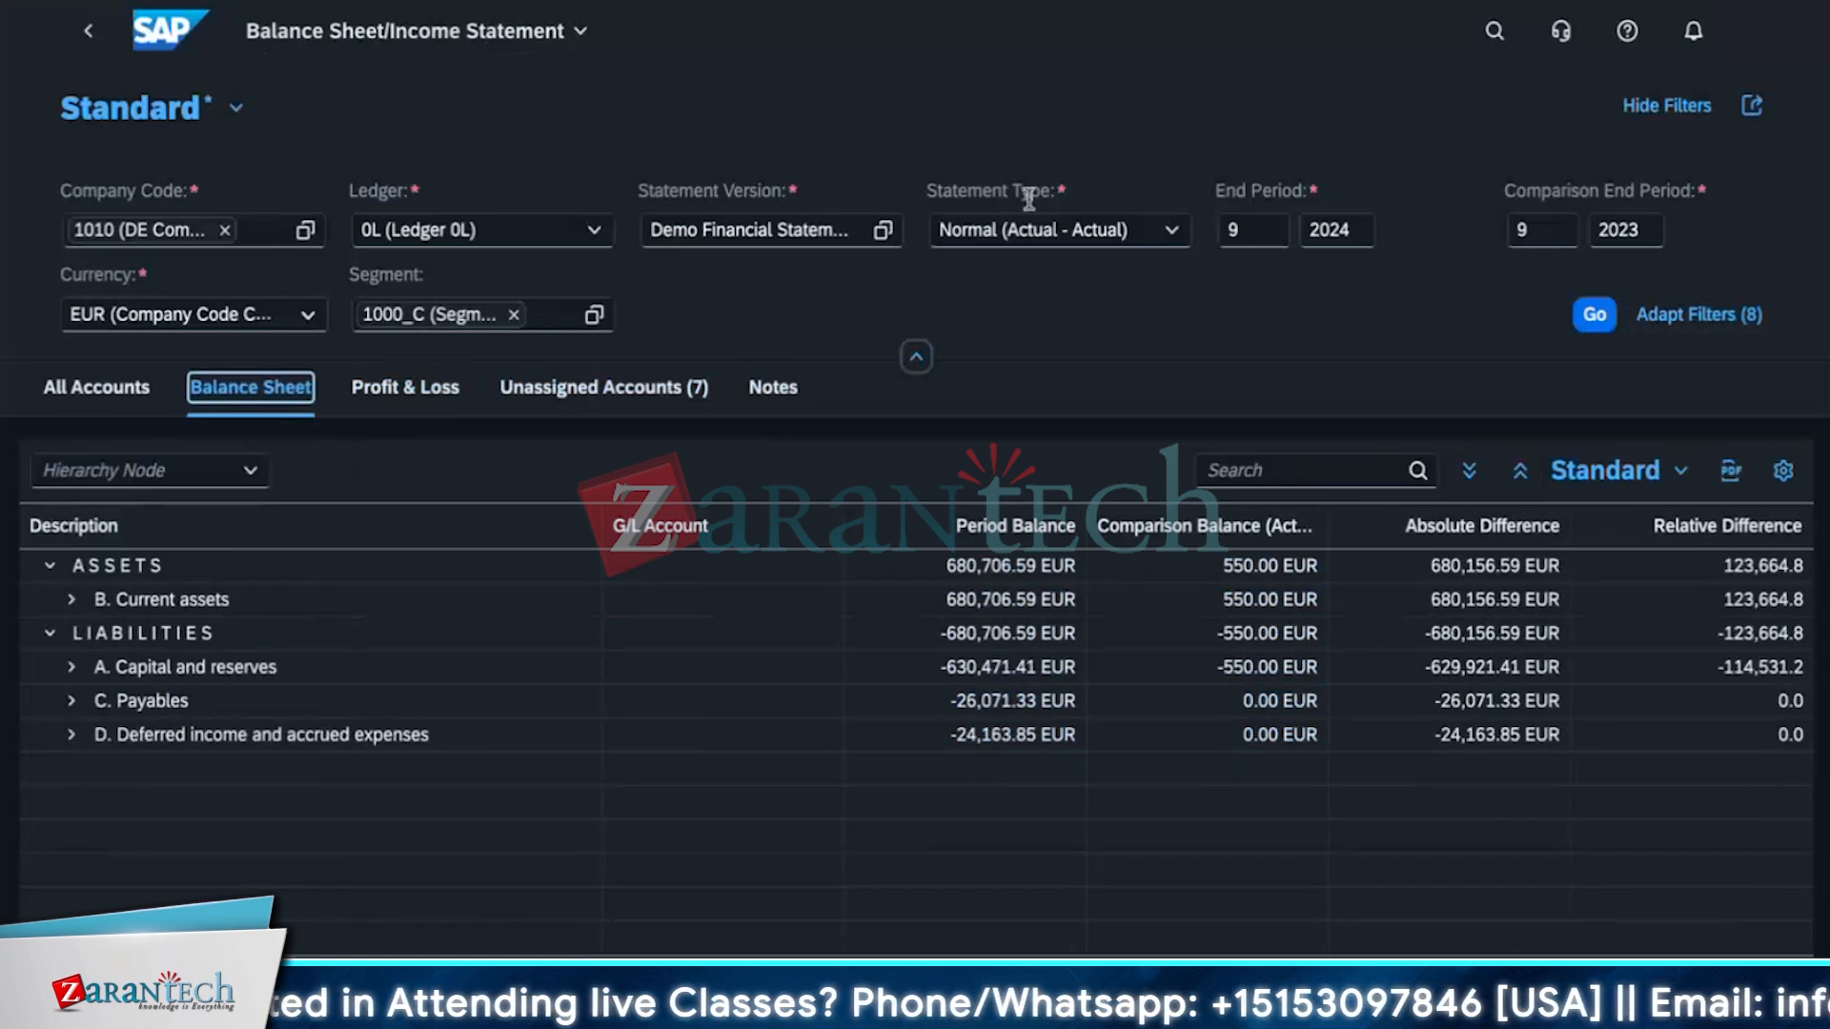